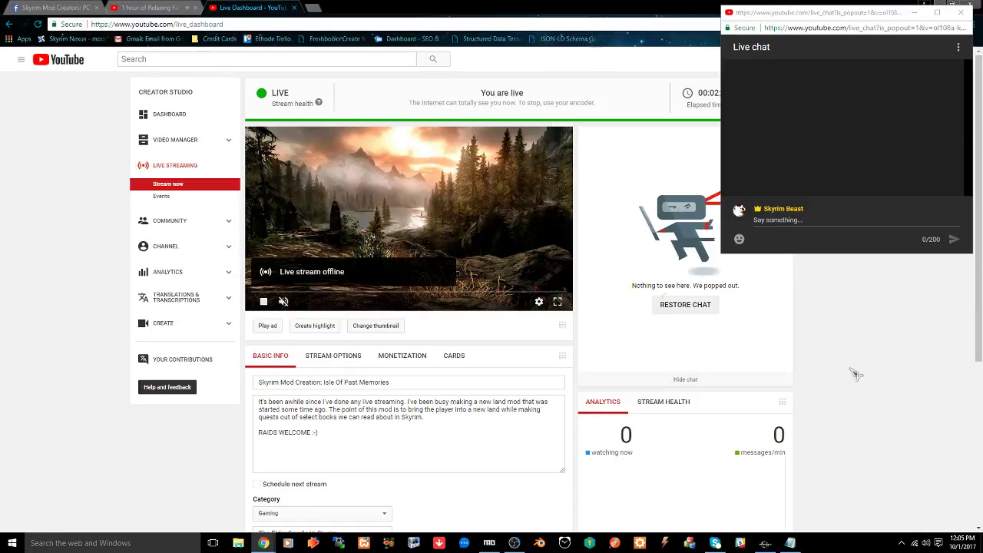
# Switch to the Creation Kit, place TreePineForest01 on the ground beside the small aspen, and adjust its height and position
pyautogui.moveTo(766, 543)
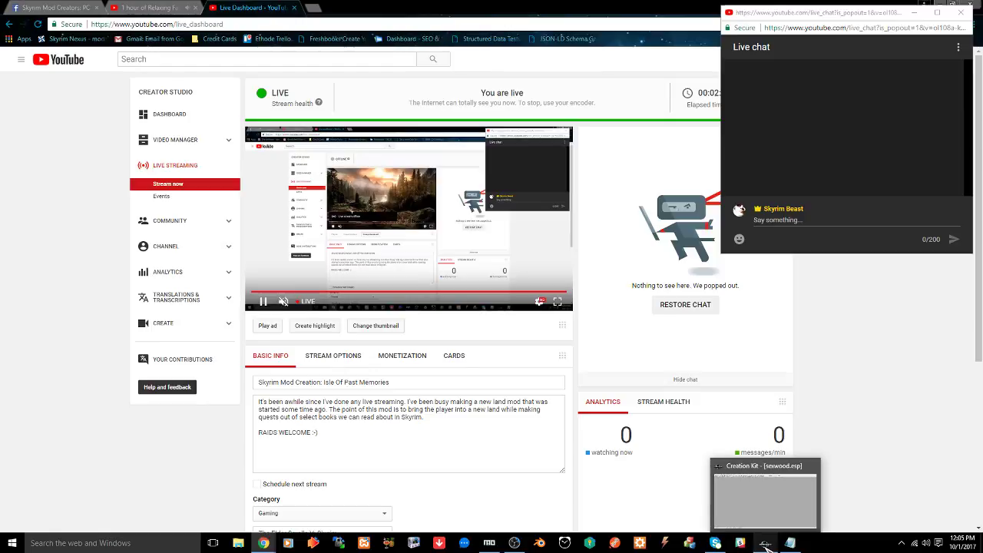
pyautogui.click(766, 544)
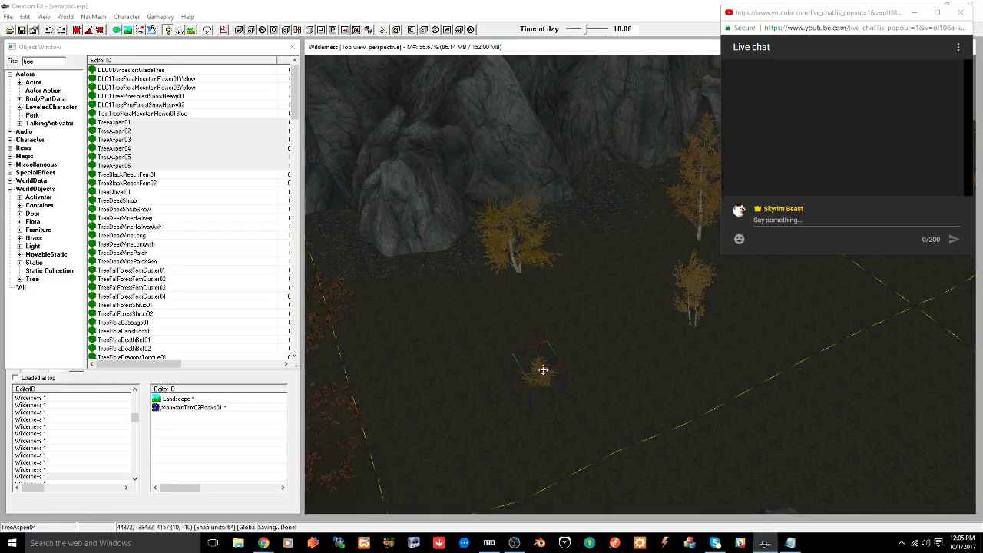
pyautogui.keyDown('shift'); pyautogui.moveTo(546, 376); pyautogui.dragTo(564, 358, button='middle'); pyautogui.keyUp('shift')
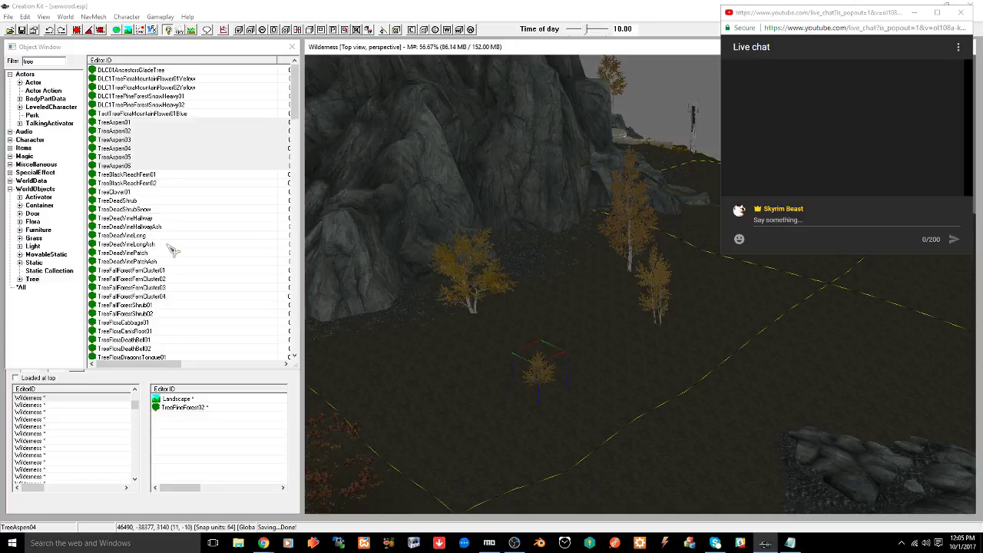
pyautogui.scroll(-4, 173, 249)
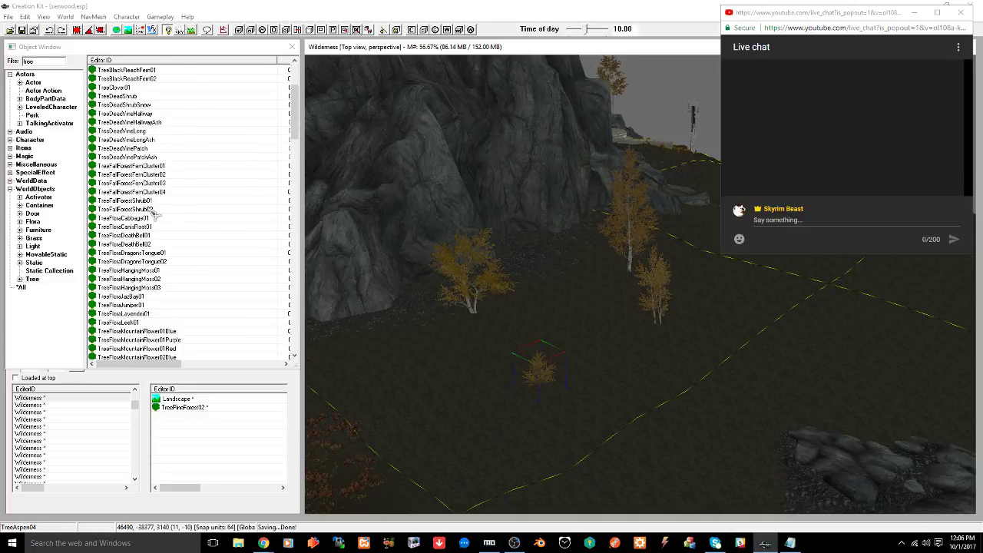
pyautogui.scroll(-4, 156, 215)
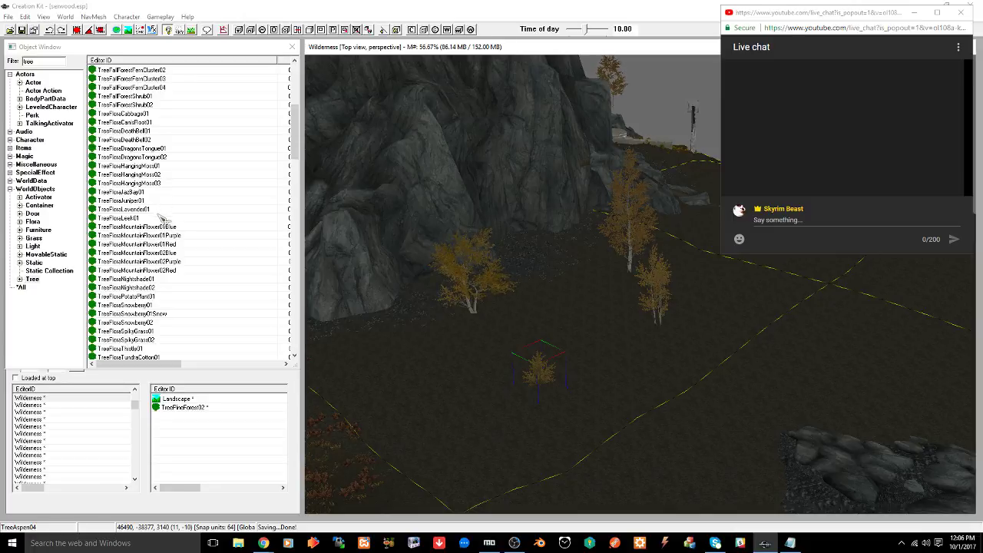
pyautogui.scroll(-4, 164, 246)
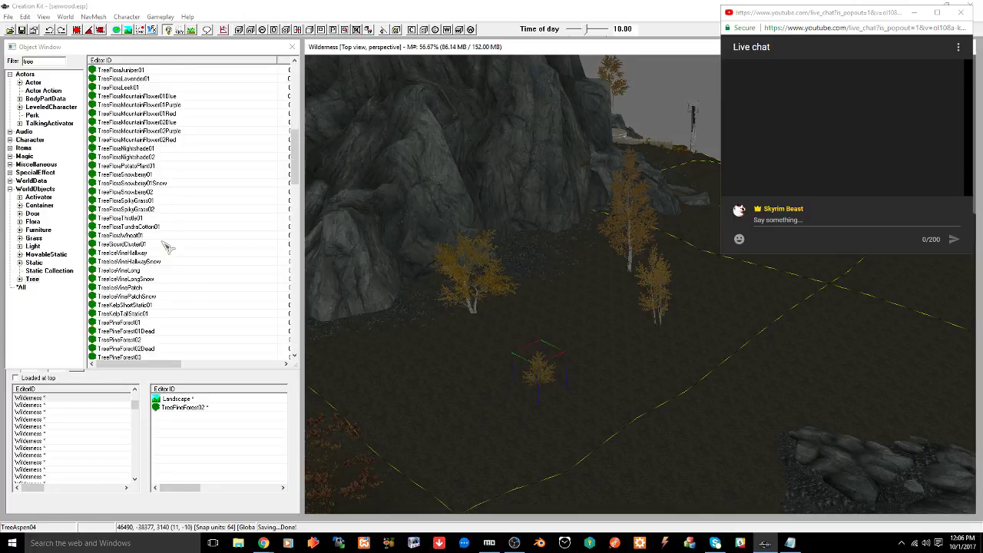
pyautogui.scroll(-4, 165, 241)
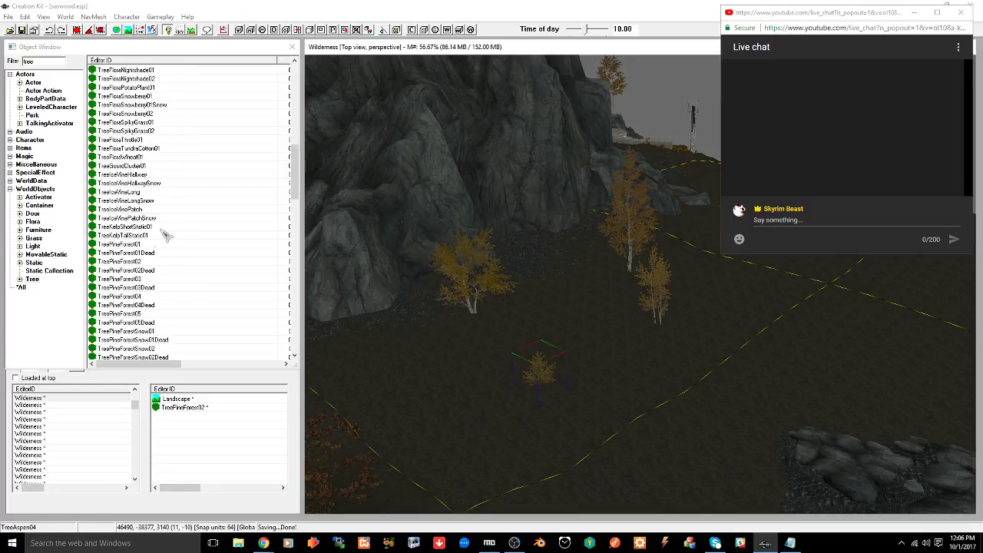
pyautogui.click(123, 244)
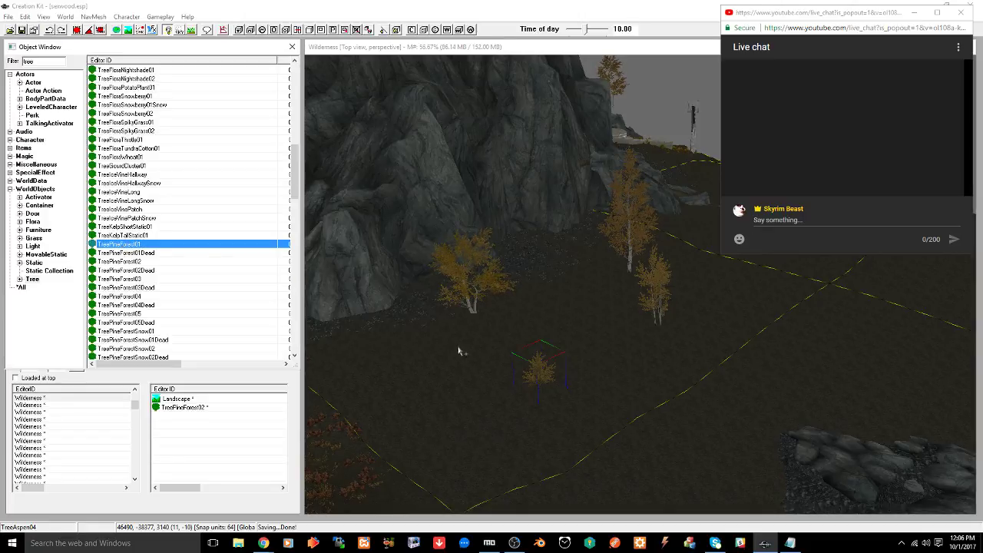
pyautogui.moveTo(459, 351); pyautogui.dragTo(448, 368)
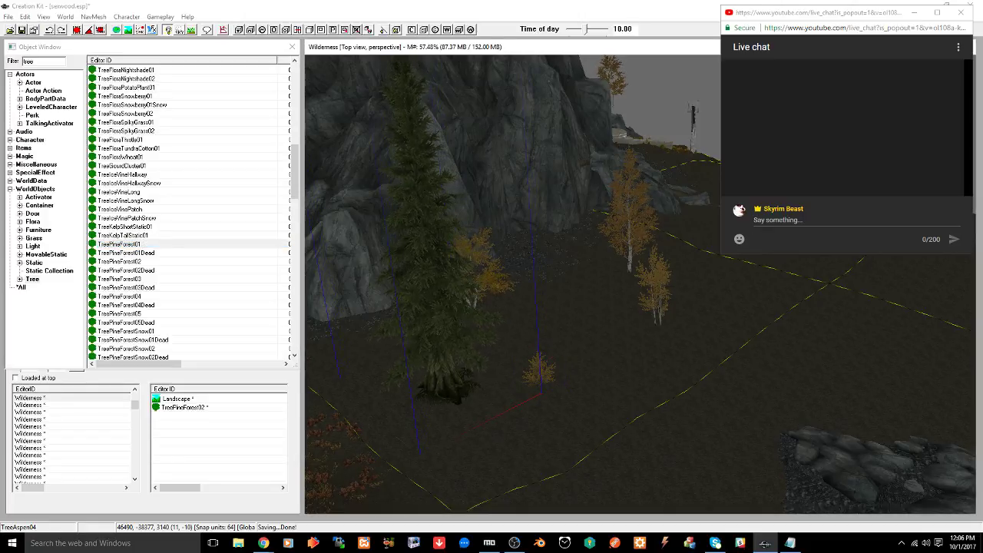
pyautogui.press('z')
pyautogui.moveTo(437, 336); pyautogui.dragTo(389, 316)
# Place TreePineForest02 near the cell border crossing by the aspens, adjust its position and rotation, and save the plugin
pyautogui.moveTo(499, 321); pyautogui.dragTo(474, 347, button='middle')
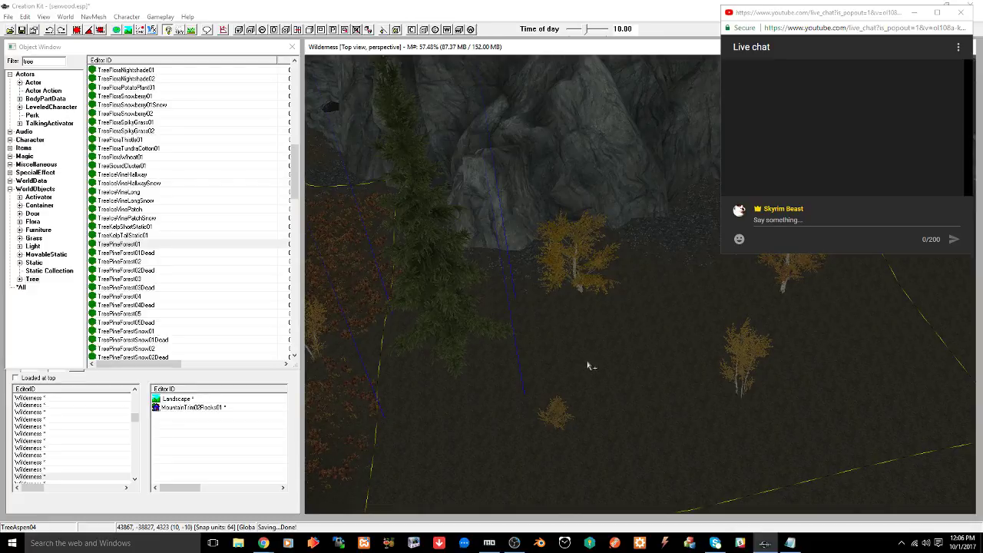
pyautogui.moveTo(588, 366); pyautogui.dragTo(432, 362, button='middle')
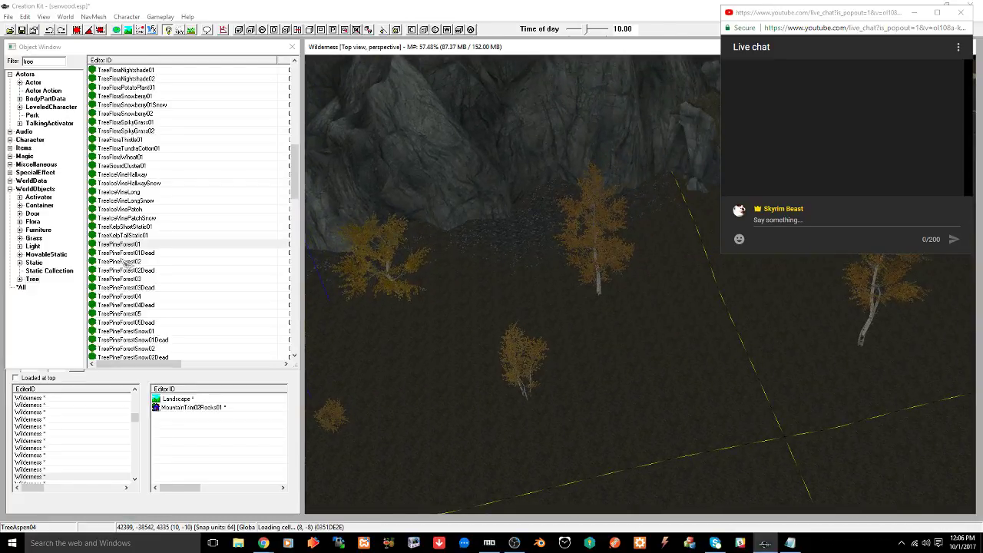
pyautogui.moveTo(123, 261); pyautogui.dragTo(693, 399)
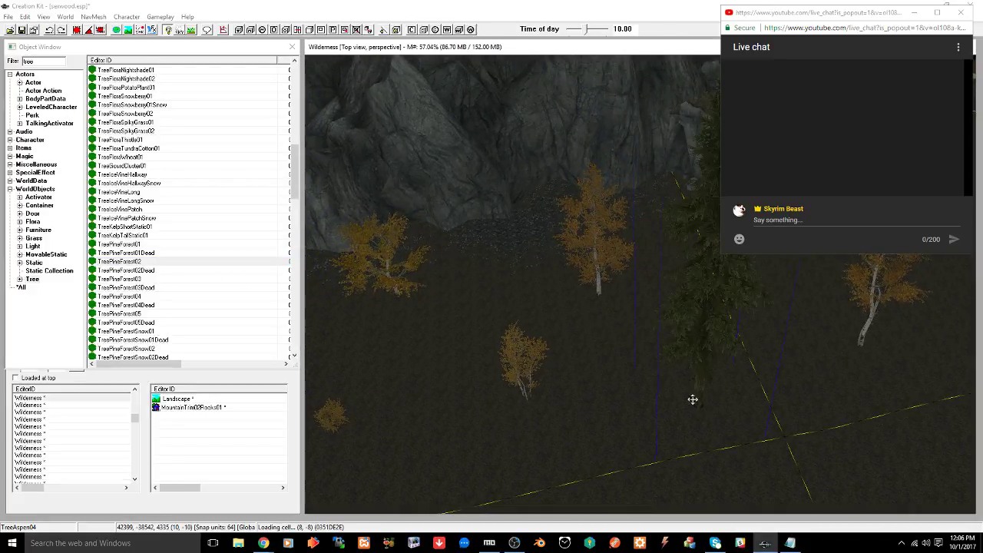
pyautogui.moveTo(700, 366); pyautogui.dragTo(663, 377)
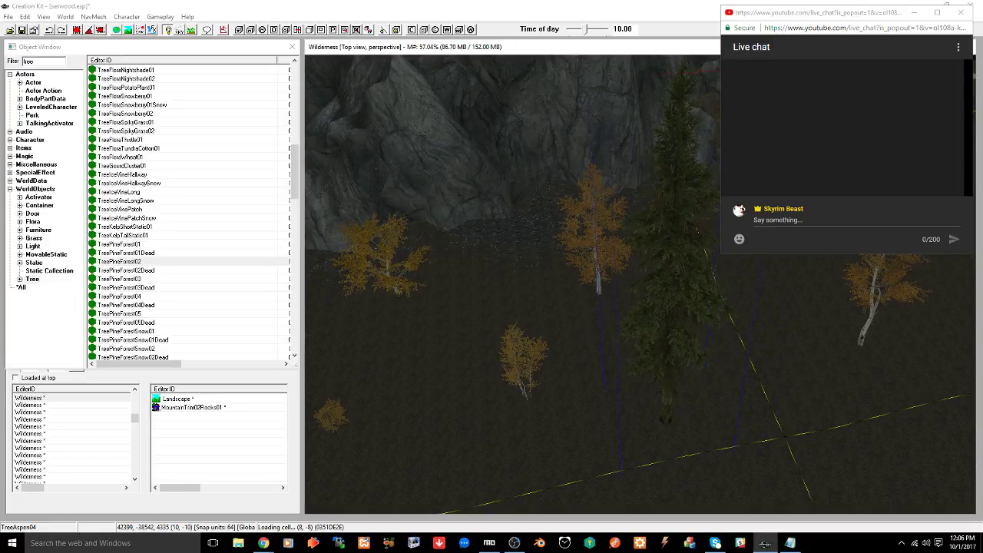
pyautogui.moveTo(671, 367); pyautogui.dragTo(671, 368, button='right')
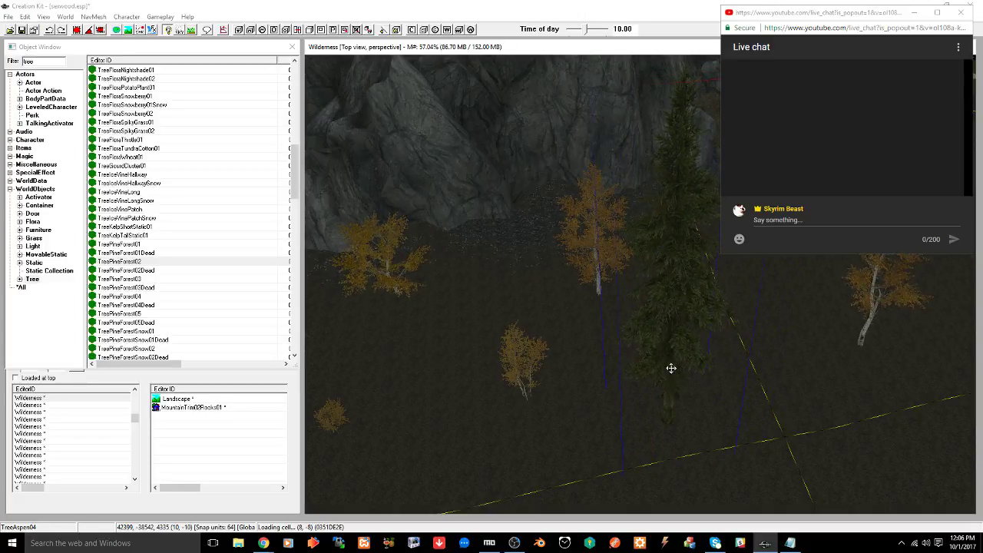
pyautogui.hotkey('ctrl', 's')
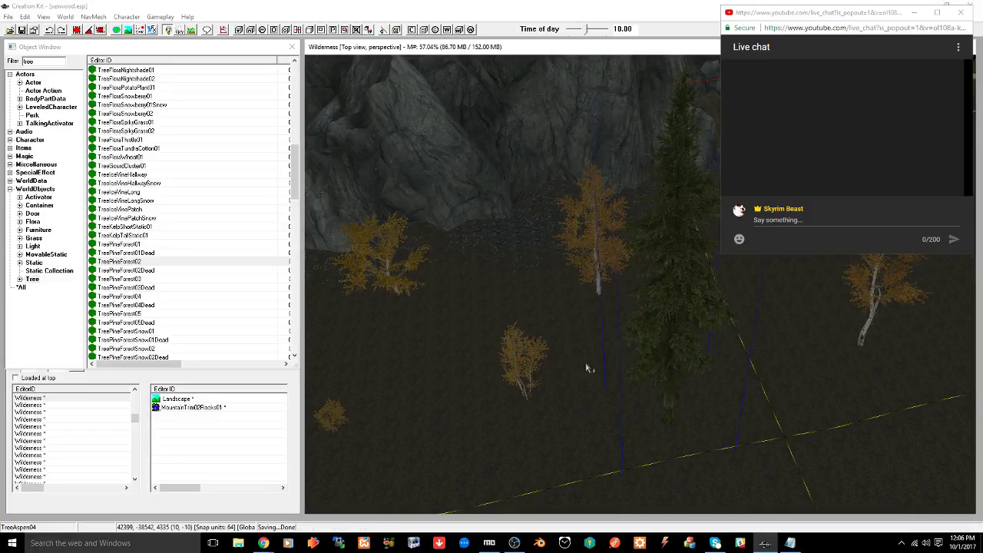
# Place TreePineForest03 on the open ground in front of the aspens and adjust its height and position
pyautogui.keyDown('shift'); pyautogui.moveTo(588, 366); pyautogui.dragTo(714, 312, button='middle'); pyautogui.keyUp('shift')
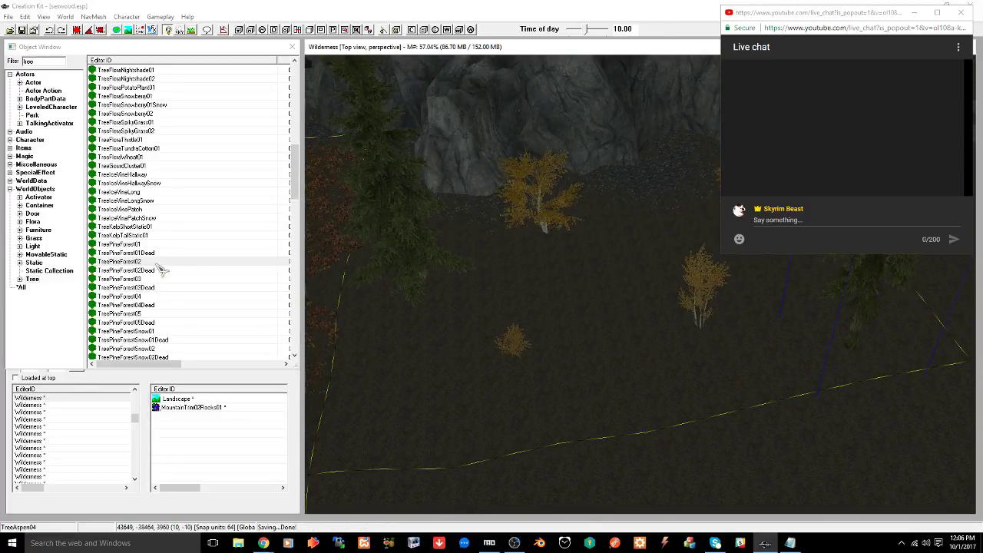
pyautogui.click(132, 280)
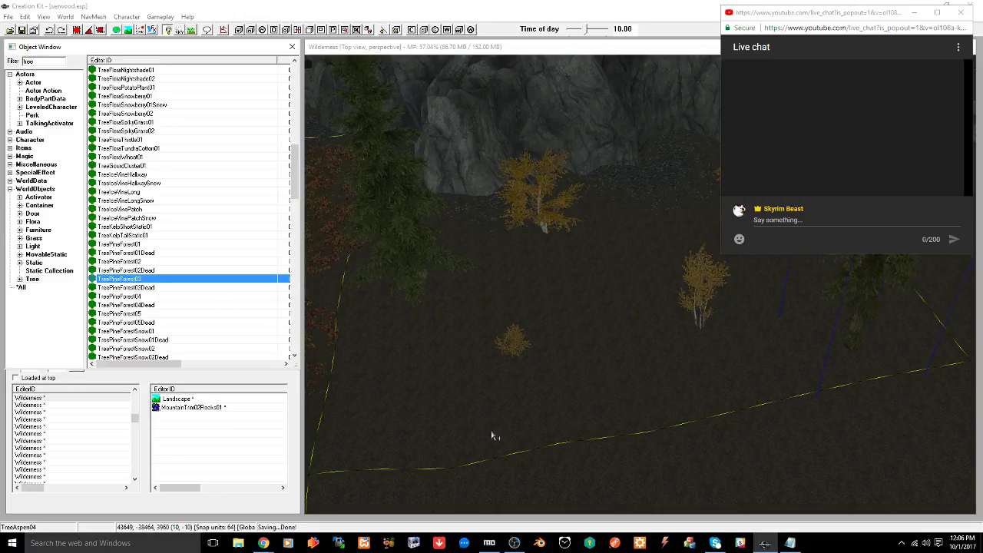
pyautogui.moveTo(638, 485); pyautogui.dragTo(643, 469)
pyautogui.keyDown('shift'); pyautogui.moveTo(642, 469); pyautogui.dragTo(619, 381, button='middle'); pyautogui.keyUp('shift')
pyautogui.press('z')
pyautogui.moveTo(612, 386); pyautogui.dragTo(594, 371)
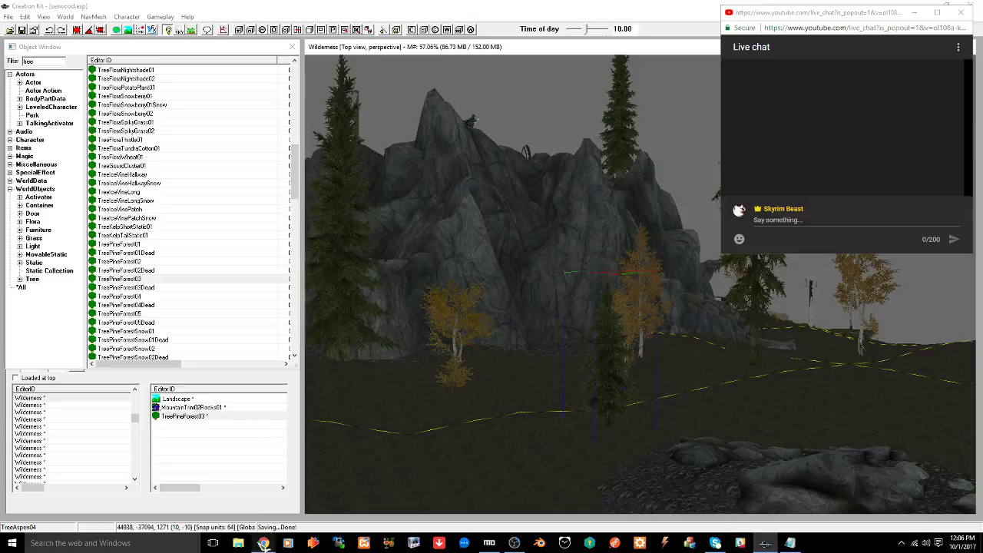
# Switch to the YouTube live dashboard in the browser and check the stream preview, settings and analytics
pyautogui.moveTo(264, 543)
pyautogui.click(227, 499)
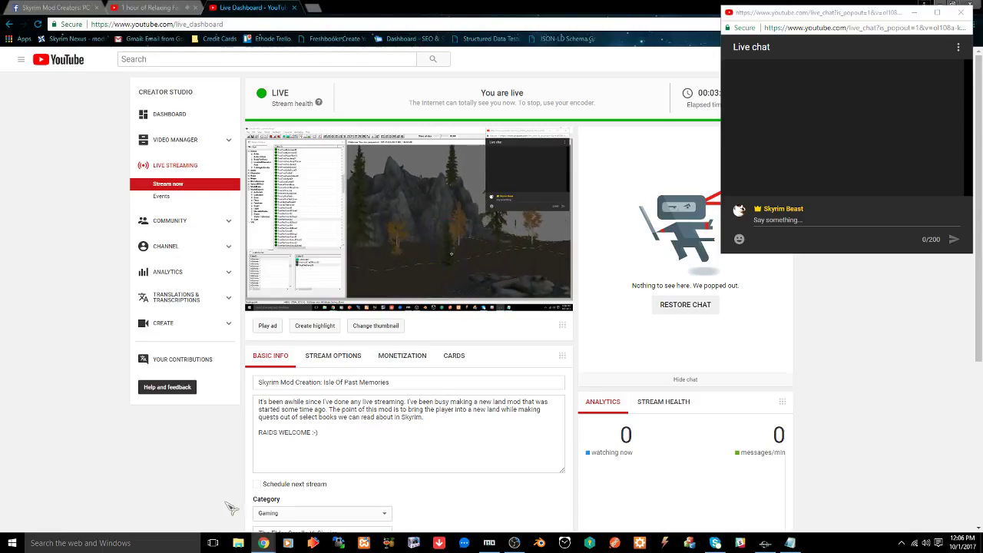
pyautogui.moveTo(517, 310)
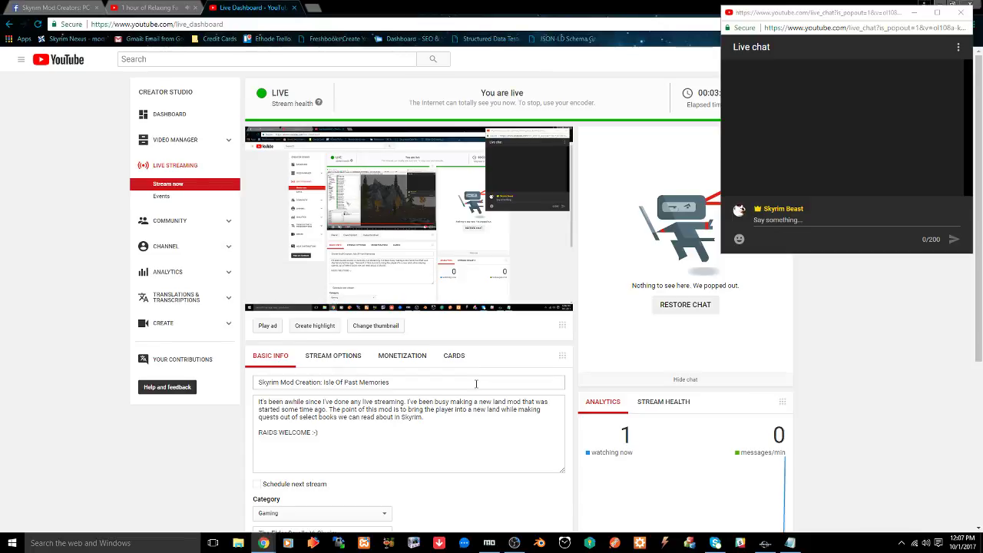
pyautogui.scroll(-3, 479, 390)
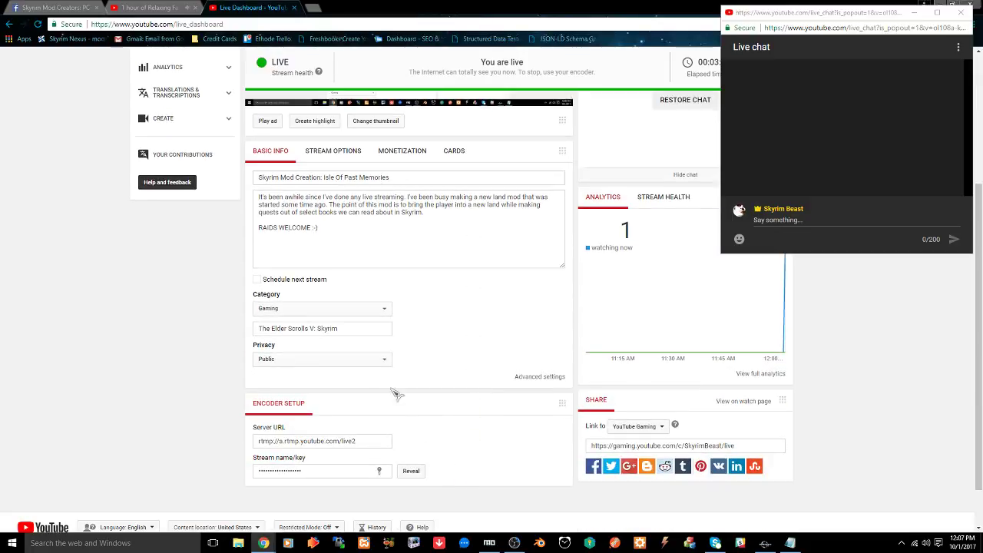
pyautogui.scroll(3, 389, 354)
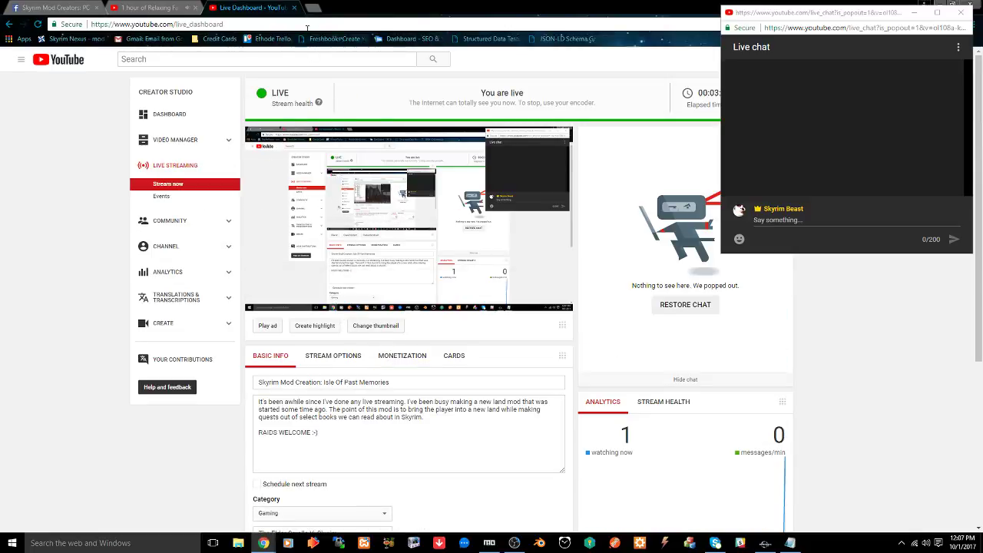
# Return to the Creation Kit, place TreePineForest04 among the aspens in front of the cliff, and rotate it
pyautogui.click(764, 543)
pyautogui.scroll(6, 477, 404)
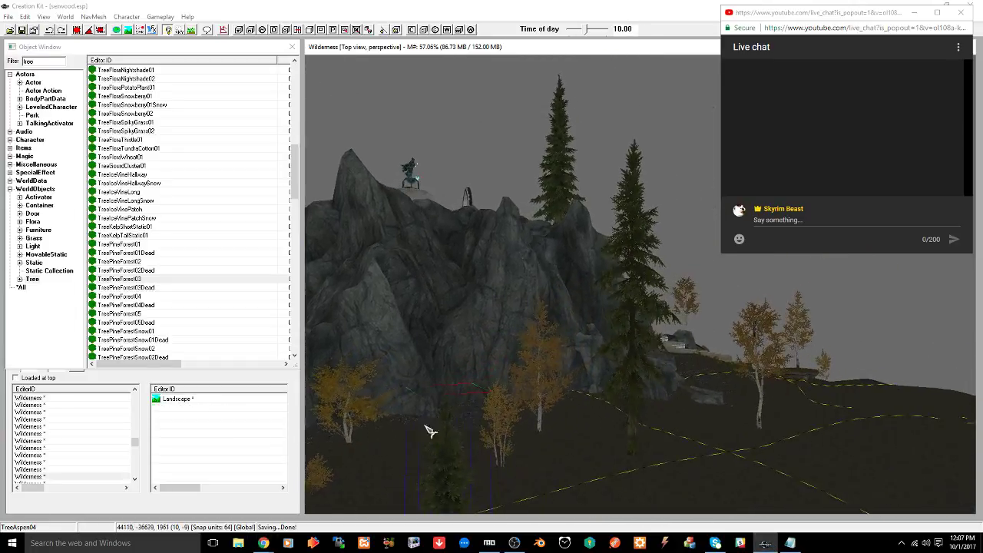
pyautogui.moveTo(519, 424); pyautogui.dragTo(563, 438, button='middle')
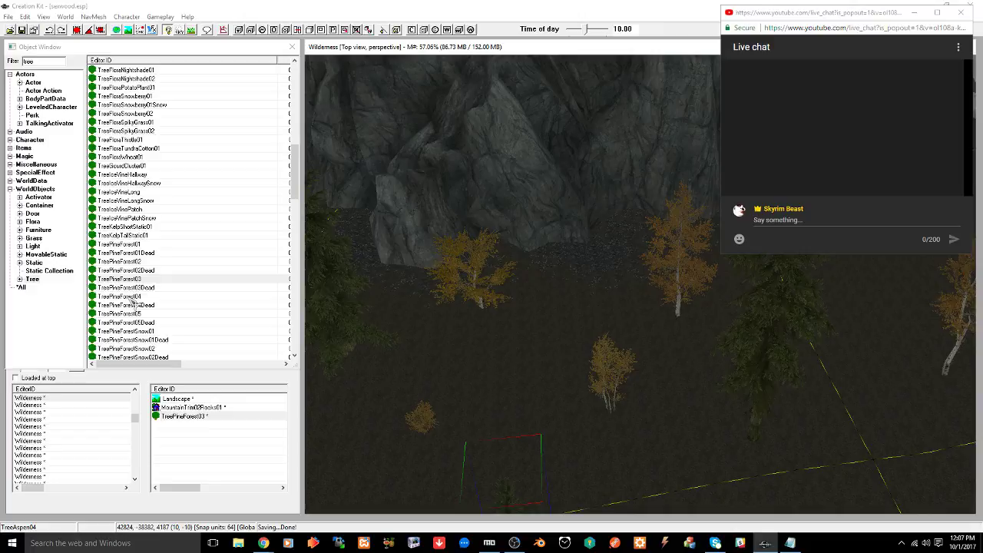
pyautogui.moveTo(132, 301); pyautogui.dragTo(523, 366)
pyautogui.moveTo(523, 365); pyautogui.dragTo(536, 365, button='right')
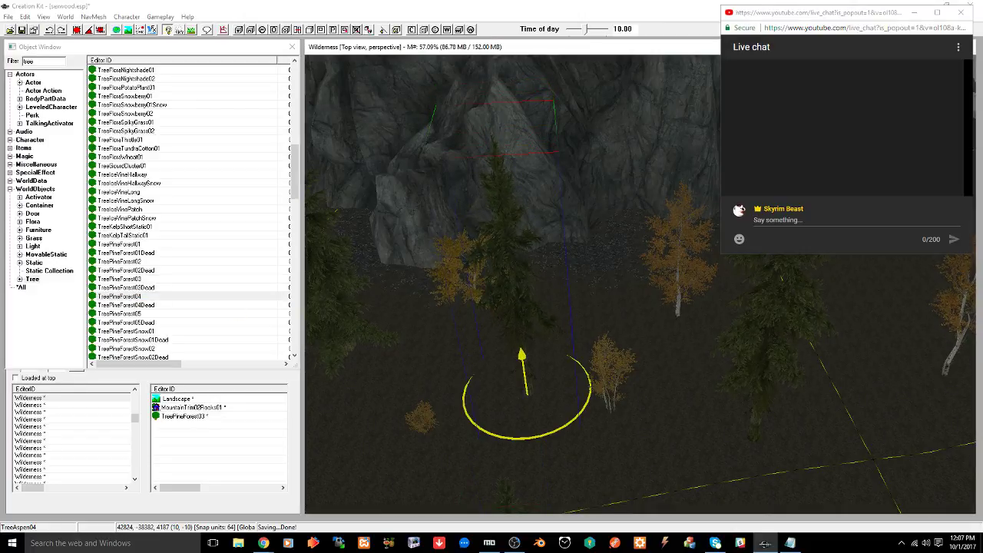
# Place TreePineForest05 on the bare ground by the cell border near the red undergrowth and adjust its position
pyautogui.keyDown('shift'); pyautogui.moveTo(536, 365); pyautogui.dragTo(648, 359, button='middle'); pyautogui.keyUp('shift')
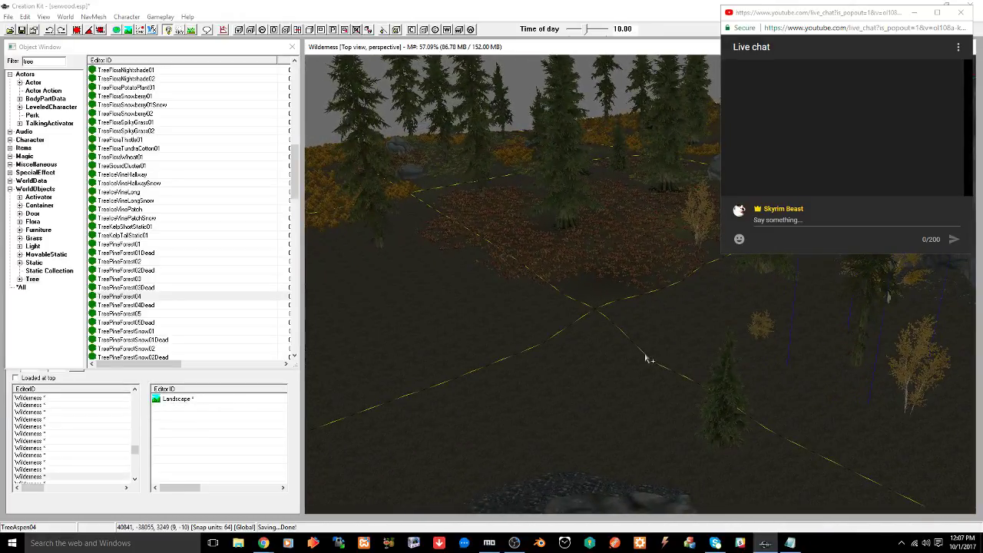
pyautogui.click(125, 315)
pyautogui.moveTo(436, 361); pyautogui.dragTo(438, 354)
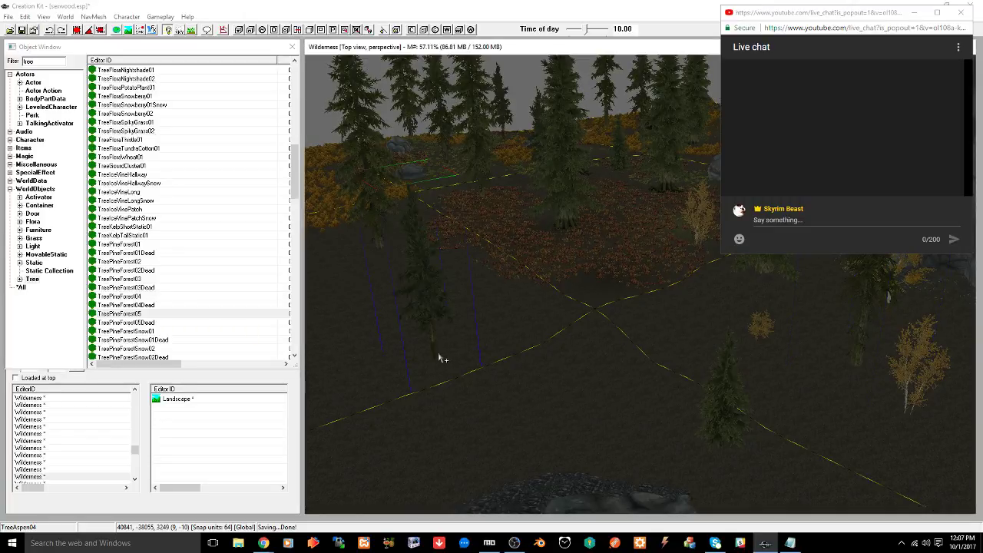
pyautogui.keyDown('shift'); pyautogui.moveTo(438, 354); pyautogui.dragTo(470, 343, button='middle'); pyautogui.keyUp('shift')
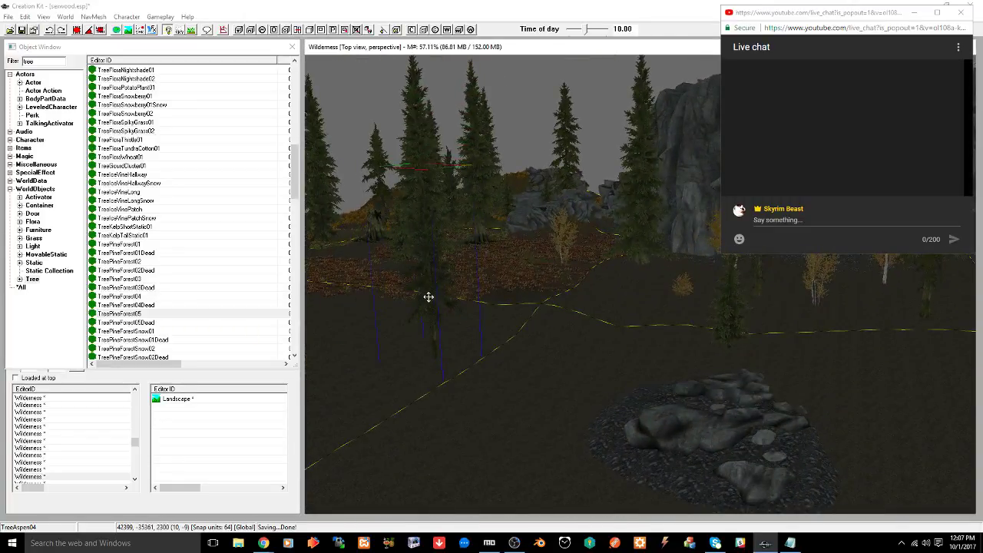
pyautogui.moveTo(429, 297); pyautogui.dragTo(413, 297)
pyautogui.keyDown('shift'); pyautogui.moveTo(491, 305); pyautogui.dragTo(479, 347, button='middle'); pyautogui.keyUp('shift')
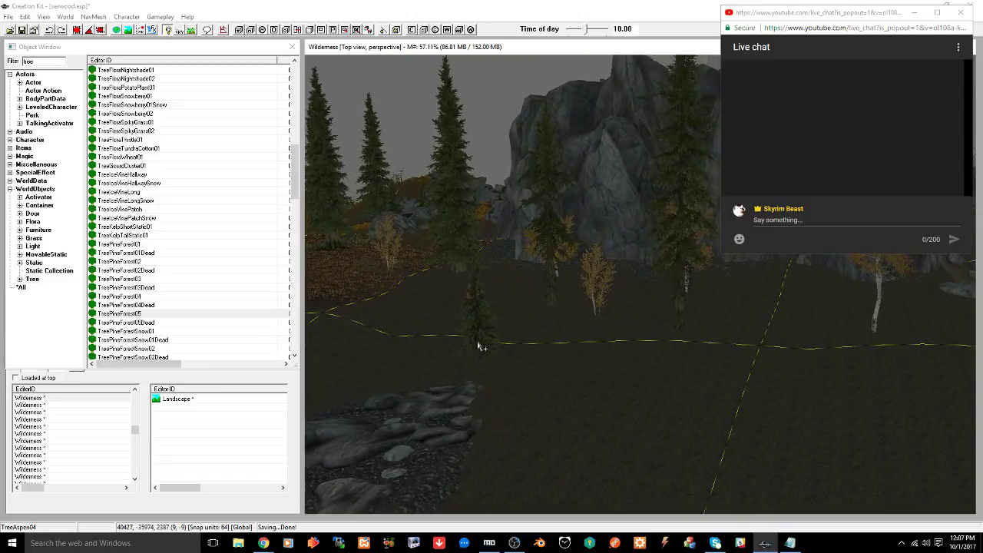
# Place TreePineShrub01 on the open ground in front of the new pines and inspect it up close
pyautogui.scroll(-5, 184, 307)
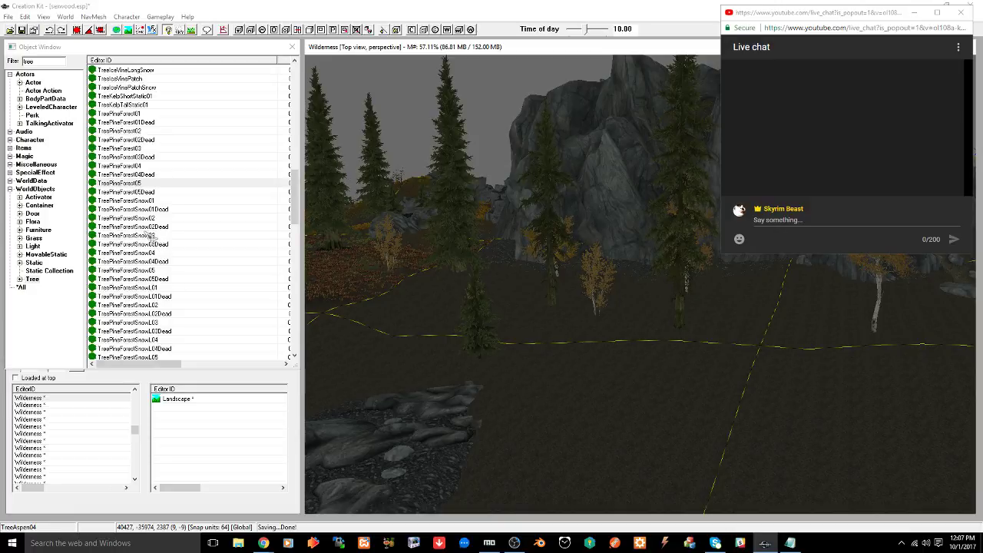
pyautogui.scroll(-5, 178, 276)
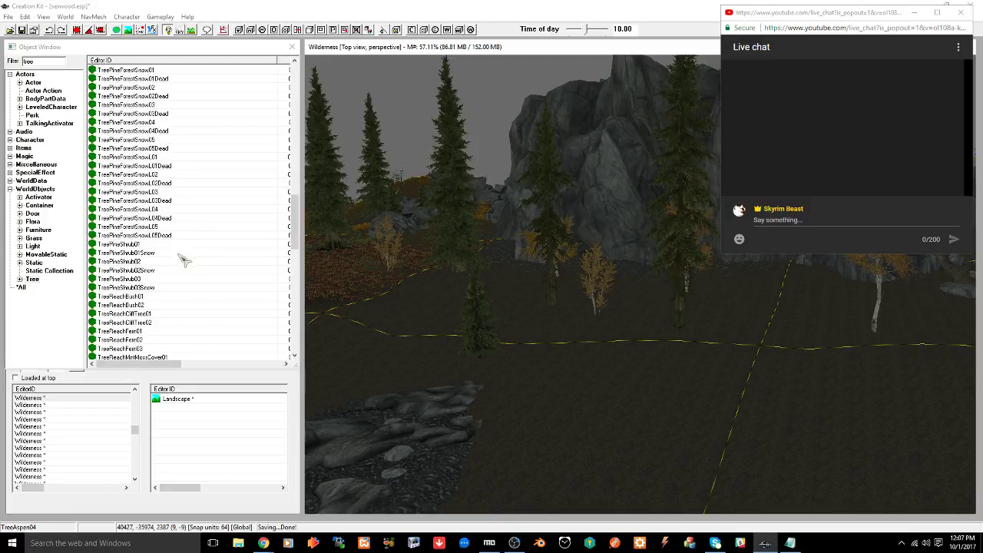
pyautogui.click(134, 244)
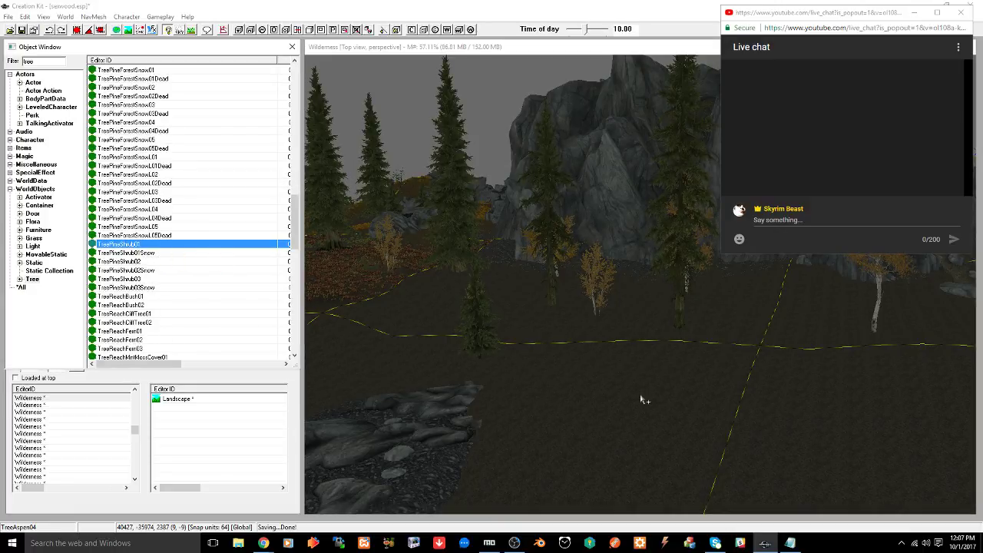
pyautogui.moveTo(641, 399); pyautogui.dragTo(636, 402)
pyautogui.moveTo(637, 401)
pyautogui.mouseDown(button='middle')
pyautogui.moveTo(647, 391)
pyautogui.moveTo(651, 403)
pyautogui.mouseUp(button='middle')
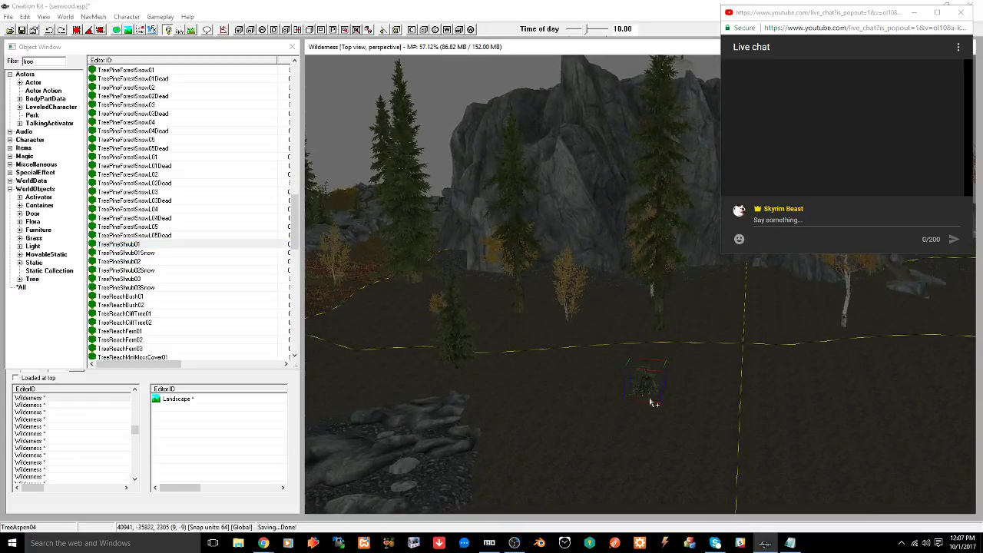
pyautogui.scroll(5, 651, 402)
pyautogui.scroll(3, 618, 417)
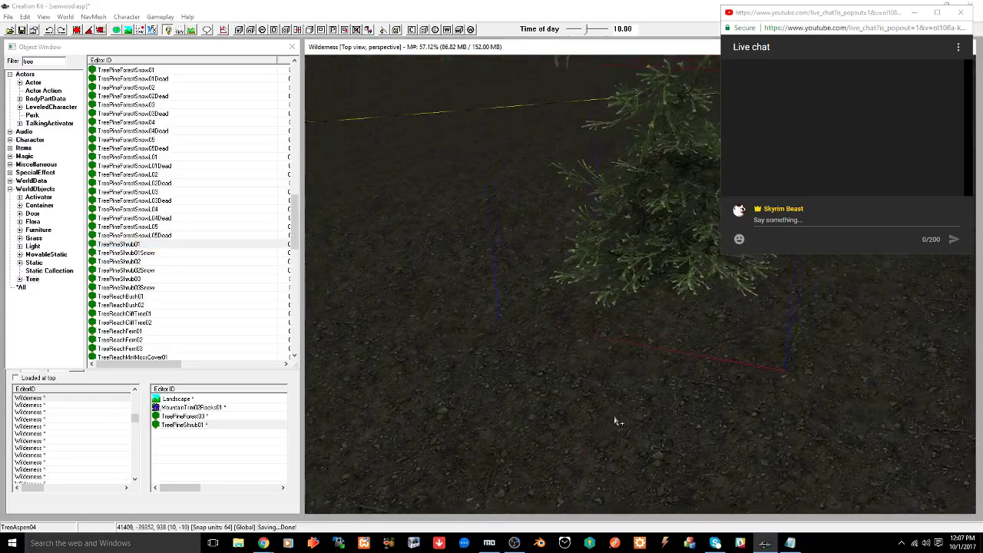
pyautogui.moveTo(626, 406); pyautogui.dragTo(550, 376, button='middle')
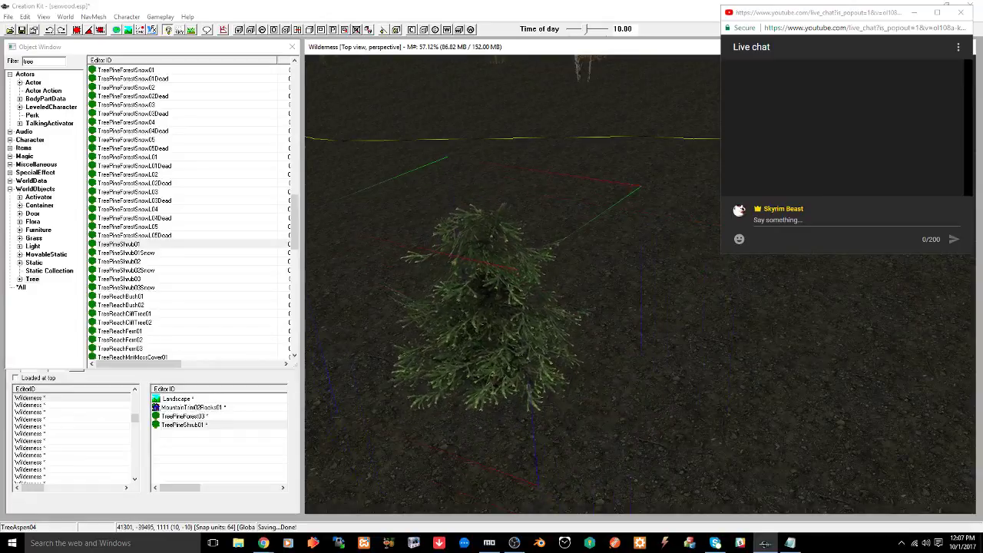
# Shift the placed TreePineShrub01 slightly on the bare ground in front of the pines
pyautogui.moveTo(496, 332); pyautogui.dragTo(501, 361)
pyautogui.moveTo(501, 362); pyautogui.dragTo(673, 378, button='middle')
pyautogui.scroll(-7, 530, 337)
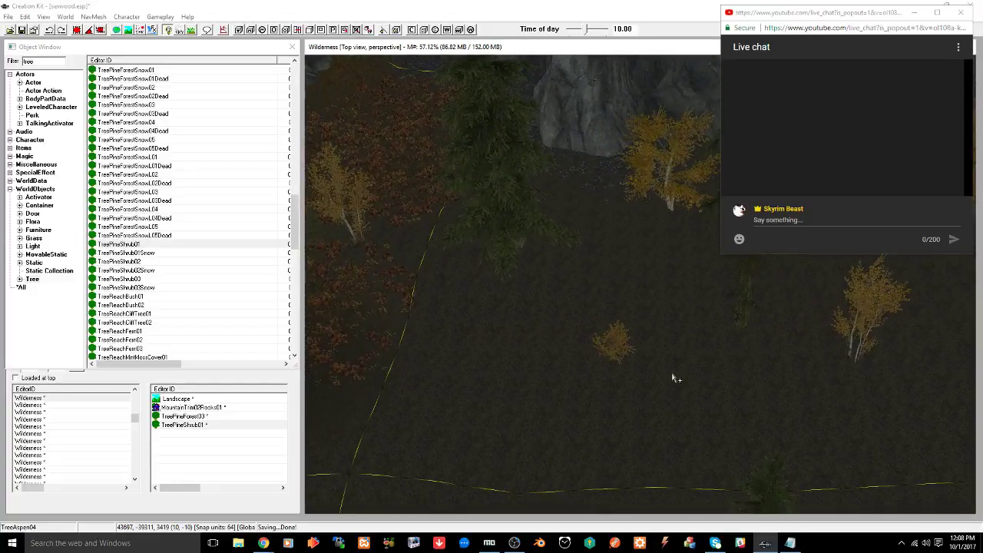
# Place TreePineShrub02 near the cell border and move it into the red undergrowth in front of the lone aspen
pyautogui.click(139, 262)
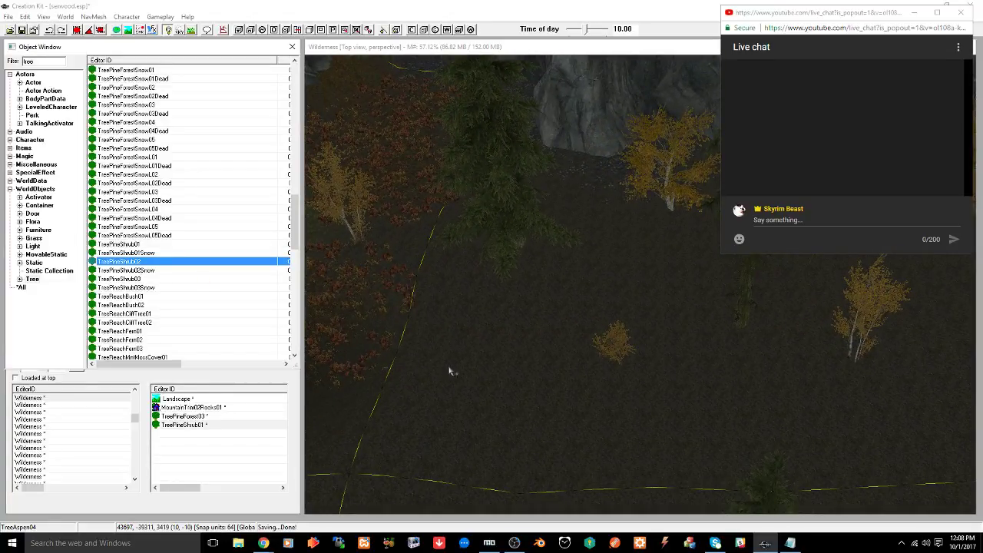
pyautogui.moveTo(472, 404); pyautogui.dragTo(476, 383)
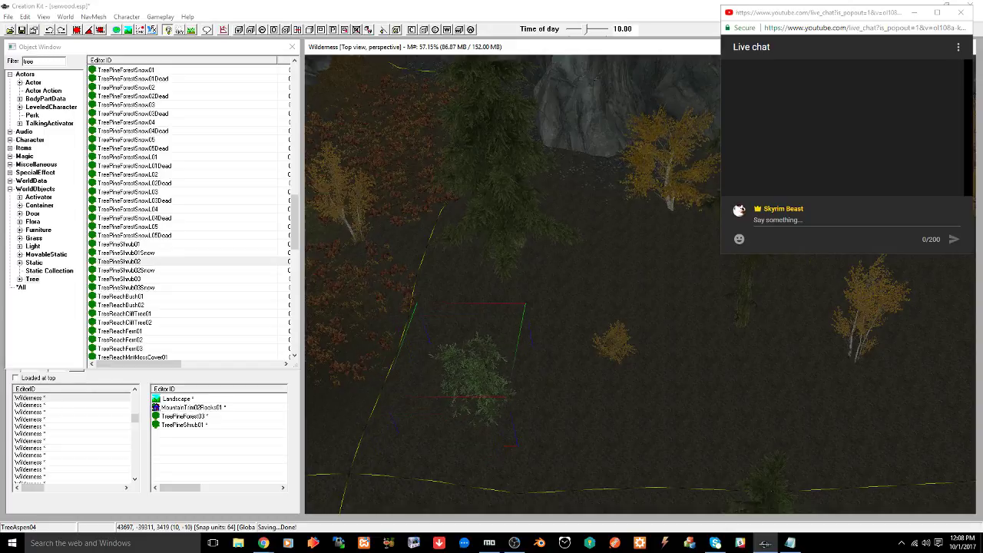
pyautogui.moveTo(475, 382); pyautogui.dragTo(702, 366, button='middle')
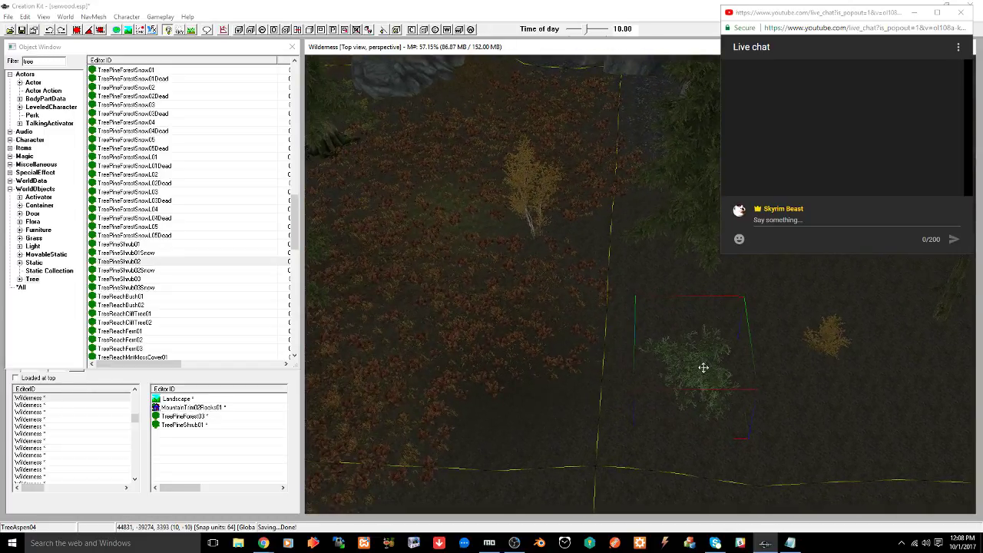
pyautogui.moveTo(606, 330); pyautogui.dragTo(447, 264)
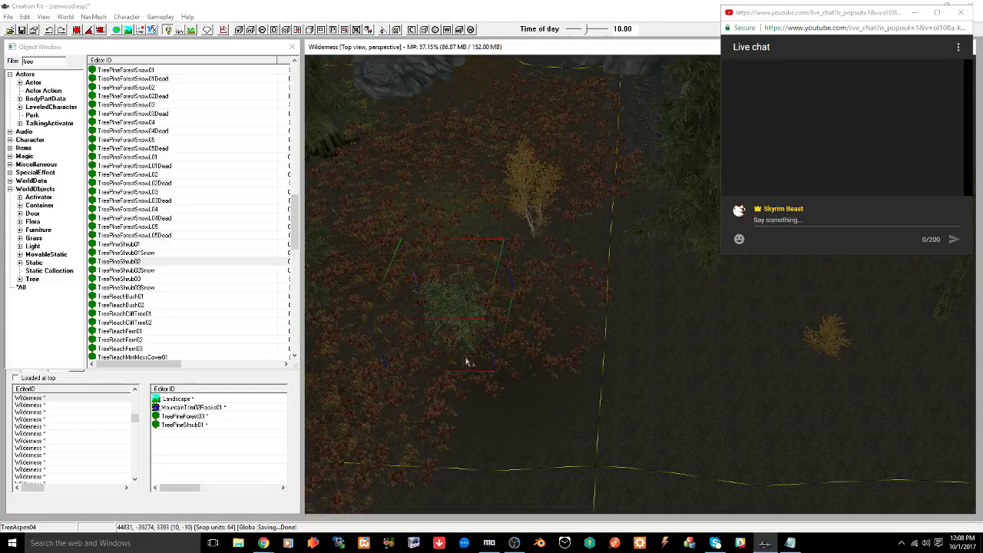
pyautogui.moveTo(466, 363)
pyautogui.keyDown('shift'); pyautogui.mouseDown(button='middle')
pyautogui.moveTo(478, 329)
pyautogui.moveTo(492, 333)
pyautogui.moveTo(454, 366)
pyautogui.mouseUp(button='middle'); pyautogui.keyUp('shift')
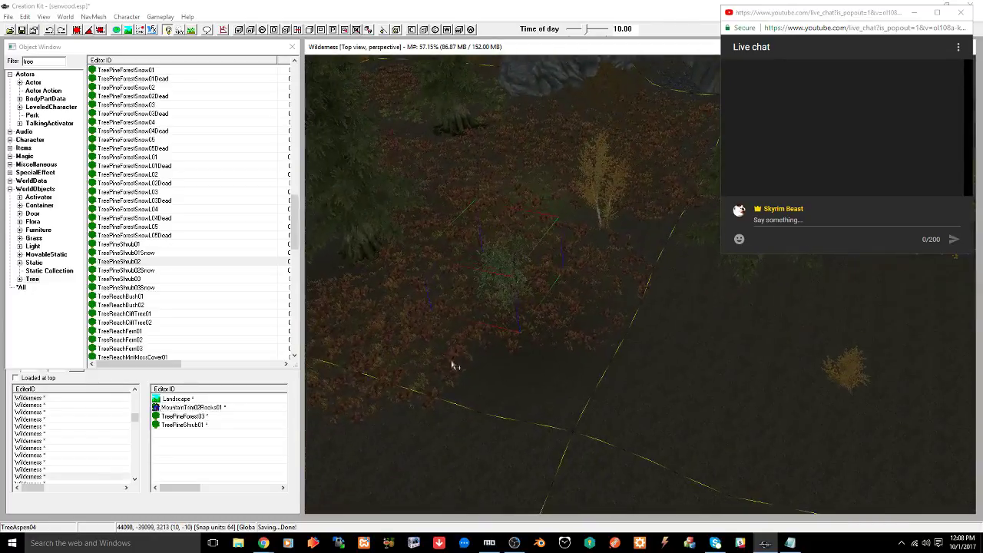
# Place TreePineShrub03 on the open ground near the small golden shrub, inspect it up close, and save the plugin
pyautogui.keyDown('shift'); pyautogui.moveTo(649, 395); pyautogui.dragTo(441, 396, button='middle'); pyautogui.keyUp('shift')
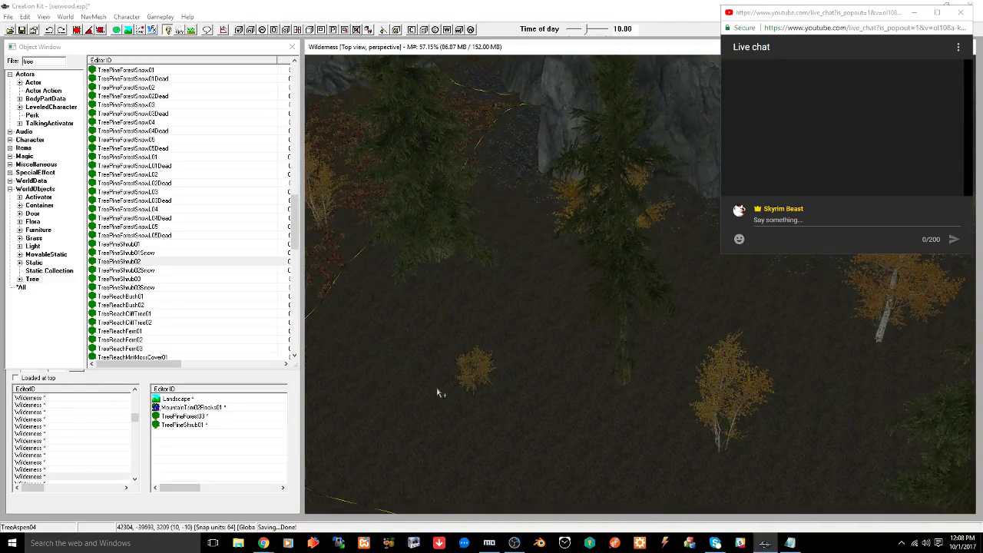
pyautogui.click(126, 280)
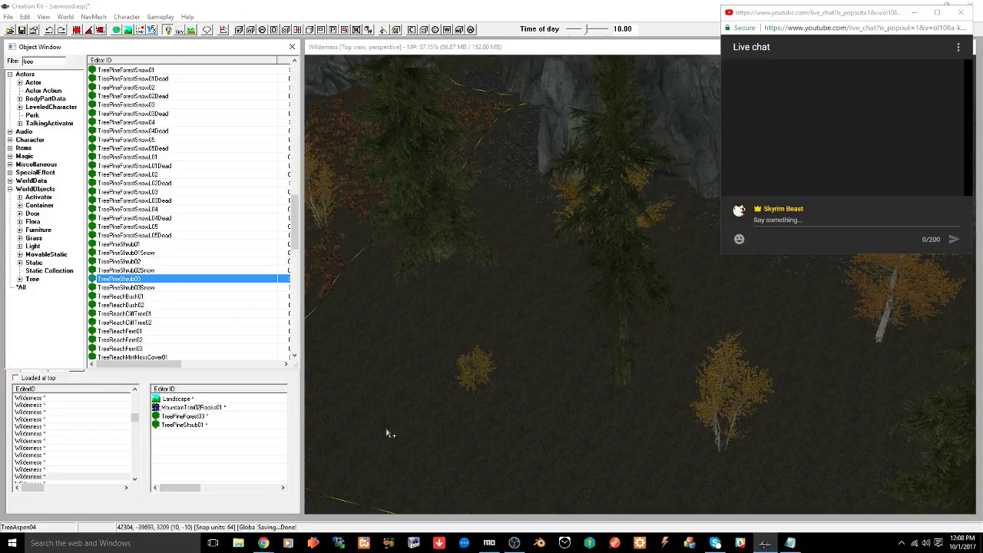
pyautogui.moveTo(390, 434); pyautogui.dragTo(387, 427)
pyautogui.moveTo(386, 427); pyautogui.dragTo(443, 424, button='middle')
pyautogui.press('c')
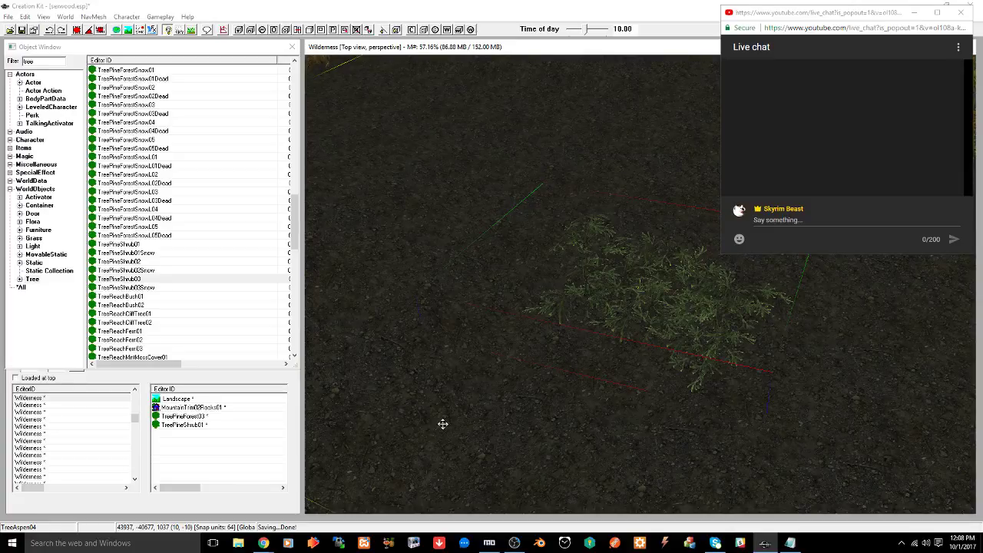
pyautogui.keyDown('shift'); pyautogui.moveTo(519, 400); pyautogui.dragTo(533, 384, button='middle'); pyautogui.keyUp('shift')
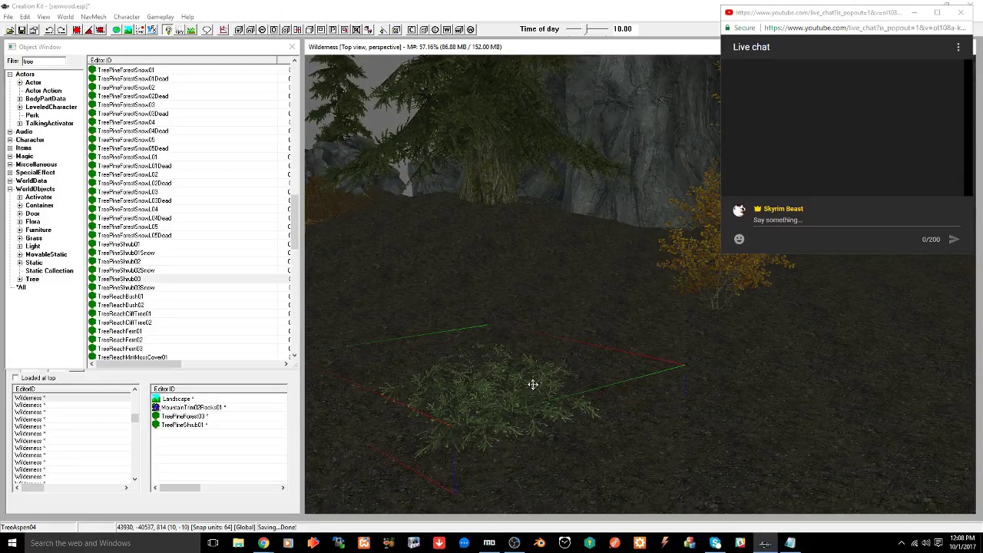
pyautogui.hotkey('ctrl', 's')
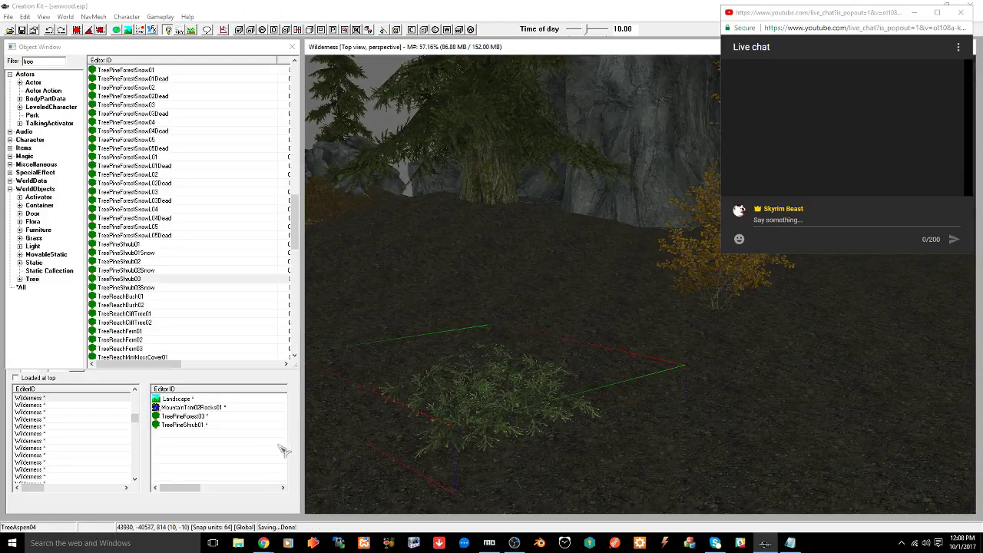
# Switch to the YouTube live dashboard in the browser, look over the stream page, and copy the live stream's video URL
pyautogui.moveTo(263, 543)
pyautogui.click(230, 499)
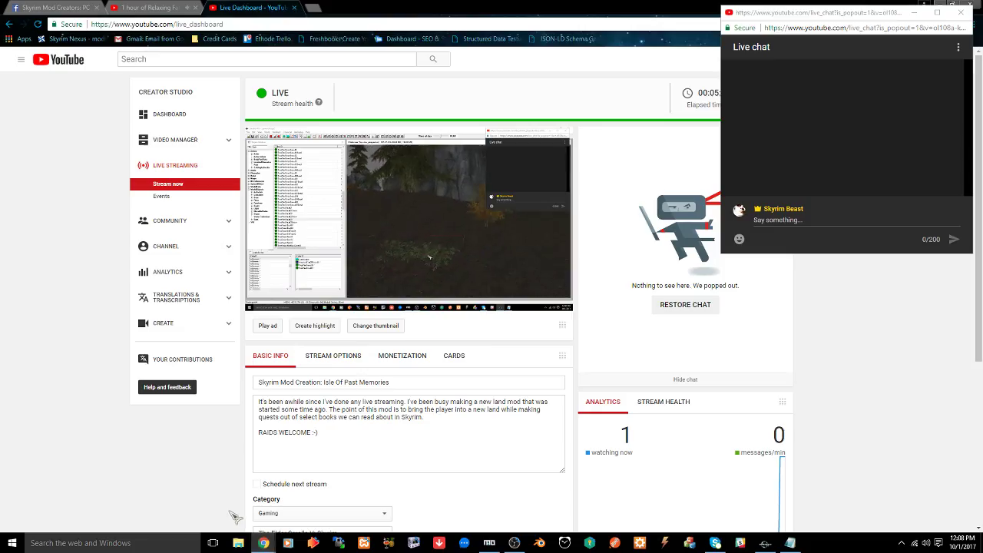
pyautogui.scroll(-5, 361, 450)
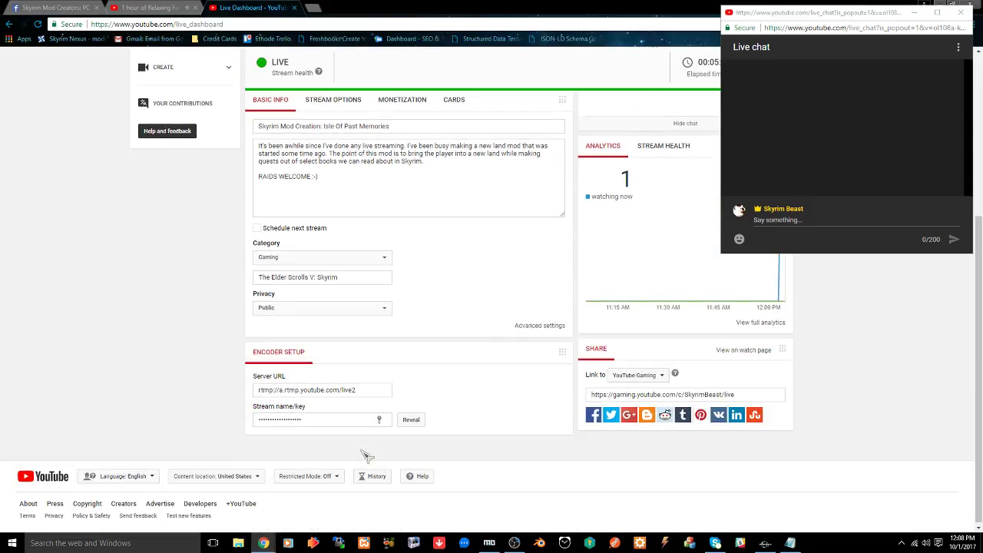
pyautogui.scroll(5, 361, 450)
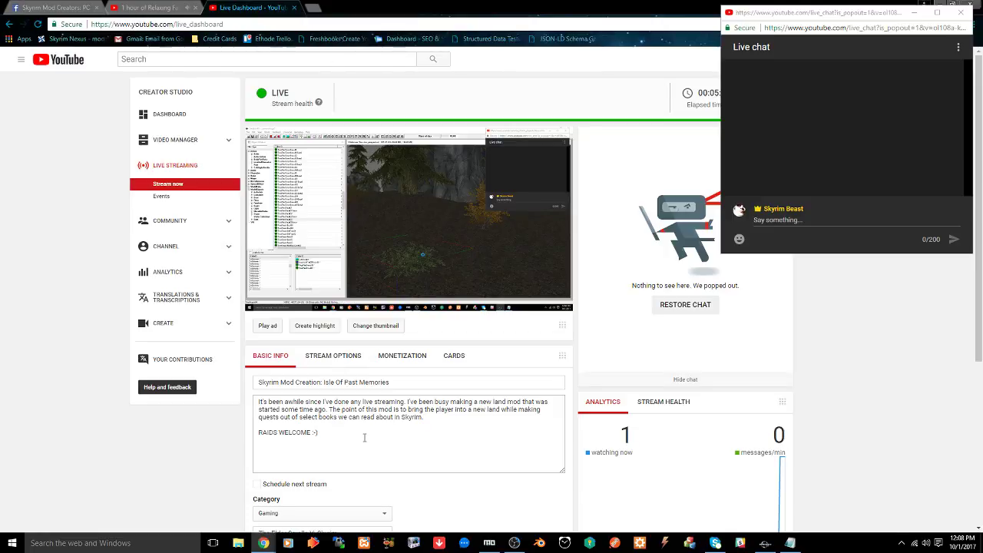
pyautogui.moveTo(343, 244)
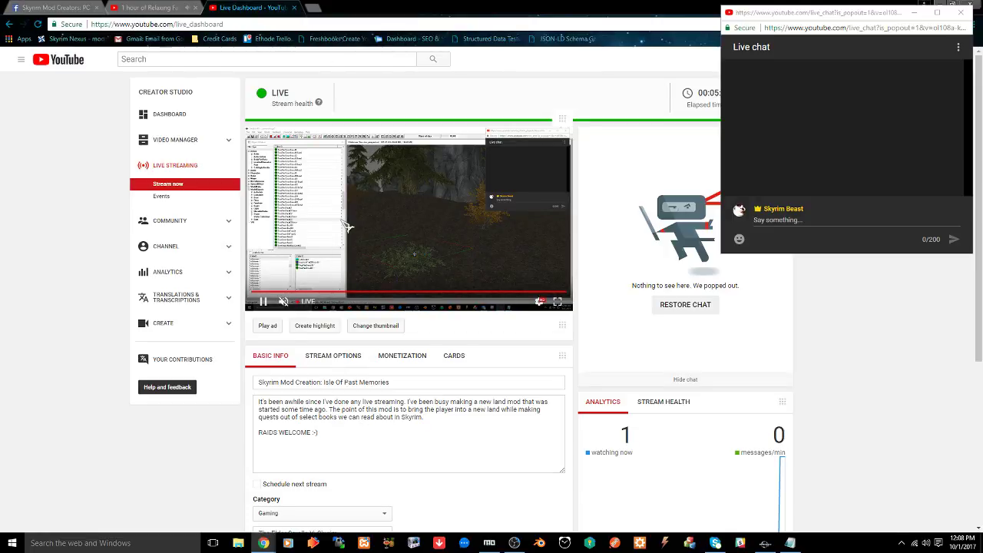
pyautogui.rightClick(347, 226)
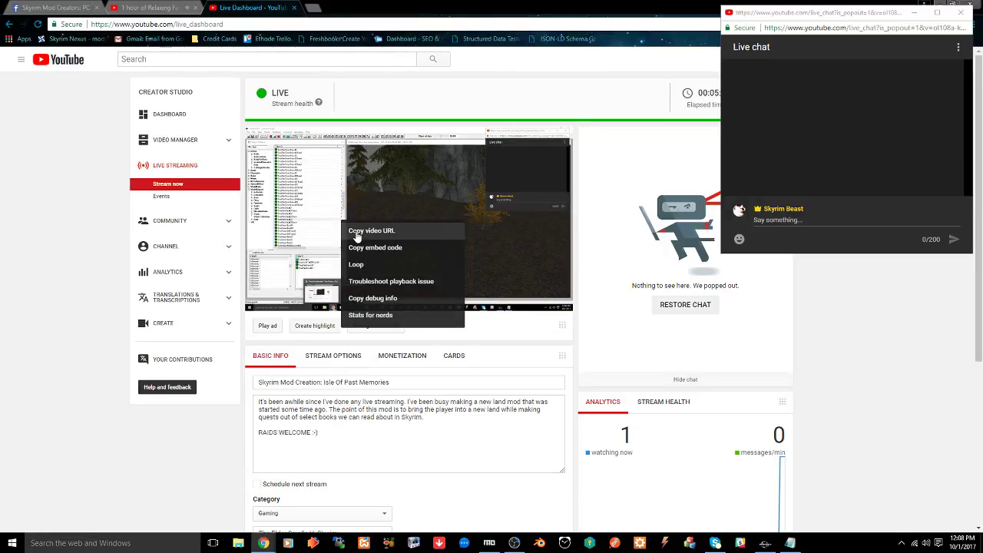
pyautogui.click(358, 232)
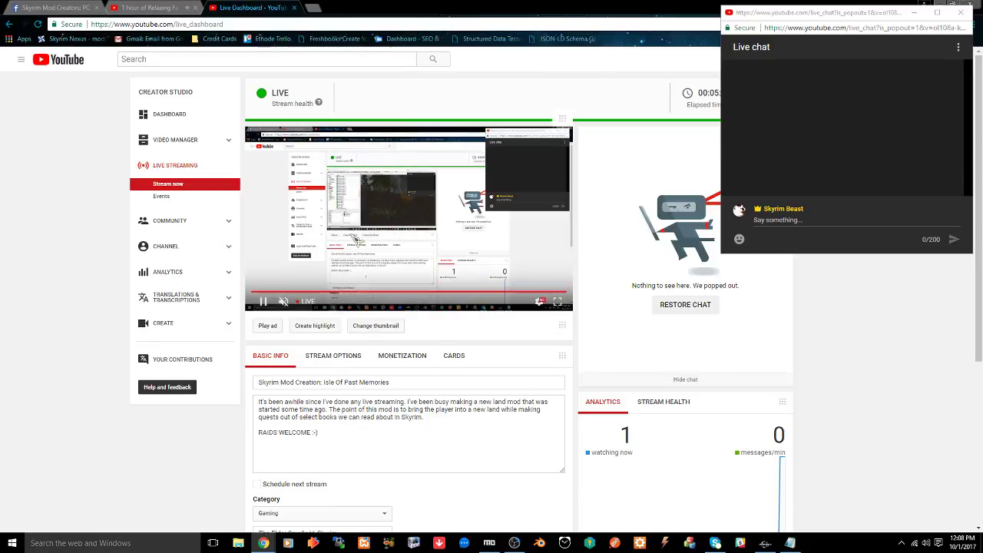
# Switch to Notepad, paste the stream URL below the script, and select the pasted link
pyautogui.hotkey('alt', 'Tab')
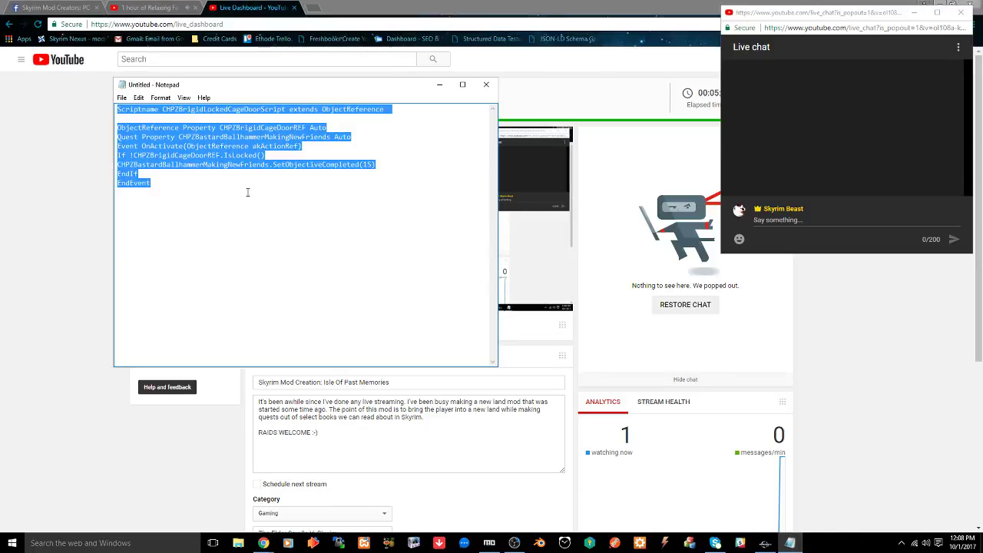
pyautogui.click(250, 183)
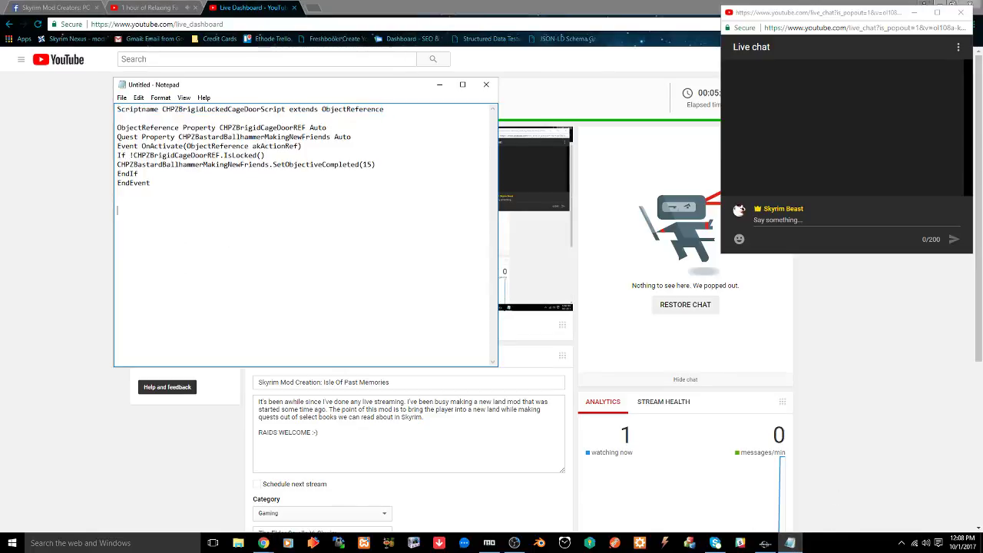
pyautogui.hotkey('ctrl', 'v')
pyautogui.hotkey('shift', 'Home')
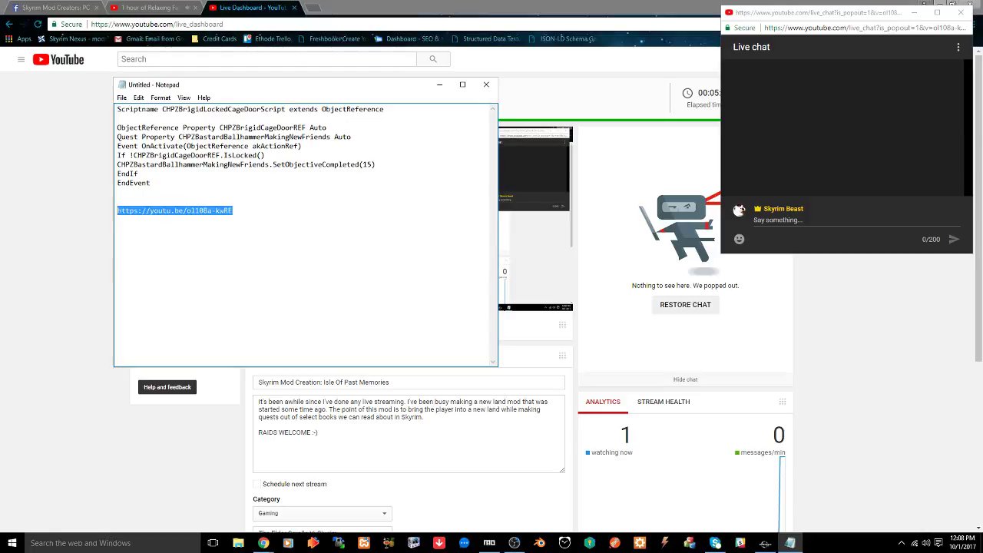
# Publish a post in the Skyrim Mod Creators: PC Facebook group reading "Stop in and say hi" with the stream link
pyautogui.click(67, 9)
pyautogui.click(322, 265)
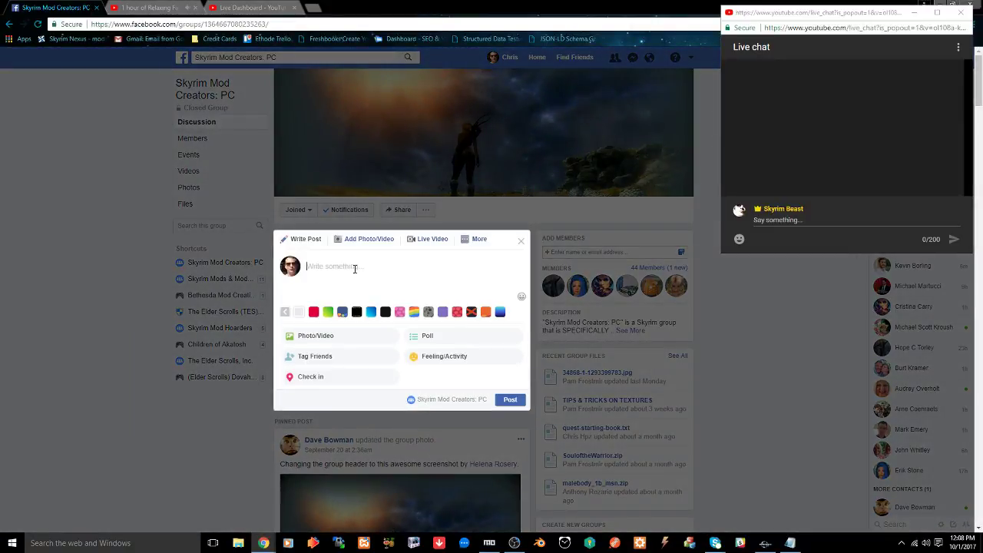
pyautogui.write('Stop in and say hi')
pyautogui.press('Return')
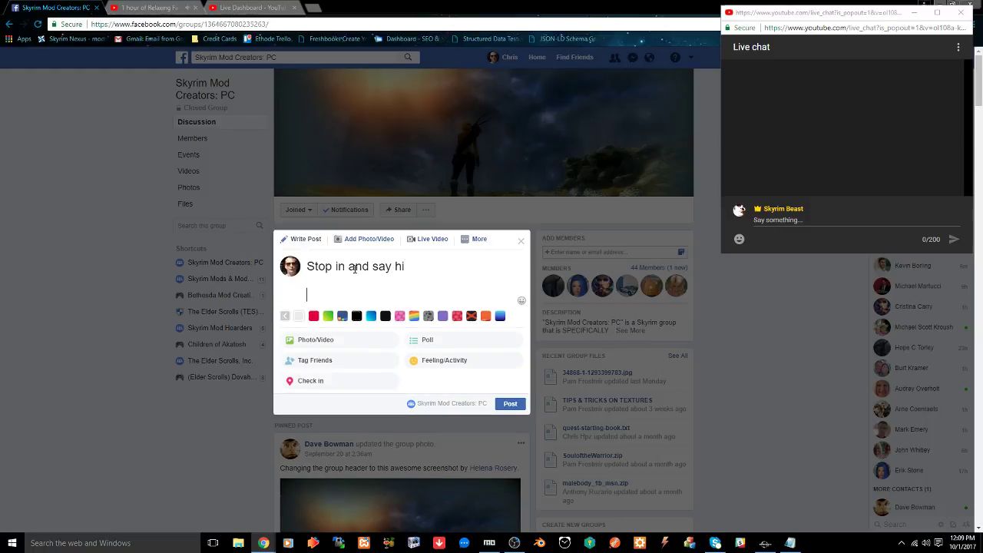
pyautogui.hotkey('ctrl', 'v')
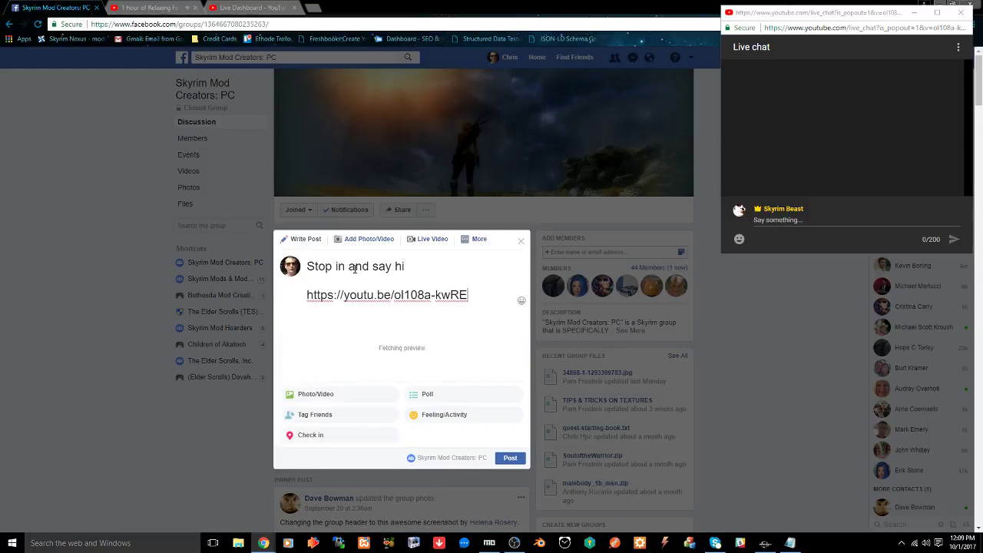
pyautogui.click(512, 437)
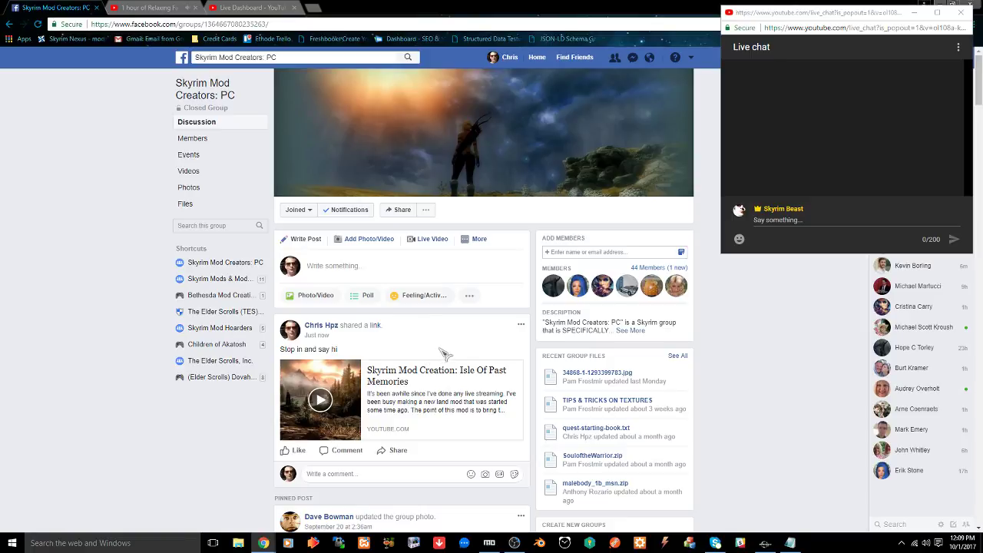
# Return to the Creation Kit and rotate TreePineShrub03 in local orientation to match the sloping ground
pyautogui.click(763, 543)
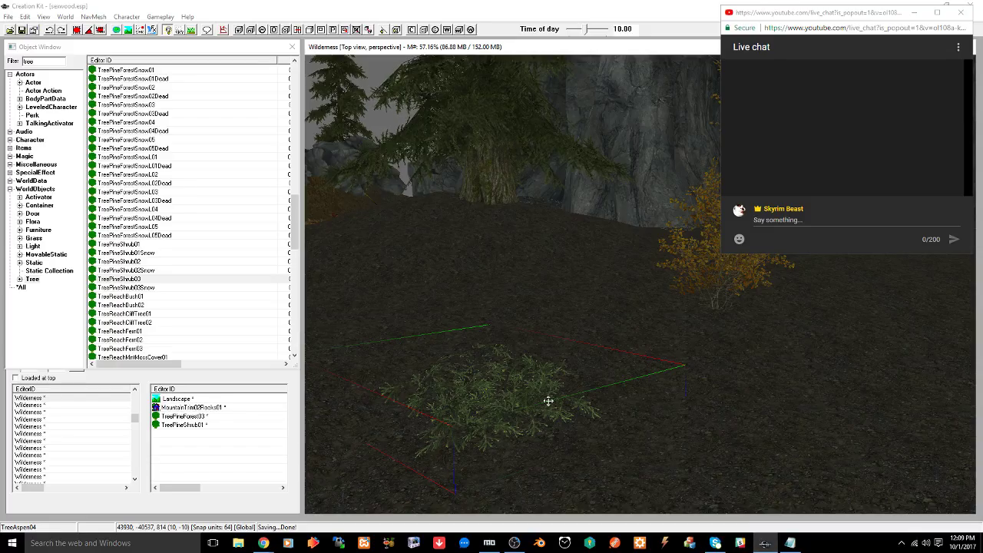
pyautogui.moveTo(541, 404)
pyautogui.keyDown('shift'); pyautogui.mouseDown(button='middle')
pyautogui.moveTo(571, 393)
pyautogui.moveTo(541, 414)
pyautogui.mouseUp(button='middle'); pyautogui.keyUp('shift')
pyautogui.press('e')
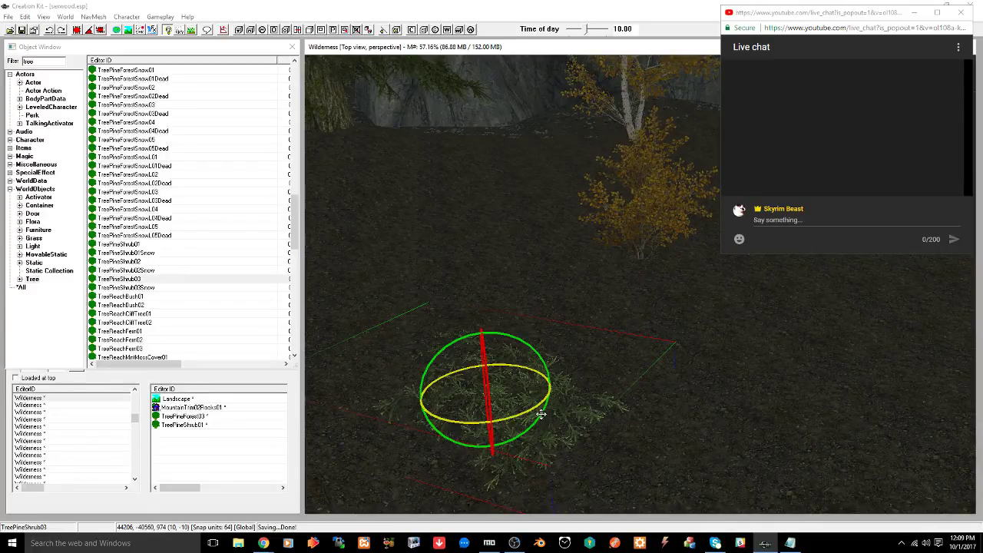
pyautogui.press('g')
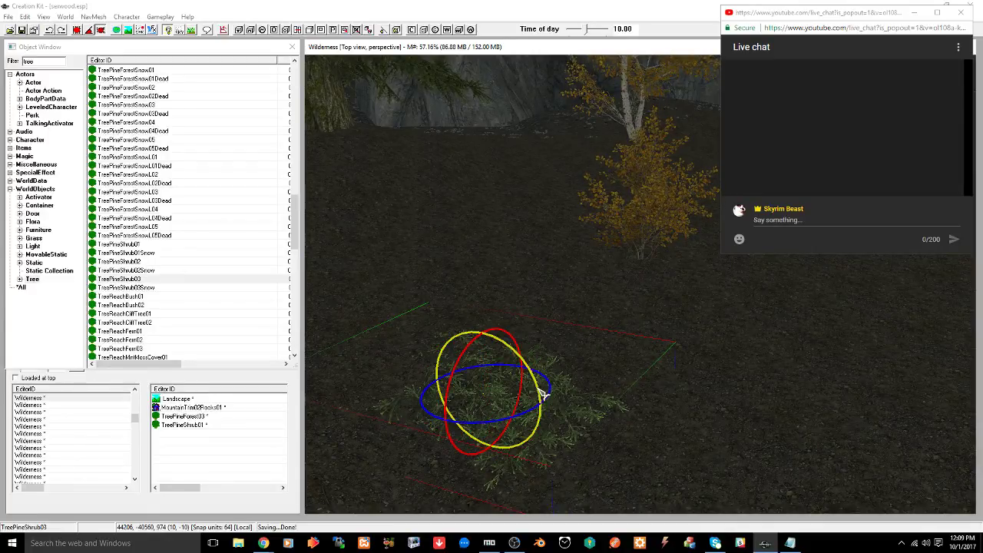
pyautogui.moveTo(539, 390)
pyautogui.mouseDown()
pyautogui.moveTo(536, 417)
pyautogui.moveTo(535, 385)
pyautogui.mouseUp()
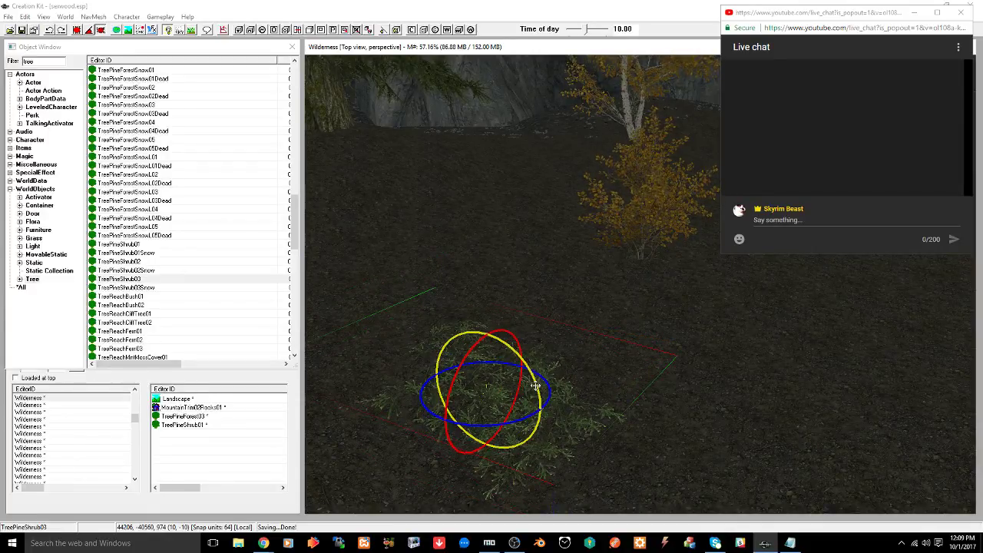
pyautogui.press('w')
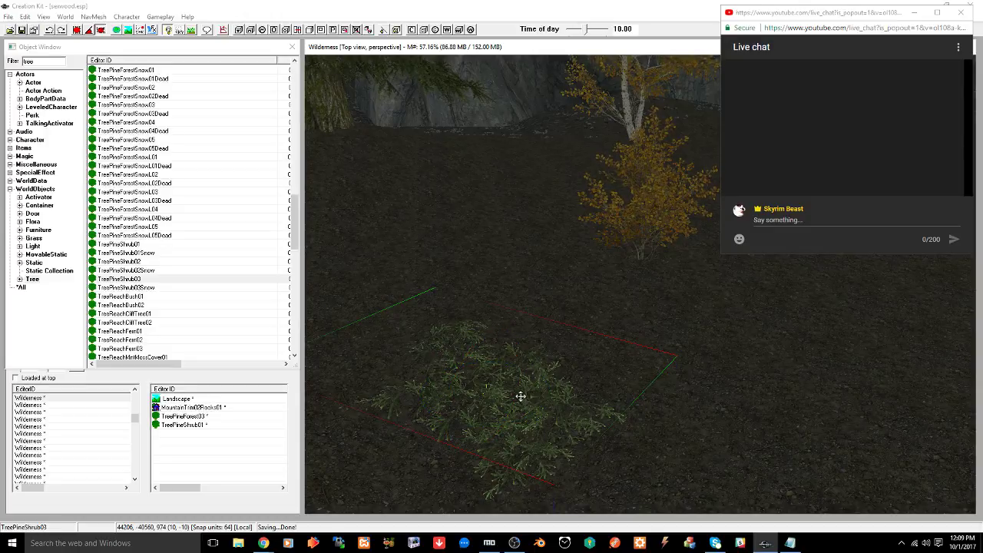
# Set the reference rotation speed to 0.05 in the movement preferences and apply the change
pyautogui.rightClick(499, 329)
pyautogui.click(519, 352)
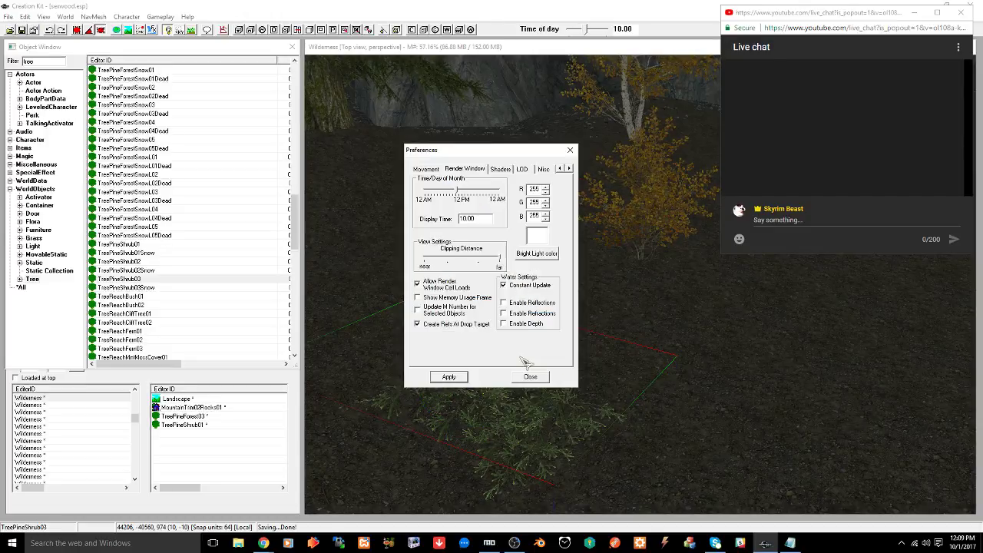
pyautogui.click(429, 169)
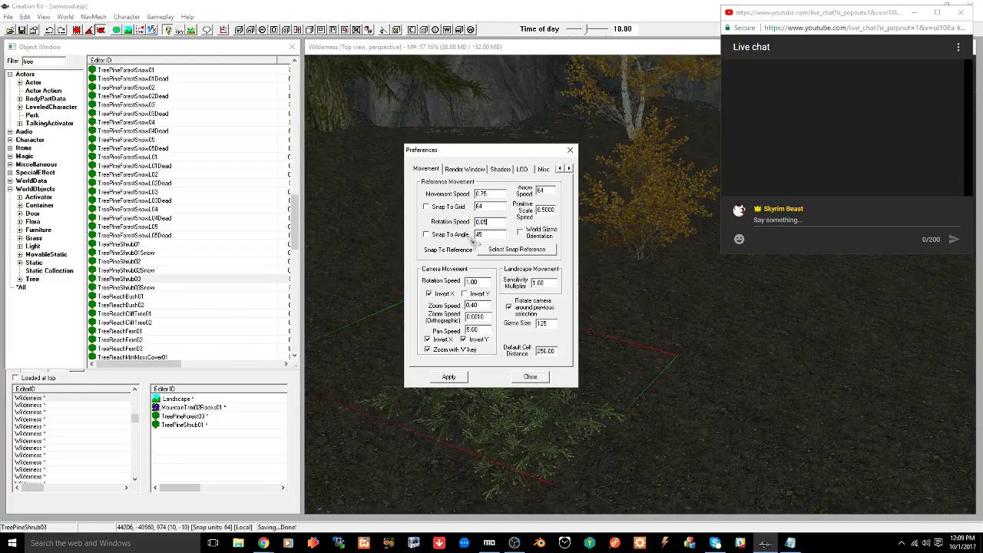
pyautogui.click(451, 376)
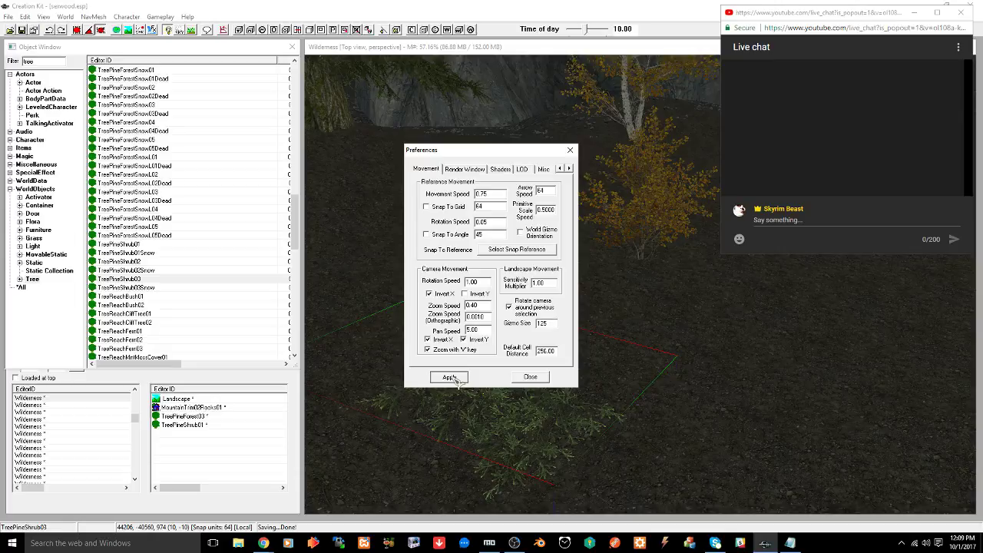
pyautogui.click(528, 379)
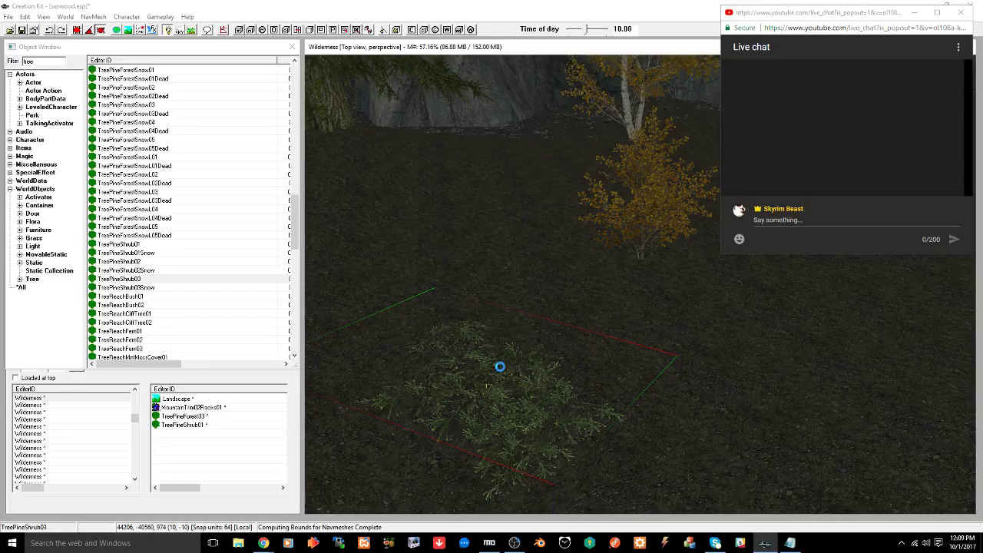
pyautogui.scroll(-5, 506, 365)
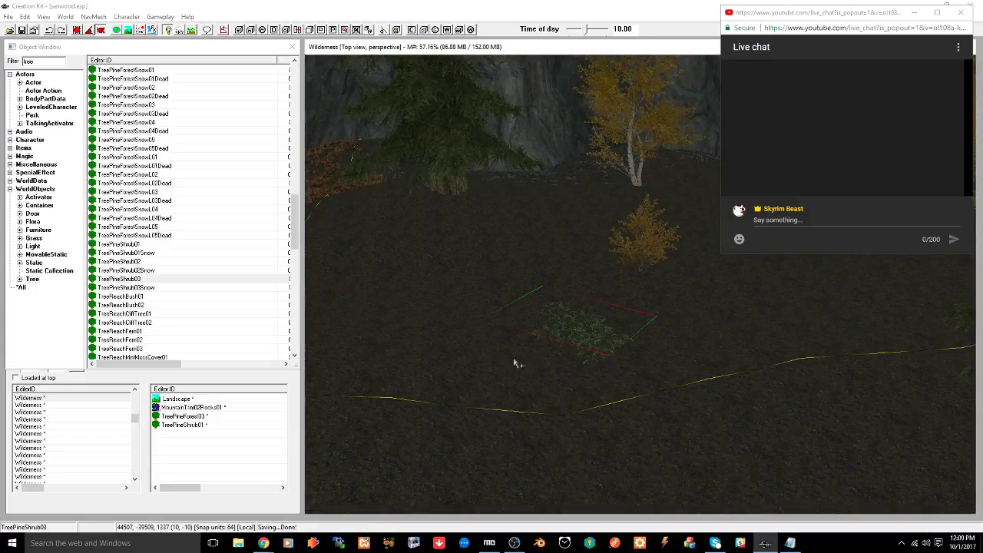
pyautogui.keyDown('shift'); pyautogui.moveTo(514, 364); pyautogui.dragTo(500, 430, button='middle'); pyautogui.keyUp('shift')
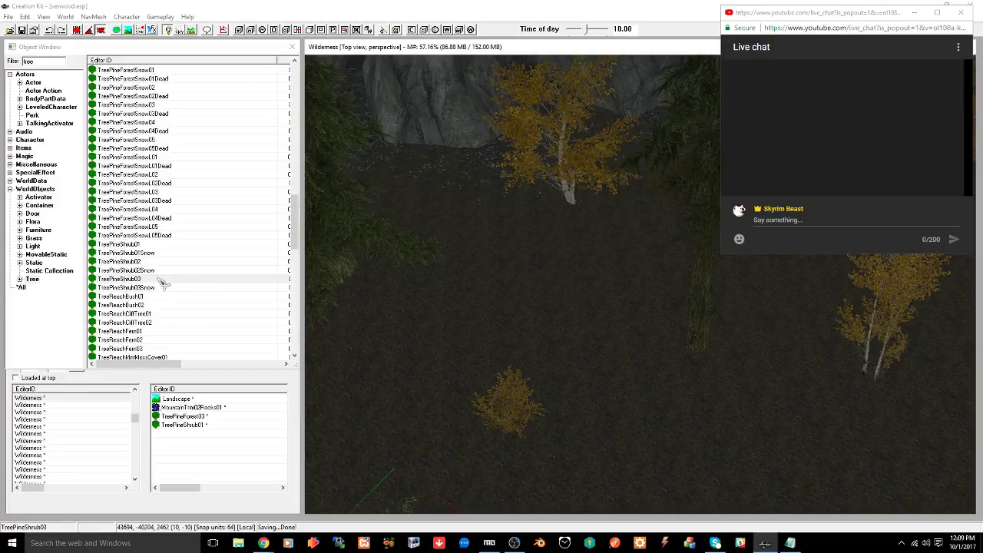
# Preview the TreeReachBush01 model in the preview window and close it
pyautogui.click(127, 297)
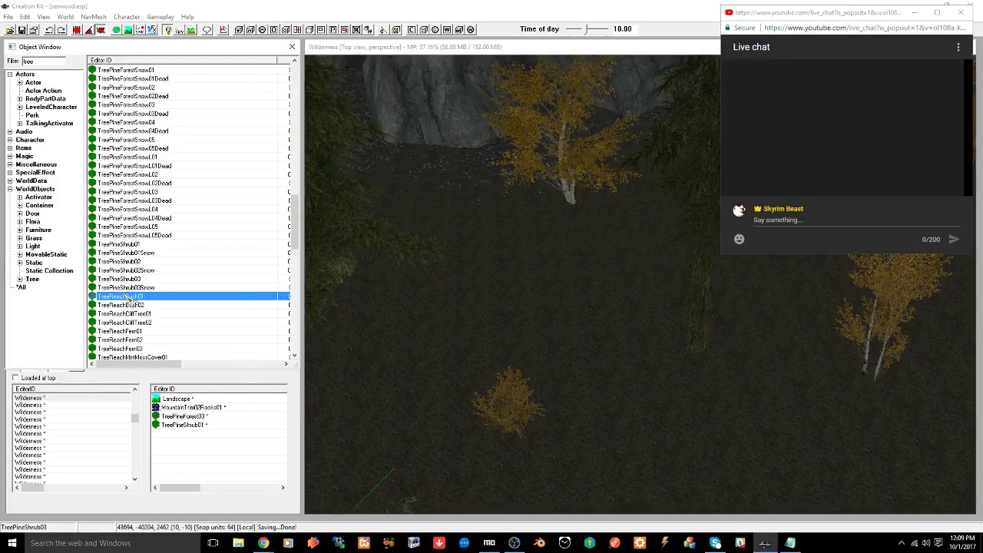
pyautogui.rightClick(126, 297)
pyautogui.click(142, 346)
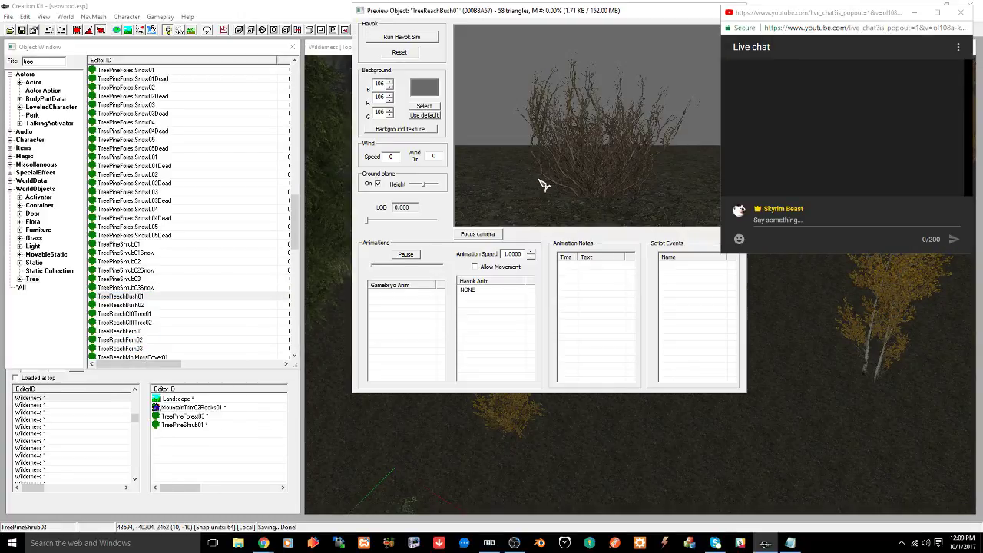
pyautogui.moveTo(650, 11); pyautogui.dragTo(523, 22)
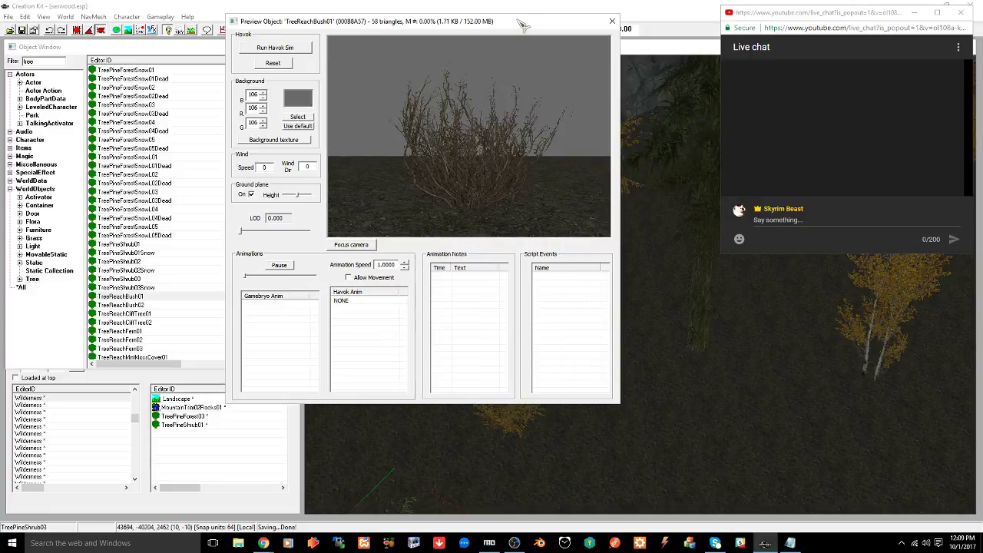
pyautogui.click(612, 22)
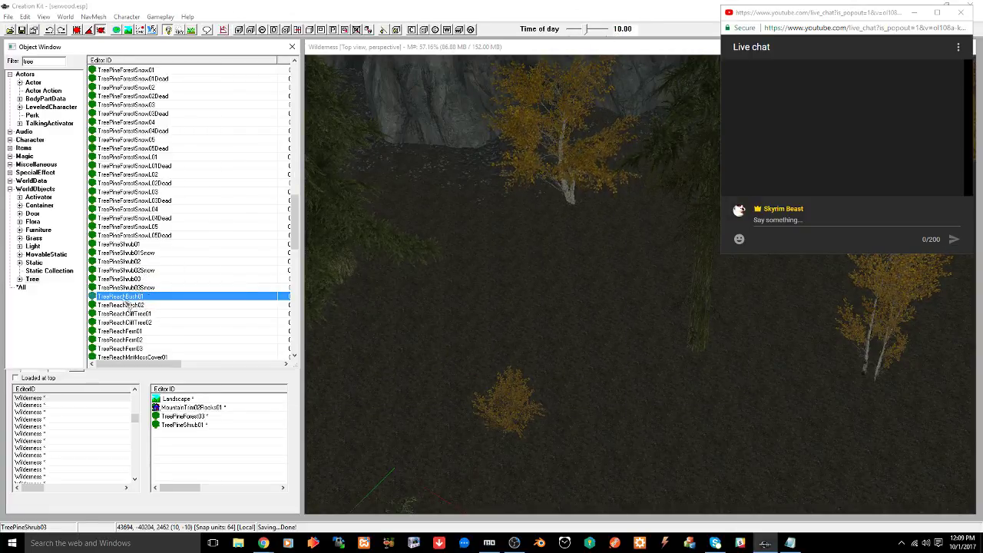
# Place TreeReachBush01 on the open ground near the yellow aspen below the cliff and inspect how it sits on the terrain
pyautogui.moveTo(561, 296); pyautogui.dragTo(564, 300)
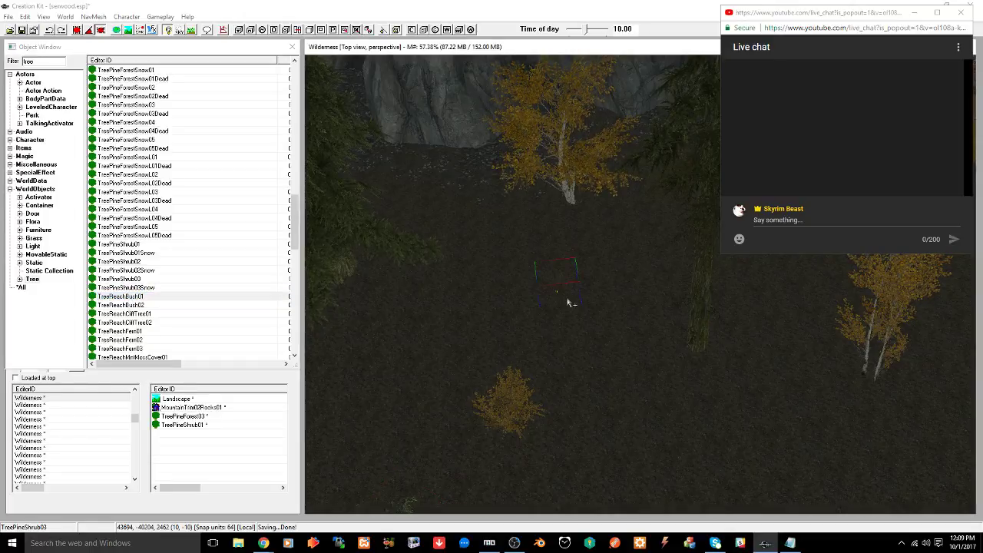
pyautogui.press('c')
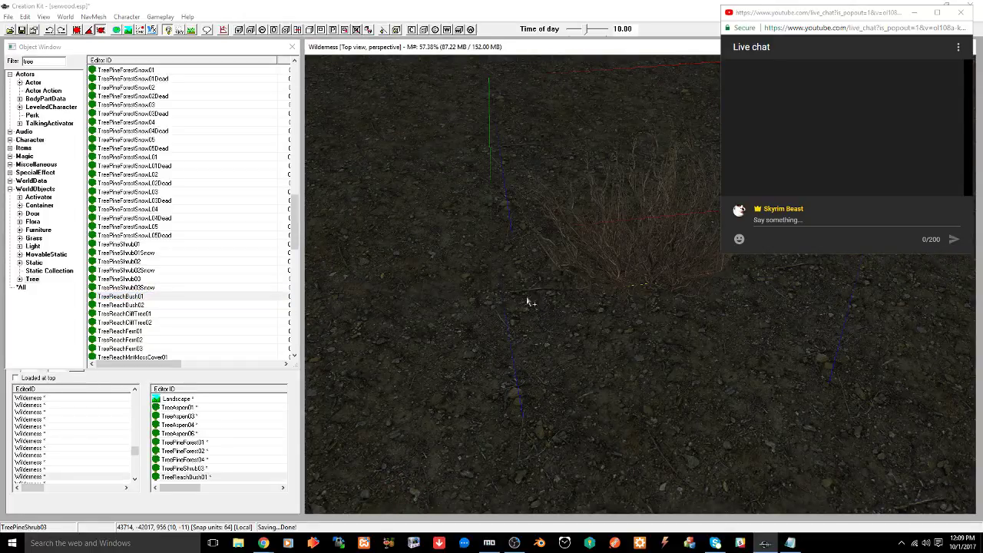
pyautogui.moveTo(529, 302); pyautogui.dragTo(545, 244, button='middle')
pyautogui.click(547, 239)
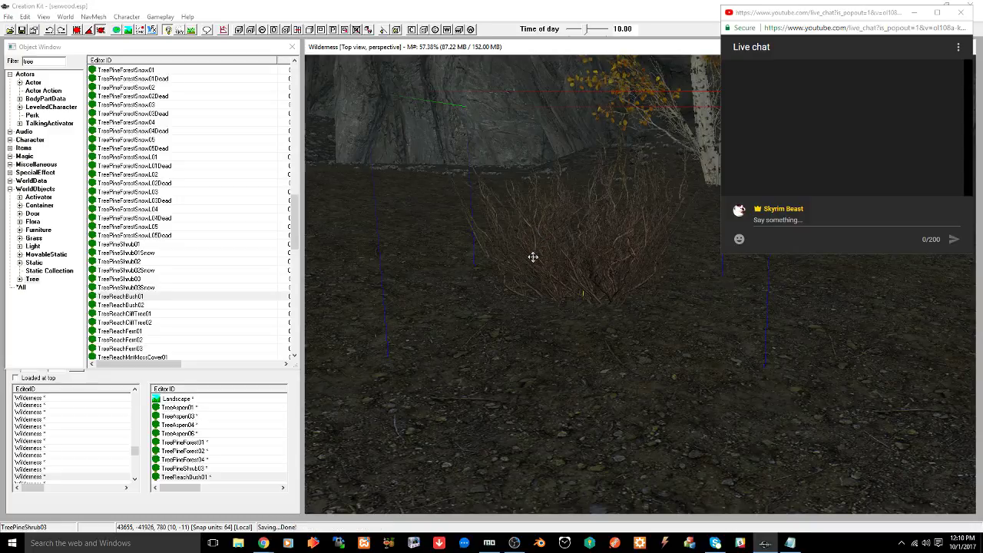
pyautogui.scroll(-5, 535, 259)
pyautogui.scroll(-8, 534, 262)
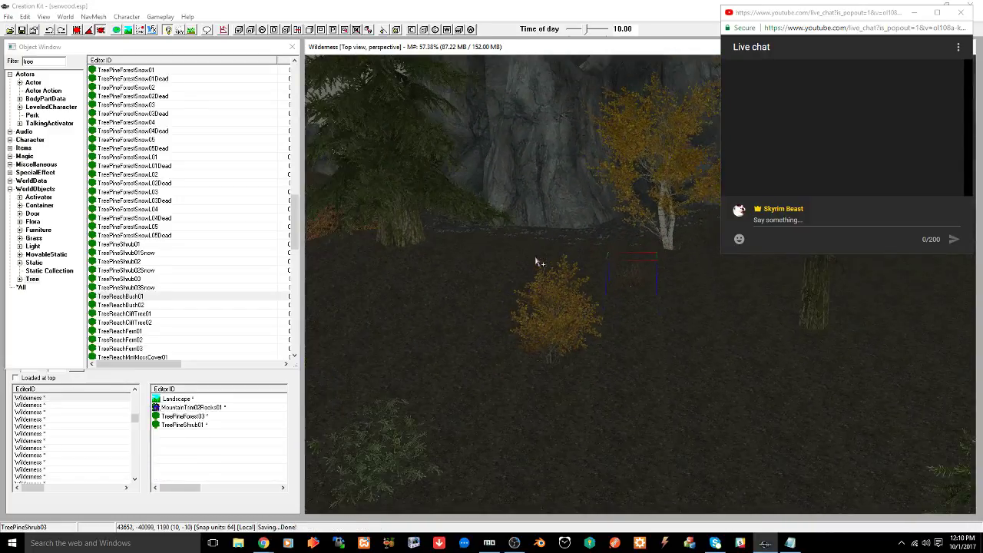
# Try out TreeReachCliffTree01 on the bare ground near the orange aspen and delete it again
pyautogui.keyDown('shift'); pyautogui.moveTo(533, 256); pyautogui.dragTo(439, 302, button='middle'); pyautogui.keyUp('shift')
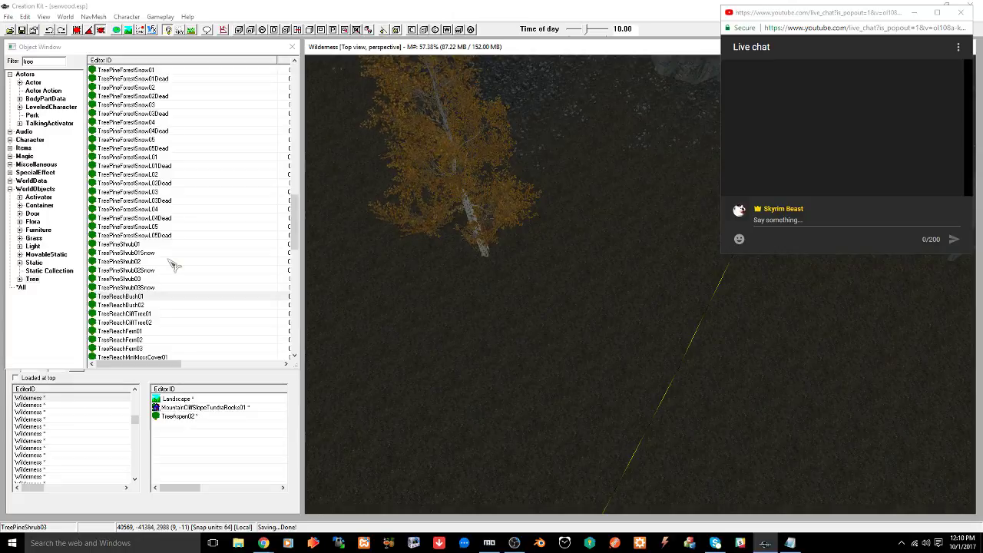
pyautogui.scroll(-6, 174, 265)
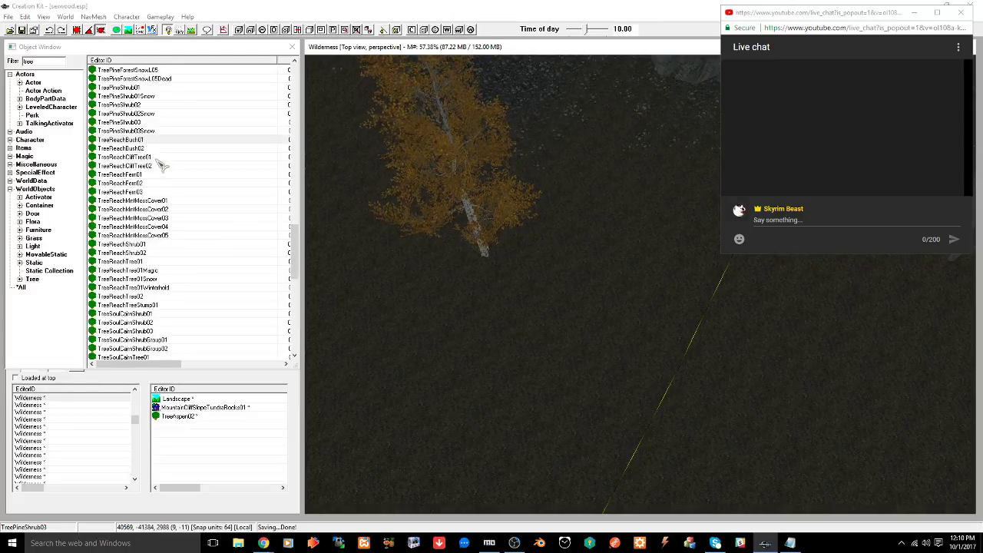
pyautogui.click(136, 157)
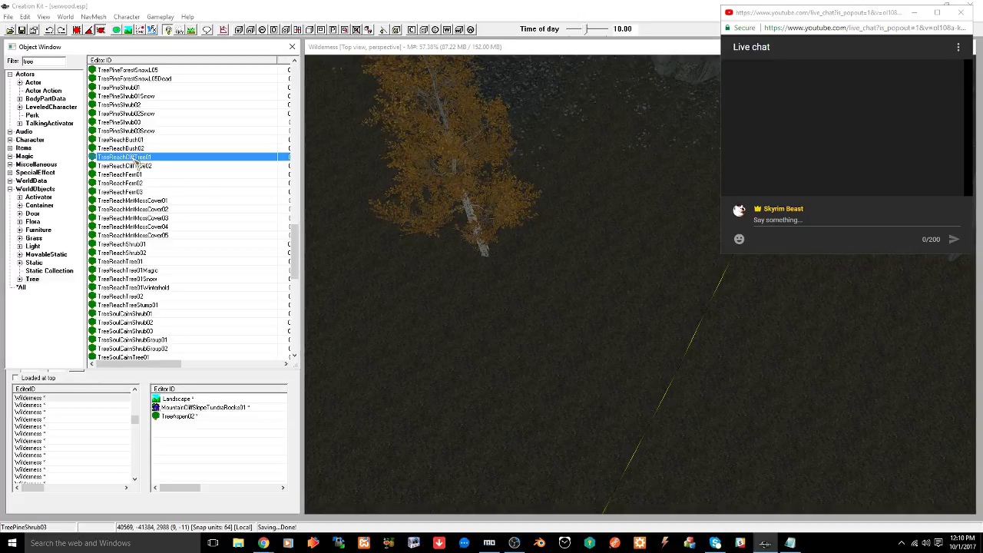
pyautogui.moveTo(133, 159); pyautogui.dragTo(559, 390)
pyautogui.moveTo(540, 449); pyautogui.dragTo(541, 446)
pyautogui.keyDown('shift'); pyautogui.moveTo(542, 446); pyautogui.dragTo(554, 380, button='middle'); pyautogui.keyUp('shift')
pyautogui.press('Delete')
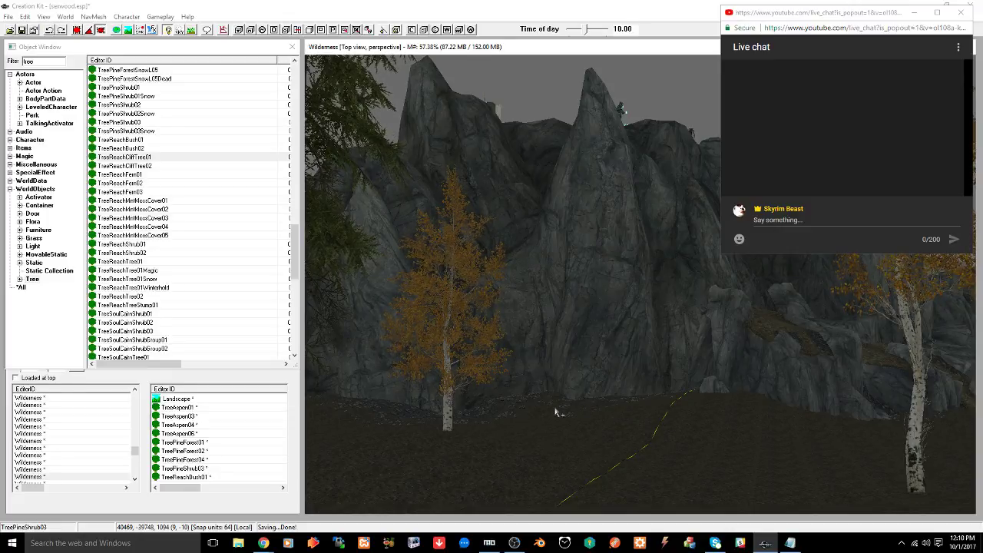
# Survey the planted area, examine the ground around TreePineForest04 from directly above, and shift the live chat window slightly
pyautogui.keyDown('shift'); pyautogui.moveTo(555, 412); pyautogui.dragTo(531, 454, button='middle'); pyautogui.keyUp('shift')
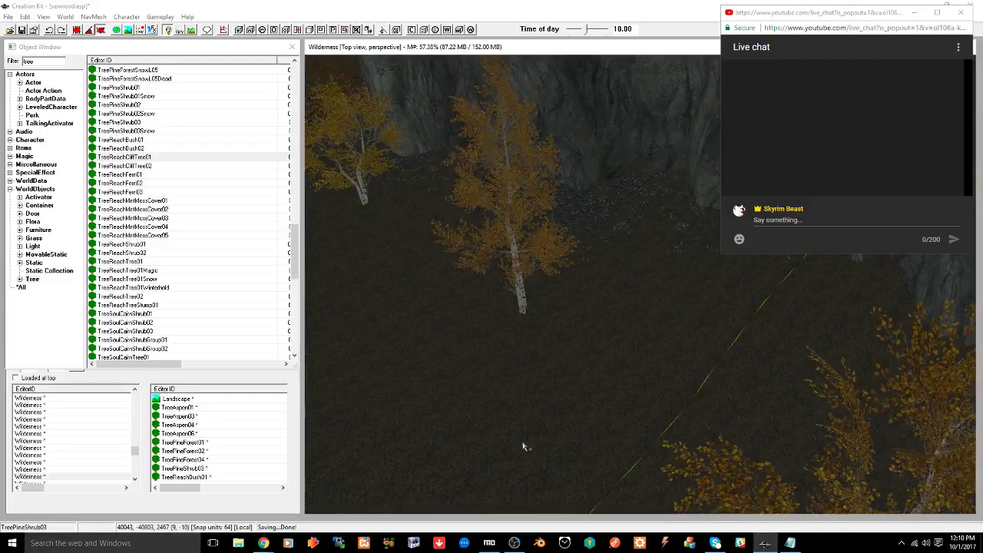
pyautogui.moveTo(500, 410); pyautogui.dragTo(739, 429, button='middle')
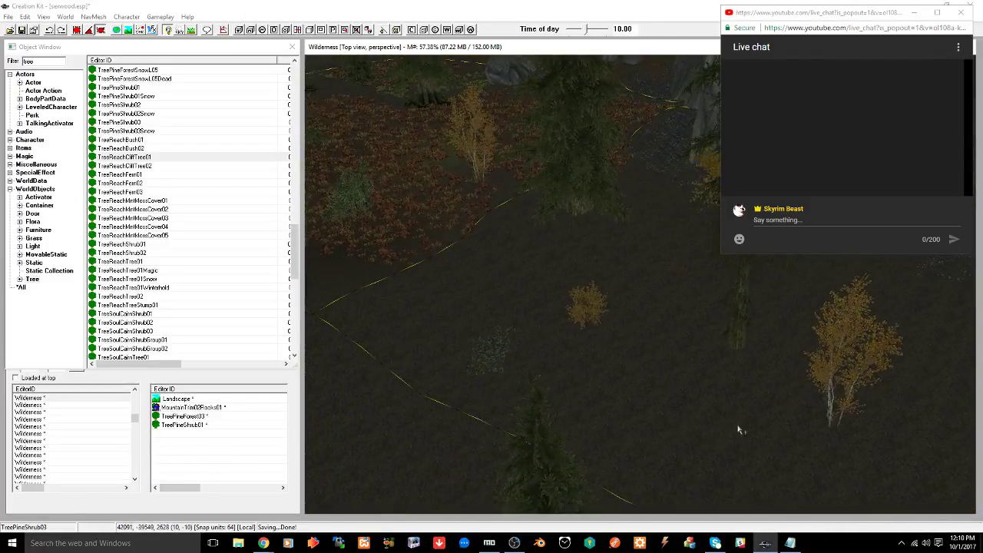
pyautogui.moveTo(489, 431)
pyautogui.mouseDown(button='middle')
pyautogui.moveTo(631, 431)
pyautogui.moveTo(488, 438)
pyautogui.mouseUp(button='middle')
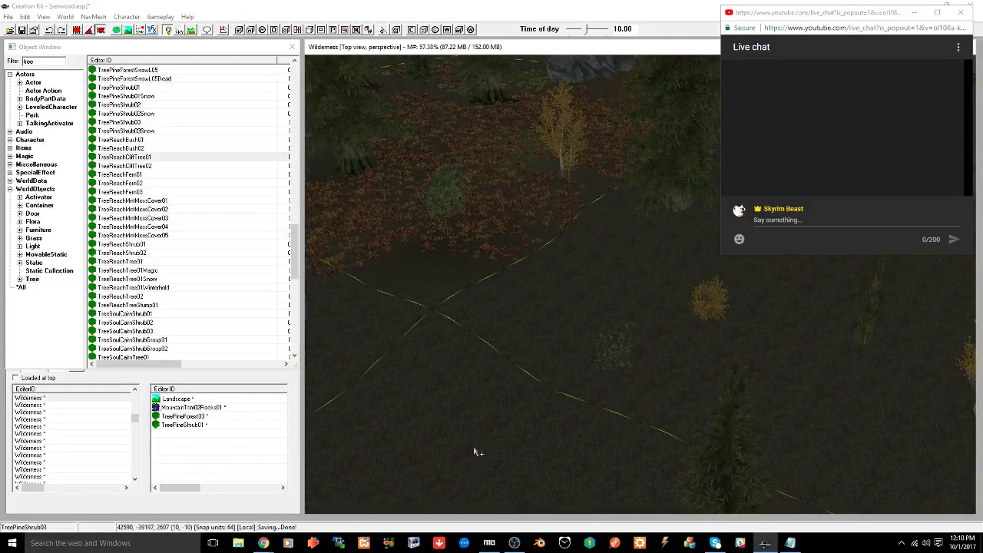
pyautogui.moveTo(581, 382); pyautogui.dragTo(504, 445, button='middle')
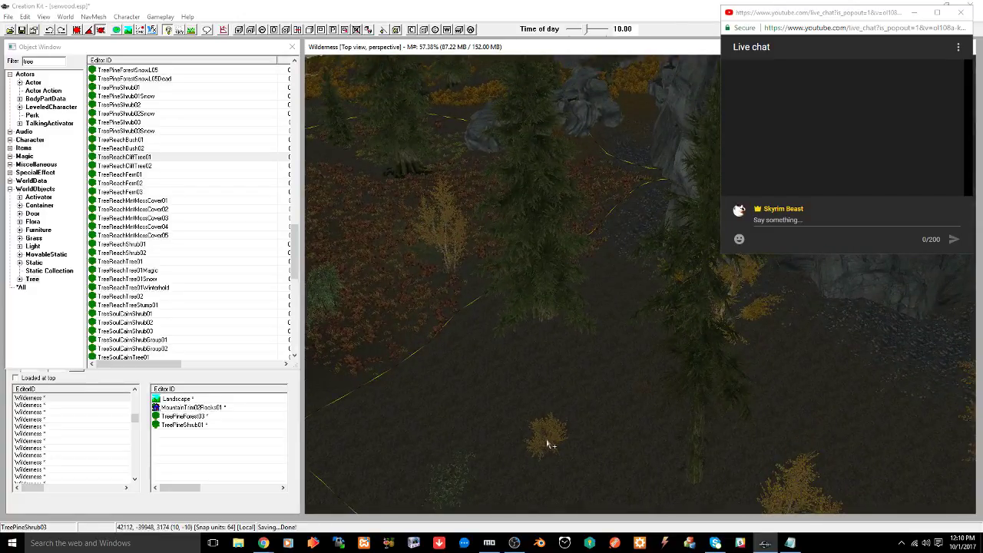
pyautogui.click(704, 415)
pyautogui.press('t')
pyautogui.scroll(-4, 579, 410)
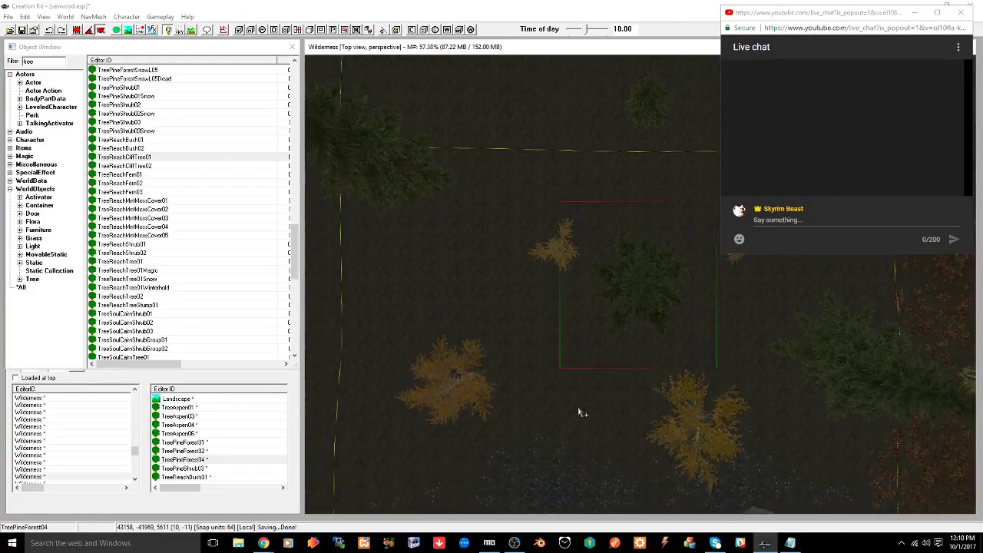
pyautogui.scroll(-1, 579, 409)
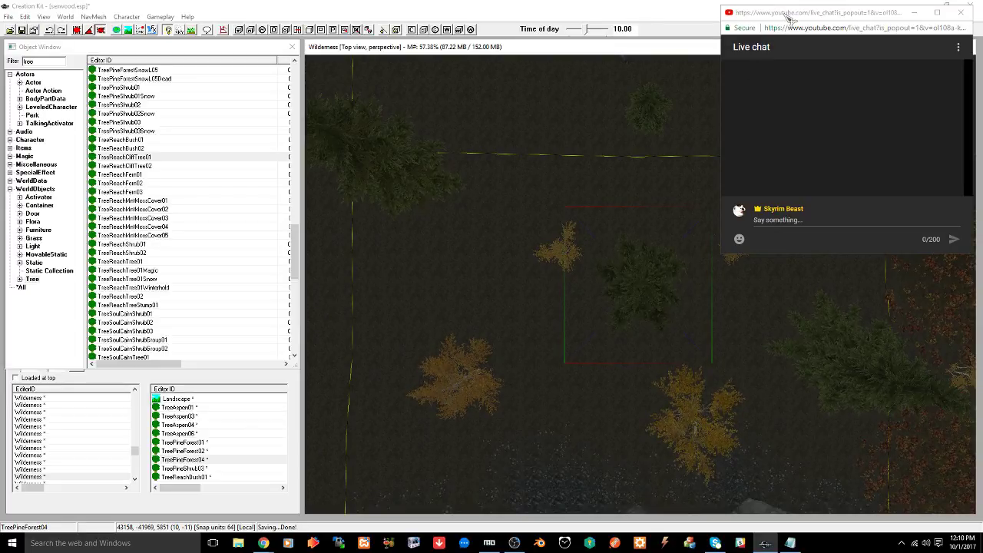
pyautogui.moveTo(791, 19)
pyautogui.mouseDown()
pyautogui.moveTo(93, 23)
pyautogui.moveTo(366, 32)
pyautogui.moveTo(773, 20)
pyautogui.mouseUp()
pyautogui.moveTo(622, 230); pyautogui.dragTo(610, 154, button='middle')
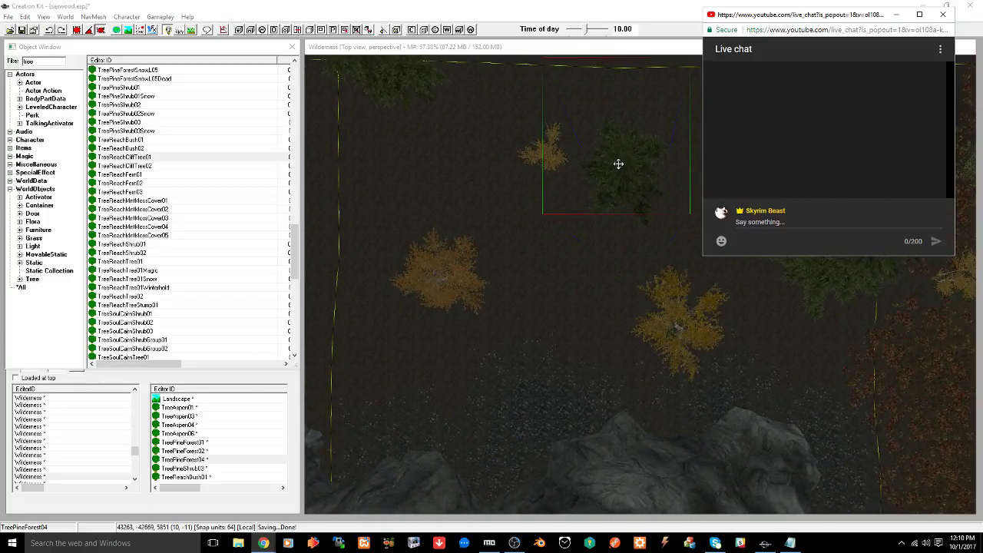
# Enable landscape editing, try the LDirt02 texture on the ground, and switch to LDirt01
pyautogui.press('h')
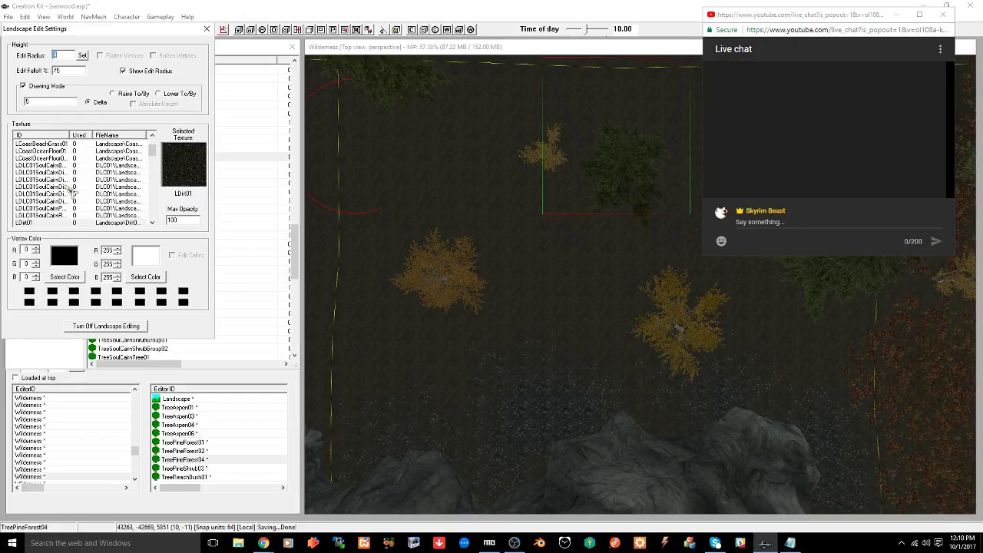
pyautogui.scroll(-3, 76, 167)
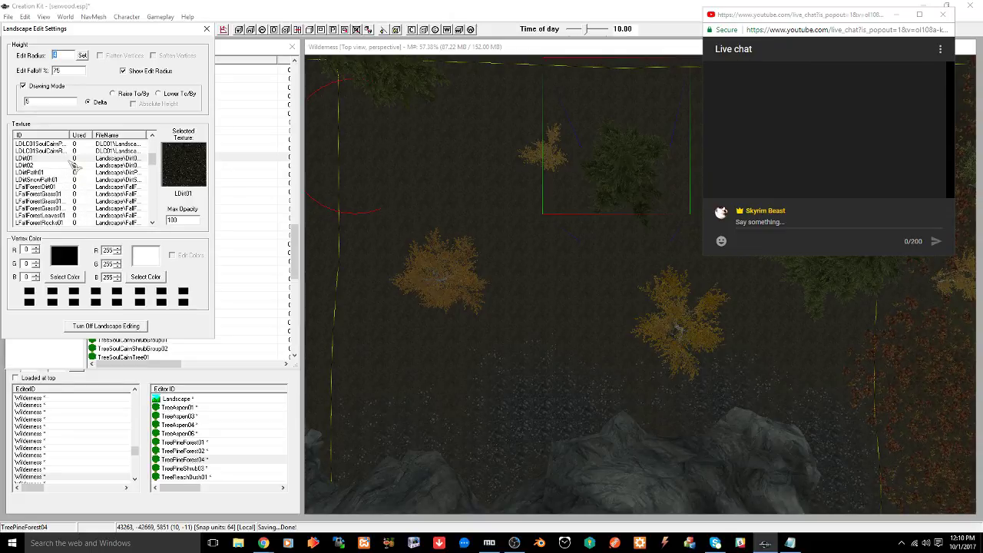
pyautogui.click(42, 166)
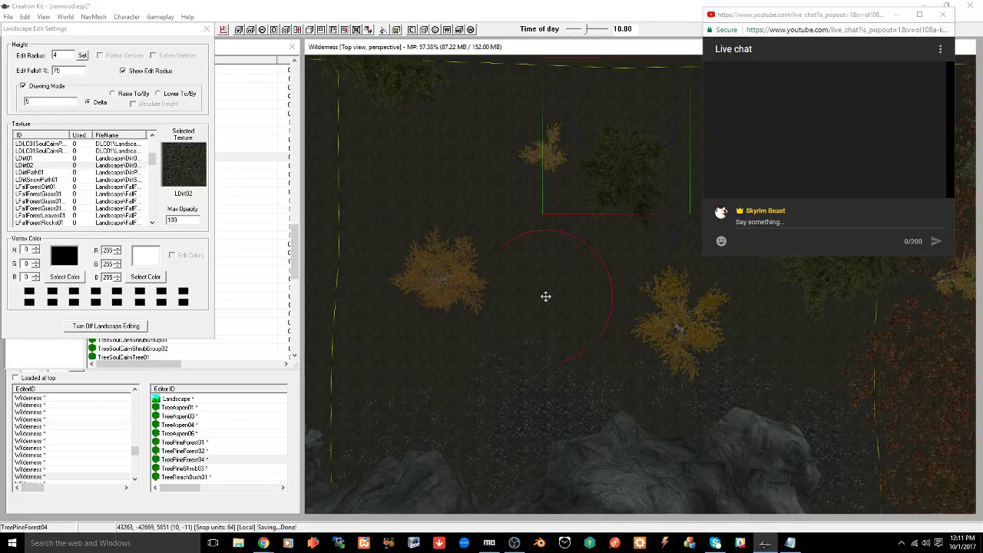
pyautogui.click(45, 159)
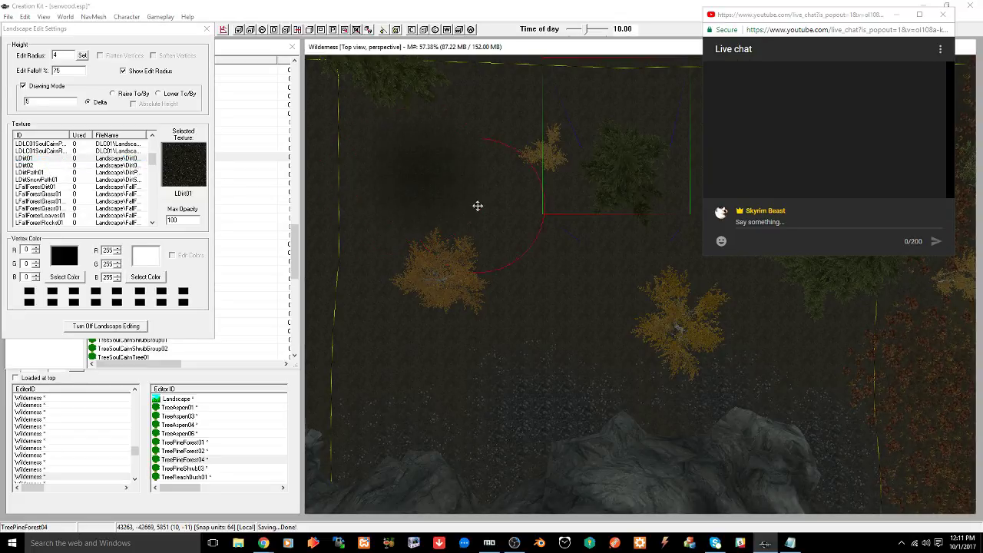
# Paint LDirt01 patches on either side of the yellow aspen above the rocks, undoing the patch that reaches the red leaves
pyautogui.rightClick(553, 289)
pyautogui.moveTo(551, 292); pyautogui.dragTo(417, 274, button='middle')
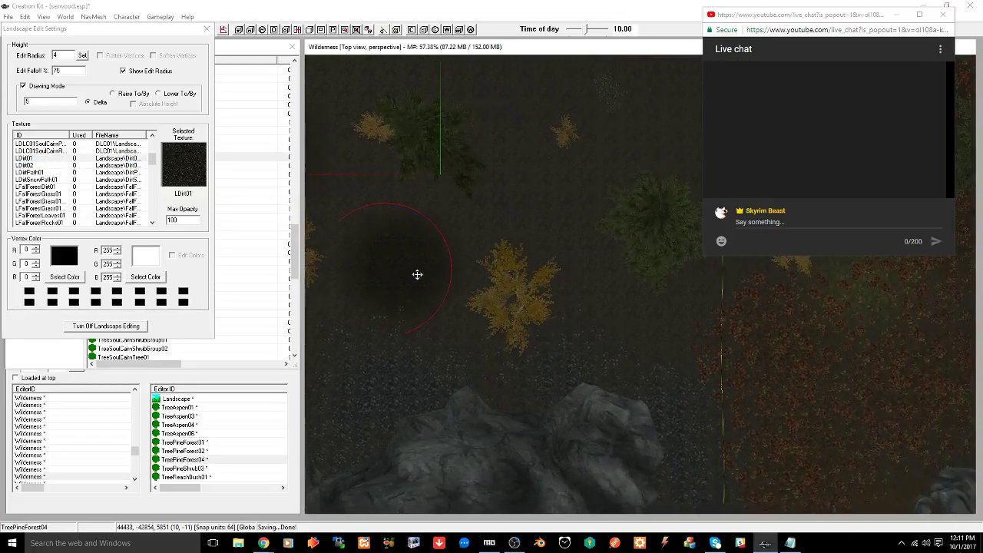
pyautogui.moveTo(599, 287); pyautogui.dragTo(577, 290, button='middle')
pyautogui.rightClick(664, 288)
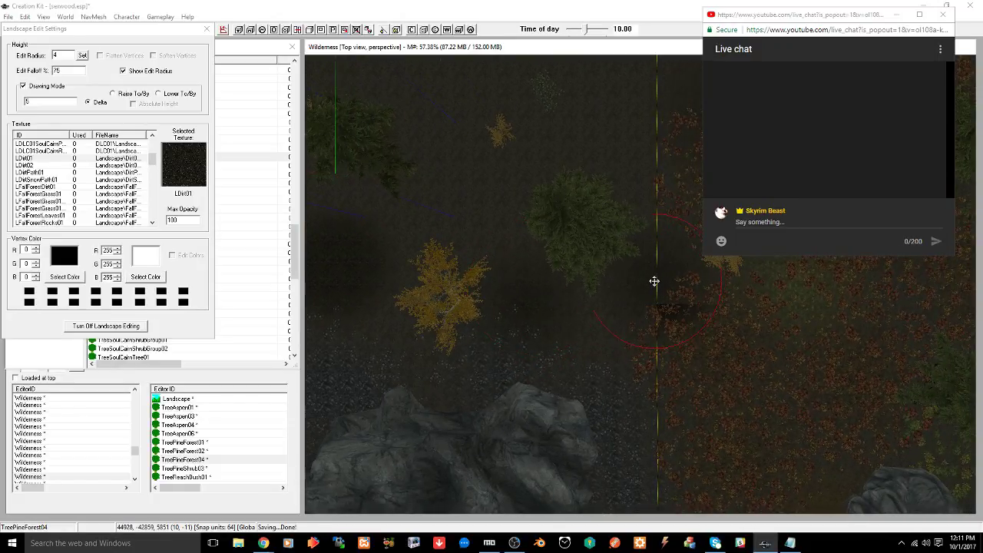
pyautogui.hotkey('ctrl', 'z')
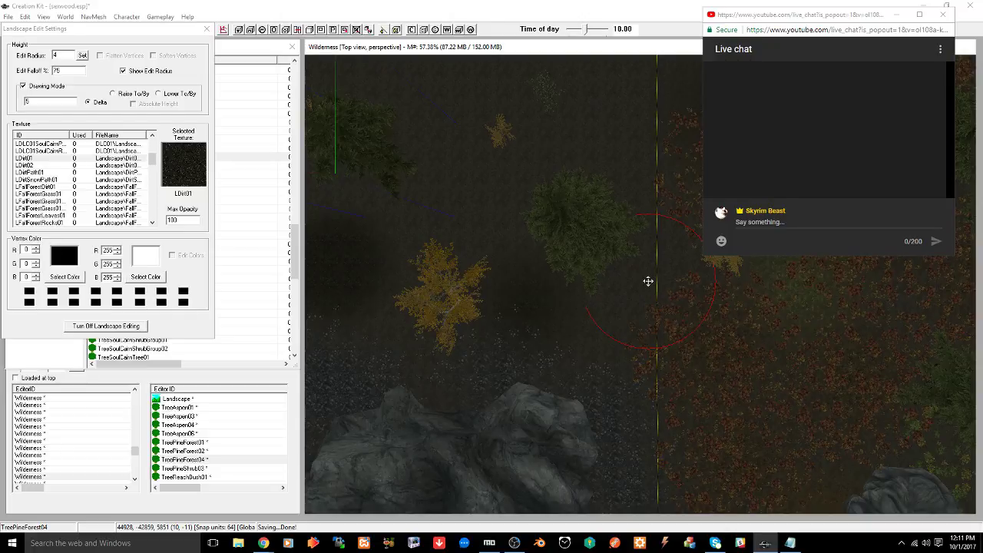
# Paint more LDirt01 patches on the bare ground around TreePineForest04 and its neighbouring shrubs
pyautogui.moveTo(565, 201); pyautogui.dragTo(601, 246, button='middle')
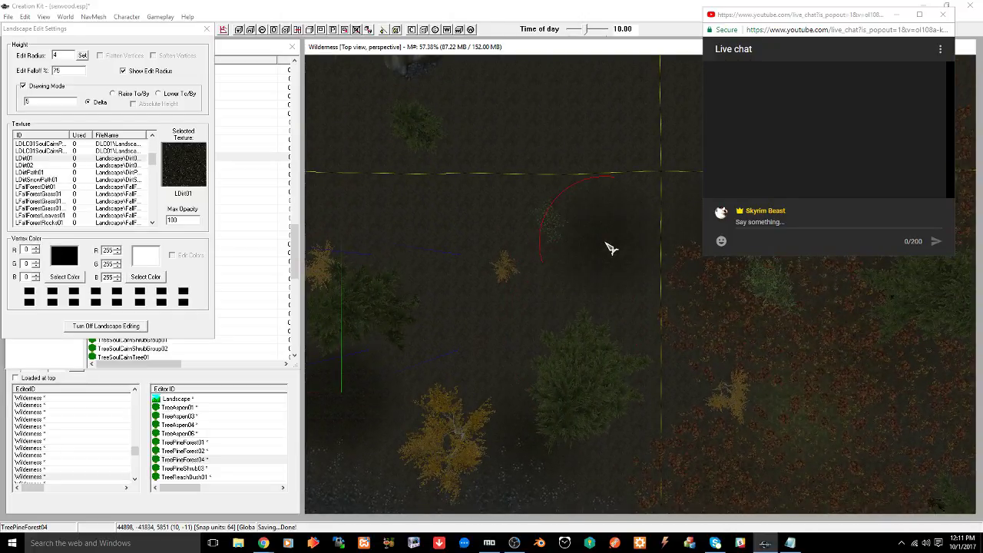
pyautogui.moveTo(593, 193); pyautogui.dragTo(508, 216)
pyautogui.moveTo(475, 254); pyautogui.dragTo(646, 194, button='middle')
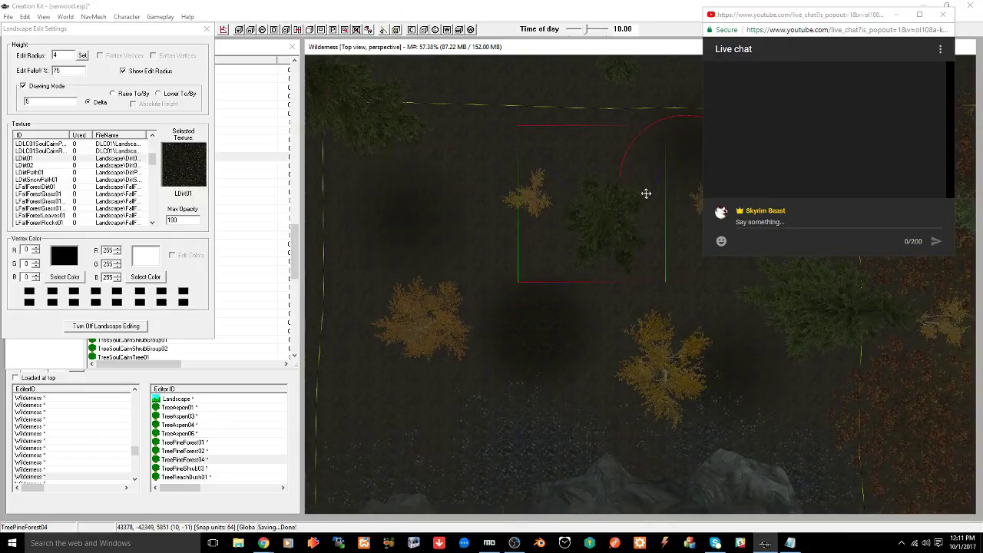
pyautogui.moveTo(518, 235); pyautogui.dragTo(518, 229)
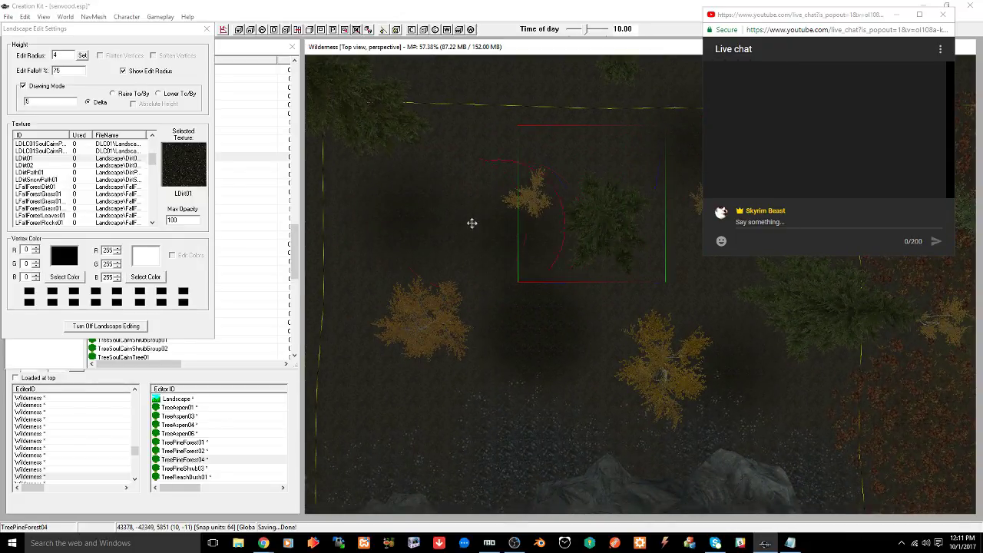
# Remove LDirt02 and LDirt01 from Quad 3 and LDirt02 from Quad 1 in the land textures of Wilderness cell (10, -11)
pyautogui.rightClick(472, 169)
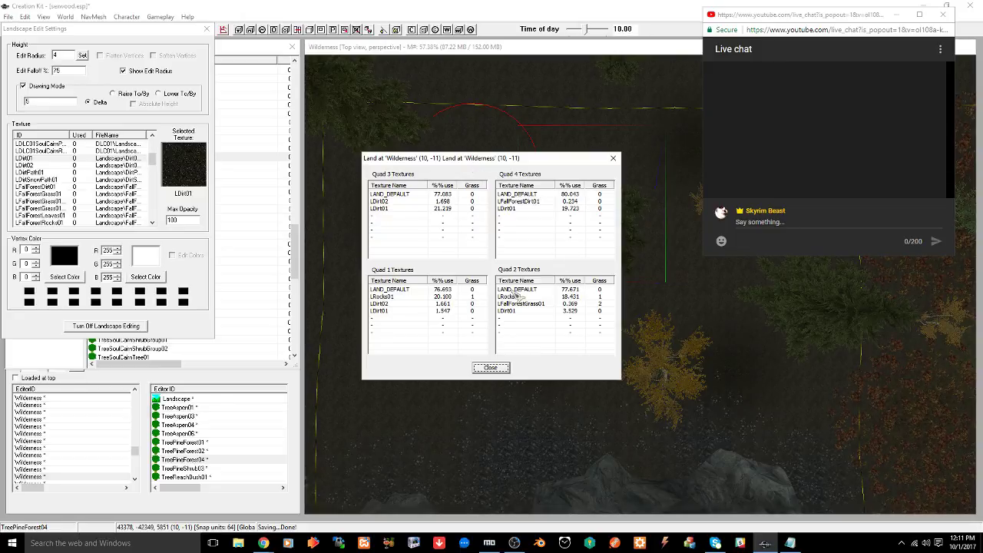
pyautogui.click(389, 202)
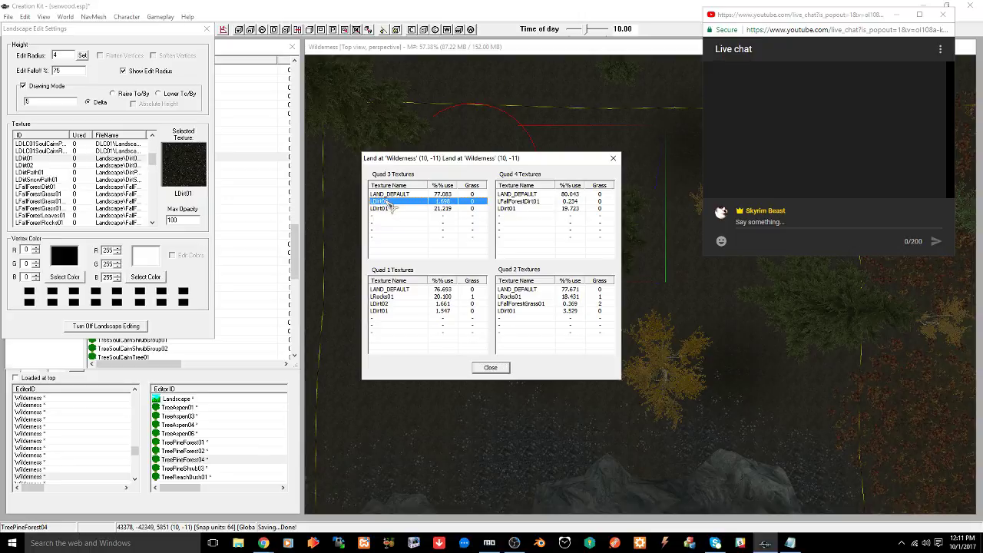
pyautogui.press('Delete')
pyautogui.press('Delete')
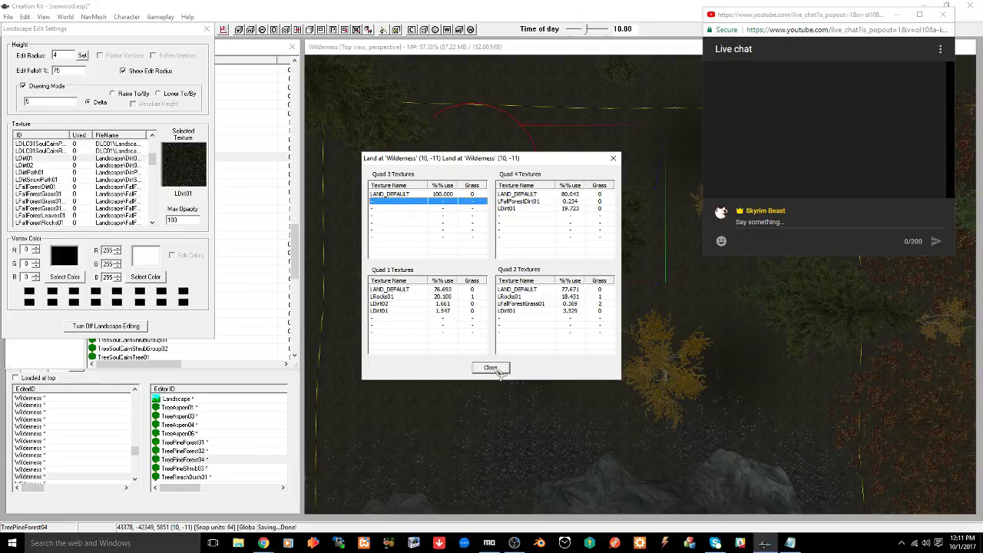
pyautogui.click(390, 305)
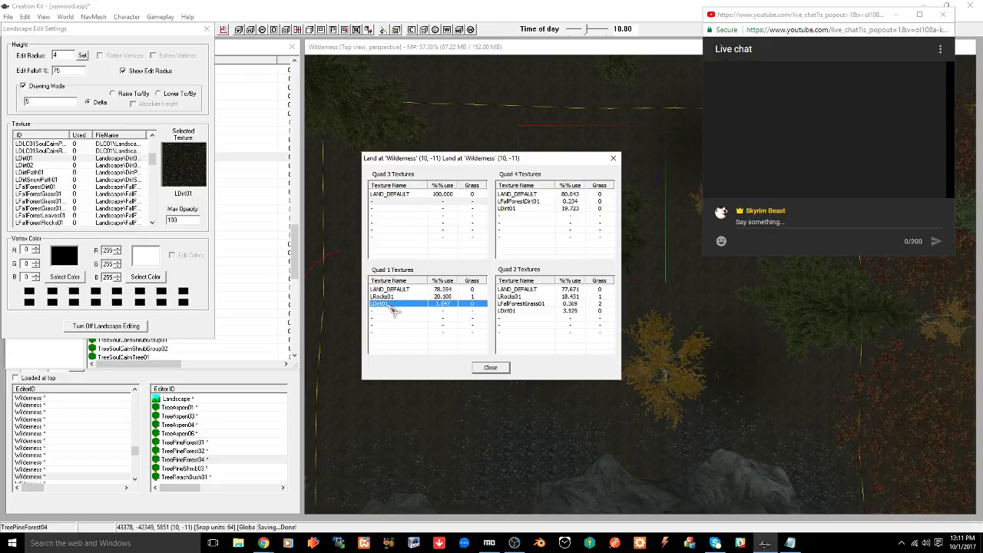
pyautogui.click(489, 367)
pyautogui.moveTo(509, 300); pyautogui.dragTo(509, 268, button='middle')
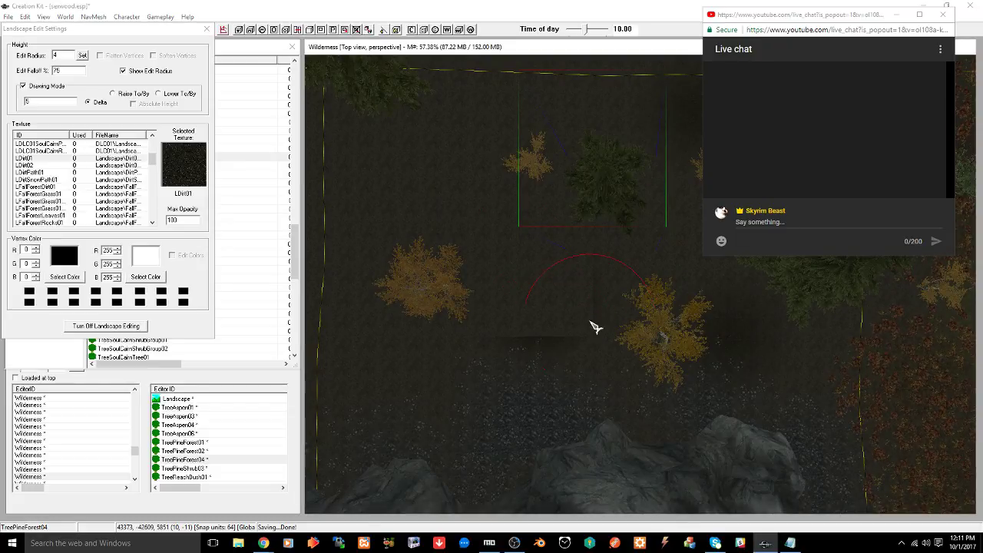
pyautogui.moveTo(576, 313); pyautogui.dragTo(566, 311, button='middle')
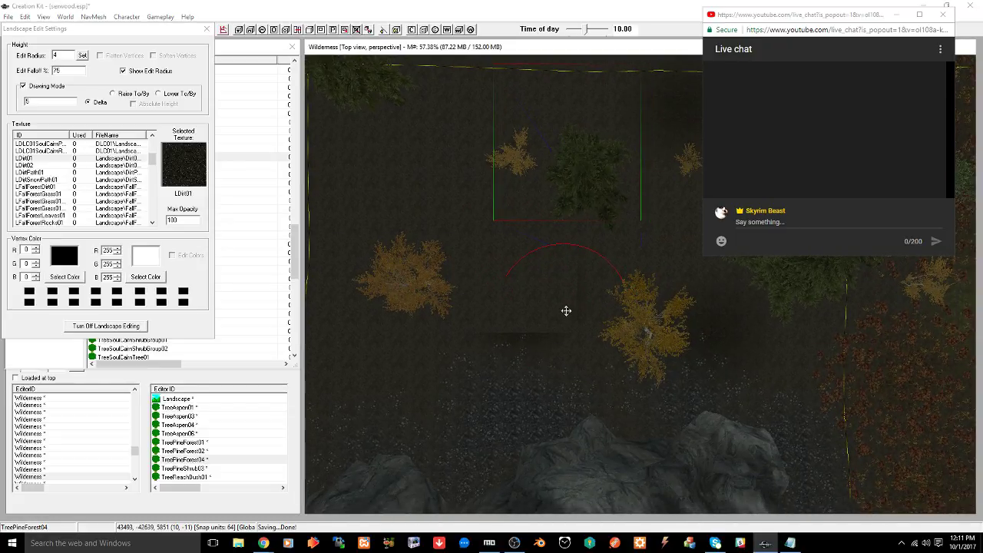
# Delete LDirt01 from the Quad 2, Quad 1 and Quad 4 land textures of Wilderness cell (10, -11)
pyautogui.rightClick(566, 311)
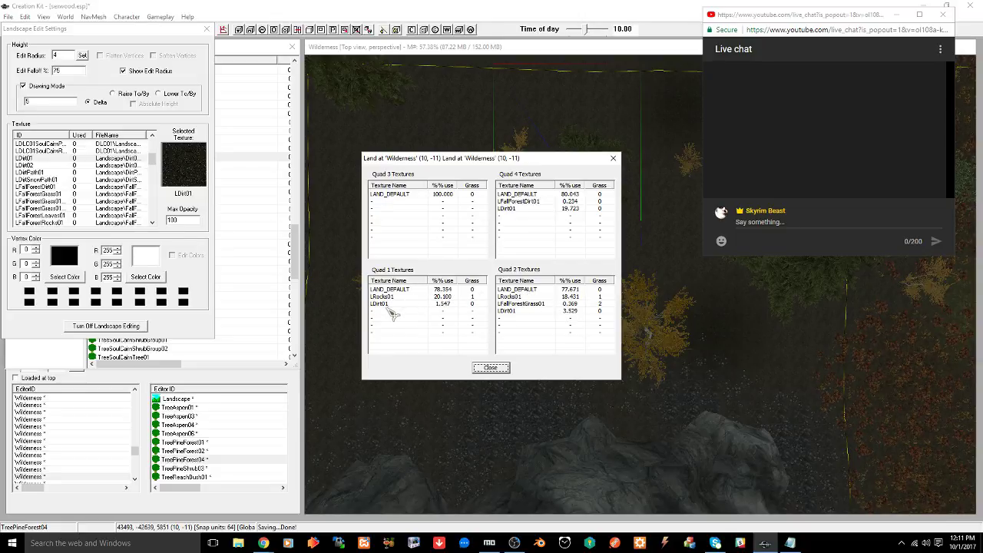
pyautogui.click(517, 312)
pyautogui.rightClick(517, 317)
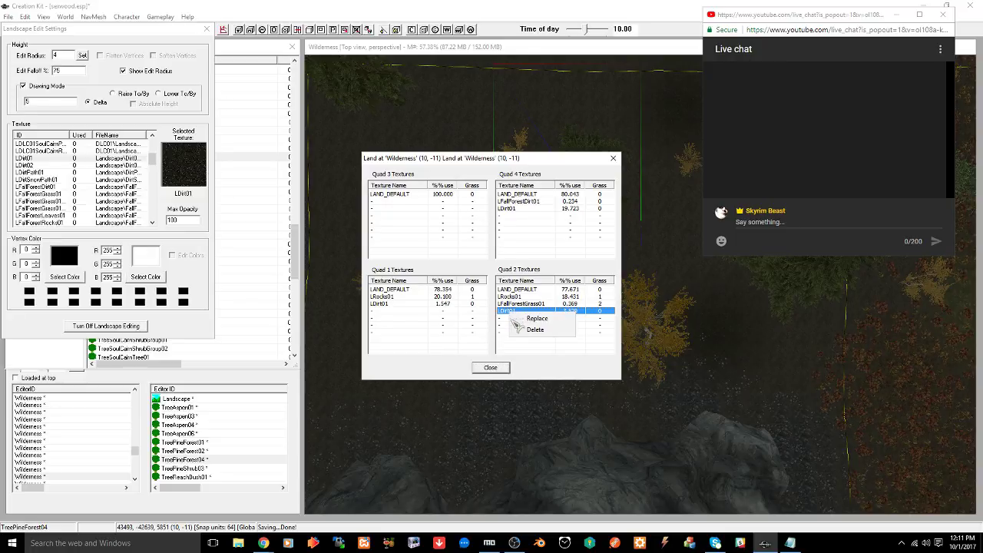
pyautogui.click(490, 367)
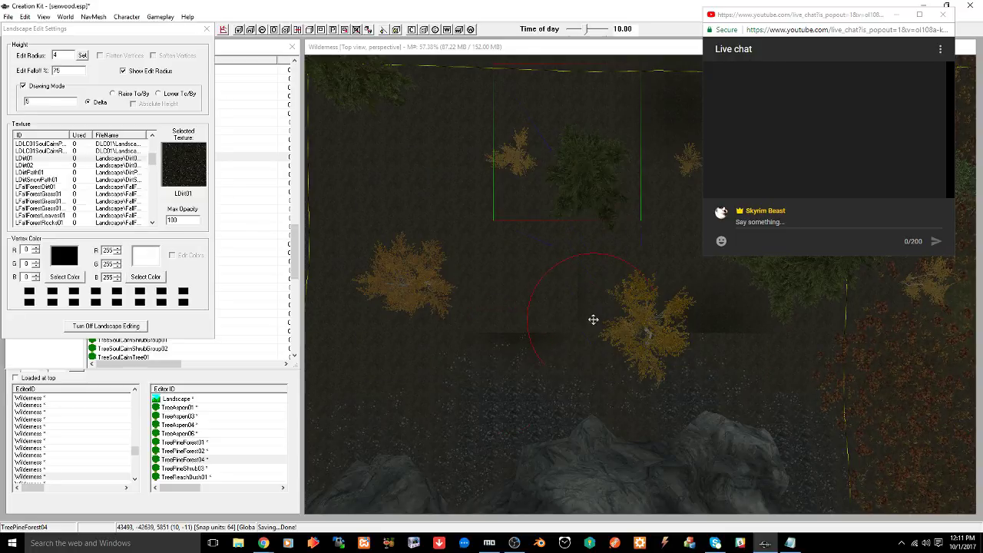
pyautogui.moveTo(592, 320); pyautogui.dragTo(572, 343, button='middle')
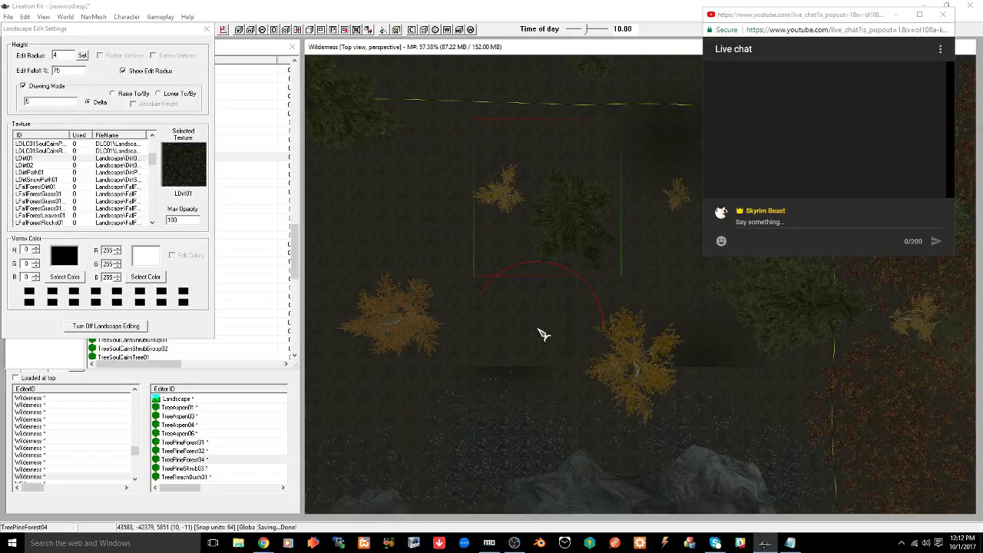
pyautogui.rightClick(542, 334)
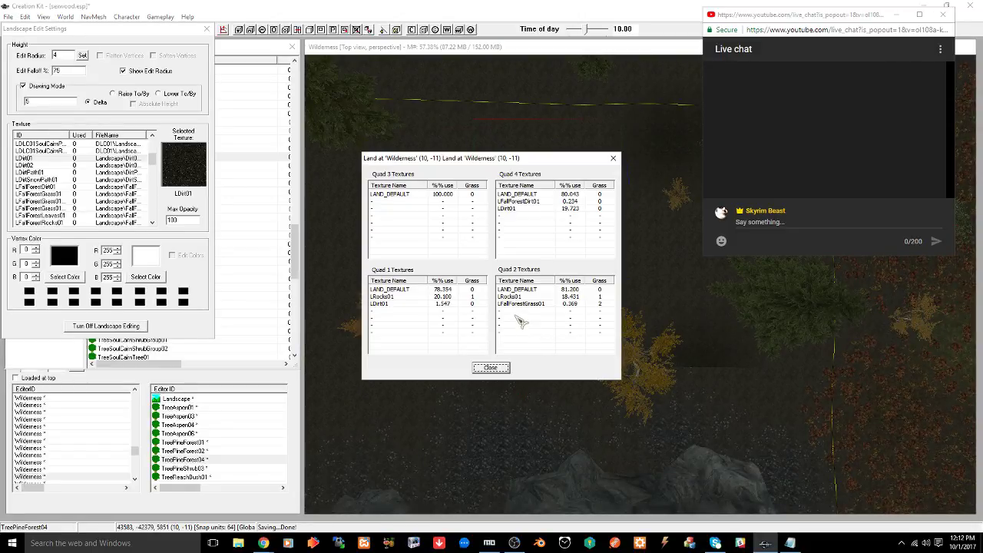
pyautogui.click(391, 304)
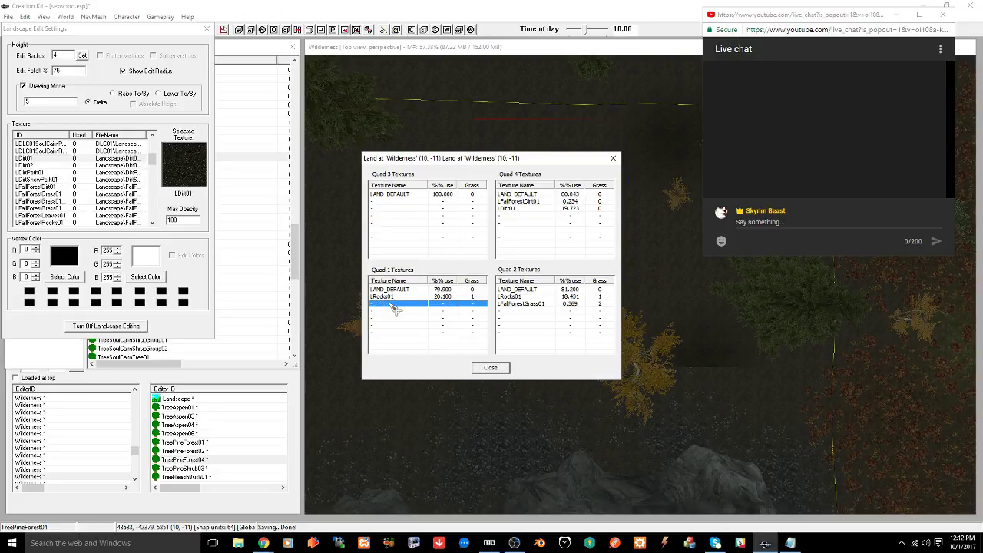
pyautogui.click(517, 209)
pyautogui.press('Delete')
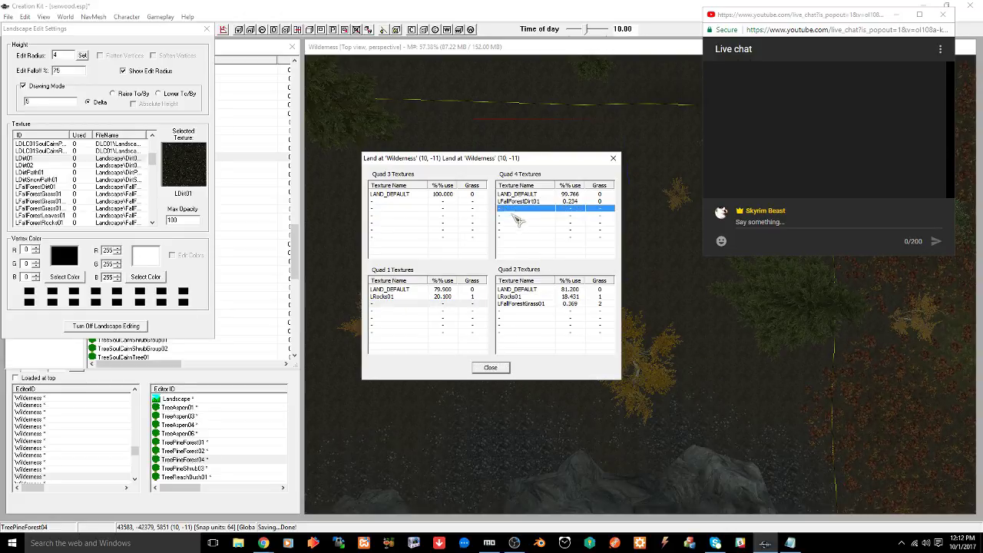
pyautogui.click(499, 368)
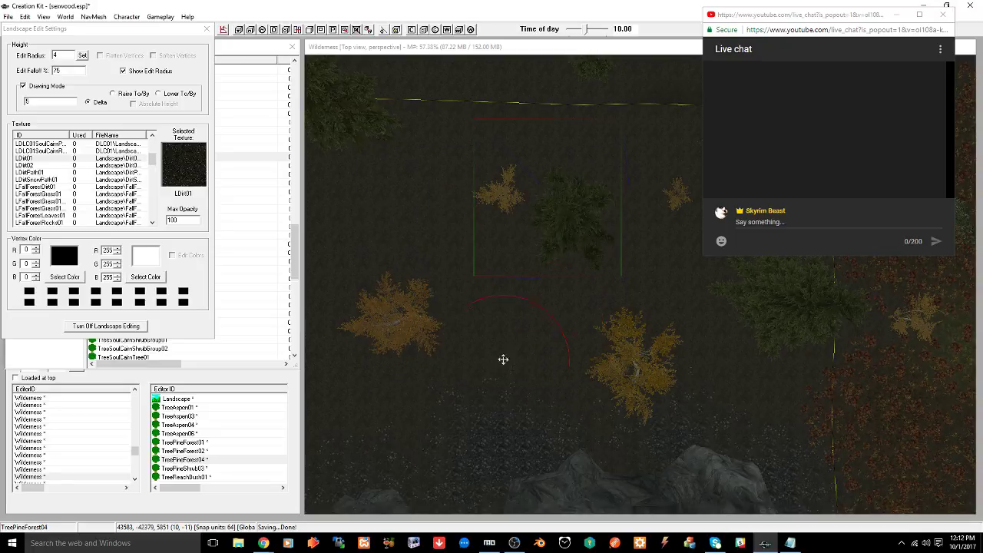
# Choose the LFieldGrass01NoGrass texture and paint it around the orange aspen and across toward the yellow aspen above the rocks
pyautogui.moveTo(511, 288); pyautogui.dragTo(616, 303, button='middle')
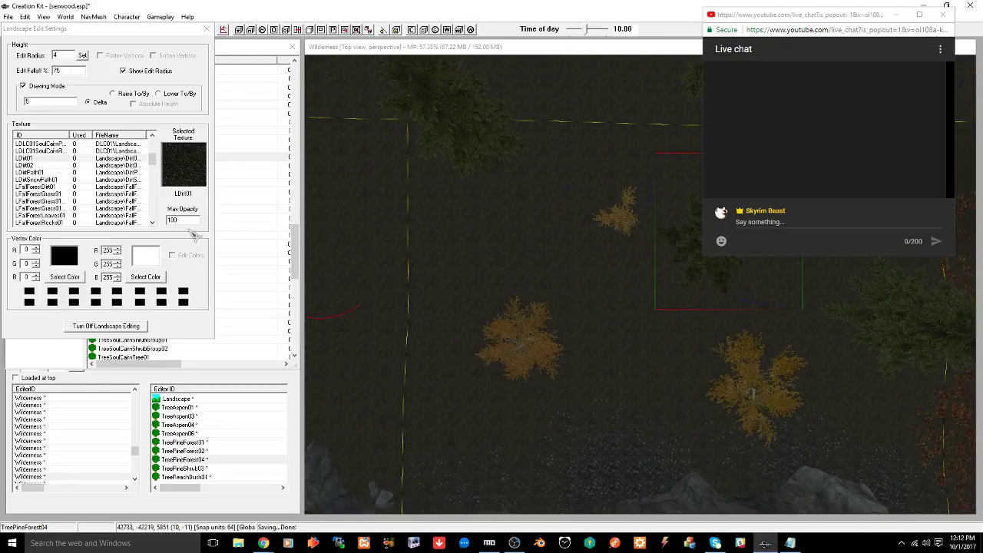
pyautogui.click(34, 173)
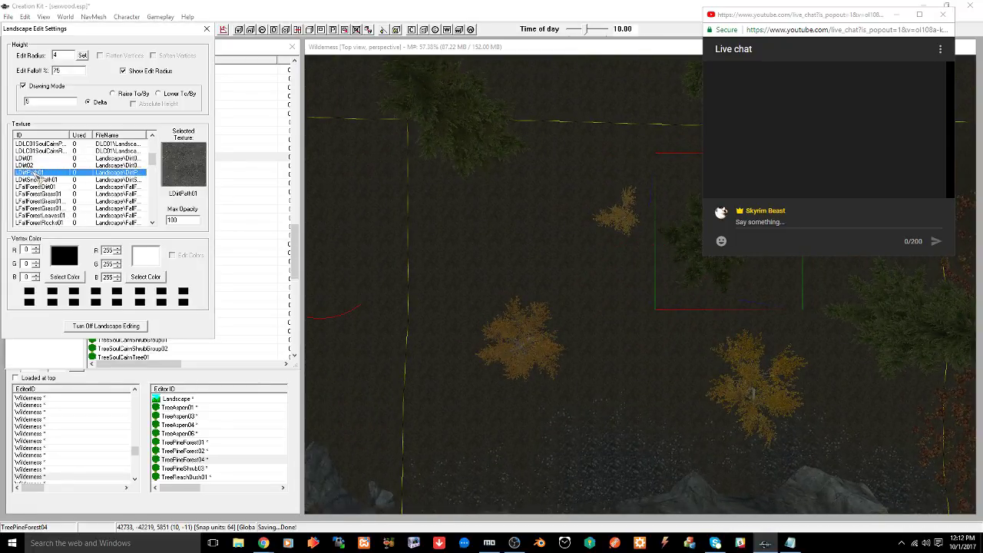
pyautogui.scroll(-4, 76, 192)
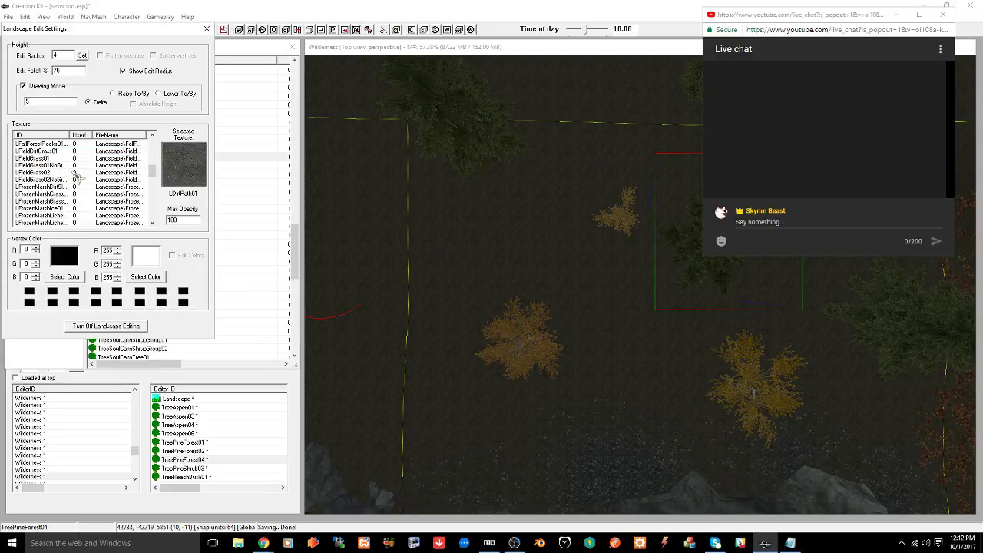
pyautogui.click(49, 174)
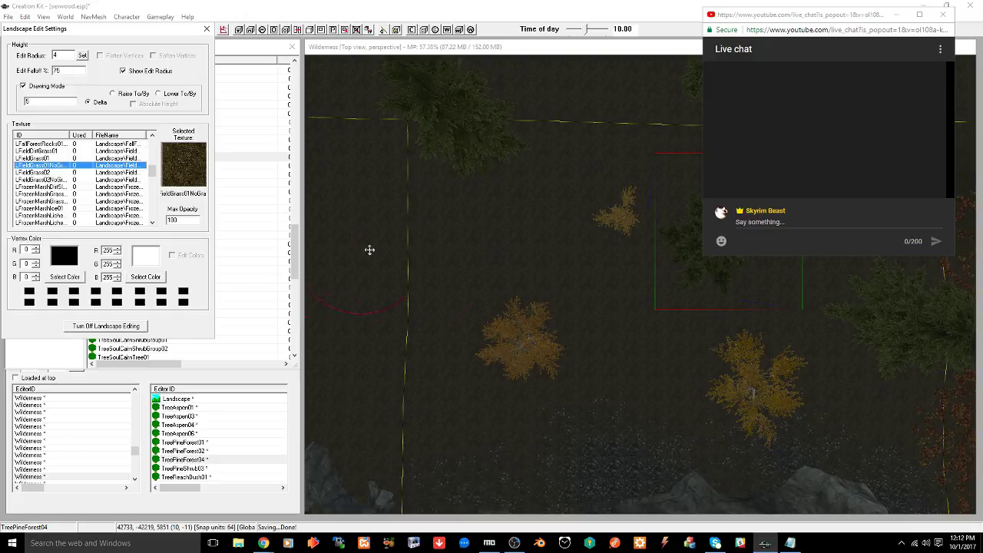
pyautogui.click(463, 274)
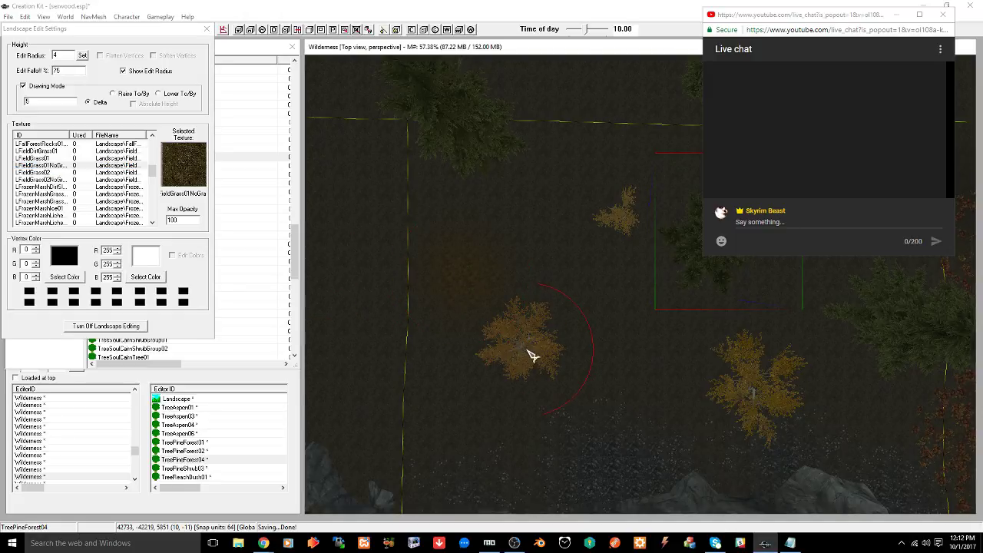
pyautogui.moveTo(531, 333); pyautogui.dragTo(437, 287, button='middle')
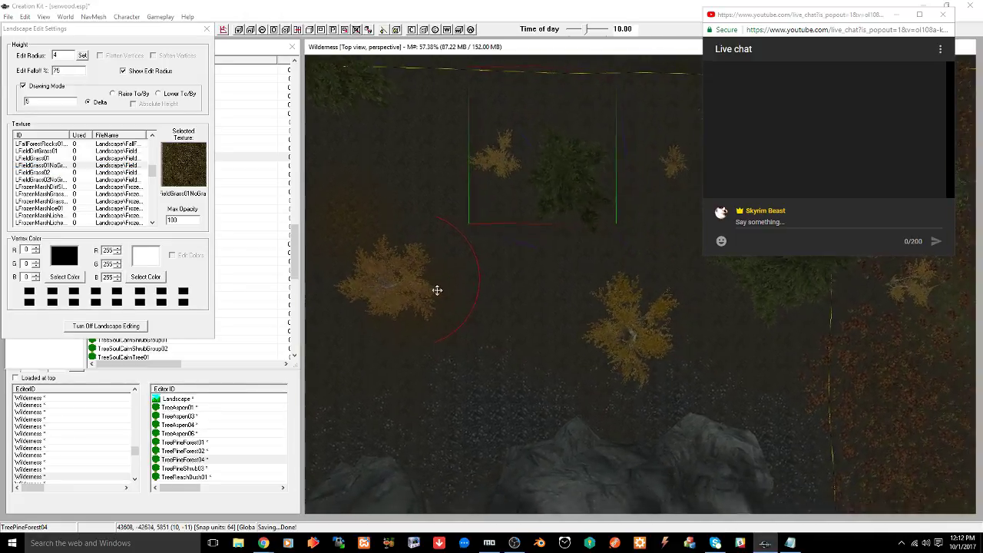
pyautogui.moveTo(480, 347); pyautogui.dragTo(434, 363, button='middle')
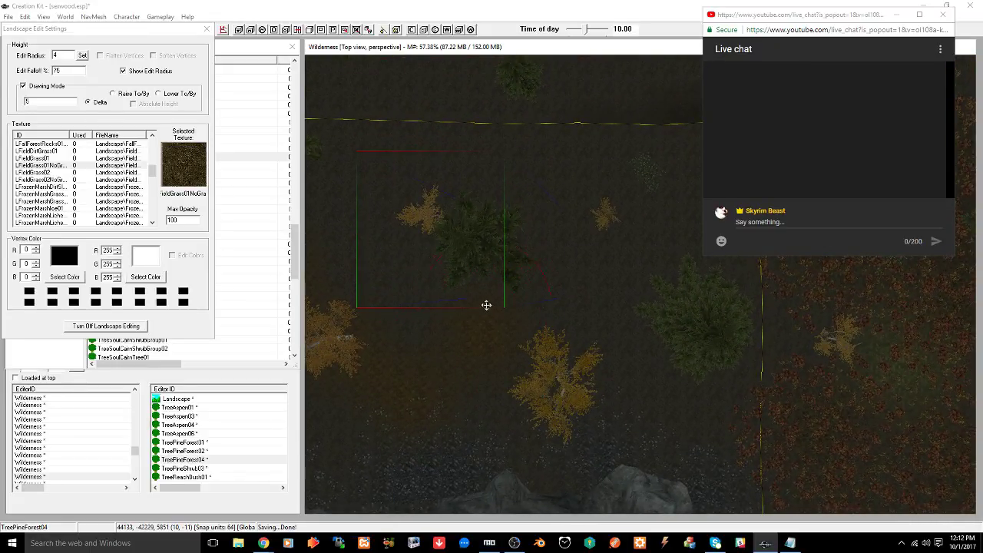
# Extend the LFieldGrass01NoGrass strip from the yellow aspen past the small aspen to the cell corner beside the red leaves
pyautogui.moveTo(487, 305); pyautogui.dragTo(443, 295, button='middle')
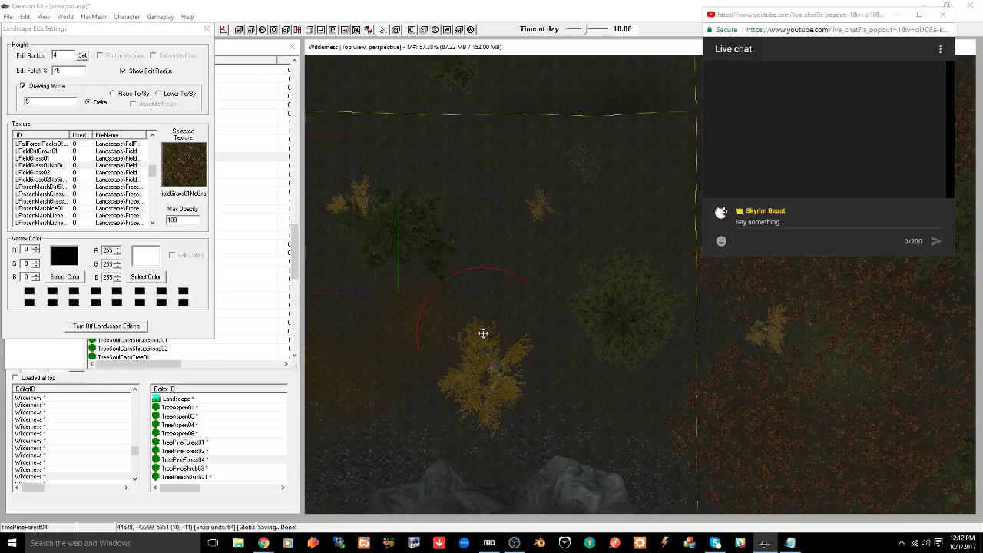
pyautogui.moveTo(510, 327); pyautogui.dragTo(497, 363, button='middle')
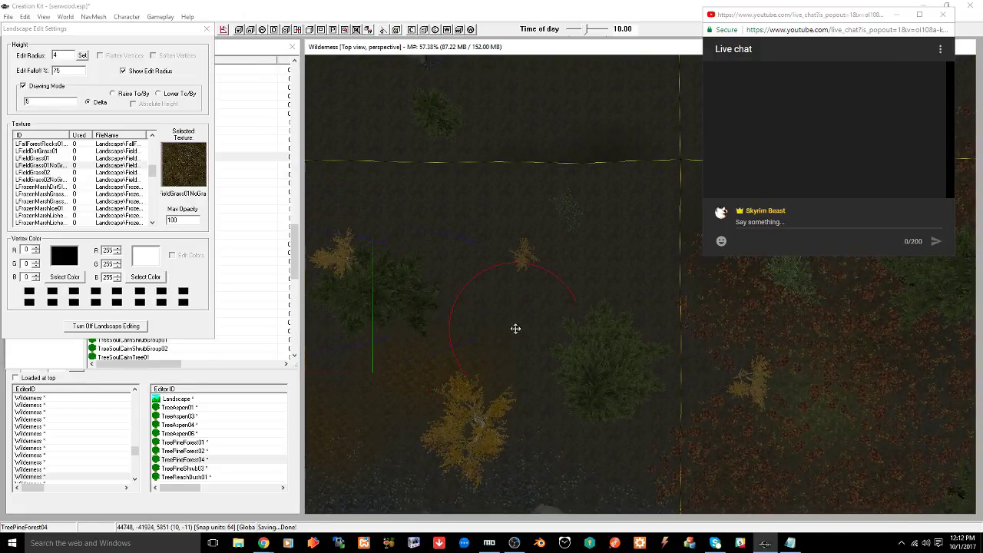
pyautogui.moveTo(531, 303); pyautogui.dragTo(512, 334, button='middle')
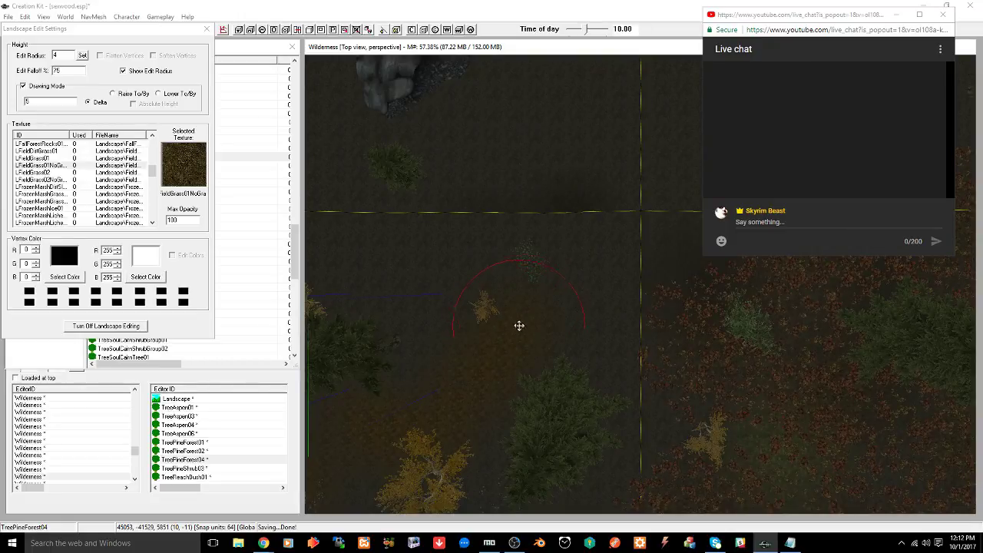
pyautogui.moveTo(581, 279); pyautogui.dragTo(485, 322, button='middle')
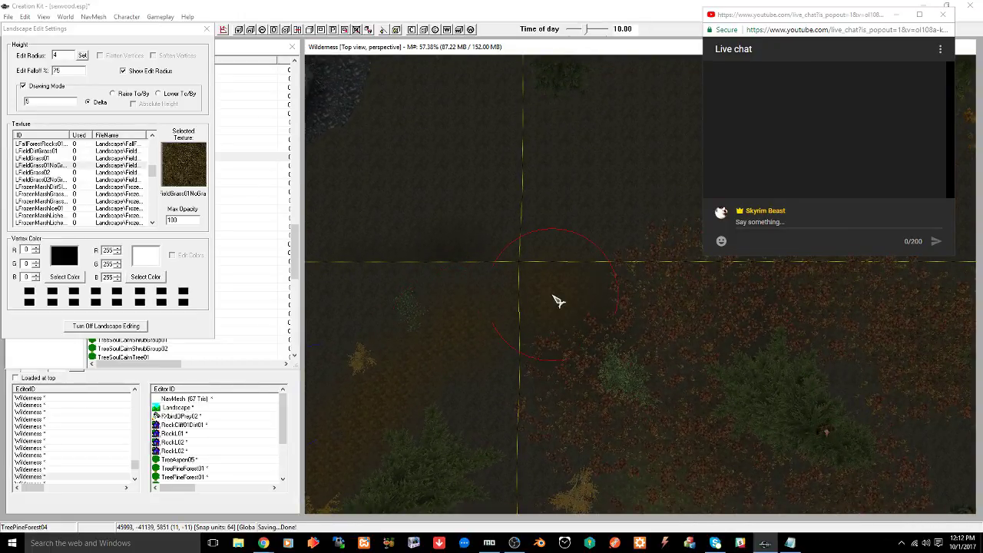
# Continue the LFieldGrass01NoGrass strip past the orange aspen to the cell border on the side away from the red leaves
pyautogui.moveTo(481, 325); pyautogui.dragTo(620, 220, button='middle')
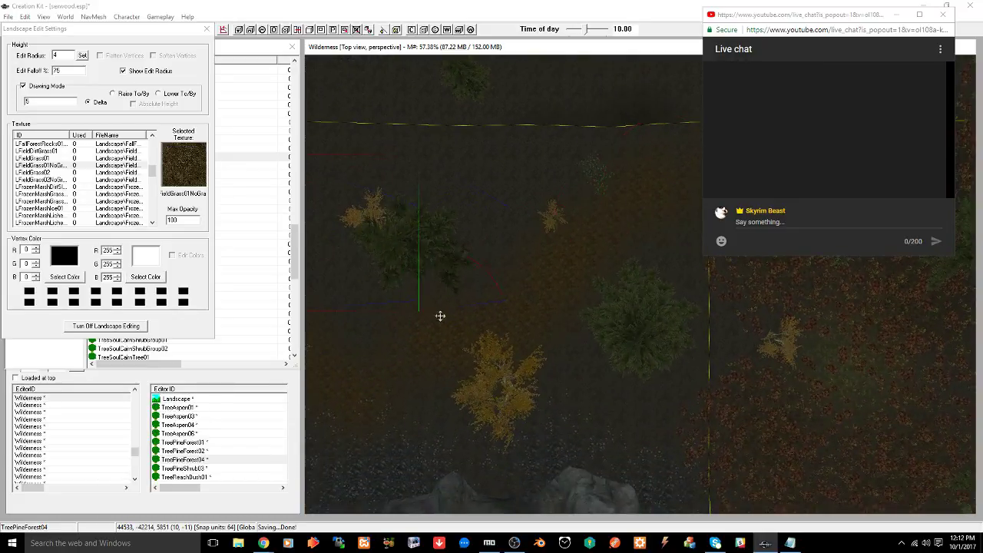
pyautogui.moveTo(440, 315); pyautogui.dragTo(653, 266, button='middle')
pyautogui.moveTo(447, 294)
pyautogui.mouseDown(button='middle')
pyautogui.moveTo(575, 323)
pyautogui.moveTo(601, 319)
pyautogui.moveTo(575, 318)
pyautogui.moveTo(570, 331)
pyautogui.mouseUp(button='middle')
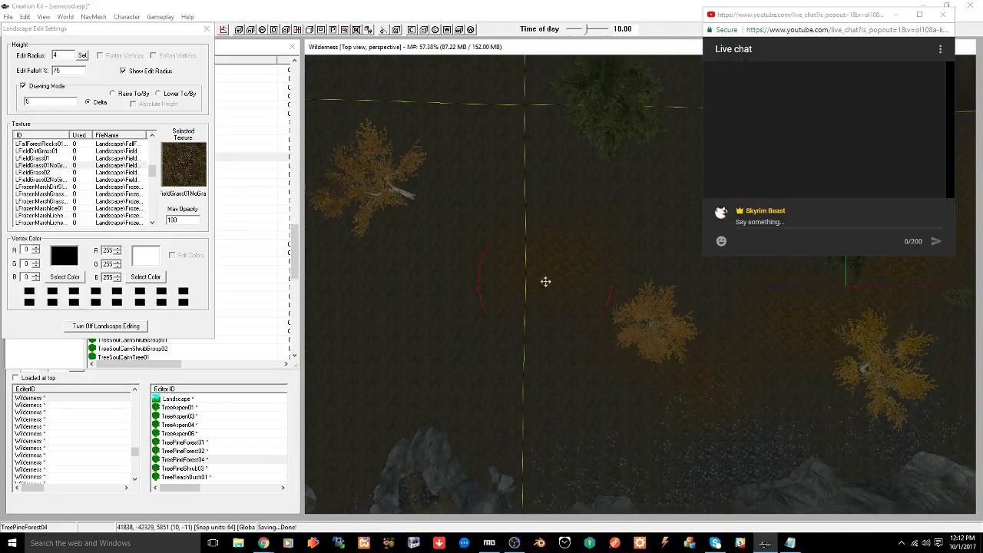
pyautogui.moveTo(544, 281); pyautogui.dragTo(399, 349, button='middle')
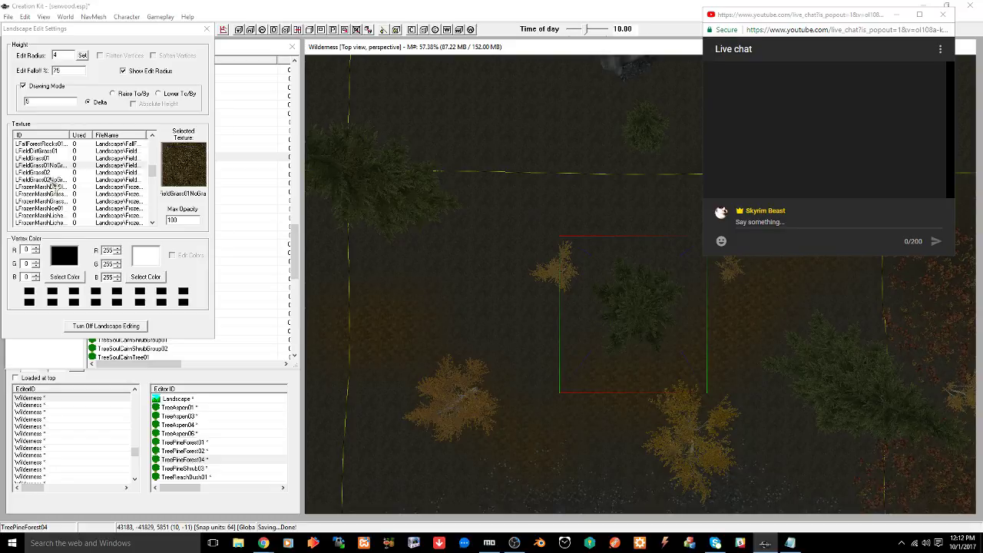
# Try the LPineForest01 texture on the bare ground between the orange aspen and the small aspen
pyautogui.scroll(-5, 56, 184)
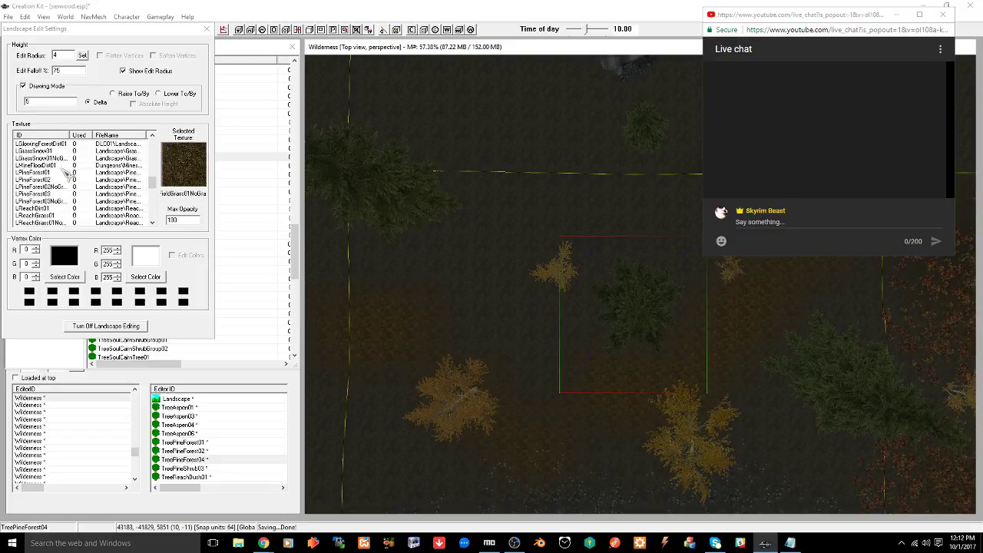
pyautogui.click(42, 172)
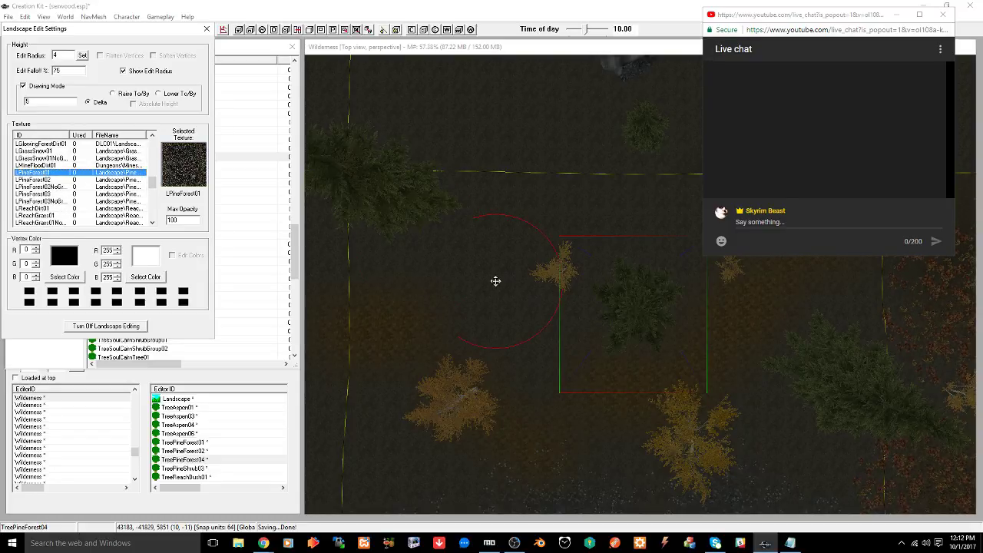
pyautogui.moveTo(495, 281); pyautogui.dragTo(481, 294)
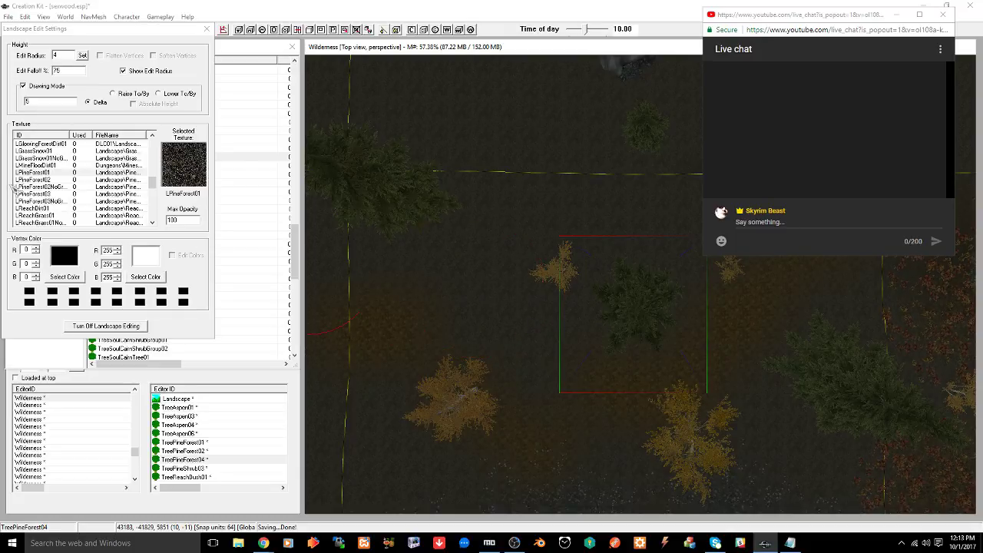
# Paint LPineForest02 patches between the orange and small aspens, and beside the large pine along the red leaves' cell border
pyautogui.click(46, 181)
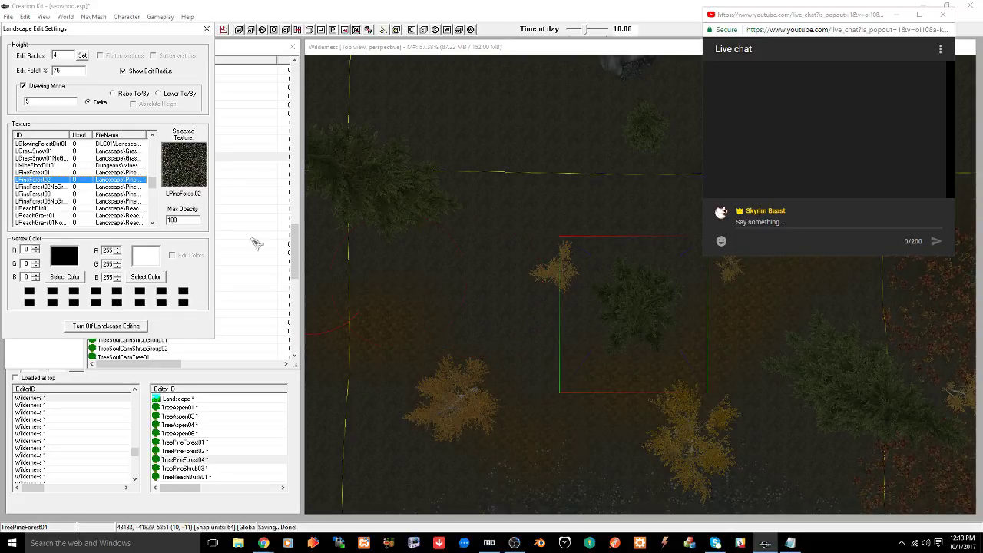
pyautogui.moveTo(500, 328); pyautogui.dragTo(503, 330)
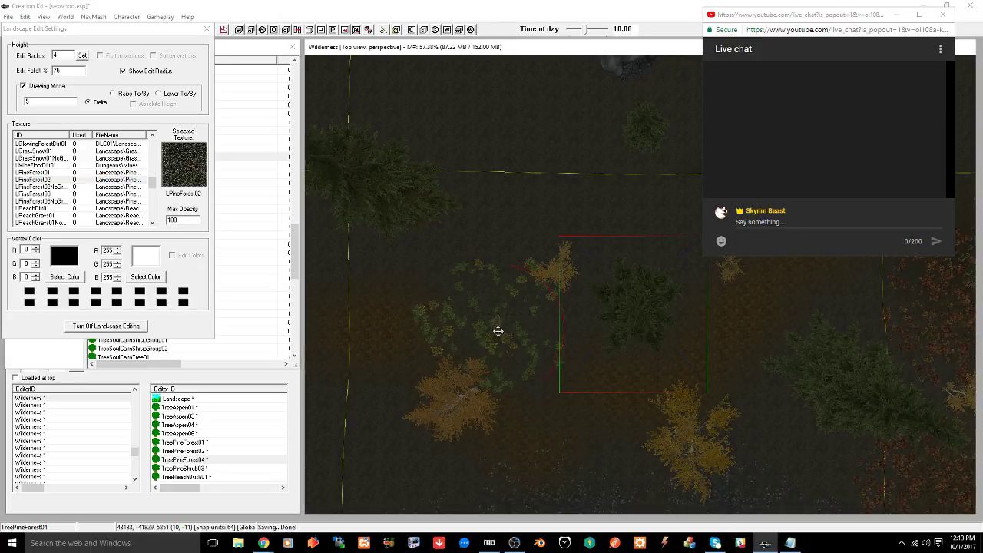
pyautogui.moveTo(498, 331)
pyautogui.keyDown('shift'); pyautogui.mouseDown(button='middle')
pyautogui.moveTo(382, 281)
pyautogui.moveTo(360, 311)
pyautogui.moveTo(391, 369)
pyautogui.moveTo(529, 312)
pyautogui.moveTo(602, 265)
pyautogui.moveTo(509, 287)
pyautogui.moveTo(512, 322)
pyautogui.moveTo(529, 325)
pyautogui.mouseUp(button='middle'); pyautogui.keyUp('shift')
pyautogui.moveTo(470, 309); pyautogui.dragTo(474, 300)
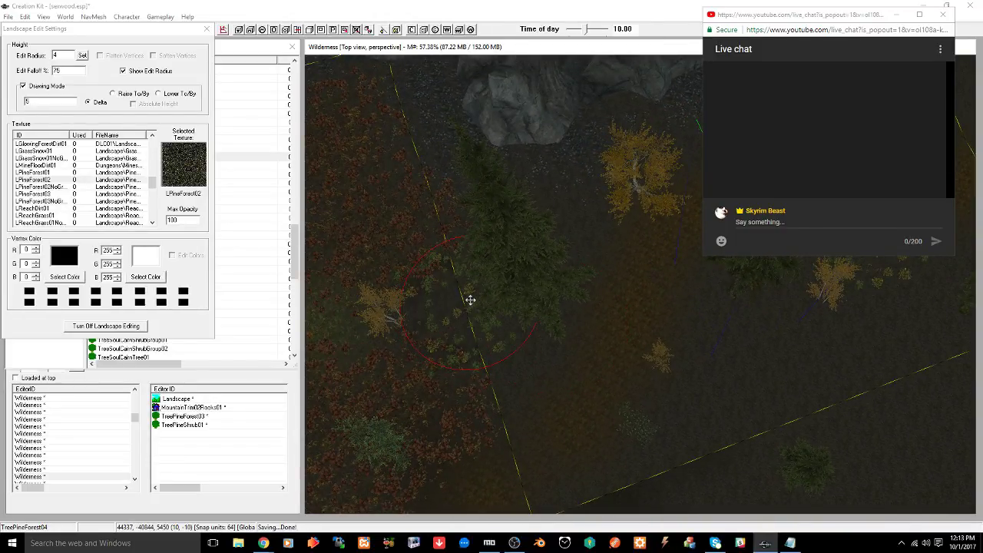
pyautogui.moveTo(469, 297)
pyautogui.keyDown('shift'); pyautogui.mouseDown(button='middle')
pyautogui.moveTo(548, 278)
pyautogui.moveTo(476, 367)
pyautogui.moveTo(452, 415)
pyautogui.mouseUp(button='middle'); pyautogui.keyUp('shift')
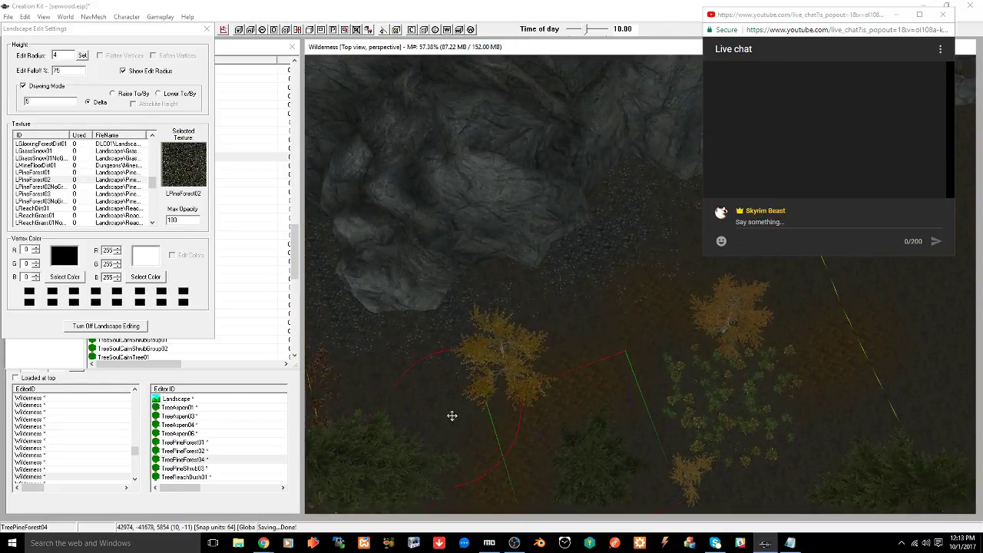
# Paint more LPineForest02 patches around the yellow aspen beside the rocks and around the small aspen near the opposite cell border
pyautogui.rightClick(553, 318)
pyautogui.moveTo(553, 344)
pyautogui.keyDown('shift'); pyautogui.mouseDown(button='middle')
pyautogui.moveTo(502, 333)
pyautogui.moveTo(512, 334)
pyautogui.moveTo(519, 362)
pyautogui.moveTo(591, 376)
pyautogui.mouseUp(button='middle'); pyautogui.keyUp('shift')
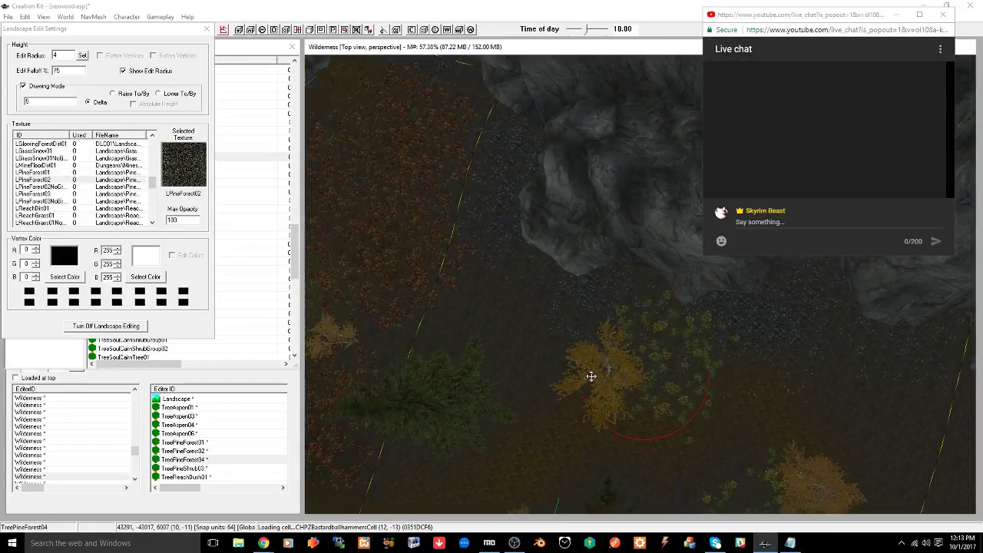
pyautogui.moveTo(526, 369)
pyautogui.keyDown('shift'); pyautogui.mouseDown(button='middle')
pyautogui.moveTo(478, 299)
pyautogui.moveTo(456, 185)
pyautogui.moveTo(528, 285)
pyautogui.moveTo(529, 269)
pyautogui.mouseUp(button='middle'); pyautogui.keyUp('shift')
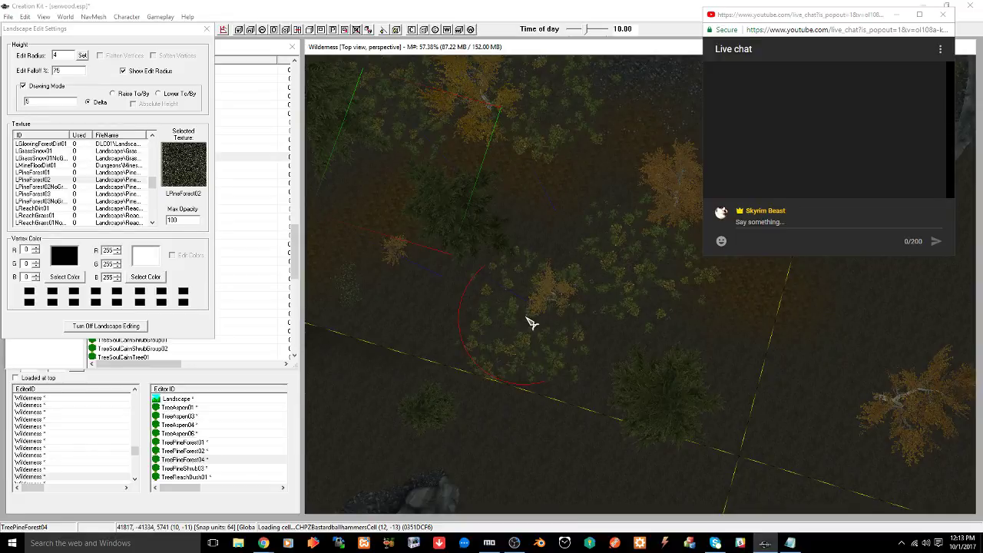
pyautogui.moveTo(506, 311)
pyautogui.keyDown('shift'); pyautogui.mouseDown(button='middle')
pyautogui.moveTo(479, 323)
pyautogui.moveTo(577, 338)
pyautogui.moveTo(582, 301)
pyautogui.moveTo(566, 307)
pyautogui.moveTo(565, 324)
pyautogui.mouseUp(button='middle'); pyautogui.keyUp('shift')
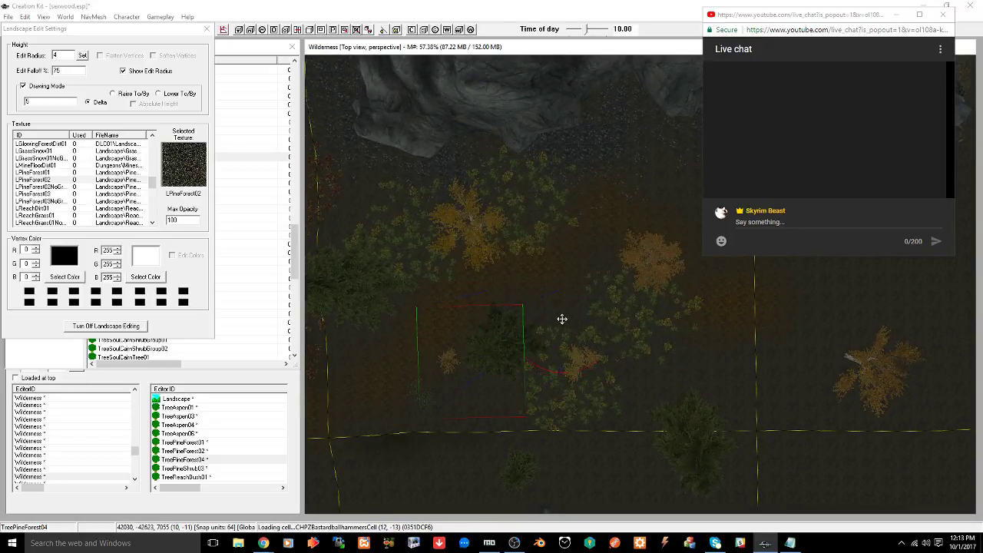
# Check the cell's land texture usage, and paint LPineForest03 patches near the small aspen and beside the pine along the cell border
pyautogui.rightClick(562, 318)
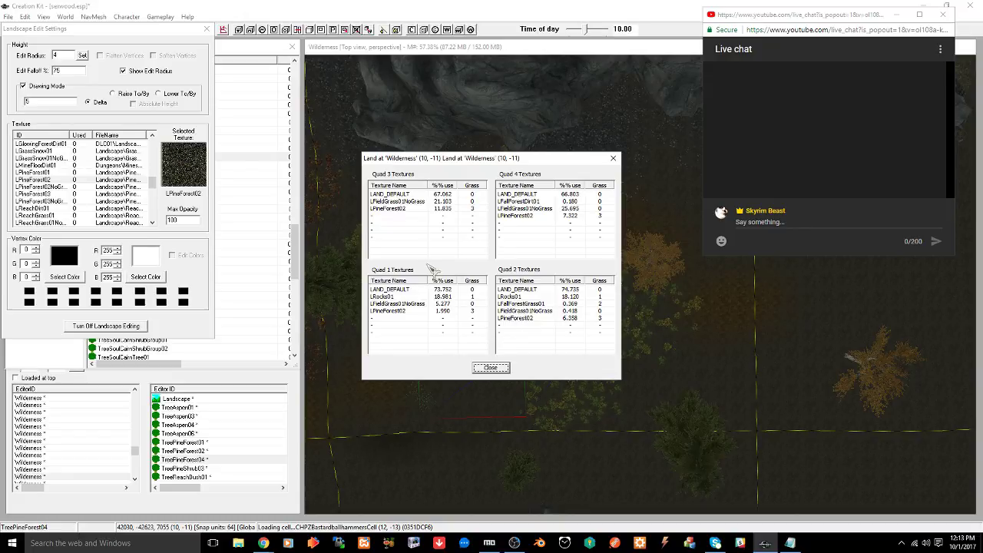
pyautogui.click(490, 368)
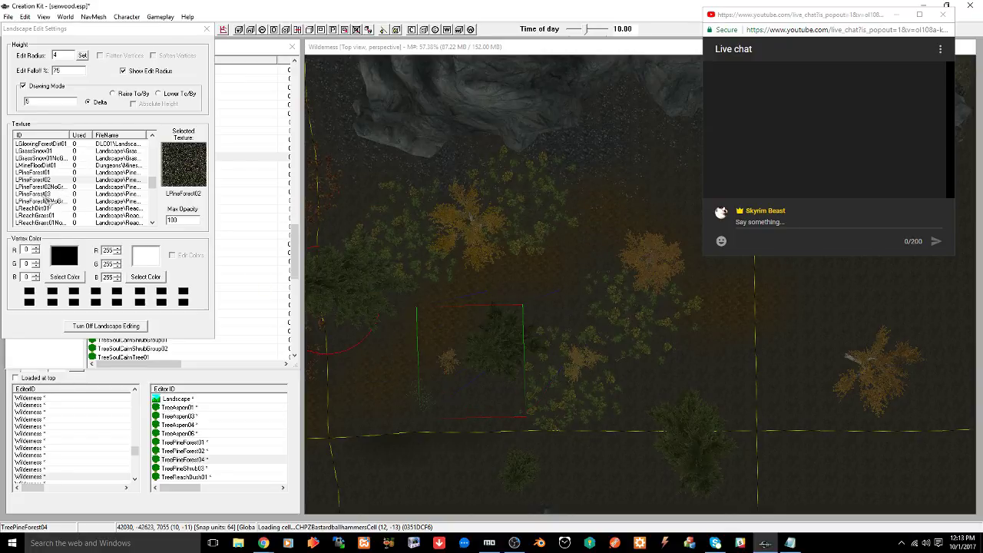
pyautogui.click(44, 195)
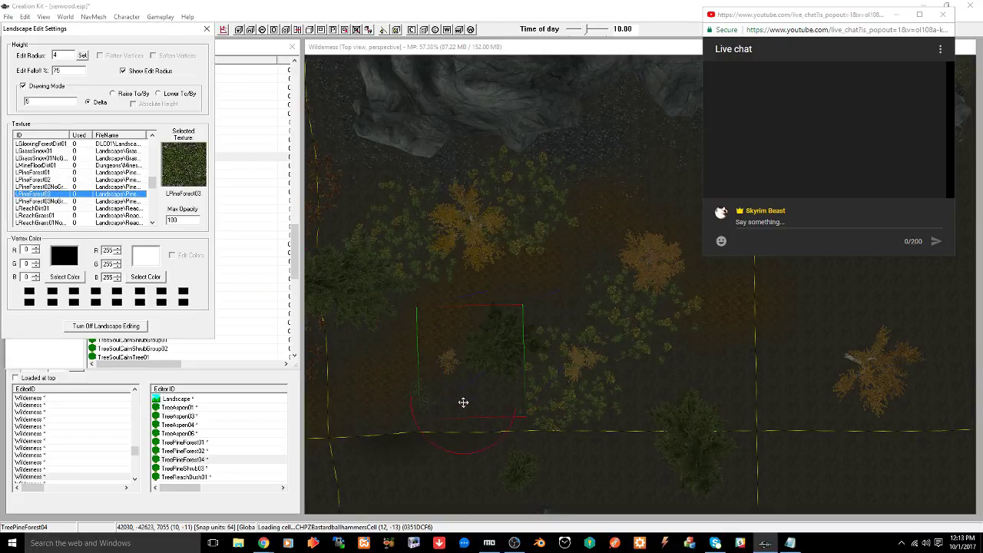
pyautogui.moveTo(463, 403); pyautogui.dragTo(483, 394)
pyautogui.keyDown('shift'); pyautogui.moveTo(500, 354); pyautogui.dragTo(428, 254, button='middle'); pyautogui.keyUp('shift')
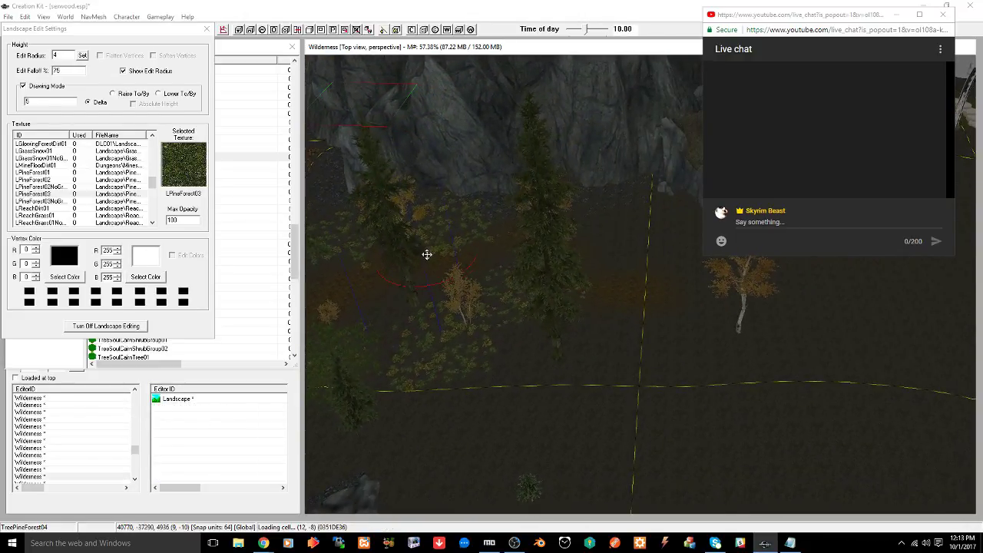
pyautogui.moveTo(580, 358); pyautogui.dragTo(578, 354)
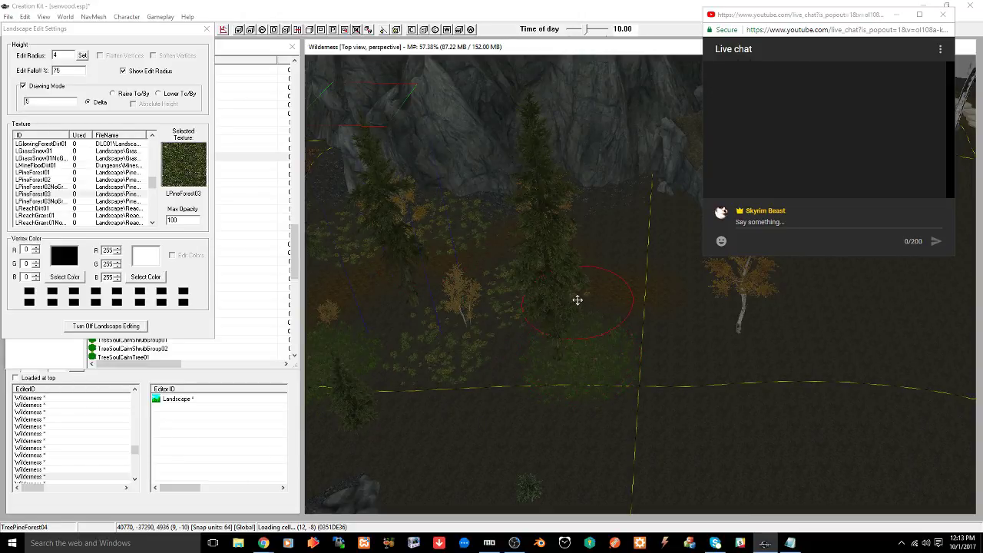
# Paint LPineForest03 patches beside the orange aspen and next to the large pine by the red leaves, and save the plugin
pyautogui.keyDown('shift'); pyautogui.moveTo(578, 300); pyautogui.dragTo(483, 404, button='middle'); pyautogui.keyUp('shift')
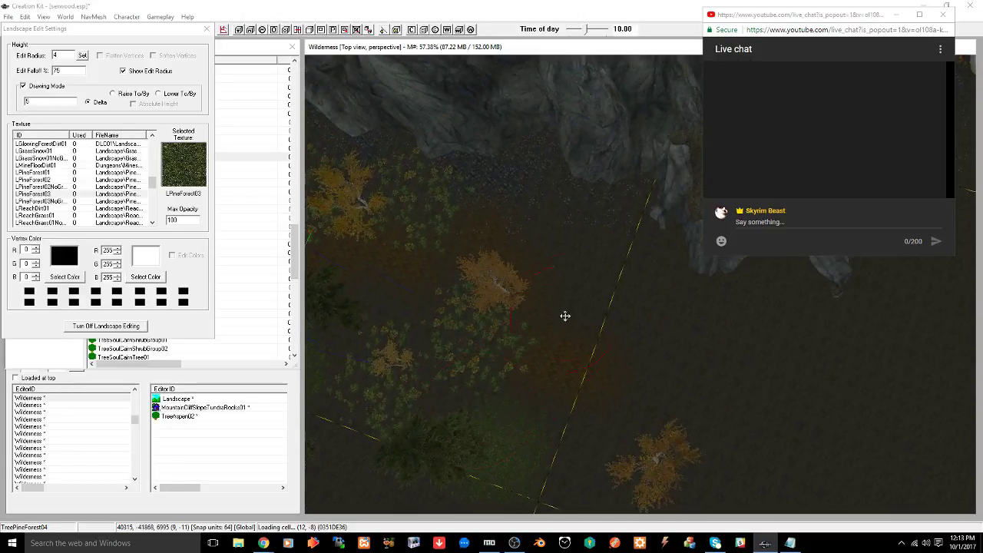
pyautogui.rightClick(585, 285)
pyautogui.moveTo(504, 282); pyautogui.dragTo(647, 372, button='middle')
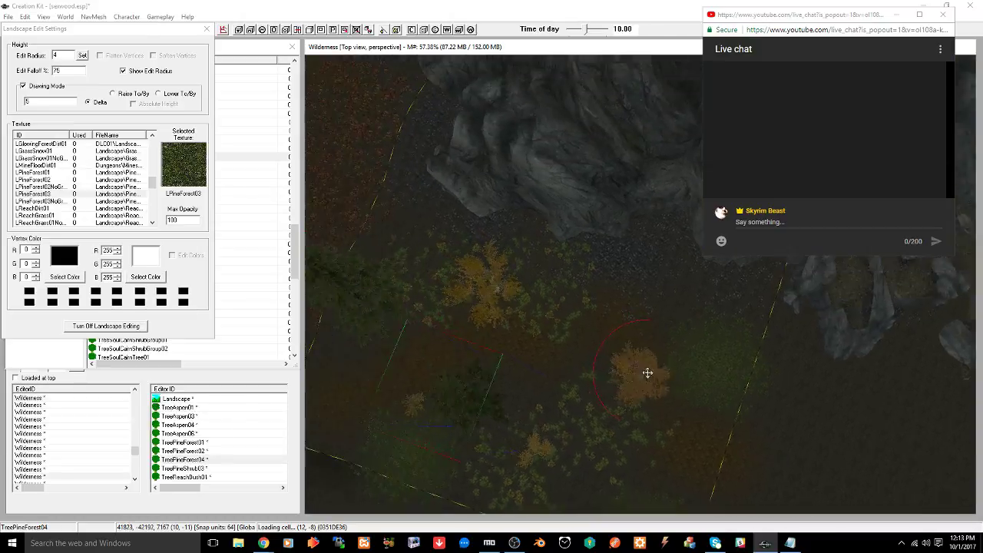
pyautogui.moveTo(468, 317); pyautogui.dragTo(584, 418, button='middle')
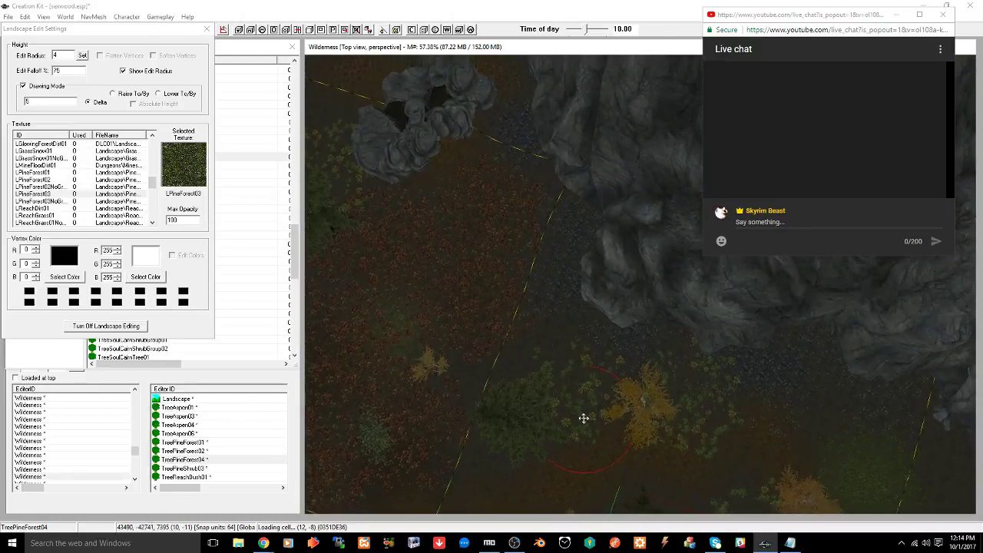
pyautogui.rightClick(531, 366)
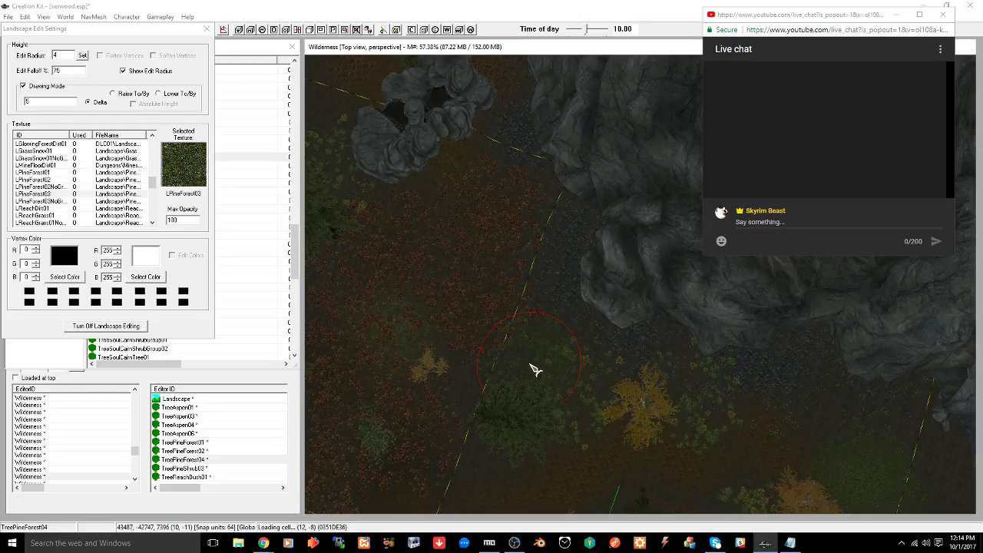
pyautogui.keyDown('shift'); pyautogui.moveTo(525, 373); pyautogui.dragTo(546, 325, button='middle'); pyautogui.keyUp('shift')
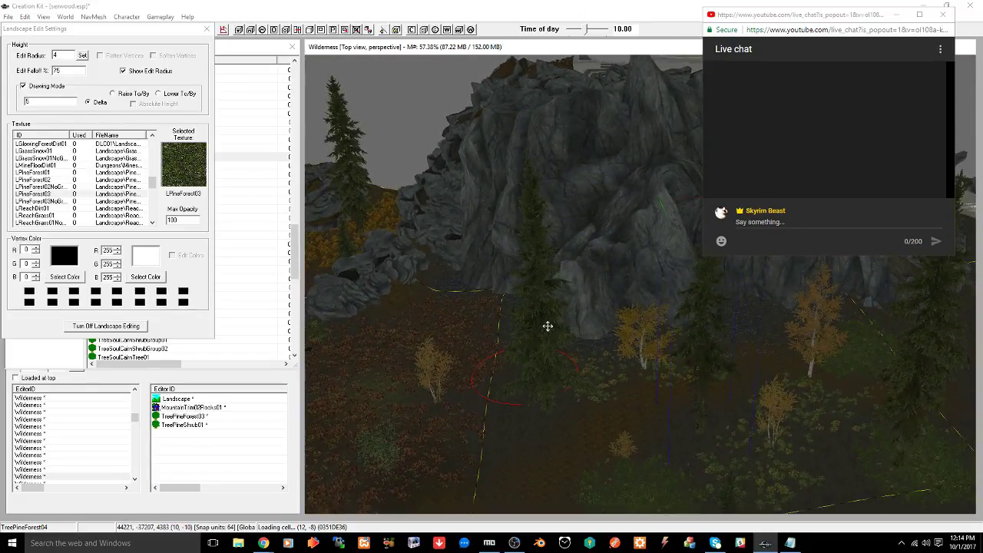
pyautogui.hotkey('ctrl', 's')
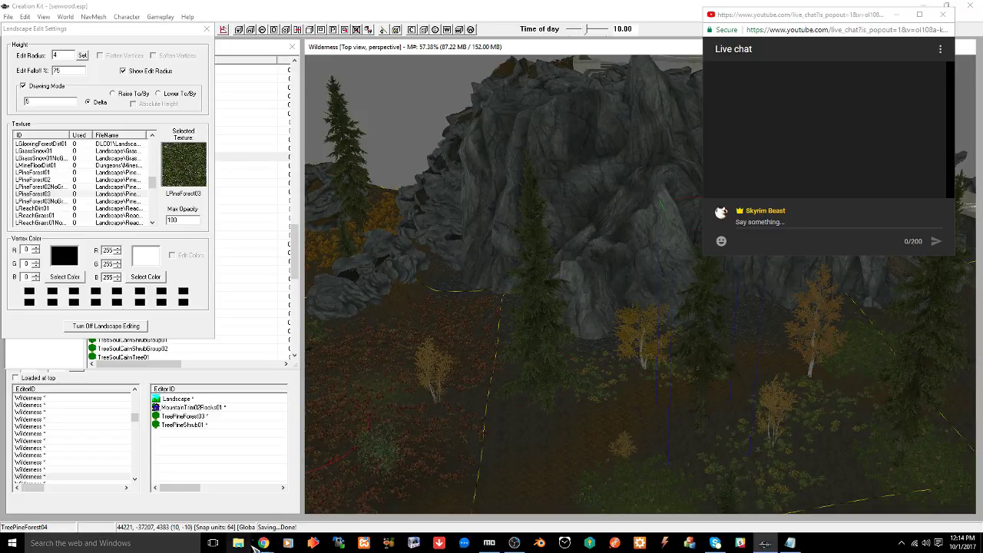
# Check the YouTube live dashboard and the Facebook notifications in the browser, and return to the Creation Kit
pyautogui.moveTo(263, 542)
pyautogui.click(244, 503)
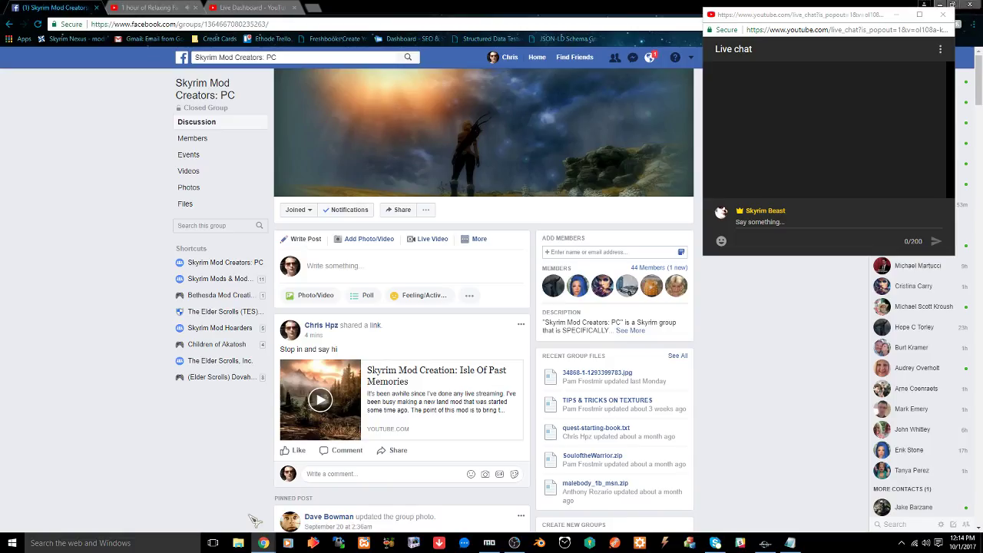
pyautogui.click(244, 7)
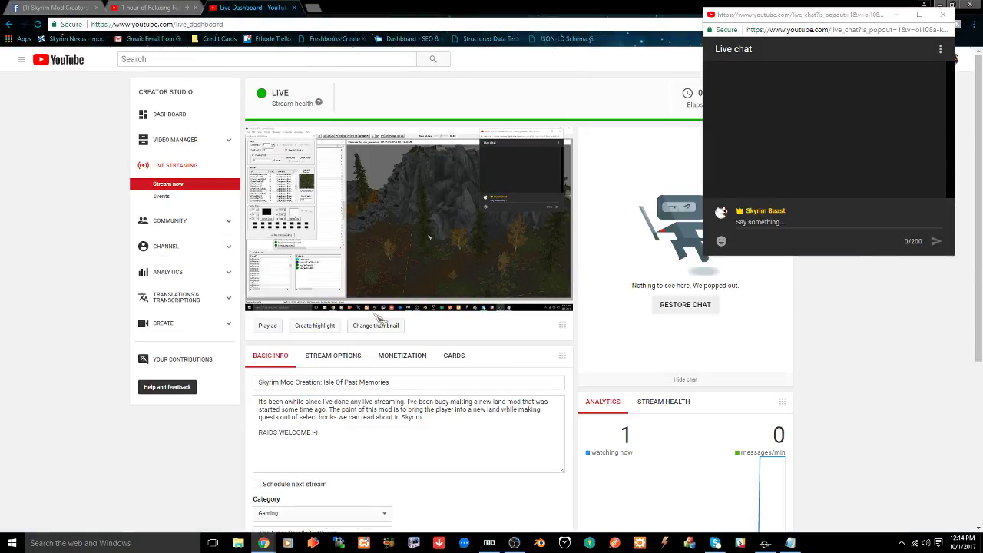
pyautogui.scroll(-2, 376, 316)
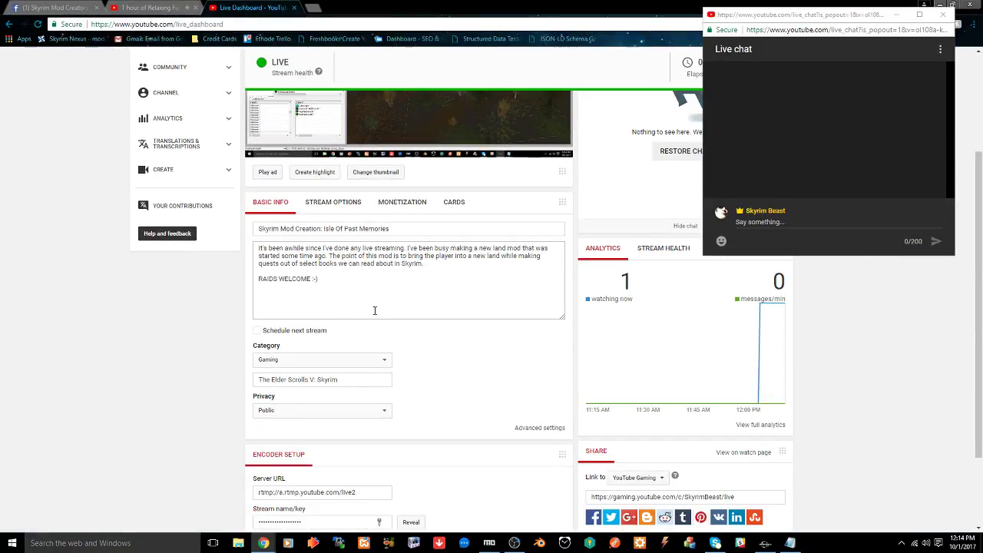
pyautogui.scroll(2, 374, 310)
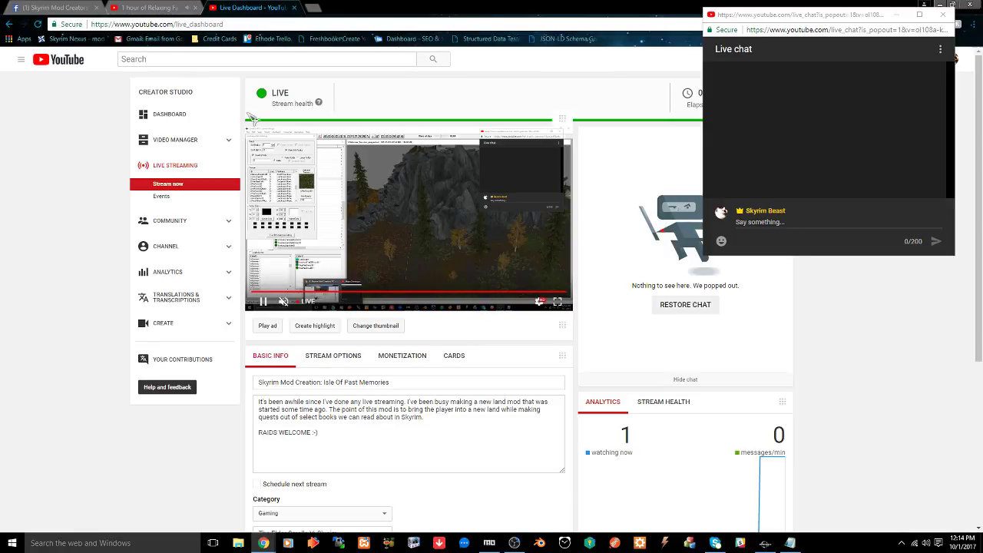
pyautogui.click(56, 8)
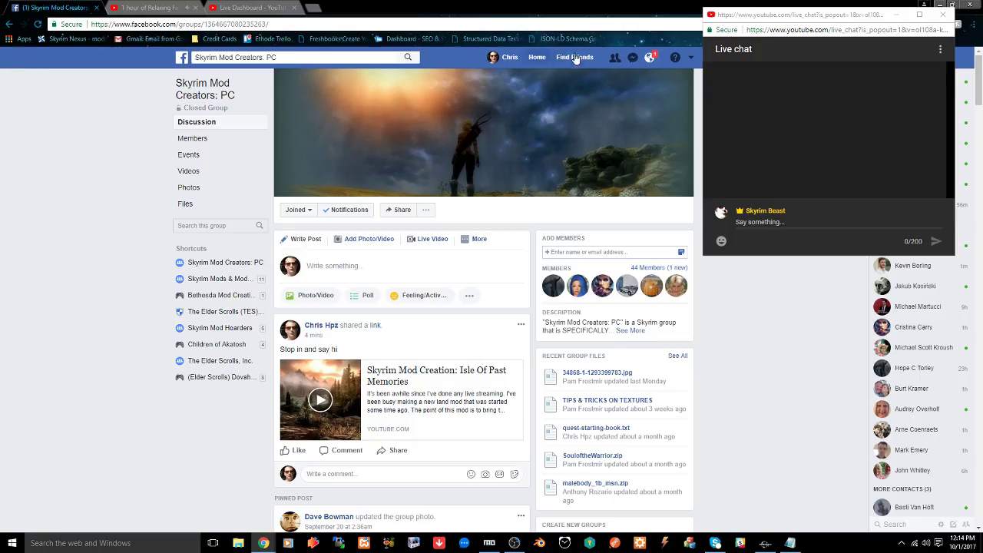
pyautogui.click(649, 58)
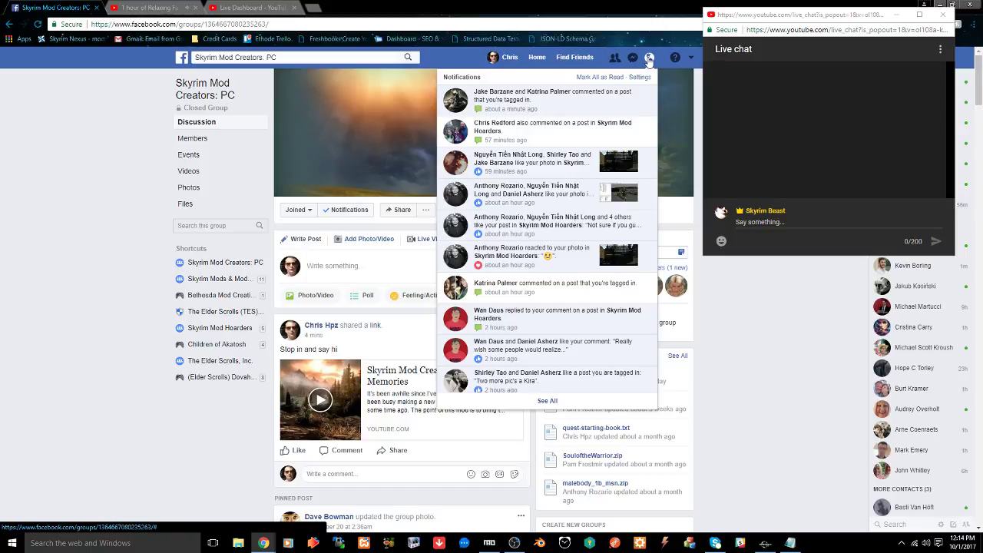
pyautogui.click(649, 59)
pyautogui.click(765, 544)
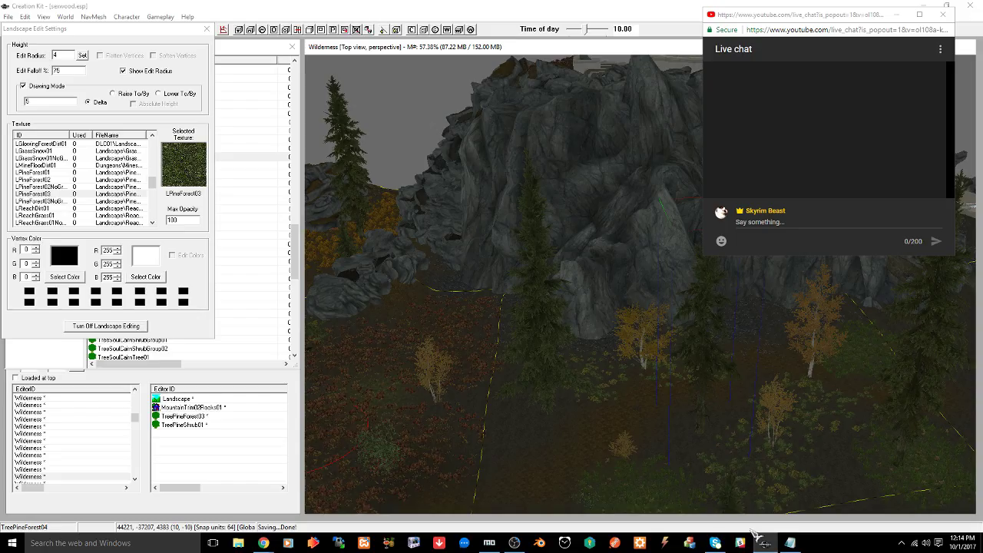
# Try the LTundra01 texture on the ground beside the green patch near the cell corner, and undo it
pyautogui.moveTo(570, 379); pyautogui.dragTo(387, 236, button='middle')
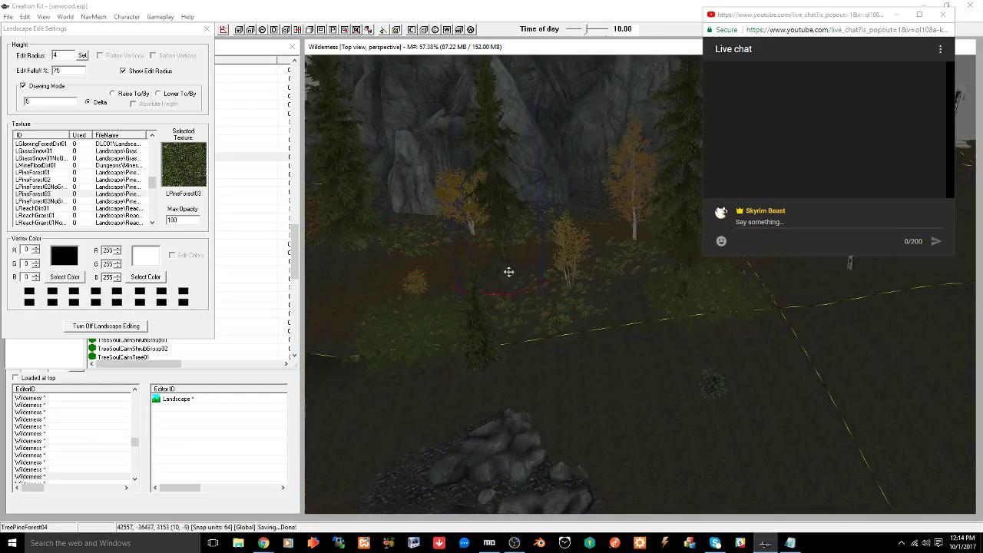
pyautogui.press('shift')
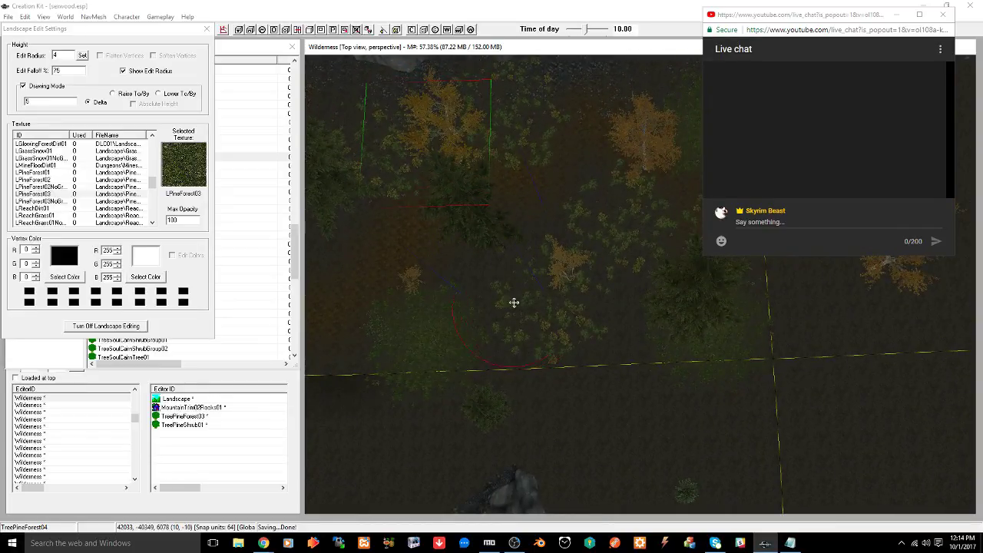
pyautogui.moveTo(514, 303); pyautogui.dragTo(474, 432, button='middle')
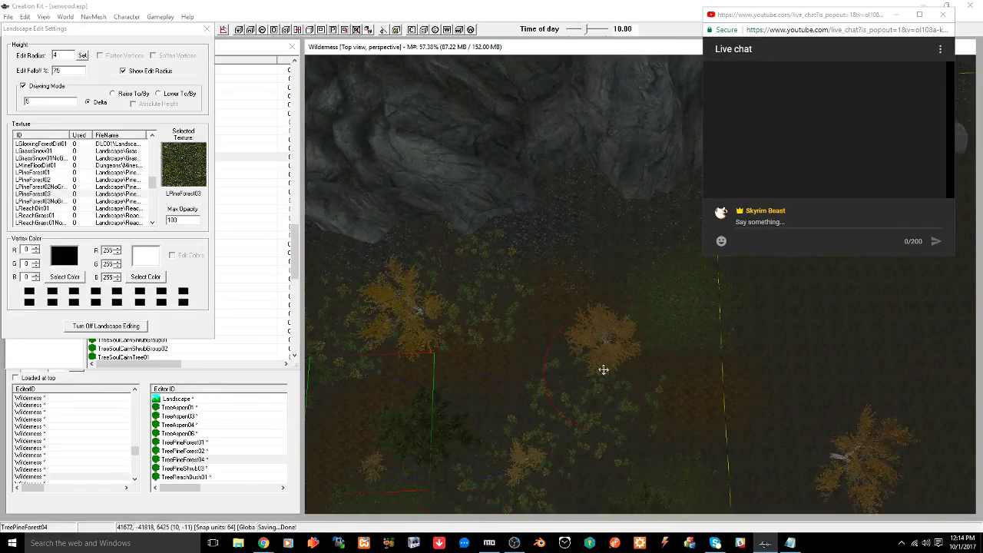
pyautogui.moveTo(604, 369); pyautogui.dragTo(529, 413, button='middle')
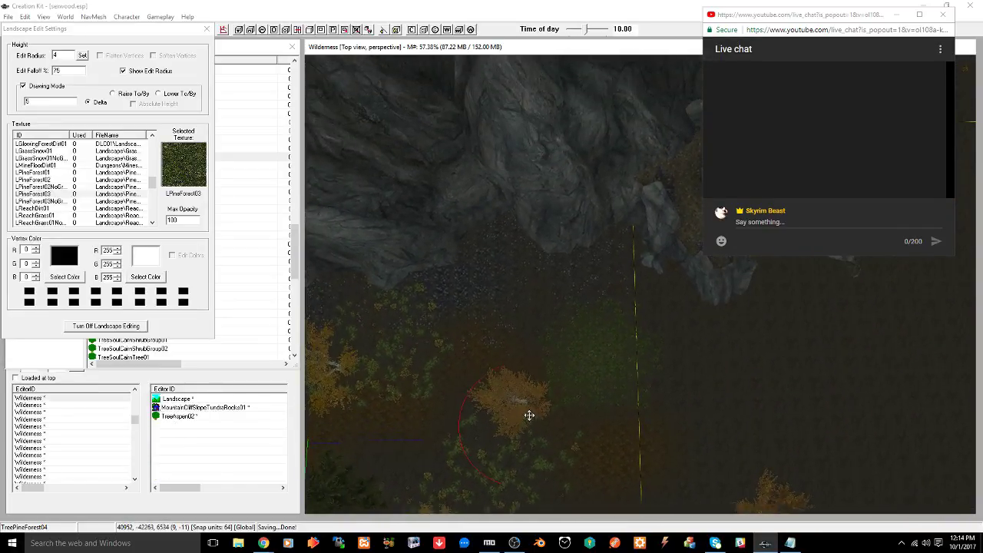
pyautogui.moveTo(470, 336); pyautogui.dragTo(627, 195, button='middle')
pyautogui.moveTo(523, 294); pyautogui.dragTo(545, 279, button='middle')
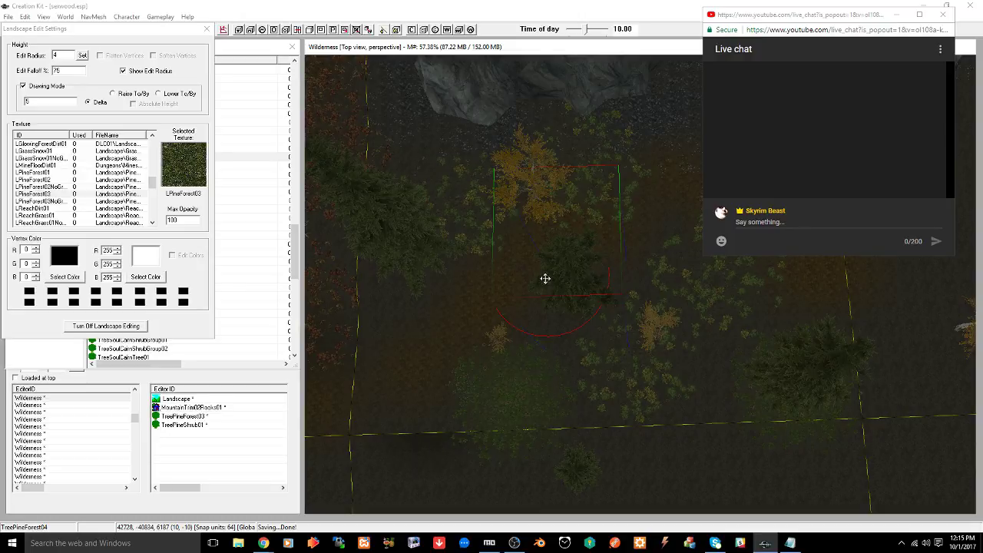
pyautogui.scroll(-5, 79, 193)
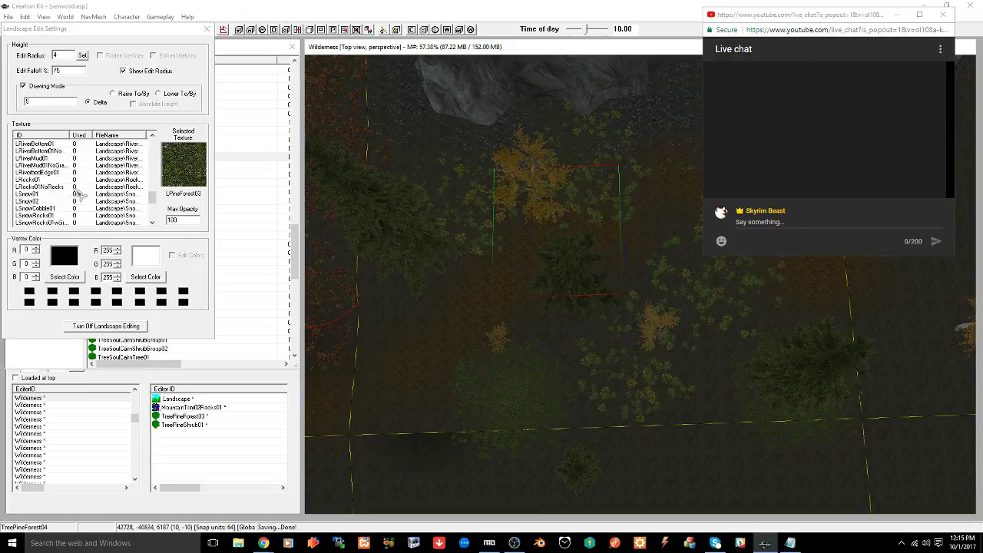
pyautogui.scroll(-3, 58, 194)
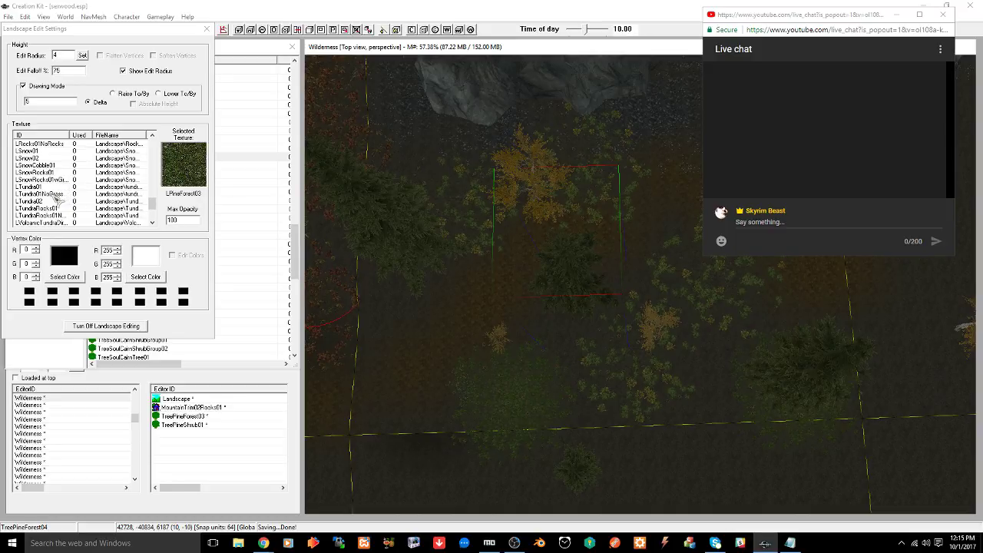
pyautogui.click(45, 188)
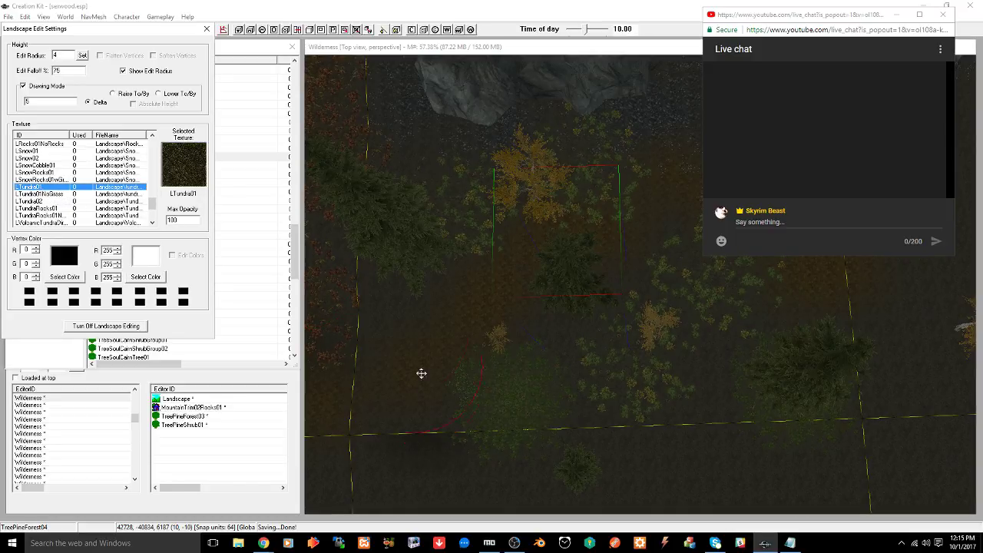
pyautogui.moveTo(424, 413); pyautogui.dragTo(431, 418)
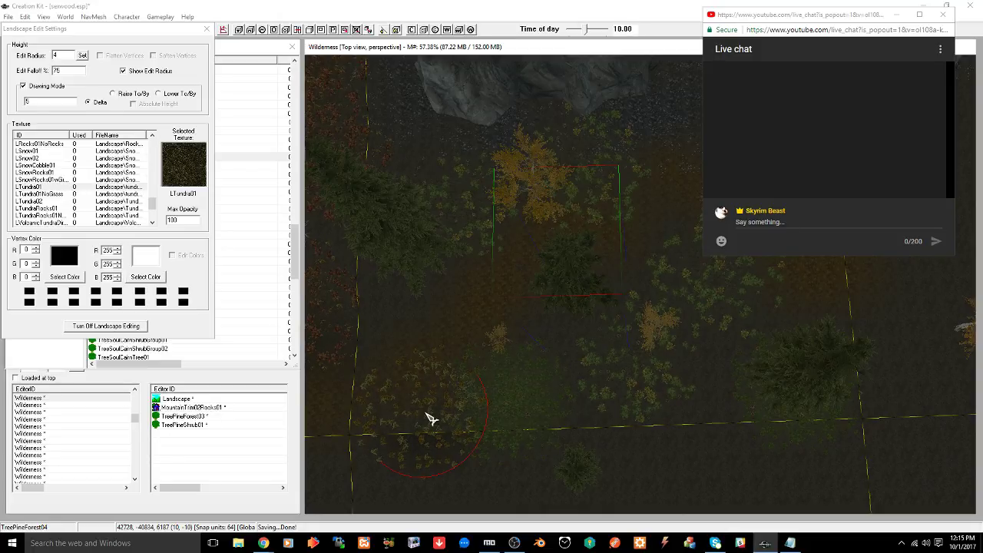
pyautogui.moveTo(430, 417); pyautogui.dragTo(317, 165, button='middle')
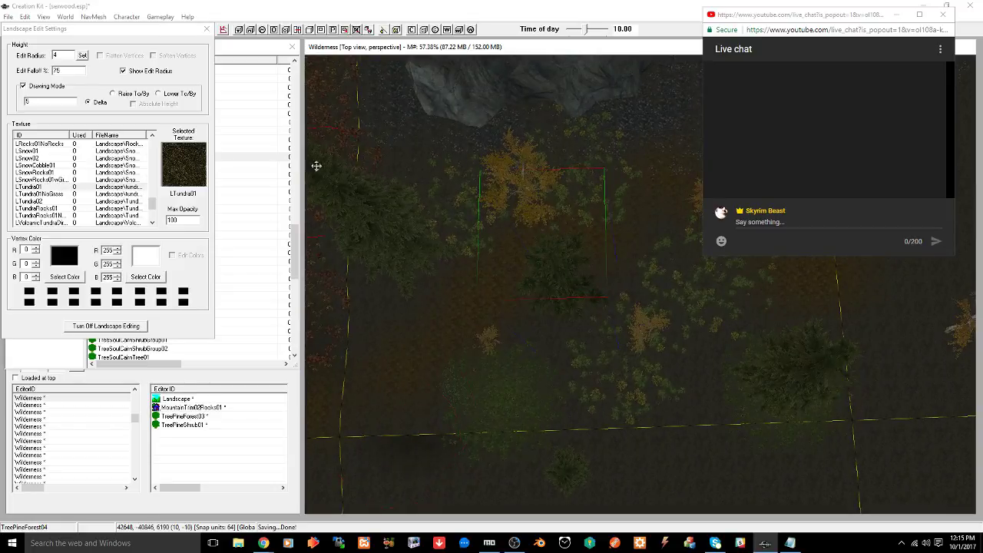
# Move the landscape settings window clear of the toolbar, brighten the viewport lighting, and reposition the settings window
pyautogui.moveTo(192, 31); pyautogui.dragTo(200, 61)
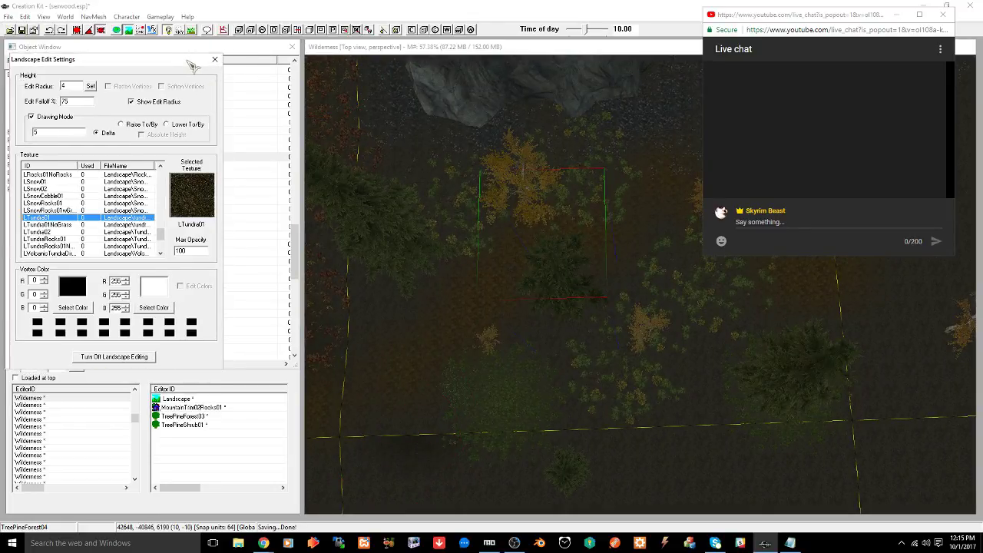
pyautogui.click(175, 35)
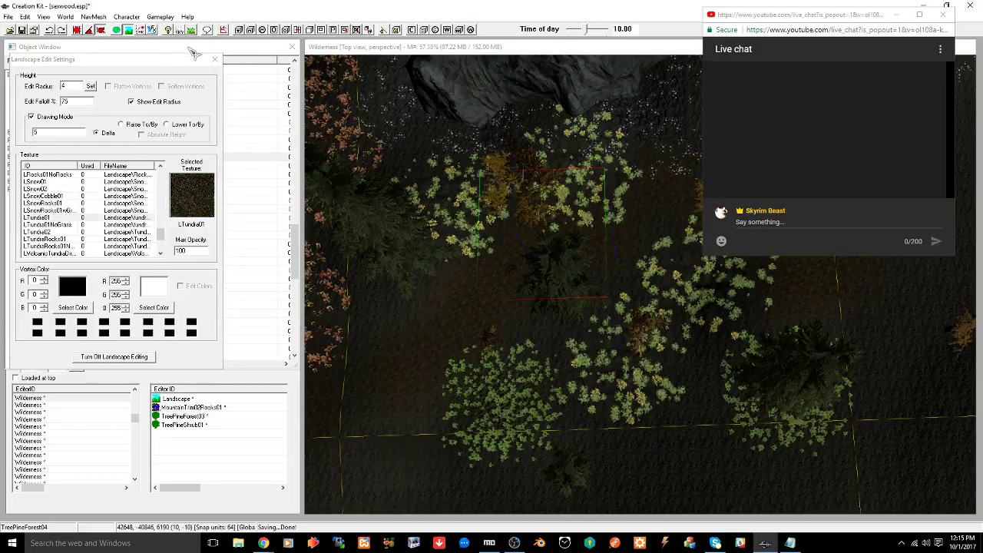
pyautogui.moveTo(175, 61); pyautogui.dragTo(176, 17)
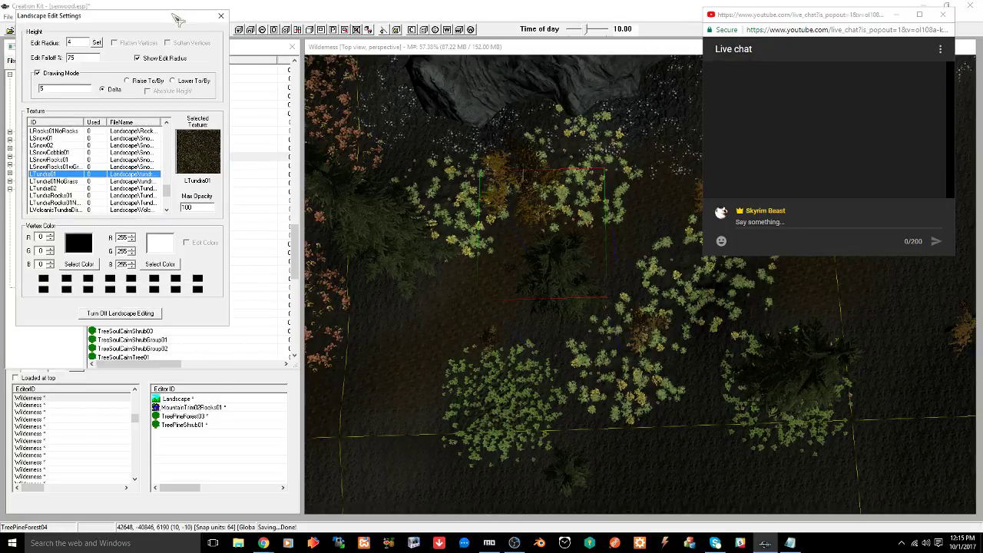
pyautogui.click(383, 47)
pyautogui.keyDown('shift'); pyautogui.moveTo(509, 372); pyautogui.dragTo(519, 327, button='middle'); pyautogui.keyUp('shift')
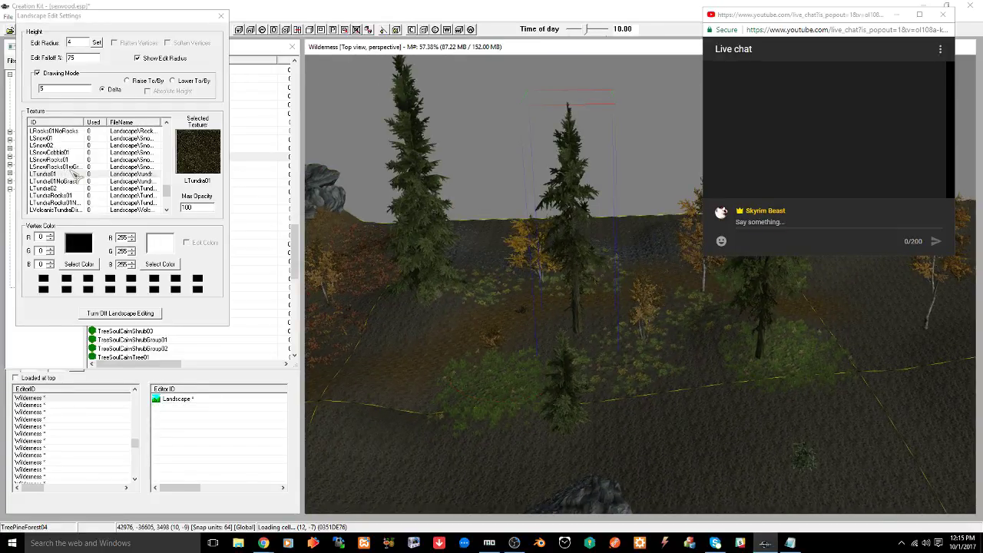
# Reselect the LTundra01 texture and view the pine and aspens below the cliff from above
pyautogui.click(77, 175)
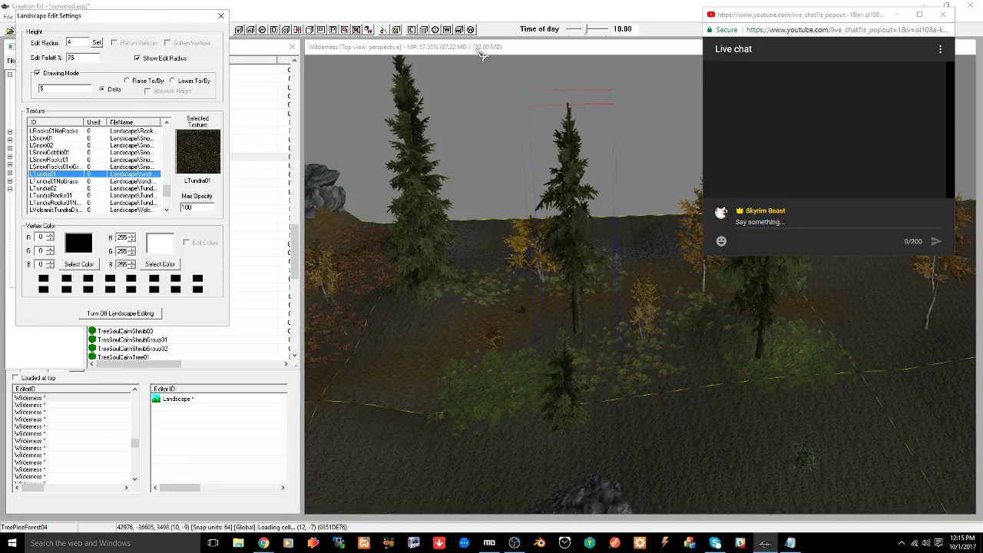
pyautogui.press('t')
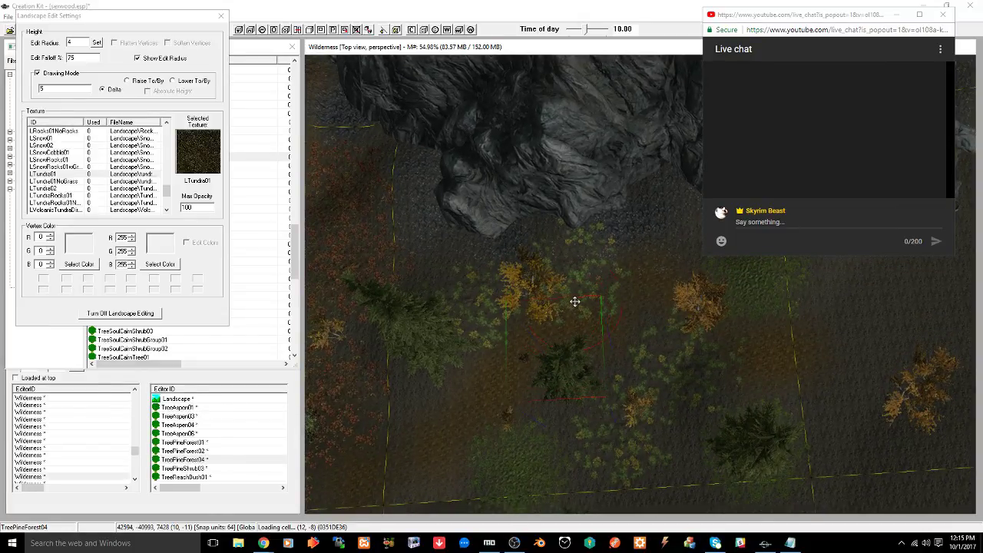
pyautogui.moveTo(584, 299); pyautogui.dragTo(476, 290, button='middle')
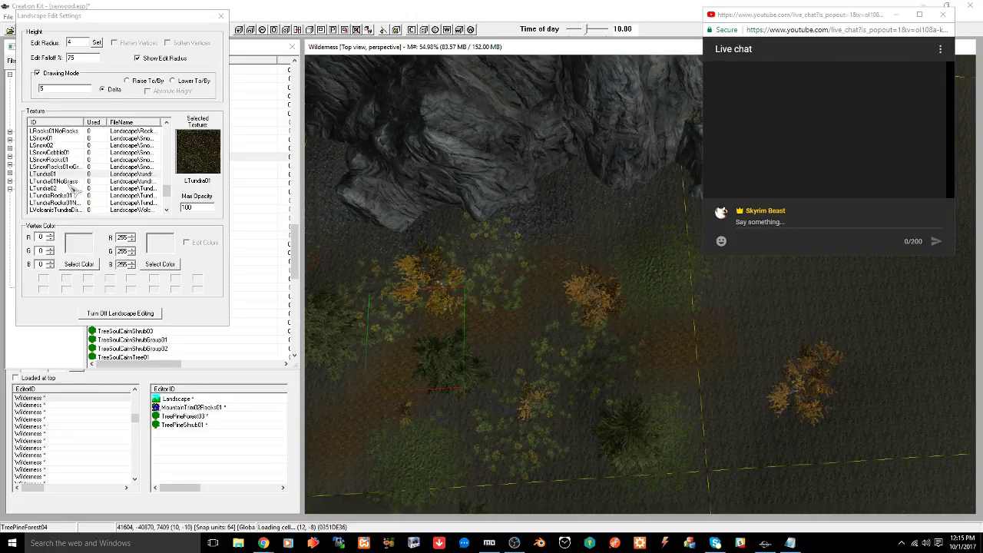
# Select the LCaveDirt landscape texture and paint it on the bare ground between the pine and the small aspen
pyautogui.scroll(-1, 69, 175)
pyautogui.scroll(-2, 69, 175)
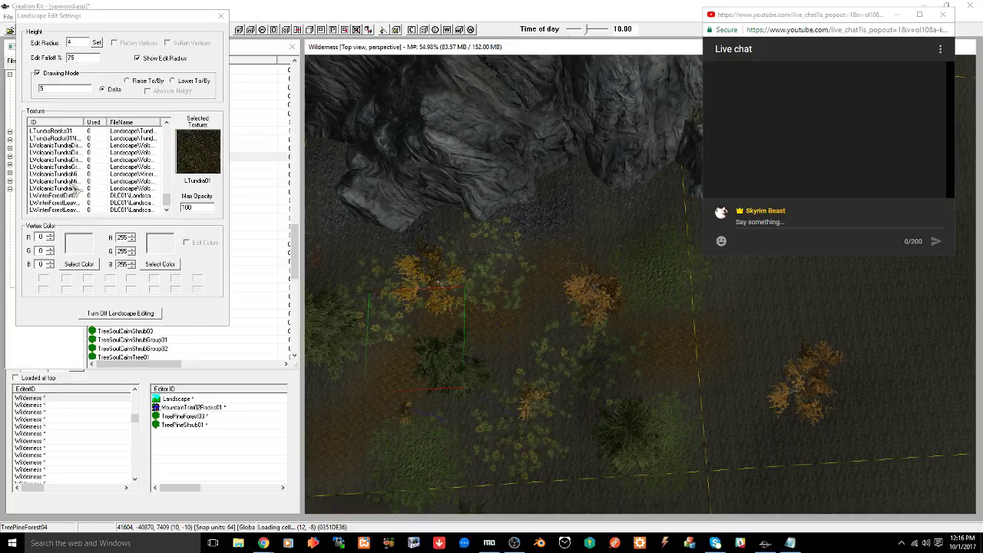
pyautogui.scroll(5, 75, 189)
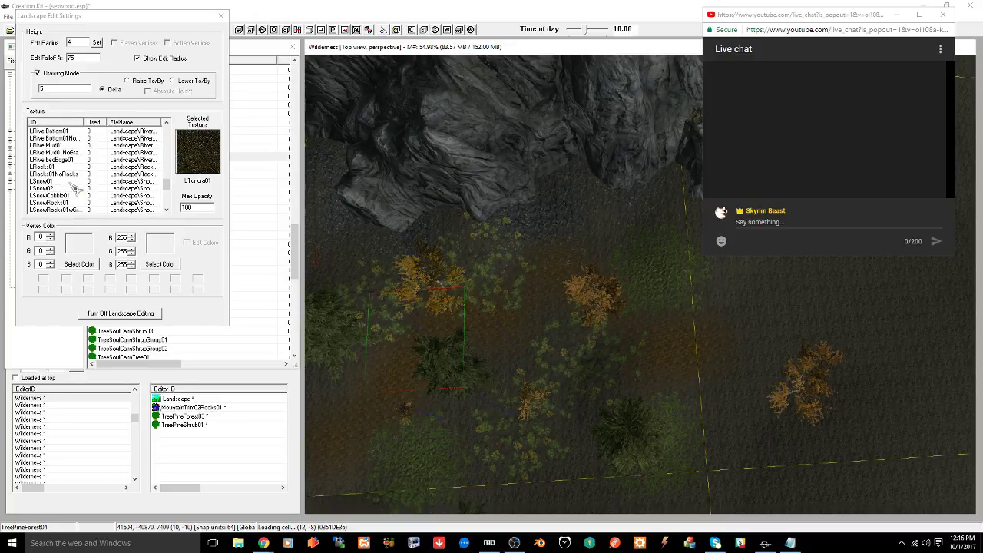
pyautogui.scroll(2, 74, 188)
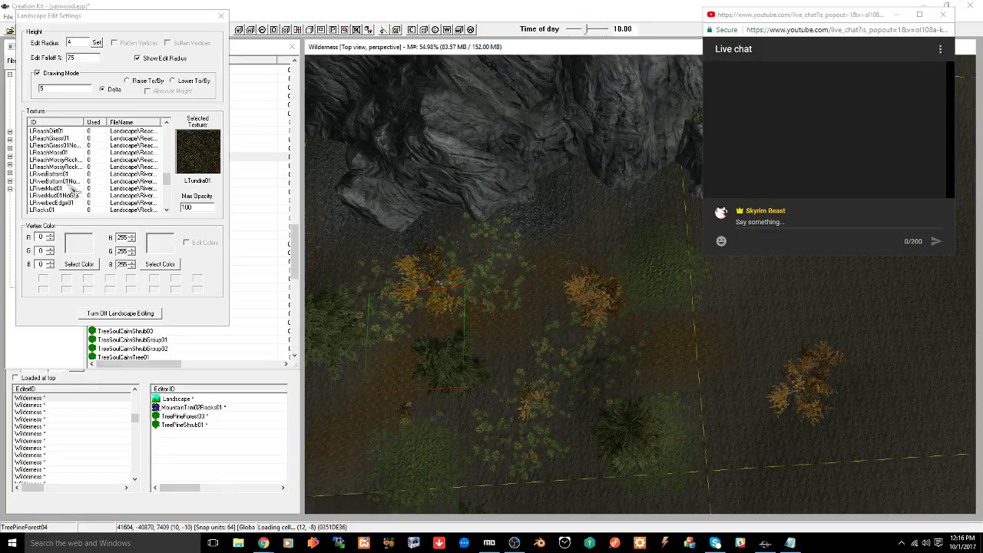
pyautogui.scroll(-1, 74, 188)
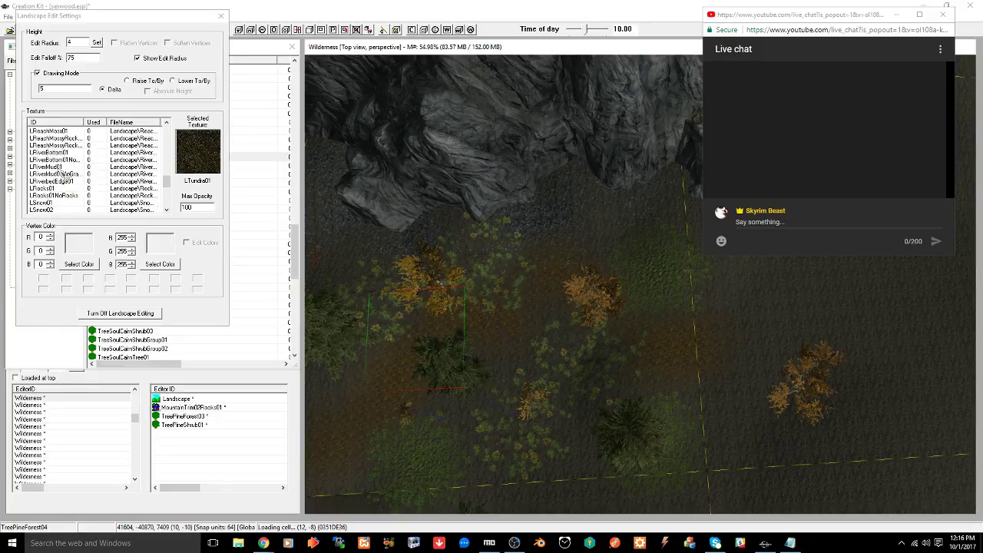
pyautogui.scroll(3, 69, 180)
pyautogui.scroll(3, 66, 153)
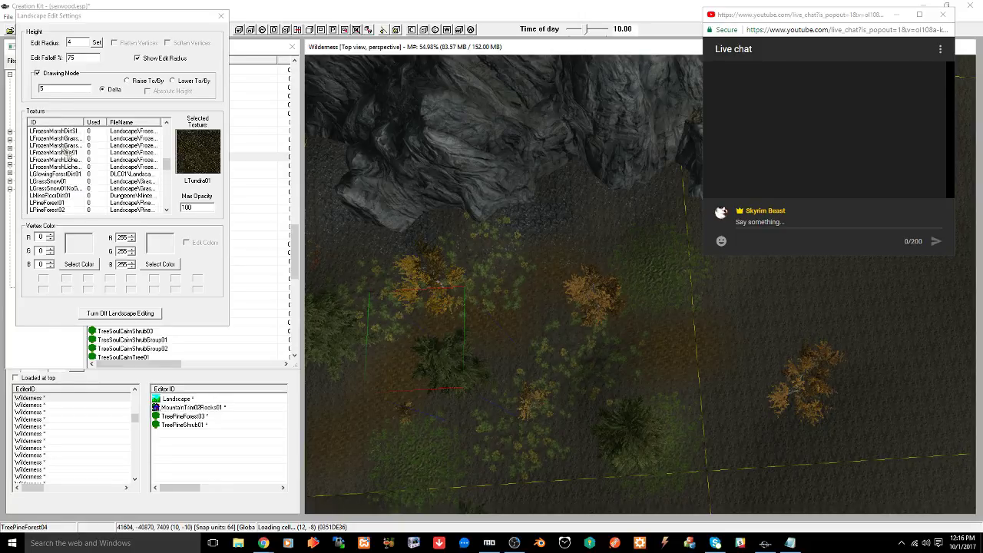
pyautogui.scroll(6, 67, 152)
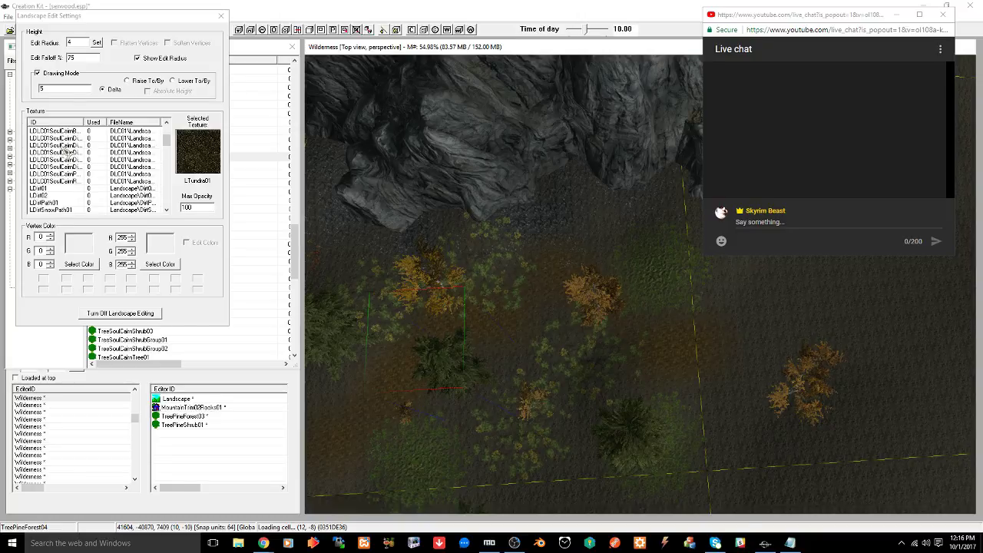
pyautogui.scroll(3, 67, 152)
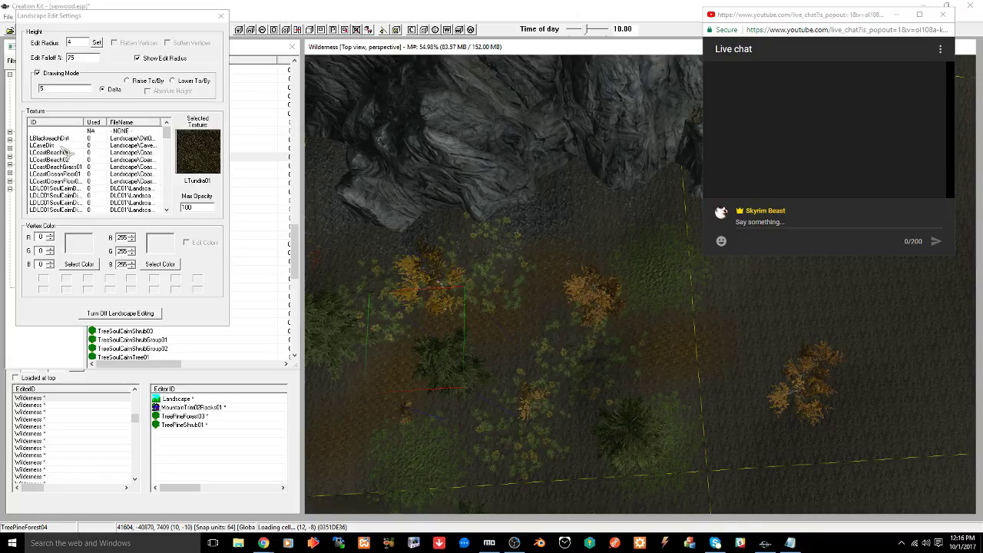
pyautogui.click(46, 145)
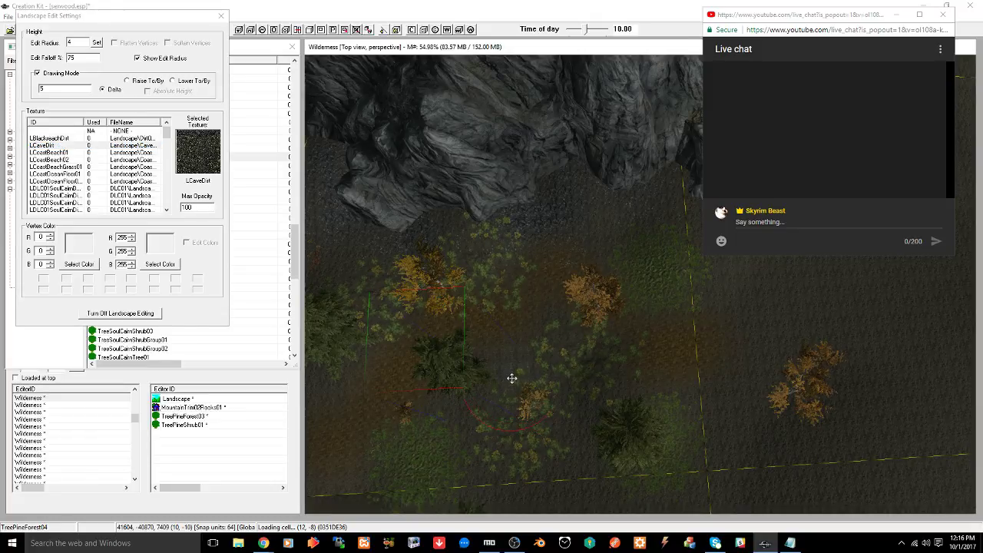
pyautogui.scroll(4, 511, 378)
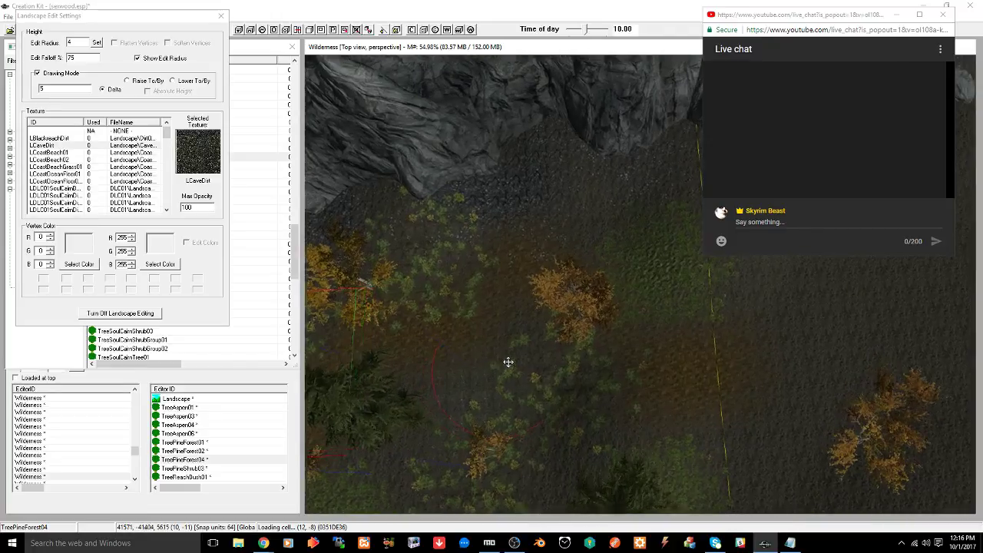
pyautogui.scroll(4, 508, 361)
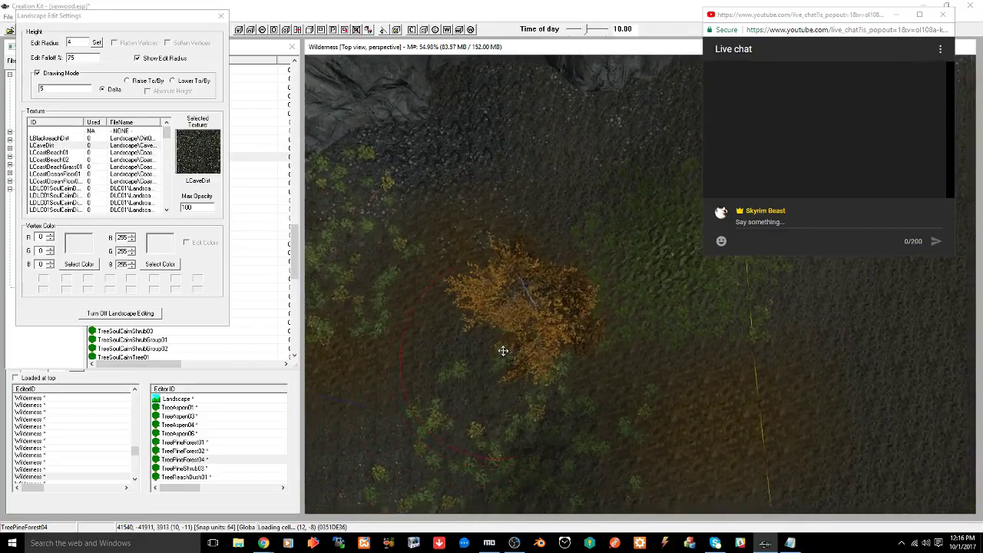
pyautogui.scroll(2, 502, 351)
pyautogui.moveTo(459, 348); pyautogui.dragTo(509, 245, button='middle')
pyautogui.scroll(1, 503, 255)
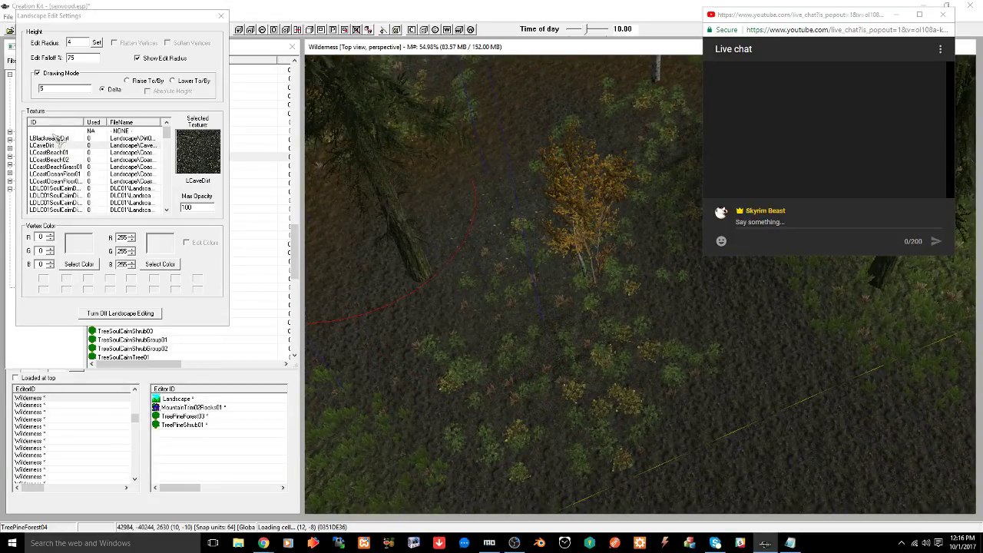
# Select the LDirt01 texture and paint it on the bare ground around the shrubs and beside the neighbouring pines
pyautogui.click(76, 146)
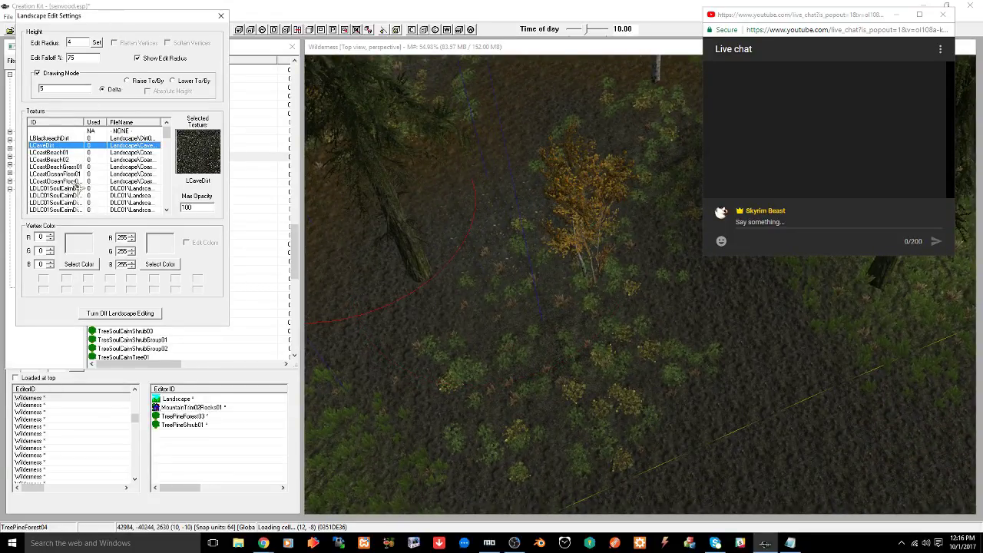
pyautogui.scroll(-2, 77, 185)
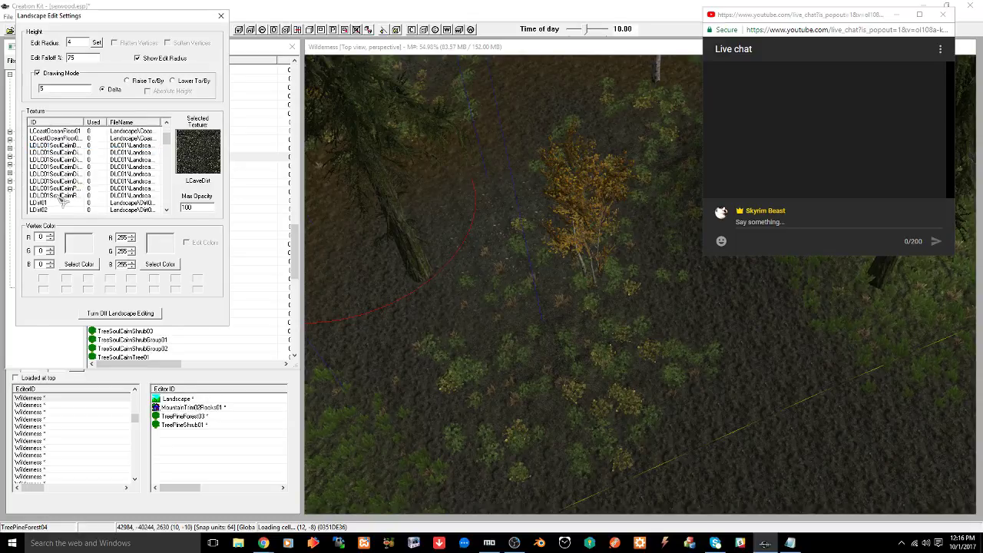
pyautogui.click(54, 202)
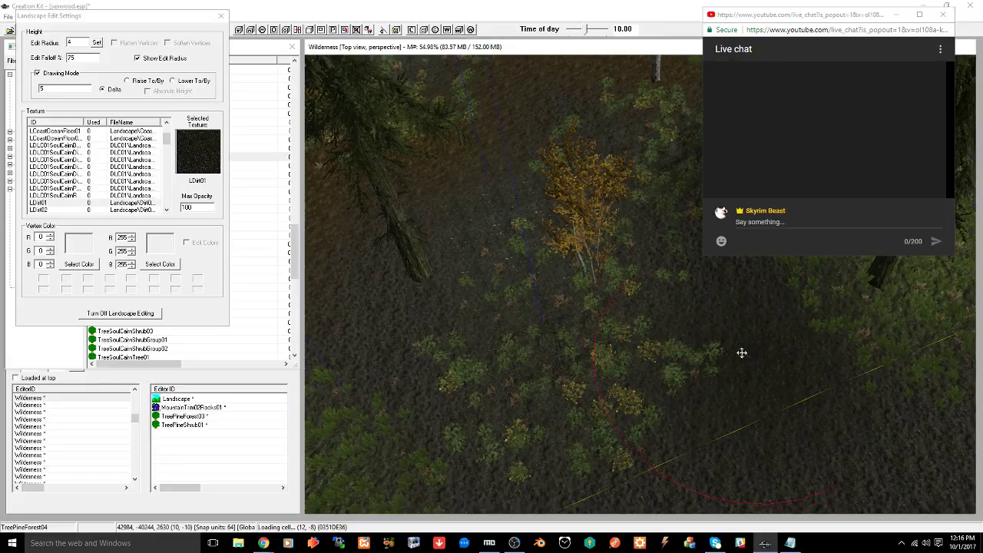
pyautogui.moveTo(713, 347)
pyautogui.mouseDown(button='middle')
pyautogui.moveTo(642, 386)
pyautogui.moveTo(588, 362)
pyautogui.mouseUp(button='middle')
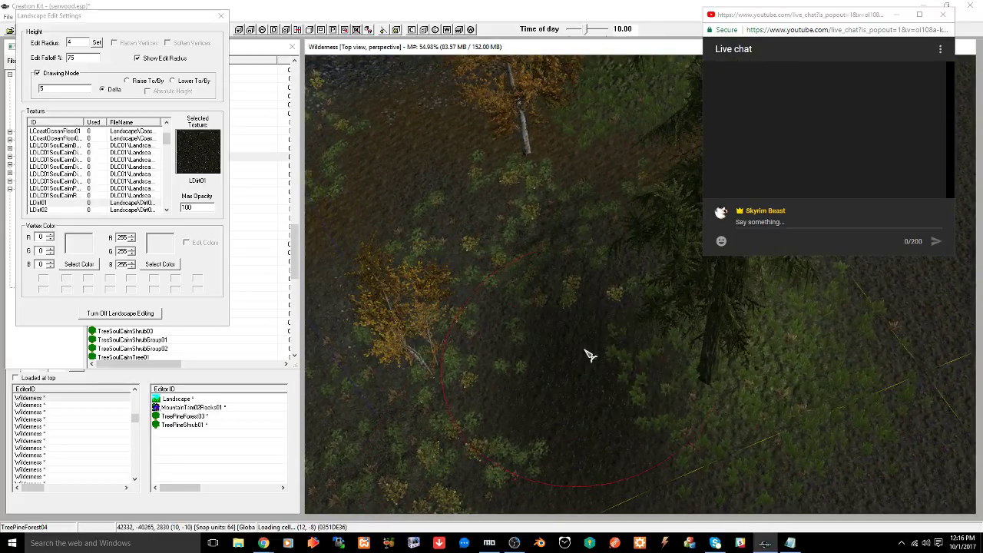
pyautogui.moveTo(563, 314)
pyautogui.mouseDown(button='middle')
pyautogui.moveTo(568, 381)
pyautogui.moveTo(656, 369)
pyautogui.moveTo(618, 416)
pyautogui.mouseUp(button='middle')
pyautogui.keyDown('shift'); pyautogui.moveTo(629, 377); pyautogui.dragTo(679, 365, button='middle'); pyautogui.keyUp('shift')
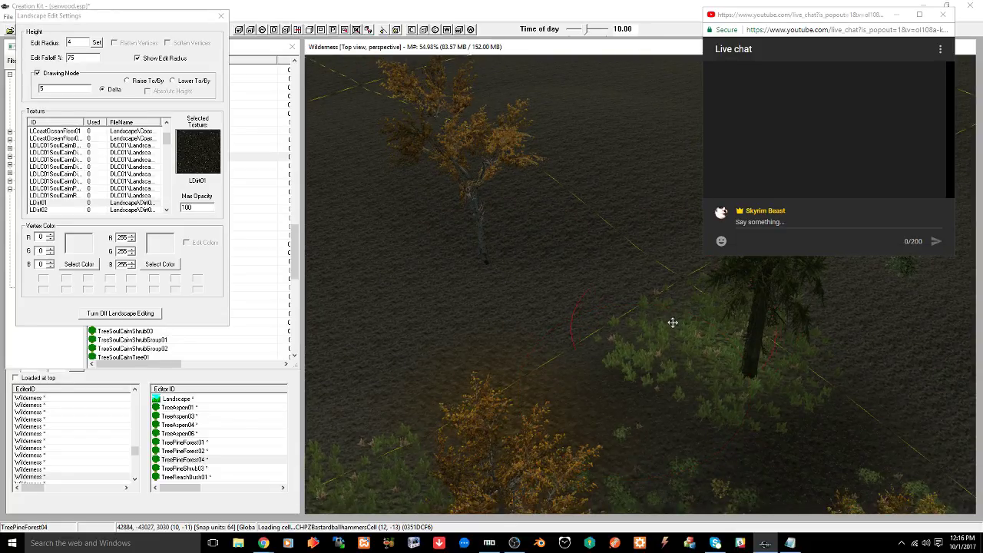
pyautogui.rightClick(673, 323)
pyautogui.keyDown('shift'); pyautogui.moveTo(671, 329); pyautogui.dragTo(540, 375, button='middle'); pyautogui.keyUp('shift')
pyautogui.moveTo(474, 262)
pyautogui.mouseDown(button='middle')
pyautogui.moveTo(568, 305)
pyautogui.moveTo(664, 371)
pyautogui.moveTo(637, 365)
pyautogui.moveTo(669, 361)
pyautogui.moveTo(698, 340)
pyautogui.mouseUp(button='middle')
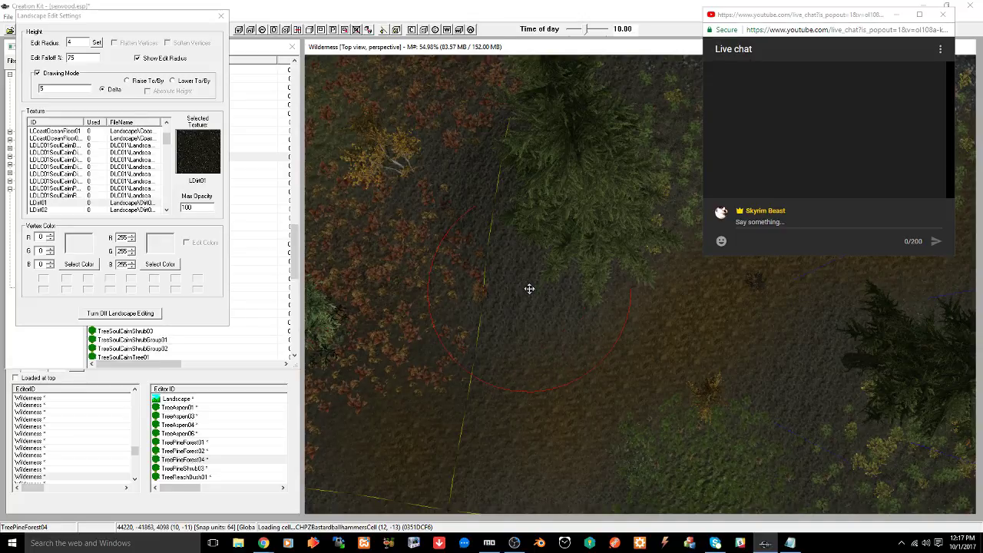
pyautogui.keyDown('shift'); pyautogui.moveTo(529, 327); pyautogui.dragTo(571, 278, button='middle'); pyautogui.keyUp('shift')
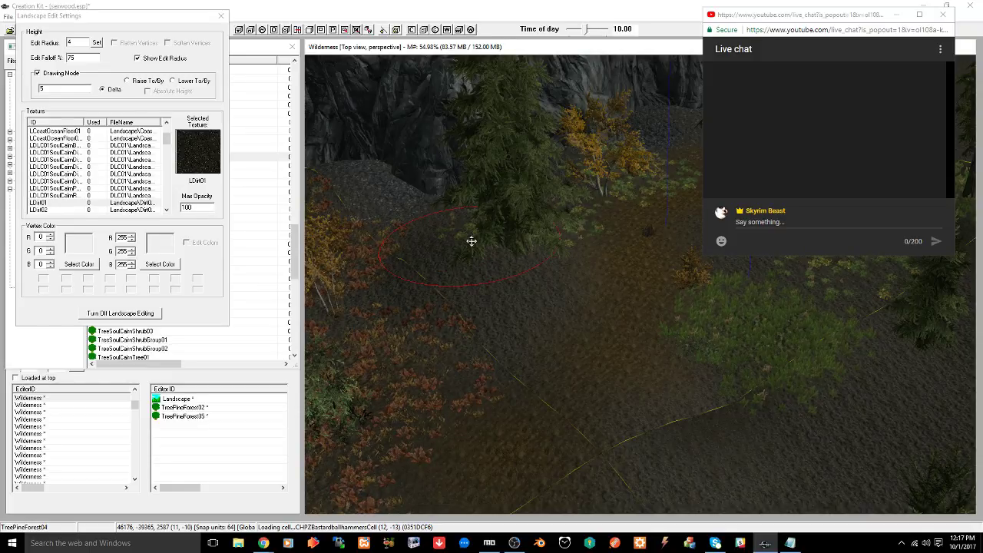
# Replace LAND_DEFAULT with LDirt01 in the Quad 3 textures of the Wilderness (10, -11) land
pyautogui.rightClick(472, 241)
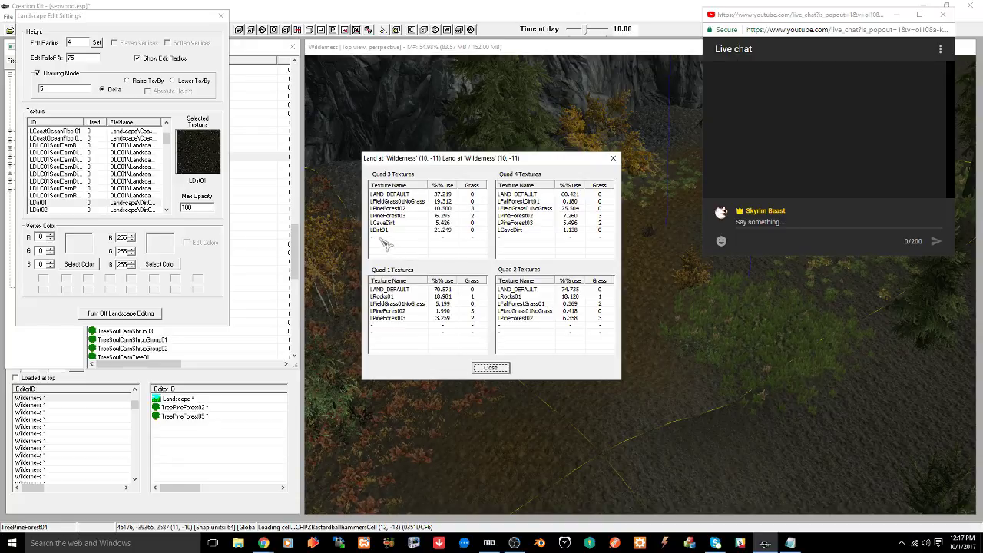
pyautogui.rightClick(399, 195)
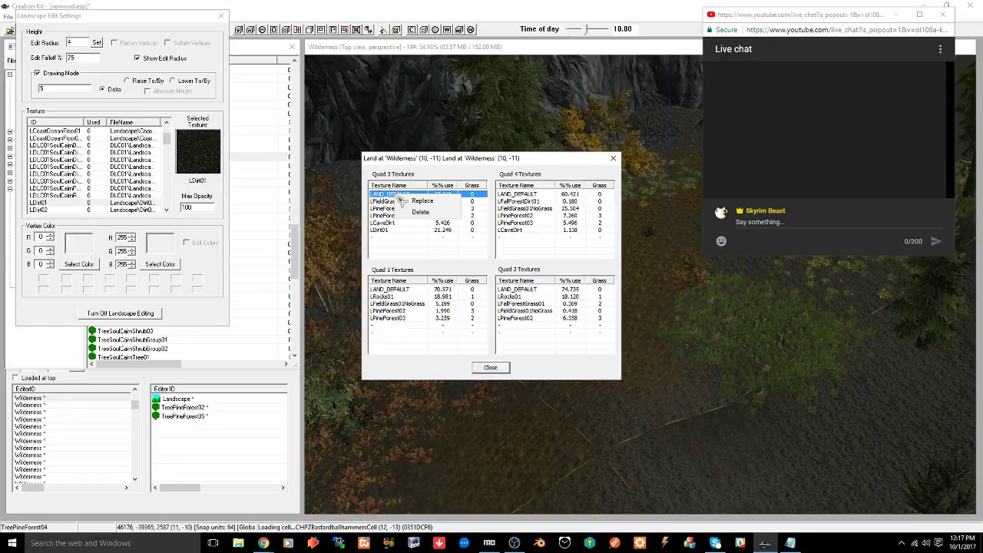
pyautogui.click(422, 200)
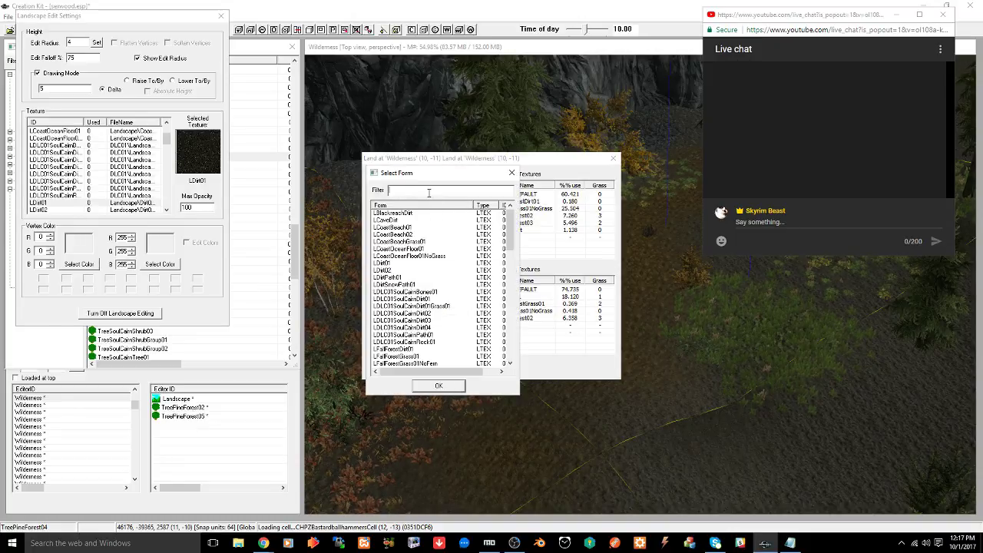
pyautogui.write('ldirt')
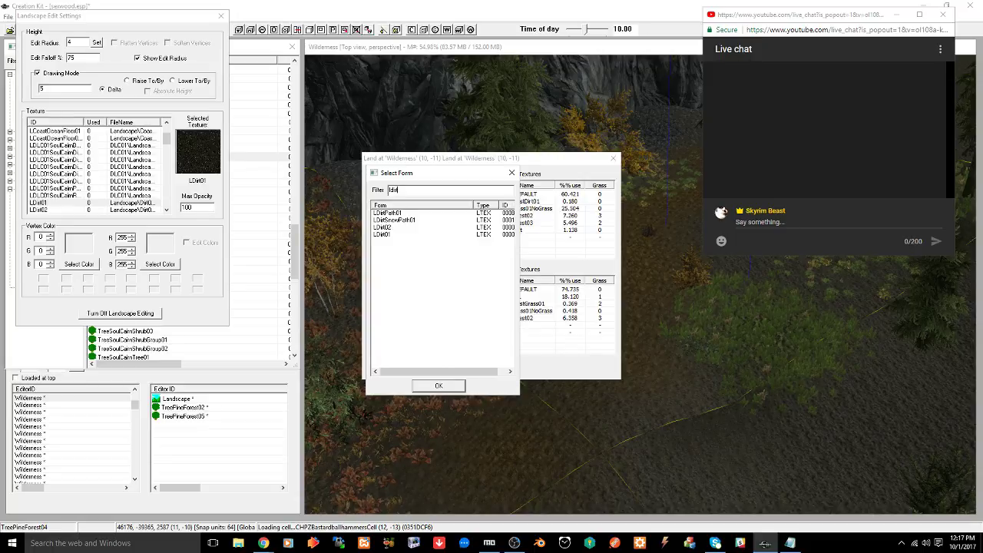
pyautogui.write('01')
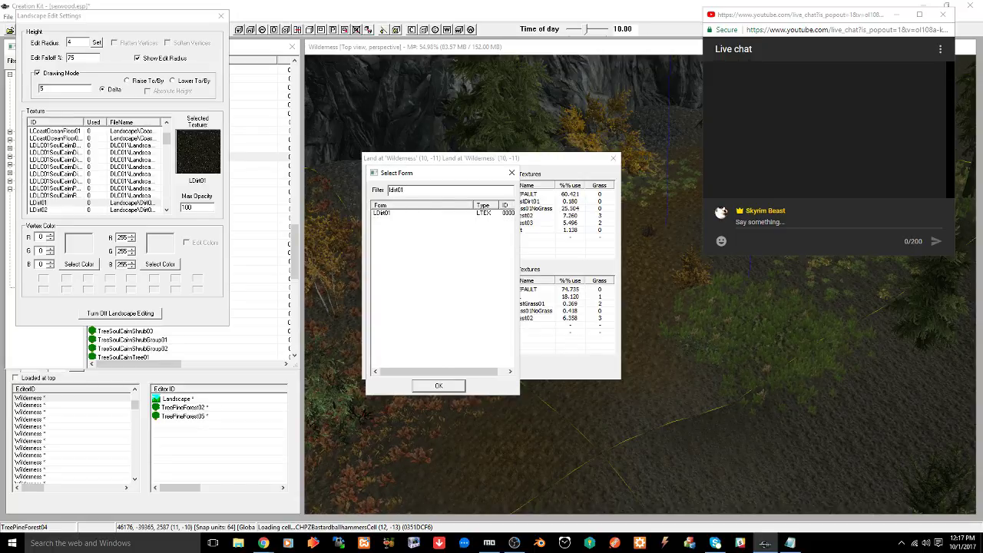
pyautogui.click(384, 213)
pyautogui.click(438, 386)
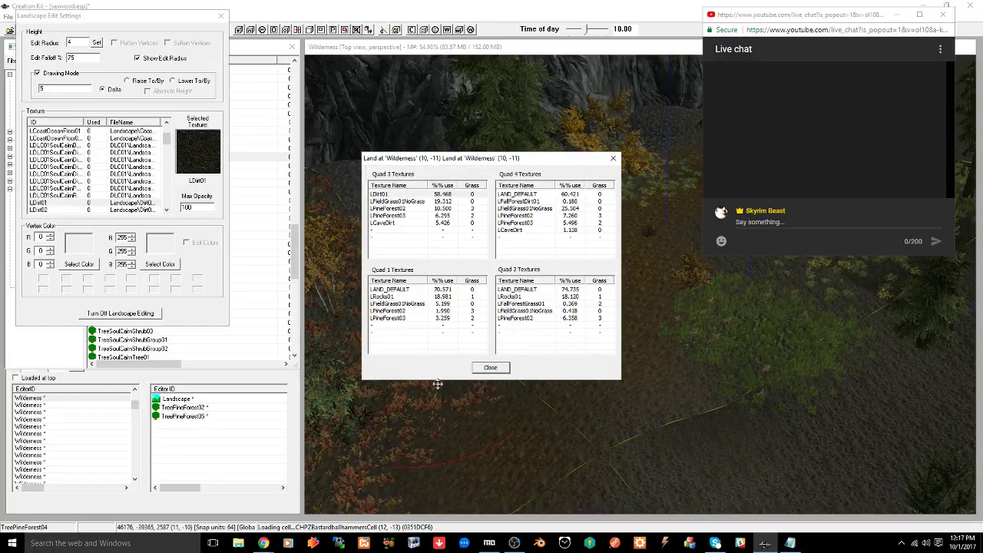
pyautogui.click(491, 368)
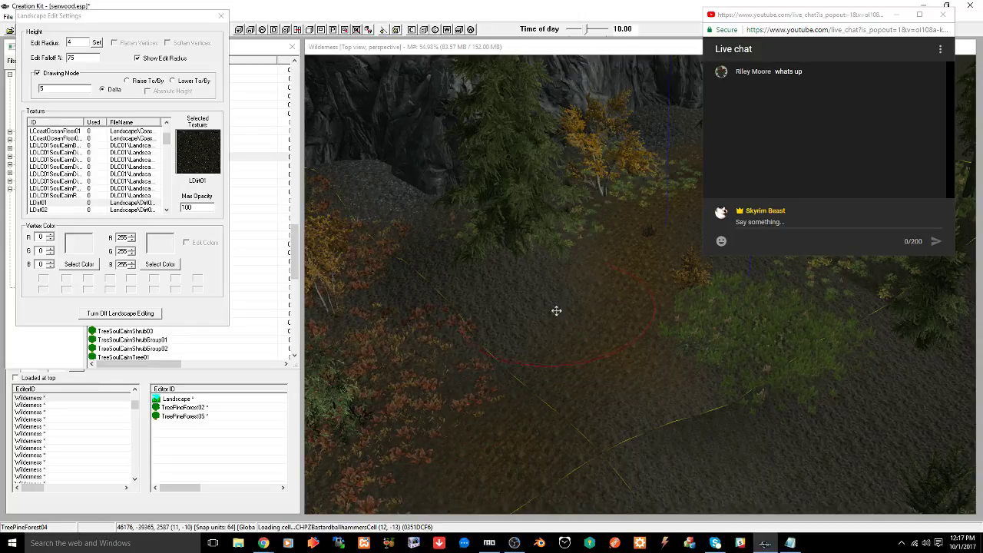
# Paint LDirt01 across the cell border beside the small pine and around the large pine near the cell corner
pyautogui.scroll(5, 476, 325)
pyautogui.keyDown('shift'); pyautogui.moveTo(533, 337); pyautogui.dragTo(526, 355, button='middle'); pyautogui.keyUp('shift')
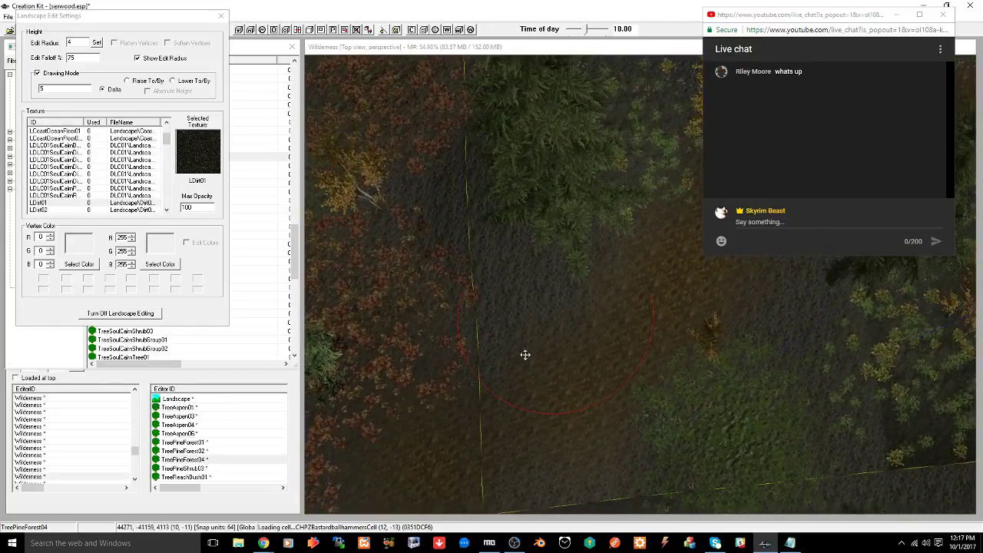
pyautogui.moveTo(573, 298); pyautogui.dragTo(416, 371, button='middle')
pyautogui.moveTo(507, 366); pyautogui.dragTo(567, 300, button='middle')
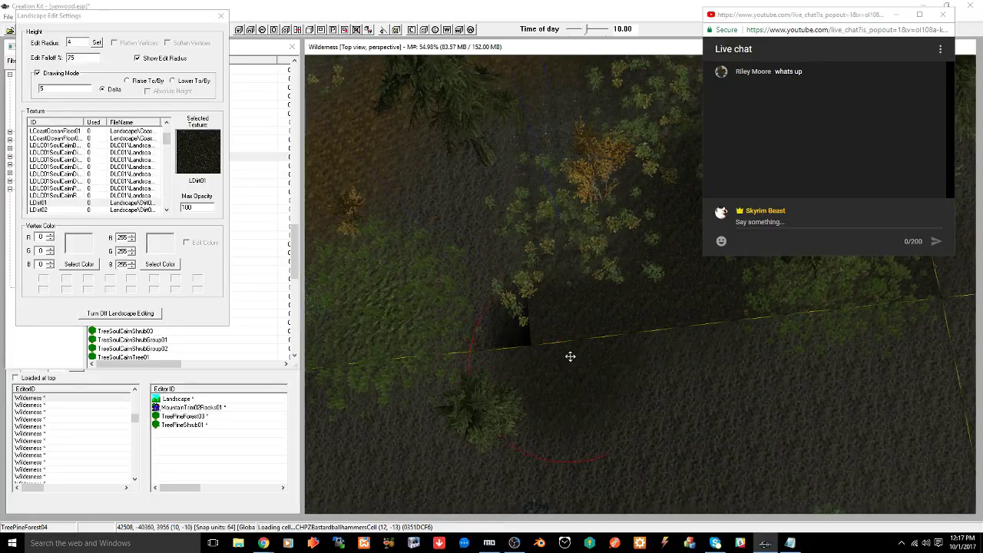
pyautogui.moveTo(611, 338)
pyautogui.mouseDown(button='right')
pyautogui.moveTo(654, 336)
pyautogui.moveTo(753, 413)
pyautogui.moveTo(801, 421)
pyautogui.mouseUp(button='right')
pyautogui.moveTo(801, 421)
pyautogui.mouseDown(button='middle')
pyautogui.moveTo(684, 437)
pyautogui.moveTo(713, 366)
pyautogui.mouseUp(button='middle')
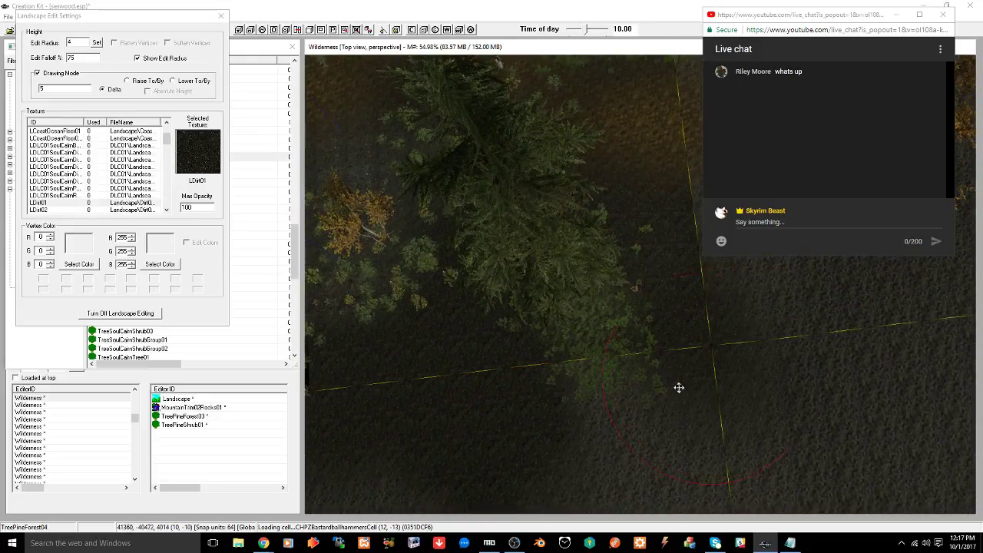
pyautogui.moveTo(449, 323); pyautogui.dragTo(693, 370, button='middle')
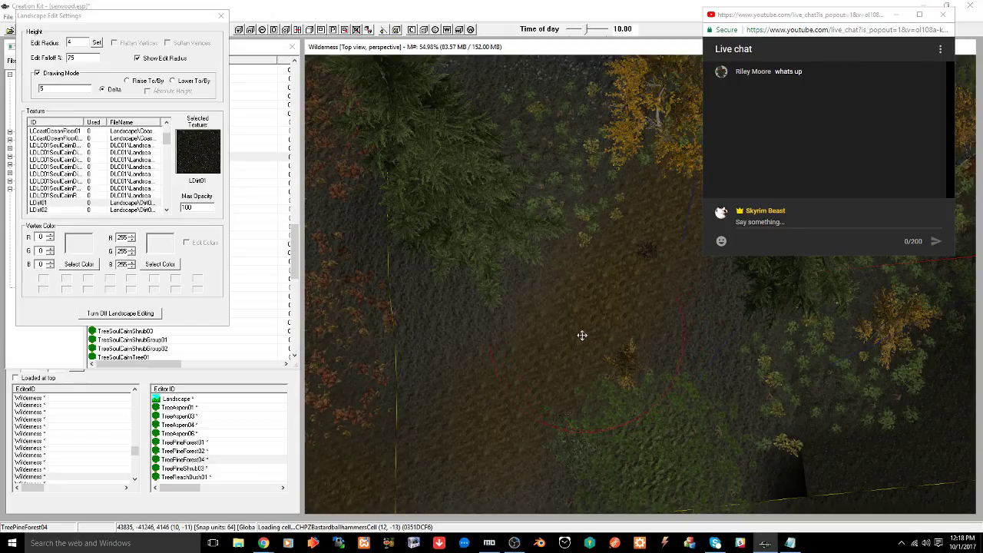
# Replace LAND_DEFAULT with LDirt01 in the Quad 1 textures of the Wilderness (10, -11) land
pyautogui.moveTo(550, 331); pyautogui.dragTo(506, 333, button='middle')
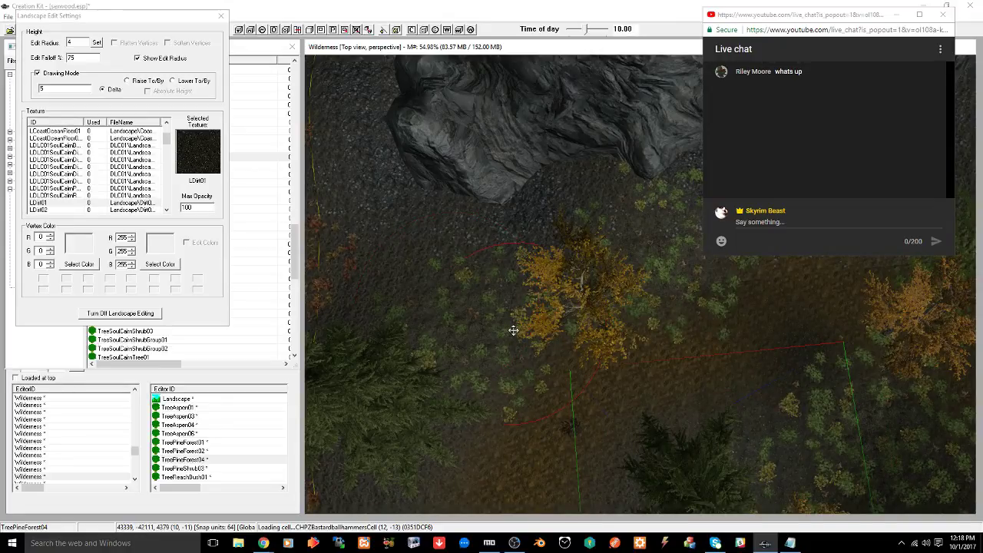
pyautogui.press('q')
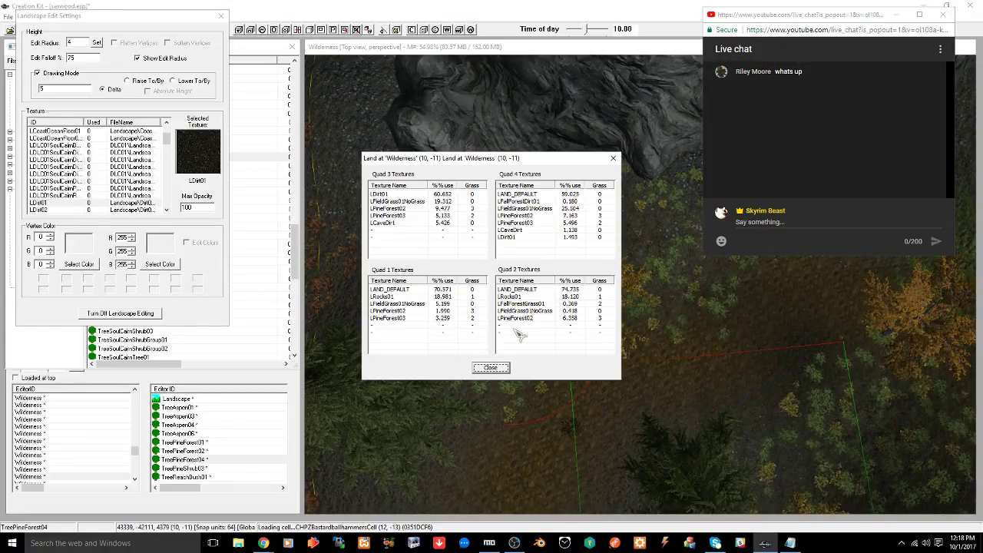
pyautogui.click(404, 290)
pyautogui.rightClick(403, 291)
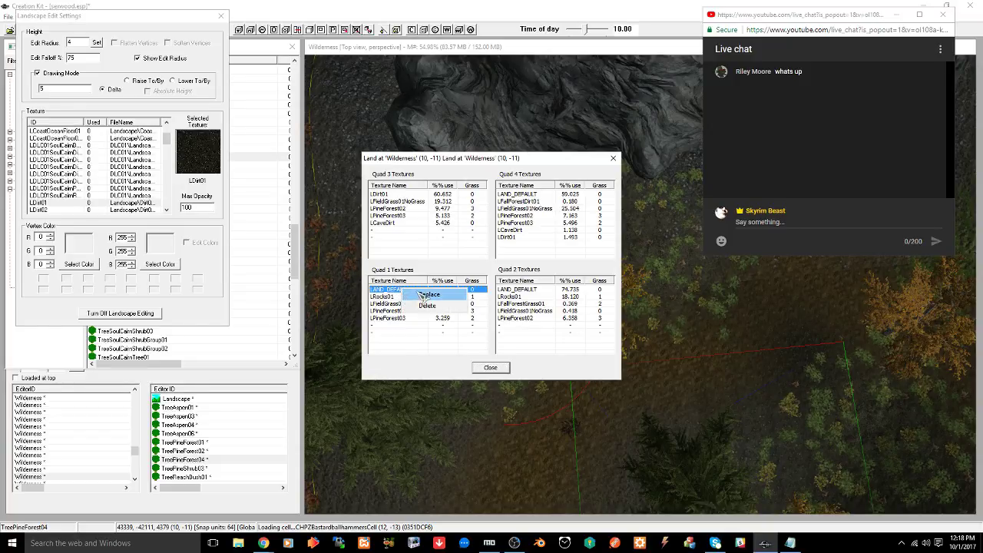
pyautogui.click(424, 295)
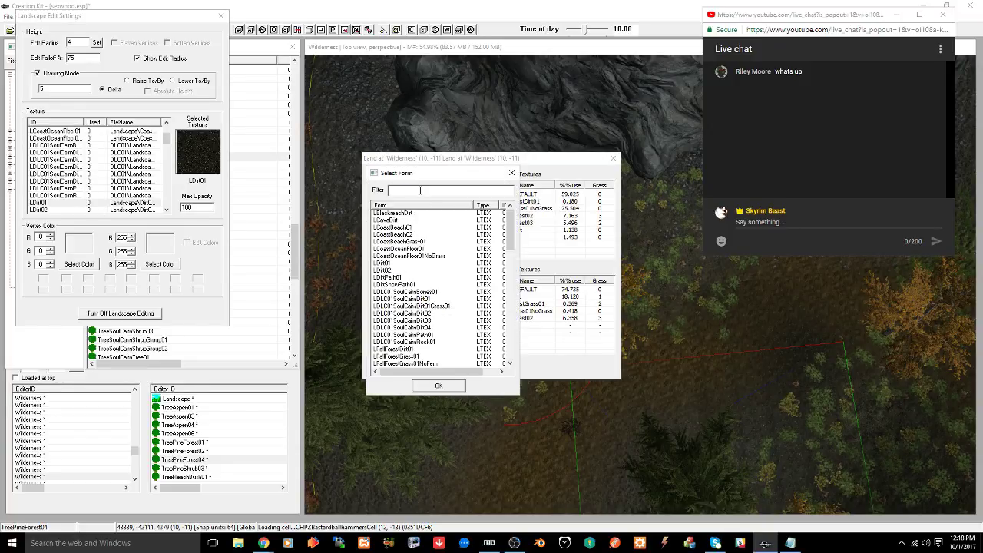
pyautogui.write('ldirt01')
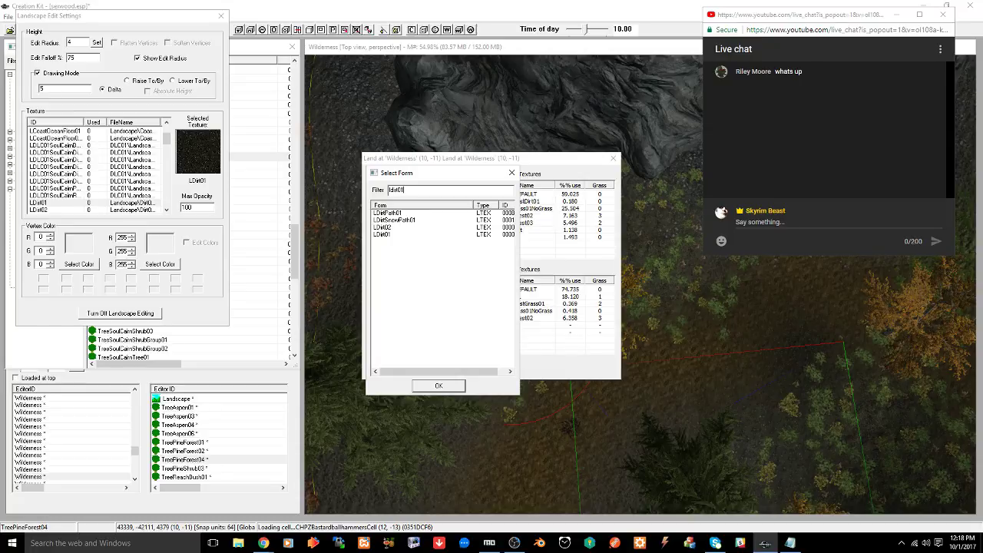
pyautogui.click(391, 212)
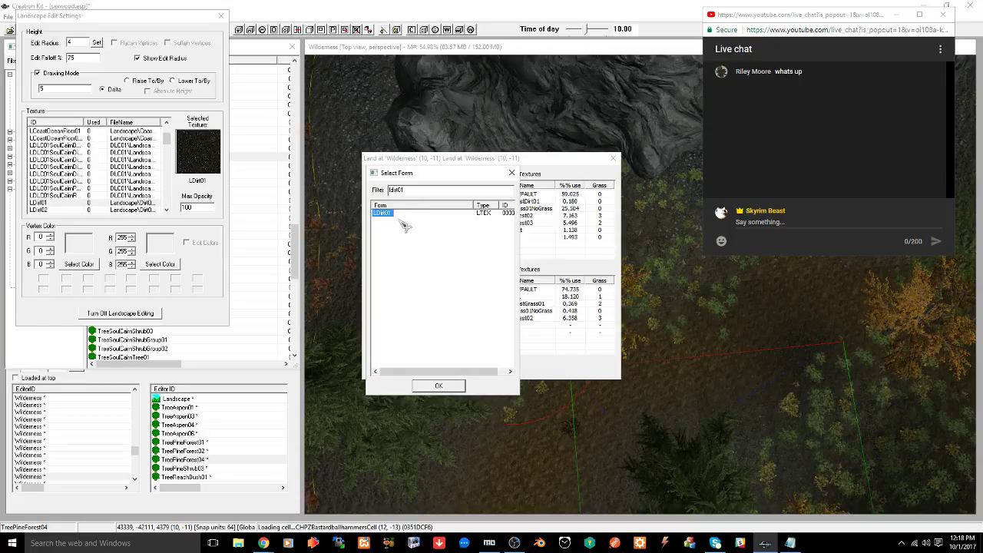
pyautogui.click(438, 385)
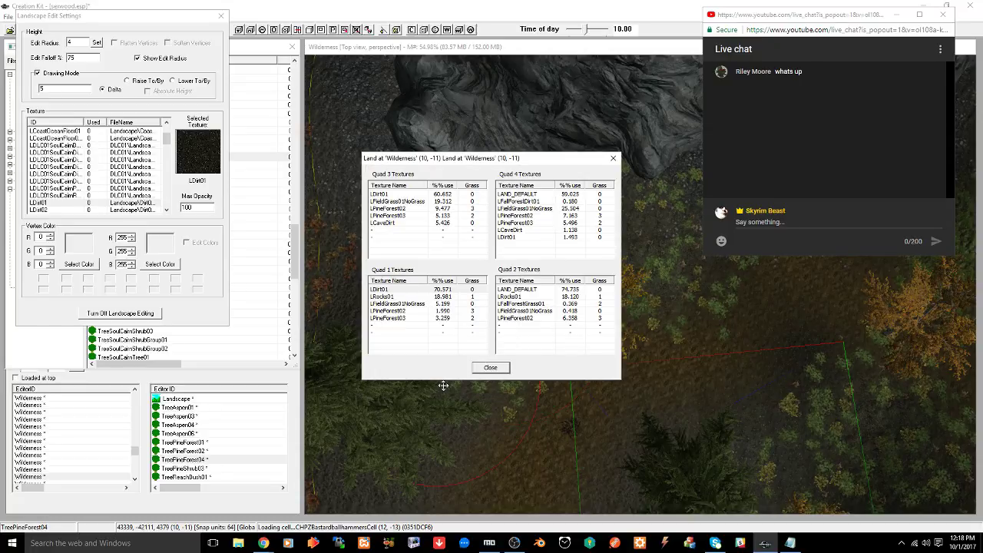
# Replace LAND_DEFAULT with LDirt01 in the Quad 4 textures of the Wilderness (10, -11) land
pyautogui.rightClick(522, 196)
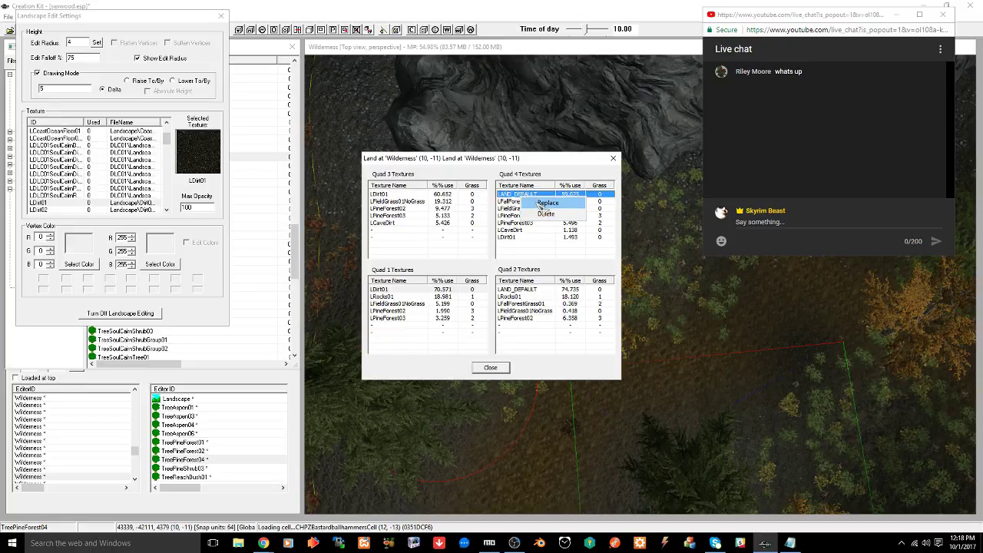
pyautogui.click(545, 202)
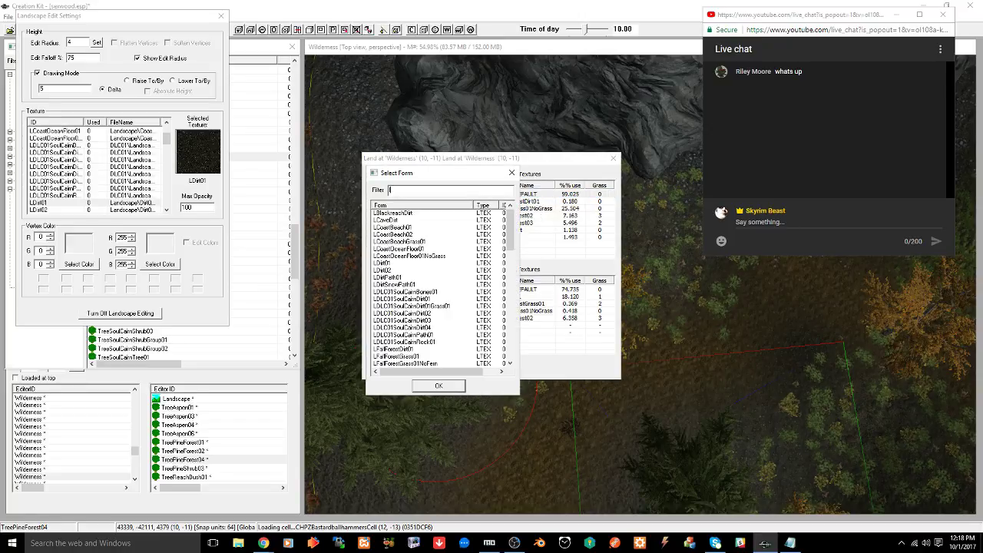
pyautogui.write('ldirt01')
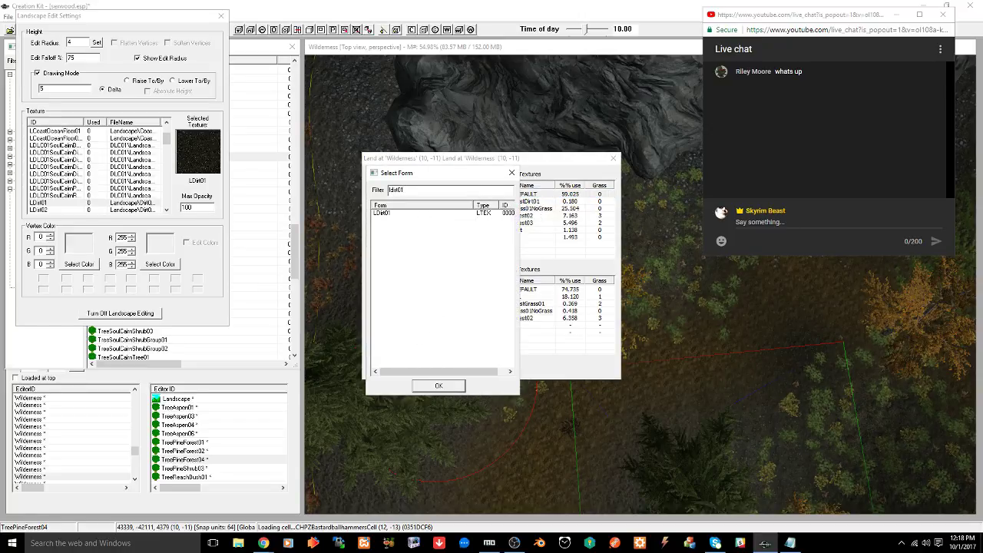
pyautogui.click(384, 213)
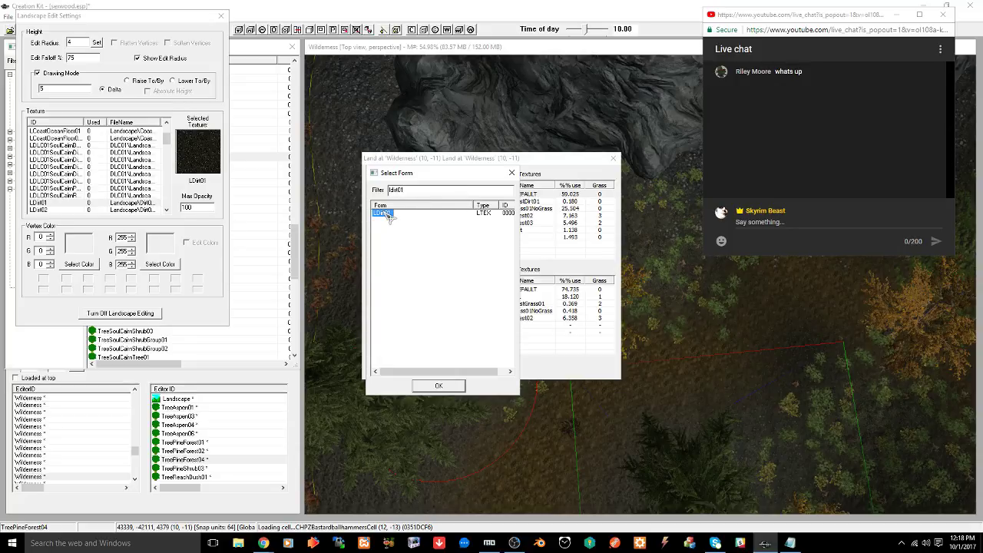
pyautogui.click(439, 386)
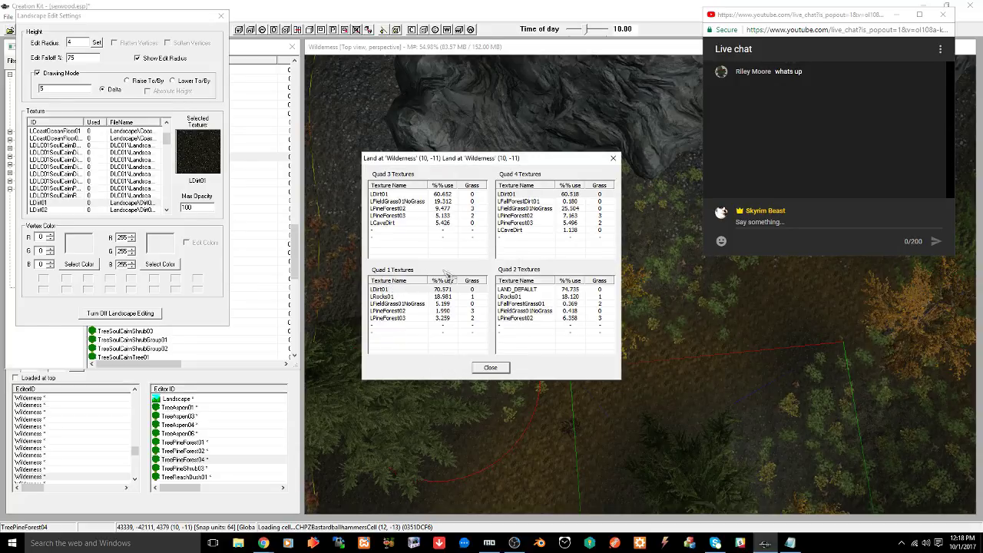
# Replace LAND_DEFAULT with LDirt01 in the Quad 2 textures of the Wilderness (10, -11) land and save the plugin
pyautogui.rightClick(526, 291)
pyautogui.click(547, 296)
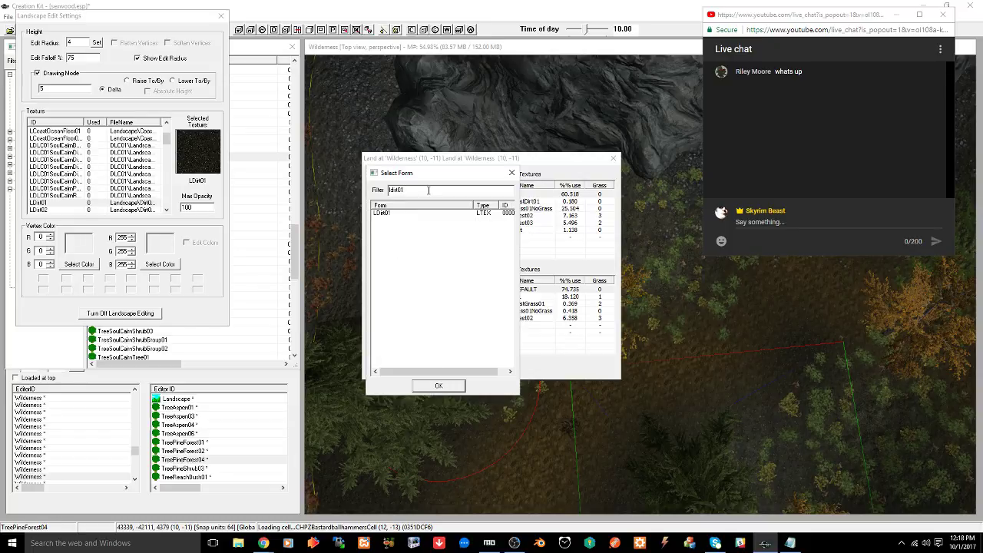
pyautogui.doubleClick(388, 213)
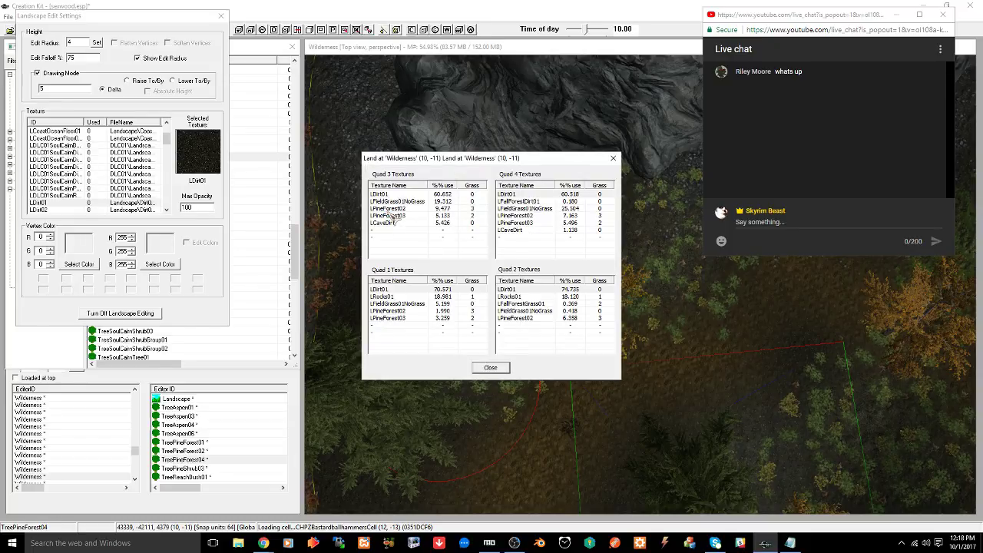
pyautogui.click(495, 366)
pyautogui.moveTo(549, 401); pyautogui.dragTo(500, 259, button='middle')
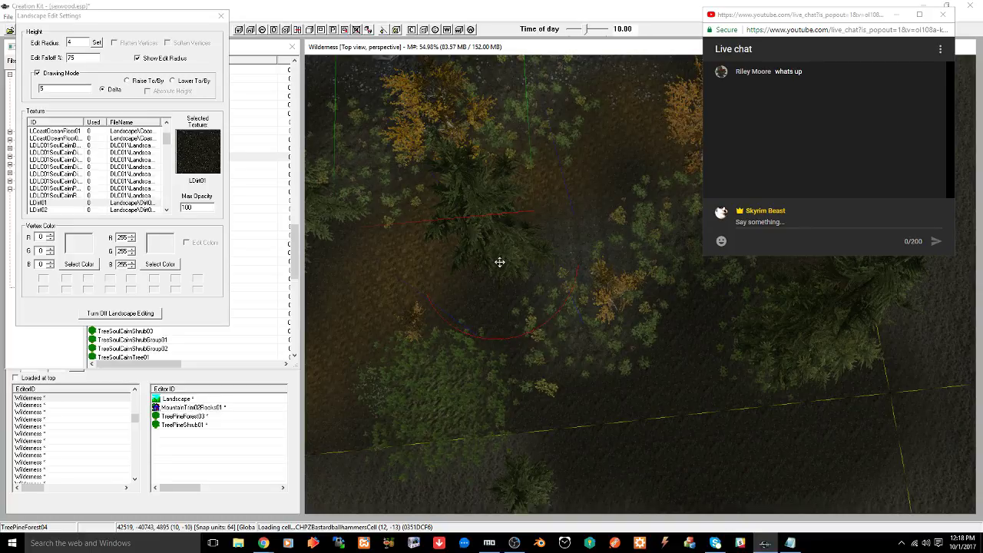
pyautogui.hotkey('ctrl', 's')
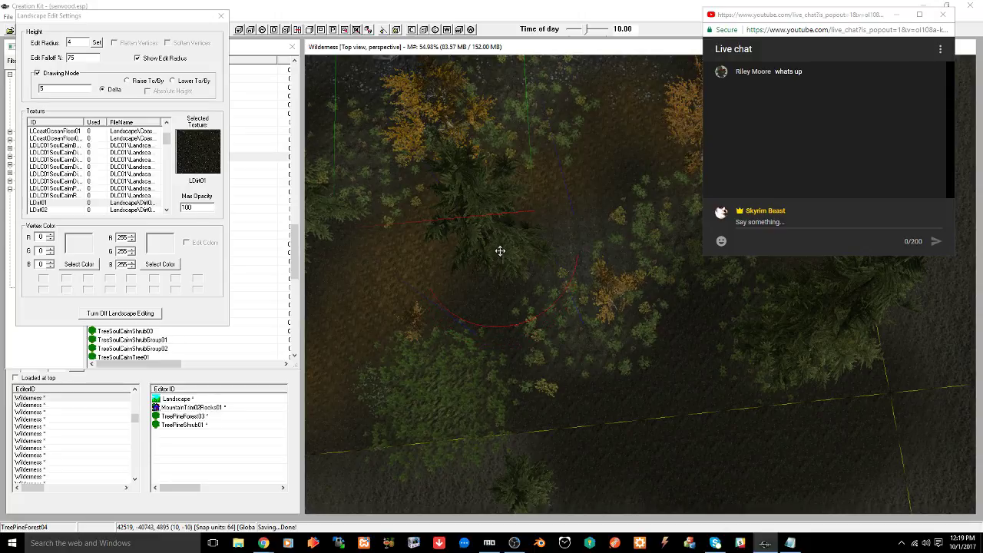
# Paint LDirt01 over the gray ground across the cell border, from the cell corner to the large green leafy tree
pyautogui.moveTo(500, 253); pyautogui.dragTo(553, 215, button='middle')
pyautogui.scroll(4, 558, 246)
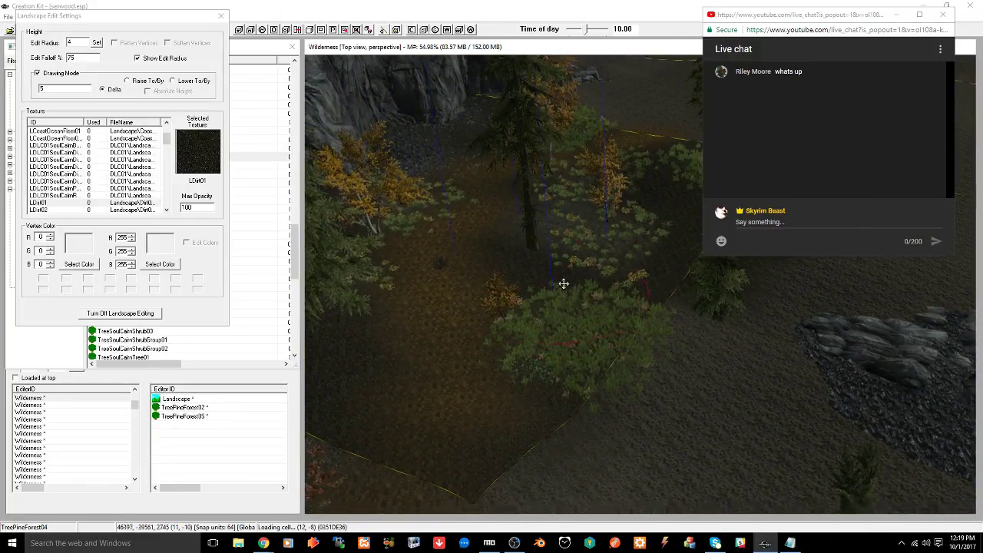
pyautogui.scroll(2, 570, 235)
pyautogui.scroll(-2, 537, 265)
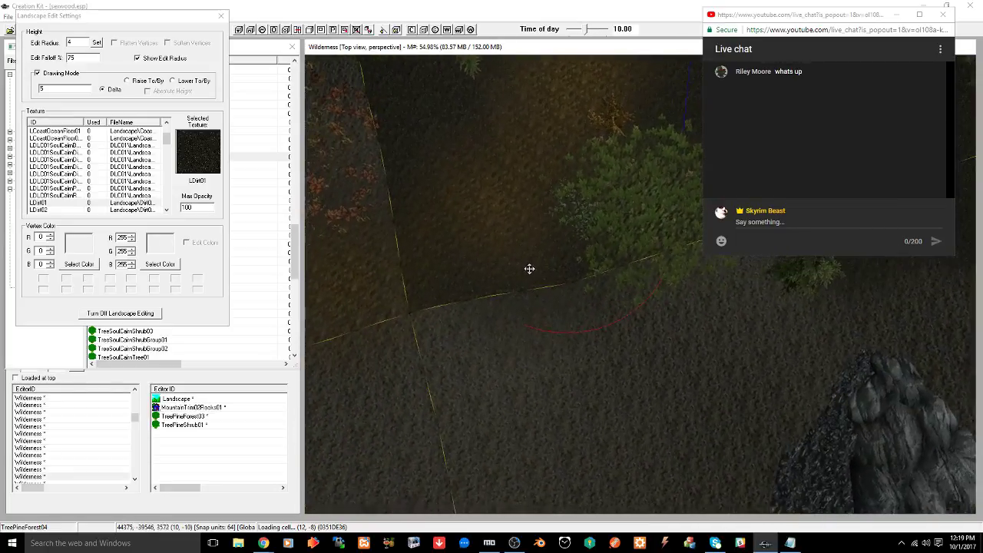
pyautogui.moveTo(526, 269); pyautogui.dragTo(527, 257, button='middle')
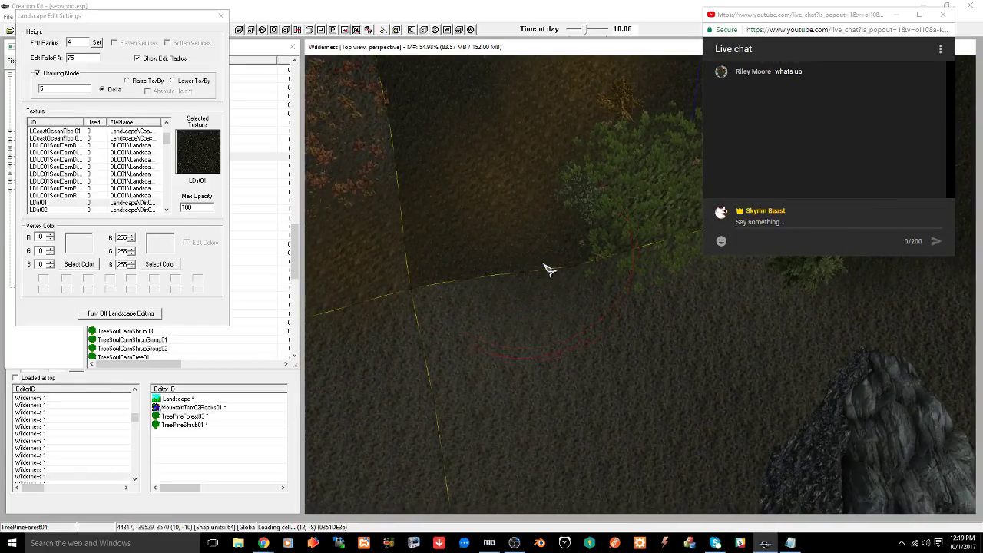
pyautogui.moveTo(451, 295); pyautogui.dragTo(457, 301, button='right')
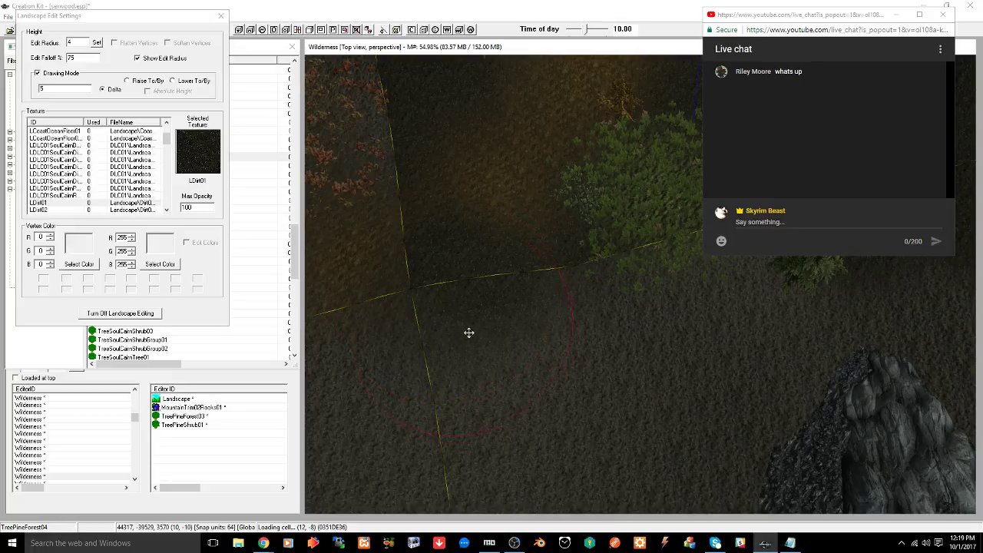
pyautogui.rightClick(490, 360)
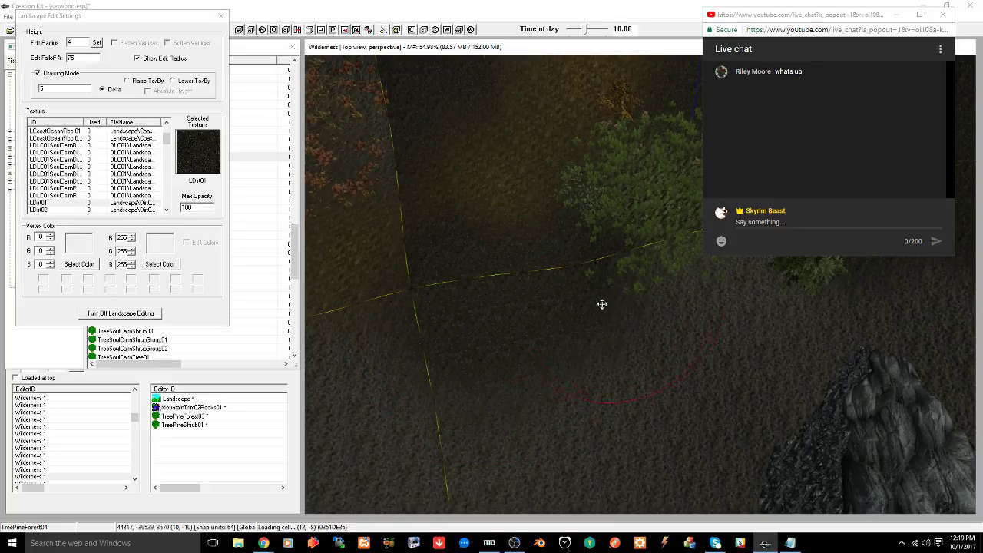
# Continue painting LDirt01 along the cell border around the small pine and past the next cell corner
pyautogui.moveTo(601, 305); pyautogui.dragTo(494, 346, button='middle')
pyautogui.rightClick(481, 426)
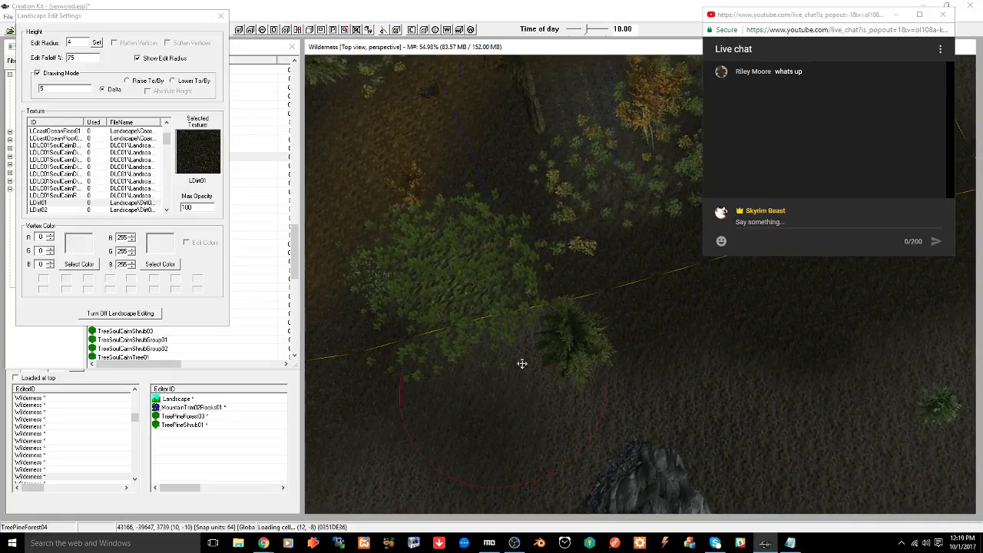
pyautogui.rightClick(543, 315)
pyautogui.moveTo(577, 314)
pyautogui.mouseDown(button='middle')
pyautogui.moveTo(525, 327)
pyautogui.moveTo(522, 347)
pyautogui.moveTo(492, 359)
pyautogui.mouseUp(button='middle')
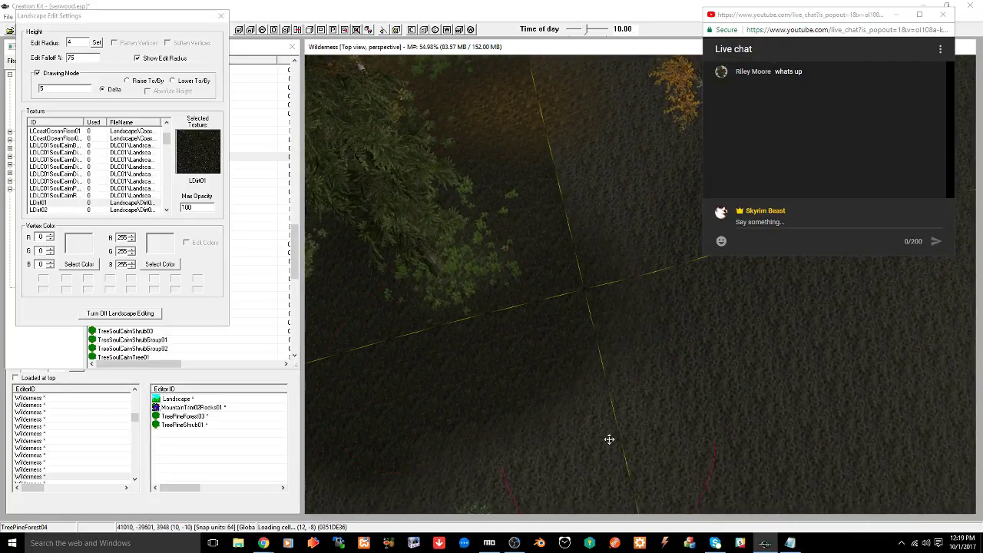
pyautogui.rightClick(612, 441)
pyautogui.moveTo(563, 423)
pyautogui.mouseDown(button='middle')
pyautogui.moveTo(573, 388)
pyautogui.moveTo(612, 347)
pyautogui.mouseUp(button='middle')
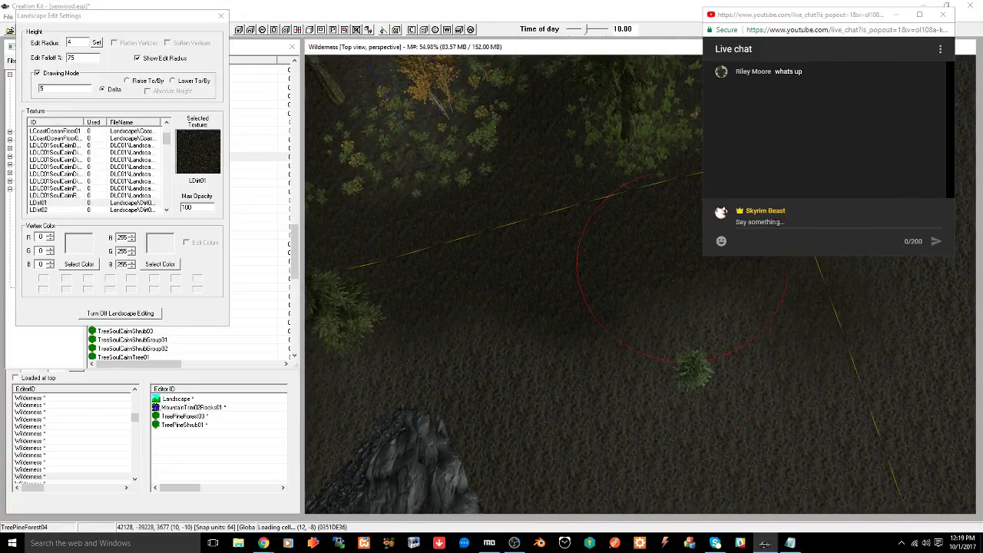
# Post "is my mic working?" in the YouTube live chat and return to the Creation Kit render window
pyautogui.click(778, 222)
pyautogui.write('(')
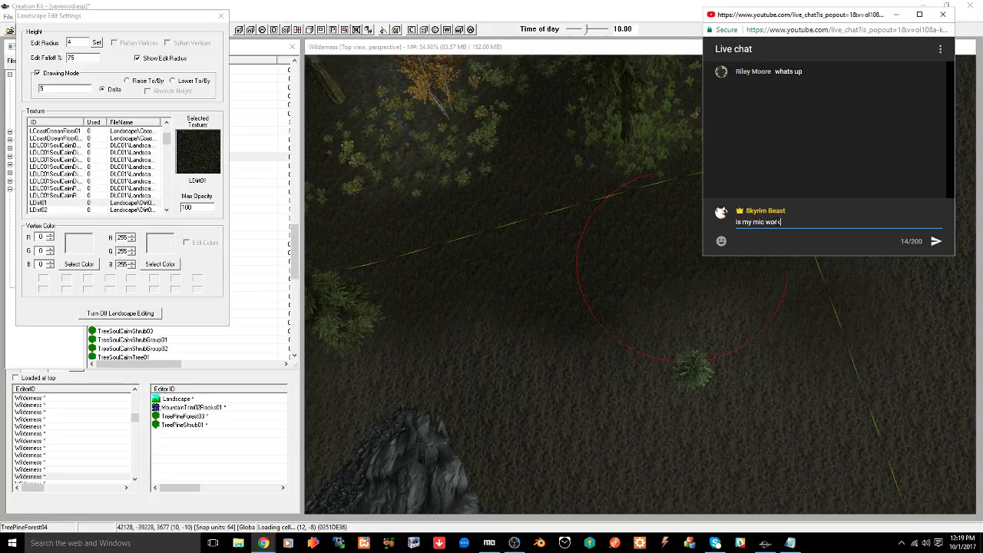
pyautogui.press('Return')
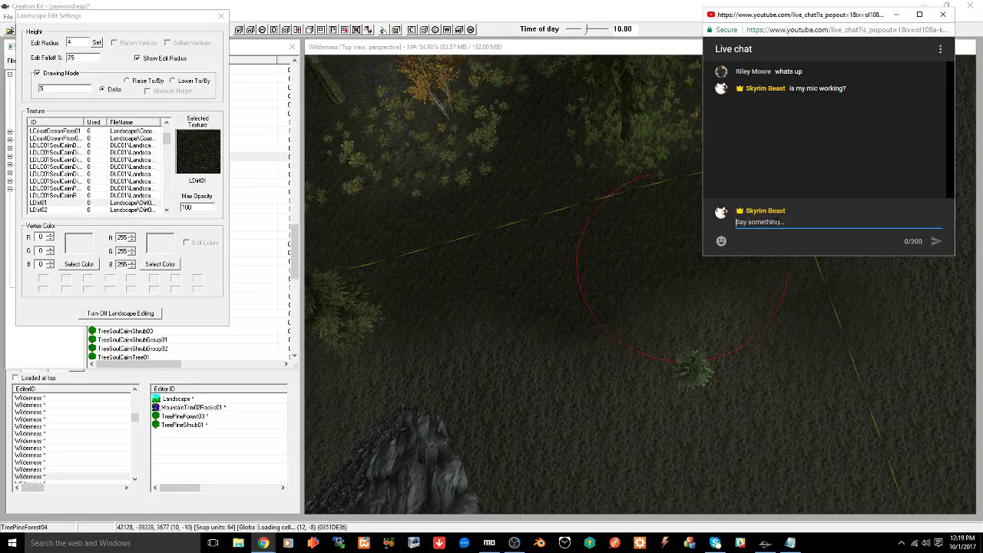
pyautogui.click(627, 159)
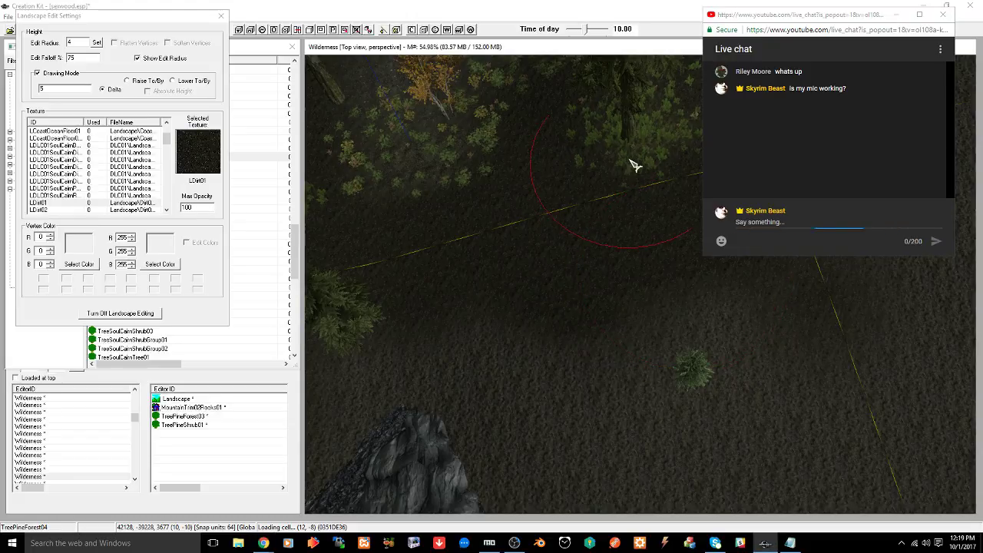
pyautogui.keyDown('shift'); pyautogui.moveTo(624, 162); pyautogui.dragTo(610, 191, button='middle'); pyautogui.keyUp('shift')
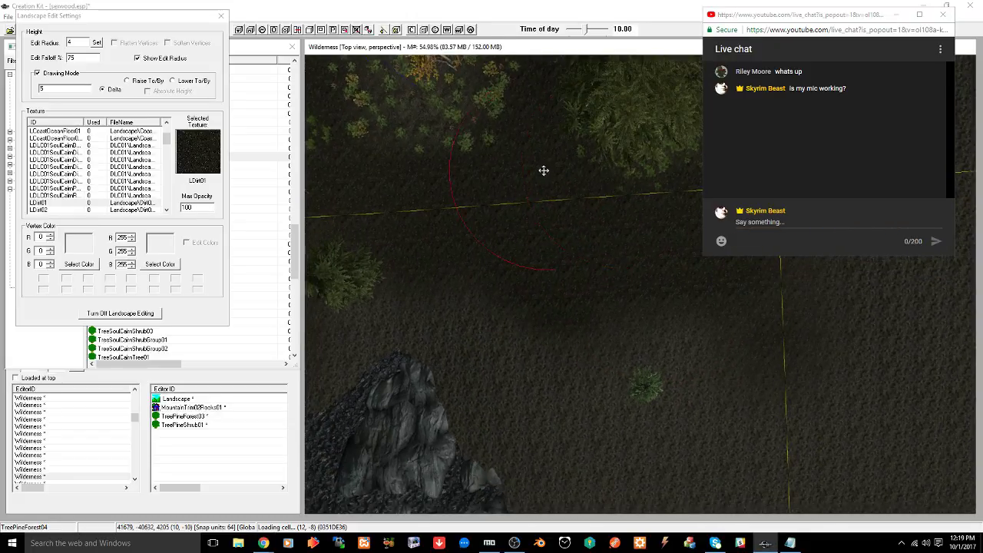
pyautogui.moveTo(544, 170); pyautogui.dragTo(651, 316, button='middle')
pyautogui.moveTo(579, 274); pyautogui.dragTo(632, 346, button='middle')
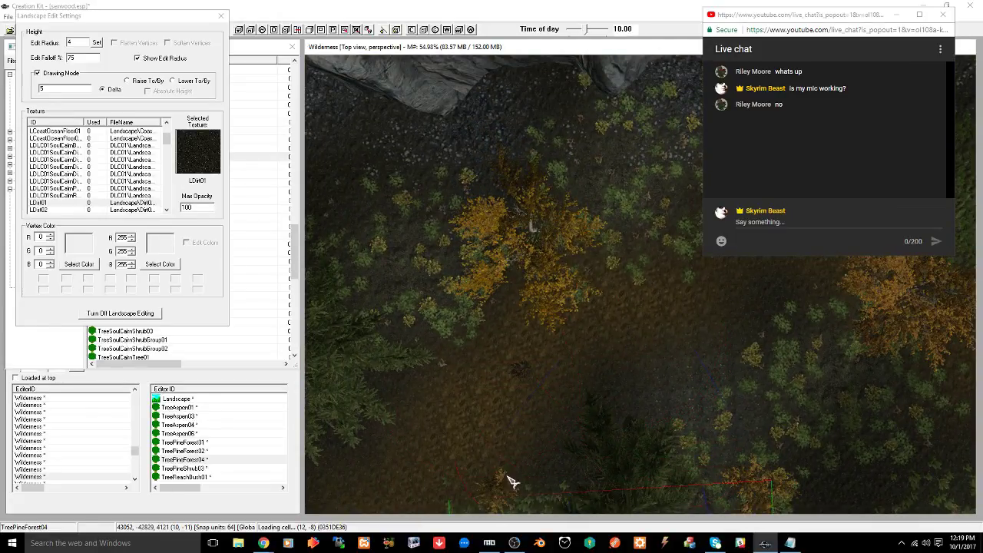
# Switch to OBS, lower the Desktop Audio level in the mixer, and minimize OBS
pyautogui.click(516, 544)
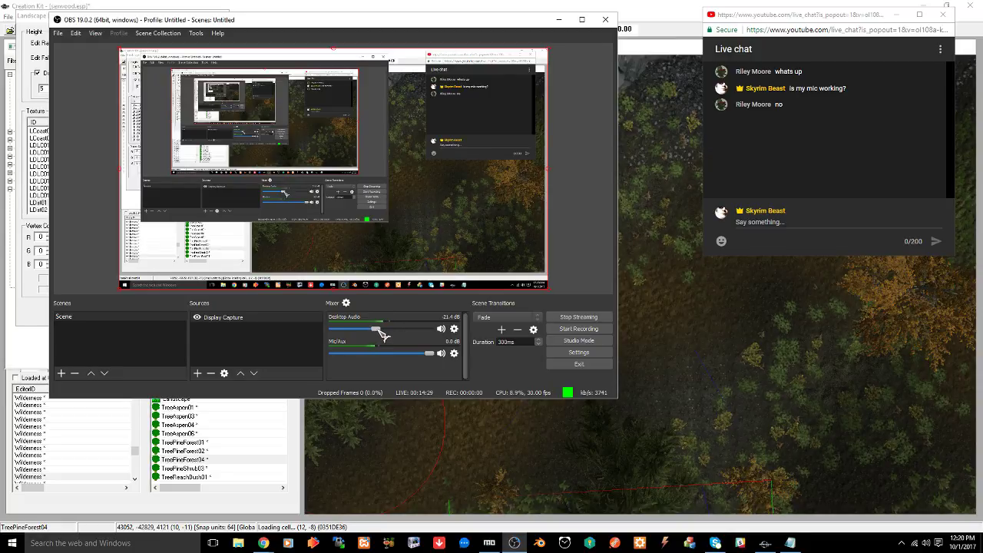
pyautogui.moveTo(380, 332); pyautogui.dragTo(351, 332)
pyautogui.click(560, 19)
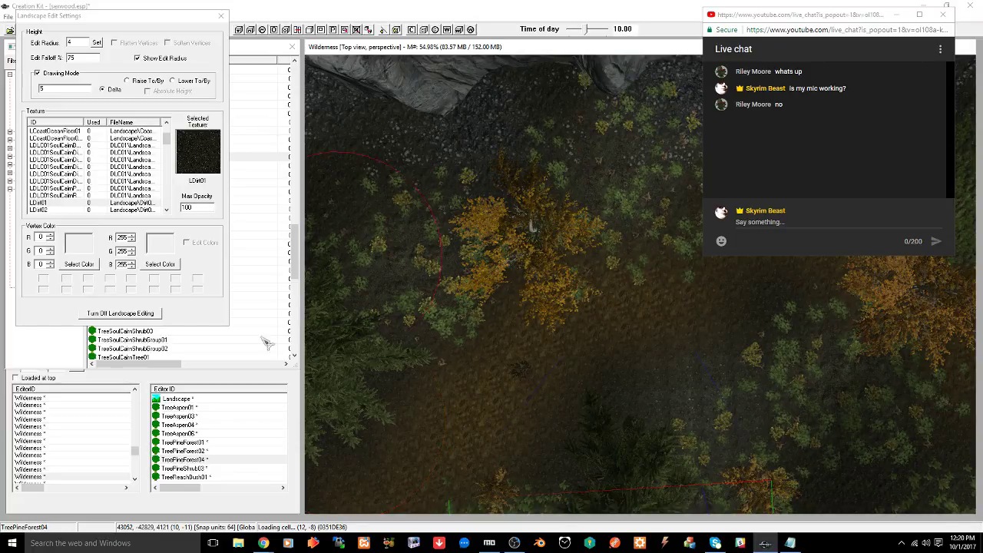
# Switch to Chrome and lower the volume of the "1 hour of Relaxing Fantasy Music" YouTube video
pyautogui.moveTo(268, 544)
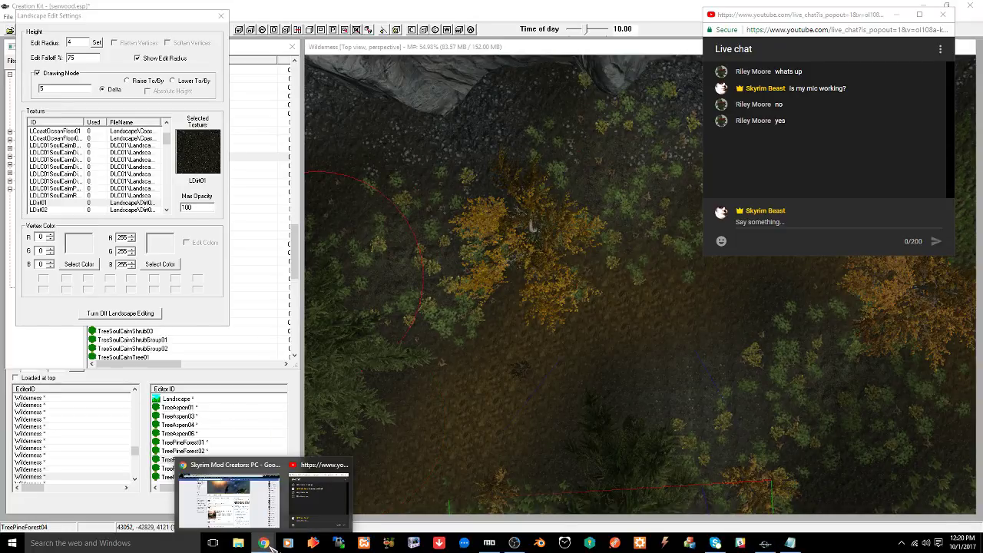
pyautogui.click(243, 503)
pyautogui.click(250, 8)
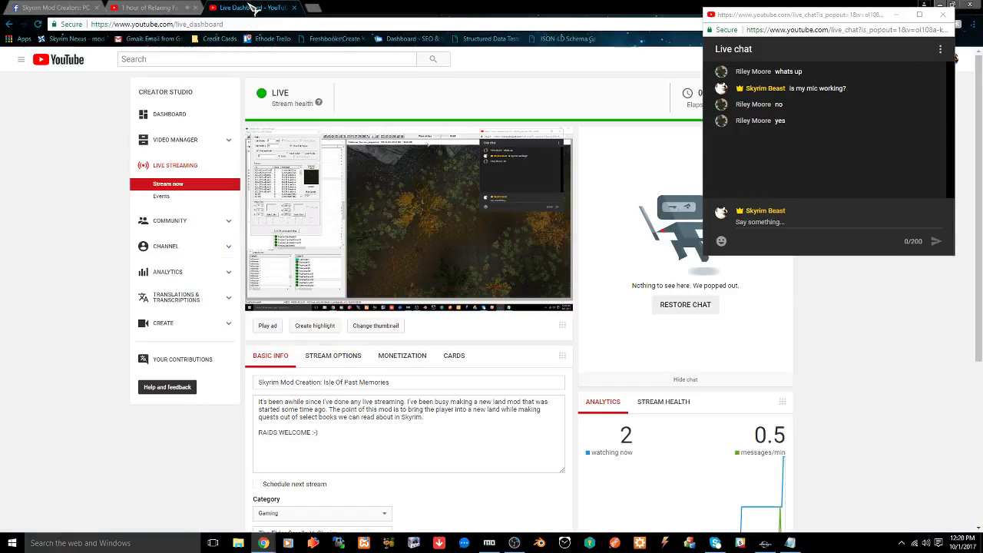
pyautogui.click(152, 8)
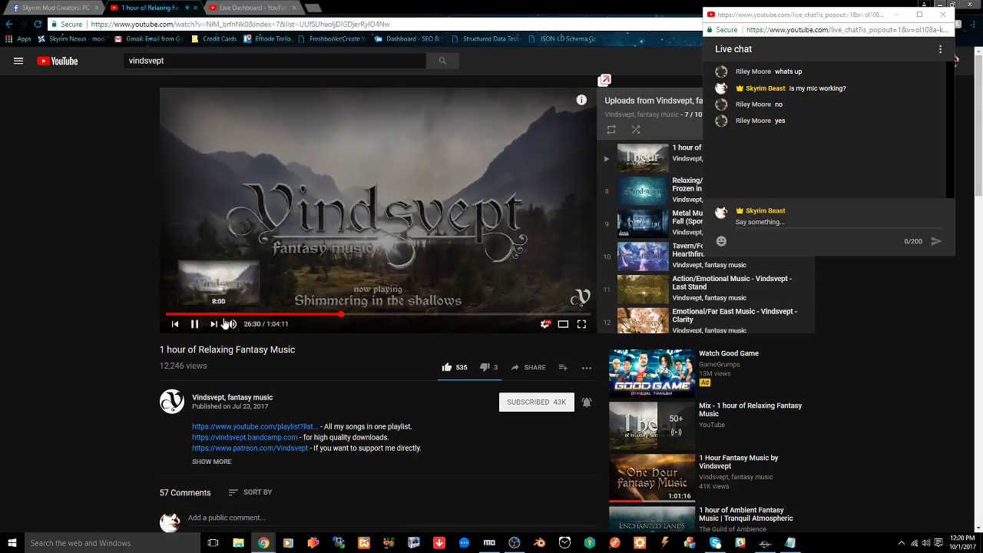
pyautogui.moveTo(232, 324)
pyautogui.moveTo(266, 325); pyautogui.dragTo(249, 326)
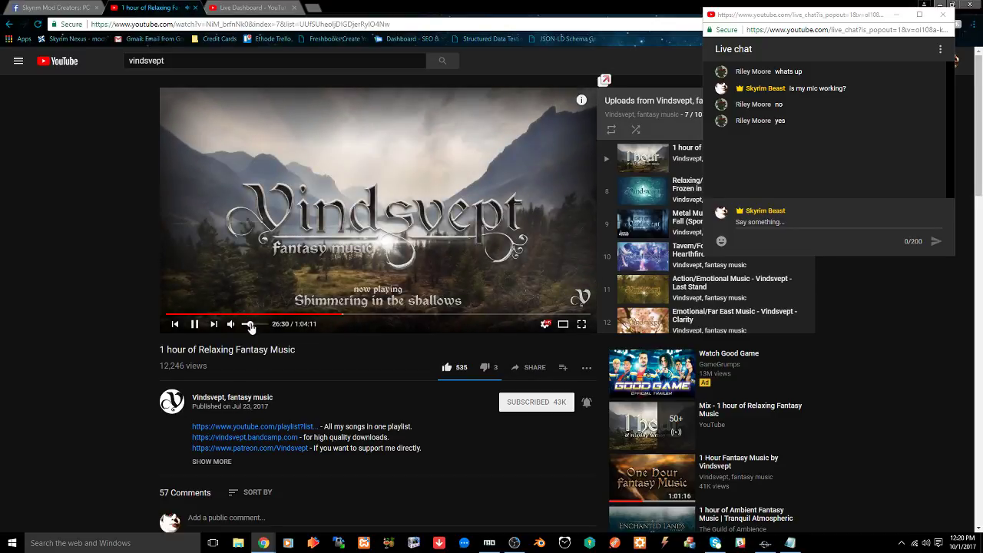
# Raise the music video's volume slightly and switch back to the Creation Kit
pyautogui.moveTo(250, 326); pyautogui.dragTo(256, 328)
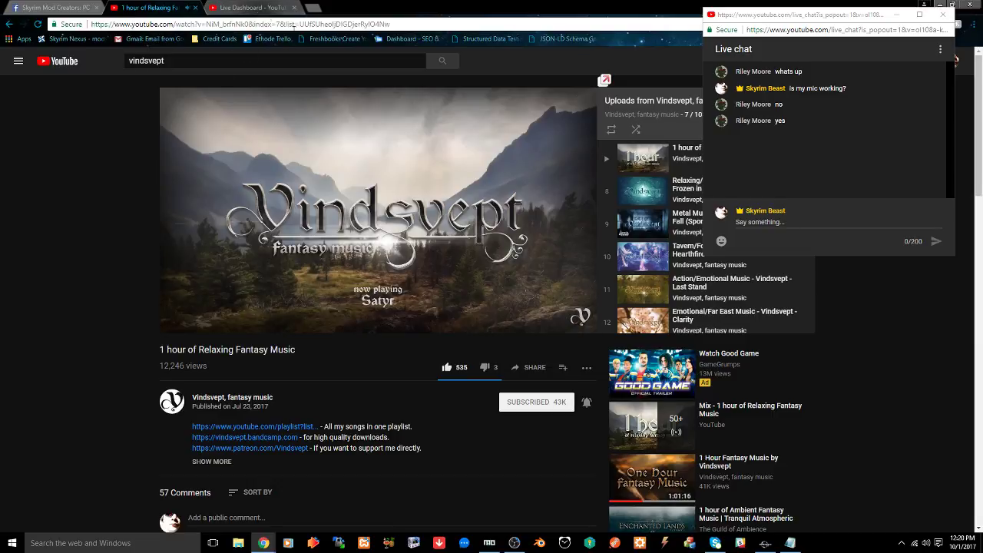
pyautogui.click(764, 542)
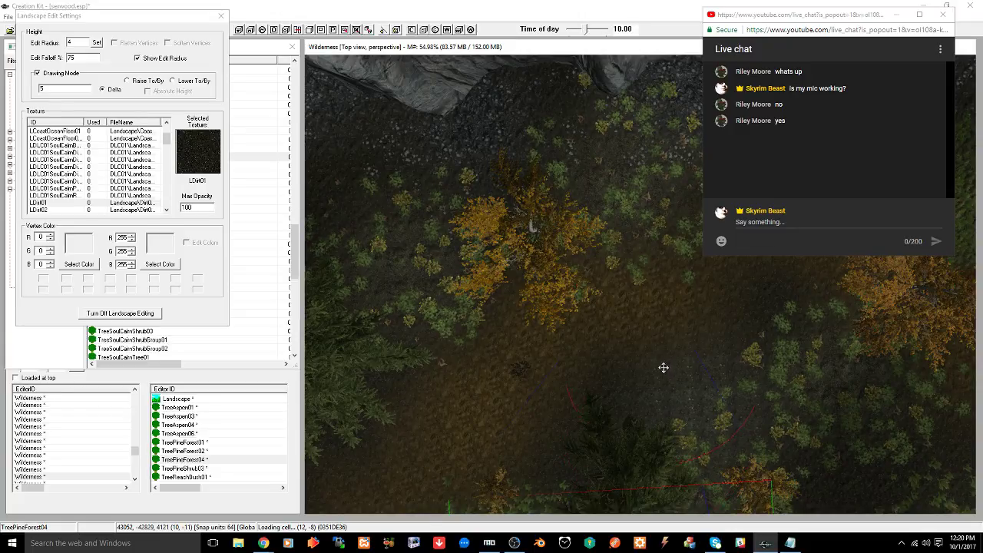
# Examine the painted ground and tree placement along the cell borders around the rocks, aspens and pines
pyautogui.moveTo(664, 368); pyautogui.dragTo(665, 371, button='middle')
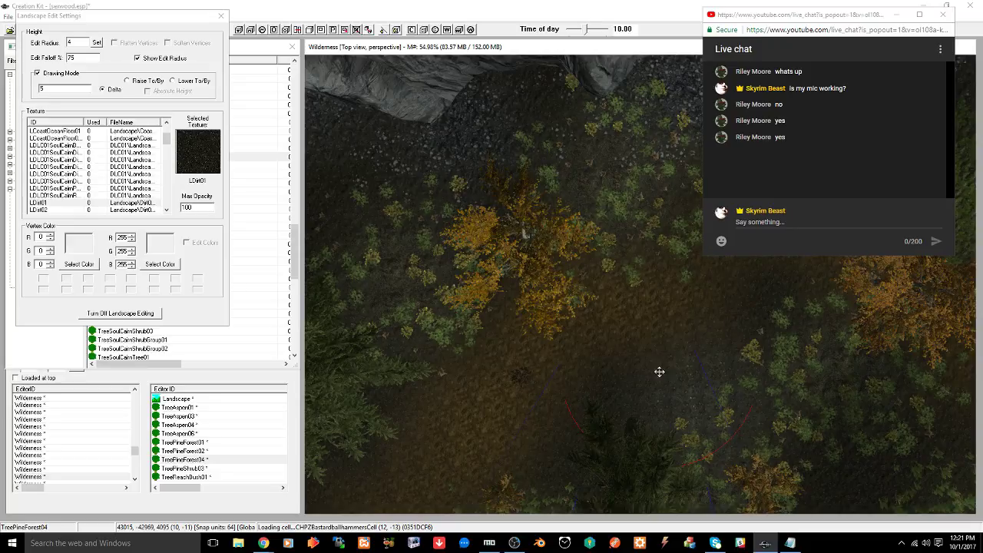
pyautogui.scroll(-5, 661, 325)
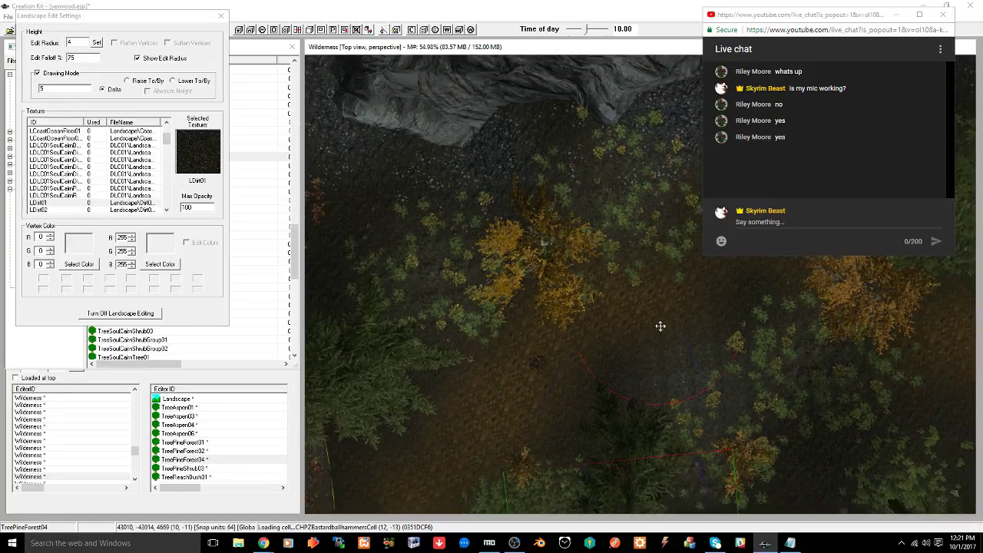
pyautogui.scroll(5, 563, 325)
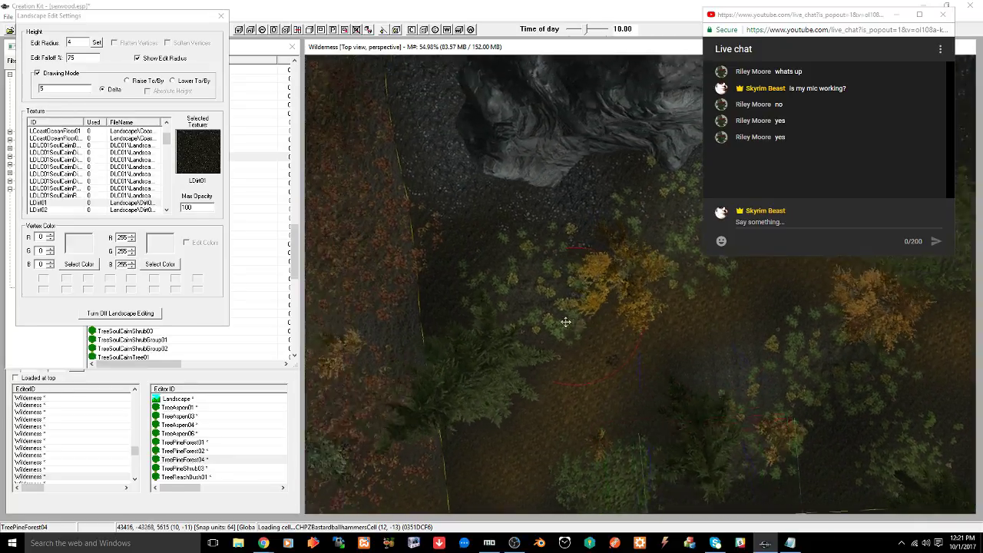
pyautogui.moveTo(566, 362); pyautogui.dragTo(626, 320, button='middle')
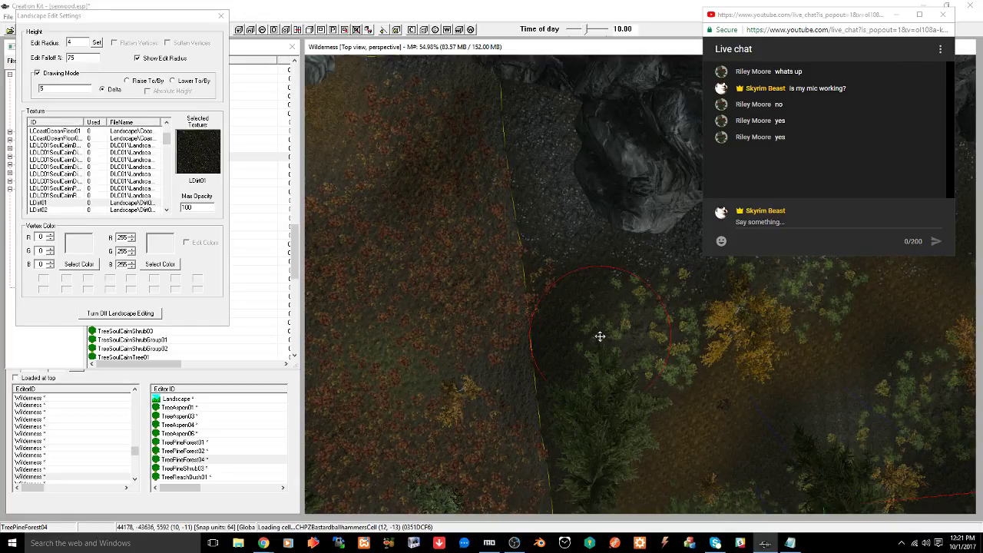
pyautogui.moveTo(584, 351)
pyautogui.mouseDown(button='middle')
pyautogui.moveTo(592, 318)
pyautogui.moveTo(623, 288)
pyautogui.mouseUp(button='middle')
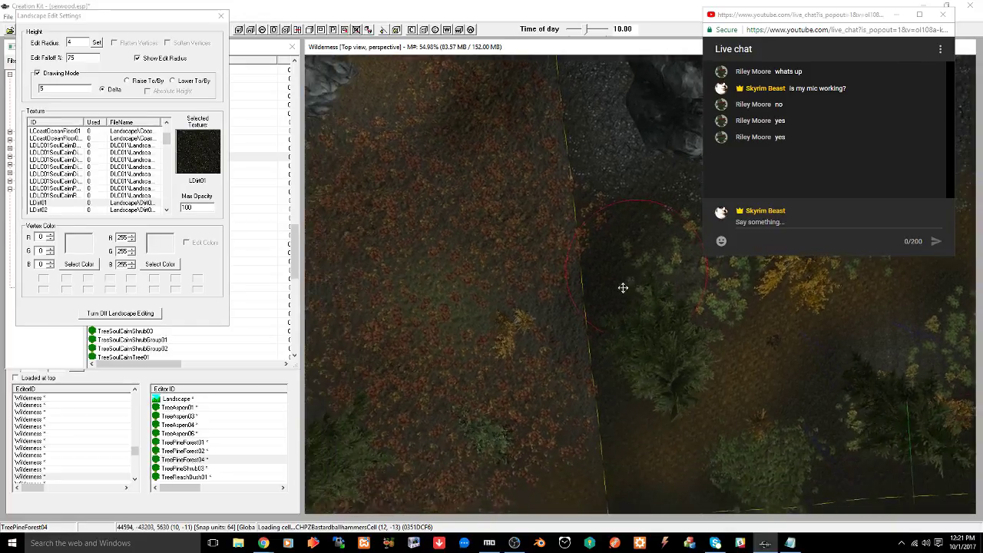
pyautogui.rightClick(569, 315)
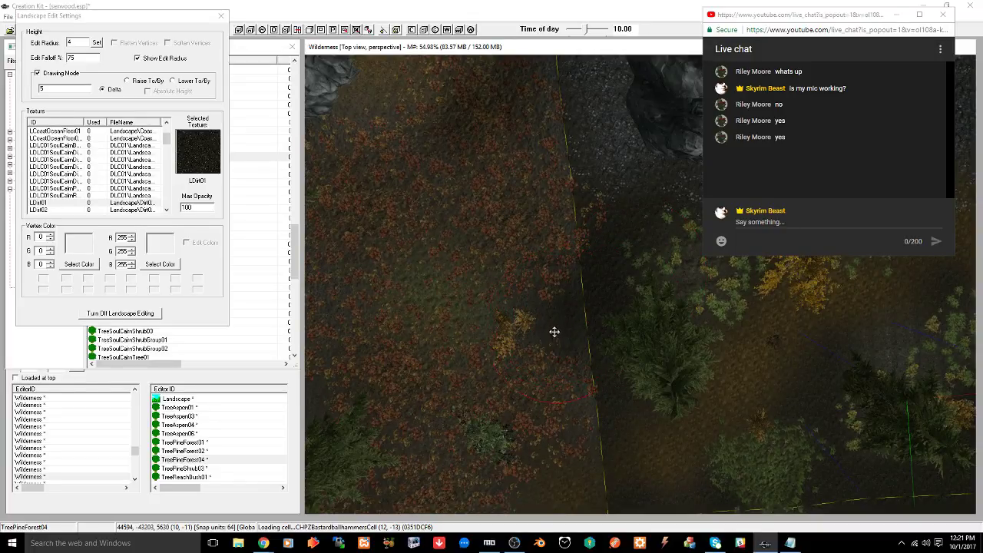
pyautogui.moveTo(555, 331); pyautogui.dragTo(566, 228, button='middle')
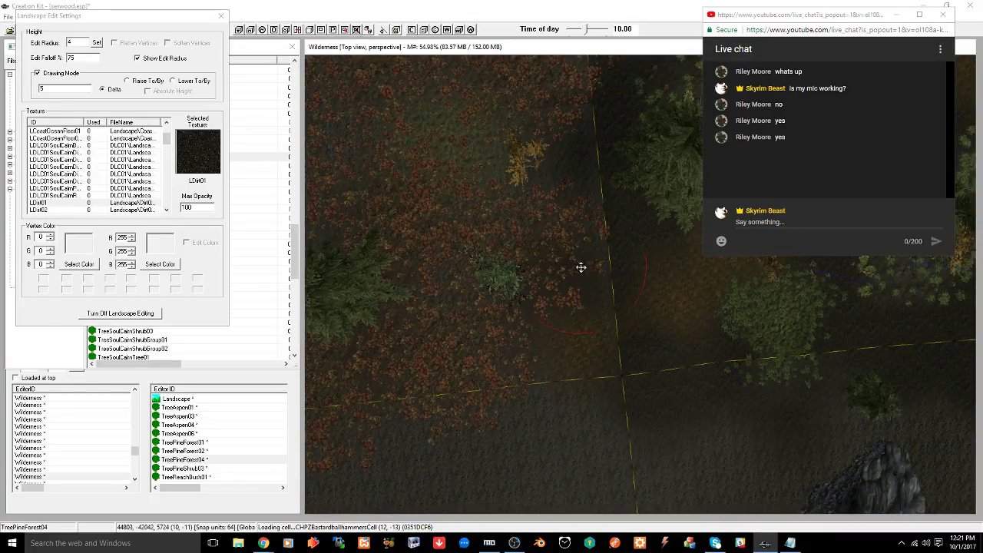
pyautogui.moveTo(575, 295)
pyautogui.mouseDown(button='middle')
pyautogui.moveTo(576, 256)
pyautogui.moveTo(483, 333)
pyautogui.moveTo(487, 360)
pyautogui.mouseUp(button='middle')
pyautogui.moveTo(643, 287)
pyautogui.mouseDown(button='middle')
pyautogui.moveTo(579, 437)
pyautogui.moveTo(570, 401)
pyautogui.mouseUp(button='middle')
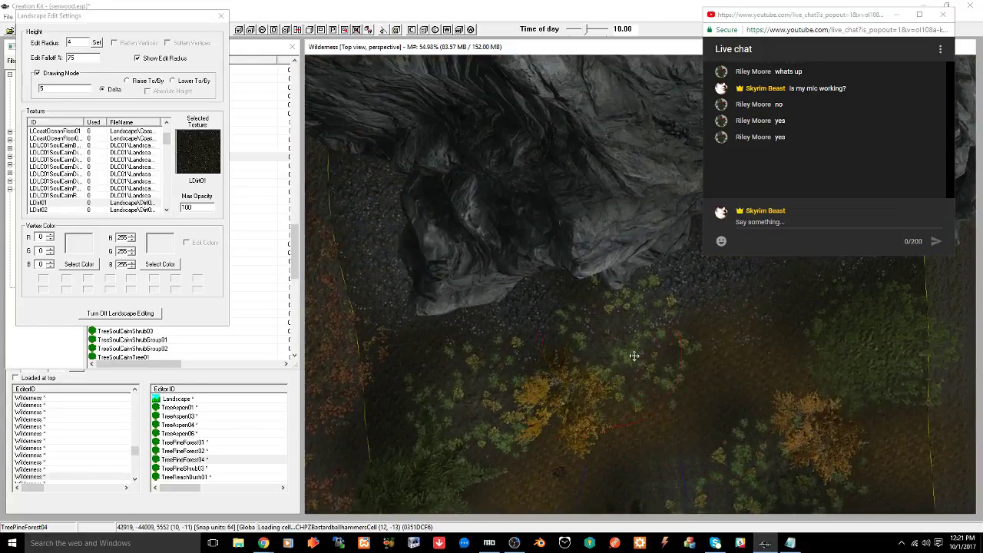
pyautogui.moveTo(635, 356); pyautogui.dragTo(443, 340, button='middle')
pyautogui.moveTo(607, 343)
pyautogui.mouseDown(button='middle')
pyautogui.moveTo(515, 364)
pyautogui.moveTo(575, 330)
pyautogui.mouseUp(button='middle')
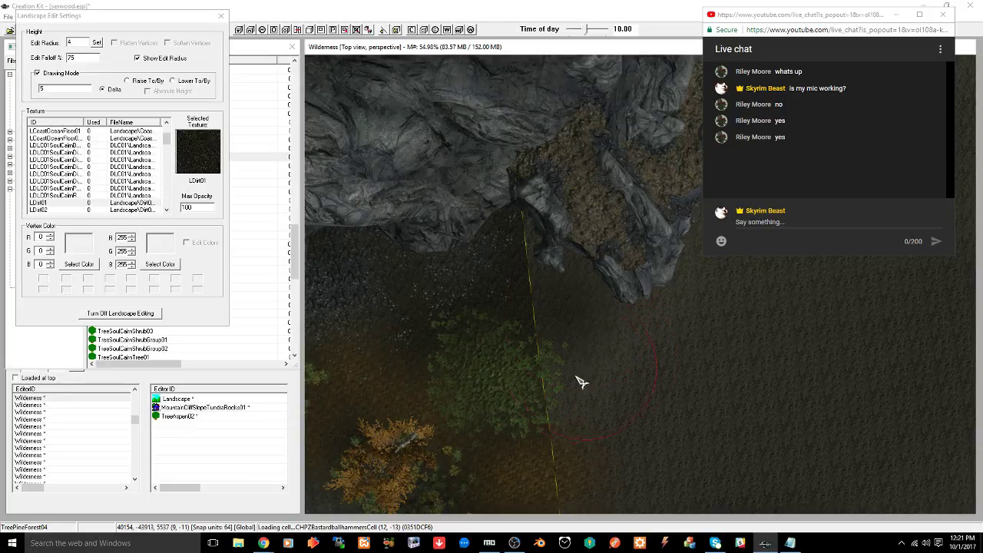
pyautogui.moveTo(630, 390); pyautogui.dragTo(619, 292, button='middle')
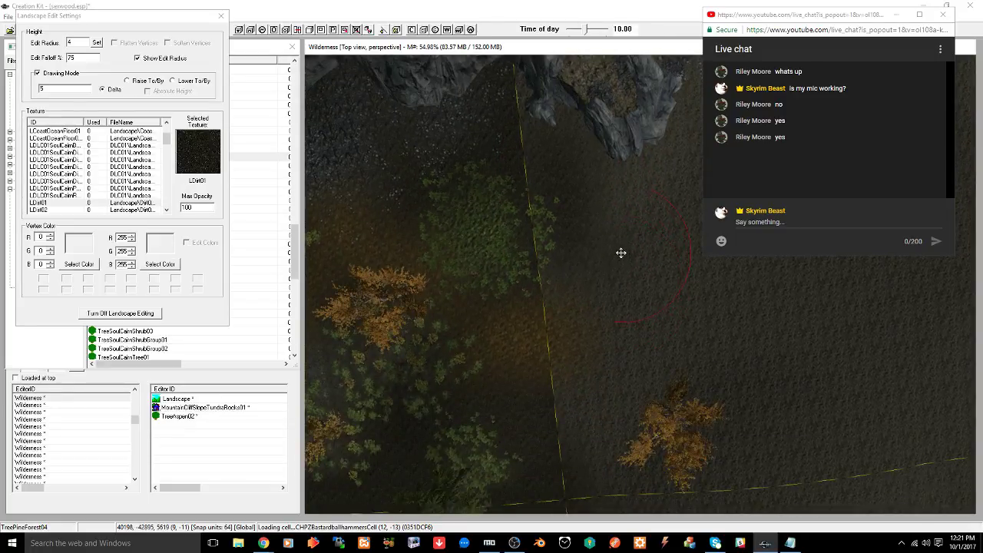
pyautogui.moveTo(630, 388); pyautogui.dragTo(622, 254, button='middle')
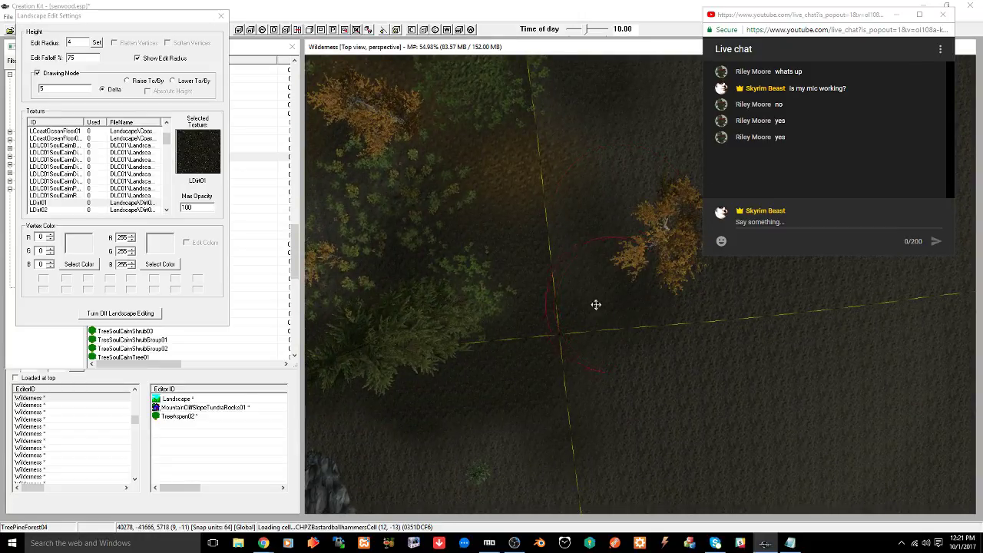
pyautogui.moveTo(468, 305); pyautogui.dragTo(704, 355, button='middle')
pyautogui.moveTo(589, 284); pyautogui.dragTo(651, 426, button='middle')
pyautogui.moveTo(581, 331); pyautogui.dragTo(599, 245, button='middle')
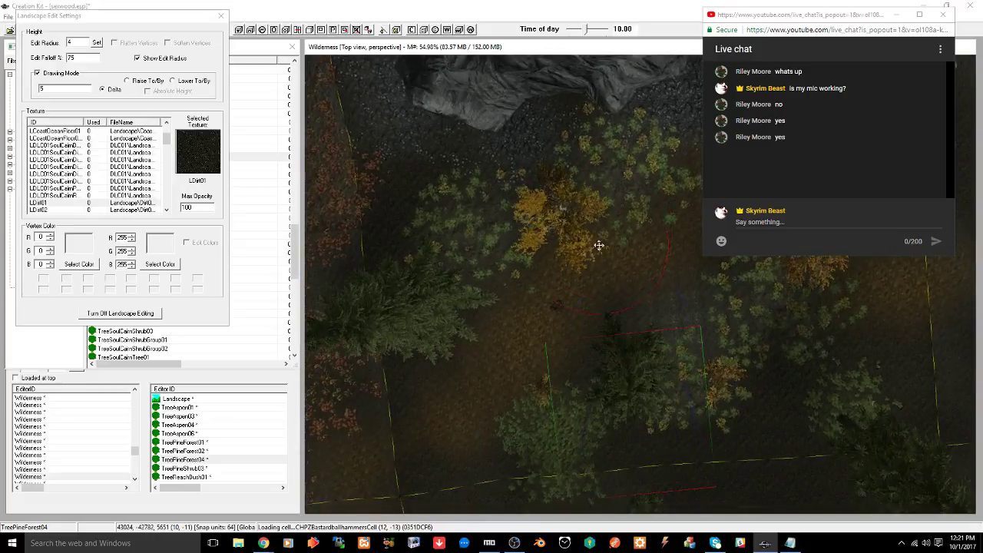
pyautogui.keyDown('shift'); pyautogui.moveTo(590, 349); pyautogui.dragTo(580, 317, button='middle'); pyautogui.keyUp('shift')
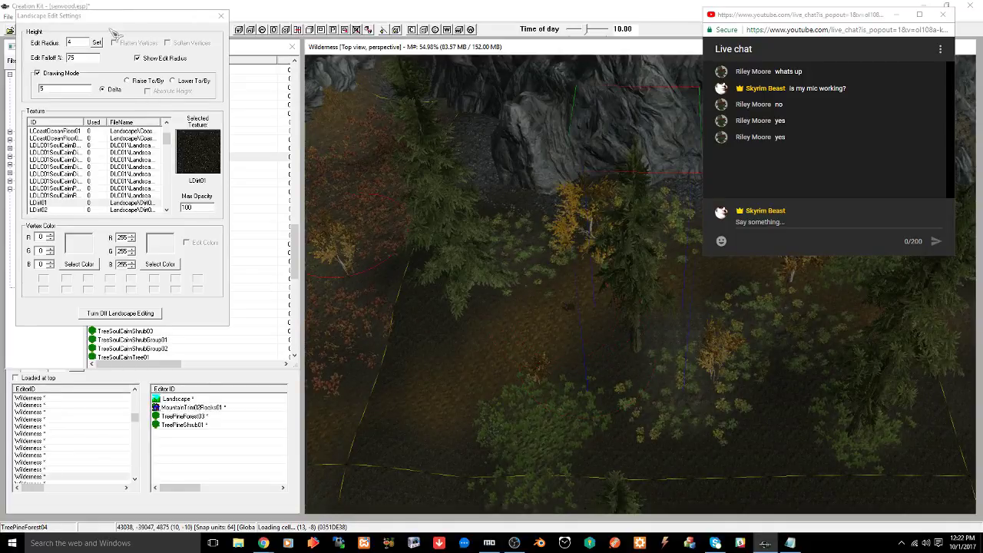
# Close landscape editing, select the large pine beside the cell border, and save the plugin
pyautogui.click(221, 16)
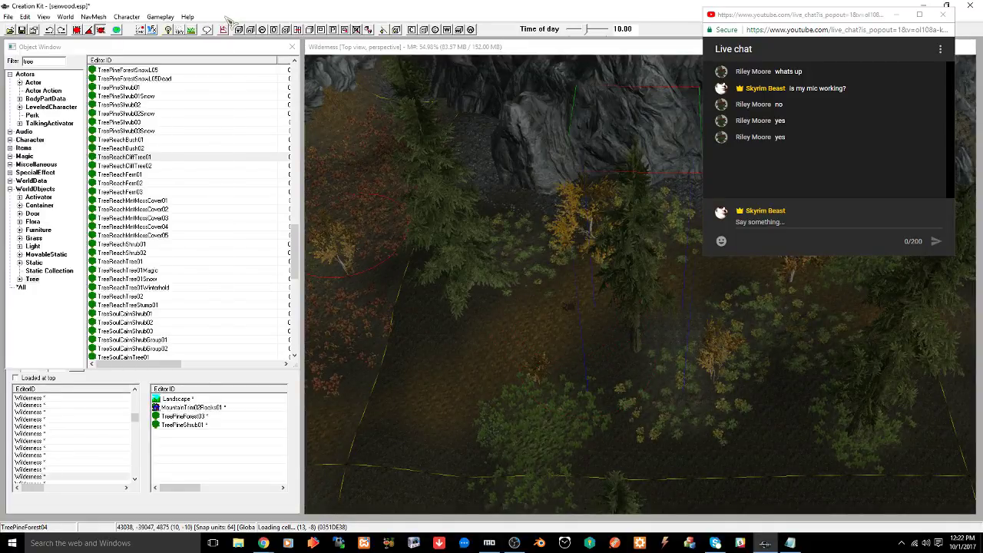
pyautogui.click(327, 52)
pyautogui.click(467, 271)
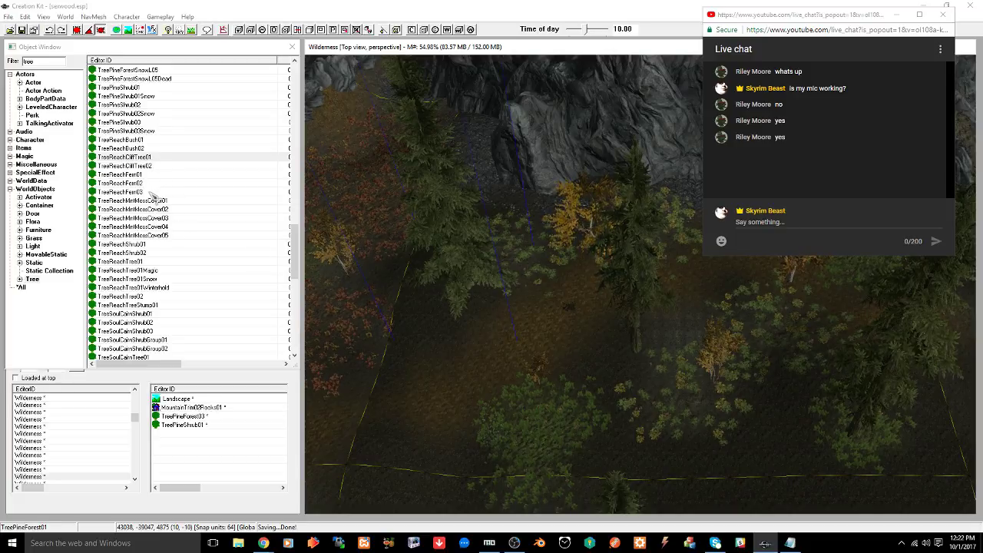
# Place TreeSwordFern01 through TreeSwordFern06 together on the dirt clearing near the large pine
pyautogui.scroll(-5, 179, 253)
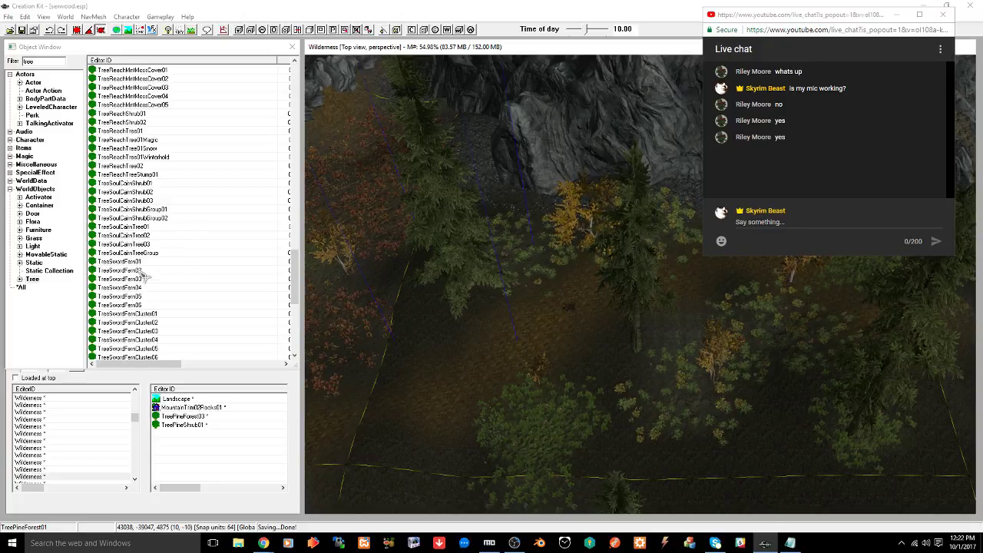
pyautogui.click(140, 262)
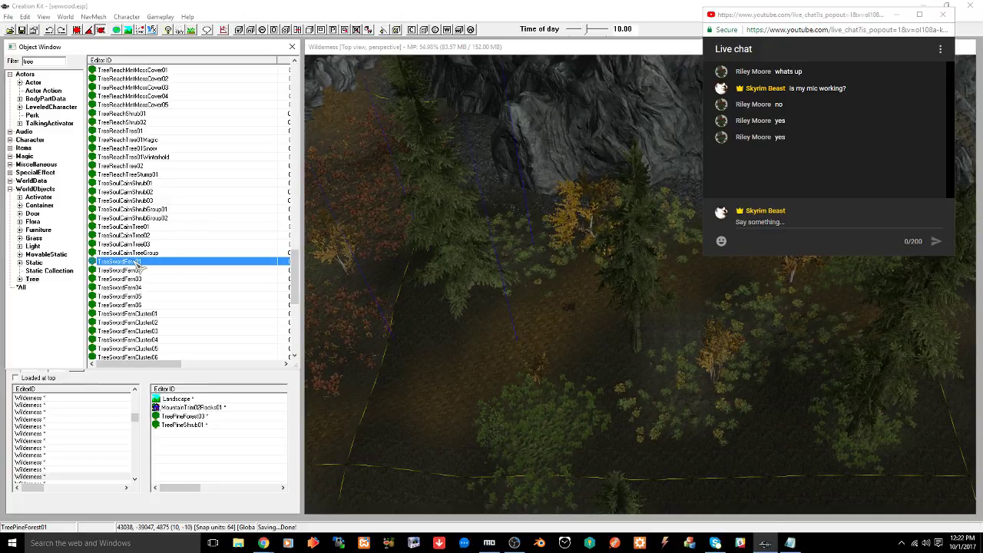
pyautogui.keyDown('shift'); pyautogui.click(170, 304); pyautogui.keyUp('shift')
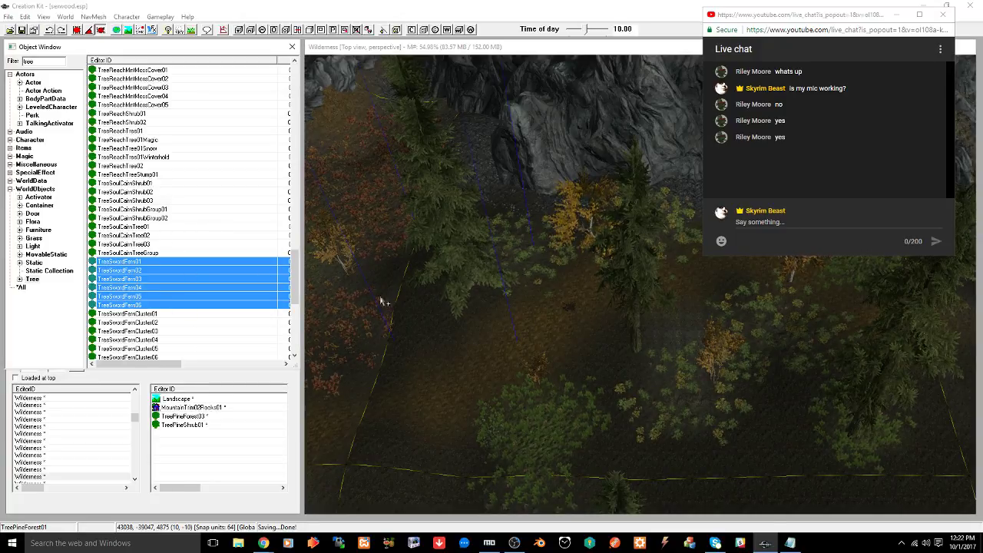
pyautogui.moveTo(472, 357); pyautogui.dragTo(473, 357)
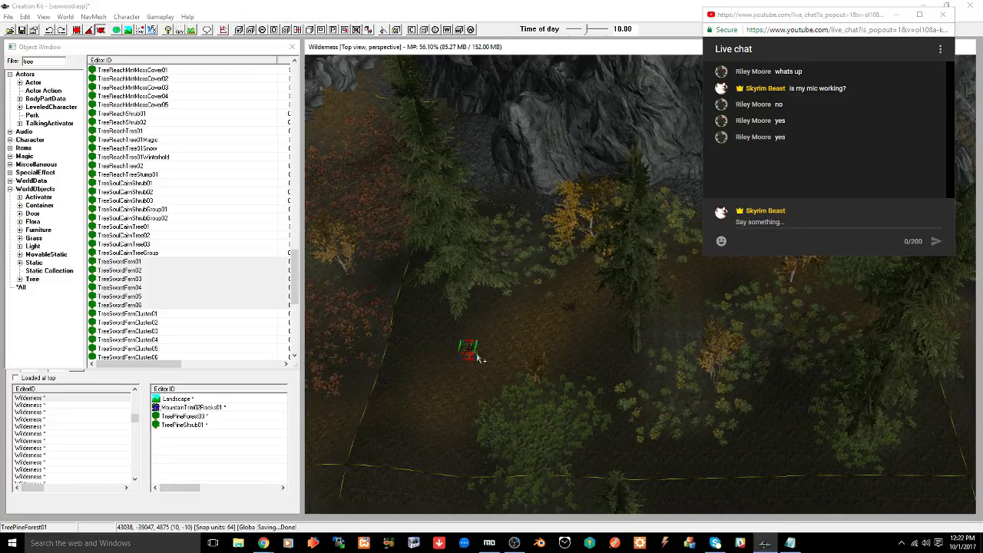
pyautogui.press('t')
pyautogui.moveTo(524, 338)
pyautogui.keyDown('shift'); pyautogui.mouseDown(button='middle')
pyautogui.moveTo(557, 297)
pyautogui.moveTo(521, 324)
pyautogui.mouseUp(button='middle'); pyautogui.keyUp('shift')
pyautogui.scroll(-3, 558, 297)
pyautogui.moveTo(447, 431); pyautogui.dragTo(494, 333, button='middle')
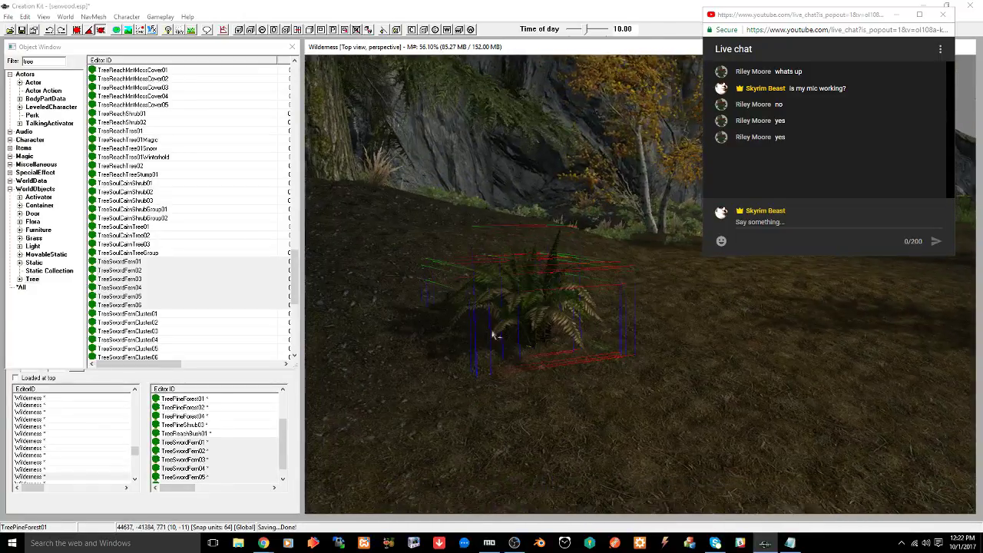
# Clear the group selection and pull individual sword ferns out of the stack onto the dirt, placing TreeSwordFern04 apart from the rest
pyautogui.click(518, 302)
pyautogui.hotkey('ctrl', 'd')
pyautogui.moveTo(517, 299); pyautogui.dragTo(903, 342)
pyautogui.press('f')
pyautogui.moveTo(895, 353); pyautogui.dragTo(615, 333, button='middle')
pyautogui.press('z')
pyautogui.moveTo(521, 328); pyautogui.dragTo(499, 373)
pyautogui.scroll(2, 498, 372)
pyautogui.scroll(-5, 500, 365)
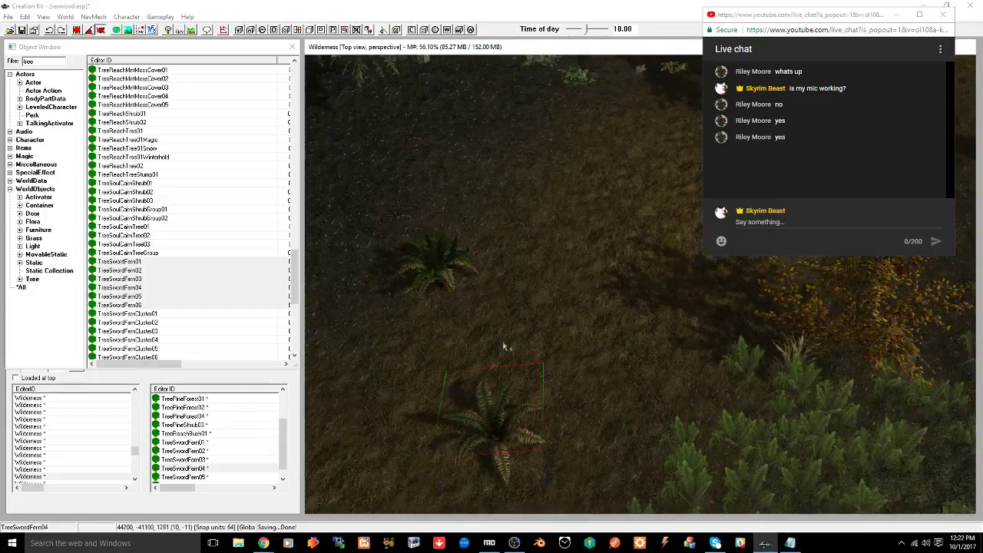
# Move TreeSwordFern01 out of the fern stack across the dirt towards the shrubs at the rock side
pyautogui.moveTo(504, 345); pyautogui.dragTo(524, 351, button='middle')
pyautogui.click(524, 351)
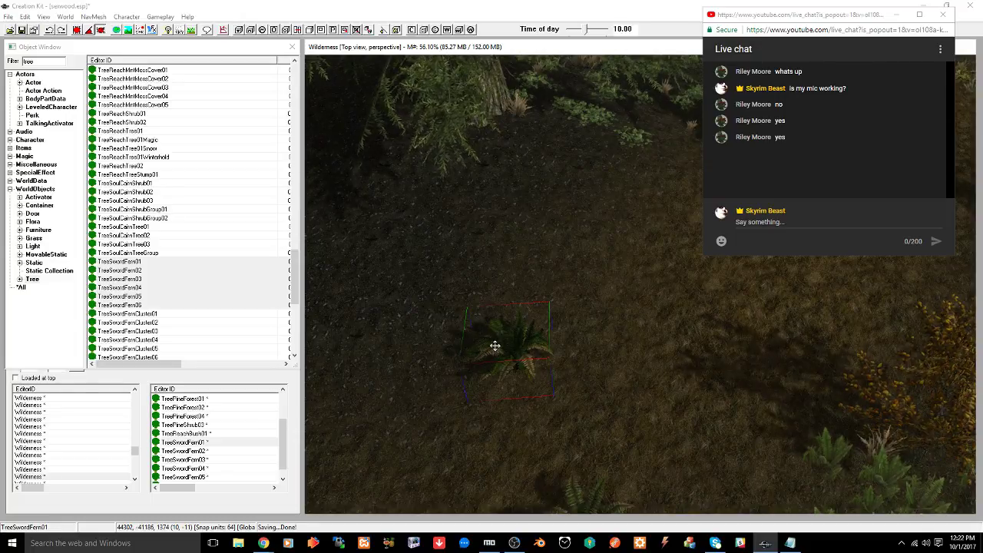
pyautogui.moveTo(494, 346); pyautogui.dragTo(645, 144)
pyautogui.moveTo(635, 207); pyautogui.dragTo(634, 178)
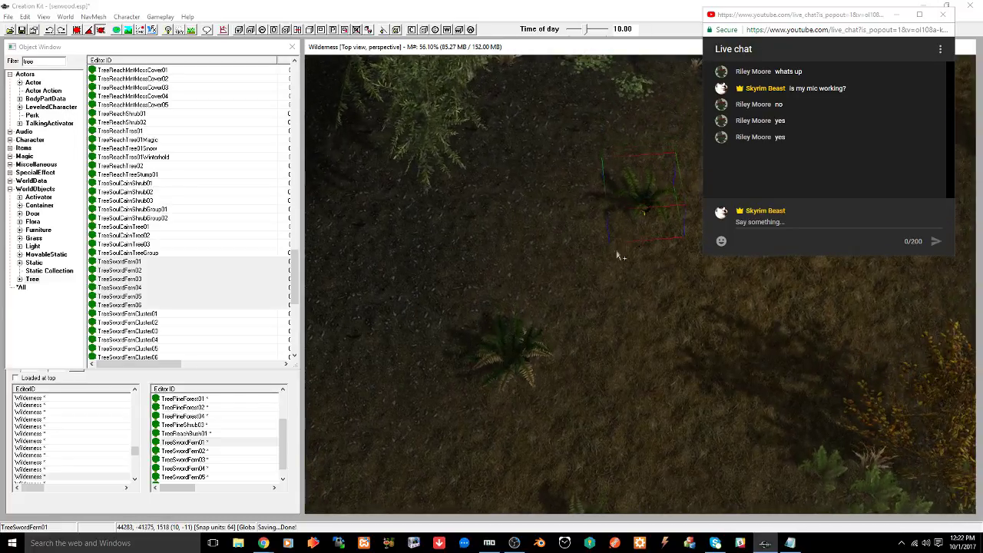
# Move TreeSwordFern05 out of the stack to the far side of the yellow shrub and rotate it
pyautogui.click(525, 344)
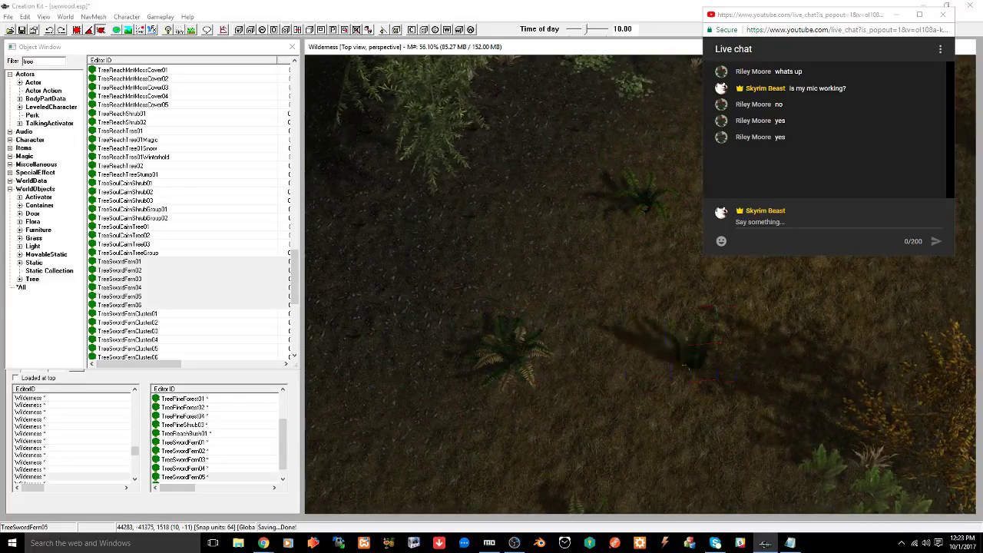
pyautogui.press('shift')
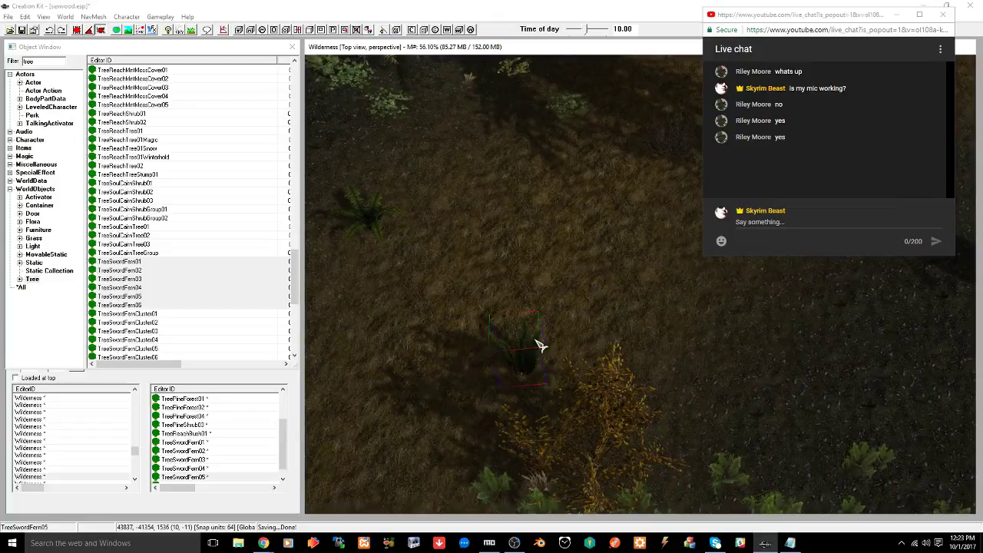
pyautogui.moveTo(530, 348); pyautogui.dragTo(748, 325)
pyautogui.moveTo(748, 325); pyautogui.dragTo(737, 341, button='right')
pyautogui.scroll(-5, 586, 321)
# Adjust the height of TreeSwordFern06 on the slope between the large pine and the cell border
pyautogui.moveTo(550, 278); pyautogui.dragTo(600, 278, button='middle')
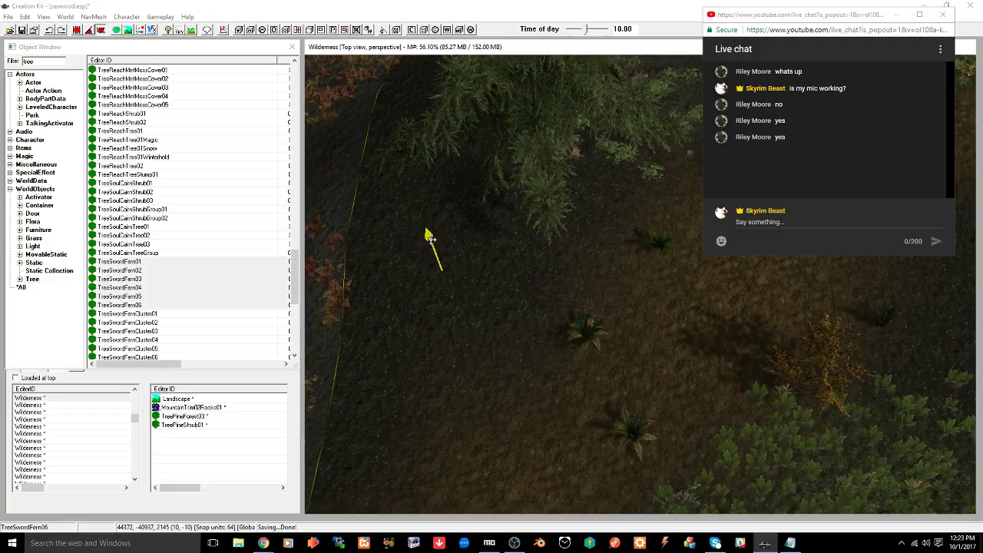
pyautogui.moveTo(440, 266); pyautogui.dragTo(426, 224)
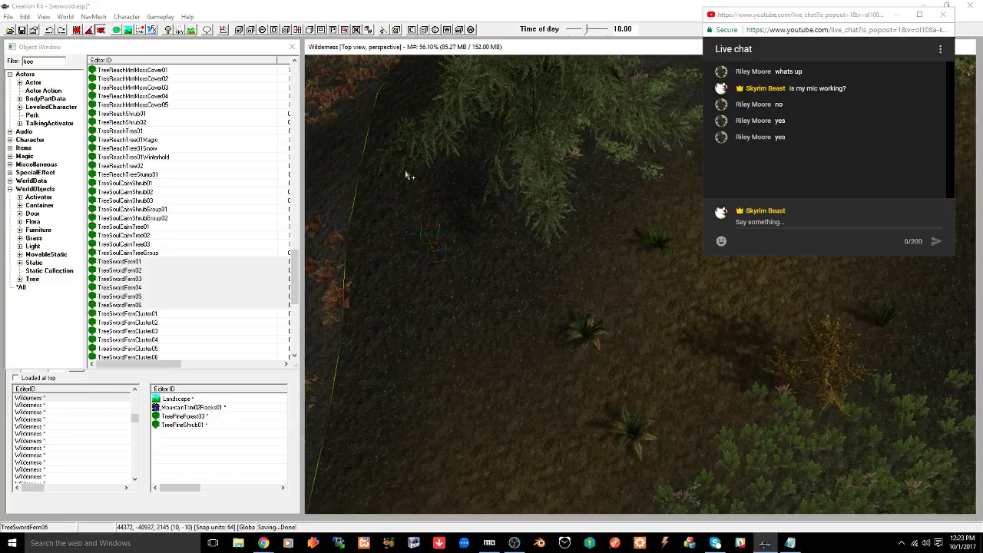
pyautogui.keyDown('shift'); pyautogui.moveTo(445, 244); pyautogui.dragTo(521, 283, button='middle'); pyautogui.keyUp('shift')
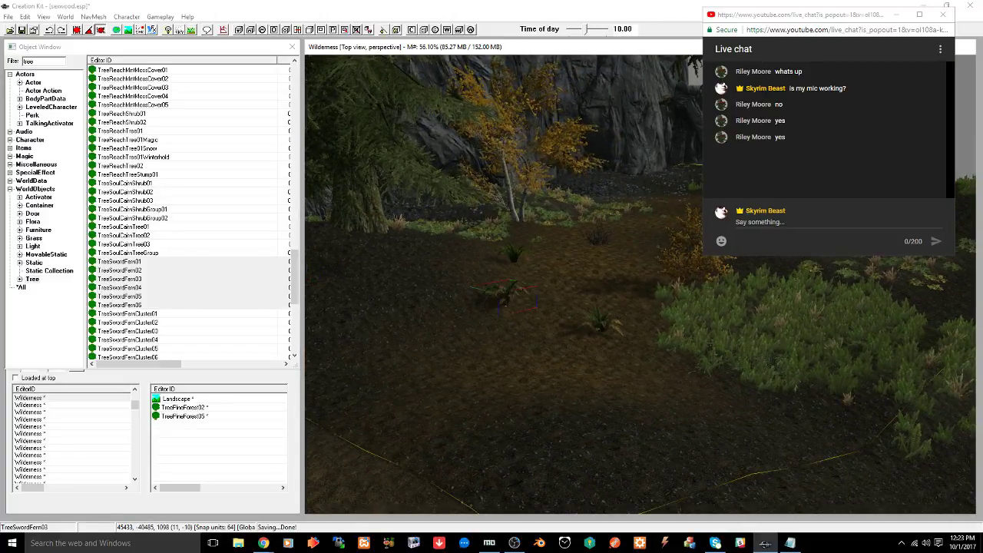
# Move TreeSwordFern03 to the near edge of the dirt clearing and adjust its height against the ground
pyautogui.moveTo(504, 291); pyautogui.dragTo(558, 366)
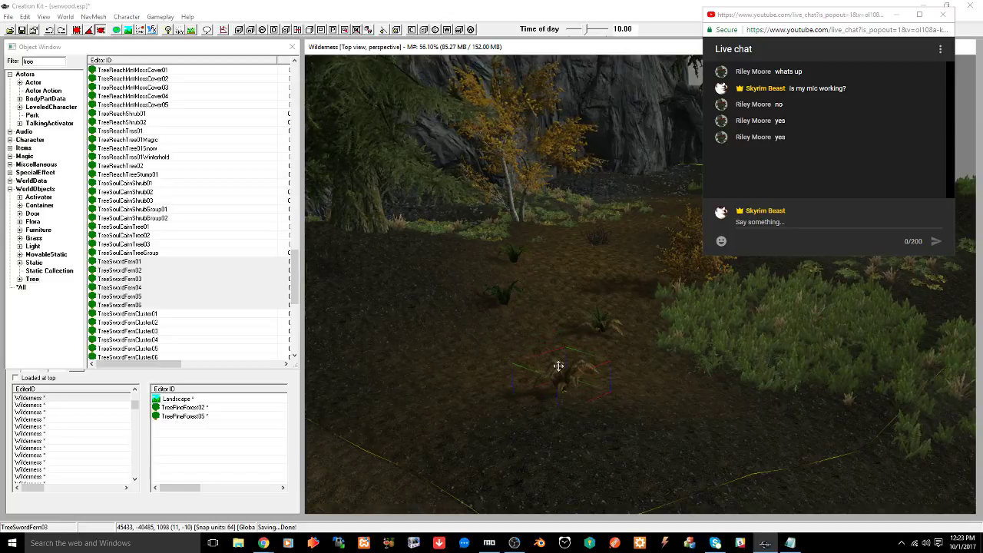
pyautogui.moveTo(570, 366)
pyautogui.keyDown('shift'); pyautogui.mouseDown(button='middle')
pyautogui.moveTo(580, 345)
pyautogui.moveTo(573, 357)
pyautogui.moveTo(561, 350)
pyautogui.mouseUp(button='middle'); pyautogui.keyUp('shift')
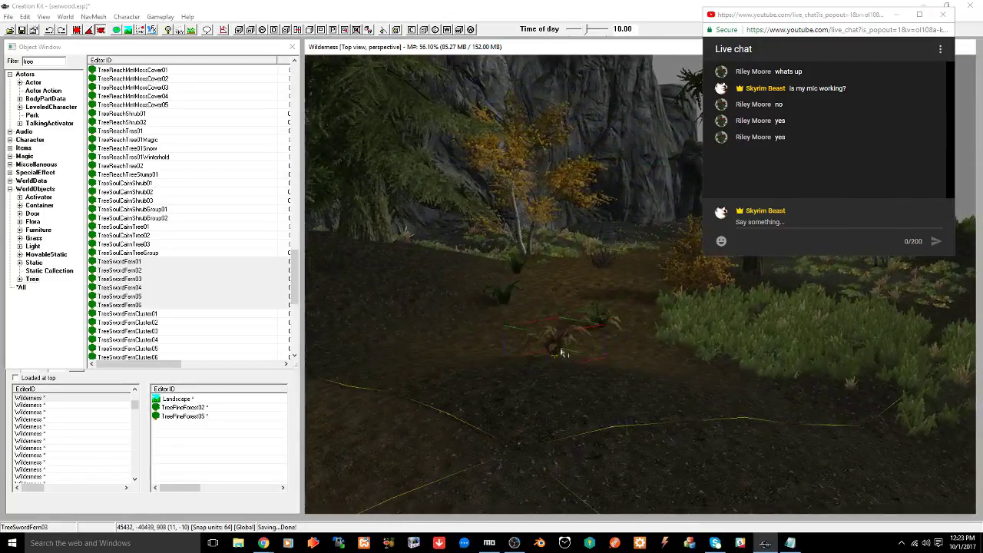
pyautogui.moveTo(559, 344); pyautogui.dragTo(553, 357)
pyautogui.press('z')
pyautogui.press('d')
pyautogui.moveTo(553, 351)
pyautogui.keyDown('shift'); pyautogui.mouseDown(button='middle')
pyautogui.moveTo(565, 328)
pyautogui.moveTo(535, 357)
pyautogui.mouseUp(button='middle'); pyautogui.keyUp('shift')
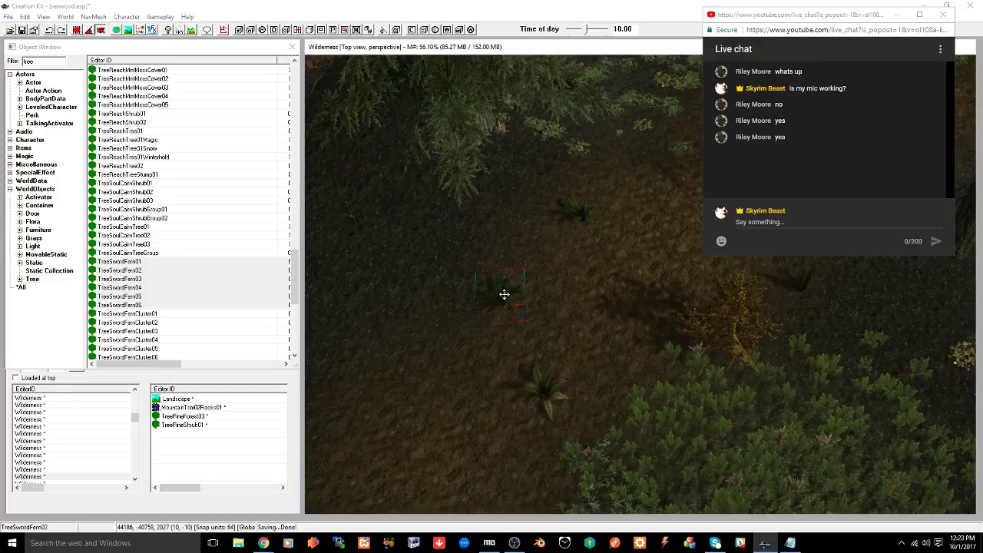
# Shift TreeSwordFern02 towards the cell border and TreeSwordFern04 closer to the green shrubs
pyautogui.moveTo(504, 295); pyautogui.dragTo(476, 315)
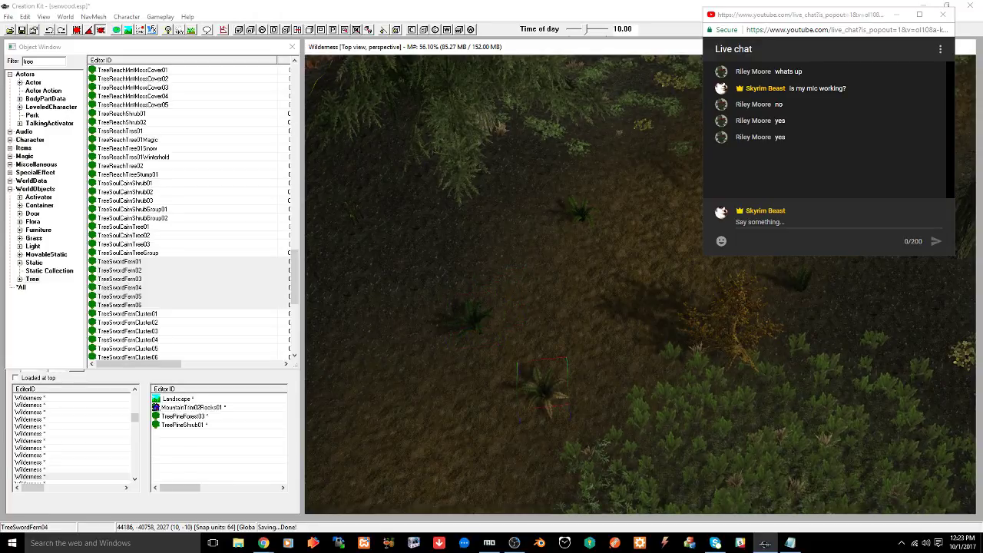
pyautogui.moveTo(542, 382); pyautogui.dragTo(565, 372)
pyautogui.scroll(-2, 582, 316)
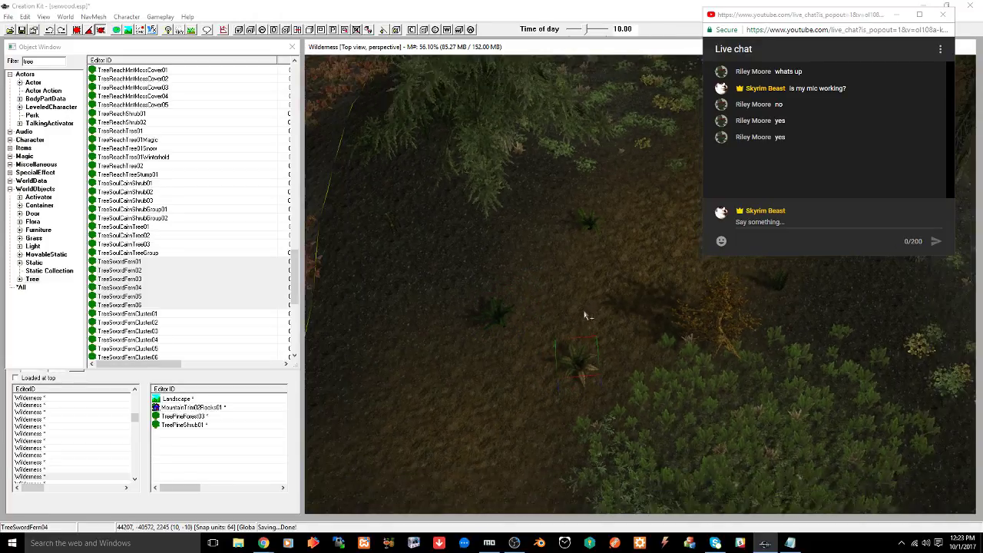
# Place a new stack of TreeSwordFern01 through TreeSwordFern06 on the open dirt between the yellow trees and green shrubs
pyautogui.moveTo(604, 281); pyautogui.dragTo(458, 321, button='middle')
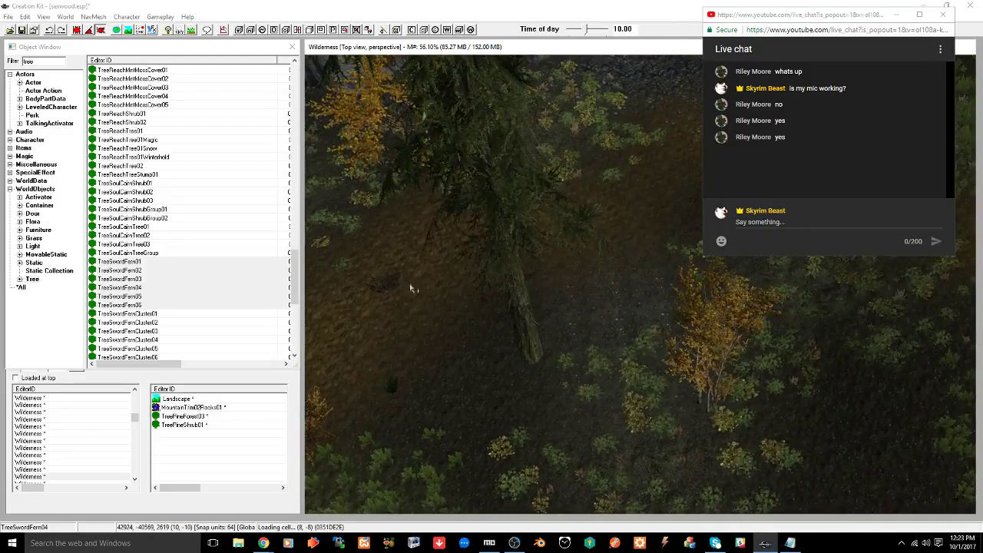
pyautogui.click(154, 261)
pyautogui.keyDown('shift'); pyautogui.click(159, 306); pyautogui.keyUp('shift')
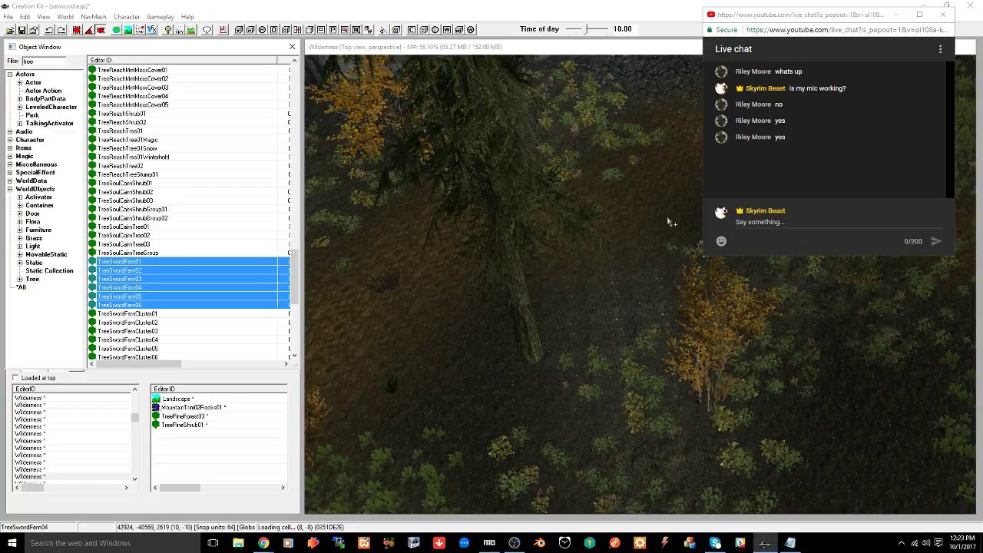
pyautogui.moveTo(667, 218); pyautogui.dragTo(669, 215)
pyautogui.moveTo(654, 230); pyautogui.dragTo(605, 282, button='middle')
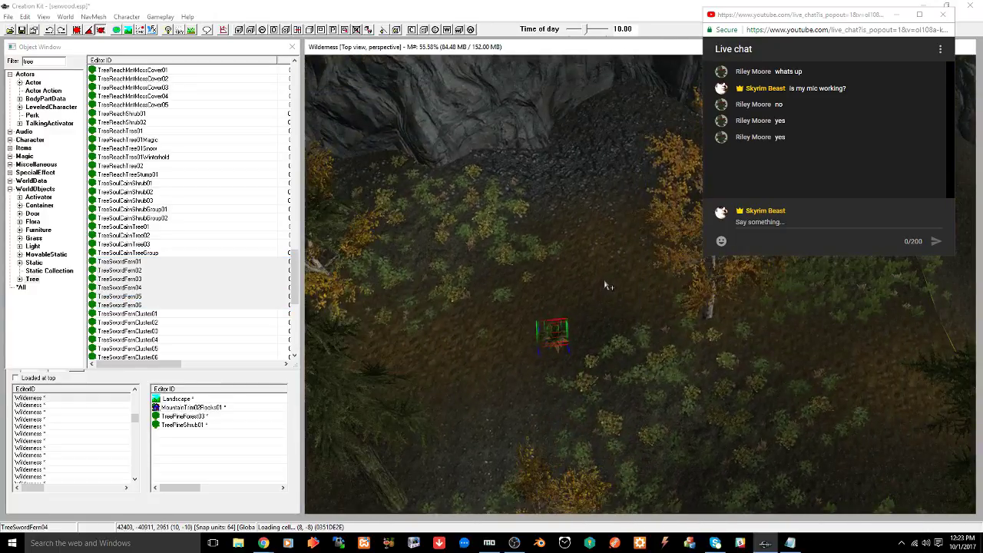
pyautogui.scroll(5, 605, 282)
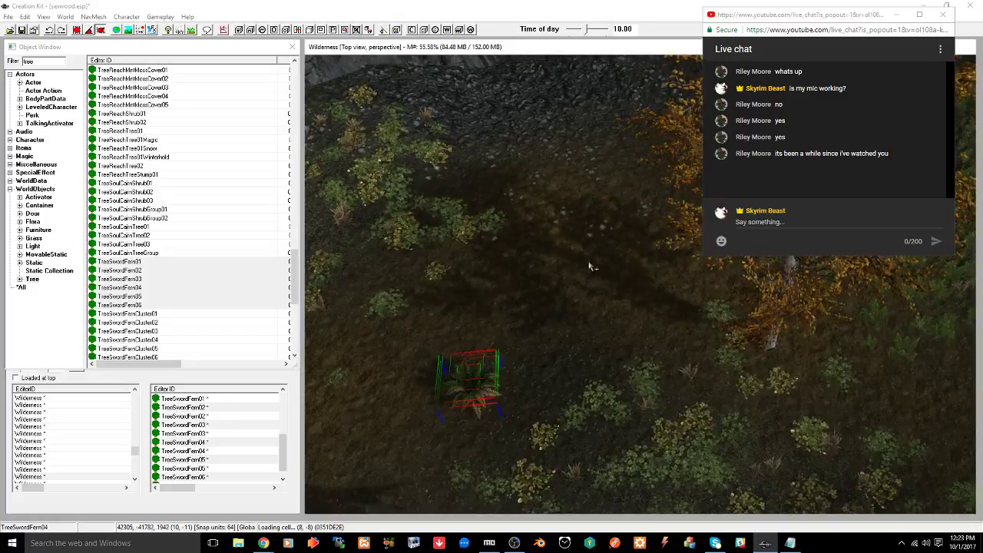
pyautogui.moveTo(577, 266); pyautogui.dragTo(592, 253, button='middle')
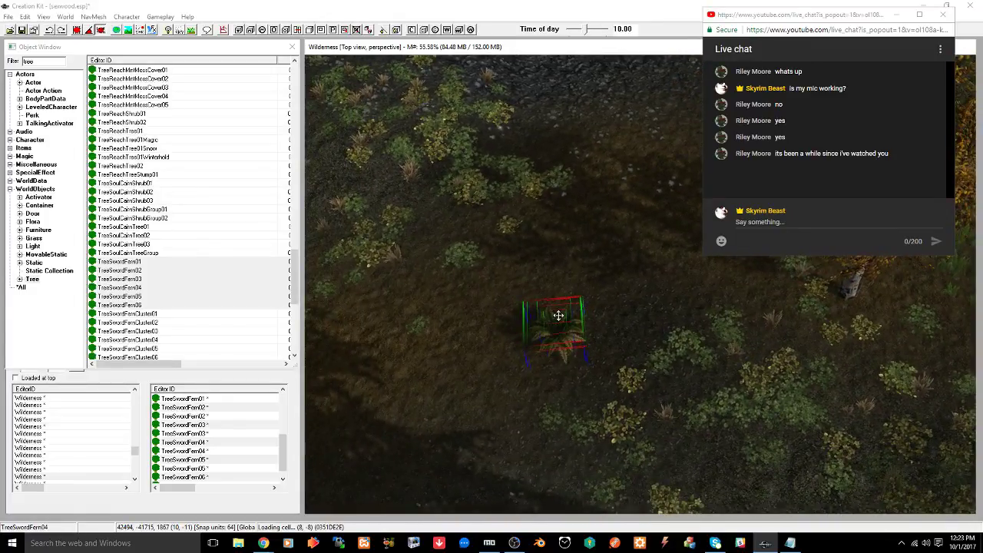
# Move TreeSwordFern05 out of the new stack into the shaded dirt towards the rocky ground
pyautogui.click(556, 316)
pyautogui.moveTo(558, 318); pyautogui.dragTo(603, 253)
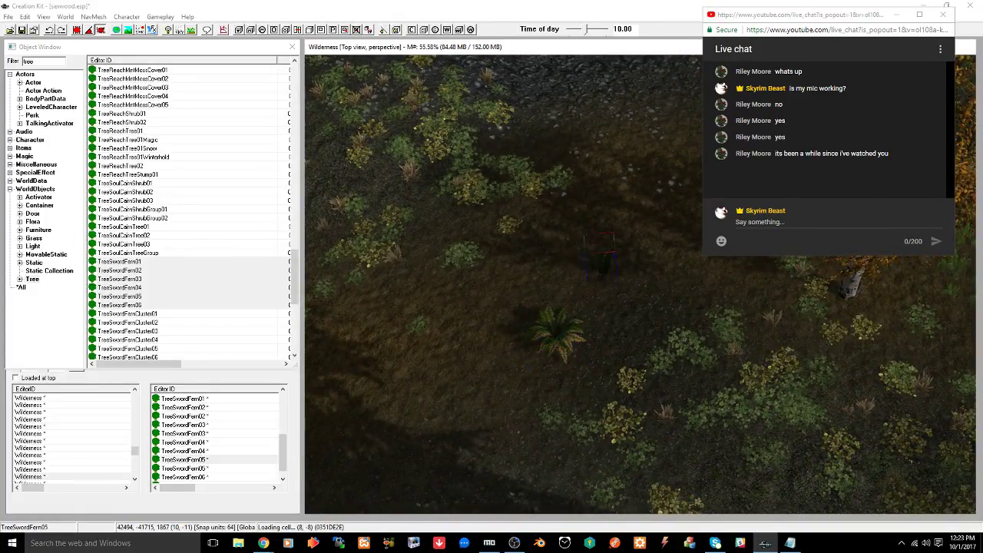
pyautogui.keyDown('shift'); pyautogui.moveTo(625, 234); pyautogui.dragTo(582, 244, button='middle'); pyautogui.keyUp('shift')
pyautogui.scroll(5, 615, 259)
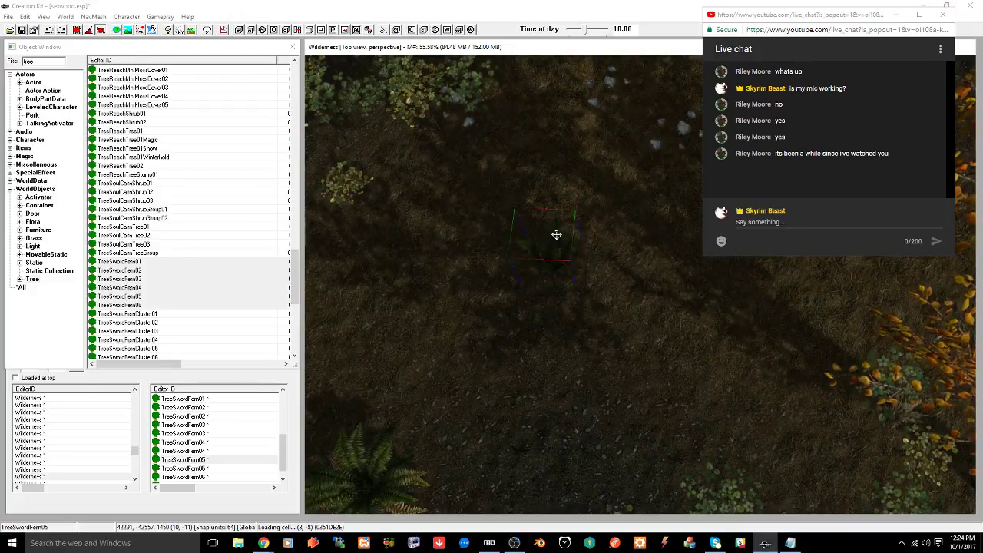
pyautogui.scroll(-5, 556, 234)
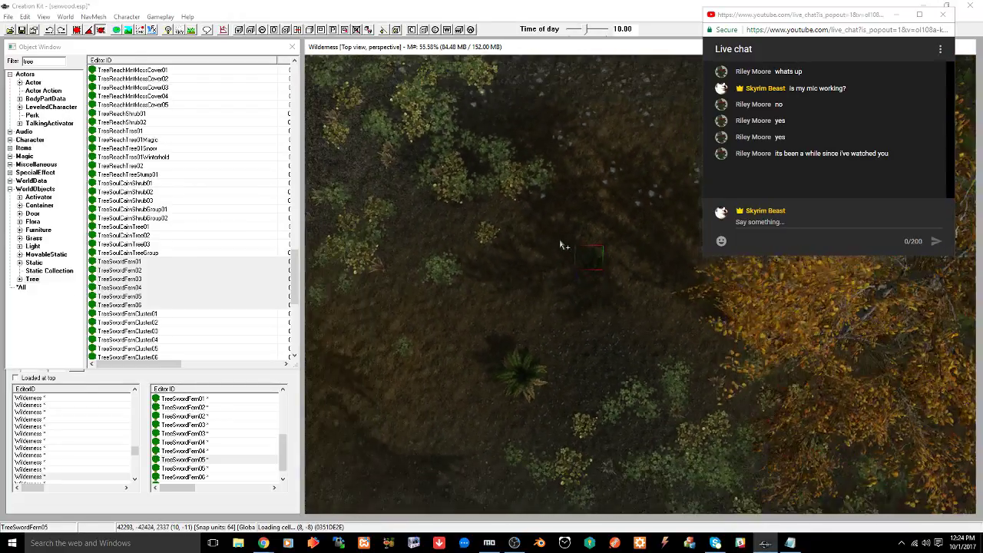
pyautogui.scroll(-2, 561, 244)
# Move TreeSwordFern02 out of the stack onto the dark gravel beside the large pine
pyautogui.moveTo(561, 244); pyautogui.dragTo(596, 194, button='middle')
pyautogui.click(611, 235)
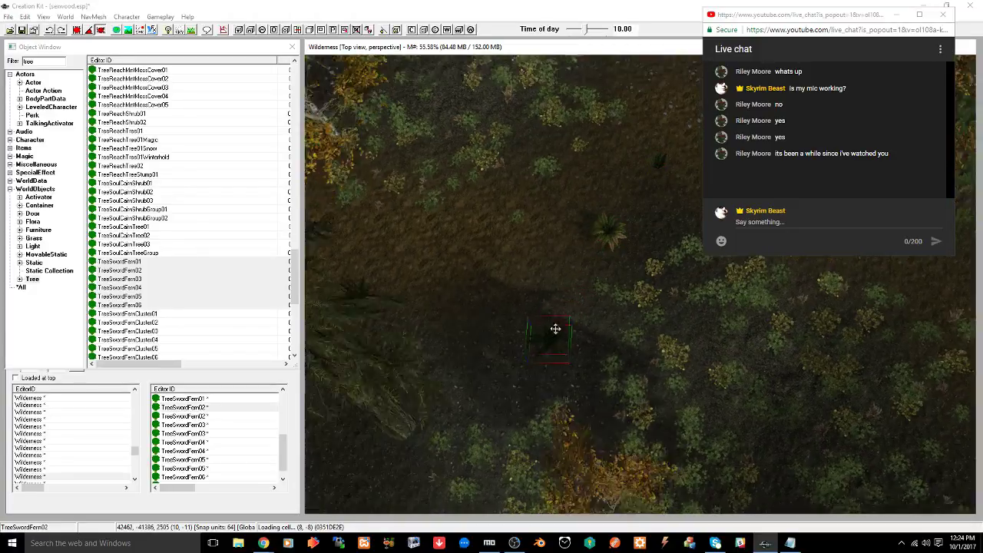
pyautogui.scroll(5, 555, 327)
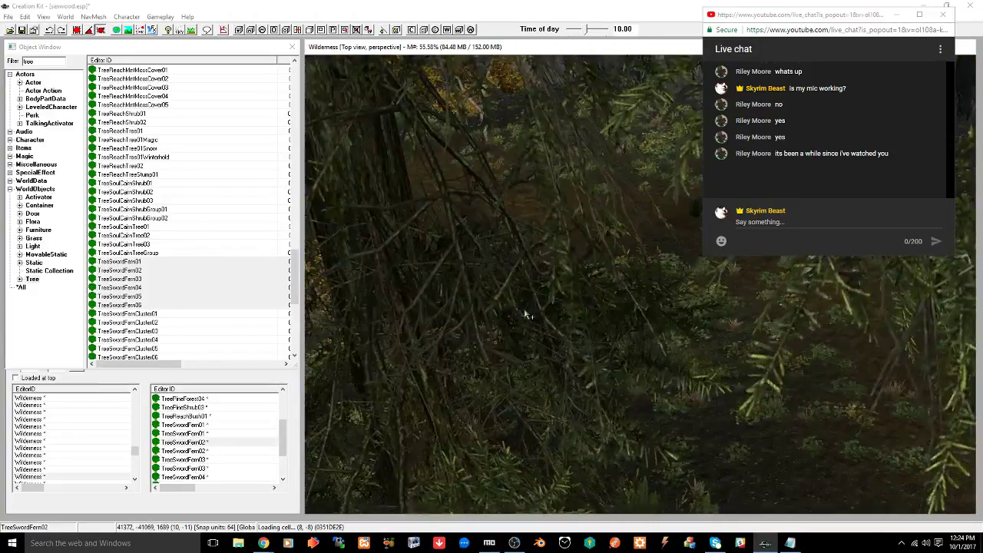
pyautogui.scroll(-4, 528, 314)
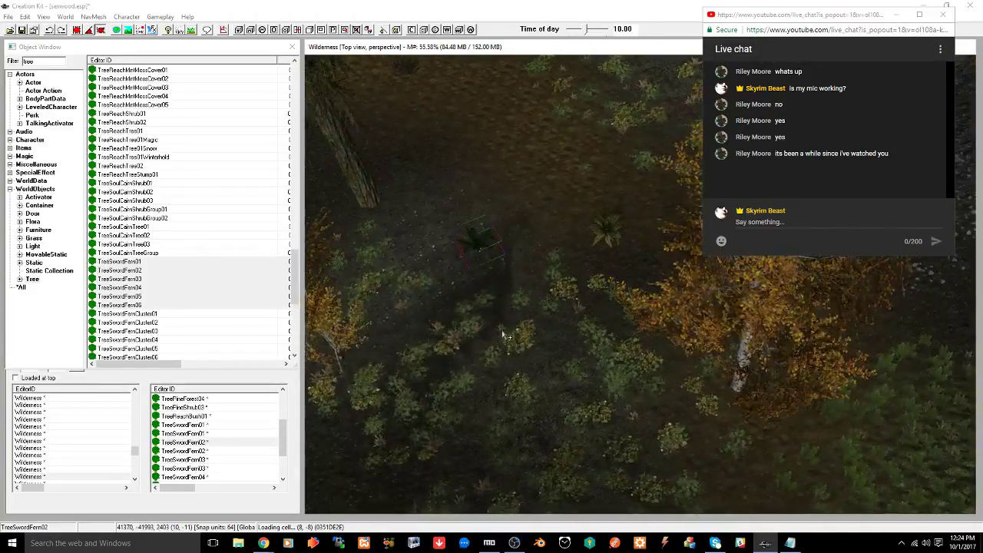
# Move TreeSwordFern01 out of the stack into the green and yellow shrubs beyond the gravel patch
pyautogui.moveTo(517, 316); pyautogui.dragTo(500, 336, button='middle')
pyautogui.click(544, 318)
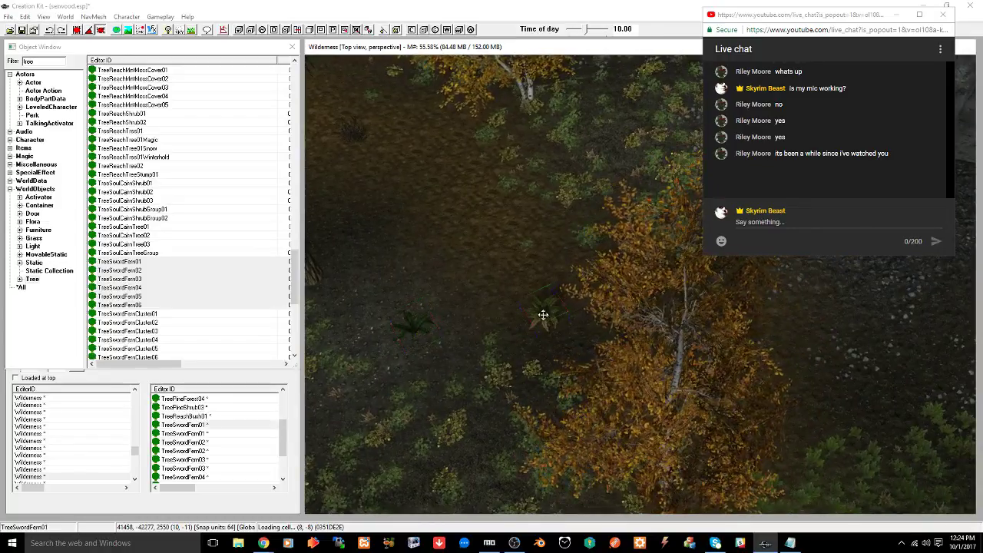
pyautogui.moveTo(530, 331); pyautogui.dragTo(443, 455)
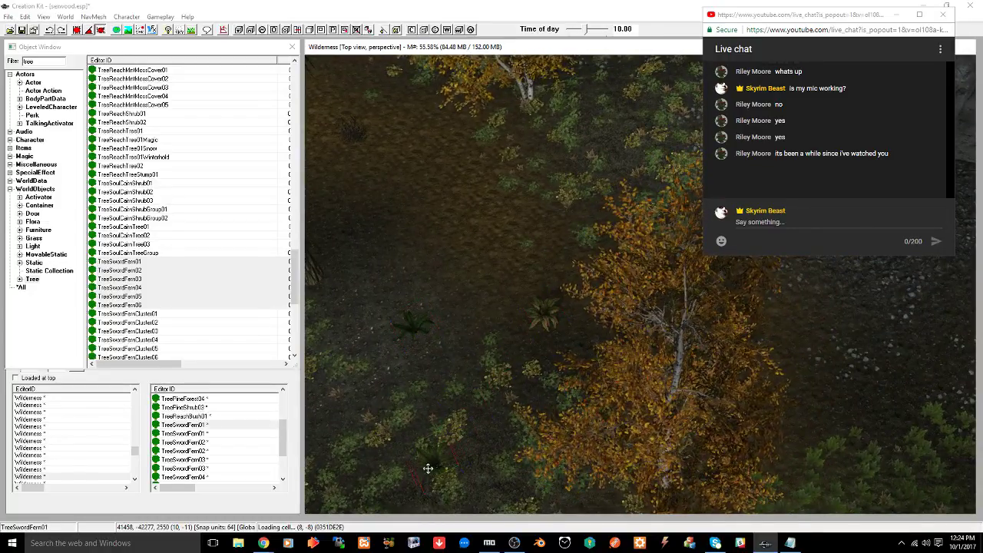
pyautogui.moveTo(427, 468); pyautogui.dragTo(584, 382, button='middle')
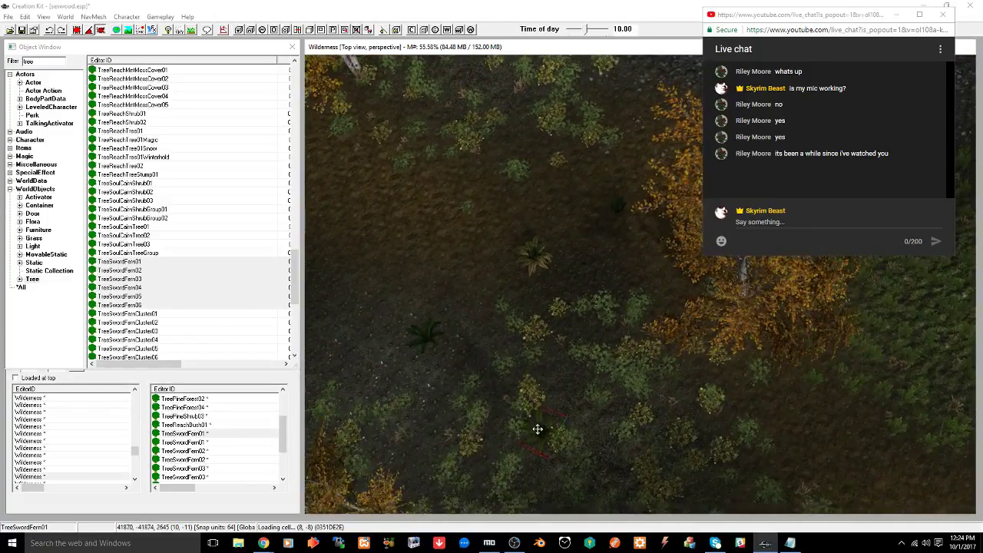
pyautogui.press('w')
pyautogui.press('w')
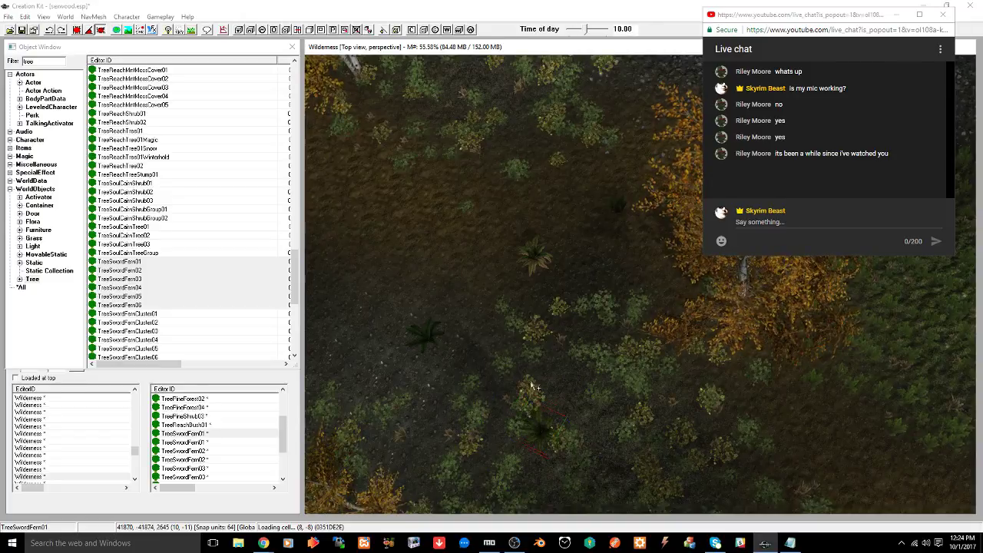
# Move TreeSwordFern04 into the shrub patch near the rocks, drop it to the ground and save the plugin
pyautogui.moveTo(536, 387); pyautogui.dragTo(541, 314, button='middle')
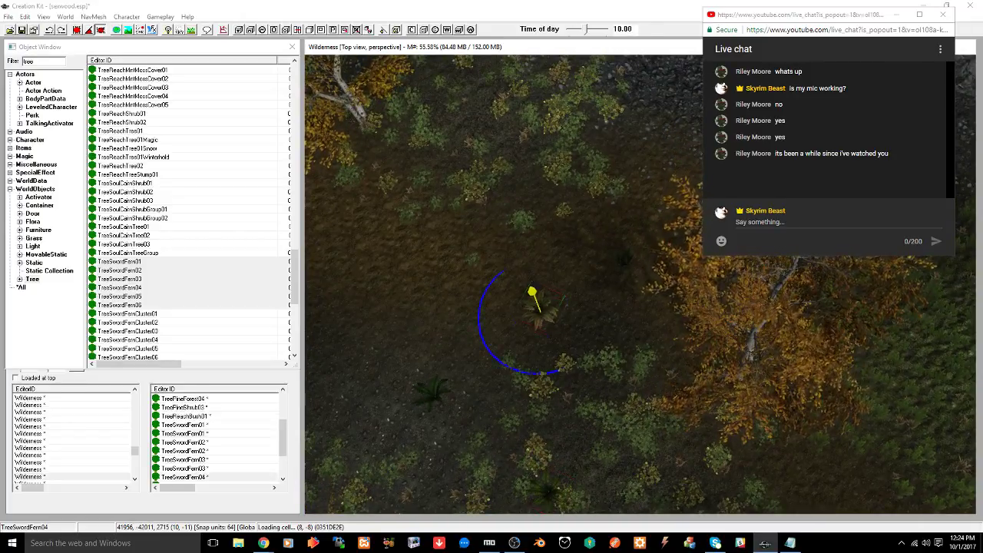
pyautogui.moveTo(531, 292); pyautogui.dragTo(509, 198)
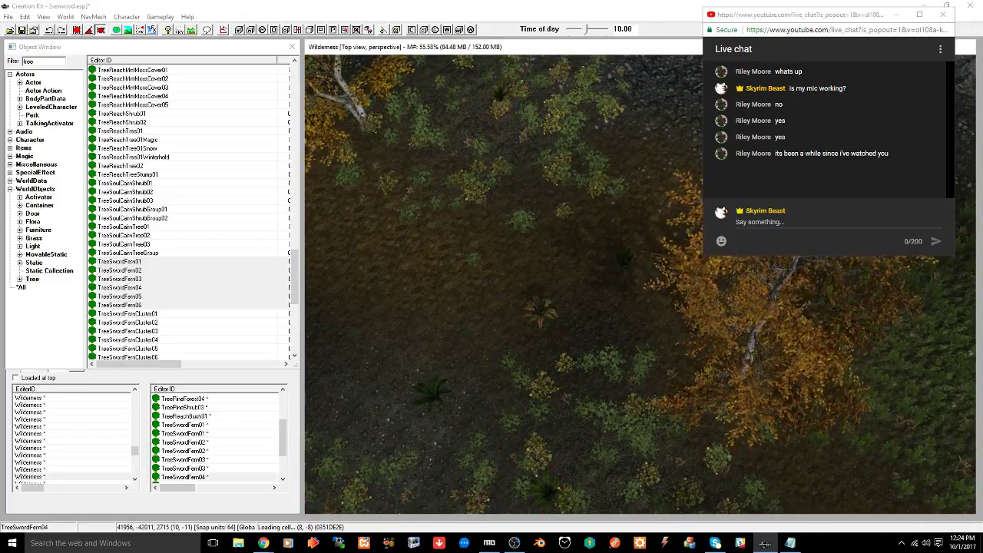
pyautogui.press('f')
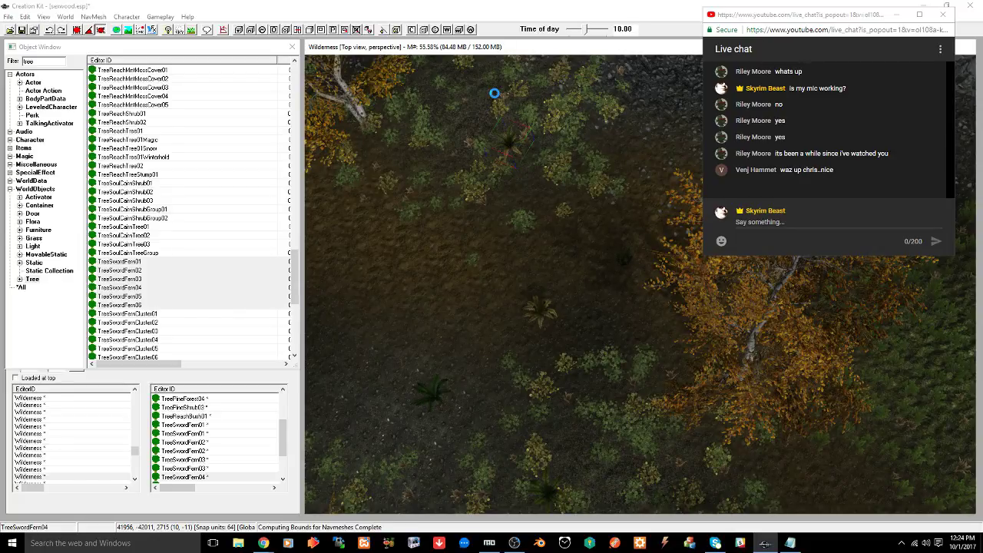
# Move TreeSwordFern03 from the stack onto the brown dirt beside the small lone shrub
pyautogui.click(541, 310)
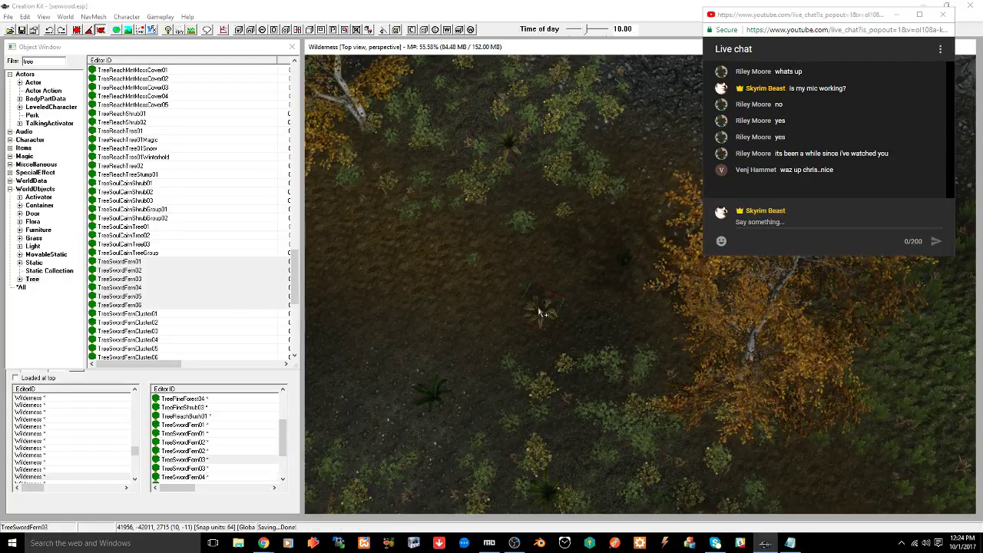
pyautogui.moveTo(544, 311); pyautogui.dragTo(395, 273)
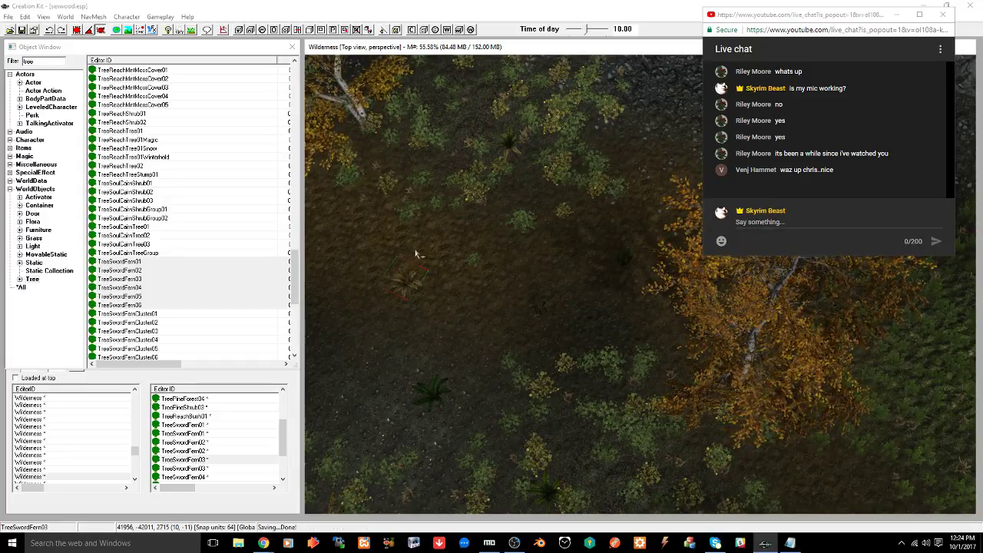
pyautogui.scroll(-5, 424, 241)
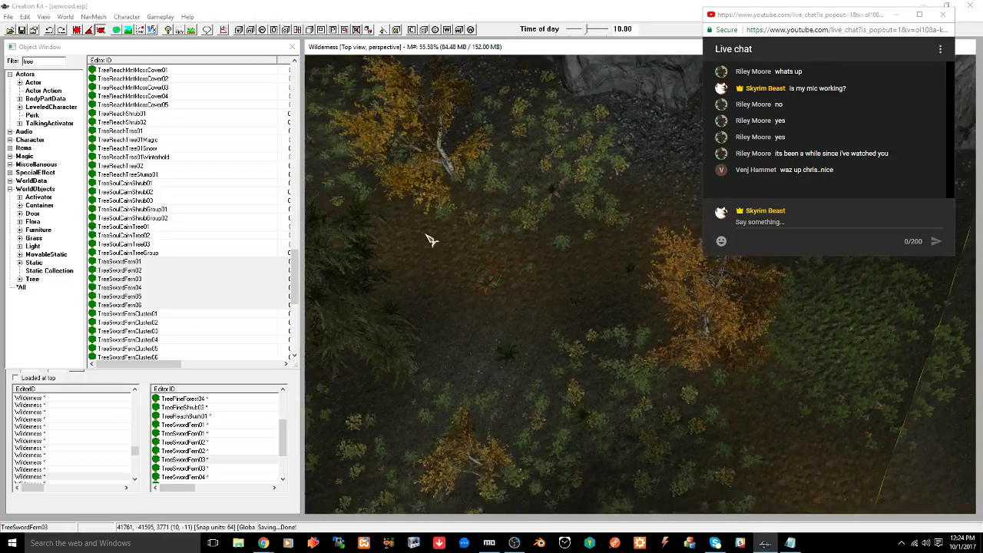
pyautogui.scroll(-1, 430, 240)
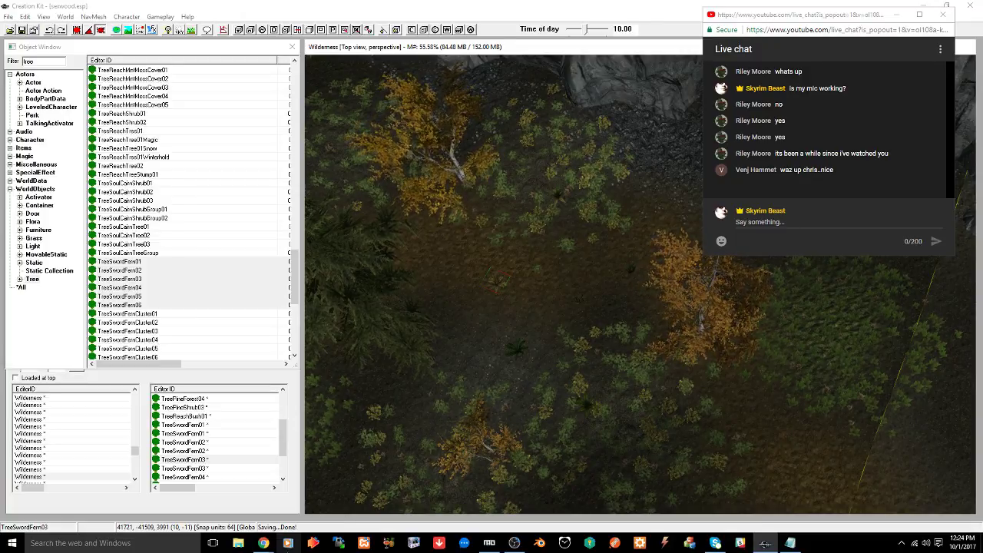
# Switch to Chrome, search the web for the chat viewer's Skyrim dungeons mod and open the Hammet's Dungeon Packs for LE page
pyautogui.click(266, 543)
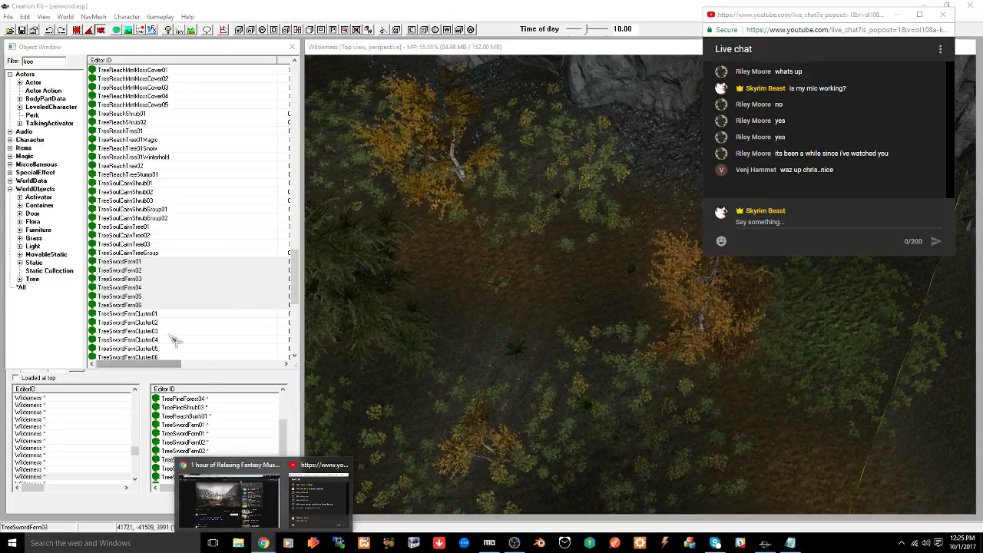
pyautogui.click(238, 499)
pyautogui.click(313, 7)
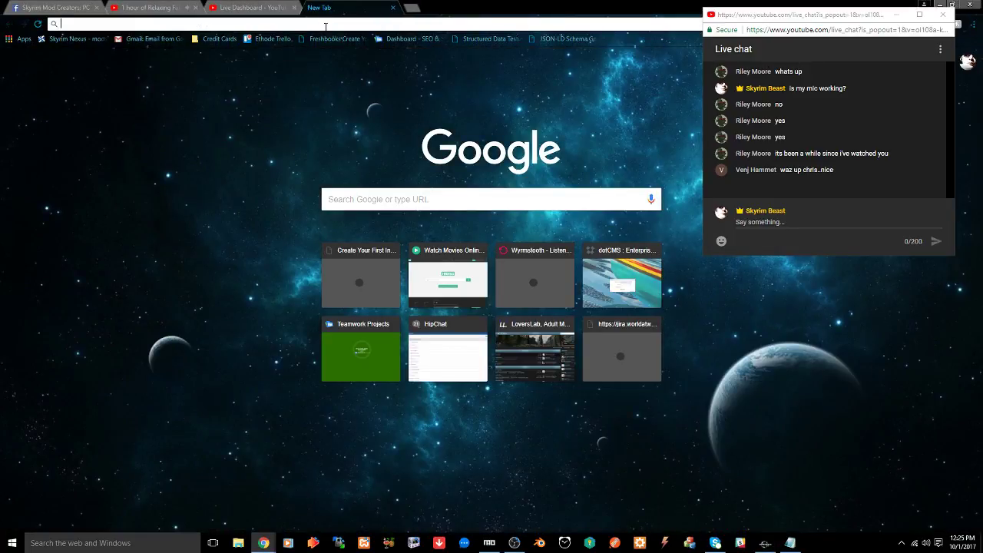
pyautogui.write('sky')
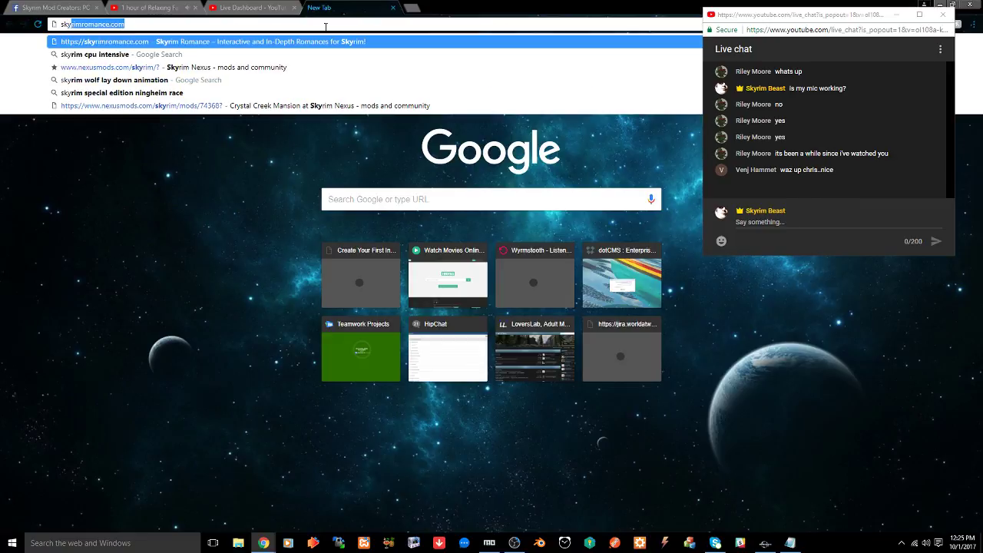
pyautogui.write('rim ven')
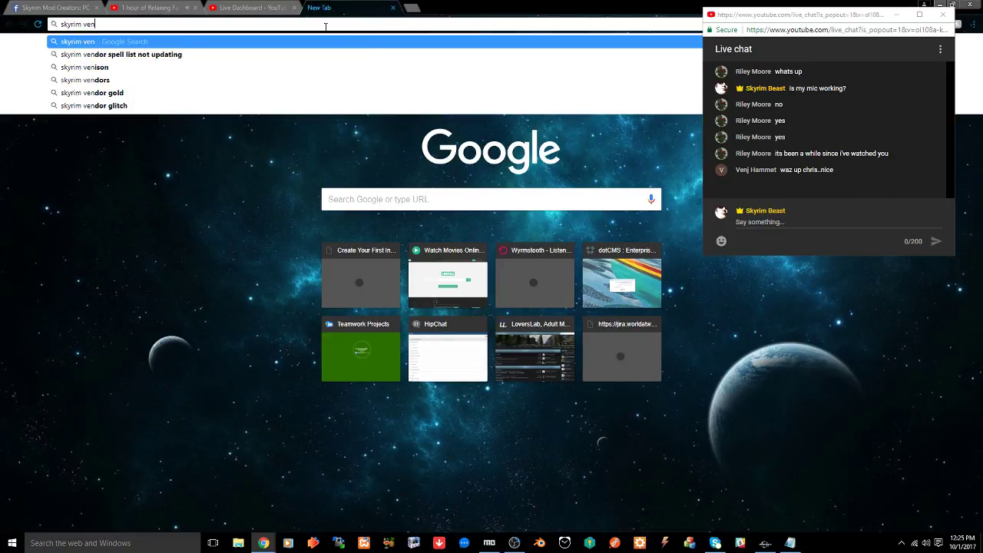
pyautogui.write('j hammets ')
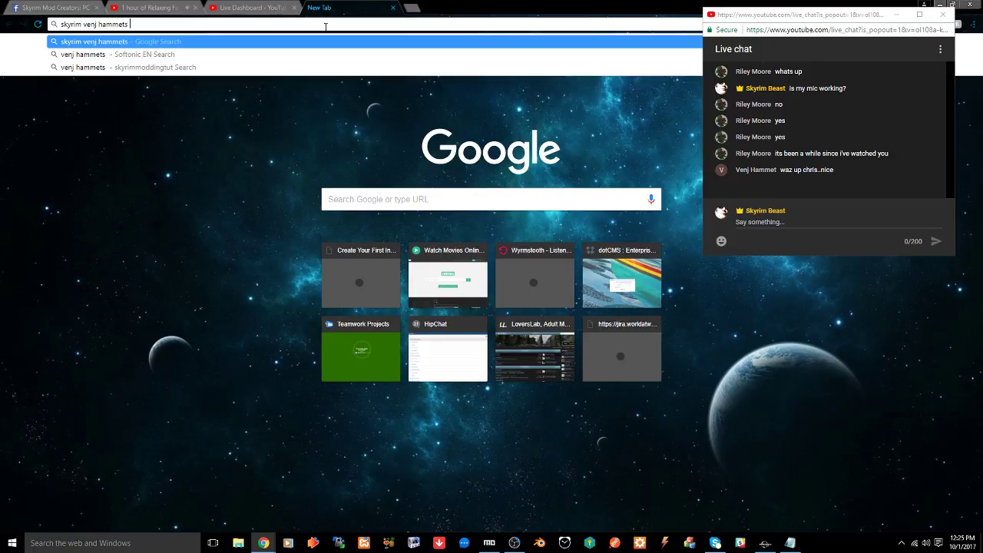
pyautogui.write('dungeons')
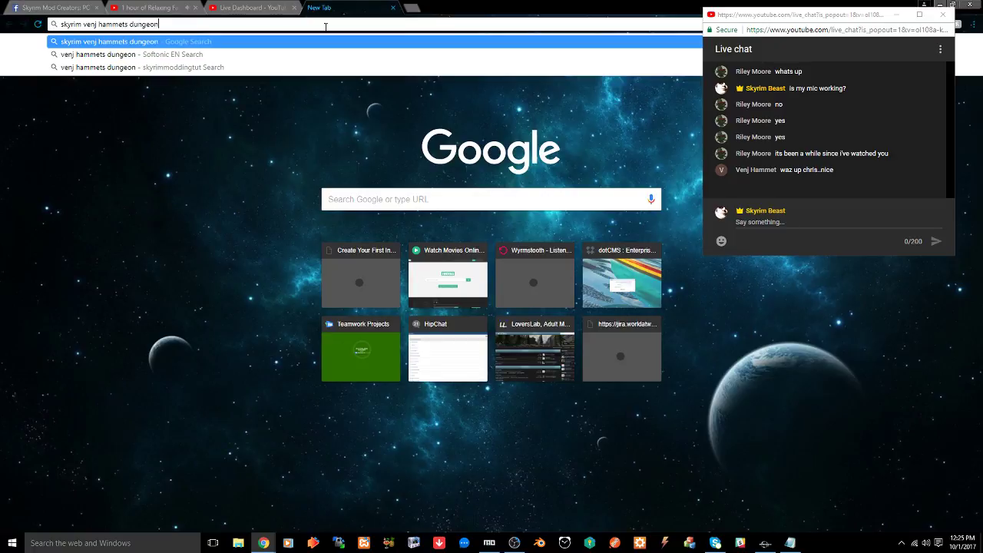
pyautogui.press('Return')
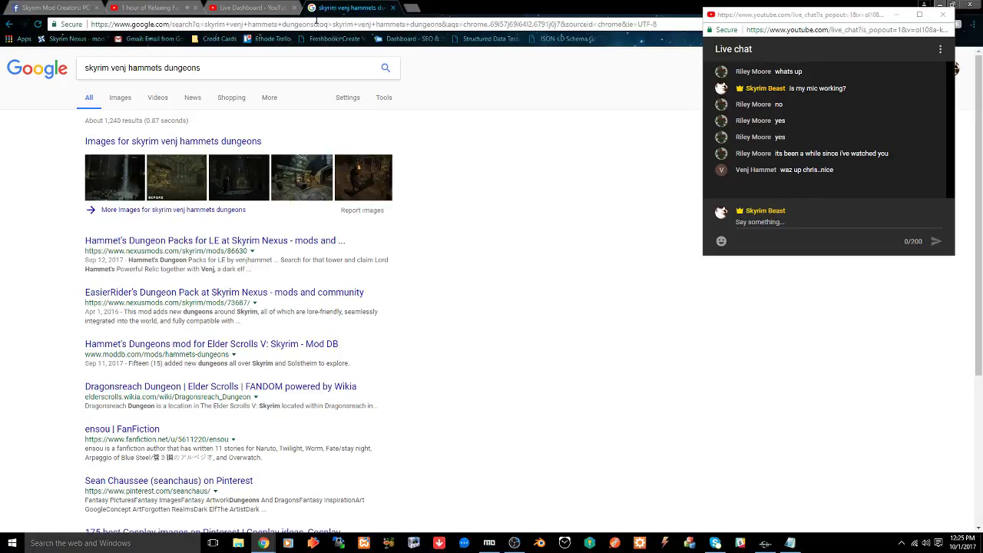
pyautogui.click(235, 241)
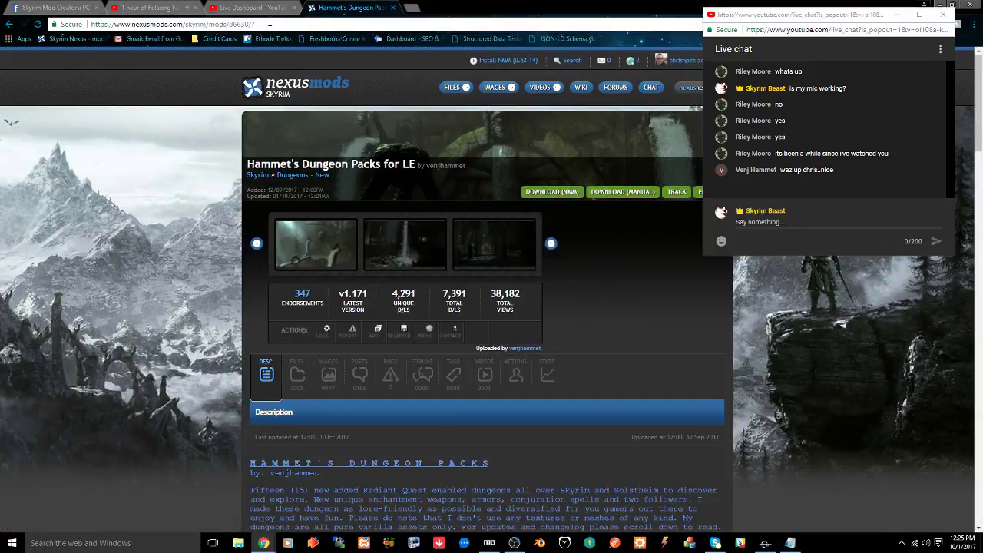
# Copy the mod page's address, close that page and post the link in the YouTube live chat
pyautogui.click(269, 23)
pyautogui.hotkey('ctrl', 'c')
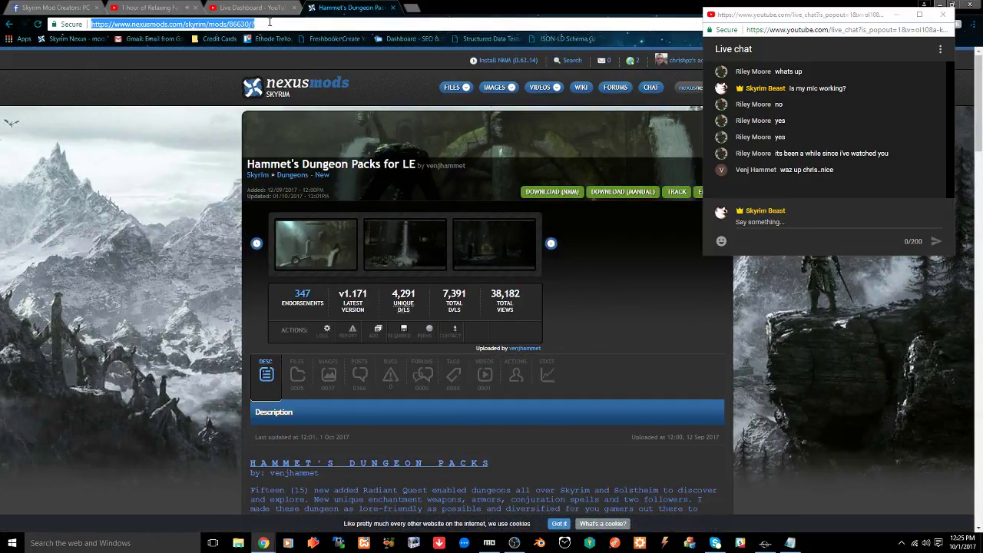
pyautogui.click(393, 7)
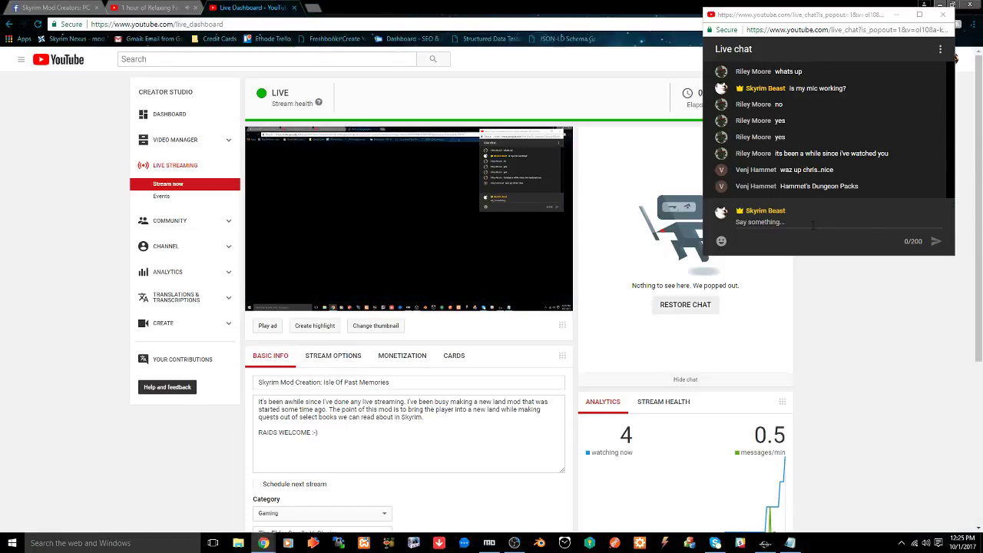
pyautogui.click(801, 221)
pyautogui.hotkey('ctrl', 'v')
pyautogui.press('Return')
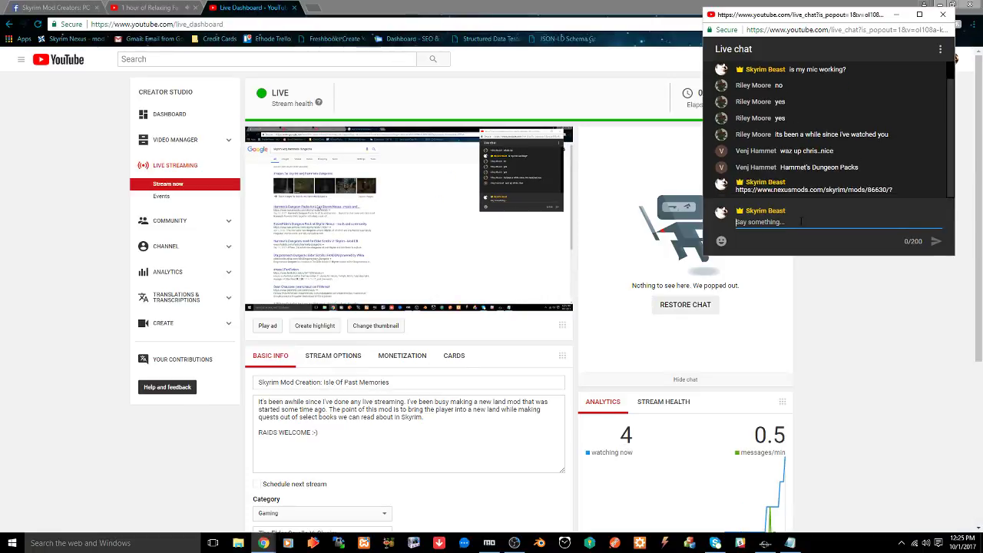
# Switch back to the Creation Kit and examine the bare ground below the rock cliff
pyautogui.click(765, 543)
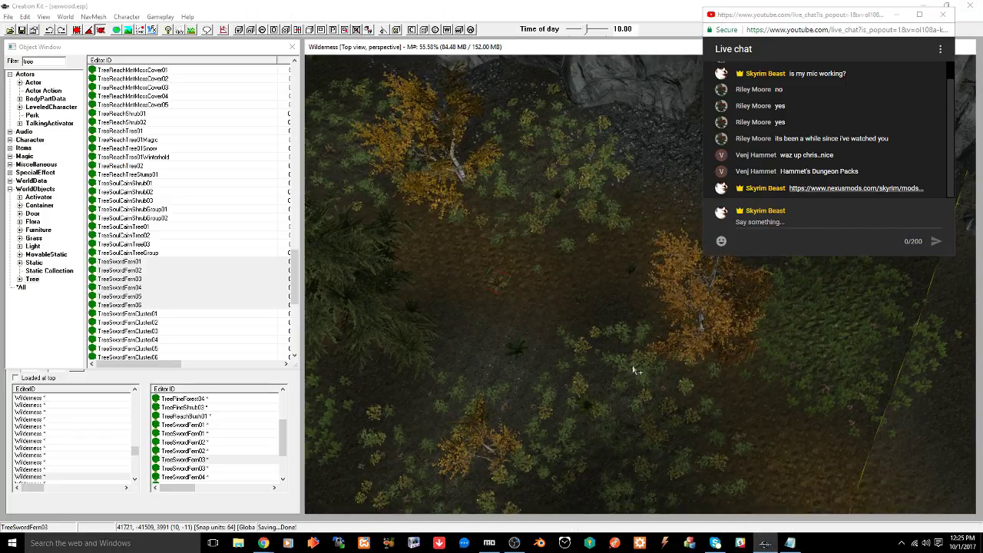
pyautogui.keyDown('shift'); pyautogui.moveTo(635, 368); pyautogui.dragTo(614, 404, button='middle'); pyautogui.keyUp('shift')
pyautogui.moveTo(638, 314); pyautogui.dragTo(621, 358, button='middle')
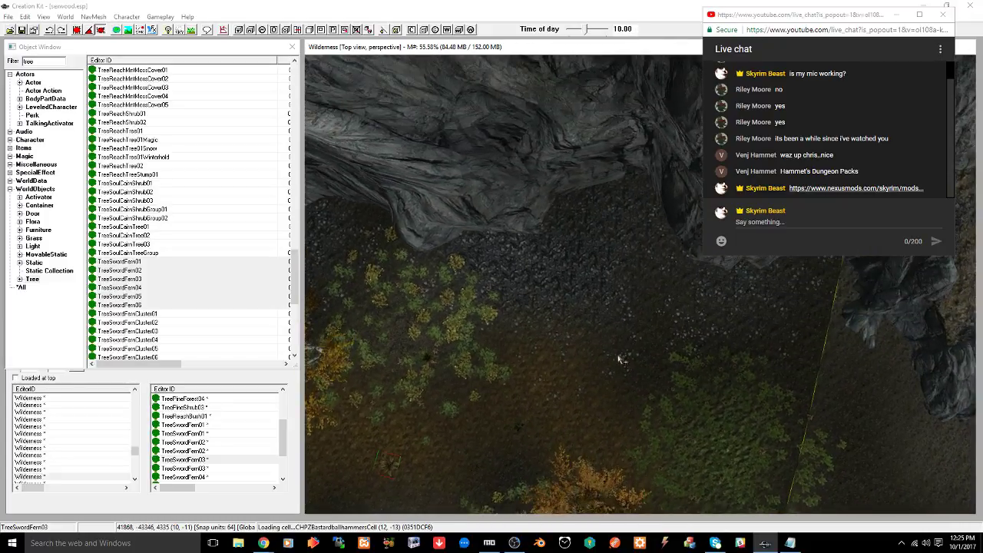
# Place TreeSwordFern01 through TreeSwordFern06 together on the bare ground below the rock cliff and drop them onto the terrain
pyautogui.click(124, 264)
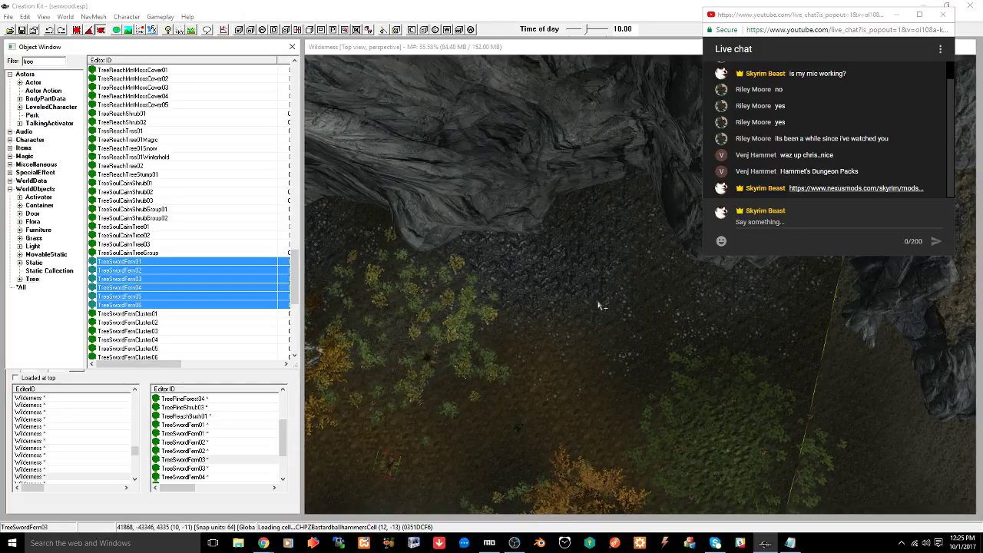
pyautogui.moveTo(599, 305); pyautogui.dragTo(601, 307)
pyautogui.press('d')
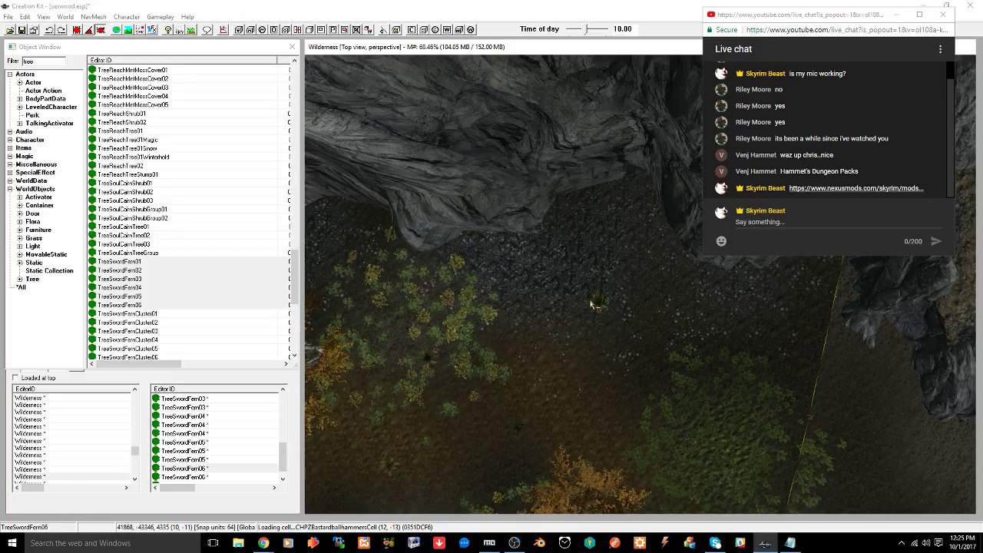
pyautogui.press('f')
pyautogui.keyDown('shift'); pyautogui.moveTo(590, 305); pyautogui.dragTo(606, 281, button='middle'); pyautogui.keyUp('shift')
pyautogui.scroll(-4, 591, 295)
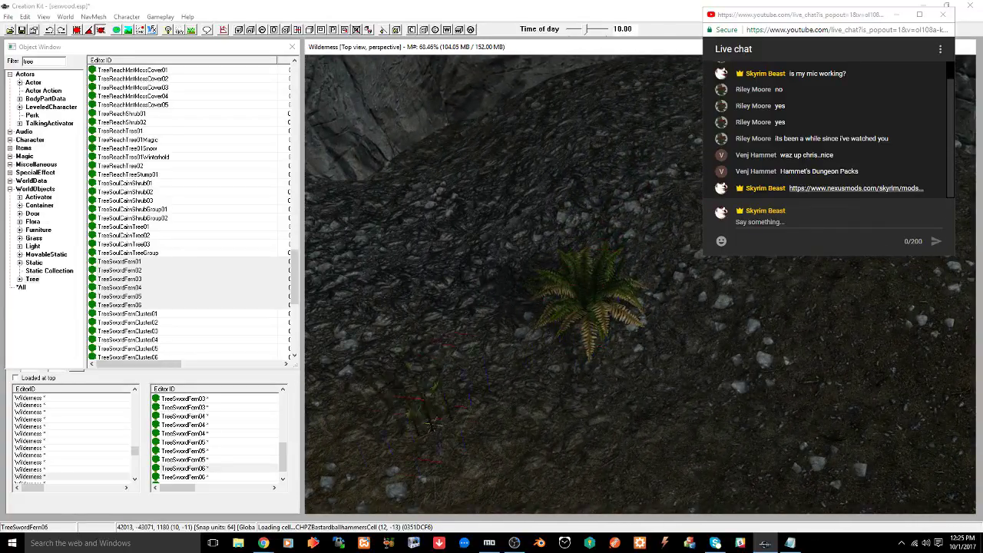
# Move TreeSwordFern06 away from the fern stack to where the gravel meets the brown dirt and adjust its height
pyautogui.scroll(2, 390, 393)
pyautogui.scroll(1, 389, 393)
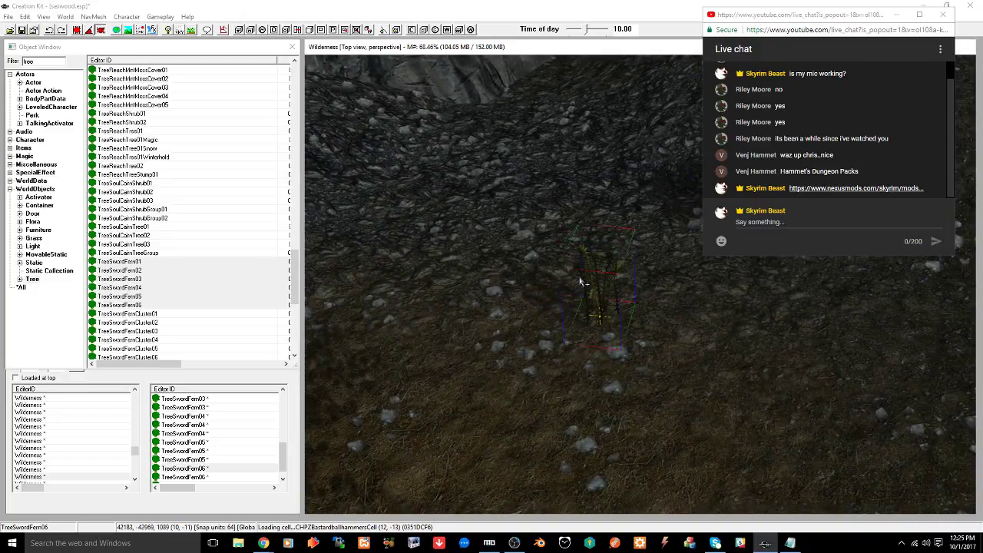
pyautogui.moveTo(598, 316); pyautogui.dragTo(554, 345)
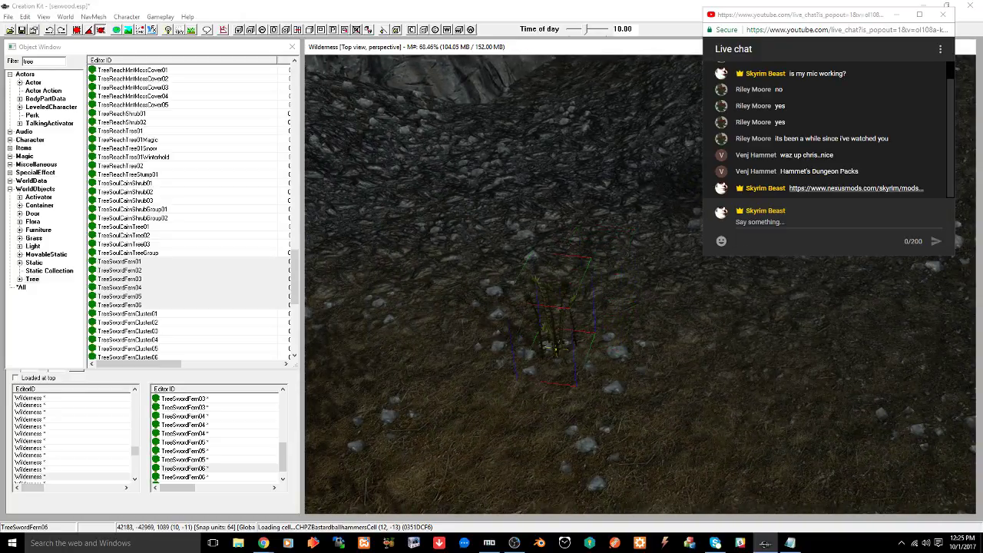
pyautogui.press('z')
pyautogui.moveTo(546, 285)
pyautogui.mouseDown()
pyautogui.moveTo(547, 310)
pyautogui.moveTo(543, 296)
pyautogui.mouseUp()
pyautogui.moveTo(566, 287)
pyautogui.mouseDown(button='middle')
pyautogui.moveTo(553, 296)
pyautogui.moveTo(562, 295)
pyautogui.mouseUp(button='middle')
# Move TreeSwordFern05 out of the stack onto the scattered stones between the brown dirt and the gravel
pyautogui.click(543, 298)
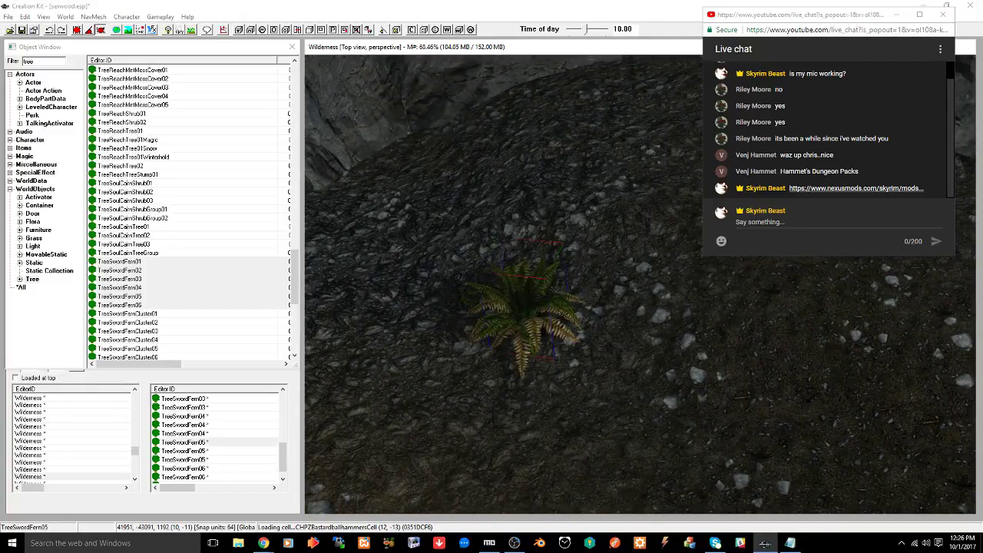
pyautogui.scroll(-5, 707, 430)
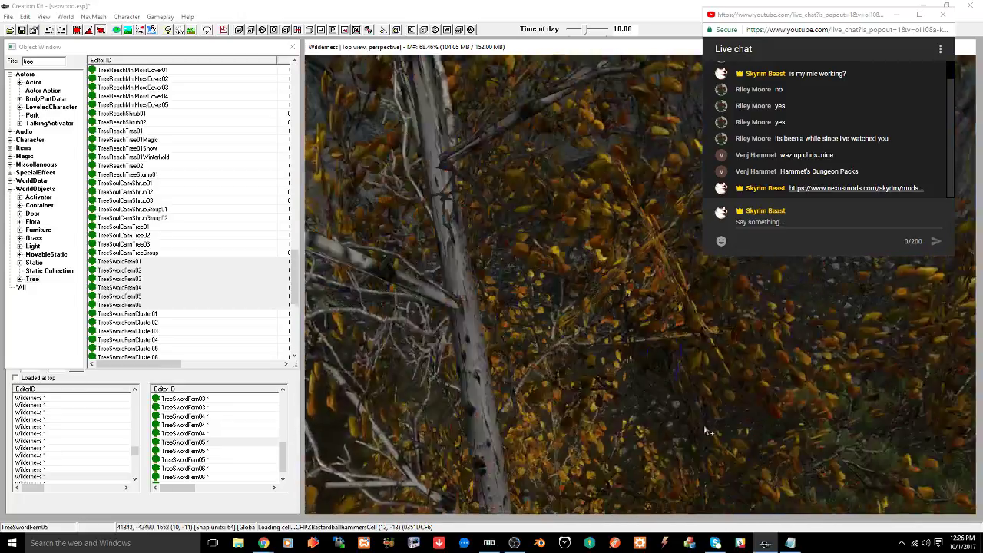
pyautogui.scroll(5, 706, 430)
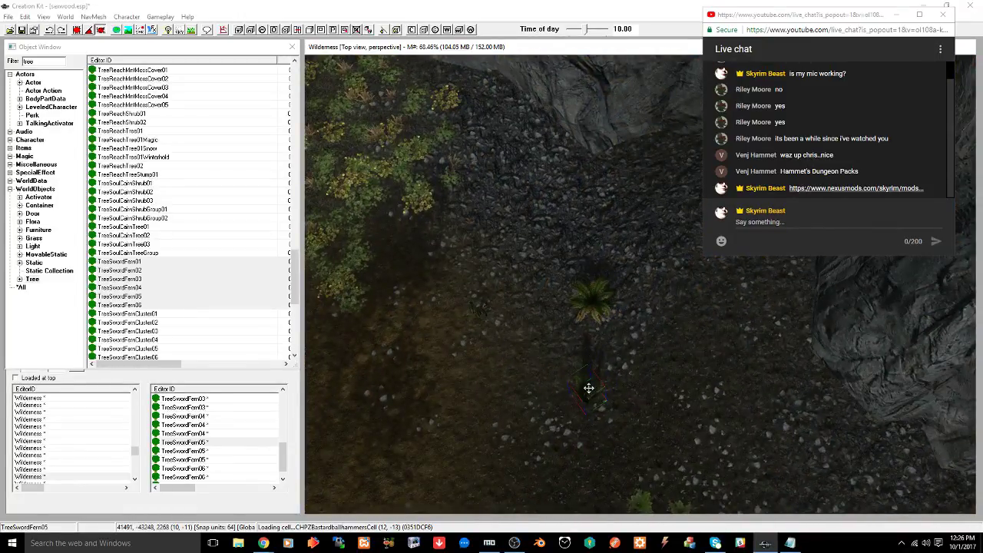
pyautogui.moveTo(589, 387); pyautogui.dragTo(513, 437)
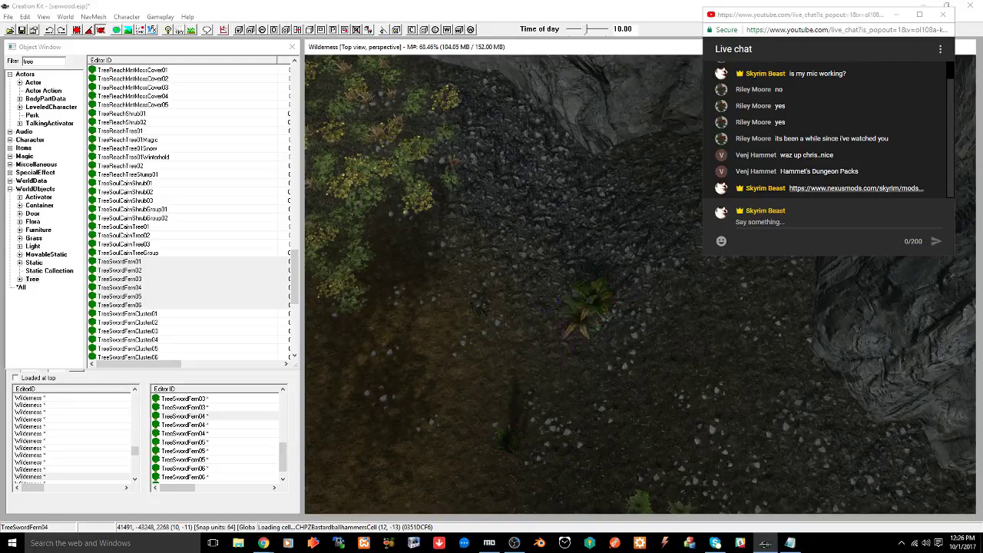
# Move TreeSwordFern04 from the stack across the brown dirt to the open patch beside the low green shrubs
pyautogui.moveTo(596, 303); pyautogui.dragTo(390, 434)
pyautogui.moveTo(391, 435); pyautogui.dragTo(588, 391, button='middle')
pyautogui.moveTo(588, 390); pyautogui.dragTo(366, 234)
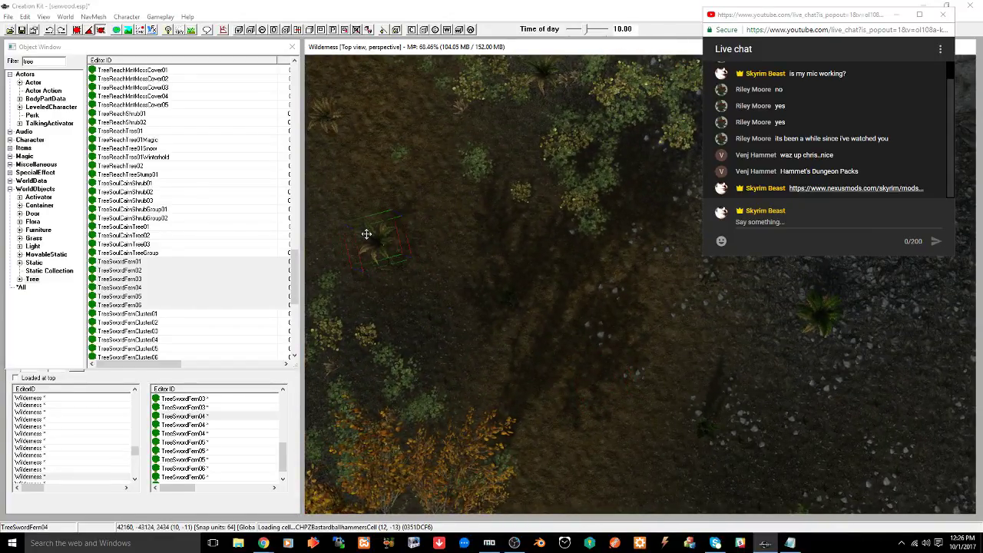
pyautogui.moveTo(592, 316); pyautogui.dragTo(522, 319, button='middle')
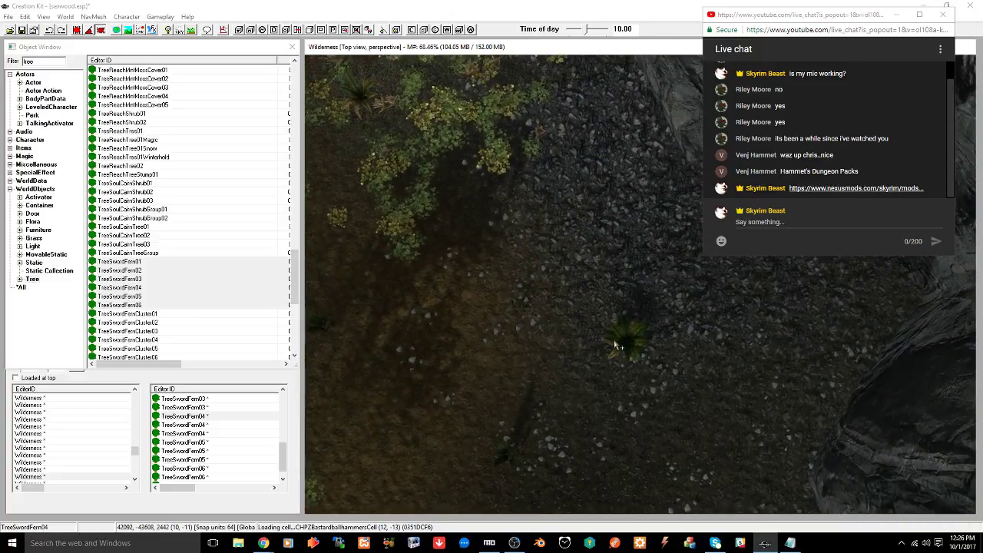
# Save the plugin, then move TreeSwordFern02 from the stack onto the brown dirt and adjust its height
pyautogui.click(619, 342)
pyautogui.hotkey('ctrl', 's')
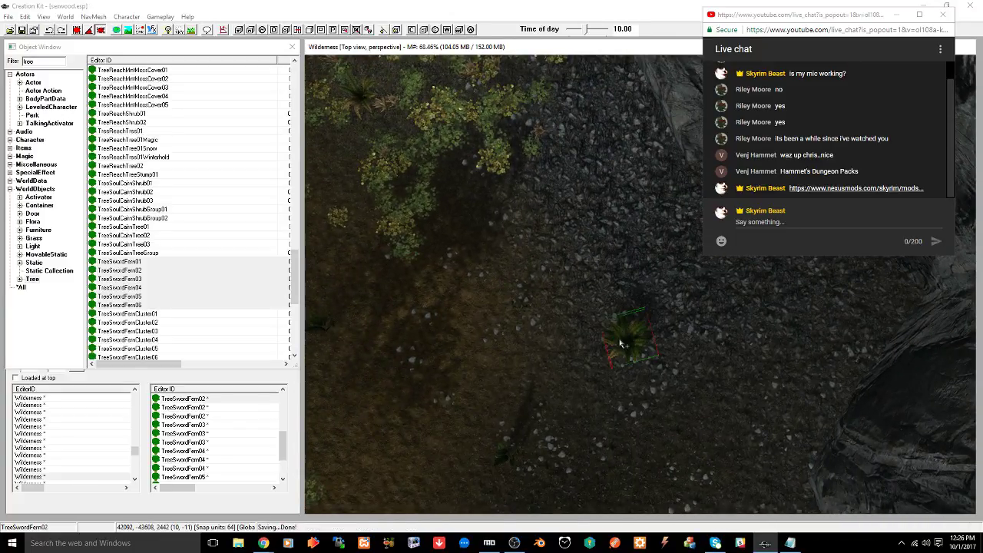
pyautogui.moveTo(612, 338); pyautogui.dragTo(397, 332)
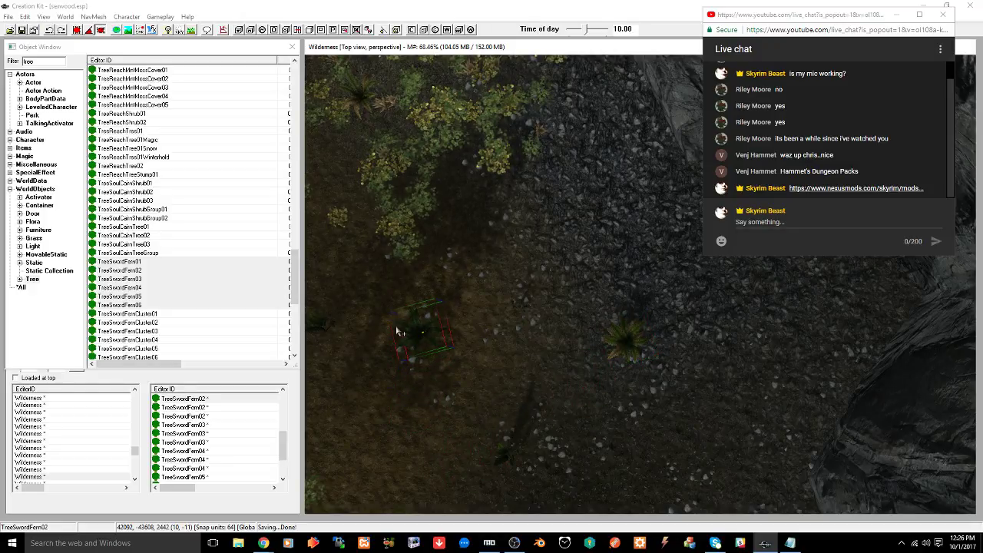
pyautogui.keyDown('shift'); pyautogui.moveTo(439, 357); pyautogui.dragTo(548, 351, button='middle'); pyautogui.keyUp('shift')
pyautogui.press('z')
pyautogui.moveTo(548, 351); pyautogui.dragTo(549, 359)
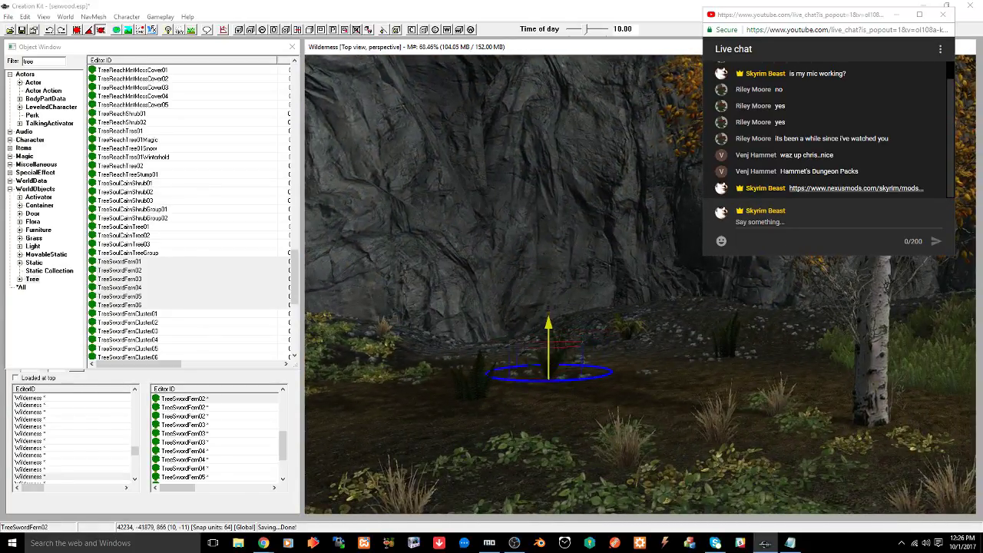
# Move TreeSwordFern01 from the gravel below the cliff to the low green plants and dry grass tufts
pyautogui.click(627, 332)
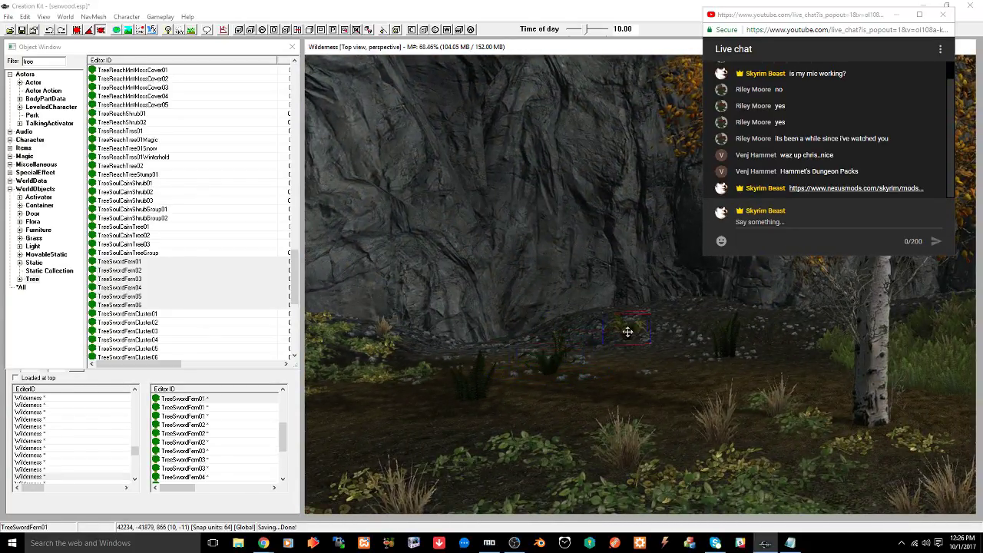
pyautogui.moveTo(627, 332); pyautogui.dragTo(701, 436)
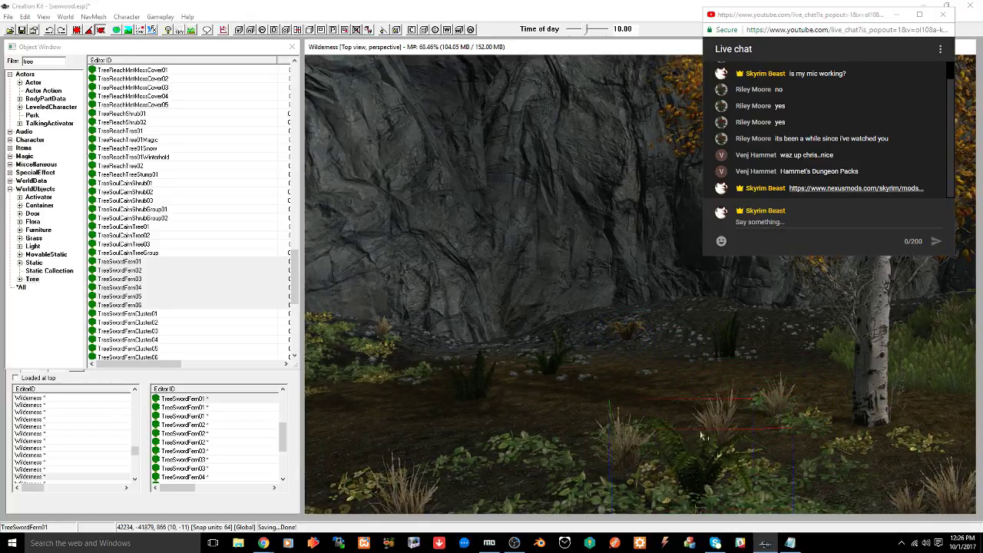
pyautogui.scroll(-3, 700, 435)
pyautogui.keyDown('shift'); pyautogui.moveTo(702, 433); pyautogui.dragTo(634, 403, button='middle'); pyautogui.keyUp('shift')
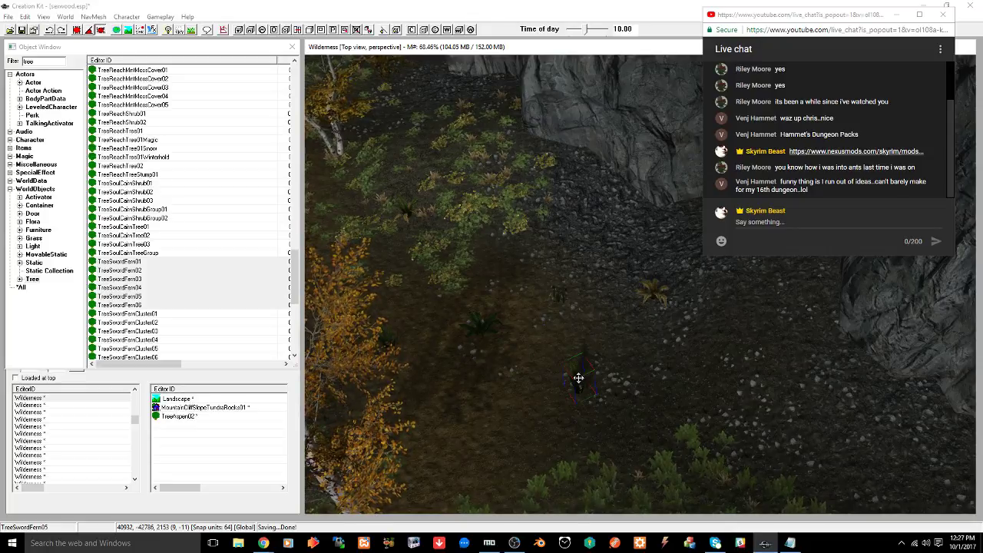
# Move TreeSwordFern05 across the dirt towards the green shrubs and adjust its height
pyautogui.moveTo(584, 384); pyautogui.dragTo(540, 431)
pyautogui.press('w')
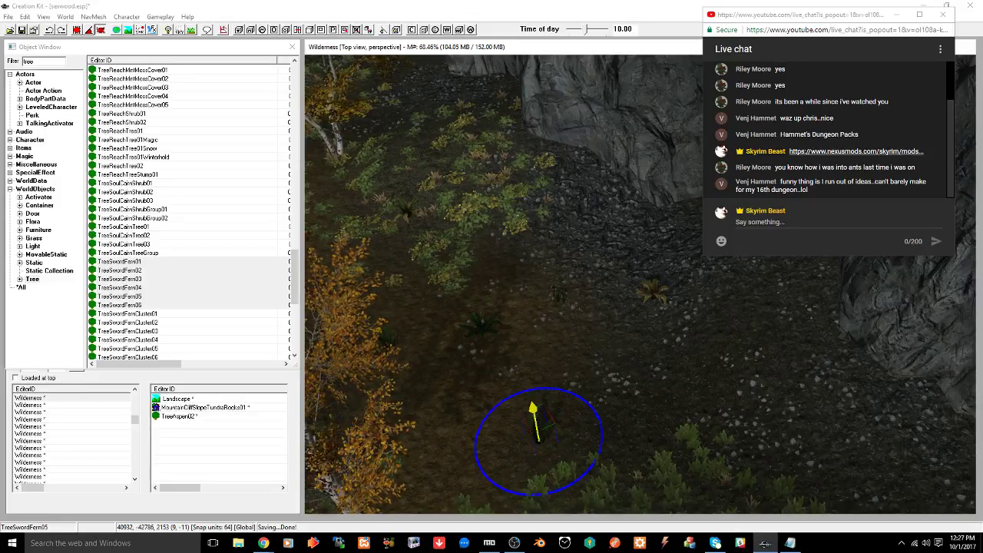
pyautogui.keyDown('shift'); pyautogui.moveTo(538, 422); pyautogui.dragTo(505, 453, button='middle'); pyautogui.keyUp('shift')
# Place TreeSwordFernCluster01 through TreeSwordFernCluster06 together on the brown dirt among the single ferns and drop them onto the terrain
pyautogui.moveTo(524, 262)
pyautogui.mouseDown(button='middle')
pyautogui.moveTo(566, 329)
pyautogui.moveTo(612, 371)
pyautogui.moveTo(693, 377)
pyautogui.moveTo(669, 377)
pyautogui.mouseUp(button='middle')
pyautogui.moveTo(586, 340); pyautogui.dragTo(628, 371, button='middle')
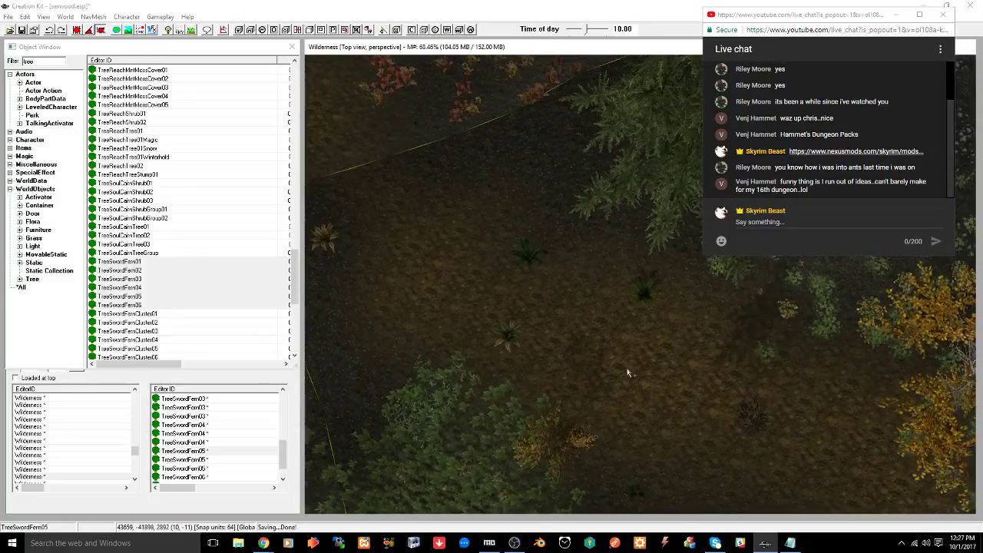
pyautogui.scroll(-5, 199, 246)
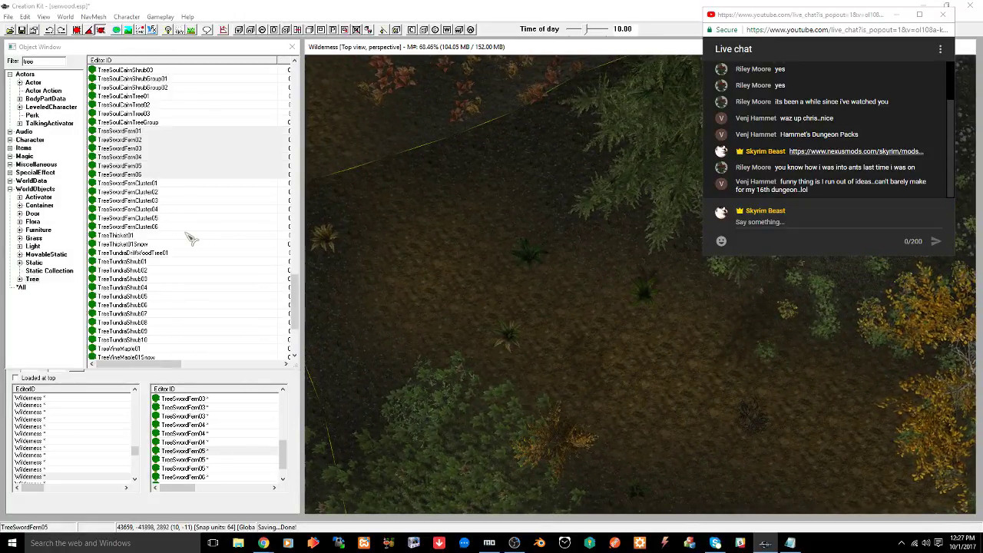
pyautogui.click(129, 184)
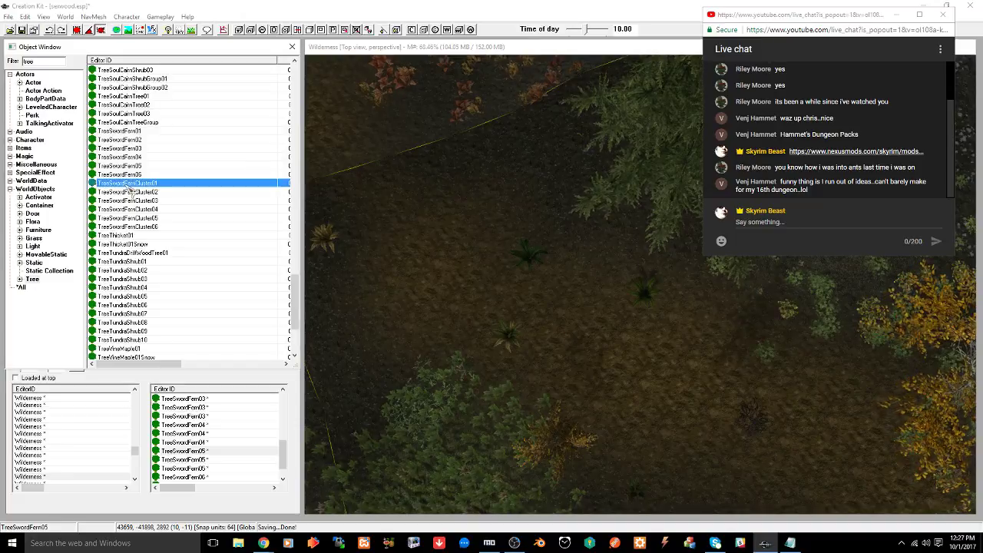
pyautogui.keyDown('shift'); pyautogui.click(157, 228); pyautogui.keyUp('shift')
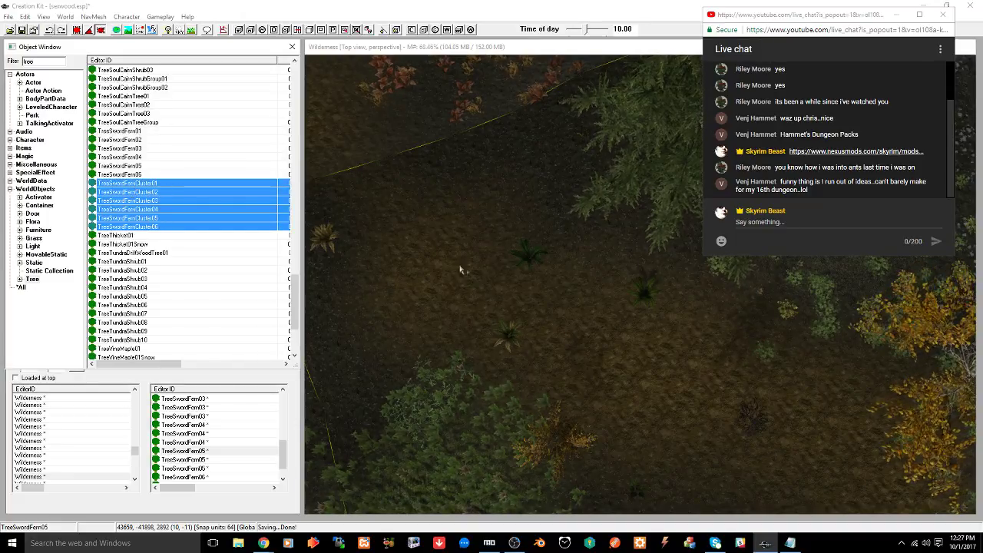
pyautogui.moveTo(461, 291); pyautogui.dragTo(457, 286)
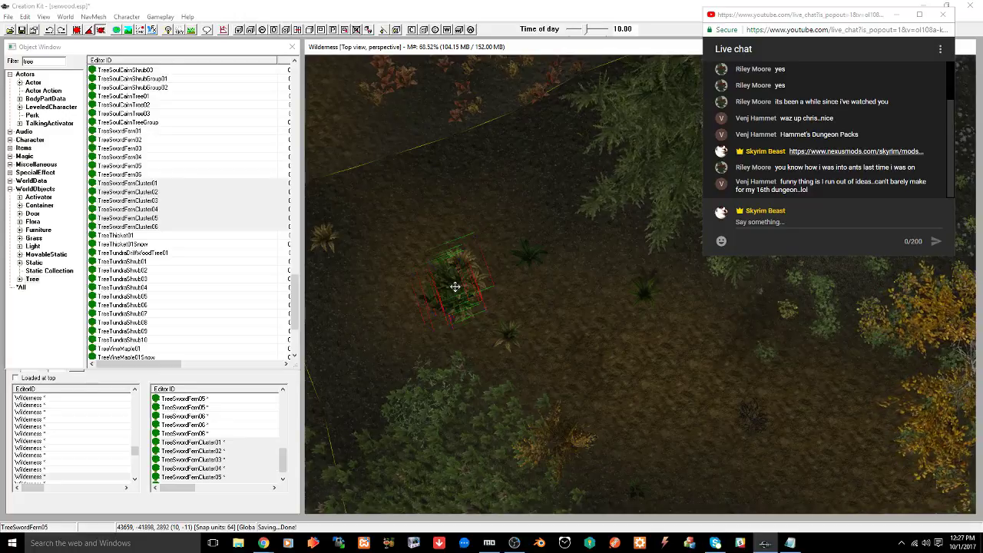
pyautogui.press('f')
pyautogui.scroll(-5, 529, 285)
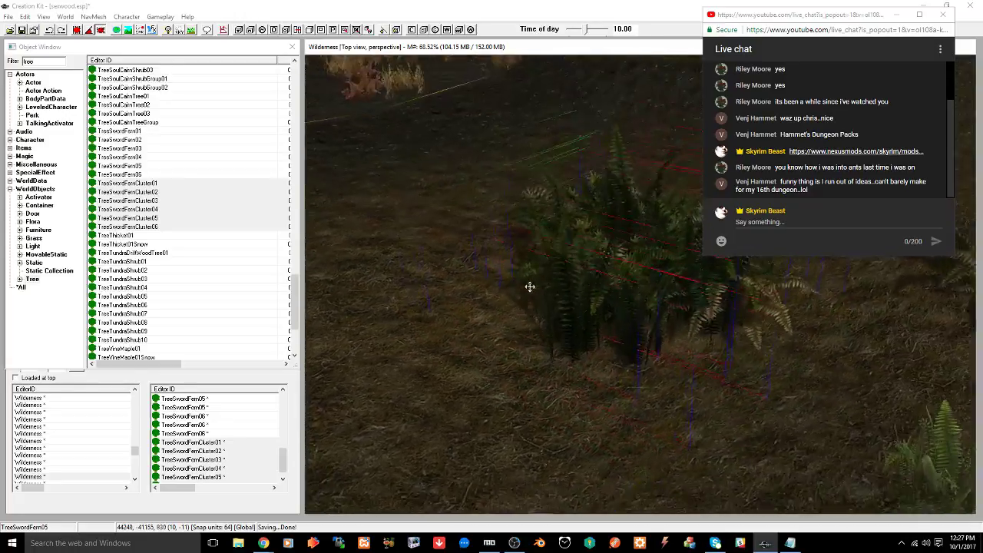
# Move TreeSwordFernCluster01 out of the cluster stack onto the nearby dark gravelly dirt and rotate it to follow the slope
pyautogui.scroll(3, 558, 297)
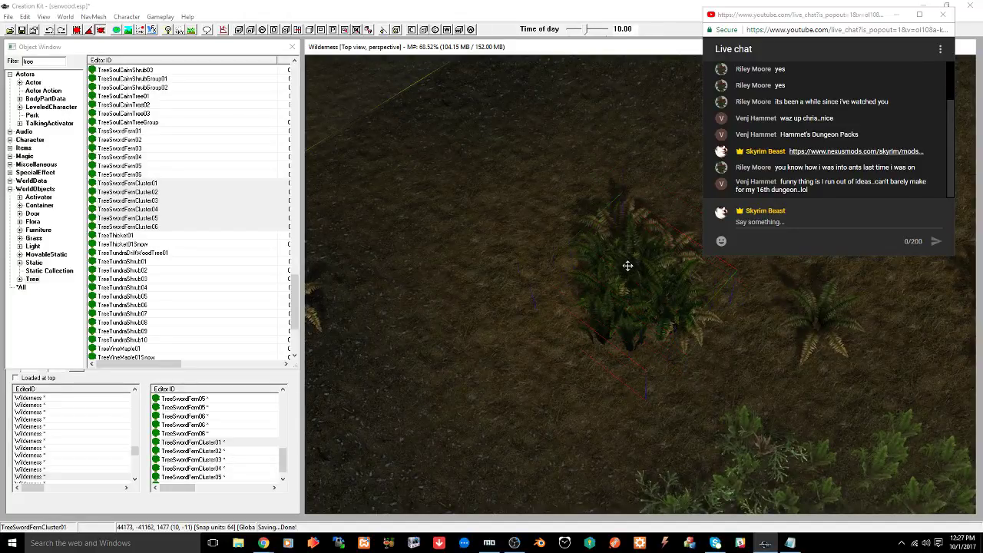
pyautogui.moveTo(628, 273); pyautogui.dragTo(464, 411)
pyautogui.moveTo(465, 411); pyautogui.dragTo(477, 399, button='right')
pyautogui.keyDown('shift'); pyautogui.moveTo(458, 433); pyautogui.dragTo(488, 387, button='middle'); pyautogui.keyUp('shift')
pyautogui.press('2')
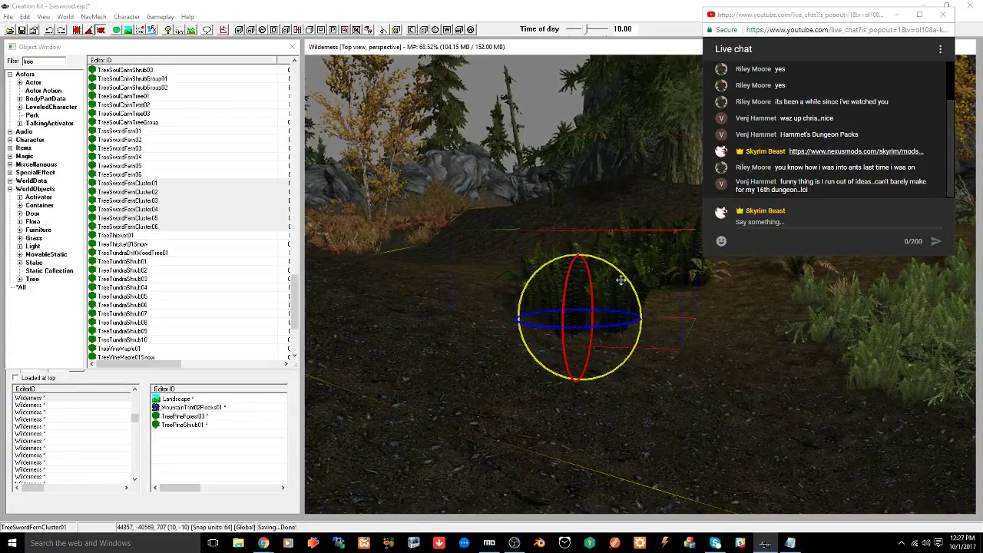
pyautogui.press('2')
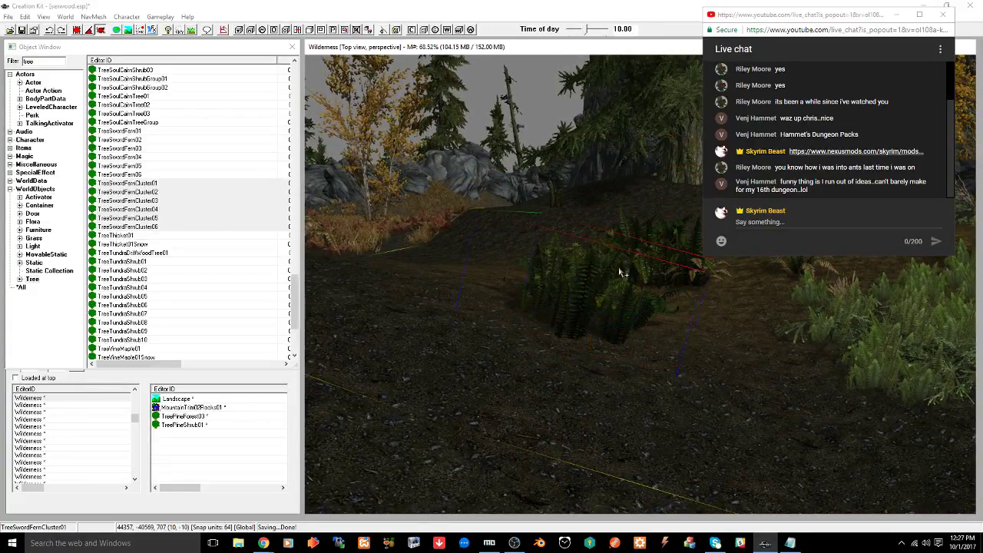
# Move TreeSwordFernCluster04 from the stack onto the dark dirt slope near the yellow cell border and the red shrubs
pyautogui.keyDown('shift'); pyautogui.moveTo(620, 272); pyautogui.dragTo(578, 331, button='middle'); pyautogui.keyUp('shift')
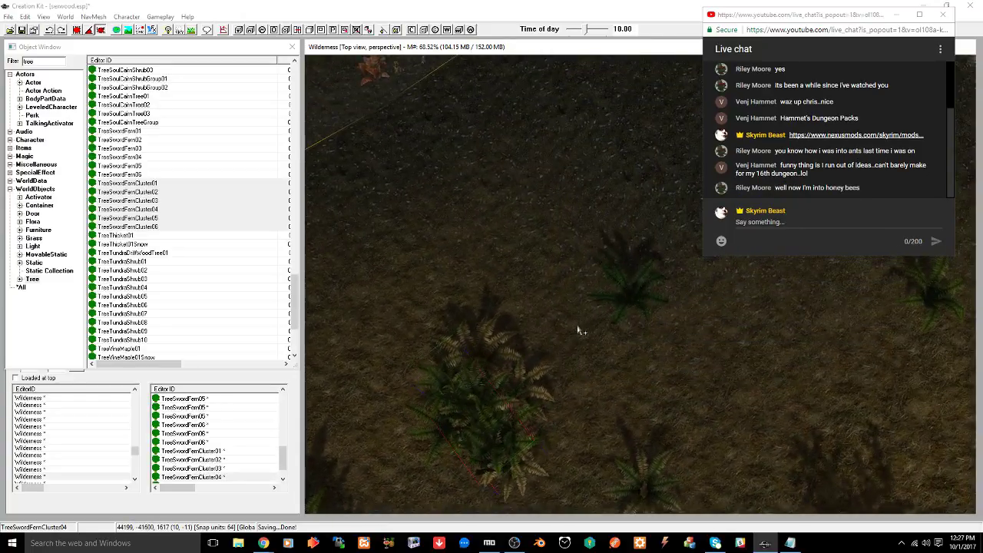
pyautogui.scroll(-3, 556, 328)
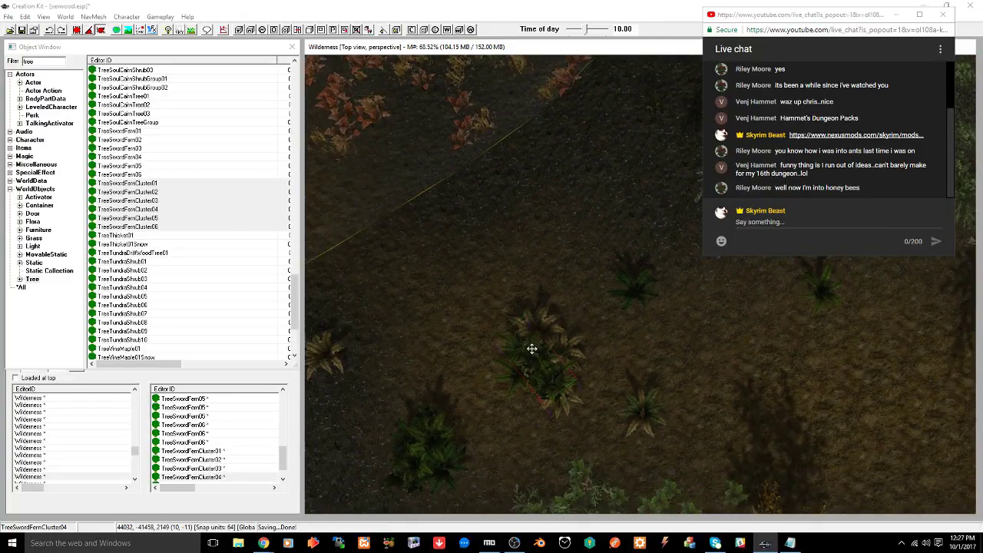
pyautogui.moveTo(543, 326); pyautogui.dragTo(586, 210)
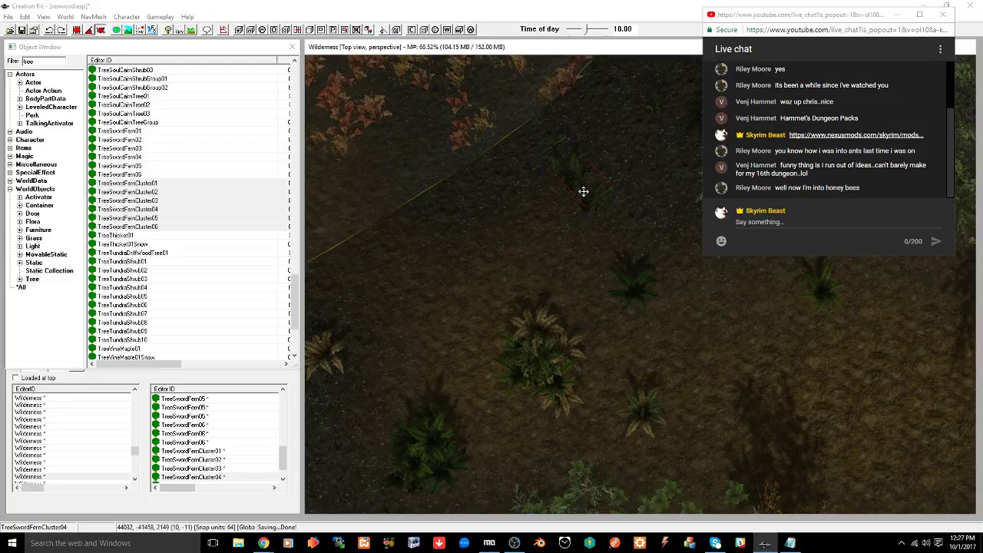
pyautogui.moveTo(576, 182)
pyautogui.keyDown('shift'); pyautogui.mouseDown(button='middle')
pyautogui.moveTo(560, 177)
pyautogui.moveTo(572, 169)
pyautogui.mouseUp(button='middle'); pyautogui.keyUp('shift')
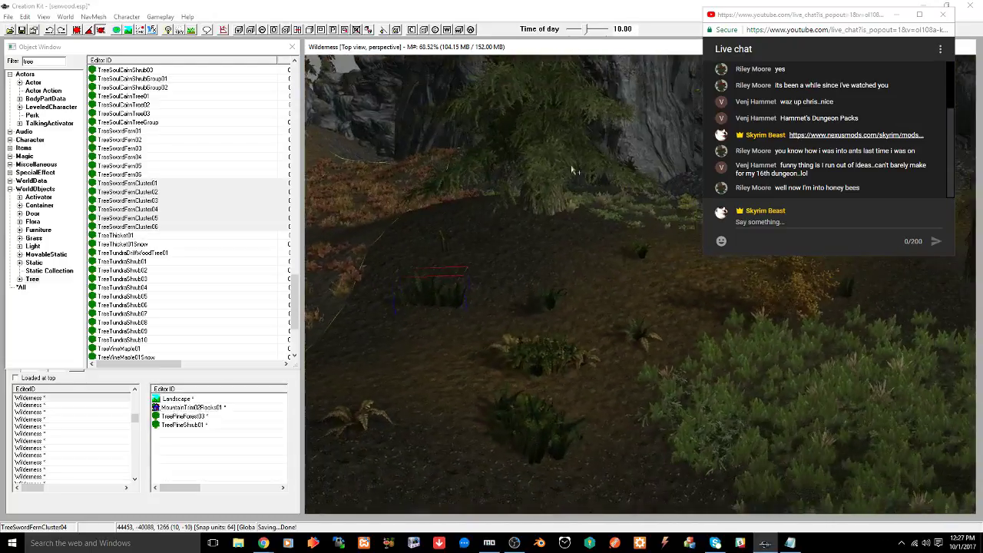
pyautogui.keyDown('shift'); pyautogui.moveTo(459, 266); pyautogui.dragTo(500, 262, button='middle'); pyautogui.keyUp('shift')
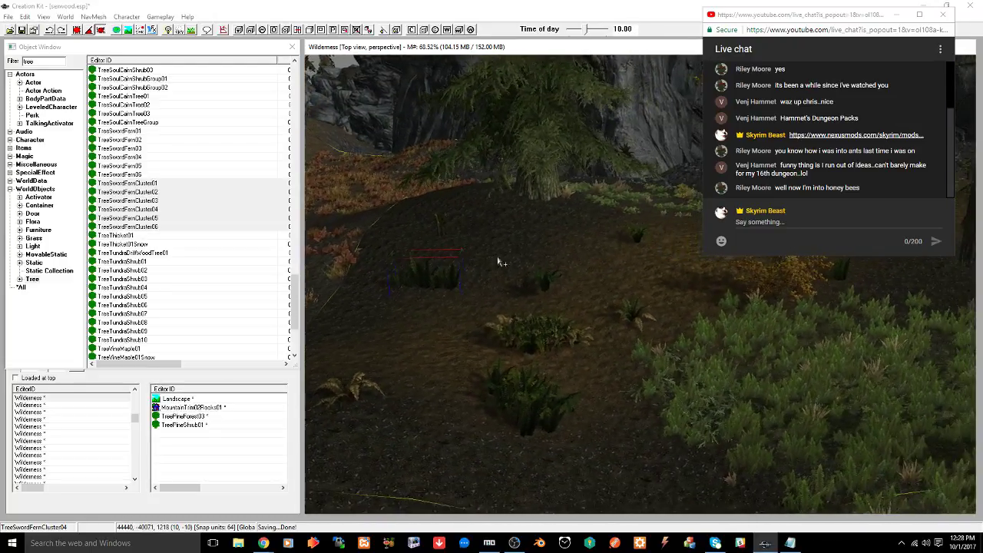
# Adjust the height of the single TreeSwordFern02 on the slope just behind the fern clusters
pyautogui.click(543, 283)
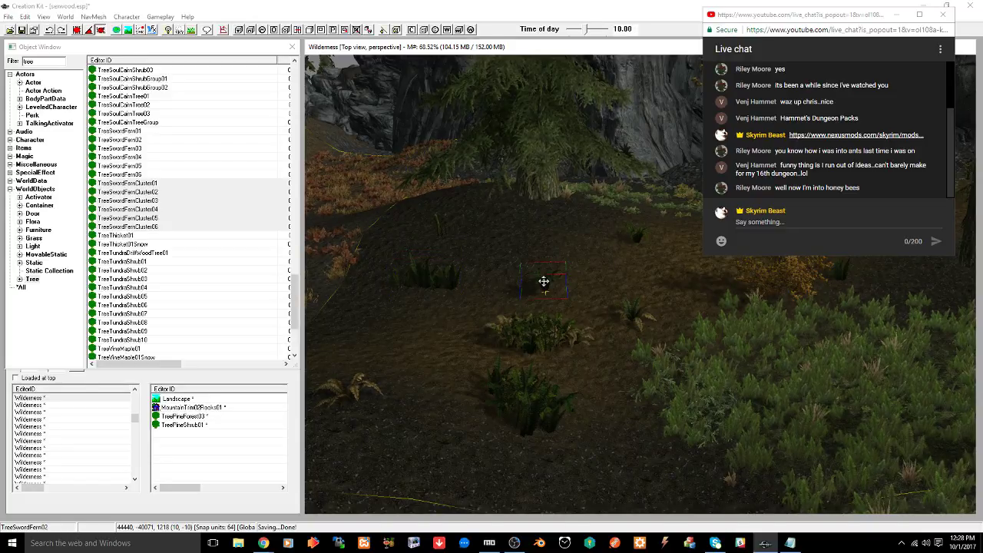
pyautogui.press('e')
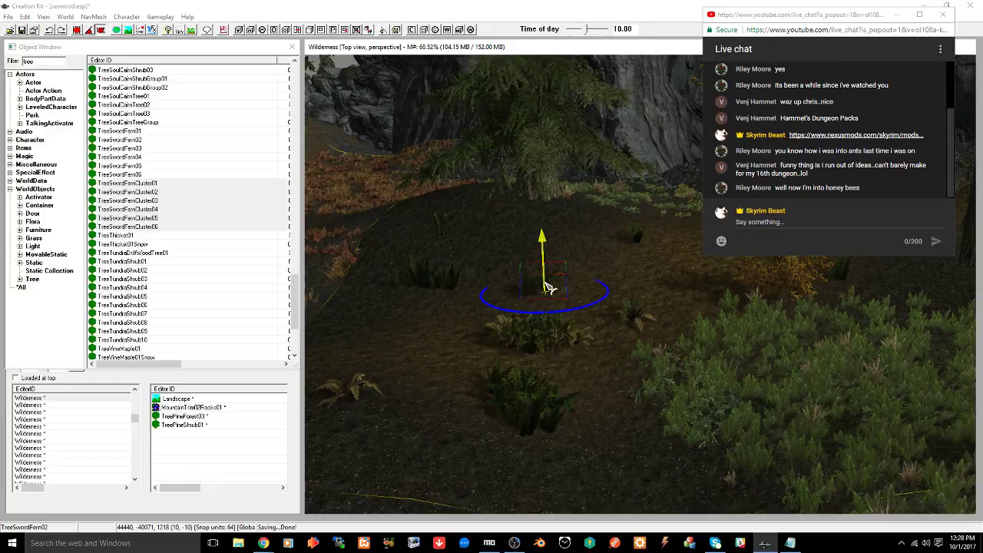
pyautogui.moveTo(542, 284)
pyautogui.keyDown('shift'); pyautogui.mouseDown(button='middle')
pyautogui.moveTo(548, 320)
pyautogui.moveTo(532, 292)
pyautogui.mouseUp(button='middle'); pyautogui.keyUp('shift')
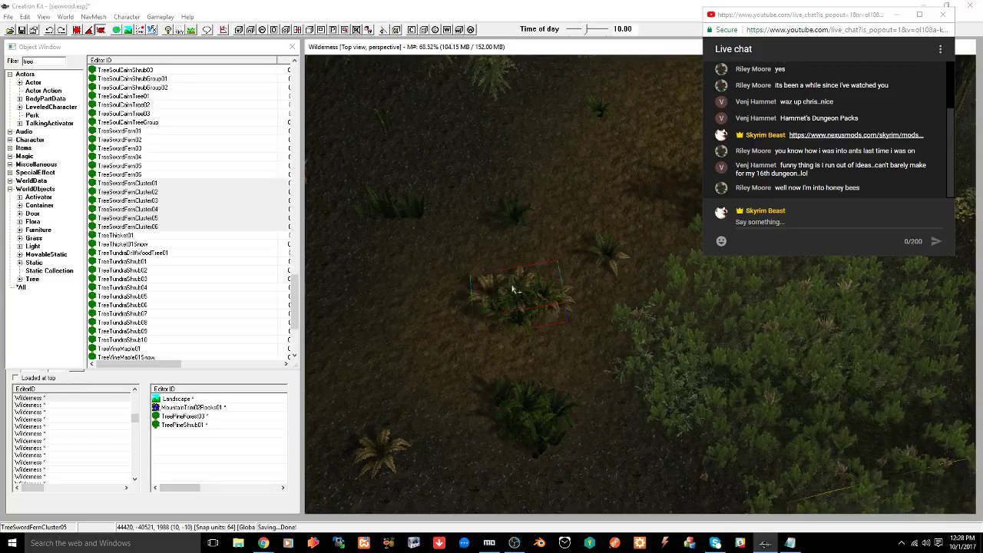
# Move TreeSwordFernCluster05 from the stack past the large green tree onto the dark gravelly ground beside it, rotate it and save the plugin
pyautogui.keyDown('shift'); pyautogui.moveTo(514, 290); pyautogui.dragTo(507, 321, button='middle'); pyautogui.keyUp('shift')
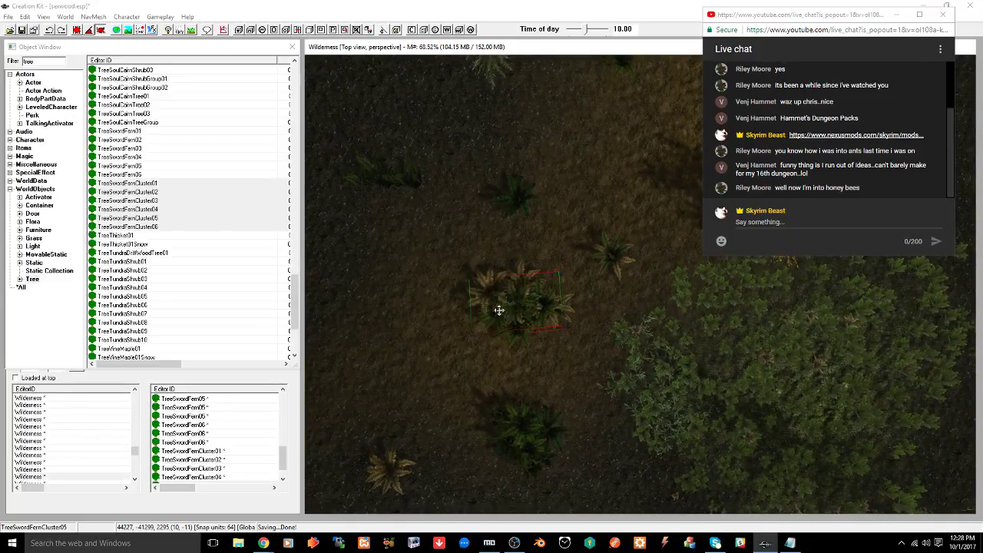
pyautogui.moveTo(496, 309); pyautogui.dragTo(791, 384)
pyautogui.moveTo(788, 380); pyautogui.dragTo(670, 380, button='middle')
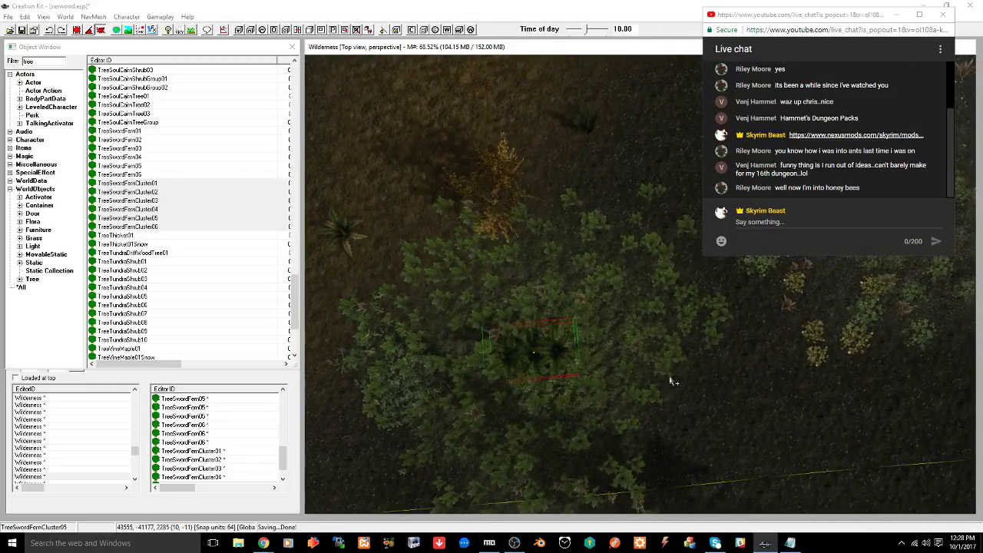
pyautogui.moveTo(532, 346); pyautogui.dragTo(752, 390)
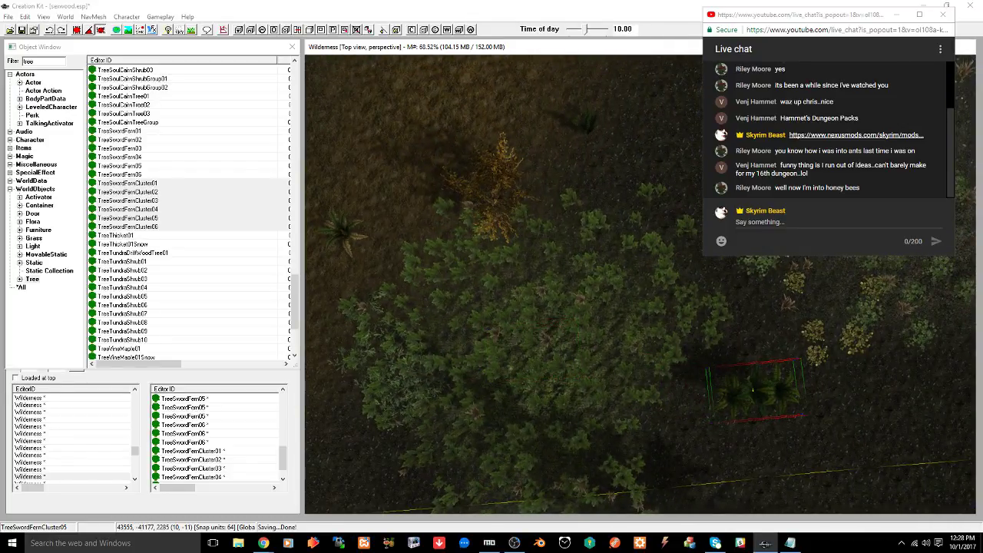
pyautogui.moveTo(755, 383); pyautogui.dragTo(750, 389, button='right')
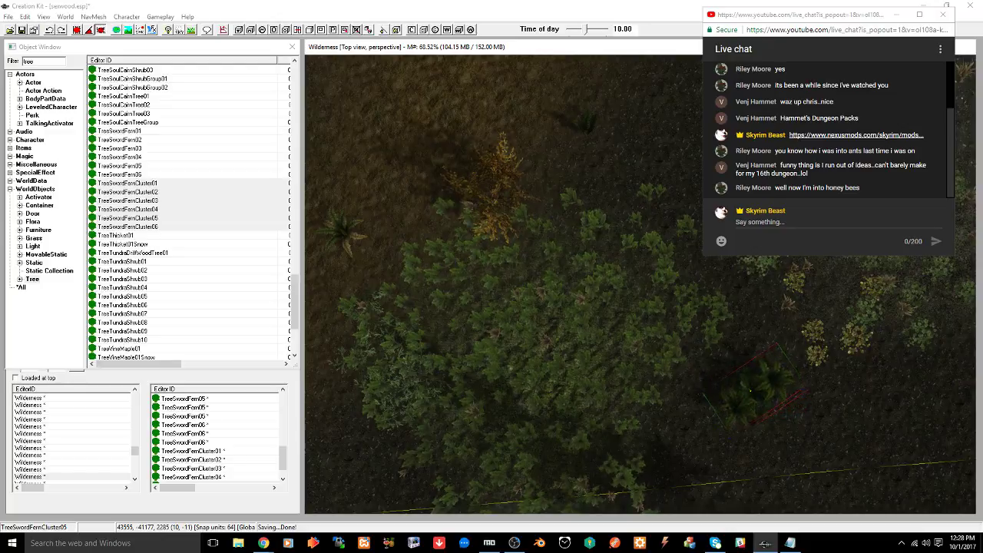
pyautogui.hotkey('ctrl', 's')
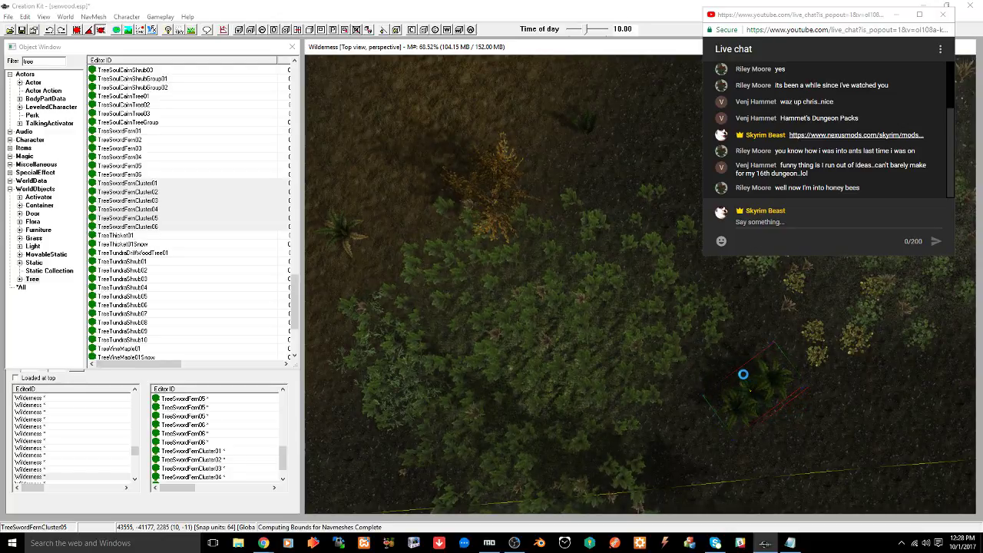
# Move TreeSwordFernCluster03 from the stack onto the brown dirt near the bare shrub, turn it and drop it onto the terrain
pyautogui.moveTo(413, 280); pyautogui.dragTo(536, 322, button='middle')
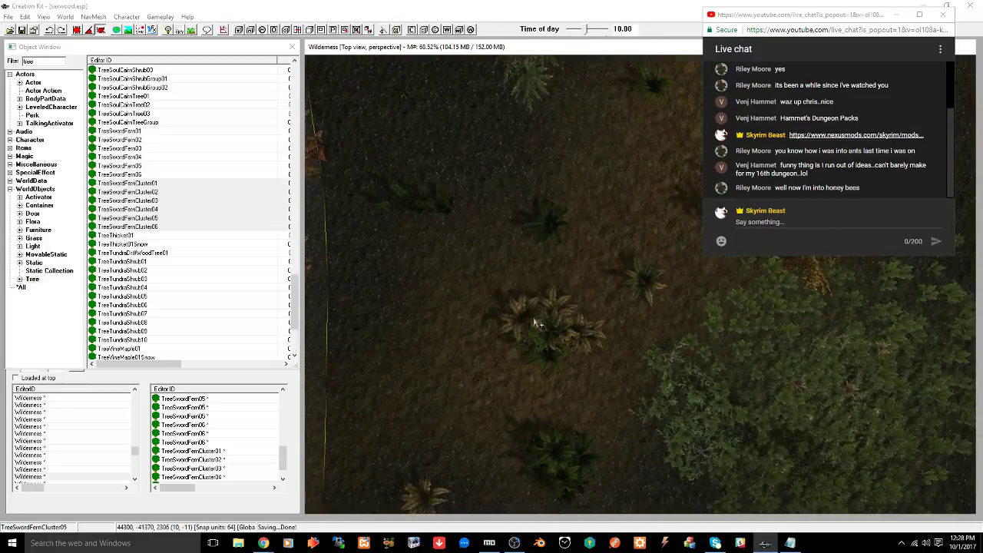
pyautogui.click(553, 333)
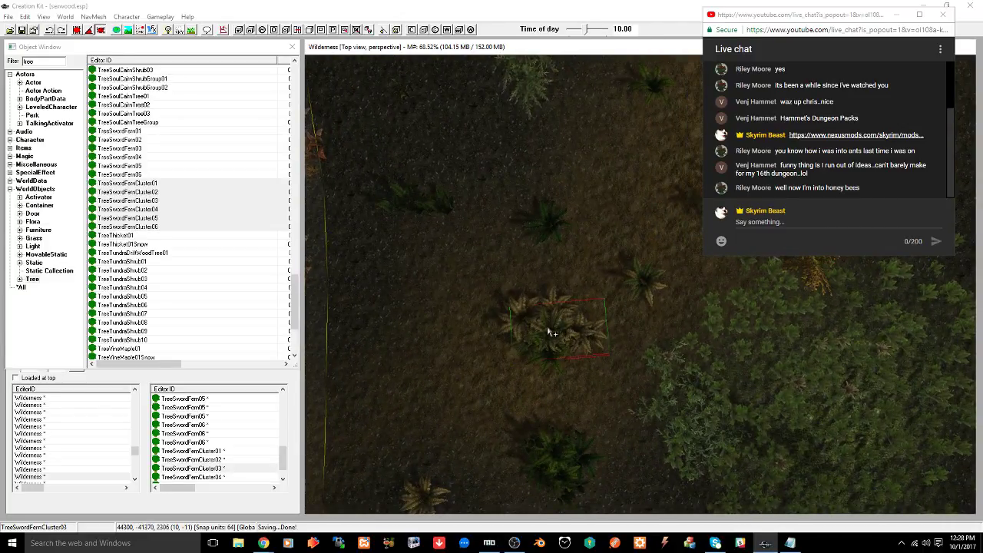
pyautogui.moveTo(546, 330)
pyautogui.mouseDown(button='right')
pyautogui.moveTo(531, 320)
pyautogui.moveTo(540, 320)
pyautogui.mouseUp(button='right')
pyautogui.moveTo(544, 319); pyautogui.dragTo(638, 161)
pyautogui.moveTo(611, 167); pyautogui.dragTo(582, 237, button='middle')
pyautogui.moveTo(466, 391); pyautogui.dragTo(662, 278)
pyautogui.moveTo(661, 278); pyautogui.dragTo(676, 286, button='right')
pyautogui.keyDown('shift'); pyautogui.moveTo(654, 300); pyautogui.dragTo(635, 269, button='middle'); pyautogui.keyUp('shift')
pyautogui.press('f')
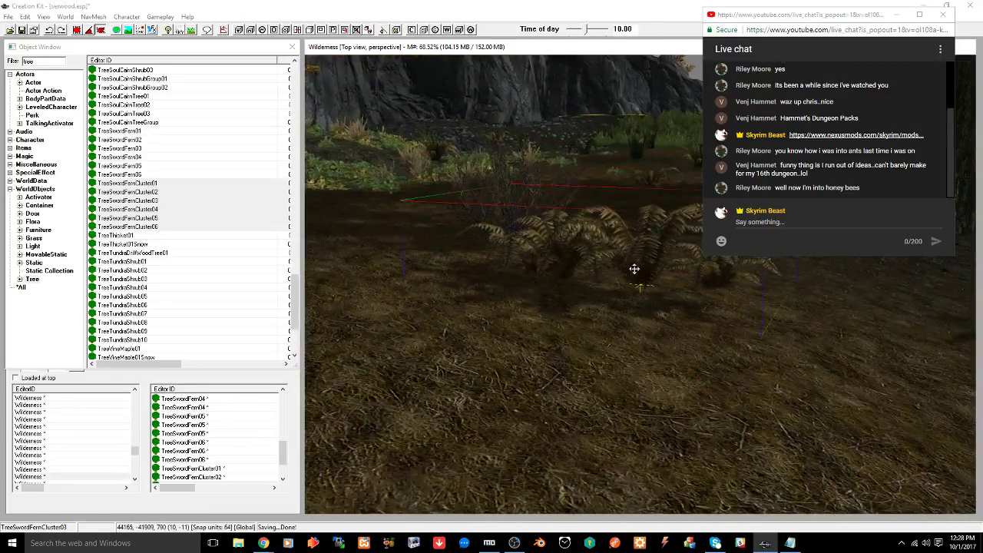
# Rotate TreeSwordFernCluster03 with the rotation gizmo so that it follows the slope of the dirt
pyautogui.press('w')
pyautogui.moveTo(679, 244); pyautogui.dragTo(667, 241)
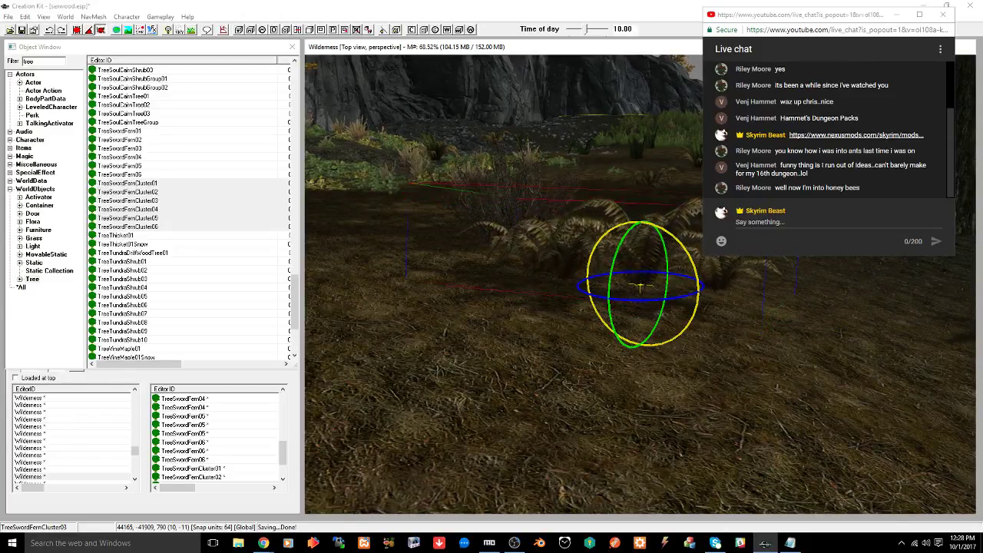
pyautogui.keyDown('shift'); pyautogui.moveTo(674, 242); pyautogui.dragTo(716, 253, button='middle'); pyautogui.keyUp('shift')
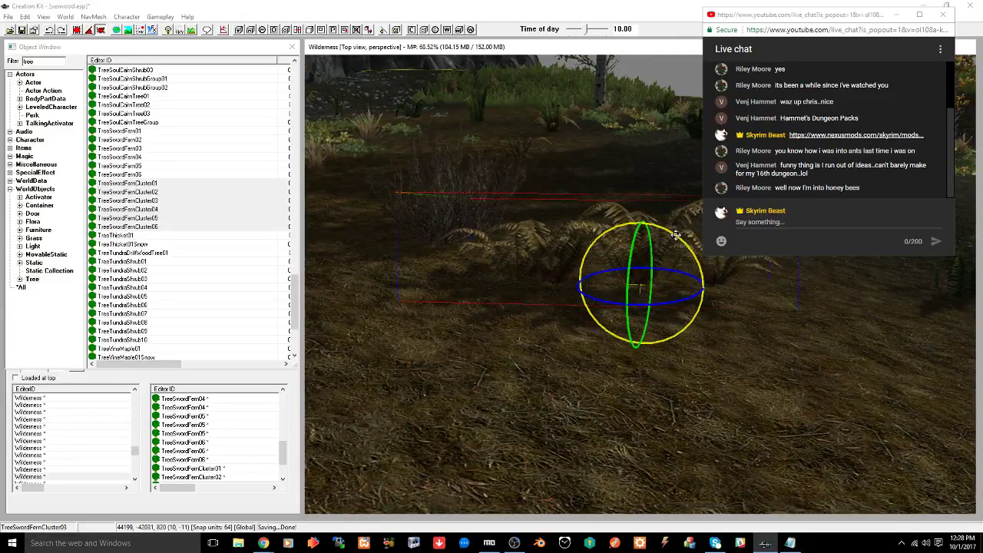
pyautogui.moveTo(676, 234); pyautogui.dragTo(678, 237)
pyautogui.press('g')
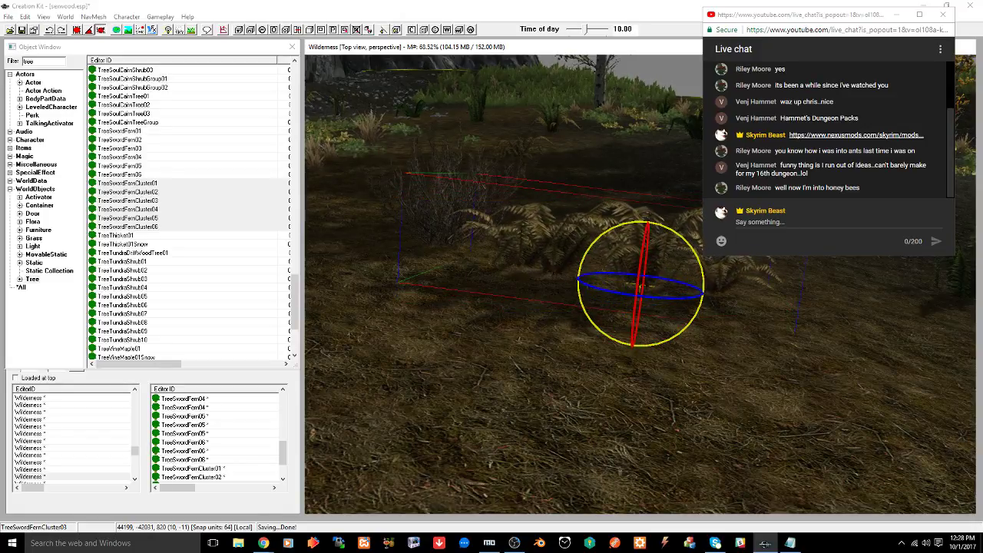
pyautogui.press('g')
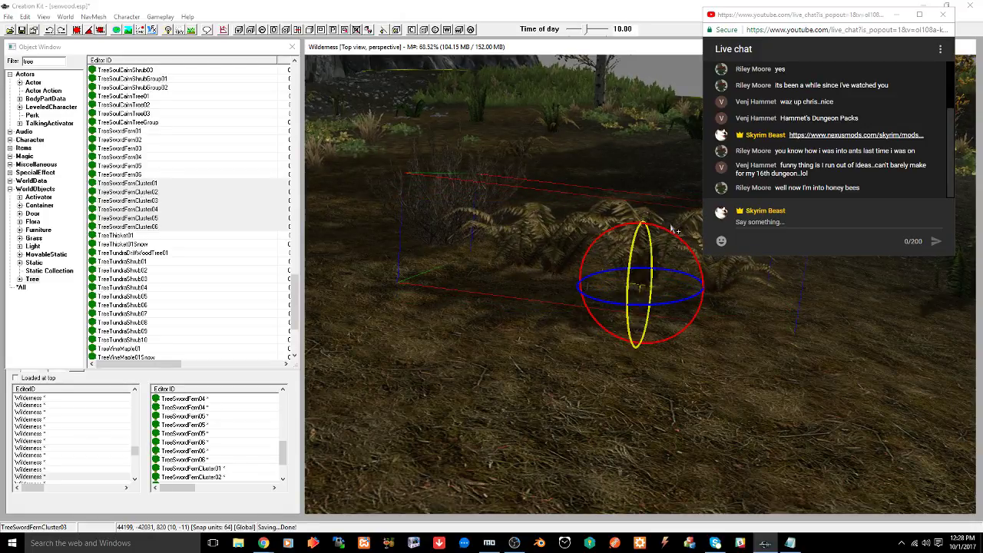
pyautogui.moveTo(601, 269); pyautogui.dragTo(593, 269, button='right')
# Adjust the height of the single TreeSwordFern01 on the dirt below the yellow aspen and save the plugin
pyautogui.scroll(-4, 583, 268)
pyautogui.scroll(-5, 584, 269)
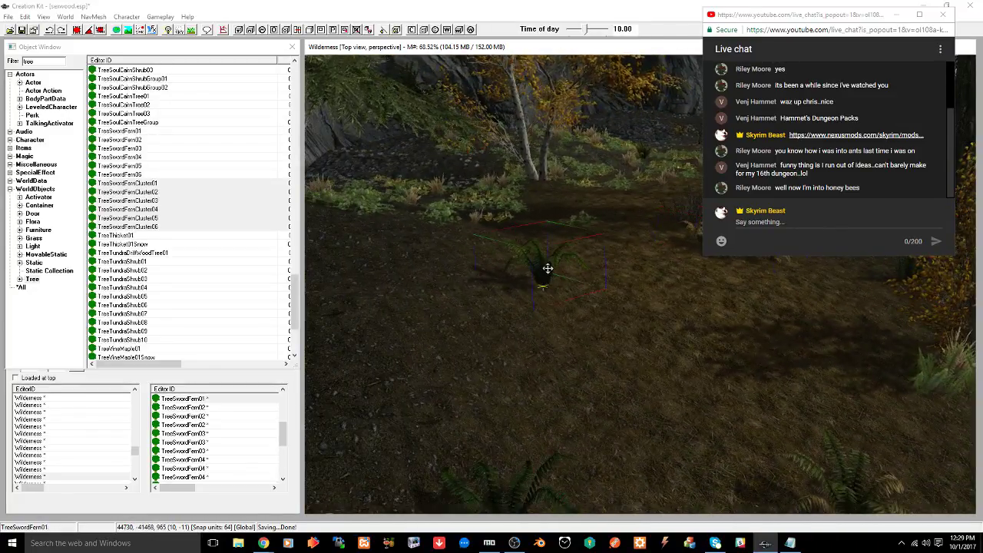
pyautogui.click(546, 270)
pyautogui.press('z')
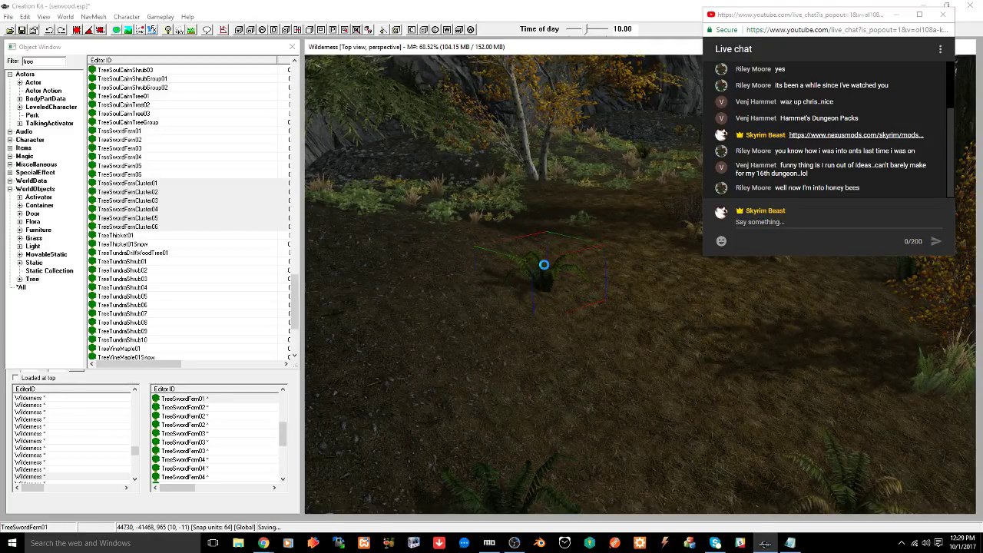
pyautogui.scroll(-4, 549, 265)
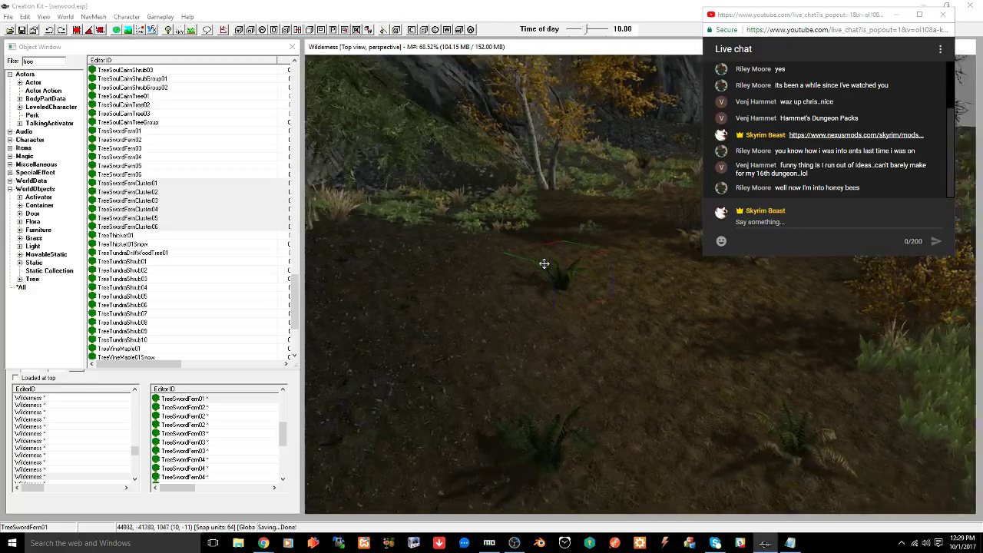
# Lower the single TreeSwordFern02 slightly into the slope beside the fern clusters
pyautogui.keyDown('shift'); pyautogui.moveTo(534, 284); pyautogui.dragTo(543, 263, button='middle'); pyautogui.keyUp('shift')
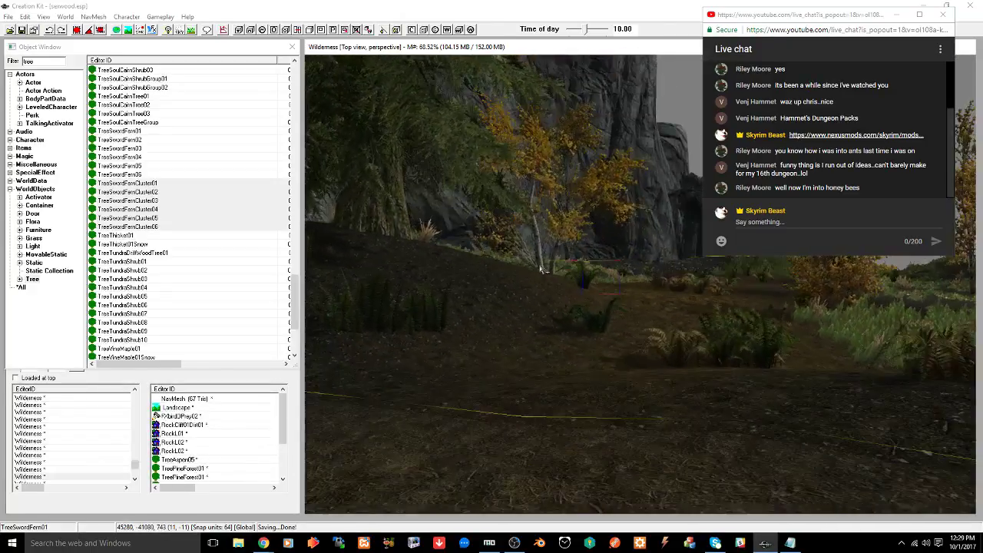
pyautogui.click(592, 318)
pyautogui.moveTo(594, 319); pyautogui.dragTo(593, 325)
pyautogui.keyDown('shift'); pyautogui.moveTo(609, 302); pyautogui.dragTo(524, 333, button='middle'); pyautogui.keyUp('shift')
pyautogui.scroll(-10, 545, 315)
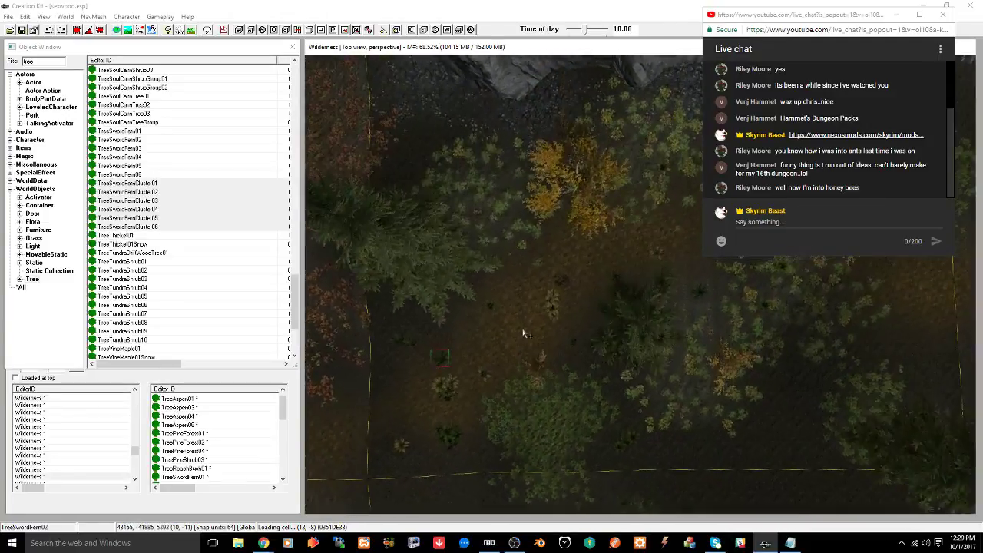
# Survey the planted cells around the dirt path from above, select TreePineForest04 beside the path and save the plugin
pyautogui.moveTo(587, 262); pyautogui.dragTo(501, 340, button='middle')
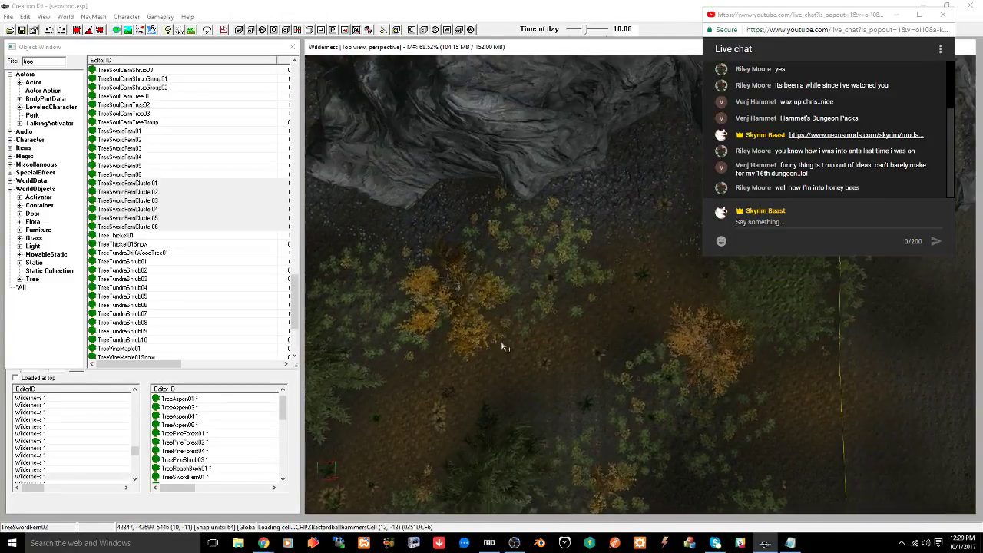
pyautogui.moveTo(526, 285); pyautogui.dragTo(670, 300, button='middle')
pyautogui.moveTo(448, 290); pyautogui.dragTo(621, 263, button='middle')
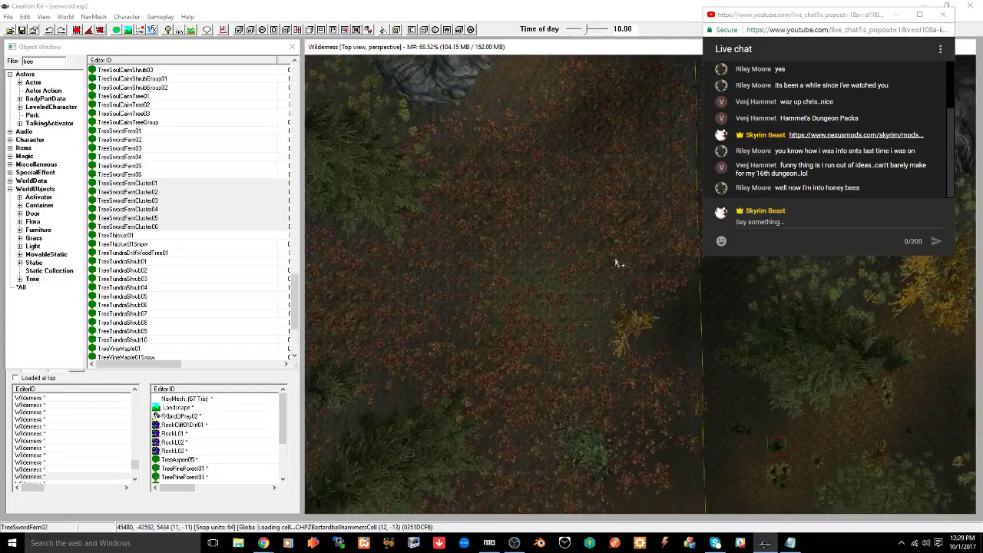
pyautogui.moveTo(520, 288)
pyautogui.mouseDown(button='middle')
pyautogui.moveTo(649, 397)
pyautogui.moveTo(592, 369)
pyautogui.moveTo(399, 230)
pyautogui.mouseUp(button='middle')
pyautogui.moveTo(757, 330); pyautogui.dragTo(376, 223, button='middle')
pyautogui.moveTo(610, 265); pyautogui.dragTo(523, 187, button='middle')
pyautogui.click(583, 278)
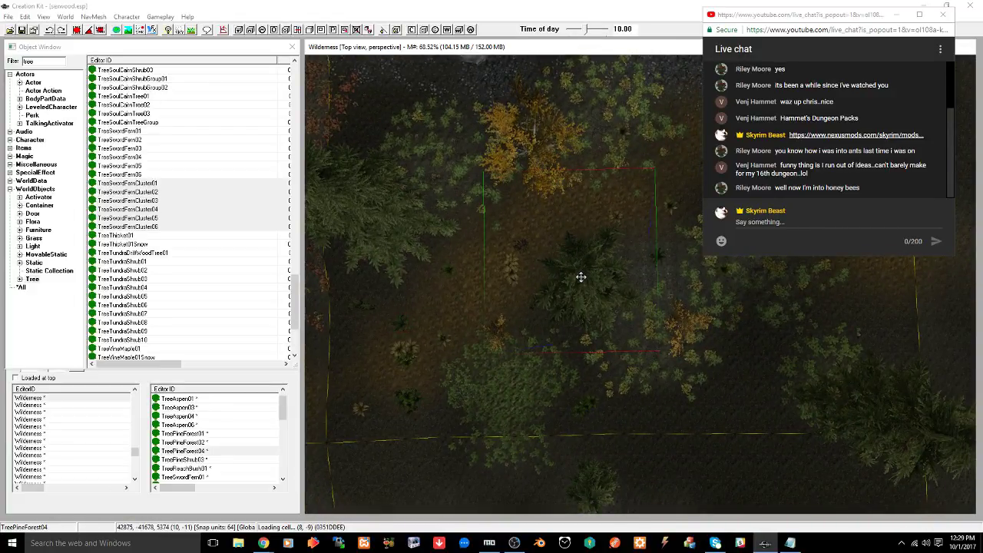
pyautogui.hotkey('ctrl', 's')
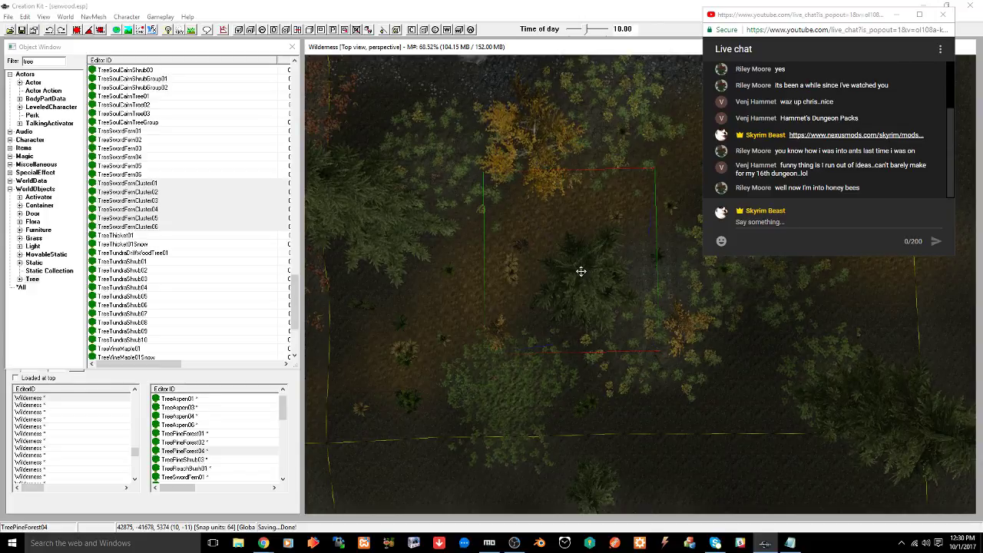
# Save the forest edits in the plugin and close the Creation Kit
pyautogui.keyDown('shift'); pyautogui.moveTo(580, 273); pyautogui.dragTo(542, 293, button='middle'); pyautogui.keyUp('shift')
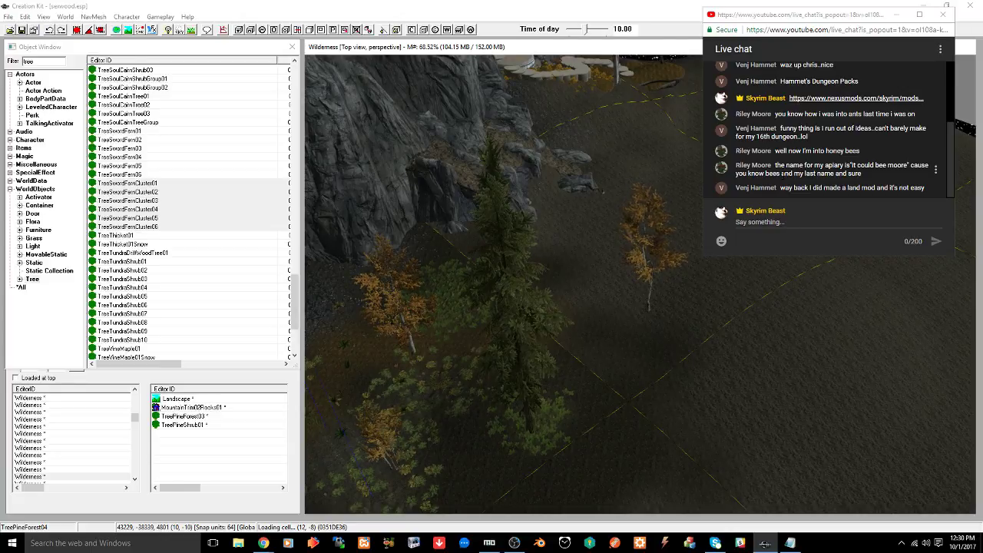
pyautogui.click(507, 273)
pyautogui.keyDown('shift'); pyautogui.moveTo(506, 277); pyautogui.dragTo(470, 310, button='middle'); pyautogui.keyUp('shift')
pyautogui.scroll(-5, 476, 305)
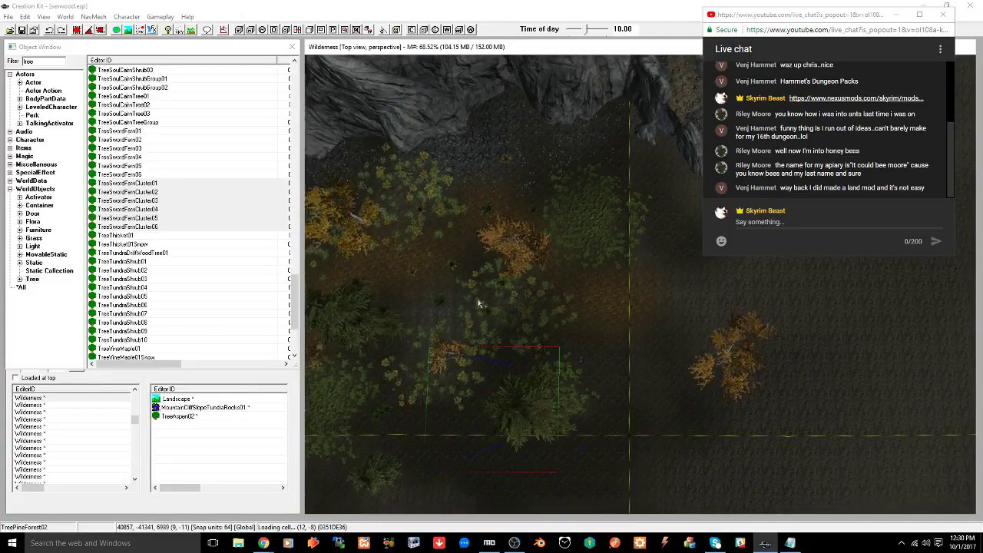
pyautogui.scroll(-1, 478, 303)
pyautogui.moveTo(463, 272); pyautogui.dragTo(665, 285, button='middle')
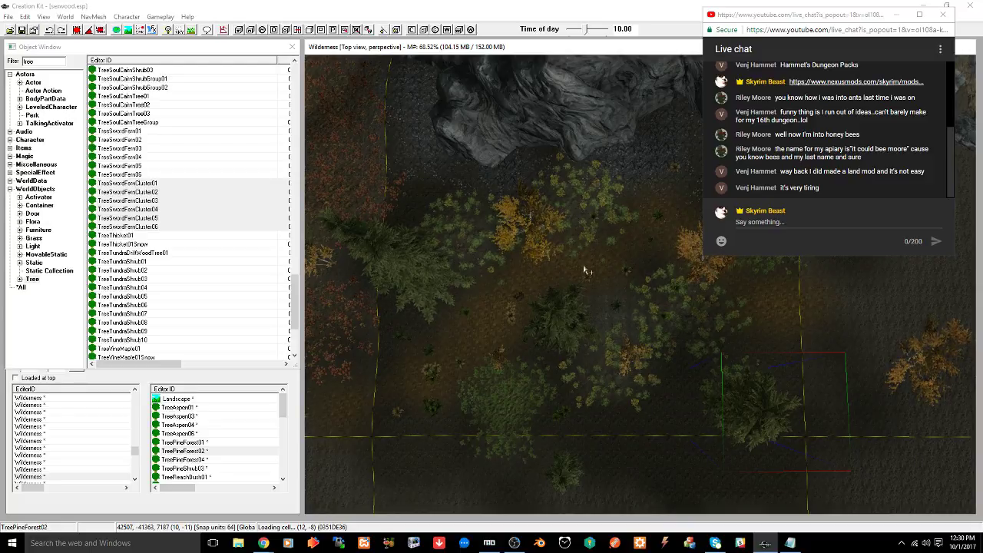
pyautogui.hotkey('ctrl', 's')
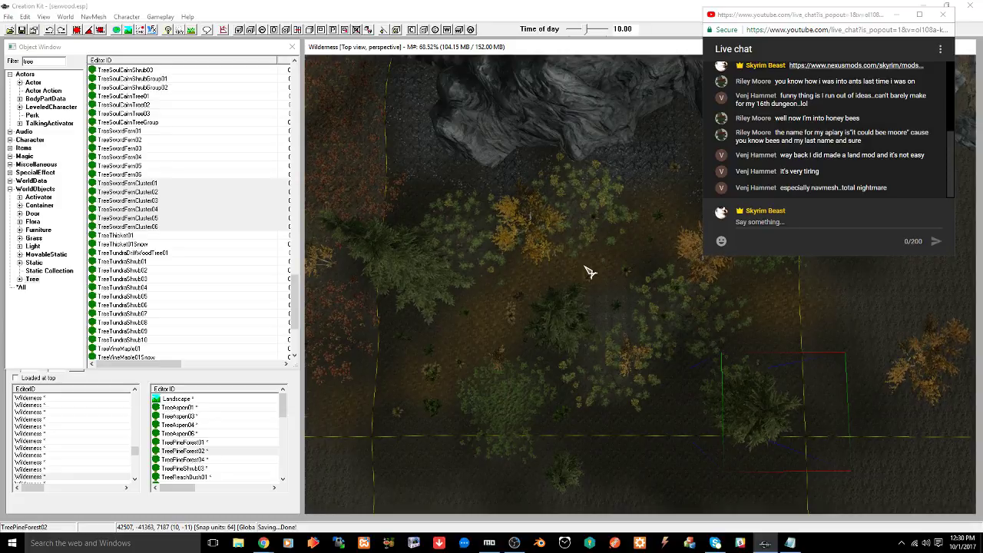
pyautogui.click(627, 266)
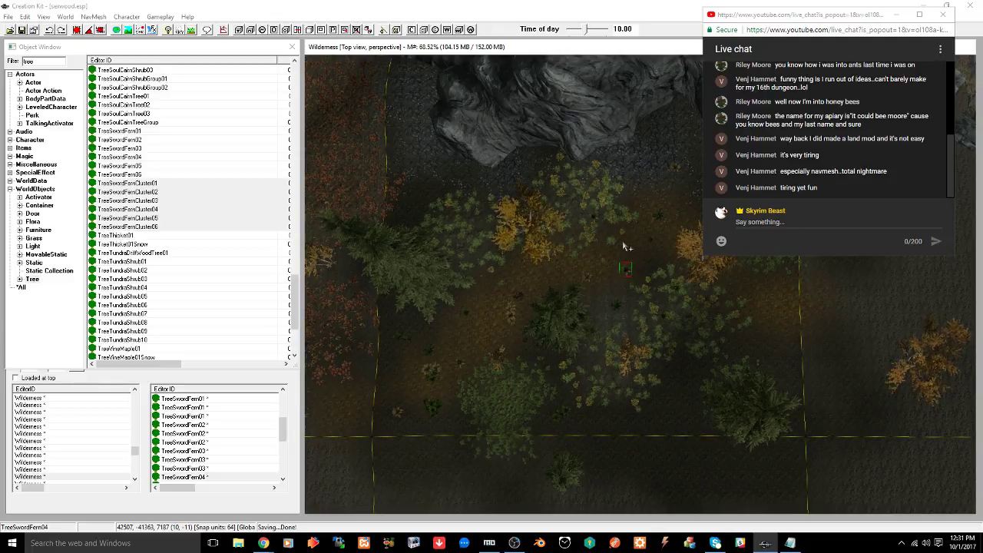
pyautogui.click(972, 6)
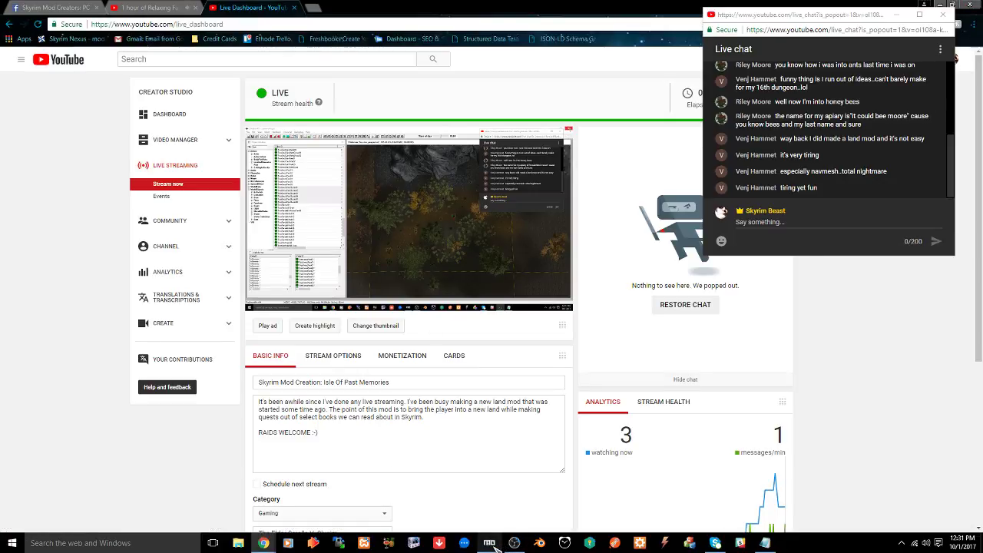
# Switch to Mod Organizer and move the .esp file and the Scripts folder from Overwrite into the Sexwood mod
pyautogui.click(496, 546)
pyautogui.doubleClick(368, 301)
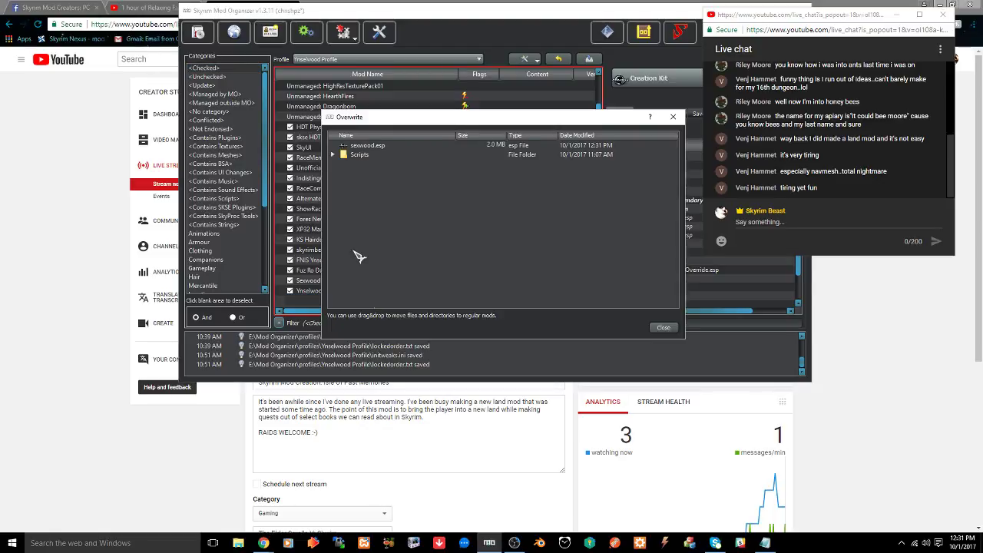
pyautogui.moveTo(388, 120); pyautogui.dragTo(519, 198)
pyautogui.click(479, 232)
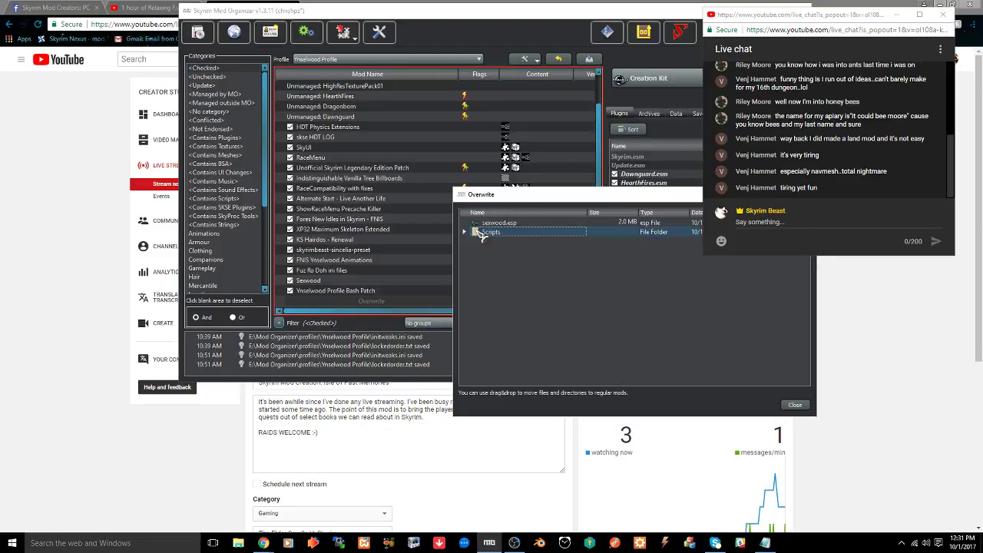
pyautogui.keyDown('shift'); pyautogui.click(487, 222); pyautogui.keyUp('shift')
pyautogui.moveTo(492, 229); pyautogui.dragTo(343, 286)
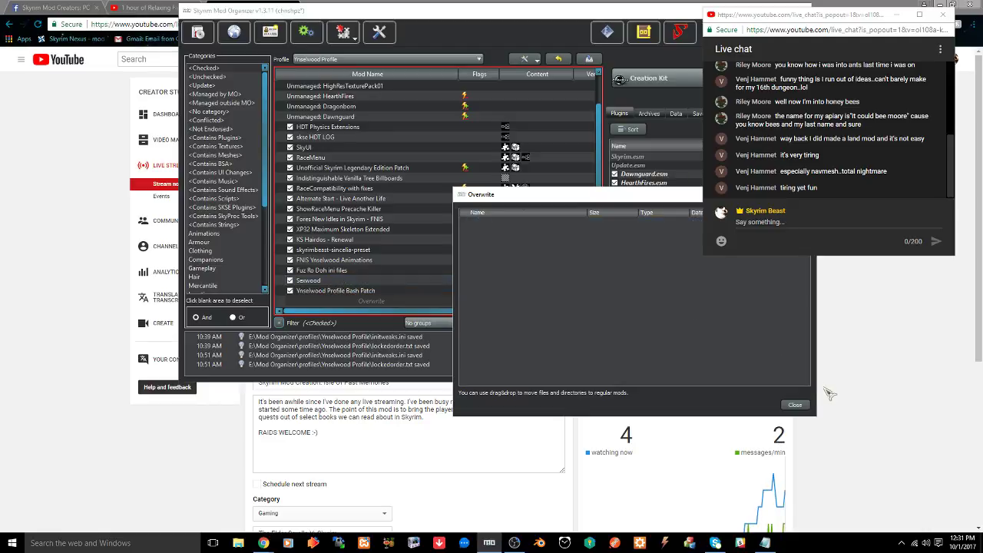
pyautogui.click(802, 406)
# Choose SKSE as the program to launch and pause the Vindsvept music video in the browser
pyautogui.click(649, 78)
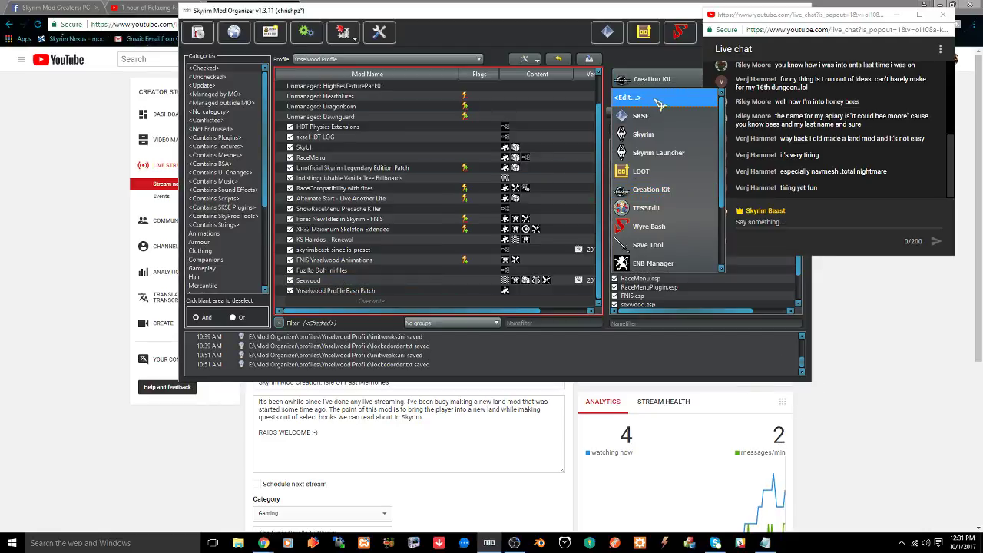
pyautogui.click(652, 116)
pyautogui.click(11, 106)
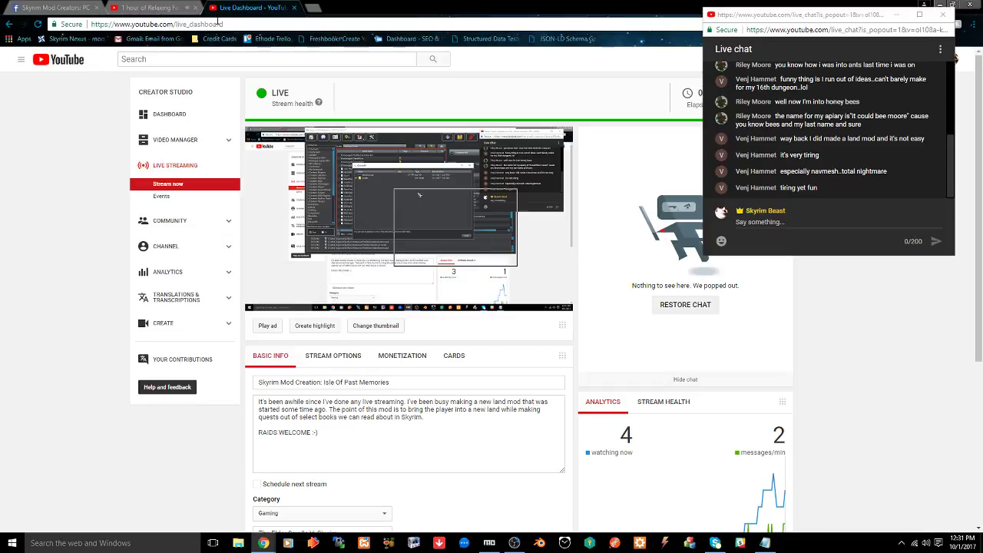
pyautogui.click(148, 7)
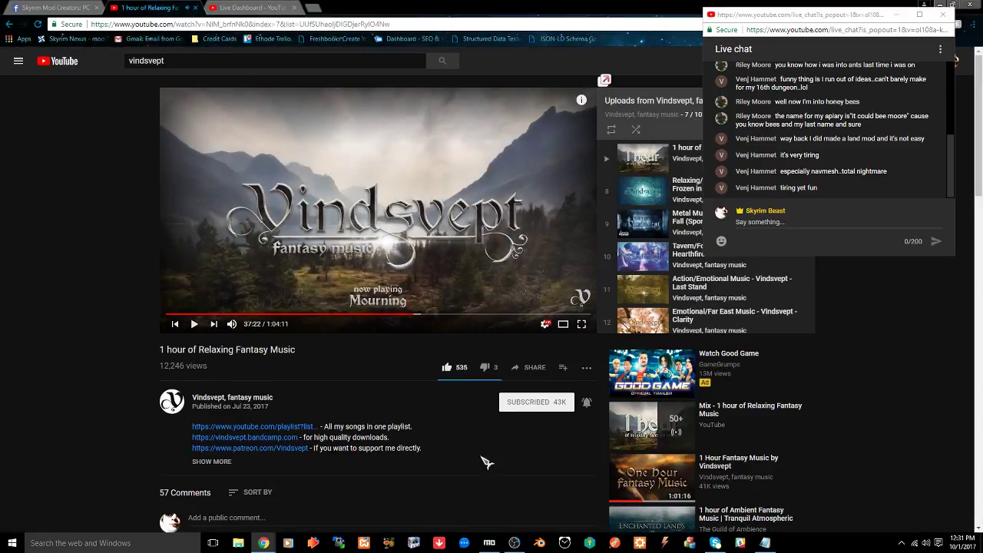
# Return to Mod Organizer, move its window clear of the chat popup and run SKSE
pyautogui.click(489, 542)
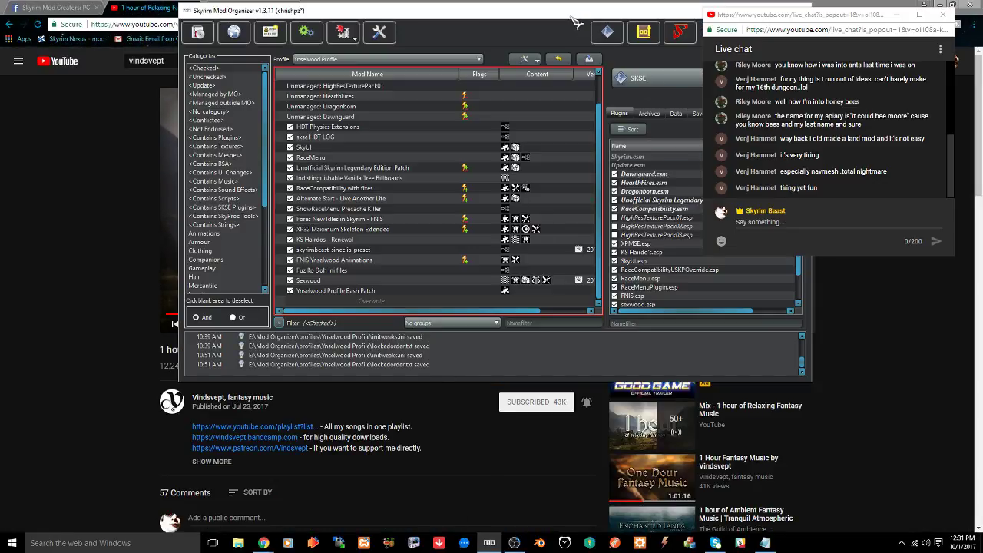
pyautogui.moveTo(575, 17); pyautogui.dragTo(449, 32)
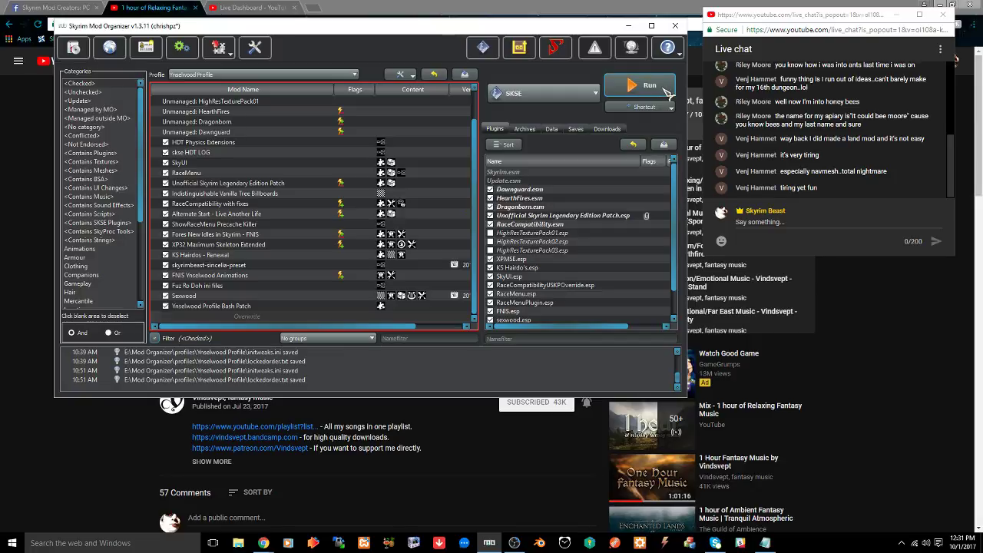
pyautogui.click(649, 85)
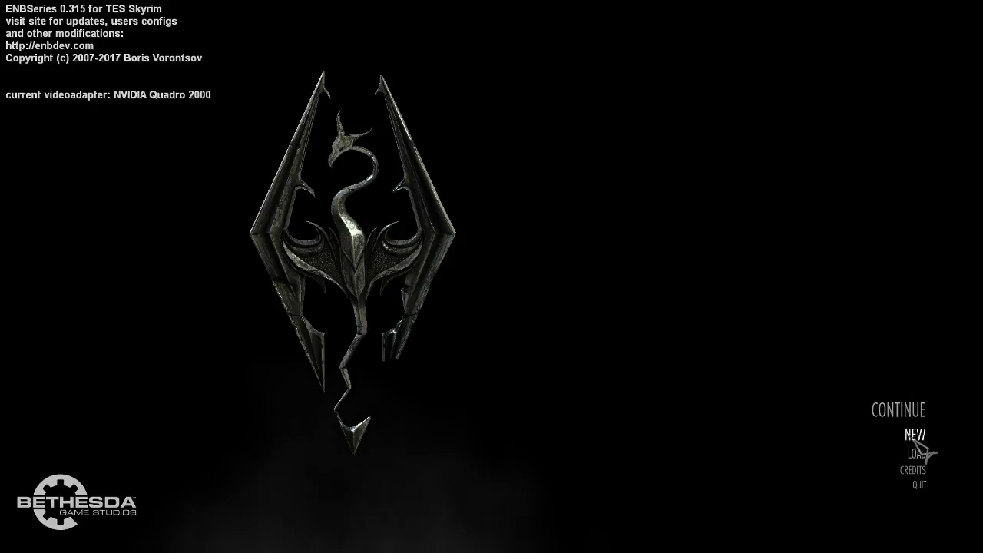
# Load the saved game 005 Windpeak Inn from Skyrim's main menu
pyautogui.click(916, 453)
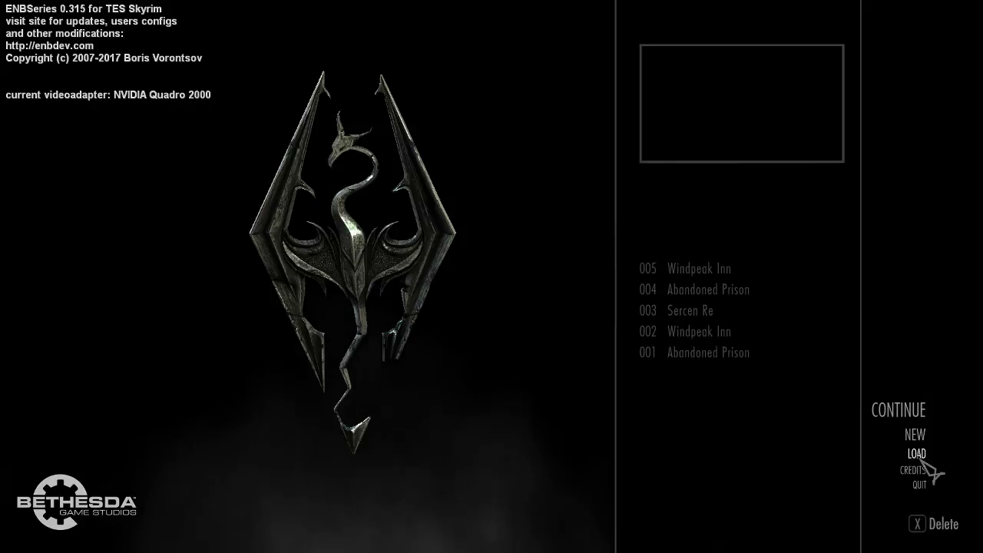
pyautogui.click(711, 269)
pyautogui.click(694, 525)
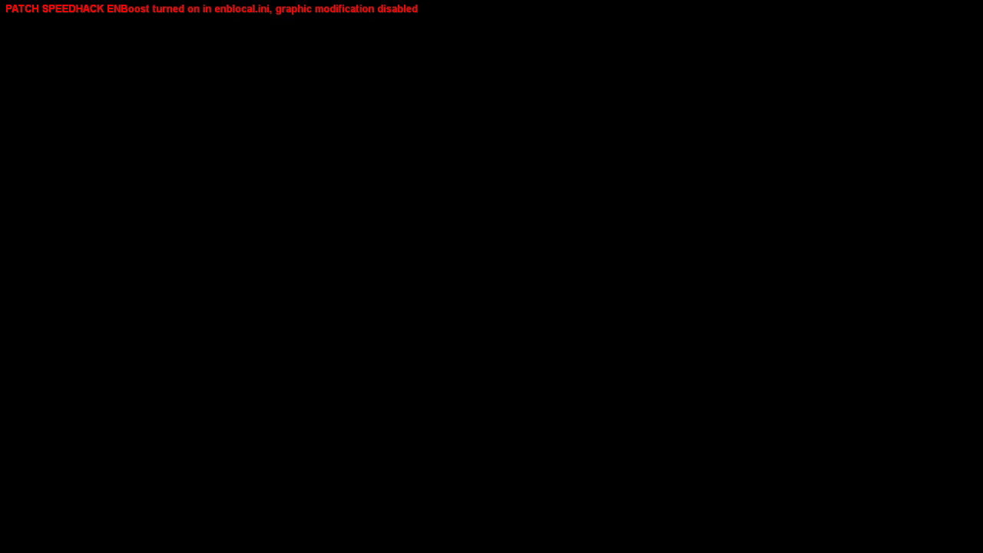
pyautogui.press('r')
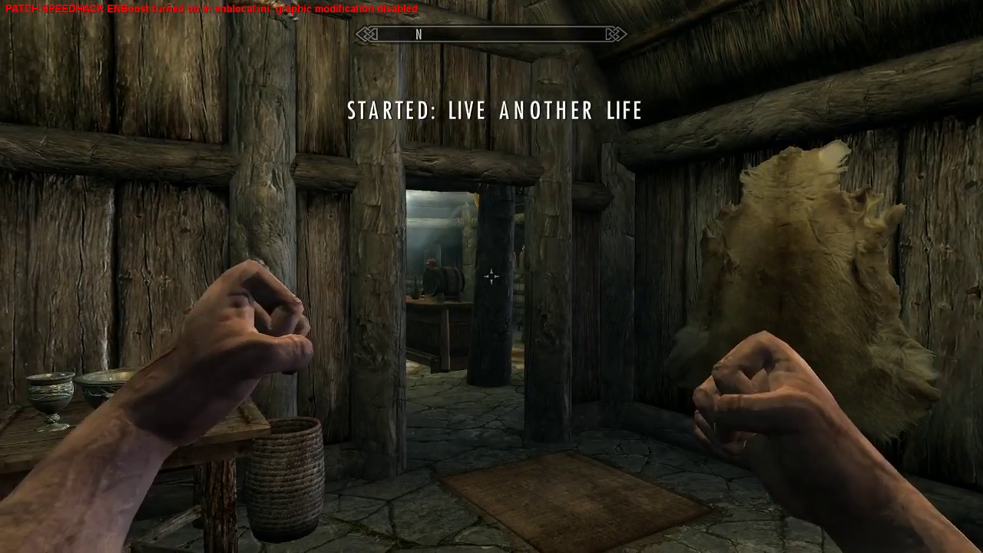
pyautogui.press('f')
pyautogui.press('r')
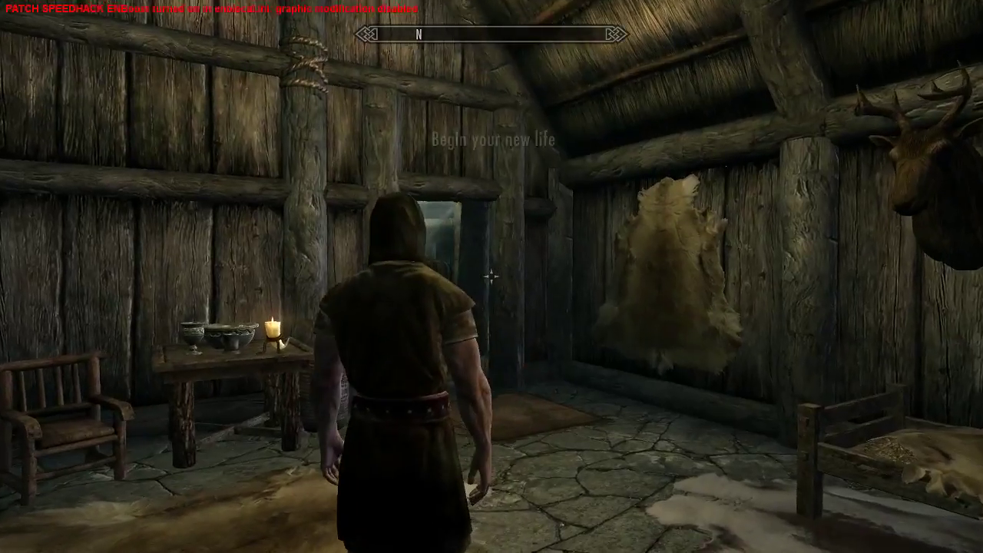
pyautogui.press('w')
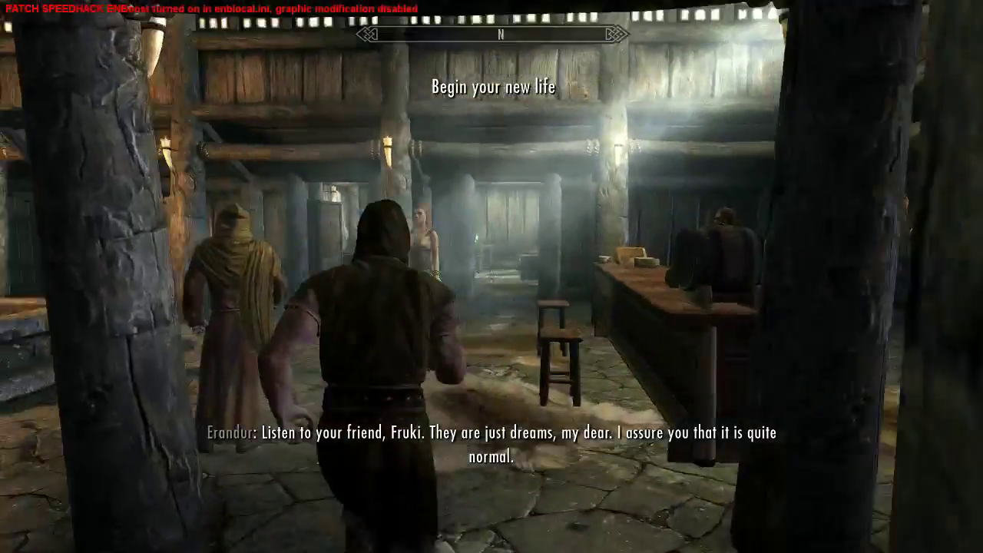
pyautogui.press('w')
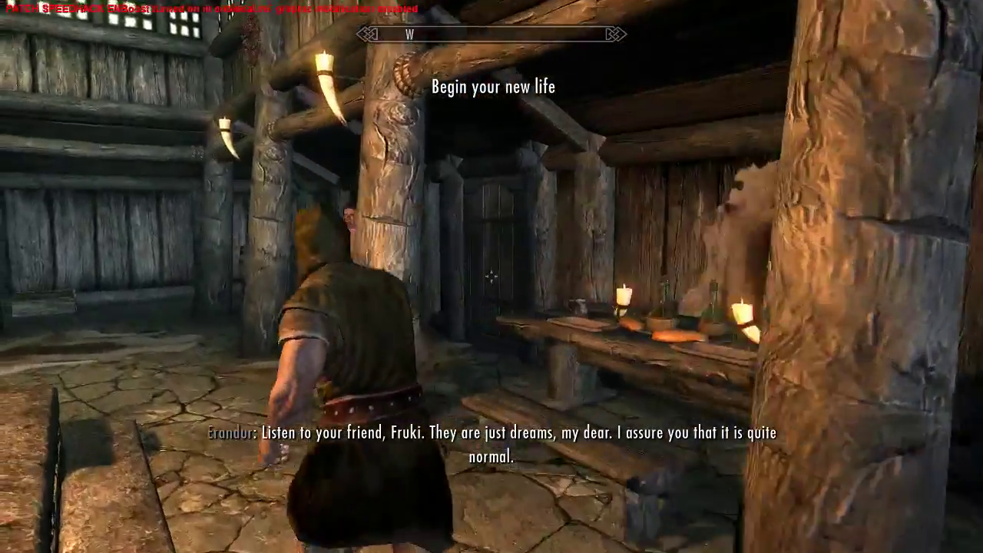
pyautogui.press('w')
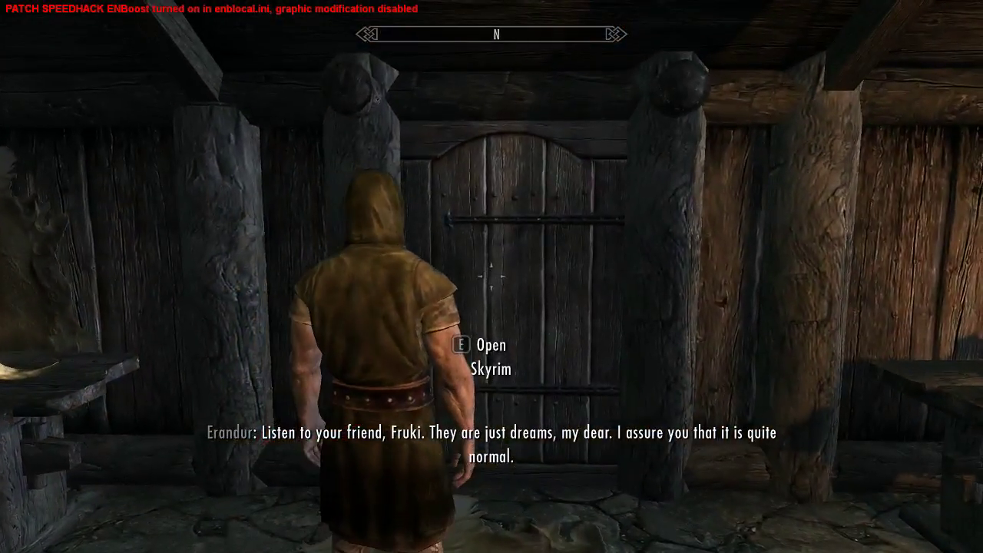
pyautogui.press('e')
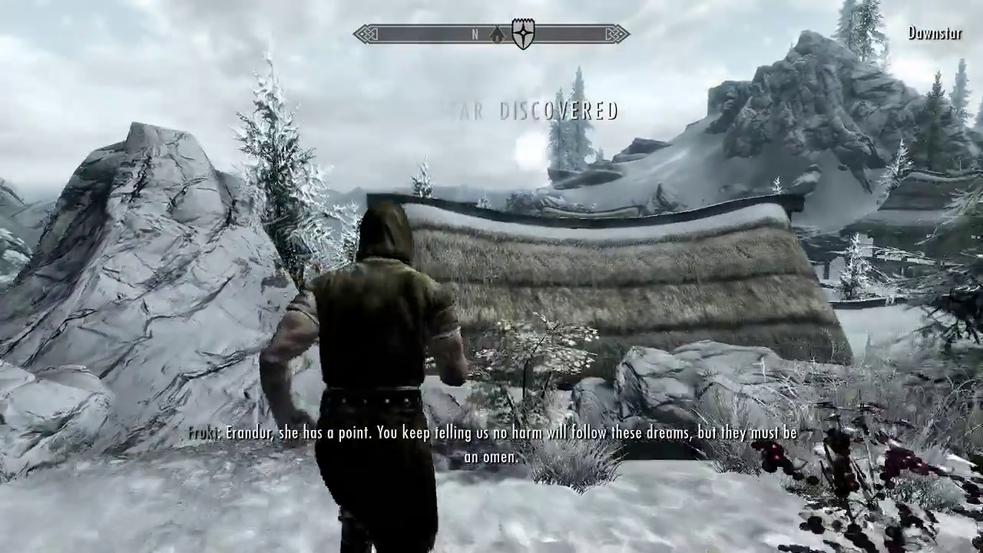
pyautogui.press('w')
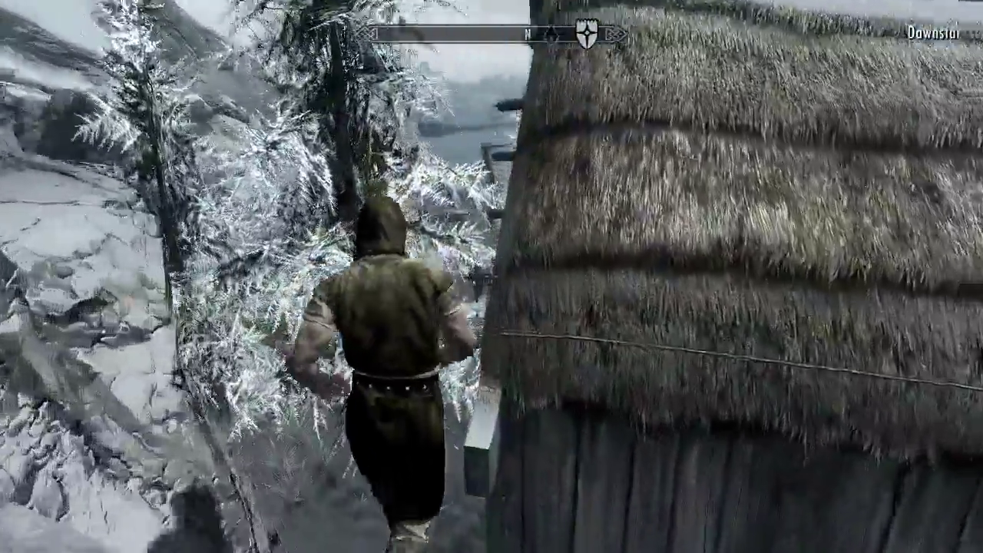
pyautogui.press('w')
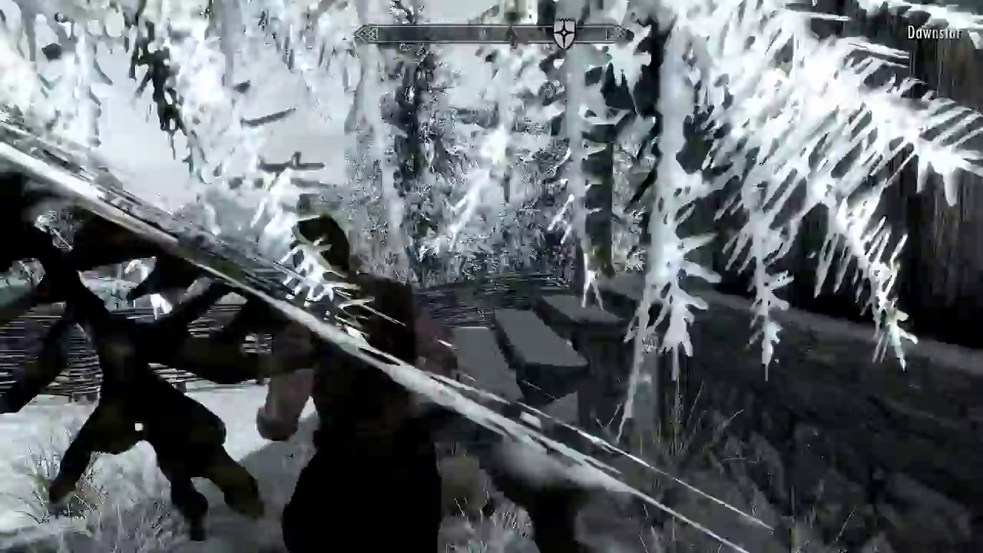
pyautogui.press('w')
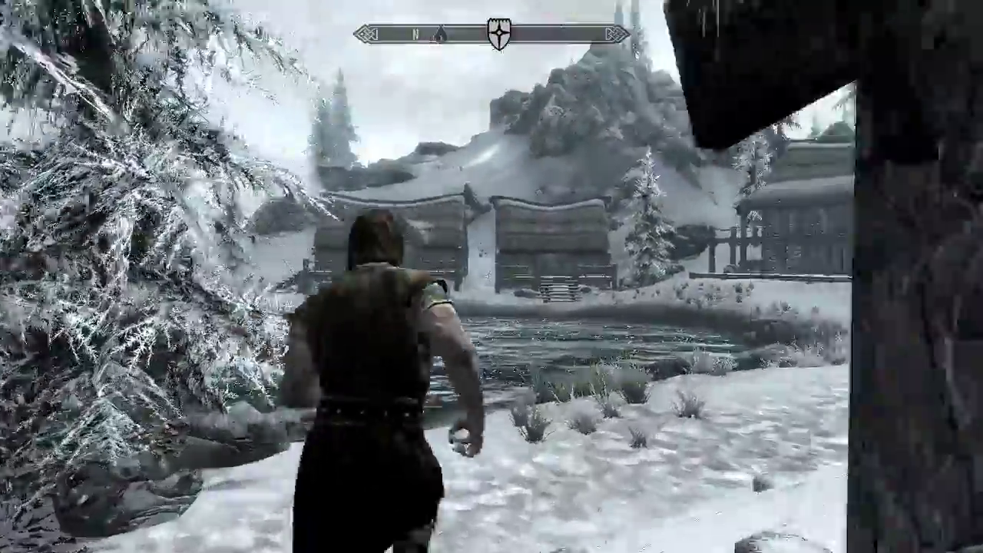
pyautogui.press('w')
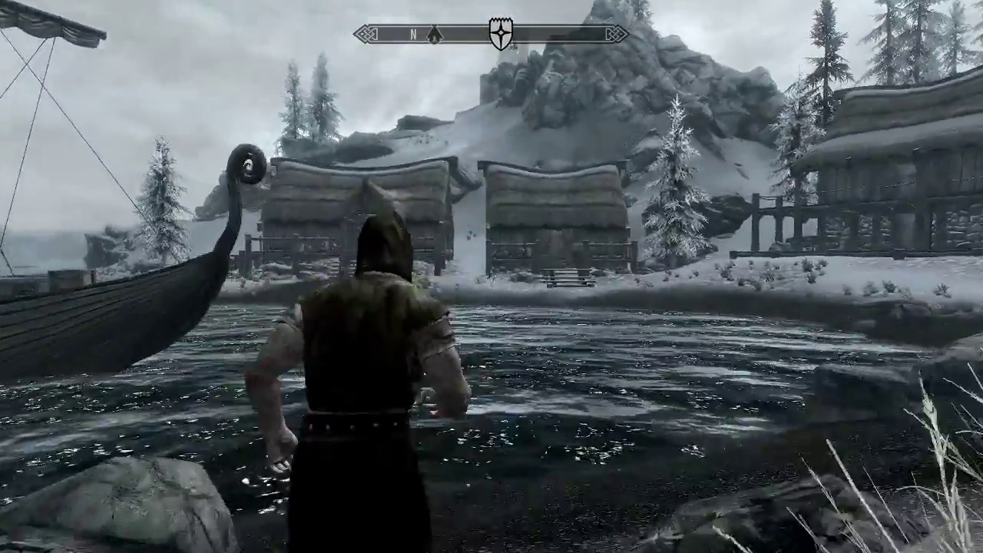
pyautogui.press('w')
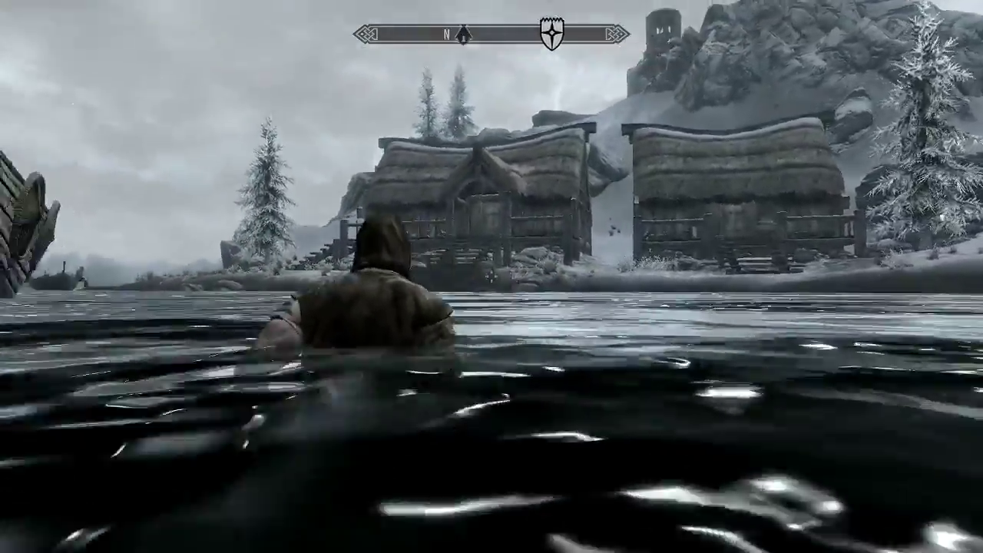
pyautogui.press('w')
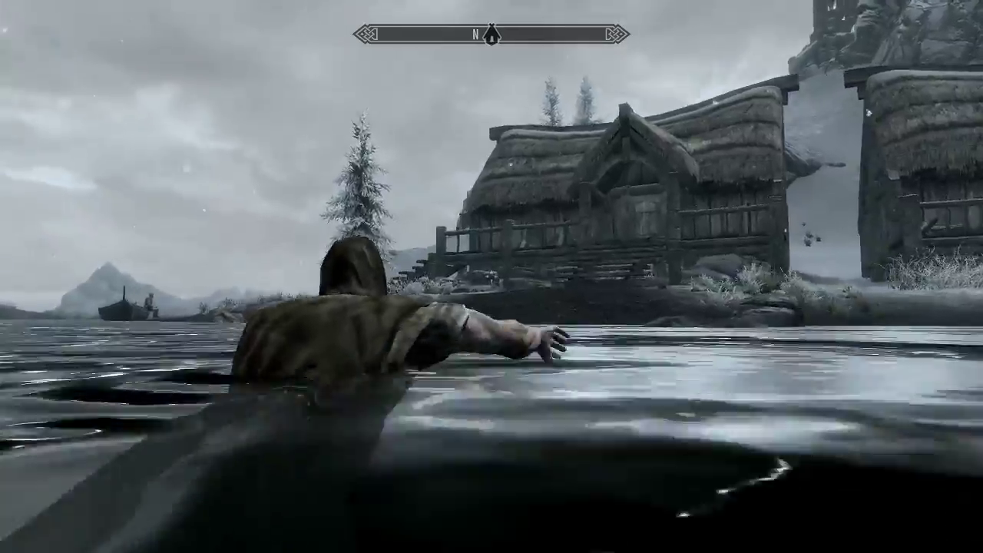
pyautogui.press('w')
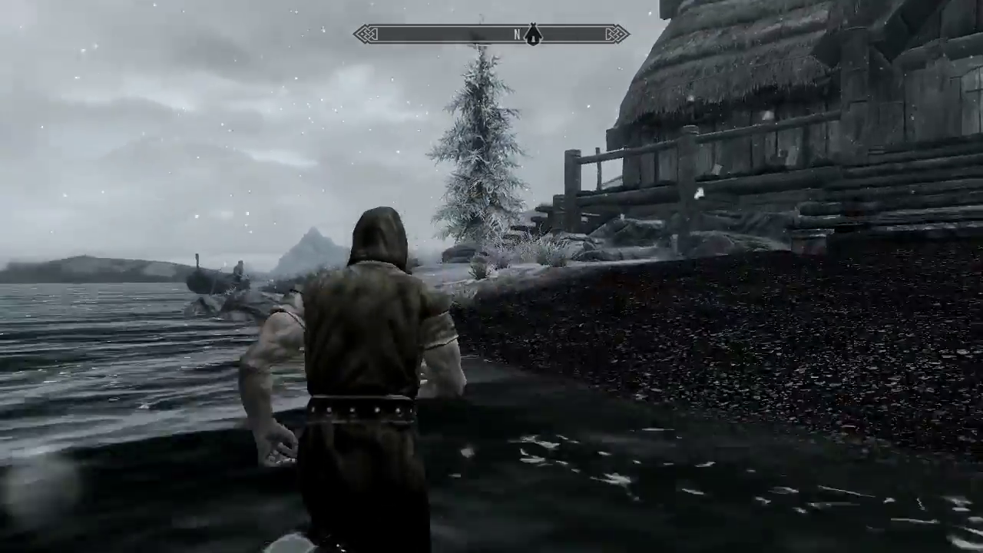
pyautogui.press('w')
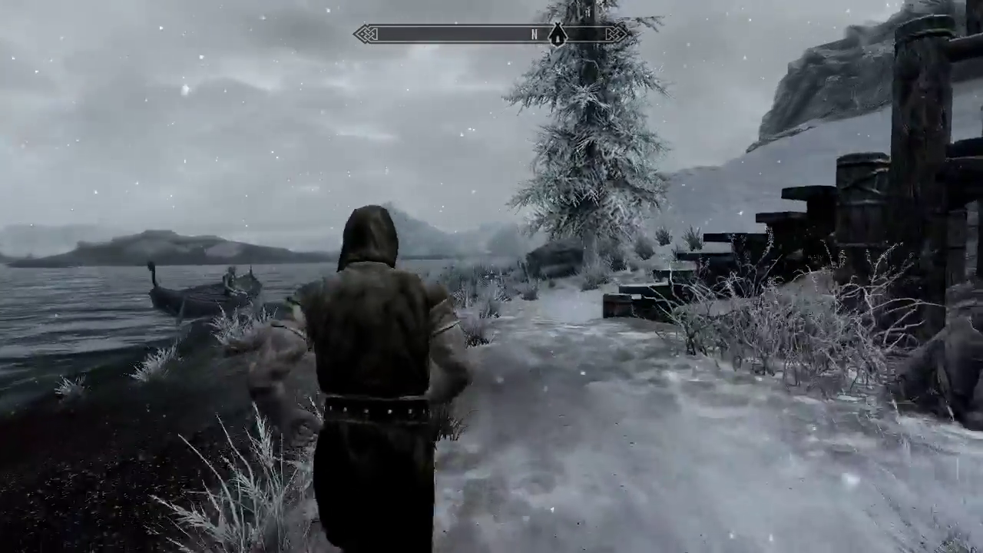
pyautogui.press('w')
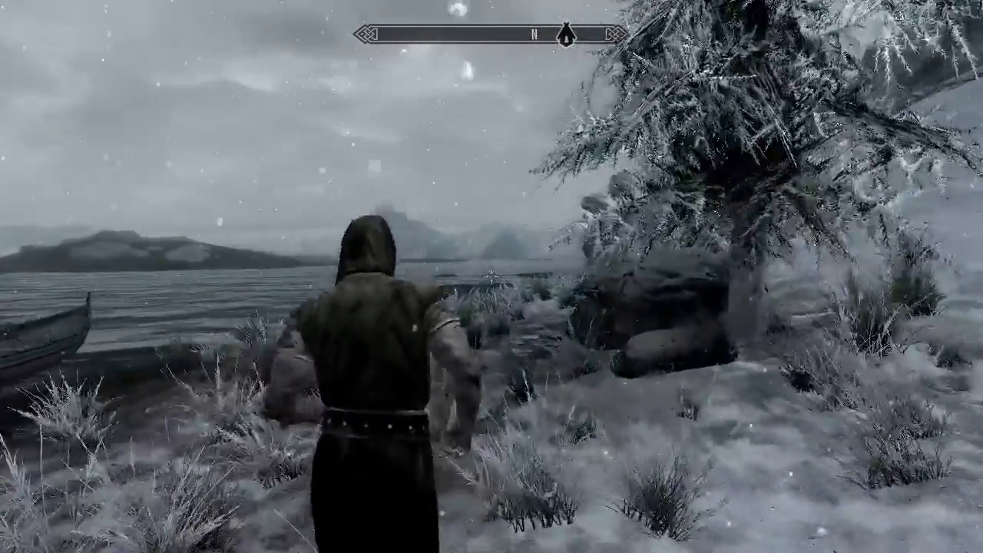
pyautogui.press('w')
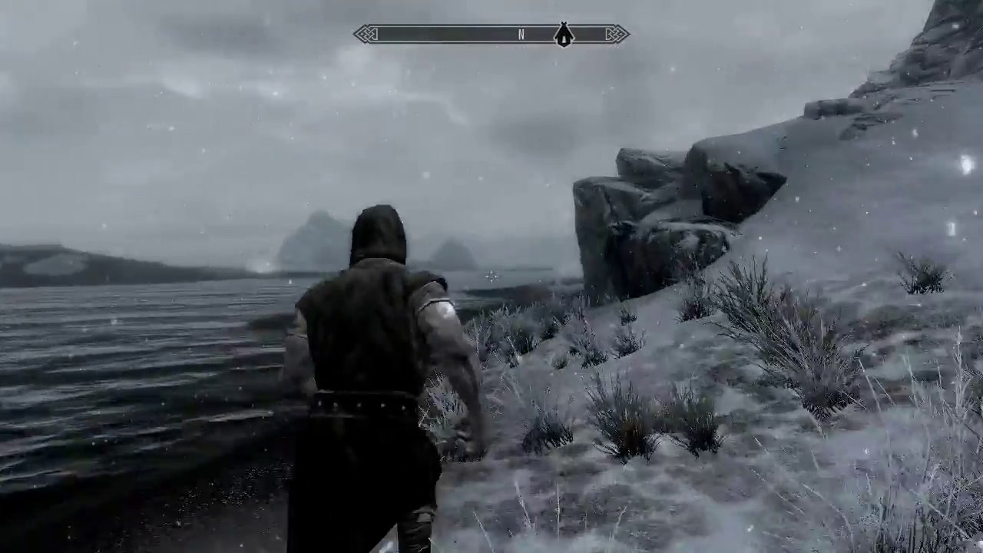
pyautogui.press('w')
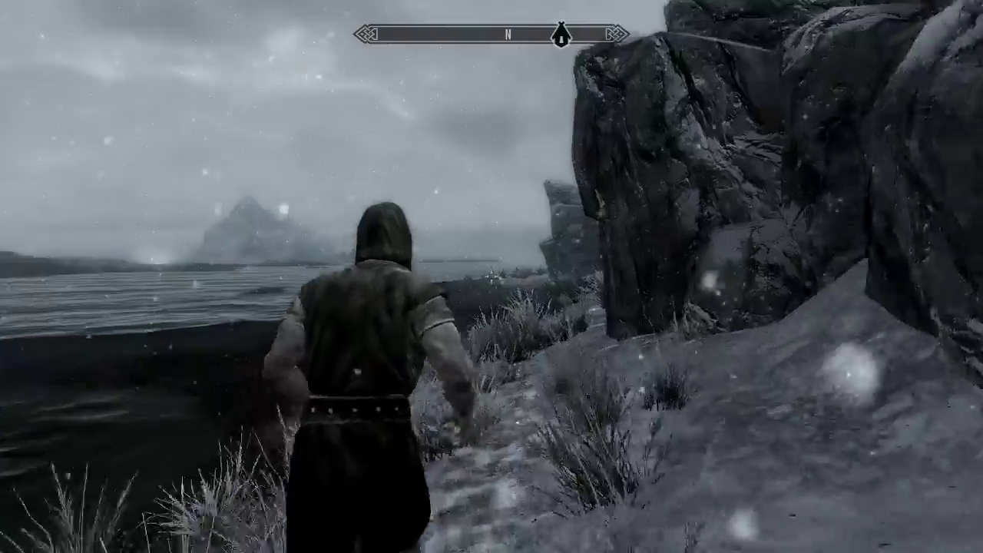
pyautogui.press('w')
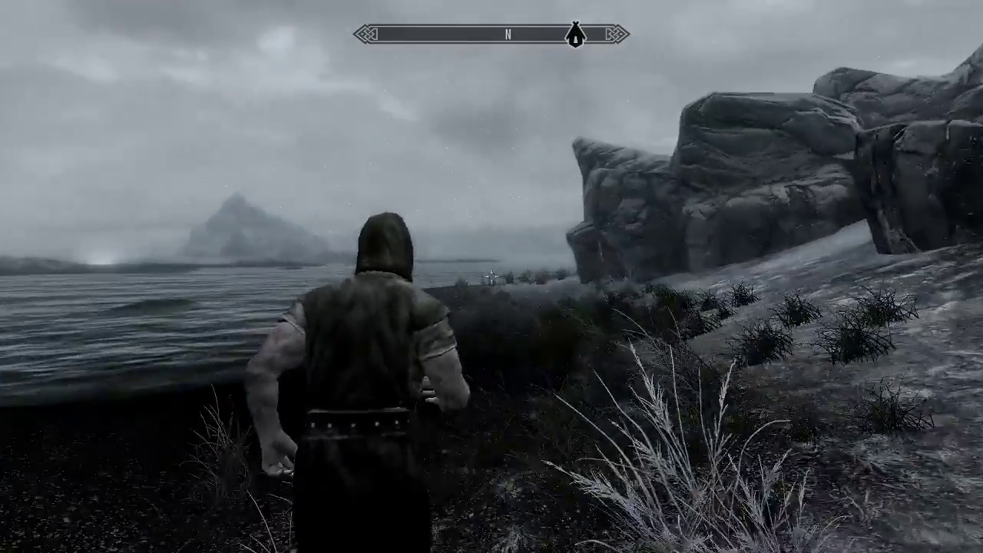
pyautogui.press('w')
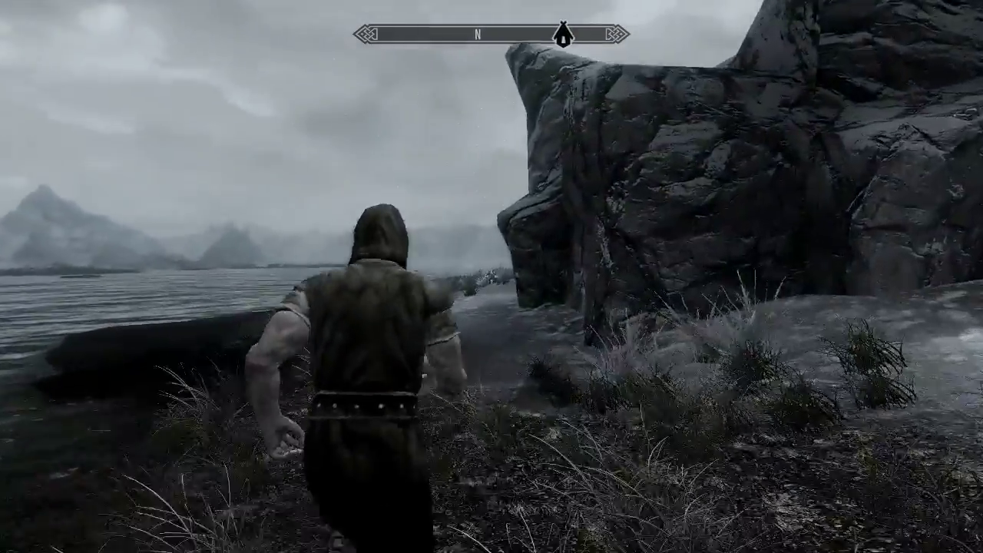
pyautogui.press('w')
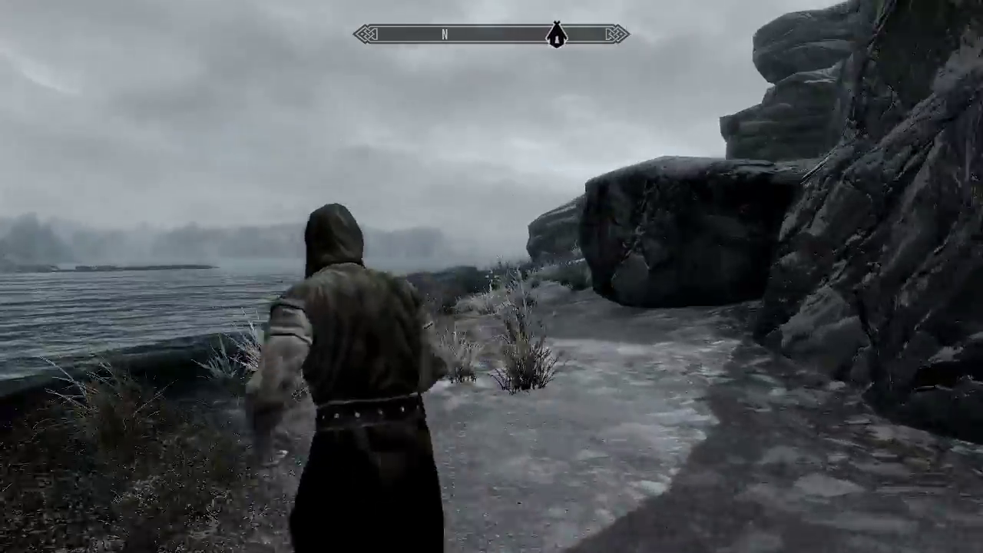
pyautogui.press('w')
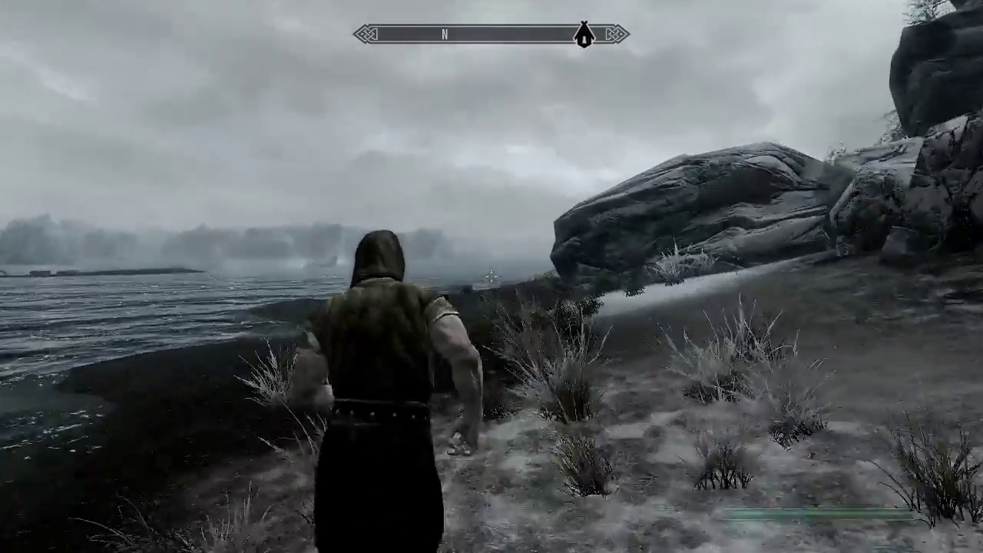
pyautogui.press('w')
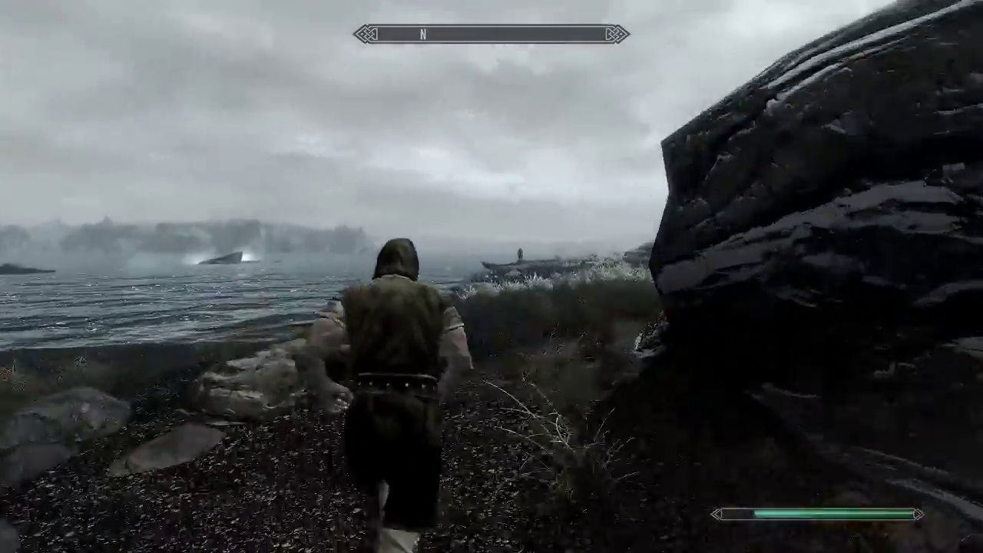
pyautogui.press('w')
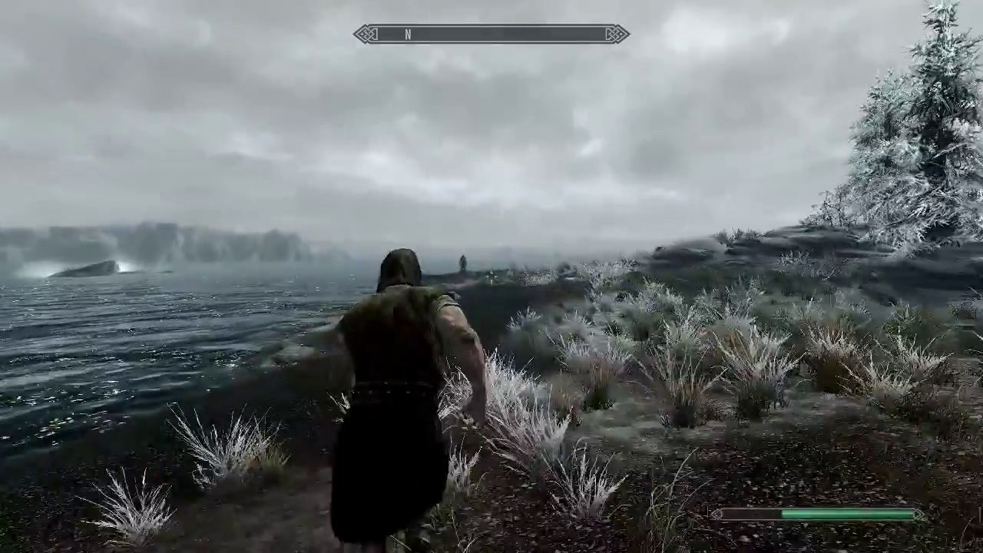
pyautogui.press('w')
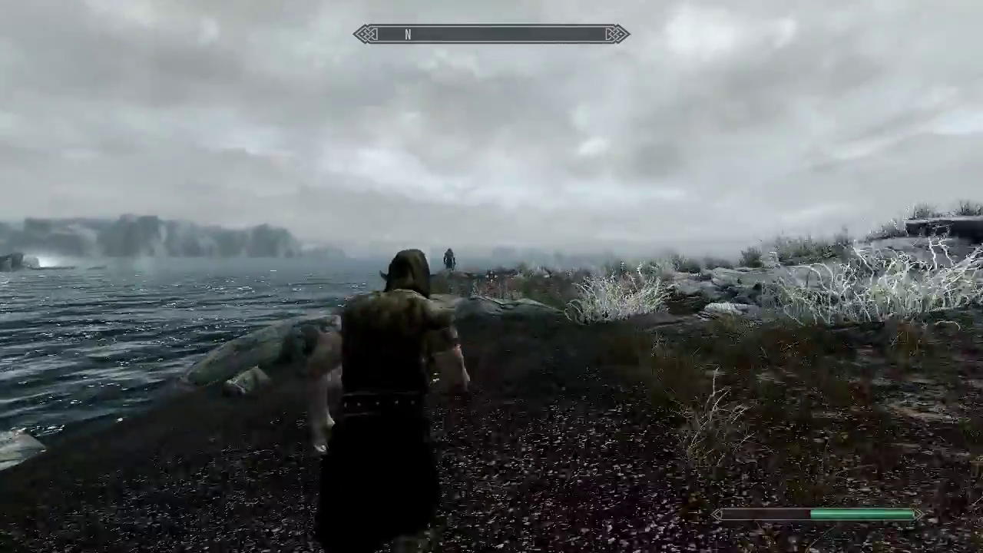
pyautogui.press('w')
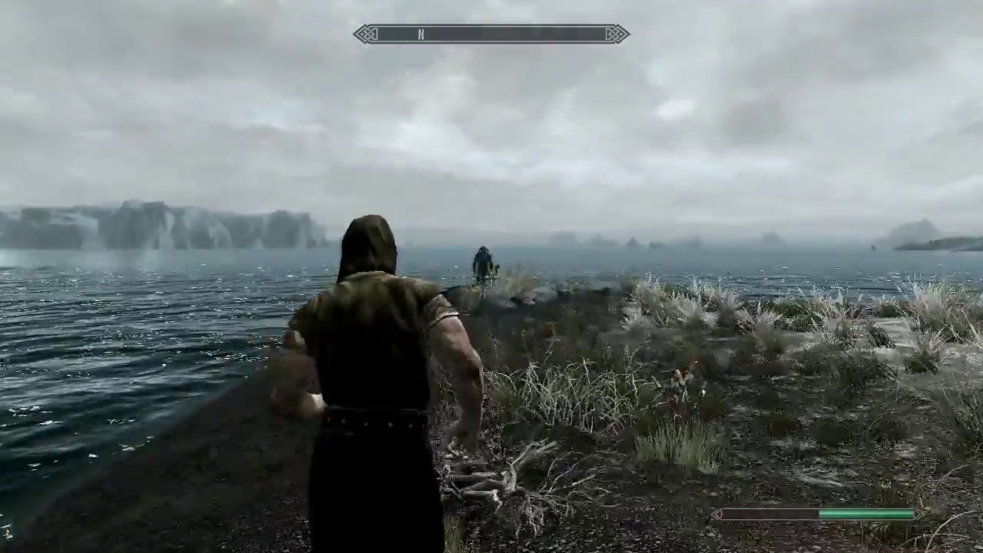
pyautogui.press('w')
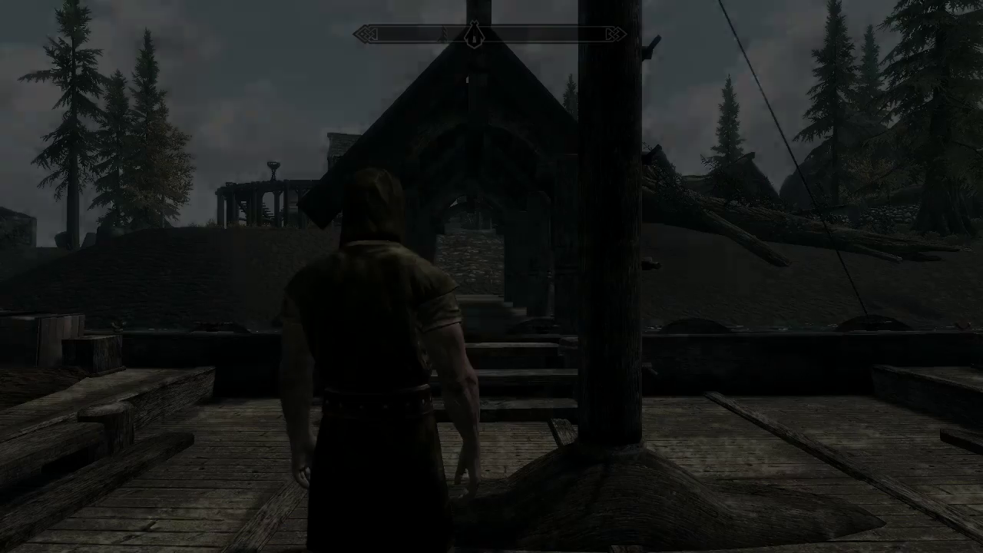
pyautogui.press('w')
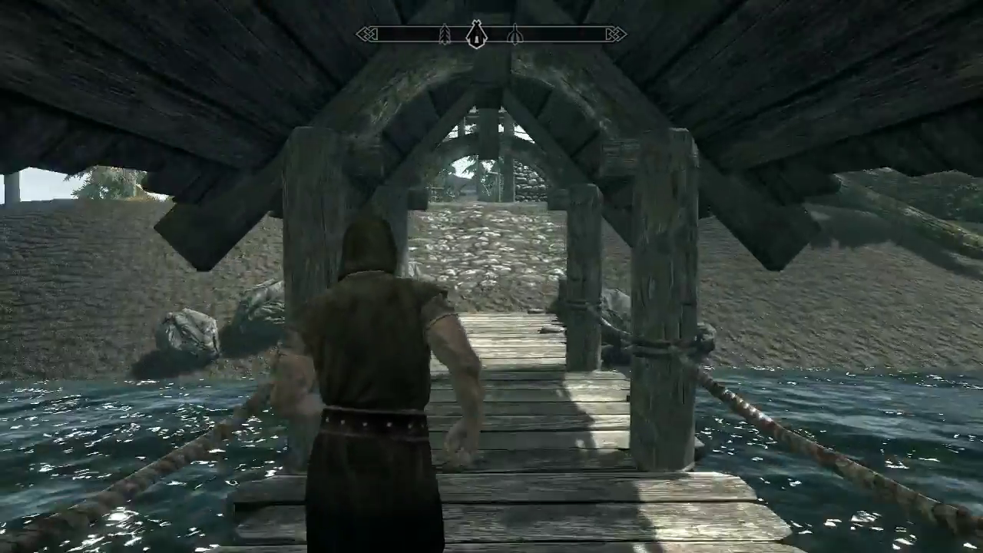
pyautogui.press('w')
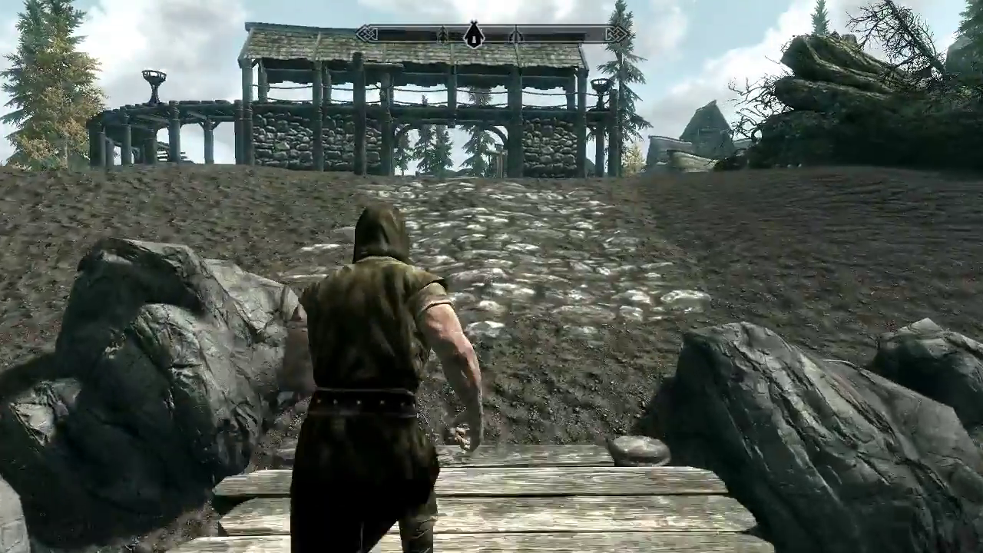
pyautogui.press('w')
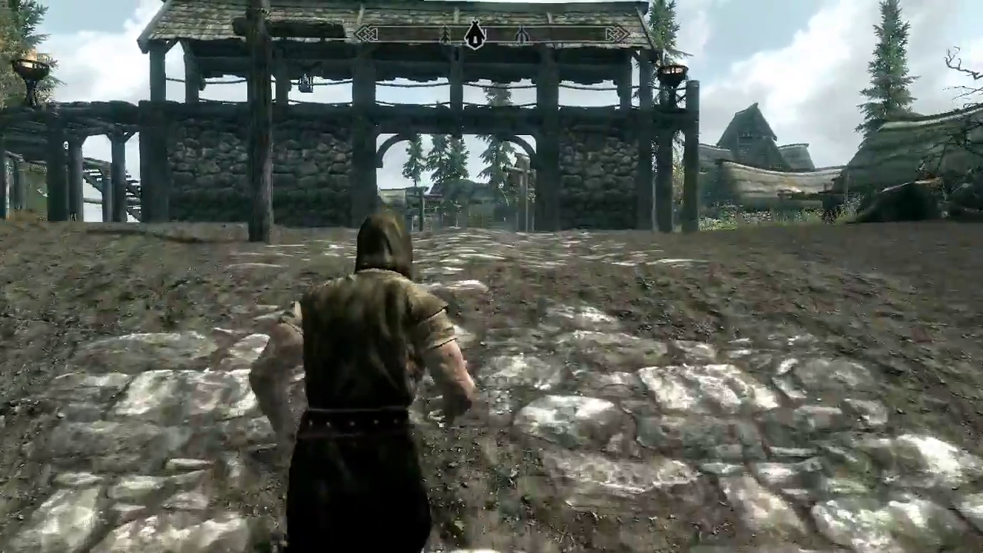
pyautogui.press('w')
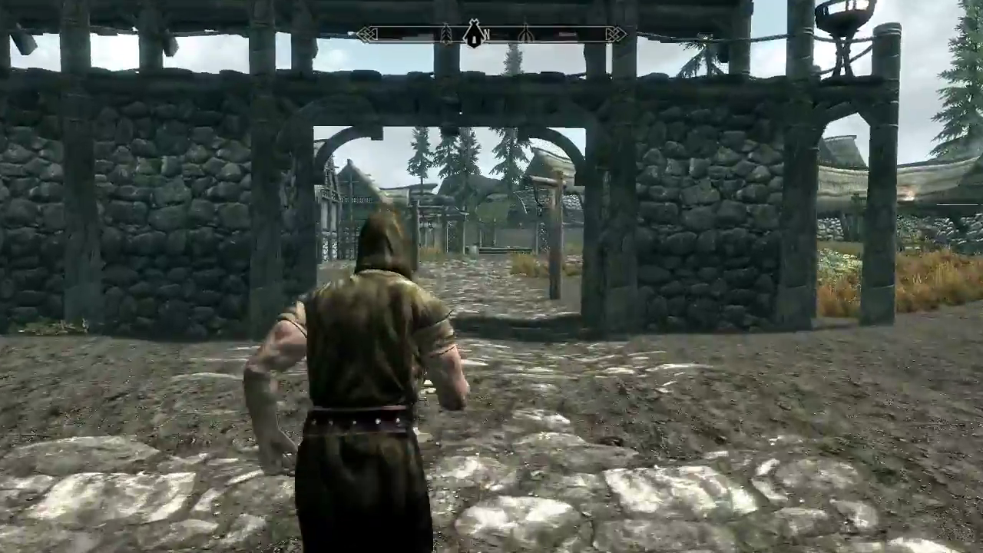
pyautogui.press('w')
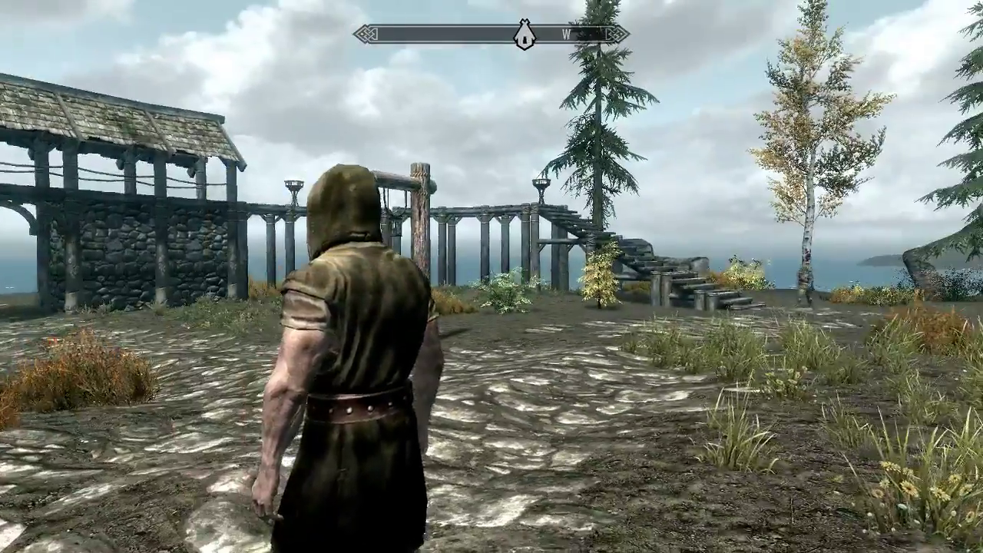
pyautogui.press('w')
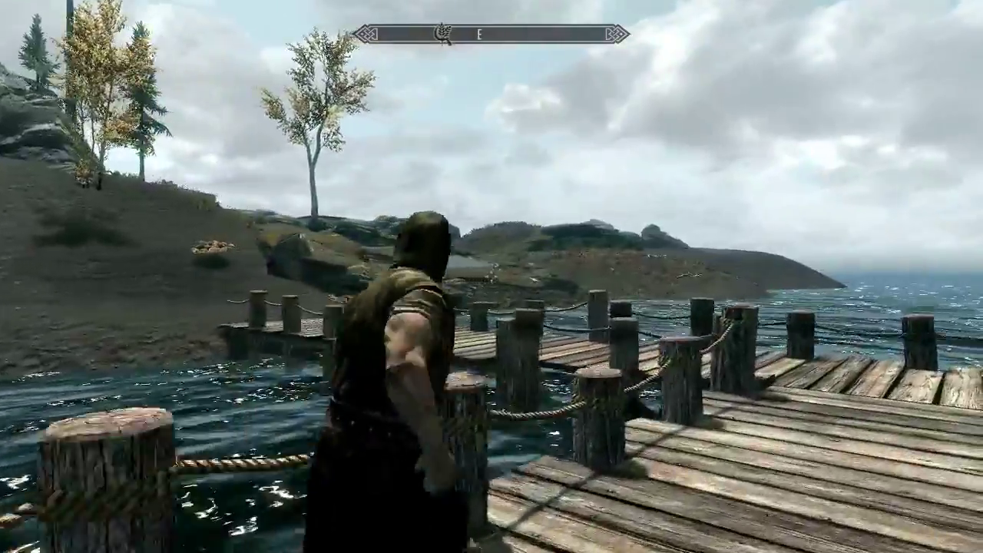
pyautogui.press('w')
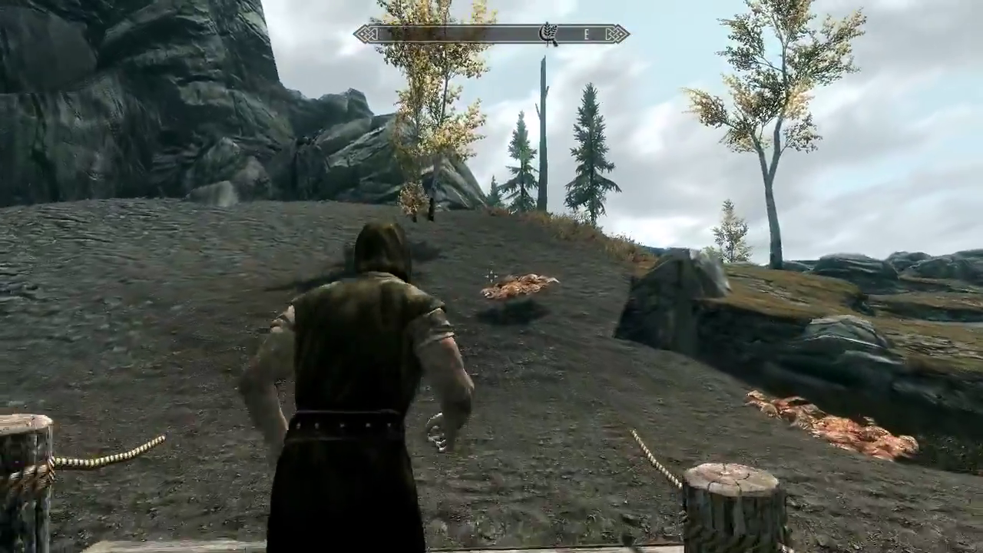
pyautogui.press('w')
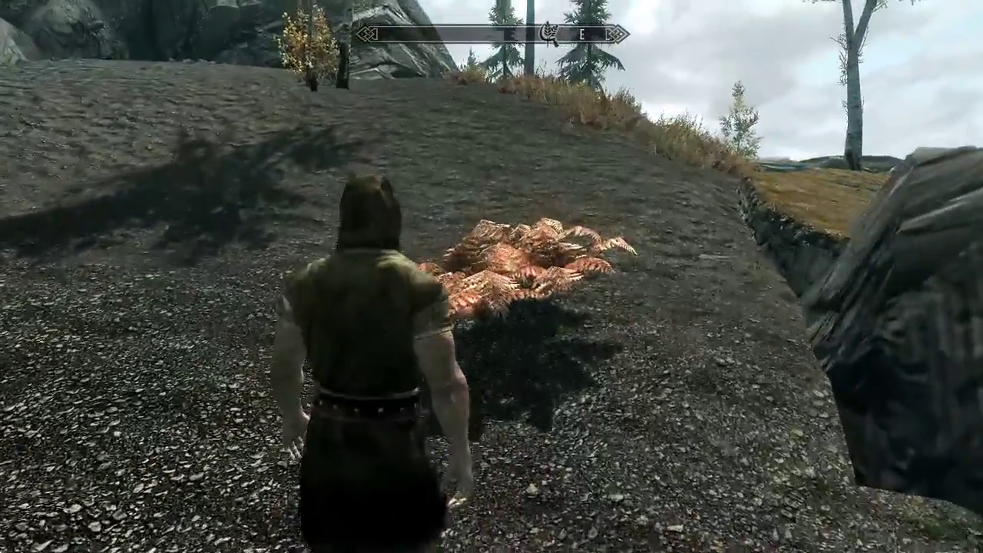
pyautogui.press('s')
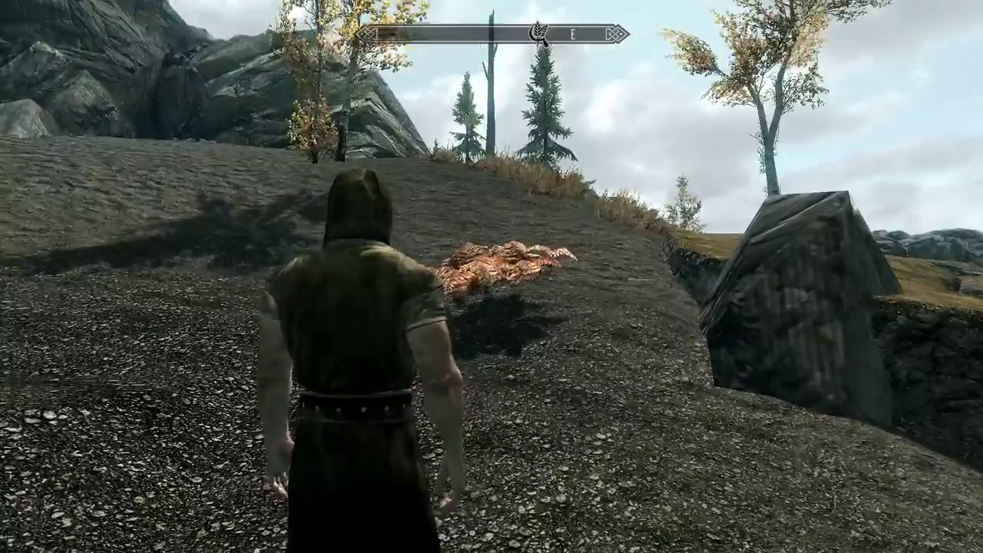
pyautogui.press('w')
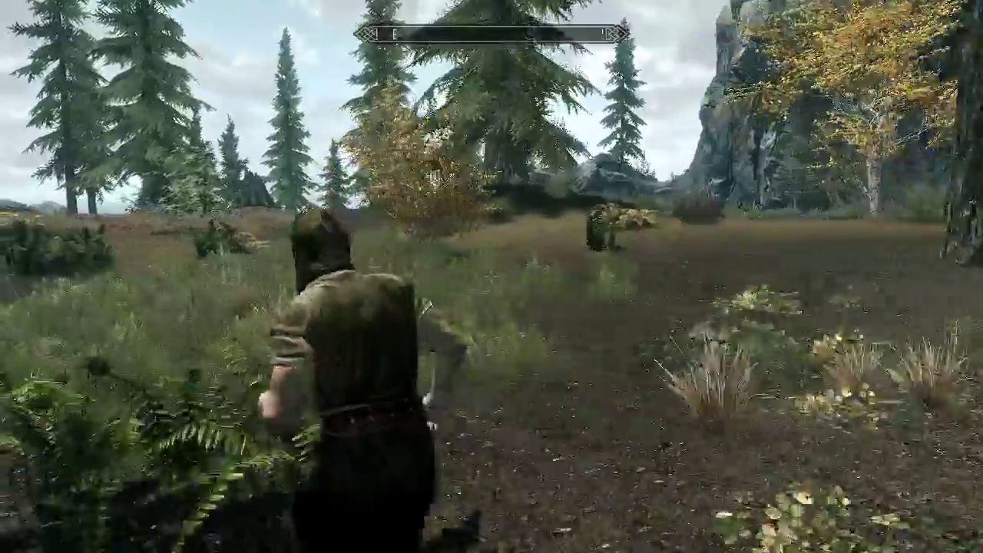
pyautogui.press('w')
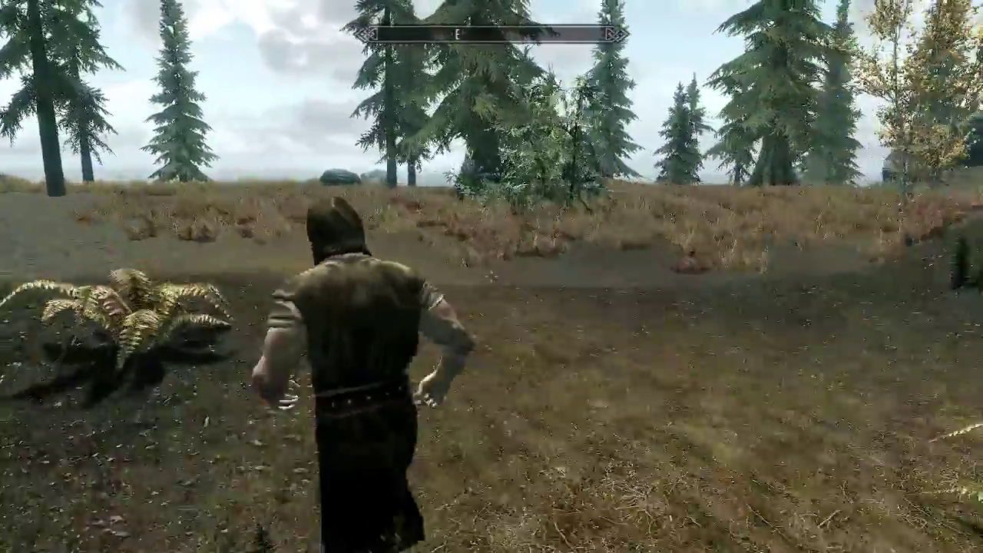
pyautogui.press('w')
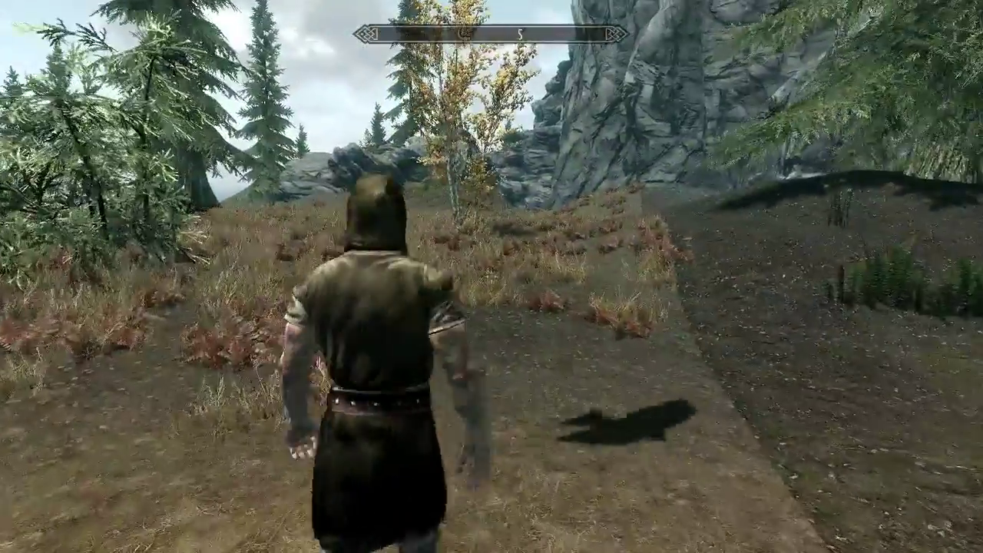
pyautogui.press('w')
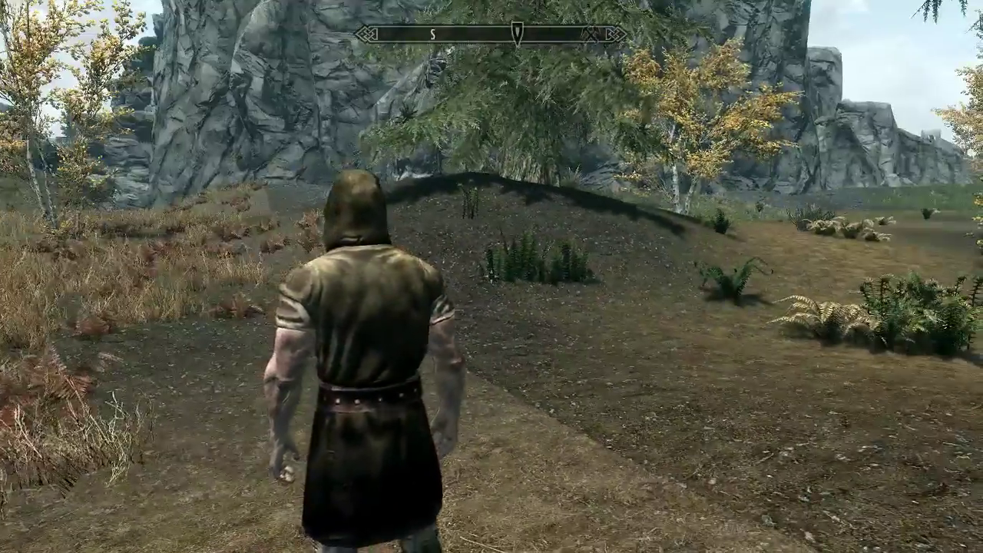
pyautogui.press('w')
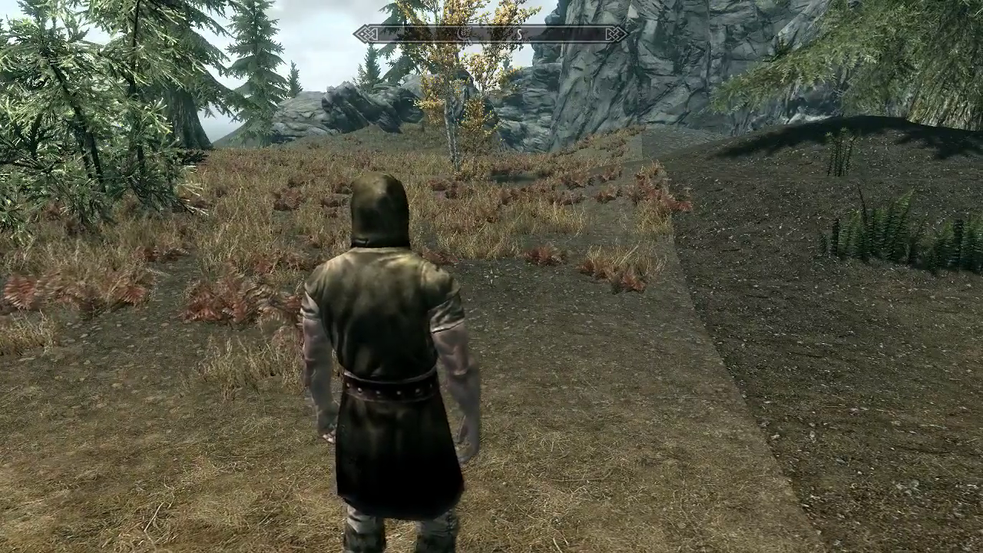
pyautogui.press('w')
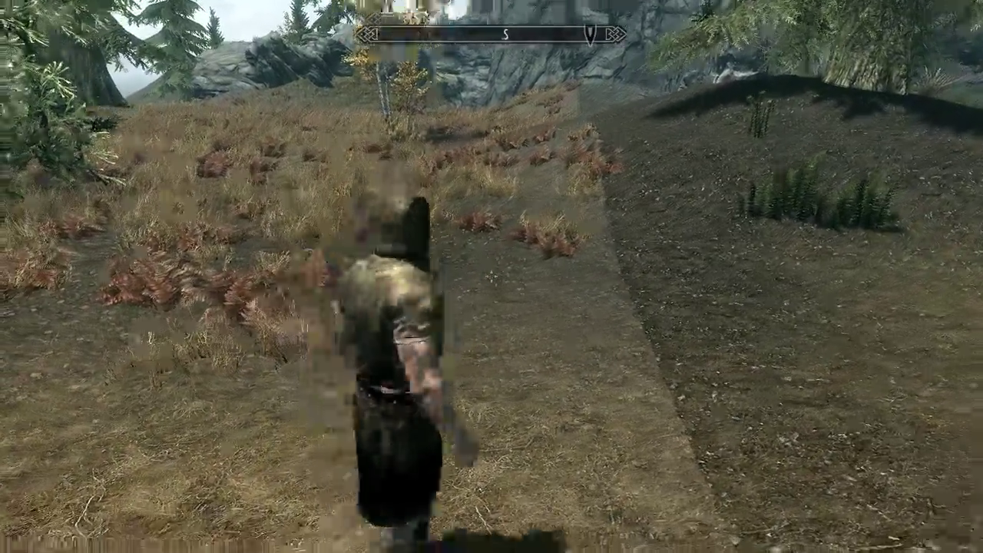
pyautogui.press('w')
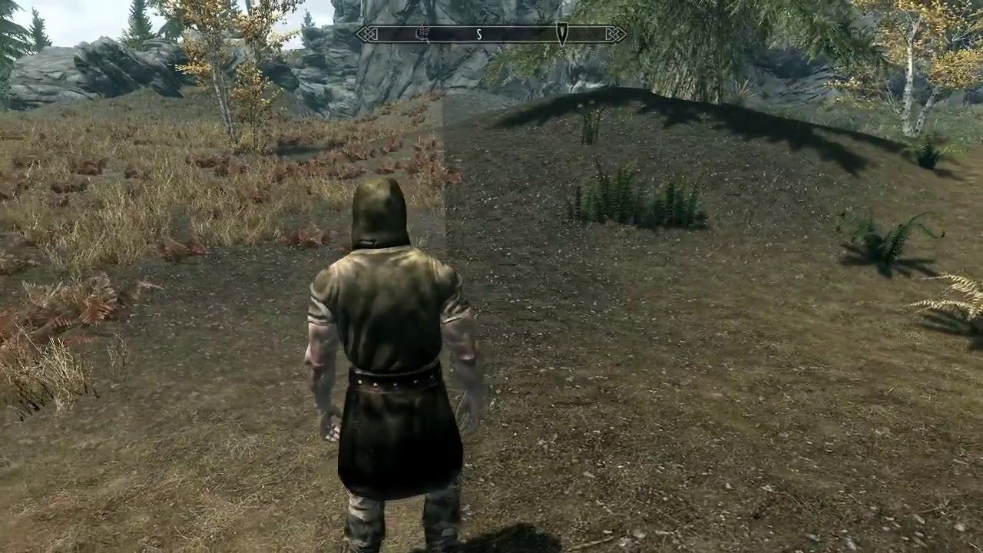
pyautogui.press('w')
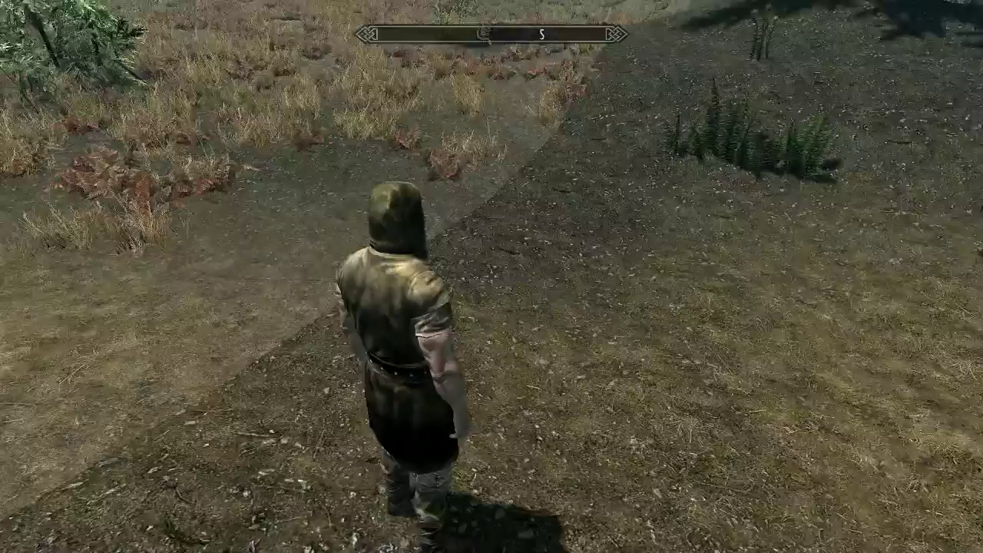
pyautogui.press('w')
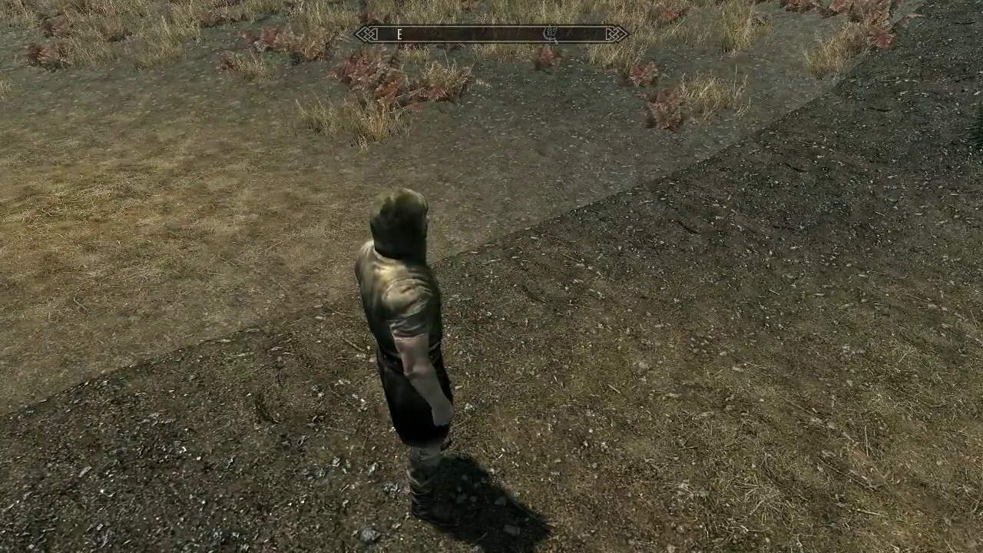
pyautogui.press('w')
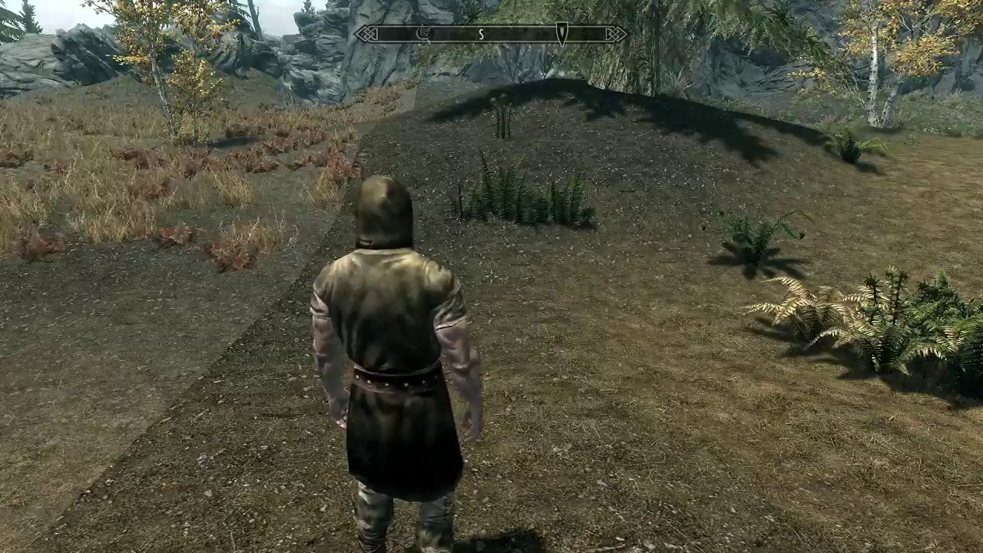
pyautogui.press('a')
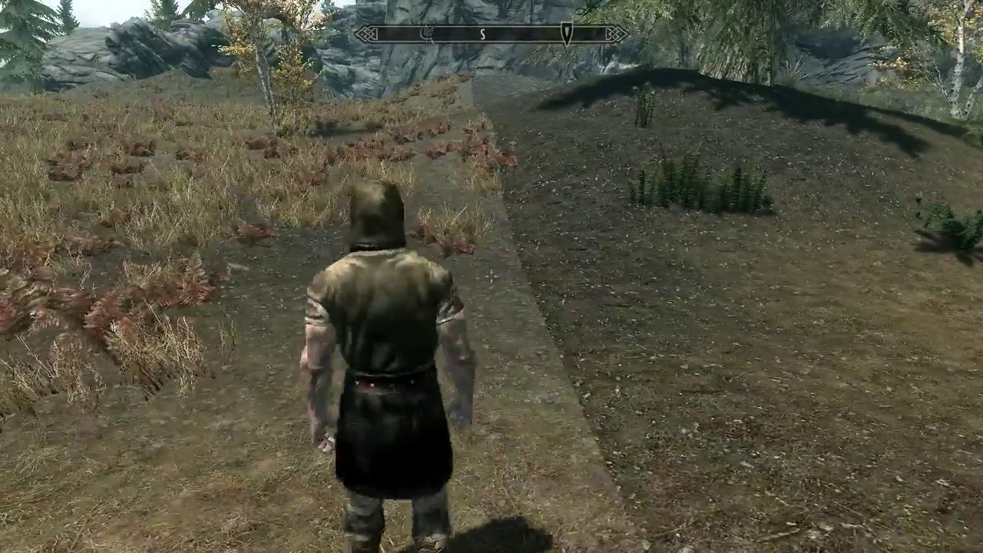
pyautogui.press('w')
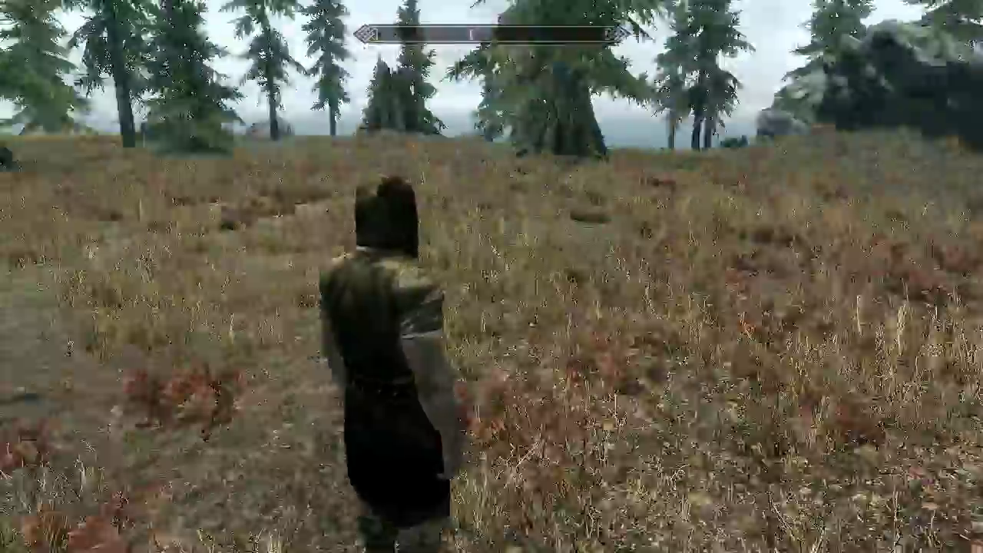
pyautogui.press('w')
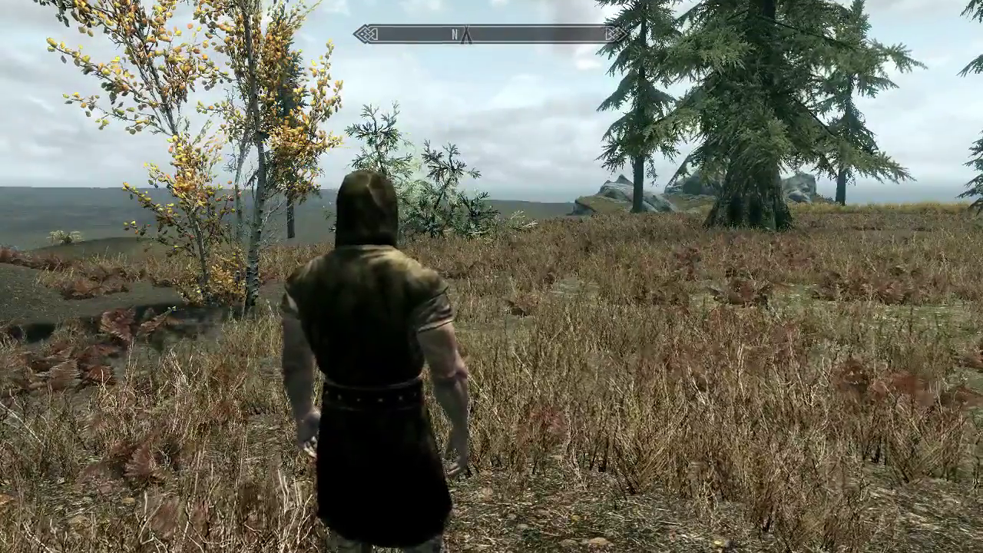
# Quit Skyrim to the desktop without saving the game
pyautogui.press('Escape')
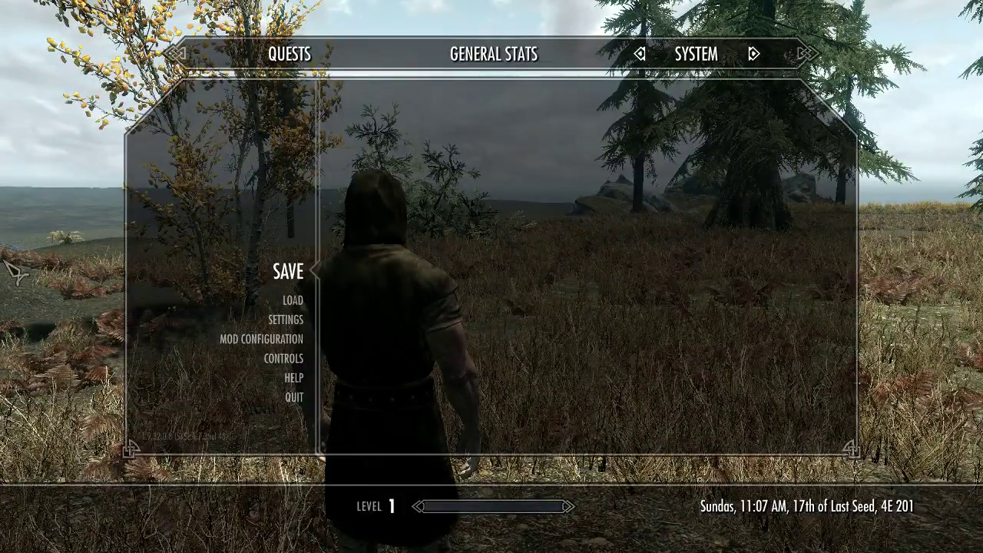
pyautogui.click(299, 401)
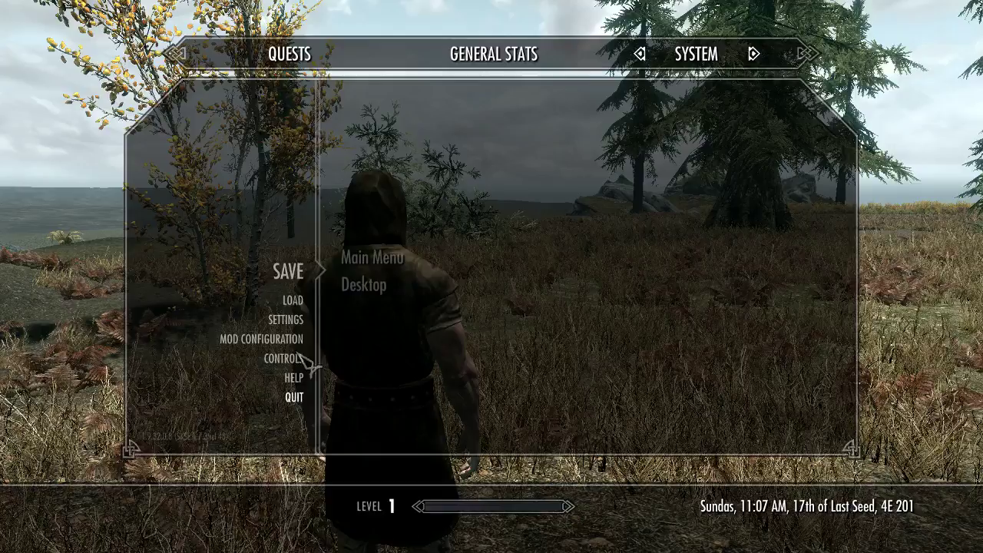
pyautogui.click(365, 295)
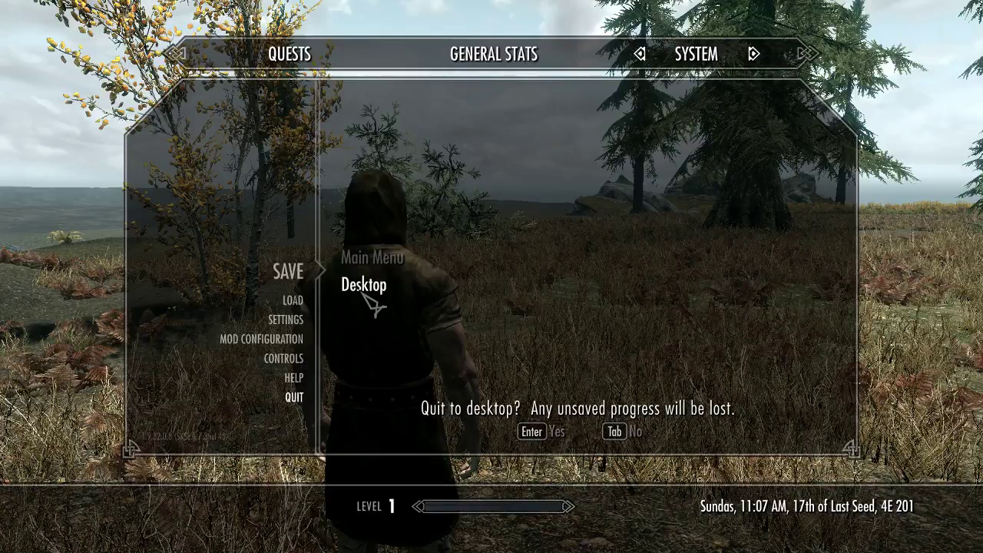
pyautogui.click(548, 434)
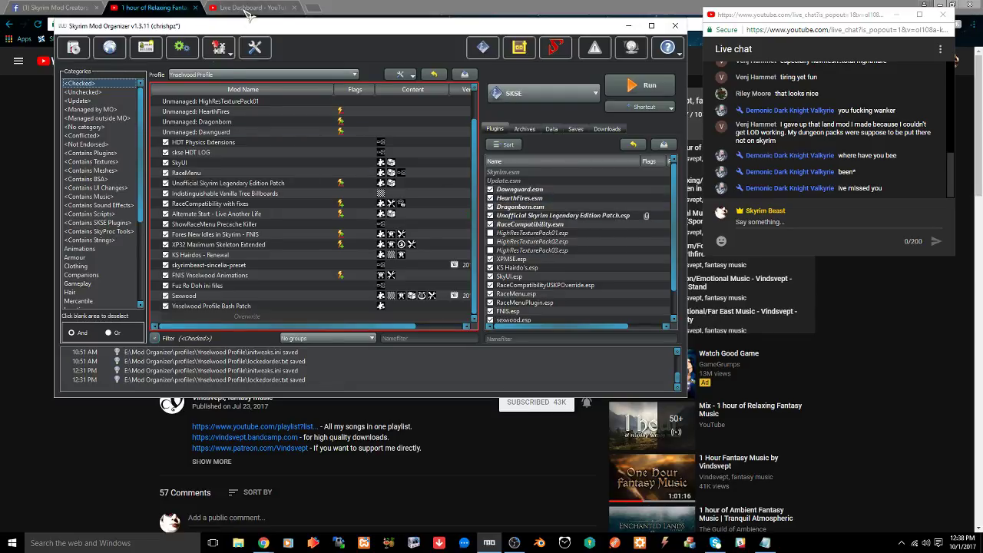
# Switch to the browser and resume the Vindsvept relaxing fantasy music video
pyautogui.click(159, 8)
pyautogui.click(343, 172)
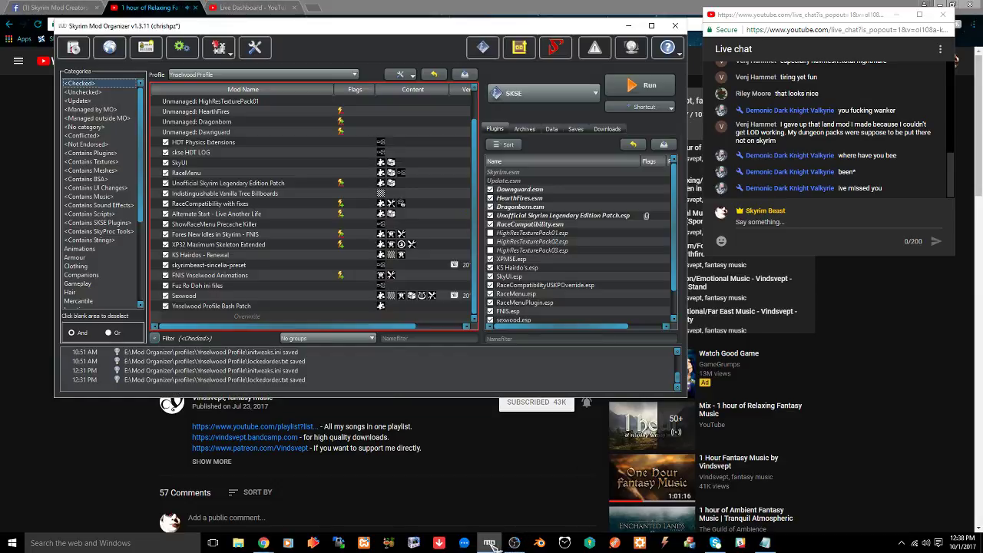
# Switch to Mod Organizer and launch the Creation Kit from its list of executables
pyautogui.click(489, 543)
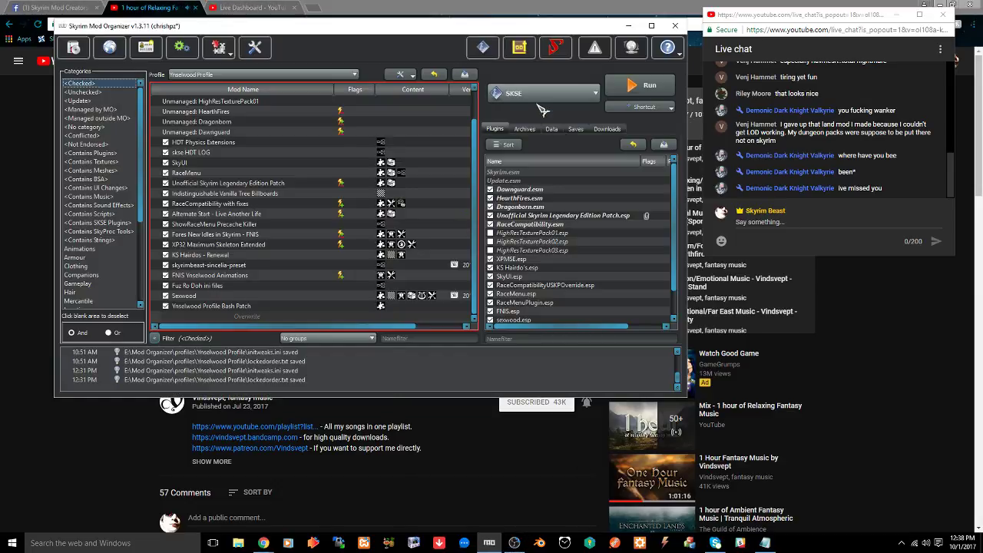
pyautogui.click(542, 94)
pyautogui.click(519, 204)
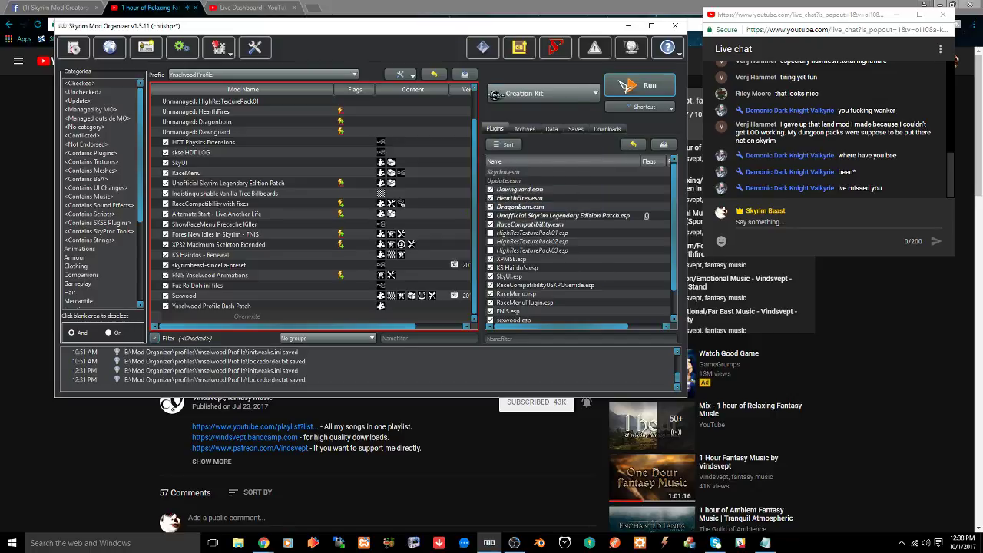
pyautogui.click(626, 86)
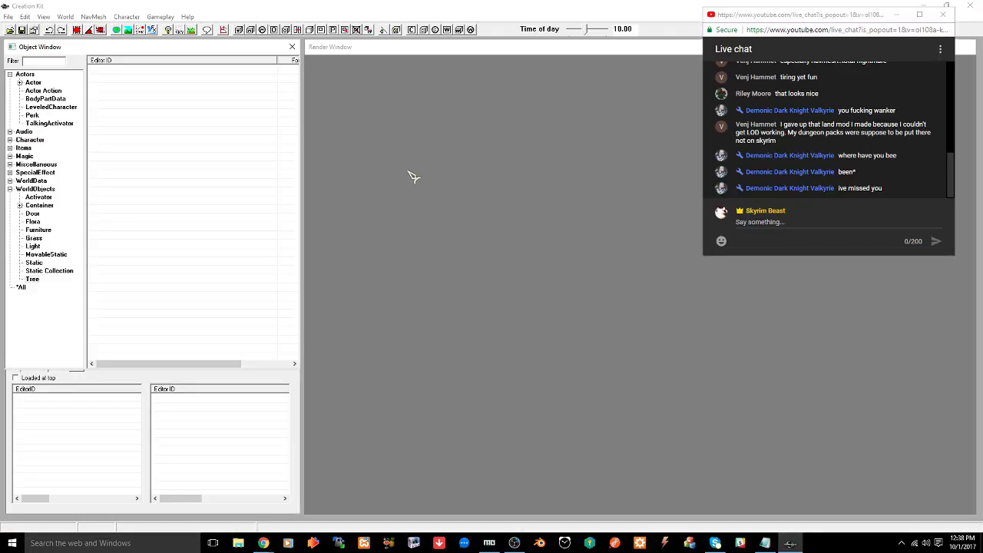
# Load the plugin sexwood.esp with its masters, set as the active file
pyautogui.click(7, 16)
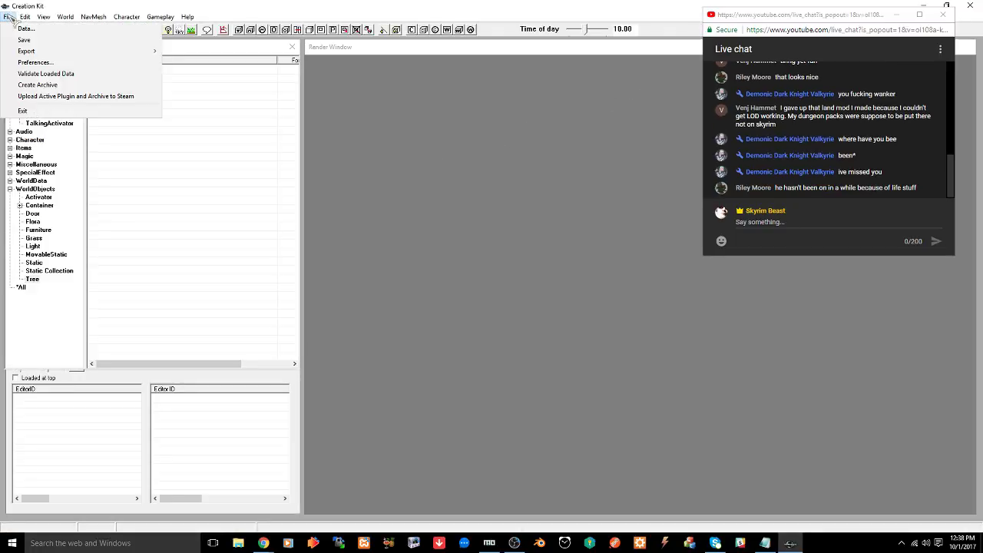
pyautogui.click(10, 29)
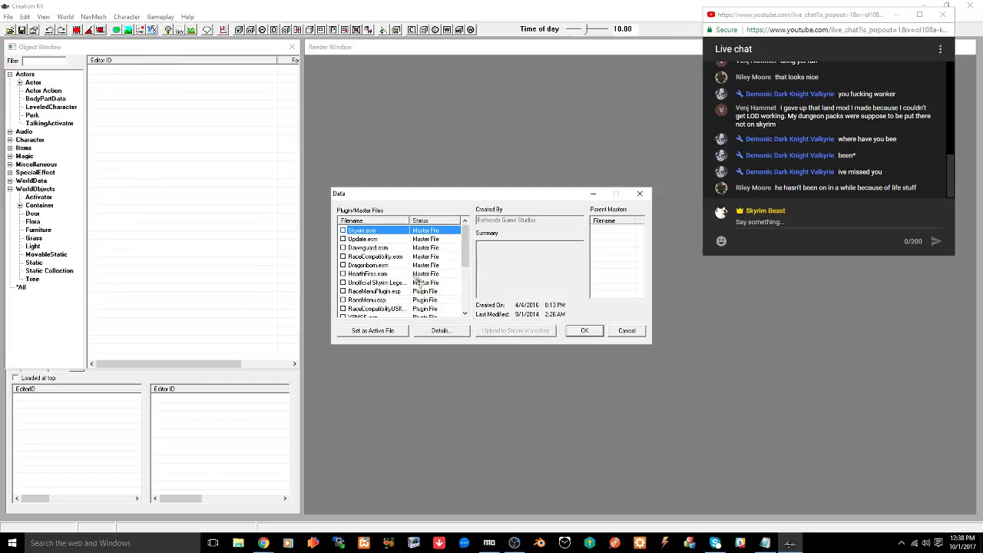
pyautogui.scroll(-4, 419, 283)
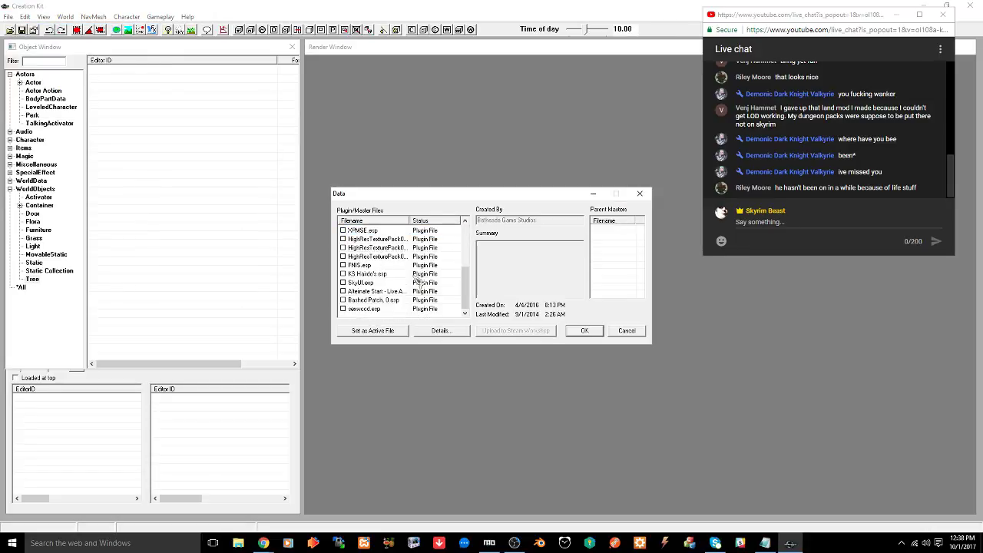
pyautogui.doubleClick(367, 309)
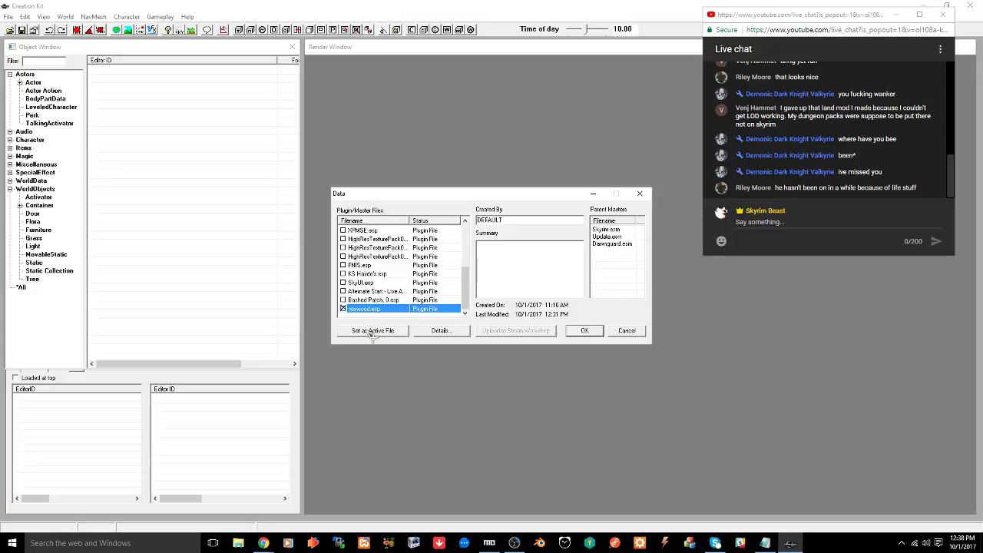
pyautogui.click(372, 331)
pyautogui.click(582, 331)
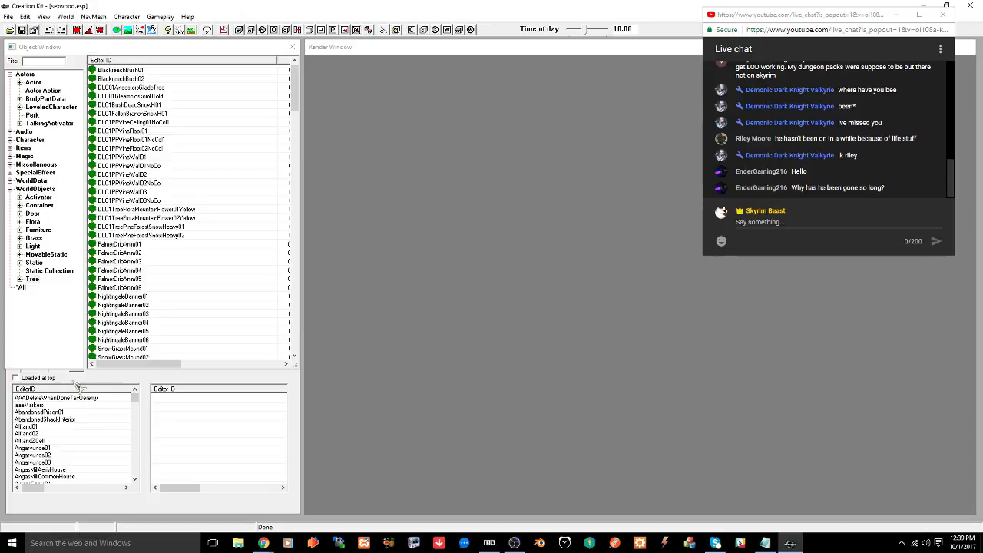
# Set the Cell View's world space to the mod's own SexwoodWorldspace
pyautogui.click(96, 354)
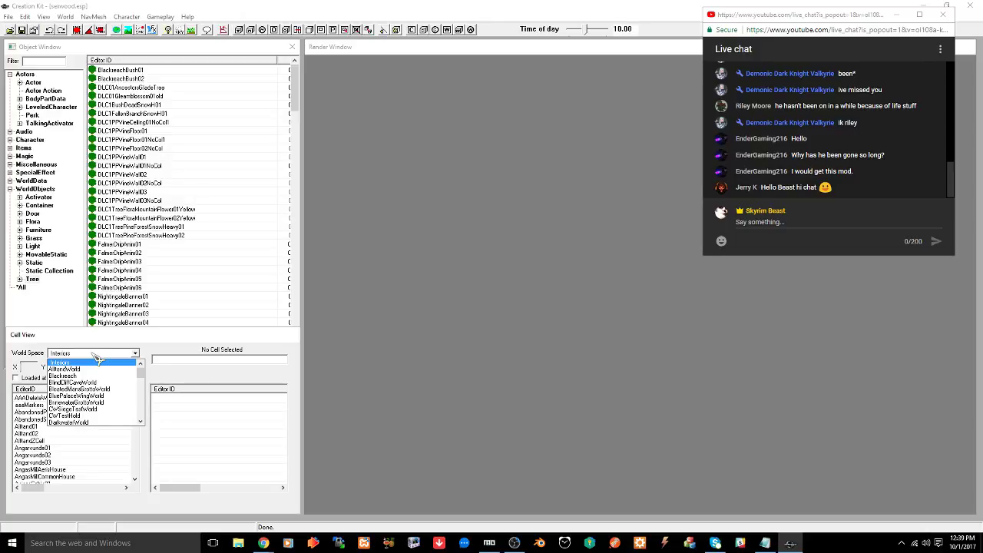
pyautogui.scroll(-6, 90, 391)
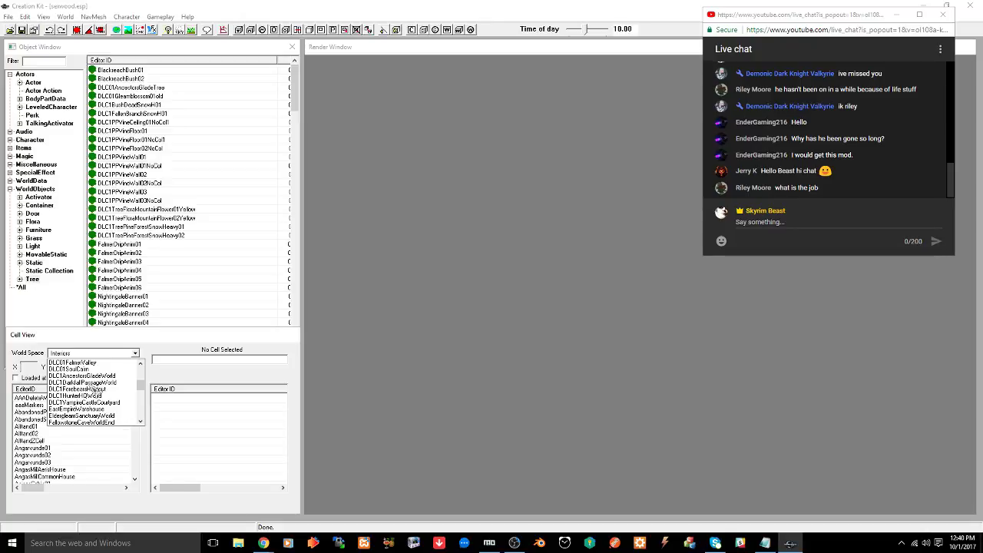
pyautogui.scroll(-3, 91, 390)
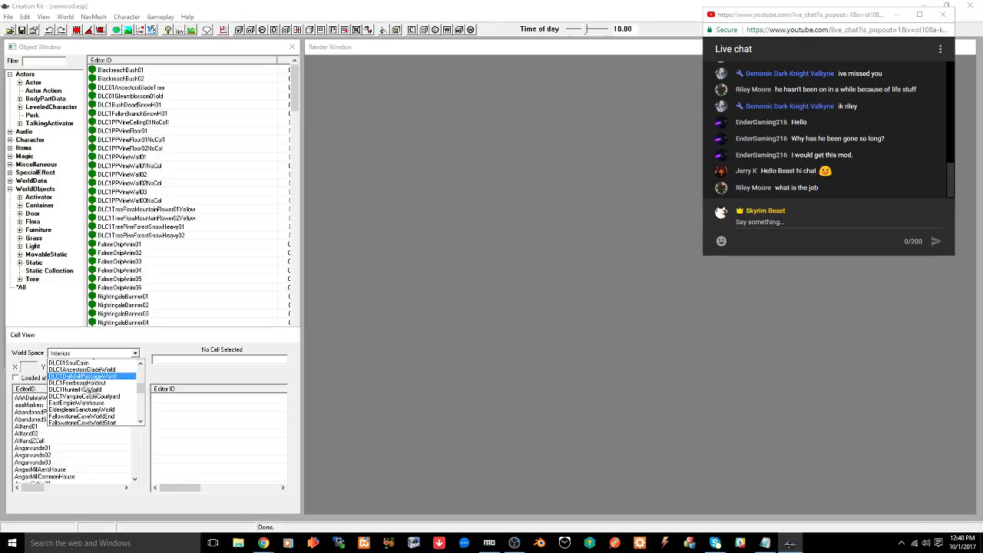
pyautogui.scroll(-1, 91, 390)
pyautogui.scroll(-5, 90, 390)
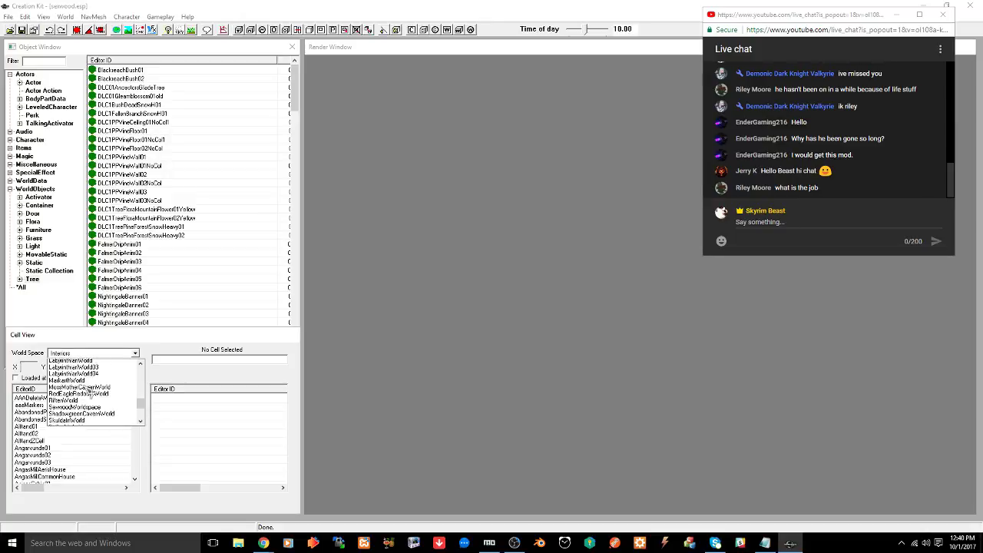
pyautogui.click(89, 388)
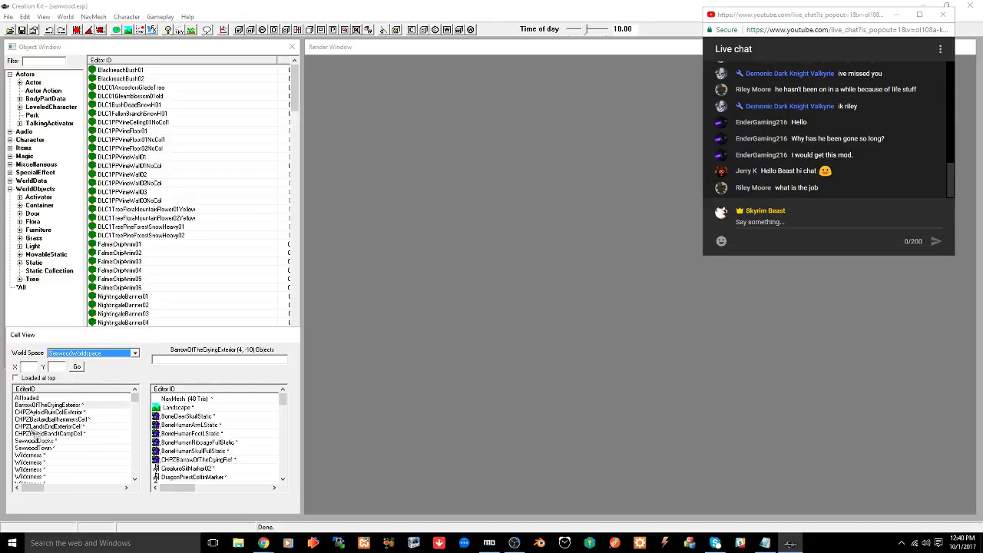
# Load the CHPZBastardballhammersCell exterior cell into the render window
pyautogui.click(64, 420)
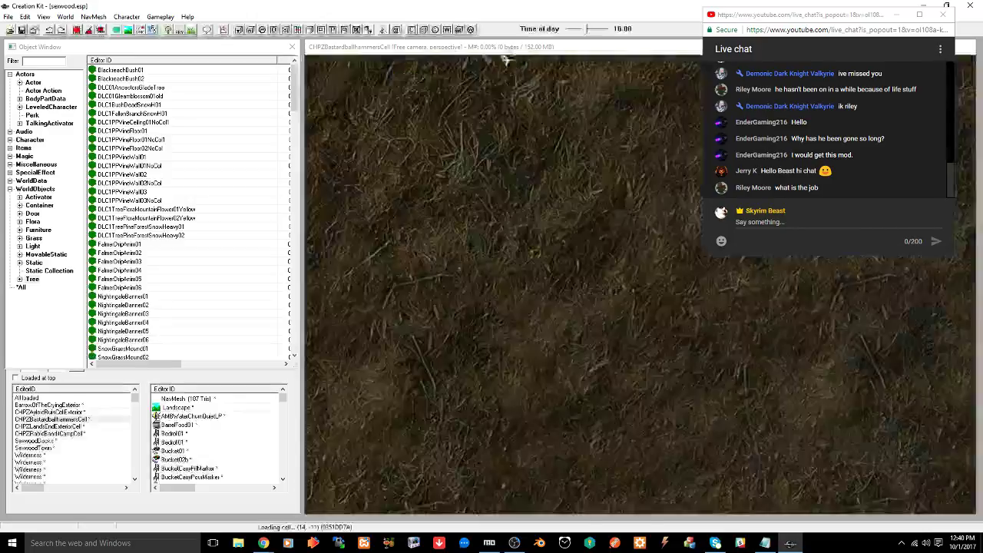
pyautogui.scroll(-5, 513, 326)
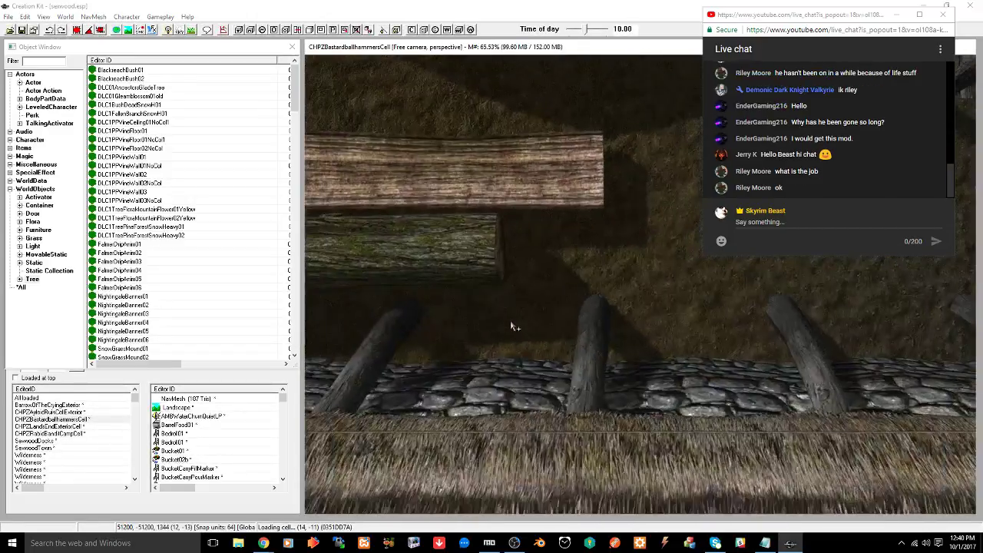
pyautogui.scroll(-8, 513, 326)
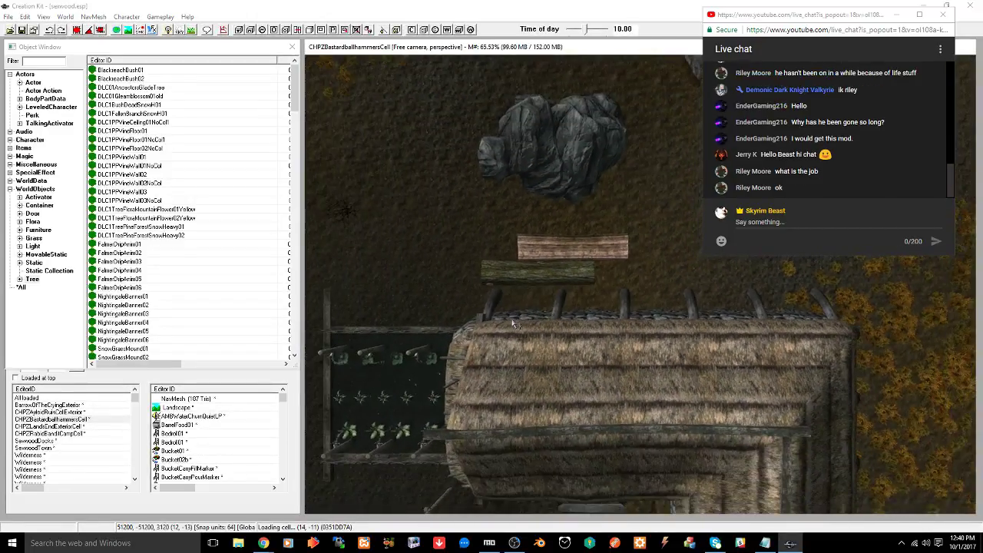
pyautogui.scroll(-5, 516, 322)
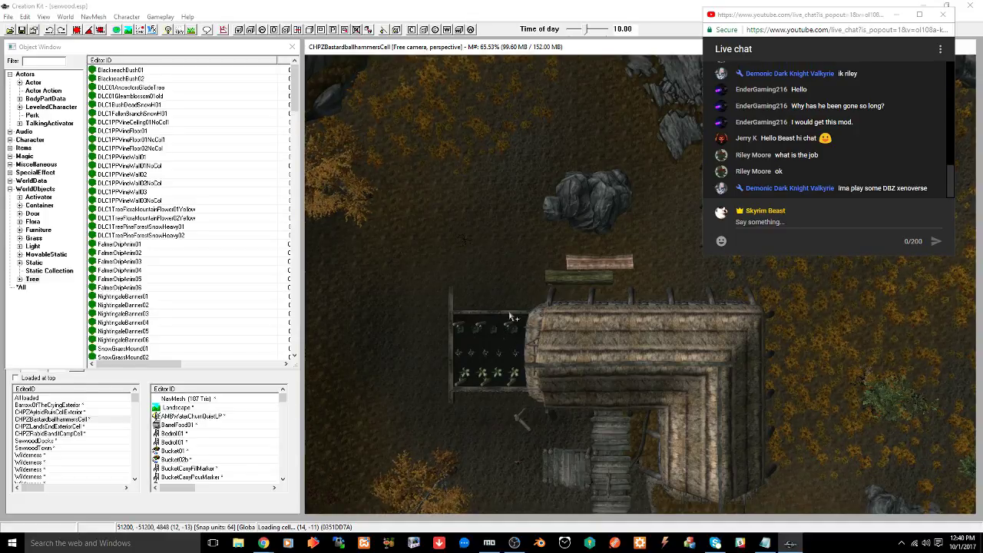
# Examine the wilderness terrain north of the thatched farmhouse, viewing the ground around a RockL01 boulder from an angle
pyautogui.moveTo(592, 156); pyautogui.dragTo(528, 358, button='middle')
pyautogui.moveTo(601, 115); pyautogui.dragTo(565, 247, button='middle')
pyautogui.moveTo(595, 192); pyautogui.dragTo(509, 456, button='middle')
pyautogui.moveTo(511, 233); pyautogui.dragTo(555, 444, button='middle')
pyautogui.moveTo(548, 360); pyautogui.dragTo(529, 367, button='middle')
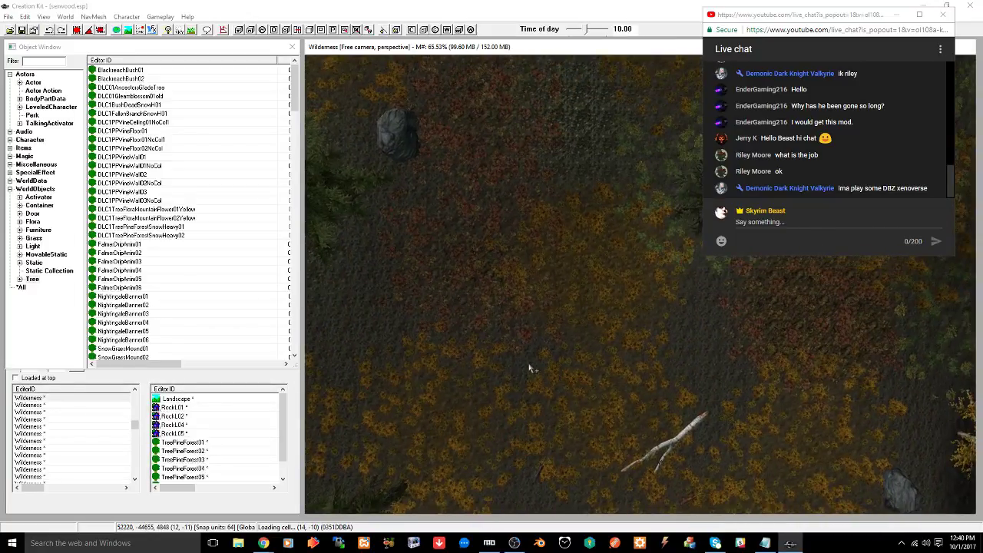
pyautogui.moveTo(517, 237); pyautogui.dragTo(582, 468, button='middle')
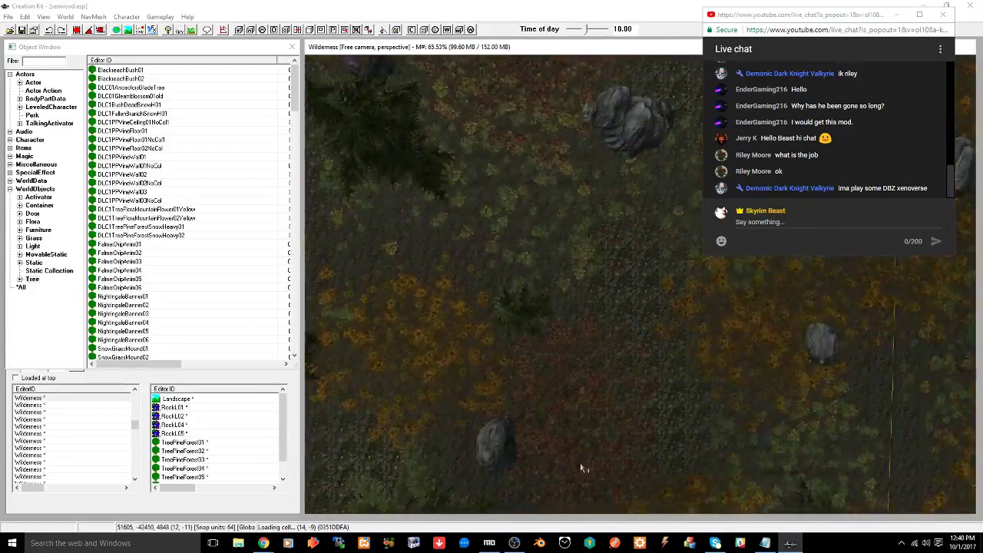
pyautogui.moveTo(519, 235); pyautogui.dragTo(566, 415, button='middle')
pyautogui.click(441, 396)
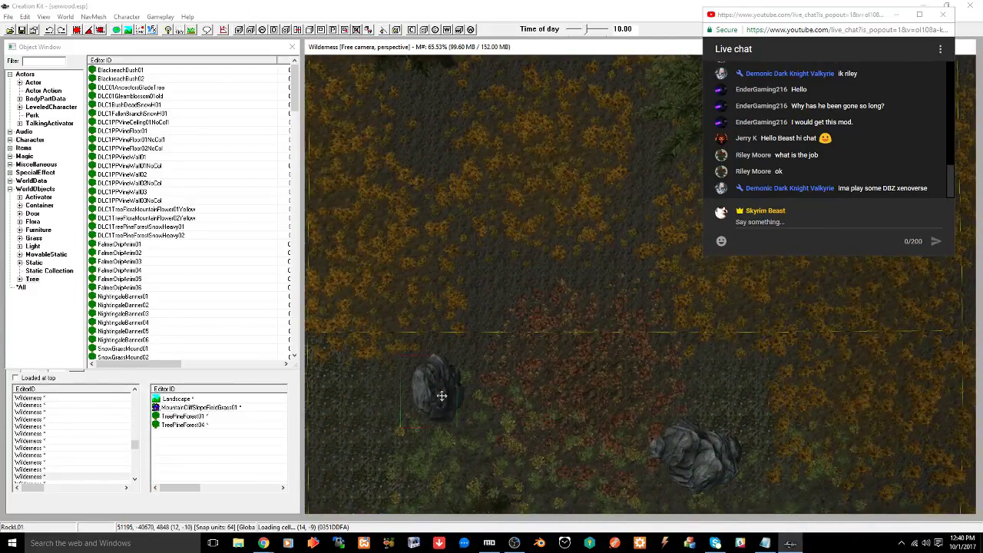
pyautogui.keyDown('shift'); pyautogui.moveTo(440, 395); pyautogui.dragTo(393, 343, button='middle'); pyautogui.keyUp('shift')
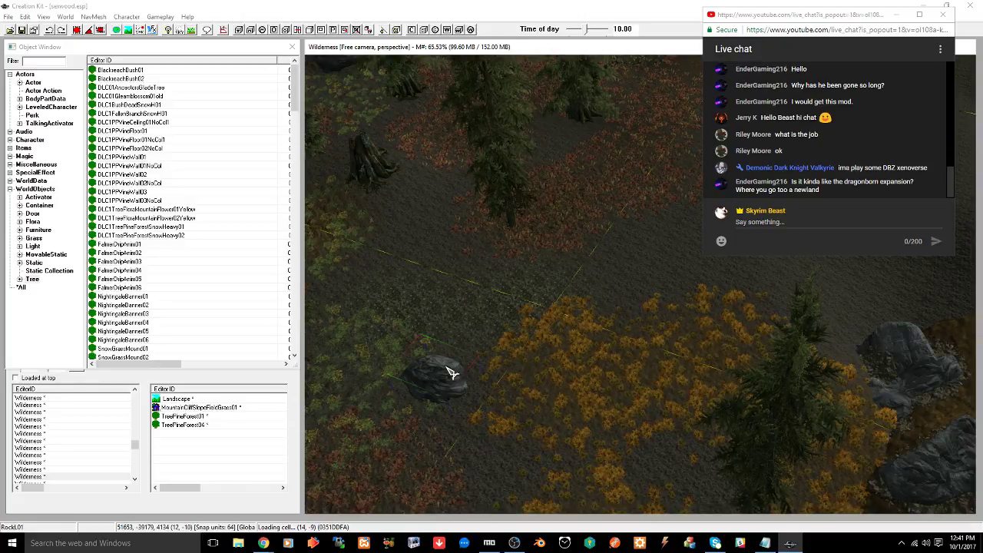
pyautogui.keyDown('shift'); pyautogui.moveTo(452, 373); pyautogui.dragTo(393, 395, button='middle'); pyautogui.keyUp('shift')
# Examine the neighbouring wilderness cells for ground textures and tree coverage, up to the TreePineForest04 pine near the cliffs
pyautogui.moveTo(522, 225); pyautogui.dragTo(532, 503, button='middle')
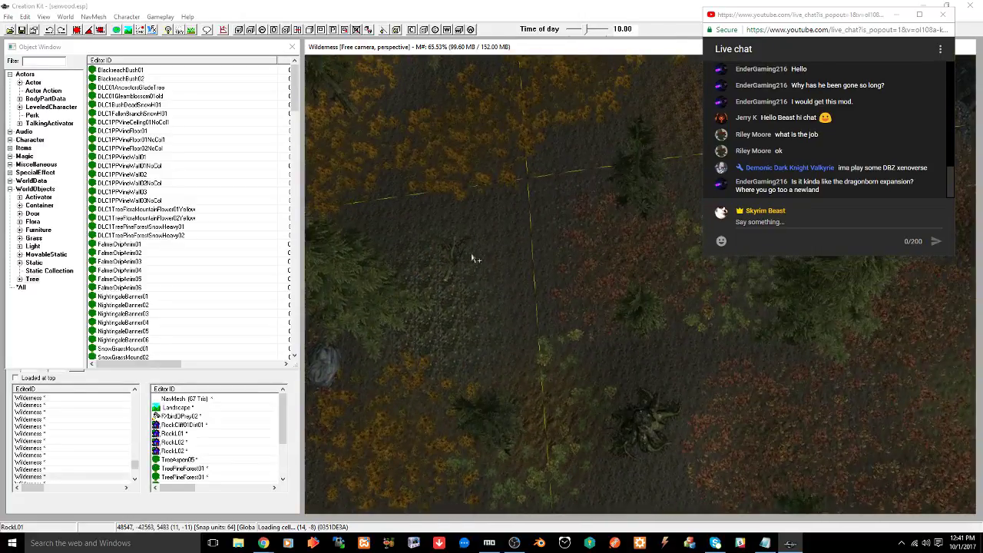
pyautogui.moveTo(473, 256)
pyautogui.mouseDown(button='middle')
pyautogui.moveTo(572, 397)
pyautogui.moveTo(629, 428)
pyautogui.mouseUp(button='middle')
pyautogui.moveTo(582, 351); pyautogui.dragTo(612, 368, button='middle')
pyautogui.moveTo(524, 318); pyautogui.dragTo(556, 405, button='middle')
pyautogui.moveTo(656, 396)
pyautogui.mouseDown(button='middle')
pyautogui.moveTo(570, 344)
pyautogui.moveTo(419, 313)
pyautogui.mouseUp(button='middle')
pyautogui.moveTo(572, 373)
pyautogui.mouseDown(button='middle')
pyautogui.moveTo(531, 323)
pyautogui.moveTo(507, 165)
pyautogui.mouseUp(button='middle')
pyautogui.moveTo(522, 453); pyautogui.dragTo(541, 286, button='middle')
pyautogui.moveTo(658, 334); pyautogui.dragTo(530, 320, button='middle')
pyautogui.click(584, 306)
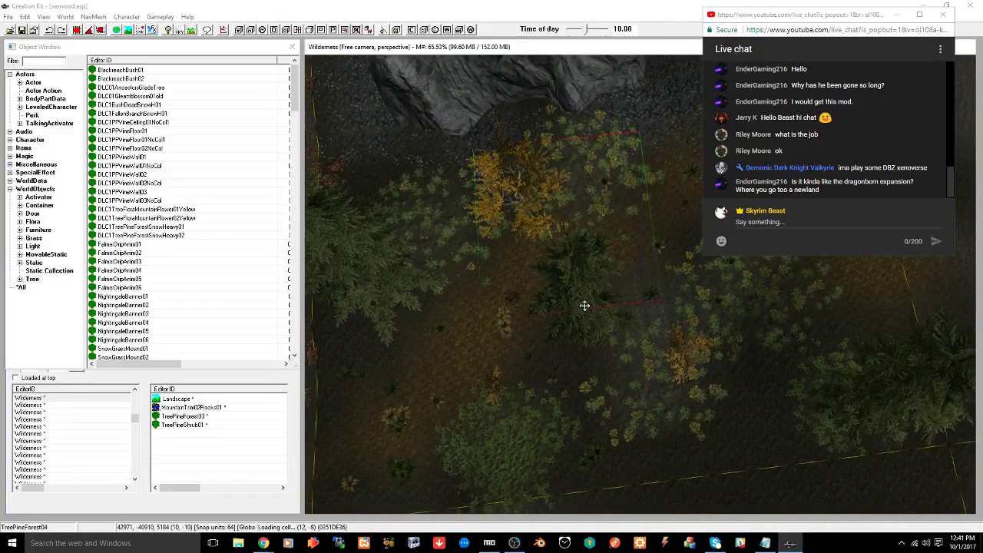
# Switch to the top view and inspect the aspen, pine and shrub placement across the wooded cells beside the cliff
pyautogui.press('t')
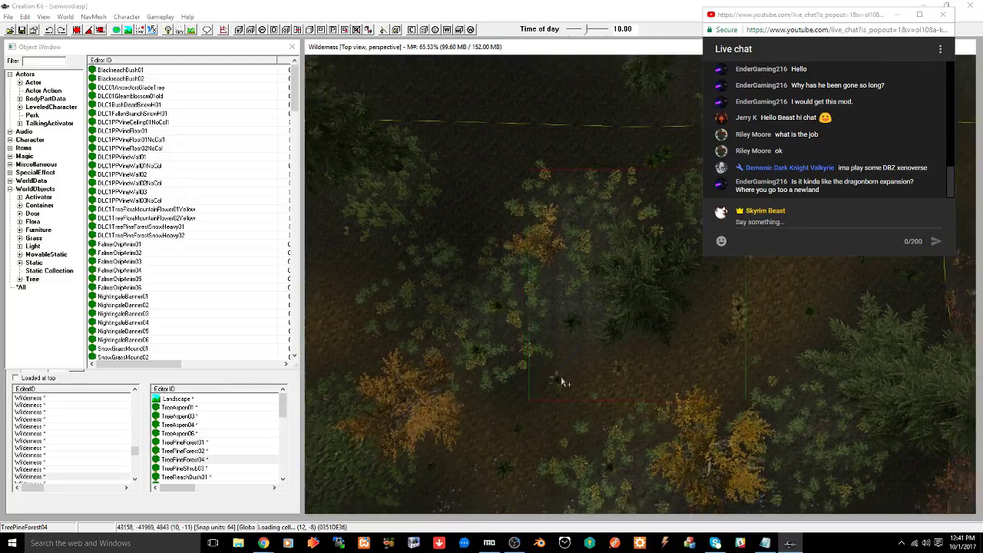
pyautogui.scroll(-5, 562, 381)
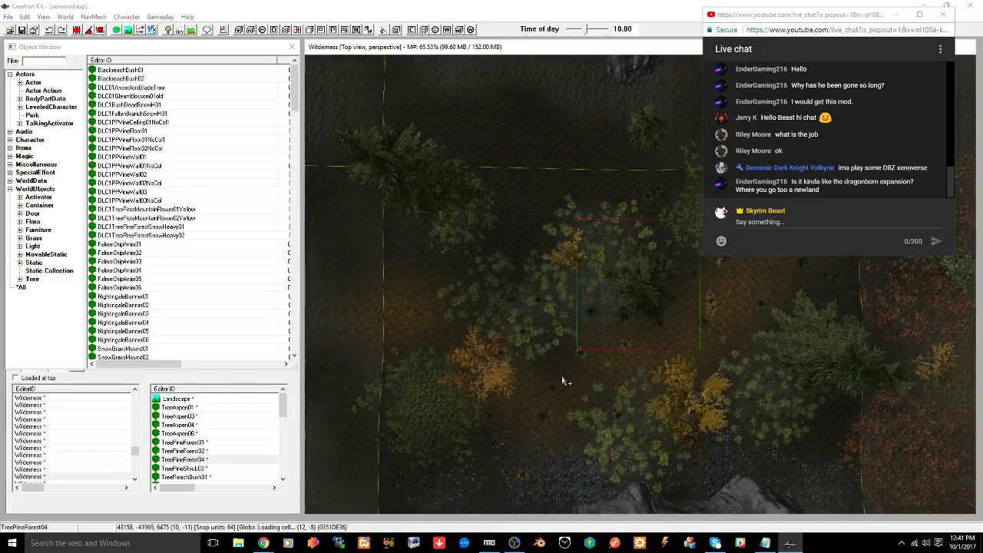
pyautogui.scroll(-1, 565, 374)
pyautogui.moveTo(562, 394); pyautogui.dragTo(567, 374, button='middle')
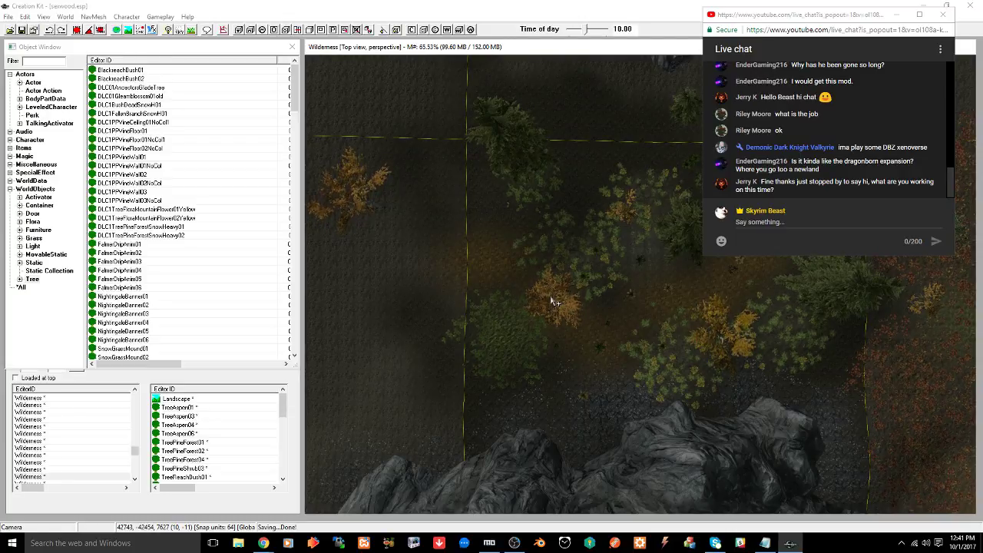
pyautogui.click(555, 295)
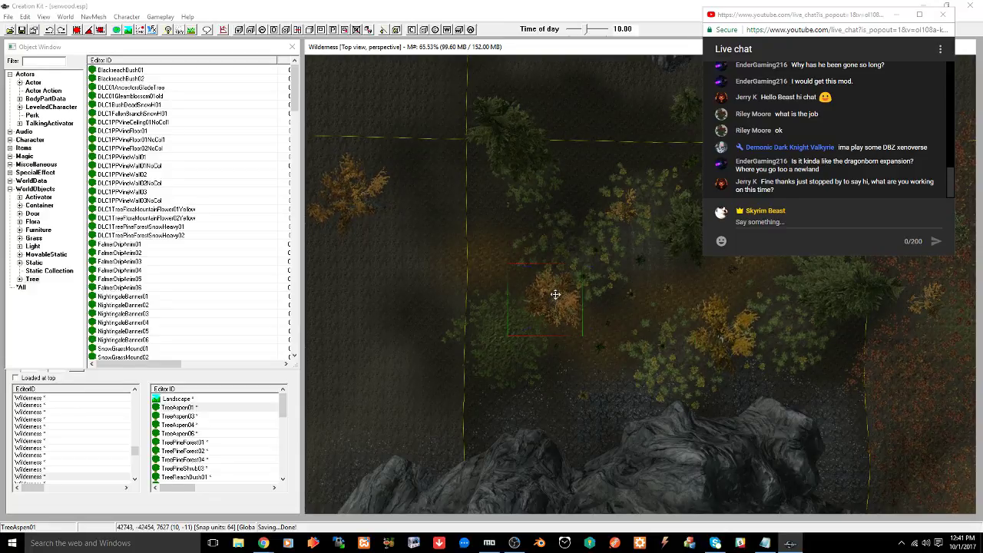
pyautogui.moveTo(625, 314); pyautogui.dragTo(530, 362, button='middle')
pyautogui.click(576, 275)
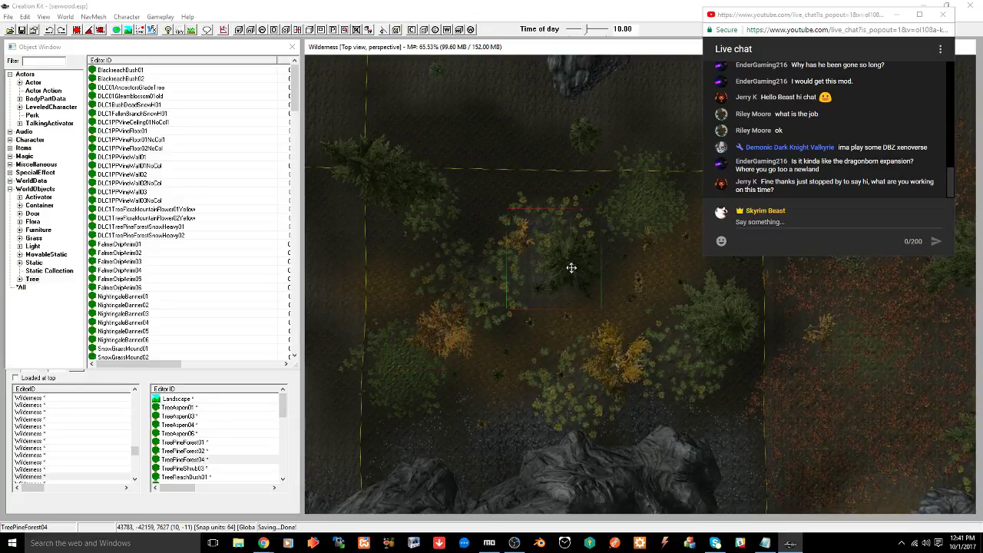
pyautogui.moveTo(670, 309); pyautogui.dragTo(500, 309, button='middle')
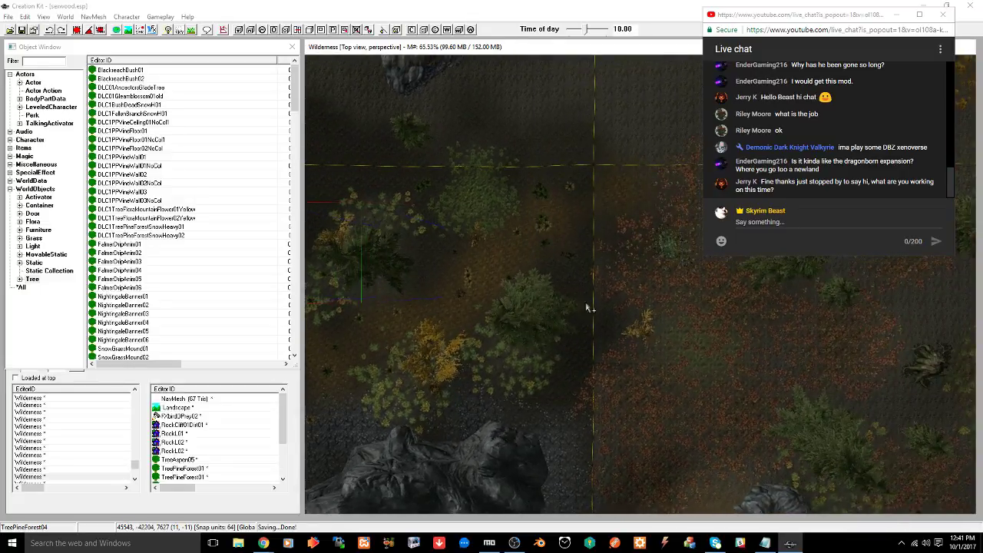
pyautogui.moveTo(622, 281); pyautogui.dragTo(454, 273, button='middle')
pyautogui.click(585, 280)
# Inspect the red ground cover around the selected pine shrub and the bare terrain by the mountain rocks from above
pyautogui.moveTo(566, 189); pyautogui.dragTo(535, 346, button='middle')
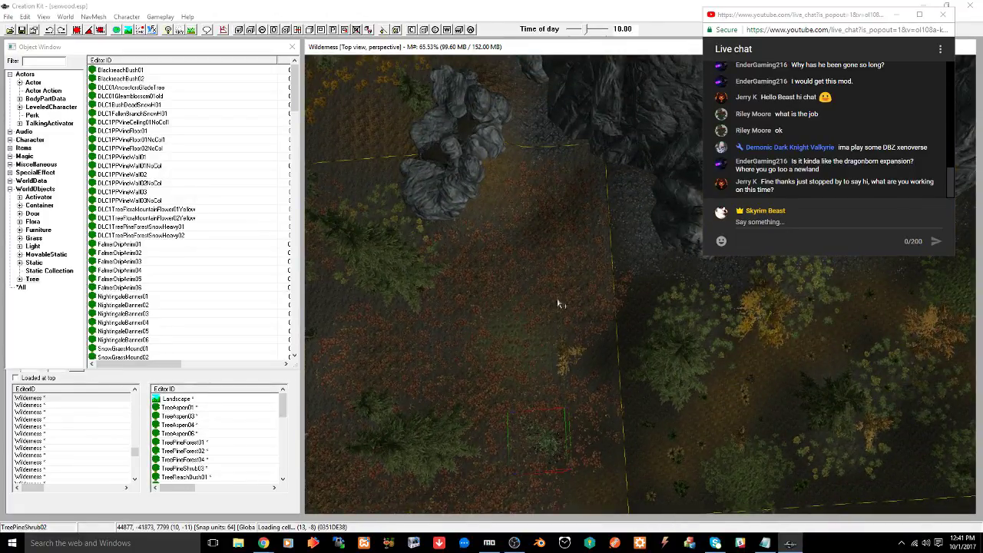
pyautogui.scroll(7, 561, 319)
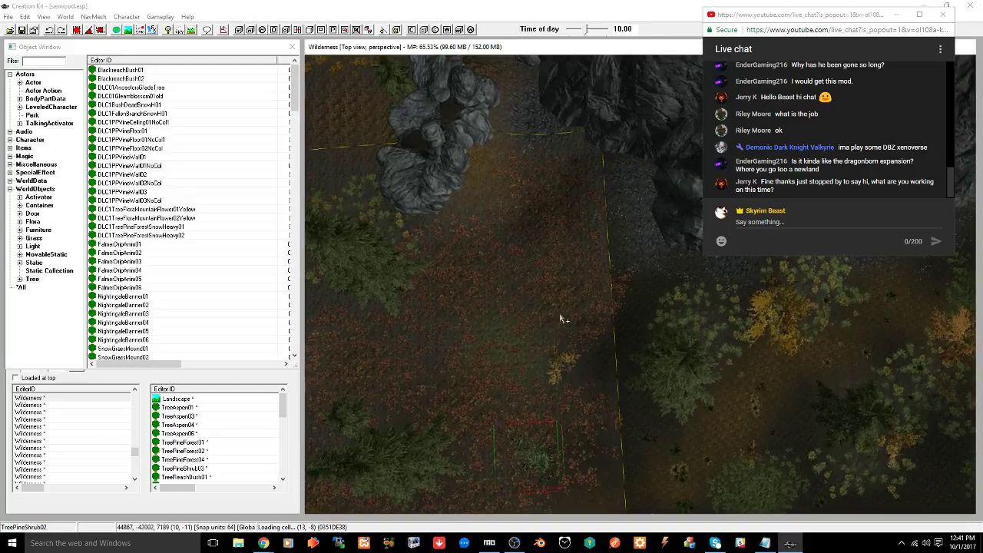
pyautogui.scroll(6, 560, 318)
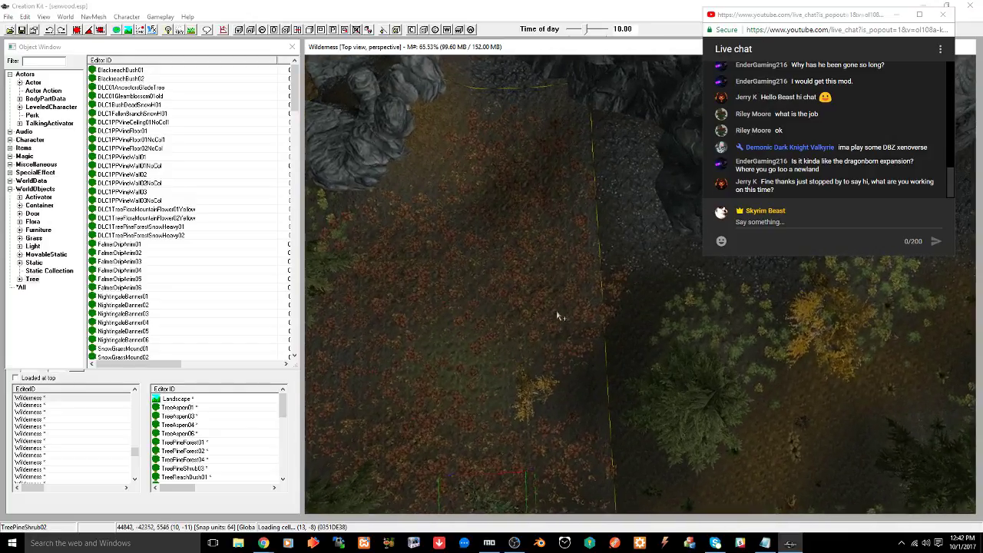
pyautogui.moveTo(561, 303); pyautogui.dragTo(629, 202, button='middle')
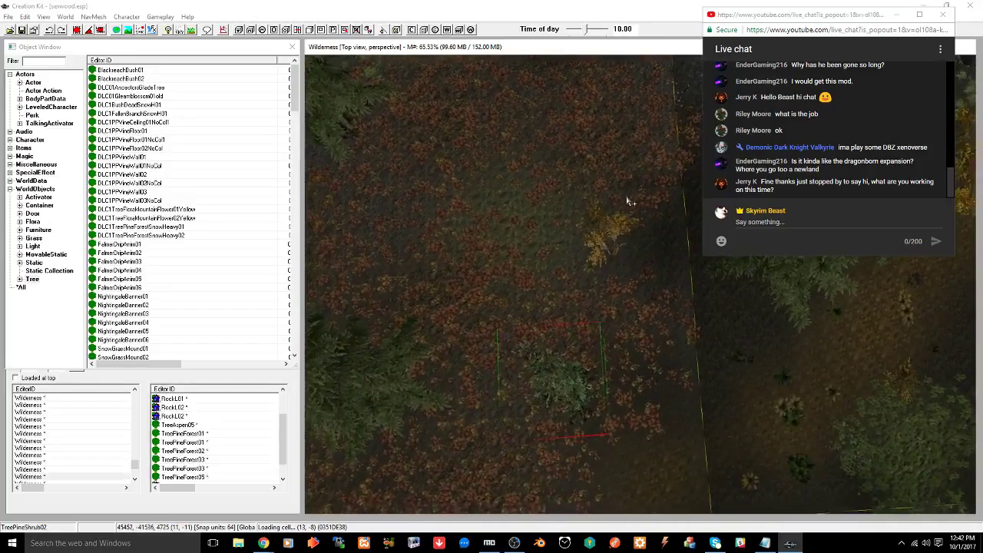
pyautogui.moveTo(558, 310); pyautogui.dragTo(537, 317, button='middle')
pyautogui.scroll(-7, 511, 374)
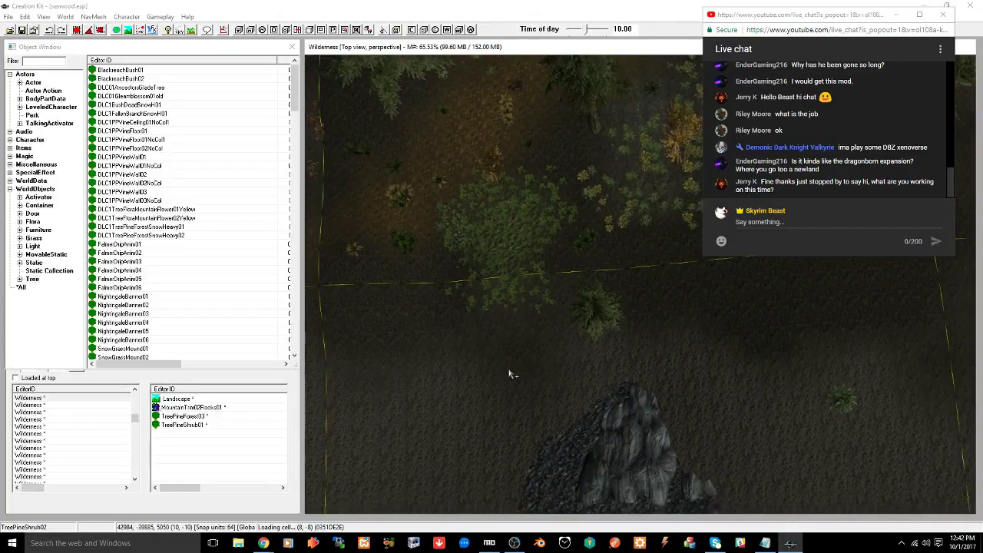
pyautogui.scroll(-7, 511, 374)
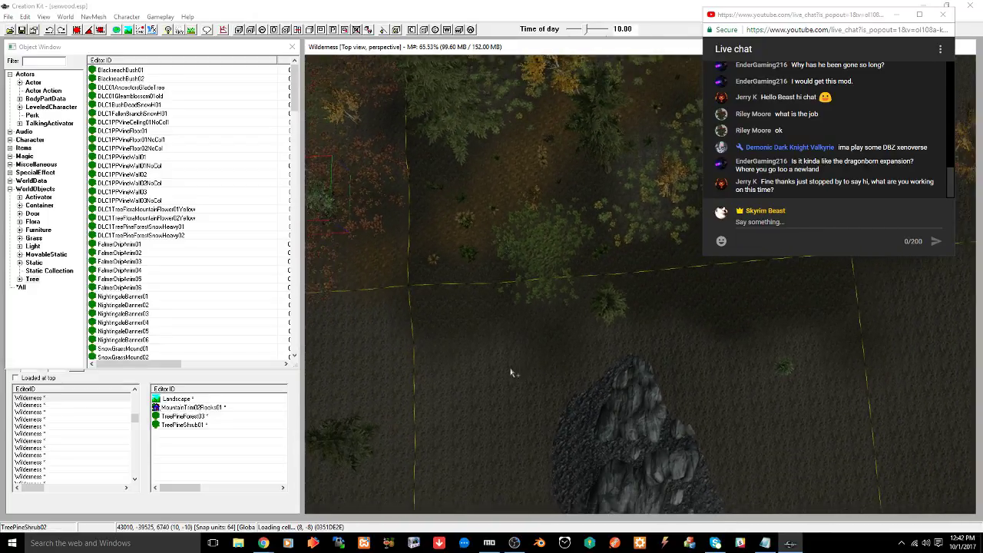
# Turn on landscape editing with an edit radius of 4 over the red-covered wilderness cell beside the rock pile
pyautogui.moveTo(480, 268); pyautogui.dragTo(601, 392, button='middle')
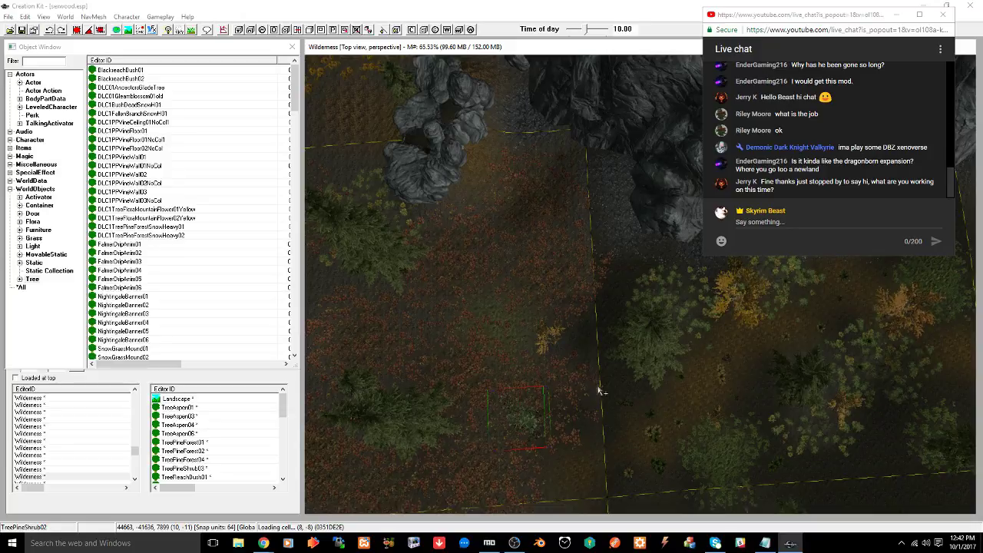
pyautogui.moveTo(582, 393)
pyautogui.keyDown('shift'); pyautogui.mouseDown(button='middle')
pyautogui.moveTo(580, 371)
pyautogui.moveTo(578, 389)
pyautogui.mouseUp(button='middle'); pyautogui.keyUp('shift')
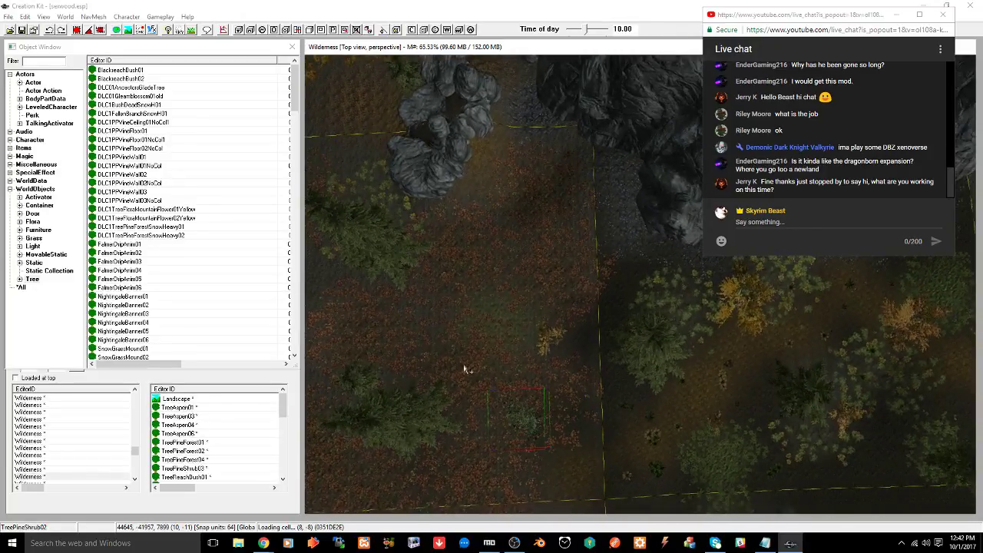
pyautogui.moveTo(465, 369)
pyautogui.mouseDown(button='middle')
pyautogui.moveTo(581, 377)
pyautogui.moveTo(603, 367)
pyautogui.moveTo(598, 333)
pyautogui.mouseUp(button='middle')
pyautogui.scroll(-2, 598, 367)
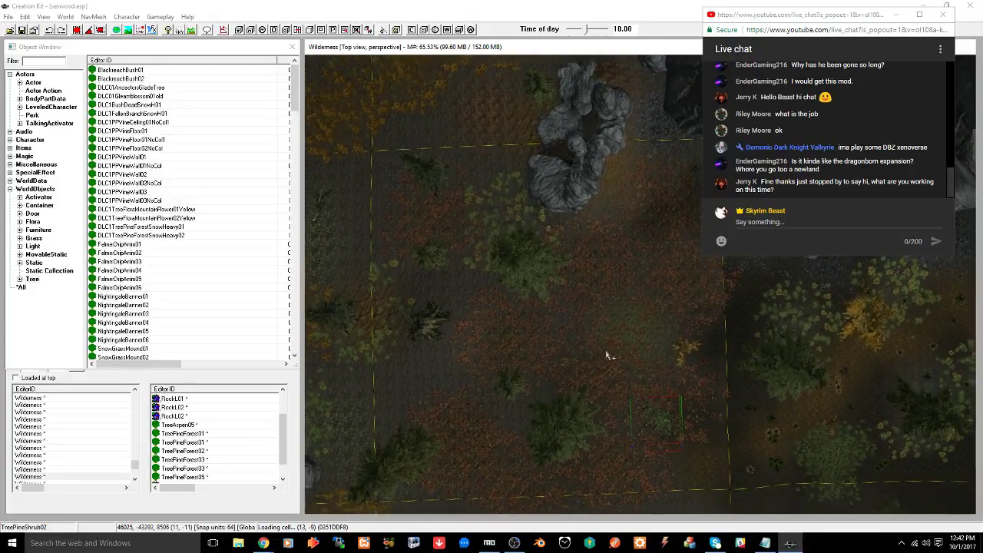
pyautogui.write('h4')
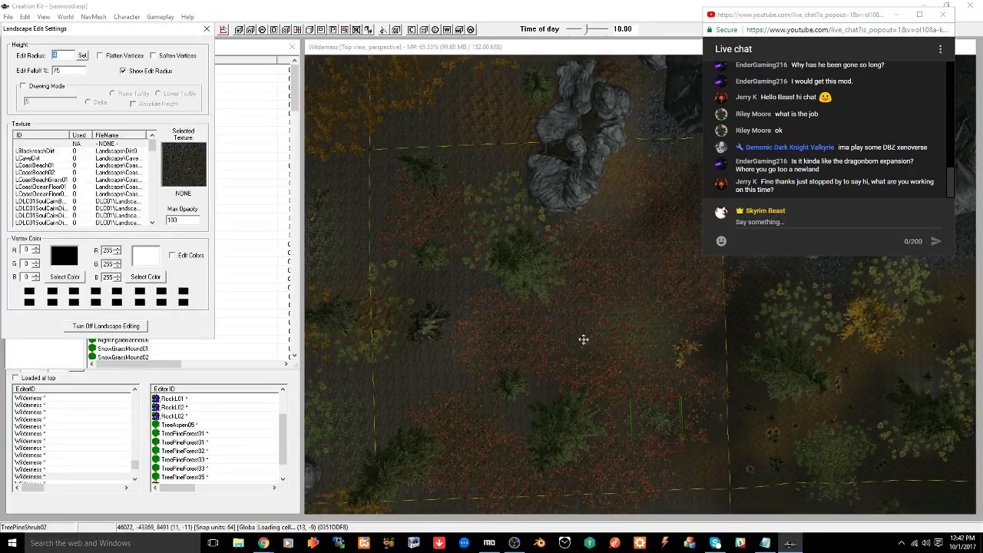
pyautogui.click(415, 53)
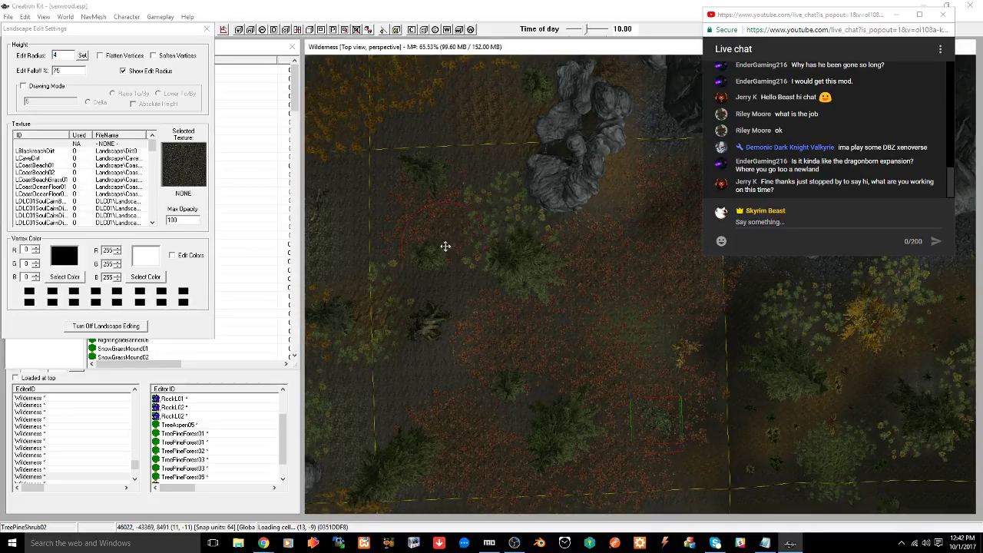
# Delete the LPineForest02 texture from Quad 4 of the Wilderness (11, -11) land
pyautogui.press('t')
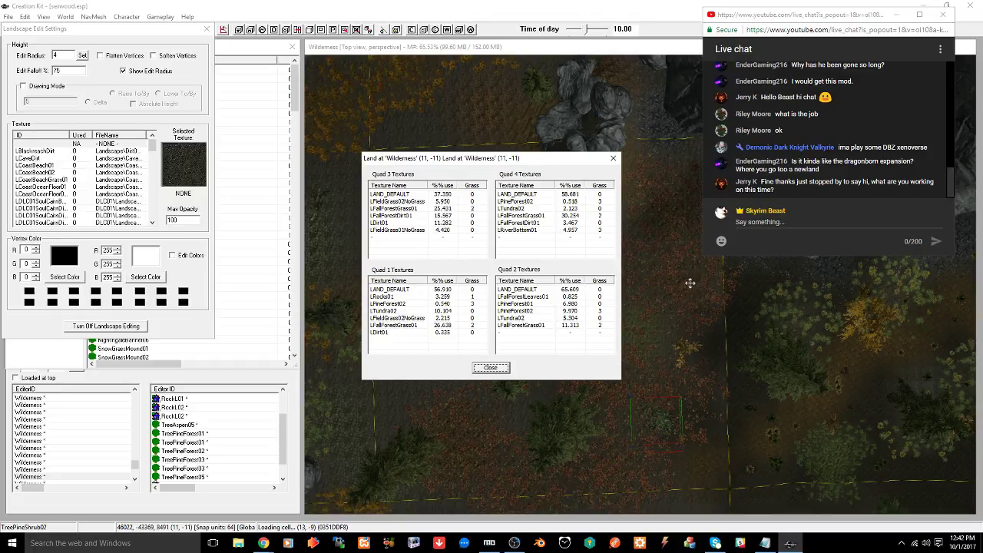
pyautogui.click(530, 201)
pyautogui.rightClick(535, 203)
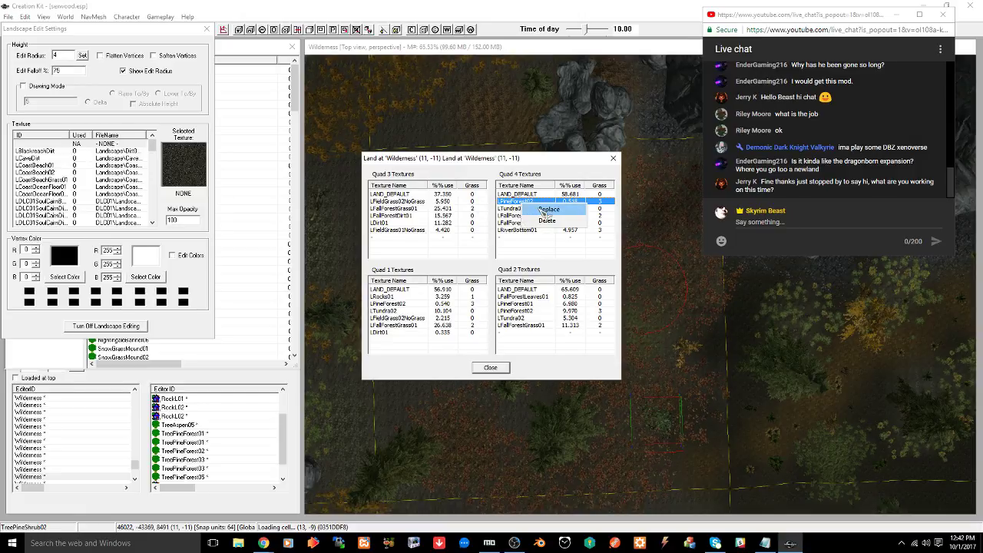
pyautogui.click(546, 220)
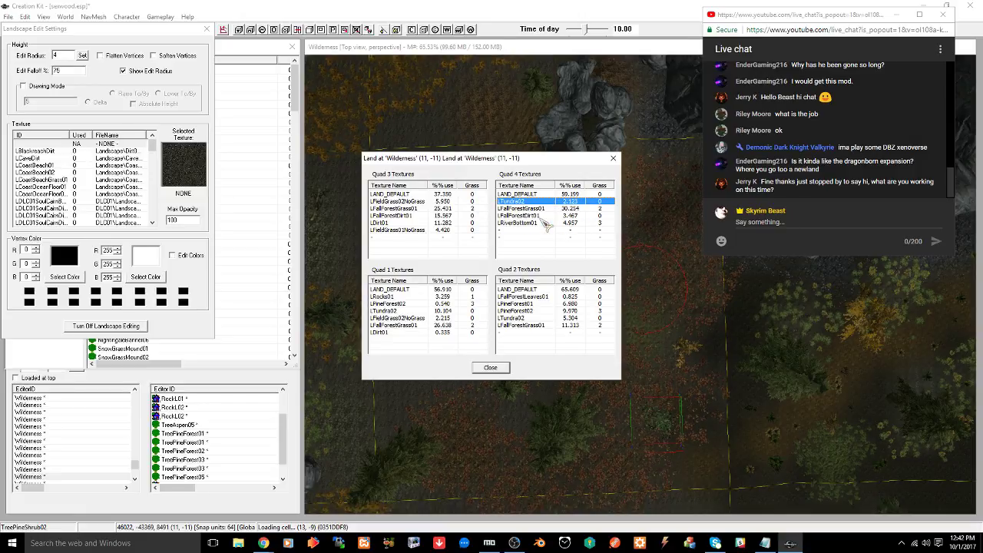
# Delete the LTundra02 texture from Quad 2 of the Wilderness (11, -11) land and close its texture list
pyautogui.click(510, 318)
pyautogui.rightClick(510, 319)
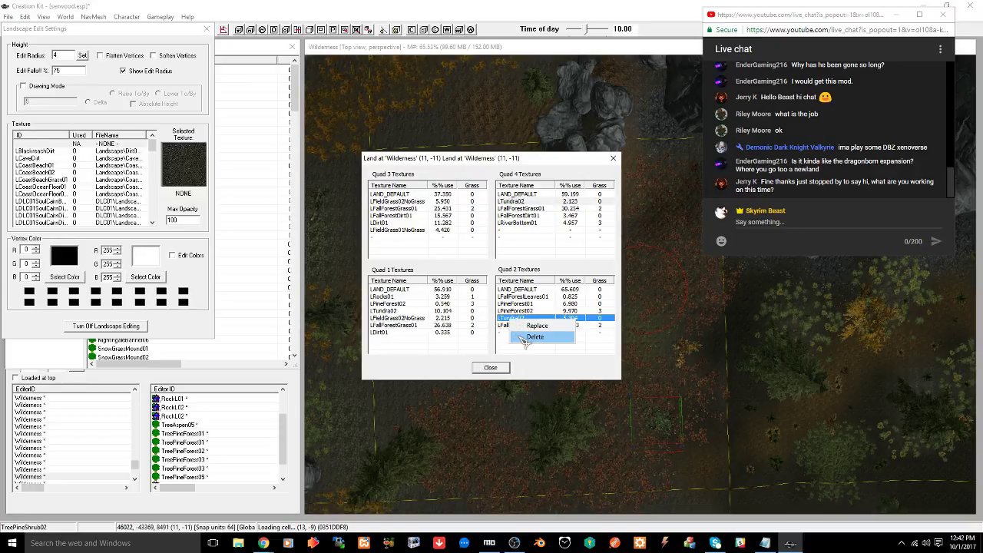
pyautogui.click(534, 337)
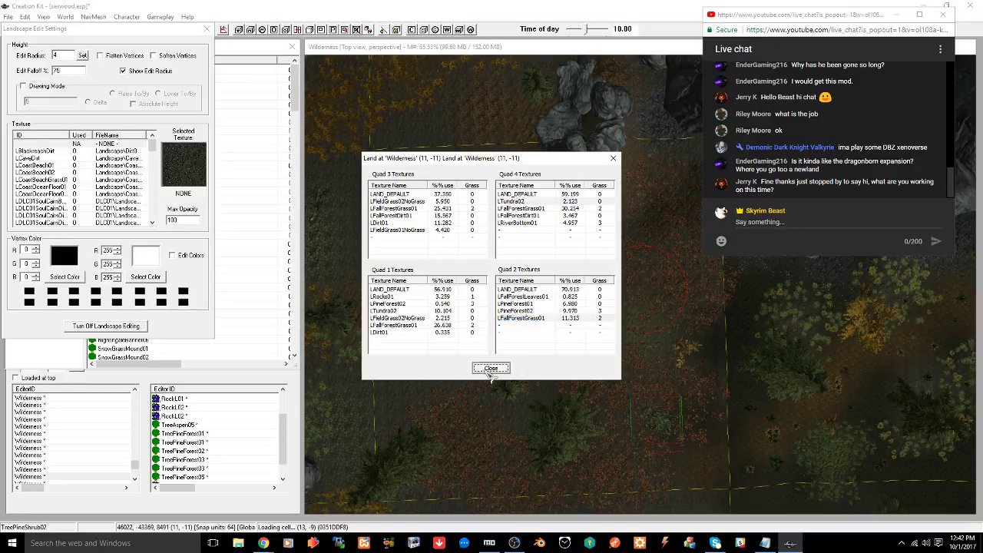
pyautogui.click(489, 367)
# Enable Drawing Mode with the LDirt01 texture, trying and undoing one dab on the red ground beside the cell border
pyautogui.moveTo(575, 338); pyautogui.dragTo(480, 361, button='middle')
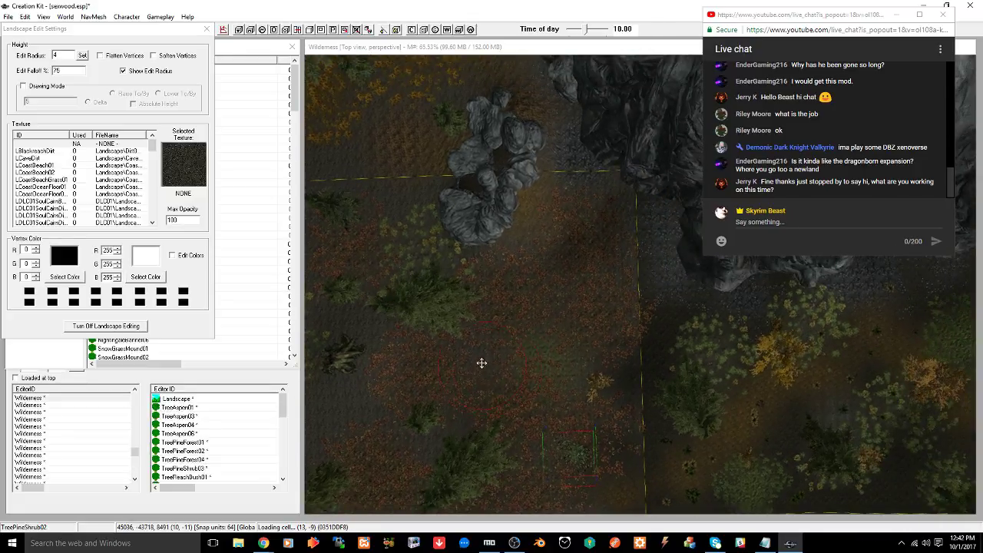
pyautogui.click(47, 87)
pyautogui.scroll(-2, 63, 190)
pyautogui.scroll(-2, 61, 190)
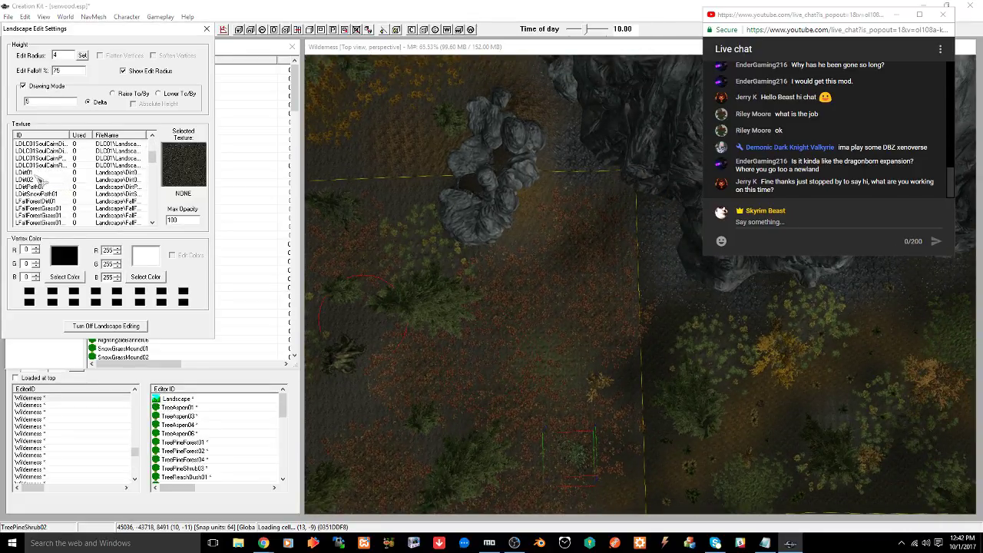
pyautogui.click(37, 174)
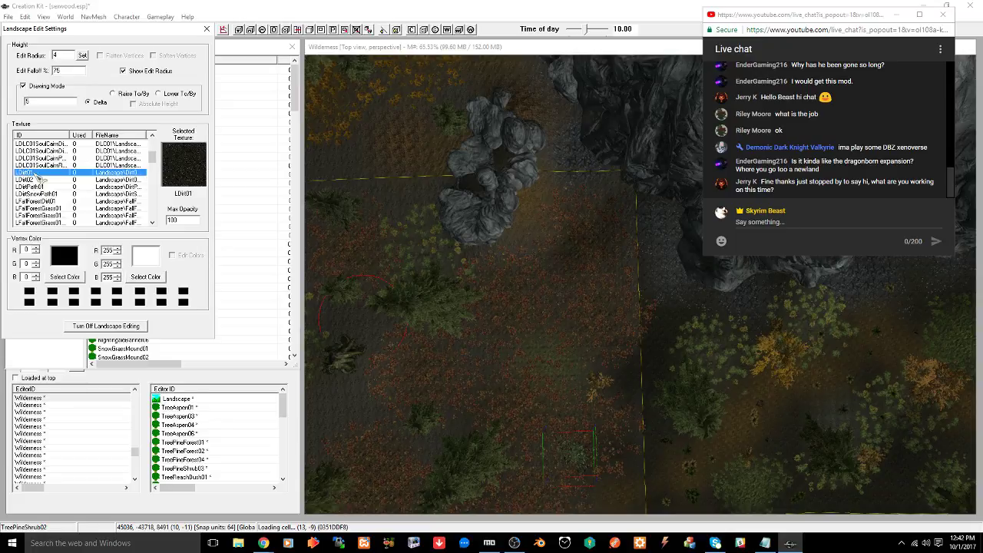
pyautogui.click(634, 311)
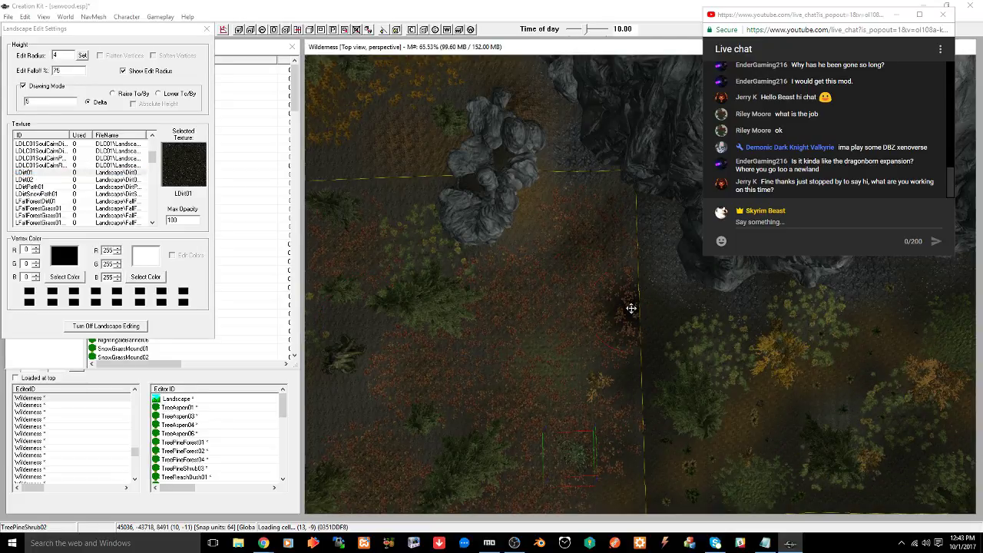
pyautogui.hotkey('ctrl', 'z')
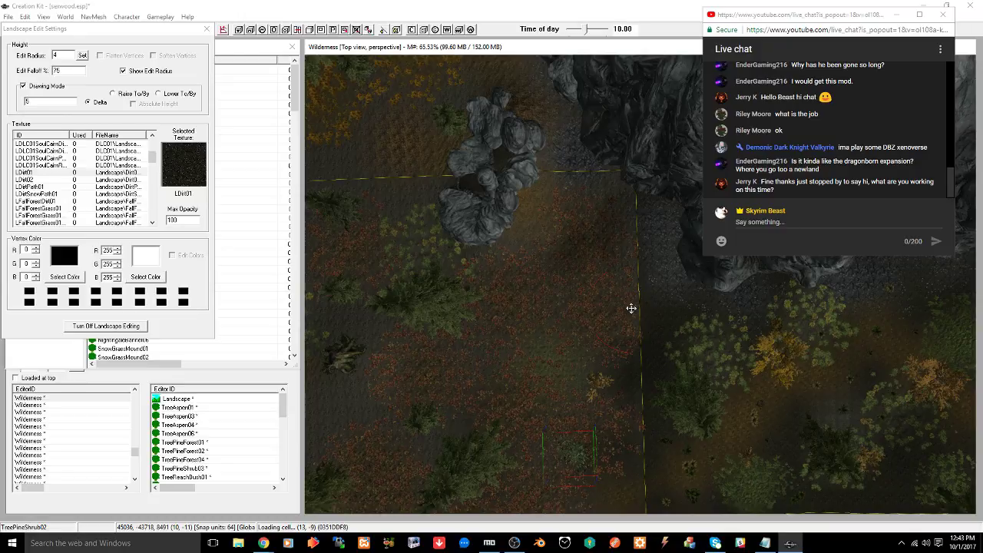
# Check the quad textures of the neighbouring Wilderness (10, -11) land below the cliff
pyautogui.moveTo(630, 308); pyautogui.dragTo(473, 299, button='middle')
pyautogui.moveTo(653, 331); pyautogui.dragTo(572, 313, button='middle')
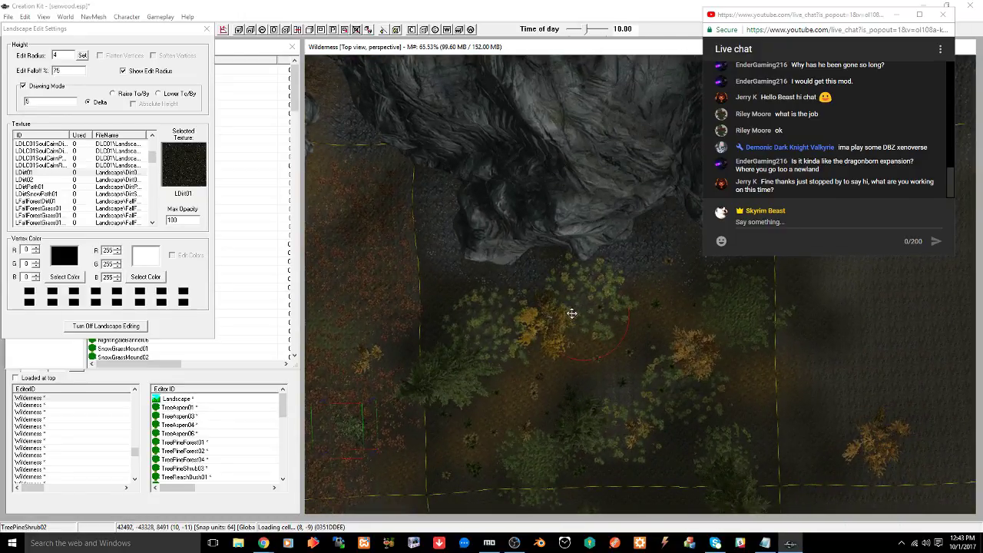
pyautogui.rightClick(572, 313)
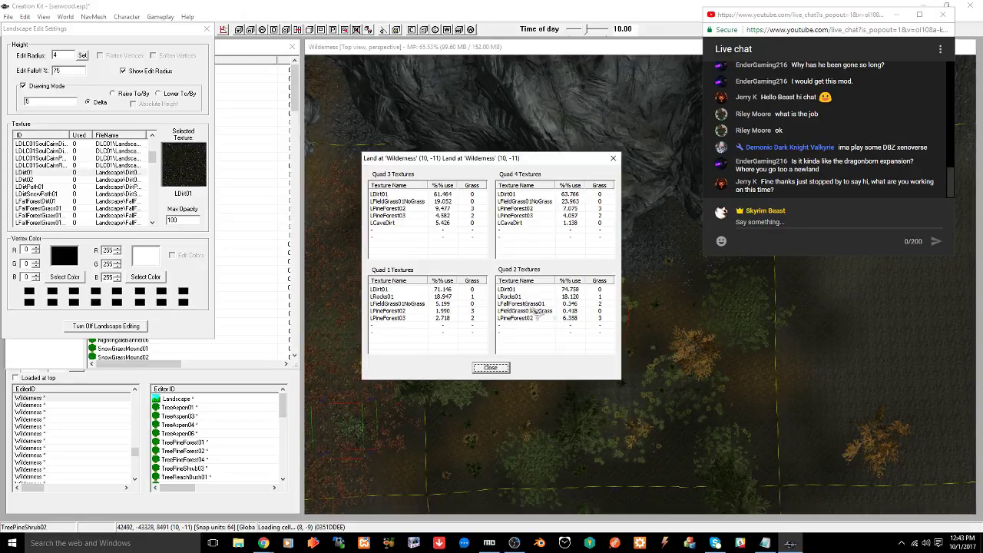
pyautogui.click(495, 368)
# Replace LTundra02 with LDirt01 in Quad 4 of the Wilderness (11, -11) land
pyautogui.moveTo(463, 315); pyautogui.dragTo(820, 323, button='middle')
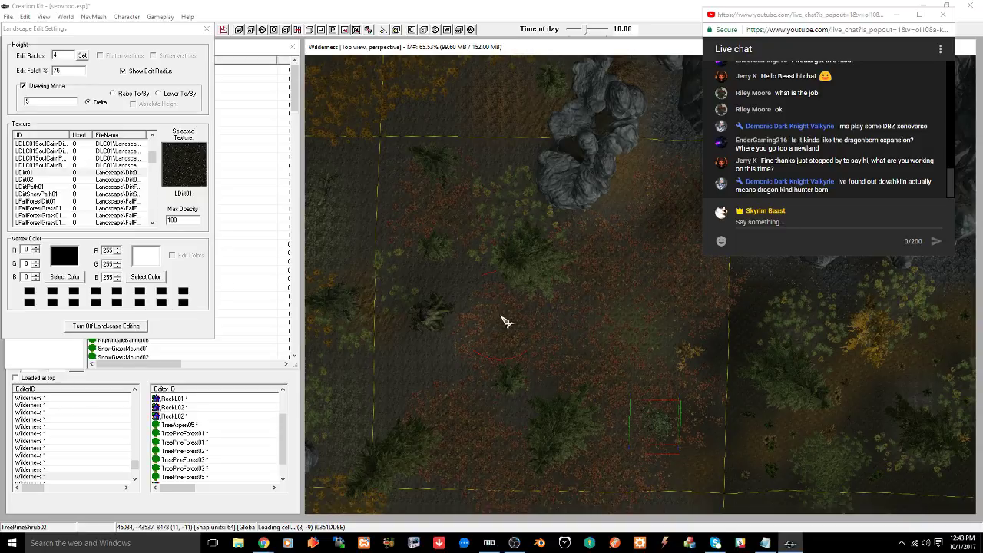
pyautogui.moveTo(508, 322); pyautogui.dragTo(508, 322, button='middle')
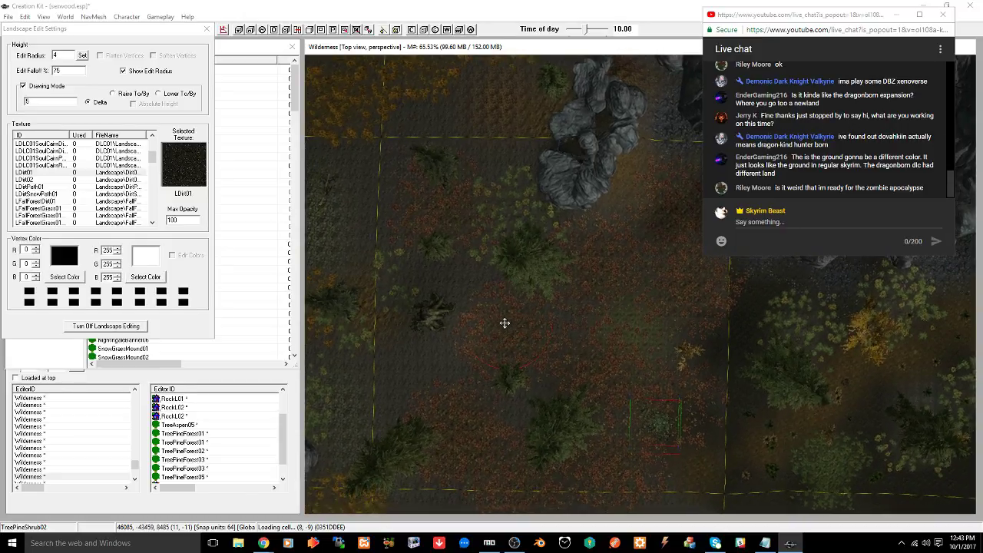
pyautogui.moveTo(548, 330); pyautogui.dragTo(529, 320, button='middle')
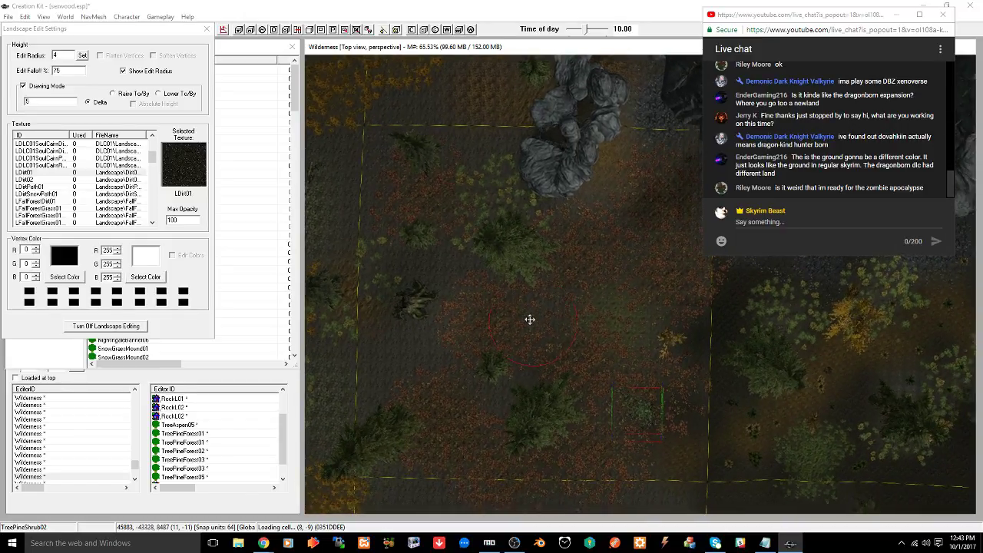
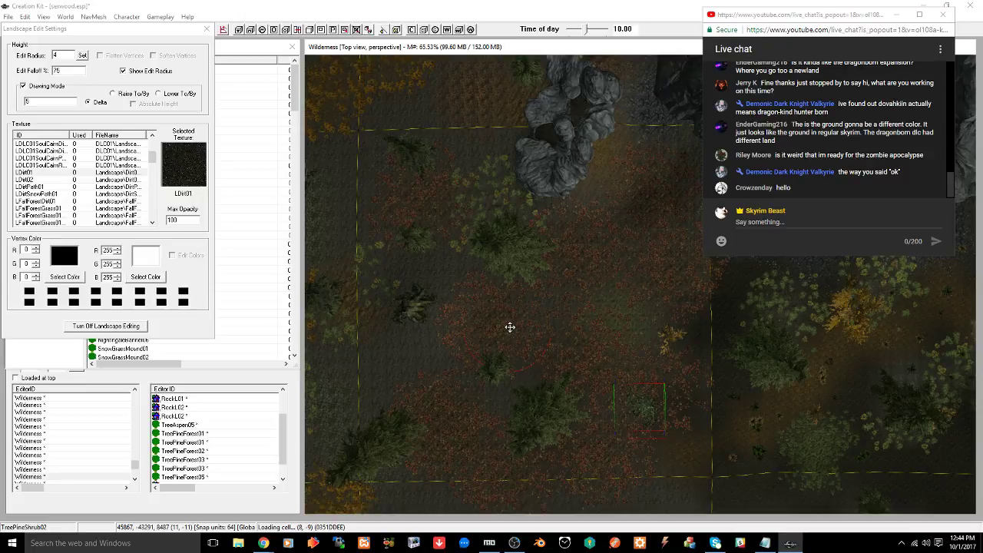
pyautogui.moveTo(521, 322); pyautogui.dragTo(542, 321, button='middle')
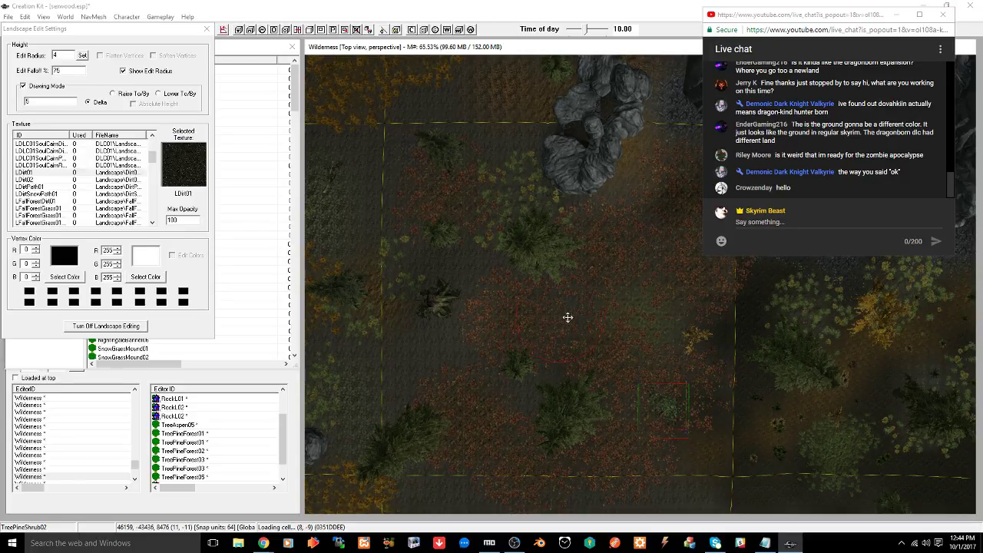
pyautogui.moveTo(566, 316); pyautogui.dragTo(524, 318, button='middle')
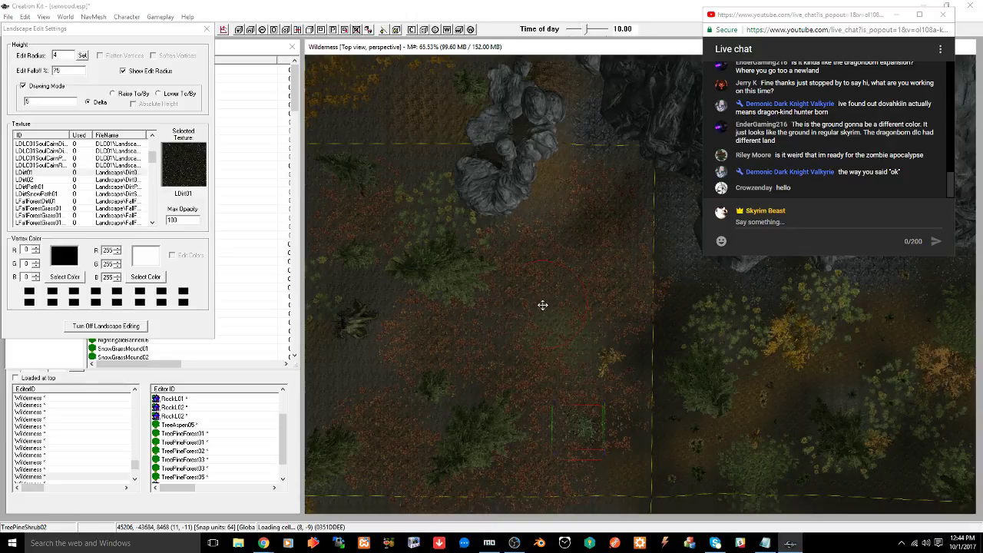
pyautogui.doubleClick(542, 305)
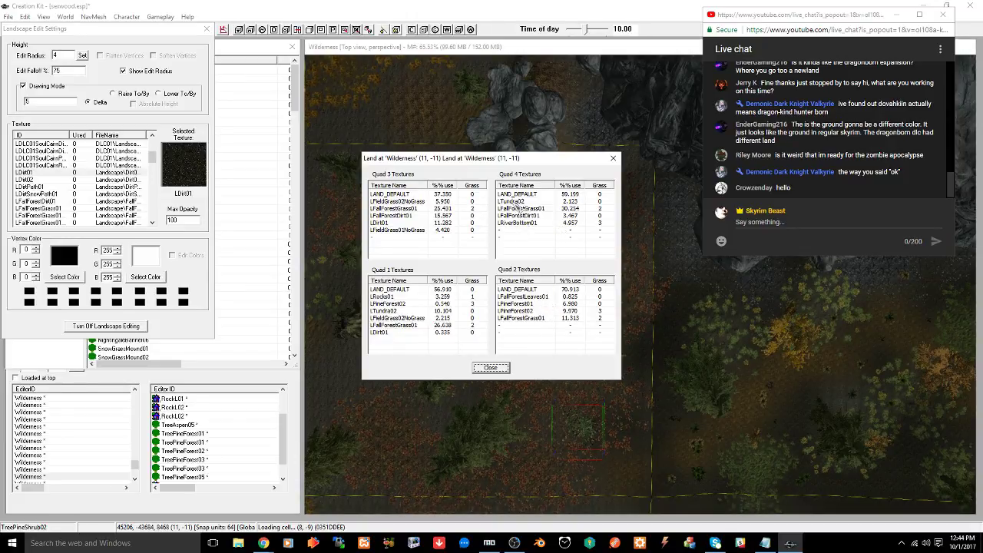
pyautogui.rightClick(518, 202)
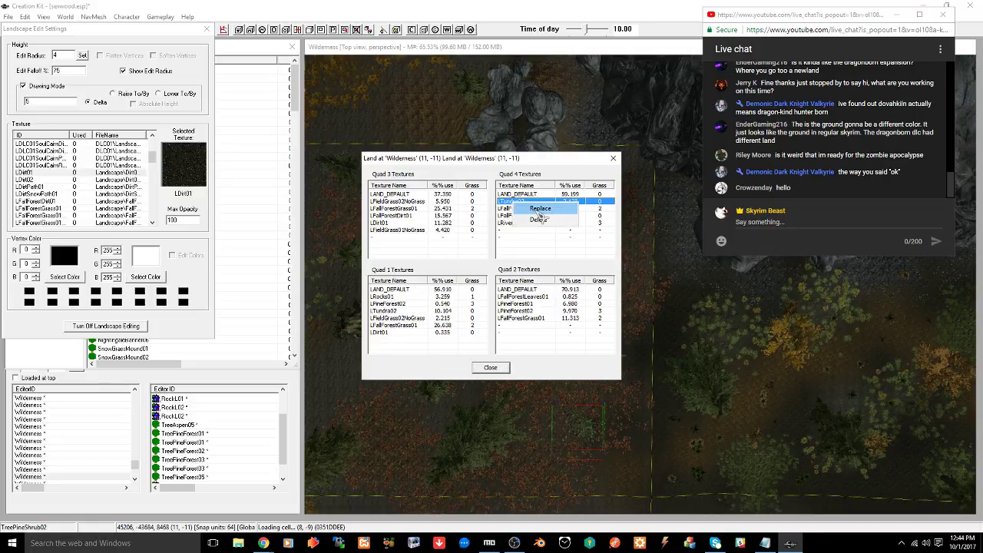
pyautogui.click(540, 208)
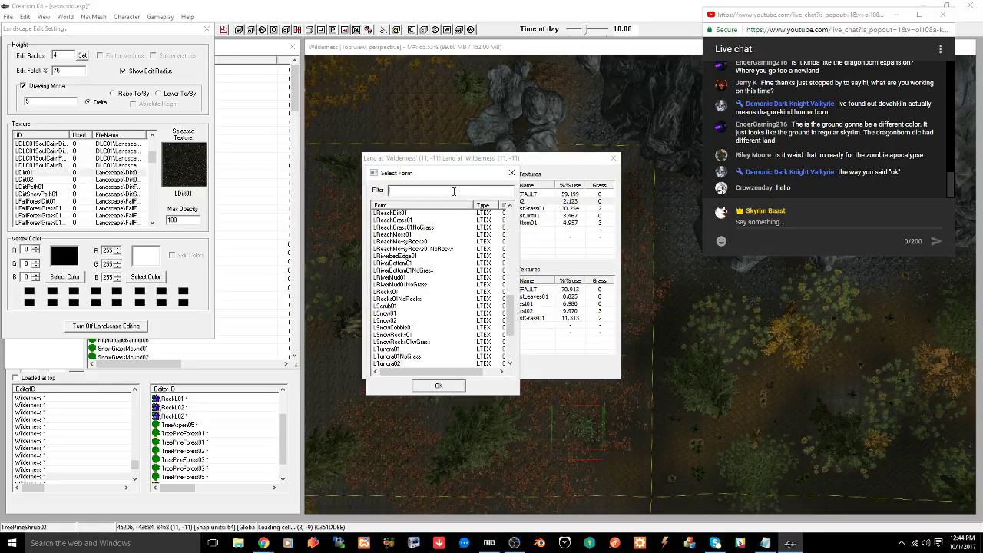
pyautogui.write('ldirt')
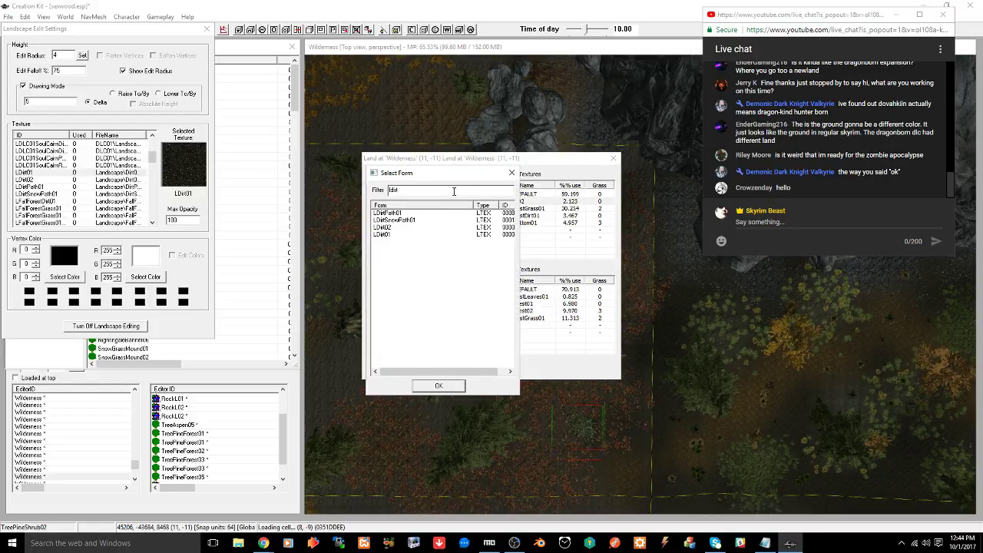
pyautogui.click(384, 234)
pyautogui.click(438, 386)
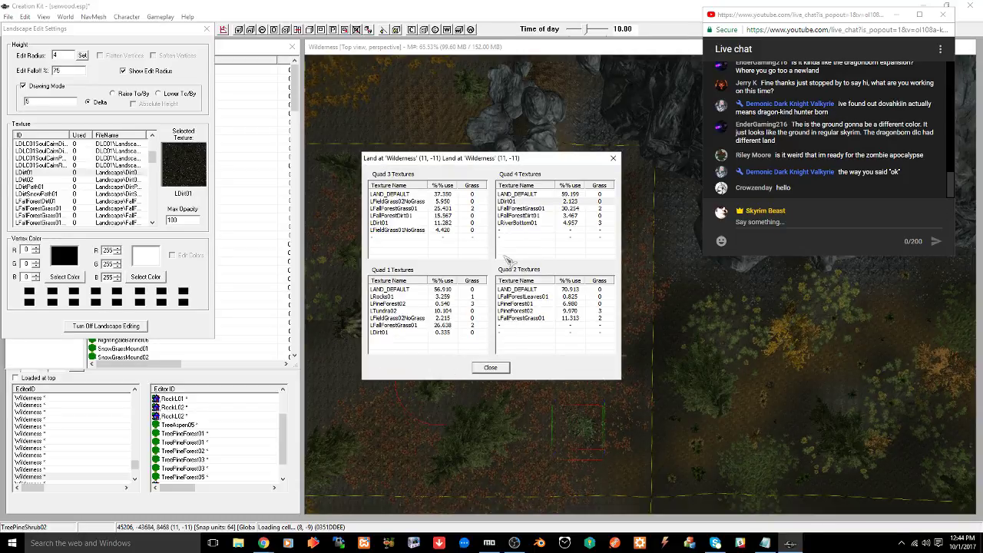
pyautogui.click(490, 367)
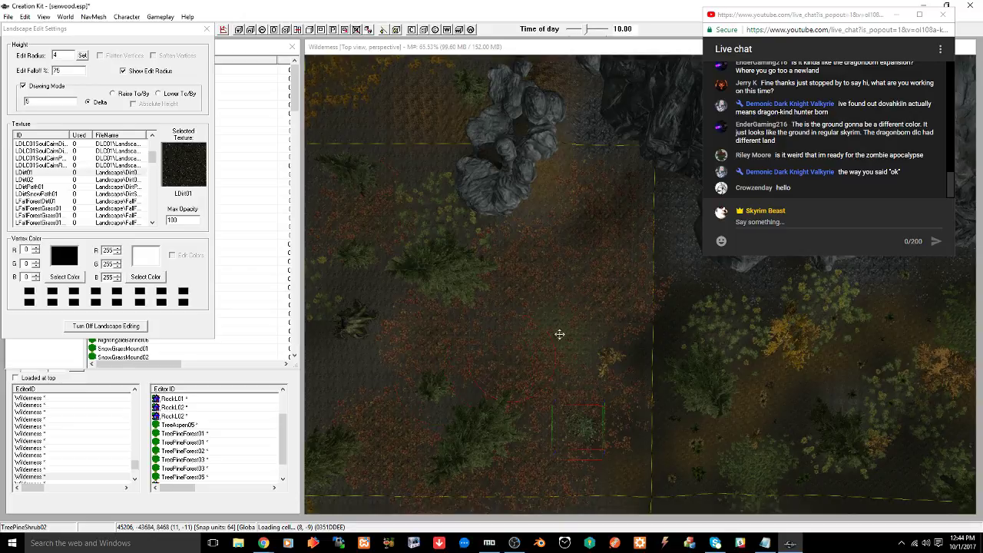
# Try painting LDirt01 on the cell border at the foot of the cliff and undo the stroke
pyautogui.moveTo(595, 292); pyautogui.dragTo(550, 338, button='middle')
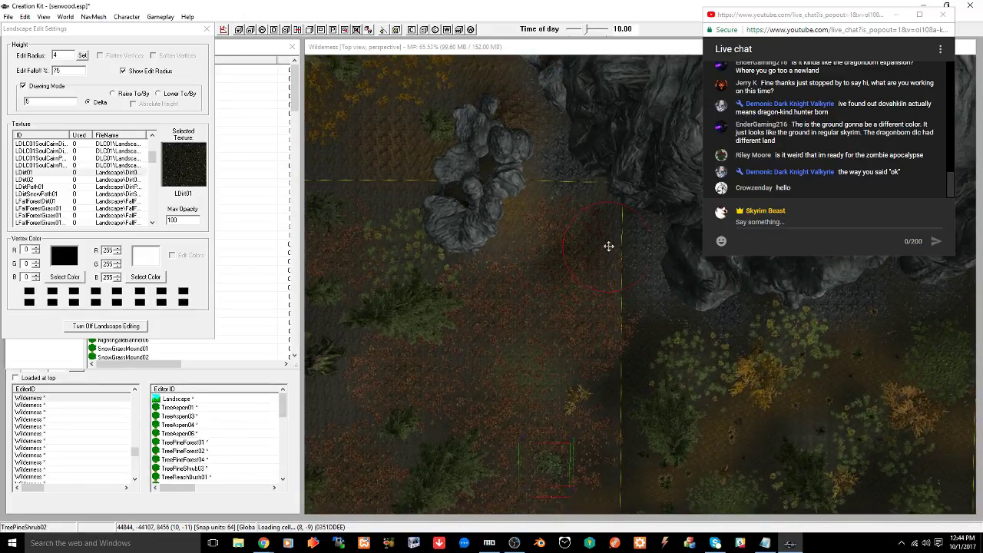
pyautogui.moveTo(608, 246); pyautogui.dragTo(615, 252)
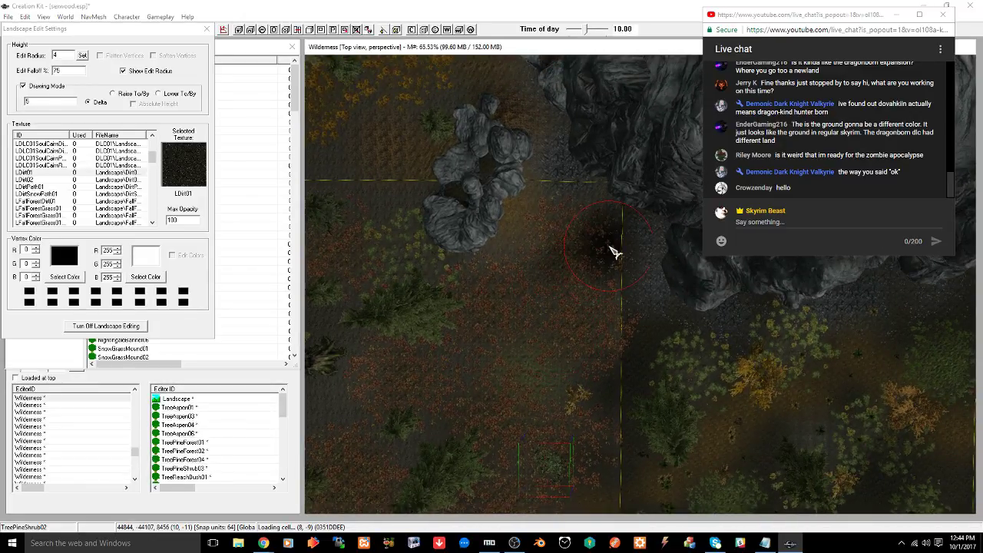
pyautogui.hotkey('ctrl', 'z')
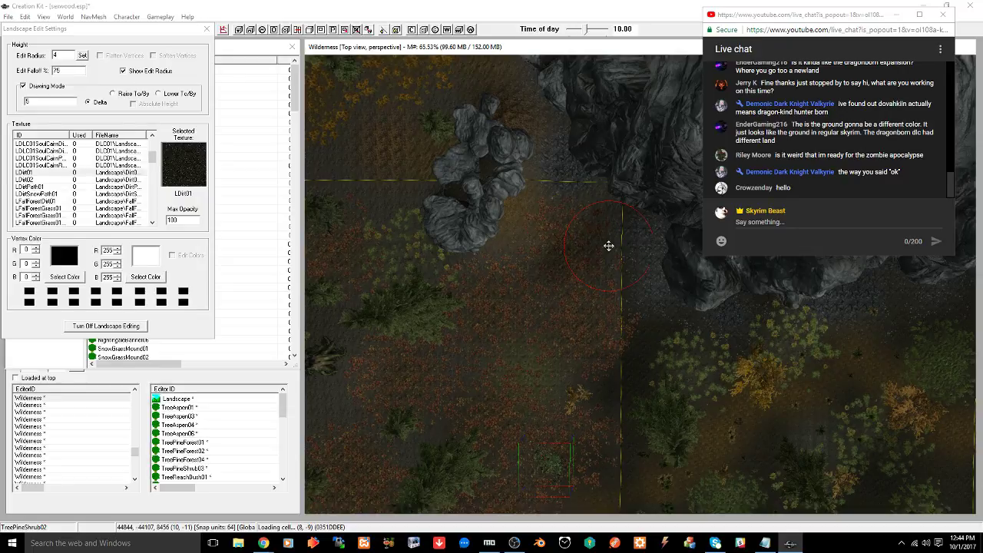
# Delete LPineForest02 and LTundra02 from Quad 1 and LFallForestDirt01 from Quad 3 of the Wilderness (11, -11) land
pyautogui.moveTo(608, 246); pyautogui.dragTo(637, 270, button='middle')
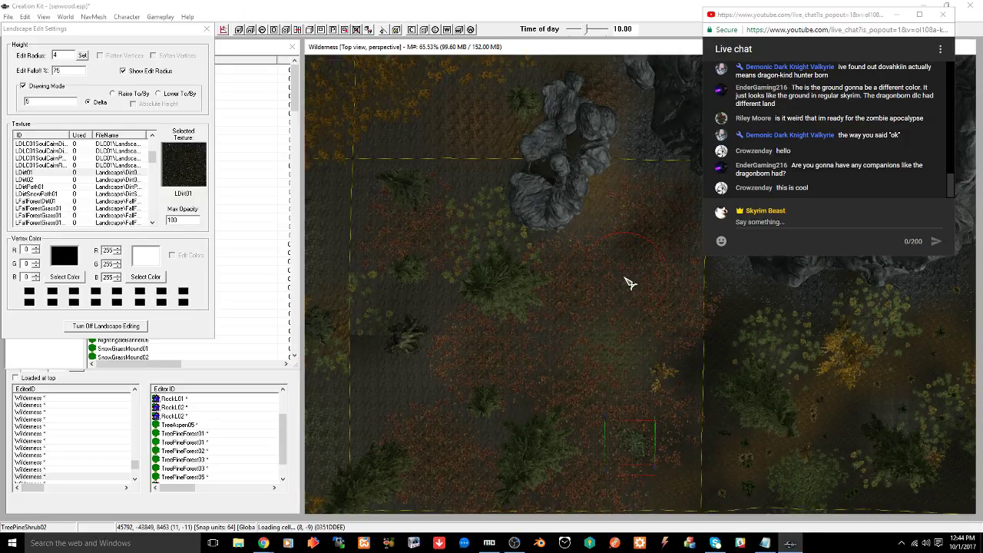
pyautogui.moveTo(494, 355); pyautogui.dragTo(527, 364, button='middle')
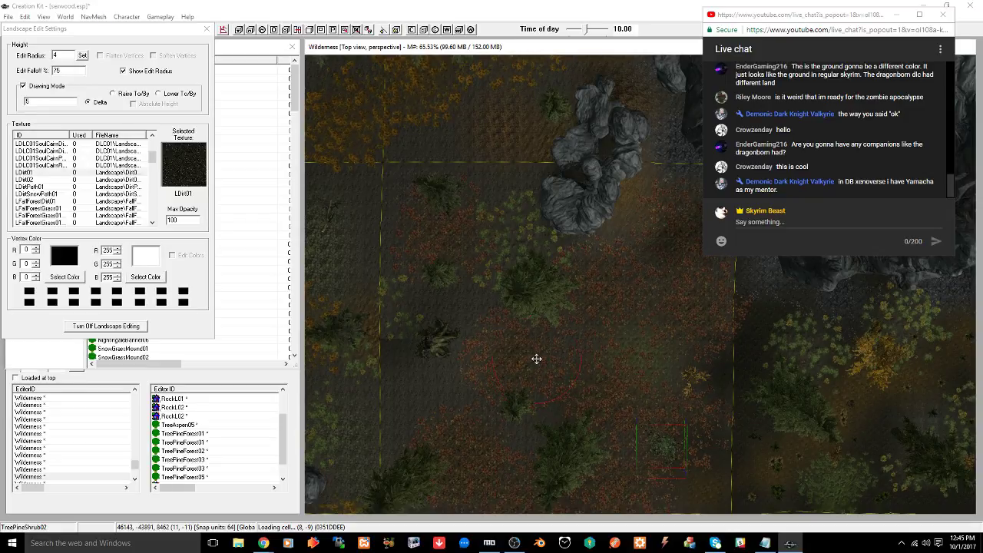
pyautogui.rightClick(536, 358)
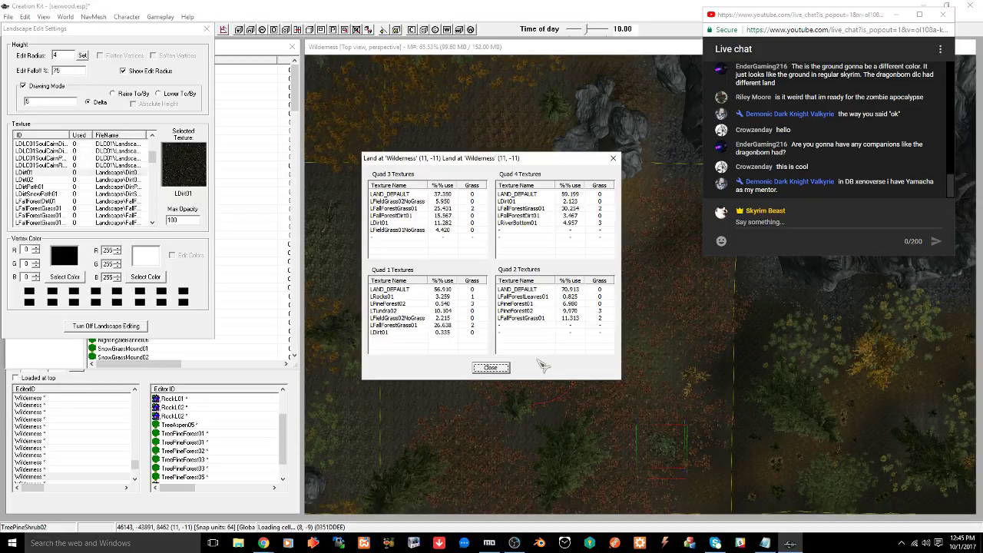
pyautogui.click(386, 305)
pyautogui.press('Delete')
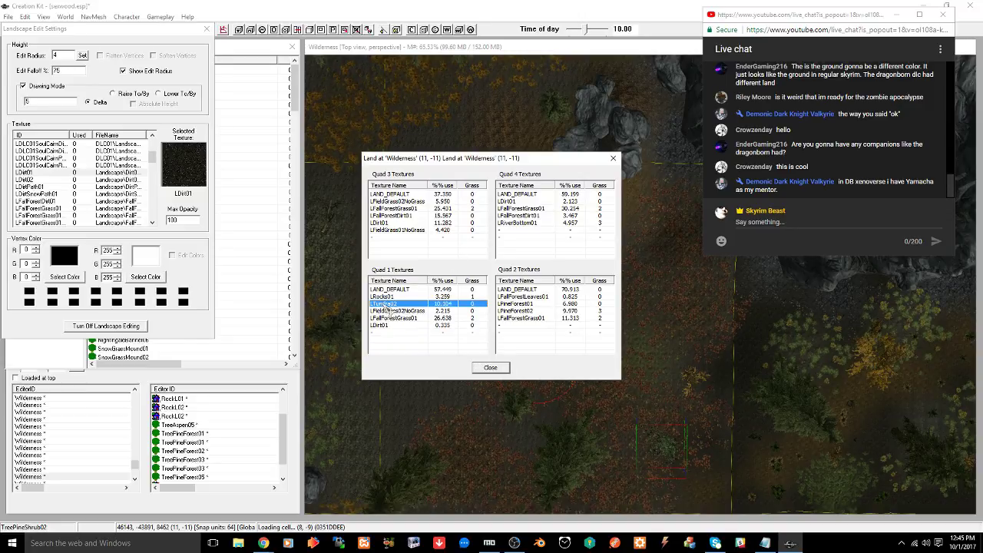
pyautogui.press('Delete')
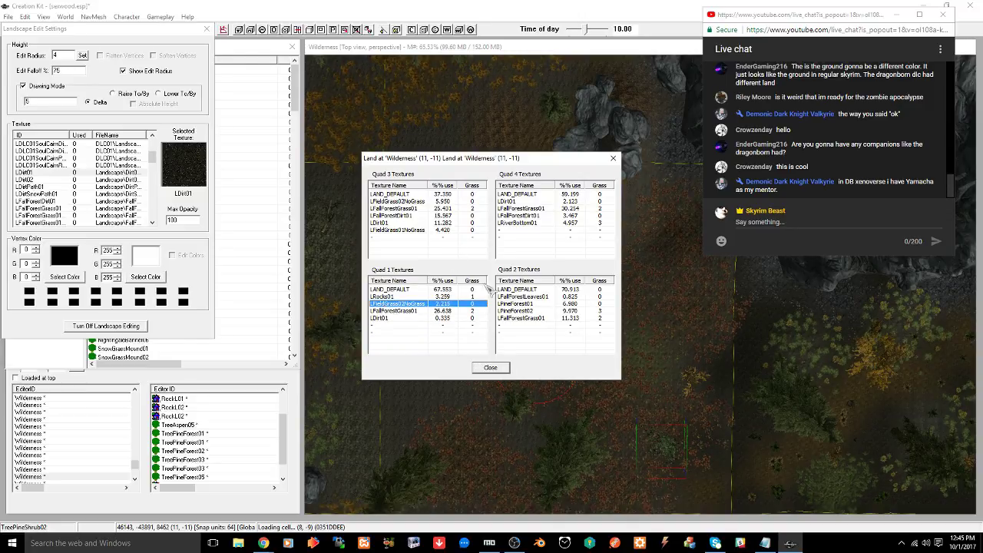
pyautogui.click(387, 216)
pyautogui.press('Delete')
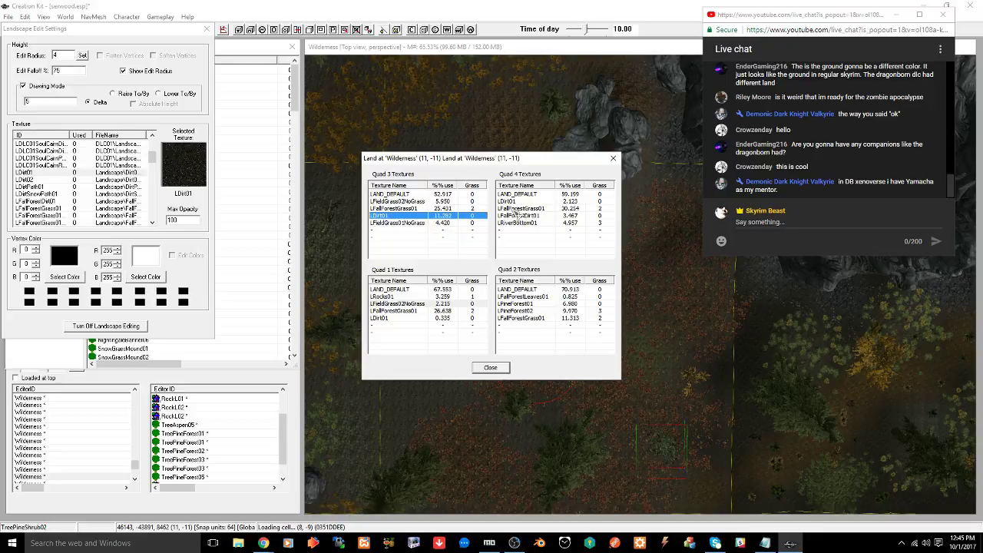
pyautogui.click(491, 368)
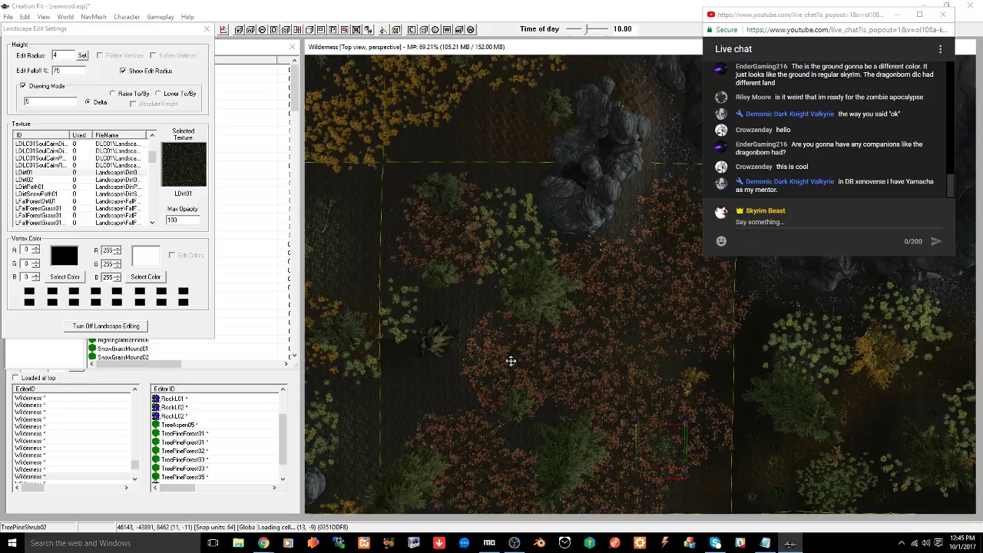
# Dab LDirt01 onto the ground at the foot of the cliff beside the Wilderness (11, -11) cell border
pyautogui.moveTo(503, 361); pyautogui.dragTo(459, 335, button='middle')
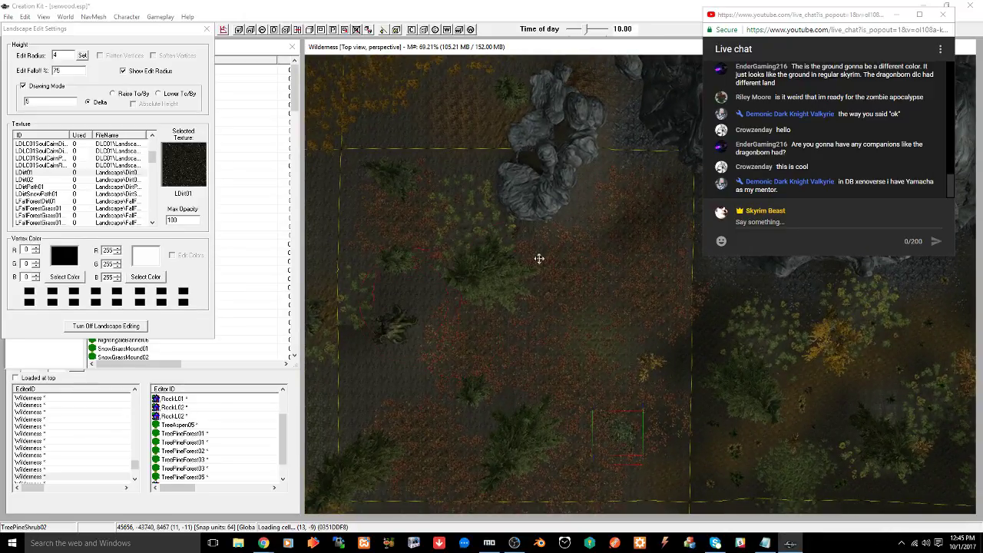
pyautogui.rightClick(656, 200)
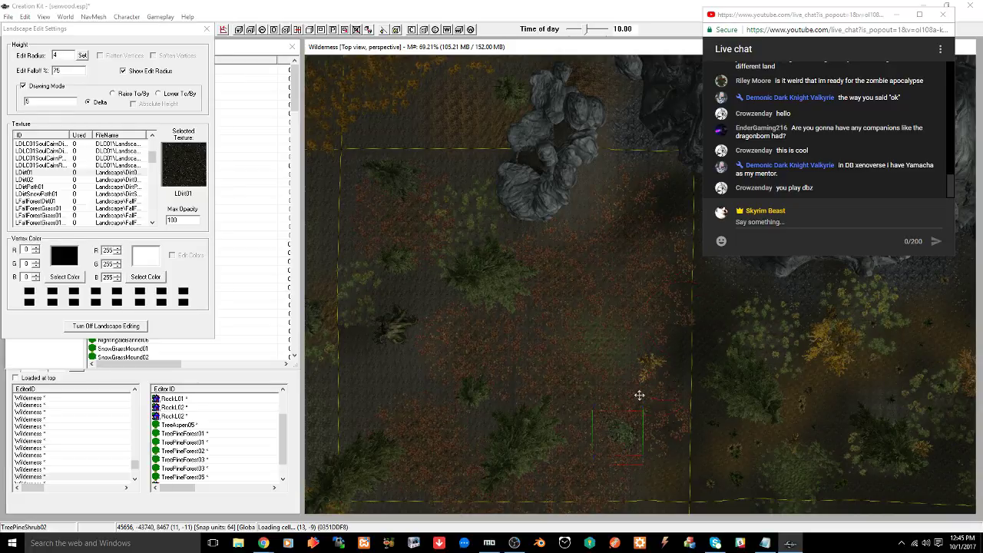
pyautogui.moveTo(638, 394); pyautogui.dragTo(619, 300, button='middle')
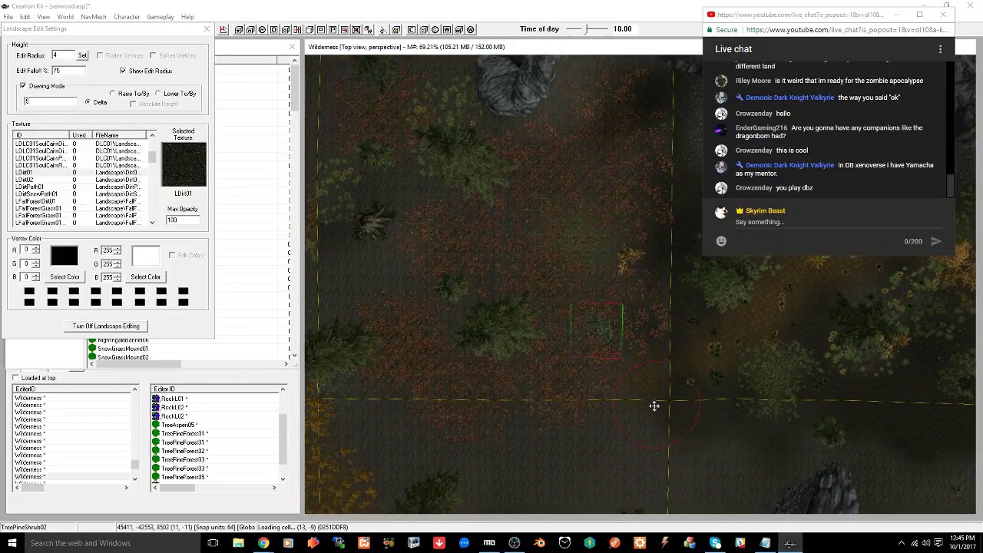
pyautogui.moveTo(620, 410); pyautogui.dragTo(644, 404, button='middle')
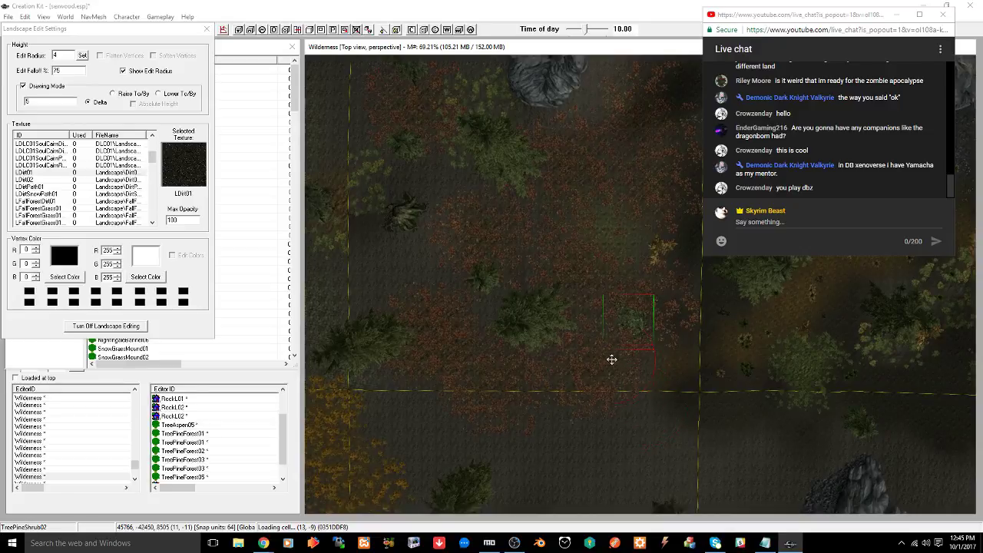
# Try painting LDirt01 on the bare ground below the tree stump near the cell border and undo the stroke
pyautogui.moveTo(611, 360); pyautogui.dragTo(678, 395, button='middle')
pyautogui.moveTo(414, 299); pyautogui.dragTo(470, 298)
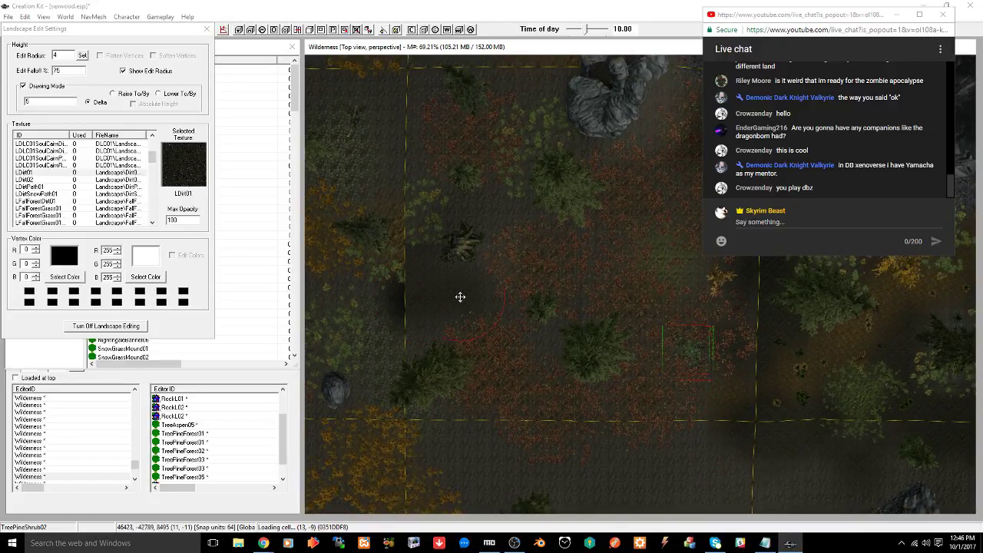
pyautogui.hotkey('ctrl', 'z')
pyautogui.hotkey('ctrl', 'z')
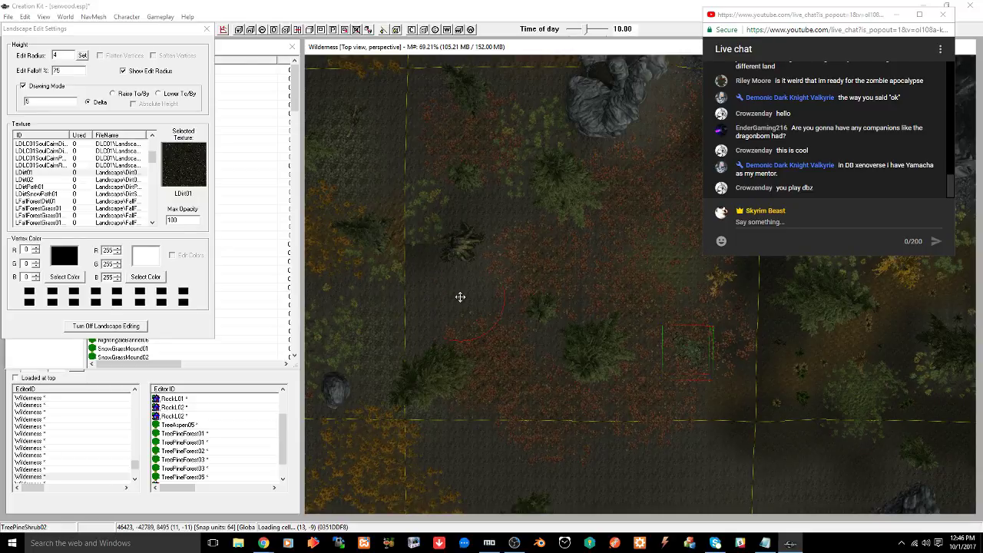
# Touch up the ground with LDirt01 below the tree stump and on the cell border beside the rock cluster
pyautogui.moveTo(460, 297); pyautogui.dragTo(463, 300)
pyautogui.moveTo(453, 301)
pyautogui.keyDown('shift'); pyautogui.mouseDown(button='middle')
pyautogui.moveTo(468, 287)
pyautogui.moveTo(454, 302)
pyautogui.mouseUp(button='middle'); pyautogui.keyUp('shift')
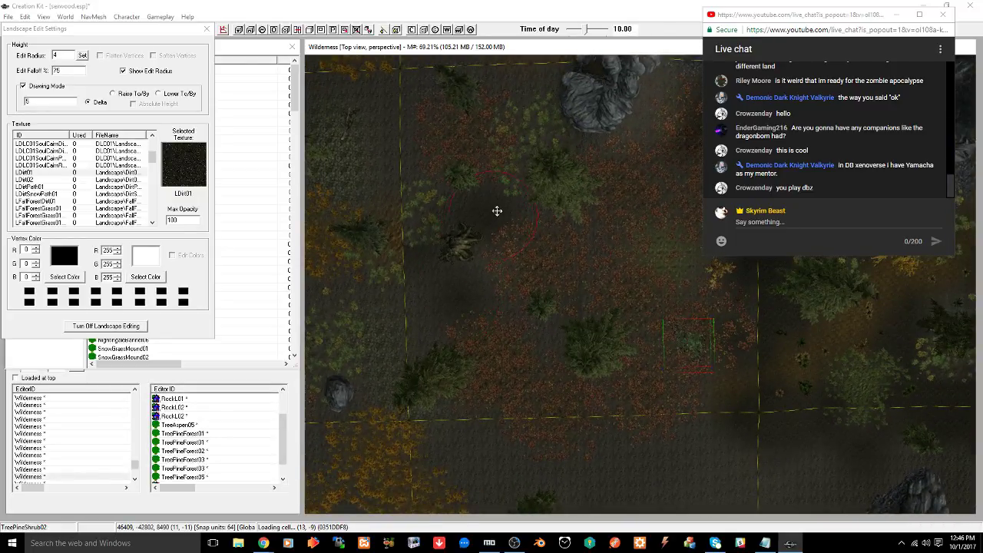
pyautogui.moveTo(506, 226); pyautogui.dragTo(454, 325, button='middle')
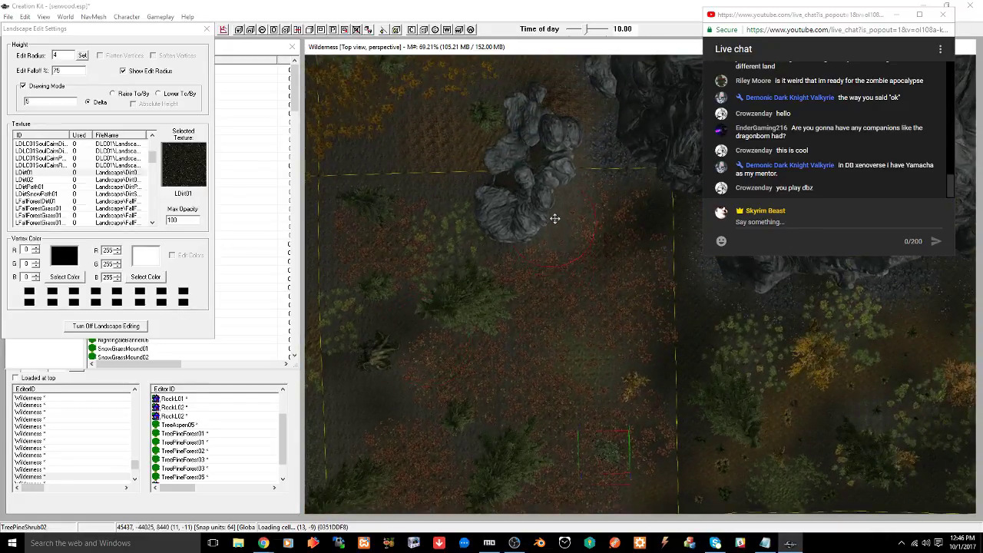
pyautogui.moveTo(585, 176); pyautogui.dragTo(592, 183)
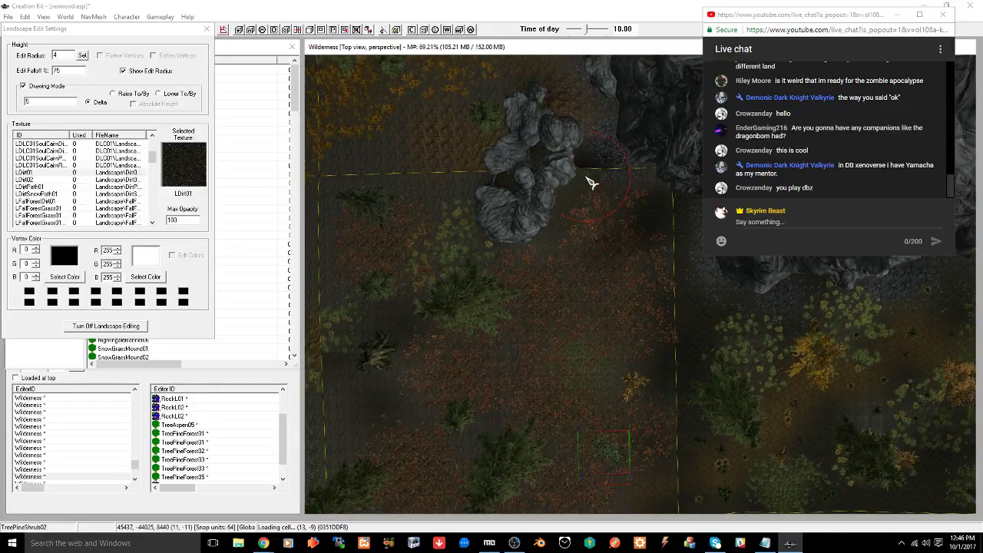
pyautogui.rightClick(585, 176)
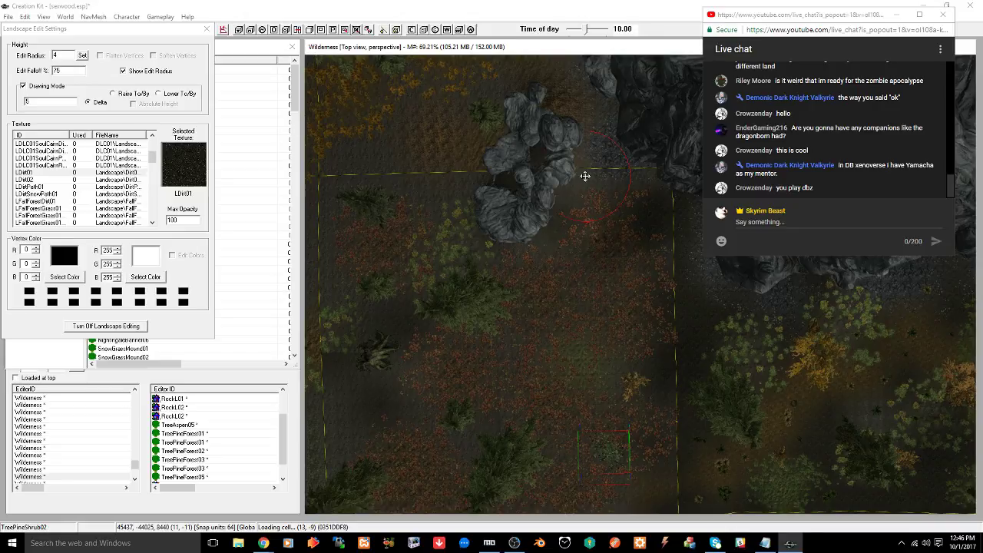
# Inspect the repainted cell from an angle and from above, end landscape editing and save the plugin
pyautogui.moveTo(481, 314); pyautogui.dragTo(522, 258, button='middle')
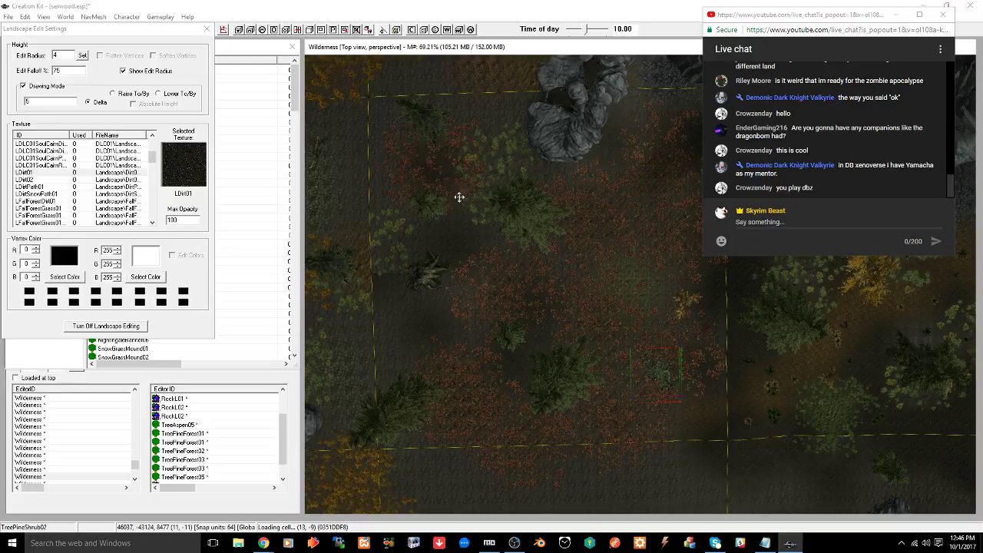
pyautogui.keyDown('shift'); pyautogui.moveTo(470, 342); pyautogui.dragTo(520, 279, button='middle'); pyautogui.keyUp('shift')
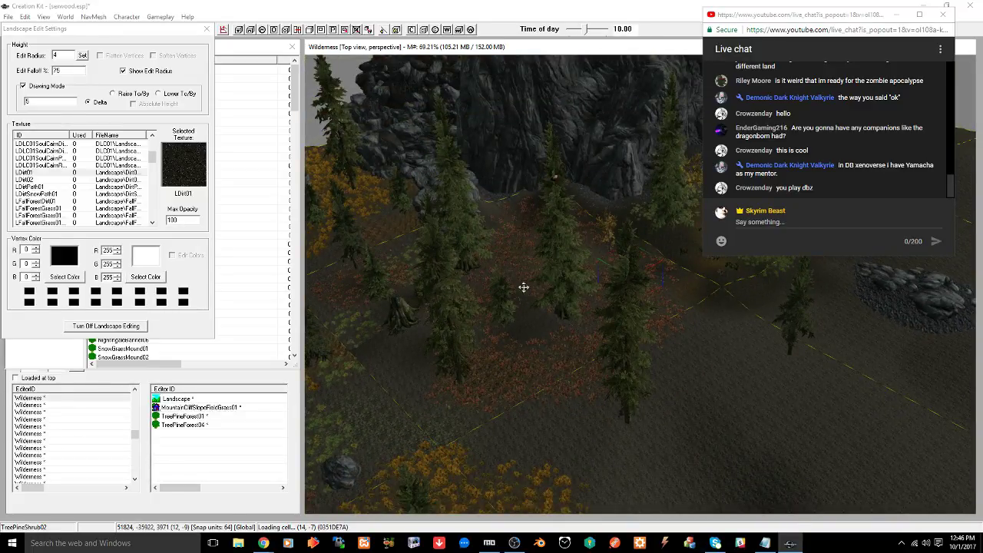
pyautogui.keyDown('shift'); pyautogui.moveTo(523, 287); pyautogui.dragTo(512, 282, button='middle'); pyautogui.keyUp('shift')
pyautogui.press('t')
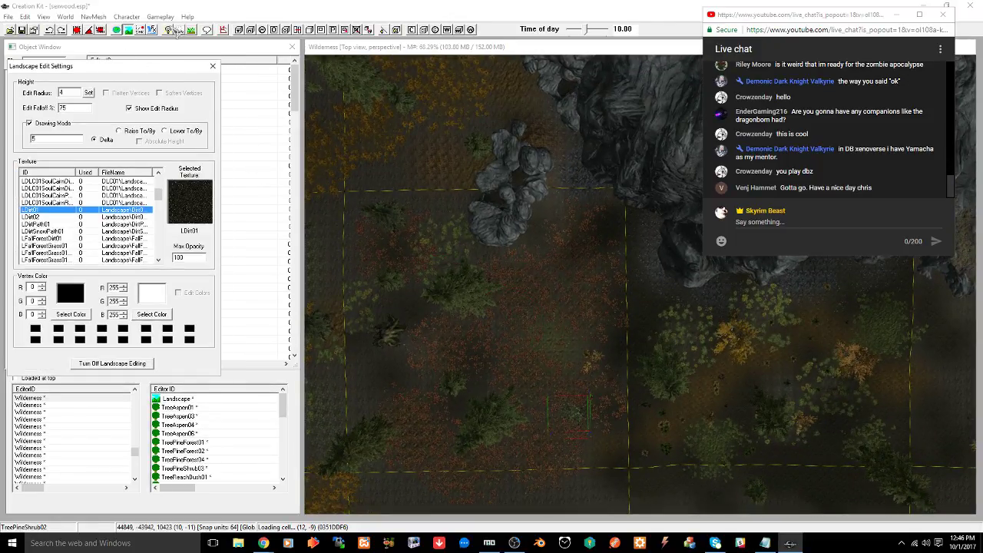
pyautogui.moveTo(153, 65); pyautogui.dragTo(164, 15)
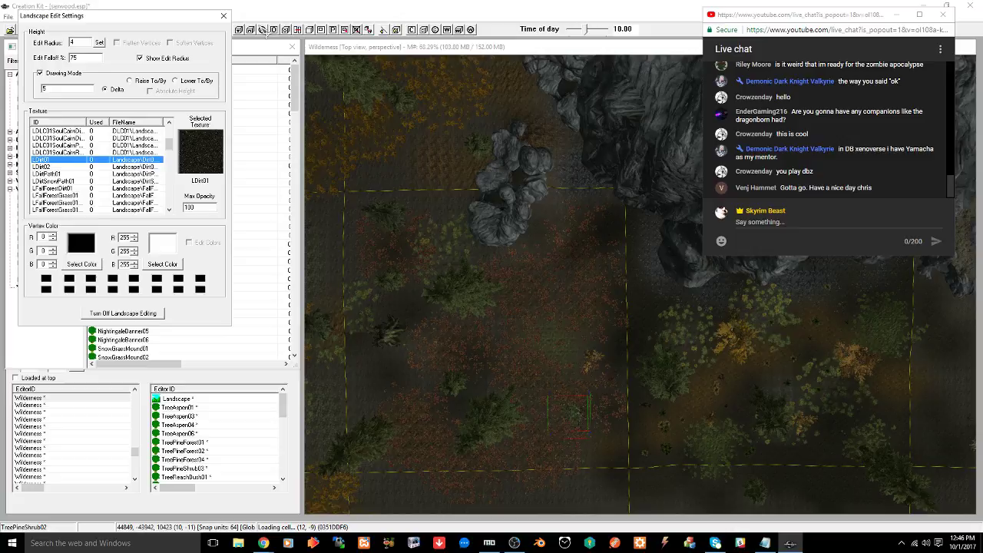
pyautogui.click(402, 49)
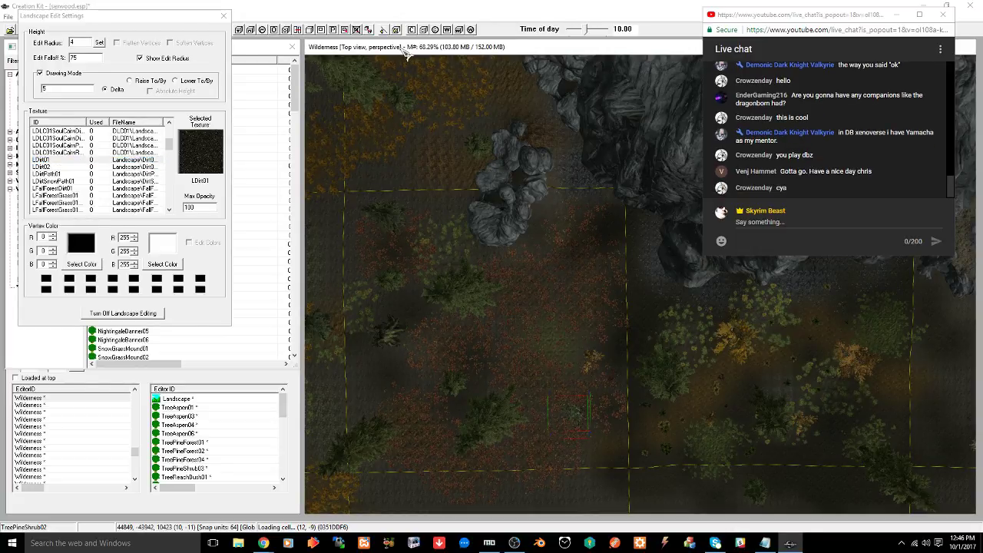
pyautogui.click(223, 15)
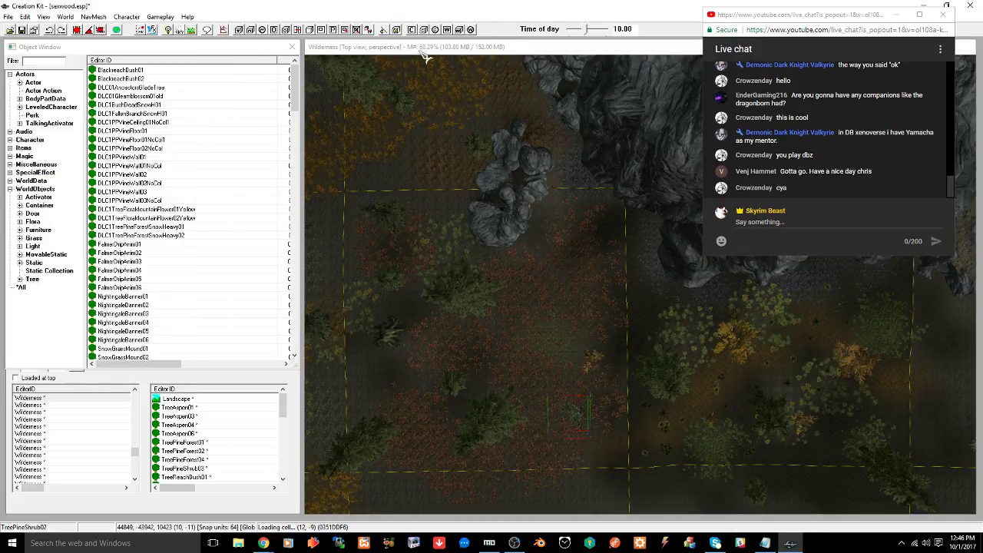
pyautogui.click(467, 295)
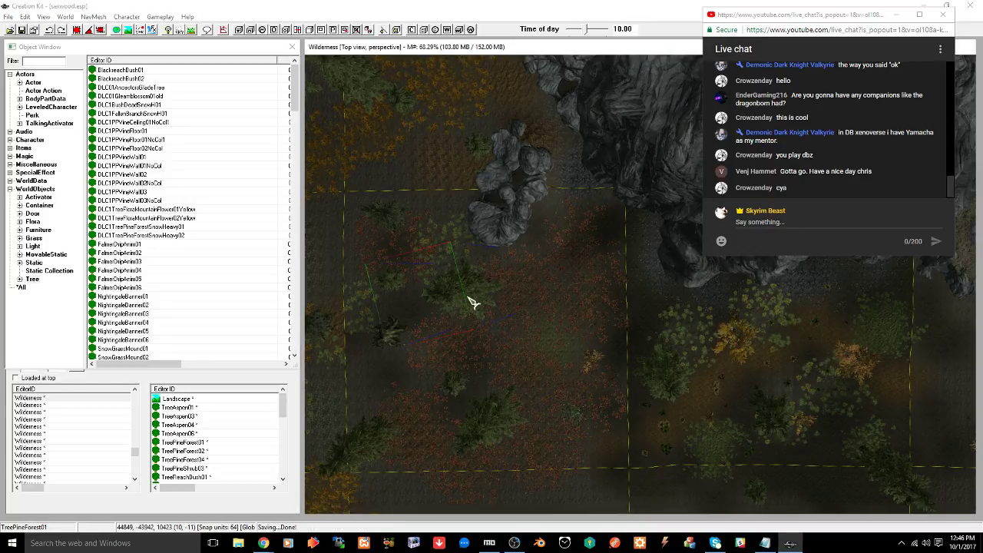
# Place TreeAspen01 through TreeAspen06 together on the bare ground in front of the pine stump
pyautogui.moveTo(489, 377); pyautogui.dragTo(676, 384, button='middle')
pyautogui.scroll(-4, 503, 310)
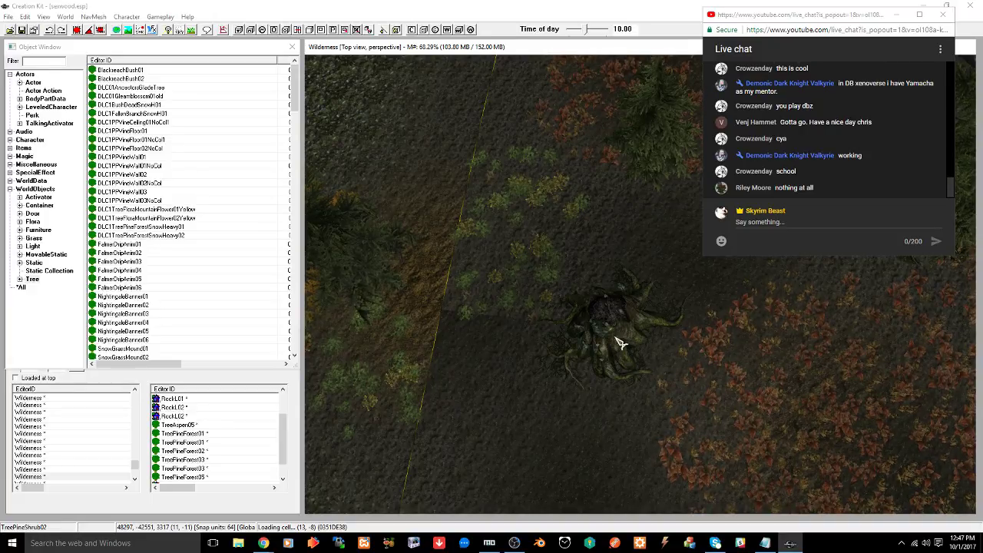
pyautogui.keyDown('shift'); pyautogui.moveTo(621, 343); pyautogui.dragTo(614, 311, button='middle'); pyautogui.keyUp('shift')
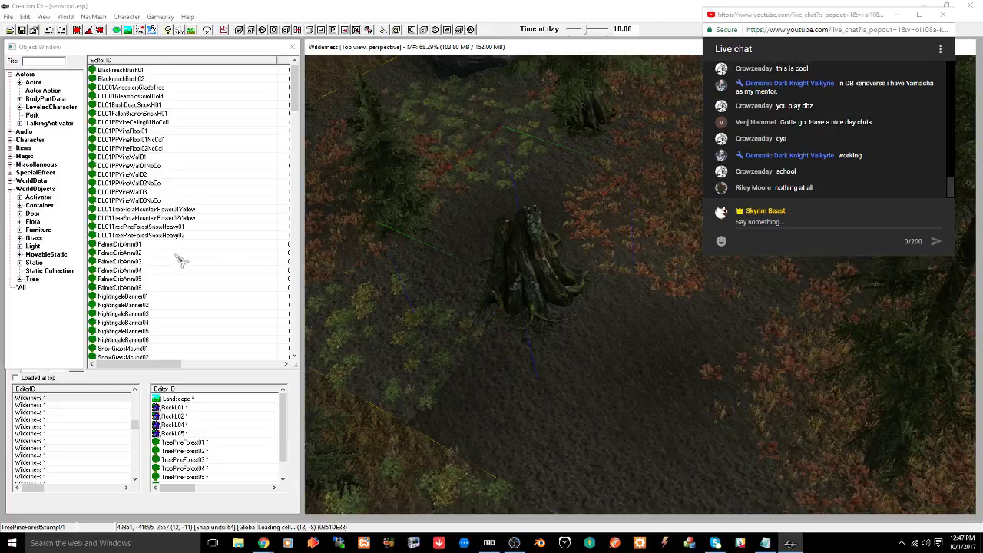
pyautogui.scroll(-6, 181, 260)
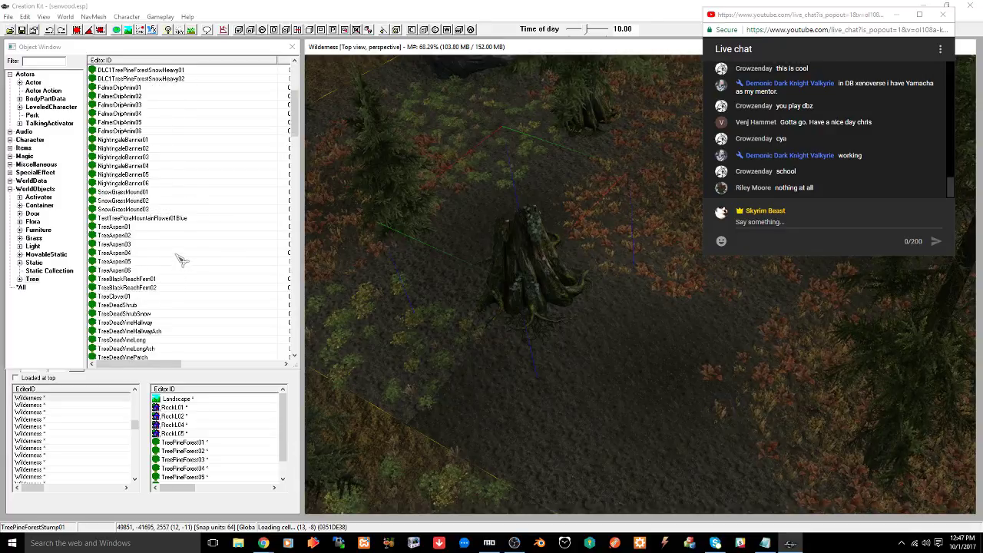
pyautogui.click(120, 228)
pyautogui.keyDown('shift'); pyautogui.click(131, 271); pyautogui.keyUp('shift')
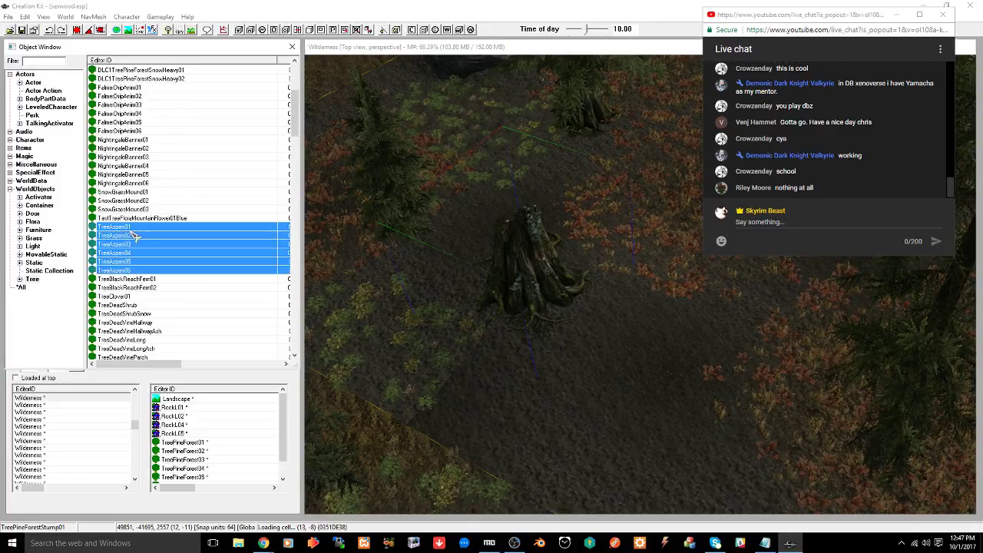
pyautogui.moveTo(526, 367); pyautogui.dragTo(624, 419)
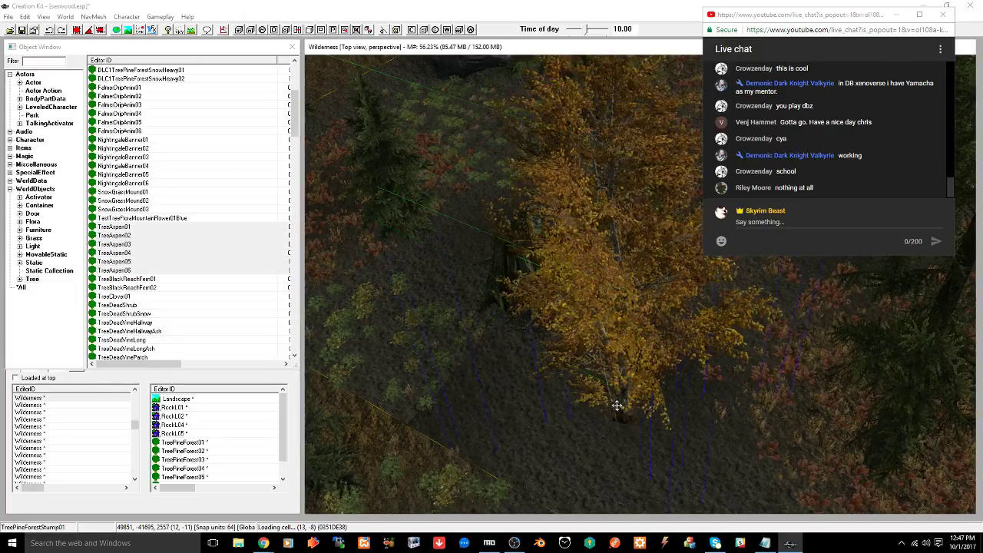
# Move TreeAspen03 and its neighbouring aspen out of the newly placed cluster to spread the trees around the stump
pyautogui.moveTo(618, 342); pyautogui.dragTo(376, 214)
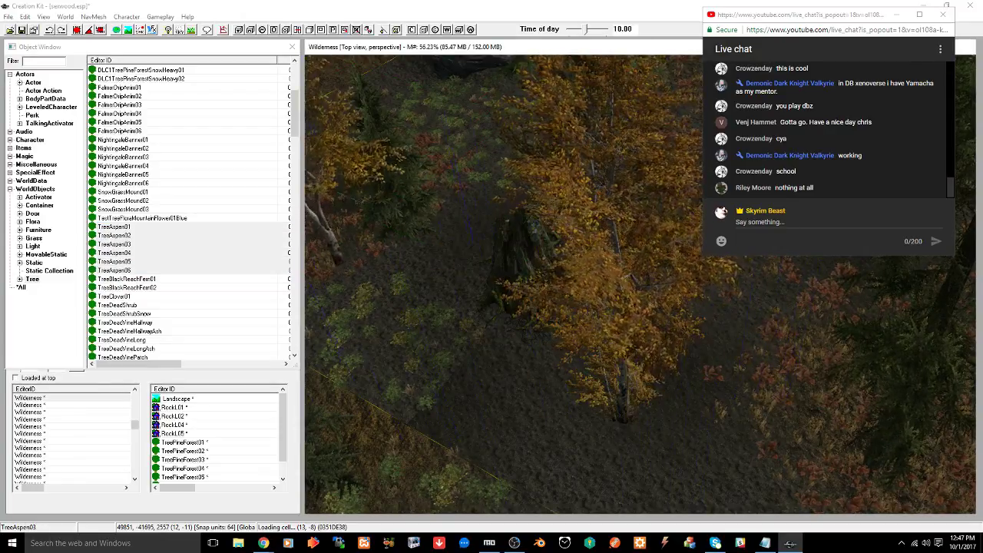
pyautogui.moveTo(625, 347); pyautogui.dragTo(652, 428, button='middle')
pyautogui.click(657, 417)
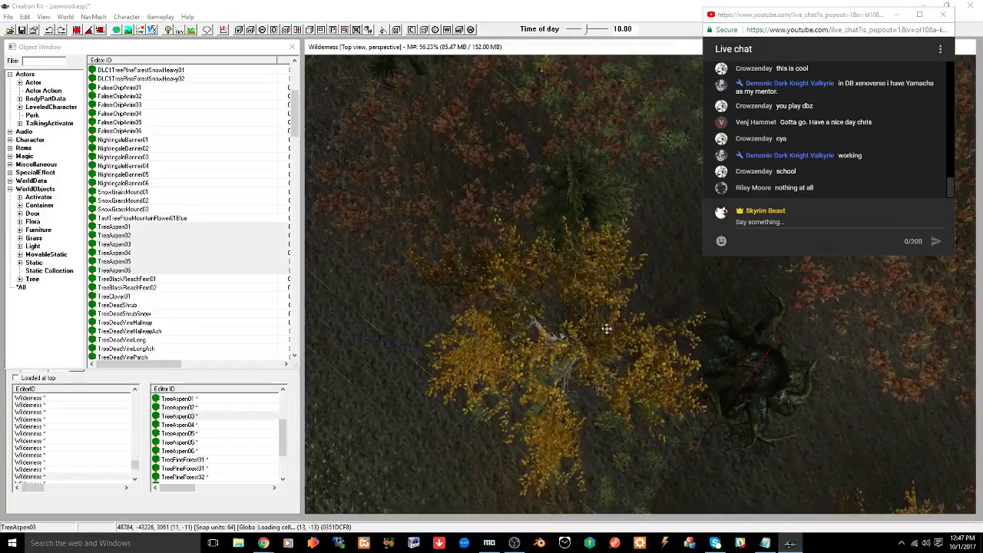
pyautogui.moveTo(608, 329); pyautogui.dragTo(434, 269)
# Move TreeAspen01 to the opposite side of the pine stump, deselect it and save the plugin
pyautogui.moveTo(691, 335); pyautogui.dragTo(646, 327, button='middle')
pyautogui.scroll(-5, 647, 329)
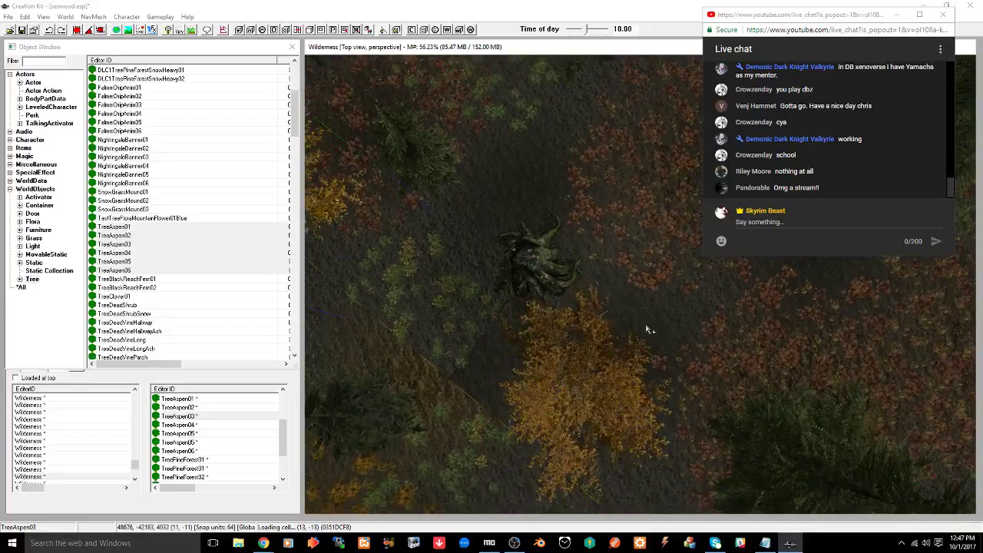
pyautogui.moveTo(646, 328); pyautogui.dragTo(589, 144)
pyautogui.hotkey('ctrl', 'd')
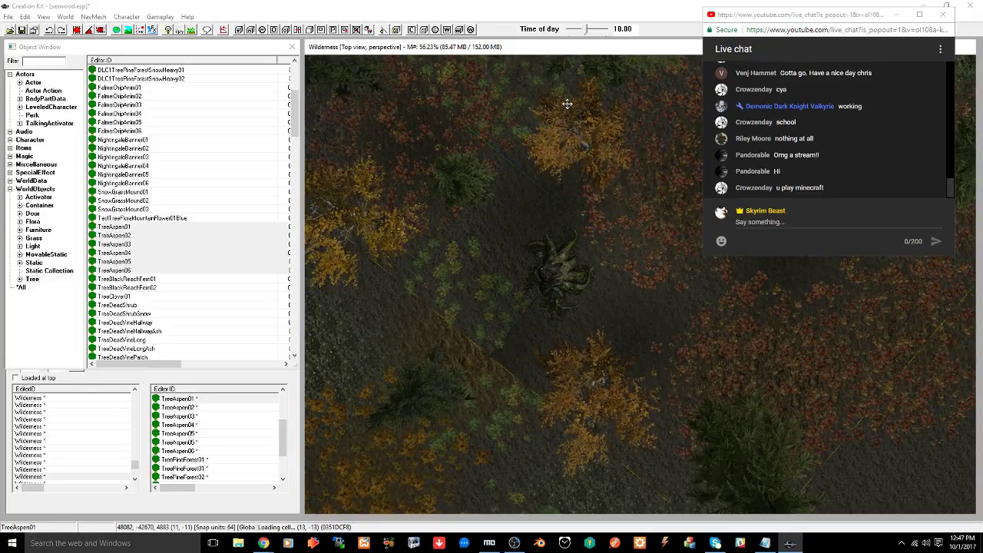
pyautogui.hotkey('ctrl', 's')
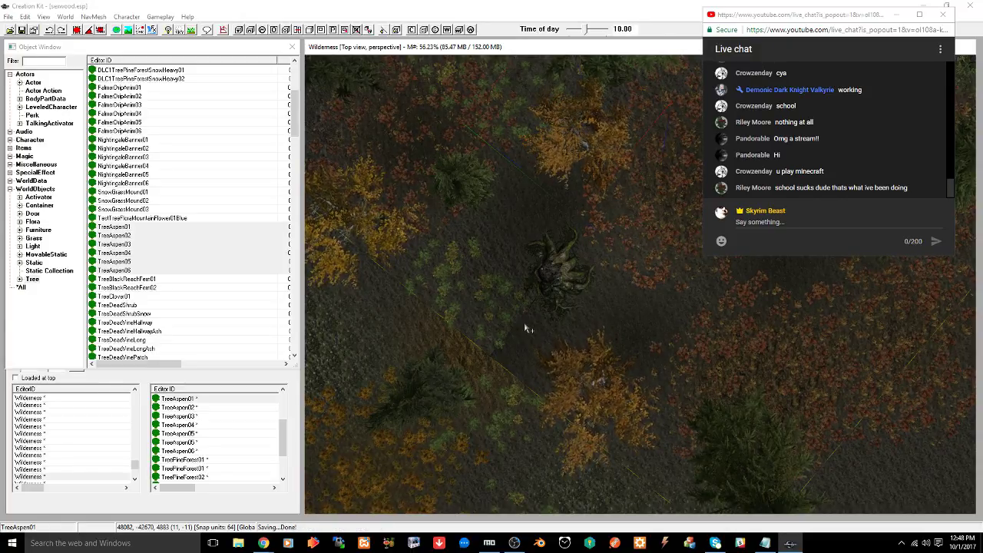
pyautogui.moveTo(263, 543)
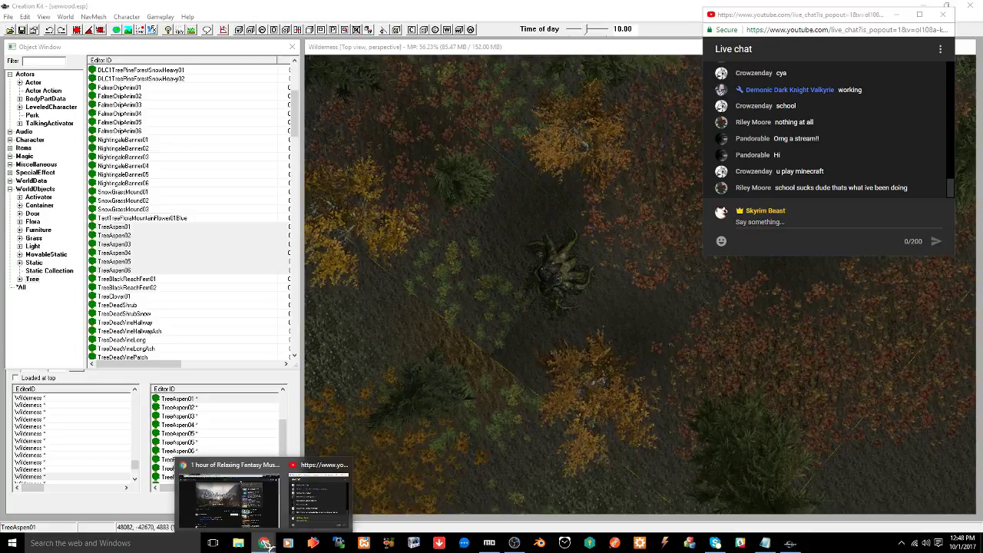
# Switch to Chrome and search the web for "skyrim pandorable mods" in a new tab
pyautogui.click(248, 516)
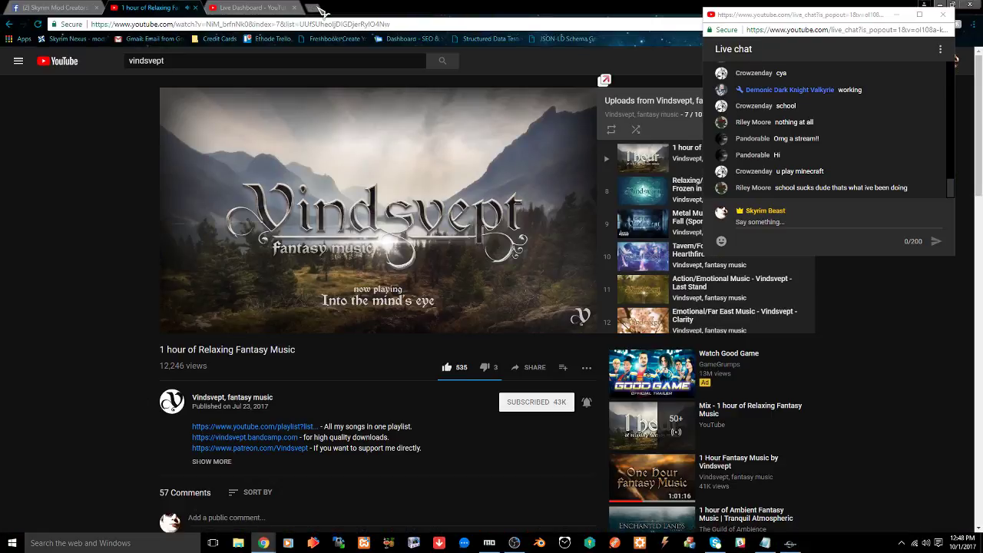
pyautogui.click(315, 13)
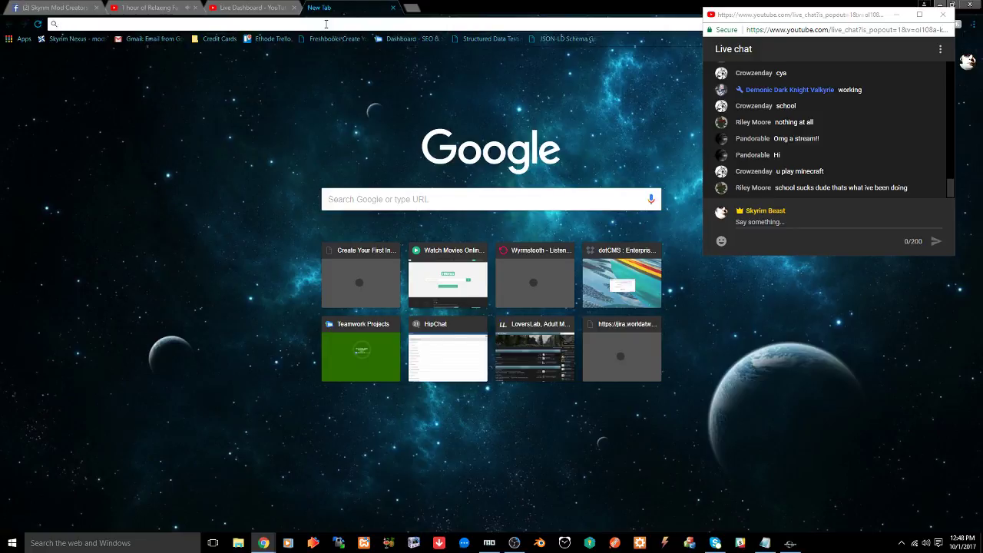
pyautogui.write('skyrim pa')
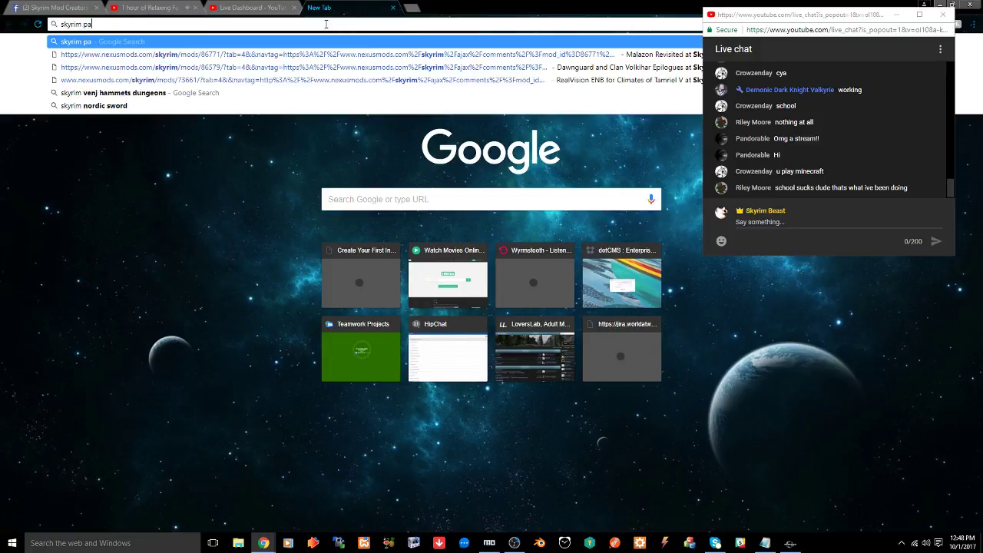
pyautogui.write('ndorable')
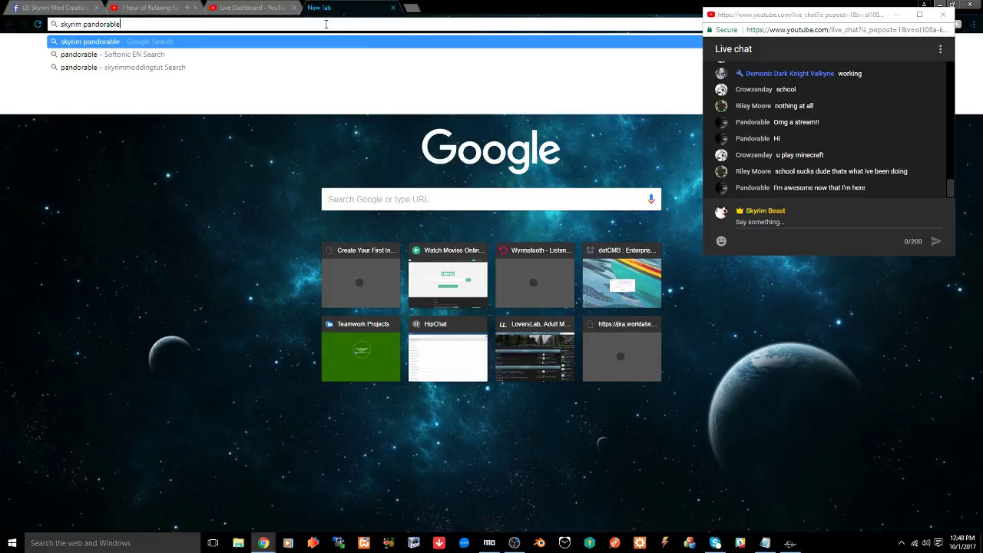
pyautogui.write(' mods')
pyautogui.press('Return')
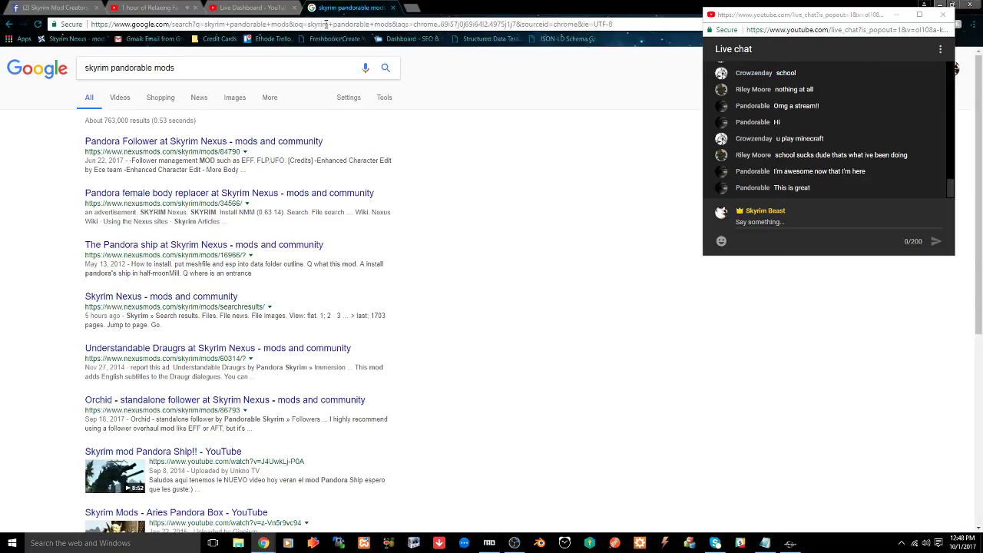
# Check the Pandora Follower and Pandora female body replacer pages from the search results, returning to the results after each
pyautogui.click(157, 144)
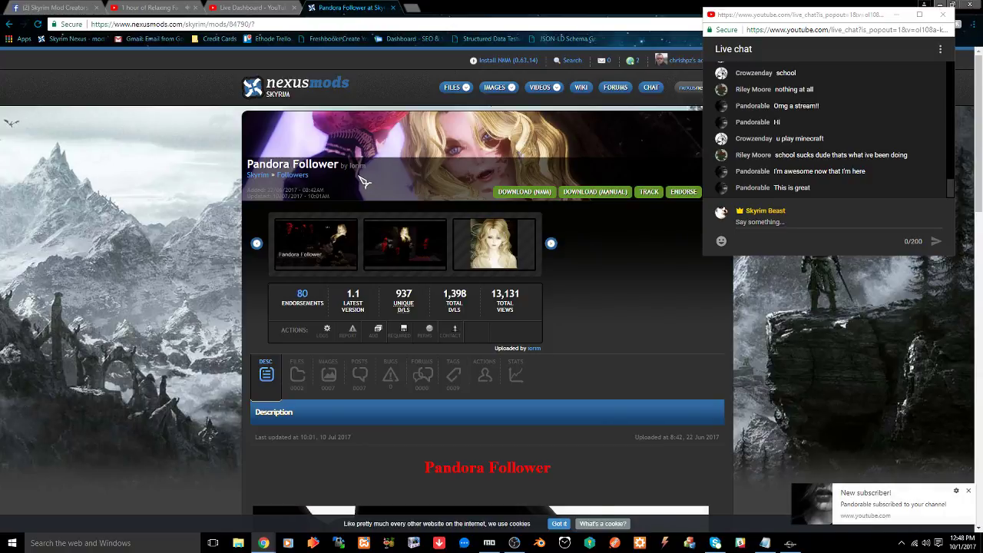
pyautogui.click(9, 24)
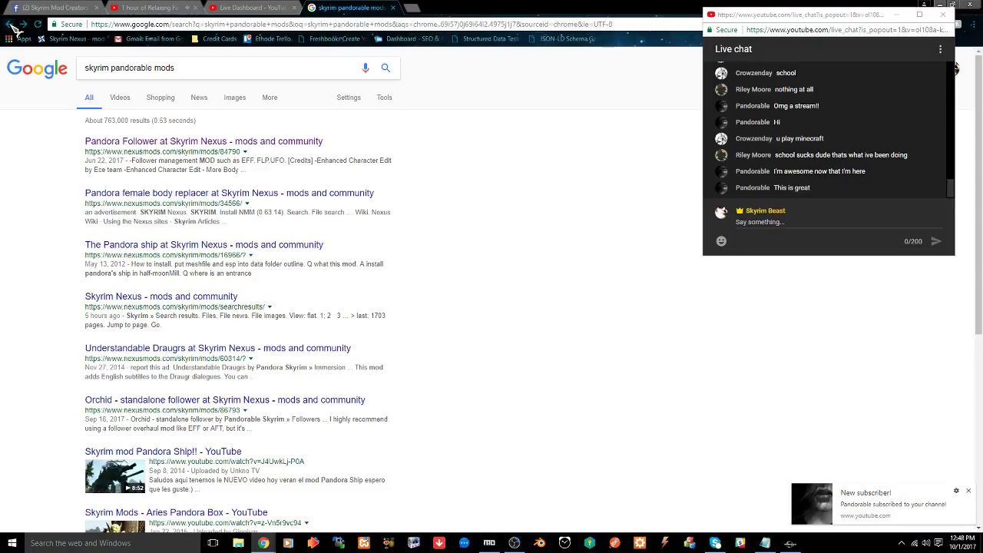
pyautogui.click(206, 195)
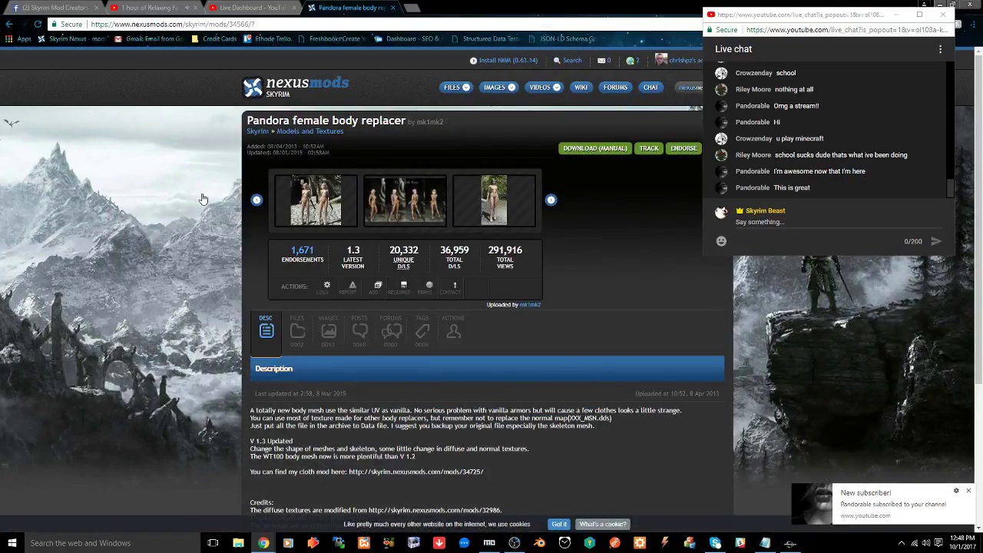
pyautogui.click(9, 24)
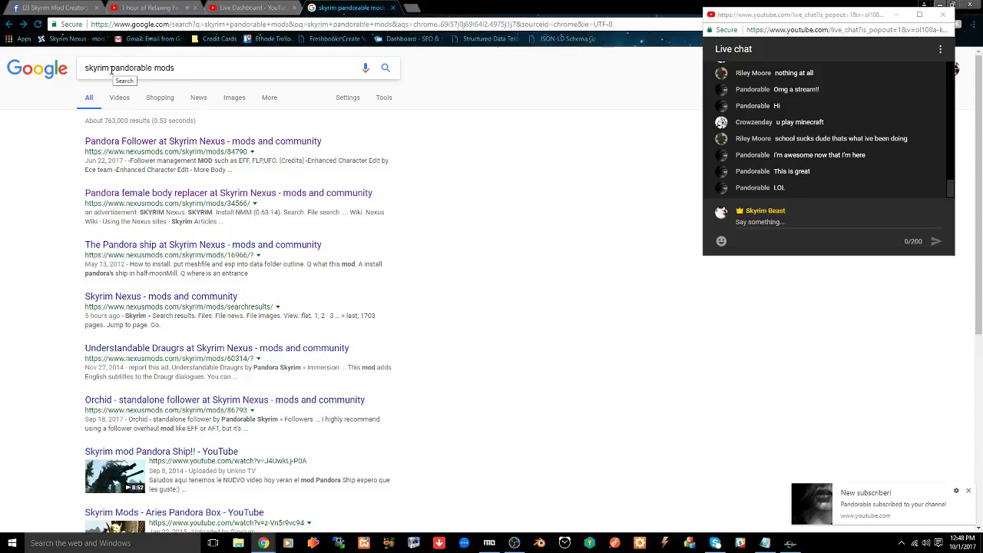
# On Skyrim Nexus, open the Volrina Quarra vampire follower page and bring up its author's list of uploaded files
pyautogui.click(71, 38)
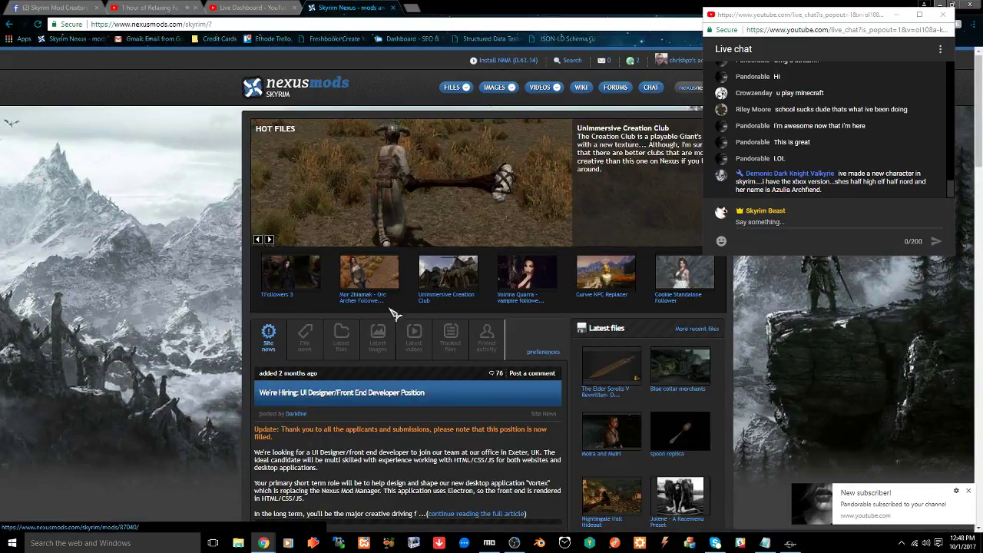
pyautogui.click(530, 282)
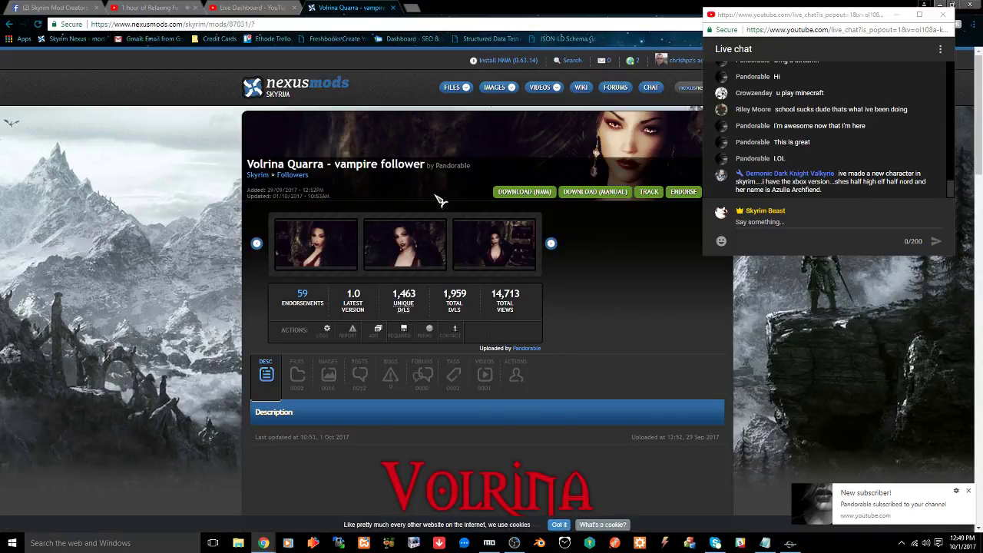
pyautogui.click(525, 350)
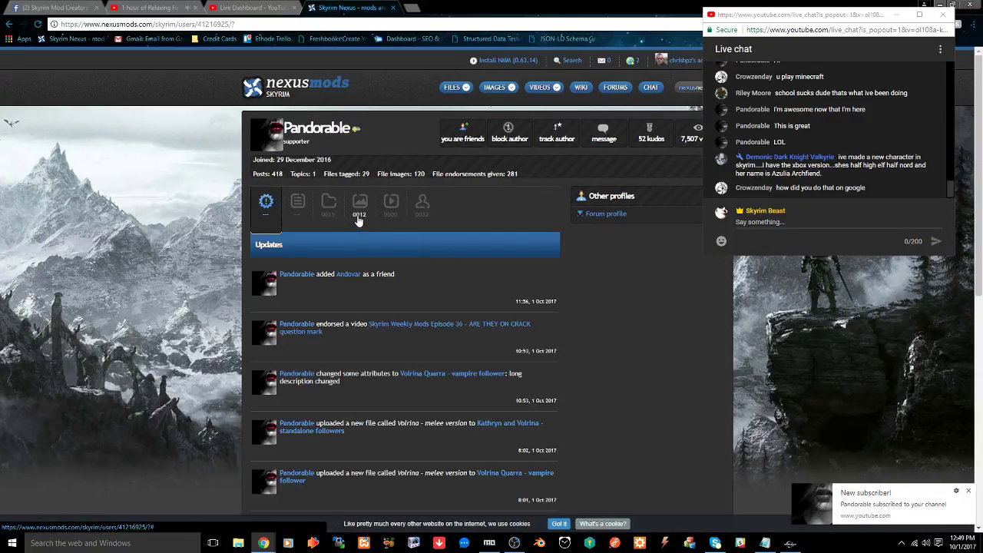
pyautogui.click(357, 218)
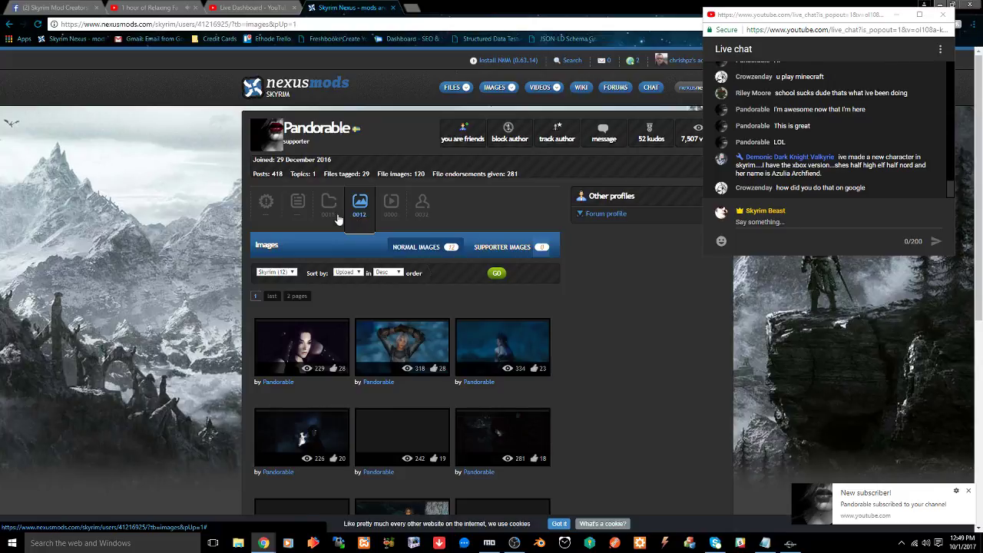
pyautogui.click(332, 216)
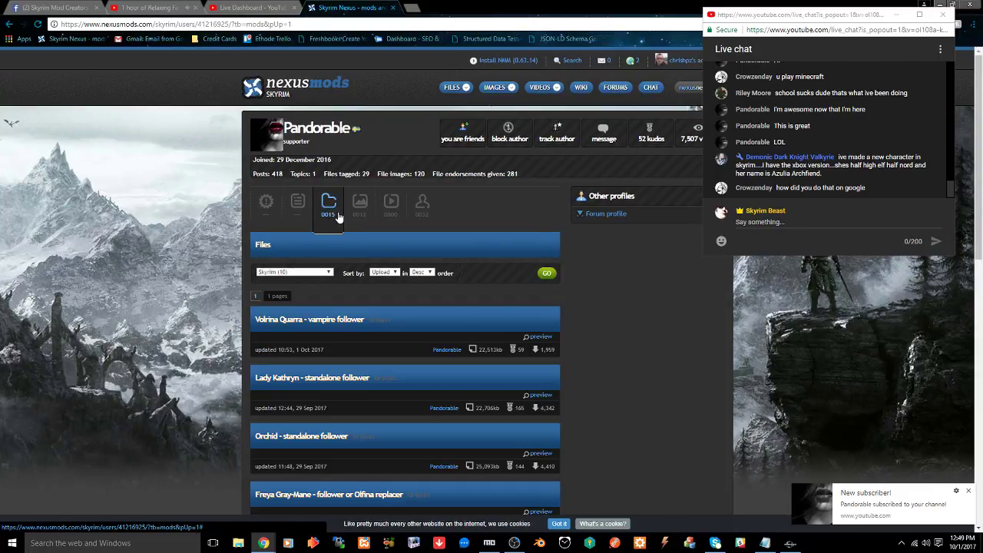
# Copy the address of the mod author's files page and post it in the live chat
pyautogui.click(309, 23)
pyautogui.hotkey('ctrl', 'c')
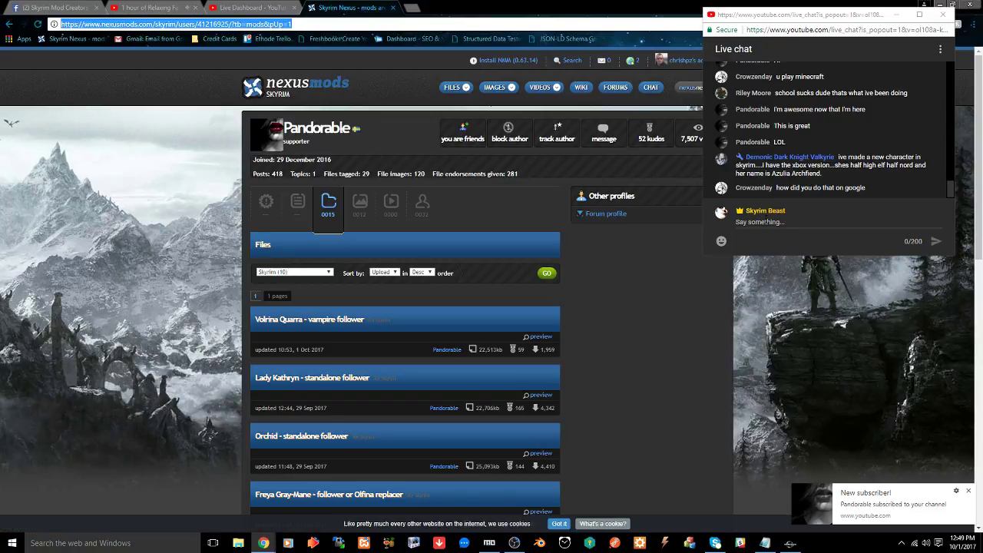
pyautogui.click(766, 222)
pyautogui.hotkey('ctrl', 'v')
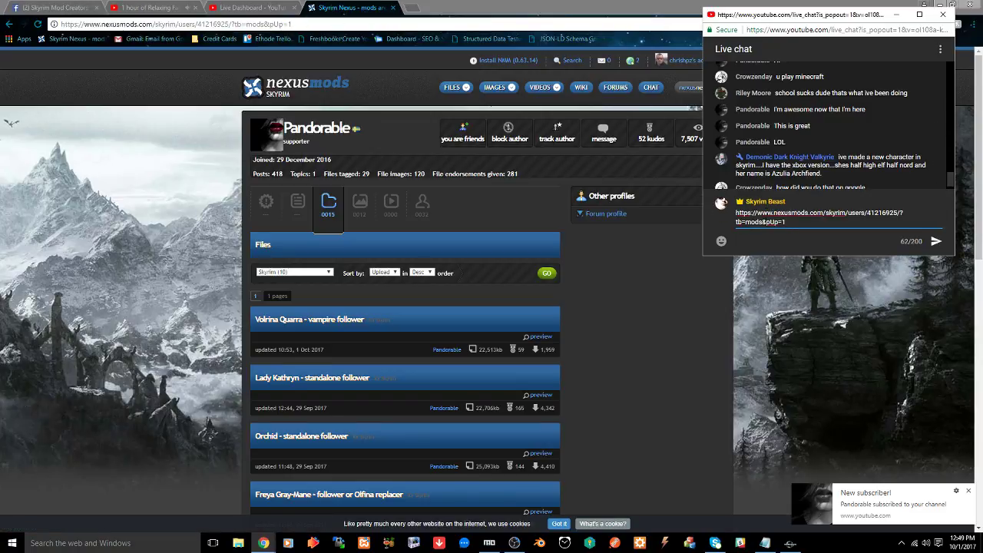
pyautogui.press('Return')
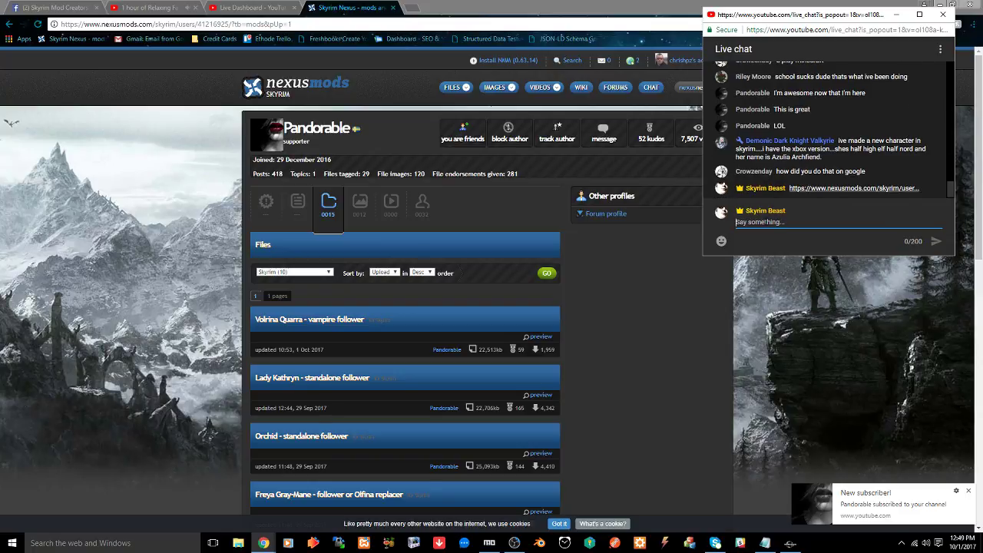
# Close the mod author's page, switch back to the Creation Kit and select the pine stump among the aspens
pyautogui.click(393, 7)
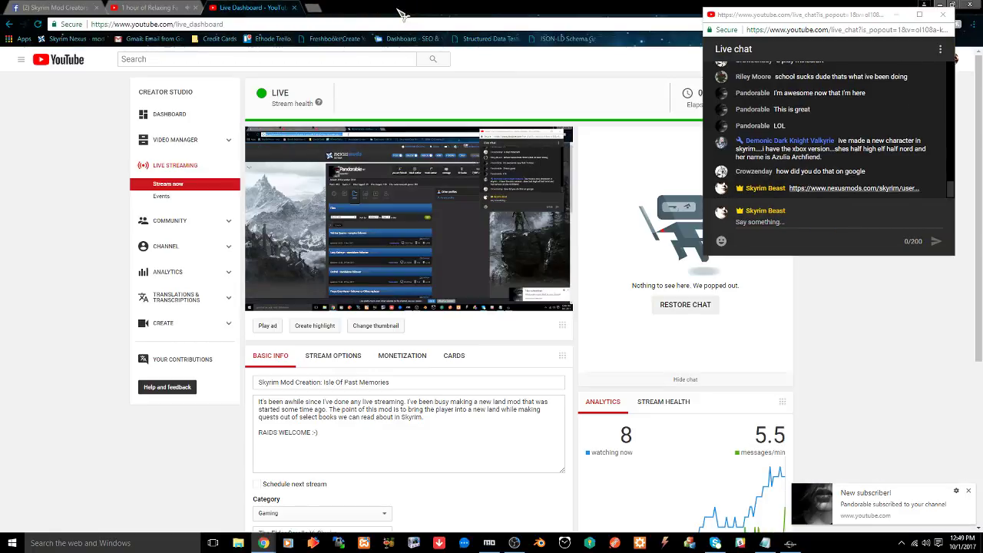
pyautogui.click(789, 543)
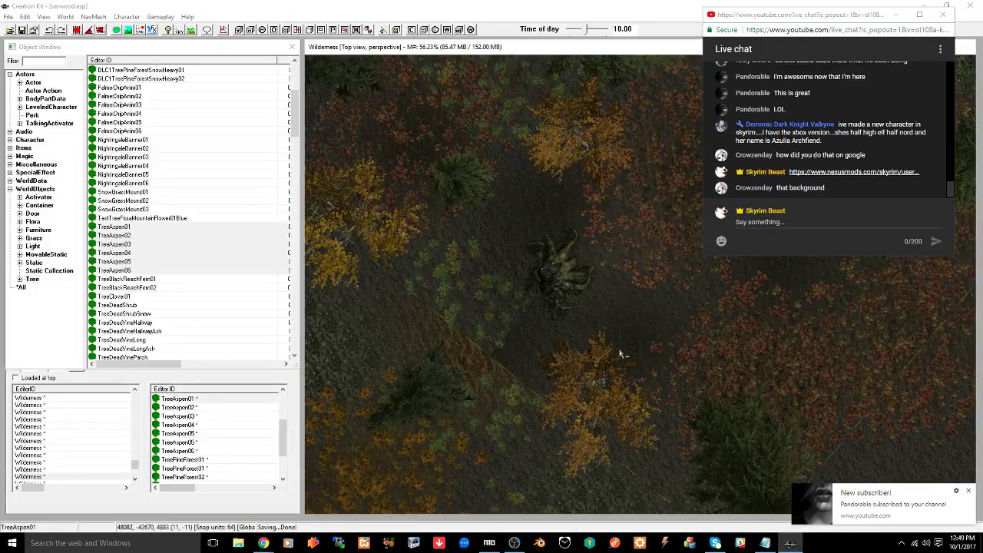
pyautogui.click(572, 272)
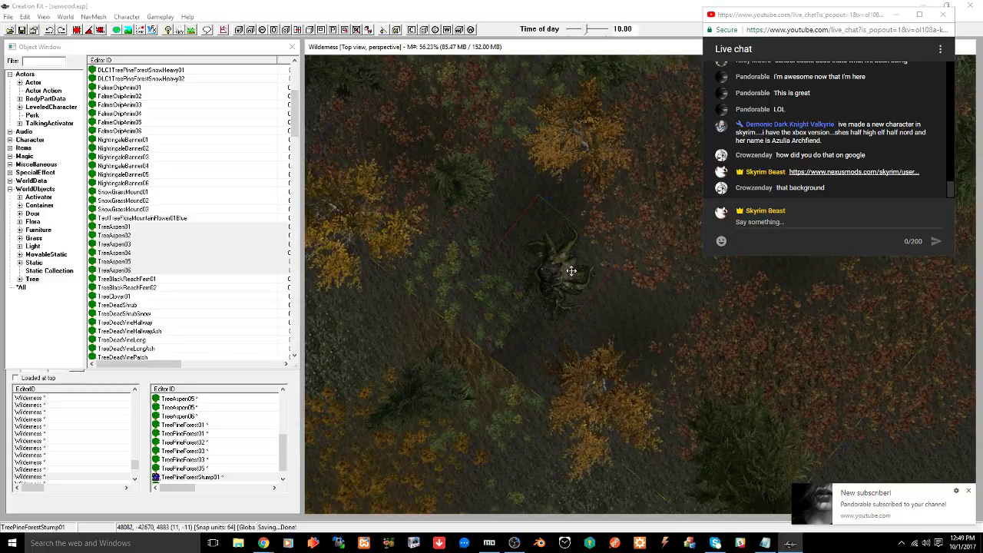
# Switch to Chrome, open a new tab and move the live chat window away from the browser's corner controls
pyautogui.moveTo(263, 543)
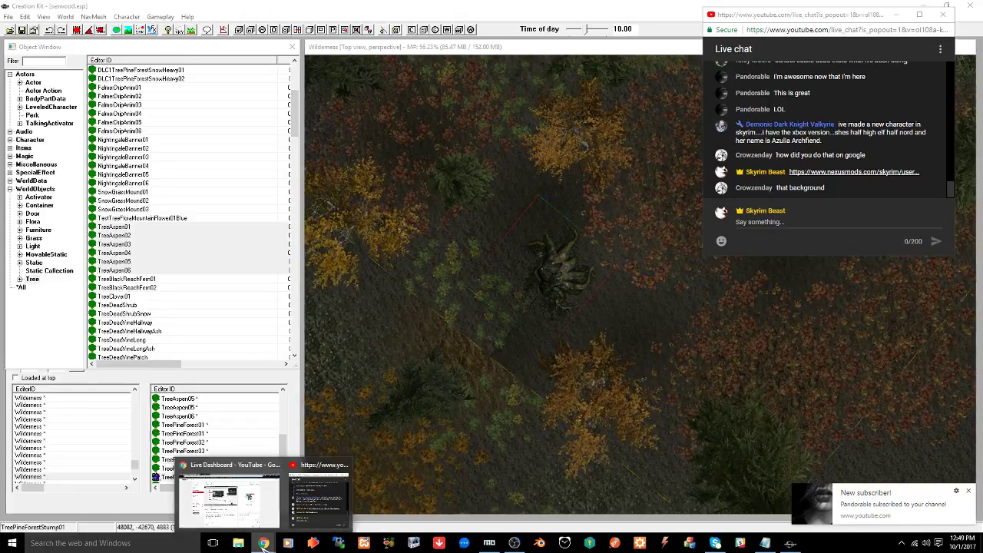
pyautogui.click(226, 511)
pyautogui.click(313, 8)
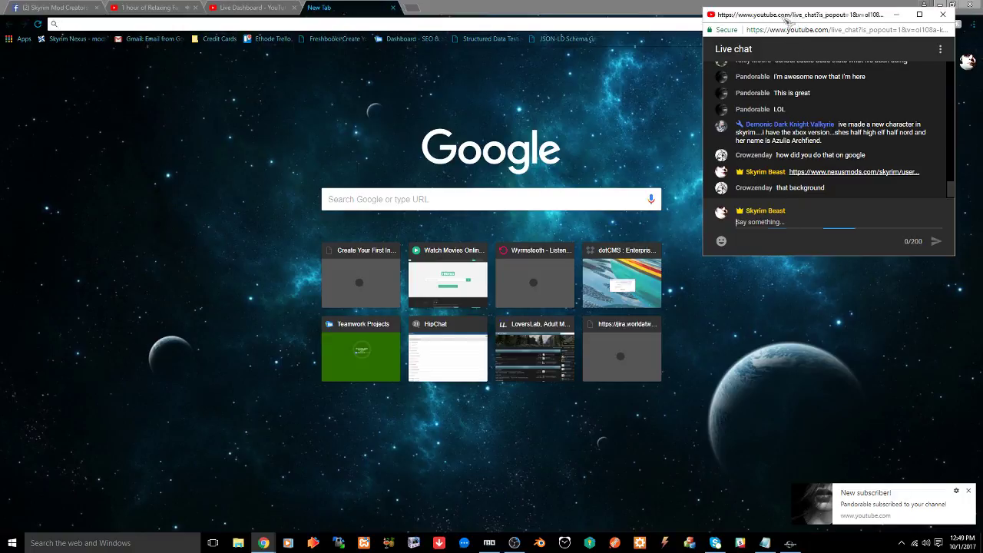
pyautogui.moveTo(796, 17); pyautogui.dragTo(629, 13)
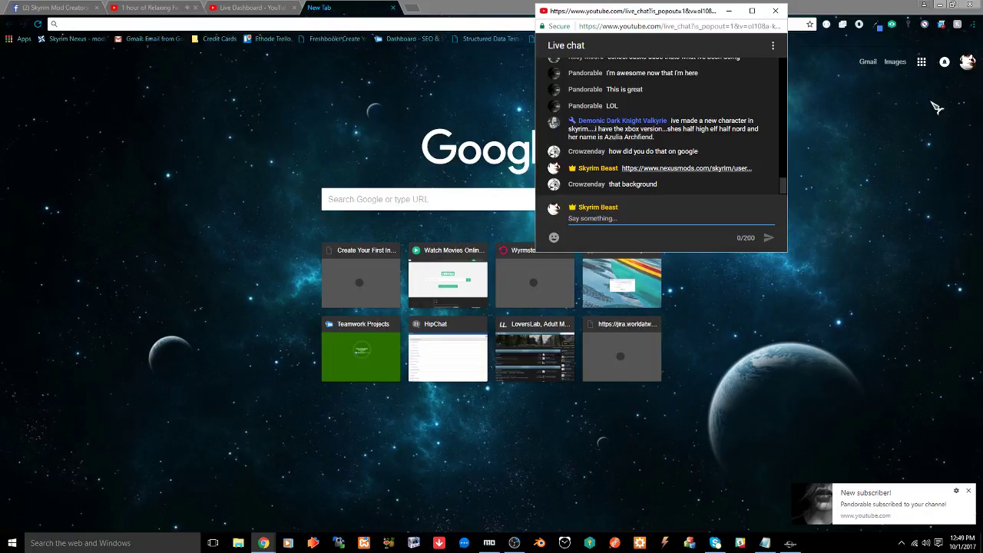
pyautogui.click(976, 24)
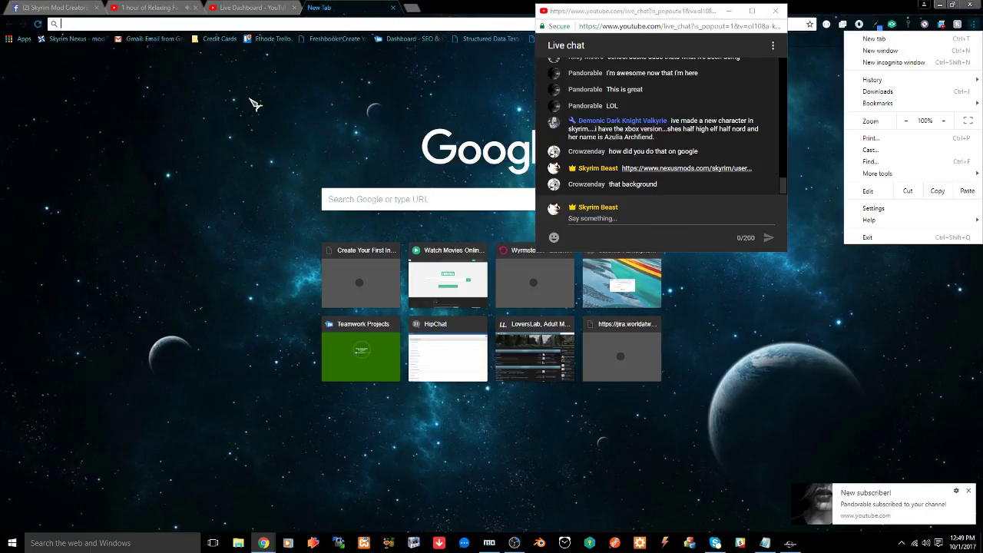
pyautogui.click(255, 105)
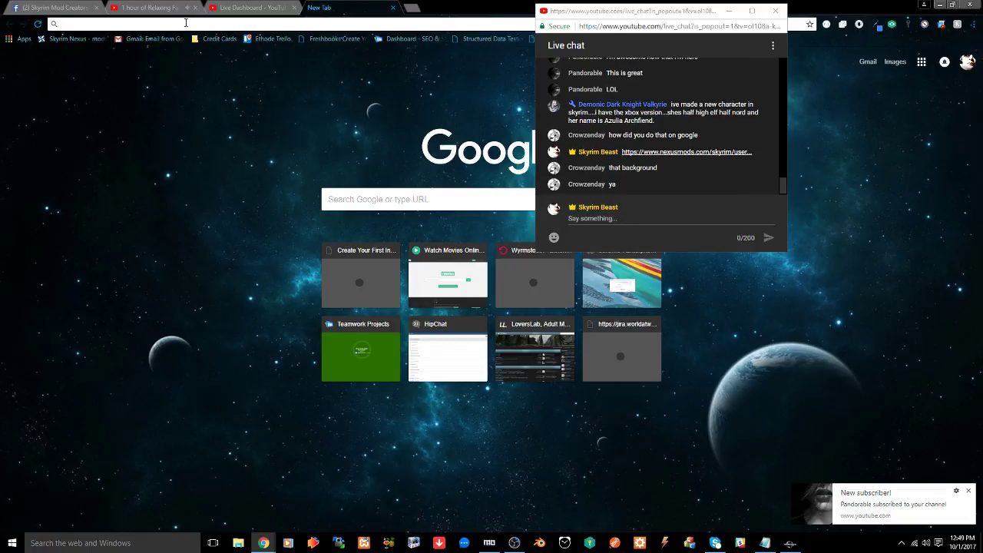
# Search the web for "chrome backgrounds" and open the Chrome Web Store Themes page
pyautogui.write('chrome')
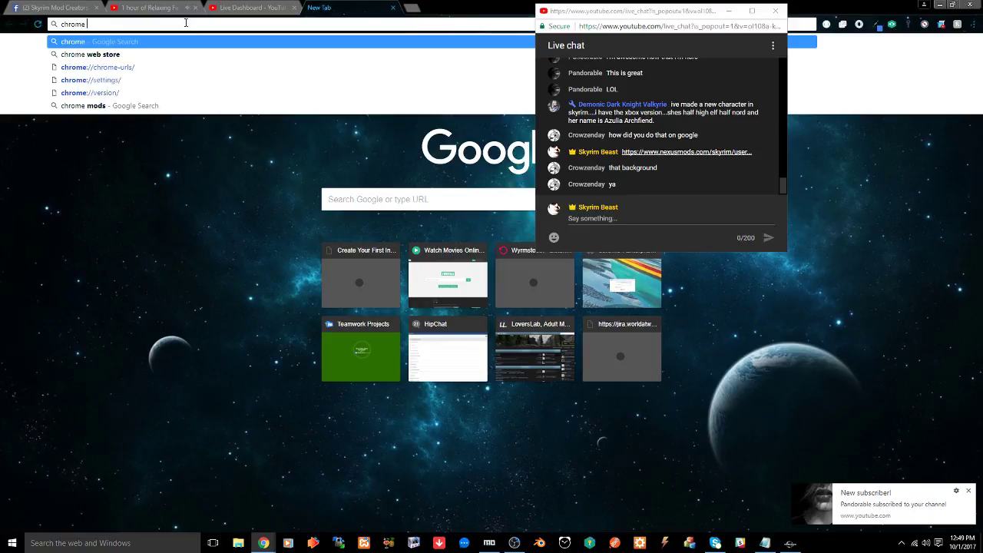
pyautogui.write(' back')
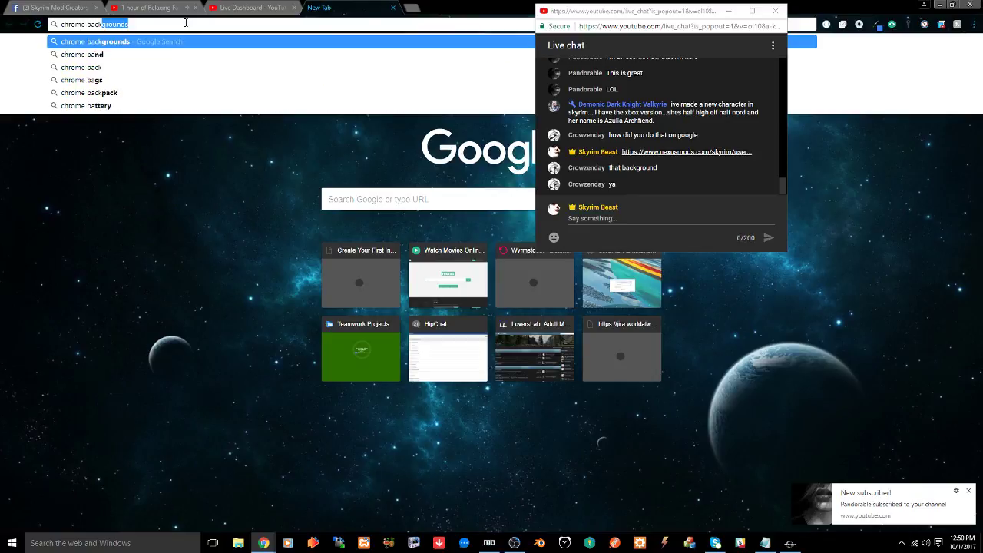
pyautogui.press('Return')
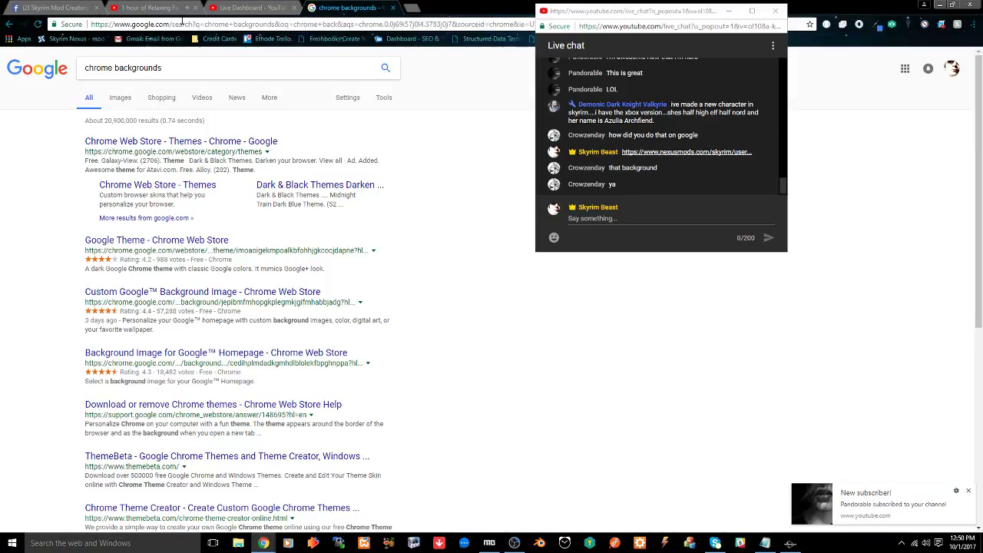
pyautogui.click(176, 143)
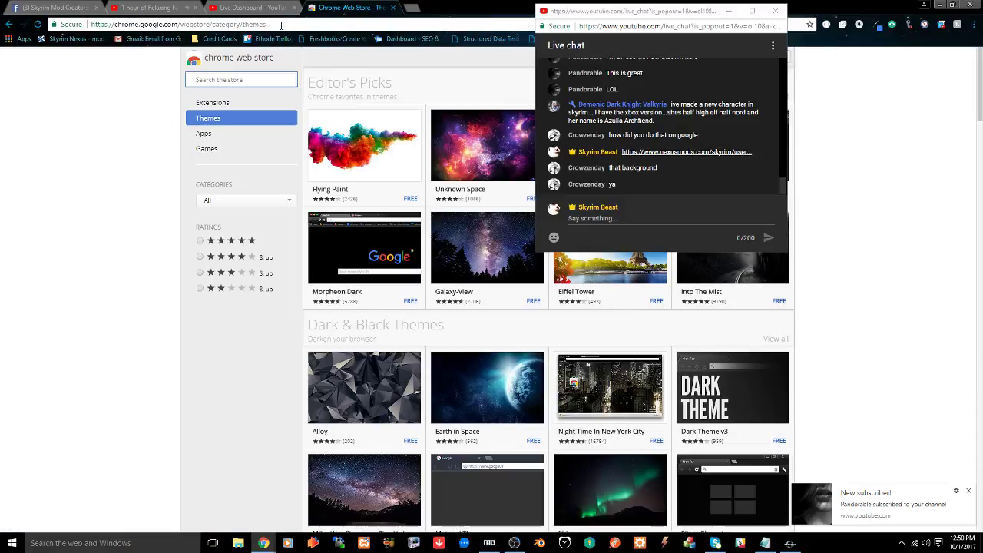
# Copy the address of the Chrome Web Store themes page and post it in the live chat
pyautogui.click(276, 24)
pyautogui.hotkey('ctrl', 'c')
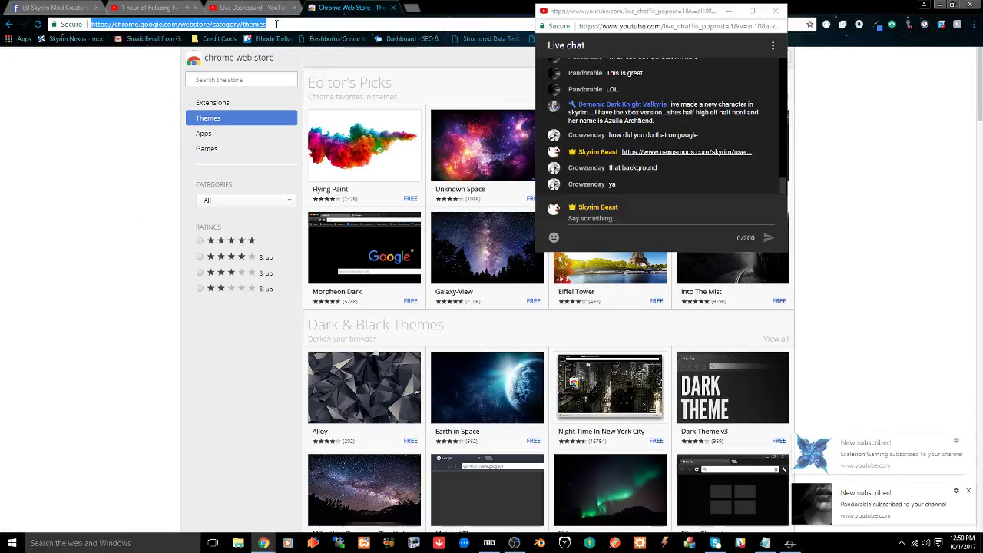
pyautogui.click(628, 219)
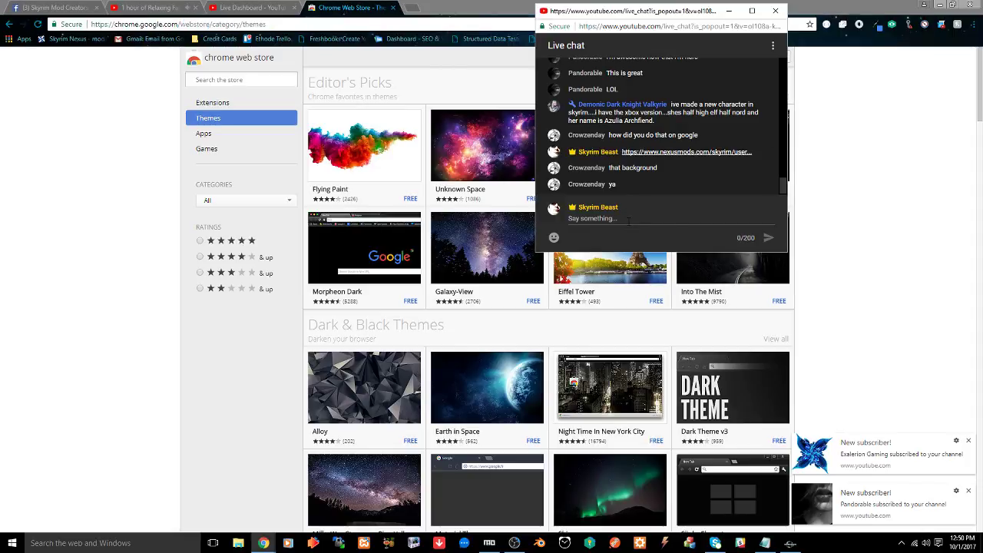
pyautogui.hotkey('ctrl', 'v')
pyautogui.press('Return')
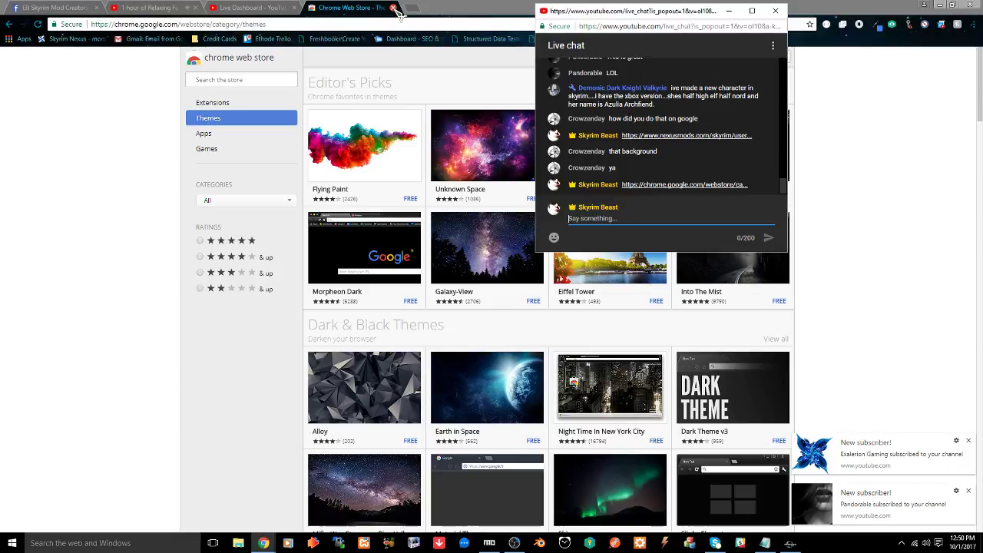
# Search the web for "skyrim realvision enb" plus the mod author's handle and open the RealVision ENB for Climates of Tamriel V page
pyautogui.click(327, 23)
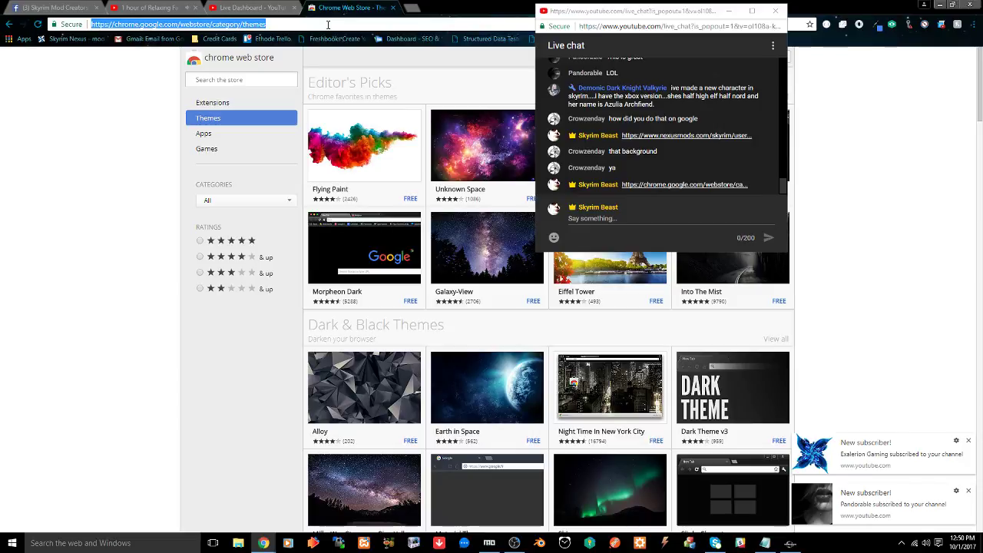
pyautogui.write('sky')
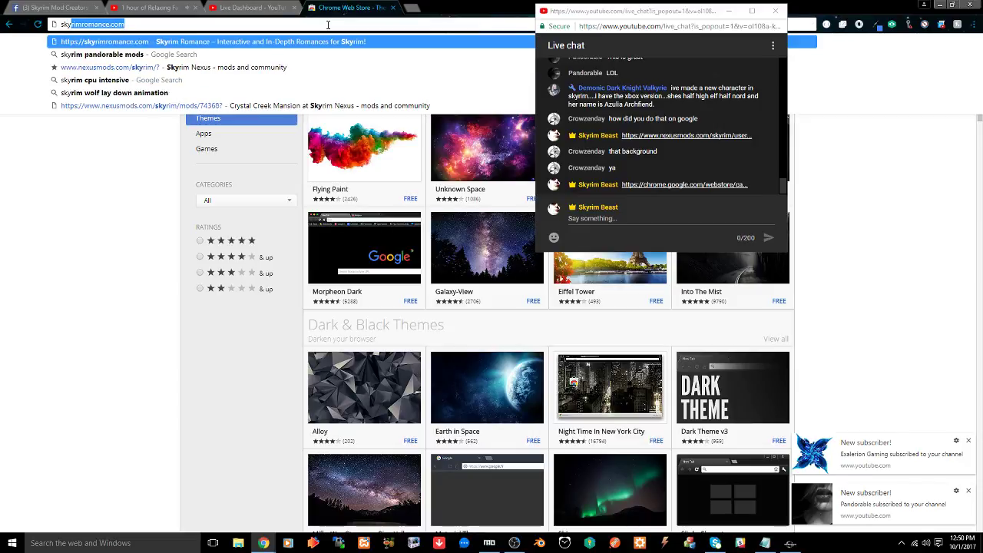
pyautogui.write('rim rea')
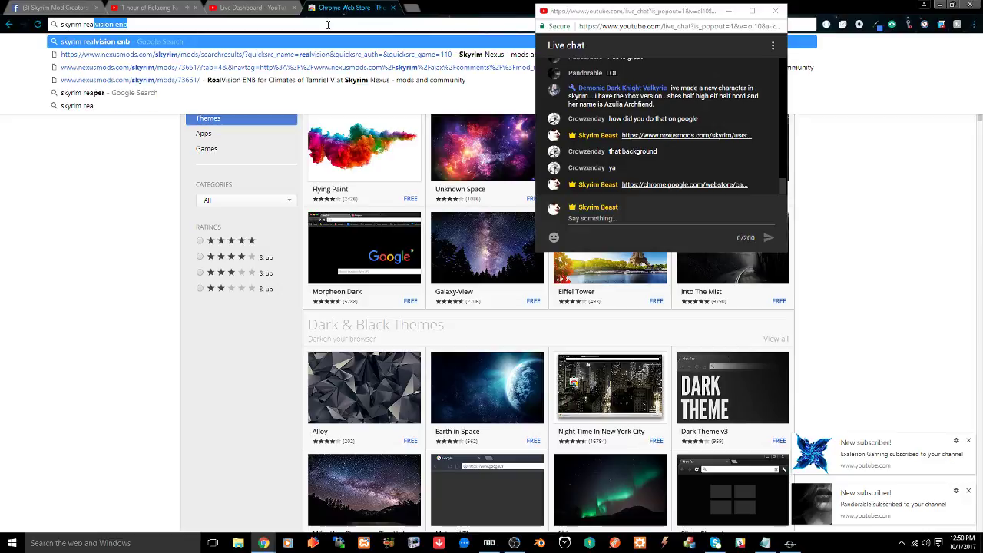
pyautogui.write('lvision enb exa')
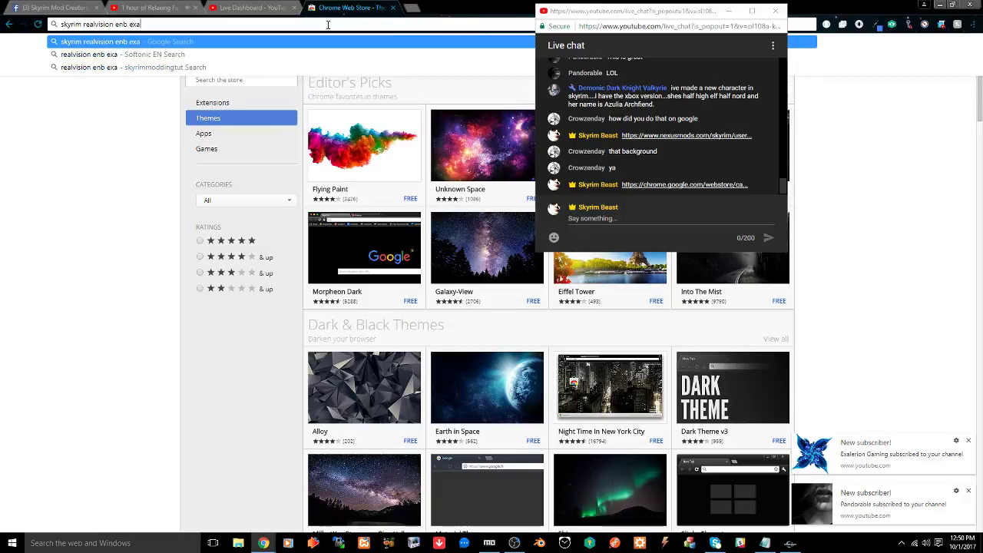
pyautogui.write('lerion')
pyautogui.press('Return')
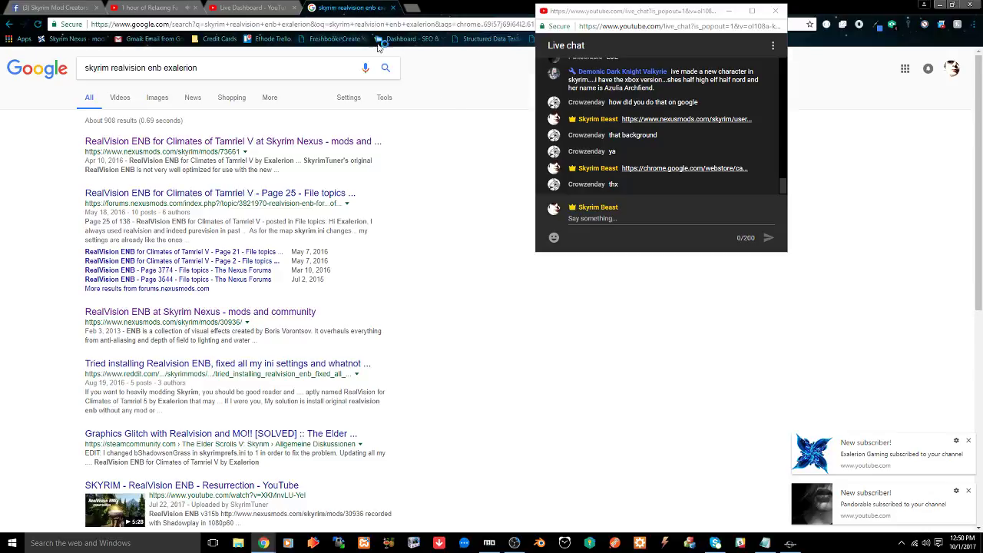
pyautogui.click(221, 143)
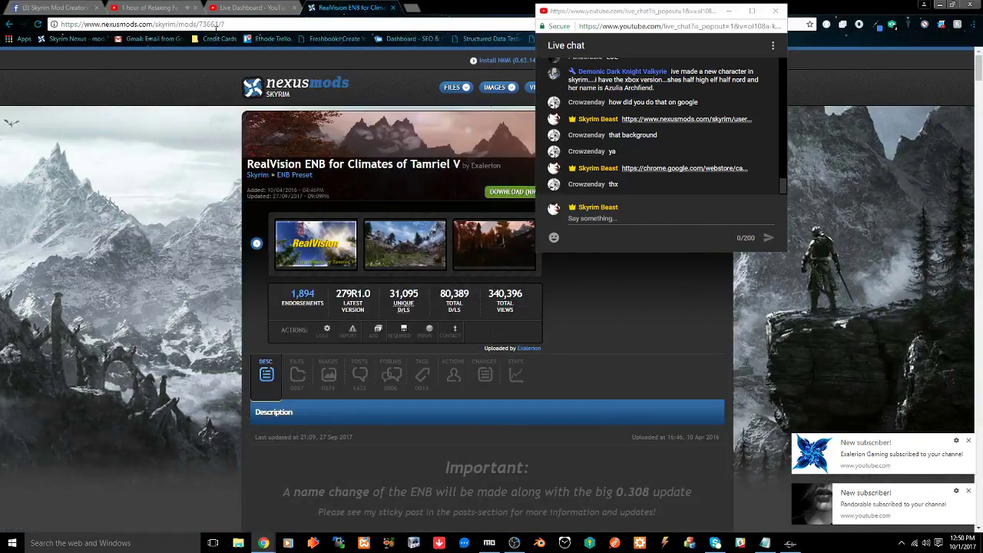
# Copy the address of the RealVision ENB mod page and post it in the live chat
pyautogui.click(237, 24)
pyautogui.hotkey('ctrl', 'c')
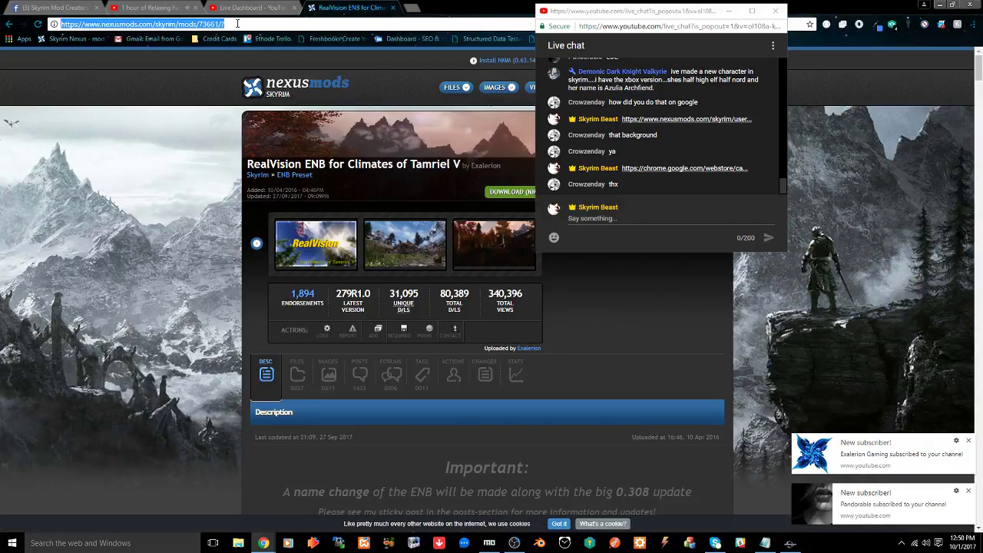
pyautogui.click(615, 218)
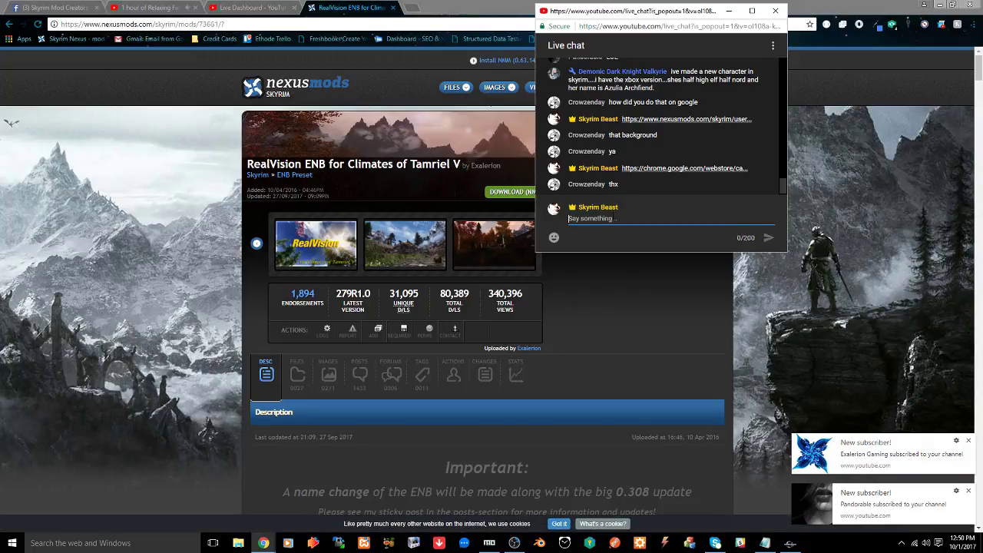
pyautogui.hotkey('ctrl', 'v')
pyautogui.press('Return')
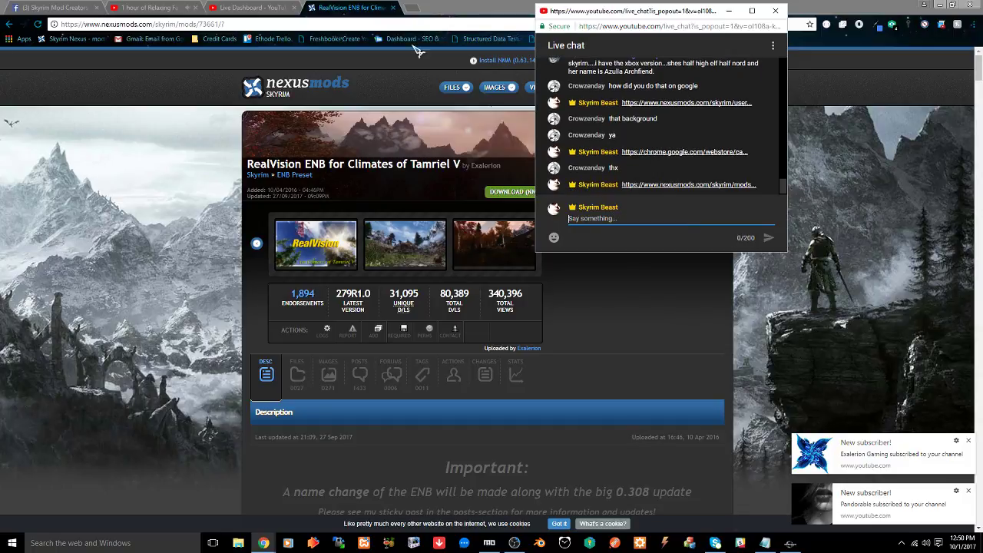
# Close the mod page, switch back to the Creation Kit and move the live chat window clear of the pine stump
pyautogui.click(393, 8)
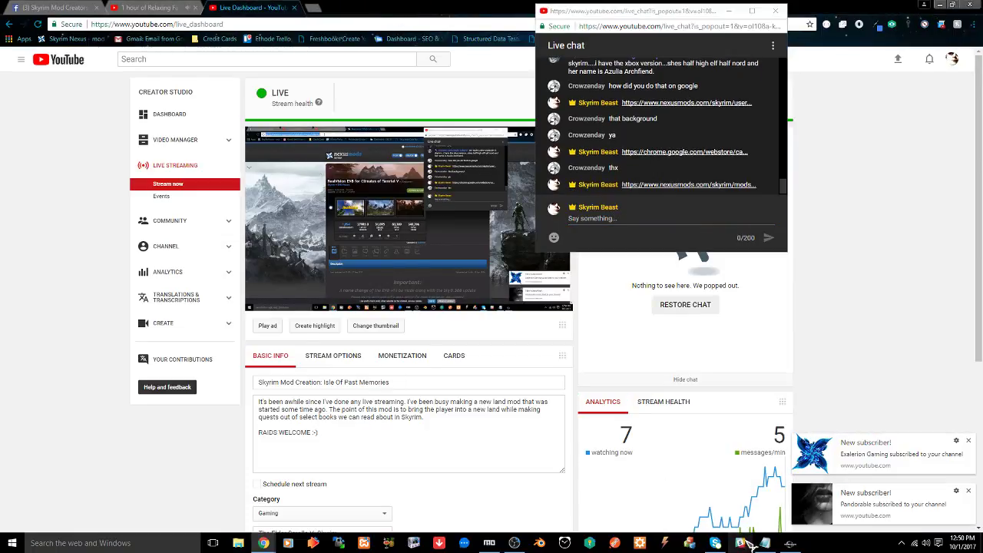
pyautogui.click(790, 543)
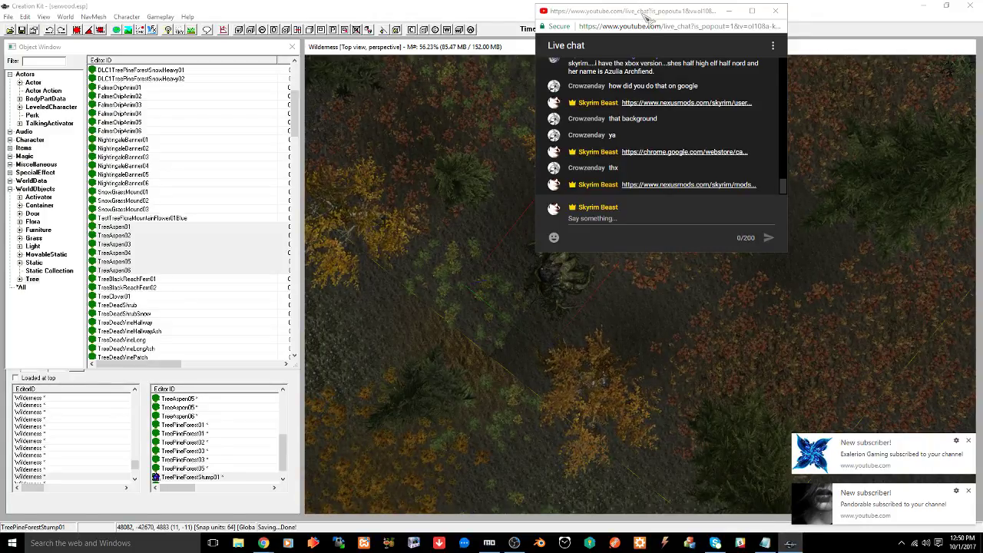
pyautogui.moveTo(645, 14); pyautogui.dragTo(816, 17)
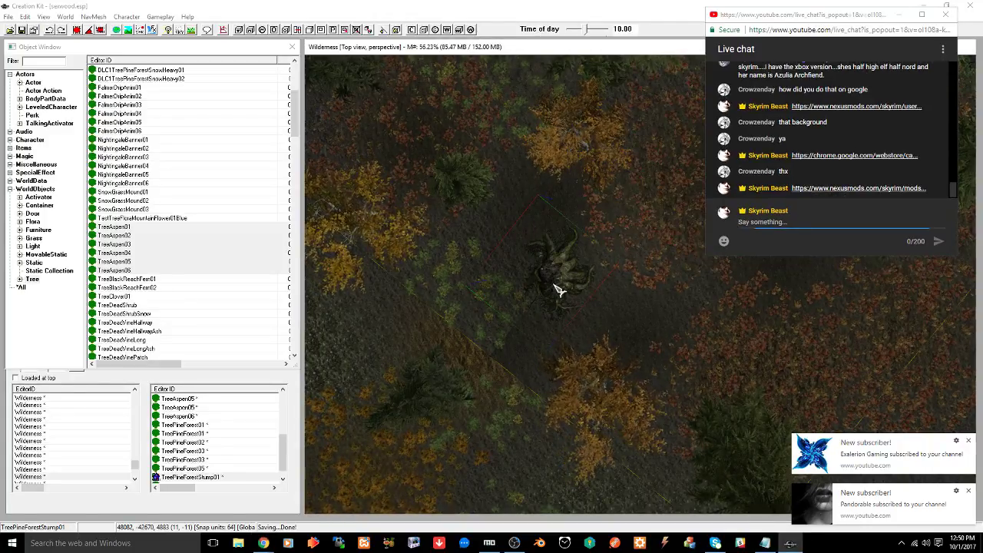
# Move the TreeAspen02 beside the pine stump across to the red undergrowth on the stump's other side
pyautogui.moveTo(558, 290); pyautogui.dragTo(533, 307, button='middle')
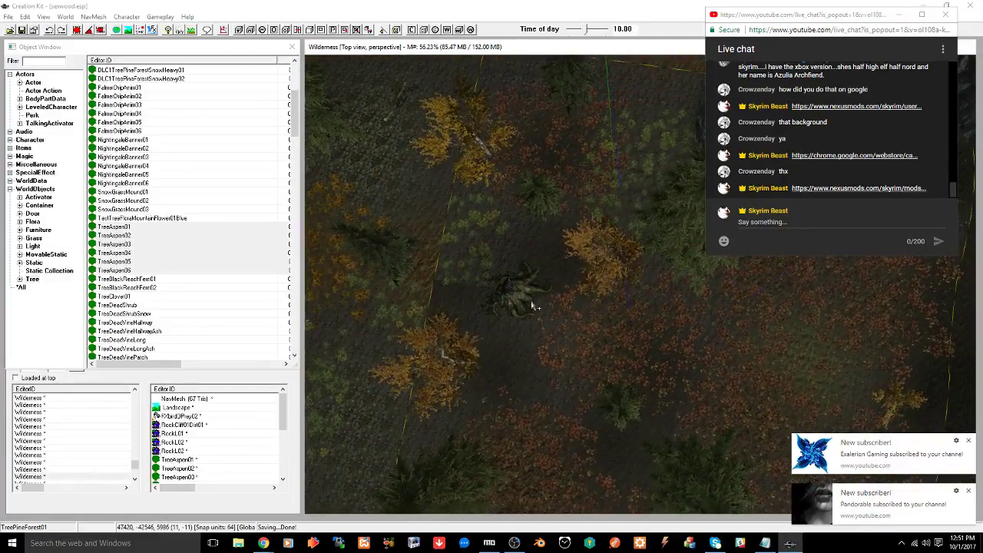
pyautogui.click(446, 354)
pyautogui.moveTo(441, 356)
pyautogui.mouseDown()
pyautogui.moveTo(811, 357)
pyautogui.moveTo(775, 355)
pyautogui.mouseUp()
pyautogui.keyDown('shift'); pyautogui.moveTo(694, 354); pyautogui.dragTo(659, 329, button='middle'); pyautogui.keyUp('shift')
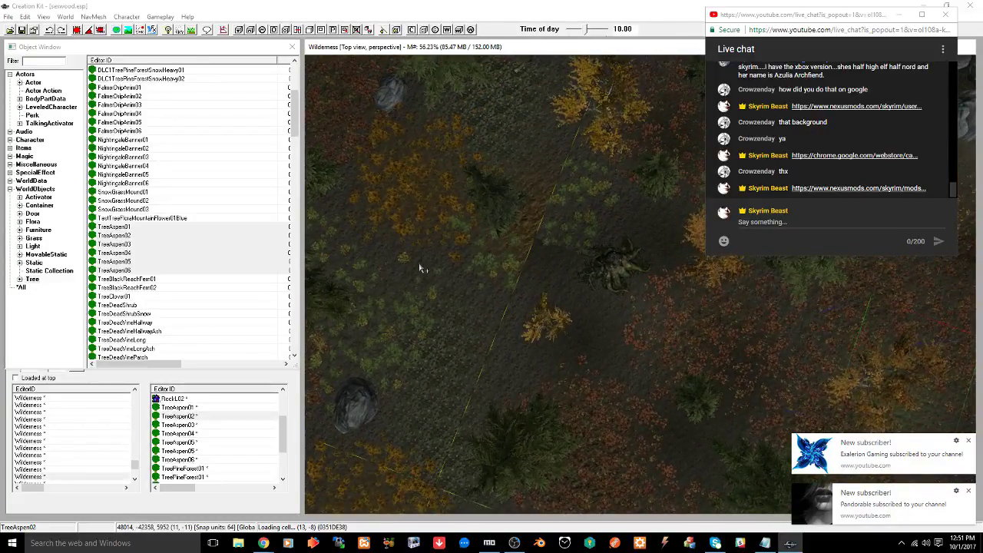
# Filter the static objects by "rockl" and place a RockL01 in the wilderness close to the pine stump, adjusting its rotation slightly
pyautogui.click(44, 60)
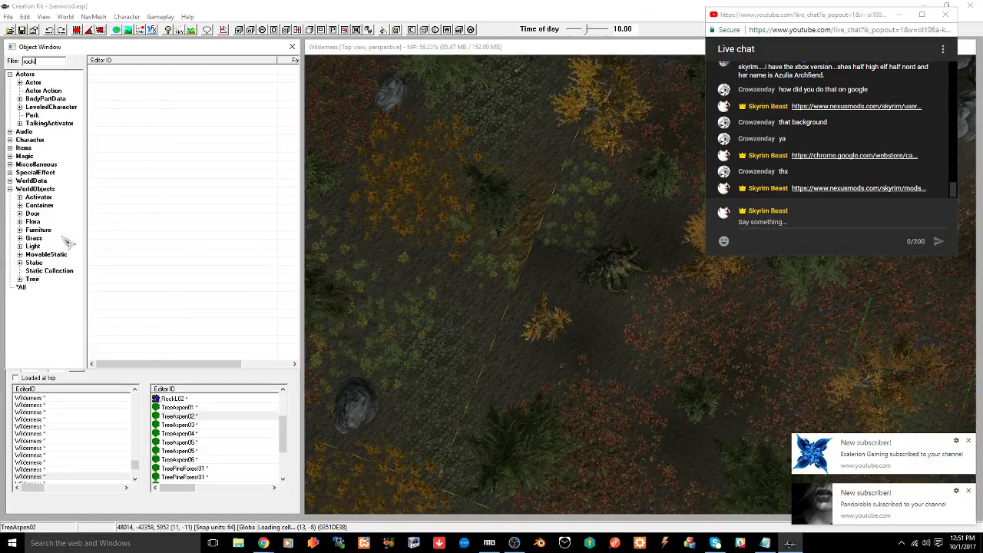
pyautogui.click(34, 263)
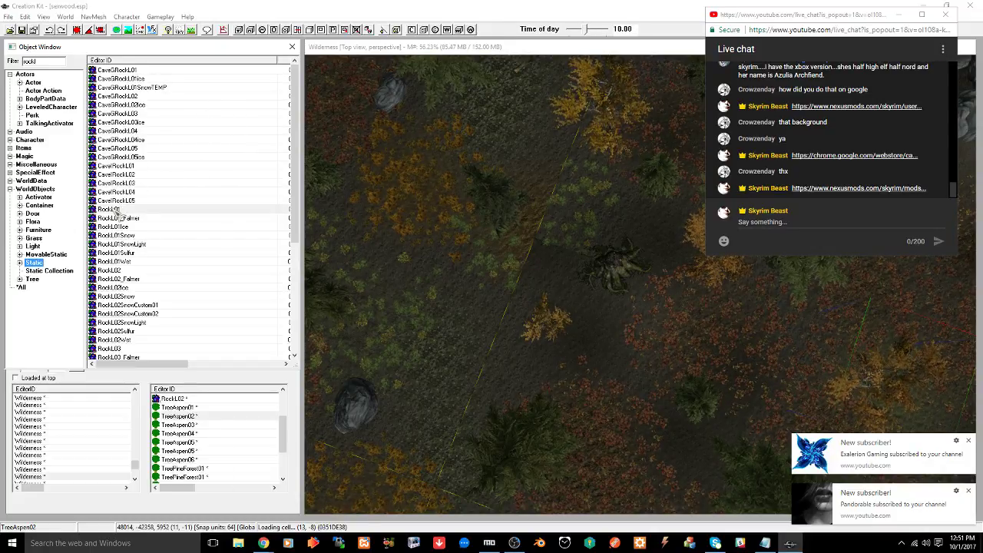
pyautogui.moveTo(565, 249); pyautogui.dragTo(539, 233)
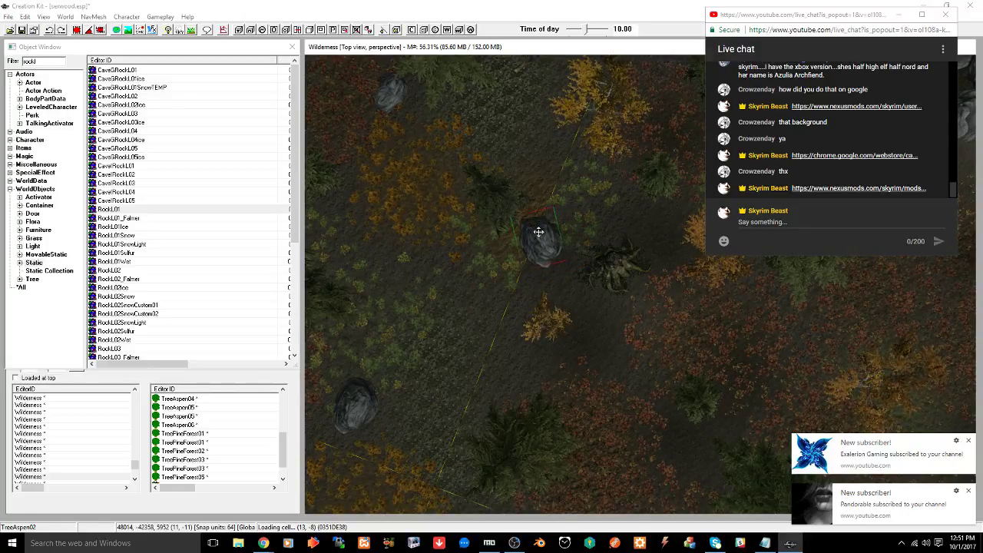
pyautogui.moveTo(539, 233); pyautogui.dragTo(539, 227, button='right')
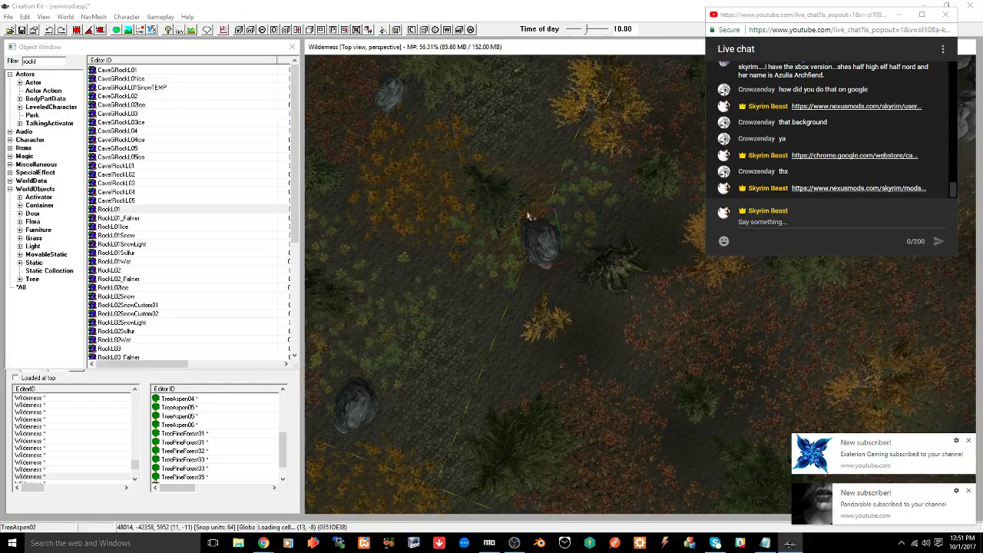
# Place a RockL02 between the RockL01 and the pine stump and rotate it against the stump
pyautogui.click(116, 270)
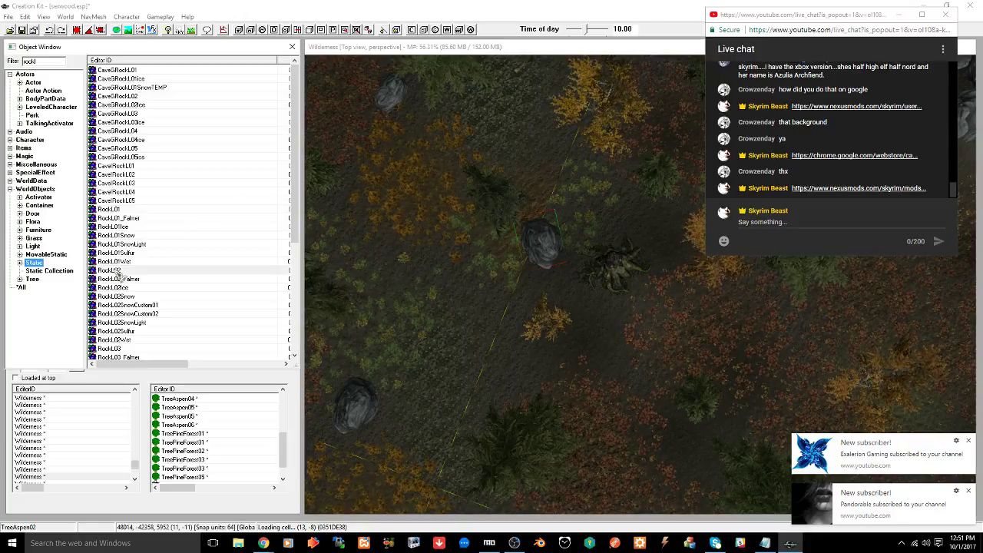
pyautogui.moveTo(116, 272); pyautogui.dragTo(598, 251)
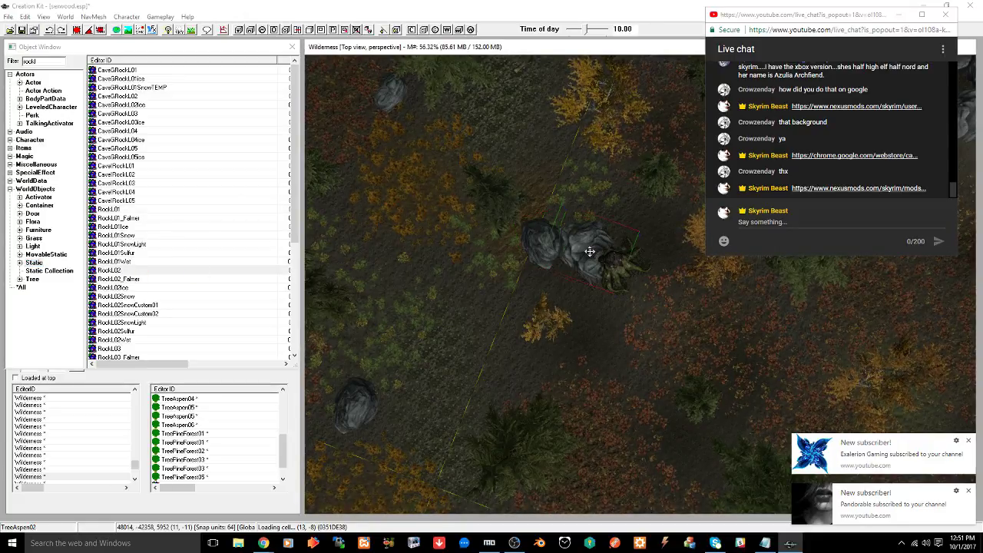
pyautogui.moveTo(598, 252); pyautogui.dragTo(626, 252, button='right')
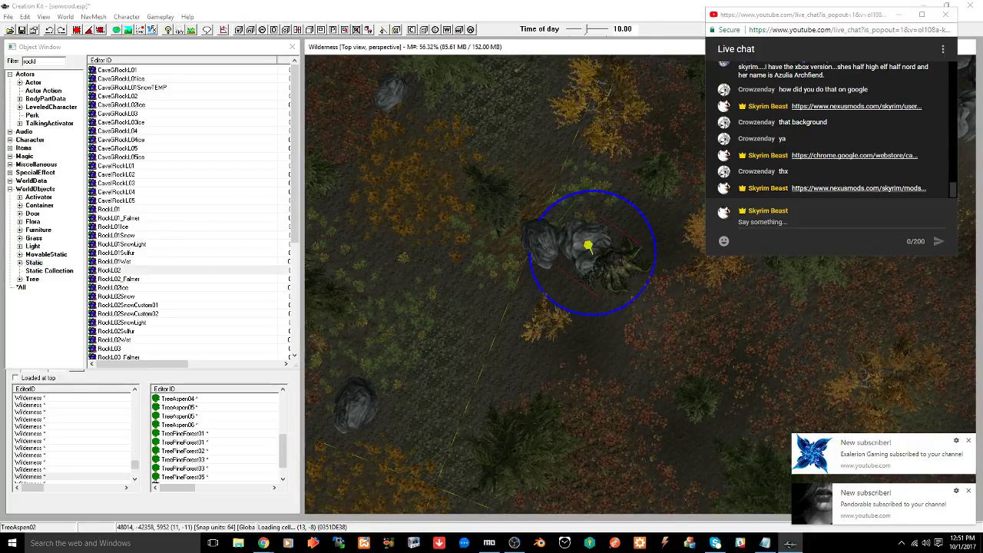
# Place a RockL03 in the red undergrowth between the large boulder and the aspen, and adjust its position on the ground
pyautogui.keyDown('shift'); pyautogui.moveTo(566, 265); pyautogui.dragTo(453, 261, button='middle'); pyautogui.keyUp('shift')
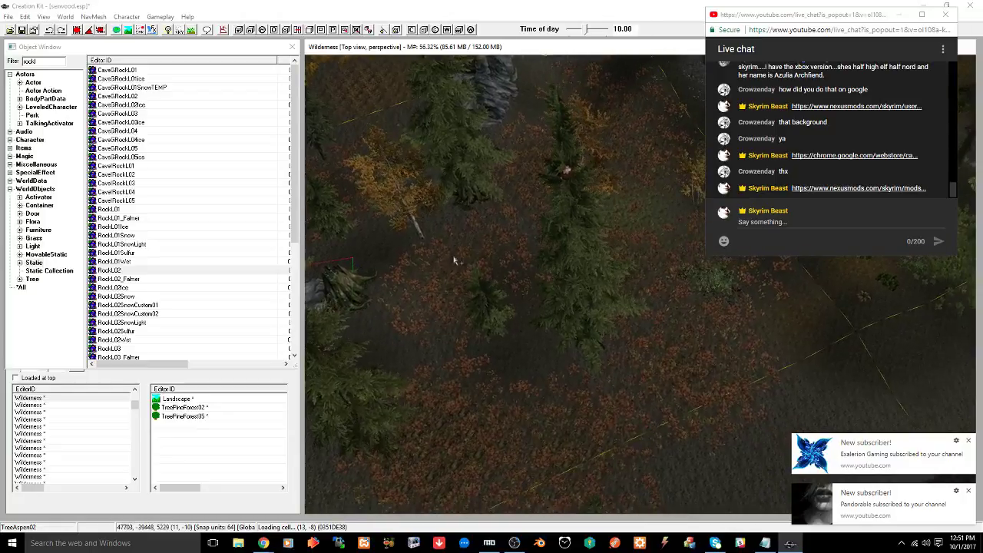
pyautogui.keyDown('shift'); pyautogui.moveTo(585, 213); pyautogui.dragTo(513, 225, button='middle'); pyautogui.keyUp('shift')
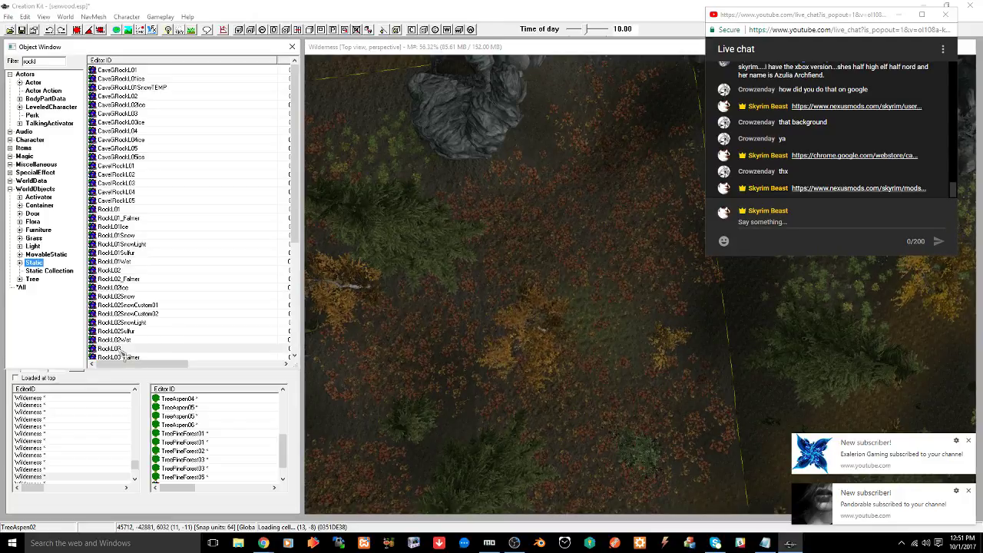
pyautogui.moveTo(120, 351); pyautogui.dragTo(602, 251)
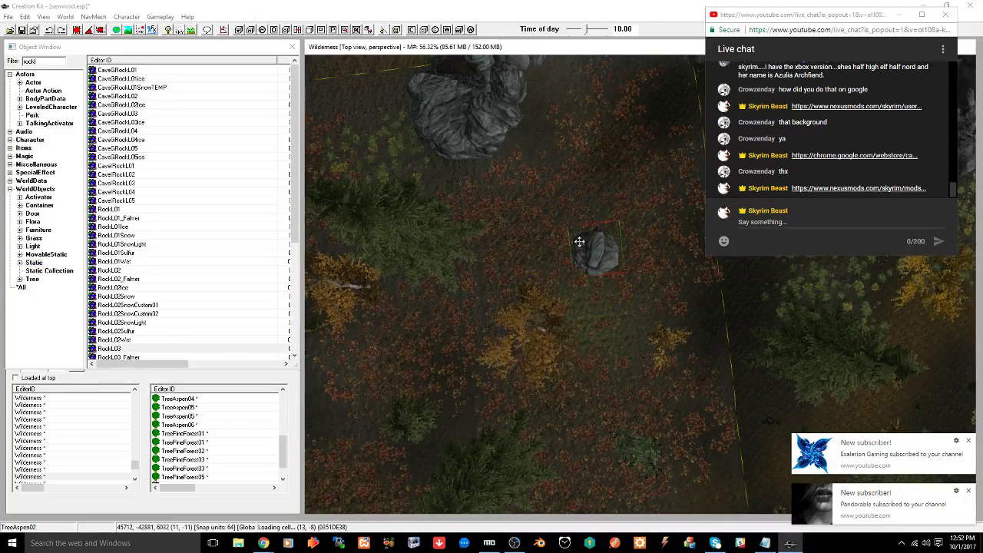
pyautogui.press('c')
pyautogui.keyDown('shift'); pyautogui.moveTo(555, 251); pyautogui.dragTo(552, 209, button='middle'); pyautogui.keyUp('shift')
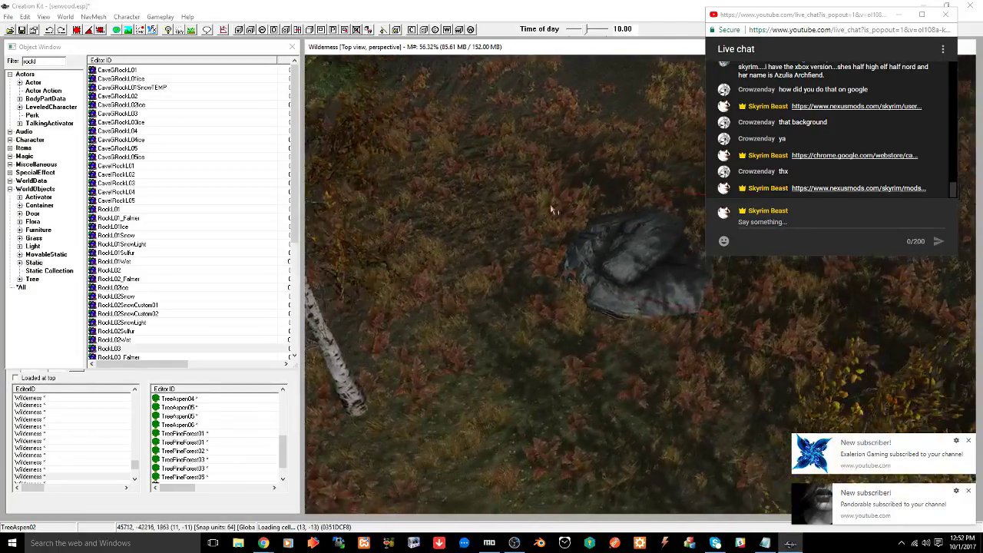
pyautogui.moveTo(626, 256); pyautogui.dragTo(625, 241)
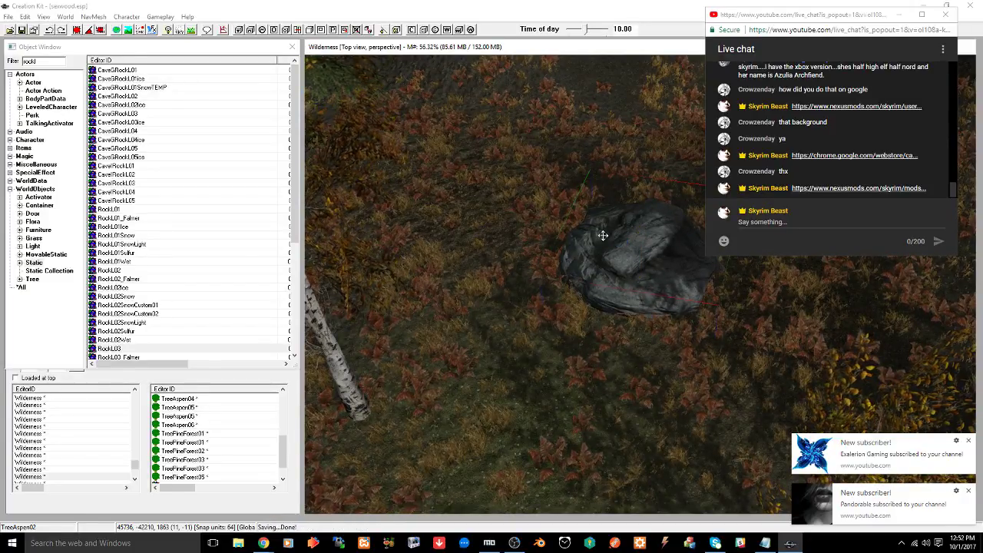
# Place a RockL04 between the RockL03 and the large boulder, then rotate and reposition it in the undergrowth
pyautogui.scroll(-7, 192, 225)
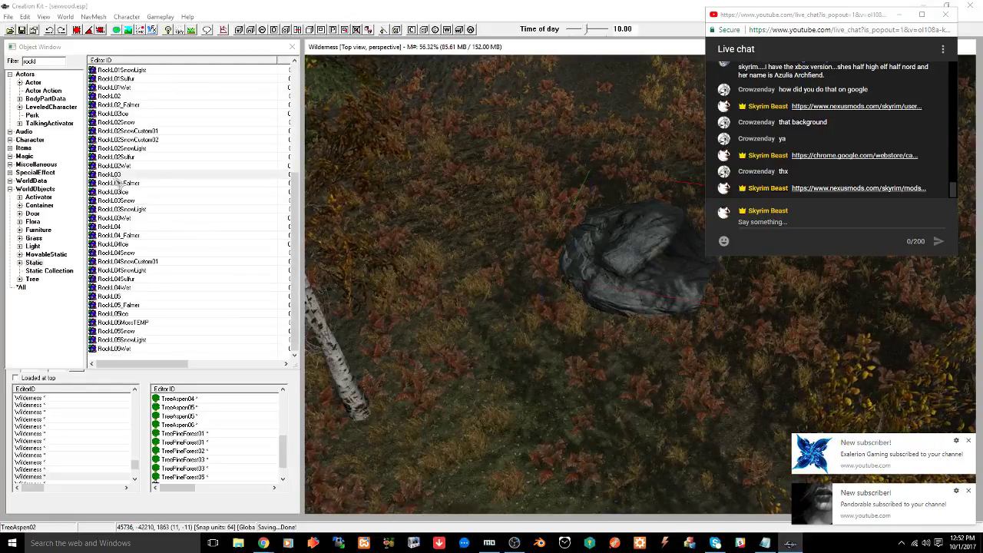
pyautogui.moveTo(113, 228); pyautogui.dragTo(255, 211)
pyautogui.moveTo(507, 146); pyautogui.dragTo(516, 147)
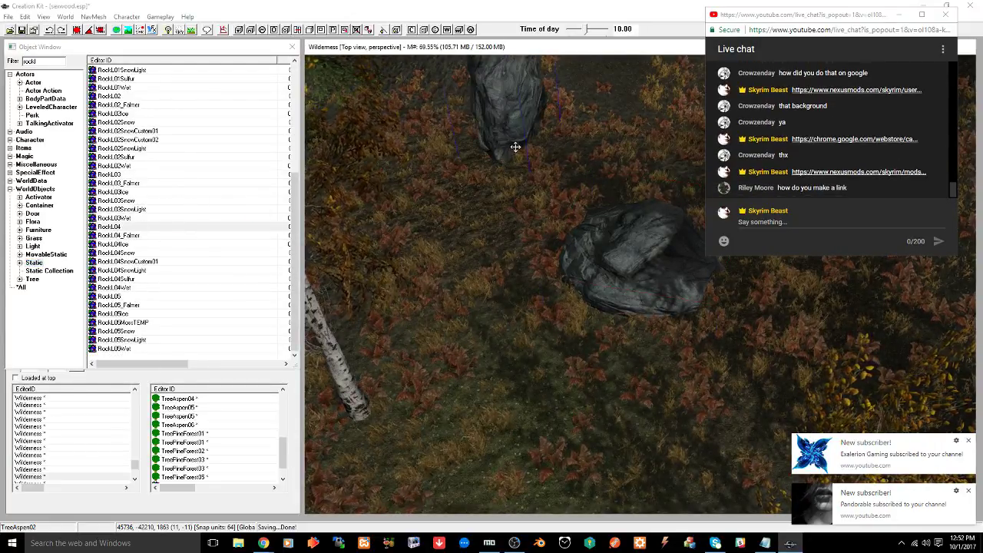
pyautogui.keyDown('shift'); pyautogui.moveTo(515, 147); pyautogui.dragTo(531, 226, button='middle'); pyautogui.keyUp('shift')
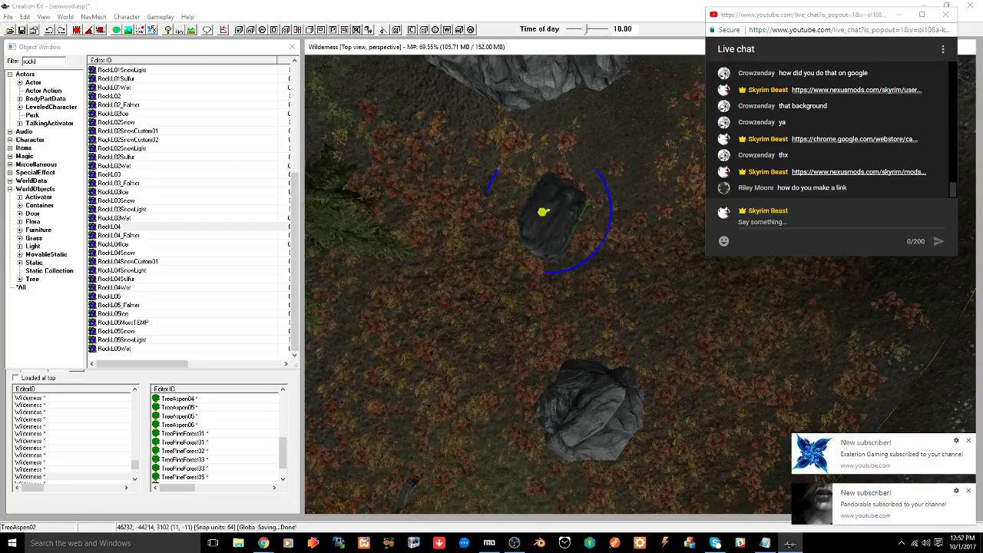
pyautogui.keyDown('shift'); pyautogui.moveTo(544, 211); pyautogui.dragTo(512, 187, button='middle'); pyautogui.keyUp('shift')
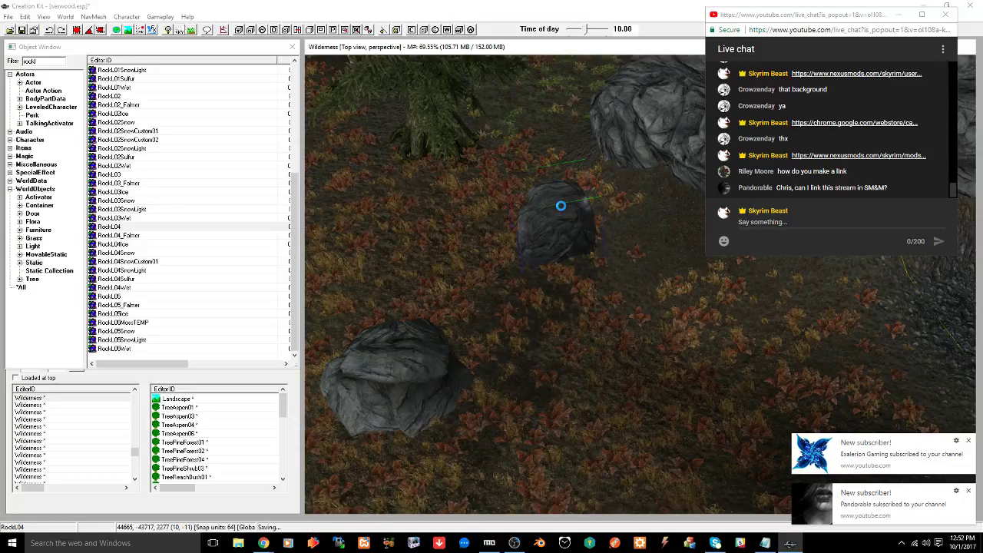
pyautogui.moveTo(561, 207)
pyautogui.keyDown('shift'); pyautogui.mouseDown(button='middle')
pyautogui.moveTo(525, 195)
pyautogui.moveTo(529, 163)
pyautogui.moveTo(557, 214)
pyautogui.mouseUp(button='middle'); pyautogui.keyUp('shift')
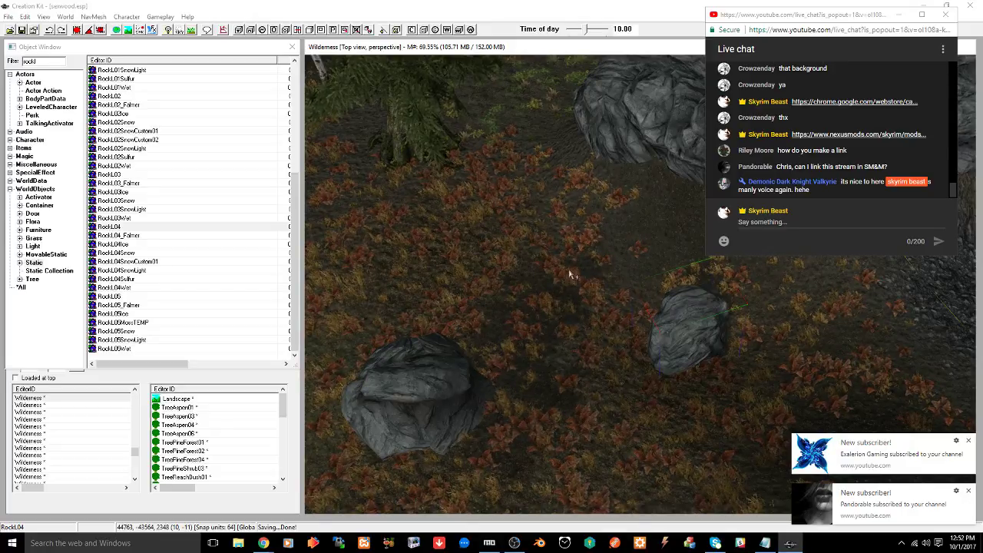
# Place a RockL05 at the edge of the red undergrowth beside the small pine, and select the pine stump behind it
pyautogui.moveTo(522, 204); pyautogui.dragTo(598, 258, button='middle')
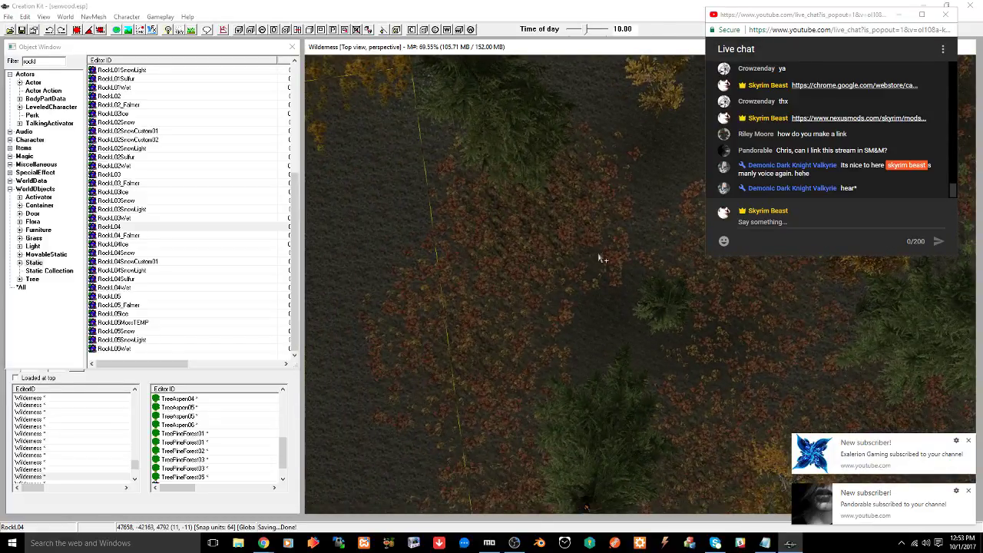
pyautogui.click(119, 298)
pyautogui.moveTo(570, 300); pyautogui.dragTo(575, 298)
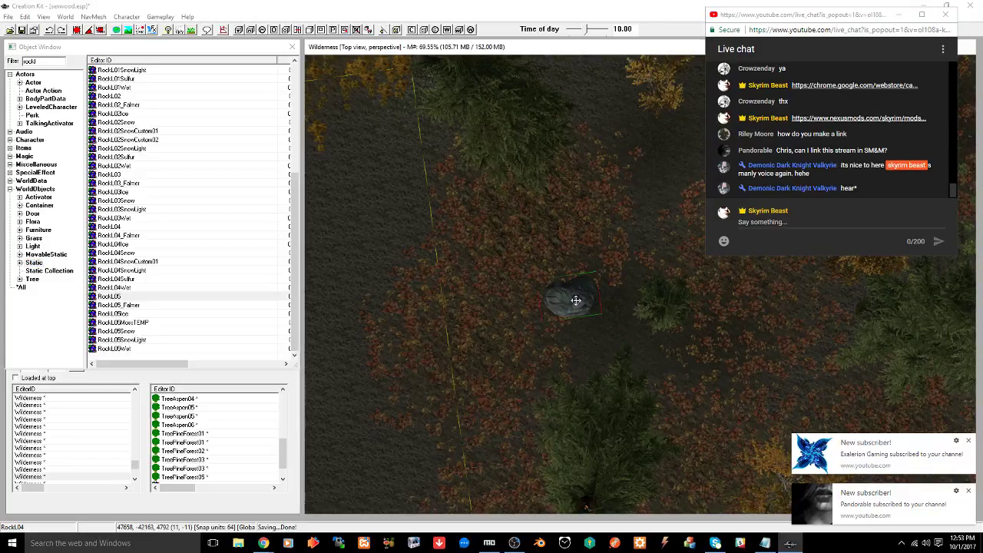
pyautogui.moveTo(575, 298)
pyautogui.keyDown('shift'); pyautogui.mouseDown(button='middle')
pyautogui.moveTo(606, 249)
pyautogui.moveTo(626, 243)
pyautogui.moveTo(580, 281)
pyautogui.mouseUp(button='middle'); pyautogui.keyUp('shift')
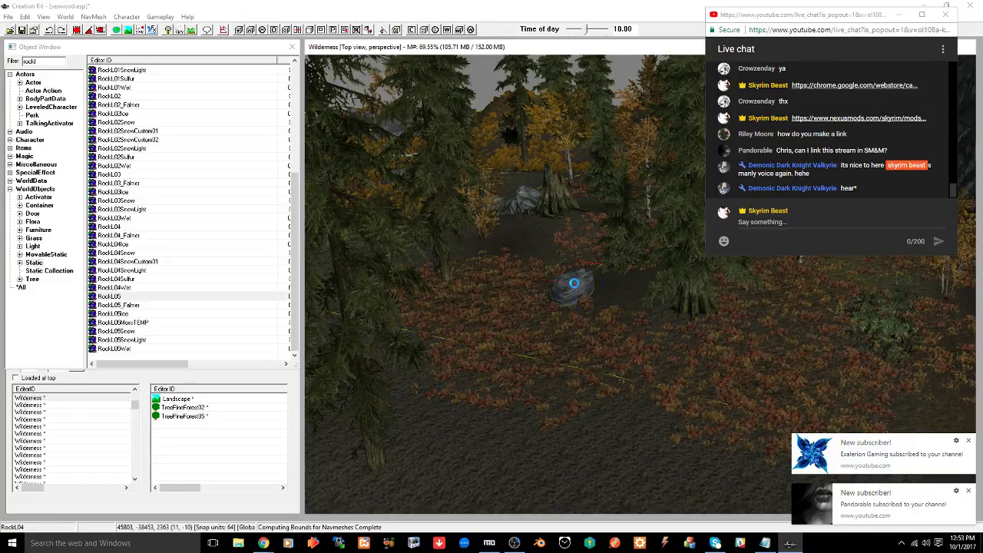
pyautogui.click(556, 197)
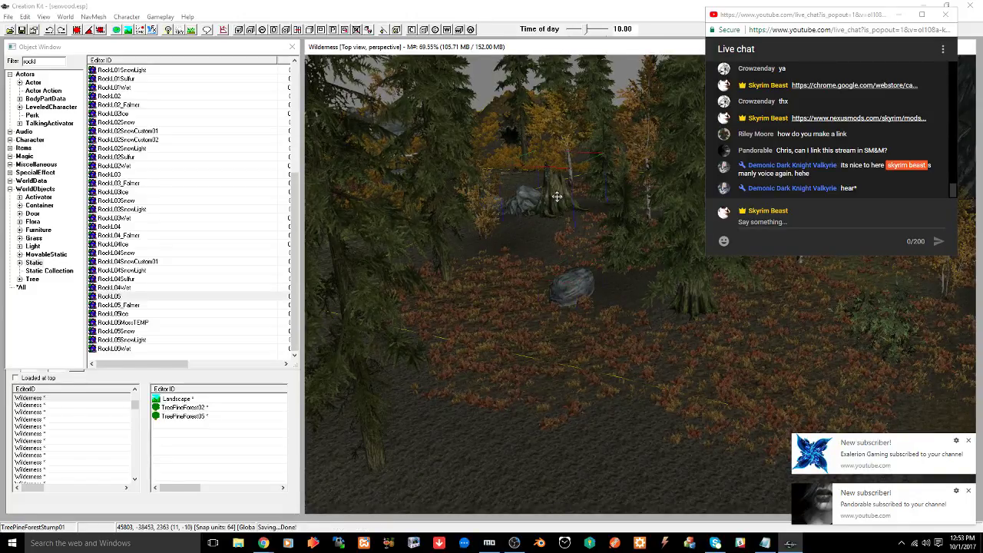
# Rotate the pine stump beside the two grey rocks and save the plugin
pyautogui.press('c')
pyautogui.keyDown('shift'); pyautogui.moveTo(559, 202); pyautogui.dragTo(615, 222, button='middle'); pyautogui.keyUp('shift')
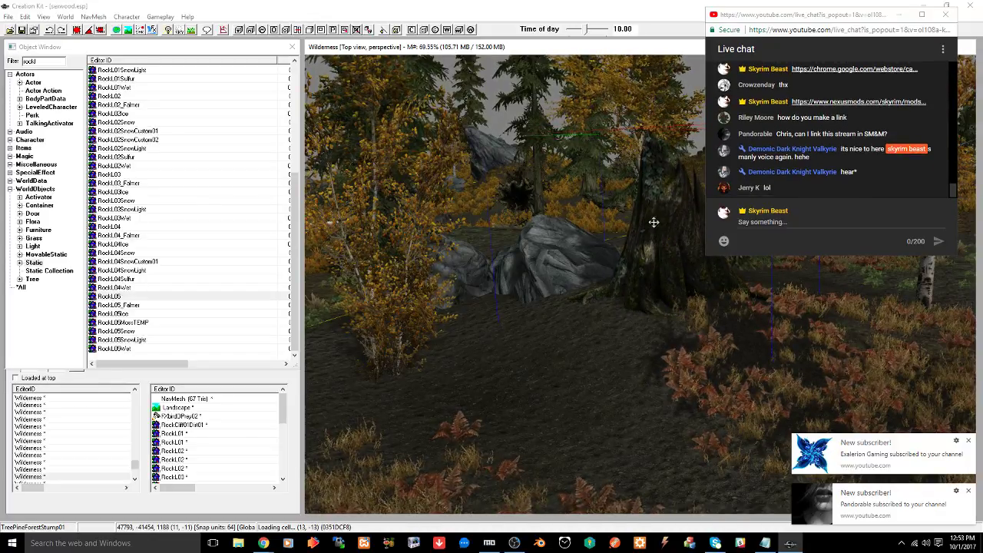
pyautogui.keyDown('shift'); pyautogui.moveTo(654, 222); pyautogui.dragTo(529, 254, button='middle'); pyautogui.keyUp('shift')
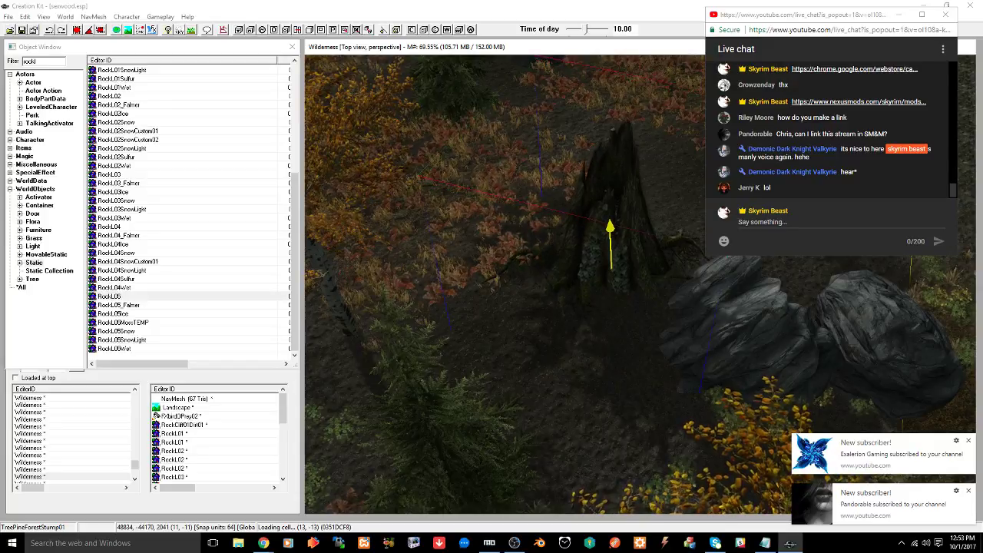
pyautogui.keyDown('shift'); pyautogui.moveTo(609, 230); pyautogui.dragTo(646, 238, button='middle'); pyautogui.keyUp('shift')
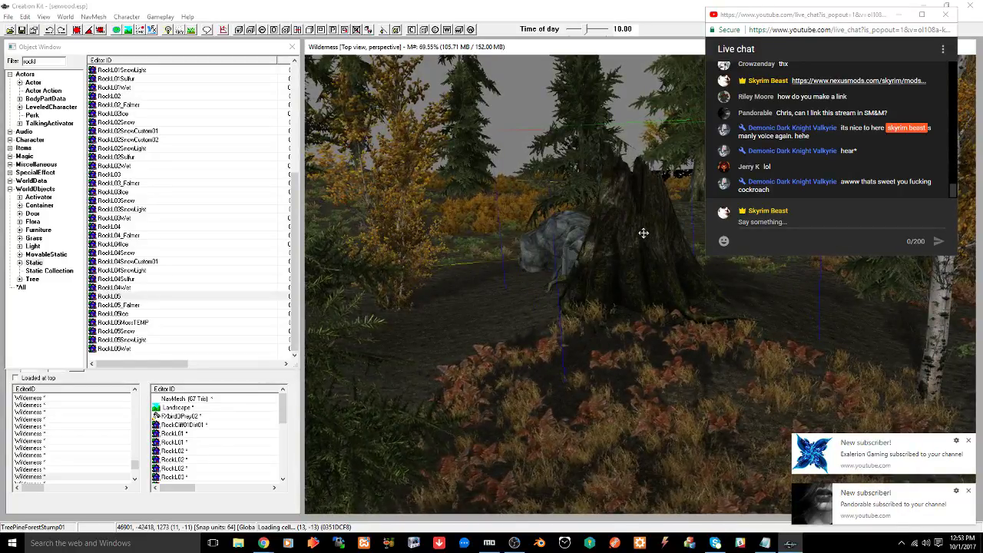
pyautogui.click(645, 234)
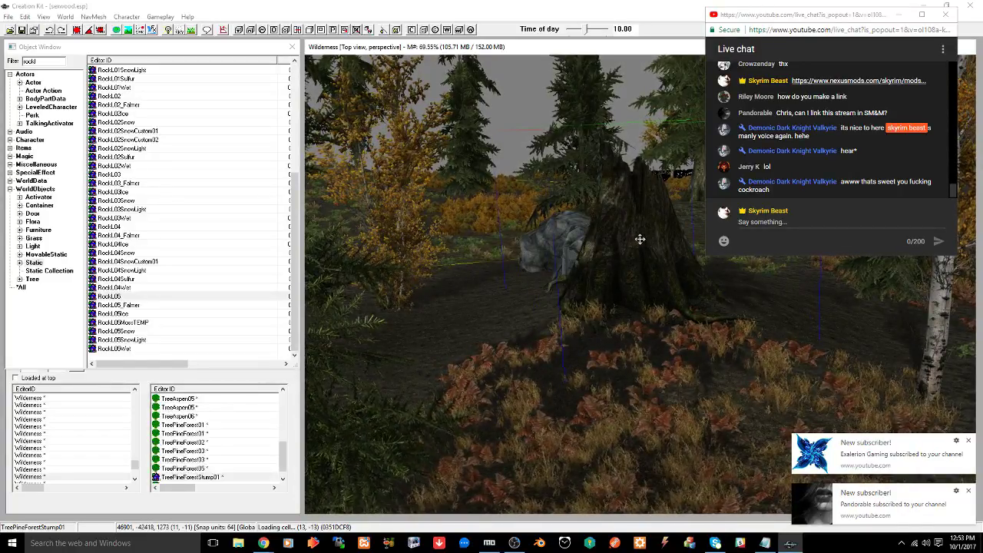
pyautogui.keyDown('shift'); pyautogui.moveTo(629, 245); pyautogui.dragTo(640, 266, button='middle'); pyautogui.keyUp('shift')
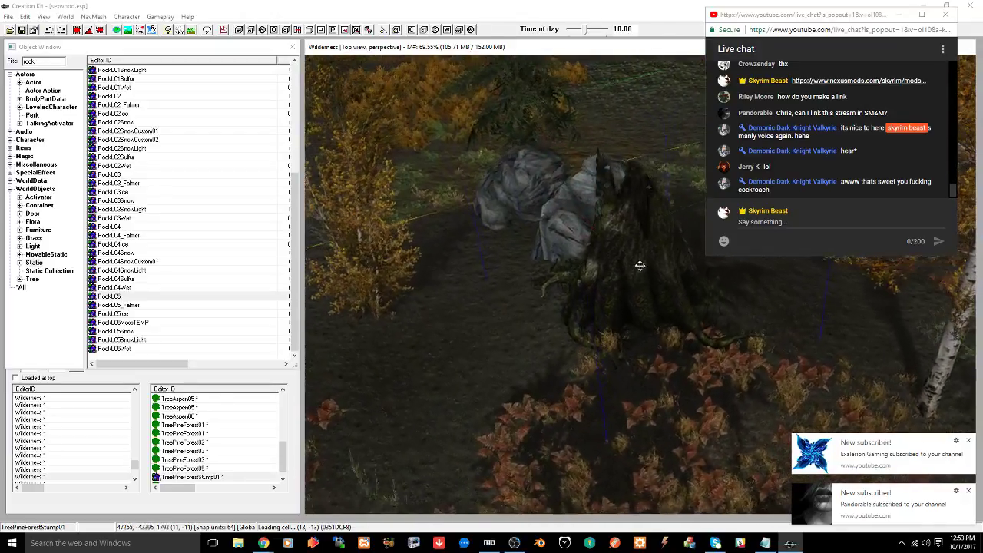
pyautogui.press('w')
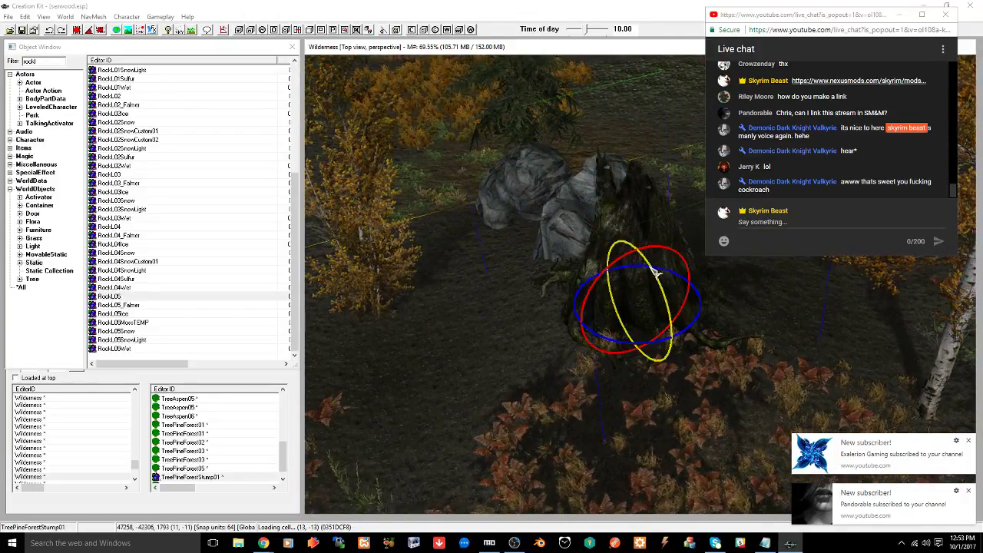
pyautogui.moveTo(656, 274); pyautogui.dragTo(637, 250)
pyautogui.press('w')
pyautogui.press('z')
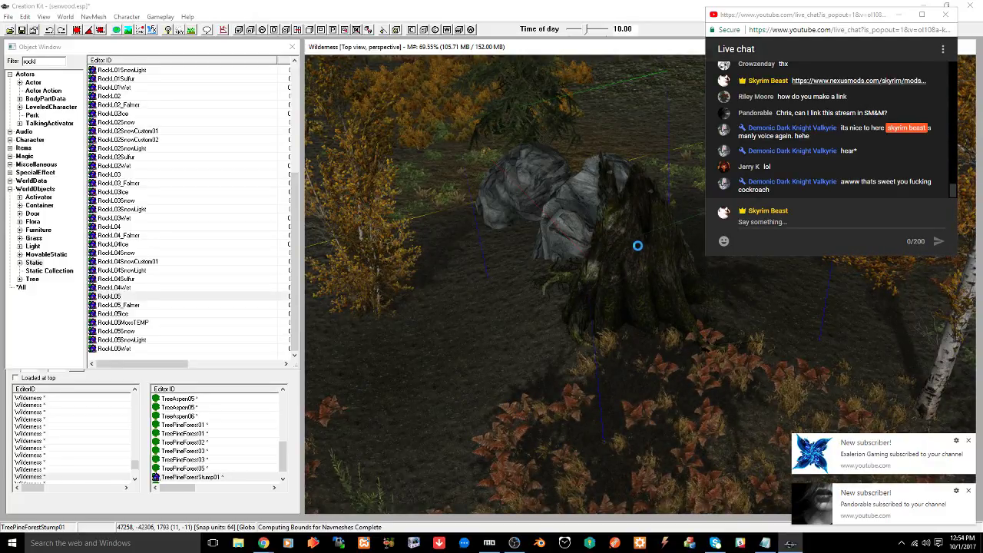
# Dismiss the two new-subscriber notifications covering the render view
pyautogui.click(970, 442)
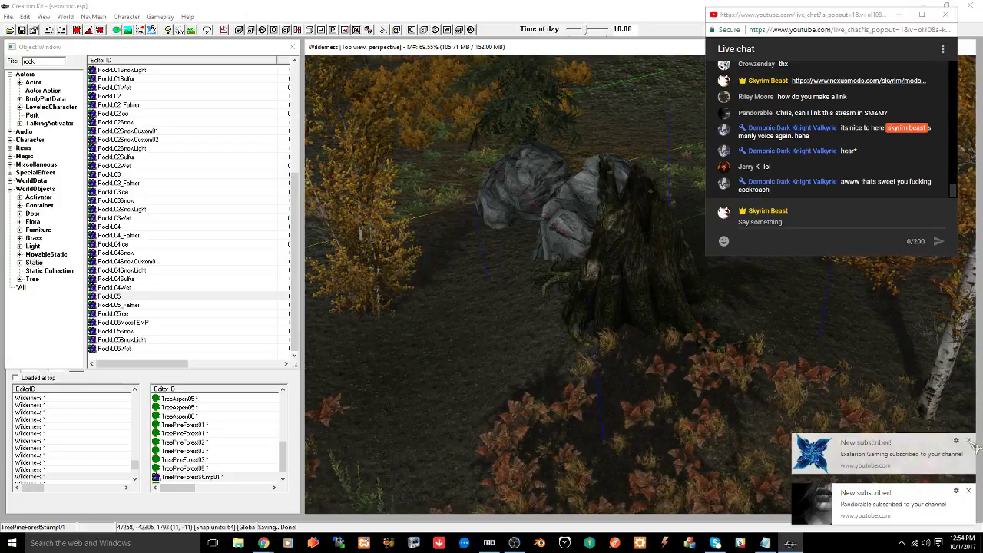
pyautogui.click(968, 490)
# Place a RockL02 in the red undergrowth between the yellow aspen and the small pine
pyautogui.keyDown('shift'); pyautogui.moveTo(673, 366); pyautogui.dragTo(609, 329, button='middle'); pyautogui.keyUp('shift')
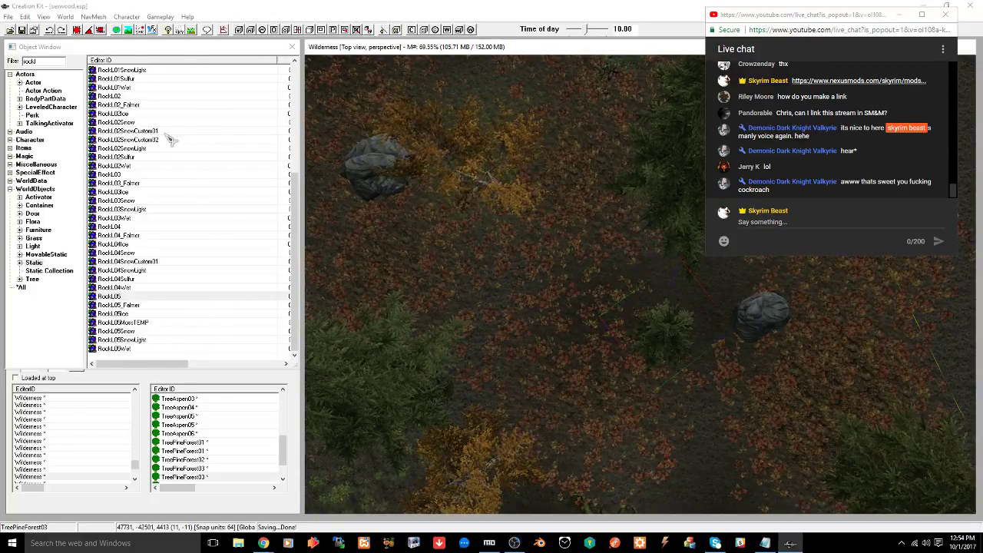
pyautogui.click(119, 97)
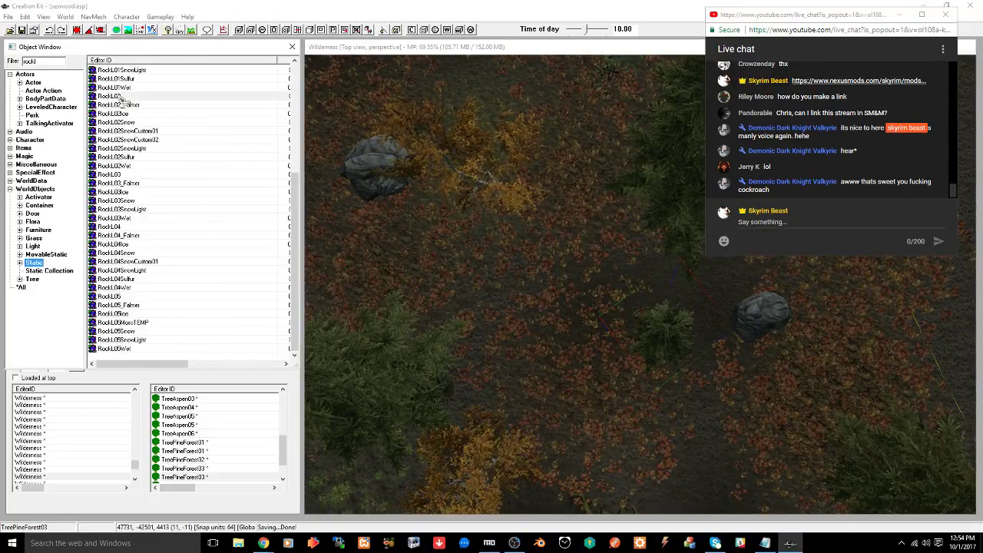
pyautogui.moveTo(119, 98); pyautogui.dragTo(192, 126)
pyautogui.moveTo(520, 286); pyautogui.dragTo(536, 285)
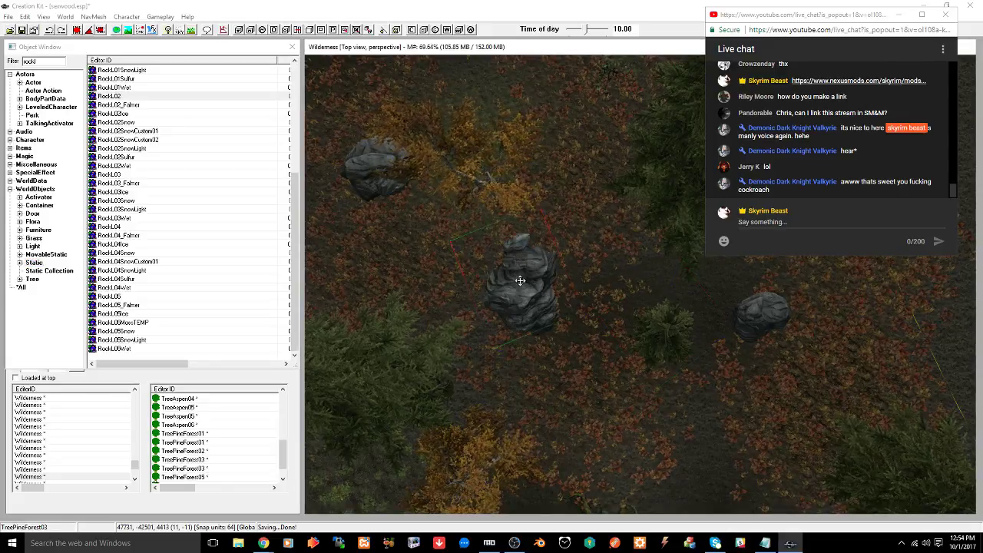
pyautogui.keyDown('shift'); pyautogui.moveTo(532, 279); pyautogui.dragTo(493, 285, button='middle'); pyautogui.keyUp('shift')
pyautogui.scroll(-3, 484, 284)
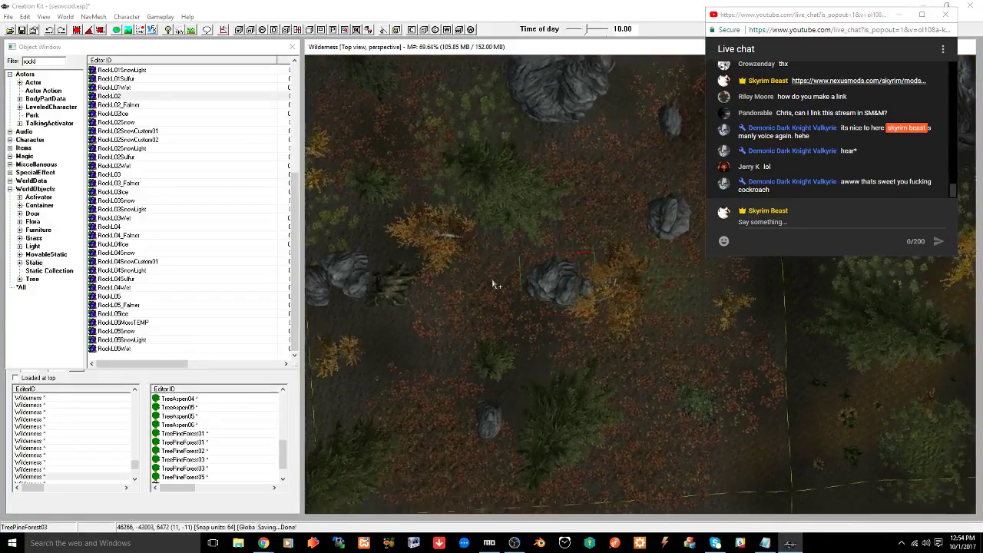
# Move the TreeAspen01 from beside the pine stump to the far side of the large pine, toward the boulder cluster
pyautogui.scroll(-2, 494, 285)
pyautogui.moveTo(543, 218); pyautogui.dragTo(553, 393, button='middle')
pyautogui.moveTo(572, 286); pyautogui.dragTo(589, 295, button='middle')
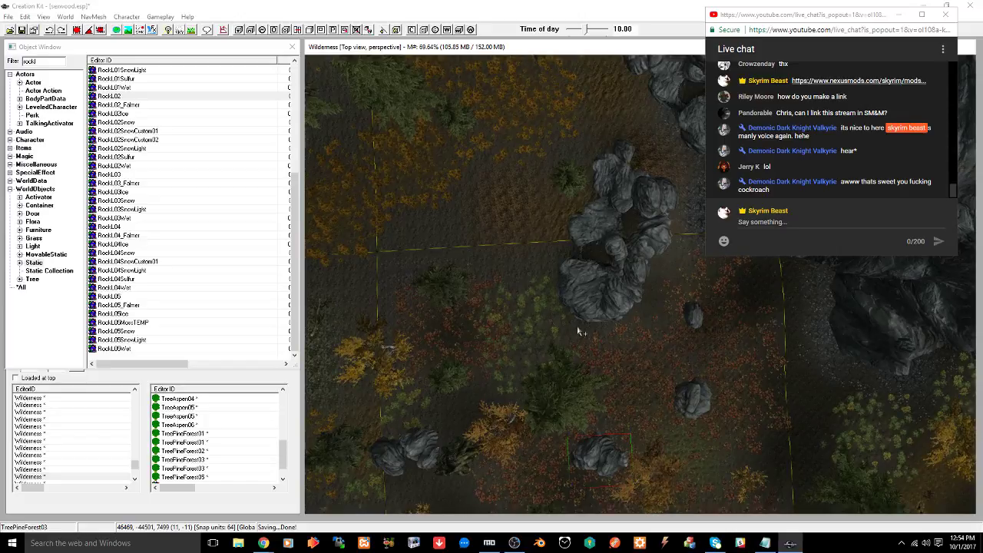
pyautogui.moveTo(581, 332); pyautogui.dragTo(563, 228, button='middle')
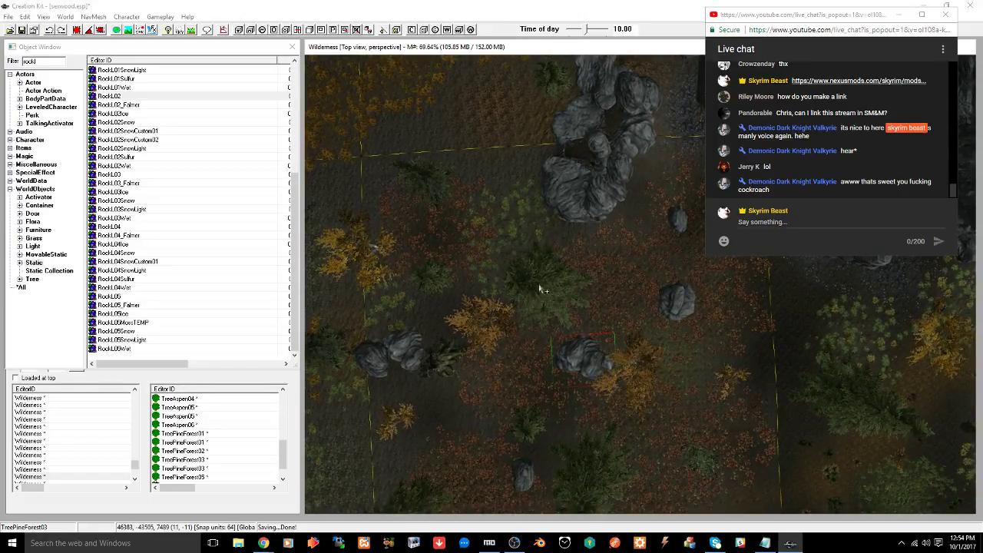
pyautogui.moveTo(540, 289); pyautogui.dragTo(606, 219, button='middle')
pyautogui.click(555, 232)
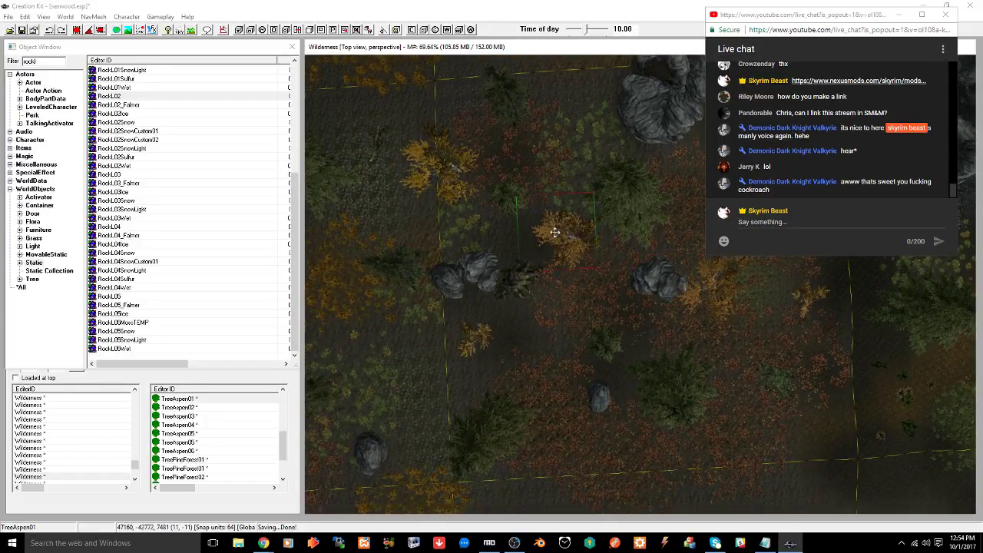
pyautogui.moveTo(555, 232); pyautogui.dragTo(562, 127)
pyautogui.moveTo(558, 183); pyautogui.dragTo(482, 162, button='middle')
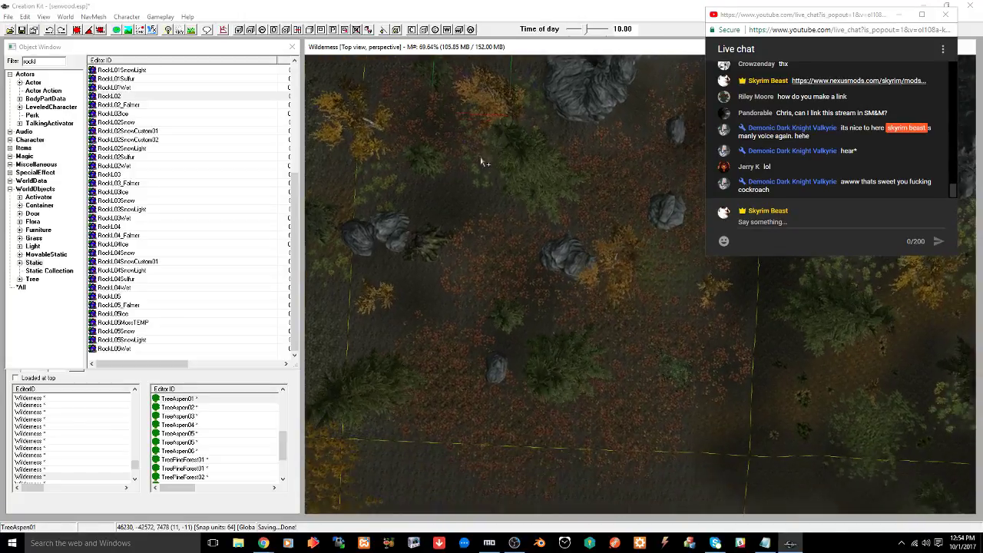
# Shift the TreeAspen02 away from the new RockL02 and save the plugin
pyautogui.click(628, 276)
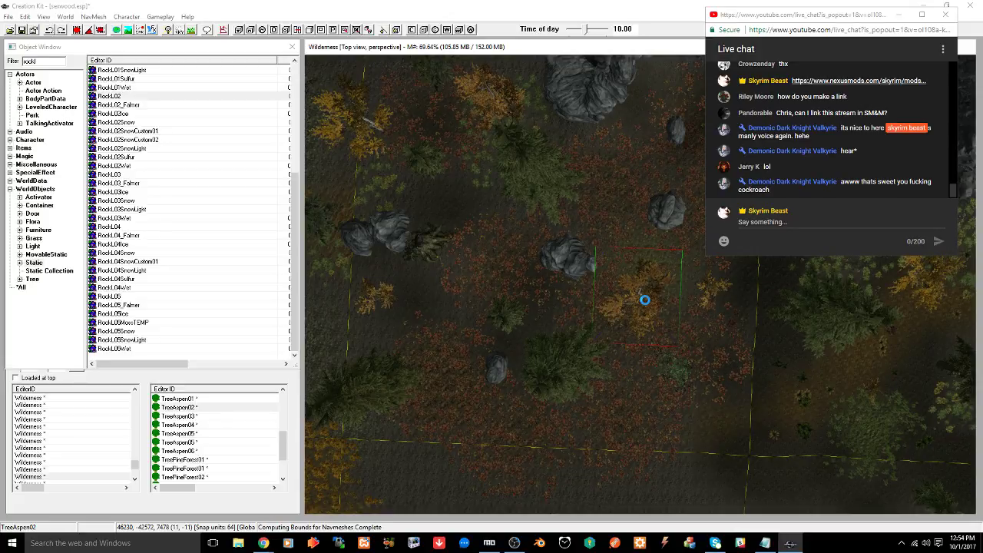
pyautogui.keyDown('shift'); pyautogui.moveTo(618, 304); pyautogui.dragTo(622, 308, button='middle'); pyautogui.keyUp('shift')
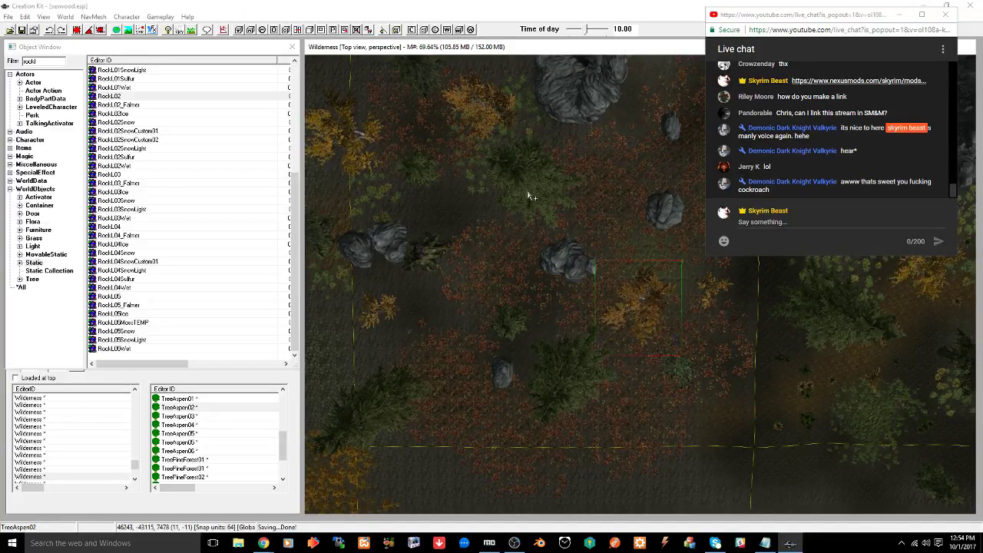
pyautogui.moveTo(528, 196); pyautogui.dragTo(522, 336, button='middle')
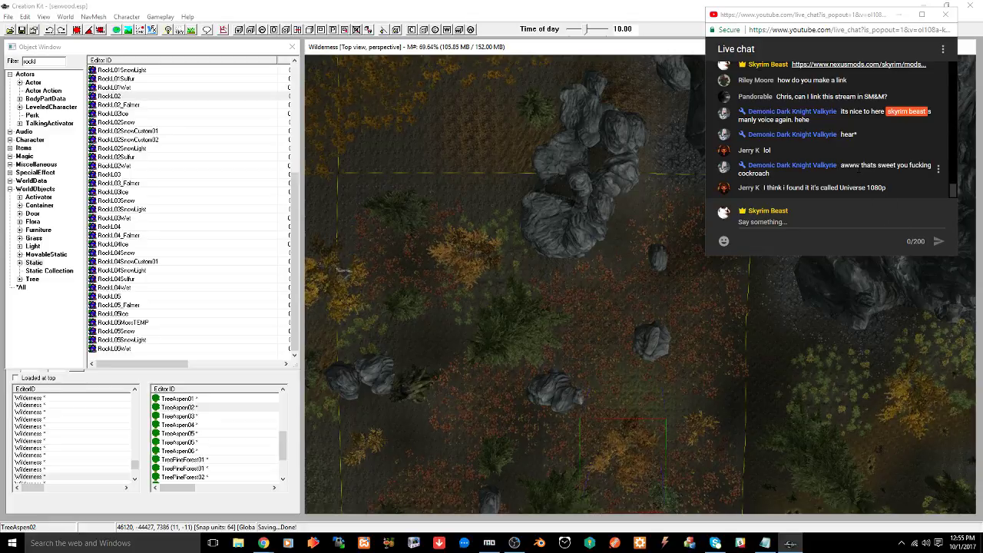
# Look back through the live chat for the earlier messages about the browser background
pyautogui.scroll(3, 857, 172)
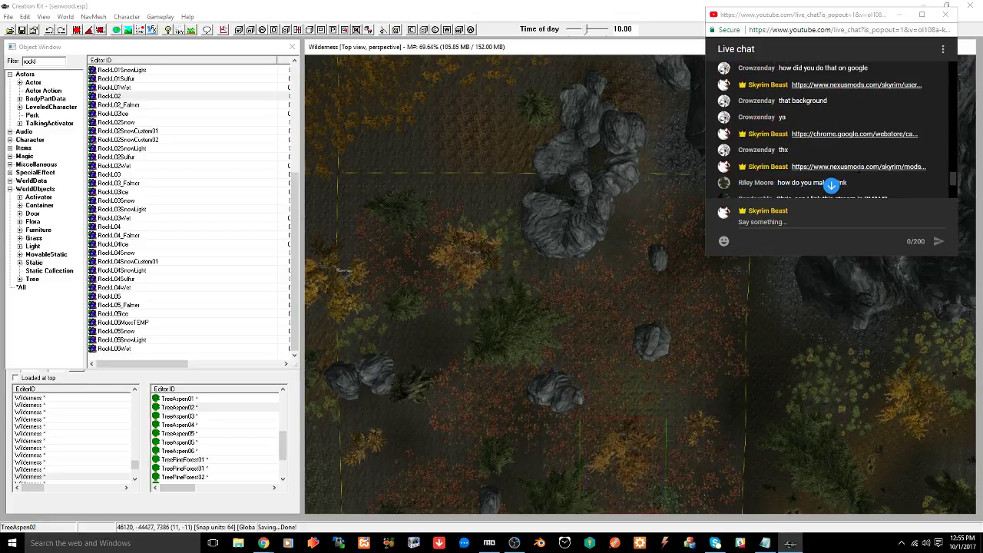
pyautogui.scroll(-3, 858, 172)
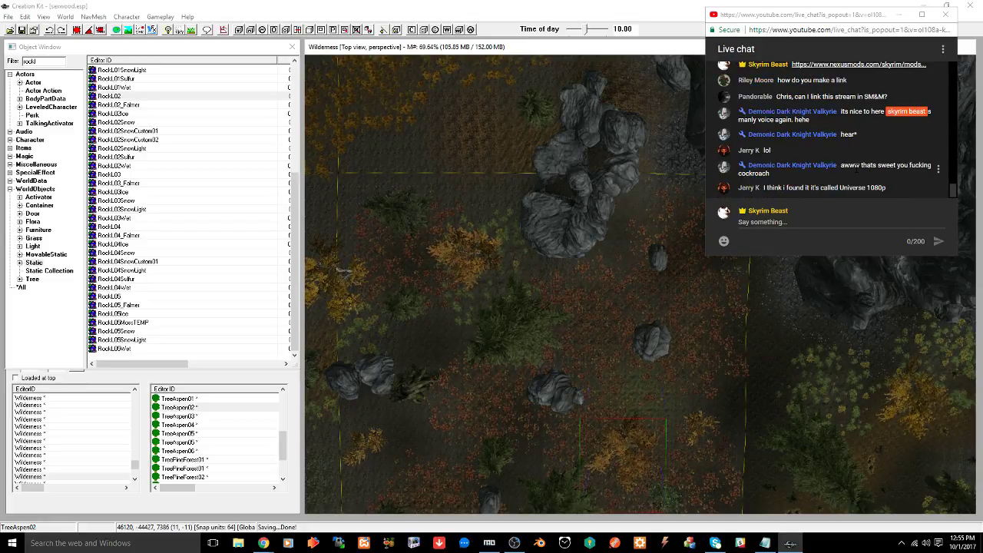
pyautogui.click(519, 320)
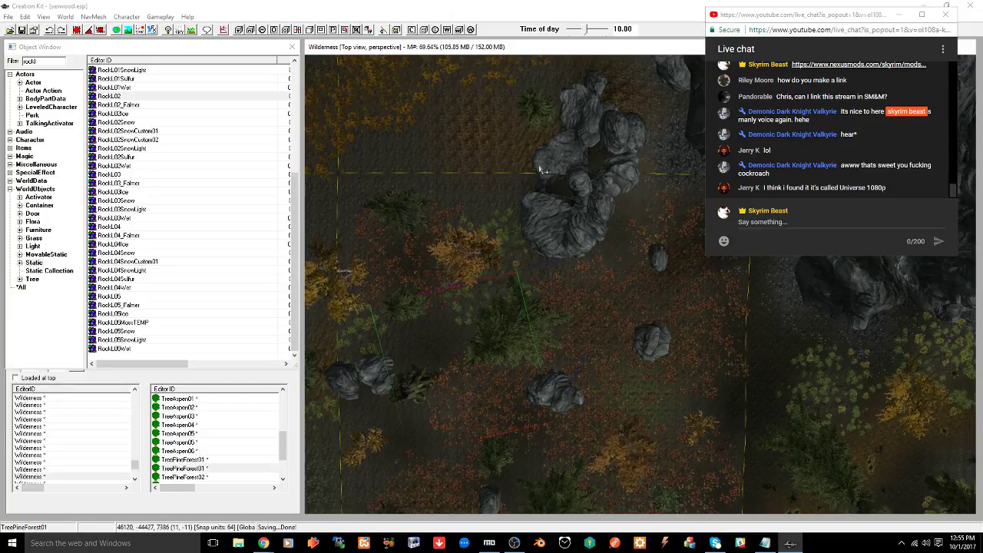
# Switch to Chrome, check the browser theme in the settings from a new tab, and return to the Creation Kit
pyautogui.click(264, 543)
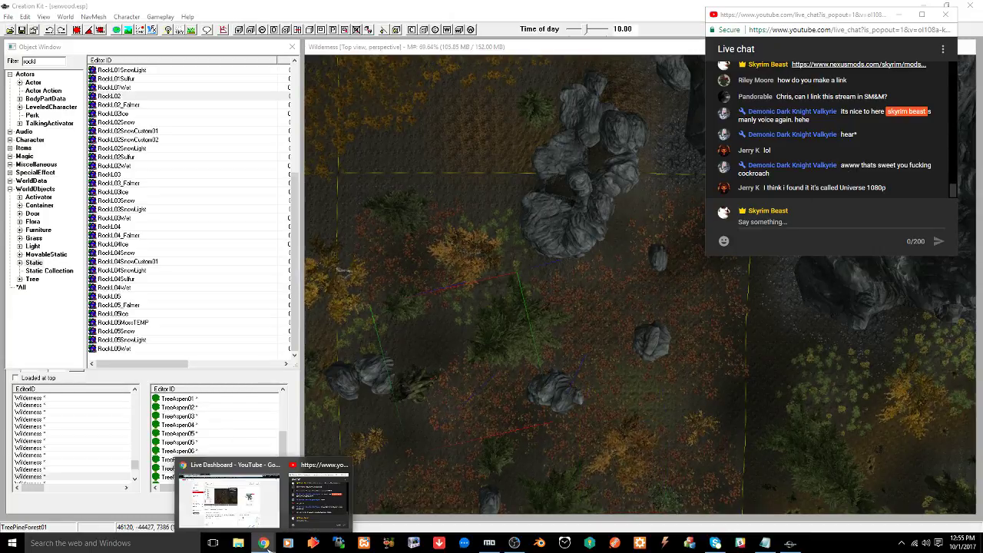
pyautogui.click(228, 496)
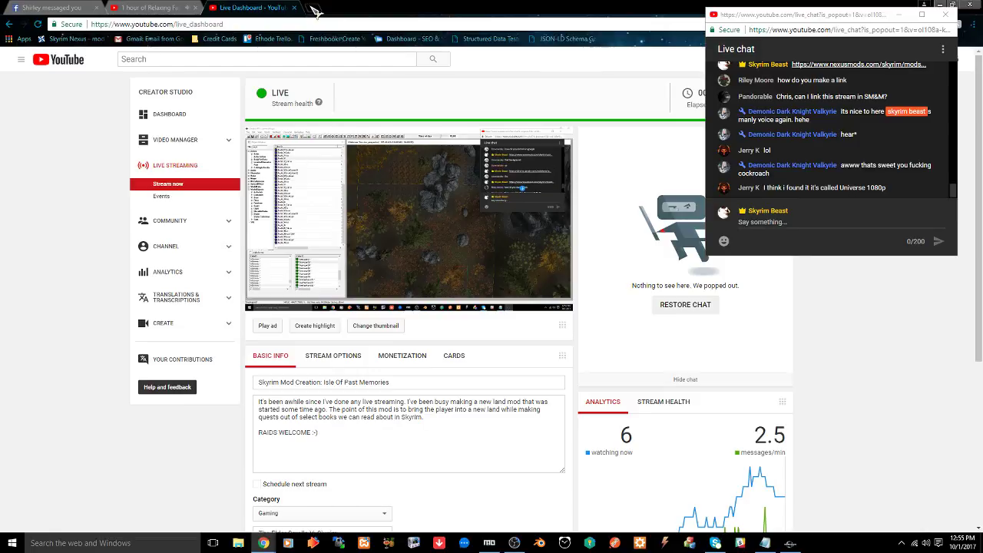
pyautogui.click(315, 11)
pyautogui.moveTo(832, 14); pyautogui.dragTo(125, 4)
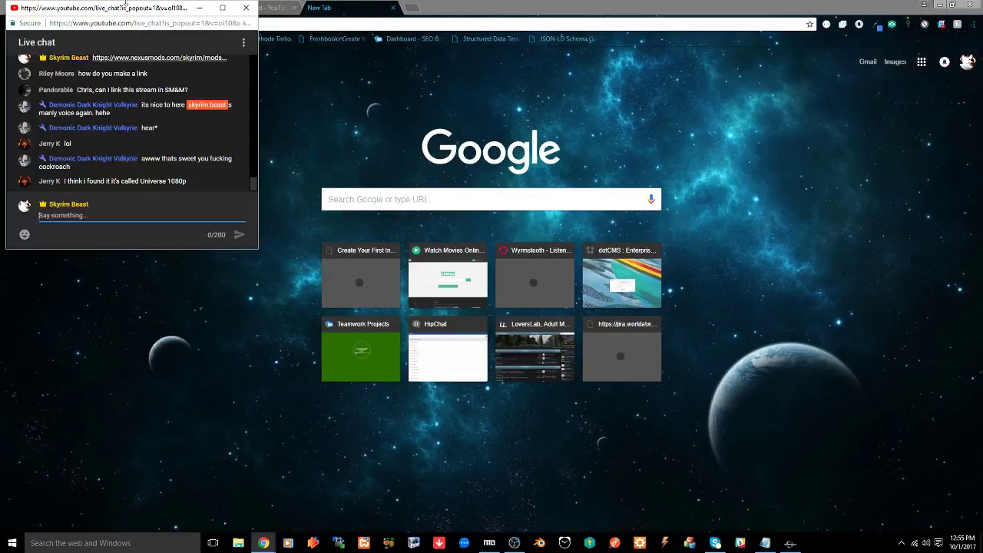
pyautogui.click(976, 24)
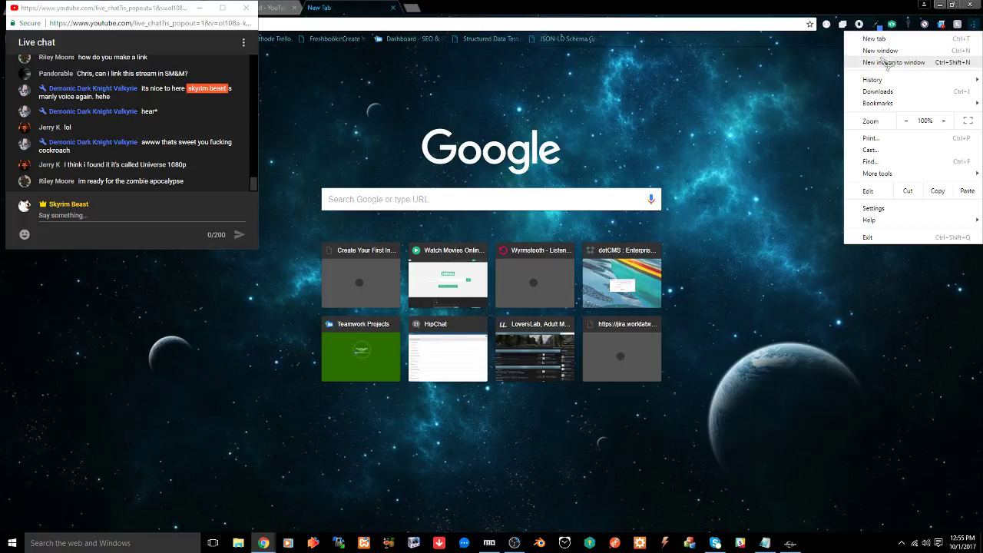
pyautogui.click(881, 208)
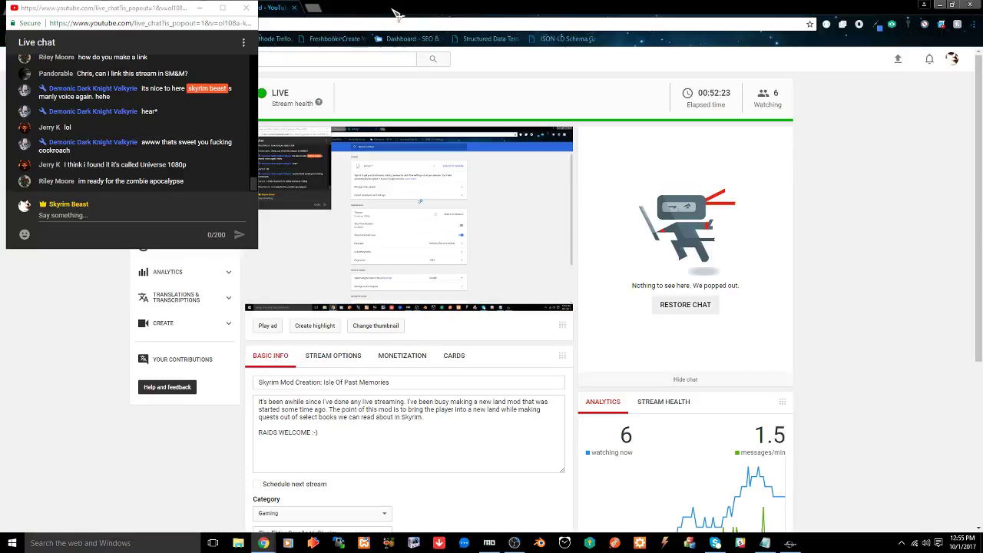
pyautogui.click(790, 543)
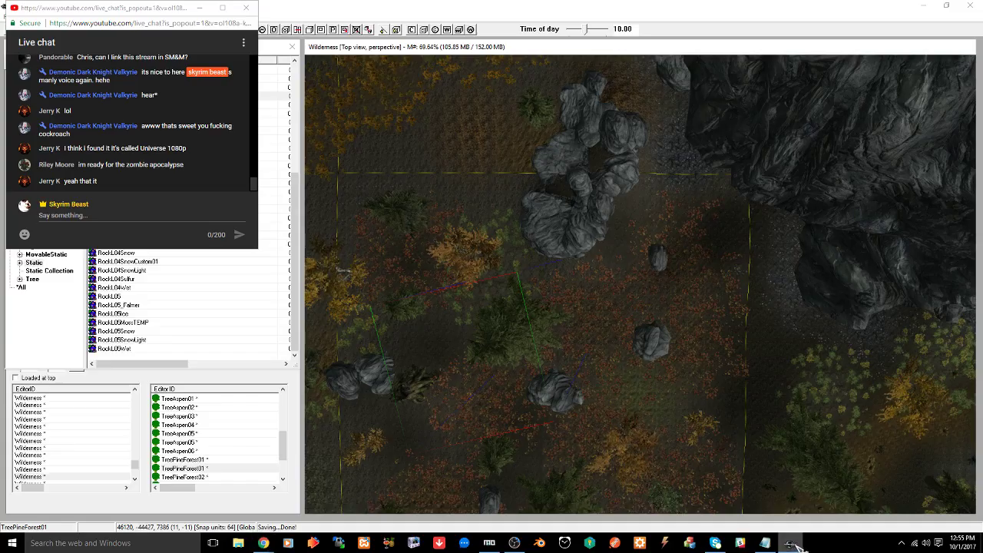
pyautogui.moveTo(123, 15); pyautogui.dragTo(818, 20)
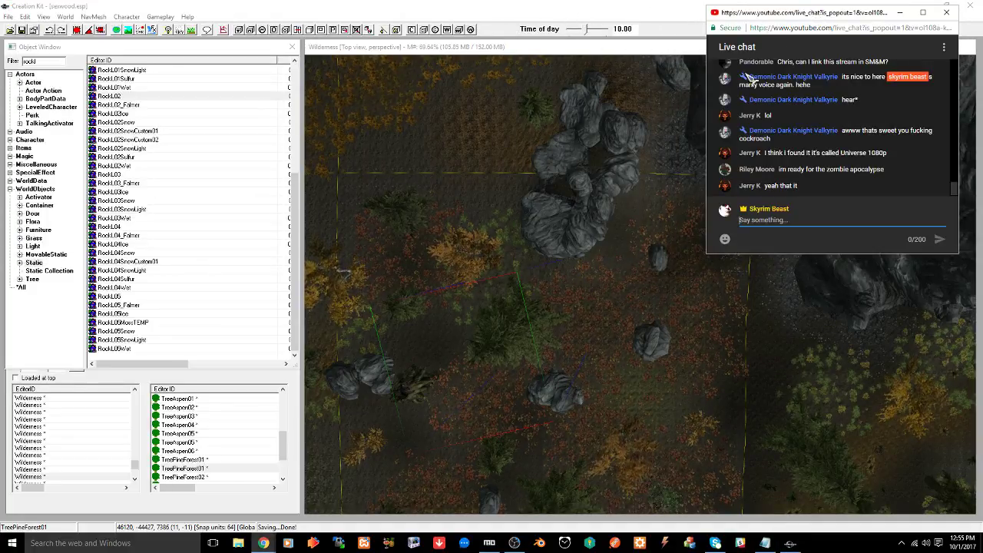
# Examine the bare ground beyond the red undergrowth around the TreePineForest02 from the top view
pyautogui.moveTo(496, 342)
pyautogui.mouseDown(button='middle')
pyautogui.moveTo(550, 220)
pyautogui.moveTo(529, 318)
pyautogui.moveTo(512, 334)
pyautogui.mouseUp(button='middle')
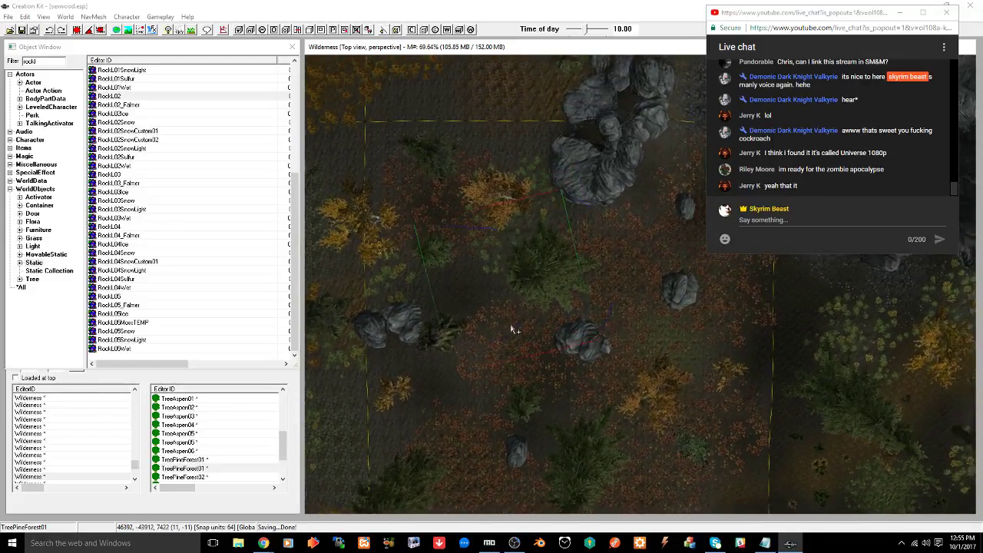
pyautogui.click(439, 343)
pyautogui.keyDown('shift'); pyautogui.moveTo(439, 343); pyautogui.dragTo(461, 317, button='middle'); pyautogui.keyUp('shift')
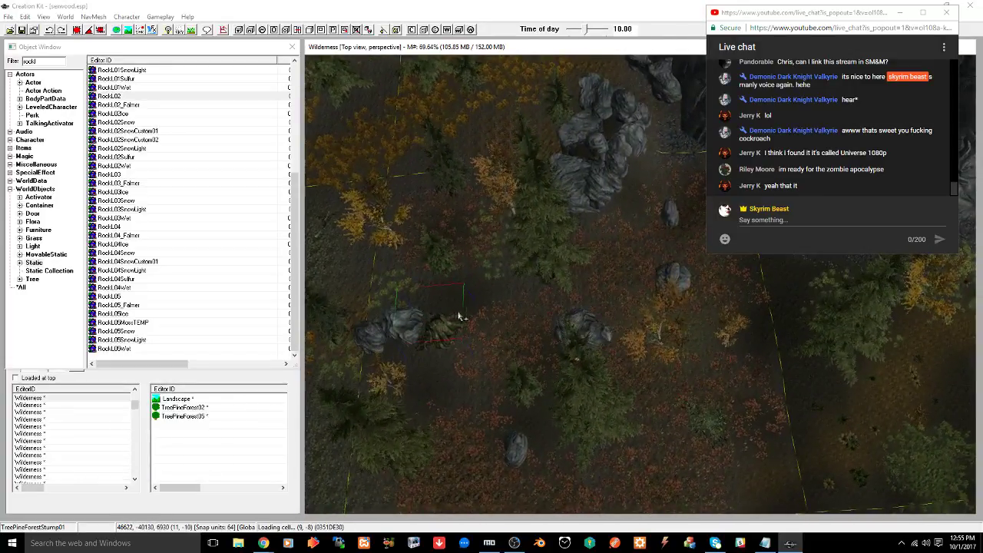
pyautogui.moveTo(502, 434); pyautogui.dragTo(491, 198, button='middle')
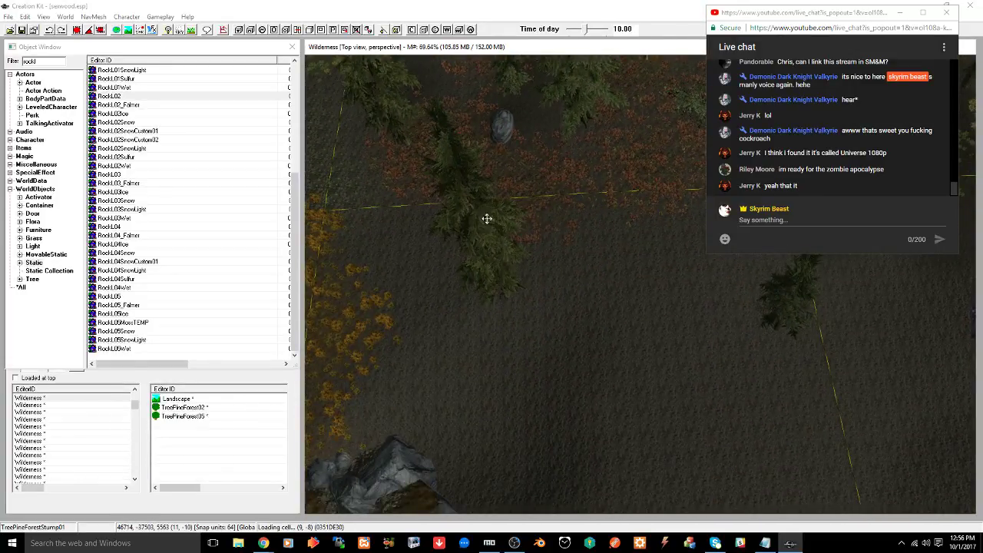
pyautogui.click(487, 219)
pyautogui.press('t')
pyautogui.scroll(-5, 506, 353)
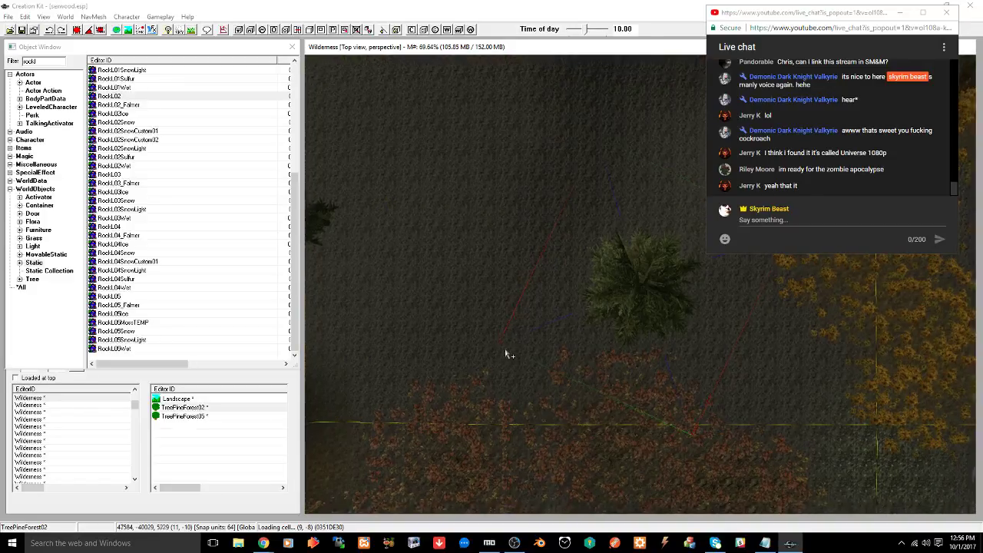
pyautogui.scroll(-4, 512, 345)
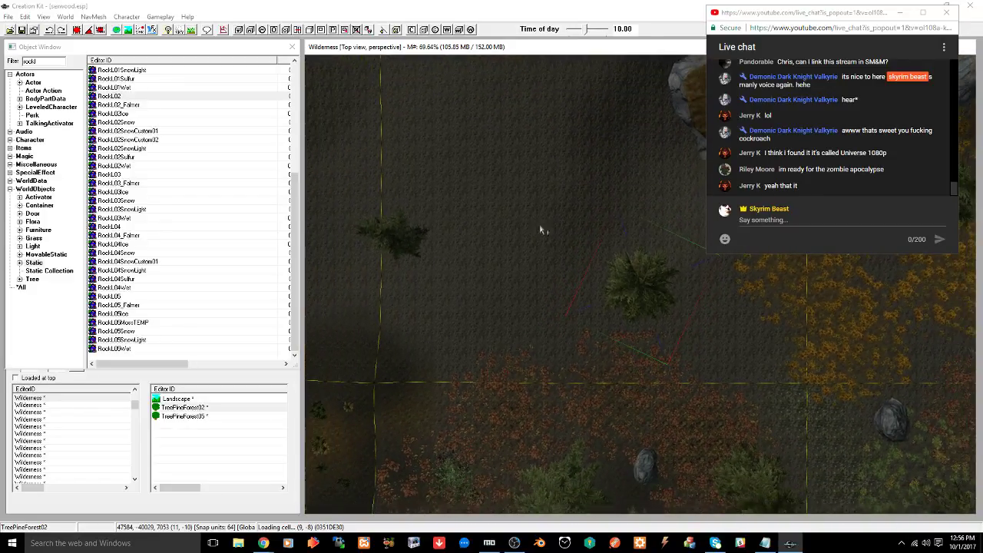
pyautogui.moveTo(554, 184); pyautogui.dragTo(503, 295, button='middle')
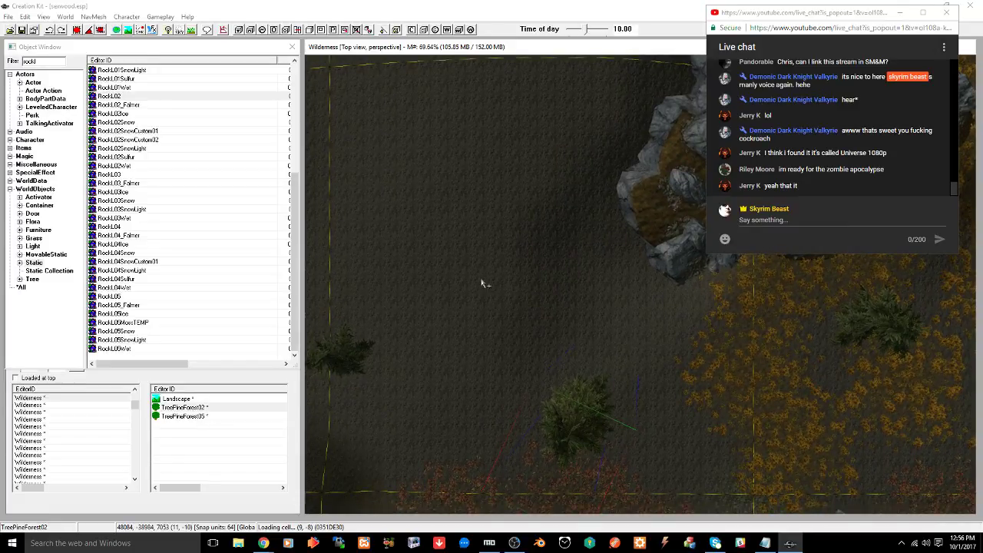
# Filter the object list for rockcliff and place RockCliff03 on the bare ground beyond the red undergrowth
pyautogui.click(40, 61)
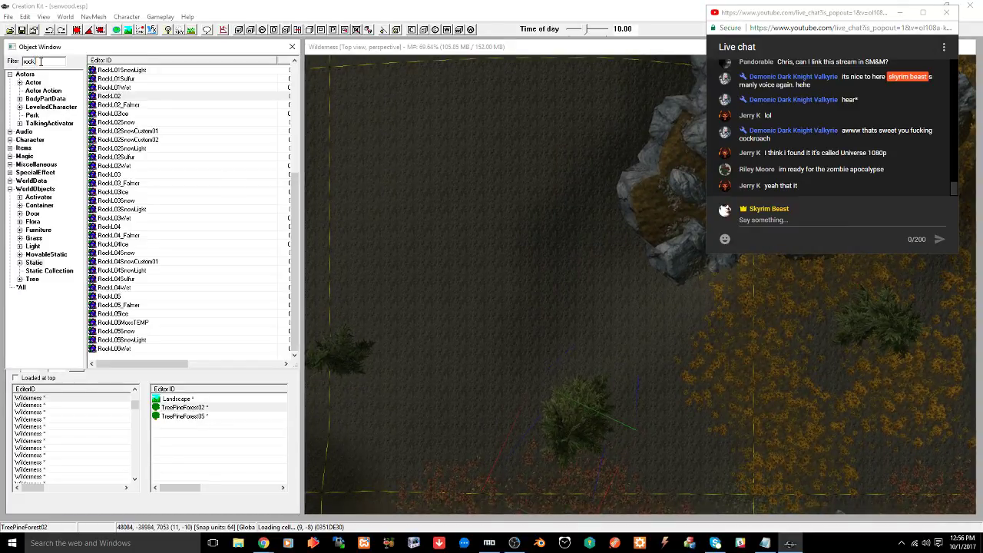
pyautogui.press('BackSpace')
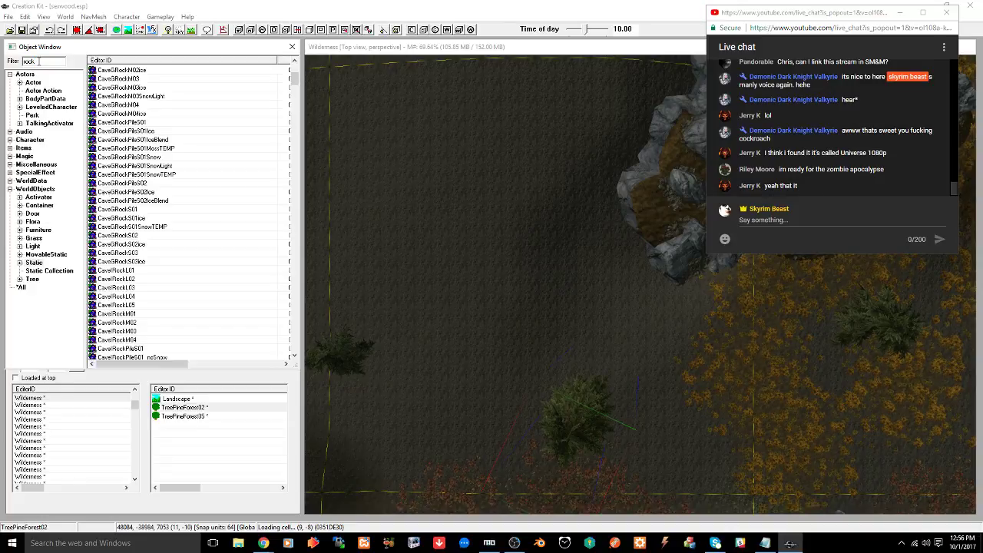
pyautogui.scroll(-6, 163, 218)
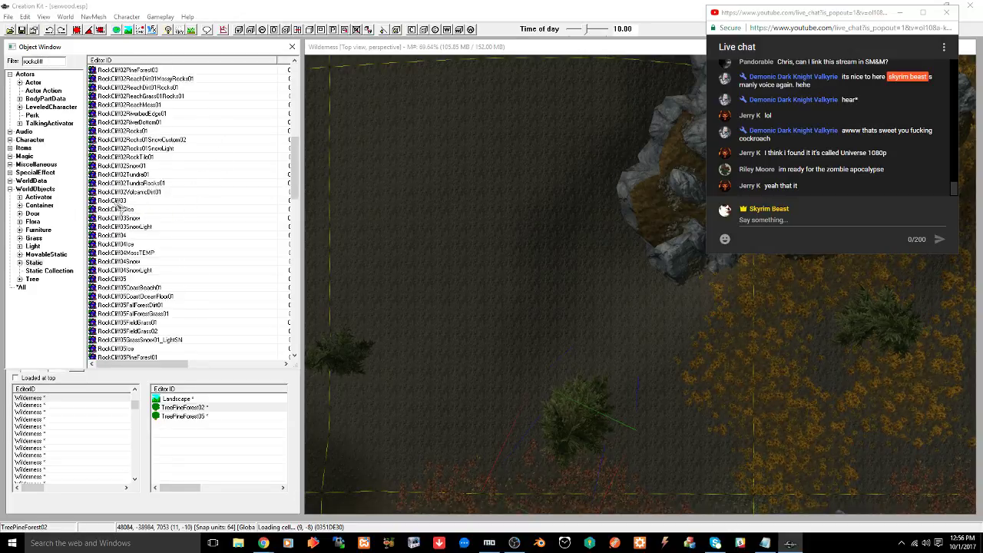
pyautogui.moveTo(430, 246); pyautogui.dragTo(430, 243)
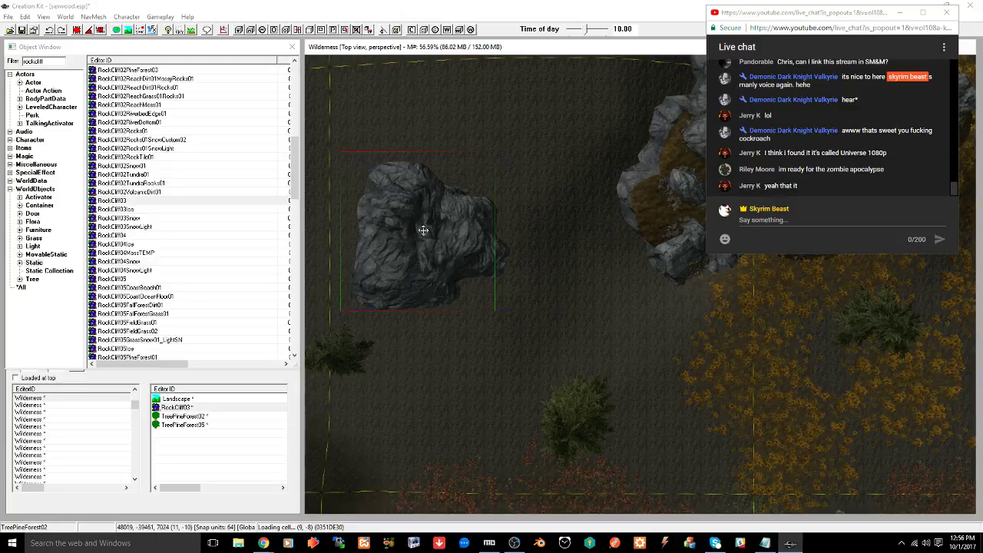
# Rotate the new RockCliff03 on the bare ground, checking its fit from several angles
pyautogui.moveTo(421, 232)
pyautogui.keyDown('shift'); pyautogui.mouseDown(button='middle')
pyautogui.moveTo(466, 181)
pyautogui.moveTo(466, 202)
pyautogui.moveTo(431, 215)
pyautogui.mouseUp(button='middle'); pyautogui.keyUp('shift')
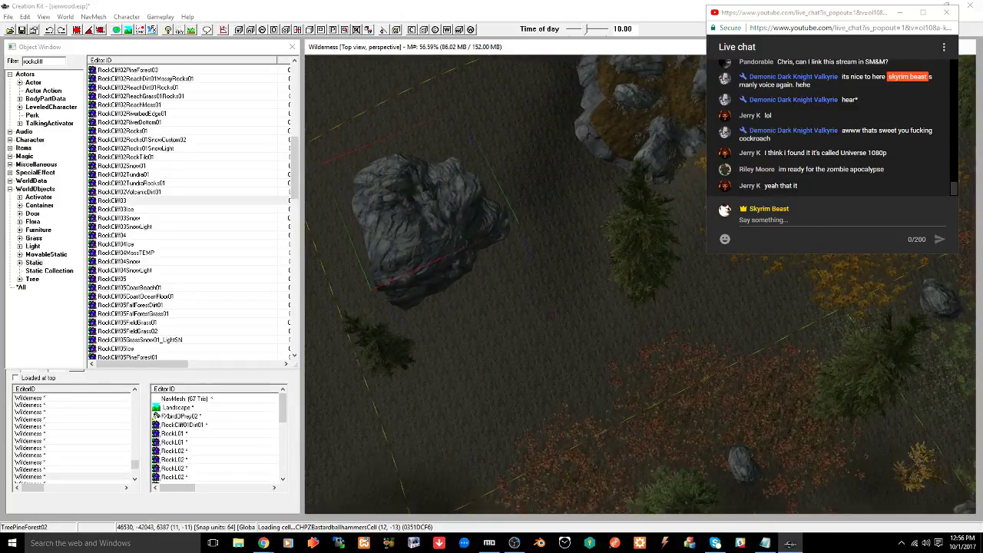
pyautogui.moveTo(431, 215); pyautogui.dragTo(468, 215, button='right')
pyautogui.keyDown('shift'); pyautogui.moveTo(430, 215); pyautogui.dragTo(456, 201, button='middle'); pyautogui.keyUp('shift')
pyautogui.moveTo(425, 197); pyautogui.dragTo(457, 197, button='right')
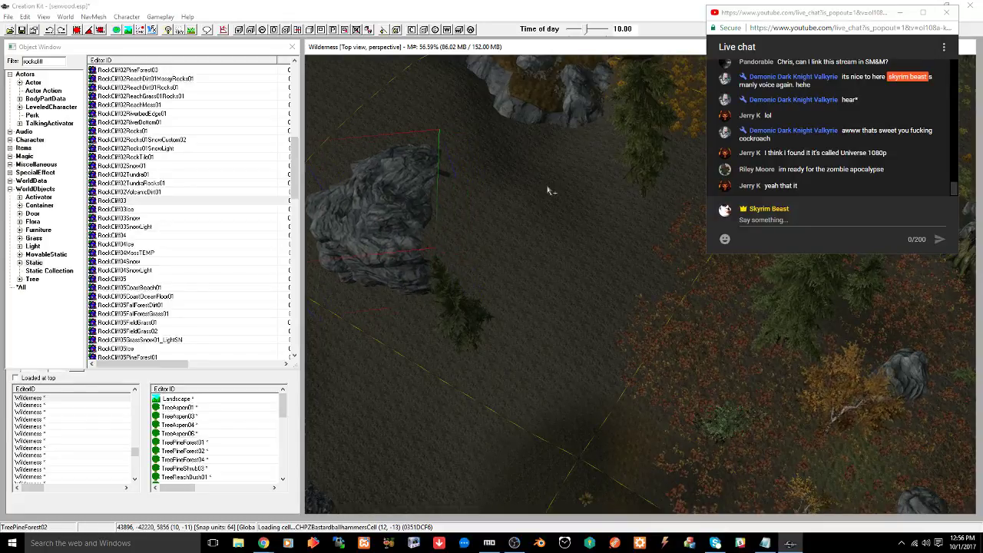
pyautogui.keyDown('shift'); pyautogui.moveTo(548, 190); pyautogui.dragTo(510, 190, button='middle'); pyautogui.keyUp('shift')
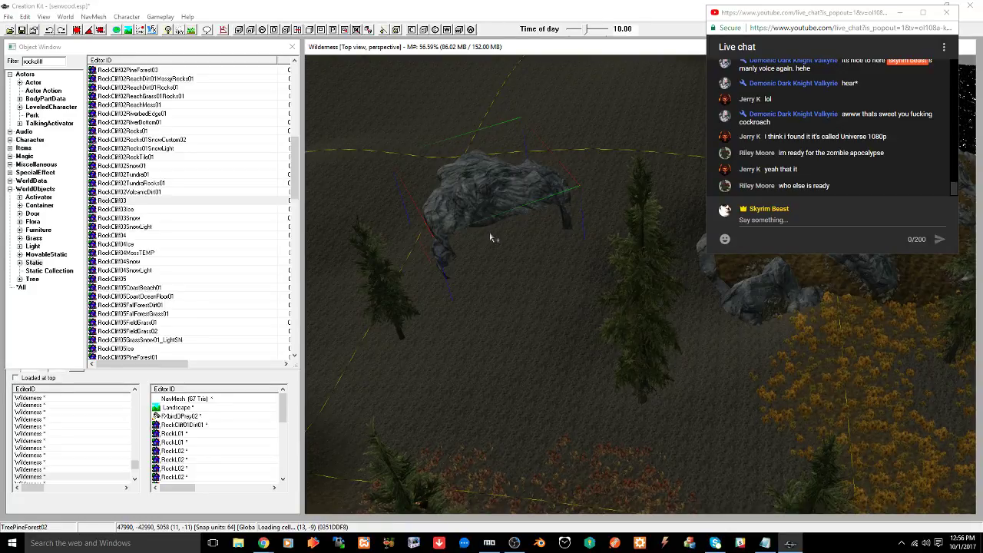
pyautogui.keyDown('shift'); pyautogui.moveTo(490, 239); pyautogui.dragTo(499, 274, button='middle'); pyautogui.keyUp('shift')
pyautogui.keyDown('shift'); pyautogui.moveTo(570, 252); pyautogui.dragTo(537, 274, button='middle'); pyautogui.keyUp('shift')
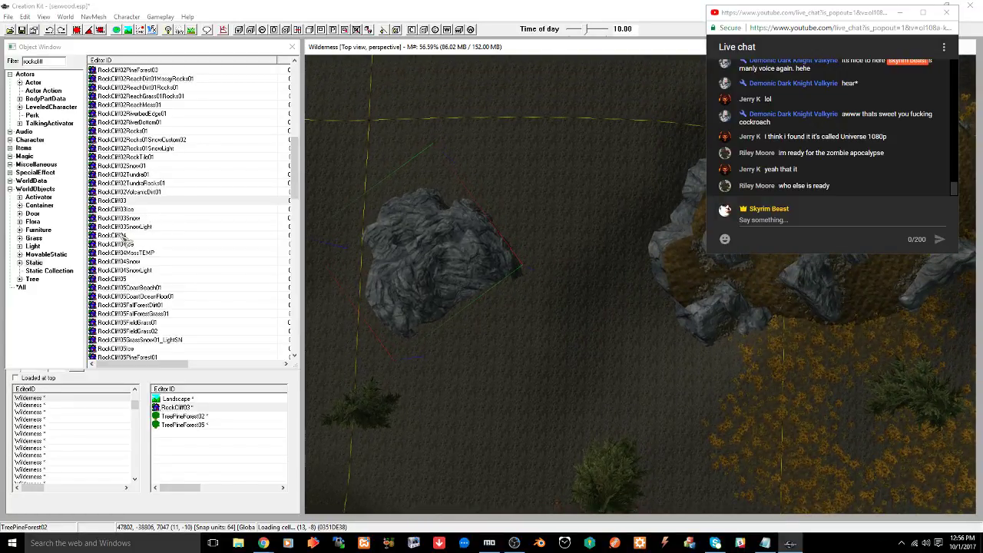
# Add RockCliff04, rotate it, and move it to the edge of the yellow undergrowth
pyautogui.moveTo(560, 401); pyautogui.dragTo(559, 398)
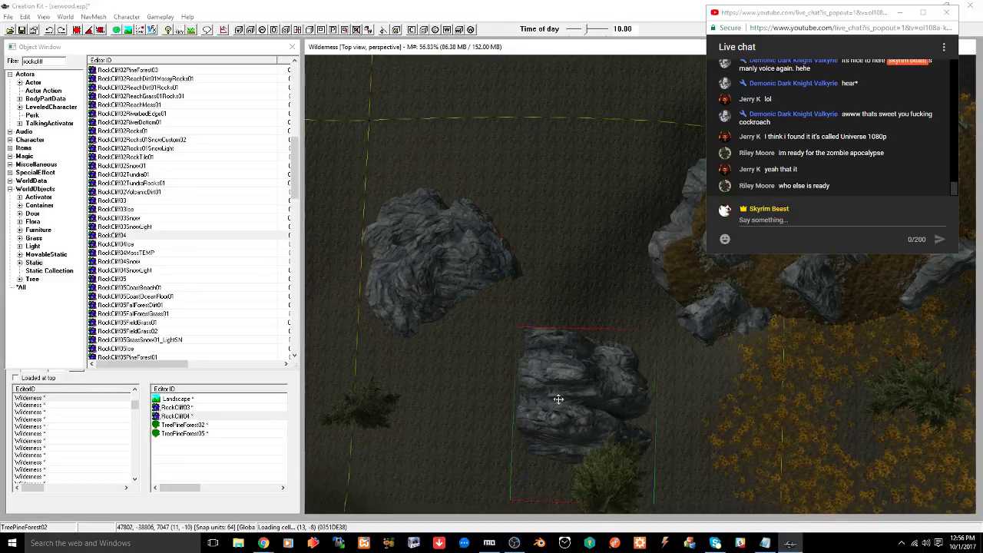
pyautogui.keyDown('shift'); pyautogui.moveTo(555, 394); pyautogui.dragTo(612, 374, button='middle'); pyautogui.keyUp('shift')
pyautogui.moveTo(558, 351)
pyautogui.mouseDown(button='right')
pyautogui.moveTo(585, 350)
pyautogui.moveTo(546, 351)
pyautogui.moveTo(572, 351)
pyautogui.mouseUp(button='right')
pyautogui.moveTo(555, 356); pyautogui.dragTo(757, 293)
pyautogui.moveTo(727, 289); pyautogui.dragTo(604, 362, button='middle')
pyautogui.moveTo(622, 366)
pyautogui.mouseDown(button='right')
pyautogui.moveTo(641, 365)
pyautogui.moveTo(624, 365)
pyautogui.mouseUp(button='right')
pyautogui.keyDown('shift'); pyautogui.moveTo(627, 353); pyautogui.dragTo(647, 431, button='middle'); pyautogui.keyUp('shift')
# Shift the TreePineForest02 away from the new RockCliff04 and save the plugin
pyautogui.click(602, 313)
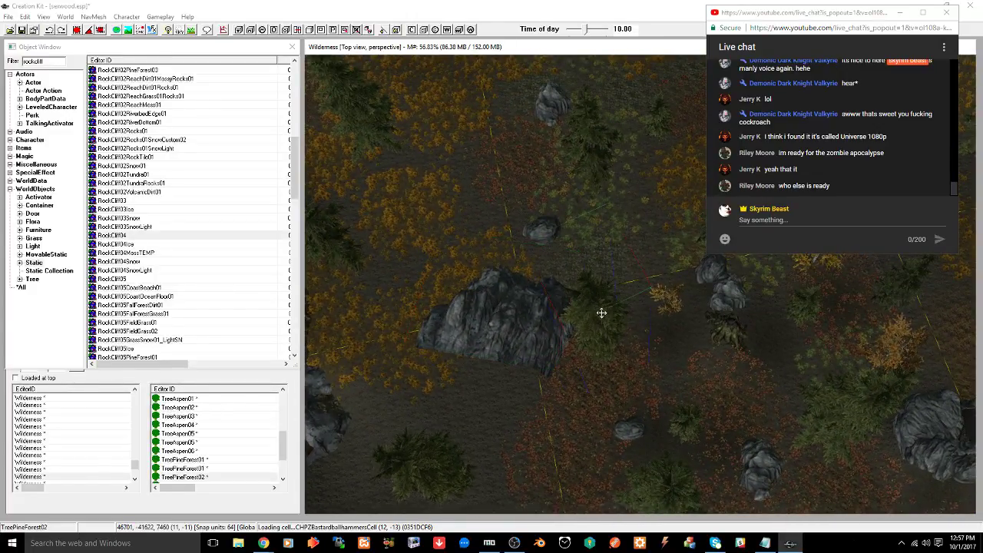
pyautogui.moveTo(602, 313); pyautogui.dragTo(625, 314, button='right')
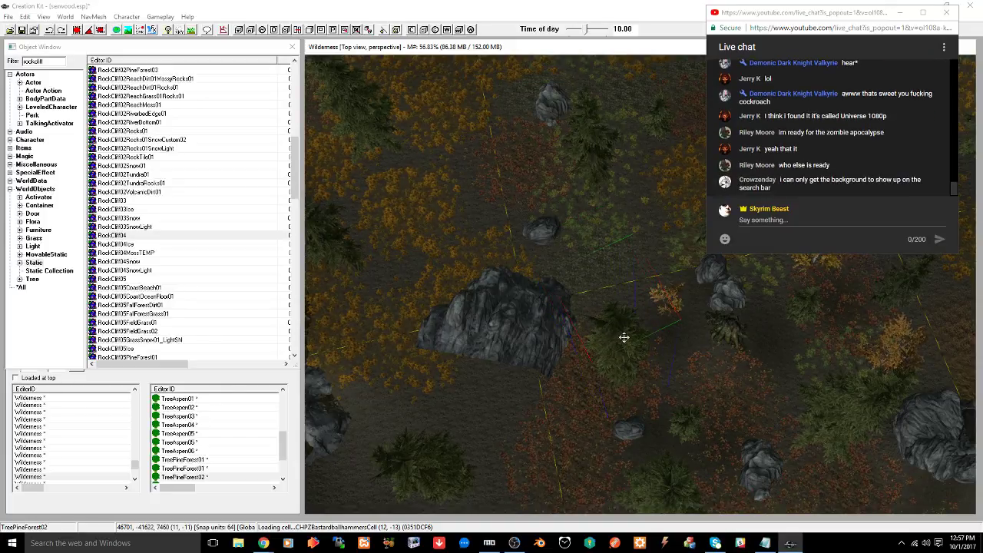
pyautogui.hotkey('ctrl', 's')
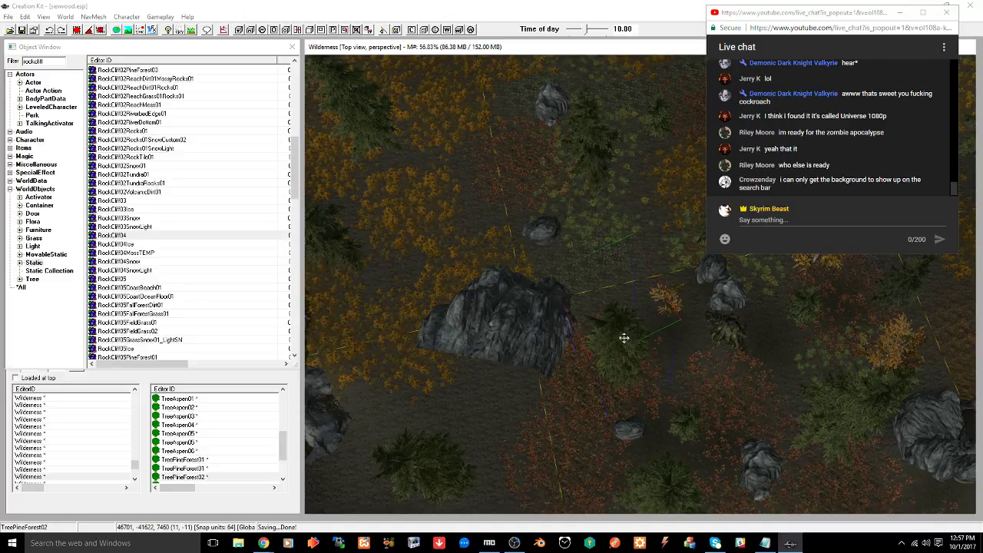
# Place RockCliff05 on the bare ground between RockCliff03 and the red undergrowth
pyautogui.keyDown('shift'); pyautogui.moveTo(623, 338); pyautogui.dragTo(596, 364, button='middle'); pyautogui.keyUp('shift')
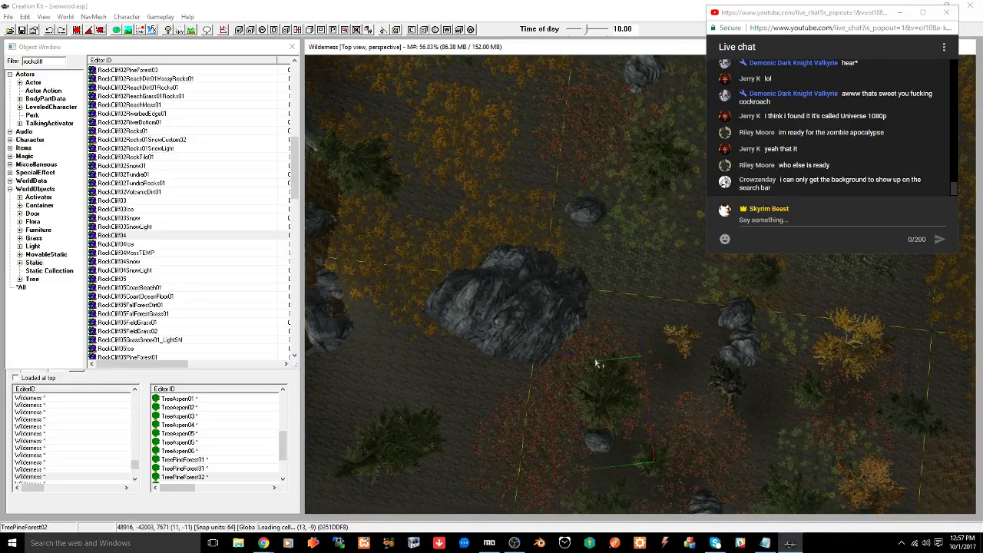
pyautogui.moveTo(495, 376); pyautogui.dragTo(615, 284, button='middle')
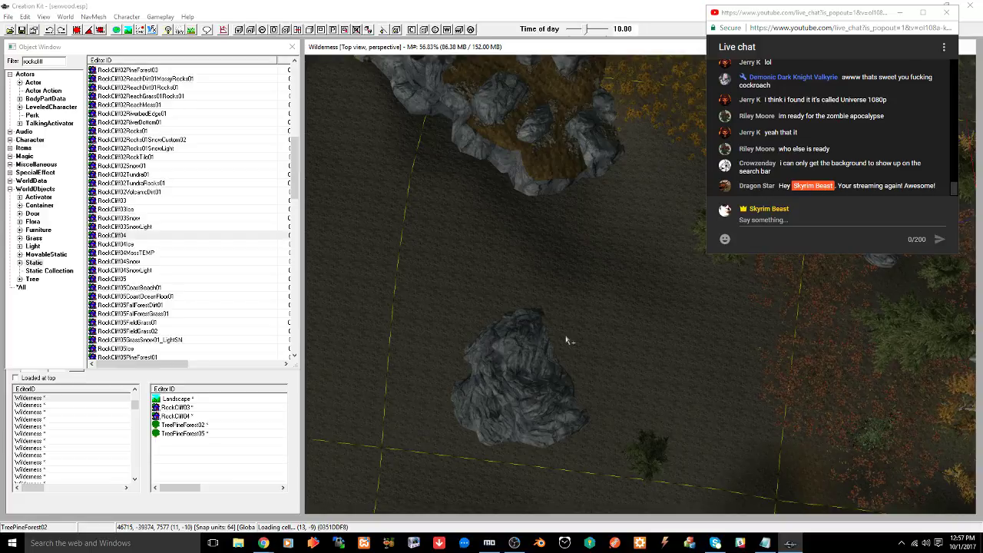
pyautogui.click(534, 359)
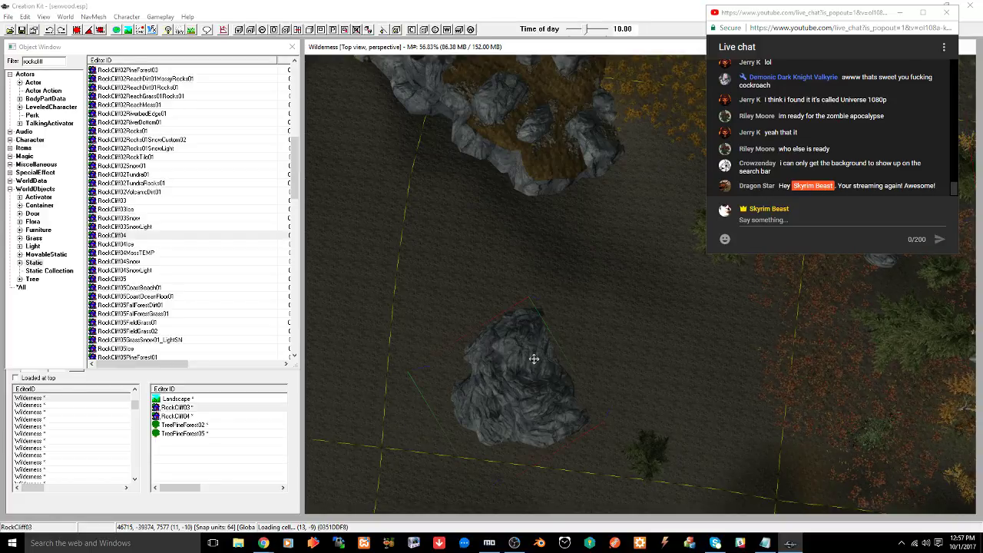
pyautogui.keyDown('shift'); pyautogui.moveTo(535, 359); pyautogui.dragTo(542, 354, button='middle'); pyautogui.keyUp('shift')
pyautogui.scroll(3, 541, 358)
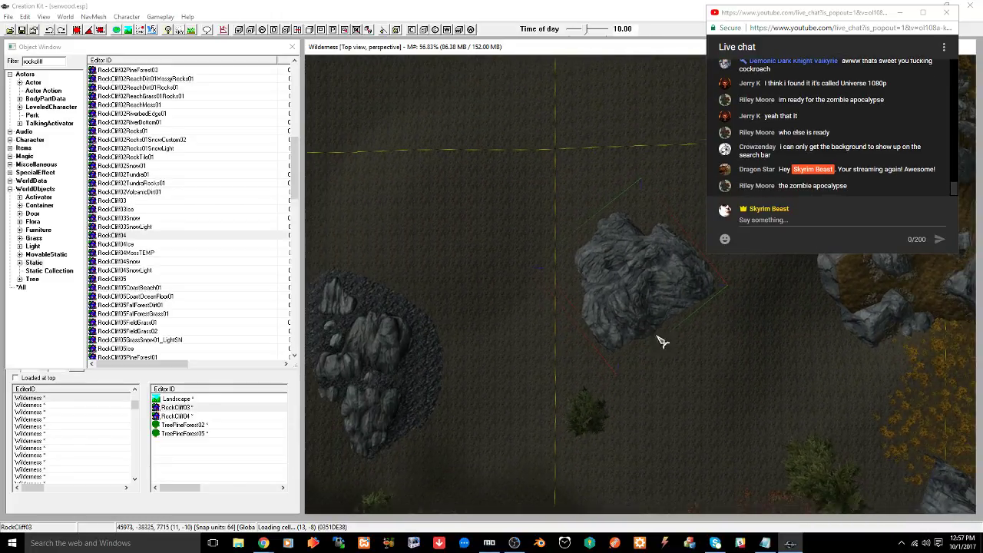
pyautogui.moveTo(663, 340); pyautogui.dragTo(463, 312, button='middle')
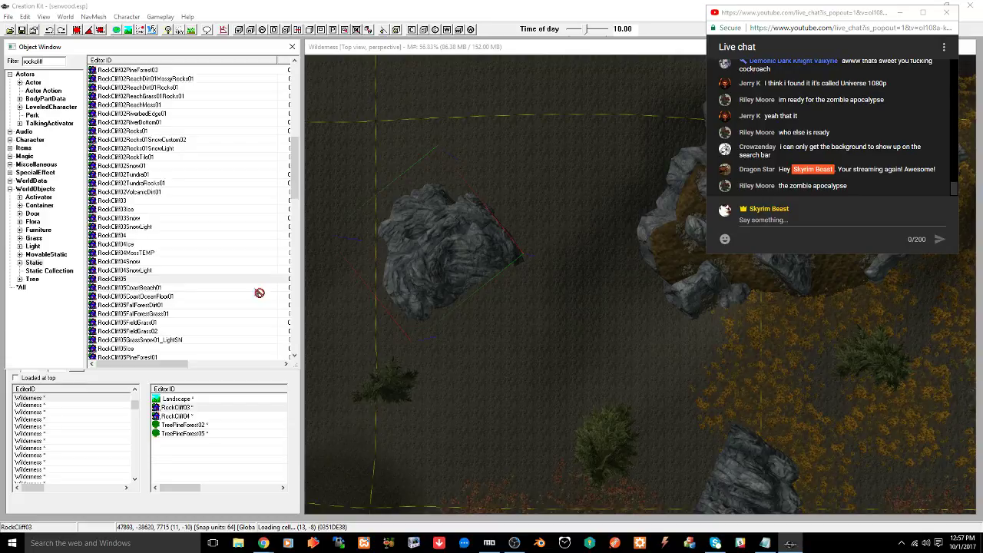
pyautogui.moveTo(542, 327); pyautogui.dragTo(552, 335)
pyautogui.keyDown('shift'); pyautogui.moveTo(546, 332); pyautogui.dragTo(589, 225, button='middle'); pyautogui.keyUp('shift')
# Rotate RockCliff05 and position it near the edge of the red undergrowth
pyautogui.moveTo(558, 252); pyautogui.dragTo(581, 252, button='right')
pyautogui.moveTo(569, 238); pyautogui.dragTo(604, 315)
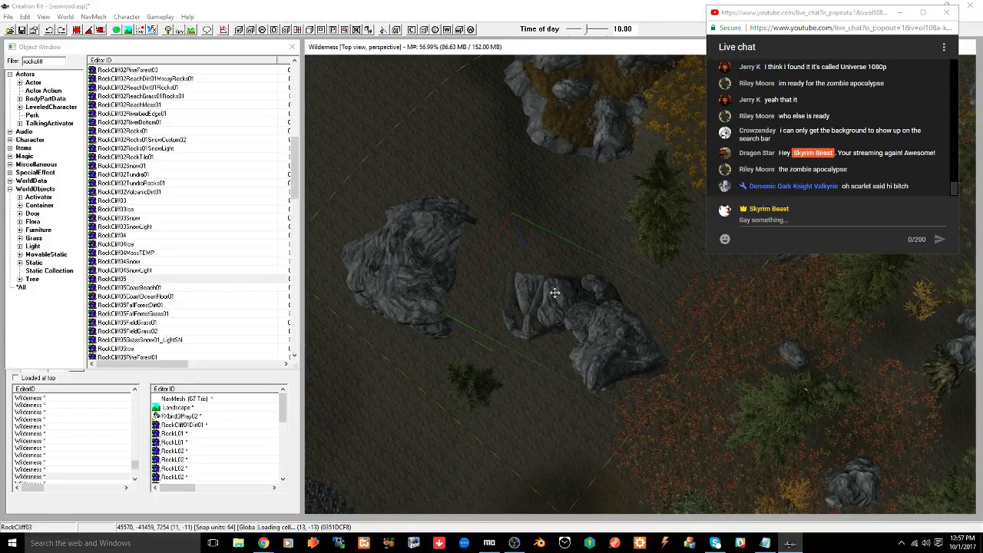
pyautogui.moveTo(554, 293); pyautogui.dragTo(556, 288, button='right')
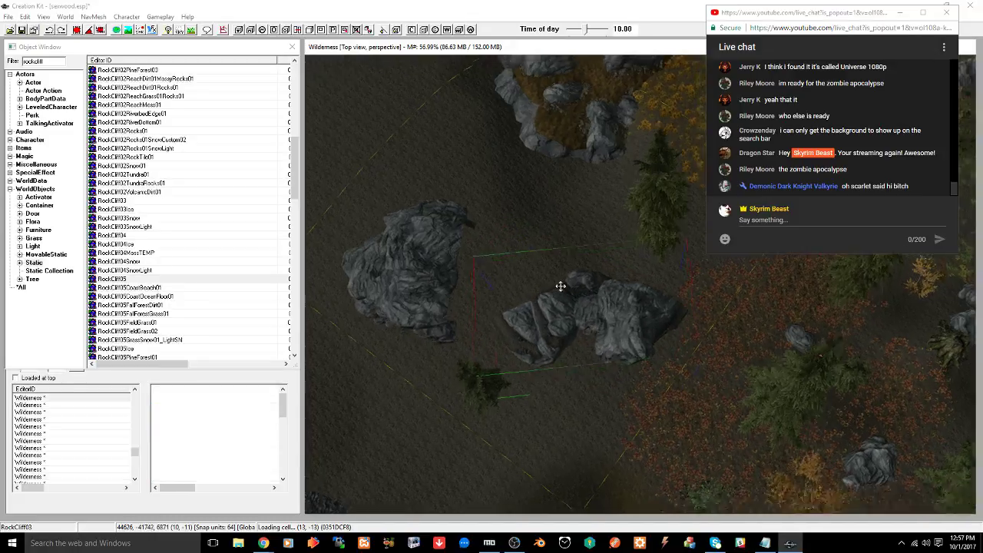
pyautogui.keyDown('shift'); pyautogui.moveTo(560, 286); pyautogui.dragTo(656, 275, button='middle'); pyautogui.keyUp('shift')
pyautogui.keyDown('shift'); pyautogui.moveTo(581, 282); pyautogui.dragTo(622, 261, button='middle'); pyautogui.keyUp('shift')
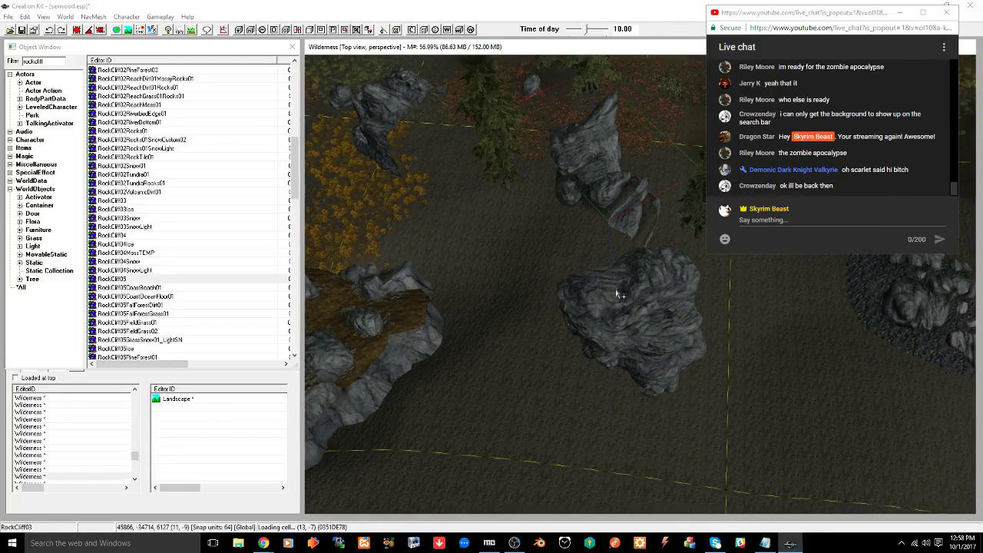
# Move RockCliff03 farther away from RockCliff05 on the bare ground
pyautogui.keyDown('shift'); pyautogui.moveTo(615, 301); pyautogui.dragTo(606, 305, button='middle'); pyautogui.keyUp('shift')
pyautogui.click(612, 294)
pyautogui.moveTo(606, 304); pyautogui.dragTo(613, 346)
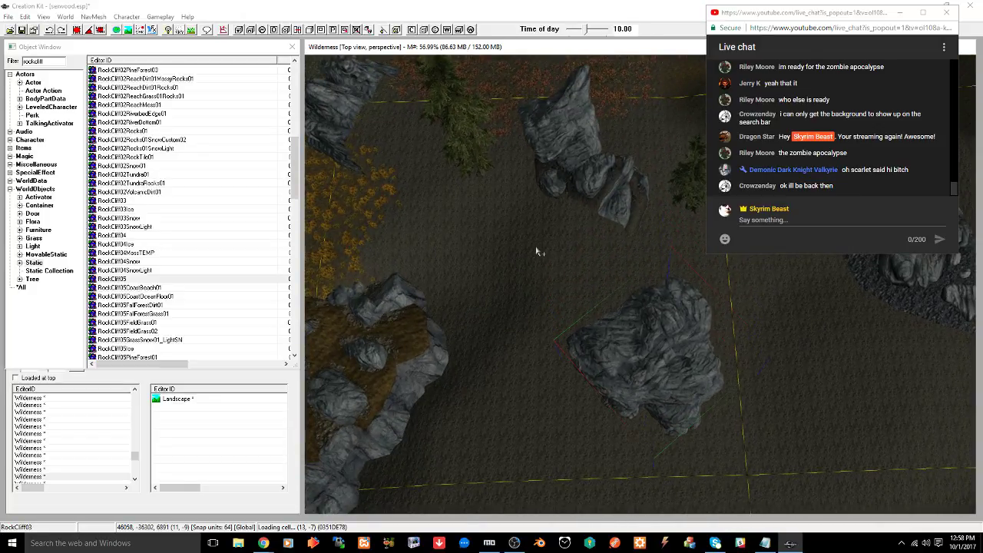
# Set the landscape edit radius to 5 and reshape the ground around RockCliff05 and RockCliff03
pyautogui.moveTo(538, 246)
pyautogui.keyDown('shift'); pyautogui.mouseDown(button='middle')
pyautogui.moveTo(538, 218)
pyautogui.moveTo(560, 198)
pyautogui.moveTo(544, 252)
pyautogui.mouseUp(button='middle'); pyautogui.keyUp('shift')
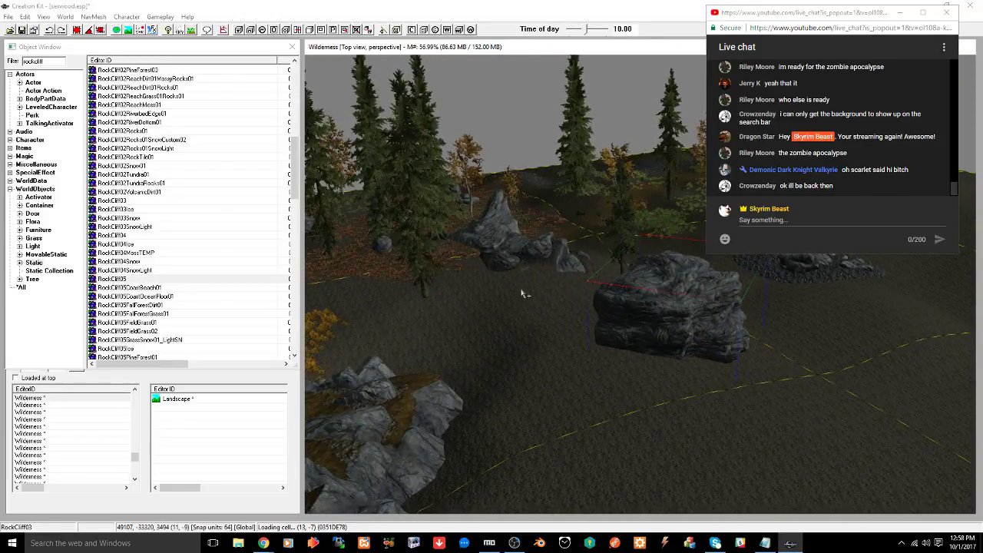
pyautogui.press('h')
pyautogui.click(65, 88)
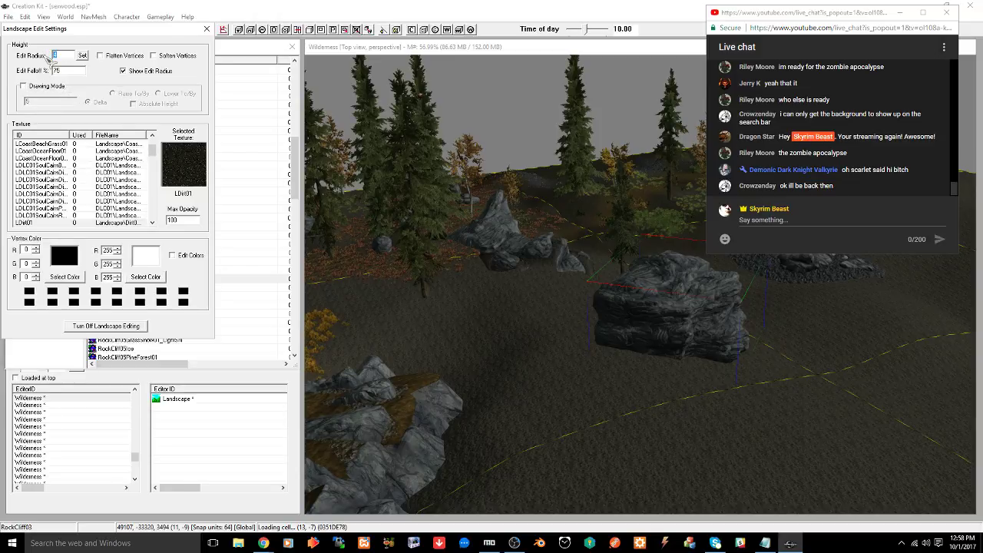
pyautogui.keyDown('shift'); pyautogui.moveTo(552, 315); pyautogui.dragTo(553, 350, button='middle'); pyautogui.keyUp('shift')
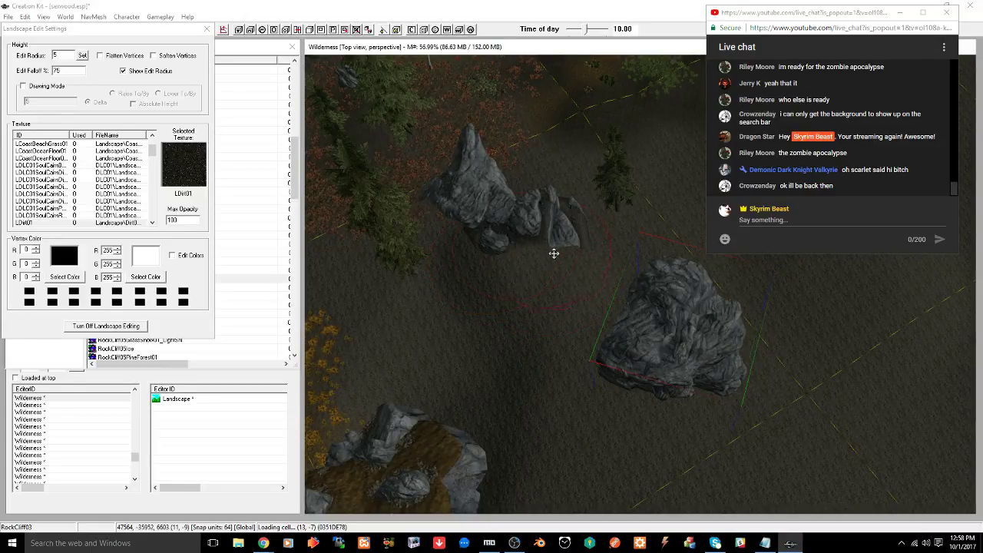
pyautogui.moveTo(555, 238)
pyautogui.keyDown('shift'); pyautogui.mouseDown(button='middle')
pyautogui.moveTo(483, 266)
pyautogui.moveTo(460, 254)
pyautogui.mouseUp(button='middle'); pyautogui.keyUp('shift')
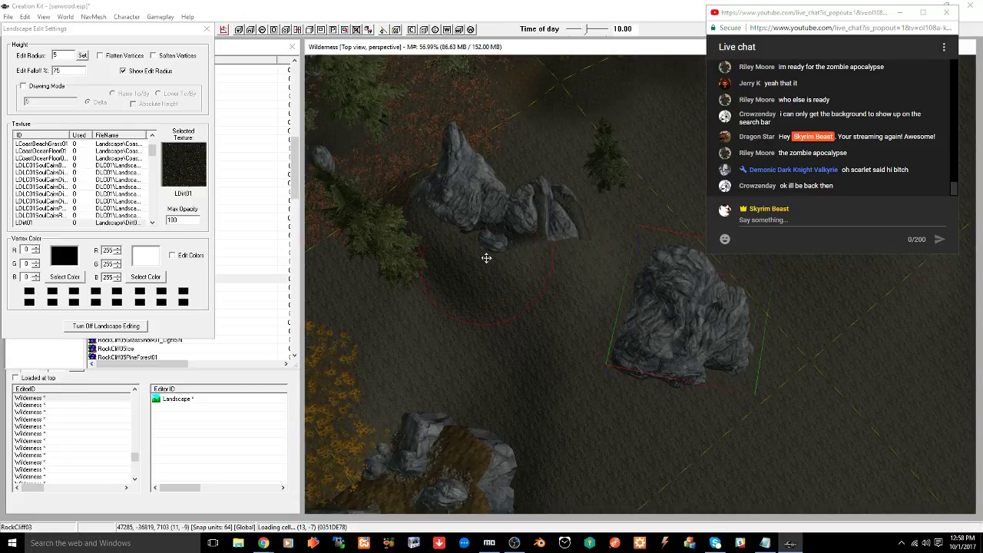
pyautogui.keyDown('shift'); pyautogui.moveTo(486, 258); pyautogui.dragTo(475, 223, button='middle'); pyautogui.keyUp('shift')
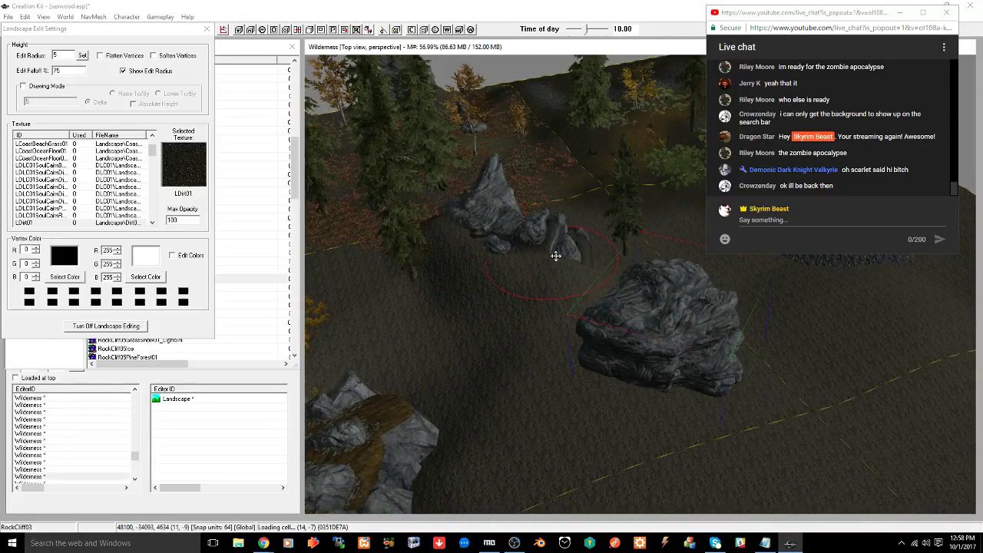
pyautogui.moveTo(561, 268)
pyautogui.keyDown('shift'); pyautogui.mouseDown(button='middle')
pyautogui.moveTo(638, 271)
pyautogui.moveTo(595, 286)
pyautogui.moveTo(551, 245)
pyautogui.mouseUp(button='middle'); pyautogui.keyUp('shift')
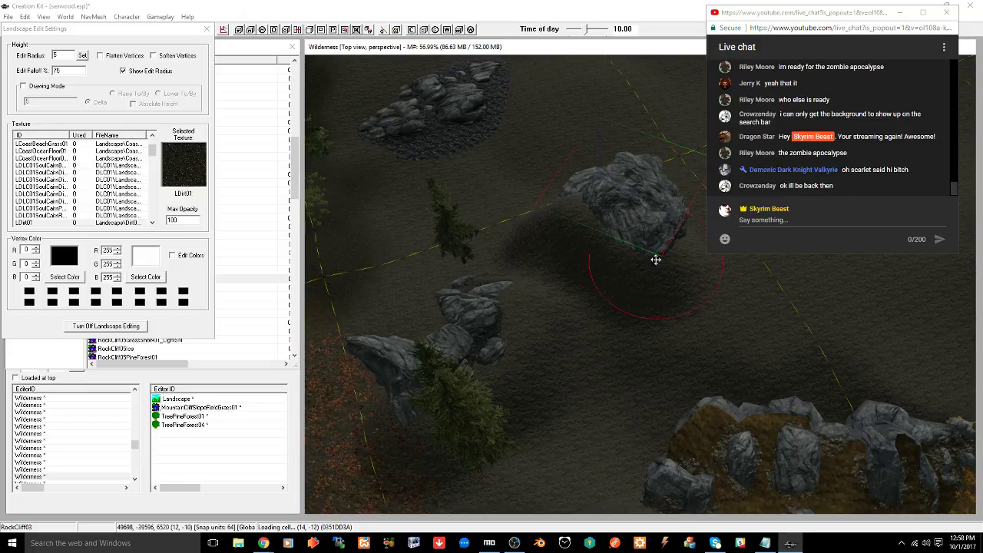
# Raise the ground against the inner side of RockCliff04, close landscape editing, and save the plugin
pyautogui.moveTo(642, 262); pyautogui.dragTo(589, 297, button='middle')
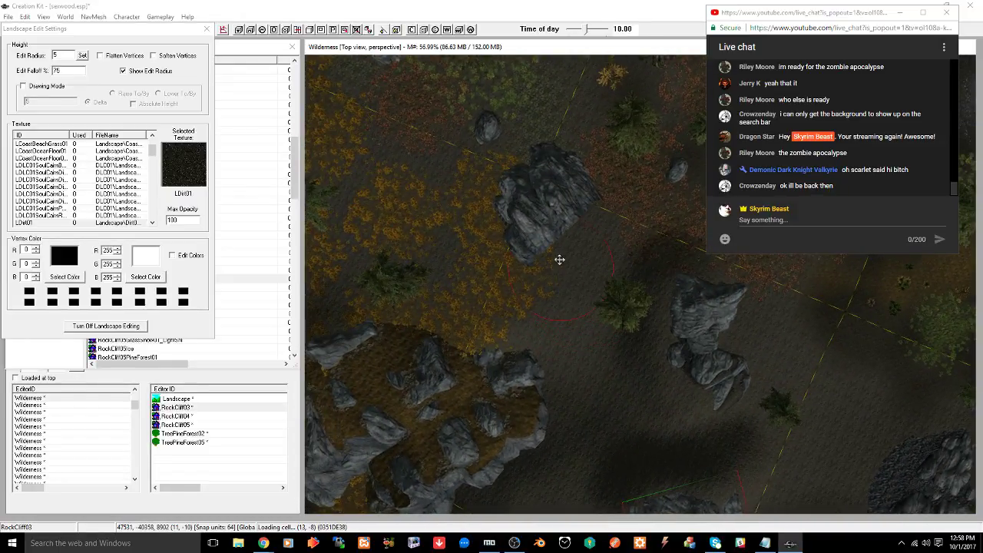
pyautogui.moveTo(560, 259)
pyautogui.mouseDown(button='right')
pyautogui.moveTo(559, 230)
pyautogui.moveTo(555, 264)
pyautogui.moveTo(540, 236)
pyautogui.mouseUp(button='right')
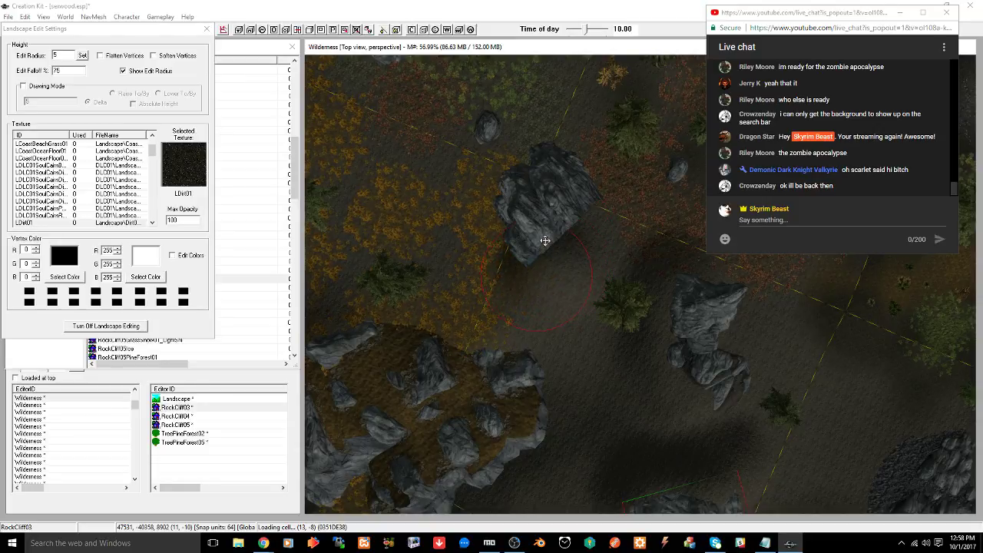
pyautogui.moveTo(599, 243)
pyautogui.mouseDown(button='right')
pyautogui.moveTo(597, 186)
pyautogui.moveTo(588, 223)
pyautogui.mouseUp(button='right')
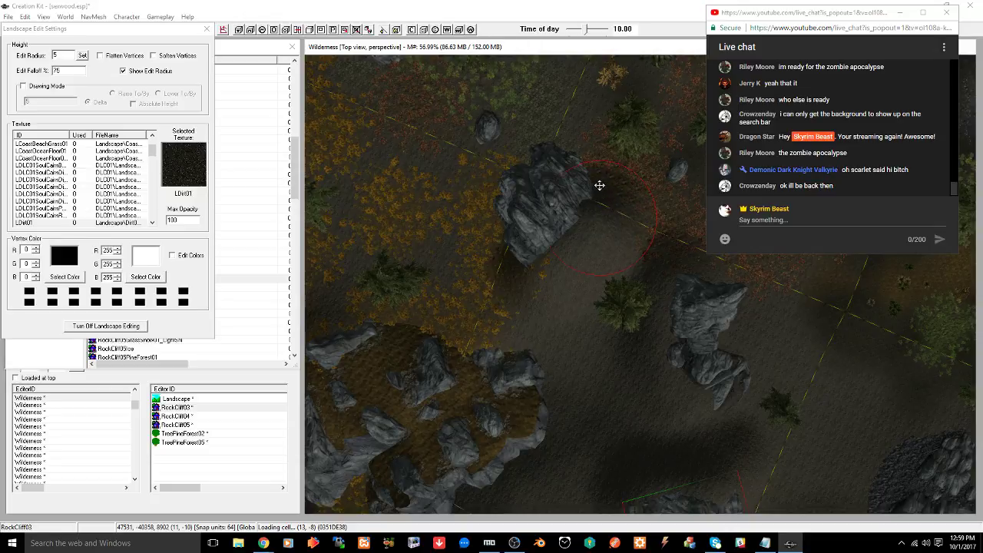
pyautogui.moveTo(566, 231); pyautogui.dragTo(566, 208)
pyautogui.moveTo(535, 258); pyautogui.dragTo(538, 248)
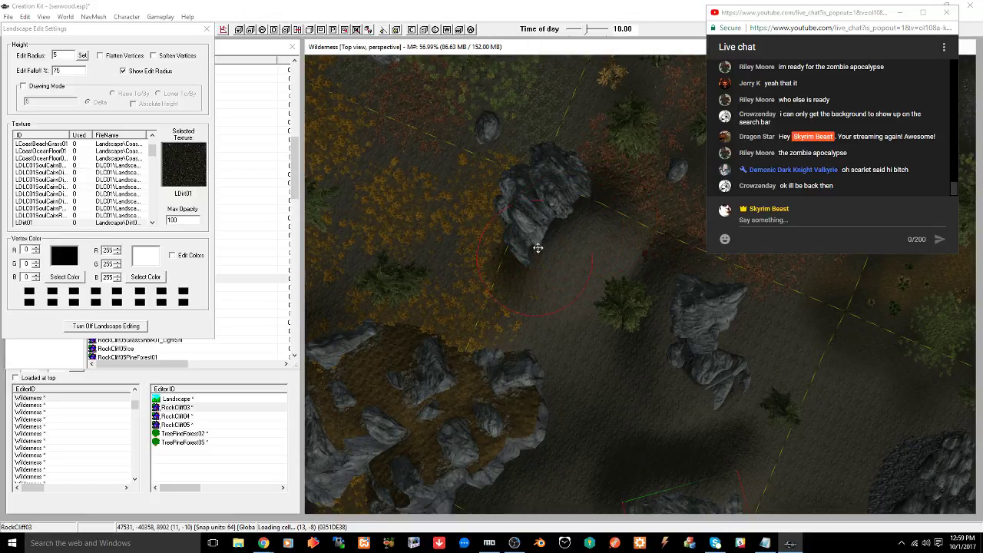
pyautogui.keyDown('shift'); pyautogui.moveTo(529, 312); pyautogui.dragTo(562, 297, button='middle'); pyautogui.keyUp('shift')
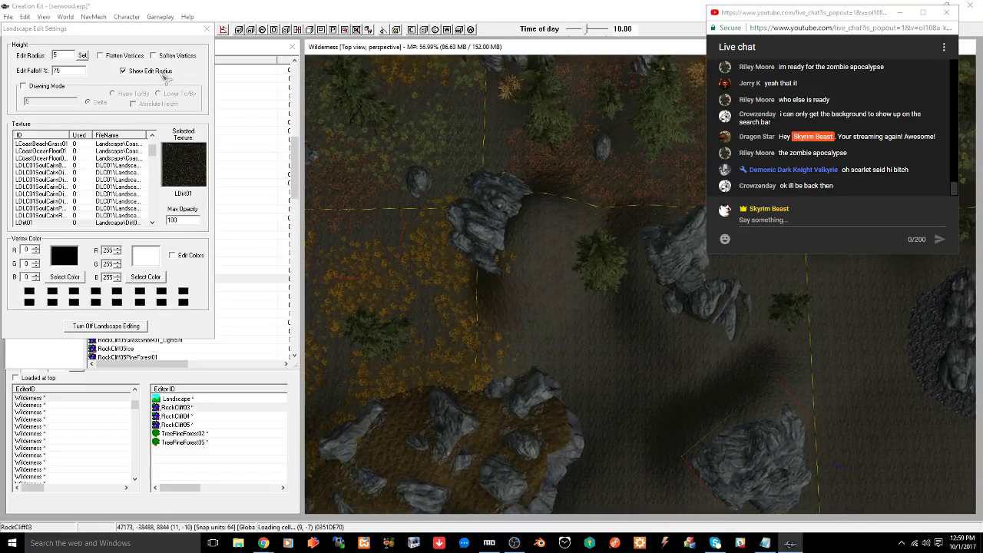
pyautogui.click(207, 30)
pyautogui.click(391, 50)
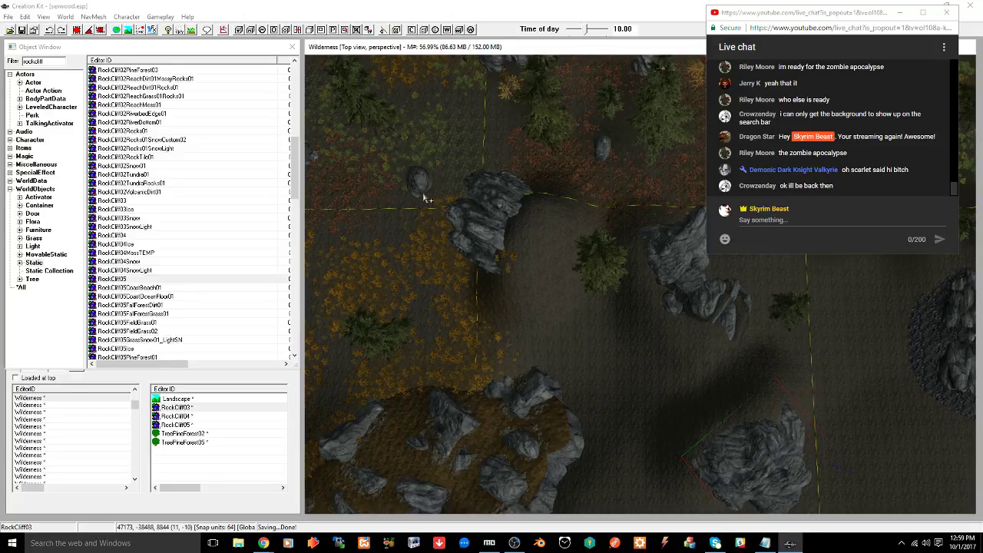
# Reposition the TreePineForest02 on the reshaped ground between RockCliff04 and RockCliff05
pyautogui.keyDown('shift'); pyautogui.moveTo(599, 263); pyautogui.dragTo(606, 215, button='middle'); pyautogui.keyUp('shift')
pyautogui.moveTo(606, 215); pyautogui.dragTo(603, 245)
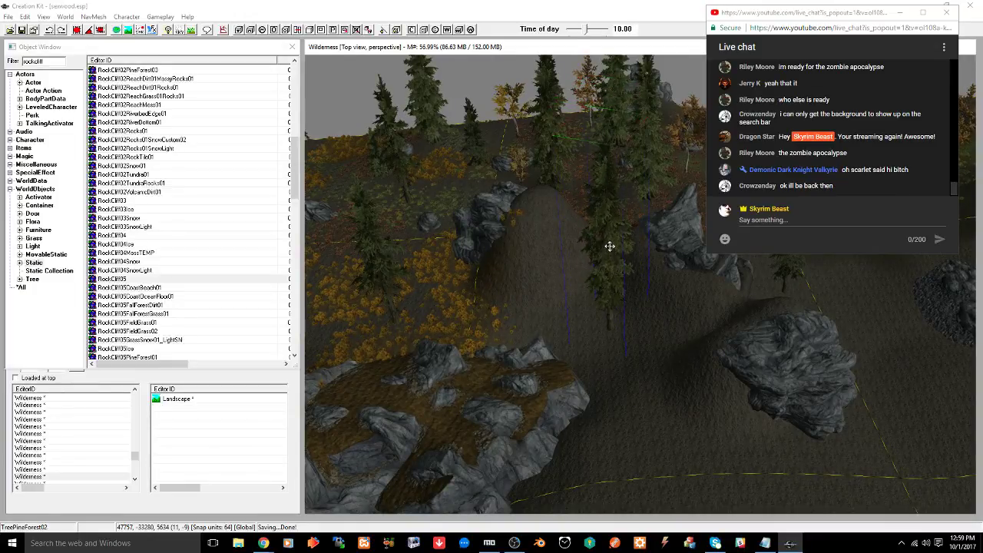
pyautogui.keyDown('shift'); pyautogui.moveTo(610, 246); pyautogui.dragTo(581, 295, button='middle'); pyautogui.keyUp('shift')
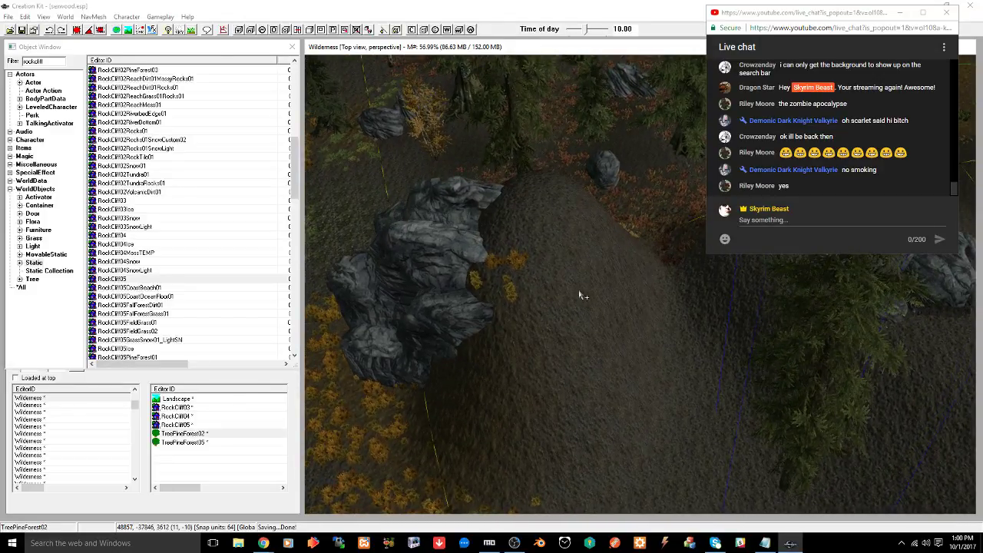
# Lower the ground along the inner side of the rock cliffs on the mound and close landscape editing
pyautogui.press('h')
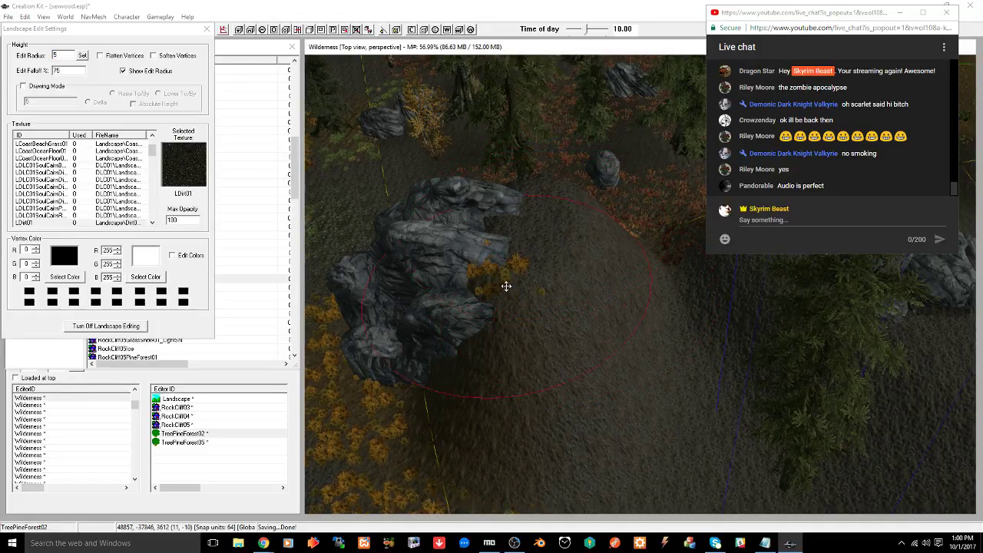
pyautogui.moveTo(553, 274)
pyautogui.mouseDown(button='middle')
pyautogui.moveTo(480, 284)
pyautogui.moveTo(527, 292)
pyautogui.moveTo(492, 278)
pyautogui.moveTo(547, 273)
pyautogui.moveTo(505, 251)
pyautogui.moveTo(518, 268)
pyautogui.moveTo(564, 283)
pyautogui.mouseUp(button='middle')
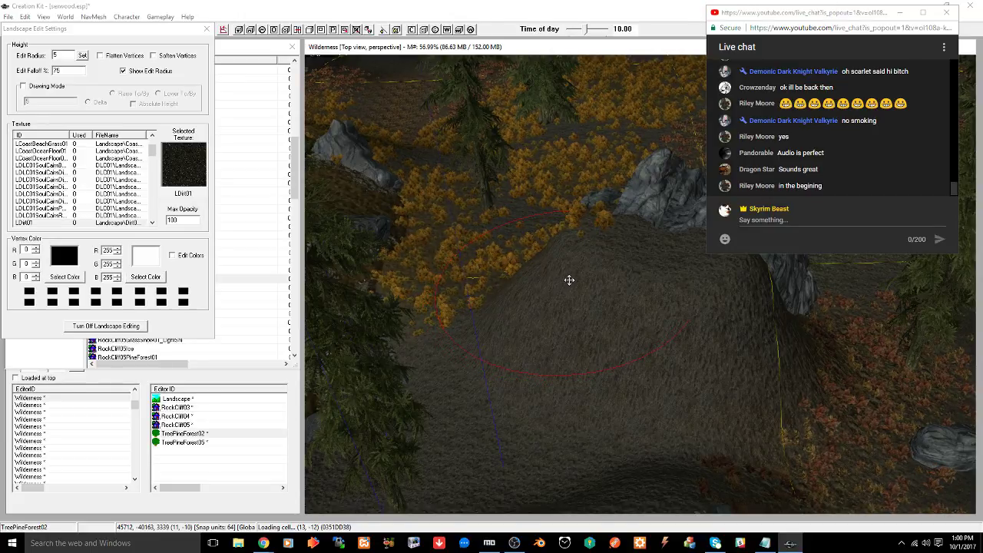
pyautogui.keyDown('shift'); pyautogui.moveTo(569, 280); pyautogui.dragTo(562, 298, button='middle'); pyautogui.keyUp('shift')
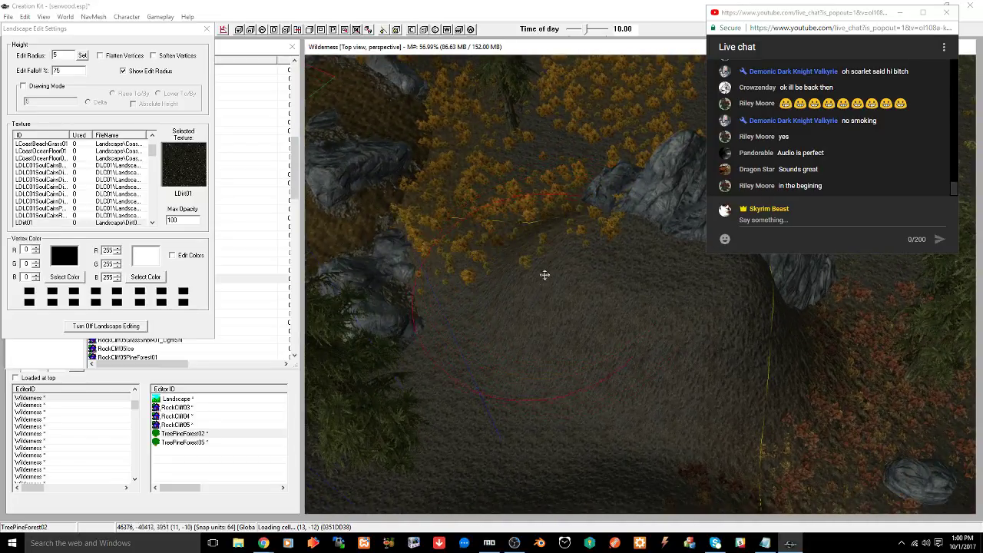
pyautogui.keyDown('shift'); pyautogui.moveTo(544, 274); pyautogui.dragTo(560, 336, button='middle'); pyautogui.keyUp('shift')
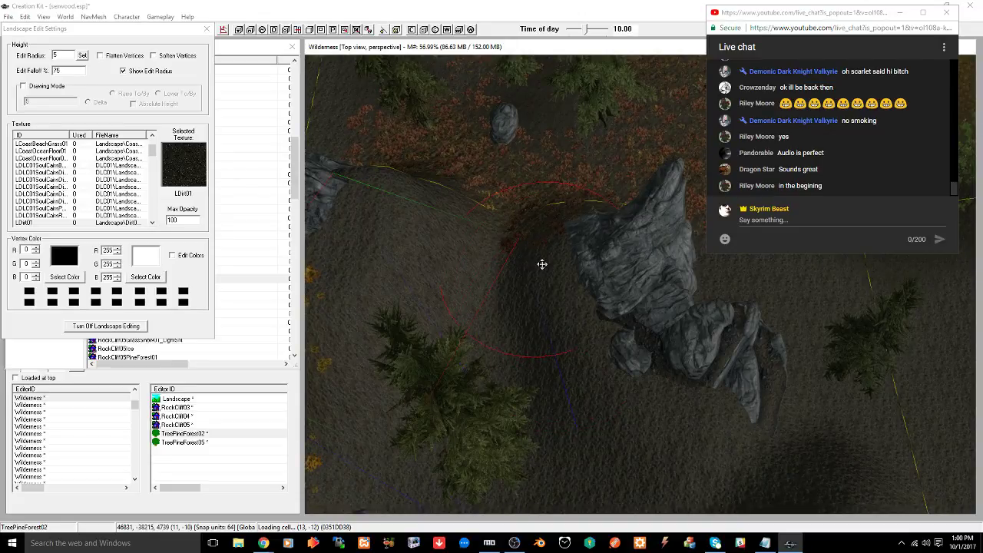
pyautogui.click(206, 29)
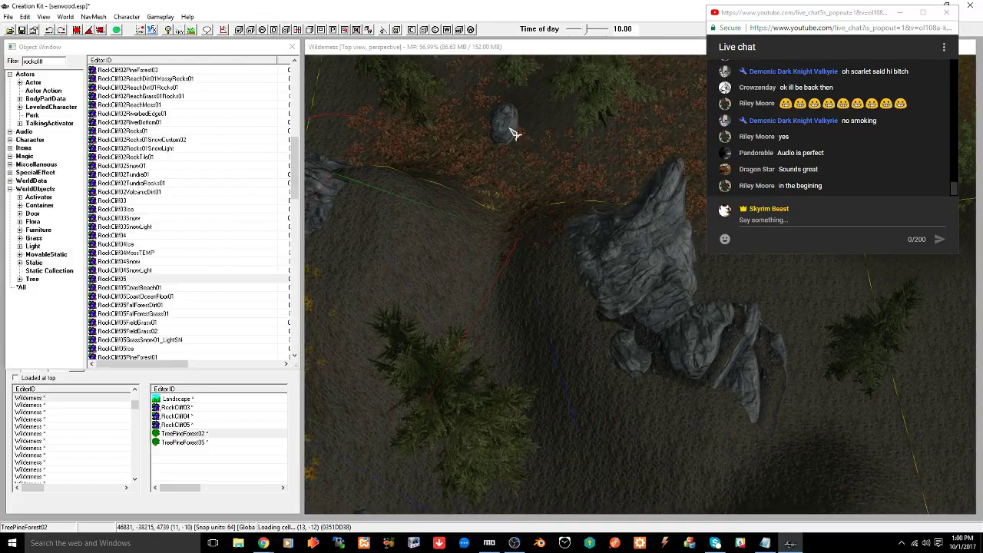
# Duplicate the RockL05 boulder, rotate the copy against the inner end of the cliff cluster, and save the plugin
pyautogui.click(508, 122)
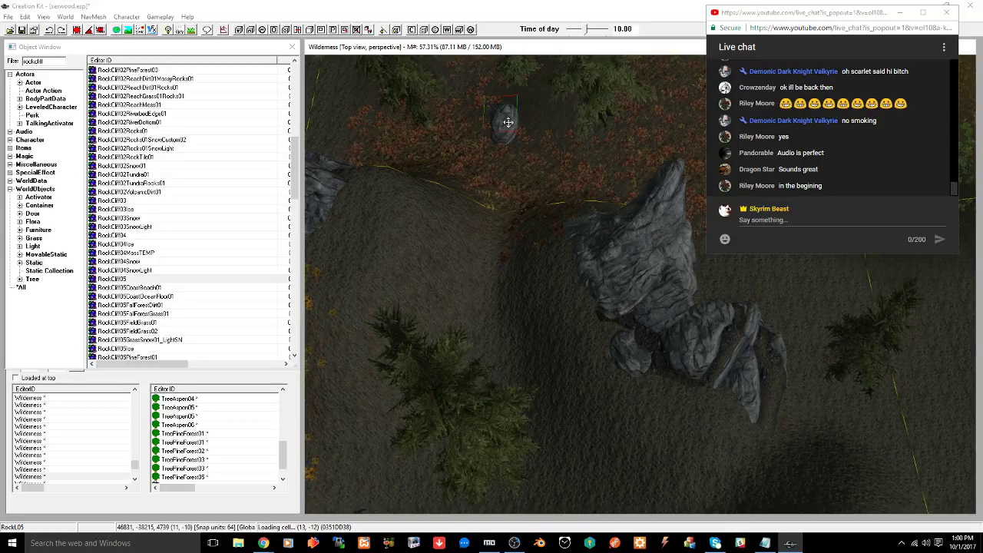
pyautogui.hotkey('ctrl', 'd')
pyautogui.moveTo(508, 123); pyautogui.dragTo(465, 213)
pyautogui.press('e')
pyautogui.moveTo(467, 235); pyautogui.dragTo(584, 262, button='middle')
pyautogui.moveTo(606, 247); pyautogui.dragTo(462, 223)
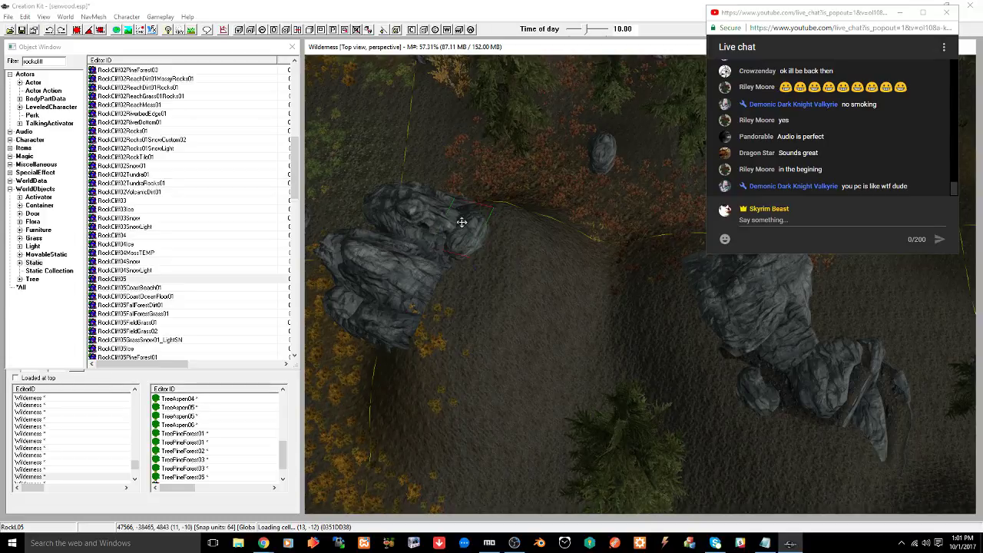
pyautogui.moveTo(462, 222); pyautogui.dragTo(461, 222)
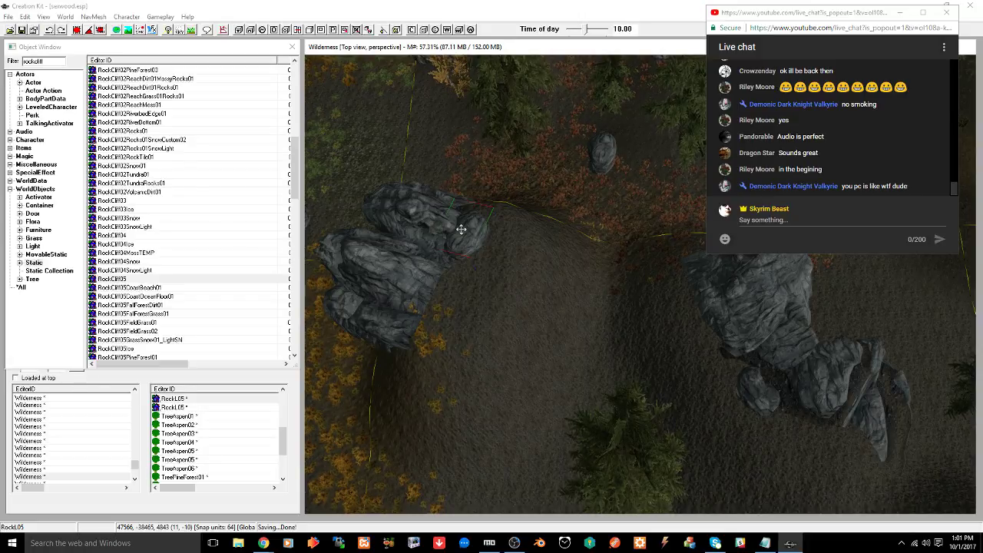
# Place another rotated RockL05 copy beside the first one along the cliffs' inner edge
pyautogui.moveTo(463, 229); pyautogui.dragTo(441, 259)
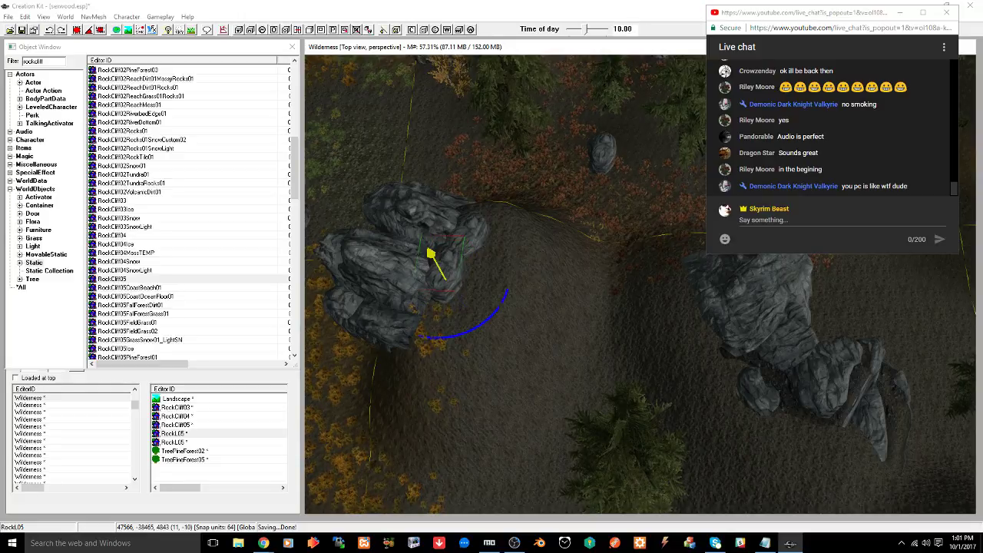
pyautogui.moveTo(441, 258); pyautogui.dragTo(443, 253, button='right')
pyautogui.keyDown('shift'); pyautogui.moveTo(478, 295); pyautogui.dragTo(549, 369, button='middle'); pyautogui.keyUp('shift')
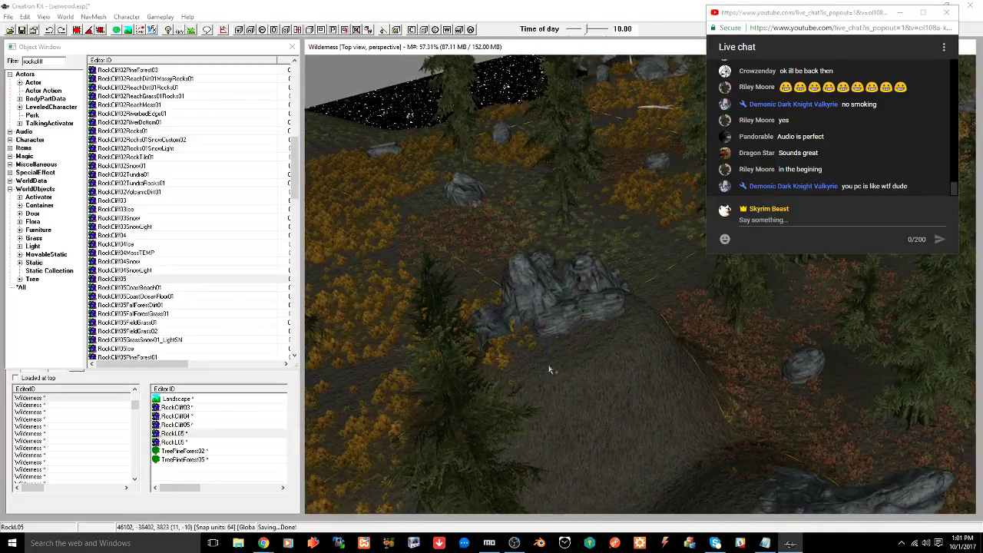
pyautogui.scroll(5, 552, 362)
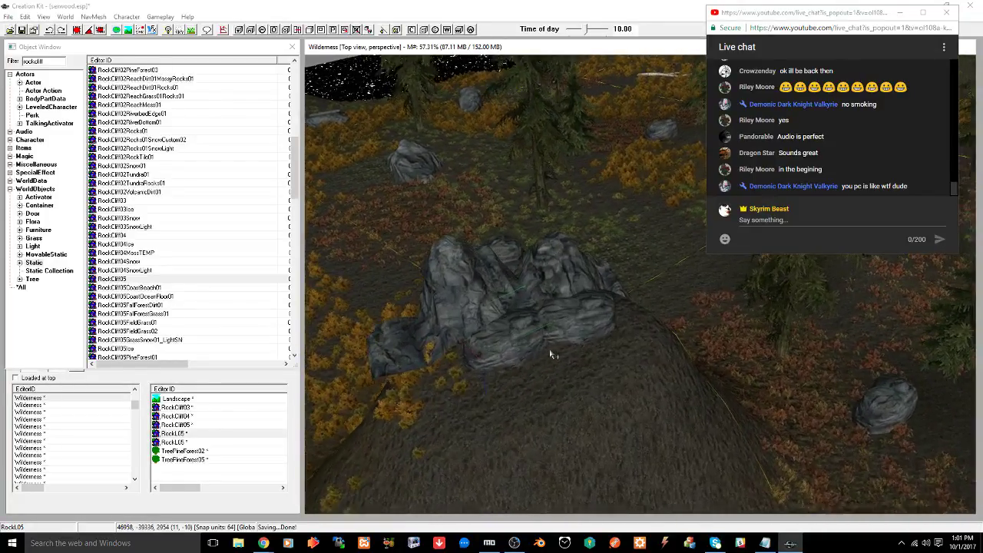
pyautogui.keyDown('shift'); pyautogui.moveTo(530, 324); pyautogui.dragTo(567, 309, button='middle'); pyautogui.keyUp('shift')
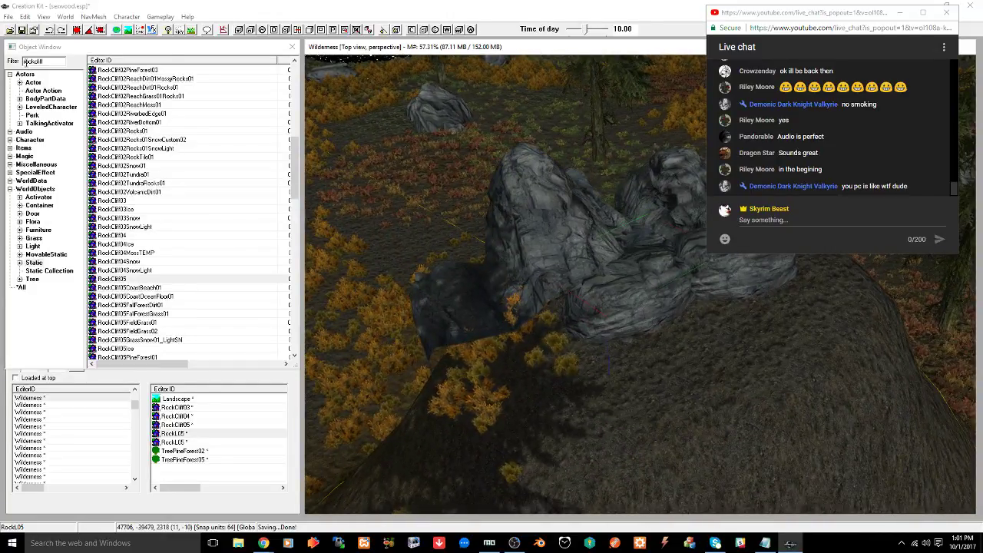
# Filter the objects by "rockl" and place a RockL01 at the open end of the boulder row
pyautogui.moveTo(24, 61); pyautogui.dragTo(66, 60)
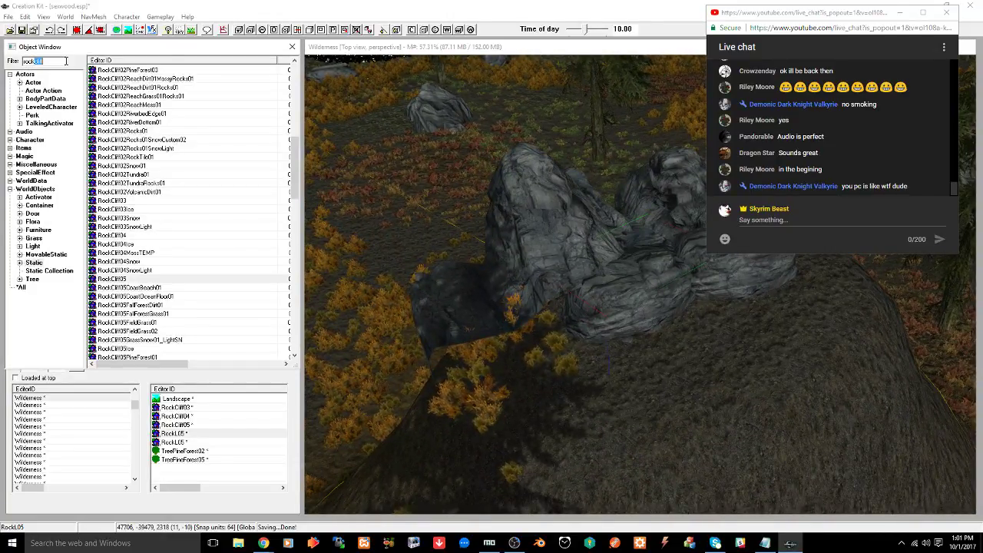
pyautogui.write('l')
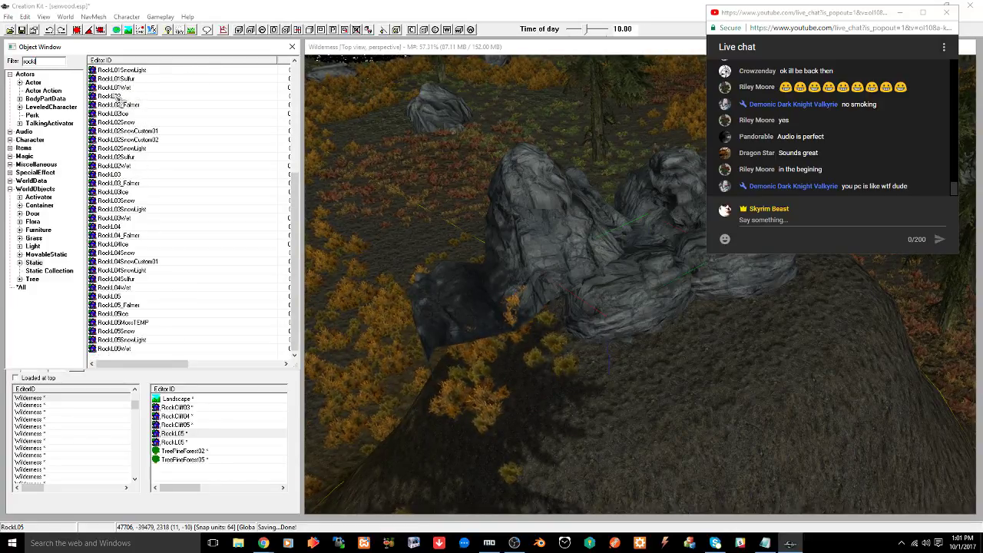
pyautogui.scroll(4, 117, 99)
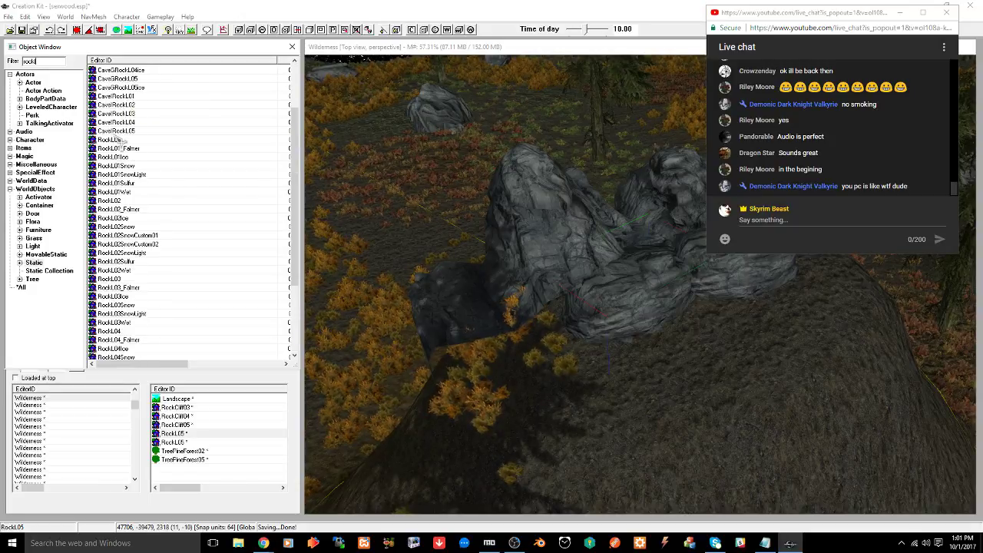
pyautogui.moveTo(290, 186); pyautogui.dragTo(523, 340)
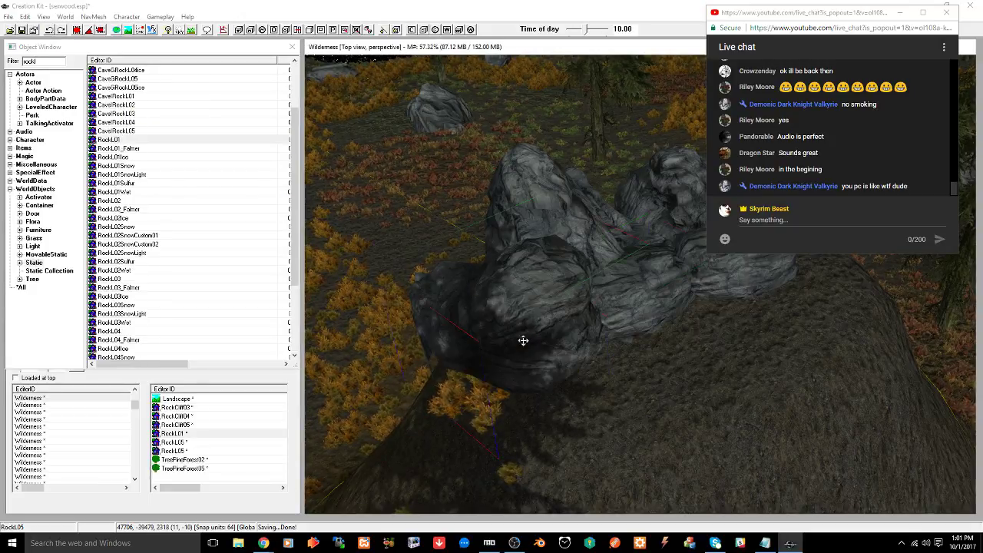
pyautogui.moveTo(528, 334)
pyautogui.mouseDown(button='middle')
pyautogui.moveTo(533, 320)
pyautogui.moveTo(534, 335)
pyautogui.mouseUp(button='middle')
# Rotate the RockL01 and fit it into the ground against the neighbouring RockL05 and cliff
pyautogui.press('e')
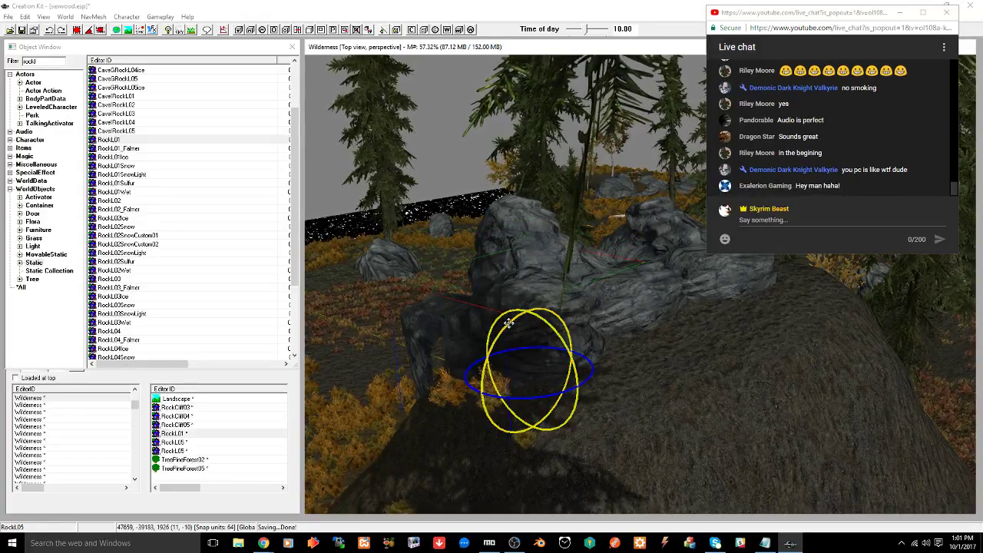
pyautogui.moveTo(496, 338); pyautogui.dragTo(507, 319)
pyautogui.press('w')
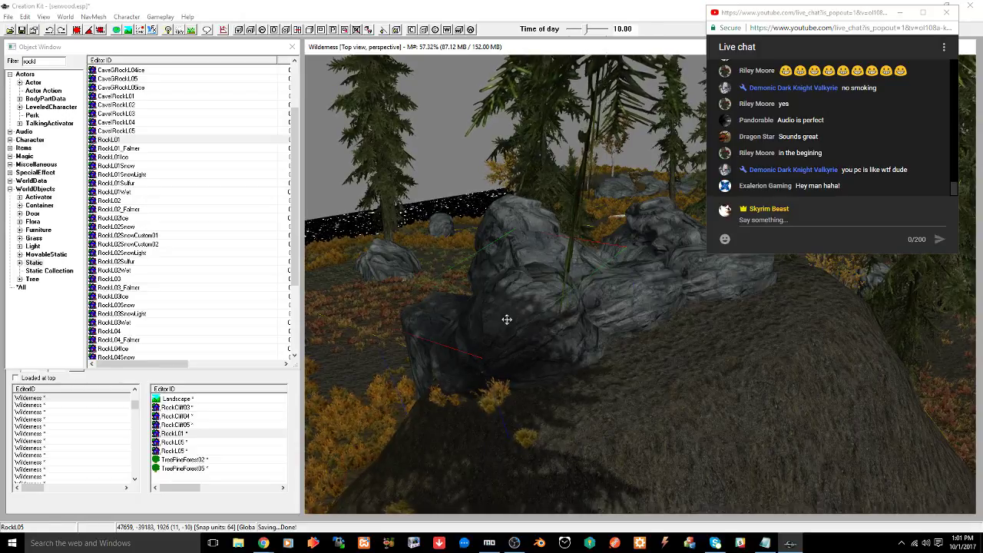
pyautogui.keyDown('shift'); pyautogui.moveTo(506, 319); pyautogui.dragTo(531, 323, button='middle'); pyautogui.keyUp('shift')
pyautogui.moveTo(532, 323); pyautogui.dragTo(530, 338)
pyautogui.keyDown('shift'); pyautogui.moveTo(530, 335); pyautogui.dragTo(484, 340, button='middle'); pyautogui.keyUp('shift')
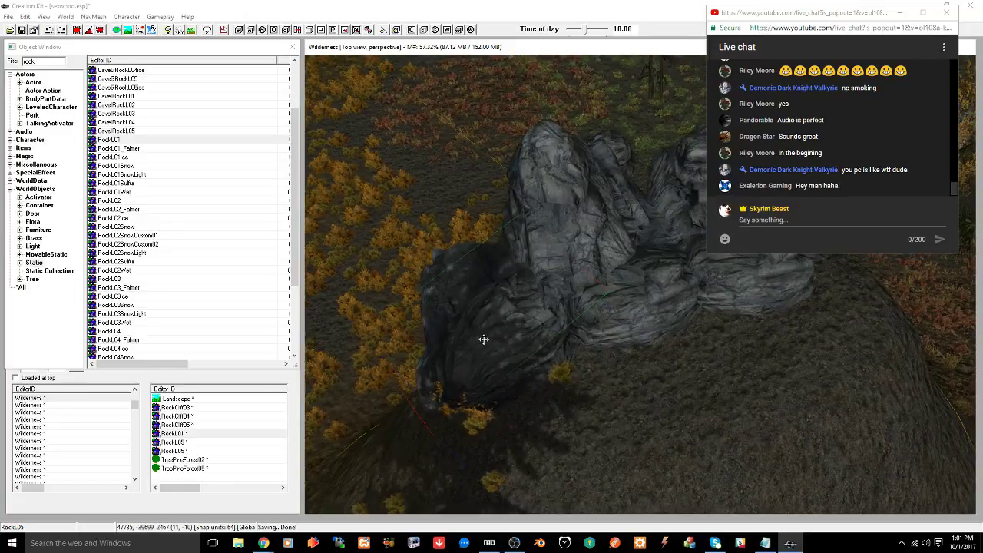
pyautogui.moveTo(484, 339); pyautogui.dragTo(512, 342)
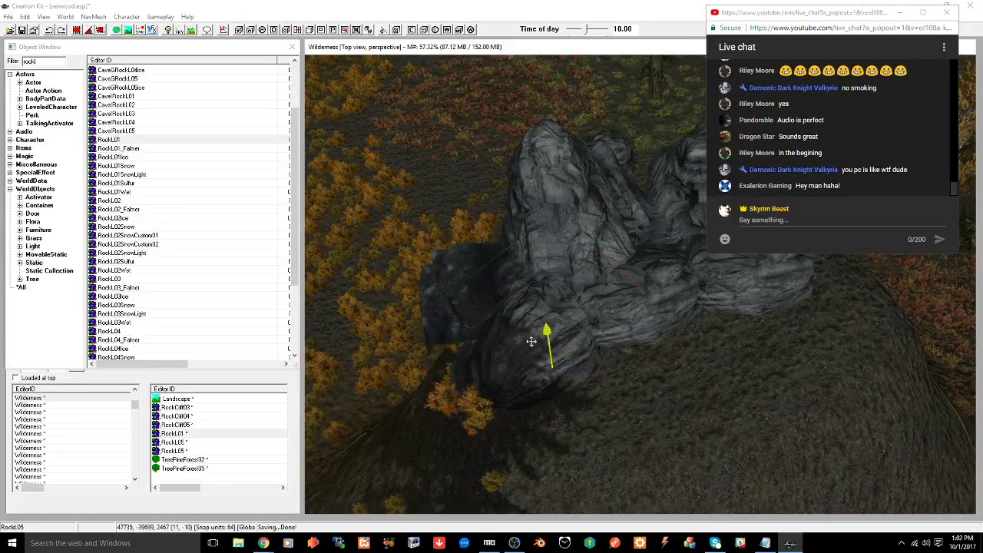
pyautogui.keyDown('shift'); pyautogui.moveTo(532, 341); pyautogui.dragTo(626, 297, button='middle'); pyautogui.keyUp('shift')
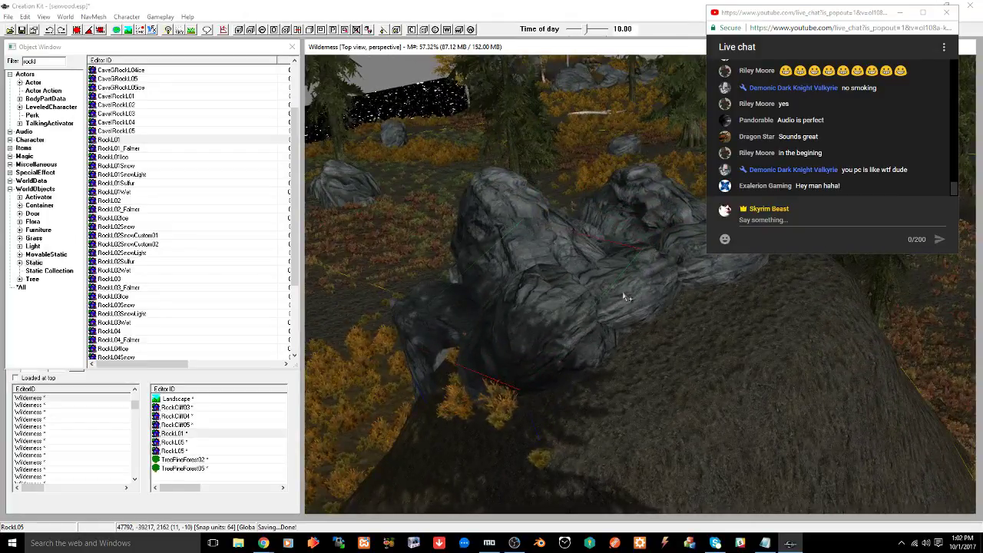
# Duplicate a RockL05, sink the copy into the ground at the outer end beside RockL01, and save the plugin
pyautogui.click(623, 291)
pyautogui.hotkey('ctrl', 'd')
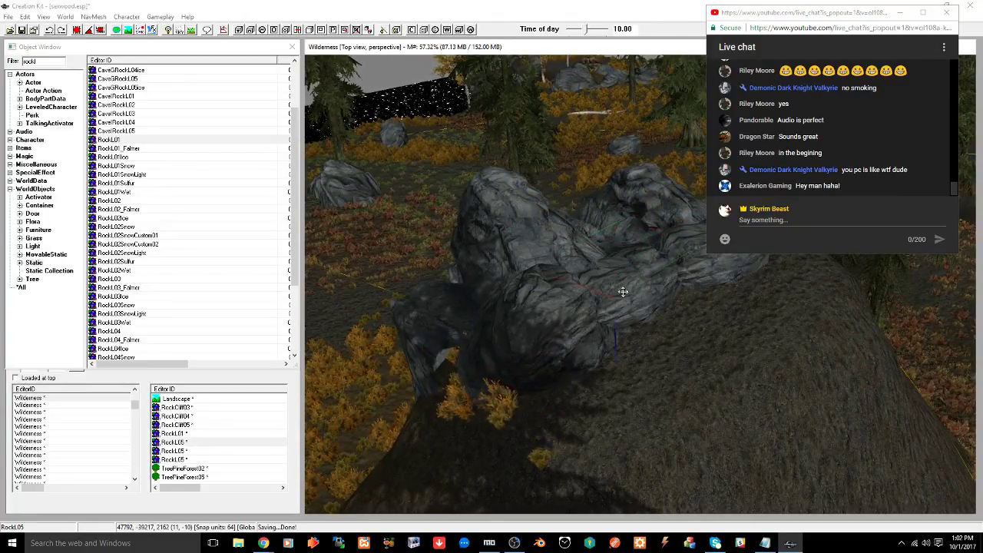
pyautogui.moveTo(622, 292); pyautogui.dragTo(440, 382)
pyautogui.keyDown('shift'); pyautogui.moveTo(439, 381); pyautogui.dragTo(400, 384, button='middle'); pyautogui.keyUp('shift')
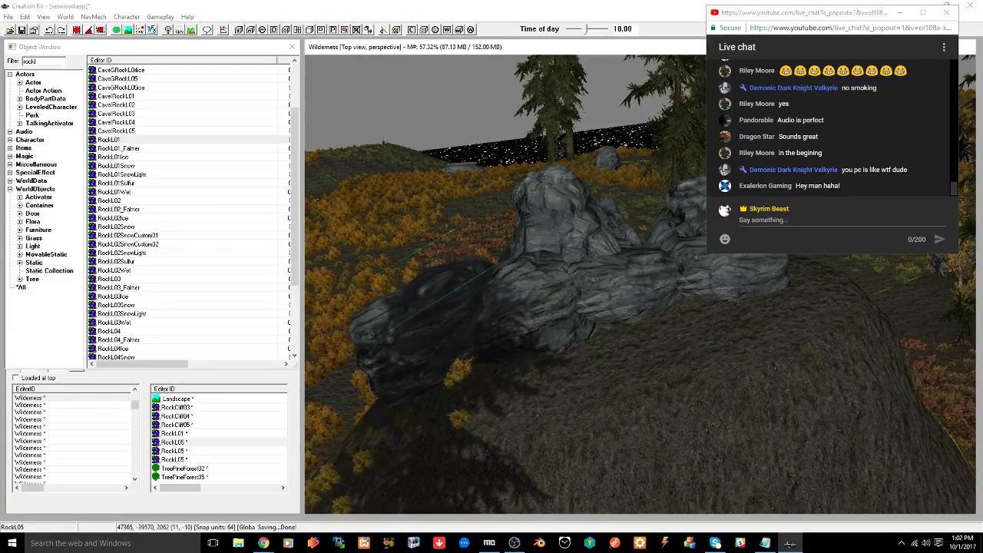
pyautogui.moveTo(427, 324)
pyautogui.mouseDown()
pyautogui.moveTo(430, 337)
pyautogui.moveTo(425, 331)
pyautogui.mouseUp()
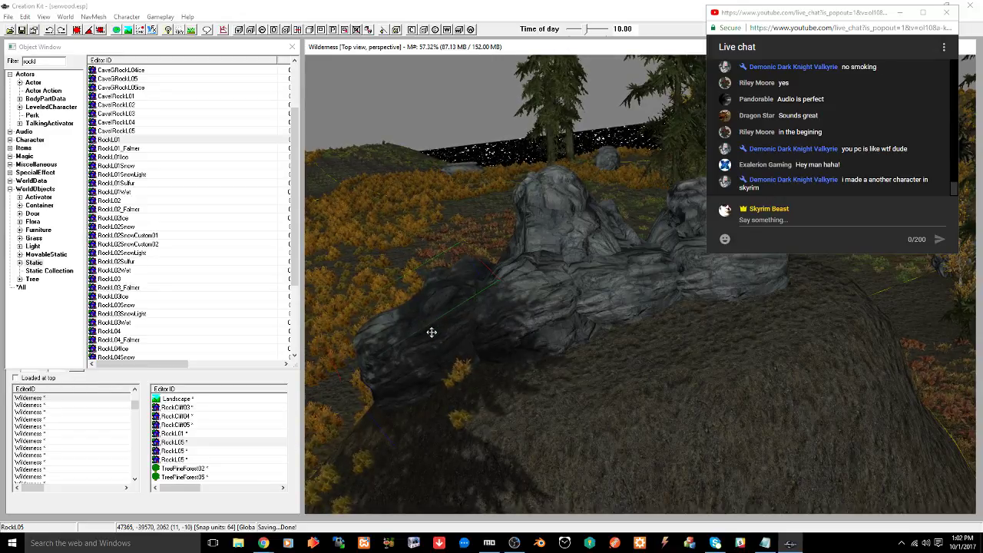
pyautogui.moveTo(431, 332); pyautogui.dragTo(568, 307, button='middle')
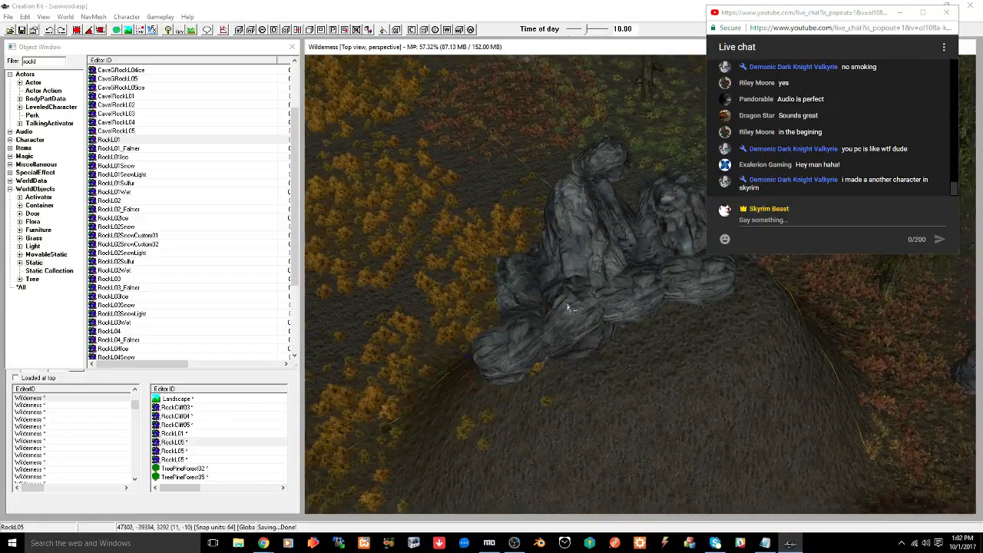
pyautogui.scroll(3, 568, 308)
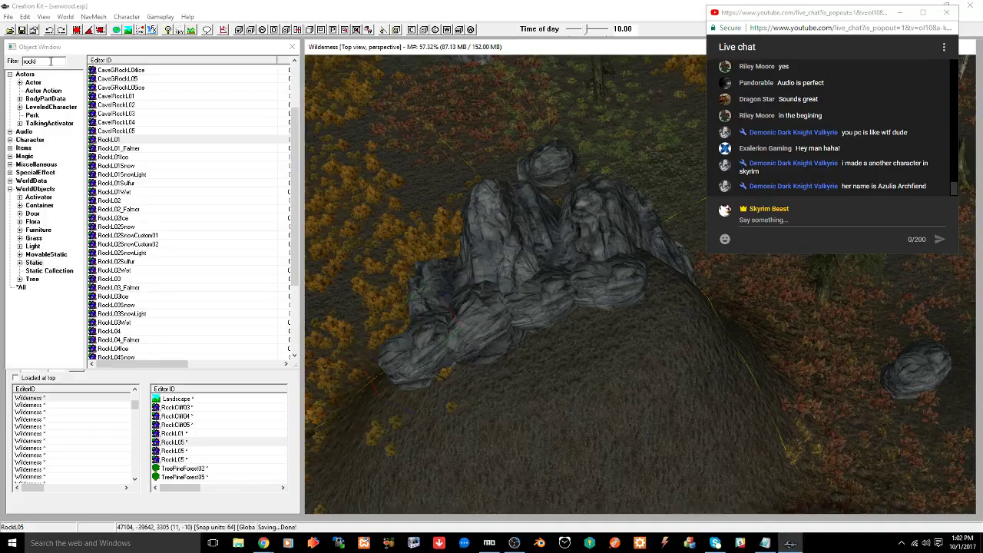
# Filter the tree objects by "shrub" and place a TreePineShrub02 on the mound against the boulder row
pyautogui.doubleClick(50, 62)
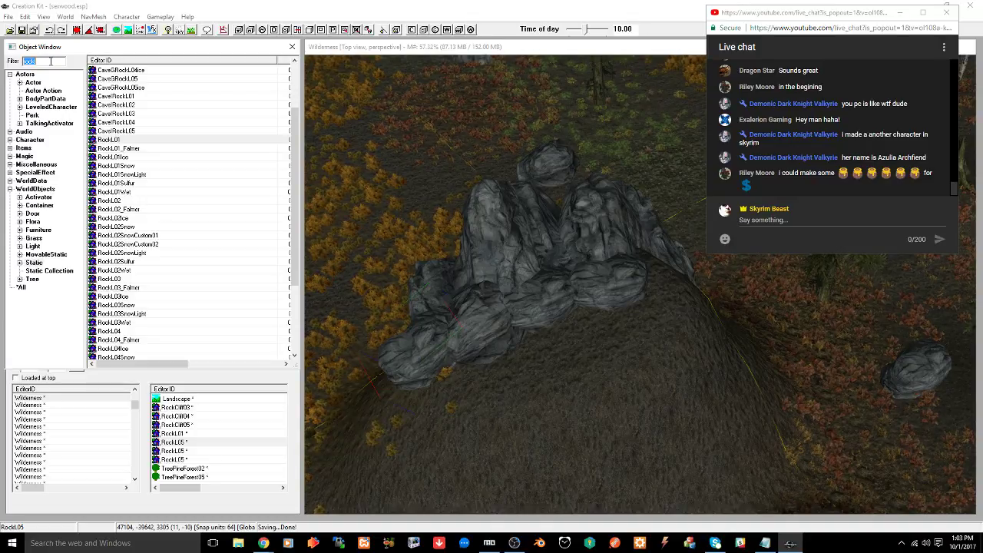
pyautogui.write('shrub')
pyautogui.click(33, 280)
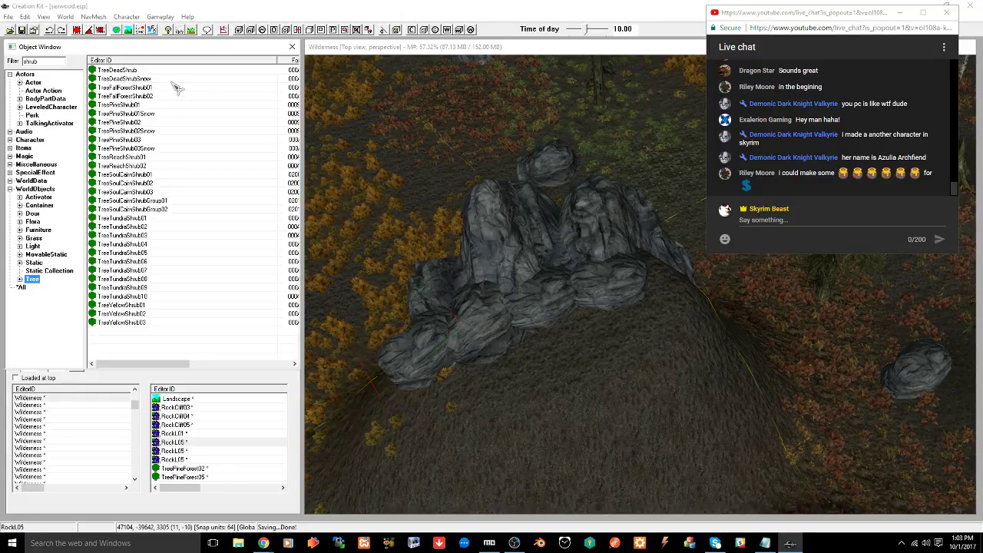
pyautogui.moveTo(123, 122); pyautogui.dragTo(581, 374)
pyautogui.scroll(-3, 569, 356)
pyautogui.moveTo(569, 355)
pyautogui.keyDown('shift'); pyautogui.mouseDown(button='middle')
pyautogui.moveTo(572, 331)
pyautogui.moveTo(561, 340)
pyautogui.mouseUp(button='middle'); pyautogui.keyUp('shift')
pyautogui.scroll(3, 563, 338)
pyautogui.moveTo(555, 360)
pyautogui.mouseDown()
pyautogui.moveTo(573, 346)
pyautogui.moveTo(573, 319)
pyautogui.moveTo(573, 350)
pyautogui.mouseUp()
pyautogui.press('z')
pyautogui.keyDown('shift'); pyautogui.moveTo(573, 350); pyautogui.dragTo(533, 326, button='middle'); pyautogui.keyUp('shift')
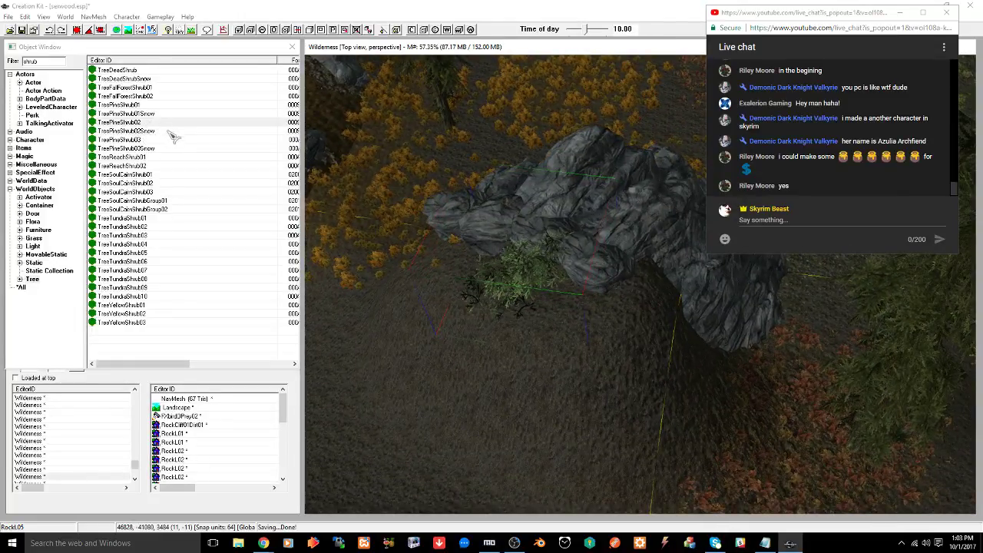
pyautogui.click(134, 141)
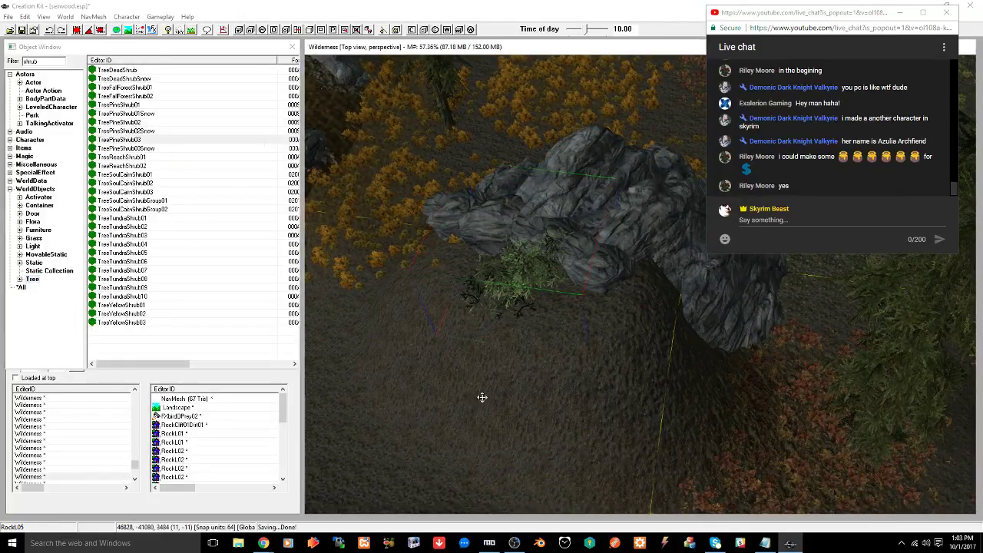
pyautogui.keyDown('shift'); pyautogui.moveTo(475, 391); pyautogui.dragTo(499, 374, button='middle'); pyautogui.keyUp('shift')
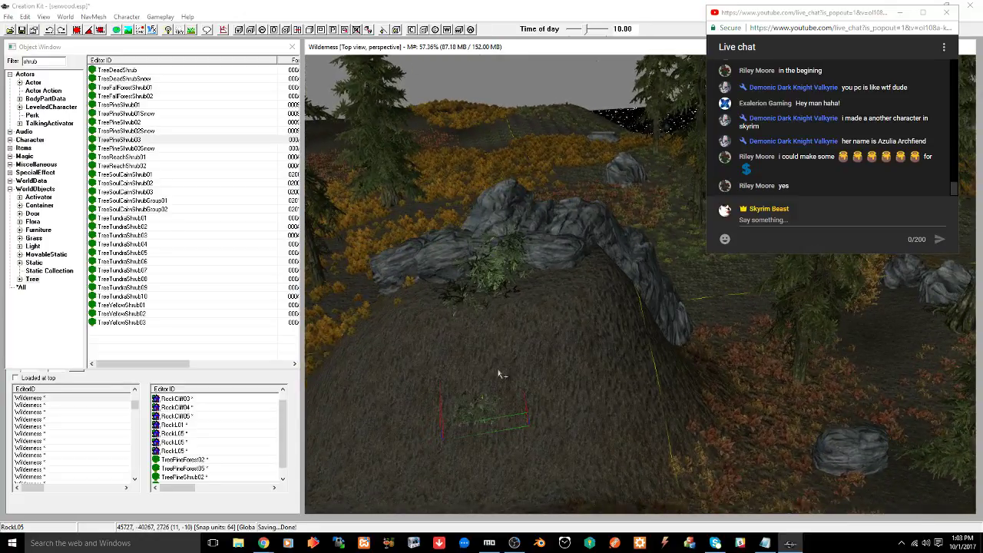
pyautogui.press('Delete')
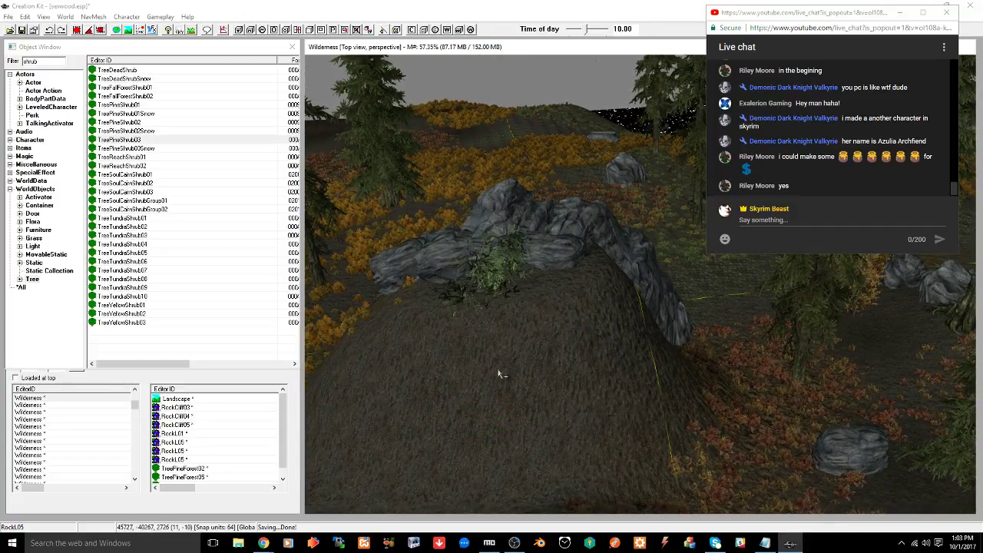
# Filter the static objects by "boulder" and find the Mothglade and mine boulder entries
pyautogui.keyDown('shift'); pyautogui.moveTo(499, 373); pyautogui.dragTo(688, 357, button='middle'); pyautogui.keyUp('shift')
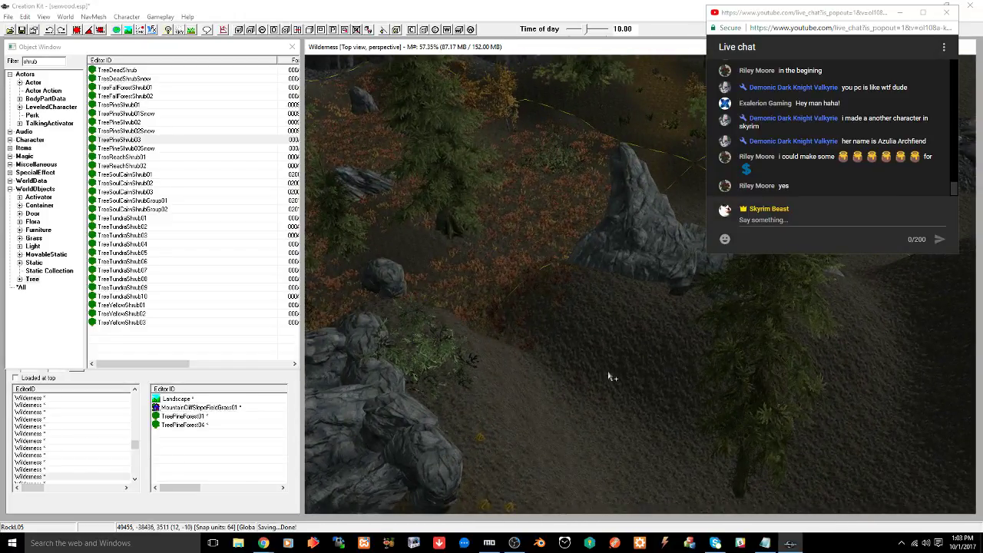
pyautogui.scroll(6, 610, 377)
pyautogui.keyDown('shift'); pyautogui.moveTo(609, 377); pyautogui.dragTo(589, 320, button='middle'); pyautogui.keyUp('shift')
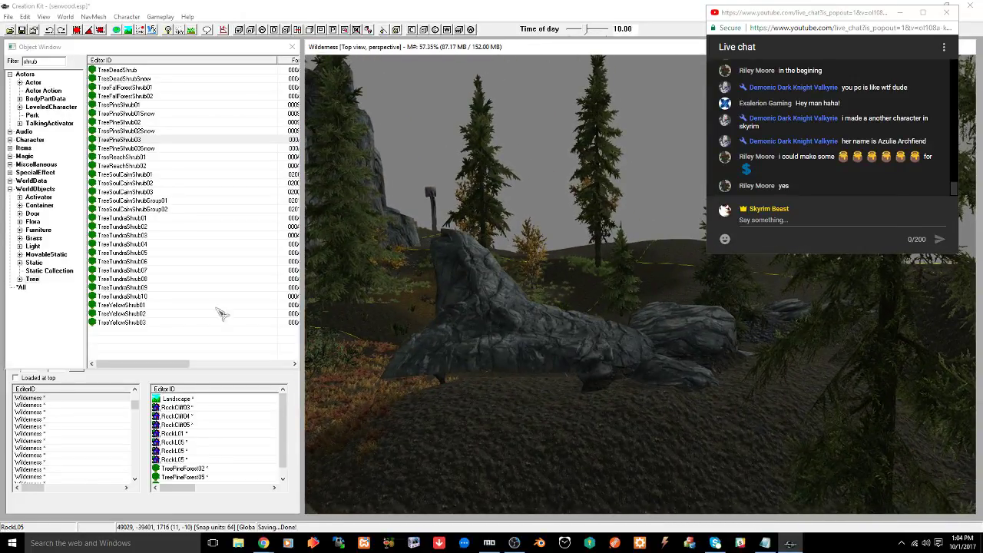
pyautogui.doubleClick(48, 61)
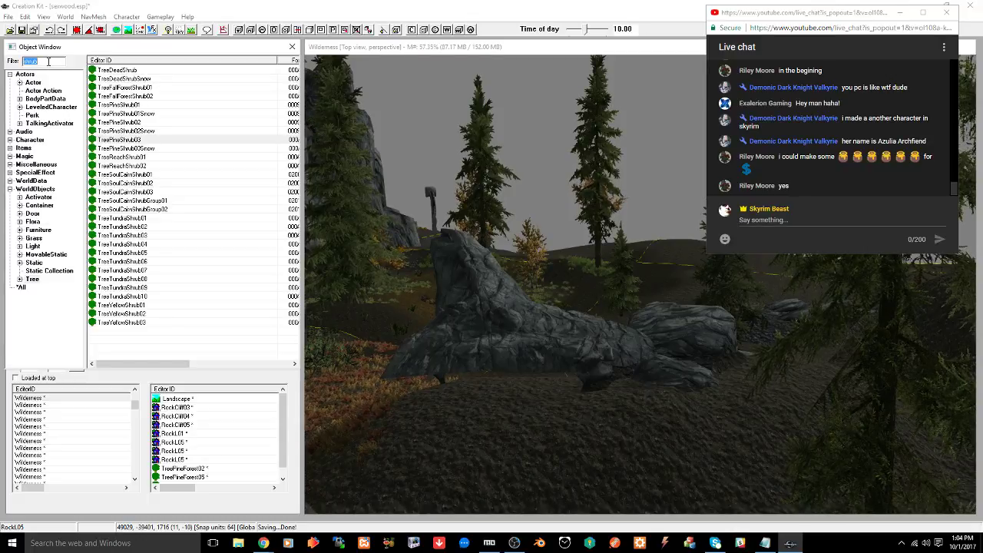
pyautogui.write('bu')
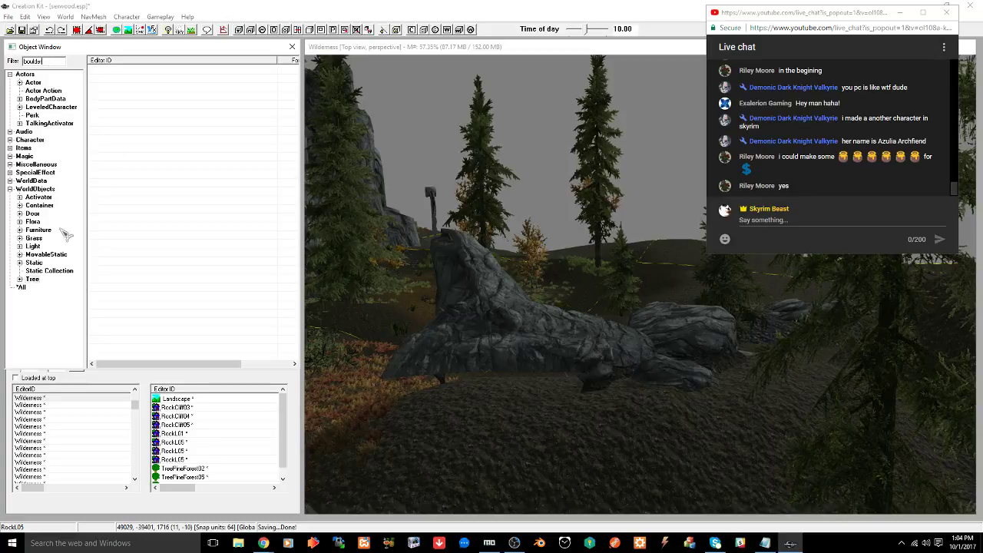
pyautogui.click(37, 264)
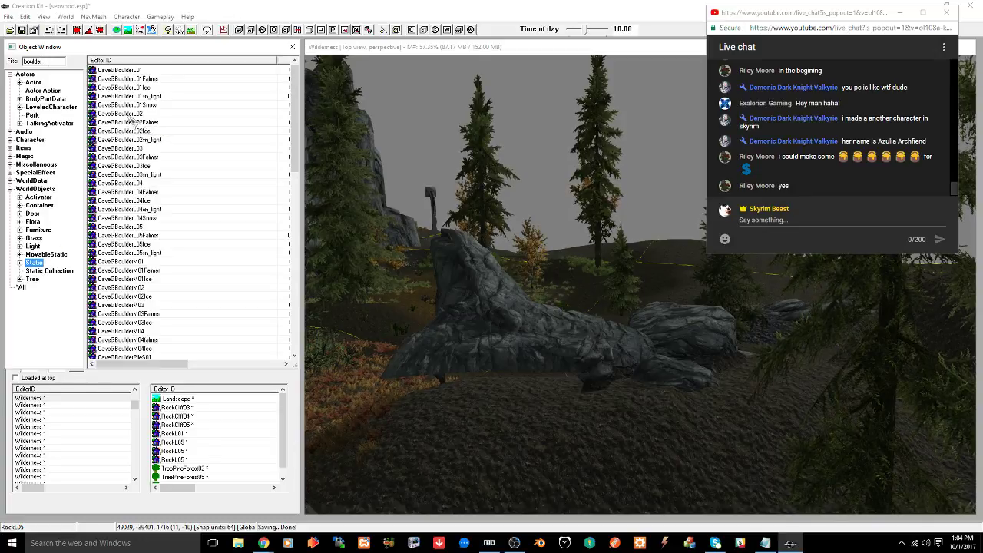
pyautogui.scroll(-1, 177, 174)
pyautogui.scroll(-12, 176, 173)
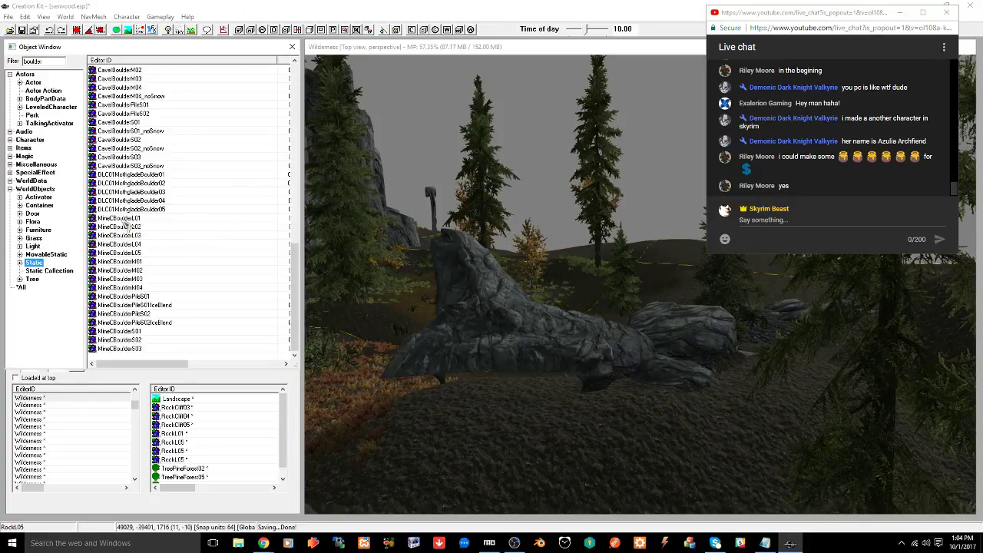
# Try a MineCBoulderL01 in front of the rock cliff, delete it, and preview DLC01MothgladeBoulder01
pyautogui.moveTo(127, 219); pyautogui.dragTo(494, 377)
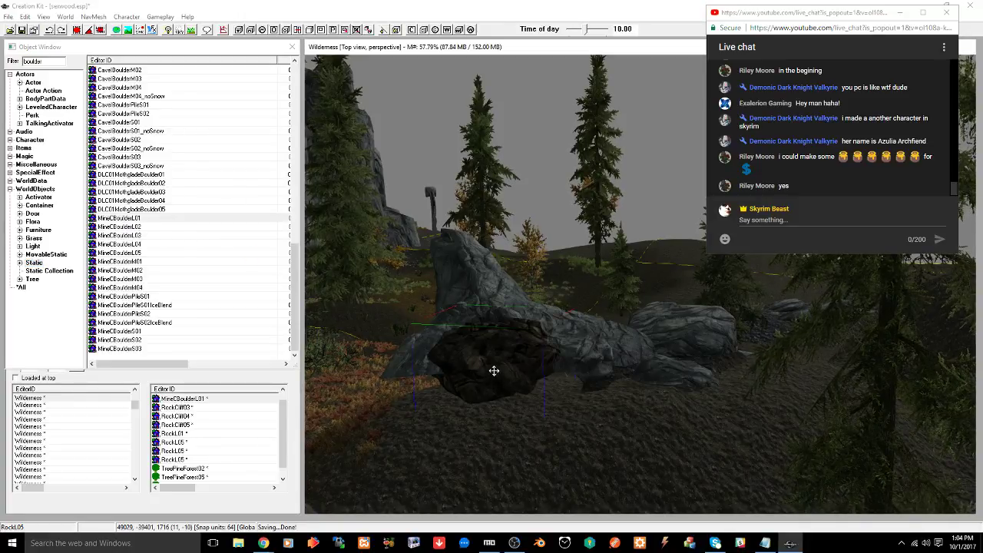
pyautogui.press('Delete')
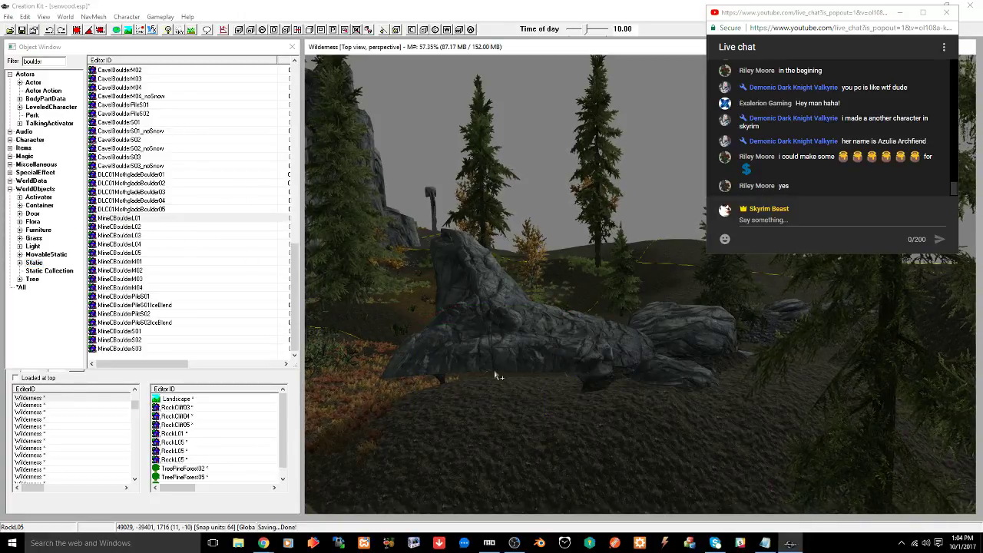
pyautogui.rightClick(130, 175)
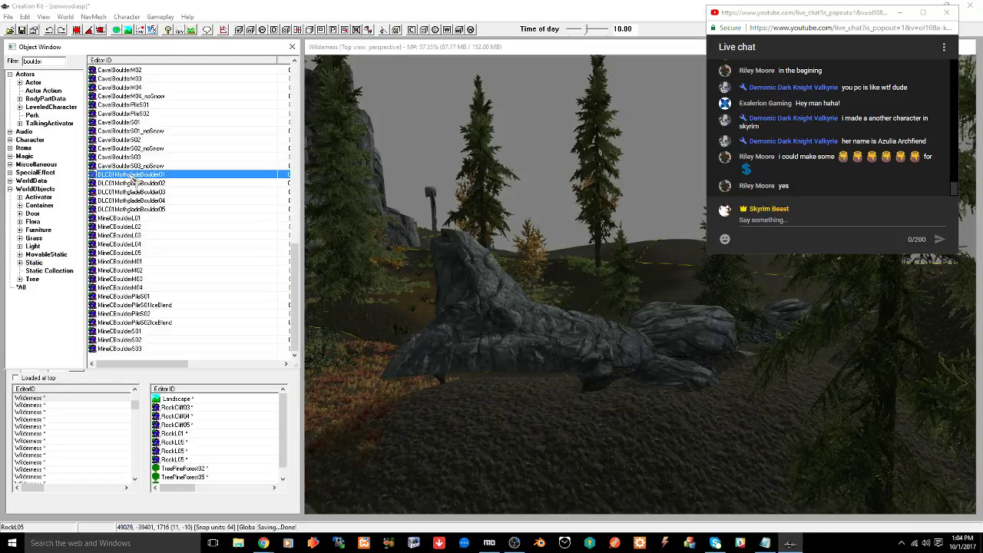
pyautogui.click(143, 227)
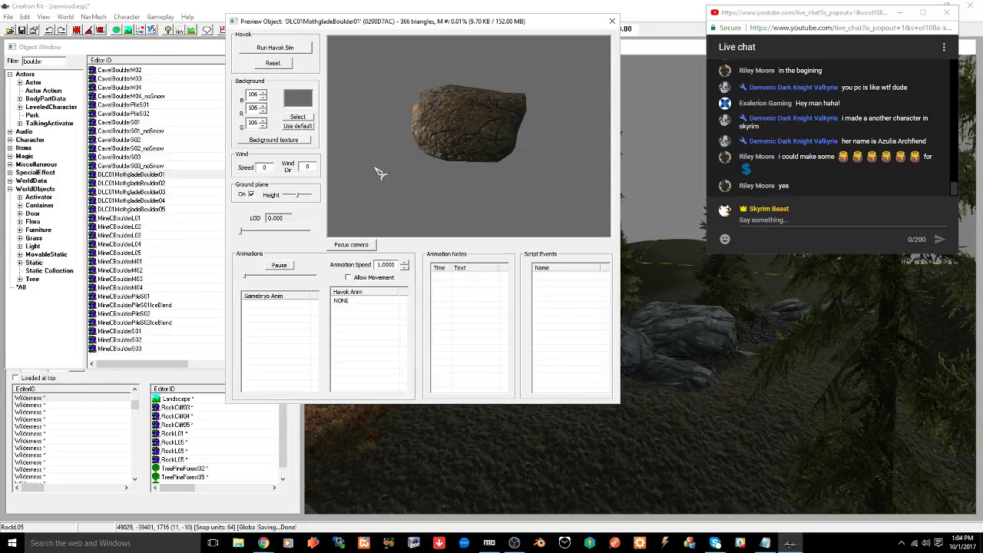
pyautogui.moveTo(471, 133); pyautogui.dragTo(407, 228)
pyautogui.click(612, 21)
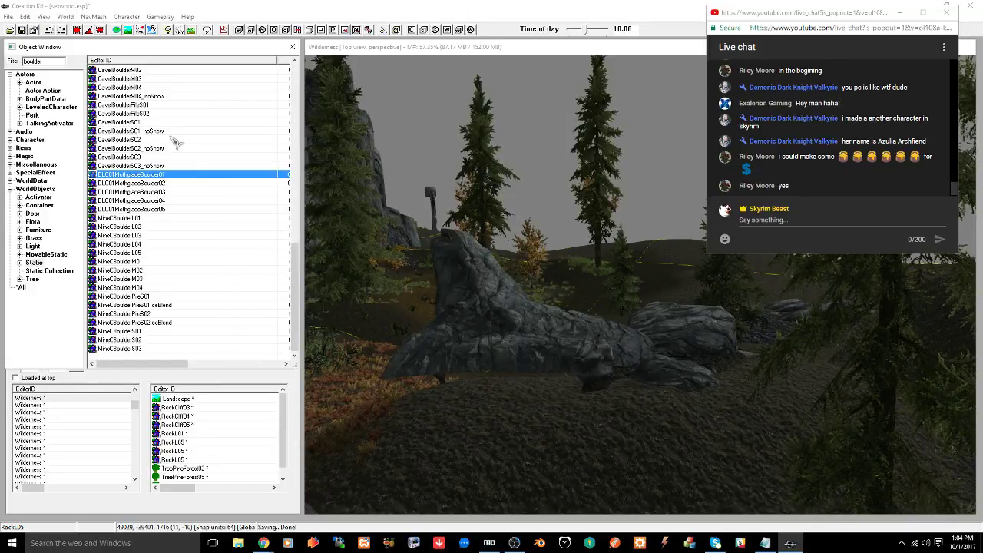
# Try a DLC01MothgladeBoulder02 on the ground at the base of the rock cliff and delete it
pyautogui.click(142, 185)
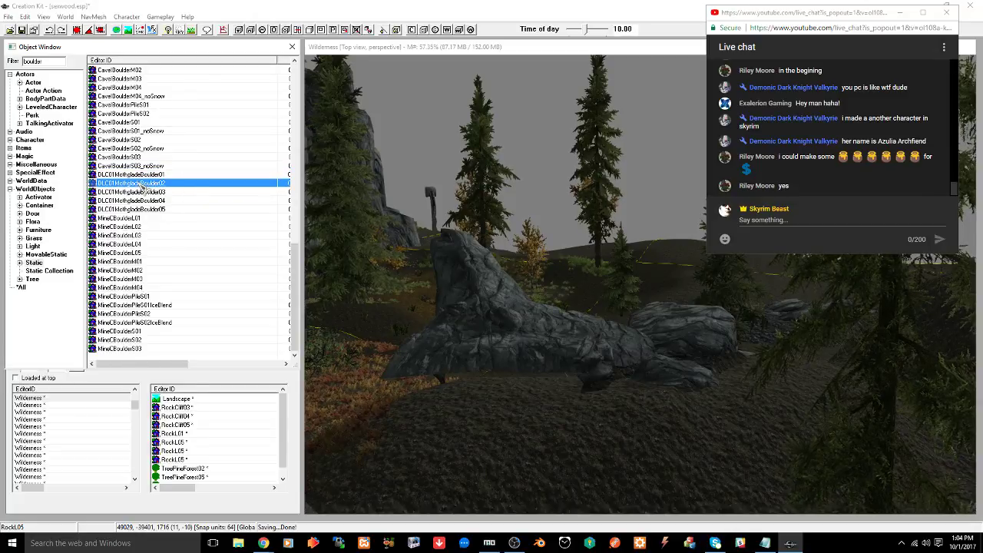
pyautogui.moveTo(142, 187); pyautogui.dragTo(503, 390)
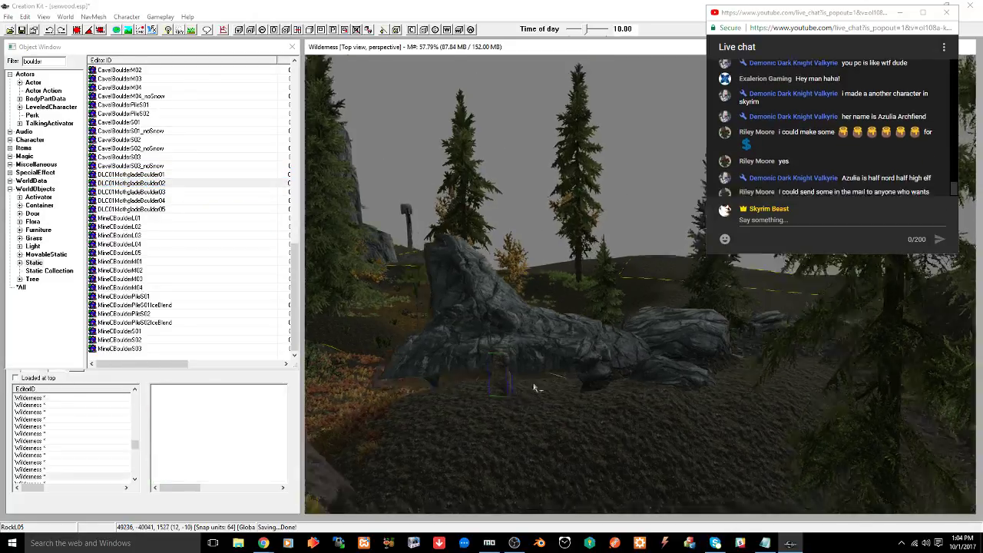
pyautogui.keyDown('shift'); pyautogui.moveTo(534, 387); pyautogui.dragTo(559, 410, button='middle'); pyautogui.keyUp('shift')
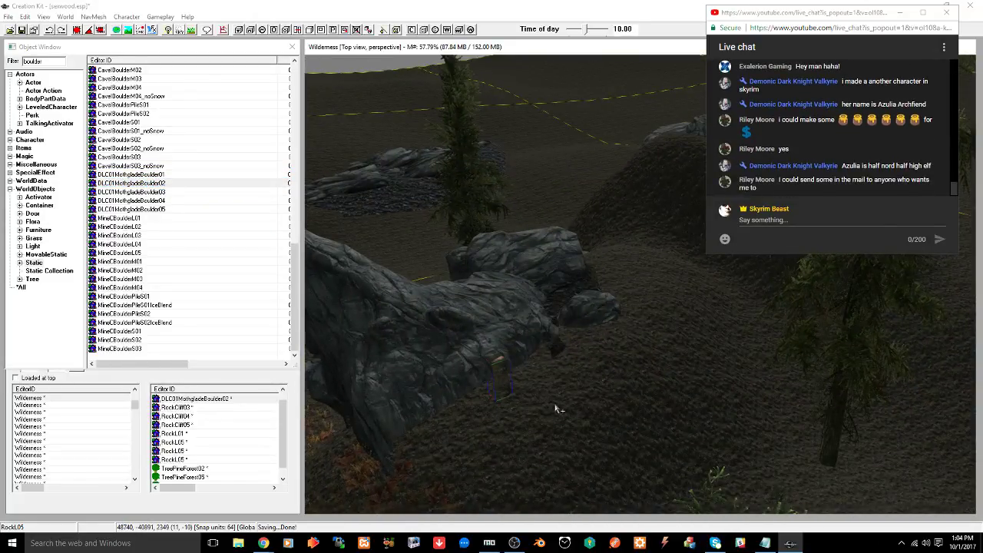
pyautogui.press('Delete')
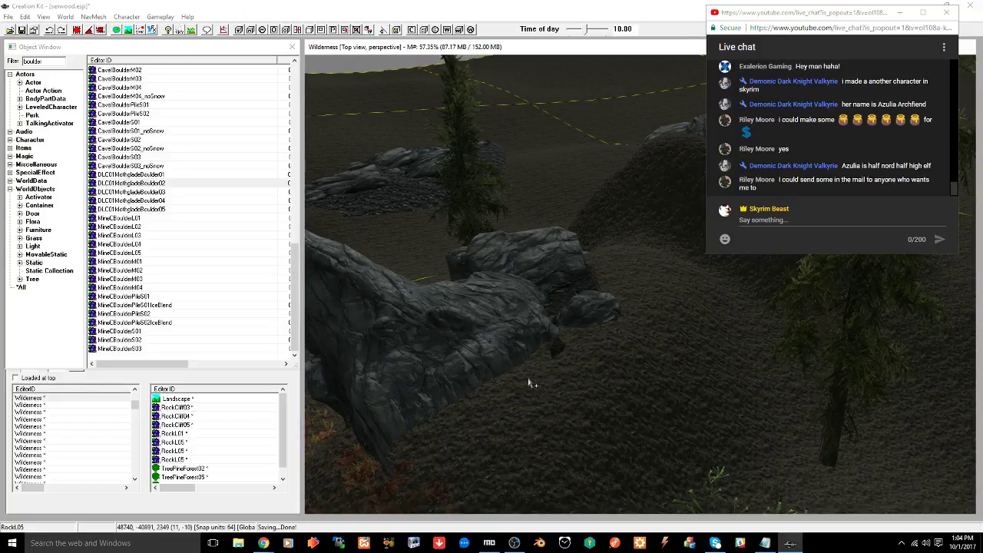
# Preview CaveIBoulderM02 and place one at the foot of the RockCliff05, beside the small rock
pyautogui.click(516, 333)
pyautogui.moveTo(516, 333)
pyautogui.keyDown('shift'); pyautogui.mouseDown(button='middle')
pyautogui.moveTo(455, 364)
pyautogui.moveTo(528, 347)
pyautogui.mouseUp(button='middle'); pyautogui.keyUp('shift')
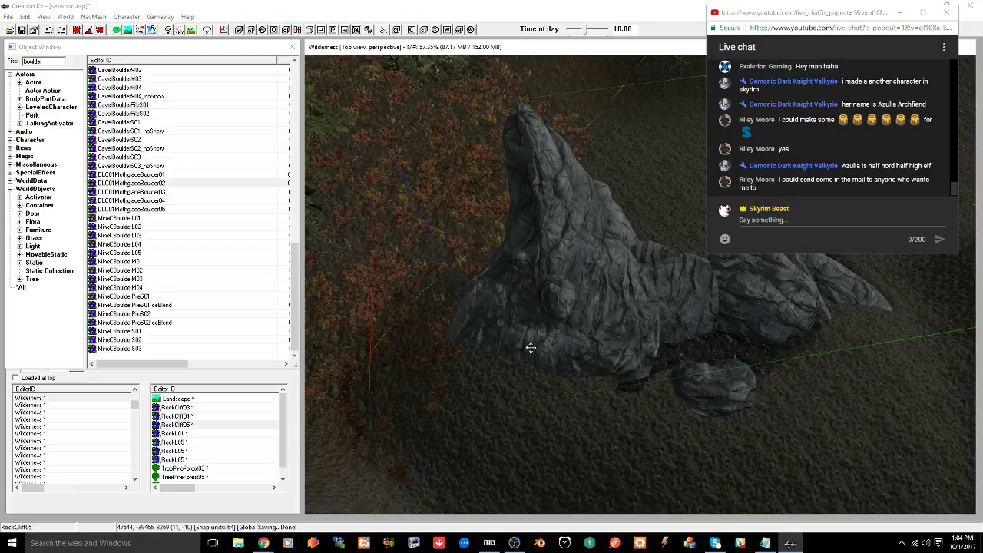
pyautogui.click(142, 70)
pyautogui.rightClick(145, 70)
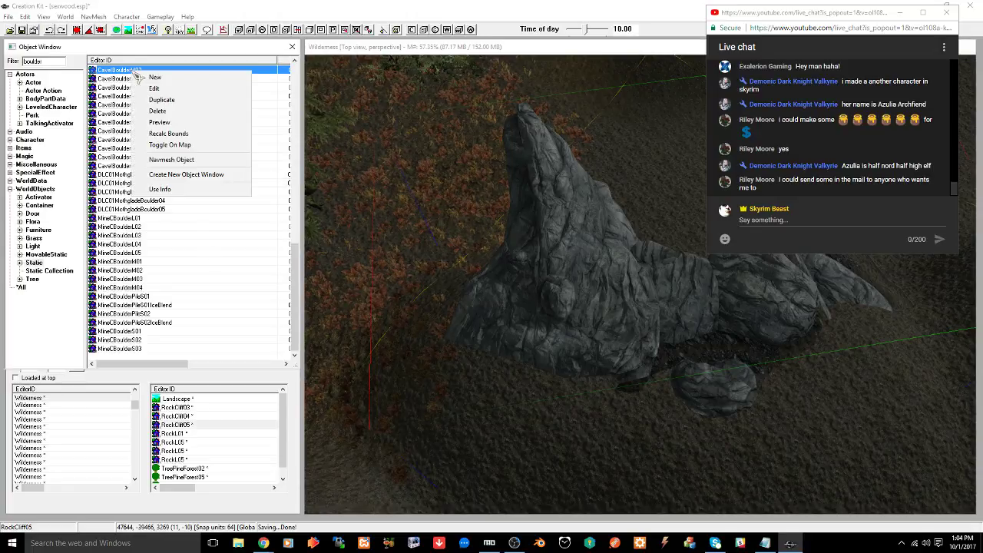
pyautogui.click(159, 122)
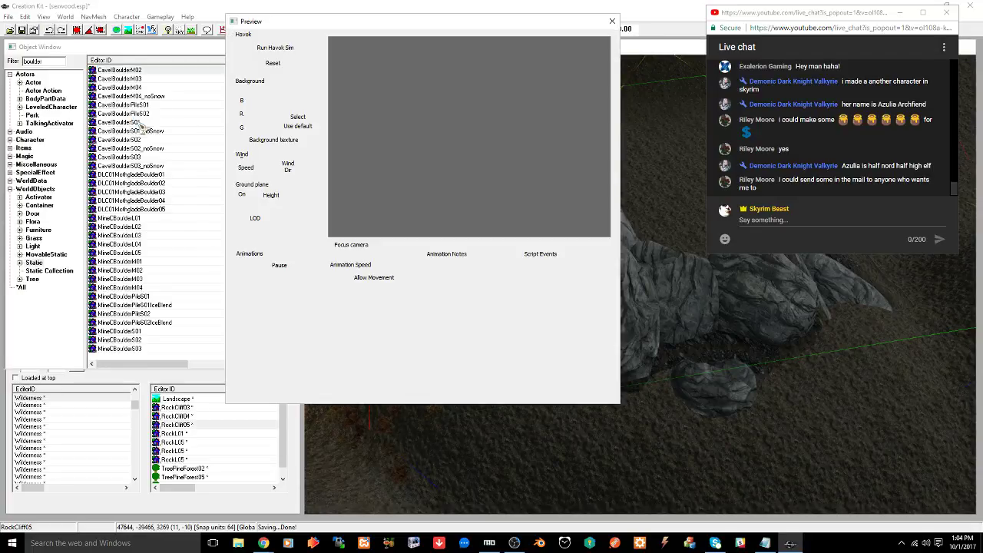
pyautogui.moveTo(444, 154); pyautogui.dragTo(572, 194)
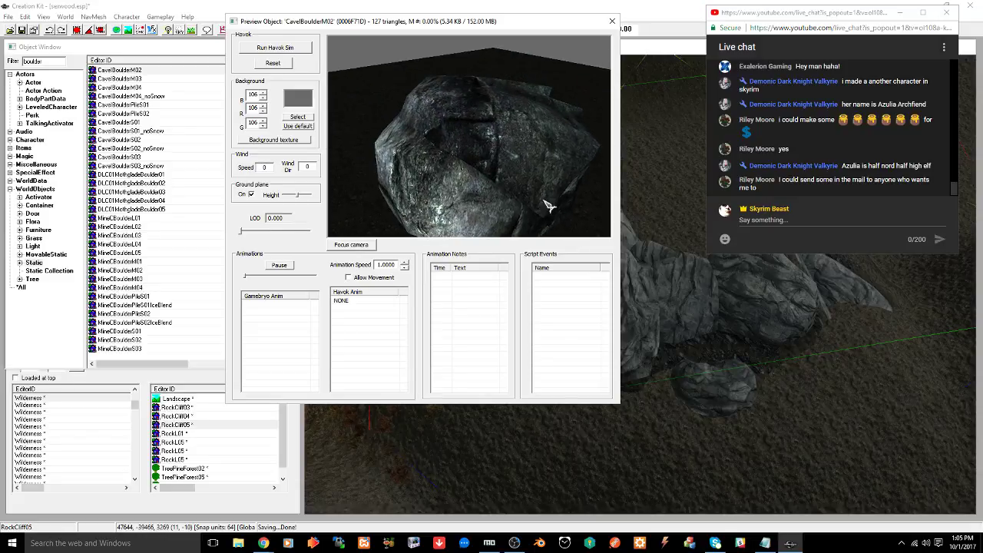
pyautogui.click(612, 22)
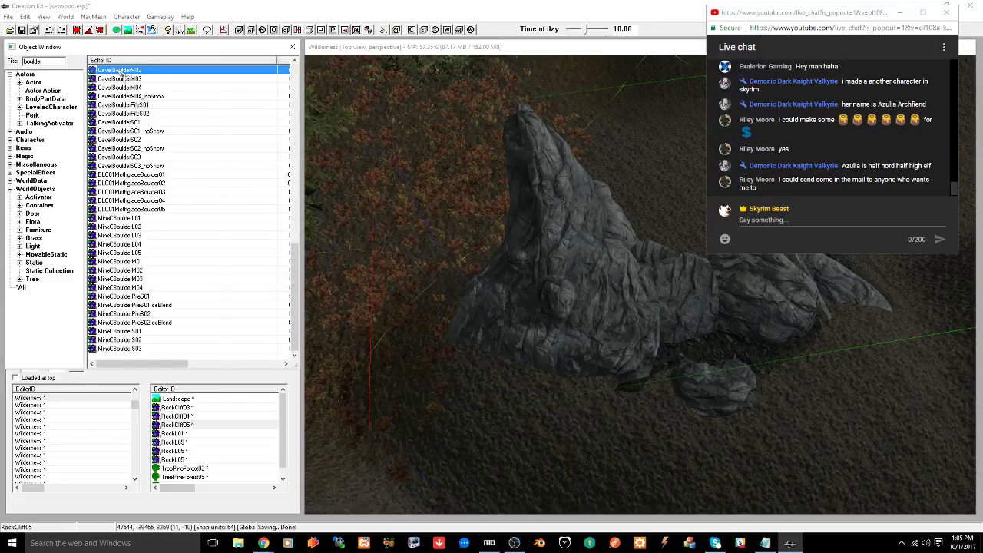
pyautogui.moveTo(122, 73); pyautogui.dragTo(606, 386)
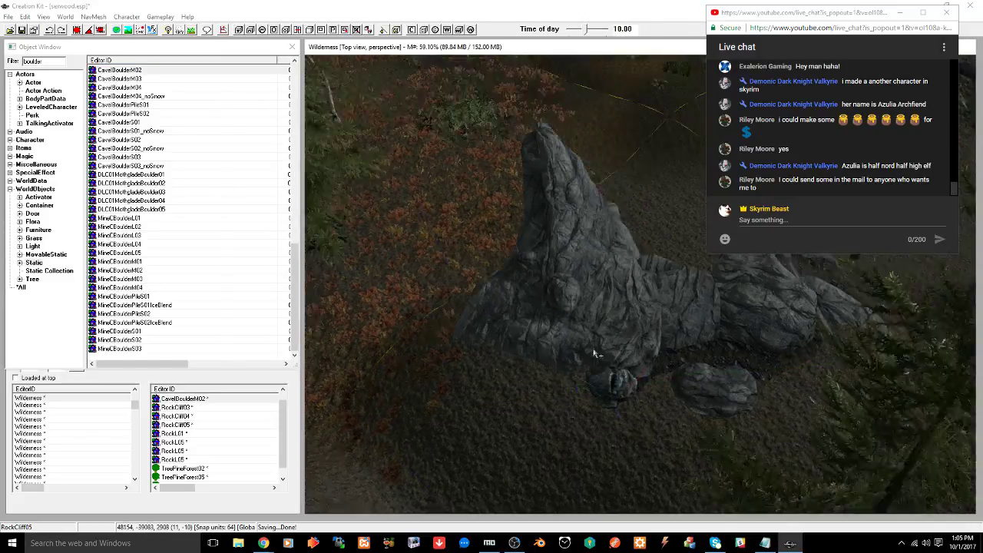
# Lower the tall rock cliff vertically so its base sinks into the ground, and remove the small boulder at its foot
pyautogui.keyDown('shift'); pyautogui.moveTo(603, 330); pyautogui.dragTo(561, 328, button='middle'); pyautogui.keyUp('shift')
pyautogui.click(561, 328)
pyautogui.press('z')
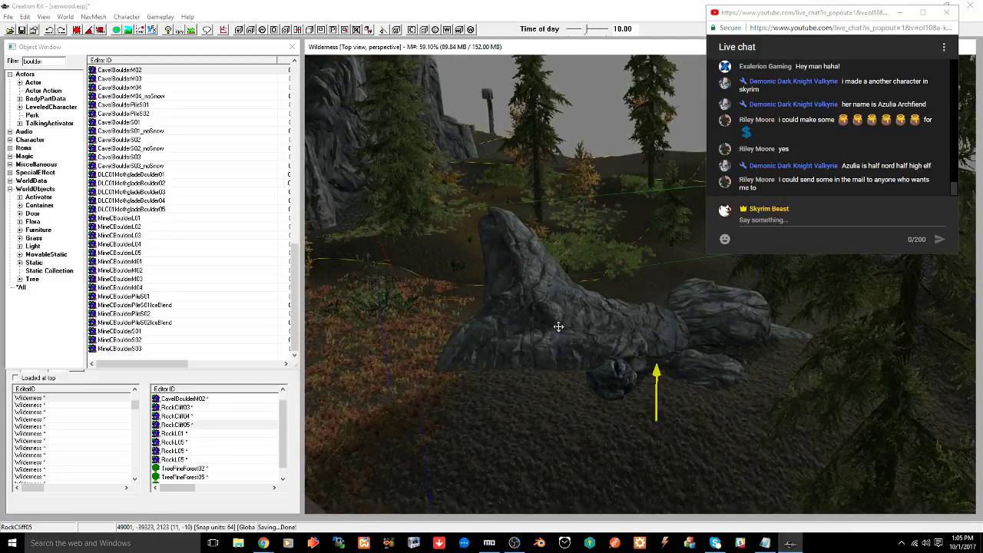
pyautogui.moveTo(559, 328); pyautogui.dragTo(559, 354)
pyautogui.moveTo(656, 415); pyautogui.dragTo(614, 381)
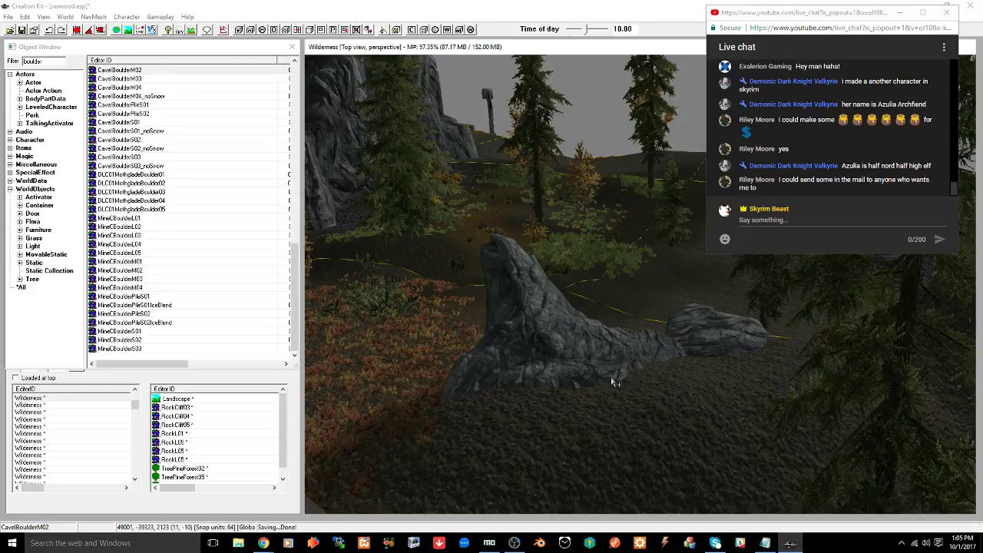
# Start landscape editing, enable drawing mode and choose the LRocks01 ground texture
pyautogui.keyDown('shift'); pyautogui.moveTo(611, 384); pyautogui.dragTo(505, 410, button='middle'); pyautogui.keyUp('shift')
pyautogui.click(458, 271)
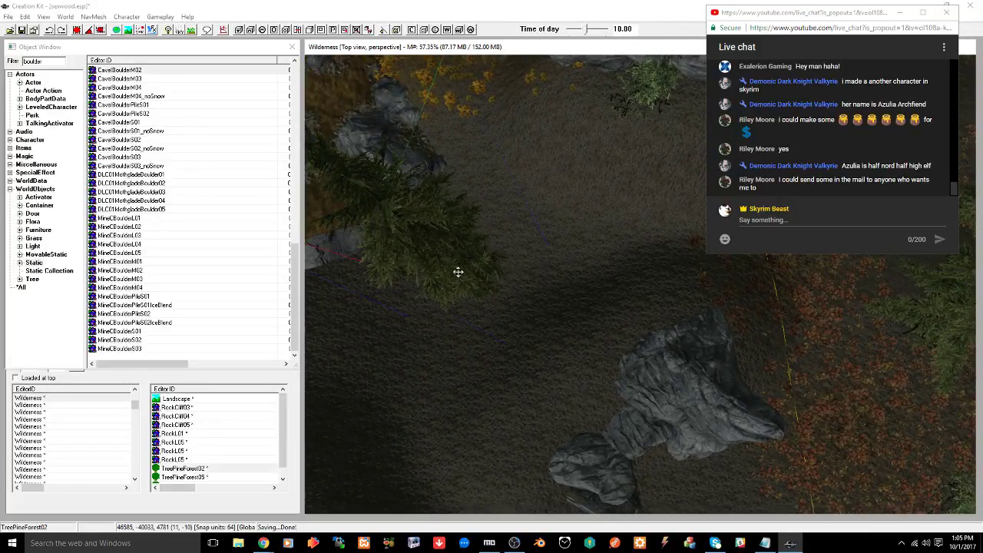
pyautogui.press('t')
pyautogui.scroll(-3, 513, 378)
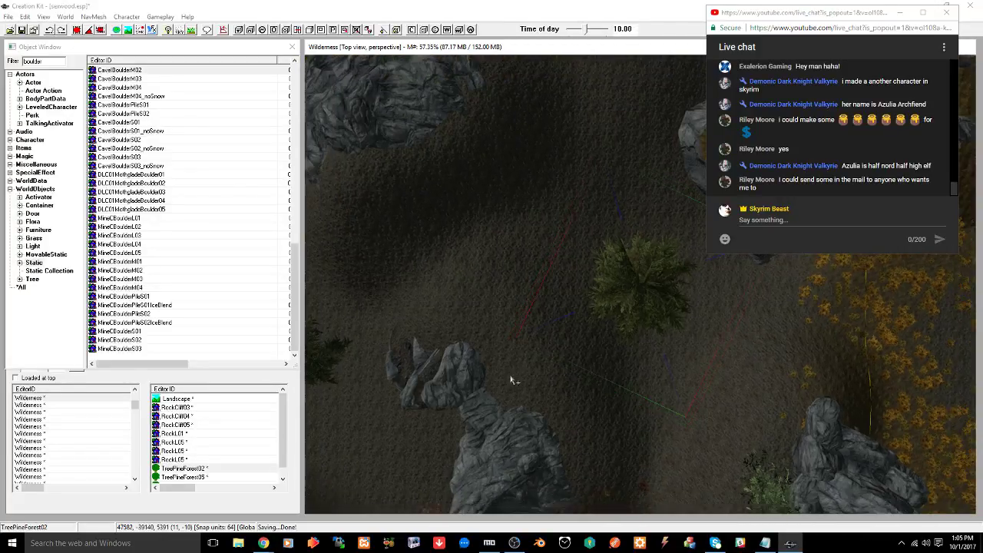
pyautogui.keyDown('shift'); pyautogui.moveTo(601, 397); pyautogui.dragTo(554, 333, button='middle'); pyautogui.keyUp('shift')
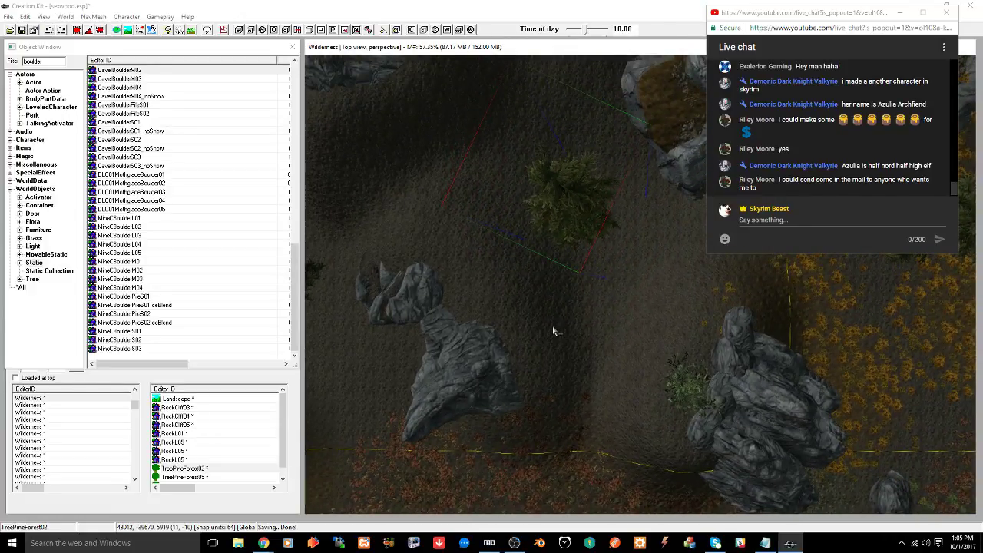
pyautogui.press('h')
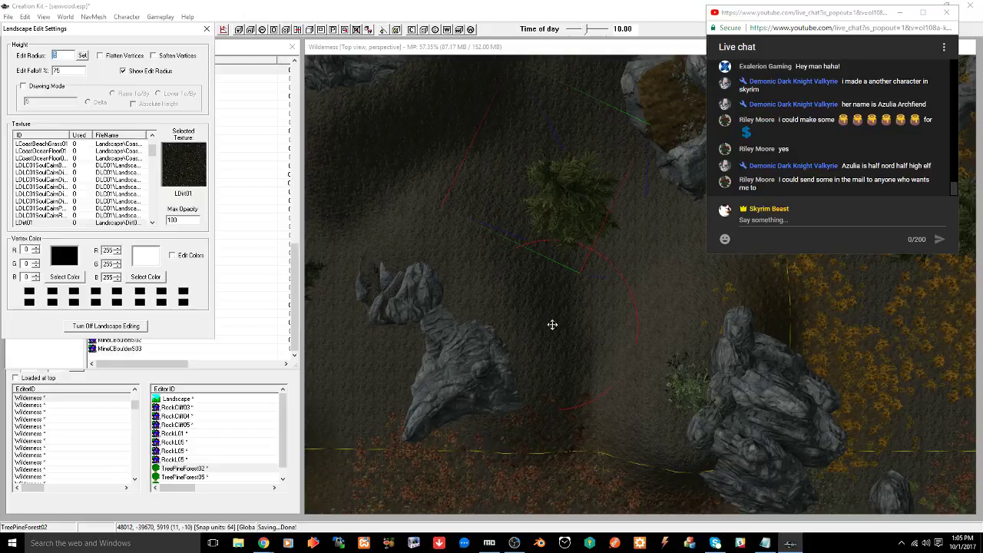
pyautogui.click(55, 87)
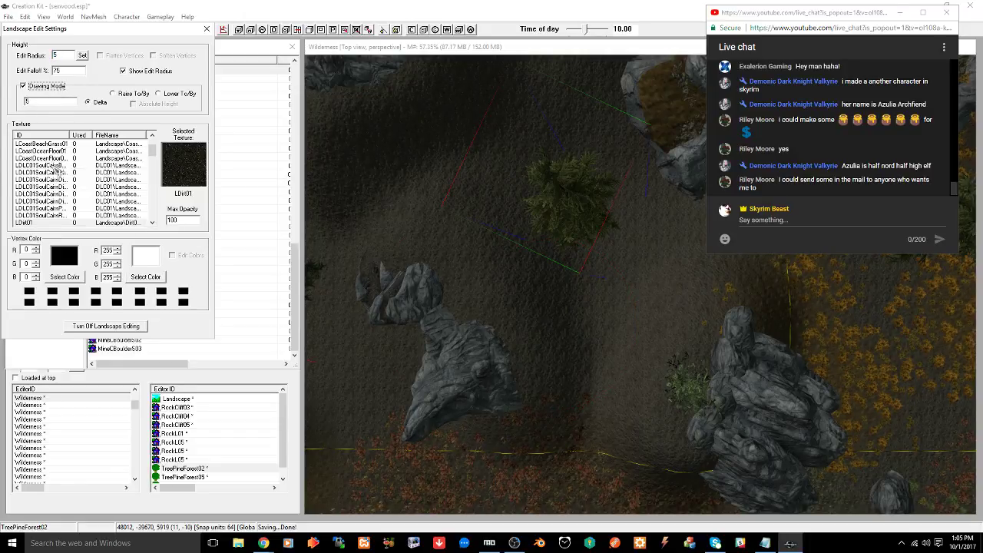
pyautogui.scroll(-3, 50, 181)
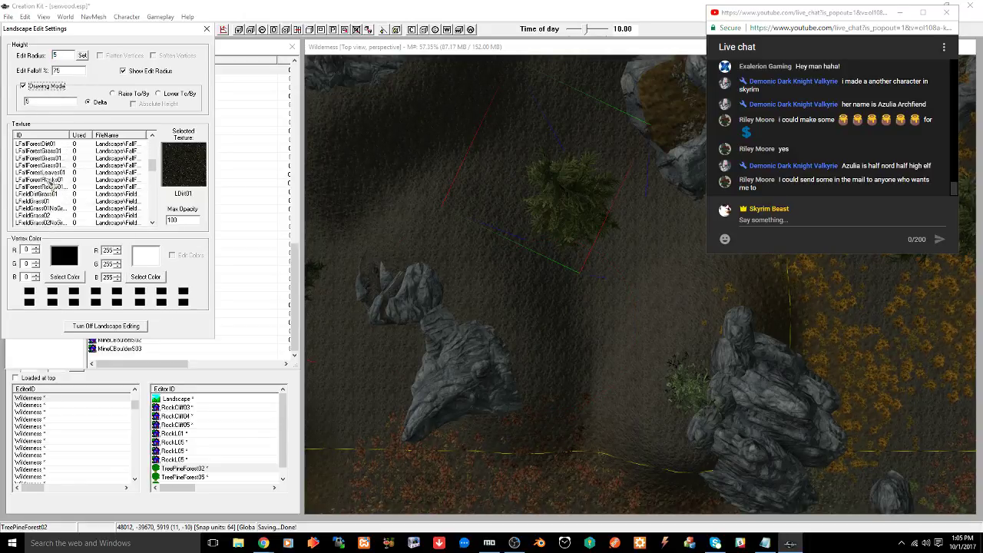
pyautogui.scroll(-3, 50, 182)
pyautogui.scroll(-3, 51, 181)
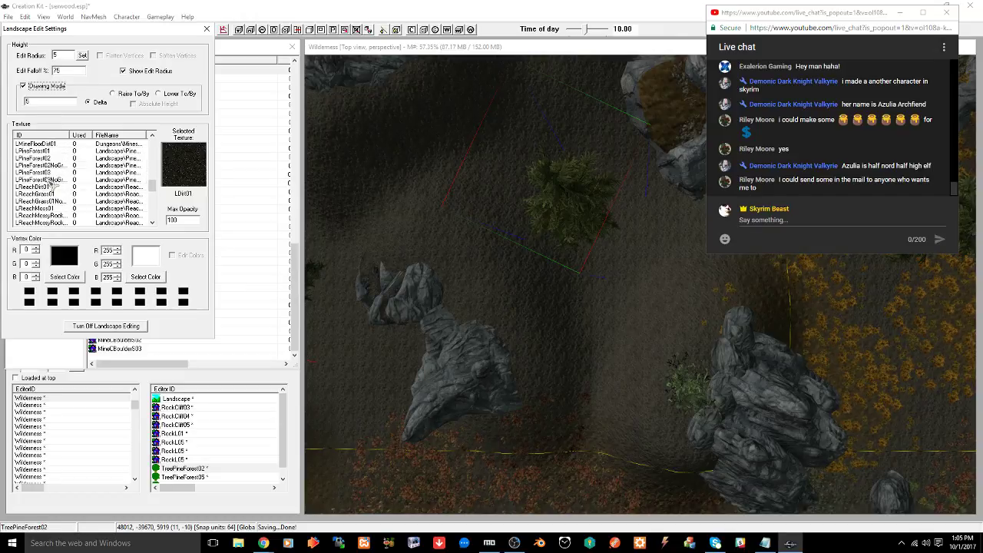
pyautogui.scroll(-3, 51, 182)
pyautogui.scroll(-1, 51, 182)
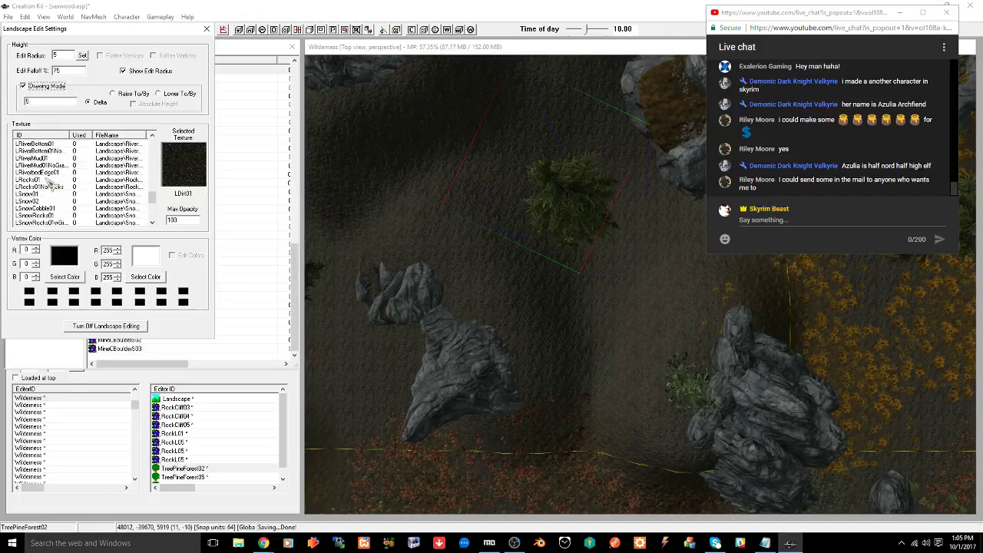
pyautogui.click(46, 179)
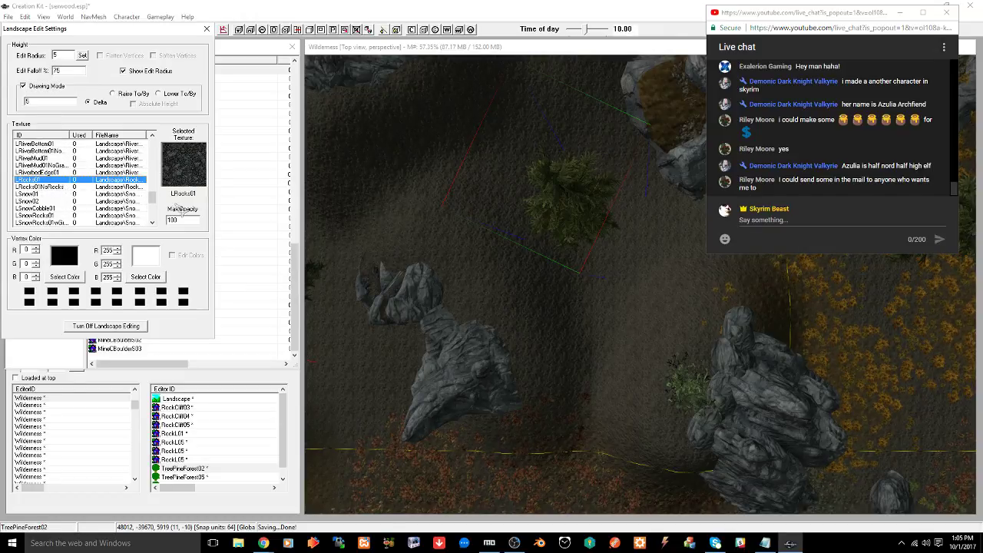
# Paint the LRocks01 texture over the ground between the rock formations and along the outer edge of the large cliff
pyautogui.click(550, 380)
pyautogui.moveTo(550, 380)
pyautogui.mouseDown()
pyautogui.moveTo(672, 411)
pyautogui.moveTo(678, 443)
pyautogui.moveTo(674, 372)
pyautogui.mouseUp()
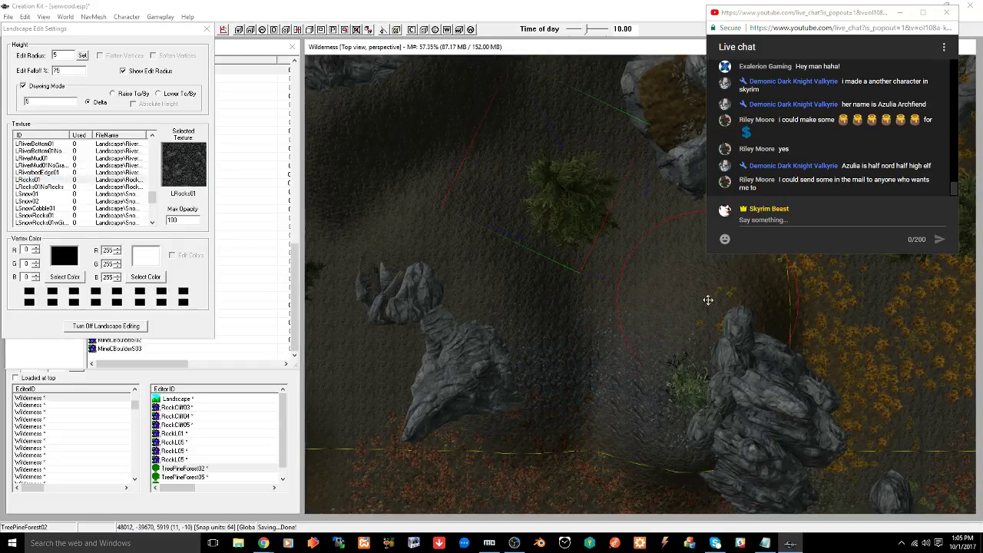
pyautogui.moveTo(490, 310); pyautogui.dragTo(476, 392, button='middle')
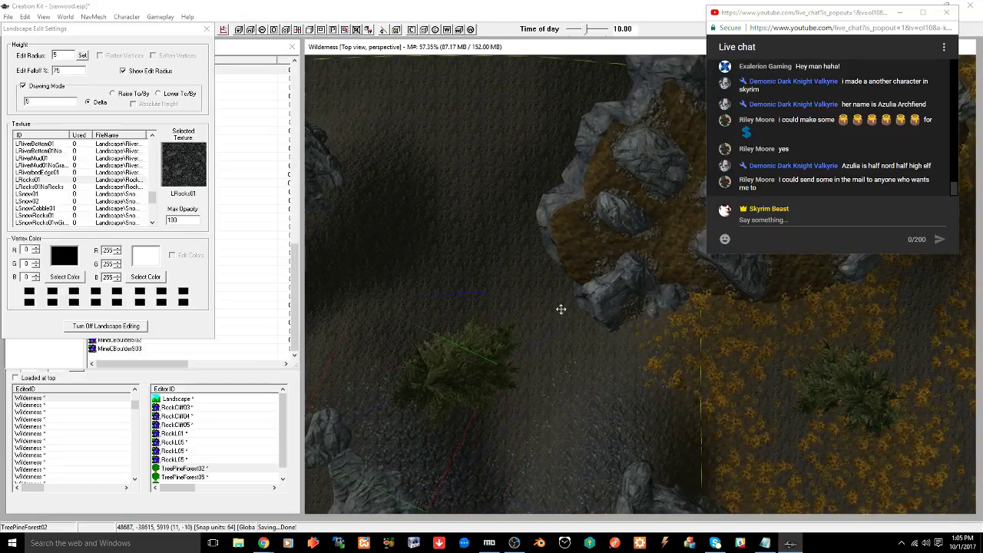
pyautogui.moveTo(561, 300); pyautogui.dragTo(554, 333, button='middle')
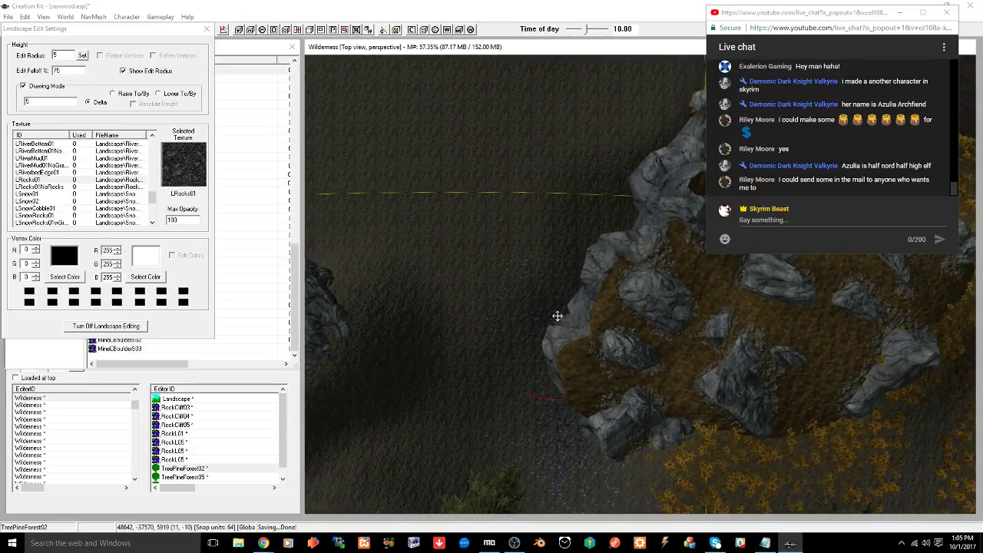
pyautogui.moveTo(617, 218); pyautogui.dragTo(483, 353, button='middle')
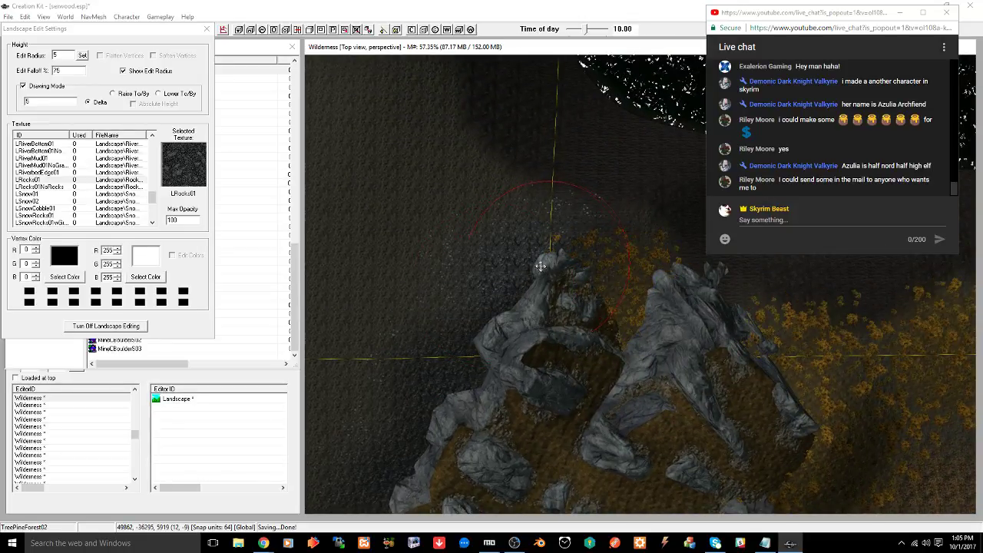
pyautogui.moveTo(541, 267); pyautogui.dragTo(608, 265, button='middle')
# Paint the LRocks01 texture all around the isolated rock west of the large cliff
pyautogui.moveTo(519, 321); pyautogui.dragTo(575, 310, button='middle')
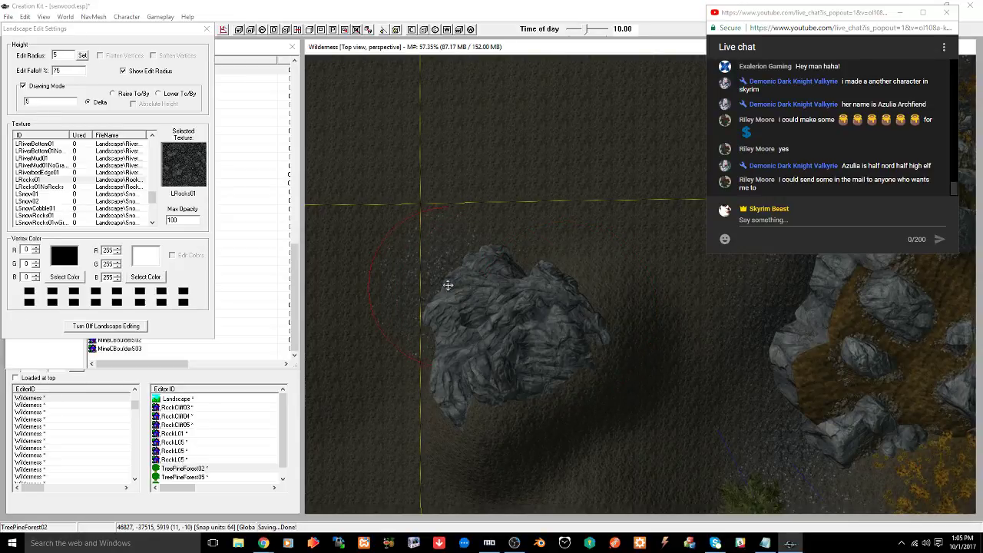
pyautogui.moveTo(580, 340)
pyautogui.mouseDown(button='middle')
pyautogui.moveTo(571, 329)
pyautogui.moveTo(595, 345)
pyautogui.mouseUp(button='middle')
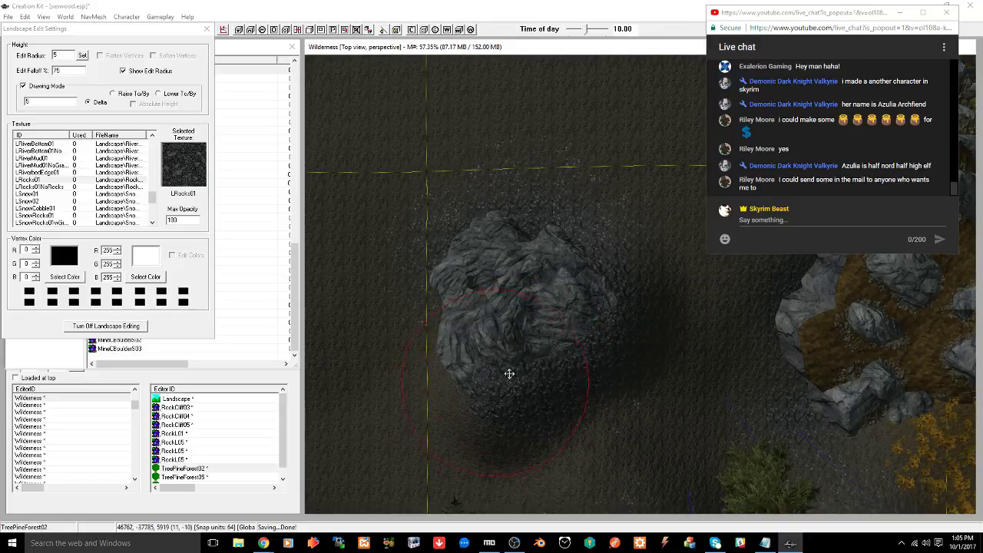
pyautogui.moveTo(509, 373)
pyautogui.mouseDown(button='middle')
pyautogui.moveTo(598, 305)
pyautogui.moveTo(607, 330)
pyautogui.moveTo(628, 329)
pyautogui.moveTo(514, 382)
pyautogui.mouseUp(button='middle')
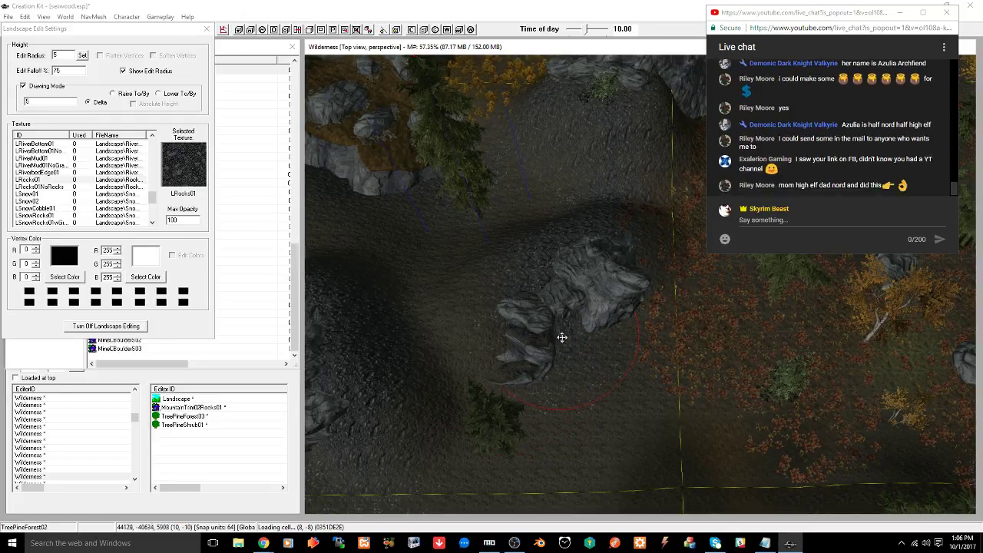
# Paint the LRocks01 texture around the small rock cluster beside the red undergrowth and end landscape editing
pyautogui.keyDown('shift'); pyautogui.moveTo(561, 335); pyautogui.dragTo(559, 345, button='middle'); pyautogui.keyUp('shift')
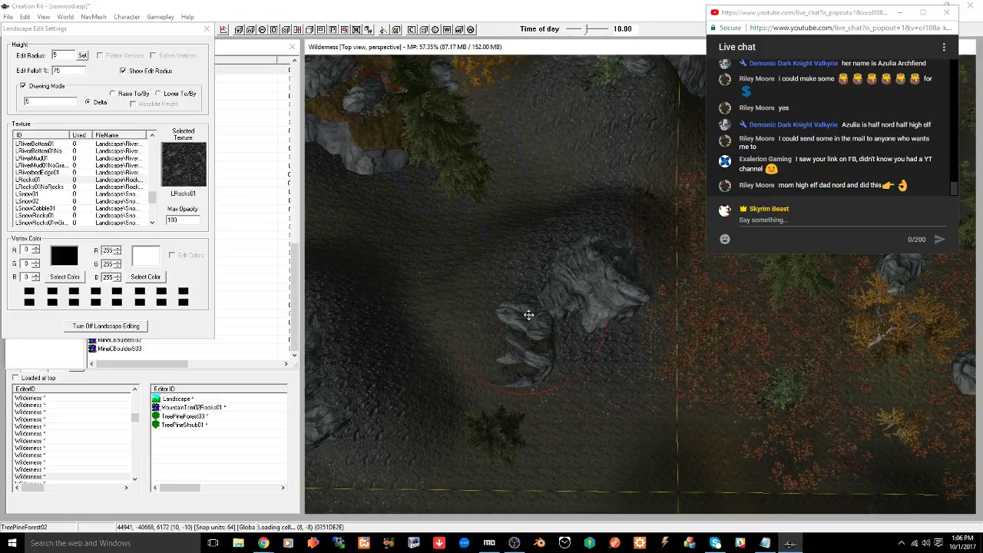
pyautogui.moveTo(496, 274); pyautogui.dragTo(625, 472, button='middle')
pyautogui.moveTo(549, 388); pyautogui.dragTo(500, 423, button='middle')
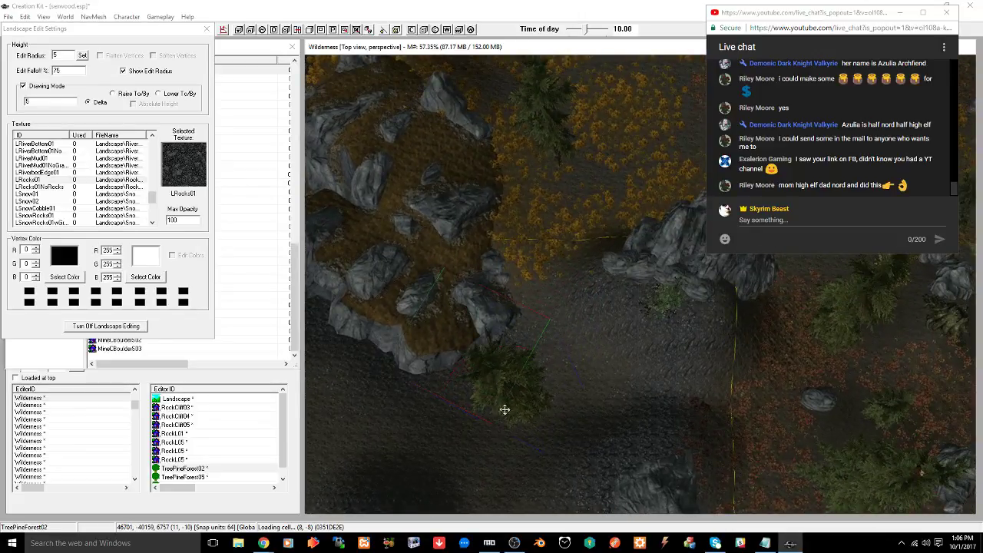
pyautogui.click(206, 29)
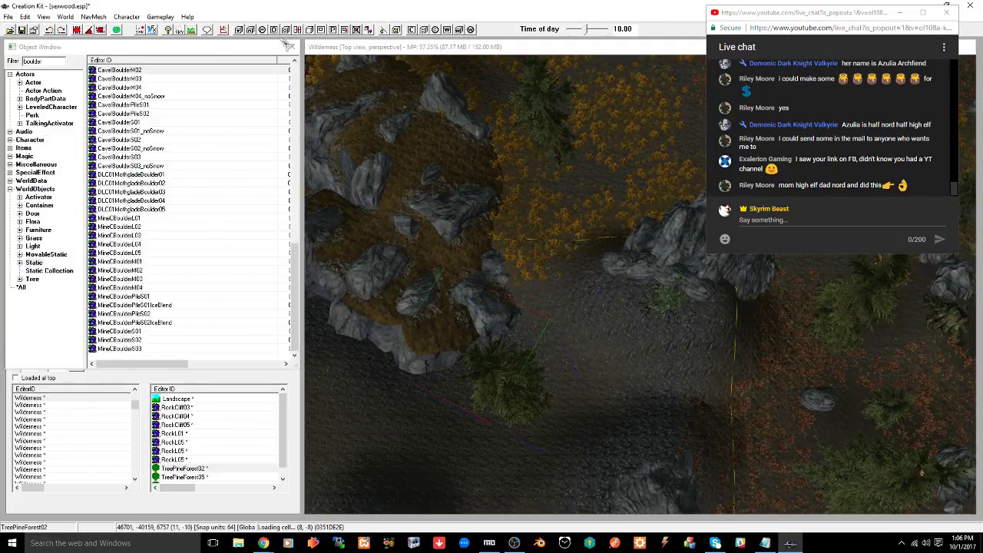
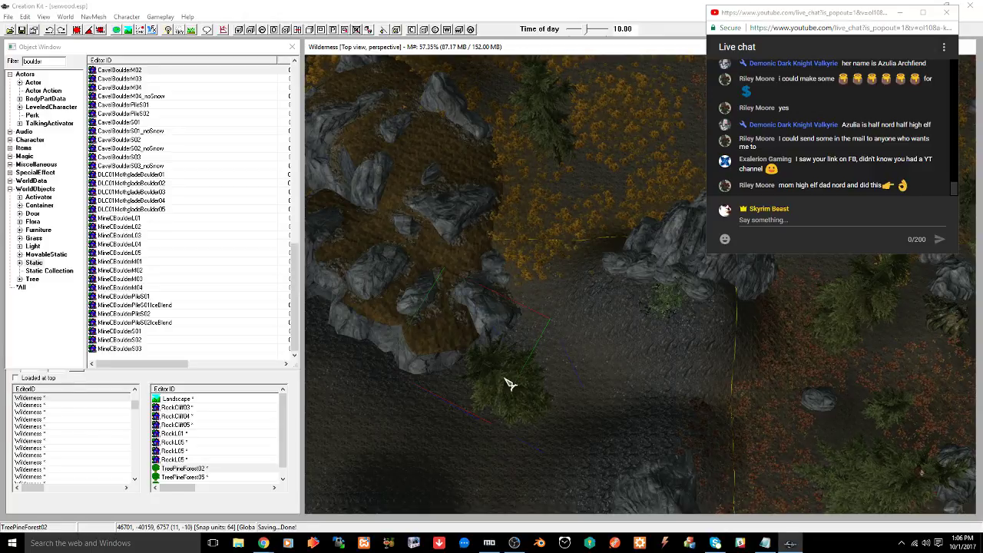
# Examine the ground between the large cliff, the pine tree and the neighbouring rocks from above, and dismiss the subscriber notification
pyautogui.press('shift')
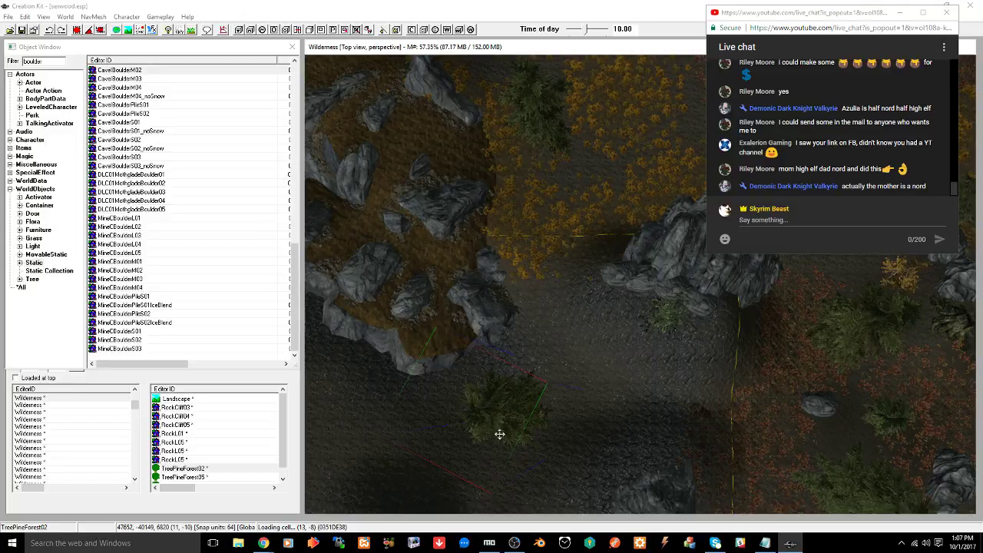
pyautogui.moveTo(502, 421); pyautogui.dragTo(603, 340, button='middle')
pyautogui.moveTo(484, 389); pyautogui.dragTo(530, 304, button='middle')
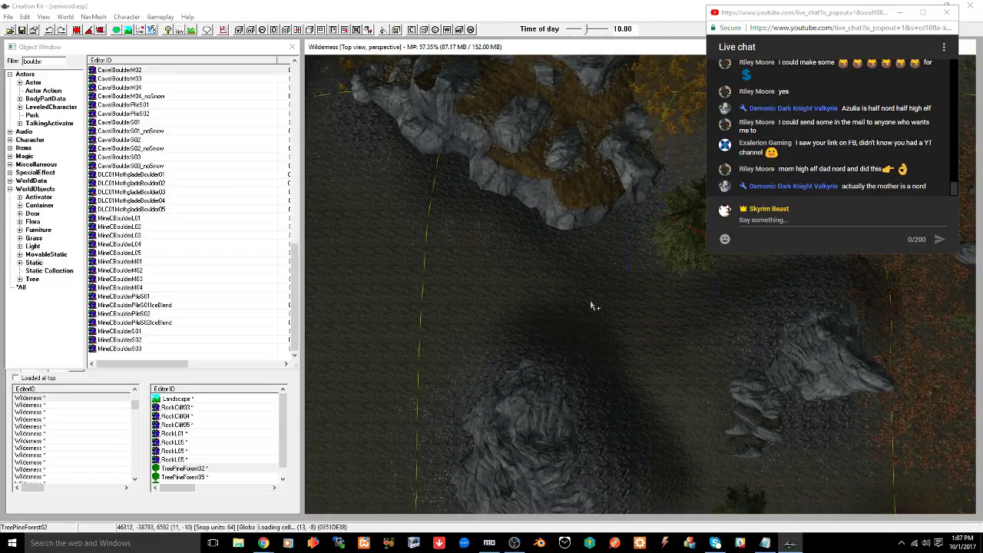
pyautogui.moveTo(590, 305); pyautogui.dragTo(479, 414, button='middle')
pyautogui.moveTo(578, 341); pyautogui.dragTo(529, 353, button='middle')
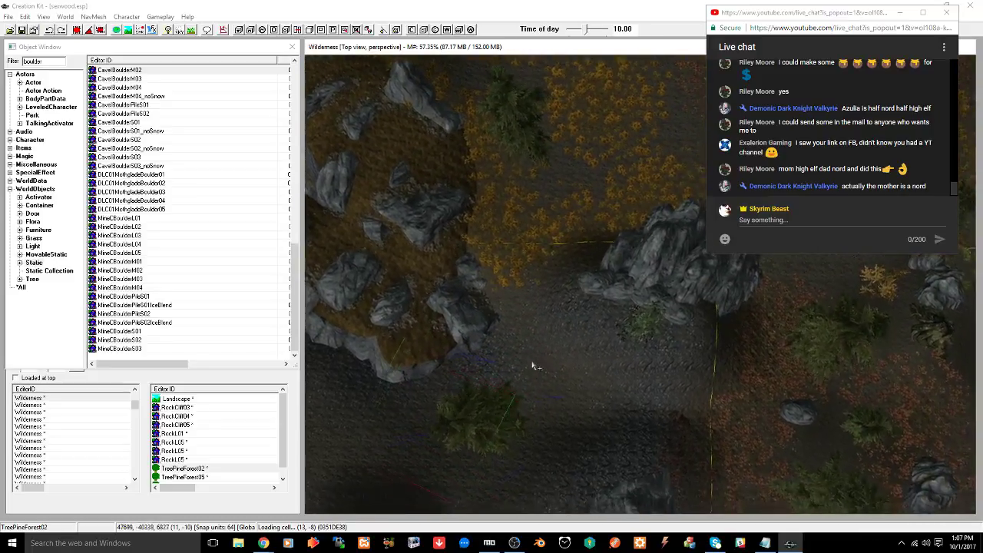
pyautogui.moveTo(494, 397); pyautogui.dragTo(642, 346, button='middle')
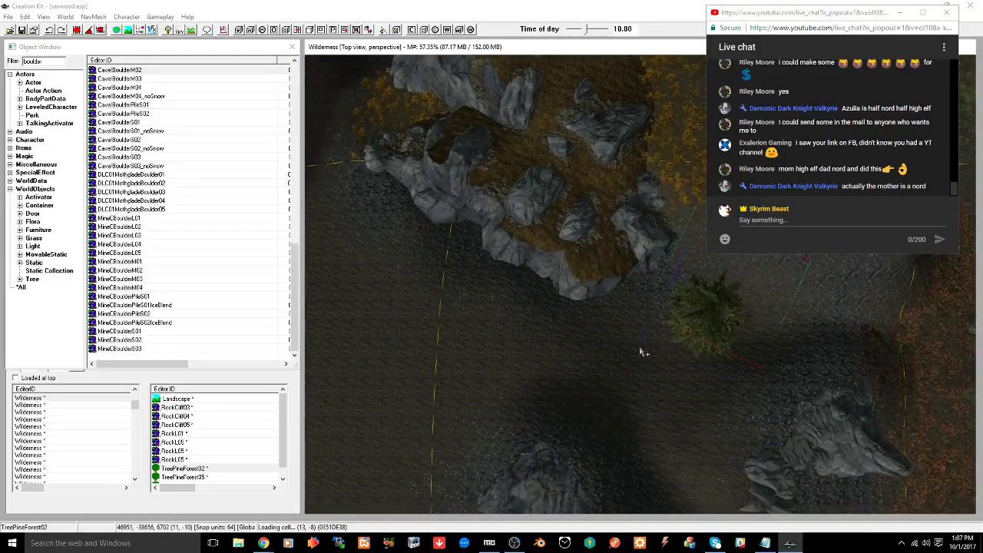
pyautogui.moveTo(529, 387); pyautogui.dragTo(561, 373, button='middle')
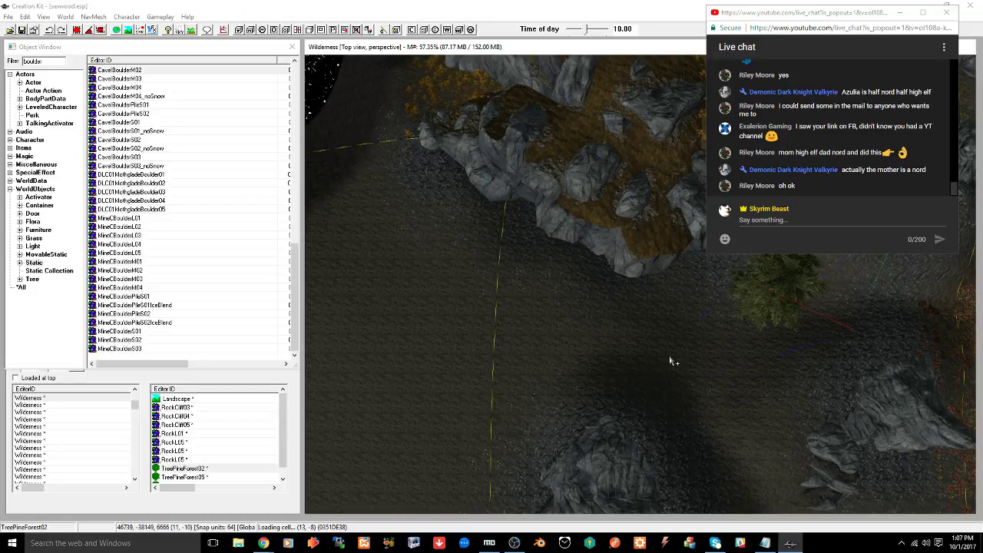
pyautogui.moveTo(669, 358); pyautogui.dragTo(511, 314, button='middle')
pyautogui.moveTo(550, 359); pyautogui.dragTo(588, 382, button='middle')
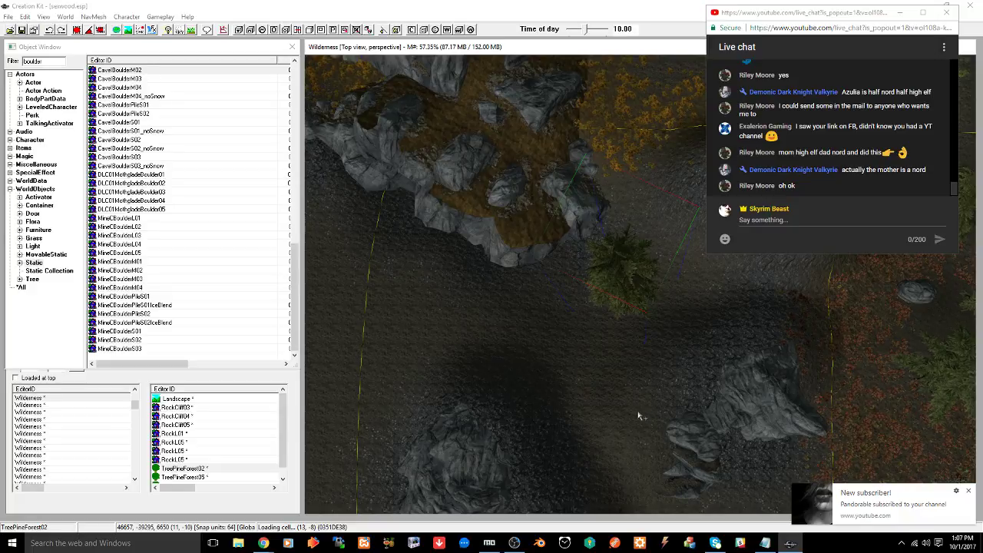
pyautogui.click(969, 492)
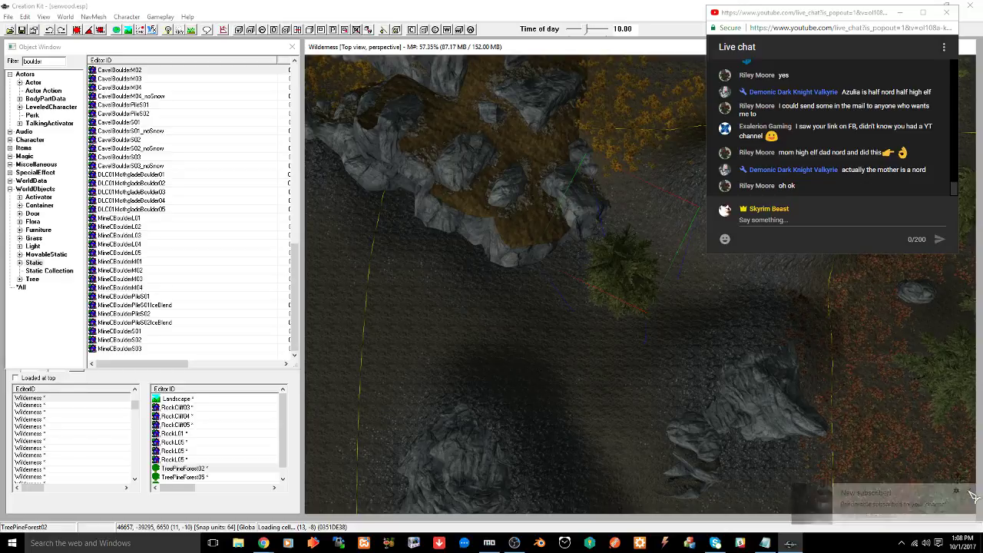
# Select the nearby rock to identify its type and filter the object list by "rockcliff"
pyautogui.click(758, 402)
pyautogui.moveTo(659, 373); pyautogui.dragTo(715, 368, button='middle')
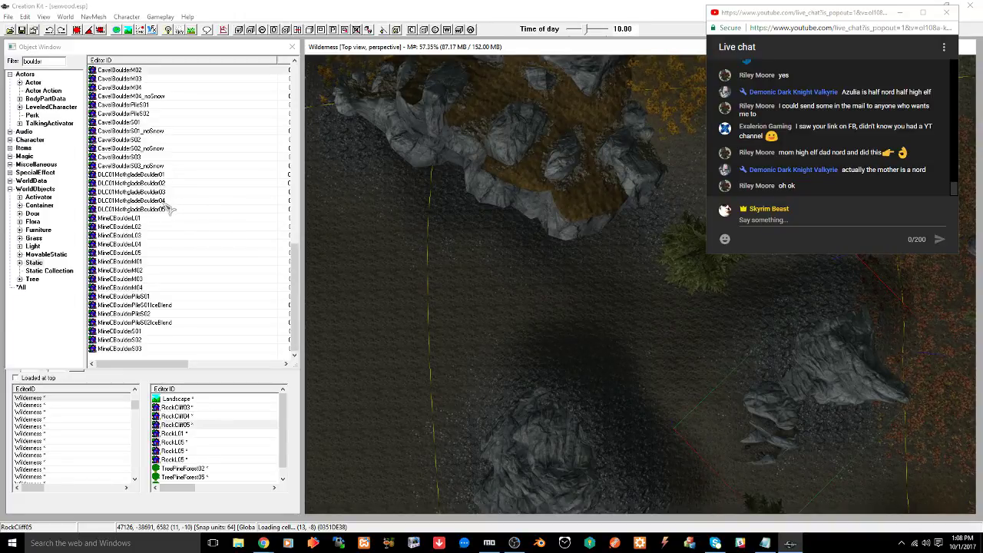
pyautogui.moveTo(46, 60); pyautogui.dragTo(3, 62)
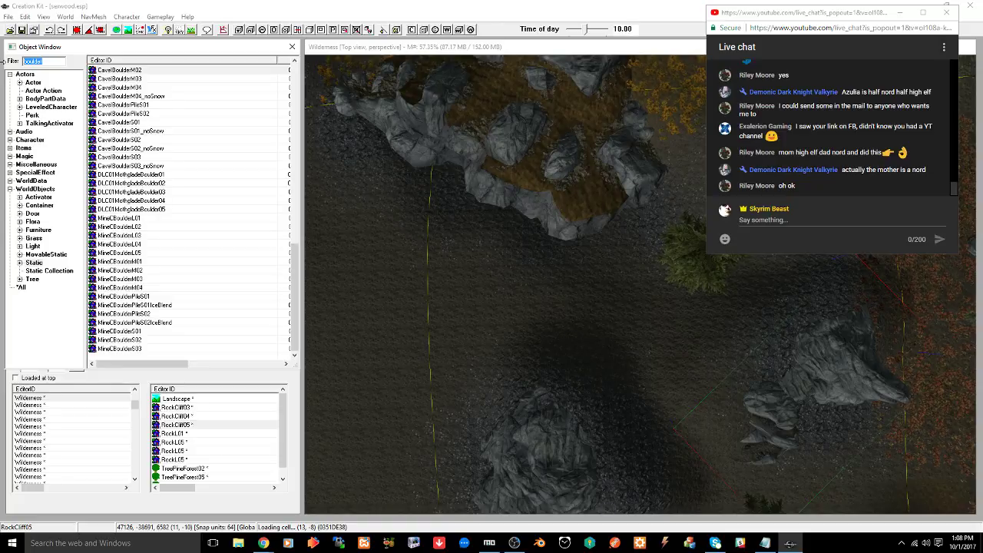
pyautogui.write('rocks')
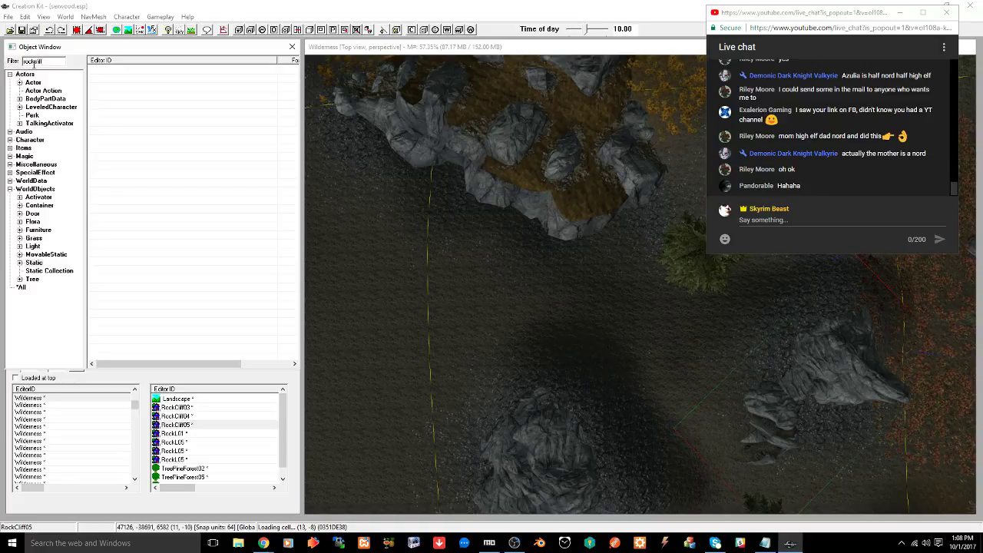
pyautogui.press('BackSpace')
pyautogui.press('BackSpace')
pyautogui.press('BackSpace')
pyautogui.press('BackSpace')
pyautogui.press('BackSpace')
pyautogui.write('l')
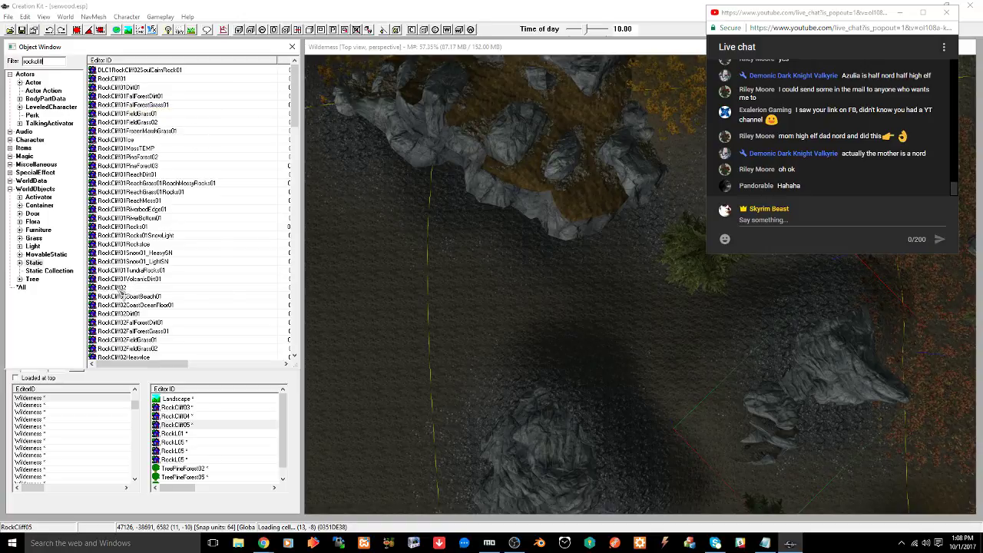
# Place a RockCliff02 object on the open ground and position it against the edge of the large cliff
pyautogui.moveTo(121, 292); pyautogui.dragTo(425, 321)
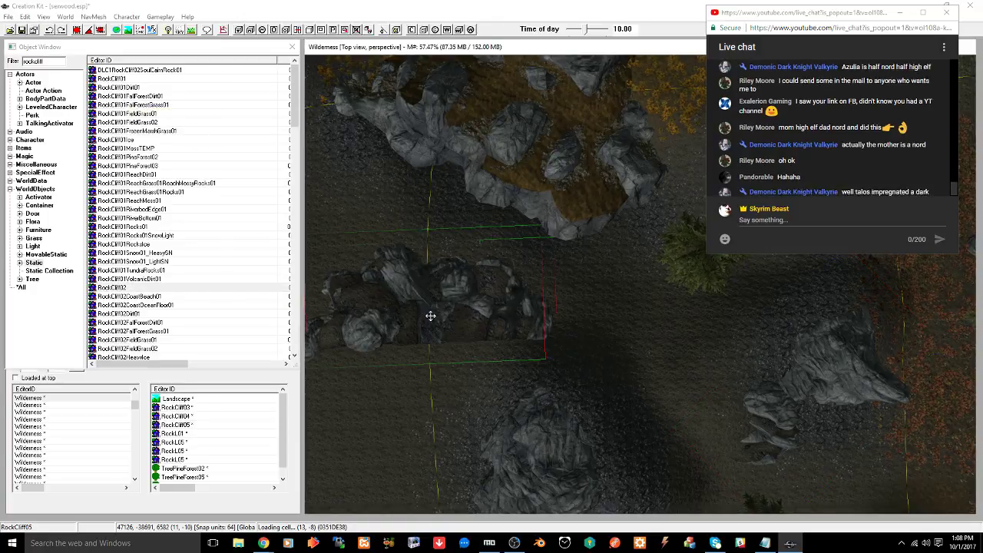
pyautogui.keyDown('shift'); pyautogui.moveTo(430, 318); pyautogui.dragTo(542, 342, button='middle'); pyautogui.keyUp('shift')
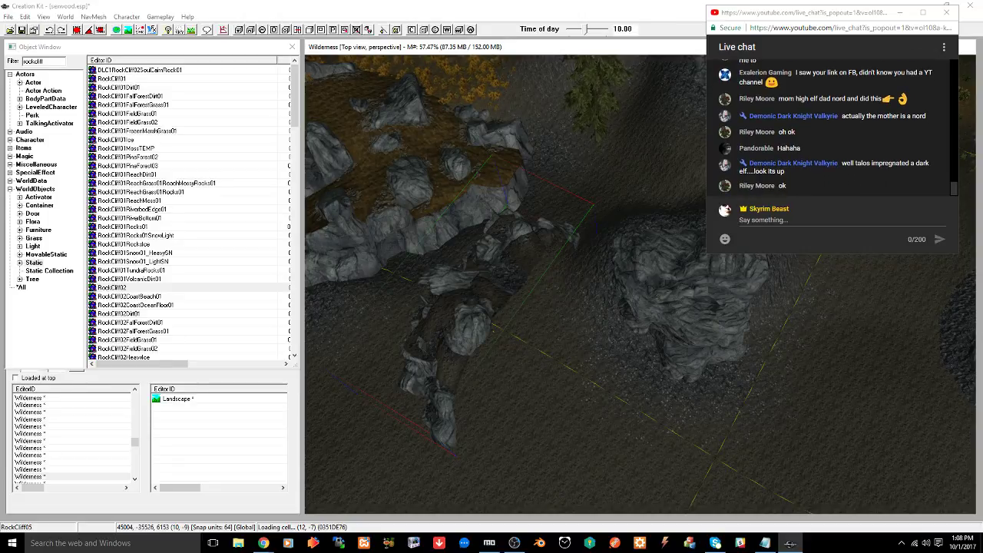
# Rotate the placed RockCliff02 so it extends outward from the large cliff, and adjust its position against the cliff edge
pyautogui.moveTo(474, 294); pyautogui.dragTo(542, 298, button='right')
pyautogui.keyDown('shift'); pyautogui.moveTo(469, 321); pyautogui.dragTo(507, 290, button='middle'); pyautogui.keyUp('shift')
pyautogui.moveTo(507, 290); pyautogui.dragTo(506, 297)
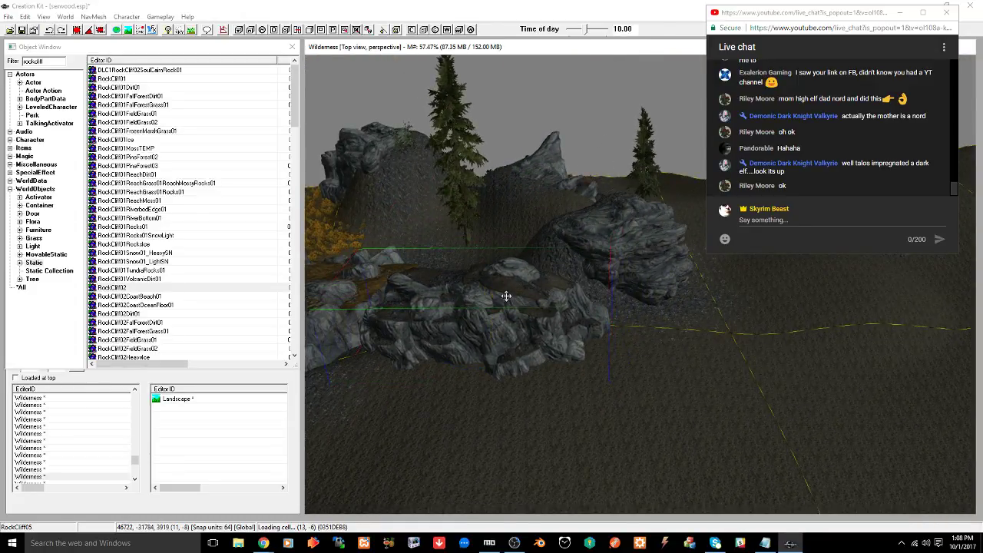
# Switch to Chrome, search Google in a new tab for "skyrim talos dark elf lore", and look through the results
pyautogui.click(264, 542)
pyautogui.click(249, 510)
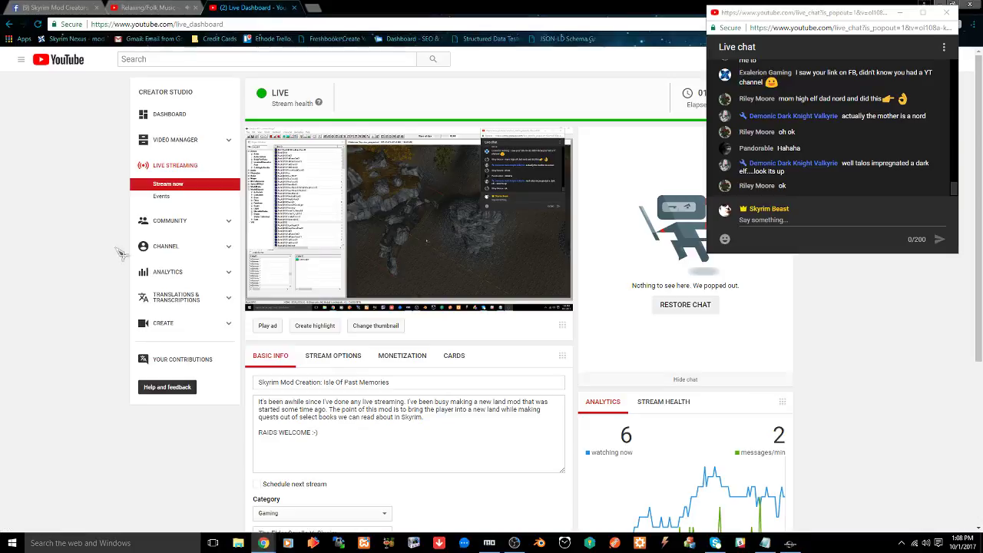
pyautogui.hotkey('ctrl', 't')
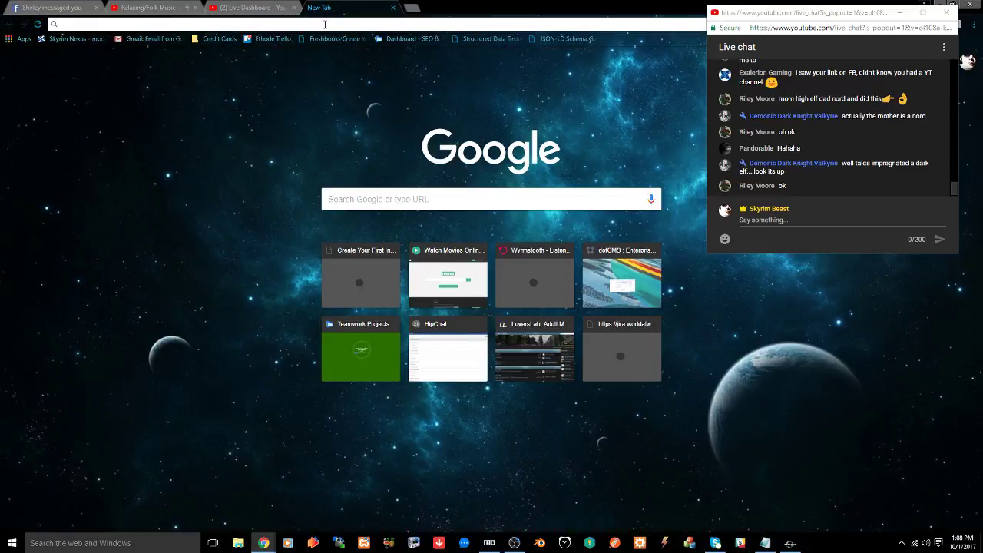
pyautogui.write('skyrim')
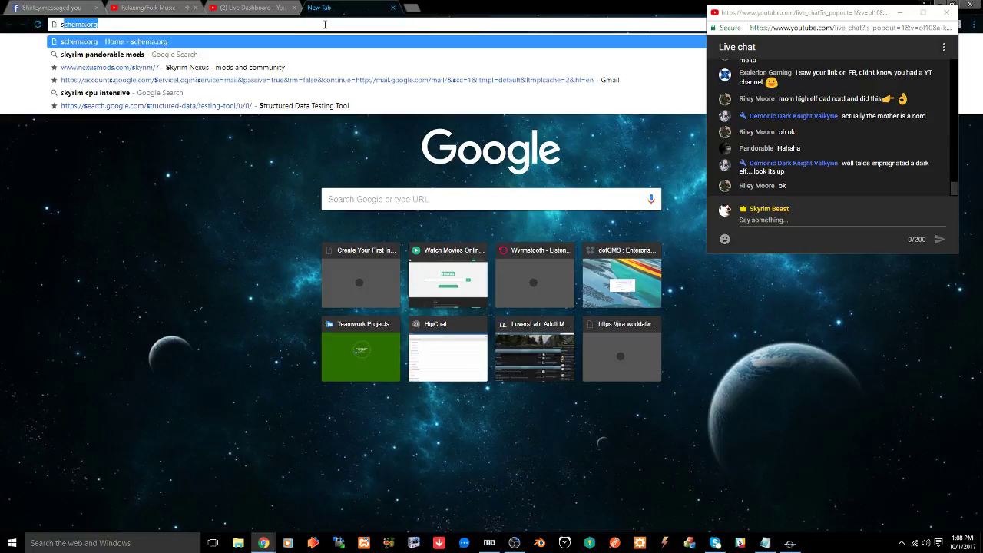
pyautogui.write(' tal')
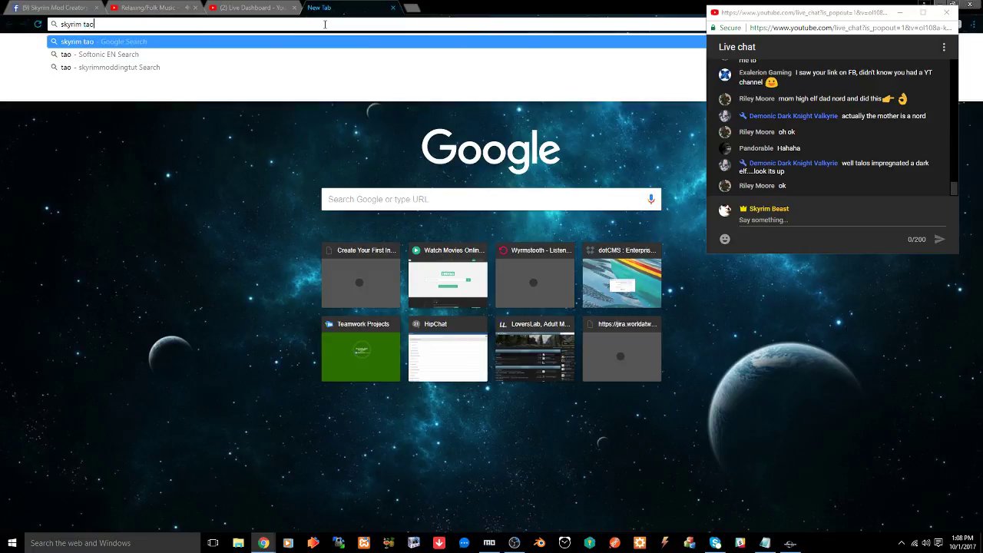
pyautogui.write('os')
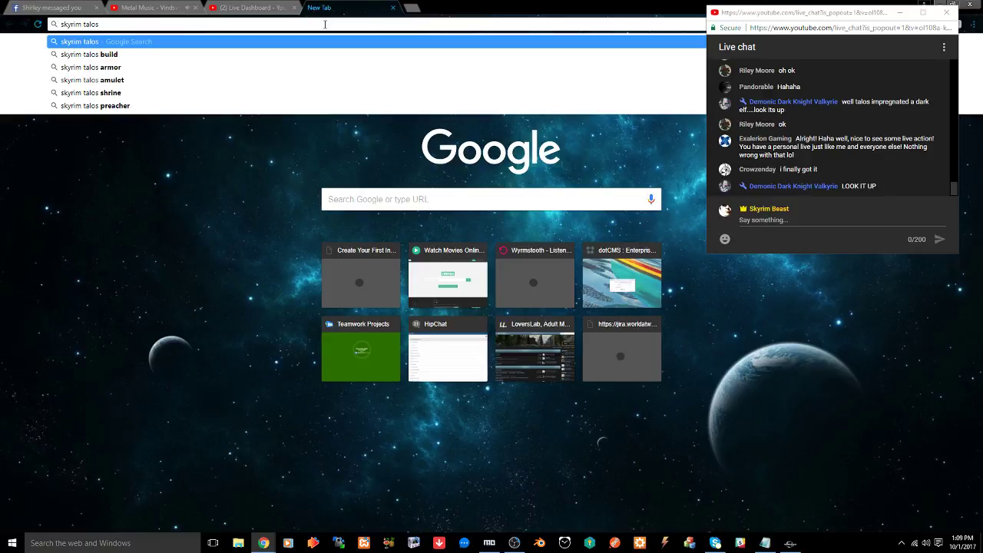
pyautogui.write('dark elf')
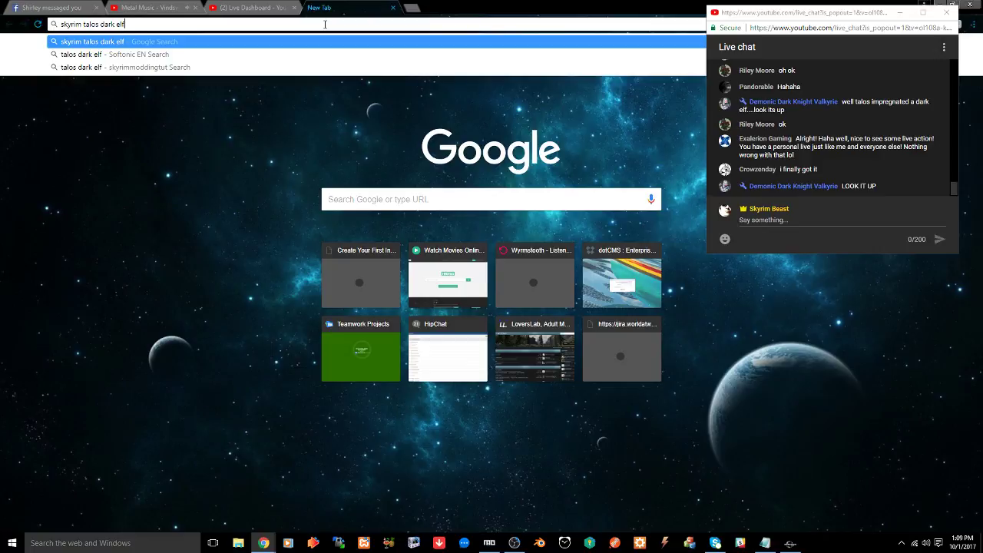
pyautogui.write(' lore')
pyautogui.press('Return')
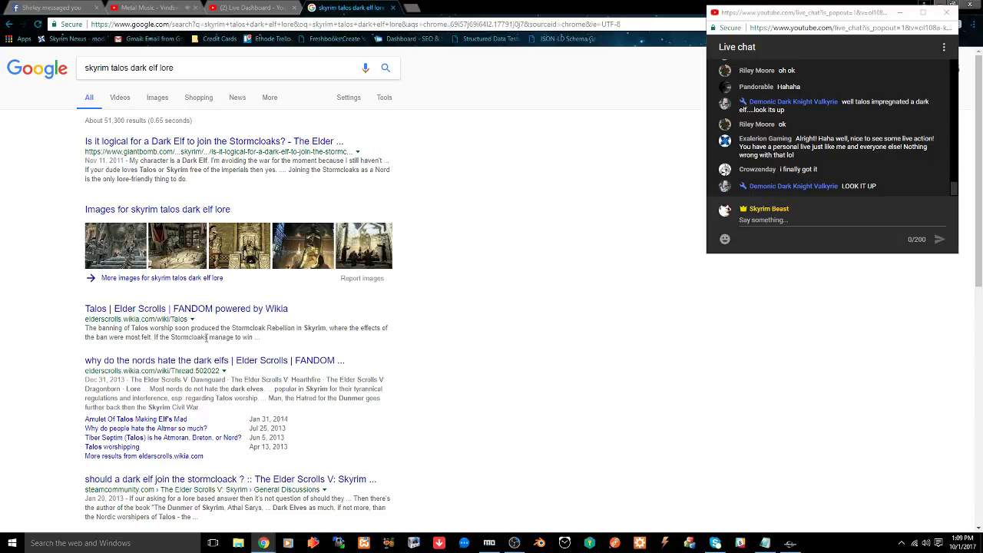
pyautogui.scroll(-3, 205, 338)
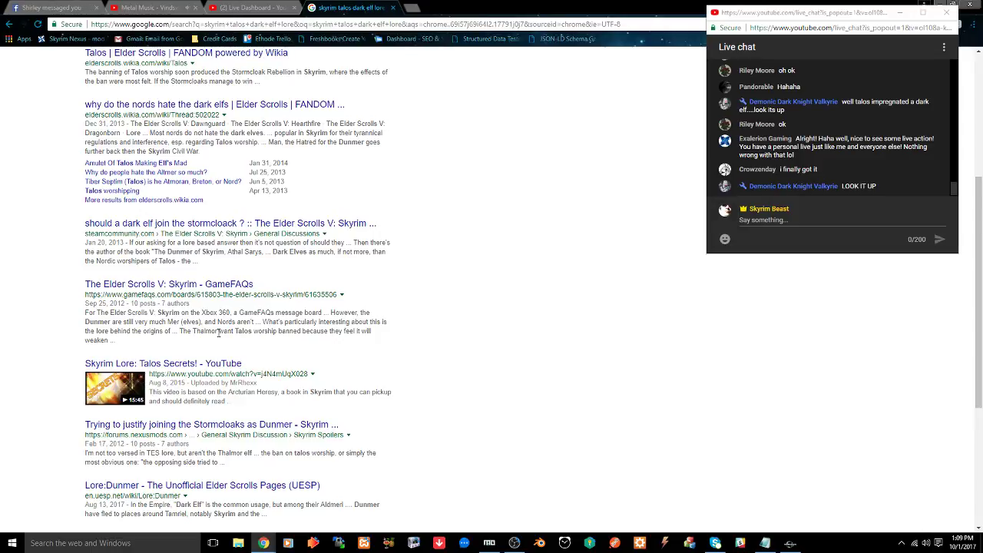
pyautogui.scroll(-3, 219, 333)
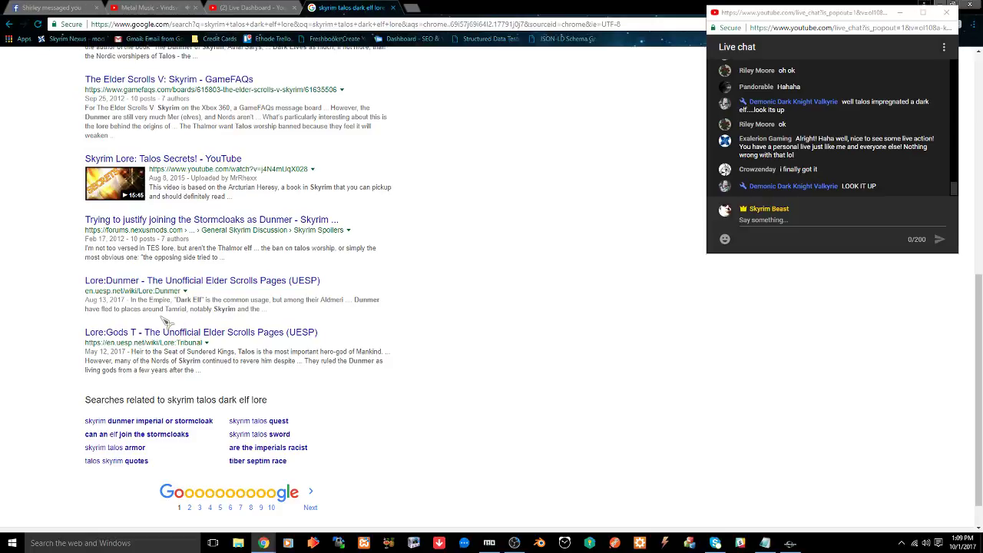
# Close the Google results and Facebook tabs and return to the Creation Kit
pyautogui.click(395, 9)
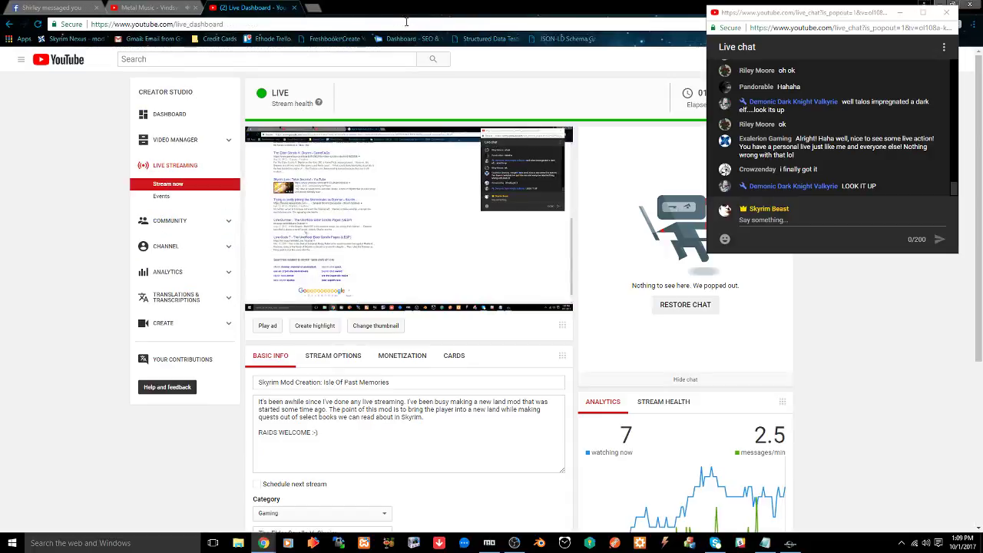
pyautogui.click(97, 7)
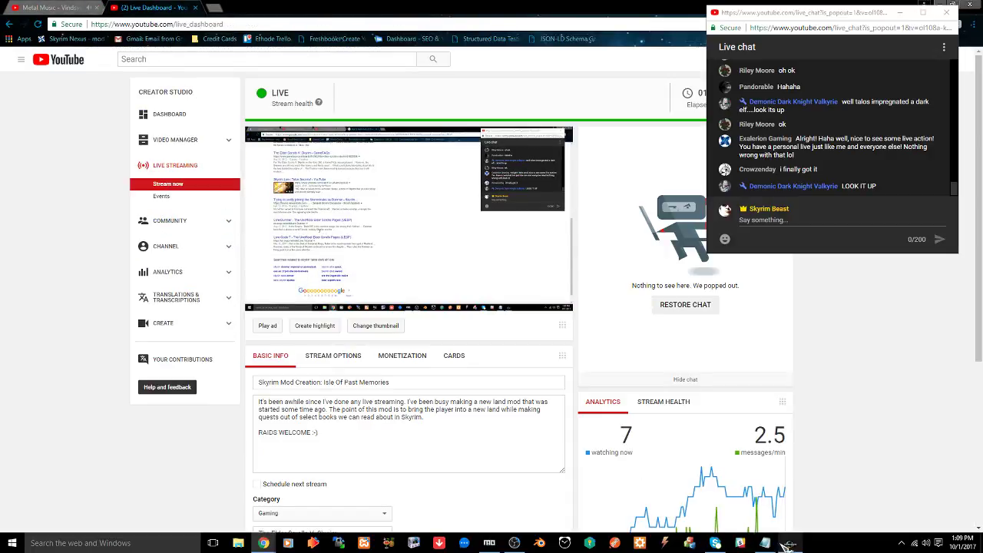
pyautogui.click(790, 543)
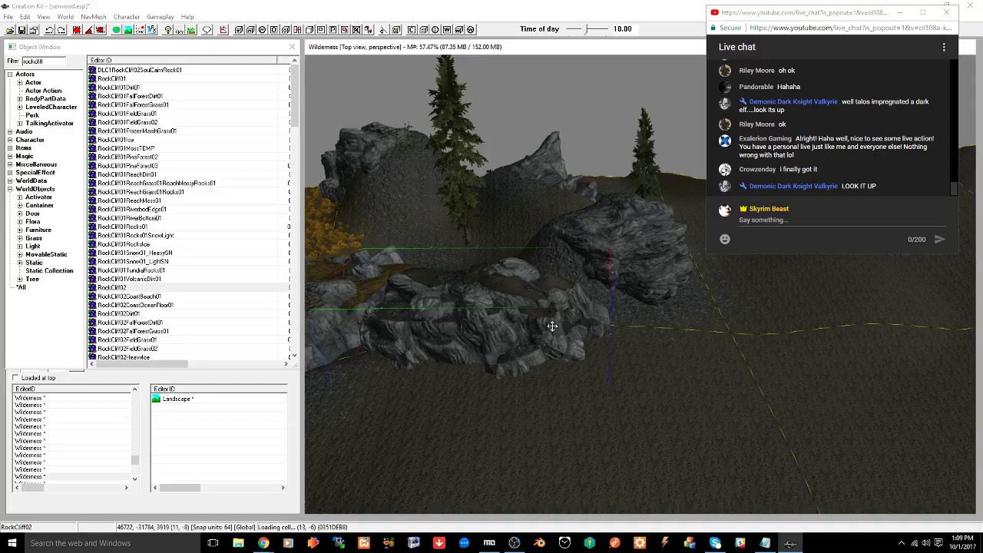
# Turn the RockCliff02 slightly from above and reposition it so its inner end meets the large cliff
pyautogui.press('t')
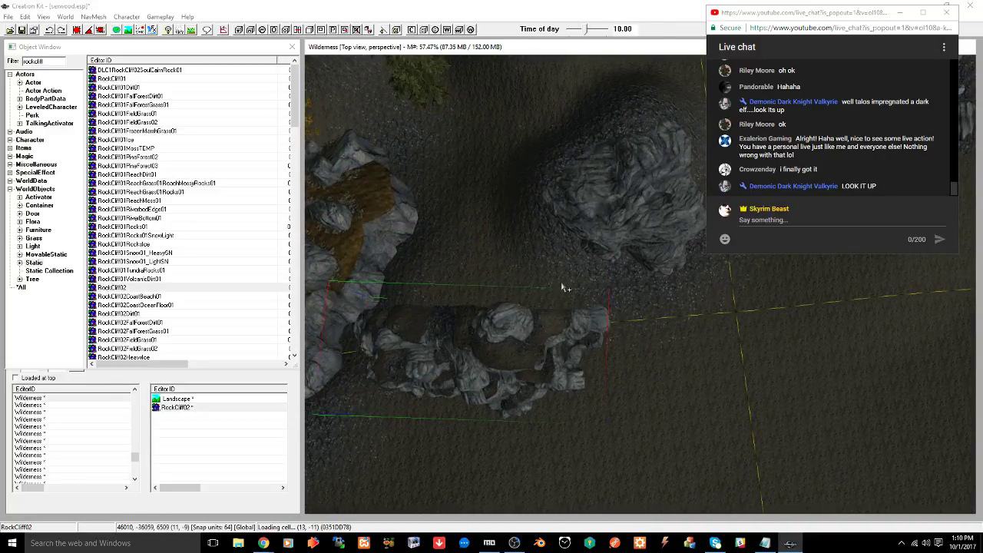
pyautogui.scroll(3, 564, 290)
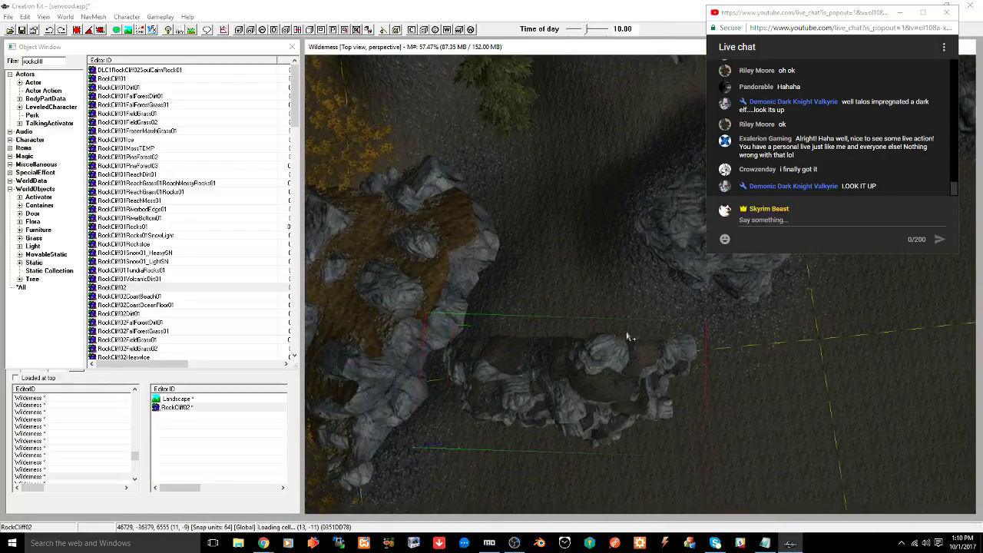
pyautogui.moveTo(600, 371); pyautogui.dragTo(598, 368, button='right')
pyautogui.press('w')
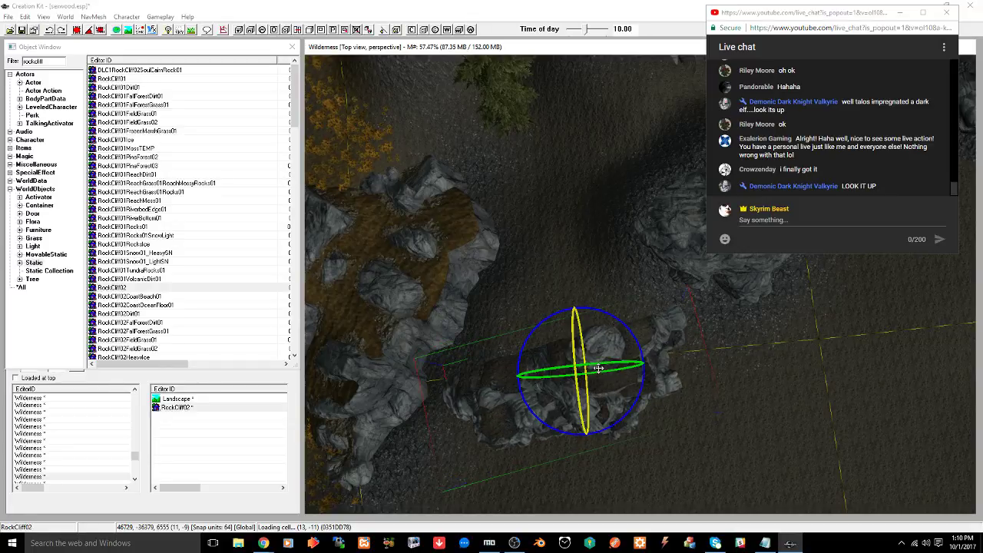
pyautogui.moveTo(577, 383)
pyautogui.mouseDown()
pyautogui.moveTo(577, 363)
pyautogui.moveTo(566, 367)
pyautogui.mouseUp()
pyautogui.press('2')
pyautogui.press('2')
pyautogui.keyDown('shift'); pyautogui.moveTo(609, 377); pyautogui.dragTo(601, 316, button='middle'); pyautogui.keyUp('shift')
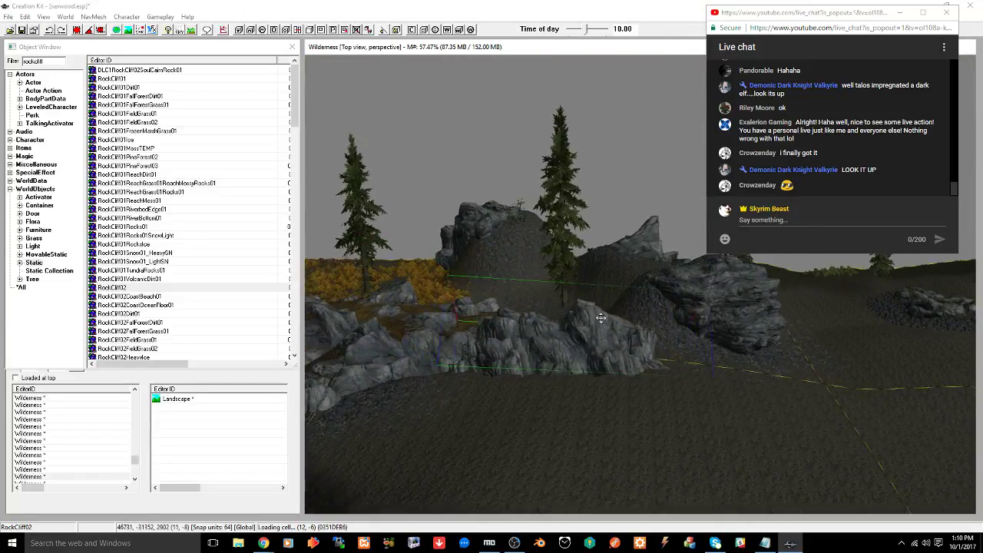
# Tilt the RockCliff02 slightly with the rotation gizmo so it sits into the ground, and save the plugin
pyautogui.press('w')
pyautogui.moveTo(579, 353); pyautogui.dragTo(575, 351)
pyautogui.press('w')
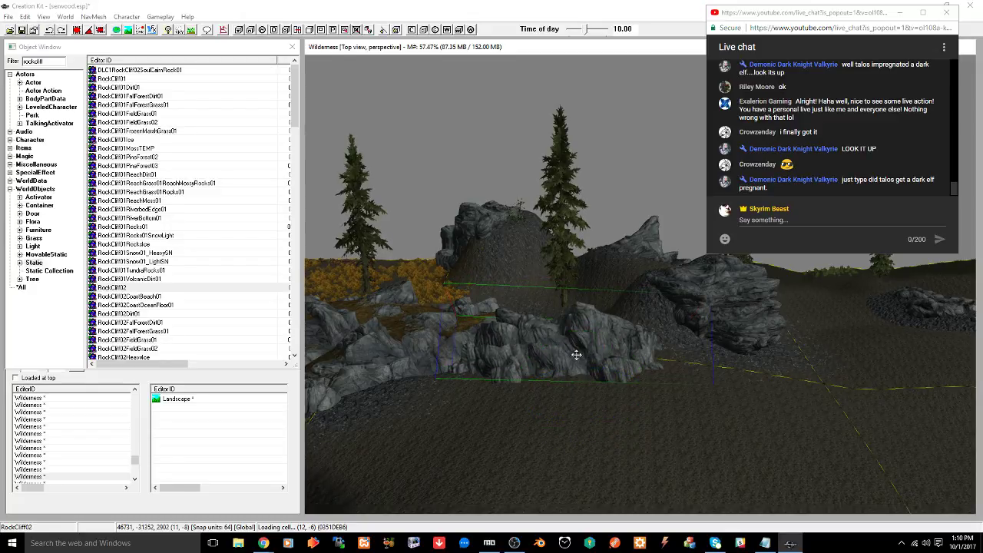
pyautogui.hotkey('ctrl', 's')
# Switch to the YouTube music page in Chrome, move the live chat off the playlist and play "Tavern/Folk Music - Vindsvept - Hearthfire"
pyautogui.moveTo(265, 542)
pyautogui.click(233, 492)
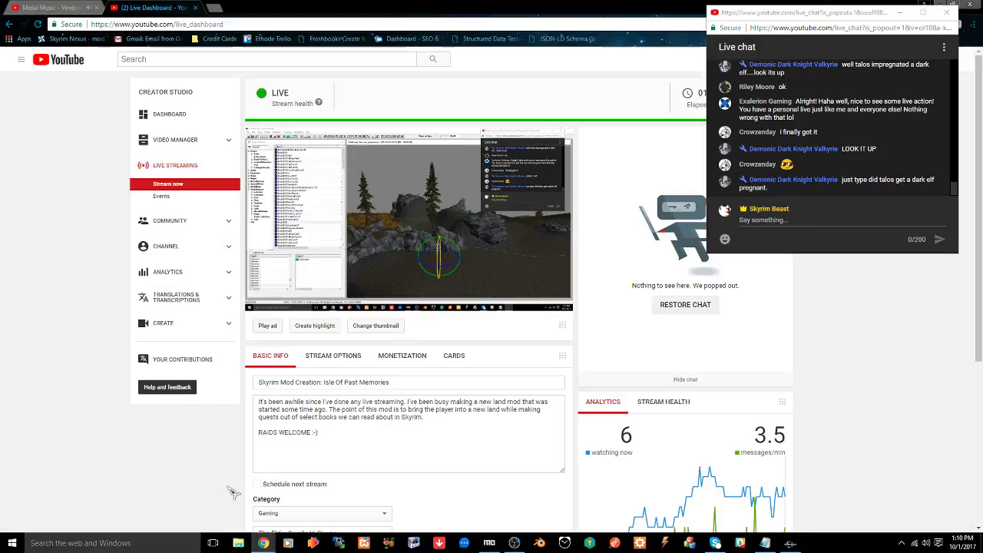
pyautogui.click(23, 9)
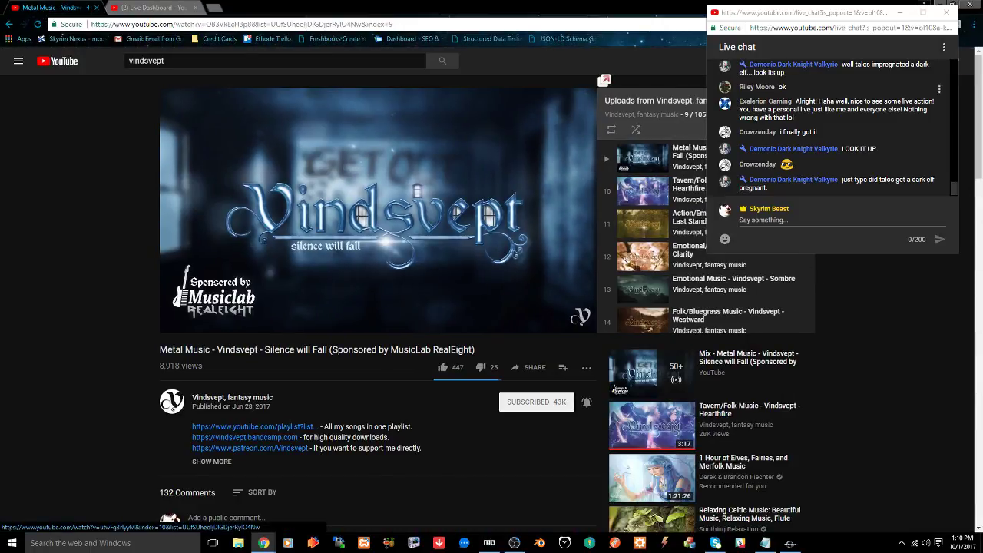
pyautogui.moveTo(802, 13); pyautogui.dragTo(227, 45)
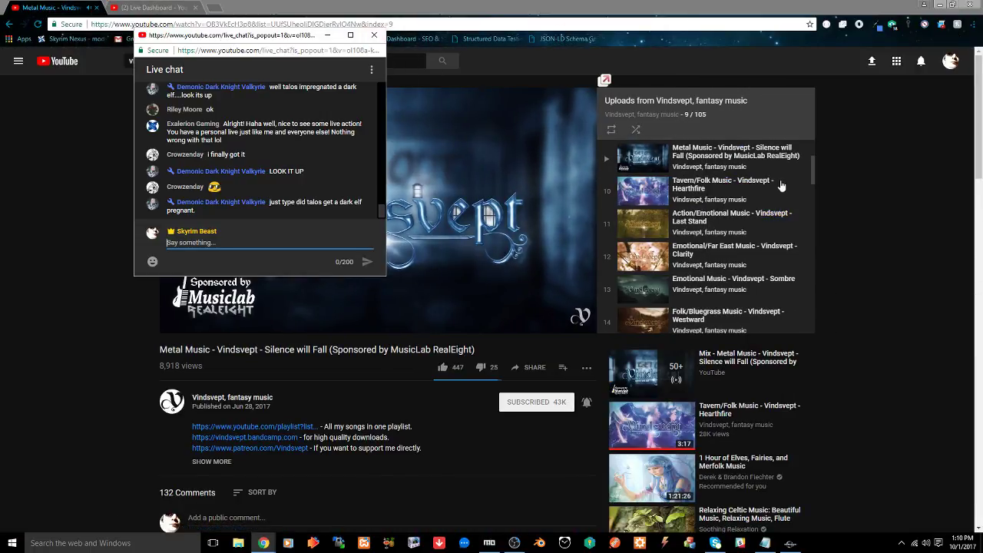
pyautogui.click(710, 187)
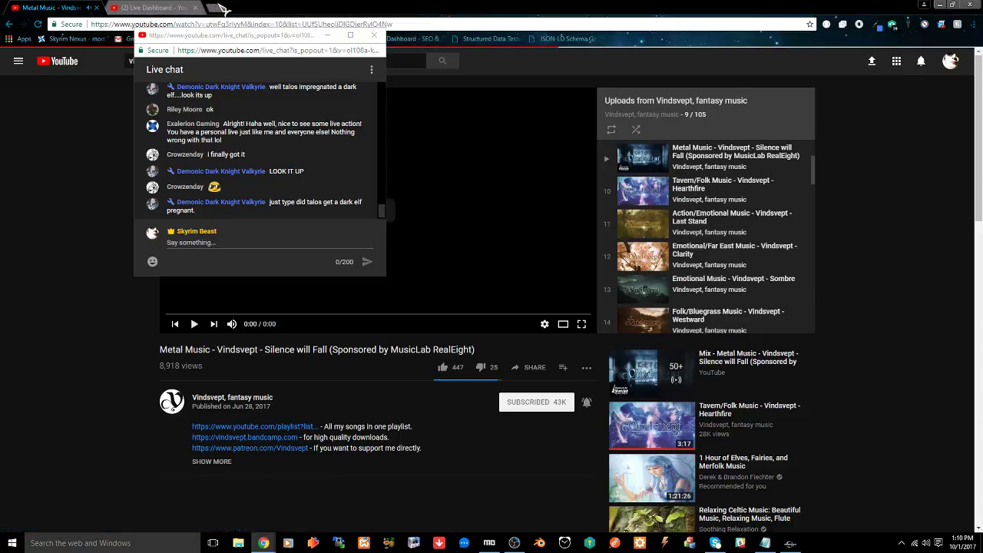
# Move the live chat window clear of a new browser tab and search Google for "skyrim talos get a dark elf pregnant"
pyautogui.click(214, 8)
pyautogui.moveTo(243, 28); pyautogui.dragTo(727, 18)
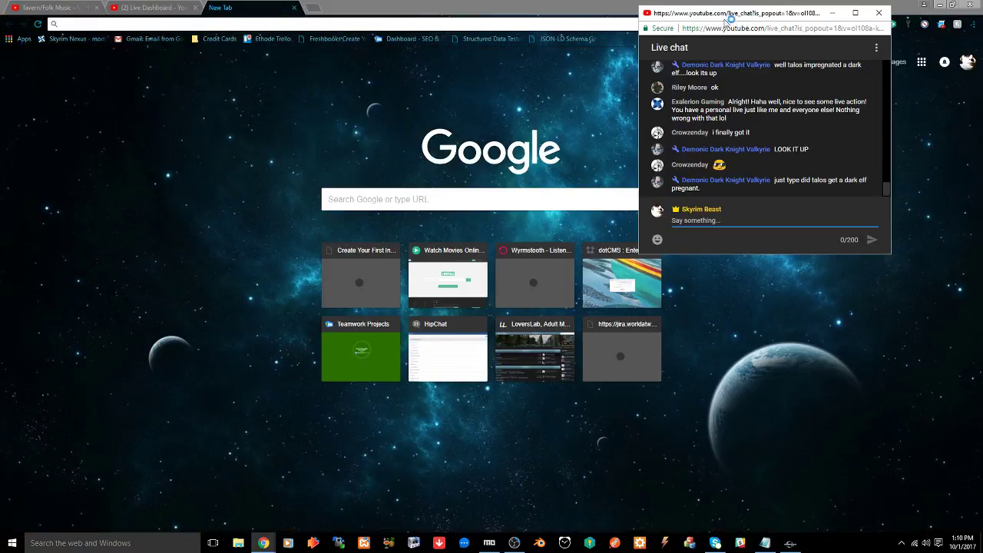
pyautogui.click(569, 25)
pyautogui.write('skyrimt')
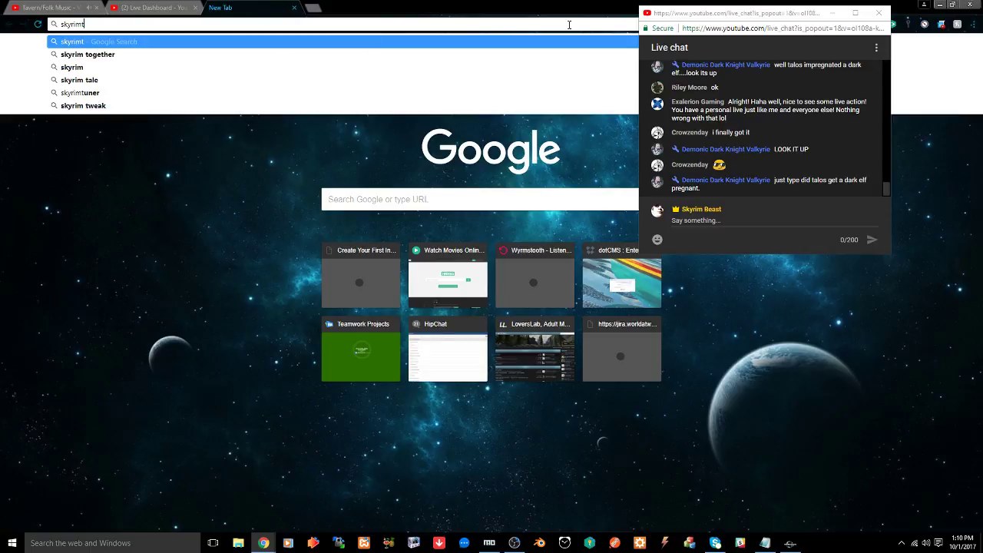
pyautogui.press('BackSpace')
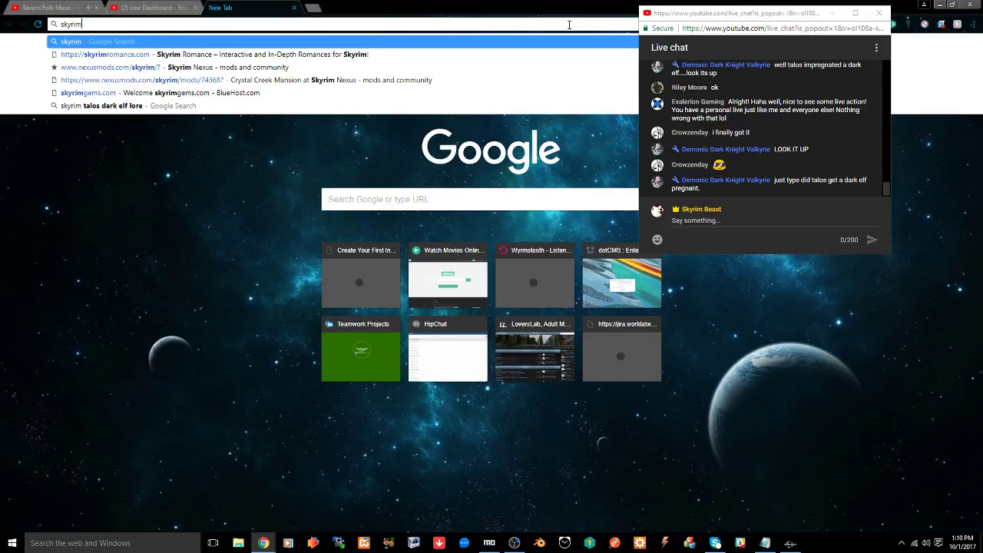
pyautogui.write('talos get a a')
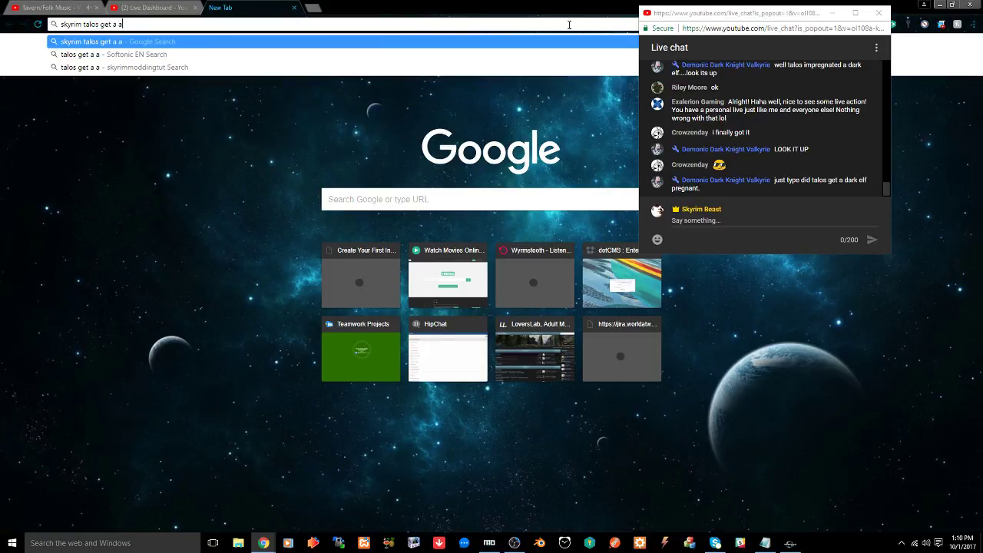
pyautogui.press('BackSpace')
pyautogui.write('dark eld')
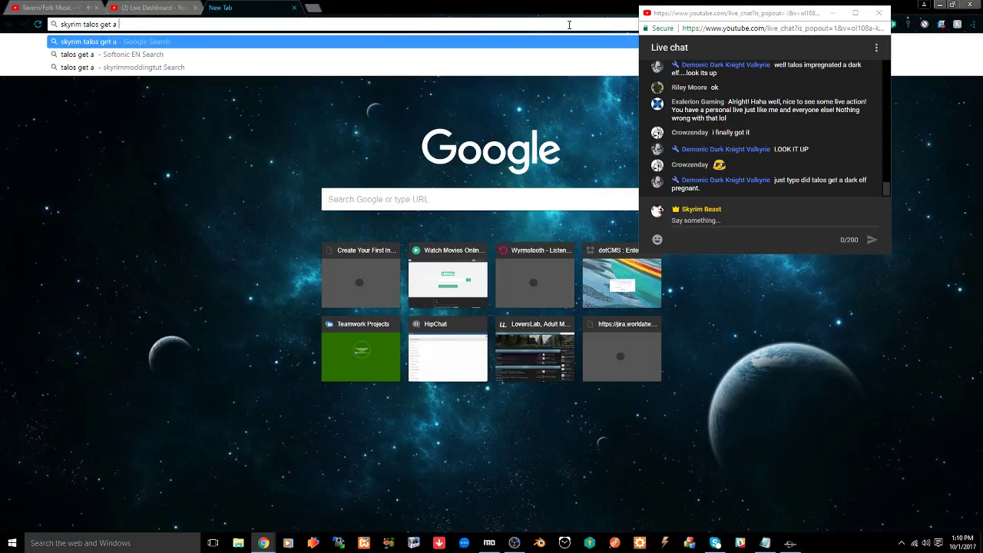
pyautogui.press('BackSpace')
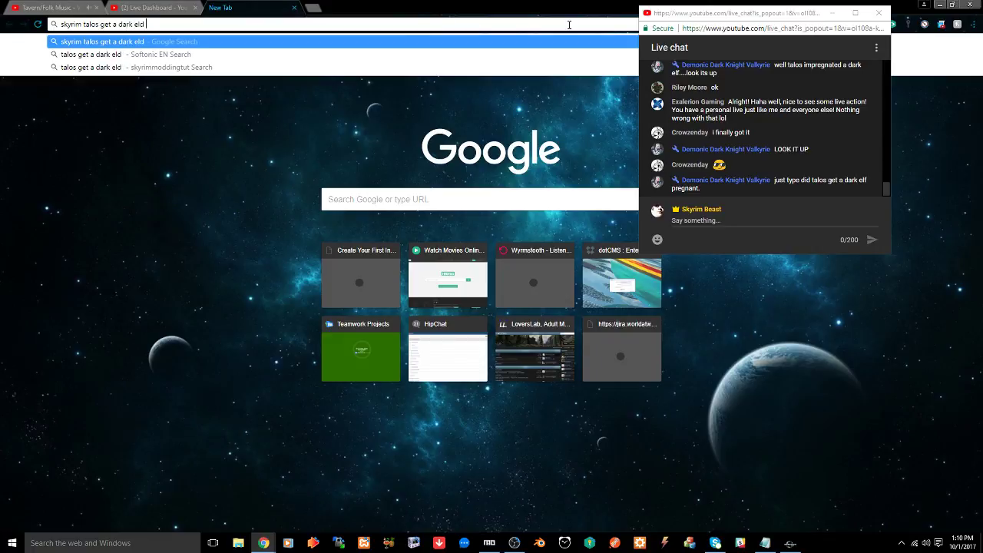
pyautogui.write('f preg')
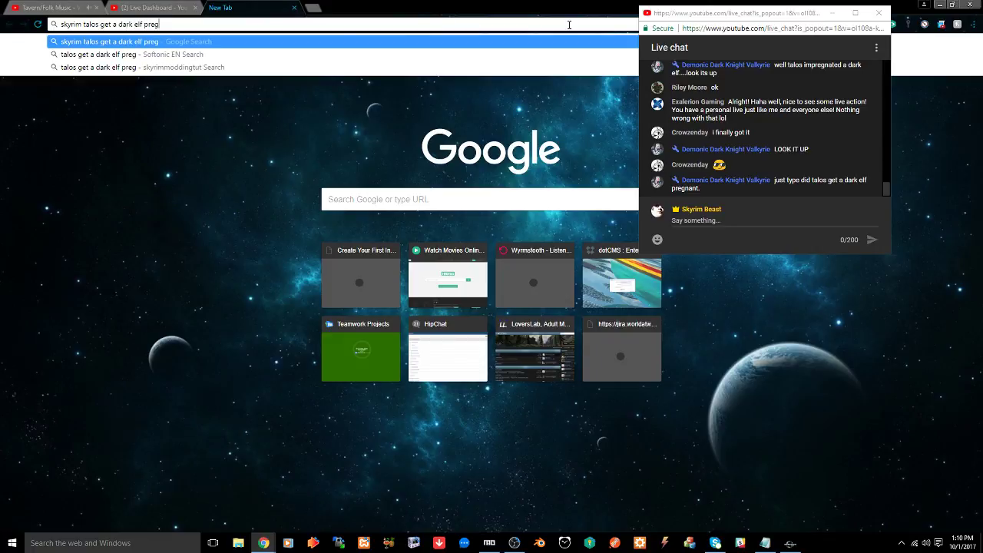
pyautogui.write('nant')
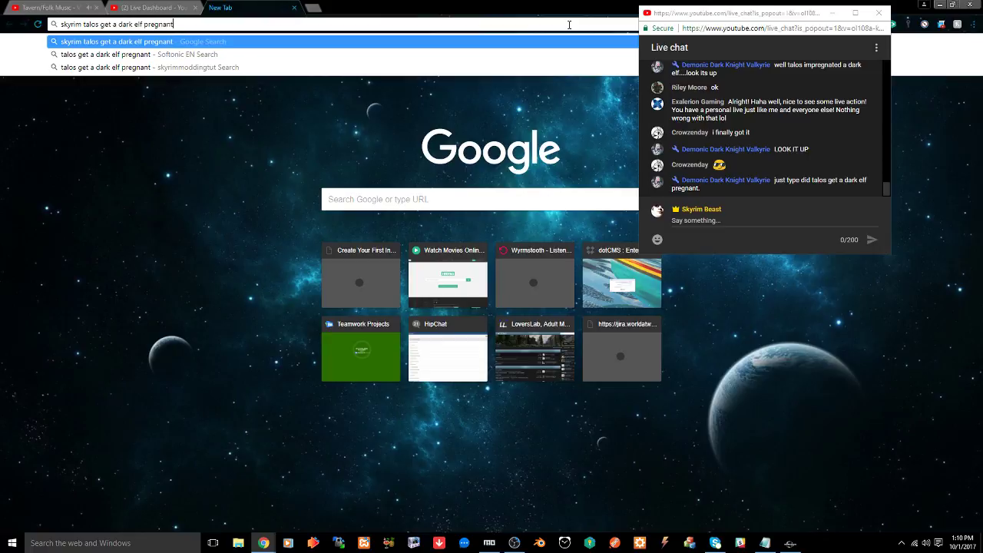
pyautogui.press('Return')
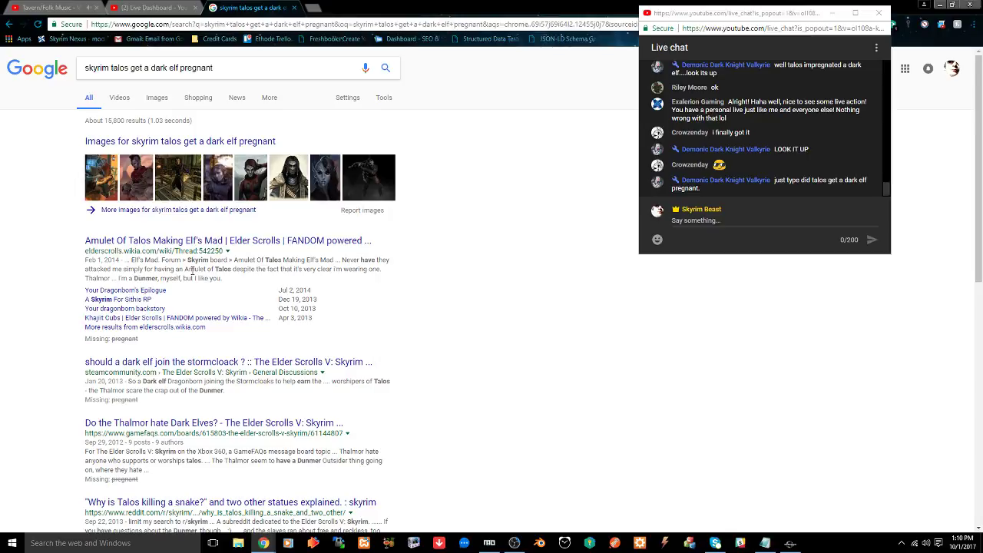
# Look through the first page of search results for Talos and dark elf lore, and open the second page
pyautogui.scroll(-2, 195, 269)
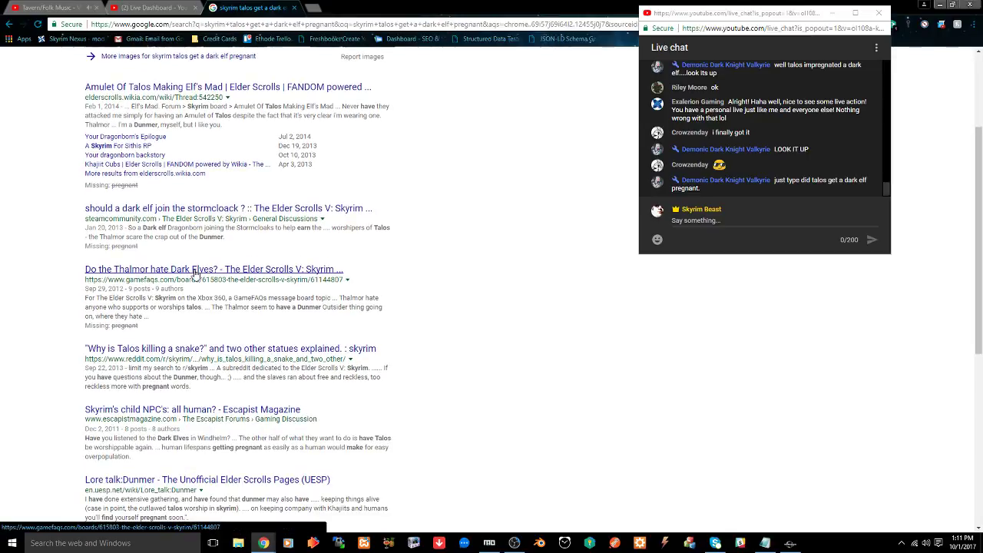
pyautogui.scroll(-3, 195, 274)
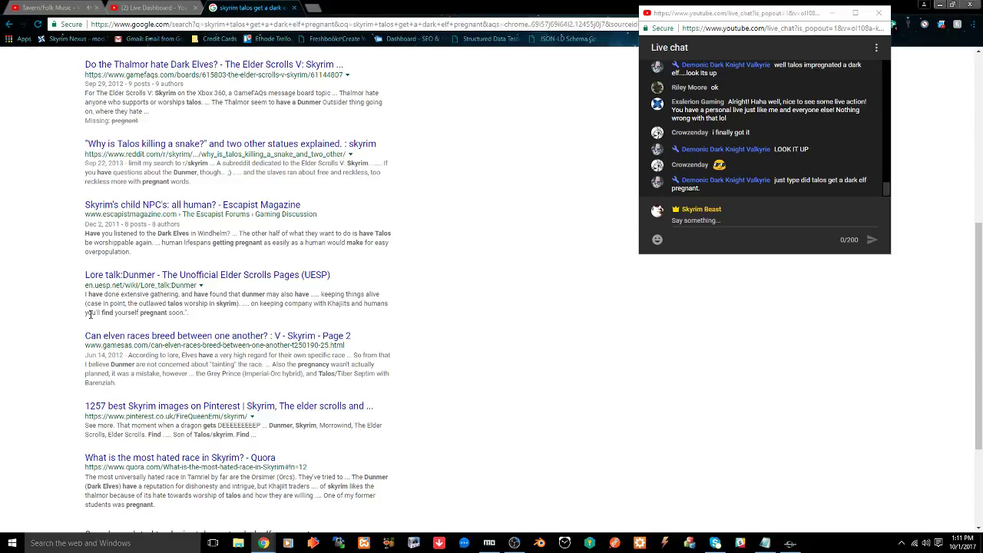
pyautogui.scroll(-3, 91, 314)
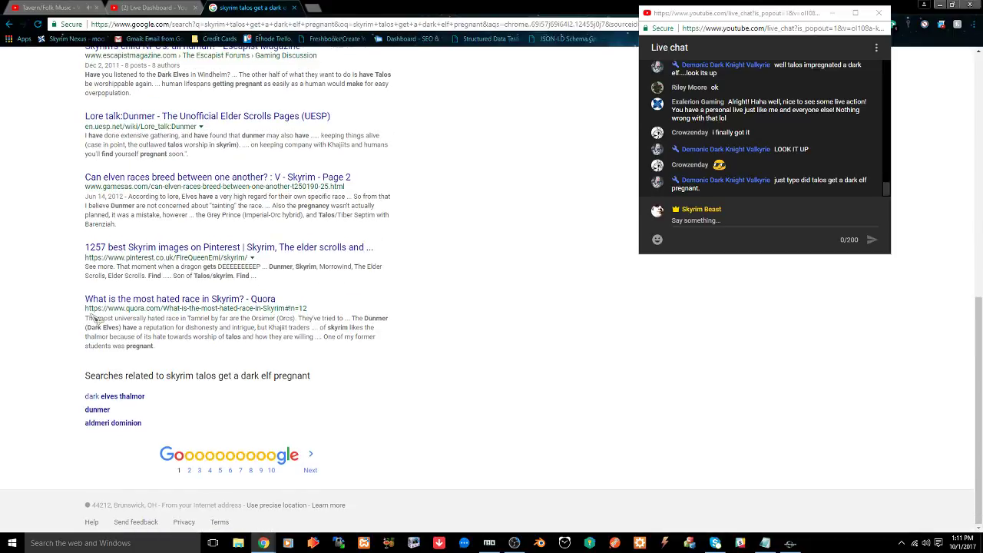
pyautogui.click(310, 470)
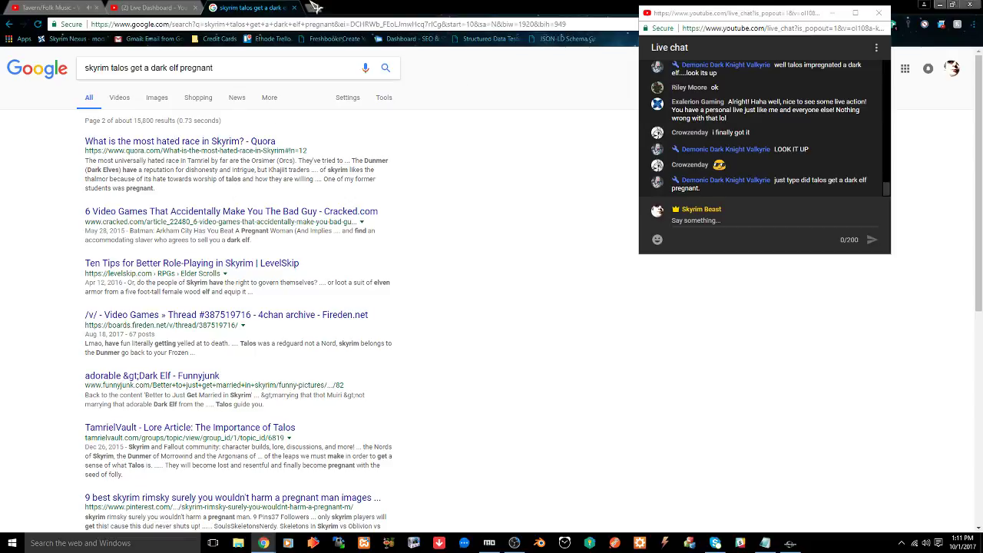
# Close the Google results, return to the Creation Kit and look over the placed RockCliff02 and the surrounding rocky terrain
pyautogui.click(180, 7)
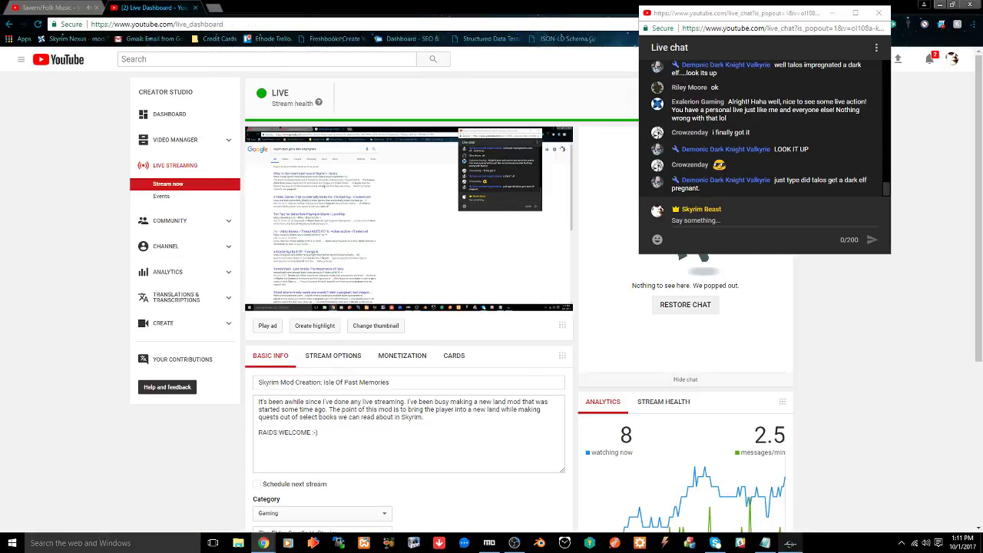
pyautogui.click(789, 542)
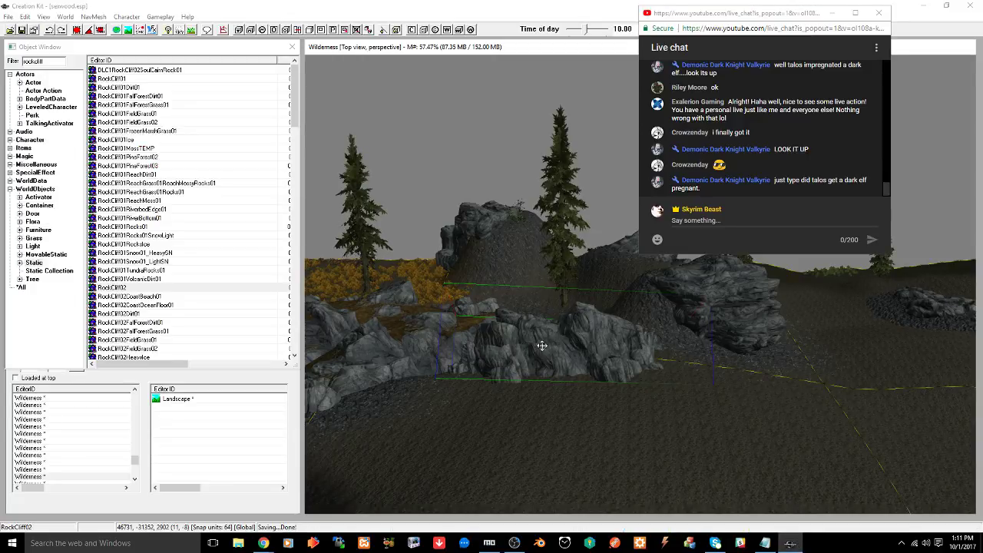
pyautogui.moveTo(540, 345)
pyautogui.keyDown('shift'); pyautogui.mouseDown(button='middle')
pyautogui.moveTo(539, 366)
pyautogui.moveTo(536, 351)
pyautogui.mouseUp(button='middle'); pyautogui.keyUp('shift')
pyautogui.scroll(7, 536, 350)
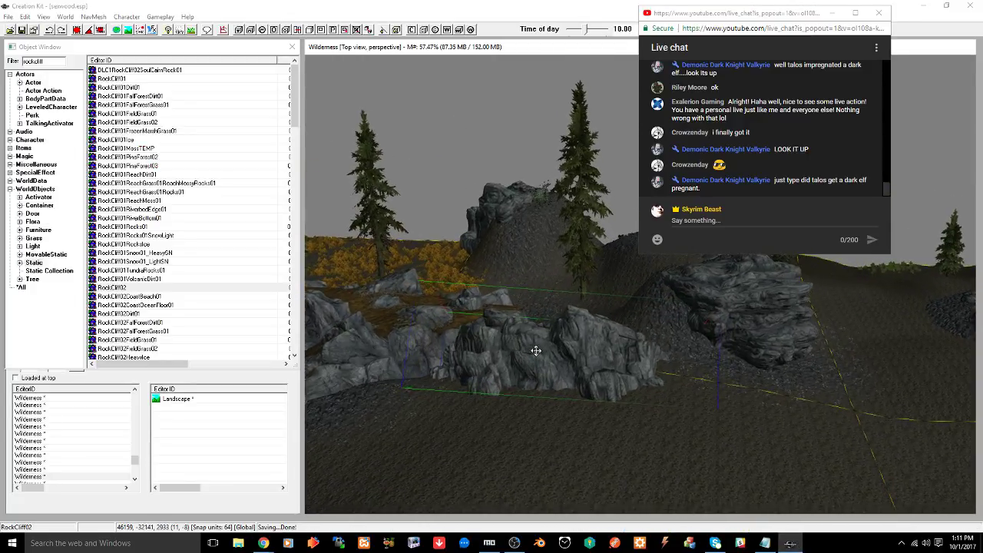
pyautogui.scroll(8, 536, 349)
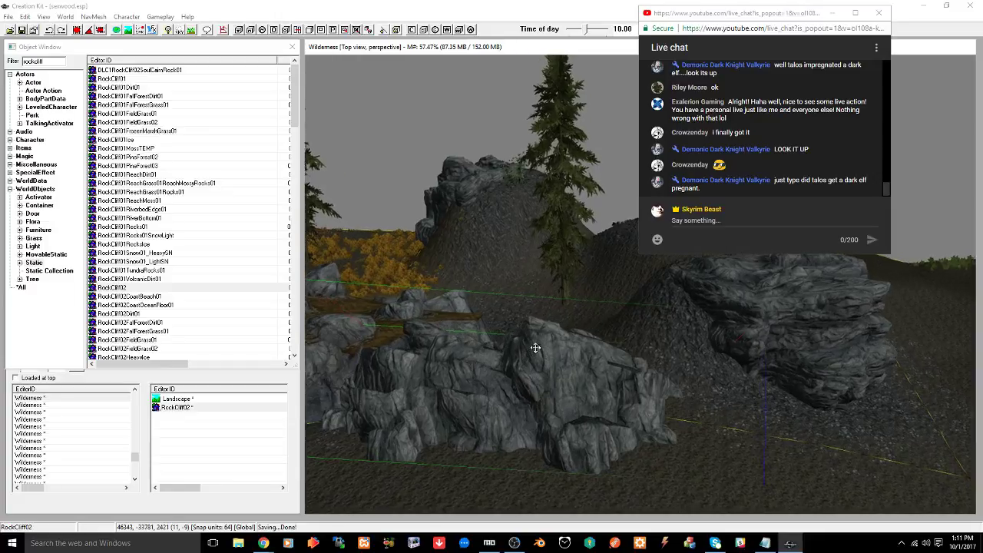
pyautogui.keyDown('shift'); pyautogui.moveTo(529, 350); pyautogui.dragTo(551, 370, button='middle'); pyautogui.keyUp('shift')
pyautogui.moveTo(568, 425); pyautogui.dragTo(527, 292, button='middle')
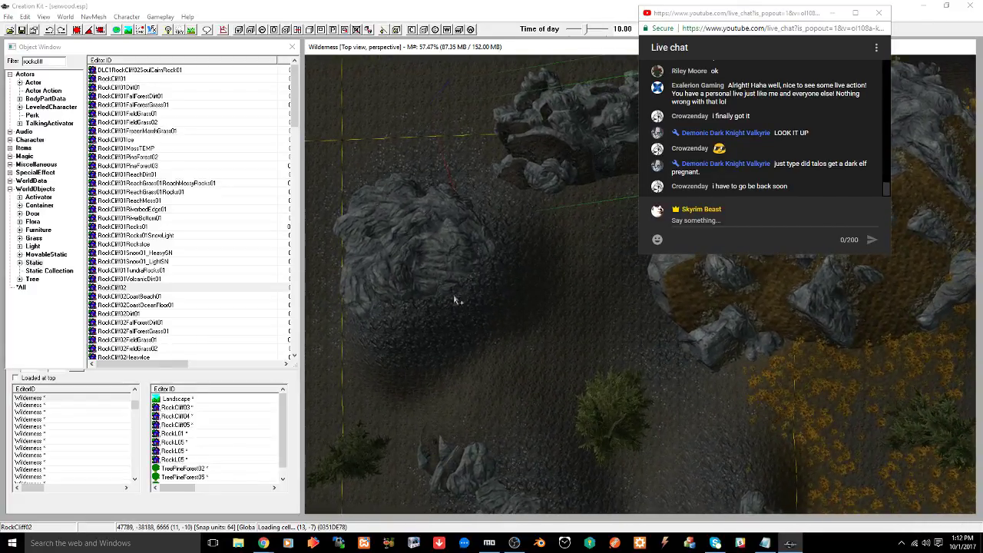
# Show the Tree category of world objects and filter its list by "tree"
pyautogui.moveTo(45, 60); pyautogui.dragTo(3, 60)
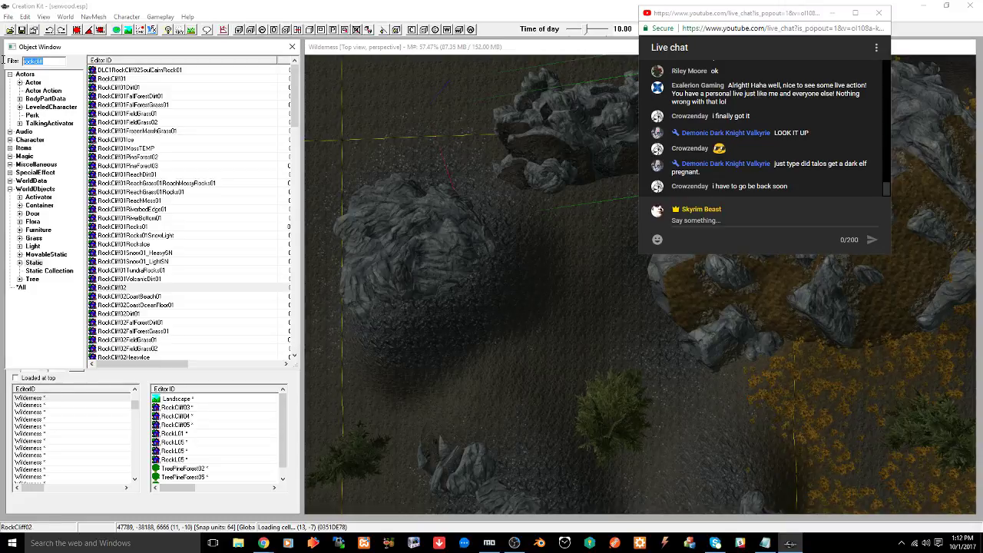
pyautogui.write('lves')
pyautogui.click(33, 279)
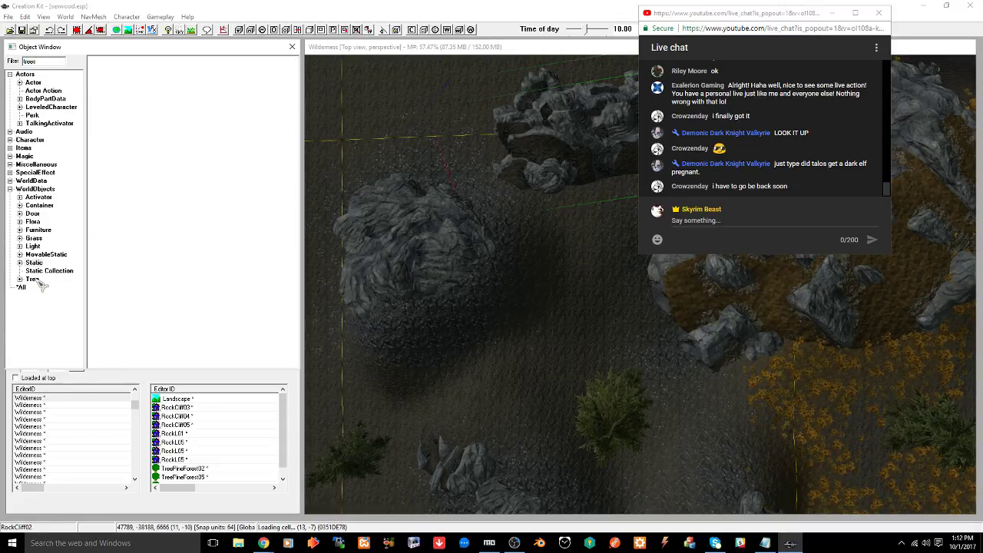
pyautogui.click(56, 61)
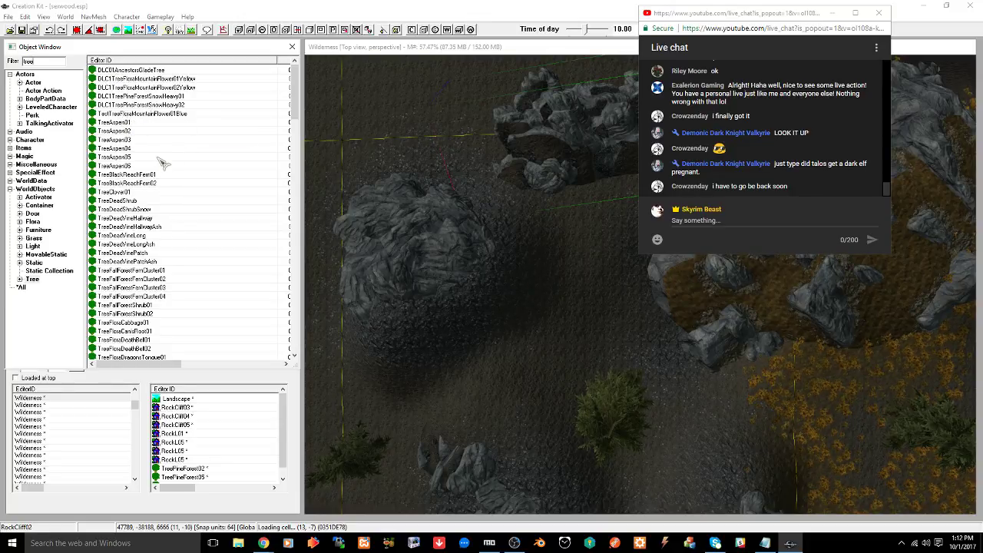
# Preview the DLC01AncestorsGladeTree model, rotate it to view its shape, and close the preview
pyautogui.rightClick(124, 74)
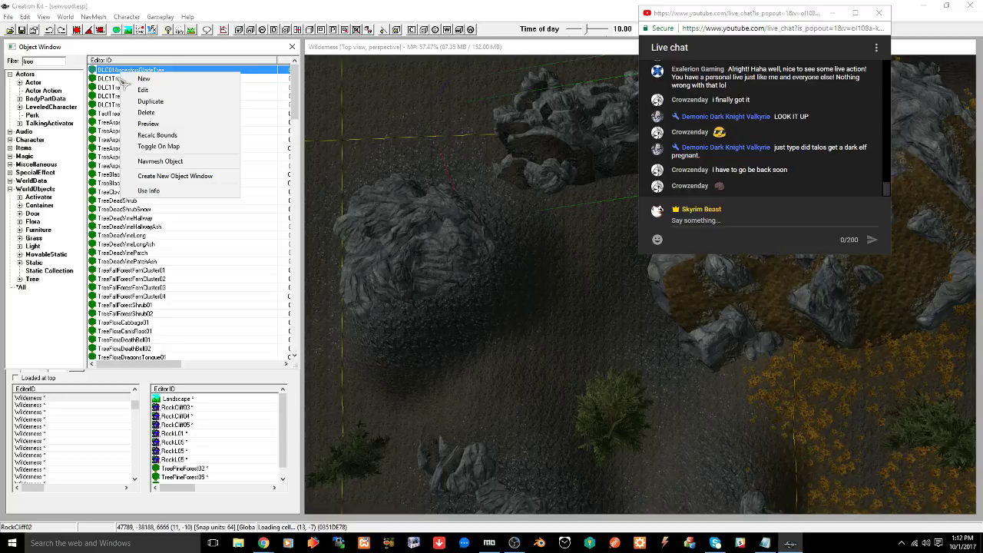
pyautogui.click(142, 129)
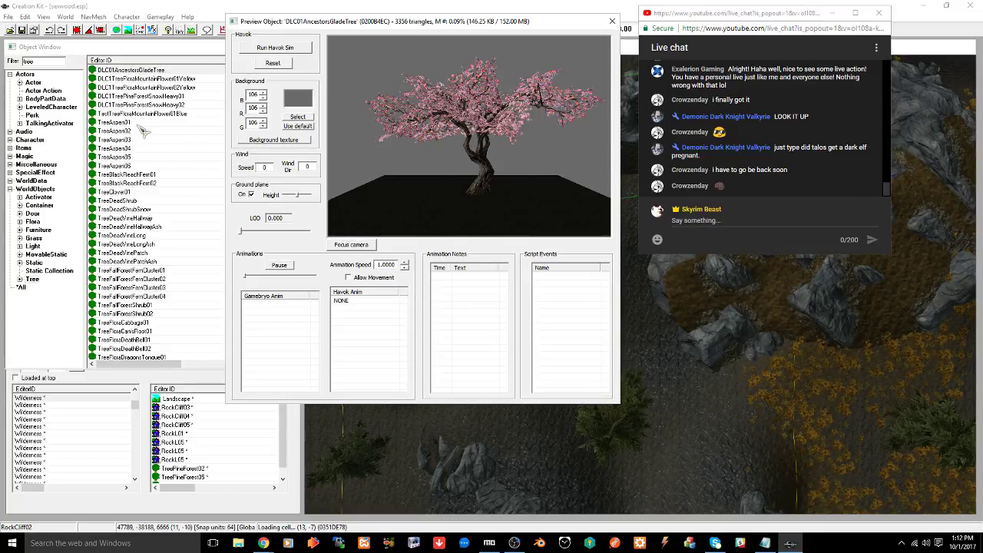
pyautogui.moveTo(464, 129); pyautogui.dragTo(371, 176)
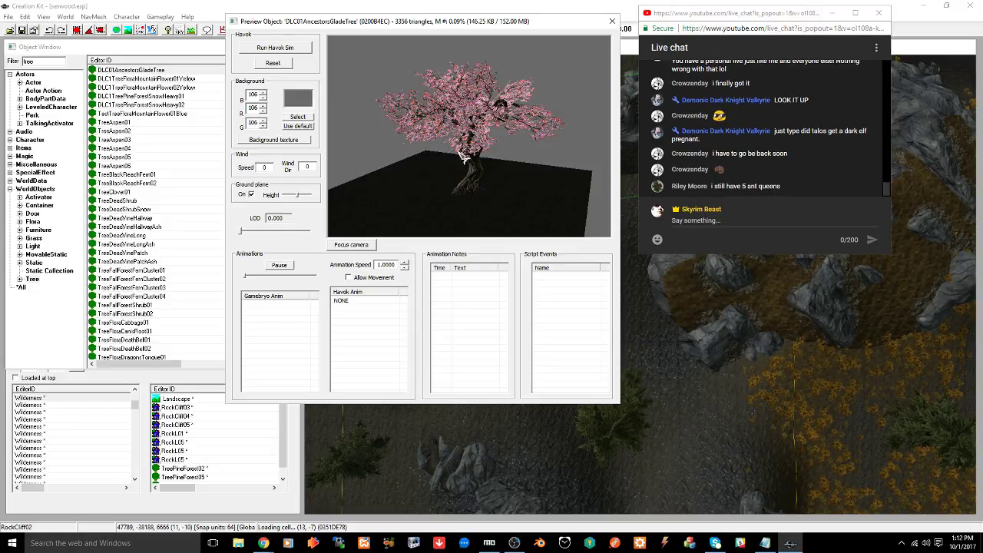
pyautogui.click(612, 21)
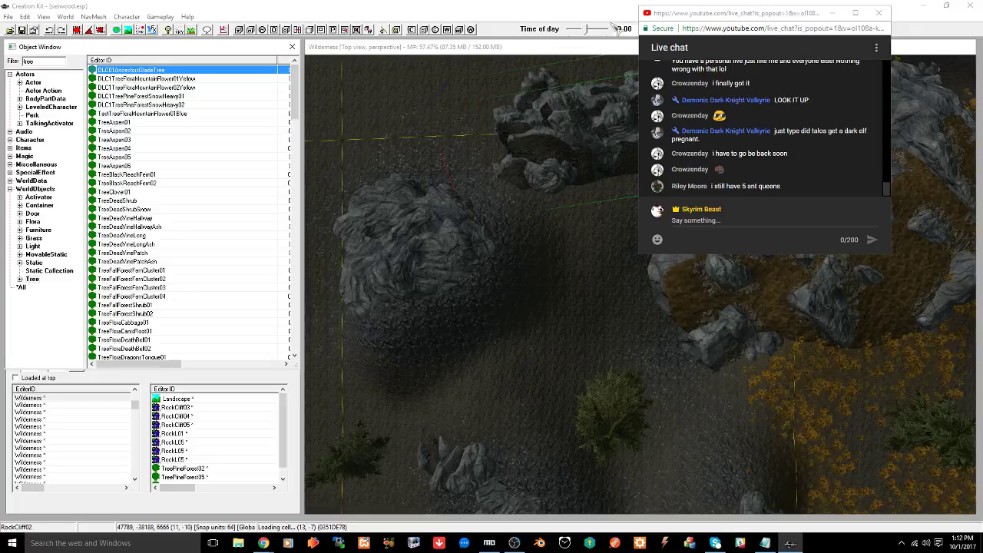
# Select the TreePineForest02 near the rocks and move the live chat window further off the render view
pyautogui.click(571, 51)
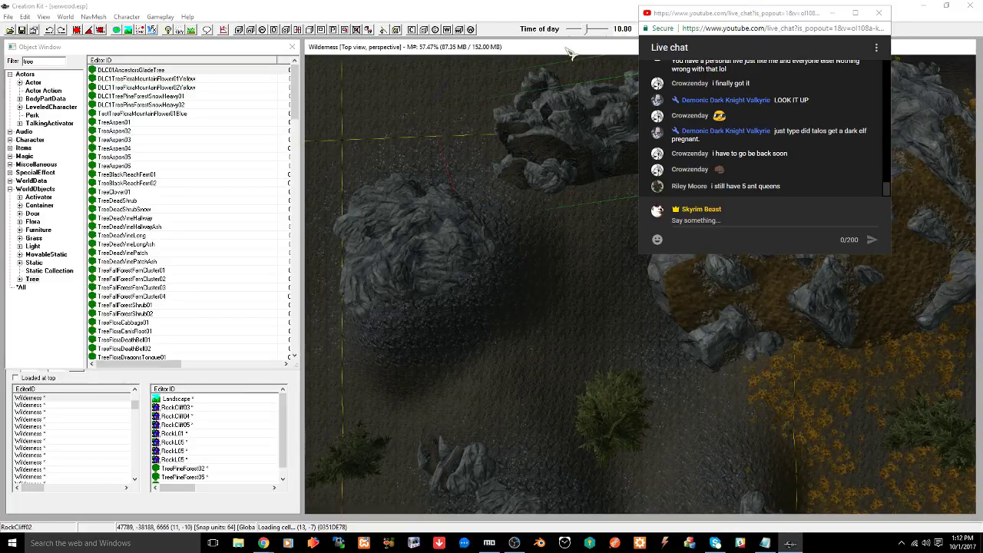
pyautogui.click(611, 414)
pyautogui.moveTo(606, 408); pyautogui.dragTo(577, 364, button='middle')
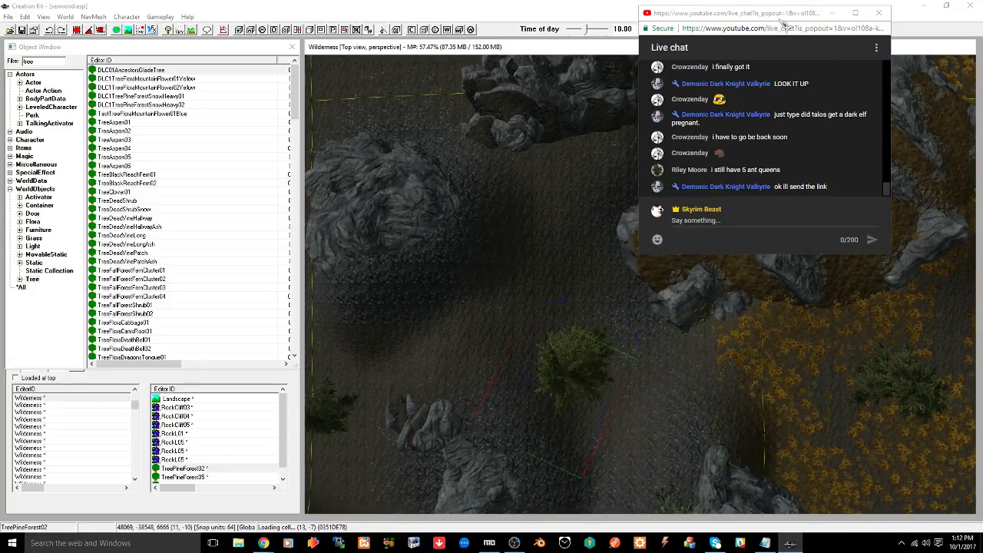
pyautogui.moveTo(784, 15); pyautogui.dragTo(851, 20)
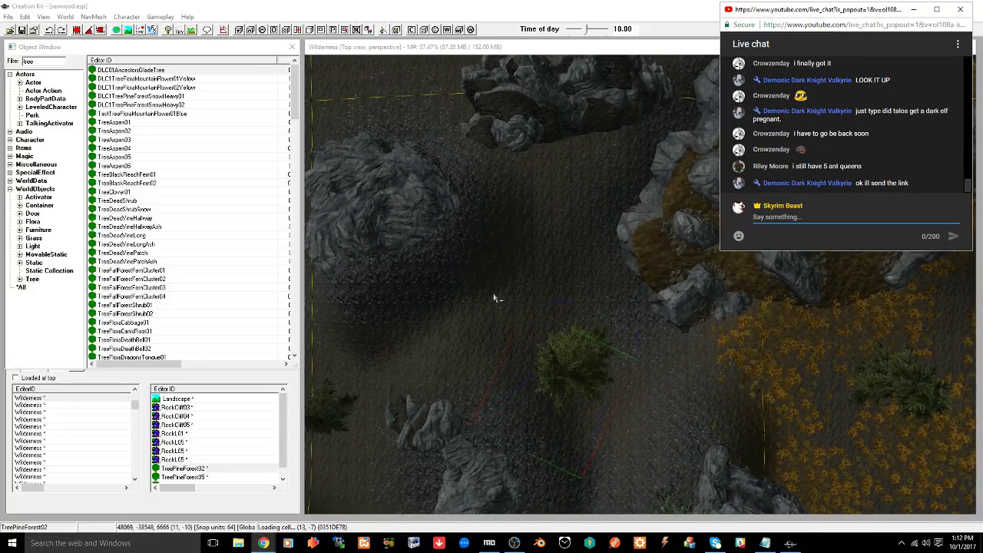
# Place a TreeDeadShrub on the open ground between the rocks and pine trees, adjust its position, and save the plugin
pyautogui.moveTo(500, 294); pyautogui.dragTo(549, 255, button='middle')
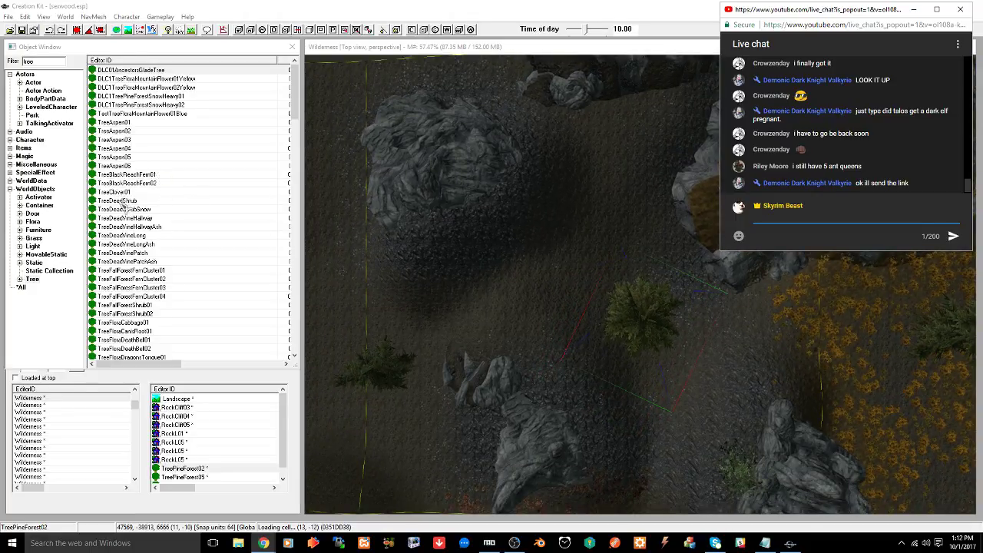
pyautogui.moveTo(122, 202); pyautogui.dragTo(388, 271)
pyautogui.moveTo(530, 314); pyautogui.dragTo(533, 314)
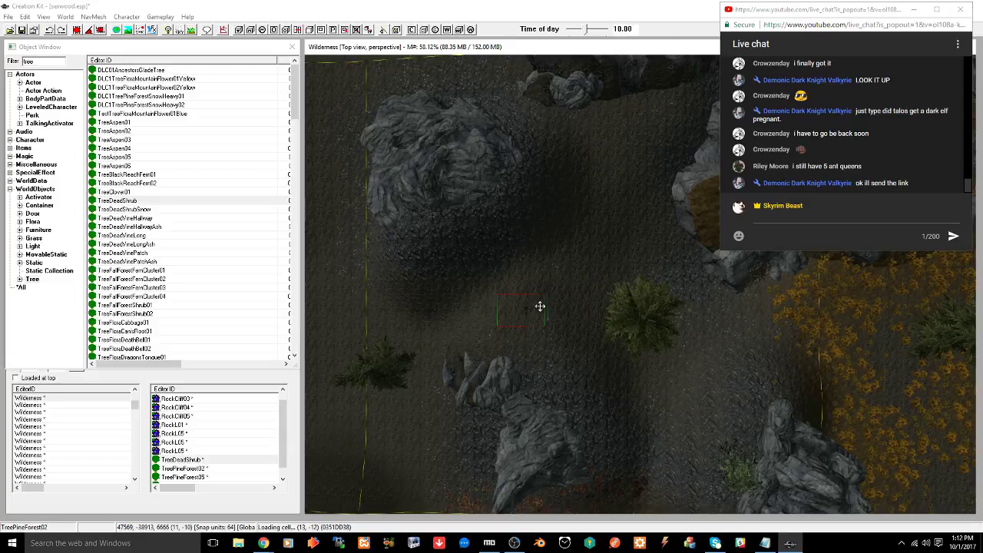
pyautogui.press('c')
pyautogui.keyDown('shift'); pyautogui.moveTo(540, 306); pyautogui.dragTo(500, 246, button='middle'); pyautogui.keyUp('shift')
pyautogui.moveTo(634, 250); pyautogui.dragTo(636, 256)
pyautogui.hotkey('ctrl', 's')
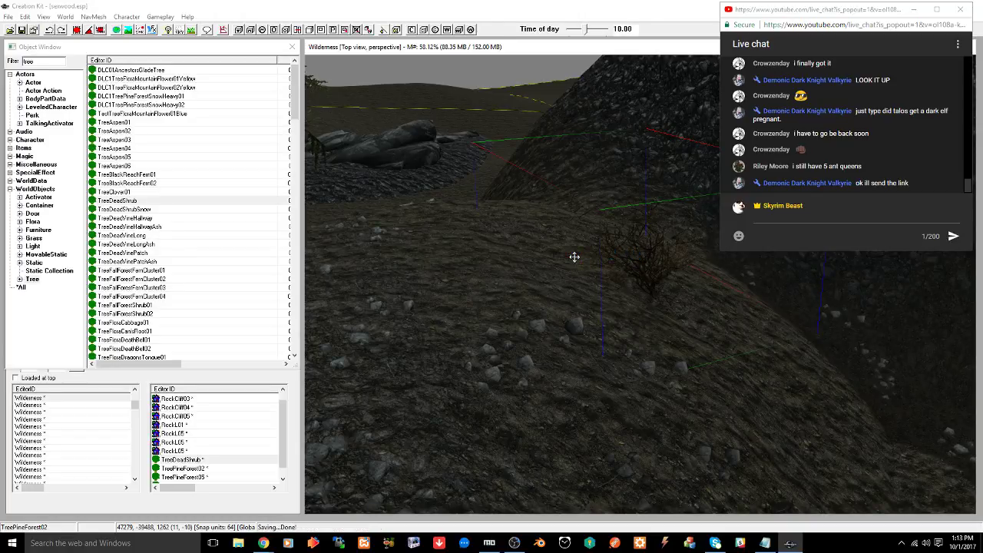
# Place a TreeFallForestShrub01 on the slope beside the rock cliff and adjust its position on the ground
pyautogui.keyDown('shift'); pyautogui.moveTo(573, 258); pyautogui.dragTo(546, 293, button='middle'); pyautogui.keyUp('shift')
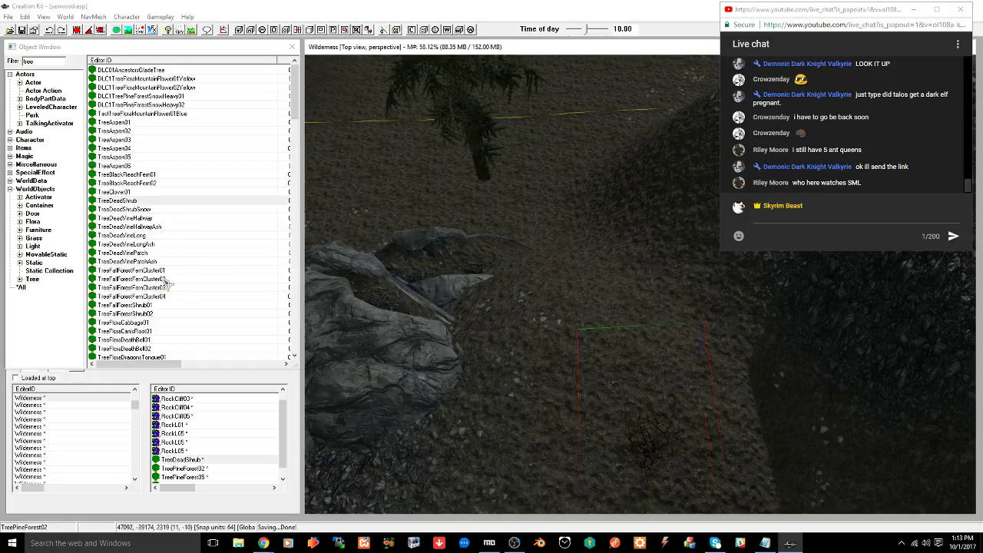
pyautogui.click(139, 306)
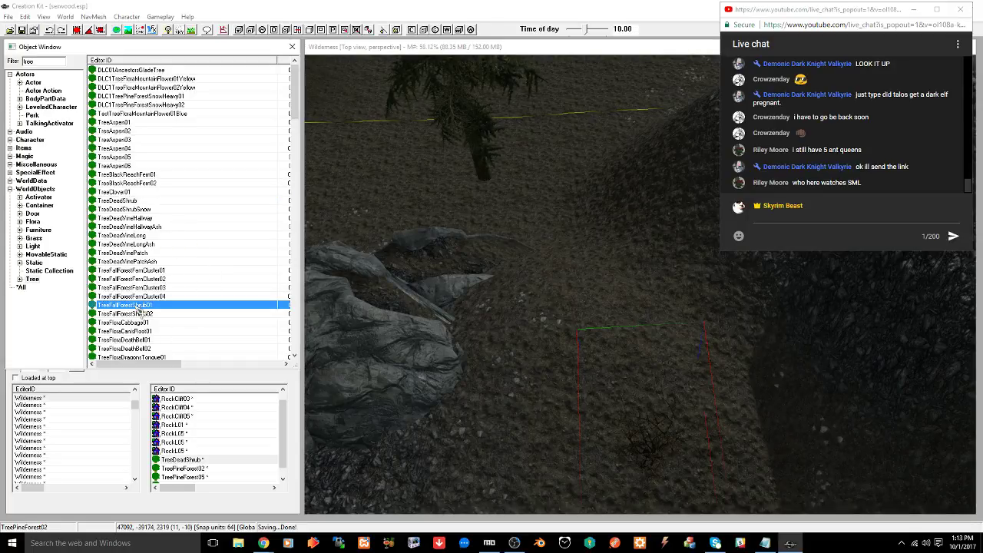
pyautogui.moveTo(312, 313); pyautogui.dragTo(598, 291)
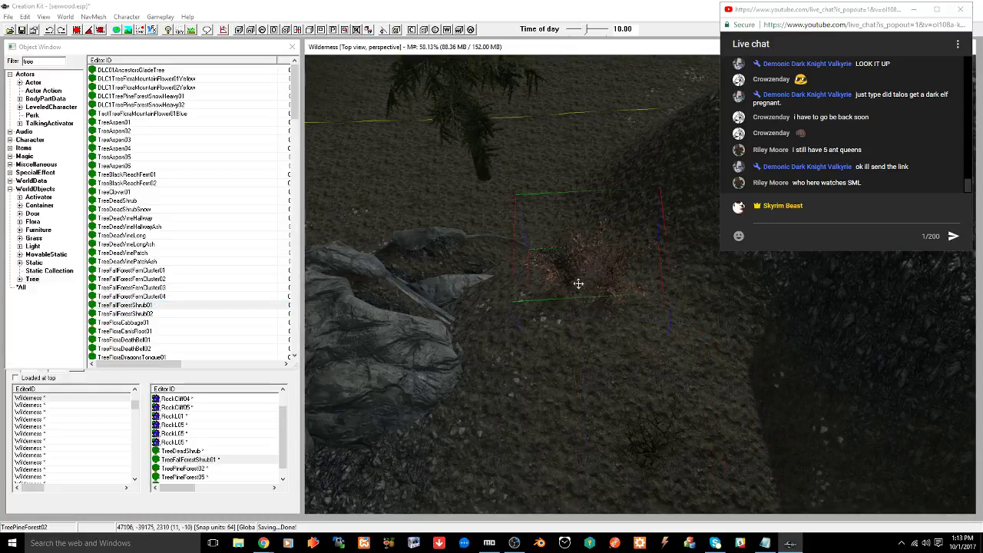
pyautogui.keyDown('shift'); pyautogui.moveTo(578, 283); pyautogui.dragTo(594, 271, button='middle'); pyautogui.keyUp('shift')
pyautogui.press('z')
pyautogui.moveTo(589, 272)
pyautogui.mouseDown()
pyautogui.moveTo(594, 281)
pyautogui.moveTo(582, 276)
pyautogui.mouseUp()
# Tilt the TreeFallForestShrub01 with the rotation gizmo to follow the slope
pyautogui.keyDown('shift'); pyautogui.moveTo(581, 276); pyautogui.dragTo(648, 259, button='middle'); pyautogui.keyUp('shift')
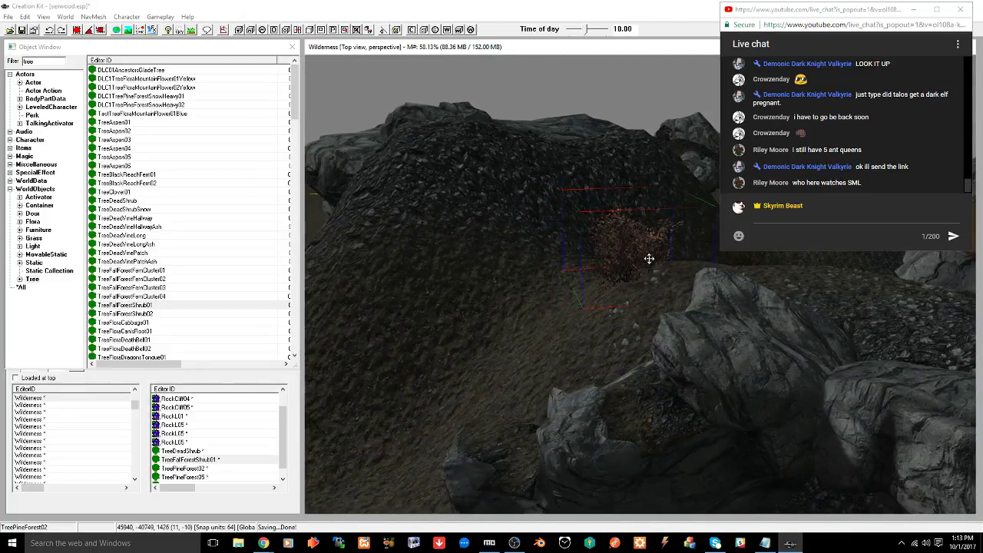
pyautogui.press('w')
pyautogui.moveTo(596, 228); pyautogui.dragTo(586, 238)
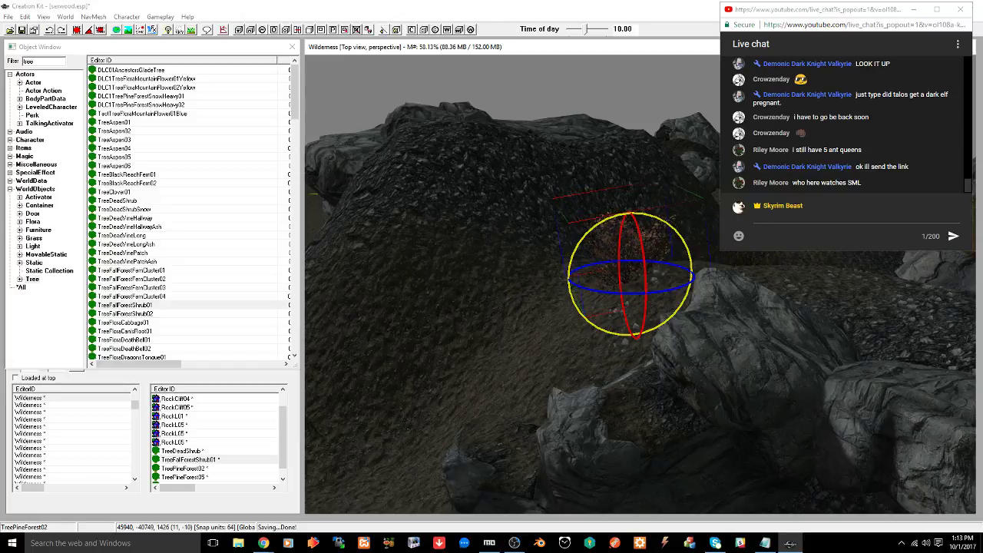
pyautogui.press('w')
# Place a TreeFallForestShrub02 on the bare slope near the rock cliffs
pyautogui.keyDown('shift'); pyautogui.moveTo(594, 285); pyautogui.dragTo(554, 313, button='middle'); pyautogui.keyUp('shift')
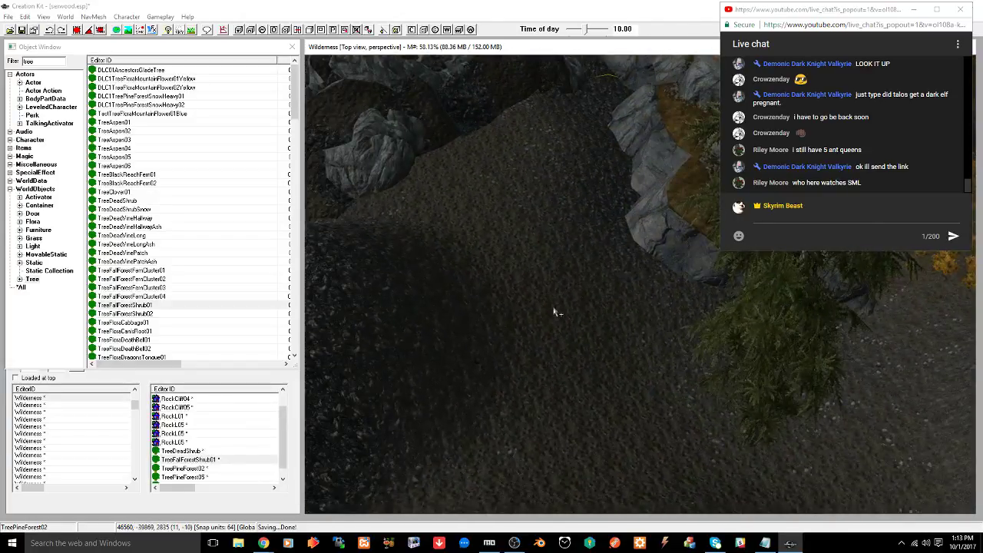
pyautogui.click(143, 314)
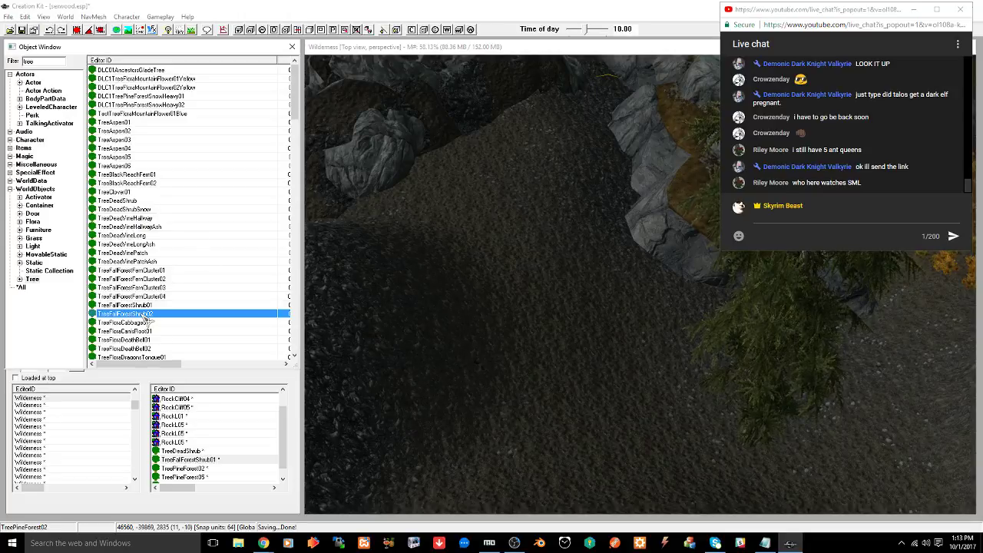
pyautogui.moveTo(142, 315); pyautogui.dragTo(571, 335)
pyautogui.keyDown('shift'); pyautogui.moveTo(574, 336); pyautogui.dragTo(590, 300, button='middle'); pyautogui.keyUp('shift')
pyautogui.press('c')
# Tilt the TreeFallForestShrub02 with the rotation gizmo to match the slope, and save the plugin
pyautogui.press('w')
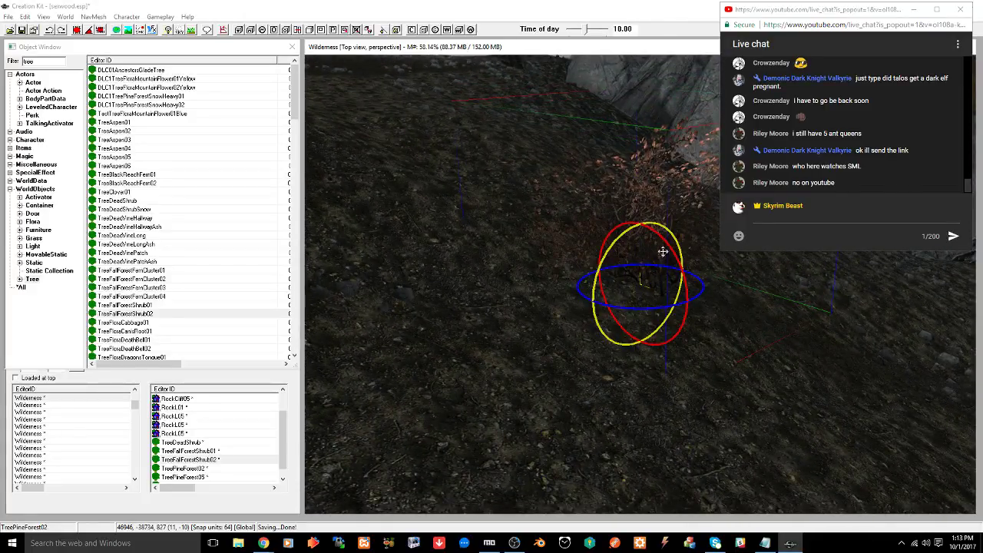
pyautogui.moveTo(665, 244); pyautogui.dragTo(667, 236)
pyautogui.press('w')
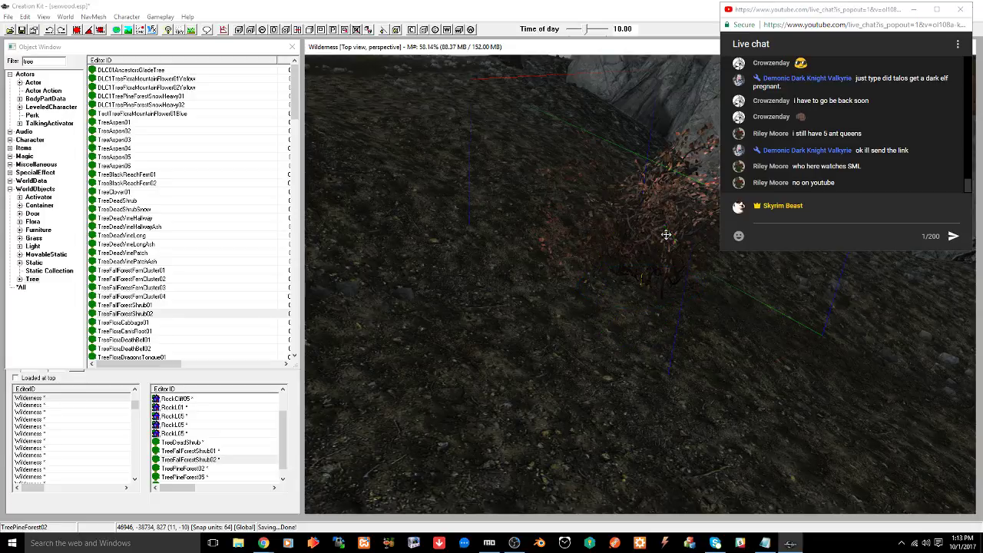
pyautogui.press('e')
pyautogui.press('e')
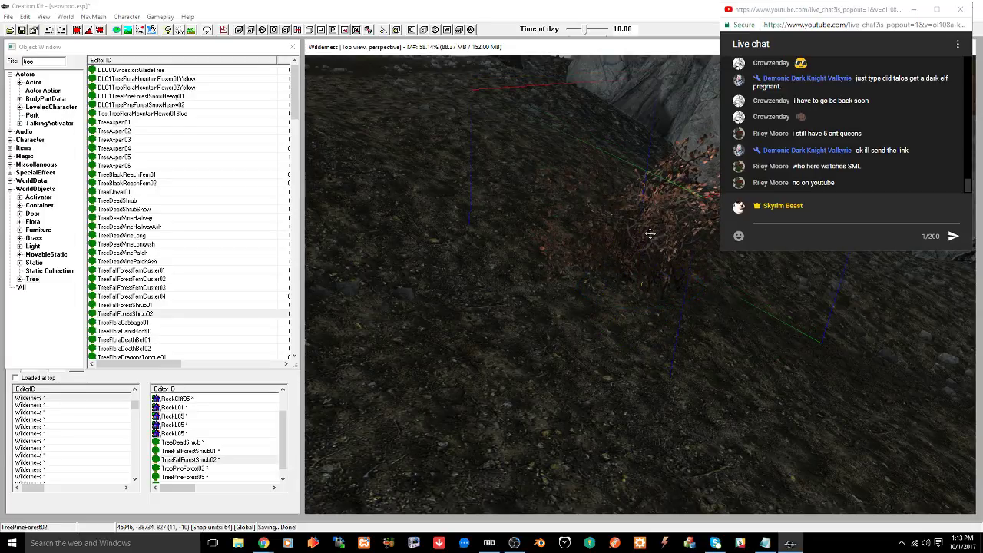
pyautogui.hotkey('ctrl', 's')
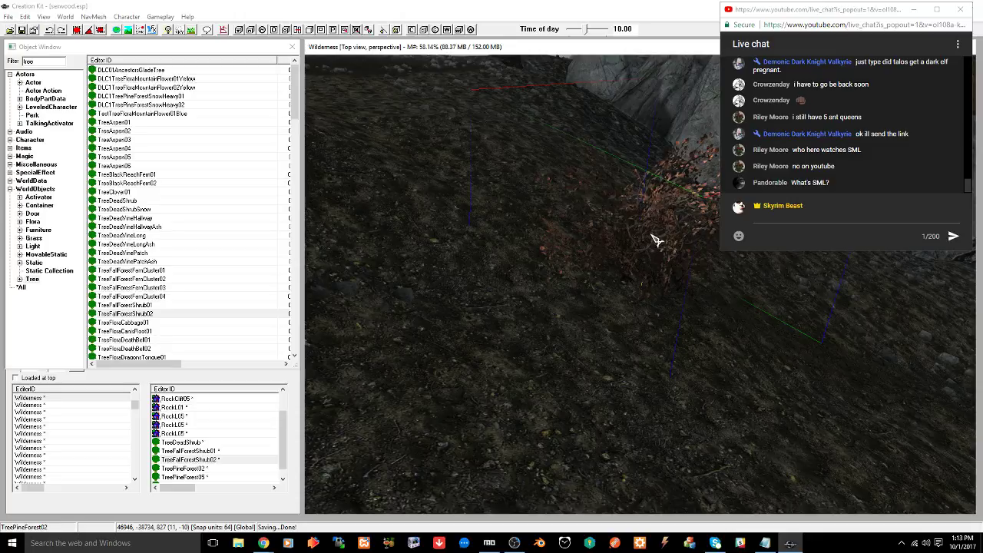
# Place a TreeFloraJuniper01 on the bare slope between the rock cliffs, drop it to the ground and adjust its placement
pyautogui.scroll(-5, 655, 236)
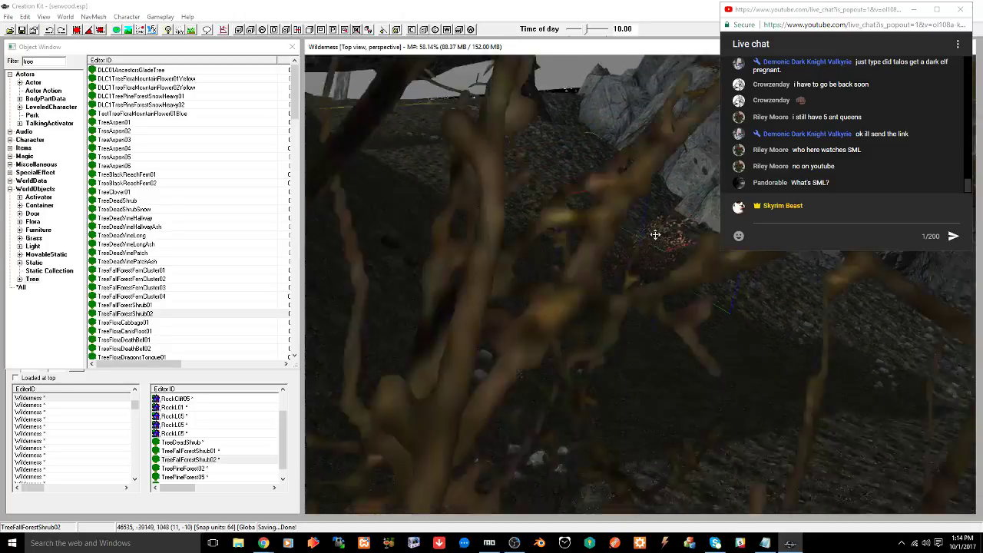
pyautogui.keyDown('shift'); pyautogui.moveTo(655, 239); pyautogui.dragTo(625, 266, button='middle'); pyautogui.keyUp('shift')
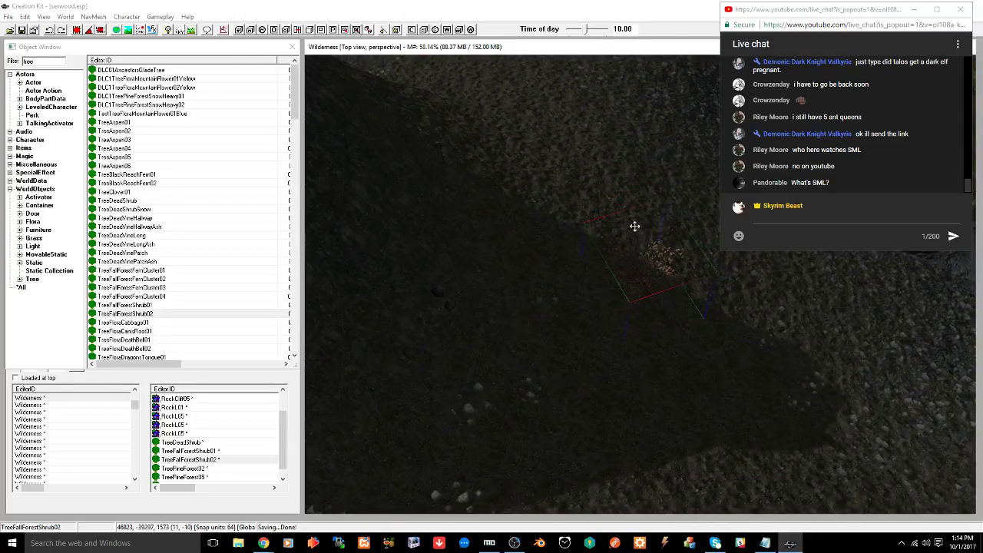
pyautogui.moveTo(634, 226); pyautogui.dragTo(620, 299, button='middle')
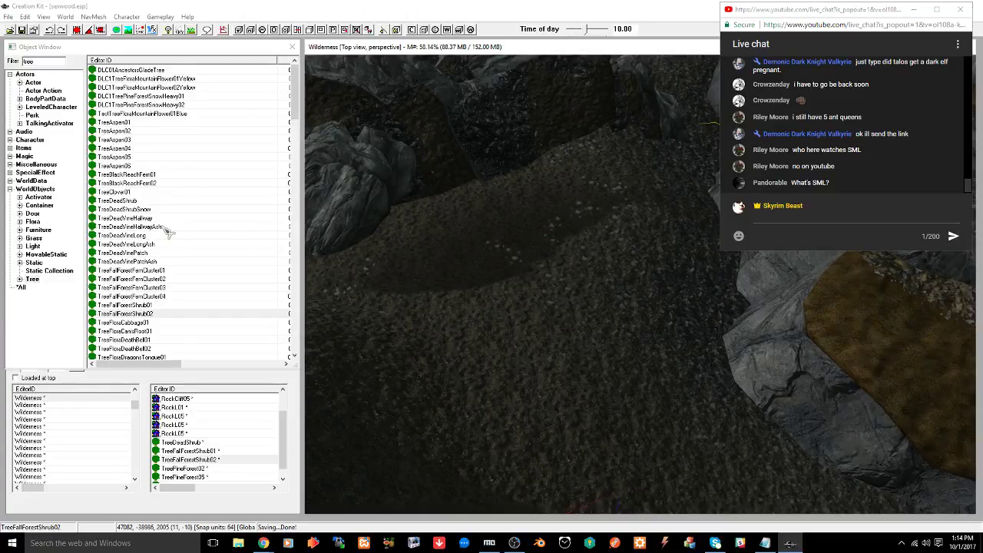
pyautogui.scroll(-6, 165, 226)
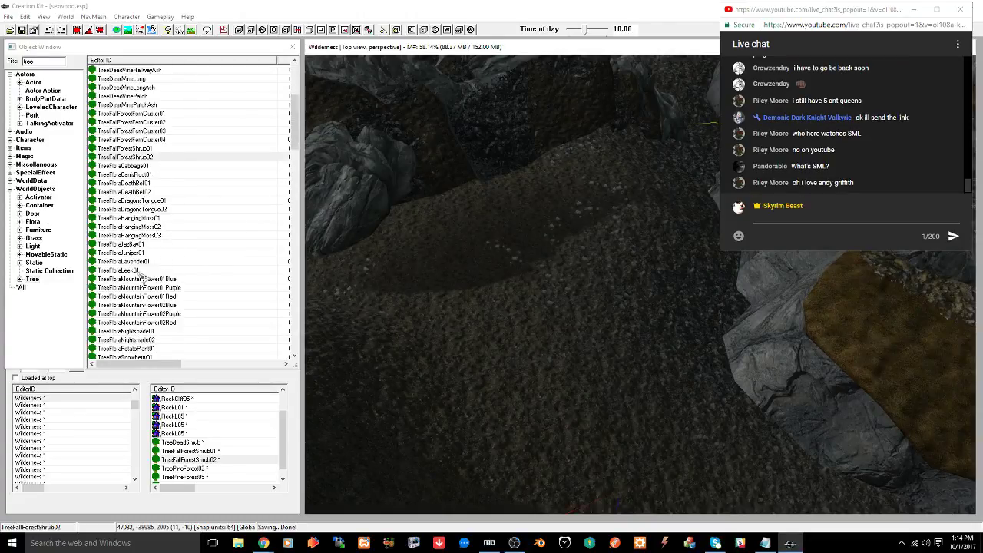
pyautogui.click(121, 254)
pyautogui.moveTo(141, 257); pyautogui.dragTo(533, 314)
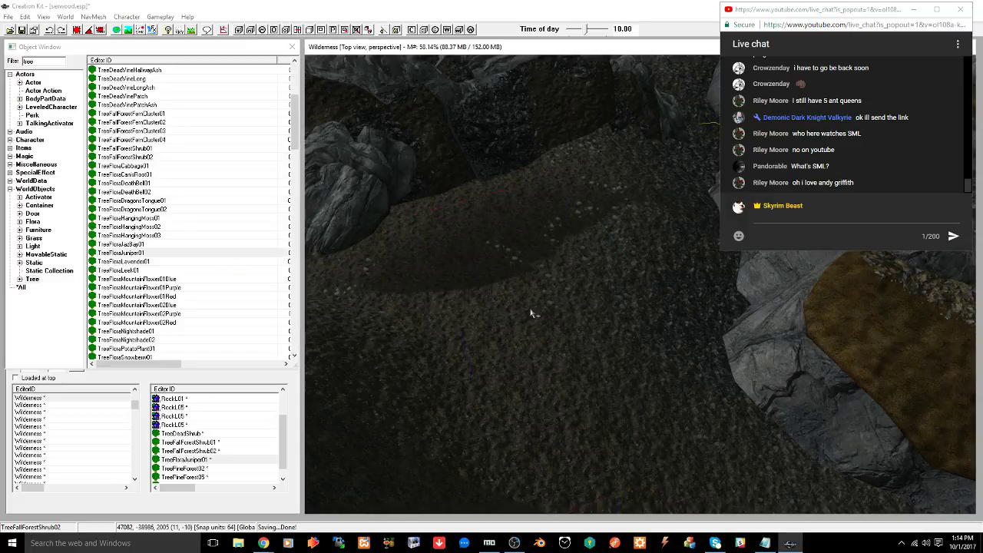
pyautogui.press('f')
pyautogui.click(532, 271)
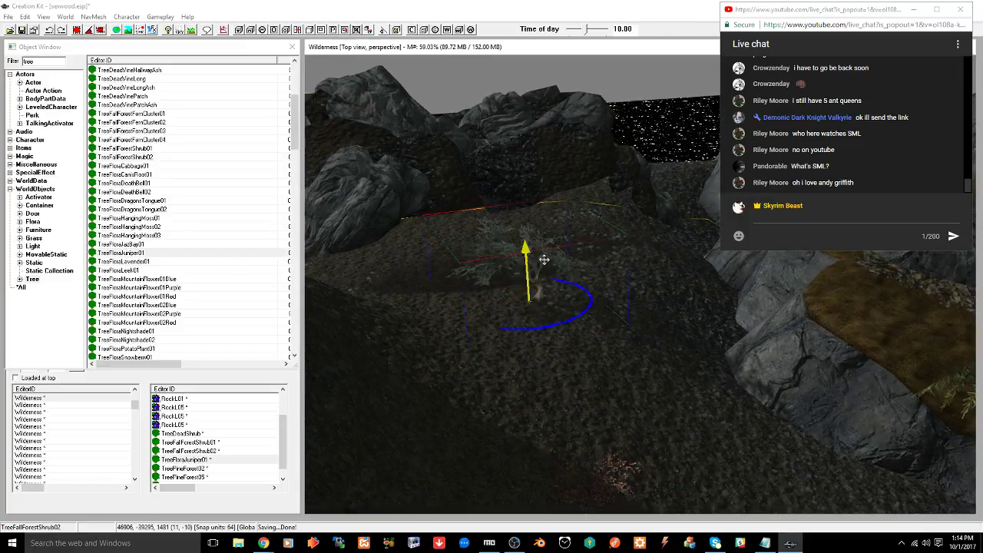
pyautogui.moveTo(532, 271); pyautogui.dragTo(542, 254)
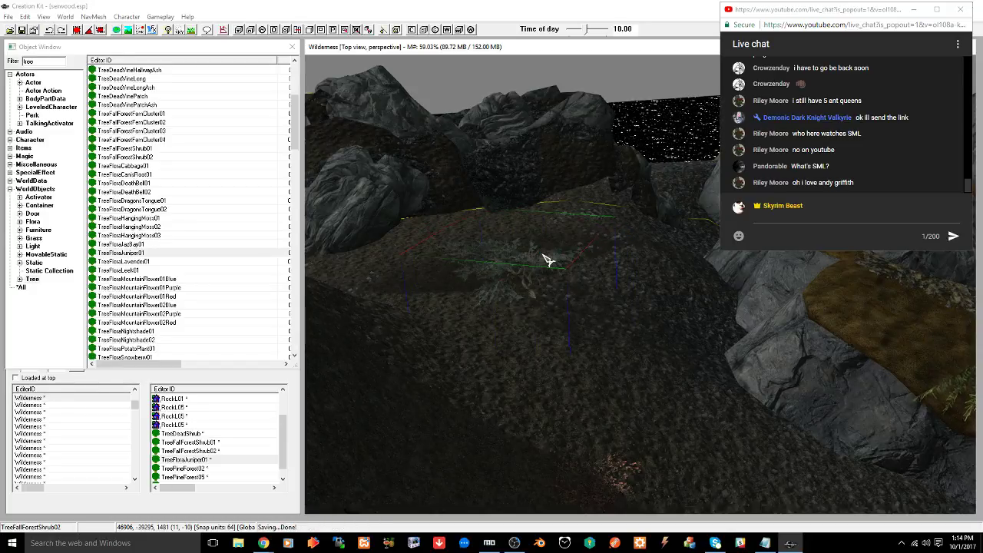
pyautogui.scroll(5, 542, 254)
pyautogui.keyDown('shift'); pyautogui.moveTo(514, 295); pyautogui.dragTo(511, 269, button='middle'); pyautogui.keyUp('shift')
# Paste a copy of the RockL05 rock at the foot of the RockCliff02 cliff, turning and positioning it against the cliff face
pyautogui.press('e')
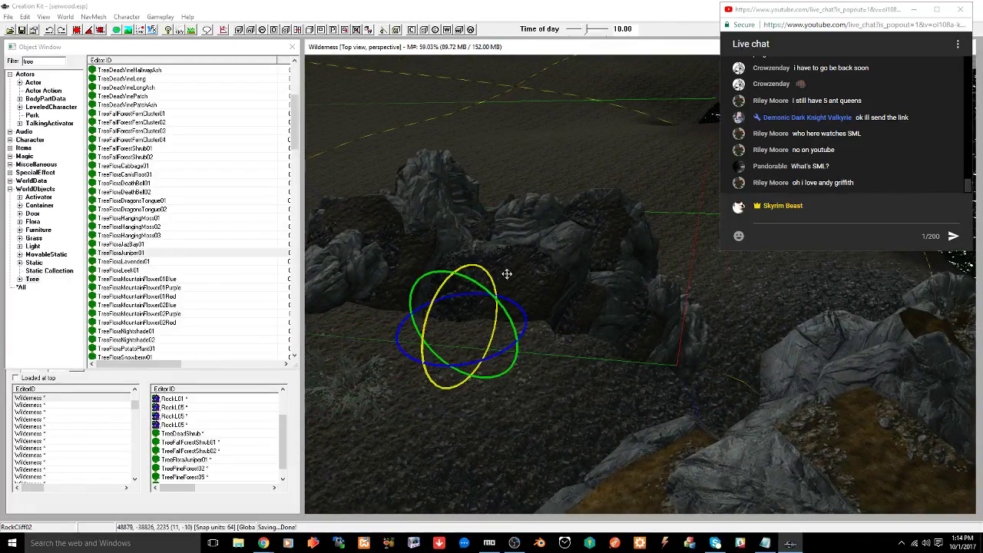
pyautogui.keyDown('shift'); pyautogui.moveTo(450, 285); pyautogui.dragTo(513, 250, button='middle'); pyautogui.keyUp('shift')
pyautogui.press('e')
pyautogui.keyDown('shift'); pyautogui.moveTo(586, 245); pyautogui.dragTo(561, 221, button='middle'); pyautogui.keyUp('shift')
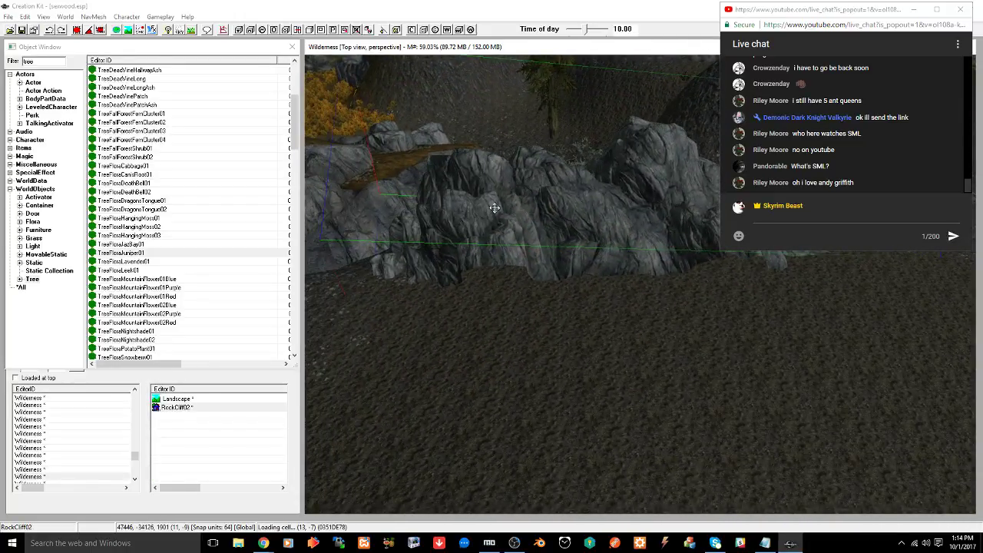
pyautogui.keyDown('shift'); pyautogui.moveTo(494, 207); pyautogui.dragTo(420, 249, button='middle'); pyautogui.keyUp('shift')
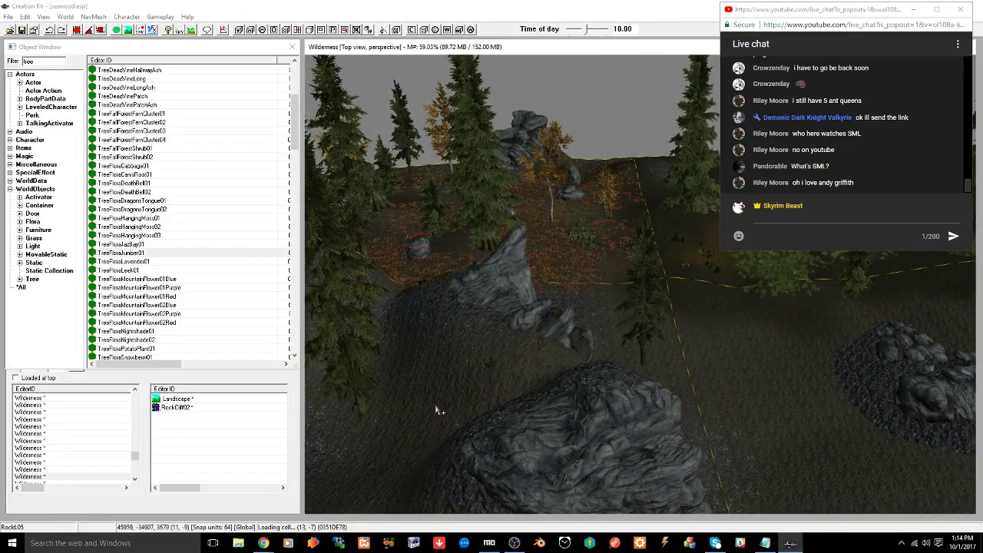
pyautogui.keyDown('shift'); pyautogui.moveTo(436, 409); pyautogui.dragTo(576, 216, button='middle'); pyautogui.keyUp('shift')
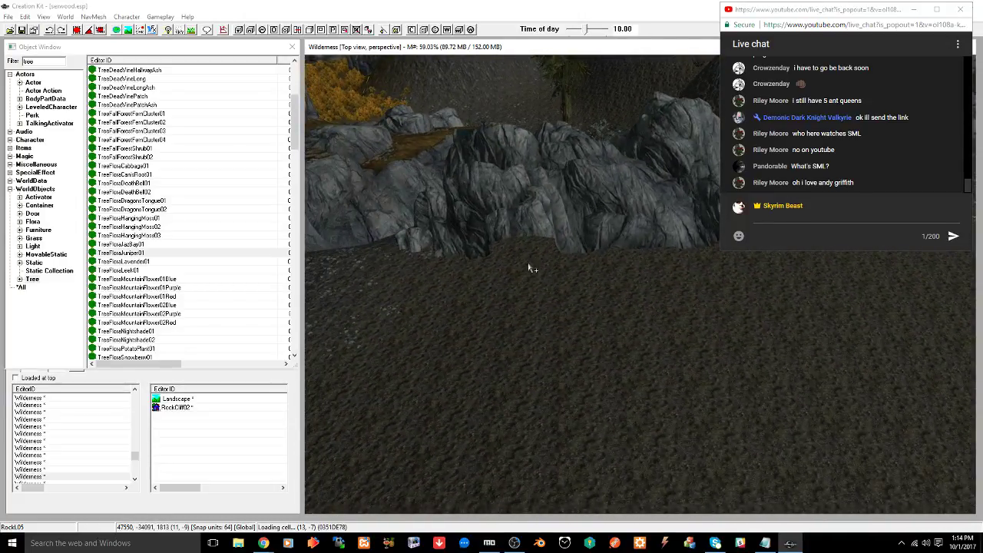
pyautogui.hotkey('ctrl', 'v')
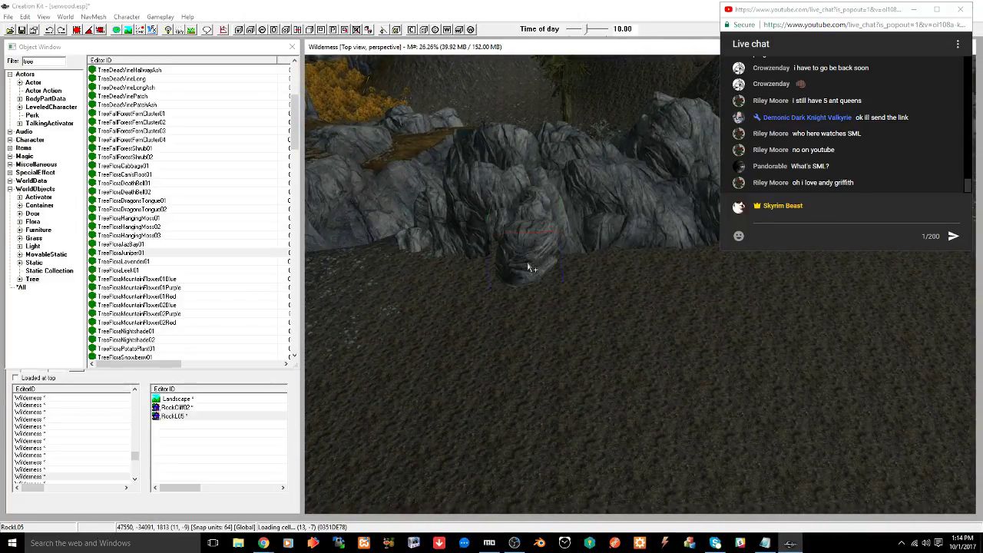
pyautogui.moveTo(526, 256); pyautogui.dragTo(540, 229)
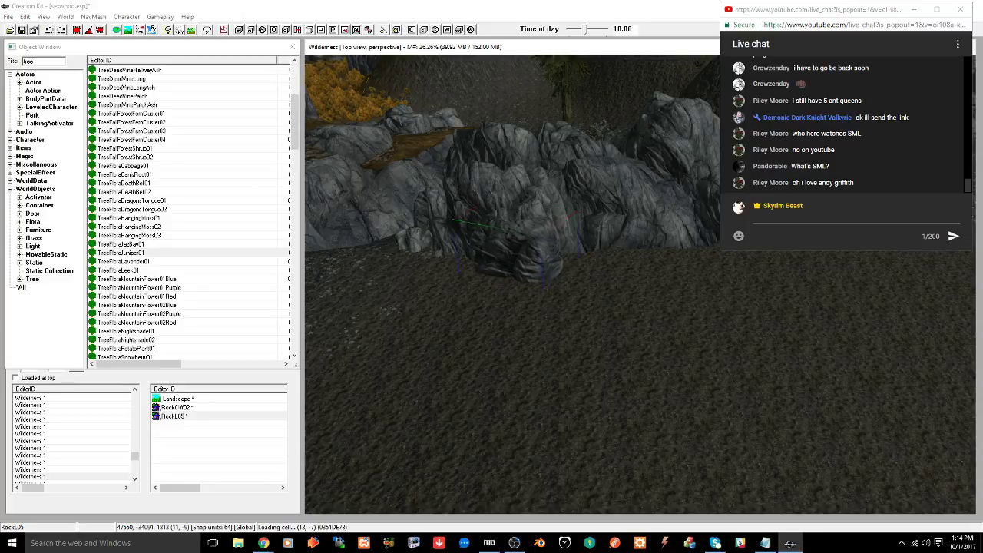
pyautogui.keyDown('shift'); pyautogui.moveTo(541, 229); pyautogui.dragTo(546, 281, button='middle'); pyautogui.keyUp('shift')
pyautogui.moveTo(545, 281); pyautogui.dragTo(548, 255, button='right')
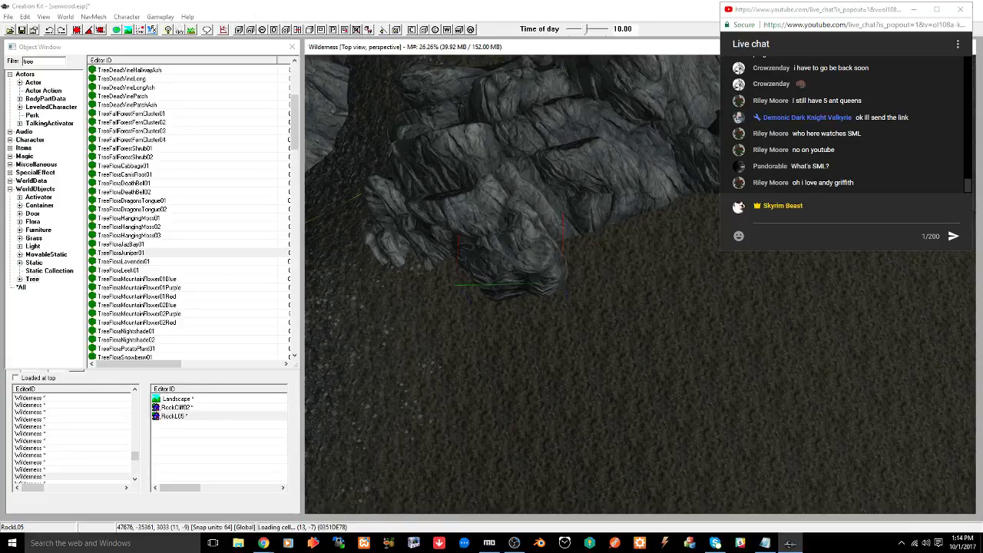
pyautogui.keyDown('shift'); pyautogui.moveTo(566, 230); pyautogui.dragTo(544, 188, button='middle'); pyautogui.keyUp('shift')
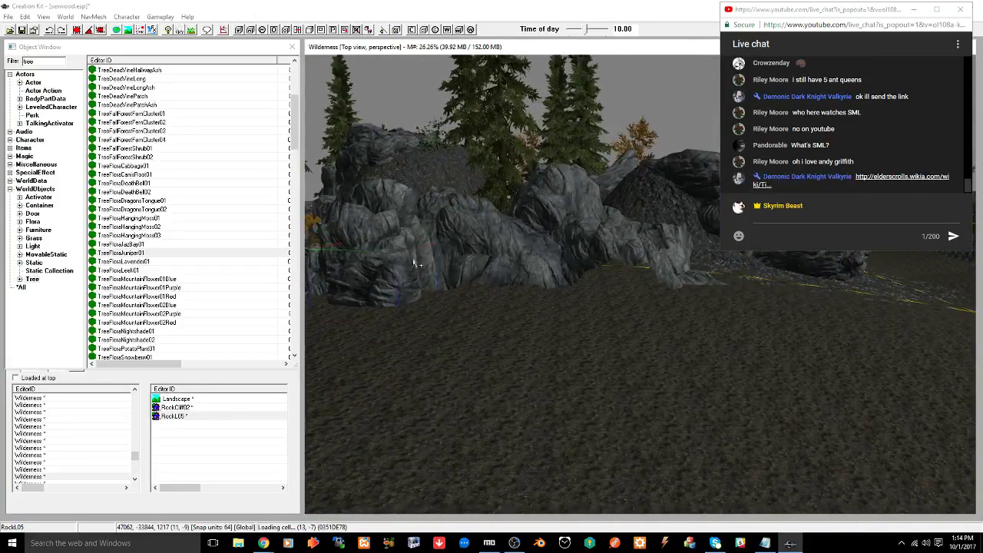
# Read the Tiber Septim wiki page linked in the live chat, close it, and return to the Creation Kit
pyautogui.click(900, 180)
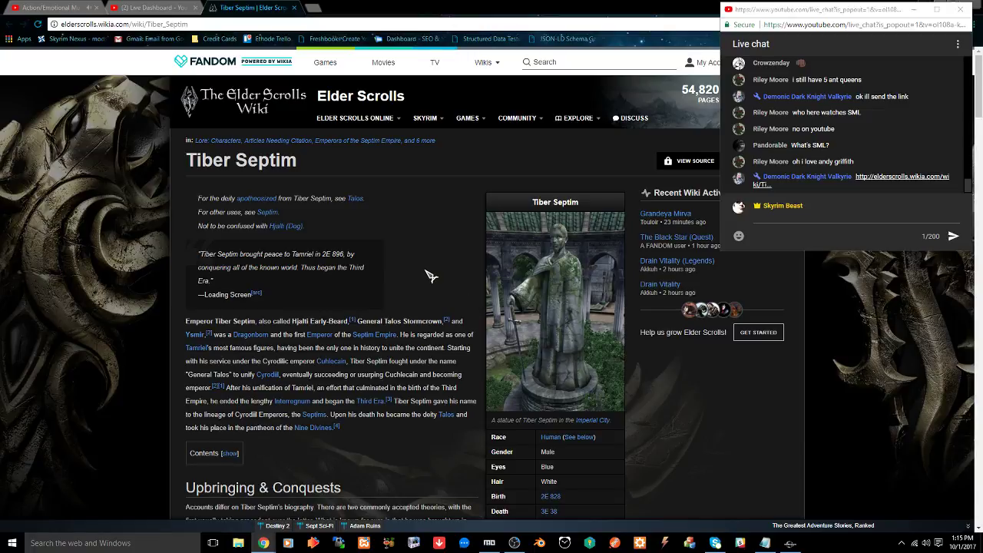
pyautogui.scroll(-6, 431, 276)
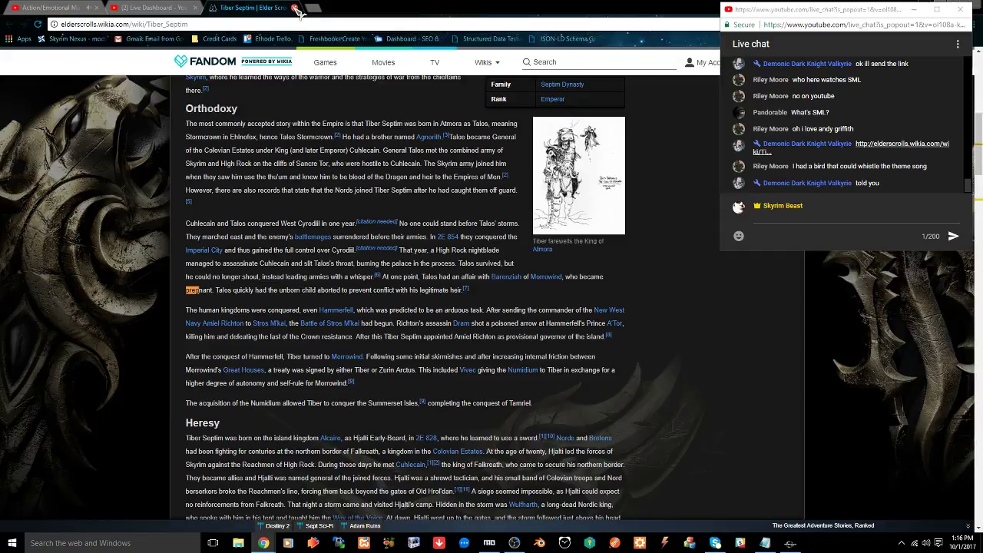
pyautogui.click(295, 8)
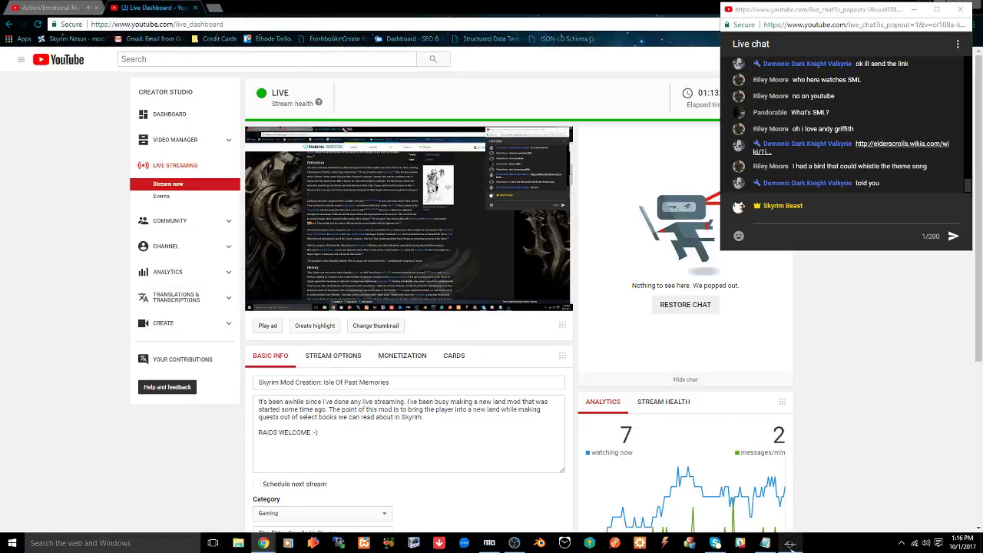
pyautogui.click(790, 543)
# Duplicate the RockL05 rock farther along the base of the RockCliff02 cliff and save the plugin
pyautogui.scroll(3, 571, 294)
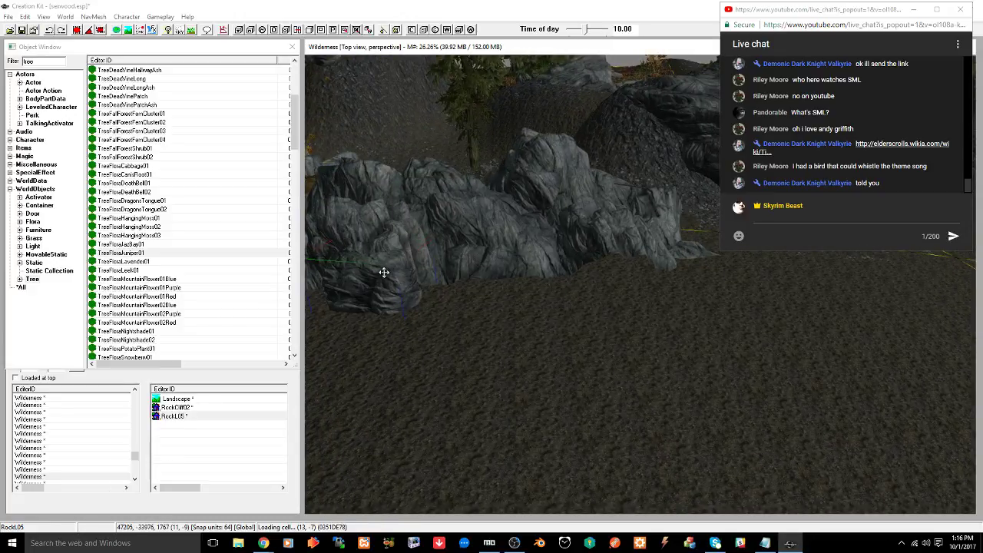
pyautogui.hotkey('ctrl', 'd')
pyautogui.moveTo(384, 272); pyautogui.dragTo(615, 269)
pyautogui.keyDown('shift'); pyautogui.moveTo(616, 269); pyautogui.dragTo(507, 254, button='middle'); pyautogui.keyUp('shift')
pyautogui.click(507, 254)
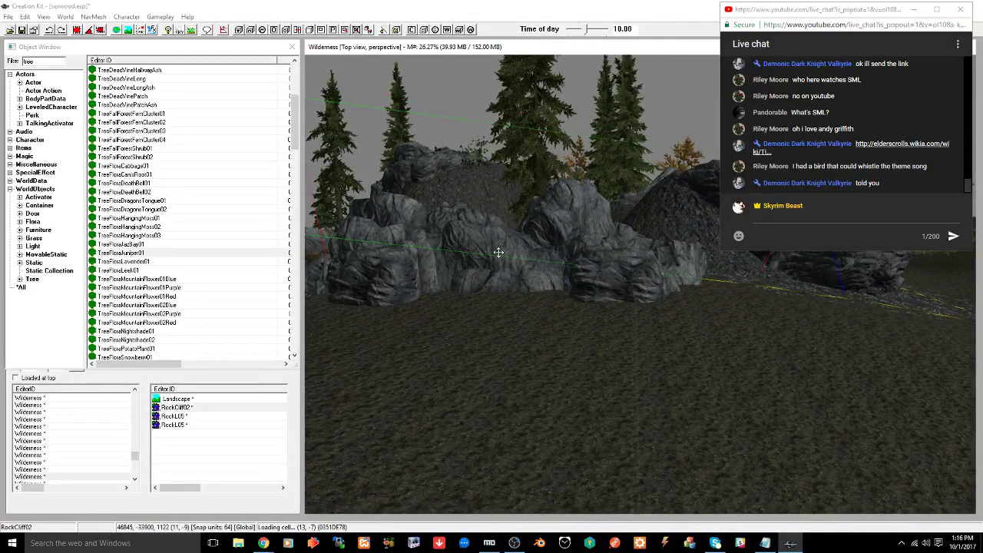
pyautogui.hotkey('ctrl', 's')
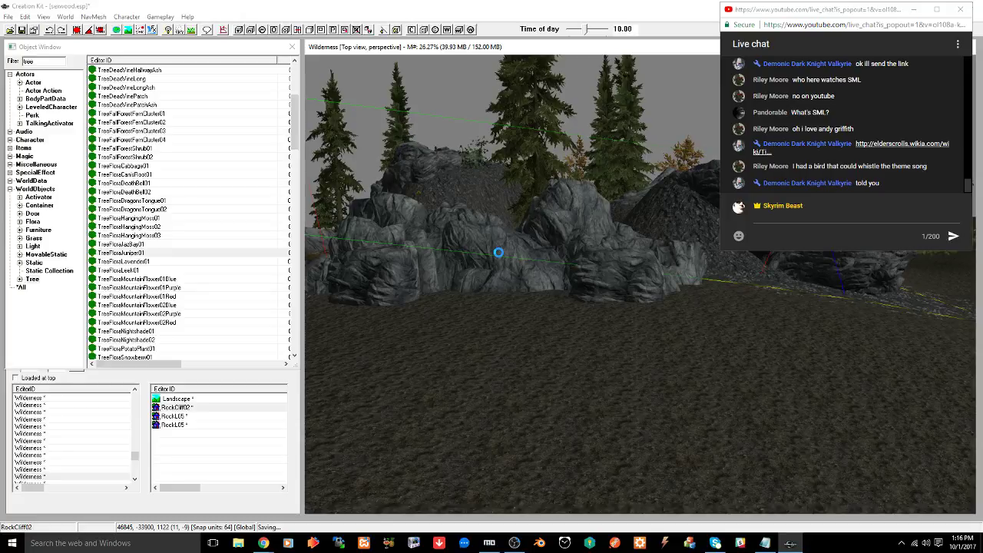
# Start landscape editing from a top view of the juniper area and check which ground textures the cell's quads use
pyautogui.keyDown('shift'); pyautogui.moveTo(503, 250); pyautogui.dragTo(476, 220, button='middle'); pyautogui.keyUp('shift')
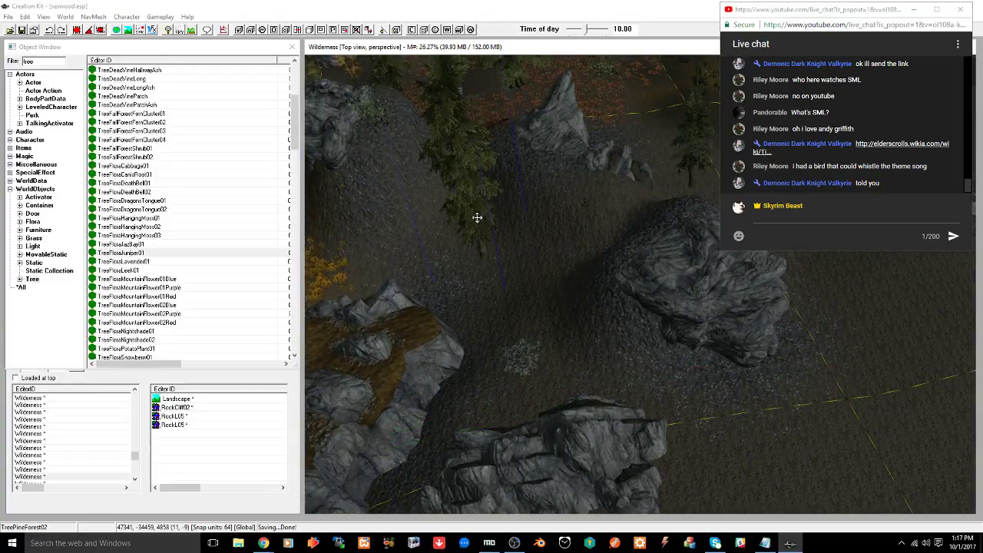
pyautogui.press('t')
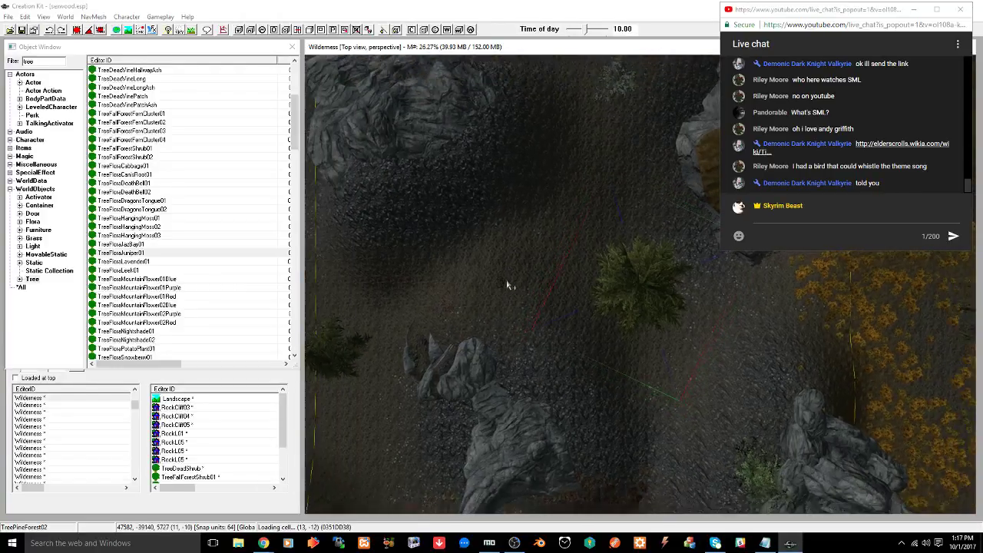
pyautogui.scroll(-8, 509, 284)
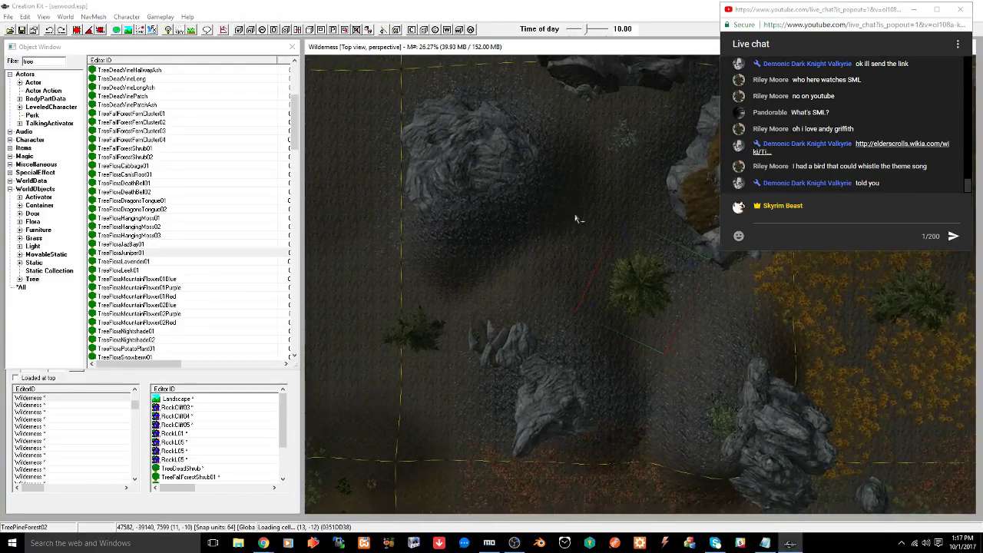
pyautogui.moveTo(574, 218); pyautogui.dragTo(541, 224, button='middle')
pyautogui.press('h')
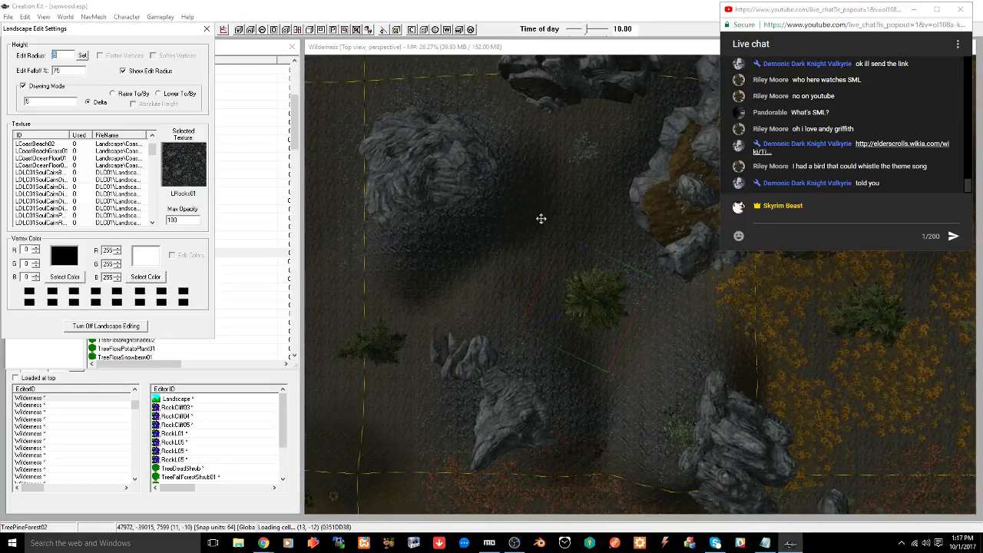
pyautogui.click(468, 51)
pyautogui.press('t')
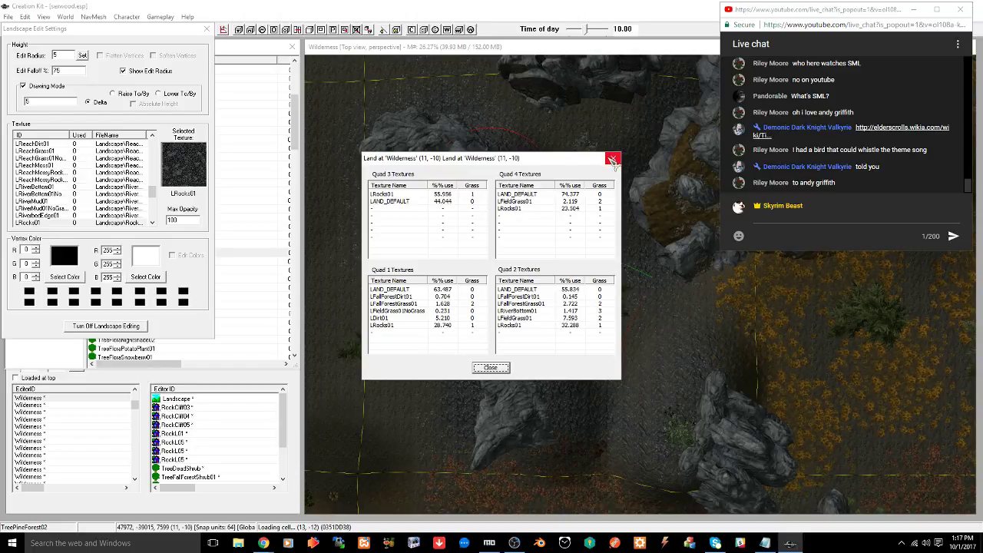
pyautogui.click(612, 160)
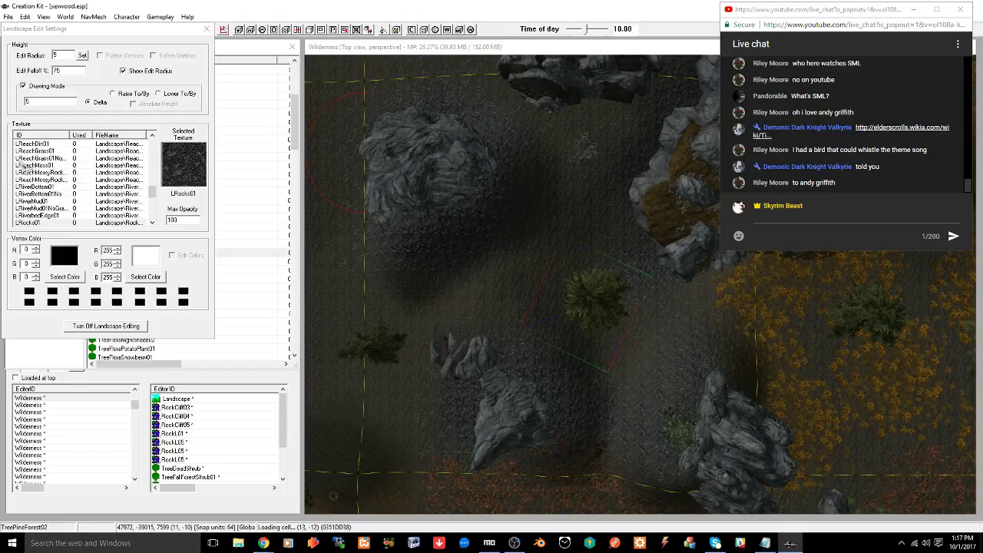
# Paint the LReachMoss01 texture on the ground around the juniper between the rock cliffs, and leave landscape editing
pyautogui.click(49, 166)
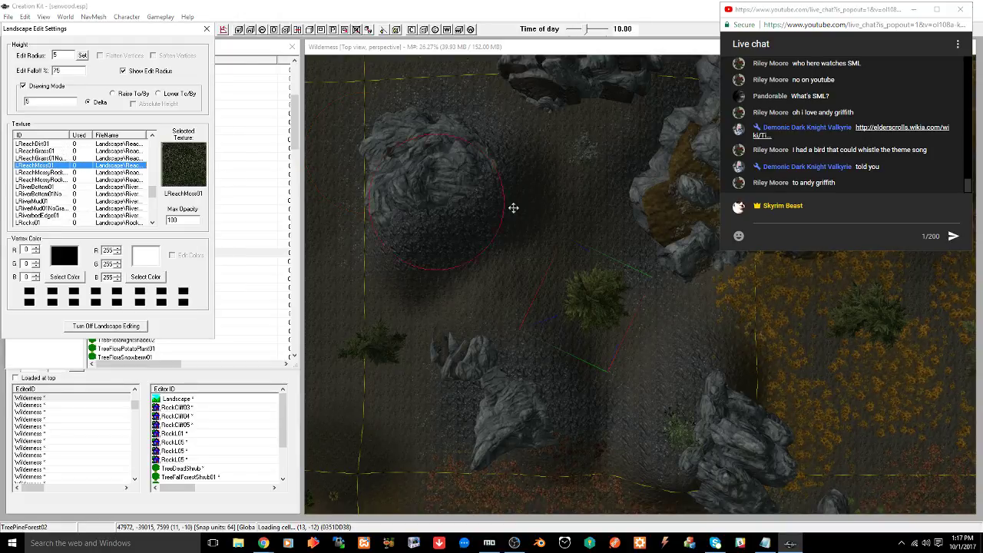
pyautogui.rightClick(520, 174)
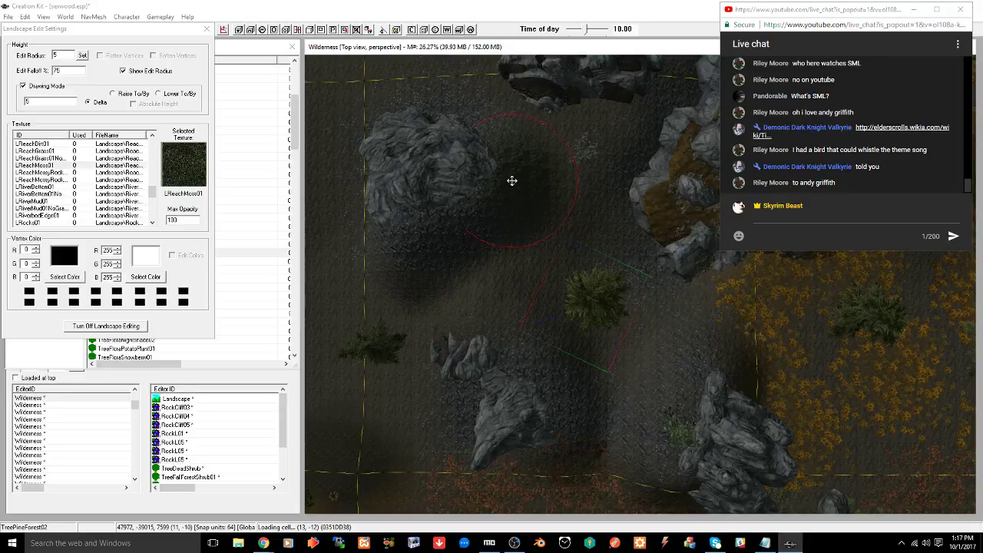
pyautogui.moveTo(512, 183); pyautogui.dragTo(577, 291, button='middle')
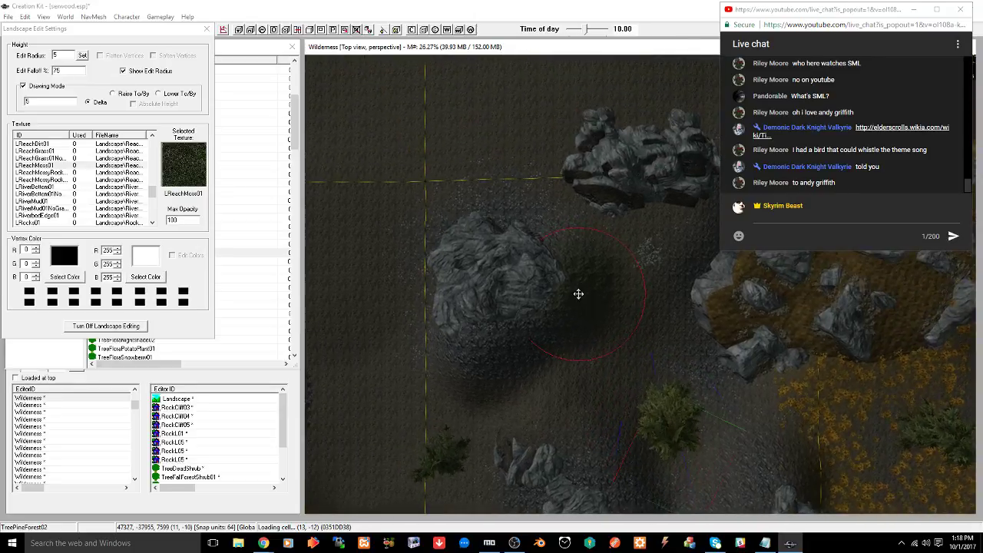
pyautogui.moveTo(603, 230); pyautogui.dragTo(530, 222, button='middle')
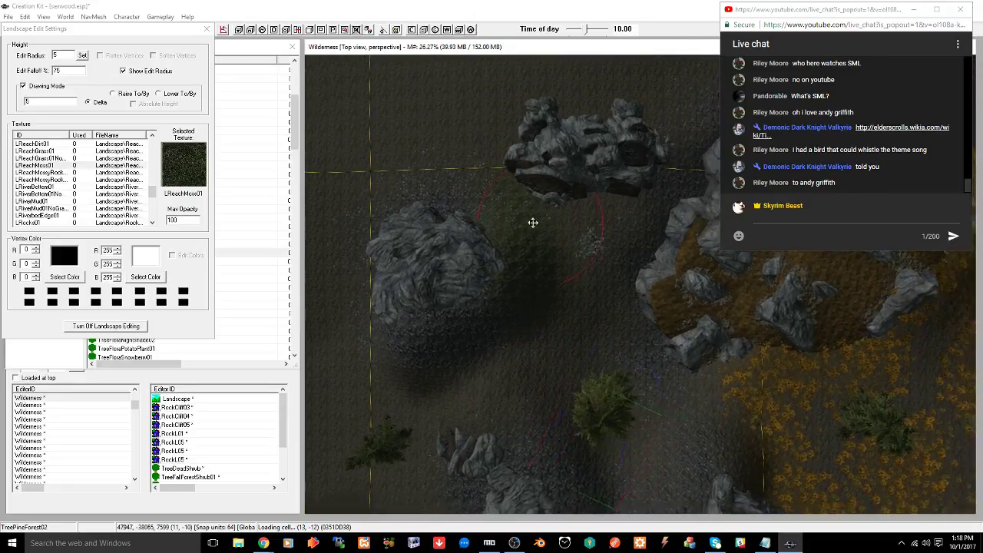
pyautogui.moveTo(578, 259); pyautogui.dragTo(500, 300, button='middle')
pyautogui.moveTo(555, 283); pyautogui.dragTo(569, 271, button='middle')
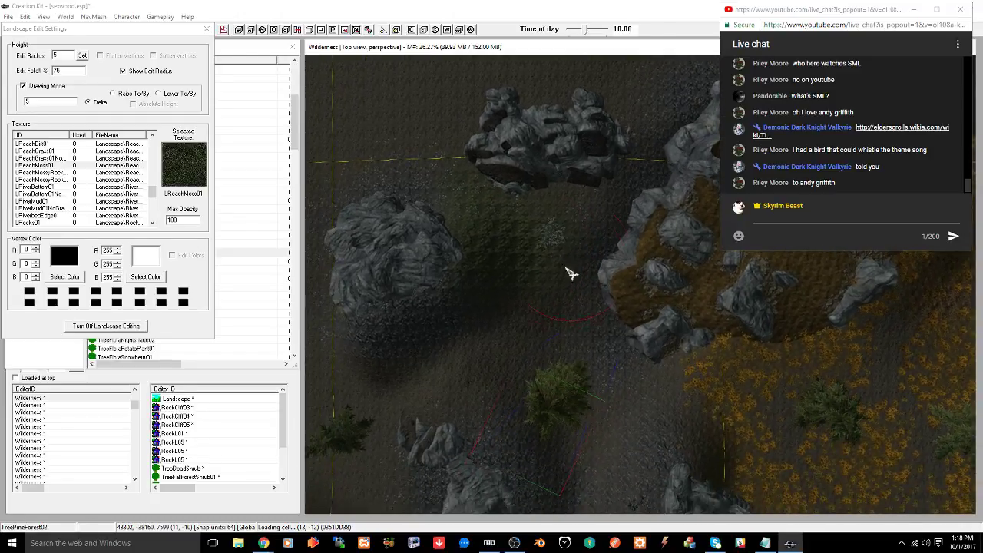
pyautogui.moveTo(523, 328); pyautogui.dragTo(577, 243, button='middle')
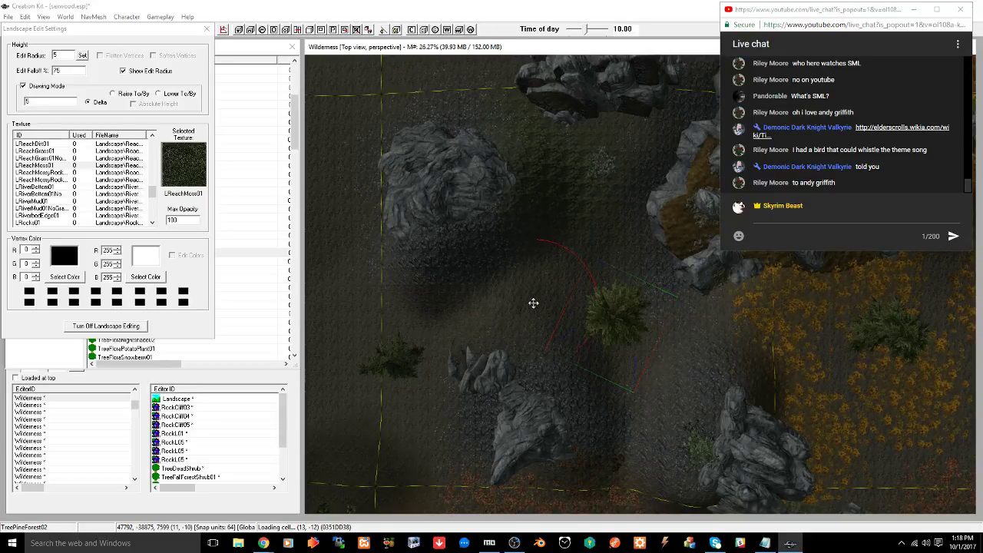
pyautogui.moveTo(532, 306)
pyautogui.mouseDown(button='middle')
pyautogui.moveTo(496, 324)
pyautogui.moveTo(467, 359)
pyautogui.moveTo(533, 318)
pyautogui.moveTo(467, 365)
pyautogui.mouseUp(button='middle')
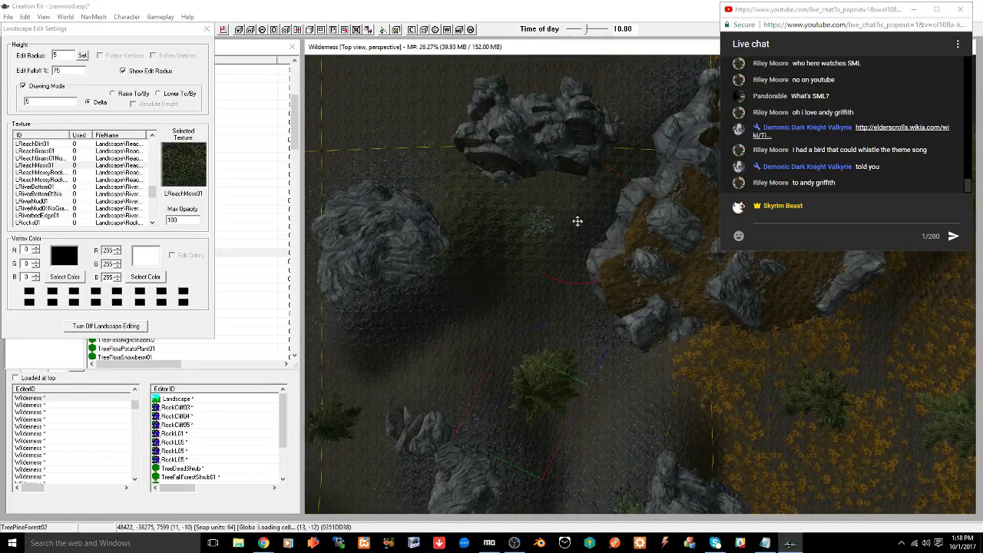
pyautogui.click(223, 29)
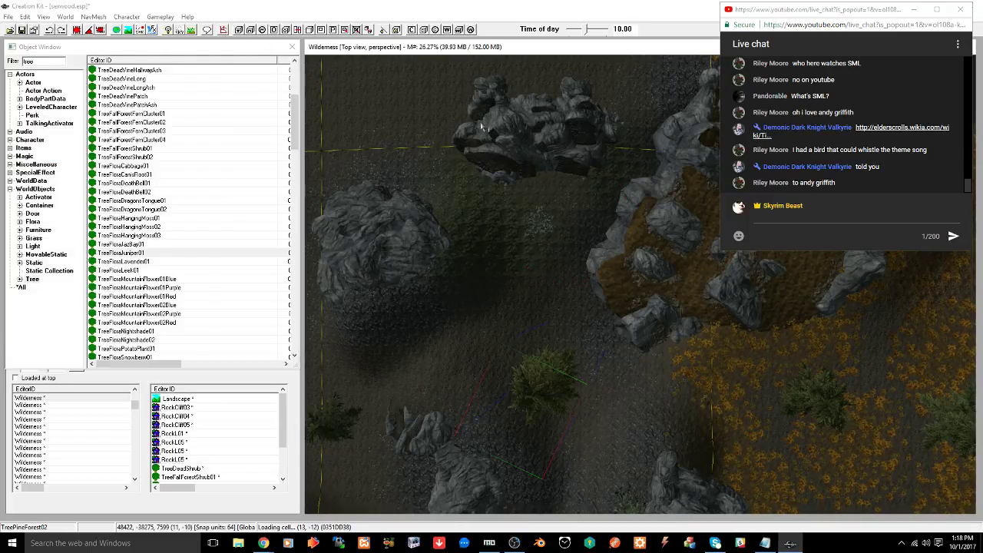
# Duplicate the TreePineForest01 tree from the reddish undergrowth and place the copy beside the smaller pine near the RockCliff05 cliff
pyautogui.moveTo(492, 377); pyautogui.dragTo(539, 330, button='middle')
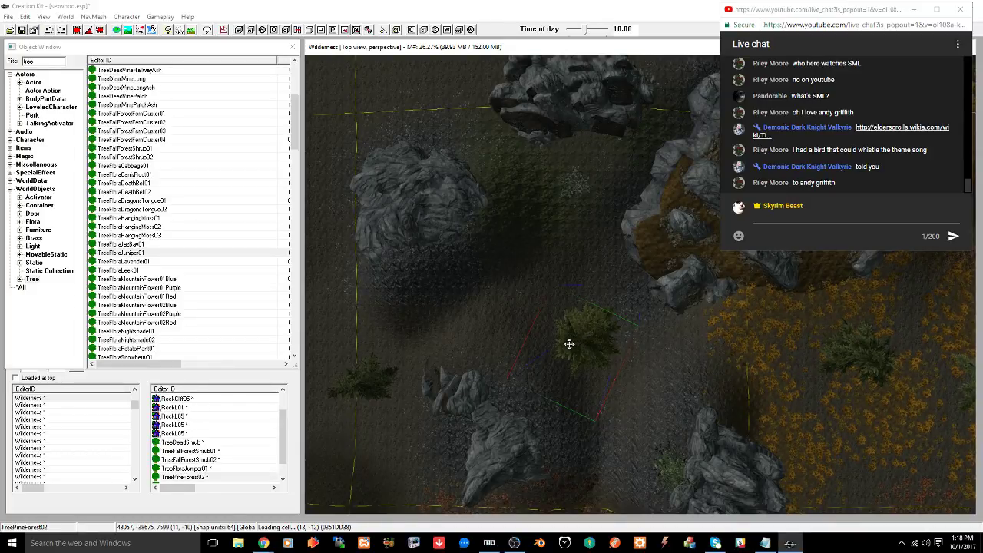
pyautogui.moveTo(568, 345); pyautogui.dragTo(632, 289, button='middle')
pyautogui.moveTo(537, 338); pyautogui.dragTo(628, 339, button='middle')
pyautogui.click(556, 301)
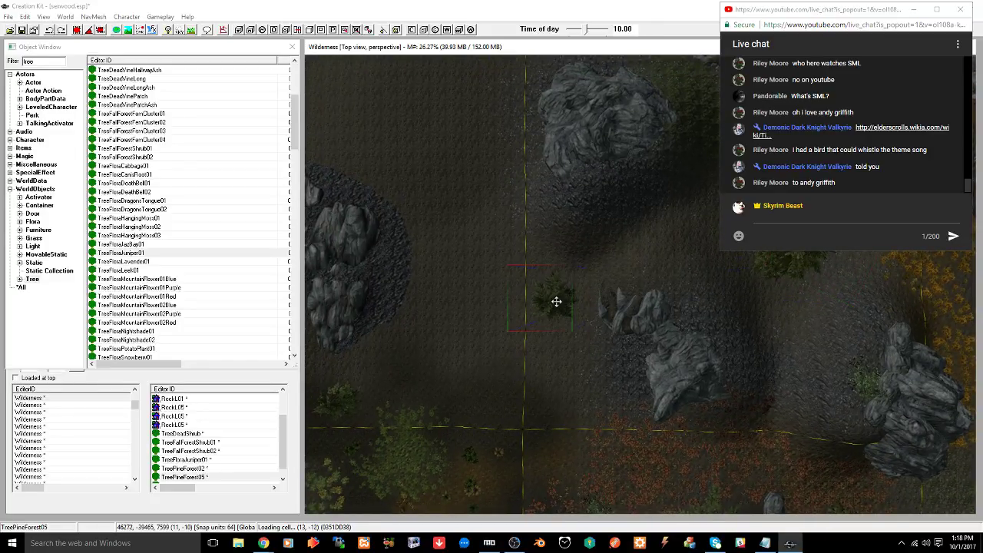
pyautogui.keyDown('shift'); pyautogui.moveTo(556, 301); pyautogui.dragTo(531, 272, button='middle'); pyautogui.keyUp('shift')
pyautogui.click(768, 415)
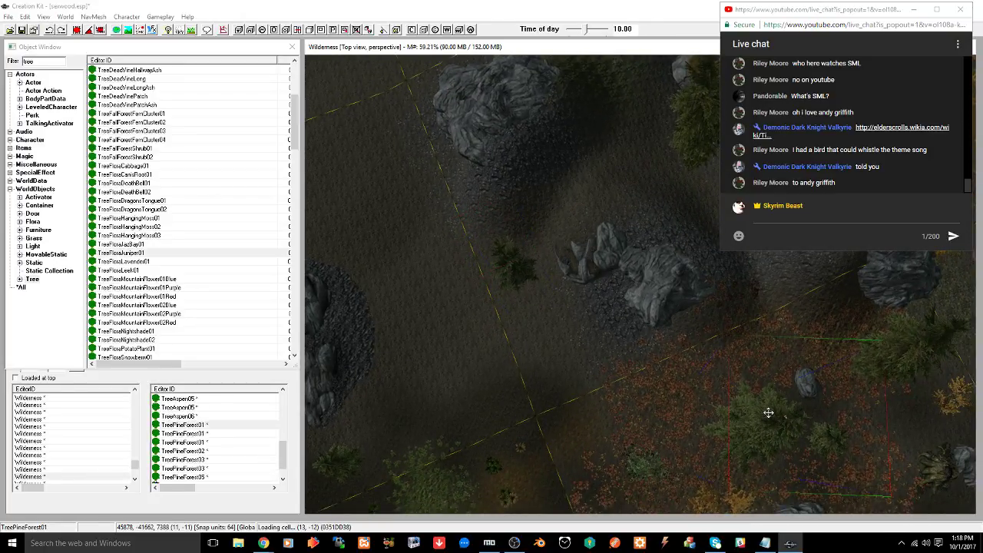
pyautogui.moveTo(769, 413); pyautogui.dragTo(527, 294)
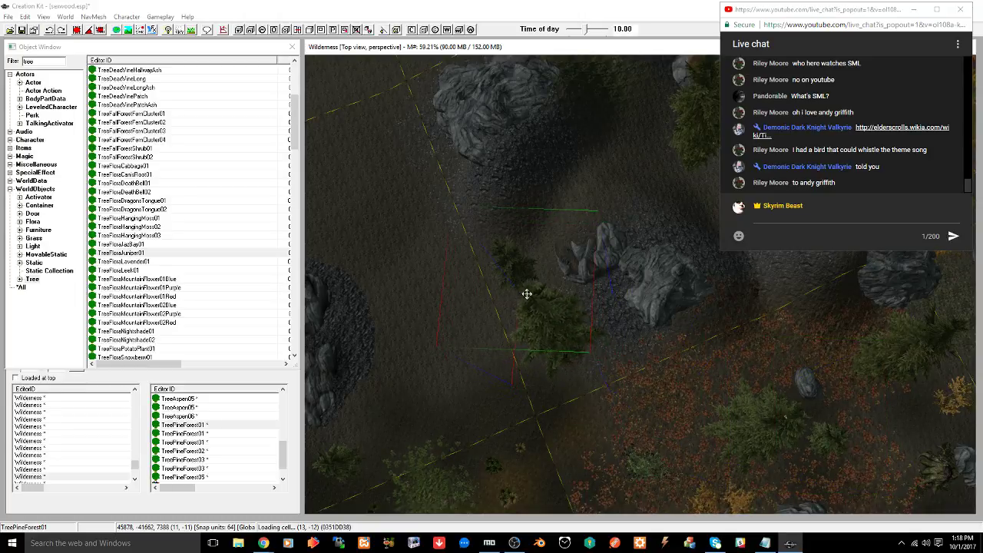
pyautogui.moveTo(538, 328)
pyautogui.keyDown('shift'); pyautogui.mouseDown(button='middle')
pyautogui.moveTo(587, 294)
pyautogui.moveTo(519, 361)
pyautogui.moveTo(527, 330)
pyautogui.mouseUp(button='middle'); pyautogui.keyUp('shift')
pyautogui.moveTo(536, 325); pyautogui.dragTo(535, 335)
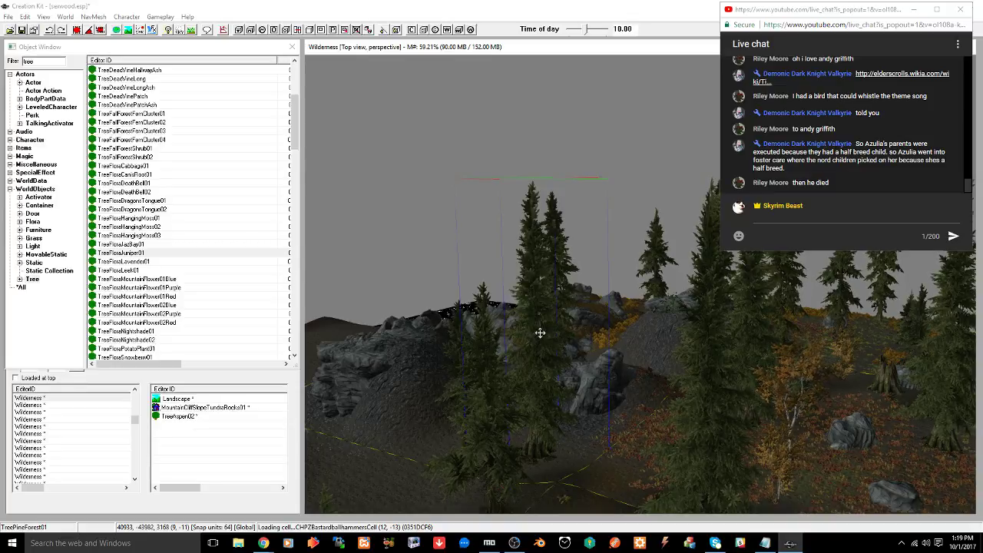
# Check the duplicated pine's placement from side and top views, look over the neighbouring rocks and pine, and save the plugin
pyautogui.press('t')
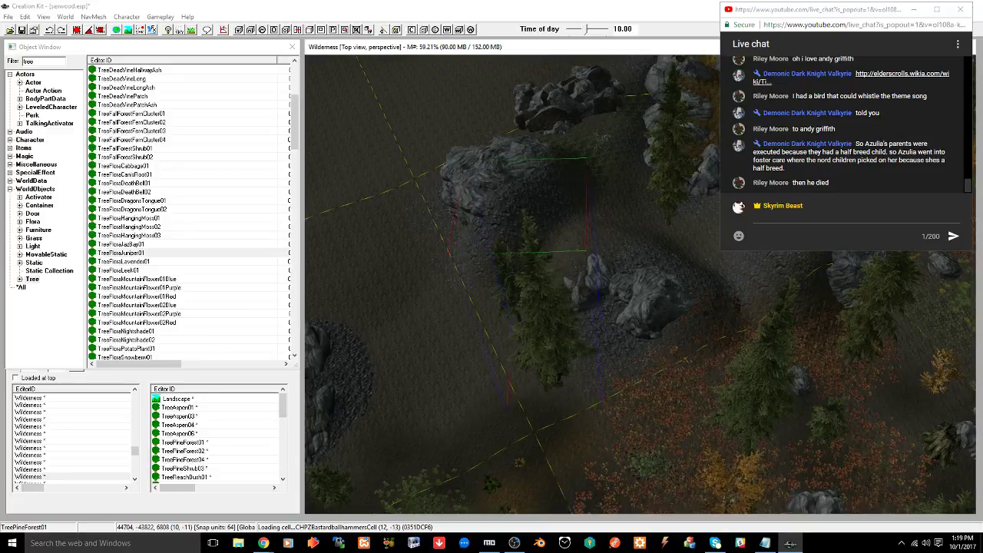
pyautogui.keyDown('shift'); pyautogui.moveTo(541, 329); pyautogui.dragTo(578, 305, button='middle'); pyautogui.keyUp('shift')
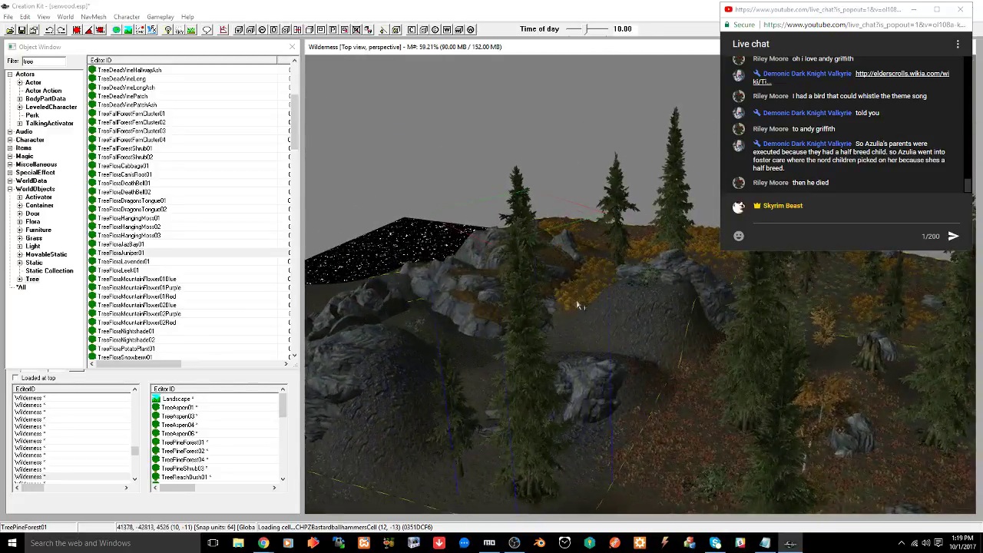
pyautogui.press('z')
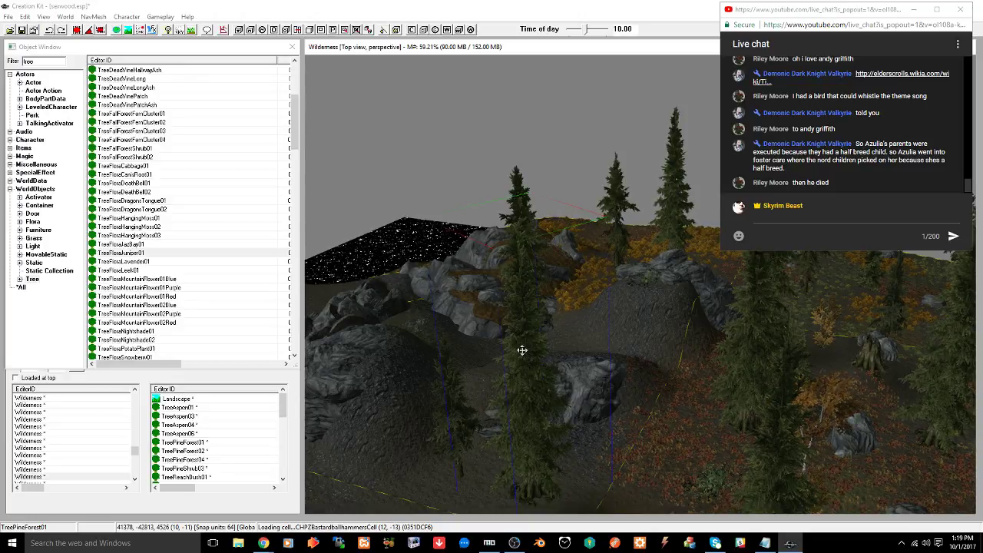
pyautogui.keyDown('shift'); pyautogui.moveTo(522, 350); pyautogui.dragTo(470, 413, button='middle'); pyautogui.keyUp('shift')
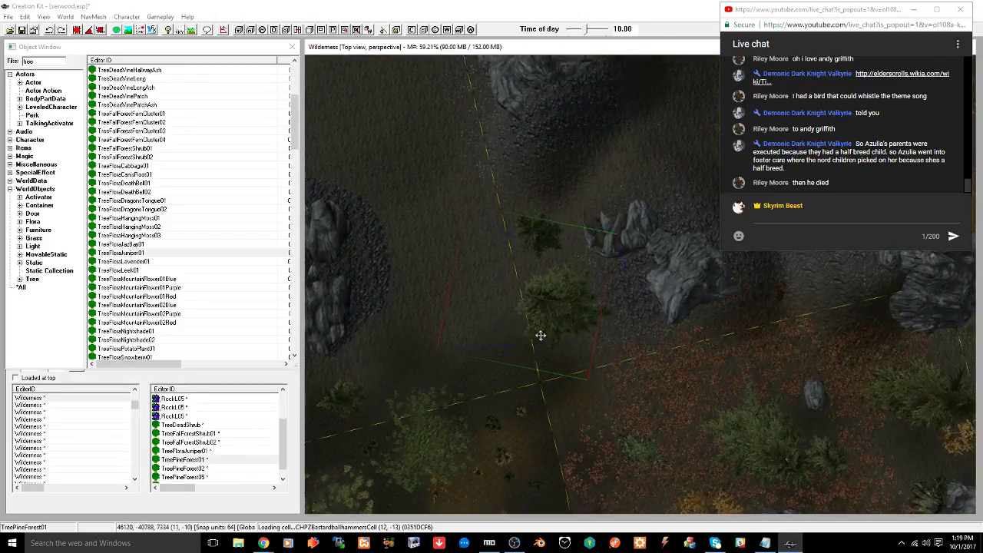
pyautogui.moveTo(571, 288); pyautogui.dragTo(476, 397, button='middle')
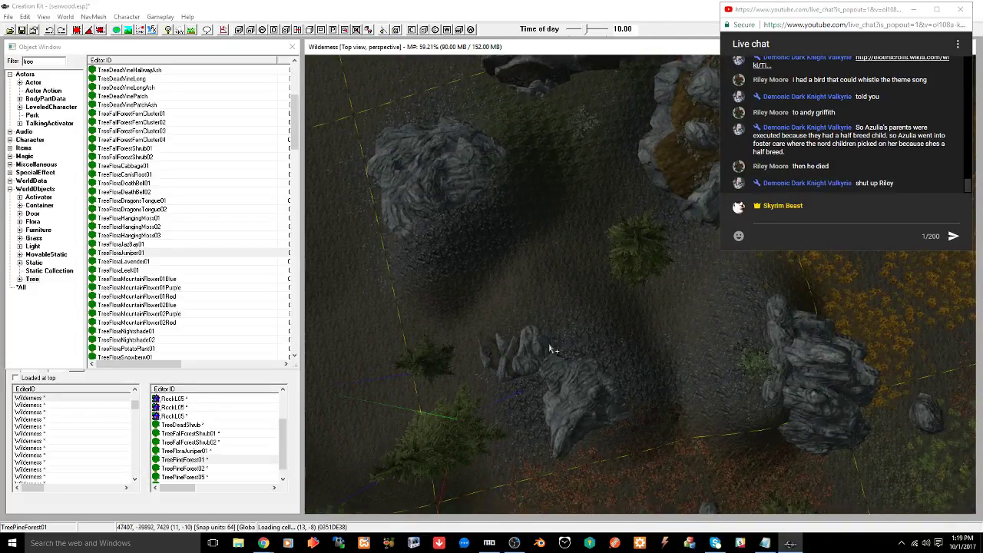
pyautogui.click(580, 383)
pyautogui.keyDown('shift'); pyautogui.moveTo(579, 383); pyautogui.dragTo(564, 393, button='middle'); pyautogui.keyUp('shift')
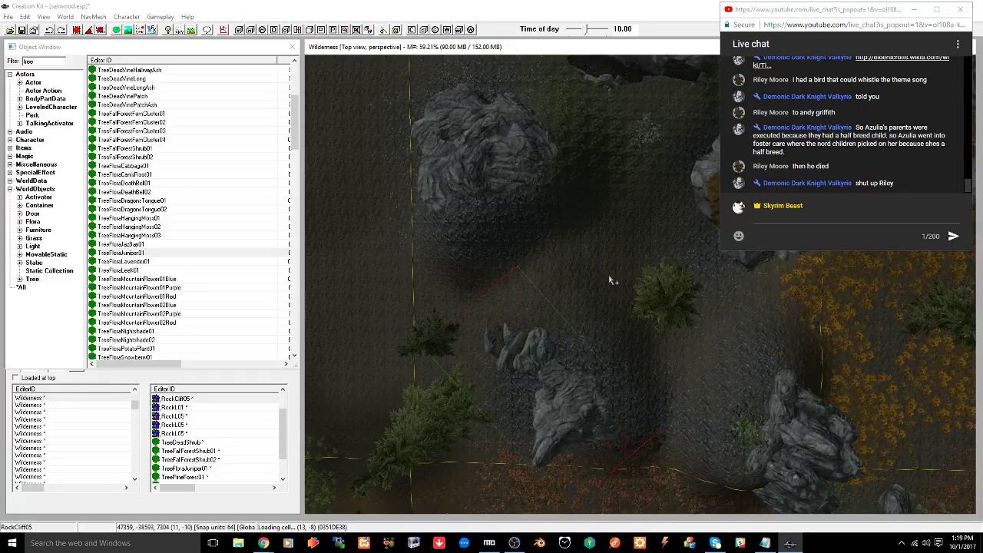
pyautogui.moveTo(608, 276); pyautogui.dragTo(568, 337, button='middle')
pyautogui.click(624, 366)
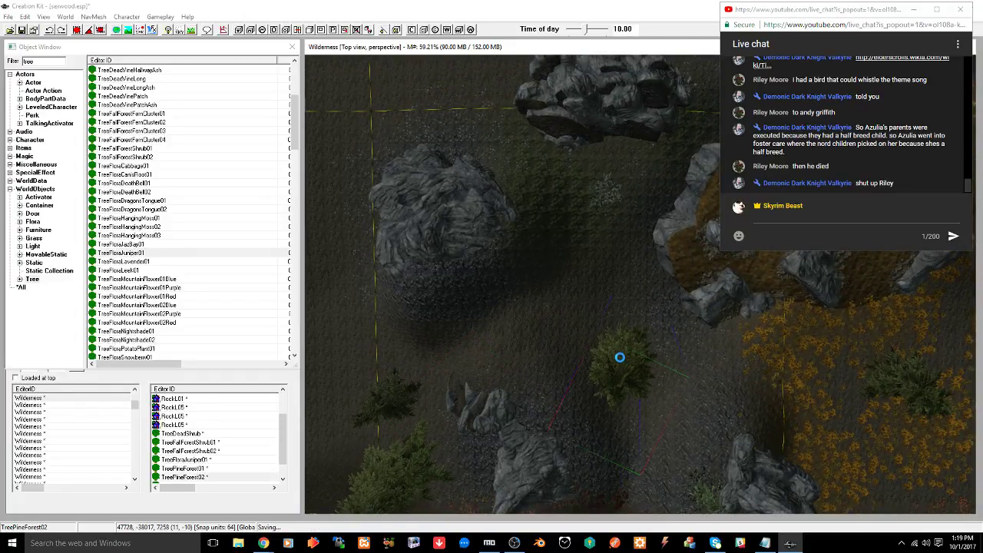
pyautogui.hotkey('ctrl', 's')
pyautogui.keyDown('shift'); pyautogui.moveTo(599, 349); pyautogui.dragTo(689, 323, button='middle'); pyautogui.keyUp('shift')
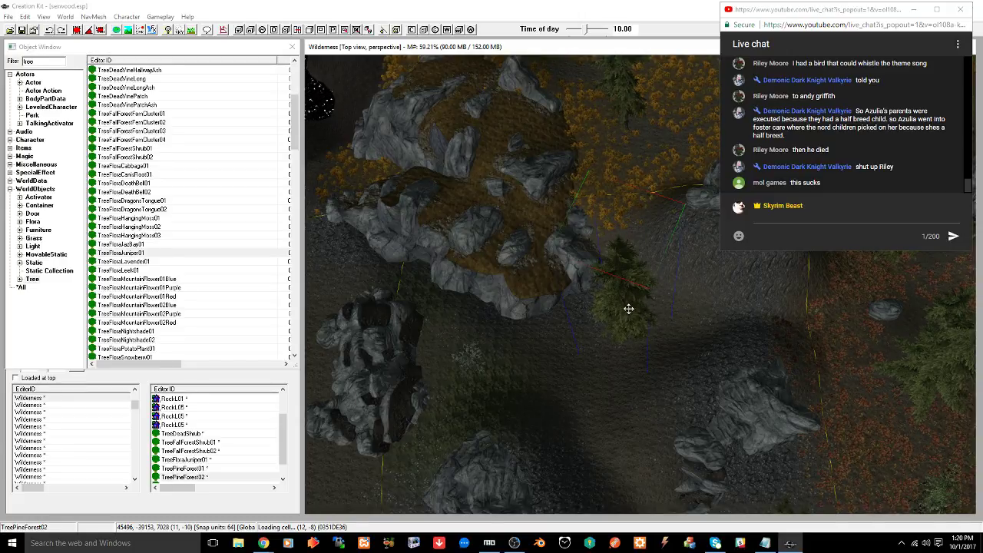
pyautogui.keyDown('shift'); pyautogui.moveTo(628, 306); pyautogui.dragTo(625, 325, button='middle'); pyautogui.keyUp('shift')
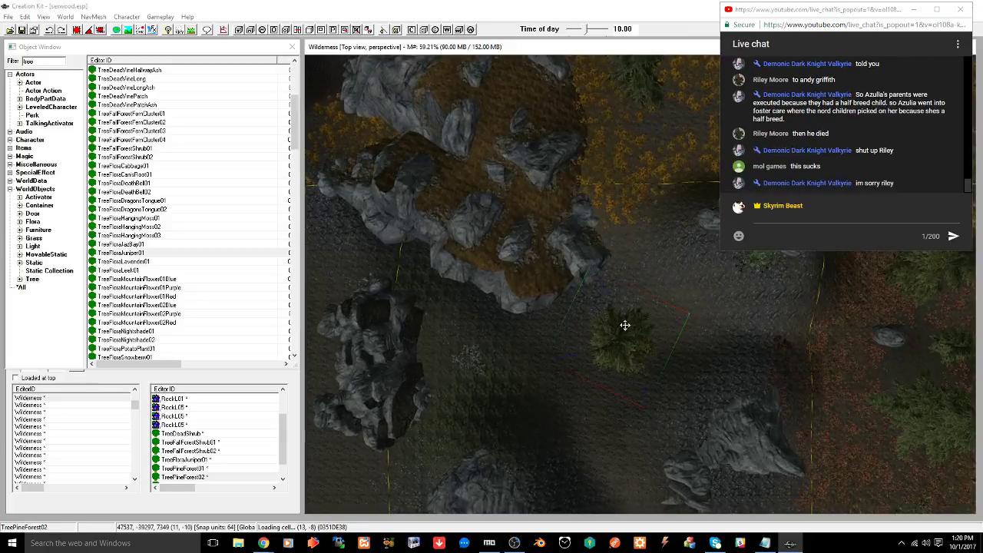
pyautogui.press('t')
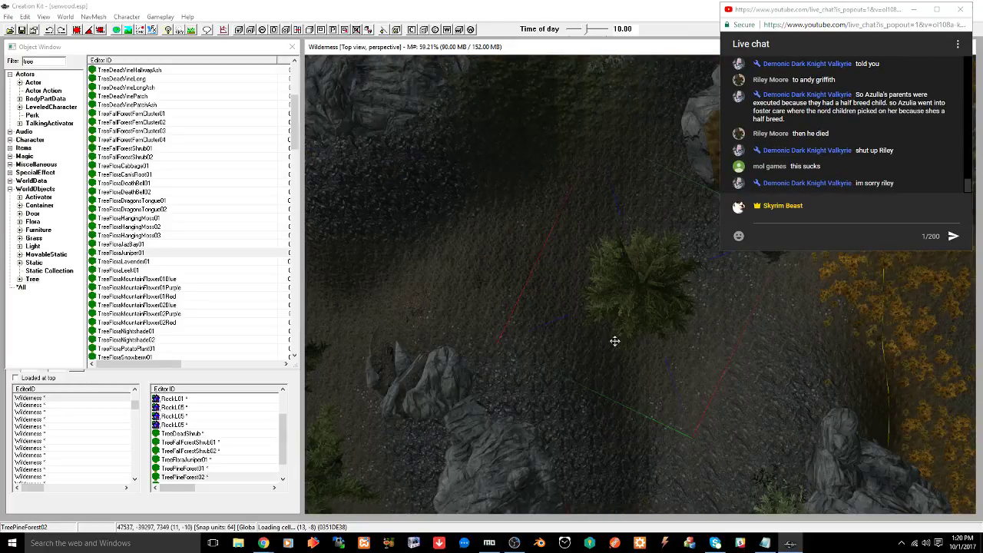
pyautogui.scroll(-4, 612, 345)
pyautogui.scroll(-3, 614, 345)
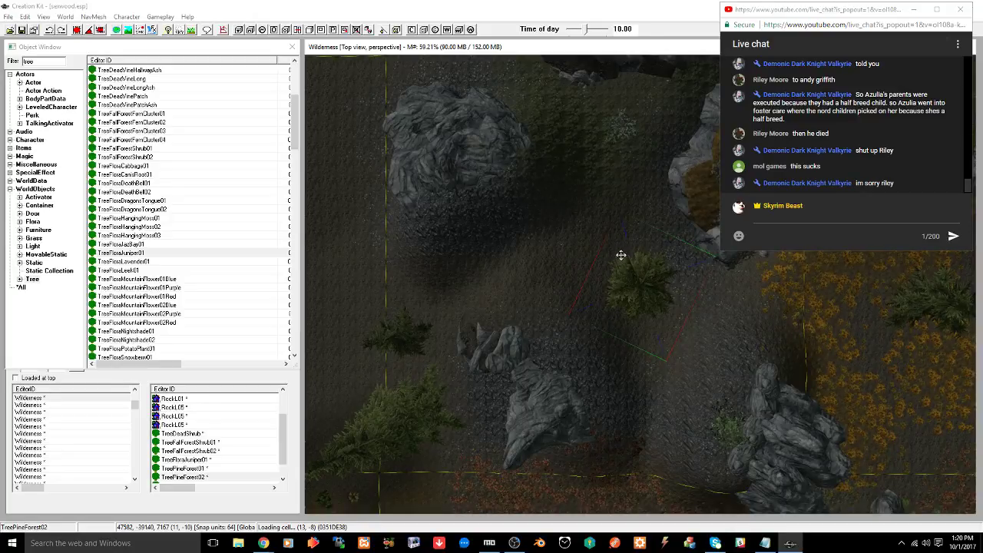
pyautogui.moveTo(622, 257); pyautogui.dragTo(591, 290, button='middle')
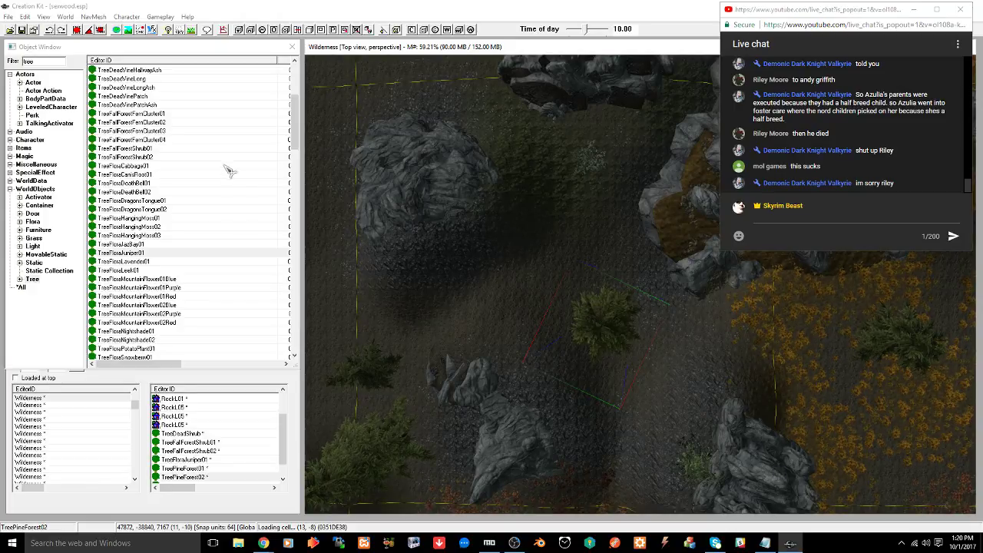
# Filter the static objects by "river" and look through the listed riverbed and river bottom pieces
pyautogui.doubleClick(45, 63)
pyautogui.write('river')
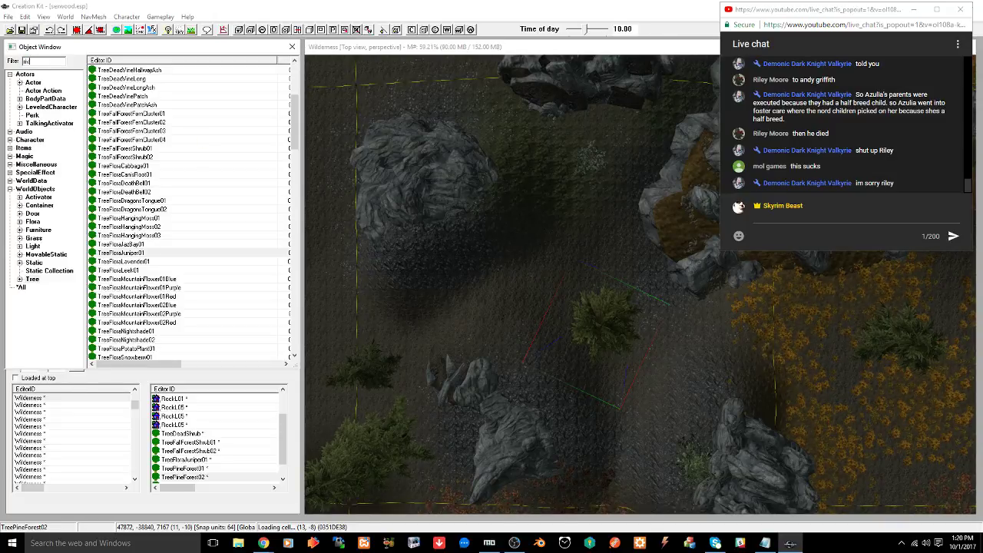
pyautogui.click(33, 262)
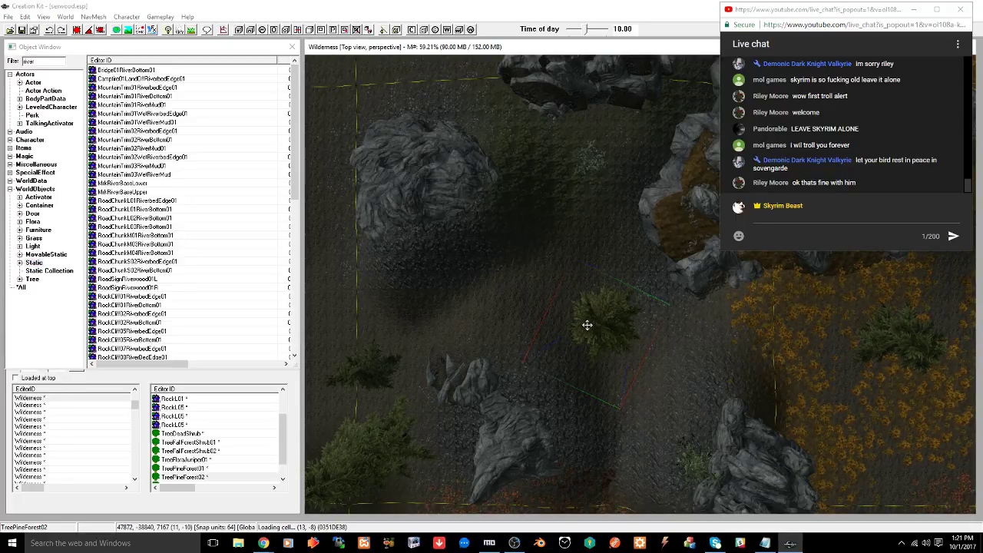
pyautogui.moveTo(570, 266); pyautogui.dragTo(569, 308, button='middle')
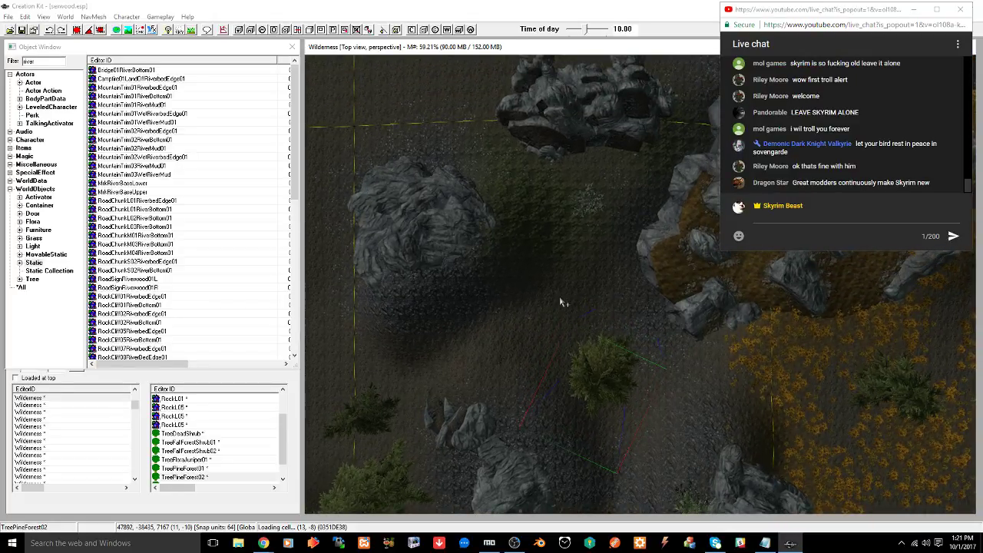
pyautogui.moveTo(559, 303); pyautogui.dragTo(546, 279, button='middle')
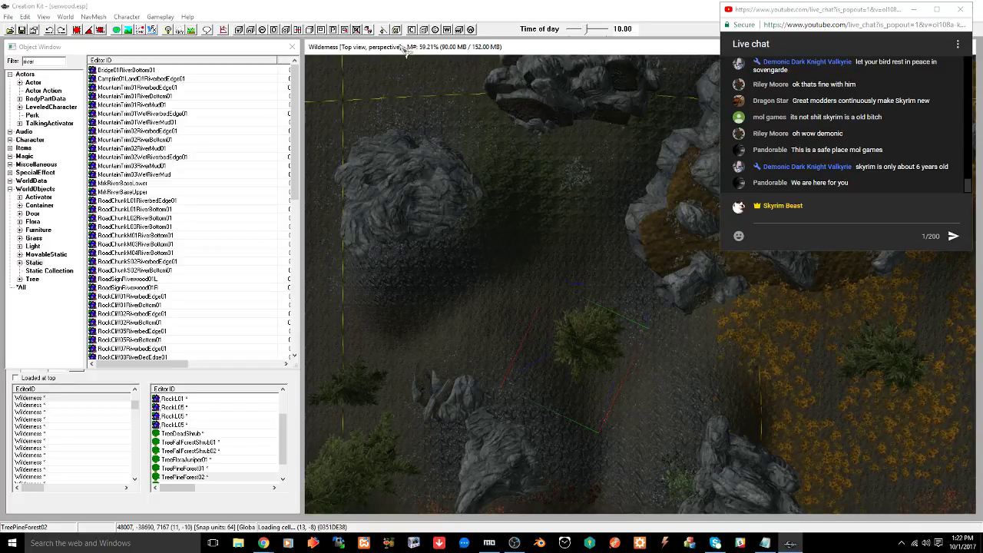
pyautogui.moveTo(418, 52); pyautogui.dragTo(398, 48)
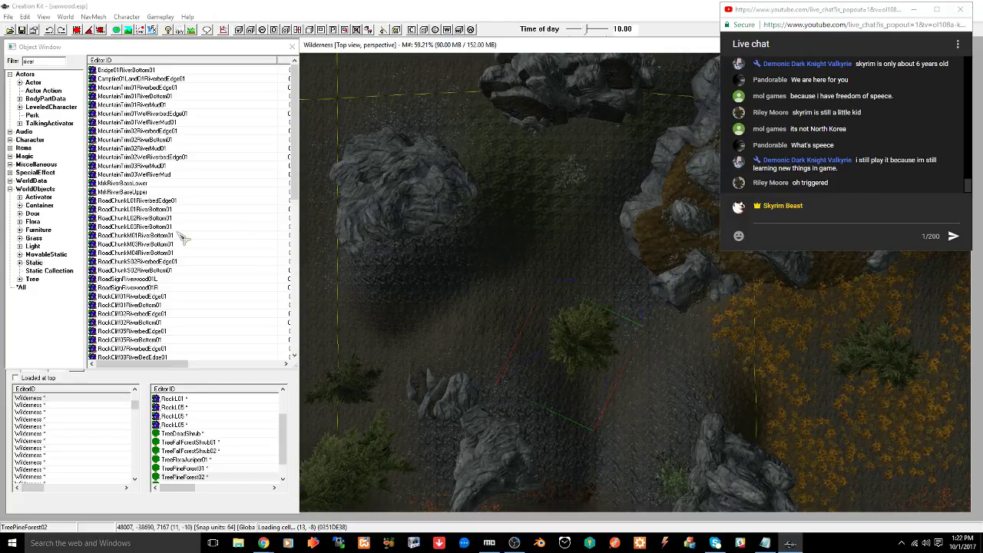
pyautogui.scroll(-3, 182, 238)
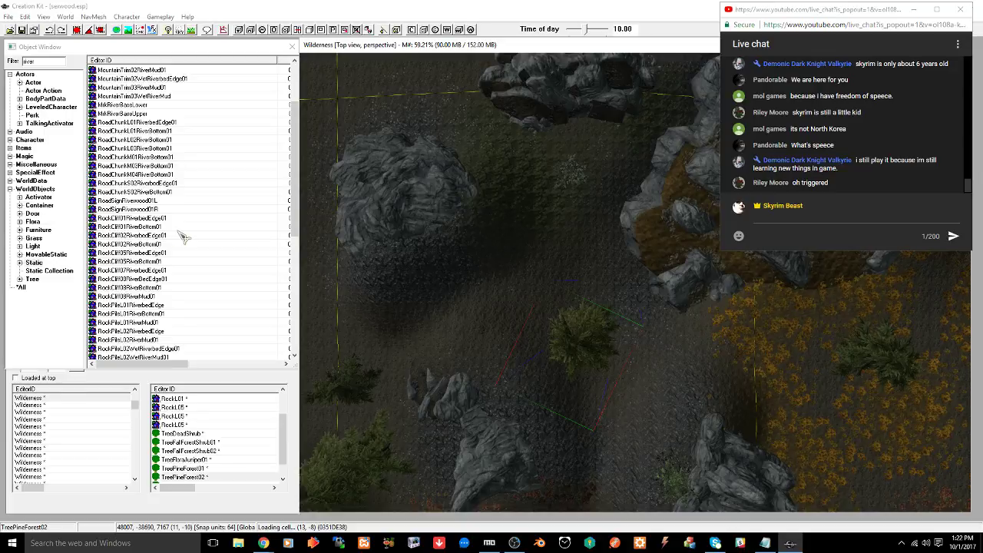
pyautogui.scroll(-1, 182, 238)
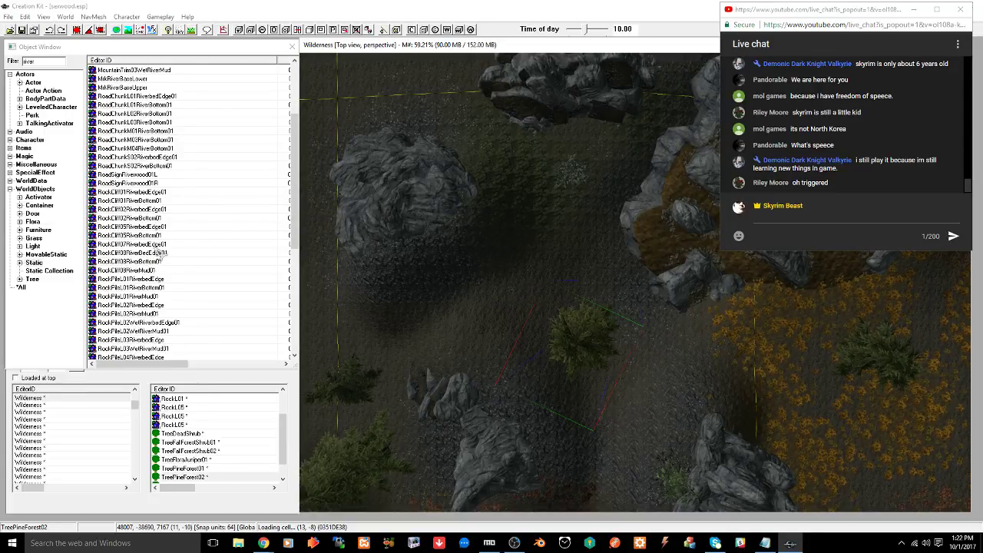
pyautogui.scroll(4, 160, 252)
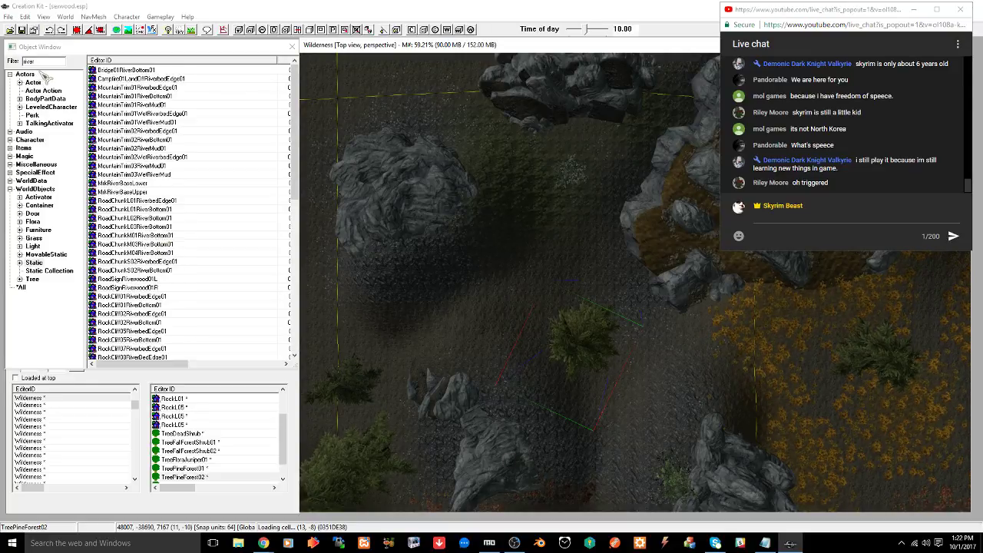
# Filter all object types by "creek", preview the FXCreekFlatLarge object, and close the preview
pyautogui.doubleClick(46, 62)
pyautogui.write('creek')
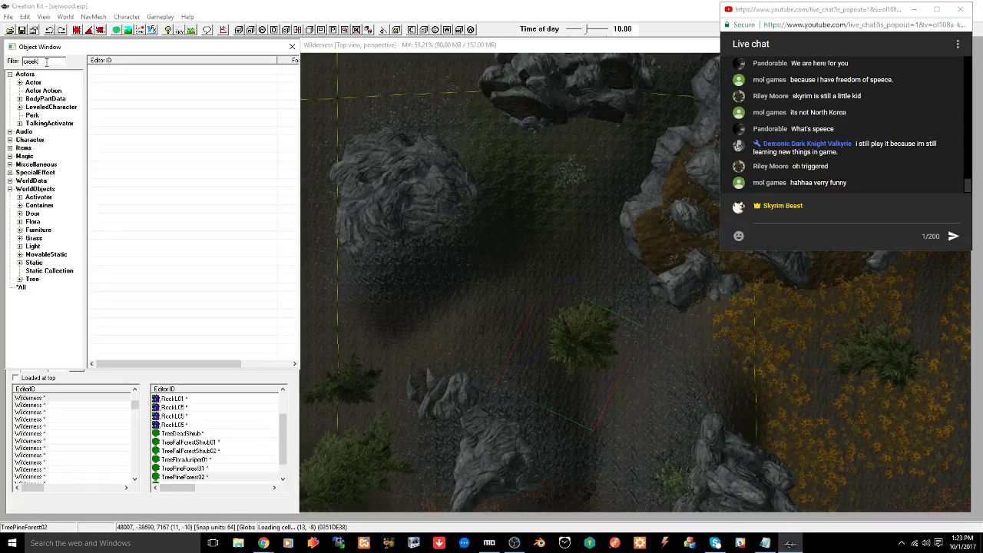
pyautogui.click(26, 288)
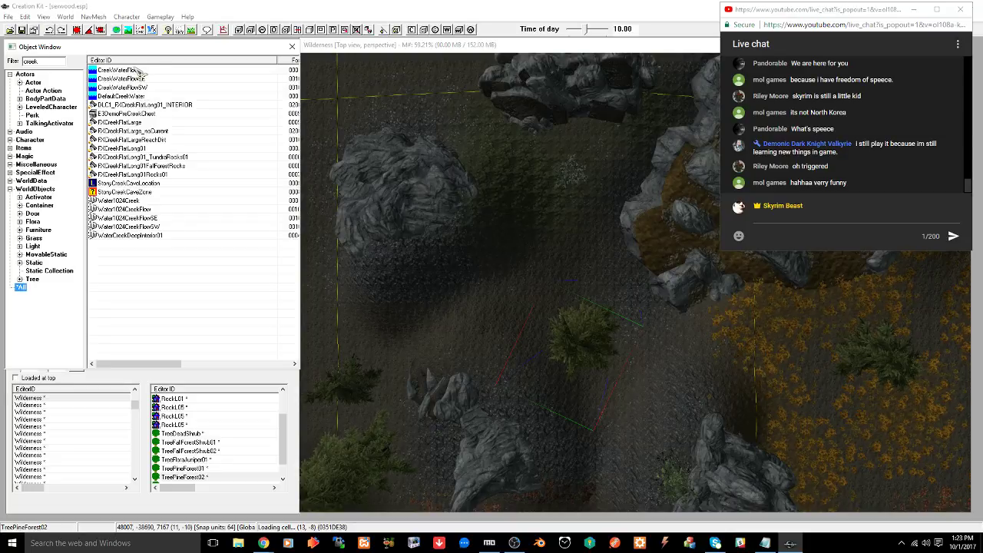
pyautogui.rightClick(122, 122)
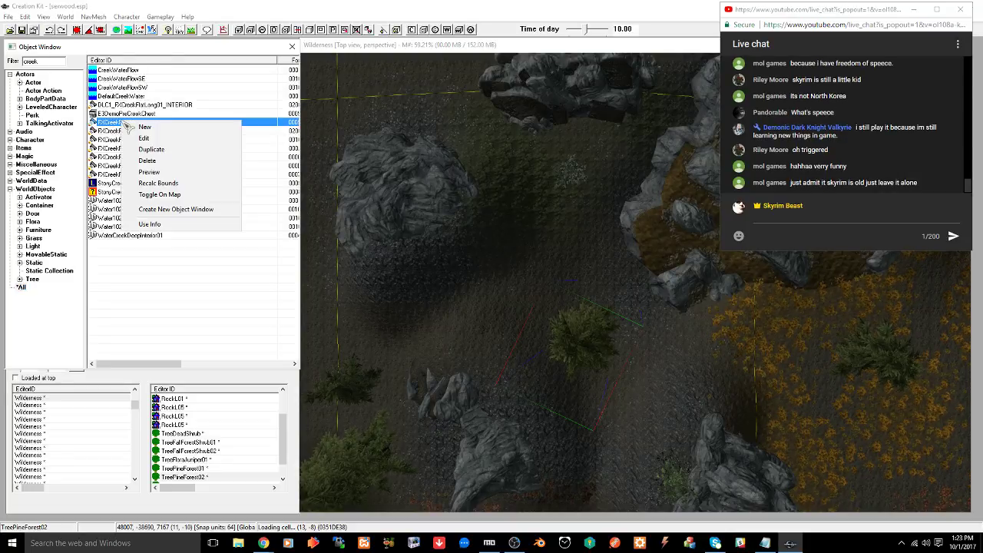
pyautogui.click(145, 172)
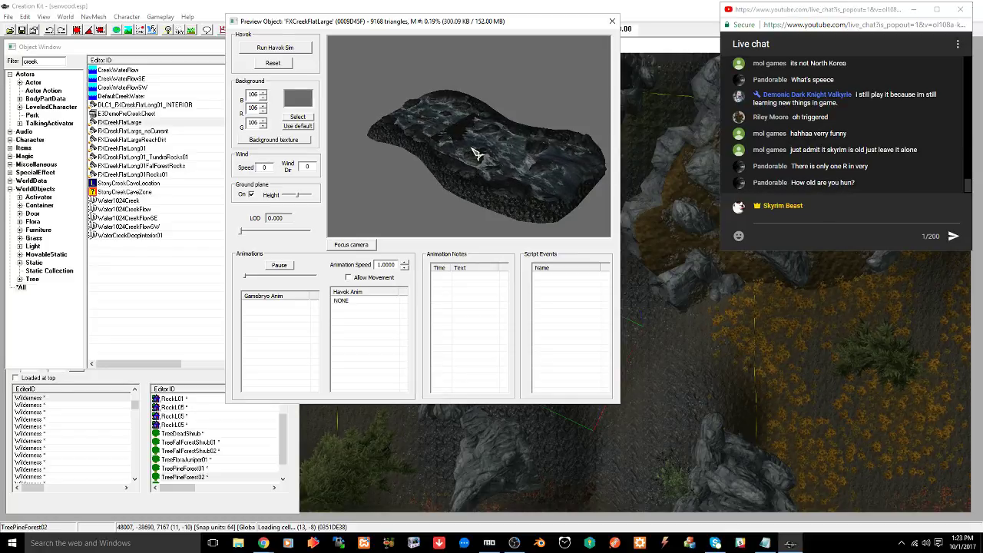
pyautogui.click(611, 21)
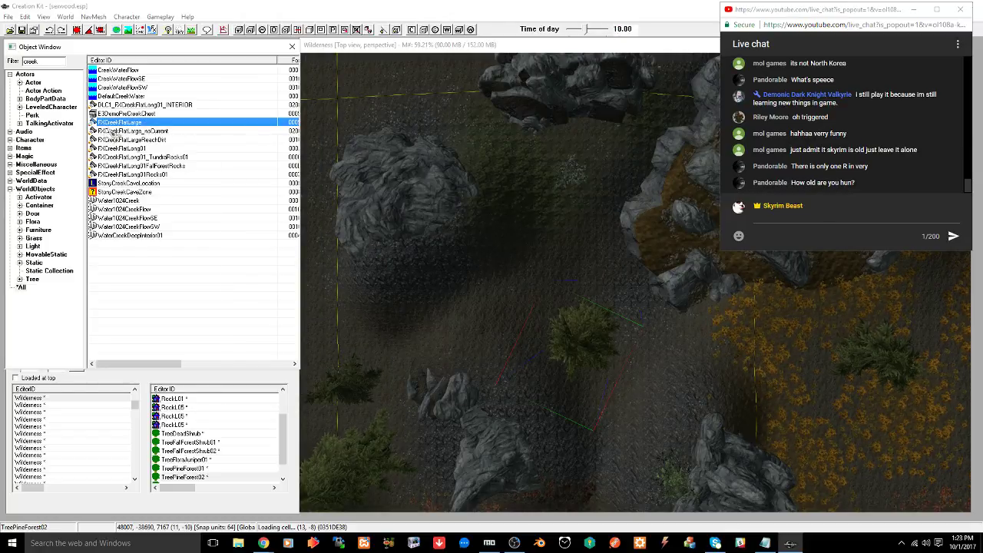
# Place an FXCreekFlatLarge creek in the hollow between the rock cliffs and raise it so its water shows above the ground
pyautogui.moveTo(119, 126); pyautogui.dragTo(572, 268)
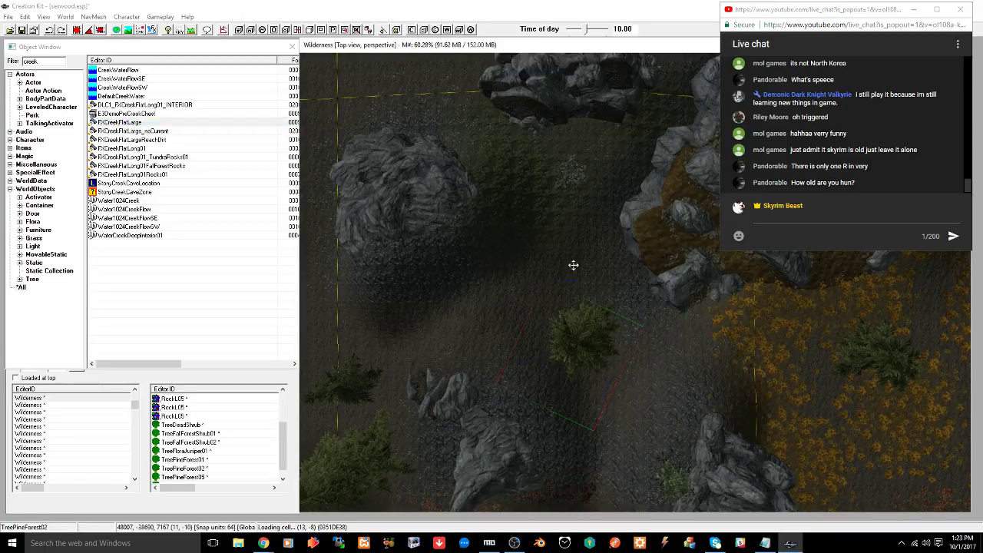
pyautogui.moveTo(598, 278); pyautogui.dragTo(516, 285, button='right')
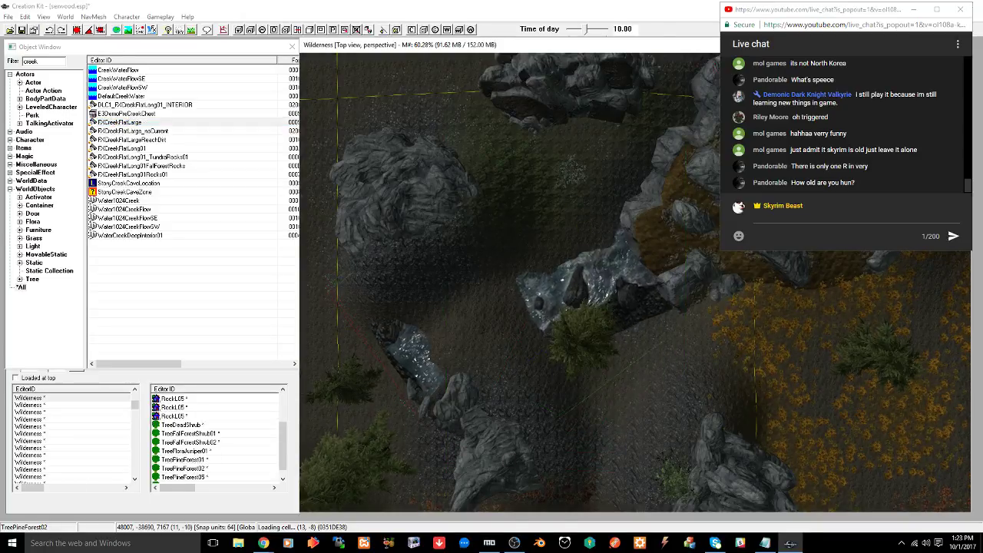
pyautogui.press('w')
pyautogui.moveTo(628, 264); pyautogui.dragTo(588, 276)
pyautogui.press('w')
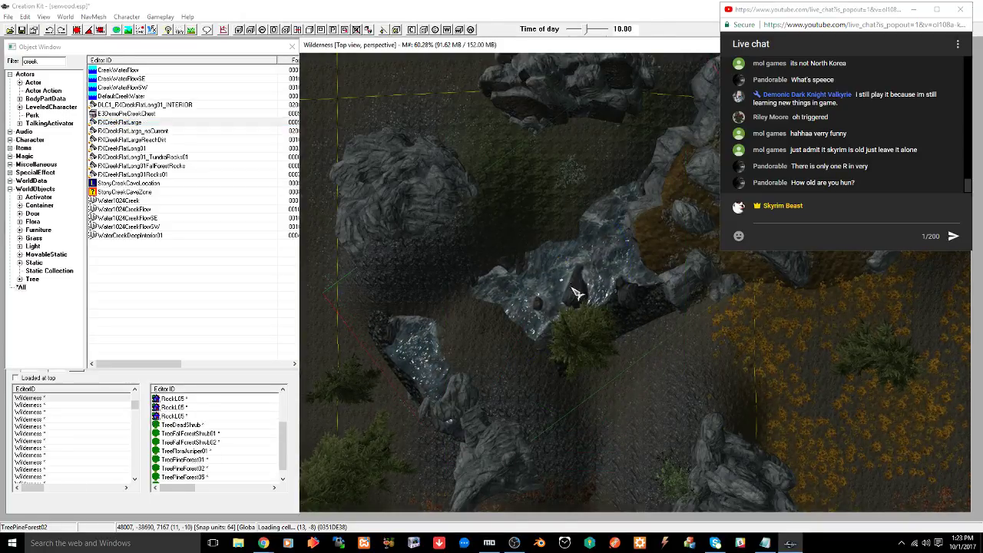
# Move the TreePineForest02 pine away from the creek's bank toward the open ground
pyautogui.keyDown('shift'); pyautogui.moveTo(576, 289); pyautogui.dragTo(616, 287, button='middle'); pyautogui.keyUp('shift')
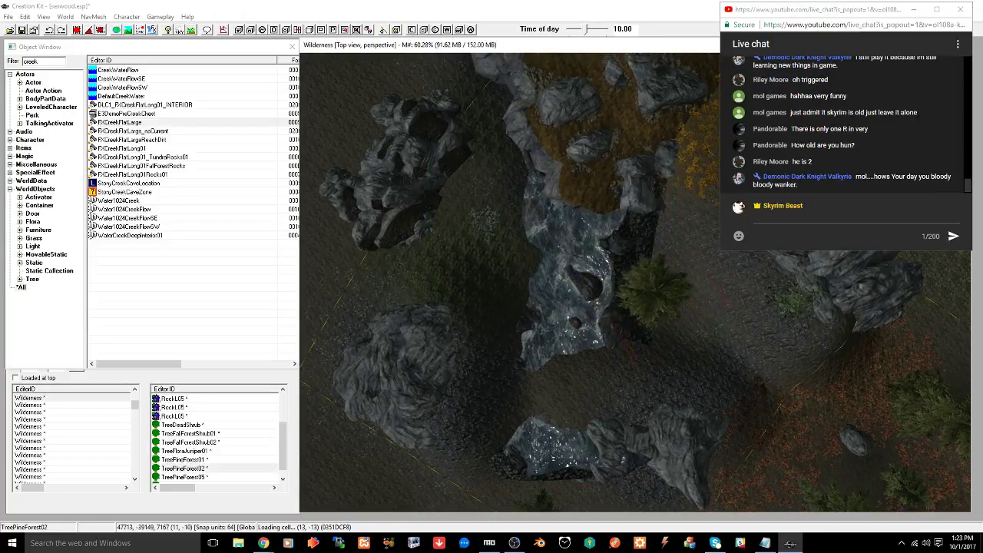
pyautogui.moveTo(654, 290); pyautogui.dragTo(693, 297)
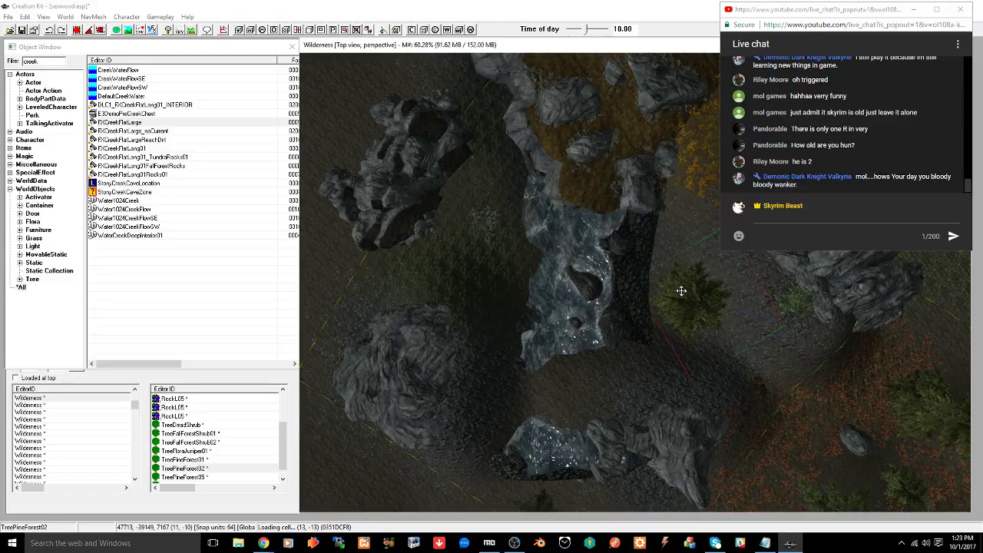
# Move the FXCreekFlatLarge creek off its spot between the rock cliffs and rotate it to a new direction
pyautogui.keyDown('shift'); pyautogui.moveTo(666, 304); pyautogui.dragTo(664, 262, button='middle'); pyautogui.keyUp('shift')
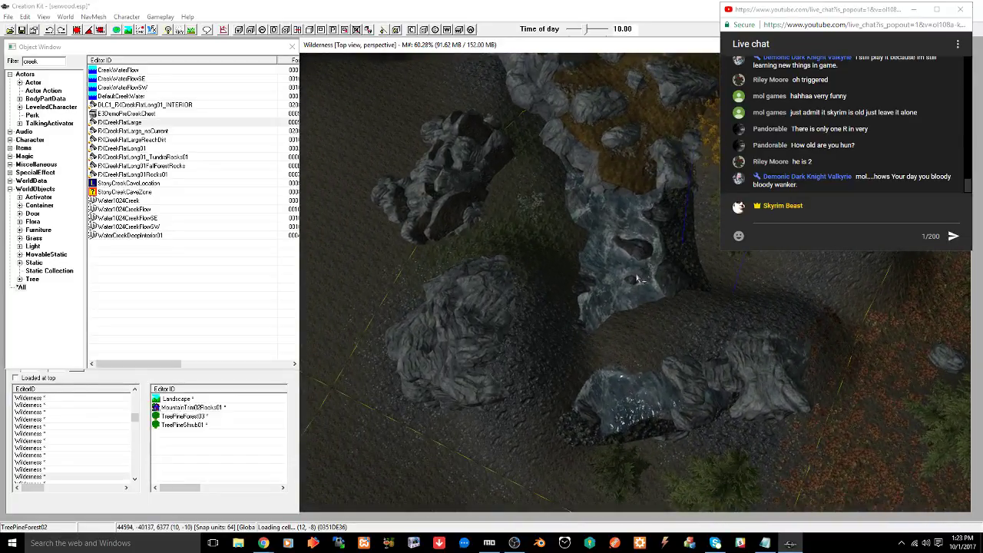
pyautogui.click(636, 274)
pyautogui.moveTo(634, 272); pyautogui.dragTo(607, 300)
pyautogui.moveTo(618, 280); pyautogui.dragTo(625, 275, button='right')
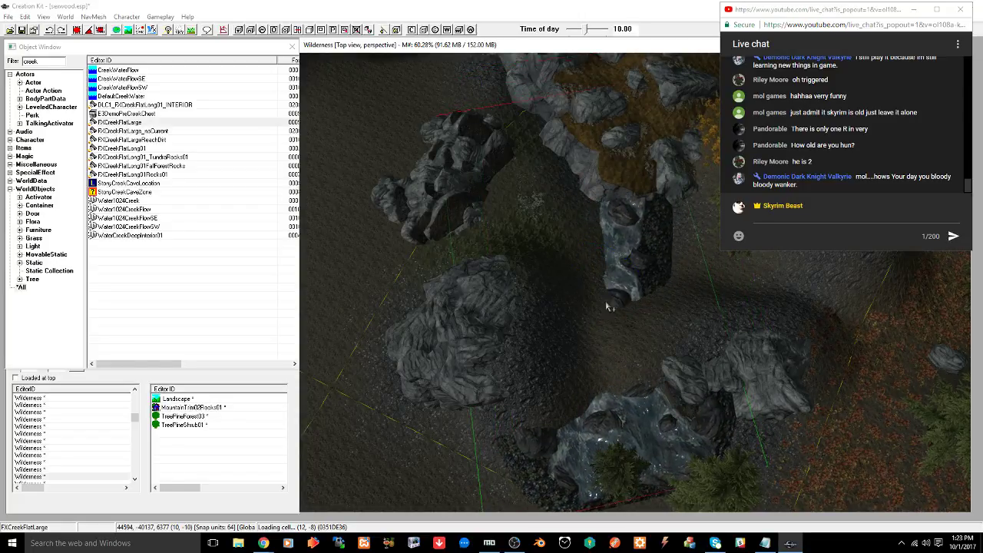
pyautogui.moveTo(609, 307)
pyautogui.keyDown('shift'); pyautogui.mouseDown(button='middle')
pyautogui.moveTo(619, 253)
pyautogui.moveTo(597, 281)
pyautogui.moveTo(604, 302)
pyautogui.mouseUp(button='middle'); pyautogui.keyUp('shift')
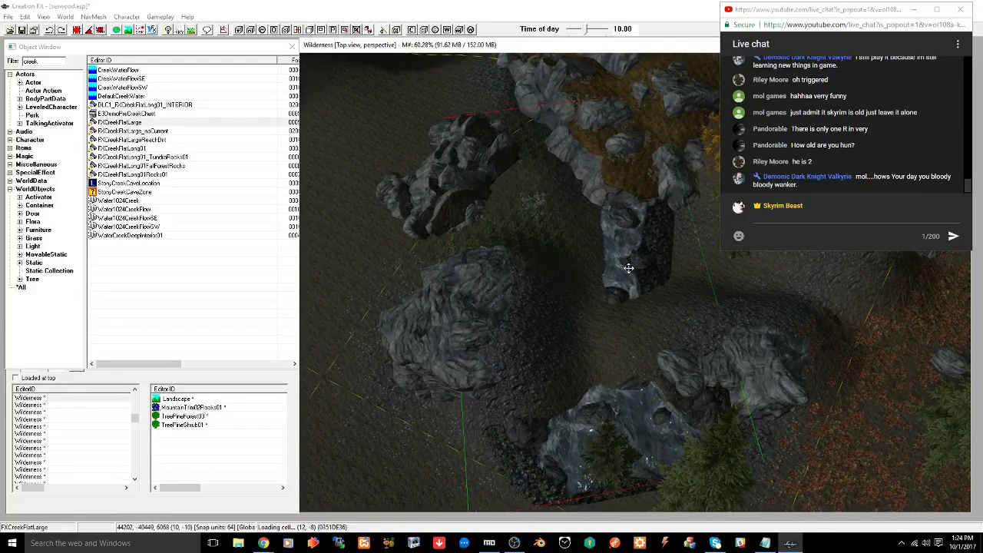
# Move the FXCreekFlatLarge creek to the open ground beyond the rock cliffs and raise it so its water clears the terrain
pyautogui.moveTo(640, 265); pyautogui.dragTo(346, 278)
pyautogui.moveTo(384, 269); pyautogui.dragTo(731, 252, button='middle')
pyautogui.press('z')
pyautogui.moveTo(635, 320); pyautogui.dragTo(635, 312)
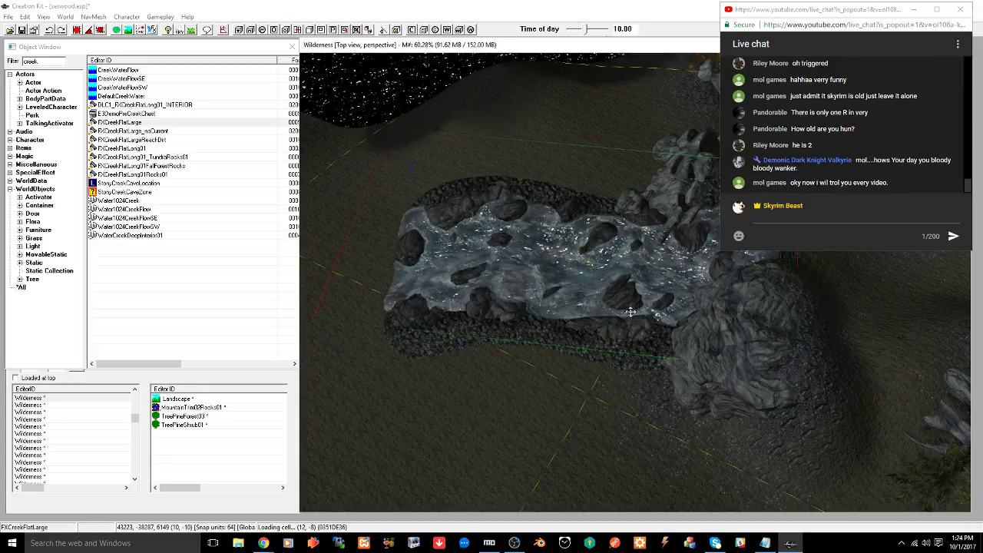
pyautogui.keyDown('shift'); pyautogui.moveTo(634, 311); pyautogui.dragTo(617, 268, button='middle'); pyautogui.keyUp('shift')
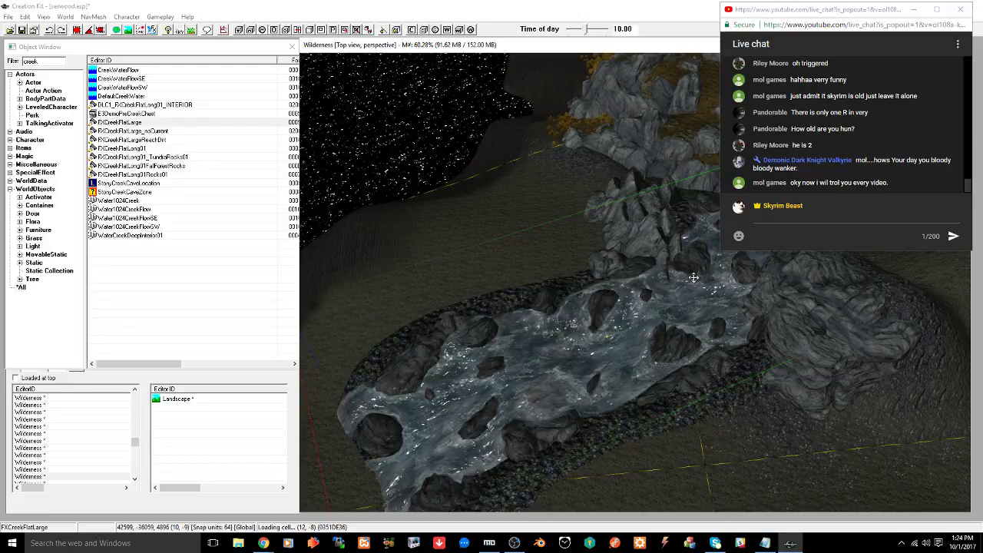
pyautogui.keyDown('shift'); pyautogui.moveTo(620, 337); pyautogui.dragTo(509, 318, button='middle'); pyautogui.keyUp('shift')
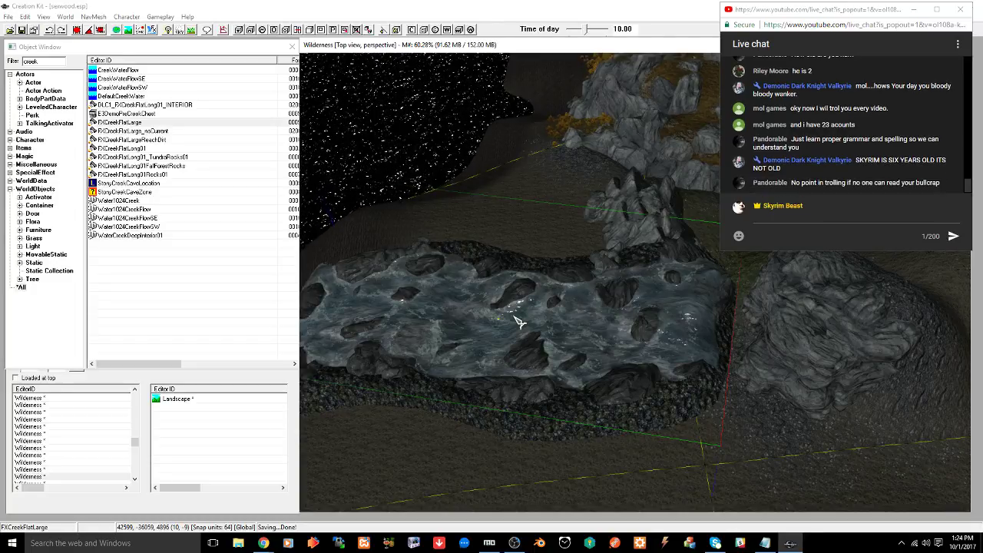
# Shift the FXCreekFlatLarge creek across the open ground and lower it into the terrain
pyautogui.scroll(4, 513, 338)
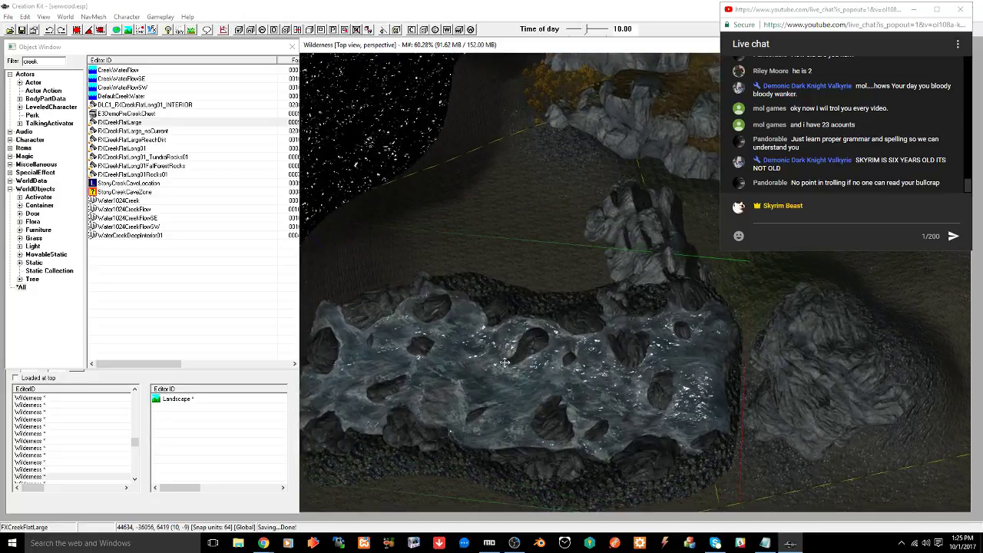
pyautogui.moveTo(516, 353); pyautogui.dragTo(574, 339, button='middle')
pyautogui.moveTo(575, 339); pyautogui.dragTo(524, 314)
pyautogui.keyDown('shift'); pyautogui.moveTo(534, 318); pyautogui.dragTo(540, 284, button='middle'); pyautogui.keyUp('shift')
pyautogui.keyDown('shift'); pyautogui.moveTo(545, 361); pyautogui.dragTo(637, 362, button='middle'); pyautogui.keyUp('shift')
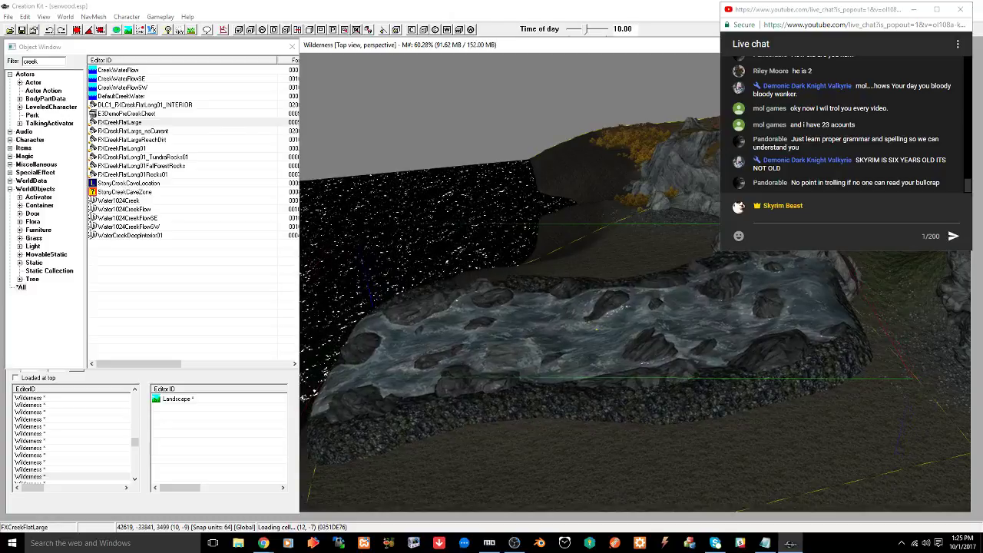
pyautogui.click(605, 357)
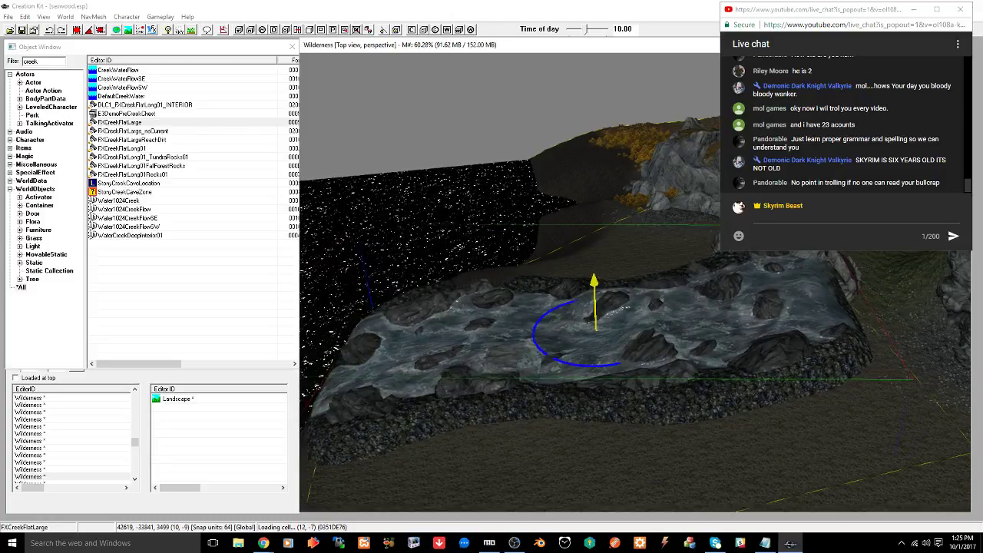
pyautogui.moveTo(605, 356); pyautogui.dragTo(606, 374)
# Delete the FXCreekFlatLarge creek from the open ground beside the cliffs
pyautogui.click(607, 372)
pyautogui.keyDown('shift'); pyautogui.moveTo(607, 372); pyautogui.dragTo(668, 418, button='middle'); pyautogui.keyUp('shift')
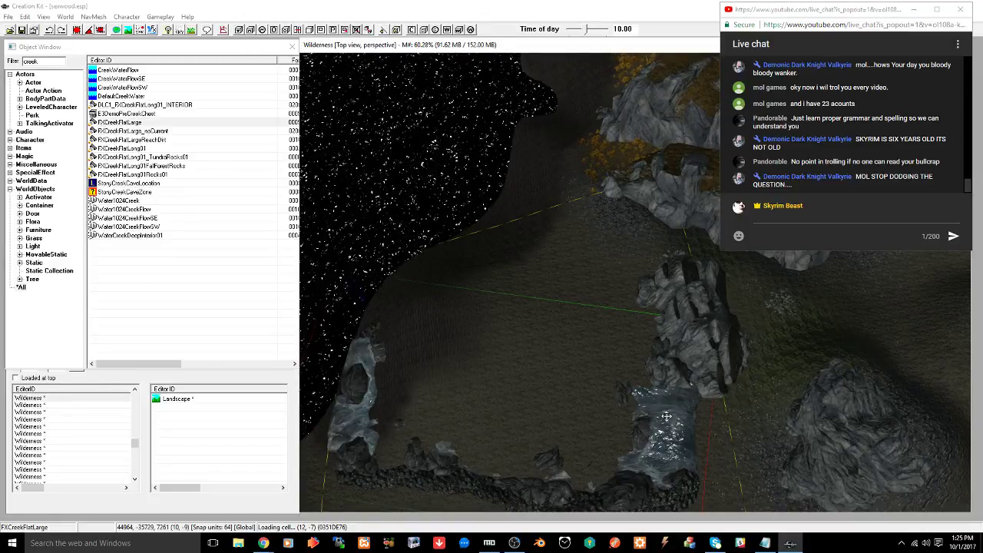
pyautogui.press('Delete')
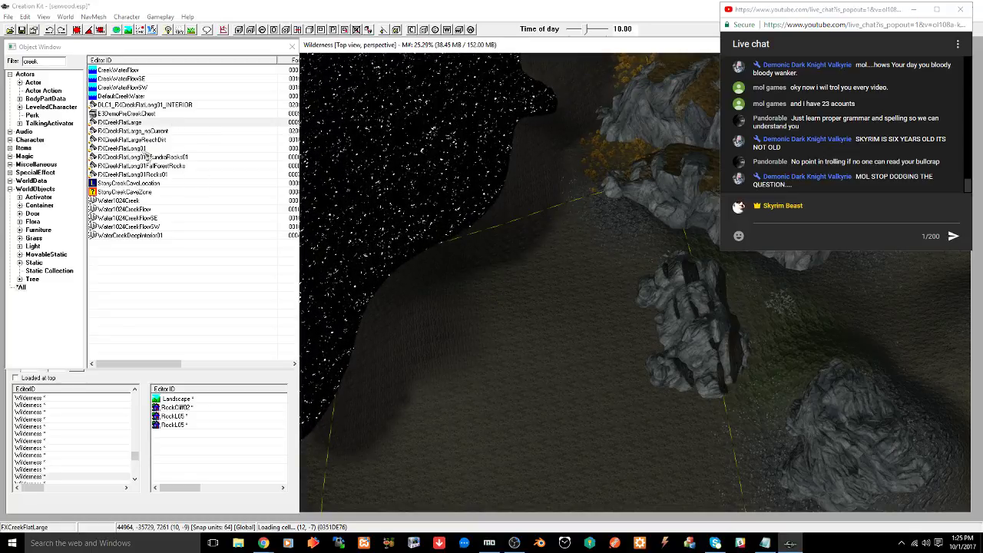
# Preview the FXCreekFlatLong01 object and close the preview
pyautogui.rightClick(137, 149)
pyautogui.click(150, 201)
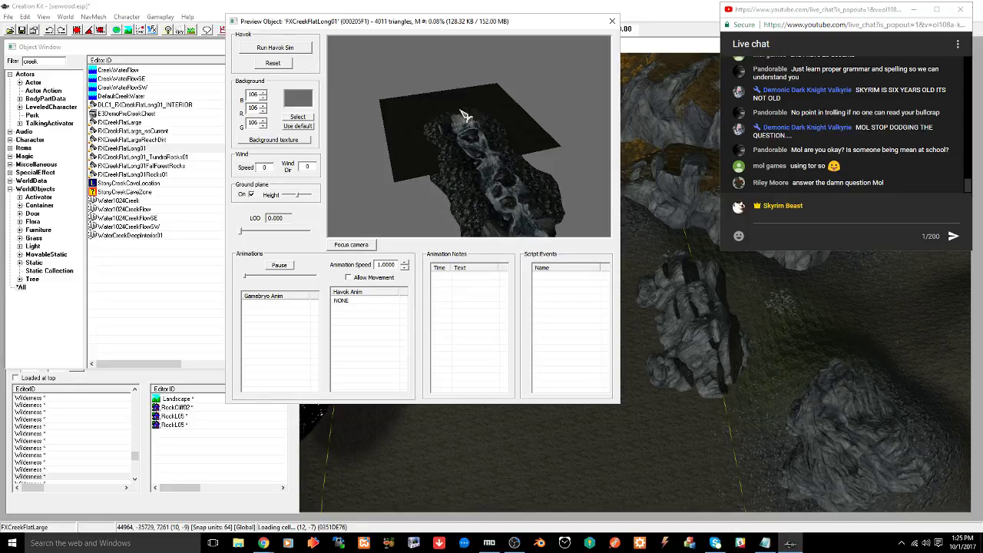
pyautogui.click(612, 21)
pyautogui.click(562, 55)
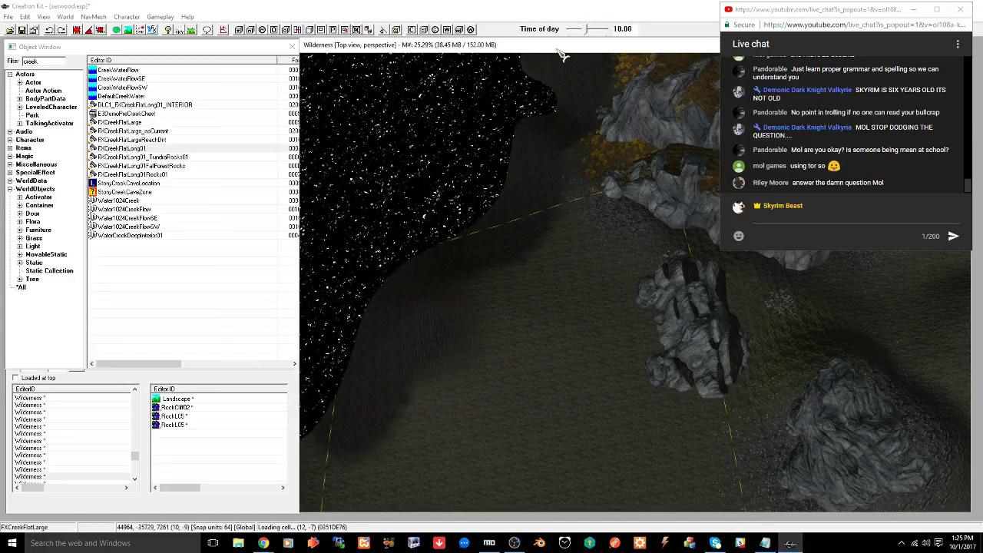
# Place an FXCreekFlatLong01 creek and rotate it to run outward from the foot of the grassy cliff
pyautogui.moveTo(591, 397); pyautogui.dragTo(529, 346, button='middle')
pyautogui.click(635, 299)
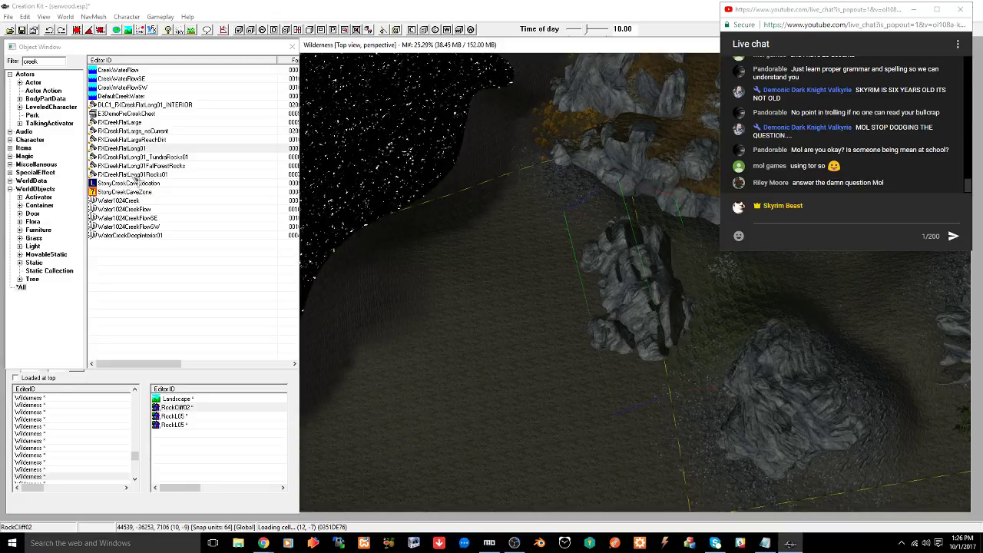
pyautogui.moveTo(123, 149); pyautogui.dragTo(560, 397)
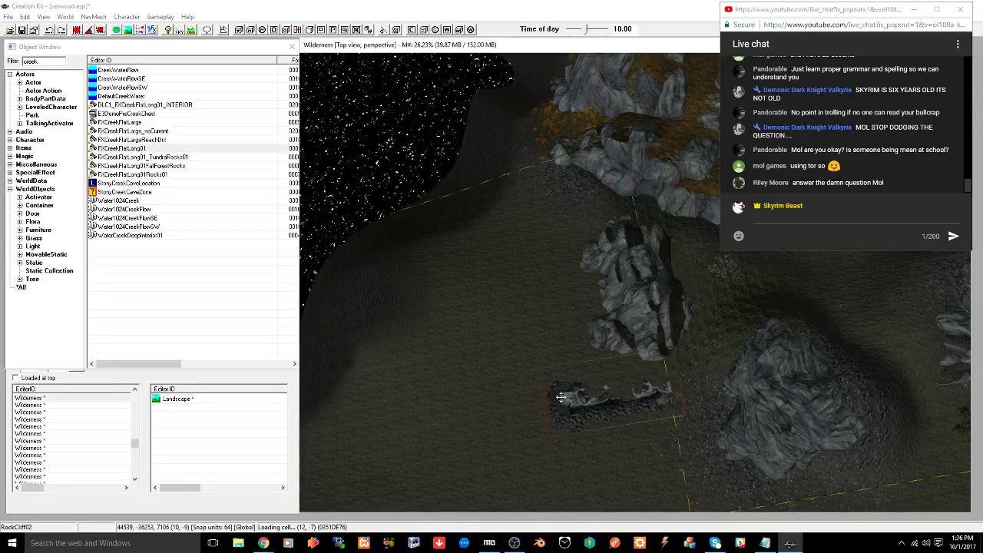
pyautogui.moveTo(562, 403); pyautogui.dragTo(579, 389, button='right')
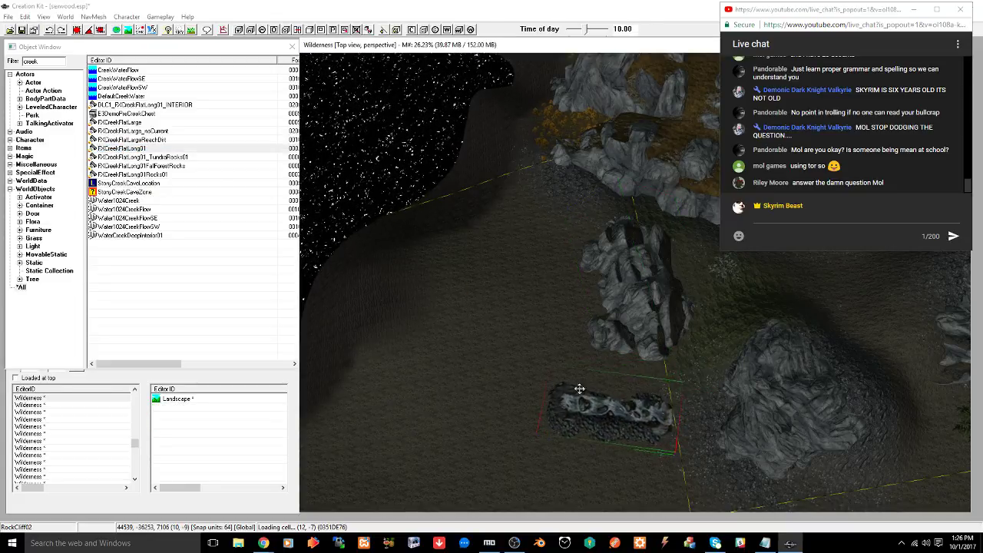
pyautogui.moveTo(579, 388); pyautogui.dragTo(465, 410, button='middle')
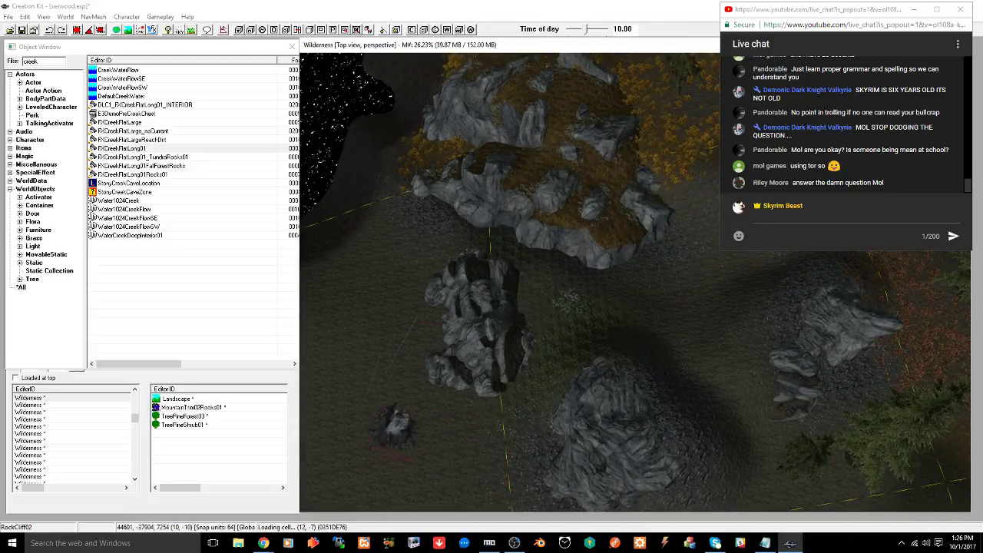
pyautogui.moveTo(397, 426); pyautogui.dragTo(428, 456, button='right')
pyautogui.moveTo(393, 441); pyautogui.dragTo(669, 323)
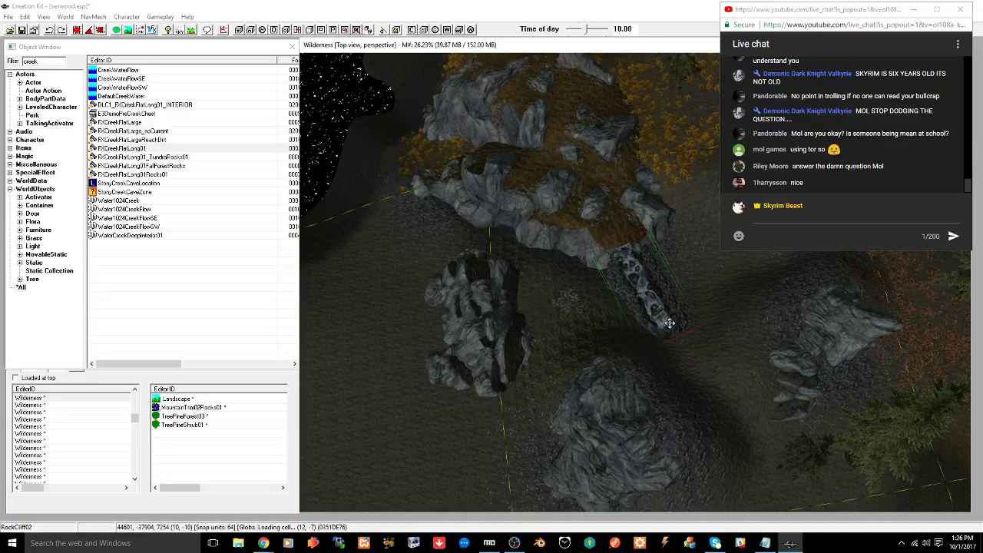
# Shift the FXCreekFlatLong01 creek along the grassy cliff's foot to line its upper end up with the rock
pyautogui.keyDown('shift'); pyautogui.moveTo(670, 323); pyautogui.dragTo(632, 293, button='middle'); pyautogui.keyUp('shift')
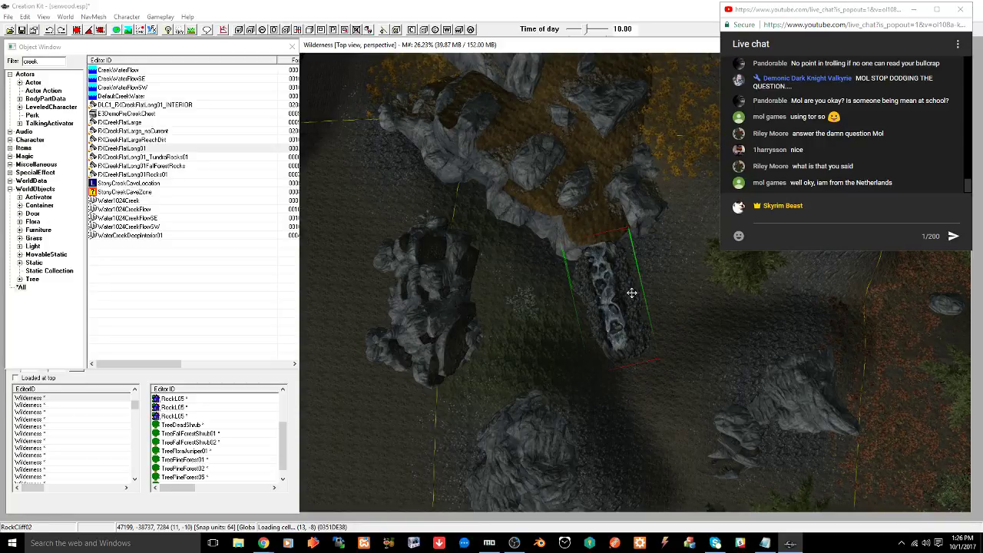
pyautogui.keyDown('shift'); pyautogui.moveTo(631, 293); pyautogui.dragTo(607, 299, button='middle'); pyautogui.keyUp('shift')
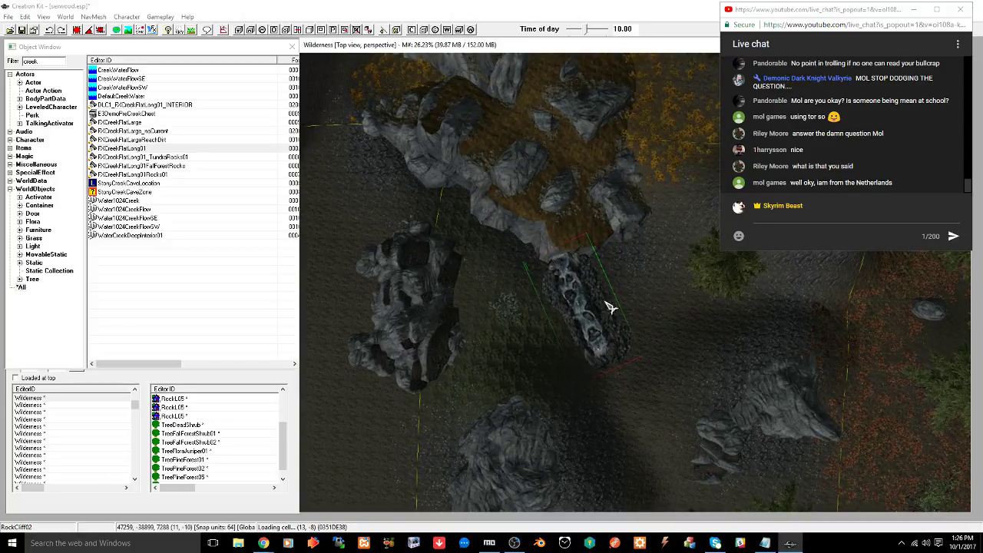
pyautogui.moveTo(609, 307); pyautogui.dragTo(636, 301)
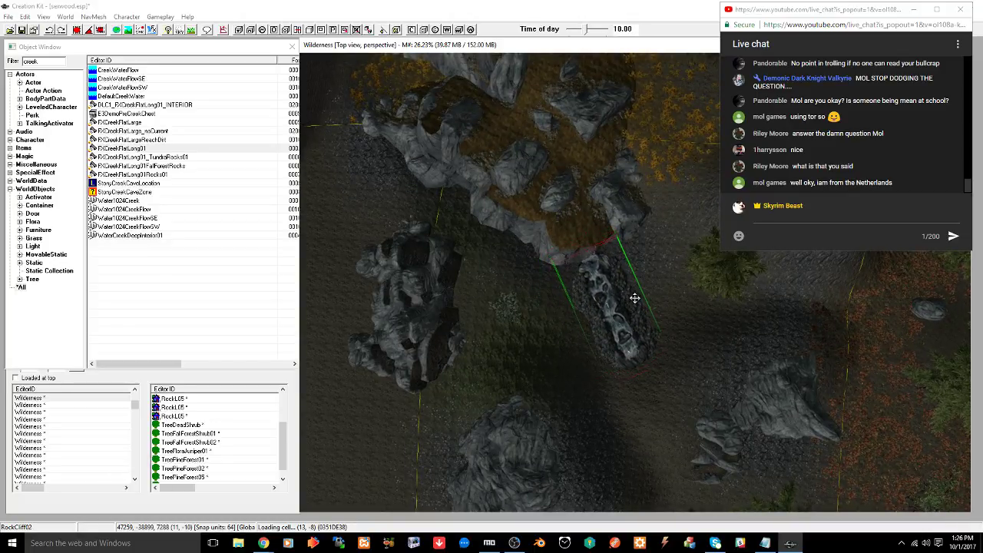
pyautogui.keyDown('shift'); pyautogui.moveTo(629, 305); pyautogui.dragTo(610, 345, button='middle'); pyautogui.keyUp('shift')
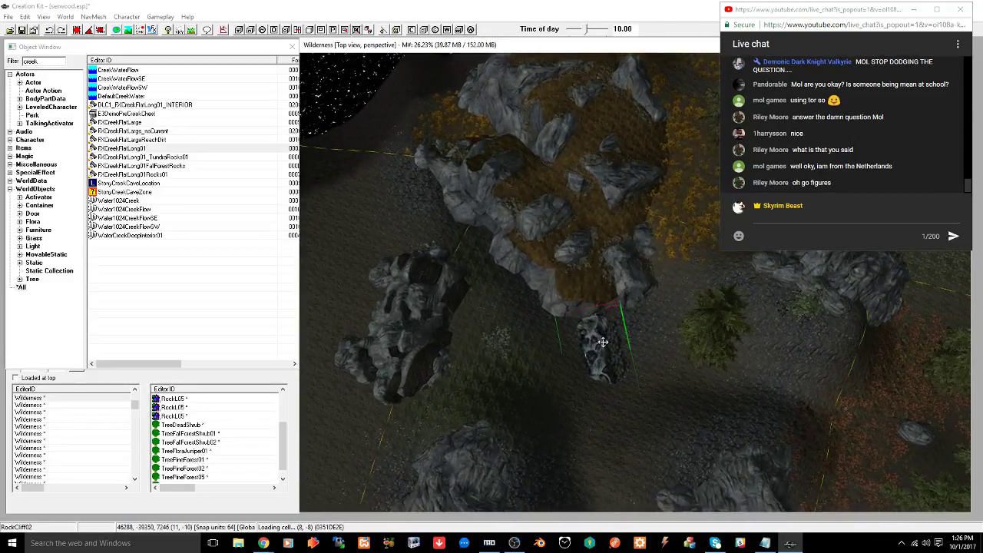
pyautogui.click(603, 342)
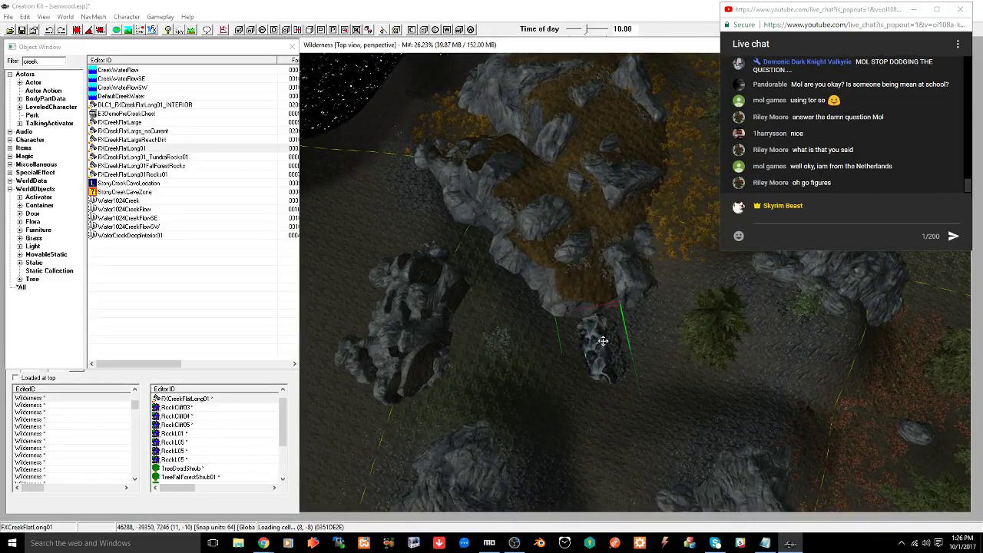
pyautogui.scroll(3, 600, 339)
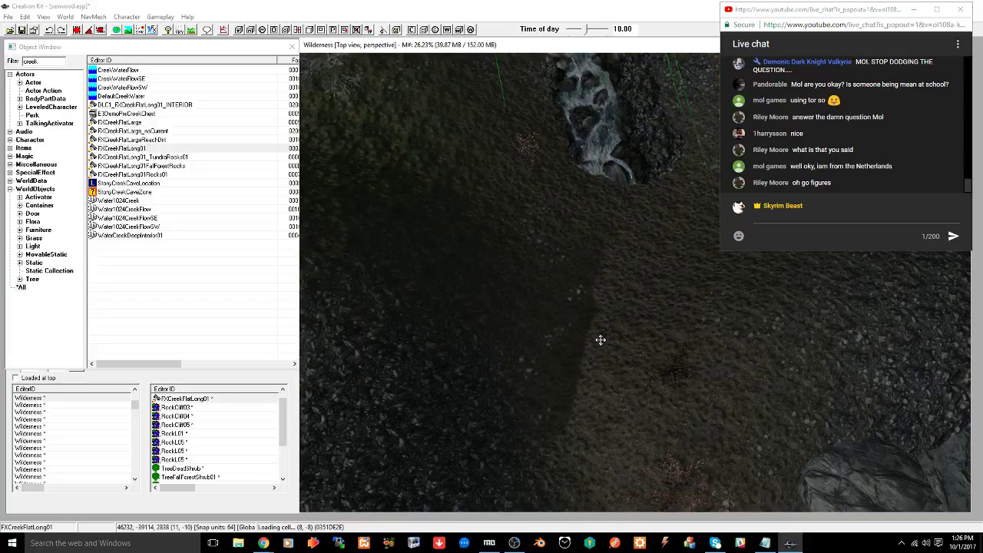
pyautogui.keyDown('shift'); pyautogui.moveTo(601, 340); pyautogui.dragTo(576, 289, button='middle'); pyautogui.keyUp('shift')
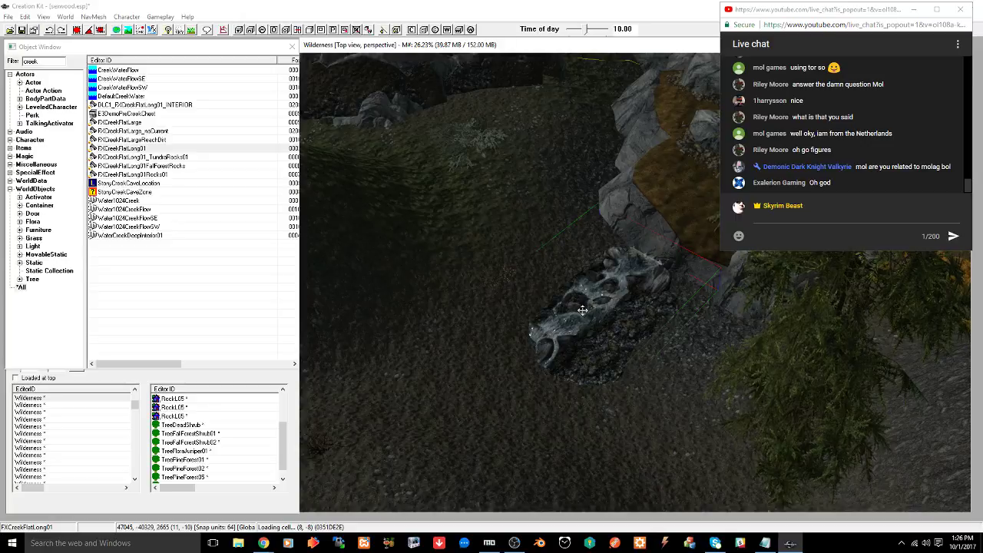
pyautogui.moveTo(582, 310); pyautogui.dragTo(602, 327)
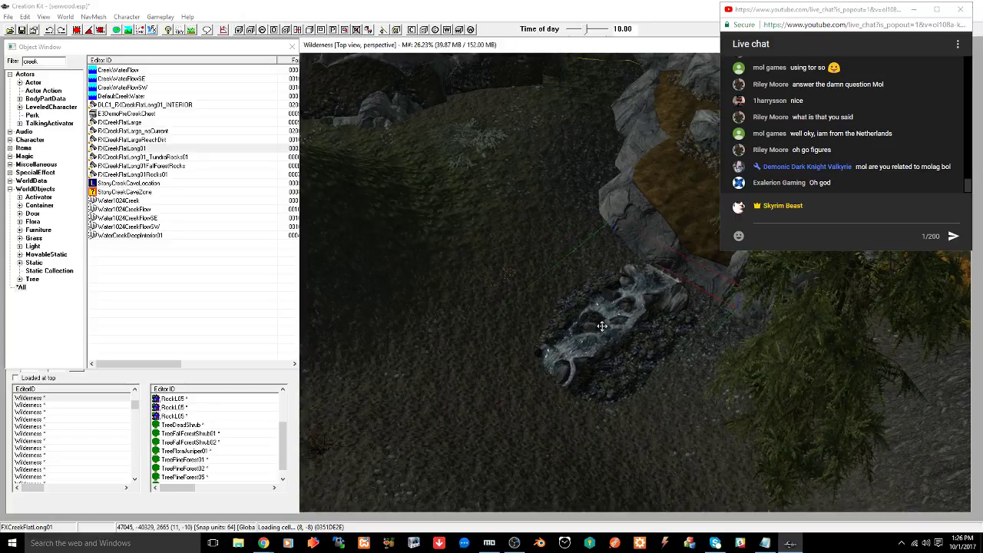
# Nudge the FXCreekFlatLong01 creek closer to the grassy cliff and delete it
pyautogui.keyDown('shift'); pyautogui.moveTo(602, 326); pyautogui.dragTo(625, 325, button='middle'); pyautogui.keyUp('shift')
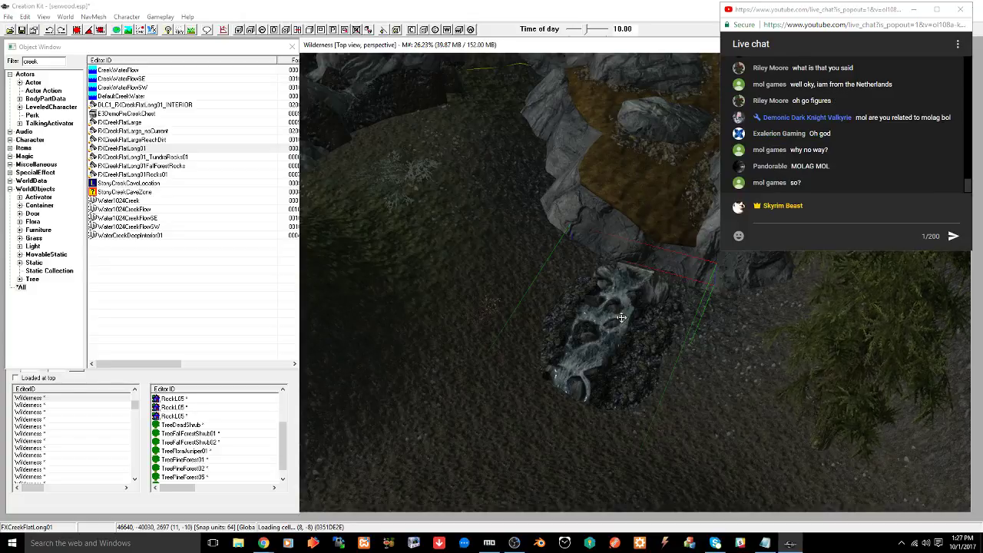
pyautogui.moveTo(629, 325); pyautogui.dragTo(644, 302)
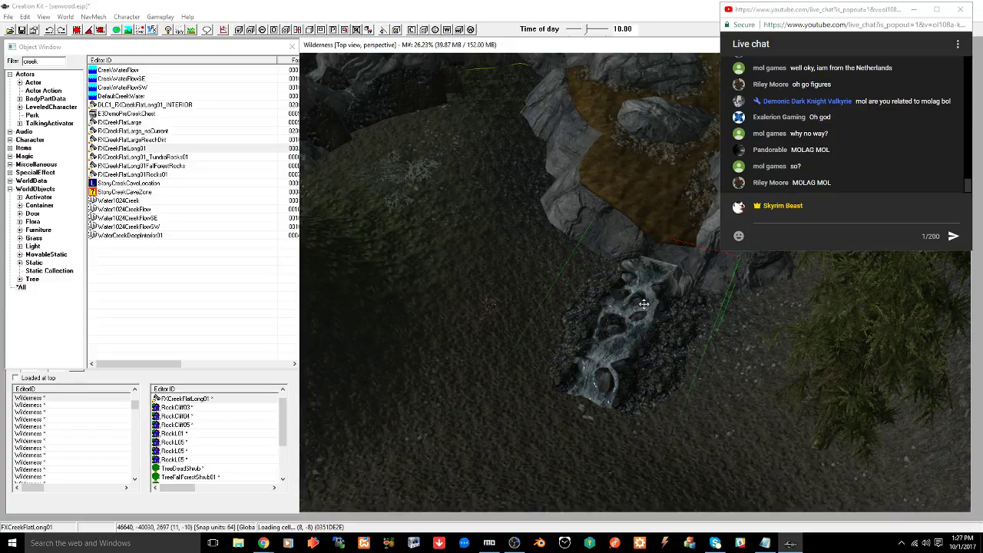
pyautogui.press('Delete')
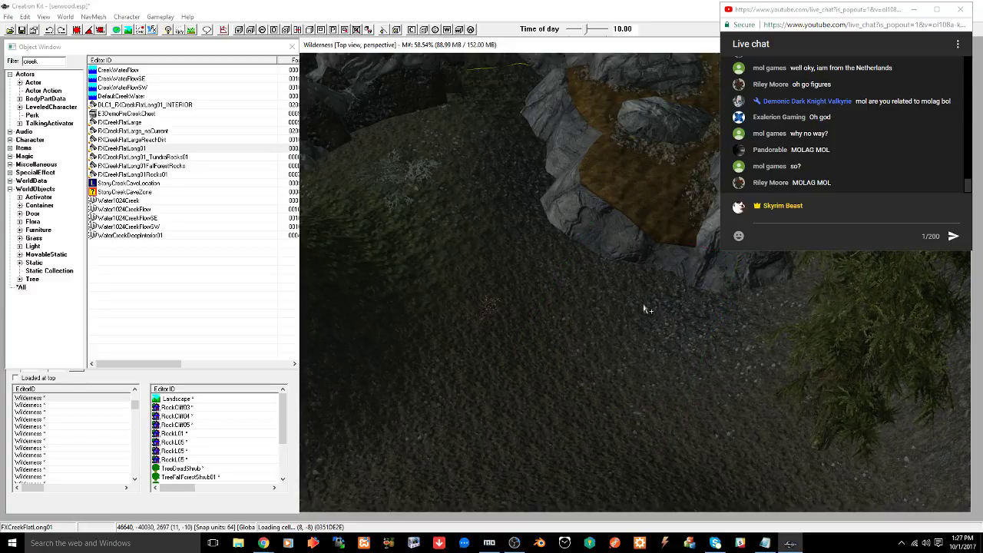
pyautogui.click(636, 237)
pyautogui.keyDown('shift'); pyautogui.moveTo(636, 295); pyautogui.dragTo(571, 322, button='middle'); pyautogui.keyUp('shift')
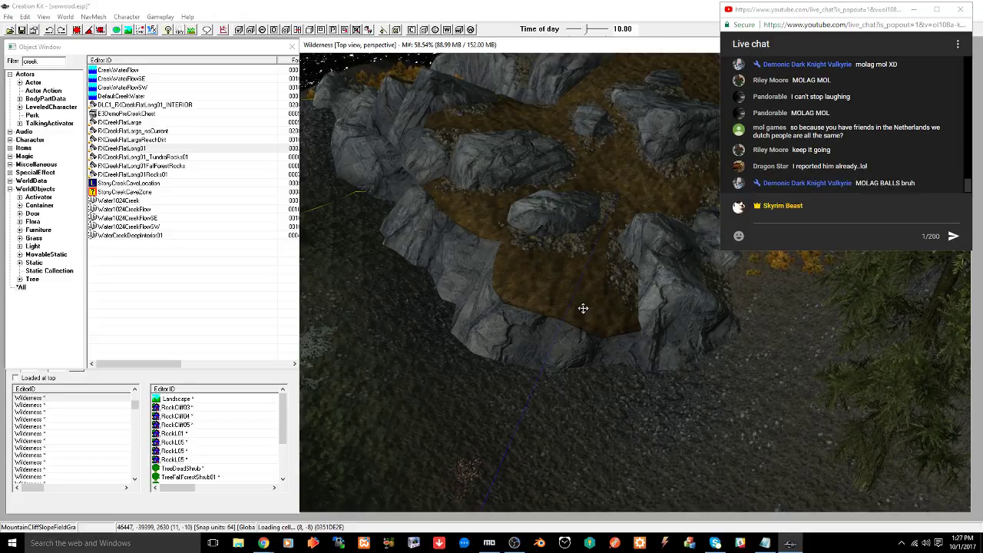
pyautogui.scroll(-3, 555, 340)
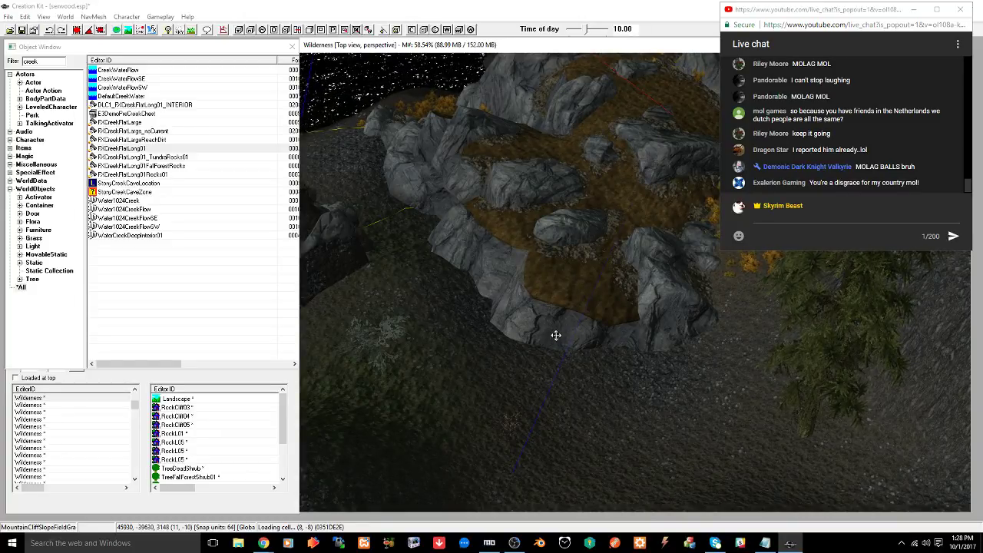
pyautogui.moveTo(555, 342); pyautogui.dragTo(568, 269, button='middle')
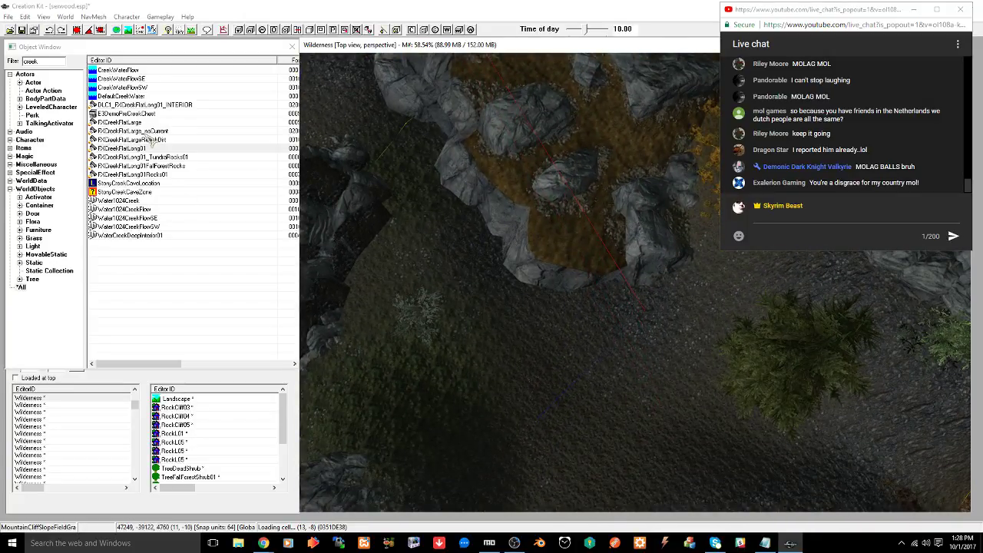
# Filter the object list by "river" and narrow it to static objects
pyautogui.doubleClick(43, 61)
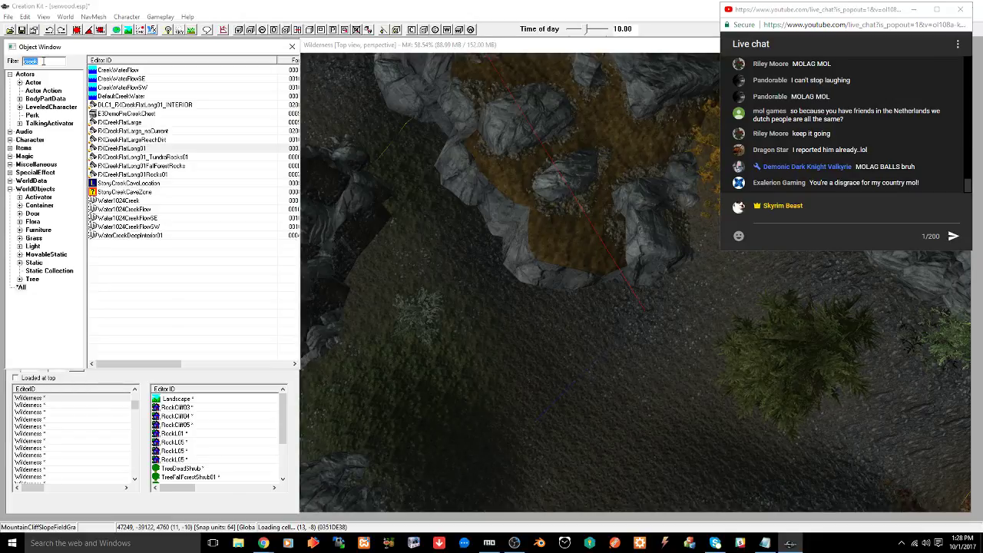
pyautogui.write('river')
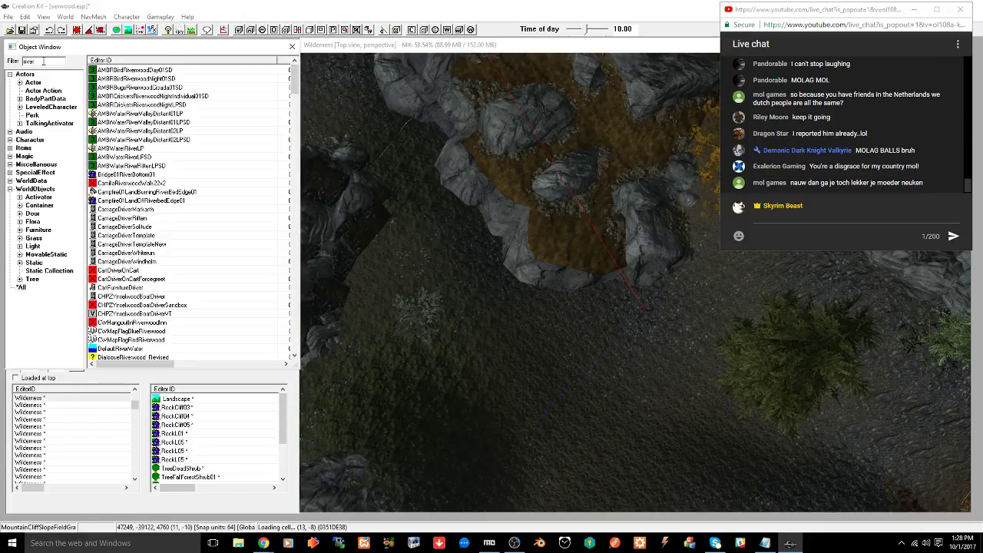
pyautogui.click(36, 263)
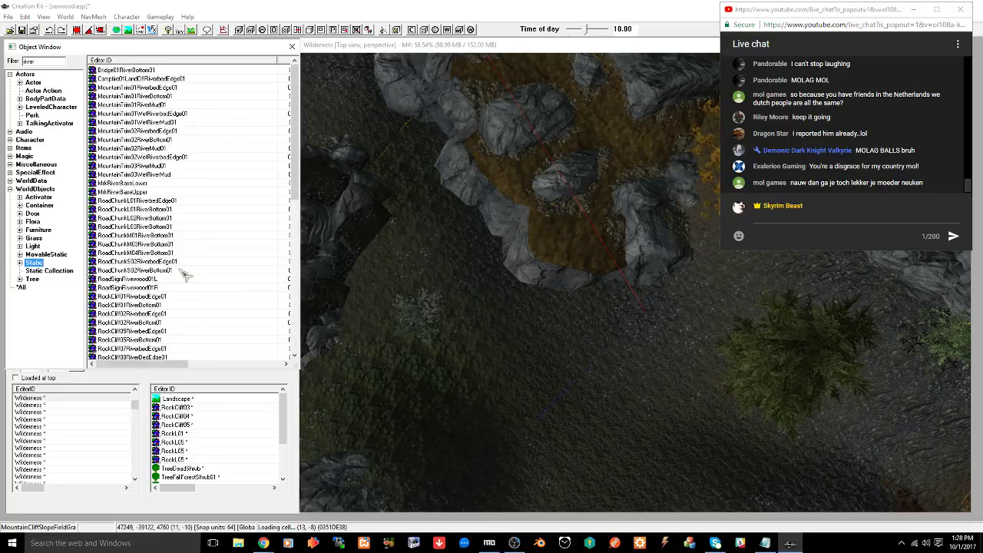
# Preview the RockCliff01RiverbedEdge01 static and inspect its shape from another angle
pyautogui.rightClick(151, 302)
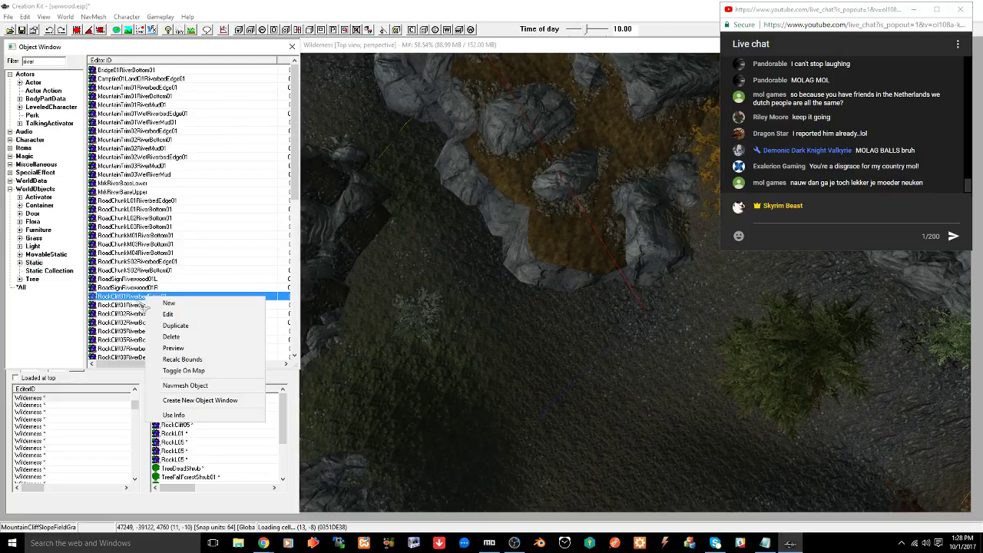
pyautogui.click(160, 348)
pyautogui.moveTo(455, 197); pyautogui.dragTo(380, 248)
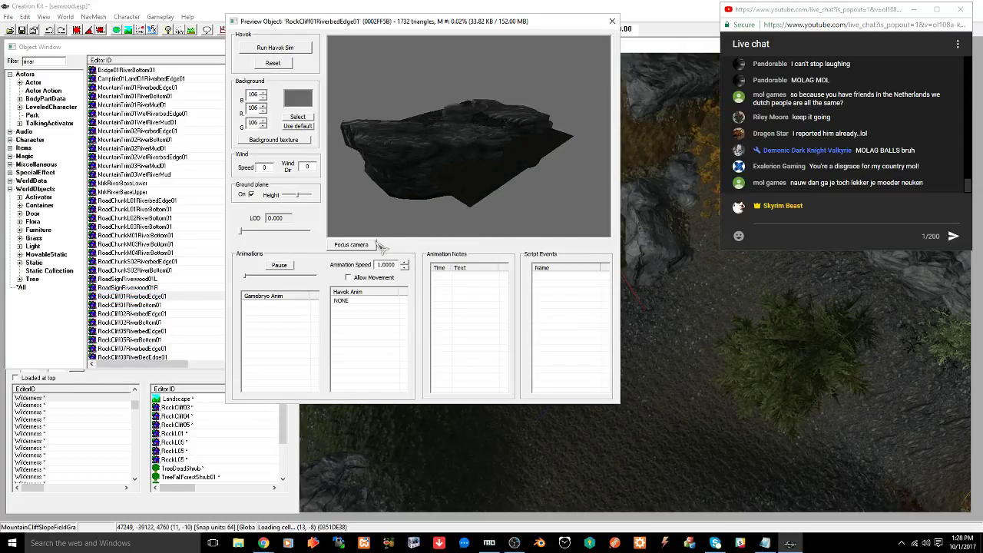
pyautogui.click(612, 21)
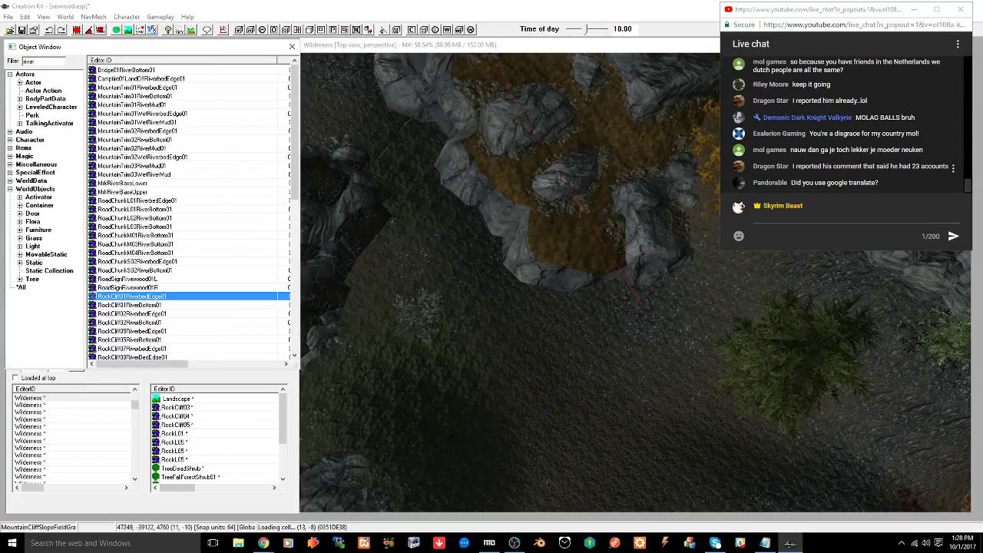
# Switch to Chrome and translate the highlighted Dutch live-chat message into English with Google Translate
pyautogui.moveTo(791, 150); pyautogui.dragTo(929, 153)
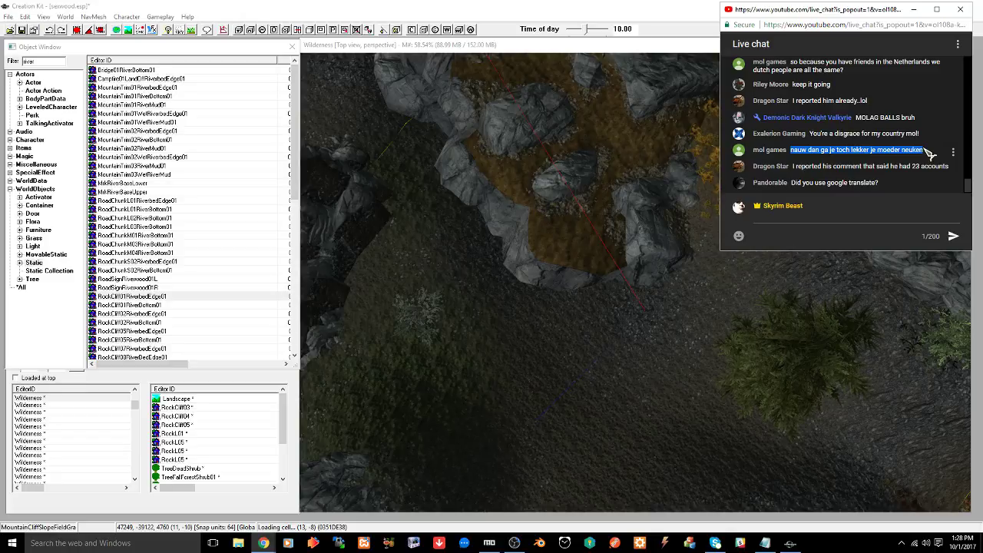
pyautogui.click(264, 543)
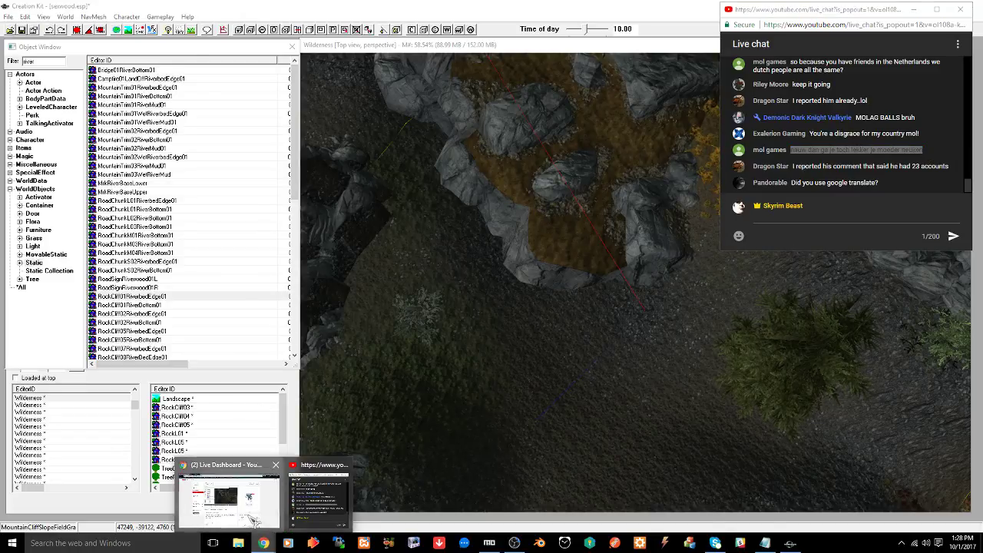
pyautogui.click(256, 520)
pyautogui.click(217, 9)
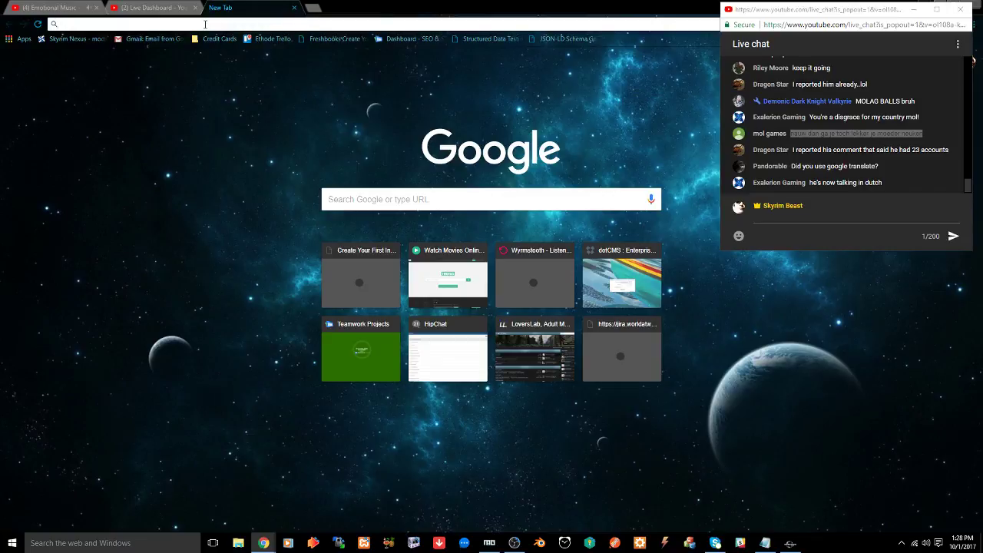
pyautogui.write('google tra')
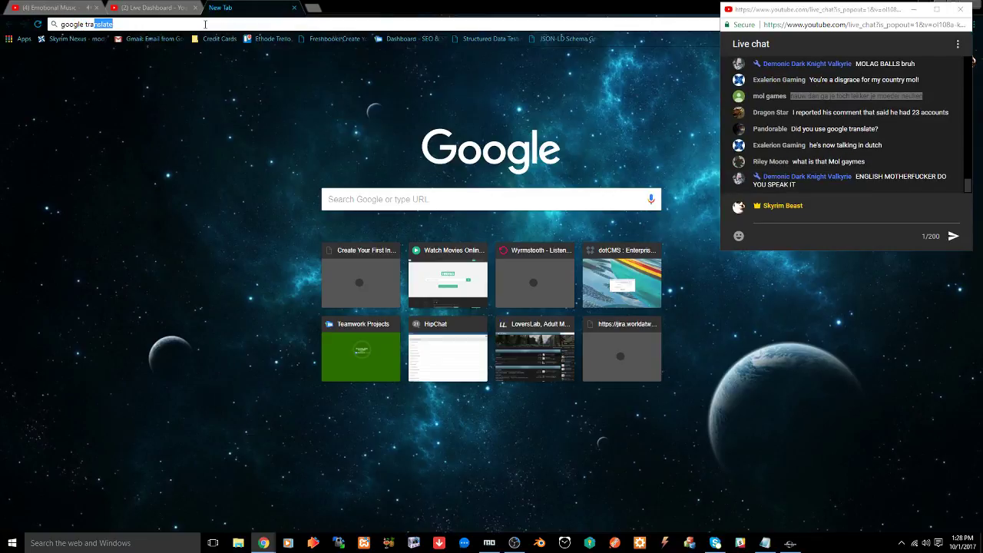
pyautogui.press('Return')
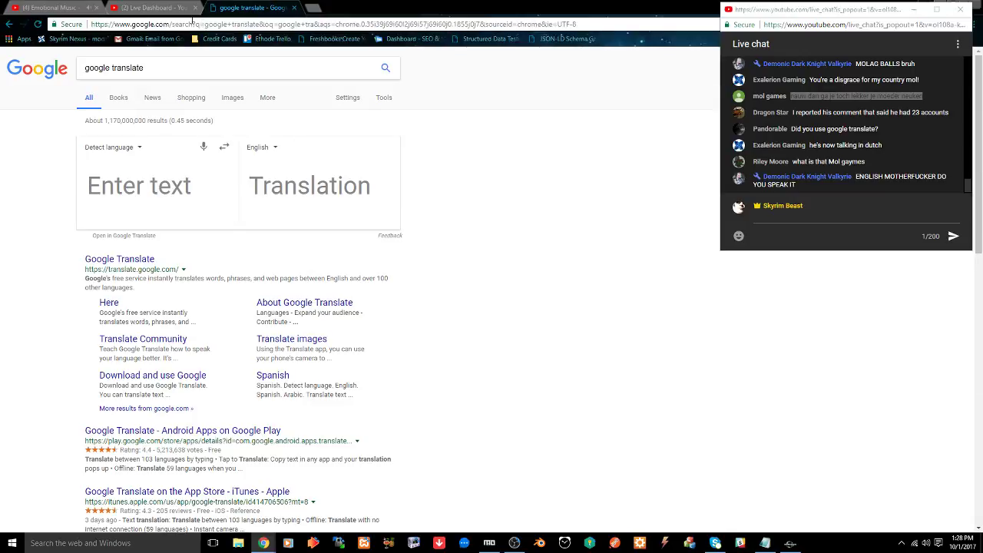
pyautogui.click(162, 181)
pyautogui.write('nauw dan ga je toch lekker je moeder neuken')
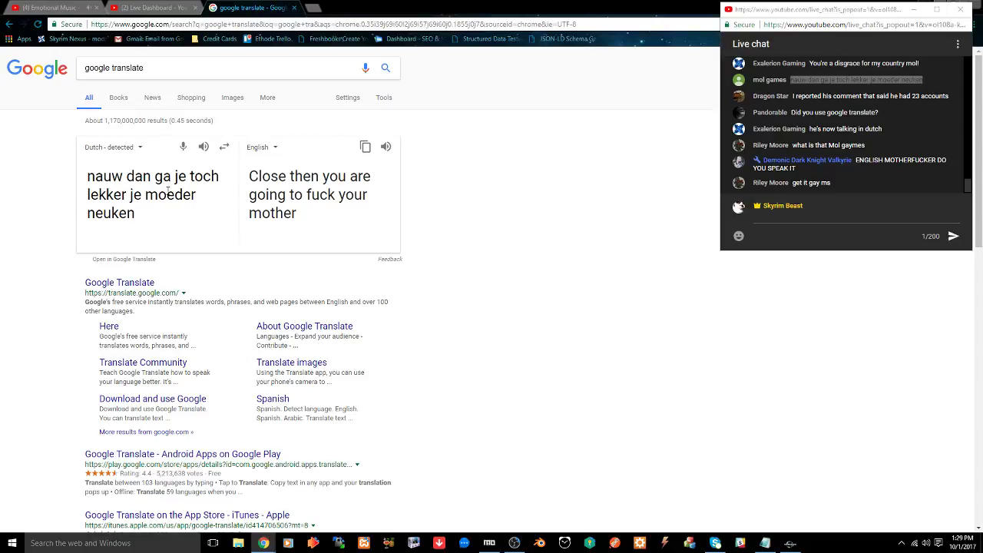
# Switch back to the Creation Kit and look through the river-filtered static objects for a suitable riverbed piece
pyautogui.click(791, 543)
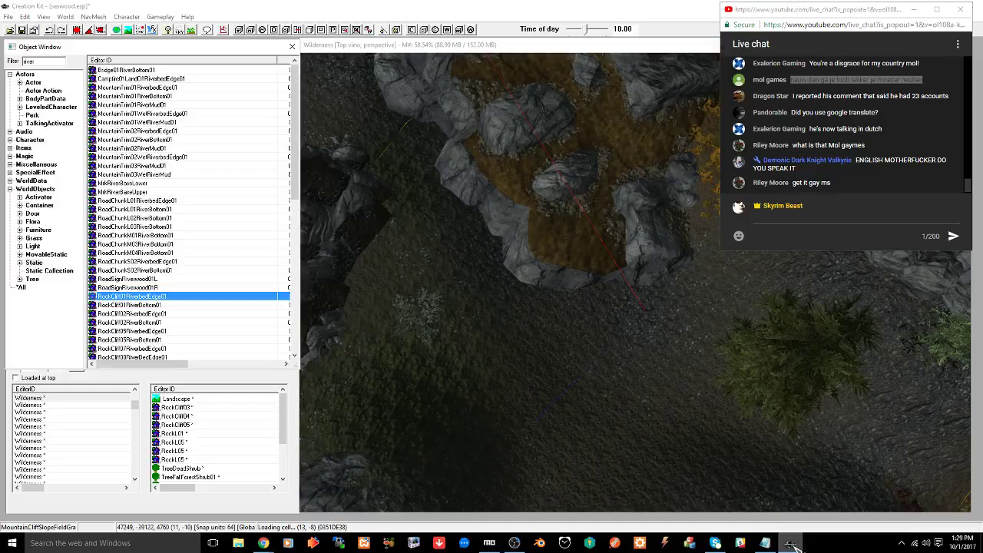
pyautogui.click(580, 236)
pyautogui.keyDown('shift'); pyautogui.moveTo(575, 248); pyautogui.dragTo(584, 261, button='middle'); pyautogui.keyUp('shift')
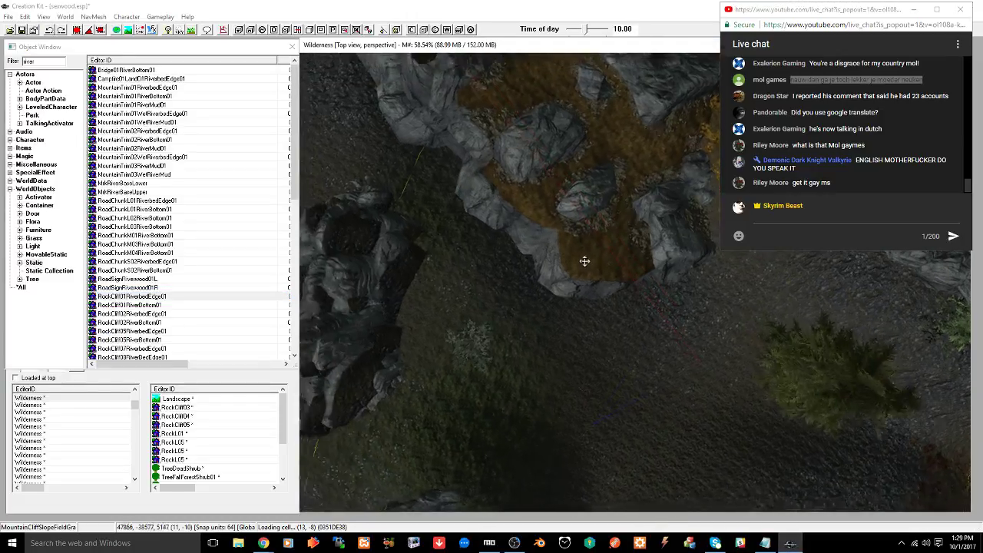
pyautogui.scroll(-4, 588, 264)
pyautogui.moveTo(640, 250); pyautogui.dragTo(576, 210, button='middle')
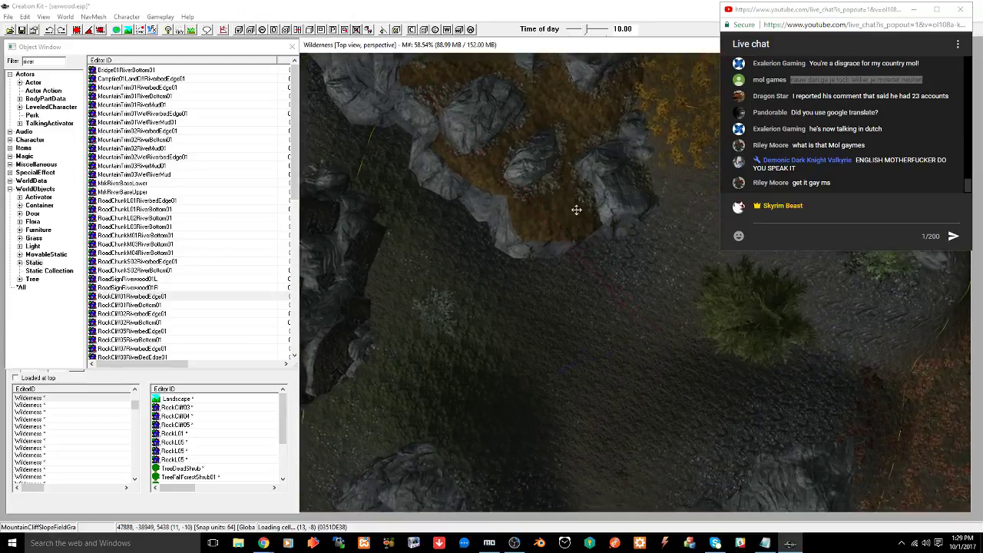
pyautogui.scroll(-5, 173, 247)
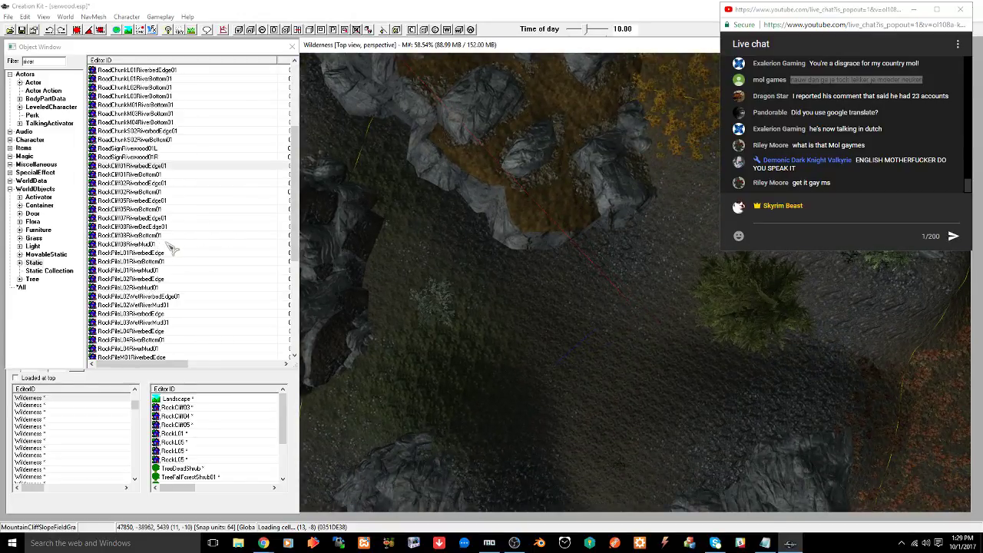
pyautogui.scroll(-1, 120, 188)
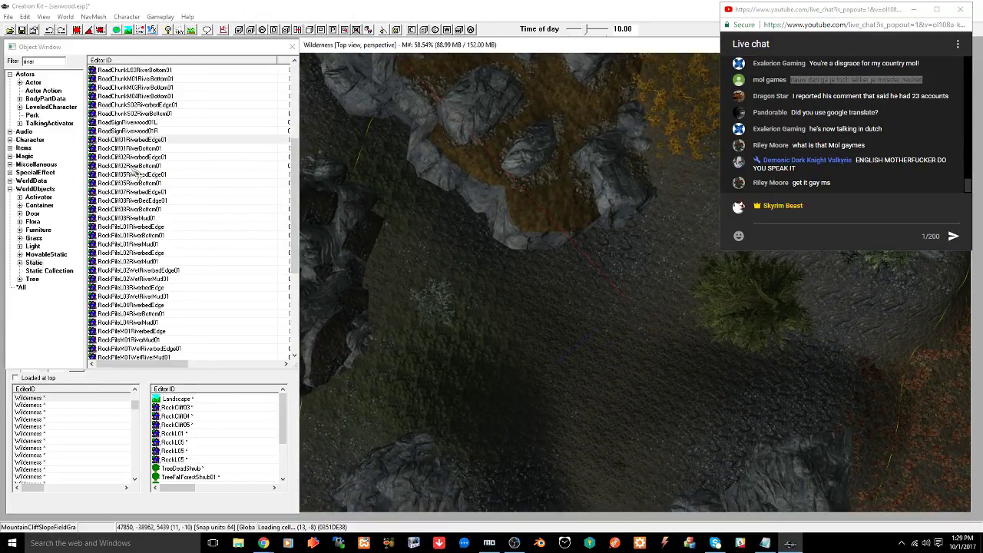
pyautogui.scroll(-5, 151, 198)
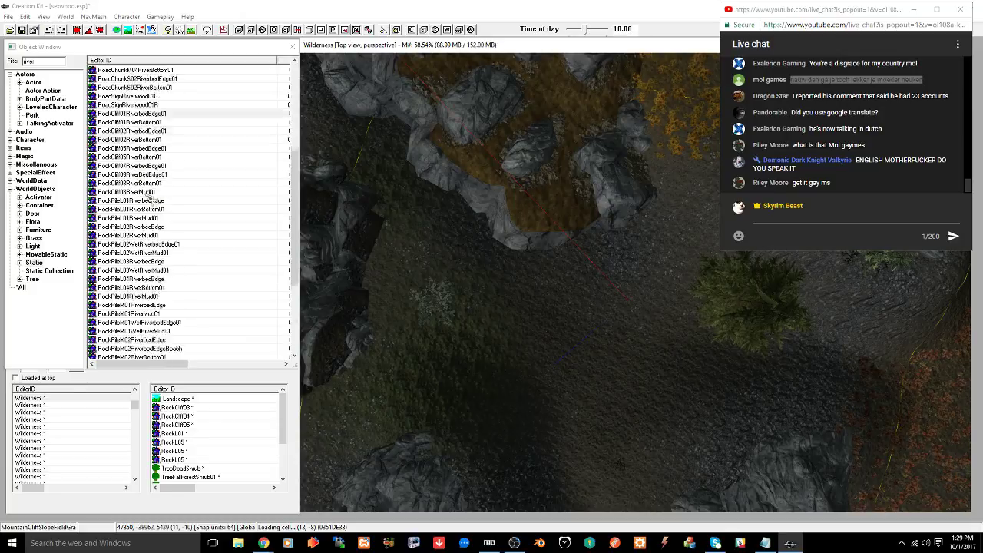
# Narrow the river-filtered objects to movable statics and preview FXrapidsRocks01RiverbedEdge01
pyautogui.click(47, 257)
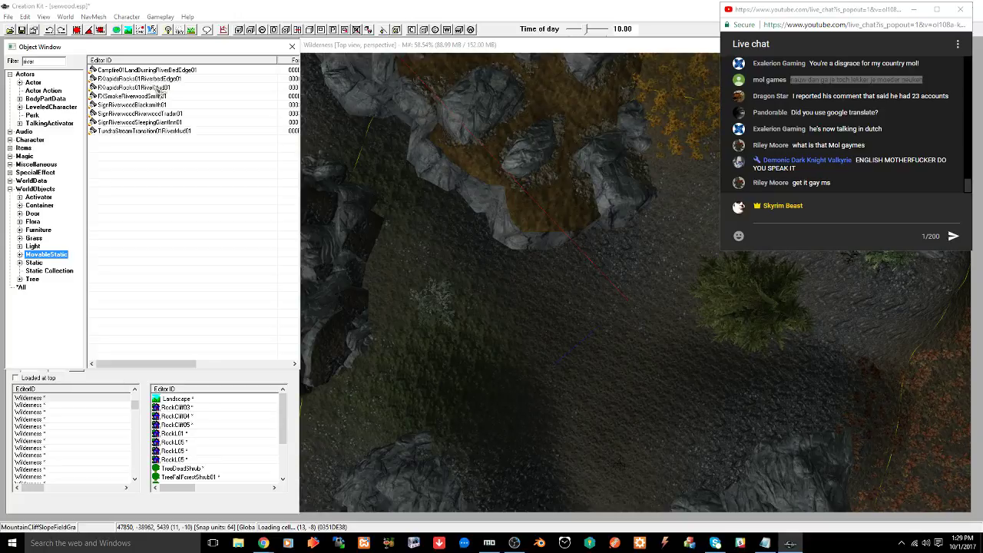
pyautogui.click(137, 79)
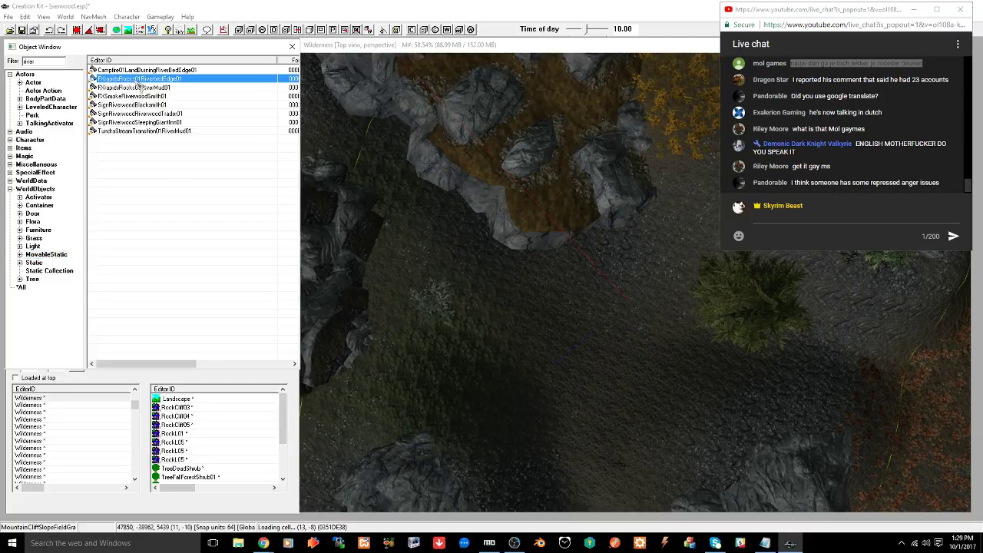
pyautogui.rightClick(135, 80)
pyautogui.click(161, 132)
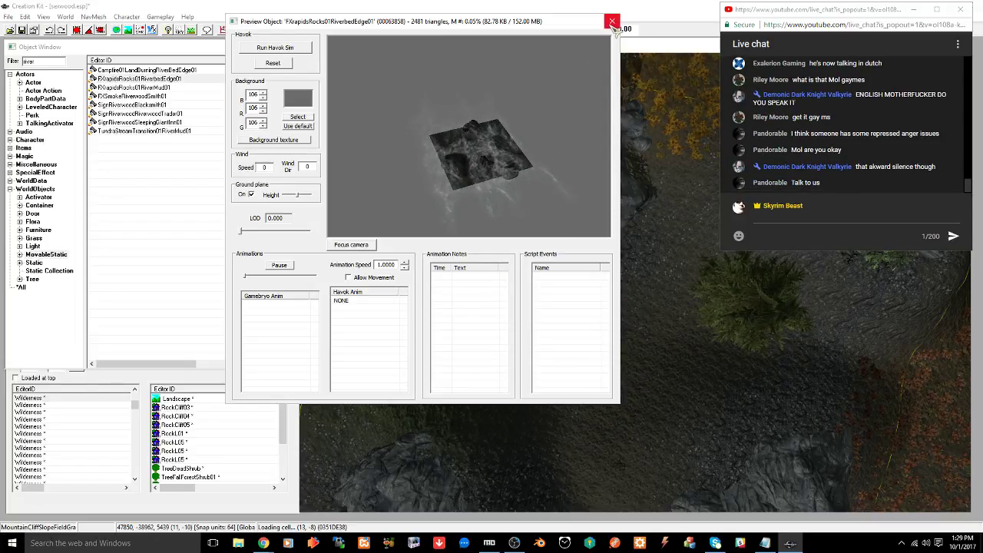
pyautogui.click(611, 21)
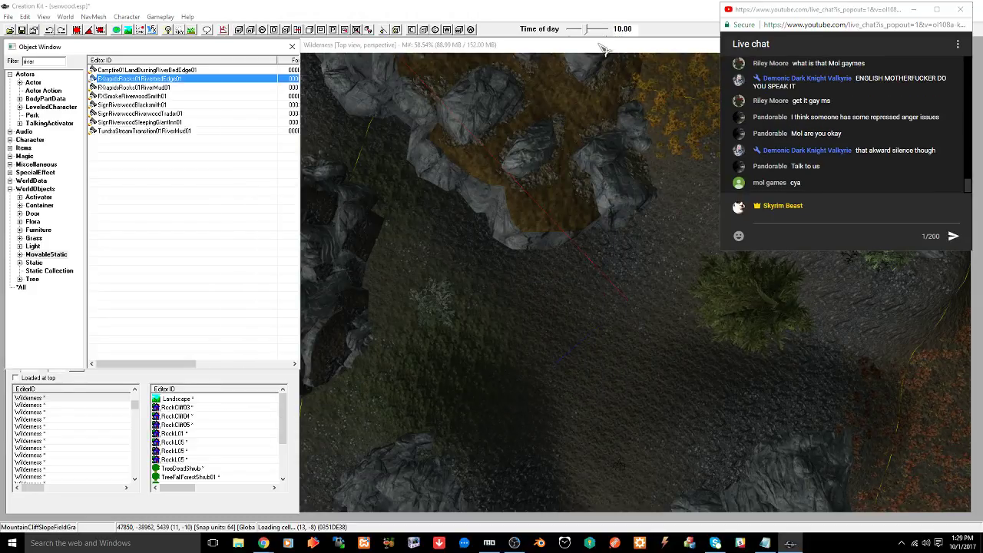
pyautogui.click(604, 49)
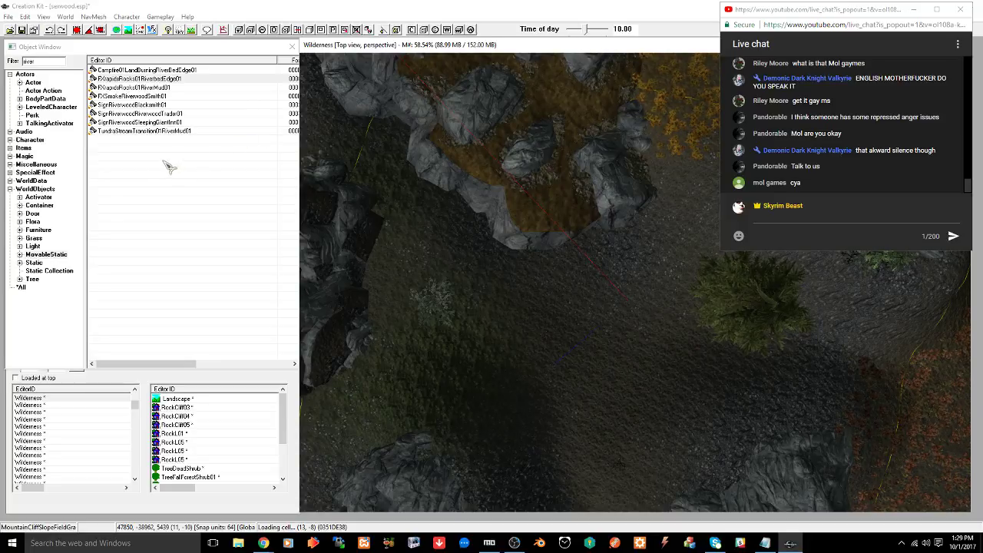
# Preview TundraStreamTransition01RiverMud01 with the ground plane turned off
pyautogui.click(135, 133)
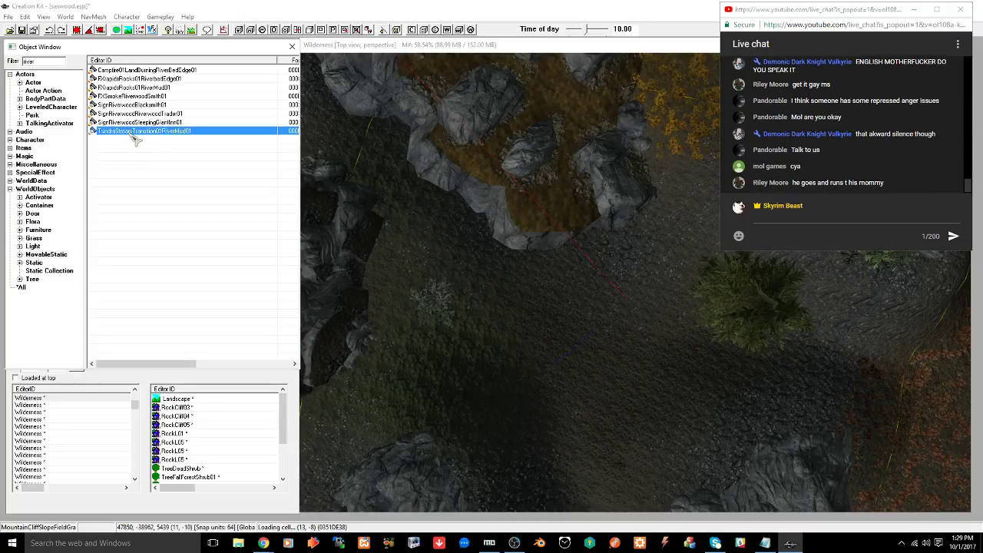
pyautogui.rightClick(132, 135)
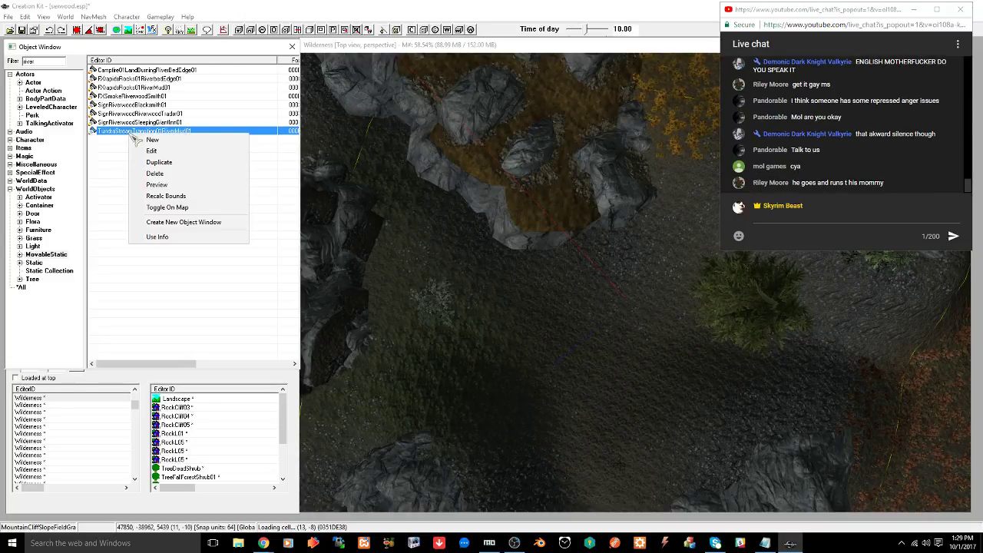
pyautogui.click(142, 190)
pyautogui.moveTo(377, 167); pyautogui.dragTo(492, 230)
pyautogui.click(251, 194)
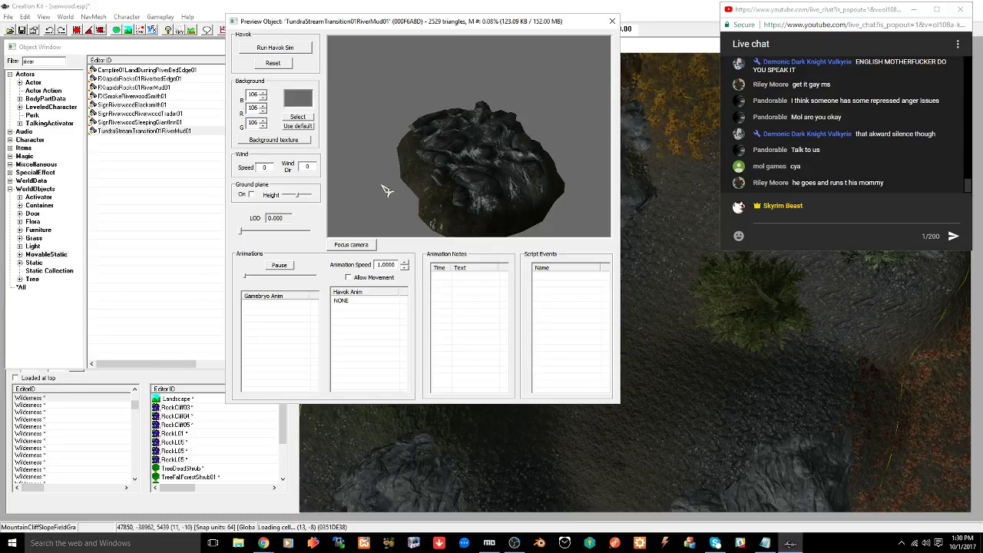
pyautogui.click(612, 20)
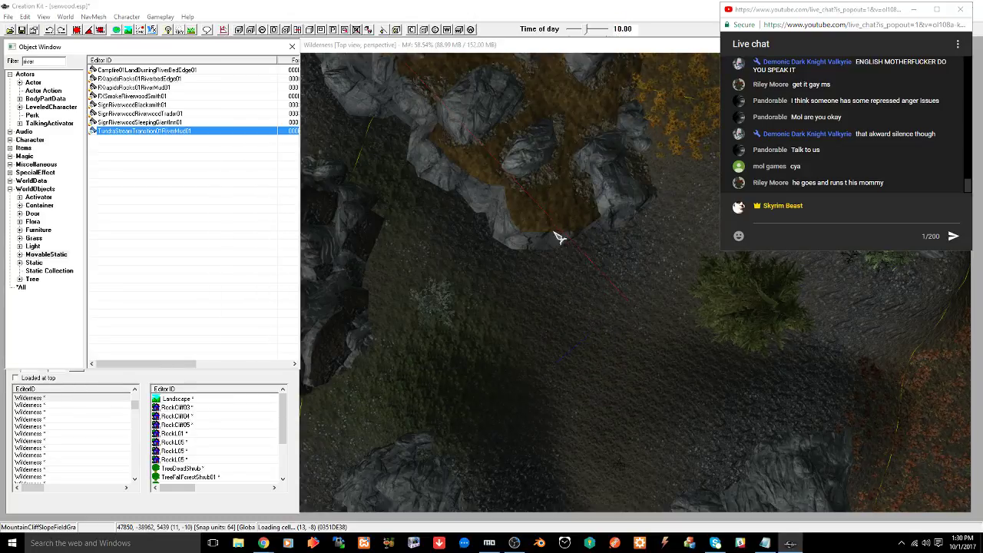
# Place a TundraStreamTransition01RiverMud01 piece on the ground just below the grassy cliff and rotate it
pyautogui.moveTo(560, 235); pyautogui.dragTo(509, 220, button='middle')
pyautogui.moveTo(123, 137); pyautogui.dragTo(518, 287)
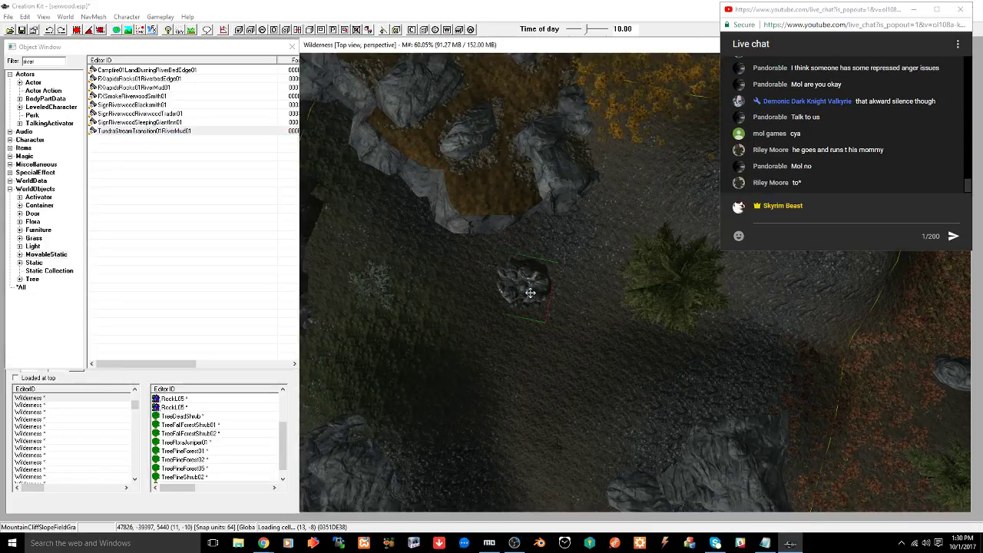
pyautogui.moveTo(530, 293); pyautogui.dragTo(480, 235, button='right')
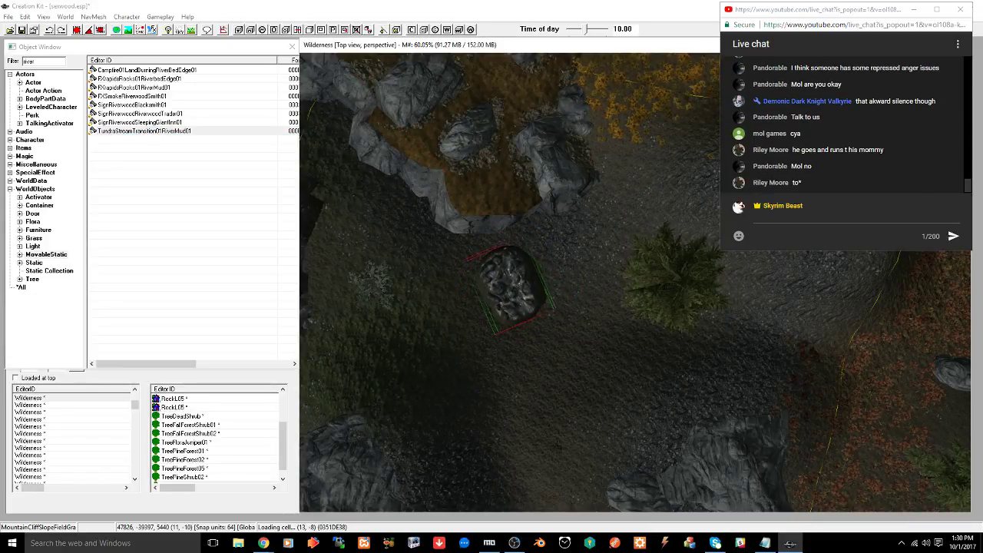
pyautogui.moveTo(510, 277)
pyautogui.keyDown('shift'); pyautogui.mouseDown(button='middle')
pyautogui.moveTo(530, 245)
pyautogui.moveTo(510, 277)
pyautogui.mouseUp(button='middle'); pyautogui.keyUp('shift')
pyautogui.scroll(5, 509, 275)
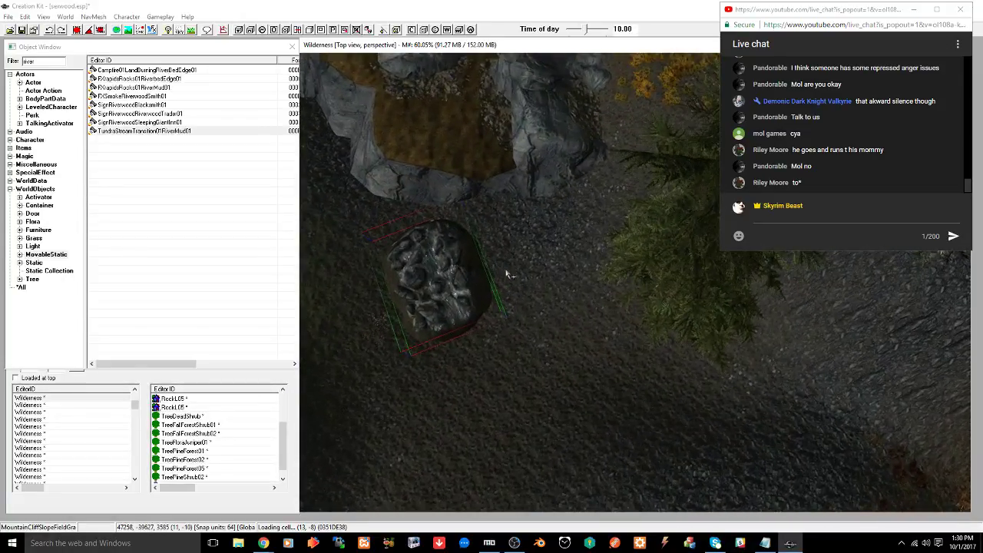
pyautogui.scroll(4, 507, 274)
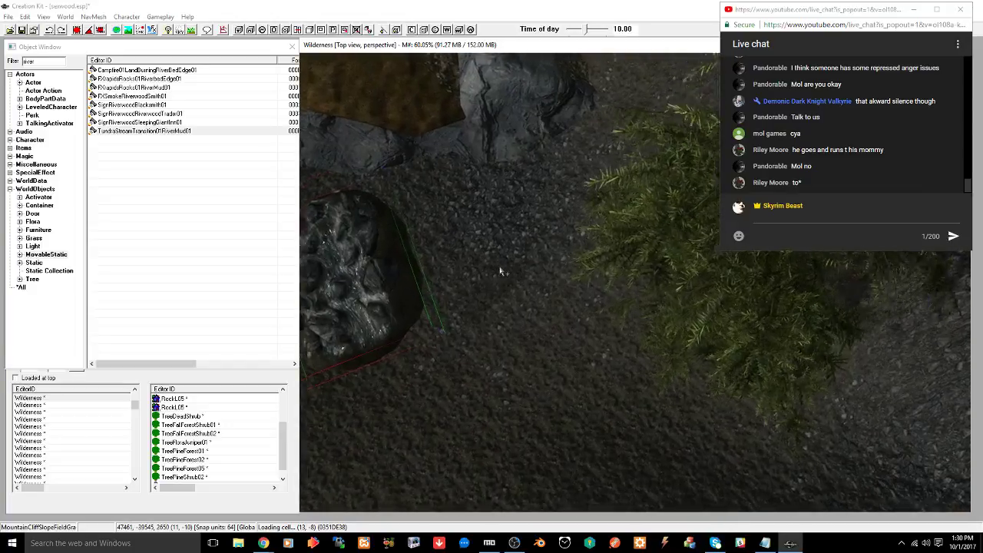
# Move the TundraStreamTransition01RiverMud01 piece beside the grassy cliff's rocky corner and rotate it to run outward
pyautogui.moveTo(491, 250); pyautogui.dragTo(525, 252, button='middle')
pyautogui.moveTo(515, 259); pyautogui.dragTo(546, 236)
pyautogui.moveTo(548, 222)
pyautogui.keyDown('shift'); pyautogui.mouseDown(button='middle')
pyautogui.moveTo(531, 229)
pyautogui.moveTo(590, 193)
pyautogui.moveTo(552, 211)
pyautogui.moveTo(588, 200)
pyautogui.moveTo(568, 202)
pyautogui.moveTo(557, 239)
pyautogui.mouseUp(button='middle'); pyautogui.keyUp('shift')
pyautogui.moveTo(558, 239); pyautogui.dragTo(603, 239, button='right')
pyautogui.moveTo(524, 249); pyautogui.dragTo(577, 230)
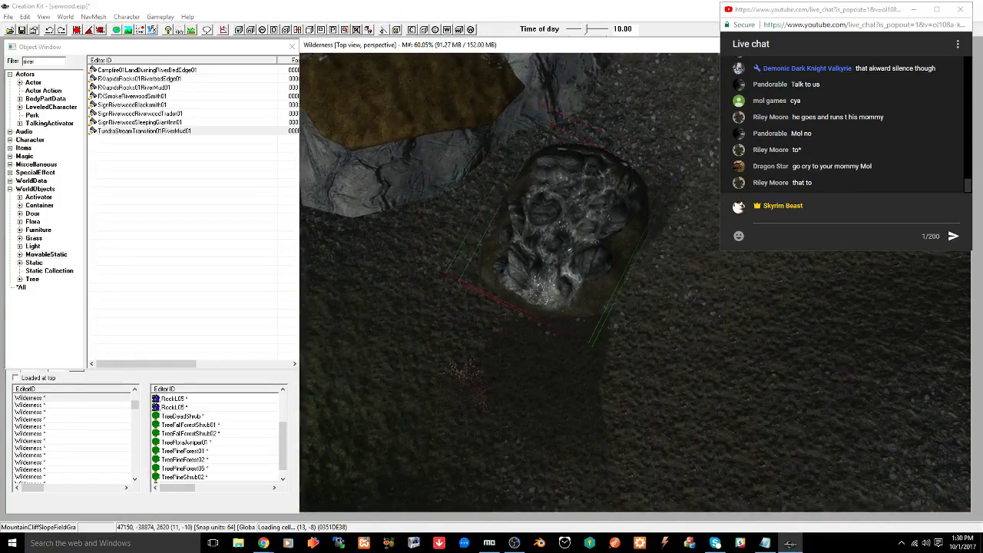
# Lower the TundraStreamTransition01RiverMud01 piece slightly along the vertical axis into the ground
pyautogui.moveTo(582, 204); pyautogui.dragTo(547, 274, button='middle')
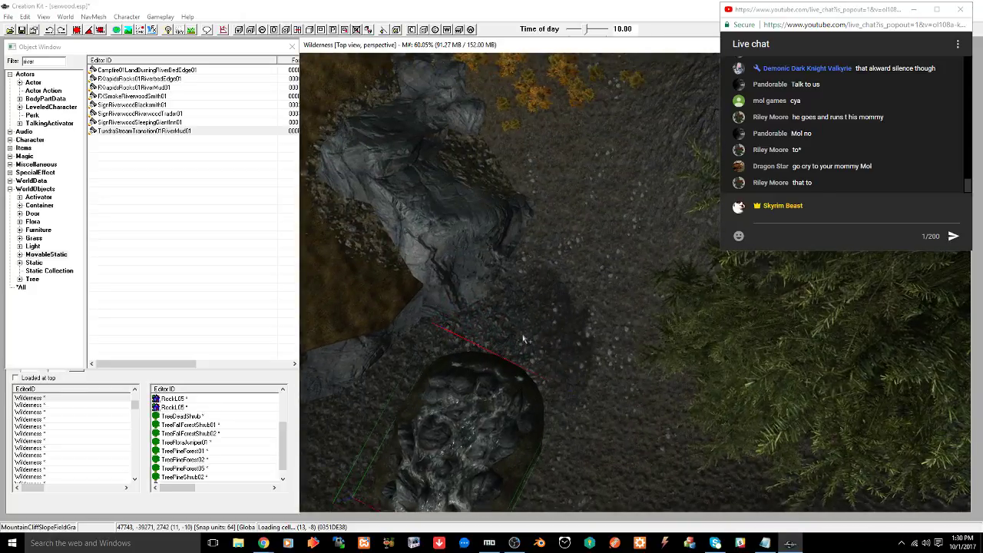
pyautogui.keyDown('shift'); pyautogui.moveTo(523, 339); pyautogui.dragTo(536, 312, button='middle'); pyautogui.keyUp('shift')
pyautogui.press('z')
pyautogui.moveTo(496, 347); pyautogui.dragTo(496, 356)
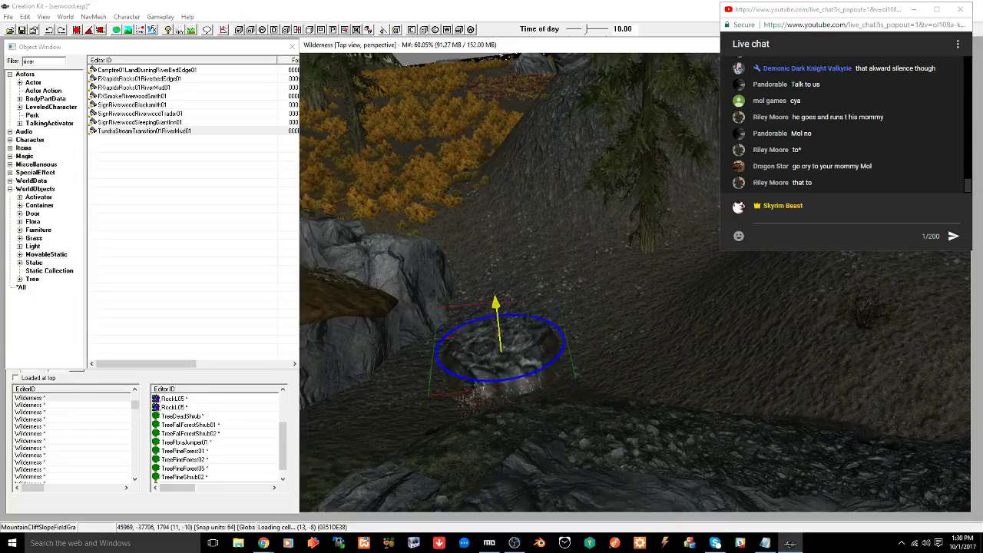
# Check the surrounding terrain and water, and rotate the TundraStreamTransition01RiverMud01 piece slightly at the cliff's corner
pyautogui.keyDown('shift'); pyautogui.moveTo(492, 353); pyautogui.dragTo(574, 250, button='middle'); pyautogui.keyUp('shift')
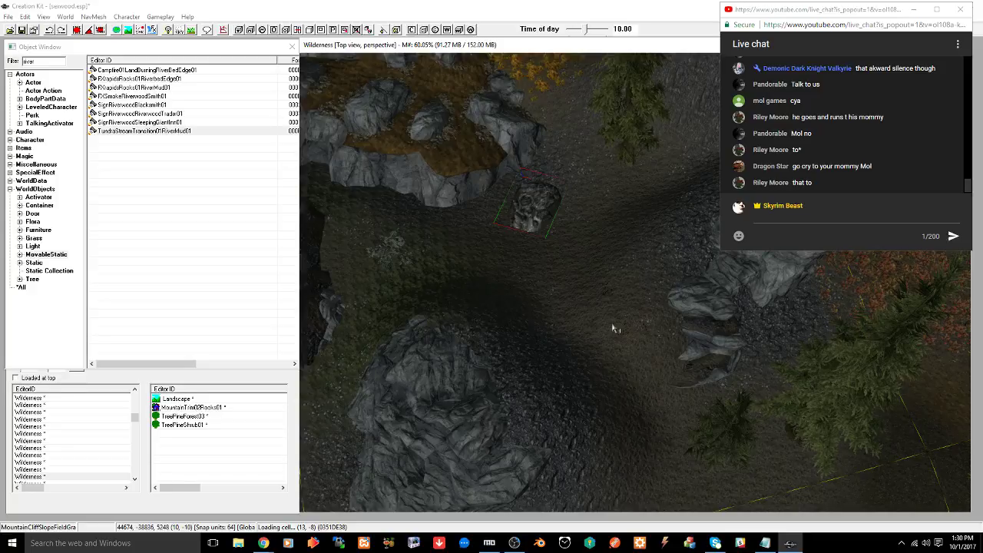
pyautogui.moveTo(659, 462)
pyautogui.mouseDown(button='middle')
pyautogui.moveTo(703, 312)
pyautogui.moveTo(759, 252)
pyautogui.mouseUp(button='middle')
pyautogui.moveTo(461, 319)
pyautogui.mouseDown(button='middle')
pyautogui.moveTo(616, 391)
pyautogui.moveTo(760, 434)
pyautogui.mouseUp(button='middle')
pyautogui.moveTo(323, 299); pyautogui.dragTo(430, 273, button='middle')
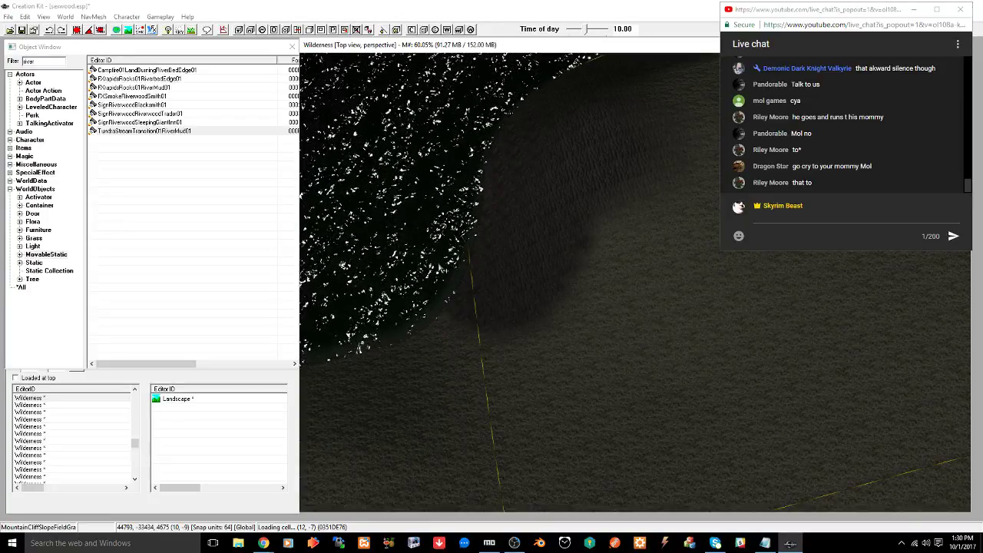
pyautogui.moveTo(768, 351); pyautogui.dragTo(450, 419, button='middle')
pyautogui.moveTo(725, 368); pyautogui.dragTo(544, 369, button='middle')
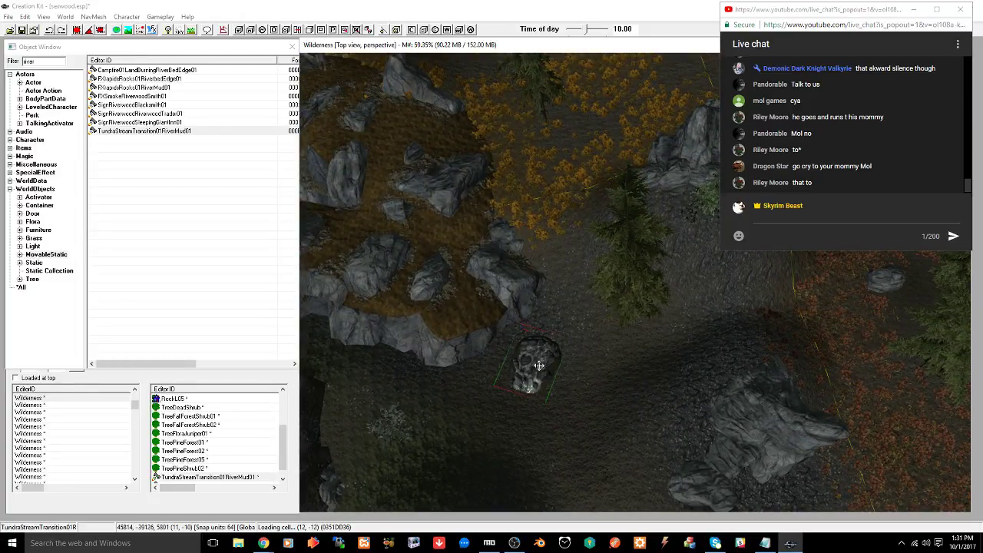
pyautogui.moveTo(533, 362)
pyautogui.mouseDown(button='right')
pyautogui.moveTo(528, 355)
pyautogui.moveTo(536, 359)
pyautogui.mouseUp(button='right')
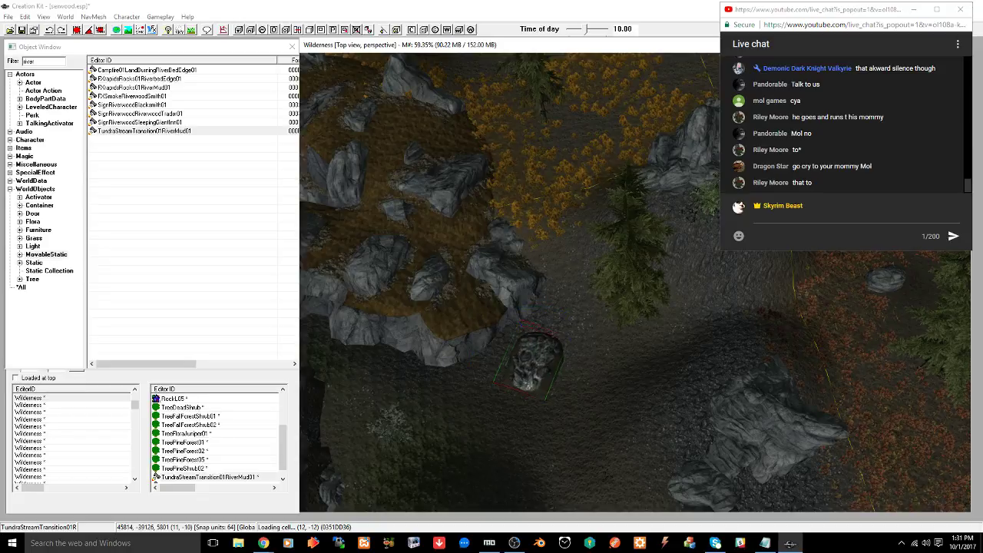
# Duplicate the TundraStreamTransition01RiverMud01 piece and fit the copy end to end with the original beside the cliff's rocky corner
pyautogui.hotkey('ctrl', 'd')
pyautogui.moveTo(535, 361); pyautogui.dragTo(553, 307)
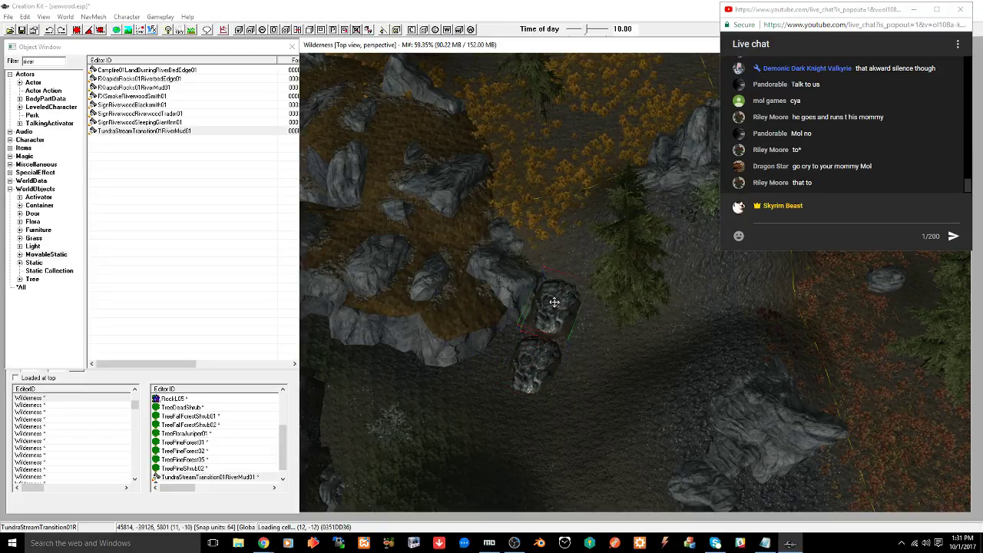
pyautogui.moveTo(554, 302); pyautogui.dragTo(553, 307, button='right')
pyautogui.moveTo(552, 311); pyautogui.dragTo(550, 323)
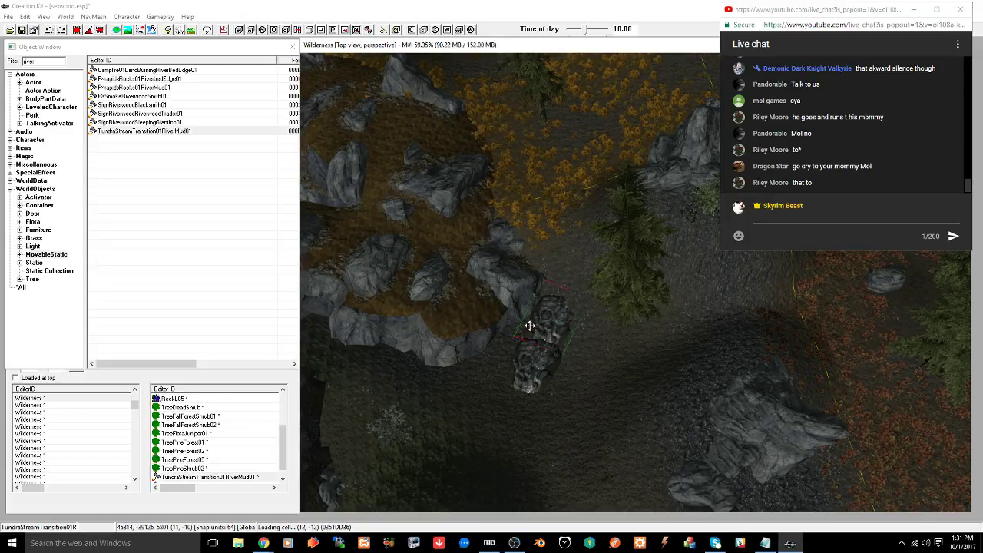
pyautogui.scroll(5, 530, 325)
pyautogui.keyDown('shift'); pyautogui.moveTo(525, 323); pyautogui.dragTo(510, 406, button='middle'); pyautogui.keyUp('shift')
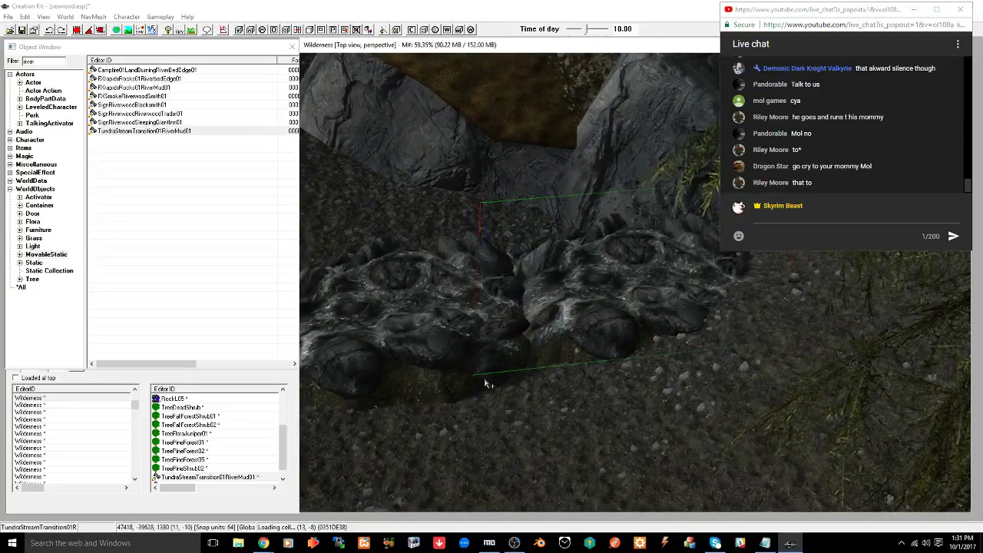
# Shift the original stream piece slightly along the vertical axis to match the height of its copy
pyautogui.click(428, 353)
pyautogui.press('z')
pyautogui.moveTo(428, 347); pyautogui.dragTo(429, 357)
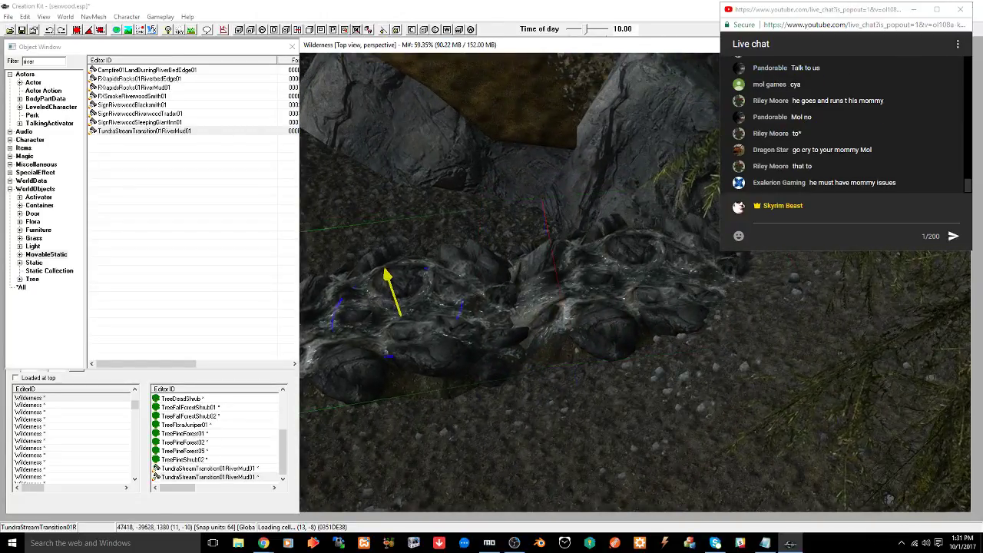
# Tilt the duplicated stream piece nearest the cliff's corner slightly so it meets the original piece
pyautogui.click(614, 324)
pyautogui.press('z')
pyautogui.keyDown('shift'); pyautogui.moveTo(603, 327); pyautogui.dragTo(679, 309, button='middle'); pyautogui.keyUp('shift')
pyautogui.press('e')
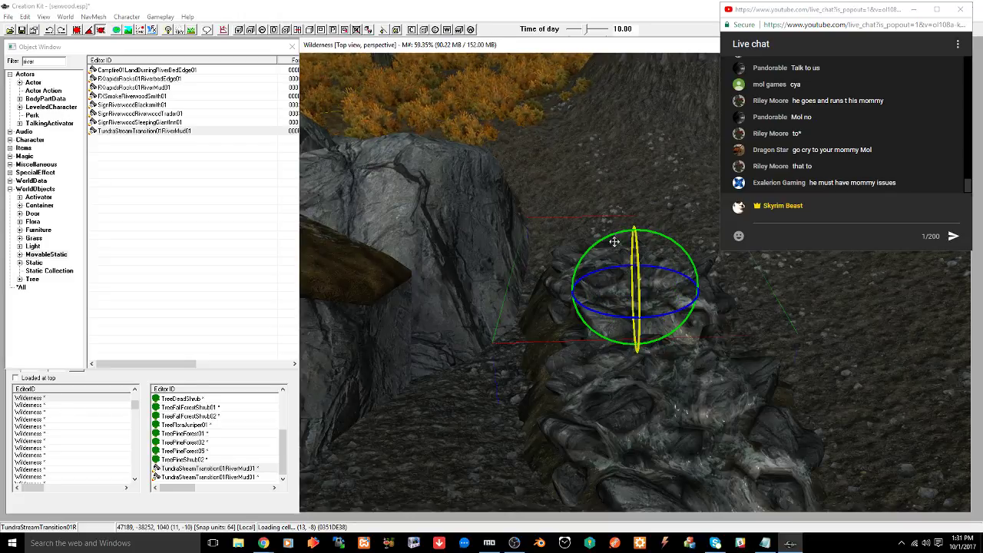
pyautogui.moveTo(615, 242)
pyautogui.mouseDown()
pyautogui.moveTo(592, 265)
pyautogui.moveTo(616, 233)
pyautogui.mouseUp()
pyautogui.press('w')
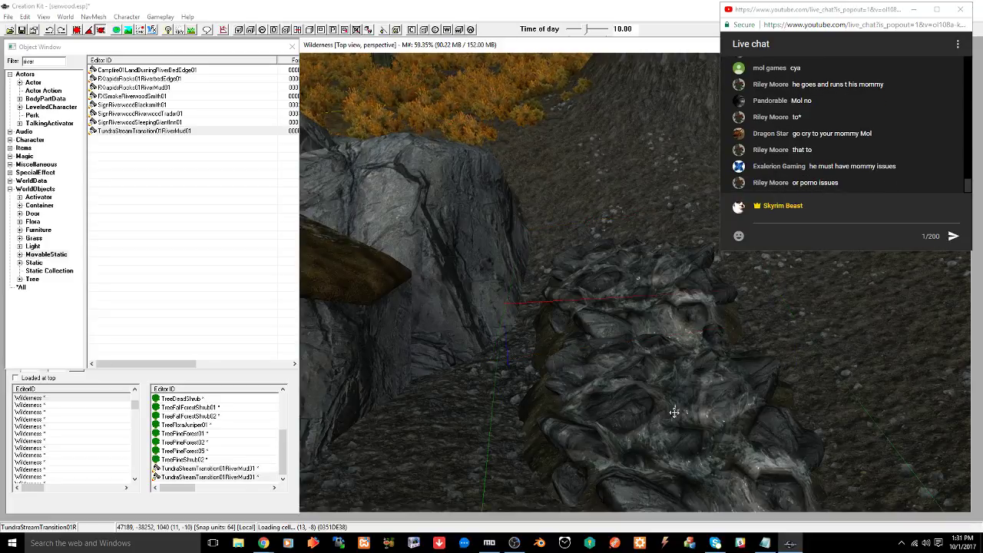
# Tilt the original stream piece slightly sideways to line up with the duplicated piece
pyautogui.press('e')
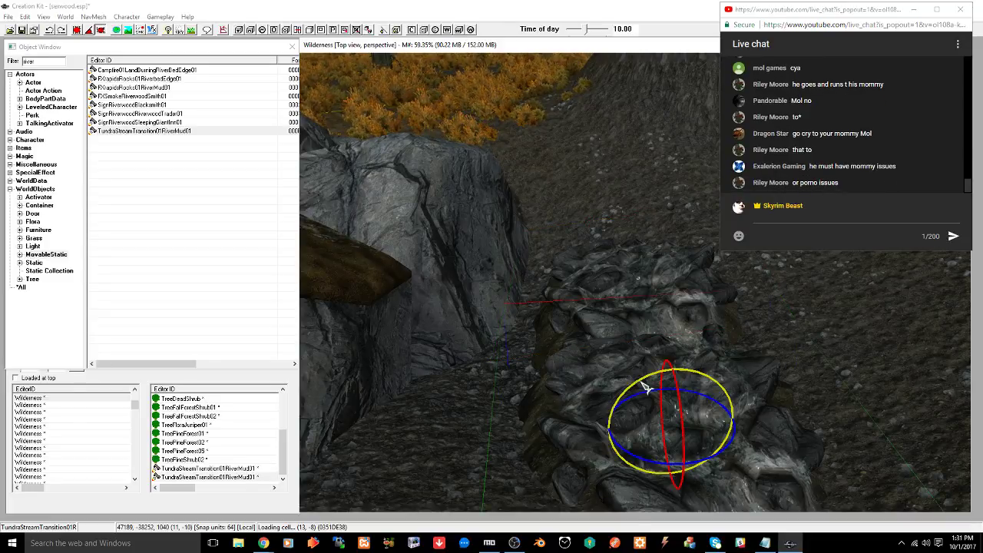
pyautogui.moveTo(647, 387); pyautogui.dragTo(668, 392)
pyautogui.press('w')
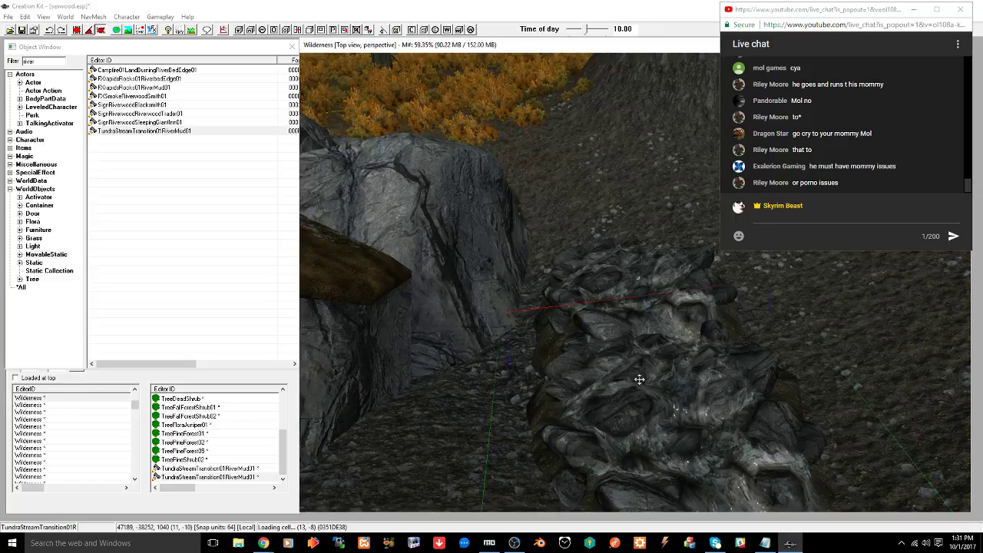
# Examine the joint between the two stream pieces and their fit with the surrounding slope
pyautogui.scroll(4, 639, 379)
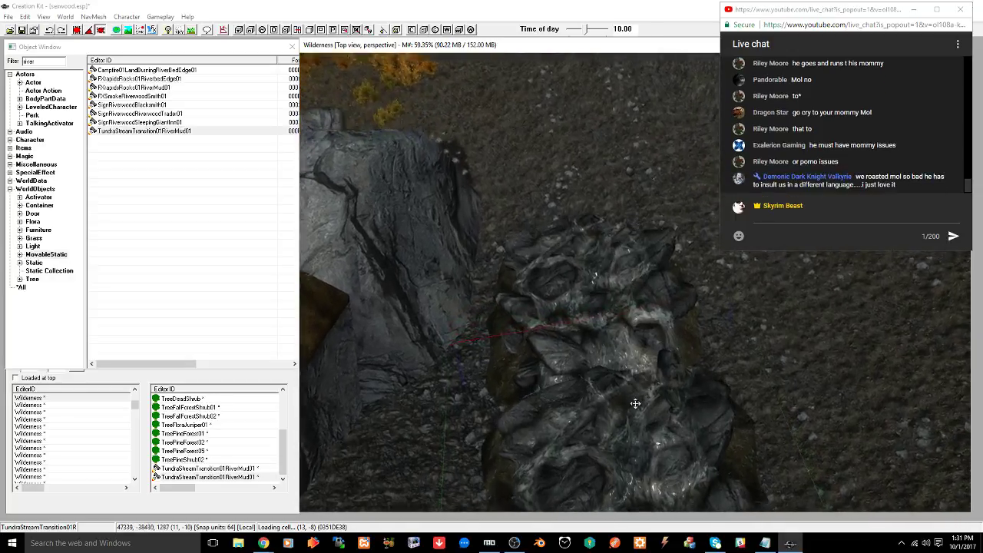
pyautogui.scroll(3, 635, 403)
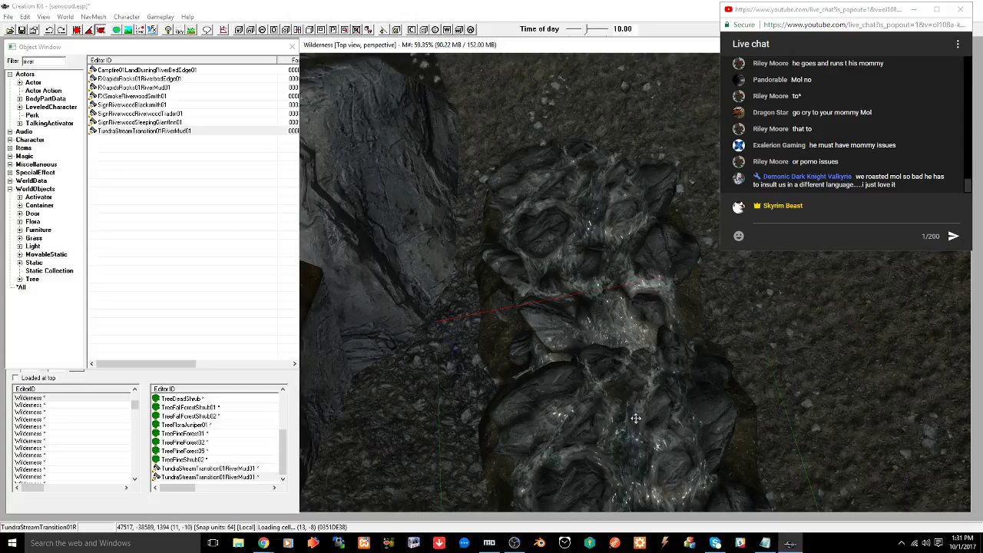
pyautogui.scroll(-5, 629, 415)
pyautogui.moveTo(624, 408)
pyautogui.keyDown('shift'); pyautogui.mouseDown(button='middle')
pyautogui.moveTo(618, 362)
pyautogui.moveTo(627, 351)
pyautogui.moveTo(643, 357)
pyautogui.moveTo(619, 391)
pyautogui.mouseUp(button='middle'); pyautogui.keyUp('shift')
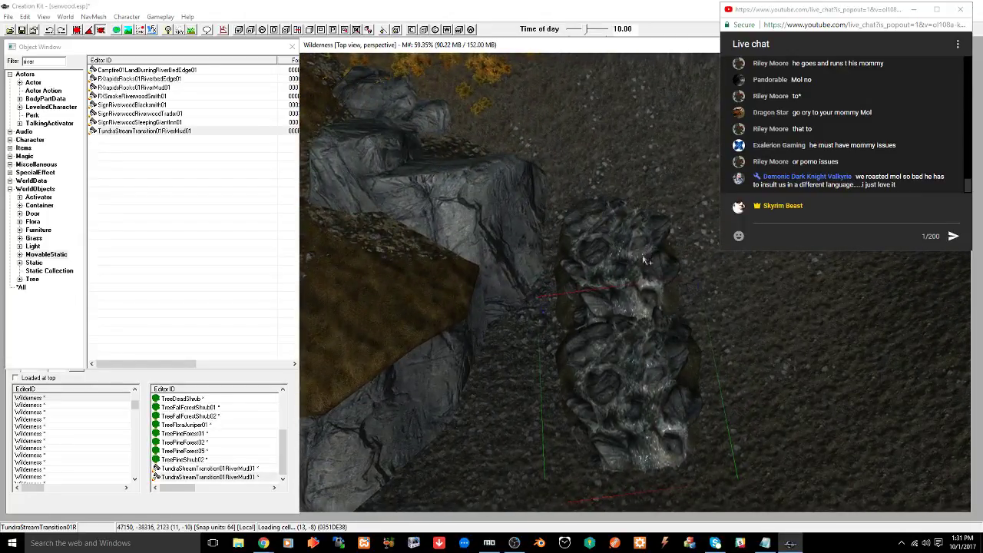
pyautogui.moveTo(643, 260); pyautogui.dragTo(611, 272, button='middle')
pyautogui.click(614, 317)
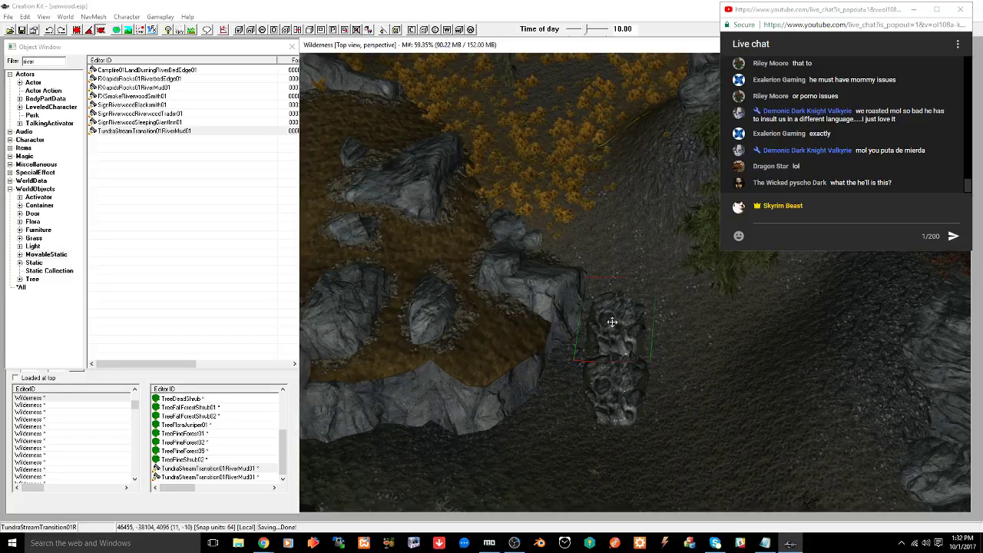
pyautogui.keyDown('shift'); pyautogui.moveTo(613, 322); pyautogui.dragTo(618, 340, button='middle'); pyautogui.keyUp('shift')
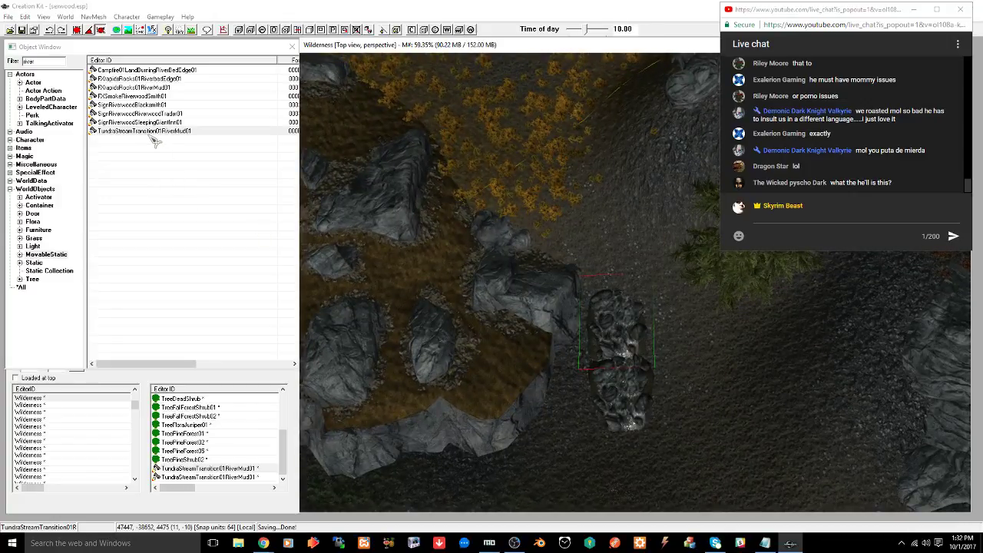
# Add a third TundraStreamTransition01RiverMud01 piece at the shrub-side end of the stream and rotate it into line beside the cliff
pyautogui.moveTo(155, 135); pyautogui.dragTo(628, 269)
pyautogui.moveTo(609, 271); pyautogui.dragTo(597, 254, button='right')
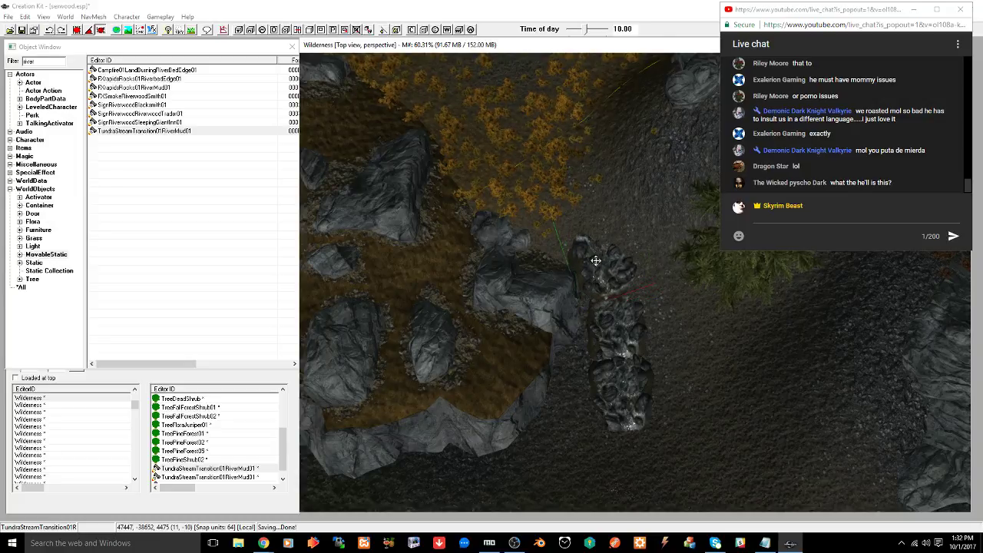
pyautogui.press('w')
pyautogui.moveTo(604, 252); pyautogui.dragTo(596, 255)
pyautogui.press('w')
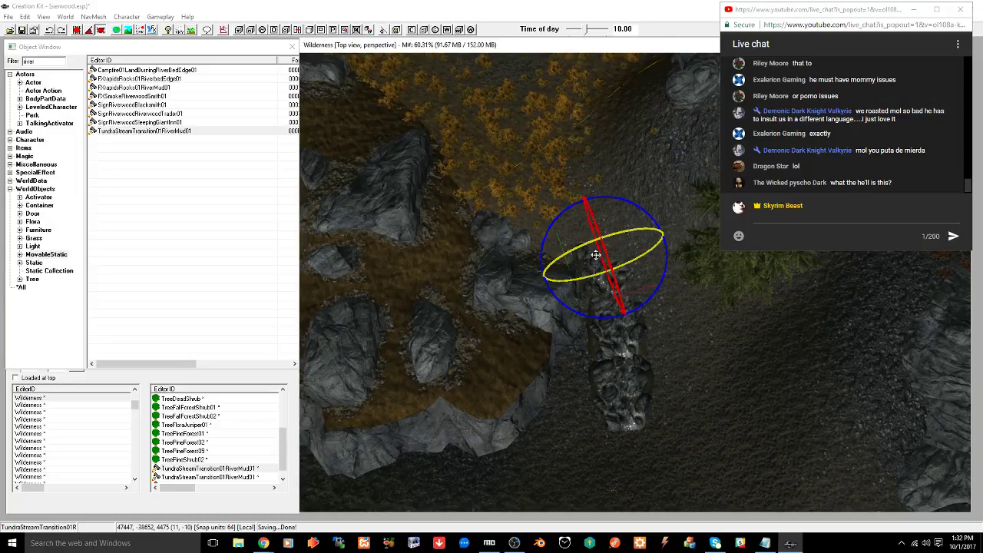
# Tilt the third stream piece to follow the slope and adjust its height along the vertical axis
pyautogui.keyDown('shift'); pyautogui.moveTo(595, 255); pyautogui.dragTo(580, 215, button='middle'); pyautogui.keyUp('shift')
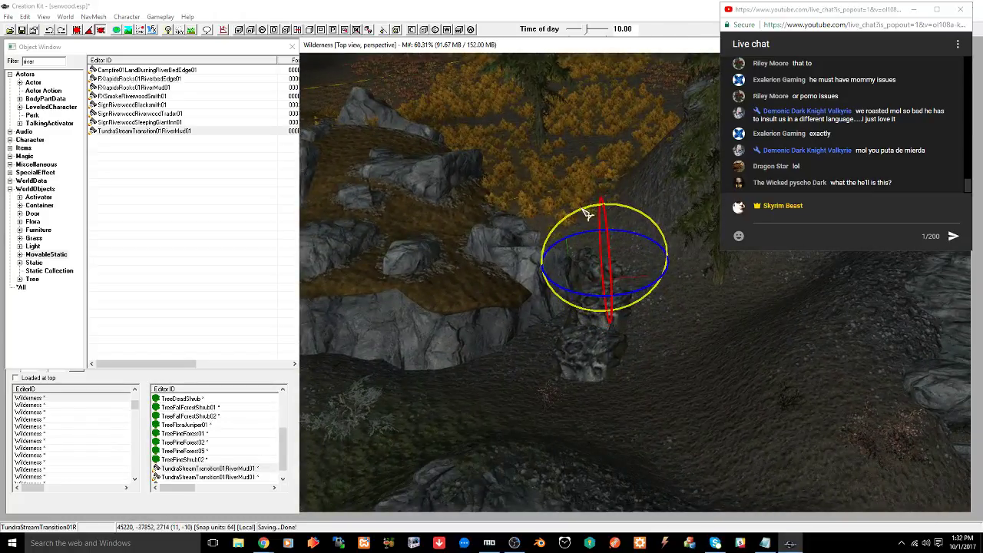
pyautogui.moveTo(581, 210); pyautogui.dragTo(571, 217)
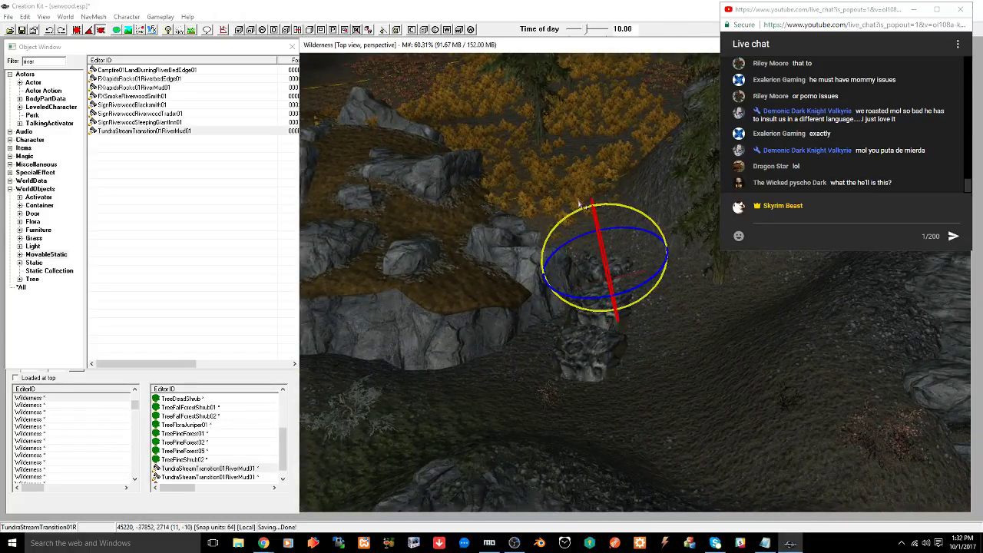
pyautogui.press('w')
pyautogui.press('z')
pyautogui.moveTo(607, 277); pyautogui.dragTo(600, 260)
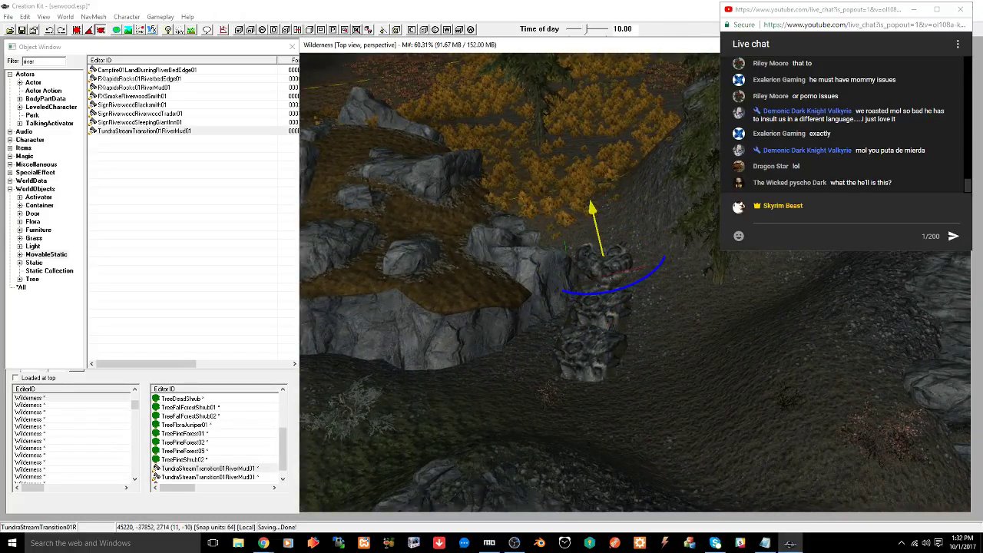
# Check the joint at the third stream piece and reposition that piece so it connects with its neighbour above the ground
pyautogui.keyDown('shift'); pyautogui.moveTo(609, 280); pyautogui.dragTo(676, 310, button='middle'); pyautogui.keyUp('shift')
pyautogui.scroll(5, 675, 309)
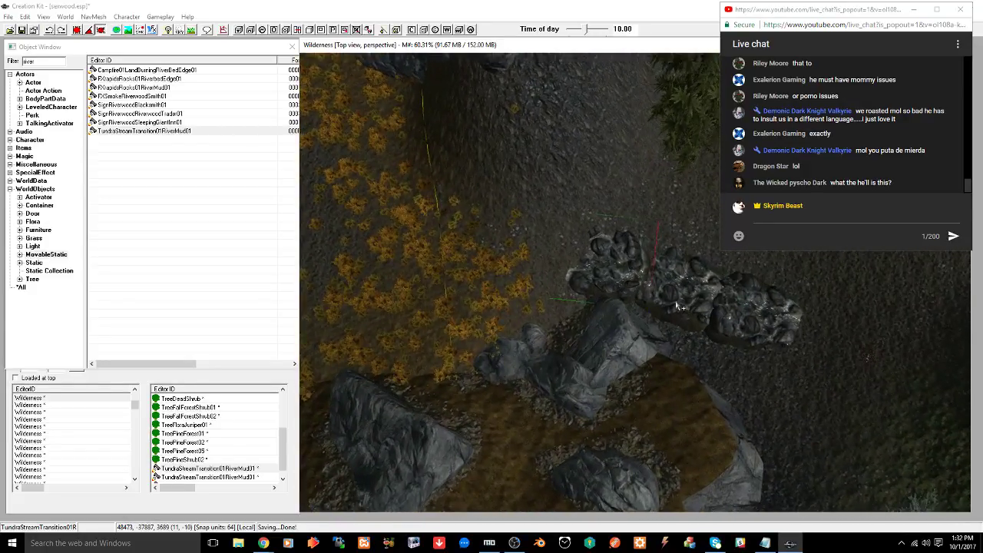
pyautogui.scroll(5, 677, 305)
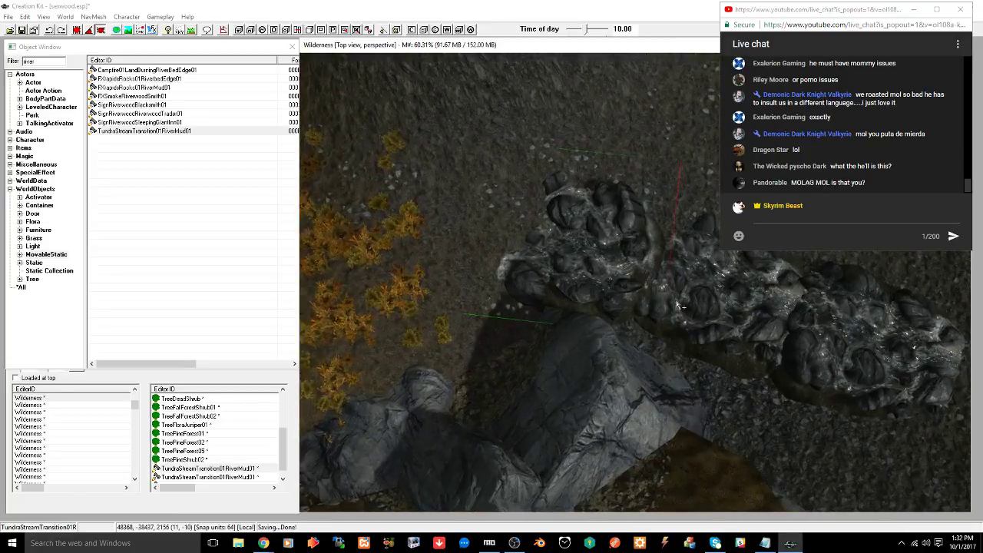
pyautogui.keyDown('shift'); pyautogui.moveTo(665, 299); pyautogui.dragTo(667, 301, button='middle'); pyautogui.keyUp('shift')
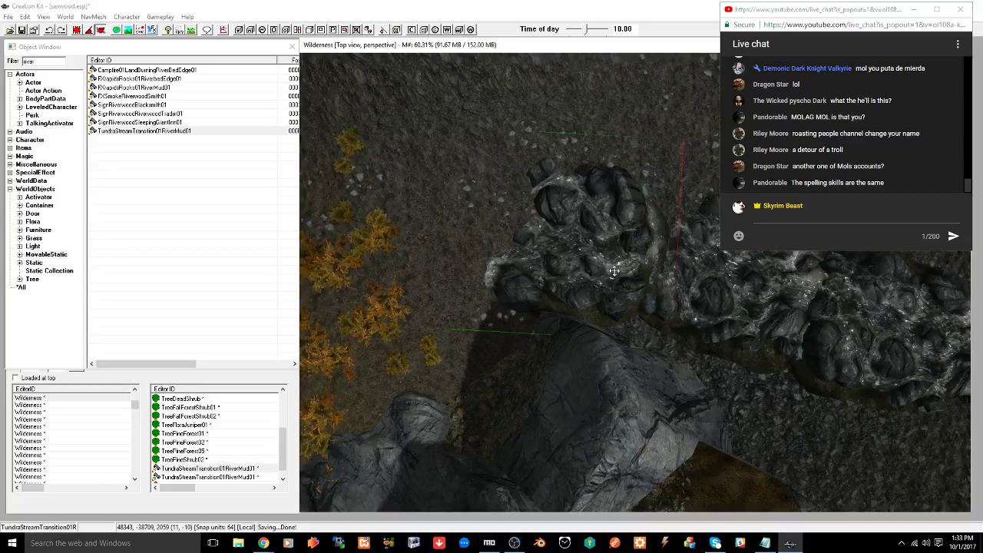
pyautogui.scroll(-3, 614, 271)
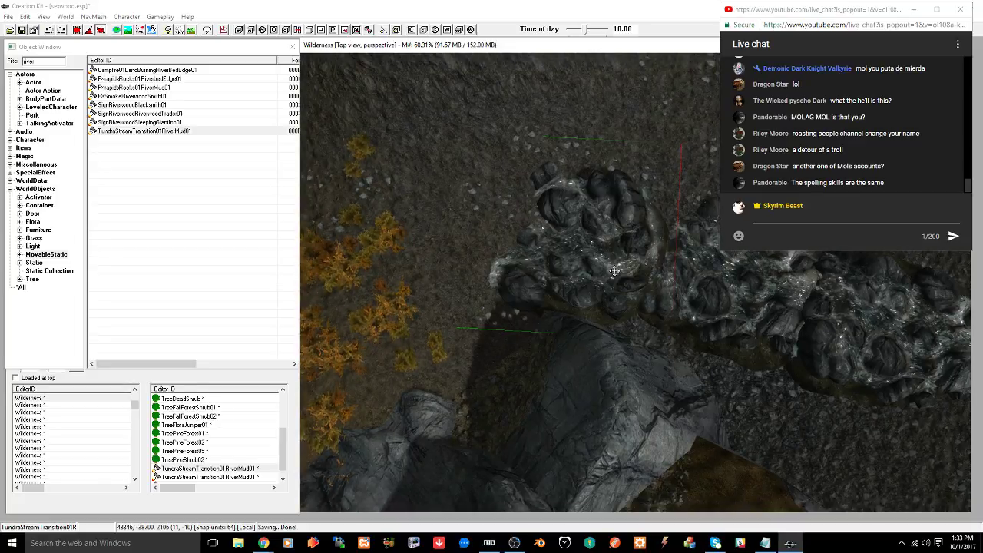
pyautogui.scroll(-2, 615, 280)
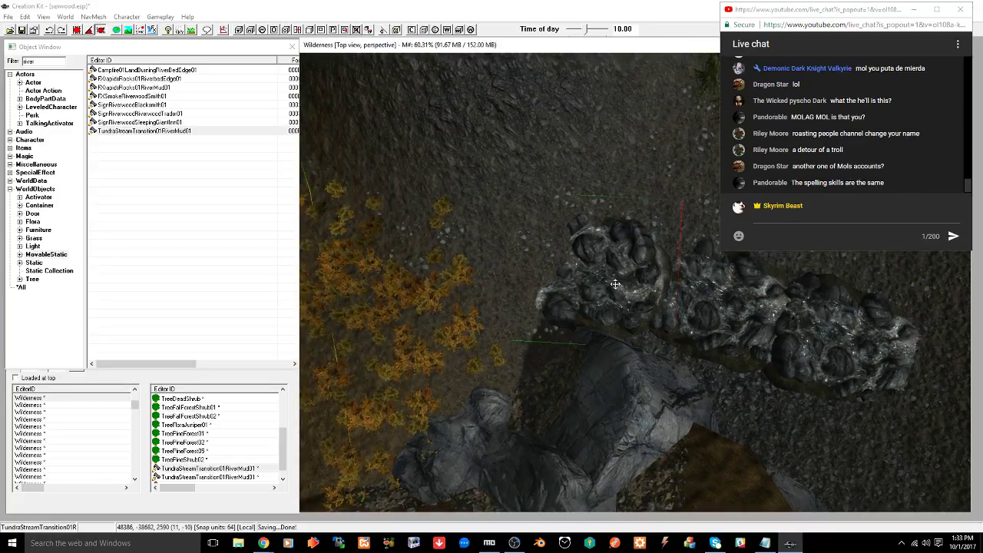
pyautogui.click(617, 282)
pyautogui.moveTo(639, 278); pyautogui.dragTo(605, 261)
pyautogui.press('w')
pyautogui.press('z')
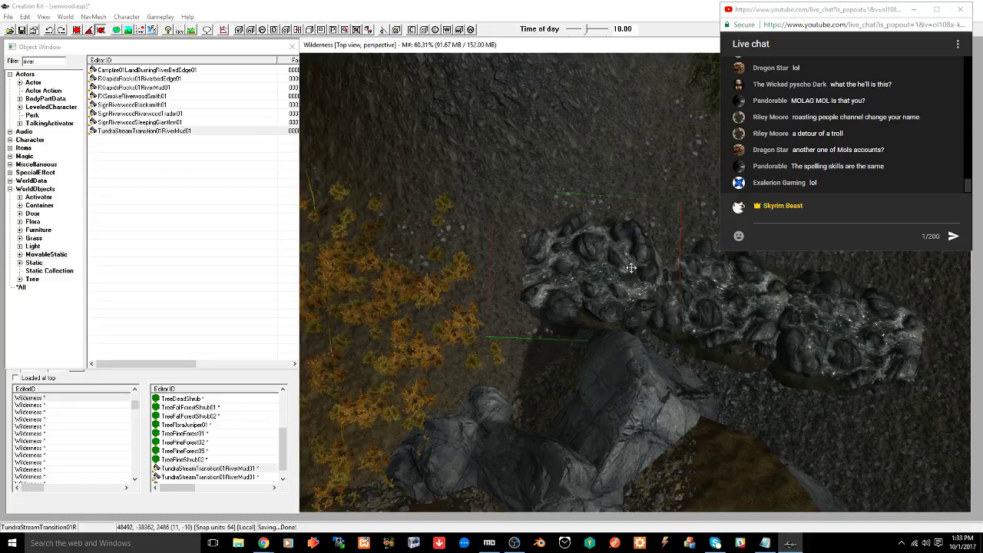
pyautogui.keyDown('shift'); pyautogui.moveTo(627, 261); pyautogui.dragTo(554, 238, button='middle'); pyautogui.keyUp('shift')
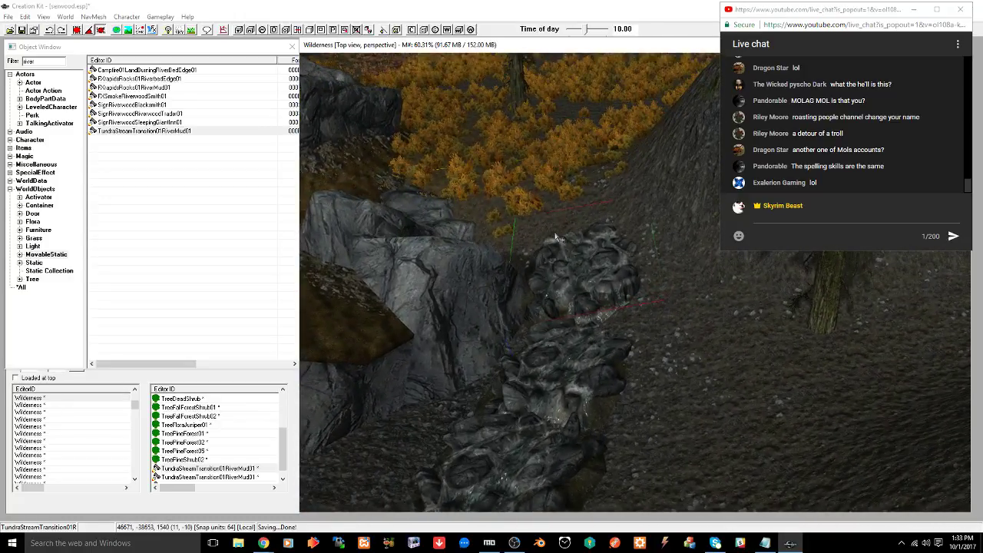
pyautogui.scroll(-4, 588, 295)
pyautogui.keyDown('shift'); pyautogui.moveTo(593, 290); pyautogui.dragTo(596, 309, button='middle'); pyautogui.keyUp('shift')
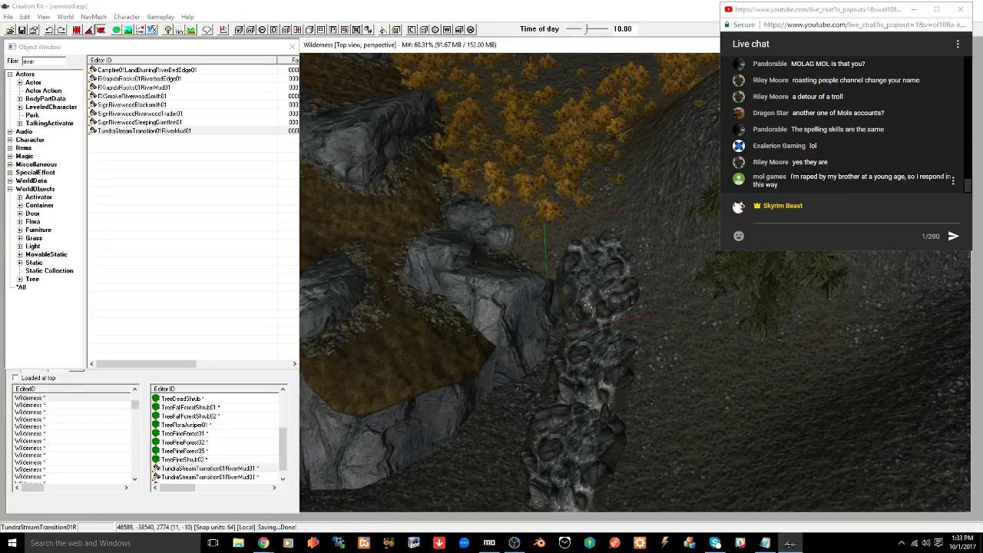
# Block the sender of the latest offensive message in the YouTube live chat
pyautogui.click(954, 182)
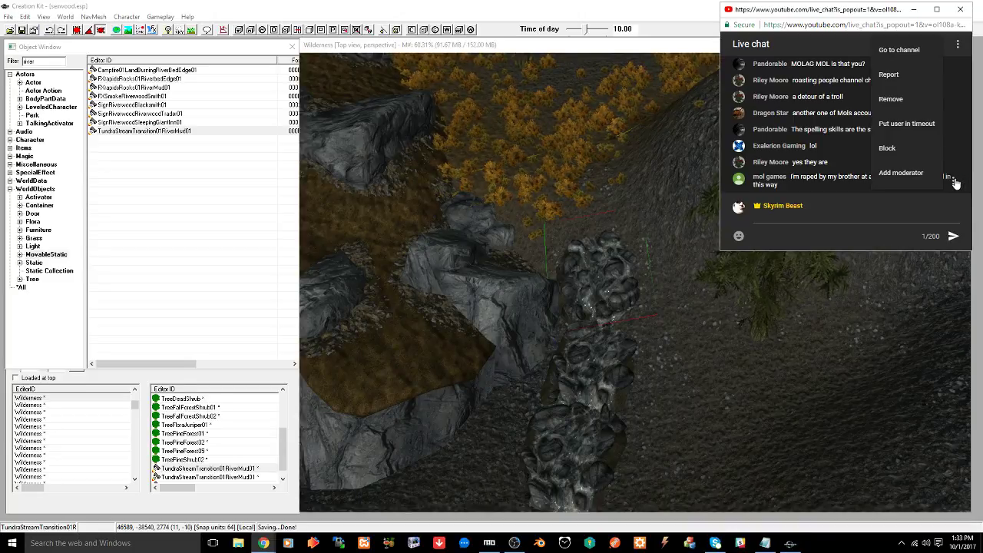
pyautogui.click(903, 151)
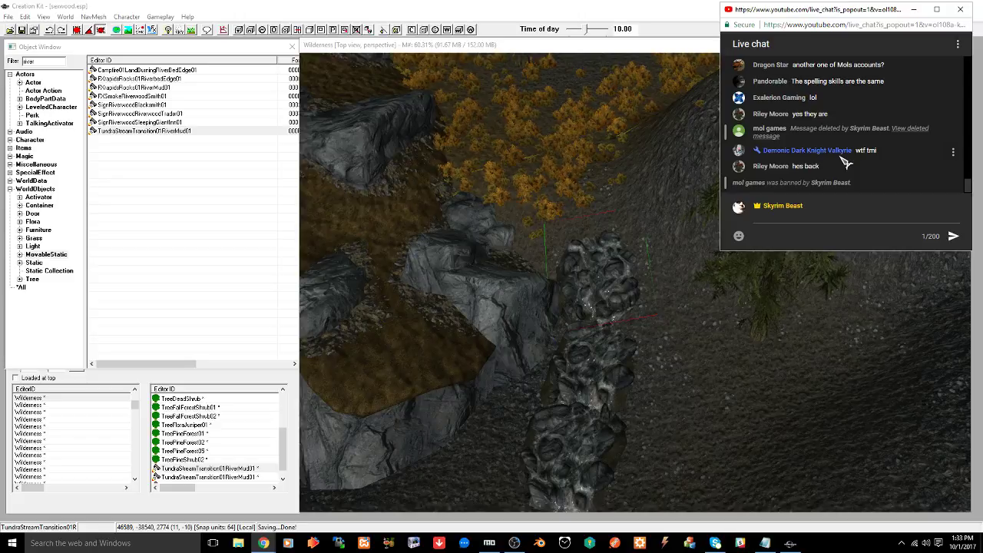
# Duplicate the third stream piece and move the copy beyond it toward the orange shrubs to extend the stream
pyautogui.click(590, 283)
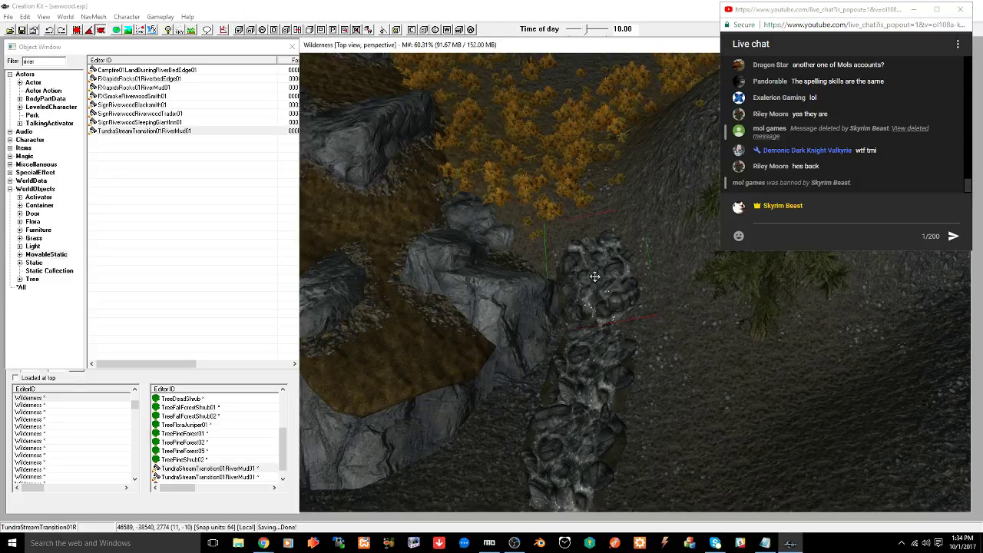
pyautogui.keyDown('shift'); pyautogui.moveTo(592, 283); pyautogui.dragTo(591, 292, button='middle'); pyautogui.keyUp('shift')
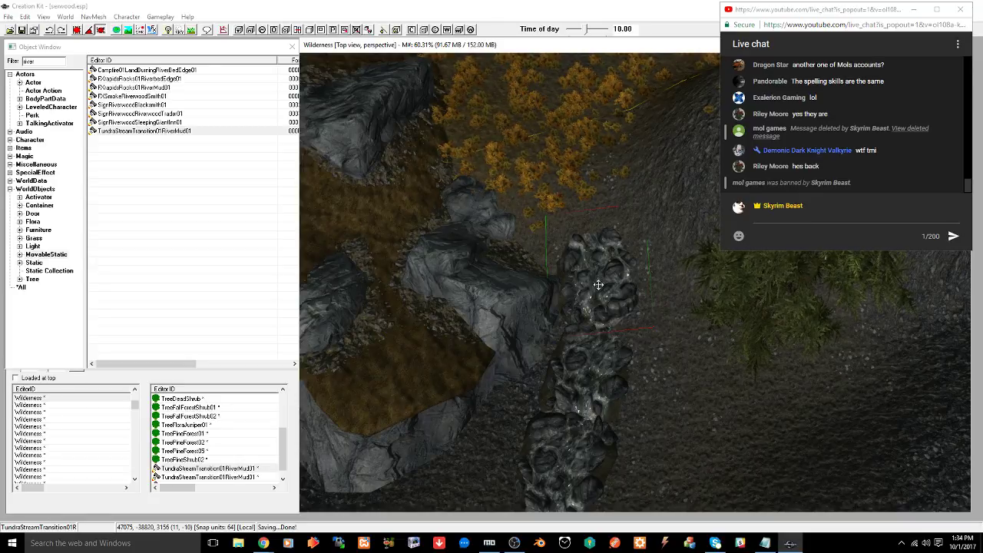
pyautogui.keyDown('shift'); pyautogui.moveTo(599, 285); pyautogui.dragTo(599, 329, button='middle'); pyautogui.keyUp('shift')
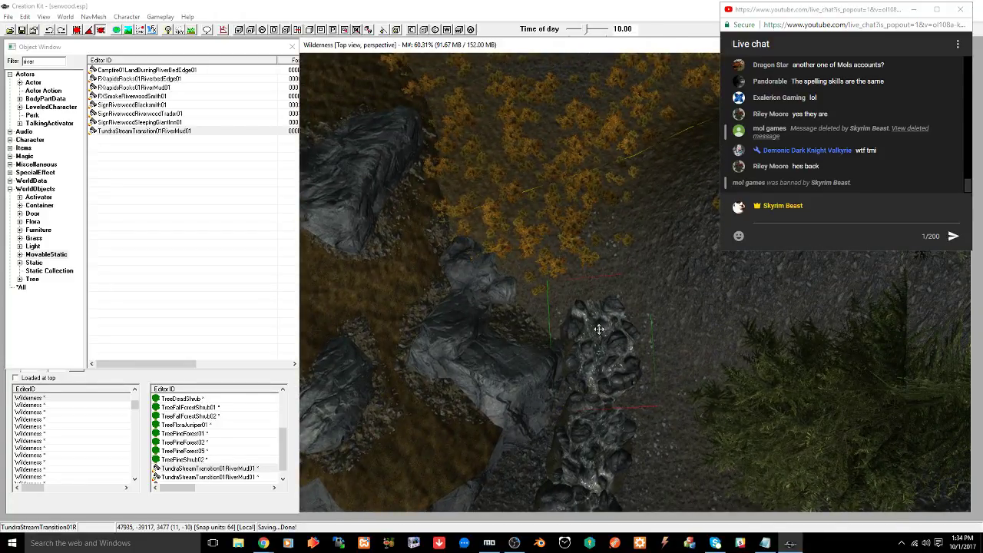
pyautogui.hotkey('ctrl', 'd')
pyautogui.moveTo(599, 329); pyautogui.dragTo(599, 329, button='right')
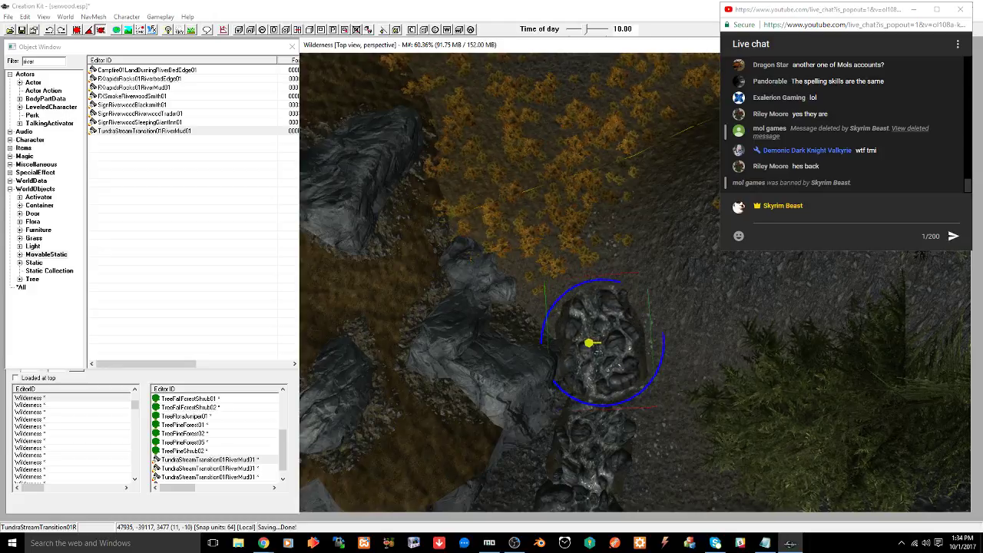
pyautogui.moveTo(597, 335); pyautogui.dragTo(595, 279)
pyautogui.press('z')
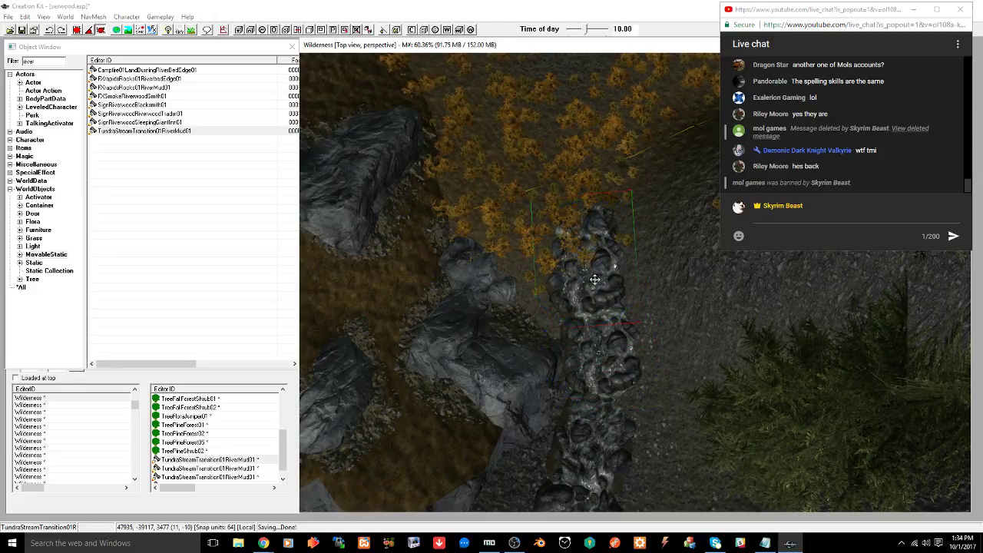
# Check the fourth stream piece's joint from several angles and adjust it to line up with the third piece
pyautogui.keyDown('shift'); pyautogui.moveTo(594, 279); pyautogui.dragTo(612, 252, button='middle'); pyautogui.keyUp('shift')
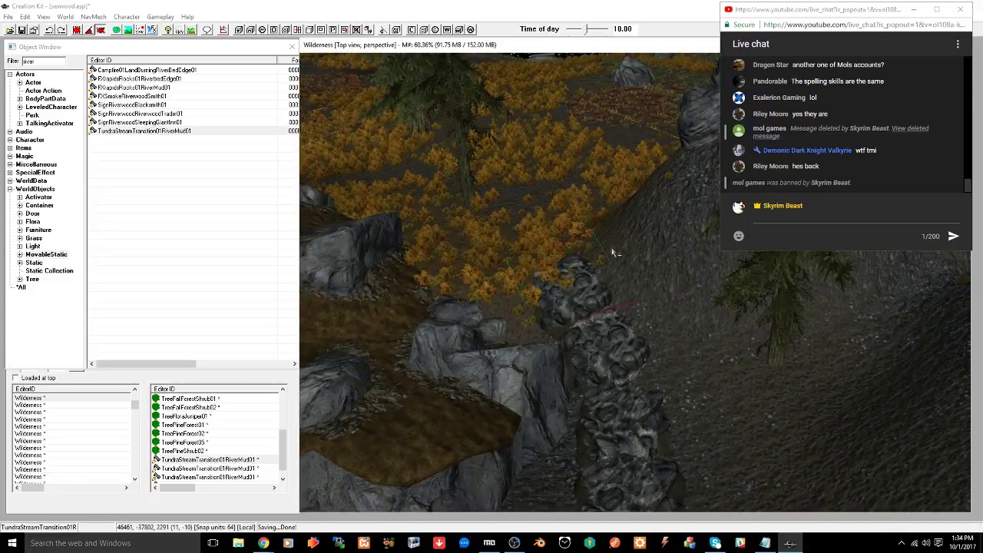
pyautogui.press('e')
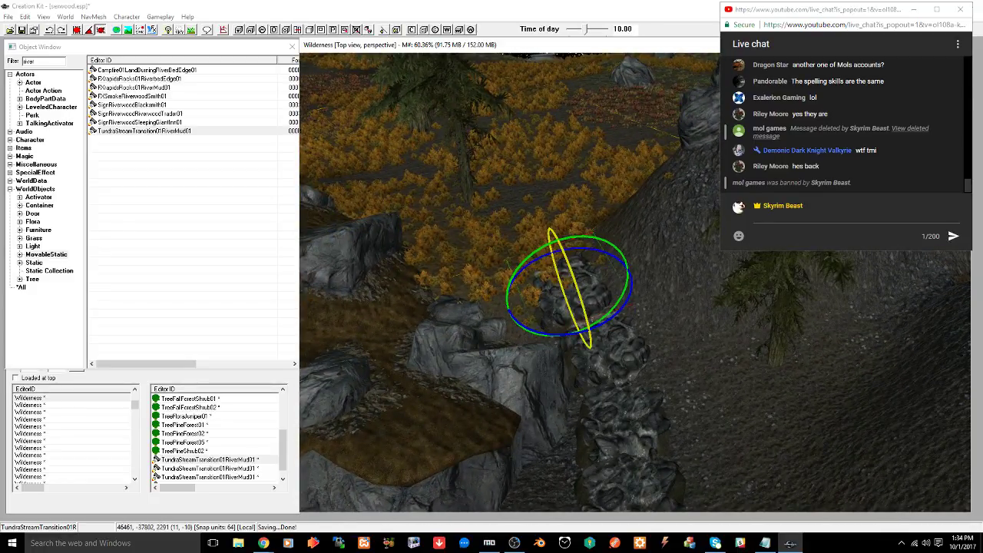
pyautogui.press('w')
pyautogui.keyDown('shift'); pyautogui.moveTo(576, 278); pyautogui.dragTo(604, 308, button='middle'); pyautogui.keyUp('shift')
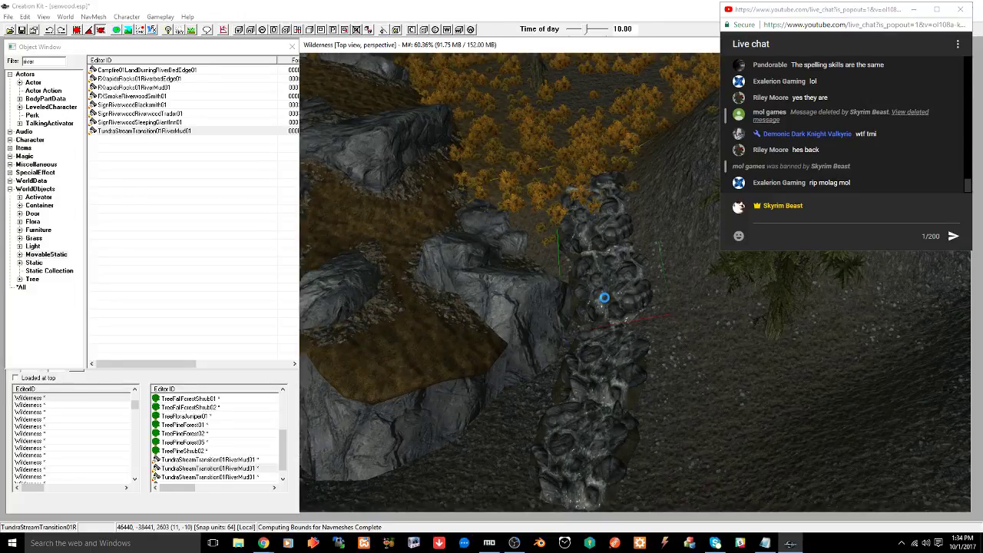
pyautogui.keyDown('shift'); pyautogui.moveTo(607, 292); pyautogui.dragTo(607, 326, button='middle'); pyautogui.keyUp('shift')
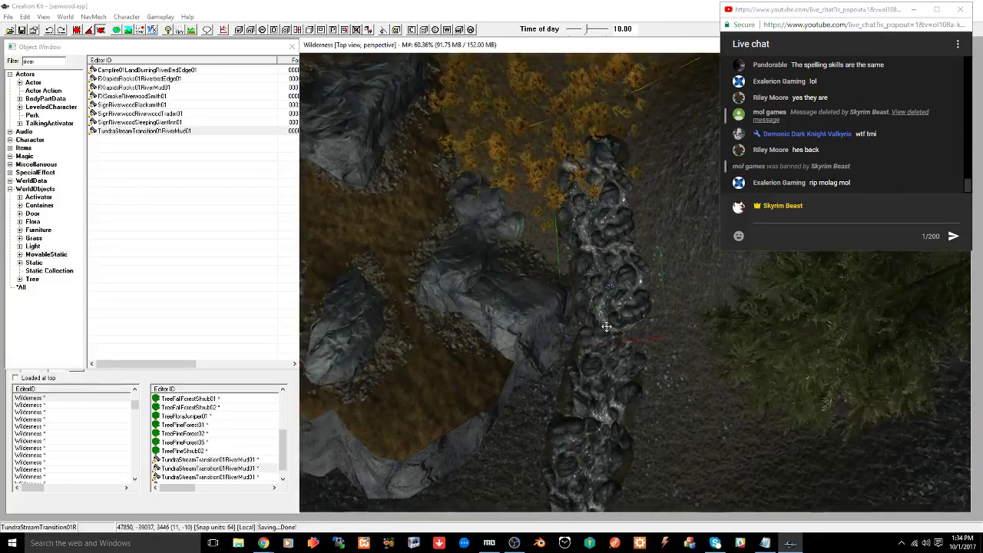
pyautogui.moveTo(611, 210); pyautogui.dragTo(622, 306, button='middle')
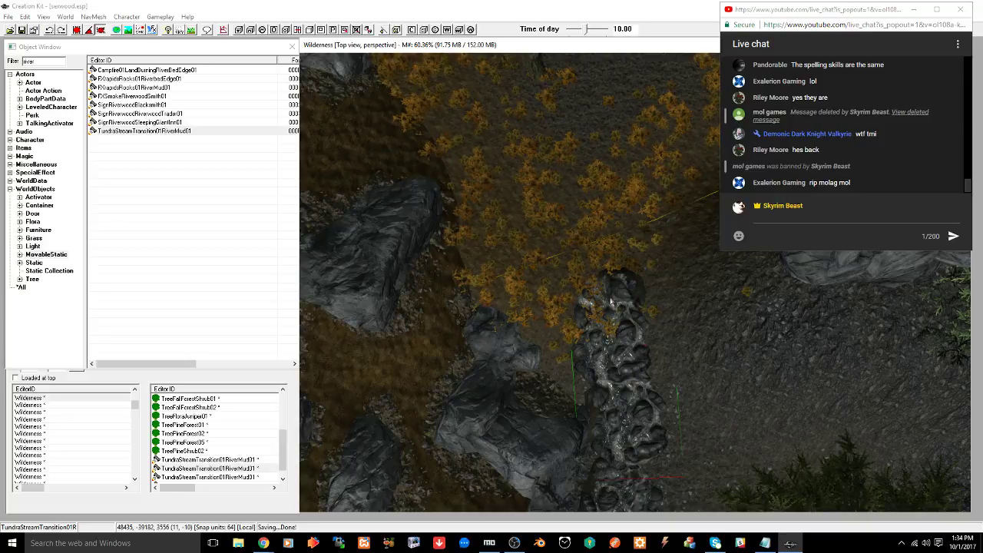
pyautogui.click(611, 299)
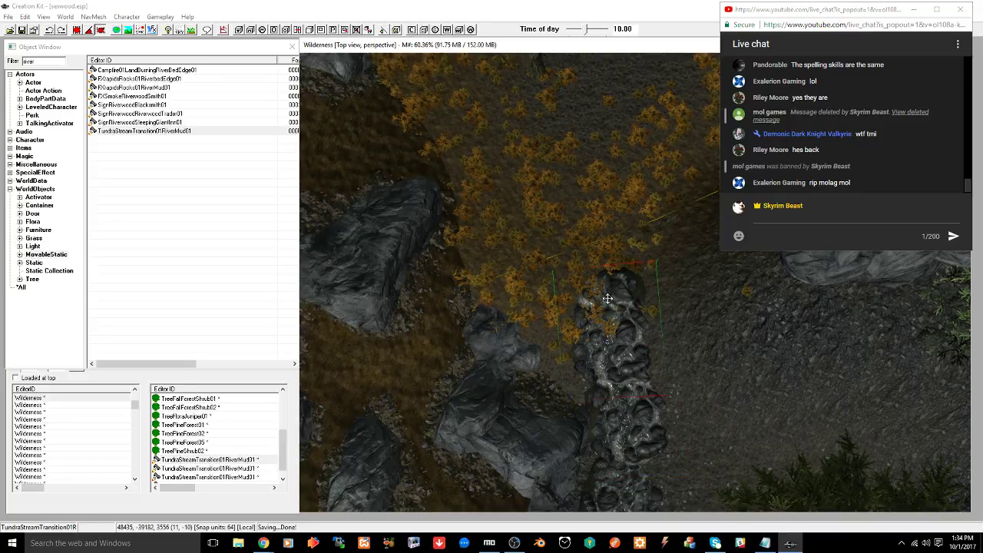
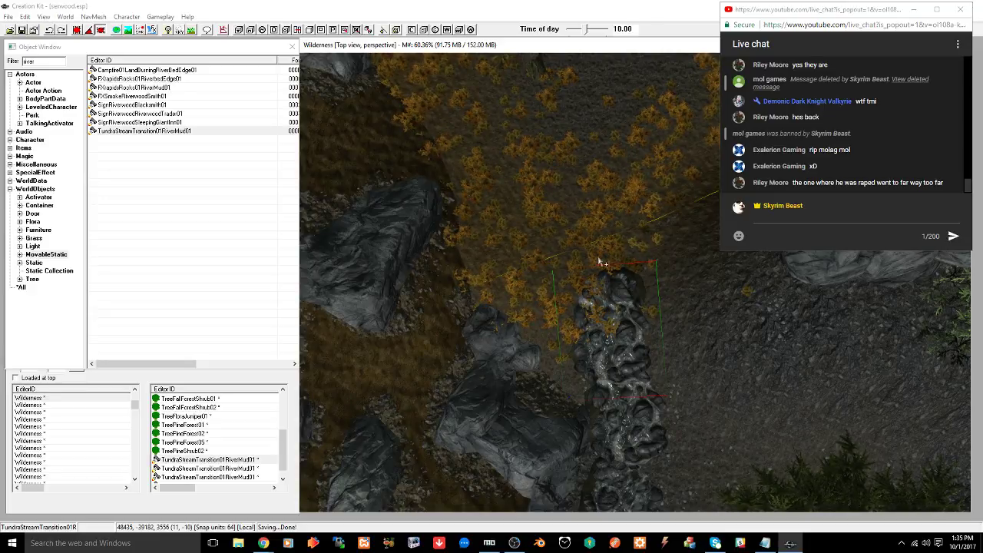
# Turn off drawing mode for landscape editing and lower the ground around the shrub-side end of the stream
pyautogui.scroll(-1, 597, 261)
pyautogui.scroll(-1, 596, 249)
pyautogui.moveTo(603, 178); pyautogui.dragTo(579, 226, button='middle')
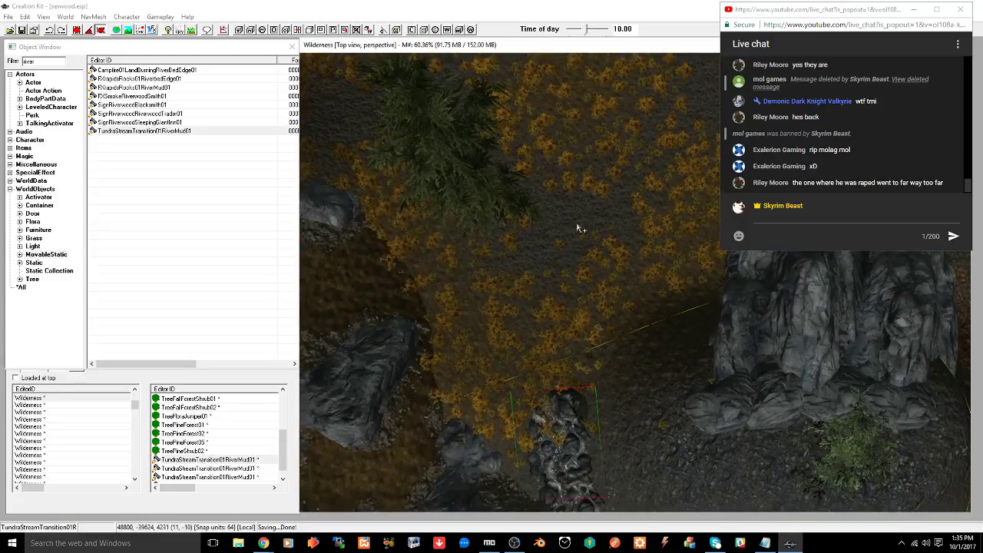
pyautogui.press('h')
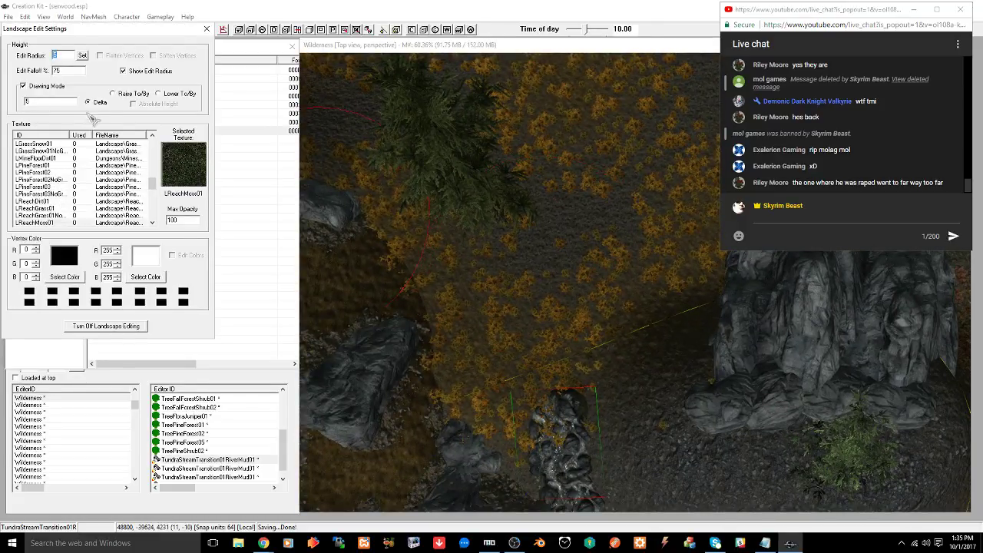
pyautogui.click(65, 88)
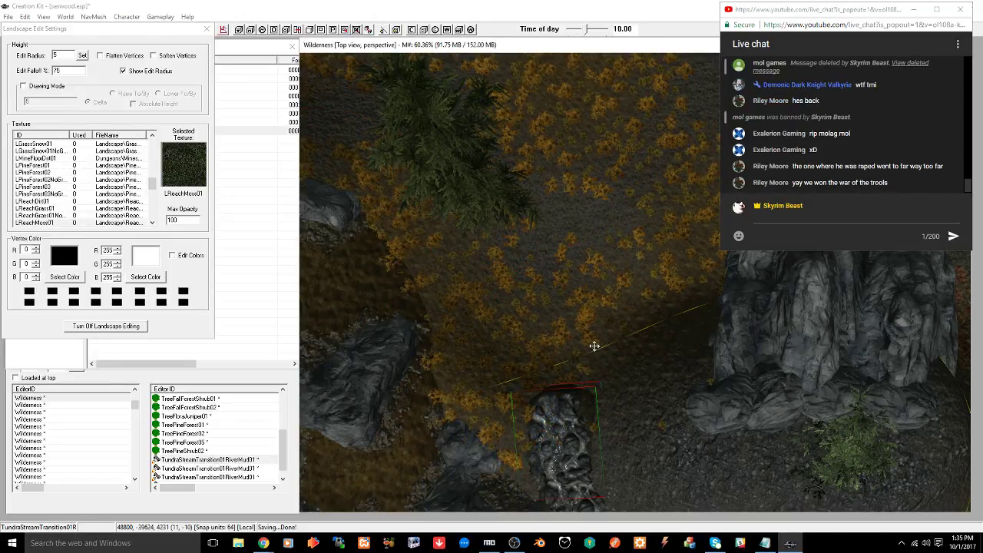
pyautogui.keyDown('shift'); pyautogui.moveTo(567, 342); pyautogui.dragTo(597, 312, button='middle'); pyautogui.keyUp('shift')
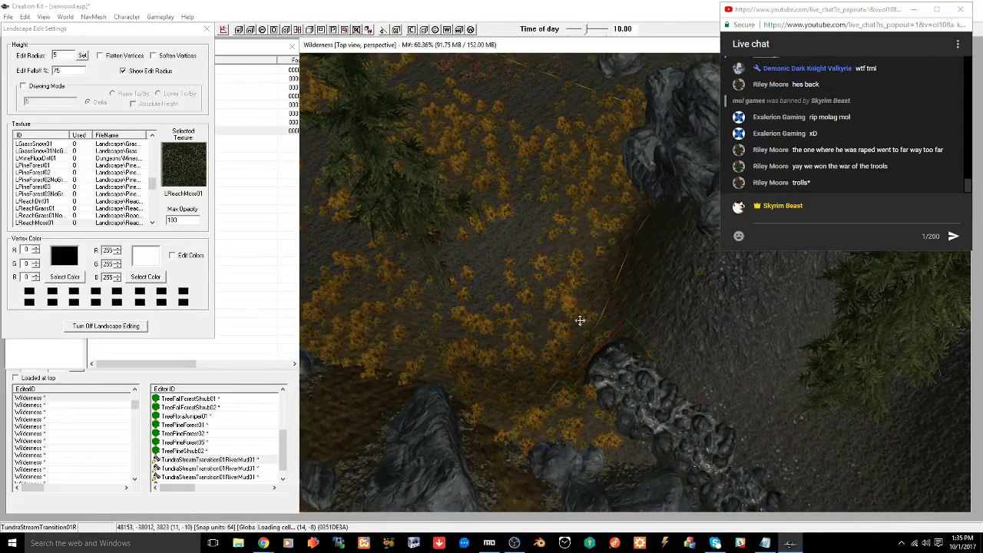
pyautogui.keyDown('shift'); pyautogui.moveTo(572, 309); pyautogui.dragTo(535, 326, button='middle'); pyautogui.keyUp('shift')
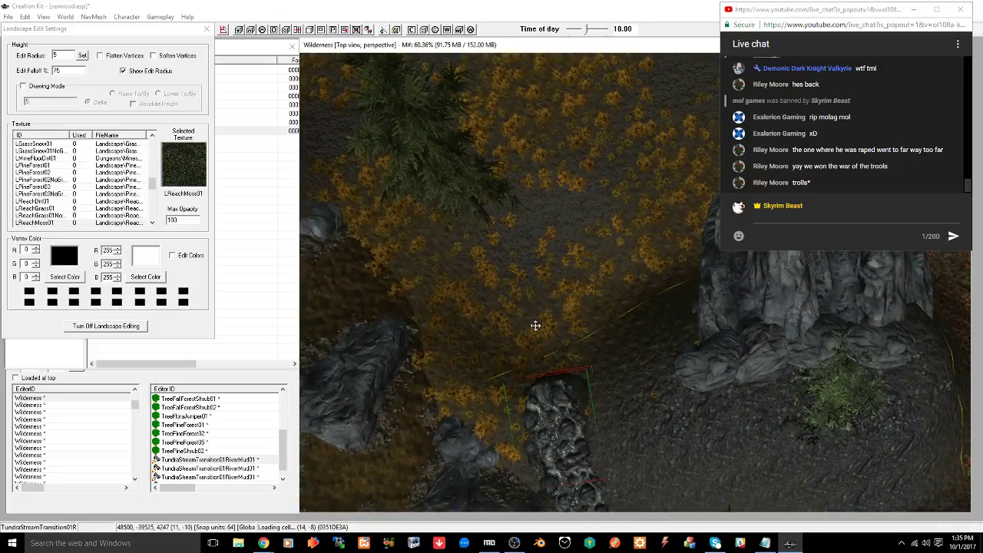
pyautogui.click(206, 29)
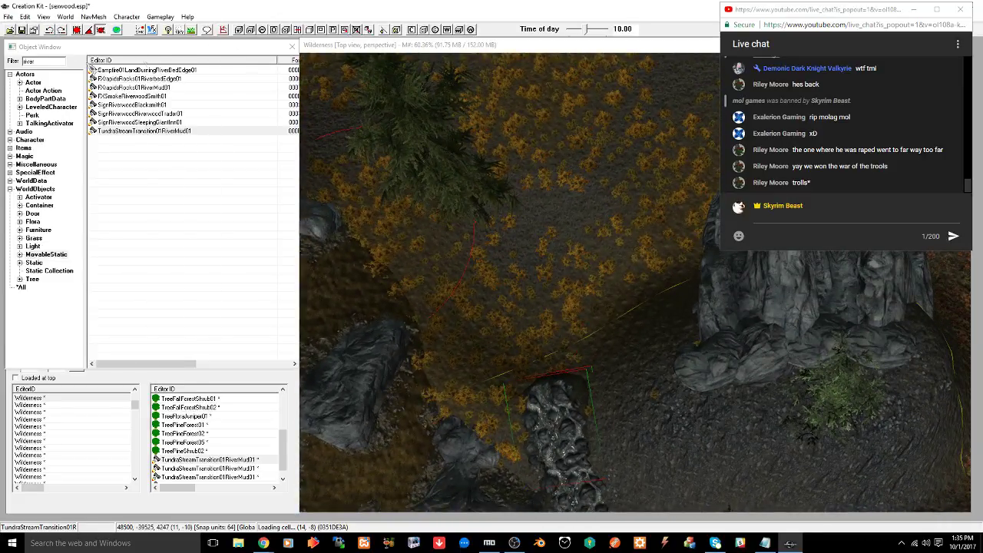
# Filter all objects for water512 and place Water512 in the shrubs just beyond the end of the stream
pyautogui.click(44, 59)
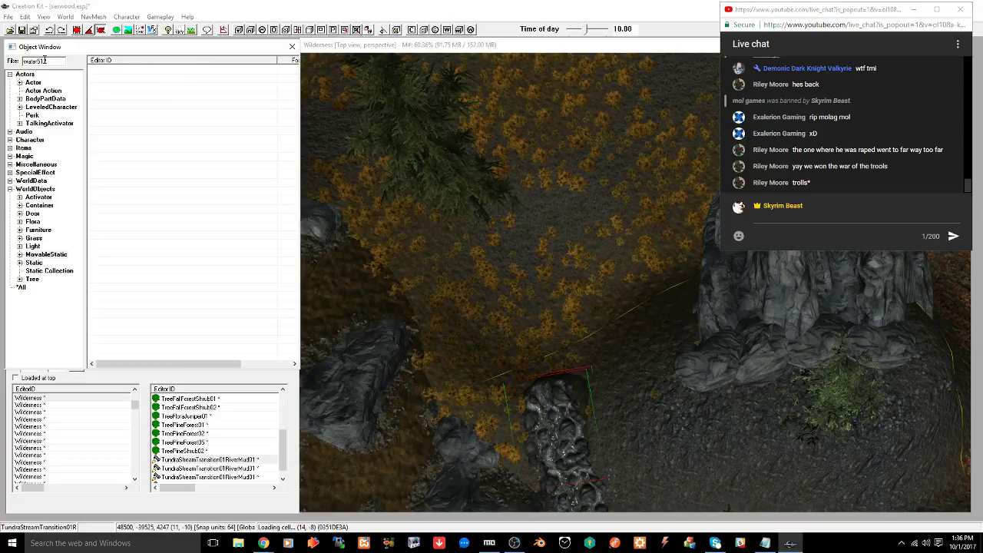
pyautogui.click(21, 288)
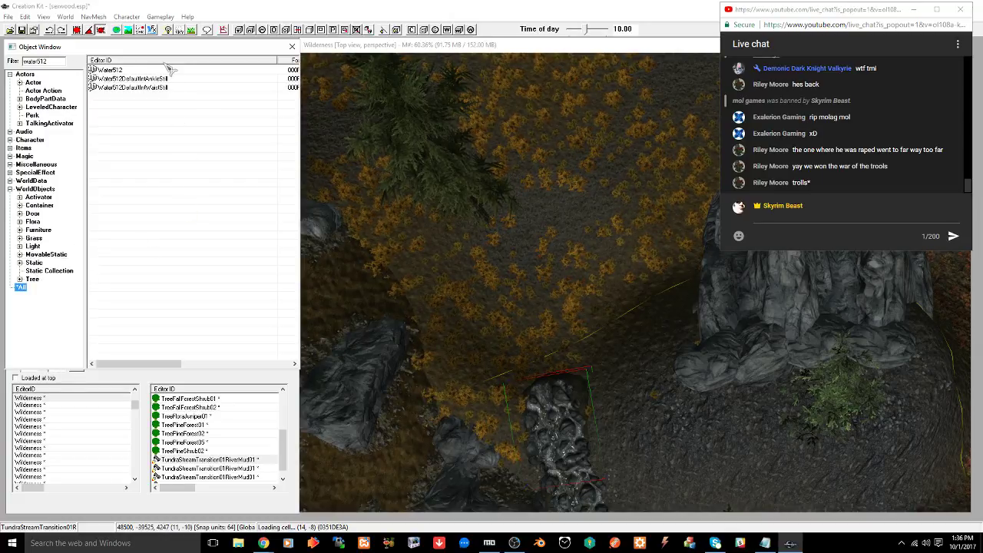
pyautogui.moveTo(121, 71); pyautogui.dragTo(170, 91)
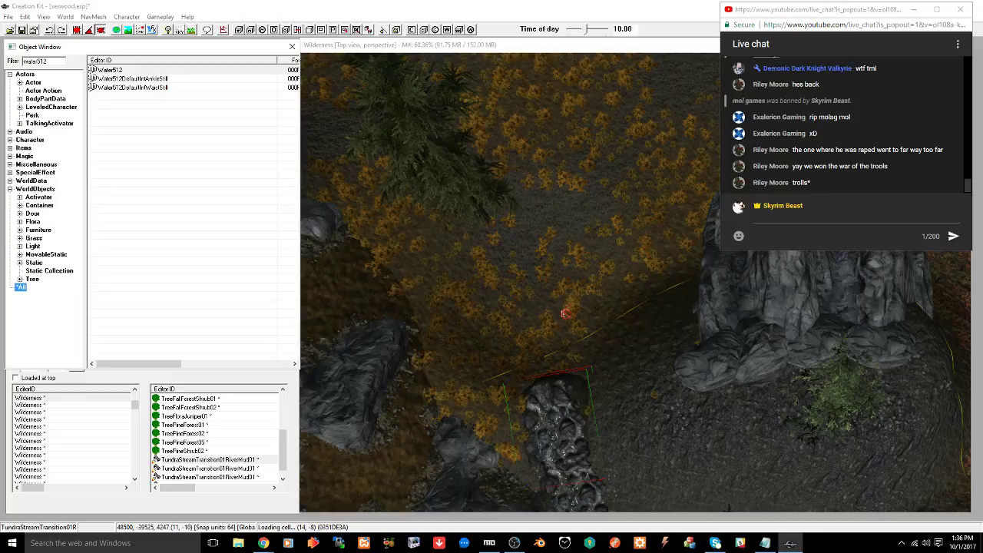
pyautogui.moveTo(560, 325); pyautogui.dragTo(561, 326)
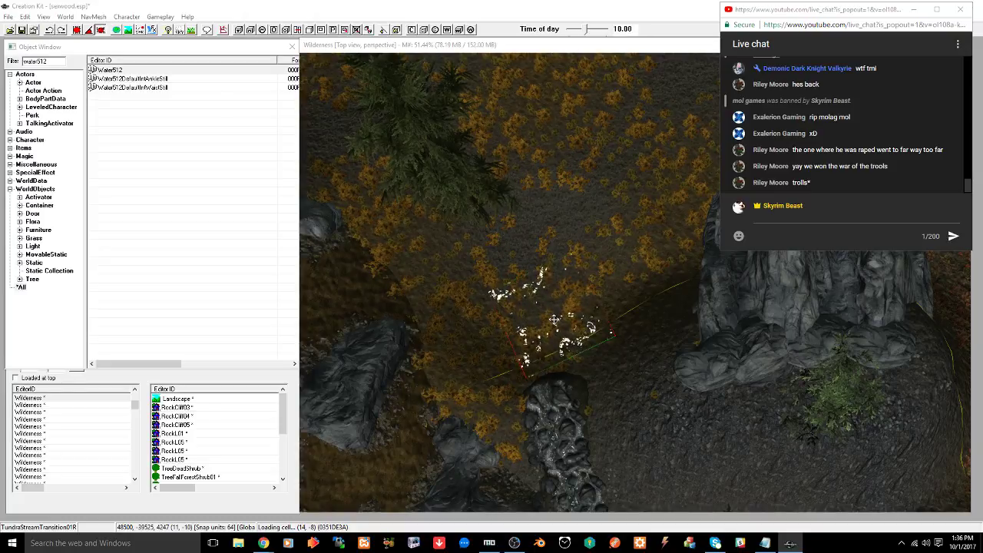
# Replace the selected Water512 plane with Water1024, limiting the replacement to the selection
pyautogui.hotkey('ctrl', 'f')
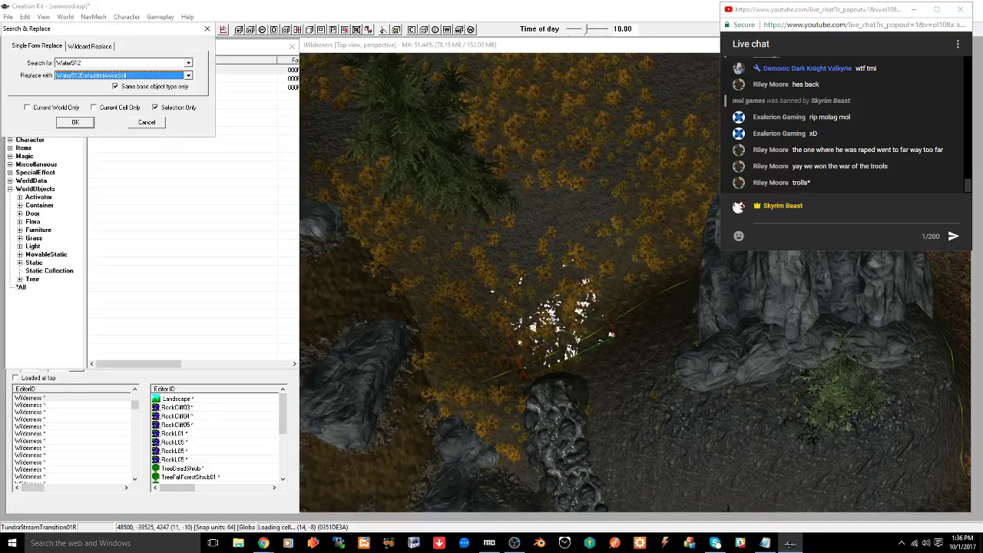
pyautogui.press('Up')
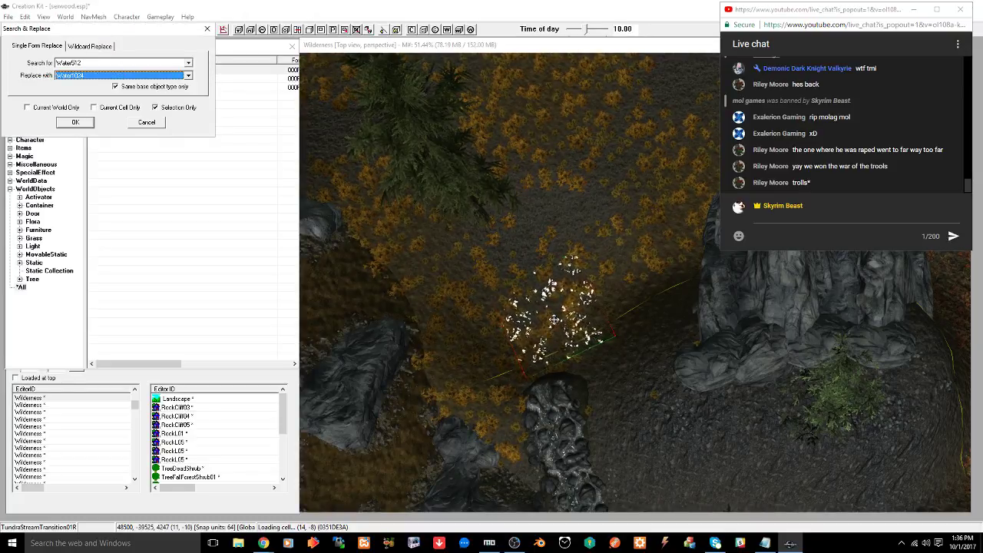
pyautogui.press('Return')
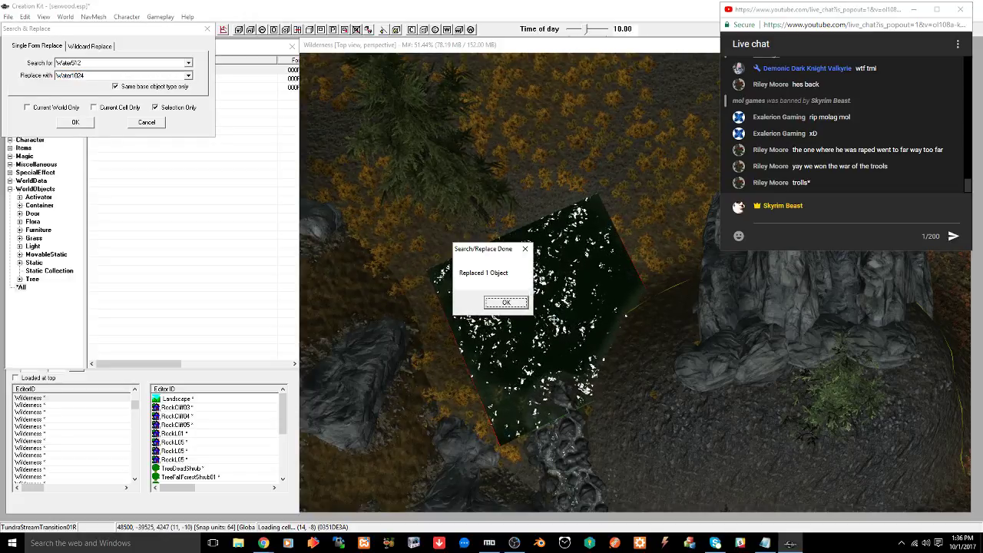
pyautogui.click(505, 302)
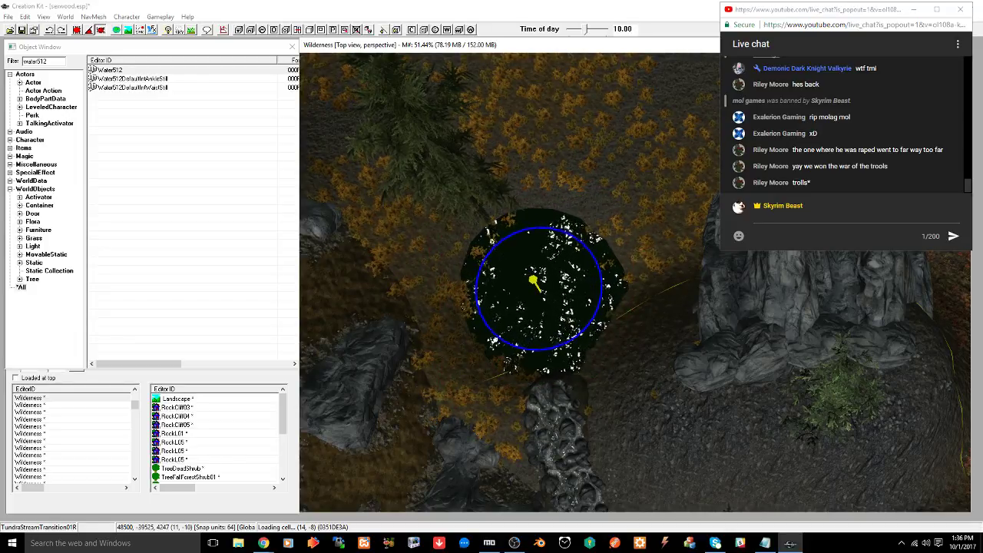
# Fit the Water1024 pool into the hollow and reposition the nearby stream pieces toward its edge
pyautogui.keyDown('shift'); pyautogui.moveTo(557, 294); pyautogui.dragTo(621, 296, button='middle'); pyautogui.keyUp('shift')
pyautogui.click(649, 311)
pyautogui.moveTo(607, 294); pyautogui.dragTo(566, 290, button='right')
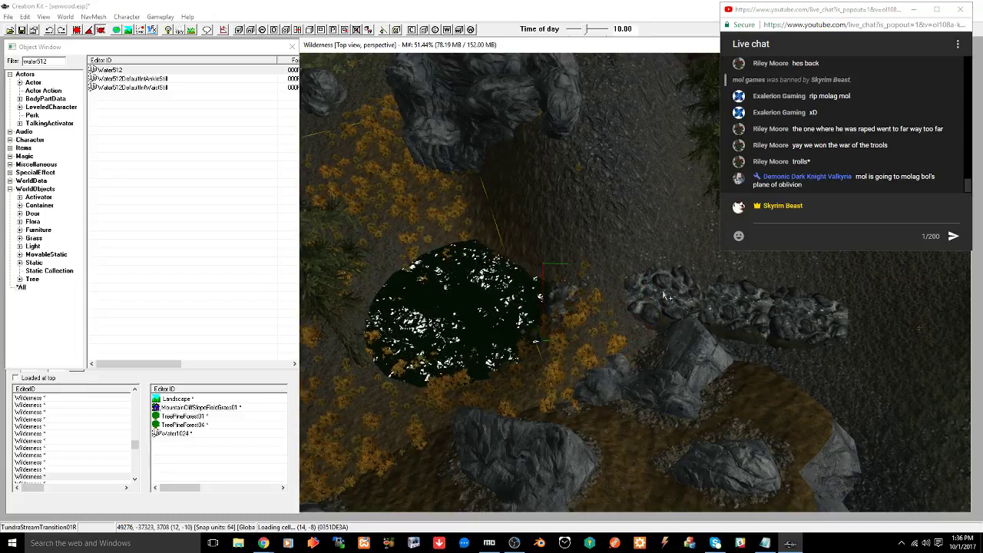
pyautogui.keyDown('shift'); pyautogui.moveTo(658, 284); pyautogui.dragTo(596, 305, button='middle'); pyautogui.keyUp('shift')
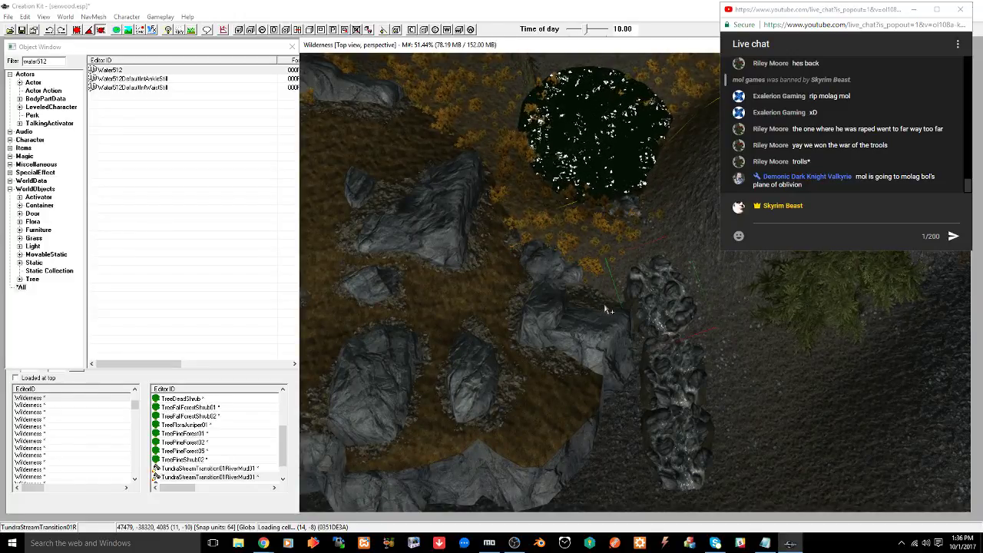
pyautogui.keyDown('shift'); pyautogui.moveTo(645, 301); pyautogui.dragTo(643, 297, button='middle'); pyautogui.keyUp('shift')
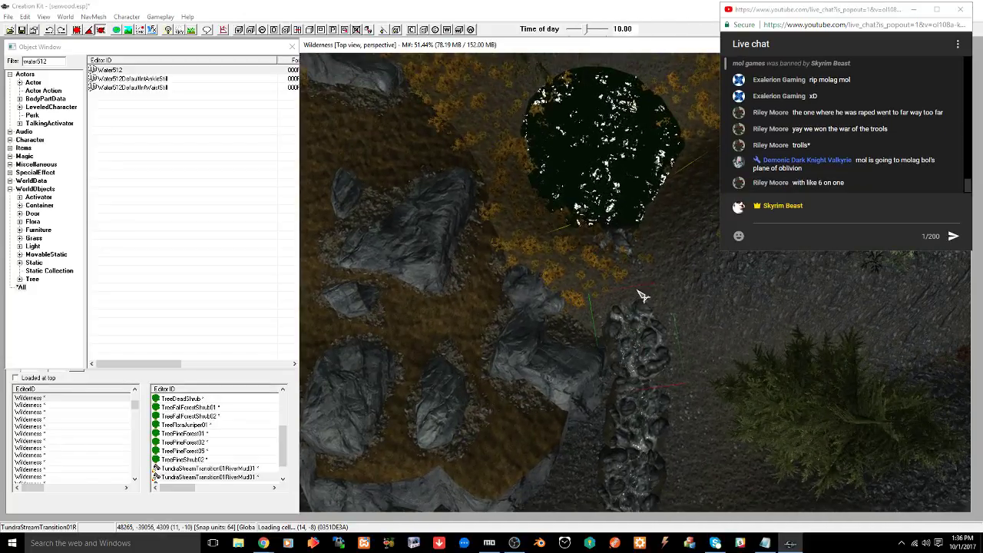
# Lower the terrain covering the stream between the pool and its far end, and exit landscape editing
pyautogui.press('h')
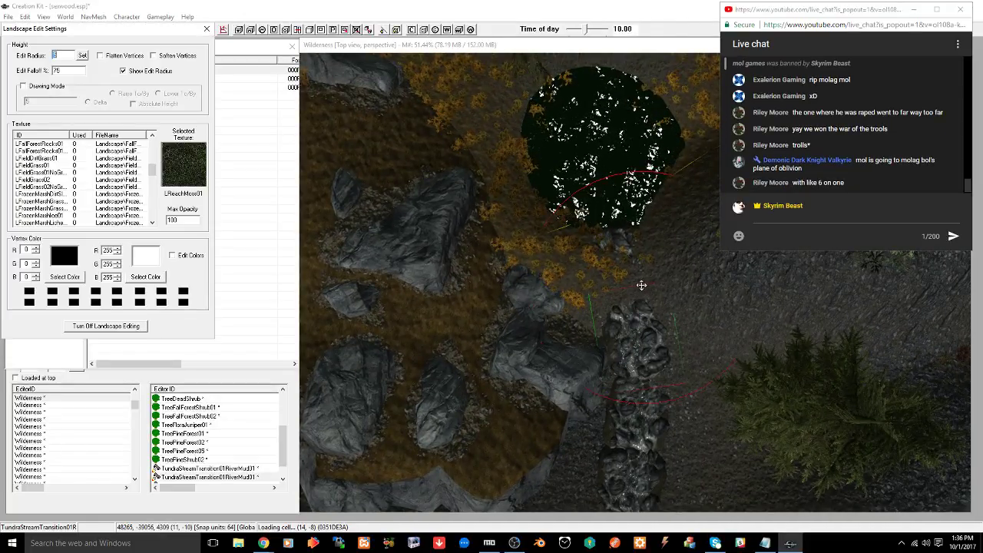
pyautogui.moveTo(636, 287); pyautogui.dragTo(592, 308)
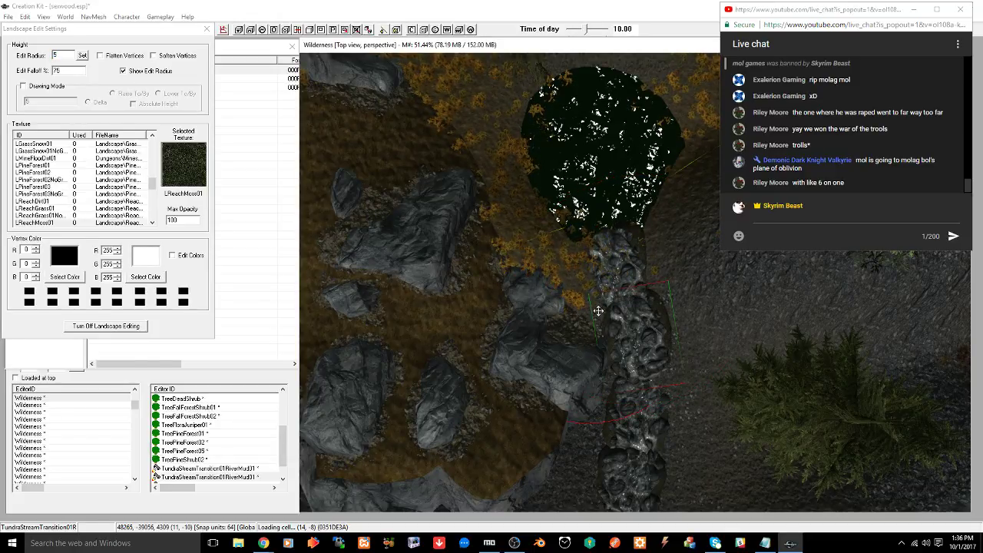
pyautogui.moveTo(623, 285)
pyautogui.keyDown('shift'); pyautogui.mouseDown(button='middle')
pyautogui.moveTo(537, 244)
pyautogui.moveTo(498, 257)
pyautogui.moveTo(479, 246)
pyautogui.moveTo(476, 226)
pyautogui.moveTo(626, 285)
pyautogui.moveTo(677, 286)
pyautogui.mouseUp(button='middle'); pyautogui.keyUp('shift')
pyautogui.keyDown('shift'); pyautogui.moveTo(497, 327); pyautogui.dragTo(605, 242, button='middle'); pyautogui.keyUp('shift')
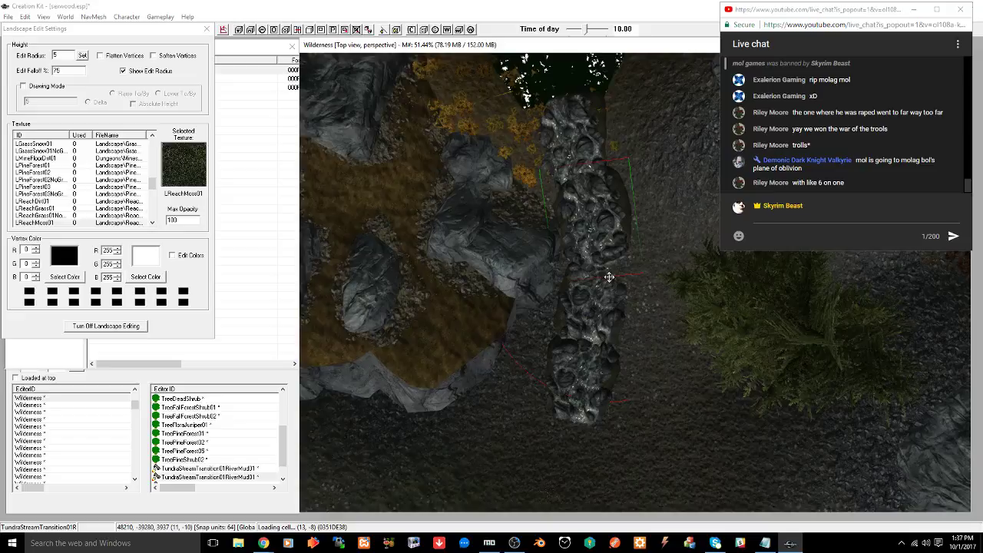
pyautogui.keyDown('shift'); pyautogui.moveTo(609, 278); pyautogui.dragTo(615, 274, button='middle'); pyautogui.keyUp('shift')
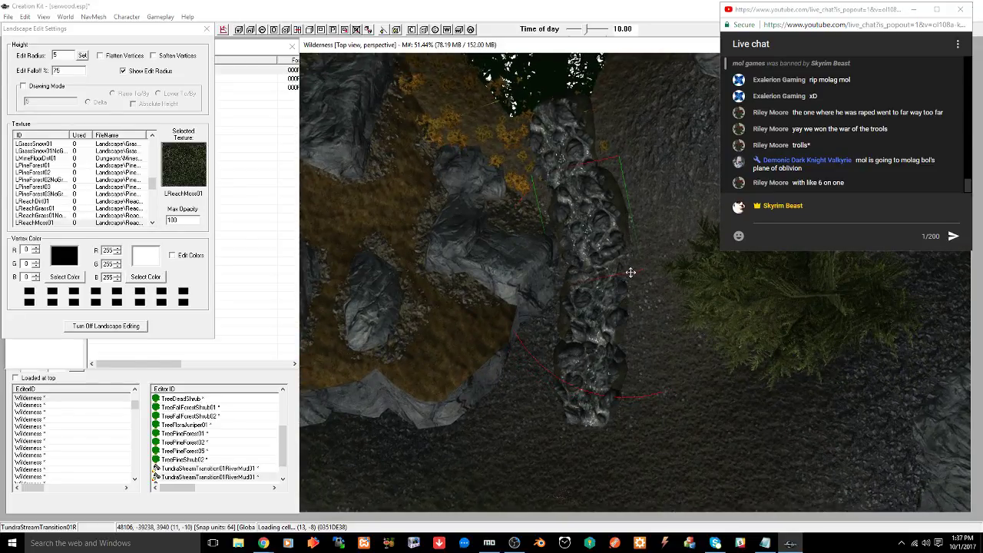
pyautogui.moveTo(601, 280)
pyautogui.keyDown('shift'); pyautogui.mouseDown(button='middle')
pyautogui.moveTo(607, 240)
pyautogui.moveTo(599, 248)
pyautogui.moveTo(593, 276)
pyautogui.moveTo(632, 222)
pyautogui.moveTo(600, 233)
pyautogui.moveTo(597, 254)
pyautogui.moveTo(569, 269)
pyautogui.moveTo(584, 280)
pyautogui.mouseUp(button='middle'); pyautogui.keyUp('shift')
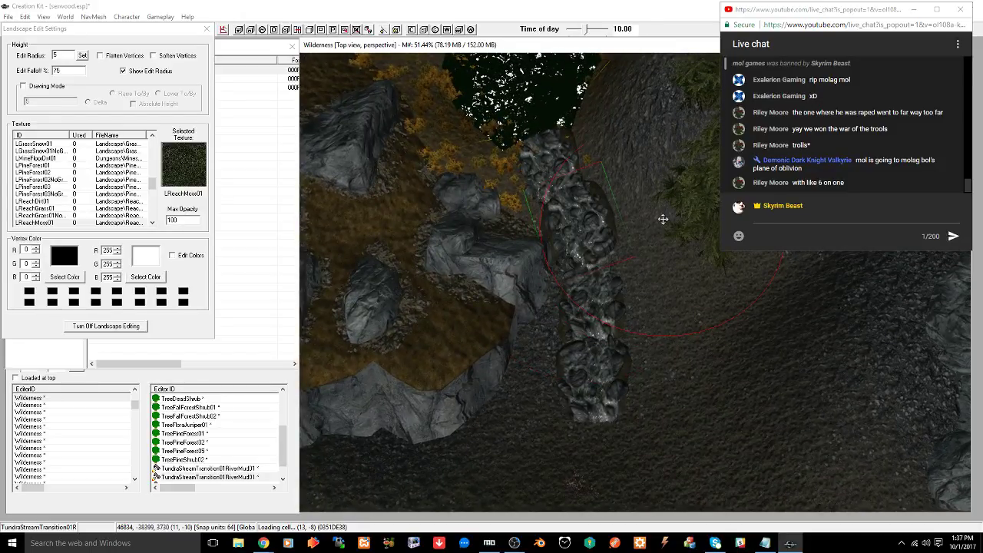
pyautogui.keyDown('shift'); pyautogui.moveTo(656, 221); pyautogui.dragTo(643, 231, button='middle'); pyautogui.keyUp('shift')
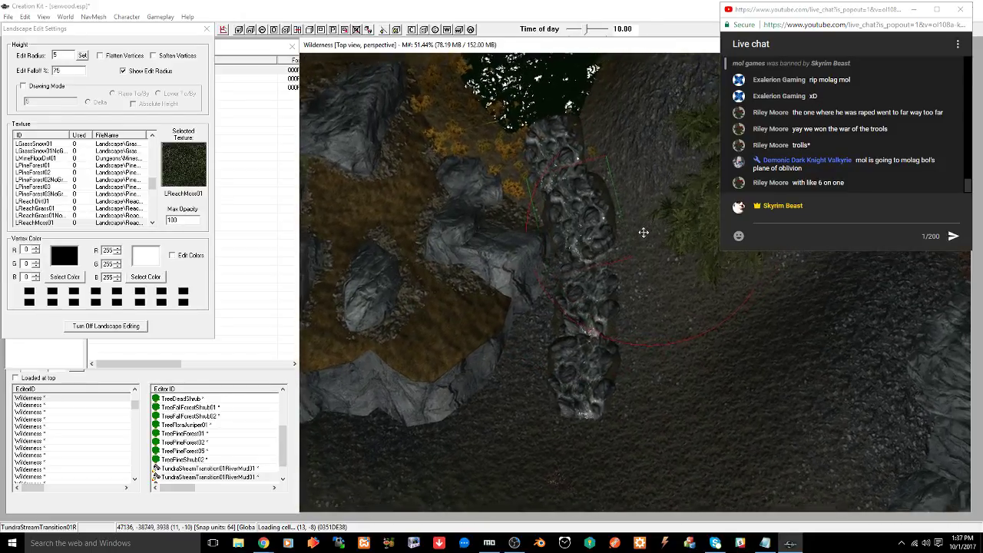
pyautogui.click(207, 30)
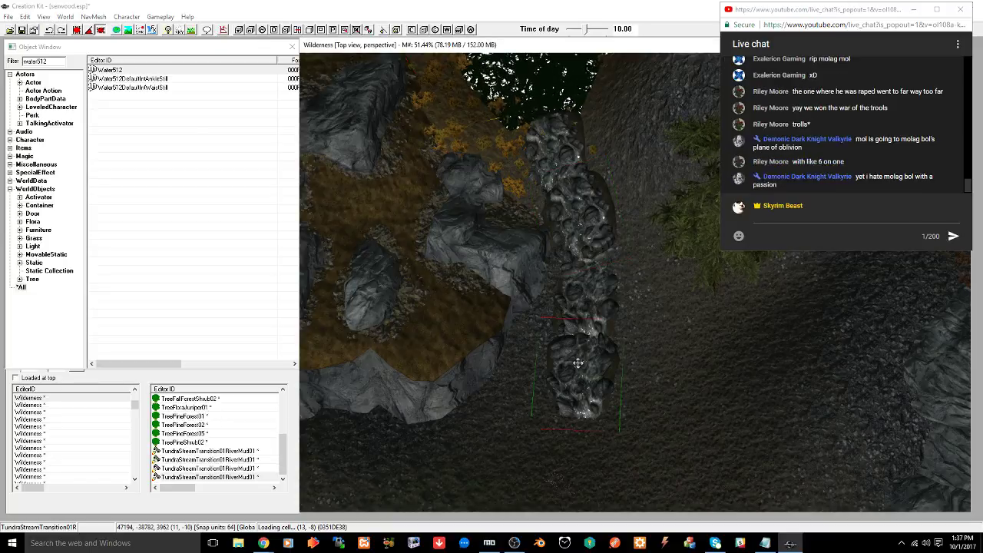
# Check the reference of the stream piece farthest from the pool and filter the static objects for "stream"
pyautogui.moveTo(577, 361); pyautogui.dragTo(601, 309, button='middle')
pyautogui.scroll(-5, 599, 314)
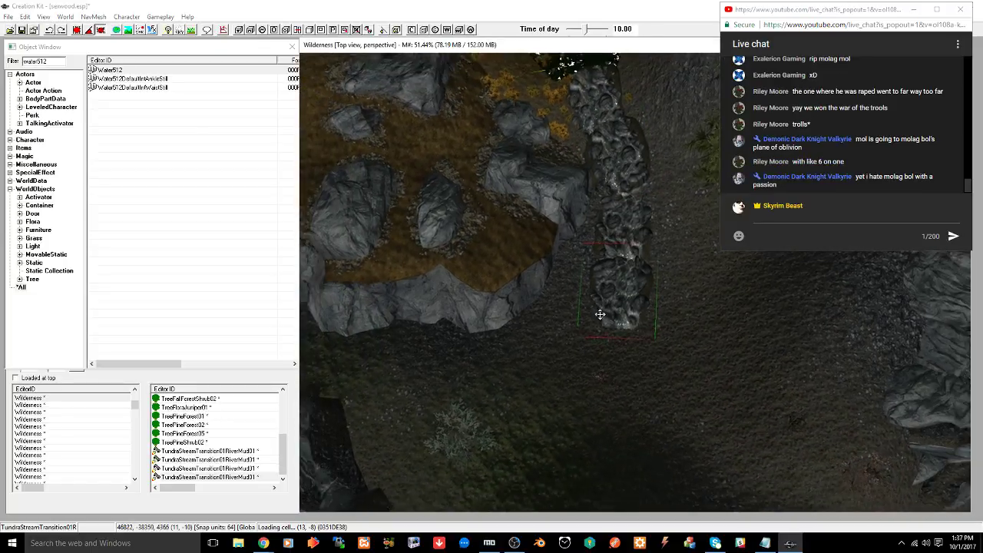
pyautogui.scroll(-3, 605, 317)
pyautogui.scroll(-1, 604, 321)
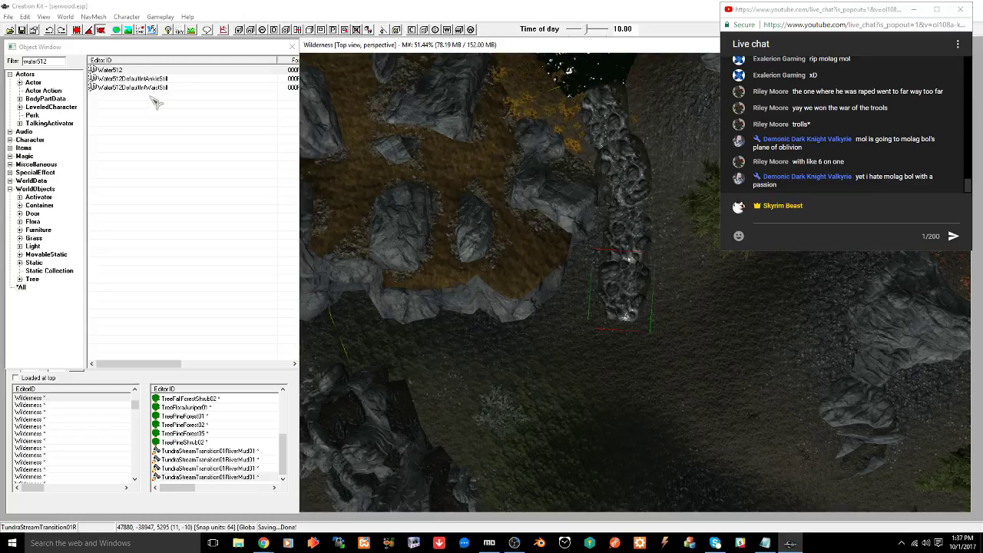
pyautogui.doubleClick(619, 302)
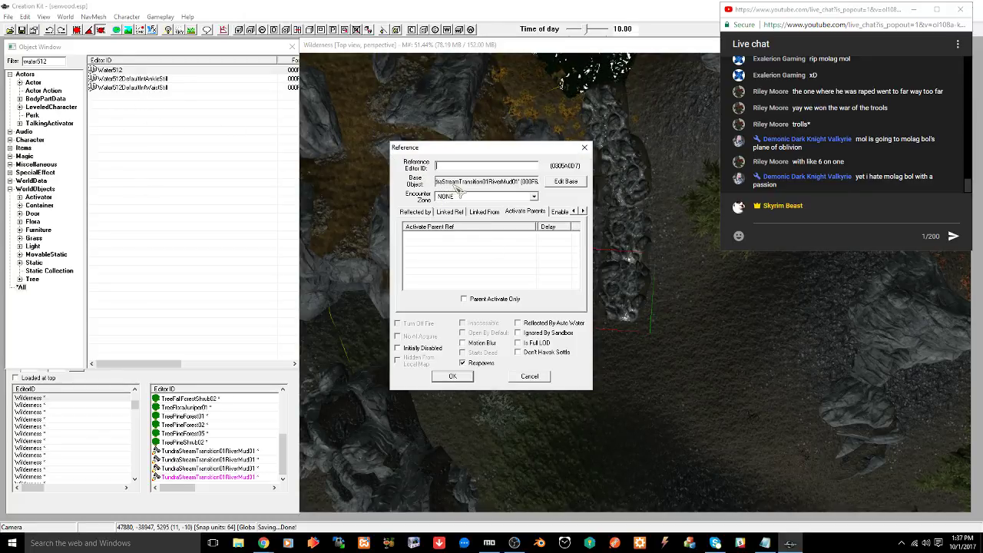
pyautogui.doubleClick(57, 62)
pyautogui.write('stream')
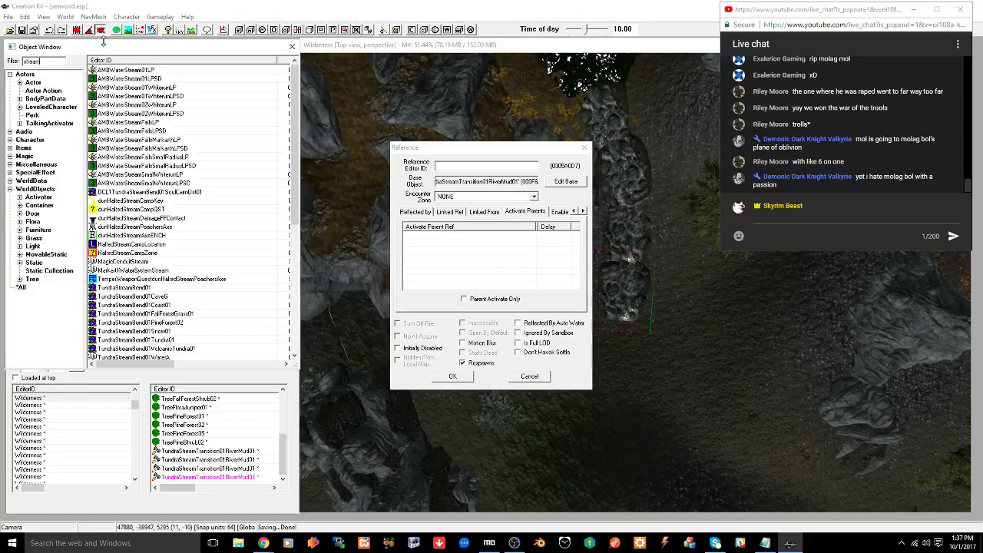
pyautogui.click(34, 263)
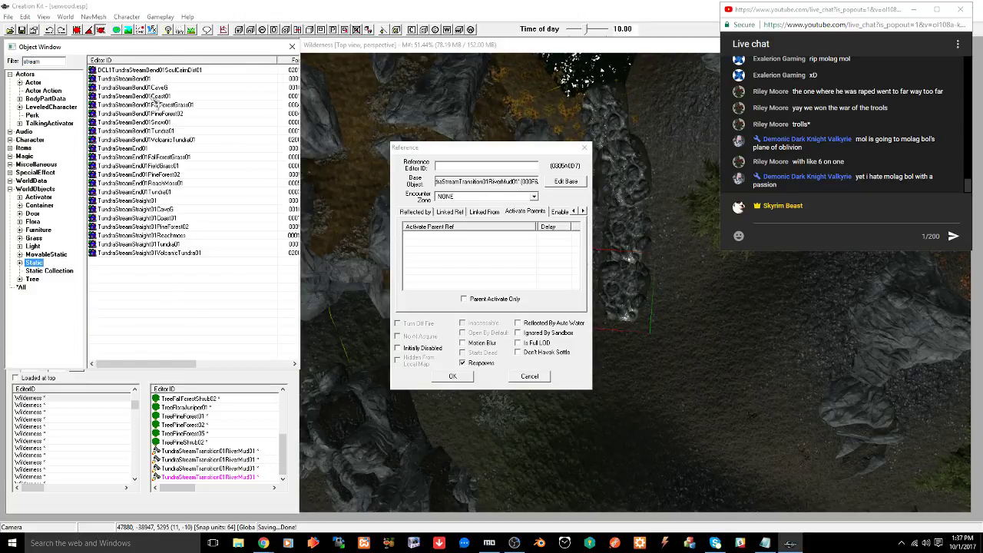
pyautogui.click(585, 144)
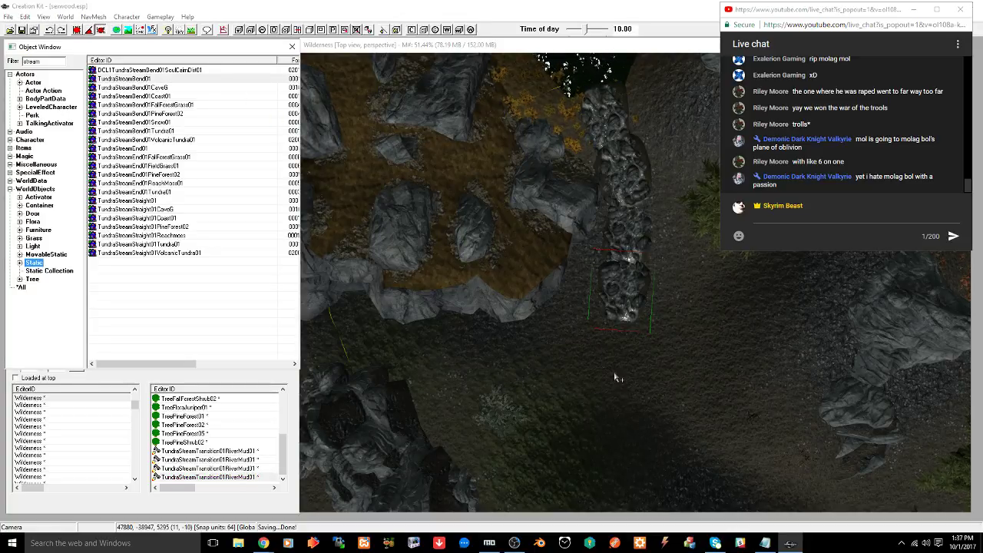
# Try TundraStreamBend01 at the far end of the stream and delete it
pyautogui.moveTo(618, 377); pyautogui.dragTo(615, 370)
pyautogui.moveTo(579, 301); pyautogui.dragTo(581, 291, button='right')
pyautogui.moveTo(576, 286); pyautogui.dragTo(581, 345, button='middle')
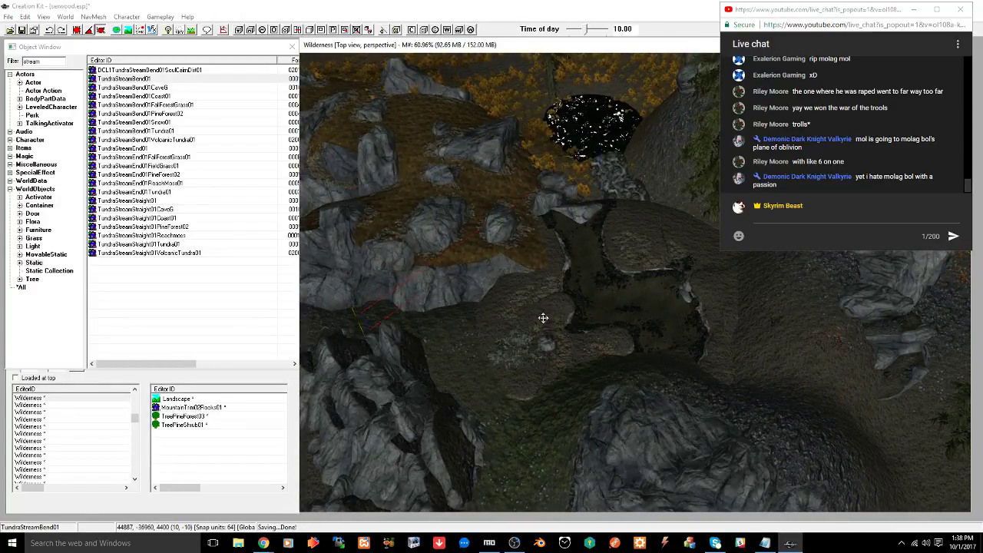
pyautogui.press('Delete')
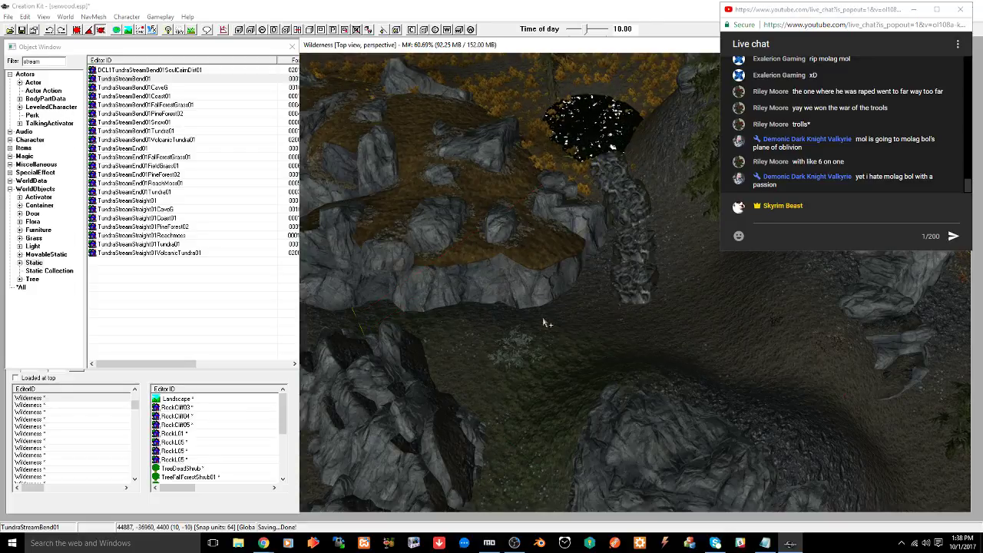
# Preview the TundraStreamBend01Coast01 model from above
pyautogui.click(160, 97)
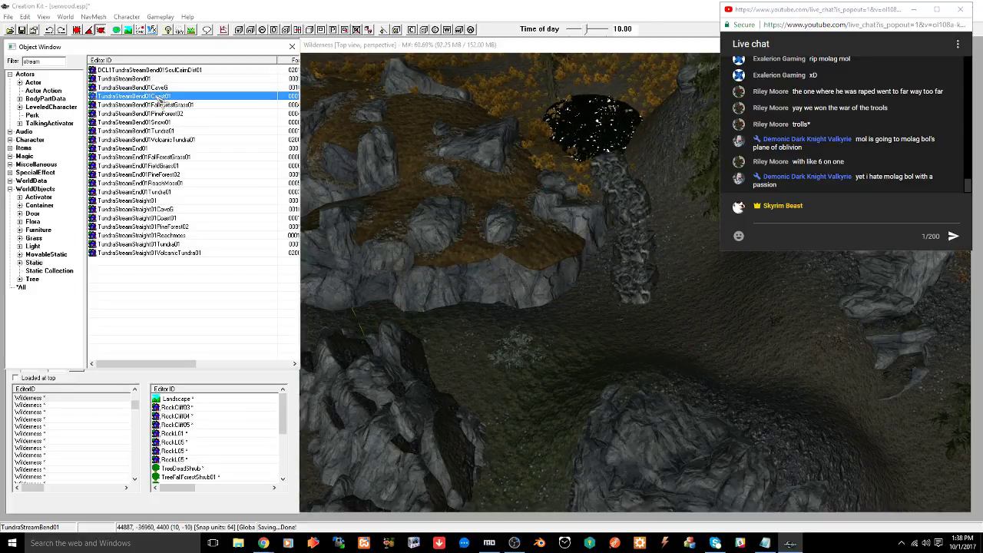
pyautogui.rightClick(160, 98)
pyautogui.click(180, 151)
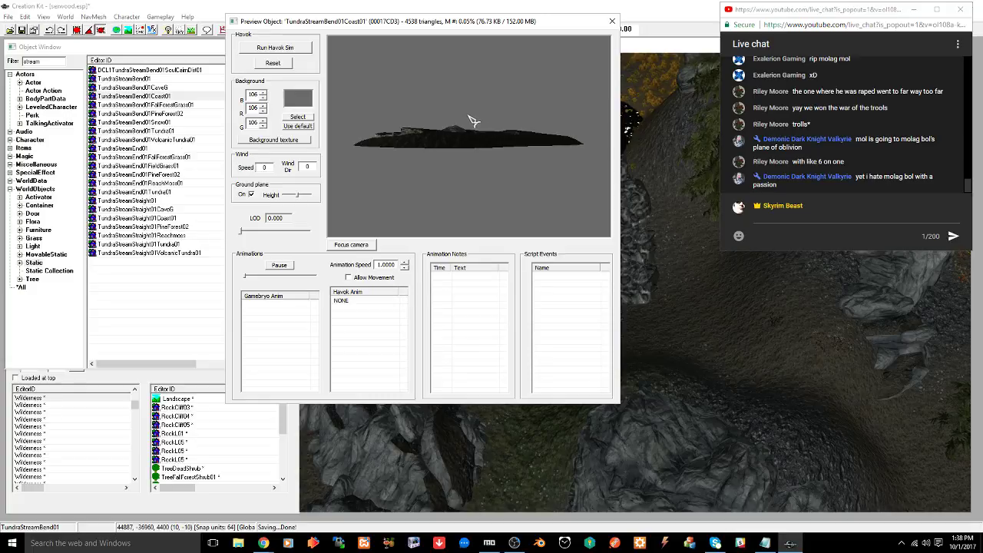
pyautogui.moveTo(473, 121); pyautogui.dragTo(451, 162)
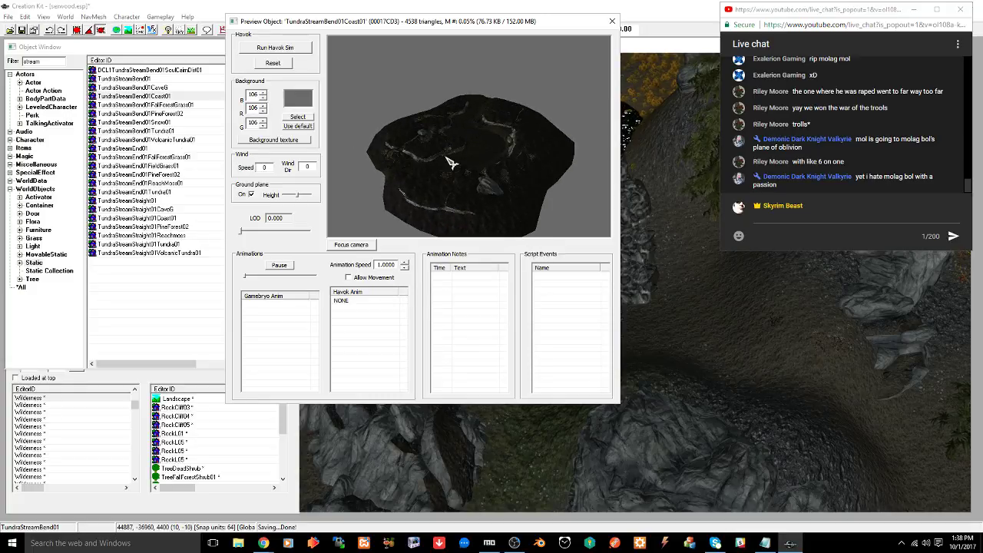
pyautogui.click(611, 22)
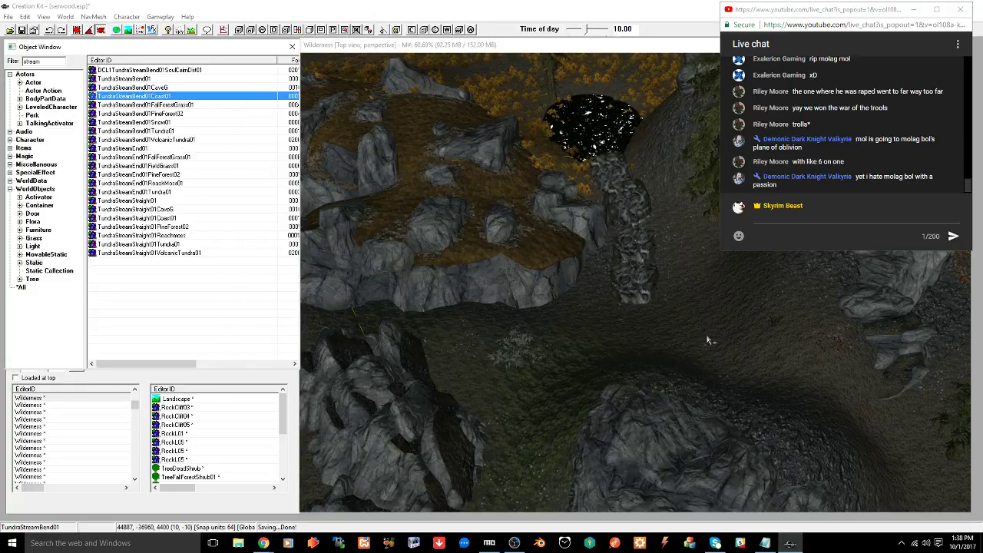
# Place TundraStreamBend01Coast01 at the far end of the stream and adjust its position on the slope
pyautogui.moveTo(643, 350); pyautogui.dragTo(643, 343)
pyautogui.moveTo(606, 246); pyautogui.dragTo(621, 245, button='right')
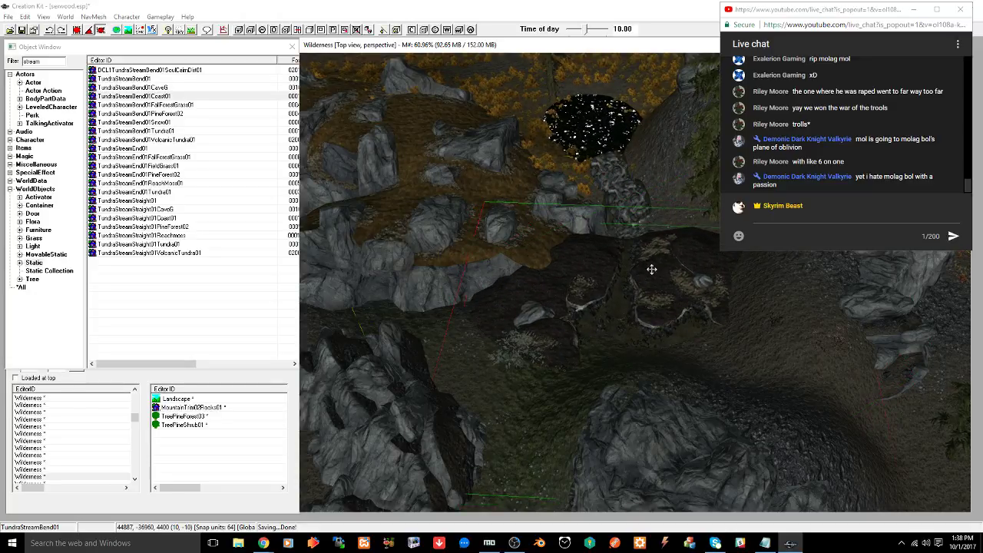
pyautogui.moveTo(651, 270); pyautogui.dragTo(653, 200, button='middle')
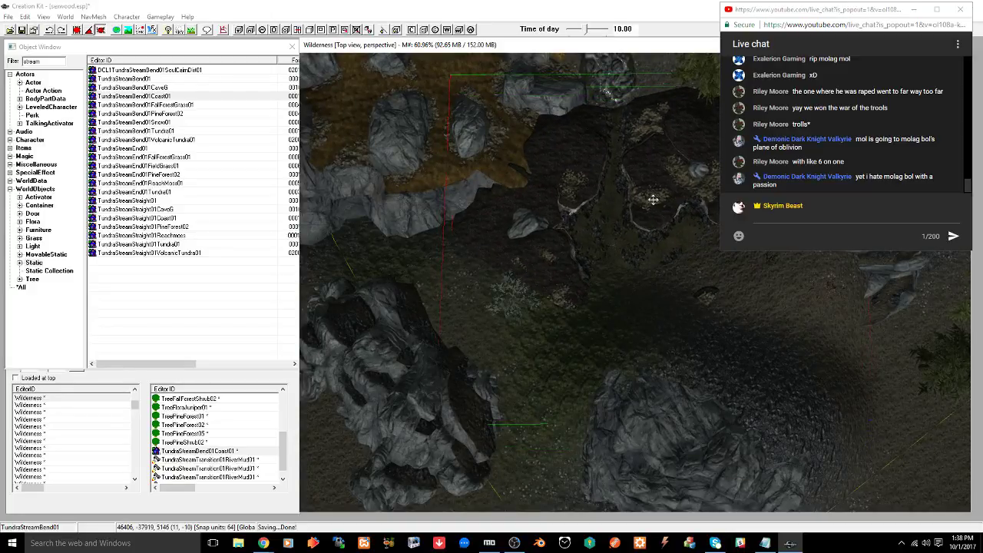
pyautogui.moveTo(652, 208); pyautogui.dragTo(638, 234, button='right')
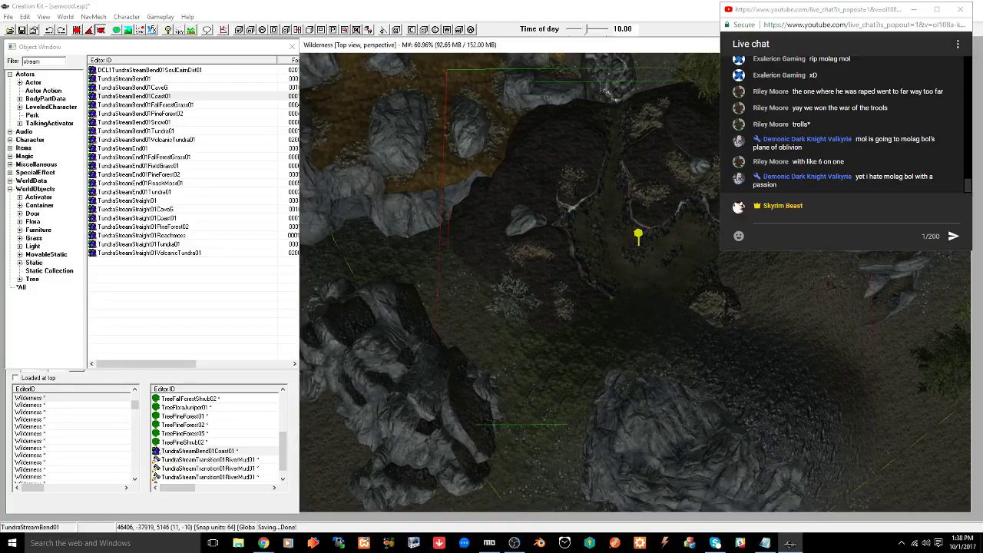
pyautogui.moveTo(638, 235)
pyautogui.mouseDown()
pyautogui.moveTo(637, 258)
pyautogui.moveTo(638, 246)
pyautogui.mouseUp()
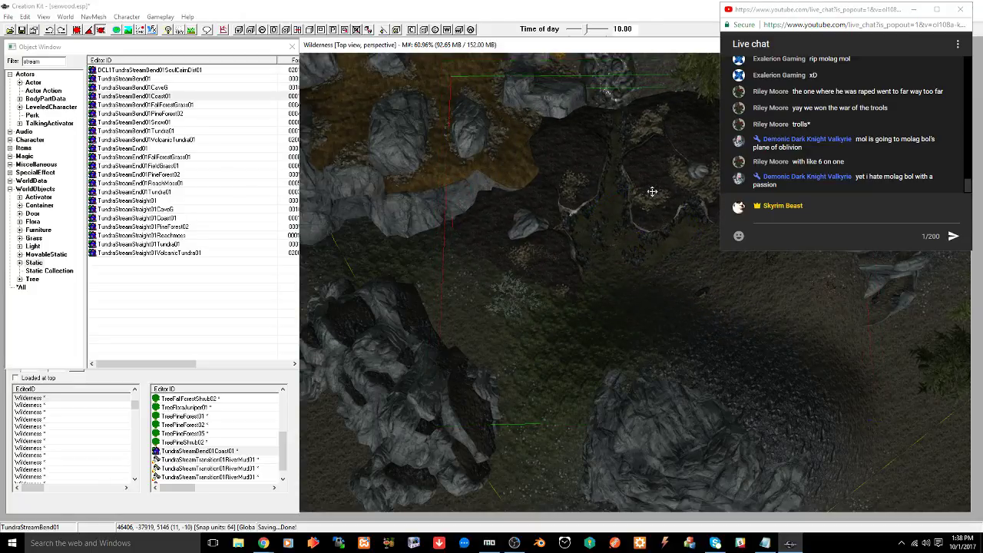
pyautogui.moveTo(652, 191)
pyautogui.mouseDown(button='middle')
pyautogui.moveTo(626, 262)
pyautogui.moveTo(628, 251)
pyautogui.mouseUp(button='middle')
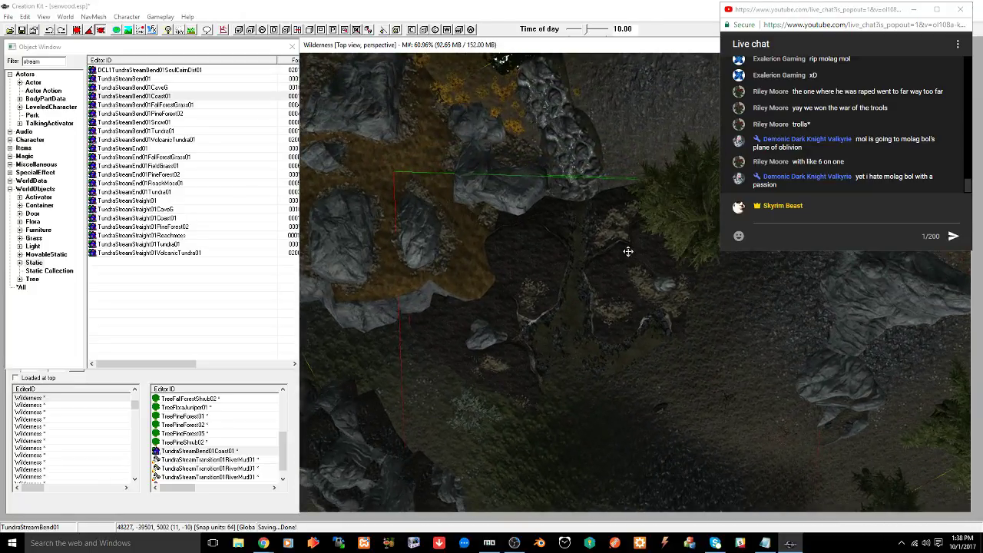
# Delete the coast bend and the two stream pieces beneath it, and restore only the bend
pyautogui.press('Delete')
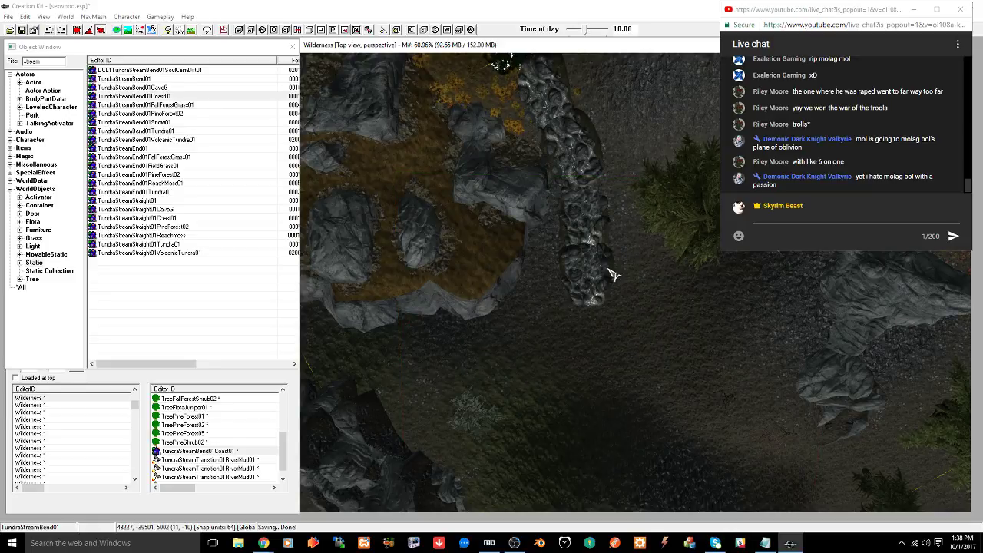
pyautogui.click(606, 267)
pyautogui.press('Delete')
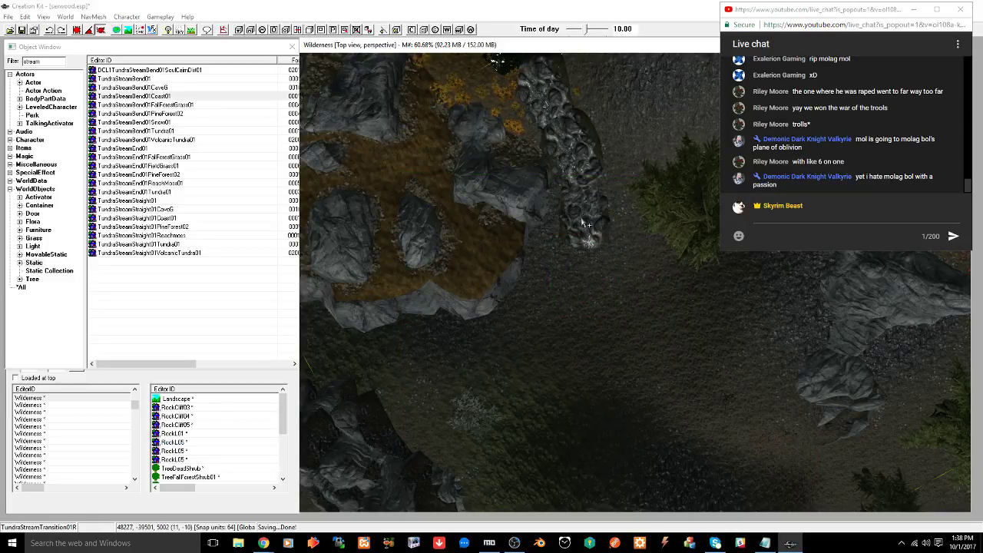
pyautogui.click(582, 219)
pyautogui.press('Delete')
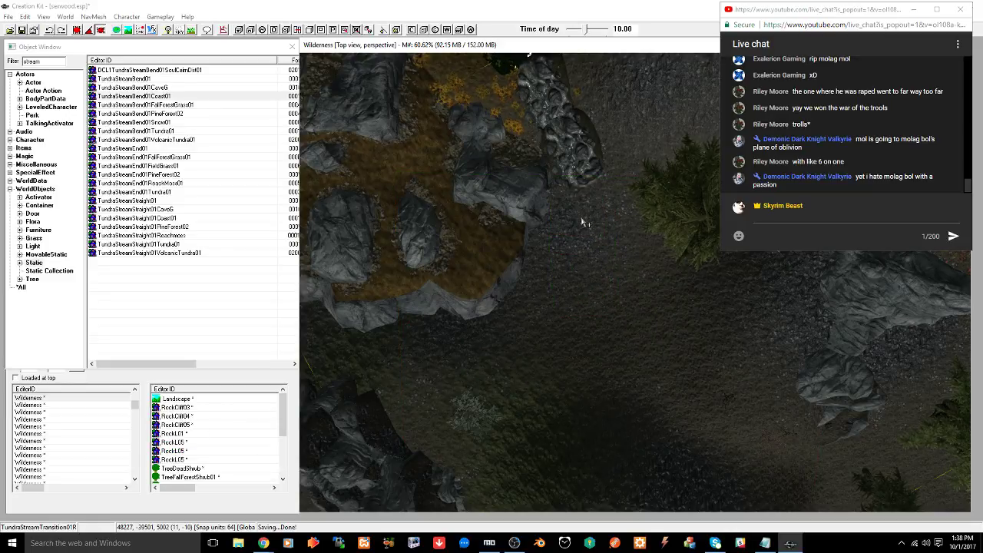
pyautogui.hotkey('ctrl', 'z')
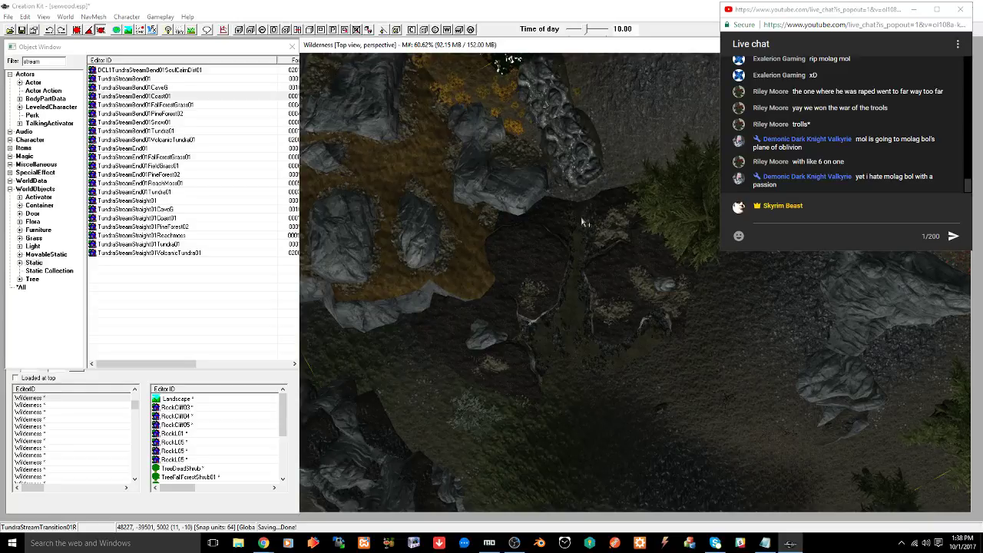
# Move and turn the TundraStreamBend01Coast01 piece so its channel meets the end of the rocky stream, and save the plugin
pyautogui.click(597, 266)
pyautogui.keyDown('shift'); pyautogui.moveTo(602, 284); pyautogui.dragTo(631, 306, button='middle'); pyautogui.keyUp('shift')
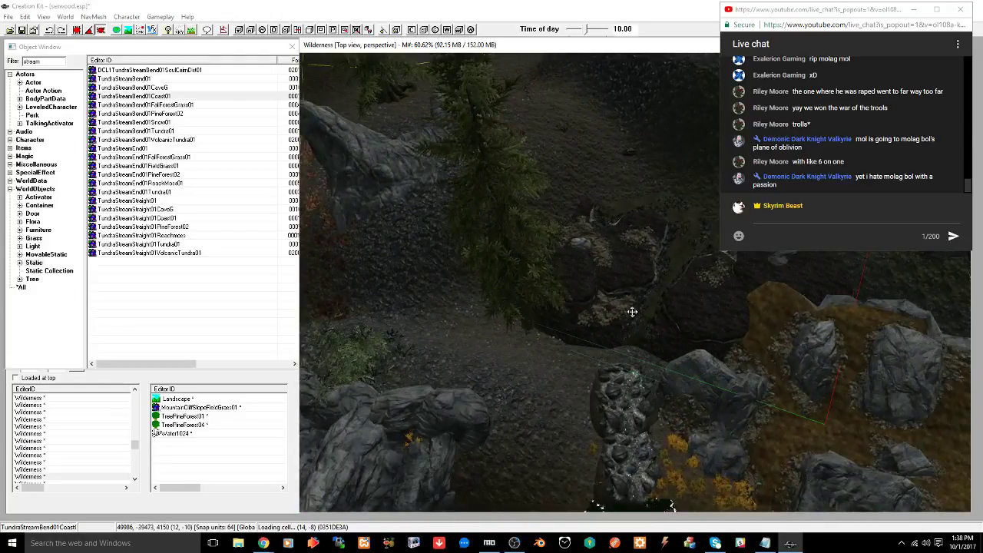
pyautogui.moveTo(631, 296); pyautogui.dragTo(594, 326)
pyautogui.moveTo(589, 288); pyautogui.dragTo(603, 313)
pyautogui.press('z')
pyautogui.keyDown('shift'); pyautogui.moveTo(604, 295); pyautogui.dragTo(495, 306, button='middle'); pyautogui.keyUp('shift')
pyautogui.moveTo(547, 277); pyautogui.dragTo(540, 283, button='middle')
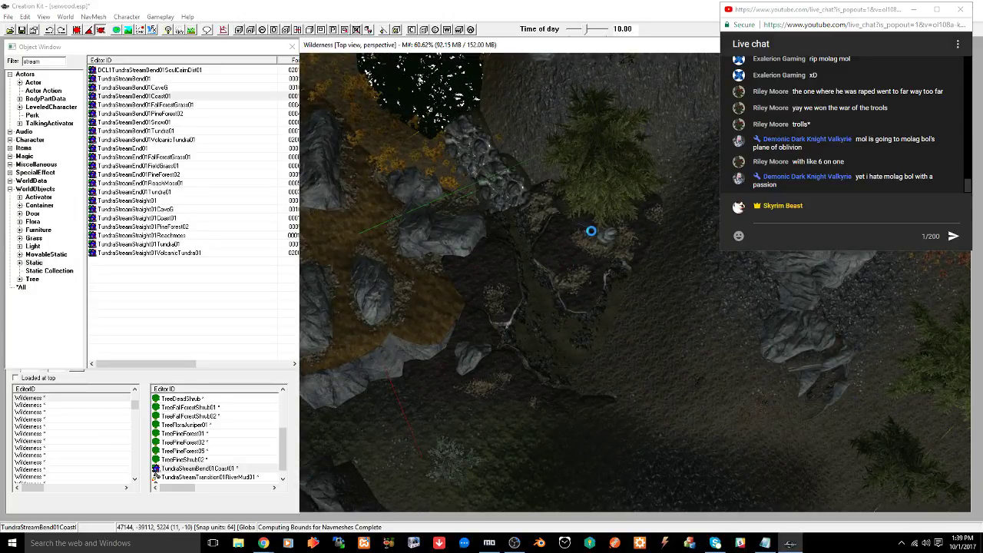
pyautogui.hotkey('ctrl', 's')
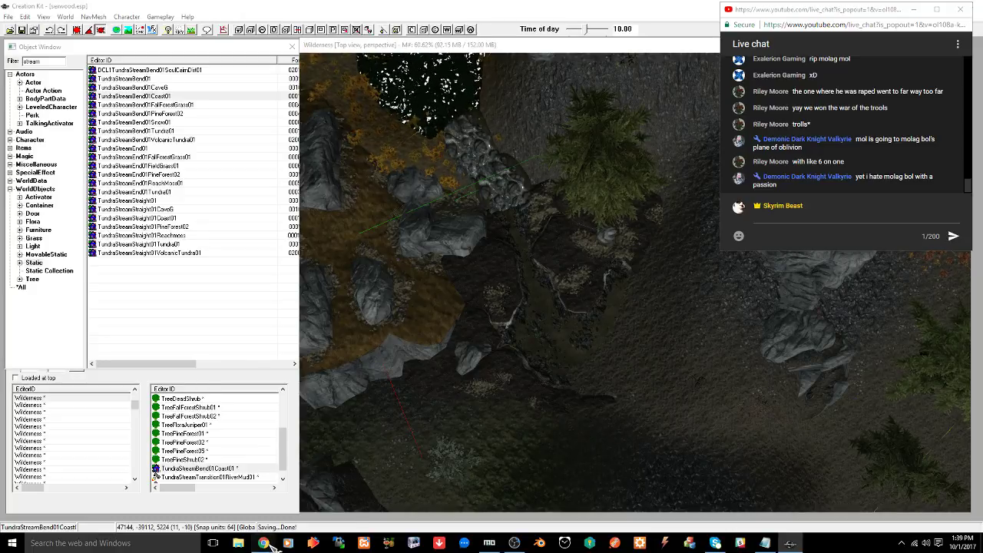
# Switch to Chrome, close the Google Translate tab, and return to Creation Kit
pyautogui.moveTo(263, 543)
pyautogui.click(218, 495)
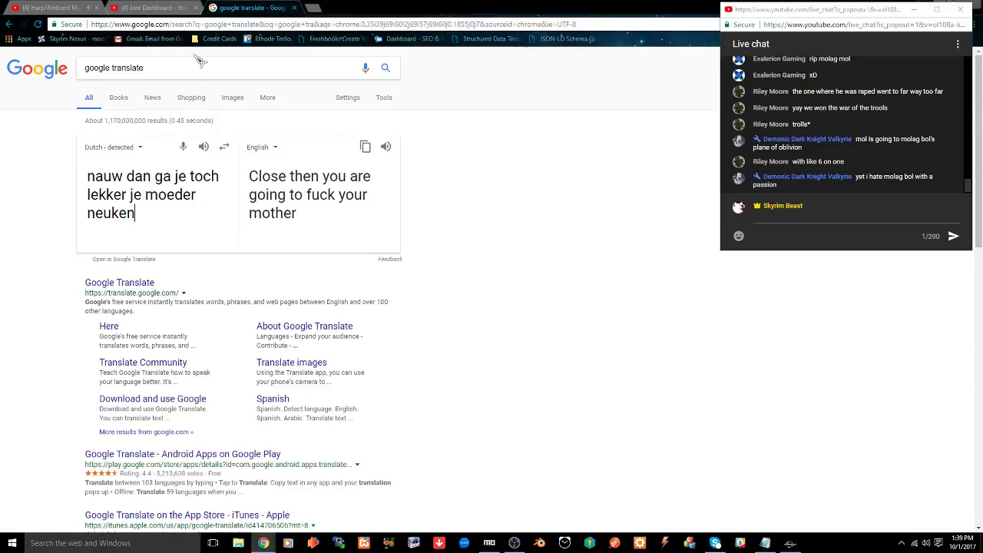
pyautogui.doubleClick(164, 67)
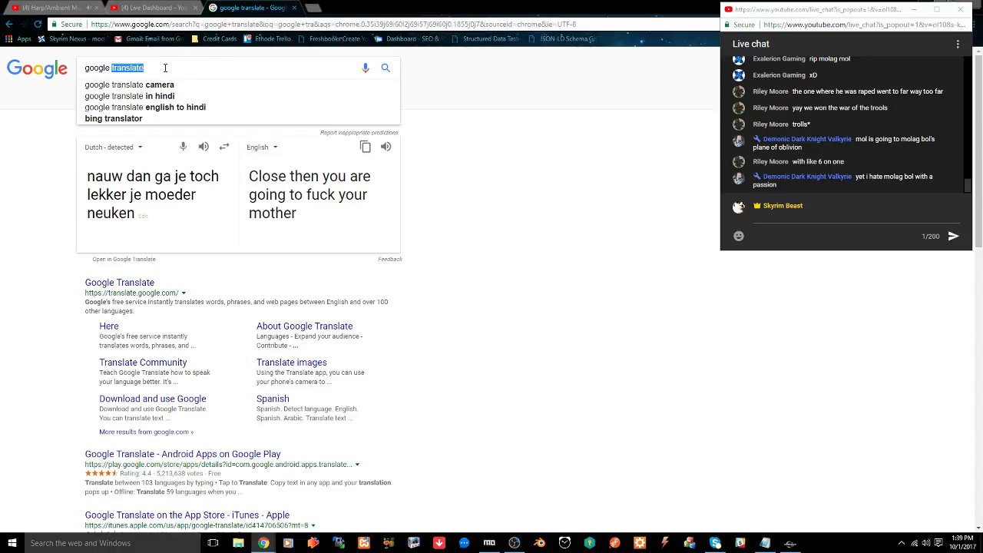
pyautogui.click(165, 68)
pyautogui.doubleClick(164, 68)
pyautogui.click(164, 68)
pyautogui.click(293, 8)
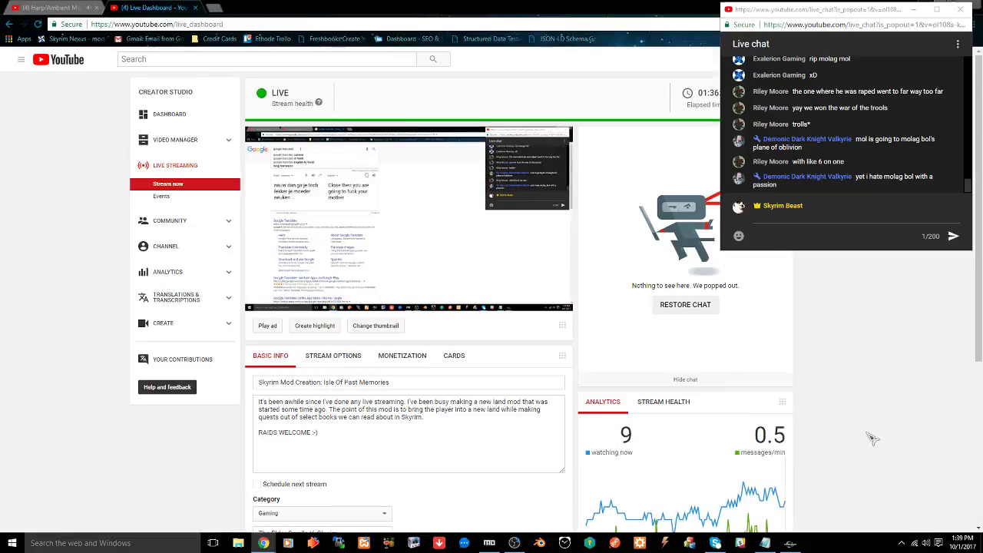
pyautogui.click(789, 543)
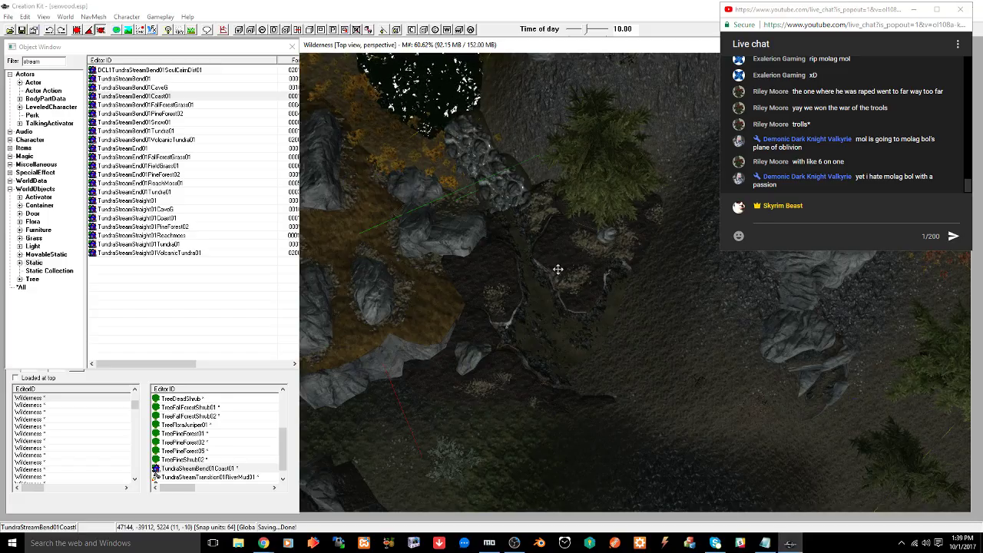
# Examine the coast stream bend and its surrounding ground, checking its reference properties and closing them without changes
pyautogui.keyDown('shift'); pyautogui.moveTo(573, 270); pyautogui.dragTo(524, 337, button='middle'); pyautogui.keyUp('shift')
pyautogui.moveTo(565, 194); pyautogui.dragTo(536, 277, button='middle')
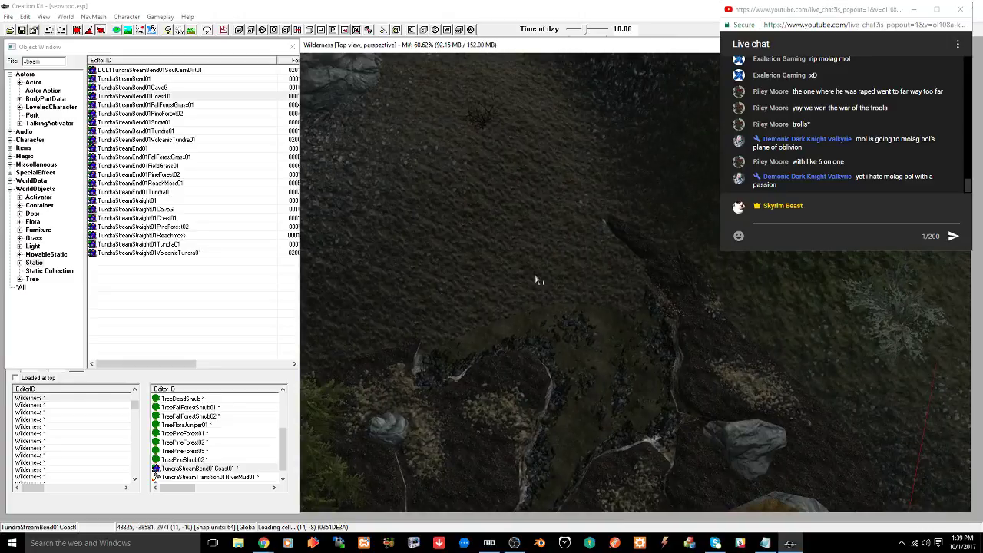
pyautogui.doubleClick(526, 390)
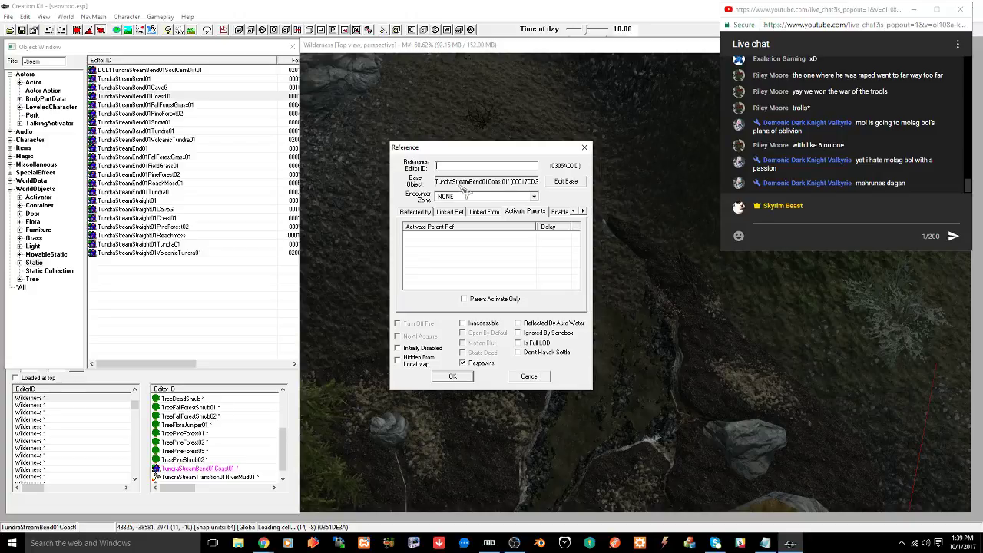
pyautogui.click(538, 377)
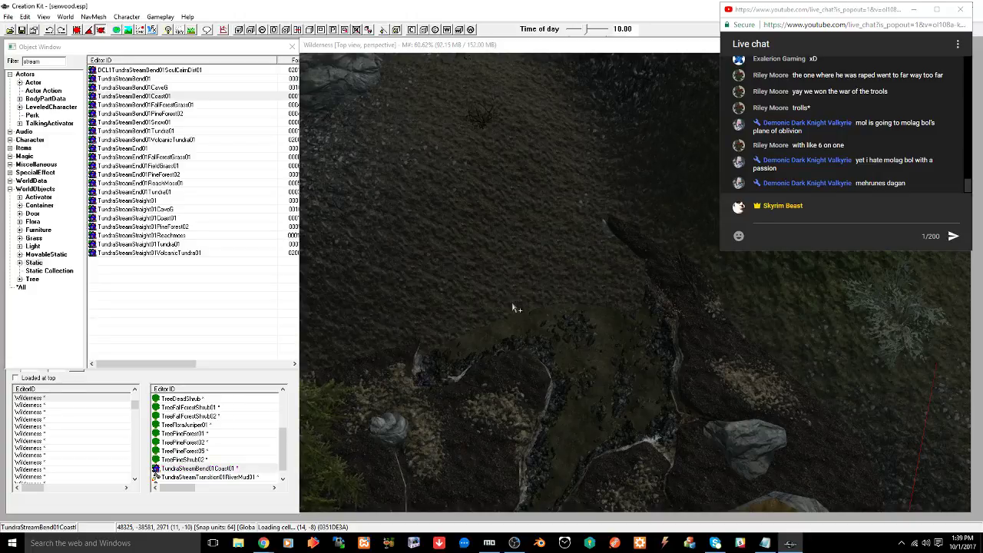
pyautogui.scroll(-2, 515, 264)
pyautogui.scroll(-4, 514, 263)
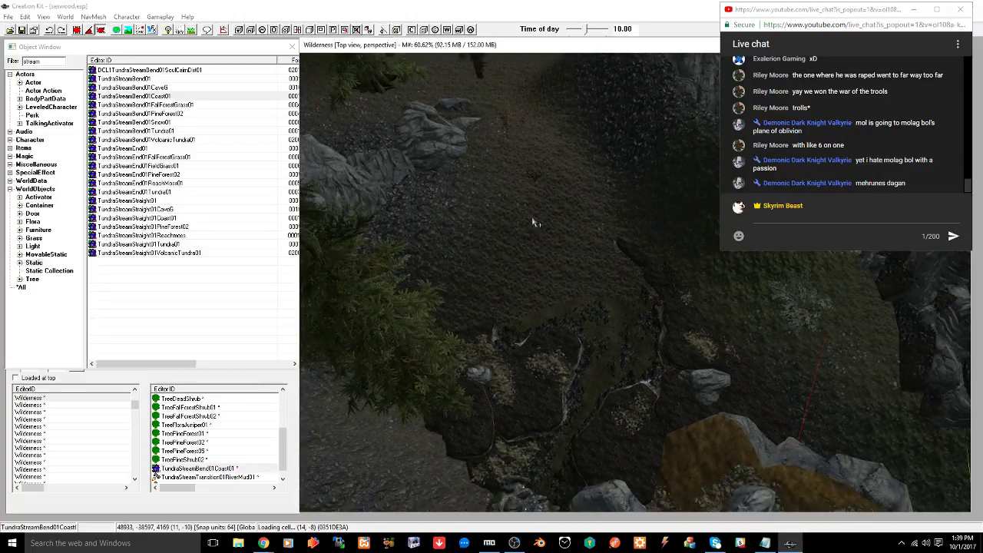
# Start landscape editing in Drawing Mode with the LCoastBeach01 texture and try painting it above the stream bend
pyautogui.click(534, 231)
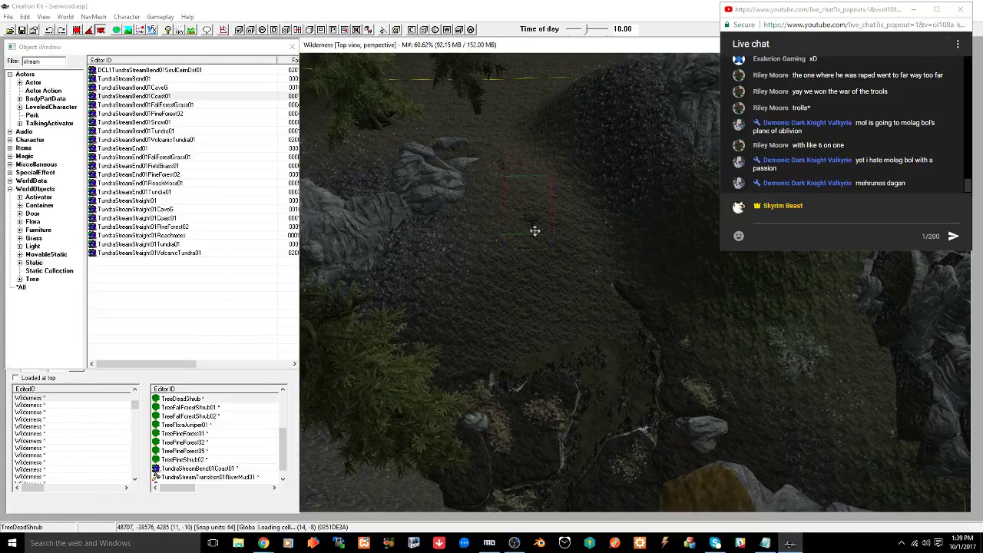
pyautogui.press('h')
pyautogui.click(52, 86)
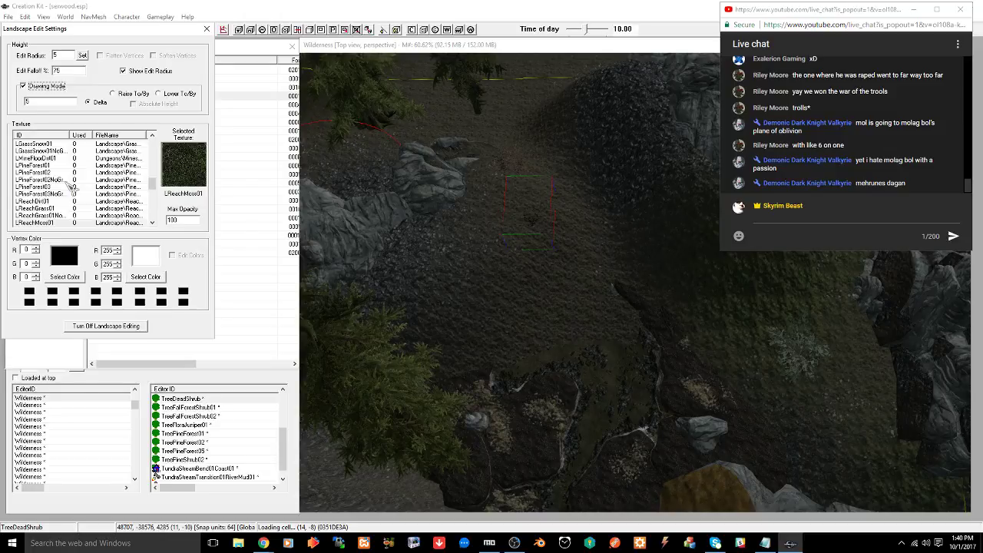
pyautogui.scroll(5, 72, 185)
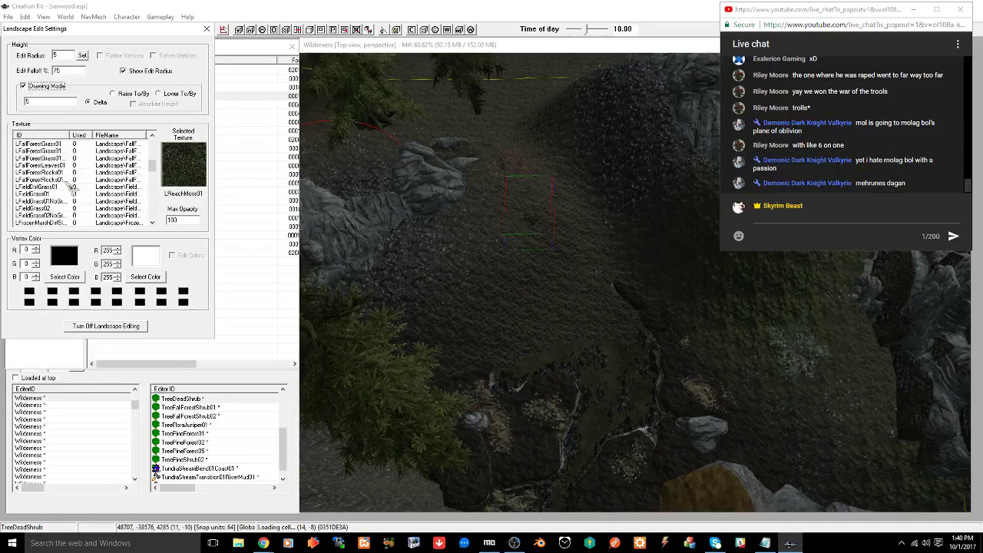
pyautogui.scroll(2, 72, 186)
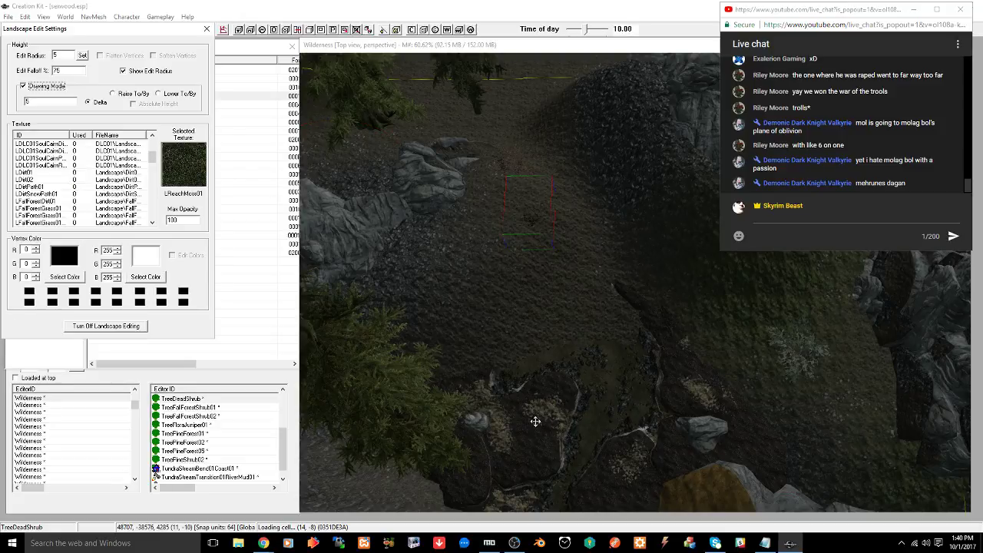
pyautogui.scroll(2, 76, 181)
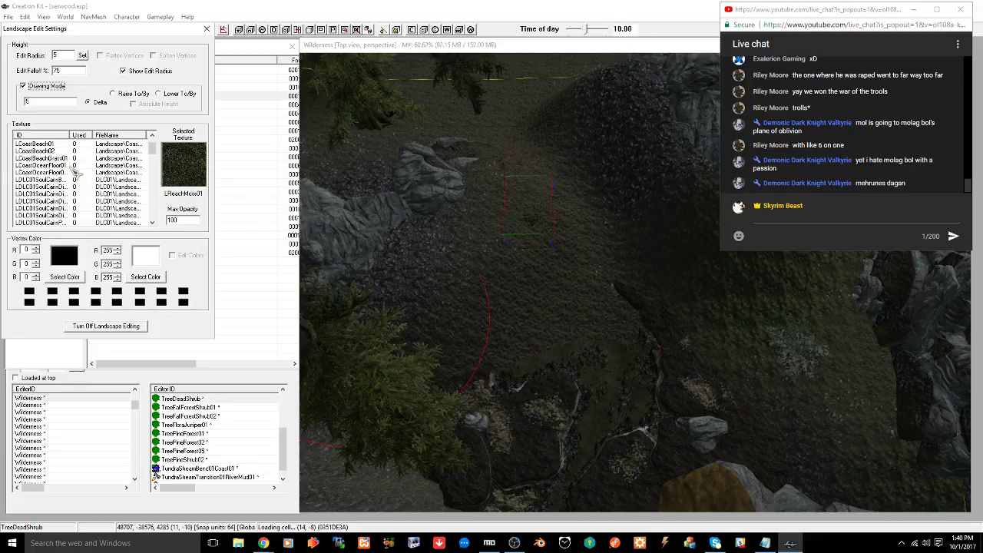
pyautogui.moveTo(68, 135); pyautogui.dragTo(129, 135)
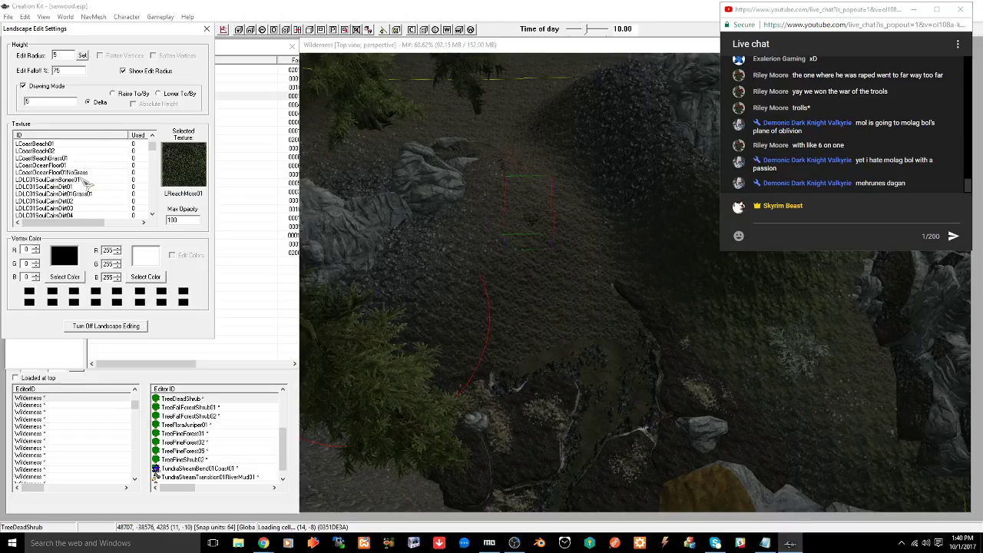
pyautogui.scroll(1, 87, 184)
pyautogui.click(47, 165)
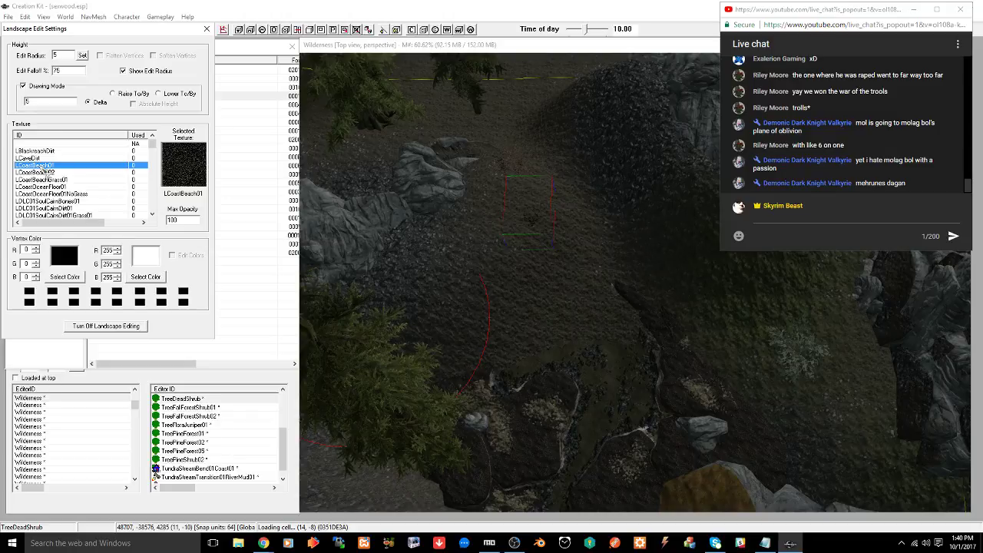
pyautogui.click(541, 321)
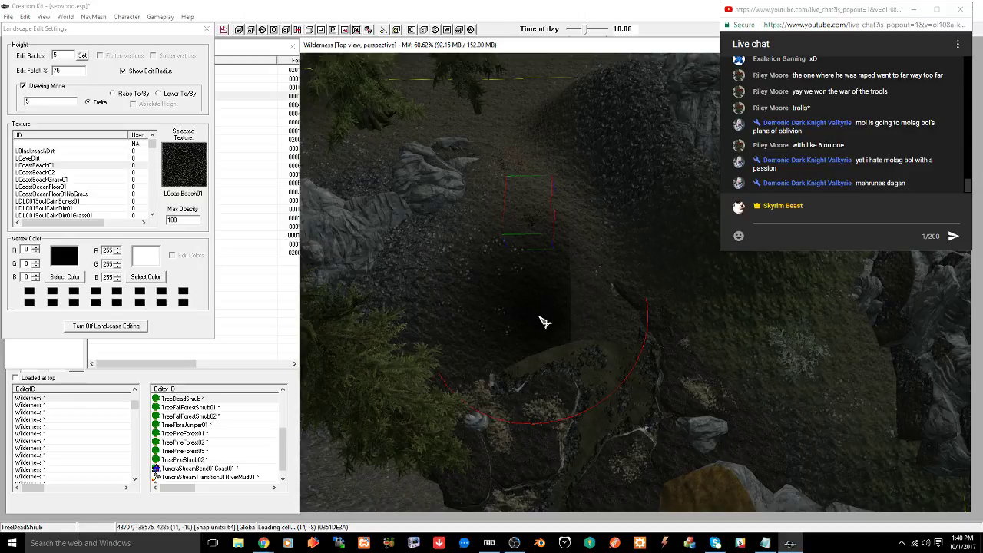
pyautogui.hotkey('ctrl', 'z')
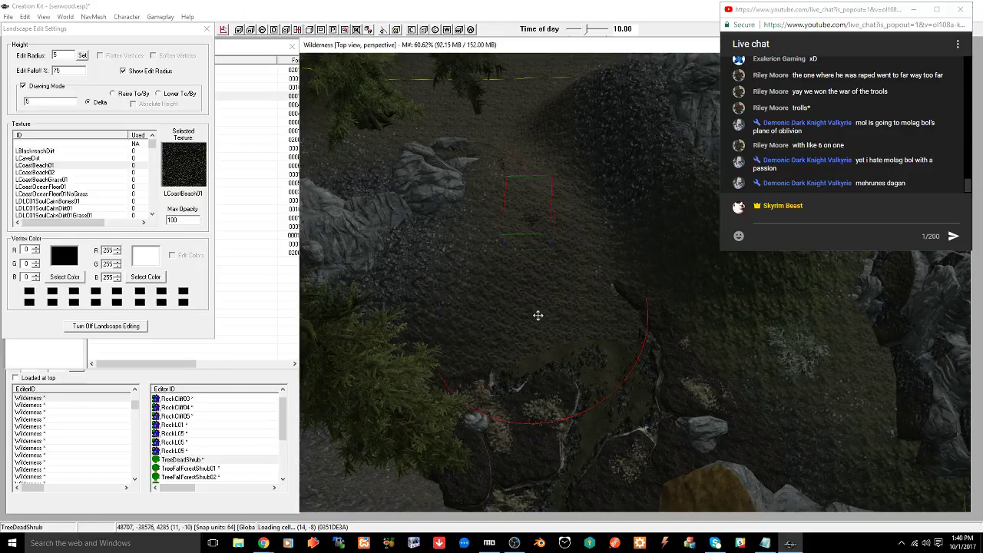
# Delete the LFallForestDirt01 texture from quad 1 and LRiverBottom01 from quad 2 of the land around the stream bend
pyautogui.rightClick(540, 309)
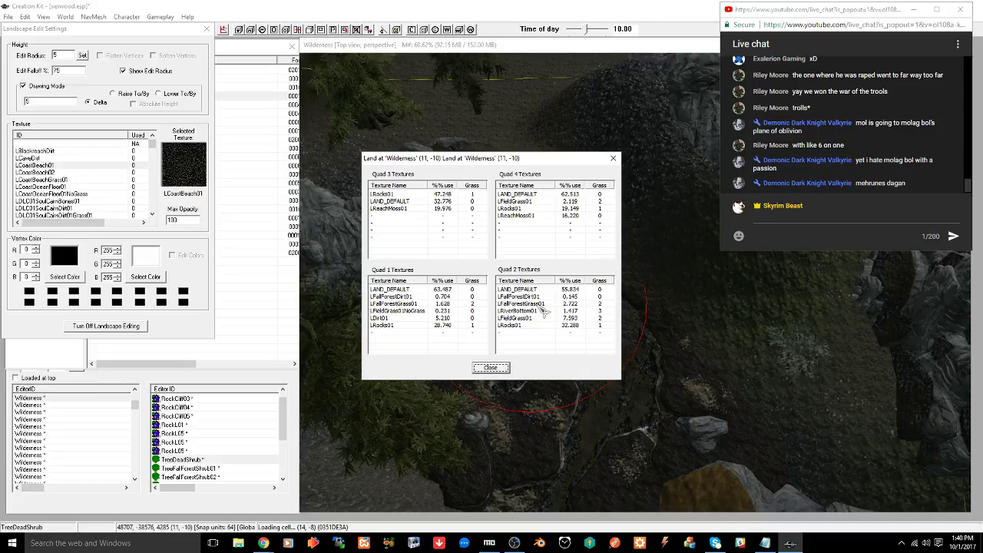
pyautogui.click(393, 298)
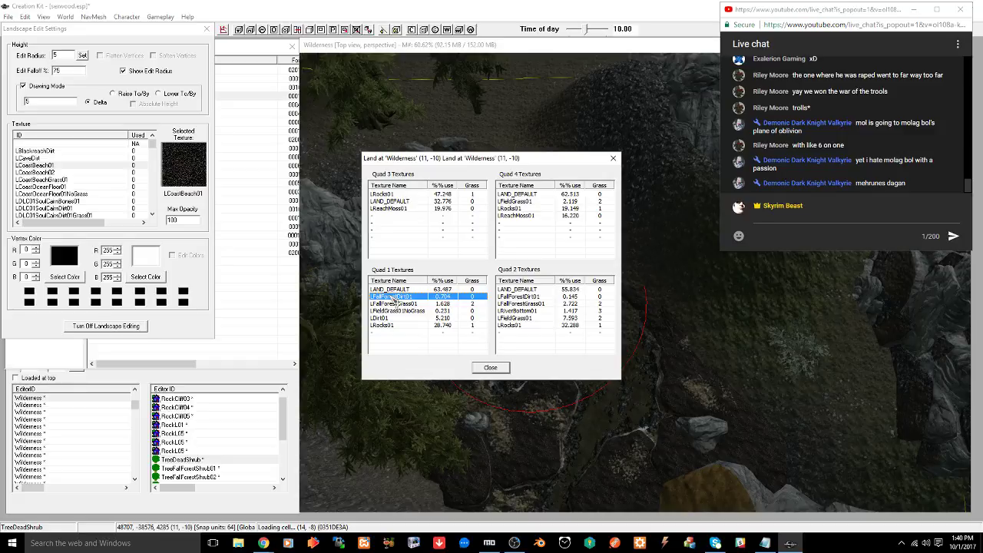
pyautogui.press('Delete')
pyautogui.click(522, 310)
pyautogui.press('Delete')
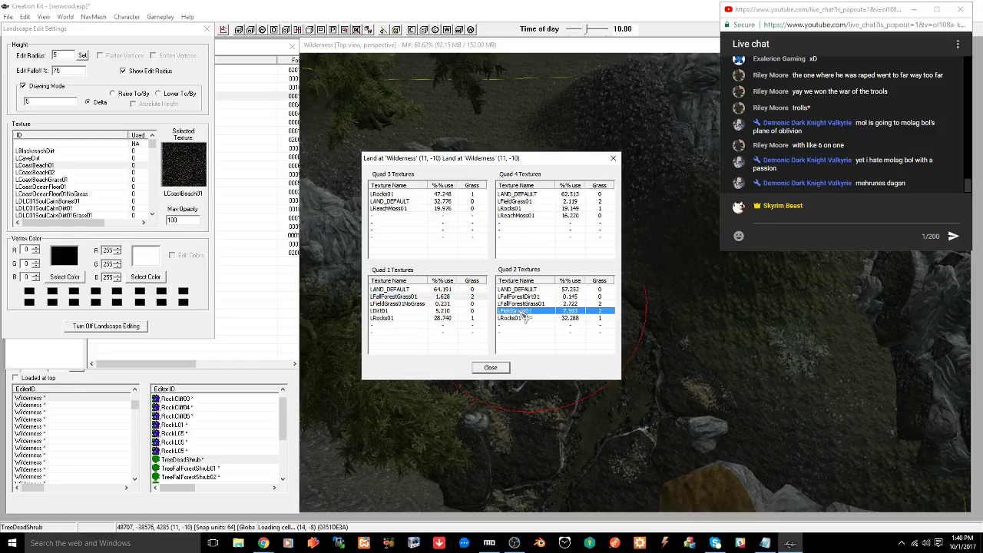
pyautogui.click(490, 367)
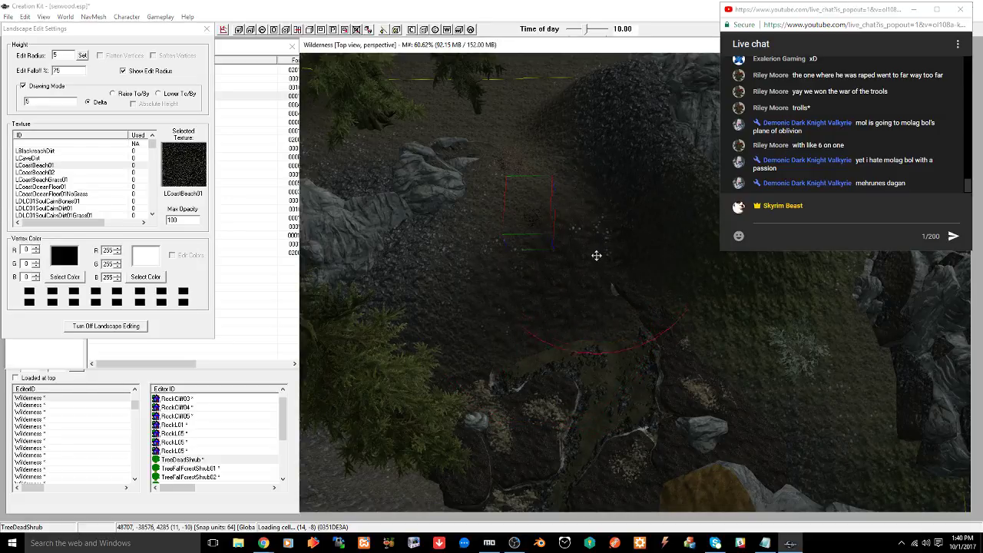
# Paint LCoastBeach01 over the ground around the stream bend and rocky stream, end landscape editing and save the plugin
pyautogui.moveTo(488, 382)
pyautogui.mouseDown(button='middle')
pyautogui.moveTo(543, 285)
pyautogui.moveTo(527, 314)
pyautogui.moveTo(533, 300)
pyautogui.moveTo(490, 313)
pyautogui.mouseUp(button='middle')
pyautogui.rightClick(490, 312)
pyautogui.rightClick(495, 319)
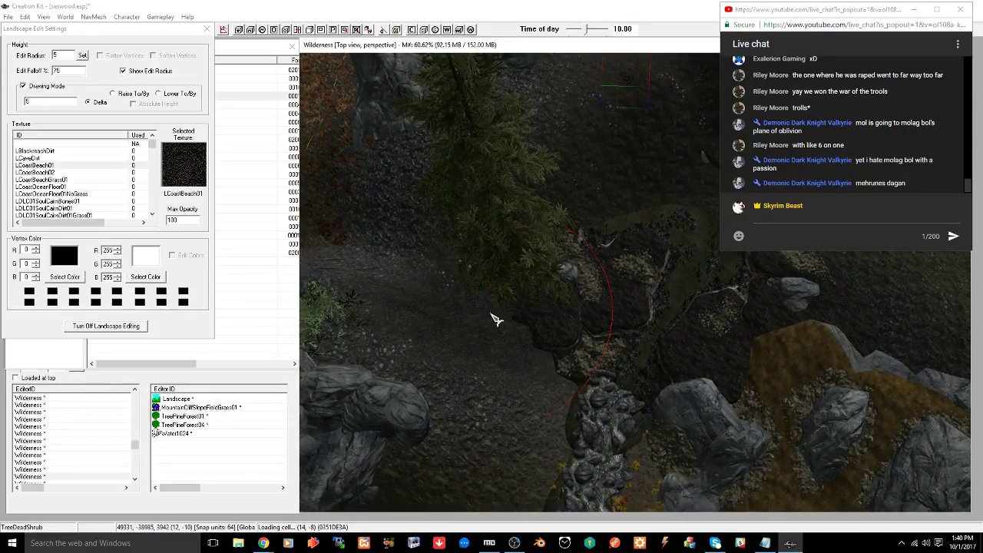
pyautogui.rightClick(546, 397)
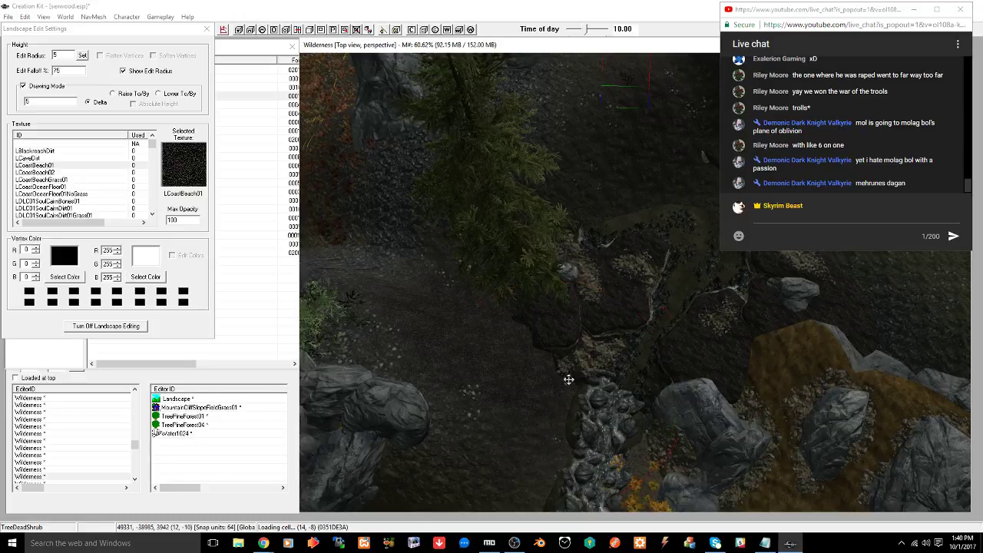
pyautogui.moveTo(568, 377); pyautogui.dragTo(514, 350, button='middle')
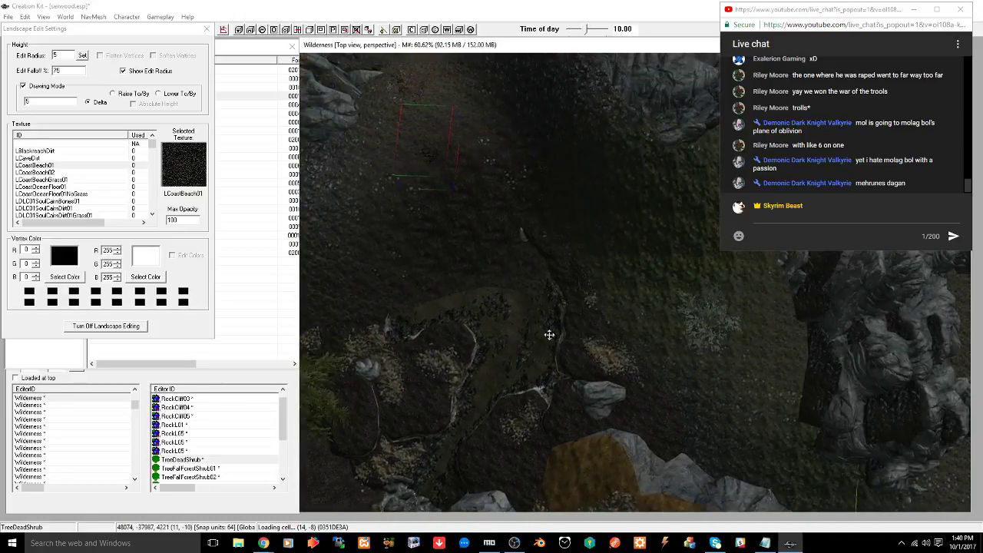
pyautogui.keyDown('shift'); pyautogui.moveTo(599, 282); pyautogui.dragTo(524, 274, button='middle'); pyautogui.keyUp('shift')
pyautogui.moveTo(543, 195); pyautogui.dragTo(657, 387, button='middle')
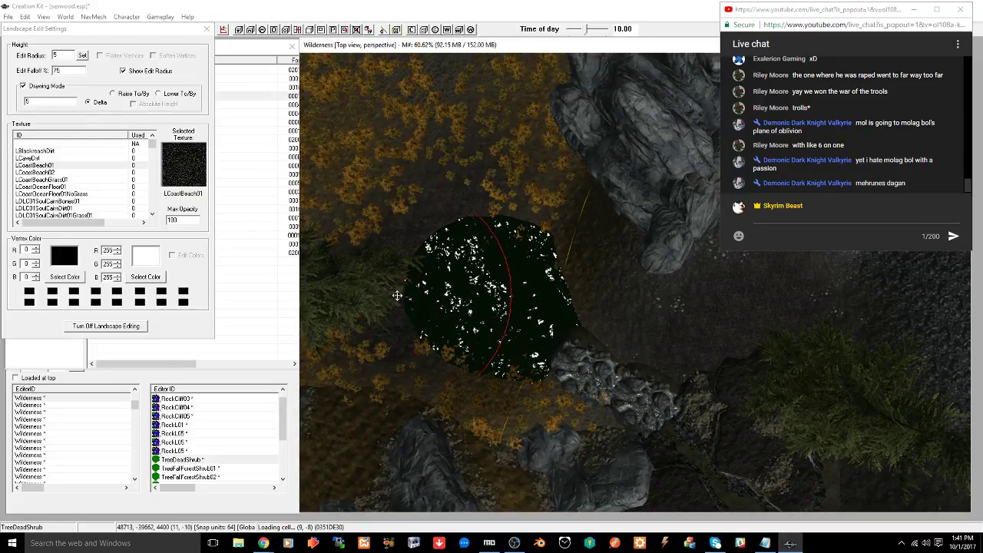
pyautogui.moveTo(500, 286); pyautogui.dragTo(510, 285, button='middle')
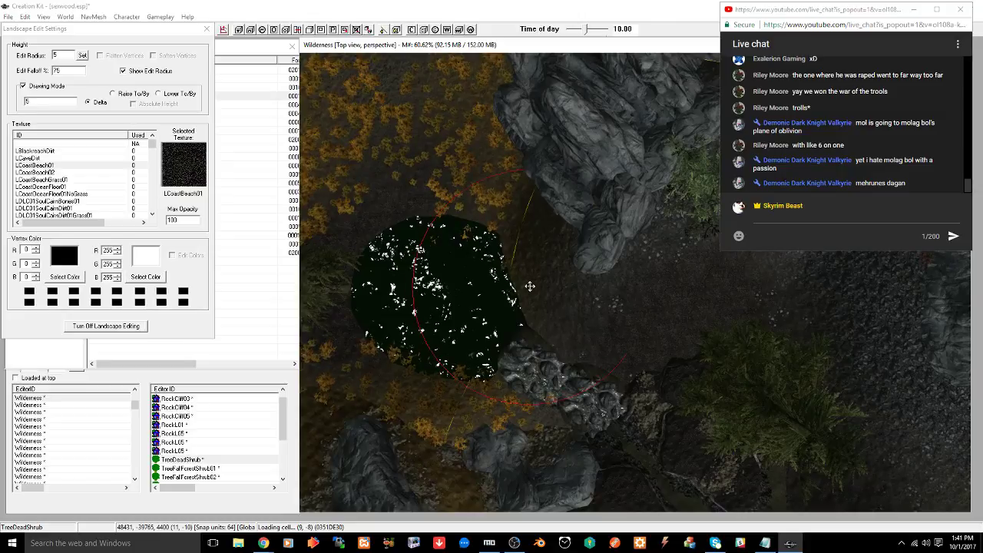
pyautogui.keyDown('shift'); pyautogui.moveTo(560, 323); pyautogui.dragTo(530, 262, button='middle'); pyautogui.keyUp('shift')
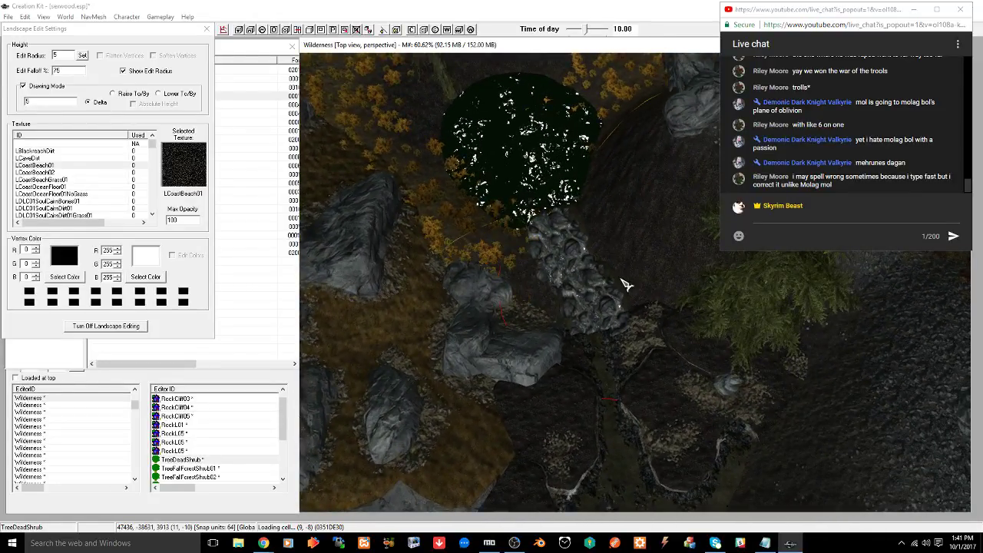
pyautogui.keyDown('shift'); pyautogui.moveTo(617, 279); pyautogui.dragTo(639, 261, button='middle'); pyautogui.keyUp('shift')
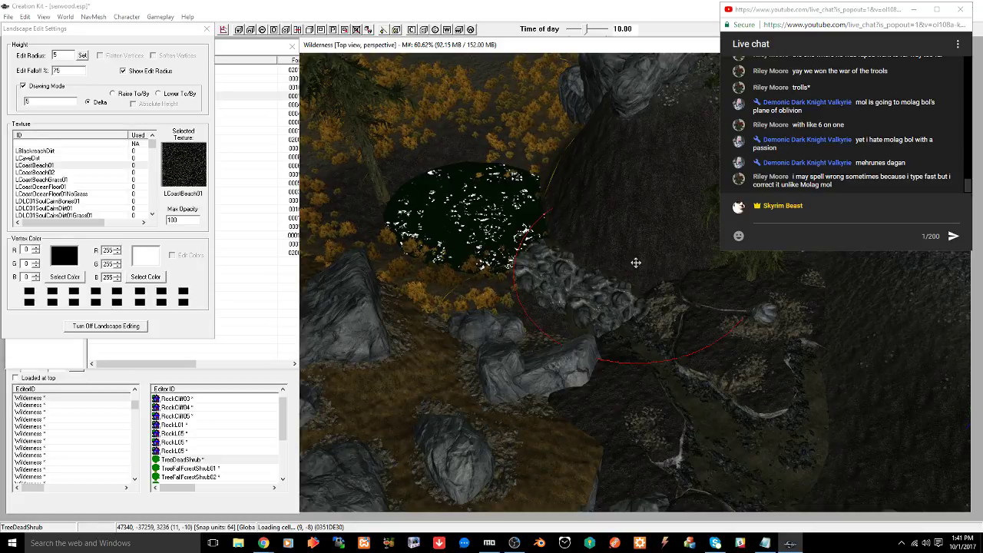
pyautogui.click(204, 30)
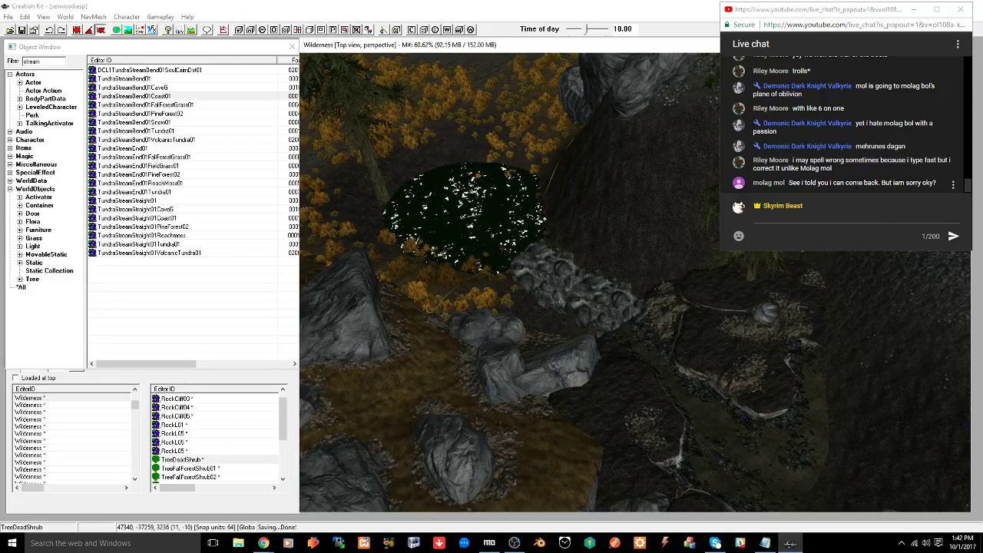
# Switch to the YouTube live chat, block the author of the latest message, and return to Creation Kit
pyautogui.click(953, 185)
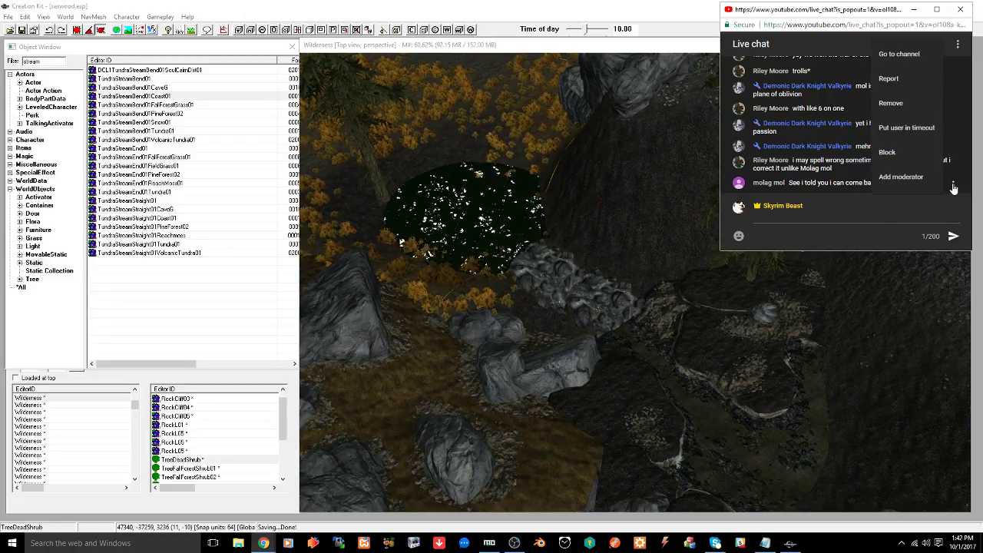
pyautogui.click(900, 156)
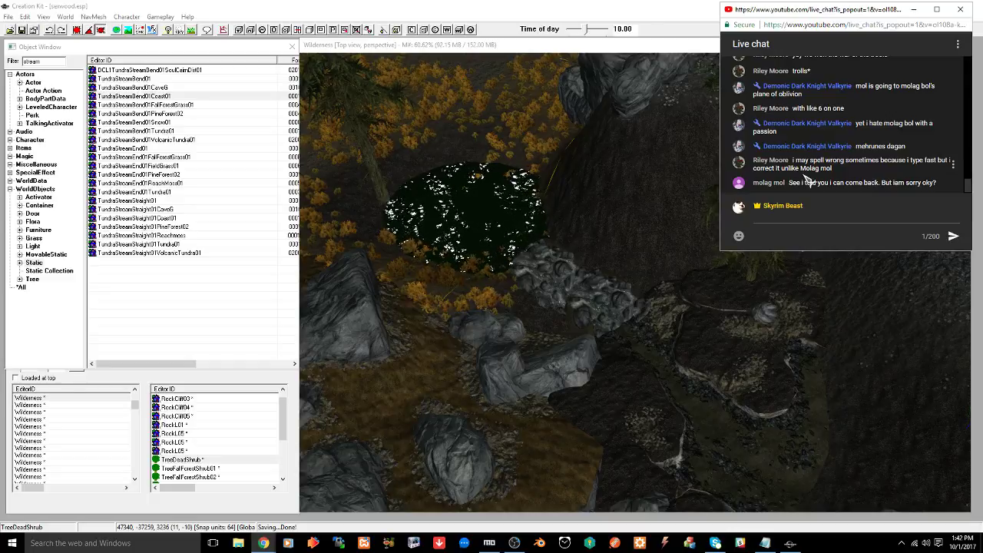
pyautogui.click(578, 48)
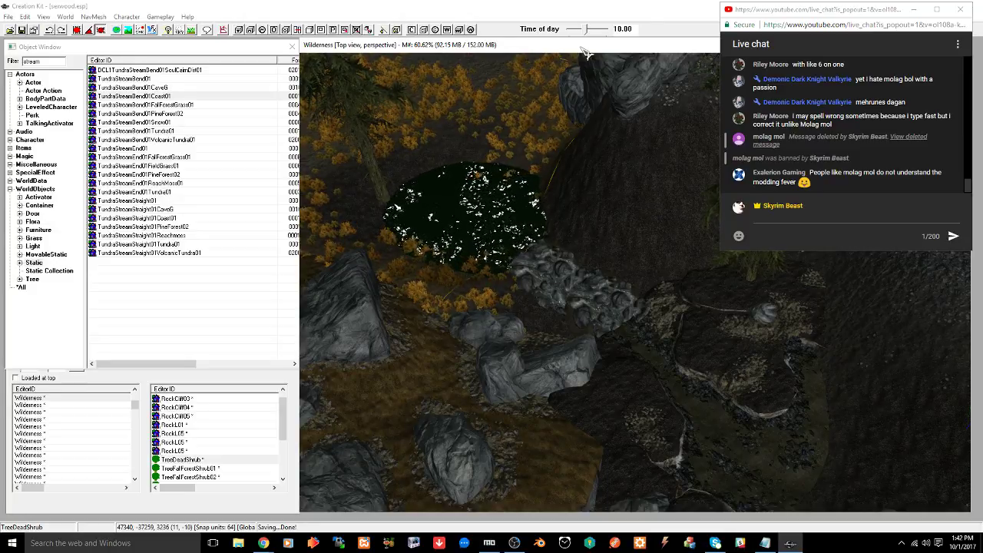
# Examine the pool, the pine beside it and the rocky stream transition piece from several angles
pyautogui.click(592, 302)
pyautogui.keyDown('shift'); pyautogui.moveTo(592, 301); pyautogui.dragTo(596, 353, button='middle'); pyautogui.keyUp('shift')
pyautogui.click(481, 354)
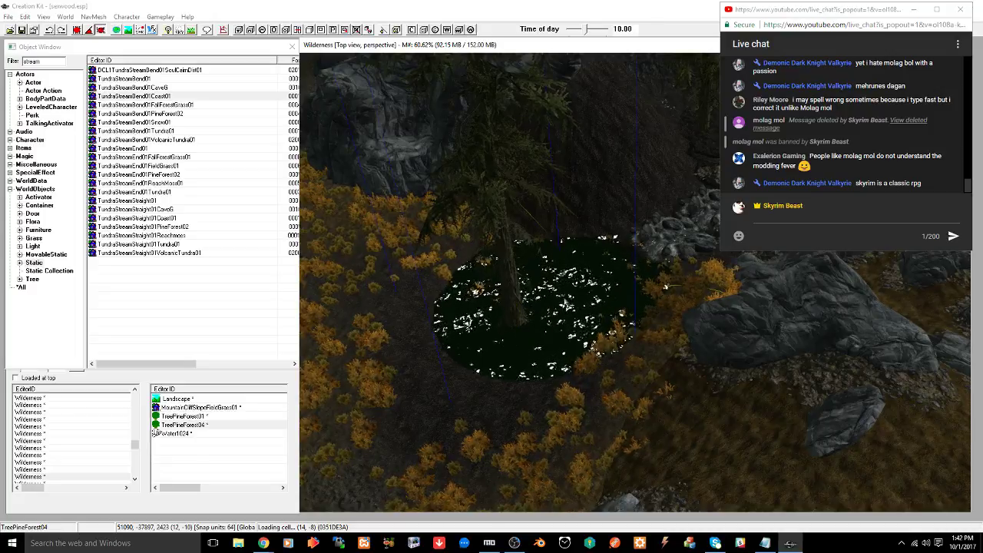
pyautogui.keyDown('shift'); pyautogui.moveTo(566, 302); pyautogui.dragTo(467, 361, button='middle'); pyautogui.keyUp('shift')
pyautogui.click(597, 375)
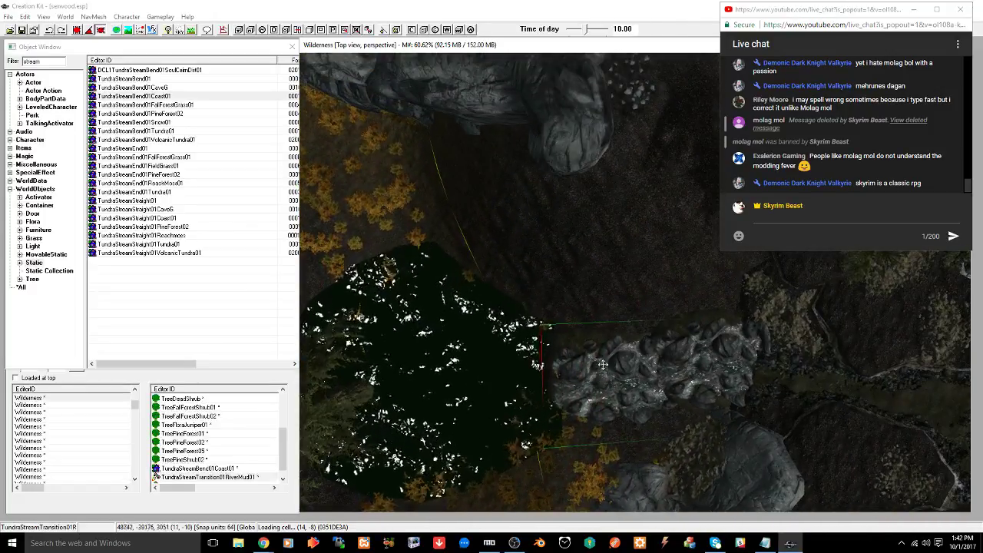
pyautogui.keyDown('shift'); pyautogui.moveTo(603, 364); pyautogui.dragTo(678, 307, button='middle'); pyautogui.keyUp('shift')
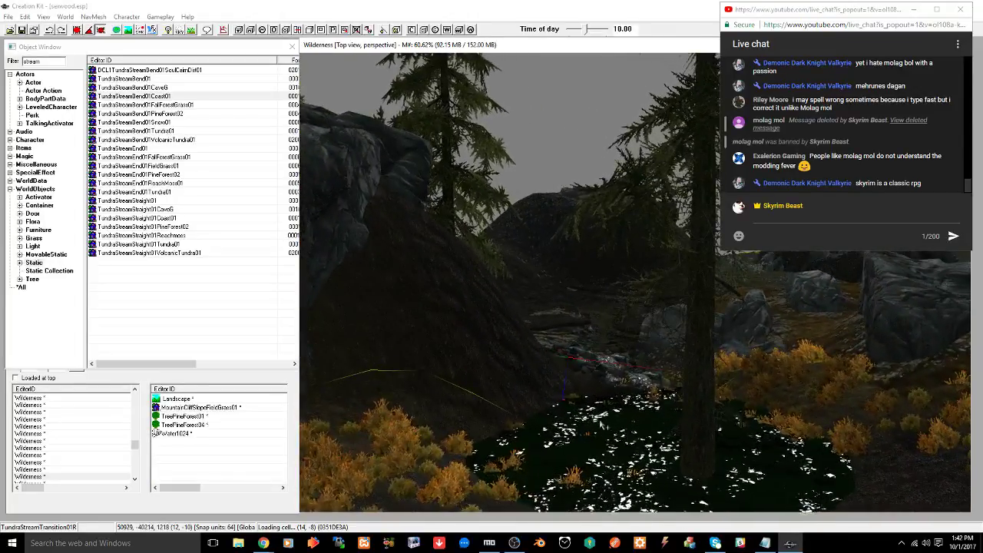
# Adjust the height of the lower TundraStreamTransition01RiverMud01 piece where the rapids meet the pond
pyautogui.scroll(5, 602, 425)
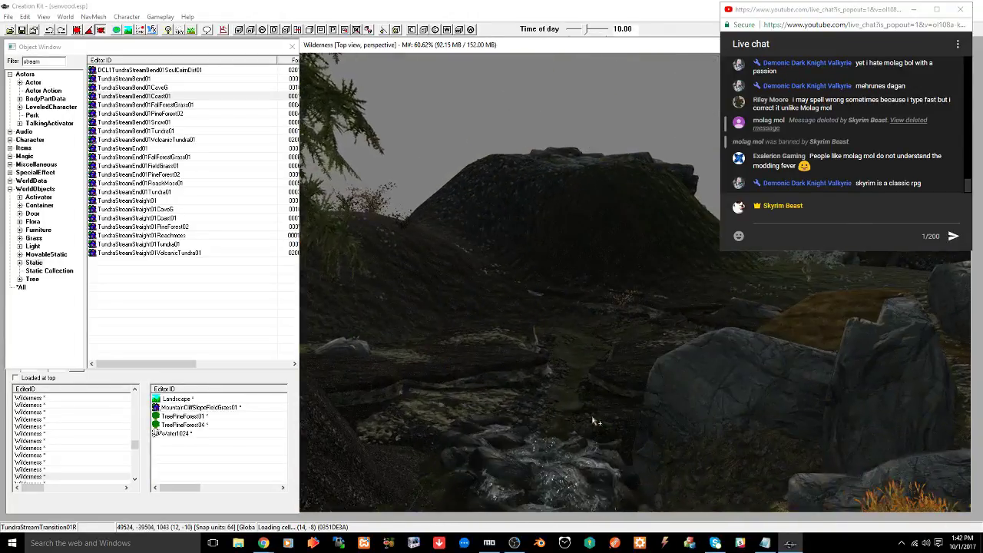
pyautogui.moveTo(592, 419); pyautogui.dragTo(577, 369, button='middle')
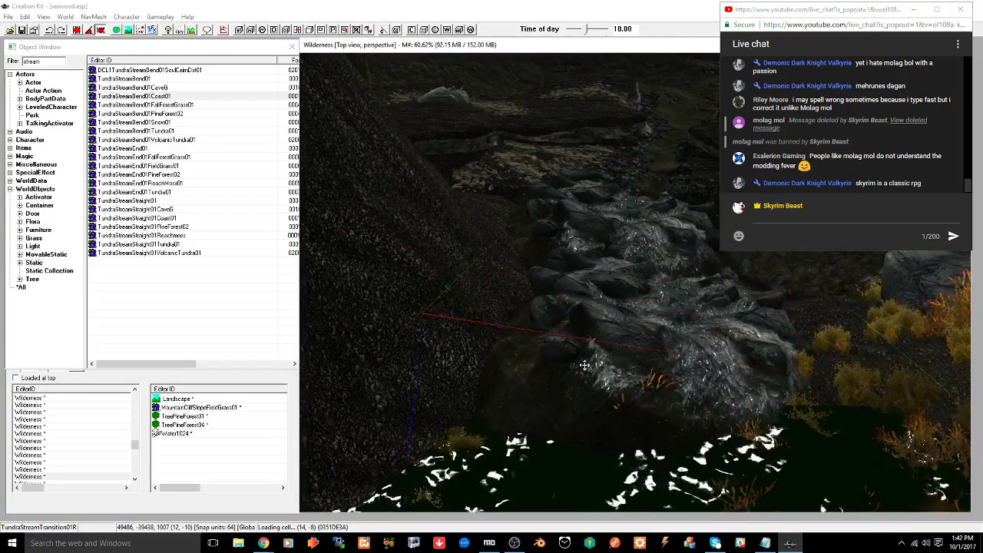
pyautogui.press('z')
pyautogui.moveTo(583, 364); pyautogui.dragTo(586, 357)
pyautogui.keyDown('shift'); pyautogui.moveTo(586, 358); pyautogui.dragTo(542, 367, button='middle'); pyautogui.keyUp('shift')
pyautogui.moveTo(625, 361); pyautogui.dragTo(575, 377, button='middle')
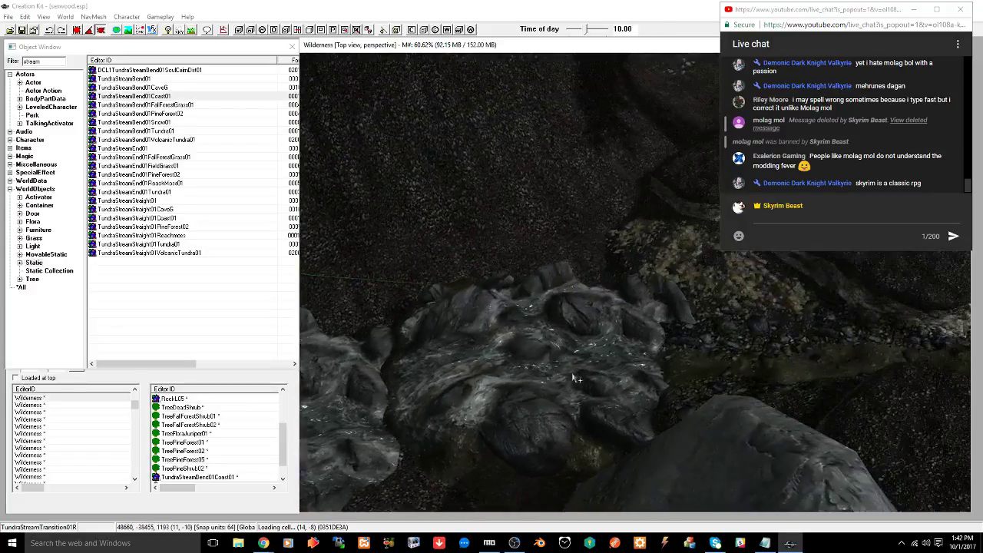
# Lower the upper stream transition piece slightly into the ground and save the plugin
pyautogui.click(576, 373)
pyautogui.press('z')
pyautogui.moveTo(565, 369); pyautogui.dragTo(566, 377)
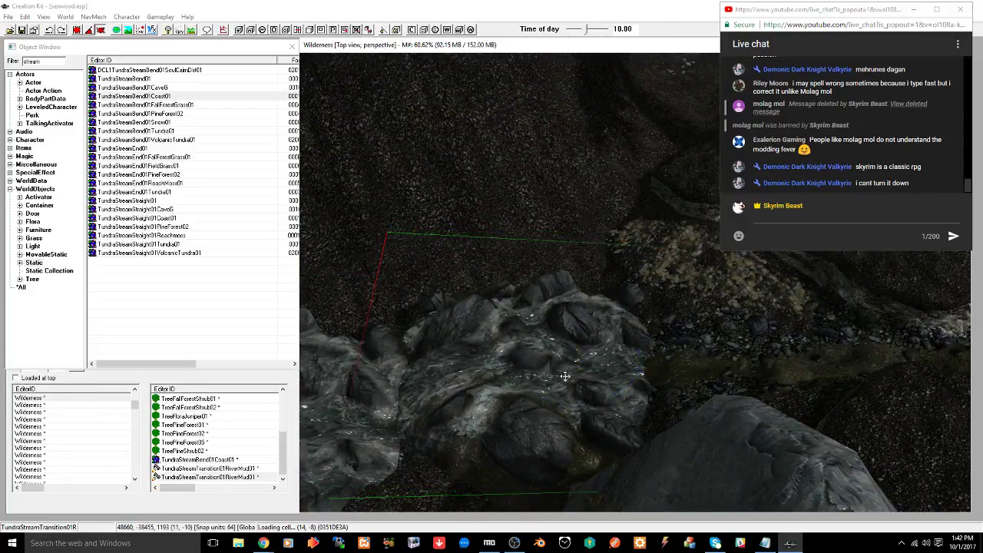
pyautogui.keyDown('shift'); pyautogui.moveTo(565, 374); pyautogui.dragTo(580, 342, button='middle'); pyautogui.keyUp('shift')
pyautogui.scroll(-3, 556, 399)
pyautogui.click(579, 342)
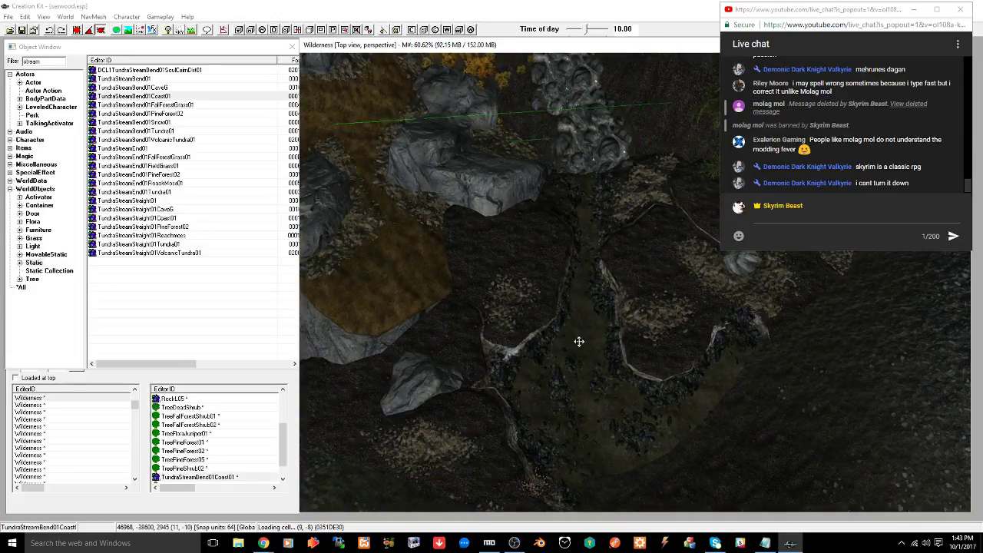
pyautogui.hotkey('ctrl', 's')
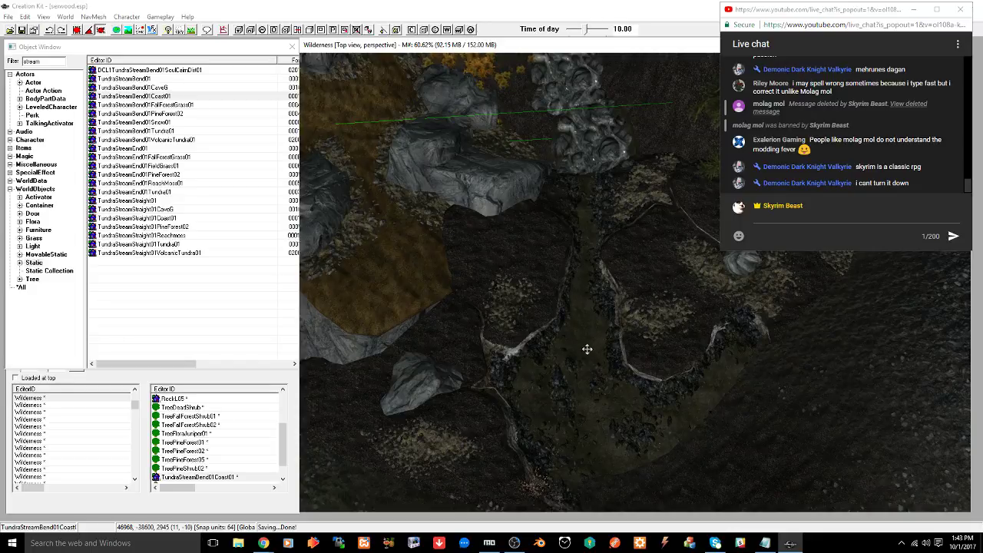
# Duplicate the pond's Water1024 plane and move the copy over the streambed beyond the rapids
pyautogui.moveTo(588, 349); pyautogui.dragTo(573, 470, button='middle')
pyautogui.moveTo(587, 322); pyautogui.dragTo(592, 351, button='middle')
pyautogui.click(556, 212)
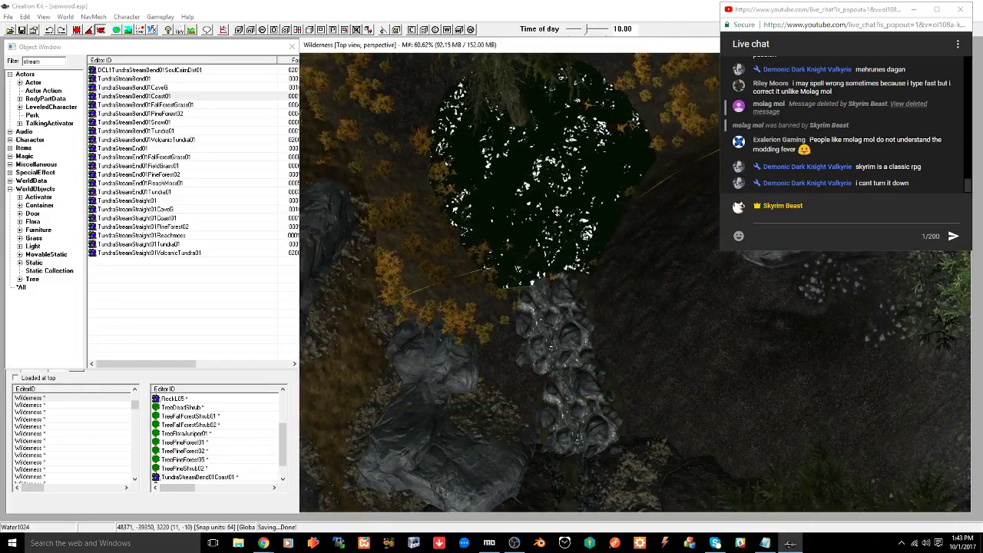
pyautogui.hotkey('ctrl', 'd')
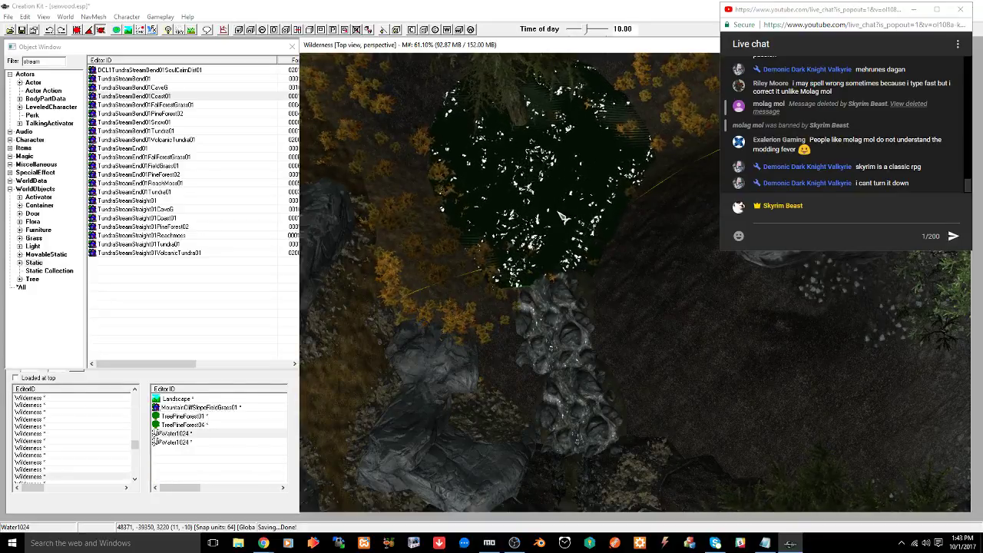
pyautogui.moveTo(556, 211); pyautogui.dragTo(558, 462)
pyautogui.moveTo(558, 462); pyautogui.dragTo(591, 351, button='middle')
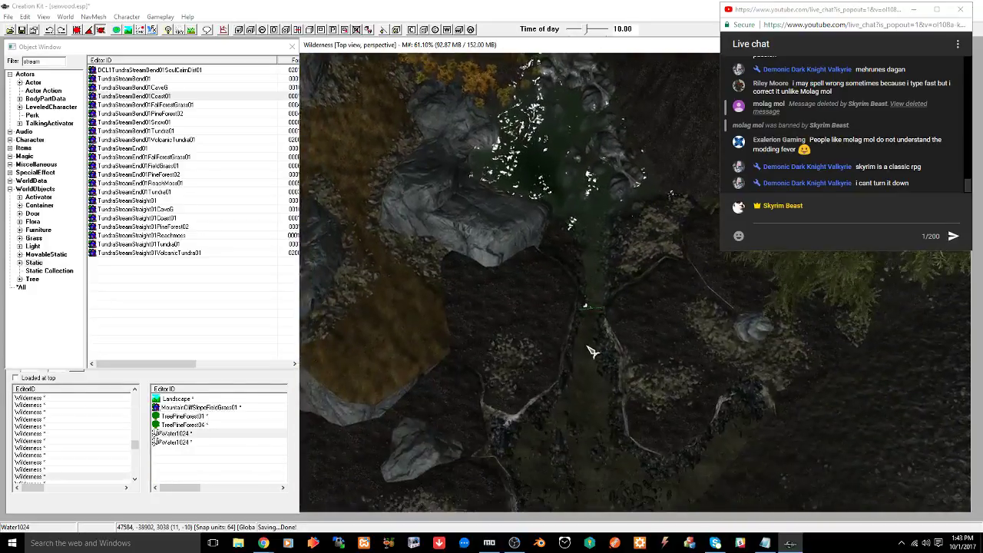
pyautogui.moveTo(597, 276); pyautogui.dragTo(596, 502)
pyautogui.scroll(5, 597, 468)
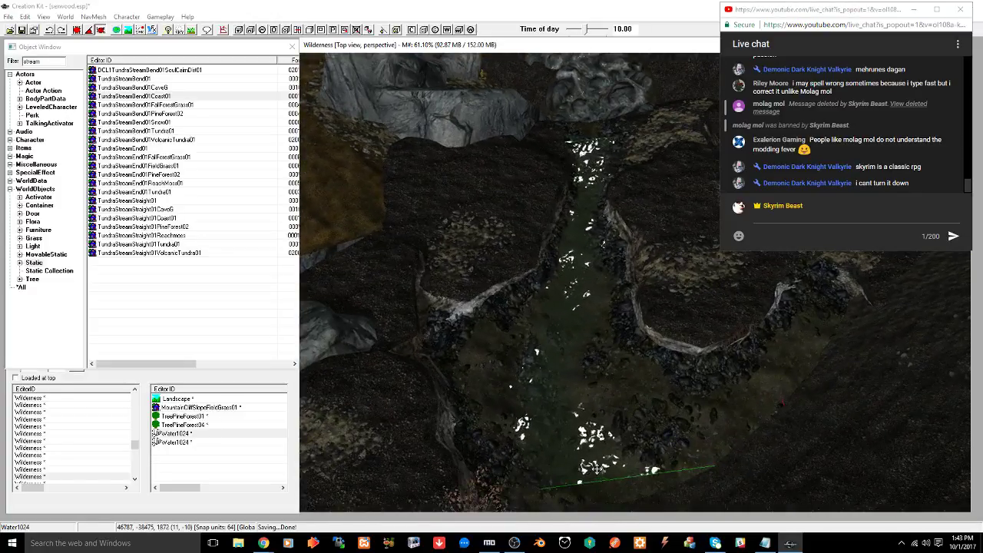
# Check the water coverage along the streambed and save the plugin
pyautogui.scroll(-2, 597, 464)
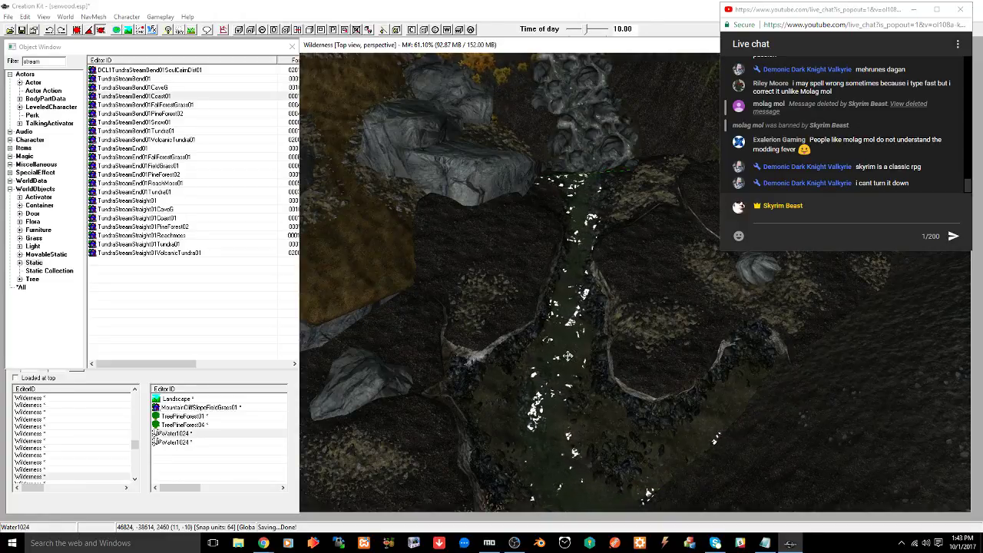
pyautogui.scroll(-3, 567, 356)
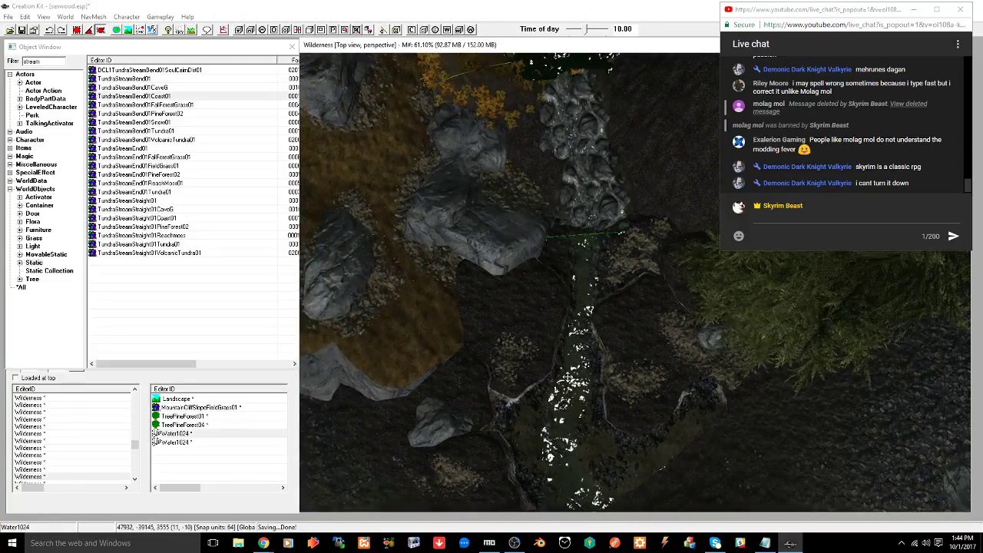
pyautogui.scroll(4, 570, 389)
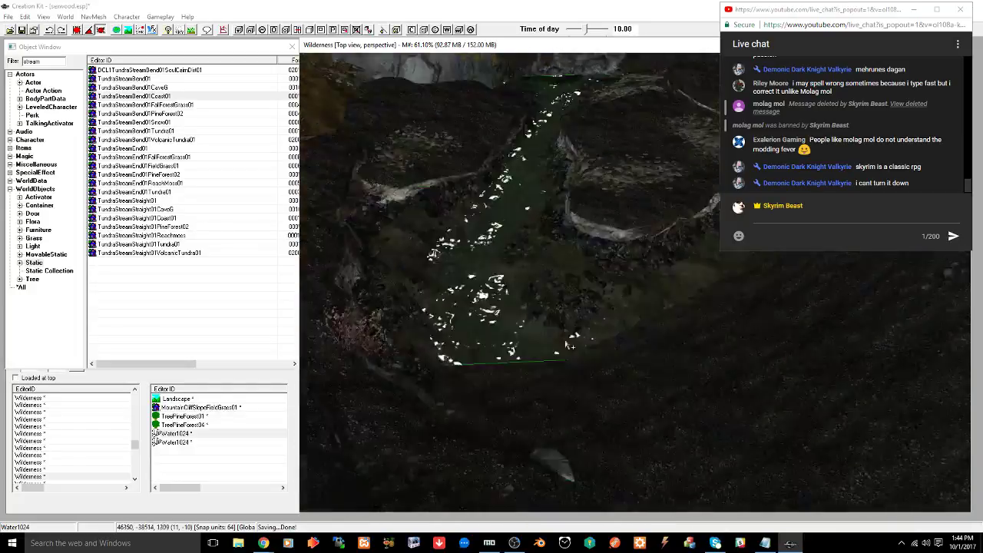
pyautogui.moveTo(569, 390); pyautogui.dragTo(593, 419, button='middle')
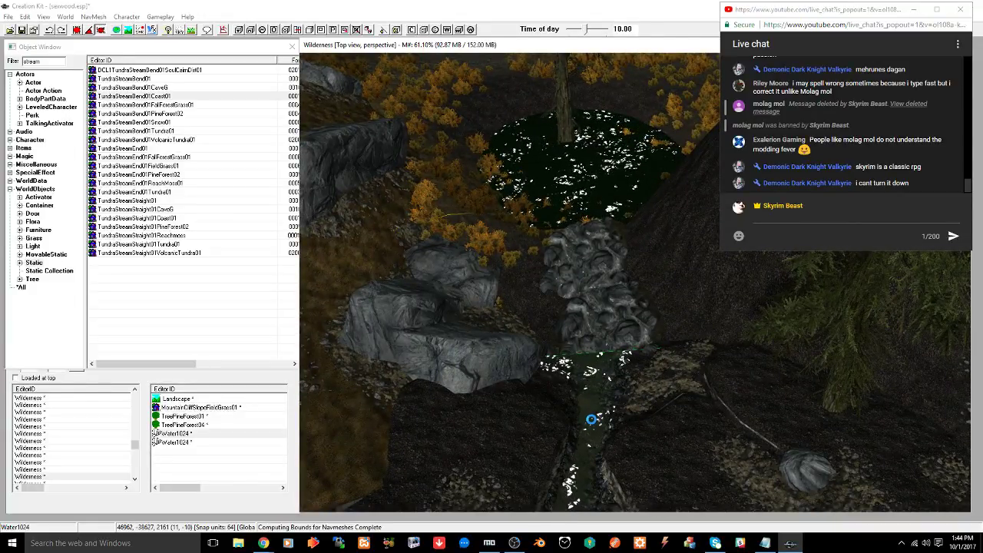
pyautogui.moveTo(591, 419); pyautogui.dragTo(549, 415, button='middle')
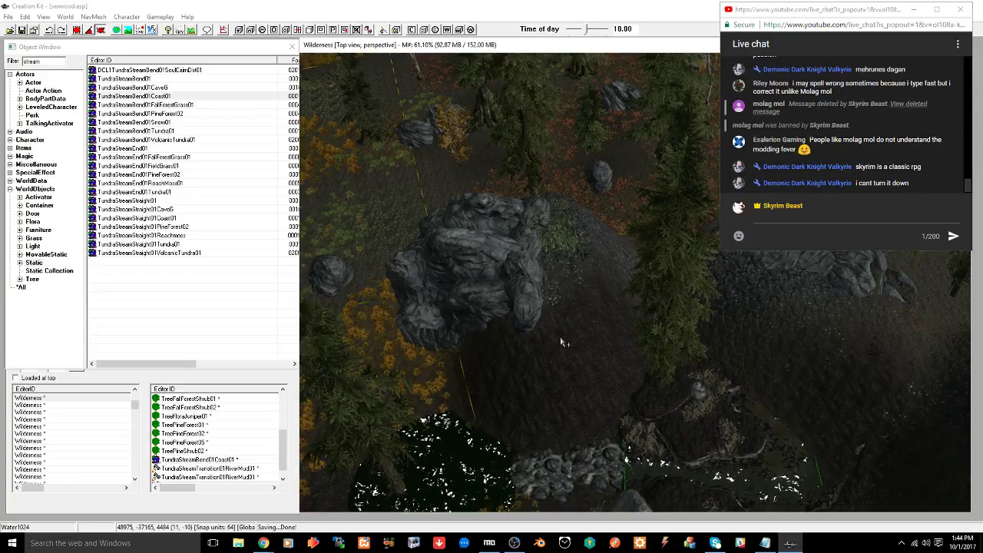
# Filter the object list by mountaincliff and preview the MountainCliff01 model from another angle
pyautogui.click(47, 62)
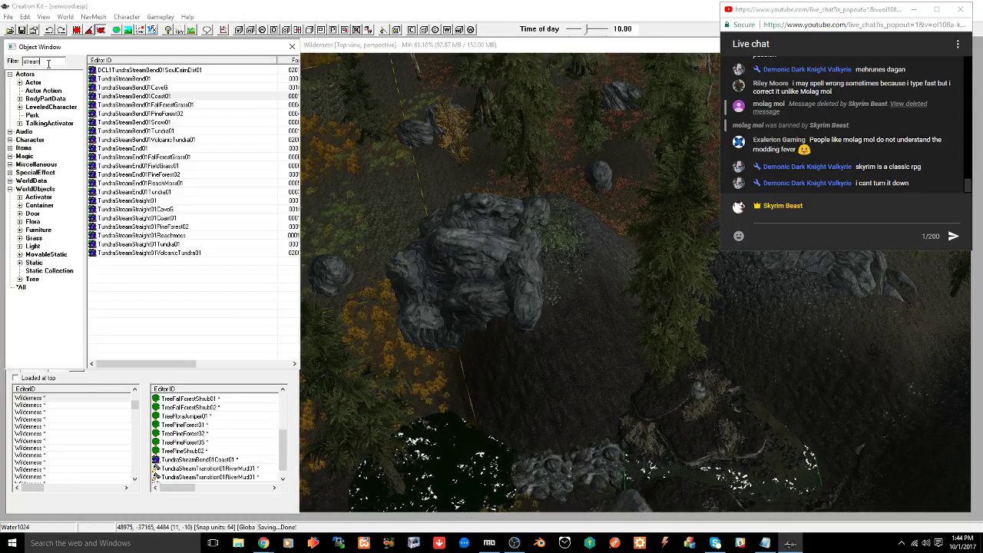
pyautogui.doubleClick(48, 62)
pyautogui.write('mountaincli')
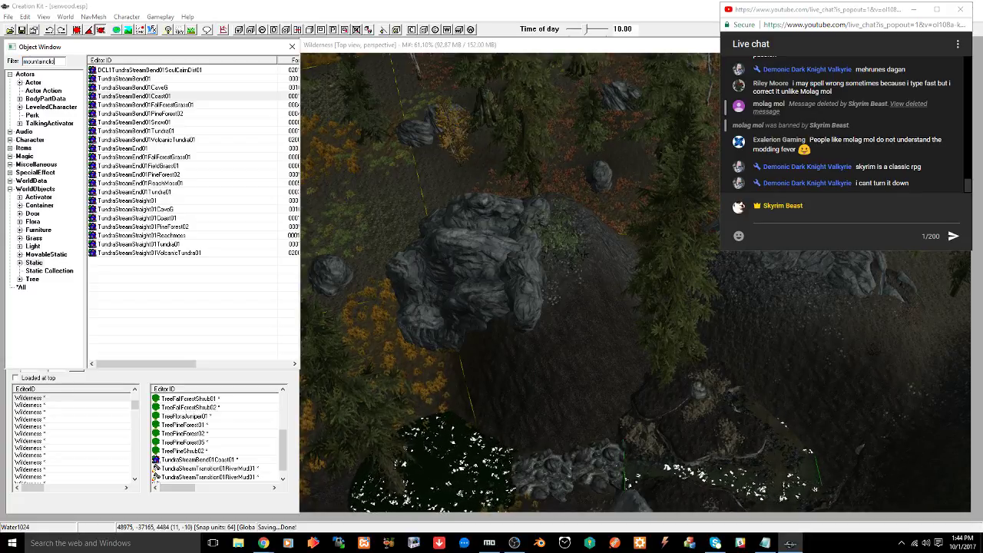
pyautogui.write('c')
pyautogui.press('BackSpace')
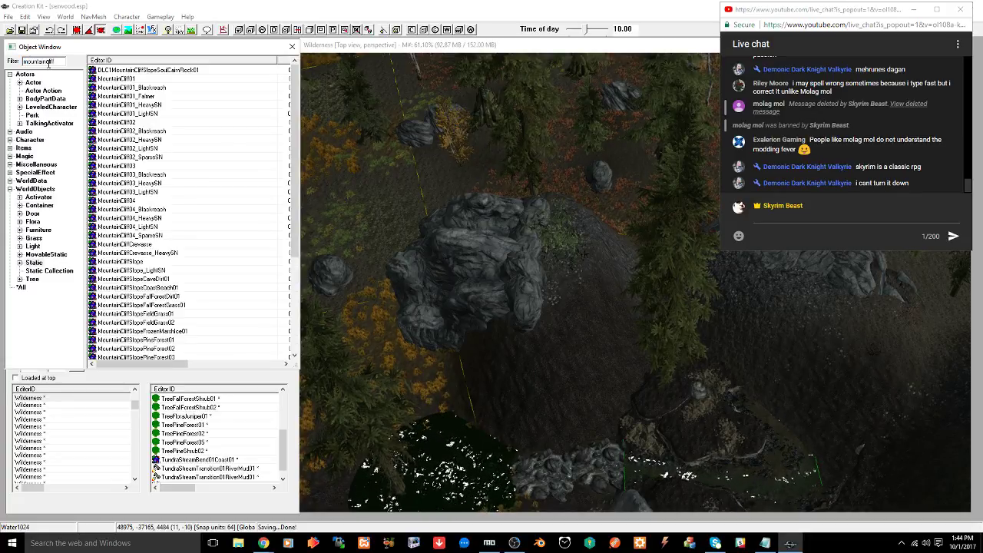
pyautogui.rightClick(115, 79)
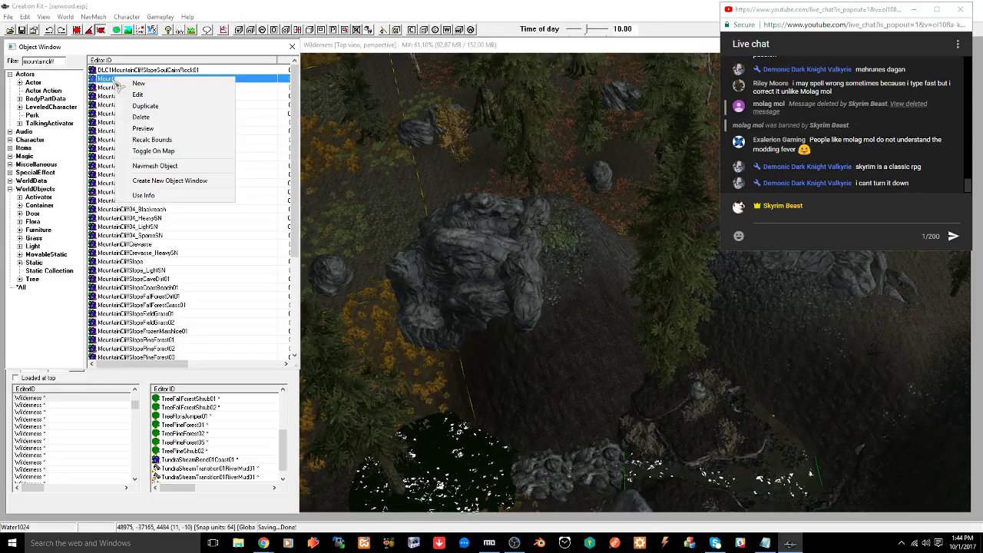
pyautogui.click(143, 128)
pyautogui.moveTo(553, 185); pyautogui.dragTo(625, 179)
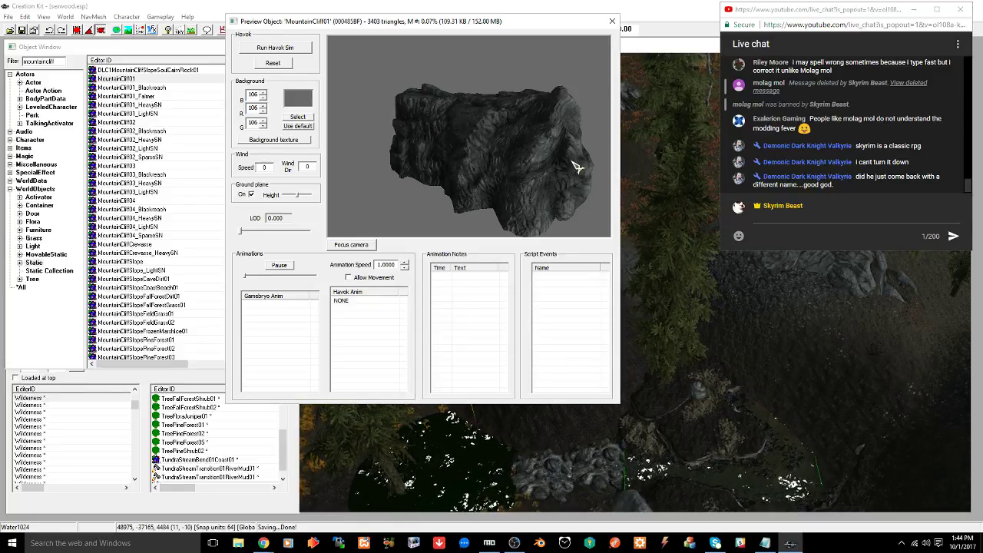
# Look back through the recent live chat messages and close the MountainCliff01 preview
pyautogui.click(839, 147)
pyautogui.scroll(5, 839, 148)
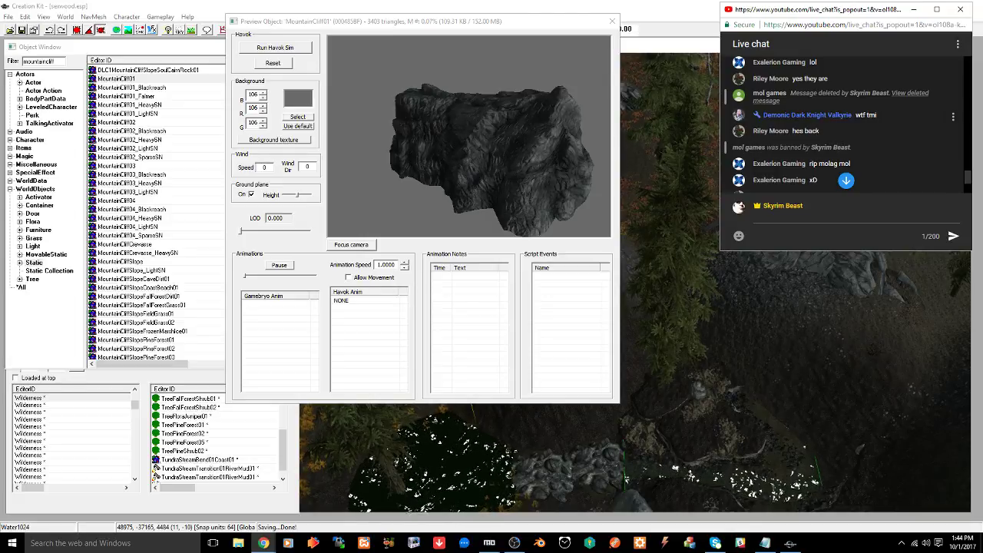
pyautogui.scroll(-5, 845, 123)
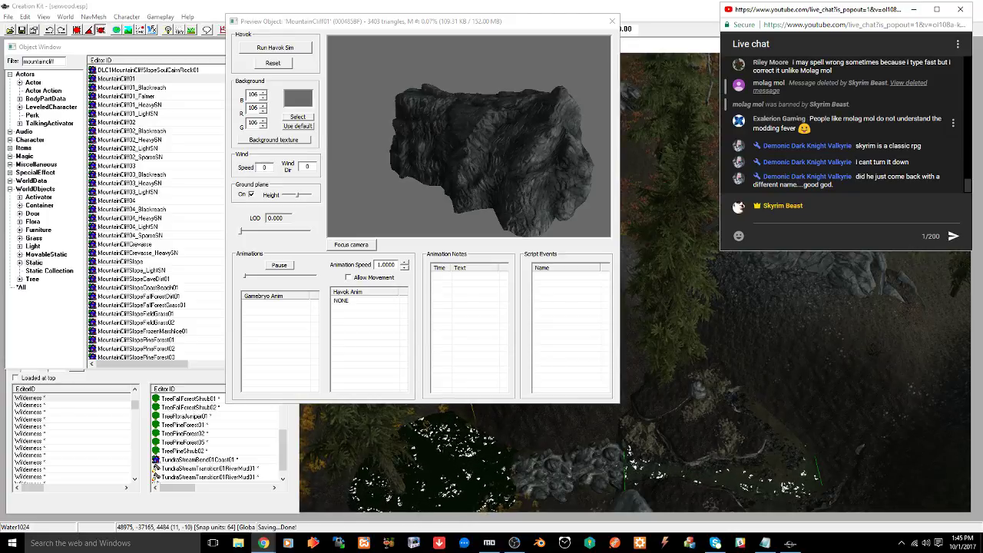
pyautogui.scroll(5, 845, 126)
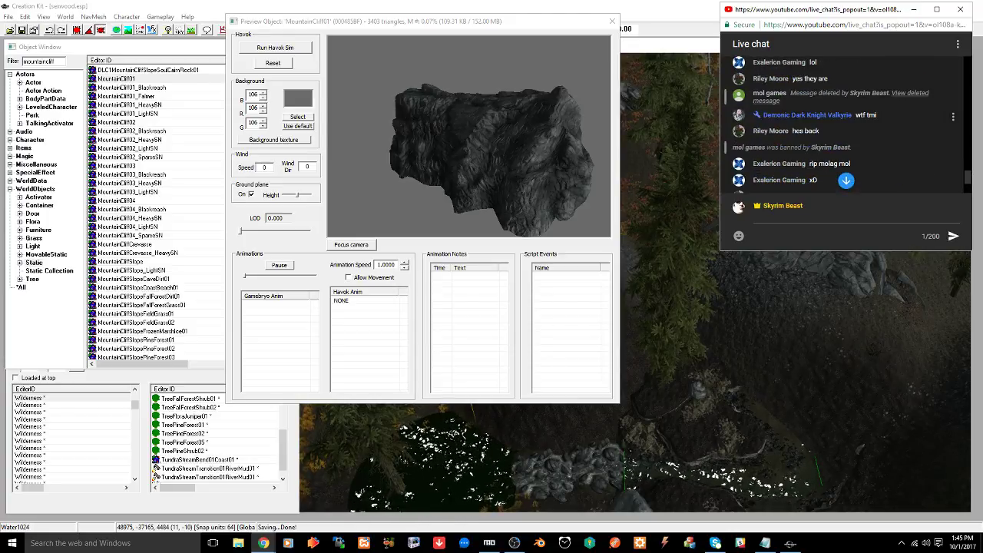
pyautogui.click(612, 20)
pyautogui.click(602, 53)
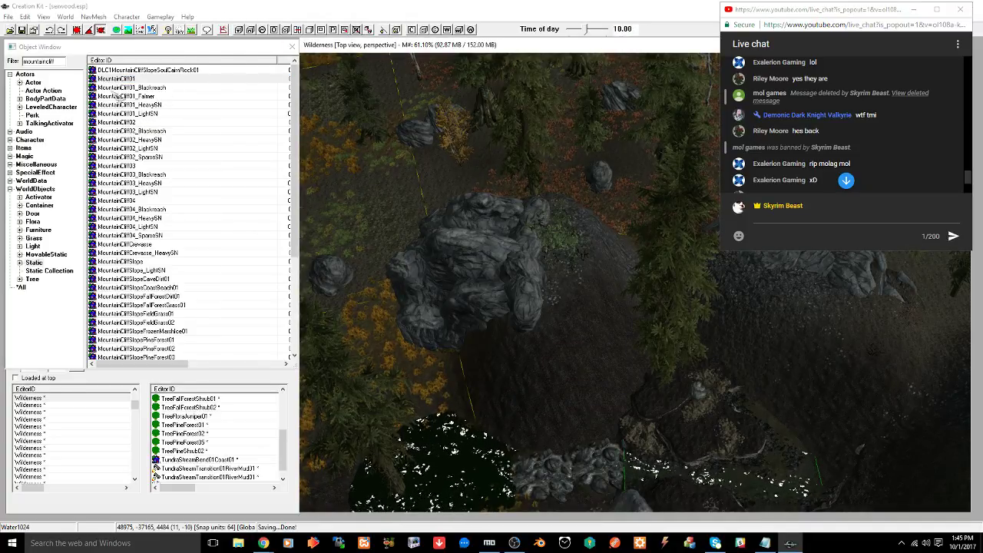
pyautogui.click(121, 80)
pyautogui.click(568, 390)
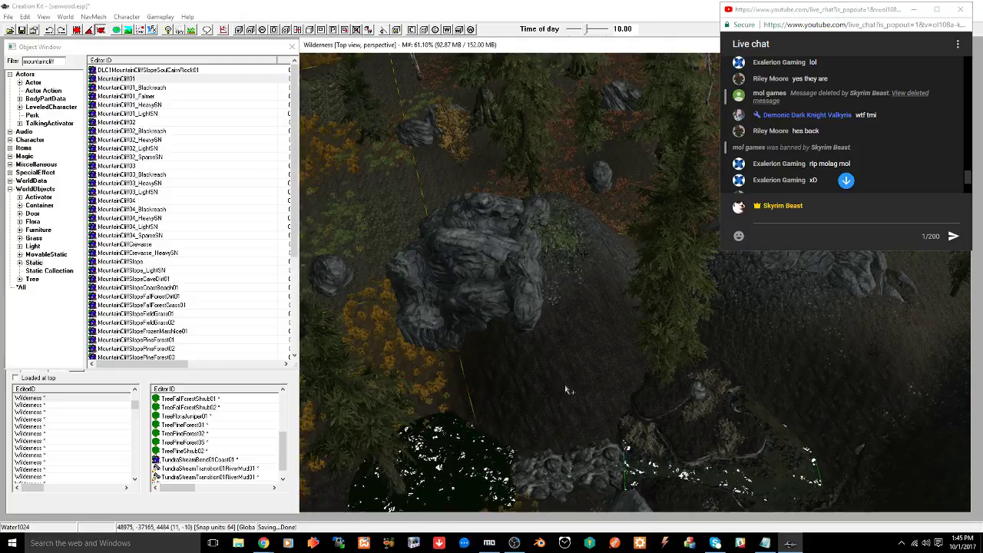
pyautogui.press('Delete')
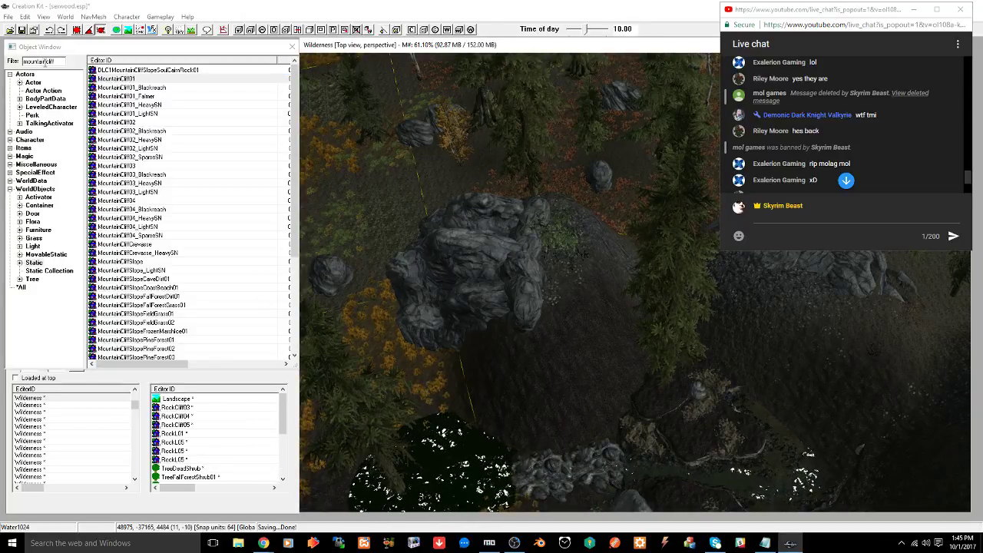
# Filter the object list by rockcliff and place RockCliff01Dirt01 on the bare slope beside the rapids
pyautogui.click(47, 62)
pyautogui.moveTo(46, 63); pyautogui.dragTo(4, 62)
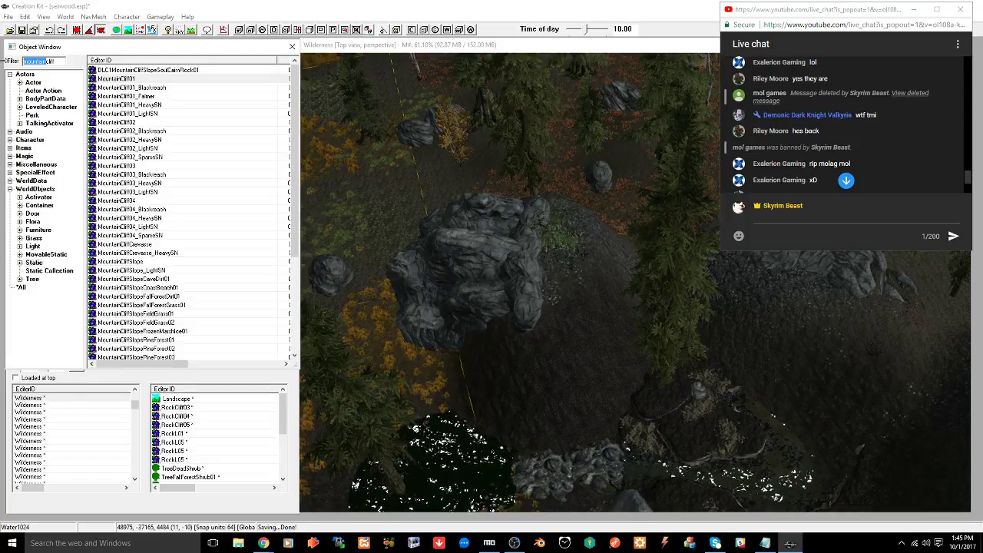
pyautogui.write('rock')
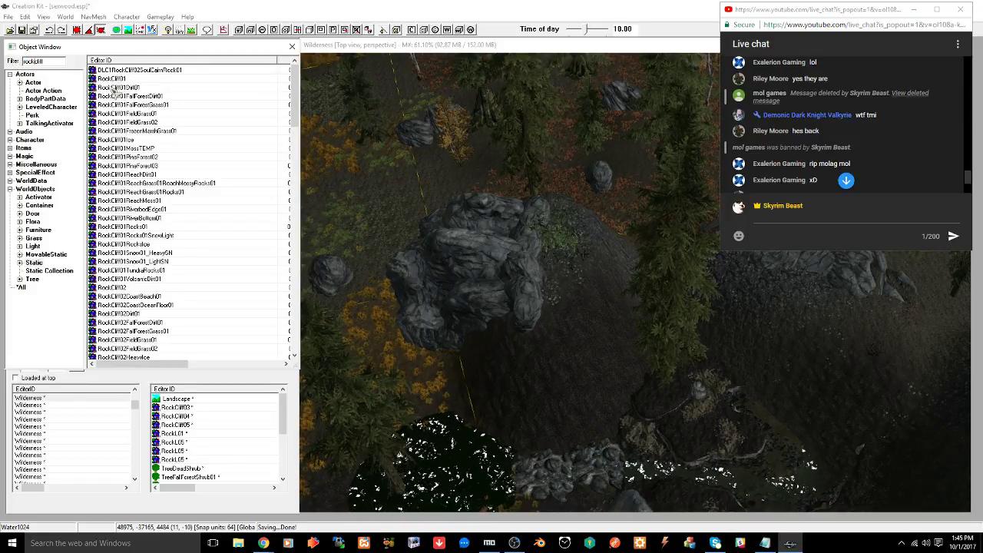
pyautogui.moveTo(113, 88); pyautogui.dragTo(584, 387)
# Rotate and reposition the RockCliff01Dirt01 cliff so it lines the bank between the large rock formation and the rapids
pyautogui.moveTo(588, 385); pyautogui.dragTo(580, 389, button='right')
pyautogui.moveTo(582, 389); pyautogui.dragTo(577, 351, button='middle')
pyautogui.moveTo(577, 351); pyautogui.dragTo(531, 356, button='right')
pyautogui.keyDown('shift'); pyautogui.moveTo(532, 357); pyautogui.dragTo(602, 369, button='middle'); pyautogui.keyUp('shift')
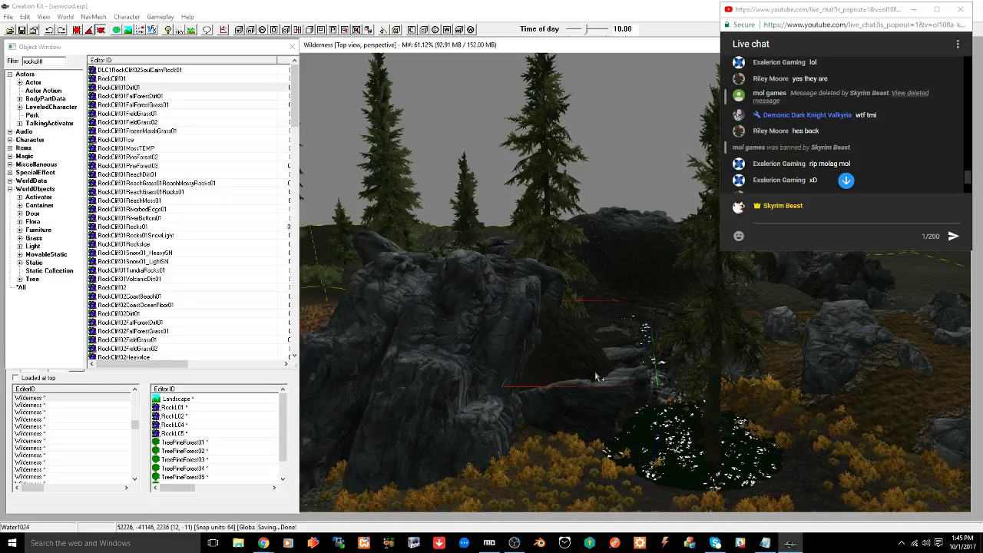
pyautogui.keyDown('shift'); pyautogui.moveTo(592, 372); pyautogui.dragTo(497, 380, button='middle'); pyautogui.keyUp('shift')
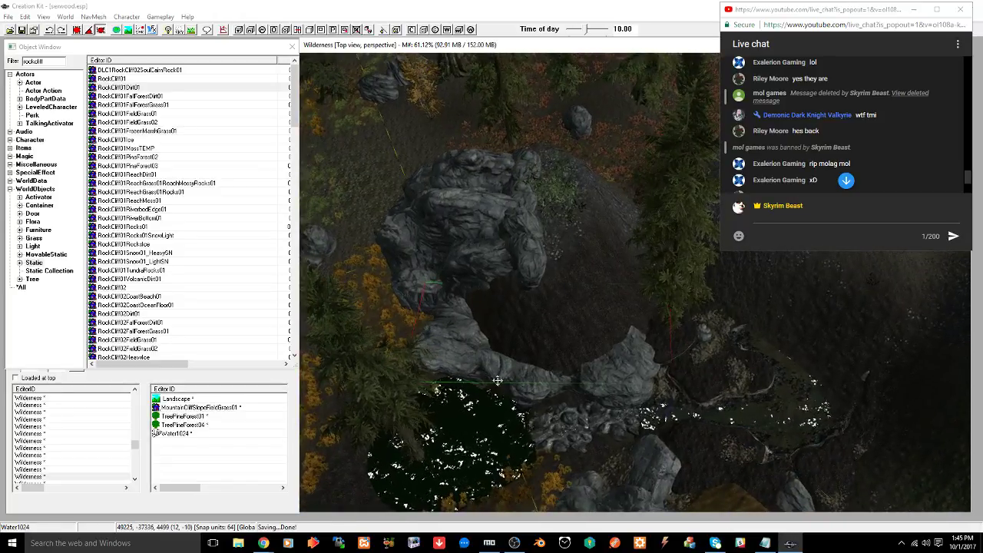
pyautogui.moveTo(498, 381); pyautogui.dragTo(495, 387)
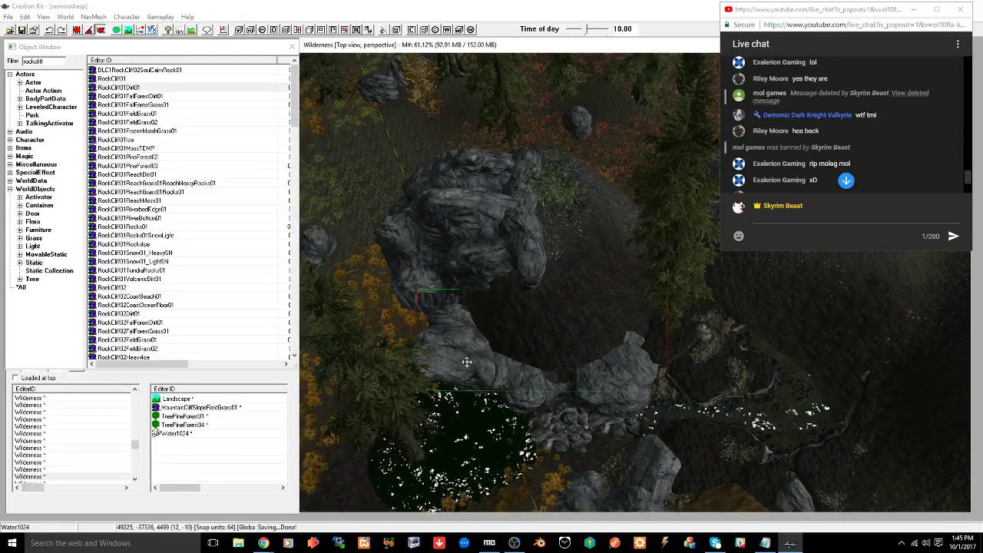
pyautogui.moveTo(467, 361); pyautogui.dragTo(465, 359, button='right')
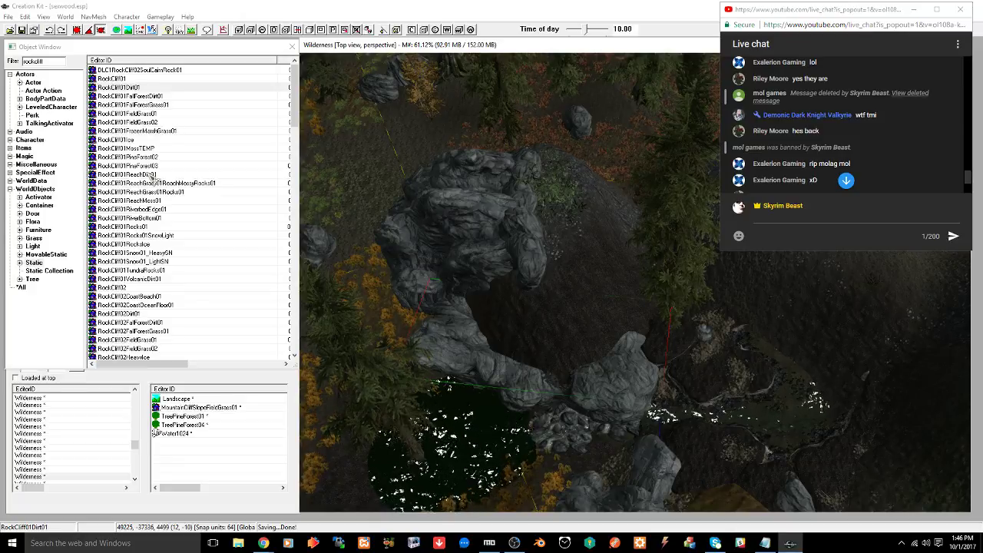
# Place RockCliff02 on the slope behind the first cliff, rotate it and shift it toward the stream bank
pyautogui.click(120, 288)
pyautogui.moveTo(445, 324); pyautogui.dragTo(563, 323)
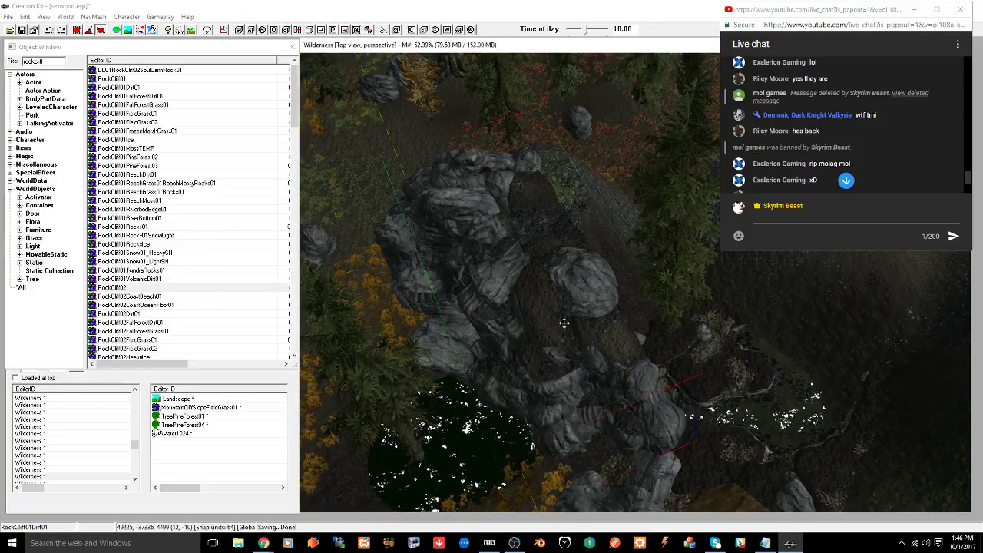
pyautogui.moveTo(563, 324); pyautogui.dragTo(612, 324, button='right')
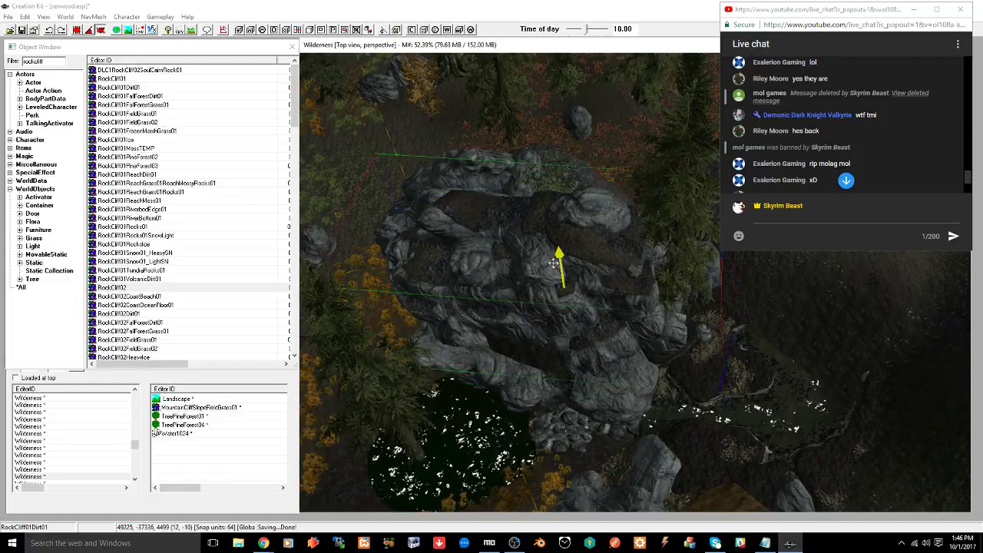
pyautogui.moveTo(557, 259); pyautogui.dragTo(564, 281)
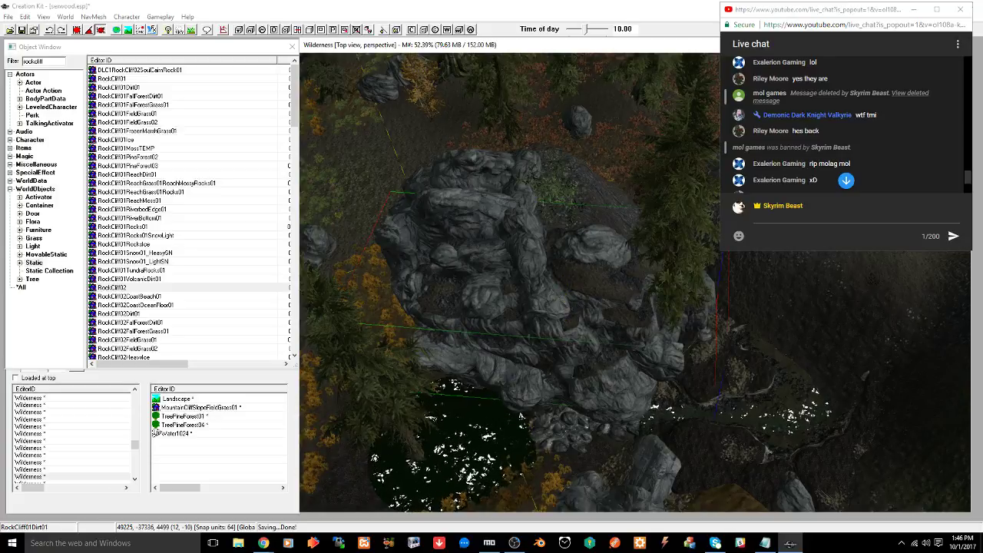
# Move the TreePineForest02 pine off the cliff rocks toward the stream bank and adjust its height
pyautogui.keyDown('shift'); pyautogui.moveTo(563, 294); pyautogui.dragTo(553, 238, button='middle'); pyautogui.keyUp('shift')
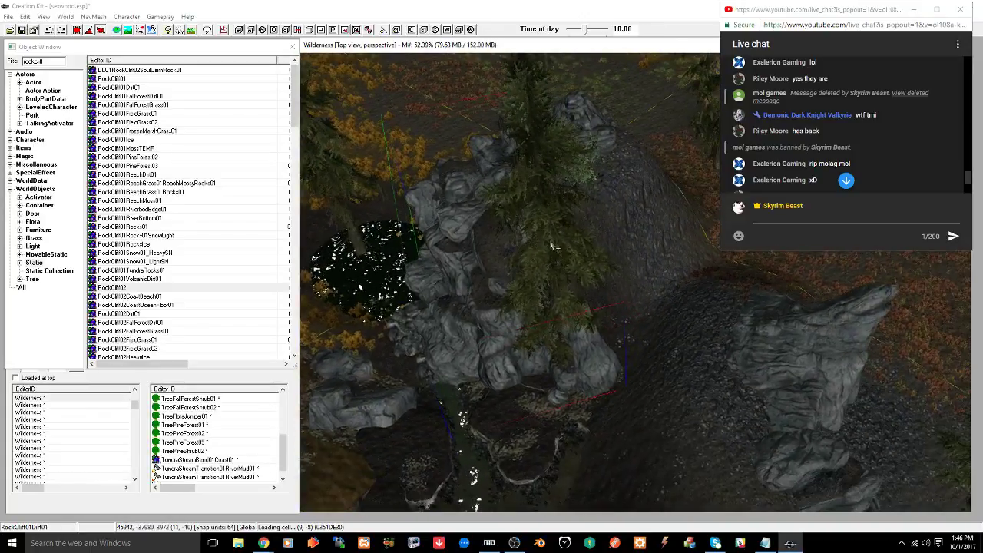
pyautogui.moveTo(549, 279); pyautogui.dragTo(517, 299)
pyautogui.press('z')
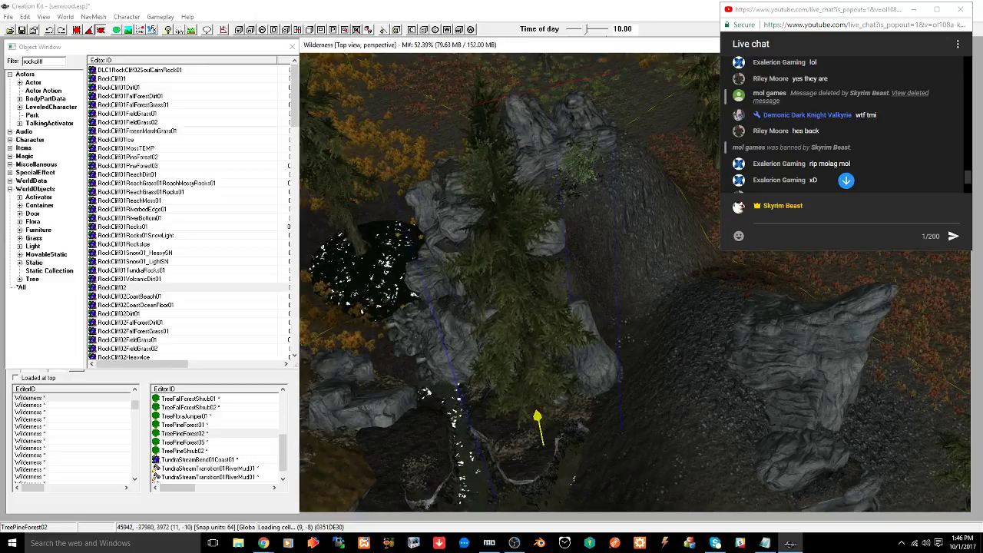
pyautogui.keyDown('shift'); pyautogui.moveTo(560, 266); pyautogui.dragTo(513, 293, button='middle'); pyautogui.keyUp('shift')
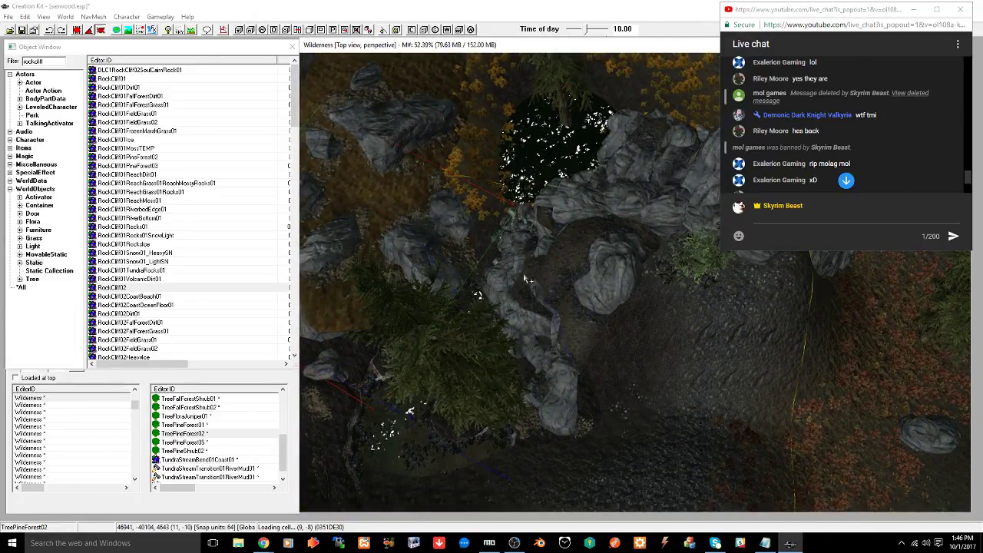
pyautogui.scroll(-5, 897, 150)
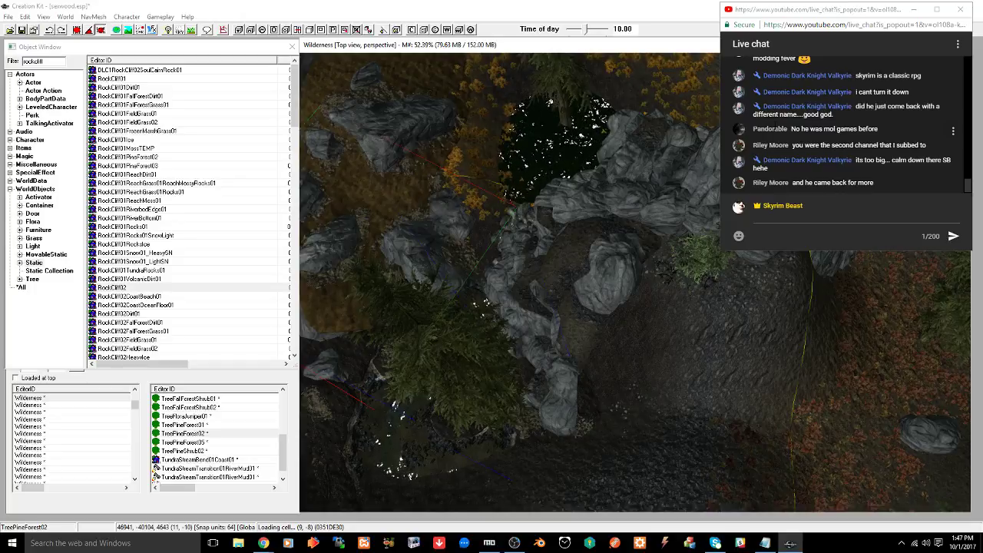
# Try RockCliff02CoastBeach01 on the bare slope beside RockCliff02, rotating and shifting it along the bank, and delete it
pyautogui.click(572, 270)
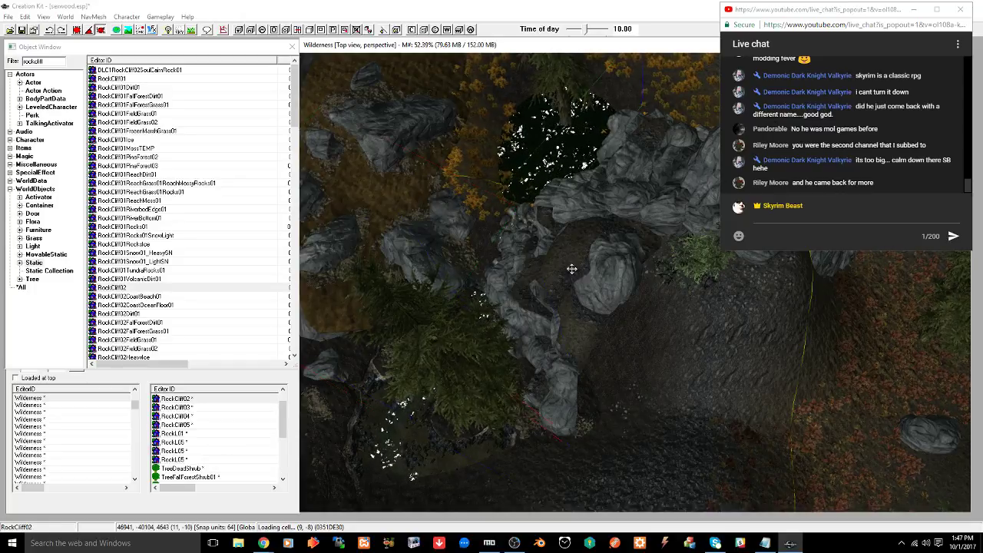
pyautogui.keyDown('shift'); pyautogui.moveTo(572, 270); pyautogui.dragTo(588, 274, button='middle'); pyautogui.keyUp('shift')
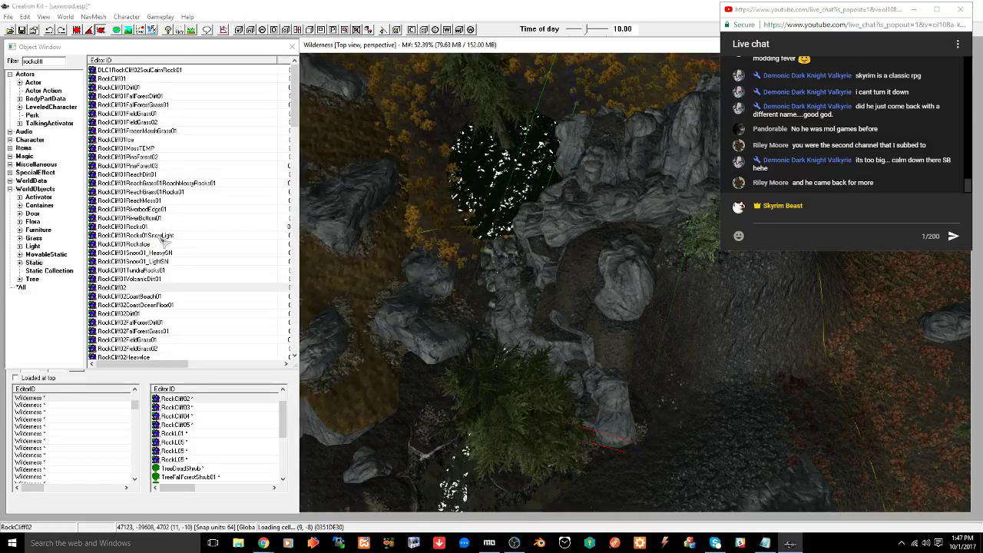
pyautogui.click(129, 296)
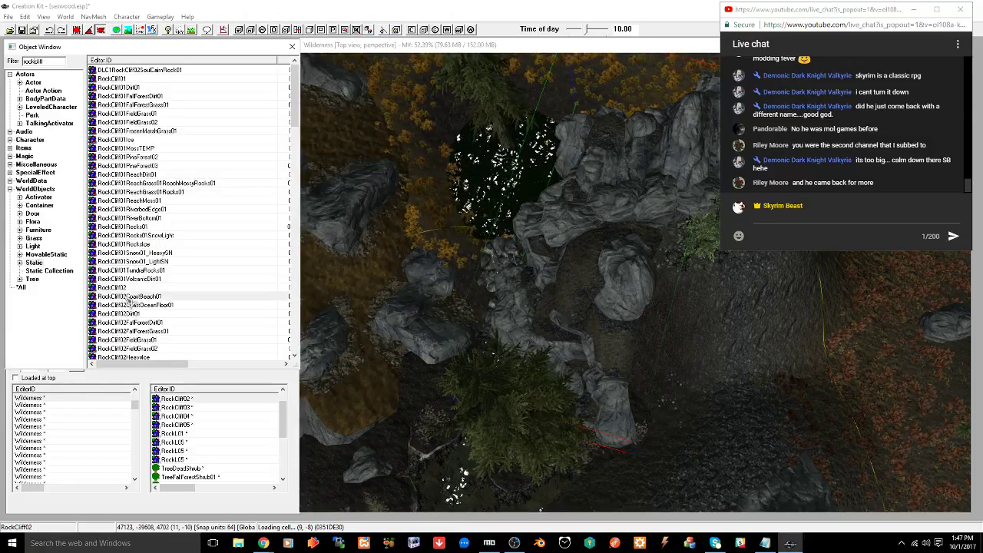
pyautogui.moveTo(673, 375); pyautogui.dragTo(695, 366)
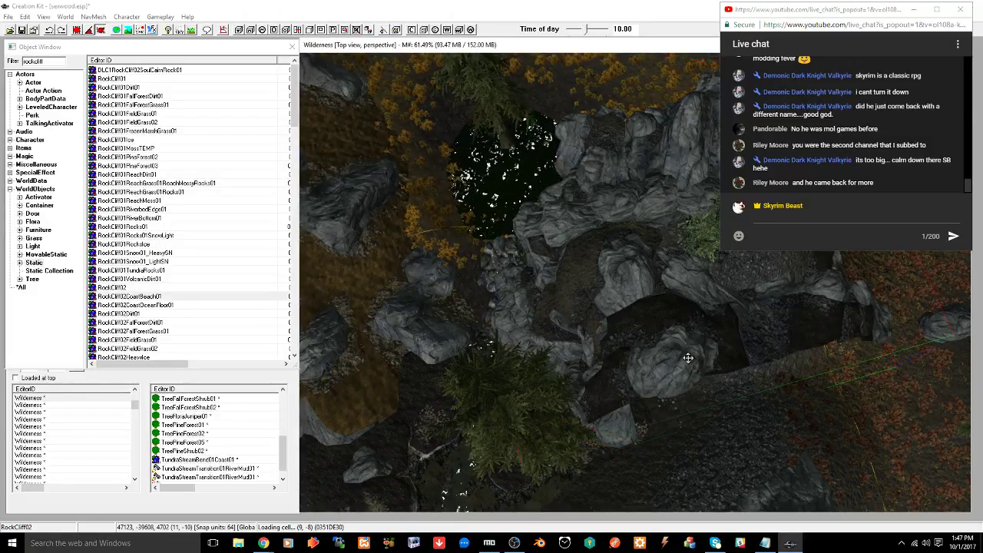
pyautogui.moveTo(690, 356)
pyautogui.mouseDown(button='right')
pyautogui.moveTo(714, 357)
pyautogui.moveTo(687, 352)
pyautogui.mouseUp(button='right')
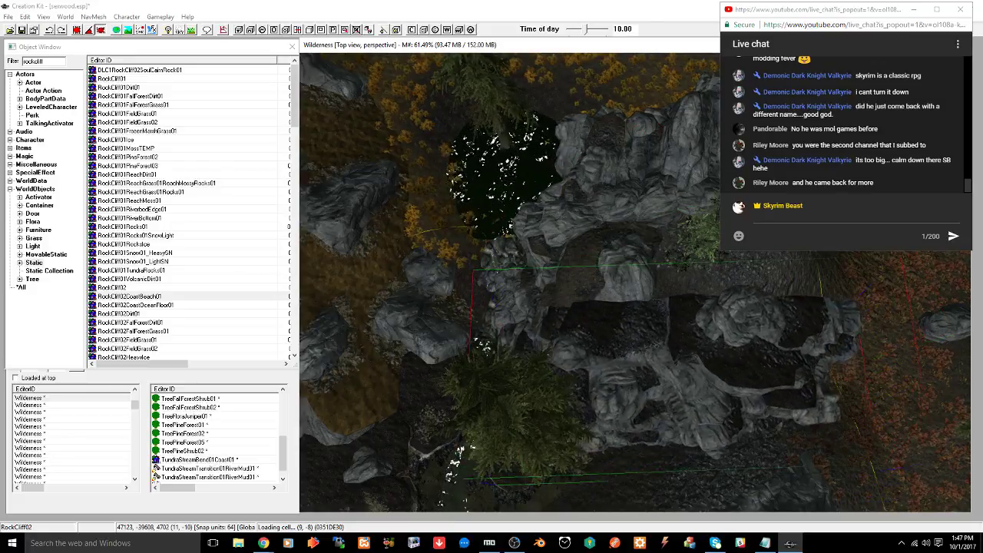
pyautogui.keyDown('shift'); pyautogui.moveTo(686, 352); pyautogui.dragTo(683, 333, button='middle'); pyautogui.keyUp('shift')
pyautogui.moveTo(683, 333); pyautogui.dragTo(718, 338)
pyautogui.keyDown('shift'); pyautogui.moveTo(718, 338); pyautogui.dragTo(740, 316, button='middle'); pyautogui.keyUp('shift')
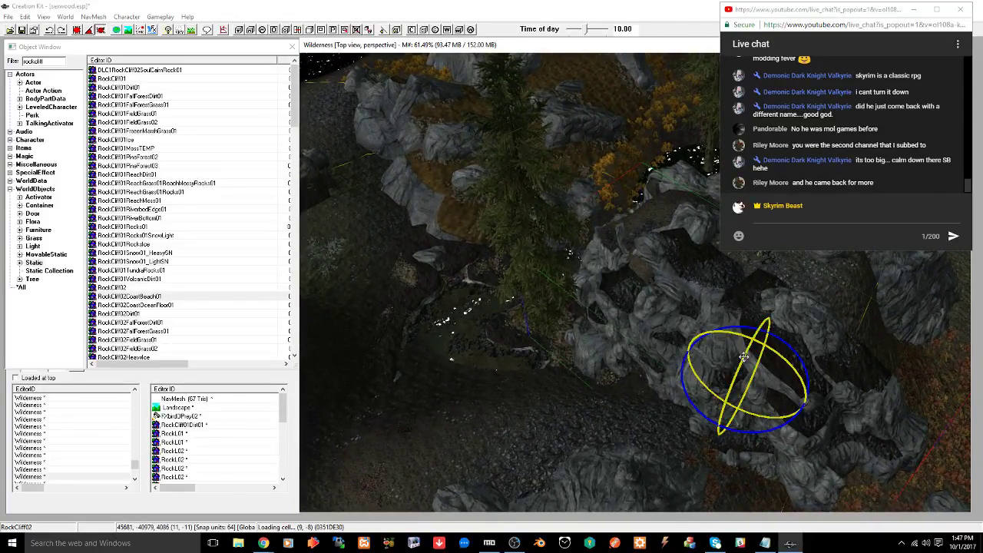
pyautogui.keyDown('shift'); pyautogui.moveTo(745, 355); pyautogui.dragTo(469, 307, button='middle'); pyautogui.keyUp('shift')
pyautogui.moveTo(733, 349)
pyautogui.mouseDown()
pyautogui.moveTo(749, 348)
pyautogui.moveTo(734, 357)
pyautogui.mouseUp()
pyautogui.press('w')
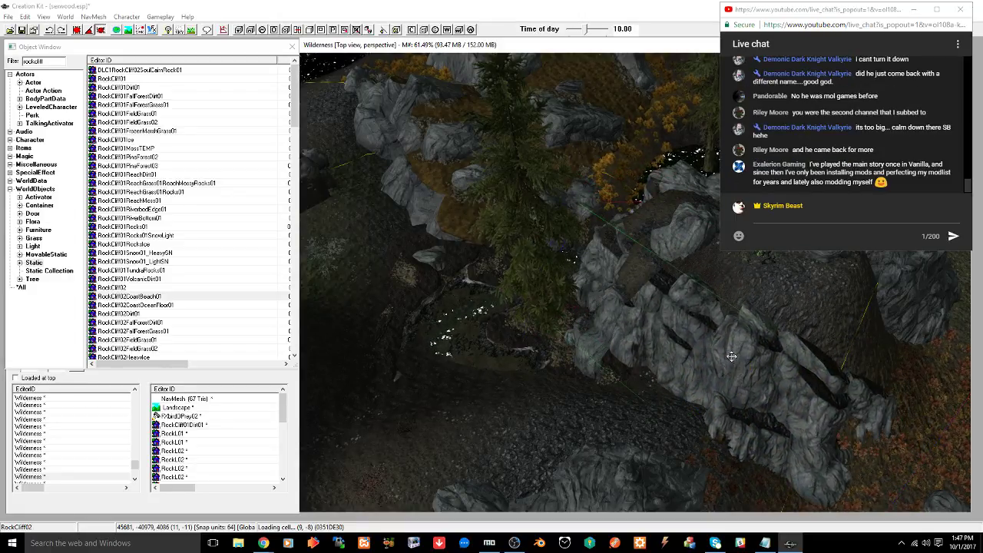
pyautogui.press('Delete')
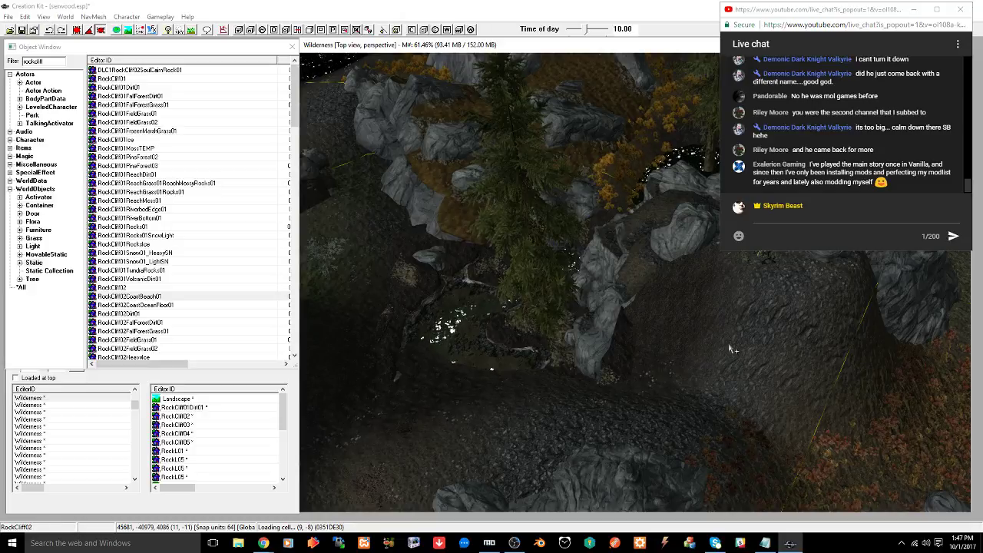
# Place RockCliff02PineForest01 on the bare slope beside the existing RockCliff02 cliff
pyautogui.click(637, 273)
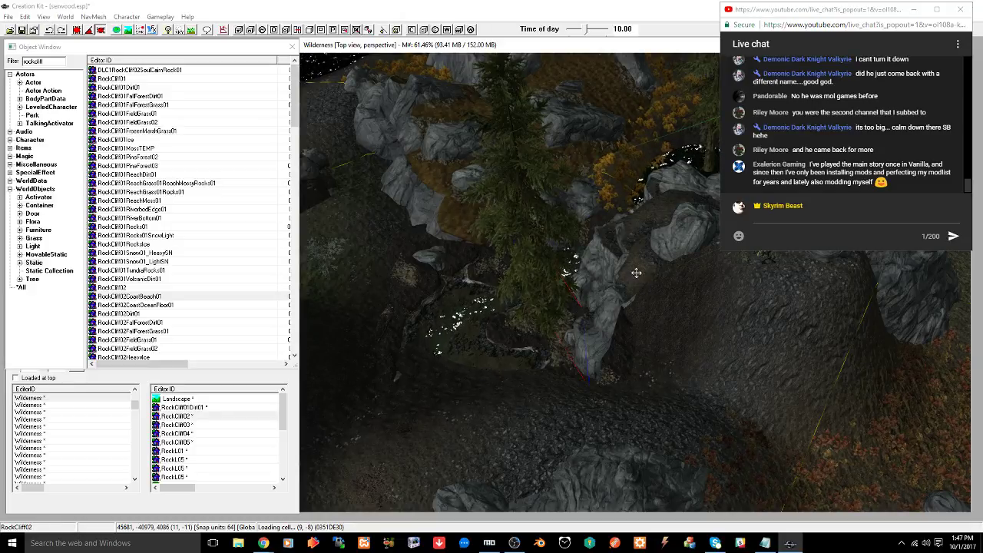
pyautogui.keyDown('shift'); pyautogui.moveTo(641, 281); pyautogui.dragTo(671, 309, button='middle'); pyautogui.keyUp('shift')
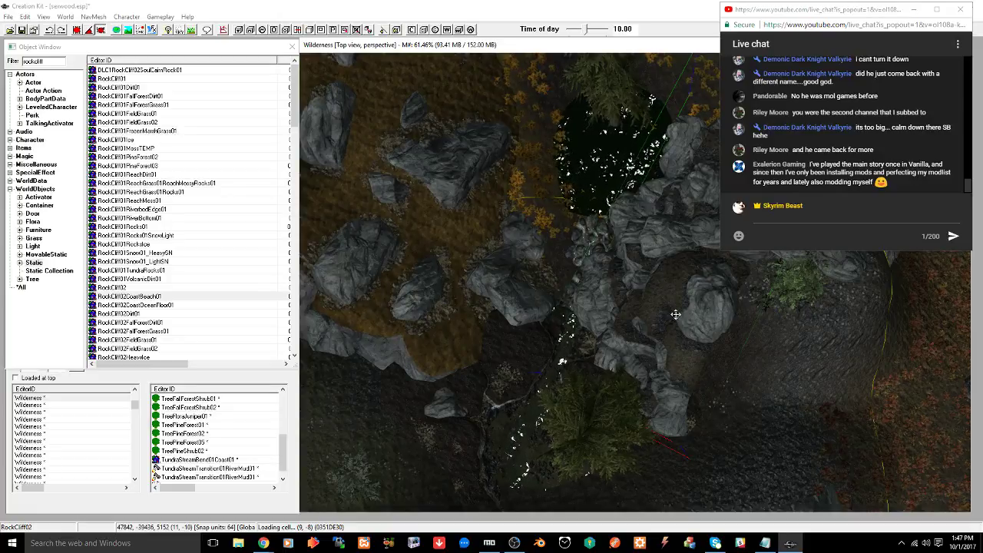
pyautogui.keyDown('shift'); pyautogui.moveTo(675, 314); pyautogui.dragTo(604, 306, button='middle'); pyautogui.keyUp('shift')
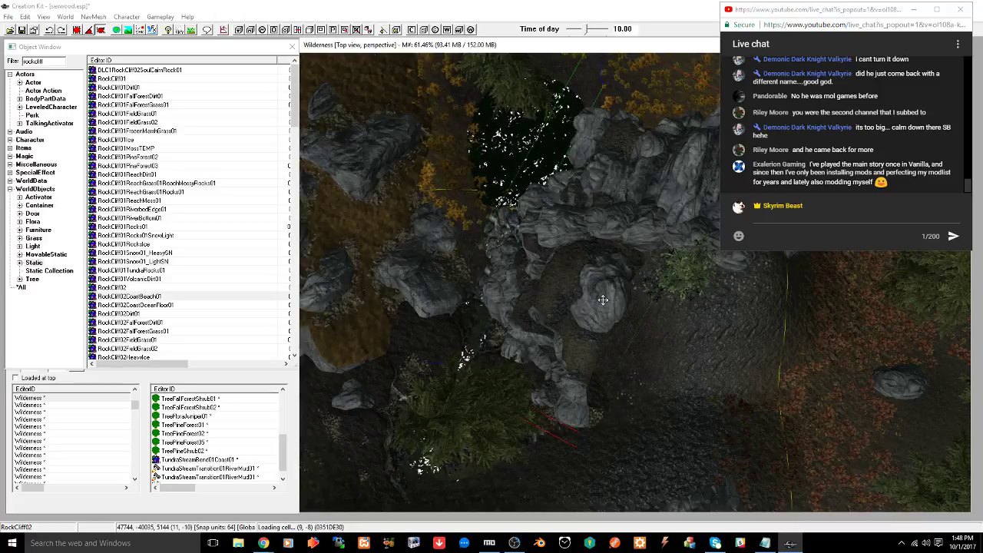
pyautogui.click(608, 307)
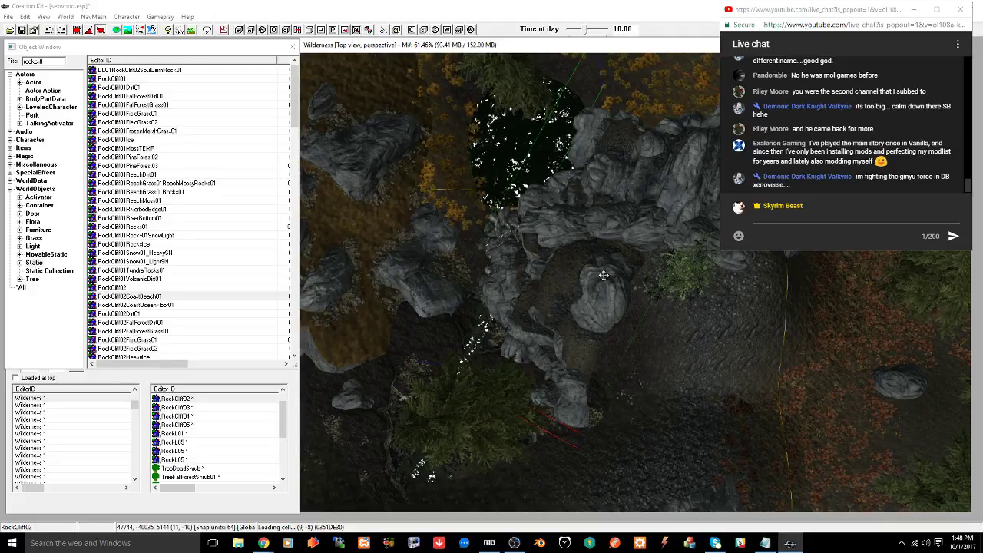
pyautogui.keyDown('shift'); pyautogui.moveTo(583, 318); pyautogui.dragTo(558, 301, button='middle'); pyautogui.keyUp('shift')
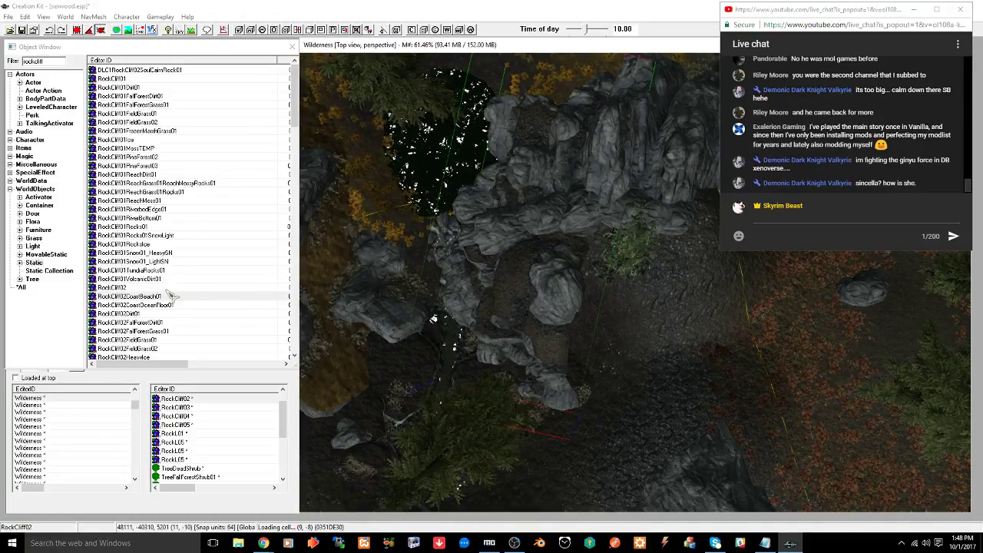
pyautogui.scroll(-6, 170, 260)
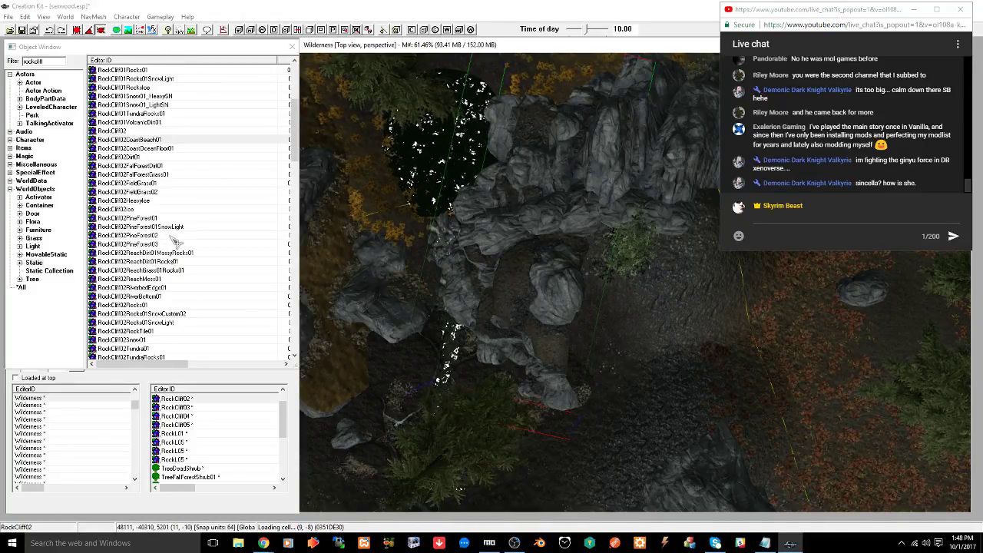
pyautogui.click(131, 220)
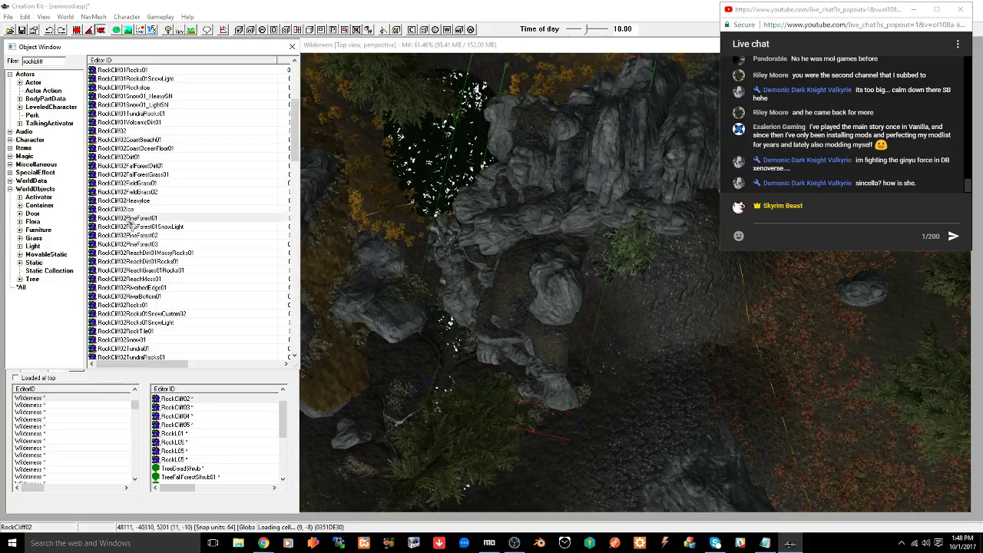
pyautogui.moveTo(129, 222); pyautogui.dragTo(668, 382)
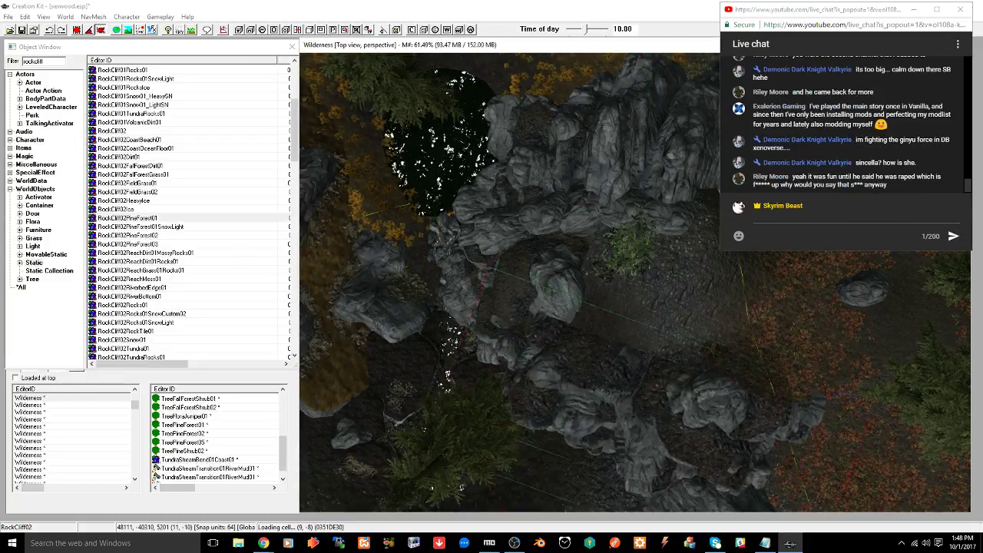
# Rotate and reposition the RockCliff02PineForest01 cliff so it continues the rock line from RockCliff02 along the slope
pyautogui.moveTo(665, 361); pyautogui.dragTo(661, 332, button='middle')
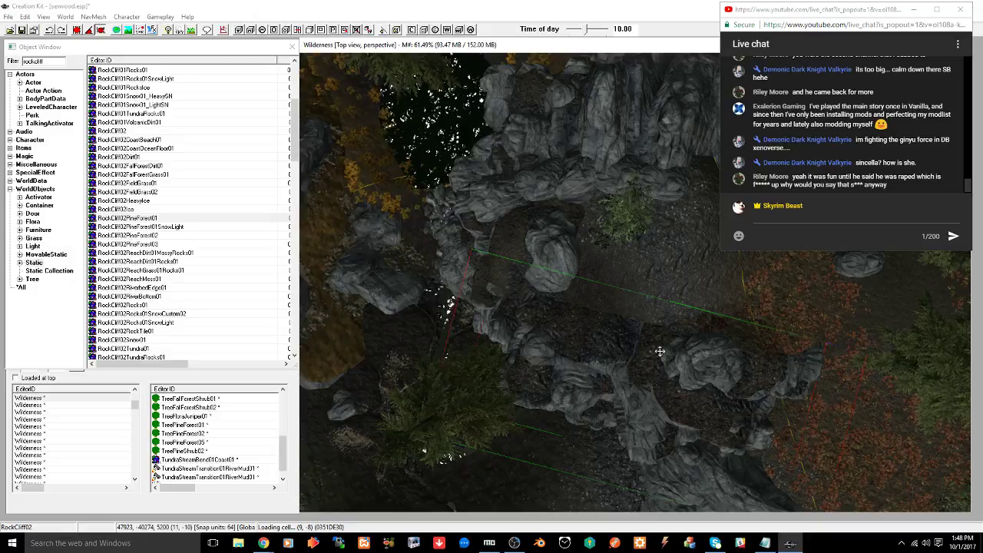
pyautogui.moveTo(661, 353); pyautogui.dragTo(683, 353, button='right')
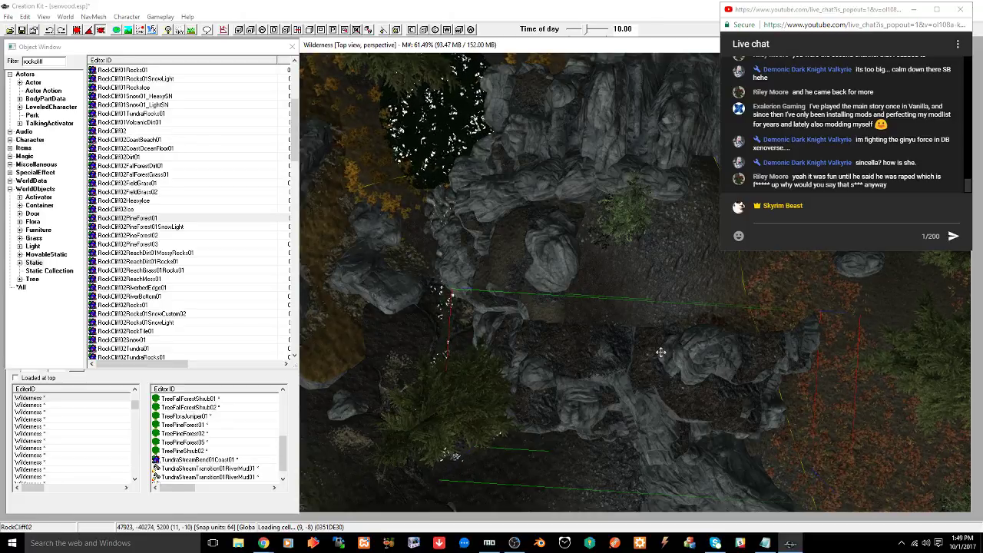
pyautogui.moveTo(657, 358); pyautogui.dragTo(673, 359, button='right')
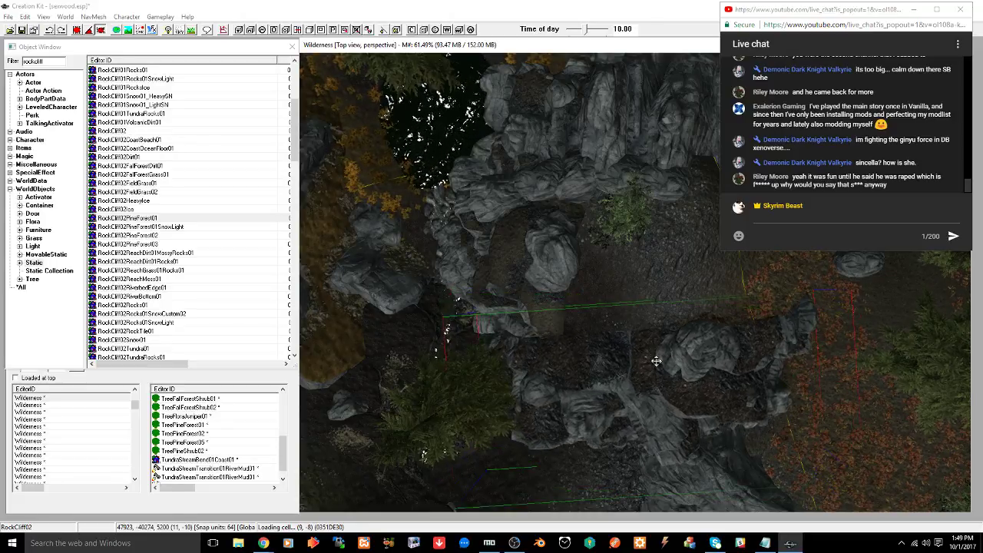
pyautogui.moveTo(656, 360); pyautogui.dragTo(673, 316)
pyautogui.press('d')
pyautogui.keyDown('shift'); pyautogui.moveTo(653, 322); pyautogui.dragTo(639, 291, button='middle'); pyautogui.keyUp('shift')
pyautogui.moveTo(688, 331); pyautogui.dragTo(685, 373)
pyautogui.keyDown('shift'); pyautogui.moveTo(672, 332); pyautogui.dragTo(615, 185, button='middle'); pyautogui.keyUp('shift')
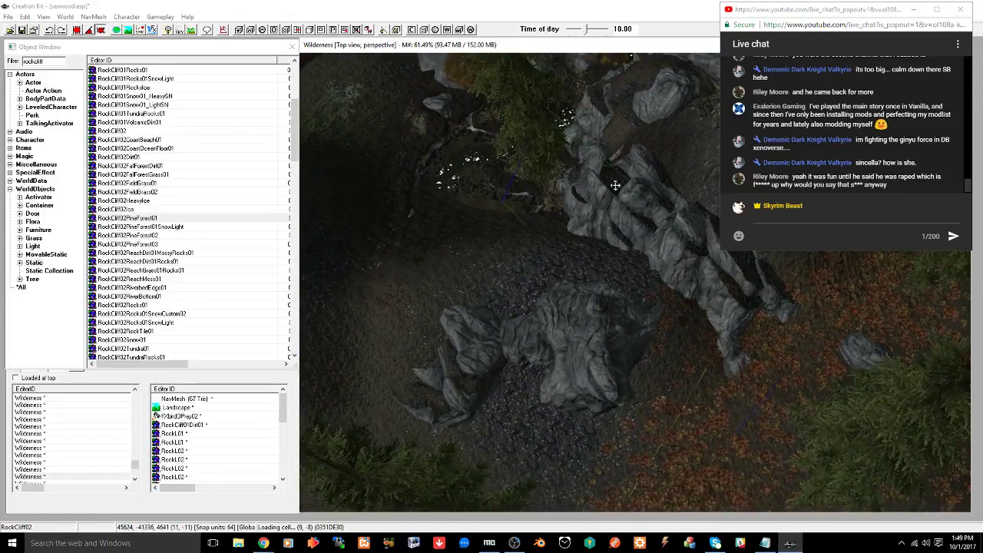
# Try a copy of the RockCliff05 formation on the slope behind the new cliff and delete the copy
pyautogui.click(587, 341)
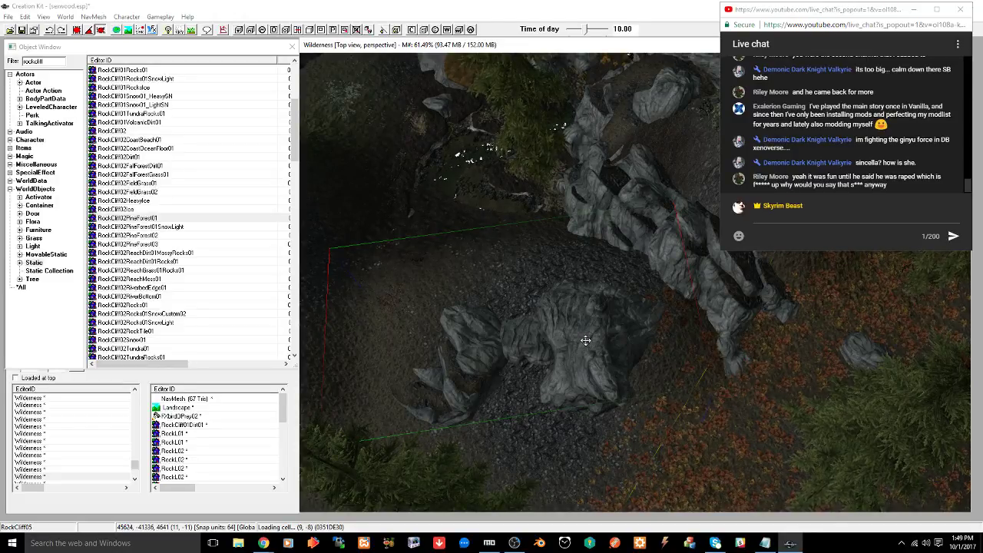
pyautogui.moveTo(586, 341); pyautogui.dragTo(669, 244)
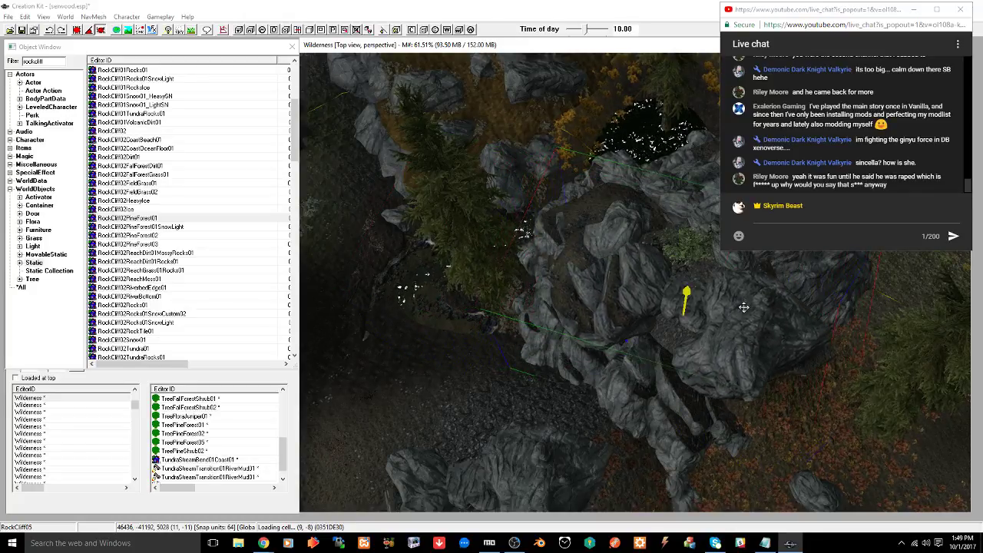
pyautogui.moveTo(743, 307); pyautogui.dragTo(744, 300)
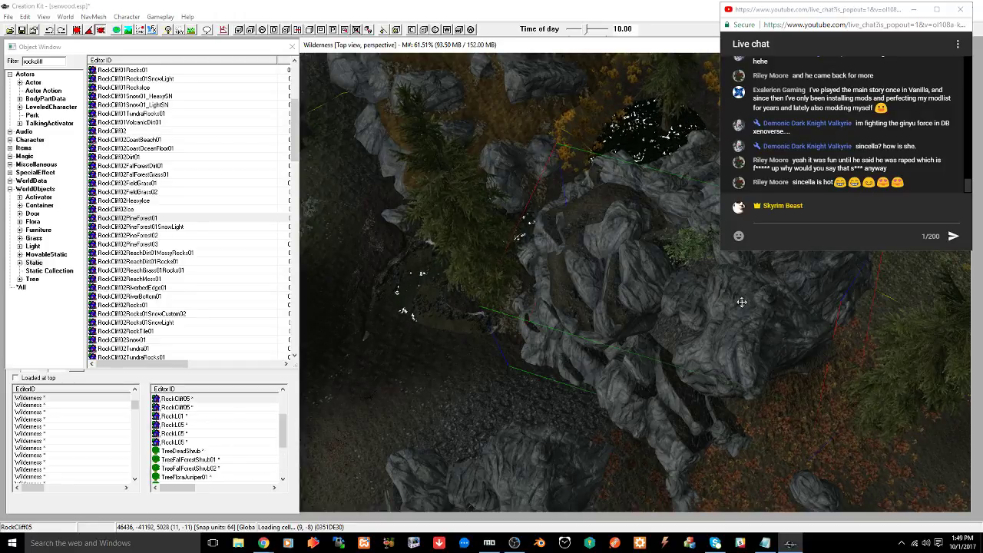
pyautogui.press('Delete')
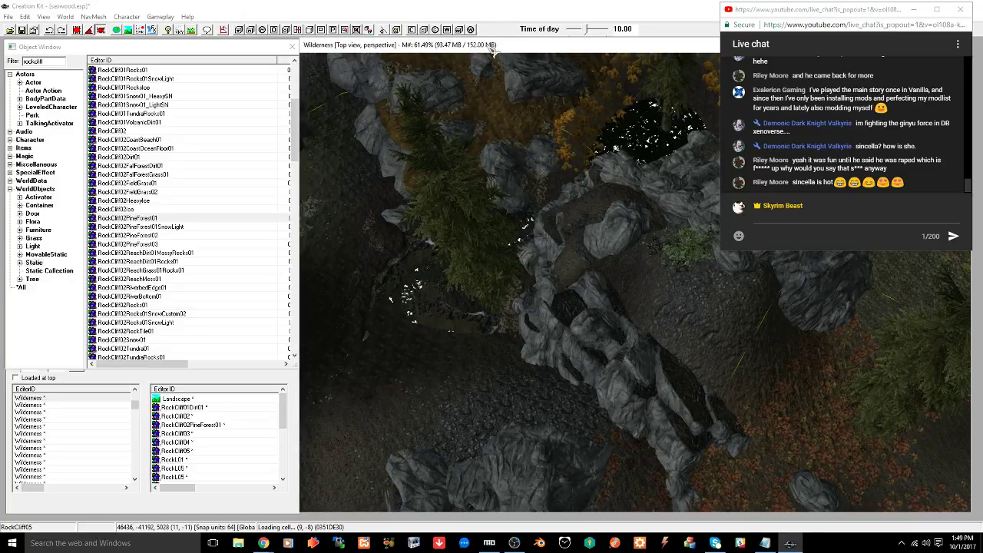
# Save the plugin and bring the live chat window back in front of the editor
pyautogui.hotkey('ctrl', 's')
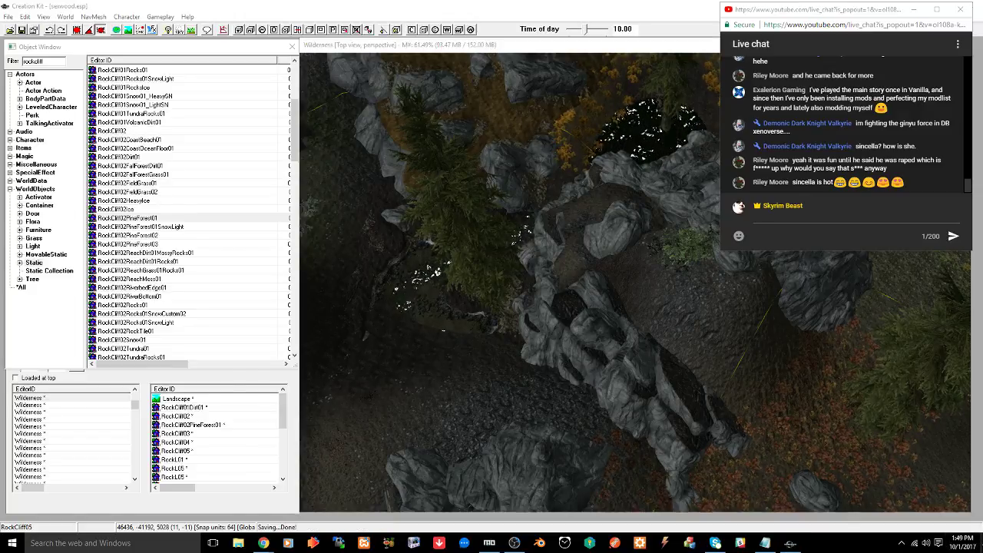
pyautogui.click(789, 542)
pyautogui.moveTo(596, 9); pyautogui.dragTo(746, 10)
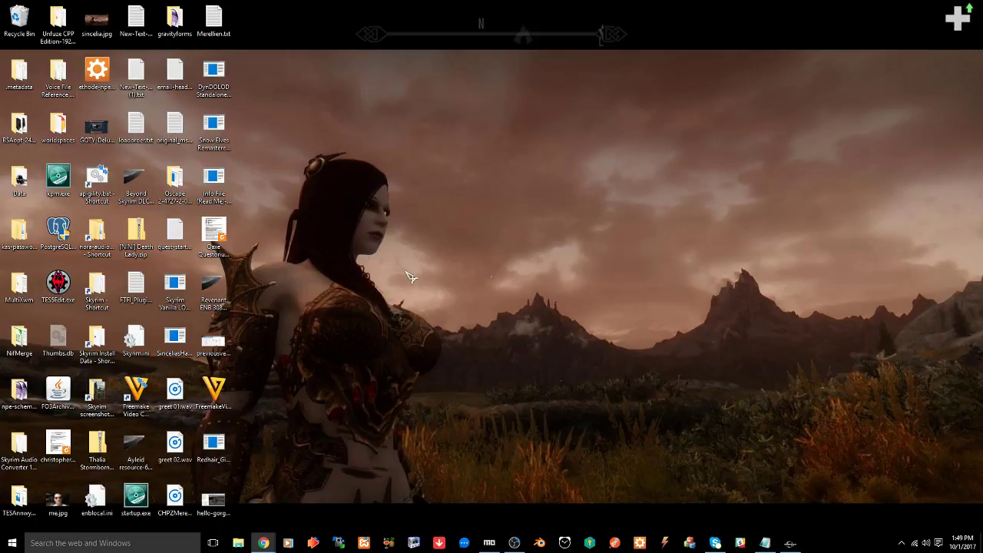
pyautogui.click(791, 543)
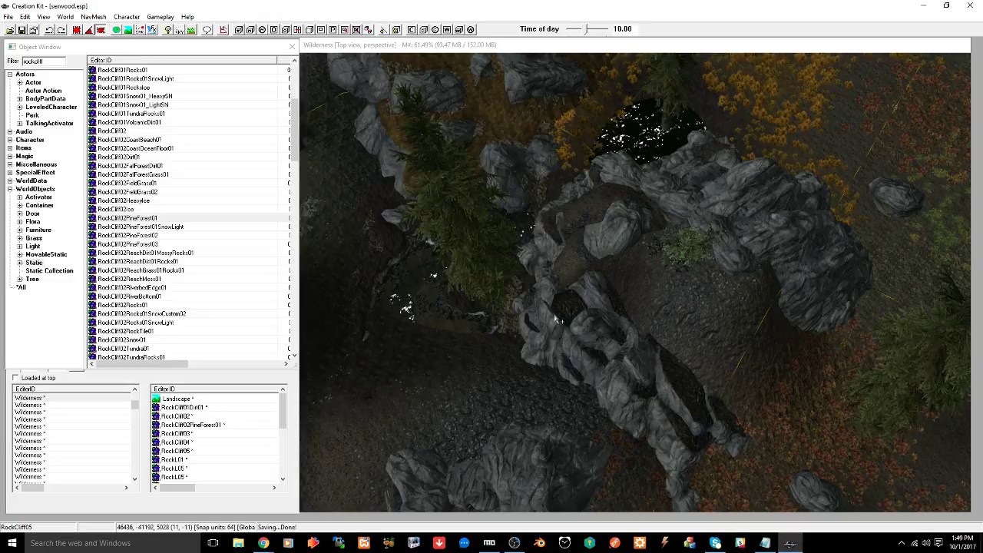
pyautogui.moveTo(264, 543)
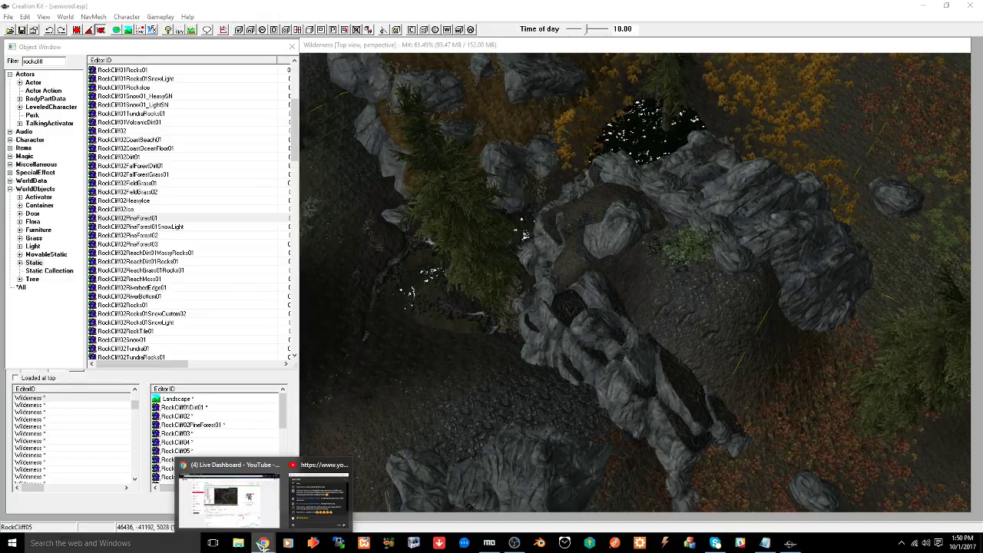
pyautogui.click(329, 495)
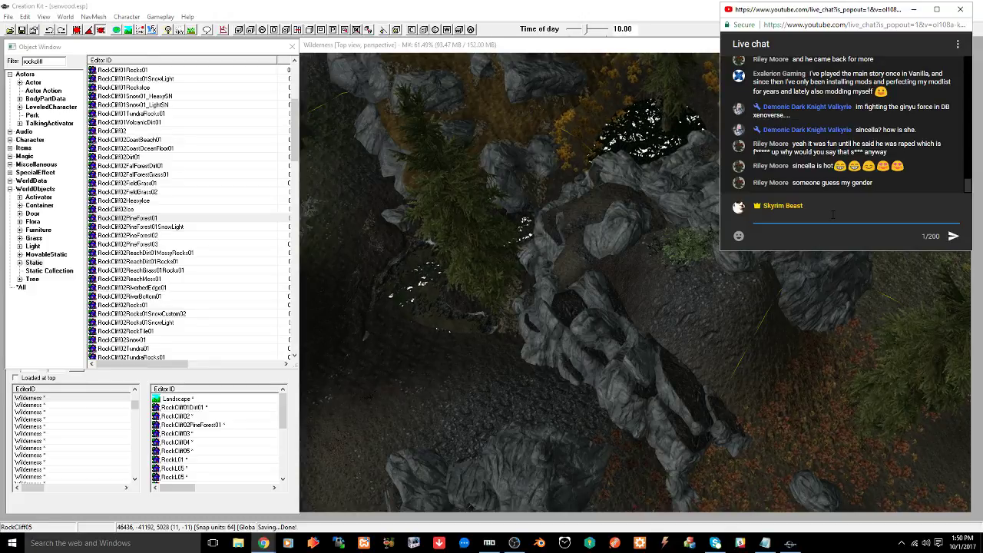
# Filter the object list by "rockl" and place RockL01 on the RockCliff02PineForest01 cliff
pyautogui.click(598, 347)
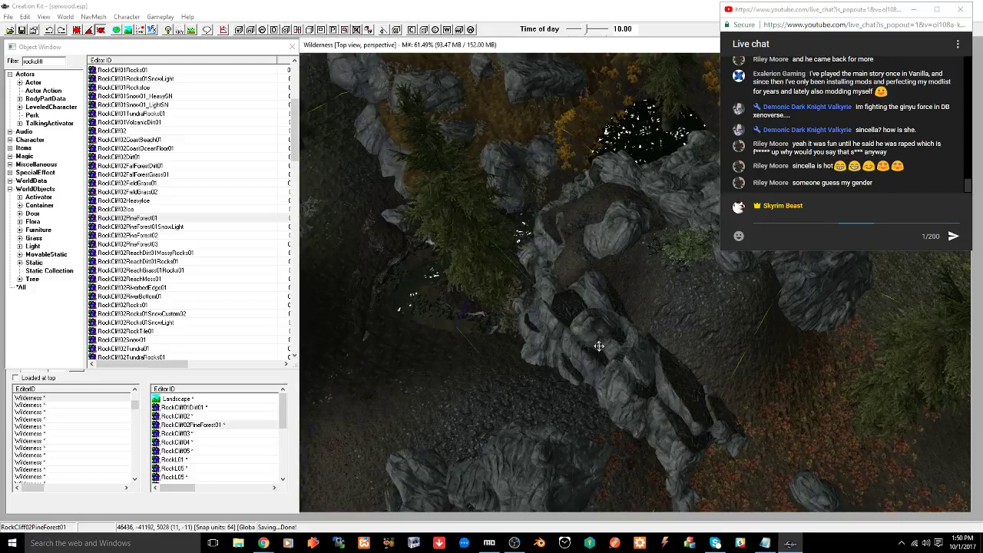
pyautogui.keyDown('shift'); pyautogui.moveTo(616, 337); pyautogui.dragTo(652, 429, button='middle'); pyautogui.keyUp('shift')
pyautogui.keyDown('shift'); pyautogui.moveTo(658, 325); pyautogui.dragTo(589, 417, button='middle'); pyautogui.keyUp('shift')
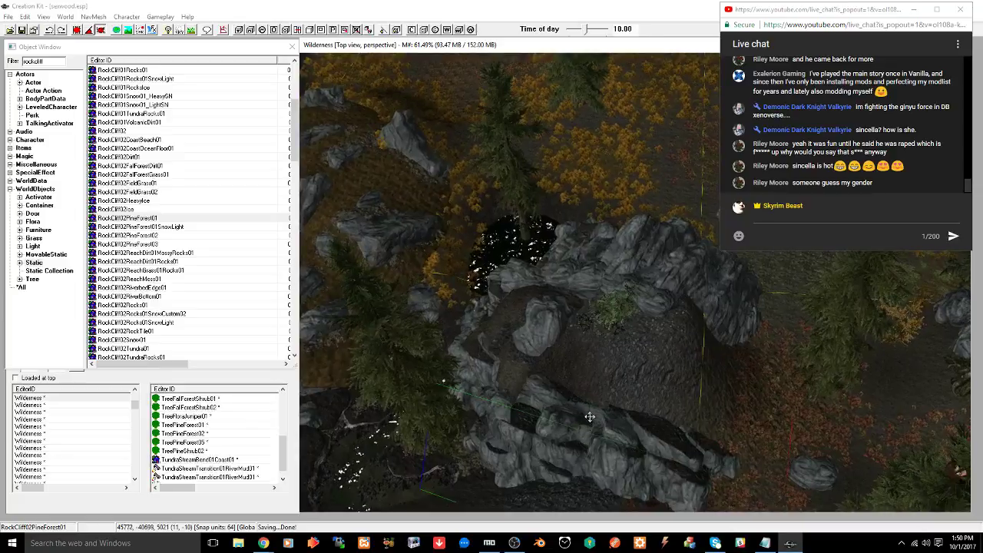
pyautogui.click(56, 61)
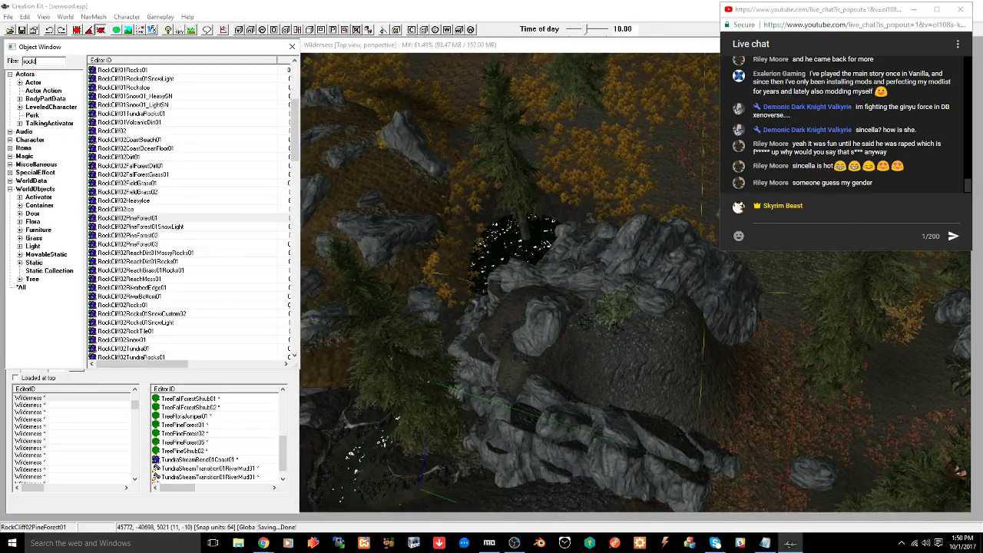
pyautogui.press('BackSpace')
pyautogui.write('l')
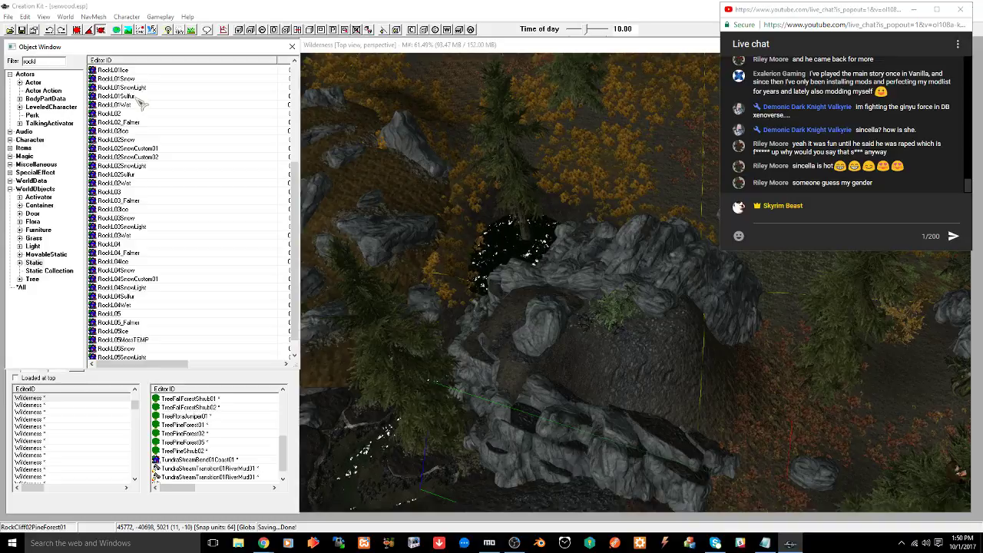
pyautogui.scroll(6, 142, 103)
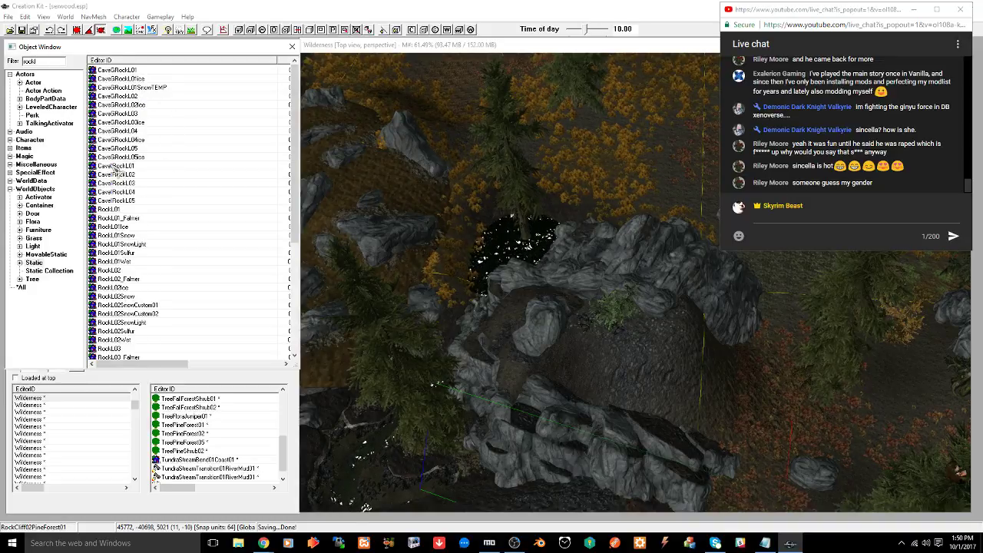
pyautogui.moveTo(115, 208); pyautogui.dragTo(534, 392)
# Drop the new RockL01 and adjust its position and height so it sits among the cliff rocks beside the stream
pyautogui.hotkey('shift', 'f')
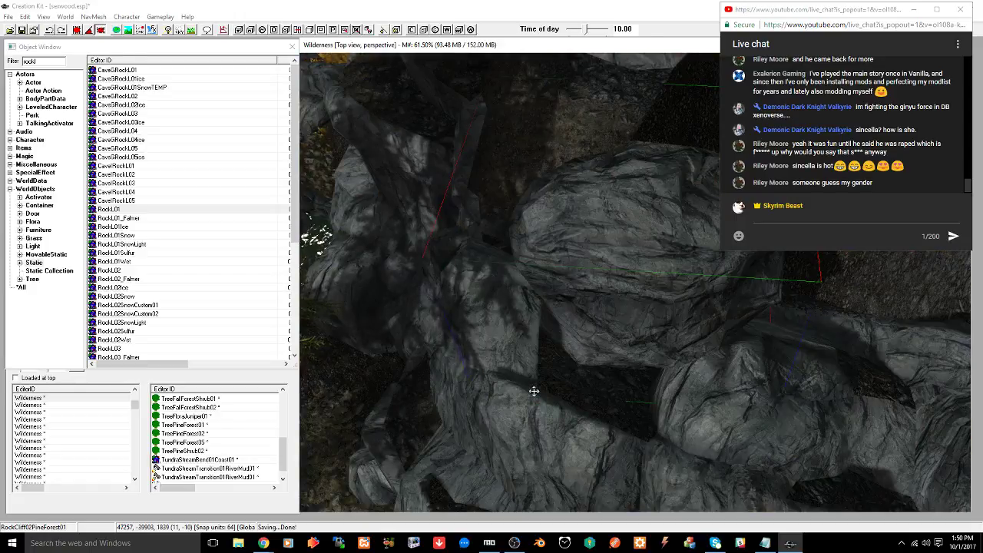
pyautogui.keyDown('shift'); pyautogui.moveTo(533, 392); pyautogui.dragTo(506, 367, button='middle'); pyautogui.keyUp('shift')
pyautogui.moveTo(594, 280); pyautogui.dragTo(551, 304)
pyautogui.press('z')
pyautogui.moveTo(514, 279); pyautogui.dragTo(516, 307)
pyautogui.keyDown('shift'); pyautogui.moveTo(527, 290); pyautogui.dragTo(564, 299, button='middle'); pyautogui.keyUp('shift')
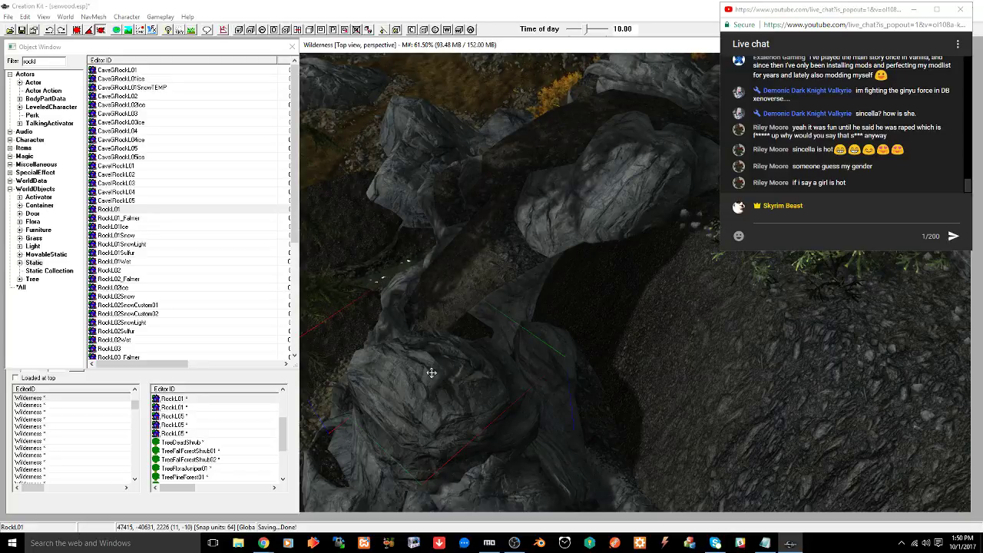
# Duplicate the RockL01, move the copy next to the original on the side of the bare slope and rotate it
pyautogui.hotkey('ctrl', 's')
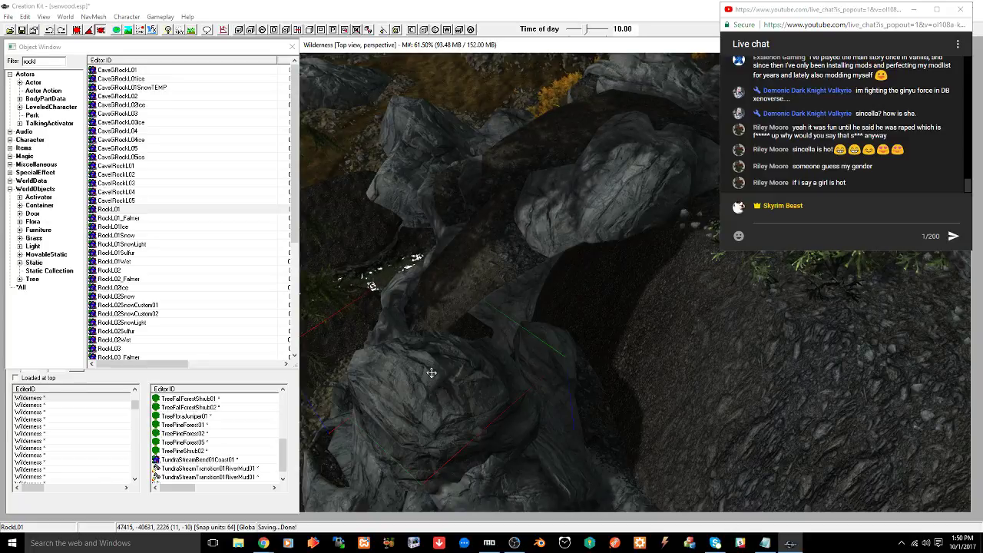
pyautogui.moveTo(432, 372); pyautogui.dragTo(519, 338)
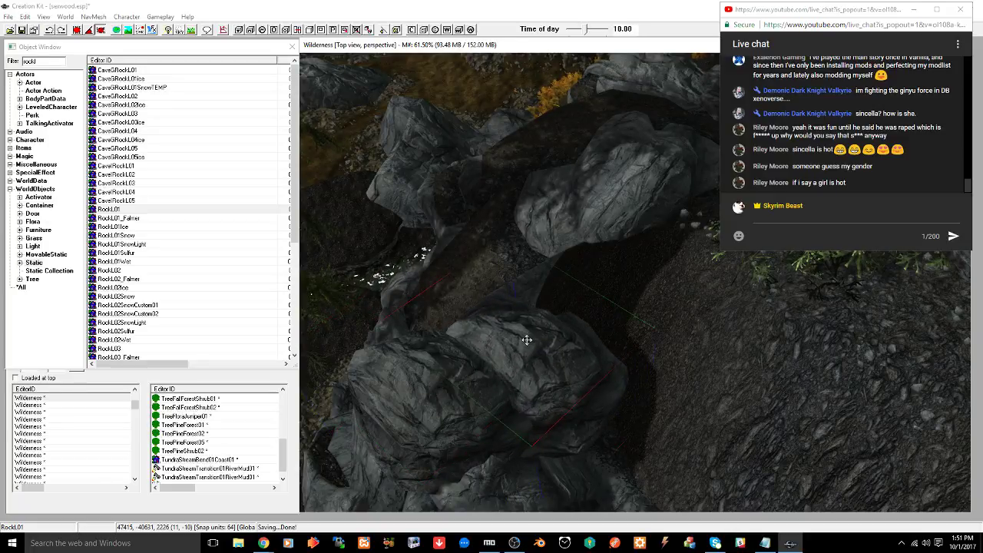
pyautogui.moveTo(518, 338); pyautogui.dragTo(513, 303, button='right')
pyautogui.keyDown('shift'); pyautogui.moveTo(513, 304); pyautogui.dragTo(500, 287, button='middle'); pyautogui.keyUp('shift')
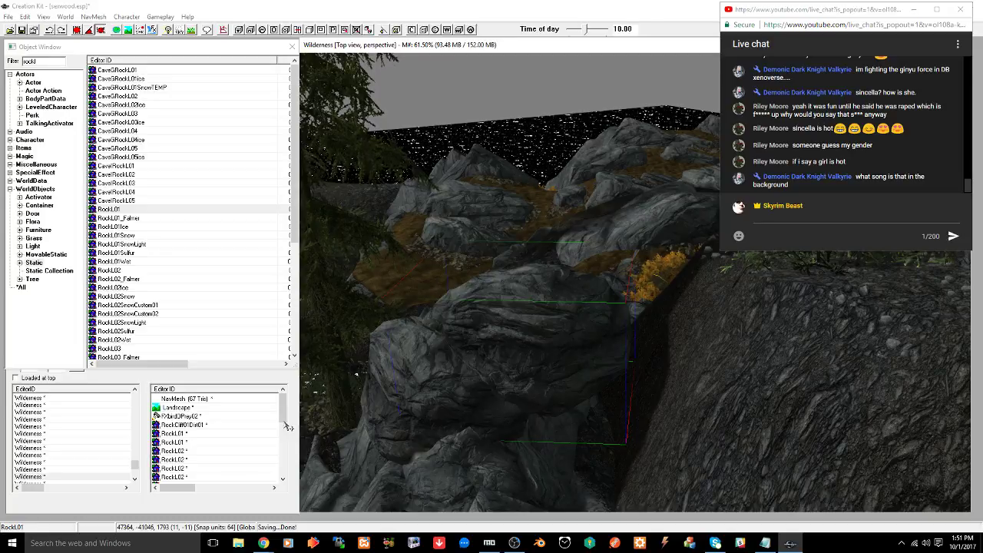
# Switch to the browser page playing the Vindsvept track and move the live chat window clear of the playlist
pyautogui.moveTo(263, 537)
pyautogui.click(230, 495)
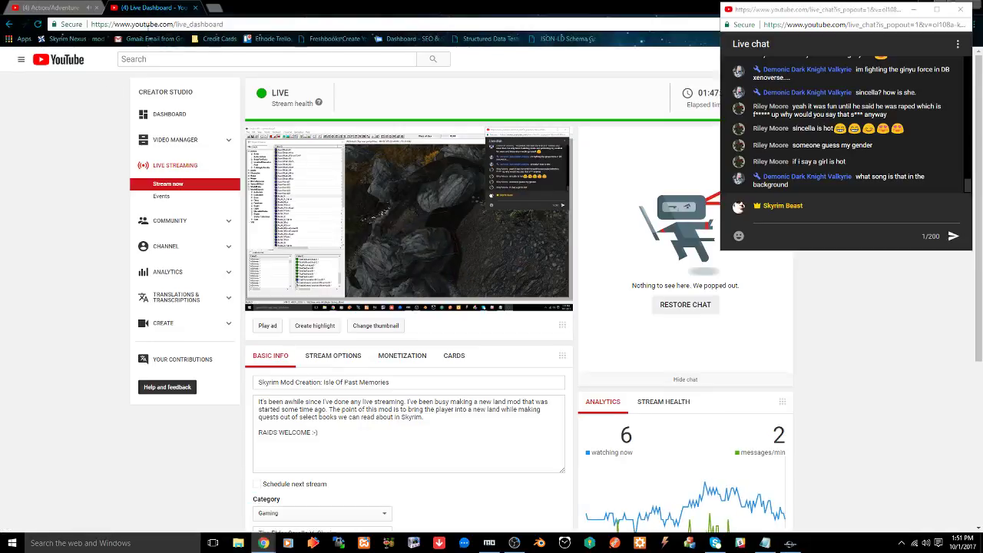
pyautogui.click(58, 10)
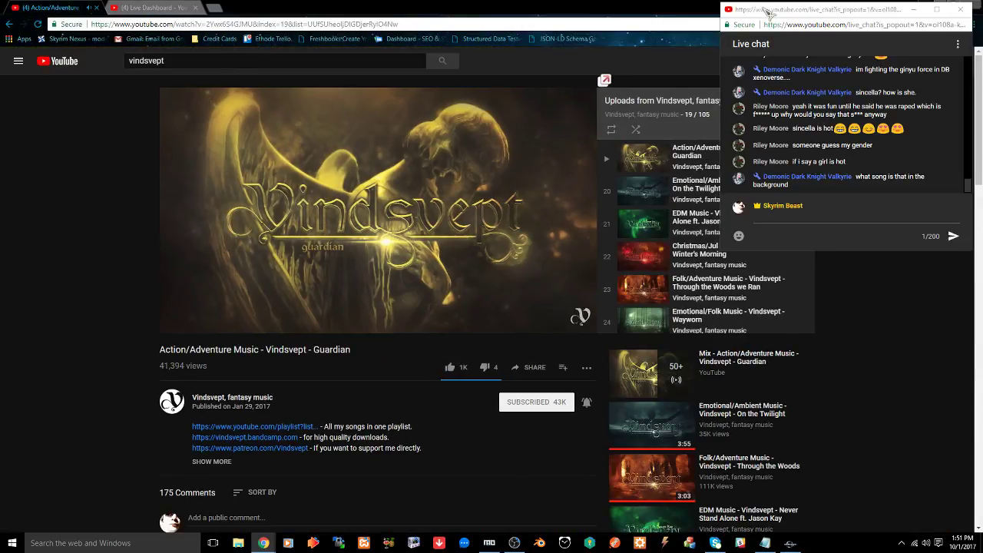
pyautogui.moveTo(118, 111); pyautogui.dragTo(52, 127)
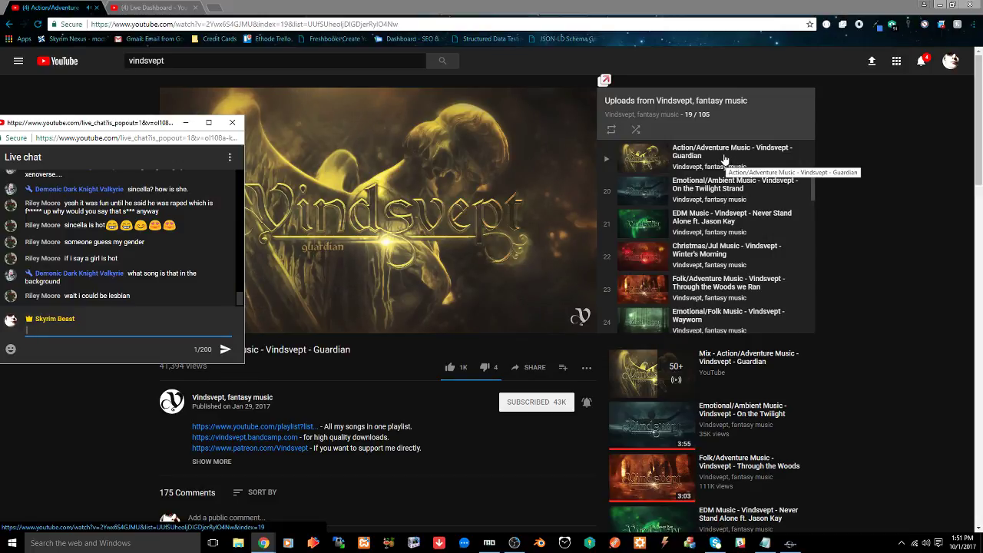
pyautogui.moveTo(139, 124); pyautogui.dragTo(562, 23)
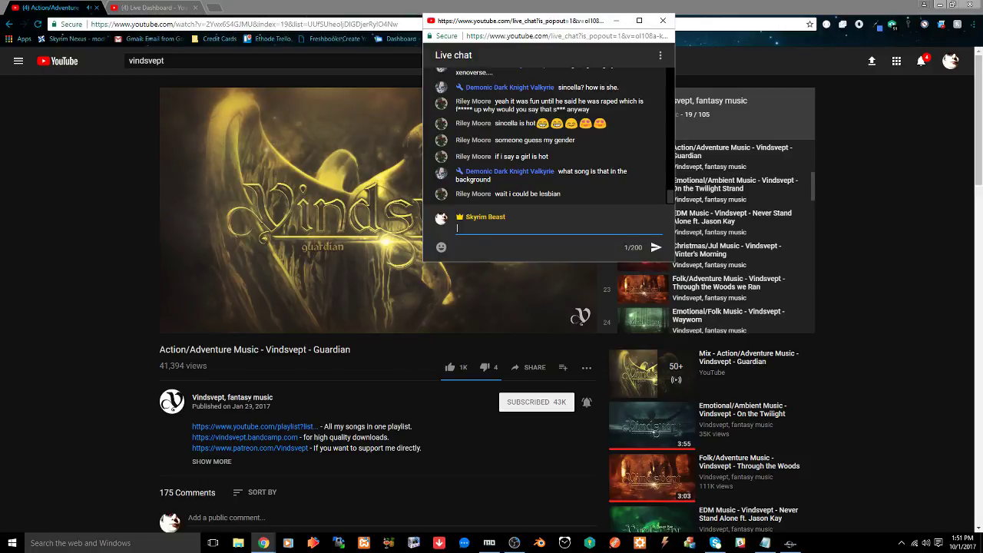
# Copy the Vindsvept, fantasy music channel link, send it in the live chat and move the chat window back aside
pyautogui.rightClick(206, 401)
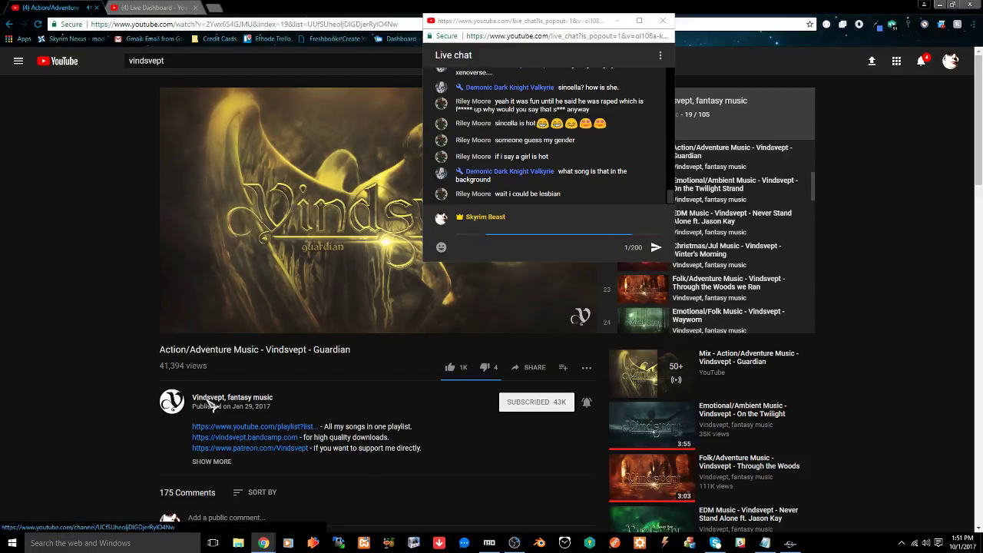
pyautogui.click(232, 461)
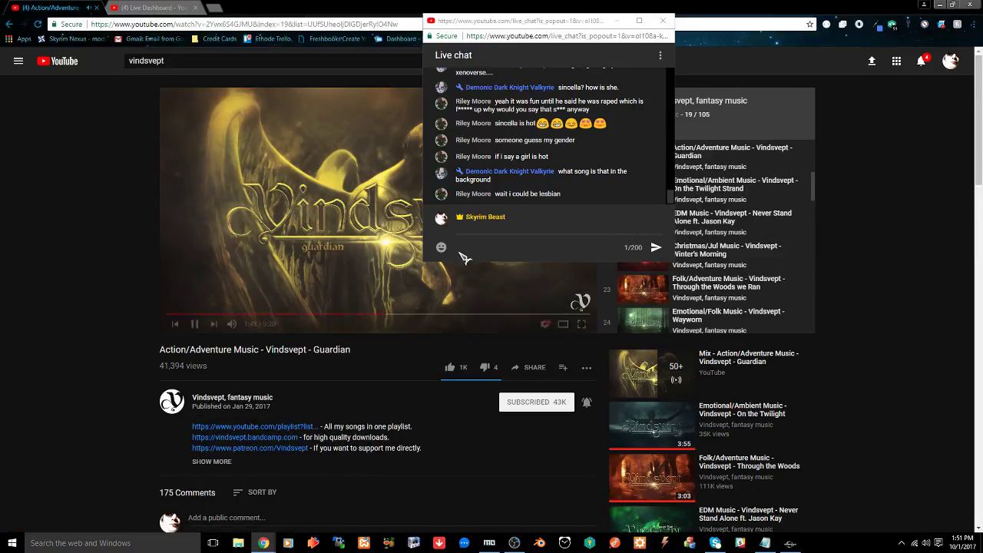
pyautogui.click(489, 224)
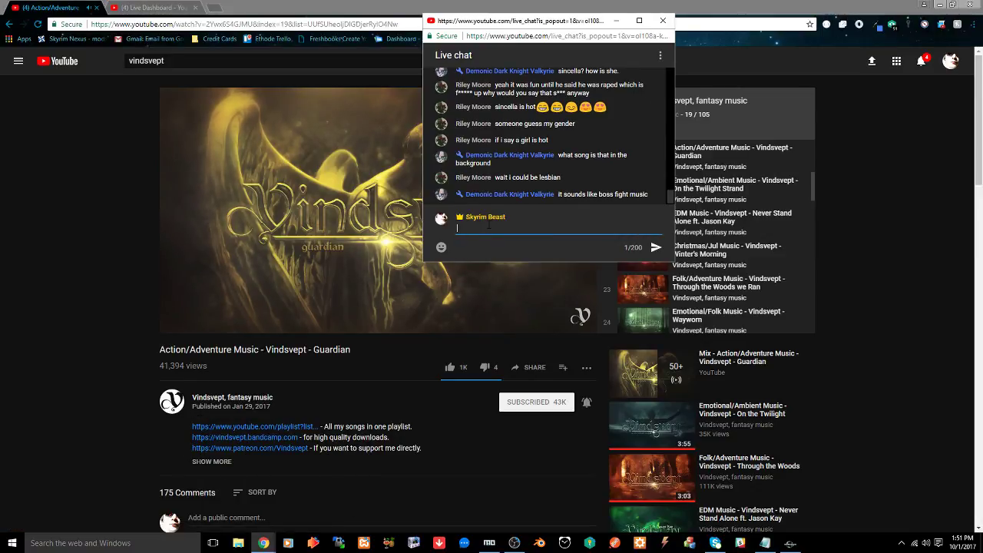
pyautogui.hotkey('ctrl', 'v')
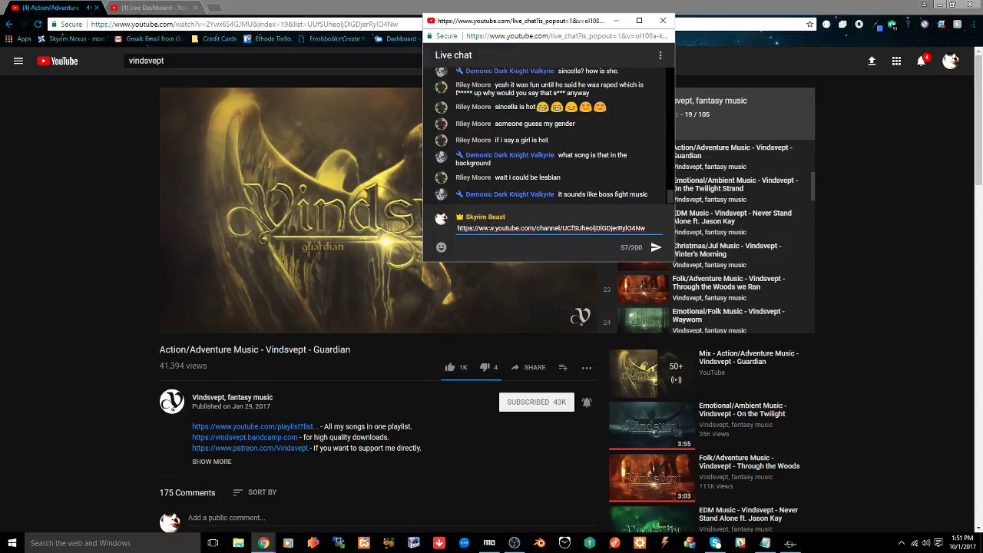
pyautogui.press('Return')
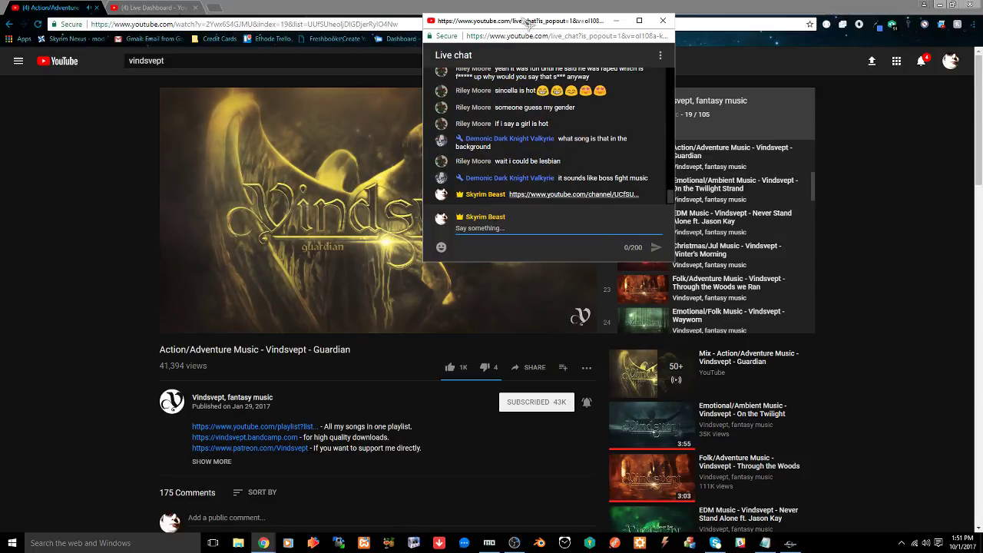
pyautogui.moveTo(576, 21); pyautogui.dragTo(858, 17)
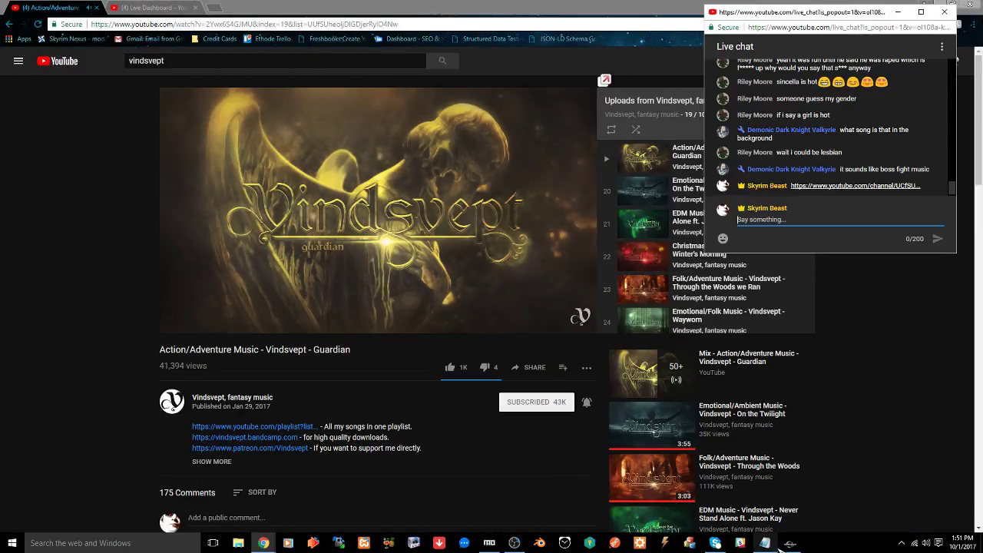
# Return to the Creation Kit and set another RockL01 lower down, beneath the two stacked rocks
pyautogui.hotkey('alt', 'Tab')
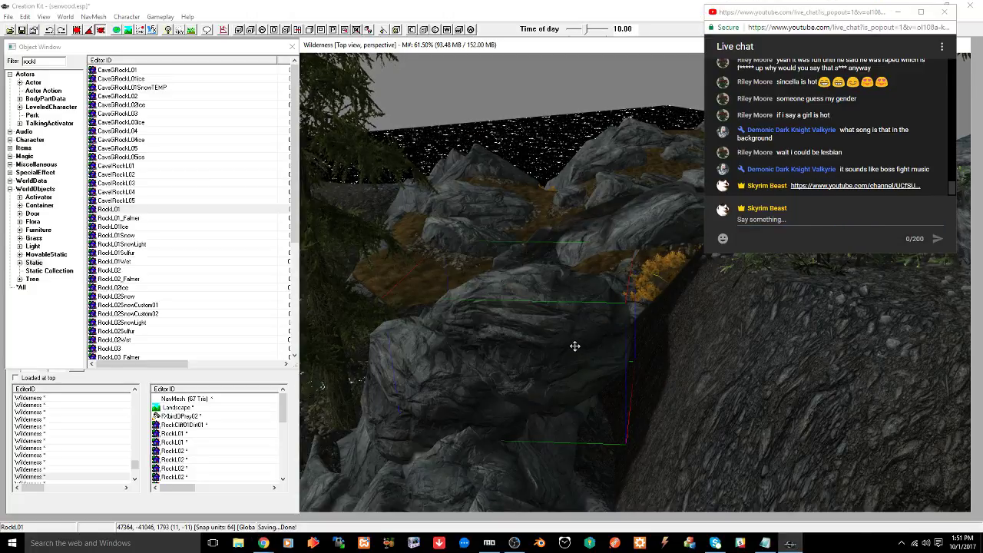
pyautogui.keyDown('shift'); pyautogui.moveTo(575, 346); pyautogui.dragTo(570, 360, button='middle'); pyautogui.keyUp('shift')
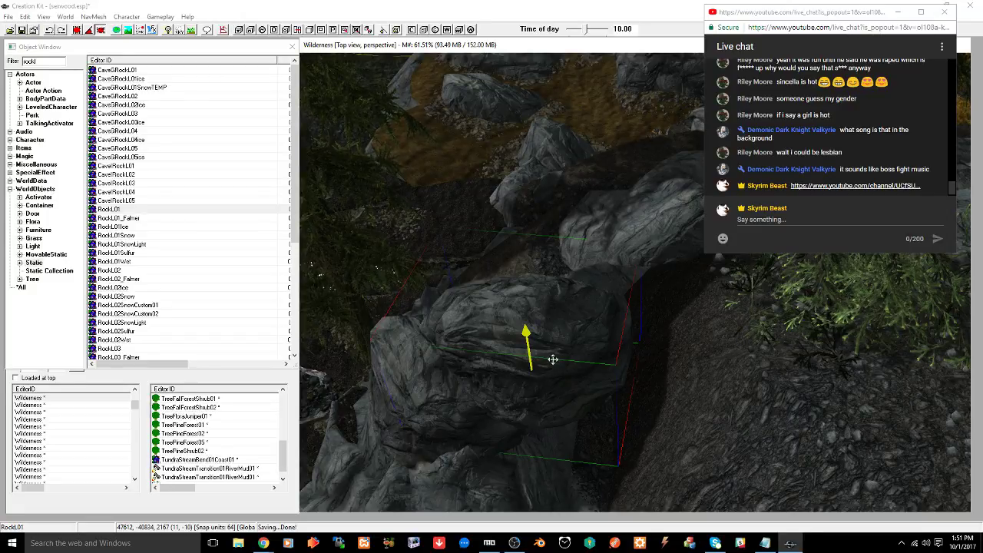
pyautogui.moveTo(553, 360); pyautogui.dragTo(576, 488)
pyautogui.keyDown('shift'); pyautogui.moveTo(576, 488); pyautogui.dragTo(586, 470, button='middle'); pyautogui.keyUp('shift')
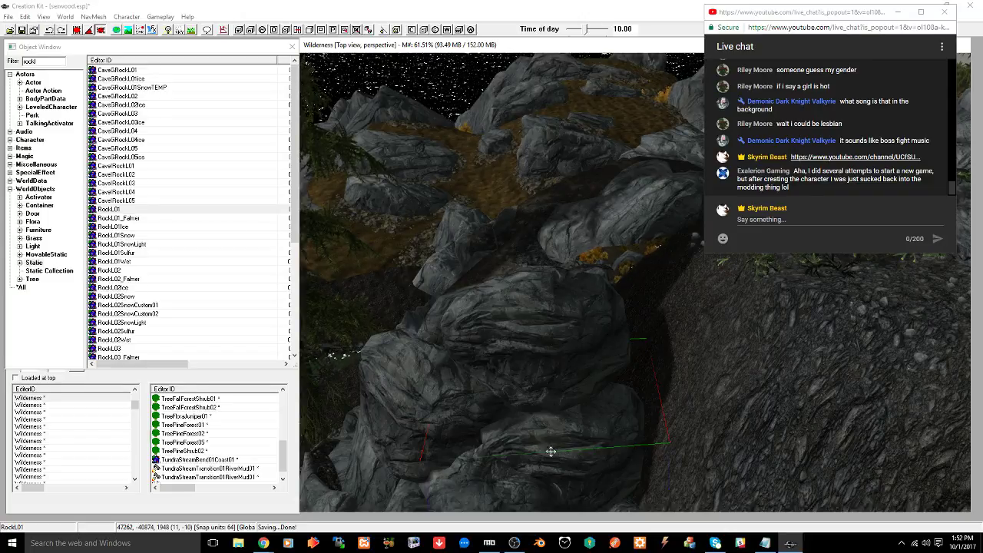
# Duplicate the three RockL01 rocks together and move the copies farther along the slope to extend the rock pile
pyautogui.keyDown('ctrl'); pyautogui.click(427, 393); pyautogui.keyUp('ctrl')
pyautogui.keyDown('ctrl'); pyautogui.click(562, 317); pyautogui.keyUp('ctrl')
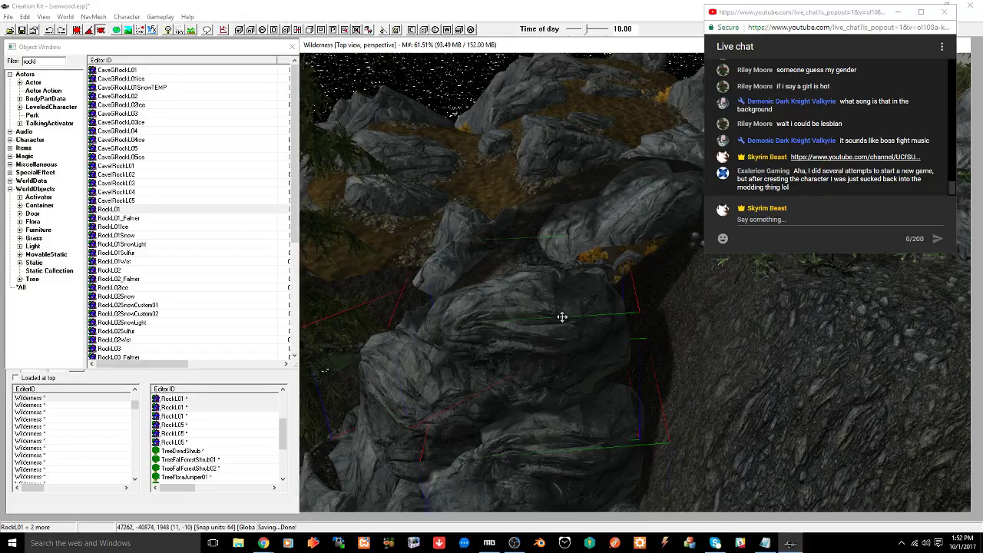
pyautogui.hotkey('ctrl', 'd')
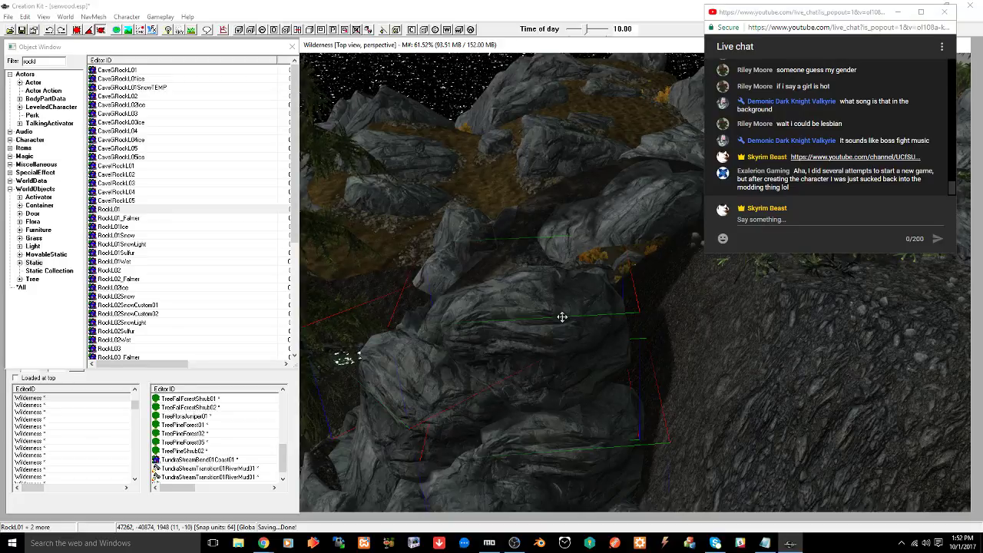
pyautogui.moveTo(562, 317); pyautogui.dragTo(661, 251)
pyautogui.press('z')
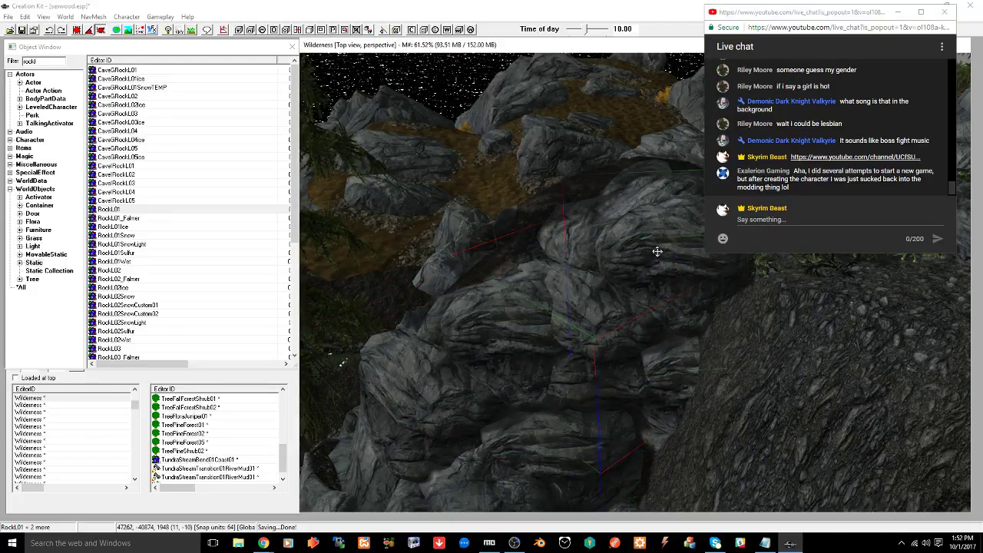
pyautogui.keyDown('shift'); pyautogui.moveTo(618, 313); pyautogui.dragTo(643, 352, button='middle'); pyautogui.keyUp('shift')
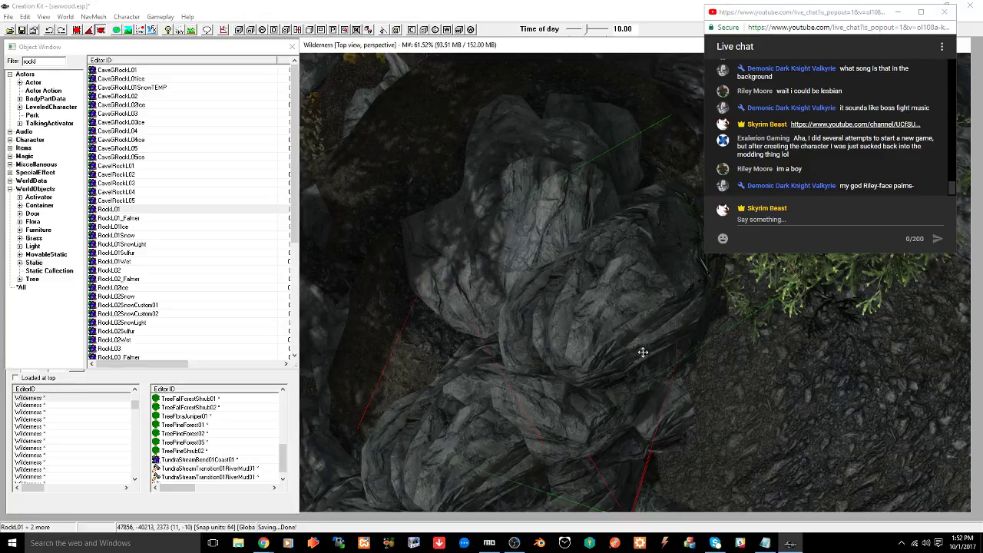
pyautogui.keyDown('shift'); pyautogui.moveTo(618, 325); pyautogui.dragTo(437, 196, button='middle'); pyautogui.keyUp('shift')
# Fit a single RockL01 into the gap between the rock pile and the adjoining cliff, adjusting its rotation
pyautogui.click(436, 190)
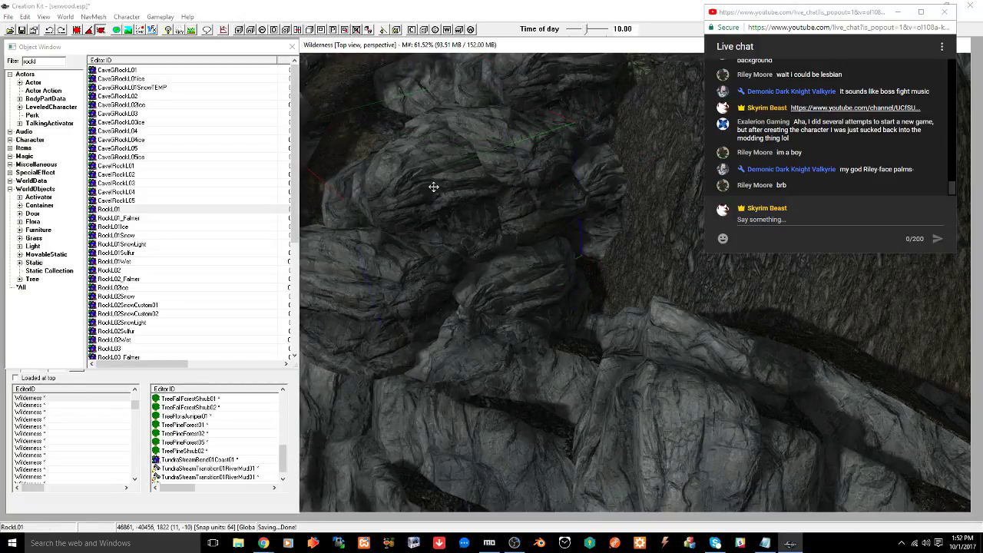
pyautogui.keyDown('shift'); pyautogui.moveTo(434, 187); pyautogui.dragTo(577, 278, button='middle'); pyautogui.keyUp('shift')
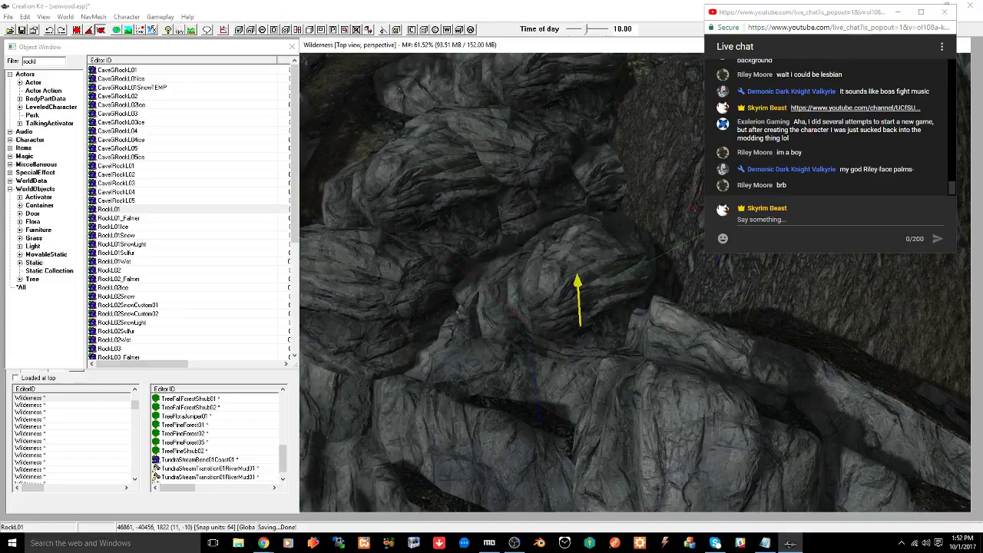
pyautogui.moveTo(581, 278); pyautogui.dragTo(587, 279, button='right')
pyautogui.keyDown('shift'); pyautogui.moveTo(588, 278); pyautogui.dragTo(594, 305, button='middle'); pyautogui.keyUp('shift')
pyautogui.scroll(-5, 593, 302)
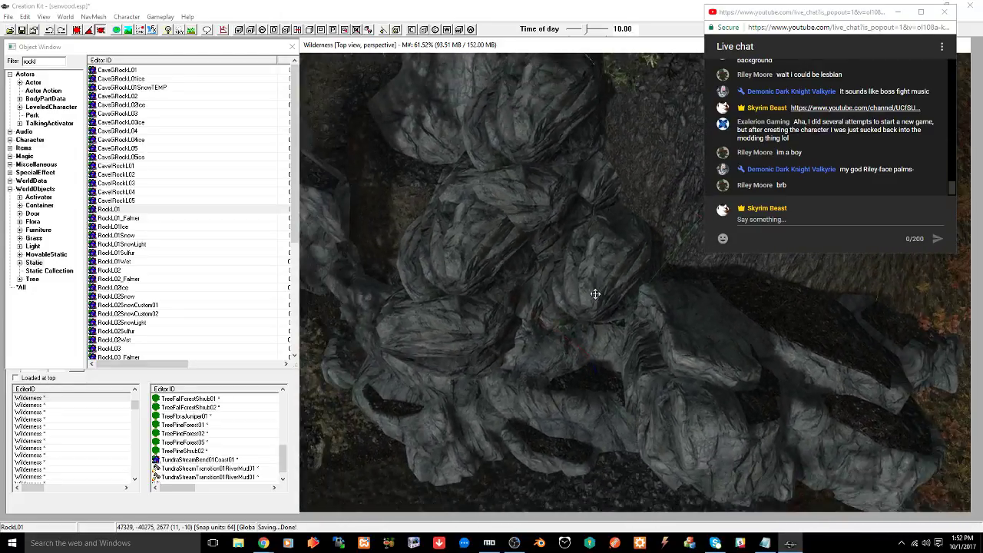
pyautogui.scroll(-8, 596, 291)
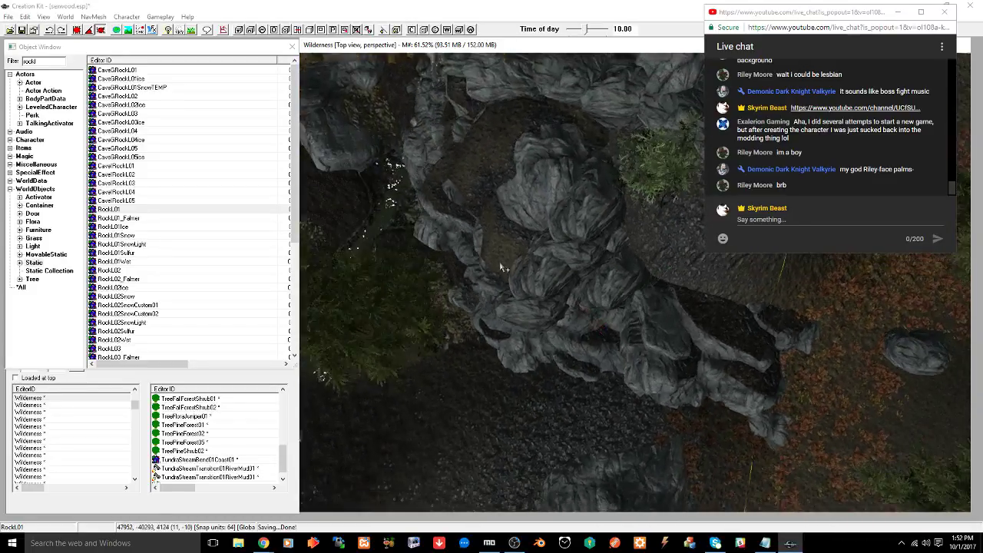
# Check the stream channel beside the RockCliff01Dirt01 cliff and save the plugin
pyautogui.moveTo(442, 155); pyautogui.dragTo(575, 190, button='middle')
pyautogui.moveTo(671, 234); pyautogui.dragTo(590, 295, button='middle')
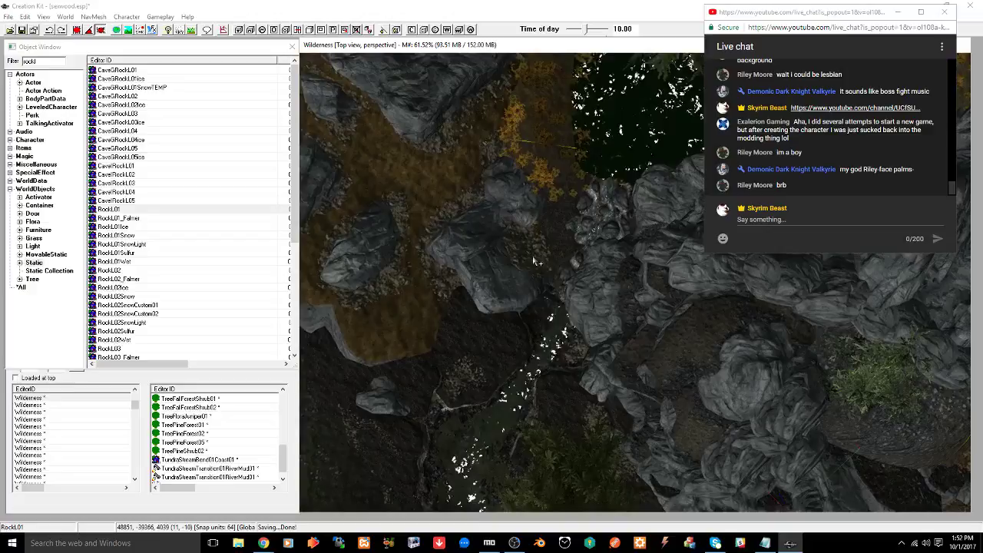
pyautogui.click(591, 294)
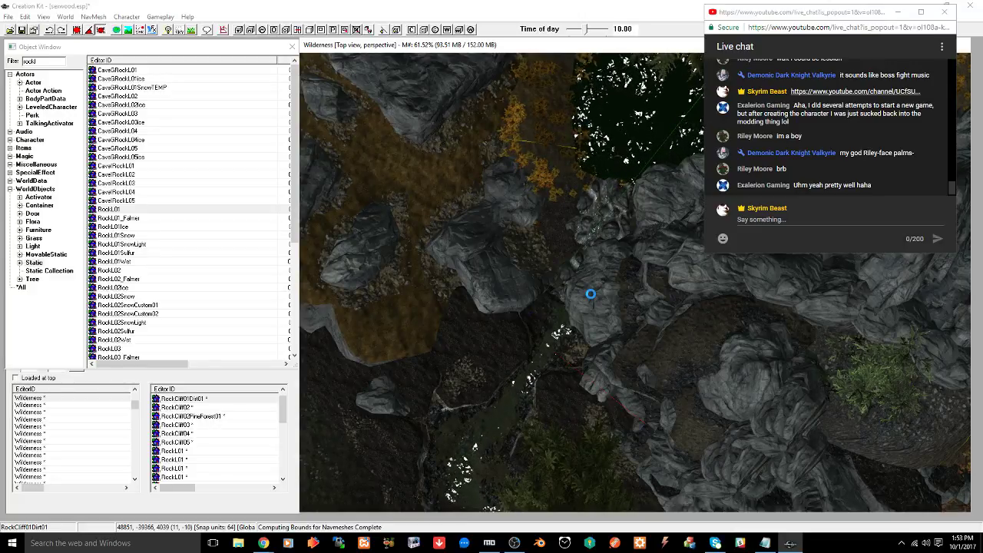
pyautogui.keyDown('shift'); pyautogui.moveTo(591, 294); pyautogui.dragTo(618, 264, button='middle'); pyautogui.keyUp('shift')
pyautogui.moveTo(618, 264); pyautogui.dragTo(587, 270, button='right')
pyautogui.moveTo(584, 361); pyautogui.dragTo(587, 358, button='right')
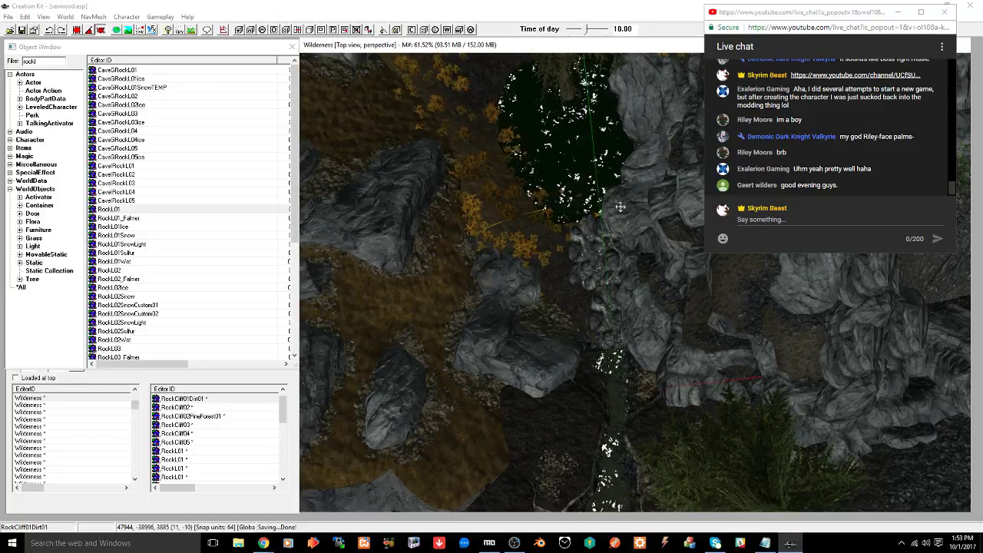
pyautogui.hotkey('ctrl', 's')
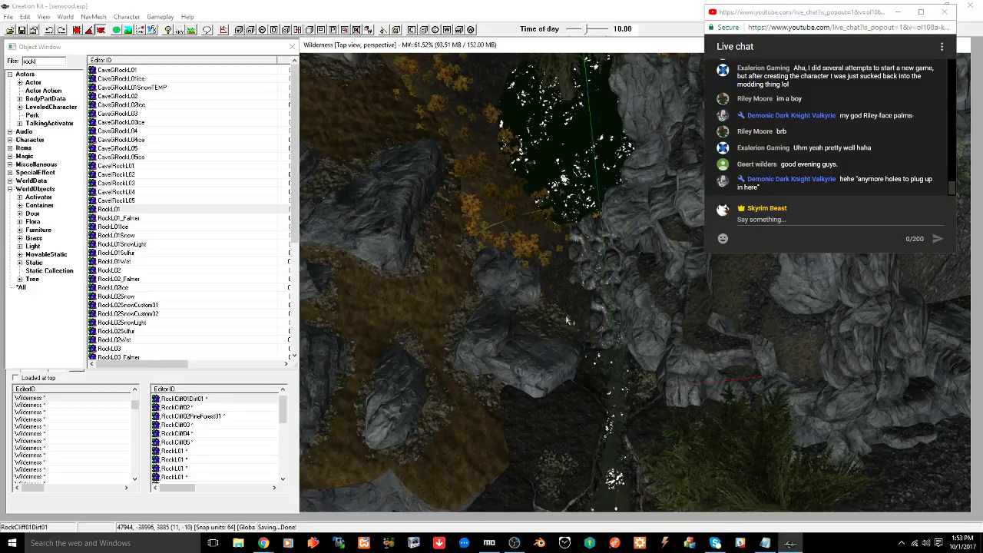
# Inspect the stream channel from its lower end up to the Water1024 pool above the rapids
pyautogui.moveTo(613, 476); pyautogui.dragTo(491, 272, button='middle')
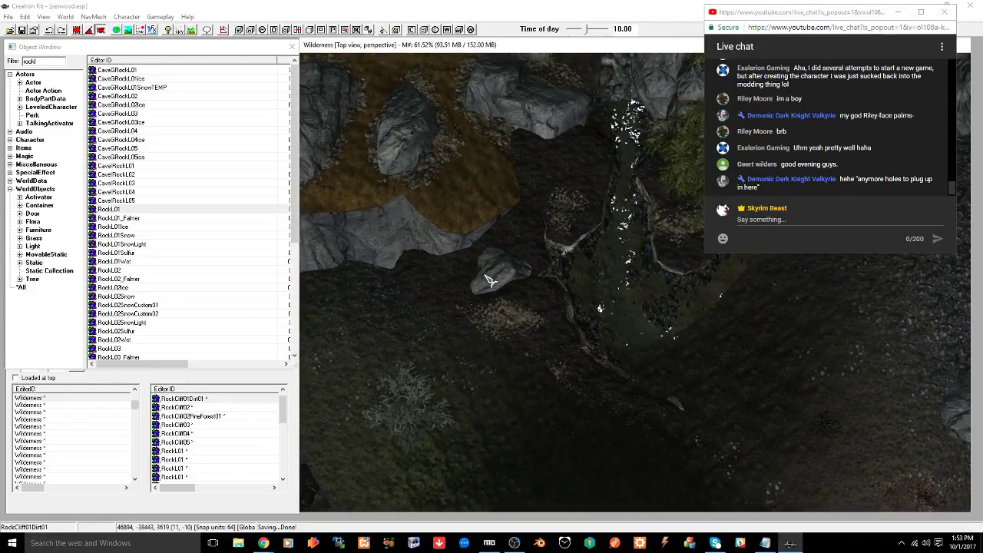
pyautogui.click(491, 272)
pyautogui.scroll(-3, 495, 270)
pyautogui.scroll(-4, 495, 270)
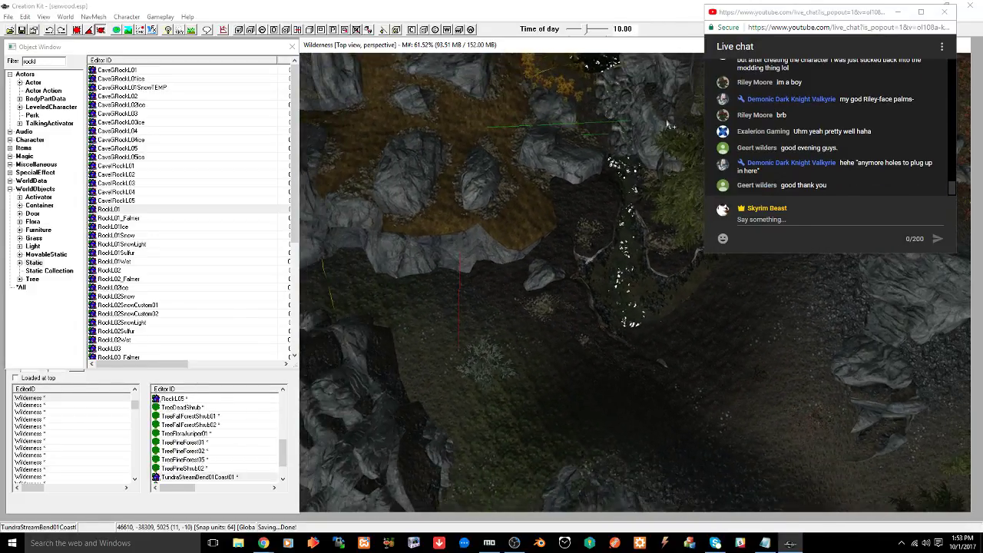
pyautogui.moveTo(666, 77); pyautogui.dragTo(651, 296, button='middle')
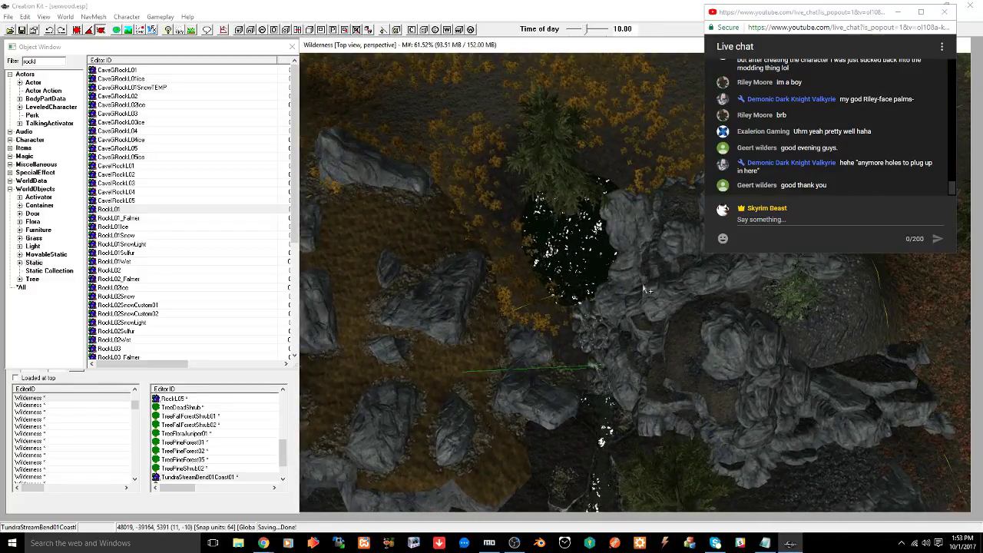
pyautogui.click(581, 263)
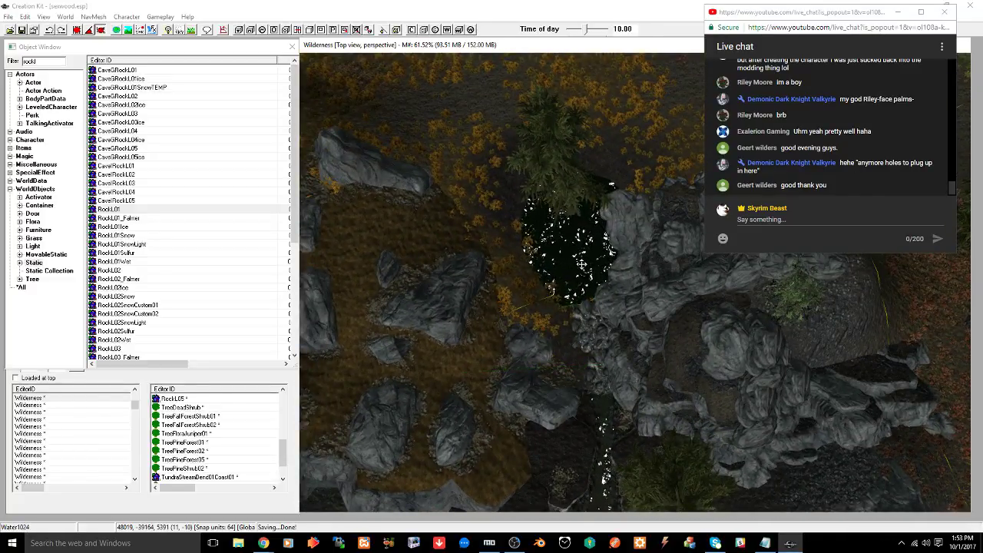
# Filter the object list by "watermarker"
pyautogui.doubleClick(50, 60)
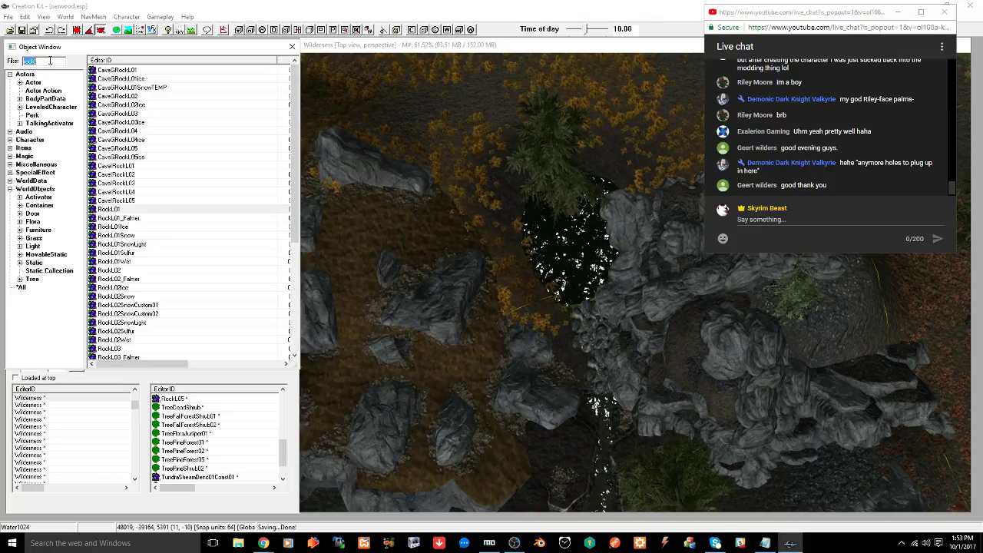
pyautogui.write('watermaske')
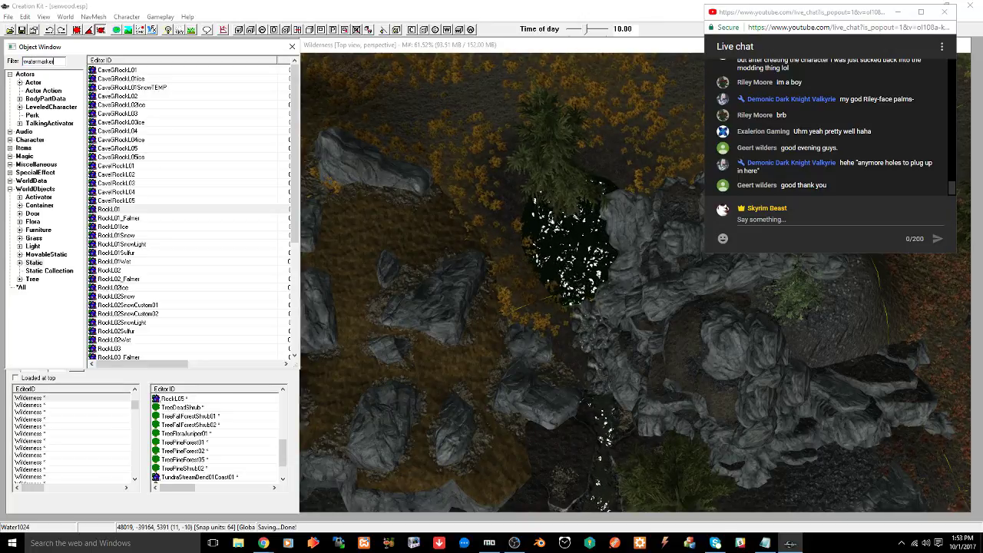
pyautogui.press('BackSpace')
pyautogui.press('BackSpace')
pyautogui.press('BackSpace')
pyautogui.write('ker')
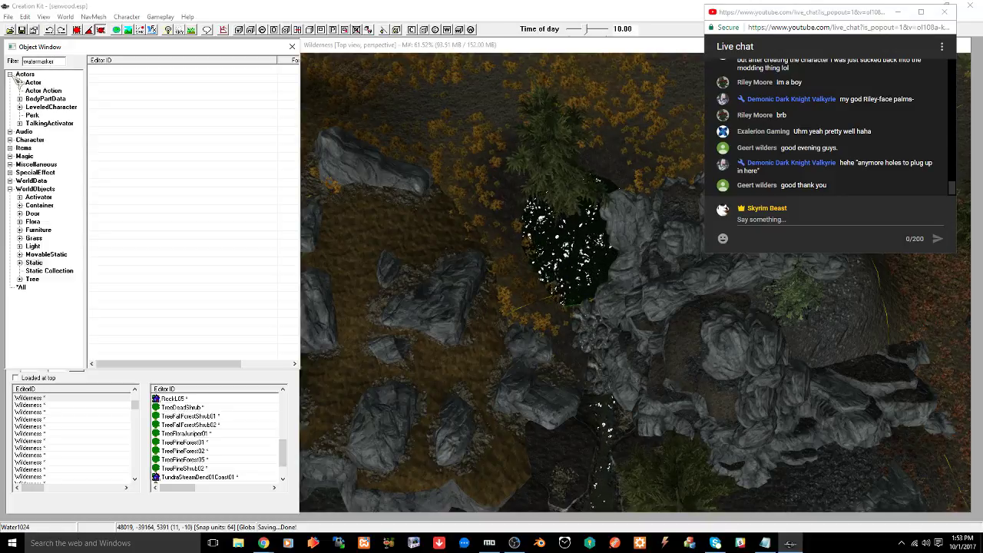
# Browse the audio Sound Marker objects and shorten the filter to "water"
pyautogui.click(10, 74)
pyautogui.click(10, 82)
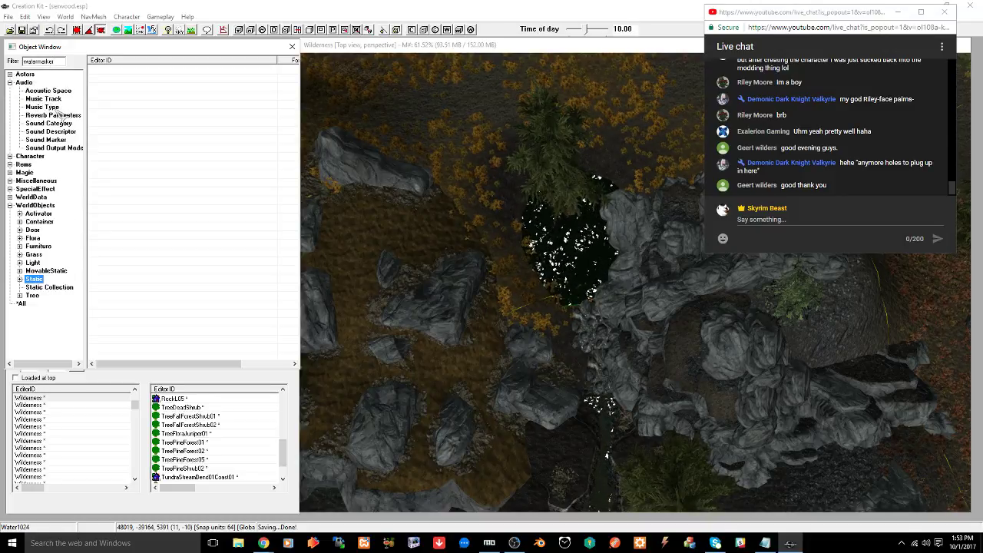
pyautogui.click(48, 139)
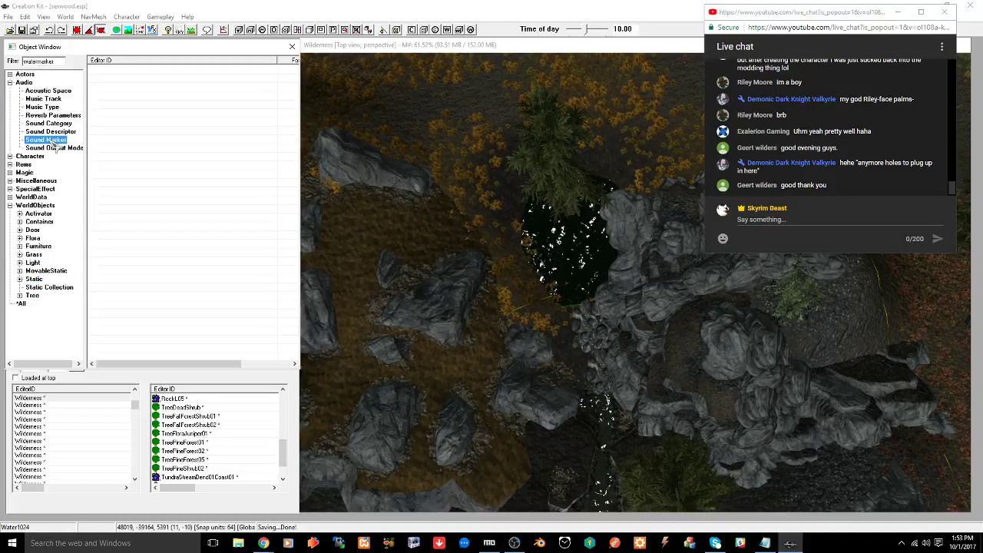
pyautogui.click(37, 61)
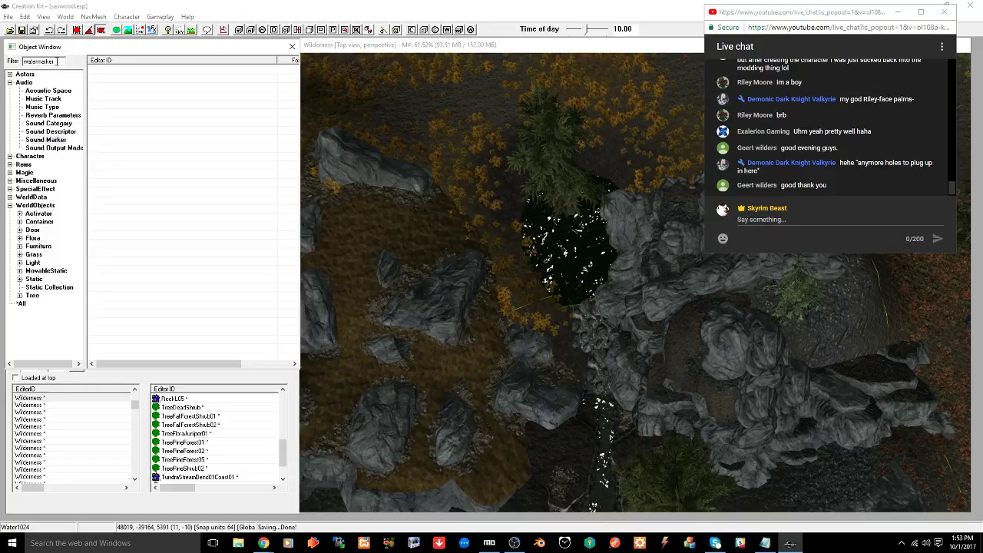
pyautogui.keyDown('shift'); pyautogui.click(57, 62); pyautogui.keyUp('shift')
pyautogui.press('BackSpace')
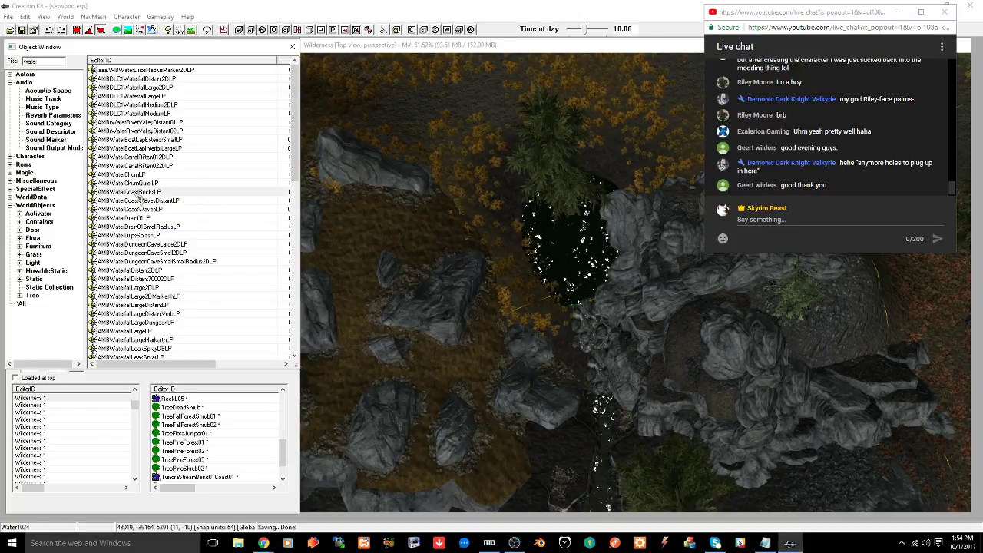
# Place the AMBWaterCoastRocksLP sound marker on the stream rapids, adjust its height and save the plugin
pyautogui.click(619, 345)
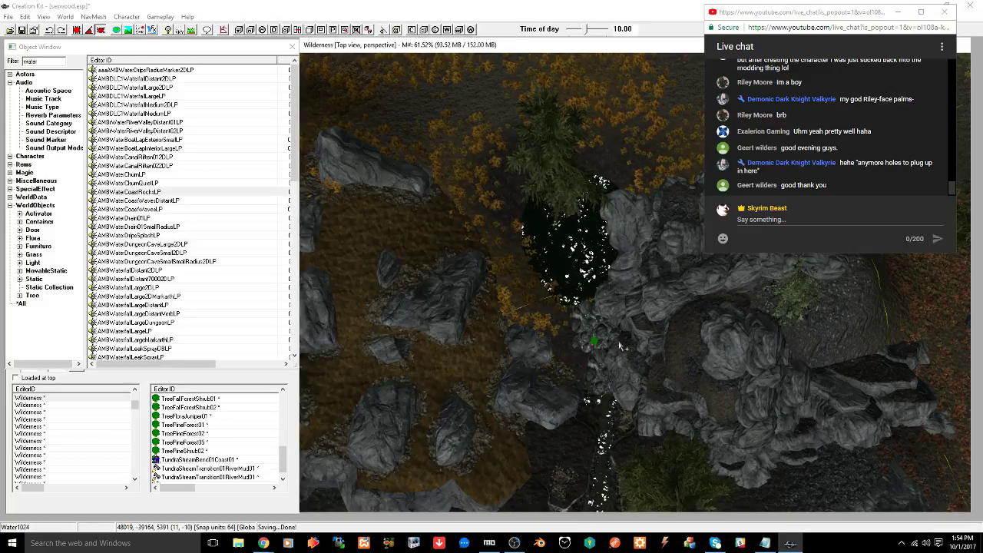
pyautogui.press('t')
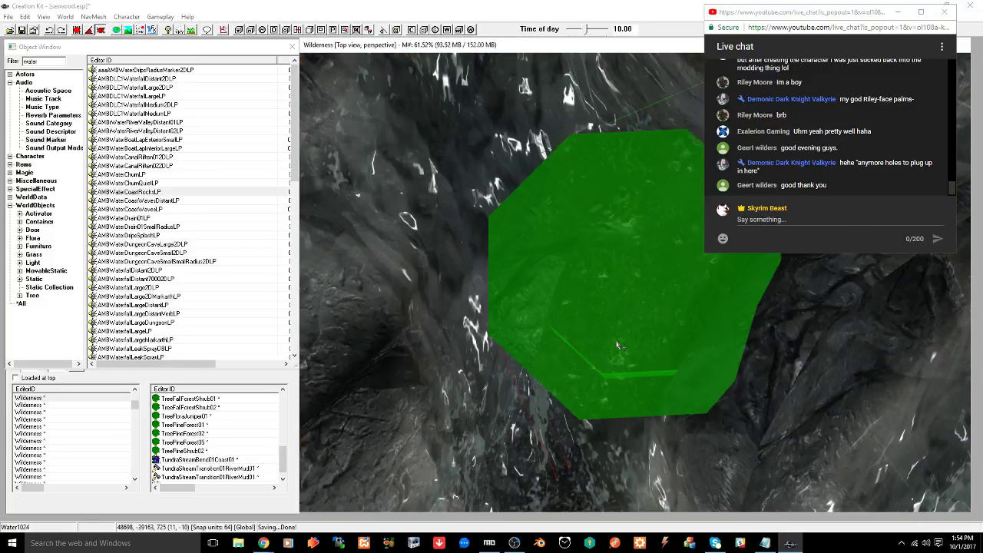
pyautogui.moveTo(621, 345)
pyautogui.keyDown('shift'); pyautogui.mouseDown(button='middle')
pyautogui.moveTo(621, 261)
pyautogui.moveTo(599, 336)
pyautogui.mouseUp(button='middle'); pyautogui.keyUp('shift')
pyautogui.scroll(-3, 621, 261)
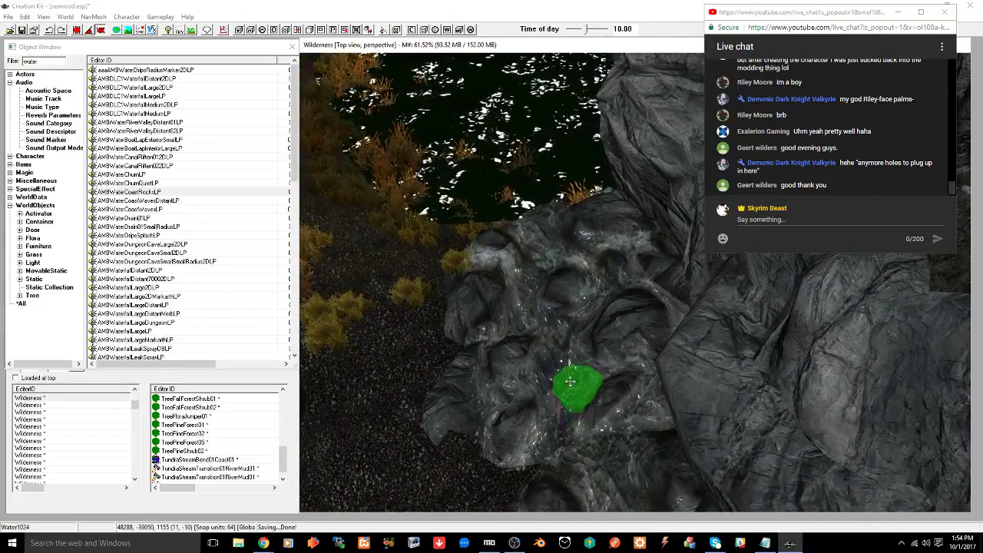
pyautogui.press('z')
pyautogui.moveTo(571, 381)
pyautogui.mouseDown()
pyautogui.moveTo(573, 354)
pyautogui.moveTo(559, 342)
pyautogui.mouseUp()
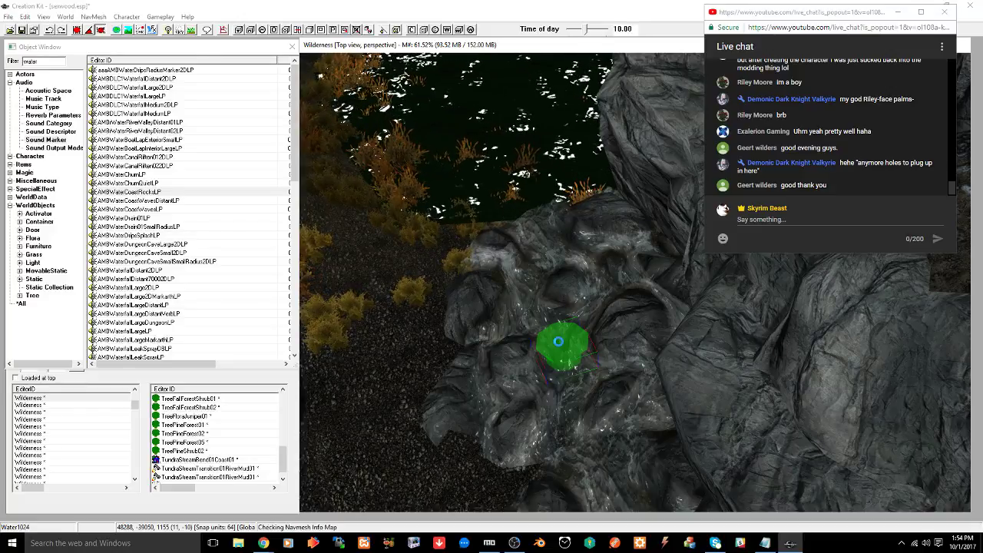
pyautogui.hotkey('ctrl', 's')
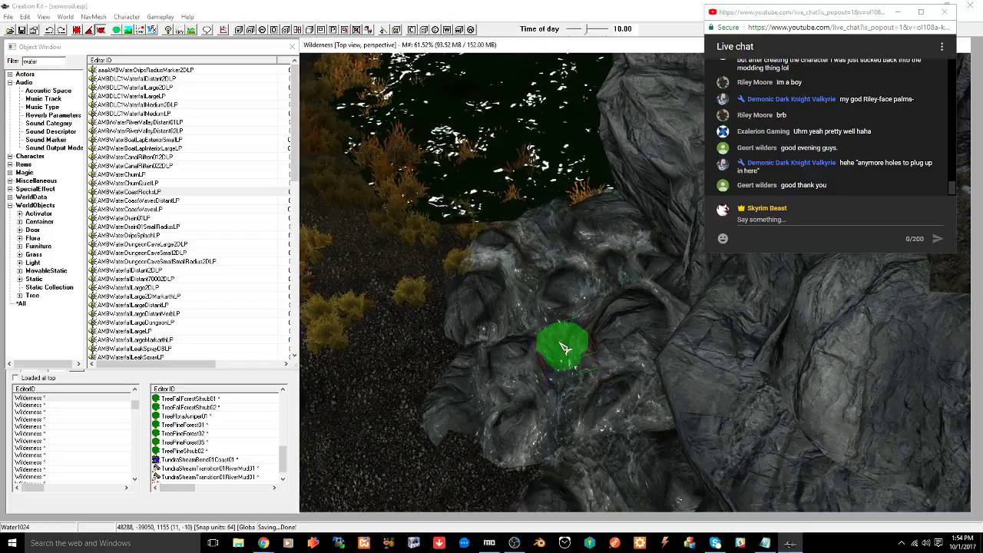
pyautogui.click(565, 342)
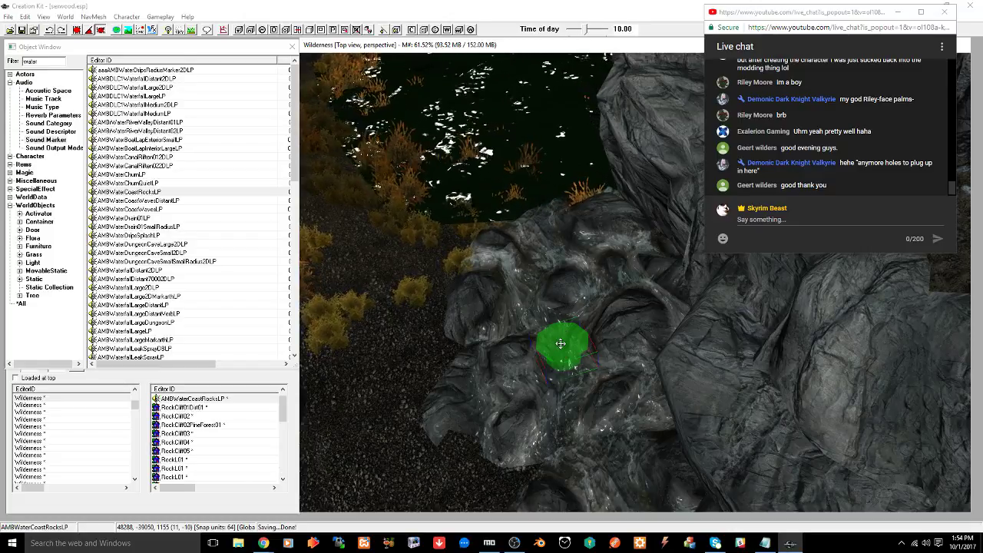
pyautogui.moveTo(567, 340)
pyautogui.keyDown('shift'); pyautogui.mouseDown(button='middle')
pyautogui.moveTo(617, 327)
pyautogui.moveTo(601, 335)
pyautogui.mouseUp(button='middle'); pyautogui.keyUp('shift')
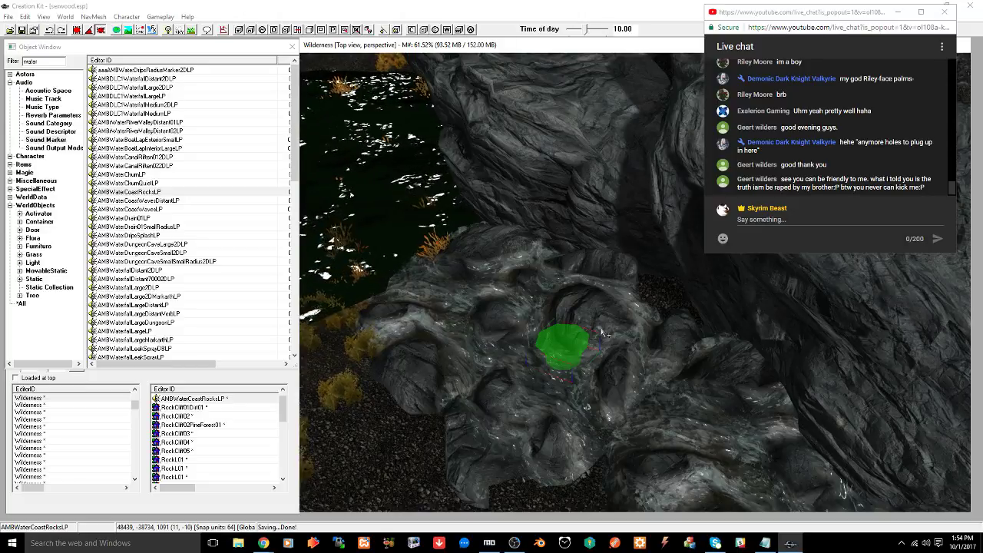
pyautogui.click(892, 188)
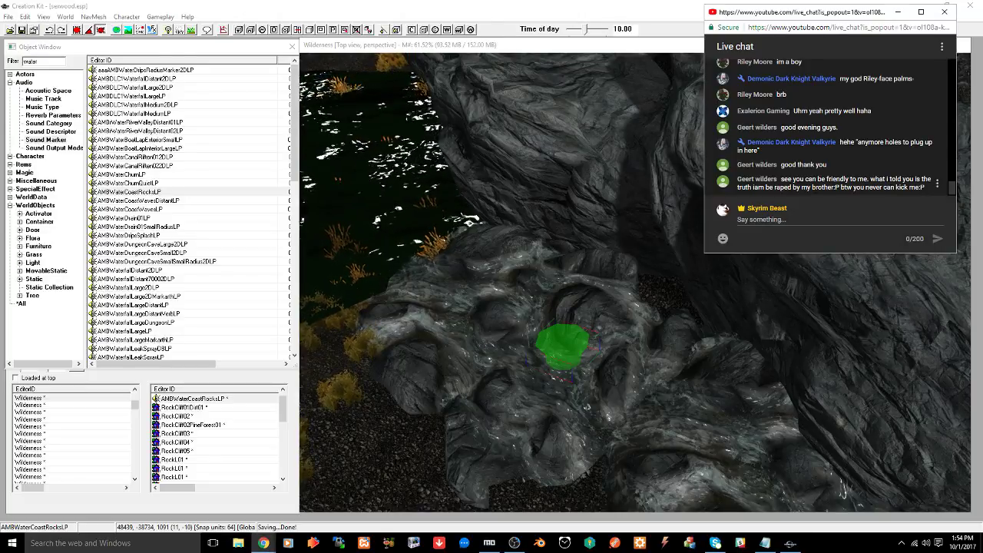
pyautogui.click(937, 186)
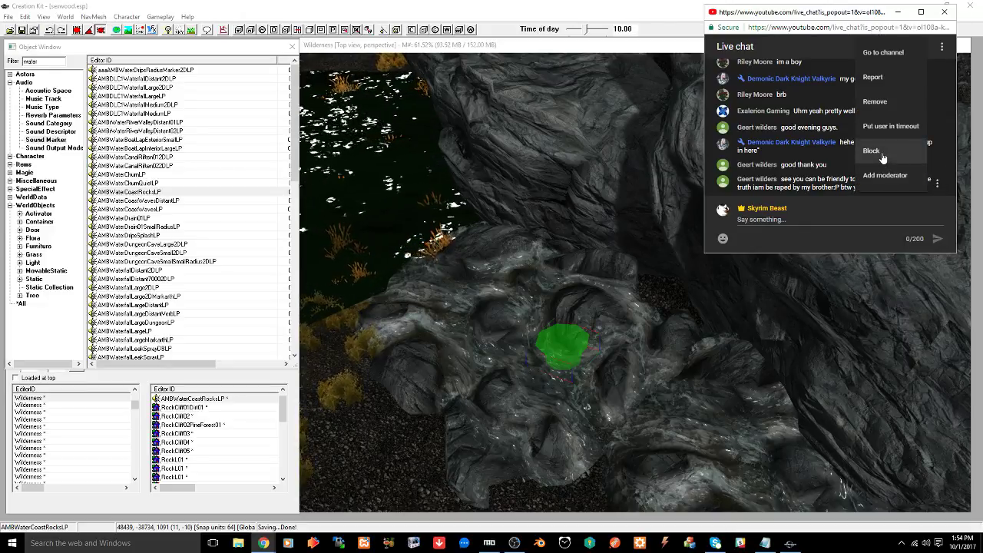
pyautogui.click(838, 179)
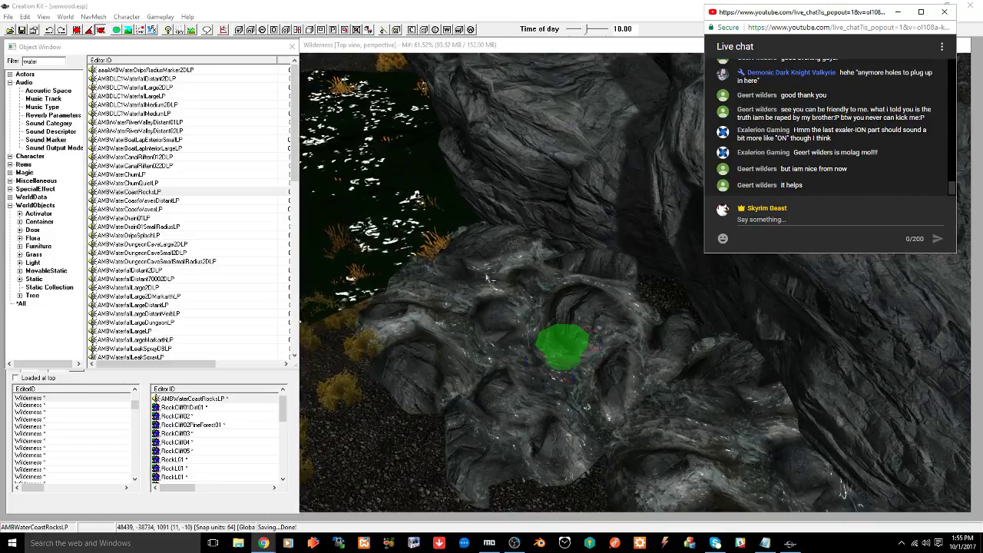
# Examine the rapids around the AMBWaterCoastRocksLP sound marker from several angles
pyautogui.click(561, 342)
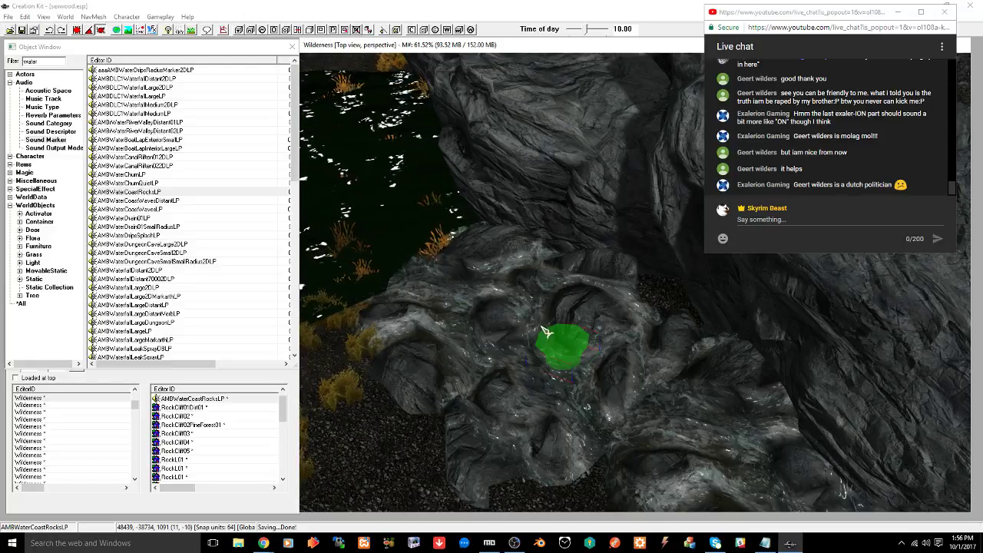
pyautogui.keyDown('shift'); pyautogui.moveTo(556, 349); pyautogui.dragTo(547, 379, button='middle'); pyautogui.keyUp('shift')
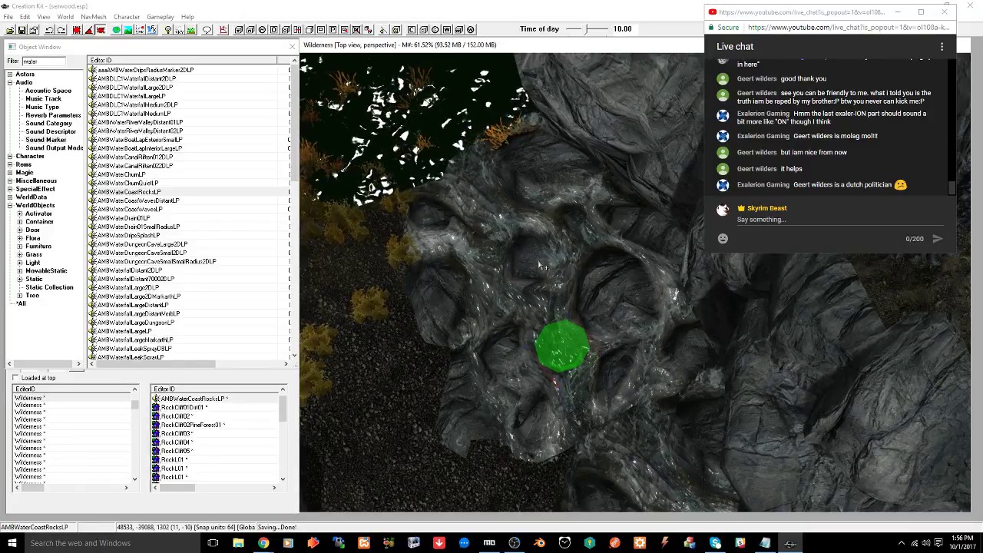
pyautogui.moveTo(540, 266)
pyautogui.mouseDown(button='middle')
pyautogui.moveTo(579, 328)
pyautogui.moveTo(569, 258)
pyautogui.moveTo(701, 219)
pyautogui.moveTo(658, 266)
pyautogui.moveTo(625, 248)
pyautogui.moveTo(630, 221)
pyautogui.moveTo(572, 229)
pyautogui.mouseUp(button='middle')
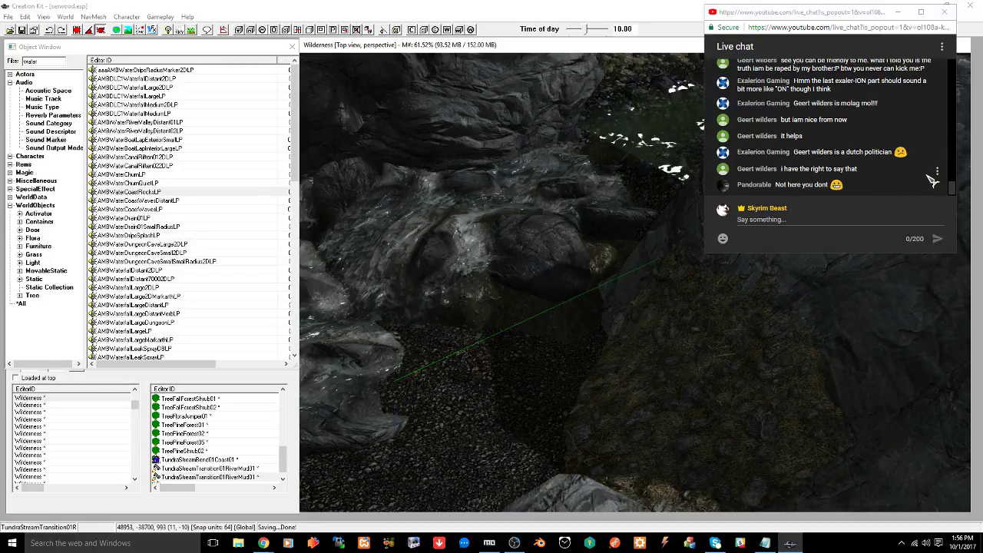
# Switch to the YouTube live chat, block the participant posting offensive messages, and return to the Creation Kit
pyautogui.click(936, 174)
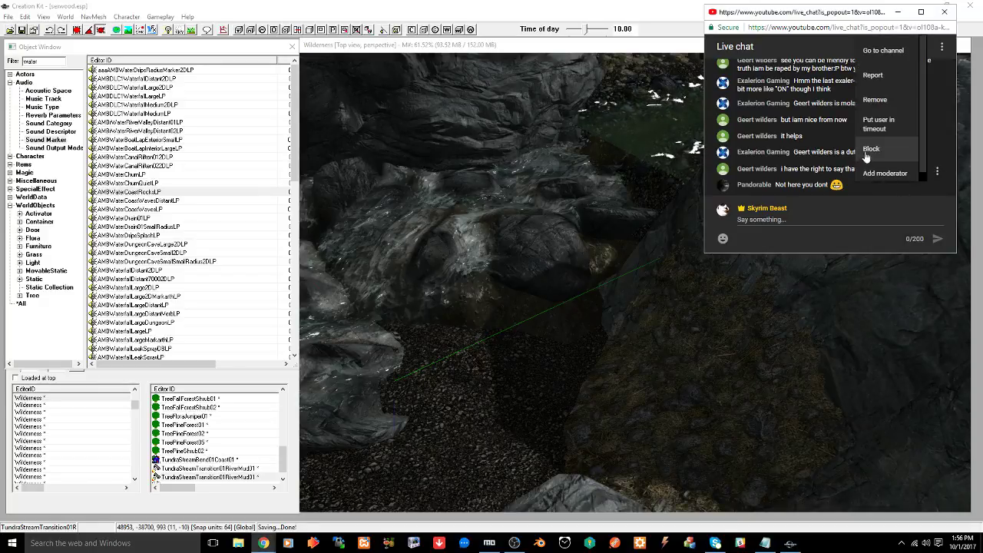
pyautogui.click(875, 151)
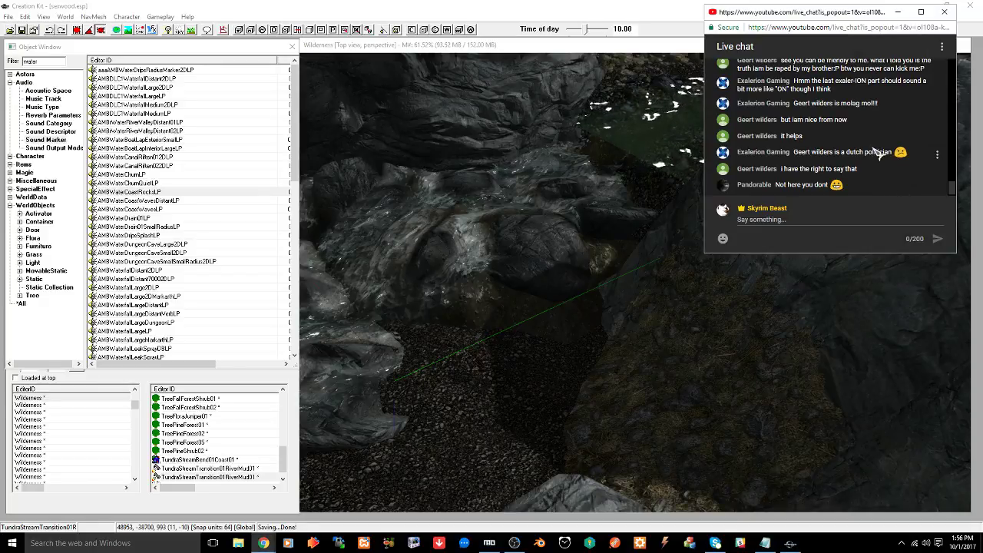
pyautogui.click(523, 239)
# Rotate the TundraStreamTransition01RiverMud01 rapids piece beside the sound marker, using local axes, to fit the slope
pyautogui.moveTo(524, 238); pyautogui.dragTo(515, 248, button='middle')
pyautogui.click(500, 236)
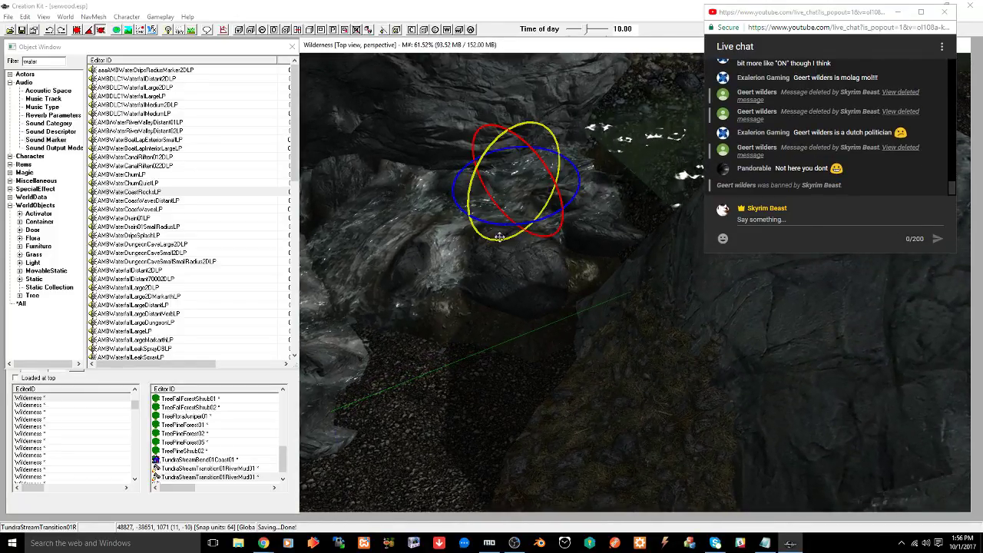
pyautogui.moveTo(498, 142); pyautogui.dragTo(510, 133)
pyautogui.keyDown('shift'); pyautogui.moveTo(495, 127); pyautogui.dragTo(571, 149, button='middle'); pyautogui.keyUp('shift')
pyautogui.press('g')
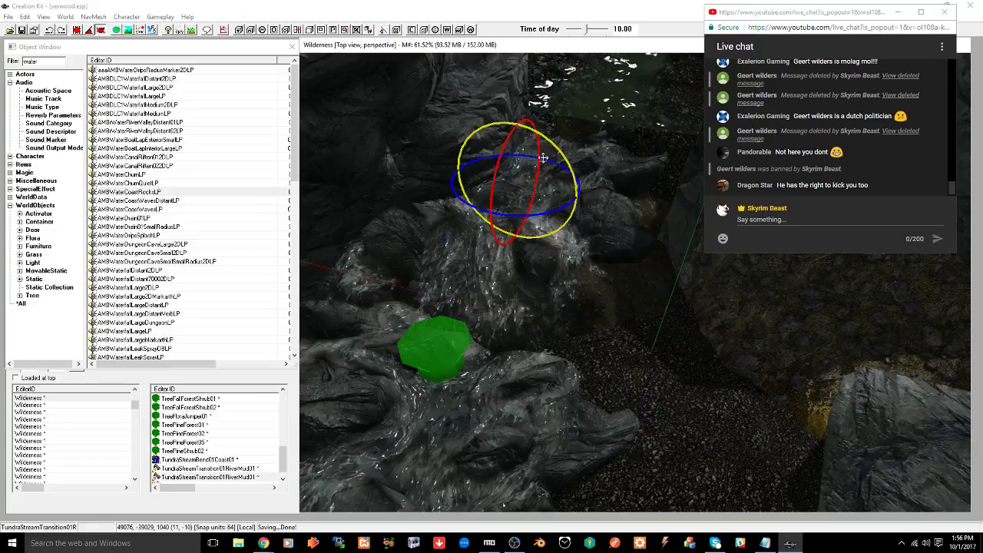
pyautogui.moveTo(516, 148); pyautogui.dragTo(556, 204)
pyautogui.press('w')
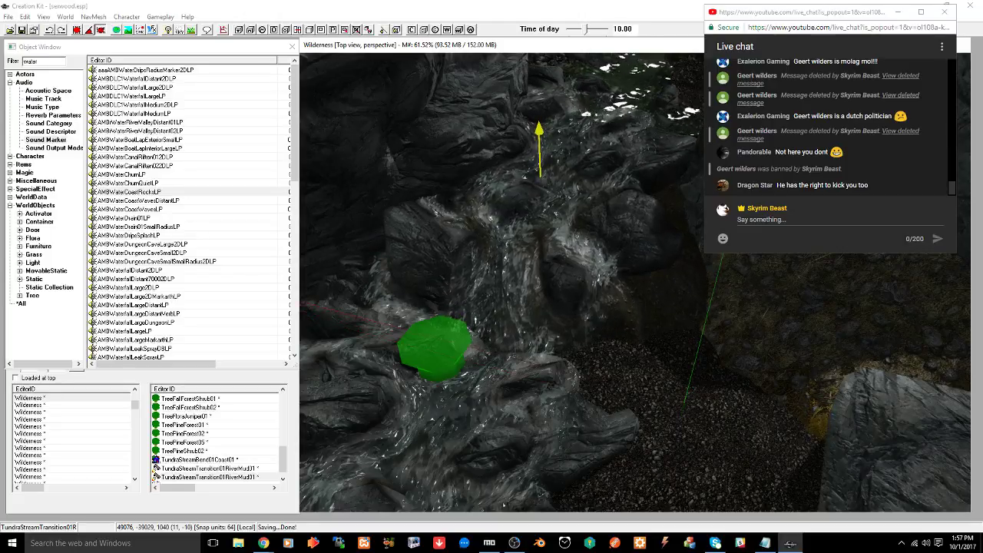
# Duplicate a RockL01 from the rock pile, set the copy on the bank between the rapids and the orange shrubs, and save the plugin
pyautogui.moveTo(583, 187)
pyautogui.keyDown('shift'); pyautogui.mouseDown(button='middle')
pyautogui.moveTo(545, 184)
pyautogui.moveTo(573, 164)
pyautogui.moveTo(588, 184)
pyautogui.moveTo(576, 174)
pyautogui.moveTo(595, 228)
pyautogui.moveTo(575, 234)
pyautogui.moveTo(563, 215)
pyautogui.mouseUp(button='middle'); pyautogui.keyUp('shift')
pyautogui.moveTo(528, 247)
pyautogui.keyDown('shift'); pyautogui.mouseDown(button='middle')
pyautogui.moveTo(526, 237)
pyautogui.moveTo(496, 267)
pyautogui.moveTo(530, 181)
pyautogui.moveTo(519, 219)
pyautogui.moveTo(537, 207)
pyautogui.moveTo(617, 259)
pyautogui.moveTo(628, 256)
pyautogui.mouseUp(button='middle'); pyautogui.keyUp('shift')
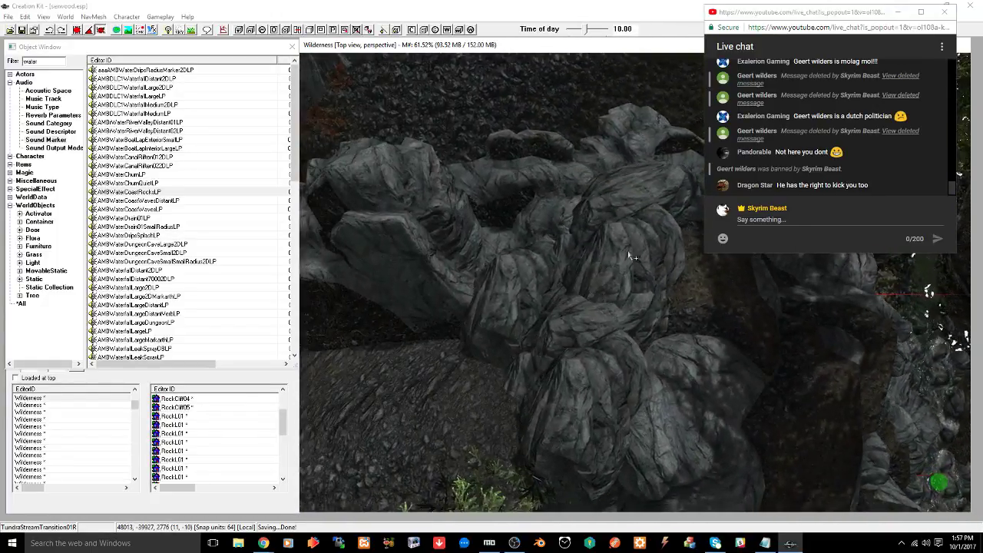
pyautogui.click(507, 284)
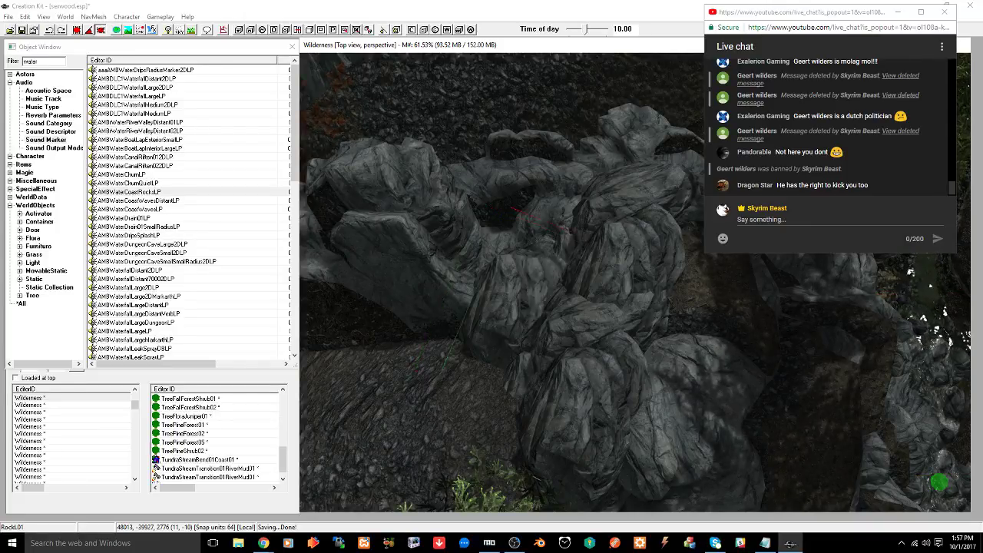
pyautogui.moveTo(506, 285)
pyautogui.keyDown('shift'); pyautogui.mouseDown(button='middle')
pyautogui.moveTo(820, 384)
pyautogui.moveTo(720, 362)
pyautogui.mouseUp(button='middle'); pyautogui.keyUp('shift')
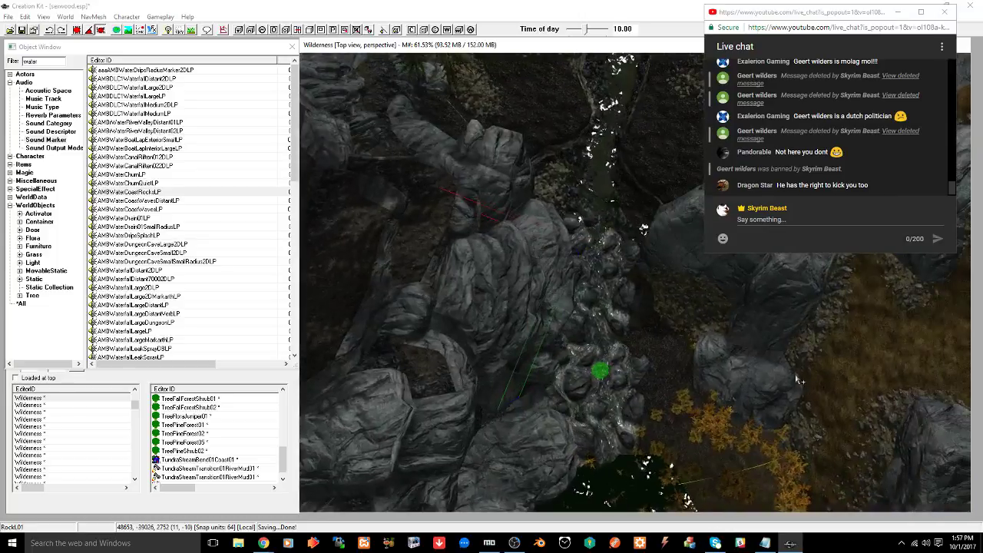
pyautogui.moveTo(511, 288)
pyautogui.mouseDown()
pyautogui.moveTo(676, 347)
pyautogui.moveTo(702, 328)
pyautogui.moveTo(672, 343)
pyautogui.moveTo(663, 418)
pyautogui.moveTo(680, 406)
pyautogui.moveTo(668, 421)
pyautogui.moveTo(668, 405)
pyautogui.mouseUp()
pyautogui.scroll(5, 644, 376)
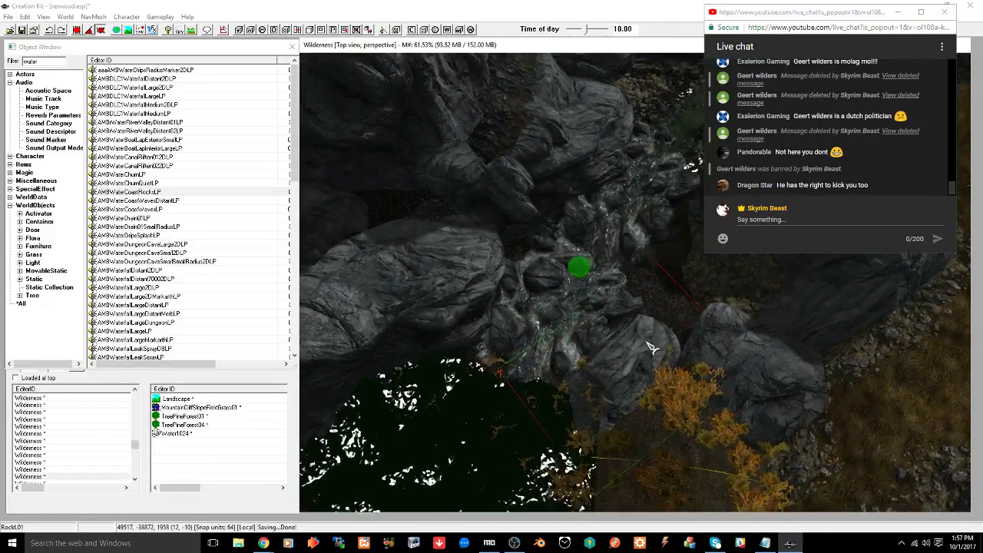
pyautogui.keyDown('shift'); pyautogui.moveTo(650, 348); pyautogui.dragTo(572, 324, button='middle'); pyautogui.keyUp('shift')
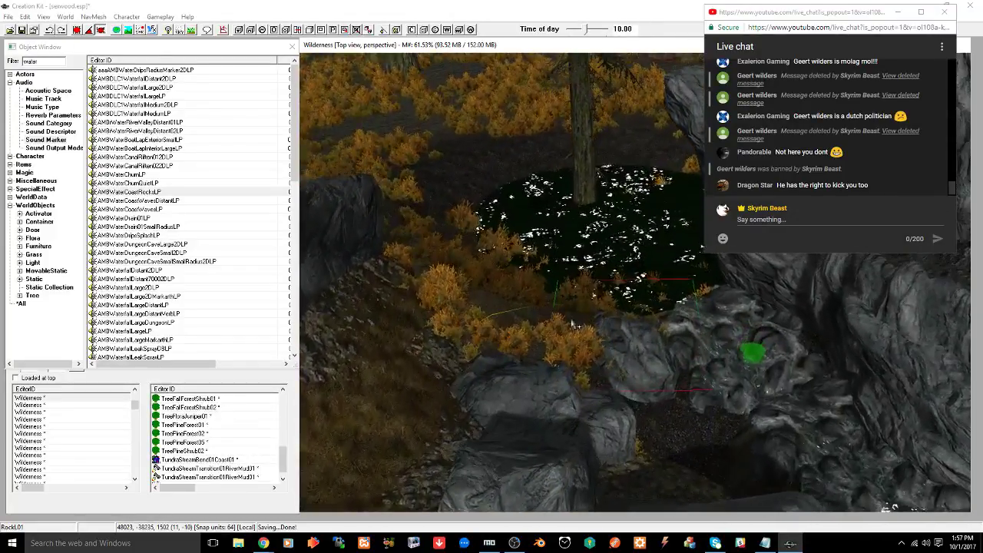
pyautogui.click(644, 357)
pyautogui.hotkey('ctrl', 's')
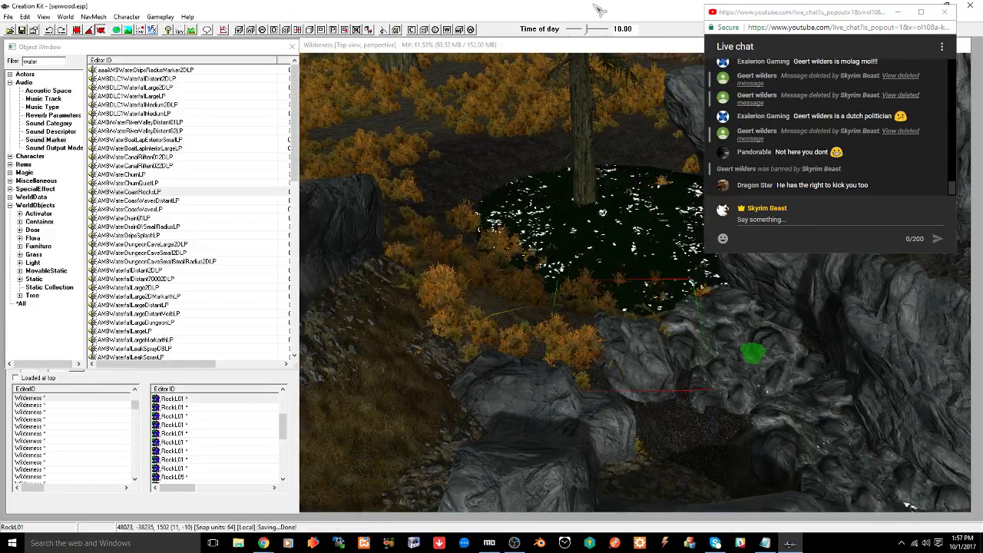
# Move the live chat window aside, close the Creation Kit, and pause the Vindsvept music video in the browser
pyautogui.moveTo(814, 11); pyautogui.dragTo(753, 15)
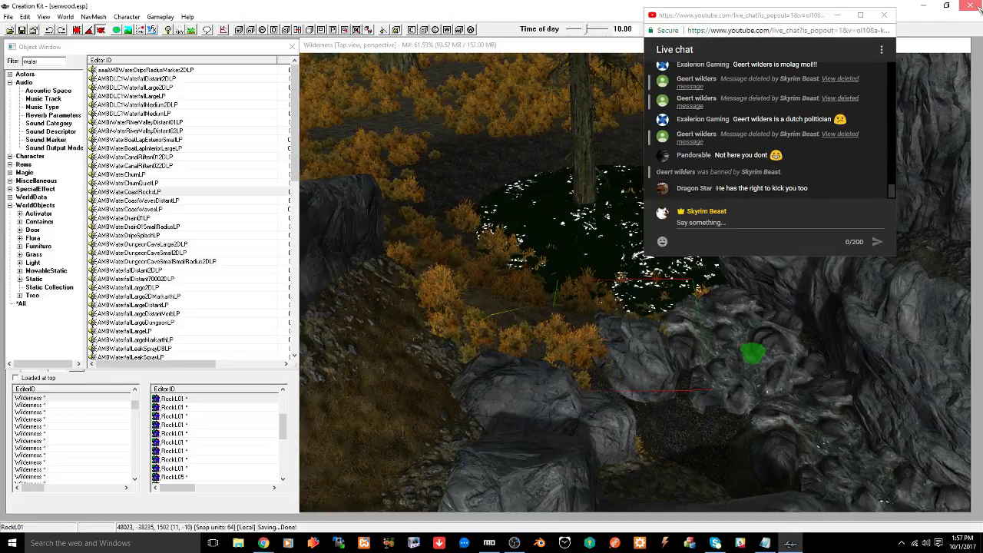
pyautogui.click(979, 8)
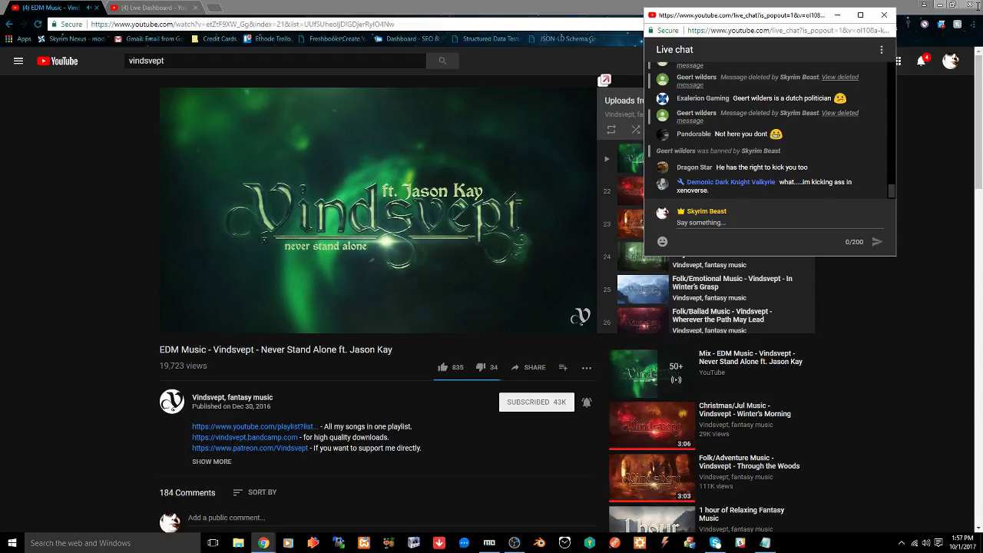
pyautogui.click(296, 238)
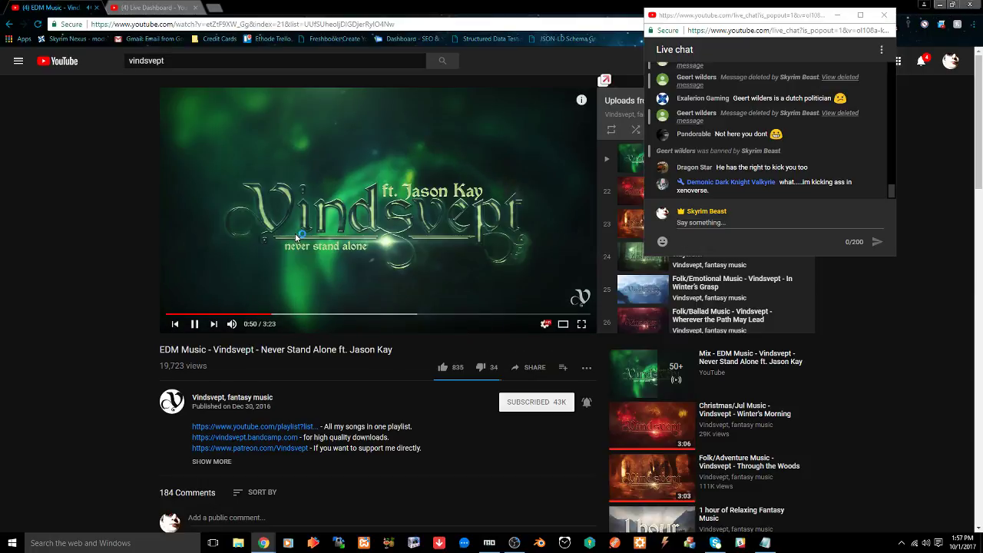
pyautogui.click(299, 230)
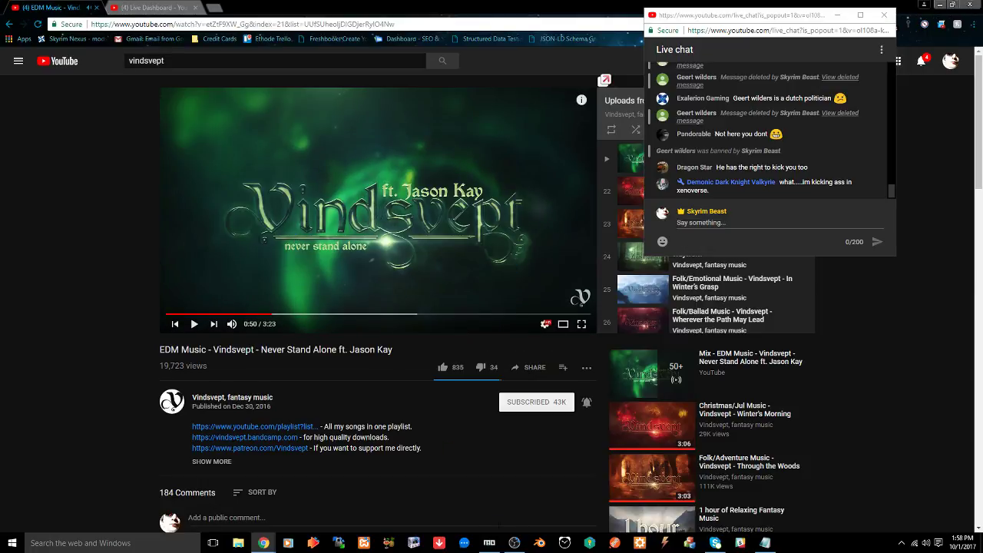
# Switch to Mod Organizer and move the seewood.esp plugin from the Overwrite folder into the Seewood mod
pyautogui.click(489, 543)
pyautogui.doubleClick(257, 315)
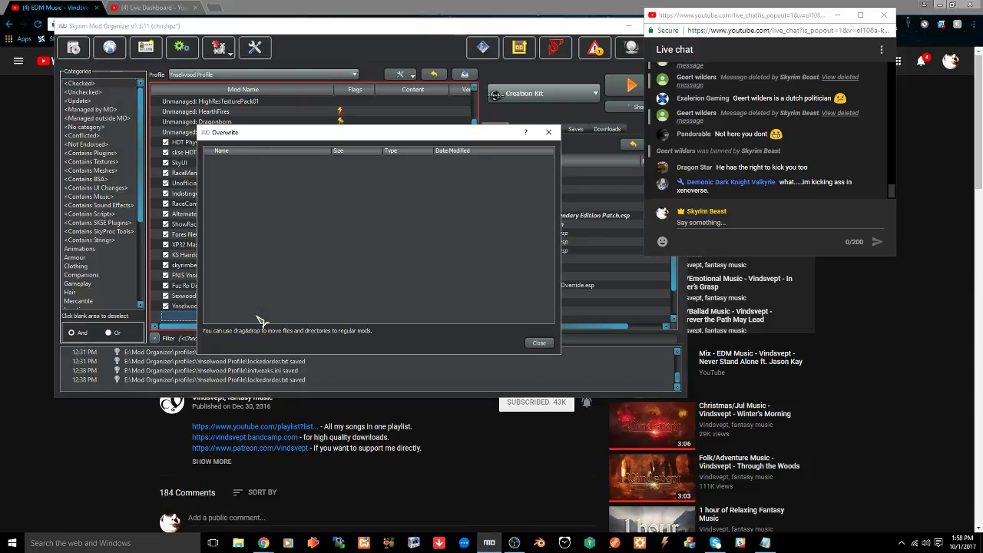
pyautogui.moveTo(284, 136); pyautogui.dragTo(463, 173)
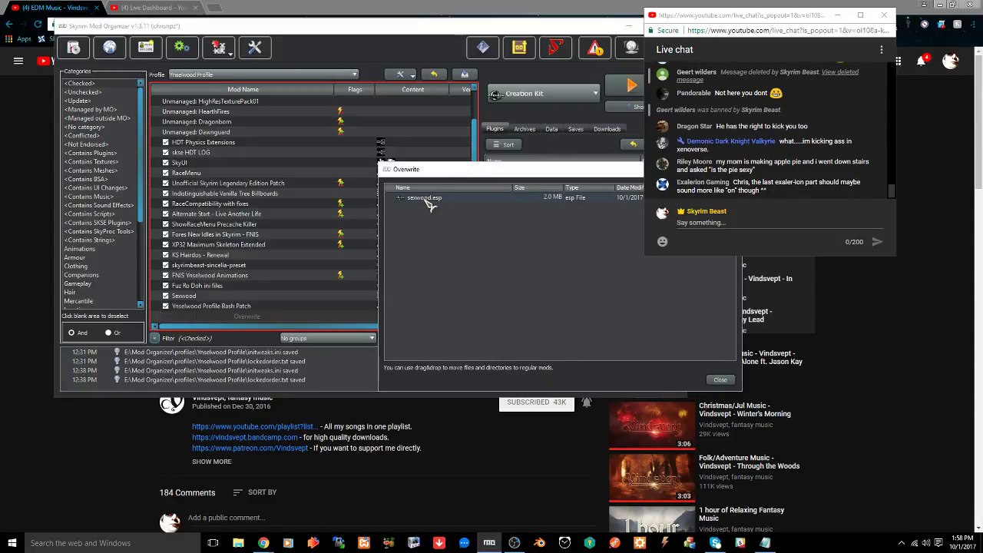
pyautogui.moveTo(424, 198); pyautogui.dragTo(245, 304)
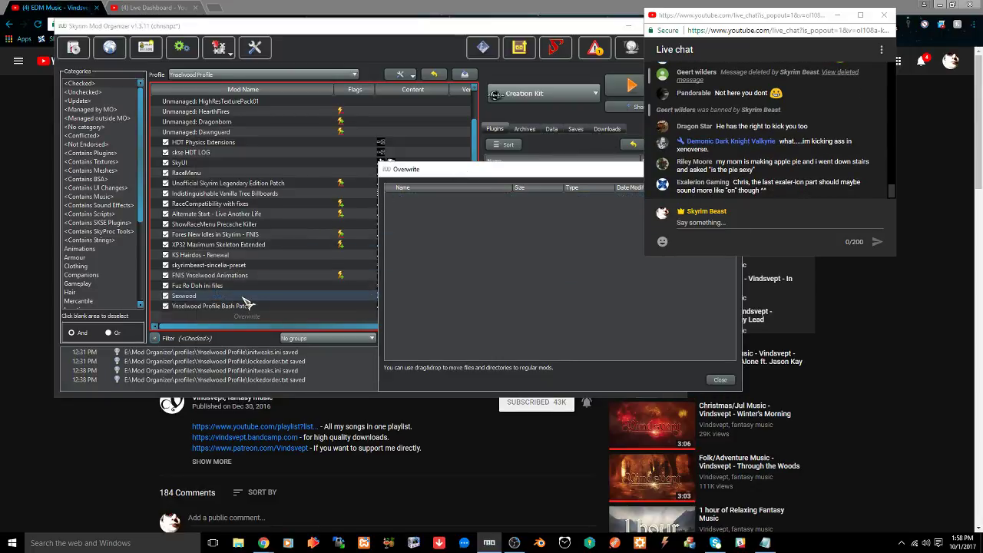
pyautogui.click(612, 311)
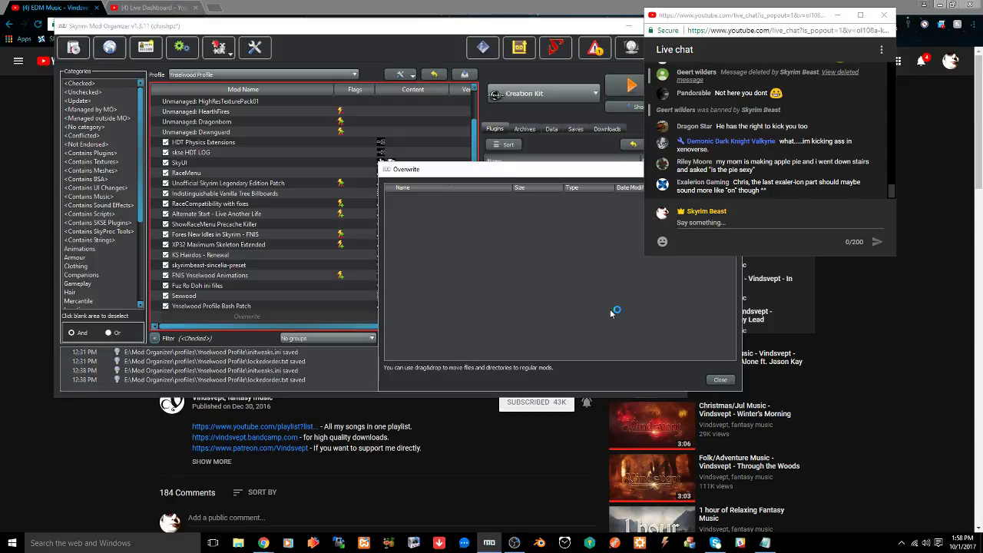
pyautogui.click(720, 379)
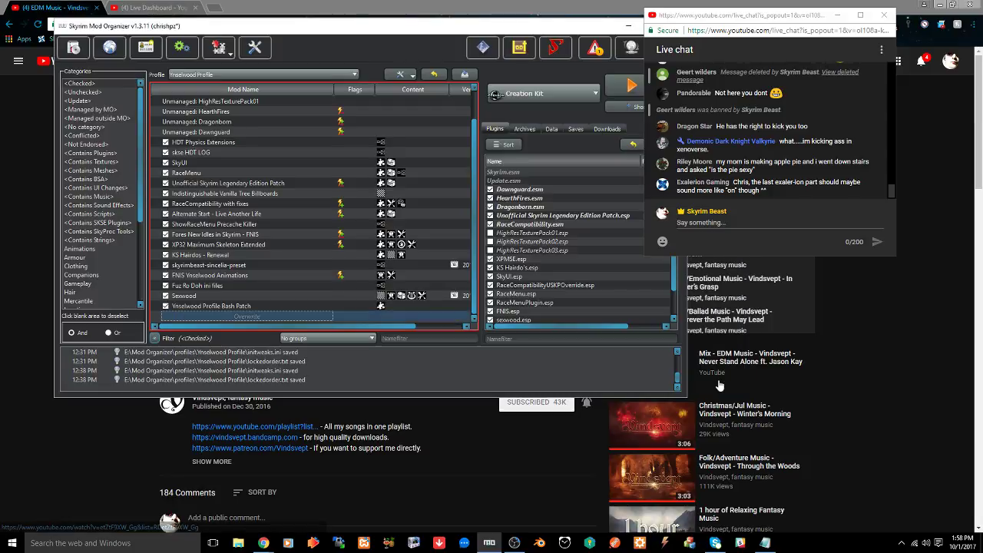
# Choose SKSE as the executable for the current profile and launch Skyrim with it
pyautogui.click(560, 98)
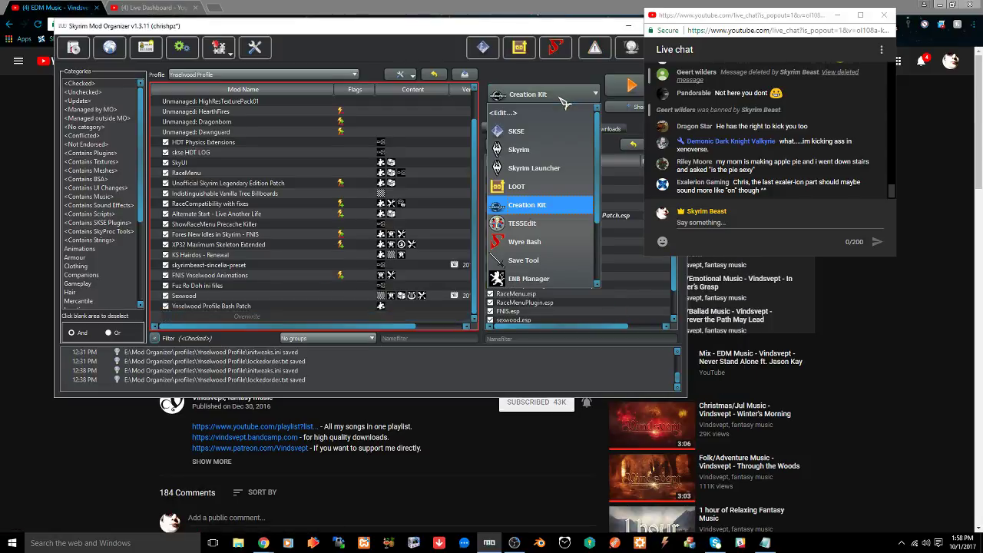
pyautogui.click(528, 139)
pyautogui.click(628, 85)
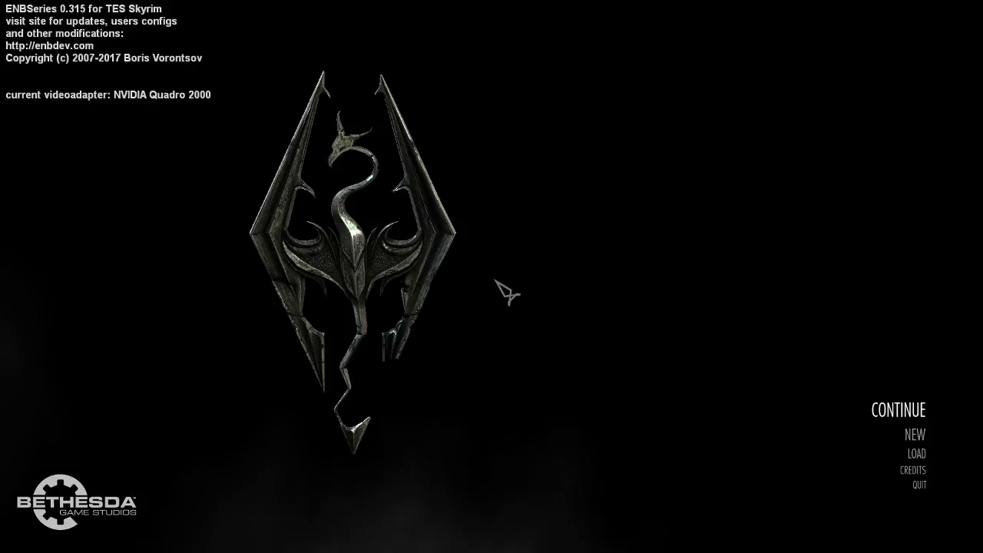
# Load the saved game 005 Windpeak Inn
pyautogui.click(920, 455)
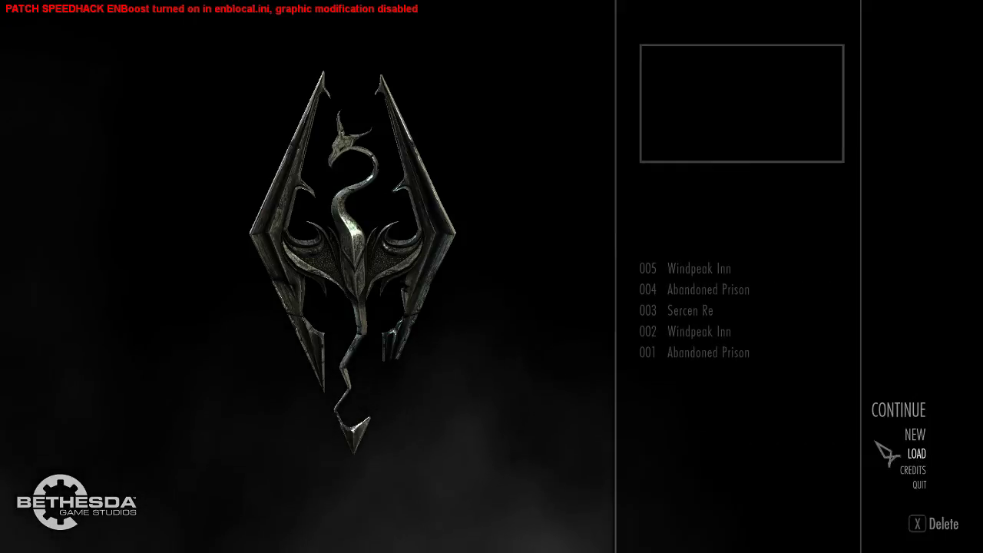
pyautogui.click(701, 270)
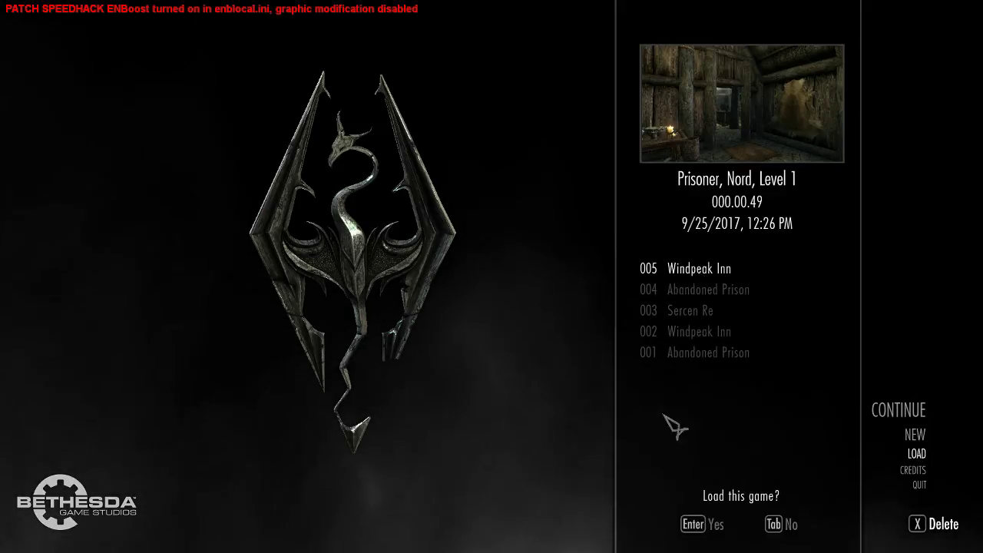
pyautogui.click(710, 527)
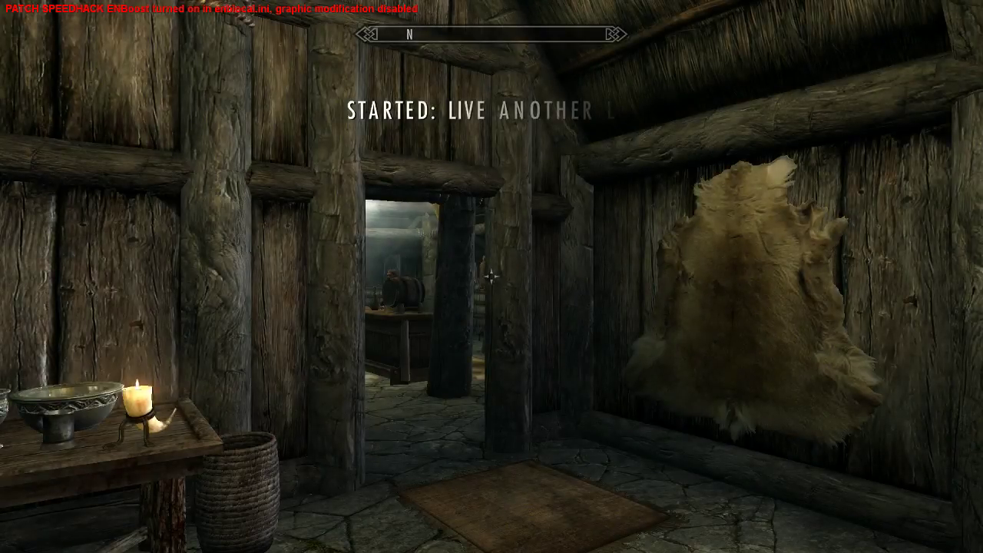
pyautogui.press('w')
pyautogui.press('w')
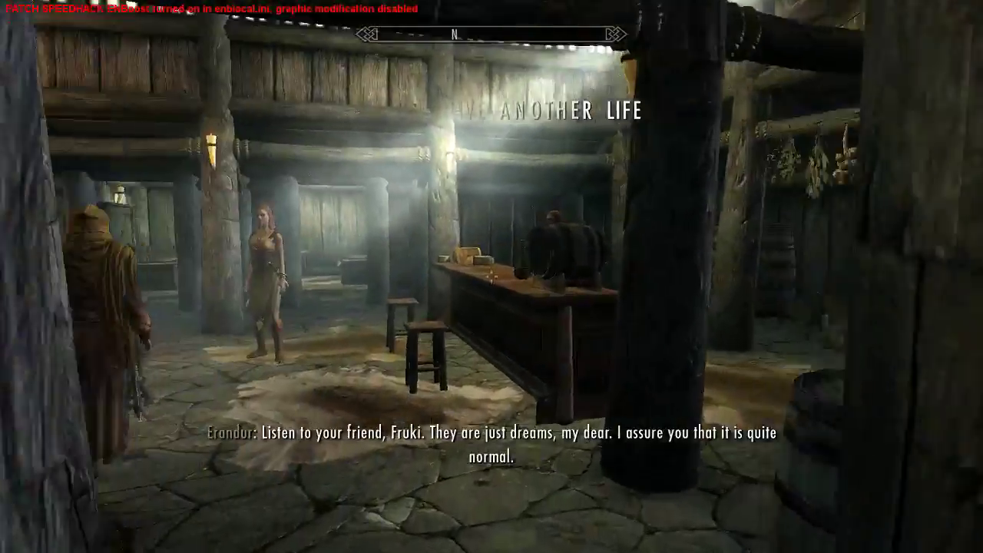
pyautogui.press('w')
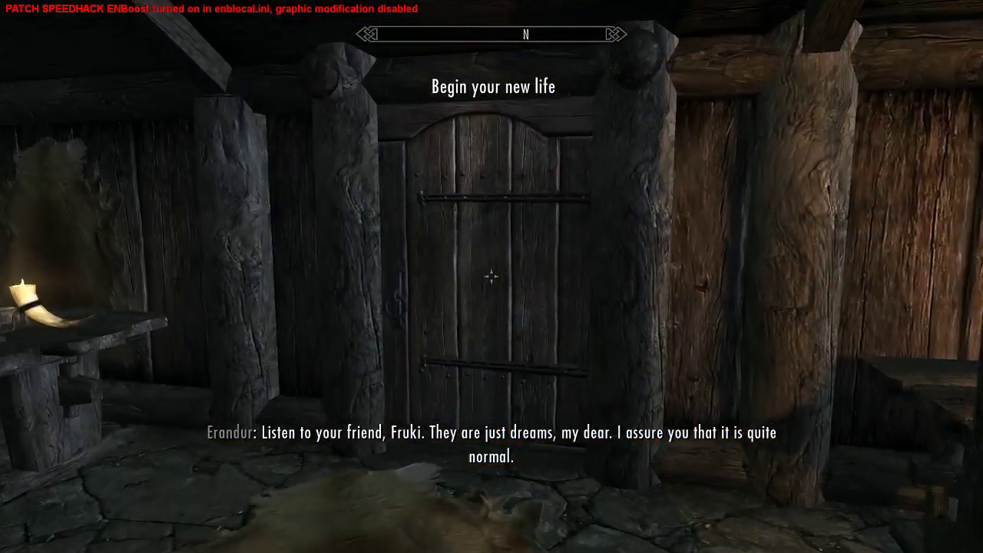
pyautogui.press('w')
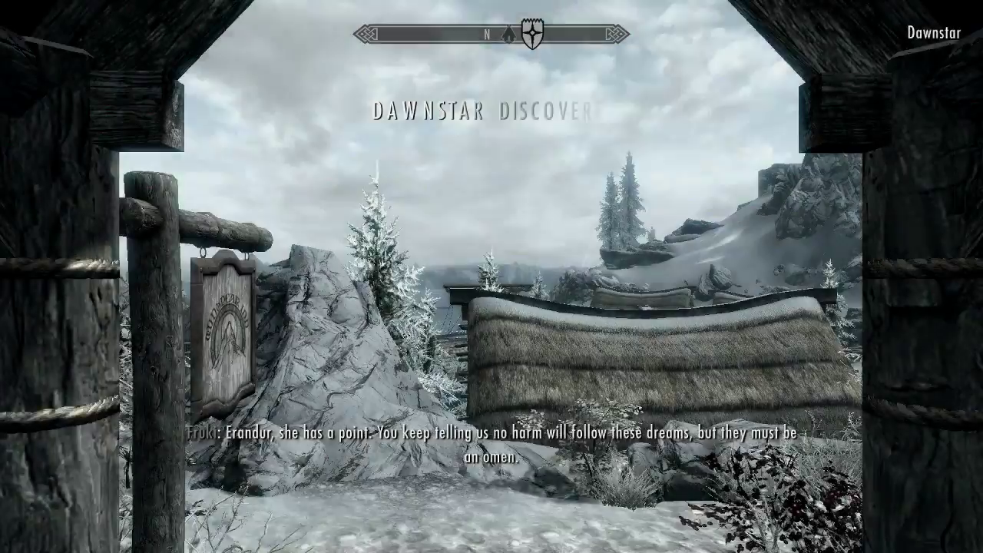
pyautogui.press('w')
pyautogui.press('w')
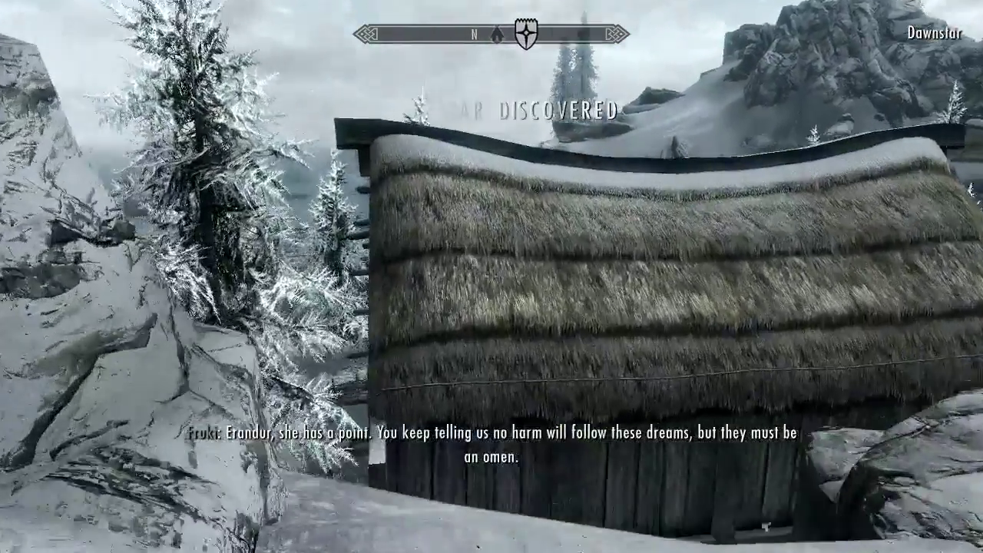
pyautogui.press('w')
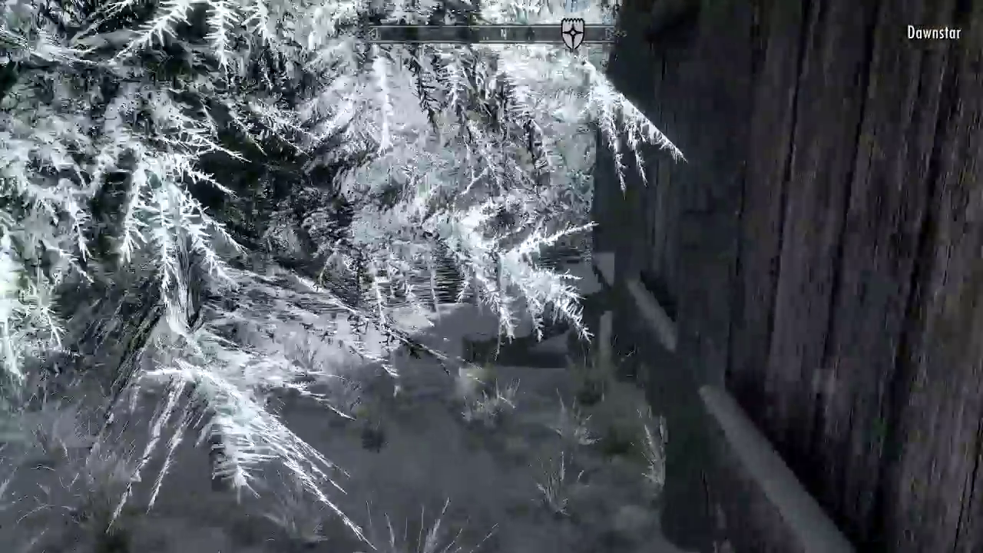
pyautogui.press('w')
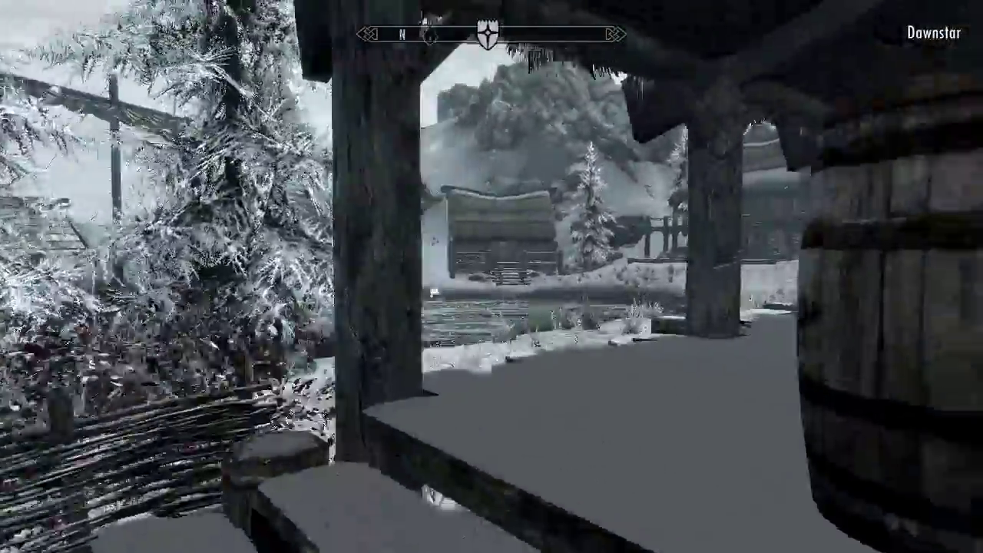
pyautogui.press('w')
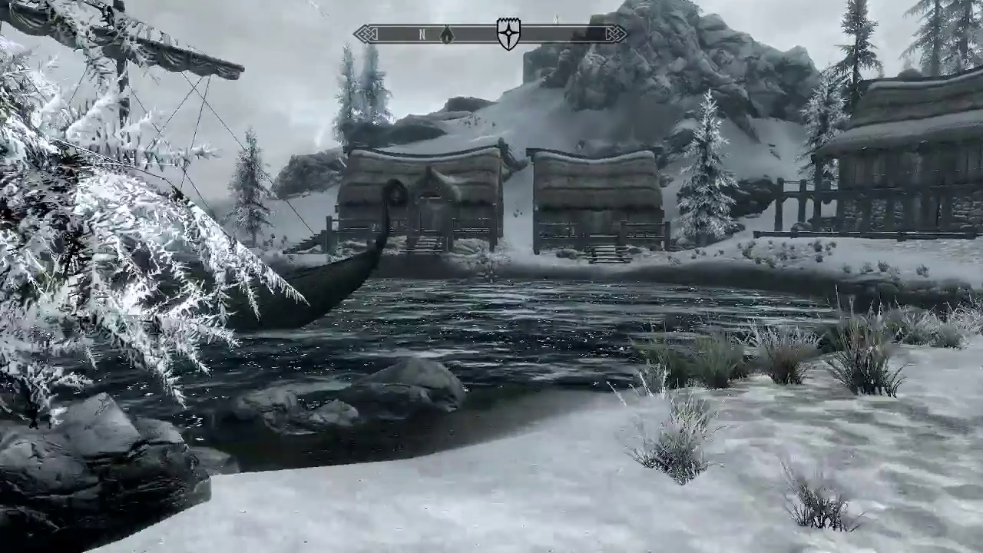
pyautogui.press('w')
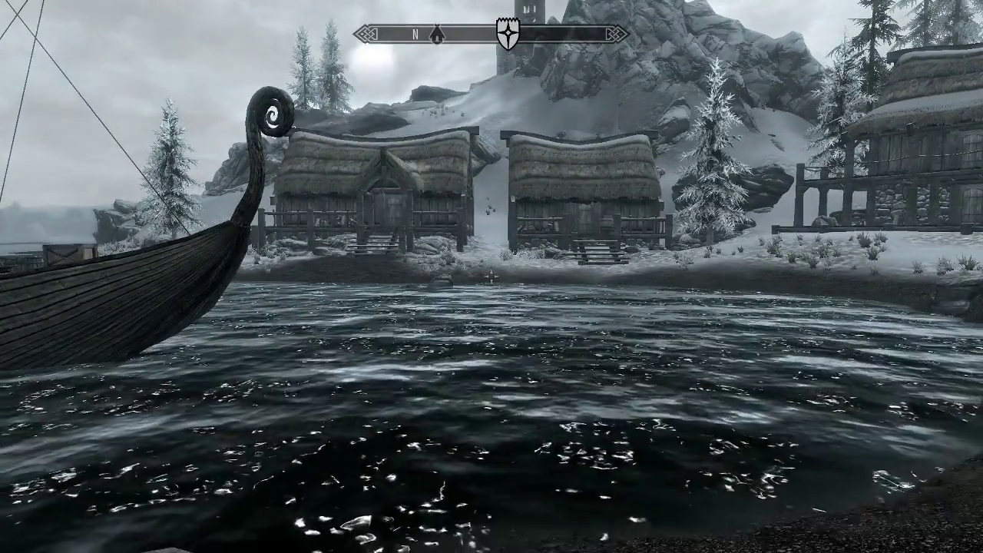
pyautogui.press('w')
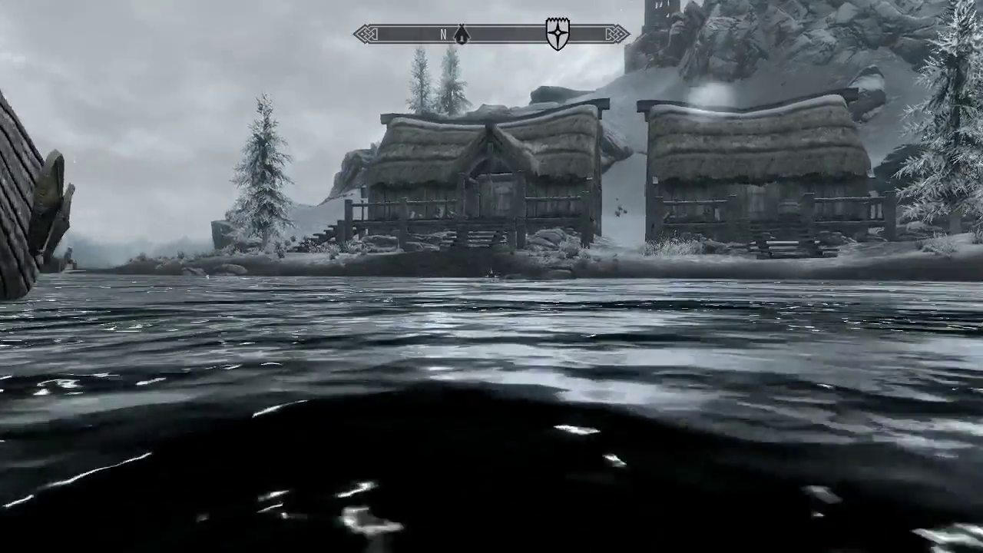
pyautogui.press('w')
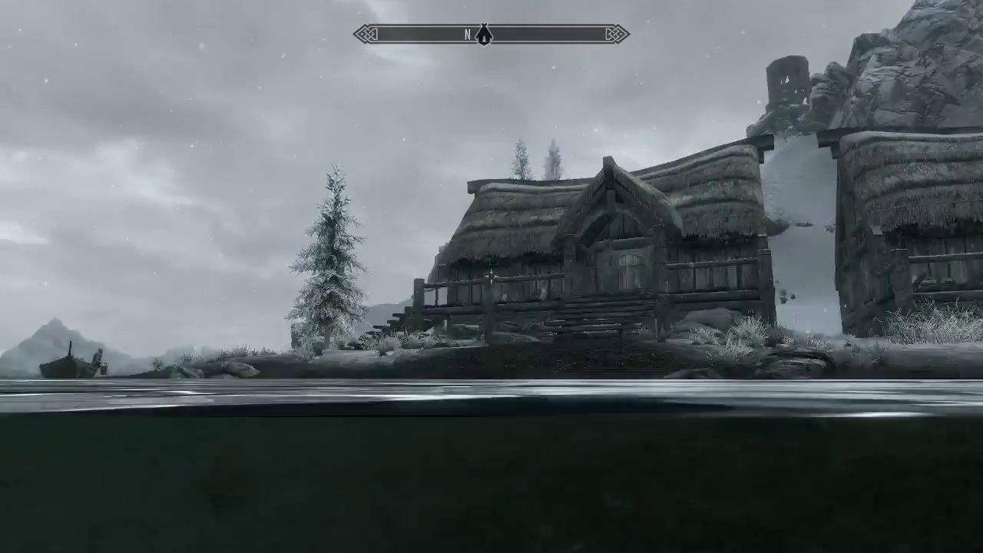
pyautogui.press('w')
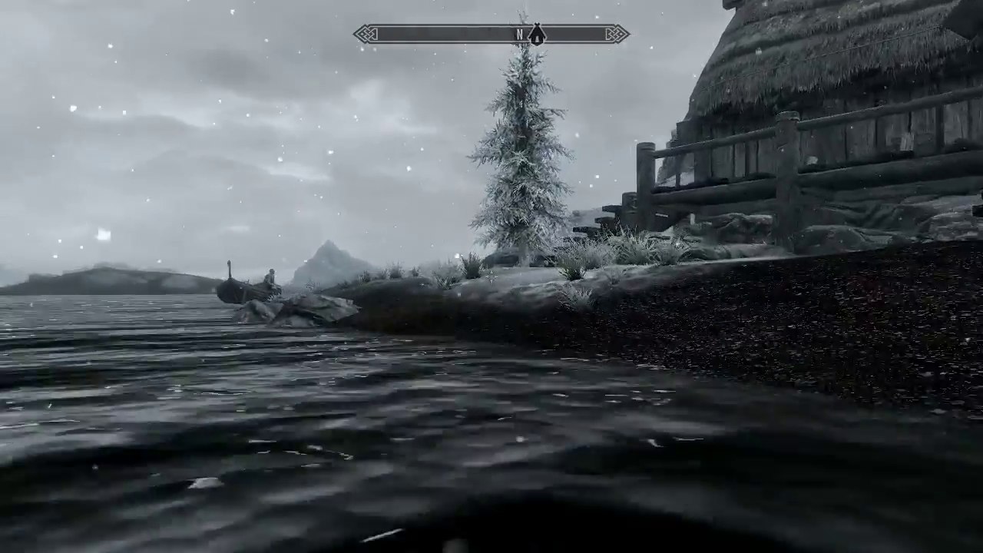
pyautogui.press('w')
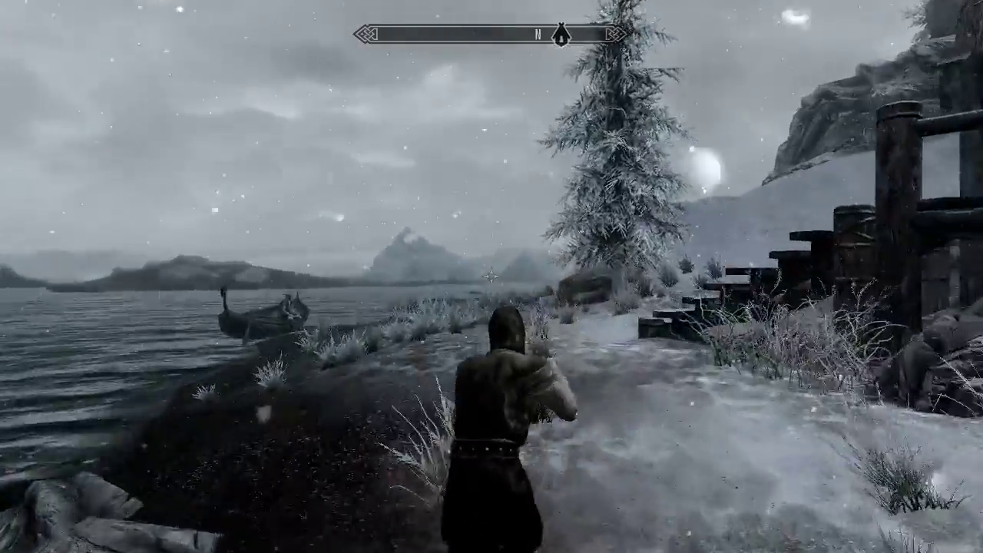
pyautogui.press('w')
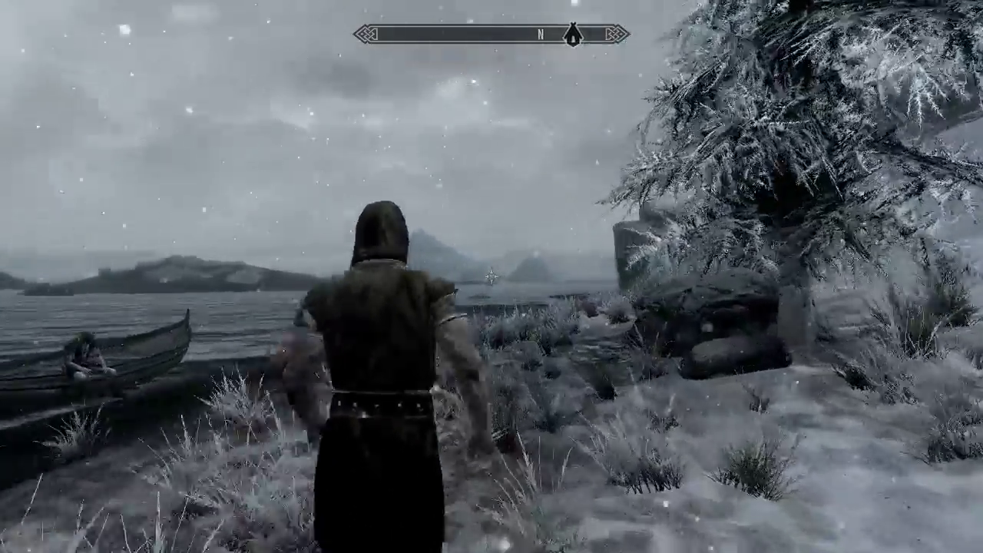
pyautogui.press('w')
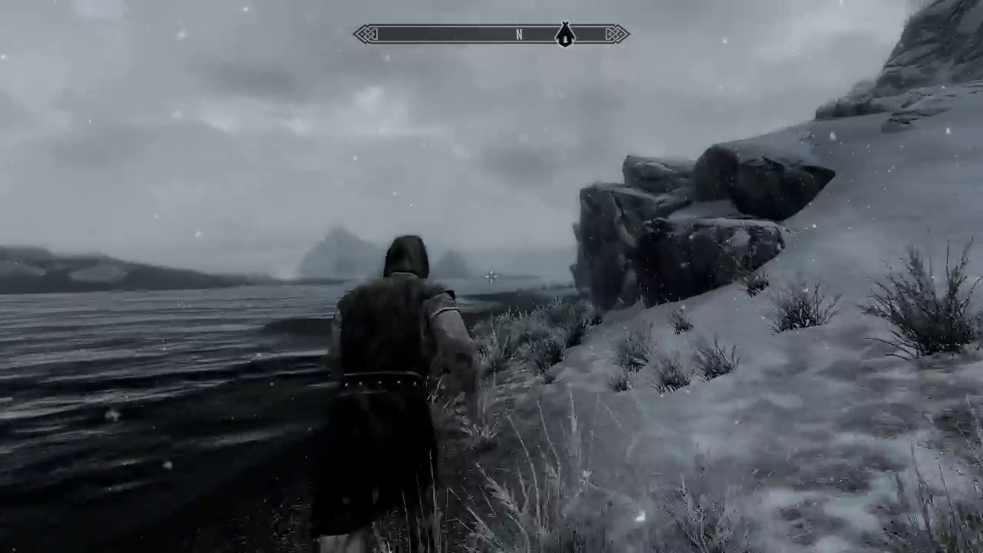
pyautogui.press('w')
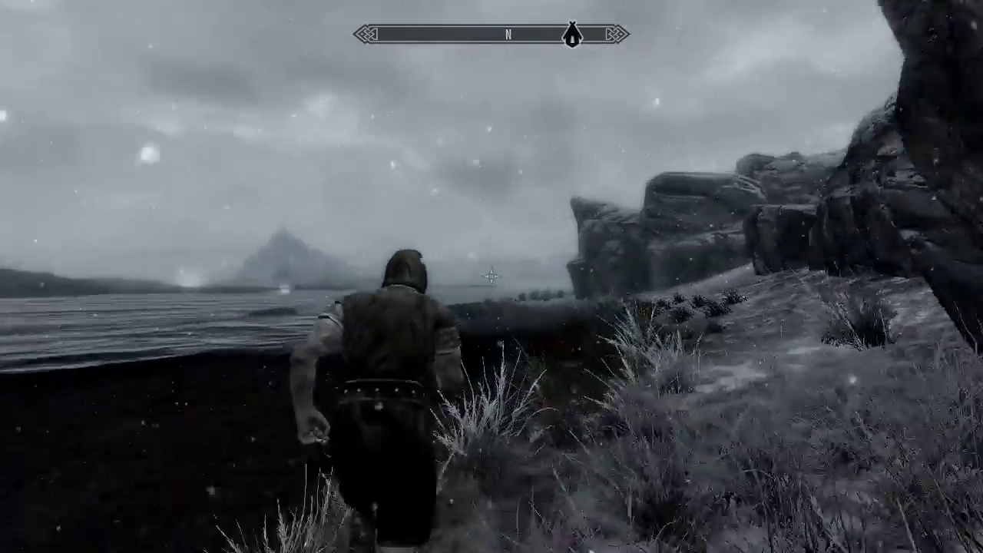
pyautogui.press('w')
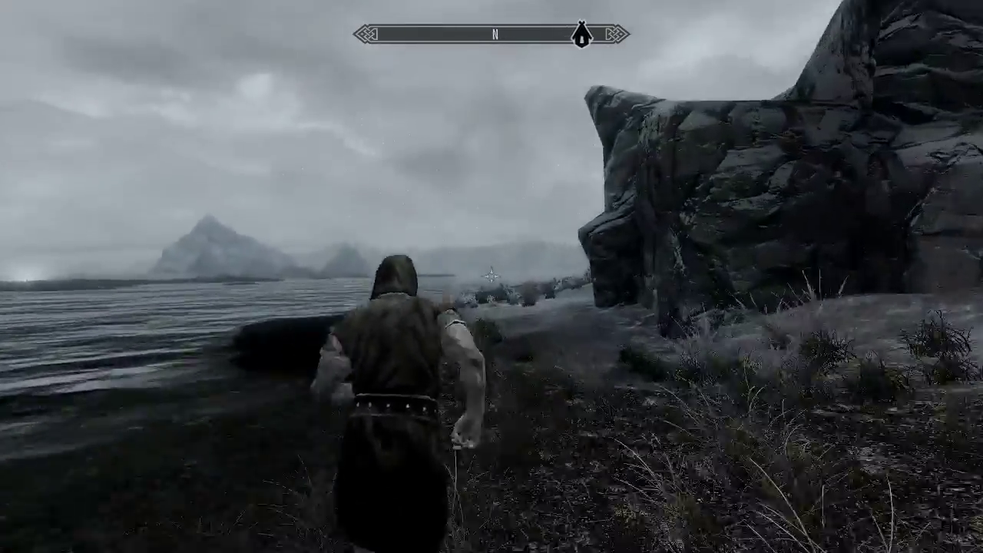
pyautogui.press('w')
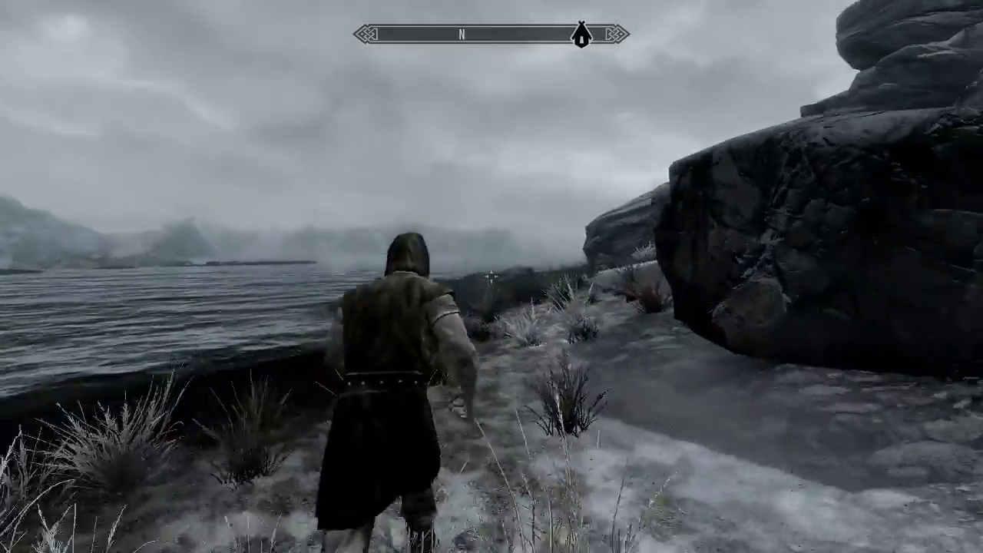
pyautogui.press('w')
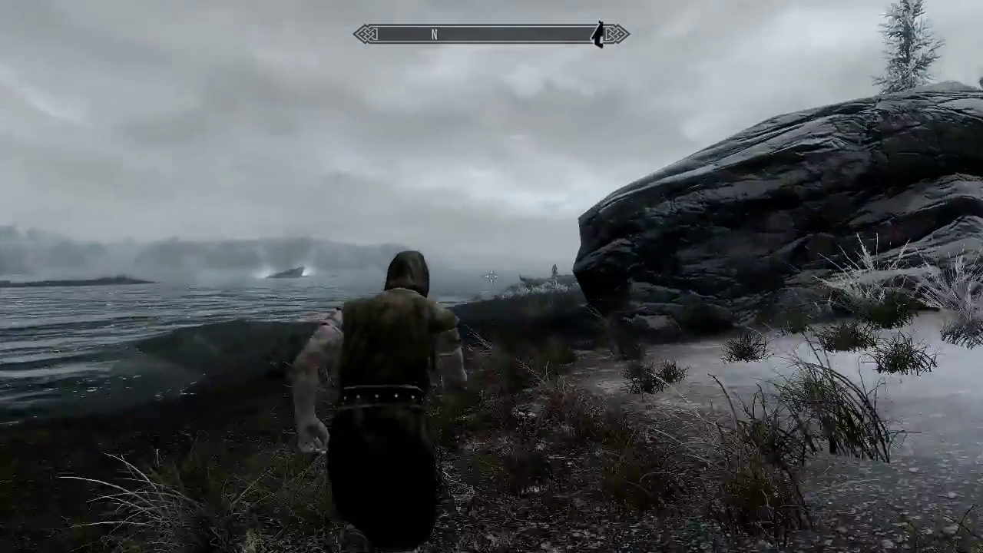
pyautogui.press('w')
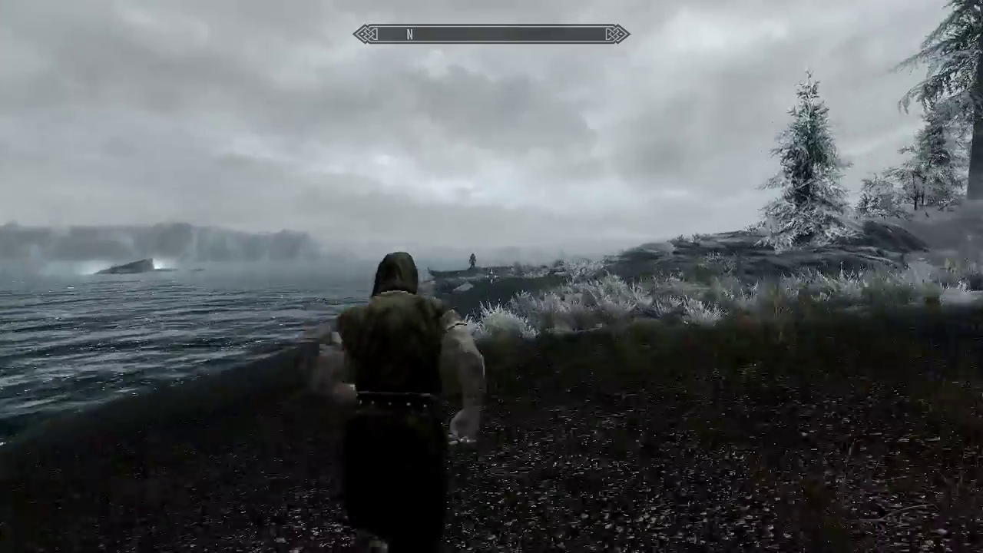
pyautogui.press('w')
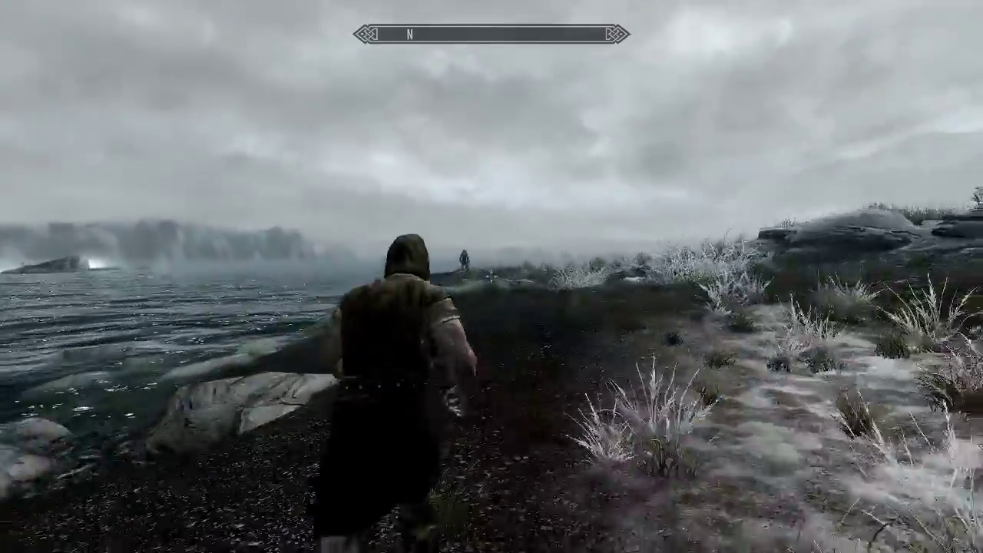
pyautogui.press('w')
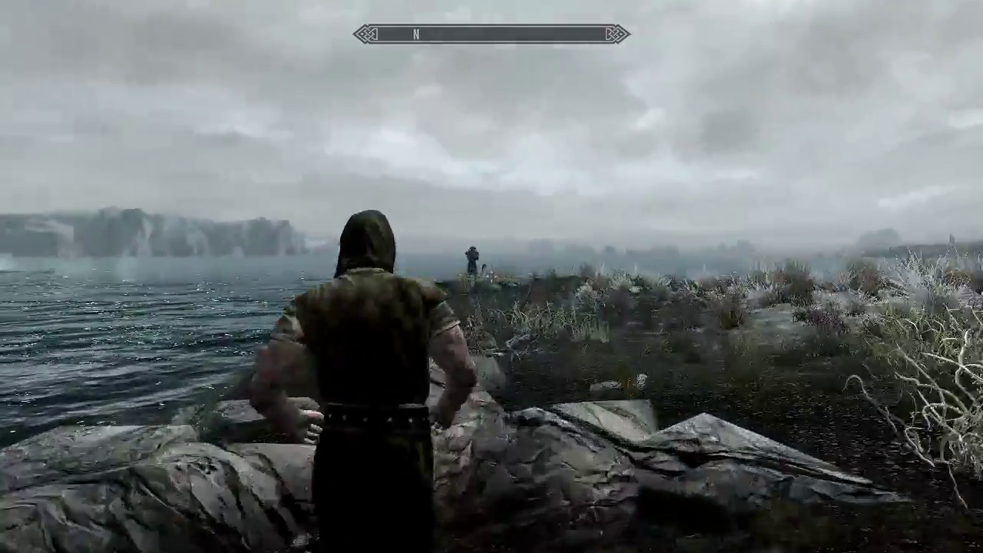
# Walk north along the shore to the boatman beside the moored boat and agree to the passage
pyautogui.press('w')
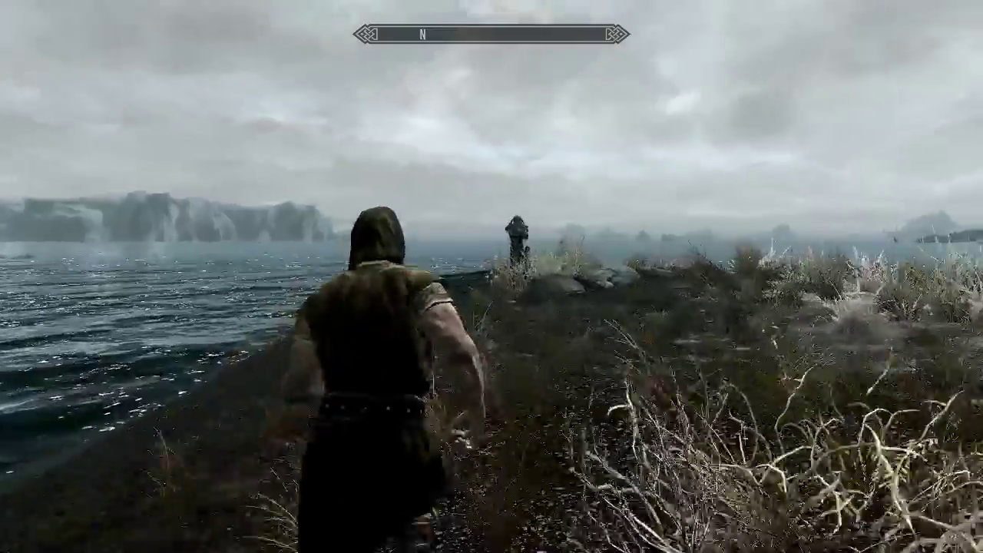
pyautogui.press('w')
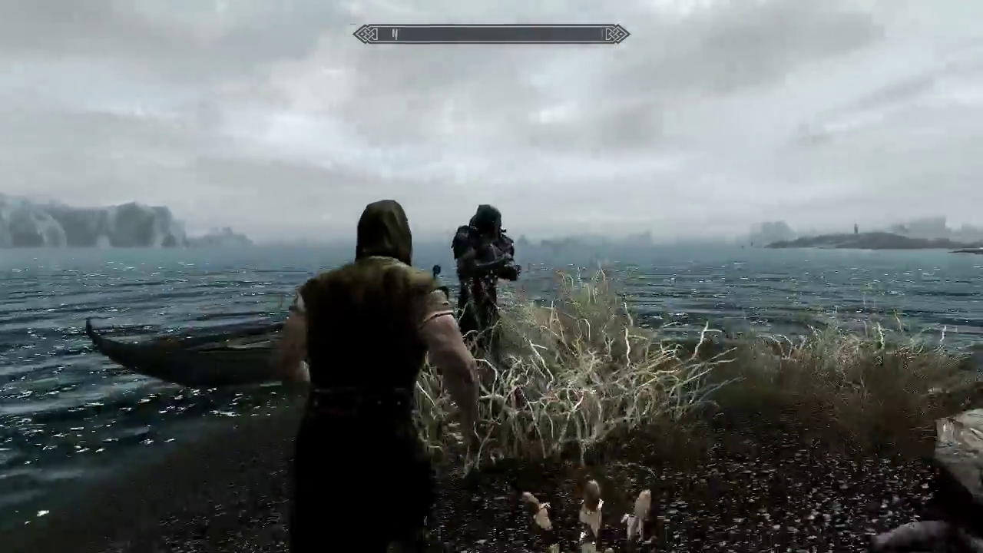
pyautogui.press('w')
pyautogui.press('a')
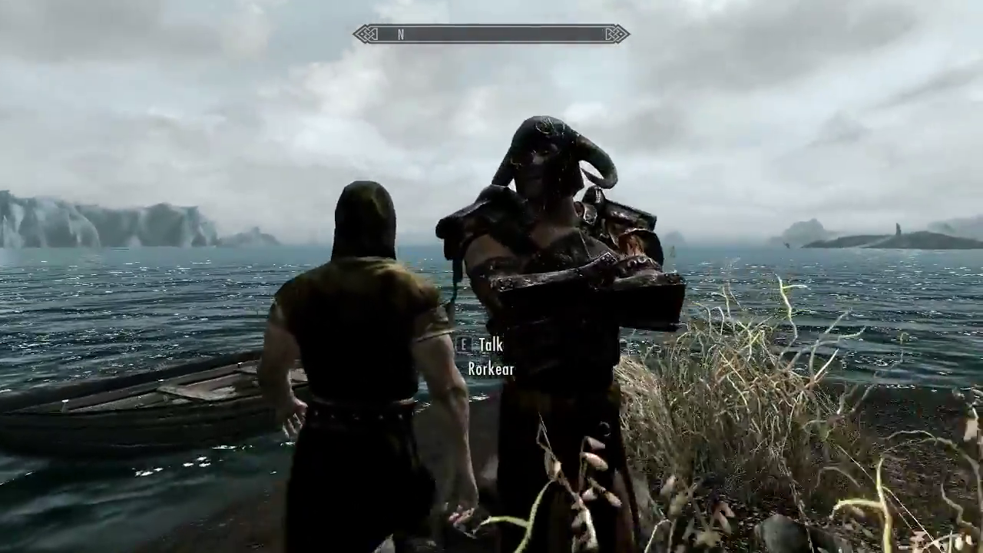
pyautogui.press('s')
pyautogui.press('s')
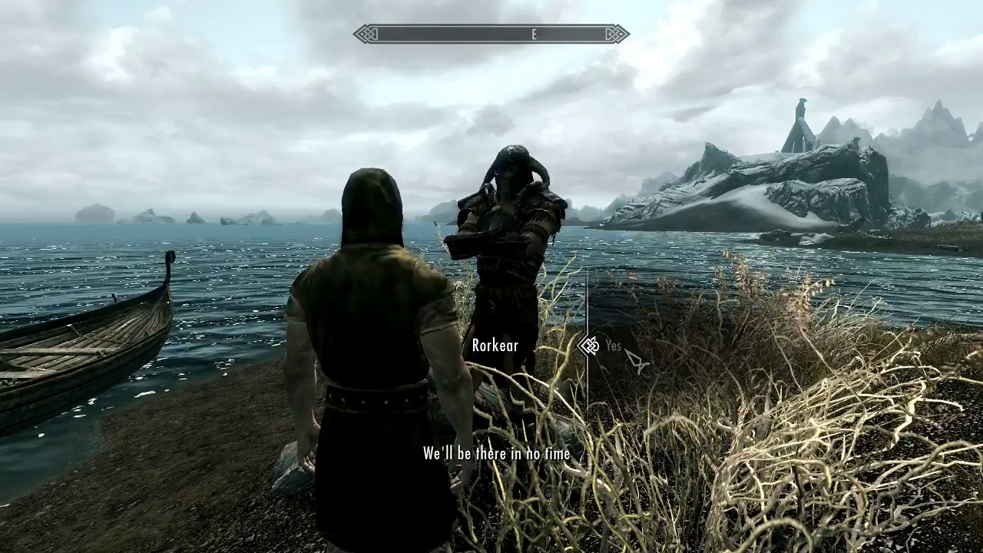
pyautogui.click(626, 351)
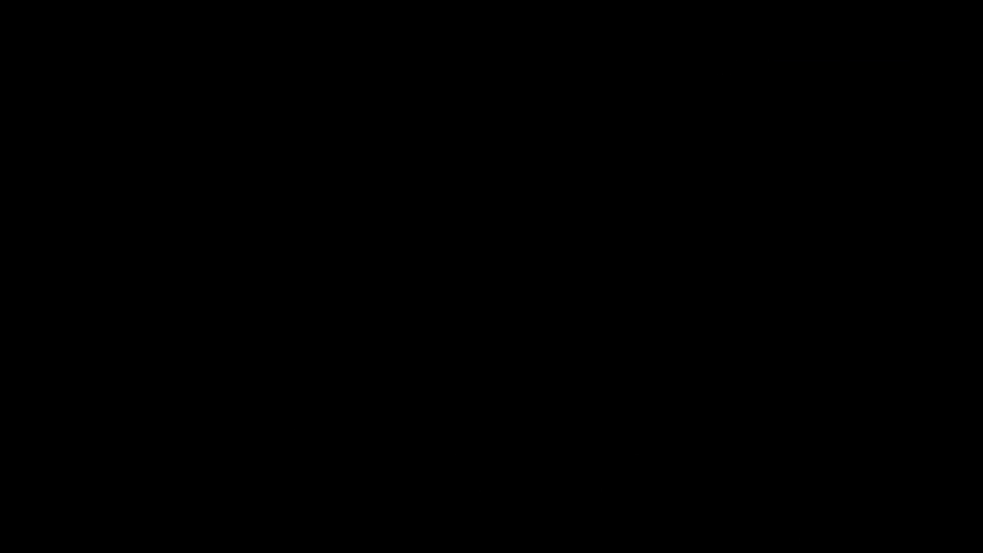
# Leave the ship over the covered pier and run east along the wooded shore to inspect the landscape in game
pyautogui.press('w')
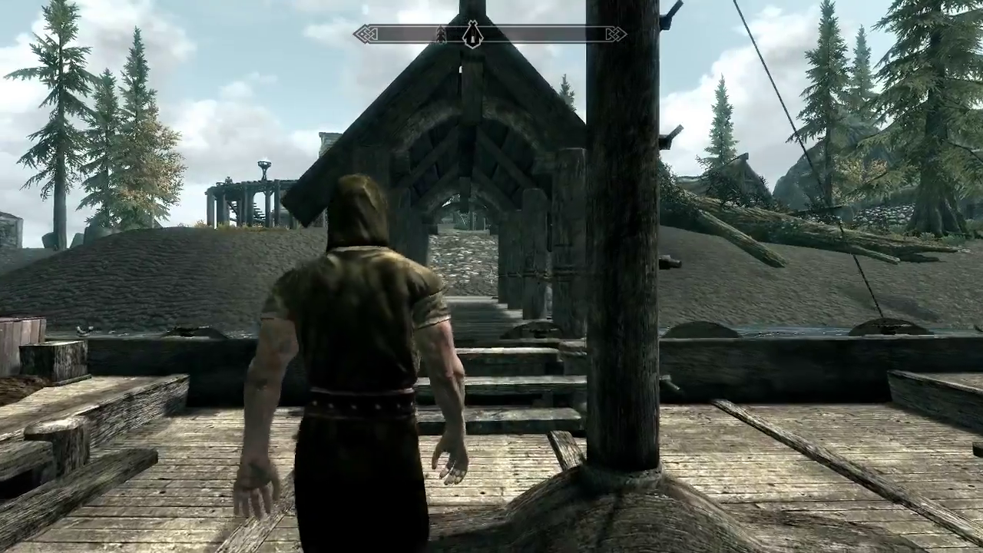
pyautogui.press('w')
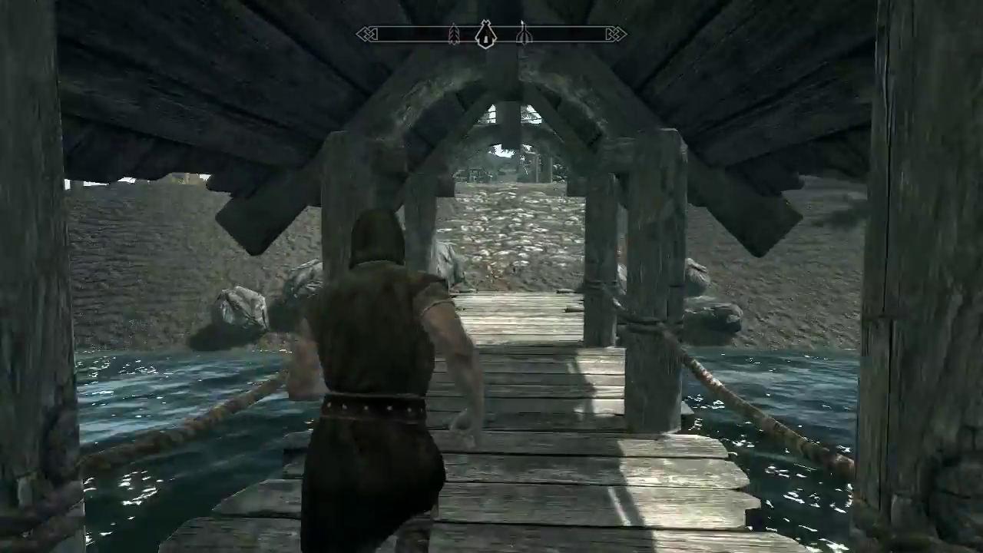
pyautogui.press('w')
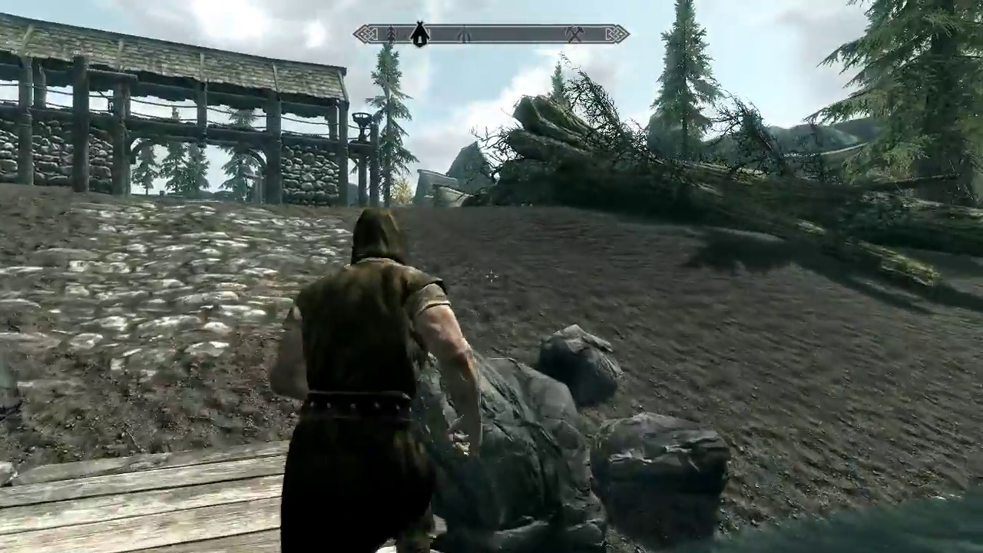
pyautogui.press('w')
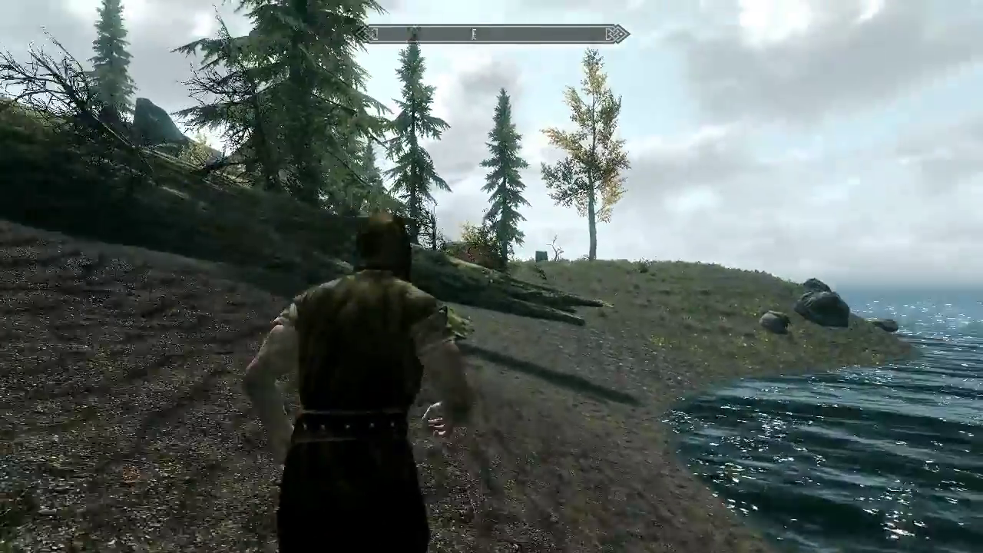
pyautogui.press('w')
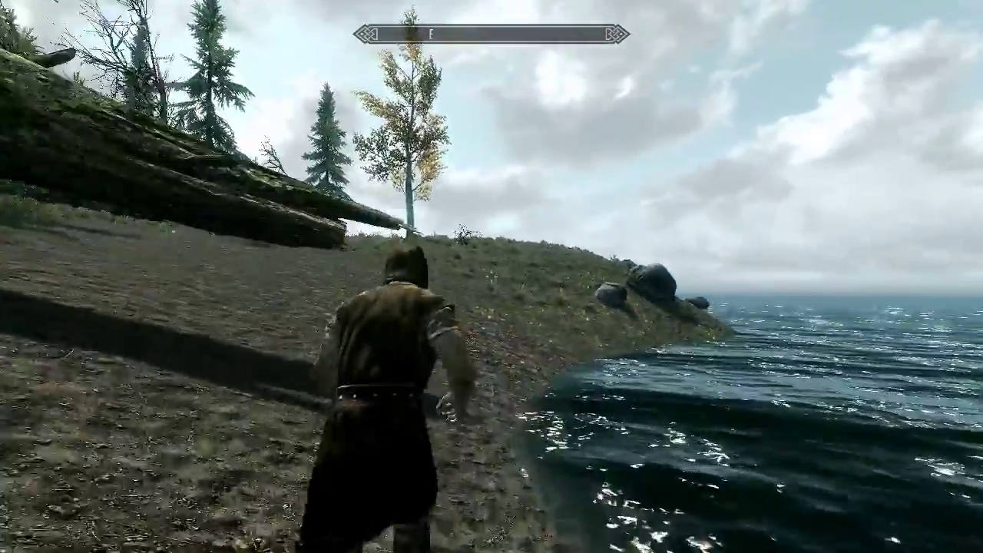
pyautogui.press('w')
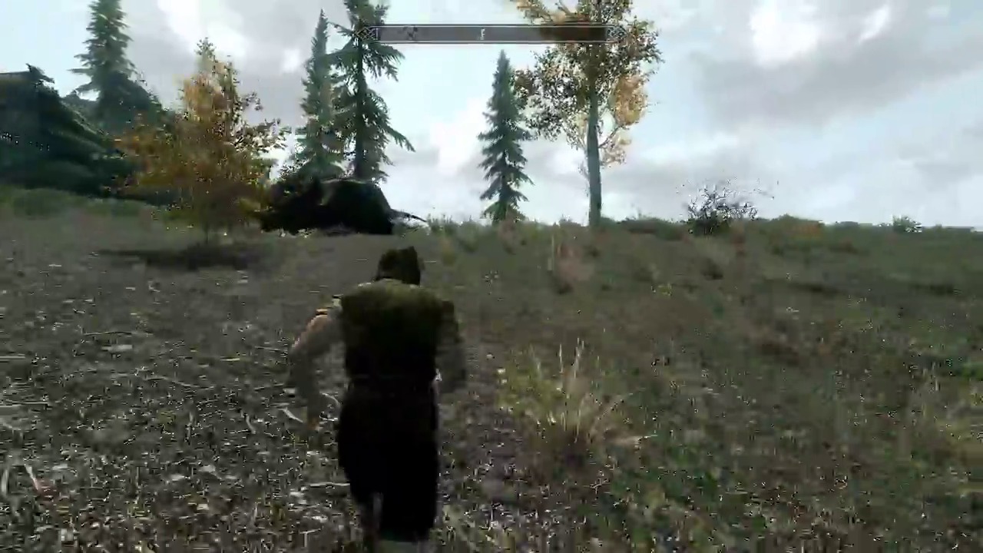
pyautogui.press('w')
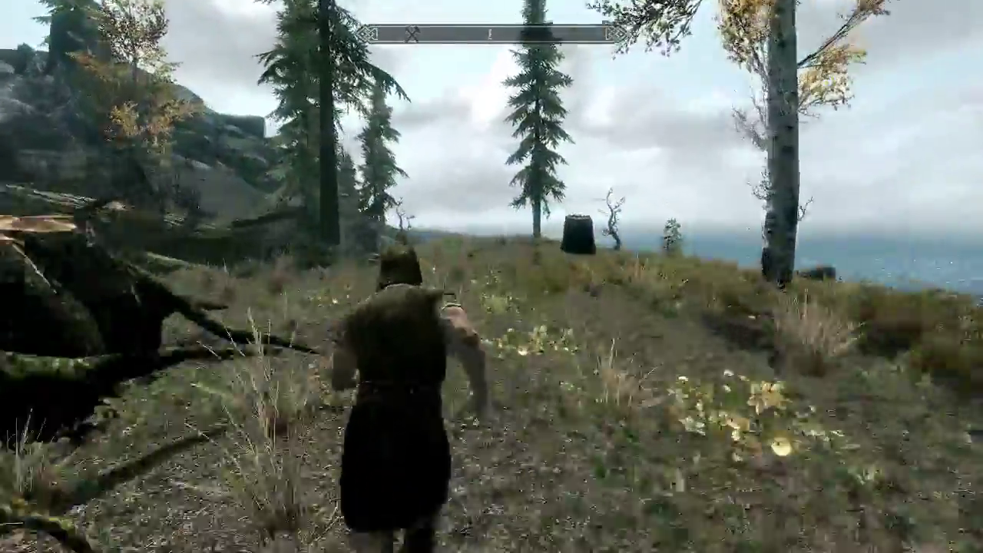
pyautogui.press('w')
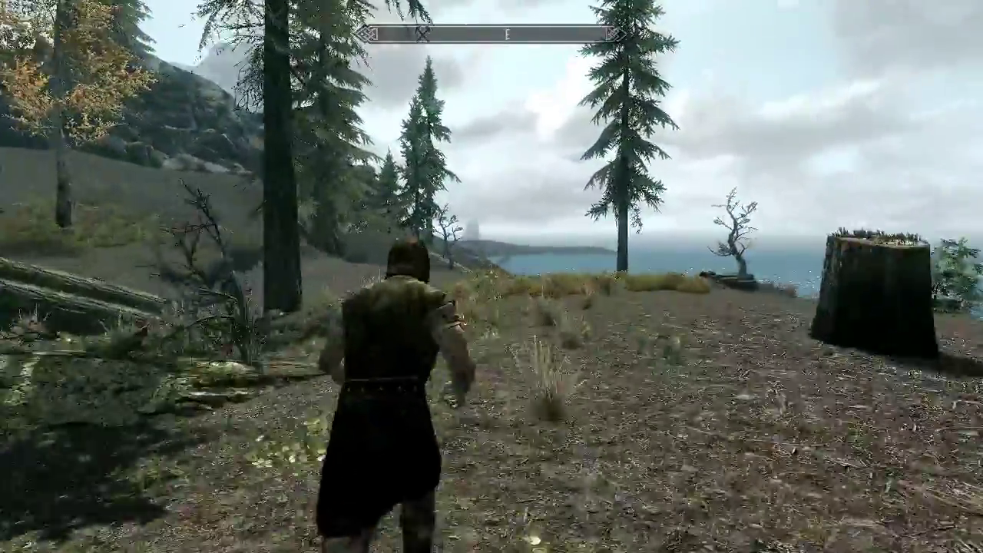
pyautogui.press('w')
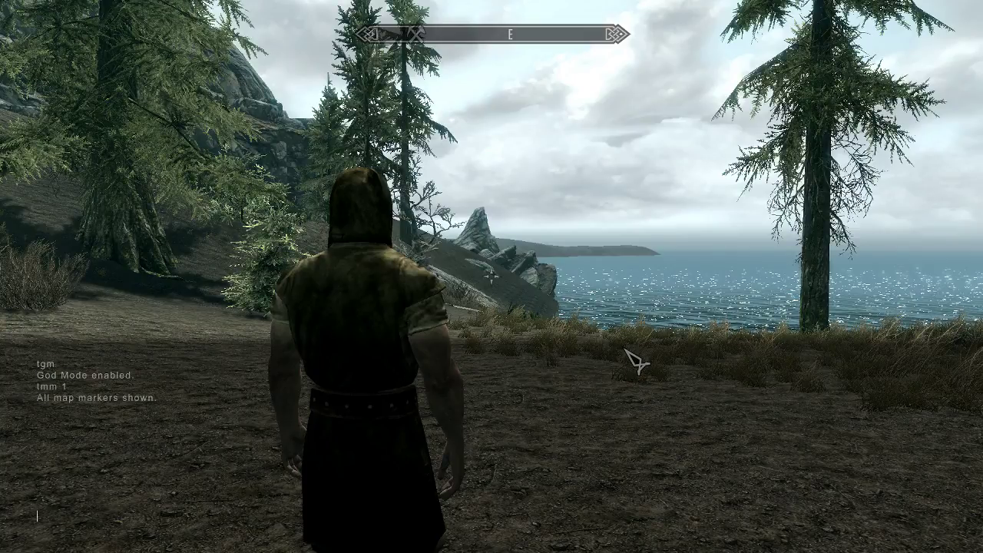
# Fast travel to Bastard Ballhammer's House on the world map
pyautogui.press('m')
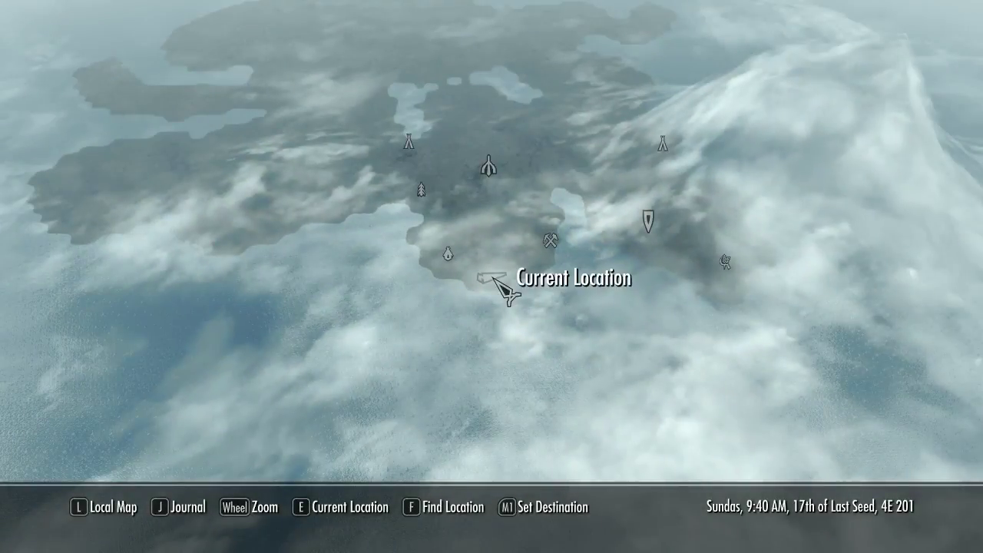
pyautogui.scroll(3, 654, 22)
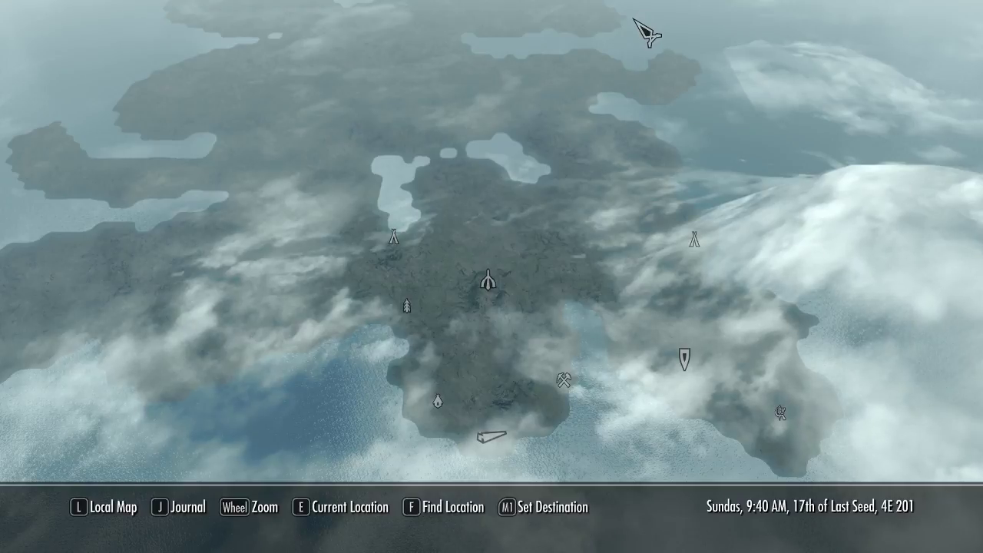
pyautogui.moveTo(558, 132); pyautogui.dragTo(507, 292, button='right')
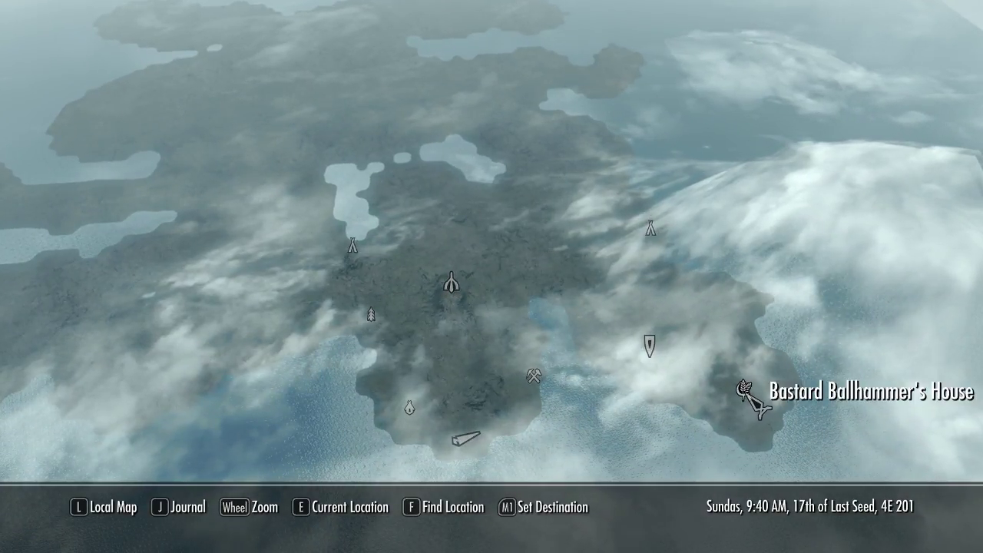
pyautogui.click(747, 392)
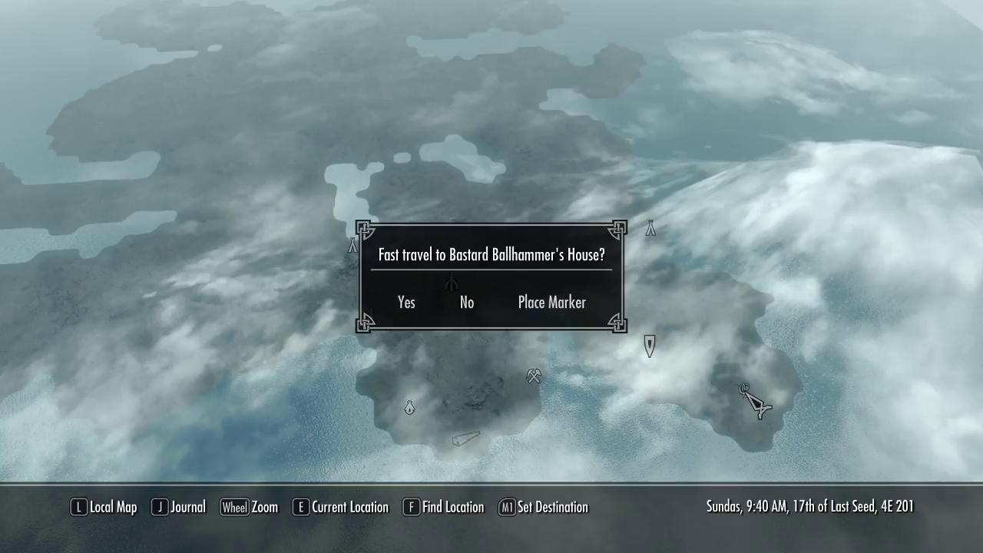
pyautogui.click(412, 302)
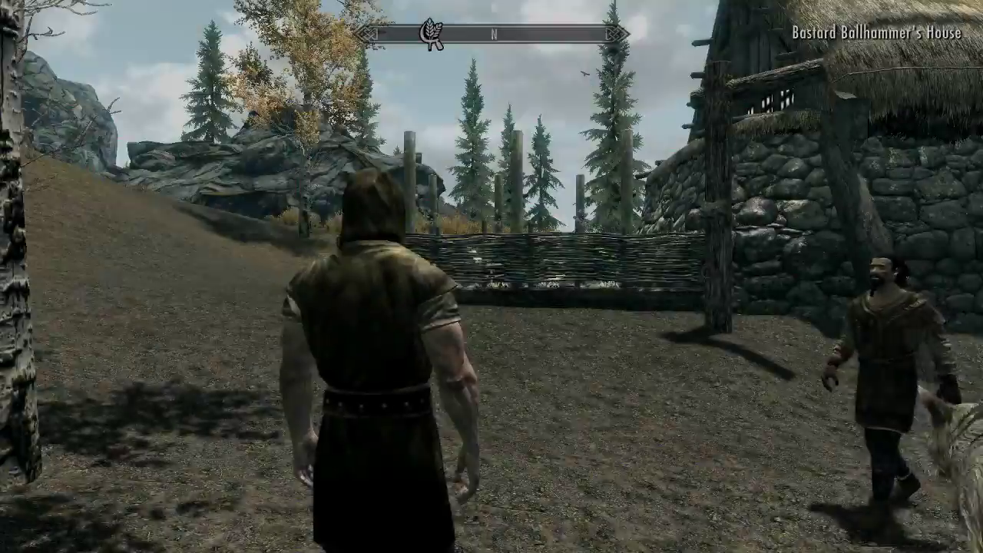
# Run from the house area past the yellow birches and west across the open plain to examine the terrain and plants
pyautogui.press('w')
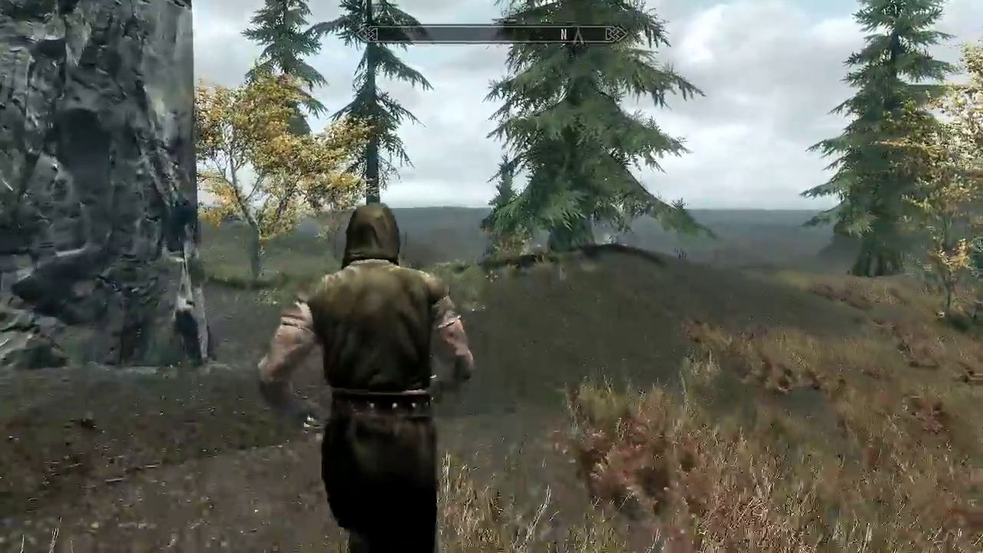
pyautogui.press('w')
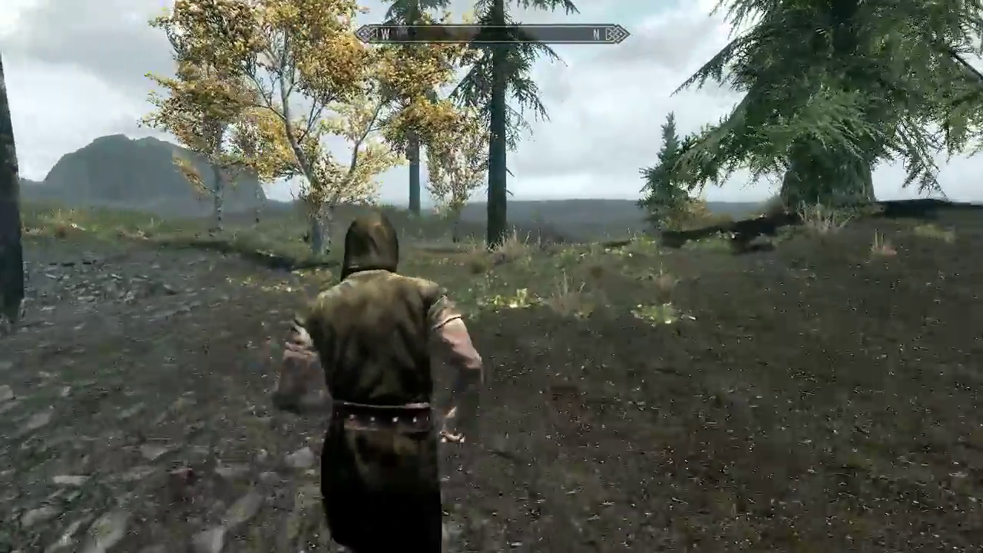
pyautogui.press('w')
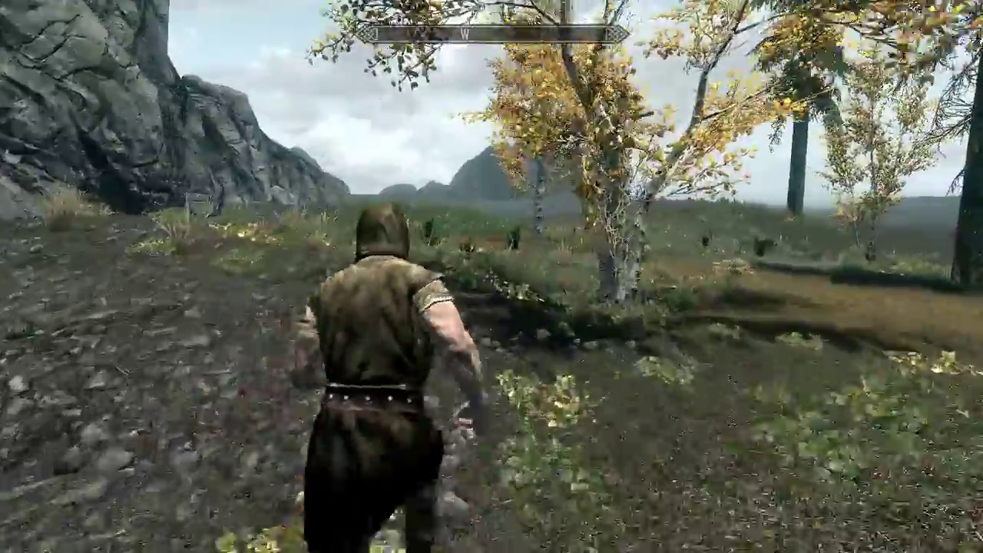
pyautogui.press('w')
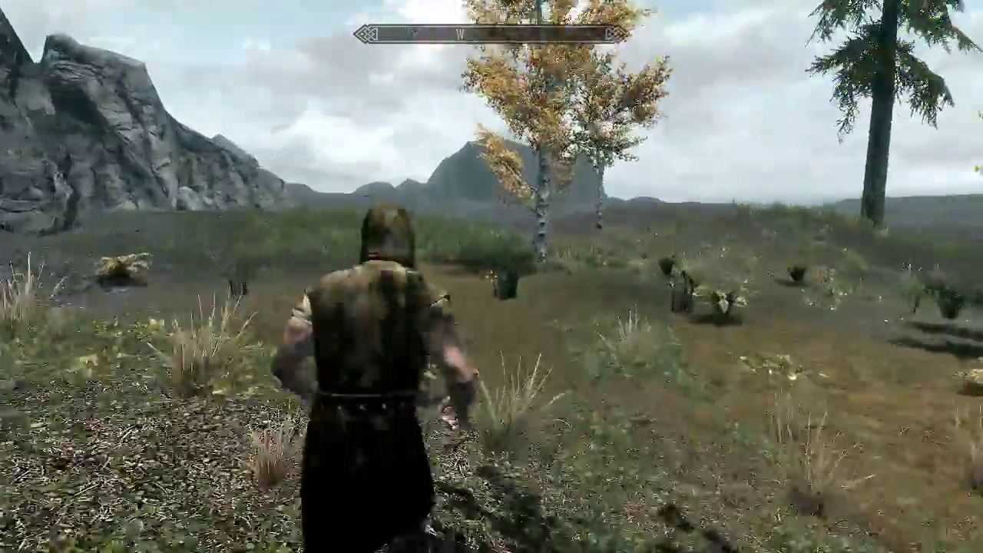
pyautogui.press('w')
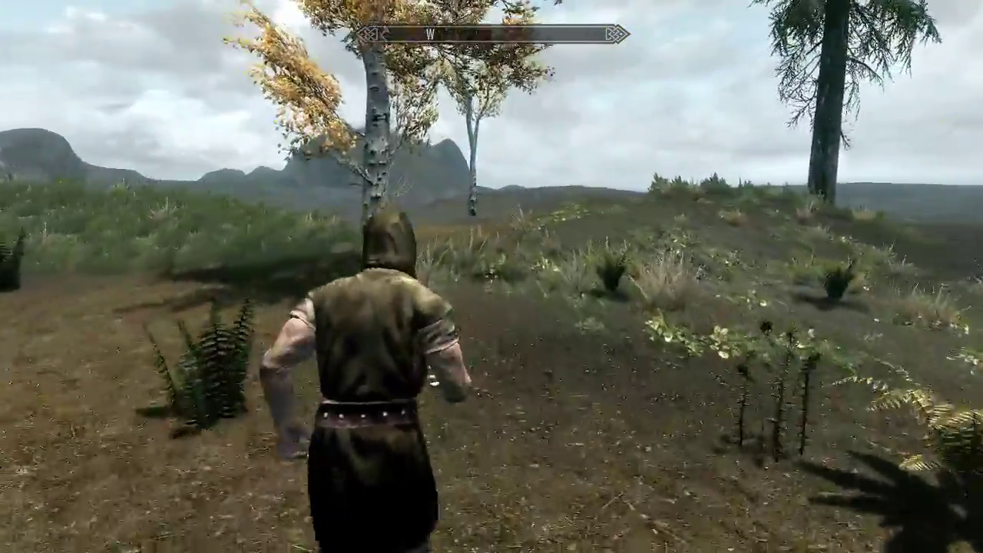
pyautogui.press('w')
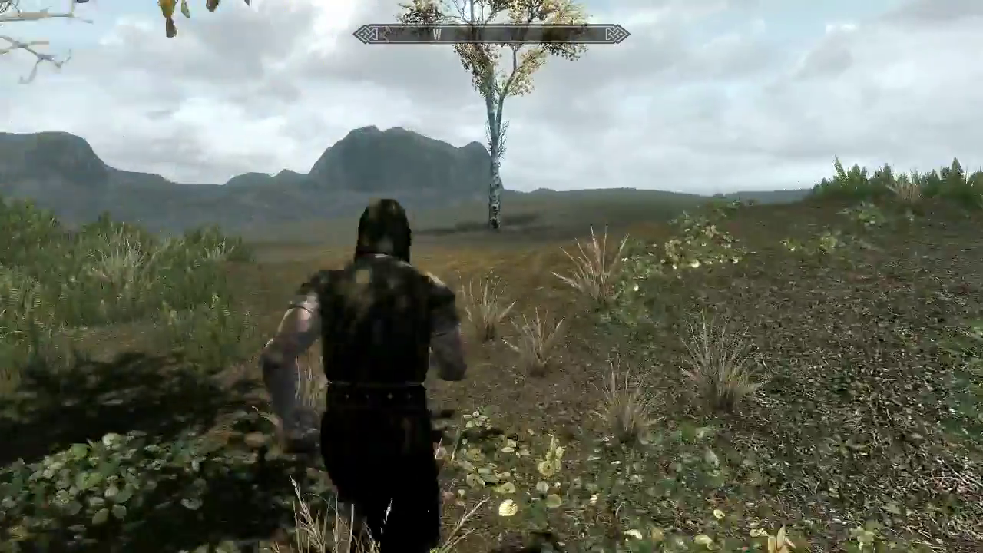
pyautogui.press('w')
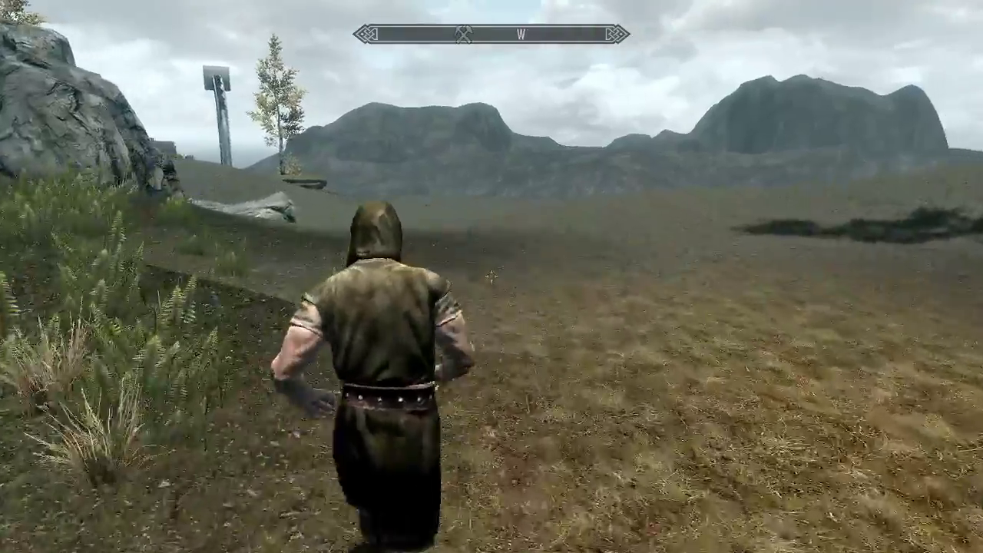
pyautogui.press('w')
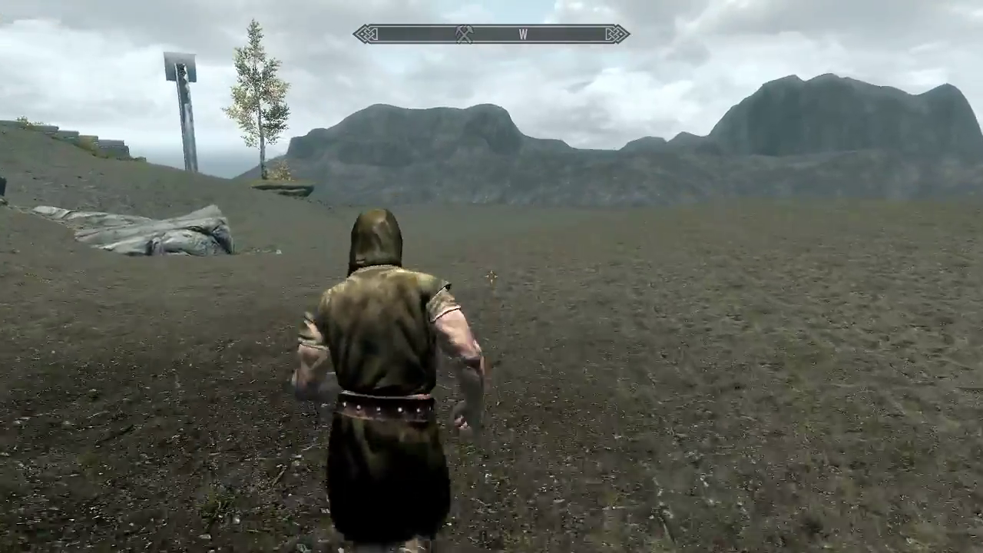
pyautogui.press('w')
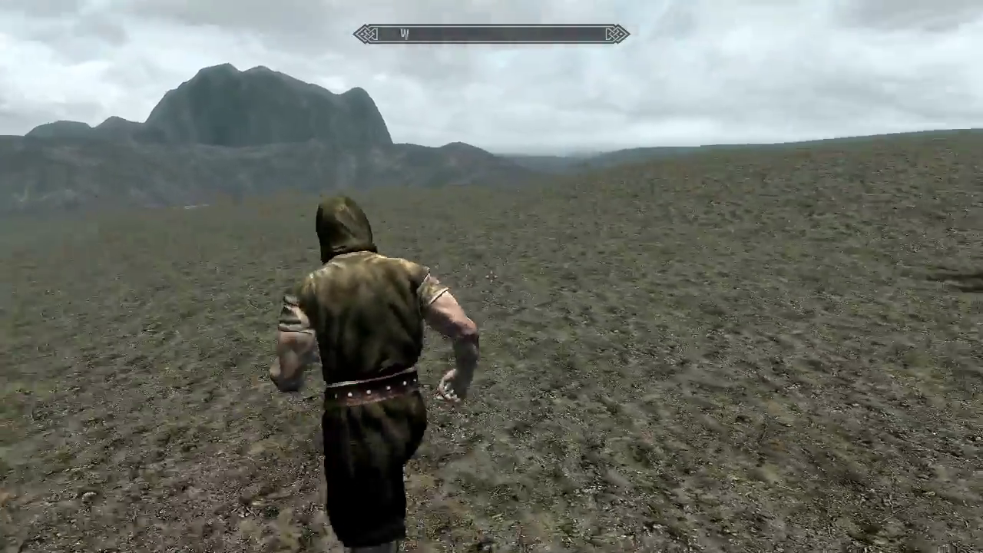
# Run back east across the plain, past the rocks and conifers, and over the saddle between the hills to view the stream valley
pyautogui.press('w')
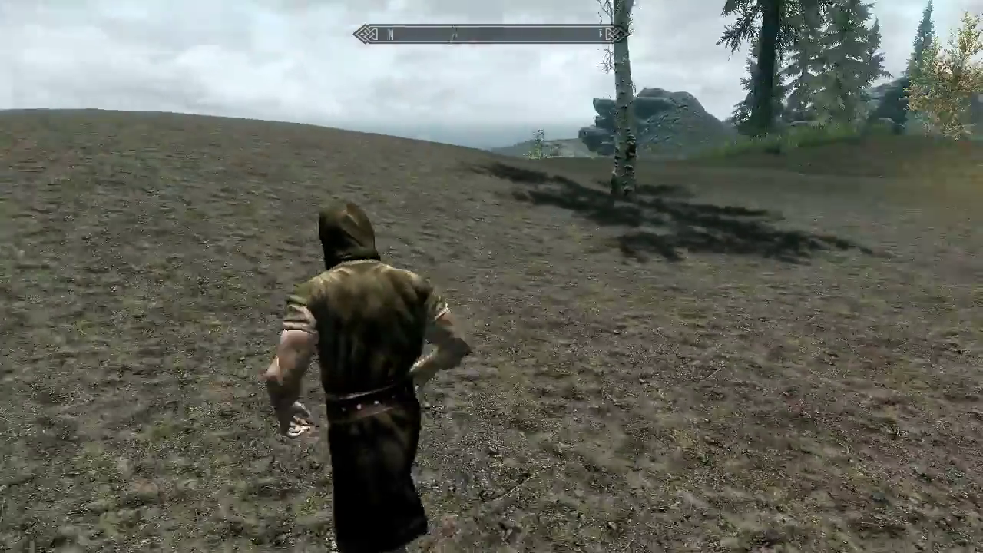
pyautogui.press('w')
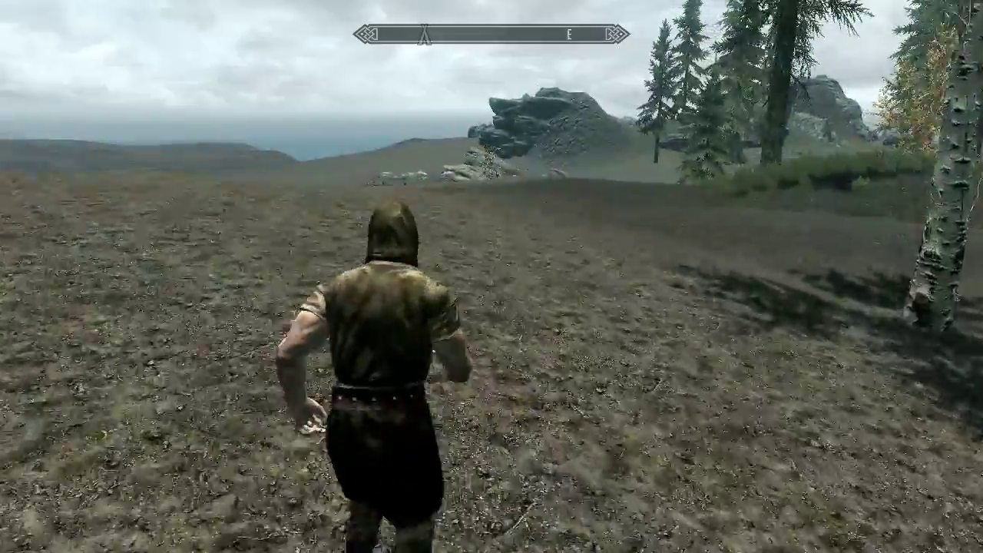
pyautogui.press('w')
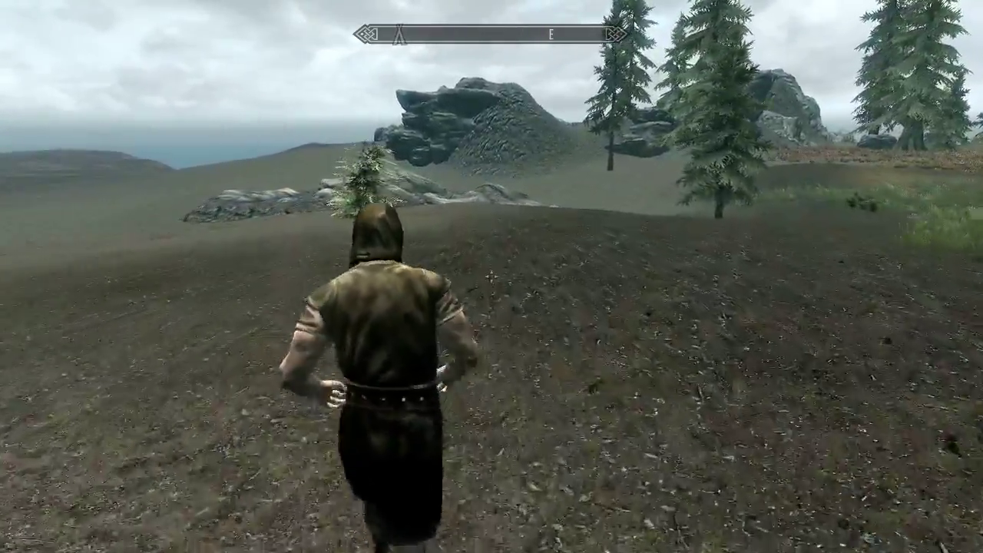
pyautogui.press('w')
pyautogui.press('w')
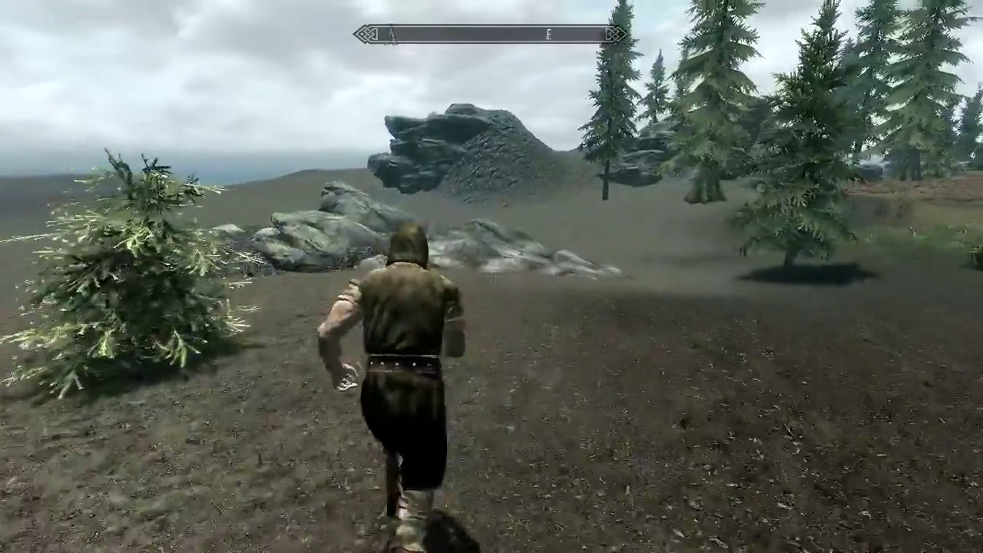
pyautogui.press('w')
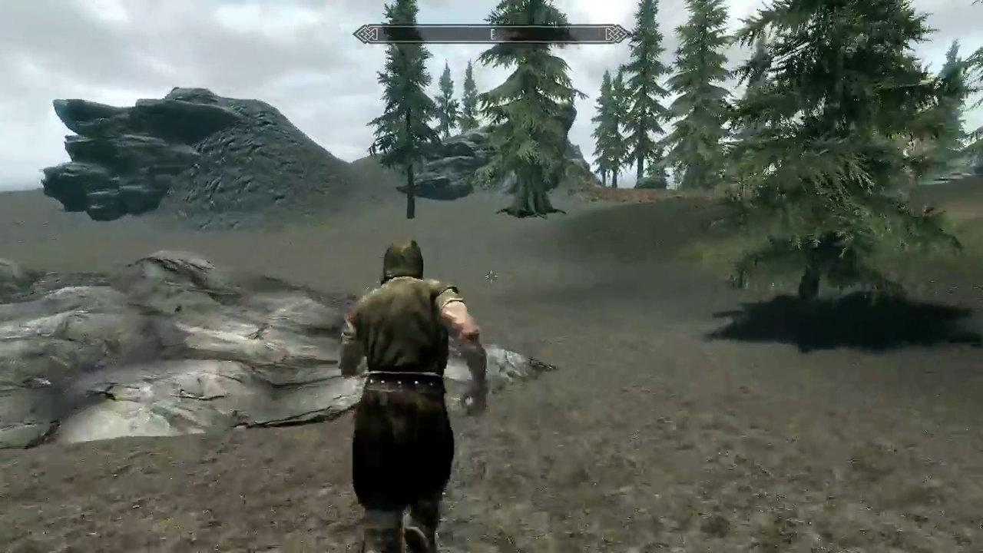
pyautogui.press('w')
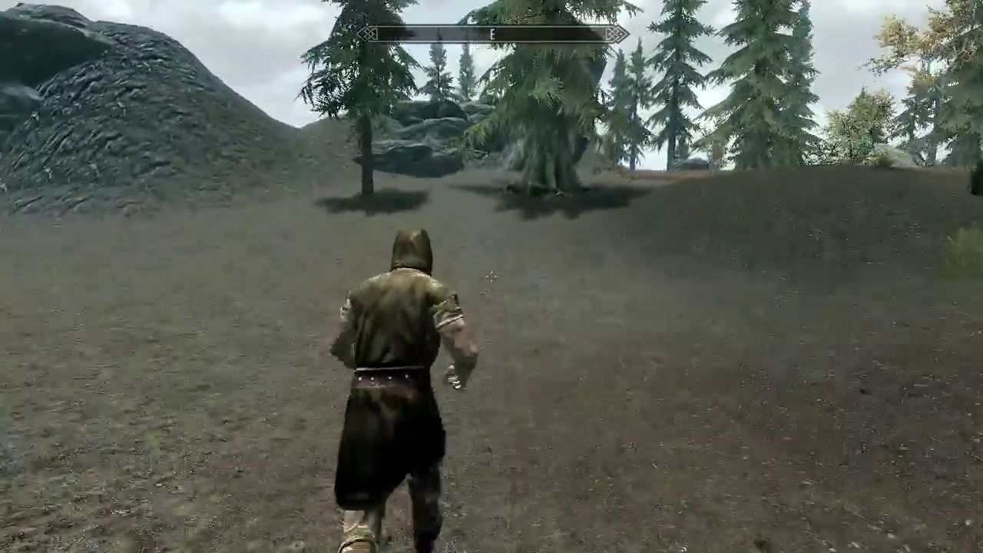
pyautogui.press('w')
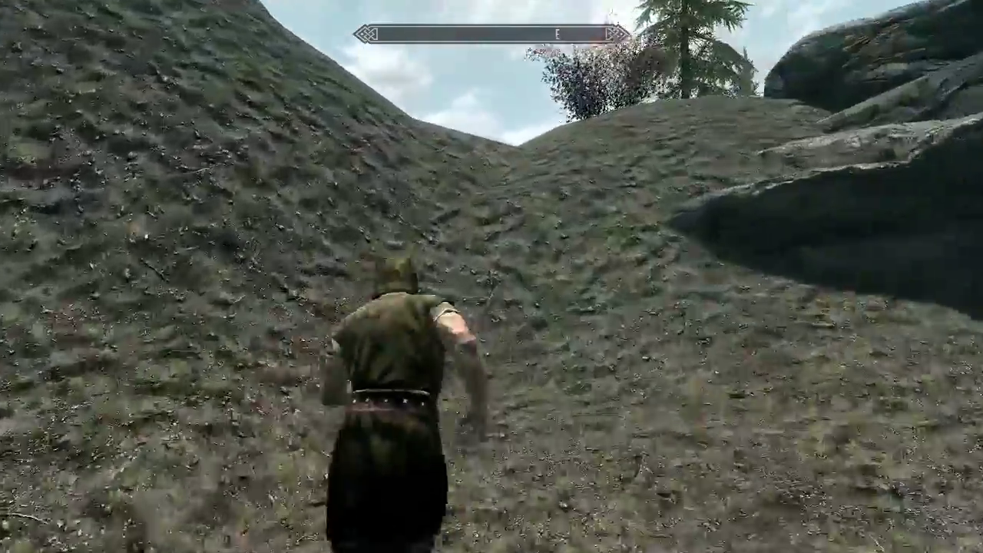
pyautogui.press('w')
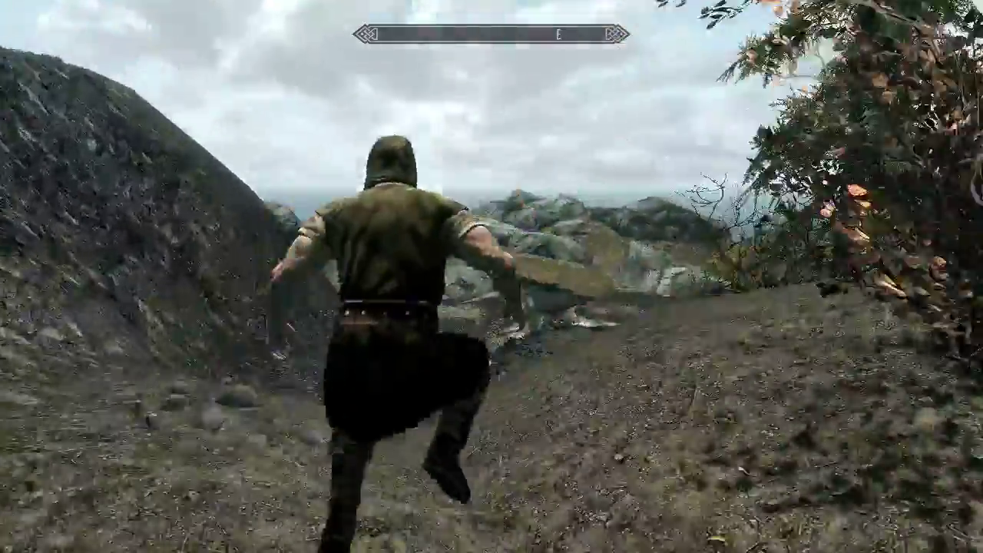
pyautogui.press('w')
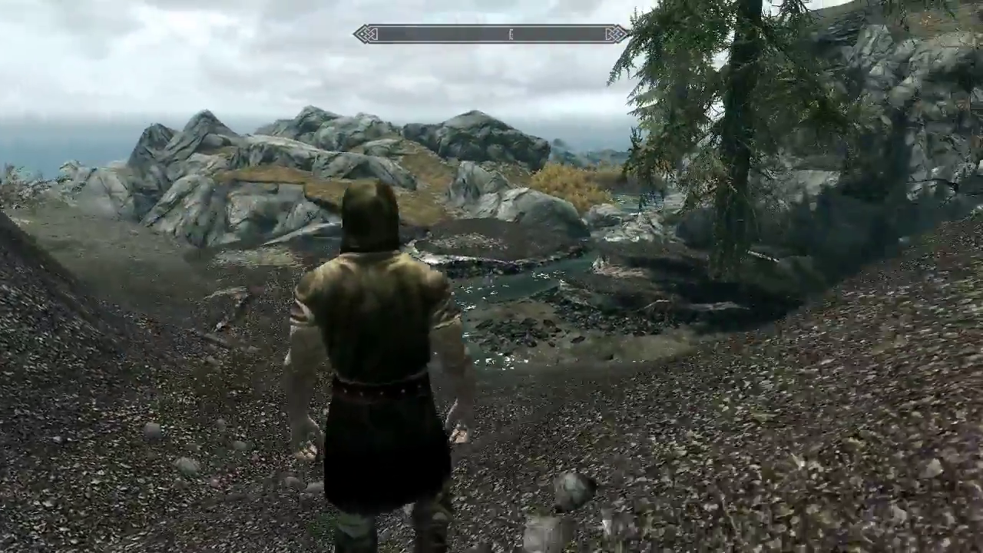
# Follow the stream down past the boulders and rapids to the pool below the cliff, and examine the area again from the slope above
pyautogui.press('w')
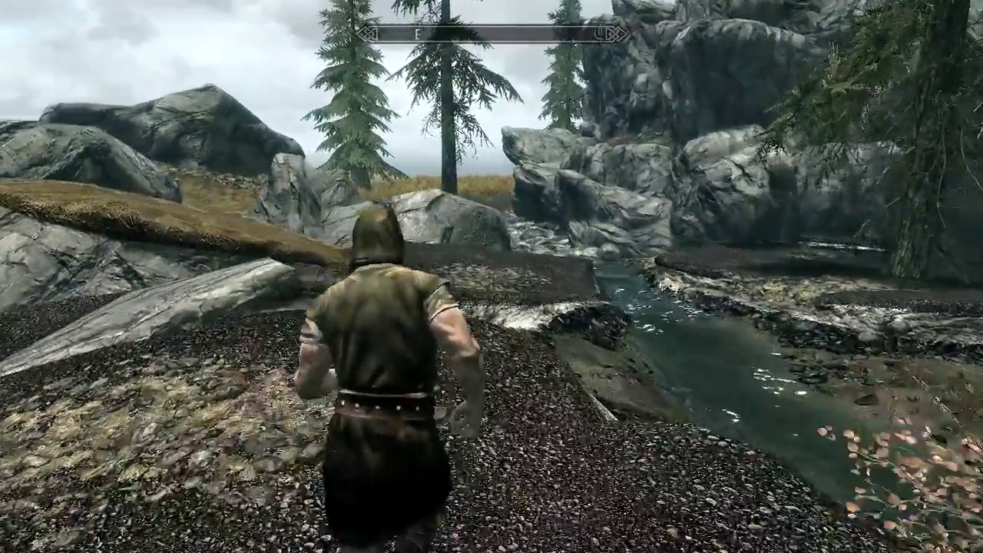
pyautogui.press('w')
pyautogui.press('w')
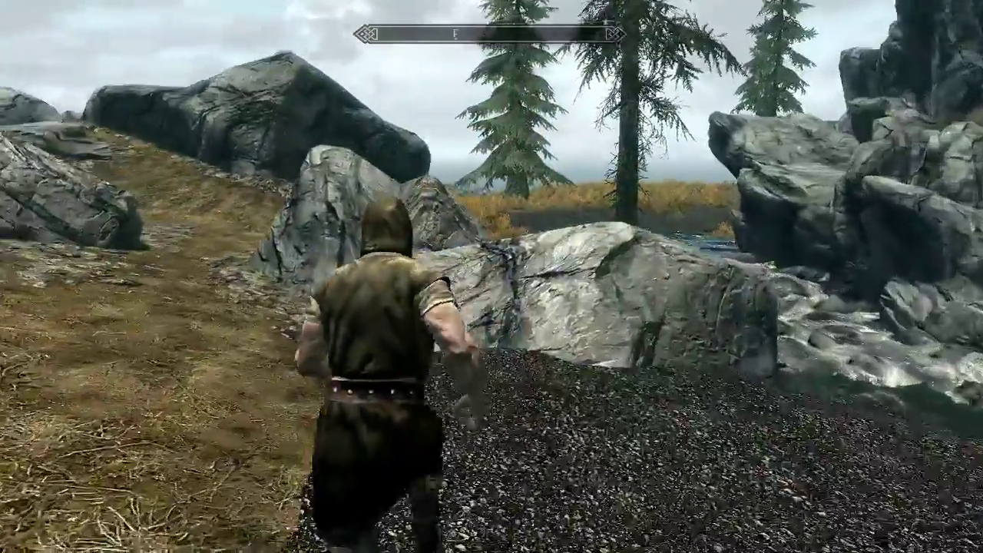
pyautogui.press('w')
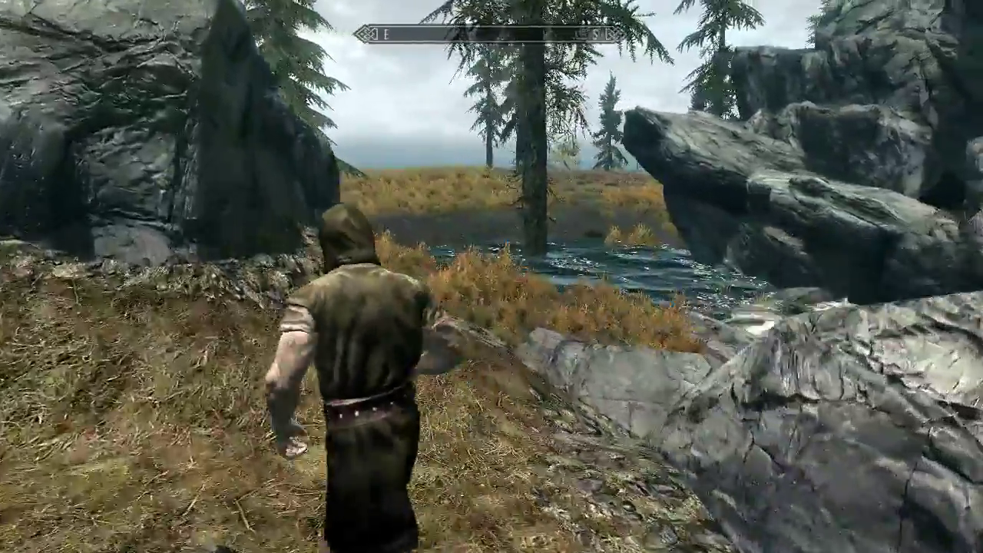
pyautogui.press('w')
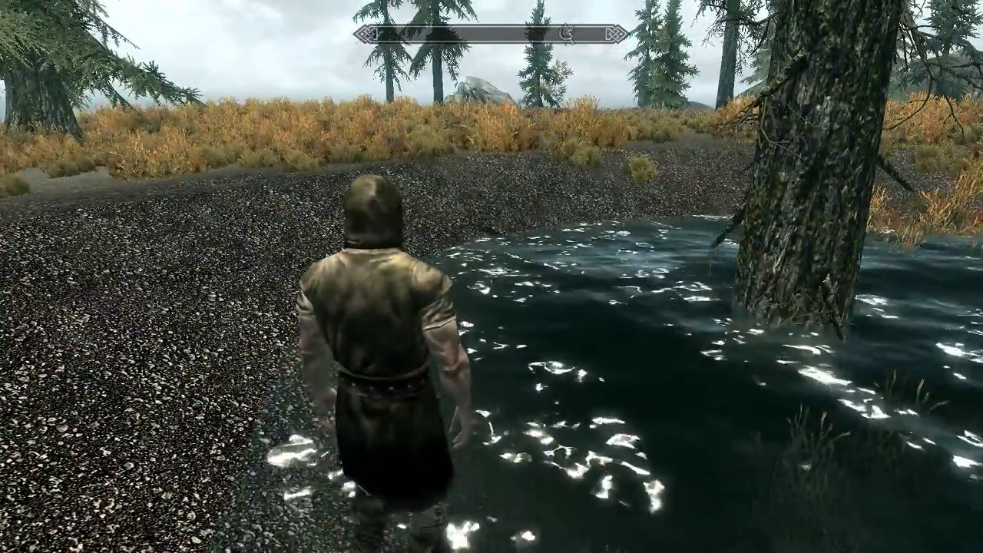
pyautogui.press('w')
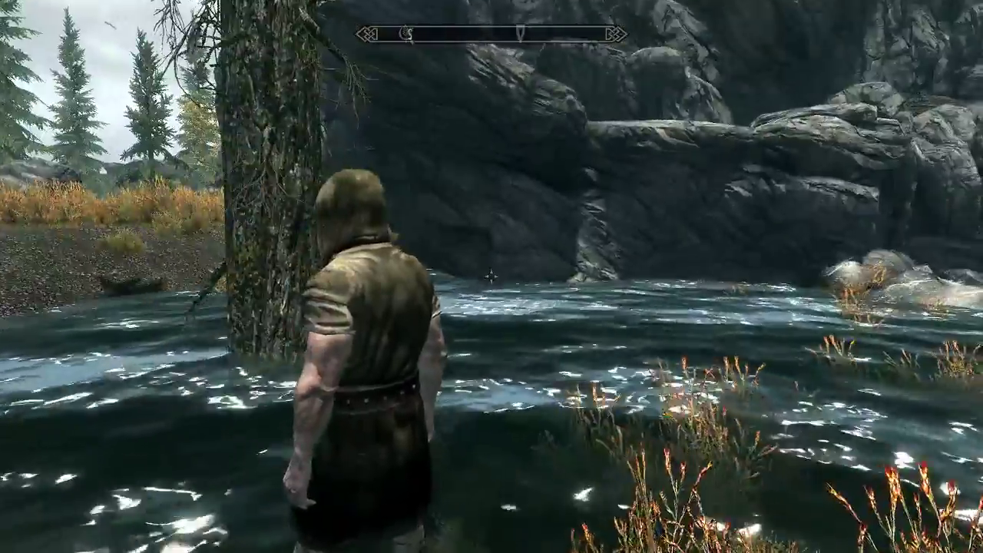
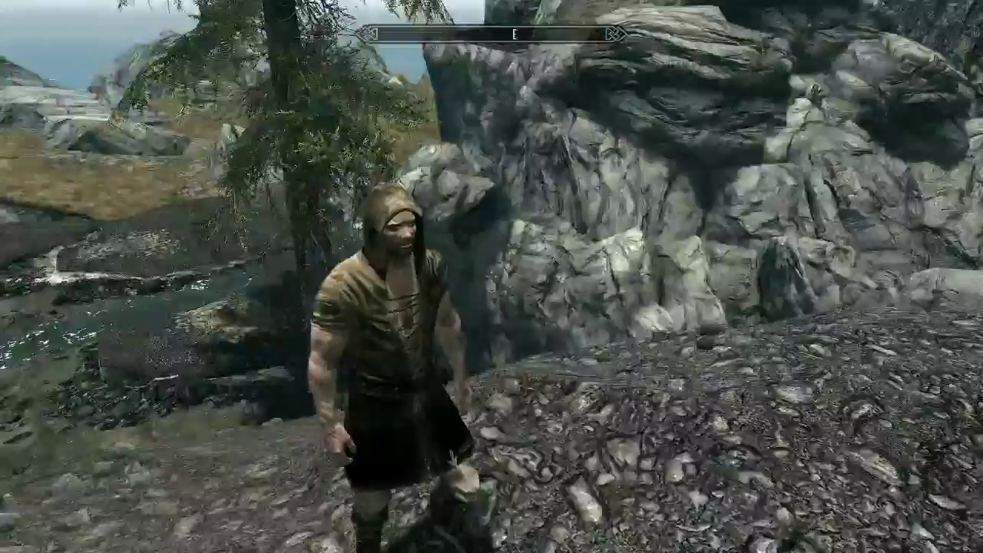
pyautogui.press('w')
pyautogui.press('a')
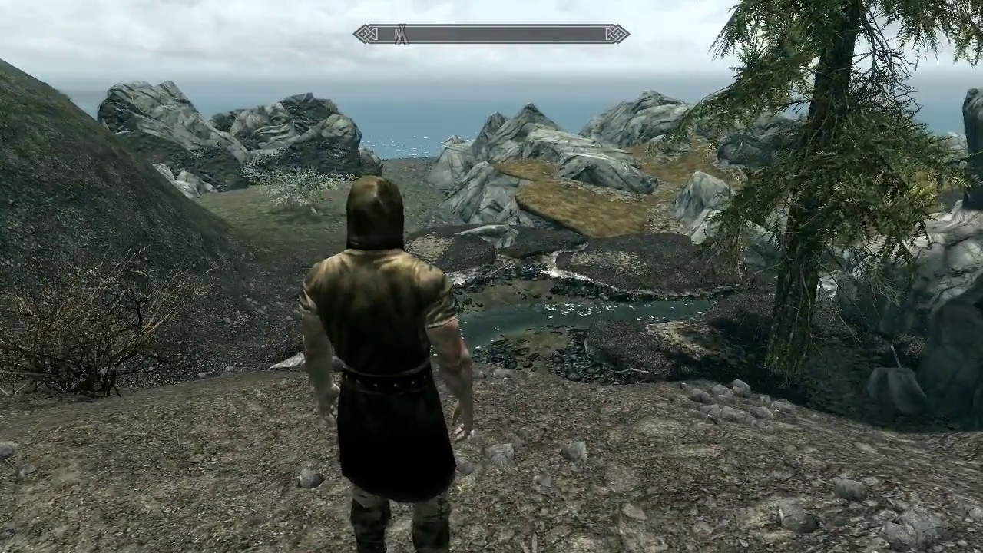
# Quit the game to the desktop without saving
pyautogui.press('Escape')
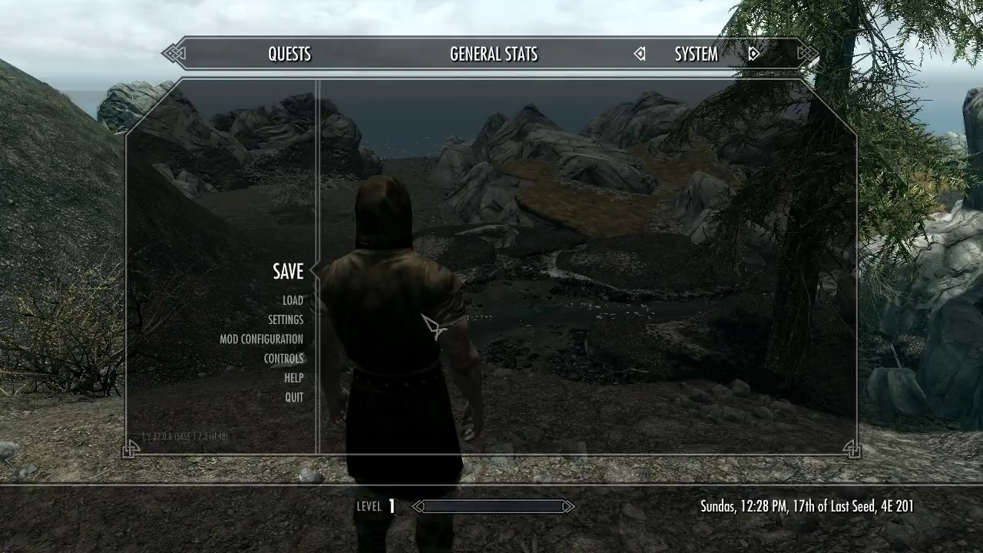
pyautogui.click(309, 403)
pyautogui.click(363, 295)
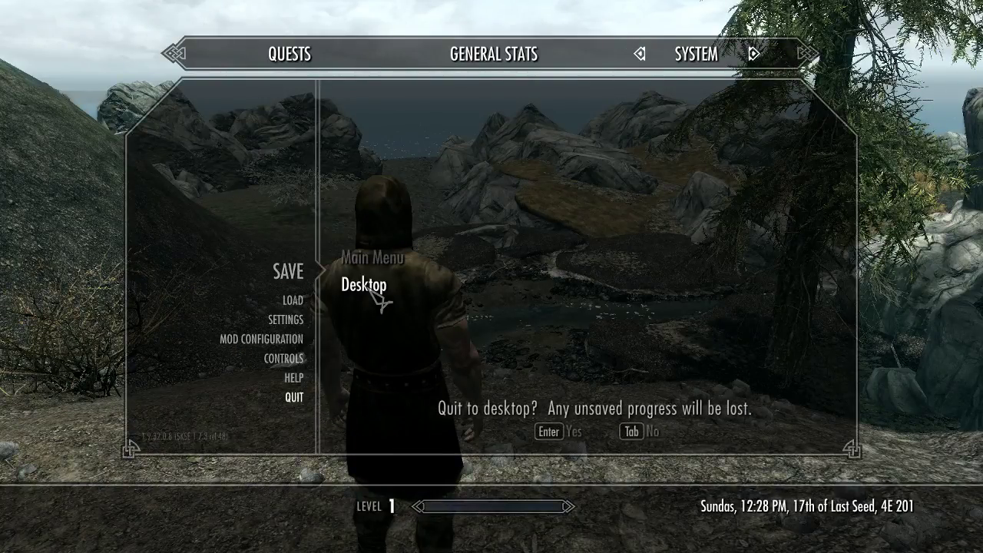
pyautogui.click(555, 432)
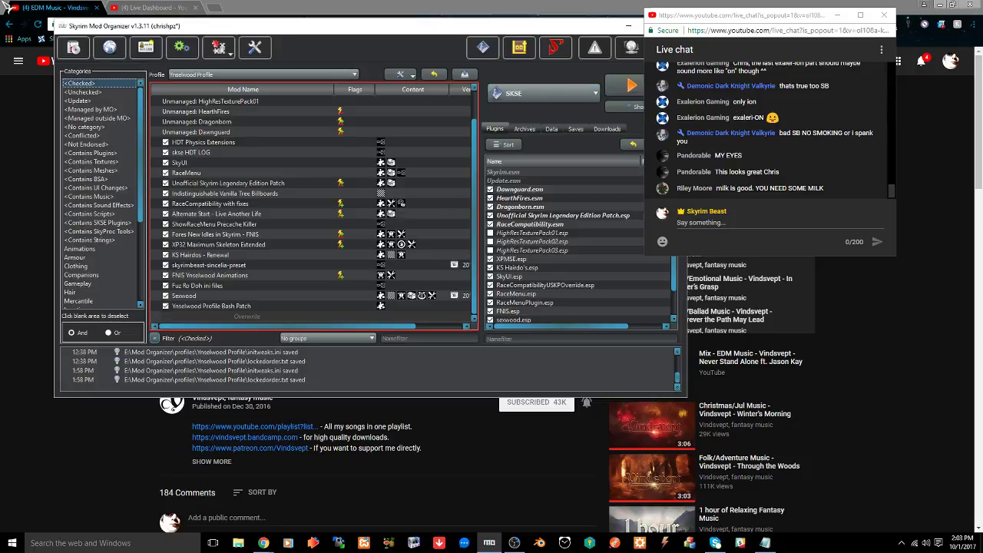
# Switch to the browser, resume the Vindsvept music video, and focus the message field of the live chat
pyautogui.click(41, 9)
pyautogui.click(355, 196)
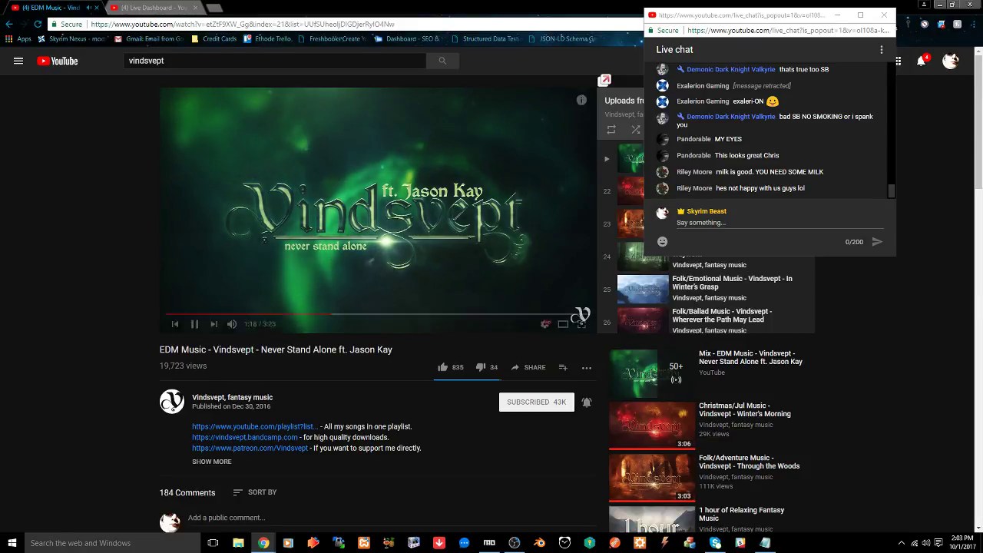
pyautogui.click(789, 222)
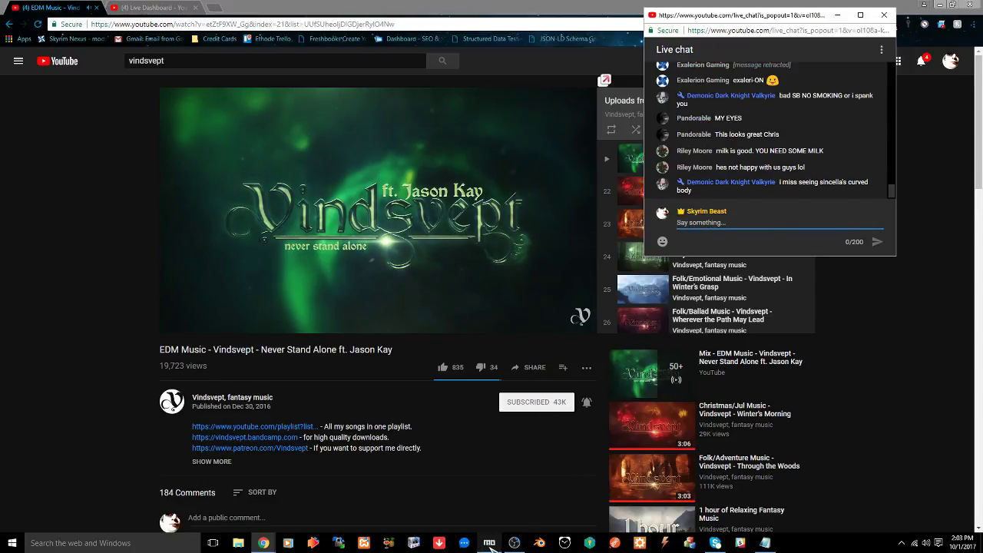
# Switch to Mod Organizer and launch the Creation Kit from its list of executables
pyautogui.click(489, 543)
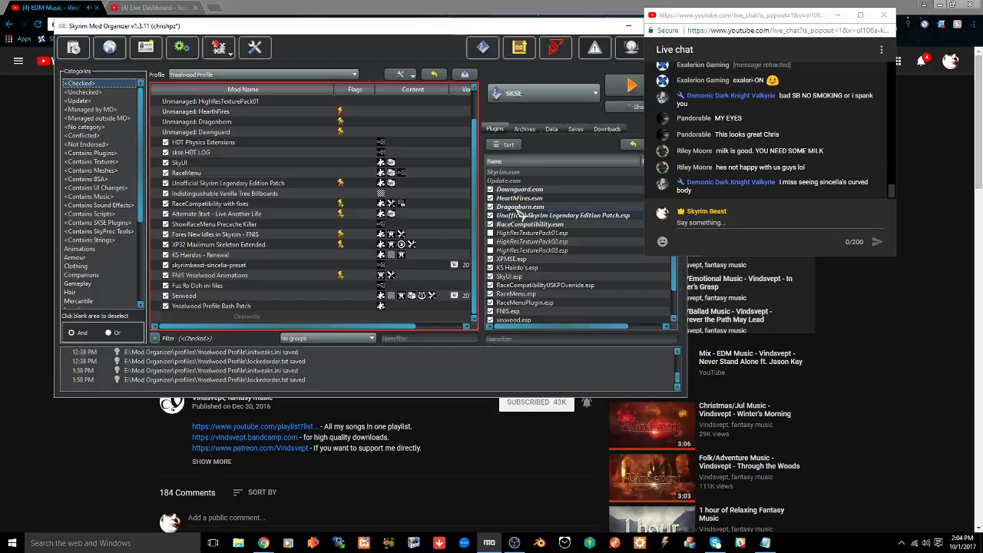
pyautogui.click(541, 94)
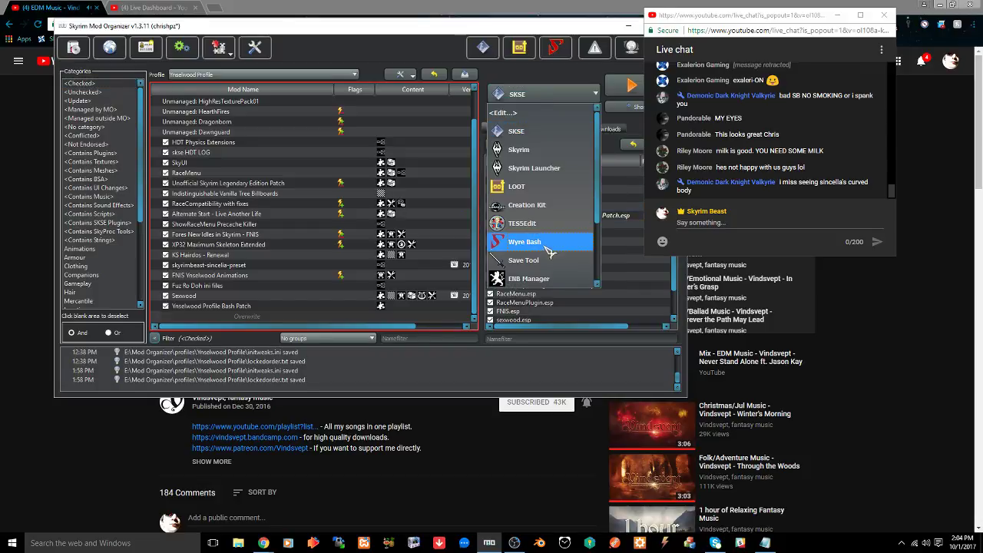
pyautogui.click(543, 209)
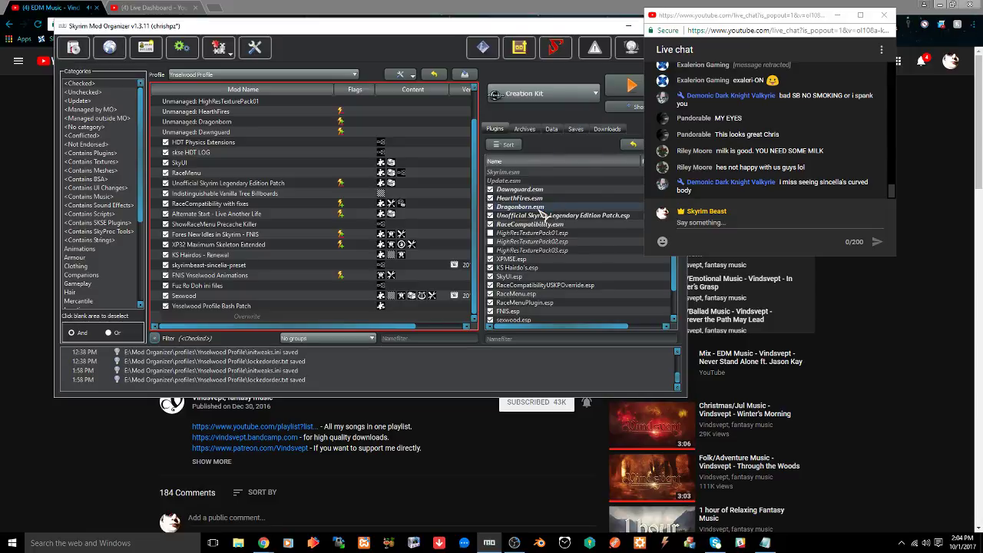
pyautogui.click(617, 88)
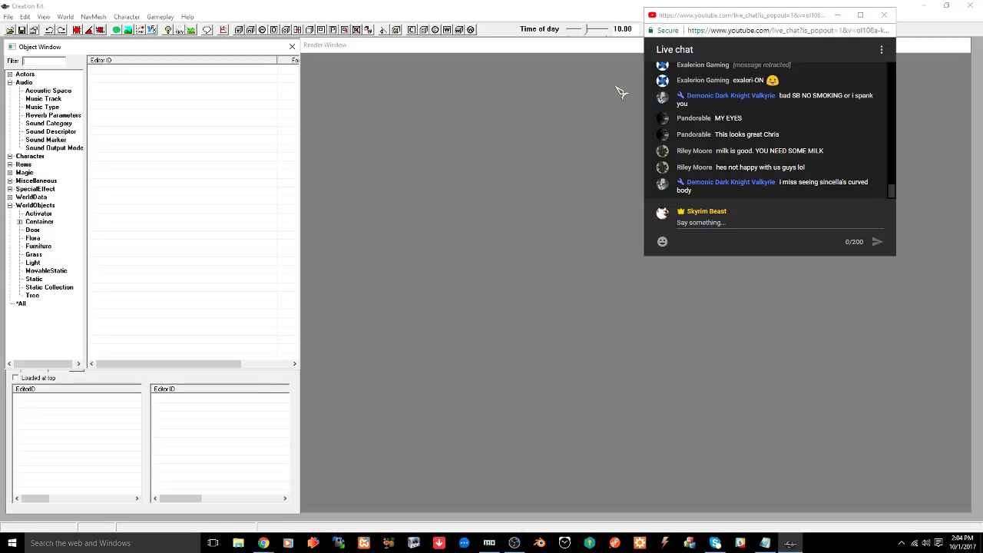
# Load sexwood.esp as the active plugin file in the Creation Kit
pyautogui.click(10, 17)
pyautogui.click(7, 30)
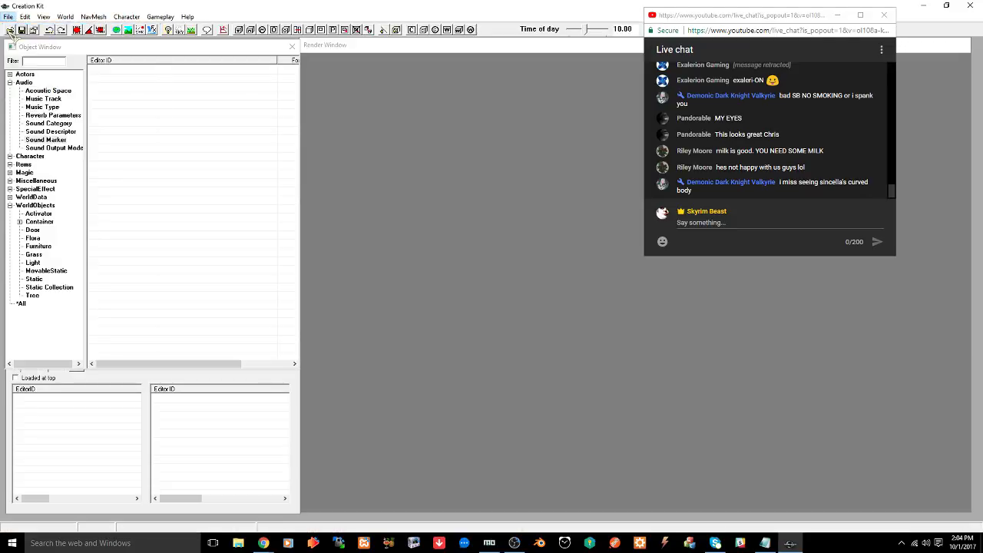
pyautogui.scroll(-5, 426, 307)
pyautogui.click(367, 309)
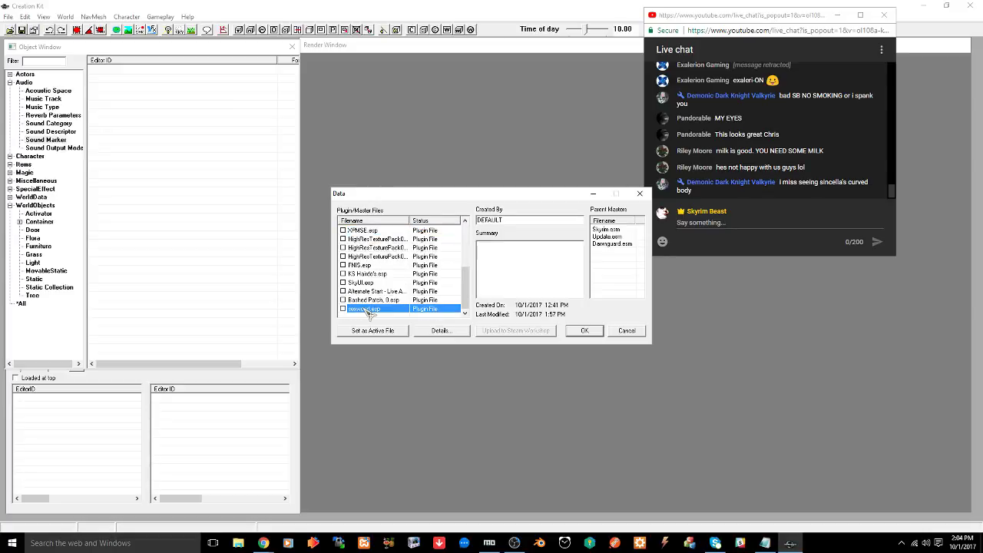
pyautogui.click(372, 330)
pyautogui.click(584, 330)
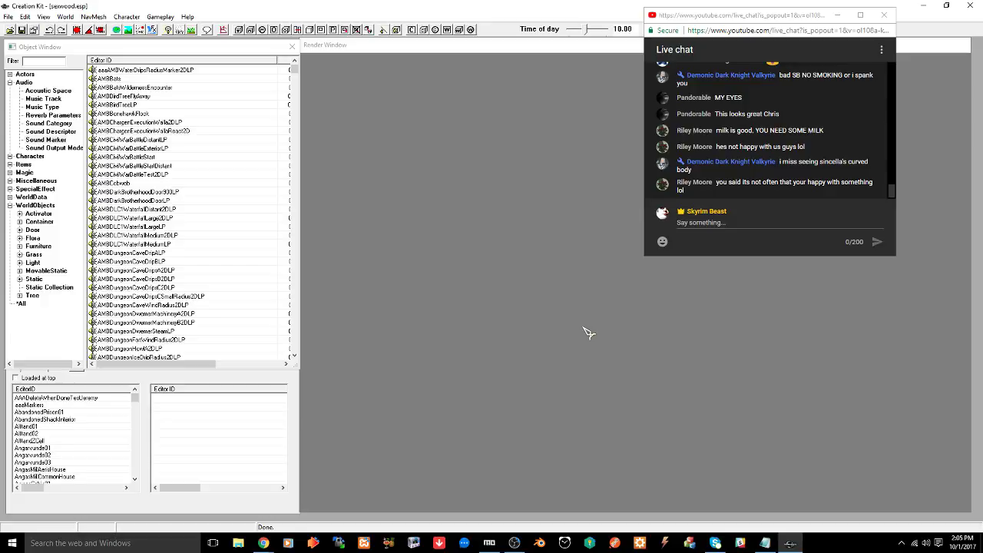
# Show the cells of SexwoodWorldspace and load CHPZBastardballhammersCell into the render view
pyautogui.click(586, 314)
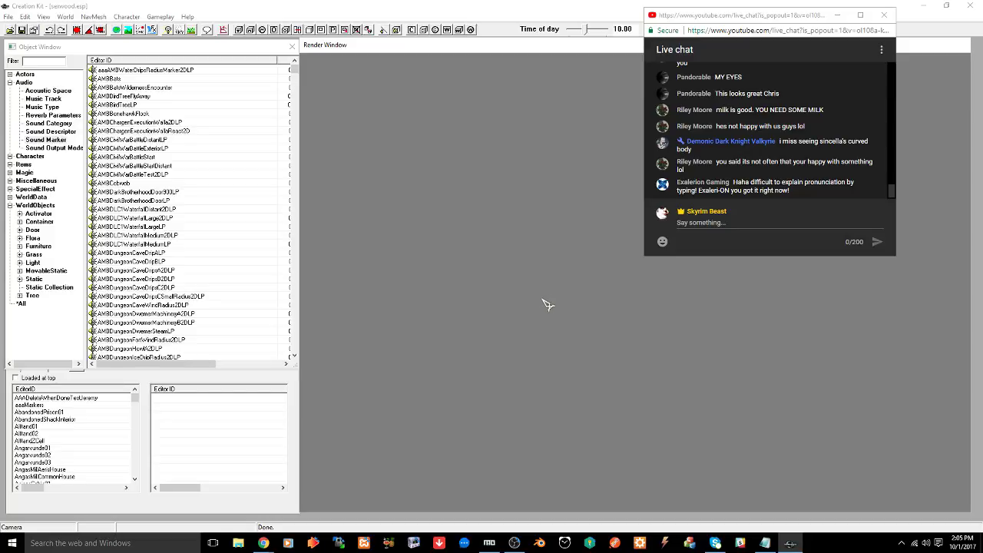
pyautogui.click(91, 384)
pyautogui.click(86, 354)
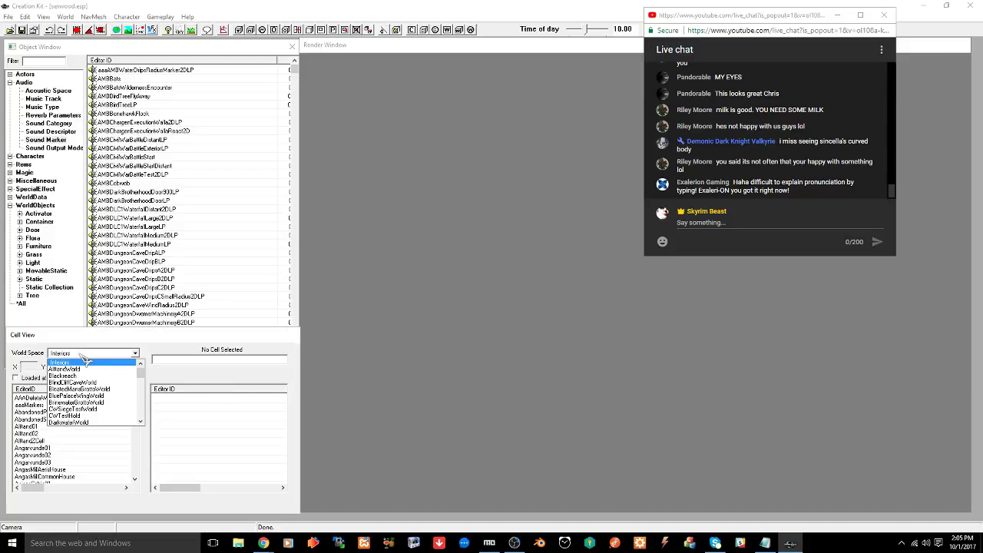
pyautogui.scroll(-3, 105, 392)
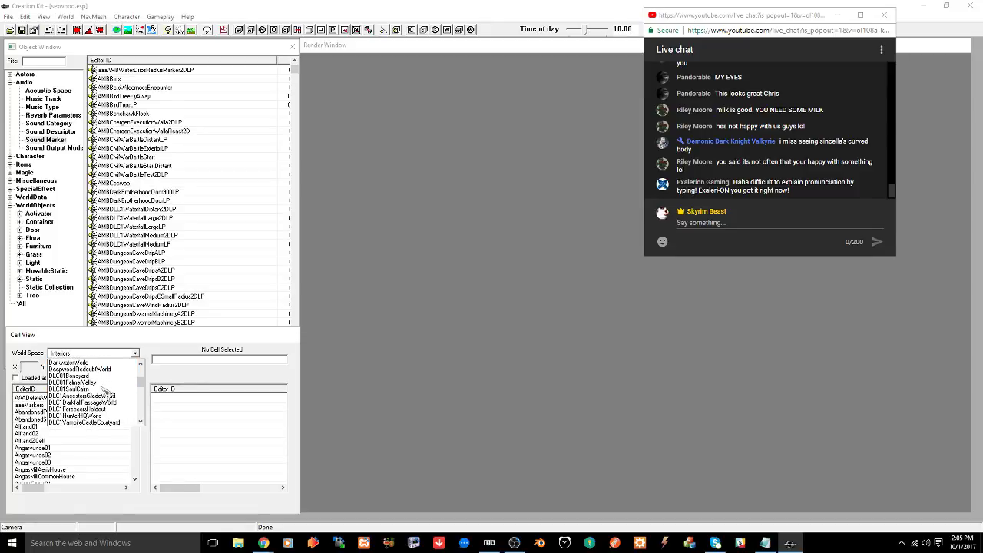
pyautogui.scroll(-10, 106, 391)
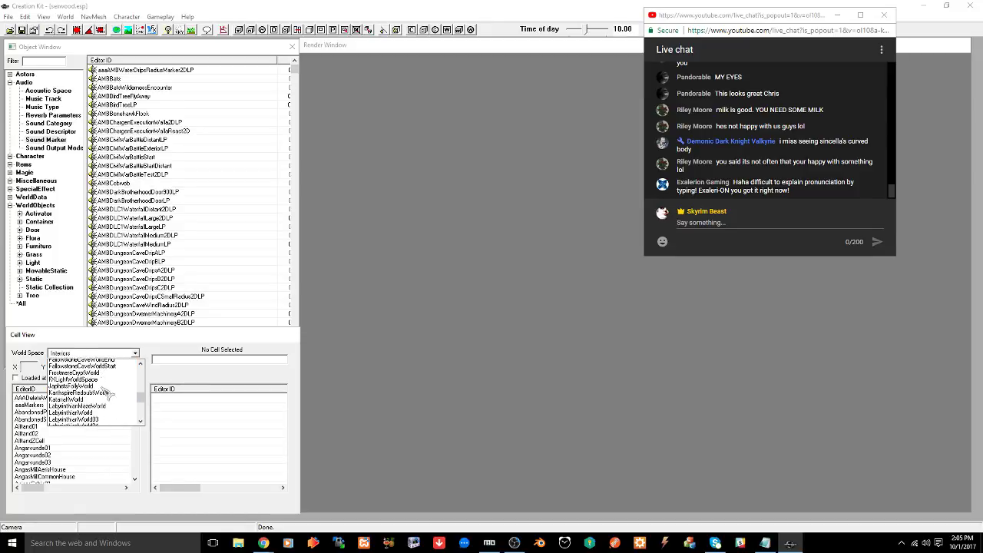
pyautogui.scroll(-3, 110, 393)
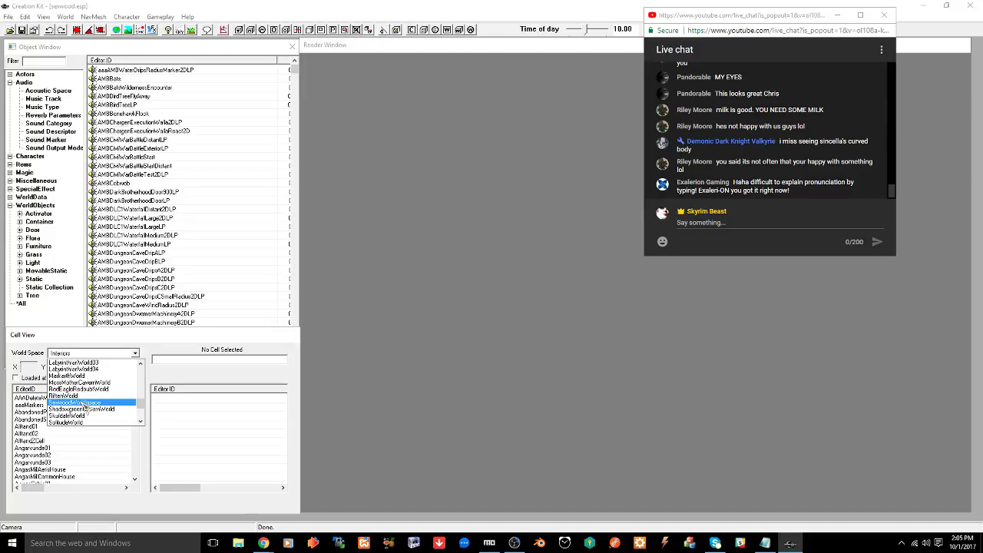
pyautogui.click(82, 403)
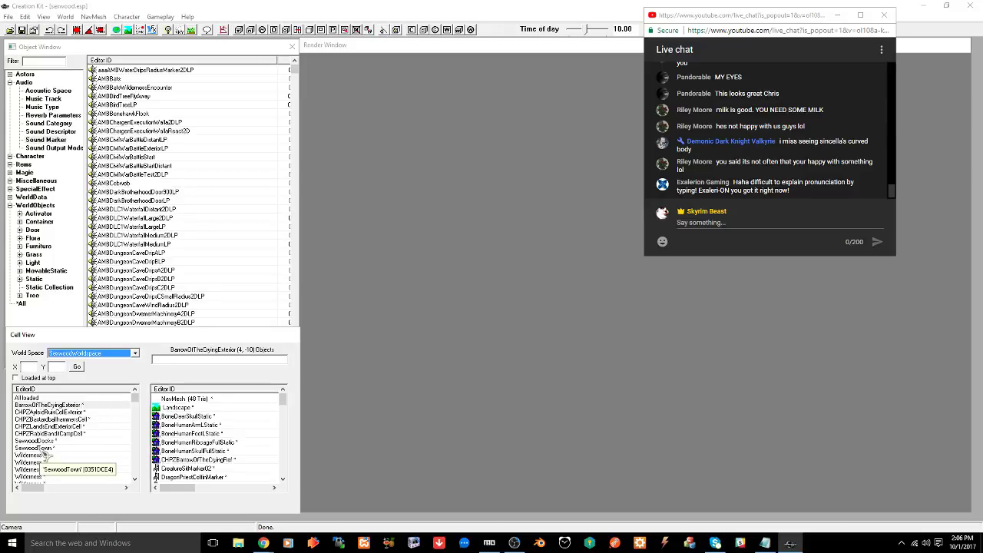
pyautogui.doubleClick(65, 420)
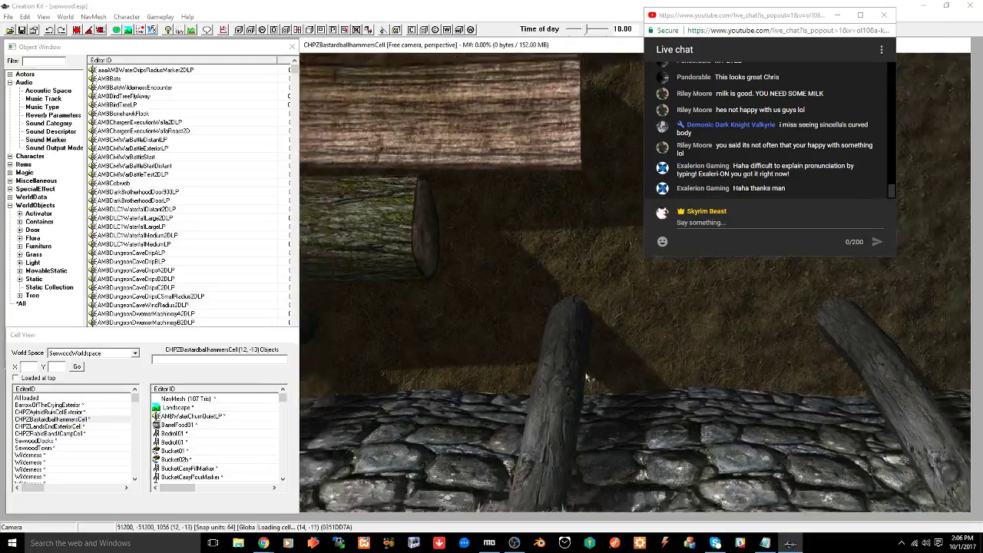
# Examine the farmhouse and its surroundings from above, out to the aspen tree and boulders around the yard
pyautogui.scroll(-10, 585, 377)
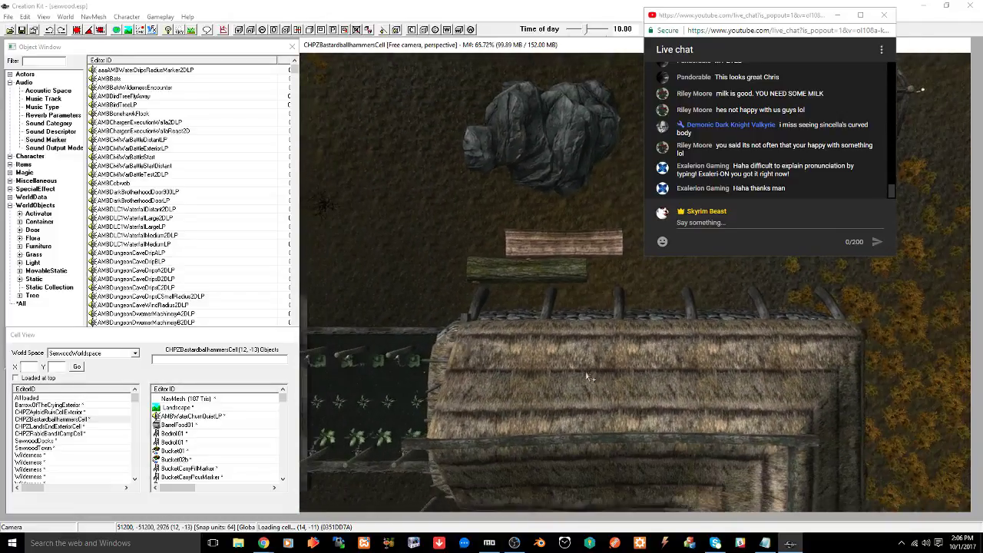
pyautogui.click(581, 383)
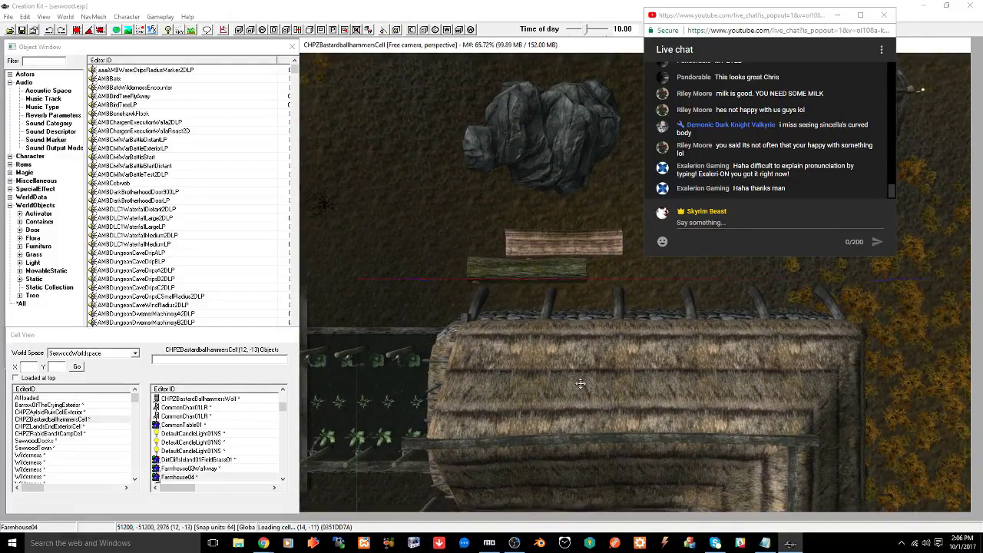
pyautogui.moveTo(583, 410); pyautogui.dragTo(582, 288, button='middle')
pyautogui.scroll(-2, 560, 336)
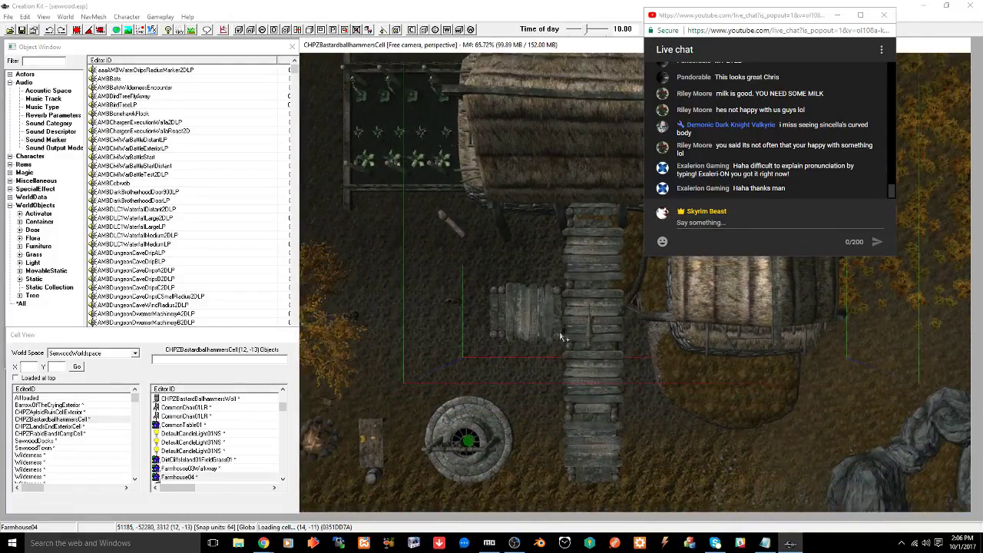
pyautogui.scroll(-9, 561, 336)
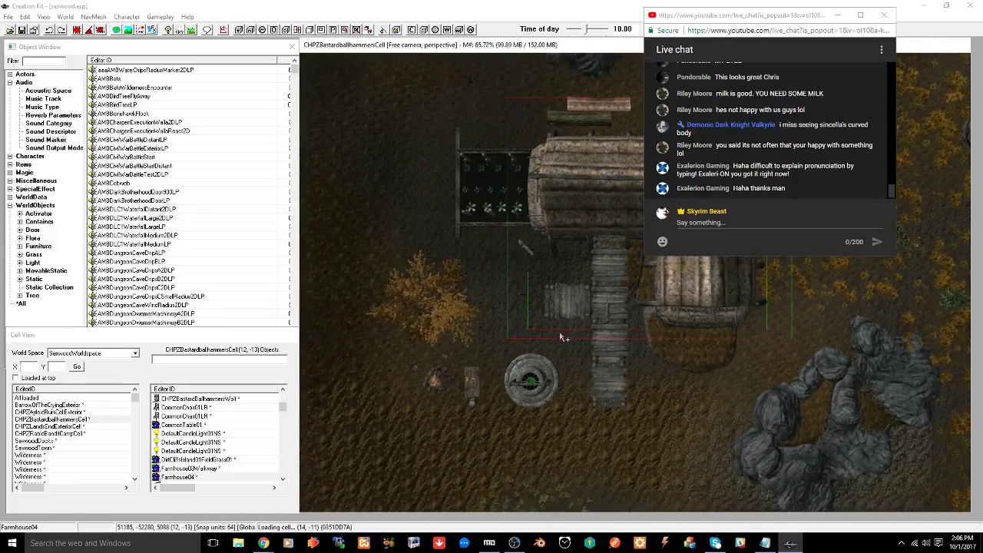
pyautogui.scroll(-8, 561, 337)
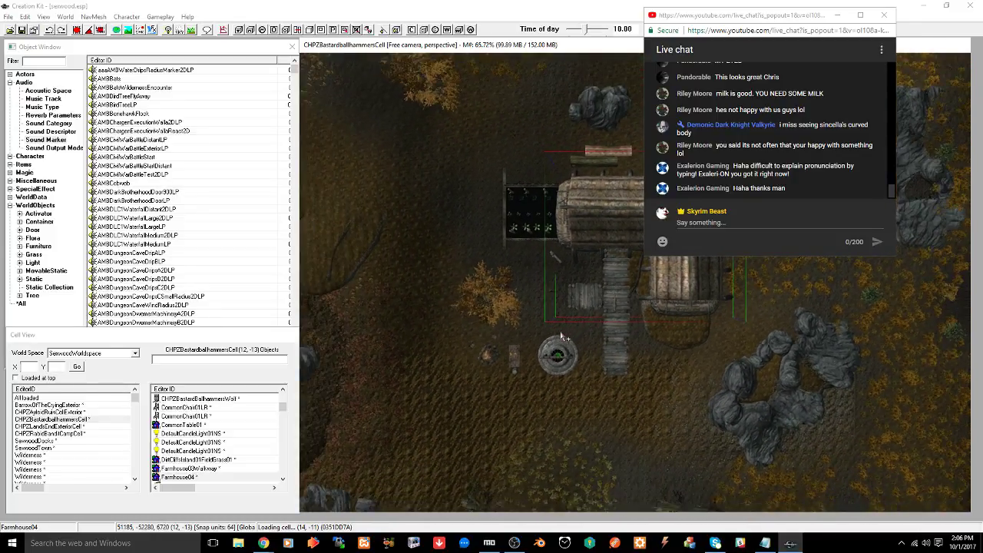
pyautogui.scroll(-4, 562, 337)
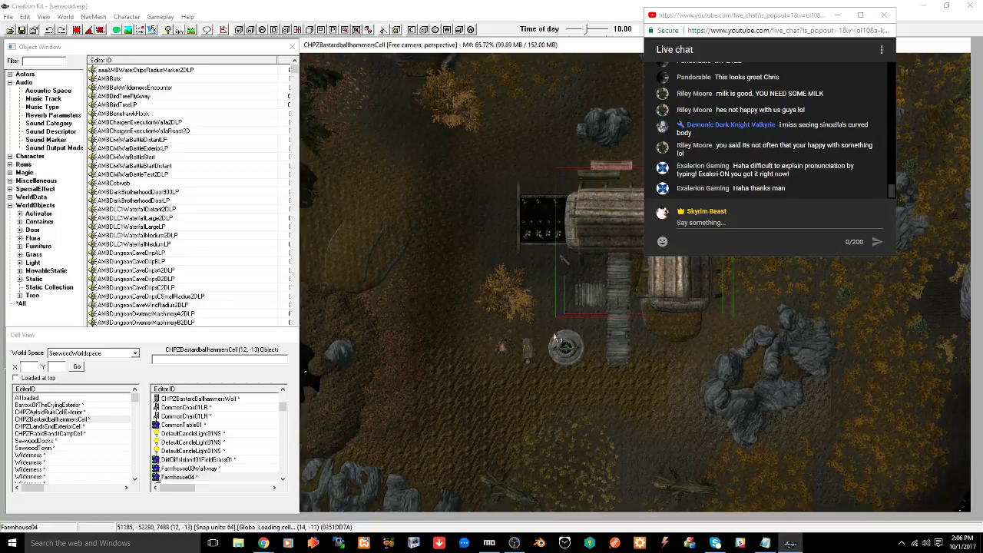
pyautogui.click(506, 286)
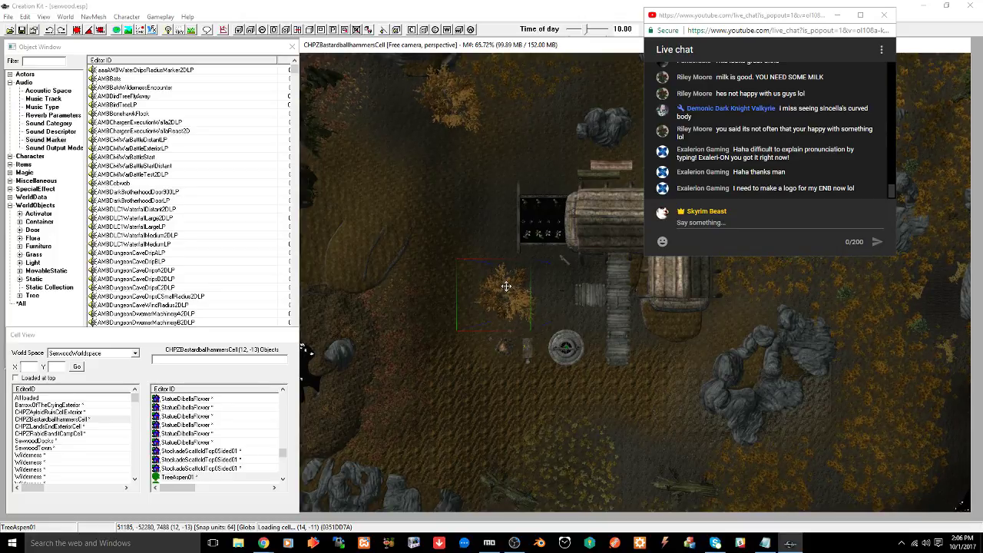
# Show the cell borders and locate the rocky stream in Wilderness cell (11, -10)
pyautogui.moveTo(397, 205); pyautogui.dragTo(566, 275, button='middle')
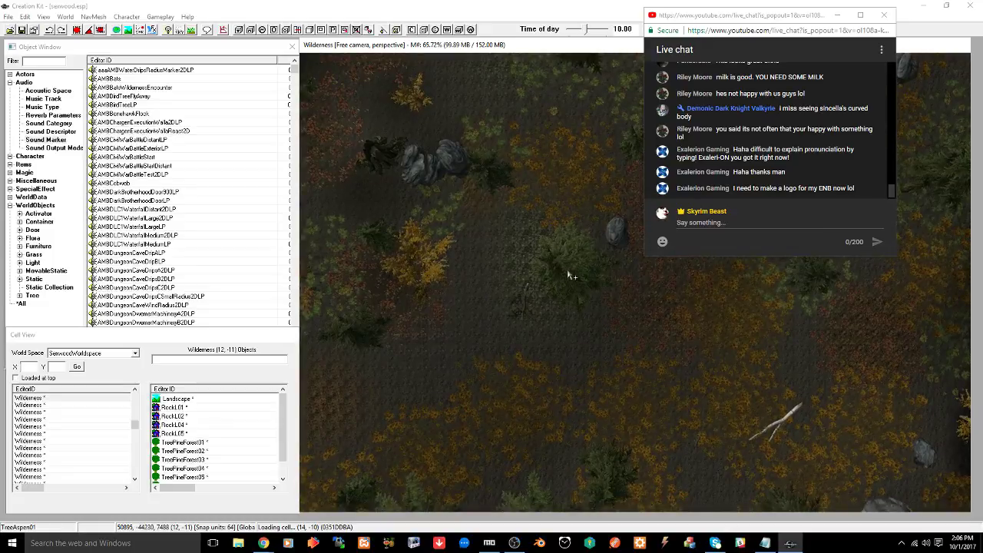
pyautogui.click(568, 270)
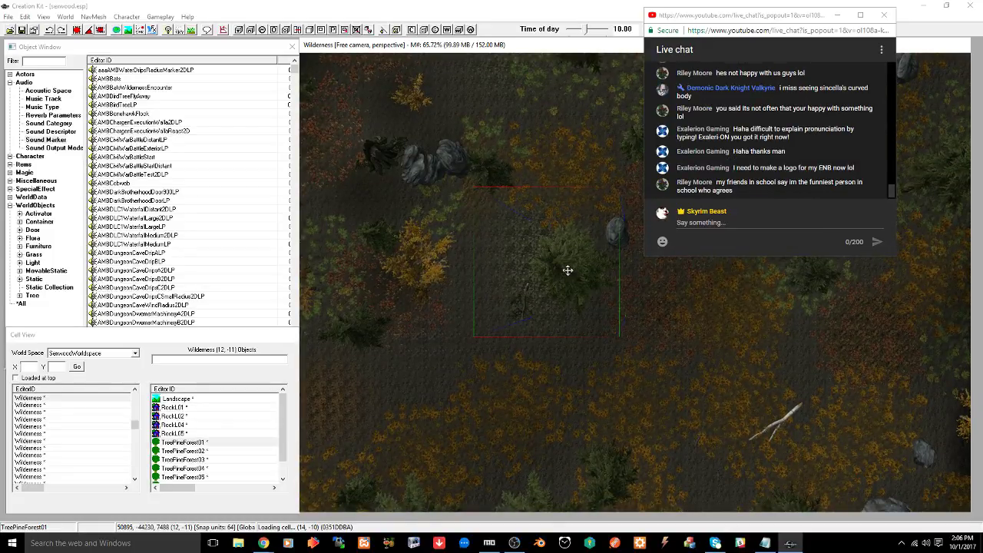
pyautogui.press('b')
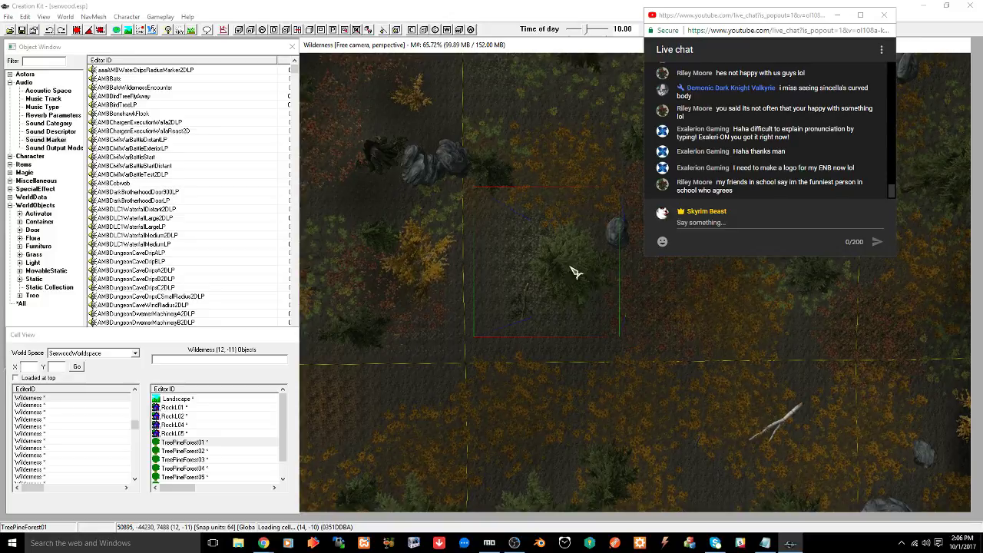
pyautogui.moveTo(530, 163); pyautogui.dragTo(533, 287, button='middle')
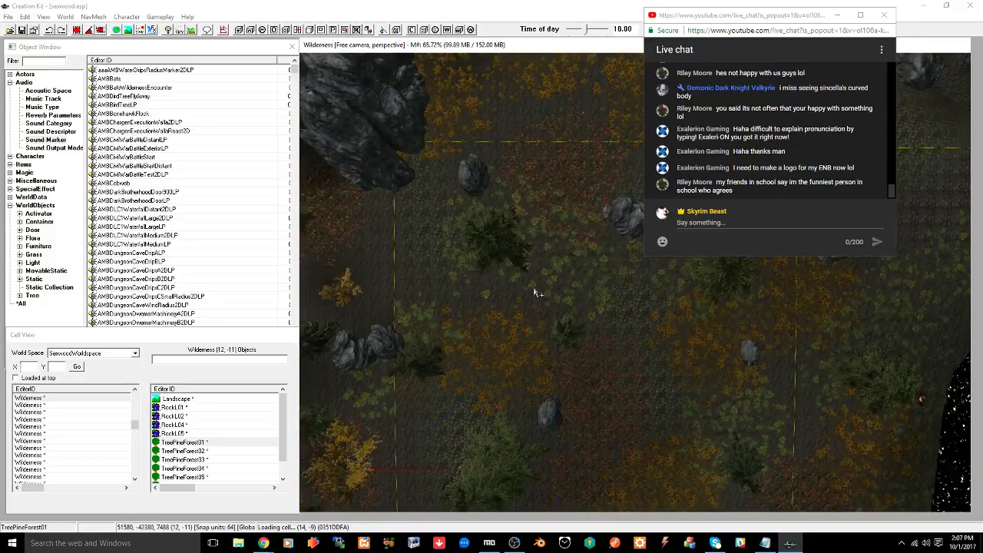
pyautogui.moveTo(572, 208); pyautogui.dragTo(606, 384, button='middle')
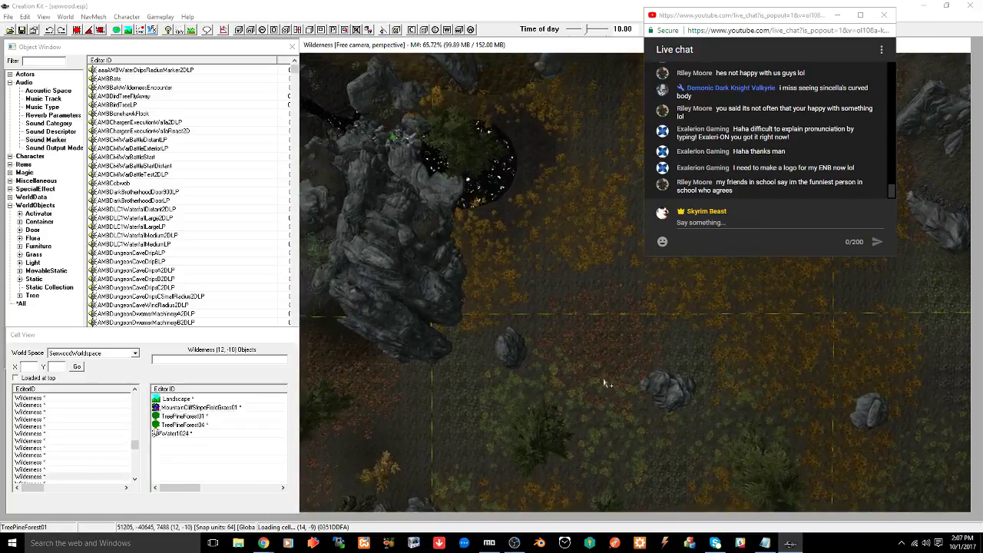
pyautogui.moveTo(499, 261); pyautogui.dragTo(536, 328, button='middle')
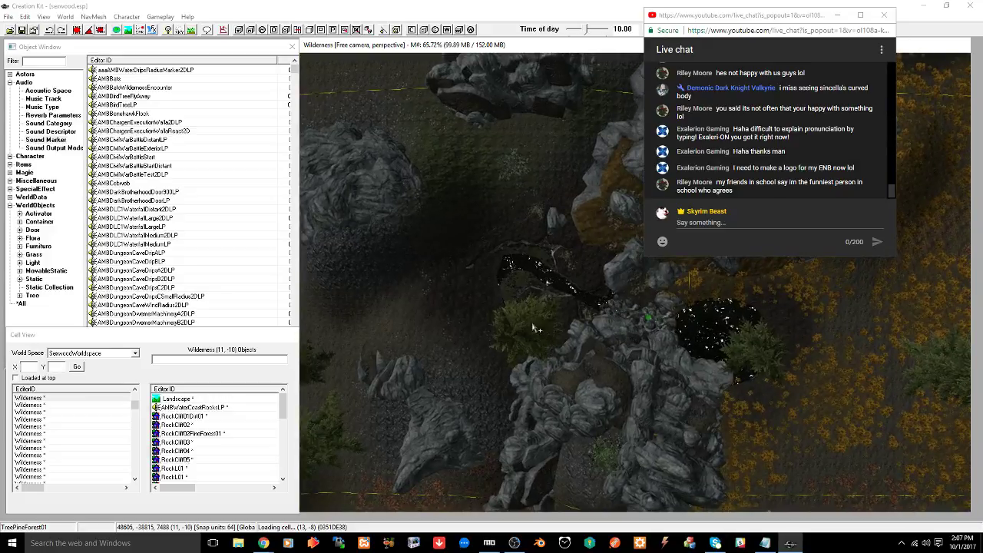
# Filter the Static objects in the Object Window by "mapmarker"
pyautogui.click(49, 61)
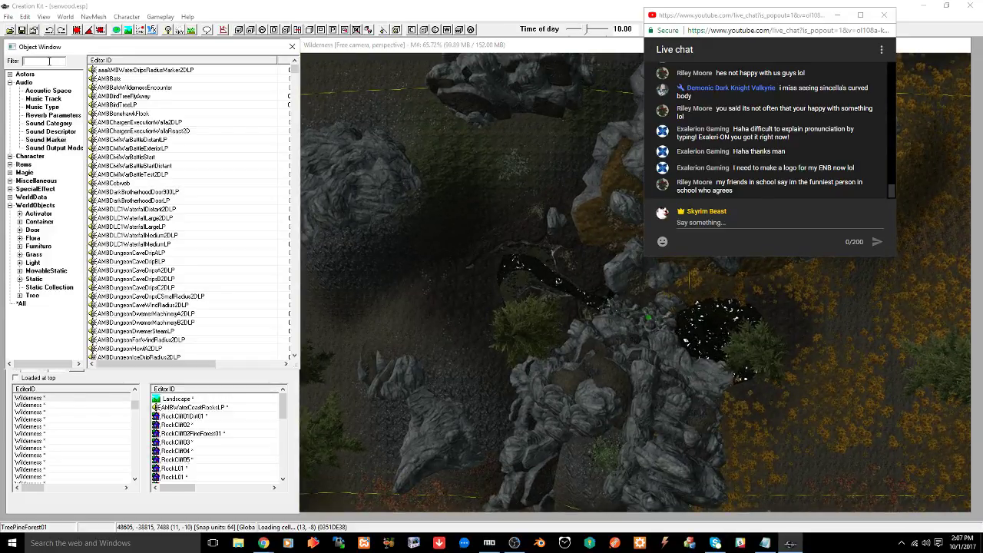
pyautogui.write('map')
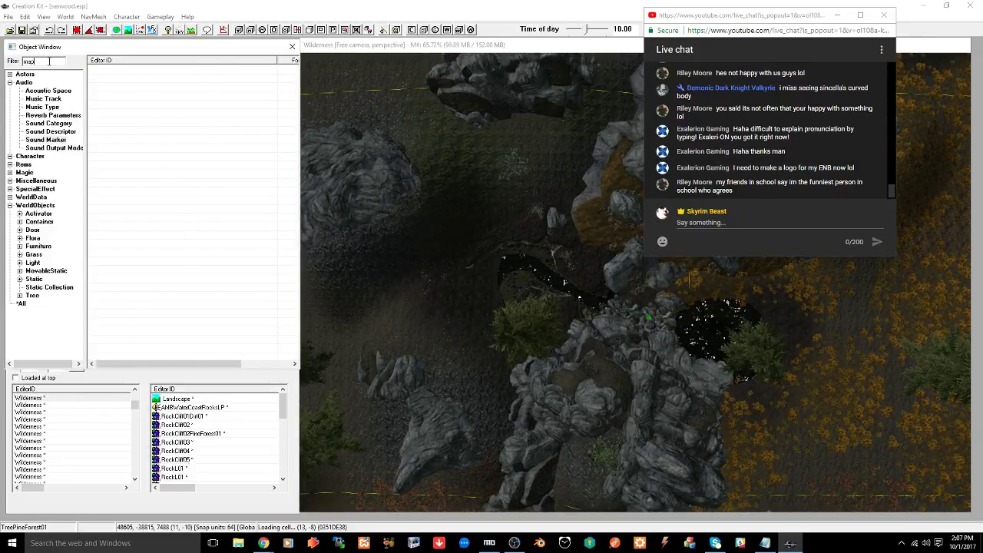
pyautogui.write('marke')
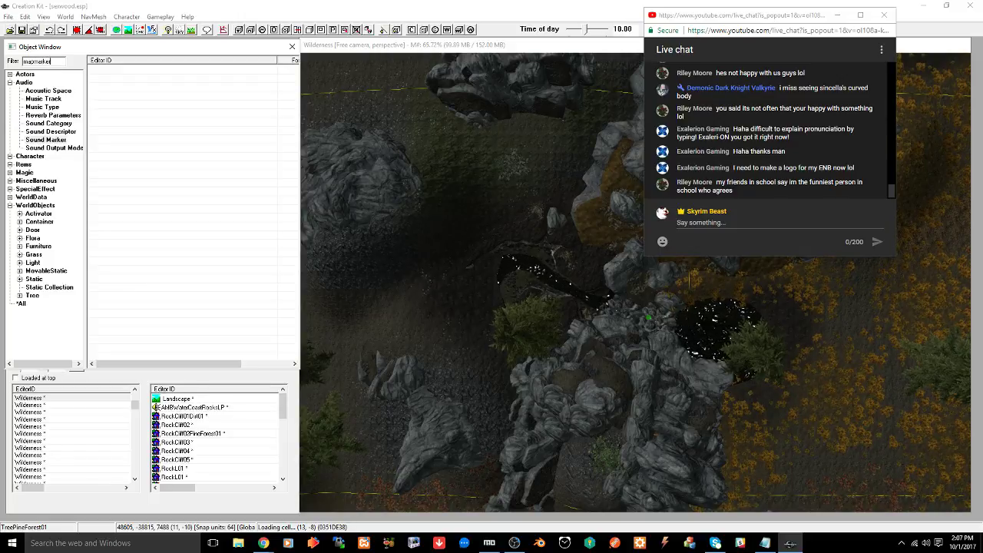
pyautogui.write('r')
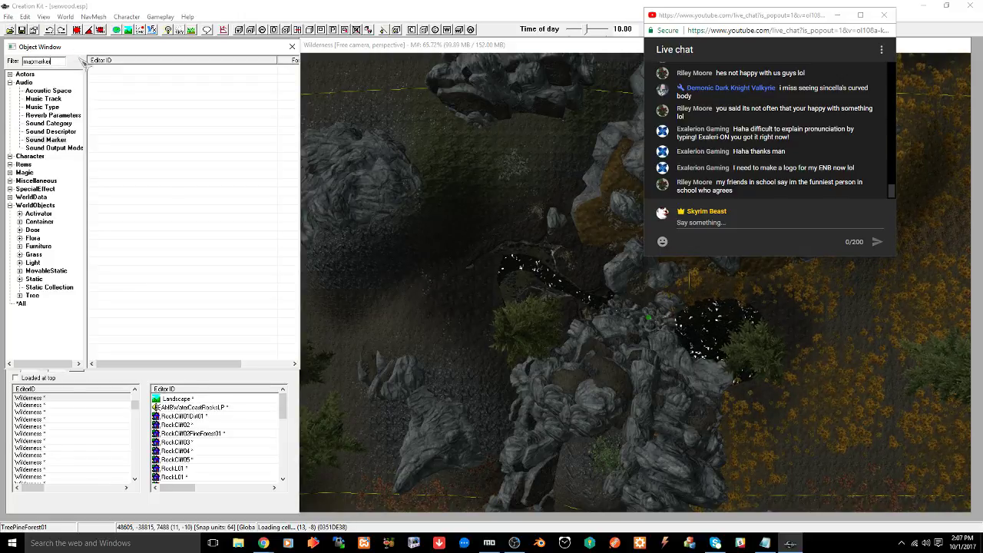
pyautogui.click(34, 279)
# Place a MapMarker on the stream beside the boulders in Wilderness cell (11, -10) and save the plugin
pyautogui.moveTo(115, 71); pyautogui.dragTo(603, 306)
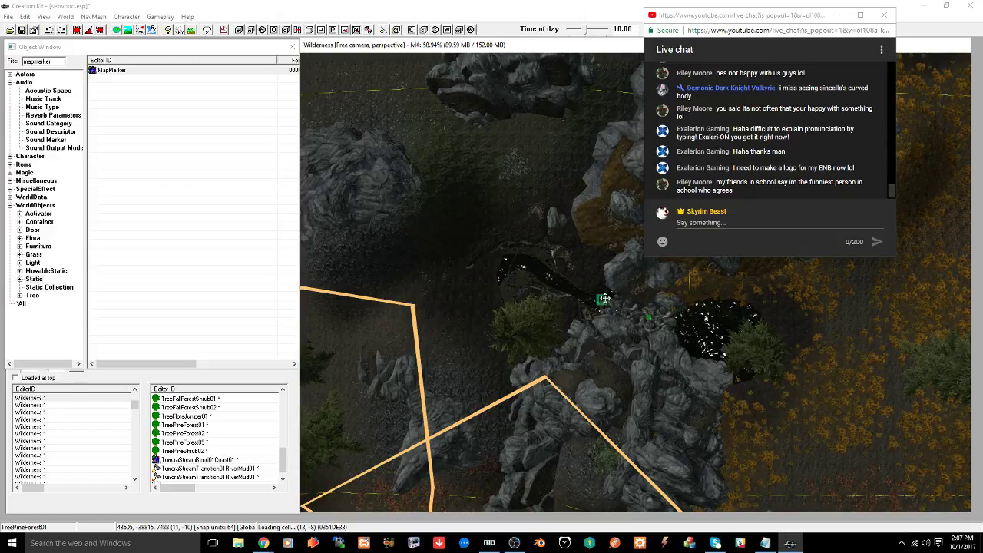
pyautogui.click(602, 302)
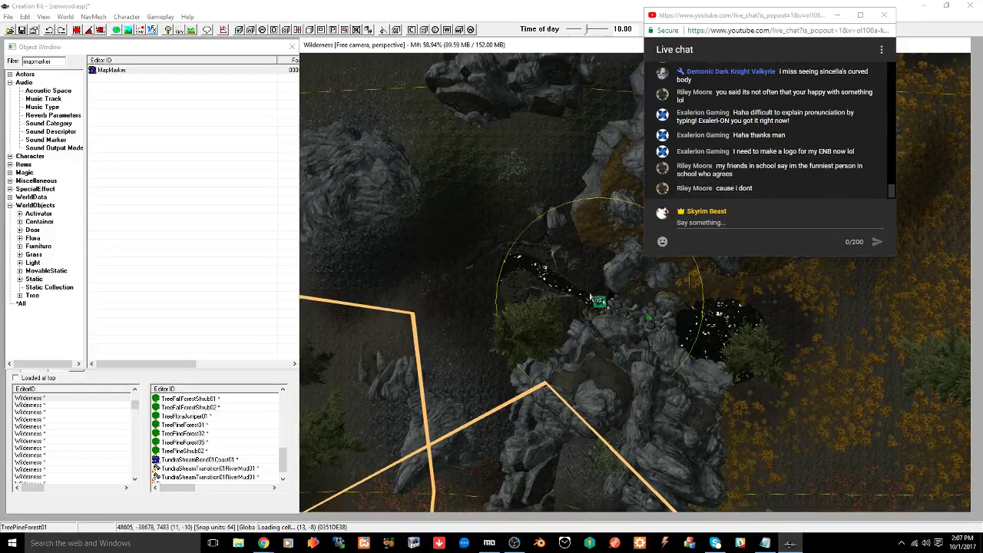
pyautogui.moveTo(591, 298); pyautogui.dragTo(553, 330, button='middle')
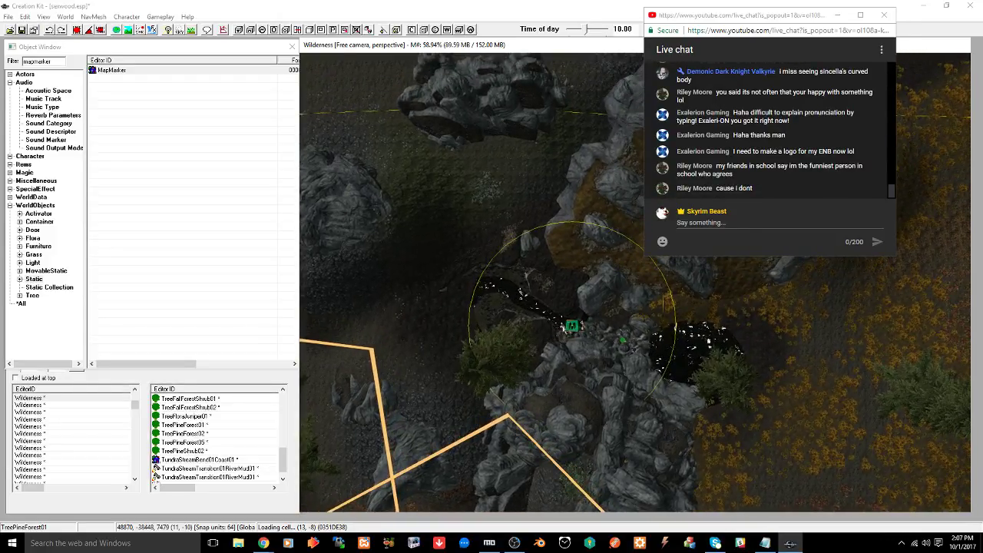
pyautogui.click(576, 326)
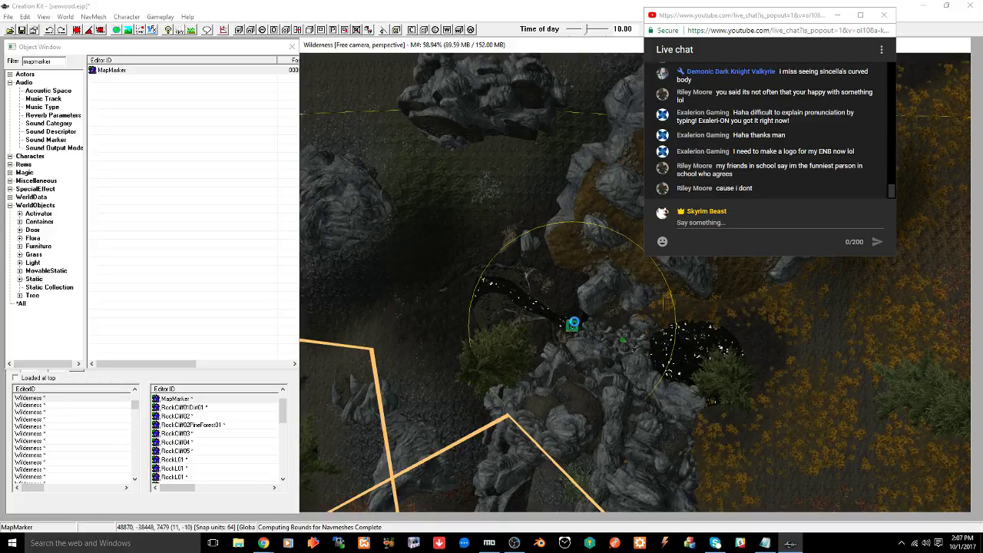
pyautogui.hotkey('ctrl', 's')
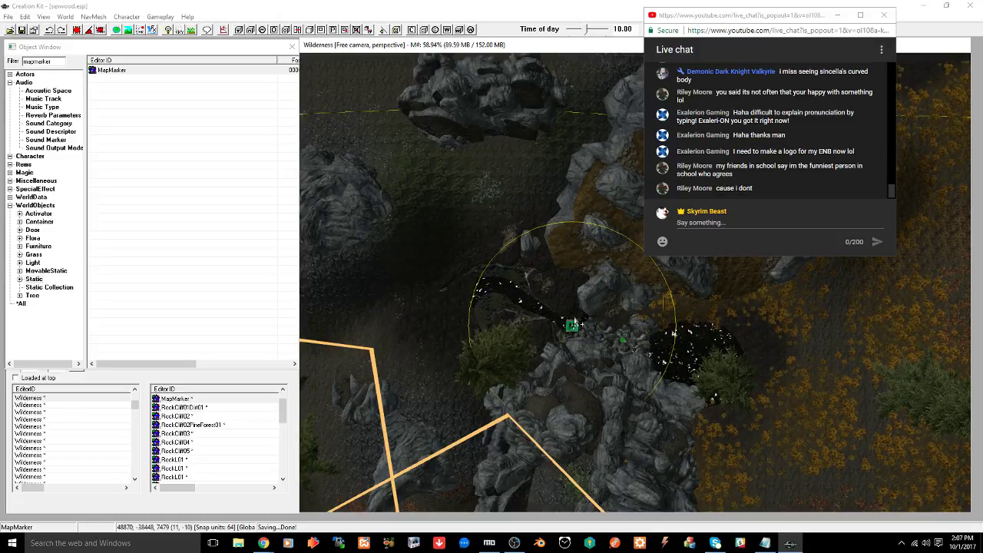
# Switch to the browser and search Google for "skyrim named spriggans" in a new tab
pyautogui.moveTo(264, 543)
pyautogui.click(253, 507)
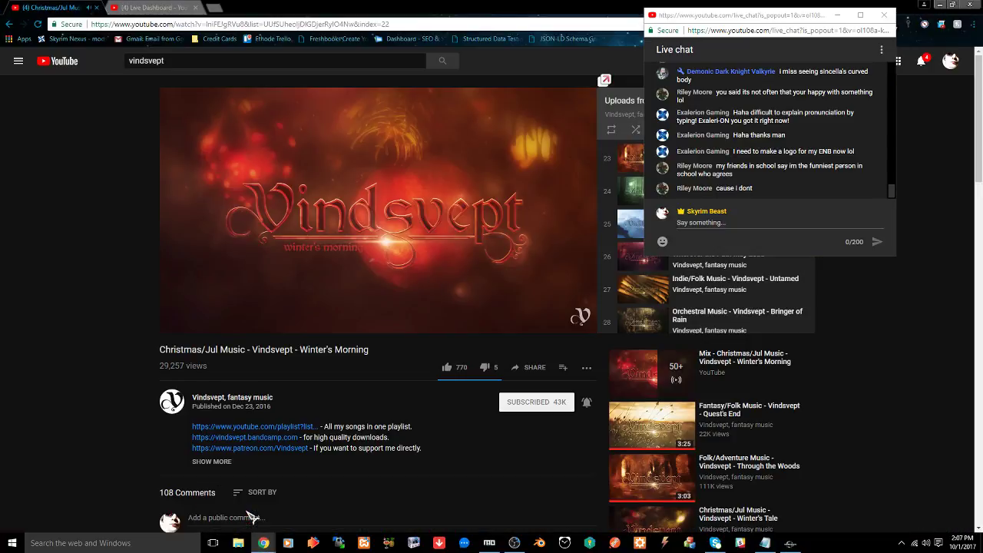
pyautogui.click(214, 8)
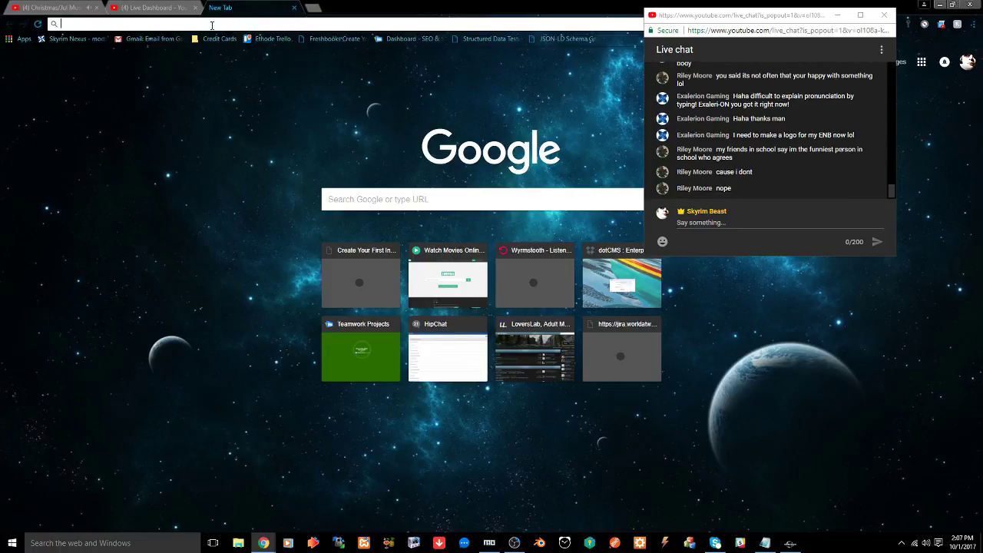
pyautogui.write('skyrim')
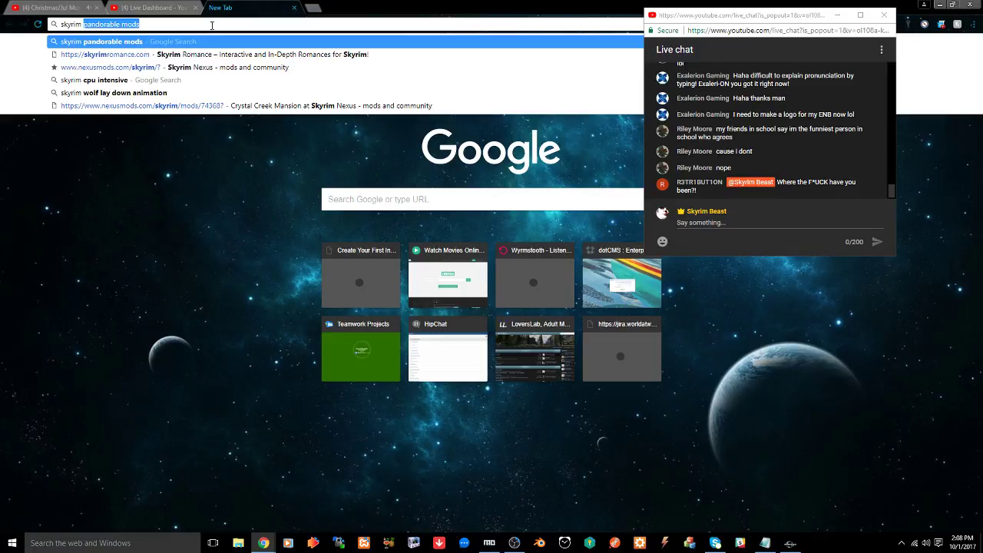
pyautogui.write('named')
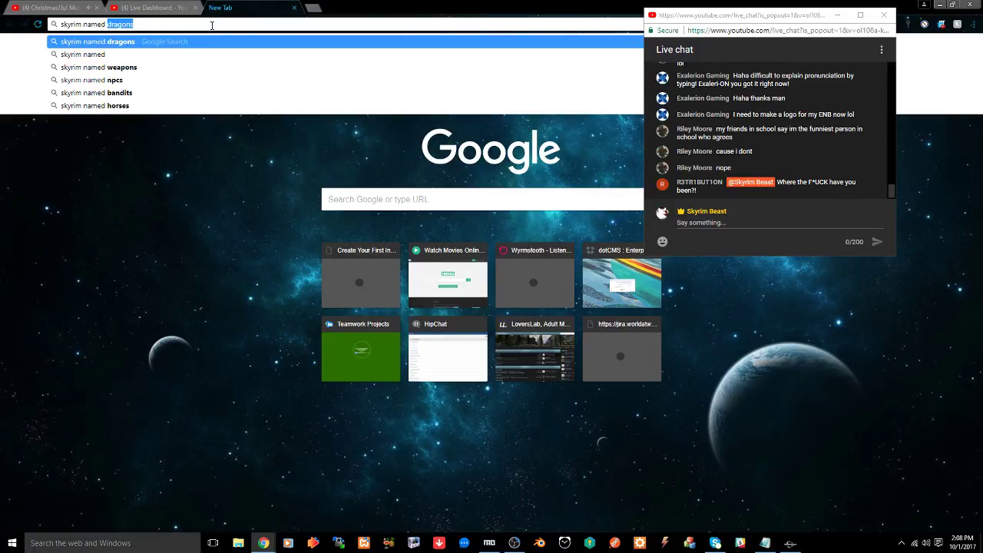
pyautogui.write(' spri')
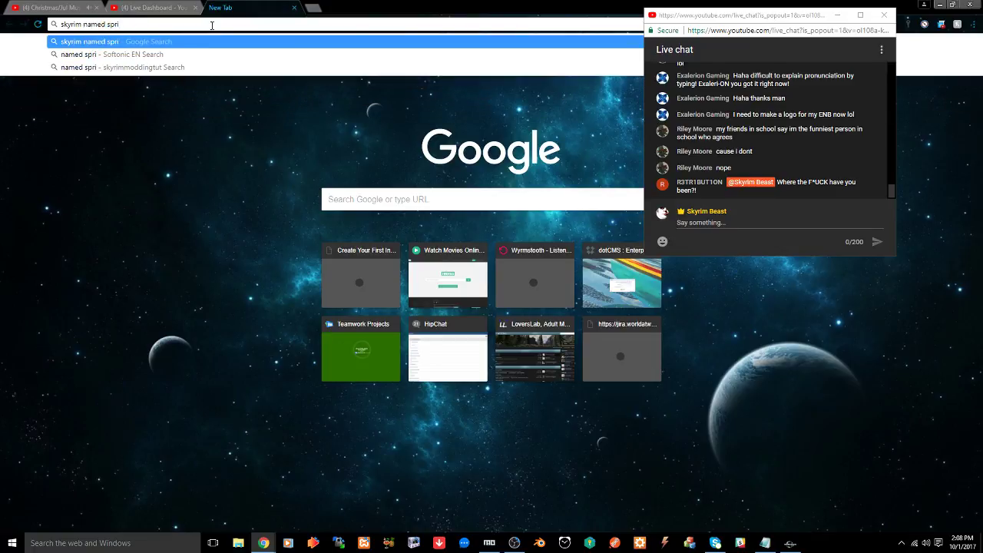
pyautogui.write('ggans')
pyautogui.press('Return')
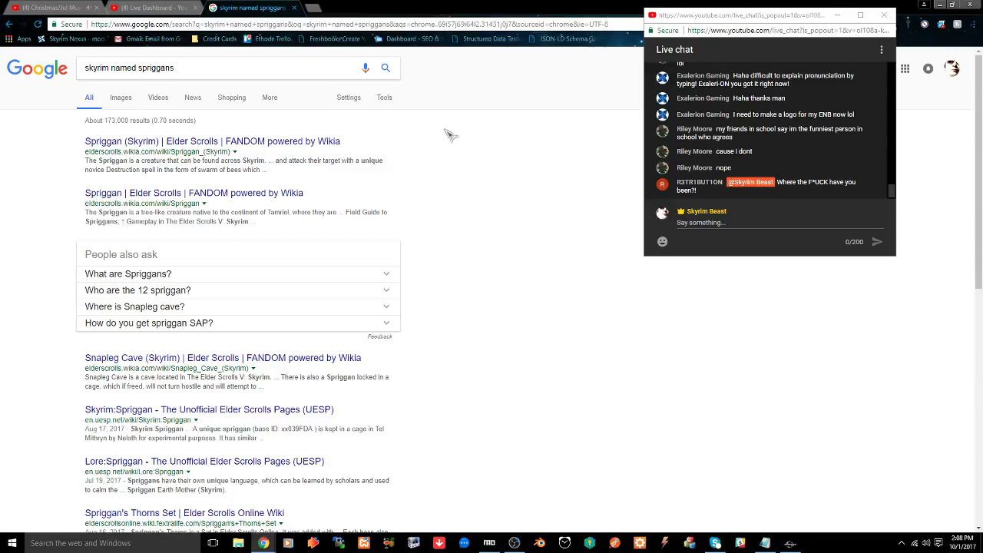
# Generate a new set of names with the Spriggan name generator on Fantasy Name Generators and select the name "Maveilief"
pyautogui.scroll(-4, 476, 259)
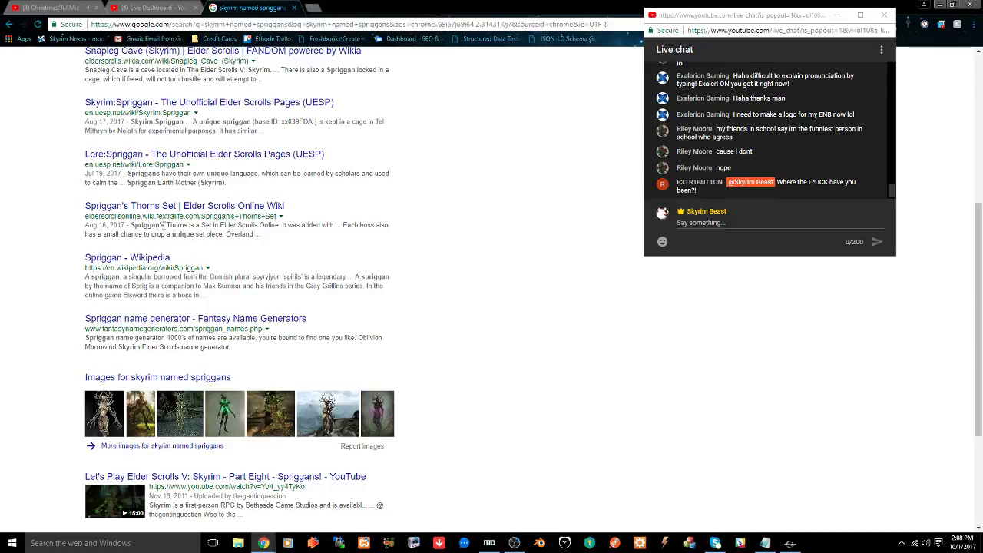
pyautogui.click(184, 321)
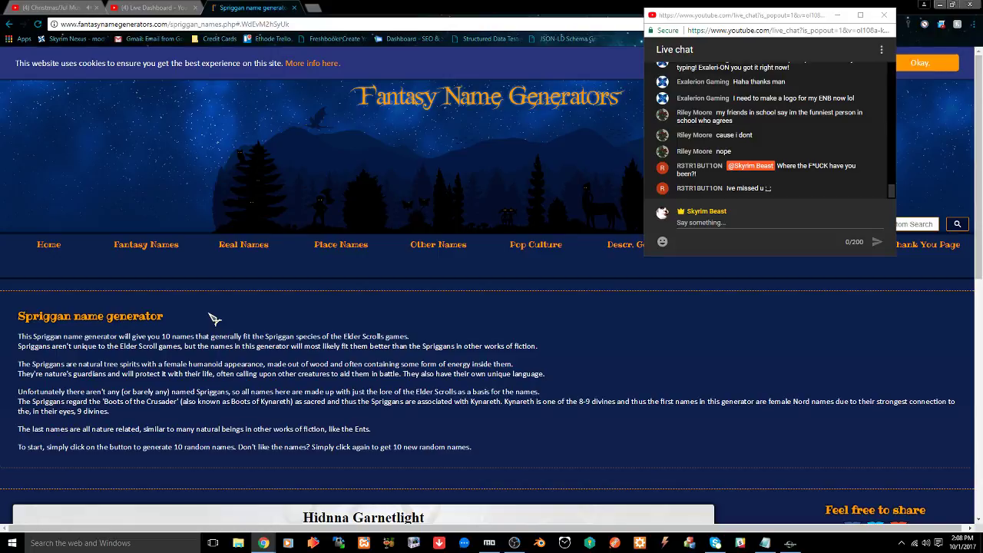
pyautogui.scroll(-2, 214, 319)
pyautogui.scroll(-1, 215, 318)
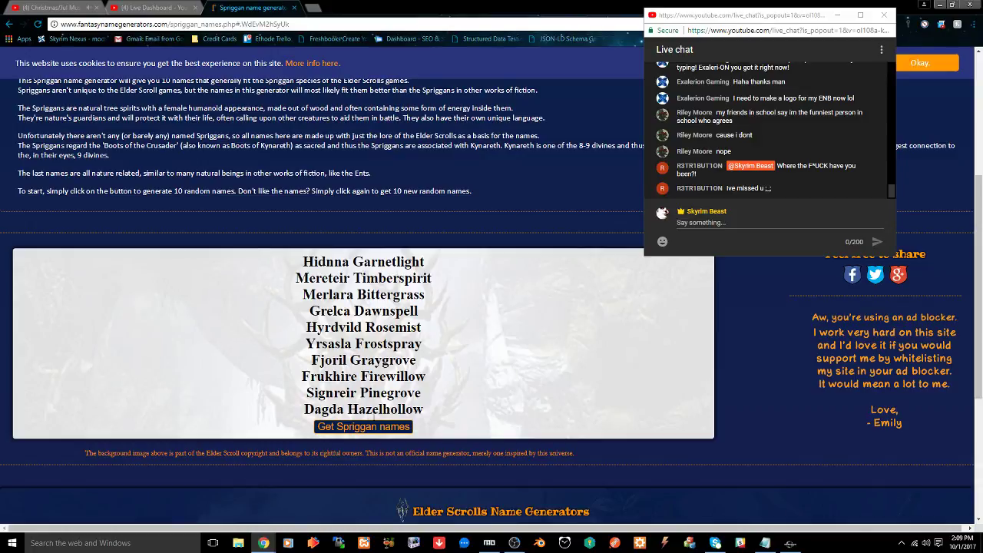
pyautogui.click(369, 429)
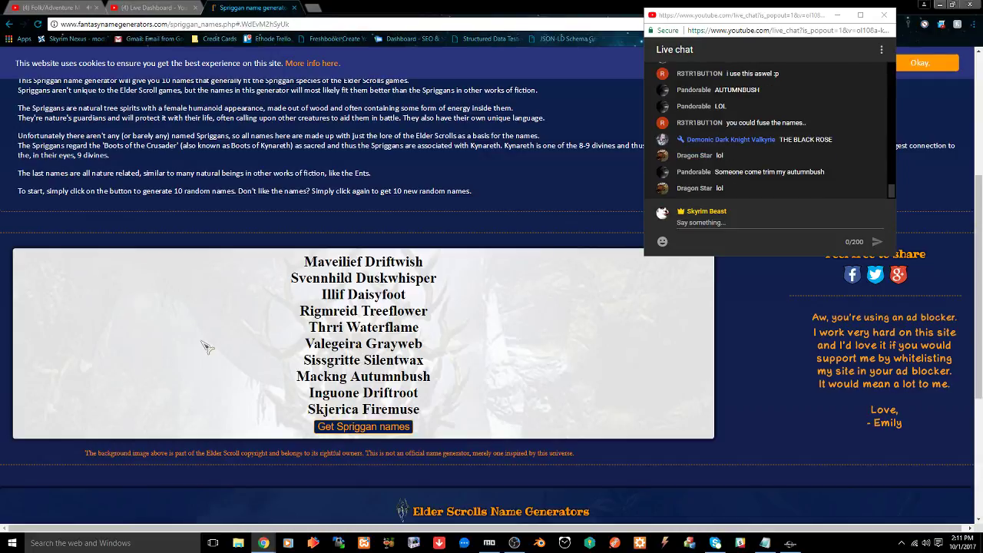
pyautogui.moveTo(305, 262); pyautogui.dragTo(359, 259)
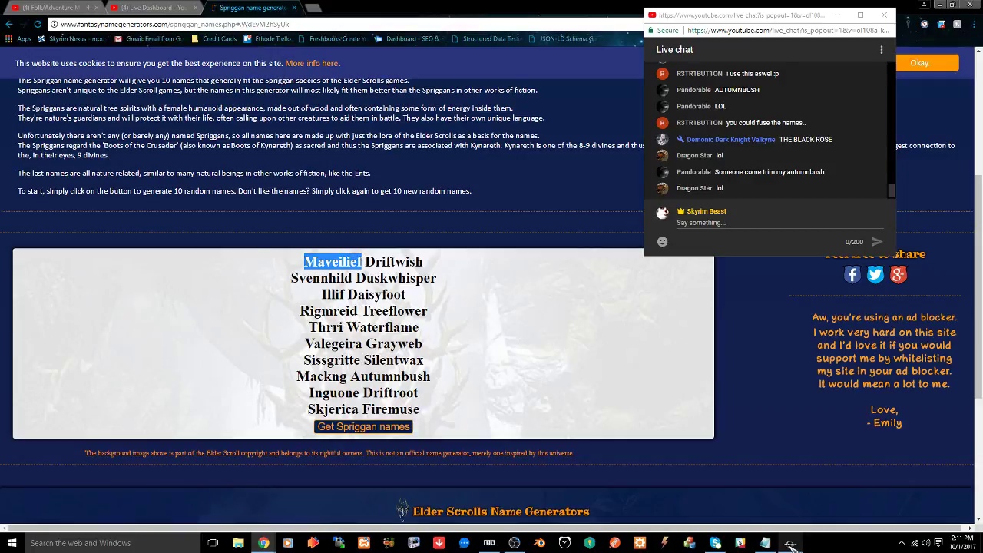
# Switch to the Creation Kit, enable Marker Data on the placed MapMarker and start its name with "Maveilief"
pyautogui.click(789, 543)
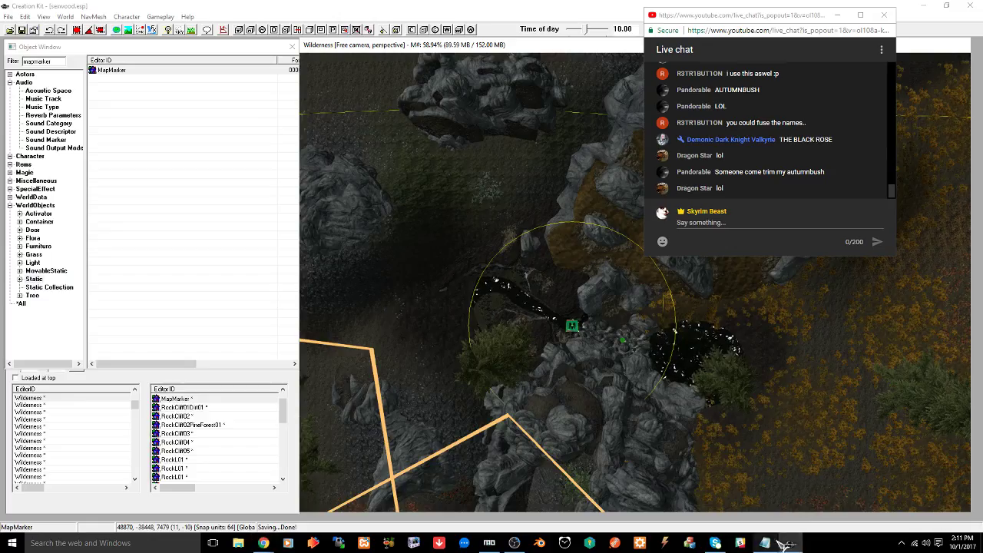
pyautogui.doubleClick(573, 327)
pyautogui.click(422, 212)
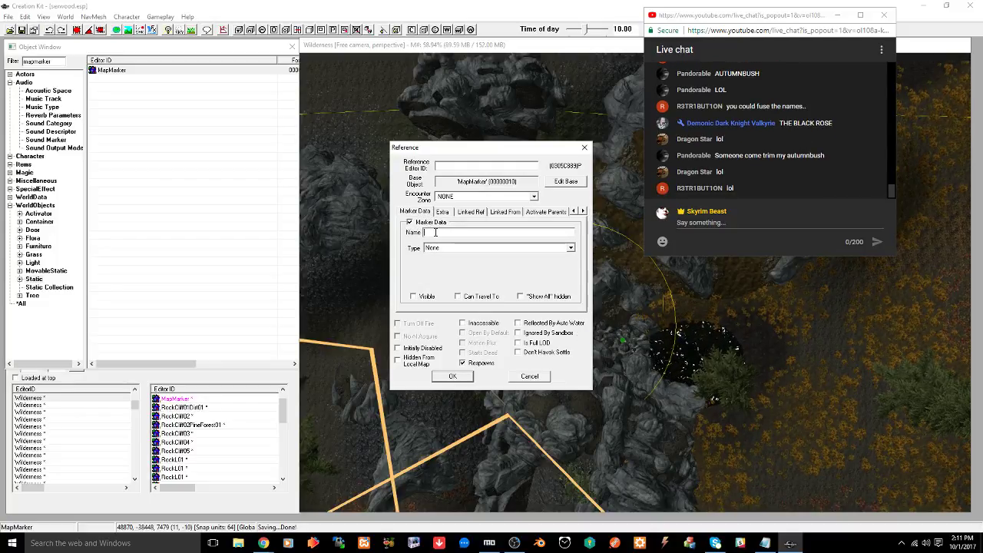
pyautogui.write("Mavelis' Auto")
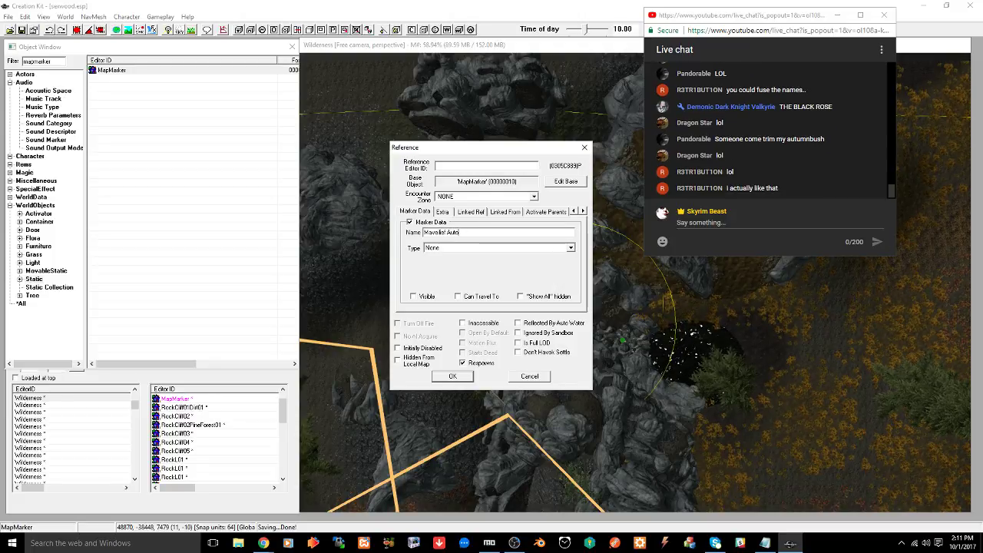
pyautogui.press('BackSpace')
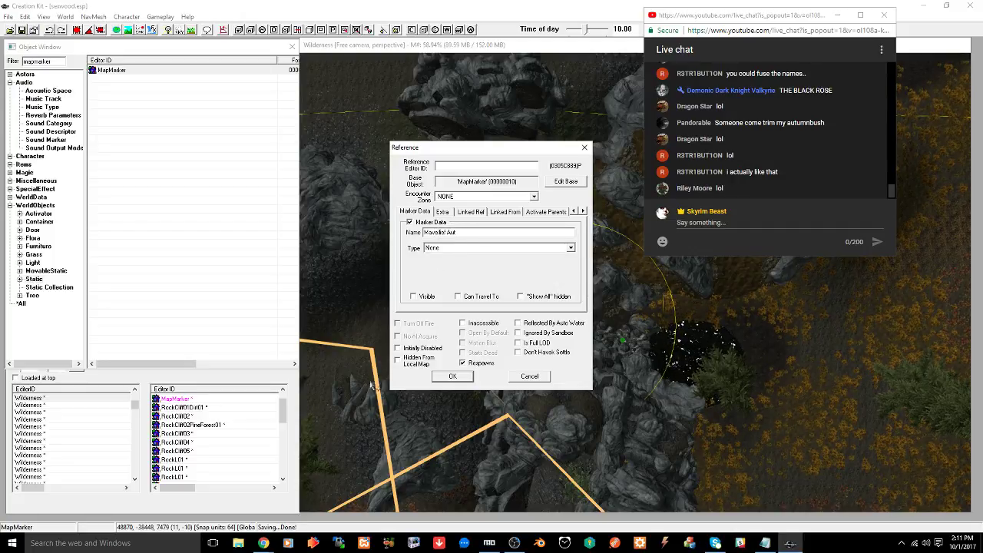
# Copy "Autumnbush" from the generated names in the browser and complete the marker's name in the Creation Kit as "Maveilief Autumnbush"
pyautogui.click(264, 543)
pyautogui.click(239, 505)
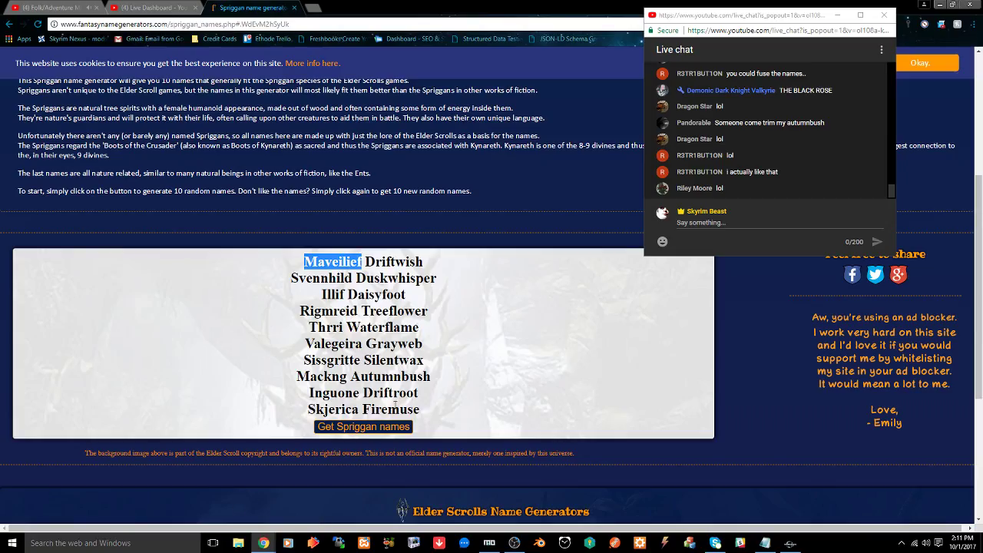
pyautogui.moveTo(351, 376); pyautogui.dragTo(437, 376)
pyautogui.hotkey('ctrl', 'c')
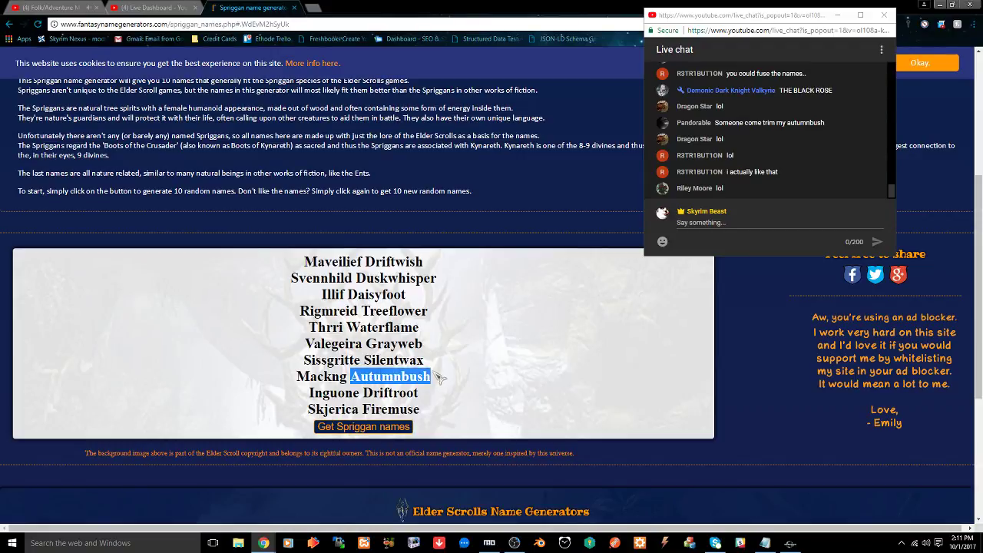
pyautogui.hotkey('alt', 'Tab')
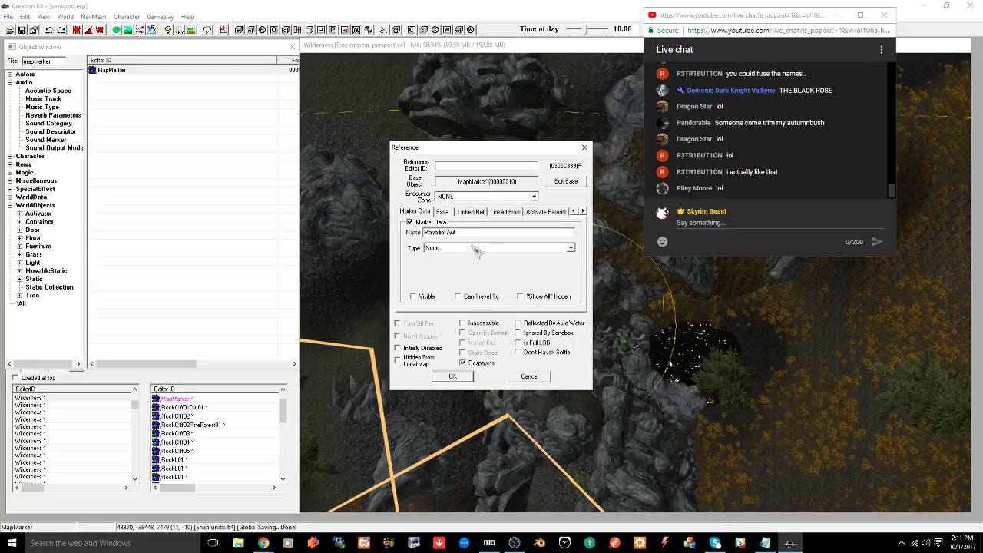
pyautogui.press('BackSpace')
pyautogui.press('BackSpace')
pyautogui.press('BackSpace')
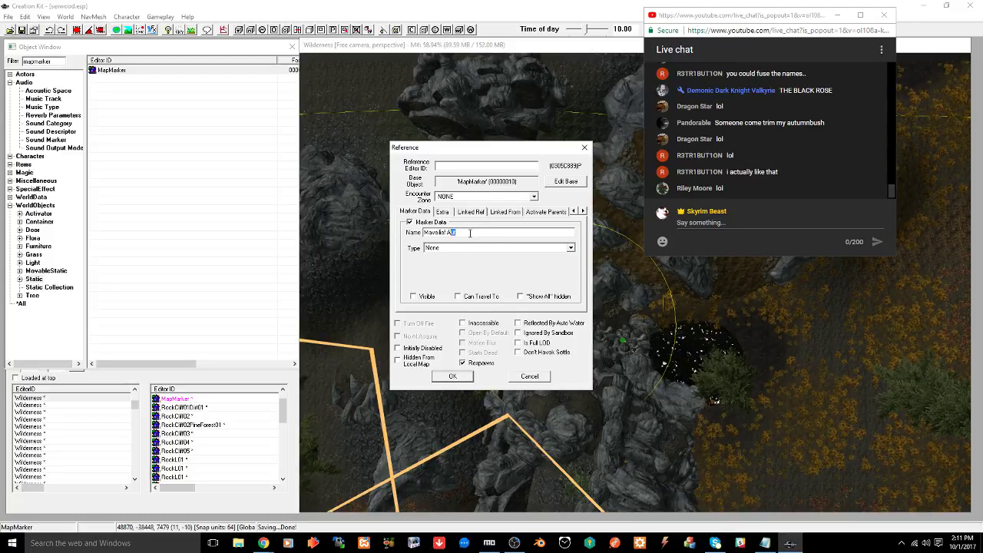
pyautogui.hotkey('ctrl', 'v')
# Set the map marker's type to Grove, make it Visible and apply the reference settings
pyautogui.click(463, 248)
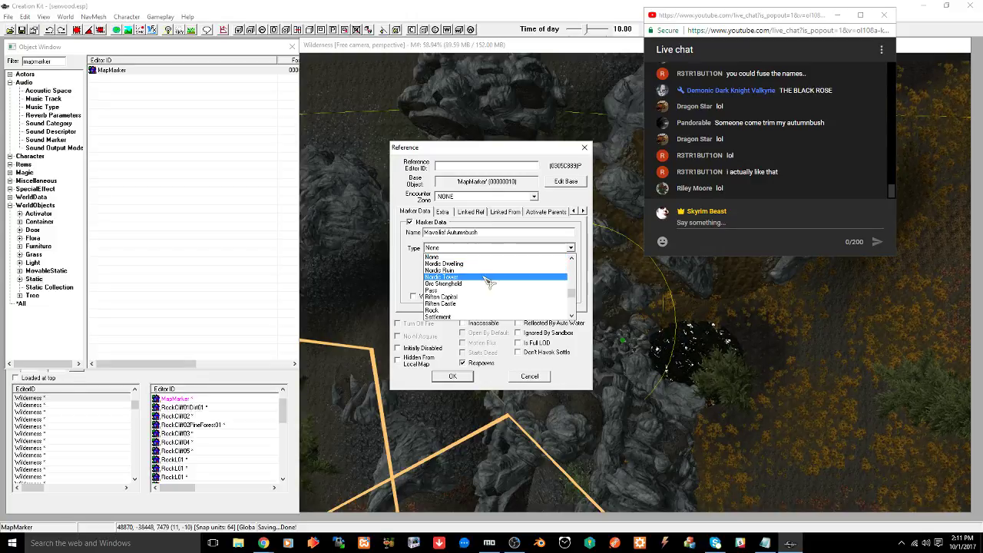
pyautogui.scroll(4, 488, 280)
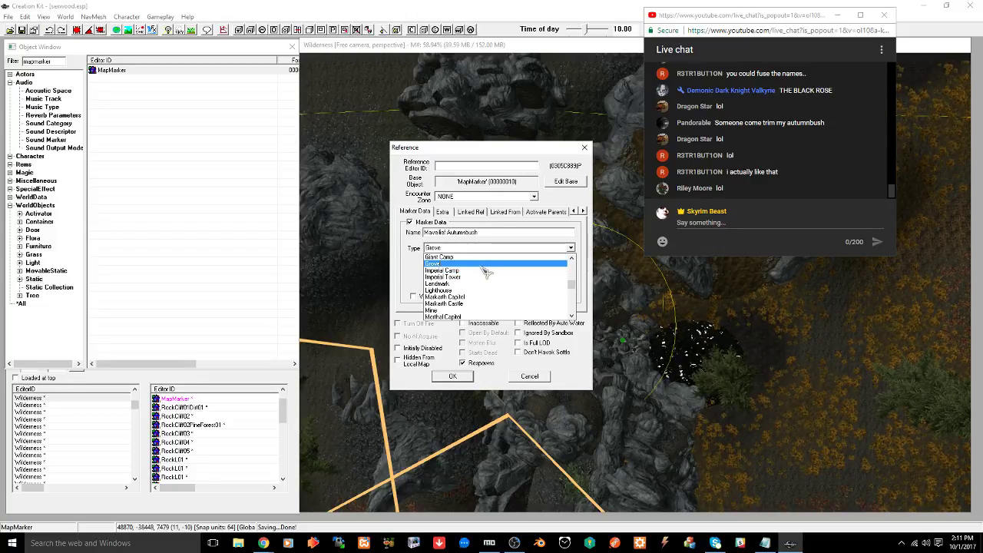
pyautogui.click(487, 265)
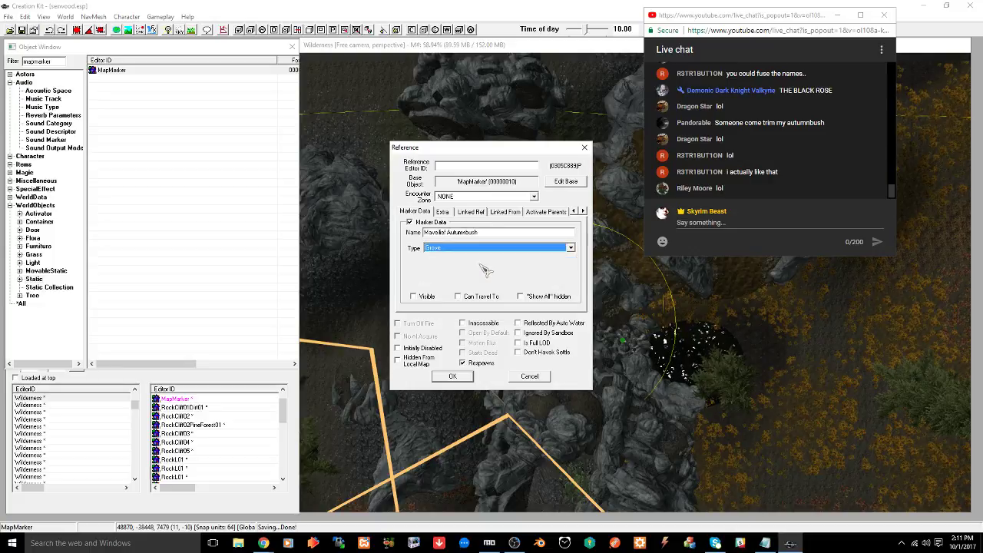
pyautogui.click(427, 298)
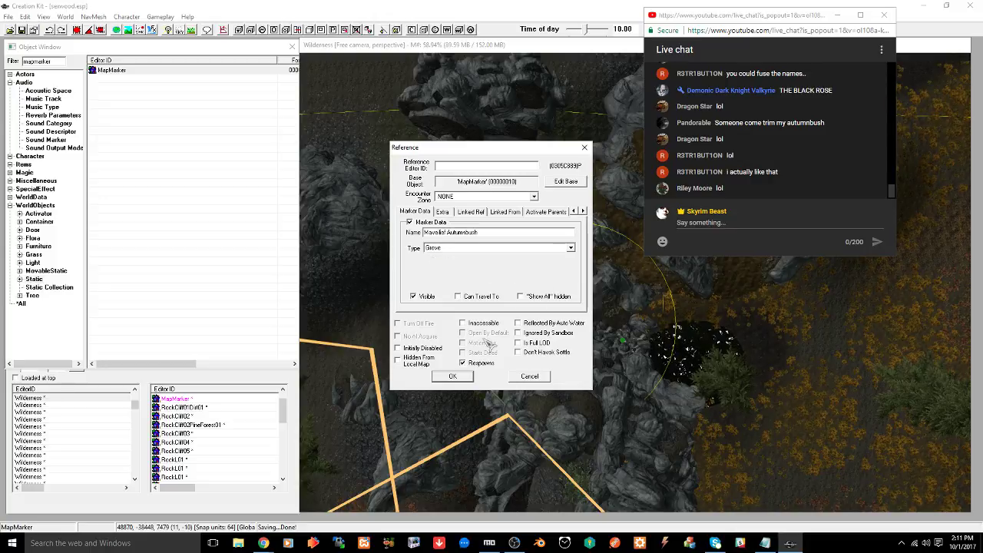
pyautogui.click(453, 376)
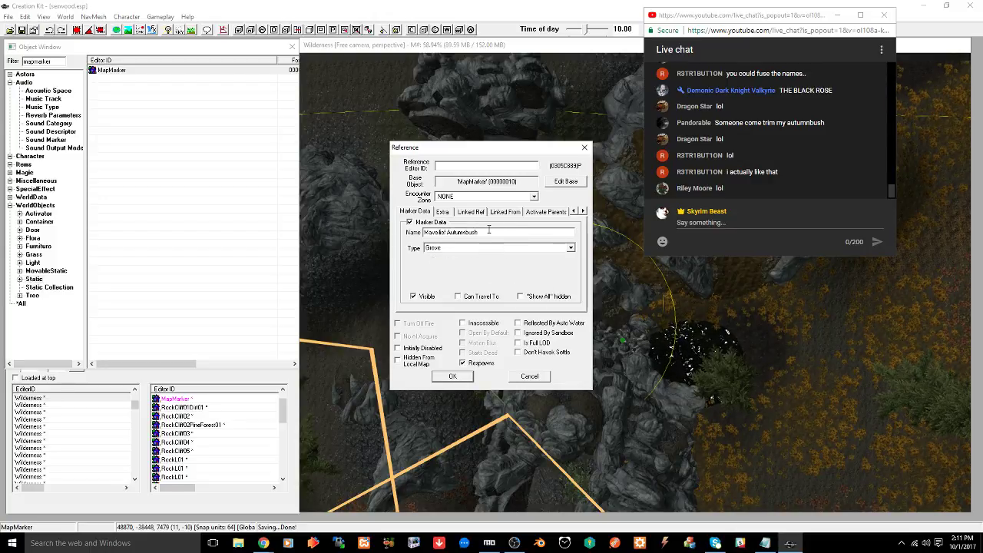
pyautogui.moveTo(487, 232); pyautogui.dragTo(420, 234)
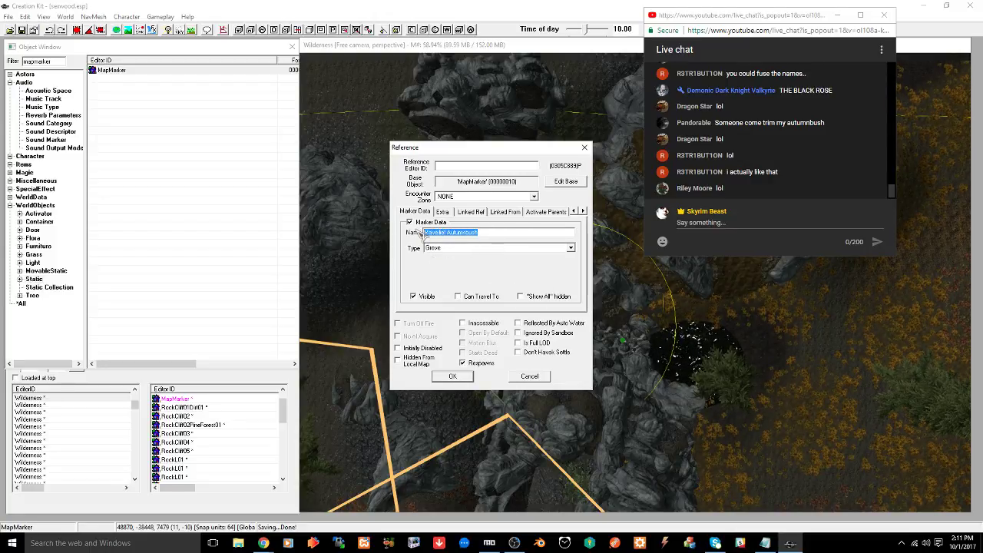
pyautogui.click(453, 376)
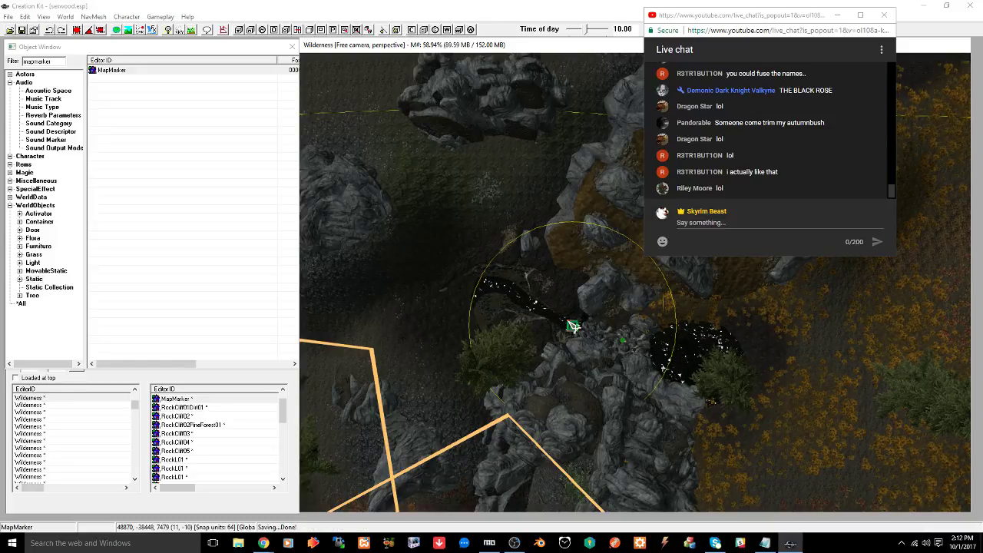
# Rename Wilderness cell (11, -10) as CHPZMaveiliefAutumnbushCell
pyautogui.click(34, 398)
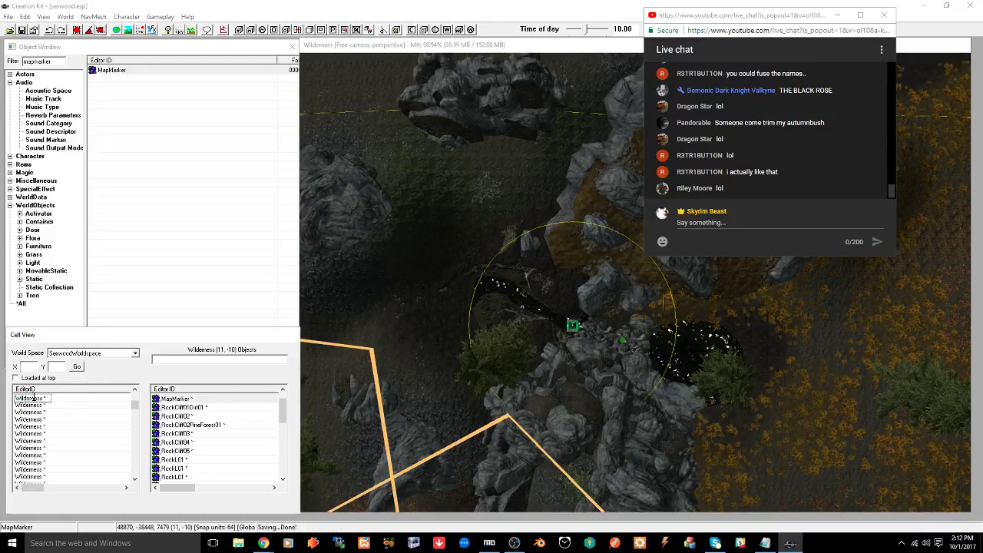
pyautogui.moveTo(50, 398); pyautogui.dragTo(2, 398)
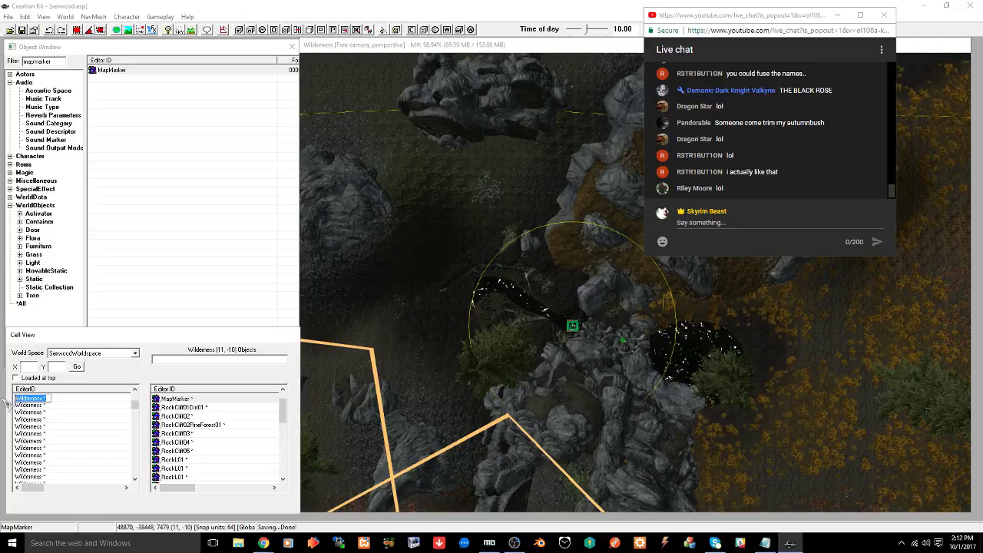
pyautogui.write('CHPZ')
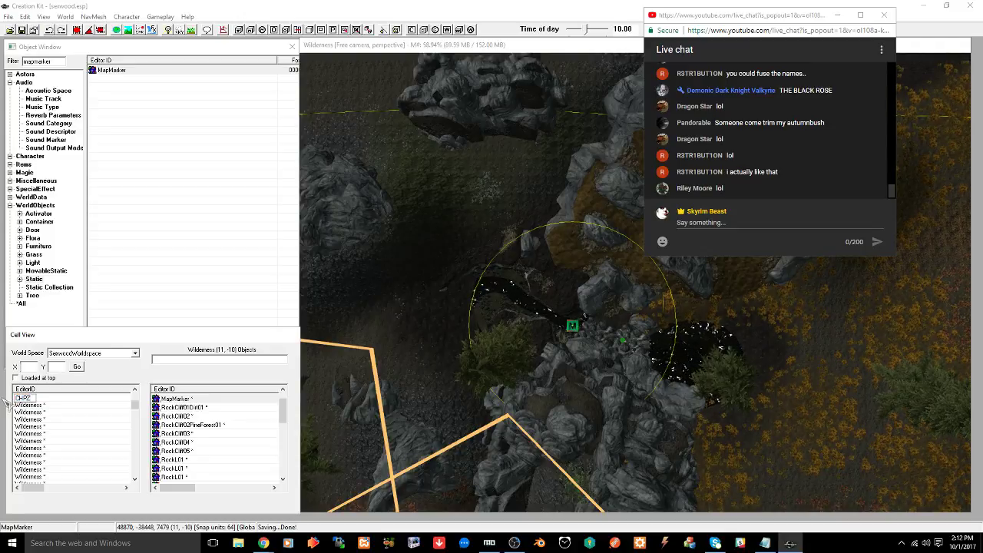
pyautogui.write('Mavellet Autumnbush')
pyautogui.write('Cel')
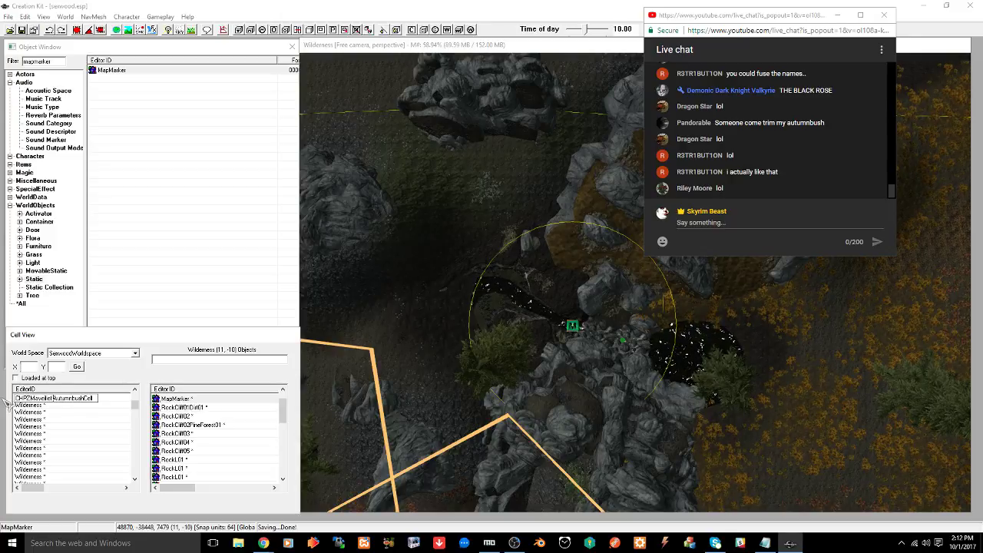
pyautogui.press('BackSpace')
pyautogui.press('Return')
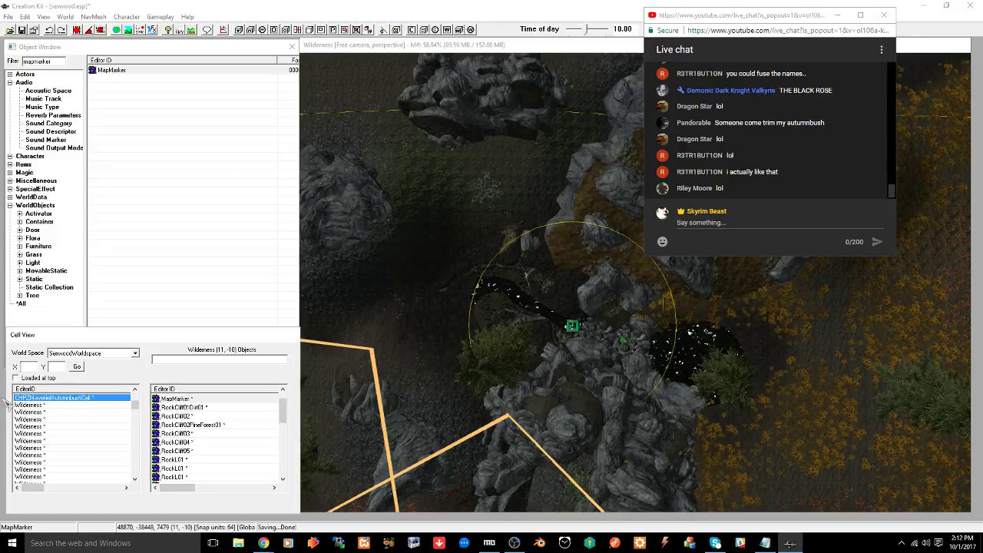
# Lower the MapMarker closer to the stream between the boulders
pyautogui.click(573, 329)
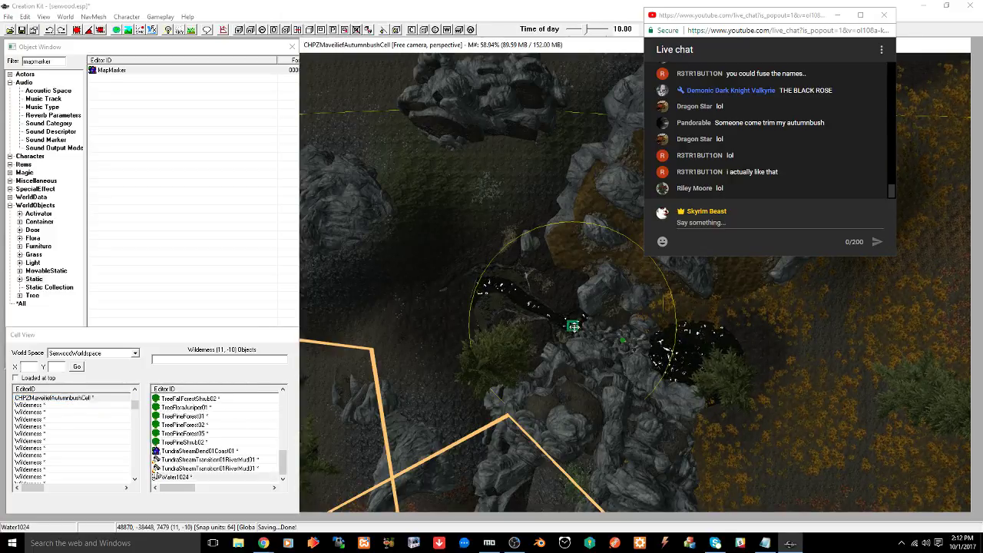
pyautogui.keyDown('shift'); pyautogui.moveTo(571, 333); pyautogui.dragTo(498, 307, button='middle'); pyautogui.keyUp('shift')
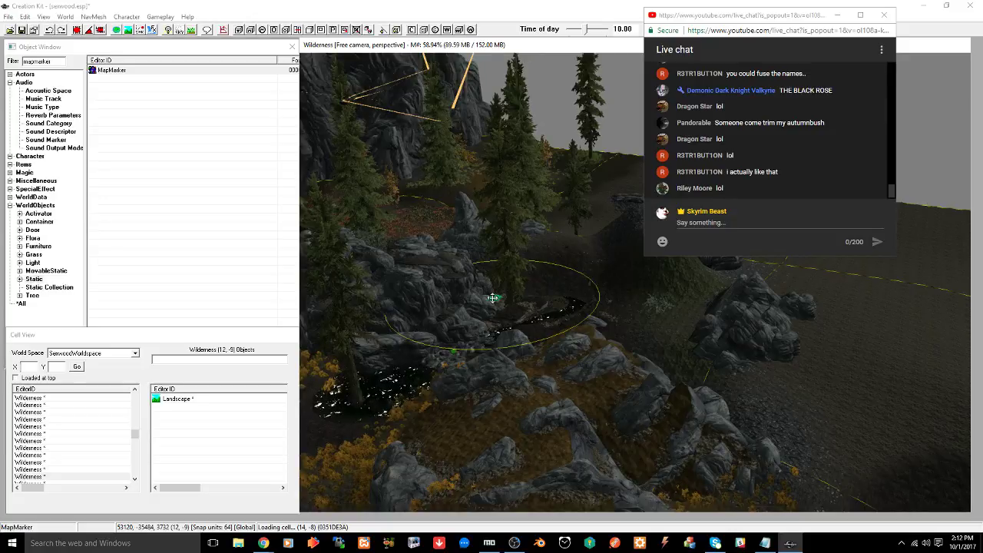
pyautogui.moveTo(492, 298); pyautogui.dragTo(493, 313)
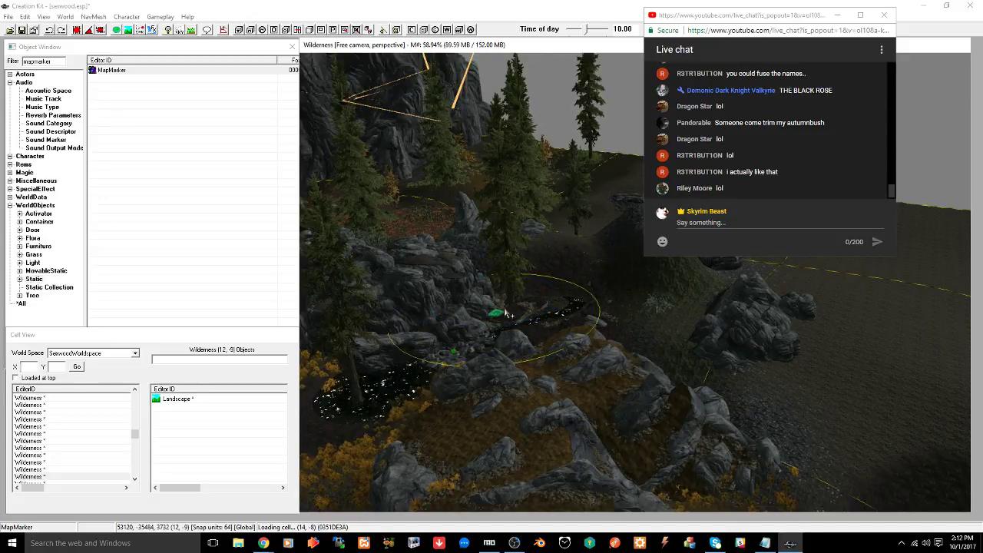
pyautogui.moveTo(493, 313)
pyautogui.keyDown('shift'); pyautogui.mouseDown(button='middle')
pyautogui.moveTo(483, 338)
pyautogui.moveTo(560, 334)
pyautogui.moveTo(489, 396)
pyautogui.mouseUp(button='middle'); pyautogui.keyUp('shift')
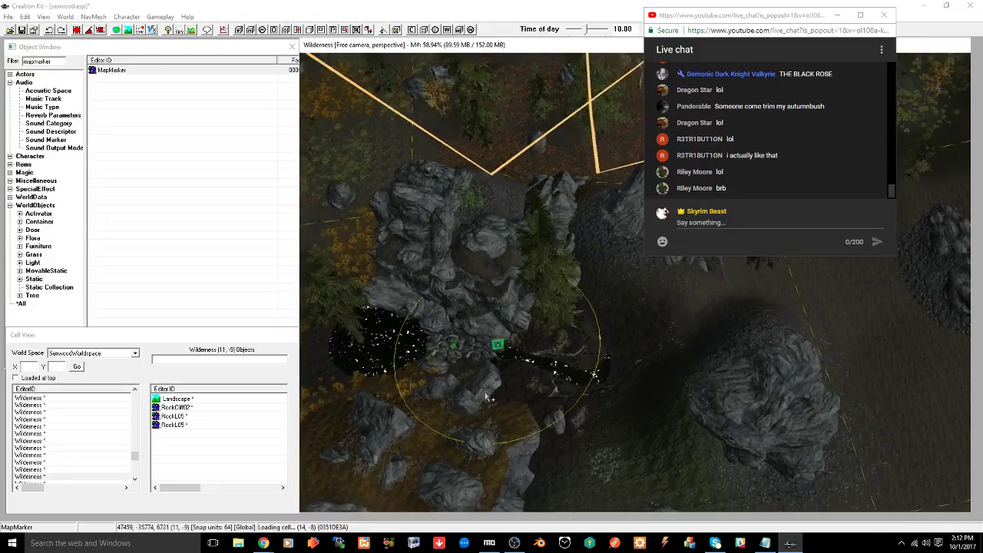
# Shift the MapMarker slightly along the stream at the foot of the rock wall
pyautogui.scroll(5, 489, 397)
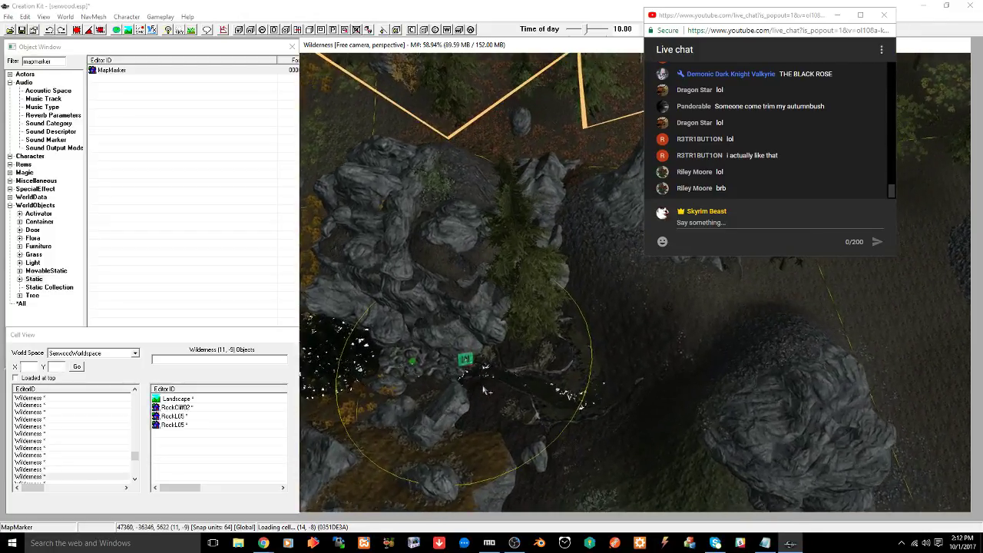
pyautogui.scroll(6, 484, 386)
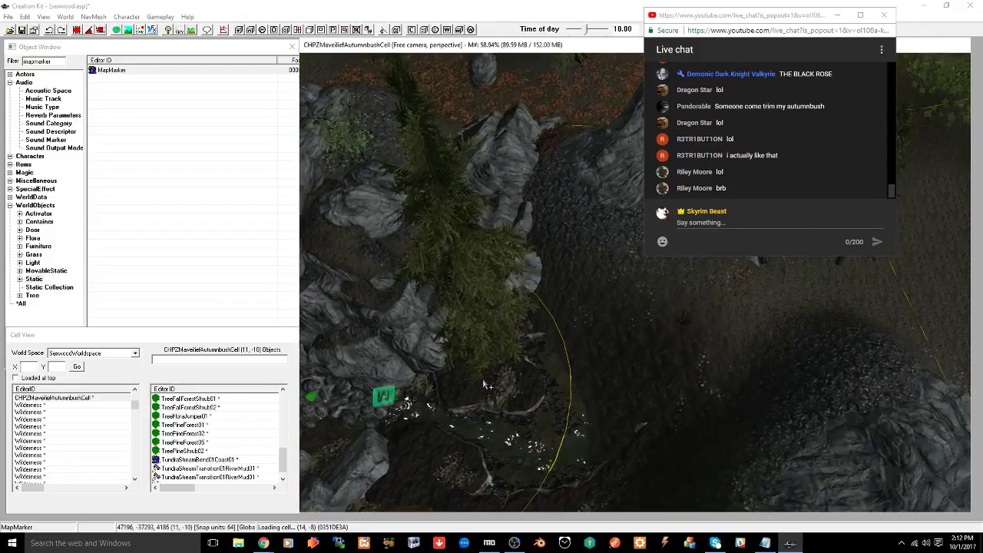
pyautogui.scroll(3, 484, 381)
pyautogui.moveTo(484, 361); pyautogui.dragTo(576, 334, button='middle')
pyautogui.click(520, 370)
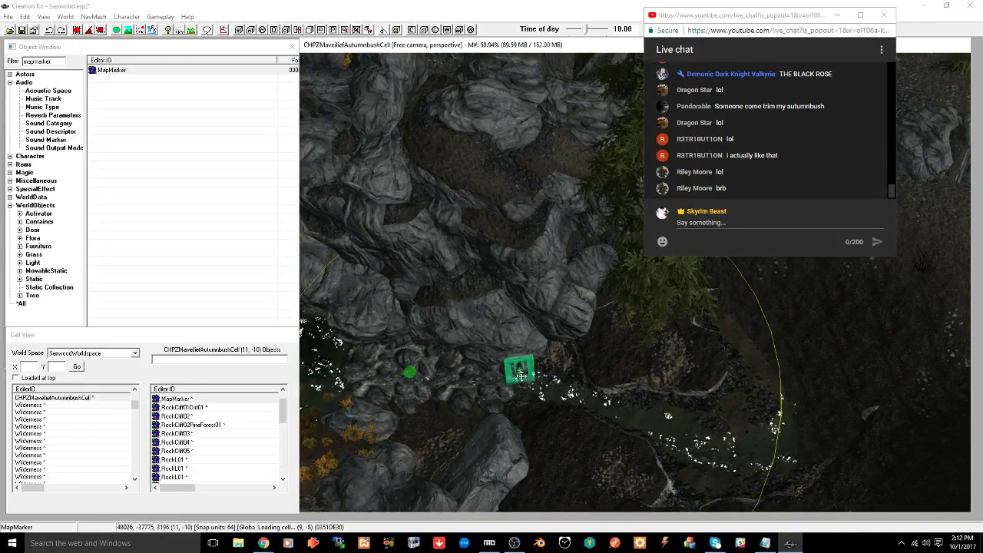
pyautogui.moveTo(519, 370)
pyautogui.keyDown('shift'); pyautogui.mouseDown(button='middle')
pyautogui.moveTo(584, 367)
pyautogui.moveTo(589, 340)
pyautogui.moveTo(584, 367)
pyautogui.mouseUp(button='middle'); pyautogui.keyUp('shift')
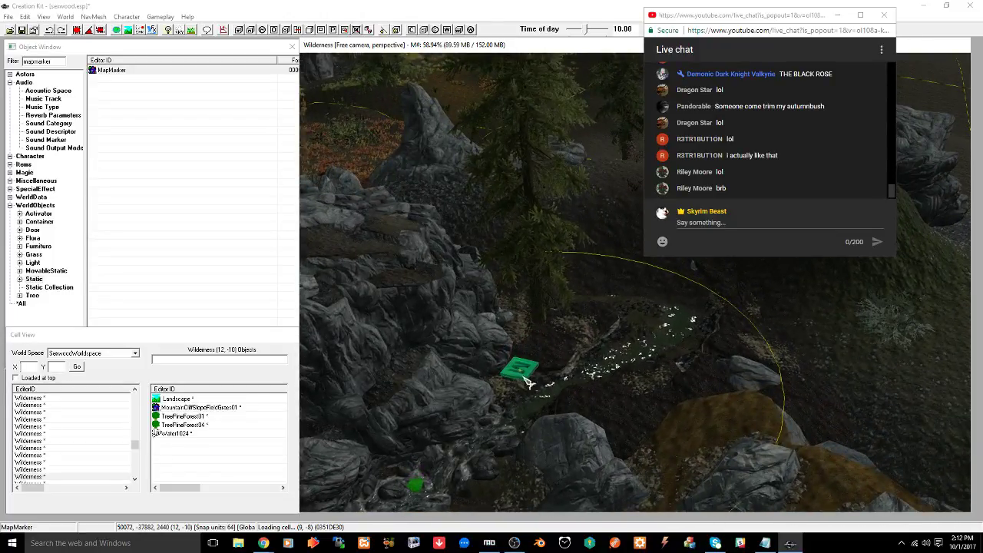
pyautogui.moveTo(523, 373); pyautogui.dragTo(545, 363)
pyautogui.keyDown('shift'); pyautogui.moveTo(544, 363); pyautogui.dragTo(606, 396, button='middle'); pyautogui.keyUp('shift')
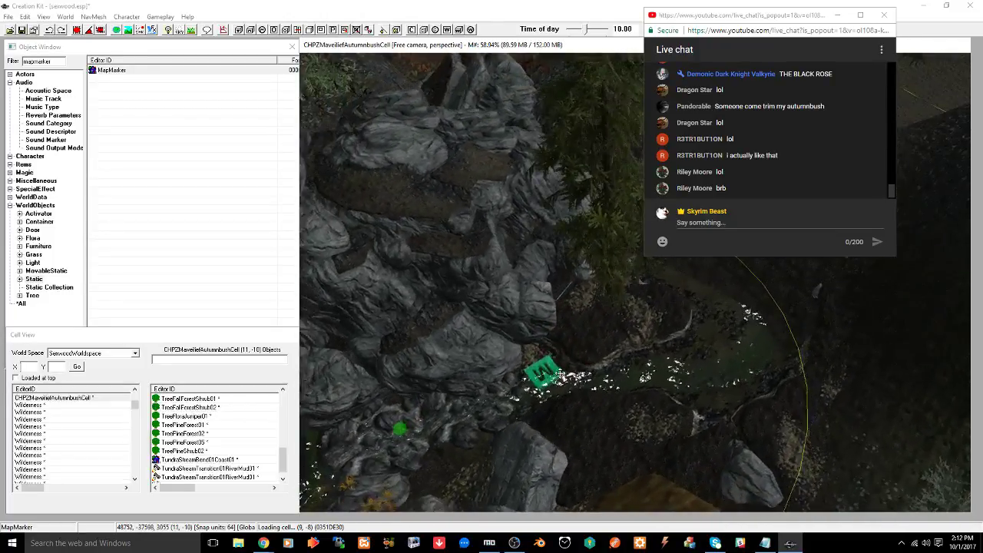
# Move the live chat pop-up away from the middle of the viewport and inspect the pine and rocks around the stream
pyautogui.moveTo(713, 16); pyautogui.dragTo(787, 15)
pyautogui.scroll(5, 485, 292)
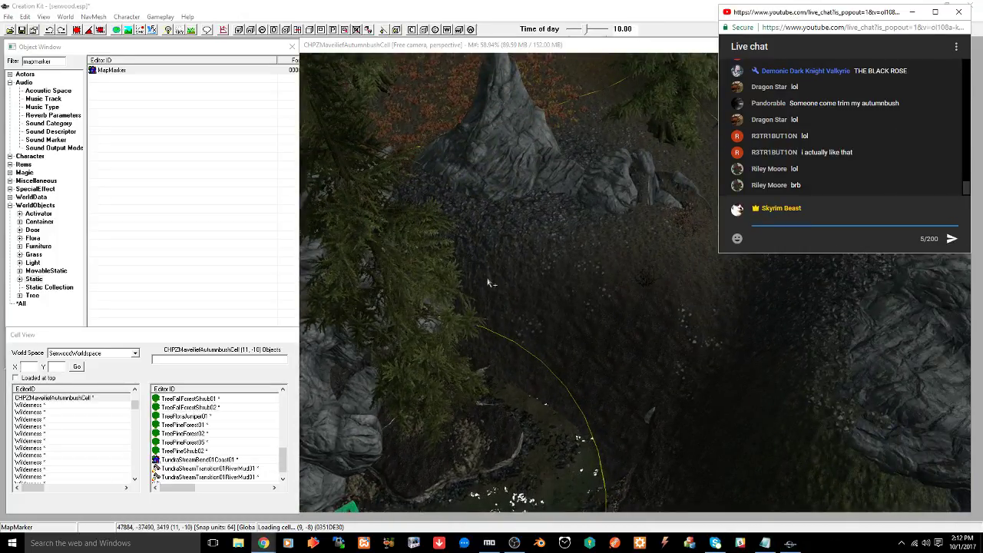
pyautogui.click(483, 279)
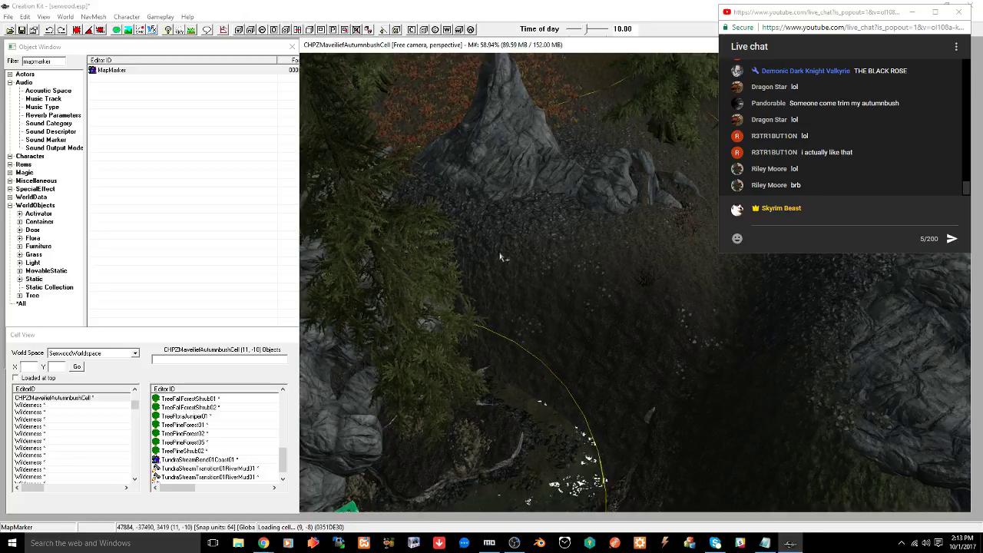
pyautogui.click(424, 345)
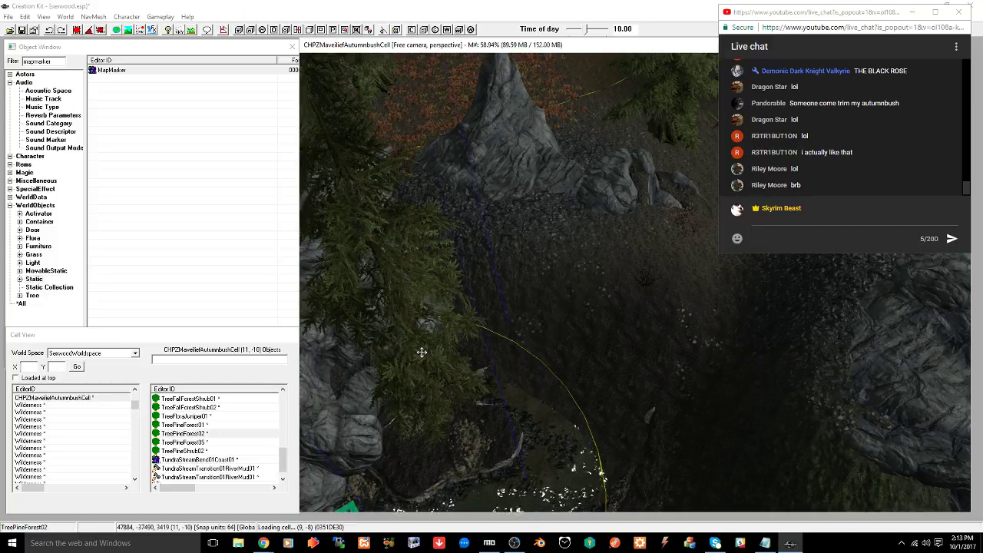
pyautogui.moveTo(421, 353)
pyautogui.keyDown('shift'); pyautogui.mouseDown(button='middle')
pyautogui.moveTo(410, 359)
pyautogui.moveTo(402, 345)
pyautogui.moveTo(404, 316)
pyautogui.moveTo(401, 334)
pyautogui.moveTo(500, 384)
pyautogui.moveTo(569, 344)
pyautogui.moveTo(585, 365)
pyautogui.moveTo(701, 388)
pyautogui.moveTo(674, 386)
pyautogui.moveTo(612, 347)
pyautogui.moveTo(509, 376)
pyautogui.moveTo(575, 373)
pyautogui.moveTo(576, 388)
pyautogui.moveTo(527, 373)
pyautogui.moveTo(585, 346)
pyautogui.moveTo(533, 325)
pyautogui.moveTo(534, 282)
pyautogui.mouseUp(button='middle'); pyautogui.keyUp('shift')
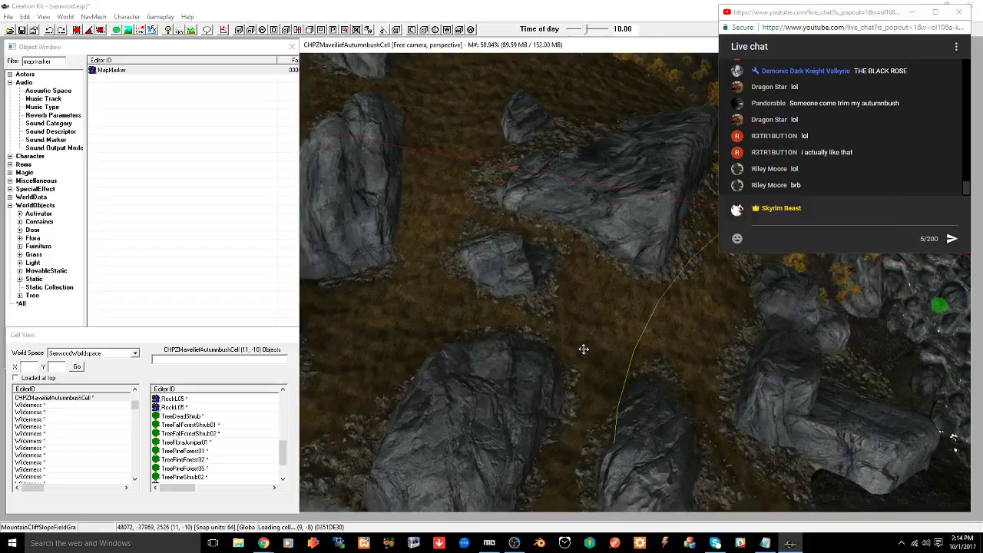
# List all Tree objects in the Object Window without the mapmarker filter
pyautogui.scroll(-10, 584, 350)
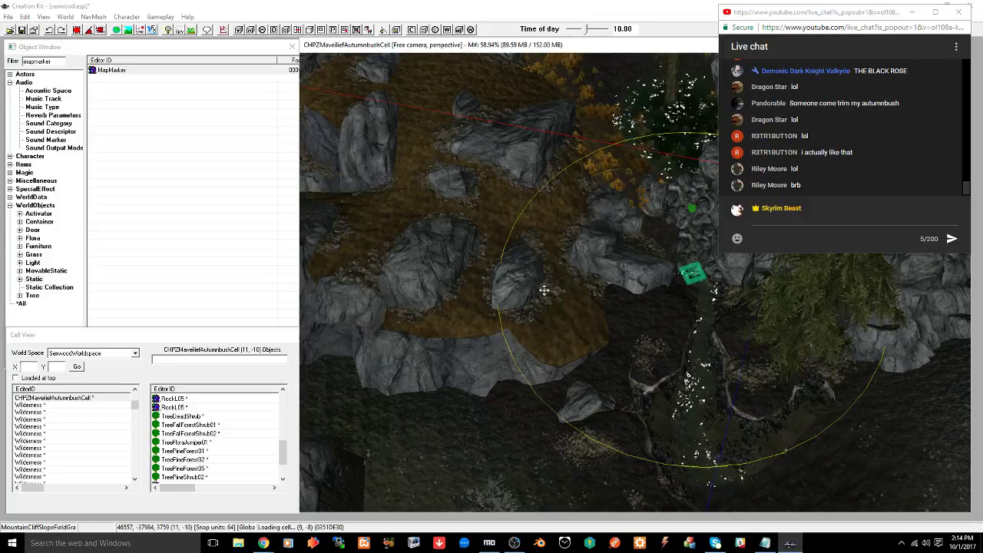
pyautogui.click(38, 302)
pyautogui.doubleClick(63, 61)
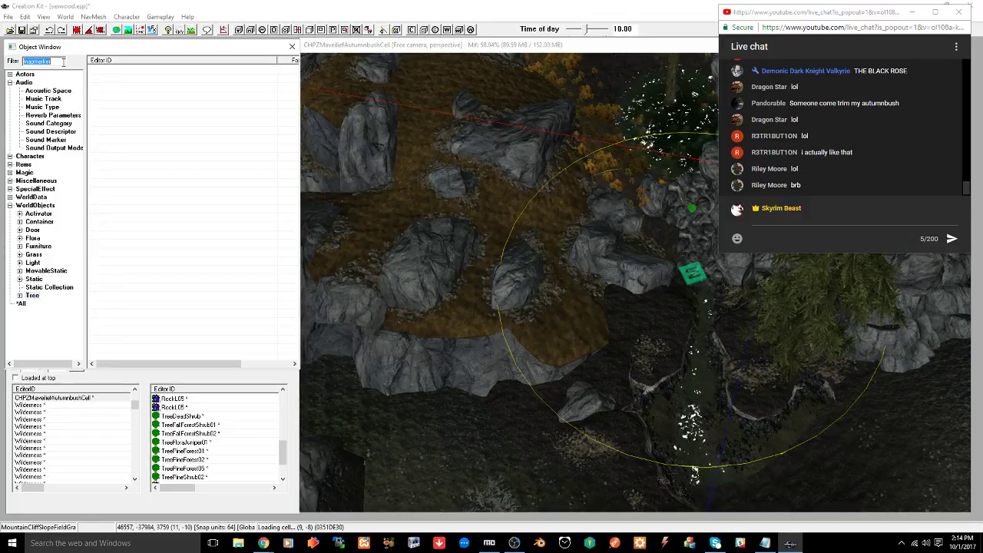
pyautogui.press('BackSpace')
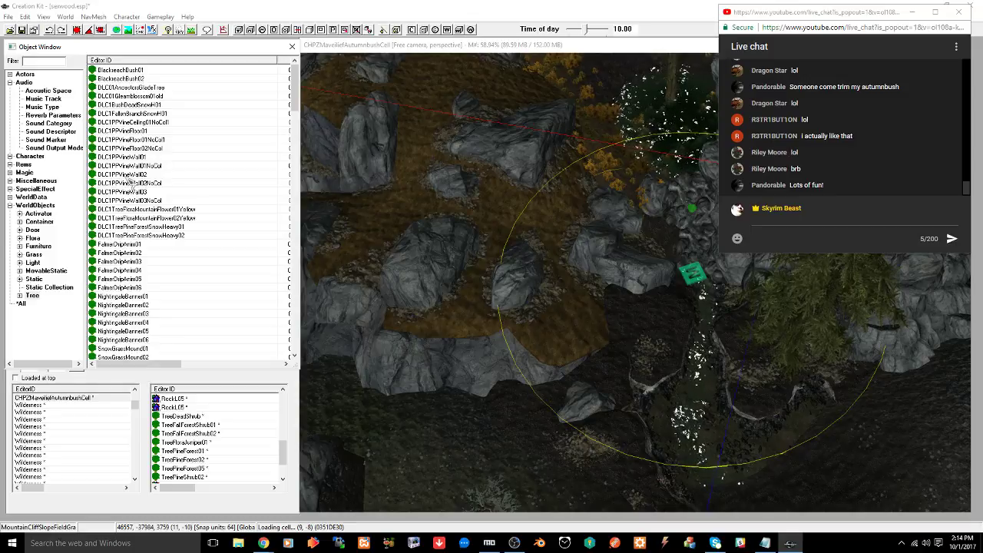
# Preview the DLC1PPVineWall02 object with the ground plane turned off, examine the vines, and close the preview
pyautogui.click(131, 175)
pyautogui.rightClick(131, 177)
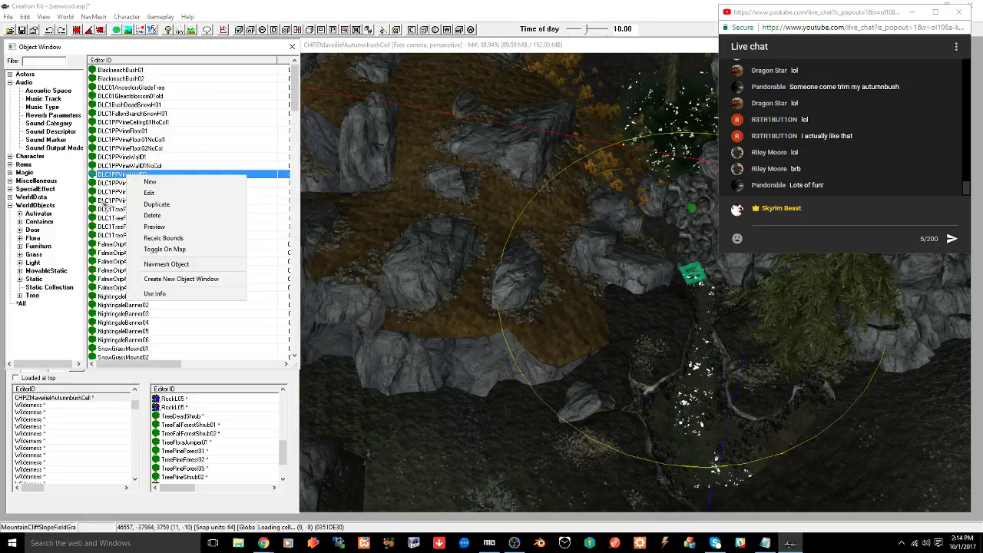
pyautogui.click(158, 228)
pyautogui.scroll(-3, 558, 201)
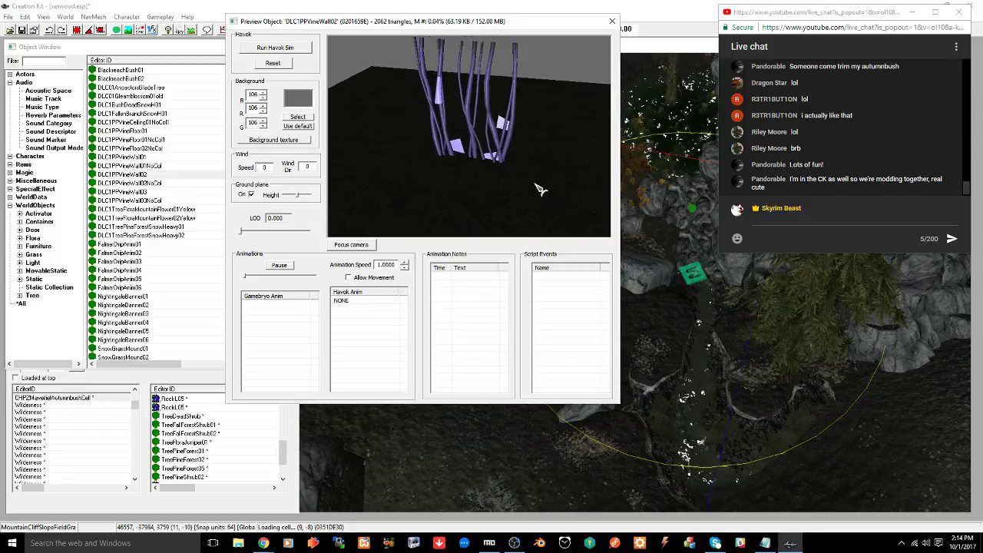
pyautogui.scroll(-2, 540, 190)
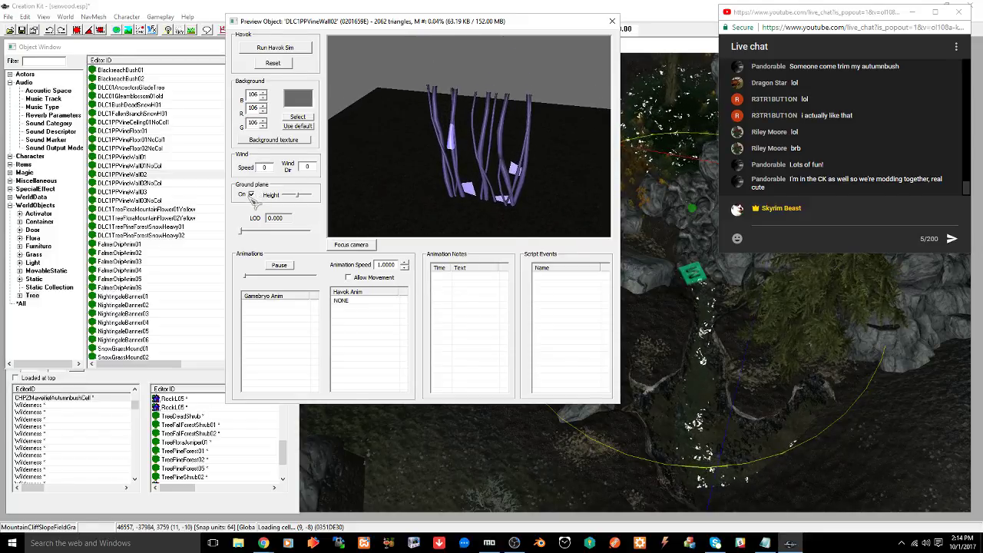
pyautogui.click(251, 194)
pyautogui.moveTo(420, 190); pyautogui.dragTo(540, 122)
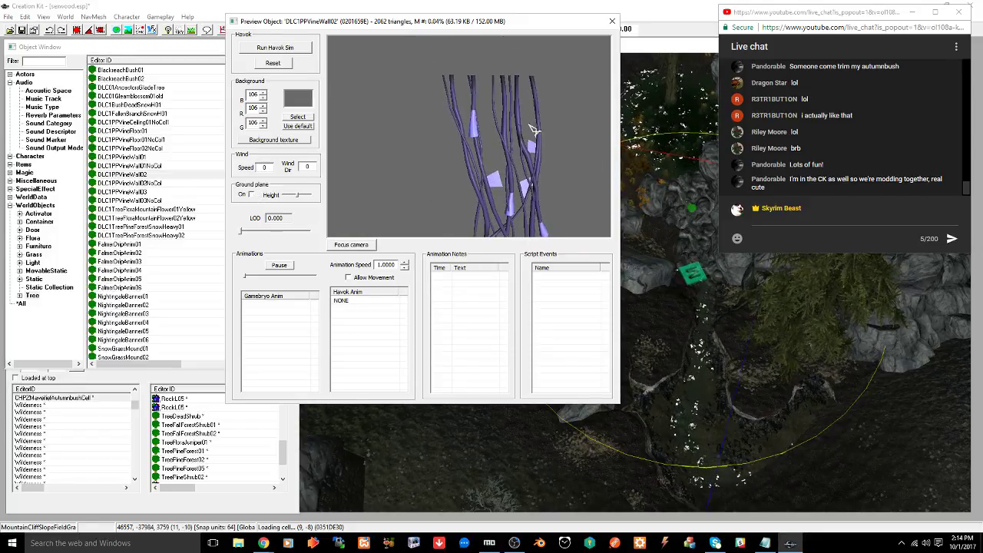
pyautogui.moveTo(516, 201); pyautogui.dragTo(476, 194, button='middle')
pyautogui.moveTo(476, 194); pyautogui.dragTo(396, 192)
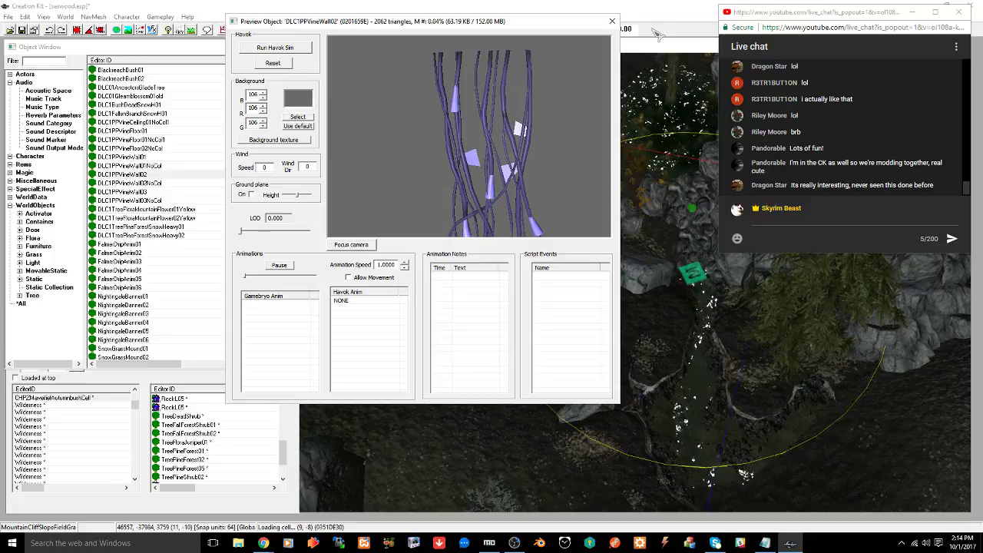
pyautogui.click(612, 21)
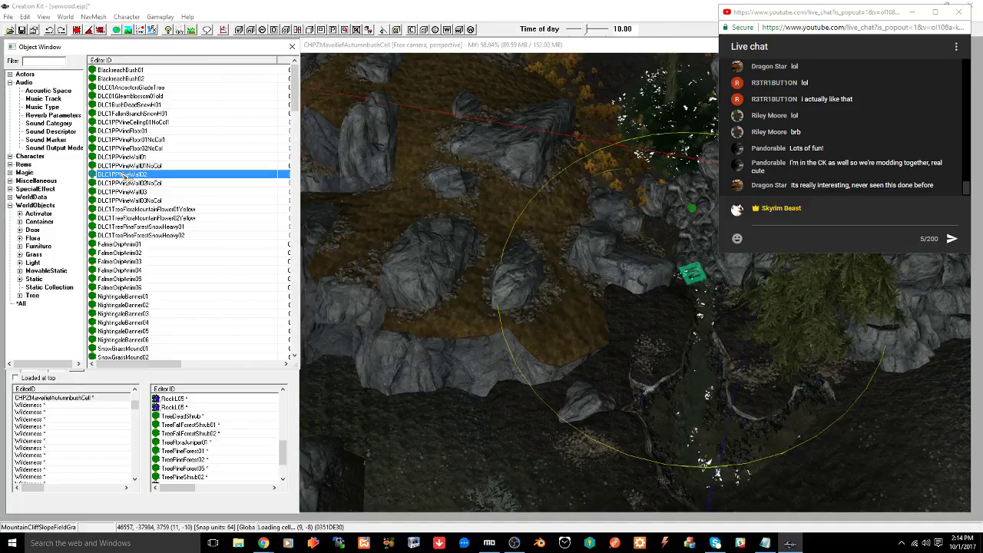
# Check the Use Report for DLC1PPVineWall02 and close it
pyautogui.rightClick(122, 175)
pyautogui.click(148, 284)
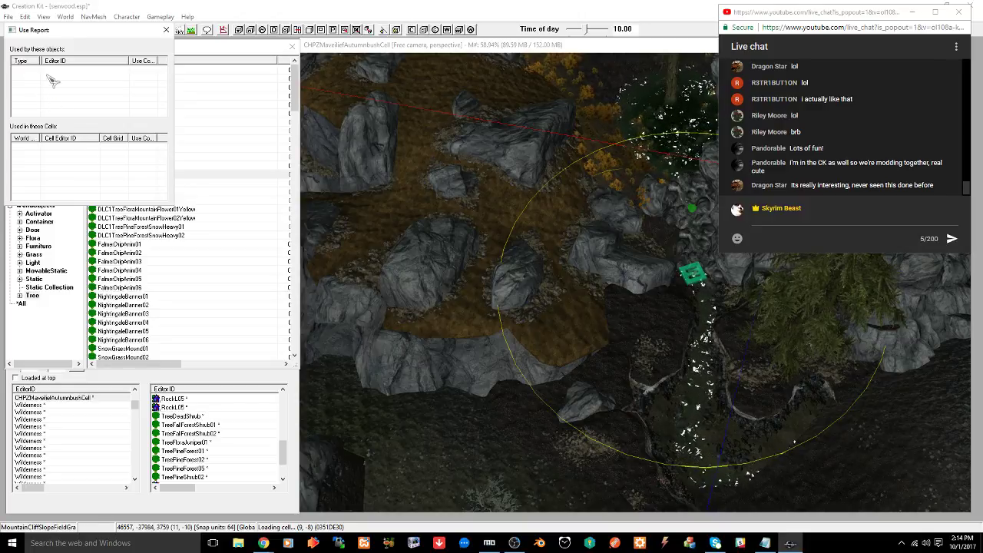
pyautogui.click(166, 29)
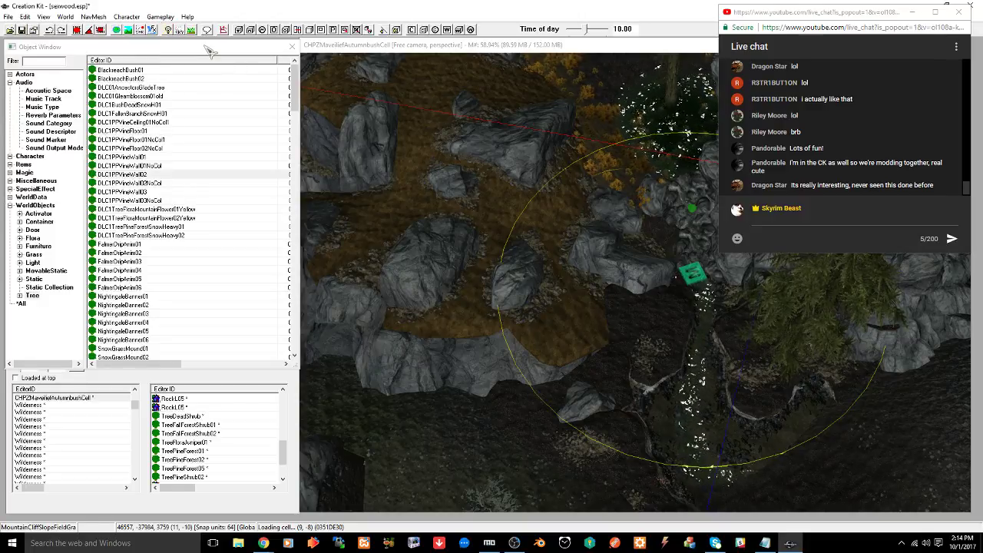
# Find TreePineForest01 among the tree objects and place one on the dark ground below the rocks, across from the existing pine
pyautogui.scroll(-6, 181, 166)
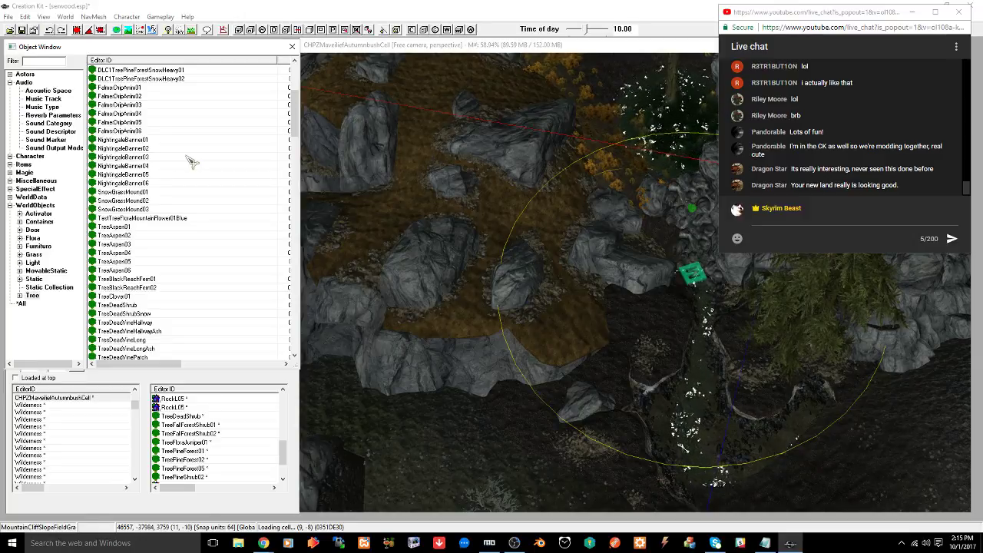
pyautogui.scroll(-5, 191, 161)
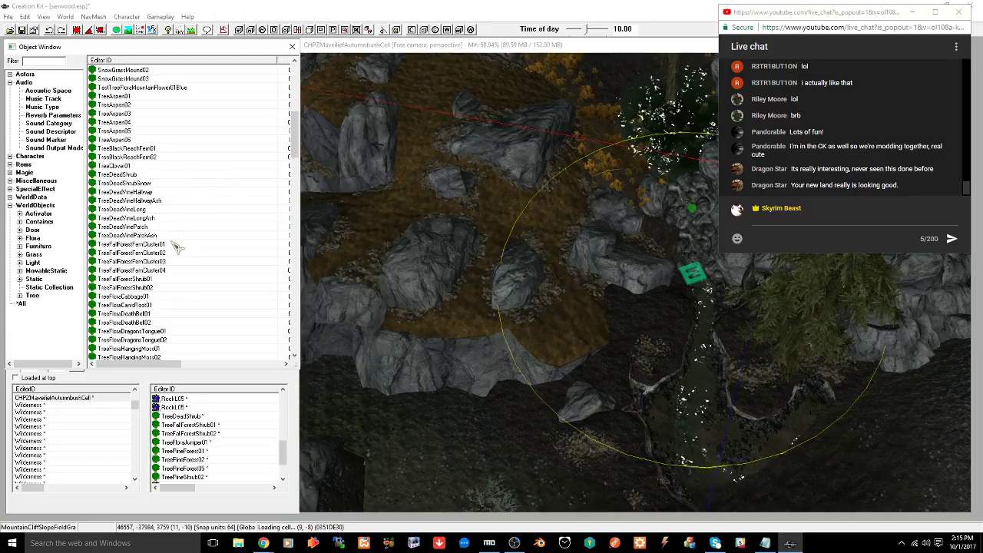
pyautogui.scroll(-2, 185, 230)
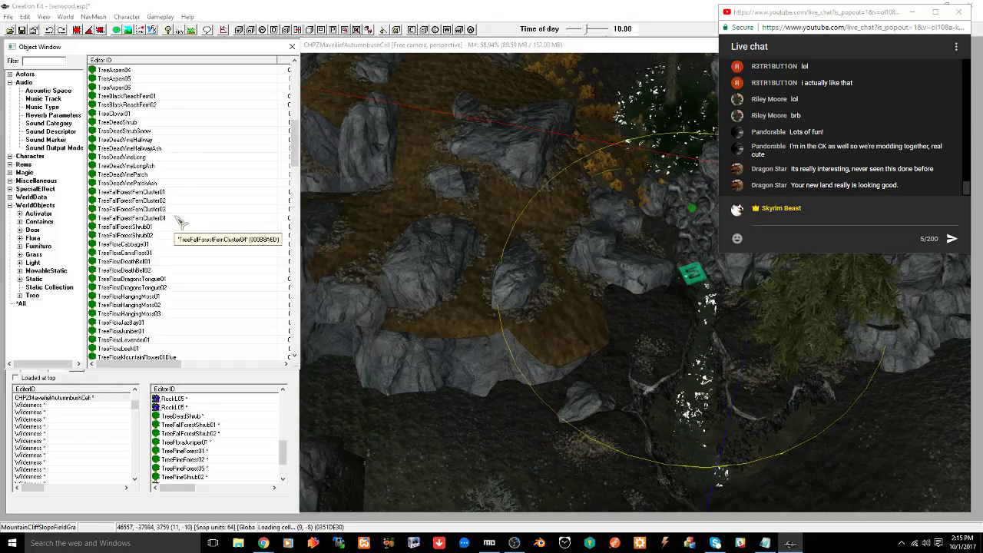
pyautogui.scroll(-4, 181, 225)
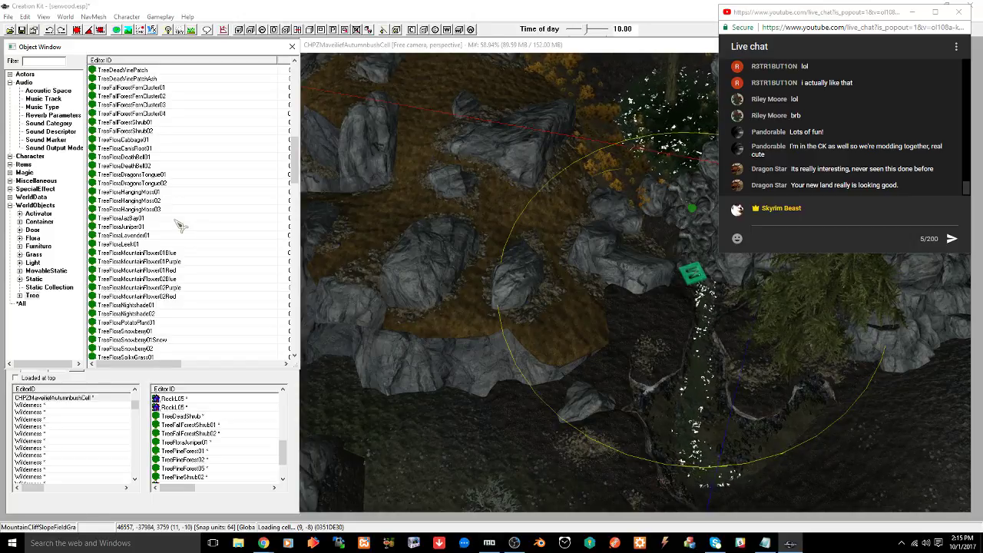
pyautogui.scroll(-5, 177, 224)
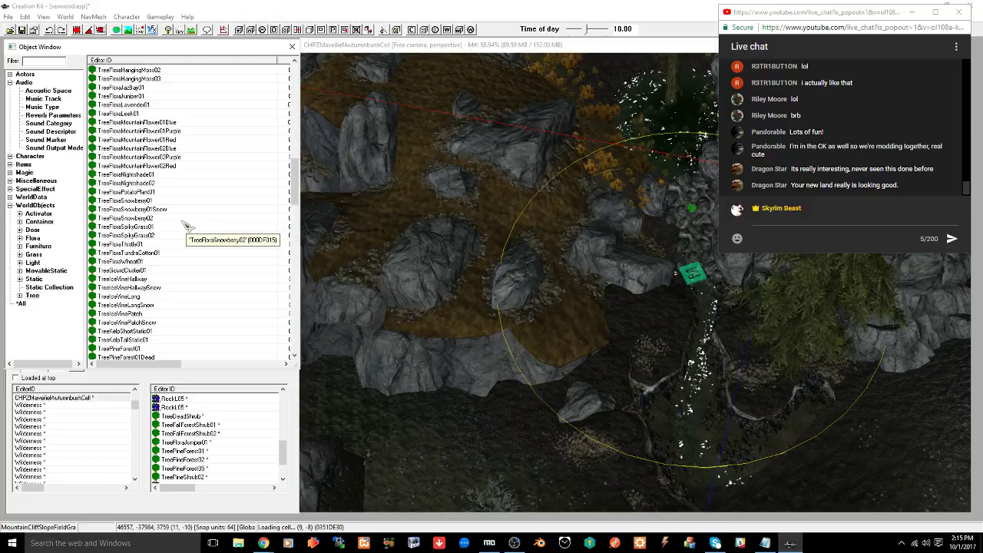
pyautogui.scroll(-4, 184, 225)
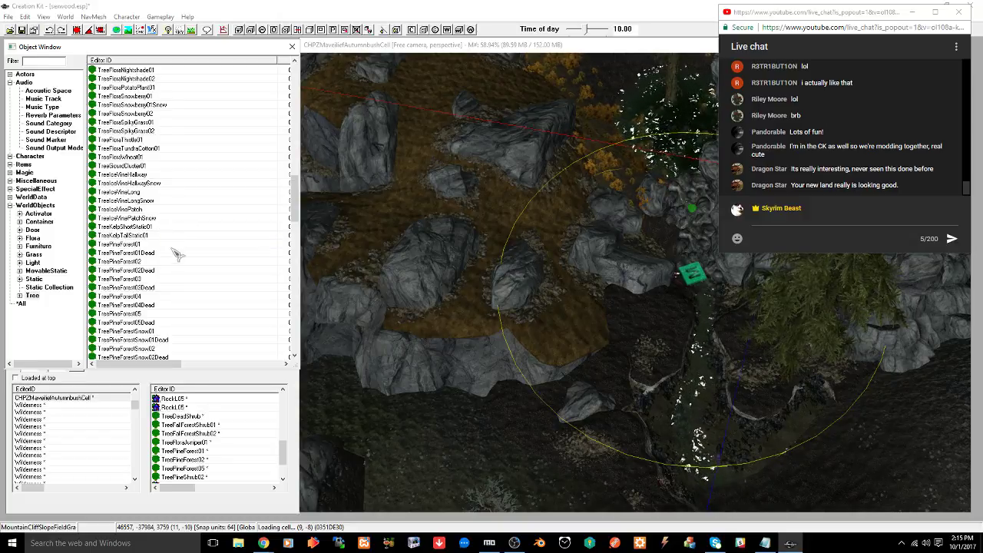
pyautogui.click(124, 245)
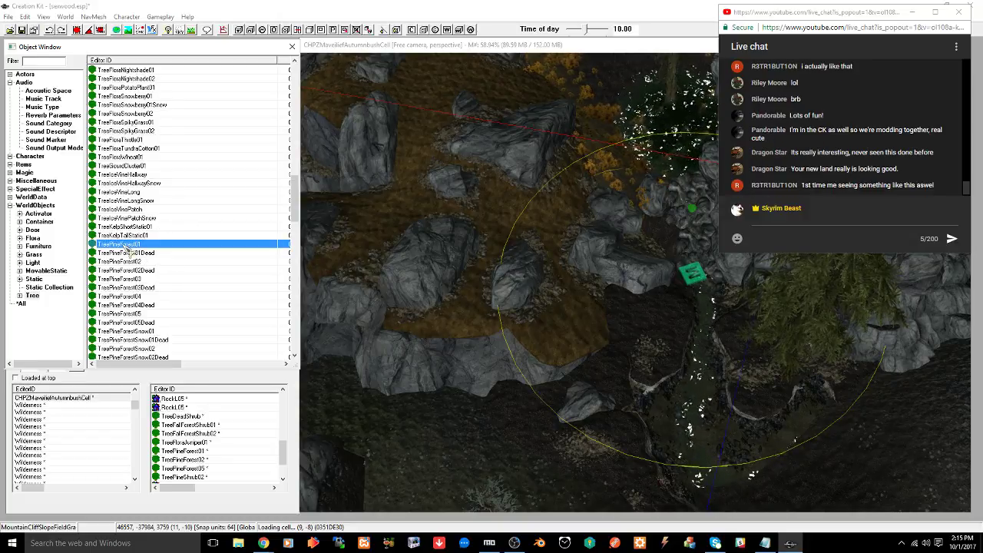
pyautogui.moveTo(464, 411)
pyautogui.mouseDown()
pyautogui.moveTo(478, 418)
pyautogui.moveTo(466, 409)
pyautogui.mouseUp()
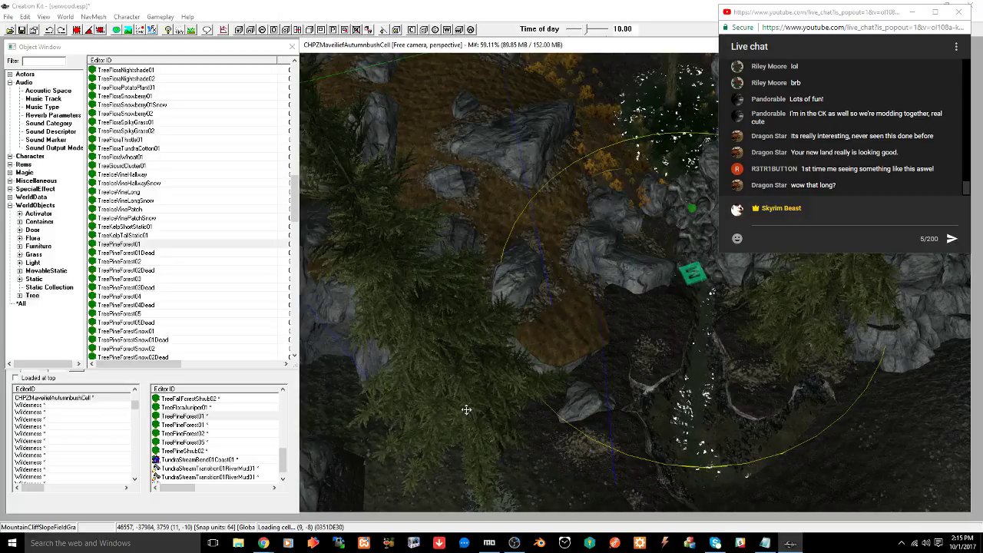
# Lower the new TreePineForest01 so its exposed roots sink into the ground
pyautogui.keyDown('shift'); pyautogui.moveTo(466, 402); pyautogui.dragTo(434, 380, button='middle'); pyautogui.keyUp('shift')
pyautogui.moveTo(449, 379)
pyautogui.mouseDown()
pyautogui.moveTo(422, 377)
pyautogui.moveTo(432, 382)
pyautogui.mouseUp()
pyautogui.press('w')
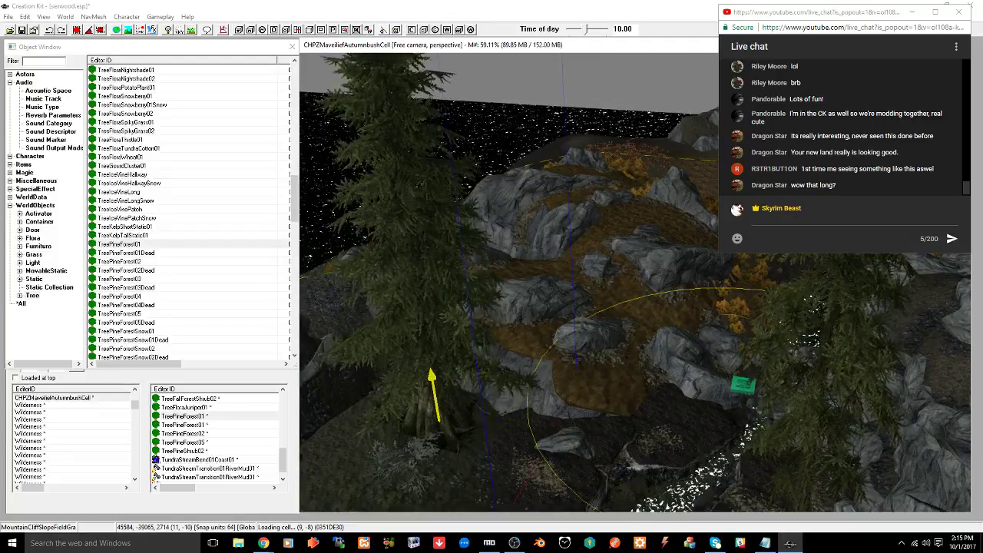
pyautogui.moveTo(434, 343); pyautogui.dragTo(437, 359)
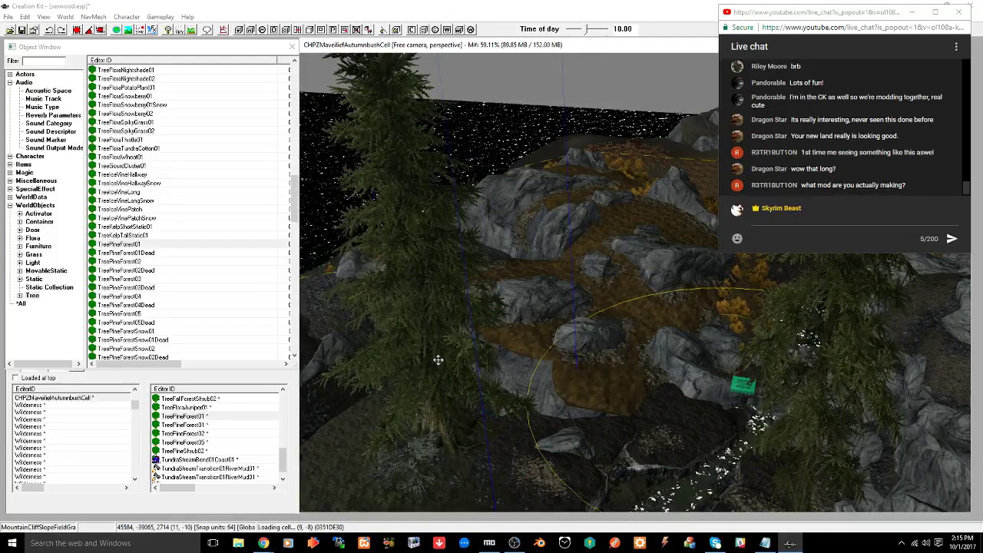
pyautogui.moveTo(439, 361)
pyautogui.keyDown('shift'); pyautogui.mouseDown(button='middle')
pyautogui.moveTo(469, 352)
pyautogui.moveTo(477, 367)
pyautogui.moveTo(434, 372)
pyautogui.mouseUp(button='middle'); pyautogui.keyUp('shift')
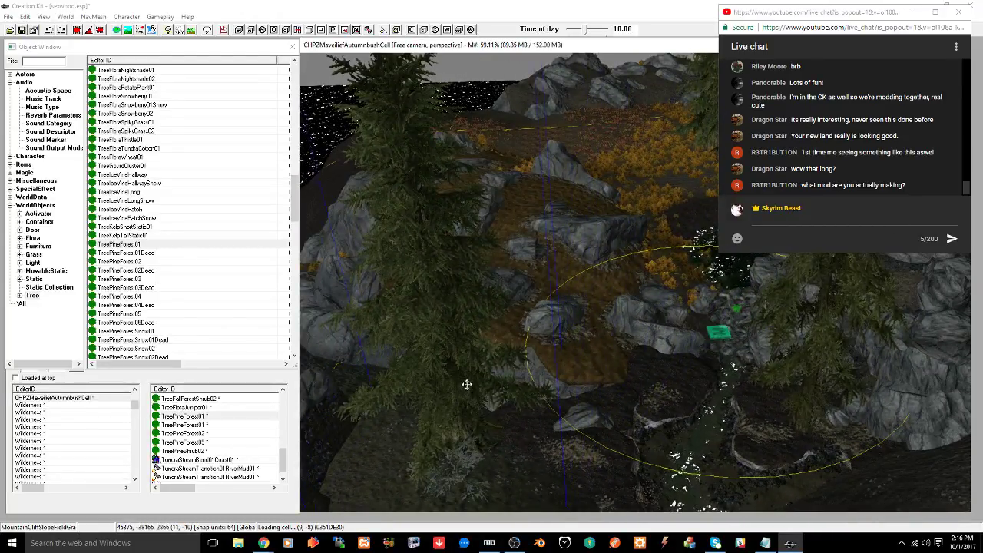
# Lower the TreeFloraJuniper01 shrub at the foot of the new pine slightly, and reselect the pine
pyautogui.keyDown('shift'); pyautogui.moveTo(467, 383); pyautogui.dragTo(463, 348, button='middle'); pyautogui.keyUp('shift')
pyautogui.click(457, 372)
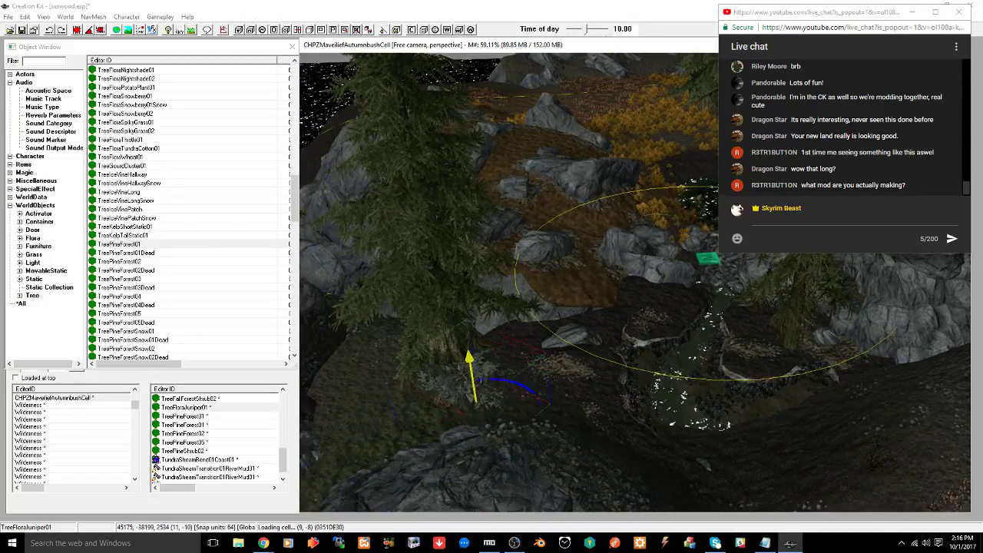
pyautogui.moveTo(472, 372); pyautogui.dragTo(475, 381)
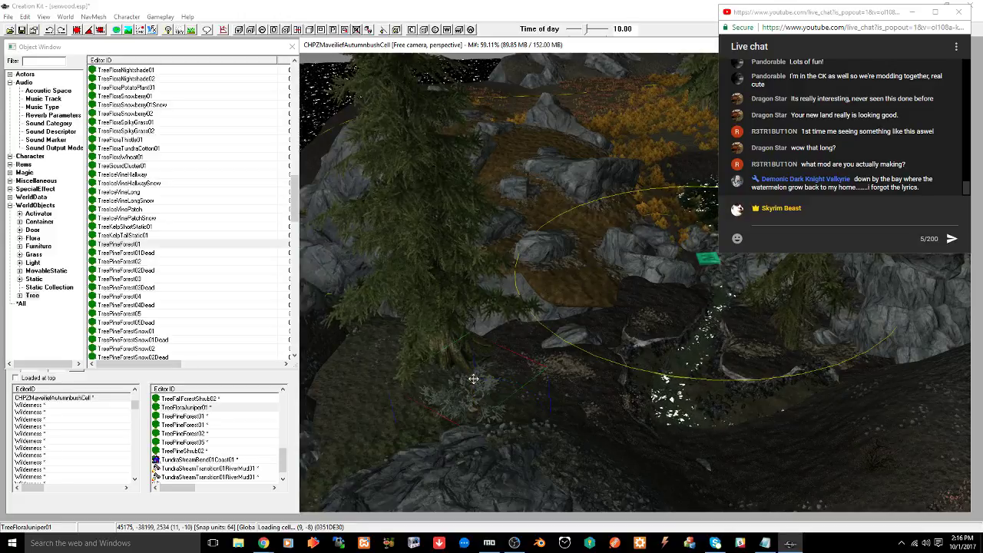
pyautogui.keyDown('shift'); pyautogui.moveTo(451, 382); pyautogui.dragTo(508, 334, button='middle'); pyautogui.keyUp('shift')
pyautogui.click(514, 347)
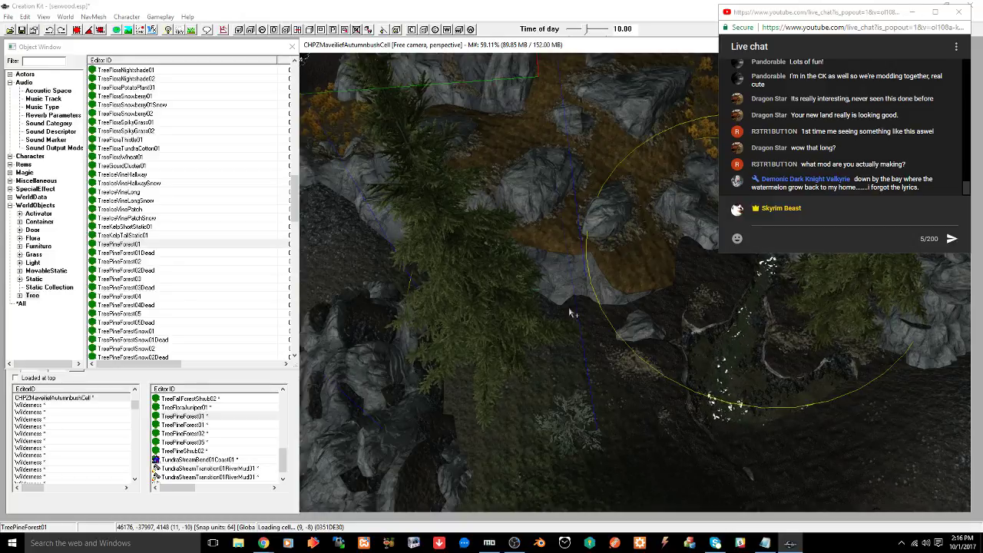
pyautogui.moveTo(560, 262)
pyautogui.mouseDown(button='middle')
pyautogui.moveTo(511, 294)
pyautogui.moveTo(519, 285)
pyautogui.mouseUp(button='middle')
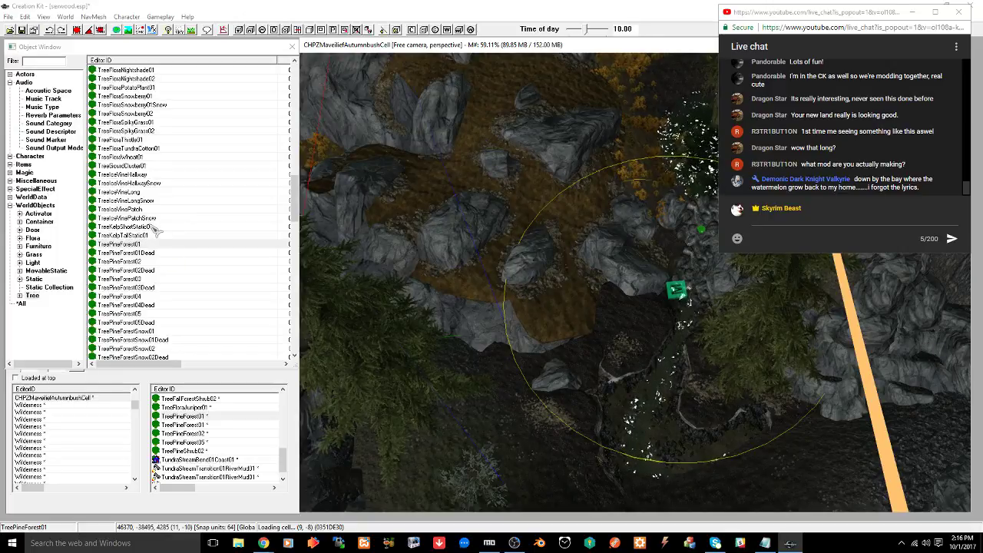
# Find TreePineShrub01 among the tree objects and place one on the dark ground near the juniper shrub
pyautogui.scroll(-6, 184, 253)
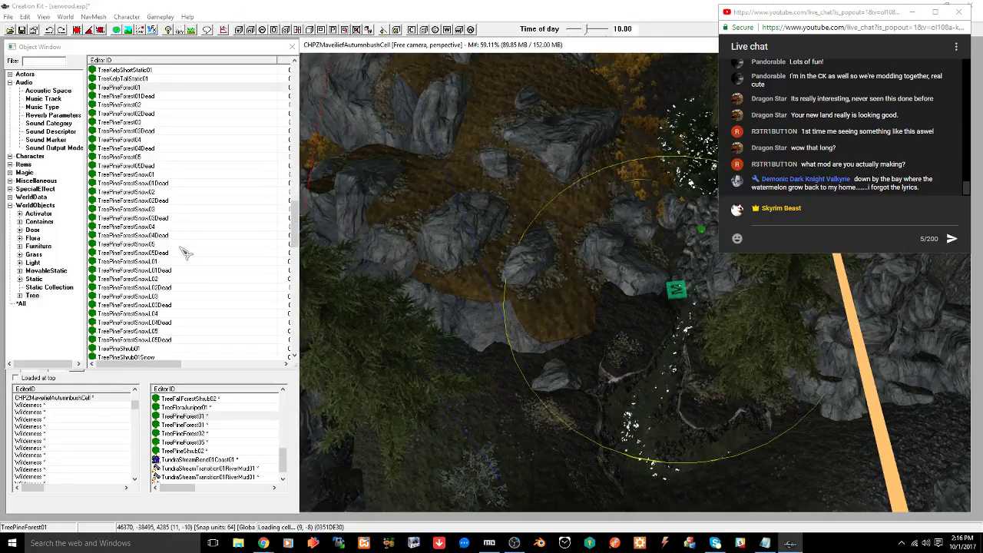
pyautogui.scroll(-6, 176, 239)
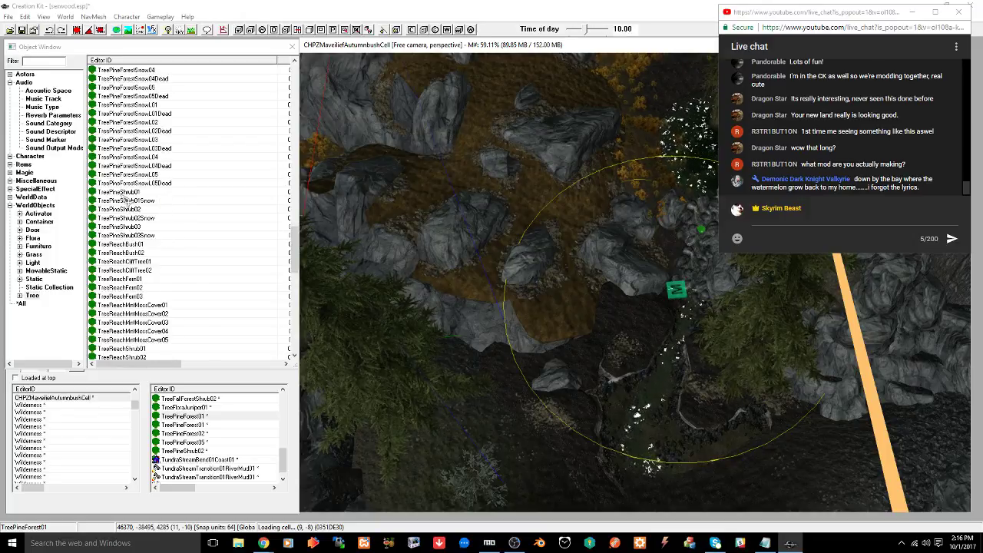
pyautogui.click(122, 192)
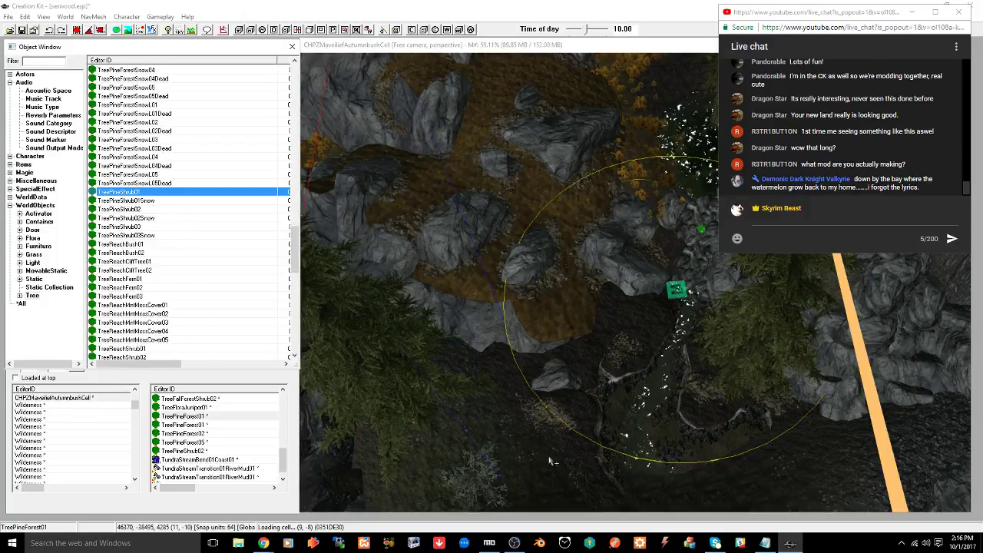
pyautogui.moveTo(552, 470); pyautogui.dragTo(552, 471)
pyautogui.keyDown('shift'); pyautogui.moveTo(549, 465); pyautogui.dragTo(559, 400, button='middle'); pyautogui.keyUp('shift')
pyautogui.press('c')
pyautogui.moveTo(467, 393); pyautogui.dragTo(659, 371)
pyautogui.press('z')
pyautogui.keyDown('shift'); pyautogui.moveTo(676, 400); pyautogui.dragTo(561, 393, button='middle'); pyautogui.keyUp('shift')
# Duplicate the reddish TreeFallForestShrub01 beside the roots, move the copy onto the gravelly mound, and save the plugin
pyautogui.click(499, 423)
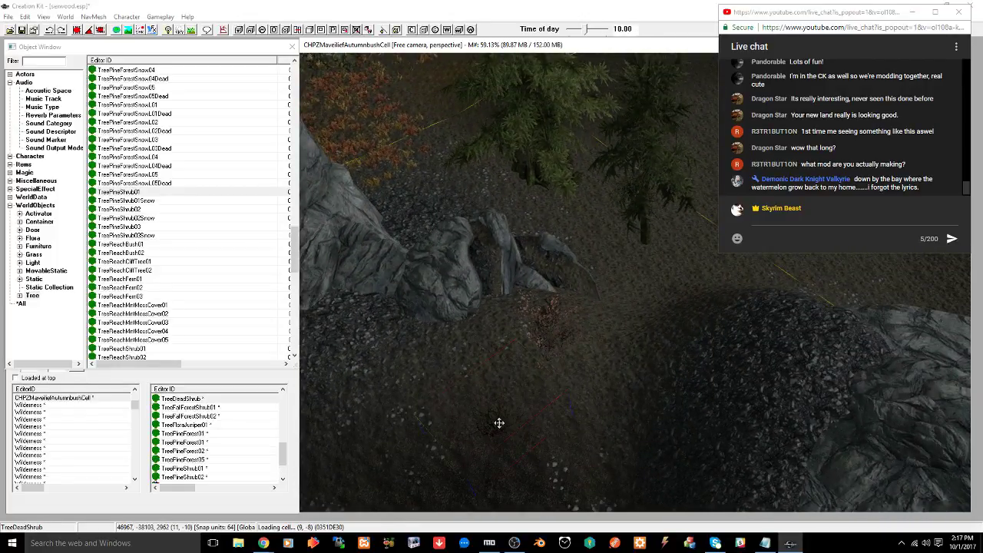
pyautogui.click(549, 317)
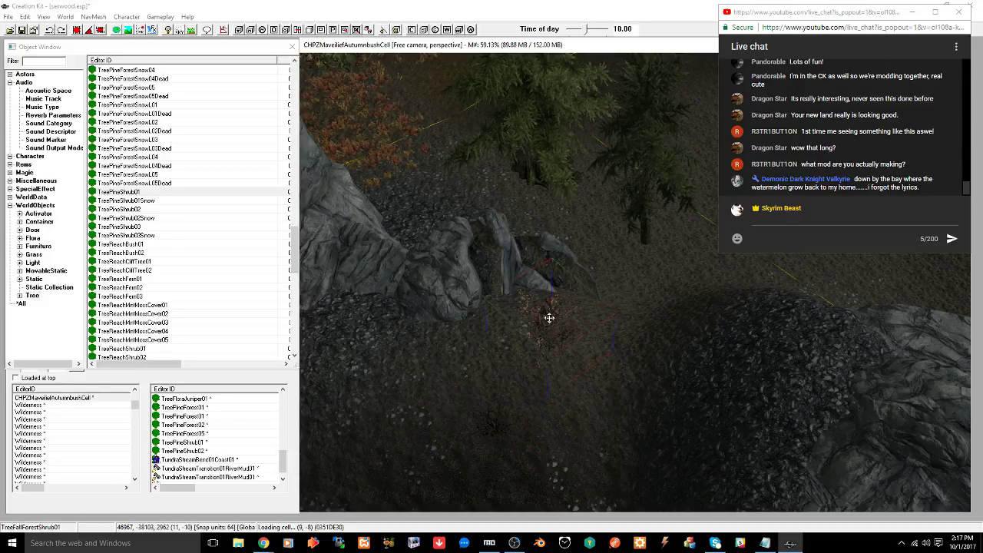
pyautogui.moveTo(549, 317); pyautogui.dragTo(796, 312)
pyautogui.keyDown('shift'); pyautogui.moveTo(770, 368); pyautogui.dragTo(723, 357, button='middle'); pyautogui.keyUp('shift')
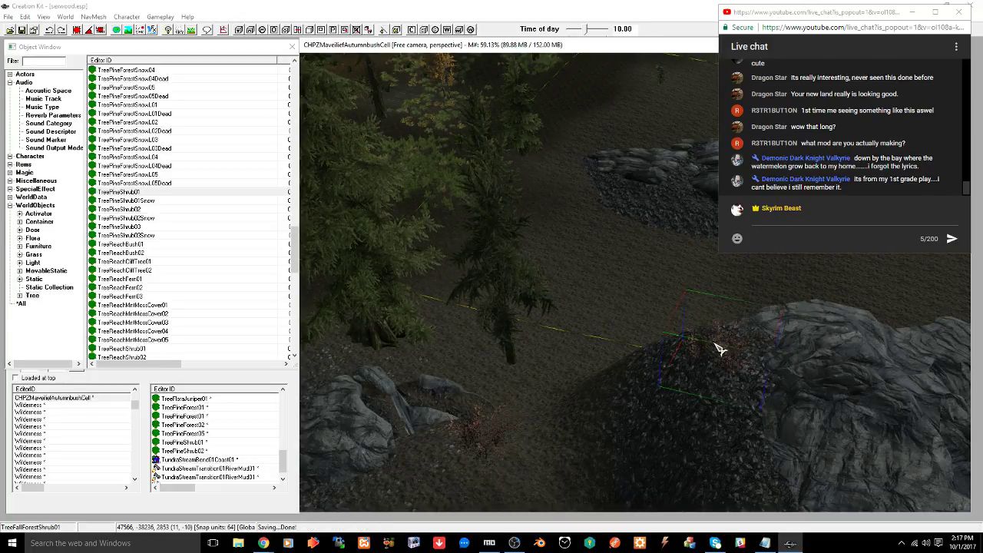
pyautogui.moveTo(712, 350); pyautogui.dragTo(635, 382, button='middle')
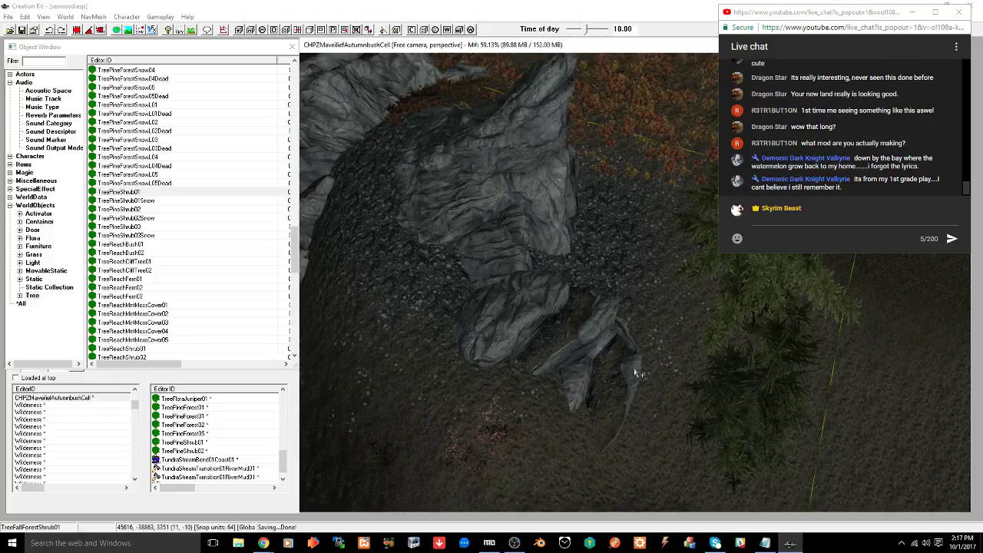
pyautogui.moveTo(520, 422); pyautogui.dragTo(620, 389, button='middle')
pyautogui.moveTo(539, 393); pyautogui.dragTo(631, 408, button='middle')
pyautogui.moveTo(531, 388); pyautogui.dragTo(615, 434, button='middle')
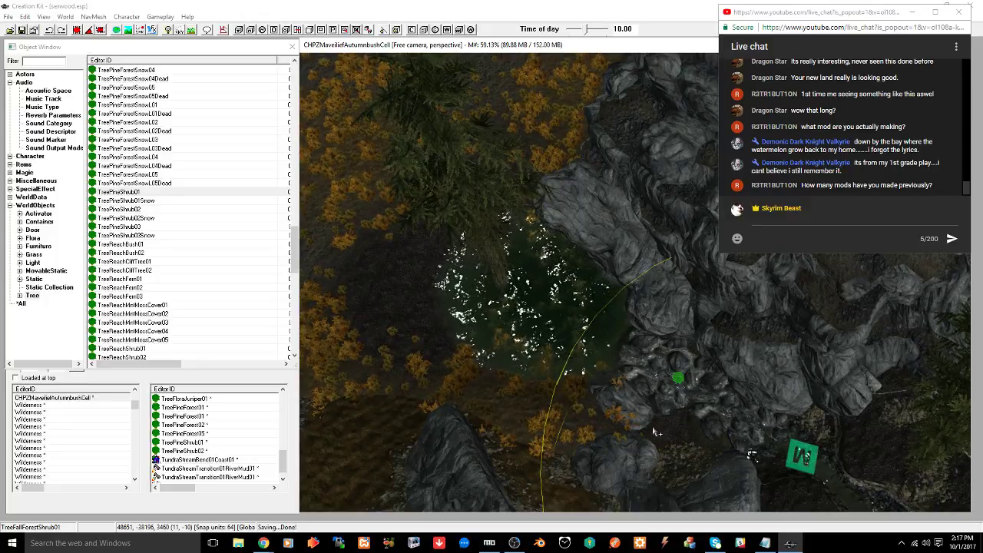
# Switch to Chrome, load the Skyrim Nexus site and bring up the list of files on the account's own public profile
pyautogui.moveTo(265, 543)
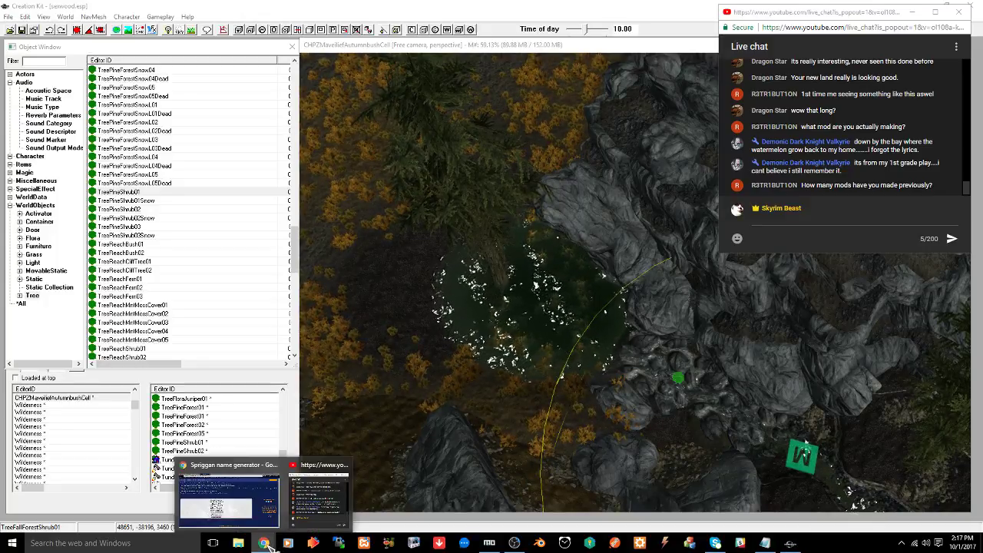
pyautogui.click(228, 497)
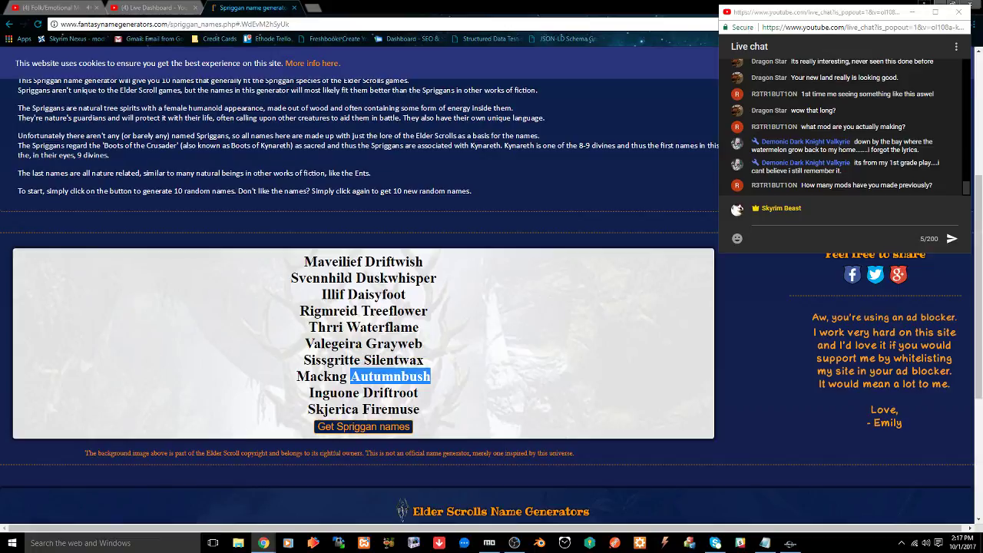
pyautogui.click(88, 38)
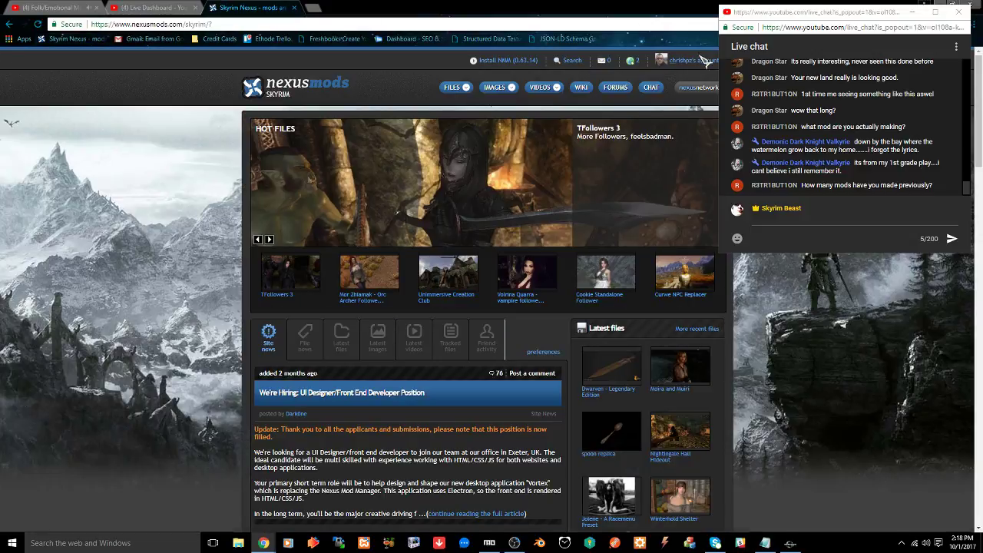
pyautogui.moveTo(687, 60)
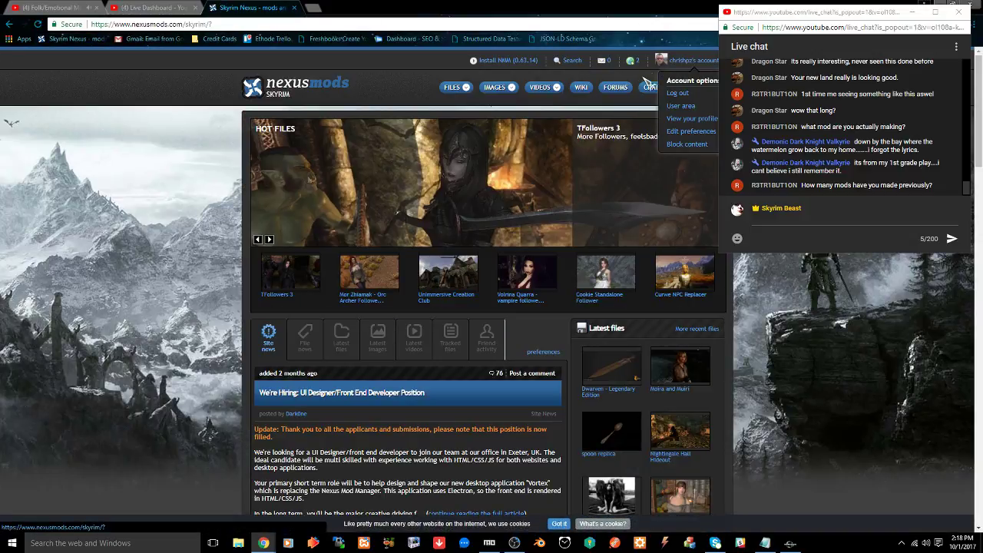
pyautogui.click(681, 112)
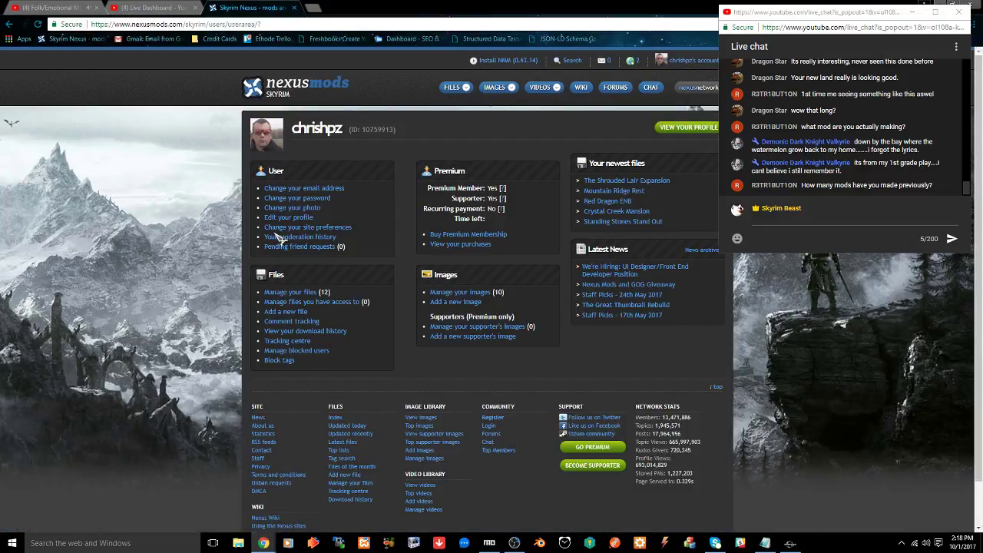
pyautogui.click(309, 296)
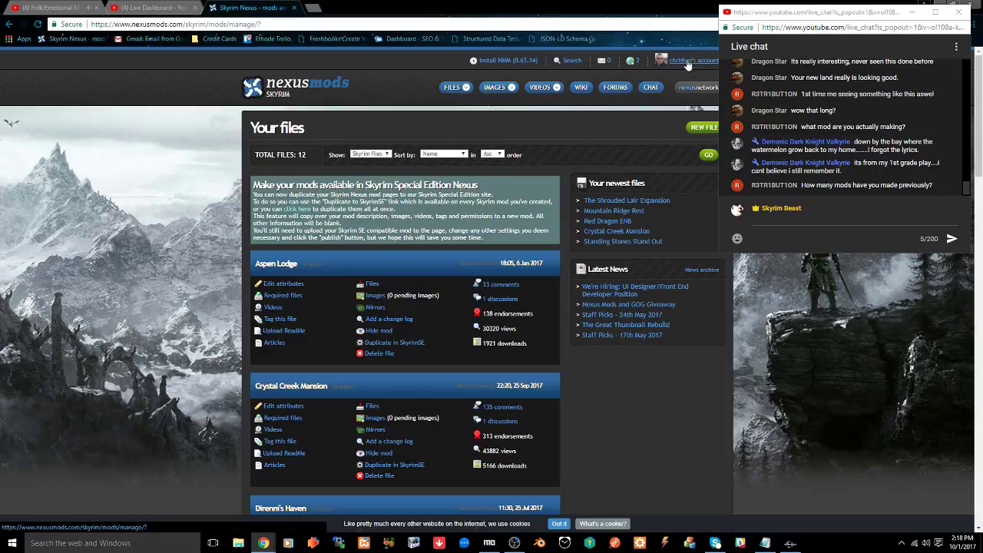
pyautogui.moveTo(688, 65)
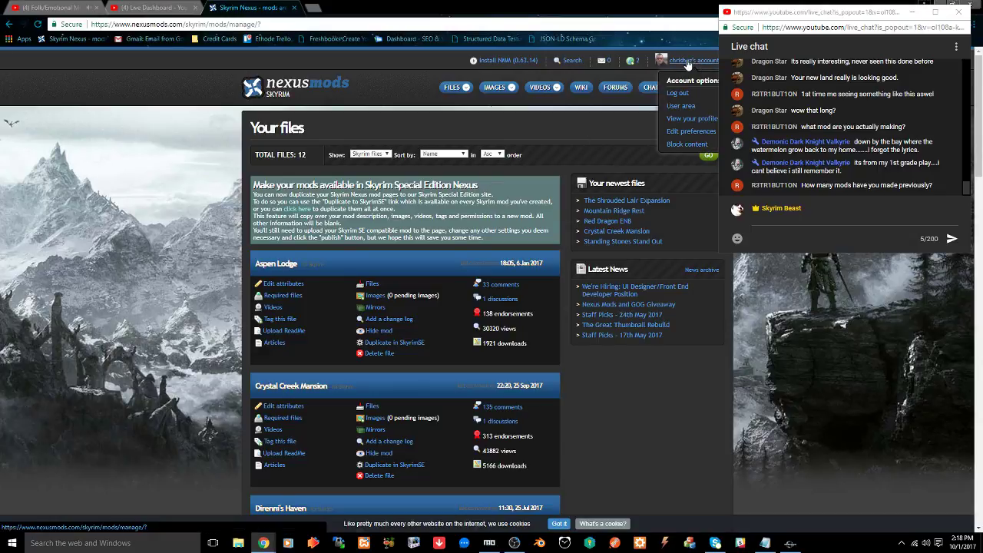
pyautogui.click(702, 119)
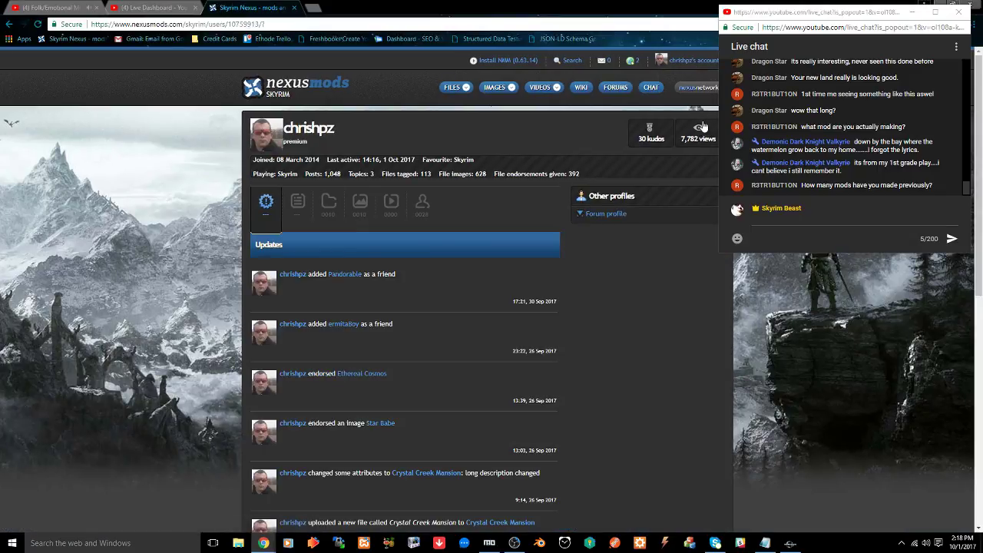
pyautogui.click(328, 207)
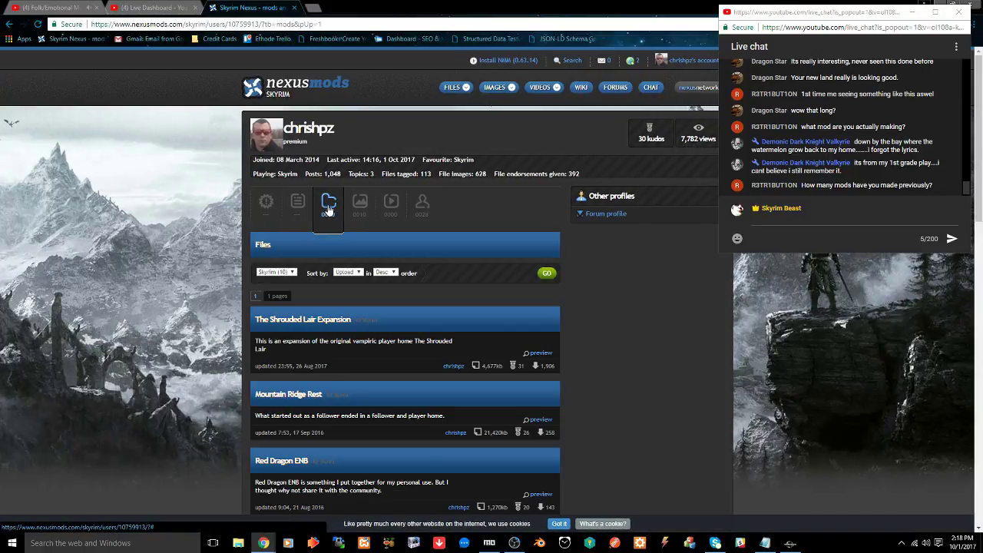
# Post the profile files page's link in the YouTube live chat, and return to Creation Kit after closing the Nexus page
pyautogui.click(337, 24)
pyautogui.hotkey('ctrl', 'c')
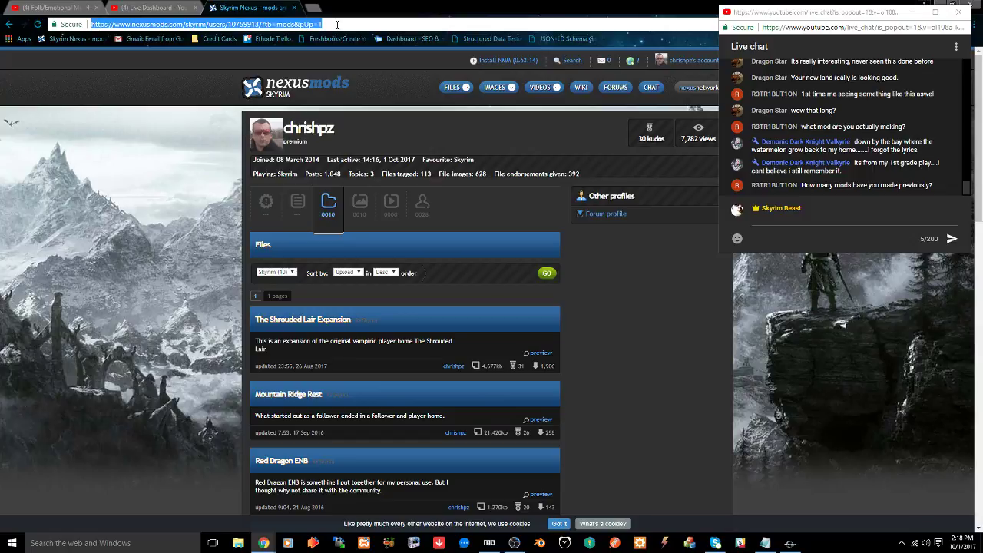
pyautogui.click(806, 223)
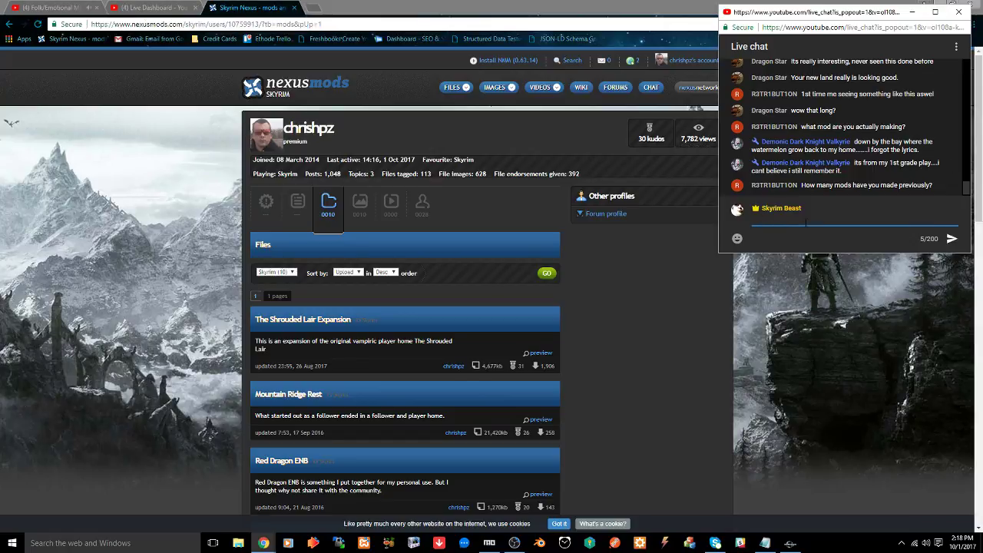
pyautogui.hotkey('ctrl', 'v')
pyautogui.press('Return')
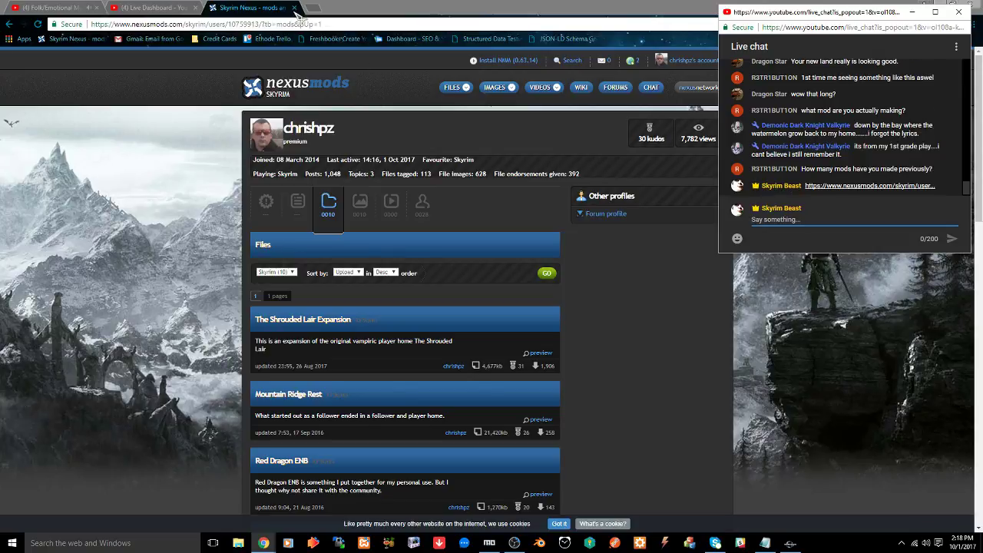
pyautogui.click(294, 8)
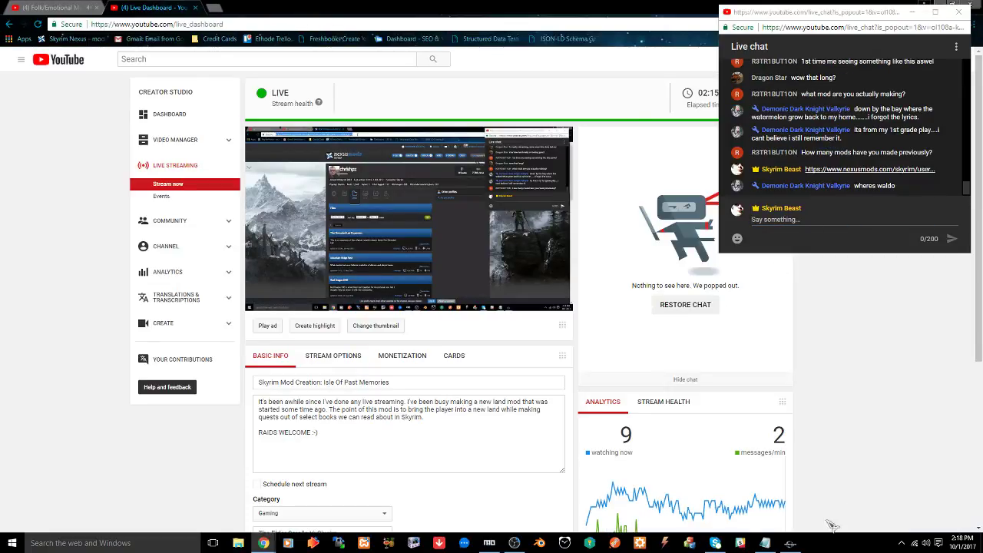
pyautogui.click(789, 543)
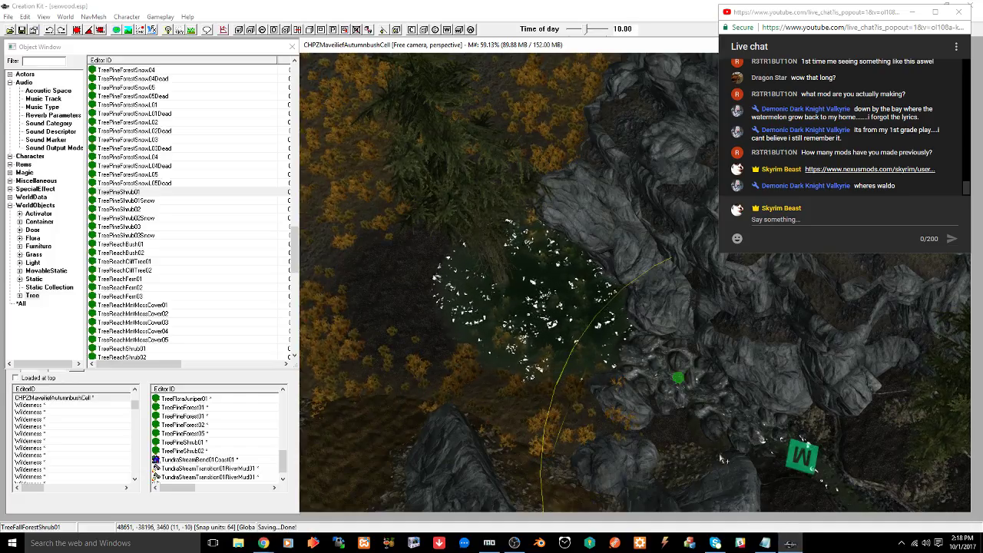
# Examine the cliffs, pool and stream bank around the map marker for a spot that needs more plants
pyautogui.moveTo(721, 458); pyautogui.dragTo(473, 344, button='middle')
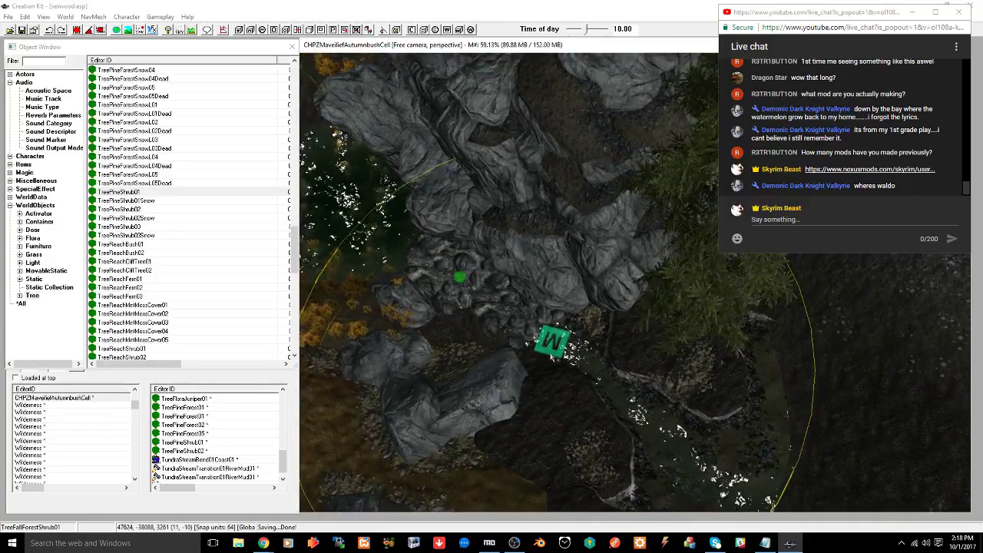
pyautogui.click(550, 351)
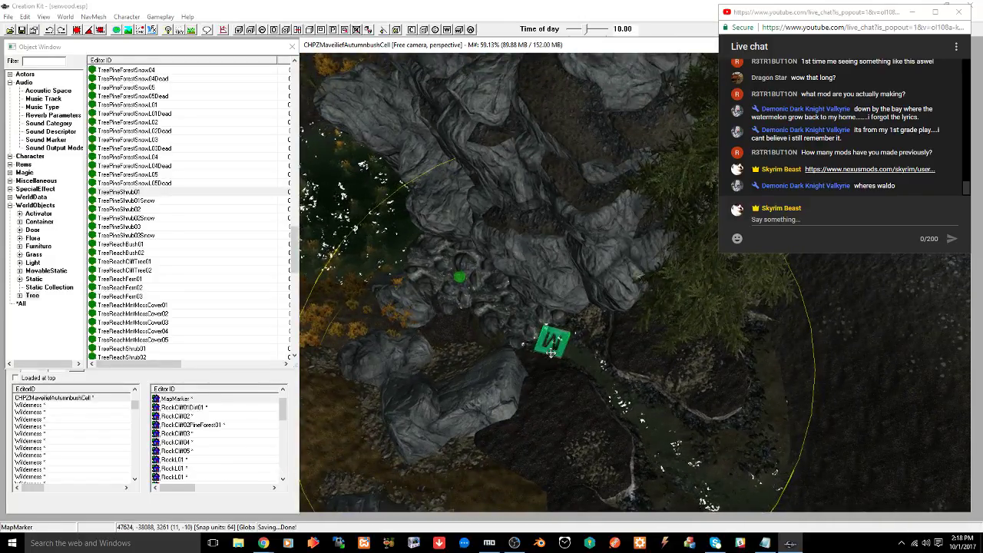
pyautogui.keyDown('shift'); pyautogui.moveTo(550, 353); pyautogui.dragTo(584, 314, button='middle'); pyautogui.keyUp('shift')
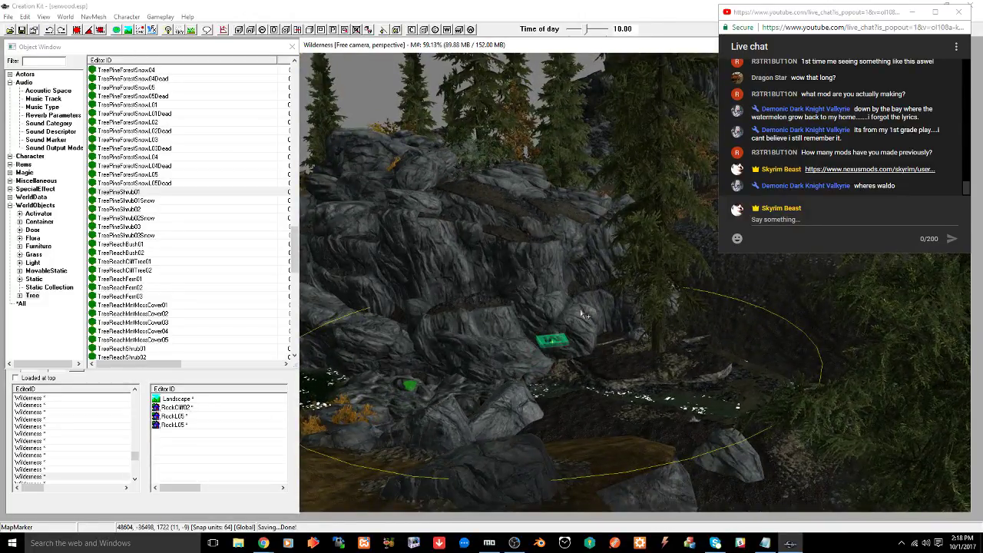
pyautogui.moveTo(584, 314)
pyautogui.keyDown('shift'); pyautogui.mouseDown(button='middle')
pyautogui.moveTo(543, 351)
pyautogui.moveTo(626, 392)
pyautogui.mouseUp(button='middle'); pyautogui.keyUp('shift')
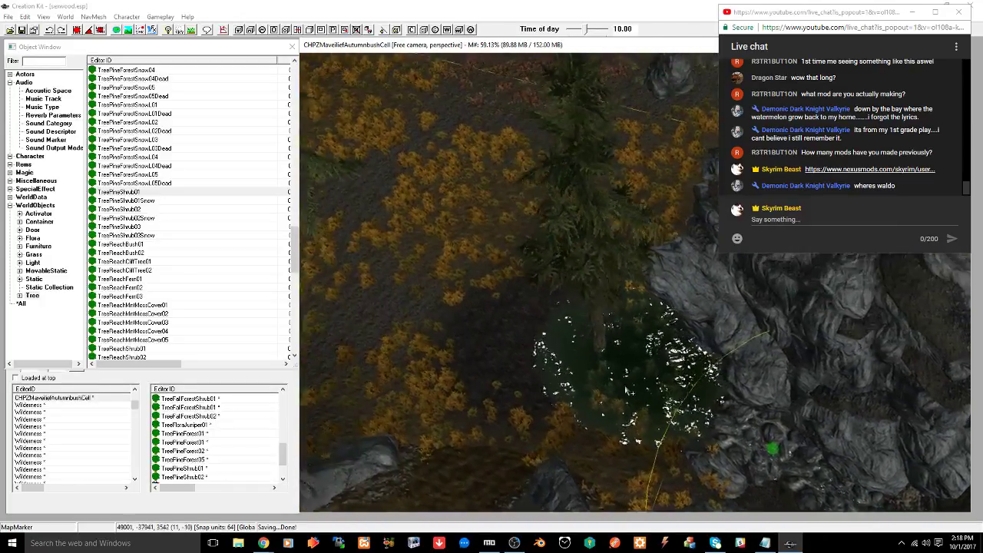
pyautogui.press('c')
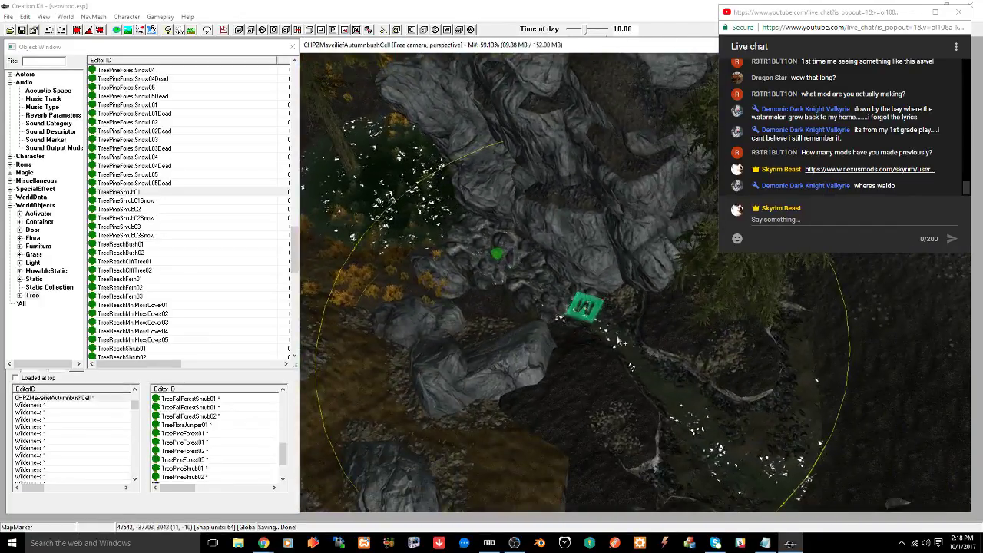
pyautogui.moveTo(619, 342); pyautogui.dragTo(586, 336, button='middle')
pyautogui.click(538, 362)
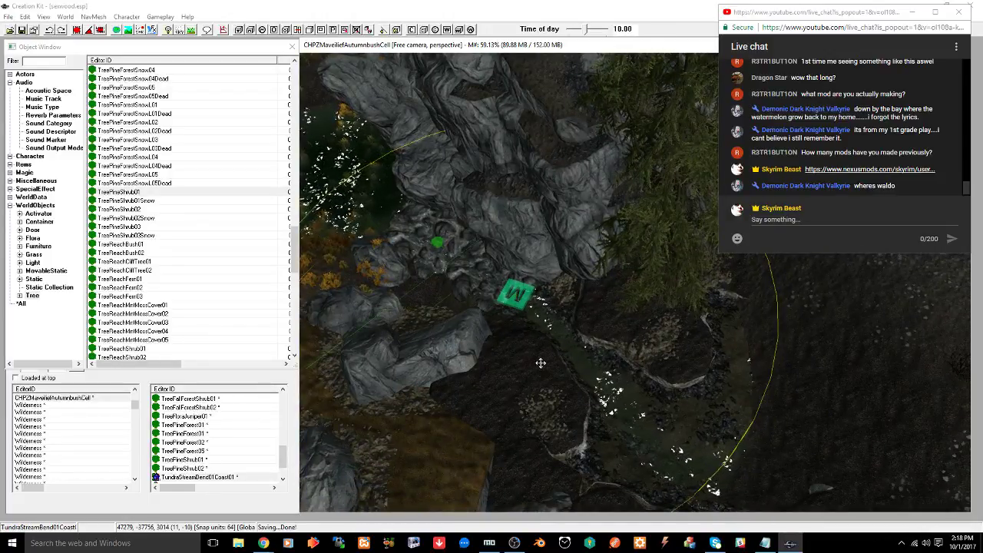
# Filter the objects by "jaz" and place a TreeFloraJazBay01 on the dark gravelly ground beside the stream
pyautogui.click(38, 61)
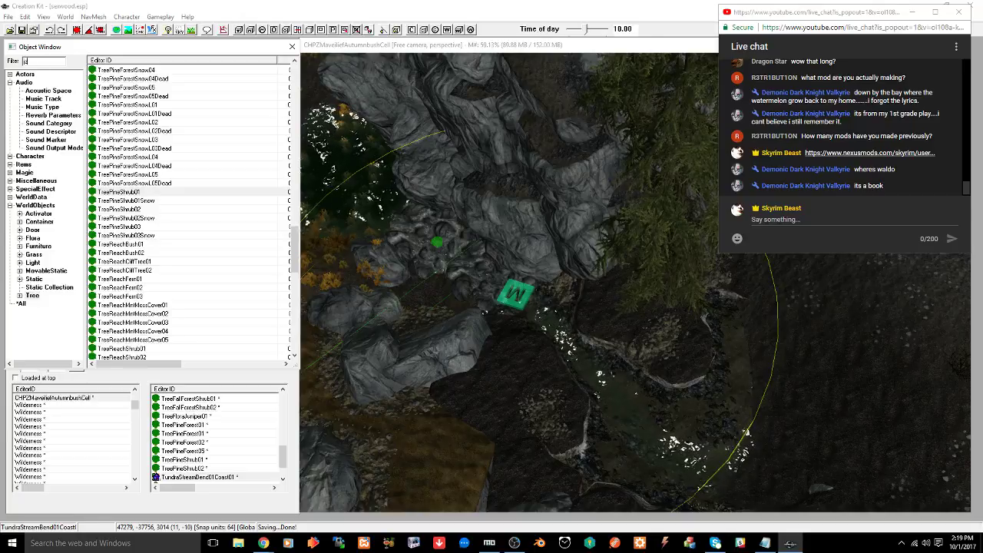
pyautogui.write('a')
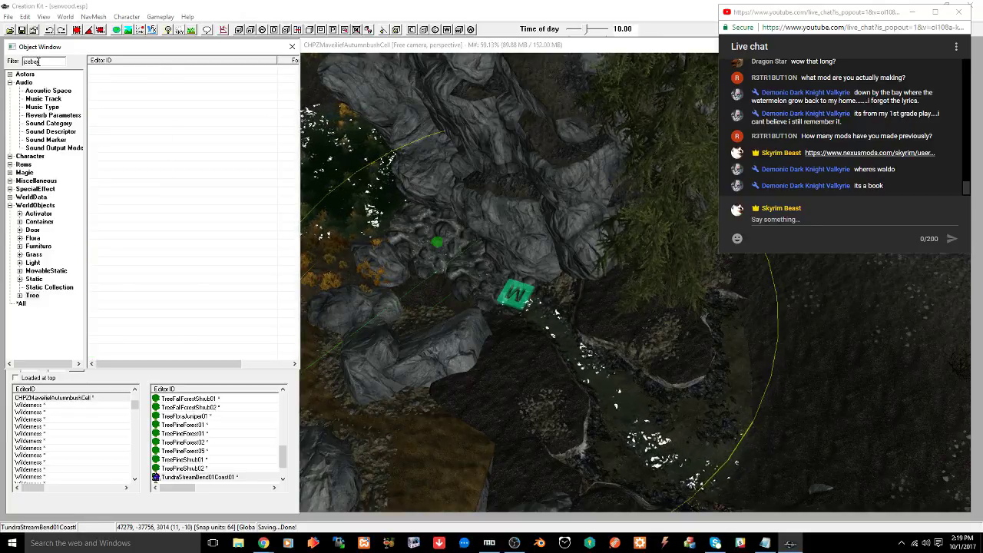
pyautogui.write('z')
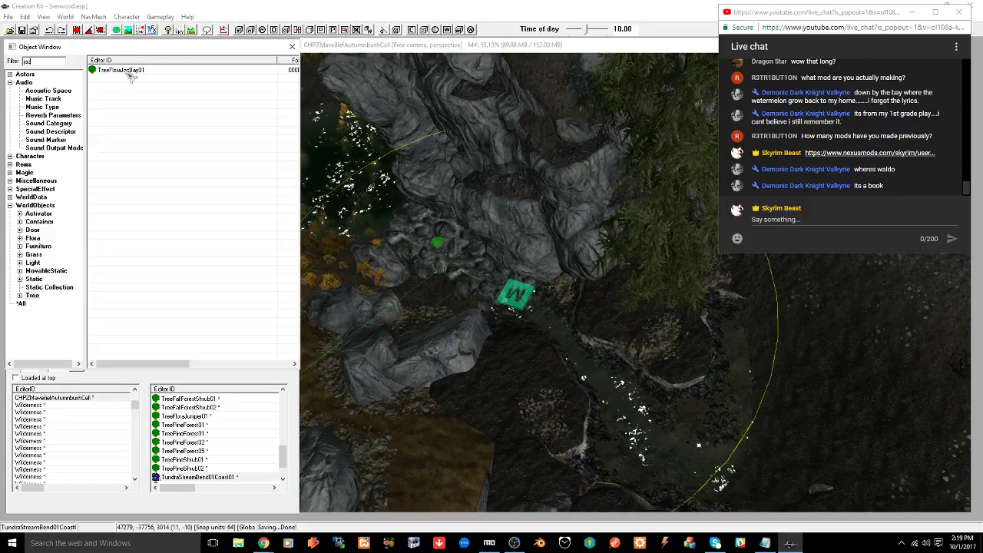
pyautogui.click(510, 417)
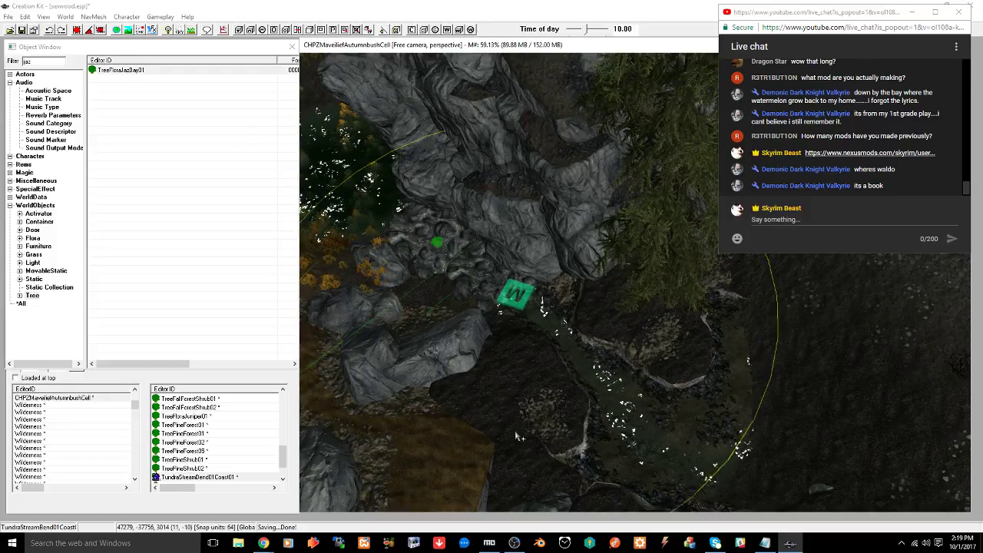
pyautogui.click(519, 436)
pyautogui.press('c')
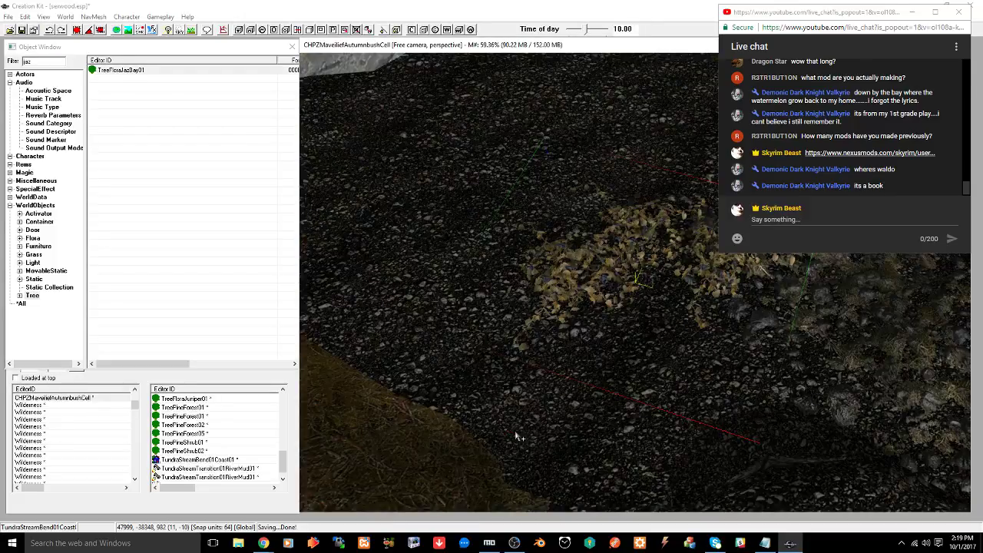
# Lower the new TreeFloraJazBay01 along the Z axis so its leaves rest on the gravel at the foot of the rocks
pyautogui.keyDown('shift'); pyautogui.moveTo(516, 433); pyautogui.dragTo(553, 248, button='middle'); pyautogui.keyUp('shift')
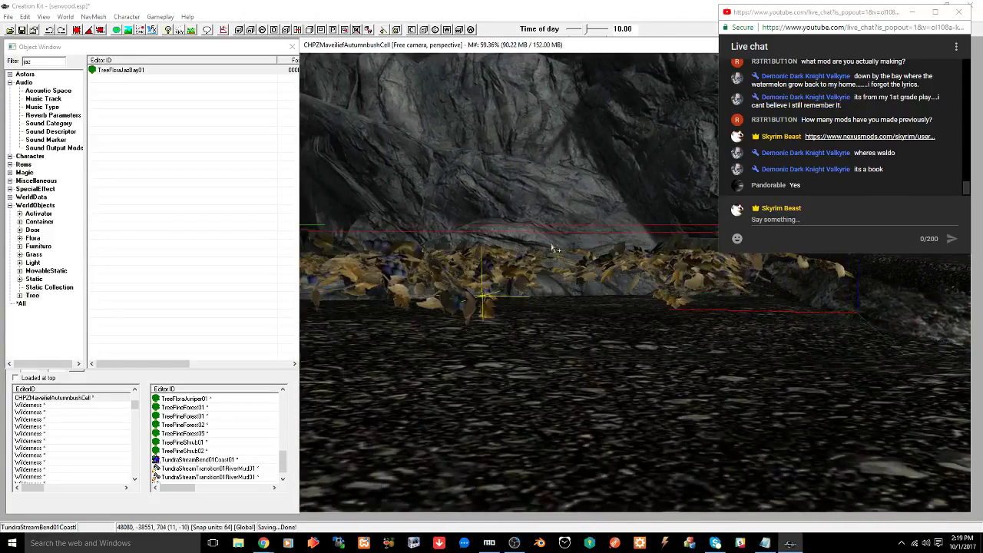
pyautogui.press('z')
pyautogui.moveTo(522, 258); pyautogui.dragTo(522, 305)
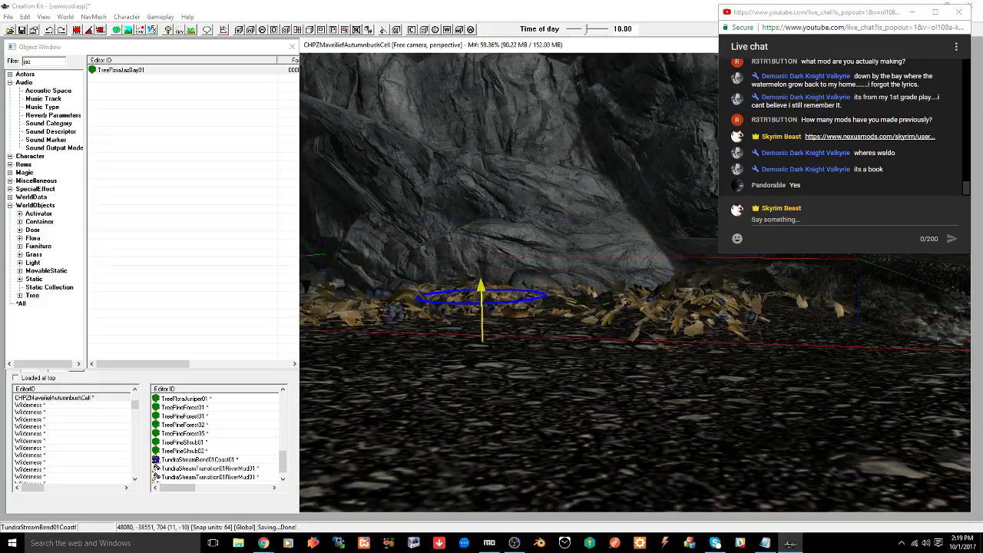
# Place a TreeFloraJazBay01 plant on the dark stream bank below the cliff and adjust its height to the ground
pyautogui.moveTo(560, 299)
pyautogui.keyDown('shift'); pyautogui.mouseDown(button='middle')
pyautogui.moveTo(549, 314)
pyautogui.moveTo(548, 302)
pyautogui.moveTo(515, 303)
pyautogui.moveTo(551, 300)
pyautogui.mouseUp(button='middle'); pyautogui.keyUp('shift')
pyautogui.scroll(-5, 550, 311)
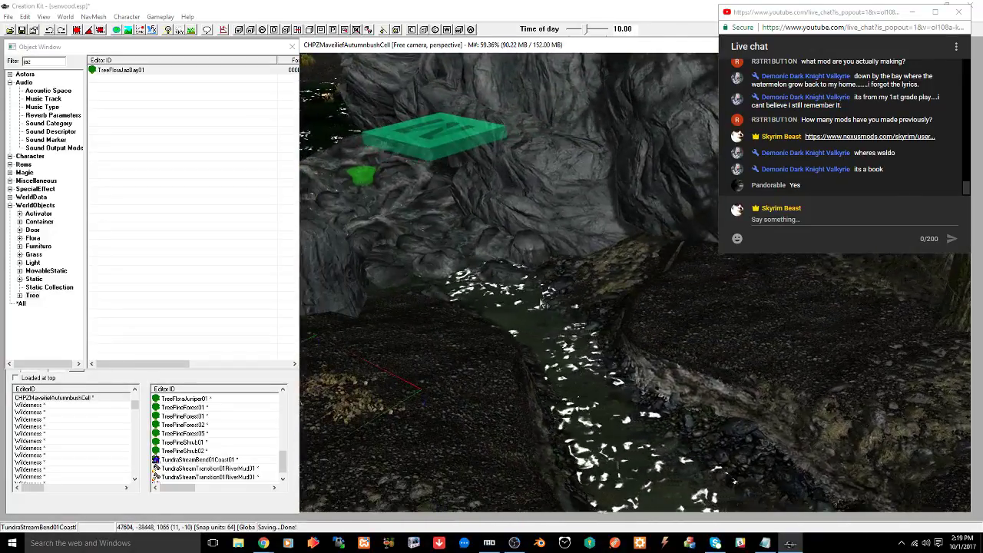
pyautogui.moveTo(129, 70); pyautogui.dragTo(719, 330)
pyautogui.keyDown('shift'); pyautogui.moveTo(719, 330); pyautogui.dragTo(639, 409, button='middle'); pyautogui.keyUp('shift')
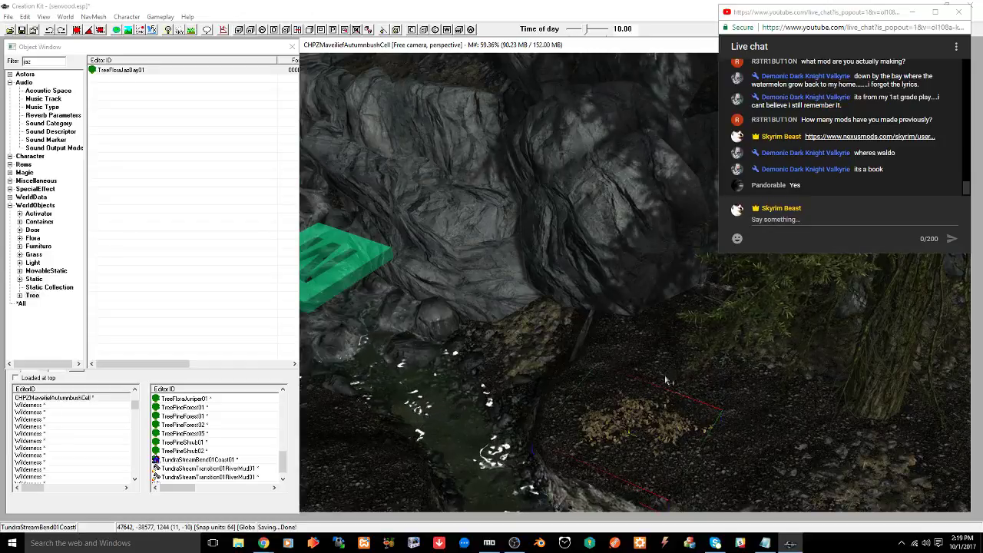
pyautogui.moveTo(639, 409)
pyautogui.mouseDown()
pyautogui.moveTo(635, 401)
pyautogui.moveTo(635, 423)
pyautogui.mouseUp()
pyautogui.press('z')
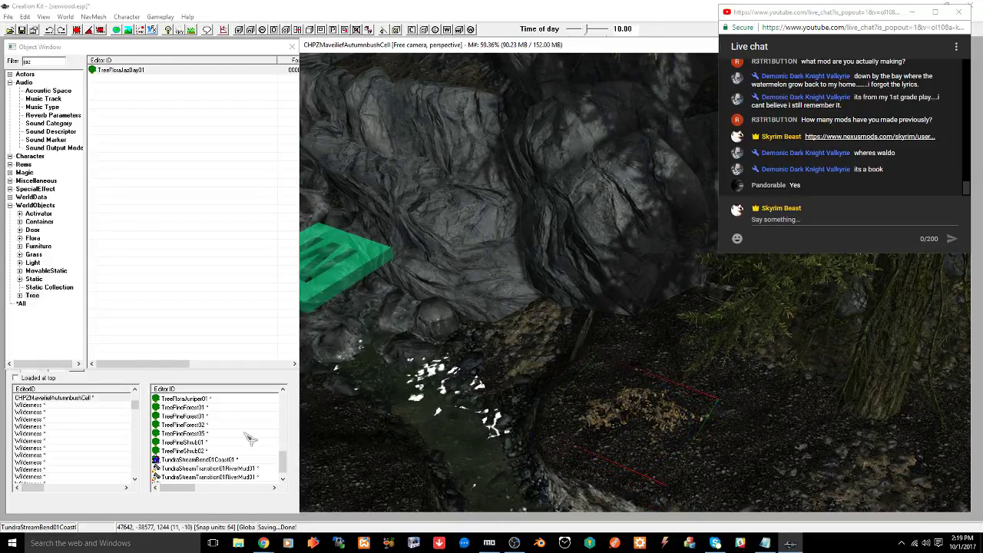
# Switch to Chrome and search the web for "wheres waldo" in a new browser tab
pyautogui.click(230, 509)
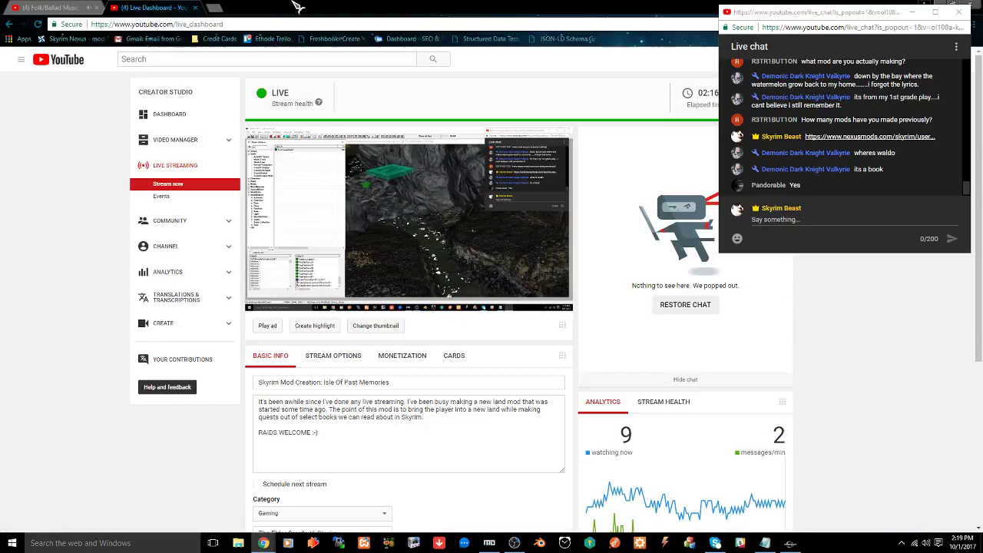
pyautogui.click(213, 8)
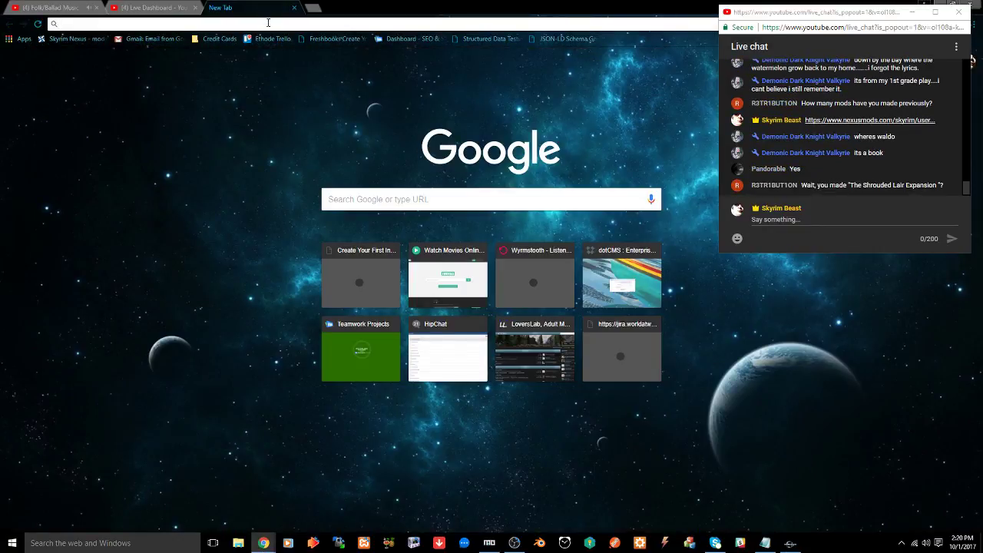
pyautogui.write('wheres wal')
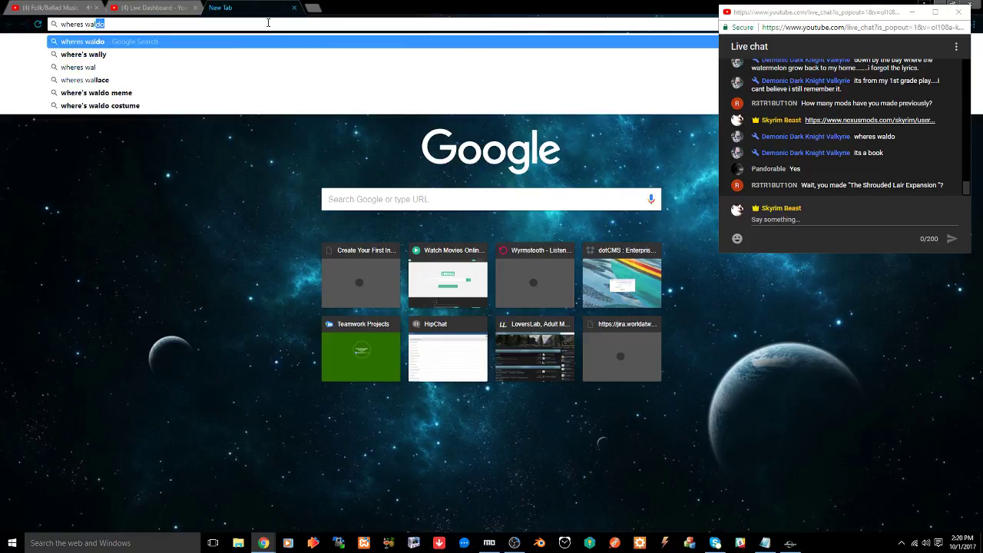
pyautogui.press('Return')
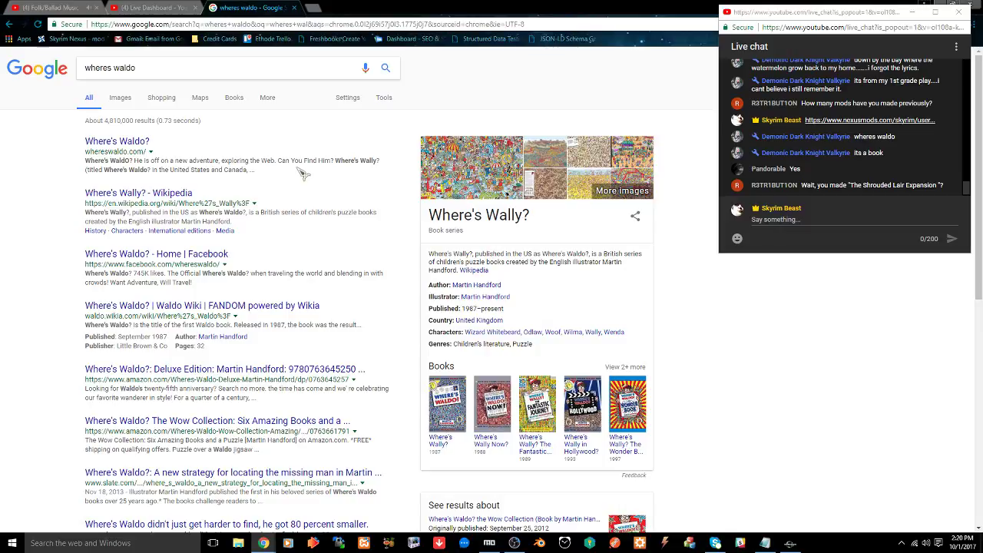
# Search for "wheres waldo movie" and open the IMDb result for Where's Waldo?
pyautogui.click(178, 69)
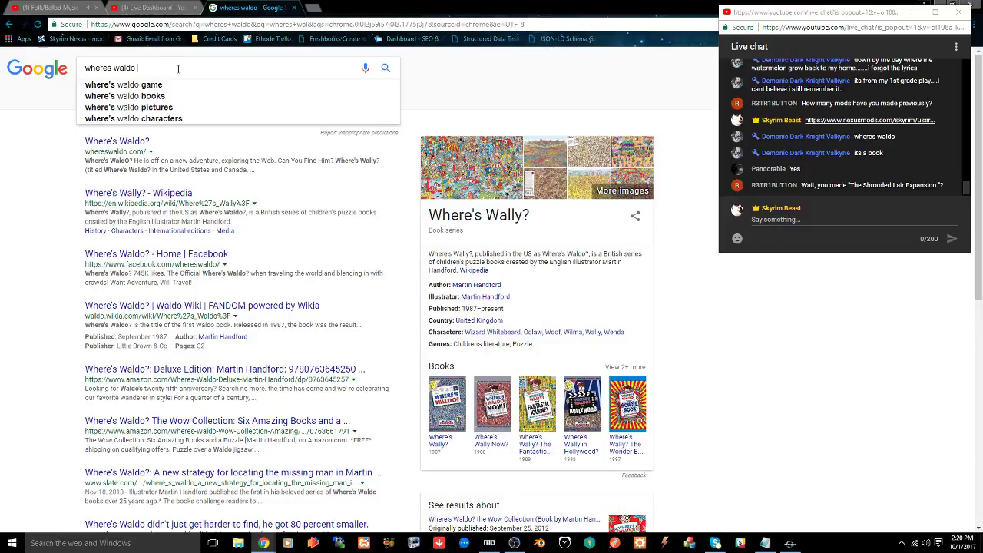
pyautogui.write('movie')
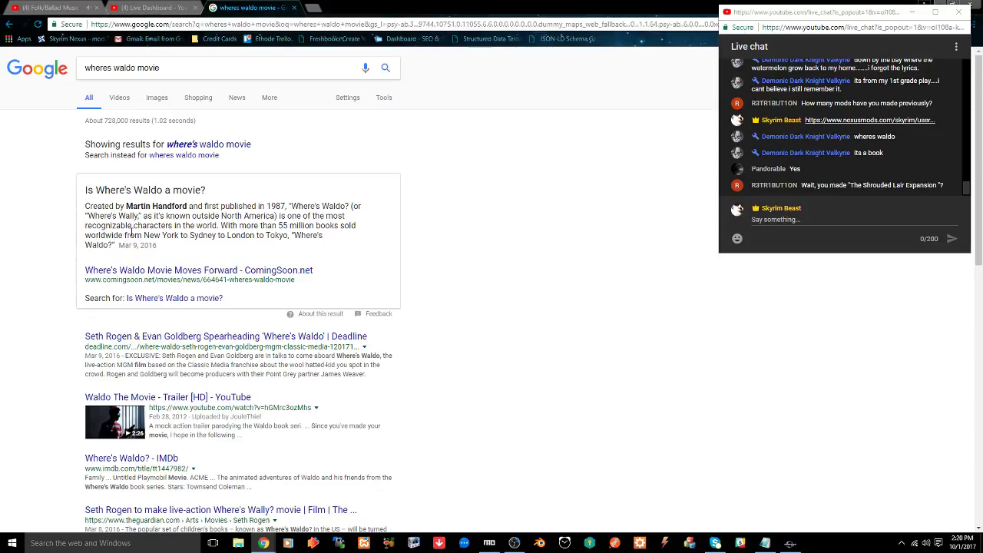
pyautogui.scroll(-3, 133, 232)
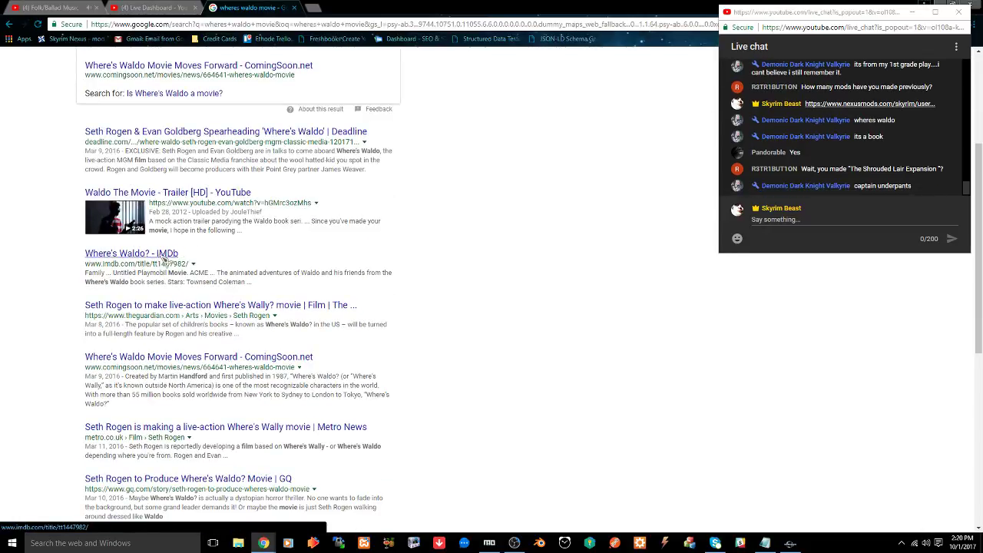
pyautogui.click(164, 259)
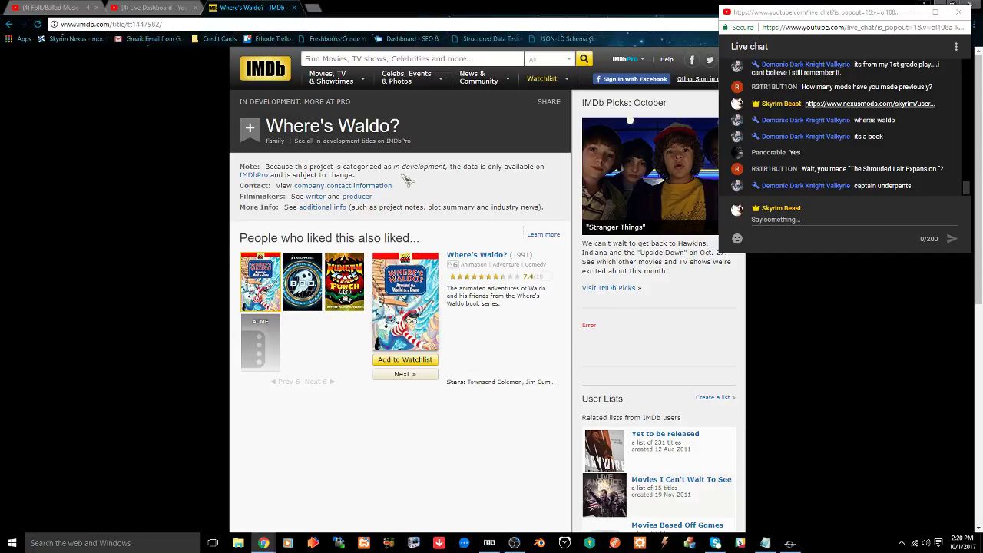
# Look through the IMDb page for Where's Waldo? and close its browser tab
pyautogui.scroll(-4, 407, 180)
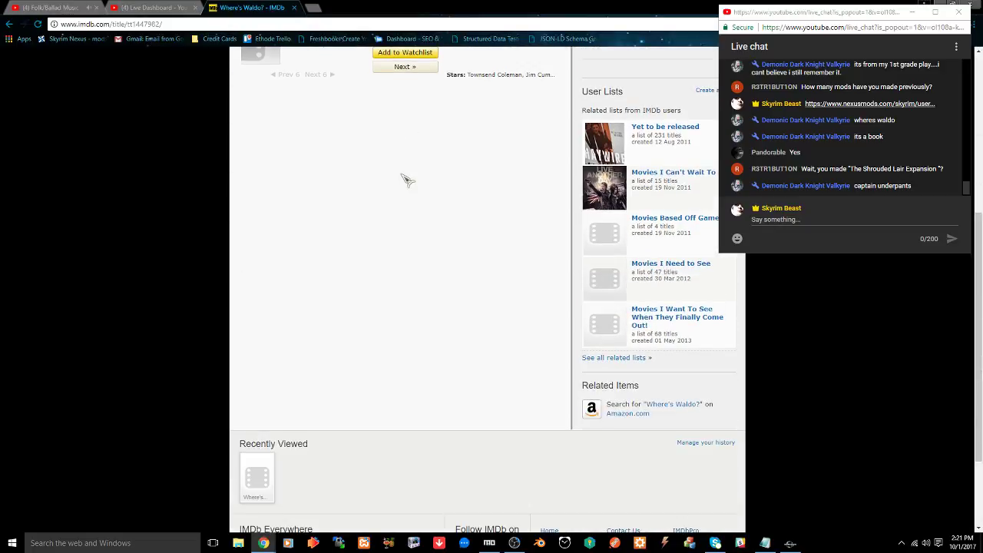
pyautogui.scroll(4, 407, 180)
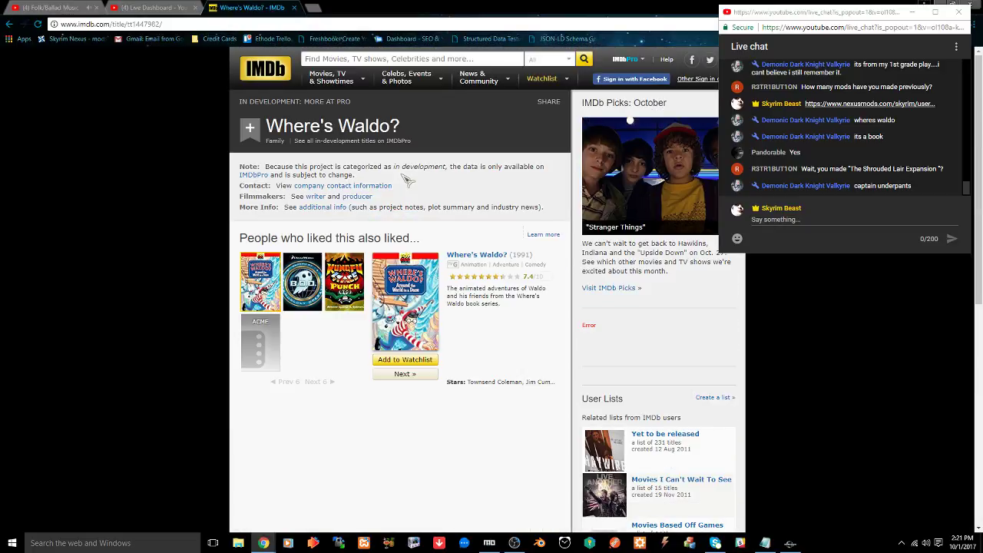
pyautogui.click(295, 8)
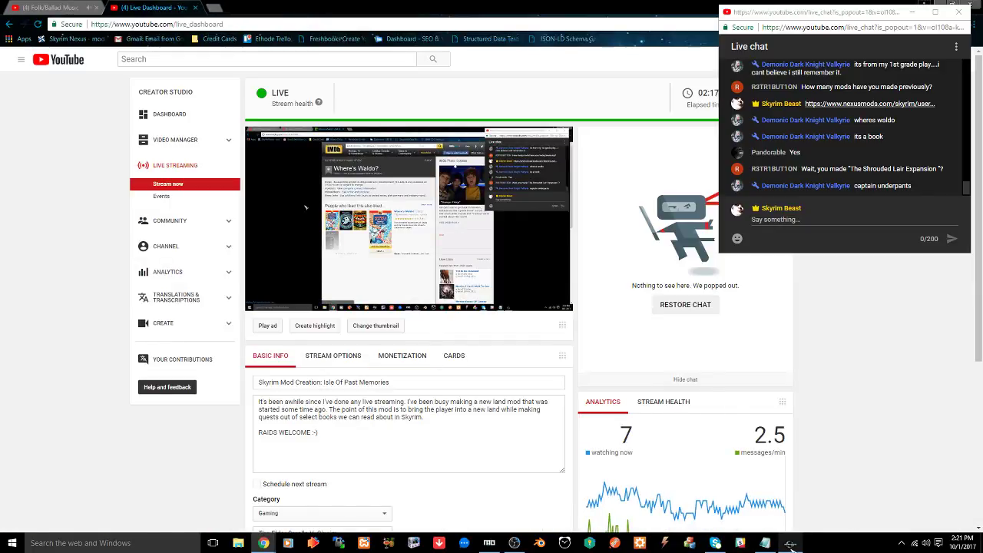
# Switch back to Creation Kit, select the jazbay plant on the stream bank, and save the plugin
pyautogui.click(789, 543)
pyautogui.click(658, 411)
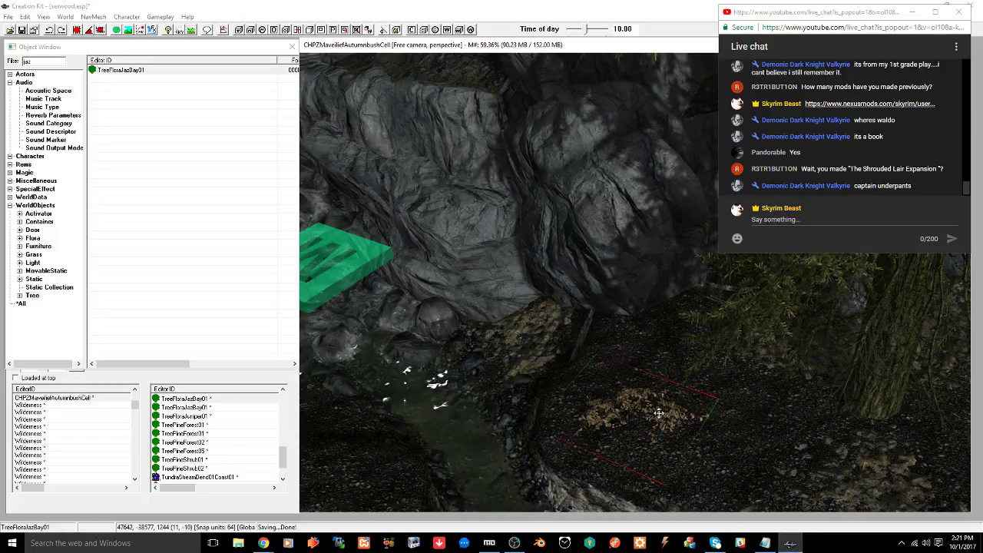
pyautogui.keyDown('shift'); pyautogui.moveTo(658, 411); pyautogui.dragTo(638, 383, button='middle'); pyautogui.keyUp('shift')
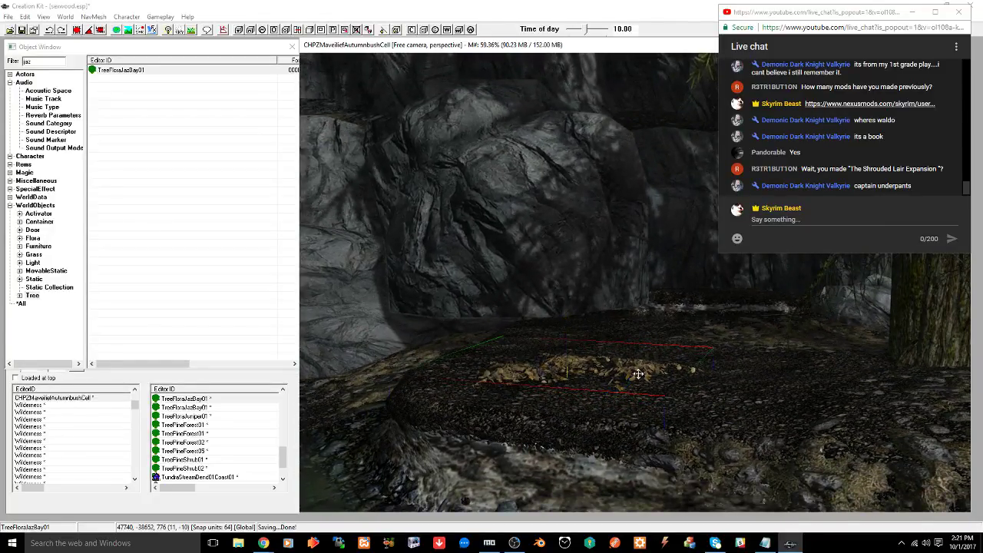
pyautogui.hotkey('ctrl', 's')
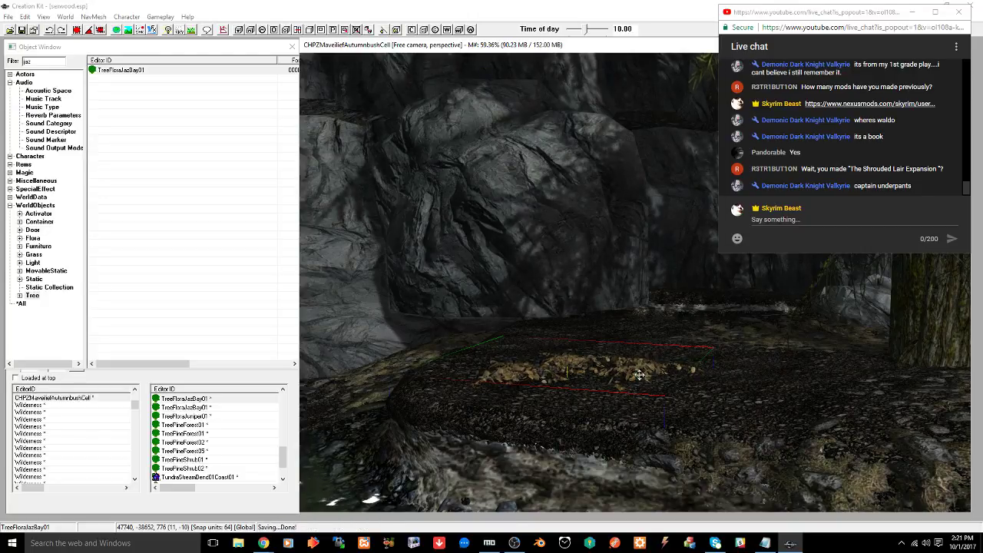
# Examine the stream, its banks and the rocky waterfall area from several angles for spots that need more detail
pyautogui.keyDown('shift'); pyautogui.moveTo(637, 374); pyautogui.dragTo(468, 388, button='middle'); pyautogui.keyUp('shift')
pyautogui.click(465, 391)
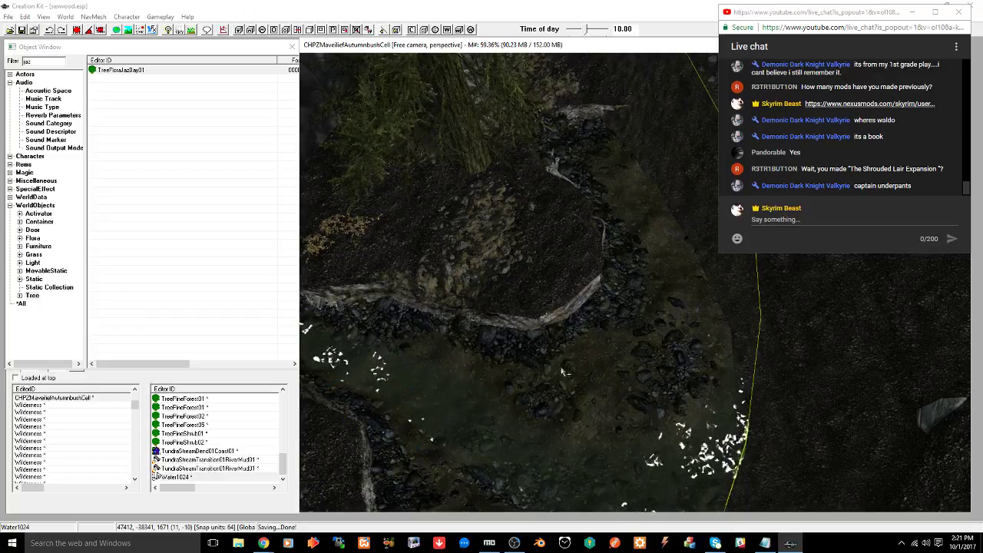
pyautogui.keyDown('shift'); pyautogui.moveTo(562, 372); pyautogui.dragTo(632, 328, button='middle'); pyautogui.keyUp('shift')
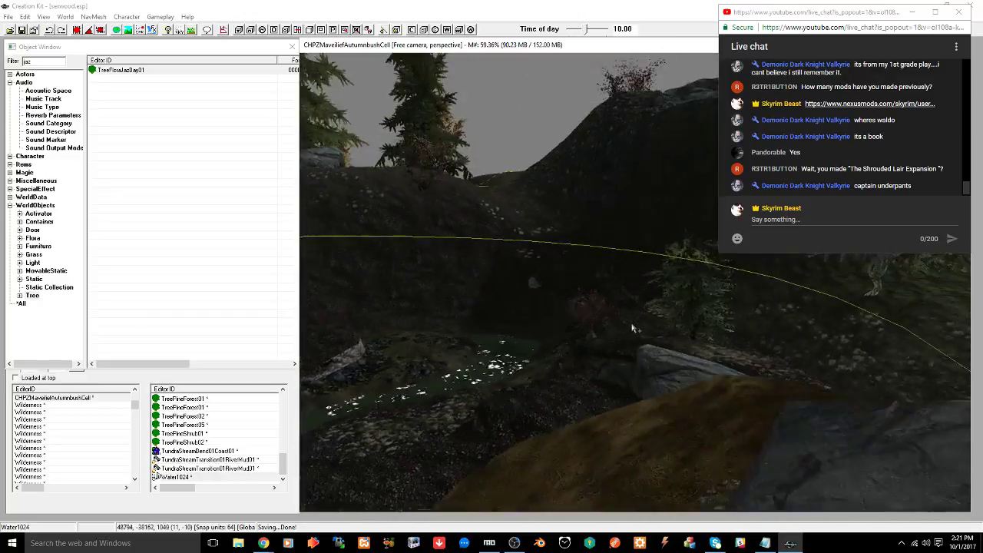
pyautogui.scroll(2, 520, 331)
pyautogui.moveTo(520, 331); pyautogui.dragTo(549, 380, button='middle')
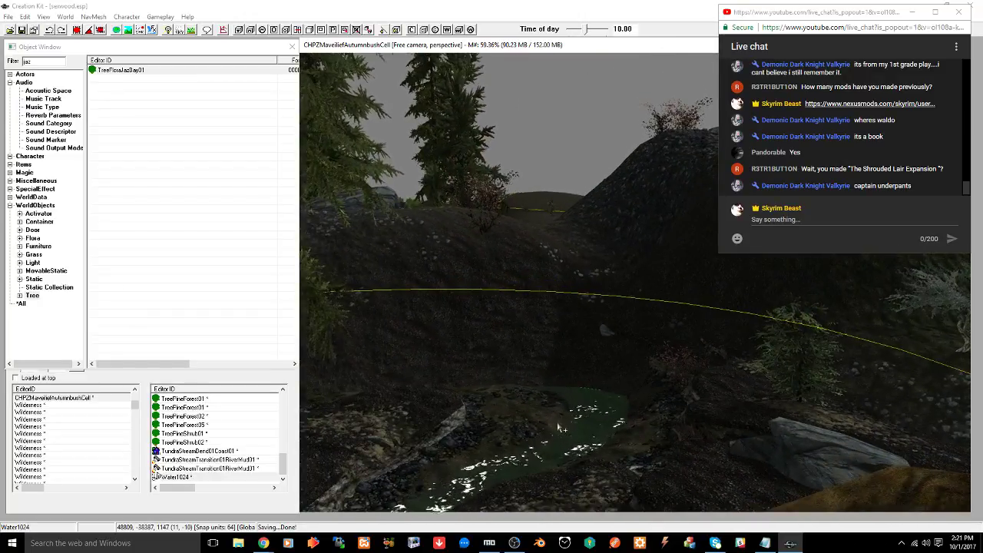
pyautogui.keyDown('shift'); pyautogui.moveTo(561, 428); pyautogui.dragTo(432, 363, button='middle'); pyautogui.keyUp('shift')
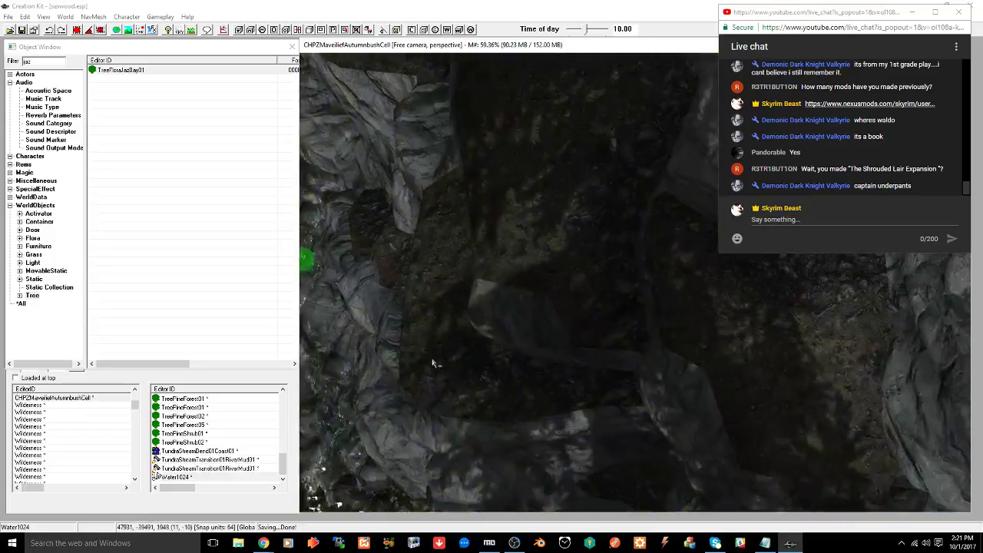
pyautogui.scroll(-9, 433, 363)
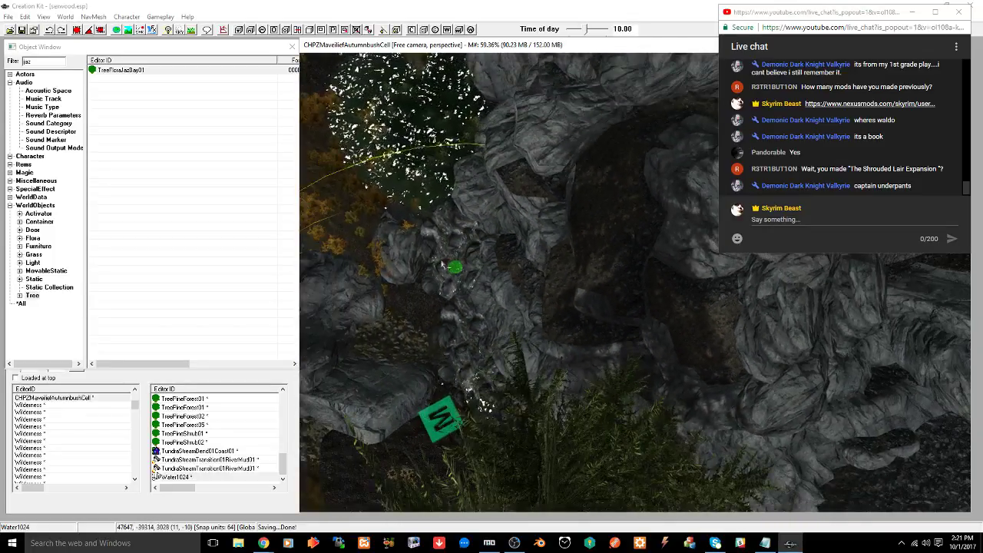
pyautogui.moveTo(441, 265)
pyautogui.keyDown('shift'); pyautogui.mouseDown(button='middle')
pyautogui.moveTo(535, 505)
pyautogui.moveTo(507, 311)
pyautogui.moveTo(479, 268)
pyautogui.mouseUp(button='middle'); pyautogui.keyUp('shift')
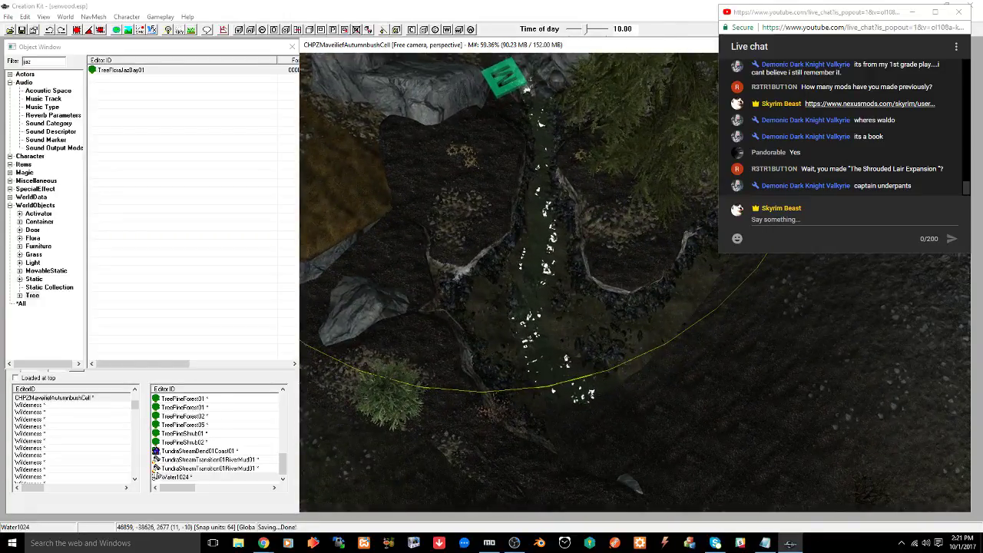
pyautogui.moveTo(554, 150)
pyautogui.mouseDown(button='middle')
pyautogui.moveTo(558, 300)
pyautogui.moveTo(523, 303)
pyautogui.moveTo(562, 347)
pyautogui.mouseUp(button='middle')
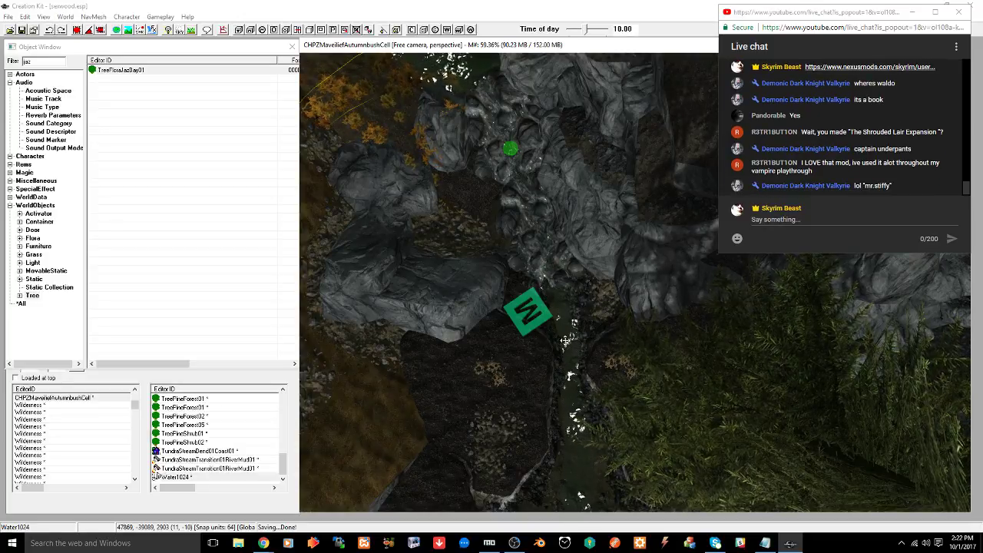
# Save the plugin and hide the large TreePineForest02 tree covering the bank beside the stream
pyautogui.hotkey('ctrl', 's')
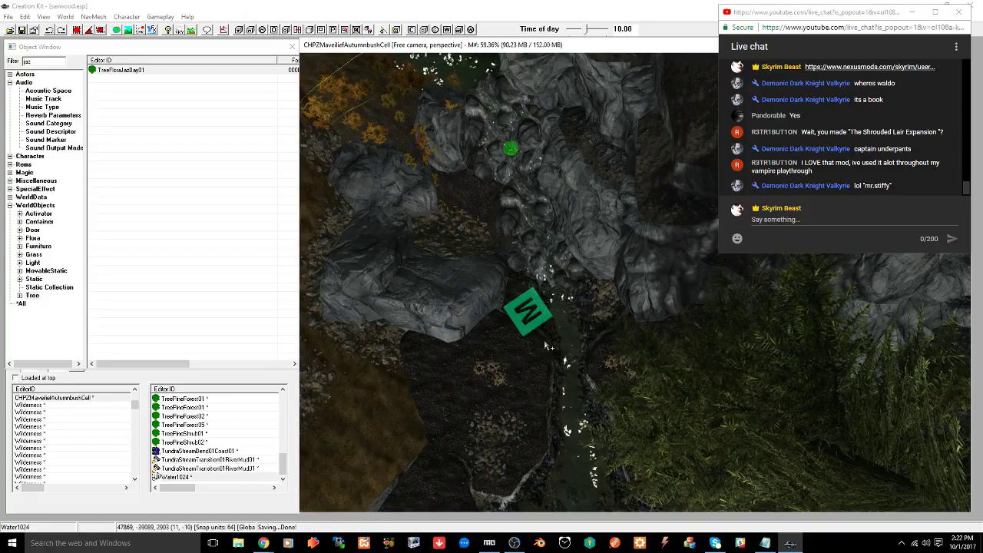
pyautogui.press('1')
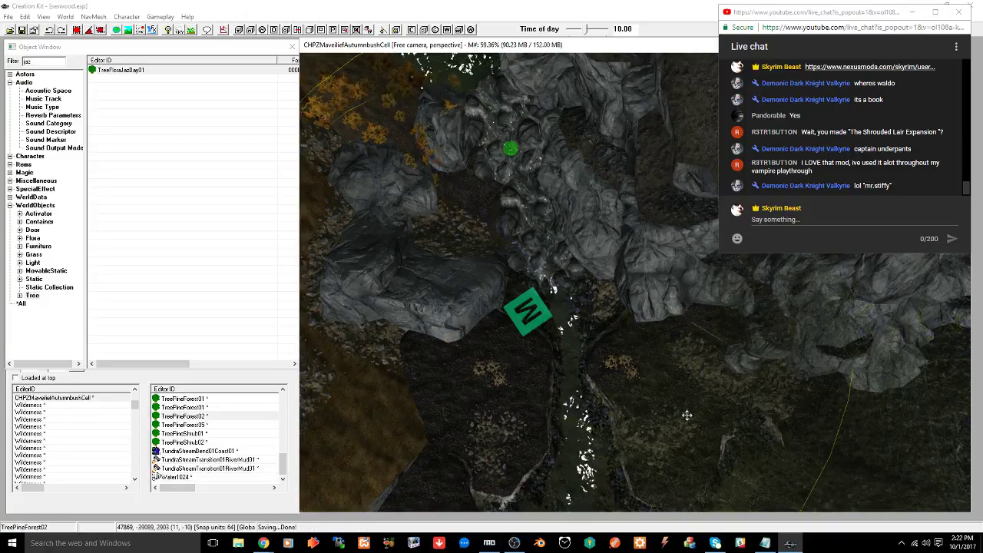
pyautogui.moveTo(636, 395); pyautogui.dragTo(678, 381, button='middle')
# Select the map marker beside the stream and turn on the brighter lighting for the scene view
pyautogui.click(589, 291)
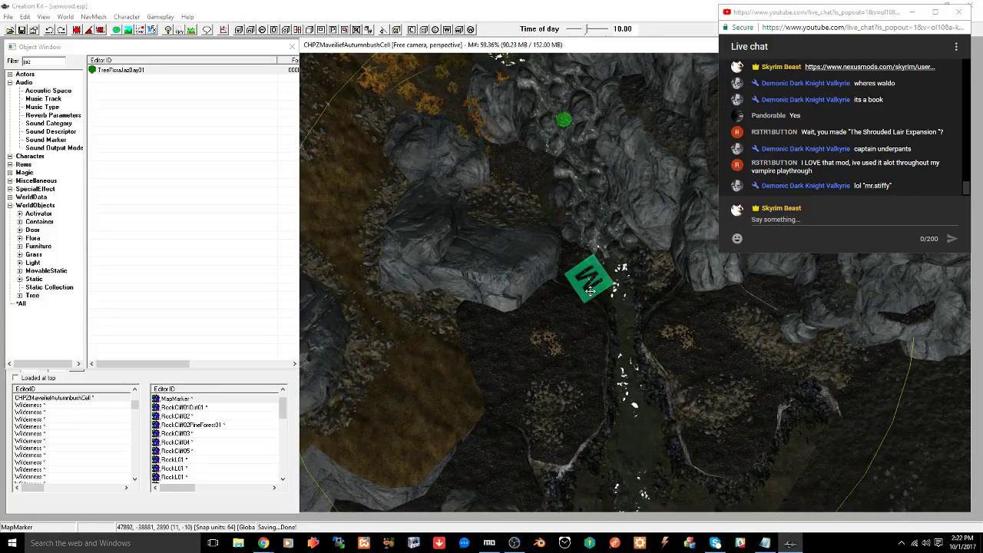
pyautogui.moveTo(619, 375)
pyautogui.keyDown('shift'); pyautogui.mouseDown(button='middle')
pyautogui.moveTo(609, 306)
pyautogui.moveTo(614, 343)
pyautogui.moveTo(527, 374)
pyautogui.moveTo(500, 296)
pyautogui.moveTo(552, 326)
pyautogui.mouseUp(button='middle'); pyautogui.keyUp('shift')
pyautogui.scroll(6, 609, 417)
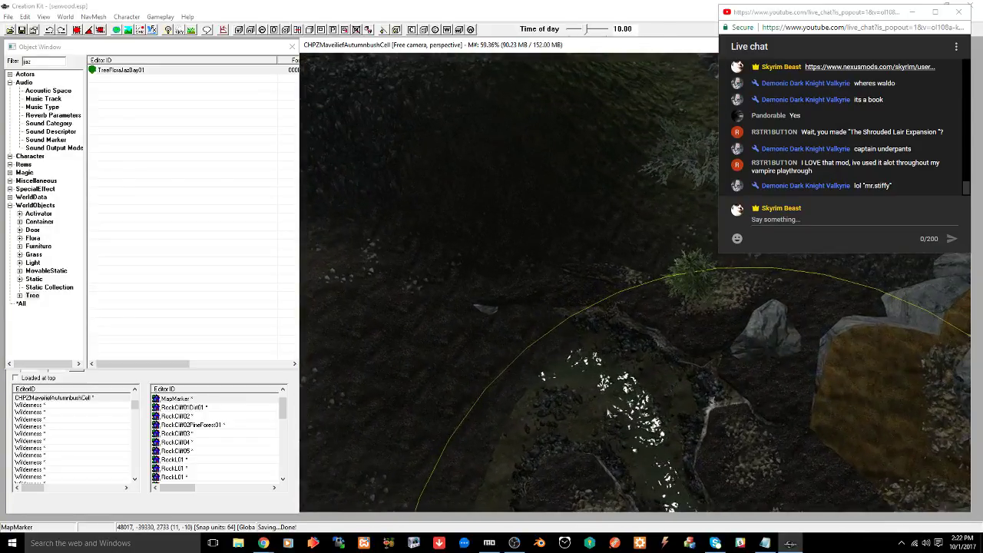
pyautogui.scroll(5, 572, 375)
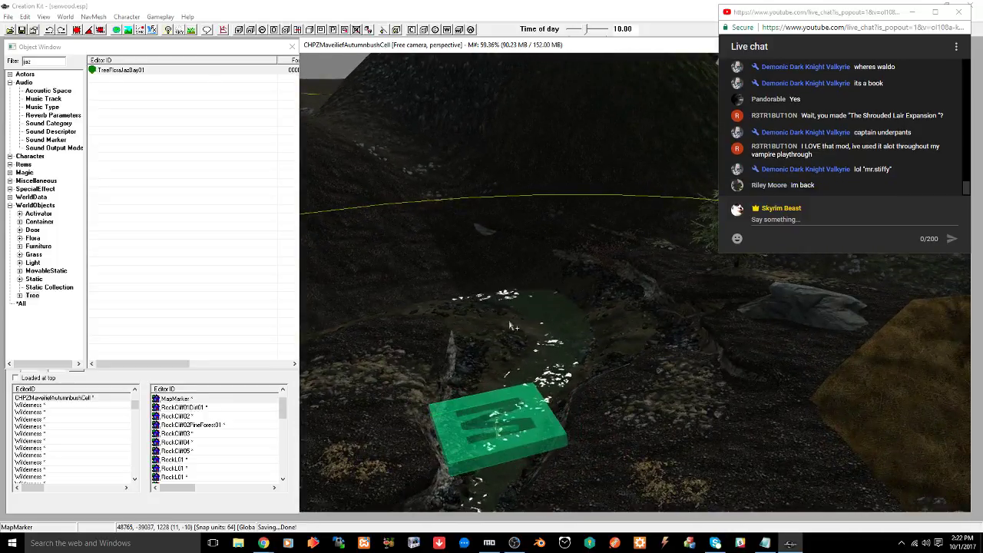
pyautogui.click(168, 30)
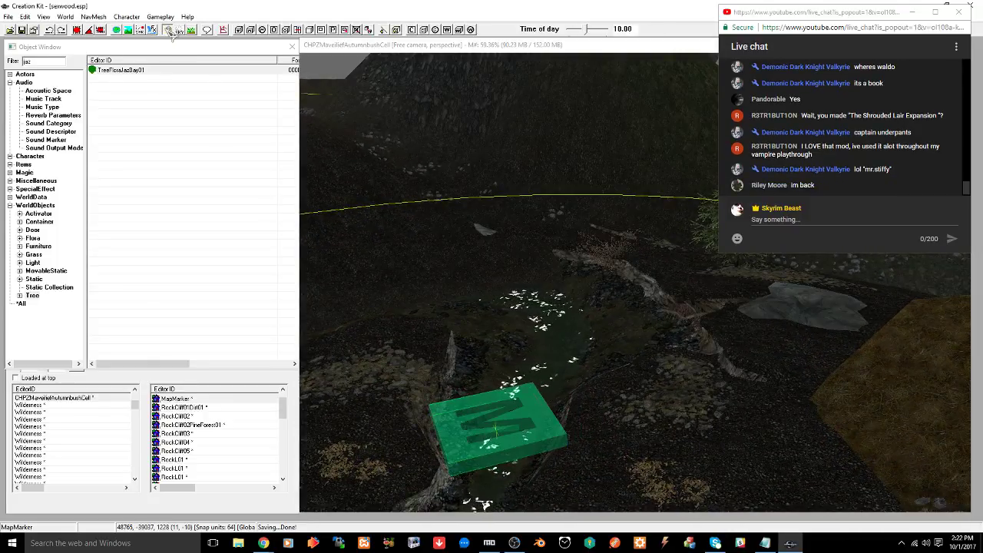
# Examine the end of the stream, the bare hillside behind it and the banks around the map marker
pyautogui.scroll(5, 582, 294)
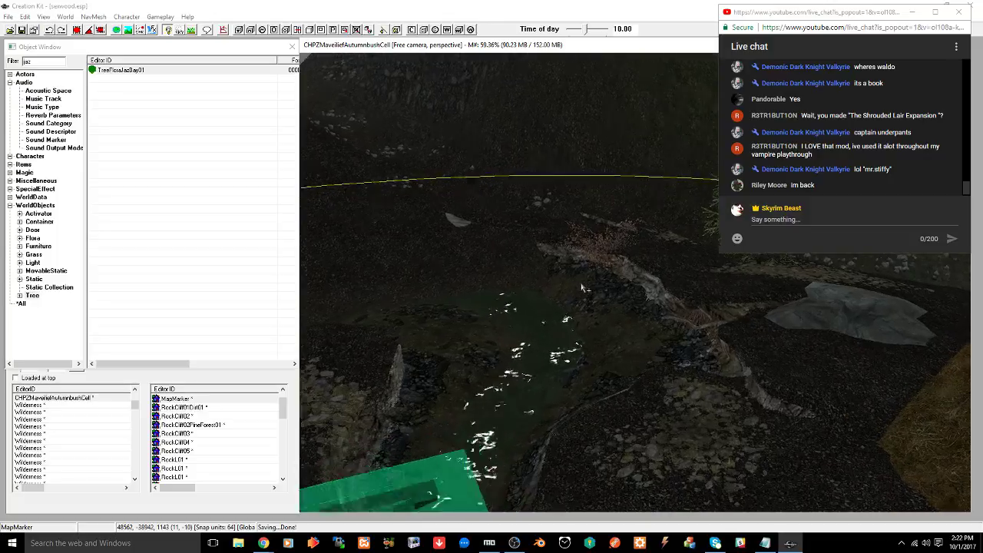
pyautogui.moveTo(491, 192); pyautogui.dragTo(540, 278, button='middle')
pyautogui.moveTo(542, 334); pyautogui.dragTo(562, 304, button='middle')
pyautogui.scroll(5, 586, 346)
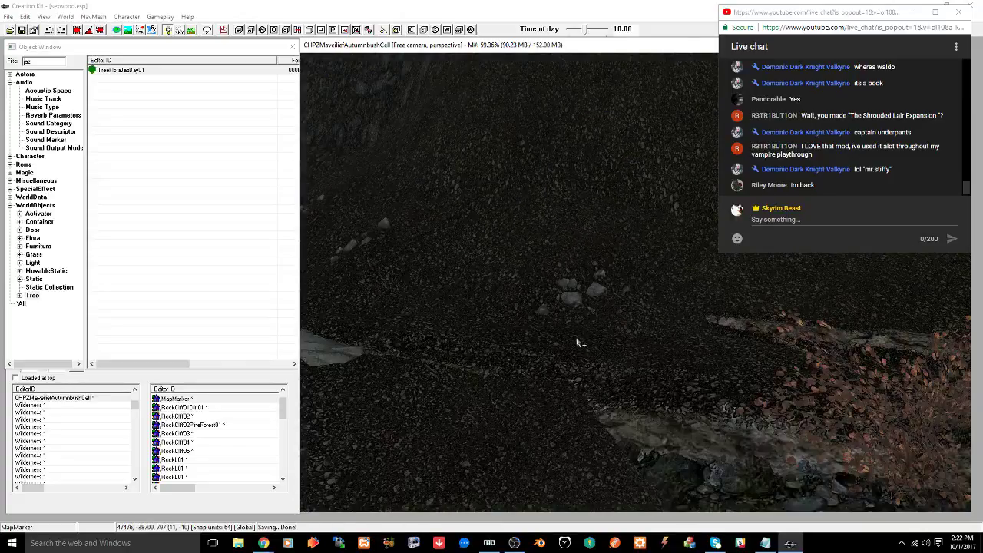
pyautogui.moveTo(579, 341); pyautogui.dragTo(582, 331, button='middle')
pyautogui.scroll(-5, 575, 333)
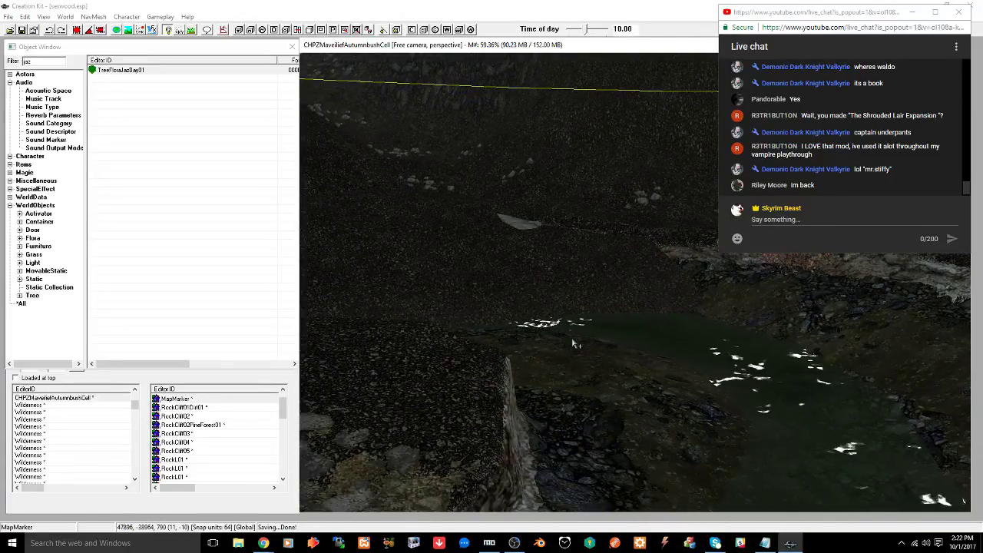
pyautogui.scroll(-5, 584, 330)
pyautogui.press('m')
pyautogui.scroll(5, 591, 342)
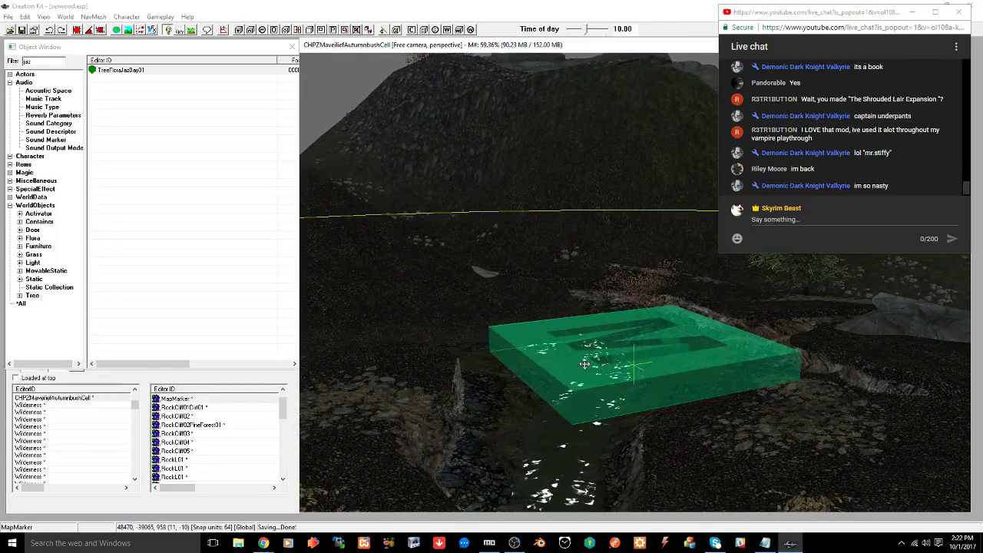
pyautogui.keyDown('shift'); pyautogui.moveTo(584, 363); pyautogui.dragTo(564, 406, button='middle'); pyautogui.keyUp('shift')
pyautogui.scroll(-2, 564, 407)
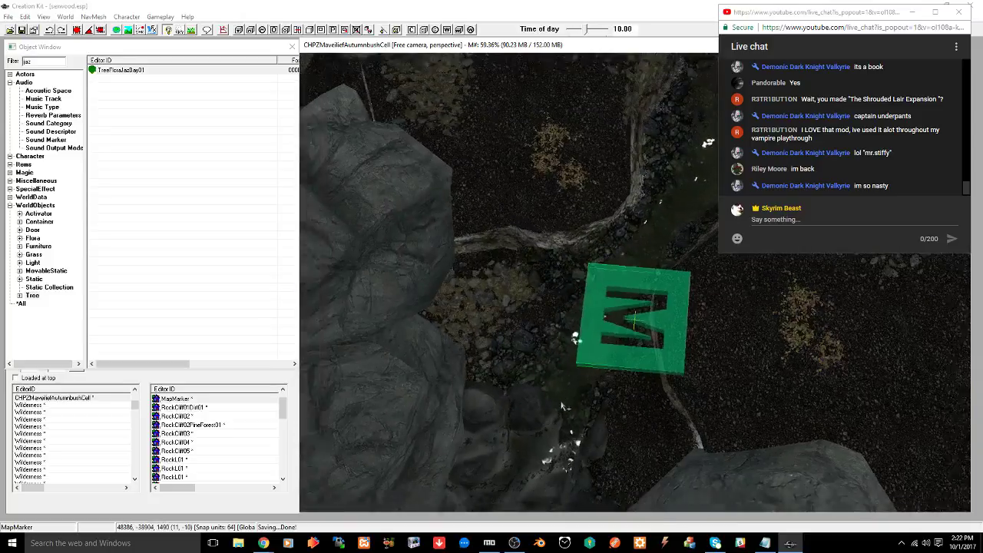
# Place a TreeFloraJazBay01 plant on the bare bank next to the grey boulder and rotate it slightly
pyautogui.scroll(-4, 564, 407)
pyautogui.moveTo(659, 157)
pyautogui.mouseDown(button='middle')
pyautogui.moveTo(569, 326)
pyautogui.moveTo(585, 343)
pyautogui.moveTo(635, 325)
pyautogui.moveTo(610, 309)
pyautogui.moveTo(603, 317)
pyautogui.mouseUp(button='middle')
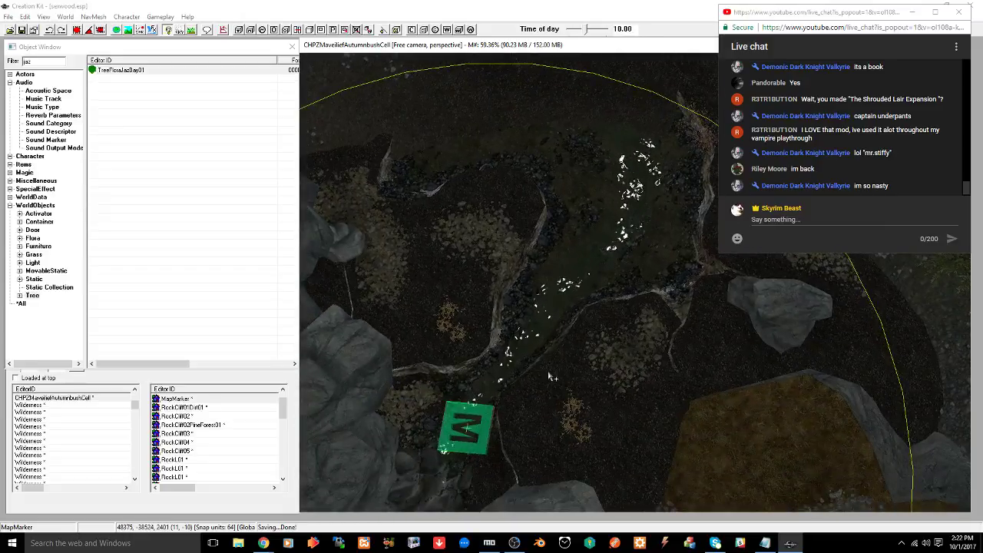
pyautogui.moveTo(550, 376); pyautogui.dragTo(555, 389, button='middle')
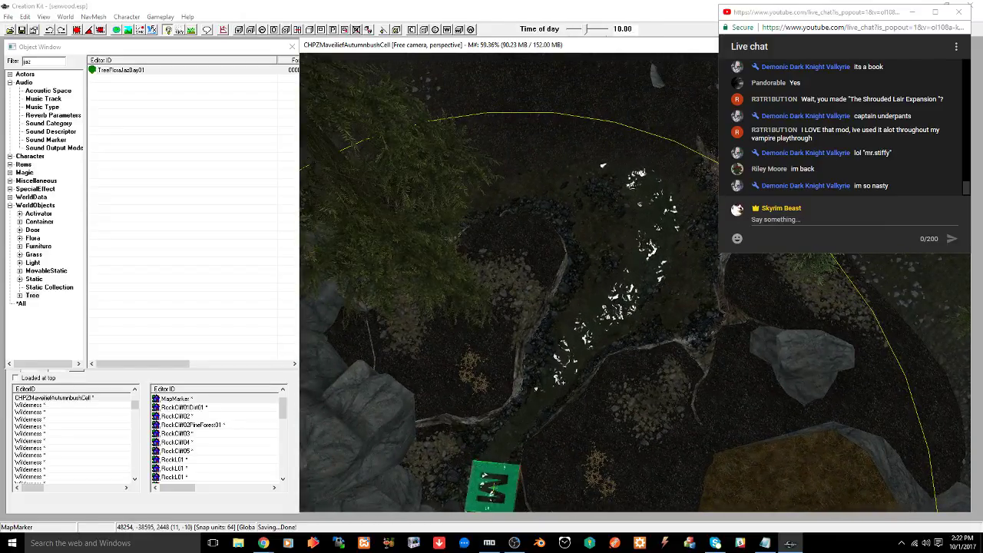
pyautogui.click(120, 74)
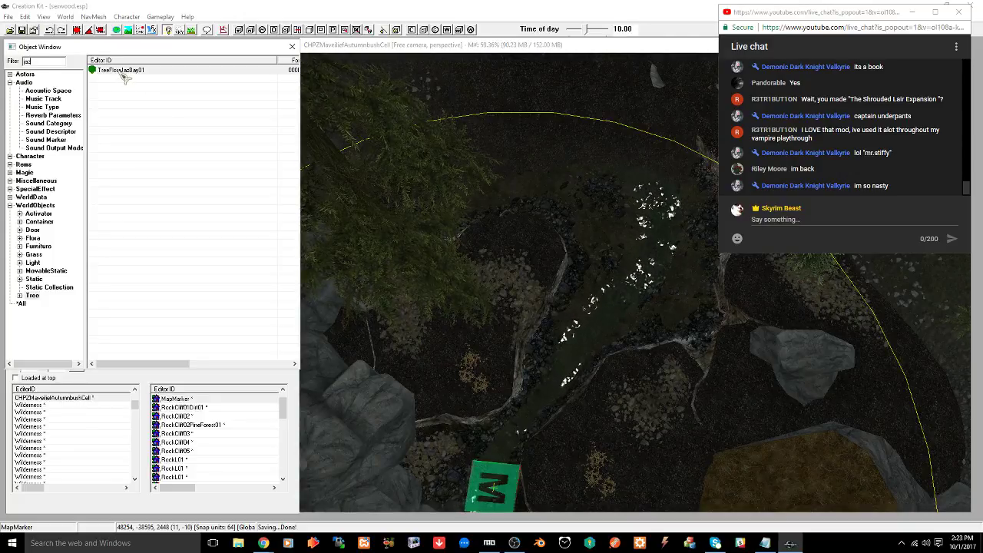
pyautogui.click(749, 407)
pyautogui.moveTo(746, 413); pyautogui.dragTo(756, 393, button='right')
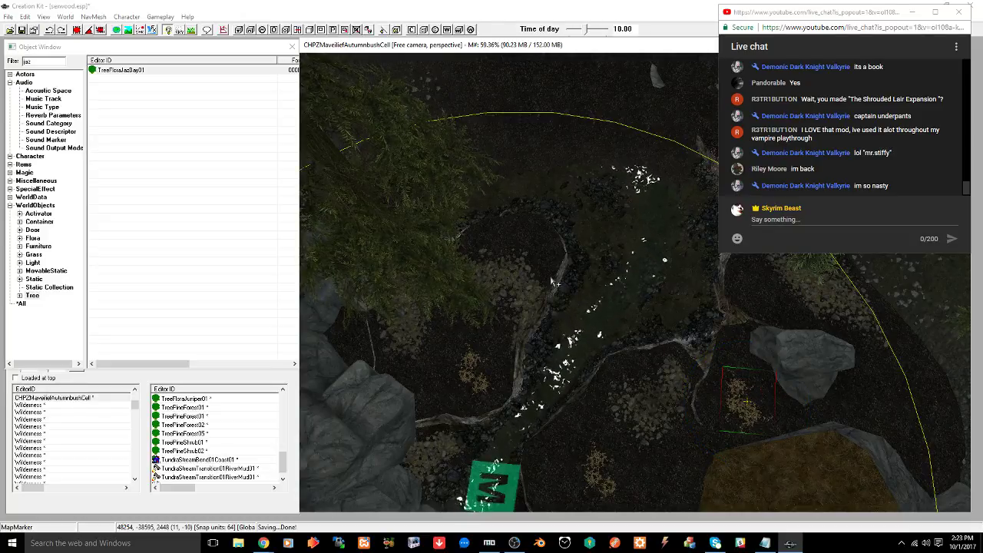
# Filter the objects of all categories by "nirnroot"
pyautogui.moveTo(552, 282); pyautogui.dragTo(569, 316, button='middle')
pyautogui.click(55, 60)
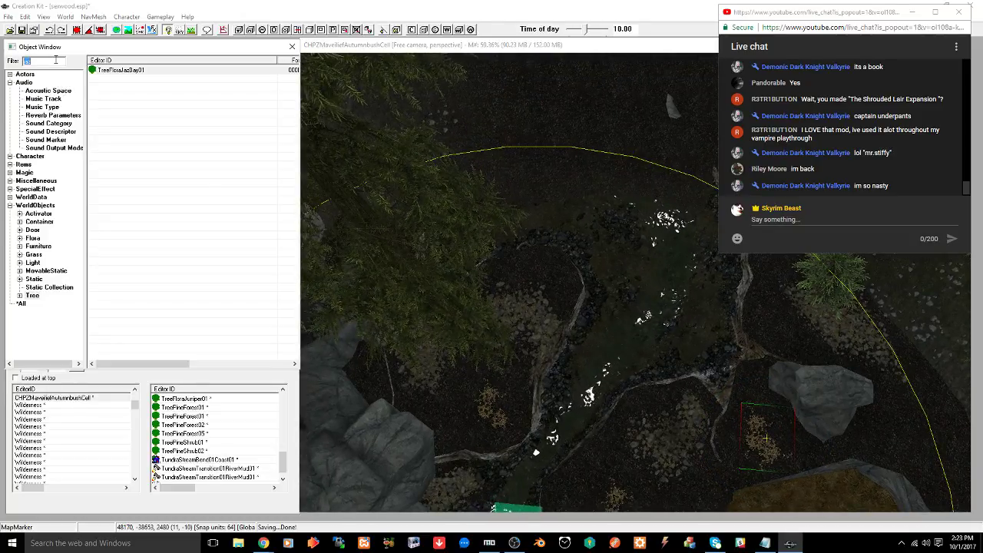
pyautogui.write('nir')
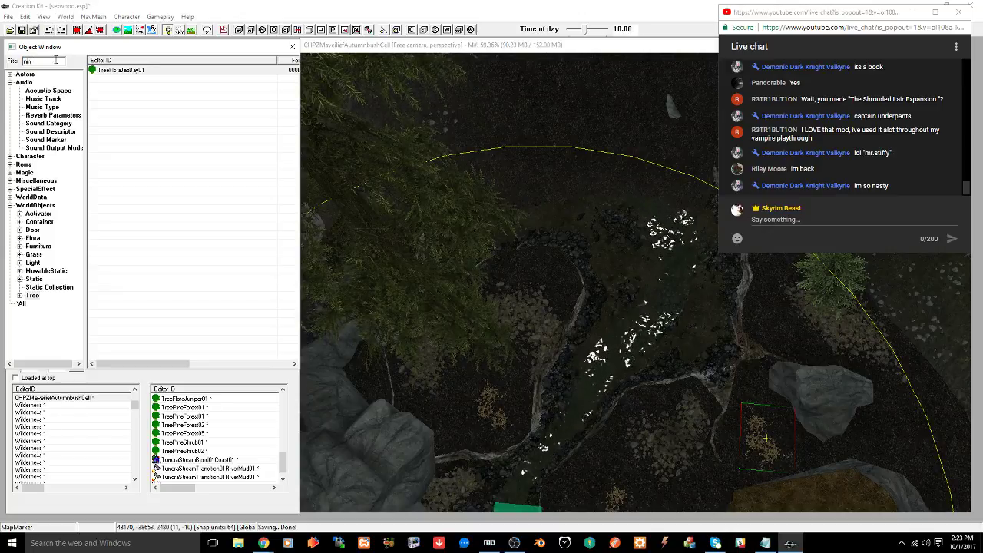
pyautogui.write('nroot')
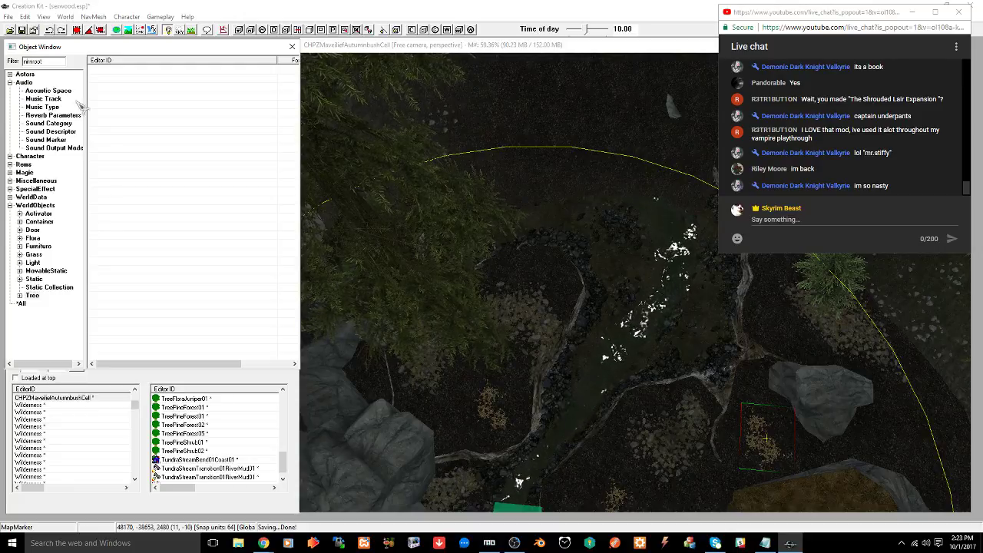
pyautogui.click(27, 304)
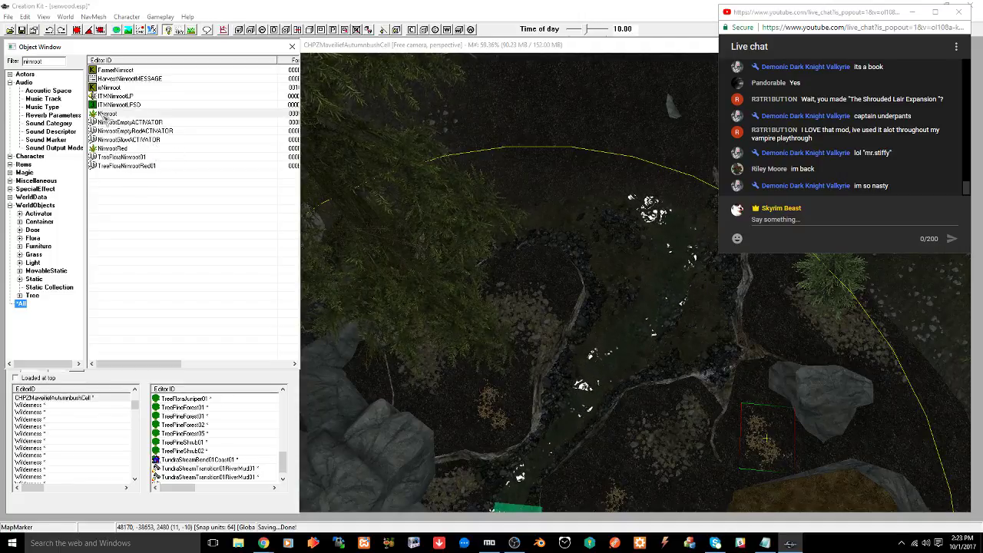
# Place the Nirnroot ingredient at the edge of the stream and shift it to sit on the ground
pyautogui.click(710, 348)
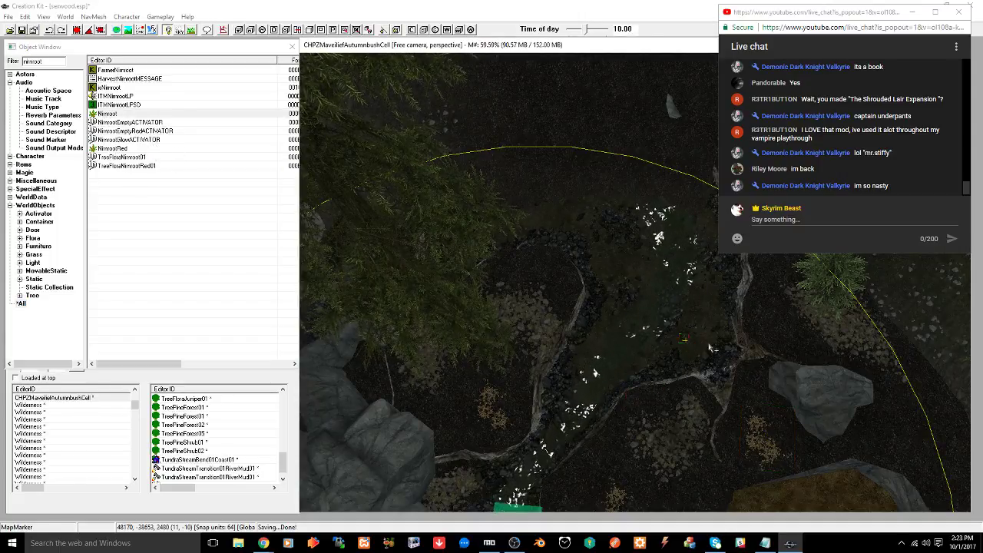
pyautogui.press('c')
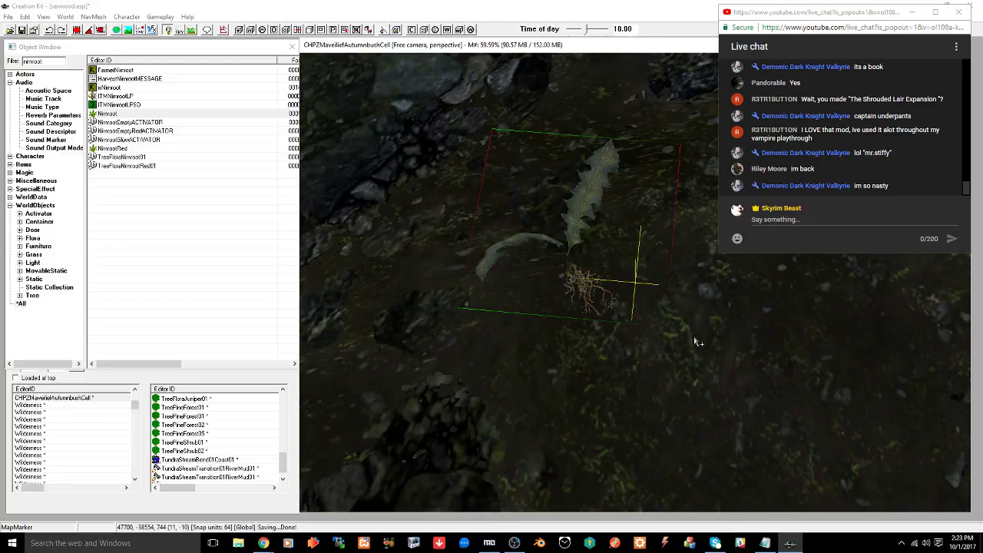
pyautogui.keyDown('shift'); pyautogui.moveTo(695, 342); pyautogui.dragTo(669, 315, button='middle'); pyautogui.keyUp('shift')
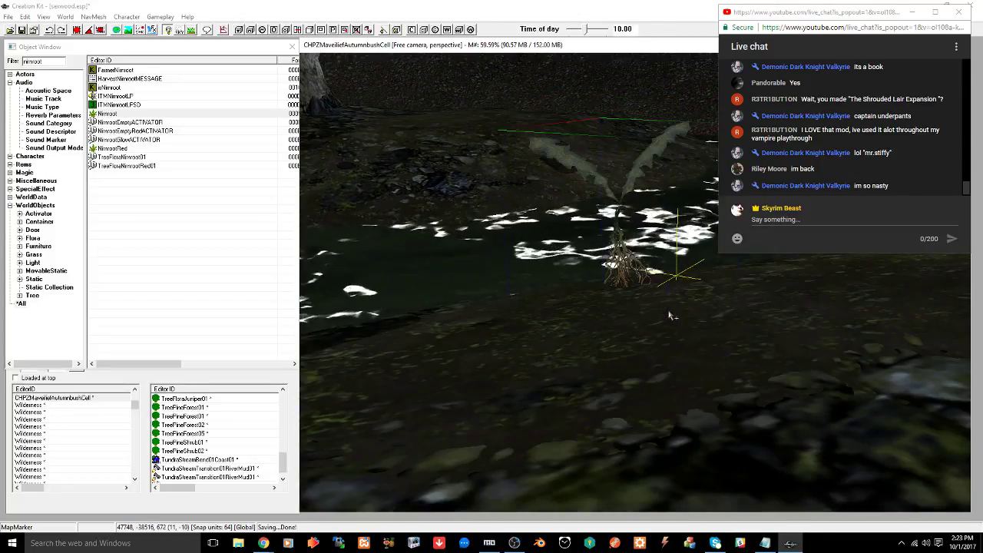
pyautogui.moveTo(625, 254); pyautogui.dragTo(627, 274)
pyautogui.moveTo(628, 274)
pyautogui.keyDown('shift'); pyautogui.mouseDown(button='middle')
pyautogui.moveTo(593, 310)
pyautogui.moveTo(622, 268)
pyautogui.moveTo(610, 279)
pyautogui.mouseUp(button='middle'); pyautogui.keyUp('shift')
pyautogui.scroll(-6, 601, 307)
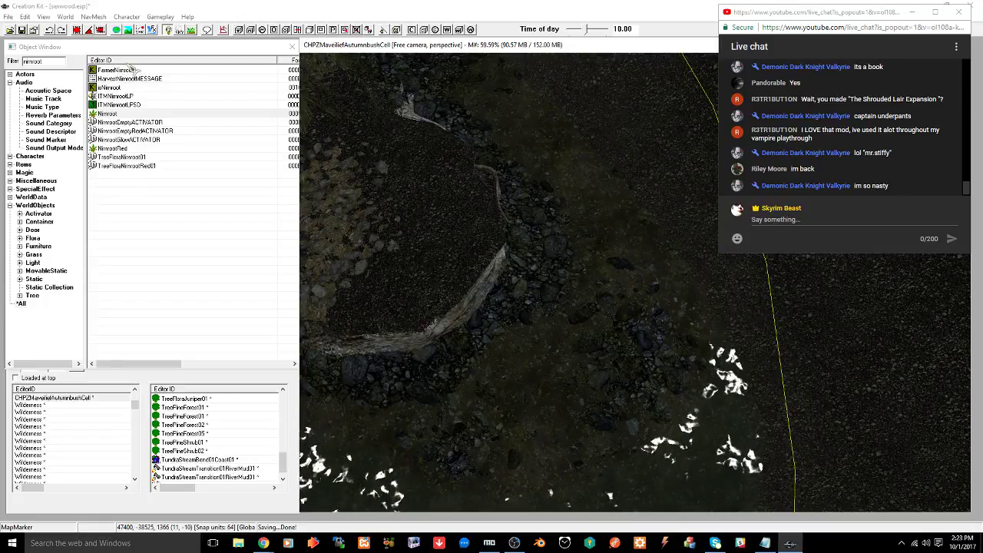
# Place a TreeFloraNirnroot01 plant in the shallow water beside the pebbled bank and adjust its position
pyautogui.click(135, 158)
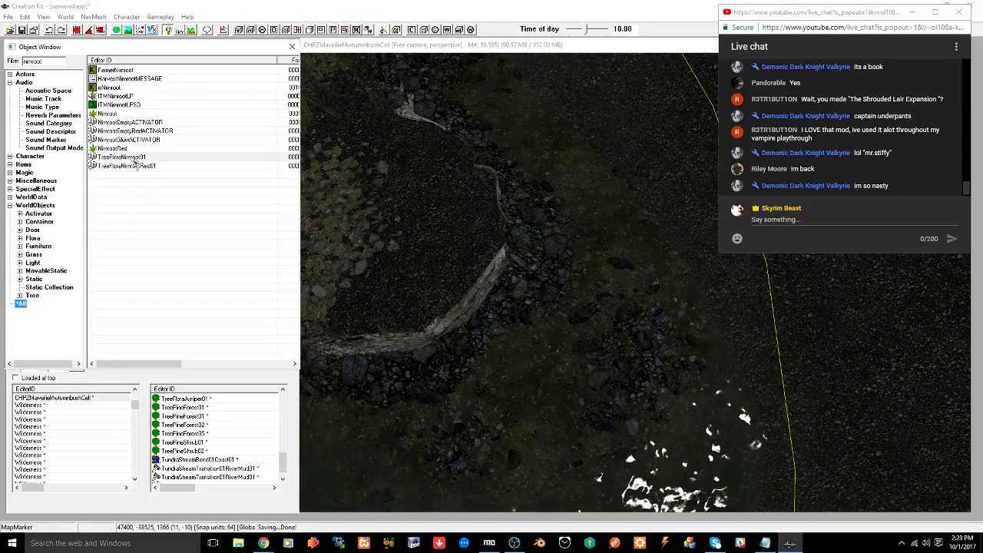
pyautogui.moveTo(622, 309); pyautogui.dragTo(618, 293)
pyautogui.keyDown('shift'); pyautogui.moveTo(618, 294); pyautogui.dragTo(615, 281, button='middle'); pyautogui.keyUp('shift')
pyautogui.moveTo(616, 282); pyautogui.dragTo(617, 292)
pyautogui.keyDown('shift'); pyautogui.moveTo(616, 292); pyautogui.dragTo(632, 307, button='middle'); pyautogui.keyUp('shift')
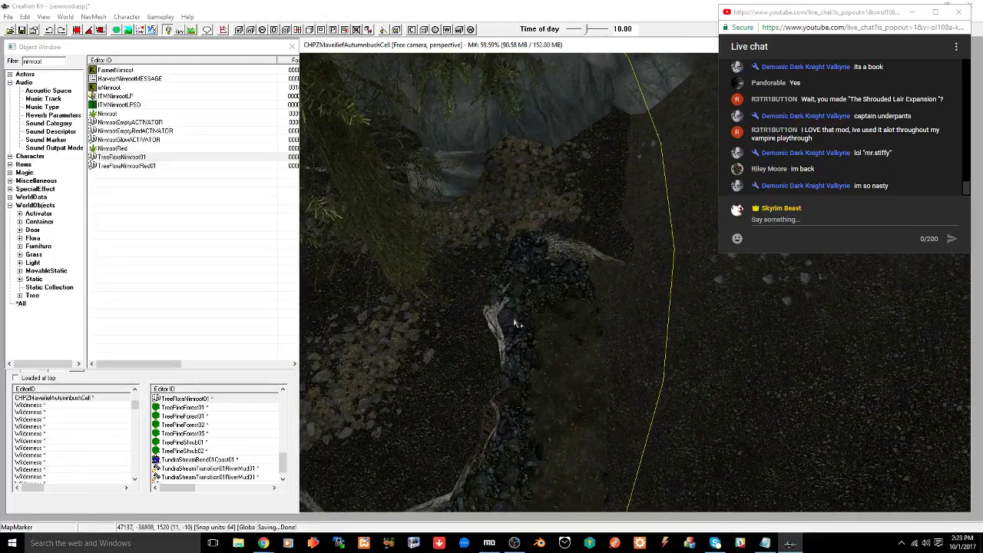
# Add another TreeFloraNirnroot01 near the end of the stream, move it into the shallows and save the plugin
pyautogui.moveTo(514, 323)
pyautogui.keyDown('shift'); pyautogui.mouseDown(button='middle')
pyautogui.moveTo(645, 327)
pyautogui.moveTo(616, 314)
pyautogui.moveTo(622, 326)
pyautogui.mouseUp(button='middle'); pyautogui.keyUp('shift')
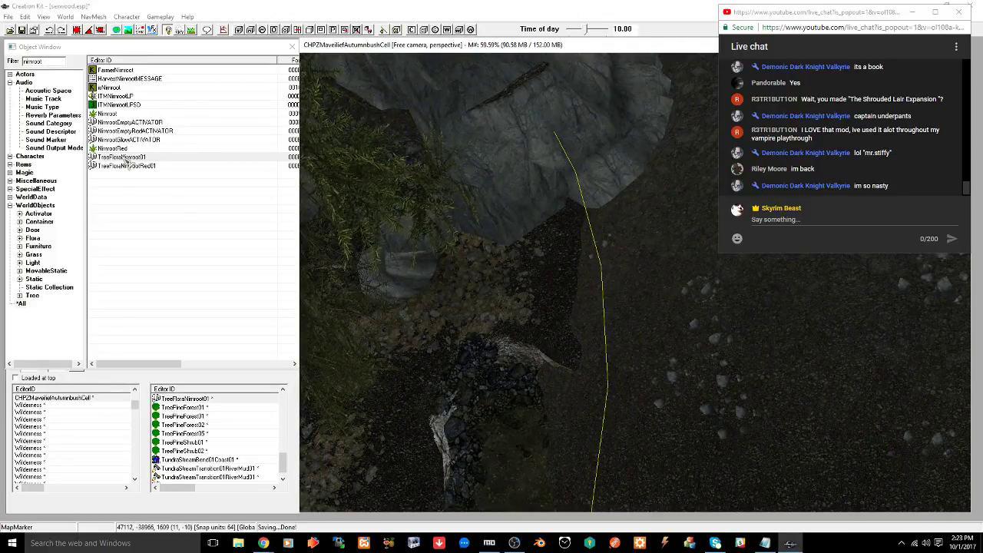
pyautogui.click(125, 160)
pyautogui.moveTo(585, 302); pyautogui.dragTo(580, 299)
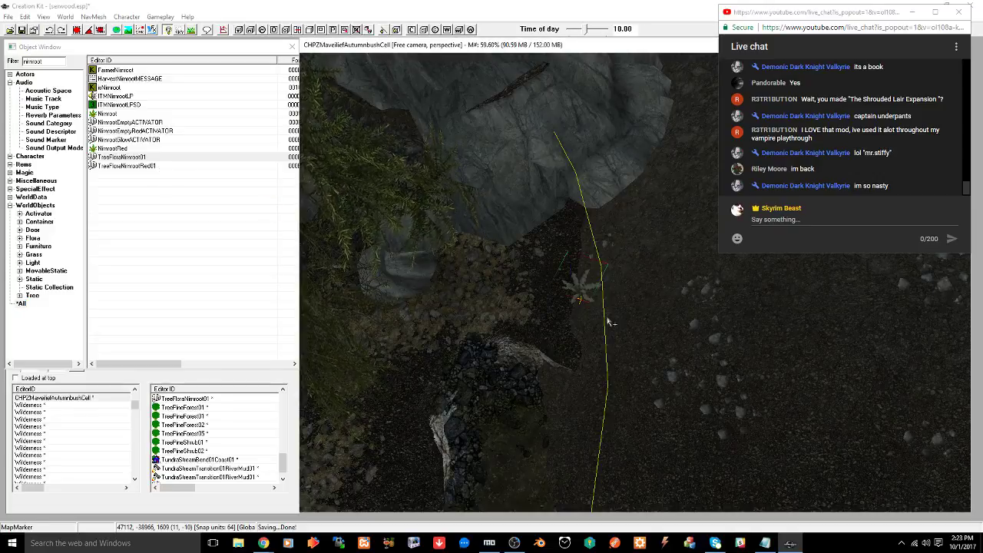
pyautogui.keyDown('shift'); pyautogui.moveTo(588, 319); pyautogui.dragTo(583, 276, button='middle'); pyautogui.keyUp('shift')
pyautogui.moveTo(542, 331); pyautogui.dragTo(585, 455)
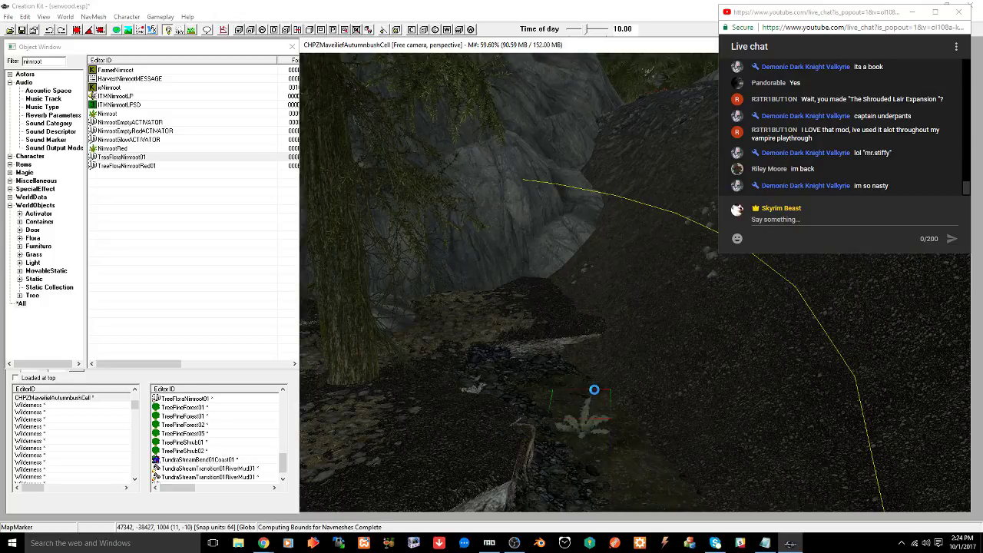
# Filter the objects by "mountainflower" and place TreeFloraMountainFlower01Blue on the bare bank beside the stream
pyautogui.moveTo(592, 371)
pyautogui.keyDown('shift'); pyautogui.mouseDown(button='middle')
pyautogui.moveTo(500, 393)
pyautogui.moveTo(558, 412)
pyautogui.moveTo(475, 278)
pyautogui.moveTo(421, 242)
pyautogui.mouseUp(button='middle'); pyautogui.keyUp('shift')
pyautogui.scroll(-5, 500, 392)
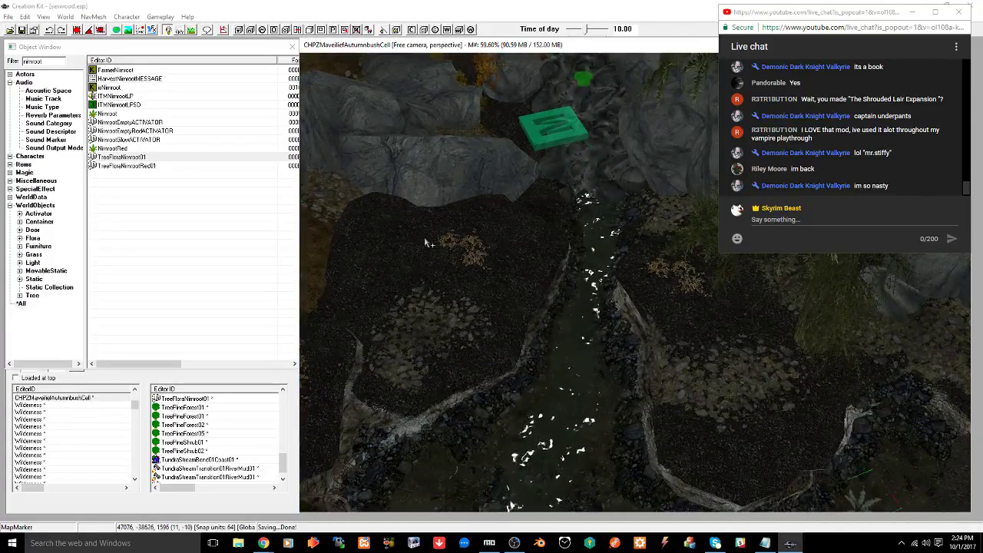
pyautogui.doubleClick(50, 60)
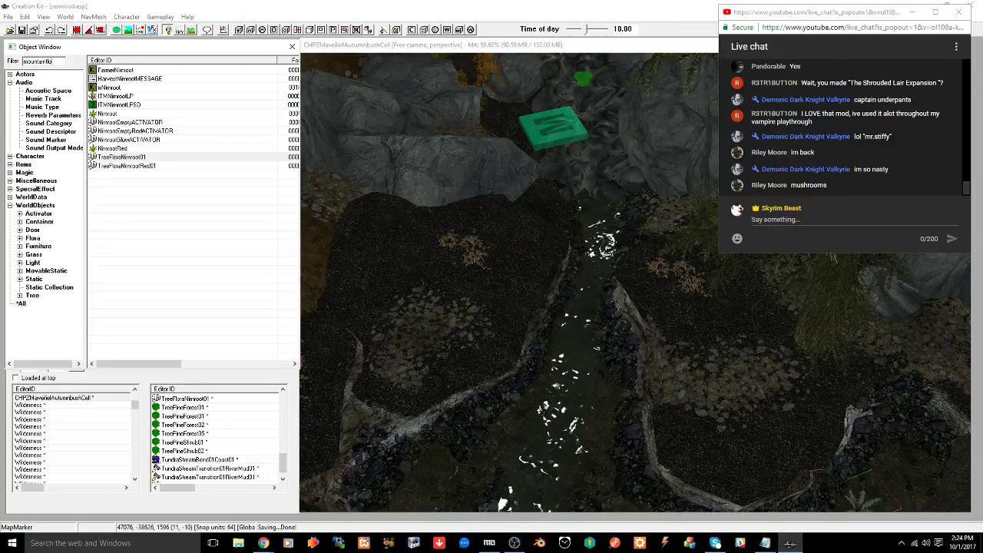
pyautogui.write('mountainflower')
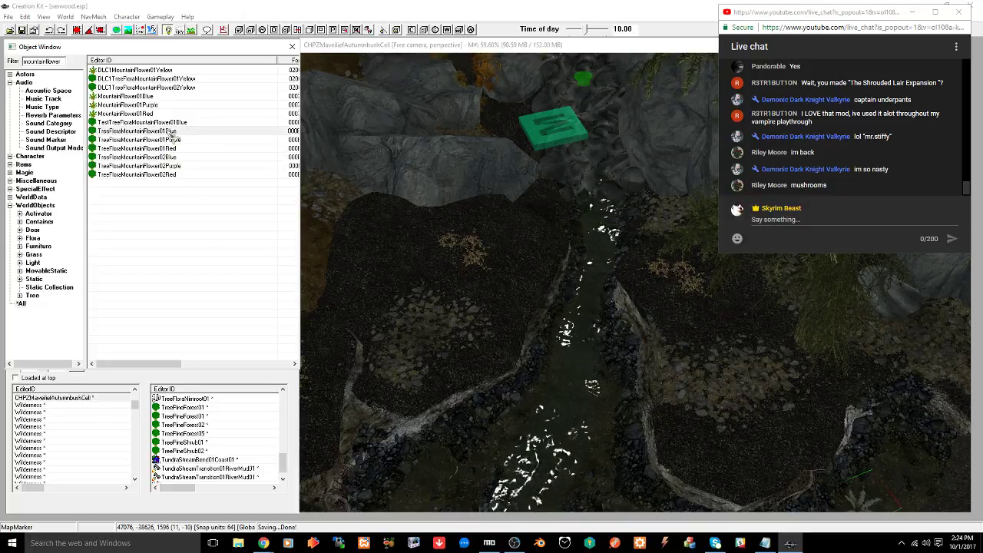
pyautogui.moveTo(504, 313); pyautogui.dragTo(519, 313)
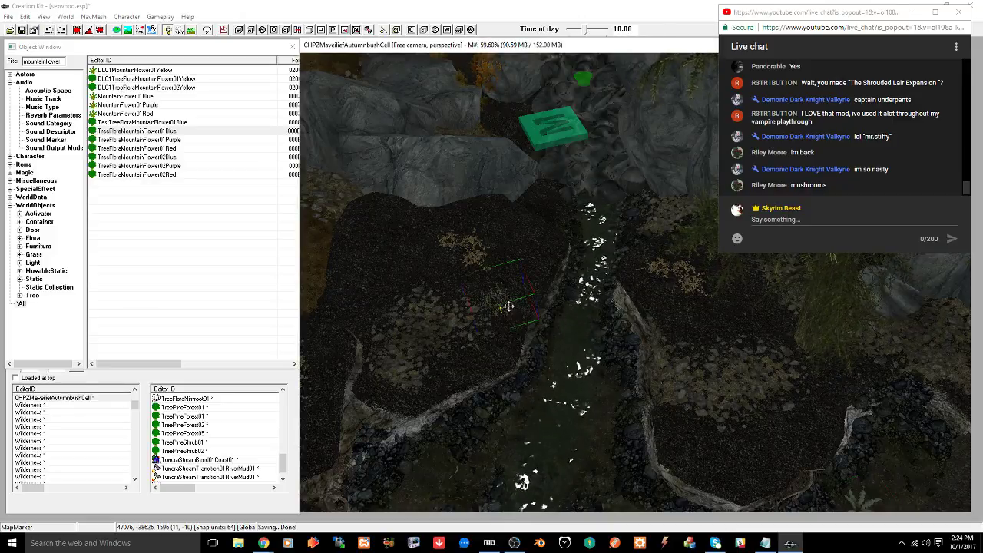
# Adjust the rotation and position of the blue mountain flower to fit the bank's ground, and save the plugin
pyautogui.keyDown('shift'); pyautogui.moveTo(508, 306); pyautogui.dragTo(467, 288, button='middle'); pyautogui.keyUp('shift')
pyautogui.scroll(5, 511, 289)
pyautogui.moveTo(521, 309); pyautogui.dragTo(536, 311, button='right')
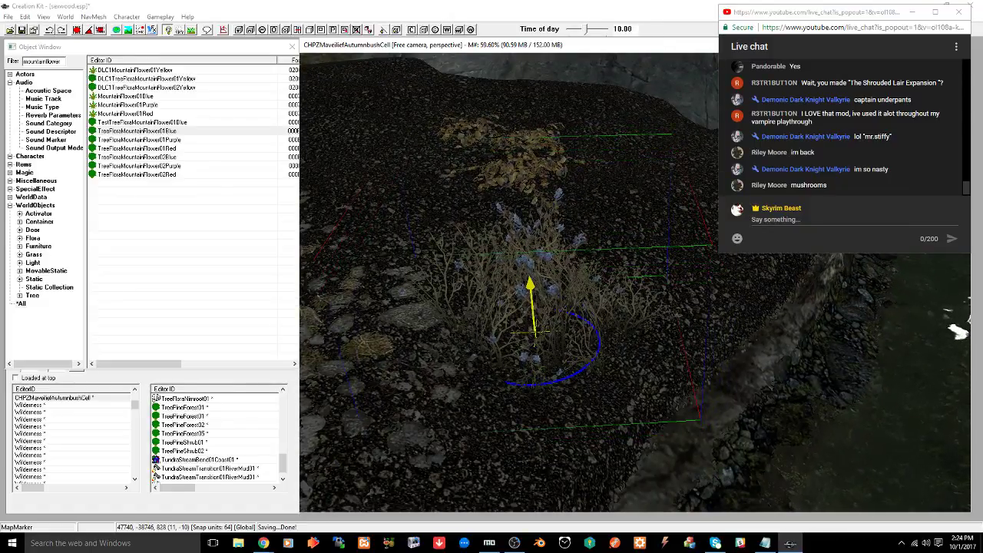
pyautogui.keyDown('shift'); pyautogui.moveTo(534, 312); pyautogui.dragTo(549, 281, button='middle'); pyautogui.keyUp('shift')
pyautogui.press('2')
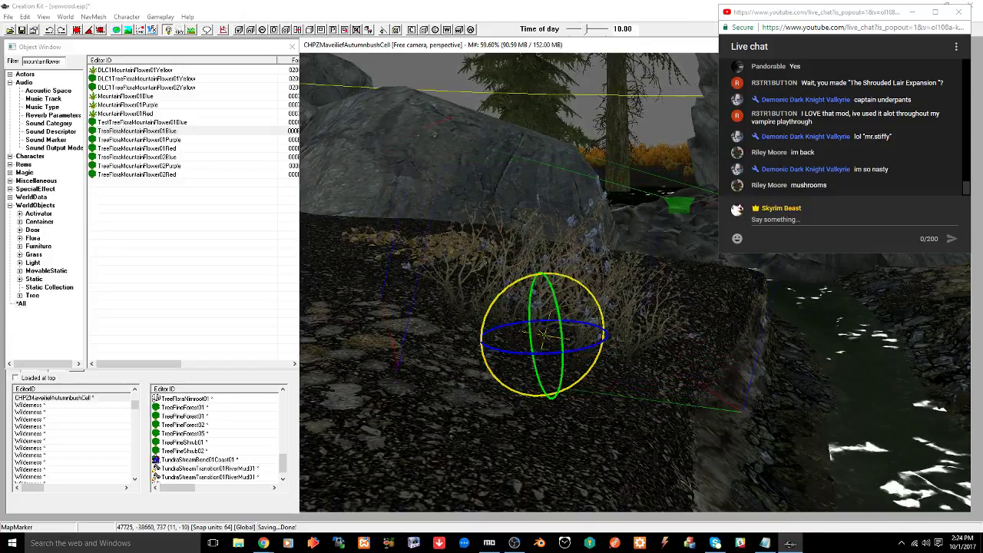
pyautogui.press('1')
pyautogui.keyDown('shift'); pyautogui.moveTo(553, 272); pyautogui.dragTo(504, 311, button='middle'); pyautogui.keyUp('shift')
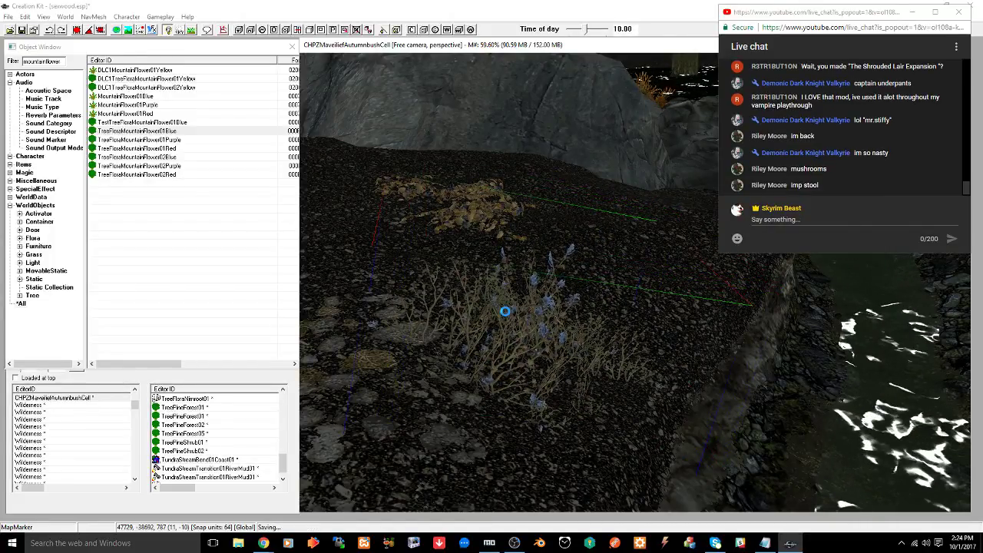
# Place a TreeFloraMountainFlower02Blue cluster on the bare ground behind the boulder, beside the cliff
pyautogui.keyDown('shift'); pyautogui.moveTo(512, 317); pyautogui.dragTo(350, 278, button='middle'); pyautogui.keyUp('shift')
pyautogui.scroll(-5, 460, 330)
pyautogui.scroll(-3, 461, 318)
pyautogui.scroll(3, 462, 318)
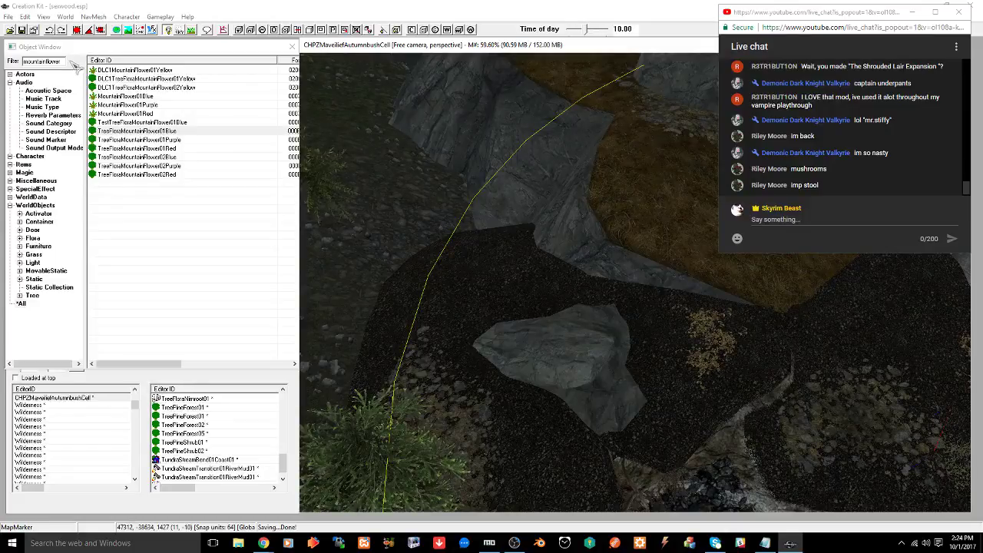
pyautogui.click(162, 157)
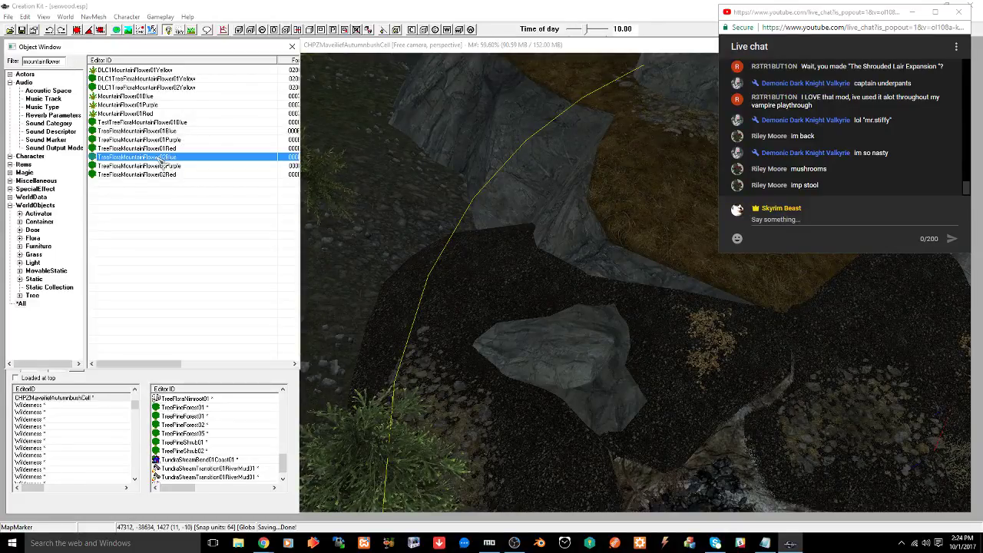
pyautogui.moveTo(468, 286); pyautogui.dragTo(471, 283)
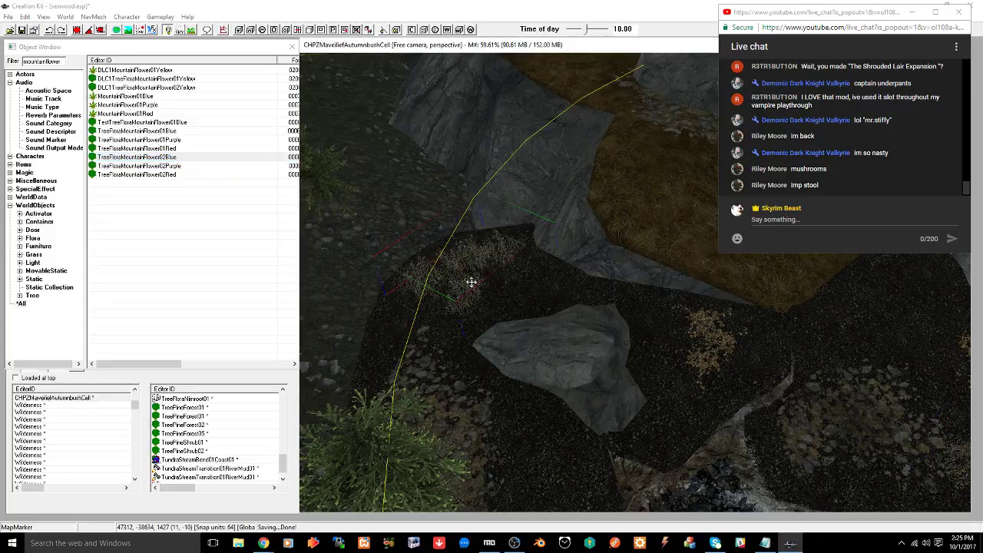
# Tilt the TreeFloraMountainFlower02Blue cluster behind the boulder to follow the slope of the ground
pyautogui.keyDown('shift'); pyautogui.moveTo(468, 278); pyautogui.dragTo(450, 267, button='middle'); pyautogui.keyUp('shift')
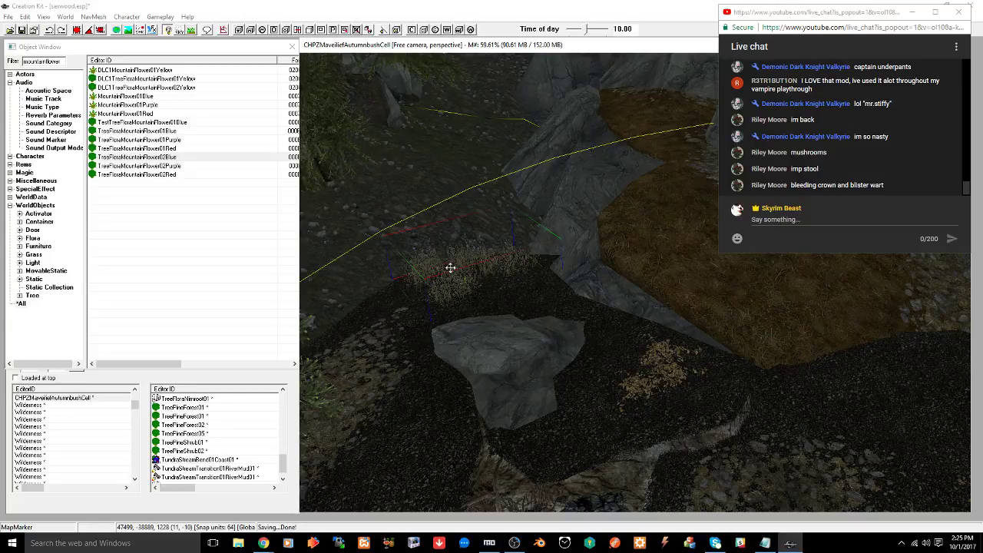
pyautogui.scroll(4, 451, 267)
pyautogui.keyDown('shift'); pyautogui.moveTo(457, 273); pyautogui.dragTo(608, 248, button='middle'); pyautogui.keyUp('shift')
pyautogui.press('w')
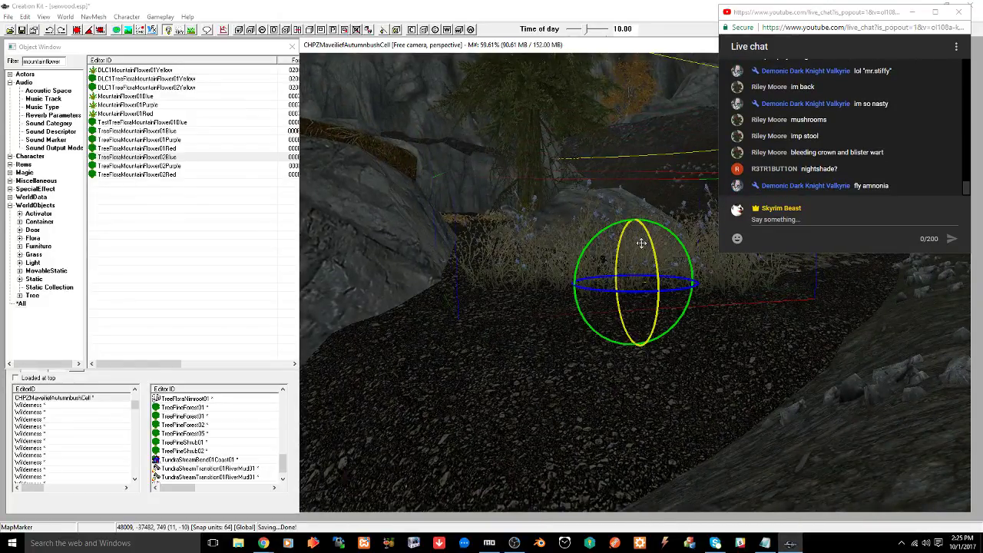
pyautogui.moveTo(655, 246); pyautogui.dragTo(636, 264)
pyautogui.press('w')
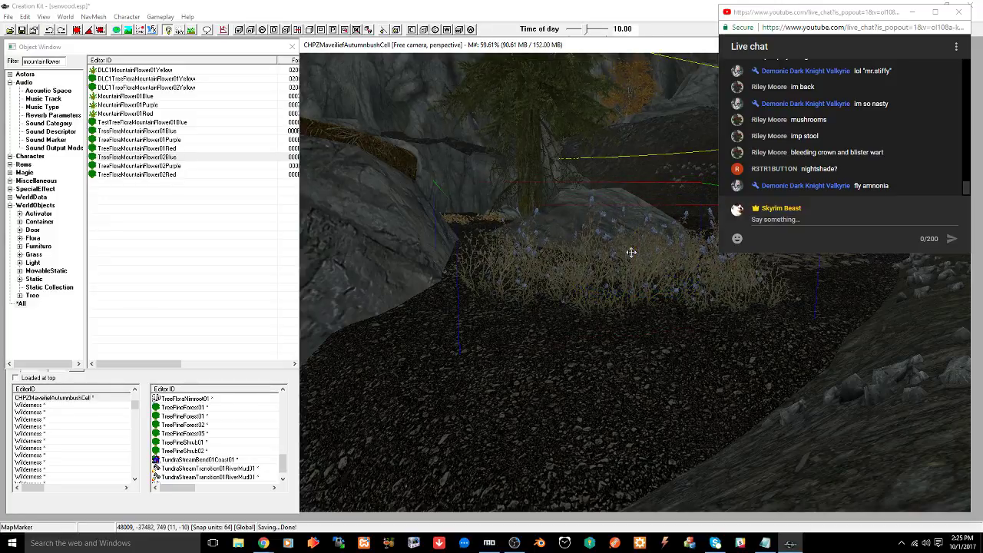
pyautogui.keyDown('shift'); pyautogui.moveTo(631, 252); pyautogui.dragTo(609, 279, button='middle'); pyautogui.keyUp('shift')
pyautogui.keyDown('shift'); pyautogui.moveTo(640, 211); pyautogui.dragTo(561, 287, button='middle'); pyautogui.keyUp('shift')
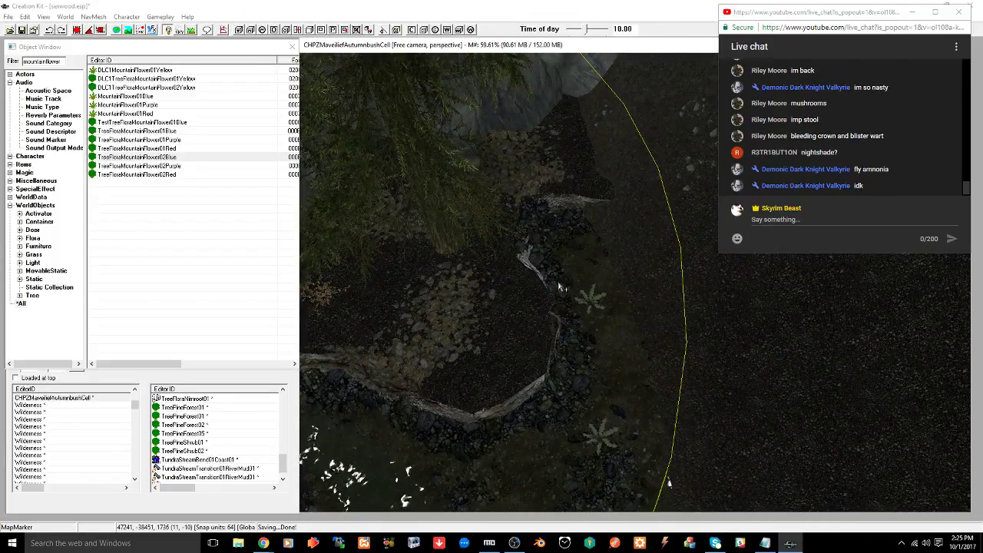
pyautogui.keyDown('shift'); pyautogui.moveTo(561, 288); pyautogui.dragTo(572, 286, button='middle'); pyautogui.keyUp('shift')
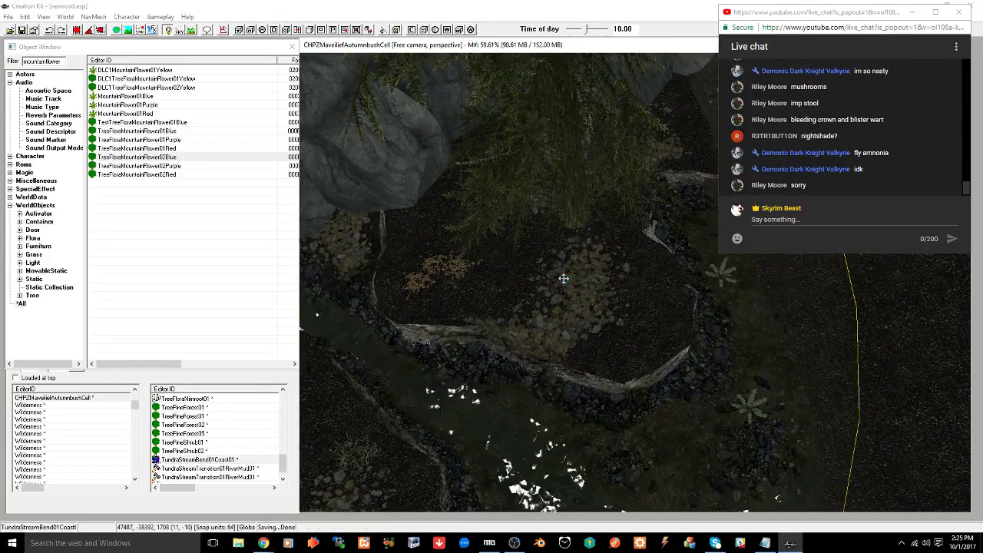
# In Chrome, search the web for "skyrim bleeding crown" and copy the form ID from its Elder Scrolls wiki page
pyautogui.moveTo(263, 543)
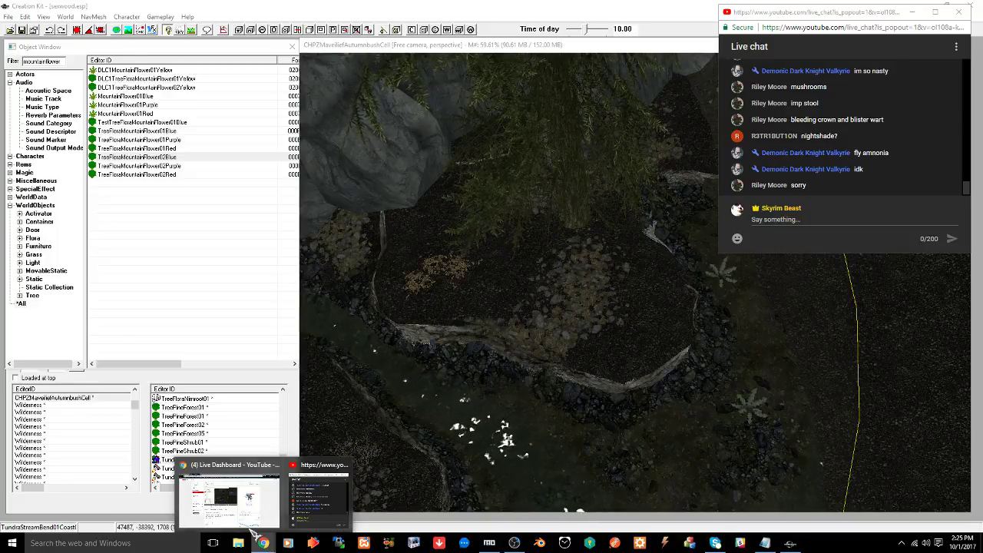
pyautogui.click(244, 505)
pyautogui.click(216, 8)
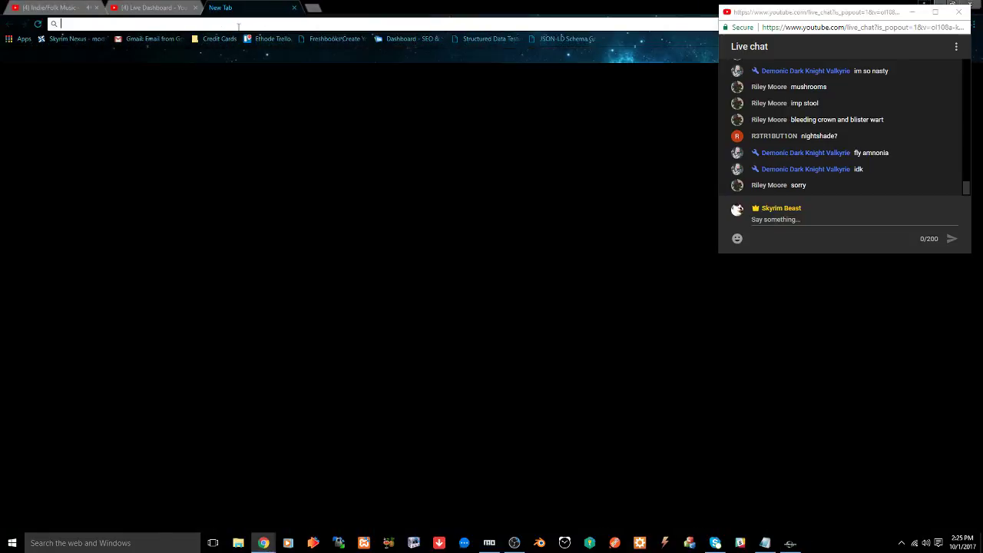
pyautogui.write('sk')
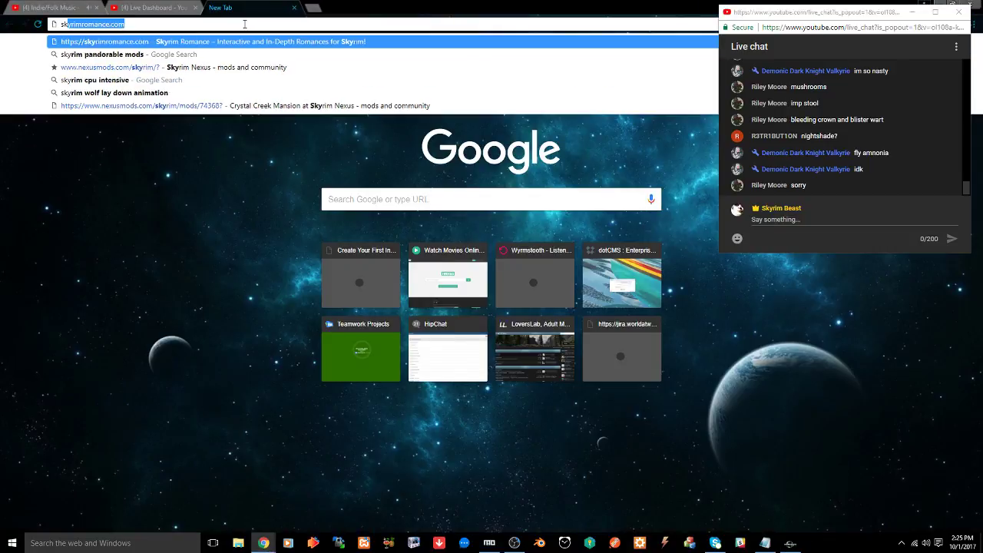
pyautogui.write('yrim ble')
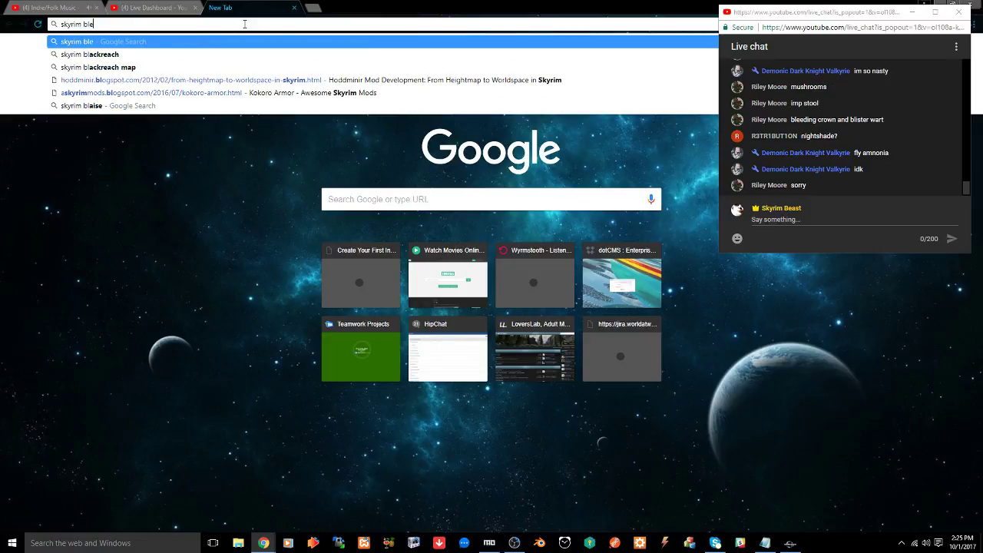
pyautogui.write('eding crown')
pyautogui.press('Return')
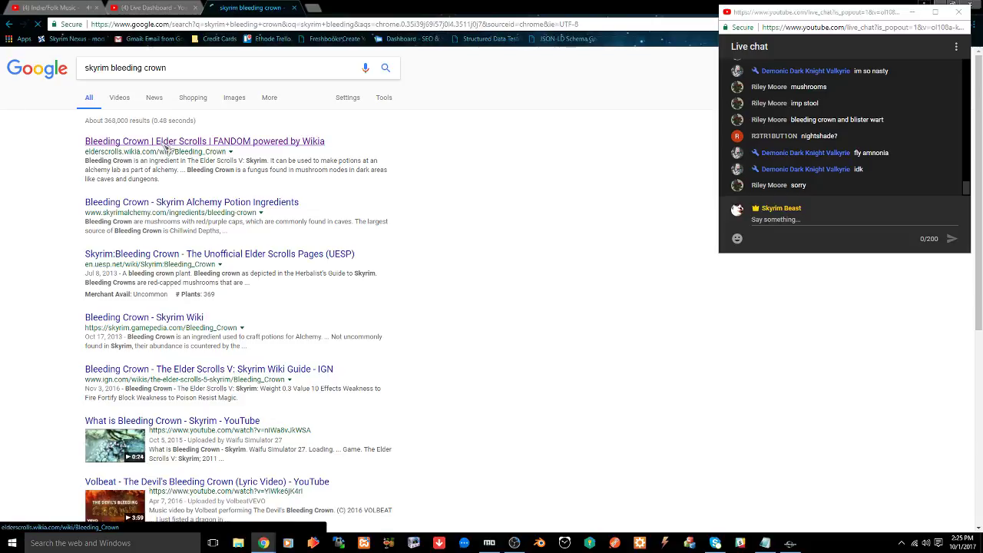
pyautogui.click(162, 146)
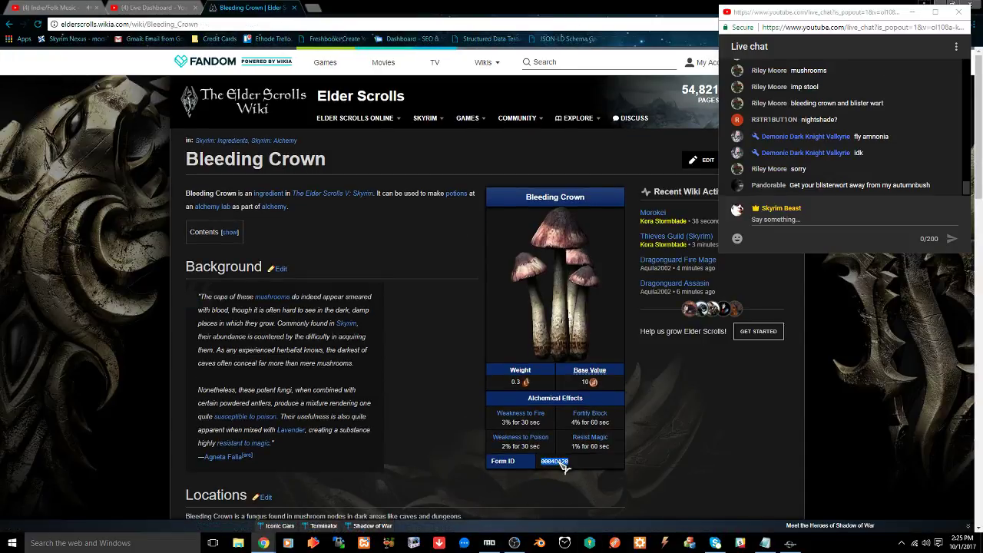
# Back in Creation Kit, filter the objects by form ID 0004DA20 and place Mushroom02 on the bare ground near the stream bank's edge
pyautogui.hotkey('alt', 'Tab')
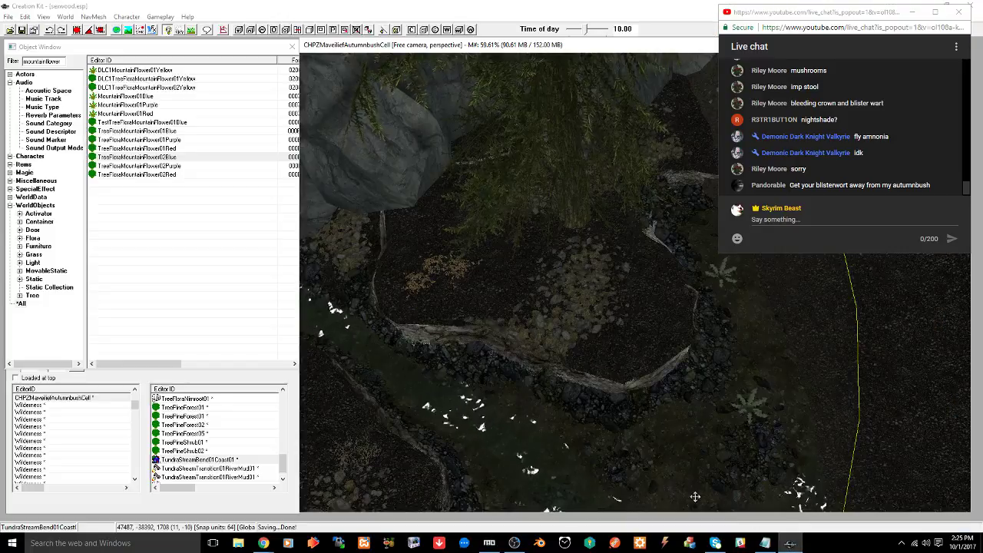
pyautogui.doubleClick(64, 61)
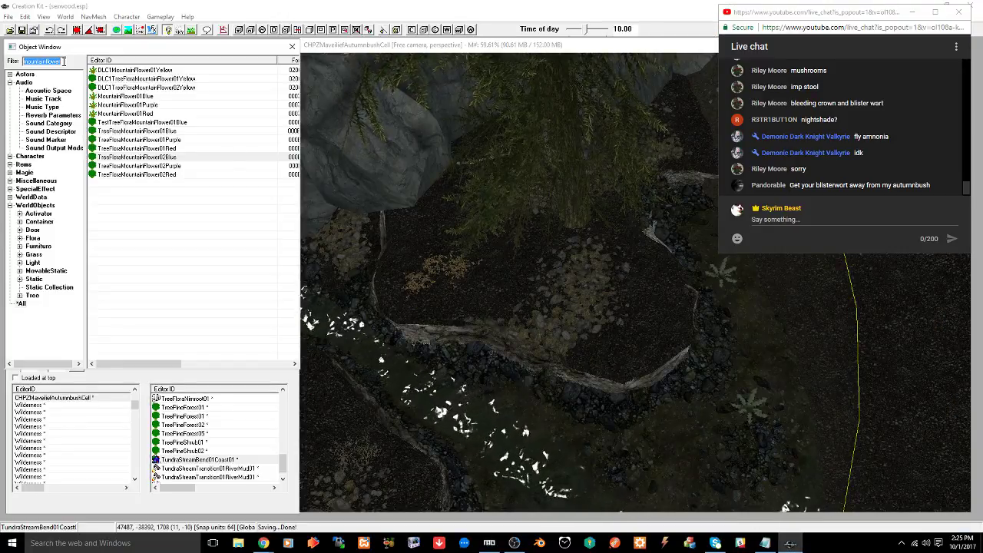
pyautogui.write('0004DA20')
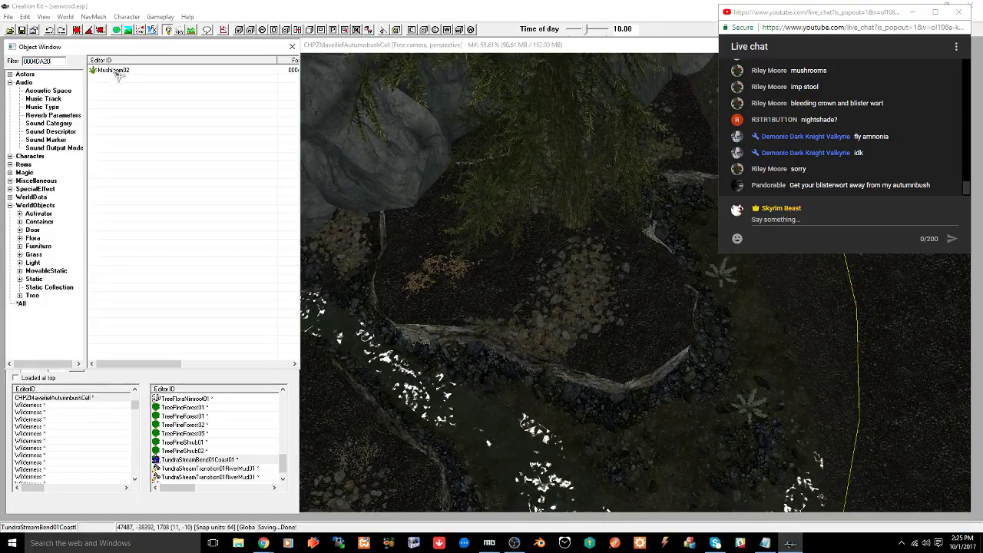
pyautogui.moveTo(117, 71); pyautogui.dragTo(633, 350)
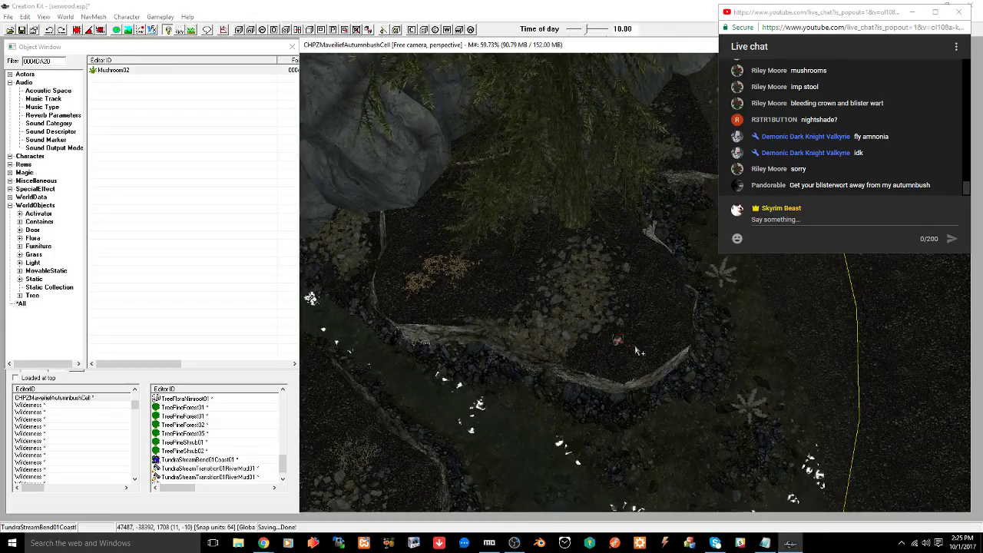
# Adjust the height and position of the Mushroom02 cluster on the bank, and save the plugin
pyautogui.press('f')
pyautogui.scroll(-2, 638, 338)
pyautogui.moveTo(639, 326); pyautogui.dragTo(643, 304, button='middle')
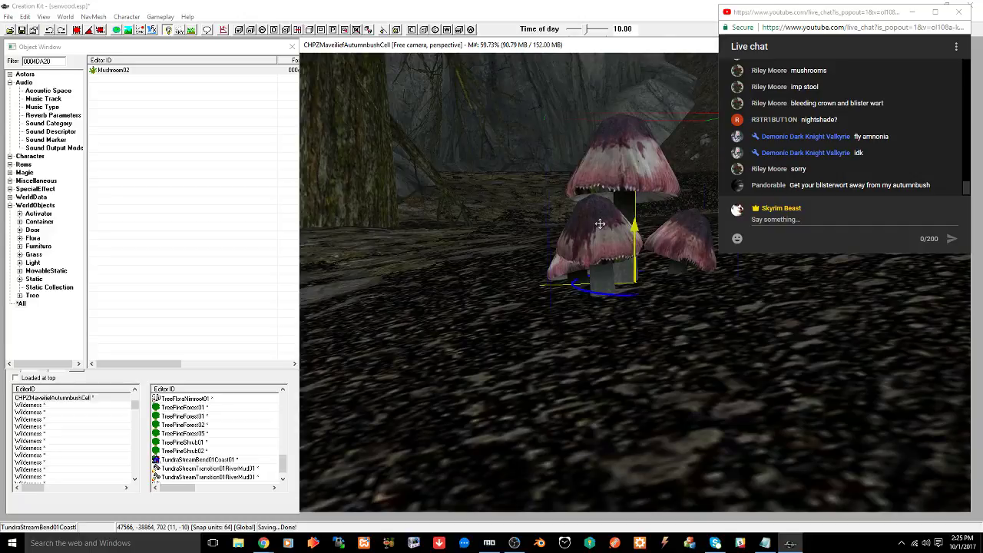
pyautogui.moveTo(635, 230); pyautogui.dragTo(635, 146)
pyautogui.moveTo(604, 189)
pyautogui.mouseDown()
pyautogui.moveTo(603, 134)
pyautogui.moveTo(603, 183)
pyautogui.mouseUp()
pyautogui.scroll(-5, 598, 198)
pyautogui.keyDown('shift'); pyautogui.moveTo(597, 198); pyautogui.dragTo(578, 242, button='middle'); pyautogui.keyUp('shift')
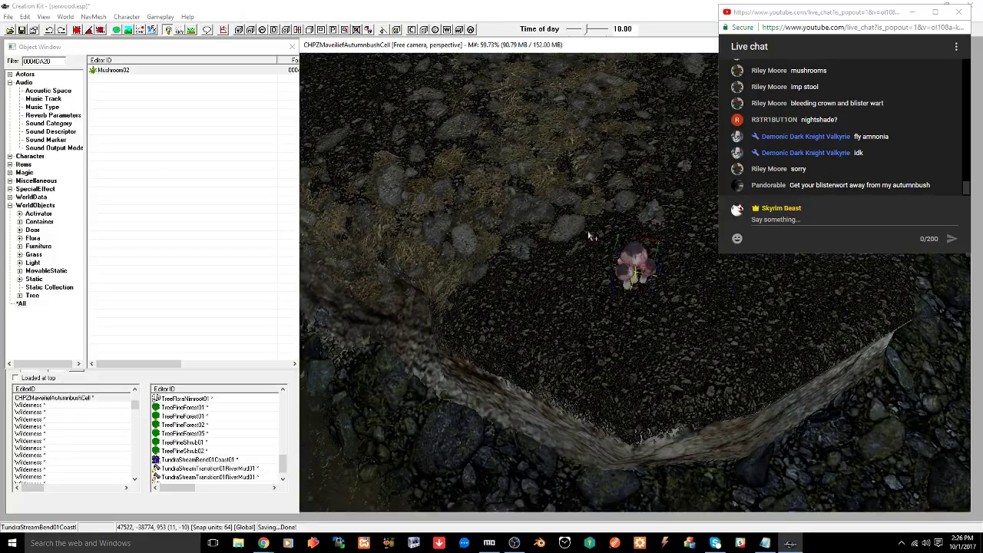
pyautogui.moveTo(630, 254); pyautogui.dragTo(632, 246)
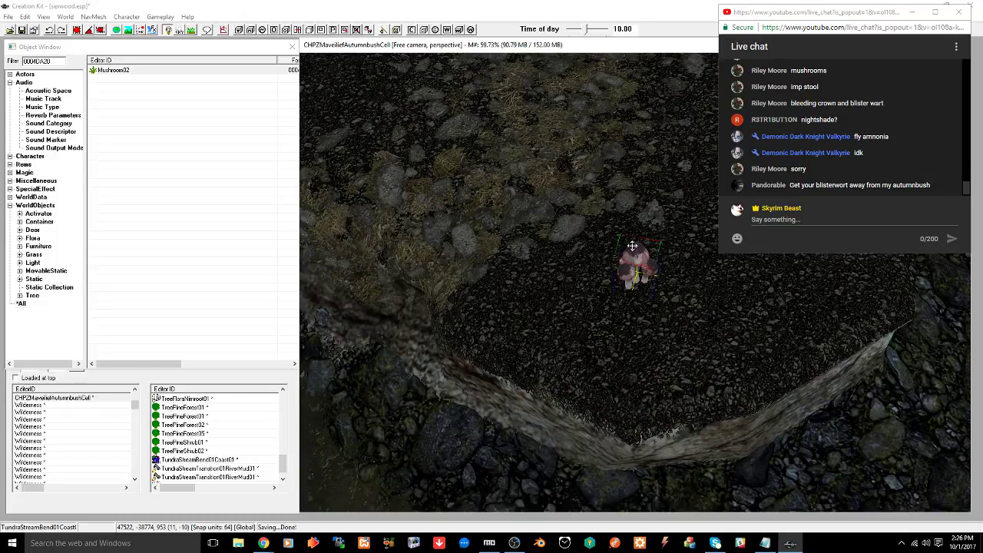
pyautogui.hotkey('ctrl', 's')
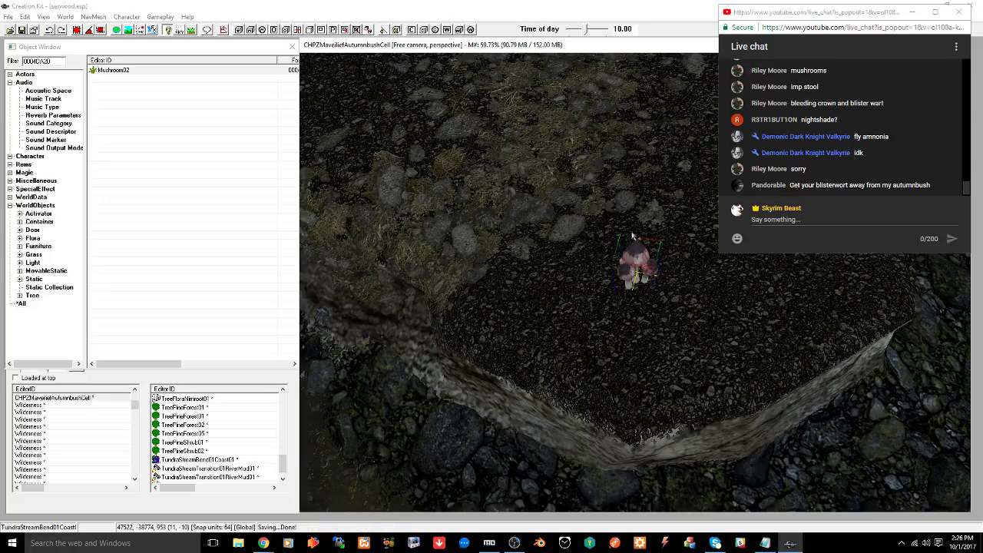
# Filter the objects by "mushroom" and place a FloraMushroom01 patch on the bank between the Mushroom02 cluster and the tree
pyautogui.moveTo(656, 195); pyautogui.dragTo(633, 211, button='middle')
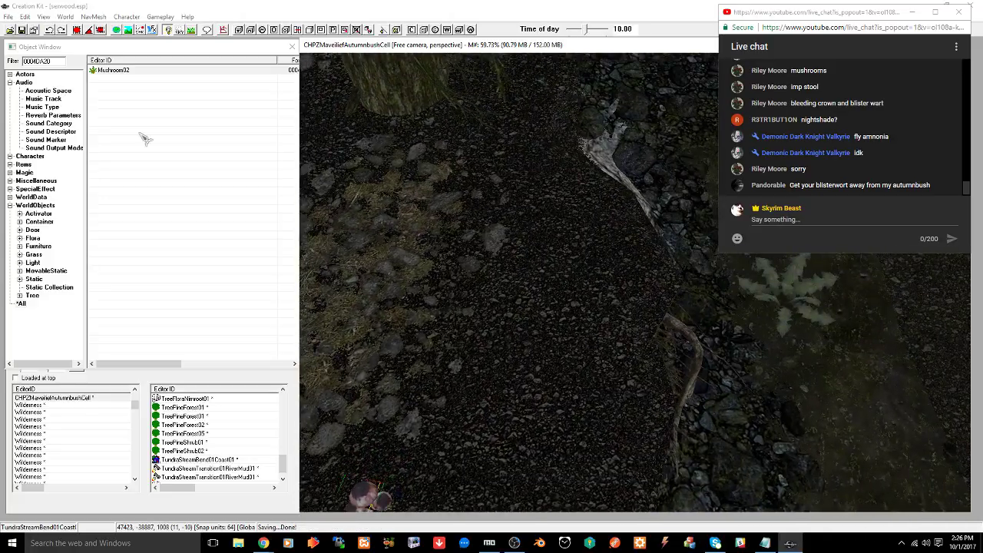
pyautogui.doubleClick(53, 62)
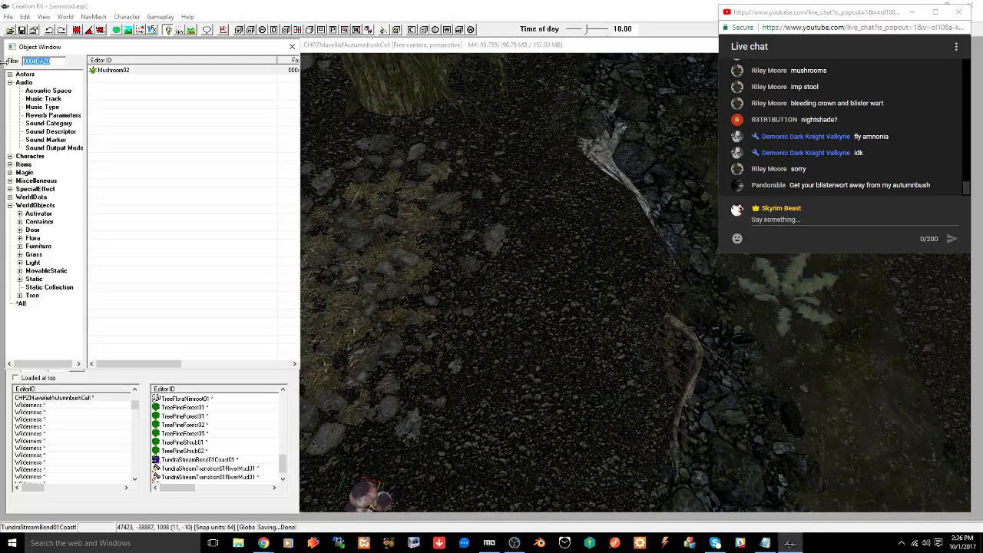
pyautogui.write('mushroom')
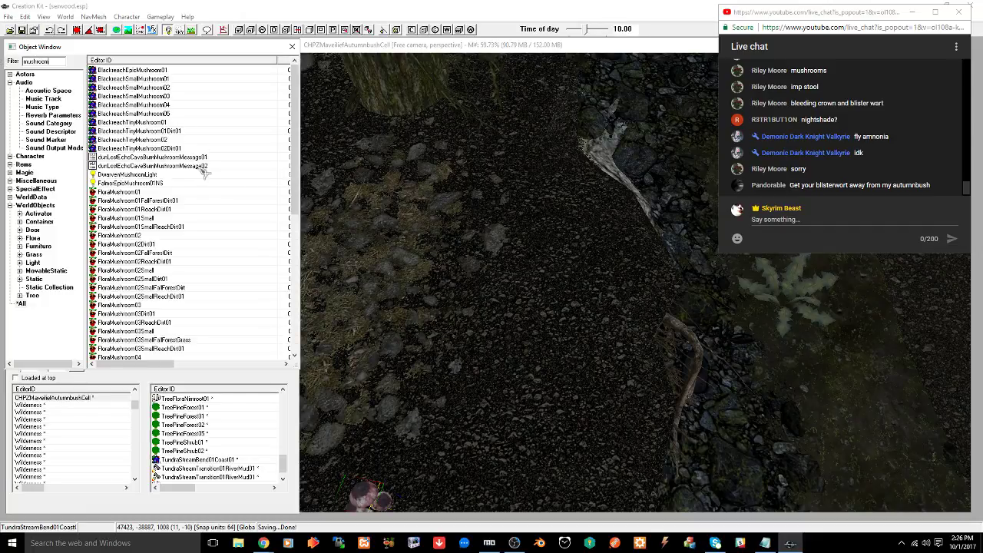
pyautogui.click(121, 195)
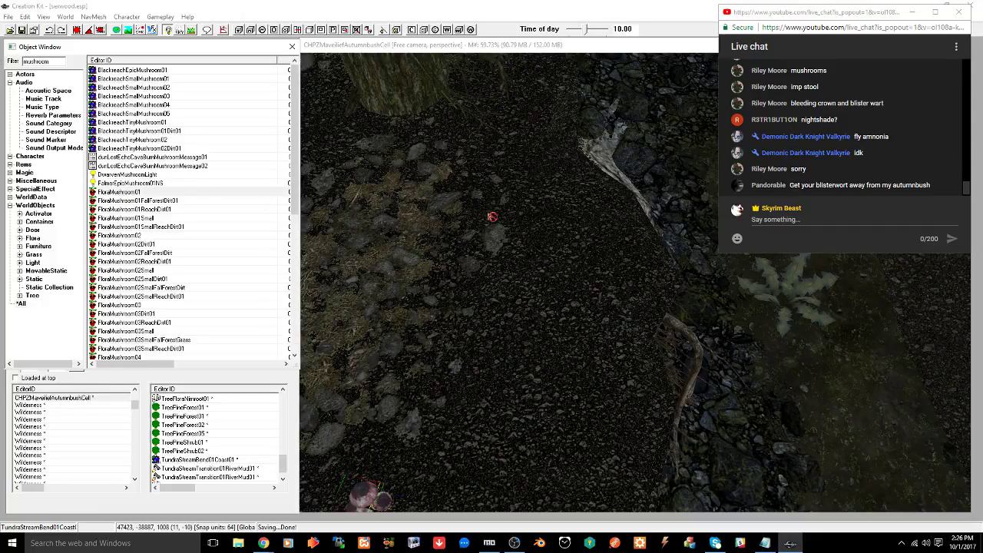
pyautogui.moveTo(493, 216); pyautogui.dragTo(571, 223)
pyautogui.press('f')
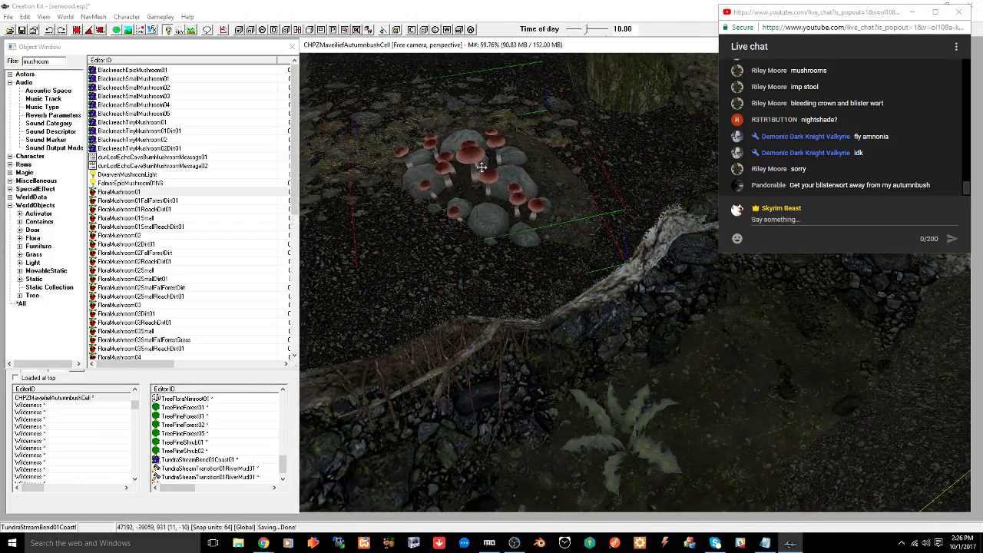
# Rotate the FloraMushroom01 patch to follow the bank's slope and adjust its height against the ground
pyautogui.scroll(-5, 477, 178)
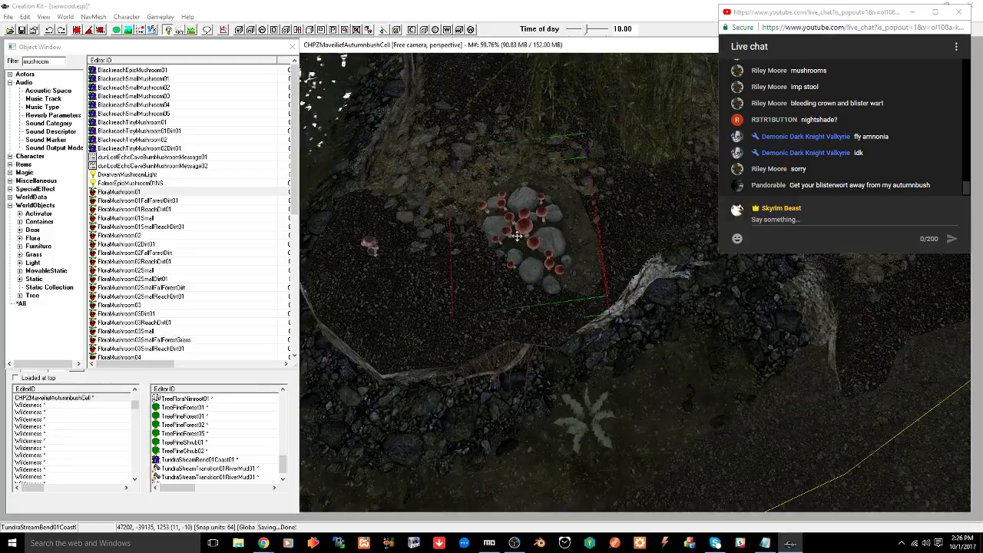
pyautogui.moveTo(517, 237)
pyautogui.keyDown('shift'); pyautogui.mouseDown(button='middle')
pyautogui.moveTo(511, 197)
pyautogui.moveTo(504, 234)
pyautogui.mouseUp(button='middle'); pyautogui.keyUp('shift')
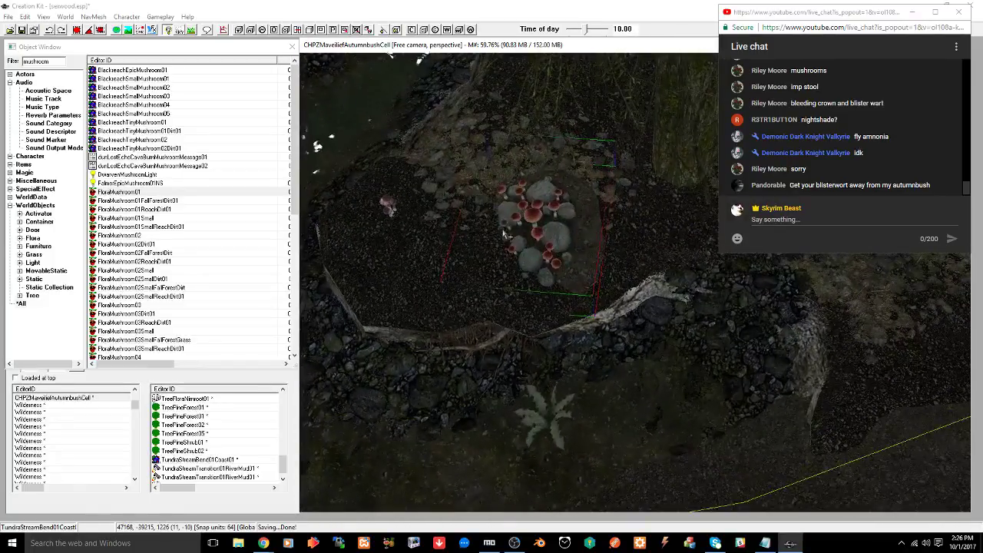
pyautogui.press('w')
pyautogui.keyDown('shift'); pyautogui.moveTo(600, 204); pyautogui.dragTo(592, 173, button='middle'); pyautogui.keyUp('shift')
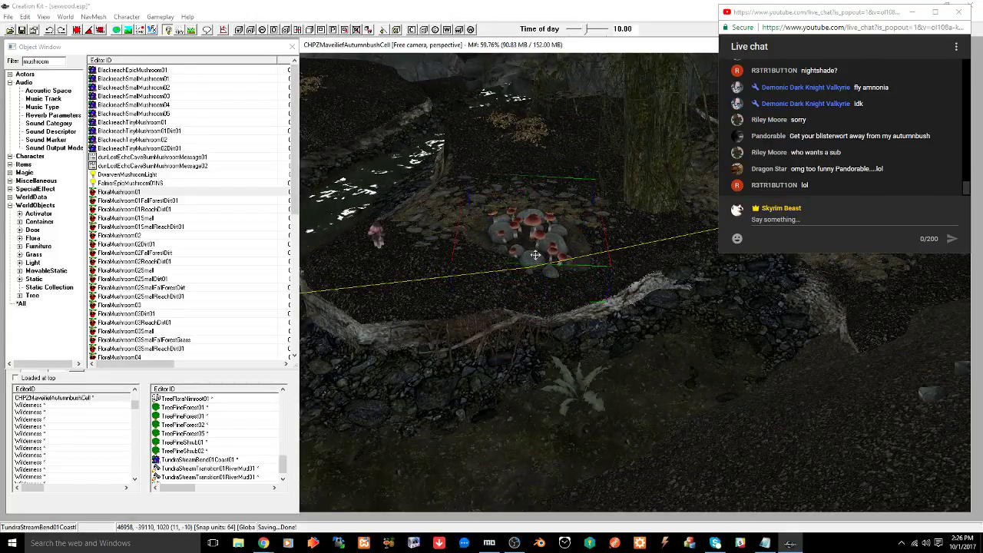
pyautogui.keyDown('shift'); pyautogui.moveTo(538, 222); pyautogui.dragTo(584, 234, button='middle'); pyautogui.keyUp('shift')
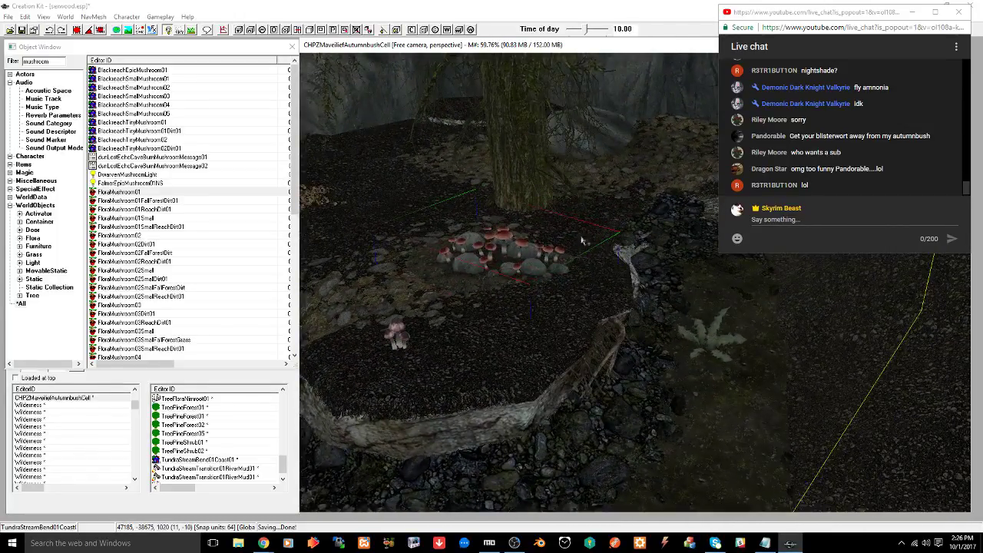
pyautogui.moveTo(542, 265); pyautogui.dragTo(585, 277, button='middle')
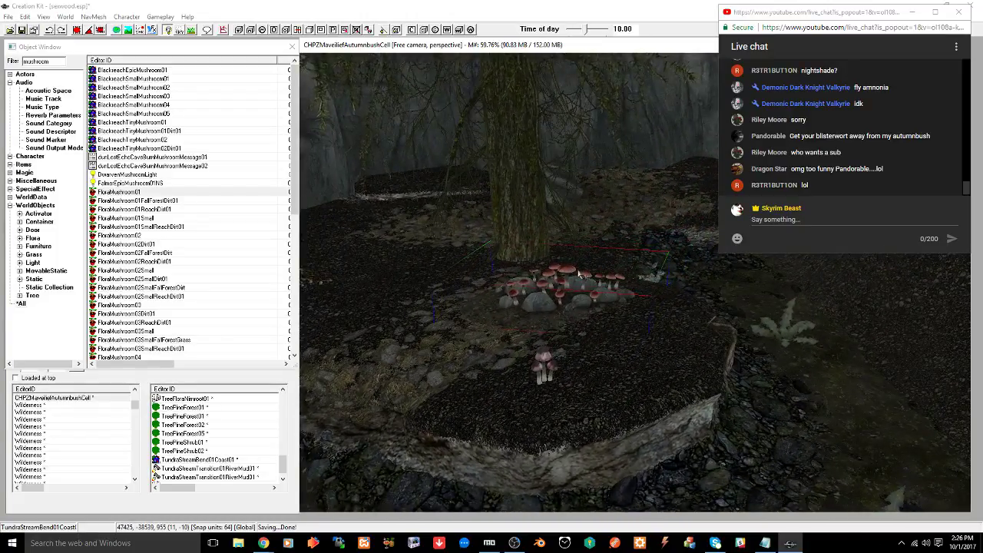
pyautogui.press('w')
pyautogui.moveTo(578, 252); pyautogui.dragTo(571, 255)
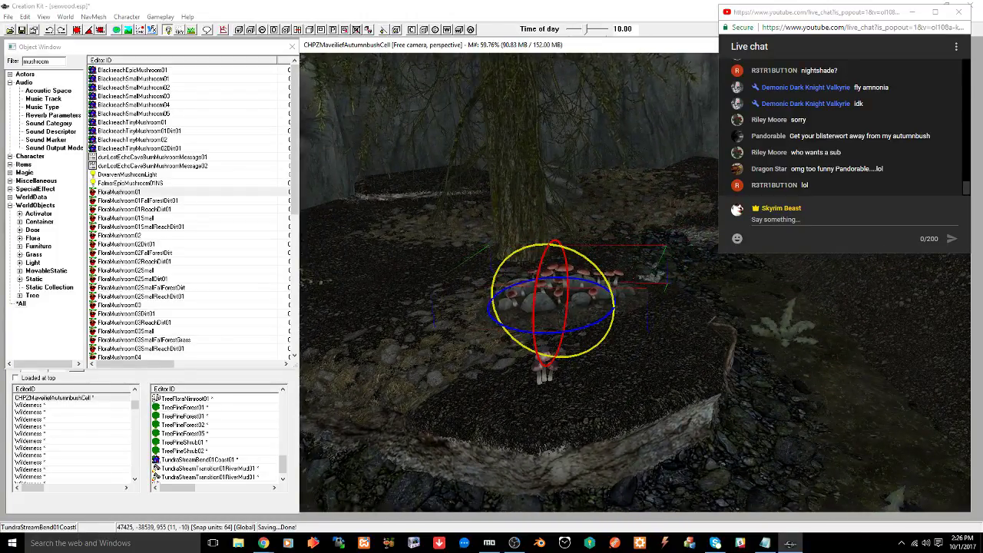
pyautogui.press('w')
pyautogui.keyDown('shift'); pyautogui.moveTo(571, 256); pyautogui.dragTo(575, 292, button='middle'); pyautogui.keyUp('shift')
pyautogui.press('z')
pyautogui.moveTo(576, 291); pyautogui.dragTo(576, 298)
# Place a FloraMushroom02 patch on the dark soil below the large boulders, beside the brown grass
pyautogui.moveTo(576, 297)
pyautogui.keyDown('shift'); pyautogui.mouseDown(button='middle')
pyautogui.moveTo(553, 330)
pyautogui.moveTo(501, 327)
pyautogui.moveTo(533, 324)
pyautogui.moveTo(542, 342)
pyautogui.mouseUp(button='middle'); pyautogui.keyUp('shift')
pyautogui.scroll(-3, 504, 323)
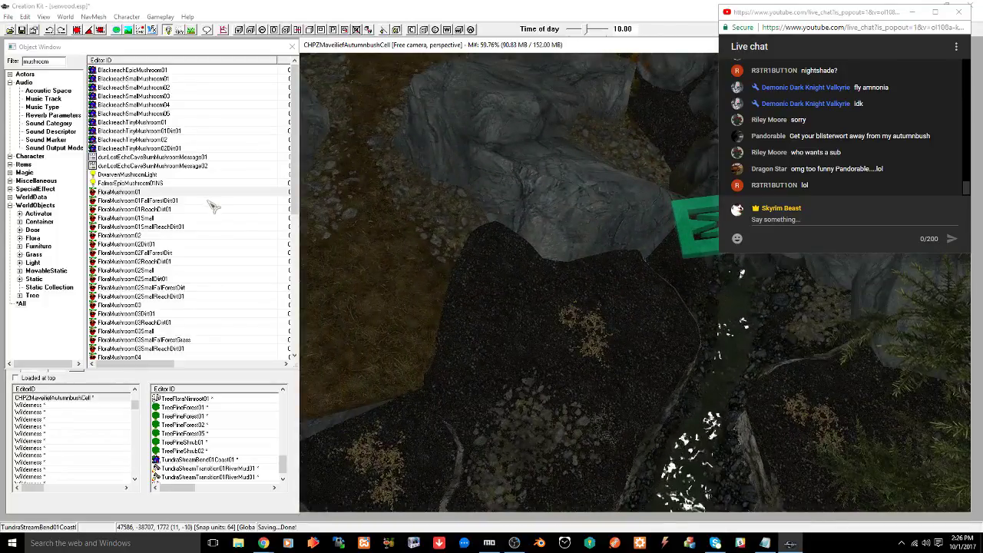
pyautogui.moveTo(133, 236); pyautogui.dragTo(516, 301)
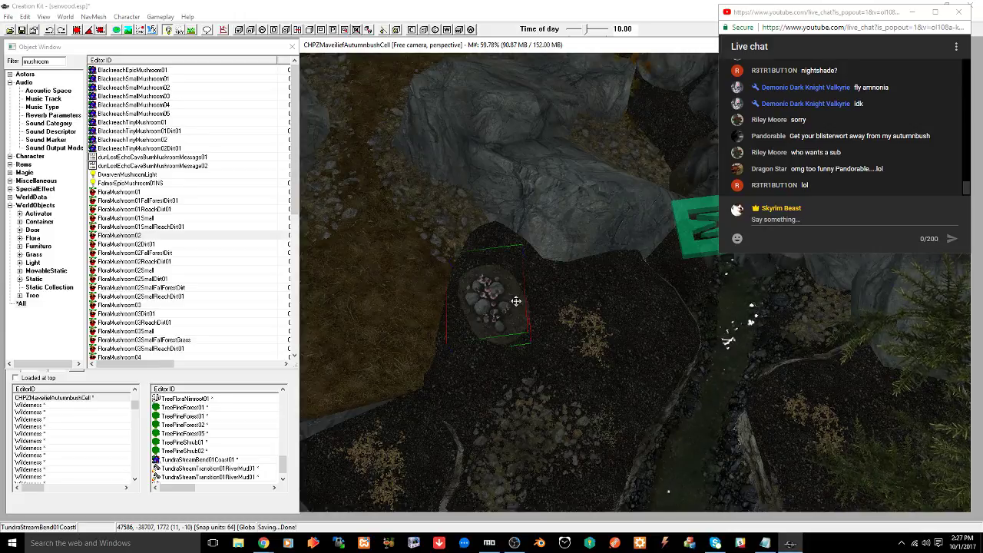
pyautogui.scroll(3, 516, 301)
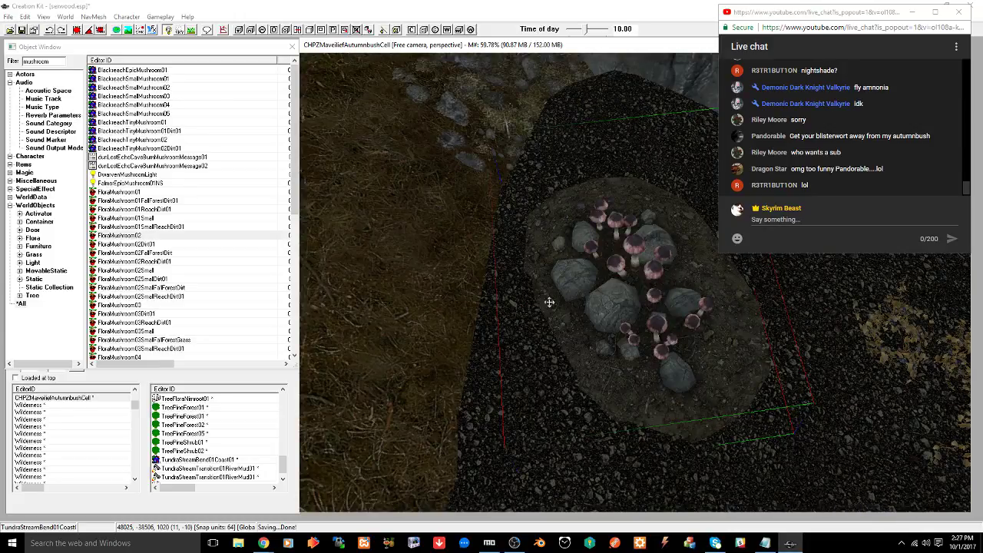
pyautogui.keyDown('shift'); pyautogui.moveTo(705, 364); pyautogui.dragTo(629, 347, button='middle'); pyautogui.keyUp('shift')
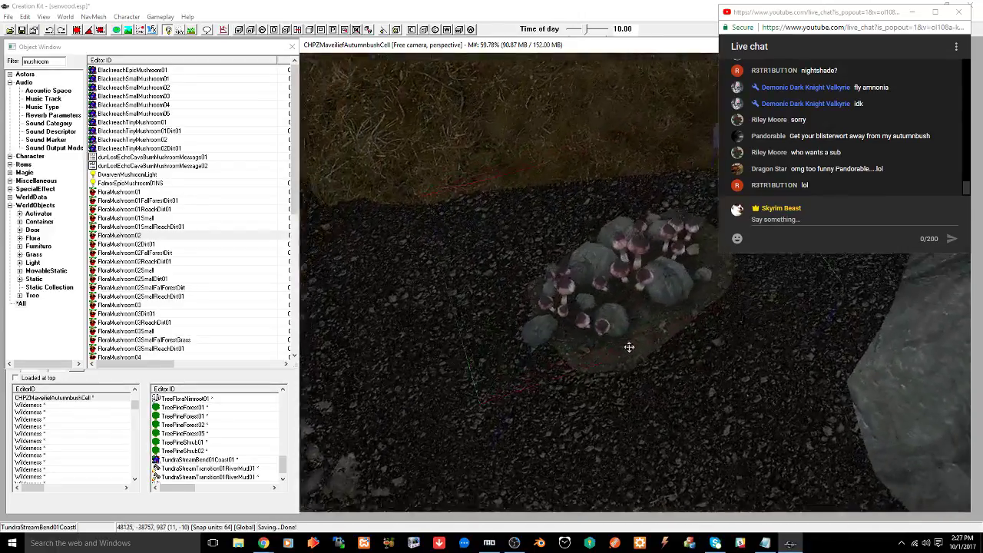
# Place a FloraMushroom03 patch on the stony grass between the bare pale shrub and the large tree
pyautogui.scroll(-7, 630, 347)
pyautogui.moveTo(539, 280); pyautogui.dragTo(616, 330, button='middle')
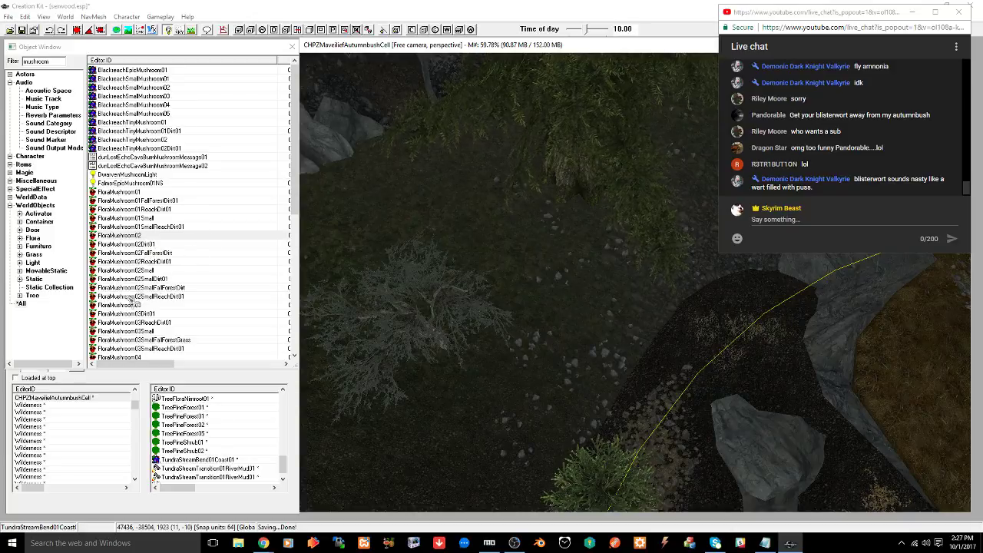
pyautogui.moveTo(126, 305); pyautogui.dragTo(588, 318)
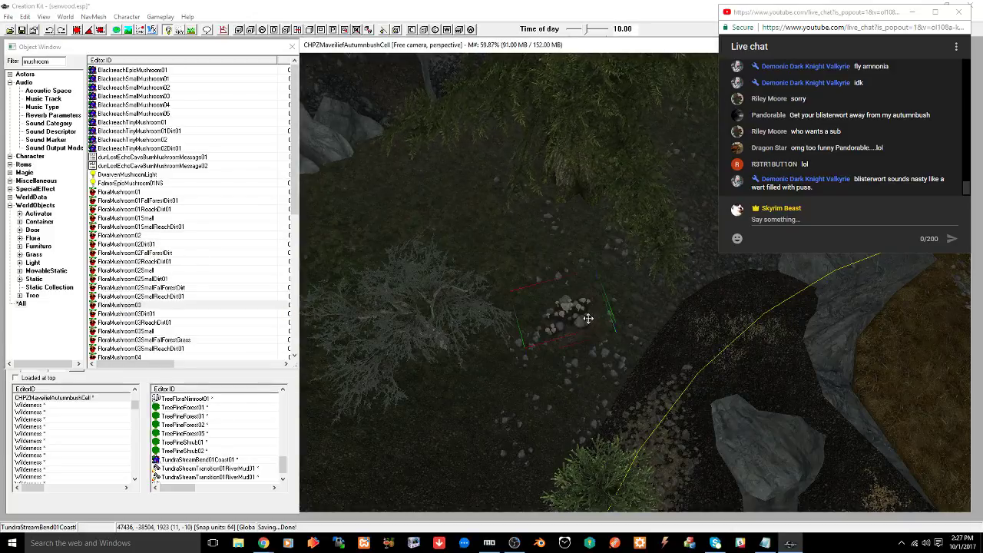
pyautogui.press('c')
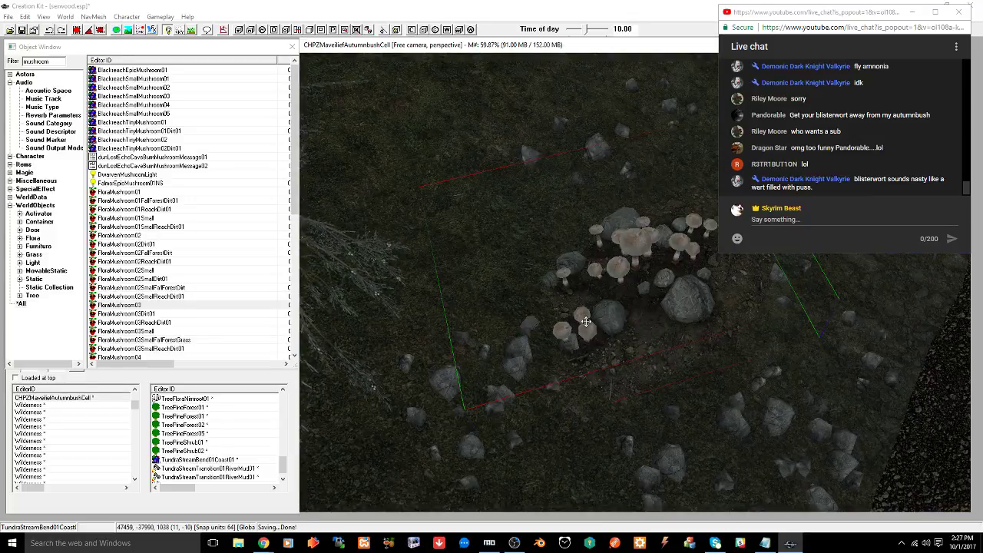
pyautogui.keyDown('shift'); pyautogui.moveTo(586, 321); pyautogui.dragTo(640, 269, button='middle'); pyautogui.keyUp('shift')
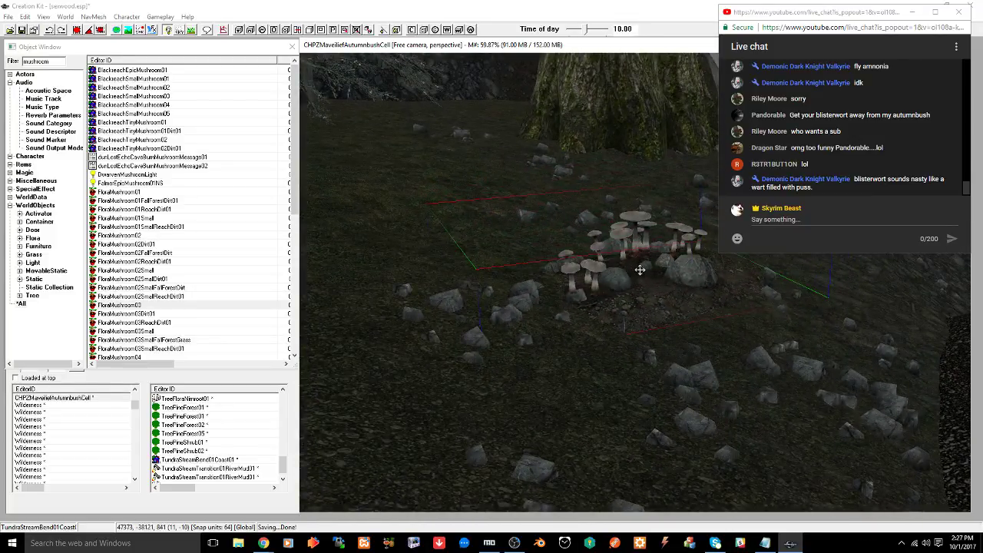
# Rotate the FloraMushroom03 patch to follow the slope of the stony grass and save the plugin
pyautogui.press('w')
pyautogui.moveTo(642, 227); pyautogui.dragTo(654, 246)
pyautogui.keyDown('shift'); pyautogui.moveTo(657, 246); pyautogui.dragTo(672, 278, button='middle'); pyautogui.keyUp('shift')
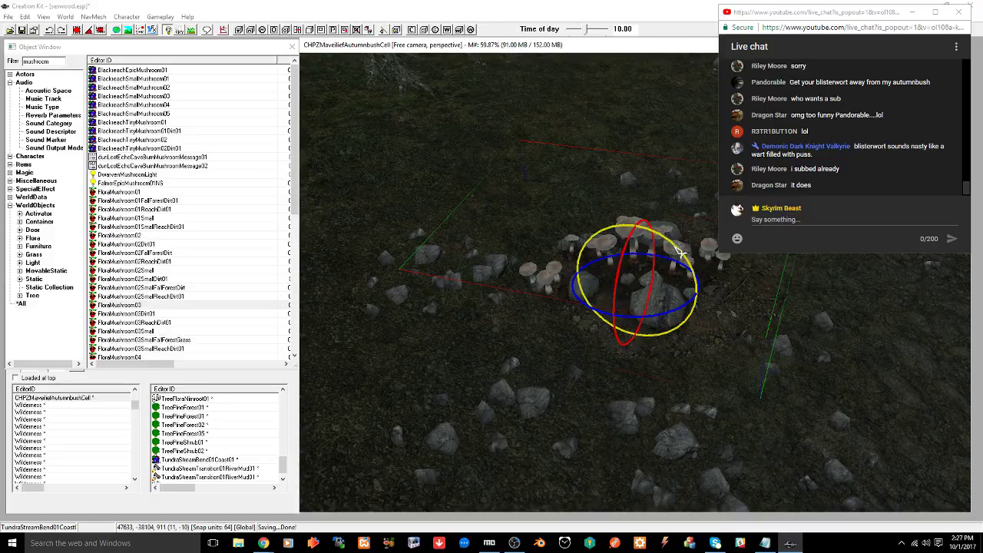
pyautogui.moveTo(675, 250); pyautogui.dragTo(686, 270)
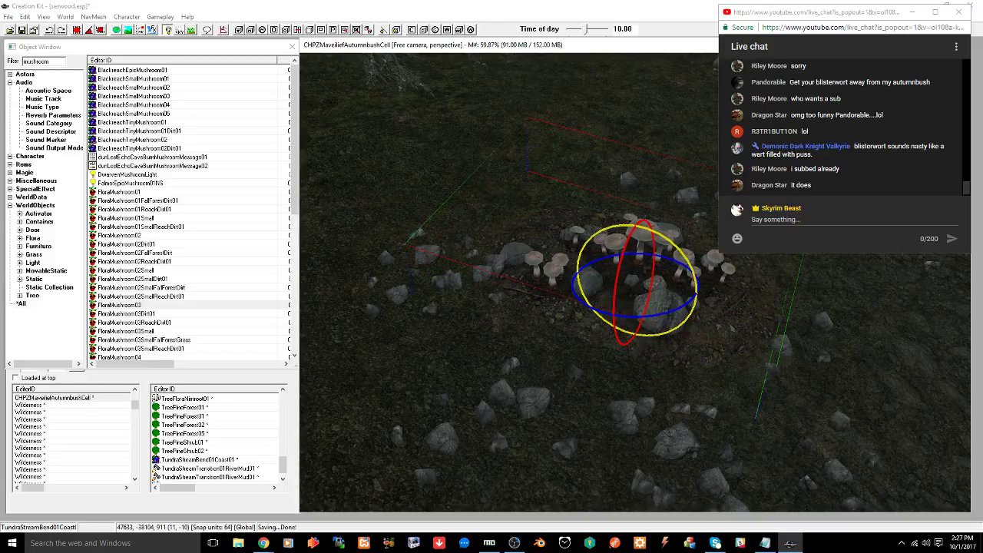
pyautogui.keyDown('shift'); pyautogui.moveTo(632, 294); pyautogui.dragTo(569, 280, button='middle'); pyautogui.keyUp('shift')
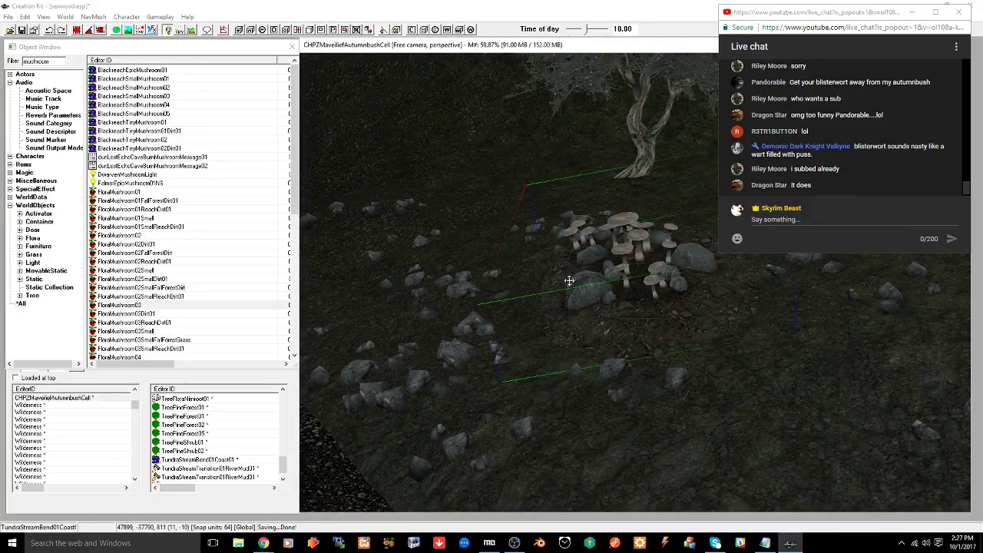
pyautogui.click(612, 274)
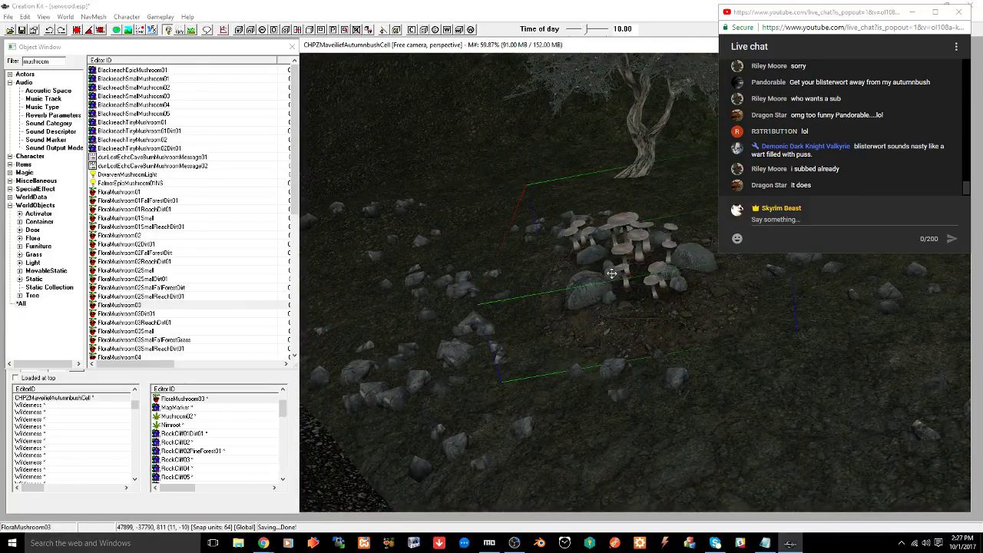
pyautogui.hotkey('ctrl', 's')
# Place a FloraMushroom04 patch on the open dark slope between the pale shrub and the green pine shrub
pyautogui.moveTo(590, 293); pyautogui.dragTo(607, 343, button='middle')
pyautogui.scroll(-5, 647, 263)
pyautogui.moveTo(647, 263); pyautogui.dragTo(673, 305, button='middle')
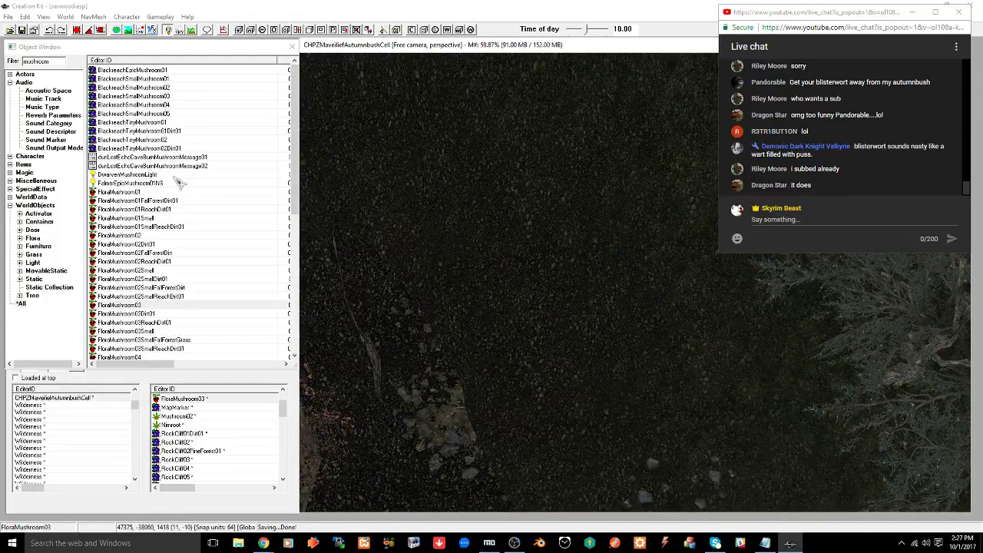
pyautogui.scroll(-5, 192, 235)
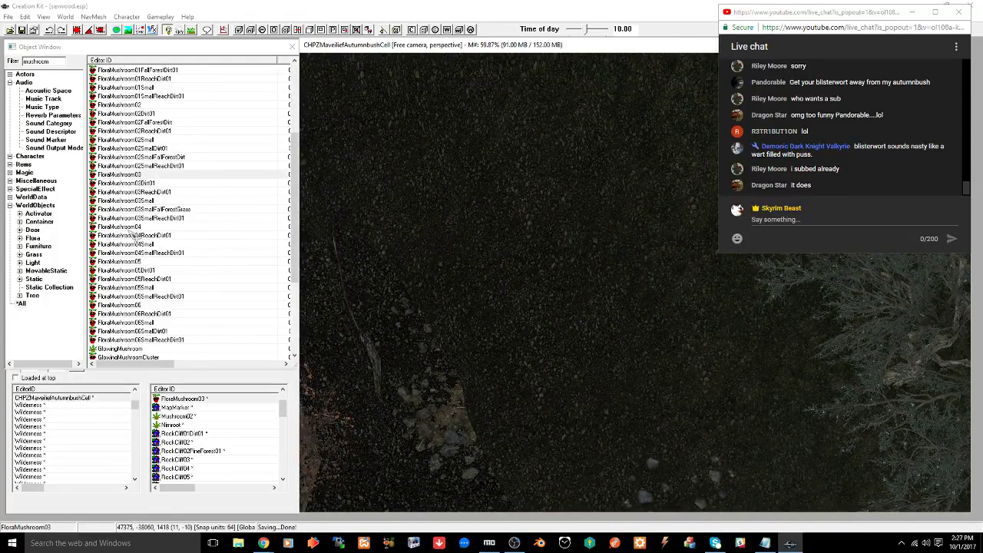
pyautogui.click(134, 229)
pyautogui.moveTo(647, 325); pyautogui.dragTo(636, 328)
pyautogui.scroll(-5, 701, 279)
pyautogui.moveTo(701, 279)
pyautogui.keyDown('shift'); pyautogui.mouseDown(button='middle')
pyautogui.moveTo(705, 289)
pyautogui.moveTo(692, 289)
pyautogui.mouseUp(button='middle'); pyautogui.keyUp('shift')
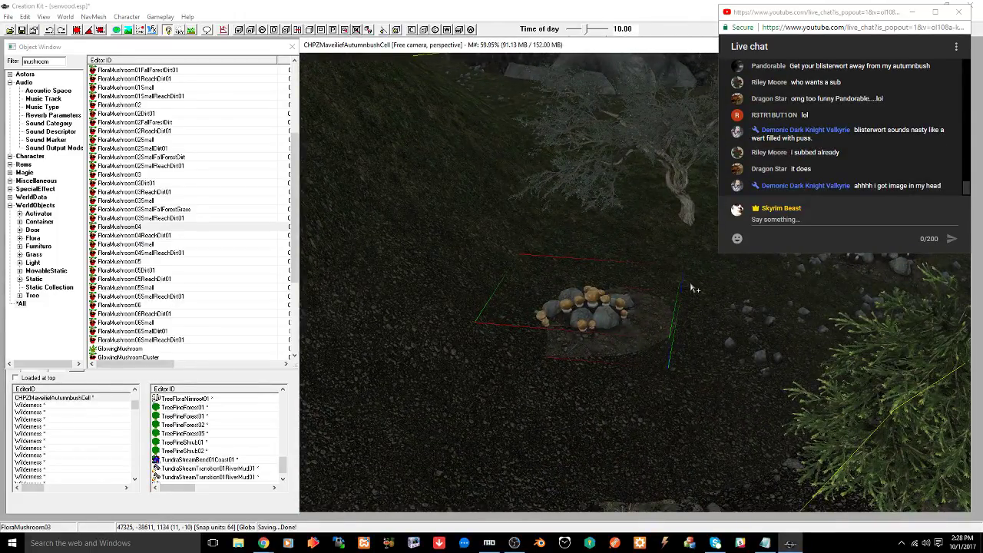
# Tilt and turn the FloraMushroom04 patch to match the slope, then save the plugin
pyautogui.press('e')
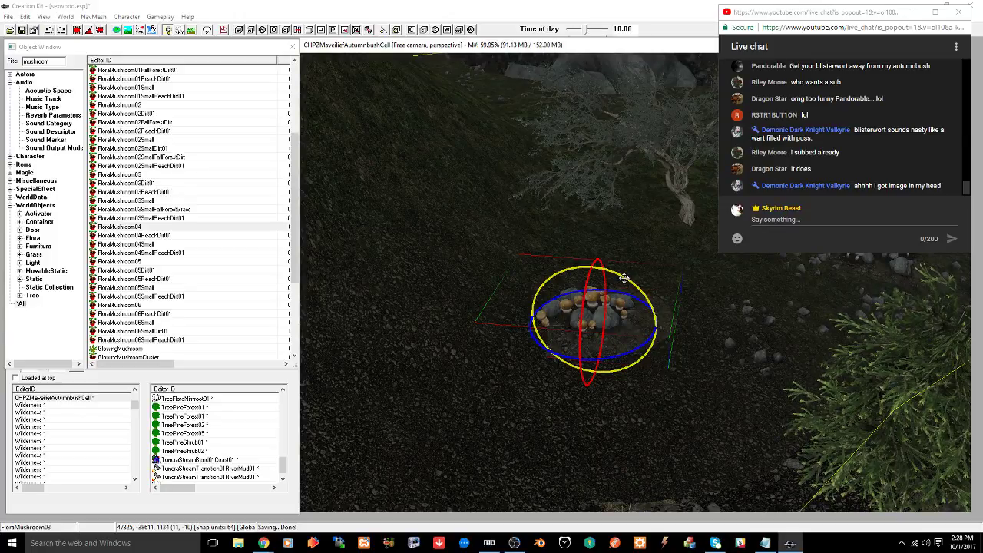
pyautogui.moveTo(623, 278); pyautogui.dragTo(585, 278)
pyautogui.press('w')
pyautogui.moveTo(599, 304); pyautogui.dragTo(610, 305, button='right')
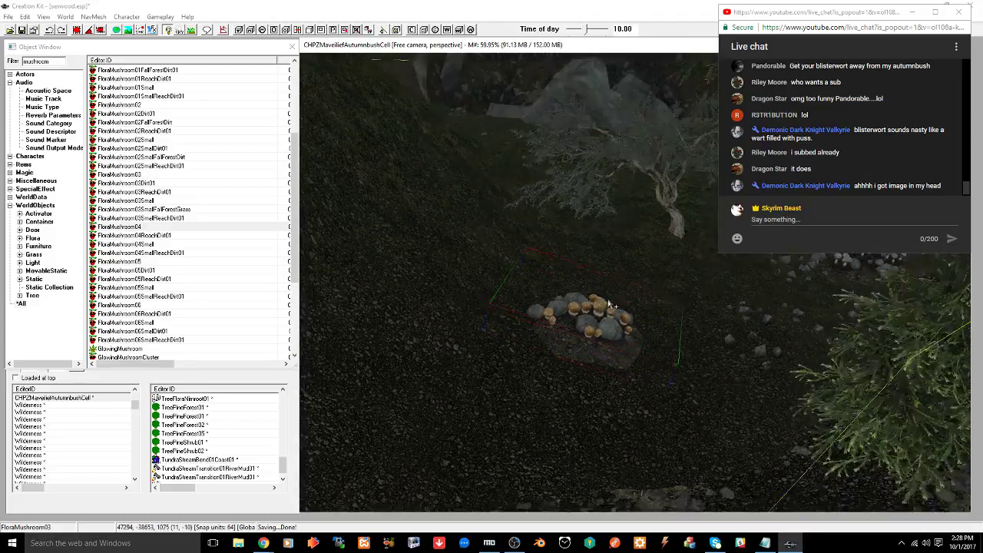
pyautogui.keyDown('shift'); pyautogui.moveTo(610, 305); pyautogui.dragTo(545, 268, button='middle'); pyautogui.keyUp('shift')
pyautogui.press('e')
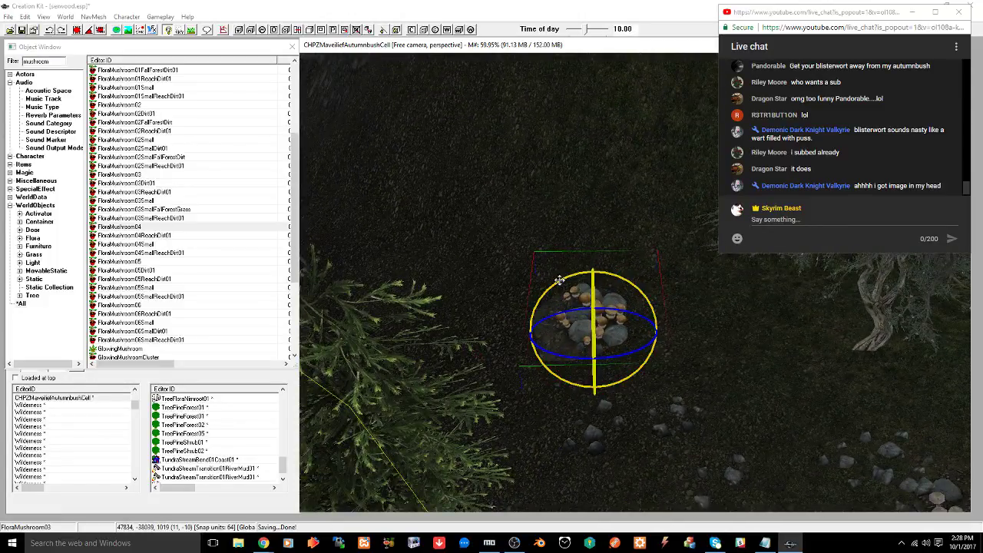
pyautogui.press('w')
pyautogui.click(586, 313)
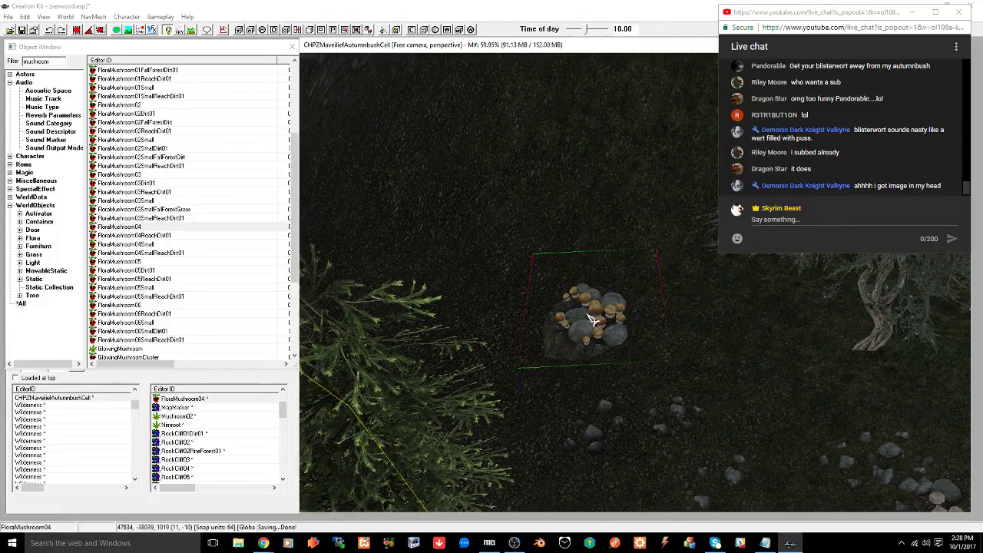
pyautogui.hotkey('ctrl', 's')
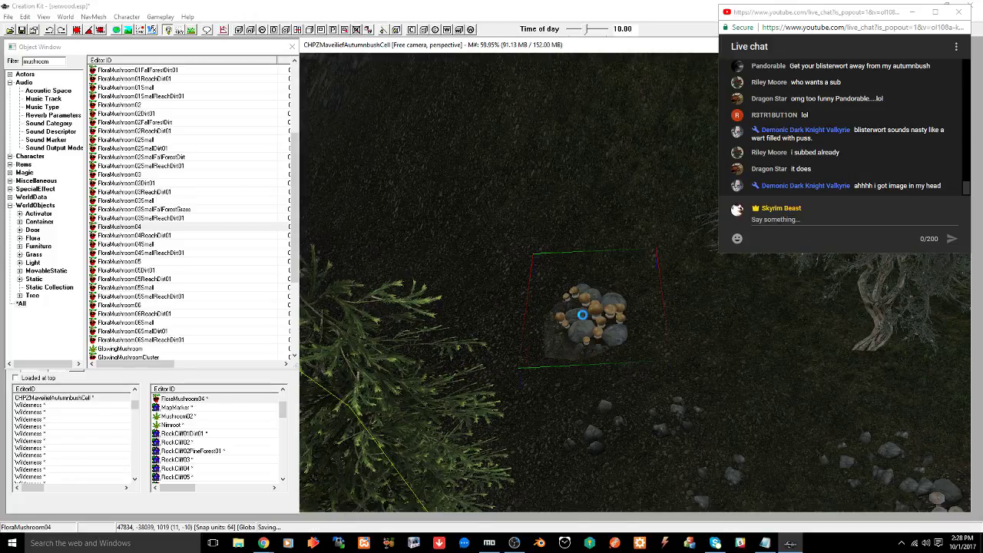
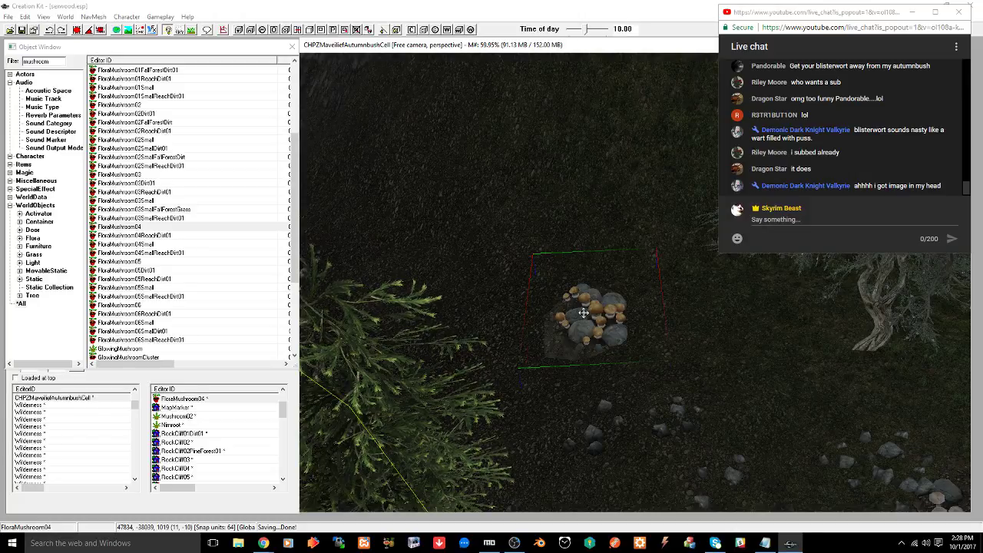
# Place a FloraMushroom05 patch in the shallow stream bed between the two banks and turn it about its vertical axis
pyautogui.scroll(-5, 584, 312)
pyautogui.moveTo(585, 311); pyautogui.dragTo(521, 302, button='middle')
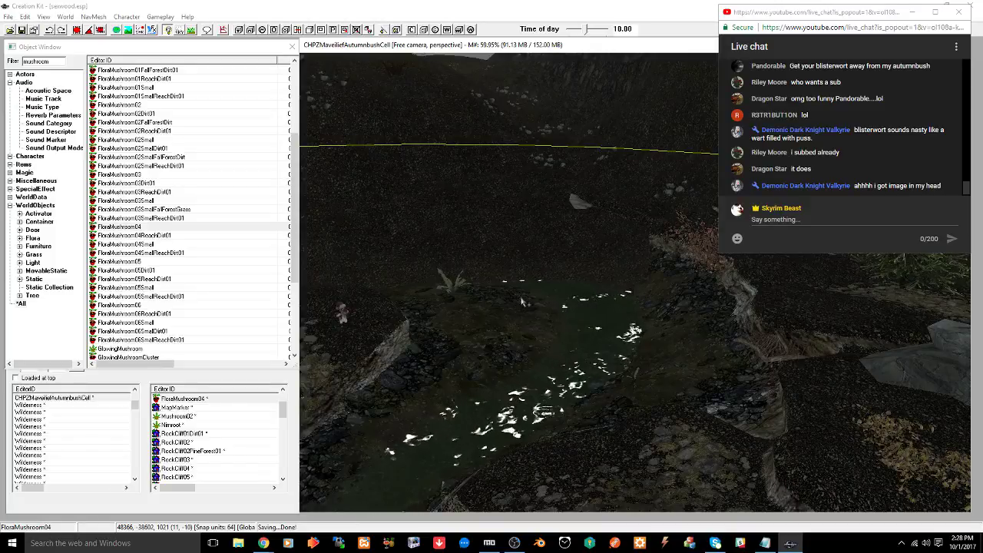
pyautogui.click(139, 264)
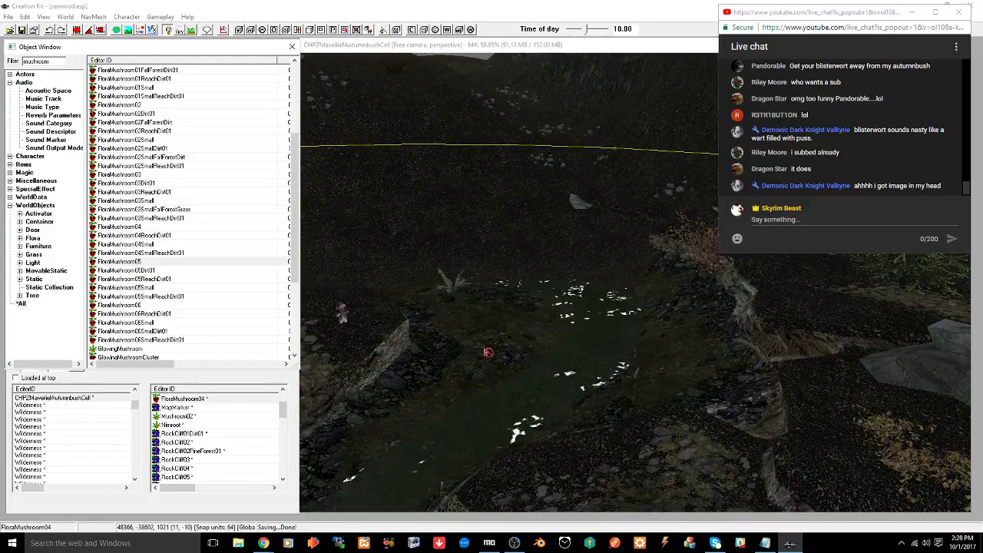
pyautogui.moveTo(567, 393); pyautogui.dragTo(569, 393)
pyautogui.scroll(3, 568, 394)
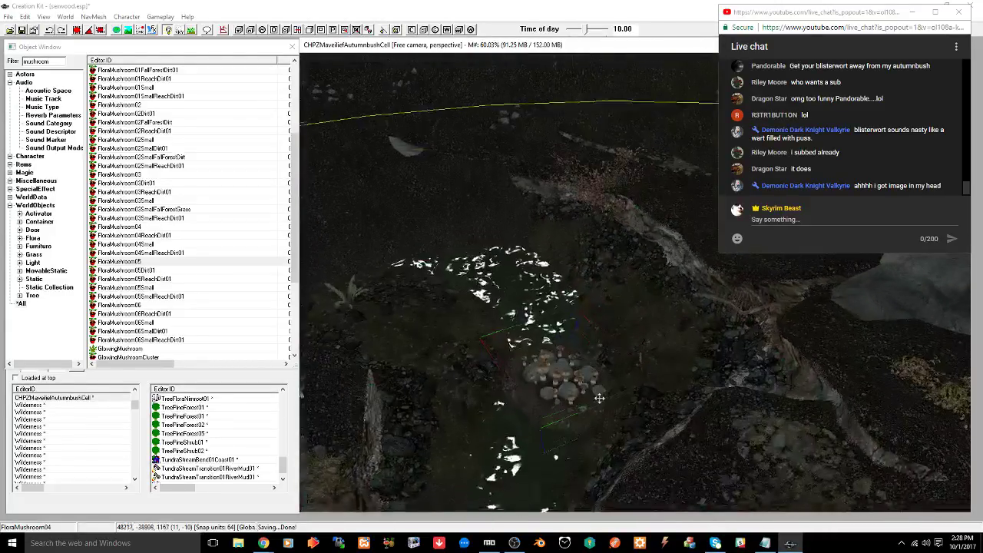
pyautogui.moveTo(568, 396); pyautogui.dragTo(591, 396, button='right')
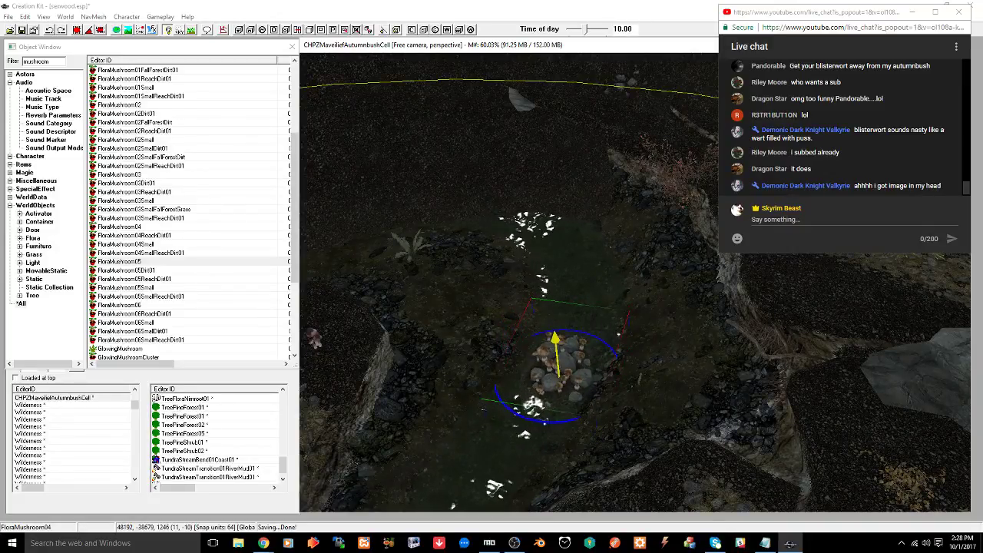
# Place a FloraMushroom06 patch in the dark gap between the boulders, above the stony grass, and drop it to the ground
pyautogui.keyDown('shift'); pyautogui.moveTo(566, 366); pyautogui.dragTo(691, 399, button='middle'); pyautogui.keyUp('shift')
pyautogui.moveTo(479, 393)
pyautogui.keyDown('shift'); pyautogui.mouseDown(button='middle')
pyautogui.moveTo(695, 265)
pyautogui.moveTo(535, 316)
pyautogui.moveTo(627, 370)
pyautogui.moveTo(565, 329)
pyautogui.mouseUp(button='middle'); pyautogui.keyUp('shift')
pyautogui.scroll(-5, 699, 258)
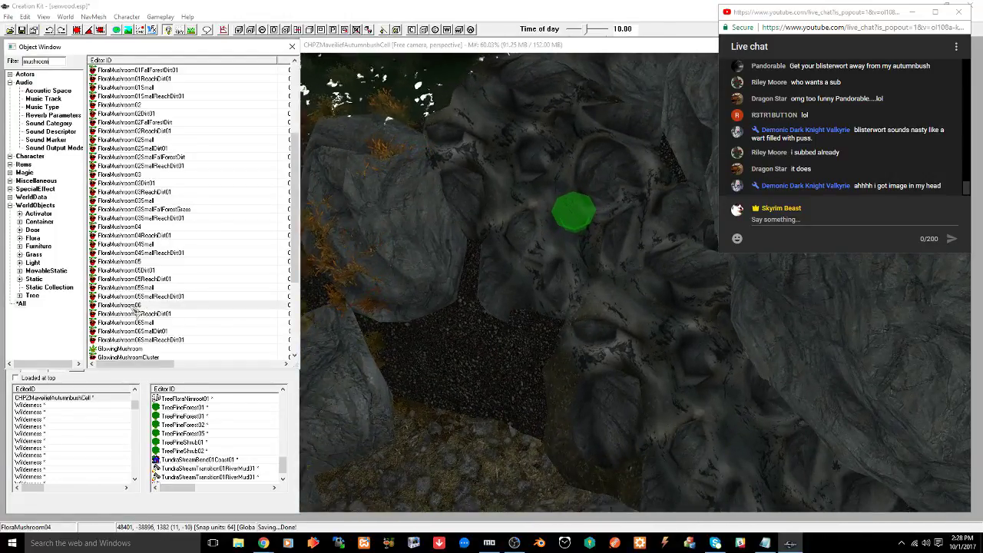
pyautogui.moveTo(487, 369); pyautogui.dragTo(487, 366)
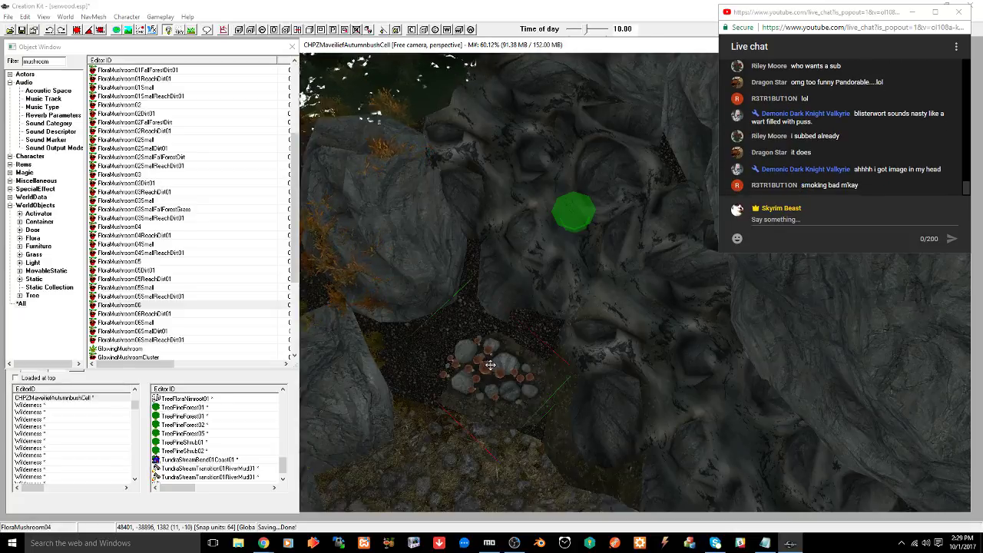
pyautogui.press('f')
# Tilt the FloraMushroom06 patch to fit the ground in the gap between the boulders
pyautogui.moveTo(505, 342)
pyautogui.mouseDown(button='middle')
pyautogui.moveTo(490, 370)
pyautogui.moveTo(487, 356)
pyautogui.moveTo(513, 356)
pyautogui.moveTo(533, 309)
pyautogui.moveTo(534, 324)
pyautogui.mouseUp(button='middle')
pyautogui.scroll(2, 490, 371)
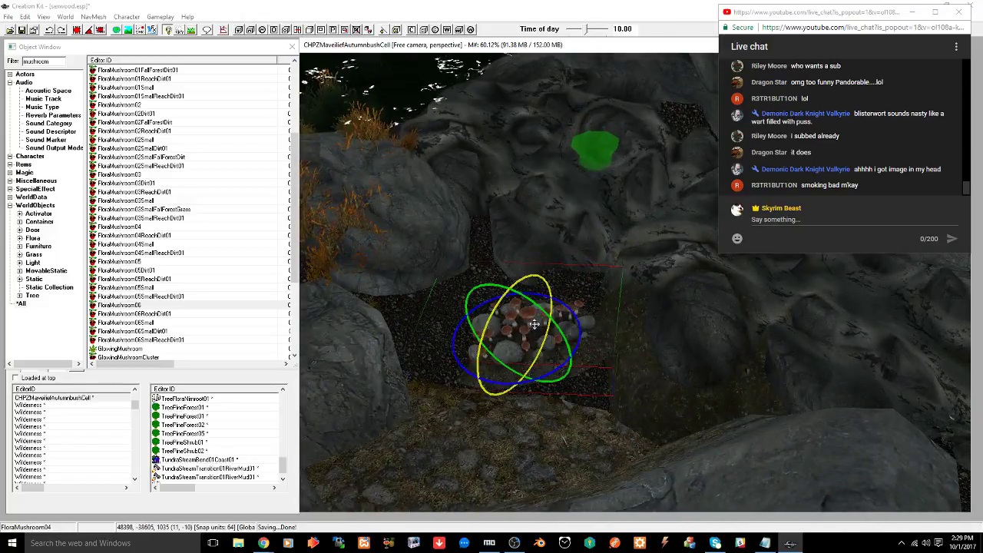
pyautogui.moveTo(542, 313); pyautogui.dragTo(556, 323)
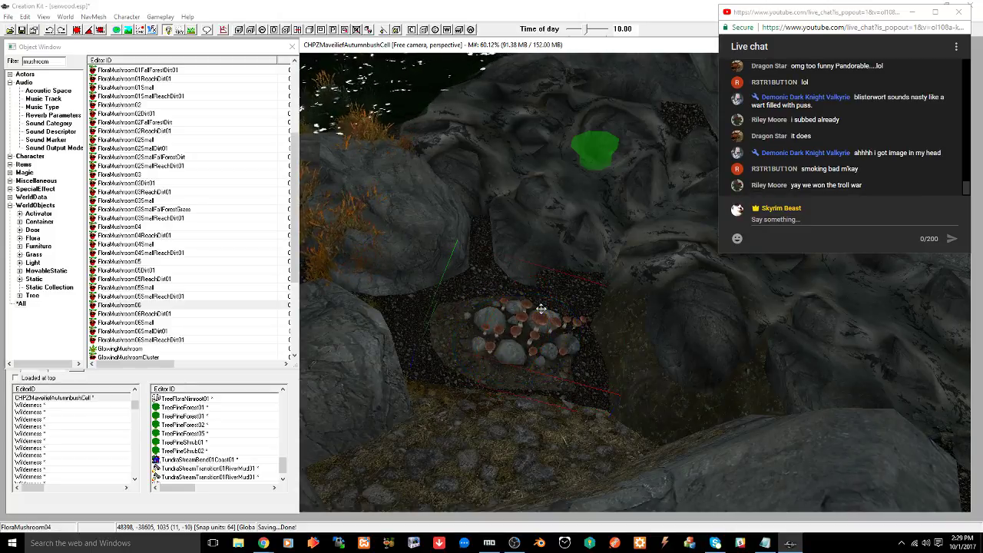
pyautogui.moveTo(539, 310)
pyautogui.mouseDown(button='middle')
pyautogui.moveTo(553, 292)
pyautogui.moveTo(532, 300)
pyautogui.moveTo(530, 315)
pyautogui.mouseUp(button='middle')
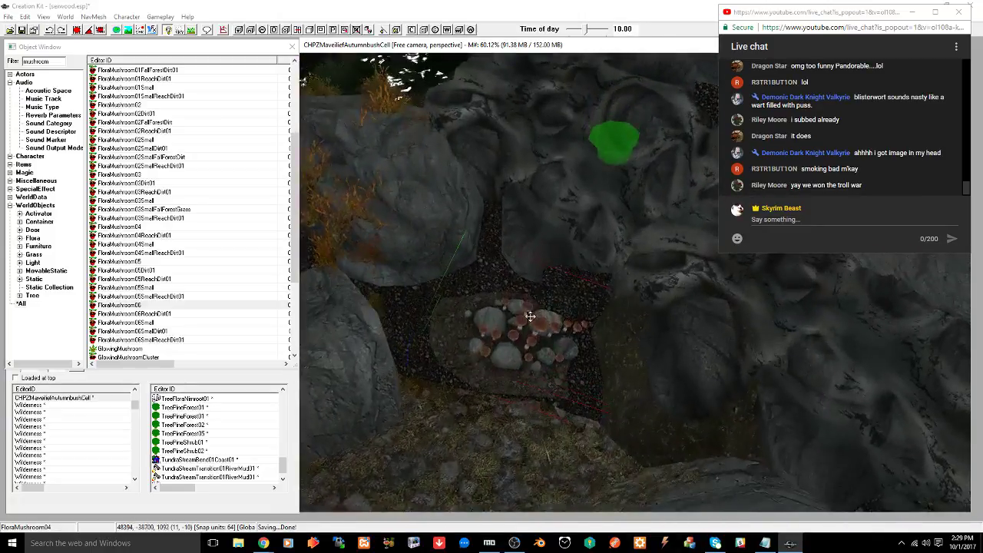
# Move the FloraMushroom06 patch toward the edge of the stony grass and turn it to sit against the ground there
pyautogui.moveTo(498, 326); pyautogui.dragTo(500, 353)
pyautogui.moveTo(500, 352)
pyautogui.mouseDown(button='middle')
pyautogui.moveTo(520, 311)
pyautogui.moveTo(489, 357)
pyautogui.mouseUp(button='middle')
pyautogui.moveTo(490, 357); pyautogui.dragTo(496, 357, button='right')
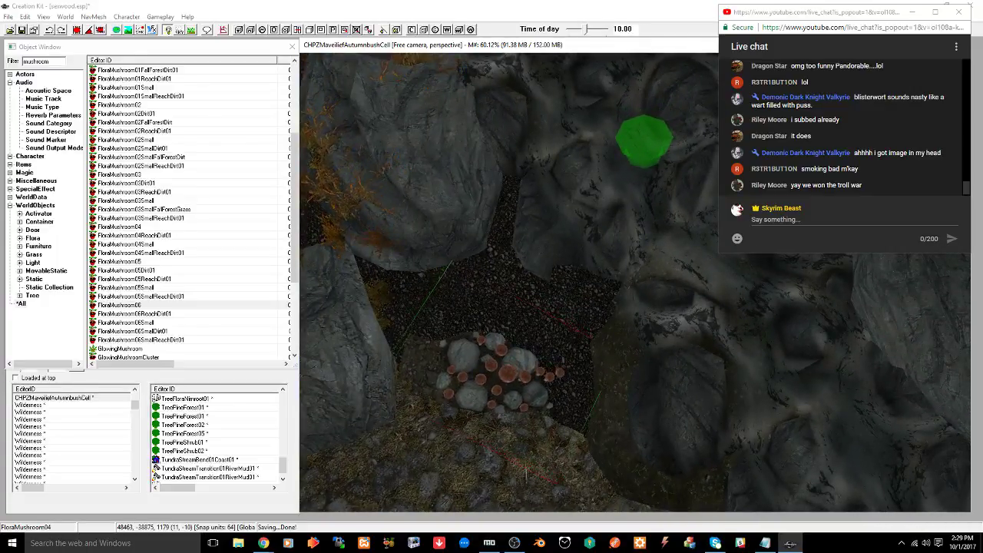
pyautogui.moveTo(490, 350); pyautogui.dragTo(487, 346, button='middle')
pyautogui.moveTo(485, 354); pyautogui.dragTo(480, 360, button='right')
pyautogui.moveTo(480, 360); pyautogui.dragTo(506, 341, button='middle')
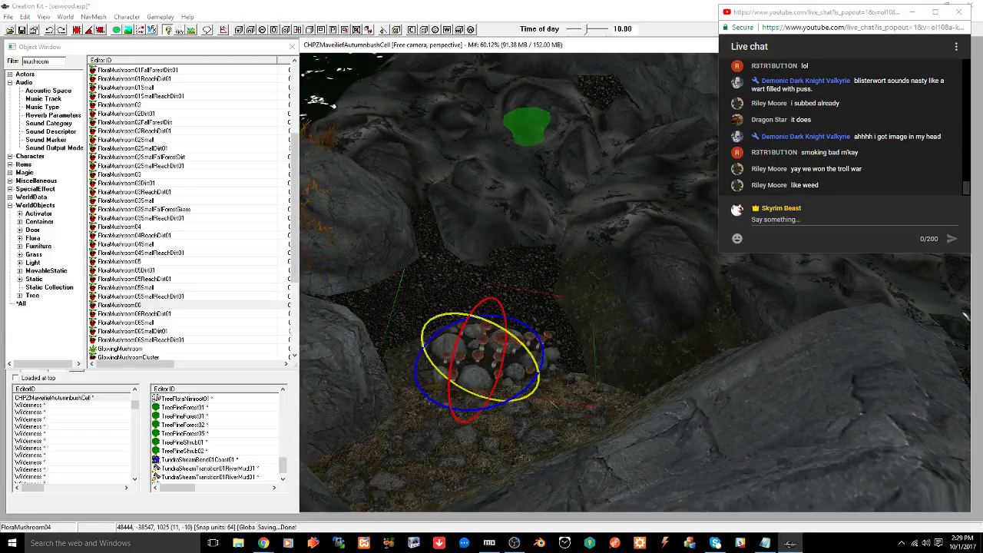
pyautogui.press('w')
pyautogui.moveTo(471, 317); pyautogui.dragTo(435, 324, button='middle')
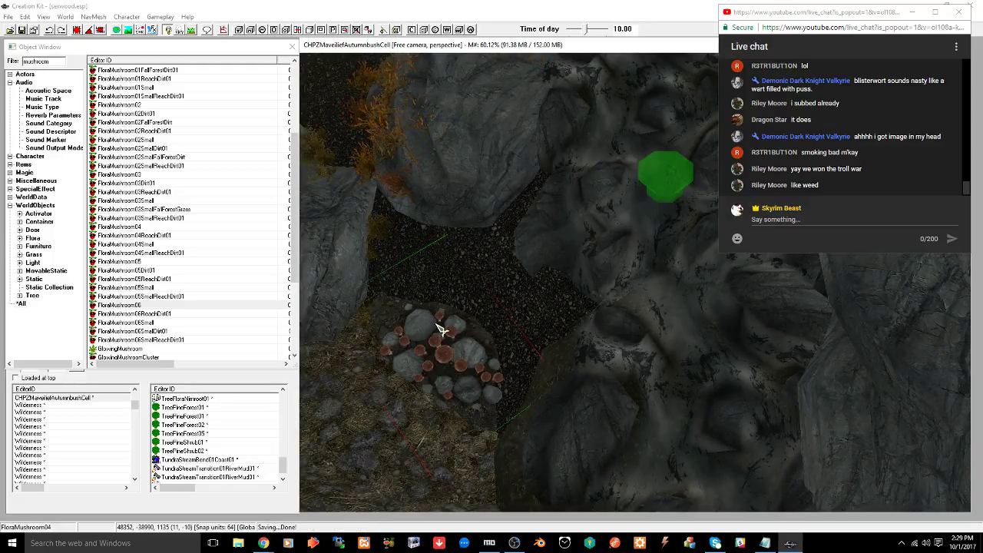
# Duplicate the TreeFloraJazBay01 plant beside the stream and move the copy onto the stony patch below it
pyautogui.scroll(-5, 439, 326)
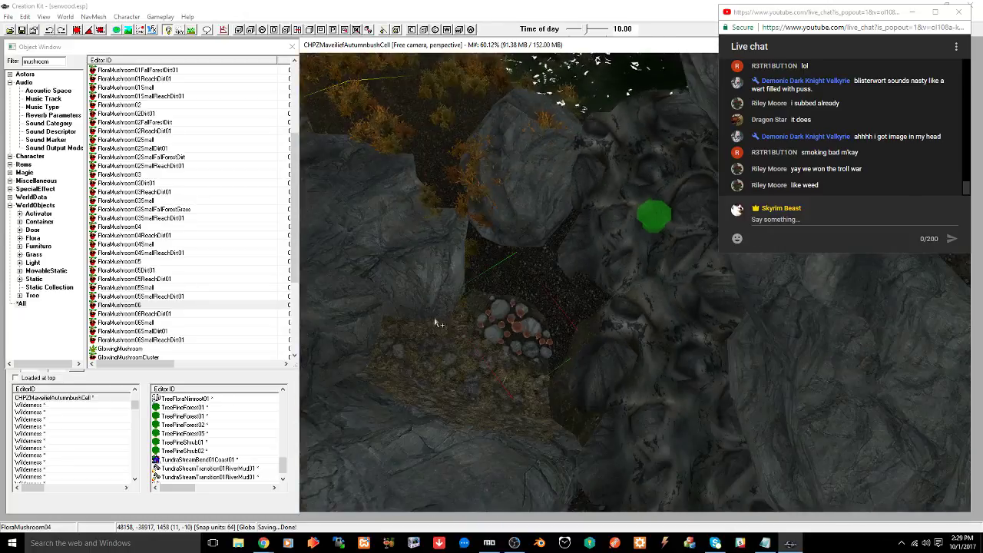
pyautogui.moveTo(435, 323); pyautogui.dragTo(510, 278, button='middle')
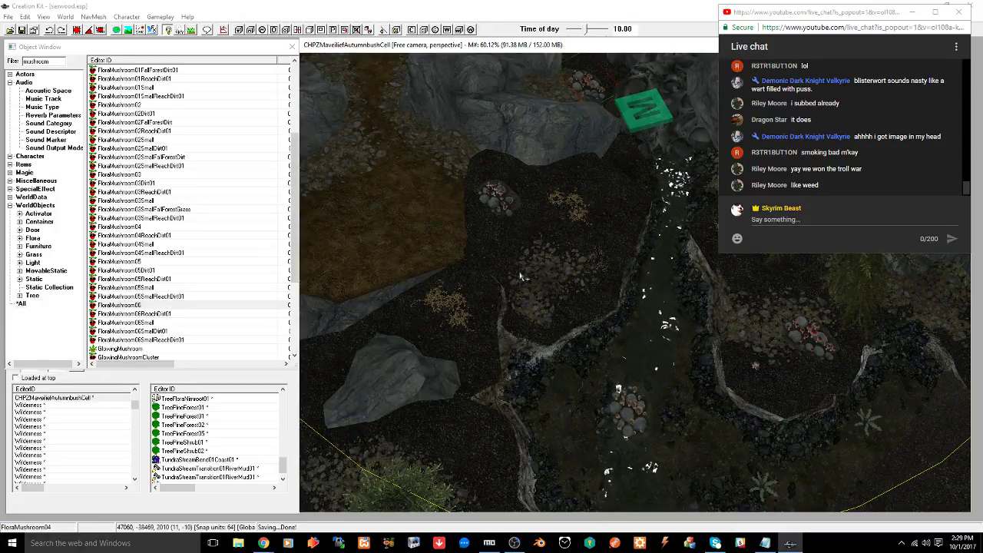
pyautogui.click(537, 281)
pyautogui.moveTo(557, 274); pyautogui.dragTo(525, 318, button='middle')
pyautogui.click(547, 260)
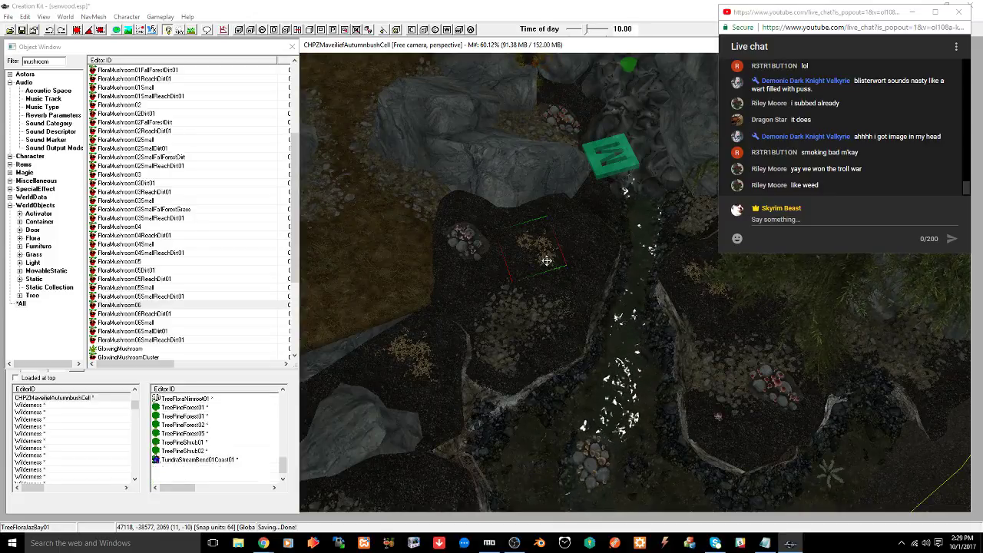
pyautogui.hotkey('ctrl', 'd')
pyautogui.moveTo(546, 260); pyautogui.dragTo(529, 344)
pyautogui.moveTo(529, 343); pyautogui.dragTo(533, 343, button='right')
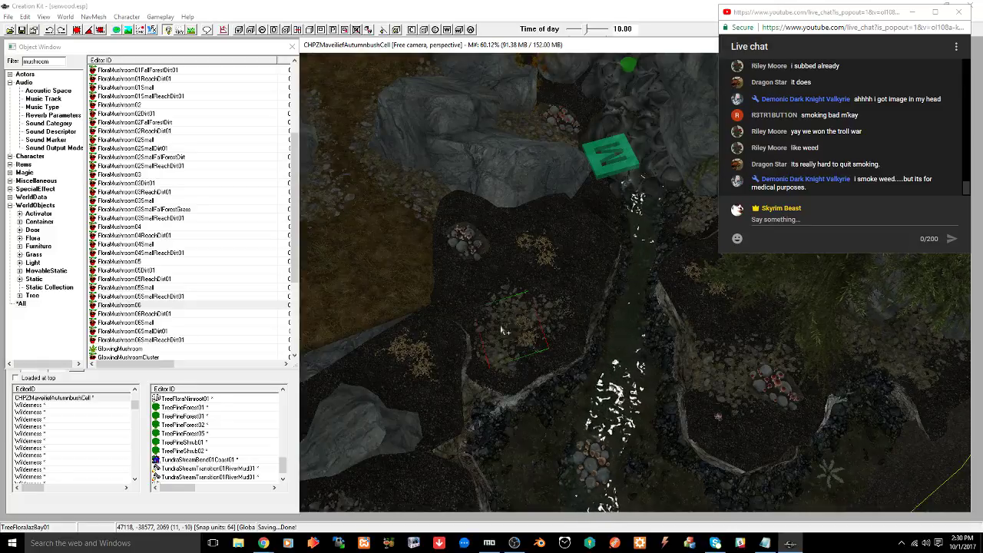
# Place another FloraMushroom01 patch on the grass between the bare pale shrub and the large tree
pyautogui.keyDown('shift'); pyautogui.moveTo(528, 375); pyautogui.dragTo(617, 315, button='middle'); pyautogui.keyUp('shift')
pyautogui.click(554, 371)
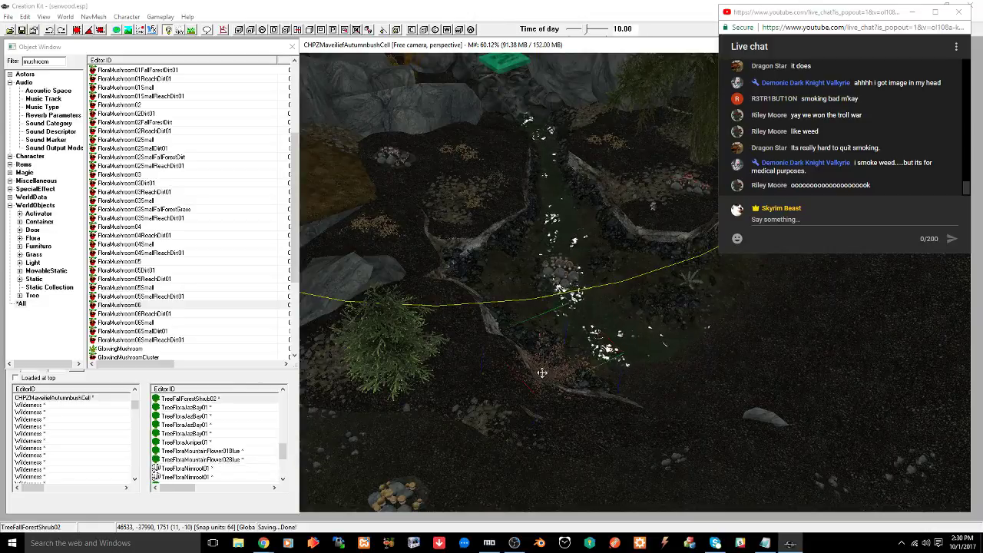
pyautogui.keyDown('shift'); pyautogui.moveTo(551, 401); pyautogui.dragTo(643, 349, button='middle'); pyautogui.keyUp('shift')
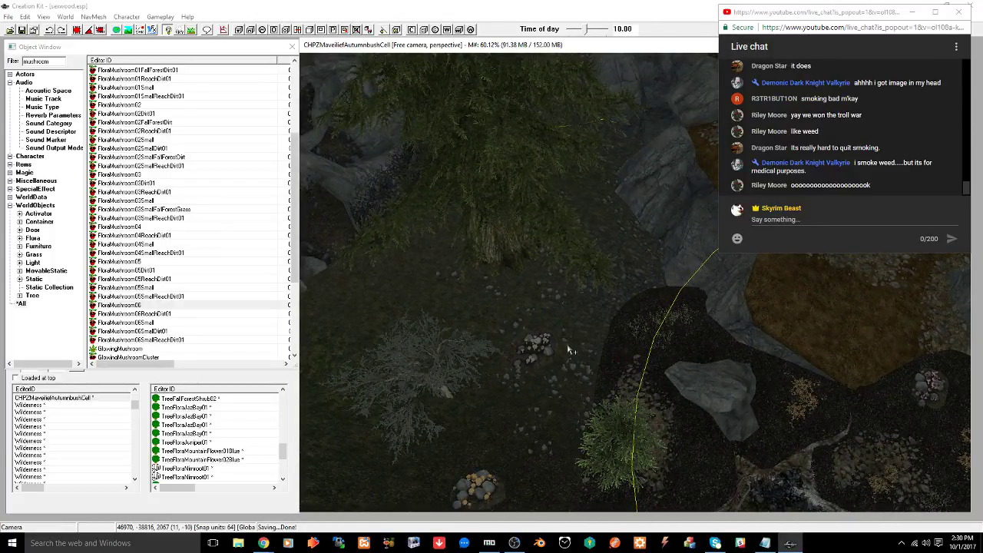
pyautogui.scroll(-4, 167, 265)
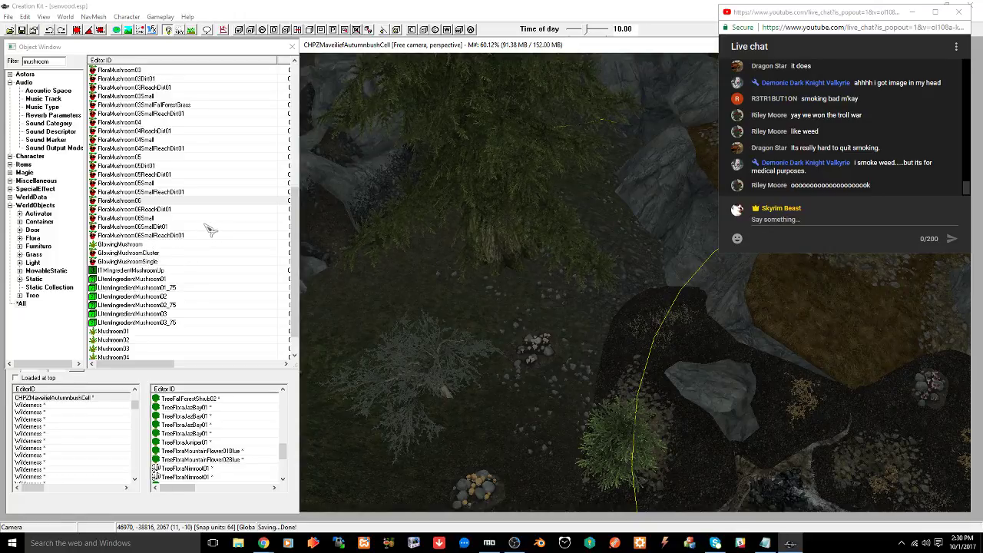
pyautogui.scroll(5, 206, 229)
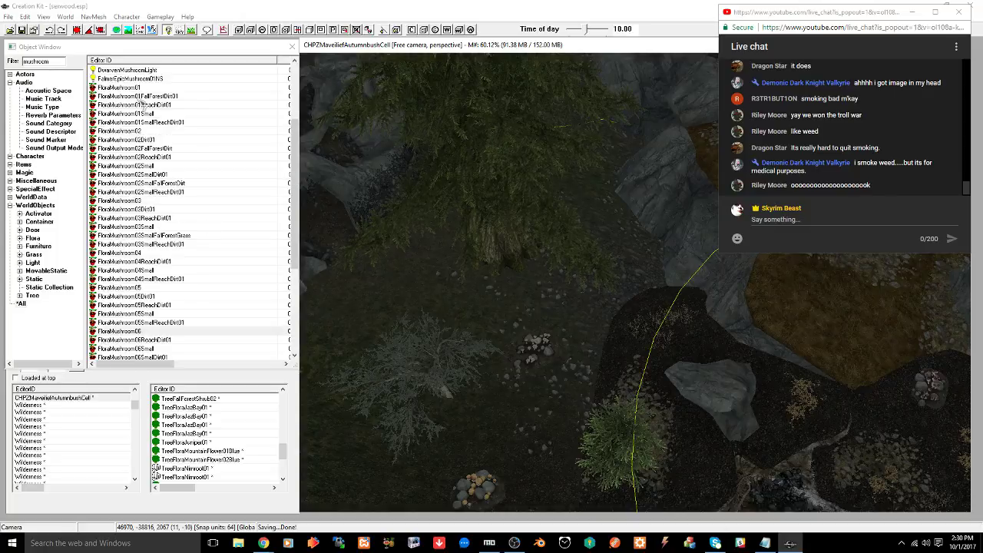
pyautogui.click(130, 92)
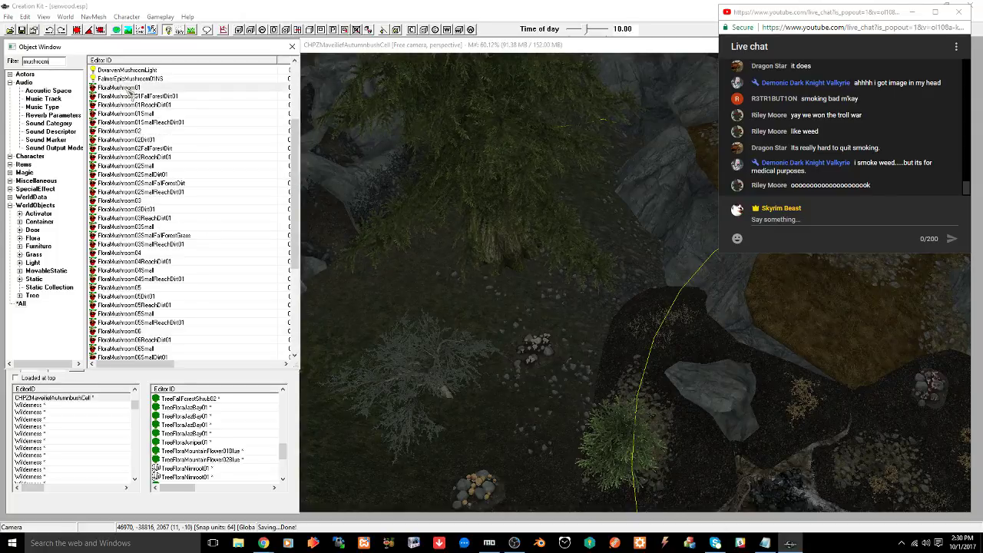
pyautogui.moveTo(420, 280); pyautogui.dragTo(453, 289)
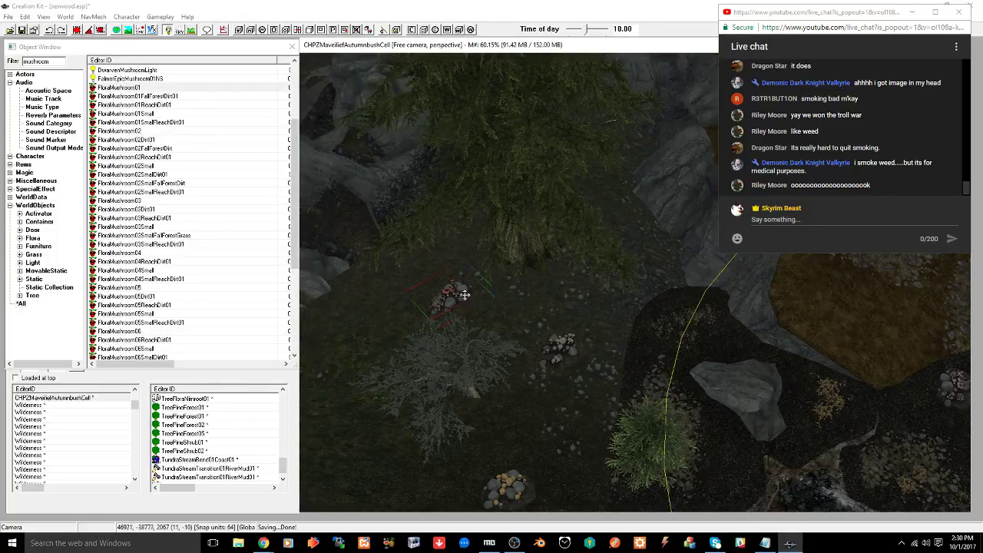
# Tilt the new FloraMushroom01 patch by the bare pale shrub and settle it onto the sloping ground
pyautogui.press('c')
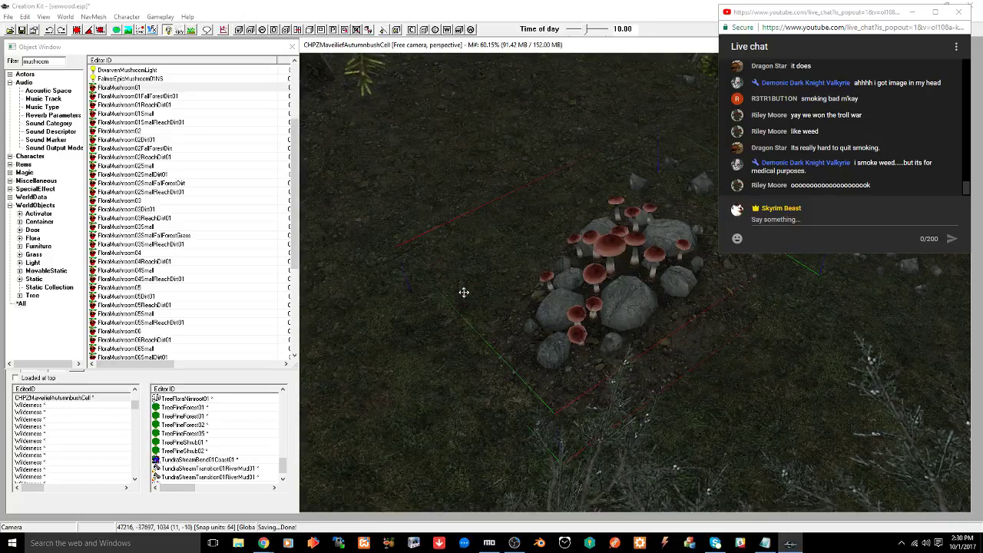
pyautogui.keyDown('shift'); pyautogui.moveTo(463, 292); pyautogui.dragTo(495, 255, button='middle'); pyautogui.keyUp('shift')
pyautogui.press('w')
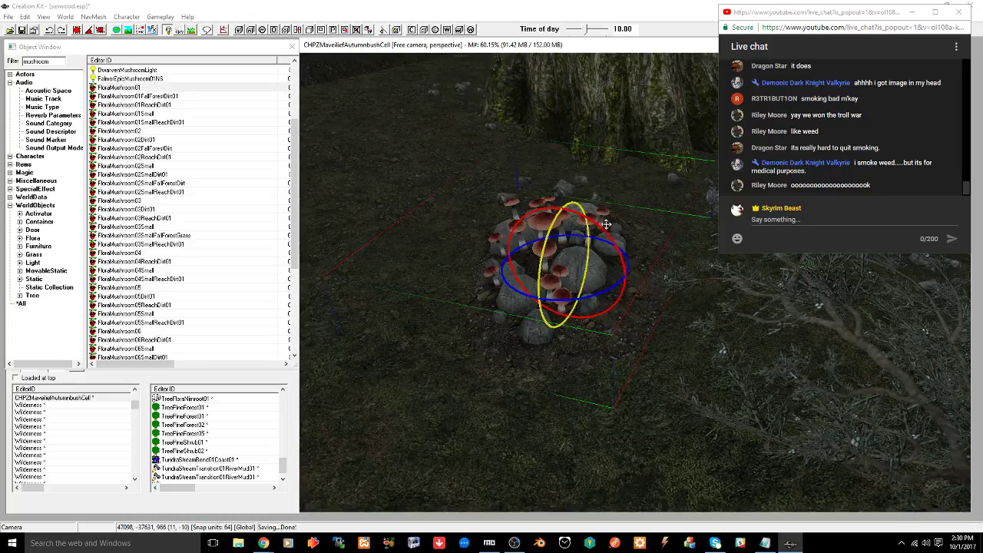
pyautogui.moveTo(565, 210); pyautogui.dragTo(568, 237)
pyautogui.press('w')
pyautogui.press('z')
pyautogui.keyDown('shift'); pyautogui.moveTo(568, 237); pyautogui.dragTo(649, 221, button='middle'); pyautogui.keyUp('shift')
pyautogui.press('w')
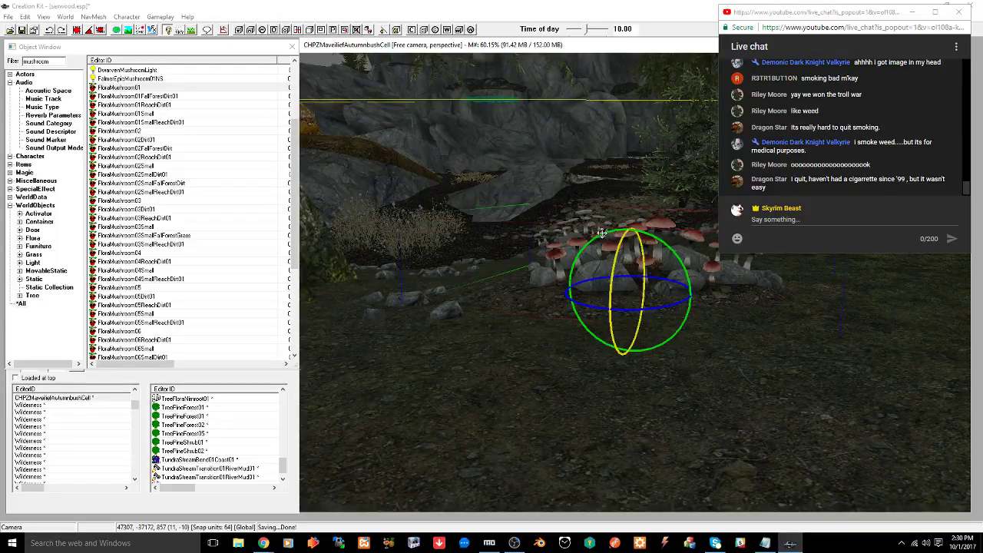
pyautogui.moveTo(602, 233)
pyautogui.mouseDown()
pyautogui.moveTo(593, 235)
pyautogui.moveTo(609, 251)
pyautogui.mouseUp()
pyautogui.press('w')
pyautogui.press('z')
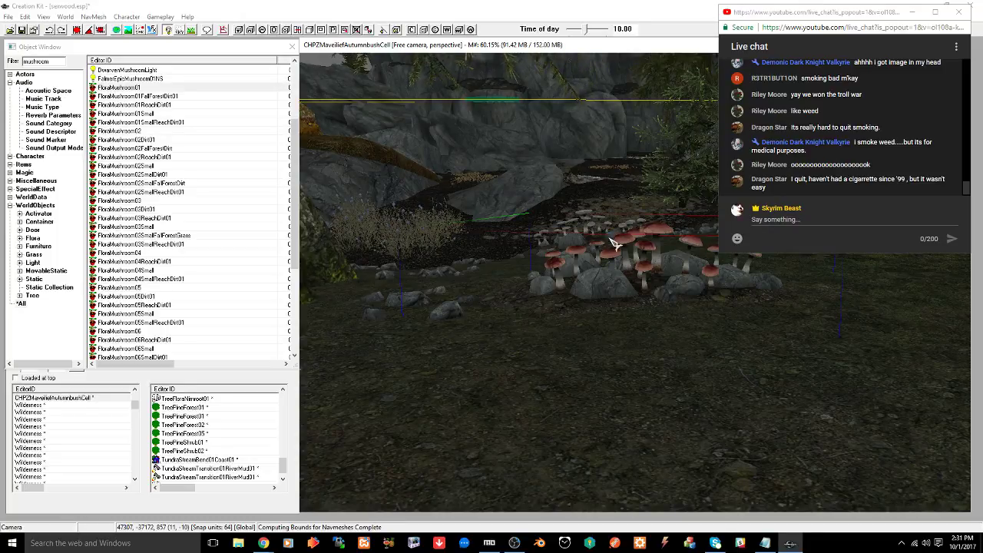
# Examine the mushroom patches, pine shrub, stream bend and surrounding boulders from above for remaining bare spots
pyautogui.scroll(-5, 616, 241)
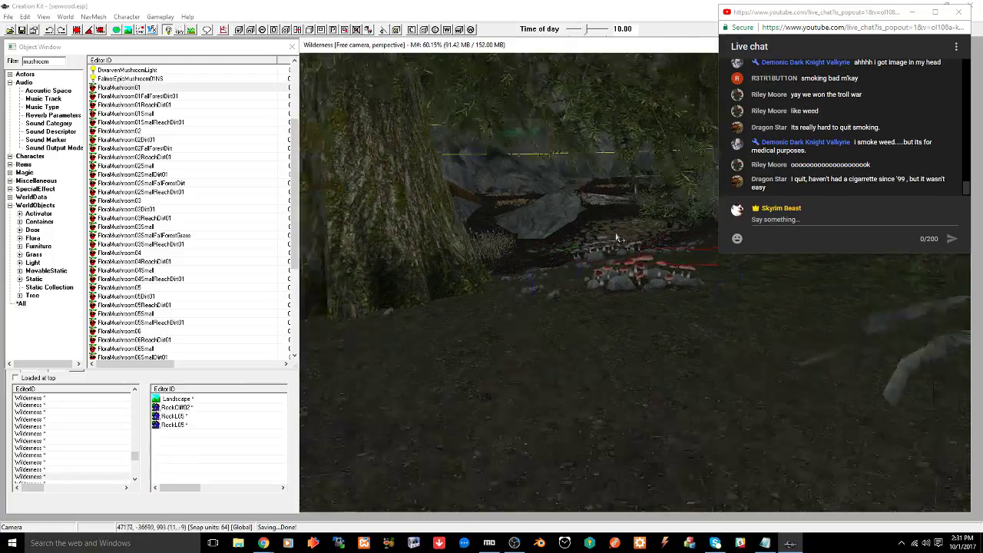
pyautogui.click(629, 261)
pyautogui.press('t')
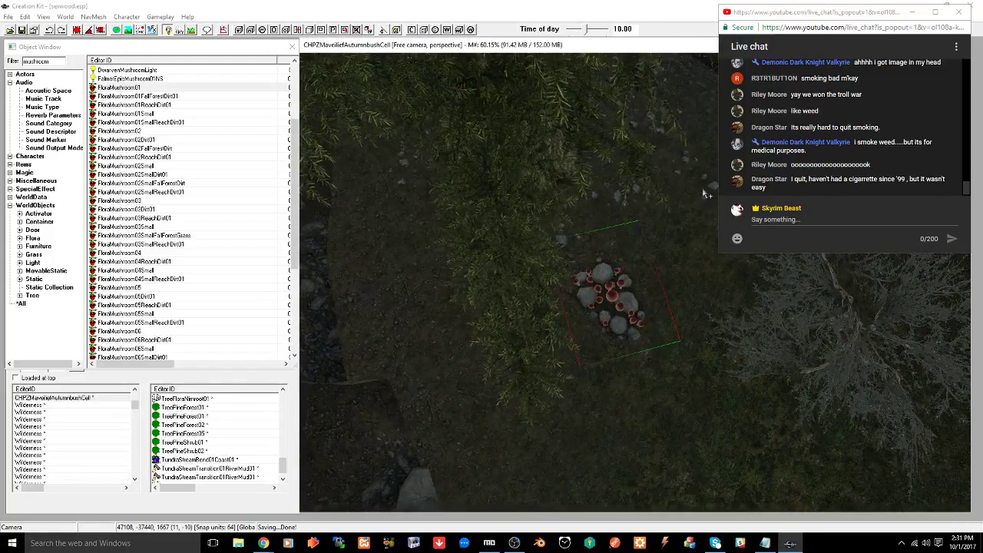
pyautogui.scroll(10, 647, 241)
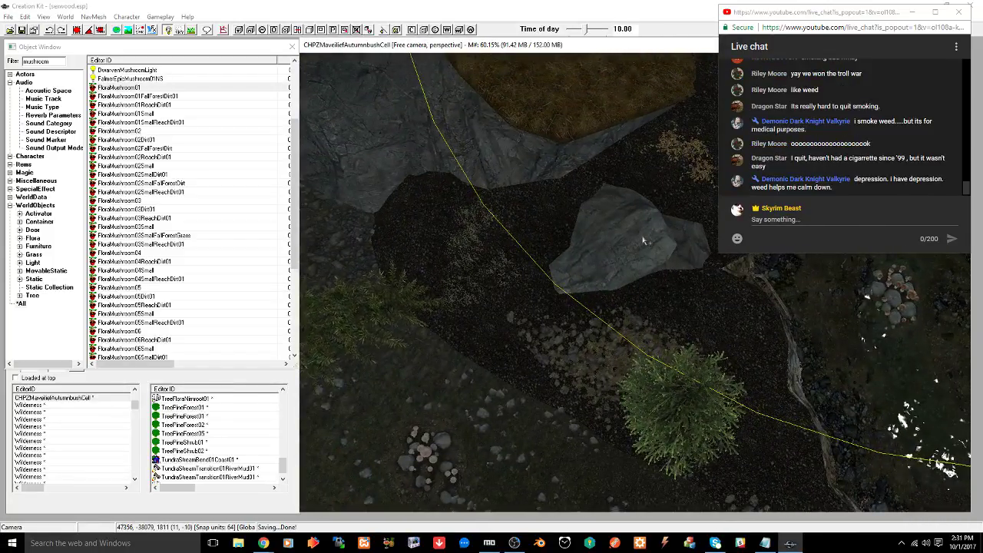
pyautogui.click(643, 237)
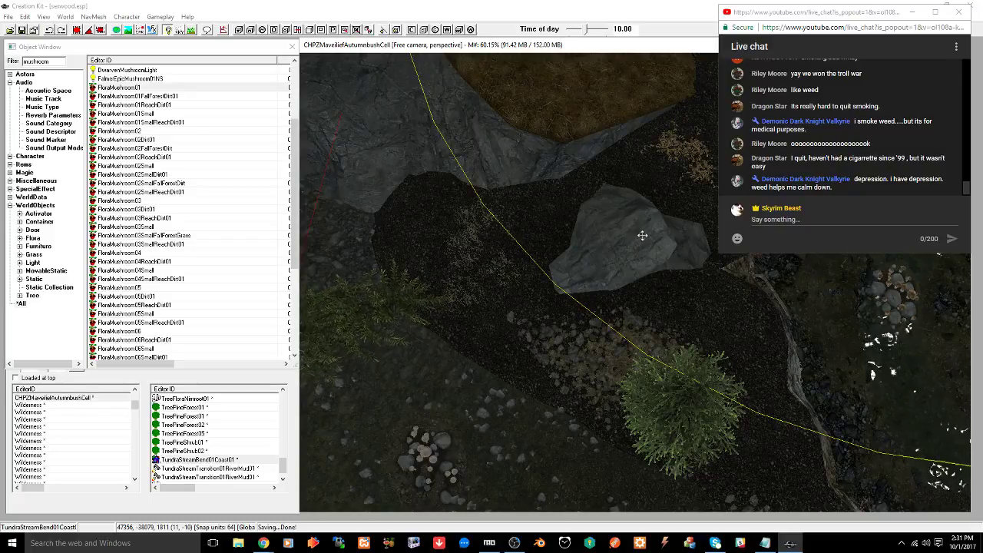
pyautogui.scroll(-5, 642, 235)
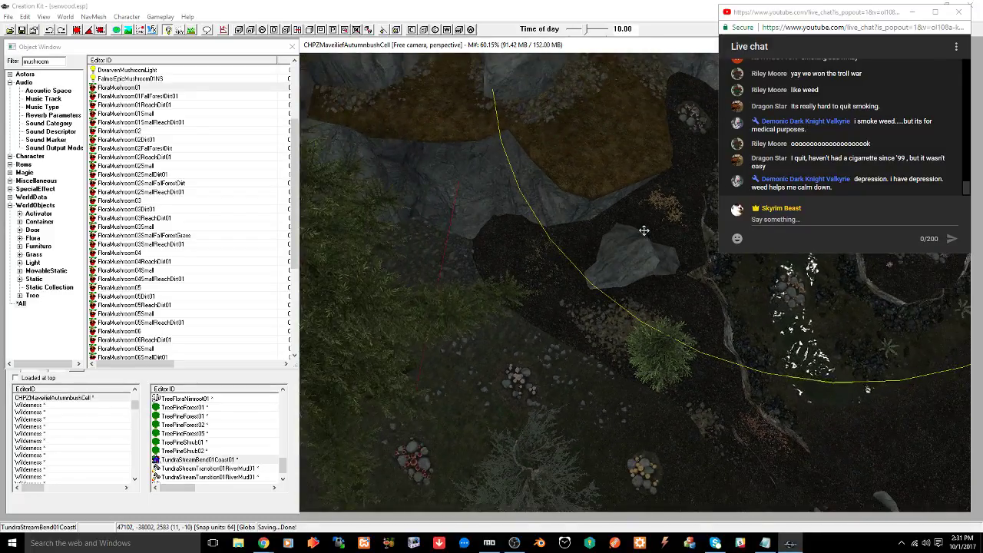
pyautogui.moveTo(650, 252)
pyautogui.mouseDown(button='middle')
pyautogui.moveTo(557, 248)
pyautogui.moveTo(535, 262)
pyautogui.moveTo(522, 314)
pyautogui.moveTo(538, 315)
pyautogui.moveTo(574, 221)
pyautogui.moveTo(569, 192)
pyautogui.mouseUp(button='middle')
pyautogui.moveTo(509, 204); pyautogui.dragTo(485, 221, button='middle')
pyautogui.click(560, 330)
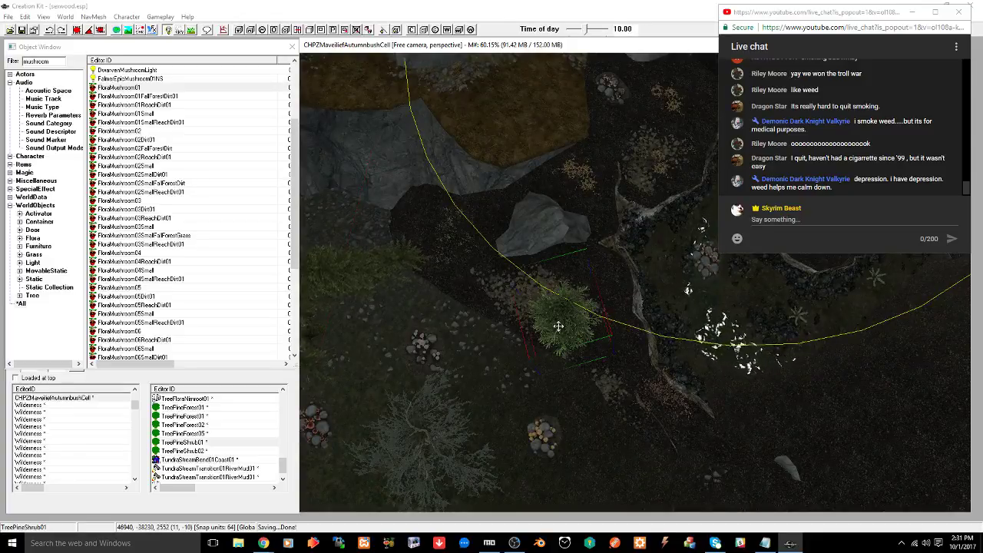
pyautogui.press('t')
pyautogui.scroll(-6, 559, 326)
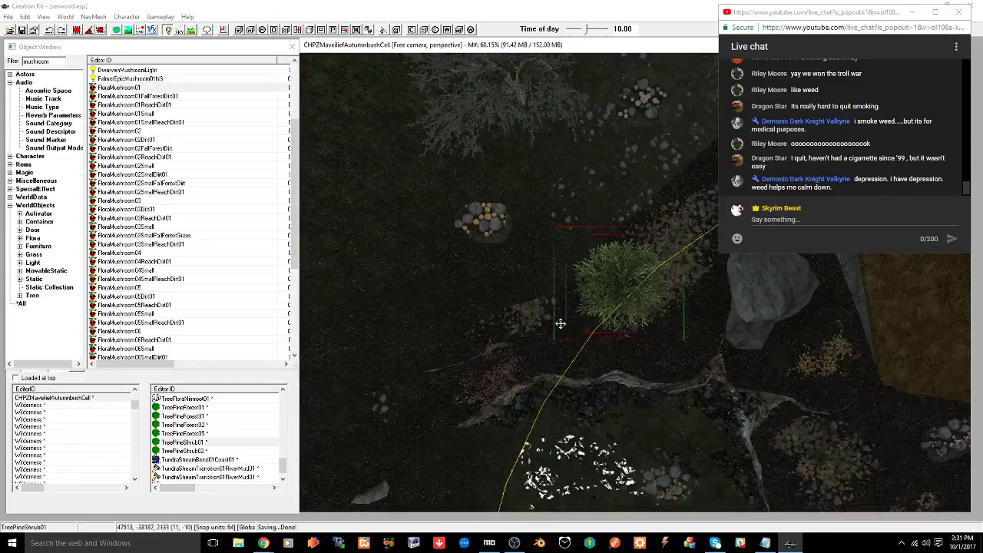
pyautogui.scroll(-5, 562, 325)
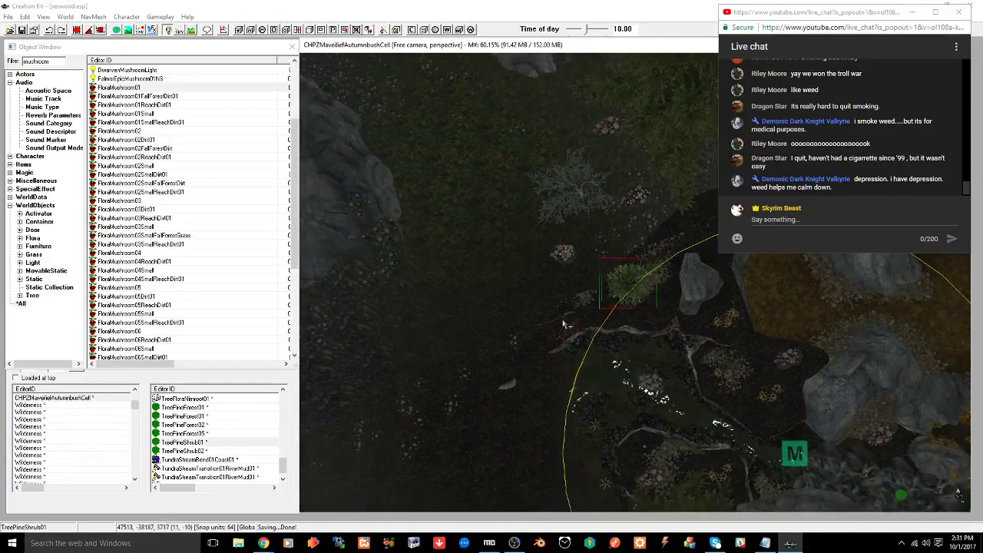
pyautogui.scroll(-2, 563, 324)
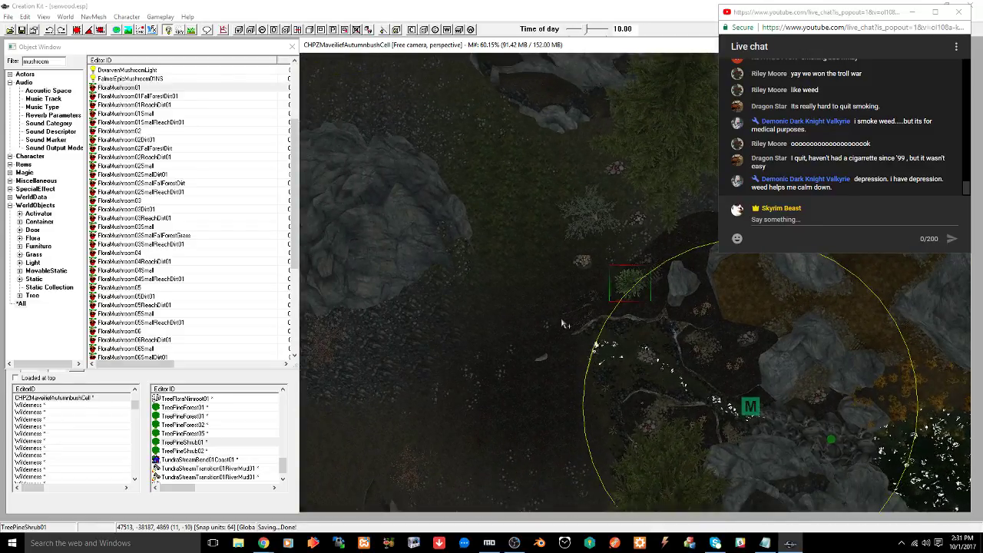
pyautogui.moveTo(563, 317)
pyautogui.mouseDown(button='middle')
pyautogui.moveTo(536, 218)
pyautogui.moveTo(443, 254)
pyautogui.mouseUp(button='middle')
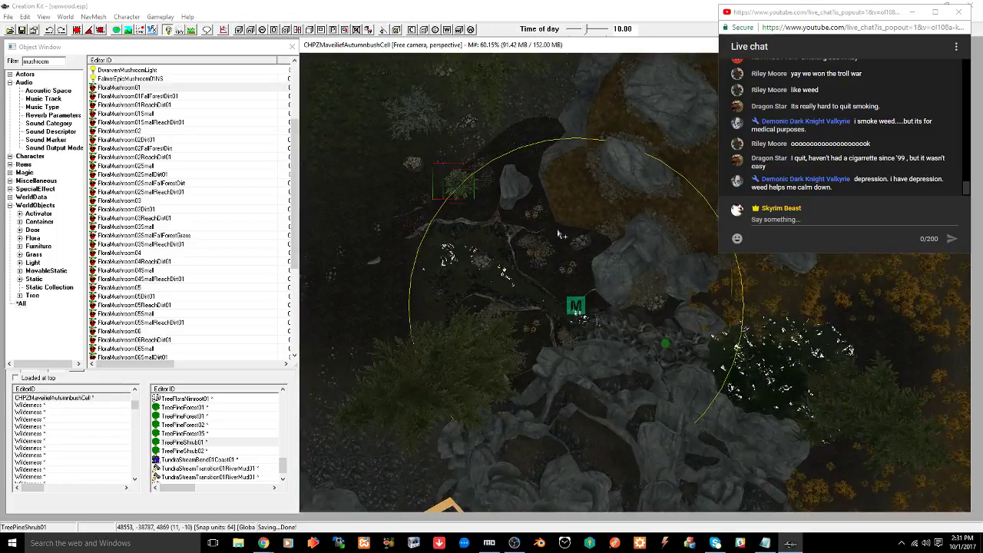
pyautogui.moveTo(568, 222); pyautogui.dragTo(472, 298, button='middle')
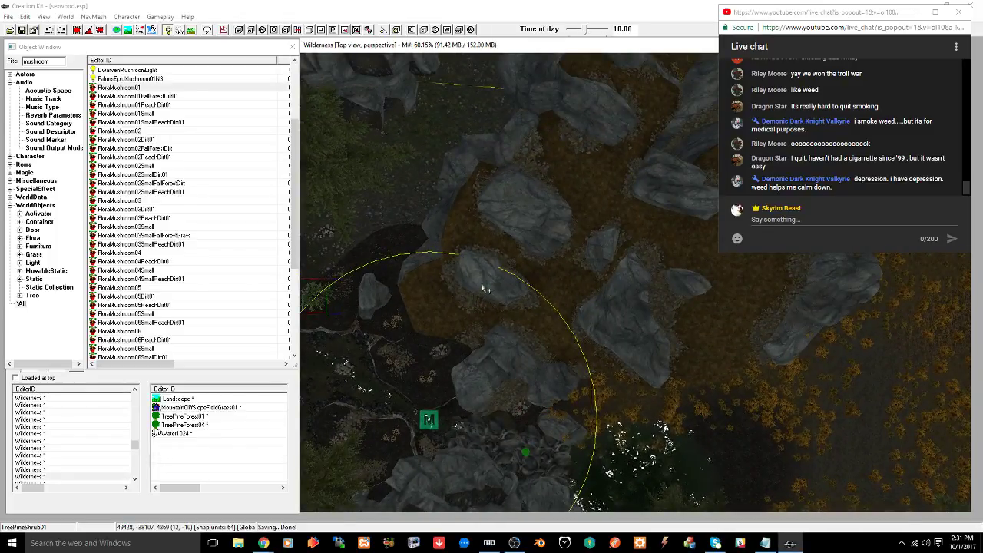
pyautogui.moveTo(478, 268); pyautogui.dragTo(652, 232, button='middle')
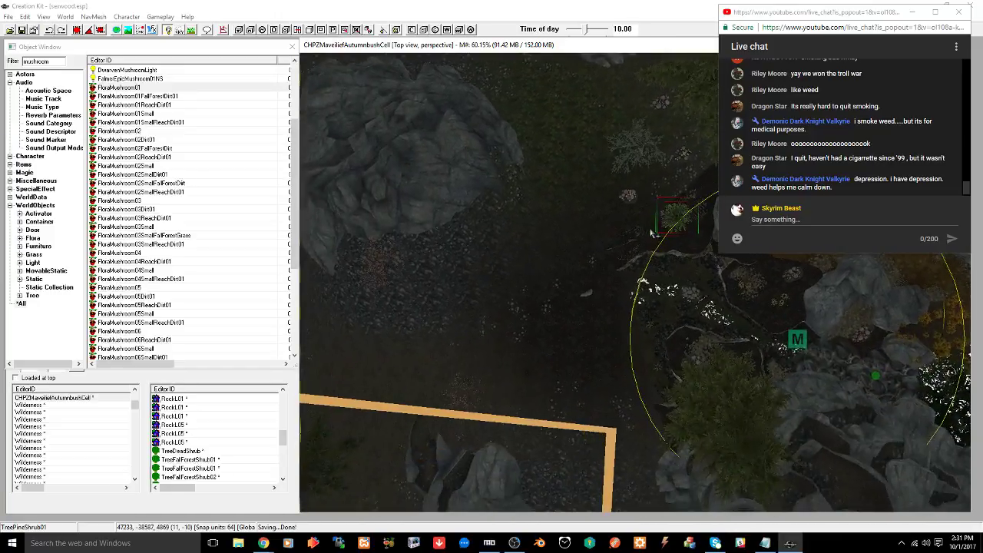
# Hide the FXbirdOPrey02 object covering the ground beside the stream and save the plugin
pyautogui.click(578, 427)
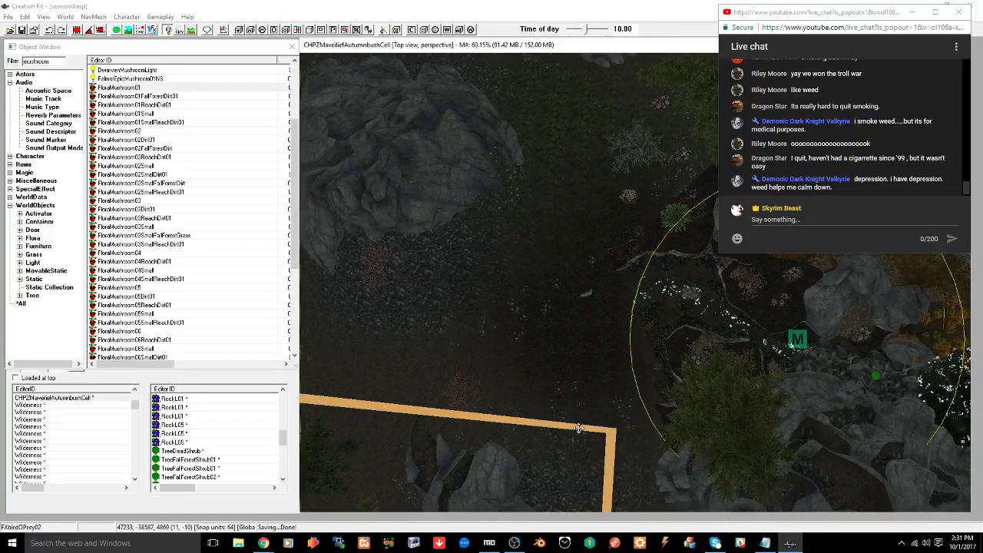
pyautogui.press('1')
pyautogui.press('1')
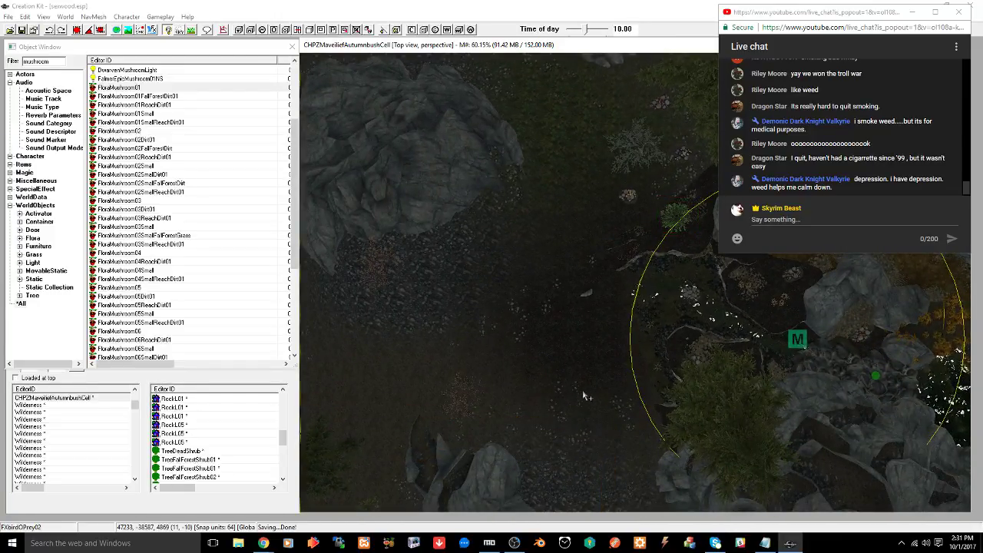
pyautogui.moveTo(585, 388); pyautogui.dragTo(595, 409, button='middle')
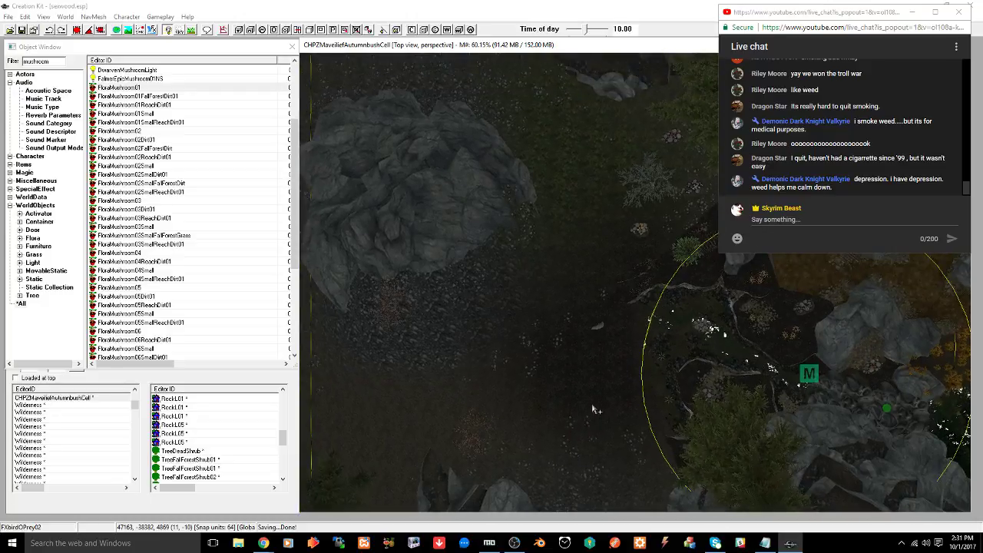
pyautogui.click(601, 325)
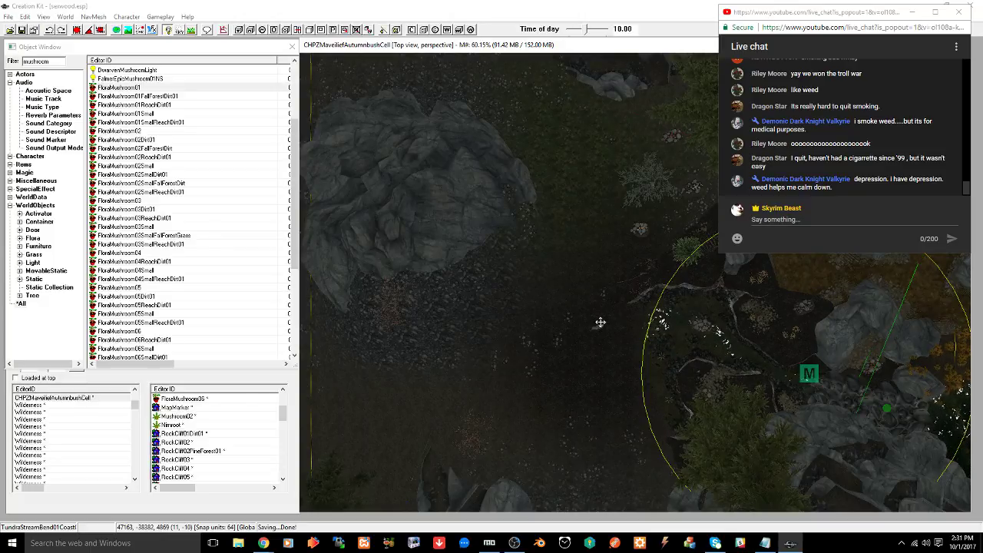
pyautogui.hotkey('ctrl', 's')
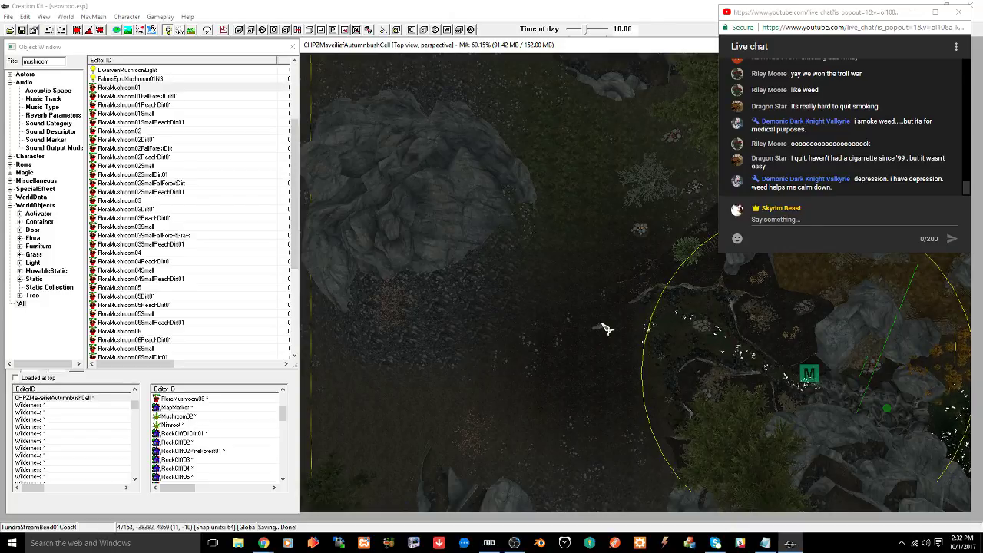
# Filter the objects by "crittersp" and place a critterSpawnDragonflies24x7 marker in the stream near the map marker
pyautogui.moveTo(604, 325); pyautogui.dragTo(460, 284, button='middle')
pyautogui.click(584, 321)
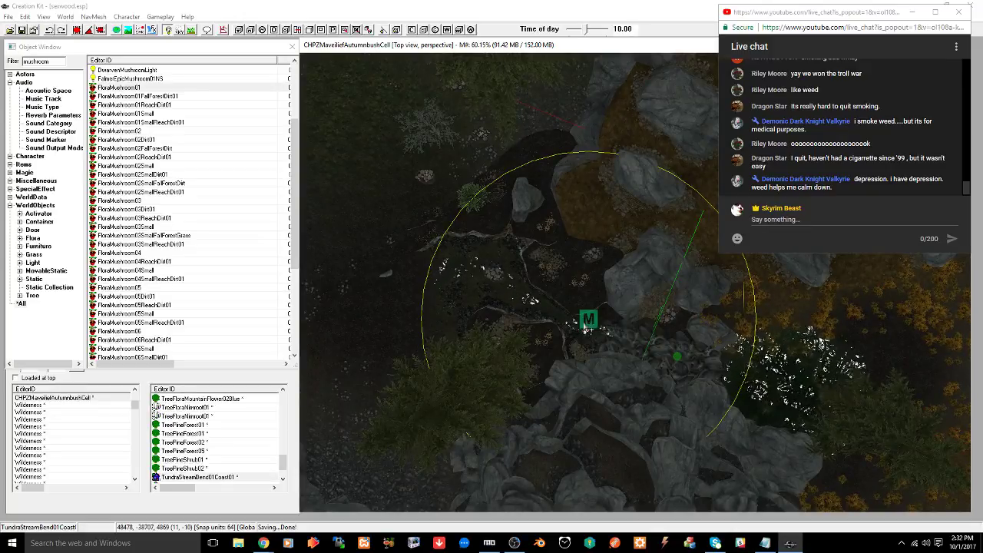
pyautogui.keyDown('shift'); pyautogui.moveTo(586, 320); pyautogui.dragTo(494, 367, button='middle'); pyautogui.keyUp('shift')
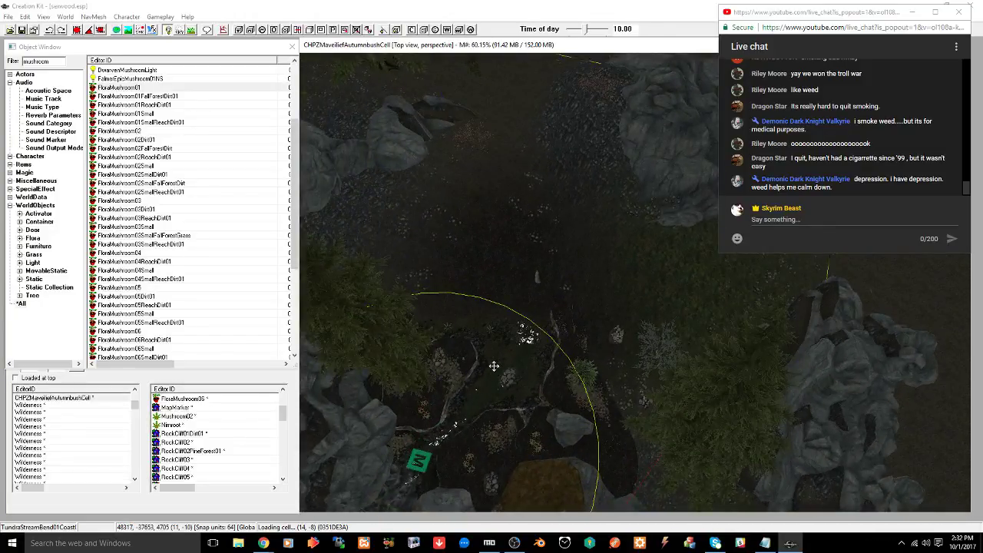
pyautogui.moveTo(511, 315); pyautogui.dragTo(570, 268, button='middle')
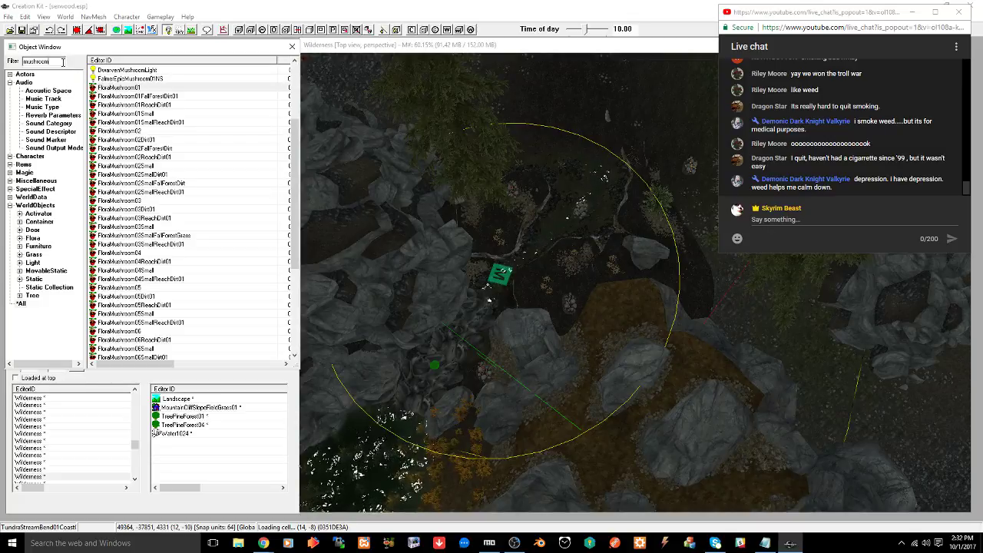
pyautogui.doubleClick(63, 61)
pyautogui.write('cr')
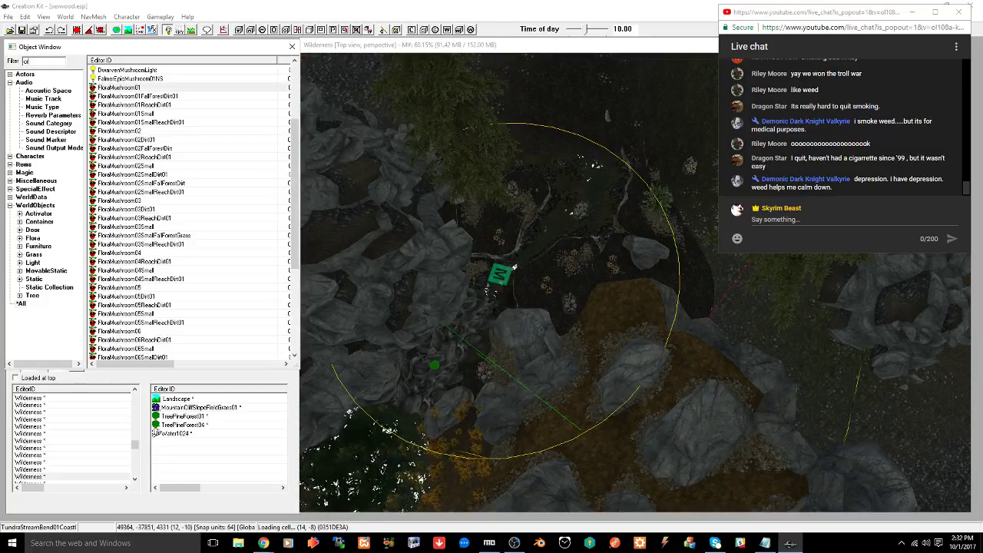
pyautogui.write('ittersp')
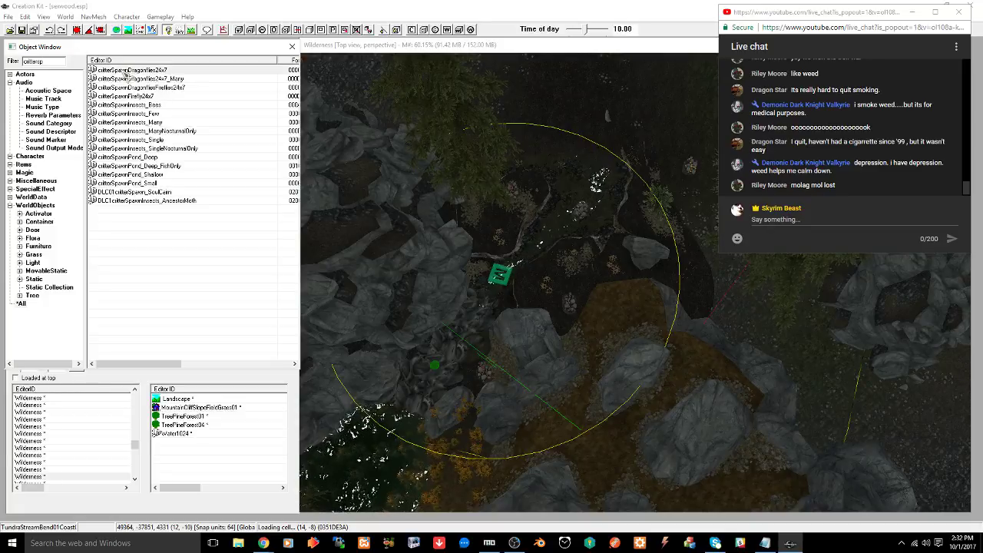
pyautogui.click(565, 221)
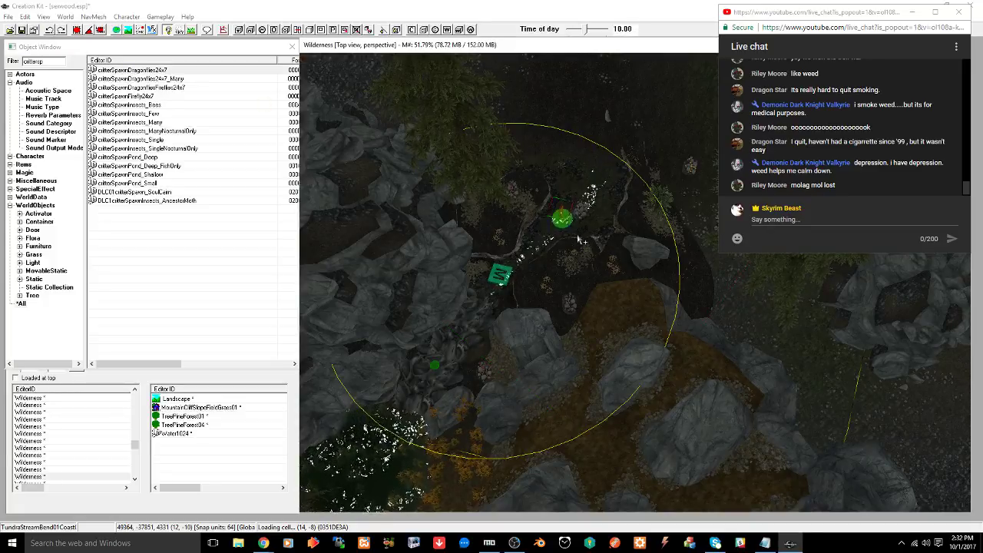
# Raise the dragonfly spawn marker so that it hovers above the stream's water surface
pyautogui.press('t')
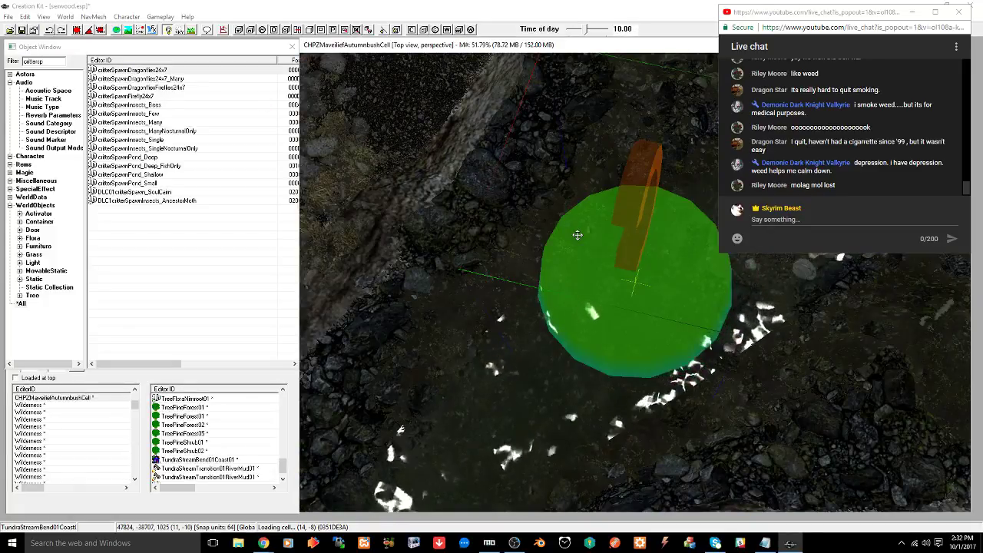
pyautogui.keyDown('shift'); pyautogui.moveTo(588, 234); pyautogui.dragTo(594, 197, button='middle'); pyautogui.keyUp('shift')
pyautogui.scroll(-4, 595, 197)
pyautogui.scroll(-2, 594, 197)
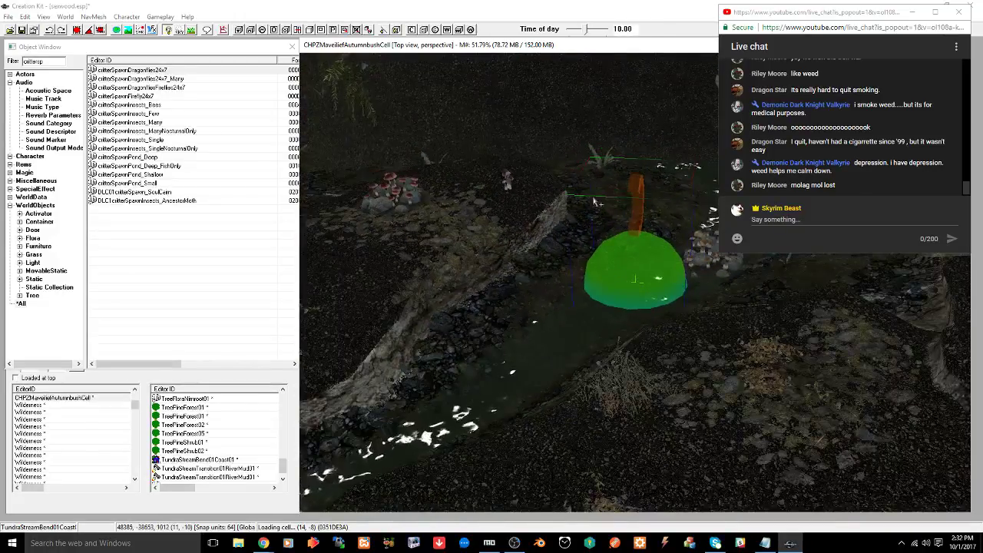
pyautogui.press('z')
pyautogui.moveTo(628, 284); pyautogui.dragTo(625, 209)
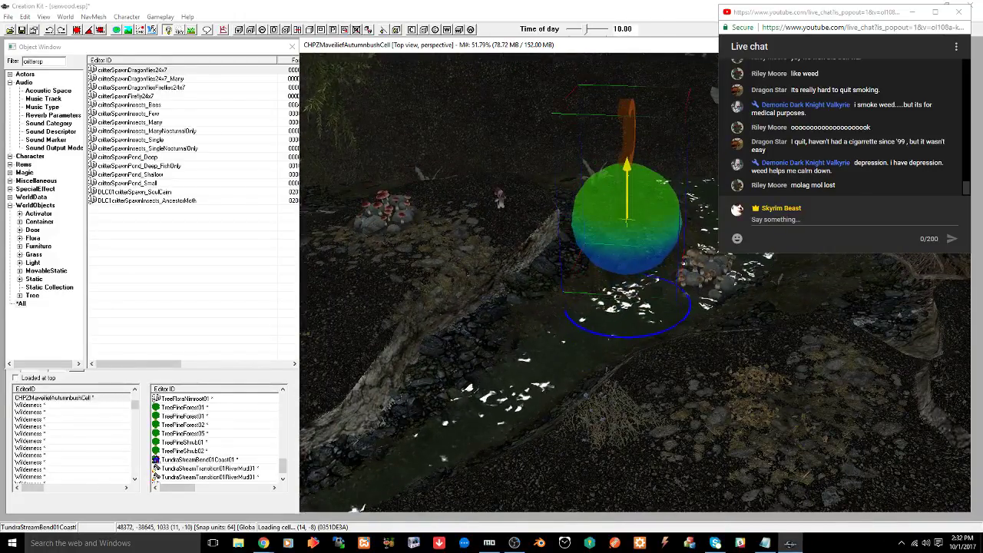
# Place a critterSpawnInsects_Bees marker over the pond beside the large tree trunk and save the plugin
pyautogui.moveTo(610, 200)
pyautogui.keyDown('shift'); pyautogui.mouseDown(button='middle')
pyautogui.moveTo(572, 224)
pyautogui.moveTo(511, 211)
pyautogui.moveTo(607, 247)
pyautogui.moveTo(687, 233)
pyautogui.moveTo(708, 250)
pyautogui.mouseUp(button='middle'); pyautogui.keyUp('shift')
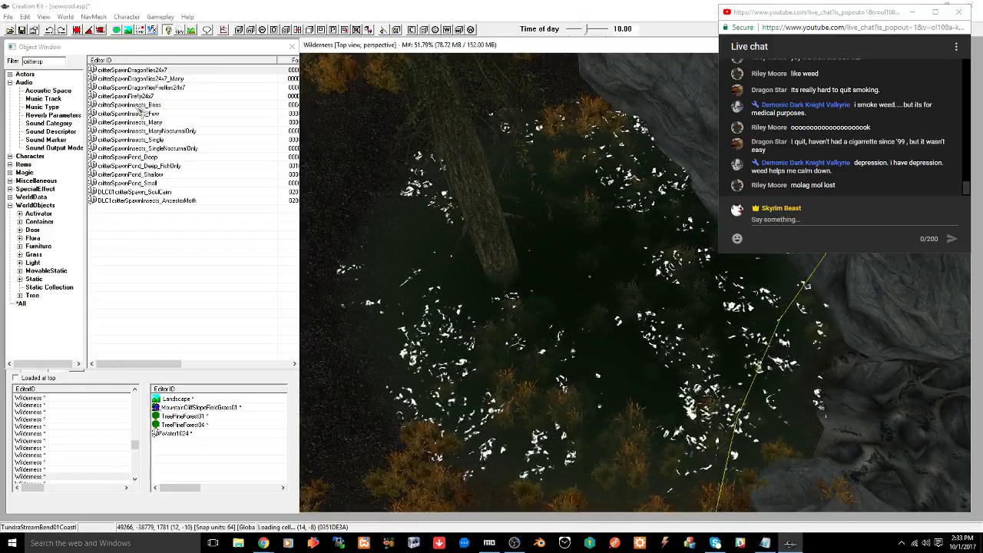
pyautogui.moveTo(140, 108); pyautogui.dragTo(407, 201)
pyautogui.moveTo(625, 338); pyautogui.dragTo(603, 339)
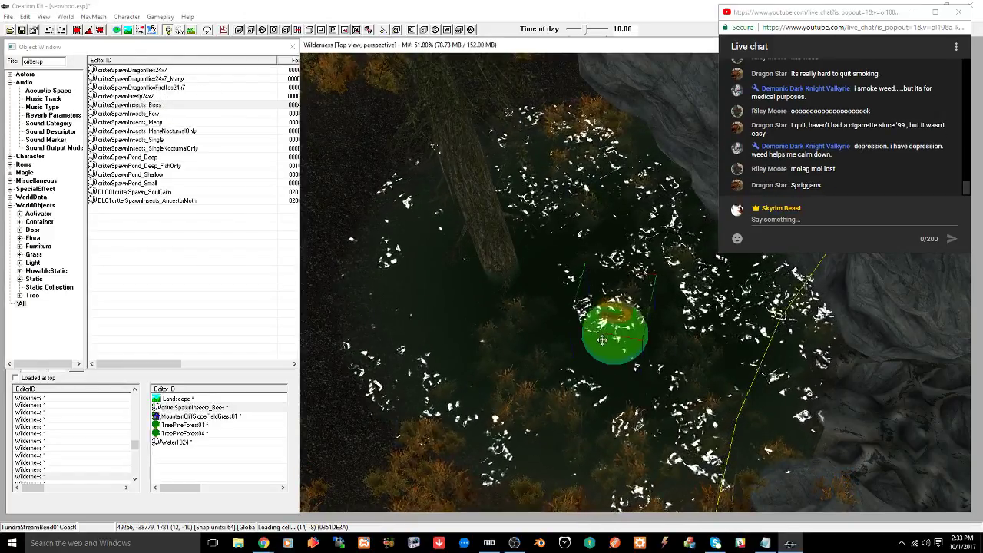
pyautogui.keyDown('shift'); pyautogui.moveTo(611, 336); pyautogui.dragTo(592, 299, button='middle'); pyautogui.keyUp('shift')
pyautogui.hotkey('ctrl', 's')
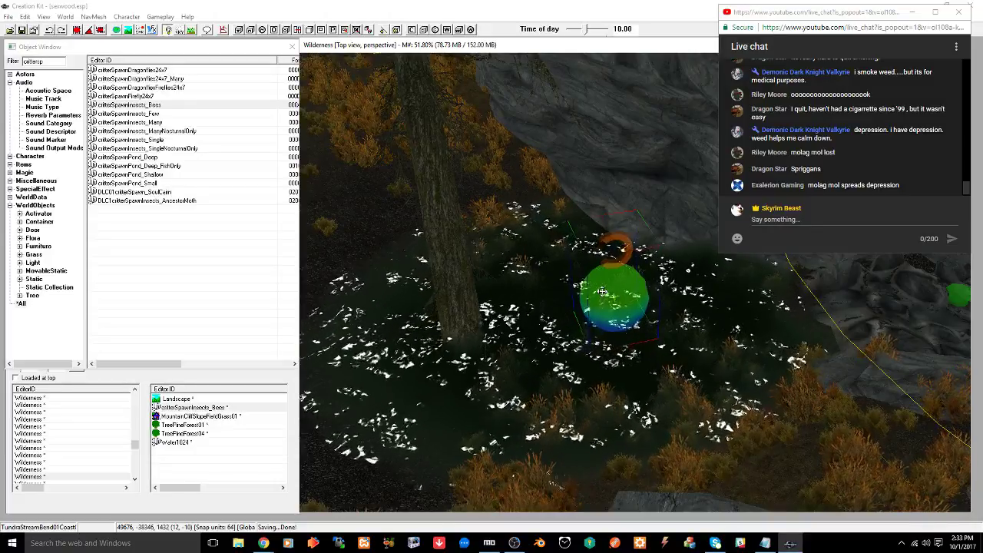
# Shift the bee spawn marker toward the tree trunk, raise it slightly above the pond, and save the plugin
pyautogui.moveTo(596, 300); pyautogui.dragTo(584, 297)
pyautogui.press('z')
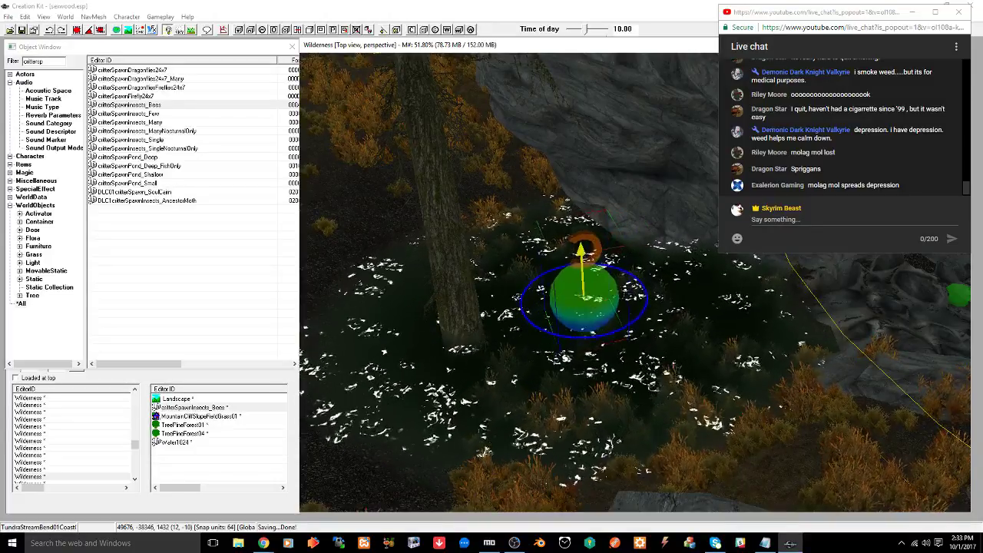
pyautogui.hotkey('ctrl', 's')
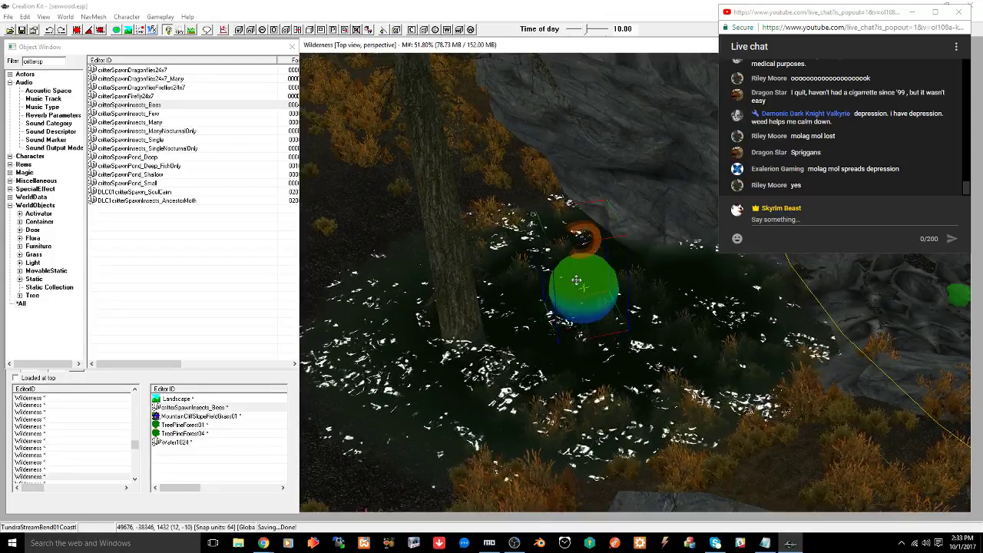
pyautogui.press('t')
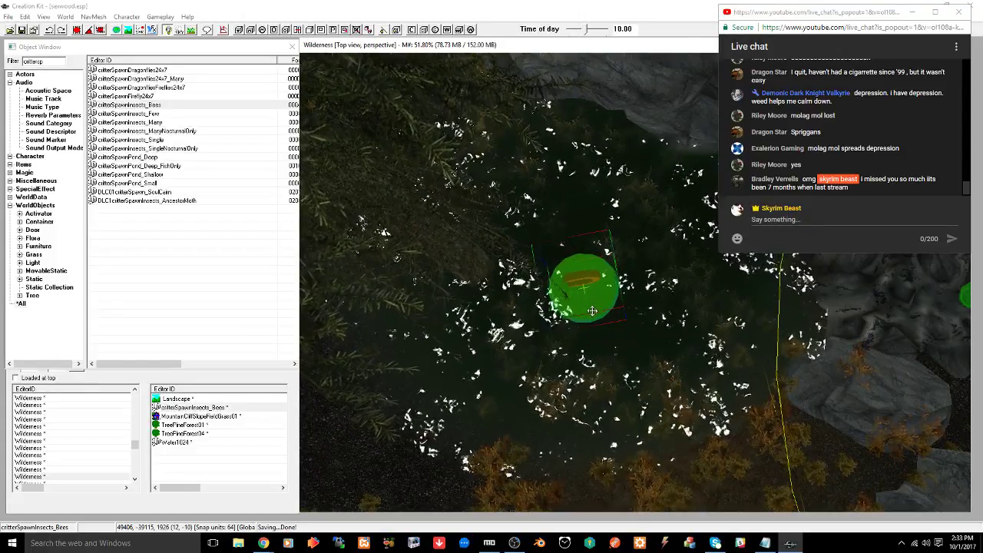
pyautogui.keyDown('shift'); pyautogui.moveTo(592, 311); pyautogui.dragTo(604, 278, button='middle'); pyautogui.keyUp('shift')
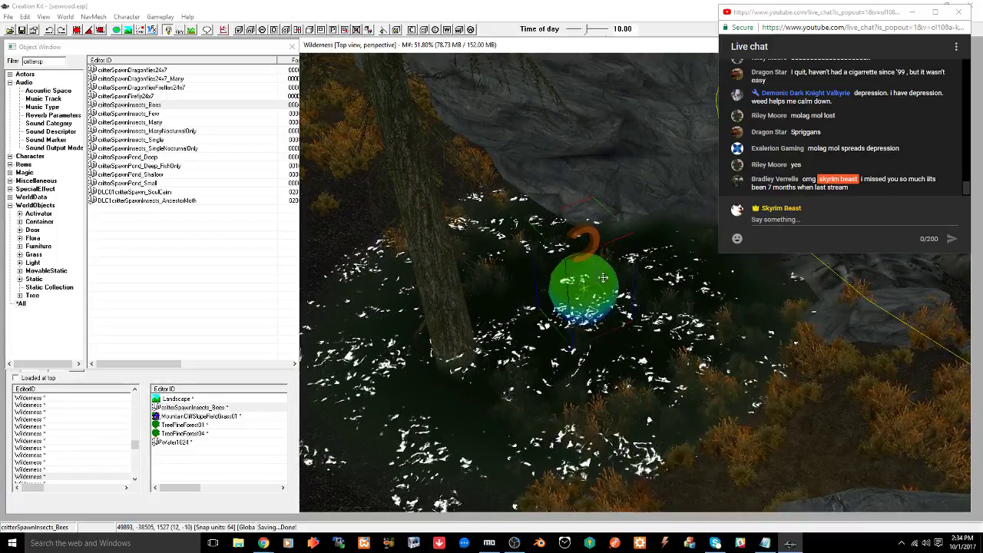
# Switch to Chrome, open youtube.com and go to your own channel page to check the dates of the recent uploads
pyautogui.moveTo(263, 543)
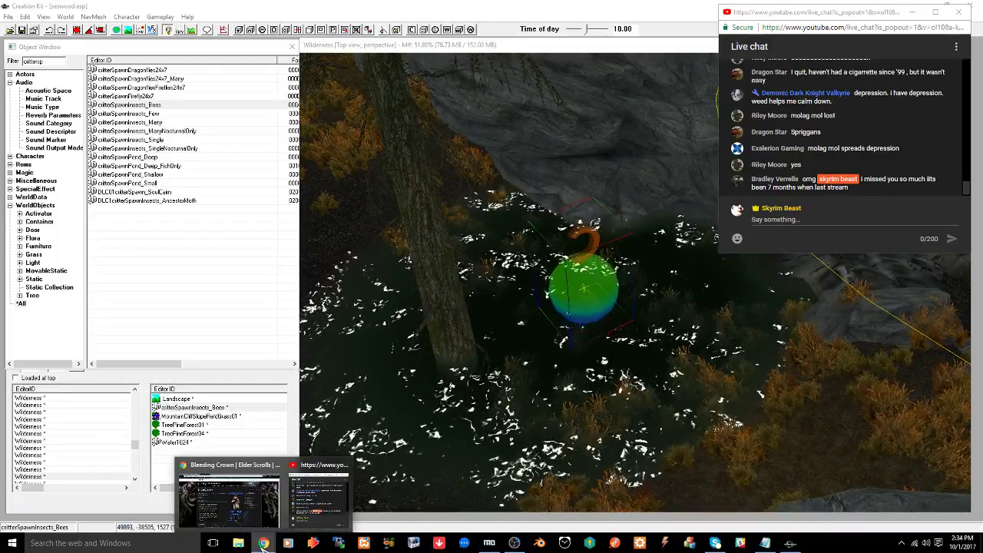
pyautogui.click(229, 499)
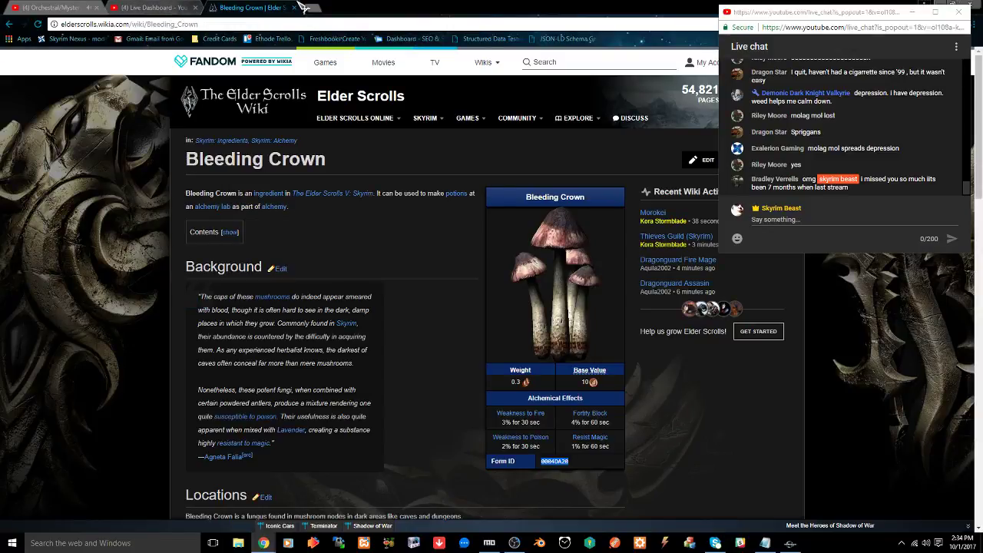
pyautogui.click(261, 24)
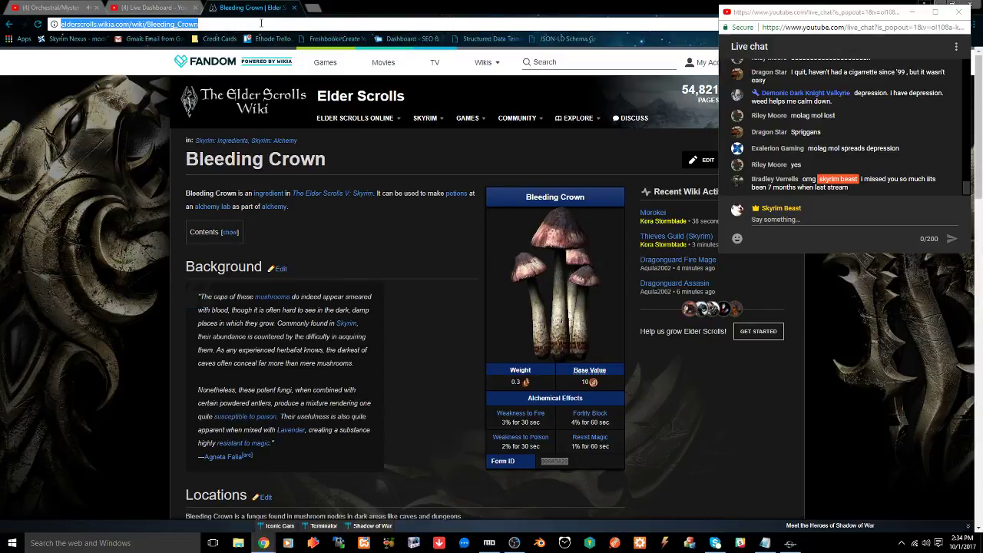
pyautogui.write('youtube.com')
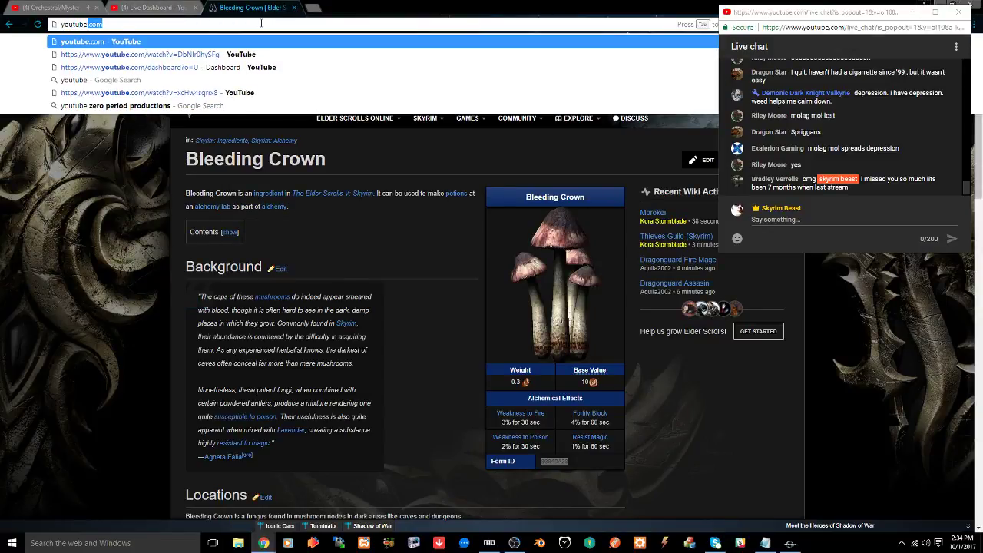
pyautogui.press('Return')
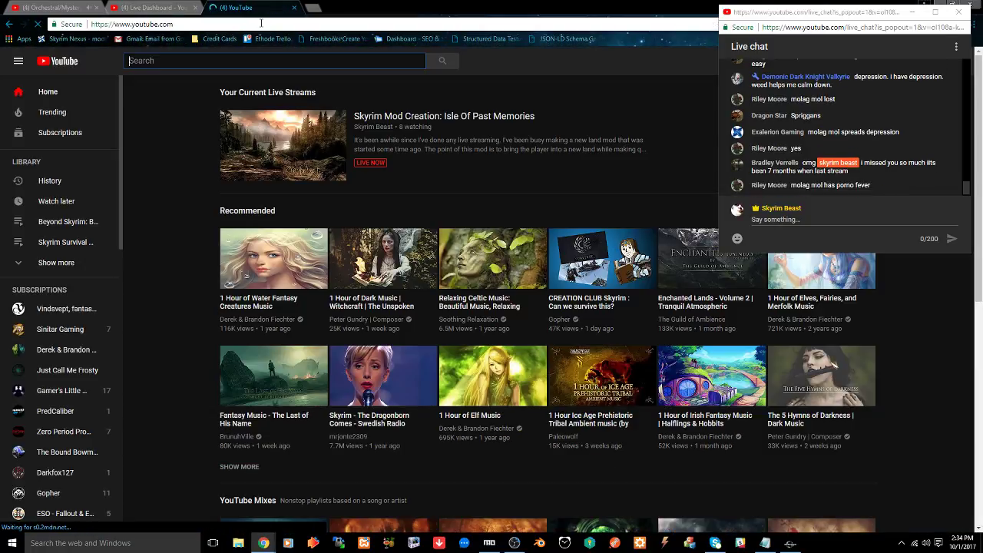
pyautogui.moveTo(830, 11); pyautogui.dragTo(641, 17)
pyautogui.click(950, 61)
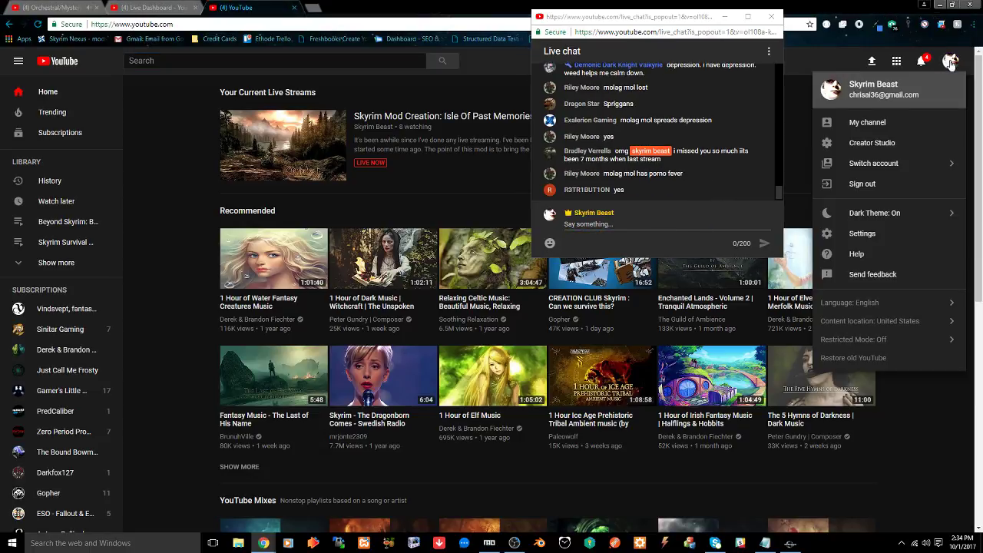
pyautogui.click(864, 123)
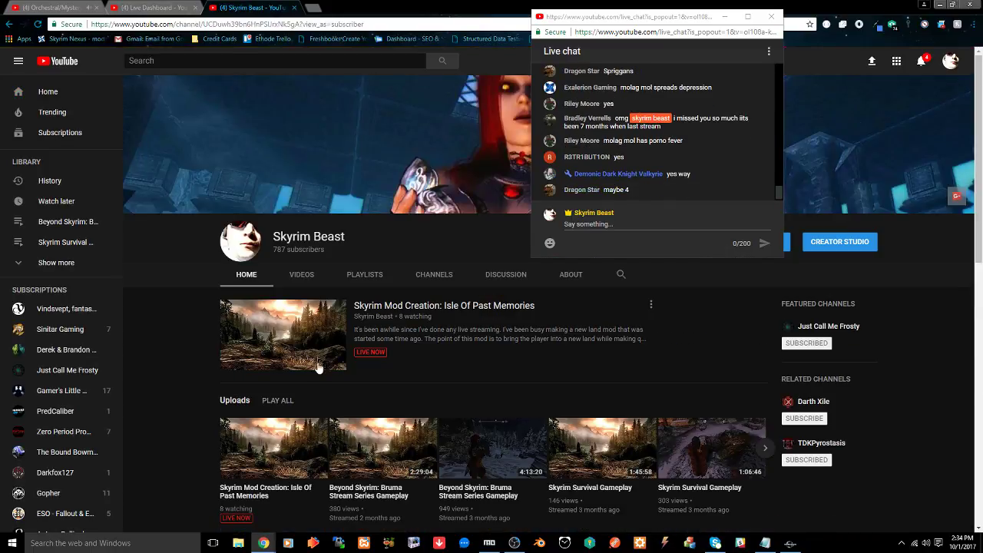
pyautogui.scroll(-2, 321, 363)
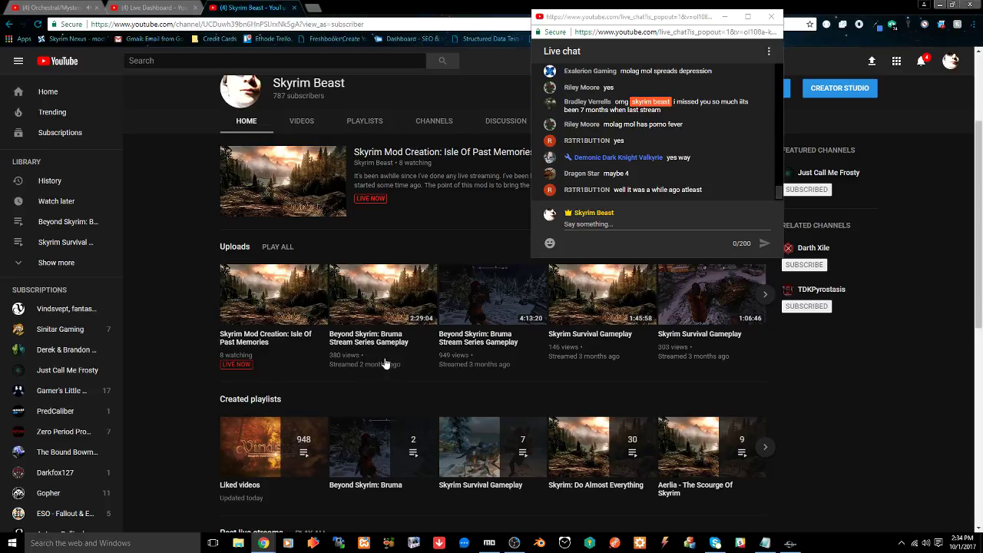
# Close the YouTube channel page, return to the Creation Kit and move the live chat window clear of the time-of-day control
pyautogui.click(294, 8)
pyautogui.click(790, 543)
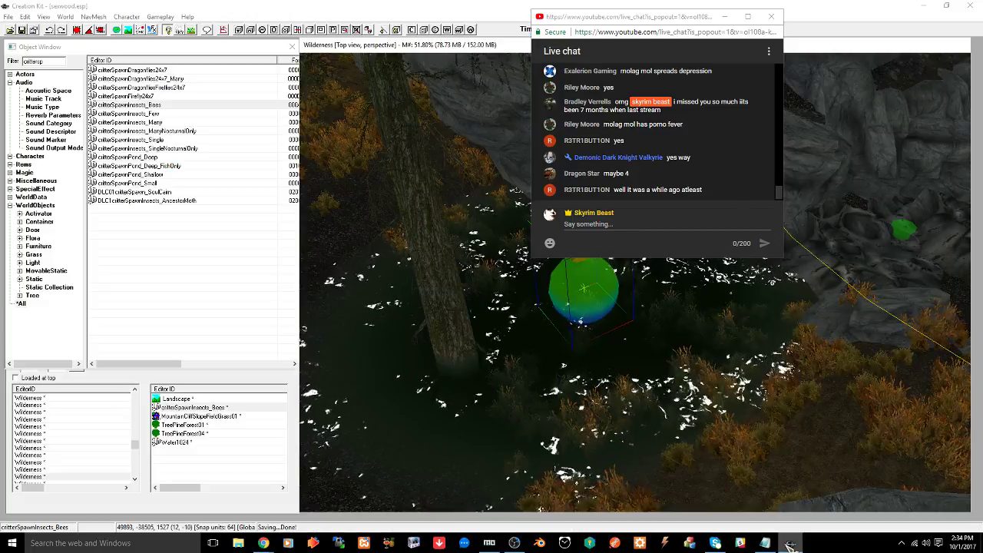
pyautogui.click(623, 23)
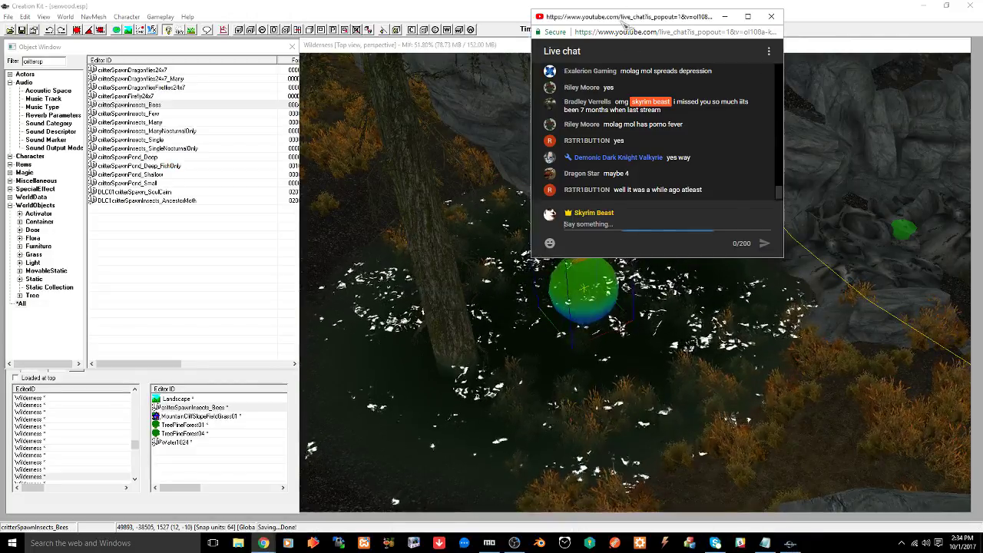
pyautogui.moveTo(623, 23); pyautogui.dragTo(811, 18)
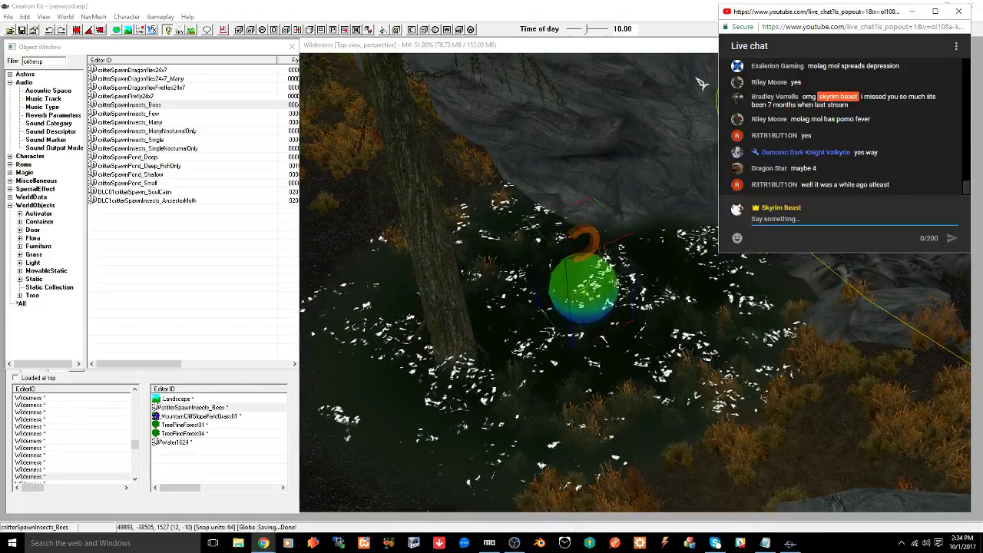
# Examine the layout of the bee spawn marker, map marker and dragonfly spawn marker along the pond and stream from above
pyautogui.click(579, 270)
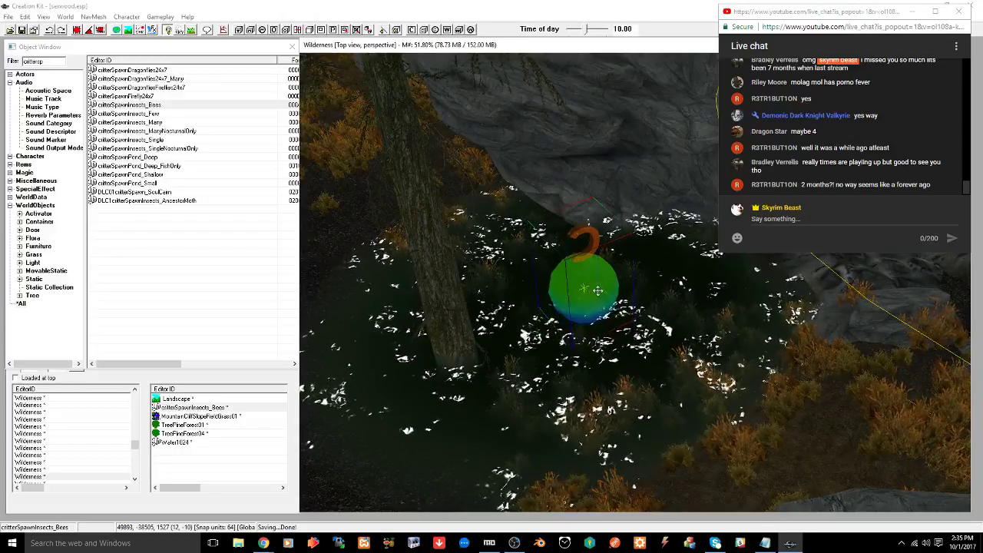
pyautogui.moveTo(598, 288)
pyautogui.keyDown('shift'); pyautogui.mouseDown(button='middle')
pyautogui.moveTo(607, 308)
pyautogui.moveTo(632, 286)
pyautogui.moveTo(581, 297)
pyautogui.mouseUp(button='middle'); pyautogui.keyUp('shift')
pyautogui.keyDown('shift'); pyautogui.moveTo(619, 259); pyautogui.dragTo(667, 262, button='middle'); pyautogui.keyUp('shift')
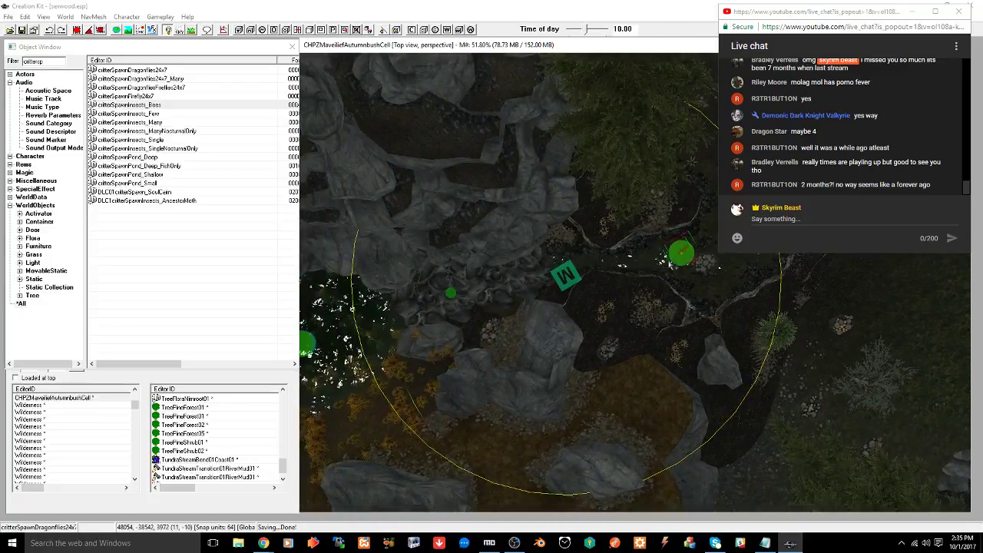
pyautogui.click(569, 282)
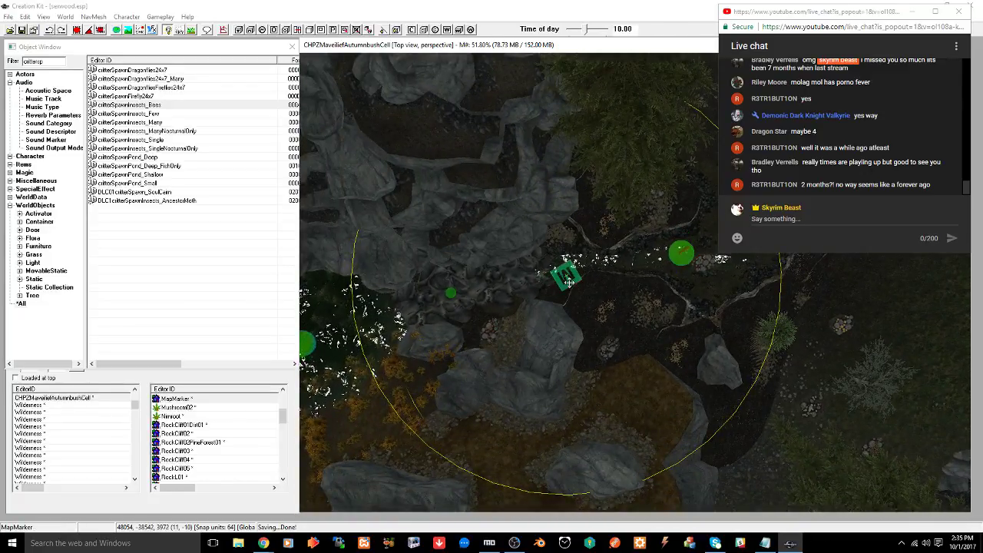
pyautogui.moveTo(568, 283)
pyautogui.mouseDown(button='middle')
pyautogui.moveTo(600, 276)
pyautogui.moveTo(600, 257)
pyautogui.mouseUp(button='middle')
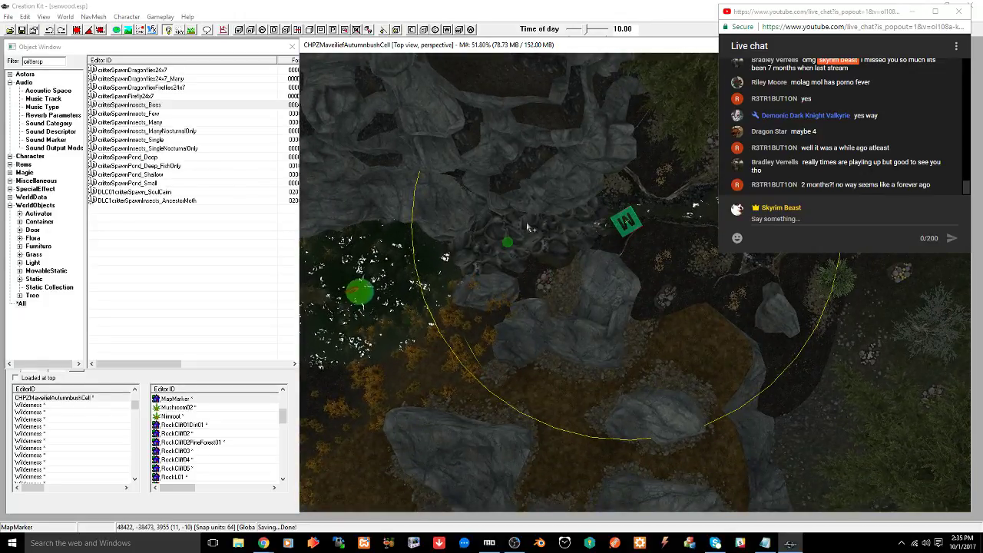
pyautogui.moveTo(360, 292); pyautogui.dragTo(245, 249, button='middle')
pyautogui.moveTo(631, 158)
pyautogui.mouseDown(button='middle')
pyautogui.moveTo(619, 153)
pyautogui.moveTo(584, 188)
pyautogui.mouseUp(button='middle')
pyautogui.moveTo(480, 206); pyautogui.dragTo(478, 214, button='middle')
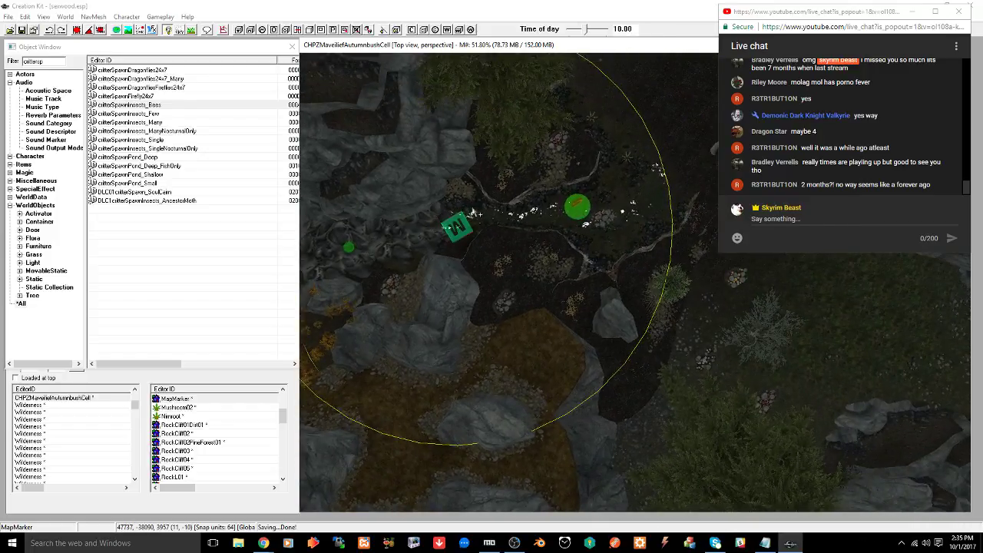
pyautogui.moveTo(405, 273); pyautogui.dragTo(521, 261, button='middle')
pyautogui.moveTo(445, 275); pyautogui.dragTo(470, 275, button='middle')
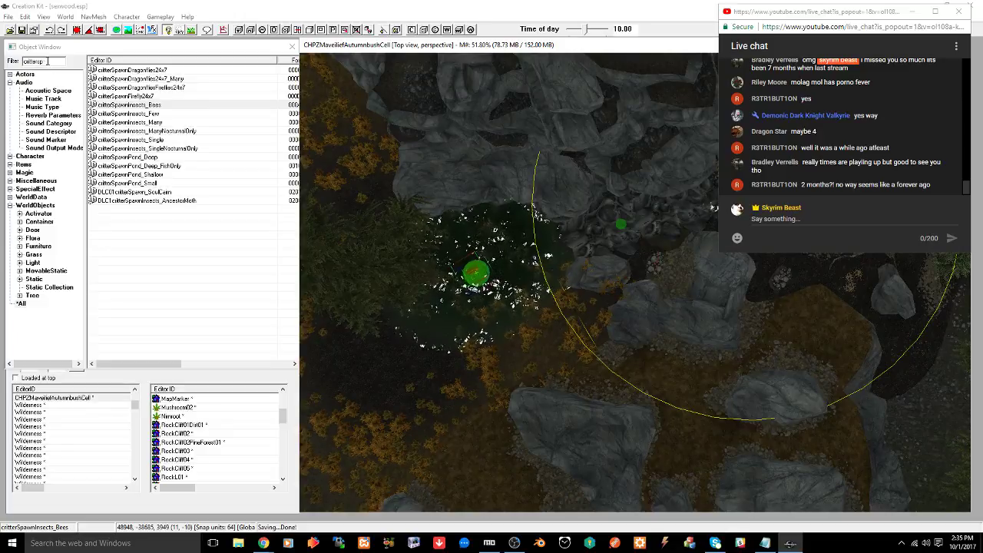
# Filter the objects by "beehive" and focus on the large tree trunk in the pond
pyautogui.moveTo(47, 62); pyautogui.dragTo(6, 61)
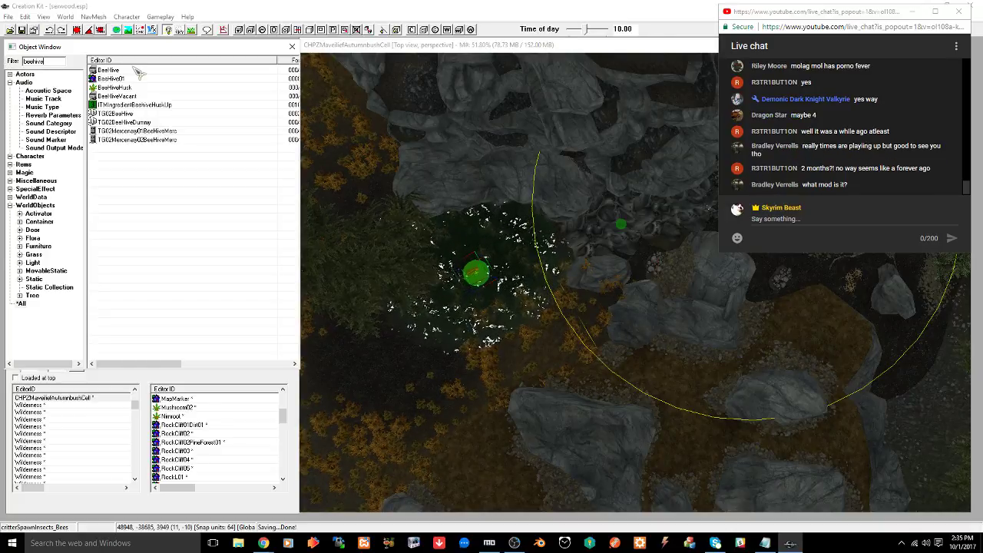
pyautogui.click(388, 100)
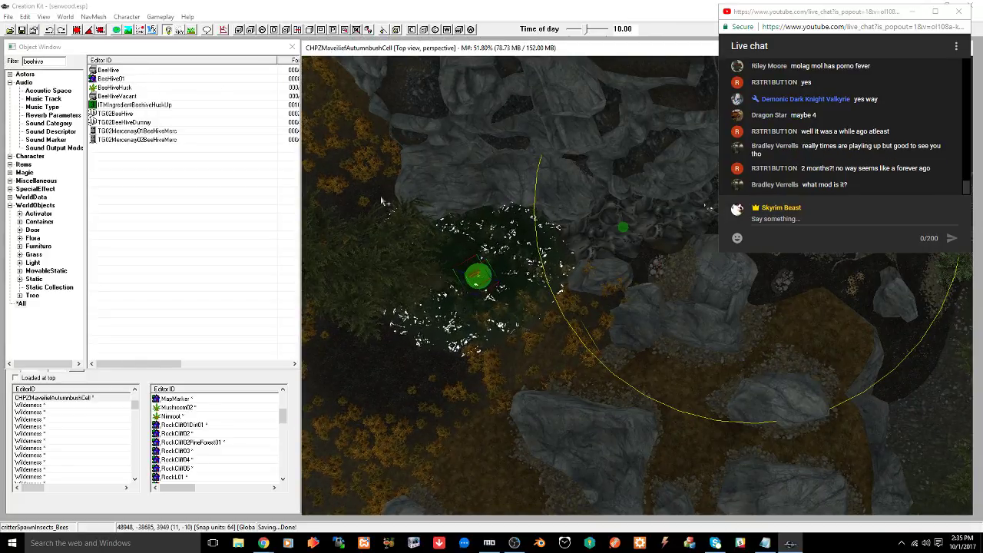
pyautogui.moveTo(432, 263); pyautogui.dragTo(499, 207, button='middle')
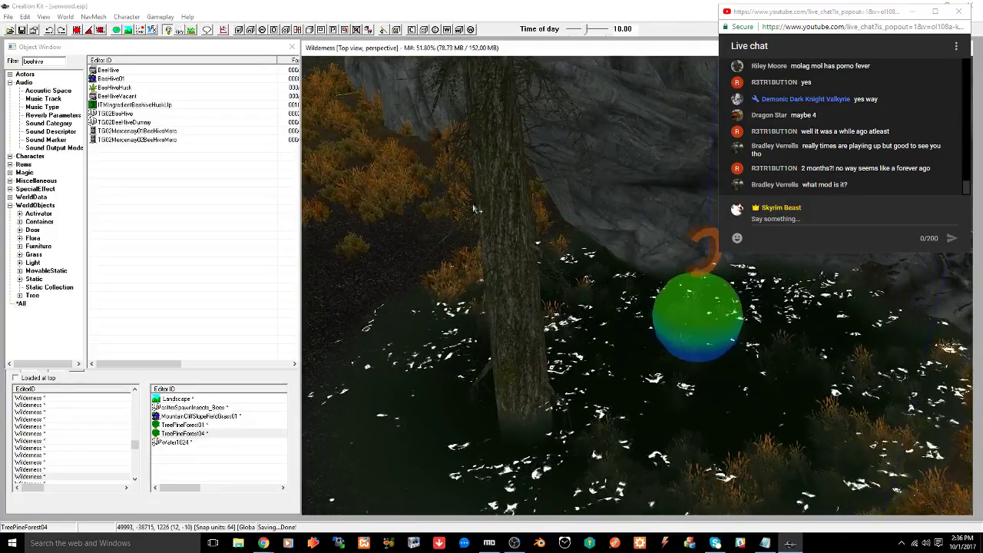
# Try a TG02BeeHive on the large tree trunk in the pond and delete it
pyautogui.click(127, 115)
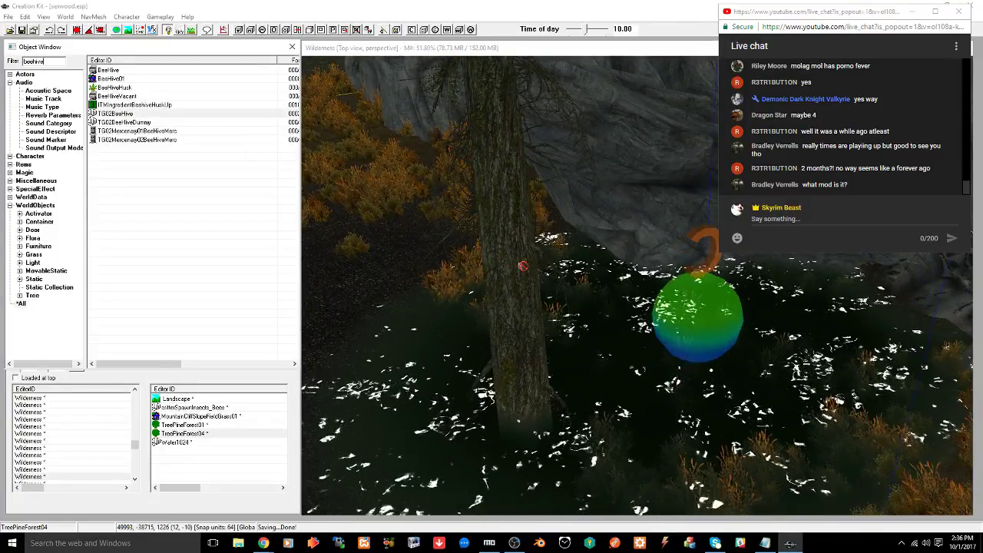
pyautogui.moveTo(522, 266); pyautogui.dragTo(528, 264)
pyautogui.keyDown('shift'); pyautogui.moveTo(538, 268); pyautogui.dragTo(573, 264, button='middle'); pyautogui.keyUp('shift')
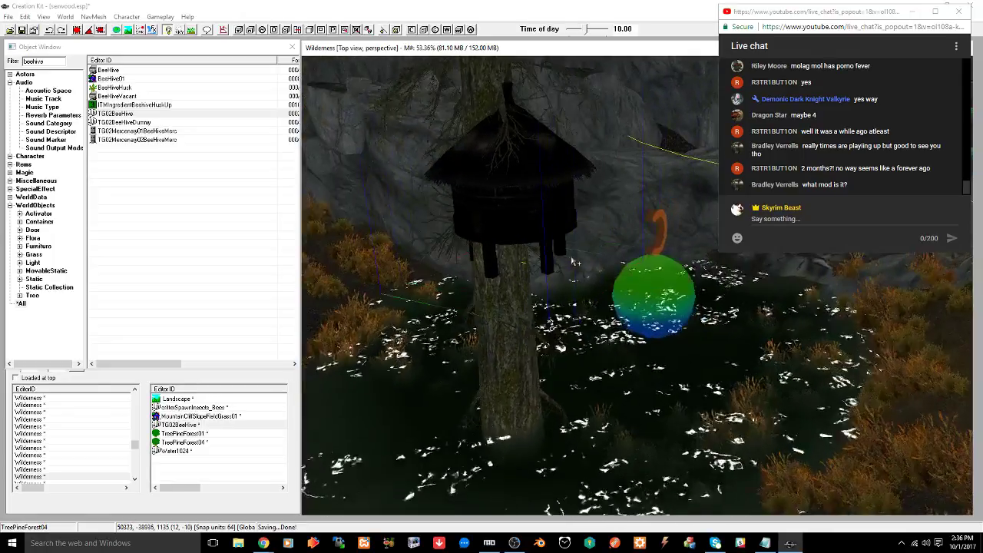
pyautogui.press('Delete')
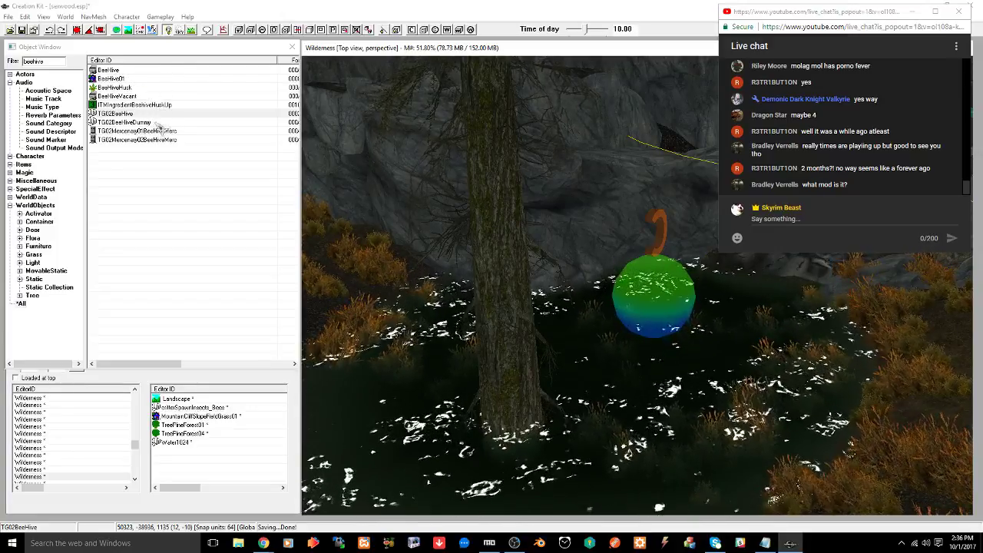
# Try a BeeHiveHusk on the pond tree's trunk, check its fit from several sides, and delete it
pyautogui.moveTo(125, 89); pyautogui.dragTo(531, 287)
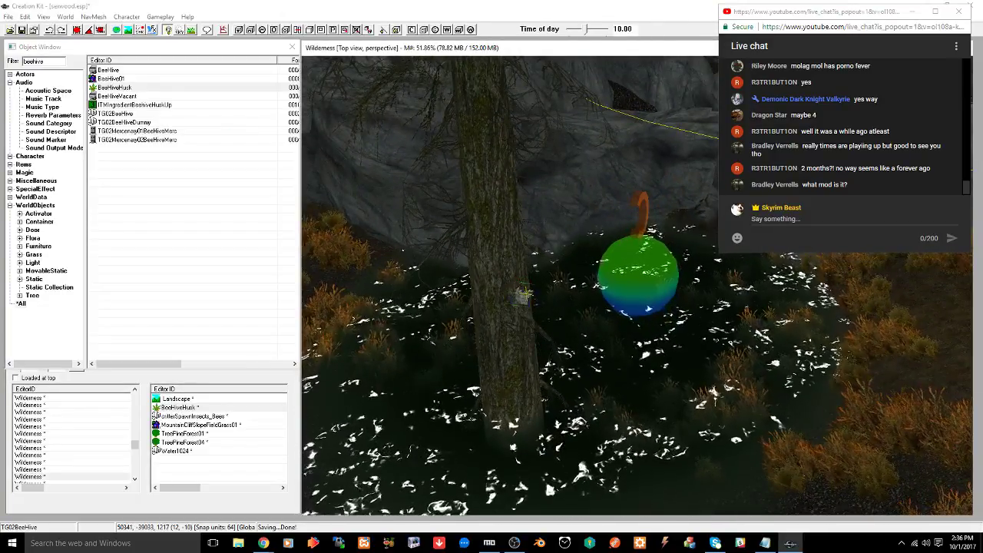
pyautogui.keyDown('shift'); pyautogui.moveTo(548, 297); pyautogui.dragTo(523, 275, button='middle'); pyautogui.keyUp('shift')
pyautogui.scroll(4, 507, 285)
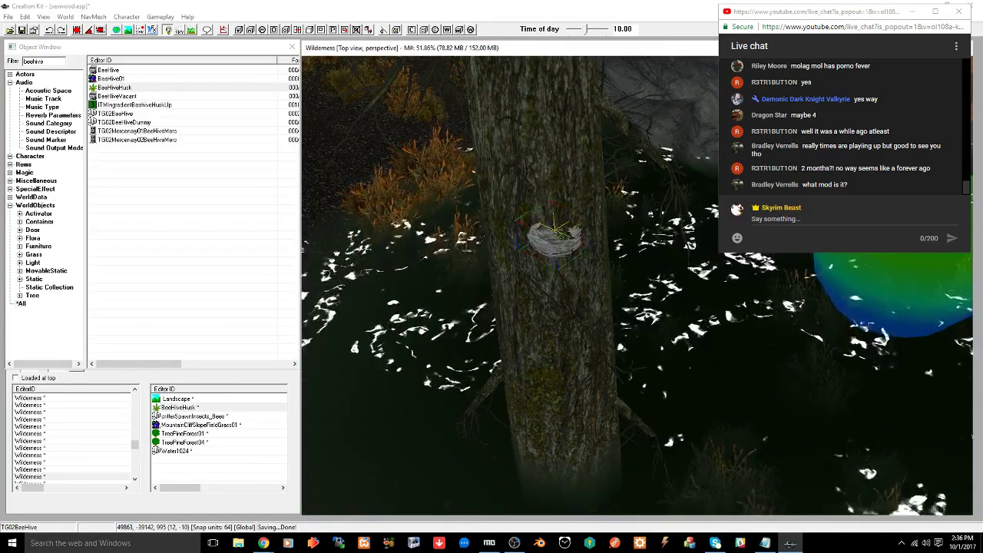
pyautogui.keyDown('shift'); pyautogui.moveTo(523, 275); pyautogui.dragTo(536, 202, button='middle'); pyautogui.keyUp('shift')
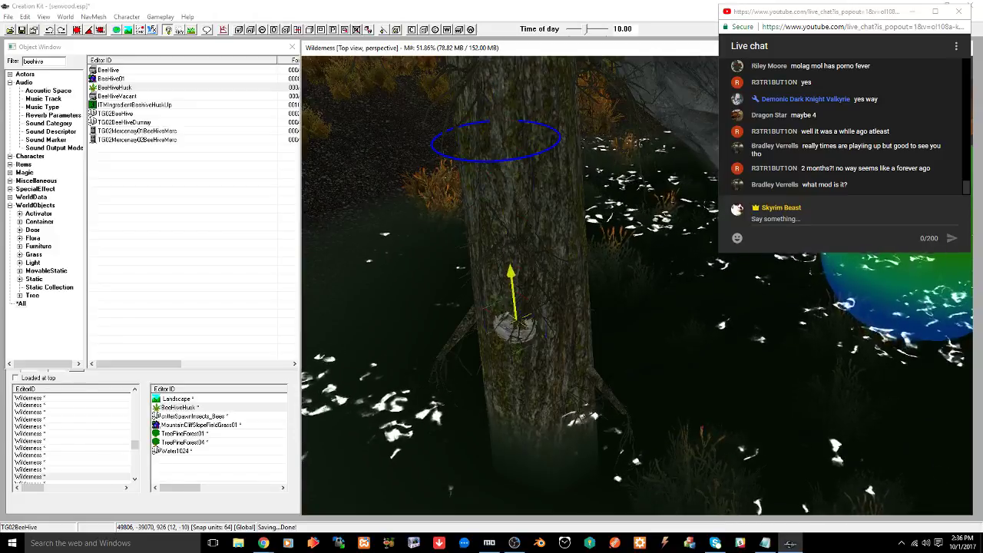
pyautogui.keyDown('shift'); pyautogui.moveTo(519, 351); pyautogui.dragTo(641, 233, button='middle'); pyautogui.keyUp('shift')
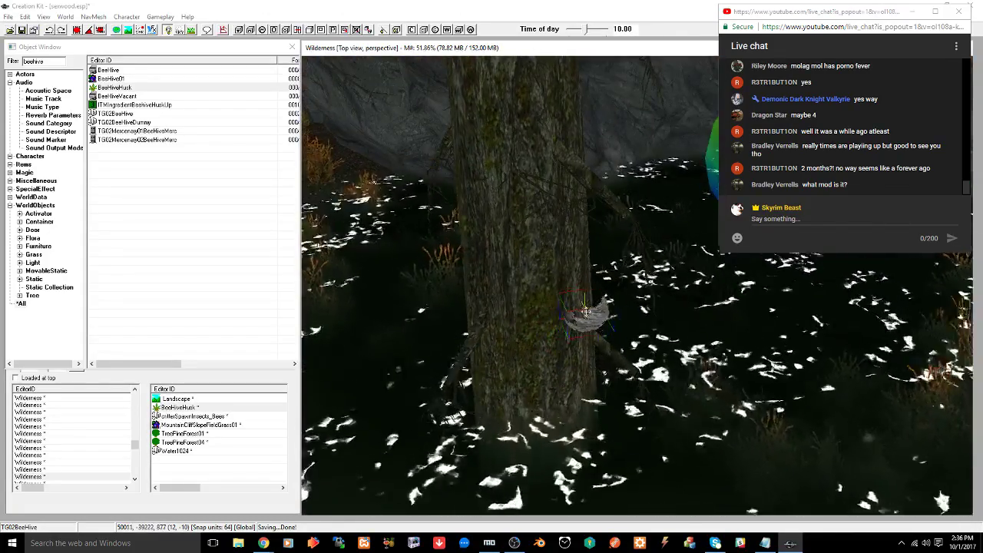
pyautogui.keyDown('shift'); pyautogui.moveTo(585, 310); pyautogui.dragTo(544, 291, button='middle'); pyautogui.keyUp('shift')
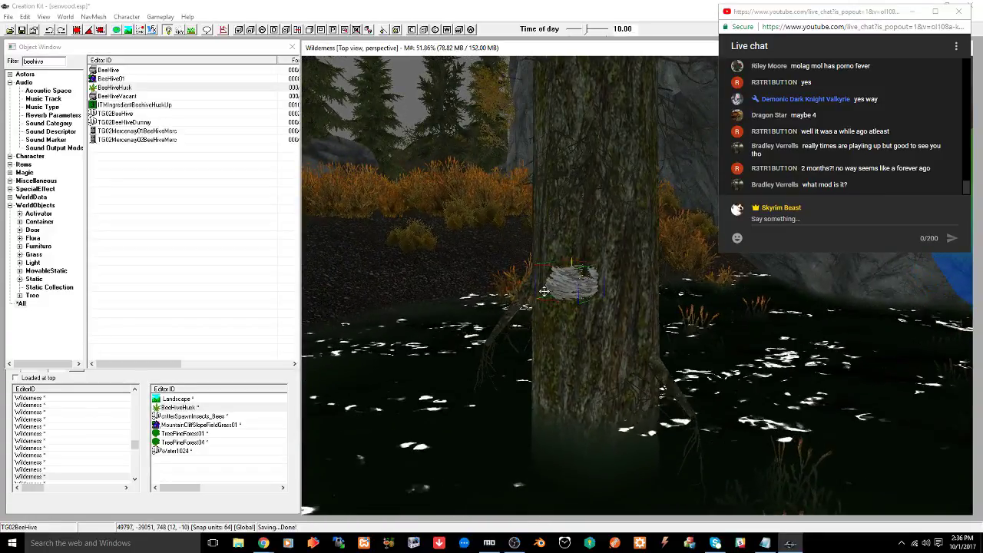
pyautogui.press('Delete')
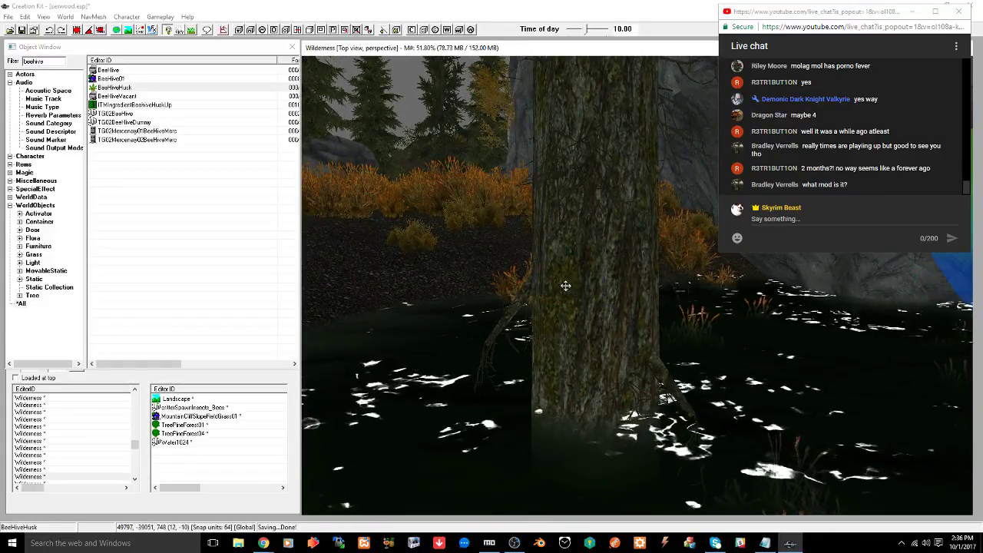
# Place a BeeHive against the lower trunk of the pond tree, adjust its position on the bark, and save the plugin
pyautogui.click(109, 70)
pyautogui.moveTo(610, 334); pyautogui.dragTo(626, 330)
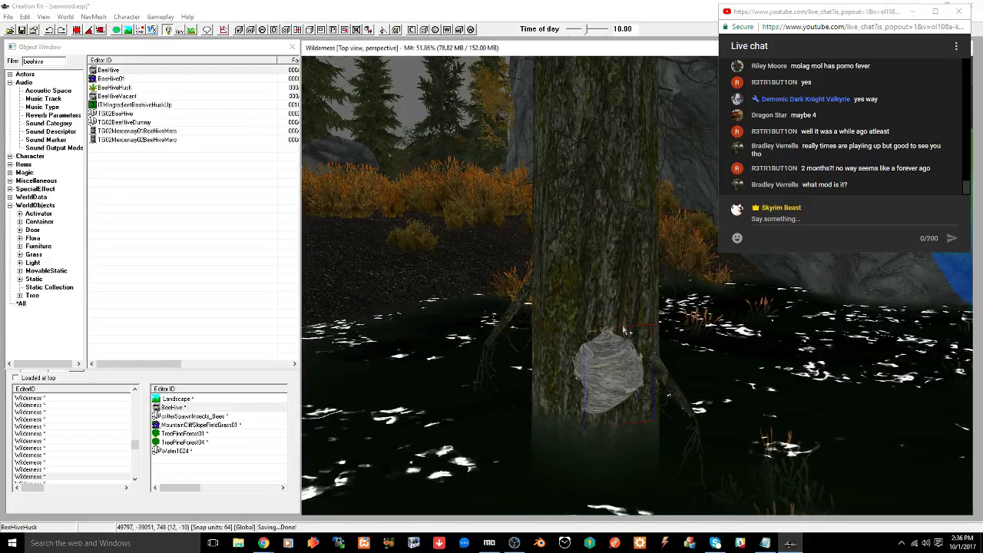
pyautogui.keyDown('shift'); pyautogui.moveTo(626, 343); pyautogui.dragTo(614, 330, button='middle'); pyautogui.keyUp('shift')
pyautogui.moveTo(609, 330); pyautogui.dragTo(640, 332)
pyautogui.keyDown('shift'); pyautogui.moveTo(639, 332); pyautogui.dragTo(607, 358, button='middle'); pyautogui.keyUp('shift')
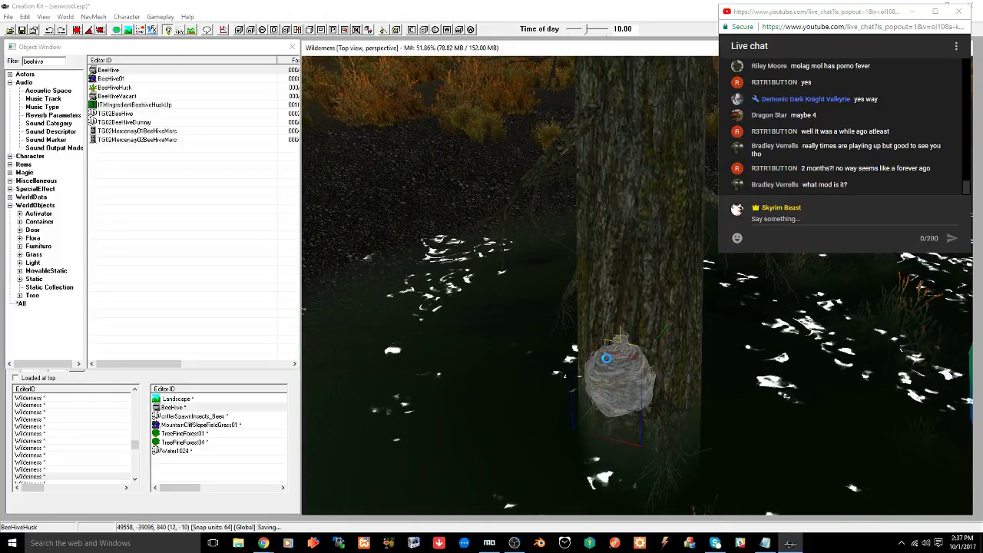
pyautogui.hotkey('ctrl', 's')
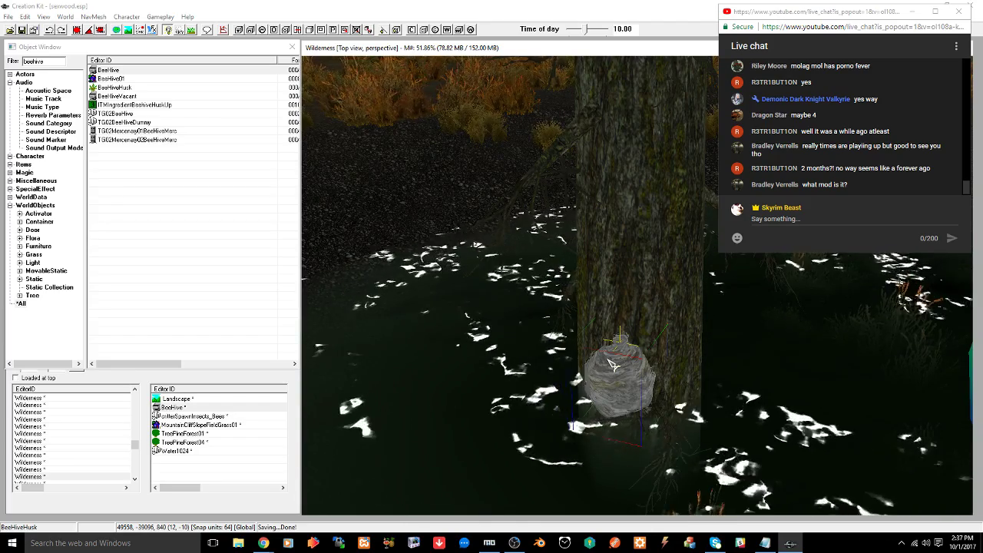
pyautogui.keyDown('shift'); pyautogui.moveTo(608, 360); pyautogui.dragTo(630, 366, button='middle'); pyautogui.keyUp('shift')
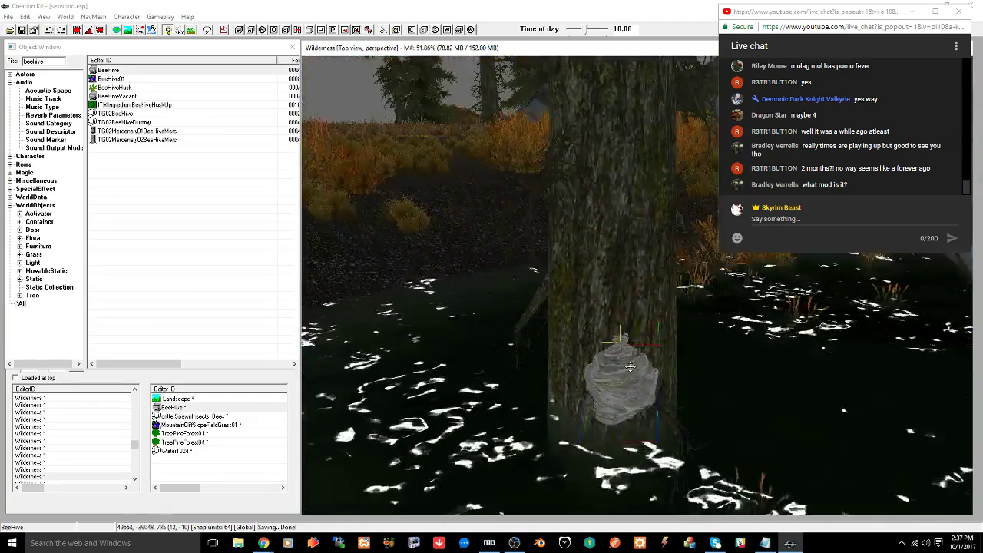
# Raise the BeeHive higher on the pond tree's trunk, check its fit from the side, and save the plugin
pyautogui.moveTo(629, 366); pyautogui.dragTo(630, 304)
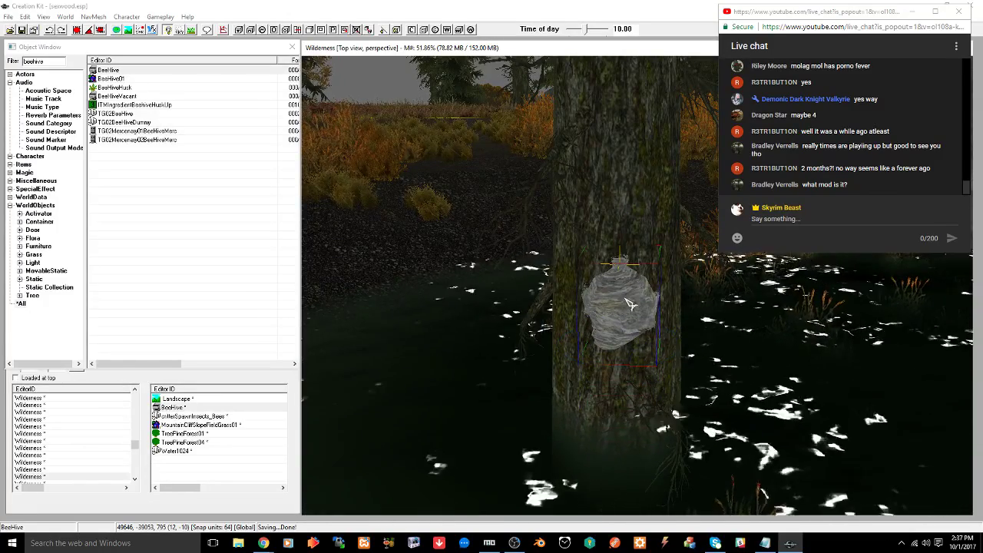
pyautogui.keyDown('shift'); pyautogui.moveTo(630, 303); pyautogui.dragTo(670, 307, button='middle'); pyautogui.keyUp('shift')
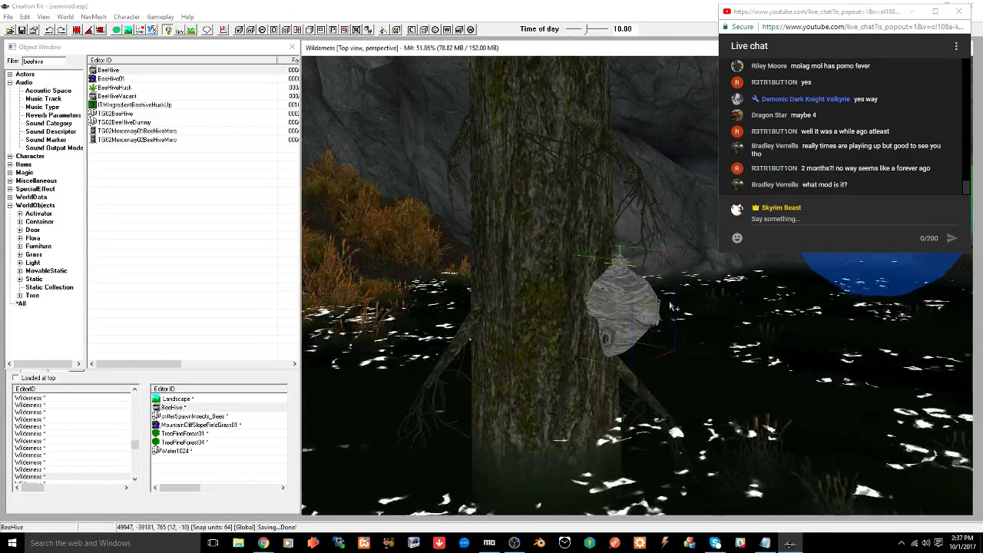
pyautogui.hotkey('ctrl', 's')
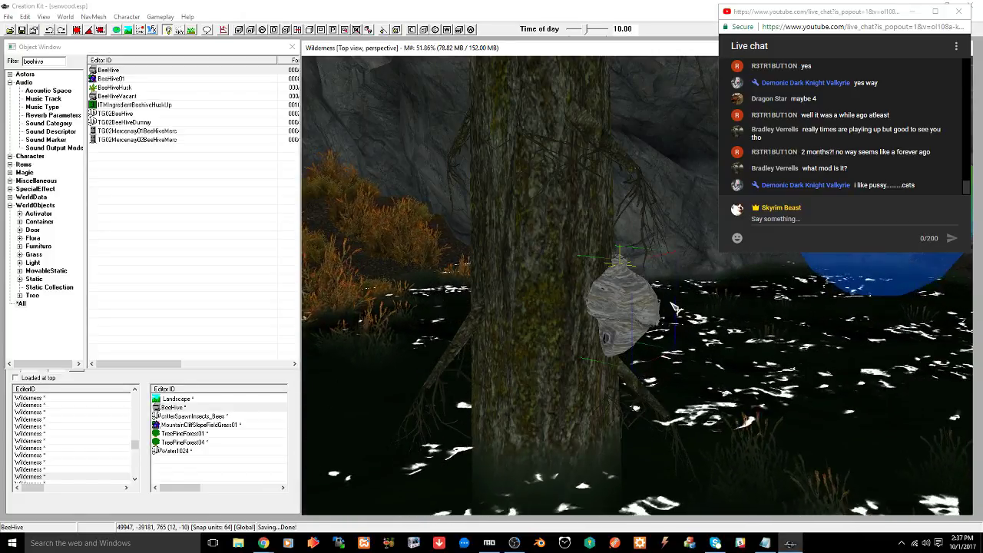
# Examine the layout of the stream, pond, rocks and trees from above
pyautogui.keyDown('shift'); pyautogui.moveTo(676, 308); pyautogui.dragTo(683, 346, button='middle'); pyautogui.keyUp('shift')
pyautogui.scroll(-4, 683, 338)
pyautogui.moveTo(714, 281)
pyautogui.mouseDown(button='middle')
pyautogui.moveTo(655, 308)
pyautogui.moveTo(570, 326)
pyautogui.moveTo(561, 289)
pyautogui.moveTo(566, 347)
pyautogui.mouseUp(button='middle')
pyautogui.scroll(-8, 614, 308)
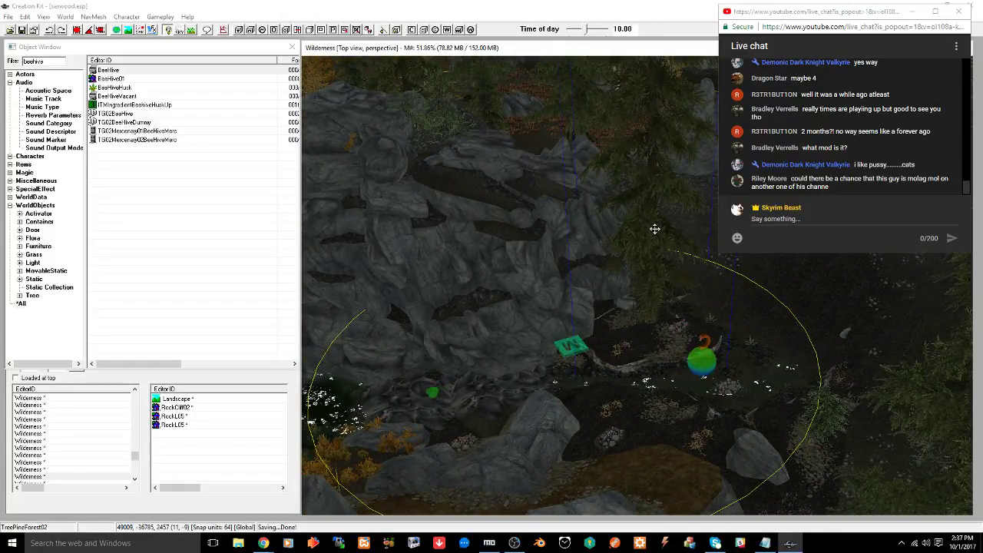
pyautogui.press('t')
pyautogui.scroll(-2, 609, 282)
pyautogui.scroll(-3, 610, 281)
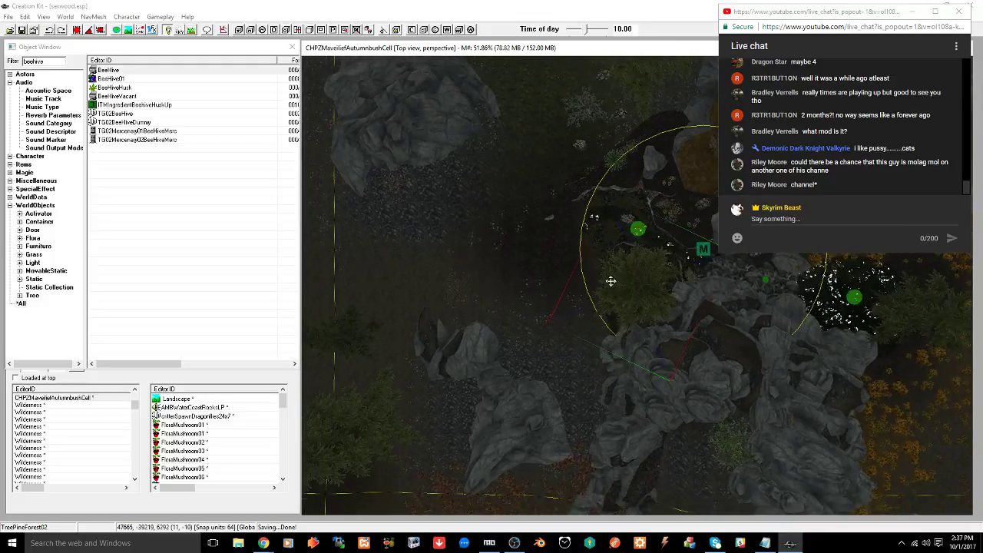
pyautogui.moveTo(612, 272); pyautogui.dragTo(529, 303, button='middle')
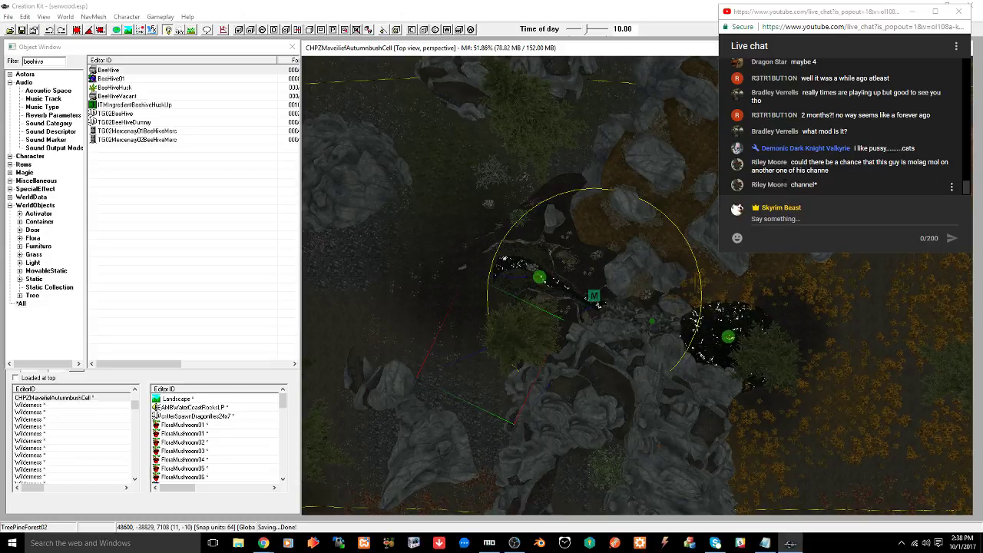
# Look back through the live chat's earlier messages, return to the newest ones, and resume in the Creation Kit
pyautogui.click(785, 186)
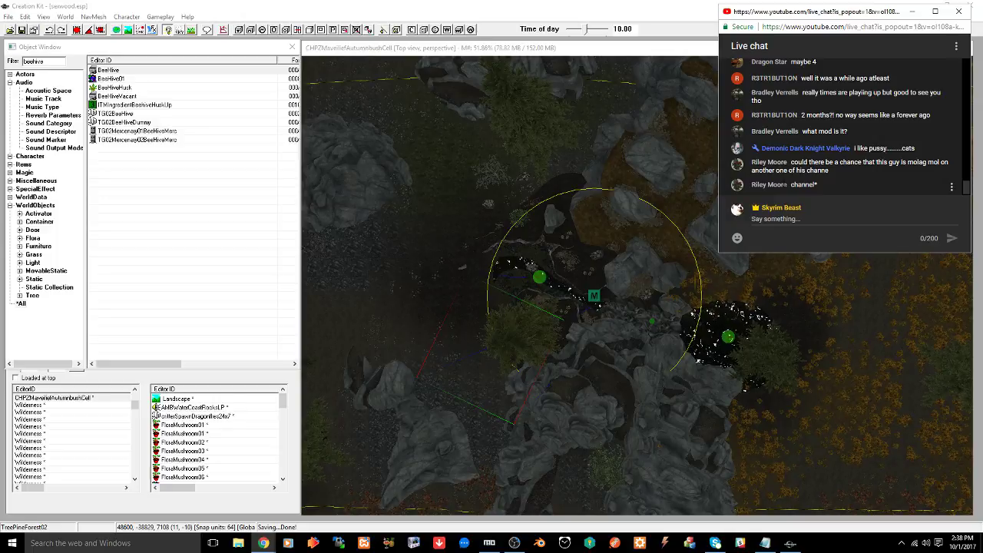
pyautogui.scroll(3, 841, 127)
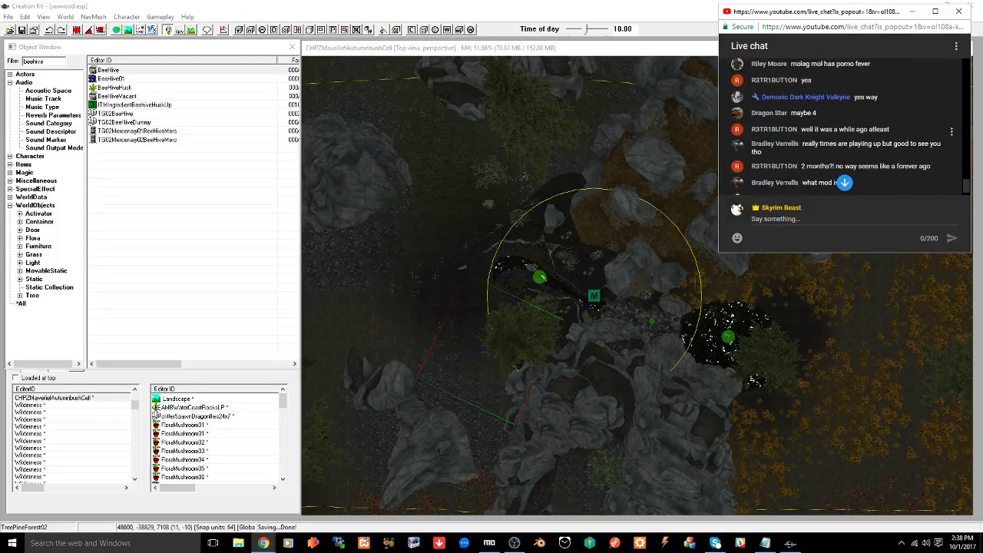
pyautogui.click(845, 182)
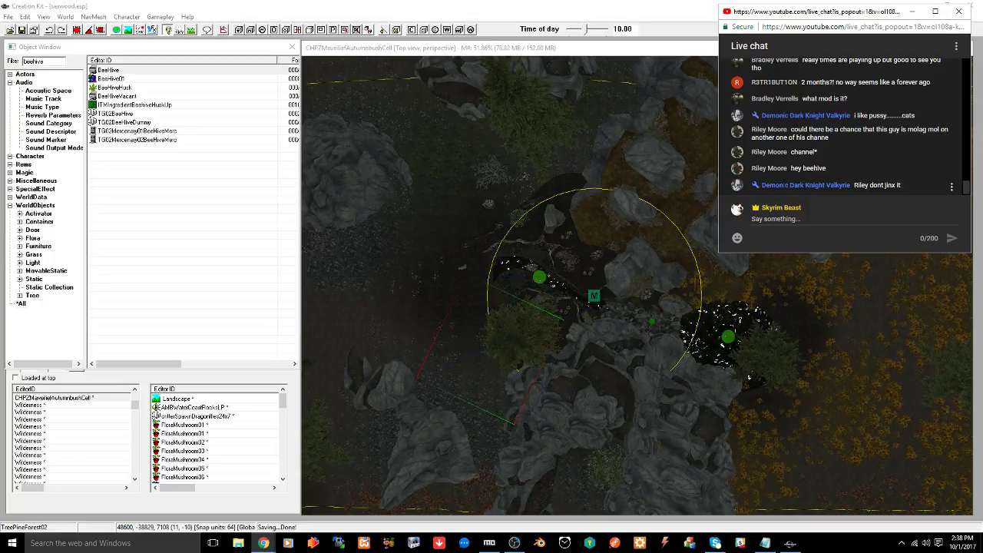
pyautogui.click(594, 294)
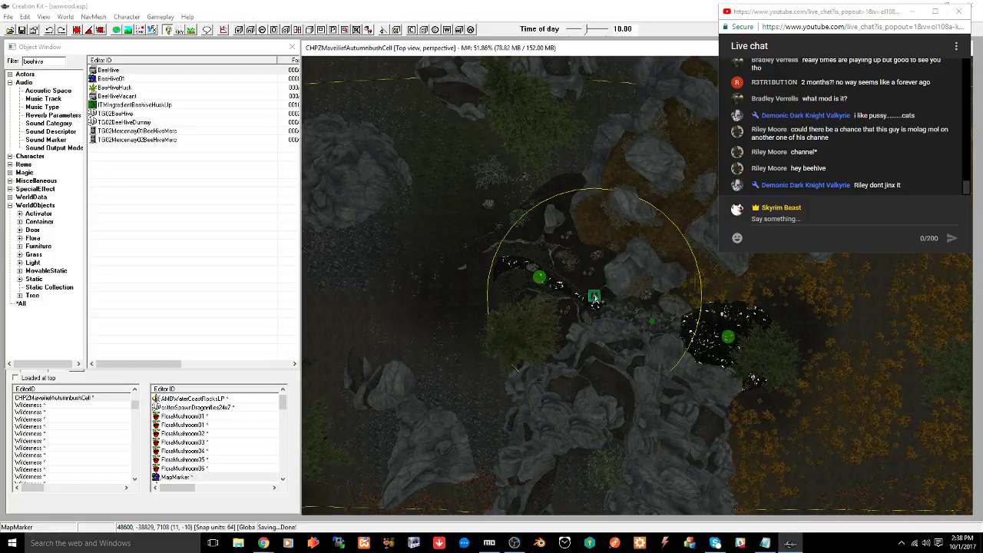
pyautogui.moveTo(592, 275); pyautogui.dragTo(551, 322, button='middle')
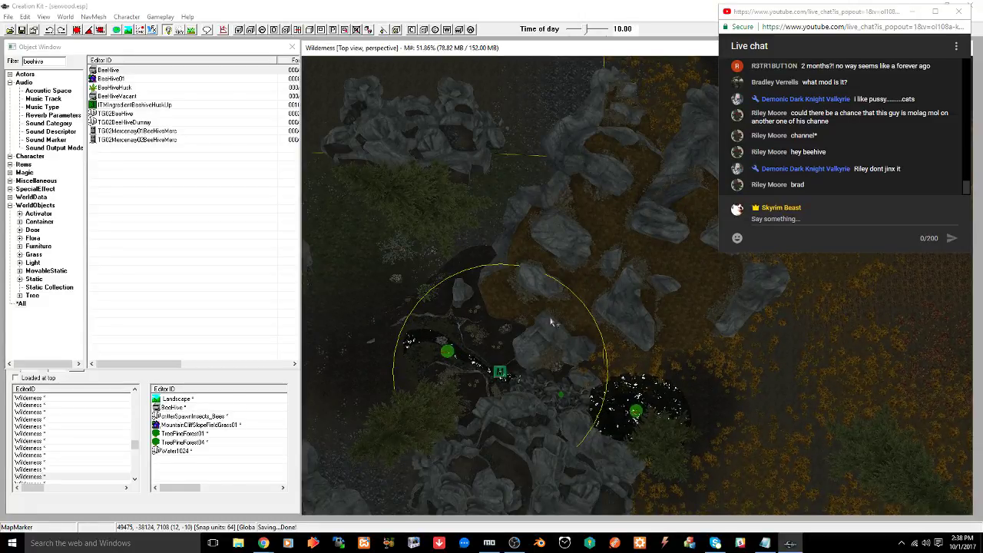
pyautogui.moveTo(550, 323); pyautogui.dragTo(635, 244, button='middle')
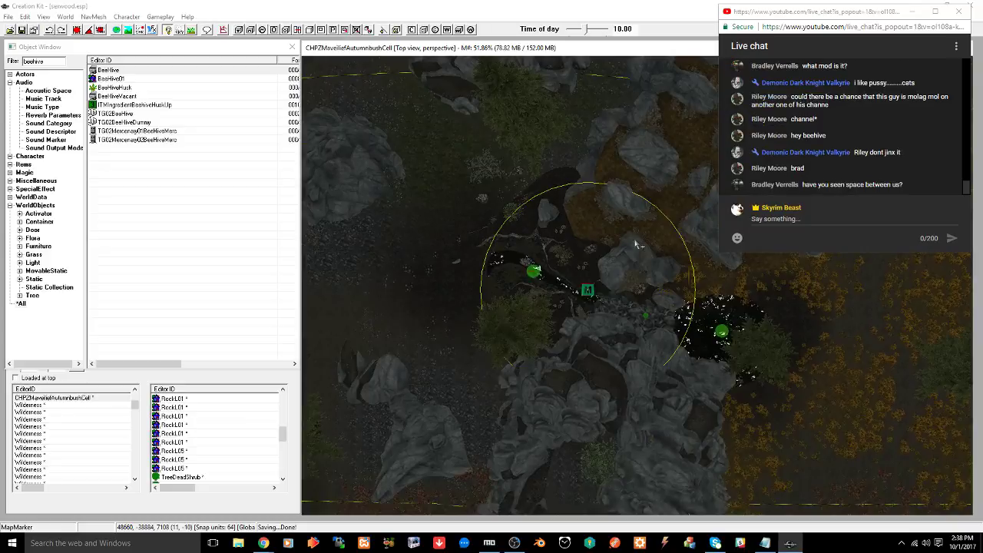
# Duplicate the TreePineForest01 east of the pond and place the copy farther out in the orange grass clearing
pyautogui.click(503, 339)
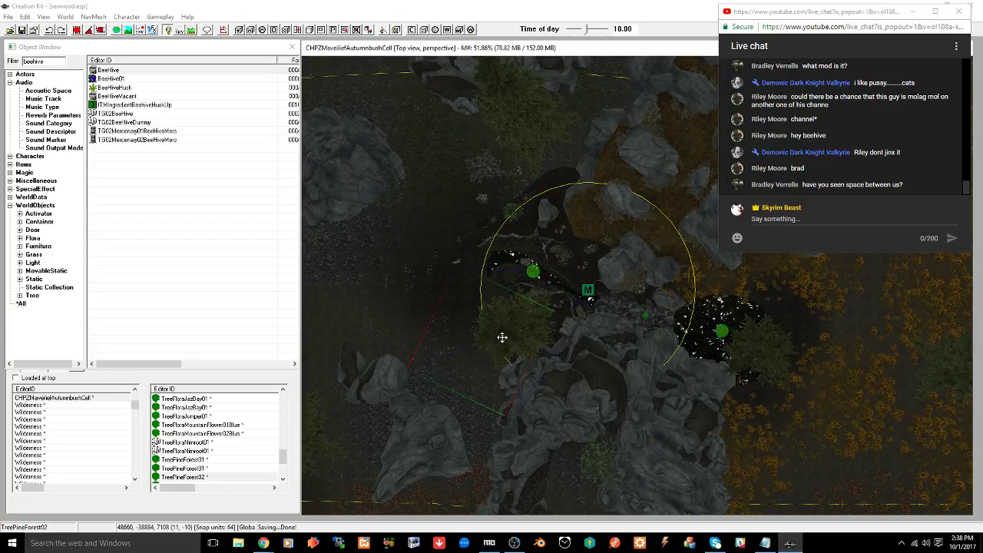
pyautogui.moveTo(467, 355); pyautogui.dragTo(406, 363, button='middle')
pyautogui.moveTo(645, 373); pyautogui.dragTo(398, 424, button='middle')
pyautogui.moveTo(645, 327)
pyautogui.mouseDown(button='middle')
pyautogui.moveTo(550, 388)
pyautogui.moveTo(566, 330)
pyautogui.mouseUp(button='middle')
pyautogui.click(537, 437)
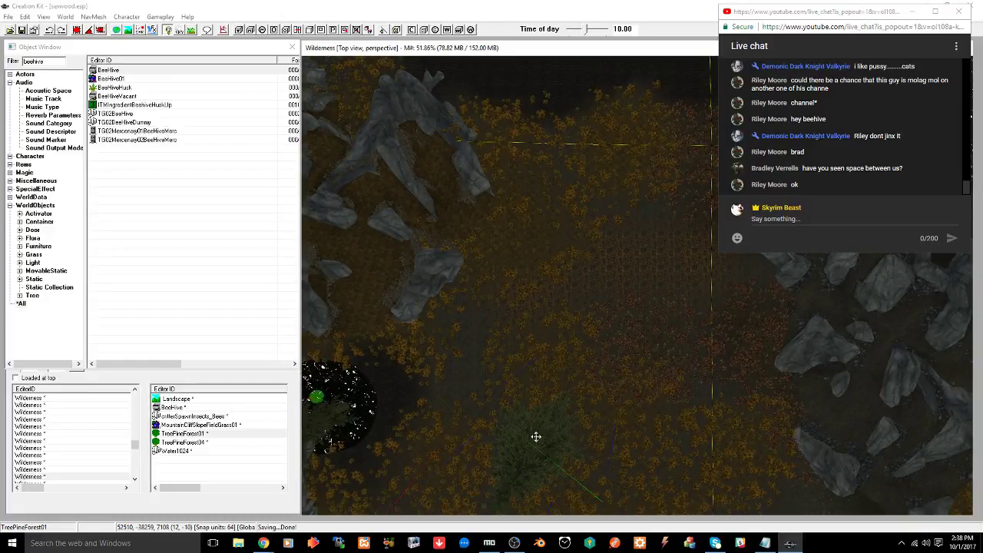
pyautogui.hotkey('ctrl', 'd')
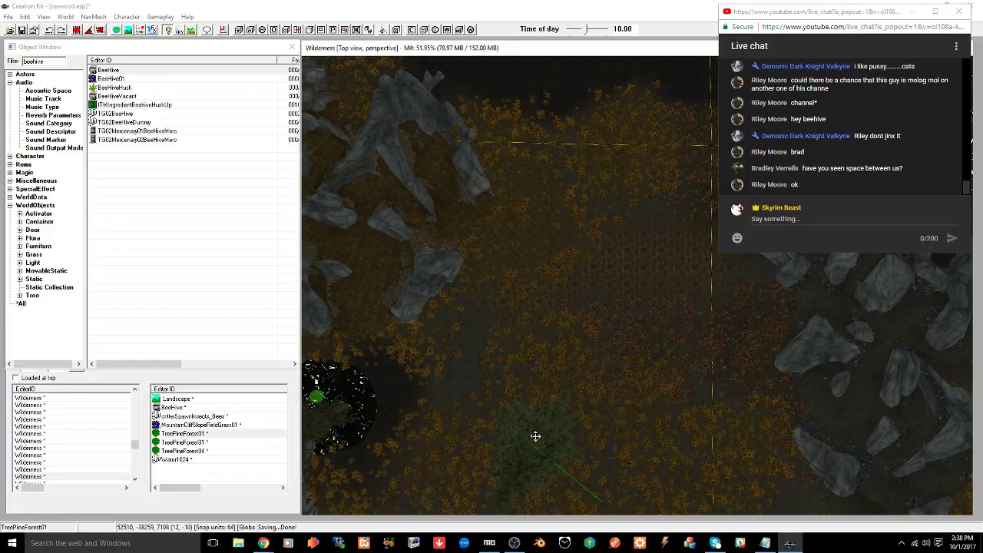
pyautogui.moveTo(535, 436); pyautogui.dragTo(571, 252)
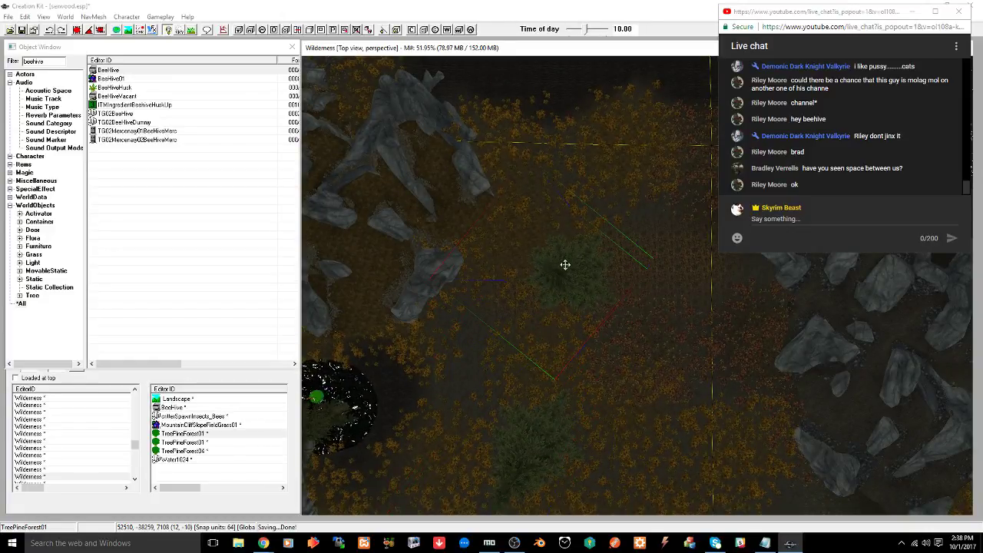
pyautogui.keyDown('shift'); pyautogui.moveTo(610, 305); pyautogui.dragTo(708, 274, button='middle'); pyautogui.keyUp('shift')
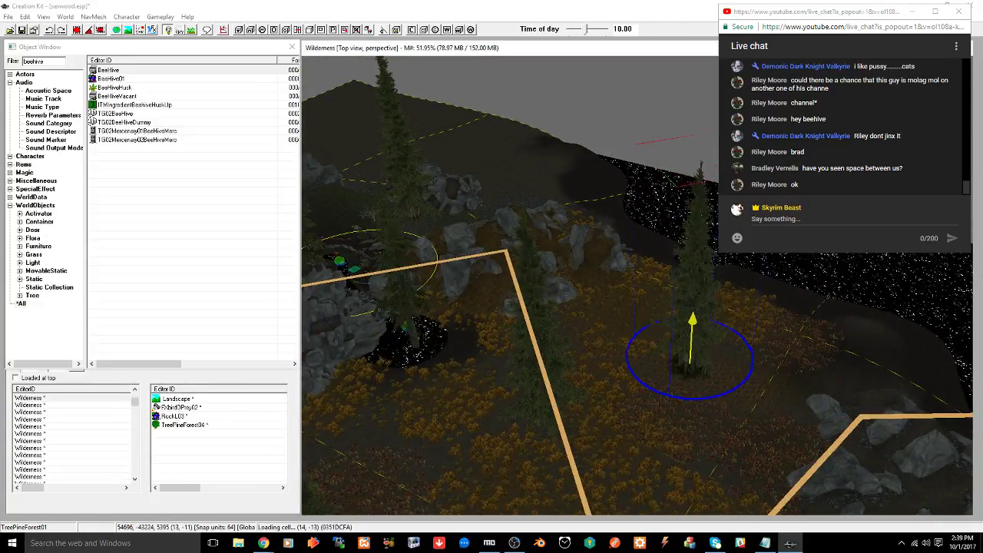
pyautogui.keyDown('shift'); pyautogui.moveTo(683, 318); pyautogui.dragTo(647, 250, button='middle'); pyautogui.keyUp('shift')
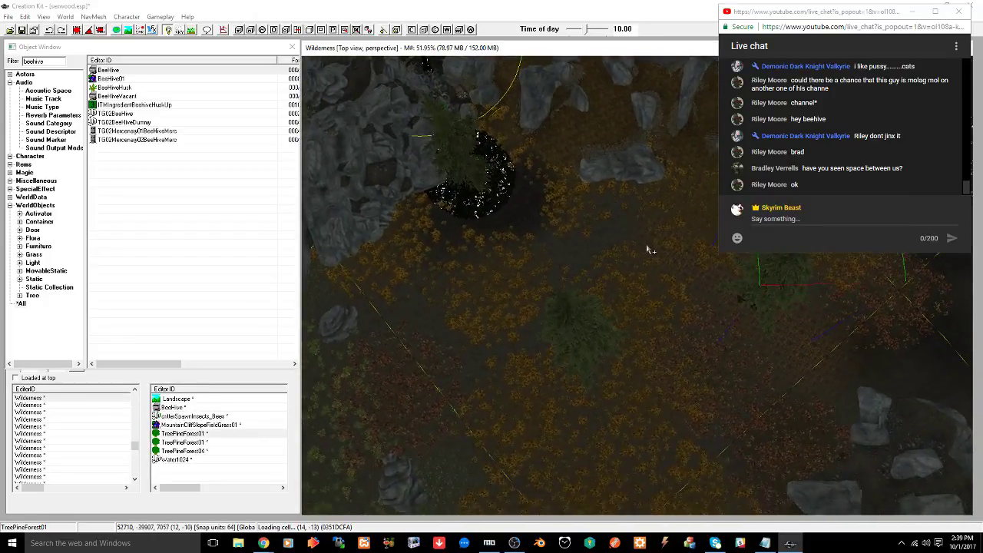
pyautogui.click(571, 329)
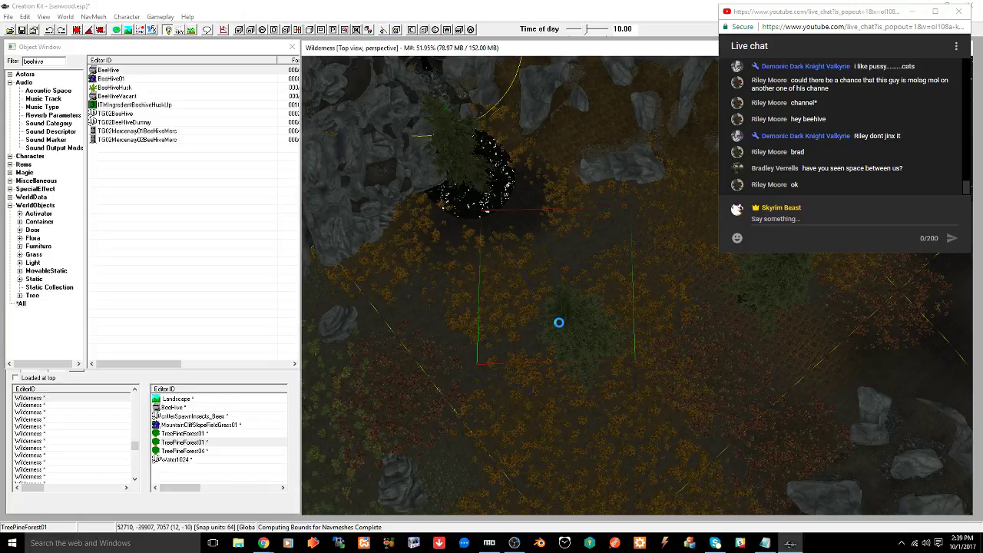
pyautogui.moveTo(549, 259); pyautogui.dragTo(636, 366)
# Move the map marker from the stream to the open bank beside the pond, at ground level
pyautogui.moveTo(636, 366); pyautogui.dragTo(606, 313, button='middle')
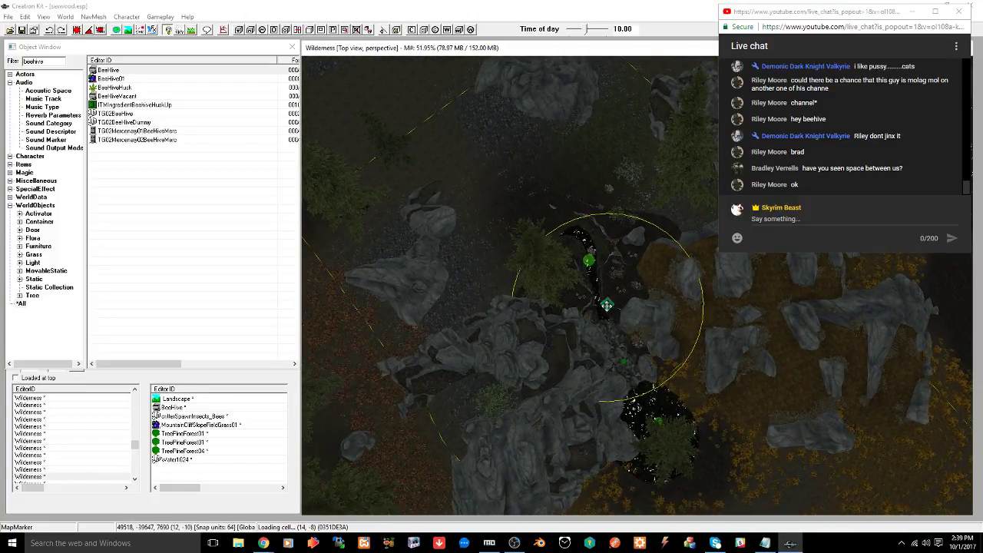
pyautogui.moveTo(705, 450); pyautogui.dragTo(571, 266, button='middle')
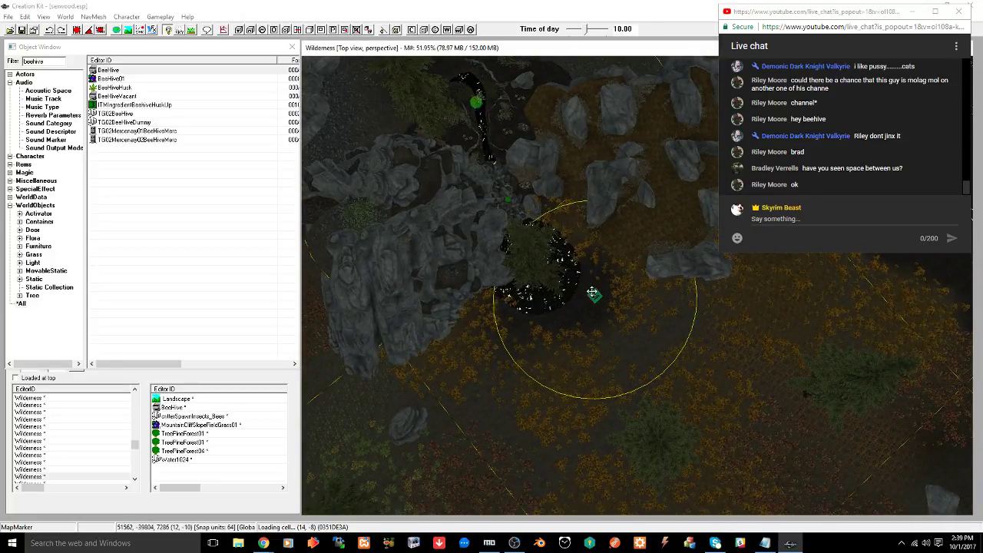
pyautogui.scroll(3, 593, 293)
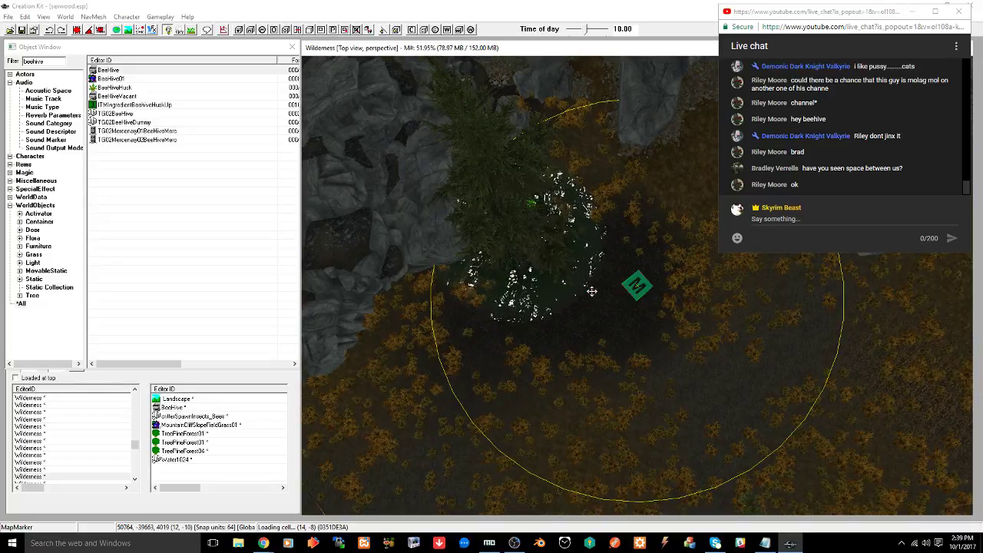
pyautogui.keyDown('shift'); pyautogui.moveTo(592, 292); pyautogui.dragTo(590, 243, button='middle'); pyautogui.keyUp('shift')
pyautogui.press('z')
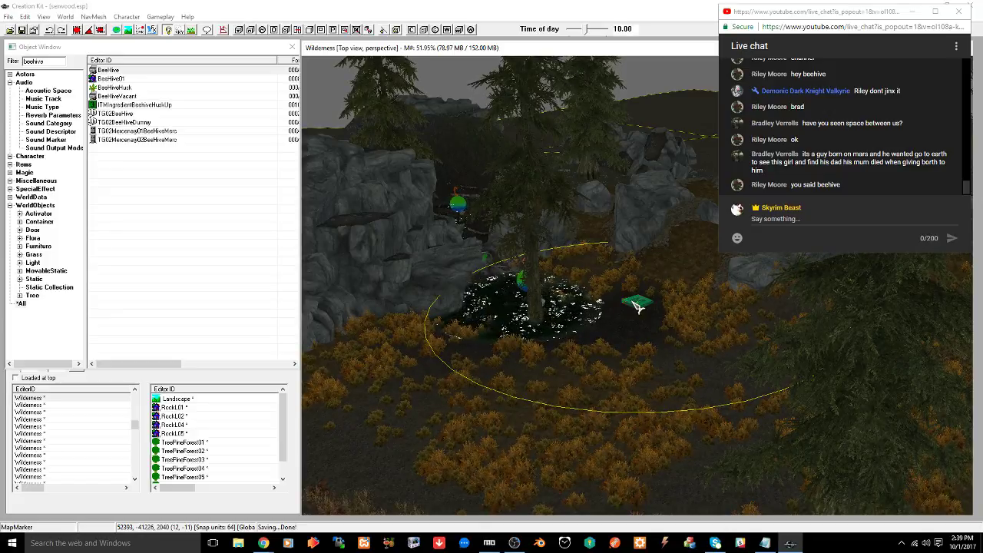
# Duplicate the pond's TreePineForest04 and place the copy in the grass beside the large rock cliff
pyautogui.keyDown('shift'); pyautogui.moveTo(631, 302); pyautogui.dragTo(623, 325, button='middle'); pyautogui.keyUp('shift')
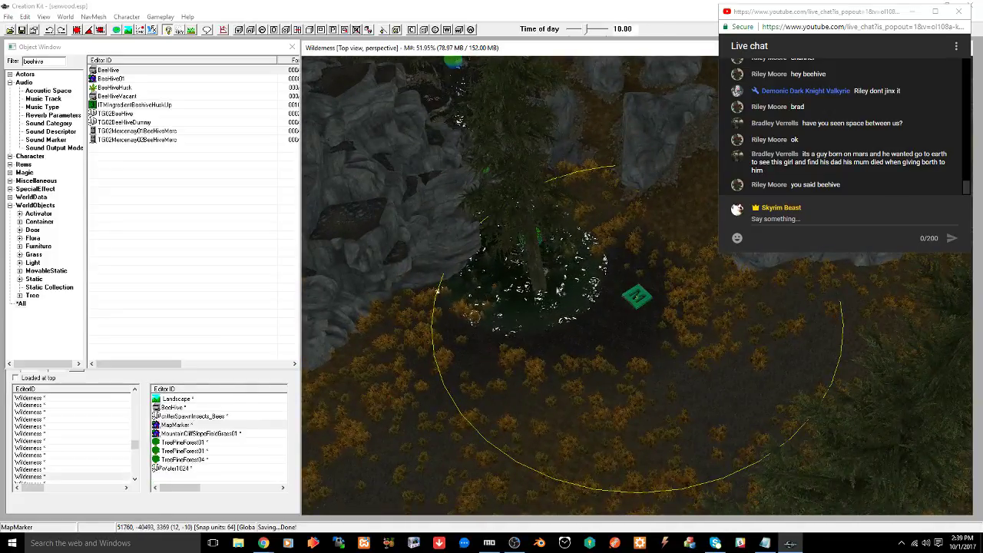
pyautogui.click(541, 274)
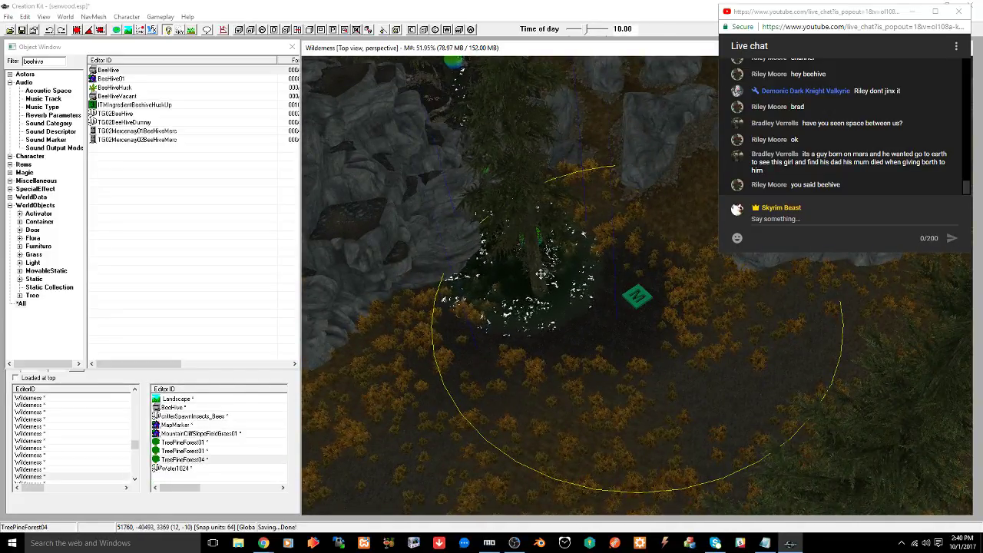
pyautogui.hotkey('ctrl', 'd')
pyautogui.moveTo(541, 275); pyautogui.dragTo(384, 439)
pyautogui.scroll(-5, 545, 269)
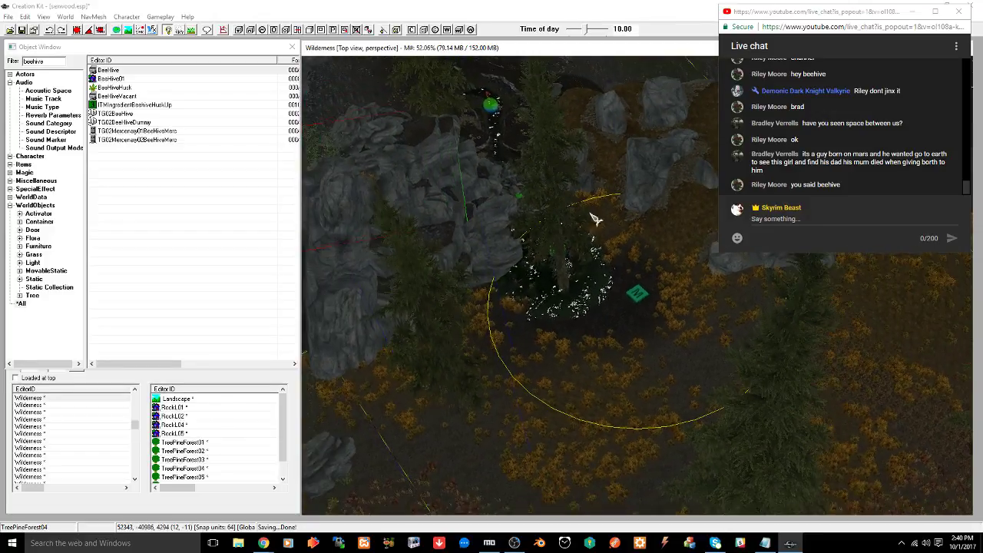
pyautogui.moveTo(594, 219); pyautogui.dragTo(585, 173, button='middle')
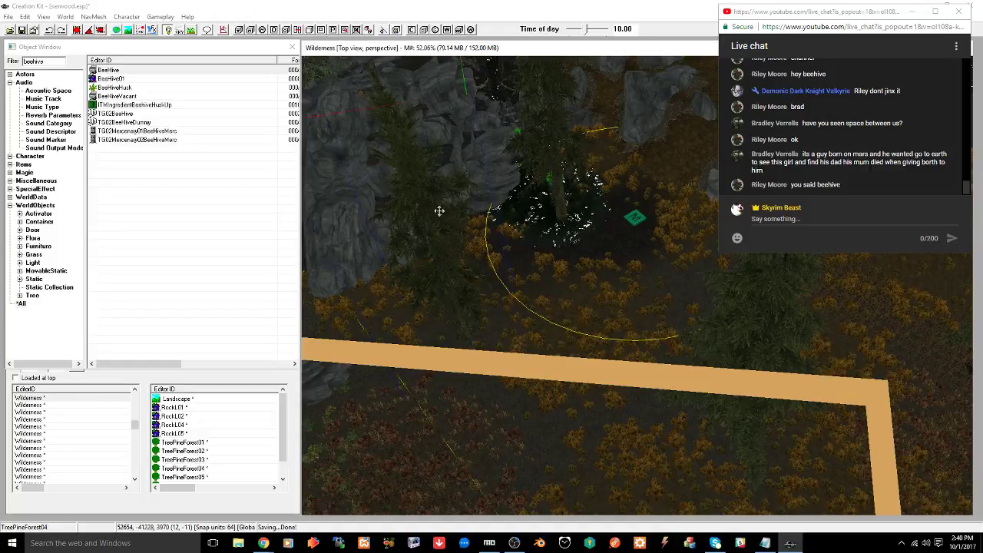
pyautogui.moveTo(439, 210); pyautogui.dragTo(401, 255, button='middle')
# Duplicate the outer TreePineForest01, place the copy among the rocks on the mound near the pond, and adjust its height to the ground
pyautogui.moveTo(545, 188); pyautogui.dragTo(435, 208, button='middle')
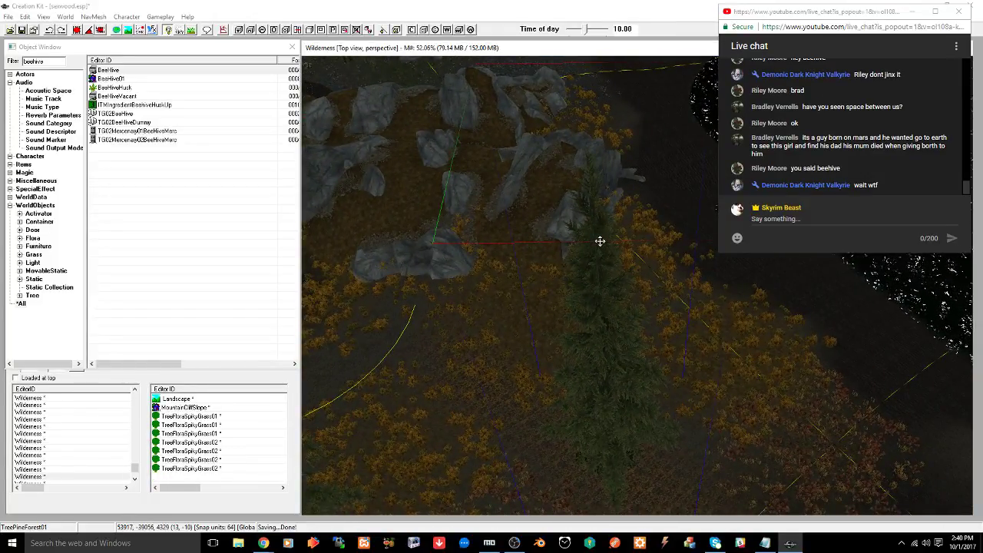
pyautogui.hotkey('ctrl', 'd')
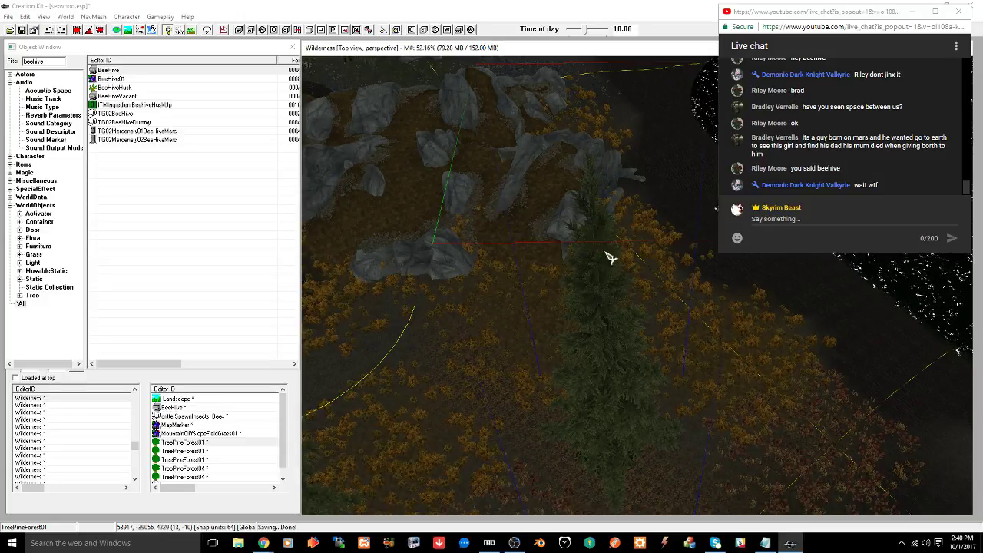
pyautogui.moveTo(607, 255); pyautogui.dragTo(465, 119)
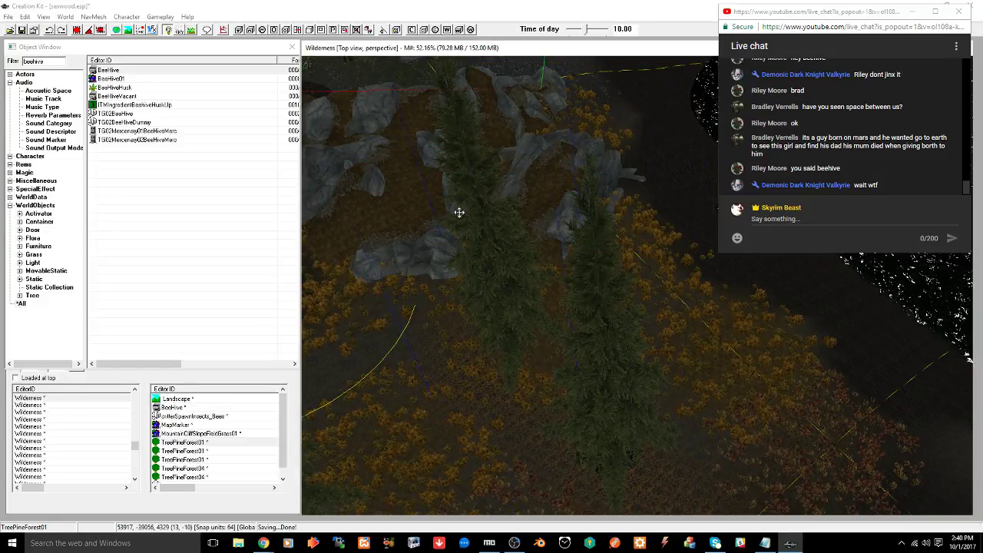
pyautogui.moveTo(460, 213); pyautogui.dragTo(507, 282, button='middle')
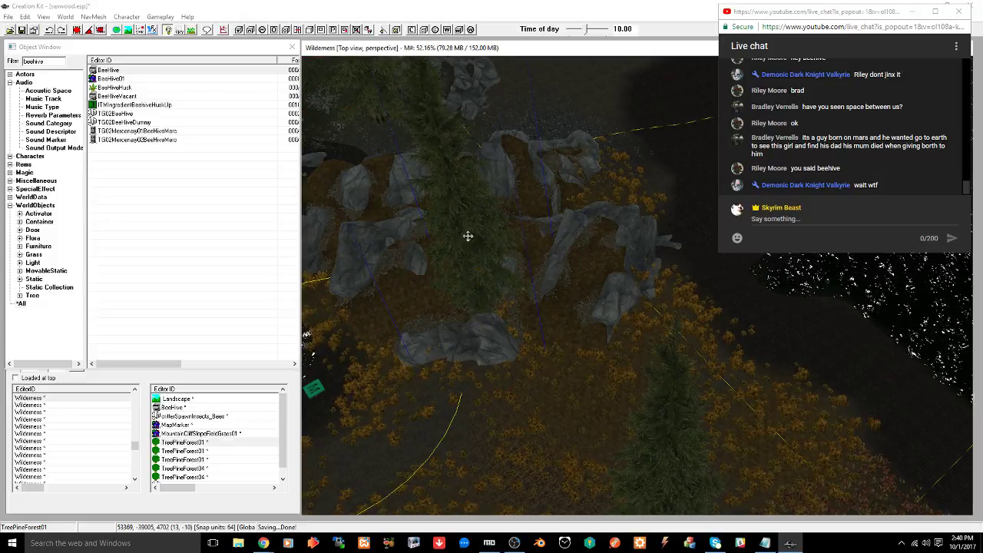
pyautogui.moveTo(468, 236); pyautogui.dragTo(504, 305, button='middle')
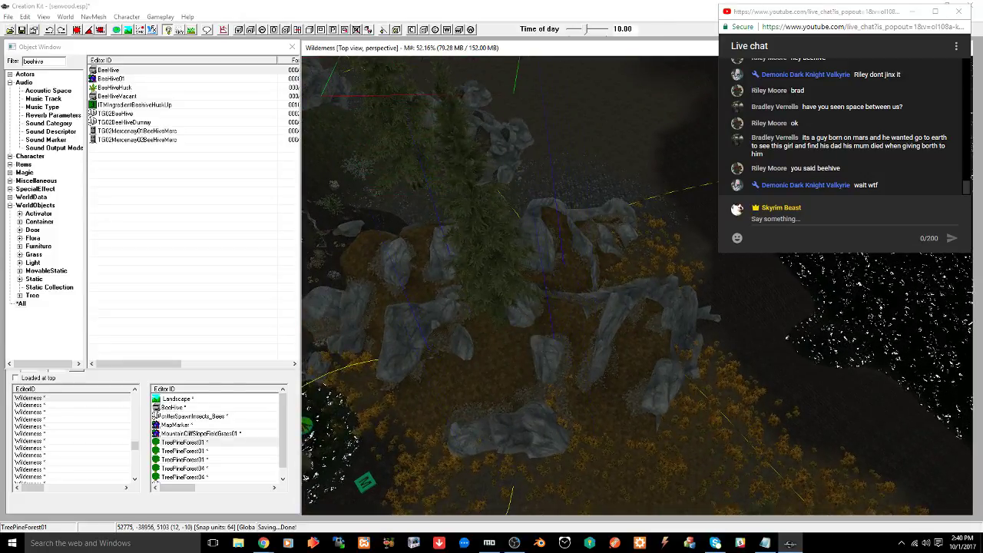
pyautogui.press('z')
pyautogui.moveTo(483, 254)
pyautogui.mouseDown()
pyautogui.moveTo(493, 278)
pyautogui.moveTo(486, 245)
pyautogui.moveTo(491, 271)
pyautogui.mouseUp()
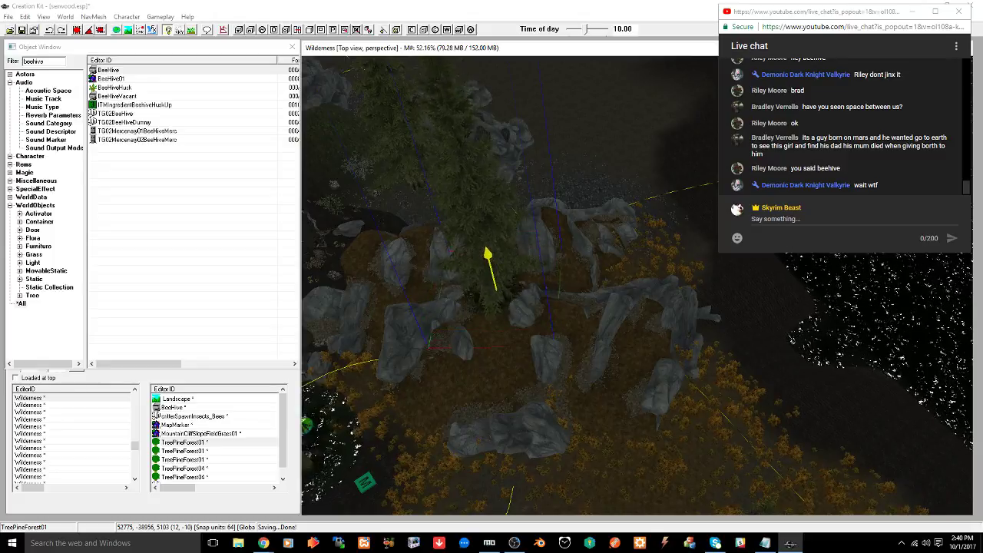
pyautogui.keyDown('shift'); pyautogui.moveTo(466, 252); pyautogui.dragTo(601, 282, button='middle'); pyautogui.keyUp('shift')
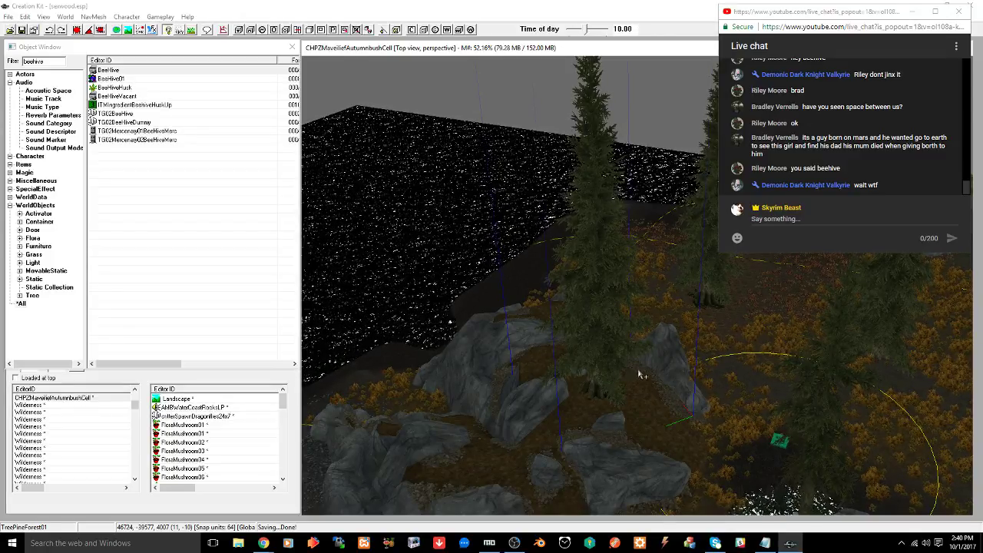
pyautogui.moveTo(637, 373); pyautogui.dragTo(407, 363, button='middle')
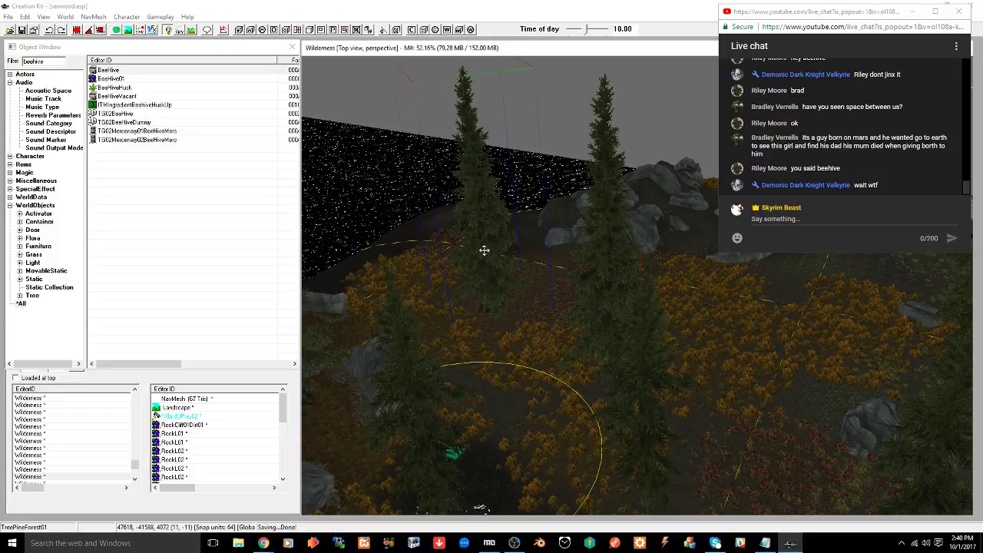
# Switch to a top view of the clearing and start navmesh editing in vertex selection mode
pyautogui.press('t')
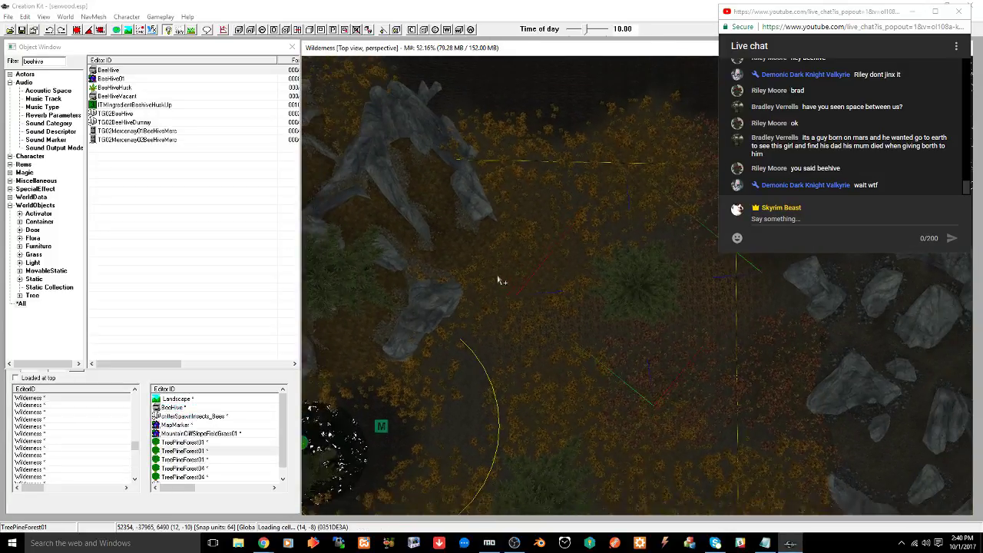
pyautogui.moveTo(499, 281); pyautogui.dragTo(471, 357, button='middle')
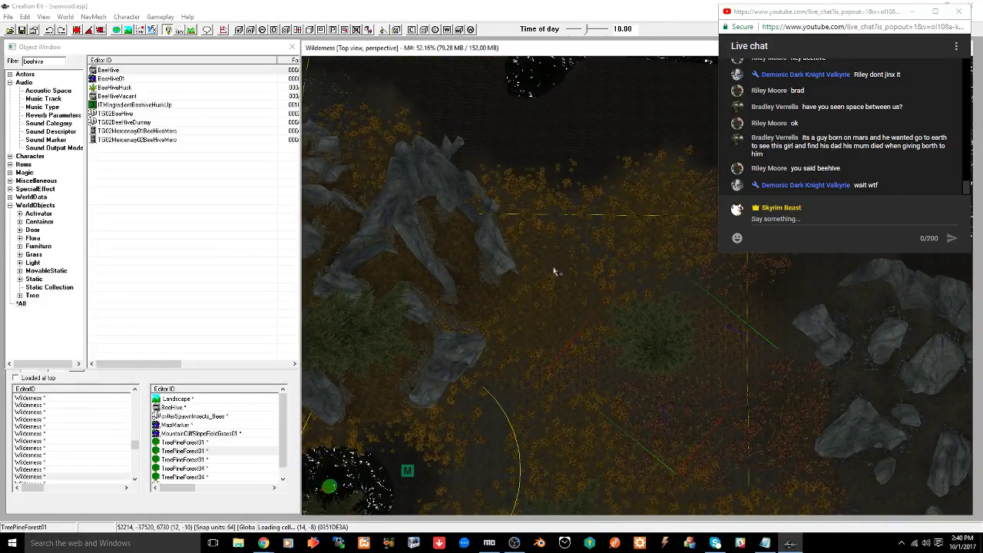
pyautogui.hotkey('ctrl', 'e')
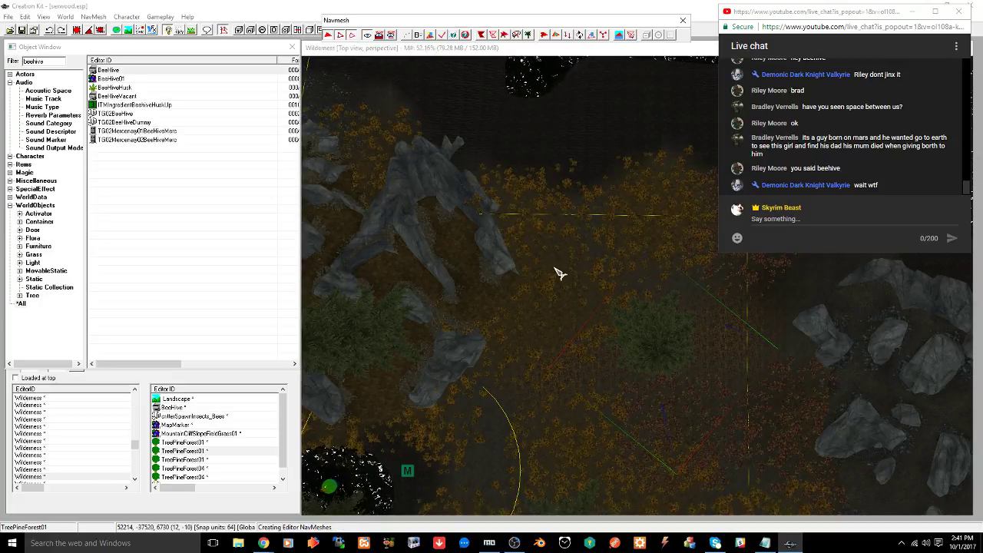
pyautogui.click(340, 35)
# Create the first navmesh triangle beside the large rock cliff along the northern cell border and display the navmesh through the terrain
pyautogui.moveTo(588, 266); pyautogui.dragTo(590, 317, button='middle')
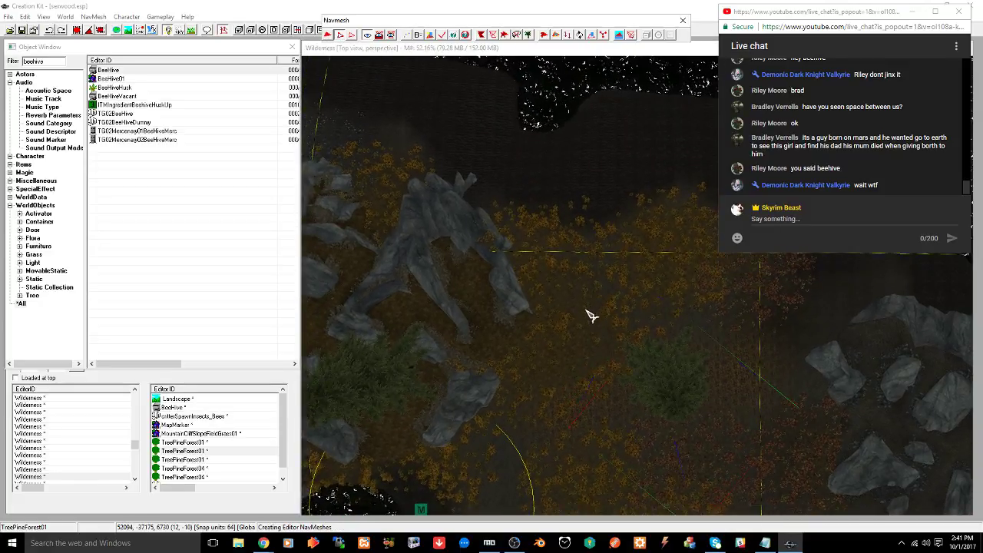
pyautogui.scroll(3, 588, 310)
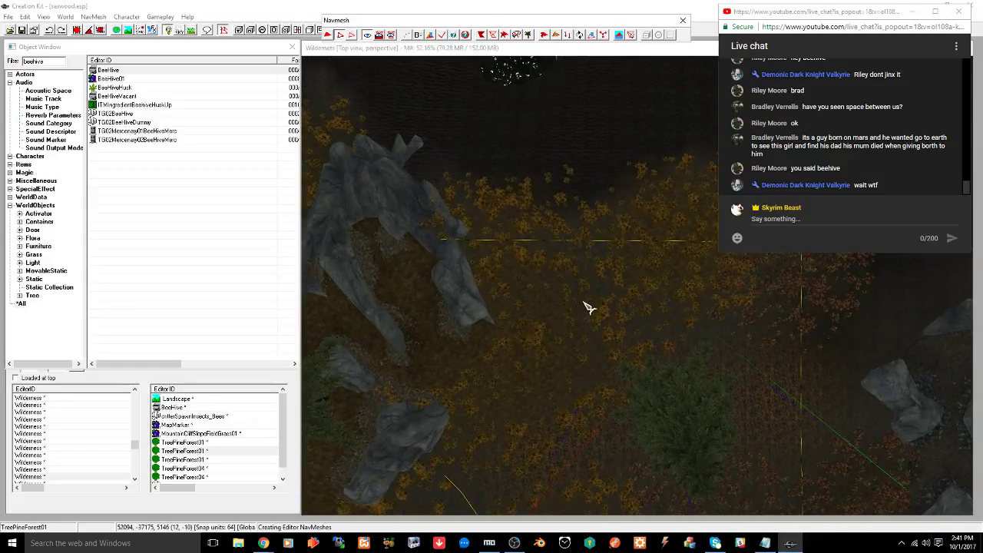
pyautogui.scroll(4, 588, 306)
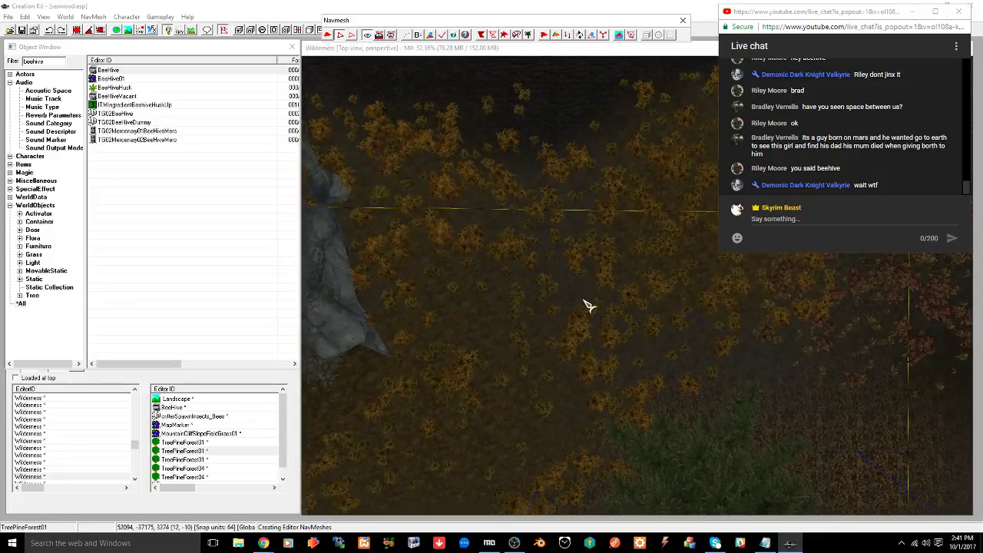
pyautogui.moveTo(587, 307); pyautogui.dragTo(600, 317, button='middle')
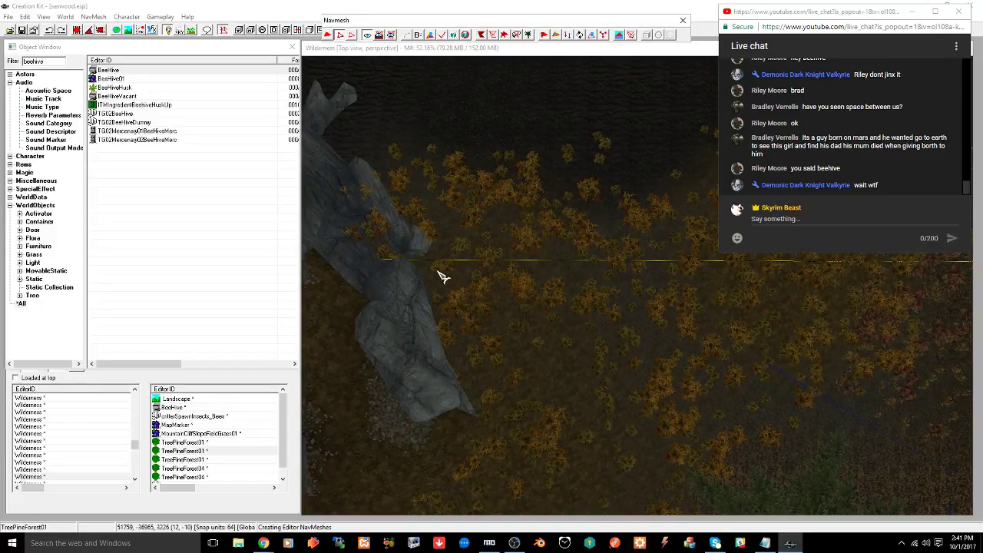
pyautogui.click(439, 272)
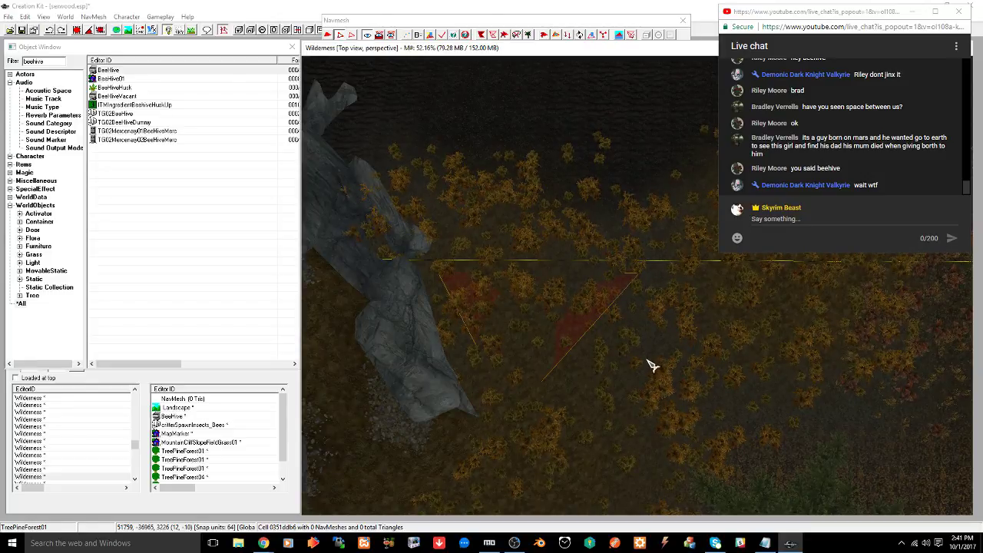
pyautogui.click(379, 35)
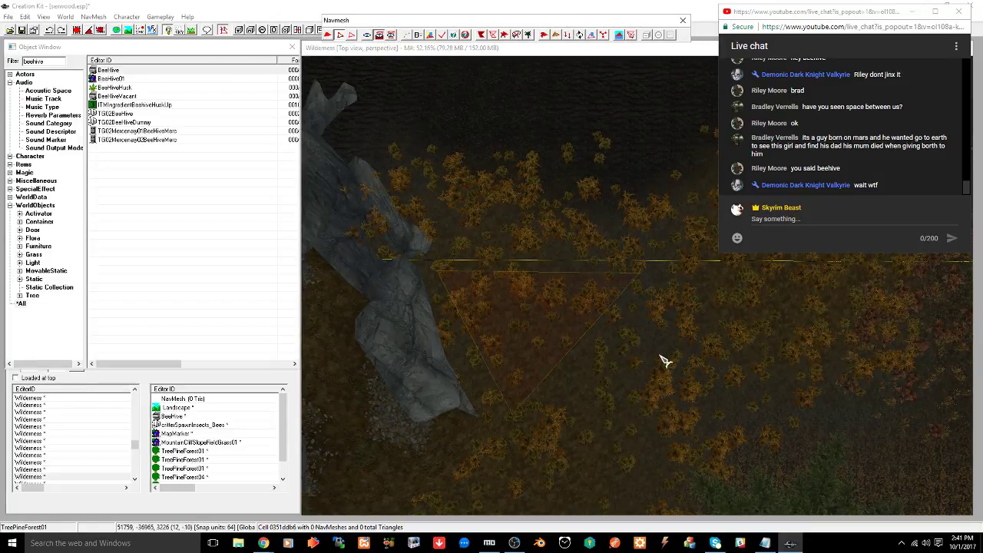
# Extend the navmesh from the first triangle eastward across the orange grass to the cell's eastern border
pyautogui.moveTo(659, 356); pyautogui.dragTo(615, 335, button='middle')
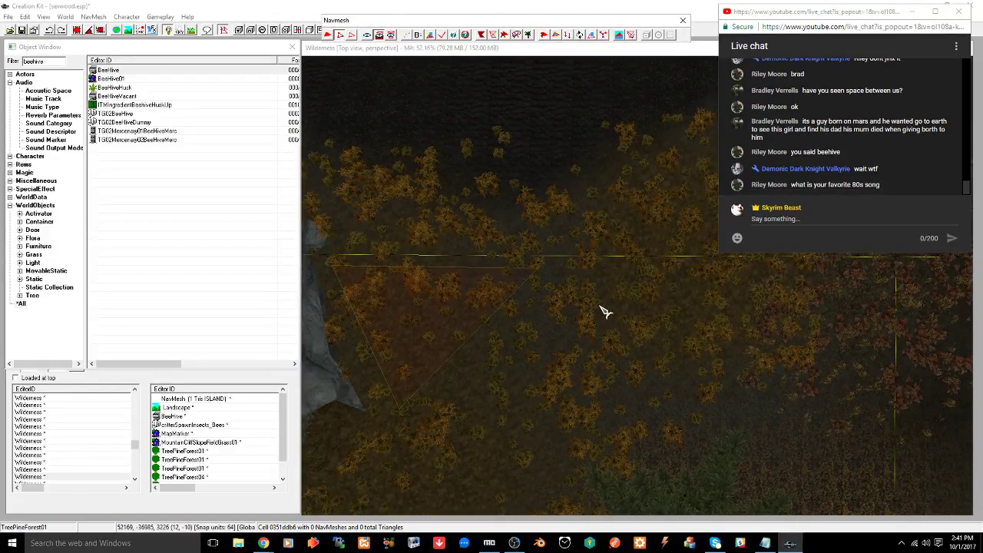
pyautogui.keyDown('ctrl'); pyautogui.rightClick(681, 414); pyautogui.keyUp('ctrl')
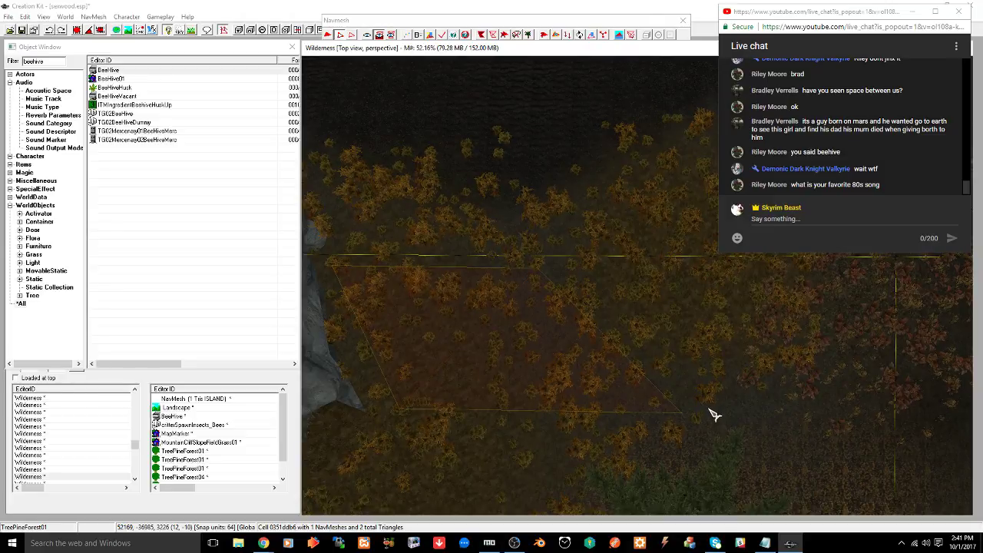
pyautogui.scroll(6, 568, 317)
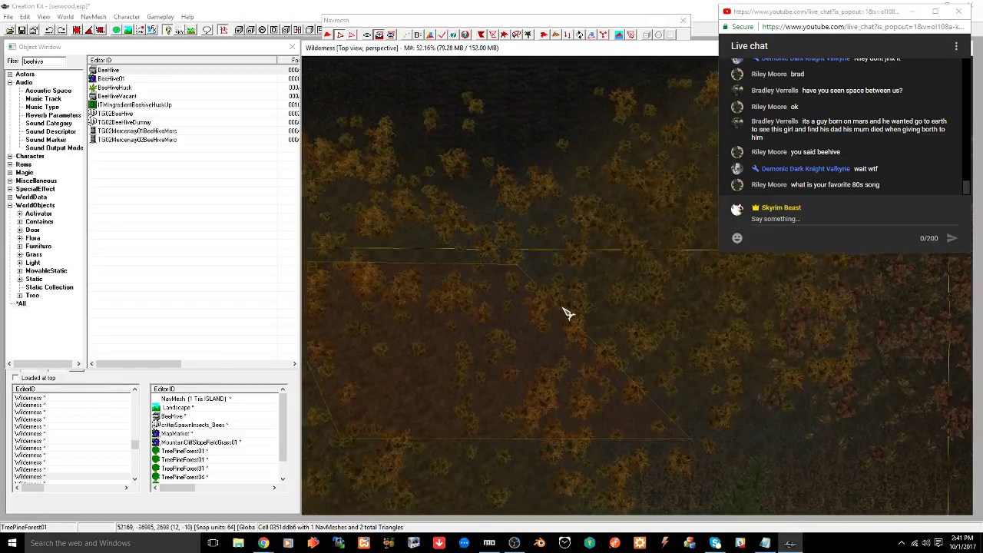
pyautogui.moveTo(561, 301); pyautogui.dragTo(507, 299, button='middle')
pyautogui.scroll(-3, 511, 302)
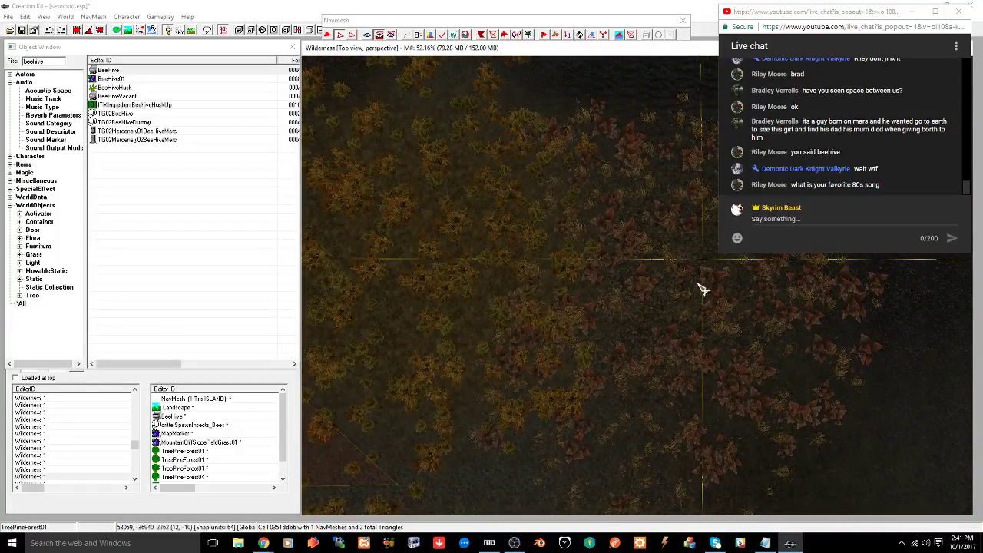
pyautogui.moveTo(643, 393); pyautogui.dragTo(635, 327, button='middle')
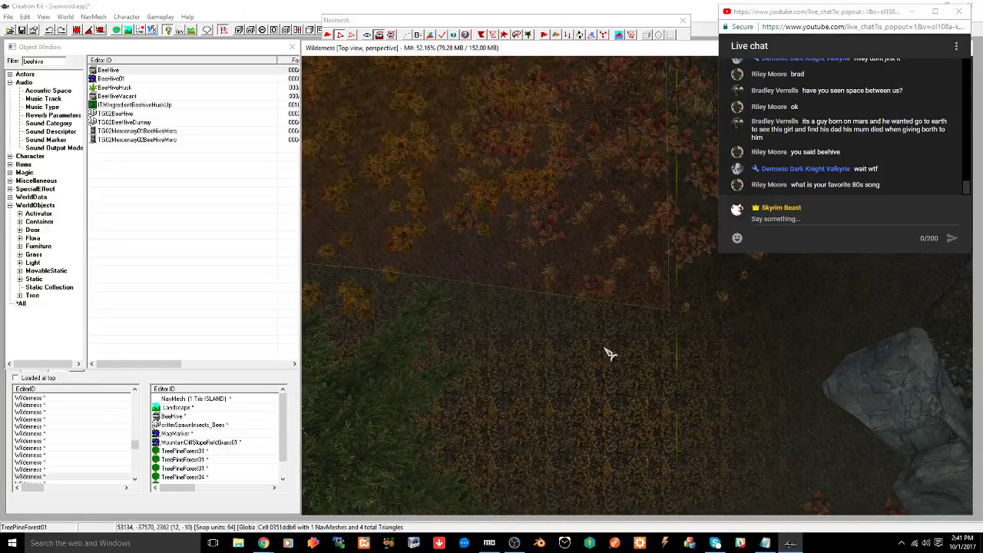
pyautogui.moveTo(555, 343); pyautogui.dragTo(616, 366, button='middle')
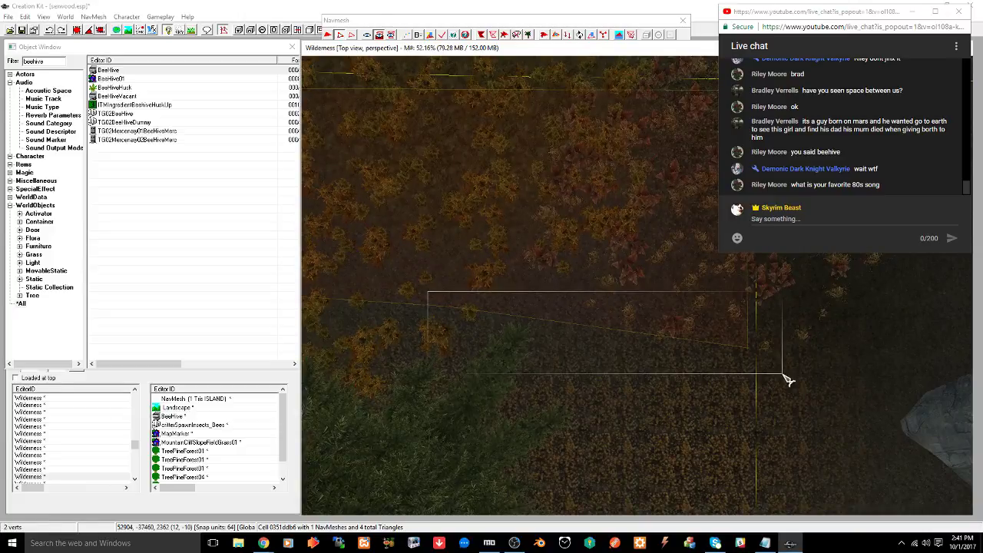
# Continue the navmesh southward between the pine trunk and the eastern cell border
pyautogui.moveTo(727, 386); pyautogui.dragTo(607, 308, button='middle')
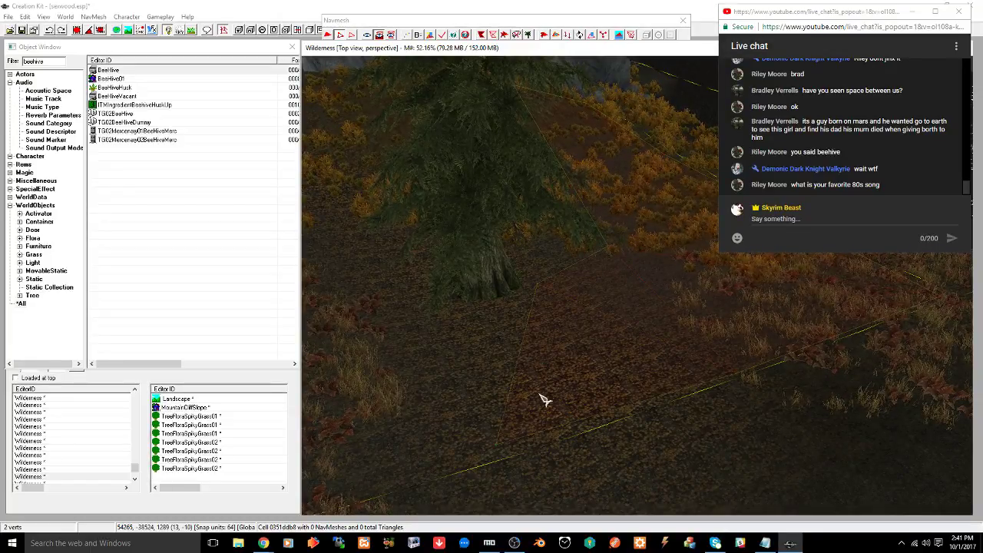
pyautogui.moveTo(542, 399); pyautogui.dragTo(629, 360, button='middle')
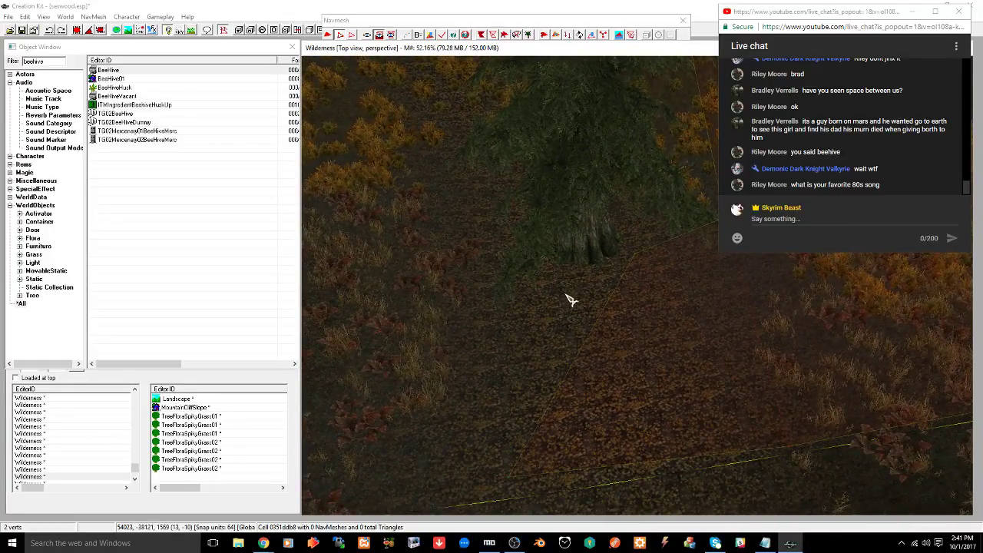
pyautogui.moveTo(589, 342); pyautogui.dragTo(620, 327, button='middle')
pyautogui.moveTo(553, 346)
pyautogui.mouseDown(button='middle')
pyautogui.moveTo(575, 340)
pyautogui.moveTo(542, 353)
pyautogui.moveTo(552, 356)
pyautogui.mouseUp(button='middle')
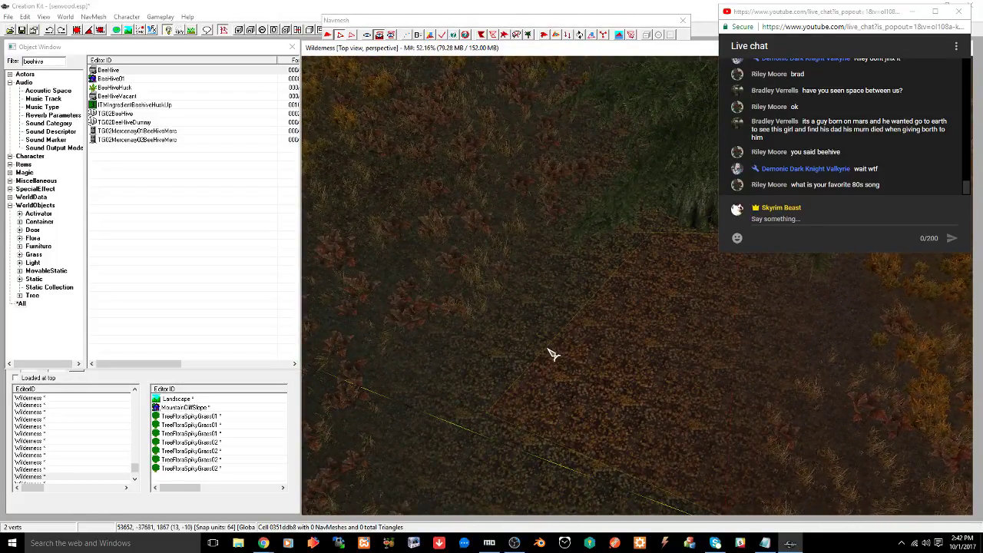
pyautogui.moveTo(618, 348)
pyautogui.mouseDown(button='middle')
pyautogui.moveTo(693, 395)
pyautogui.moveTo(702, 377)
pyautogui.moveTo(634, 376)
pyautogui.moveTo(613, 355)
pyautogui.mouseUp(button='middle')
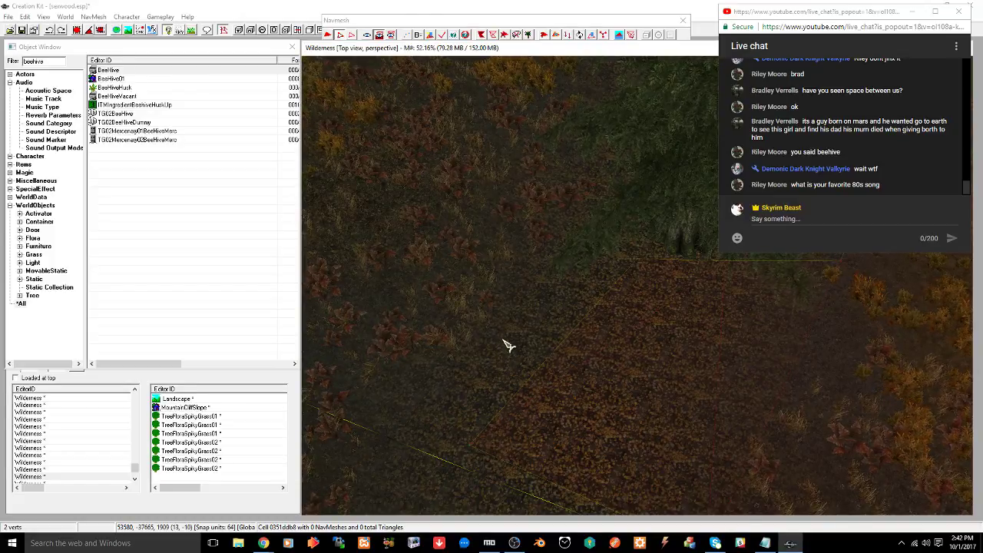
# Extend the navmesh along the eastern border down to the cell's southeast corner
pyautogui.moveTo(503, 340); pyautogui.dragTo(454, 383, button='middle')
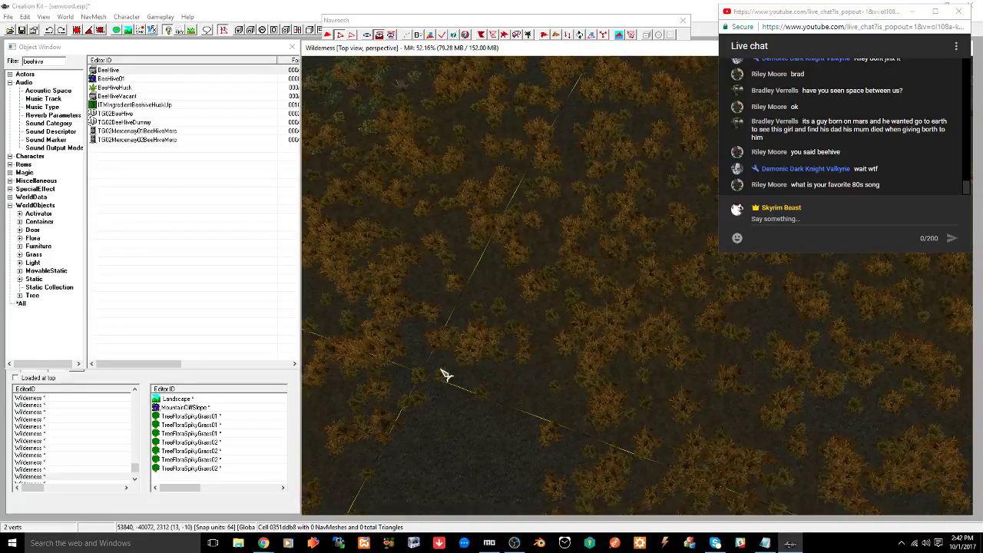
pyautogui.moveTo(696, 372); pyautogui.dragTo(601, 261, button='middle')
pyautogui.moveTo(647, 313); pyautogui.dragTo(777, 350, button='middle')
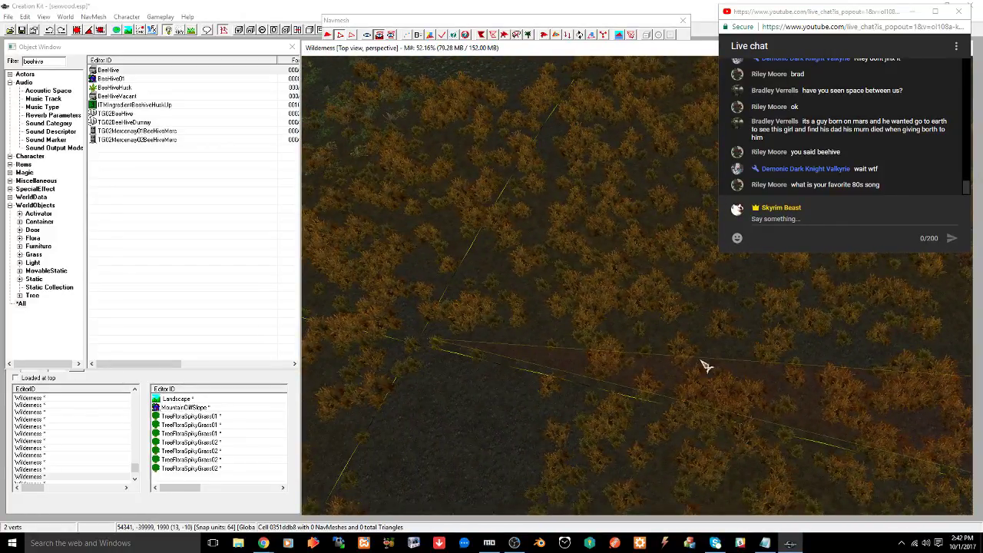
pyautogui.moveTo(678, 371); pyautogui.dragTo(531, 358, button='middle')
pyautogui.moveTo(608, 389); pyautogui.dragTo(589, 401, button='middle')
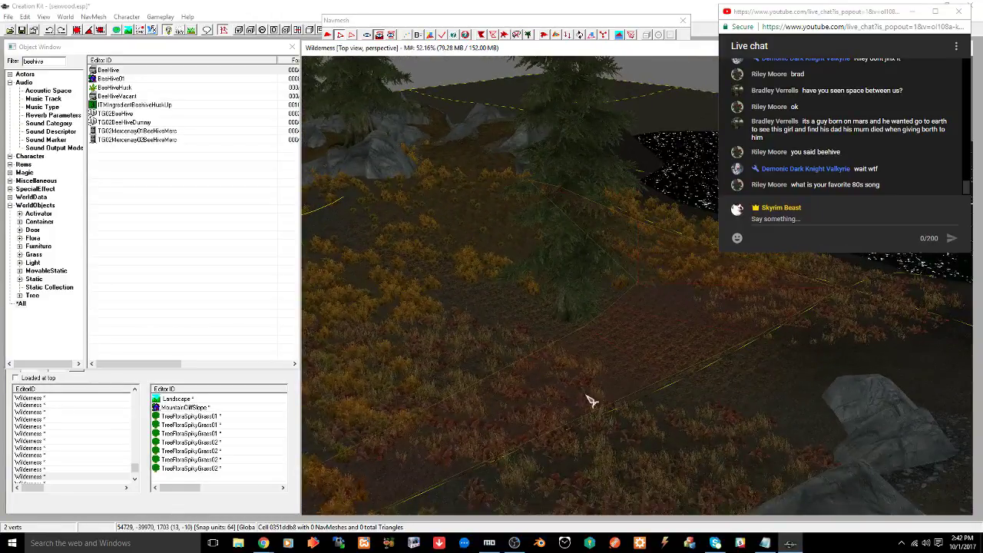
# Fill out the navmesh strip at the southeast corner, widening it westward along the southern cell border
pyautogui.scroll(8, 575, 413)
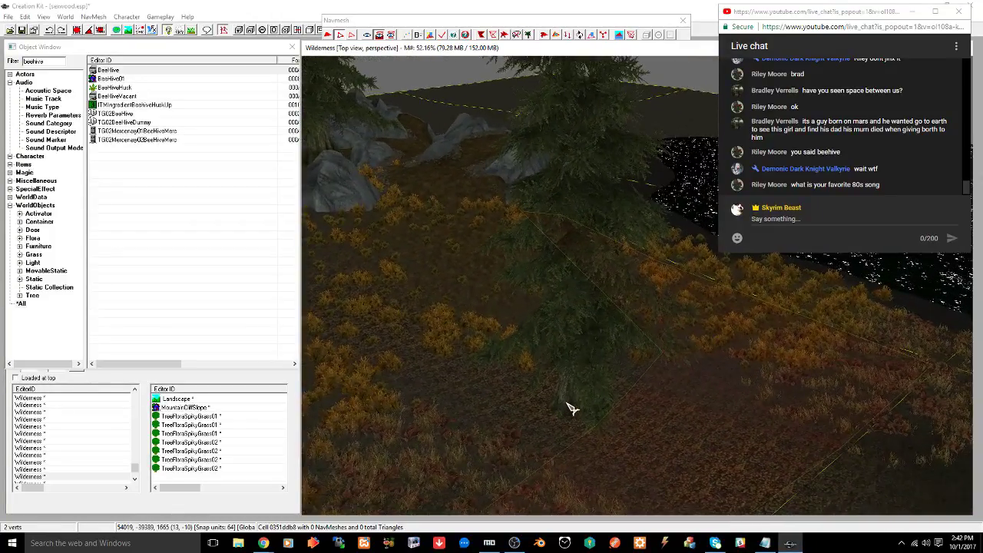
pyautogui.moveTo(566, 407); pyautogui.dragTo(612, 390, button='middle')
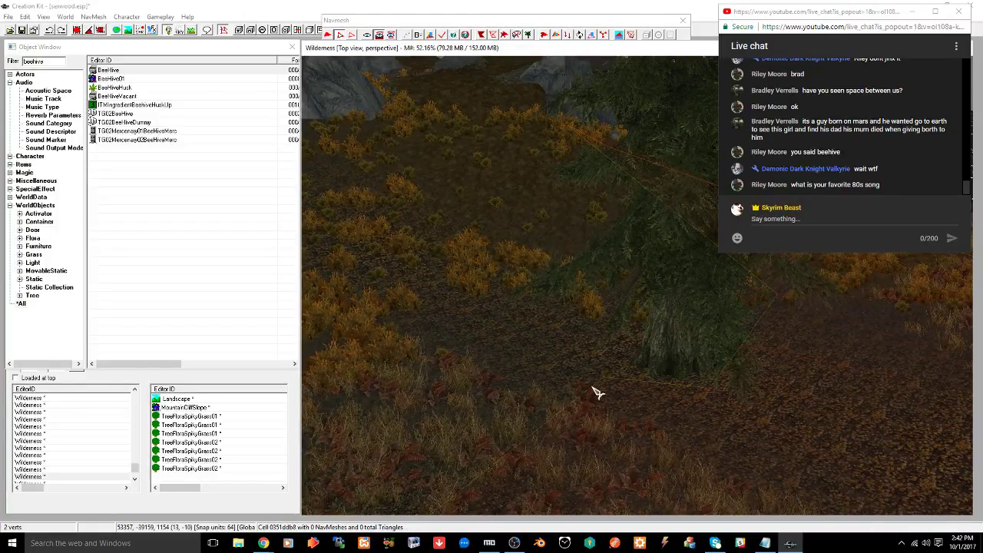
pyautogui.moveTo(596, 393); pyautogui.dragTo(716, 422, button='middle')
pyautogui.moveTo(780, 405); pyautogui.dragTo(699, 420, button='middle')
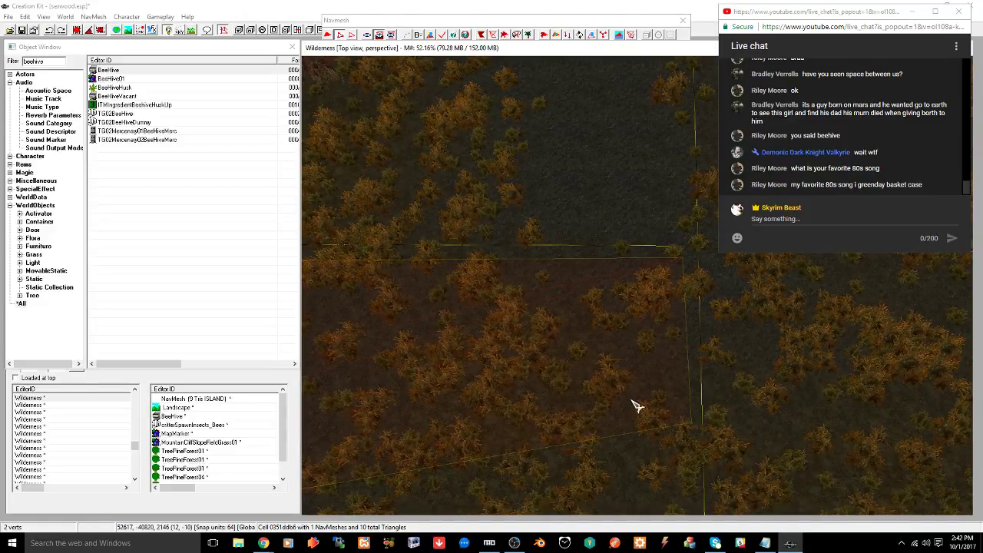
# Extend the navmesh from its western edge toward the pine tree nearest the pond
pyautogui.moveTo(636, 405); pyautogui.dragTo(554, 405, button='middle')
pyautogui.moveTo(562, 294); pyautogui.dragTo(565, 415, button='middle')
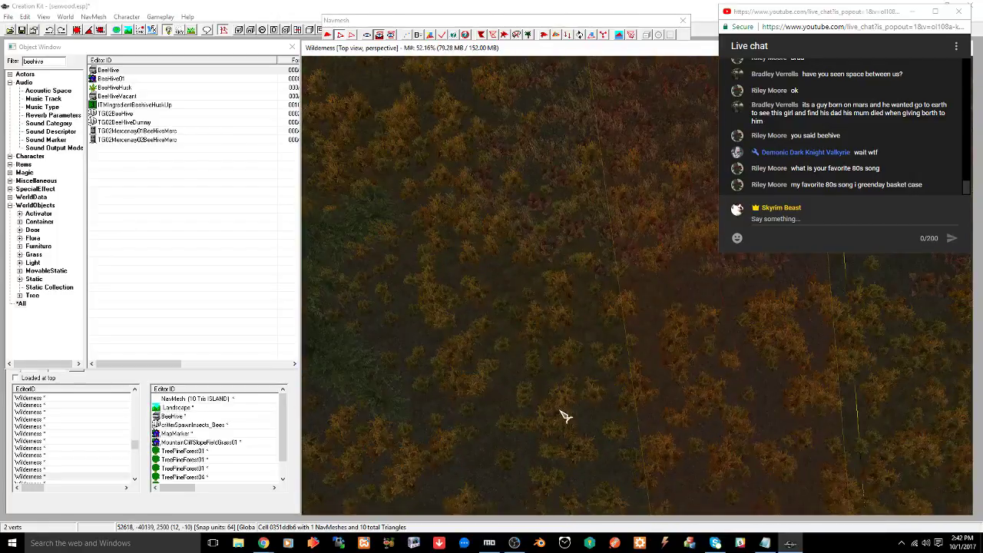
pyautogui.moveTo(580, 298); pyautogui.dragTo(612, 303, button='middle')
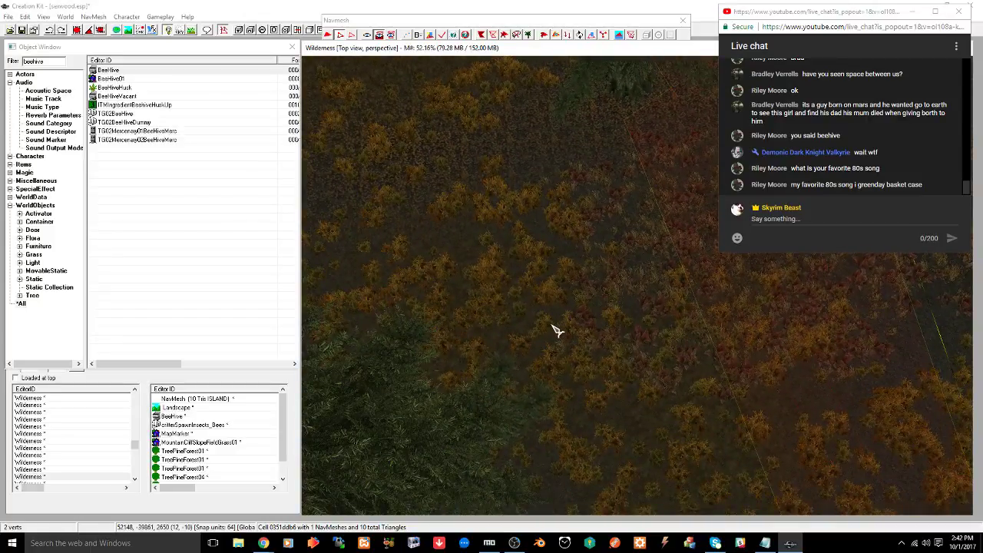
pyautogui.moveTo(579, 359); pyautogui.dragTo(625, 346, button='middle')
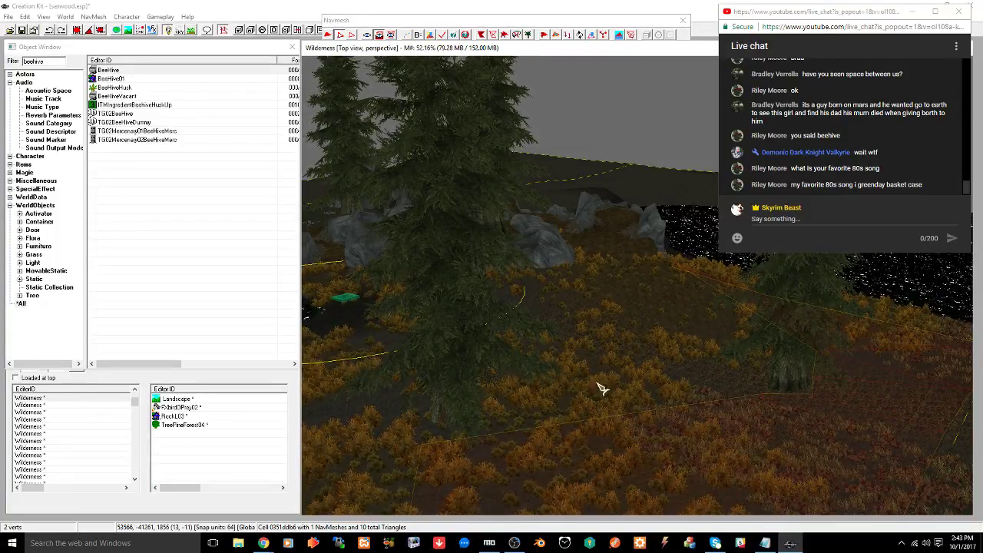
pyautogui.moveTo(601, 388); pyautogui.dragTo(566, 418, button='middle')
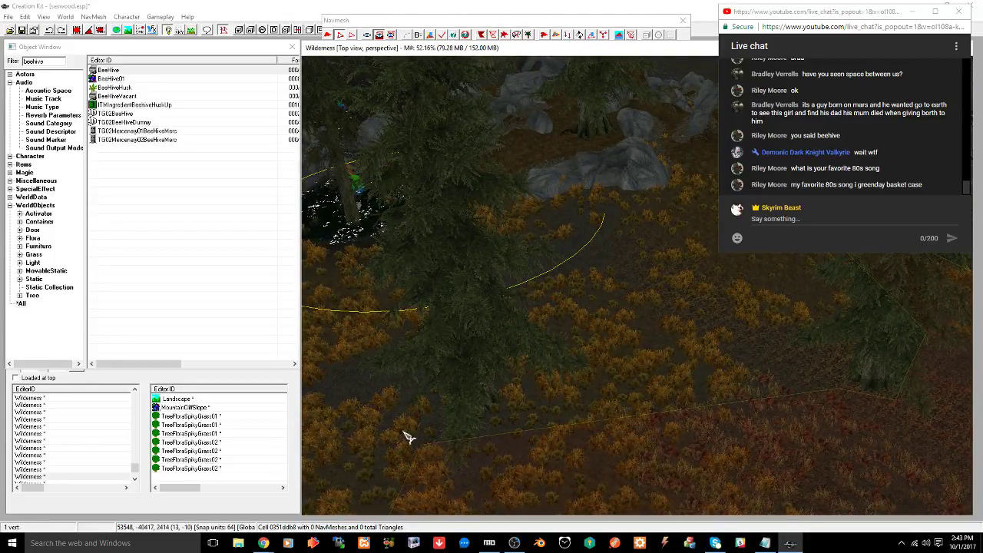
pyautogui.moveTo(408, 437); pyautogui.dragTo(628, 430, button='middle')
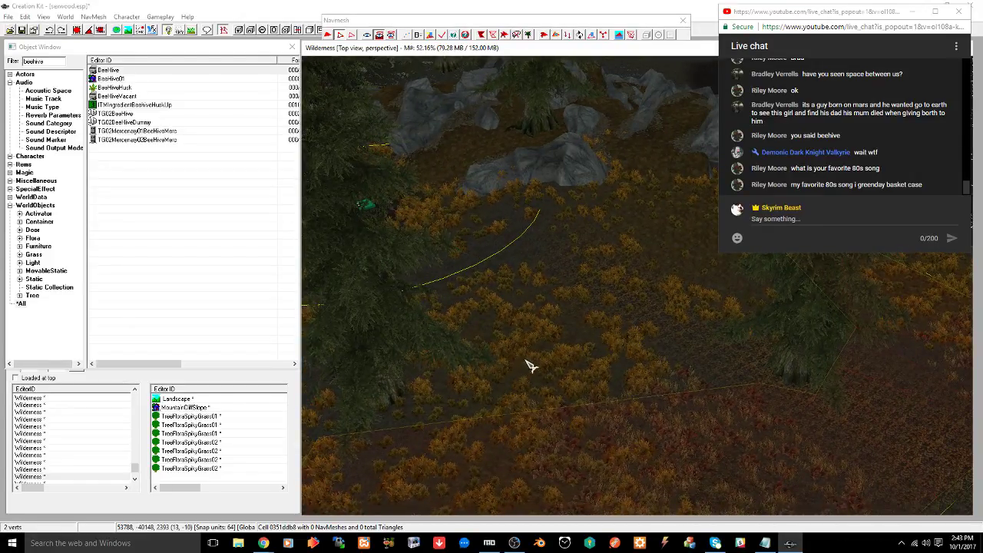
# Move the navmesh corner vertex closer to the base of the pine tree beside the pond
pyautogui.keyDown('shift'); pyautogui.moveTo(568, 362); pyautogui.dragTo(536, 379, button='middle'); pyautogui.keyUp('shift')
pyautogui.scroll(5, 536, 380)
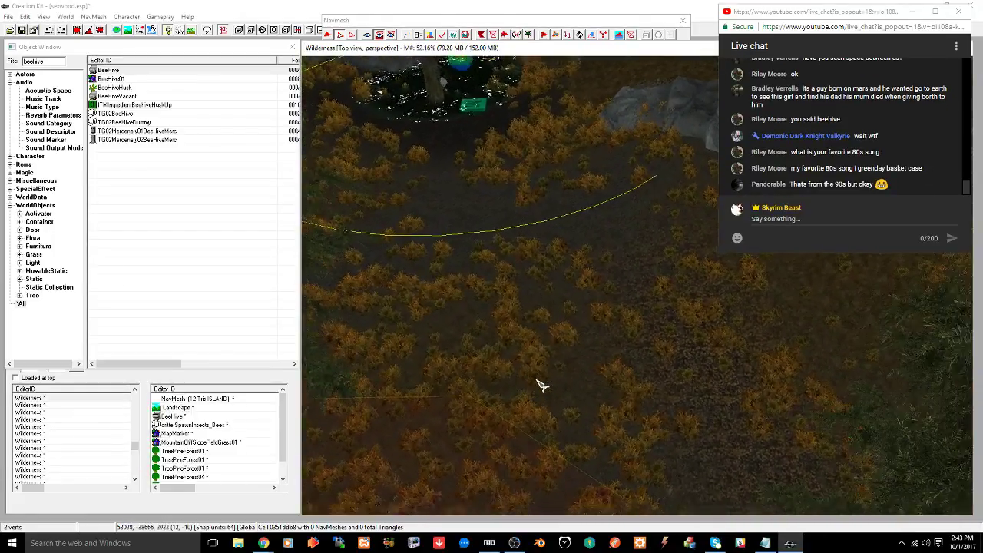
pyautogui.scroll(4, 542, 385)
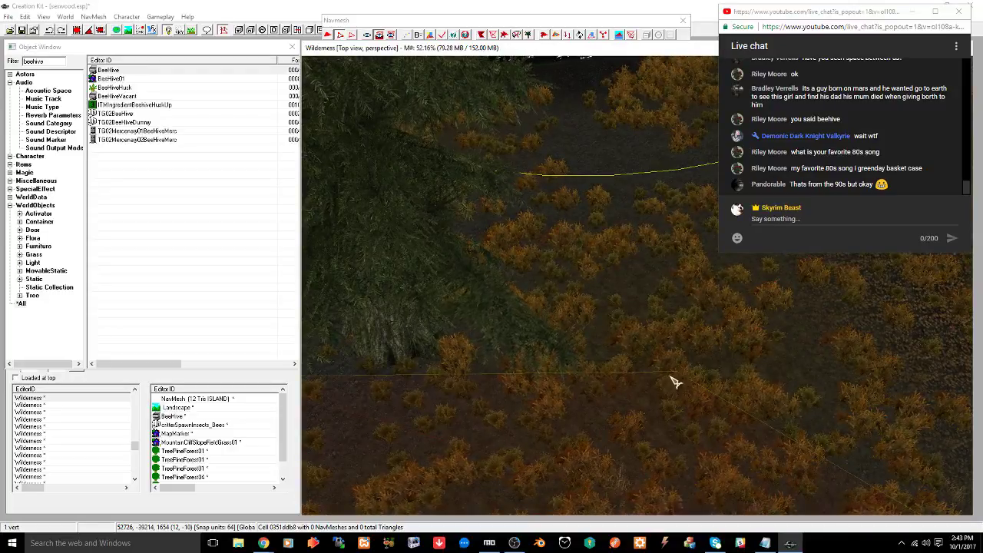
pyautogui.moveTo(676, 372); pyautogui.dragTo(646, 378)
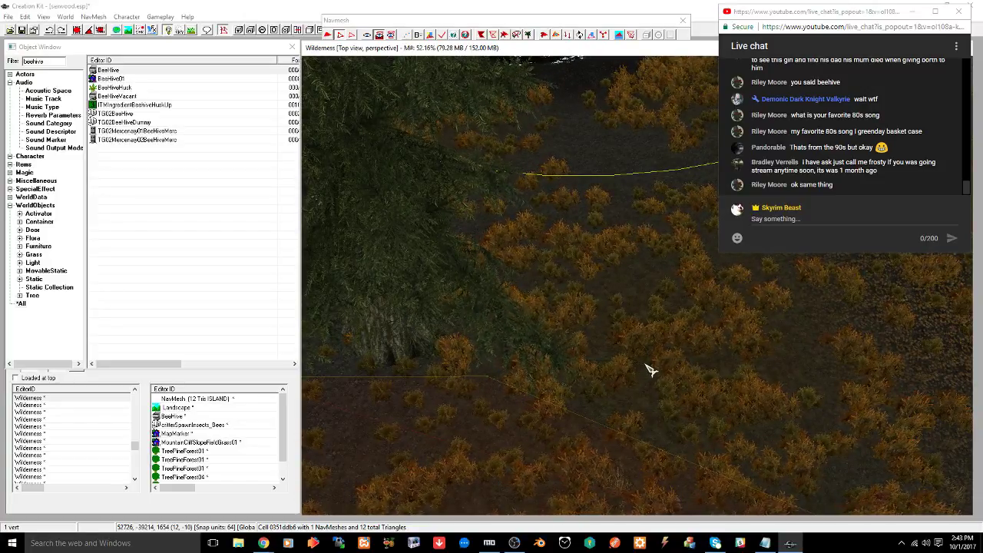
pyautogui.moveTo(650, 374)
pyautogui.mouseDown(button='middle')
pyautogui.moveTo(727, 389)
pyautogui.moveTo(644, 357)
pyautogui.mouseUp(button='middle')
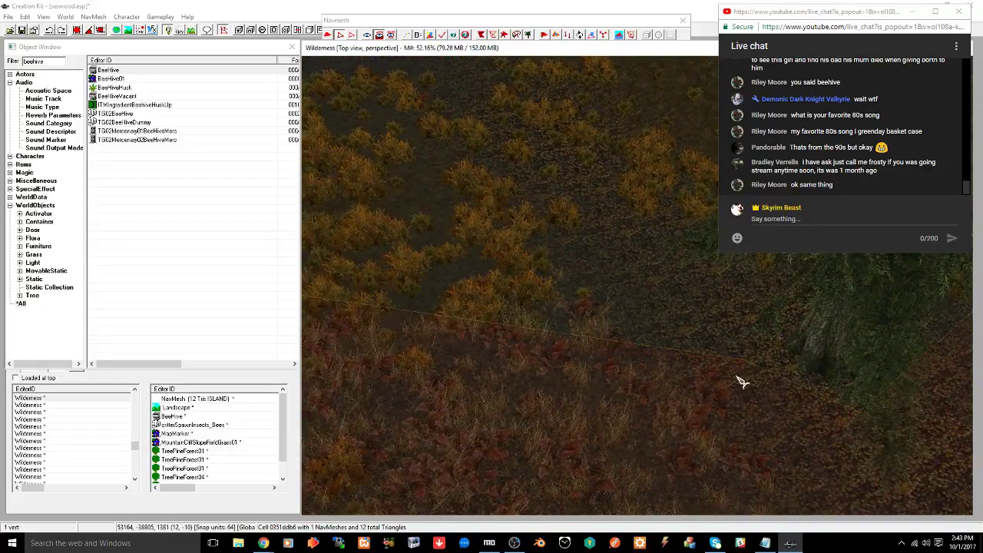
pyautogui.moveTo(739, 382); pyautogui.dragTo(665, 363, button='middle')
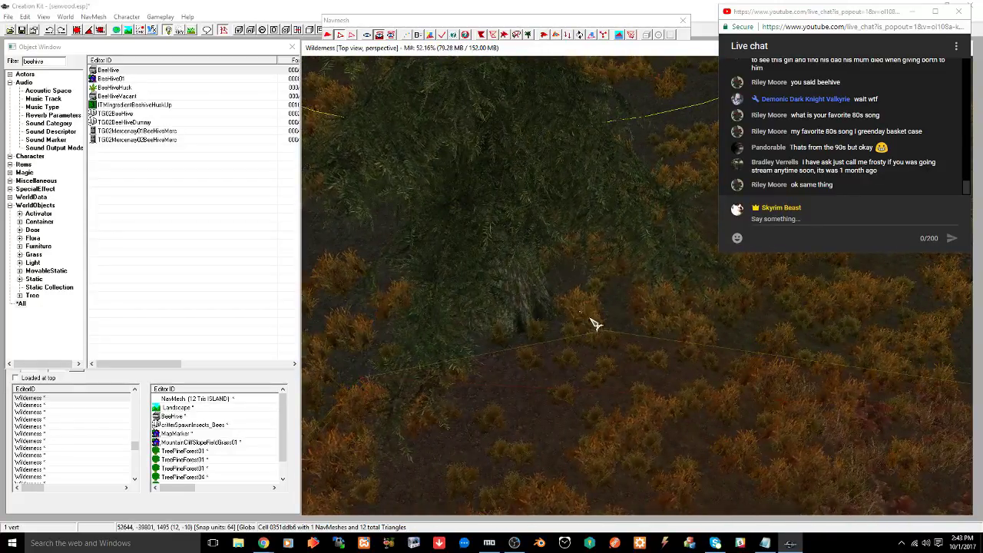
# Add a navmesh triangle extending the mesh beside the pine tree nearest the pond
pyautogui.rightClick(694, 326)
pyautogui.moveTo(788, 331); pyautogui.dragTo(694, 376, button='middle')
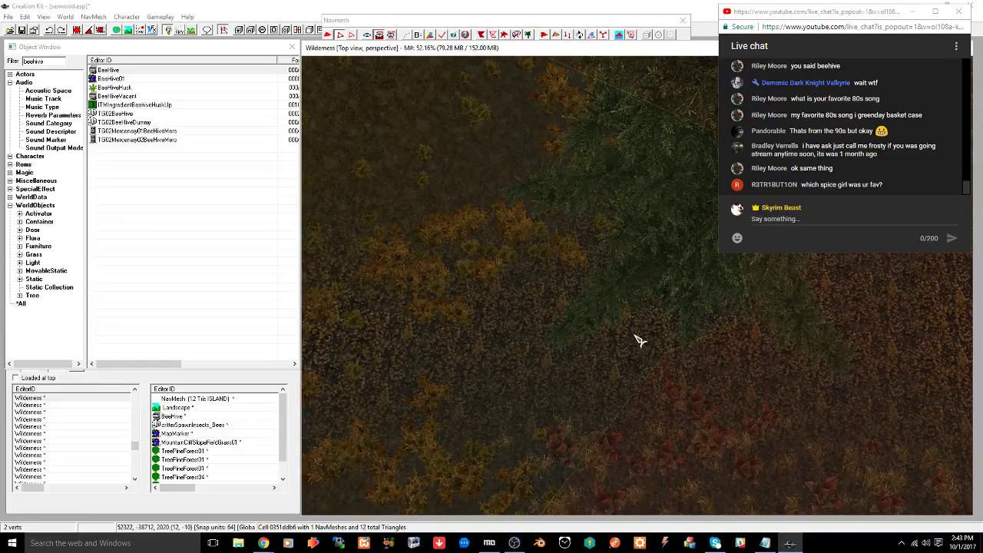
pyautogui.keyDown('shift'); pyautogui.moveTo(607, 351); pyautogui.dragTo(649, 336, button='middle'); pyautogui.keyUp('shift')
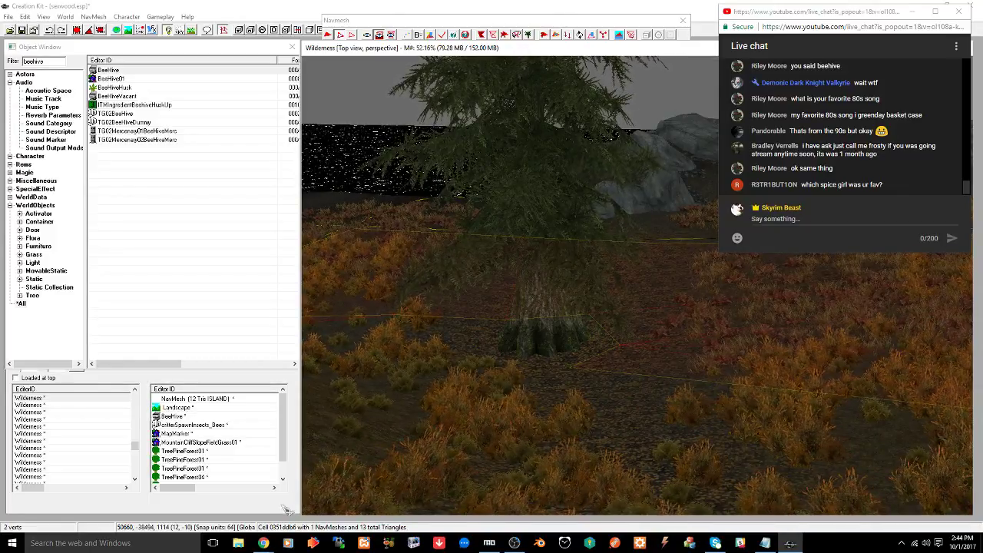
# Switch to the Chrome browser and search Google for "spice girls" in a new tab
pyautogui.moveTo(263, 543)
pyautogui.click(264, 499)
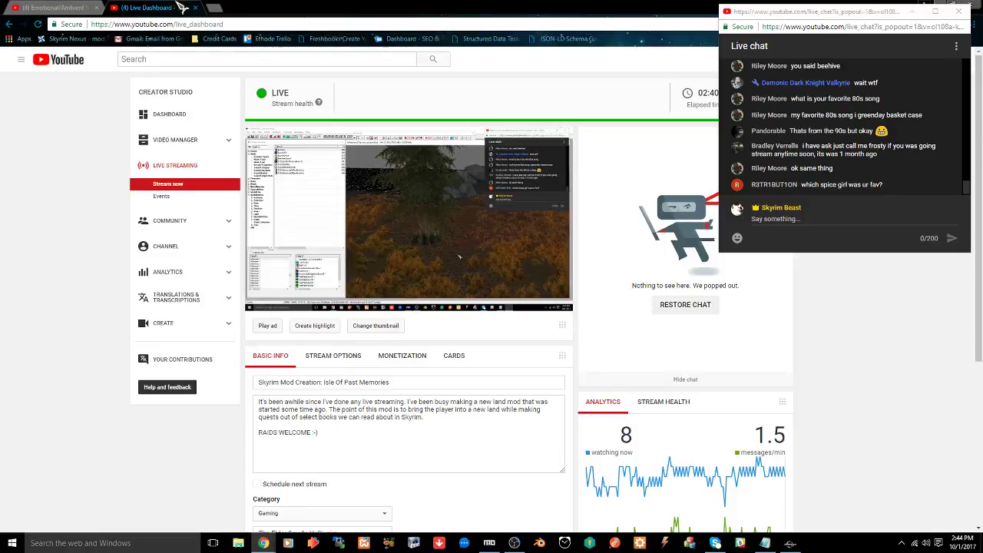
pyautogui.click(218, 9)
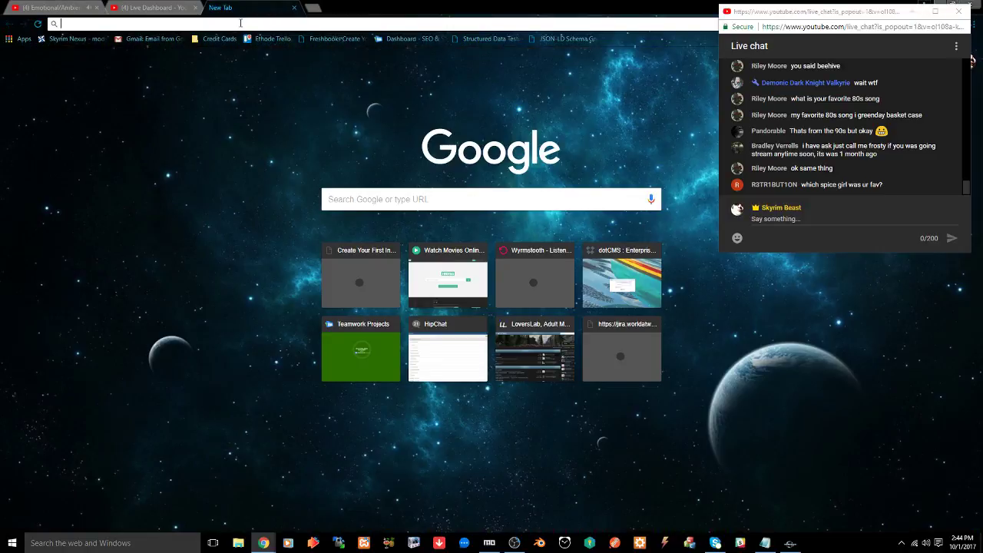
pyautogui.write('spice fi')
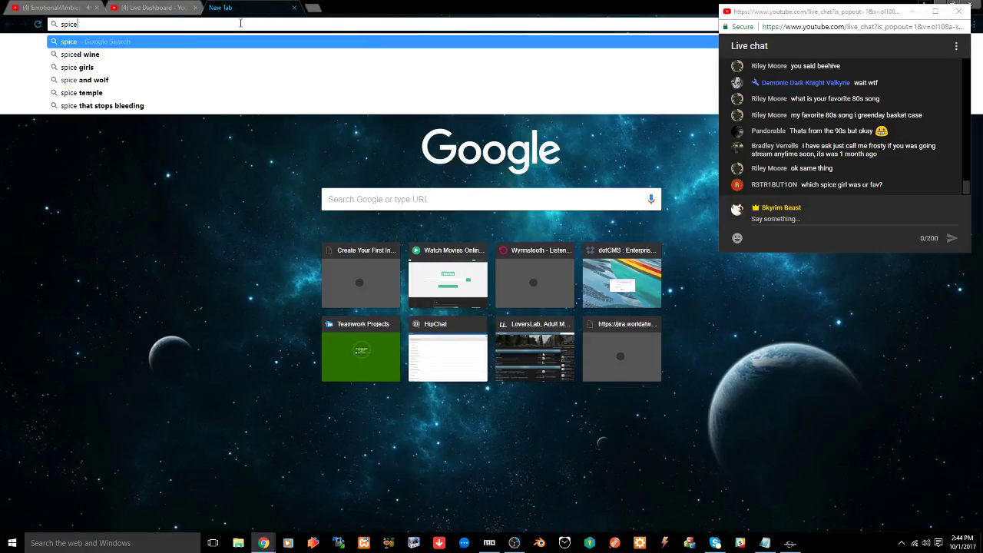
pyautogui.press('BackSpace')
pyautogui.press('BackSpace')
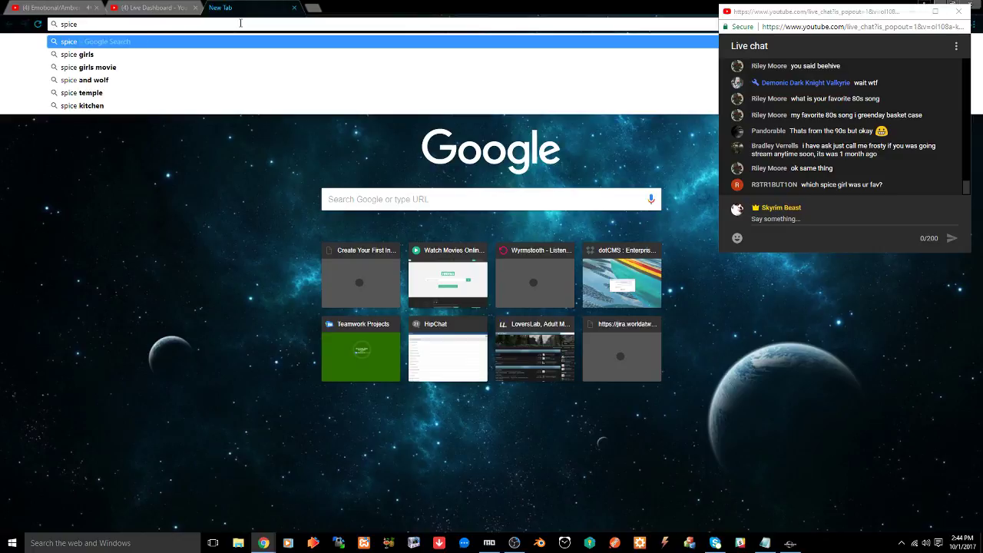
pyautogui.write('girls')
pyautogui.press('Return')
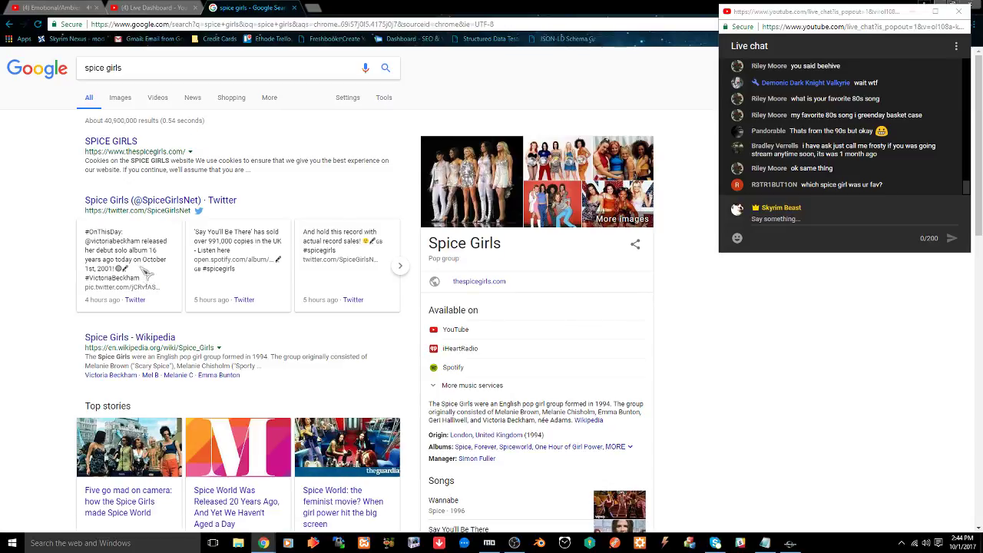
# View the official Spice Girls website from the search results and return to the results page
pyautogui.click(115, 143)
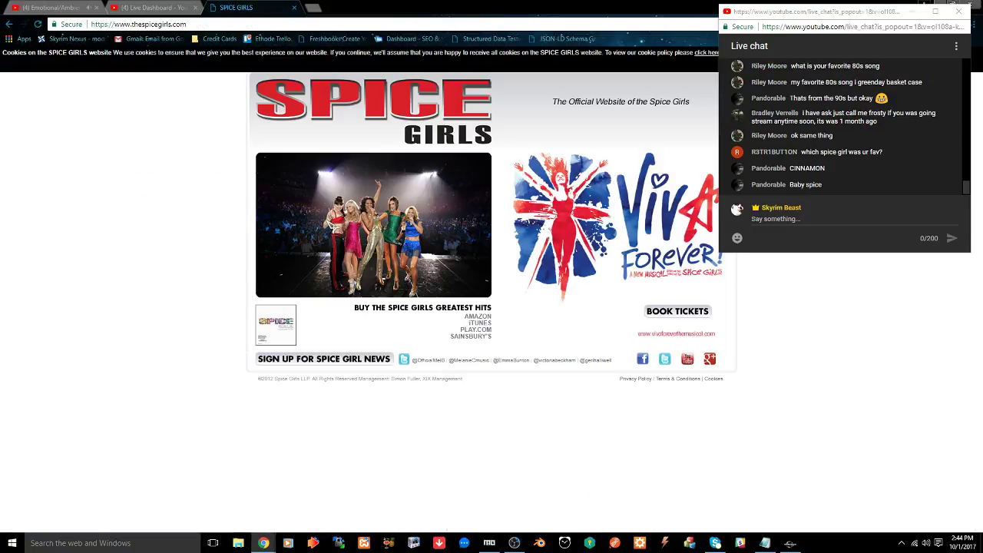
pyautogui.rightClick(156, 231)
pyautogui.click(161, 228)
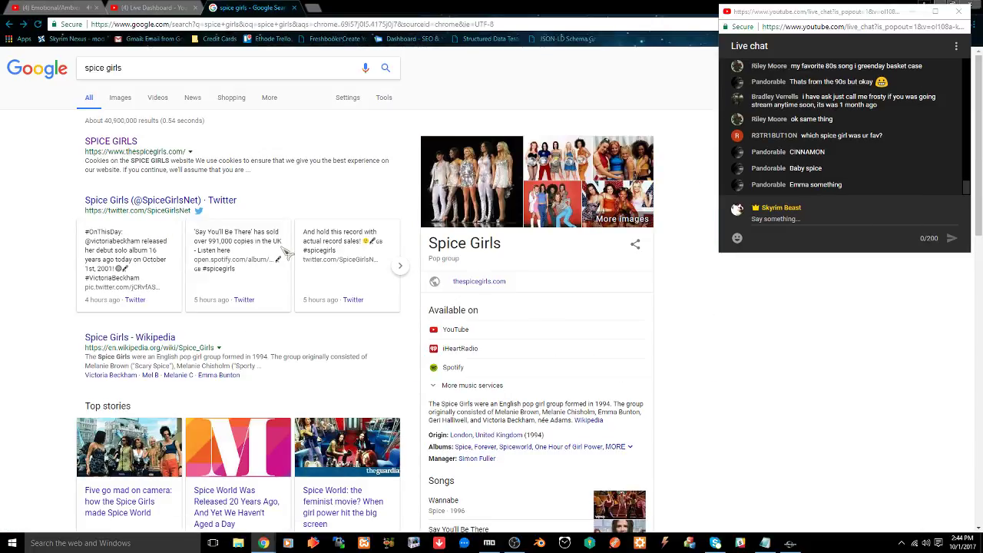
# Open the Wikipedia article on the Spice Girls and enlarge the 1997 McLaren party photo, moving the live chat window to uncover the singer in white
pyautogui.scroll(-2, 284, 250)
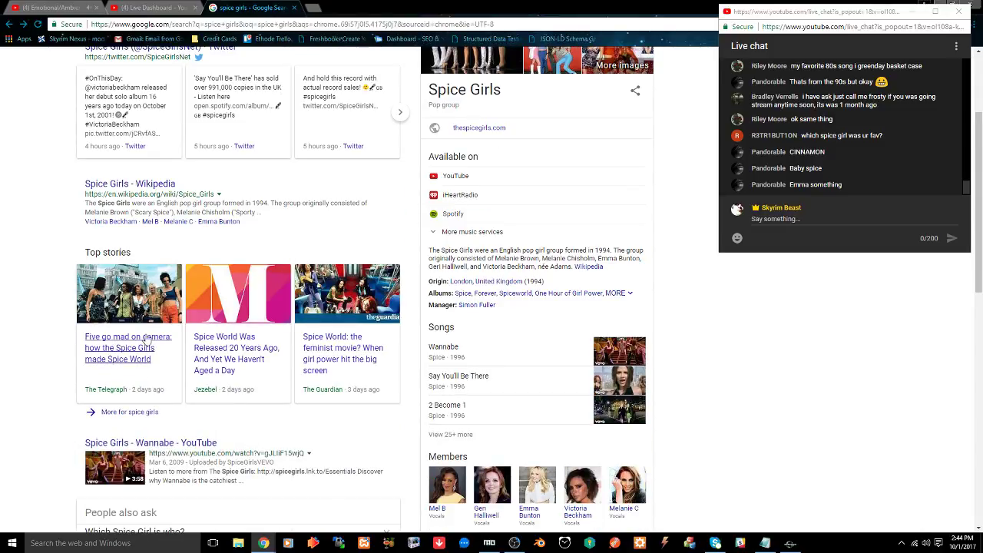
pyautogui.scroll(1, 147, 292)
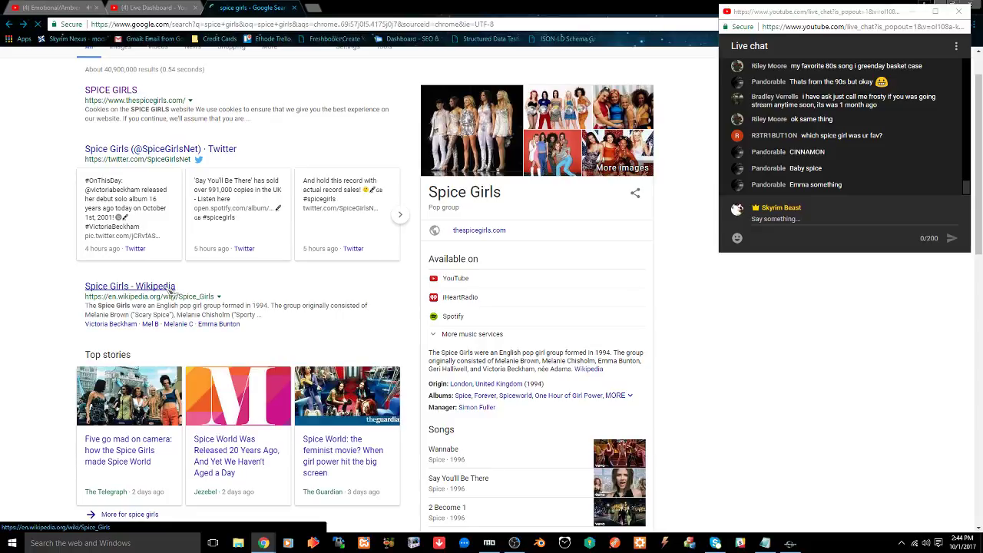
pyautogui.click(169, 289)
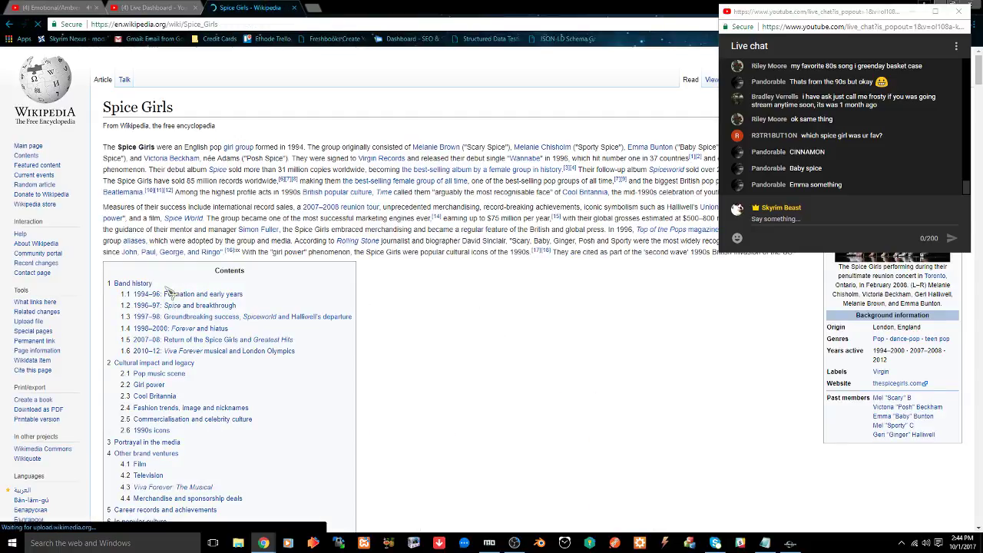
pyautogui.scroll(-4, 572, 390)
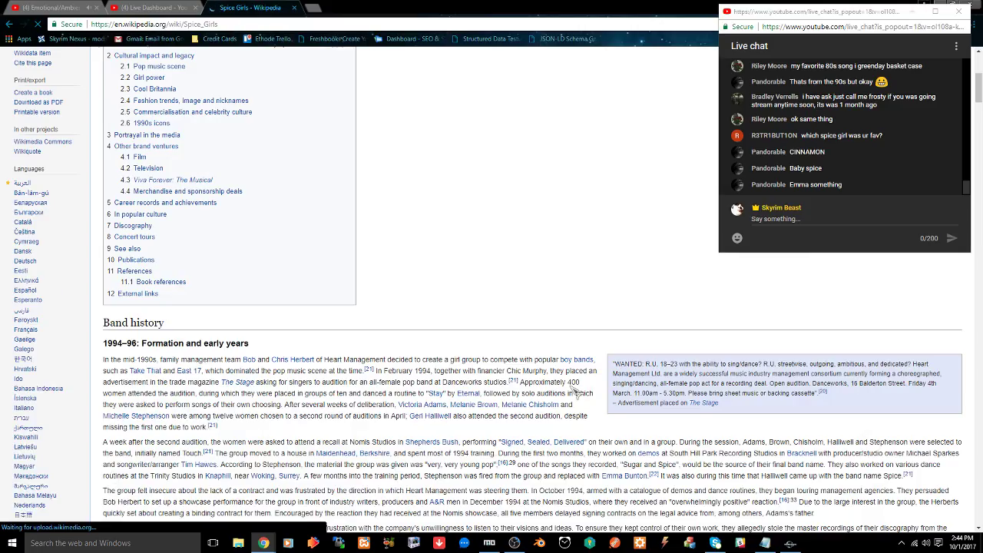
pyautogui.scroll(-4, 574, 392)
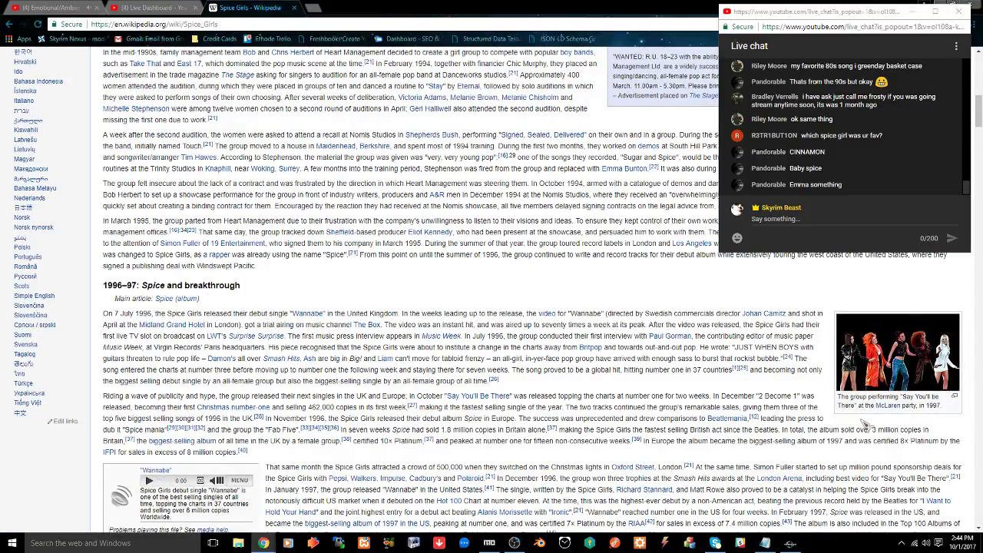
pyautogui.click(946, 357)
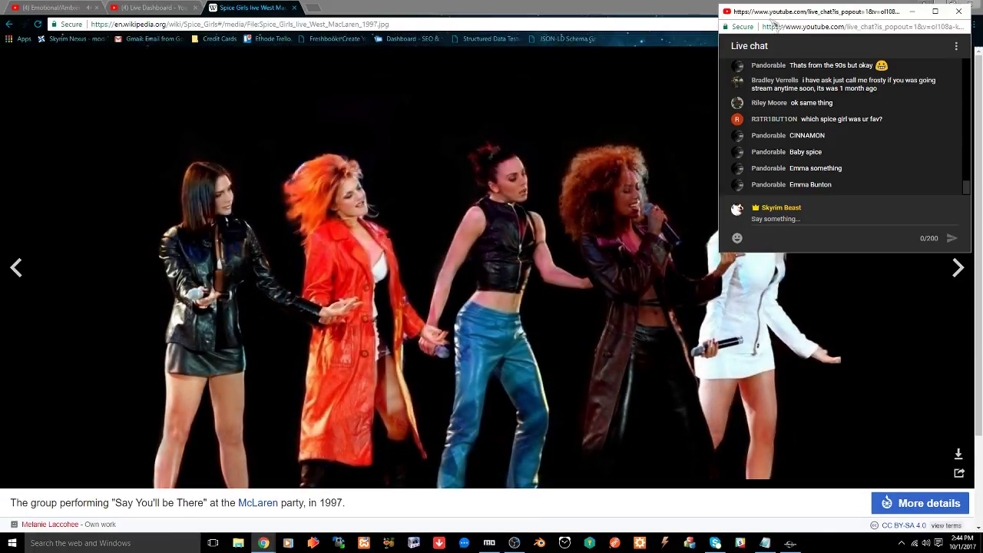
pyautogui.moveTo(247, 25); pyautogui.dragTo(246, 26)
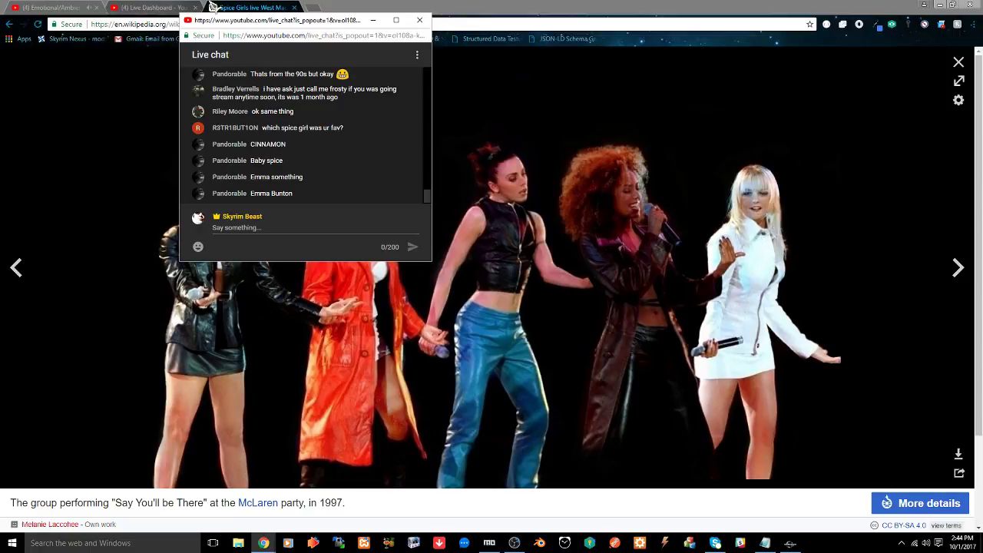
# Close the Wikipedia photo tab and return to the Creation Kit, with the live chat window moved back to its former place
pyautogui.click(295, 7)
pyautogui.moveTo(277, 23); pyautogui.dragTo(819, 18)
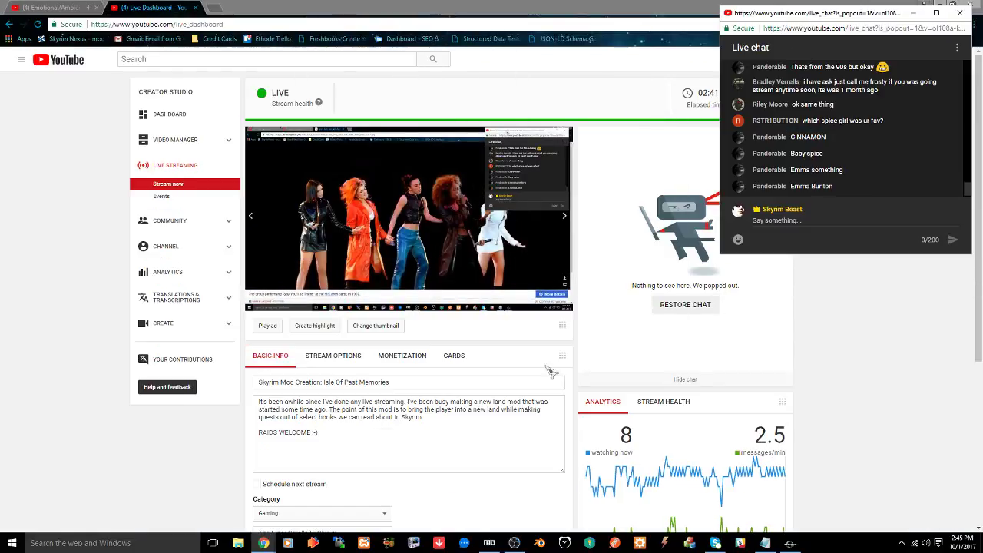
pyautogui.click(790, 543)
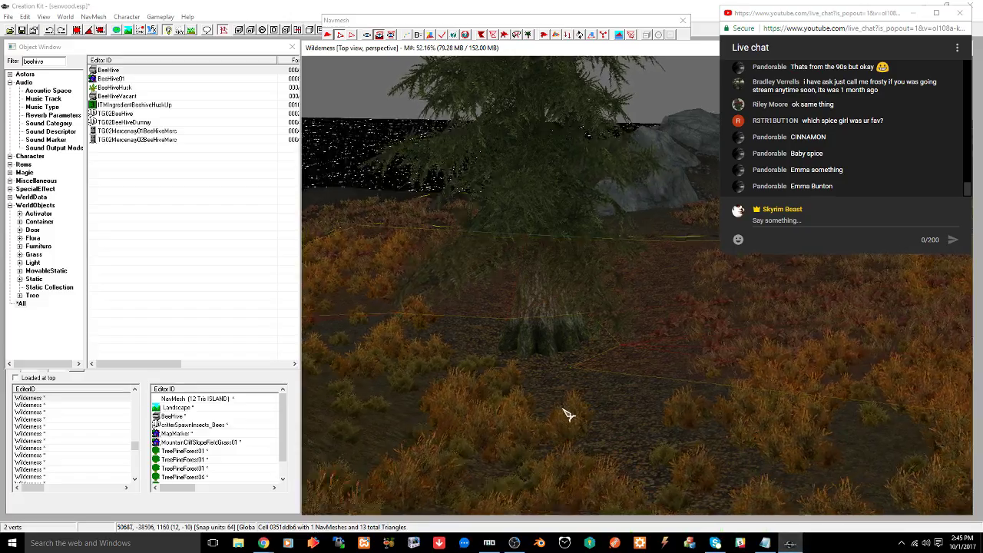
# Add two navmesh triangles continuing the mesh around the base of the pine tree
pyautogui.moveTo(563, 408)
pyautogui.keyDown('shift'); pyautogui.mouseDown(button='middle')
pyautogui.moveTo(574, 449)
pyautogui.moveTo(604, 427)
pyautogui.moveTo(646, 426)
pyautogui.moveTo(594, 428)
pyautogui.moveTo(498, 469)
pyautogui.moveTo(627, 428)
pyautogui.moveTo(645, 394)
pyautogui.moveTo(634, 415)
pyautogui.moveTo(582, 439)
pyautogui.moveTo(399, 443)
pyautogui.moveTo(643, 386)
pyautogui.moveTo(552, 401)
pyautogui.mouseUp(button='middle'); pyautogui.keyUp('shift')
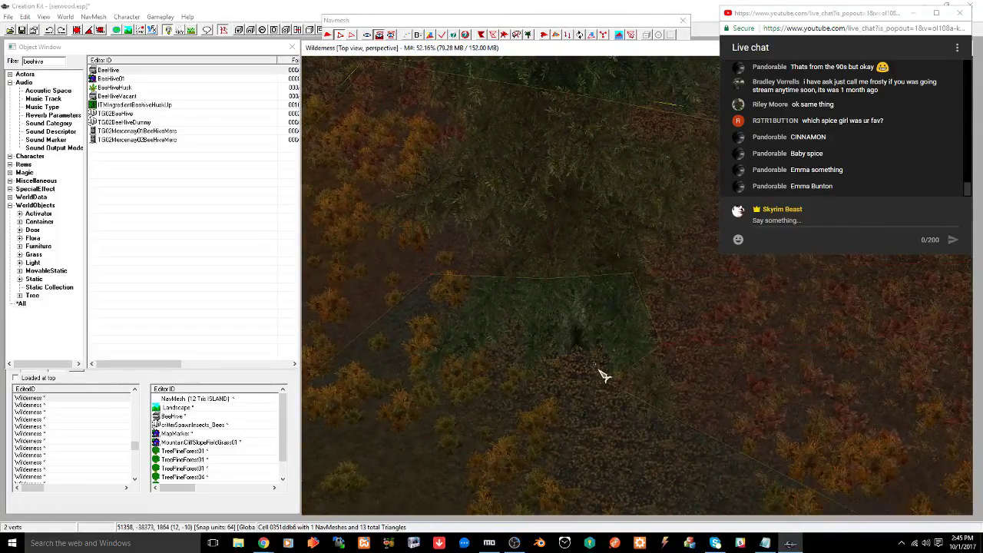
pyautogui.keyDown('shift'); pyautogui.moveTo(622, 417); pyautogui.dragTo(603, 408, button='middle'); pyautogui.keyUp('shift')
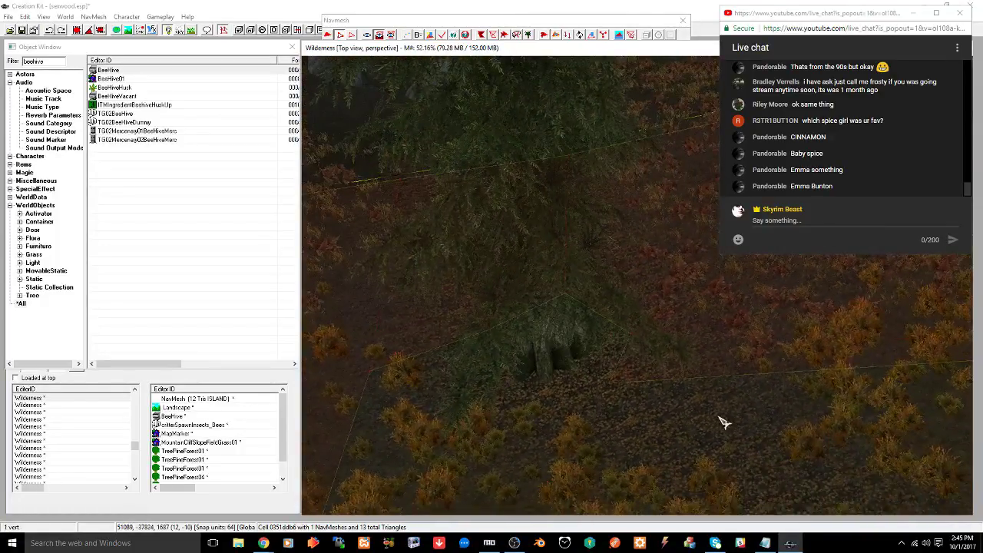
pyautogui.moveTo(722, 422)
pyautogui.keyDown('shift'); pyautogui.mouseDown(button='middle')
pyautogui.moveTo(606, 417)
pyautogui.moveTo(674, 428)
pyautogui.moveTo(722, 422)
pyautogui.mouseUp(button='middle'); pyautogui.keyUp('shift')
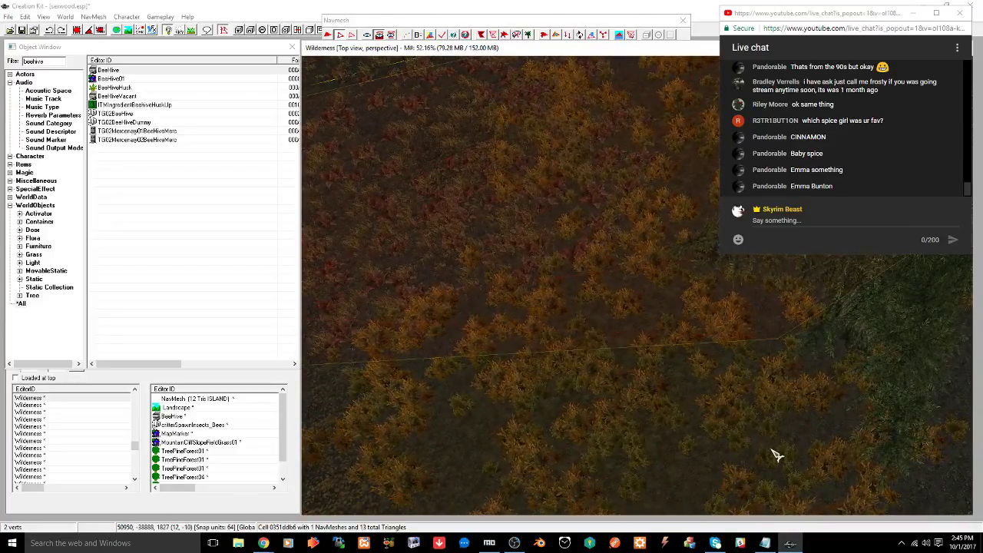
pyautogui.keyDown('shift'); pyautogui.moveTo(801, 445); pyautogui.dragTo(777, 463, button='middle'); pyautogui.keyUp('shift')
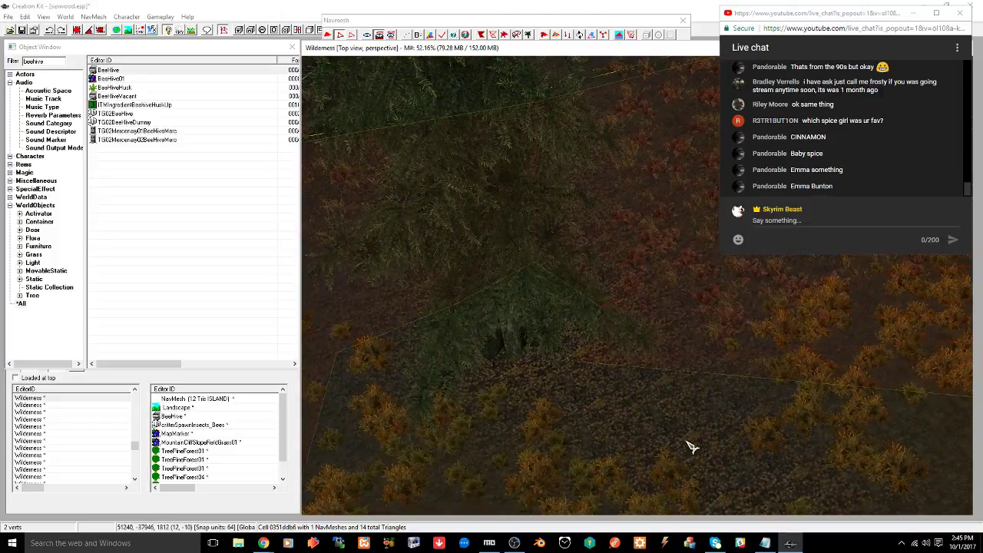
pyautogui.keyDown('shift'); pyautogui.moveTo(649, 439); pyautogui.dragTo(675, 451, button='middle'); pyautogui.keyUp('shift')
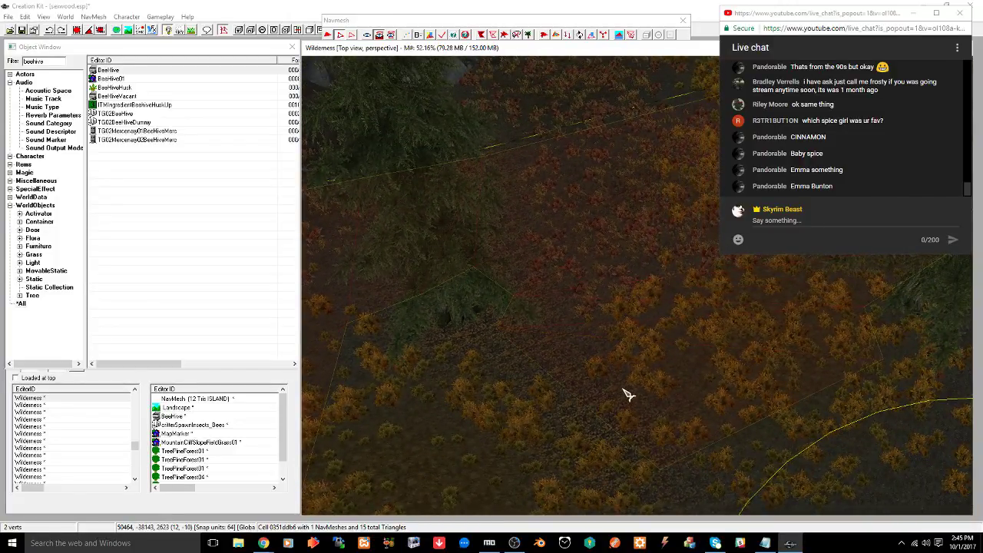
# Add two navmesh triangles between the pine tree and the southern cell border
pyautogui.keyDown('shift'); pyautogui.moveTo(628, 395); pyautogui.dragTo(641, 436, button='middle'); pyautogui.keyUp('shift')
pyautogui.keyDown('shift'); pyautogui.moveTo(754, 435); pyautogui.dragTo(588, 428, button='middle'); pyautogui.keyUp('shift')
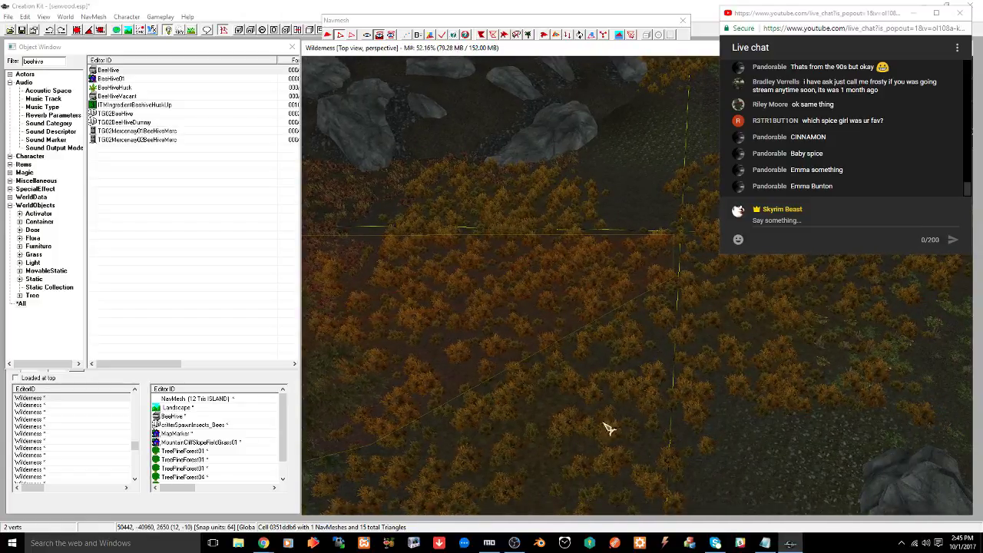
pyautogui.moveTo(608, 428); pyautogui.dragTo(646, 370, button='middle')
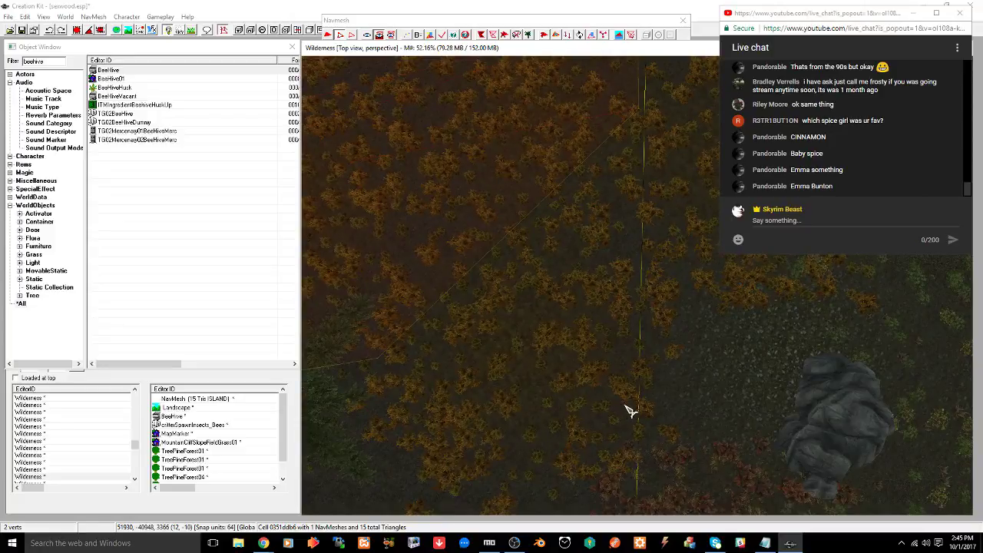
pyautogui.moveTo(569, 423); pyautogui.dragTo(586, 399, button='middle')
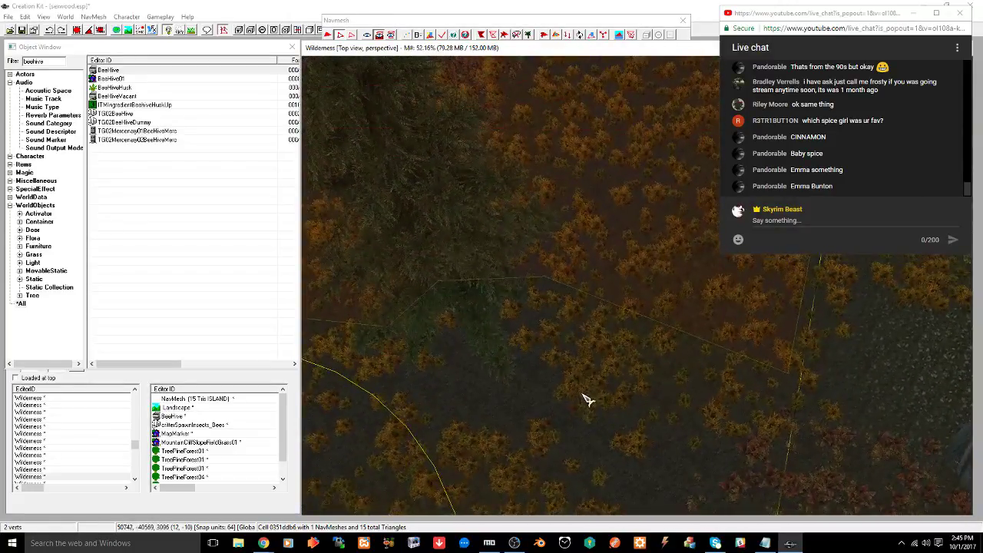
pyautogui.keyDown('ctrl'); pyautogui.rightClick(538, 352); pyautogui.keyUp('ctrl')
pyautogui.keyDown('shift'); pyautogui.moveTo(625, 399); pyautogui.dragTo(610, 400, button='middle'); pyautogui.keyUp('shift')
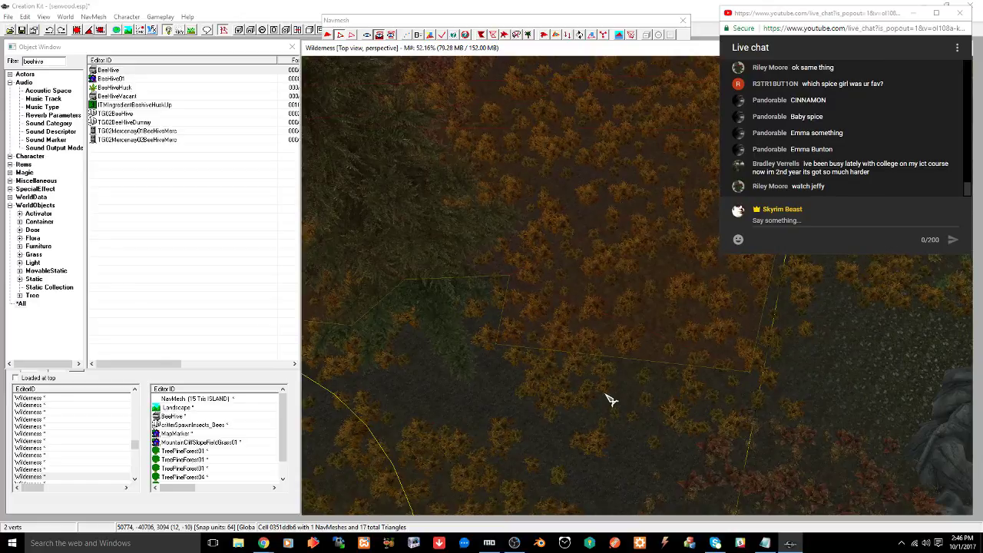
# Extend the navmesh with four triangles from the pine tree toward the map marker beside the pond
pyautogui.moveTo(606, 394)
pyautogui.keyDown('shift'); pyautogui.mouseDown(button='middle')
pyautogui.moveTo(553, 402)
pyautogui.moveTo(569, 407)
pyautogui.moveTo(601, 376)
pyautogui.moveTo(658, 381)
pyautogui.moveTo(645, 398)
pyautogui.mouseUp(button='middle'); pyautogui.keyUp('shift')
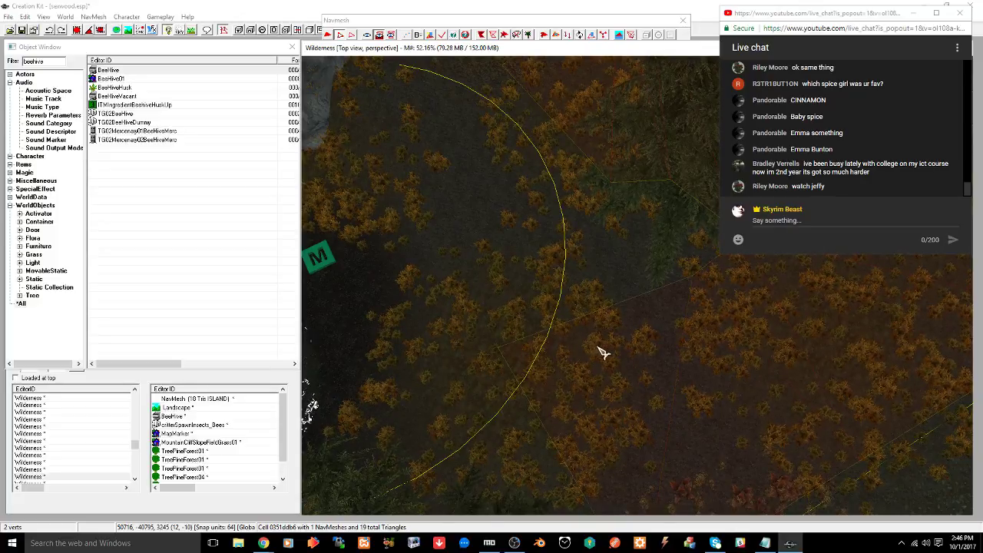
pyautogui.keyDown('shift'); pyautogui.moveTo(603, 352); pyautogui.dragTo(585, 380, button='middle'); pyautogui.keyUp('shift')
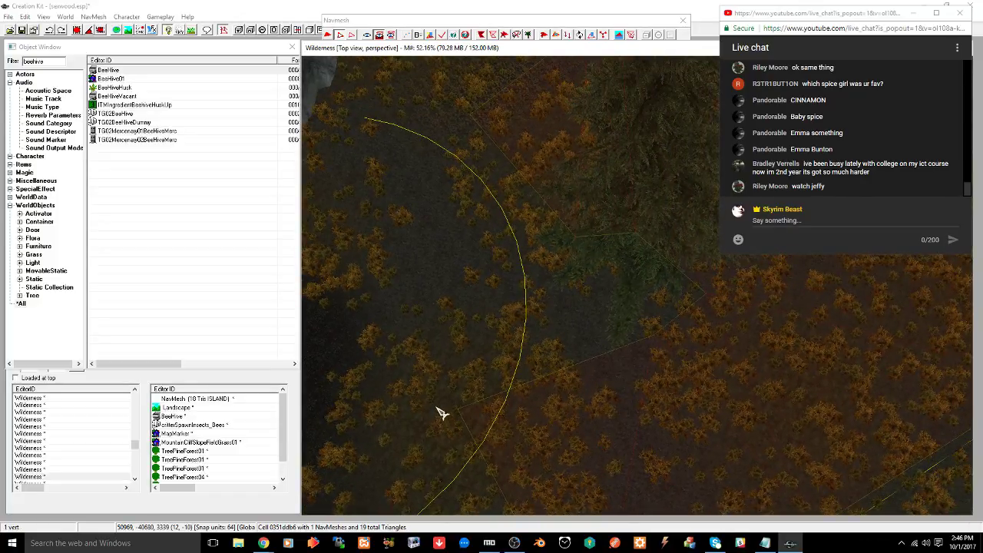
pyautogui.keyDown('ctrl'); pyautogui.moveTo(486, 427); pyautogui.dragTo(488, 428); pyautogui.keyUp('ctrl')
pyautogui.moveTo(489, 426)
pyautogui.keyDown('shift'); pyautogui.mouseDown(button='middle')
pyautogui.moveTo(612, 359)
pyautogui.moveTo(610, 376)
pyautogui.moveTo(619, 369)
pyautogui.moveTo(549, 362)
pyautogui.moveTo(558, 390)
pyautogui.moveTo(630, 363)
pyautogui.moveTo(699, 390)
pyautogui.mouseUp(button='middle'); pyautogui.keyUp('shift')
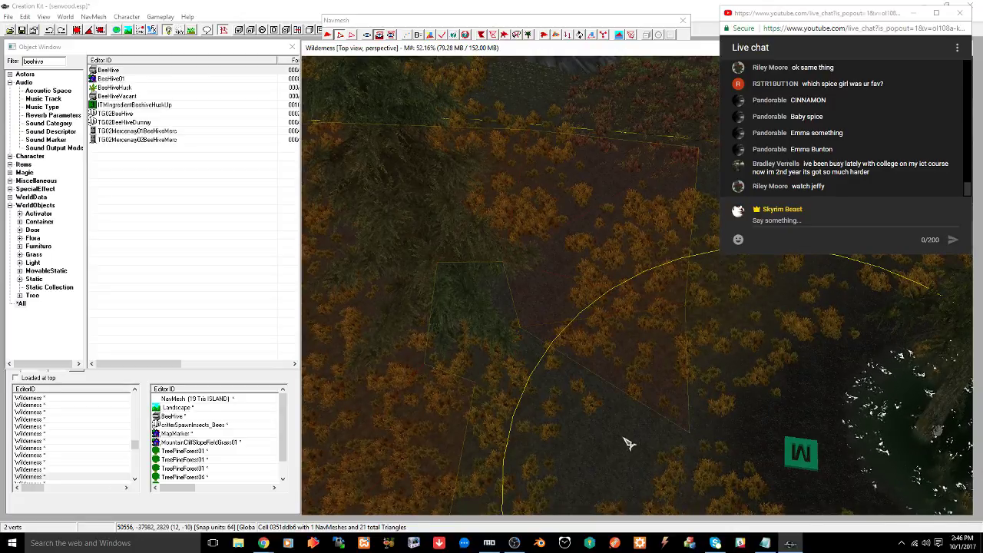
# Fill the navmesh gap beside the pine trunk with a triangle, leaving the trunk itself uncovered
pyautogui.moveTo(622, 438); pyautogui.dragTo(634, 430, button='middle')
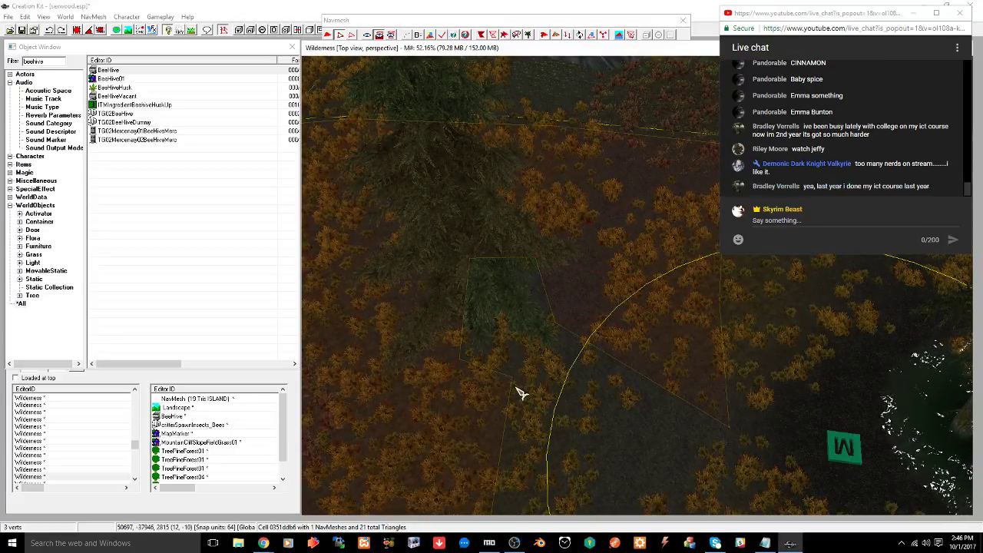
pyautogui.keyDown('shift'); pyautogui.moveTo(546, 390); pyautogui.dragTo(639, 370, button='middle'); pyautogui.keyUp('shift')
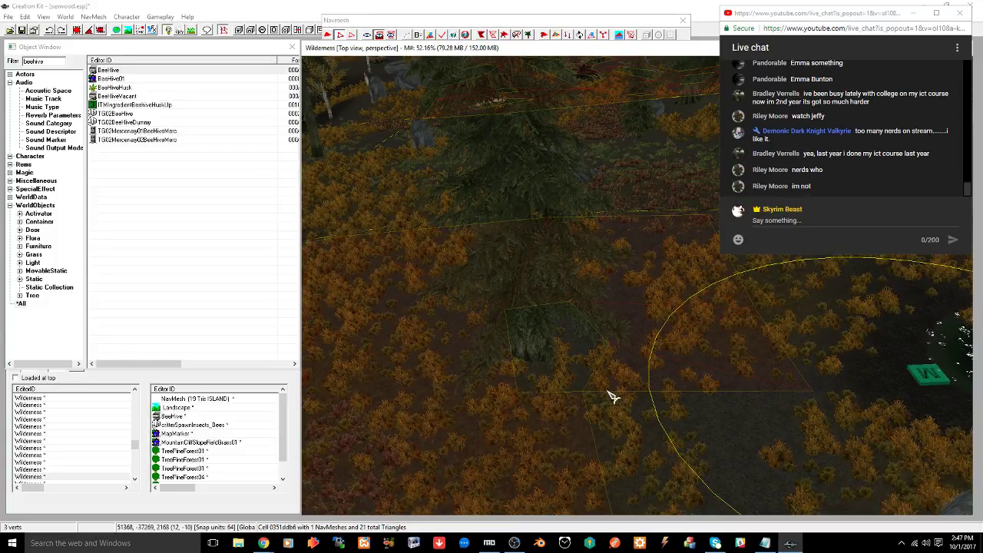
pyautogui.scroll(5, 610, 396)
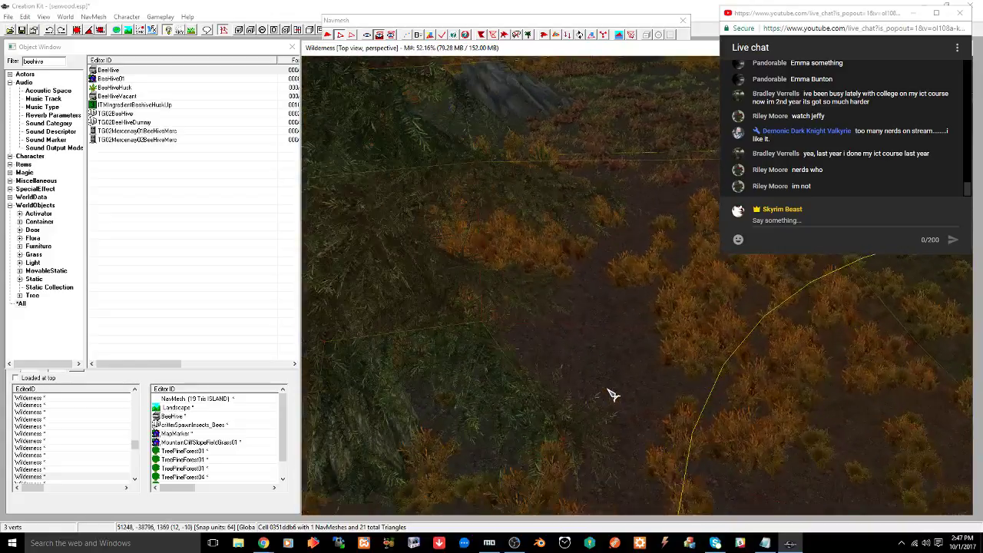
pyautogui.keyDown('shift'); pyautogui.moveTo(610, 394); pyautogui.dragTo(659, 332, button='middle'); pyautogui.keyUp('shift')
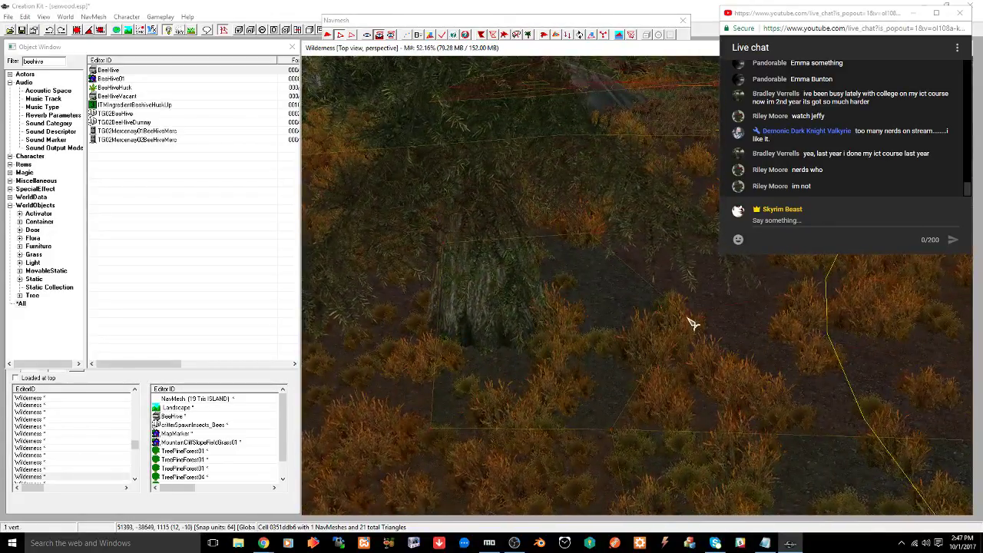
pyautogui.moveTo(681, 314); pyautogui.dragTo(659, 313)
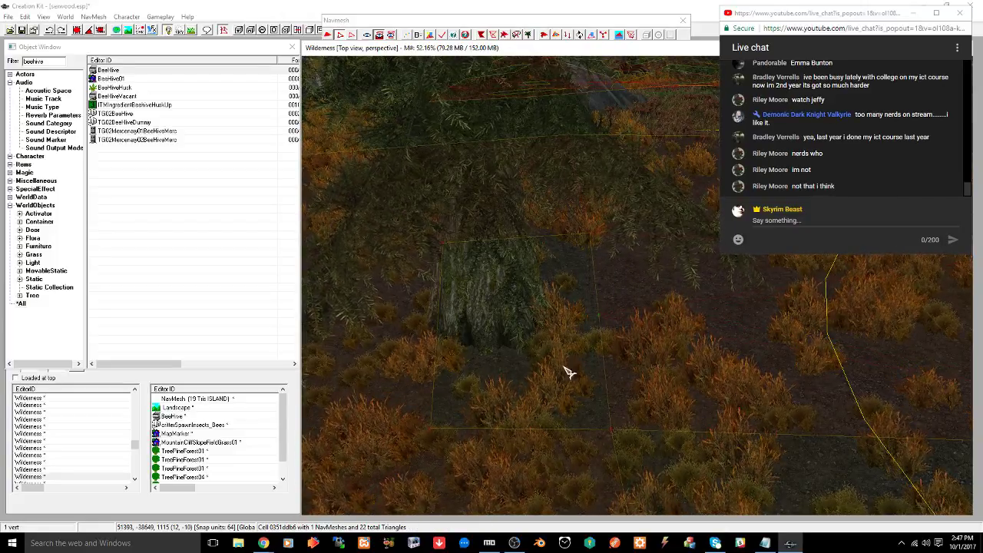
# Inspect the navmesh around the base of the pine tree from all sides
pyautogui.keyDown('shift'); pyautogui.moveTo(569, 372); pyautogui.dragTo(619, 405, button='middle'); pyautogui.keyUp('shift')
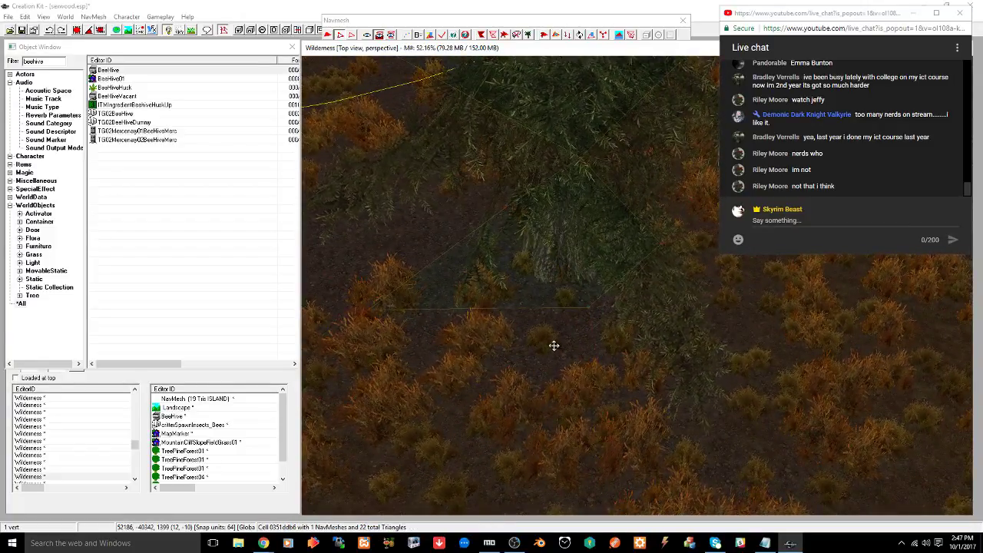
pyautogui.keyDown('shift'); pyautogui.moveTo(553, 345); pyautogui.dragTo(545, 376, button='middle'); pyautogui.keyUp('shift')
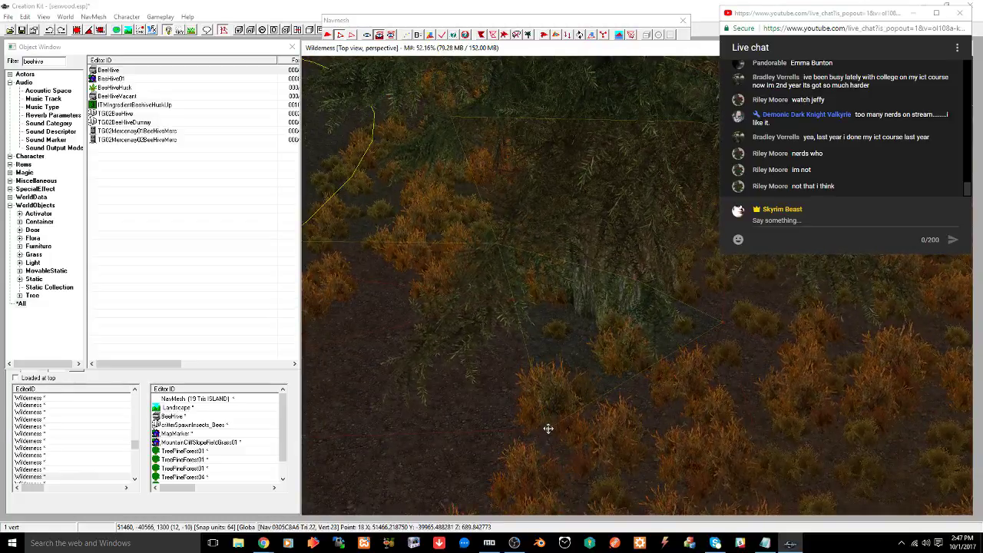
pyautogui.keyDown('shift'); pyautogui.moveTo(485, 397); pyautogui.dragTo(537, 427, button='middle'); pyautogui.keyUp('shift')
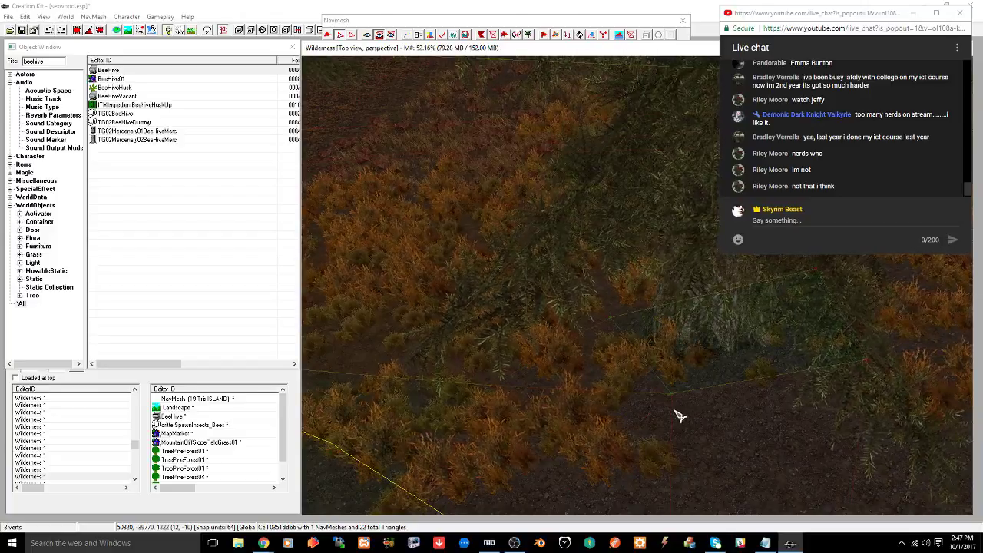
pyautogui.keyDown('shift'); pyautogui.moveTo(680, 416); pyautogui.dragTo(758, 418, button='middle'); pyautogui.keyUp('shift')
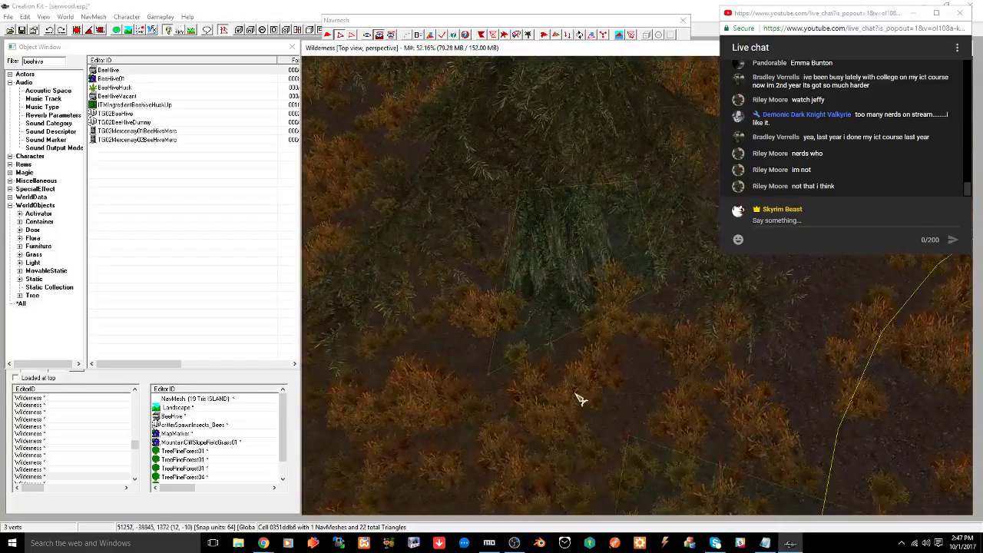
pyautogui.keyDown('shift'); pyautogui.moveTo(579, 399); pyautogui.dragTo(607, 323, button='middle'); pyautogui.keyUp('shift')
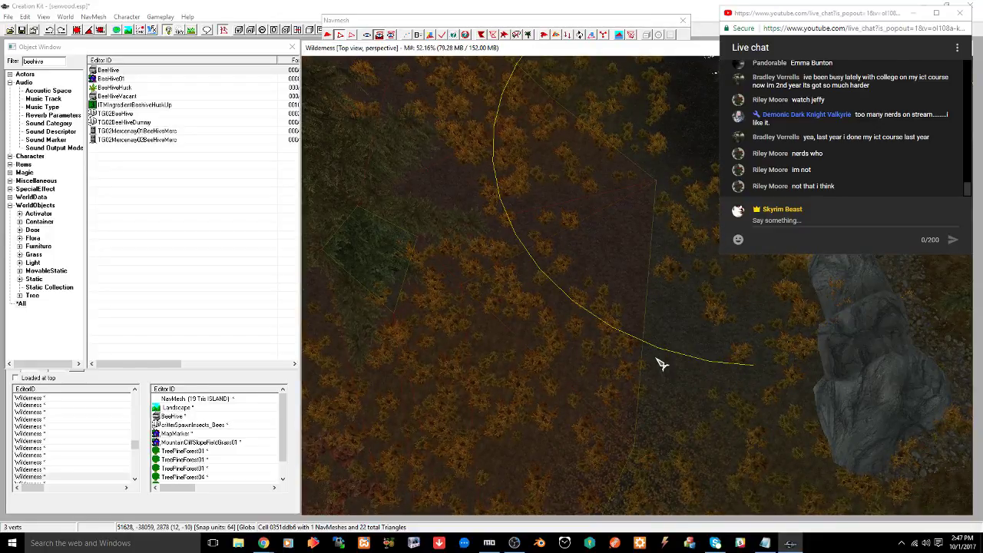
# Add a navmesh triangle in front of the next pine tree, beside the southern cell border
pyautogui.moveTo(662, 365)
pyautogui.mouseDown(button='middle')
pyautogui.moveTo(612, 392)
pyautogui.moveTo(614, 329)
pyautogui.moveTo(619, 373)
pyautogui.moveTo(678, 448)
pyautogui.mouseUp(button='middle')
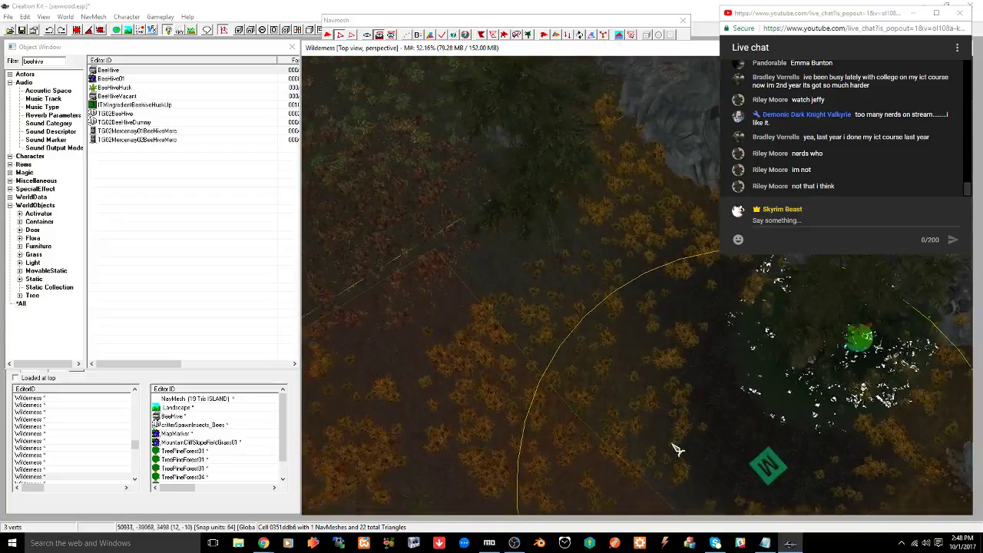
pyautogui.moveTo(589, 404)
pyautogui.mouseDown(button='middle')
pyautogui.moveTo(603, 400)
pyautogui.moveTo(573, 412)
pyautogui.moveTo(619, 402)
pyautogui.mouseUp(button='middle')
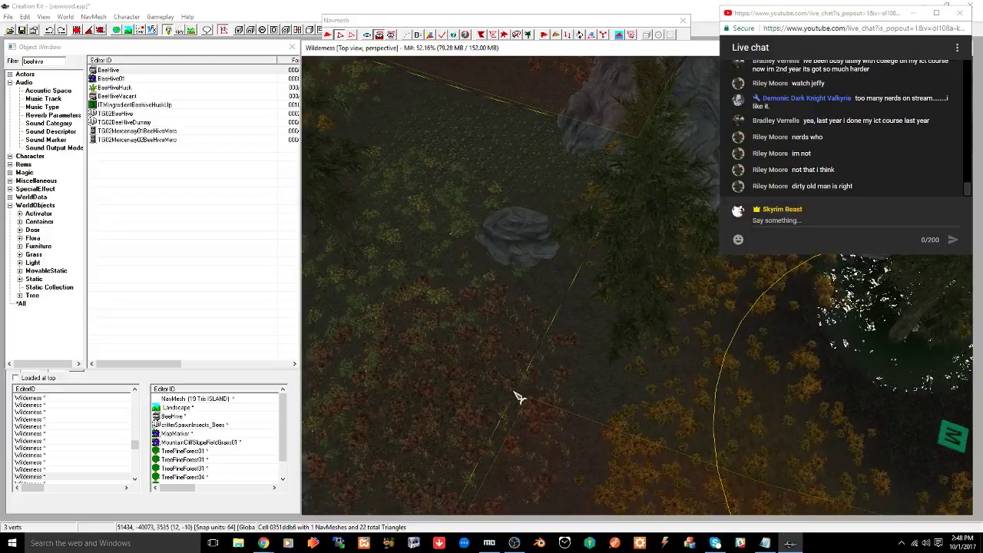
pyautogui.moveTo(548, 417); pyautogui.dragTo(605, 405, button='middle')
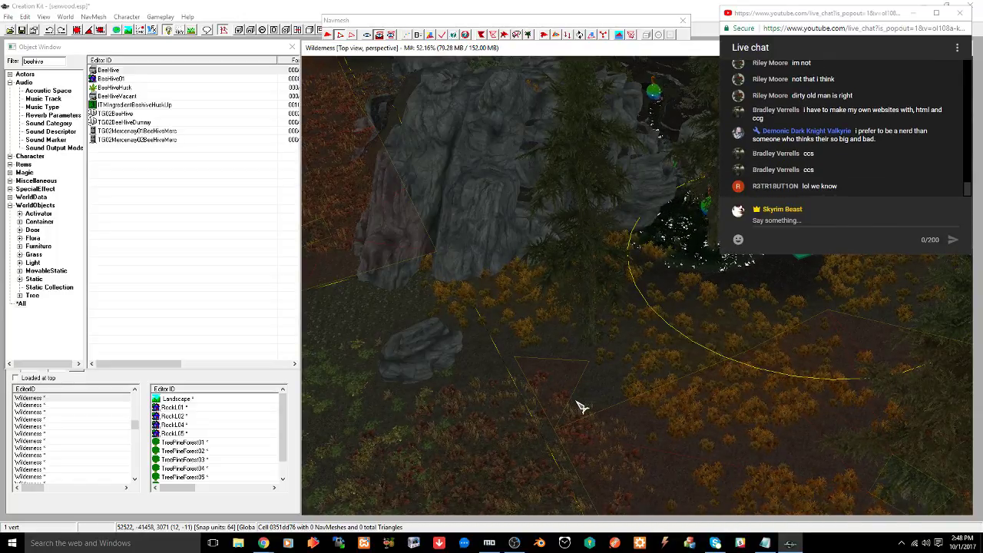
pyautogui.scroll(8, 587, 405)
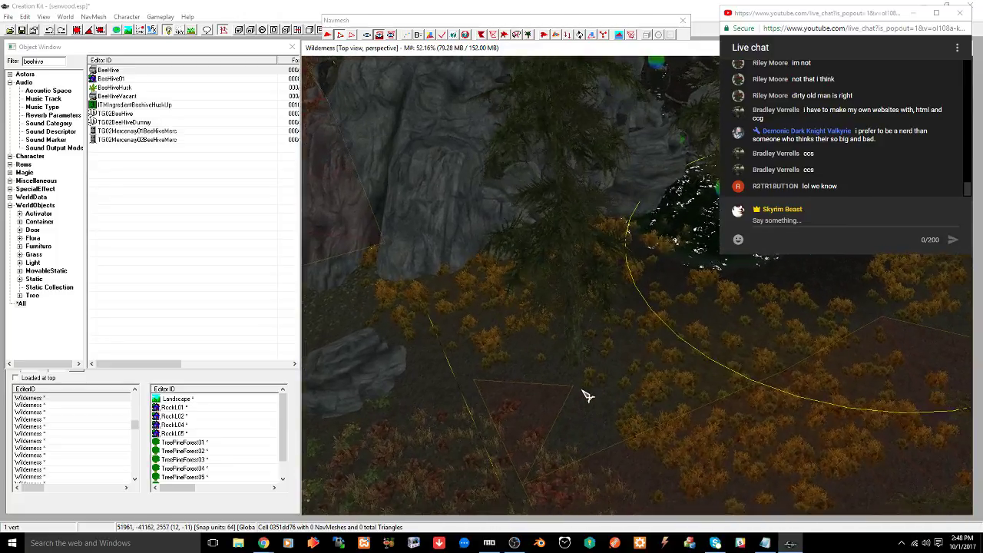
pyautogui.scroll(8, 587, 396)
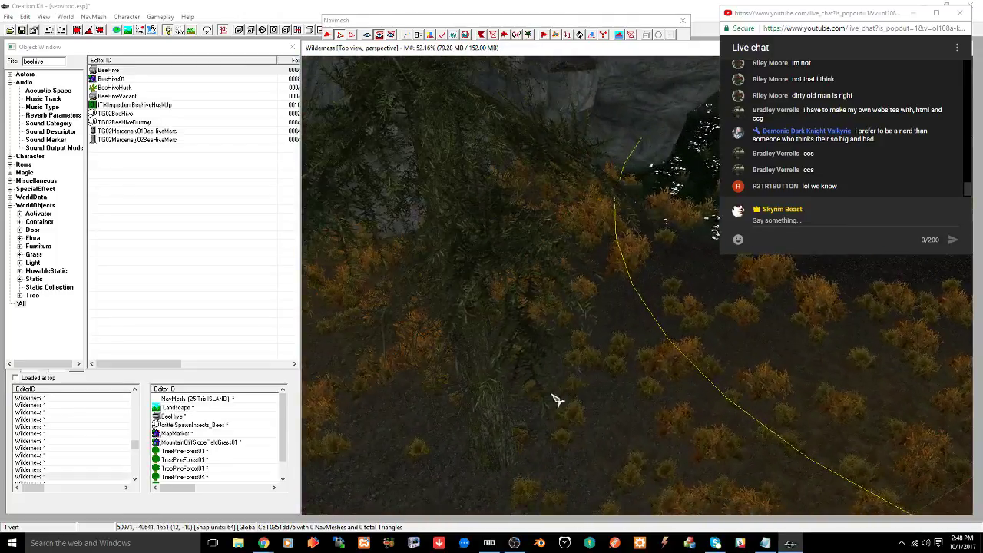
pyautogui.moveTo(574, 349); pyautogui.dragTo(581, 330, button='middle')
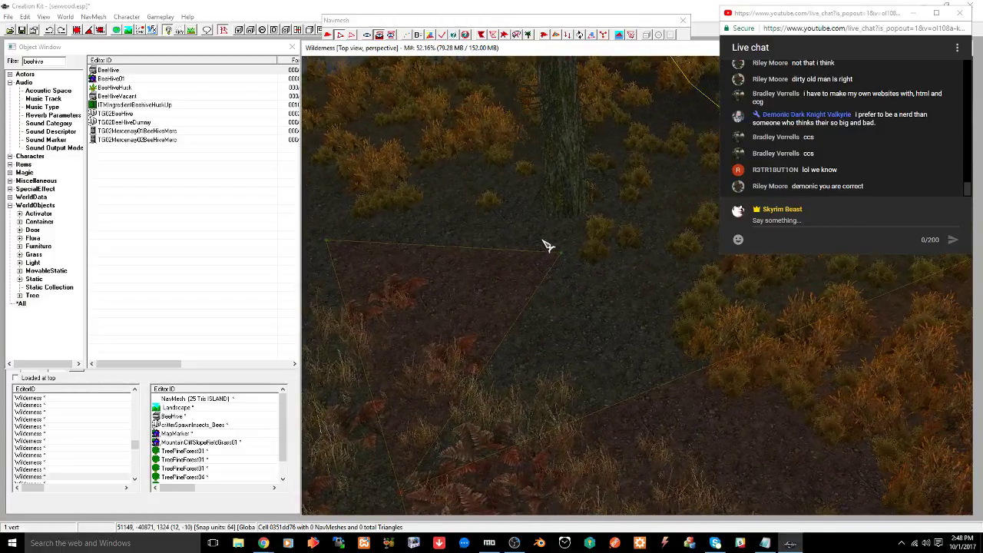
# Fill the narrow strip beside the existing mesh edge with a navmesh triangle running toward the map marker
pyautogui.moveTo(576, 295); pyautogui.dragTo(581, 295, button='middle')
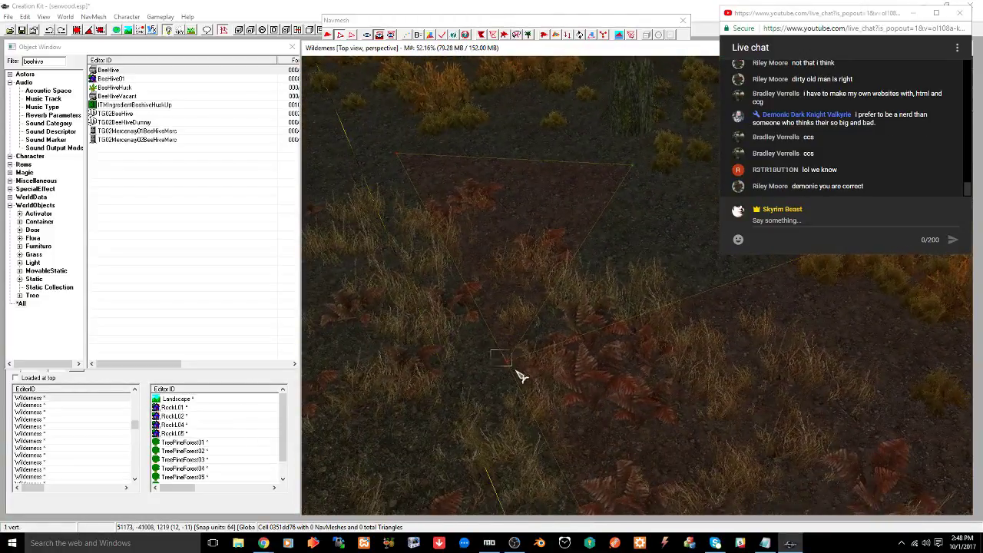
pyautogui.moveTo(622, 330); pyautogui.dragTo(540, 368, button='middle')
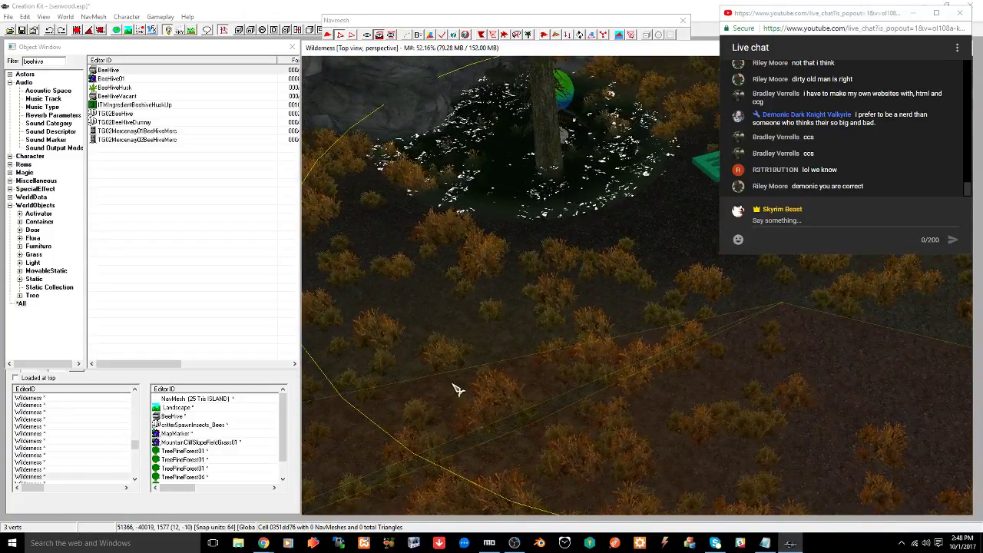
pyautogui.moveTo(457, 390)
pyautogui.mouseDown(button='middle')
pyautogui.moveTo(566, 329)
pyautogui.moveTo(436, 390)
pyautogui.moveTo(465, 375)
pyautogui.mouseUp(button='middle')
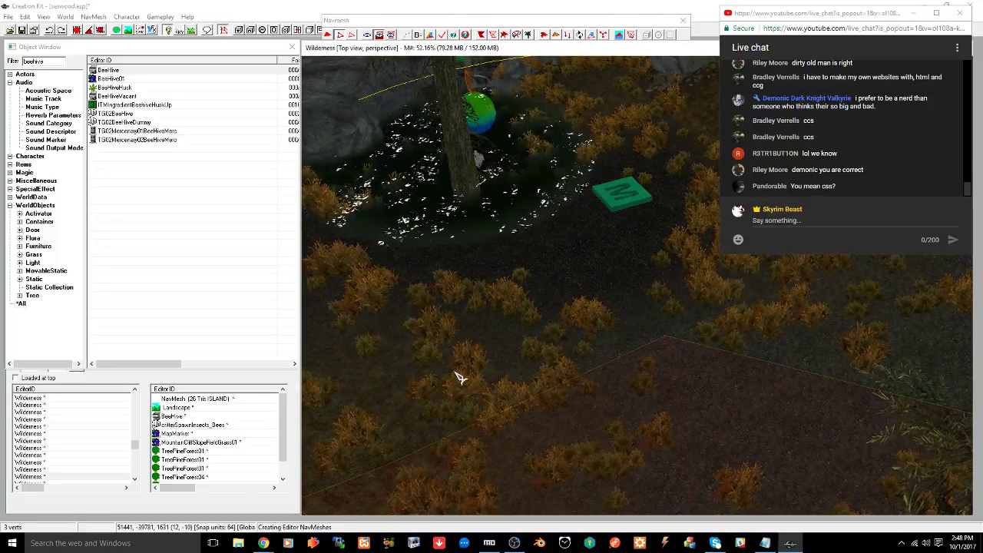
pyautogui.moveTo(458, 378); pyautogui.dragTo(579, 328, button='middle')
# Place a navmesh vertex beside the pine tree and connect it to the existing mesh edge with a triangle
pyautogui.moveTo(657, 266); pyautogui.dragTo(648, 290, button='middle')
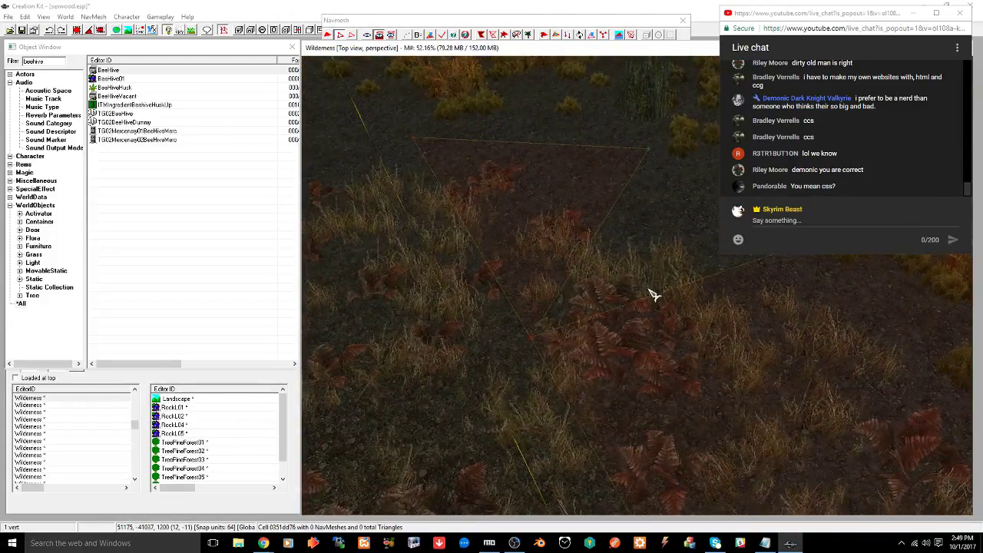
pyautogui.moveTo(566, 362); pyautogui.dragTo(571, 326, button='middle')
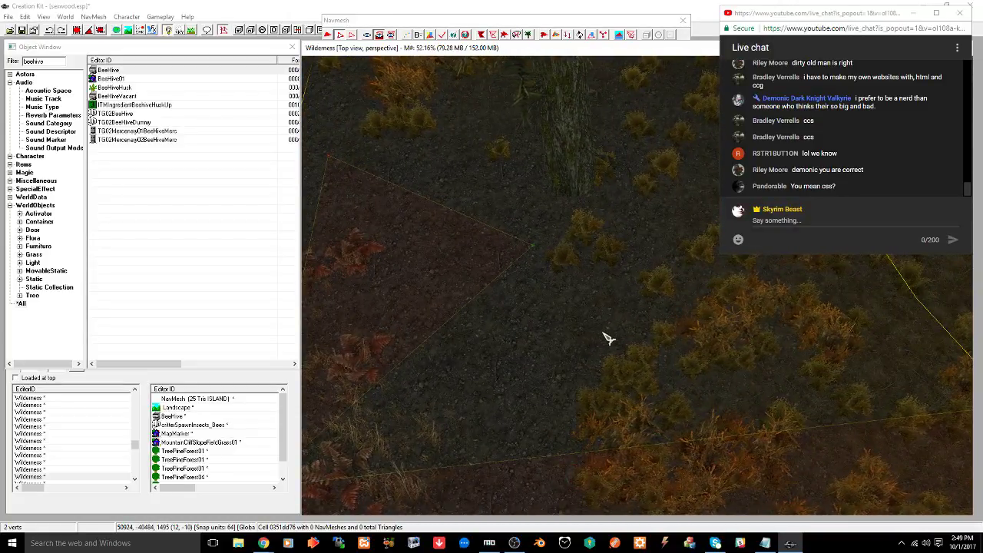
pyautogui.keyDown('ctrl'); pyautogui.rightClick(646, 336); pyautogui.keyUp('ctrl')
pyautogui.moveTo(667, 353)
pyautogui.mouseDown(button='middle')
pyautogui.moveTo(691, 340)
pyautogui.moveTo(581, 360)
pyautogui.moveTo(650, 351)
pyautogui.mouseUp(button='middle')
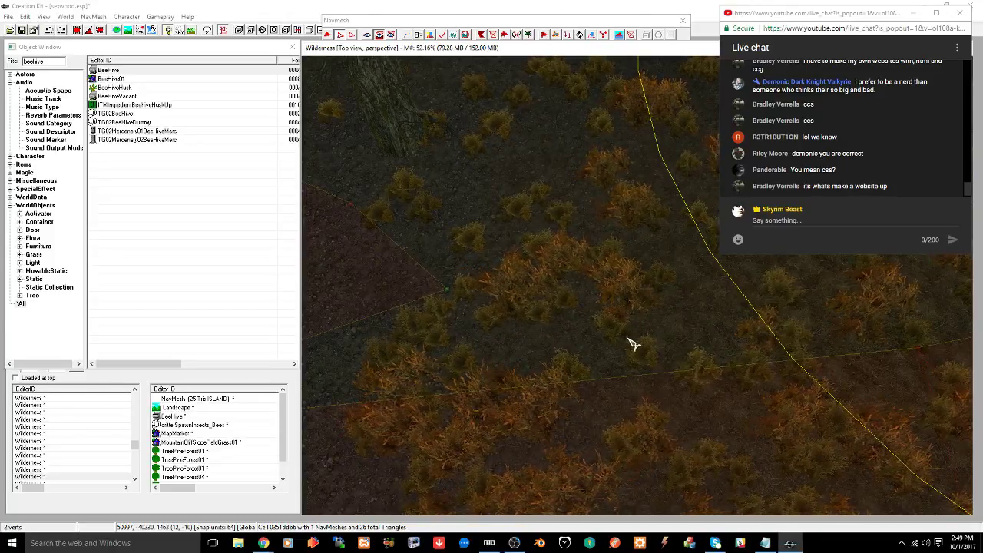
pyautogui.moveTo(628, 341)
pyautogui.mouseDown(button='middle')
pyautogui.moveTo(686, 343)
pyautogui.moveTo(572, 342)
pyautogui.moveTo(619, 347)
pyautogui.mouseUp(button='middle')
pyautogui.keyDown('ctrl'); pyautogui.moveTo(538, 341); pyautogui.dragTo(583, 378); pyautogui.keyUp('ctrl')
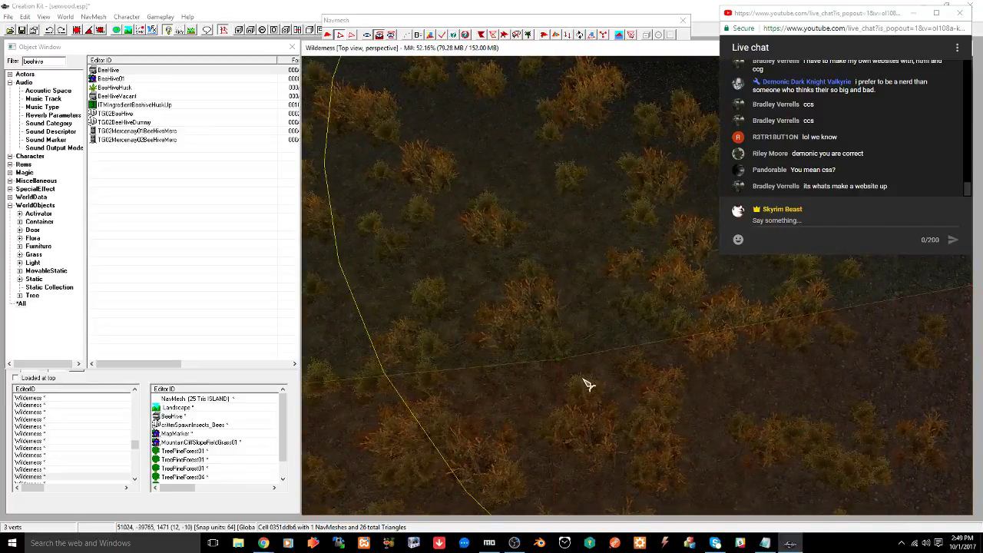
pyautogui.press('a')
# Add a navmesh triangle along the side of the pine trunk facing the large rock
pyautogui.moveTo(494, 297); pyautogui.dragTo(581, 352, button='middle')
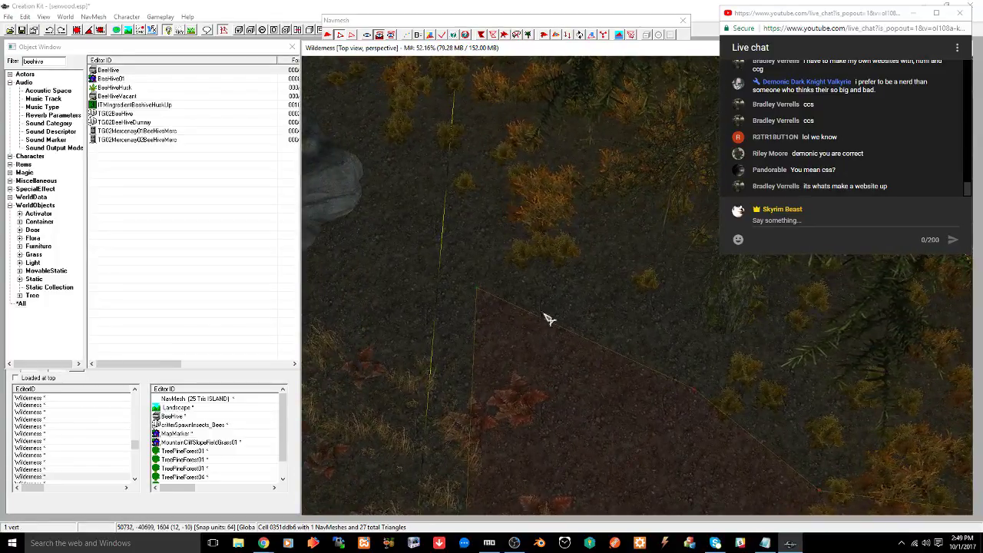
pyautogui.moveTo(549, 318); pyautogui.dragTo(686, 347, button='middle')
pyautogui.keyDown('ctrl'); pyautogui.rightClick(678, 338); pyautogui.keyUp('ctrl')
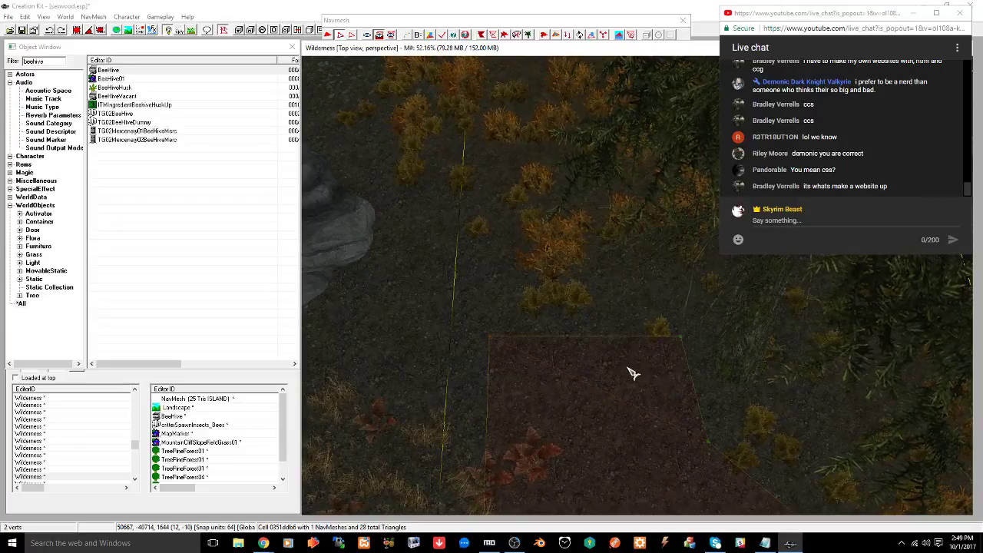
# Extend the navmesh with four triangles past the rock to the cliff and behind the pine, leaving the trunk uncovered
pyautogui.moveTo(590, 361); pyautogui.dragTo(644, 375, button='middle')
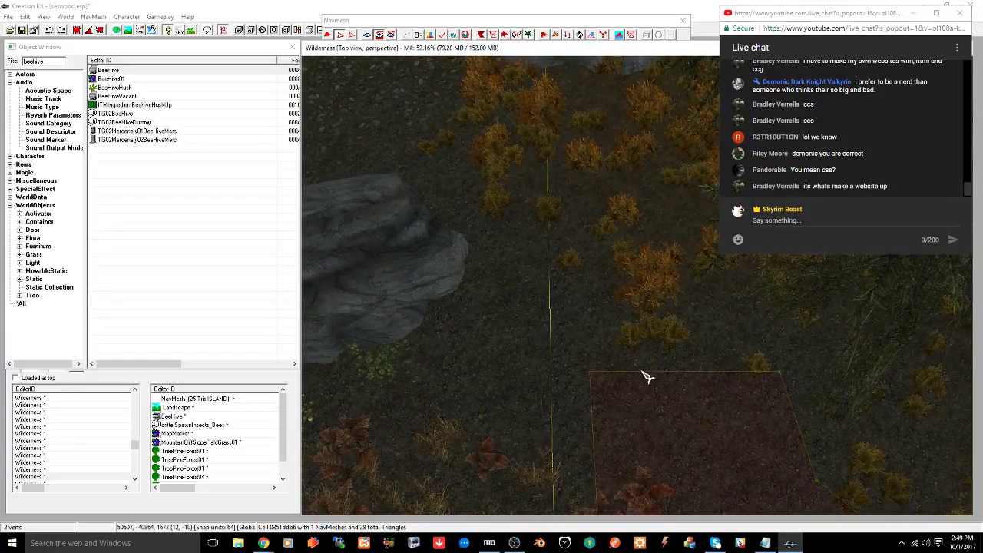
pyautogui.keyDown('shift'); pyautogui.moveTo(619, 336); pyautogui.dragTo(645, 329, button='middle'); pyautogui.keyUp('shift')
pyautogui.keyDown('ctrl'); pyautogui.rightClick(390, 261); pyautogui.keyUp('ctrl')
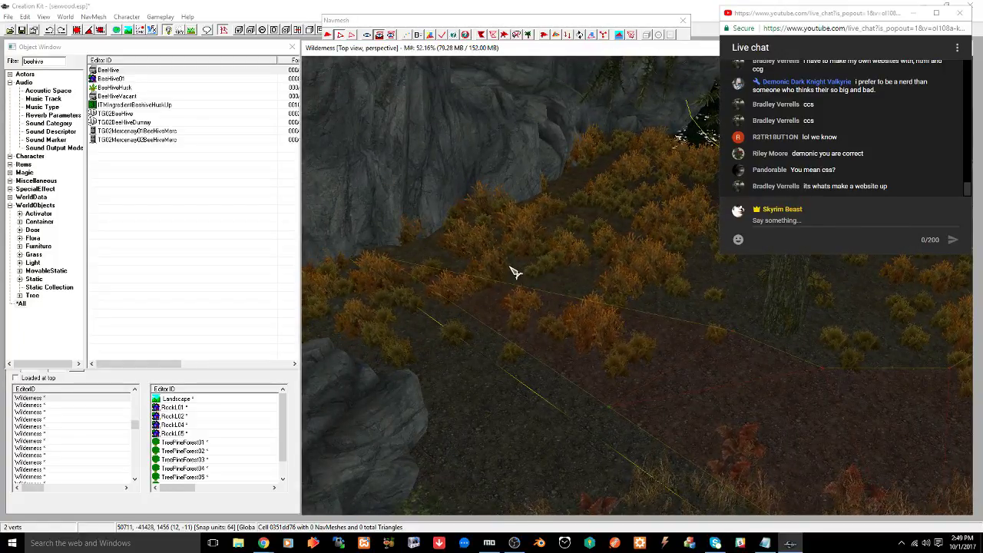
pyautogui.keyDown('shift'); pyautogui.moveTo(526, 273); pyautogui.dragTo(557, 307, button='middle'); pyautogui.keyUp('shift')
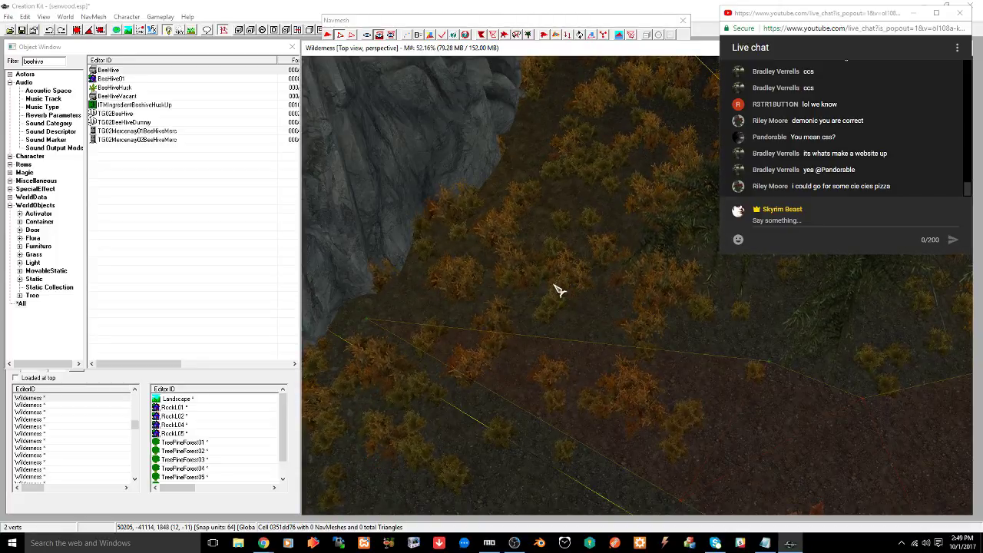
pyautogui.moveTo(572, 240); pyautogui.dragTo(574, 303, button='middle')
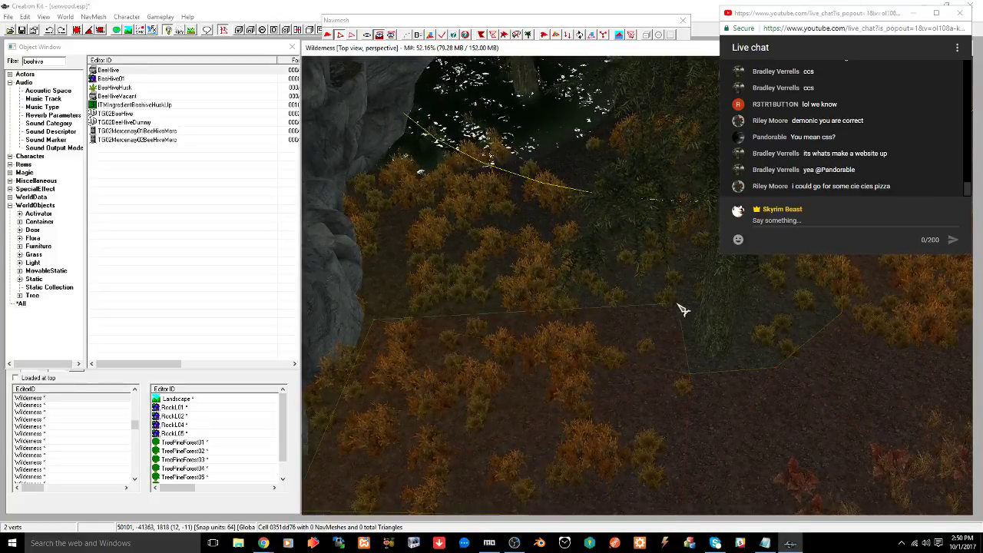
pyautogui.moveTo(628, 349); pyautogui.dragTo(662, 377, button='middle')
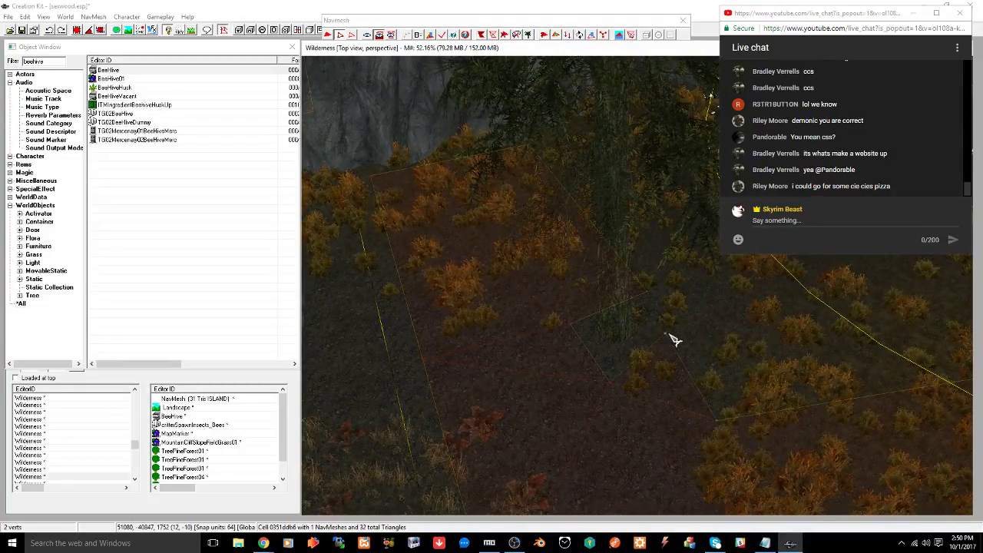
# Add two navmesh triangles from the pine tree across the bushes toward the edge of the pond
pyautogui.moveTo(726, 355); pyautogui.dragTo(645, 349, button='middle')
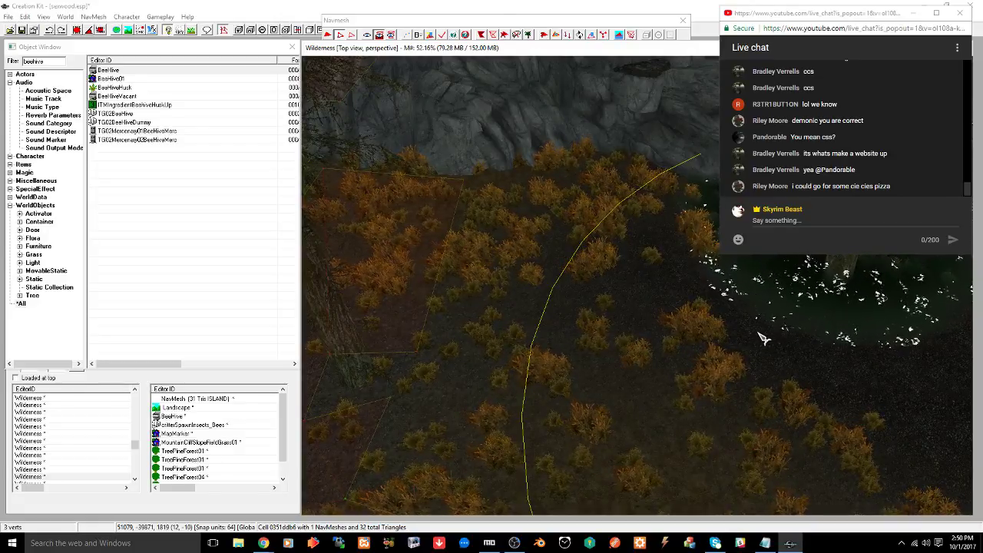
pyautogui.moveTo(704, 367)
pyautogui.mouseDown(button='middle')
pyautogui.moveTo(699, 339)
pyautogui.moveTo(695, 354)
pyautogui.mouseUp(button='middle')
pyautogui.rightClick(711, 270)
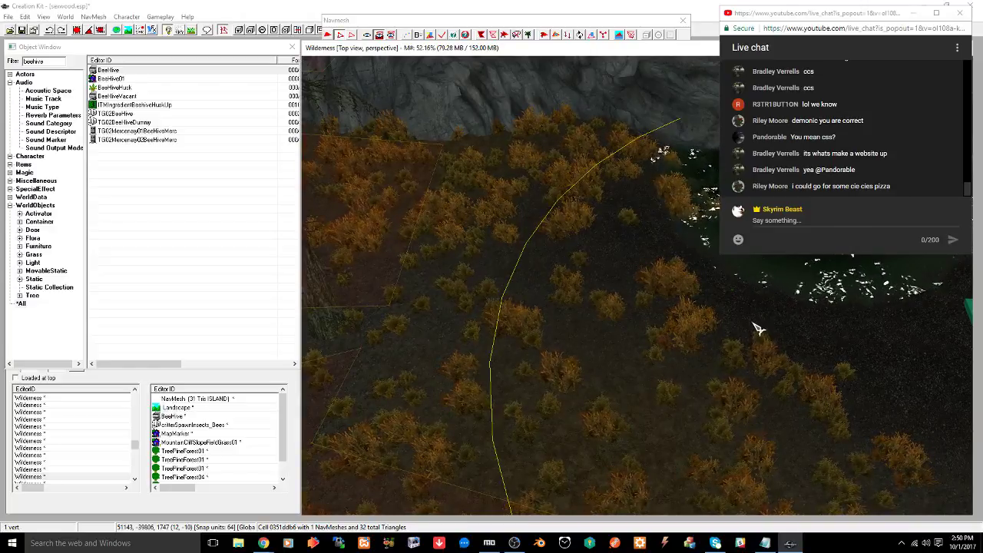
pyautogui.moveTo(758, 329); pyautogui.dragTo(476, 304, button='middle')
pyautogui.rightClick(554, 382)
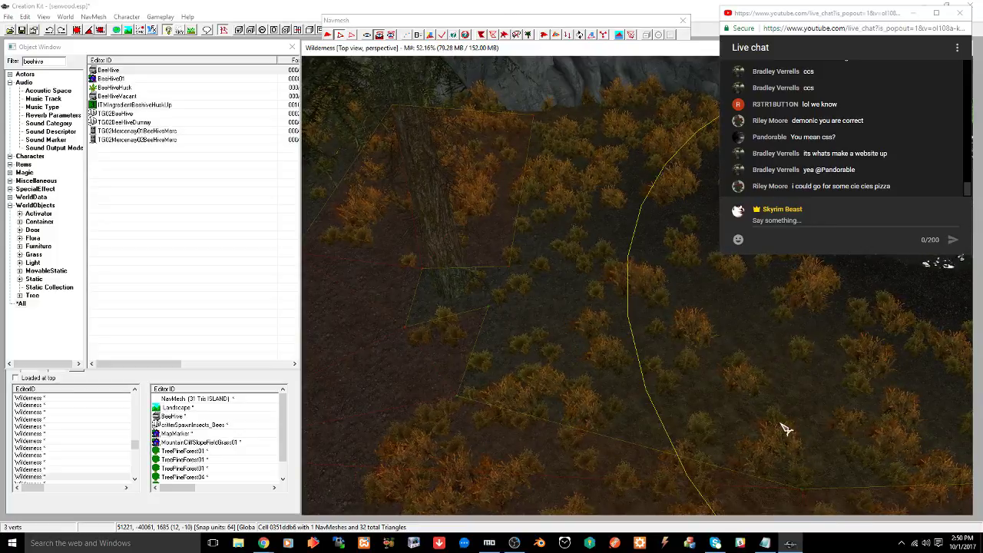
pyautogui.press('a')
pyautogui.moveTo(669, 336); pyautogui.dragTo(645, 344, button='middle')
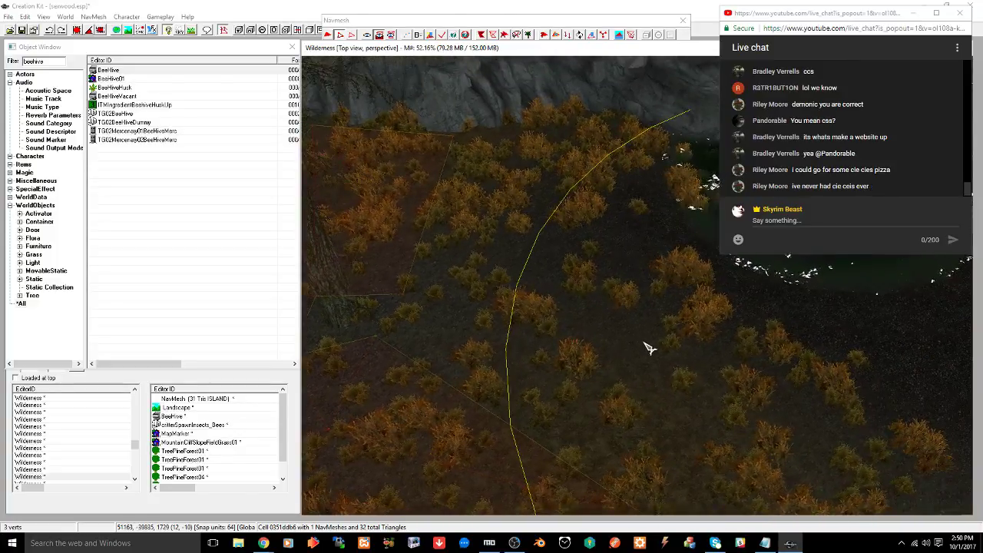
pyautogui.moveTo(742, 279); pyautogui.dragTo(631, 380, button='middle')
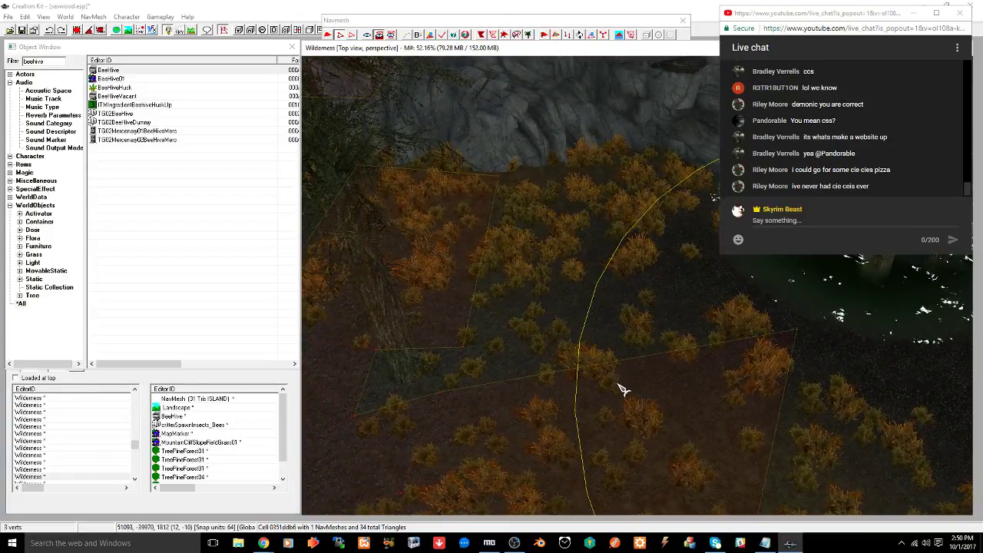
# Fill the area between the pine trunk, the cliff base and the pond's edge with navmesh triangles
pyautogui.moveTo(619, 391)
pyautogui.mouseDown(button='middle')
pyautogui.moveTo(625, 402)
pyautogui.moveTo(629, 394)
pyautogui.mouseUp(button='middle')
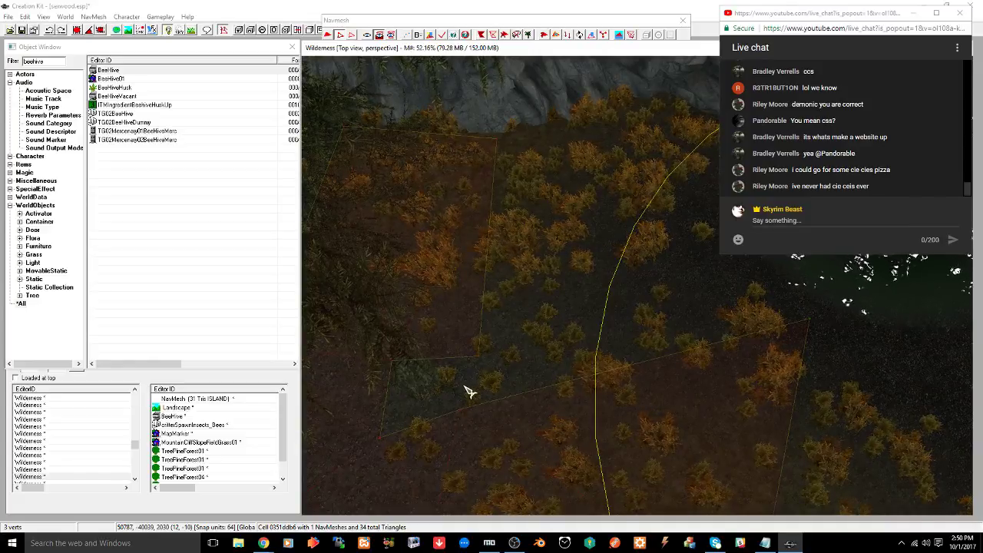
pyautogui.moveTo(475, 423); pyautogui.dragTo(476, 424)
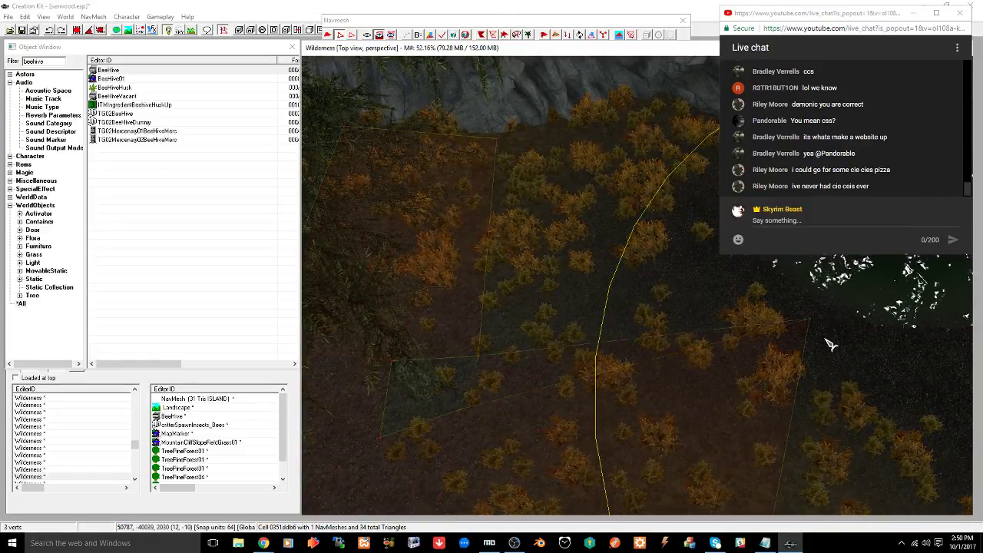
pyautogui.moveTo(829, 344); pyautogui.dragTo(693, 347, button='middle')
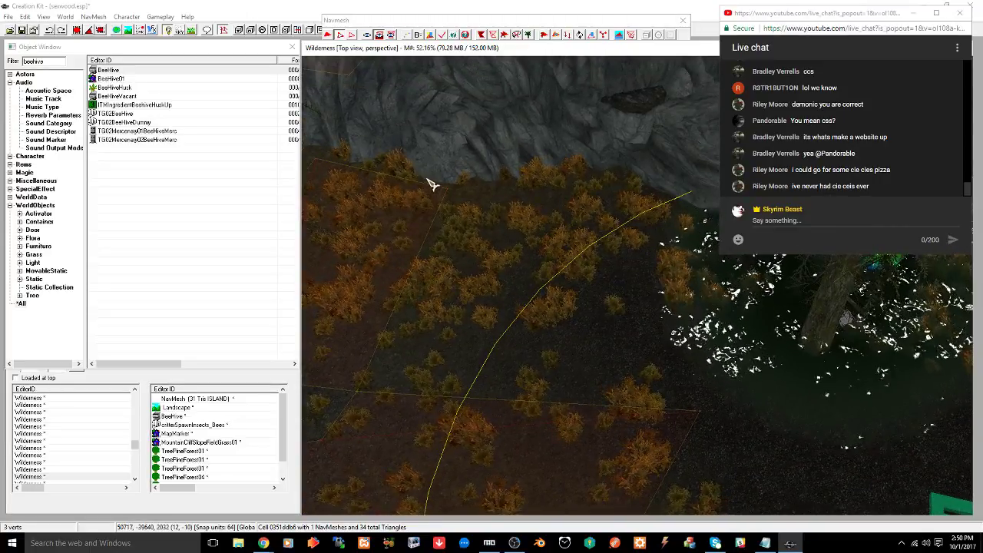
pyautogui.moveTo(469, 212); pyautogui.dragTo(561, 244, button='middle')
pyautogui.moveTo(589, 281)
pyautogui.mouseDown(button='middle')
pyautogui.moveTo(597, 228)
pyautogui.moveTo(602, 293)
pyautogui.mouseUp(button='middle')
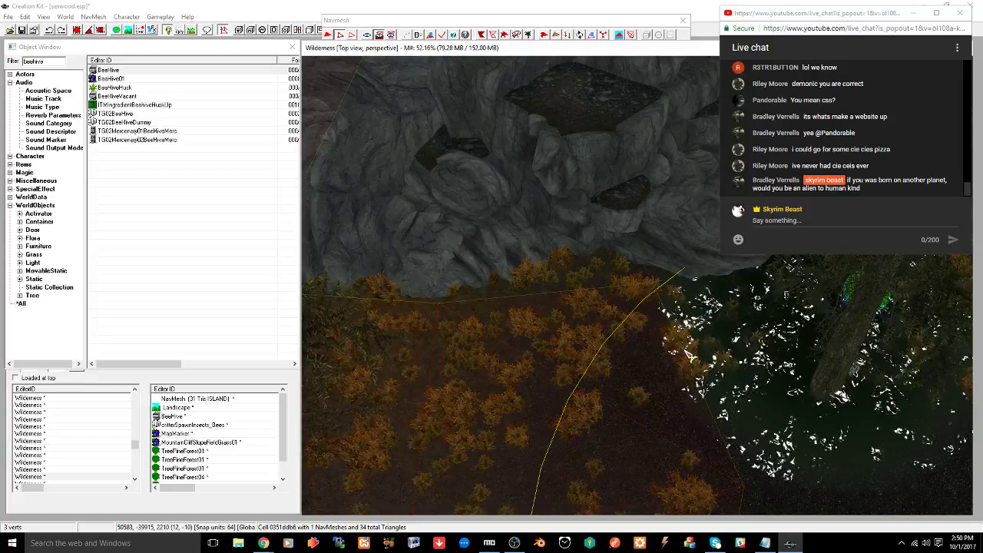
pyautogui.moveTo(659, 288); pyautogui.dragTo(572, 257, button='middle')
pyautogui.scroll(5, 633, 321)
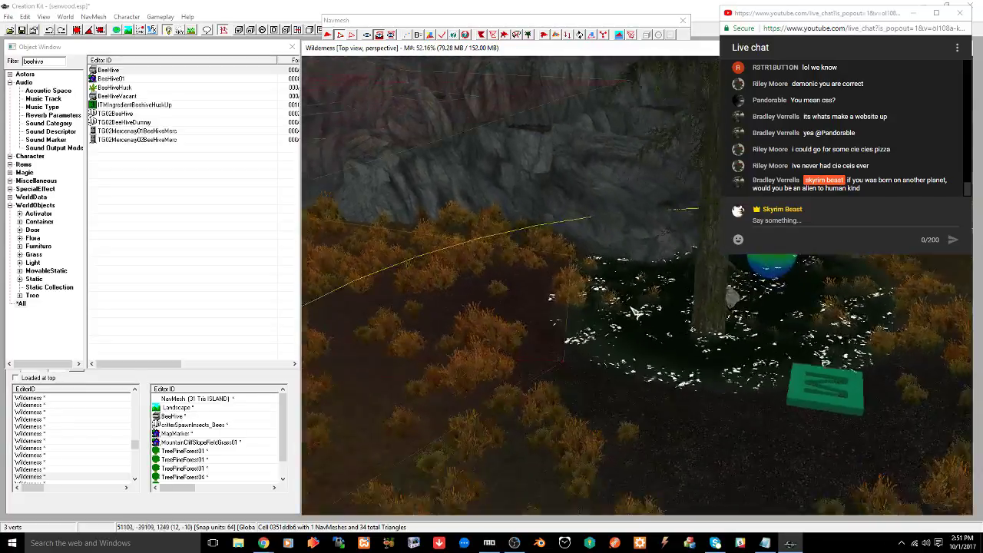
pyautogui.moveTo(633, 321)
pyautogui.keyDown('shift'); pyautogui.mouseDown(button='middle')
pyautogui.moveTo(653, 335)
pyautogui.moveTo(541, 300)
pyautogui.mouseUp(button='middle'); pyautogui.keyUp('shift')
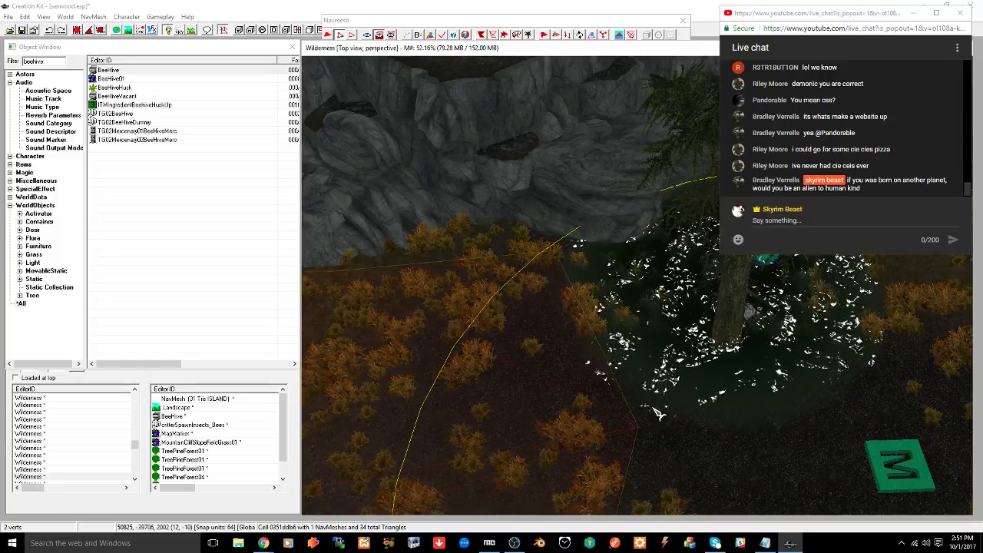
pyautogui.moveTo(651, 410)
pyautogui.mouseDown(button='middle')
pyautogui.moveTo(637, 418)
pyautogui.moveTo(676, 379)
pyautogui.moveTo(661, 394)
pyautogui.mouseUp(button='middle')
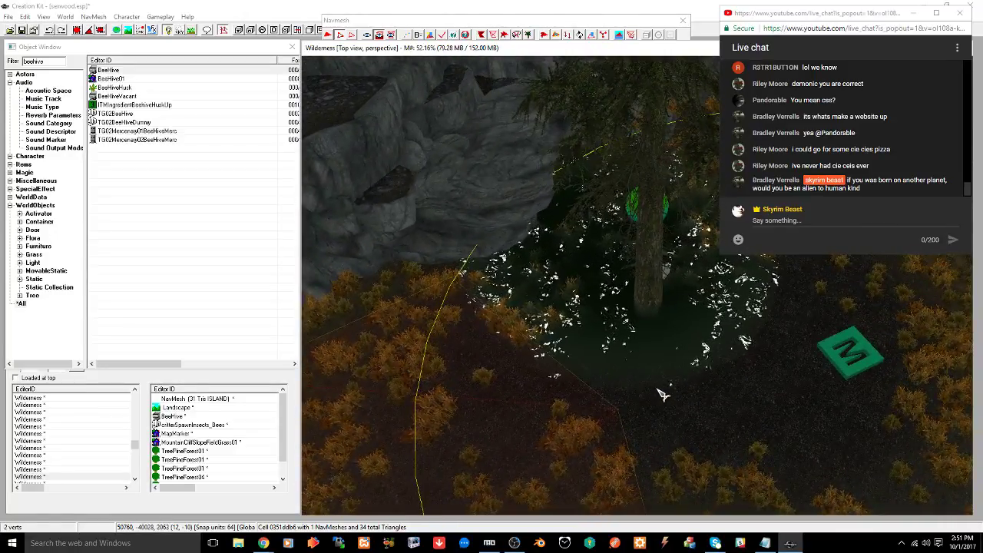
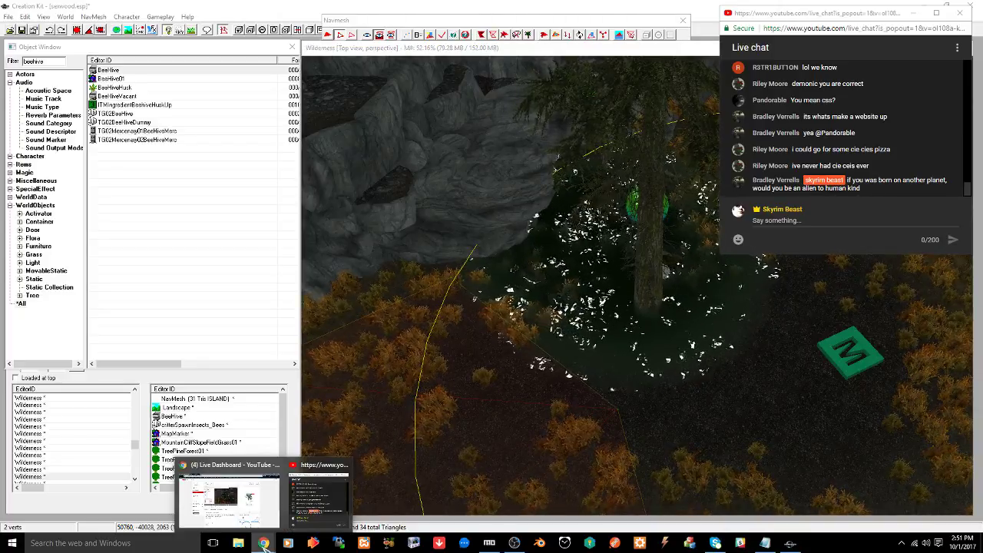
# Switch to Chrome and search Google for "alien definition" in a new tab
pyautogui.click(226, 499)
pyautogui.click(215, 8)
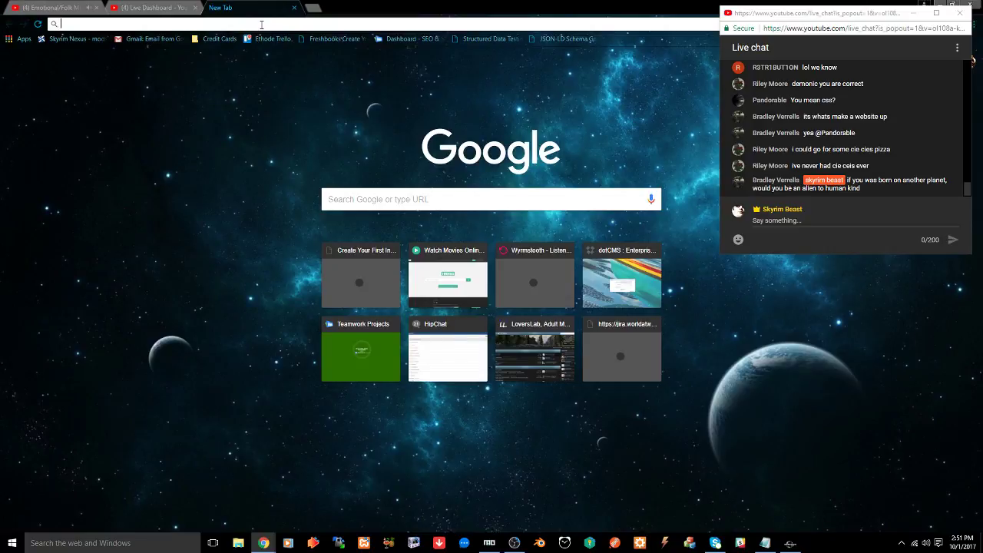
pyautogui.write('alien')
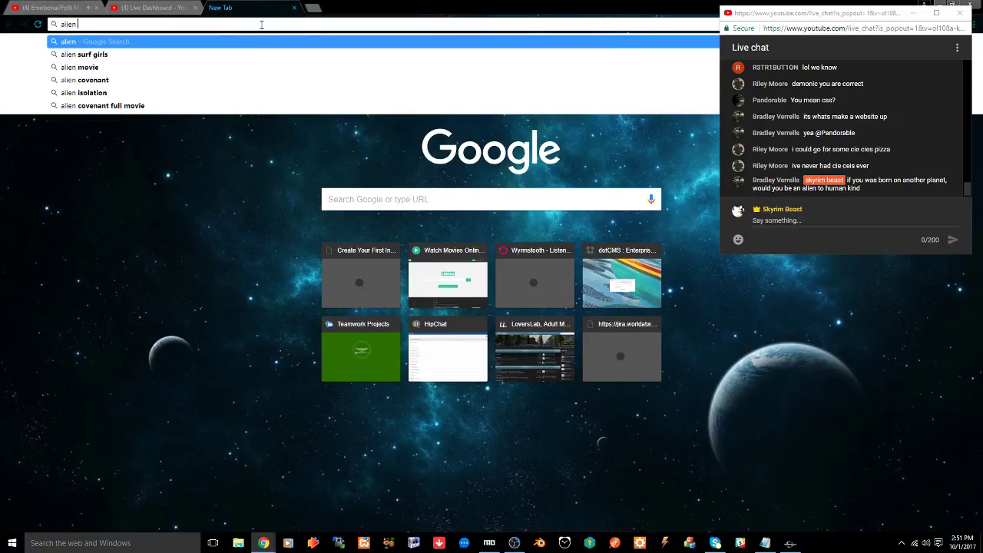
pyautogui.write(' defini')
pyautogui.press('Return')
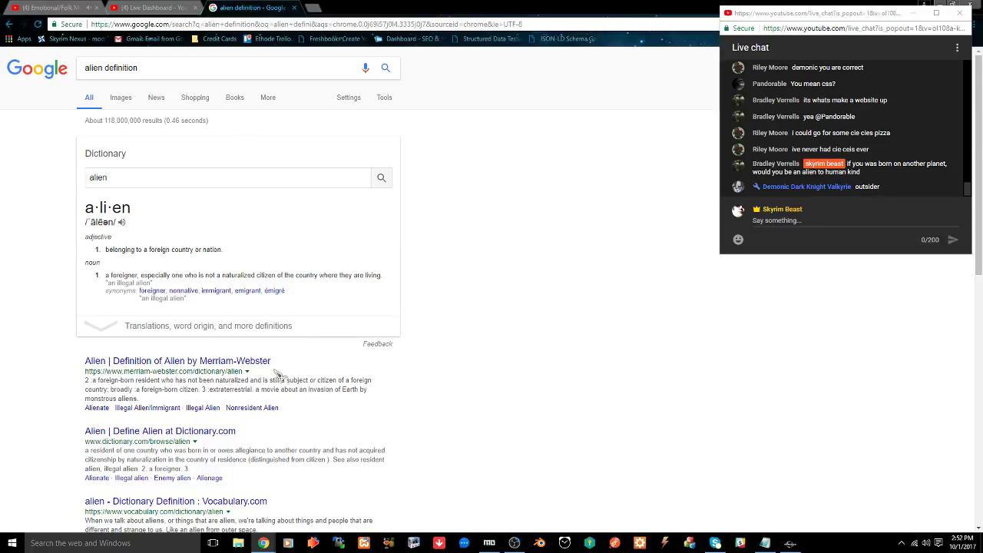
# Open the Merriam-Webster definition of alien and post the page's link in the YouTube live chat
pyautogui.click(227, 361)
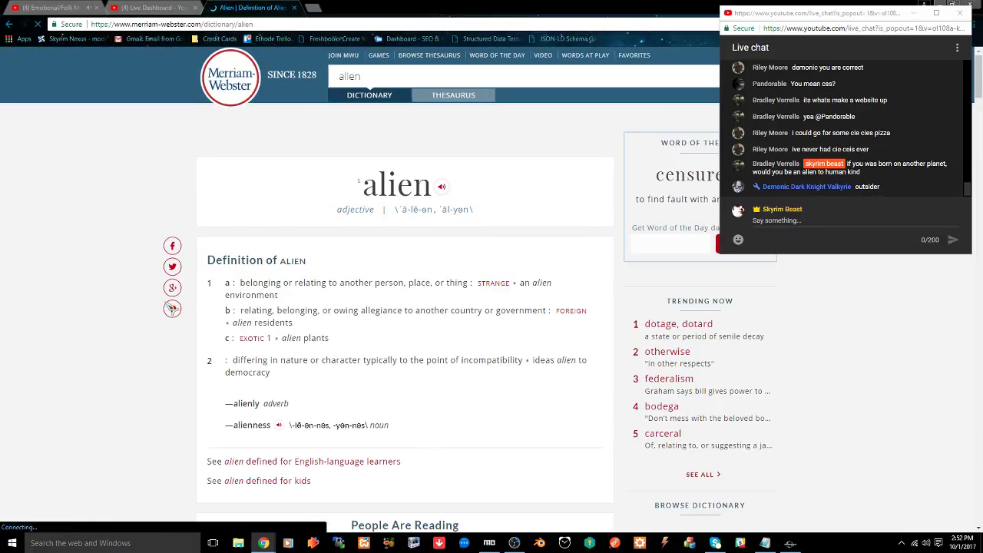
pyautogui.click(287, 22)
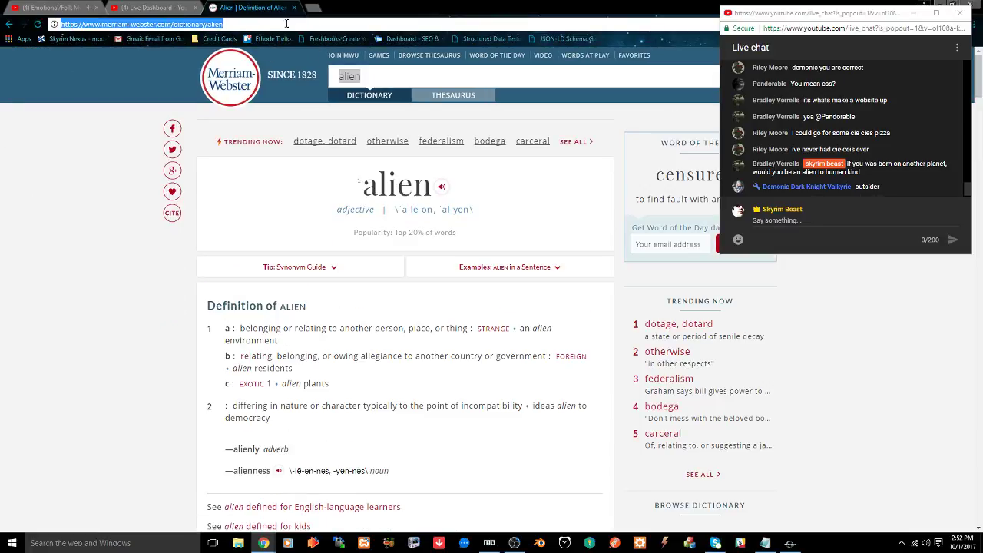
pyautogui.hotkey('ctrl', 'c')
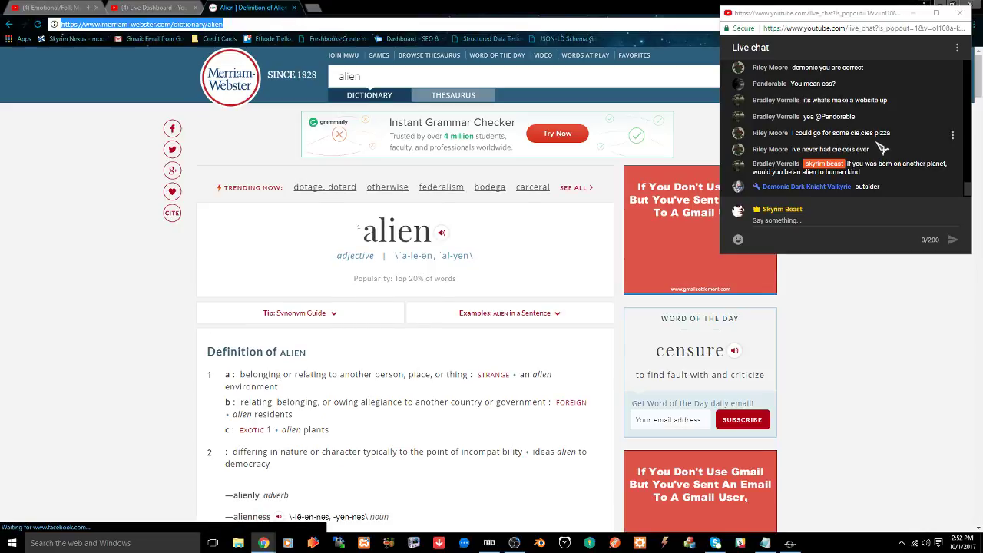
pyautogui.click(827, 220)
pyautogui.hotkey('ctrl', 'v')
pyautogui.press('Return')
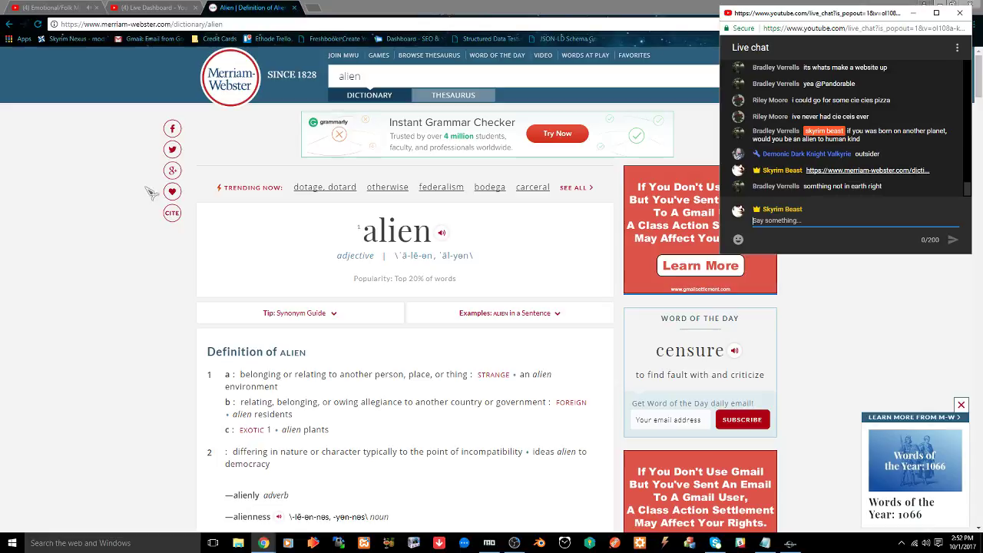
# Look through the alien entry down to its example sentences, close the page and switch back to Creation Kit
pyautogui.scroll(-4, 144, 196)
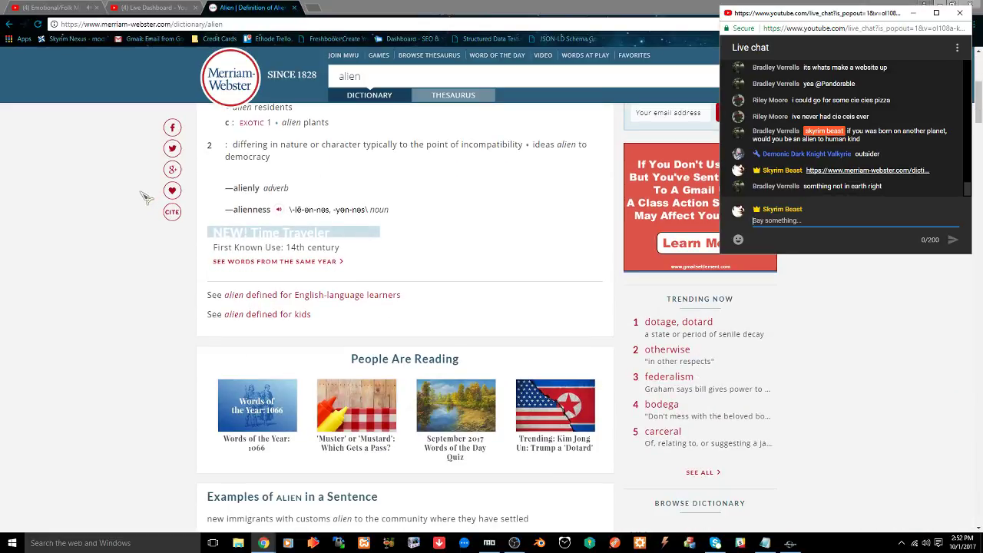
pyautogui.scroll(-3, 145, 196)
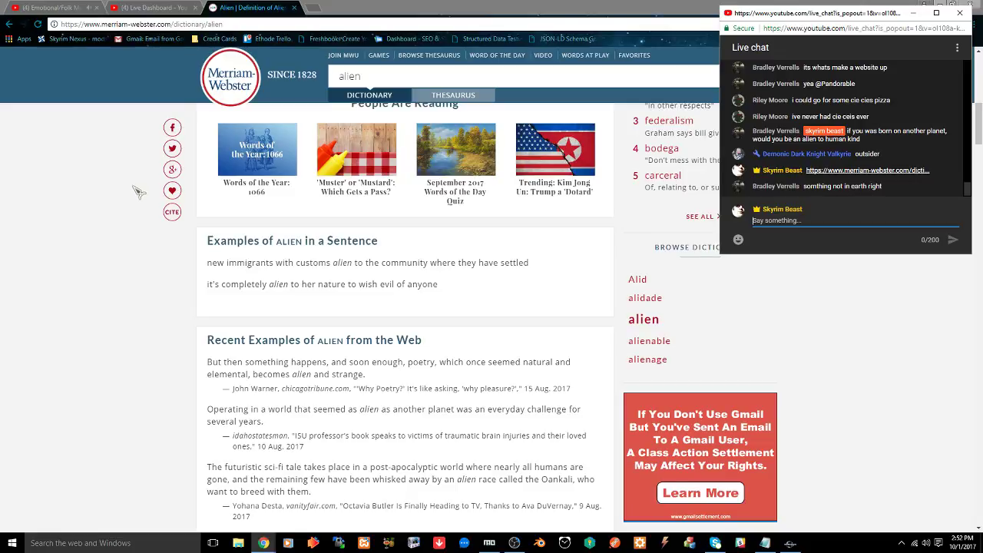
pyautogui.click(295, 7)
pyautogui.click(789, 542)
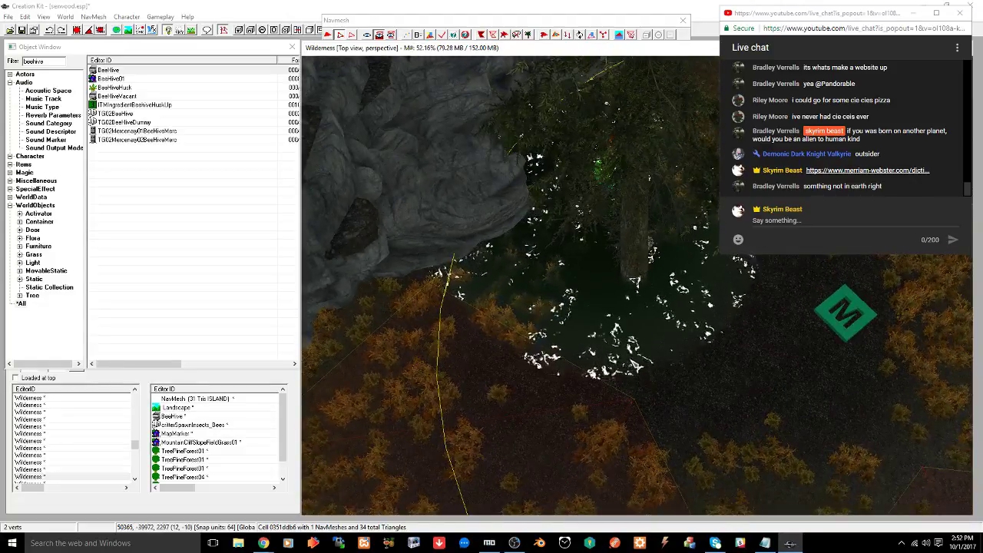
# Continue the navmesh from its border vertices beside the pine trunk in the pond and on the adjoining bank
pyautogui.moveTo(605, 285); pyautogui.dragTo(589, 289, button='middle')
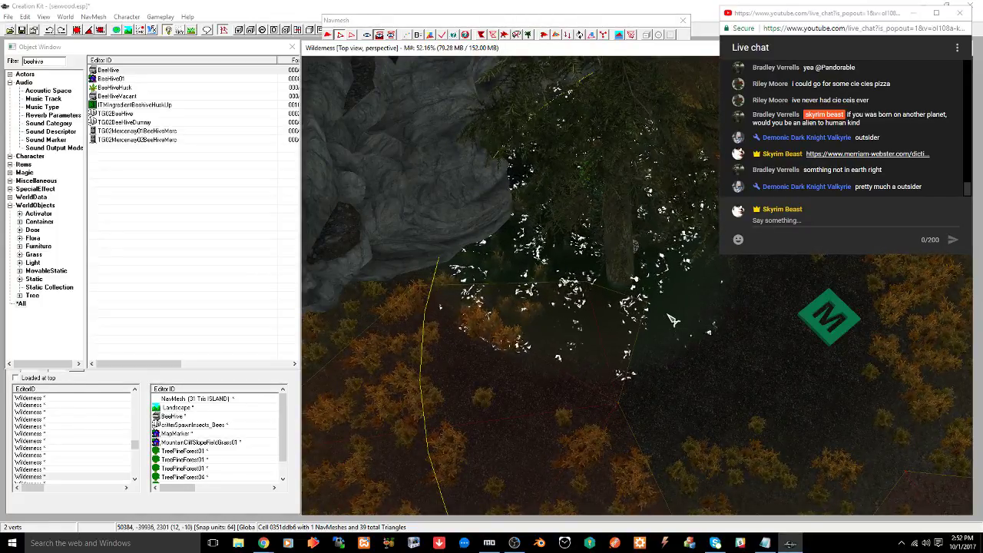
pyautogui.moveTo(669, 321)
pyautogui.mouseDown(button='middle')
pyautogui.moveTo(636, 315)
pyautogui.moveTo(620, 330)
pyautogui.moveTo(626, 300)
pyautogui.mouseUp(button='middle')
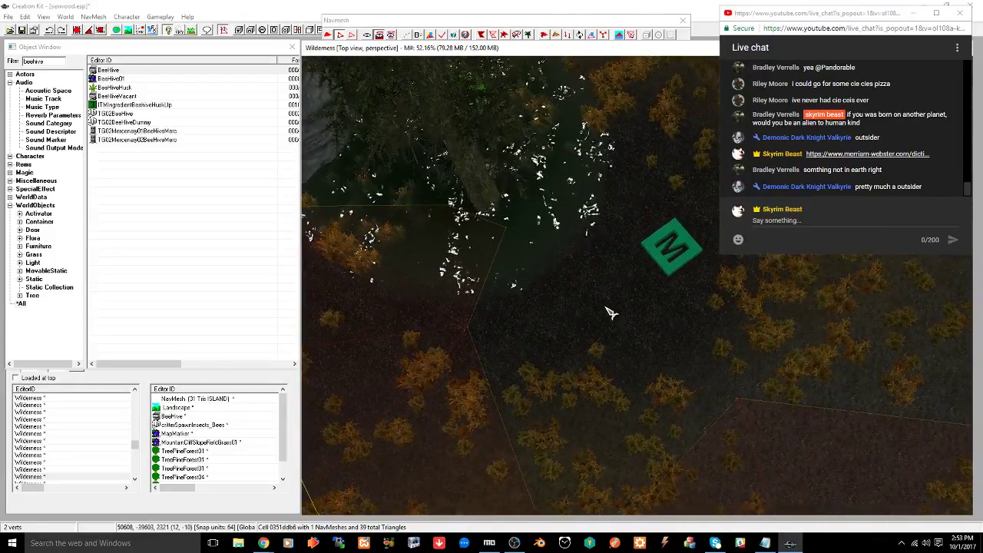
pyautogui.moveTo(615, 309); pyautogui.dragTo(612, 292, button='middle')
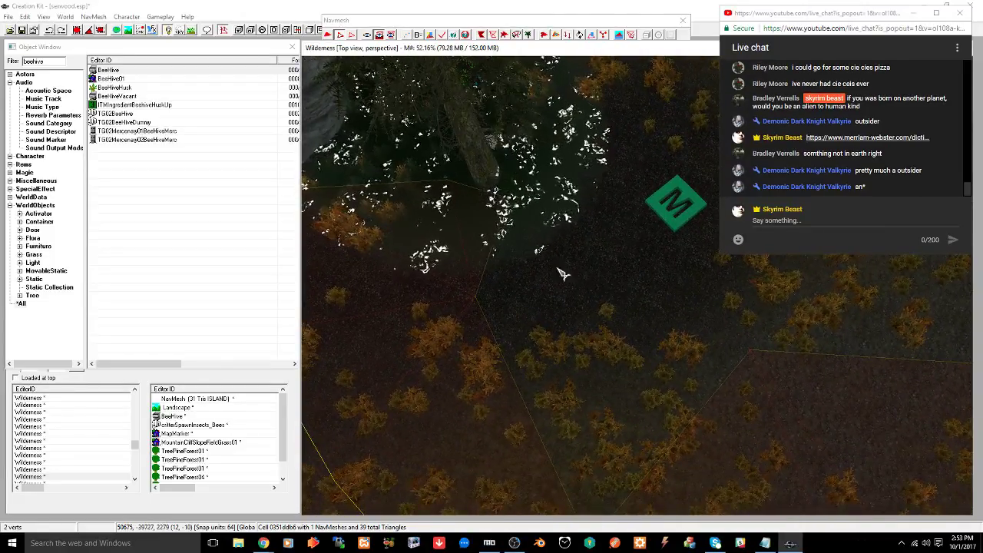
pyautogui.click(506, 197)
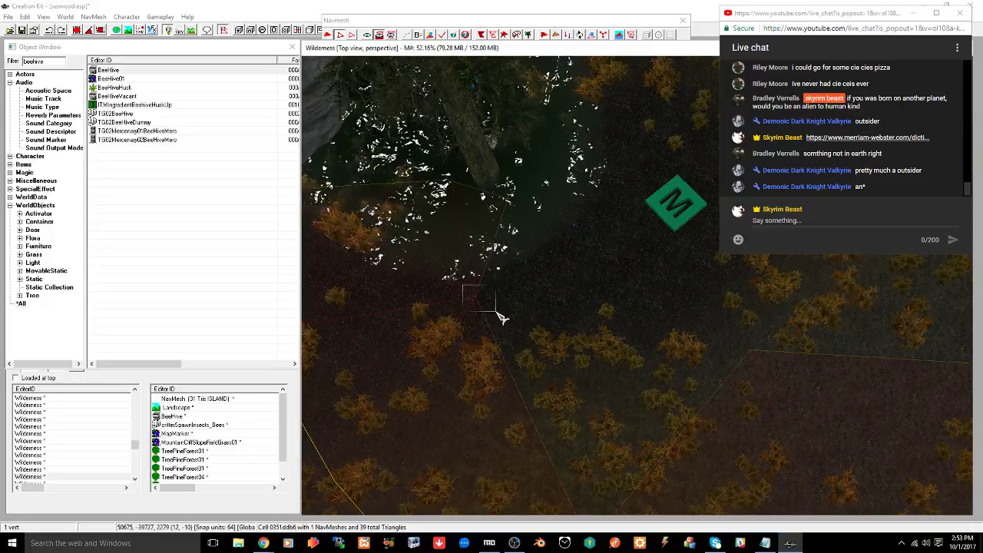
# Build two navmesh triangles over the ground between the map marker and the large tree
pyautogui.keyDown('ctrl'); pyautogui.moveTo(495, 311); pyautogui.dragTo(499, 314); pyautogui.keyUp('ctrl')
pyautogui.moveTo(607, 325)
pyautogui.mouseDown(button='middle')
pyautogui.moveTo(605, 307)
pyautogui.moveTo(589, 319)
pyautogui.mouseUp(button='middle')
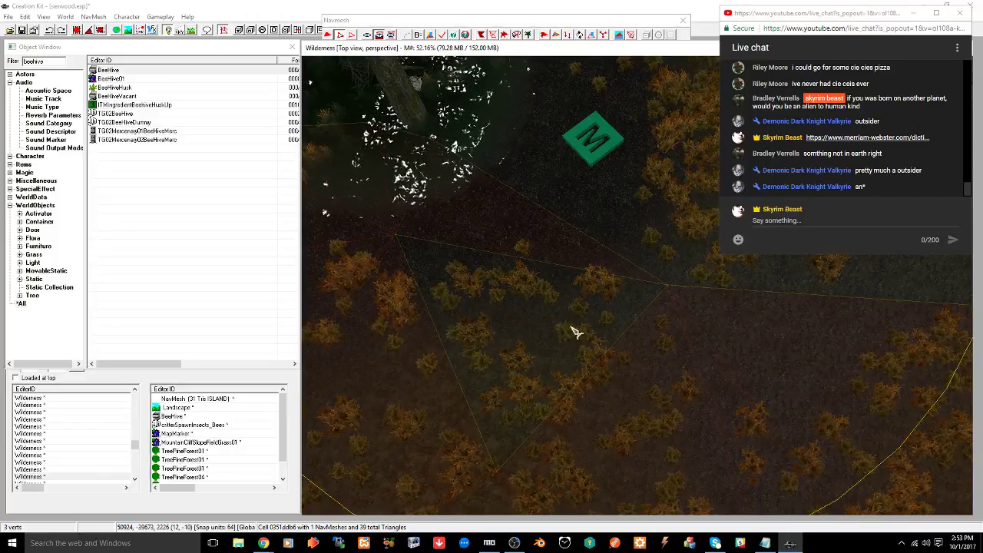
pyautogui.moveTo(548, 336); pyautogui.dragTo(557, 332, button='middle')
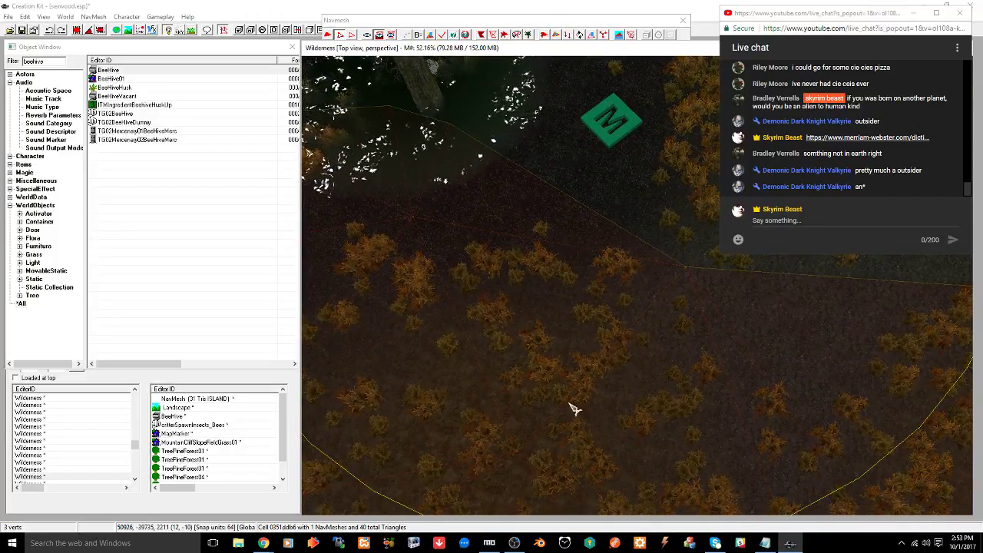
pyautogui.moveTo(569, 403)
pyautogui.keyDown('shift'); pyautogui.mouseDown(button='middle')
pyautogui.moveTo(606, 355)
pyautogui.moveTo(605, 365)
pyautogui.mouseUp(button='middle'); pyautogui.keyUp('shift')
pyautogui.moveTo(618, 309)
pyautogui.mouseDown(button='middle')
pyautogui.moveTo(624, 371)
pyautogui.moveTo(556, 307)
pyautogui.mouseUp(button='middle')
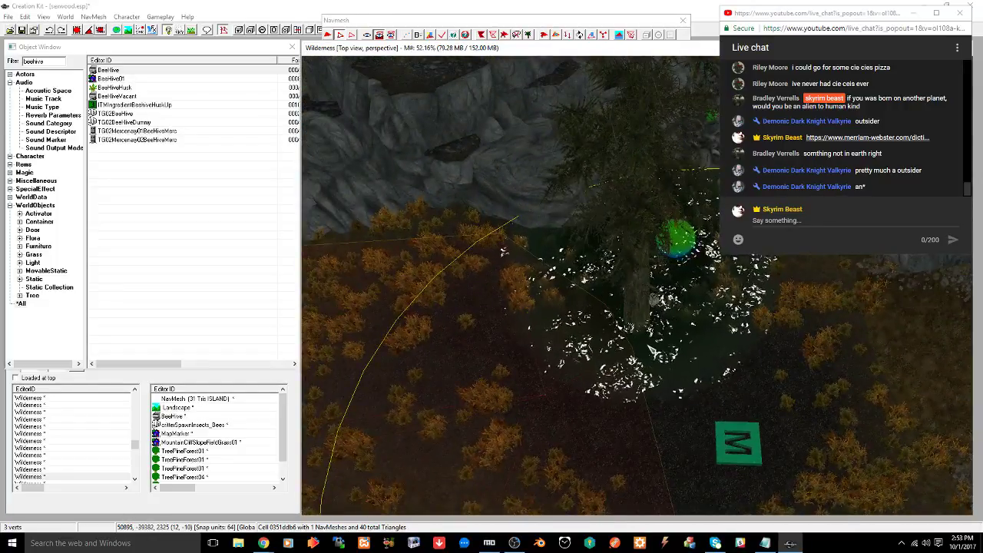
pyautogui.moveTo(654, 300)
pyautogui.keyDown('shift'); pyautogui.mouseDown(button='middle')
pyautogui.moveTo(636, 358)
pyautogui.moveTo(487, 368)
pyautogui.moveTo(556, 328)
pyautogui.mouseUp(button='middle'); pyautogui.keyUp('shift')
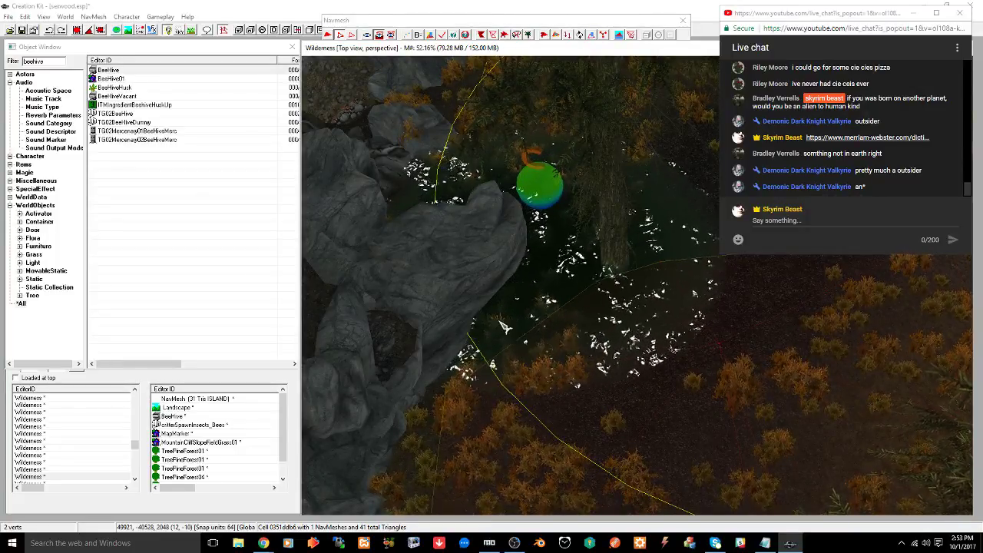
# Place a navmesh vertex in the water beyond the tree and extend the mesh with a triangle toward the rock wall
pyautogui.scroll(5, 504, 327)
pyautogui.keyDown('shift'); pyautogui.moveTo(496, 322); pyautogui.dragTo(474, 300, button='middle'); pyautogui.keyUp('shift')
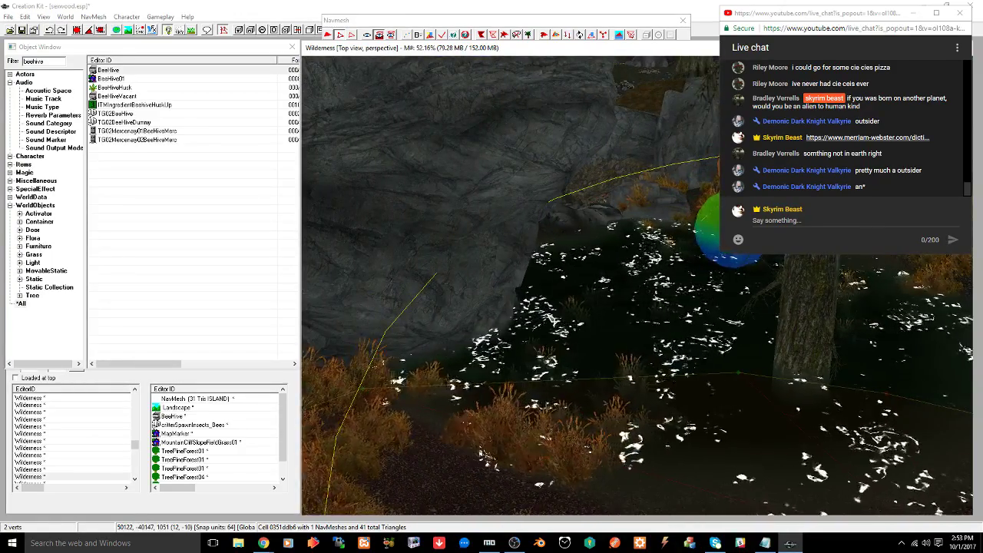
pyautogui.keyDown('ctrl'); pyautogui.rightClick(603, 322); pyautogui.keyUp('ctrl')
pyautogui.keyDown('shift'); pyautogui.moveTo(603, 326); pyautogui.dragTo(701, 397, button='middle'); pyautogui.keyUp('shift')
pyautogui.keyDown('shift'); pyautogui.moveTo(473, 338); pyautogui.dragTo(470, 346, button='middle'); pyautogui.keyUp('shift')
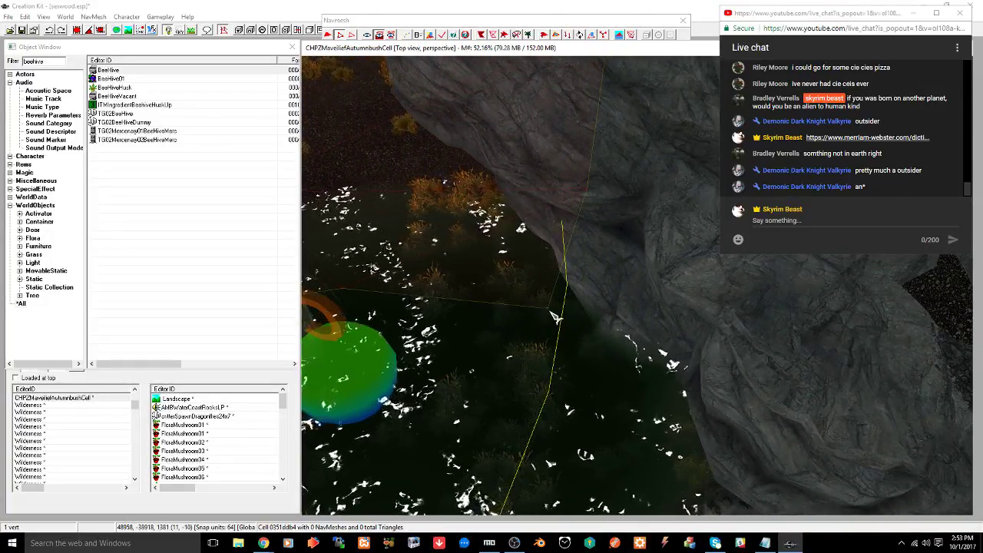
# Leave navmesh editing and hide the Water1024 plane around the tree
pyautogui.click(683, 21)
pyautogui.scroll(-4, 453, 346)
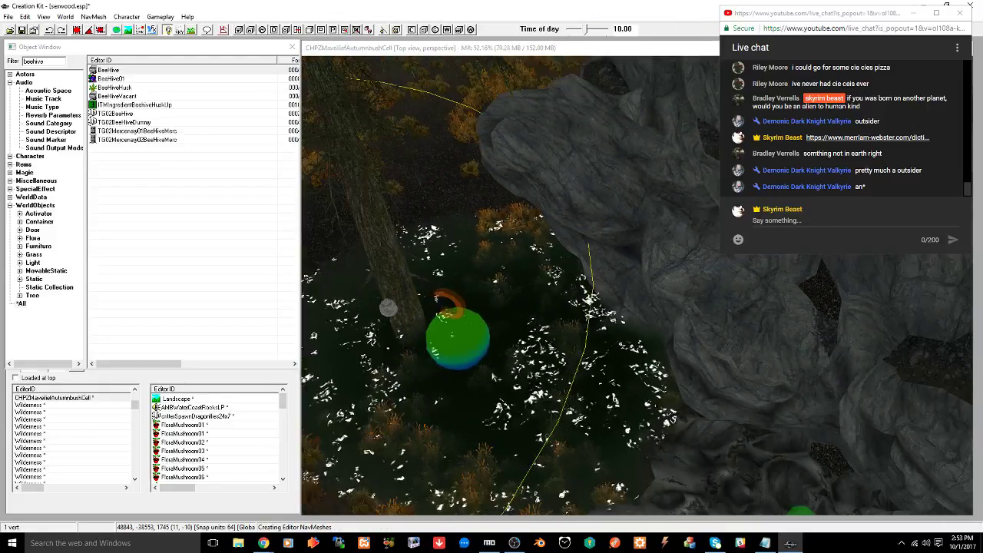
pyautogui.moveTo(451, 346); pyautogui.dragTo(553, 323, button='middle')
pyautogui.click(463, 358)
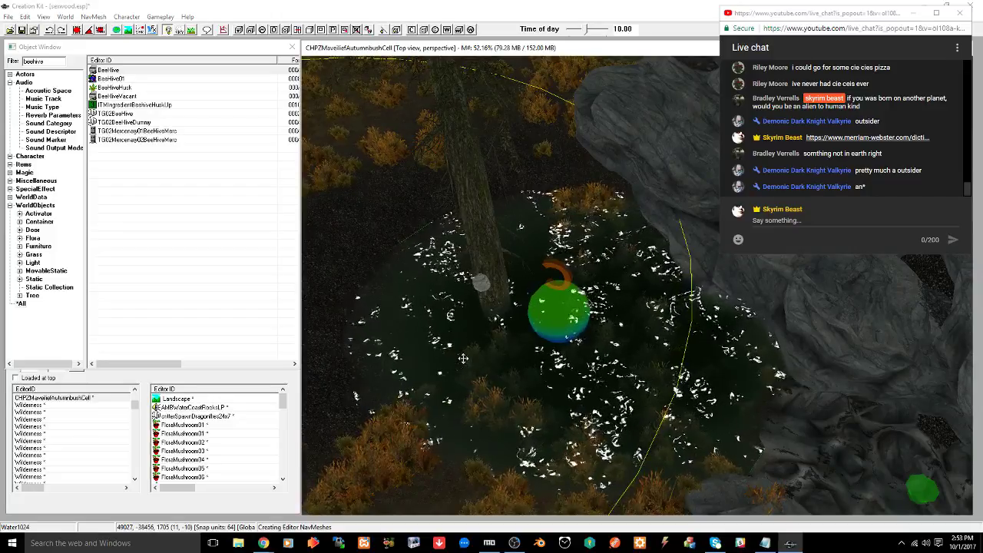
pyautogui.press('1')
pyautogui.press('1')
pyautogui.scroll(-7, 489, 390)
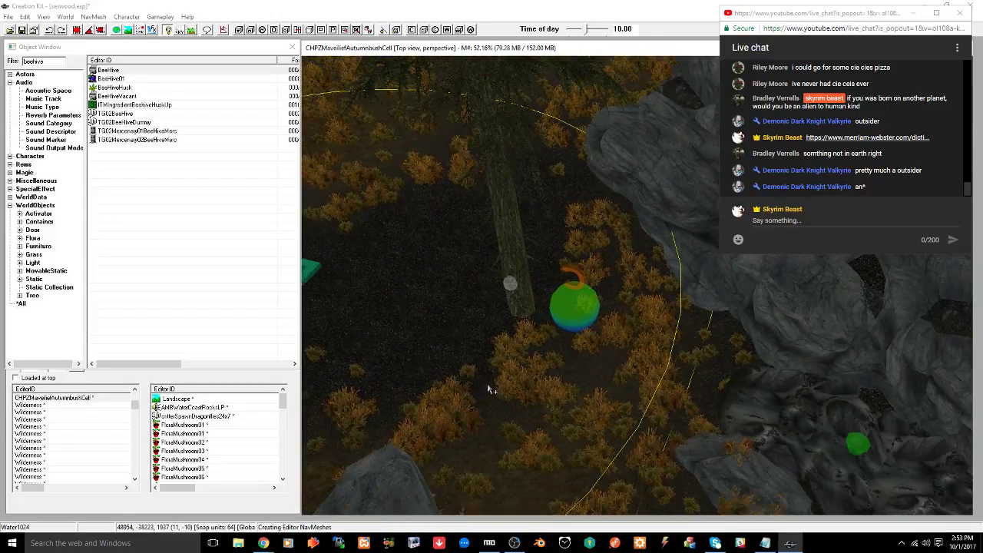
# Return to the wilderness cell with the map marker and reopen navmesh editing
pyautogui.moveTo(651, 421); pyautogui.dragTo(492, 328, button='middle')
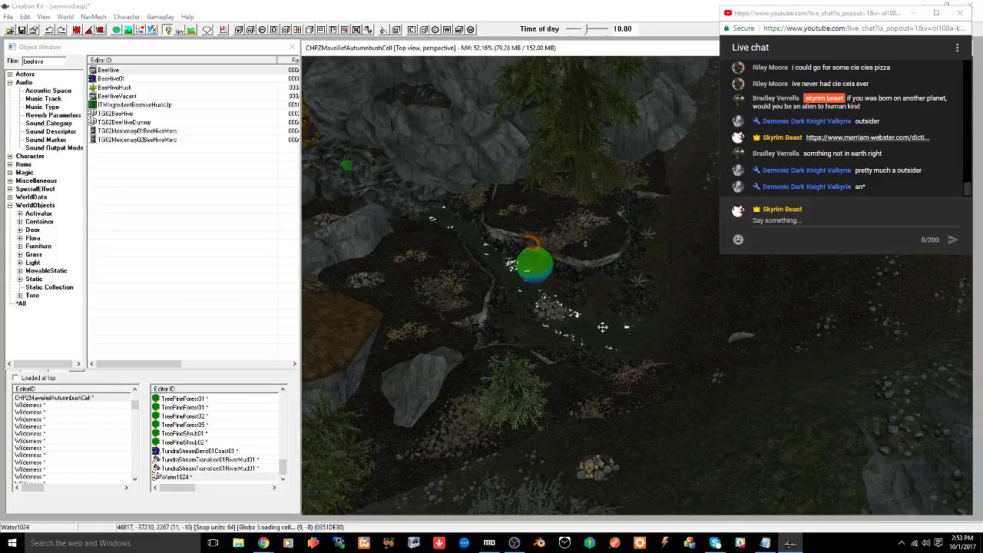
pyautogui.moveTo(486, 258); pyautogui.dragTo(680, 426, button='middle')
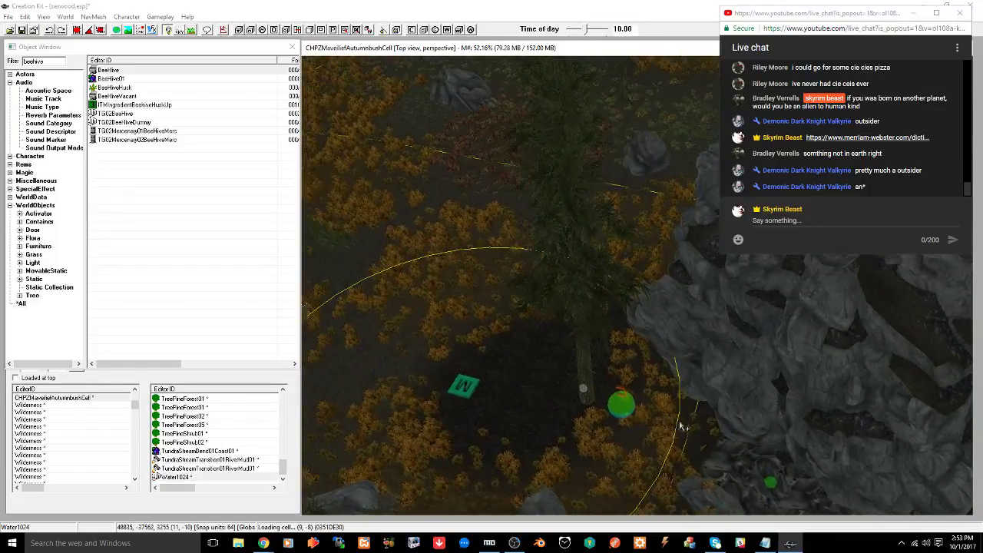
pyautogui.moveTo(588, 407)
pyautogui.mouseDown(button='middle')
pyautogui.moveTo(516, 427)
pyautogui.moveTo(583, 374)
pyautogui.mouseUp(button='middle')
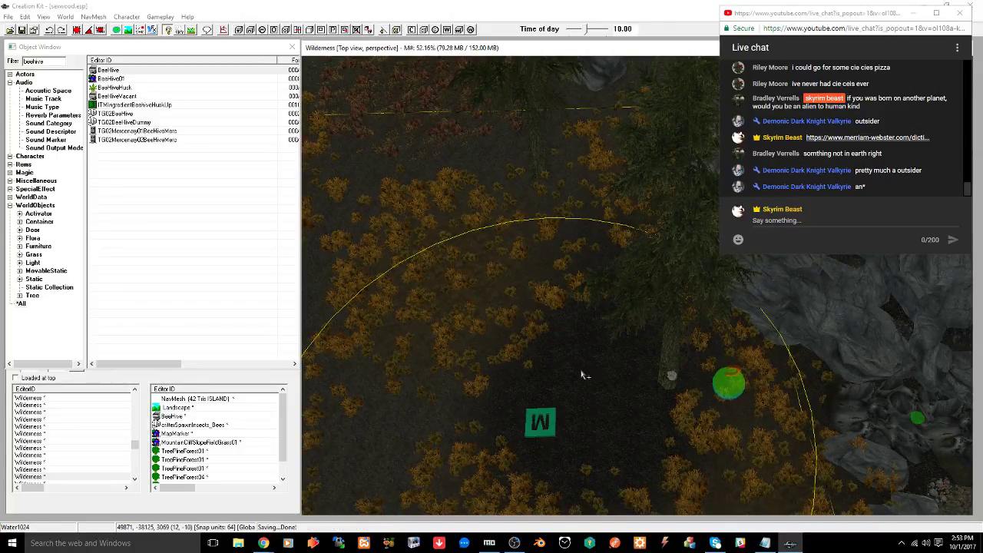
pyautogui.hotkey('ctrl', 'e')
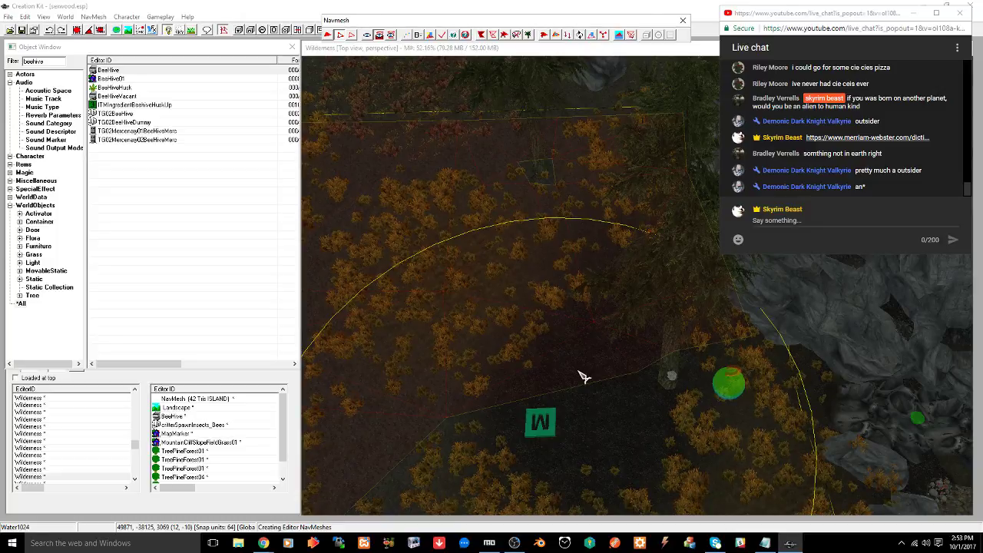
# Add a navmesh triangle on the ground between the beehive tree's trunk and the rock wall
pyautogui.scroll(5, 597, 353)
pyautogui.scroll(-5, 575, 373)
pyautogui.keyDown('shift'); pyautogui.moveTo(574, 373); pyautogui.dragTo(645, 356, button='middle'); pyautogui.keyUp('shift')
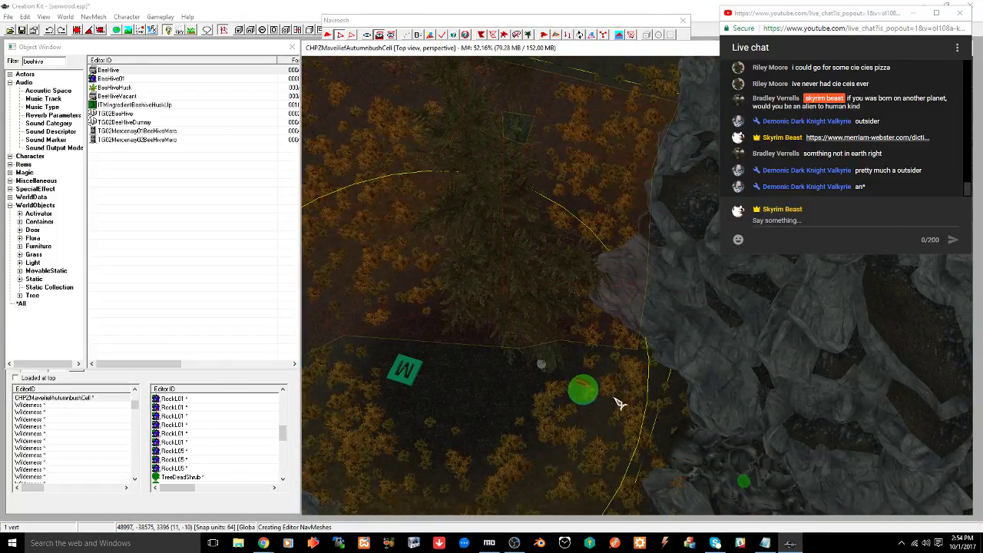
pyautogui.scroll(4, 597, 387)
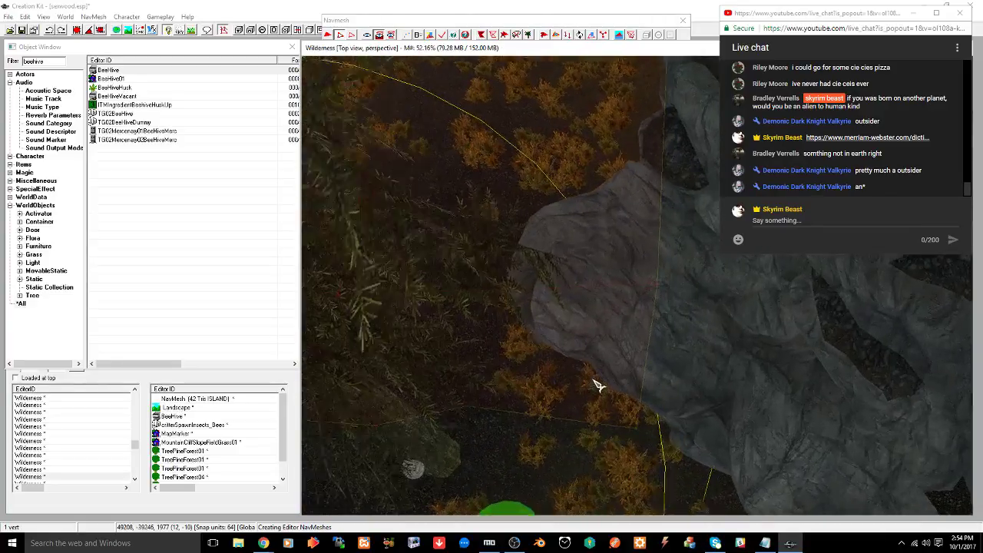
pyautogui.scroll(3, 598, 386)
pyautogui.moveTo(586, 384); pyautogui.dragTo(604, 327, button='middle')
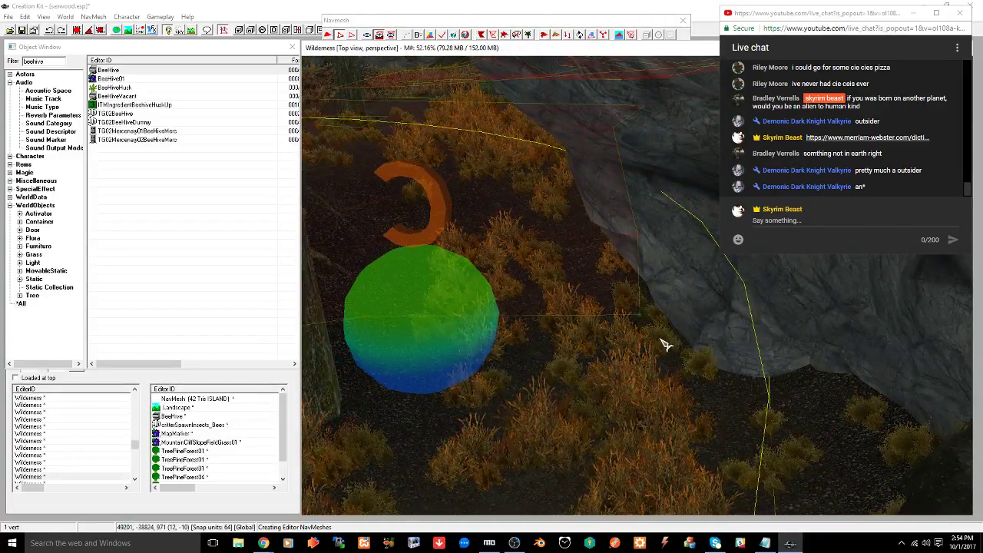
pyautogui.keyDown('shift'); pyautogui.moveTo(499, 430); pyautogui.dragTo(556, 361, button='middle'); pyautogui.keyUp('shift')
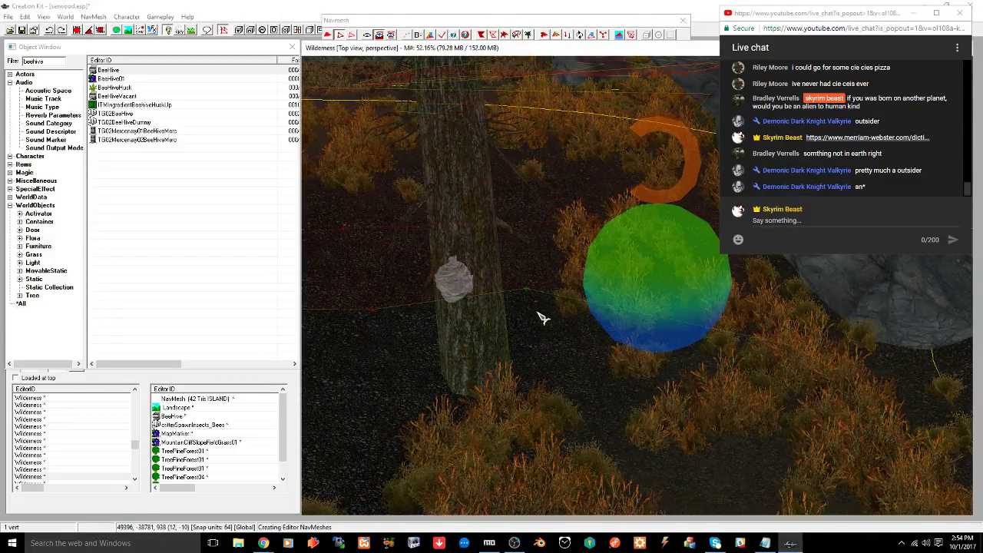
pyautogui.keyDown('shift'); pyautogui.moveTo(465, 410); pyautogui.dragTo(434, 346, button='middle'); pyautogui.keyUp('shift')
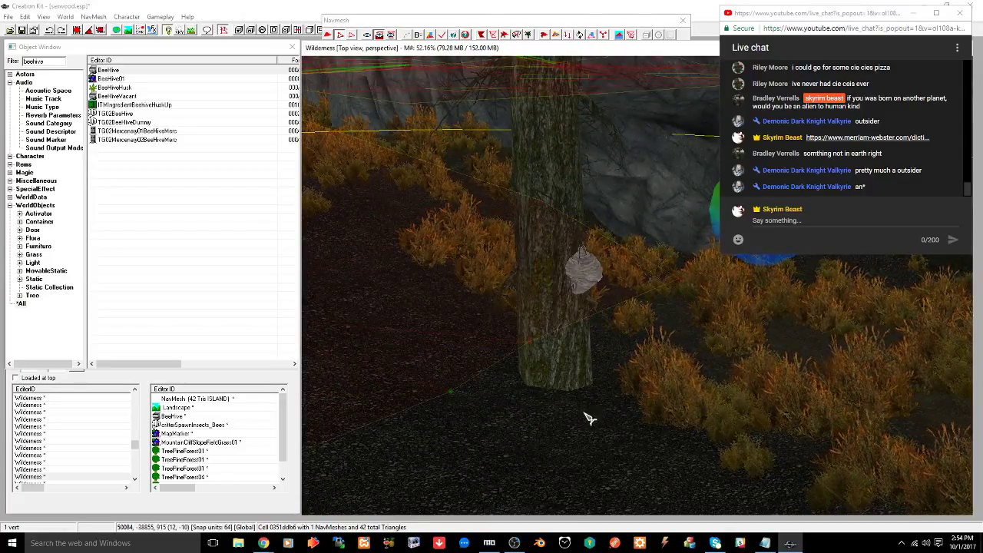
pyautogui.moveTo(587, 417)
pyautogui.keyDown('shift'); pyautogui.mouseDown(button='middle')
pyautogui.moveTo(535, 421)
pyautogui.moveTo(553, 423)
pyautogui.moveTo(513, 410)
pyautogui.moveTo(520, 426)
pyautogui.moveTo(510, 426)
pyautogui.mouseUp(button='middle'); pyautogui.keyUp('shift')
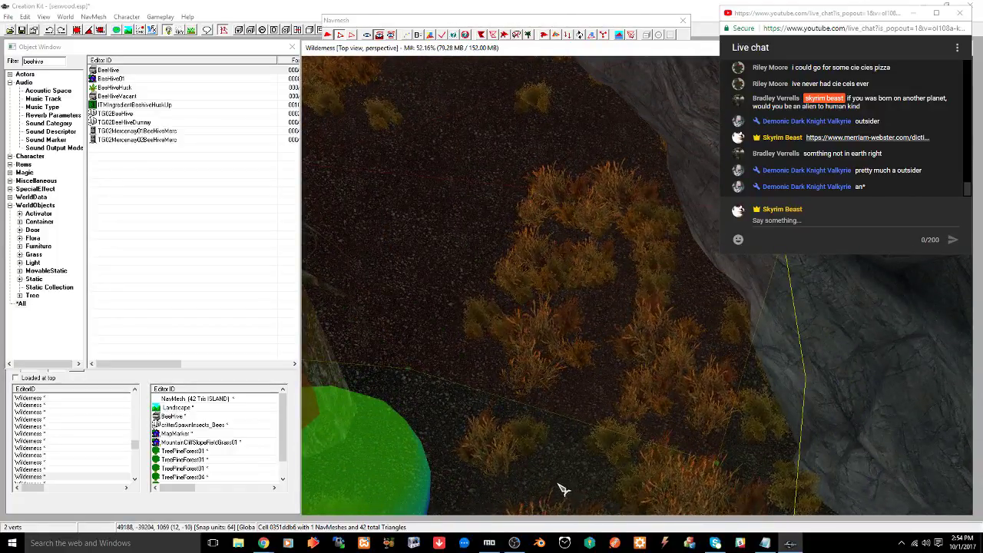
pyautogui.keyDown('shift'); pyautogui.moveTo(563, 489); pyautogui.dragTo(587, 480, button='middle'); pyautogui.keyUp('shift')
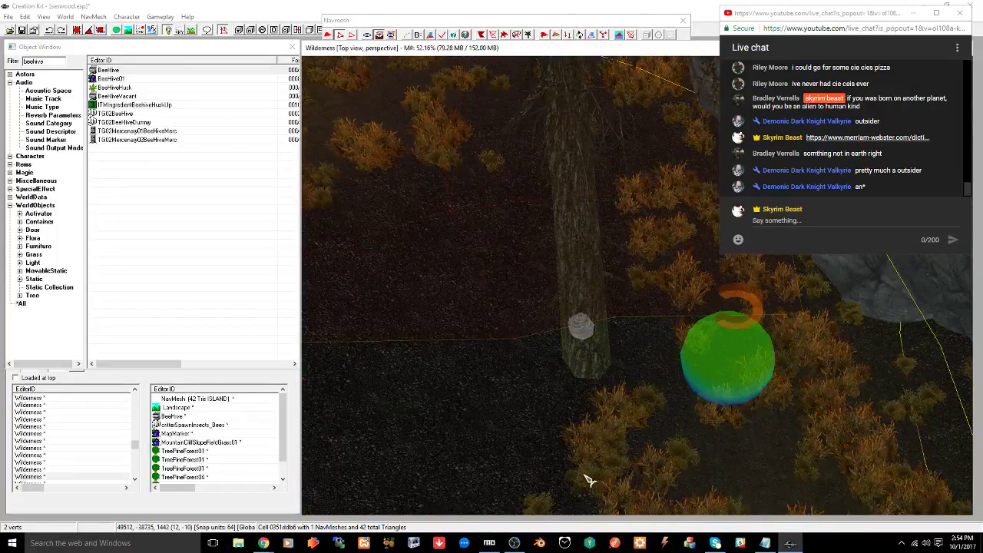
pyautogui.moveTo(715, 448)
pyautogui.keyDown('shift'); pyautogui.mouseDown(button='middle')
pyautogui.moveTo(730, 445)
pyautogui.moveTo(716, 446)
pyautogui.mouseUp(button='middle'); pyautogui.keyUp('shift')
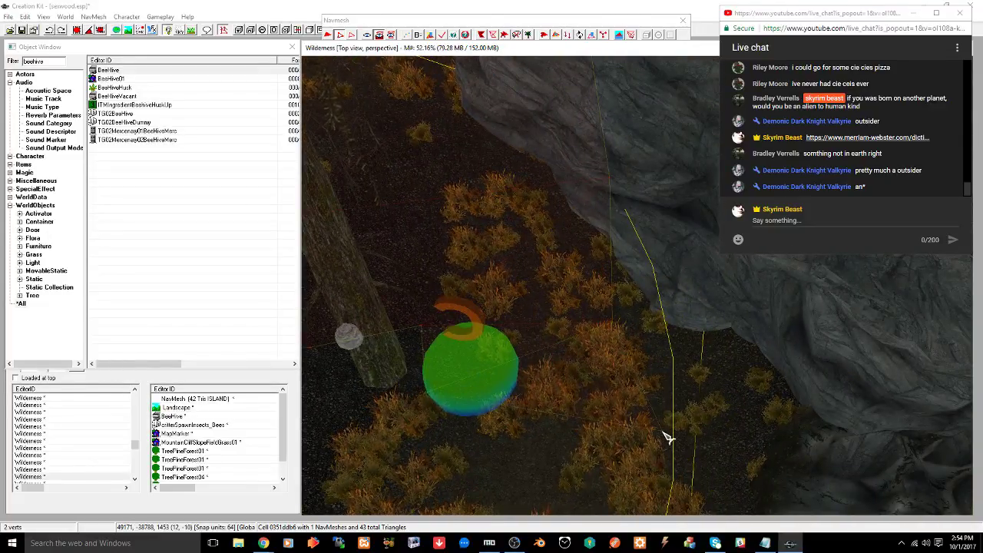
# Extend the navmesh with two more triangles past the green sphere marker to the foot of the rock wall
pyautogui.keyDown('shift'); pyautogui.moveTo(587, 483); pyautogui.dragTo(584, 458, button='middle'); pyautogui.keyUp('shift')
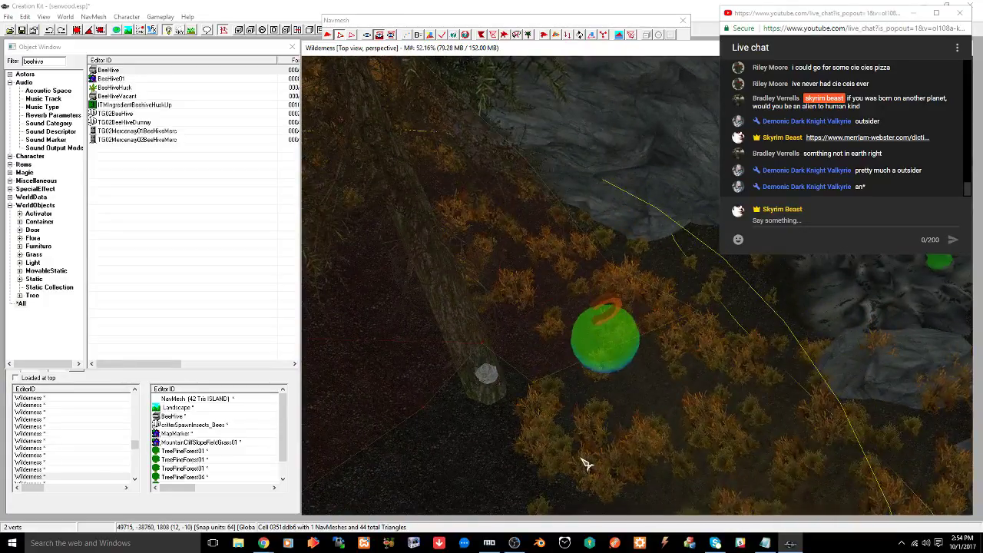
pyautogui.keyDown('shift'); pyautogui.moveTo(730, 417); pyautogui.dragTo(659, 436, button='middle'); pyautogui.keyUp('shift')
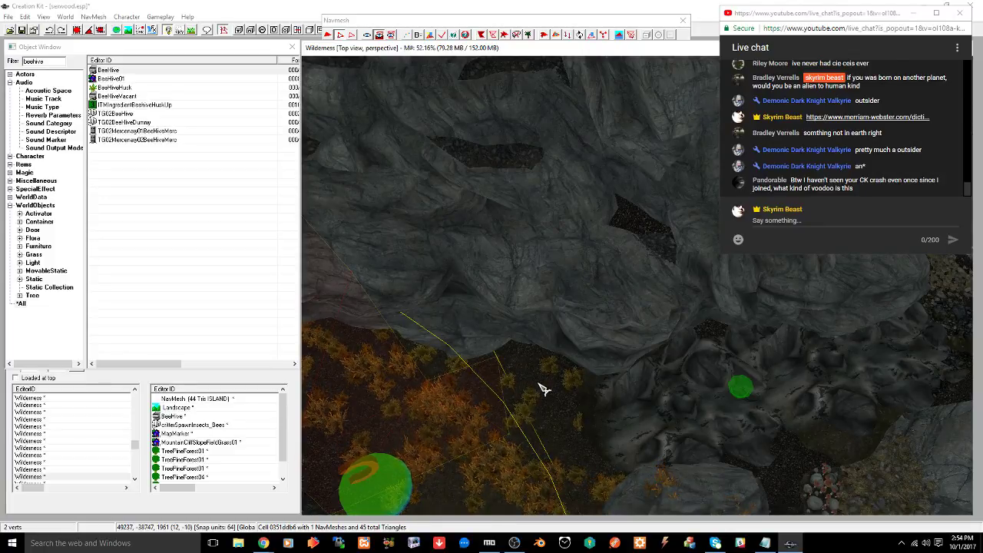
pyautogui.keyDown('shift'); pyautogui.moveTo(526, 418); pyautogui.dragTo(549, 384, button='middle'); pyautogui.keyUp('shift')
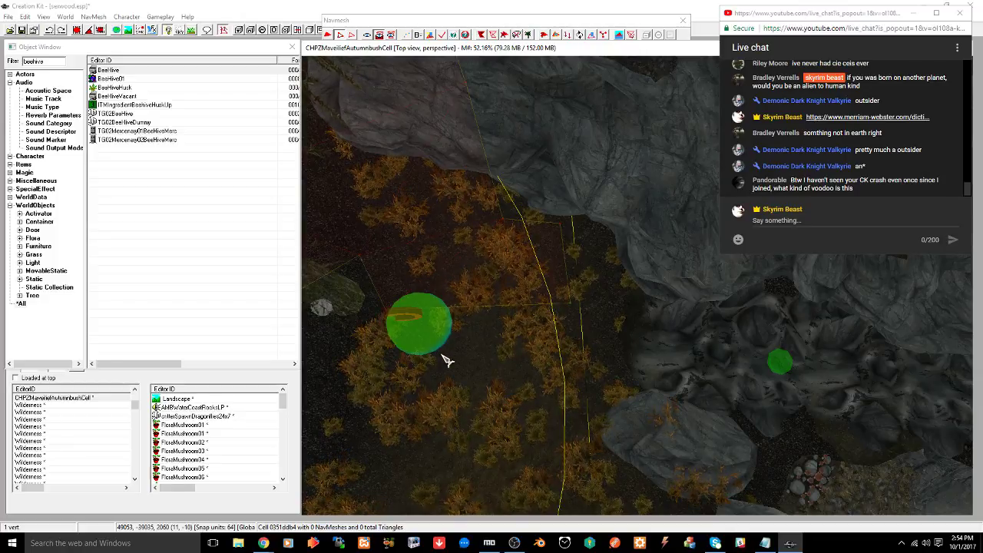
# Select the two vertices of the open edge by the green sphere marker and extend the navmesh with two triangles over the bushes
pyautogui.moveTo(447, 361); pyautogui.dragTo(504, 369, button='middle')
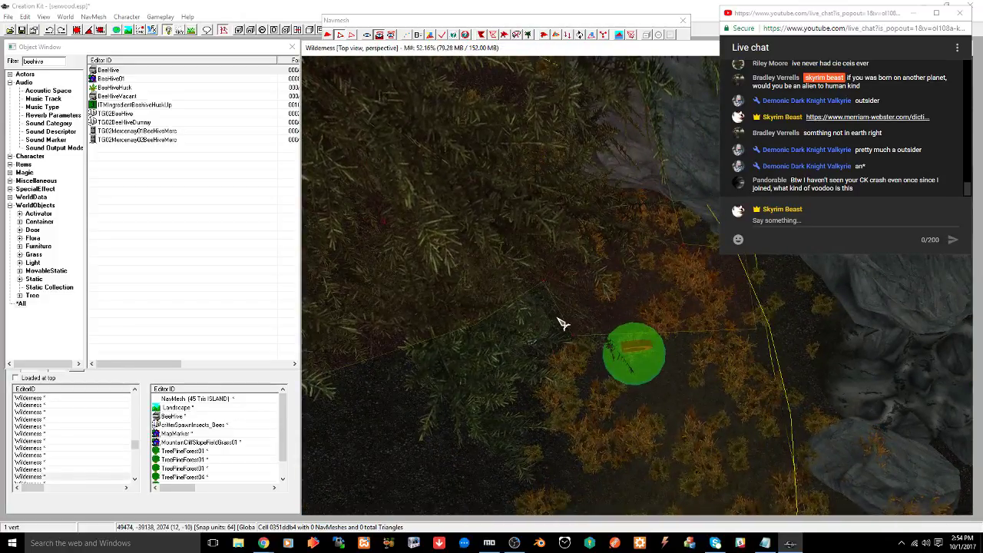
pyautogui.moveTo(558, 319); pyautogui.dragTo(588, 351)
pyautogui.keyDown('ctrl'); pyautogui.moveTo(720, 306); pyautogui.dragTo(780, 359); pyautogui.keyUp('ctrl')
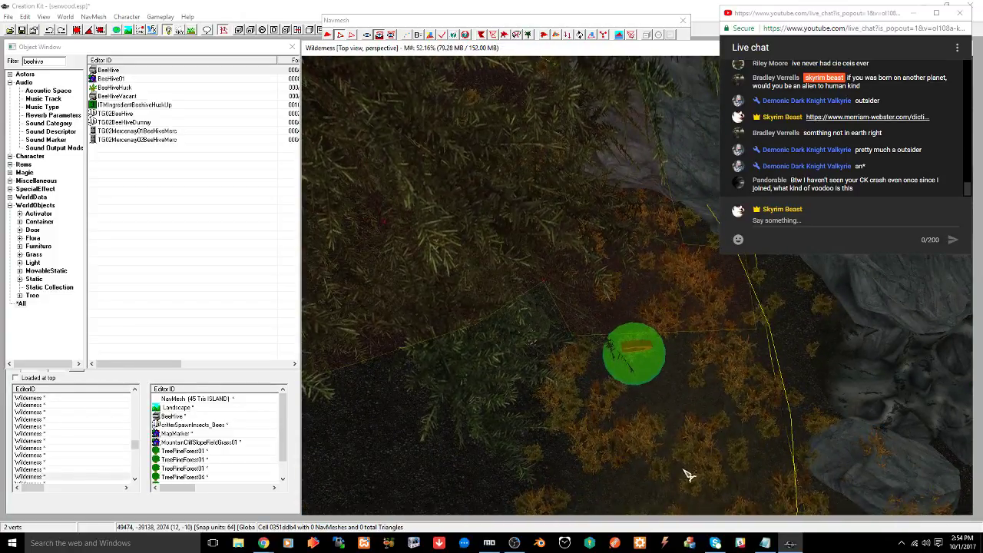
pyautogui.moveTo(689, 475); pyautogui.dragTo(645, 419, button='middle')
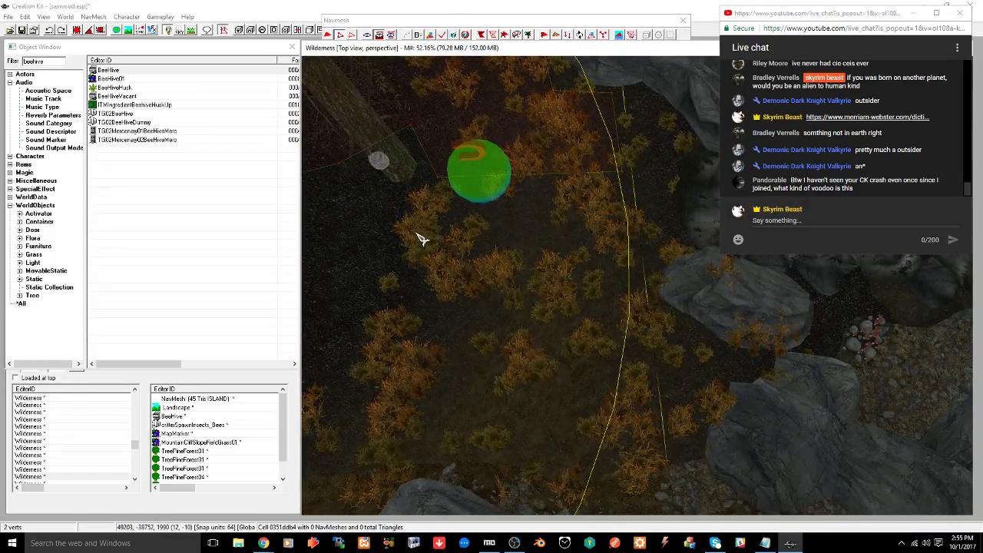
pyautogui.moveTo(471, 304)
pyautogui.keyDown('shift'); pyautogui.mouseDown(button='middle')
pyautogui.moveTo(516, 276)
pyautogui.moveTo(471, 306)
pyautogui.mouseUp(button='middle'); pyautogui.keyUp('shift')
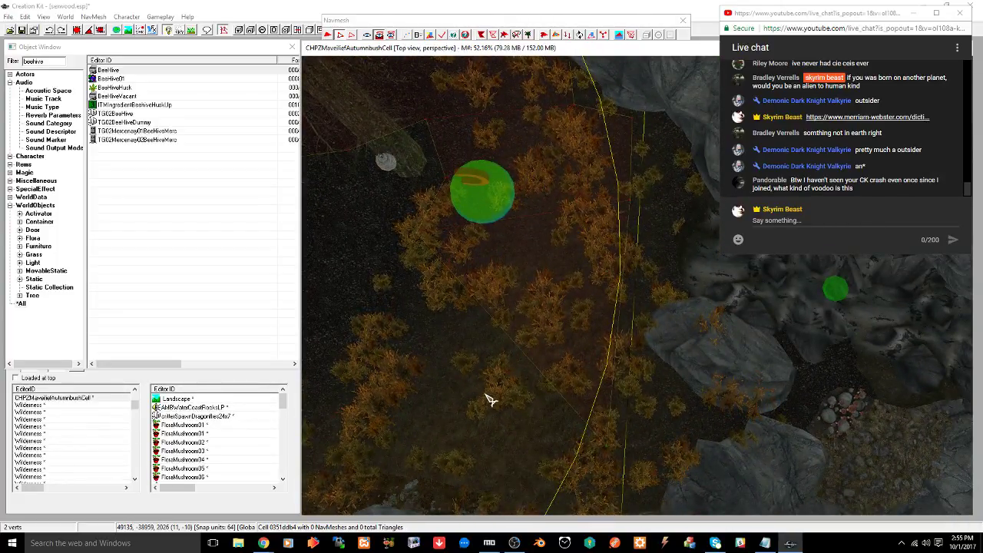
pyautogui.moveTo(489, 400); pyautogui.dragTo(569, 400, button='middle')
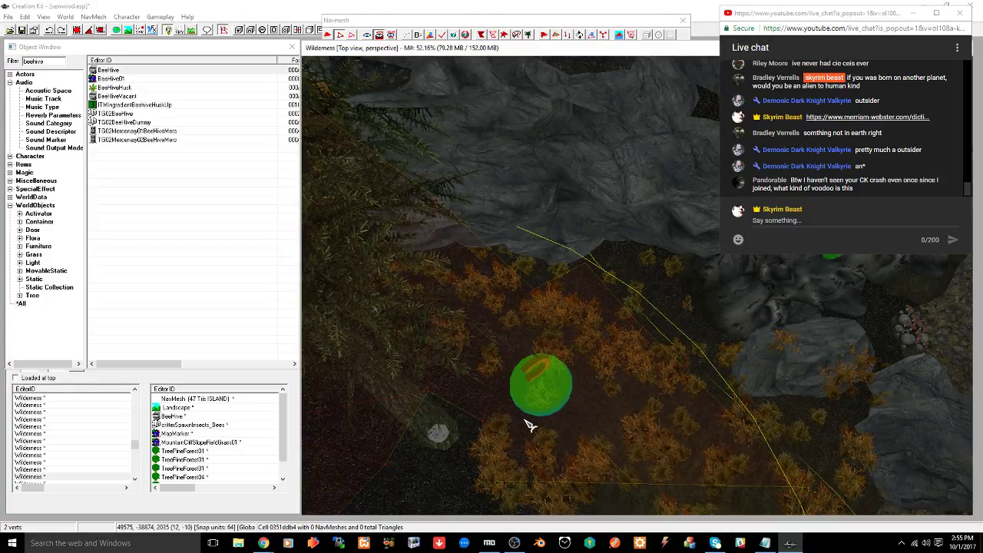
# Select a single vertex near the beehive tree and save the plugin with the extended navmesh
pyautogui.scroll(-2, 526, 422)
pyautogui.moveTo(510, 412); pyautogui.dragTo(505, 392, button='middle')
pyautogui.click(489, 370)
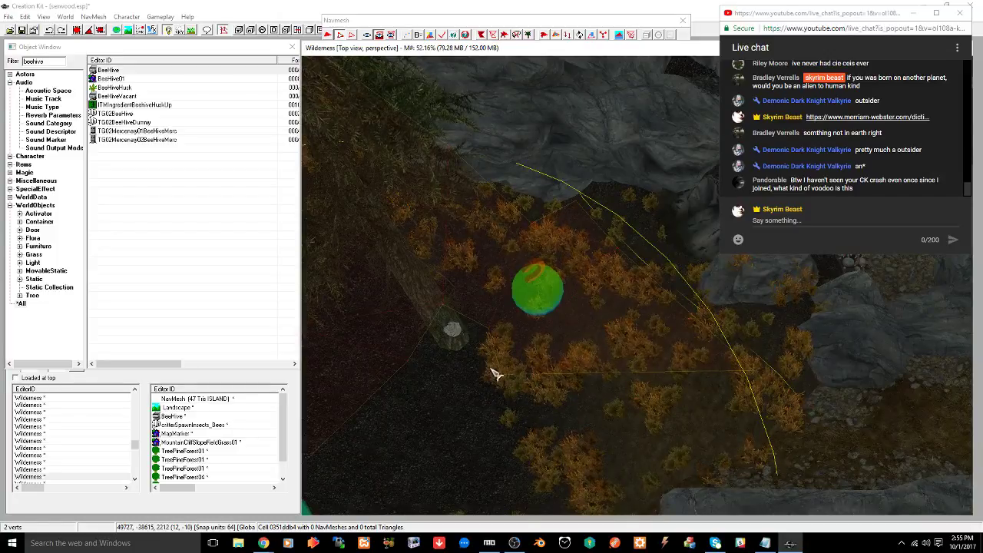
pyautogui.hotkey('ctrl', 's')
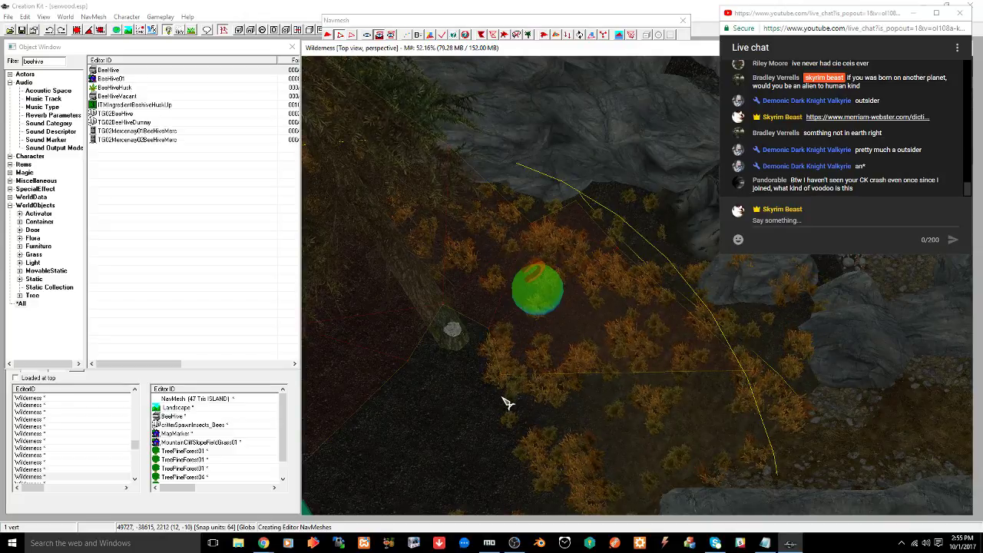
# Switch to the Chrome browser and search Google in a new tab for "creation kit bblockmessages"
pyautogui.moveTo(263, 543)
pyautogui.click(238, 495)
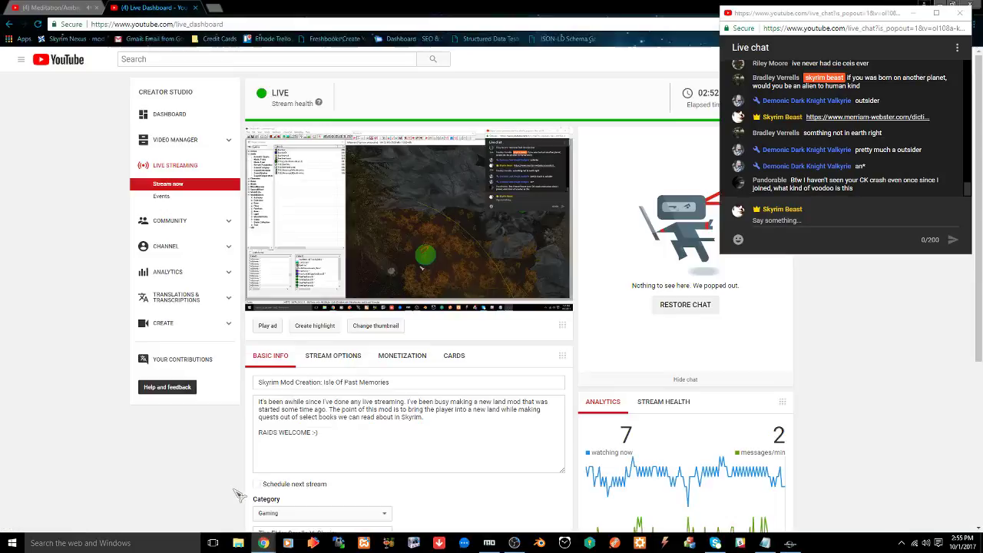
pyautogui.click(215, 8)
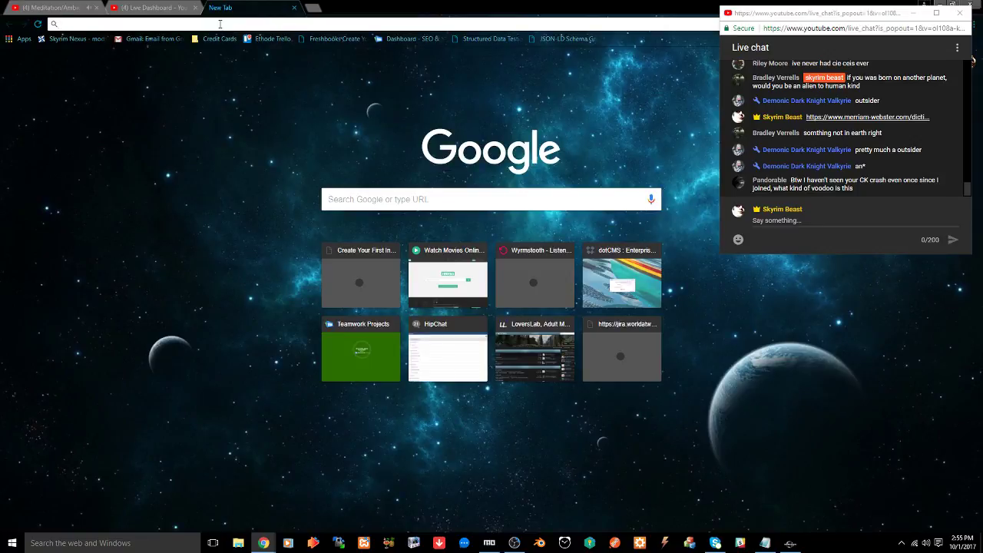
pyautogui.write('creatyio')
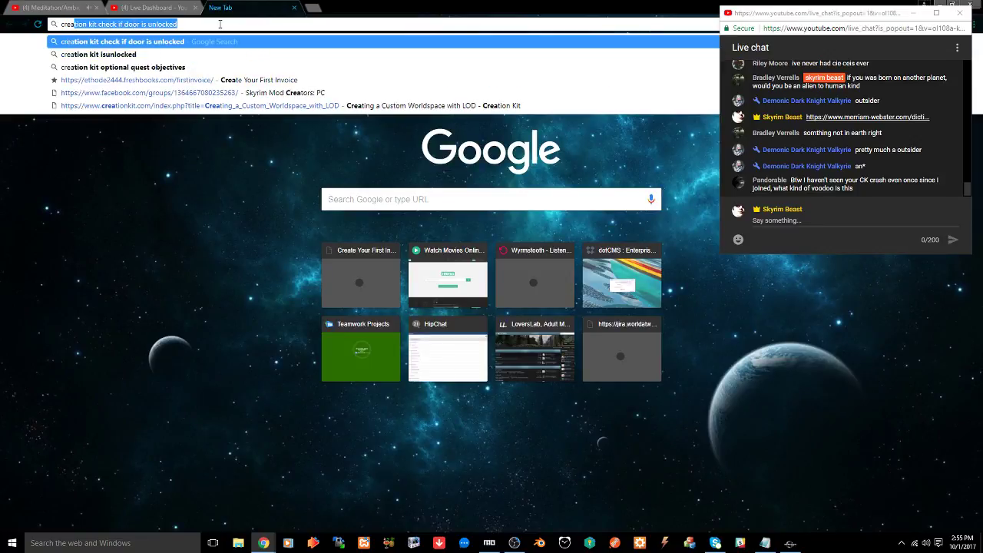
pyautogui.press('BackSpace')
pyautogui.press('BackSpace')
pyautogui.press('BackSpace')
pyautogui.write('ti')
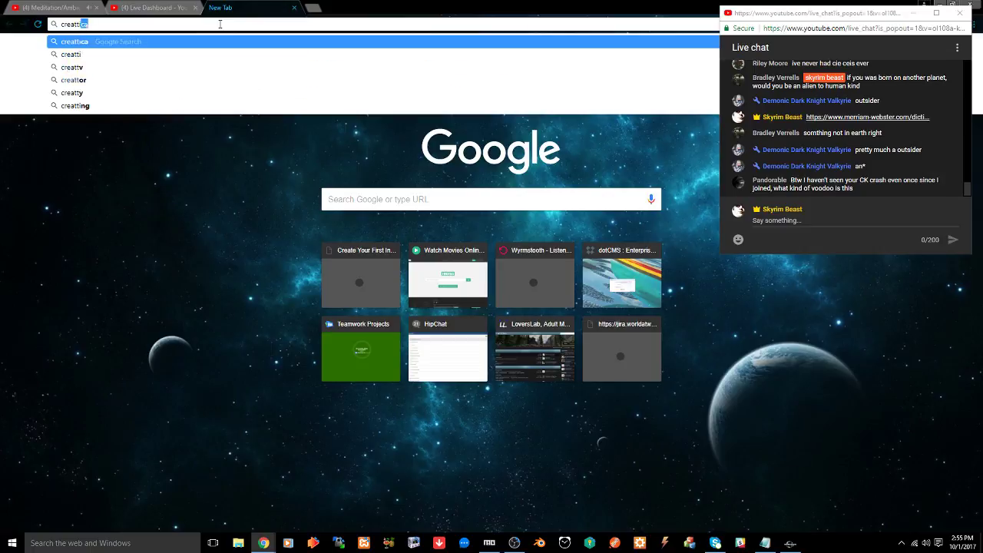
pyautogui.press('BackSpace')
pyautogui.press('BackSpace')
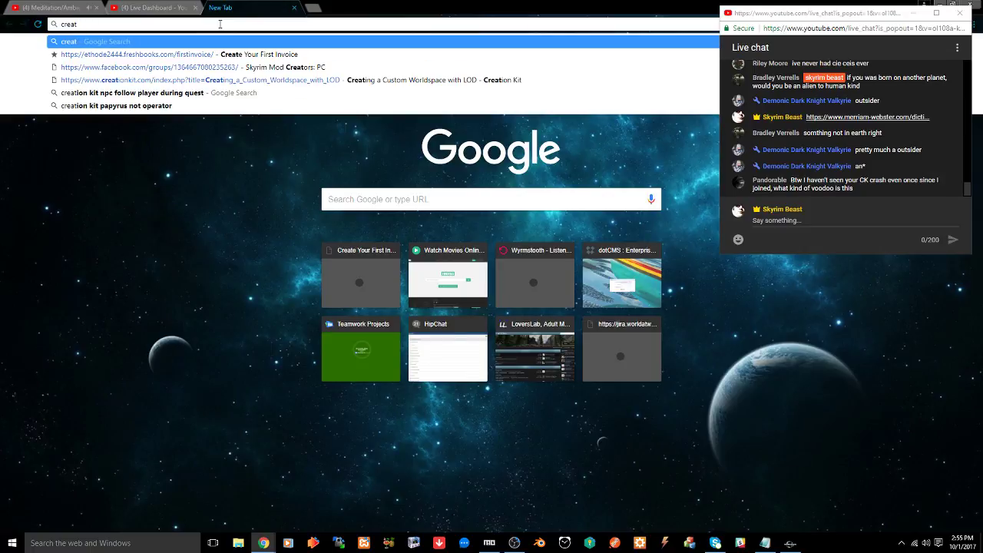
pyautogui.write('ion kit')
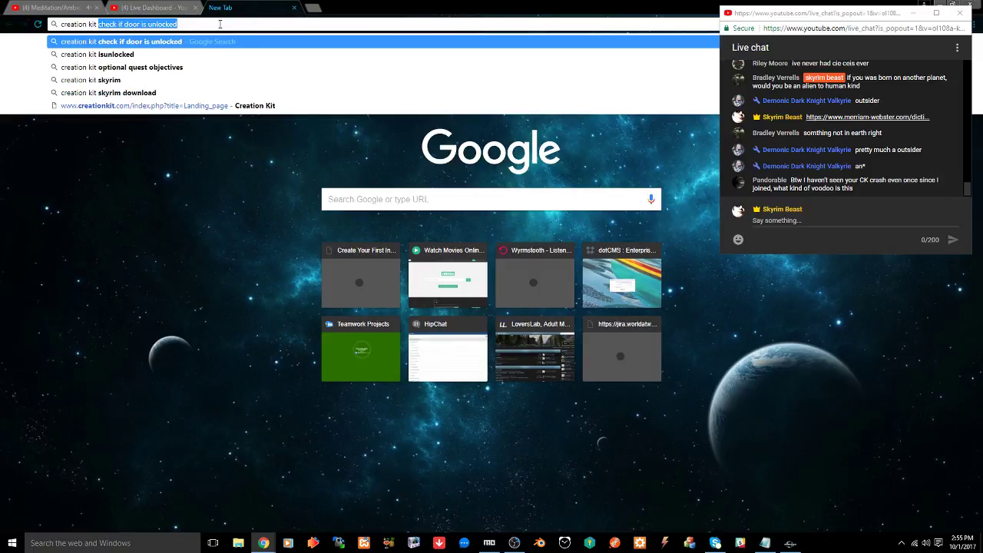
pyautogui.write('b')
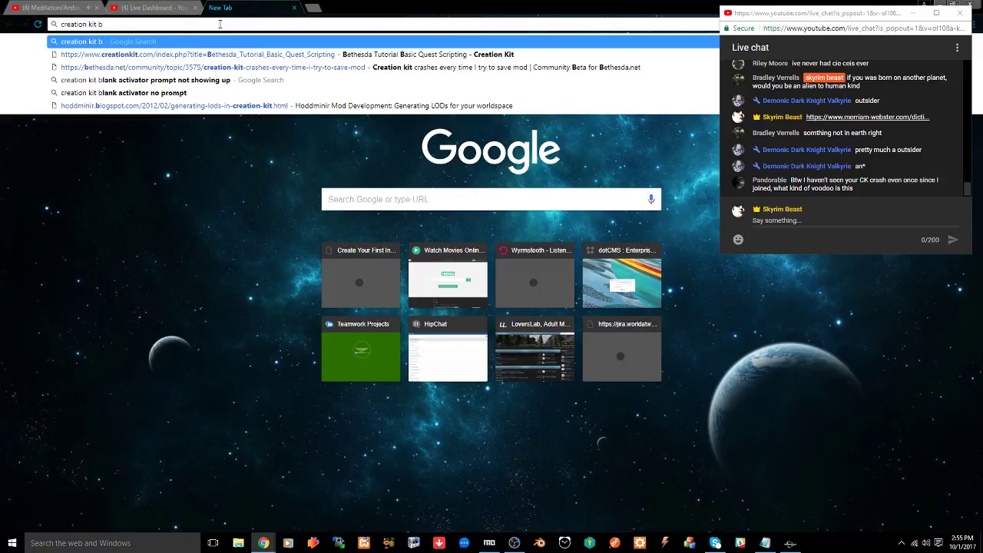
pyautogui.write('block')
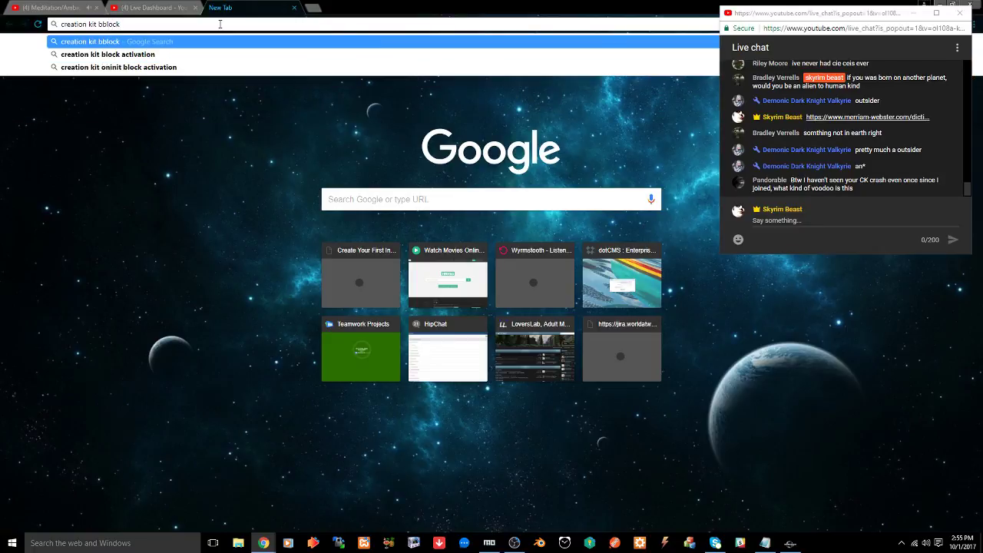
pyautogui.write('messag')
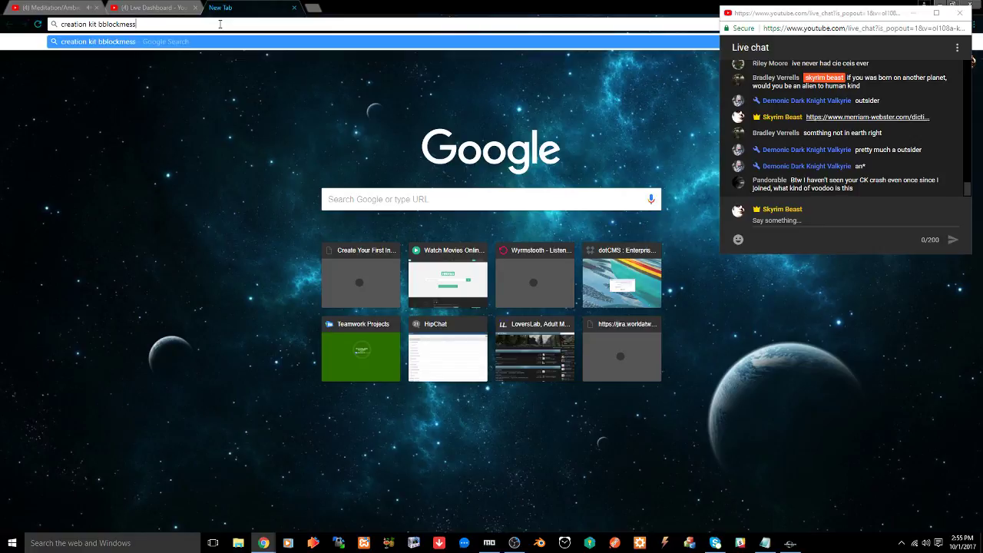
pyautogui.write('es')
pyautogui.press('Return')
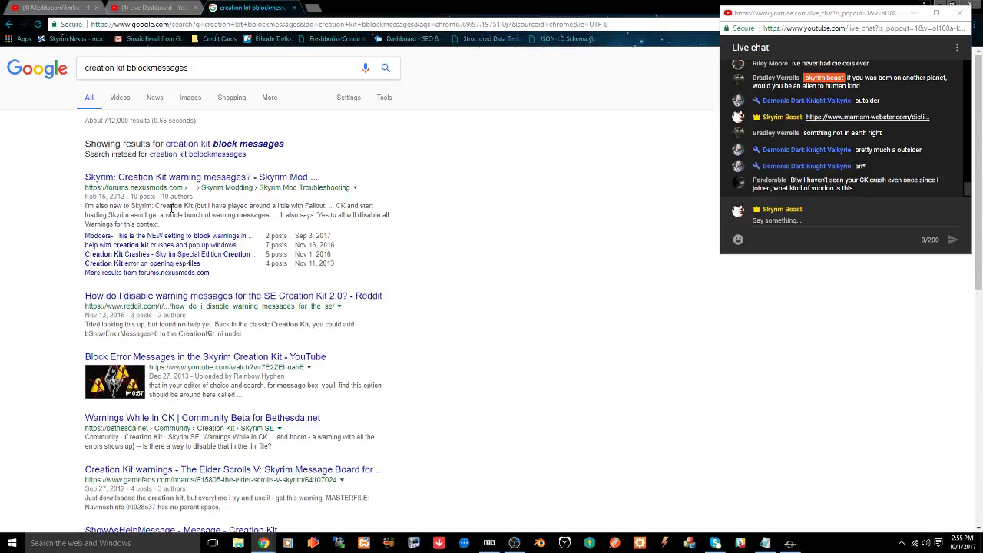
# Open the Nexus Forums thread on Creation Kit warning messages and read the replies for the ini setting that disables them
pyautogui.click(138, 178)
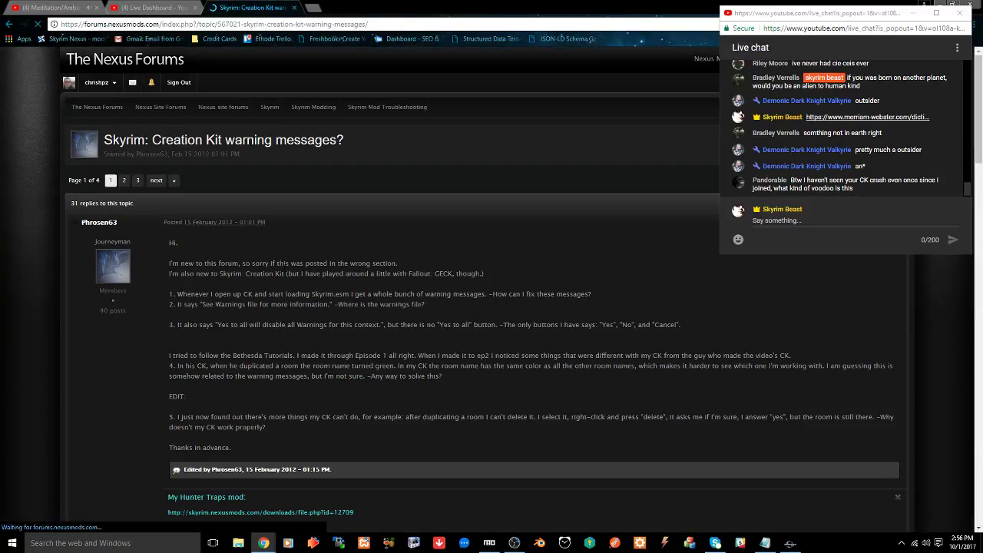
pyautogui.scroll(-4, 281, 274)
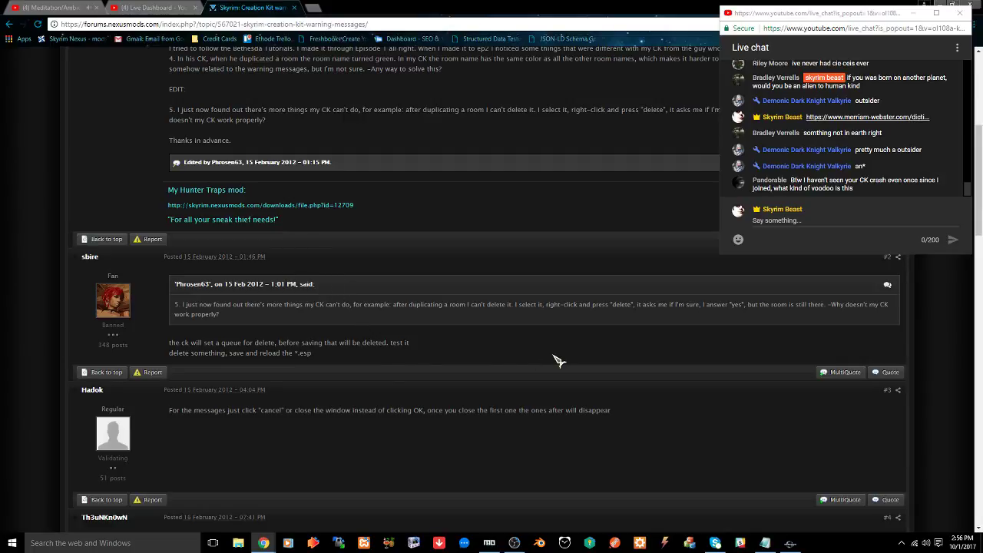
pyautogui.scroll(-2, 381, 421)
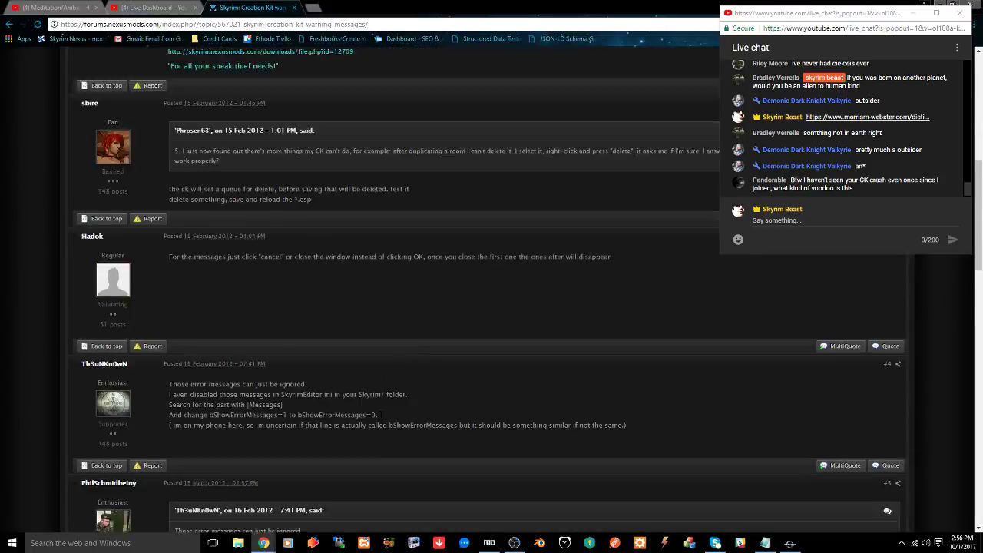
pyautogui.scroll(-2, 381, 414)
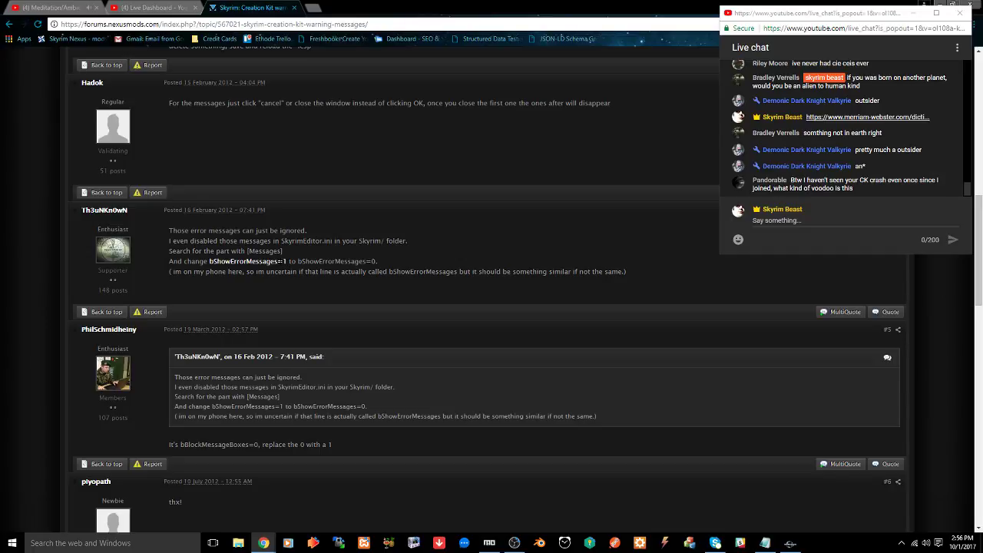
# Post "bShowErrorMessages=1" and "Place in skyrimeditor.ini" as two messages in the live chat
pyautogui.click(791, 230)
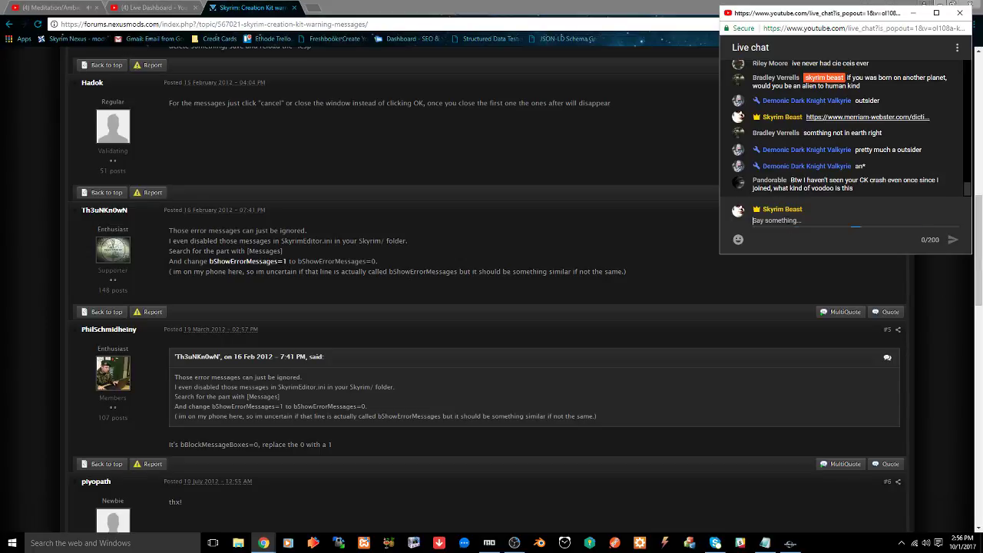
pyautogui.write('bShowErrorMessages=1')
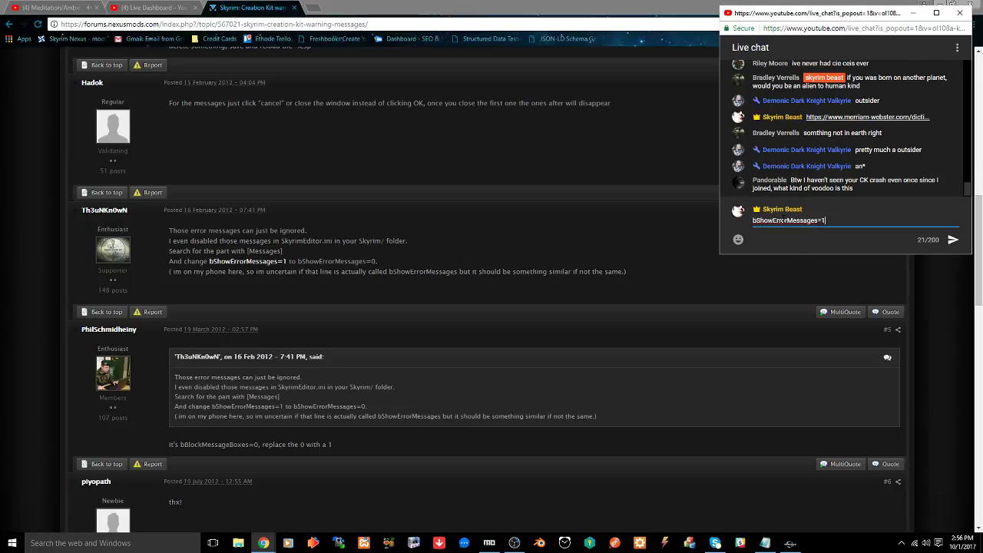
pyautogui.press('Return')
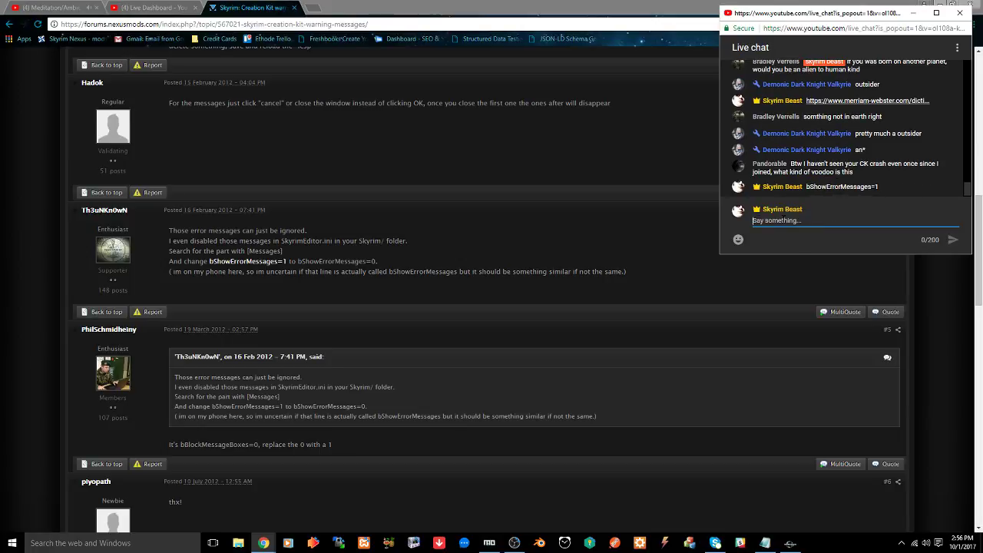
pyautogui.write('Place in skyrimeditor.i')
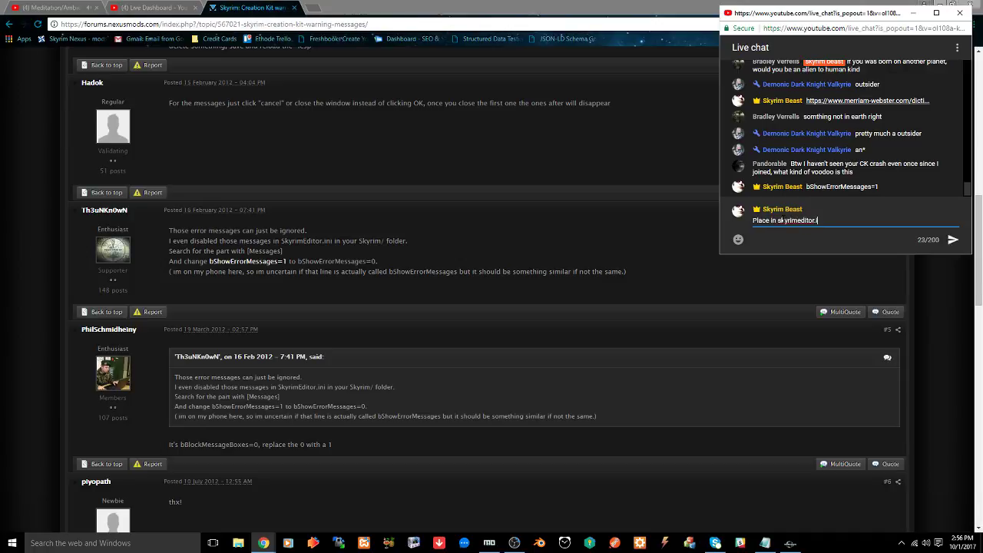
pyautogui.write('ni')
pyautogui.press('Return')
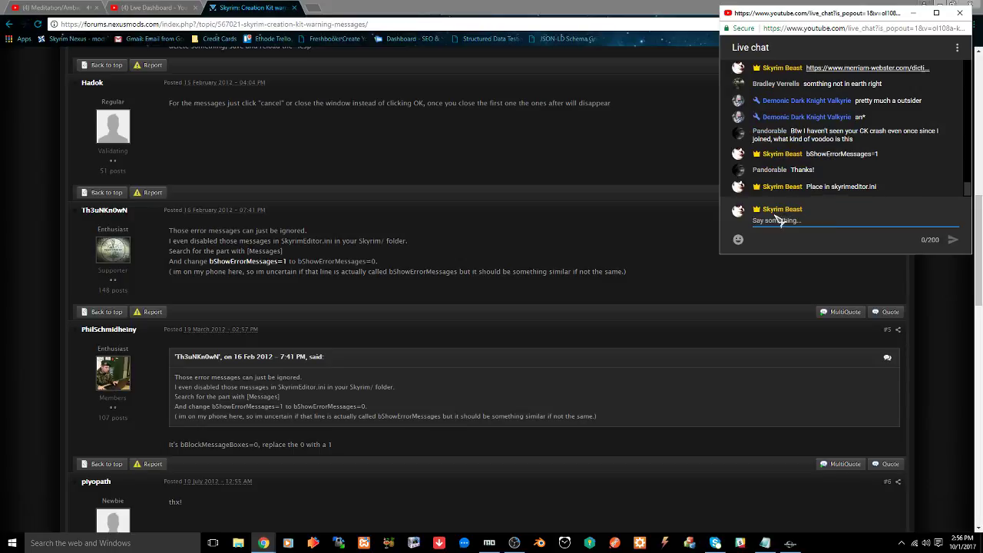
# Close the forum page, return to the Creation Kit and add a navmesh triangle between the beehive tree's trunk and the neighbouring bushes
pyautogui.click(294, 8)
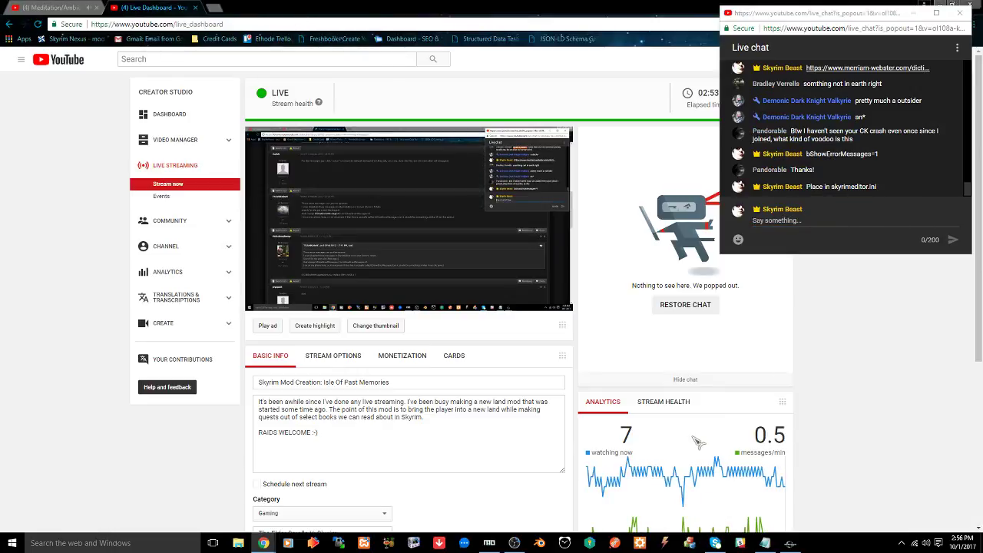
pyautogui.click(790, 543)
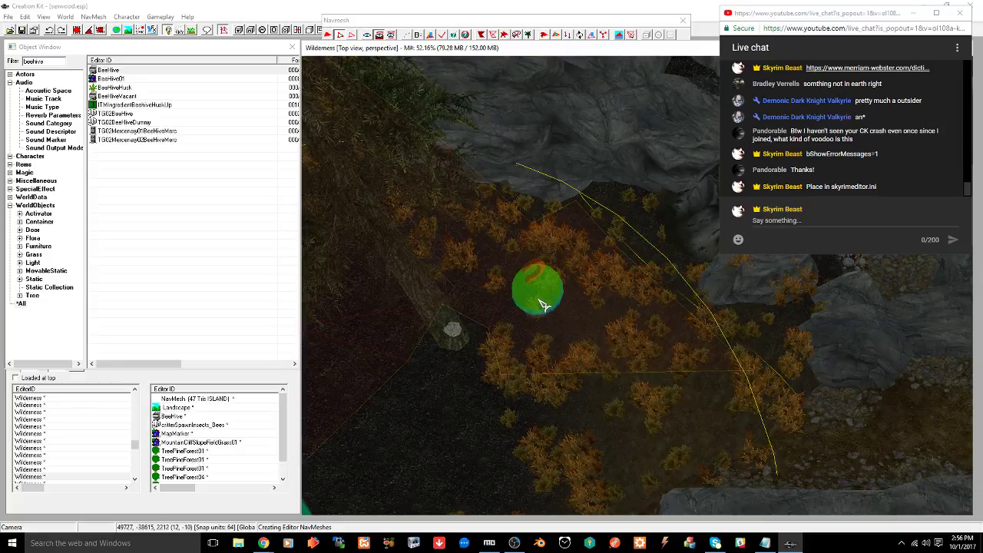
pyautogui.moveTo(552, 347); pyautogui.dragTo(546, 335, button='middle')
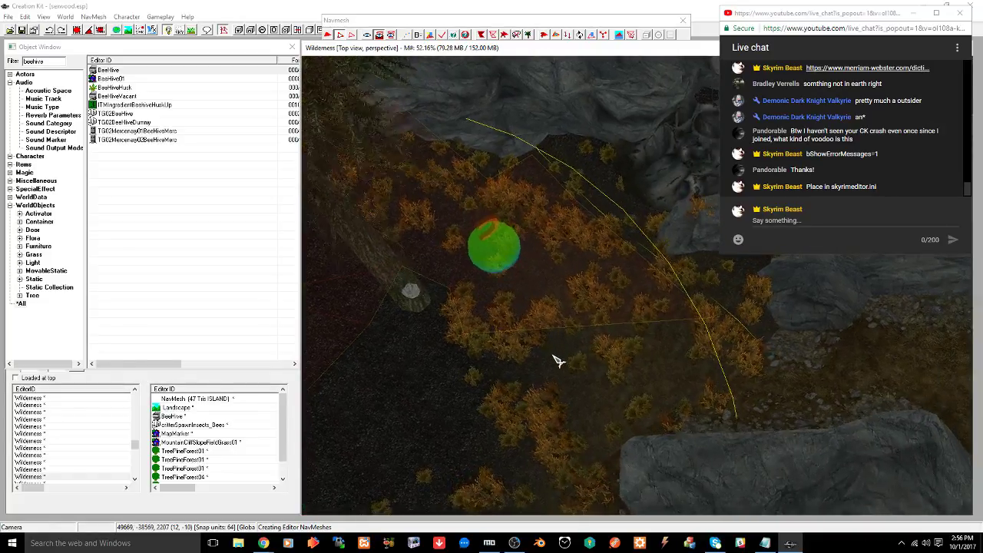
pyautogui.moveTo(476, 355); pyautogui.dragTo(520, 354, button='middle')
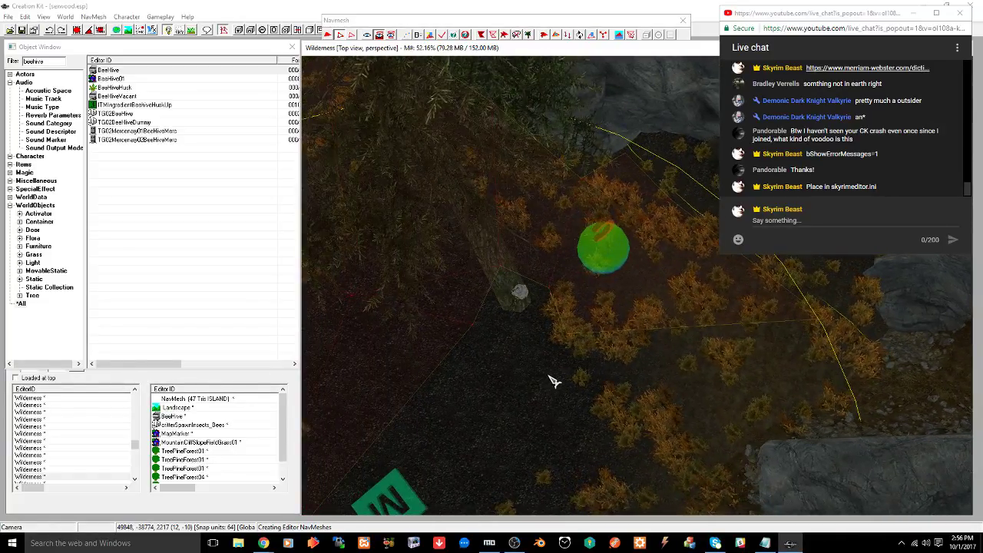
pyautogui.scroll(5, 557, 377)
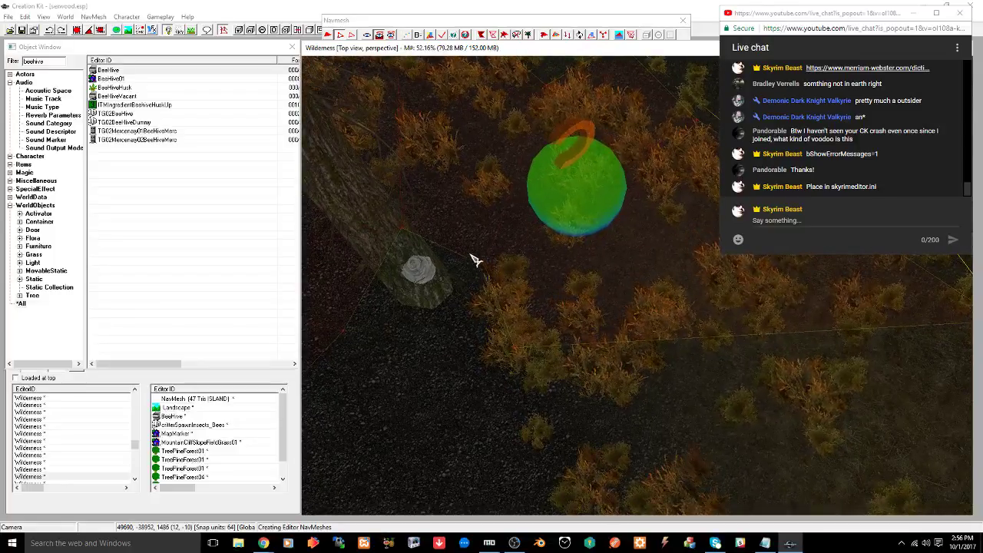
pyautogui.moveTo(463, 248); pyautogui.dragTo(543, 372)
pyautogui.moveTo(543, 376); pyautogui.dragTo(550, 376, button='middle')
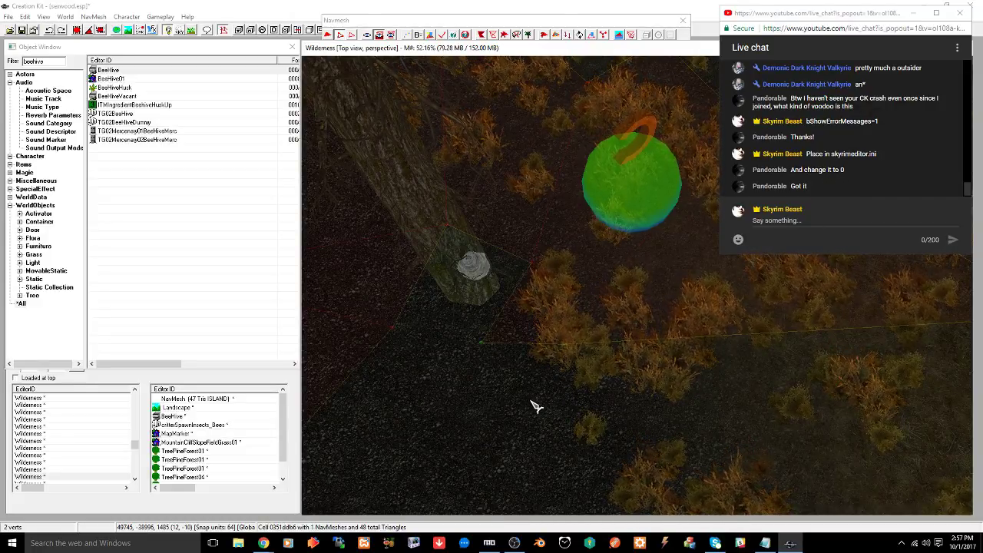
# Select the two end vertices of the open edge beneath the bushes near the boulders and fill in a navmesh triangle there
pyautogui.moveTo(531, 400); pyautogui.dragTo(651, 399, button='middle')
pyautogui.click(684, 329)
pyautogui.keyDown('ctrl'); pyautogui.click(603, 295); pyautogui.keyUp('ctrl')
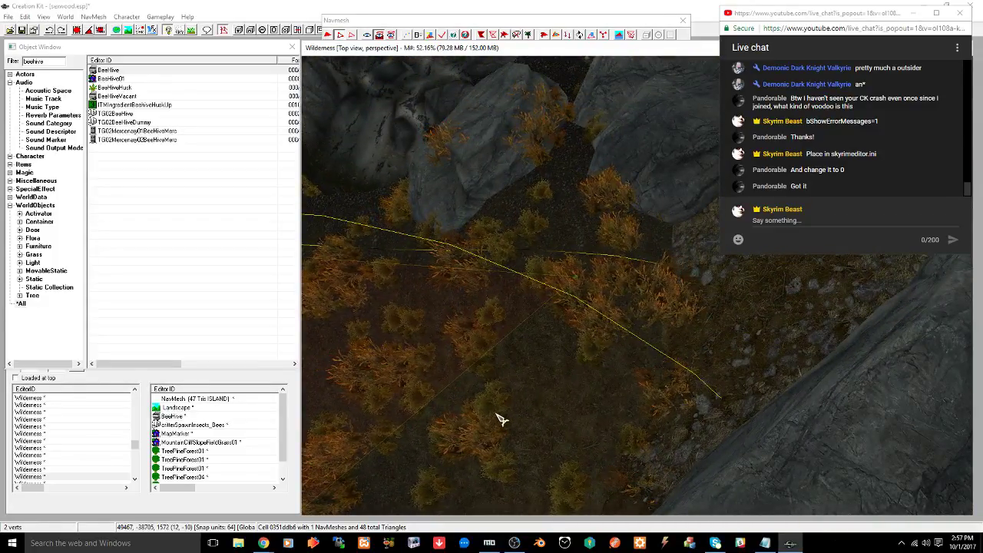
pyautogui.keyDown('shift'); pyautogui.moveTo(534, 415); pyautogui.dragTo(558, 411, button='middle'); pyautogui.keyUp('shift')
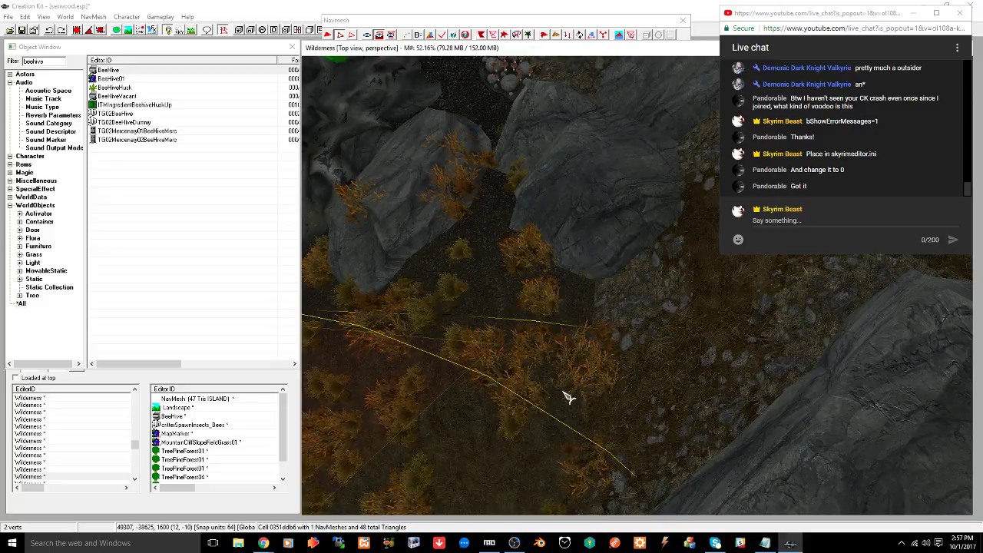
pyautogui.rightClick(550, 476)
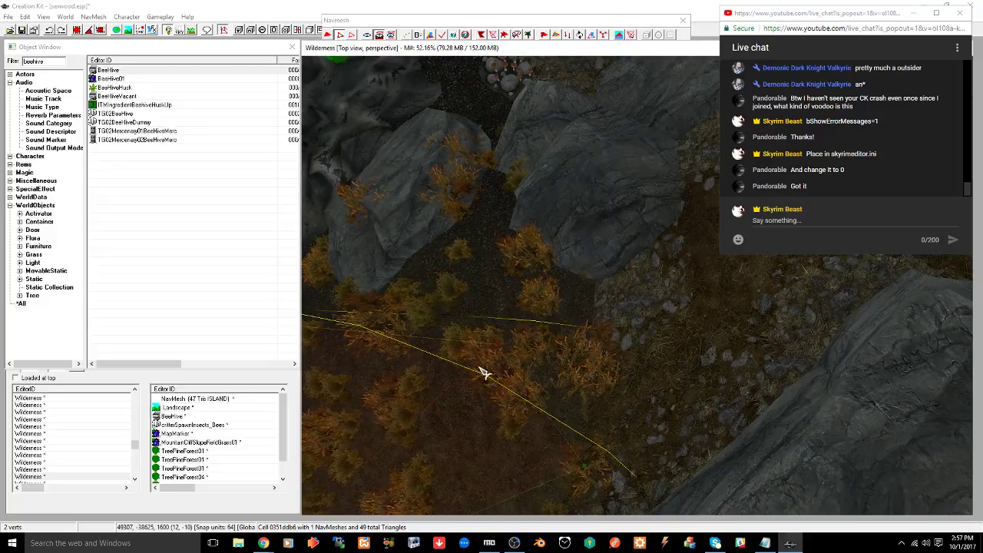
# Add a navmesh triangle from the open edge beside the beehive trunk to a new vertex on the bare ground, and another beside the map marker
pyautogui.moveTo(591, 471); pyautogui.dragTo(608, 478)
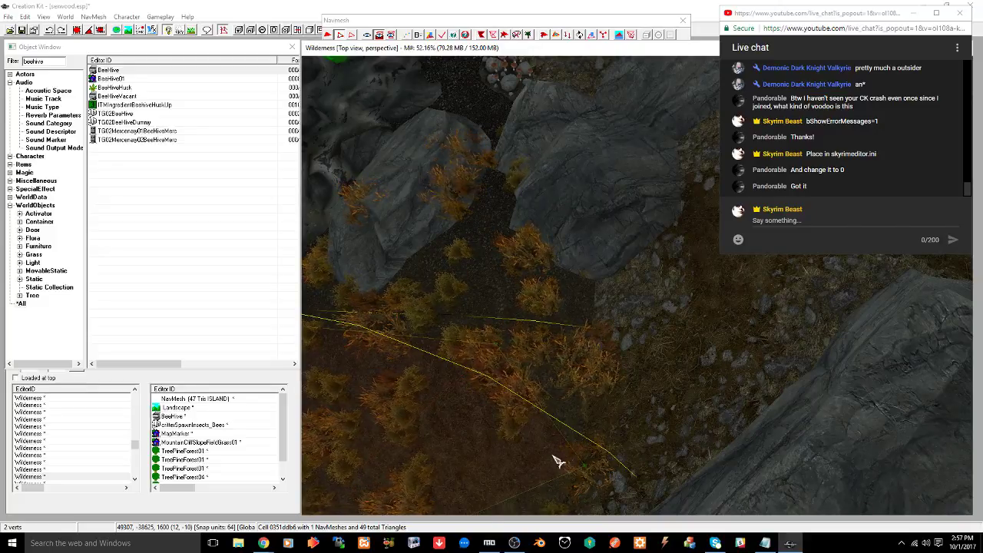
pyautogui.keyDown('shift'); pyautogui.moveTo(552, 455); pyautogui.dragTo(474, 440, button='middle'); pyautogui.keyUp('shift')
pyautogui.press('f')
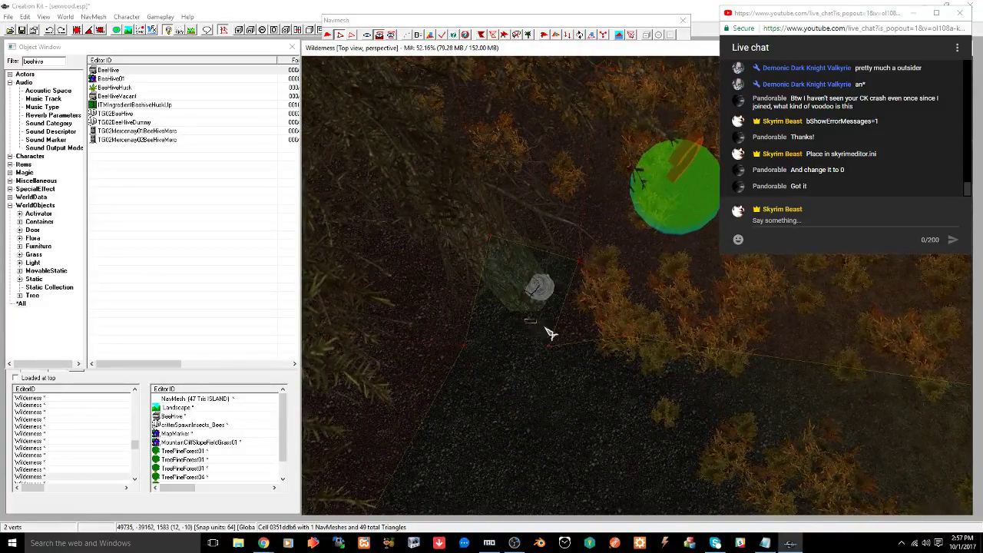
pyautogui.hotkey('ctrl', 's')
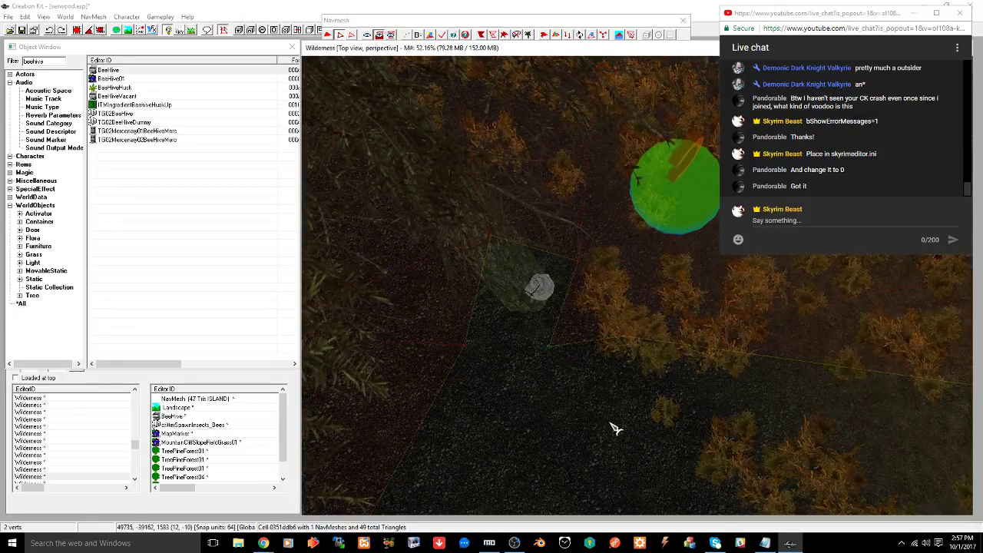
pyautogui.keyDown('shift'); pyautogui.moveTo(610, 423); pyautogui.dragTo(557, 407, button='middle'); pyautogui.keyUp('shift')
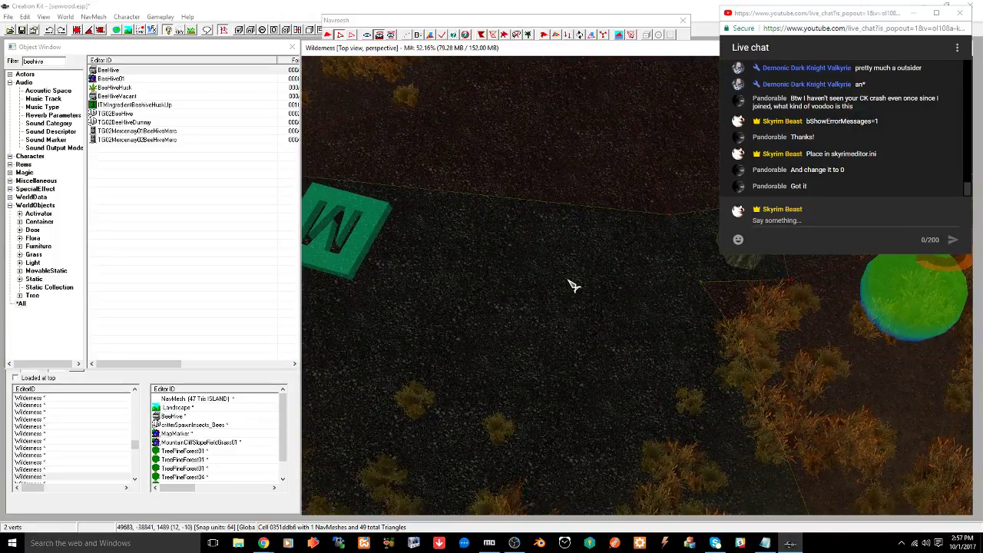
pyautogui.keyDown('ctrl'); pyautogui.rightClick(498, 397); pyautogui.keyUp('ctrl')
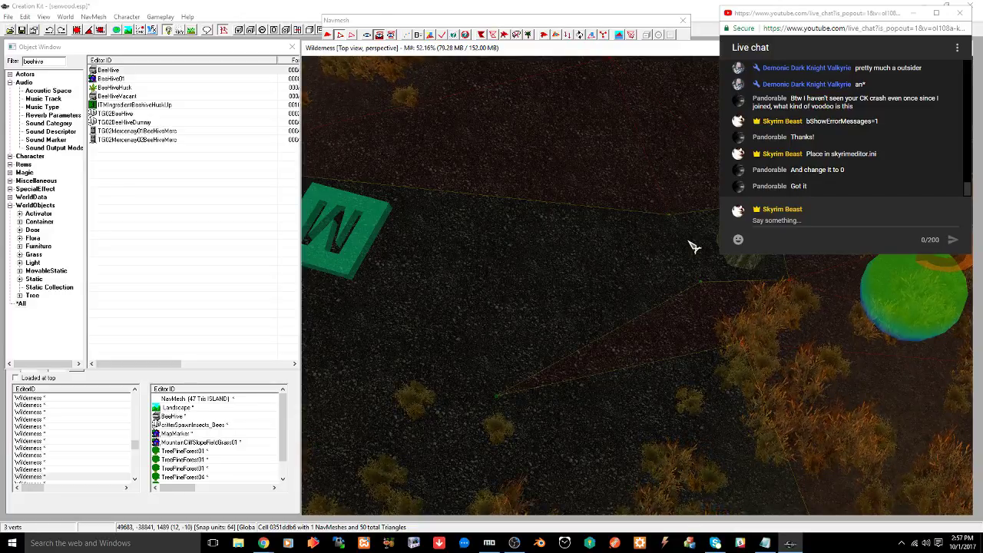
pyautogui.moveTo(647, 268)
pyautogui.keyDown('shift'); pyautogui.mouseDown(button='middle')
pyautogui.moveTo(610, 308)
pyautogui.moveTo(546, 268)
pyautogui.moveTo(495, 266)
pyautogui.moveTo(632, 279)
pyautogui.moveTo(579, 310)
pyautogui.moveTo(607, 301)
pyautogui.moveTo(617, 285)
pyautogui.moveTo(560, 300)
pyautogui.mouseUp(button='middle'); pyautogui.keyUp('shift')
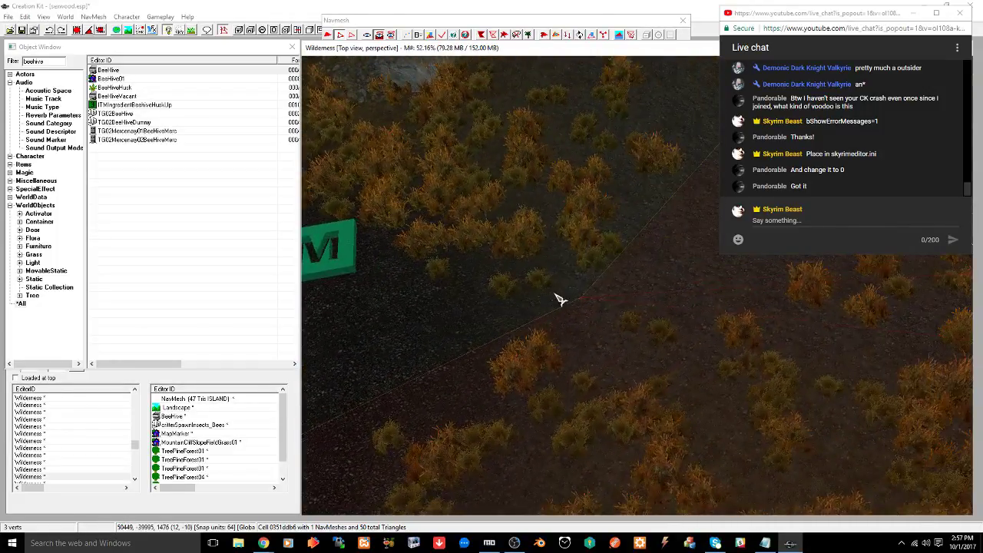
pyautogui.moveTo(614, 325); pyautogui.dragTo(614, 322)
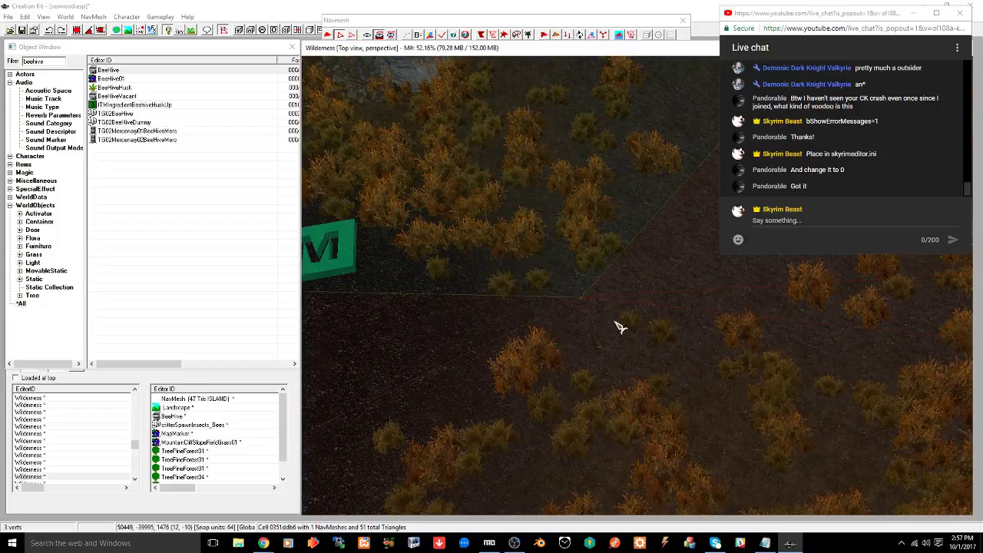
# Fill in the notch in the navmesh border beside the map marker with a triangle over the bushes
pyautogui.moveTo(620, 328)
pyautogui.keyDown('shift'); pyautogui.mouseDown(button='middle')
pyautogui.moveTo(599, 305)
pyautogui.moveTo(607, 296)
pyautogui.moveTo(588, 315)
pyautogui.mouseUp(button='middle'); pyautogui.keyUp('shift')
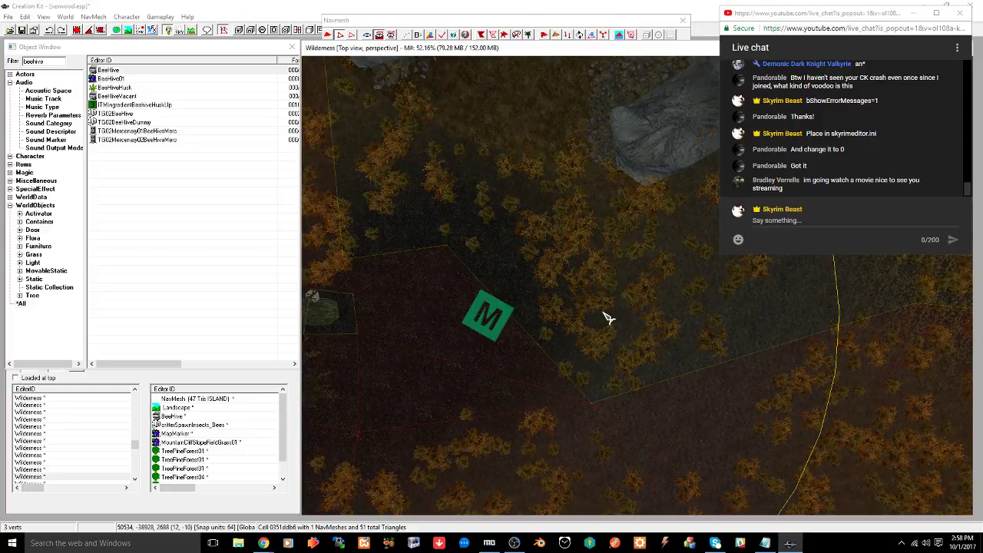
pyautogui.keyDown('shift'); pyautogui.moveTo(607, 317); pyautogui.dragTo(551, 339, button='middle'); pyautogui.keyUp('shift')
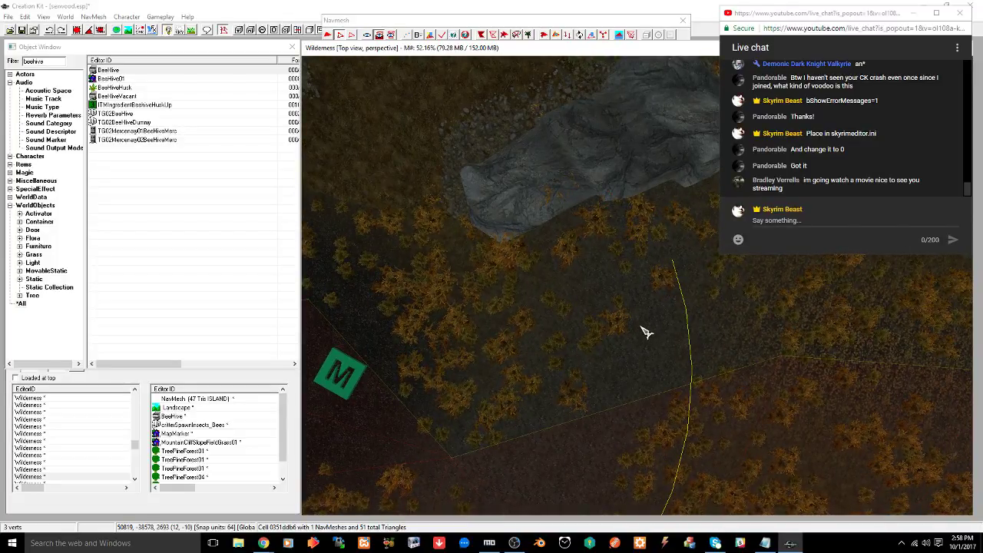
pyautogui.keyDown('shift'); pyautogui.moveTo(669, 327); pyautogui.dragTo(709, 340, button='middle'); pyautogui.keyUp('shift')
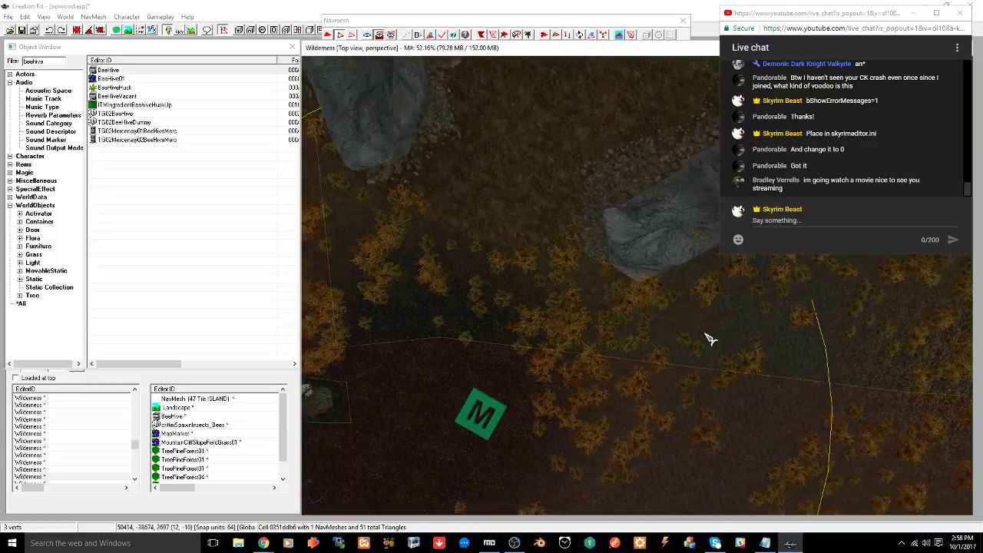
# Extend the navmesh from the straight open edge by the map marker to a new vertex at the long rock's base
pyautogui.moveTo(452, 344); pyautogui.dragTo(464, 354)
pyautogui.moveTo(721, 359); pyautogui.dragTo(579, 346, button='middle')
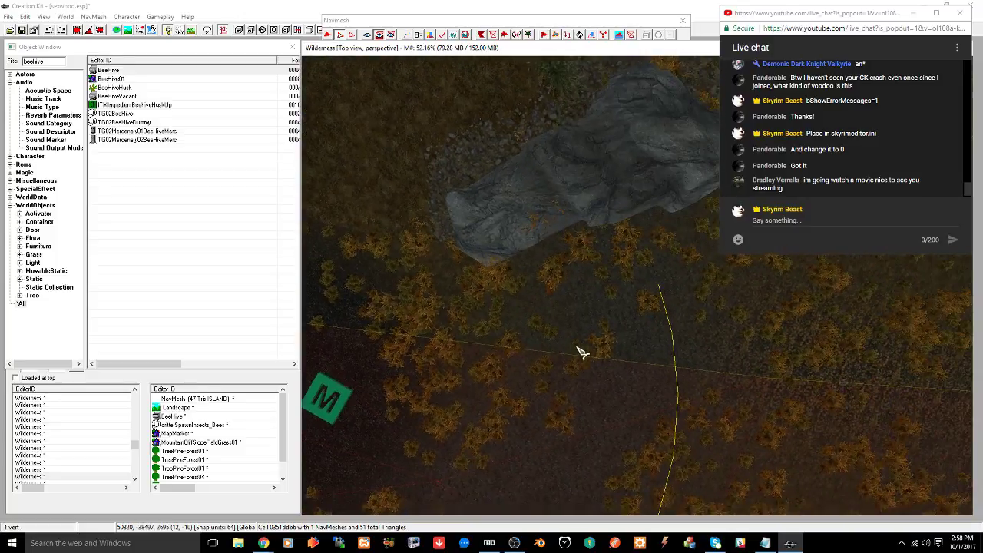
pyautogui.moveTo(750, 364); pyautogui.dragTo(794, 393)
pyautogui.moveTo(580, 315); pyautogui.dragTo(520, 325, button='middle')
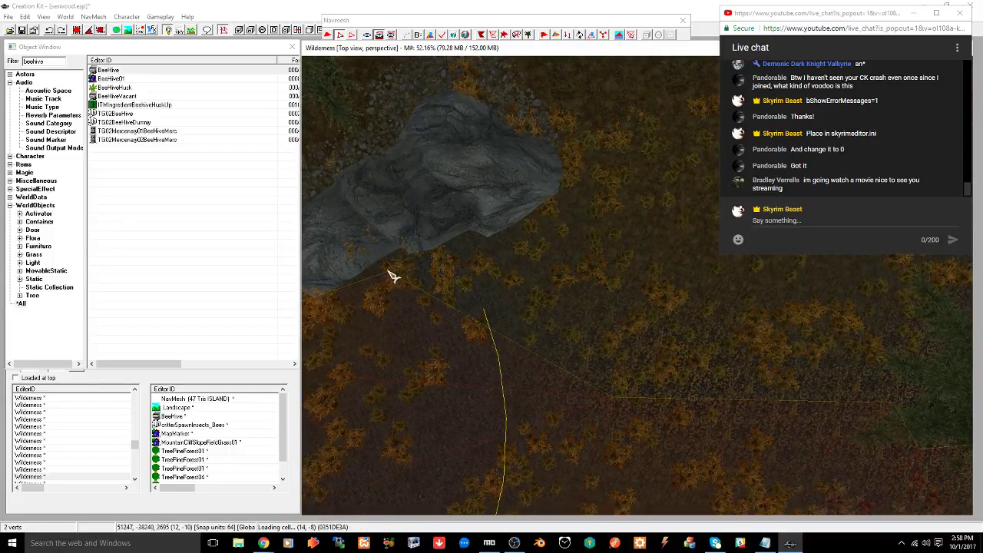
# Continue the navmesh along the long rock's base and across the bushes to join the existing mesh beyond it
pyautogui.moveTo(369, 256); pyautogui.dragTo(552, 376)
pyautogui.moveTo(630, 303); pyautogui.dragTo(625, 318, button='middle')
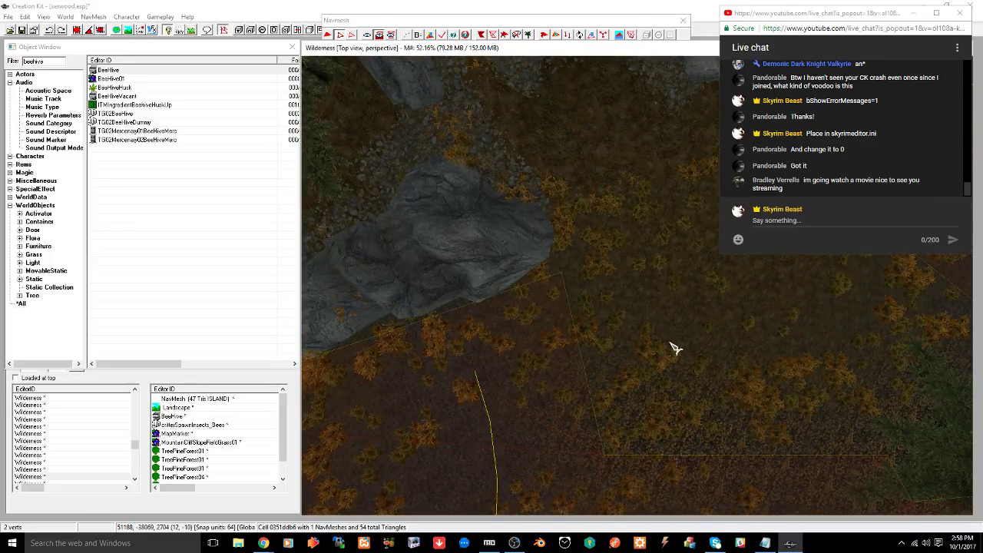
pyautogui.moveTo(683, 390); pyautogui.dragTo(627, 366, button='middle')
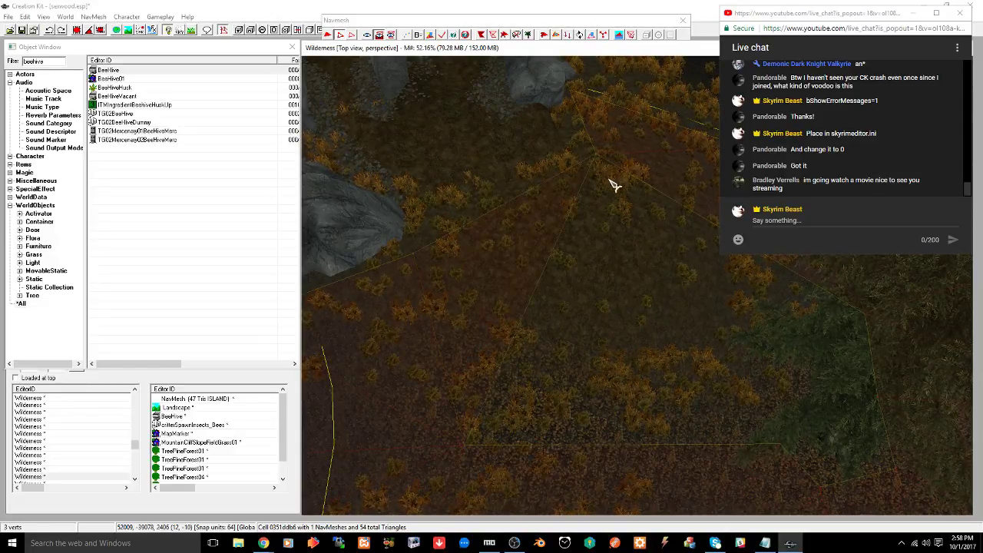
# Fill the remaining navmesh gap between the bushes and the pine tree, leaving an opening around the trunk
pyautogui.keyDown('shift'); pyautogui.moveTo(615, 184); pyautogui.dragTo(615, 222, button='middle'); pyautogui.keyUp('shift')
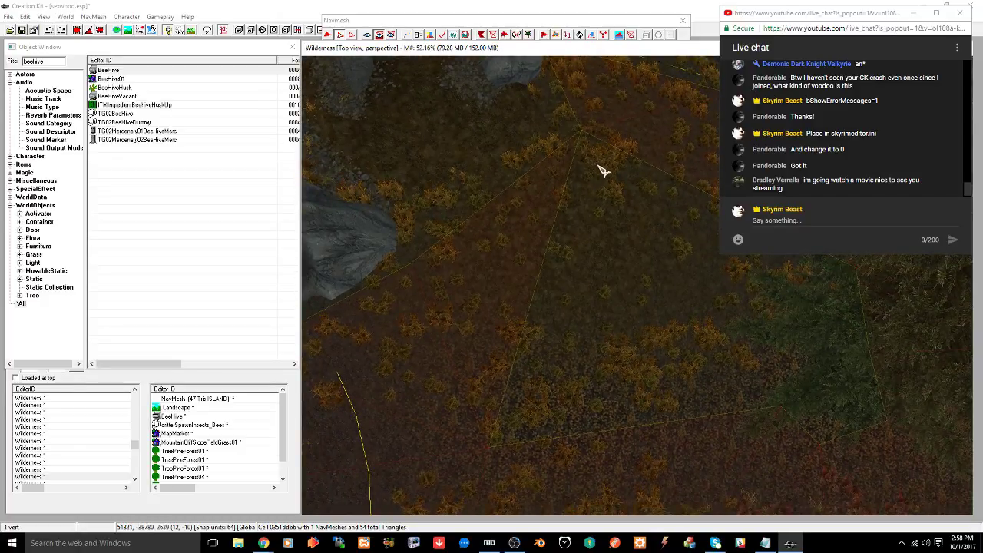
pyautogui.keyDown('shift'); pyautogui.moveTo(597, 428); pyautogui.dragTo(641, 415, button='middle'); pyautogui.keyUp('shift')
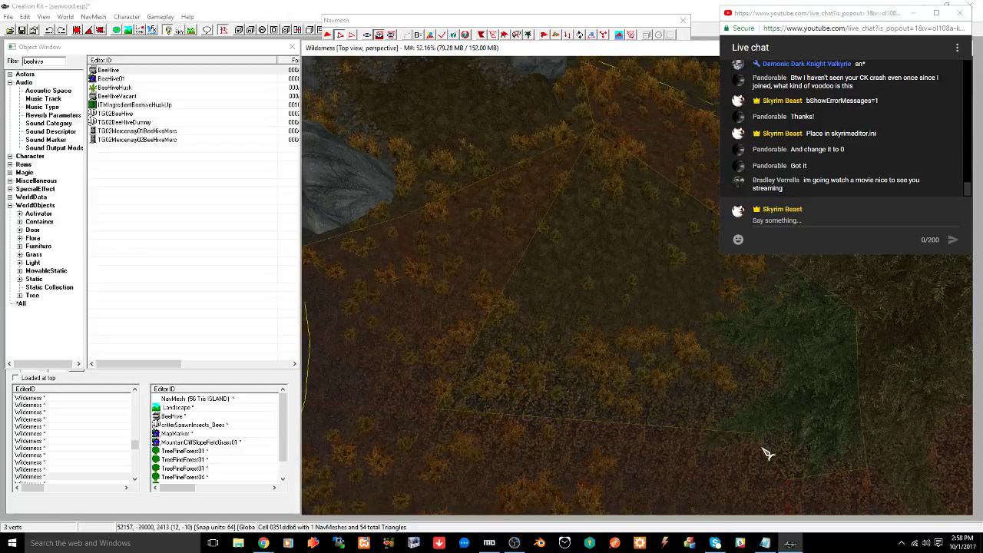
pyautogui.keyDown('shift'); pyautogui.moveTo(640, 404); pyautogui.dragTo(610, 392, button='middle'); pyautogui.keyUp('shift')
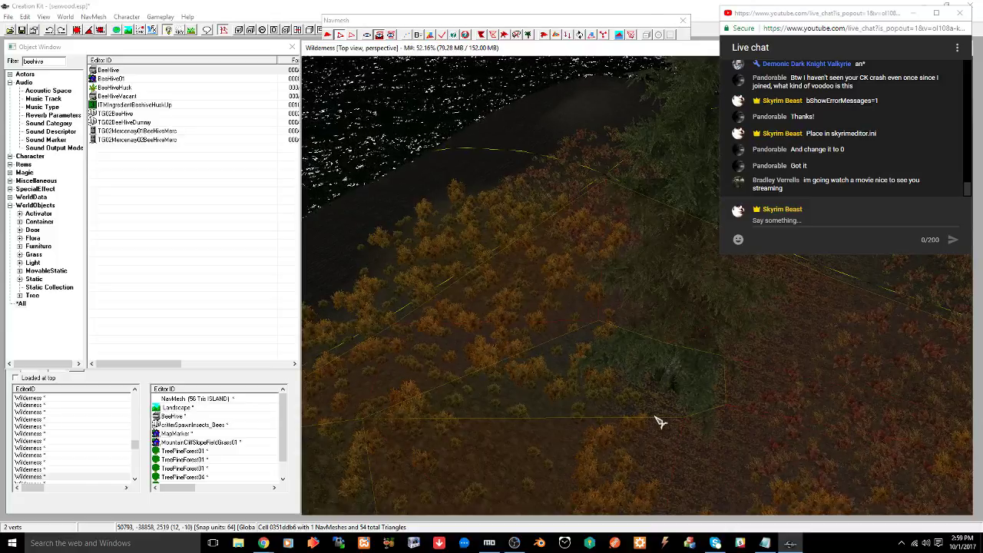
pyautogui.keyDown('ctrl'); pyautogui.moveTo(663, 407); pyautogui.dragTo(697, 432); pyautogui.keyUp('ctrl')
pyautogui.keyDown('shift'); pyautogui.moveTo(703, 437); pyautogui.dragTo(598, 393, button='middle'); pyautogui.keyUp('shift')
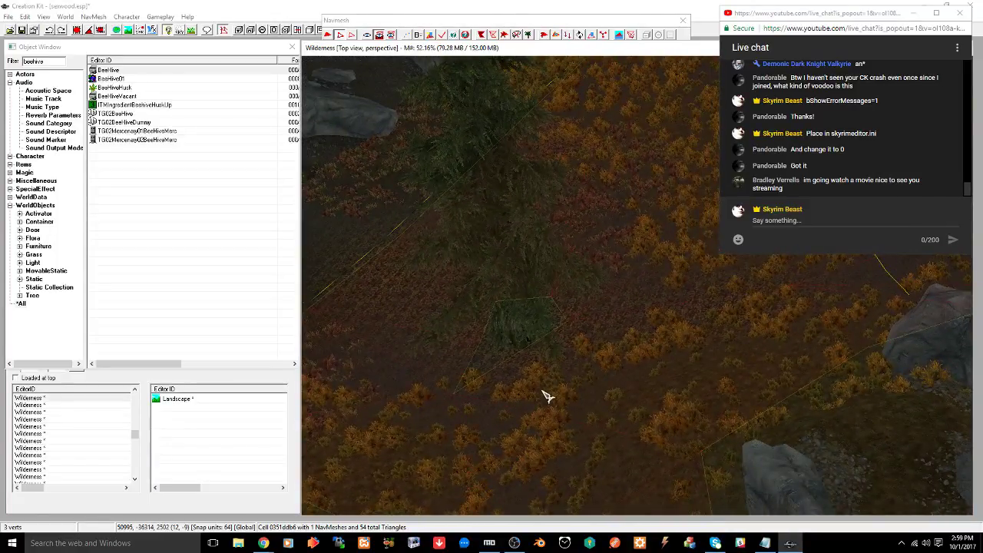
# Fill in the pointed corner of the navmesh opening beside the pine tree's roots with a triangle
pyautogui.scroll(5, 546, 396)
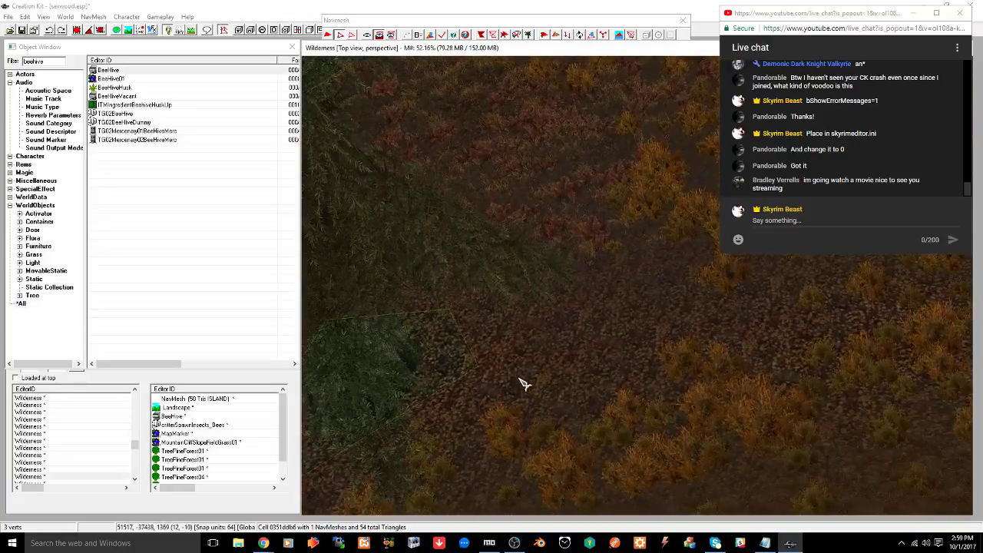
pyautogui.moveTo(463, 407); pyautogui.dragTo(511, 385, button='middle')
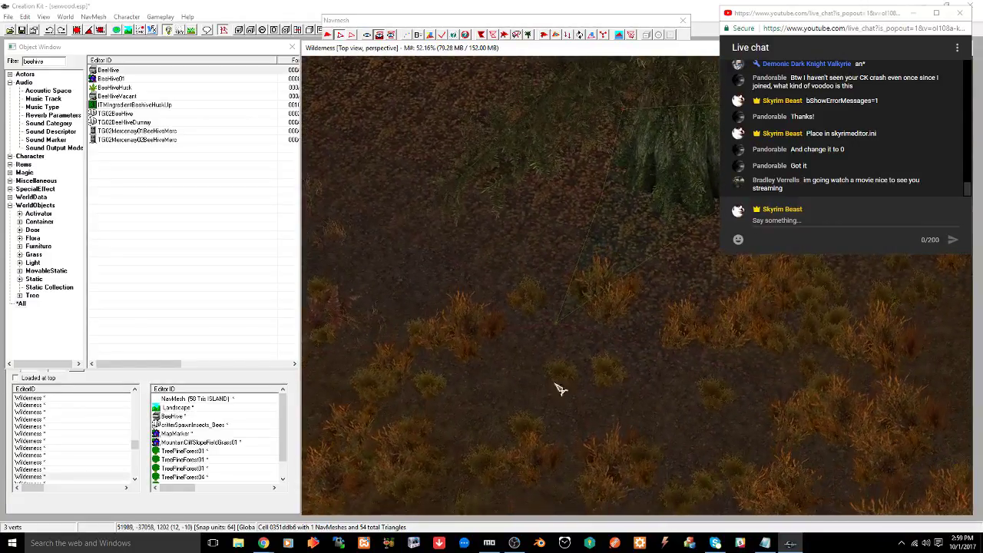
pyautogui.scroll(-2, 594, 386)
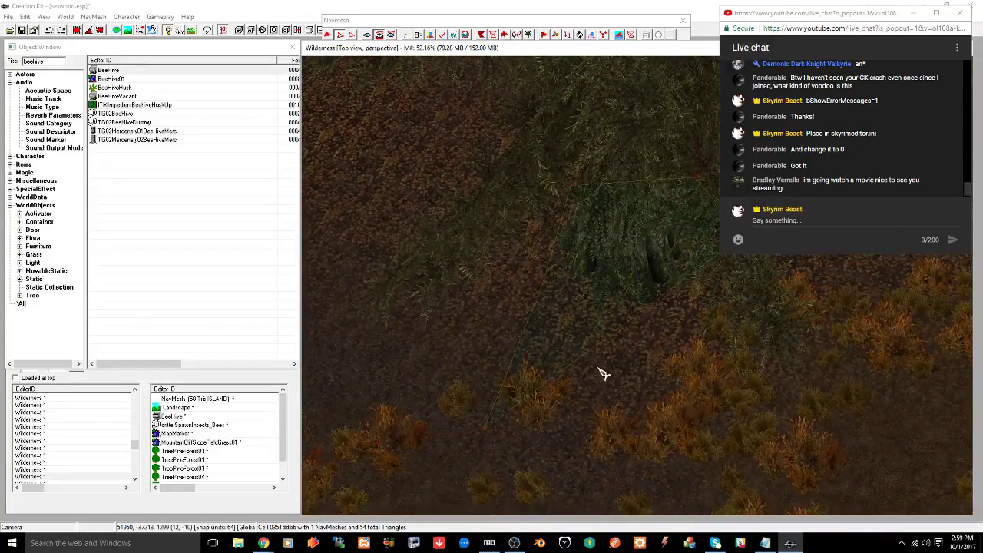
pyautogui.click(353, 36)
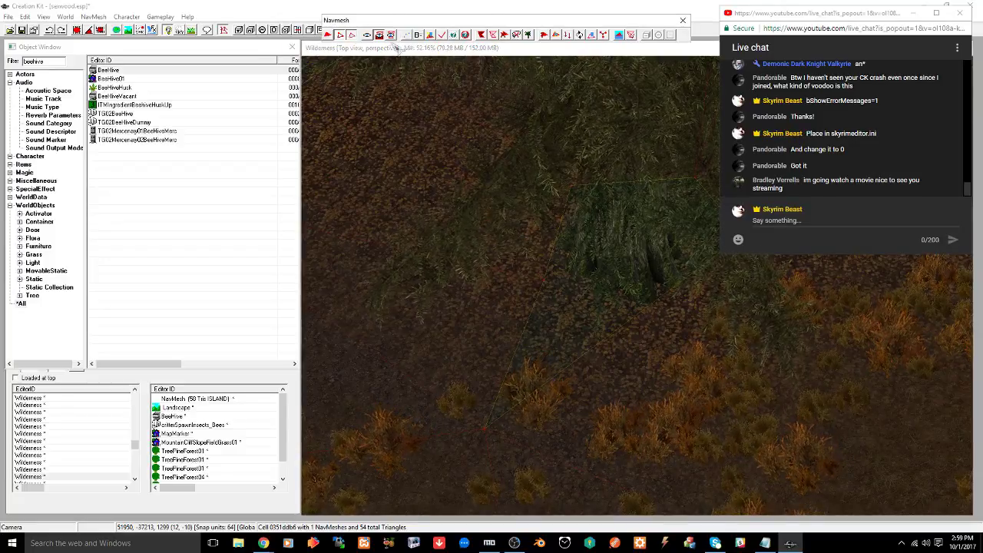
pyautogui.rightClick(619, 337)
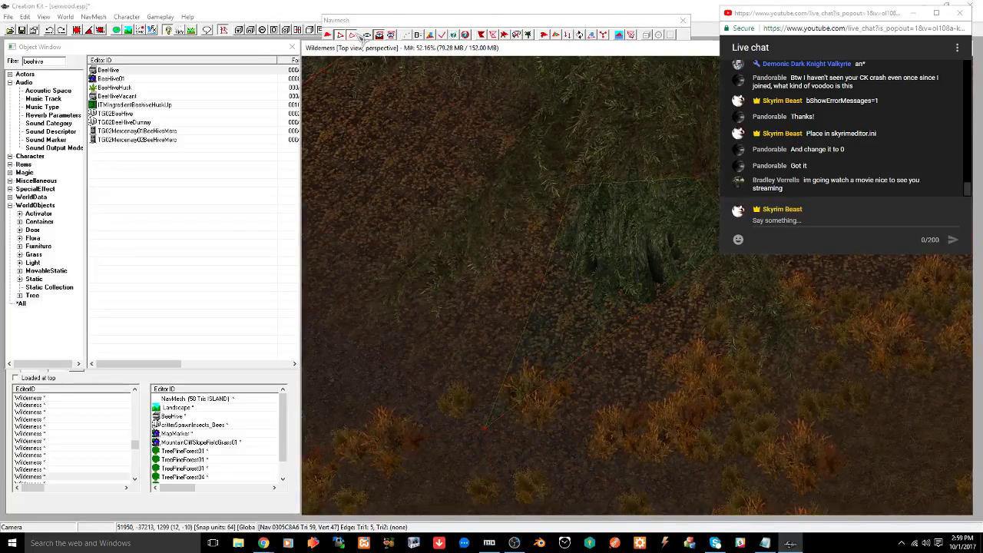
pyautogui.click(542, 271)
pyautogui.moveTo(516, 266); pyautogui.dragTo(600, 334)
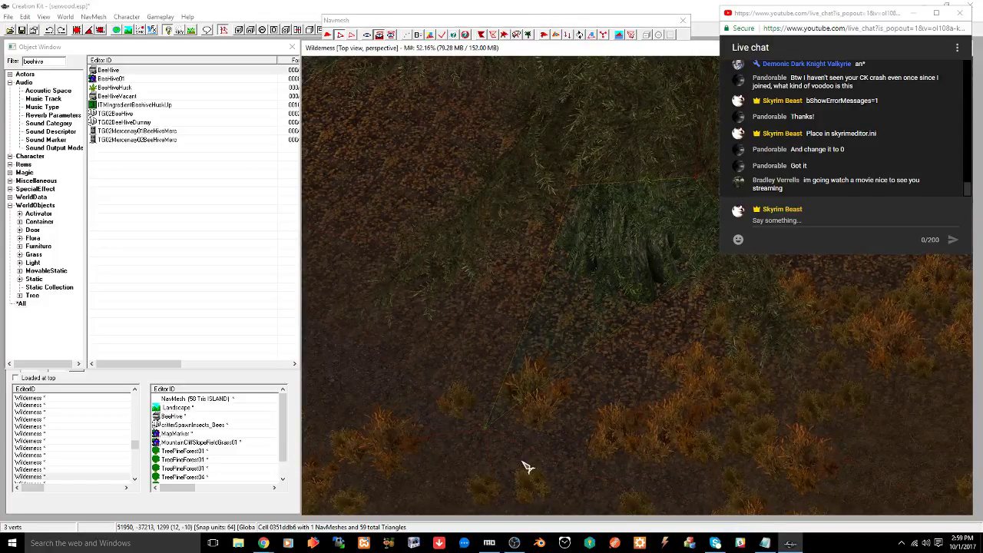
pyautogui.keyDown('shift'); pyautogui.moveTo(531, 444); pyautogui.dragTo(559, 397, button='middle'); pyautogui.keyUp('shift')
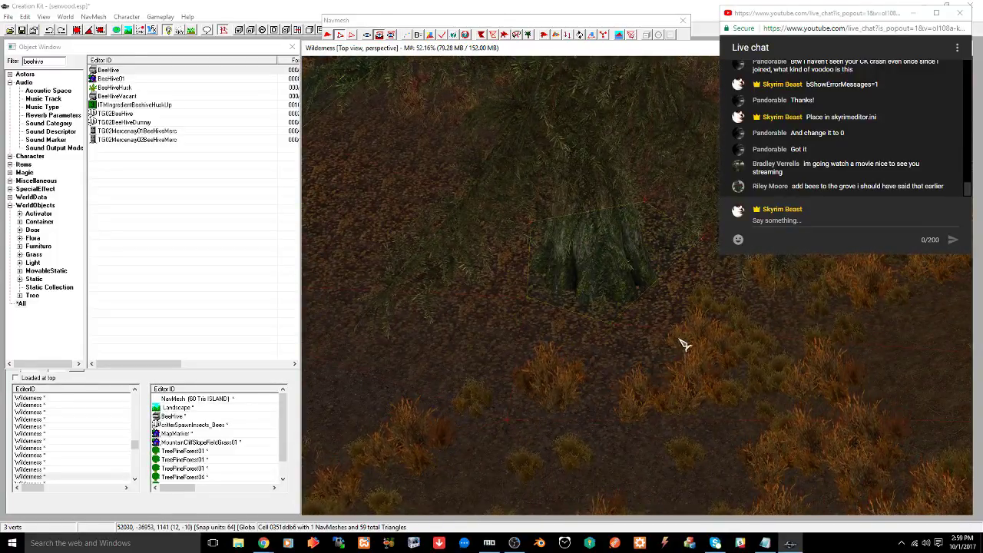
# Return to the beehive tree and add a navmesh triangle on the open edge between its trunk and the map marker
pyautogui.moveTo(718, 313); pyautogui.dragTo(570, 430, button='middle')
pyautogui.scroll(-4, 570, 430)
pyautogui.moveTo(606, 382); pyautogui.dragTo(576, 465, button='middle')
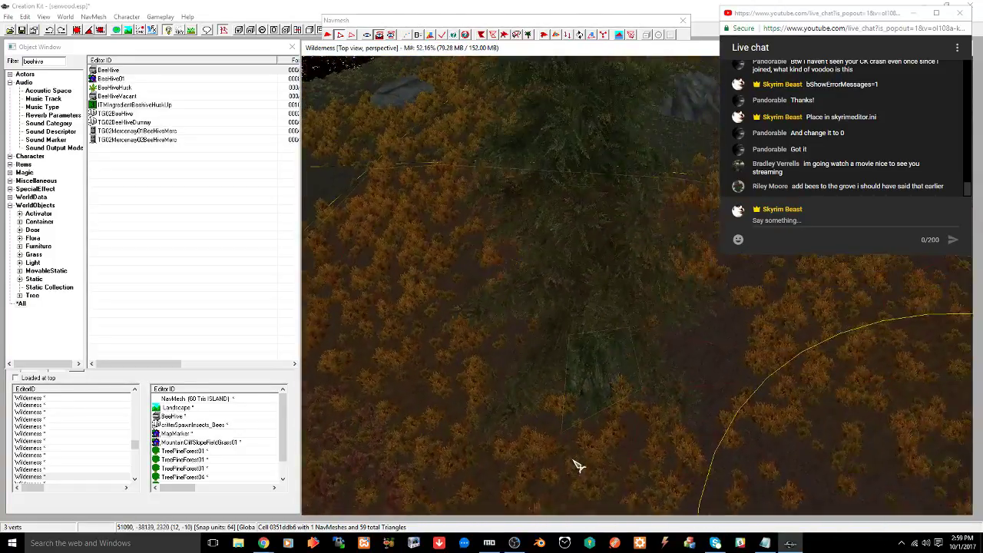
pyautogui.moveTo(652, 353); pyautogui.dragTo(589, 409, button='middle')
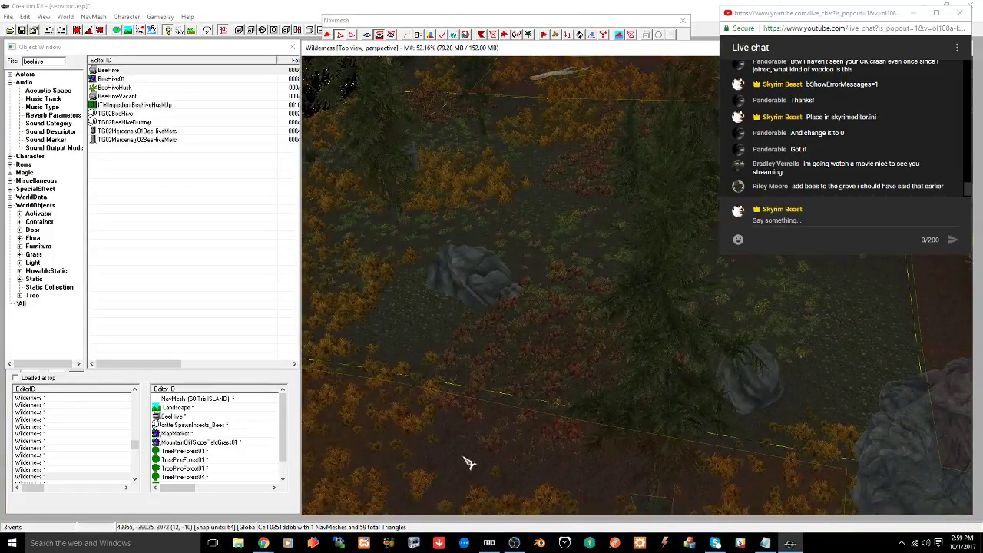
pyautogui.moveTo(469, 463); pyautogui.dragTo(620, 387, button='middle')
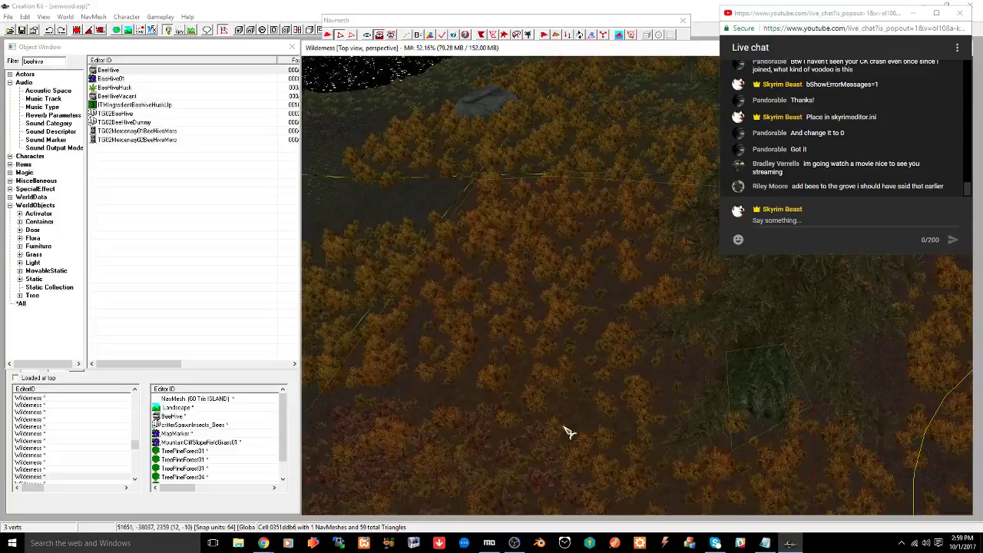
pyautogui.moveTo(568, 432)
pyautogui.mouseDown(button='middle')
pyautogui.moveTo(466, 362)
pyautogui.moveTo(529, 382)
pyautogui.moveTo(482, 374)
pyautogui.moveTo(460, 386)
pyautogui.mouseUp(button='middle')
pyautogui.scroll(5, 496, 376)
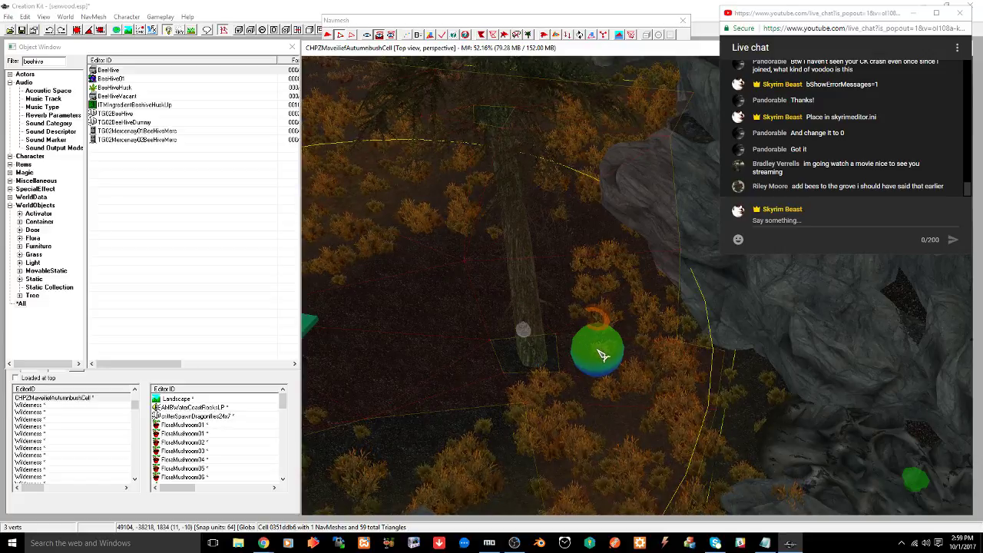
pyautogui.scroll(2, 603, 355)
pyautogui.moveTo(603, 355)
pyautogui.mouseDown(button='middle')
pyautogui.moveTo(594, 373)
pyautogui.moveTo(530, 414)
pyautogui.moveTo(558, 359)
pyautogui.mouseUp(button='middle')
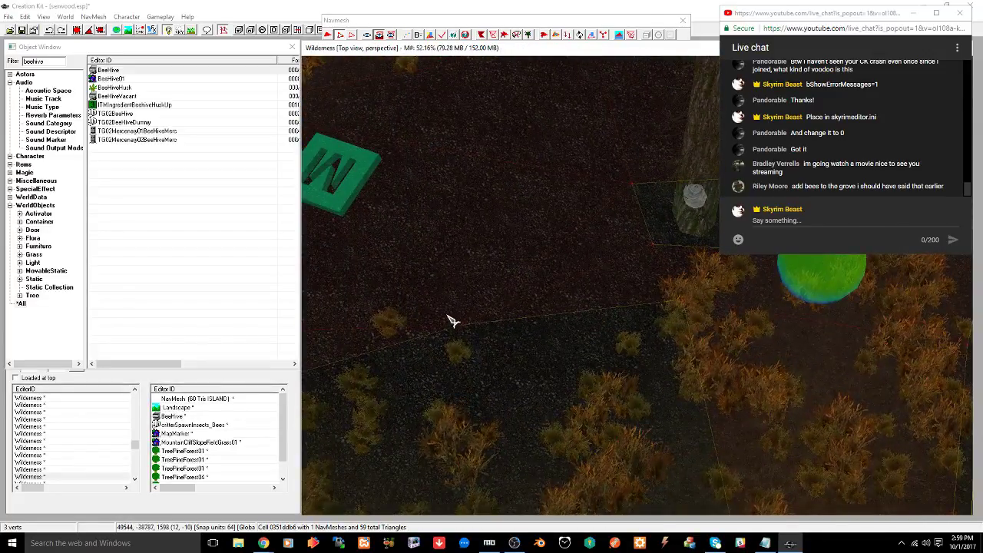
pyautogui.moveTo(448, 314); pyautogui.dragTo(497, 353)
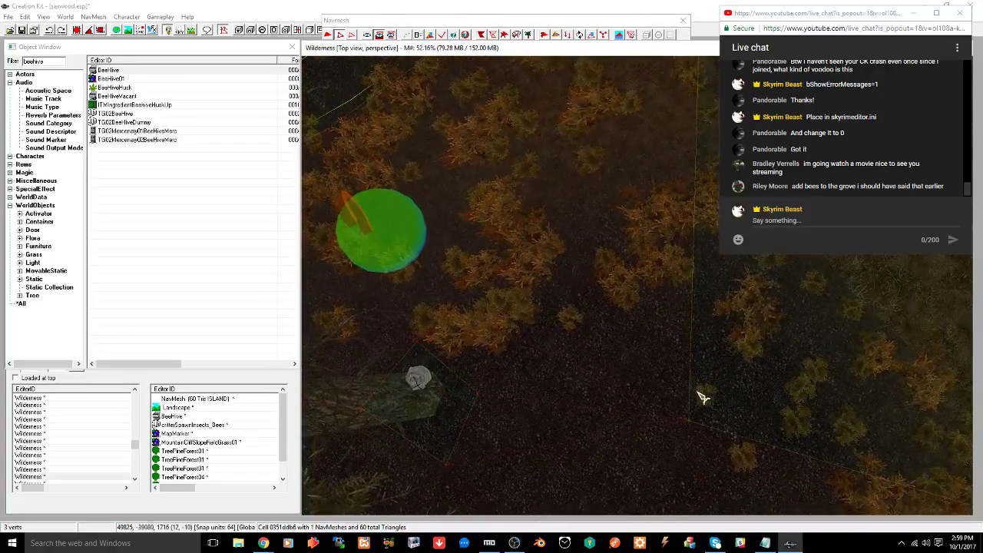
# Extend the navmesh from the bushes by the beehive tree to a new vertex beside the large rock's base
pyautogui.moveTo(670, 435); pyautogui.dragTo(674, 436, button='middle')
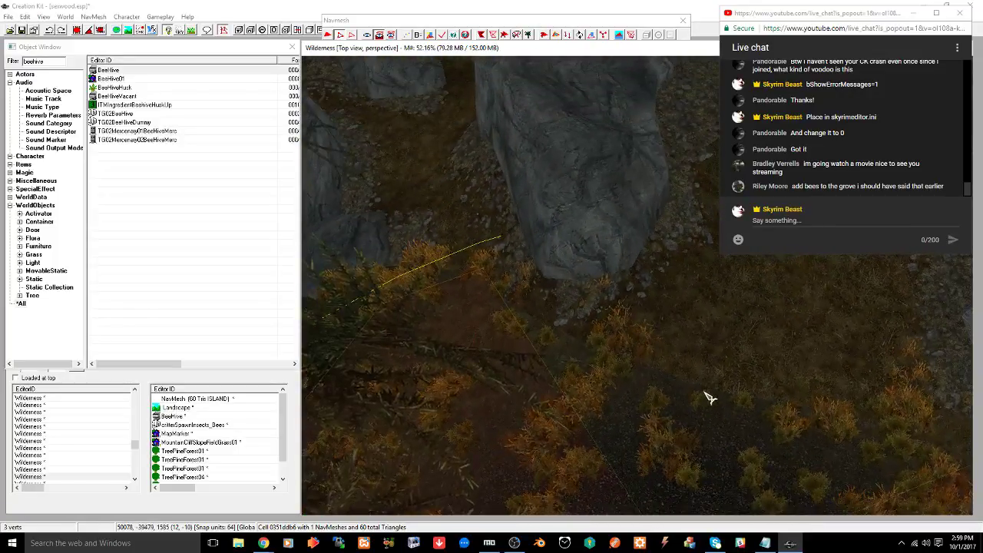
pyautogui.moveTo(704, 400)
pyautogui.mouseDown(button='middle')
pyautogui.moveTo(664, 356)
pyautogui.moveTo(653, 367)
pyautogui.mouseUp(button='middle')
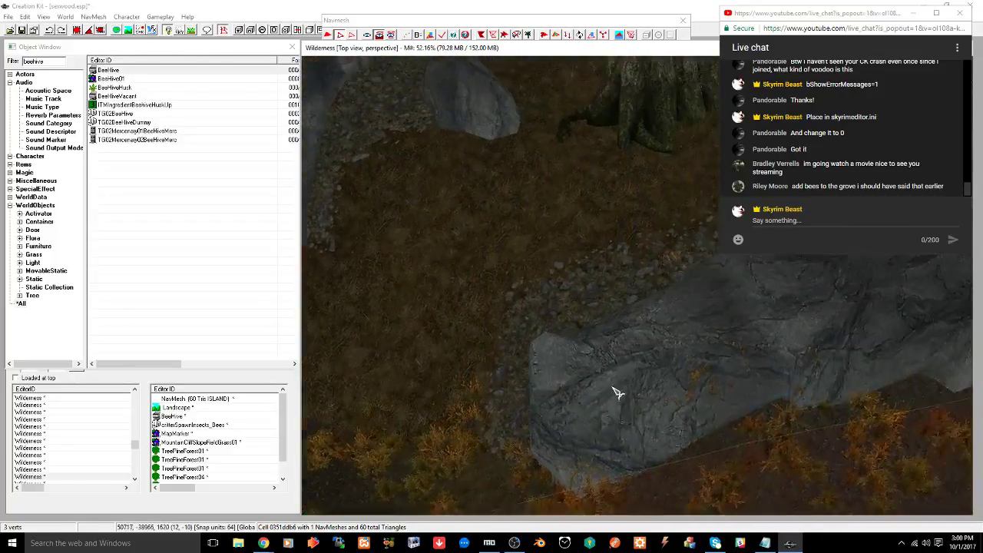
pyautogui.scroll(-2, 626, 456)
pyautogui.moveTo(623, 435)
pyautogui.mouseDown(button='middle')
pyautogui.moveTo(627, 456)
pyautogui.moveTo(605, 440)
pyautogui.moveTo(590, 465)
pyautogui.moveTo(558, 402)
pyautogui.moveTo(524, 367)
pyautogui.moveTo(622, 379)
pyautogui.moveTo(606, 377)
pyautogui.moveTo(601, 391)
pyautogui.moveTo(576, 397)
pyautogui.mouseUp(button='middle')
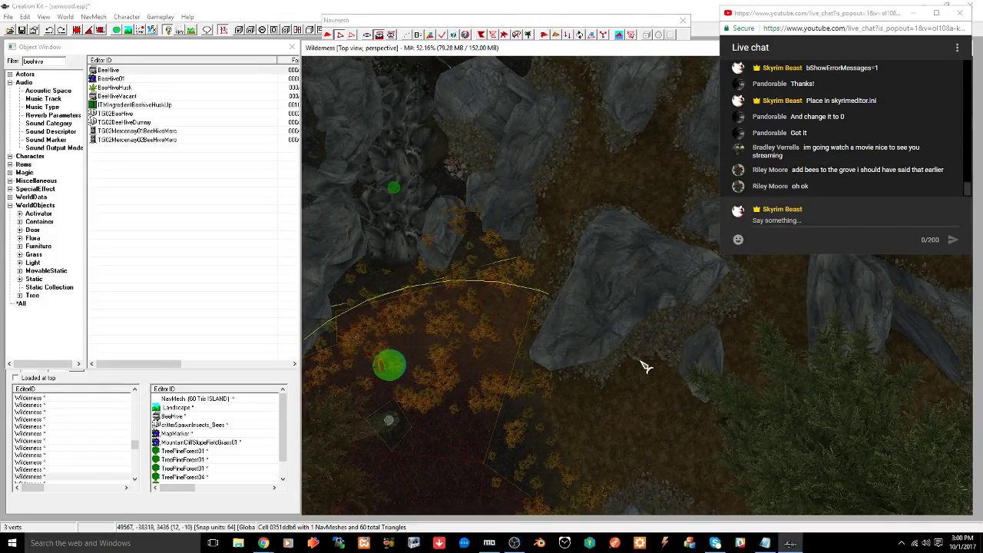
pyautogui.keyDown('shift'); pyautogui.moveTo(605, 436); pyautogui.dragTo(673, 362, button='middle'); pyautogui.keyUp('shift')
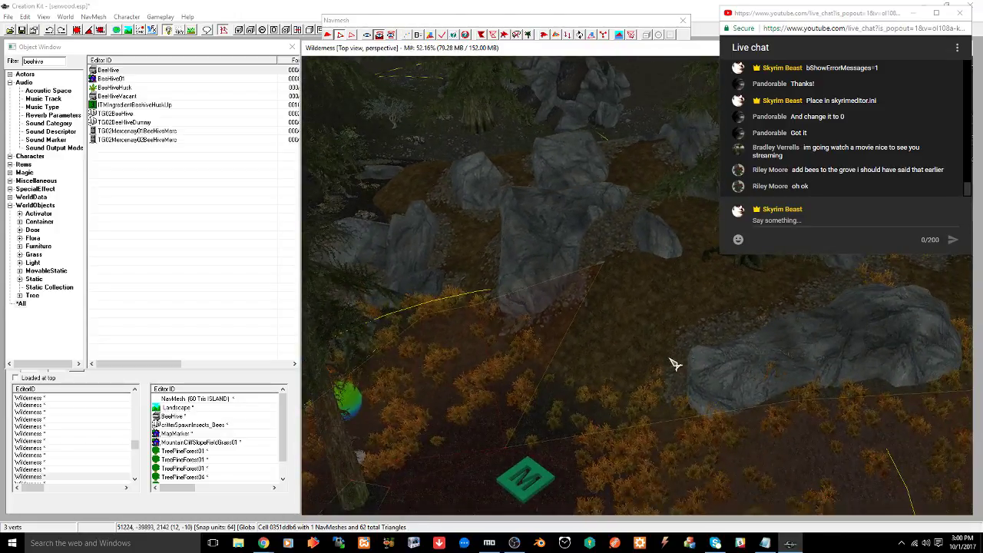
# Select the vertices by the large rock, the map marker and the long rock and fill the gap with a triangle
pyautogui.moveTo(615, 277); pyautogui.dragTo(617, 279)
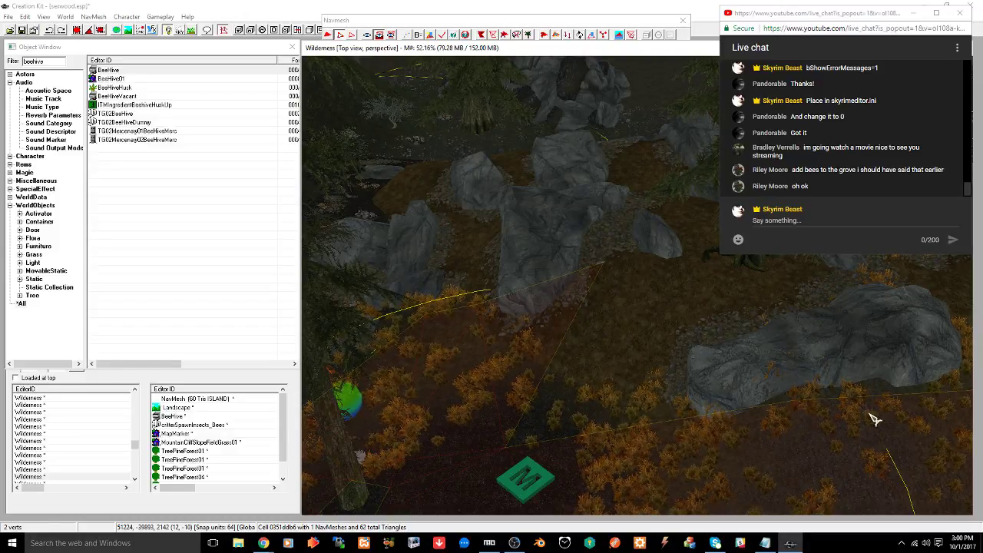
pyautogui.moveTo(841, 420)
pyautogui.mouseDown(button='middle')
pyautogui.moveTo(824, 448)
pyautogui.moveTo(796, 441)
pyautogui.moveTo(731, 367)
pyautogui.moveTo(766, 369)
pyautogui.mouseUp(button='middle')
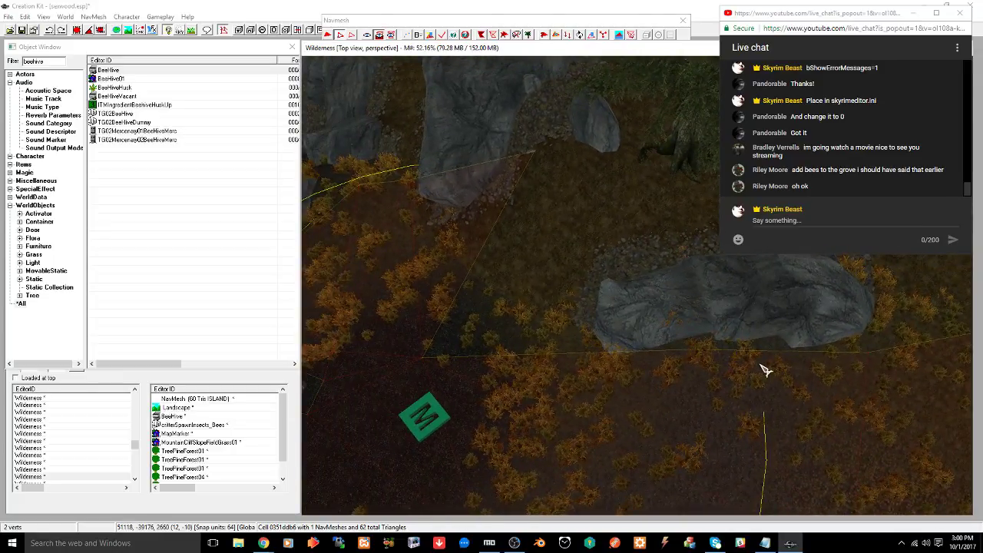
pyautogui.moveTo(622, 338); pyautogui.dragTo(683, 365, button='middle')
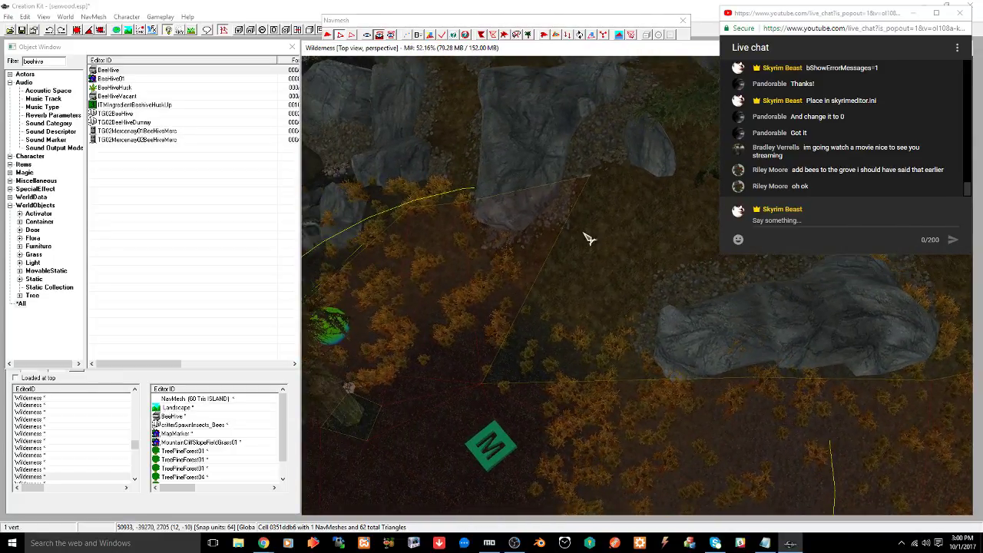
pyautogui.moveTo(571, 164); pyautogui.dragTo(606, 196)
pyautogui.keyDown('ctrl'); pyautogui.moveTo(459, 375); pyautogui.dragTo(505, 397); pyautogui.keyUp('ctrl')
pyautogui.moveTo(658, 358)
pyautogui.mouseDown(button='middle')
pyautogui.moveTo(615, 392)
pyautogui.moveTo(630, 373)
pyautogui.mouseUp(button='middle')
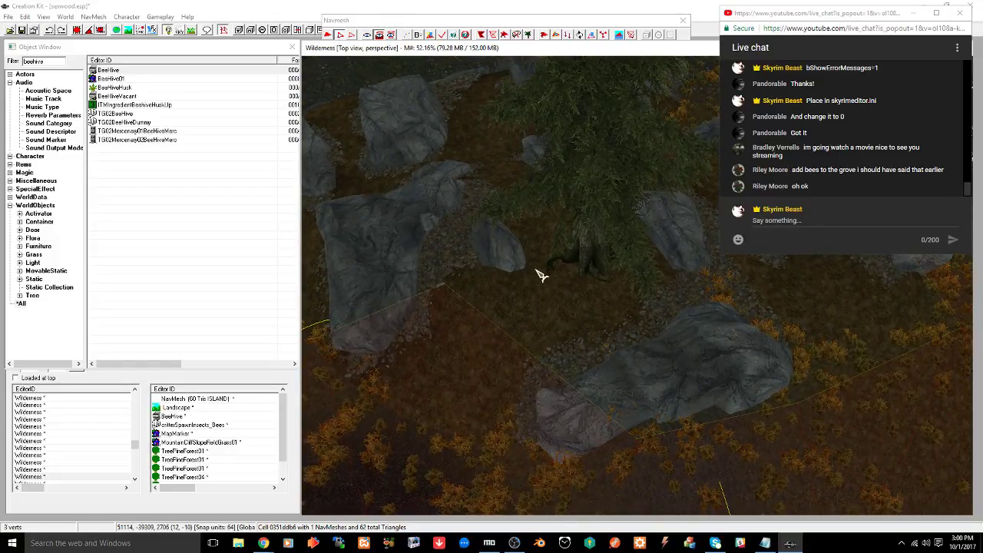
# Extend the navmesh from the edge between the two rocks across the bare ground to two new vertices near the big tree's roots
pyautogui.moveTo(536, 302)
pyautogui.keyDown('shift'); pyautogui.mouseDown(button='middle')
pyautogui.moveTo(559, 268)
pyautogui.moveTo(541, 298)
pyautogui.mouseUp(button='middle'); pyautogui.keyUp('shift')
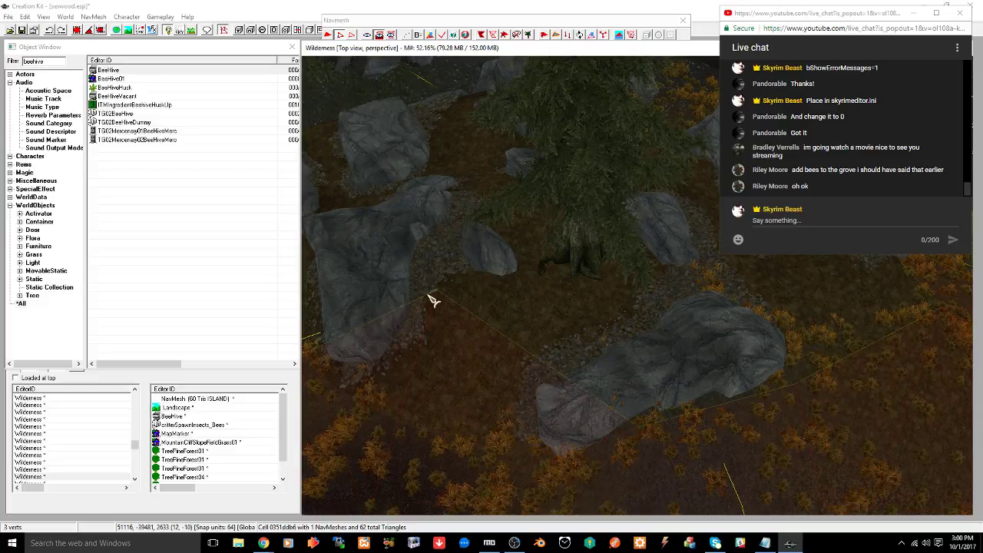
pyautogui.moveTo(411, 274); pyautogui.dragTo(668, 442)
pyautogui.click(607, 305)
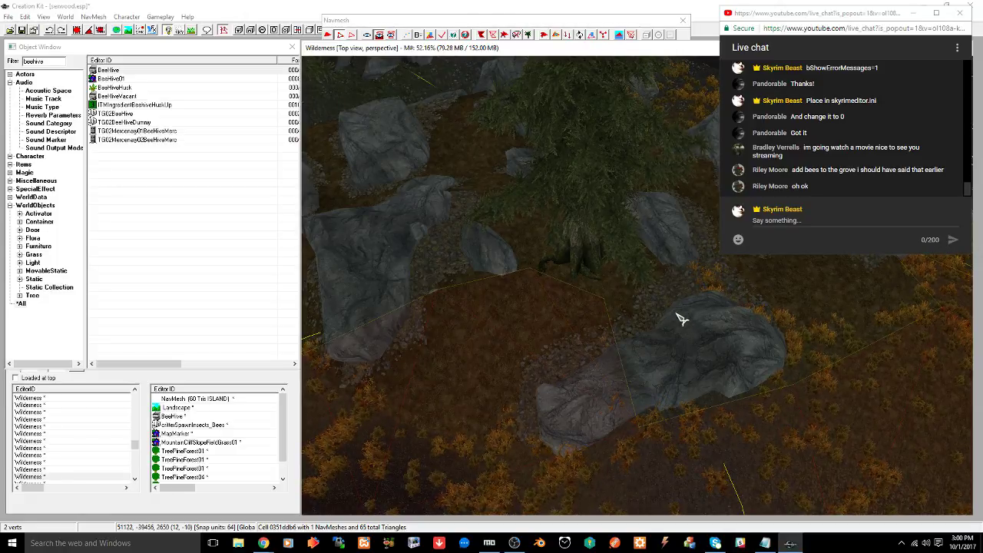
pyautogui.keyDown('shift'); pyautogui.moveTo(679, 316); pyautogui.dragTo(635, 309, button='middle'); pyautogui.keyUp('shift')
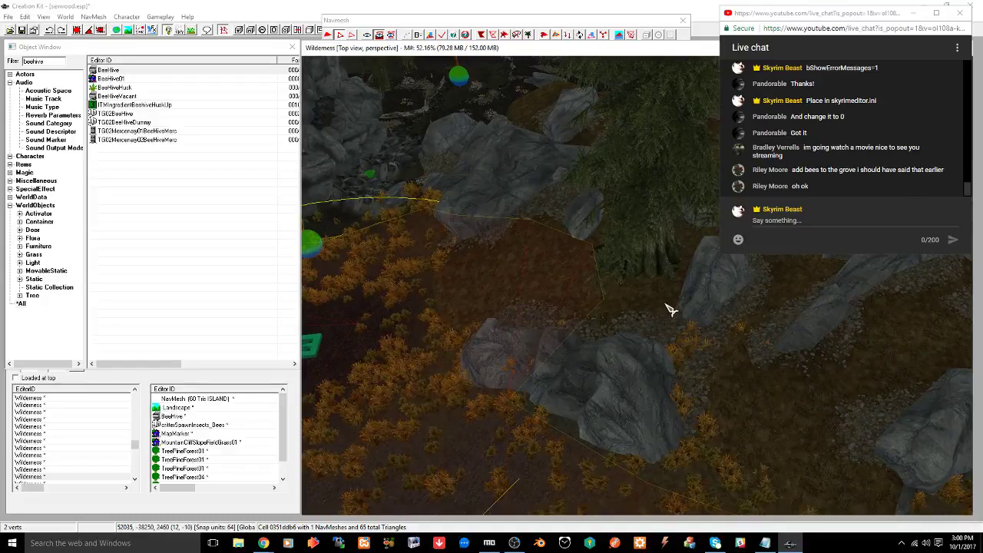
# Extend the navmesh to a new vertex by the tree roots and fill the gap across the large rock to the far mesh edge
pyautogui.click(667, 306)
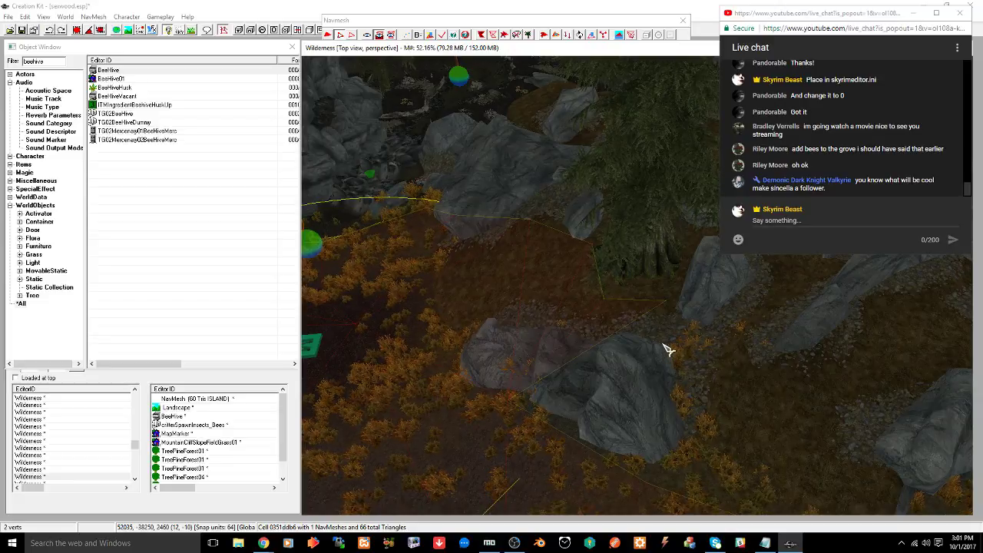
pyautogui.scroll(3, 676, 380)
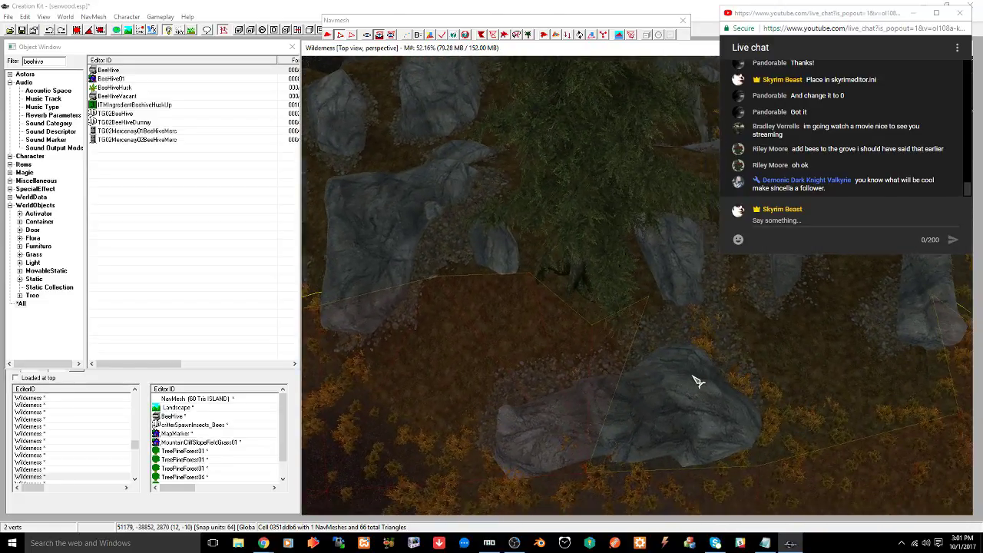
pyautogui.click(644, 299)
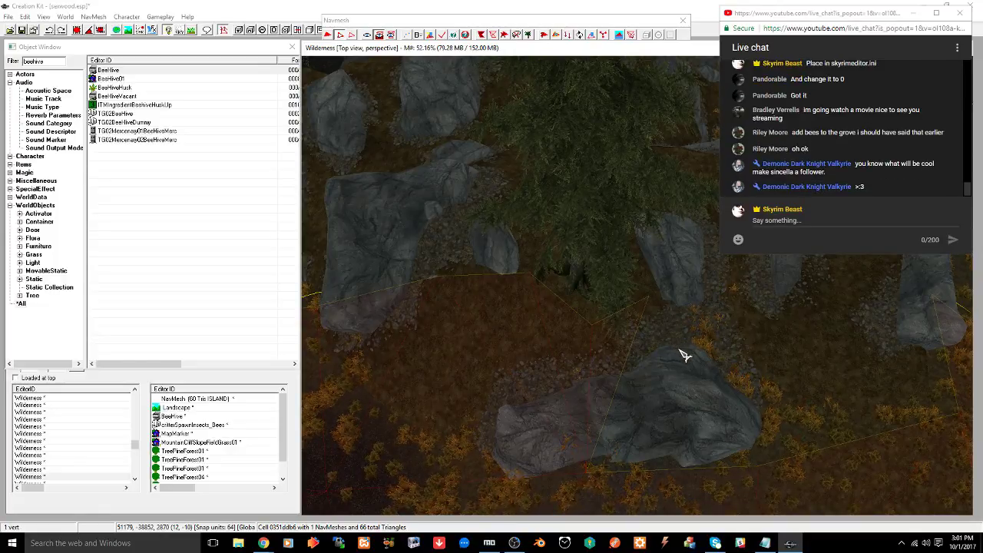
pyautogui.moveTo(682, 354); pyautogui.dragTo(682, 342, button='middle')
pyautogui.keyDown('ctrl'); pyautogui.click(590, 456); pyautogui.keyUp('ctrl')
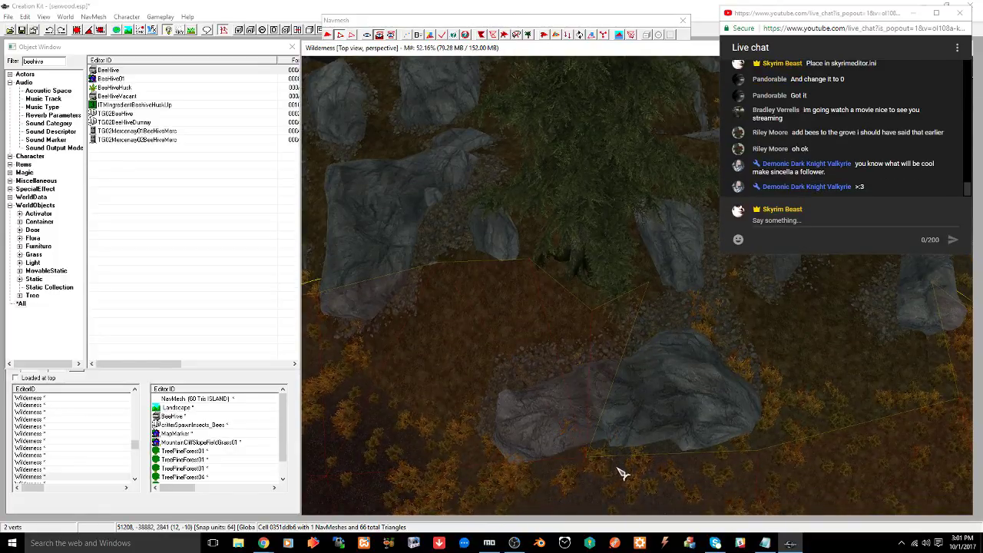
pyautogui.keyDown('ctrl'); pyautogui.click(756, 450); pyautogui.keyUp('ctrl')
pyautogui.scroll(5, 766, 430)
pyautogui.scroll(-5, 761, 426)
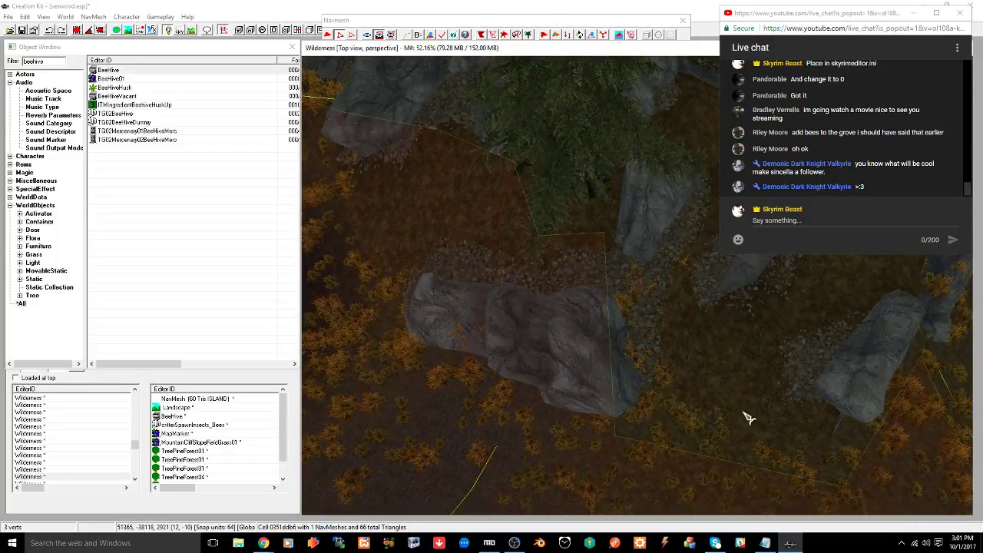
pyautogui.moveTo(816, 463); pyautogui.dragTo(860, 493)
pyautogui.hotkey('ctrl', 'z')
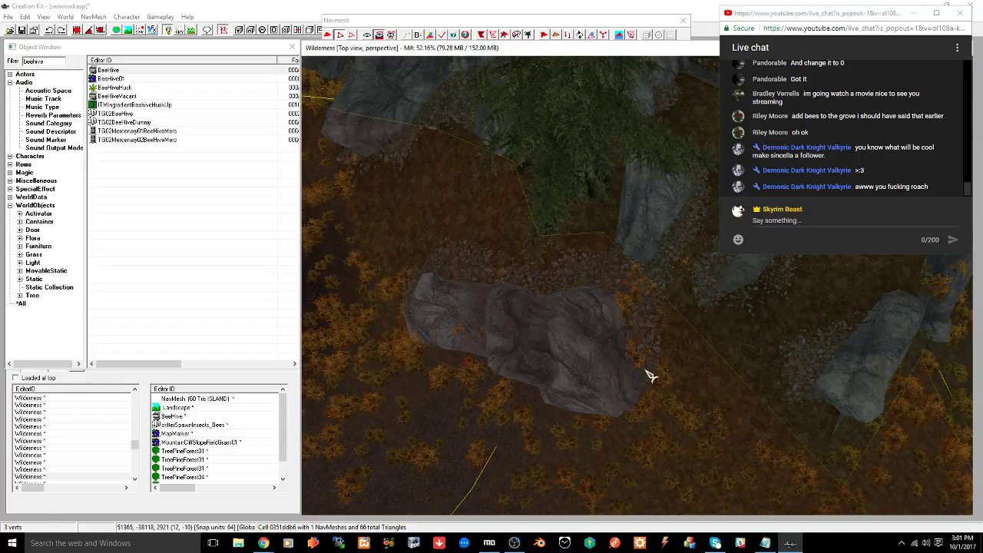
# Extend the navmesh edge beyond the large rock over the rock beside the orange bushes, up to the outer mesh boundary
pyautogui.moveTo(645, 371)
pyautogui.keyDown('shift'); pyautogui.mouseDown(button='middle')
pyautogui.moveTo(674, 345)
pyautogui.moveTo(632, 365)
pyautogui.mouseUp(button='middle'); pyautogui.keyUp('shift')
pyautogui.moveTo(431, 288); pyautogui.dragTo(479, 318)
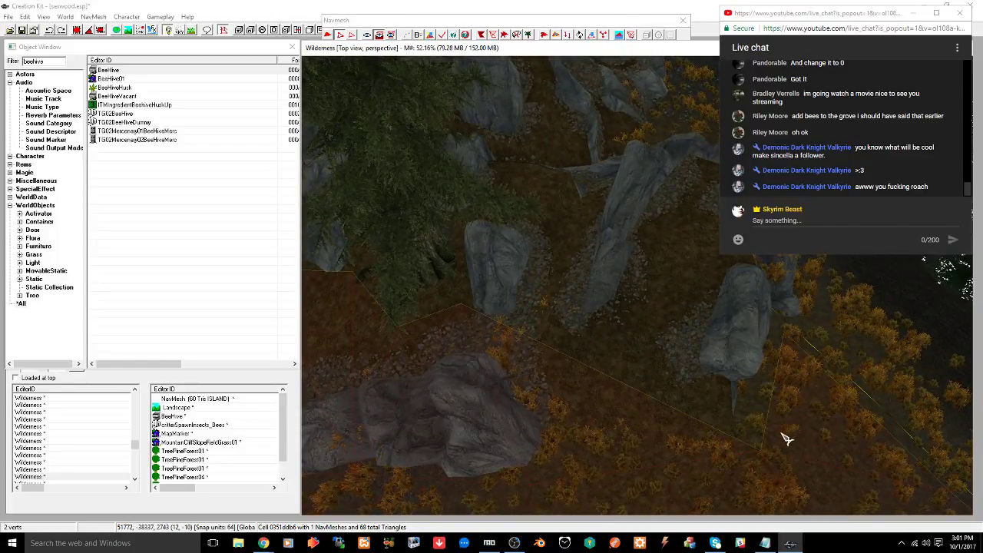
pyautogui.keyDown('shift'); pyautogui.moveTo(786, 438); pyautogui.dragTo(734, 432, button='middle'); pyautogui.keyUp('shift')
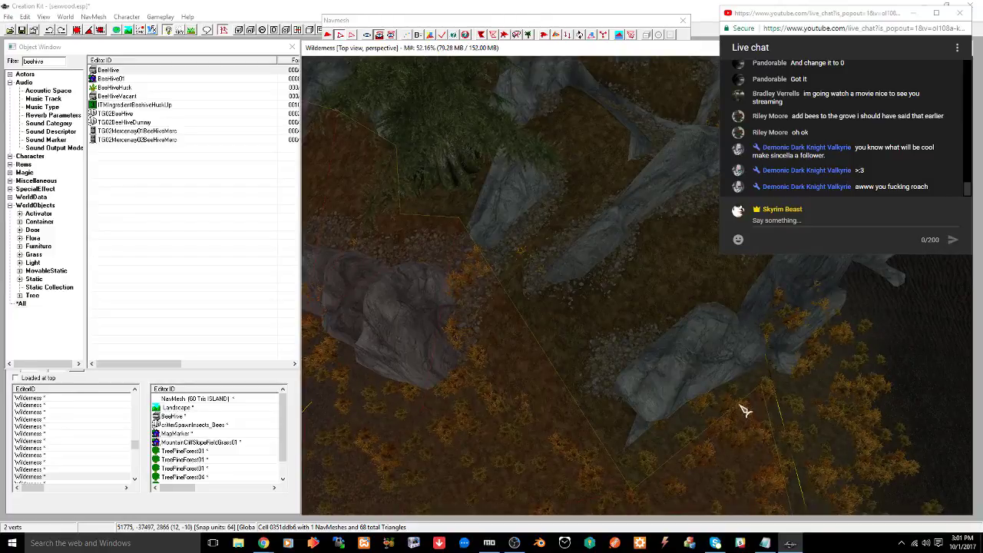
pyautogui.keyDown('ctrl'); pyautogui.rightClick(768, 384); pyautogui.keyUp('ctrl')
pyautogui.keyDown('shift'); pyautogui.moveTo(687, 394); pyautogui.dragTo(659, 375, button='middle'); pyautogui.keyUp('shift')
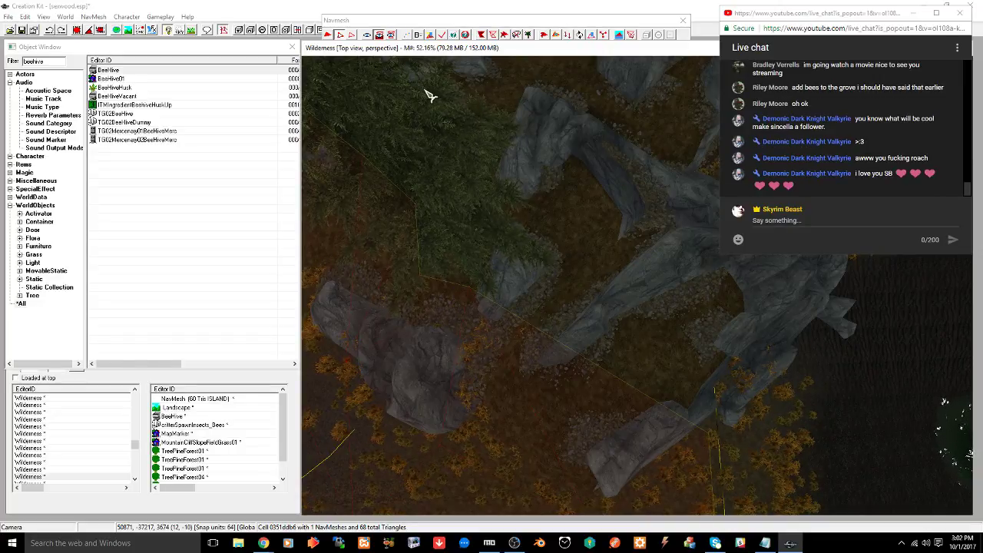
# Split the long open navmesh edge crossing the tip of the long rock by adding a vertex on it
pyautogui.click(353, 37)
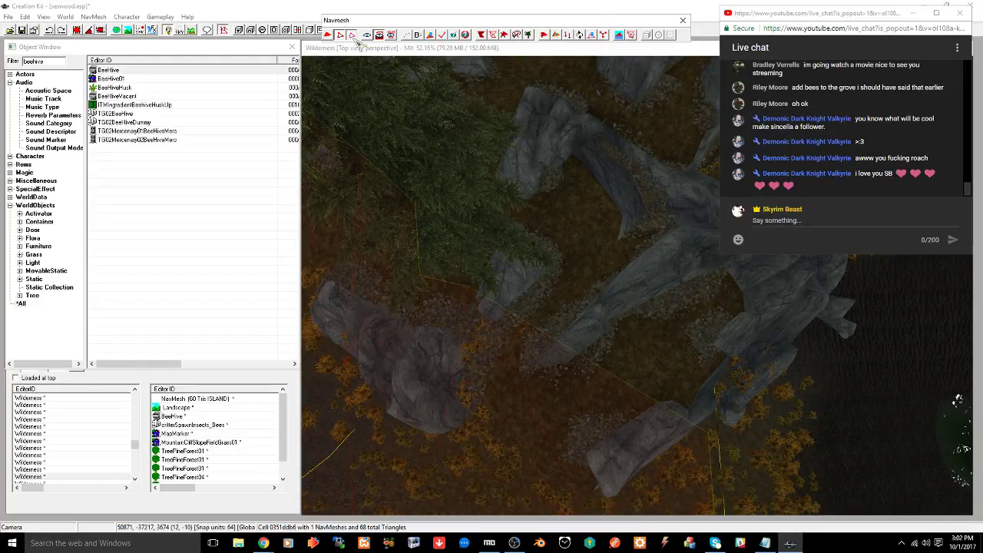
pyautogui.click(606, 373)
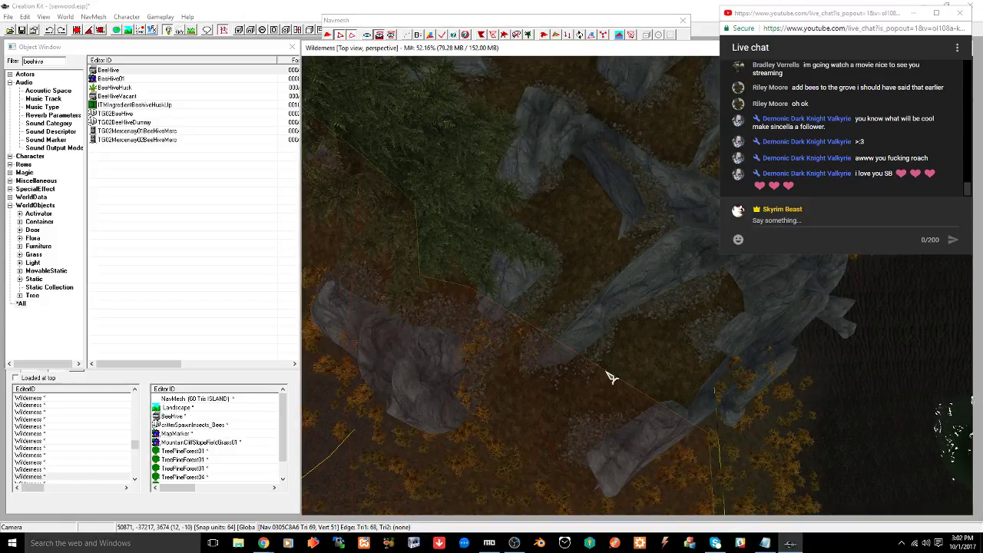
pyautogui.click(352, 36)
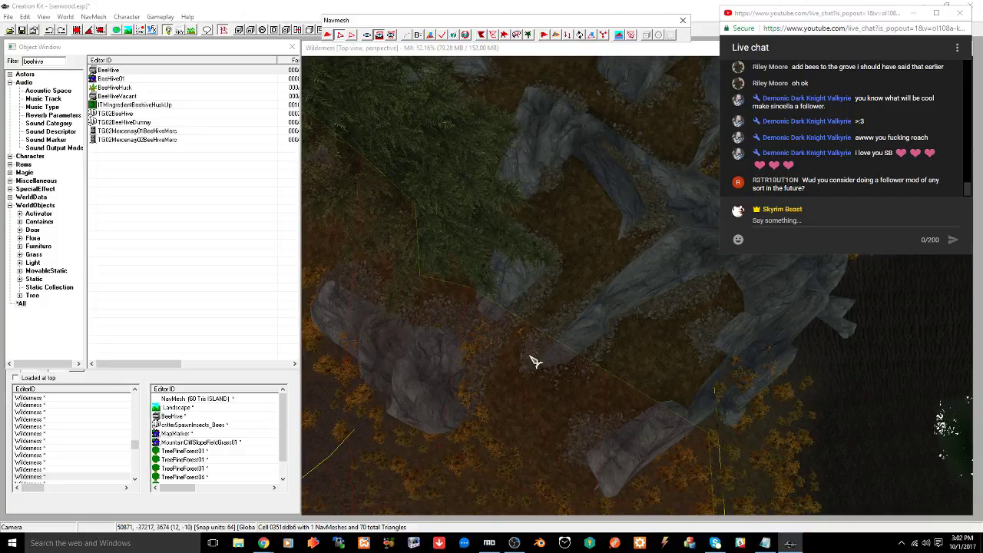
# Move the vertex on the split edge outward onto the bare ground beside the long rock and drop it to the terrain
pyautogui.click(462, 281)
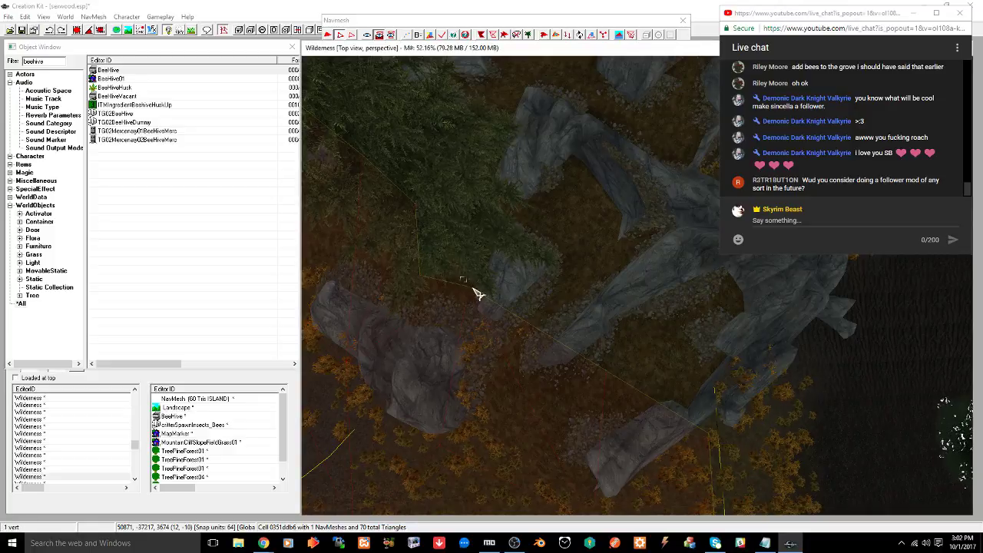
pyautogui.keyDown('ctrl'); pyautogui.click(622, 384); pyautogui.keyUp('ctrl')
pyautogui.moveTo(619, 354); pyautogui.dragTo(570, 331, button='middle')
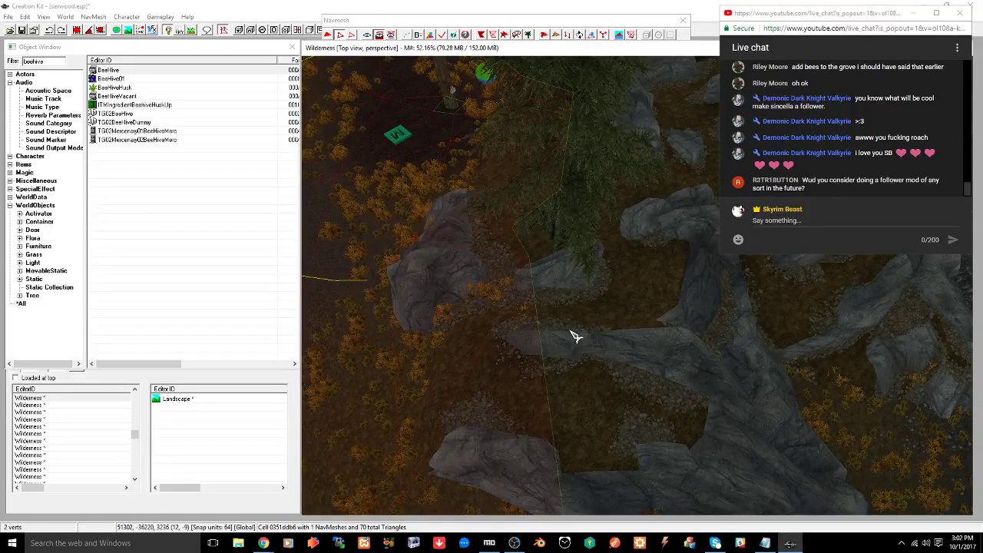
pyautogui.scroll(3, 588, 331)
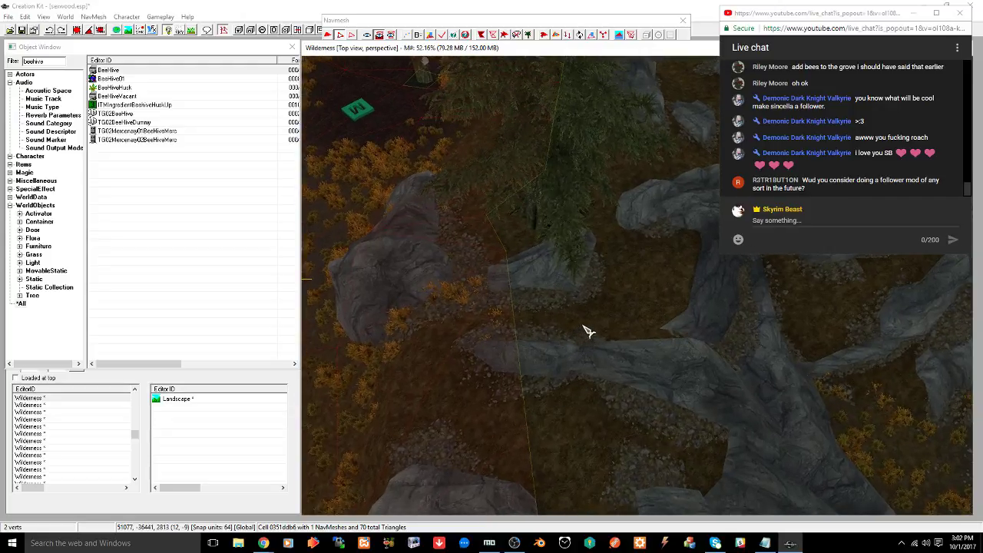
pyautogui.scroll(5, 588, 331)
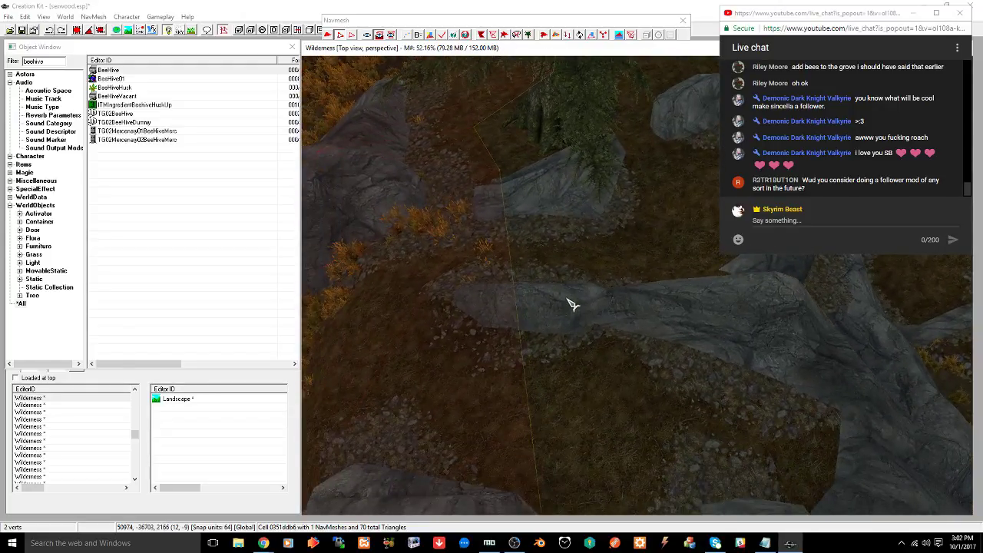
pyautogui.keyDown('shift'); pyautogui.moveTo(569, 301); pyautogui.dragTo(670, 363, button='middle'); pyautogui.keyUp('shift')
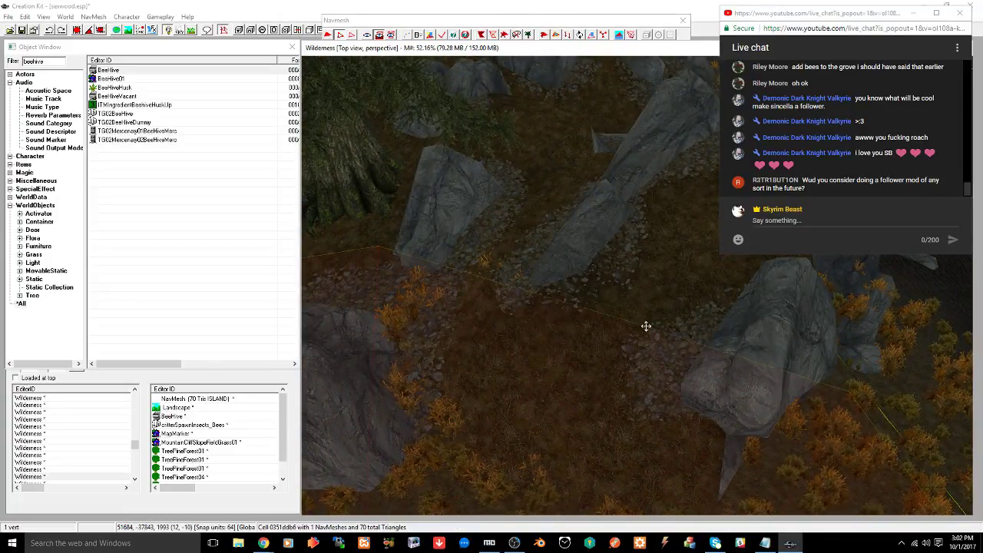
pyautogui.press('f')
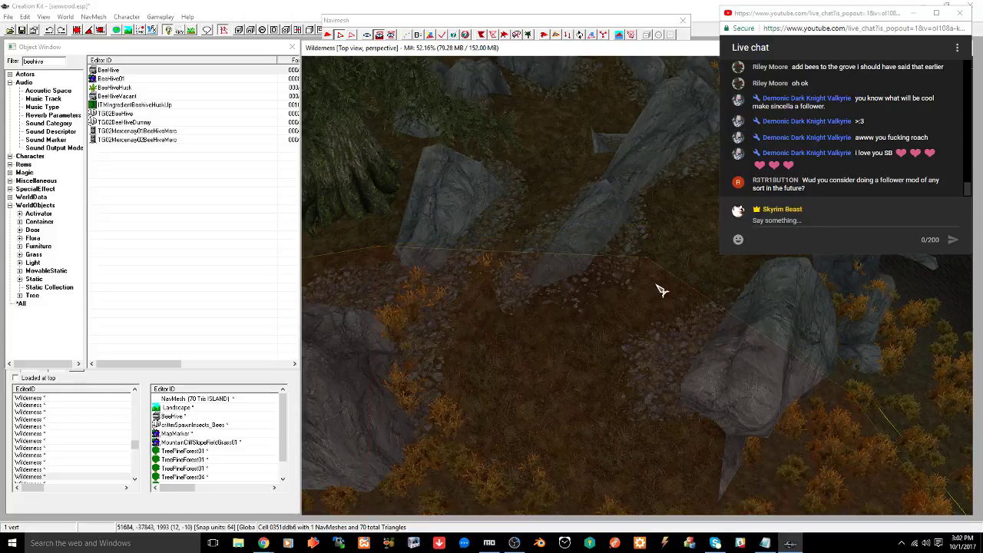
# Extend the navmesh from the edge crossing the small rock by the tree roots to a new vertex at the curved rock's end
pyautogui.keyDown('shift'); pyautogui.moveTo(628, 298); pyautogui.dragTo(650, 317, button='middle'); pyautogui.keyUp('shift')
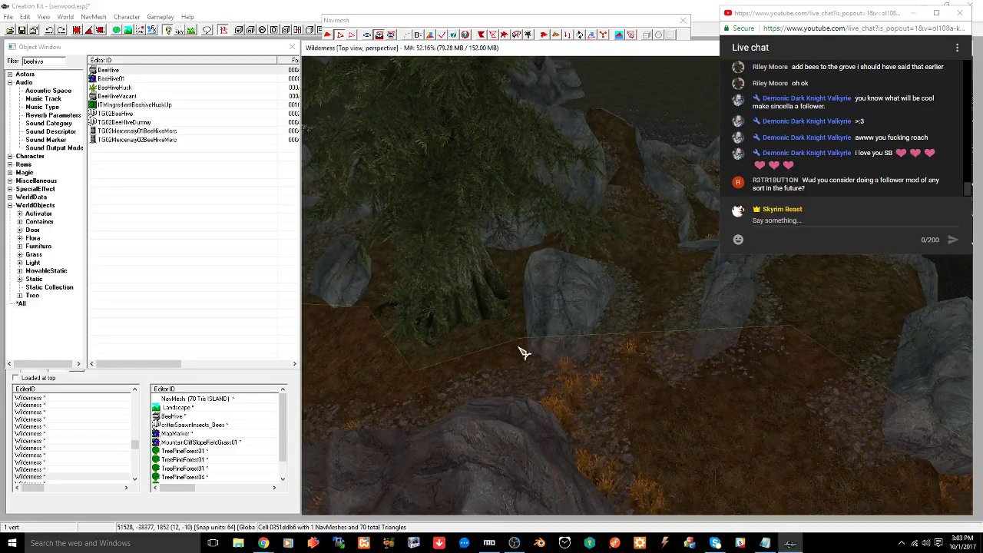
pyautogui.keyDown('shift'); pyautogui.moveTo(577, 351); pyautogui.dragTo(561, 351, button='middle'); pyautogui.keyUp('shift')
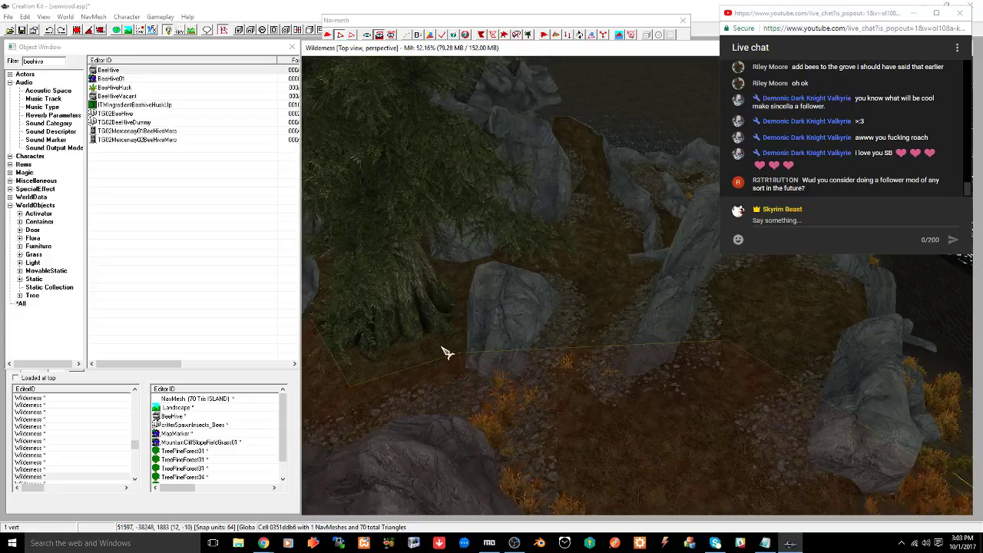
pyautogui.keyDown('shift'); pyautogui.moveTo(472, 369); pyautogui.dragTo(560, 372, button='middle'); pyautogui.keyUp('shift')
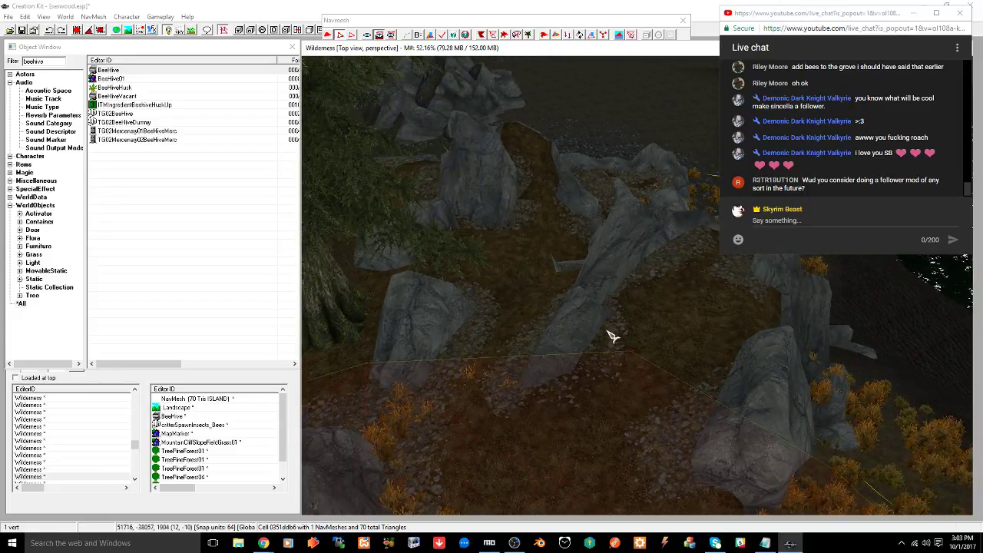
pyautogui.keyDown('ctrl'); pyautogui.moveTo(611, 328); pyautogui.dragTo(651, 367); pyautogui.keyUp('ctrl')
pyautogui.keyDown('shift'); pyautogui.moveTo(630, 323); pyautogui.dragTo(486, 331, button='middle'); pyautogui.keyUp('shift')
pyautogui.scroll(1, 589, 411)
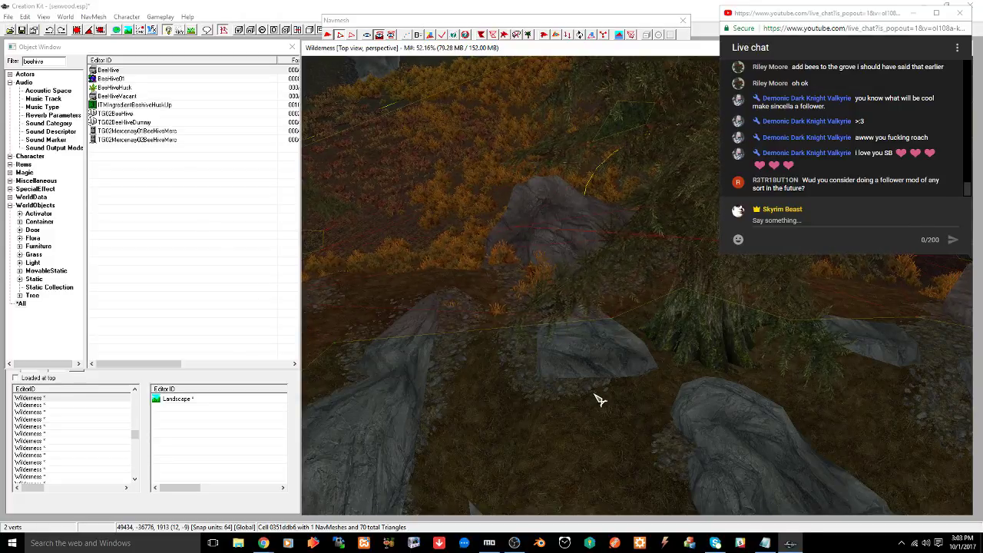
pyautogui.keyDown('shift'); pyautogui.moveTo(548, 390); pyautogui.dragTo(598, 414, button='middle'); pyautogui.keyUp('shift')
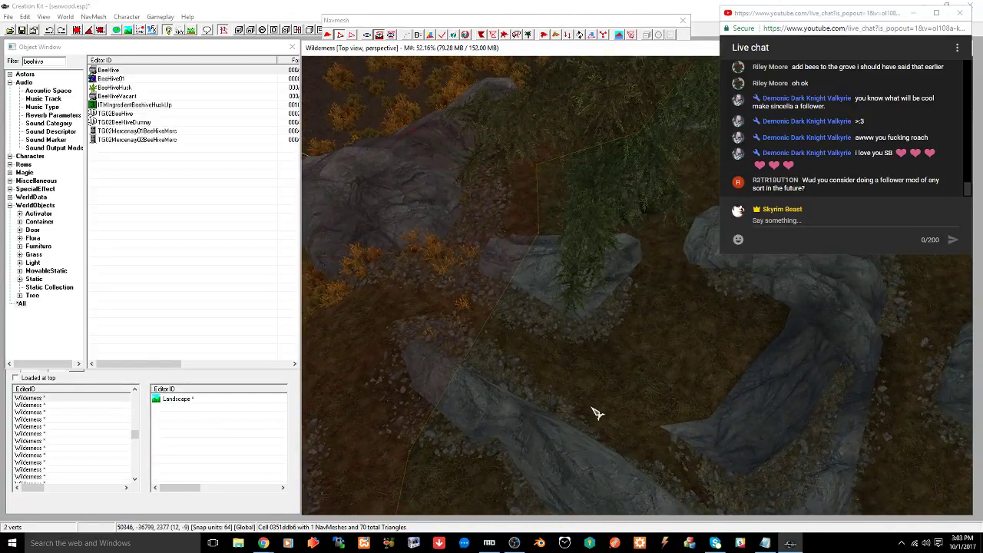
pyautogui.keyDown('shift'); pyautogui.moveTo(668, 372); pyautogui.dragTo(641, 391, button='middle'); pyautogui.keyUp('shift')
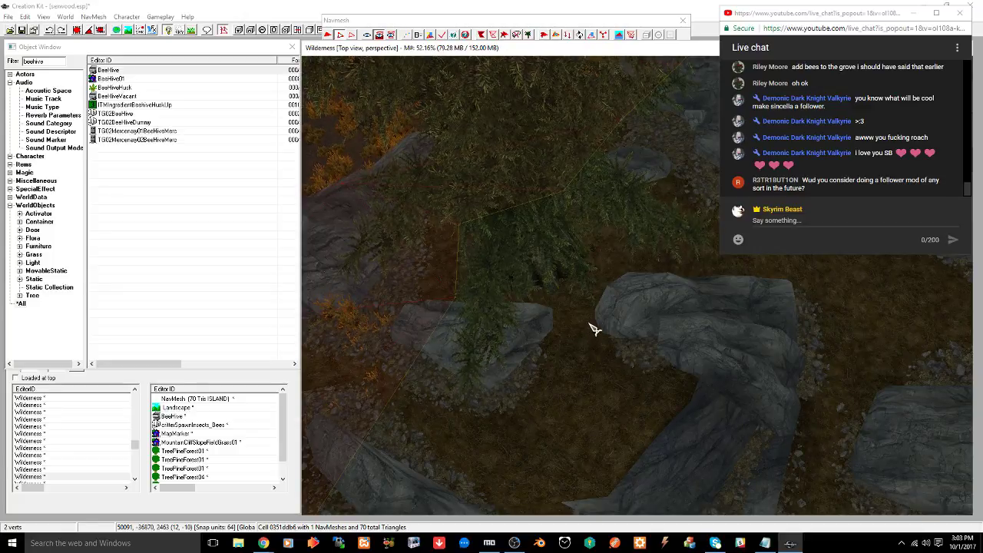
pyautogui.moveTo(570, 393); pyautogui.dragTo(615, 334, button='middle')
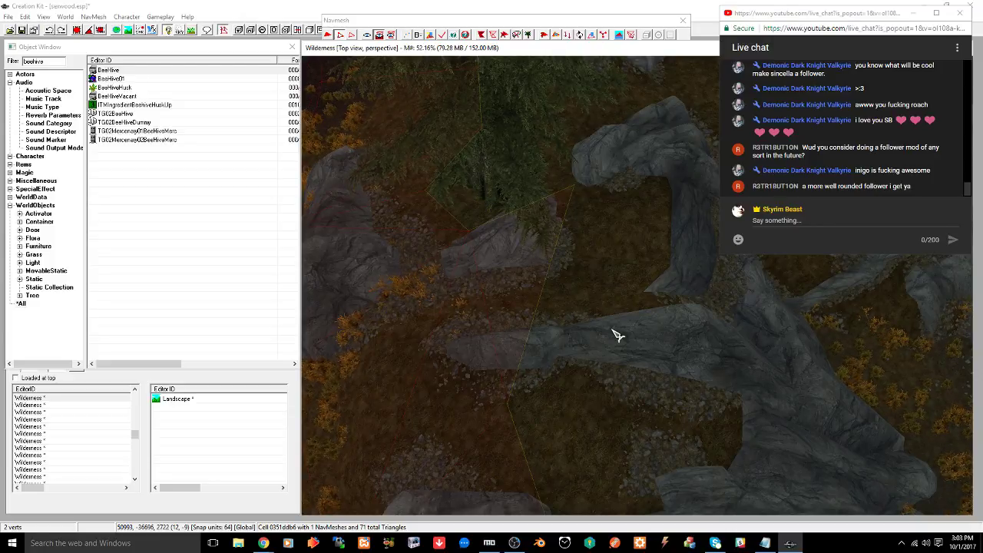
# Extend the navmesh to a vertex along the curved rock's inner side and another on the far side of the long rock
pyautogui.moveTo(614, 337); pyautogui.dragTo(607, 362, button='middle')
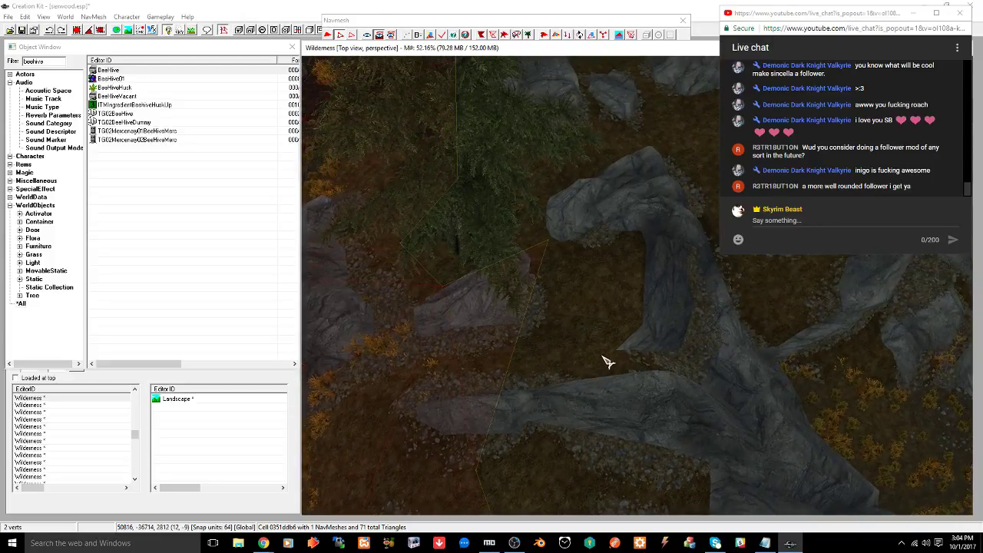
pyautogui.keyDown('ctrl'); pyautogui.rightClick(636, 238); pyautogui.keyUp('ctrl')
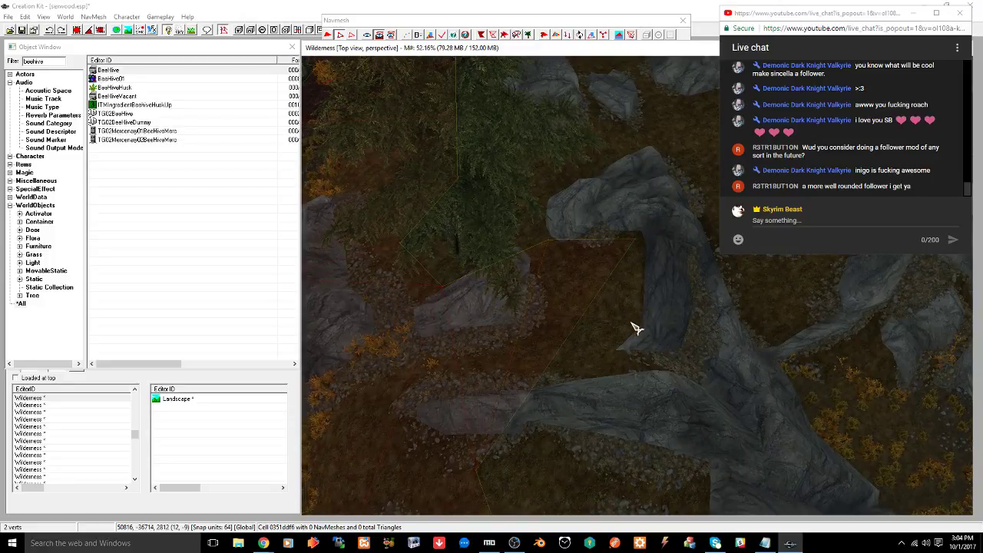
pyautogui.moveTo(625, 333)
pyautogui.mouseDown(button='middle')
pyautogui.moveTo(612, 301)
pyautogui.moveTo(625, 318)
pyautogui.mouseUp(button='middle')
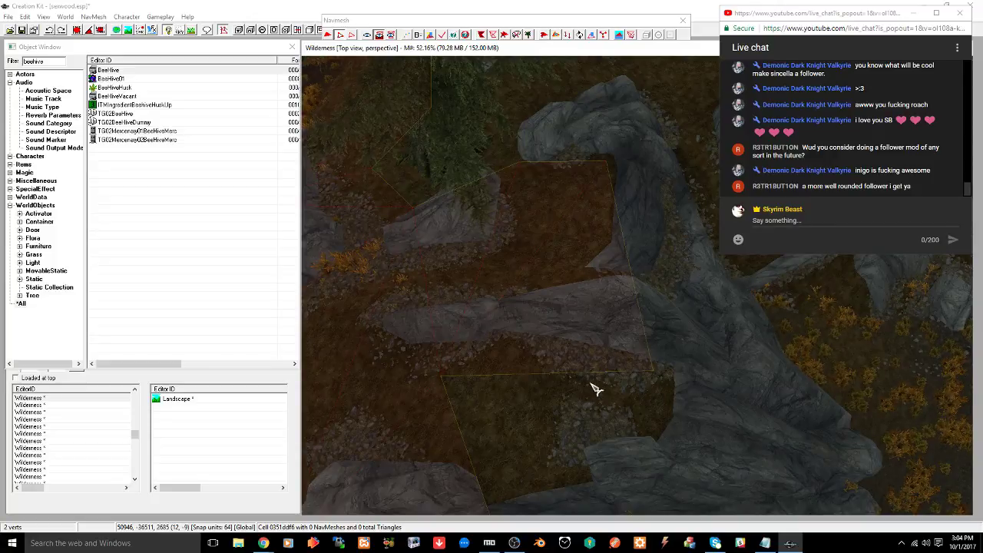
# Select the three vertices around the bare ground between the long rock and the rock by the bushes and fill it with a triangle
pyautogui.moveTo(605, 260); pyautogui.dragTo(537, 258, button='middle')
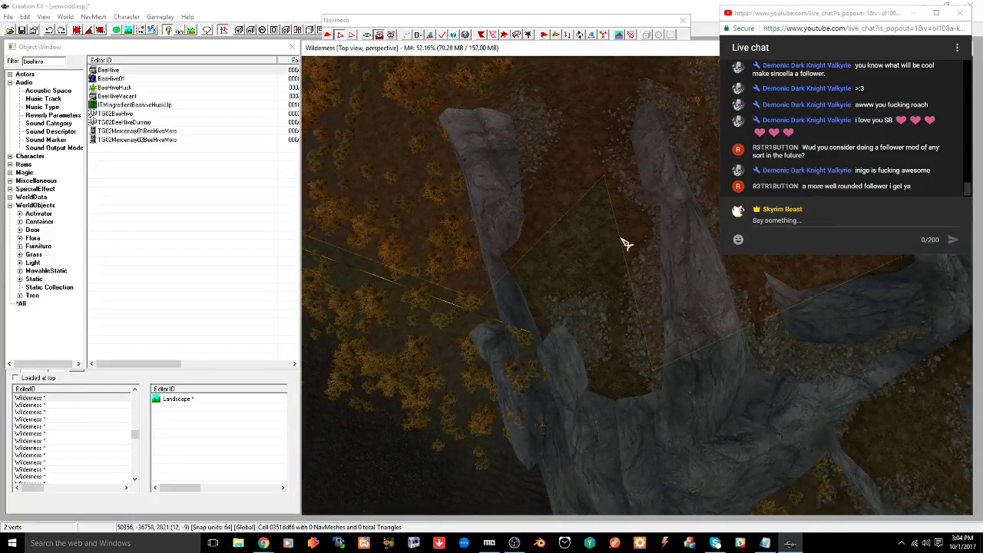
pyautogui.moveTo(460, 283); pyautogui.dragTo(499, 311)
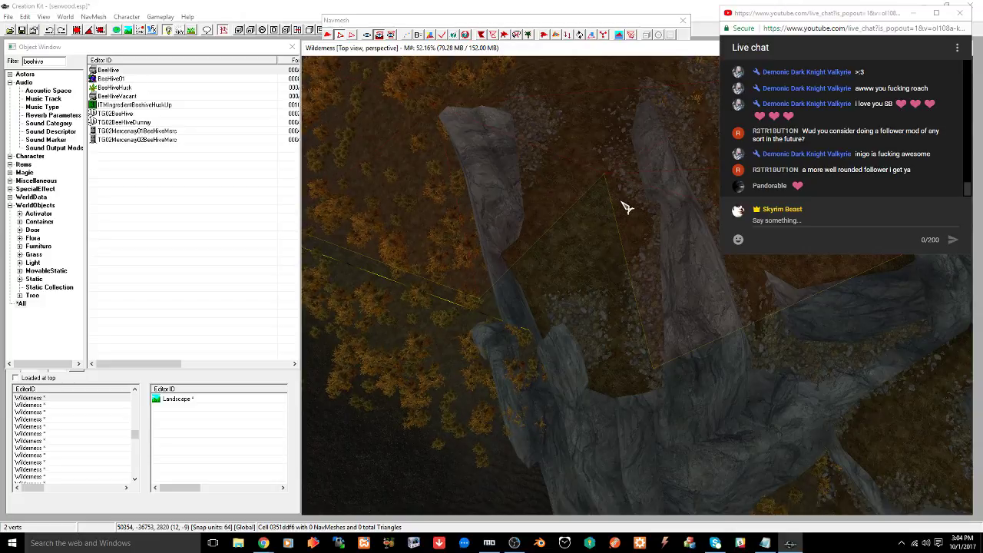
pyautogui.keyDown('ctrl'); pyautogui.moveTo(628, 349); pyautogui.dragTo(667, 379); pyautogui.keyUp('ctrl')
pyautogui.scroll(3, 679, 361)
pyautogui.scroll(-3, 691, 354)
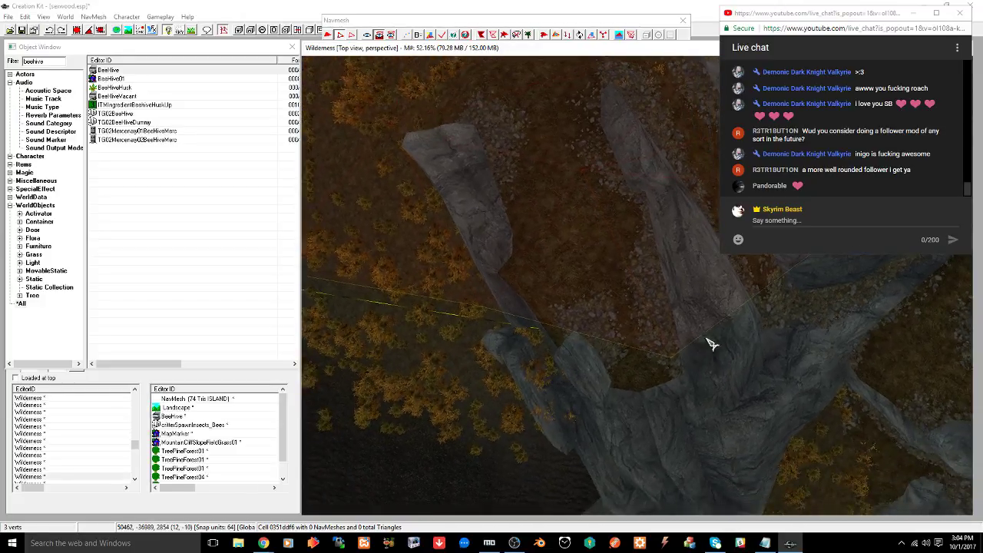
# Save the plugin with the extended navmesh and return the view to the curved rock below the tree
pyautogui.keyDown('shift'); pyautogui.moveTo(707, 345); pyautogui.dragTo(591, 327, button='middle'); pyautogui.keyUp('shift')
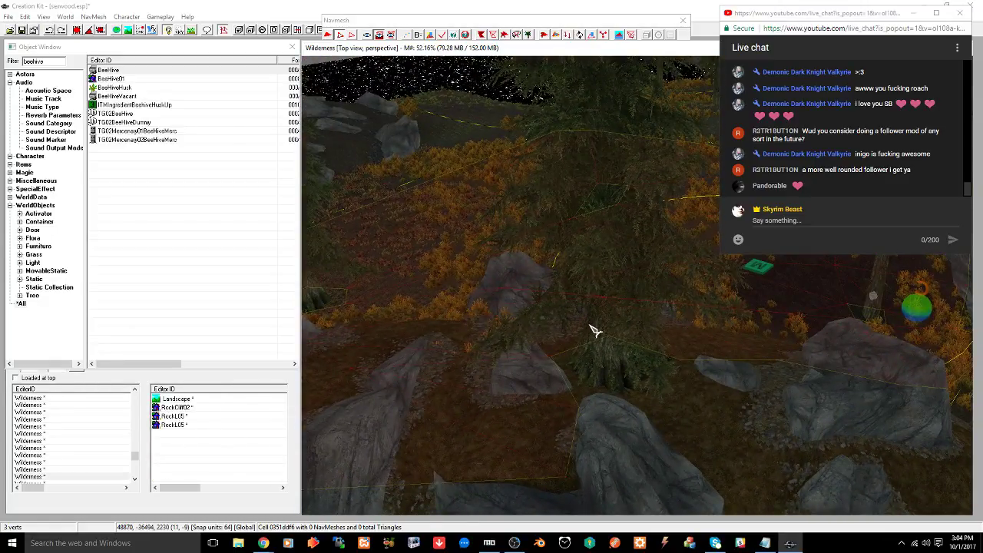
pyautogui.hotkey('ctrl', 's')
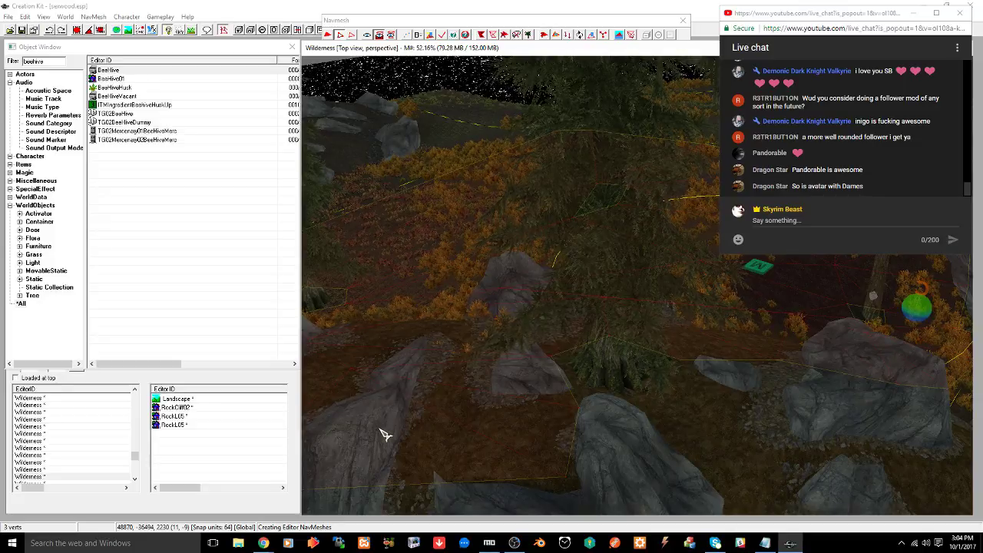
pyautogui.scroll(5, 460, 410)
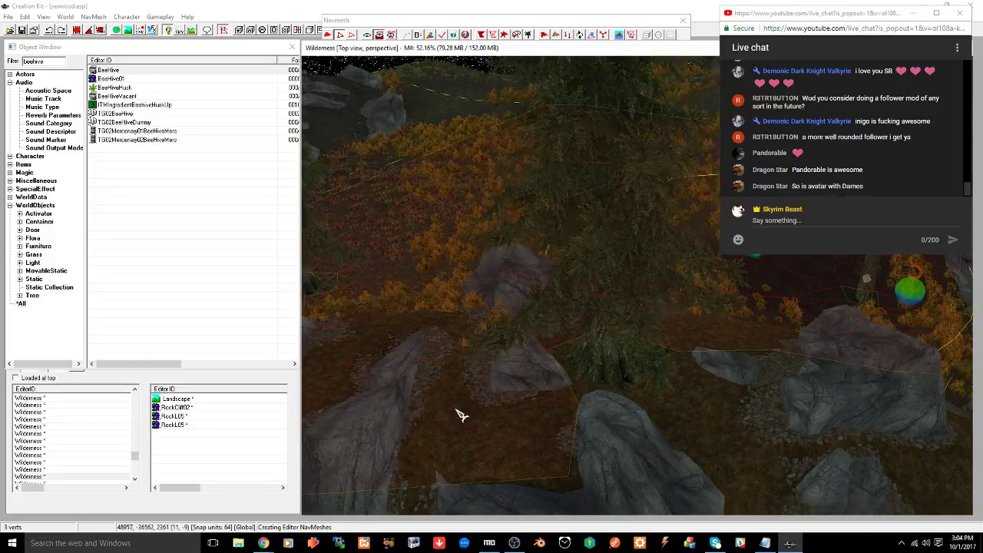
pyautogui.scroll(-4, 492, 412)
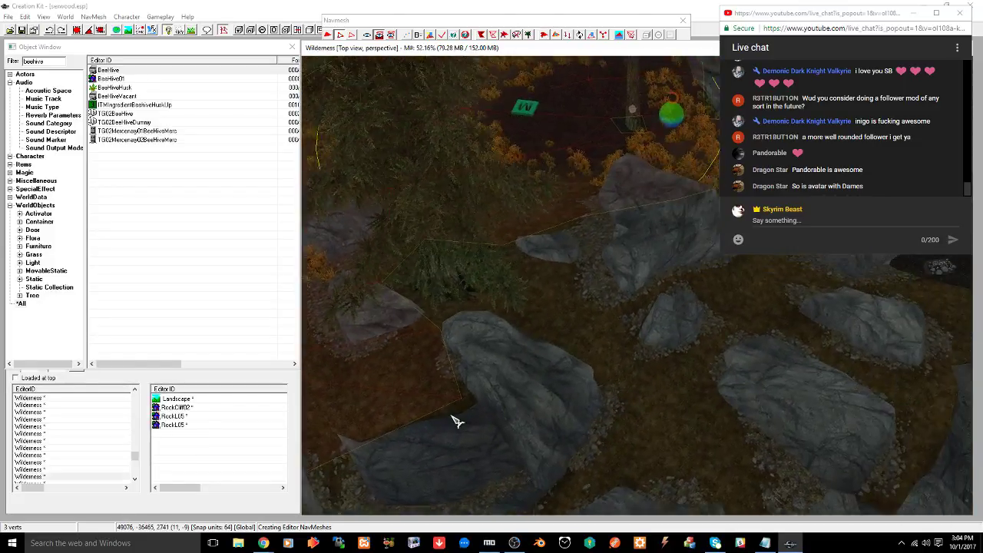
# Extend the navmesh from the edge at the curved rock's end to a vertex on the bare ground beyond and another by the small rock
pyautogui.moveTo(447, 353); pyautogui.dragTo(483, 414)
pyautogui.keyDown('shift'); pyautogui.moveTo(483, 415); pyautogui.dragTo(484, 377, button='middle'); pyautogui.keyUp('shift')
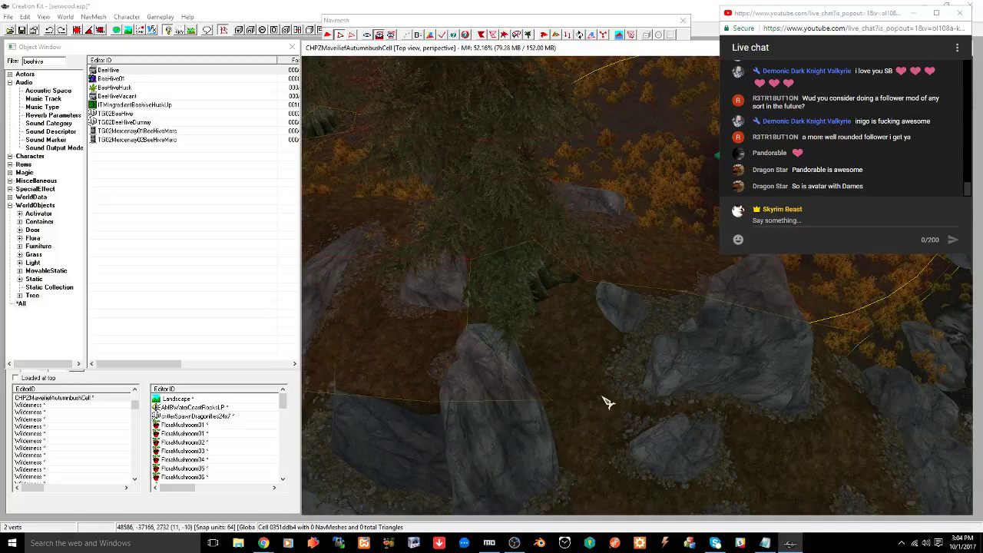
pyautogui.rightClick(573, 323)
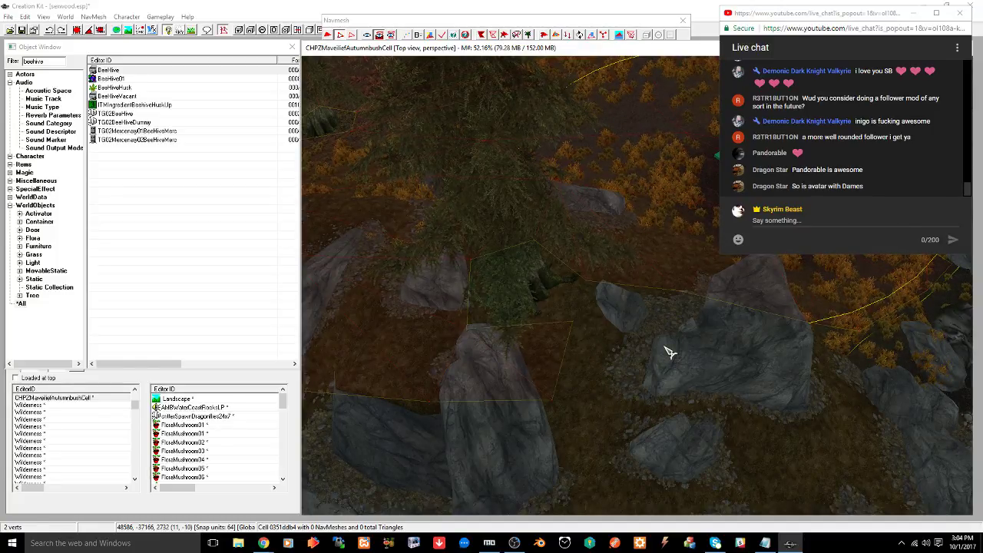
pyautogui.rightClick(639, 403)
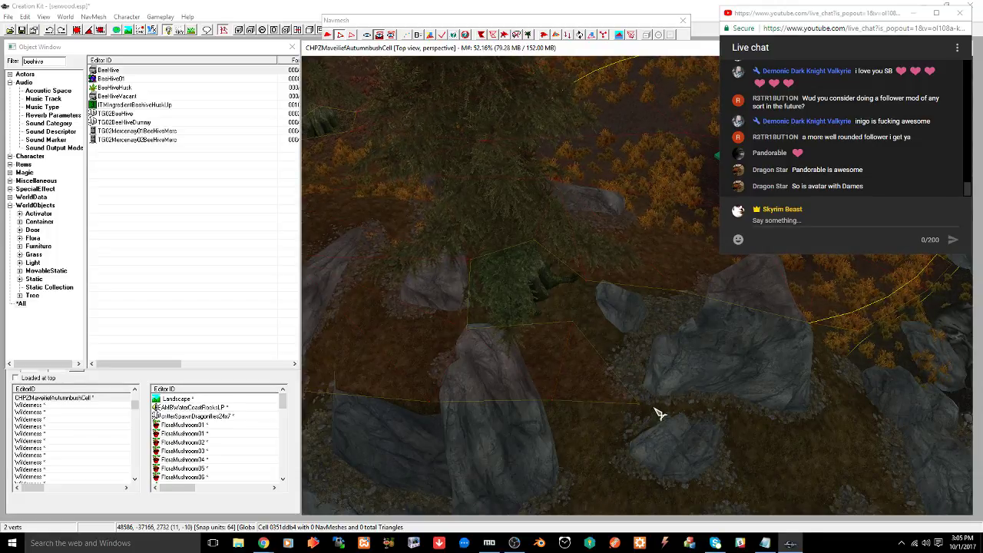
# Fill the remaining navmesh gaps beside the curved rock and across the long rock by the tree roots, and save the plugin
pyautogui.keyDown('shift'); pyautogui.moveTo(644, 370); pyautogui.dragTo(611, 384, button='middle'); pyautogui.keyUp('shift')
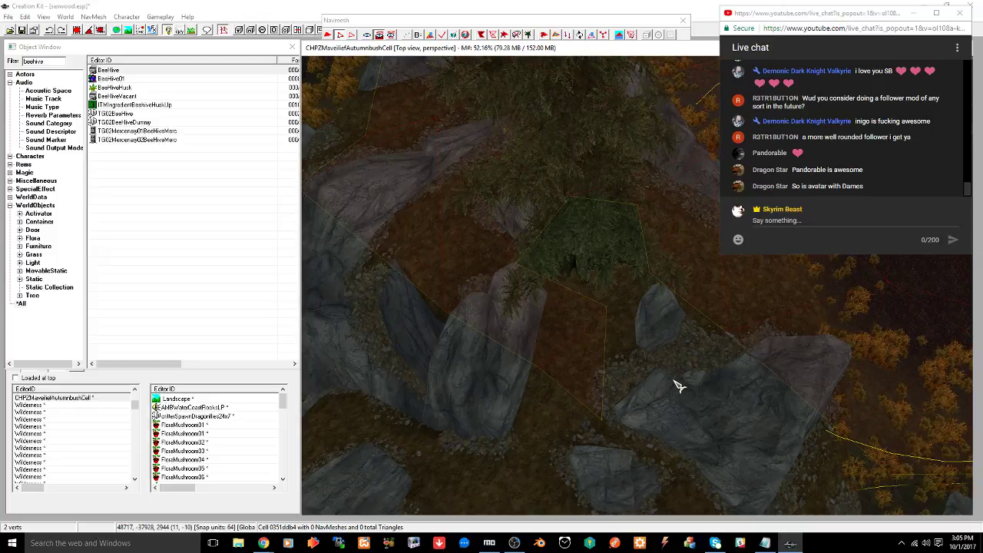
pyautogui.moveTo(701, 319); pyautogui.dragTo(748, 354)
pyautogui.keyDown('shift'); pyautogui.moveTo(713, 329); pyautogui.dragTo(643, 312, button='middle'); pyautogui.keyUp('shift')
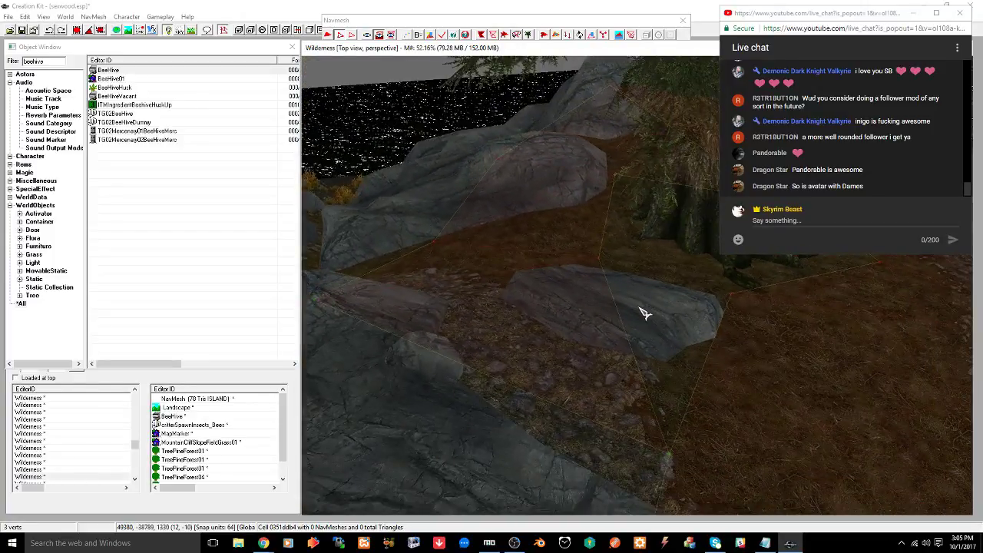
pyautogui.moveTo(619, 270); pyautogui.dragTo(741, 332)
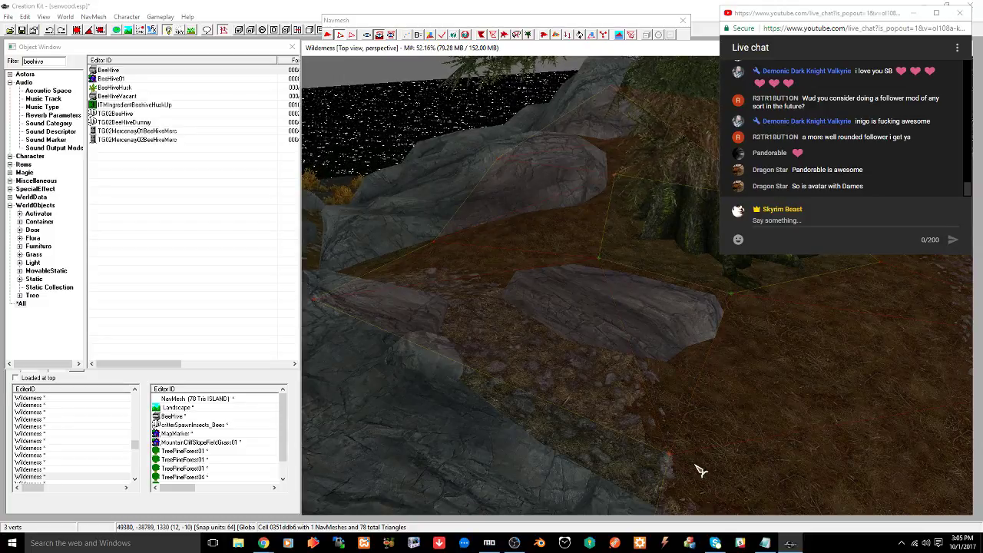
pyautogui.keyDown('shift'); pyautogui.moveTo(702, 439); pyautogui.dragTo(584, 383, button='middle'); pyautogui.keyUp('shift')
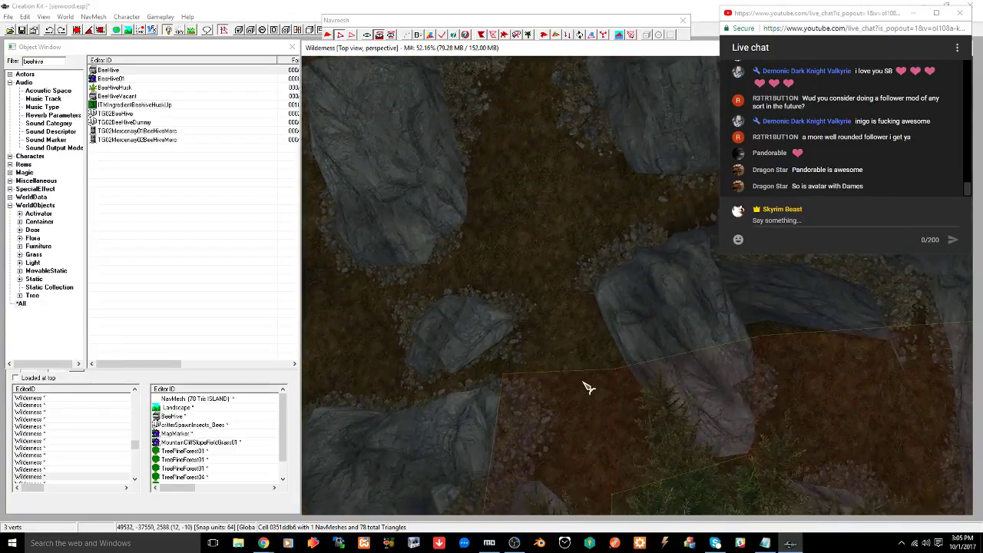
pyautogui.hotkey('ctrl', 's')
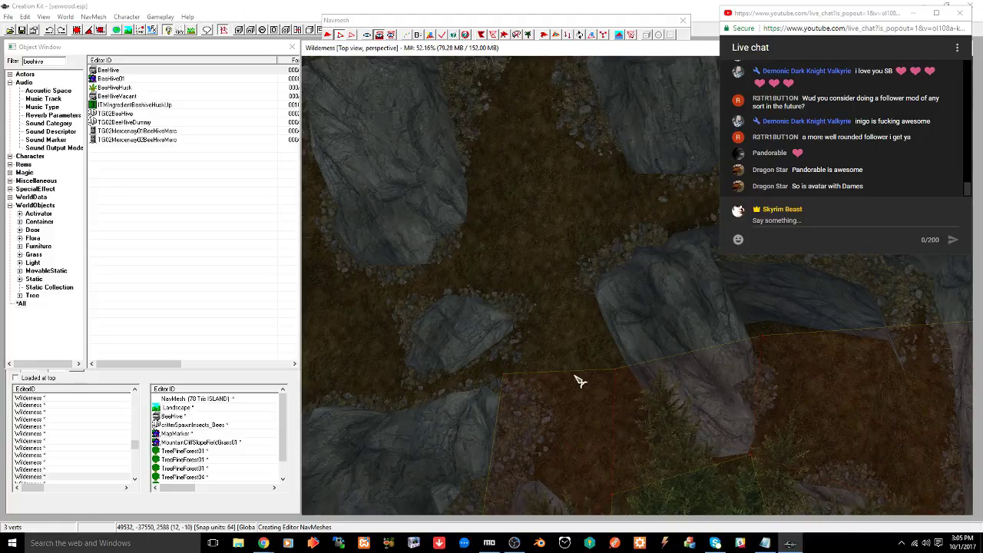
# Look over the extended navmesh between the rocks and the beehive tree, and finalize the cell's navmesh
pyautogui.moveTo(474, 359); pyautogui.dragTo(656, 393)
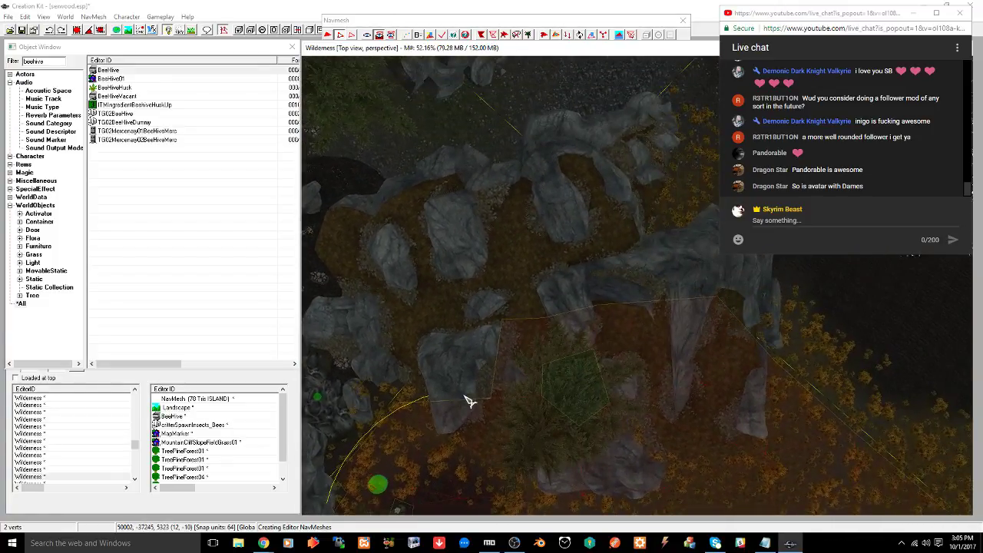
pyautogui.moveTo(440, 430); pyautogui.dragTo(408, 483, button='middle')
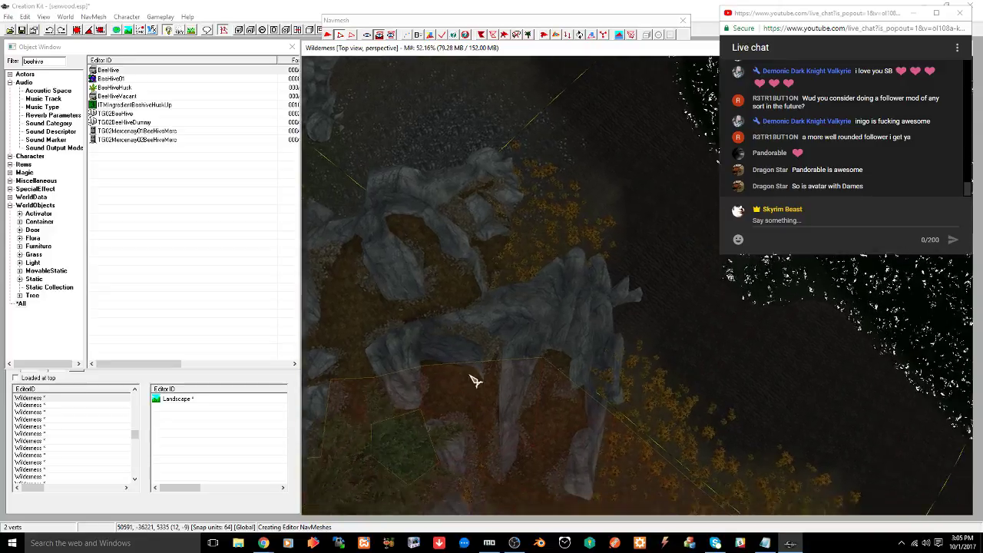
pyautogui.moveTo(416, 292); pyautogui.dragTo(400, 371, button='middle')
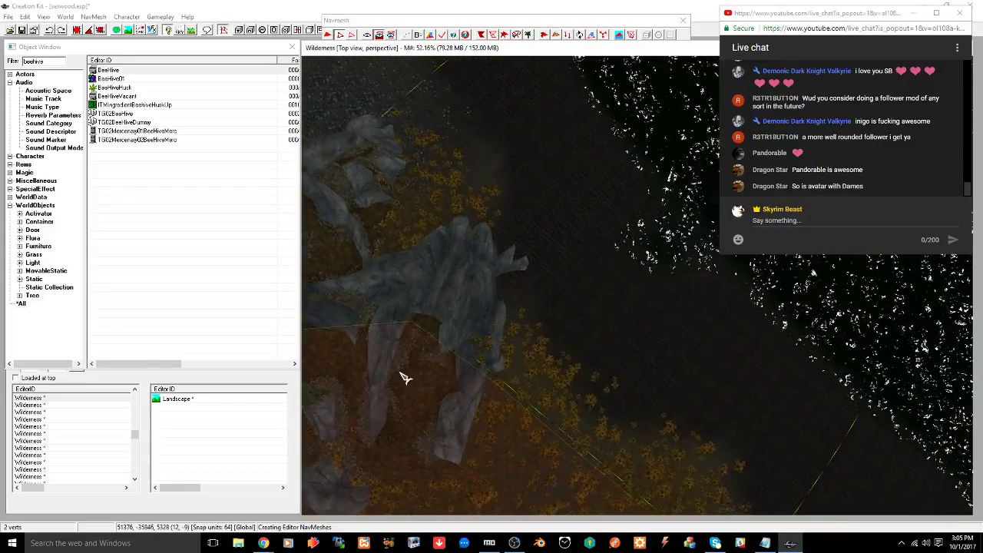
pyautogui.moveTo(435, 407); pyautogui.dragTo(552, 271, button='middle')
pyautogui.moveTo(480, 406)
pyautogui.mouseDown(button='middle')
pyautogui.moveTo(500, 374)
pyautogui.moveTo(516, 307)
pyautogui.moveTo(591, 279)
pyautogui.moveTo(637, 287)
pyautogui.moveTo(648, 279)
pyautogui.moveTo(709, 372)
pyautogui.mouseUp(button='middle')
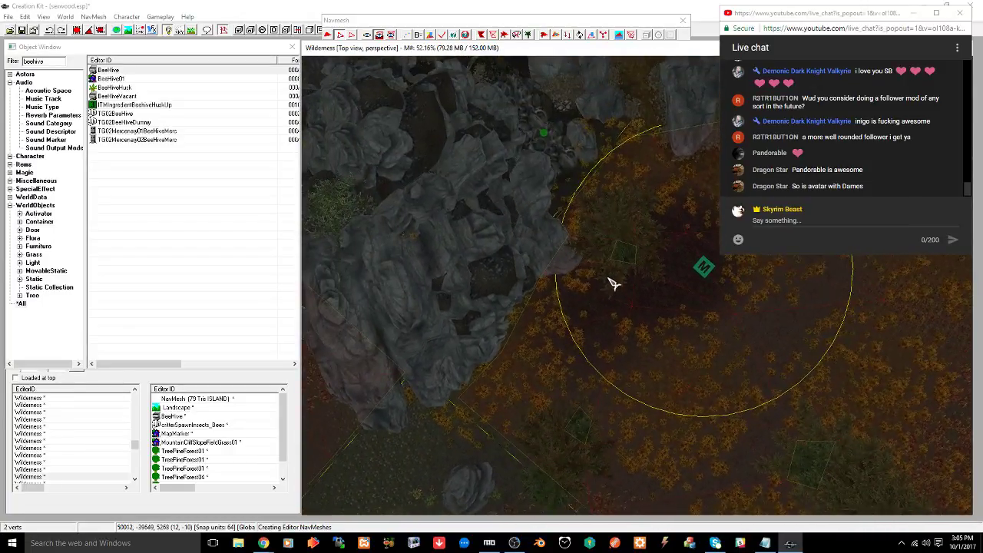
pyautogui.moveTo(612, 283)
pyautogui.mouseDown(button='middle')
pyautogui.moveTo(579, 379)
pyautogui.moveTo(590, 355)
pyautogui.moveTo(559, 366)
pyautogui.moveTo(552, 350)
pyautogui.mouseUp(button='middle')
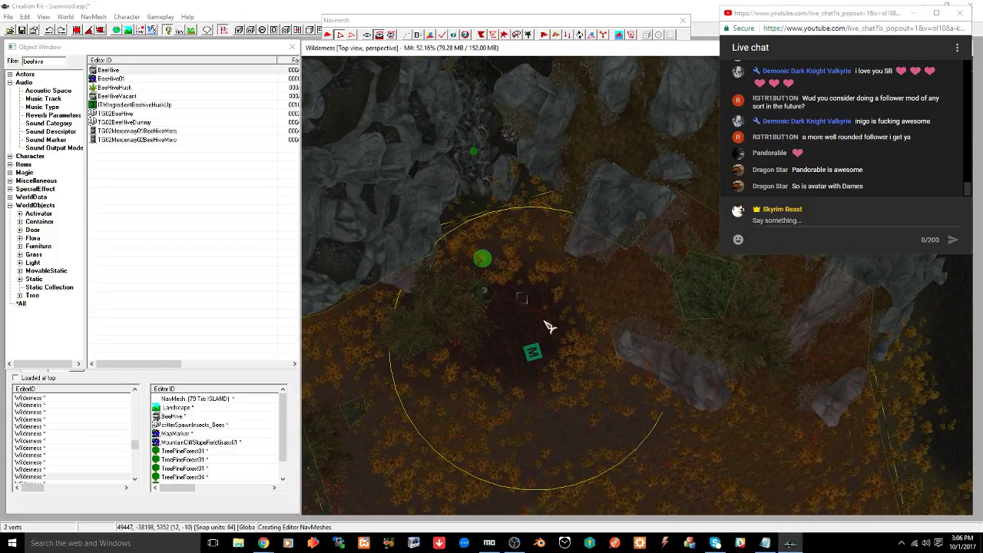
pyautogui.click(443, 35)
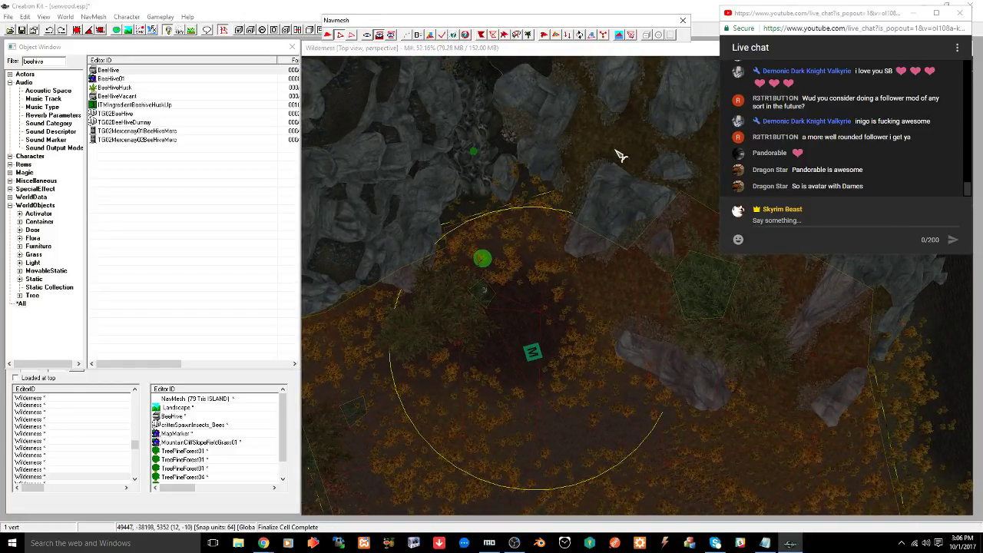
# Run the navmesh check for warnings on the finalized cell and save the plugin
pyautogui.moveTo(527, 307); pyautogui.dragTo(562, 338)
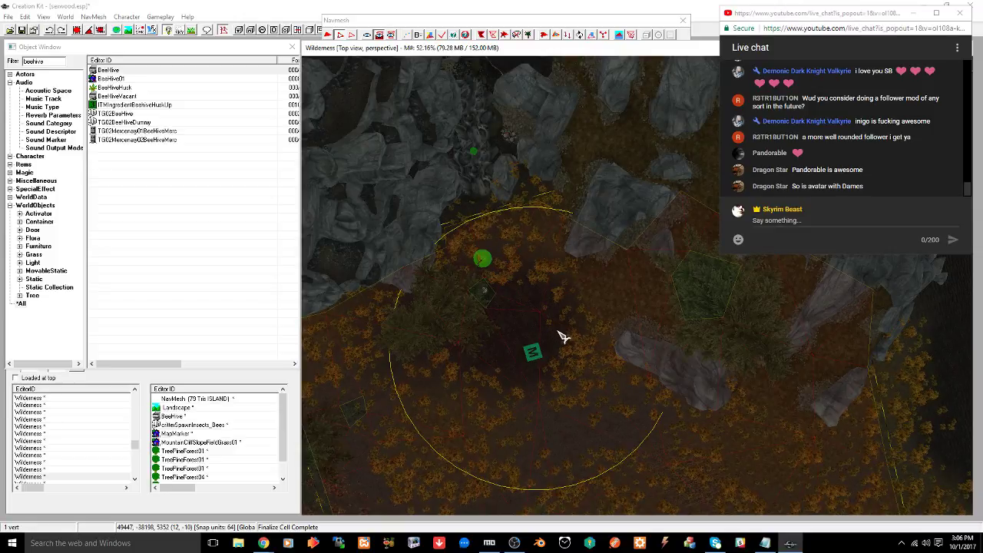
pyautogui.hotkey('ctrl', 'f')
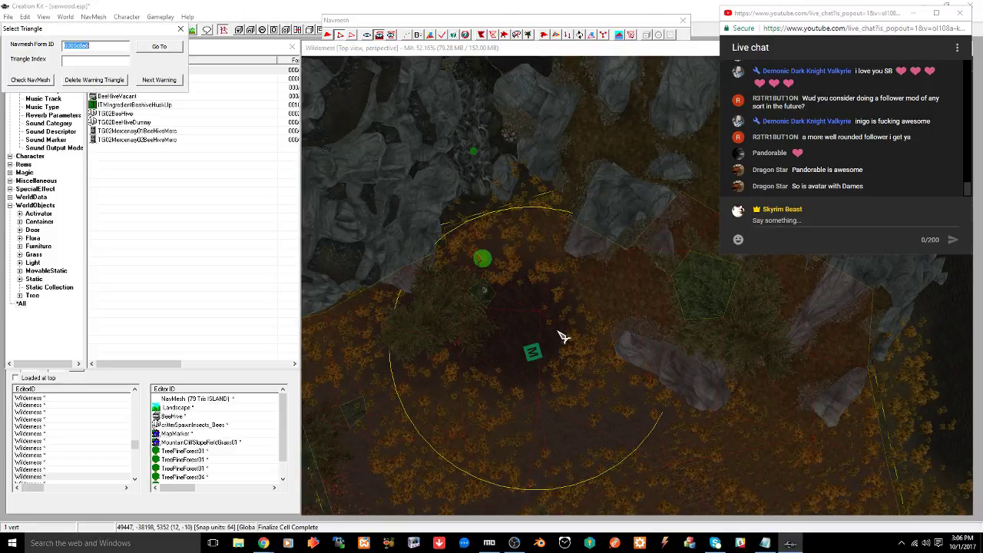
pyautogui.click(31, 80)
pyautogui.click(506, 303)
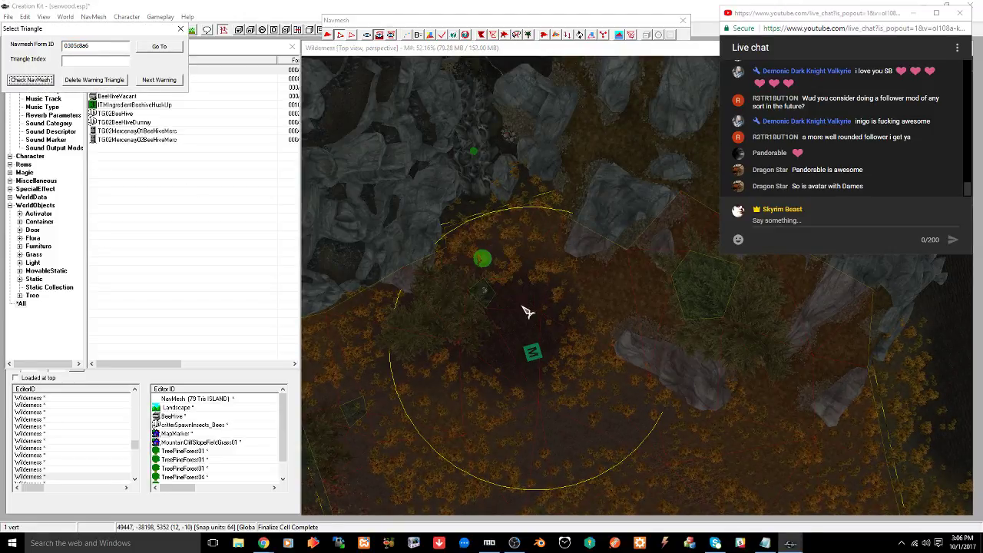
pyautogui.click(181, 29)
pyautogui.click(371, 68)
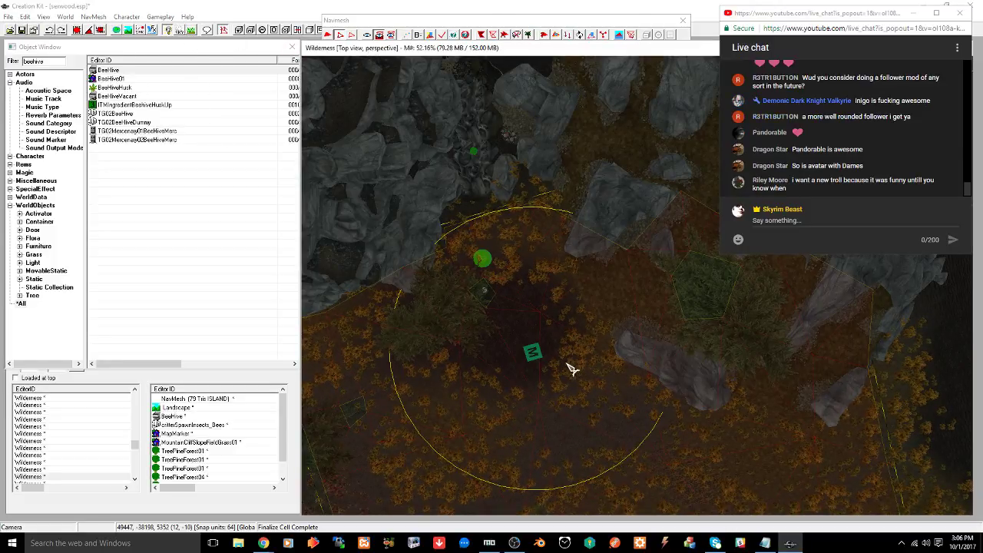
pyautogui.hotkey('ctrl', 's')
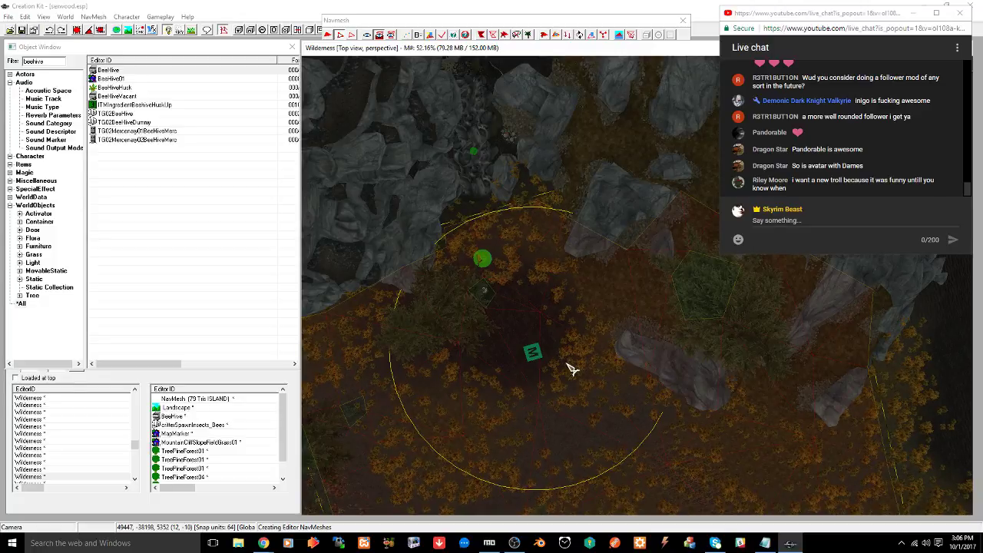
# Extend the navmesh from the edge along the bushes to a new vertex on the gravel beside the large rock
pyautogui.keyDown('shift'); pyautogui.moveTo(588, 280); pyautogui.dragTo(604, 349, button='middle'); pyautogui.keyUp('shift')
pyautogui.scroll(4, 604, 350)
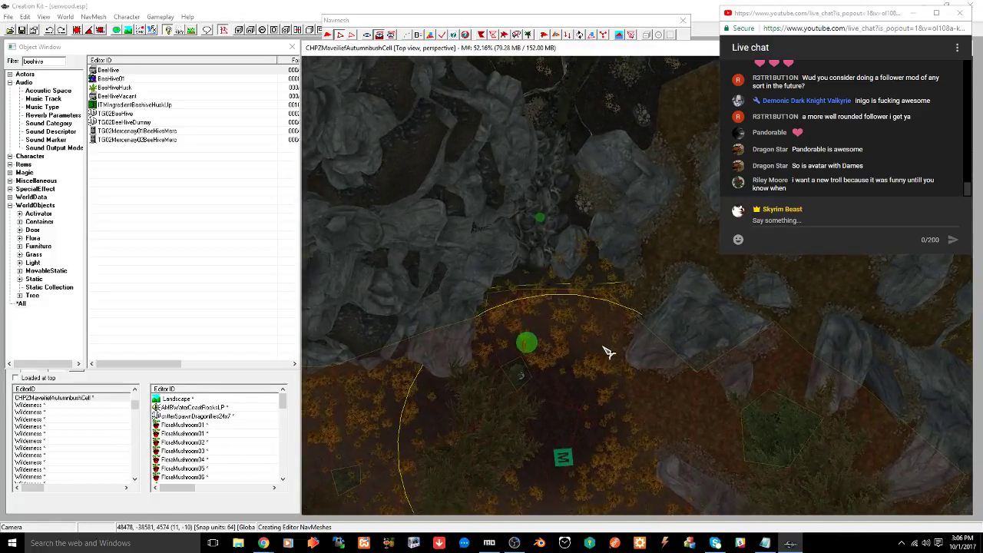
pyautogui.scroll(5, 606, 352)
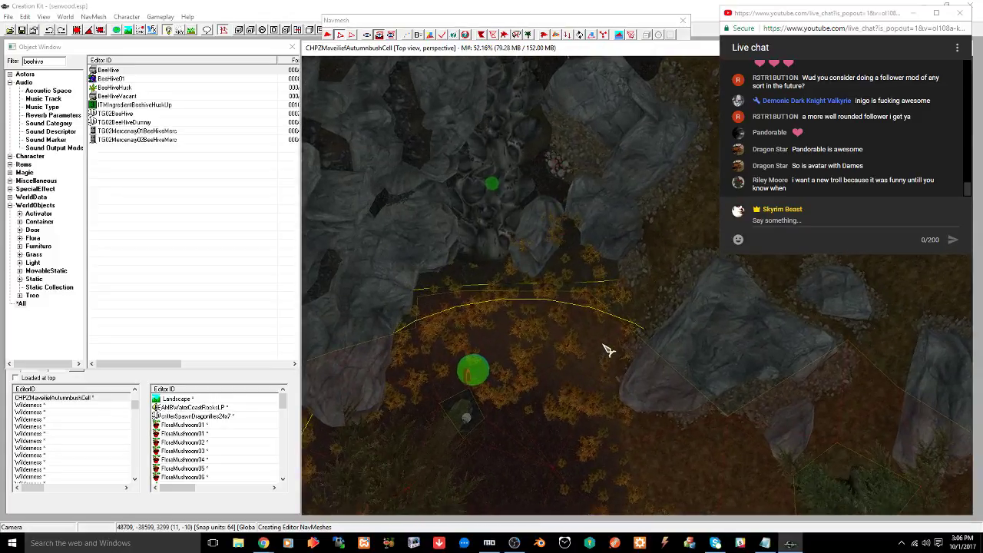
pyautogui.scroll(5, 607, 350)
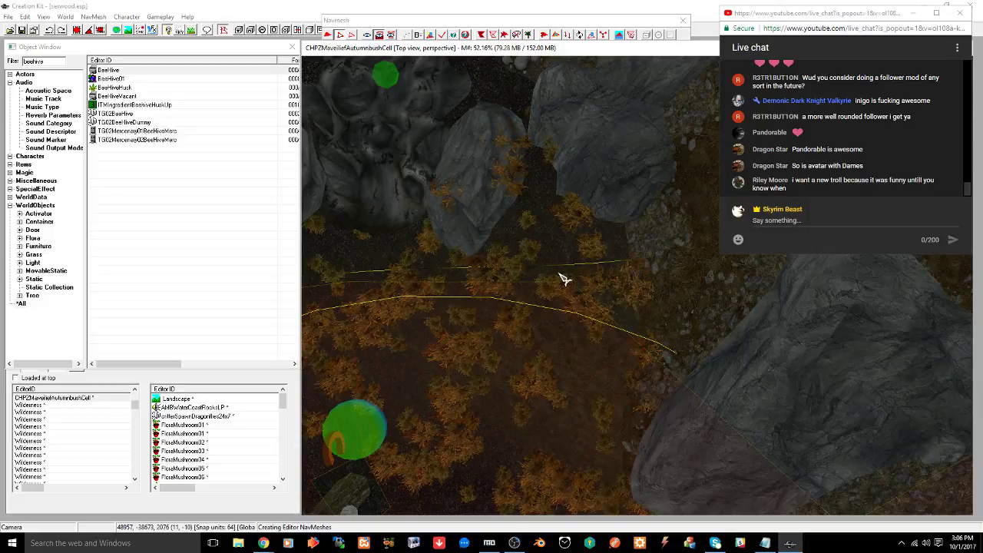
pyautogui.moveTo(564, 279); pyautogui.dragTo(659, 364)
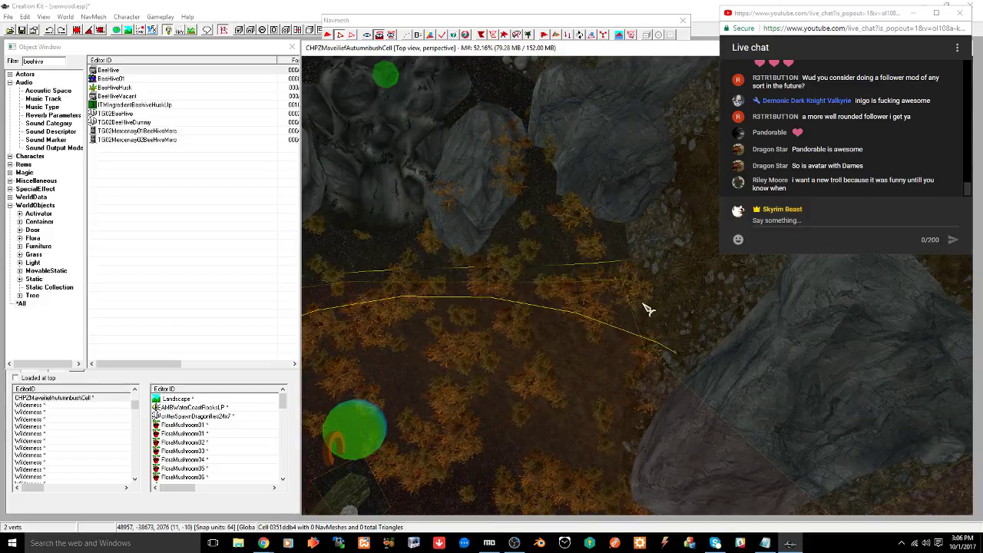
pyautogui.moveTo(647, 307)
pyautogui.keyDown('shift'); pyautogui.mouseDown(button='middle')
pyautogui.moveTo(700, 261)
pyautogui.moveTo(703, 285)
pyautogui.moveTo(726, 300)
pyautogui.moveTo(718, 312)
pyautogui.mouseUp(button='middle'); pyautogui.keyUp('shift')
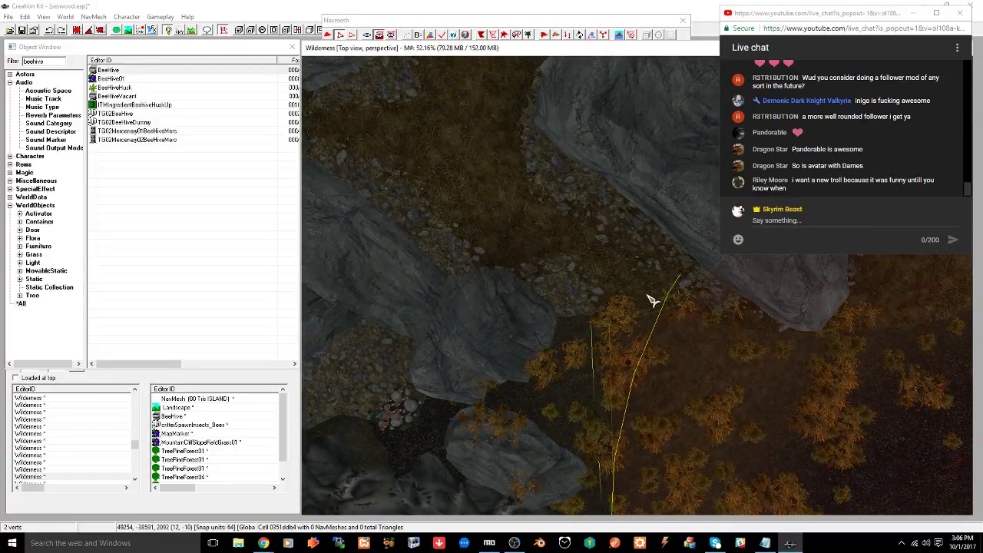
pyautogui.keyDown('ctrl'); pyautogui.rightClick(593, 186); pyautogui.keyUp('ctrl')
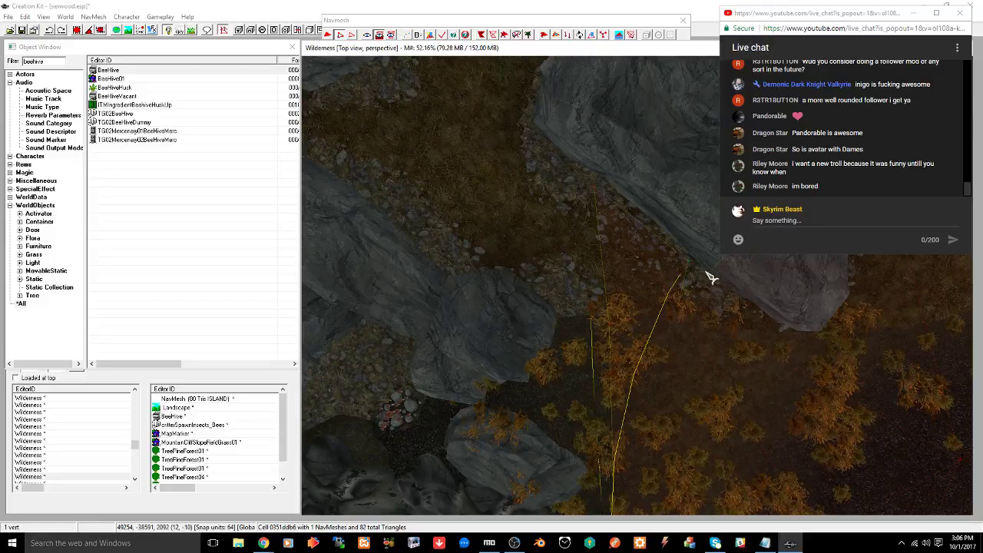
# Fill the gap between the new gravel vertex and the existing navmesh along the large rock's side with a triangle
pyautogui.click(351, 36)
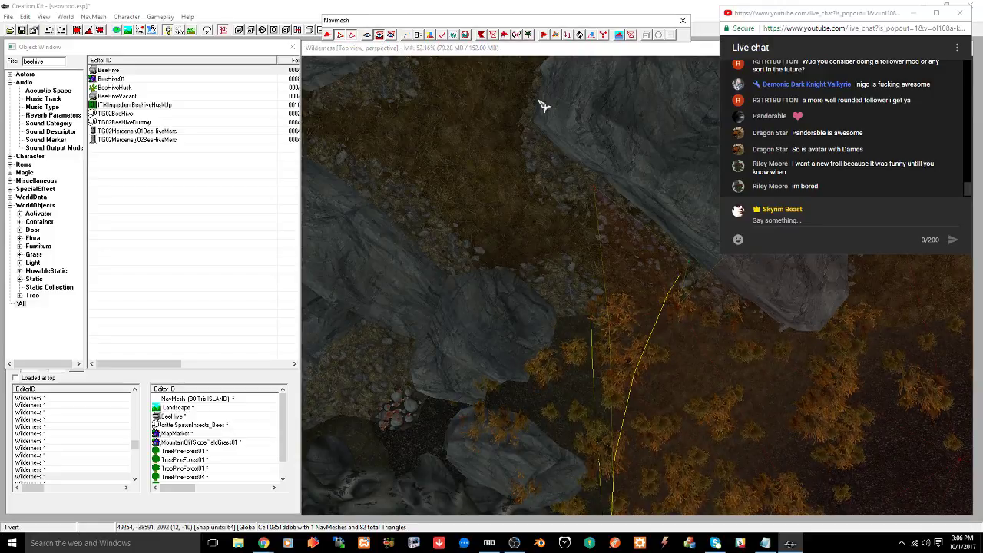
pyautogui.keyDown('ctrl'); pyautogui.rightClick(708, 280); pyautogui.keyUp('ctrl')
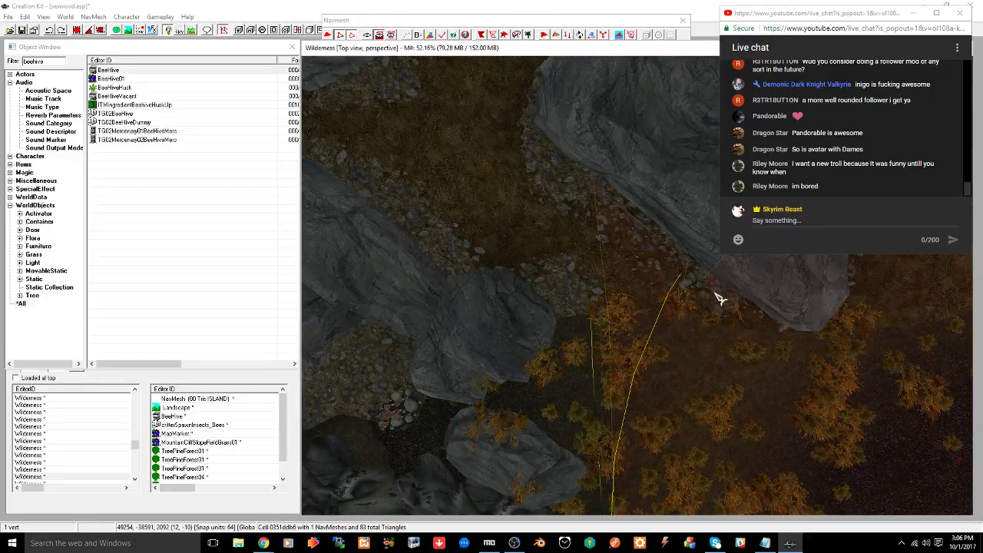
pyautogui.click(346, 35)
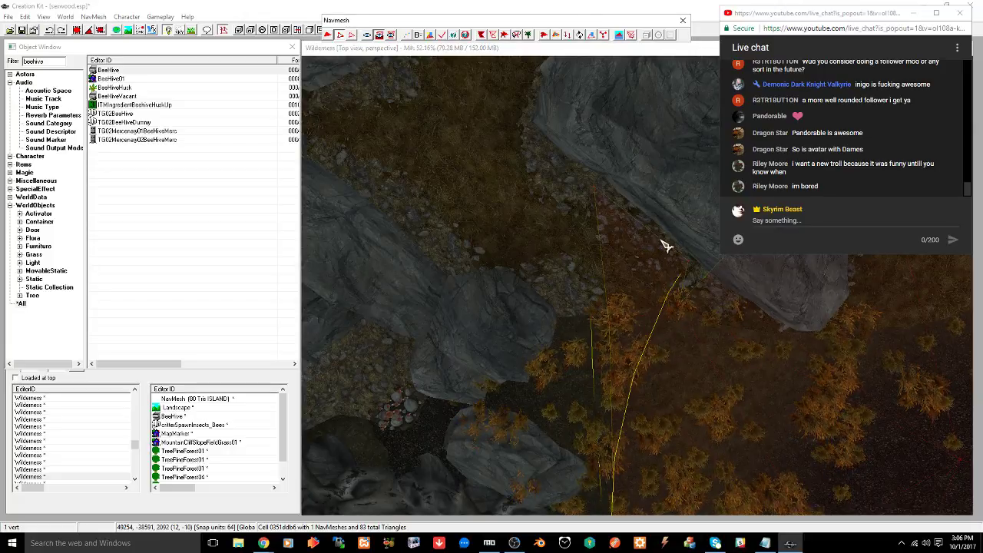
pyautogui.moveTo(660, 240); pyautogui.dragTo(710, 323)
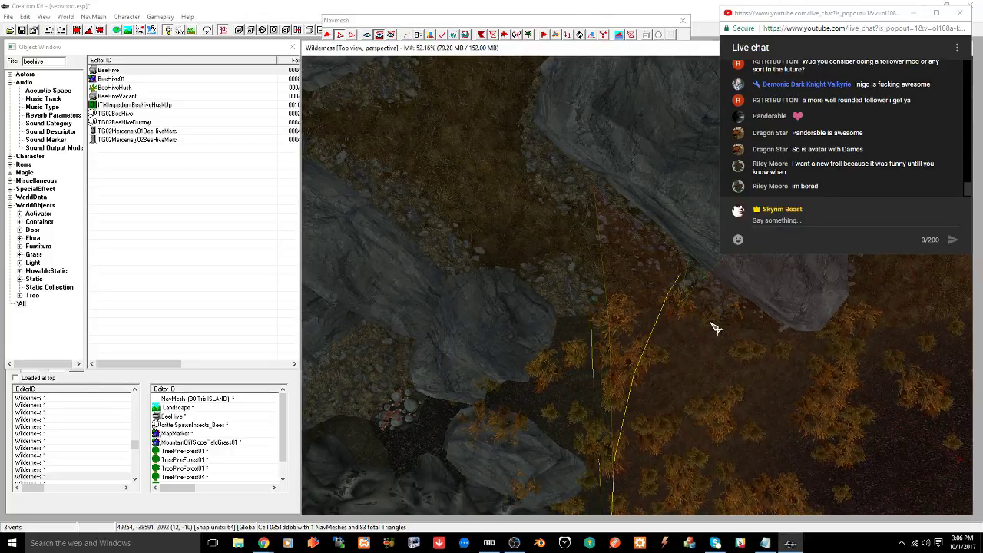
# Start a navmesh on the bush-covered ground below the carved rock face and extend it with a second triangle toward the rock's base
pyautogui.keyDown('shift'); pyautogui.moveTo(710, 322); pyautogui.dragTo(617, 319, button='middle'); pyautogui.keyUp('shift')
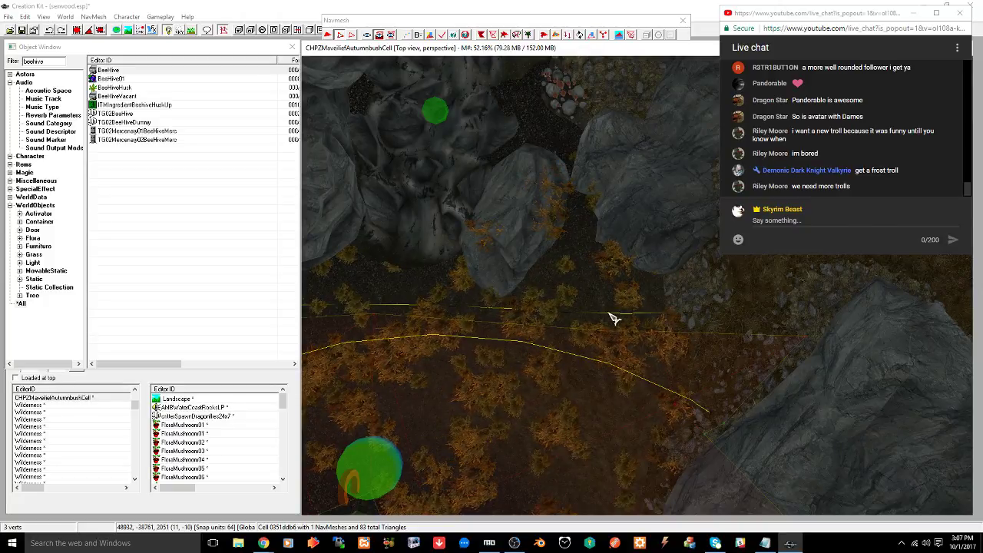
pyautogui.scroll(-2, 614, 318)
pyautogui.moveTo(611, 313)
pyautogui.keyDown('shift'); pyautogui.mouseDown(button='middle')
pyautogui.moveTo(588, 307)
pyautogui.moveTo(608, 305)
pyautogui.mouseUp(button='middle'); pyautogui.keyUp('shift')
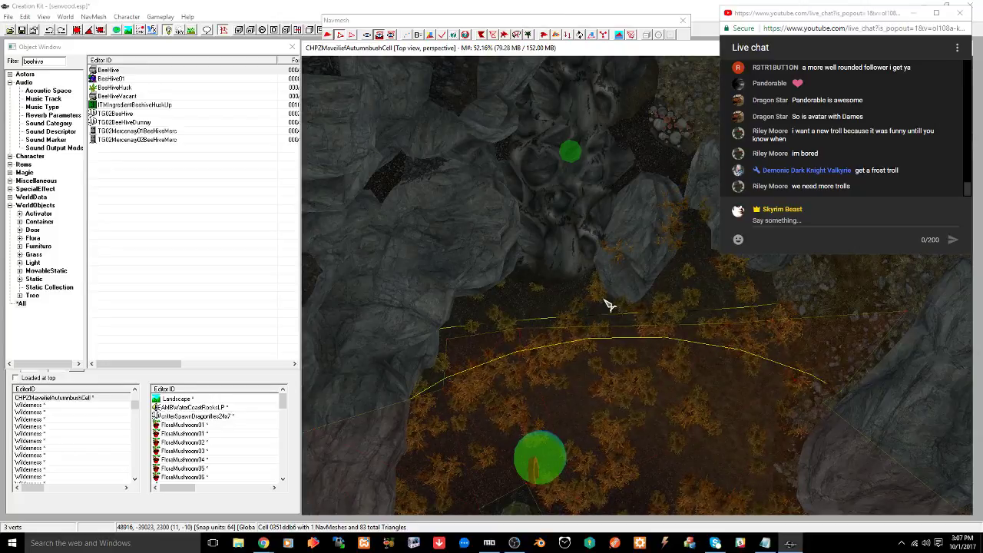
pyautogui.rightClick(470, 317)
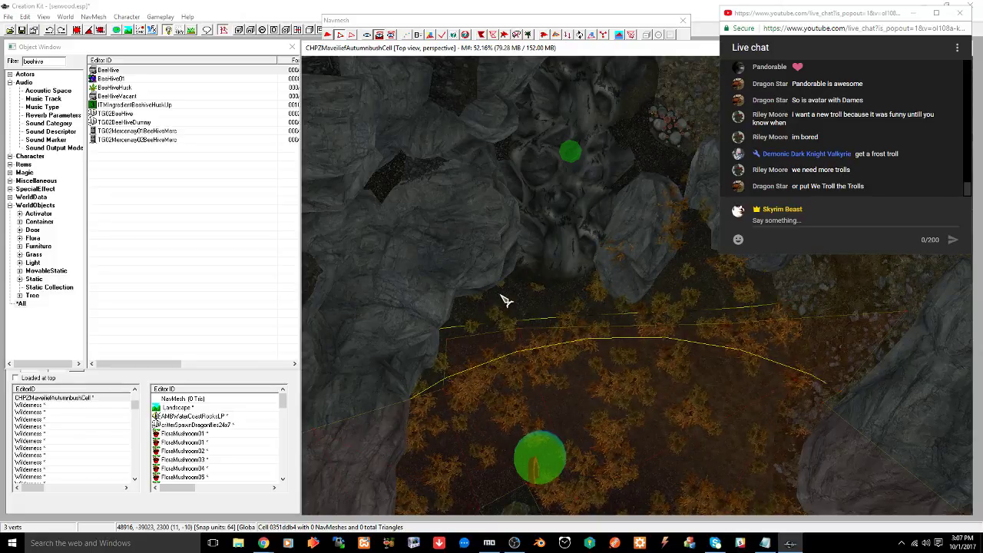
pyautogui.scroll(5, 543, 313)
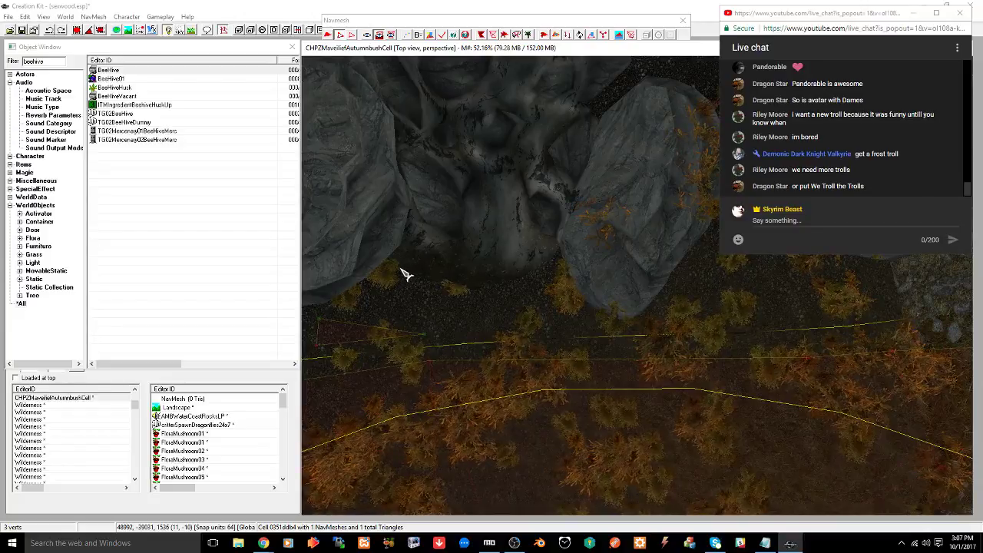
pyautogui.keyDown('ctrl'); pyautogui.rightClick(401, 273); pyautogui.keyUp('ctrl')
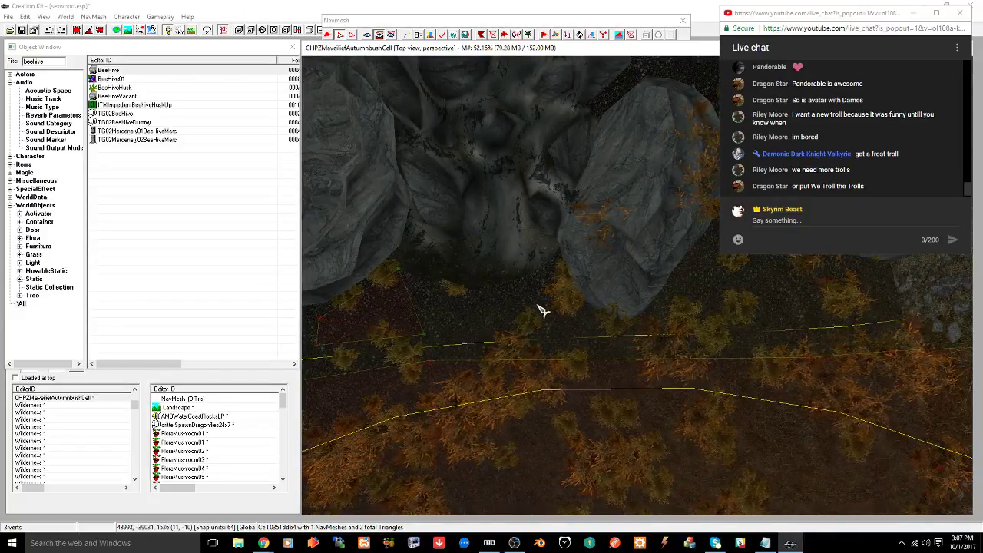
pyautogui.moveTo(542, 310); pyautogui.dragTo(532, 310, button='middle')
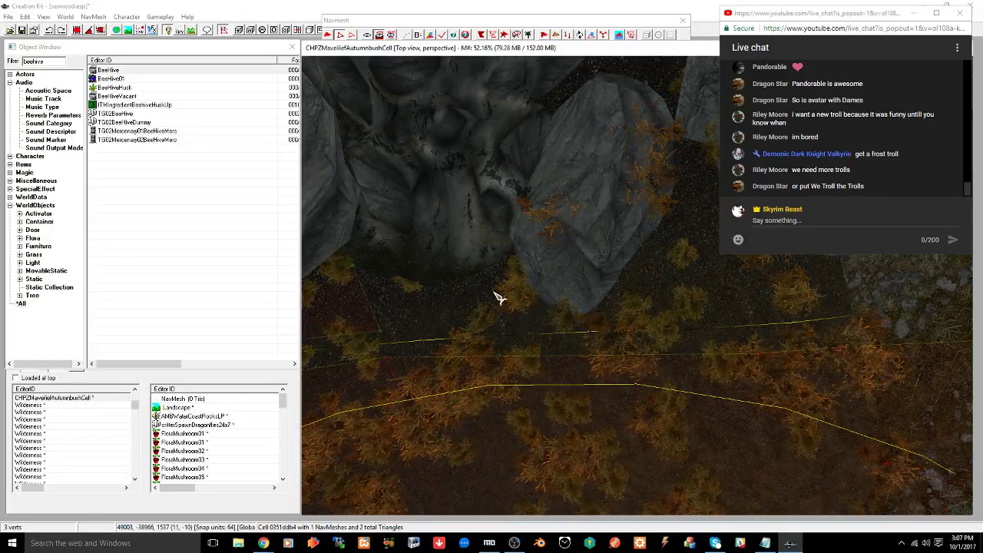
# Extend the navmesh with three triangles across the base of the large rock and along the bushes beside it
pyautogui.keyDown('shift'); pyautogui.moveTo(499, 297); pyautogui.dragTo(499, 251, button='middle'); pyautogui.keyUp('shift')
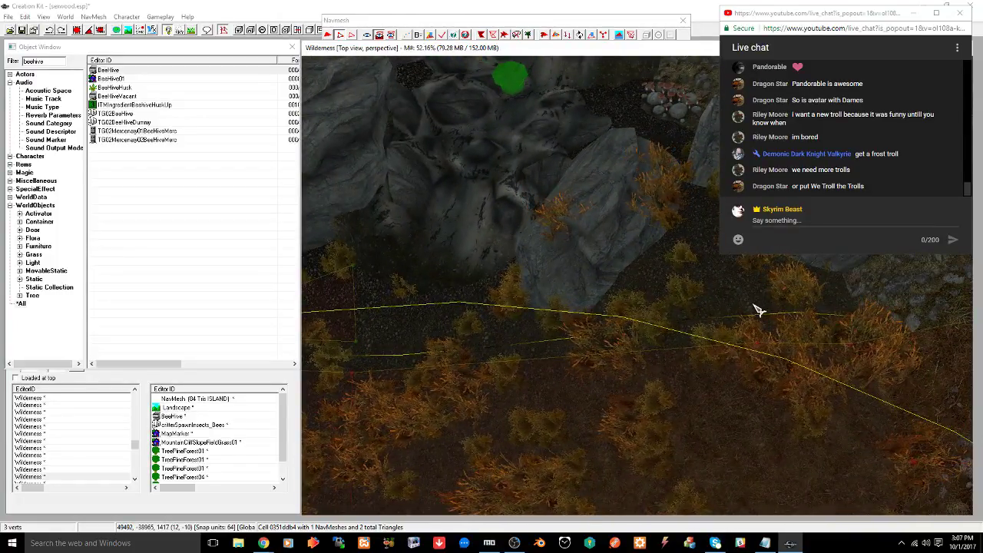
pyautogui.moveTo(773, 308)
pyautogui.keyDown('shift'); pyautogui.mouseDown(button='middle')
pyautogui.moveTo(763, 328)
pyautogui.moveTo(755, 325)
pyautogui.moveTo(774, 346)
pyautogui.mouseUp(button='middle'); pyautogui.keyUp('shift')
pyautogui.moveTo(774, 345); pyautogui.dragTo(726, 333)
pyautogui.keyDown('shift'); pyautogui.moveTo(778, 406); pyautogui.dragTo(755, 374, button='middle'); pyautogui.keyUp('shift')
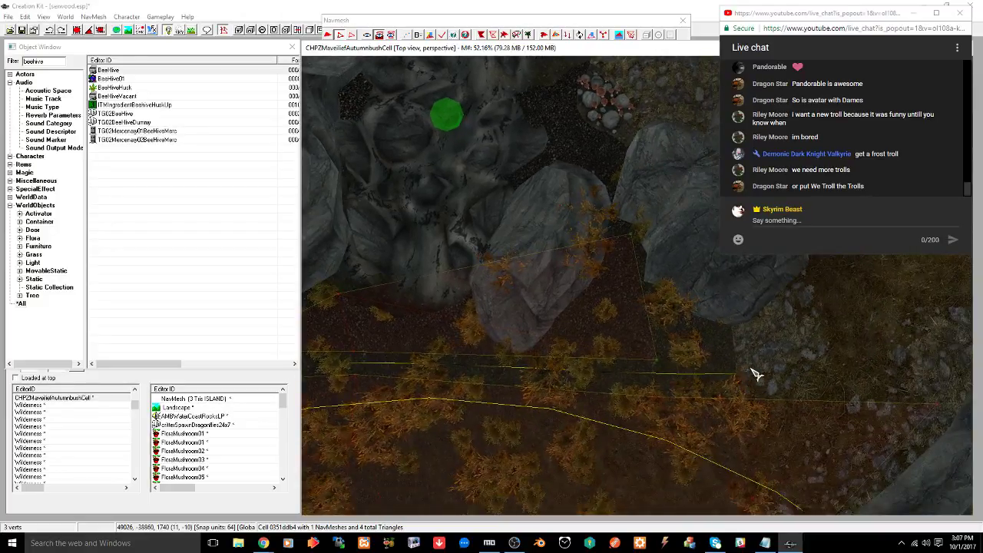
pyautogui.moveTo(606, 220); pyautogui.dragTo(674, 332)
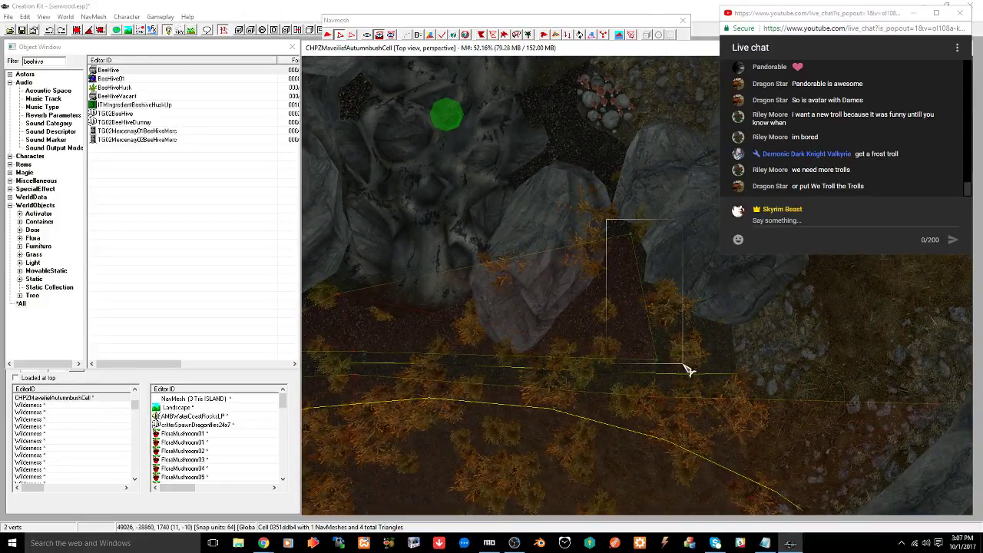
pyautogui.moveTo(687, 370); pyautogui.dragTo(692, 366)
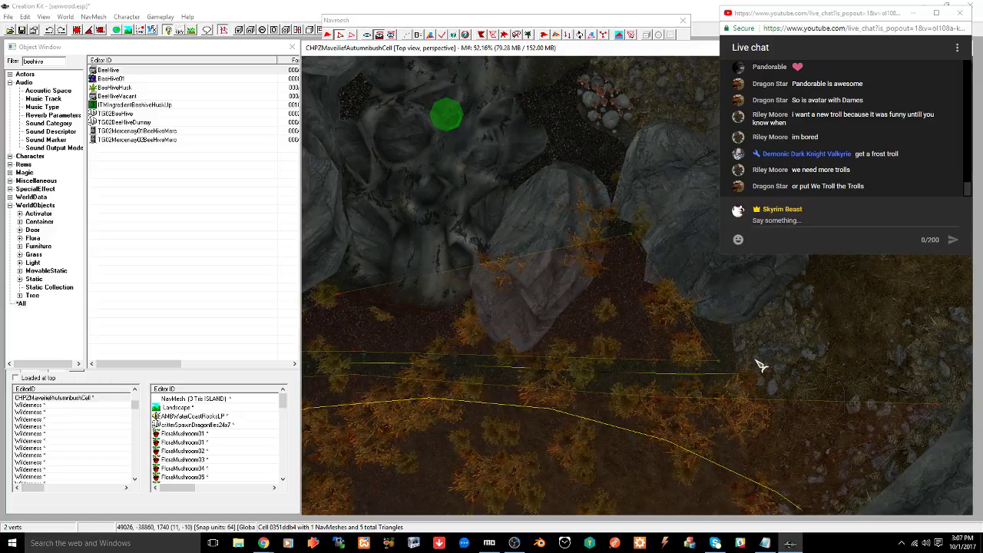
# Extend the navmesh with four triangles past the next rock, over the gravel and onto the open ground between the boulders
pyautogui.keyDown('shift'); pyautogui.moveTo(757, 364); pyautogui.dragTo(701, 361, button='middle'); pyautogui.keyUp('shift')
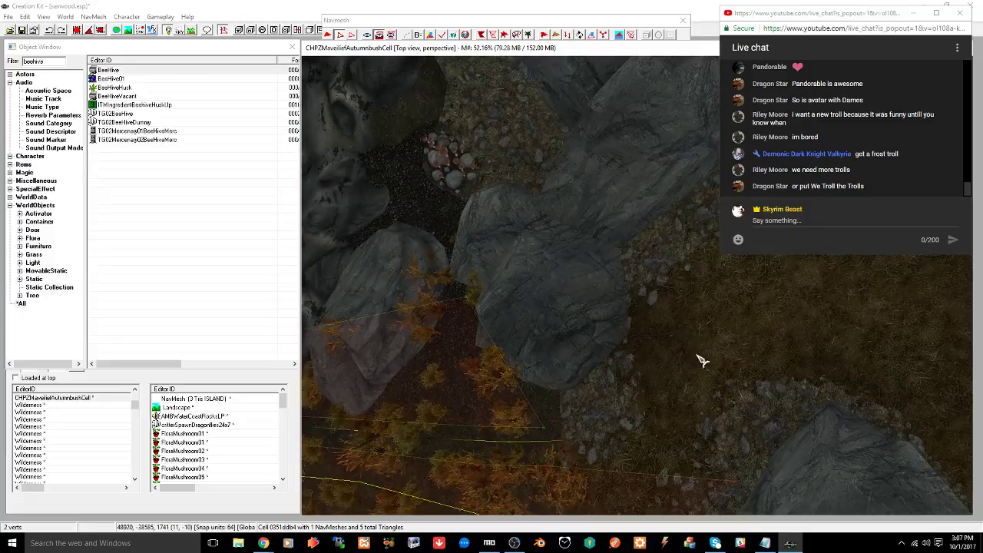
pyautogui.keyDown('ctrl'); pyautogui.rightClick(640, 272); pyautogui.keyUp('ctrl')
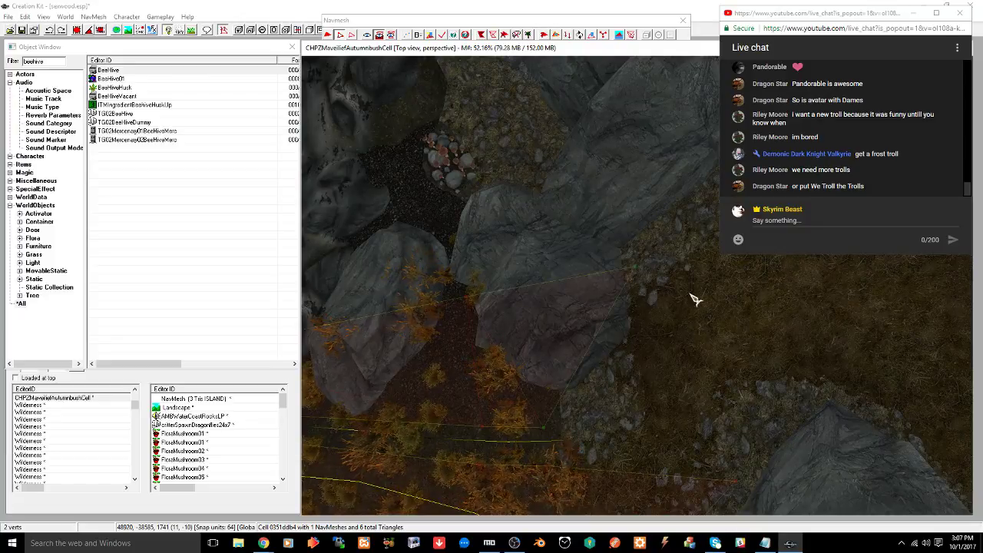
pyautogui.keyDown('ctrl'); pyautogui.rightClick(748, 443); pyautogui.keyUp('ctrl')
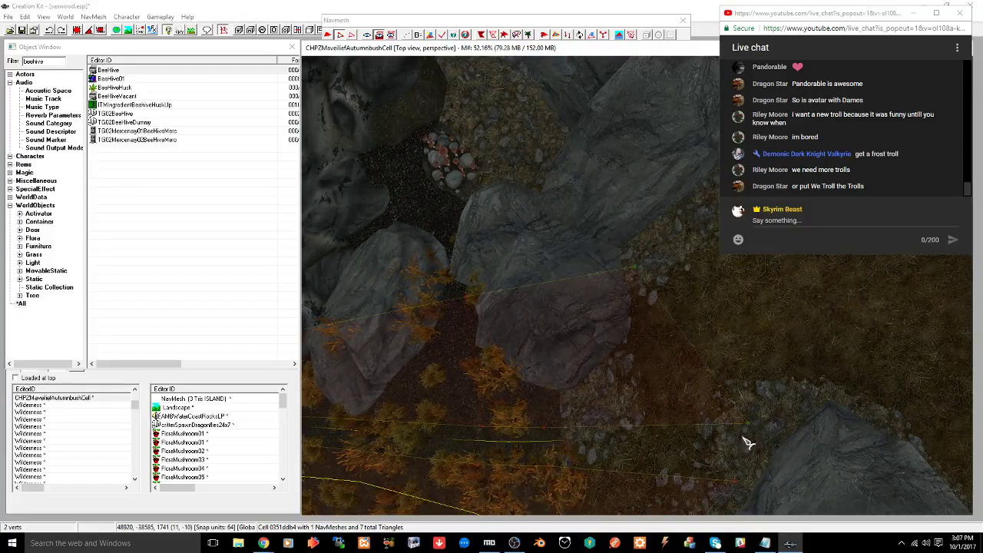
pyautogui.moveTo(684, 432); pyautogui.dragTo(637, 372, button='middle')
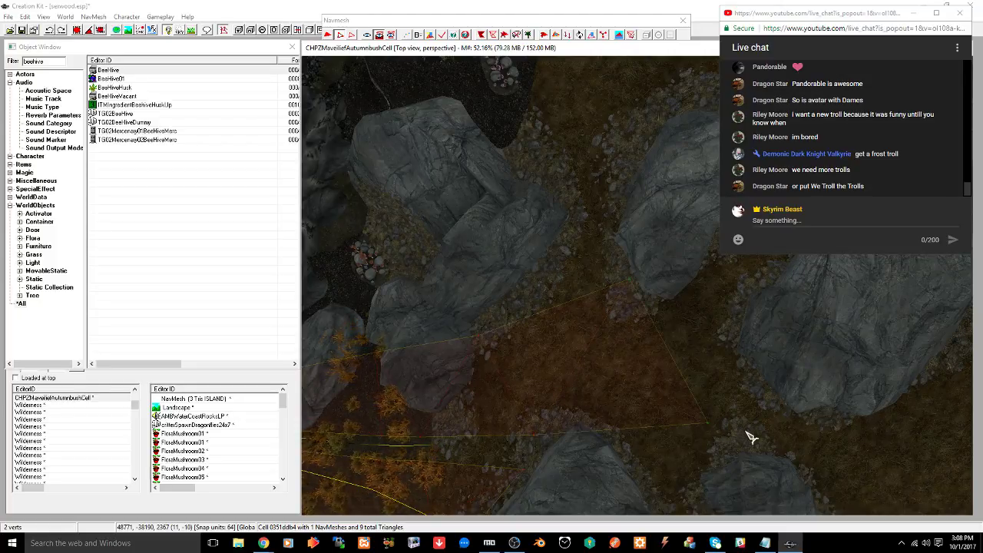
# Extend the tree-side navmesh with two triangles past the small boulder and down into the passage beside the curved rock
pyautogui.moveTo(750, 437); pyautogui.dragTo(596, 333, button='middle')
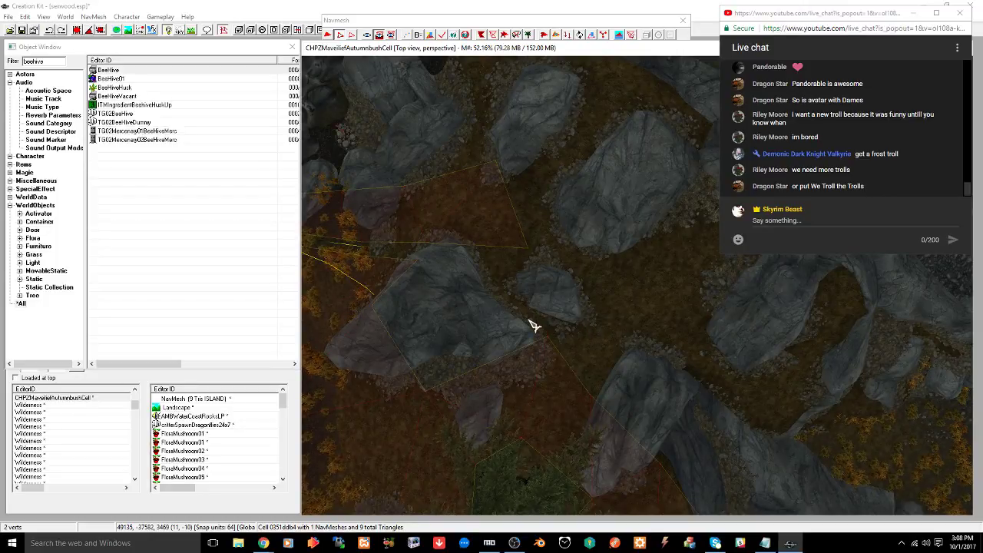
pyautogui.moveTo(528, 324); pyautogui.dragTo(598, 376)
pyautogui.moveTo(618, 351); pyautogui.dragTo(626, 300)
pyautogui.keyDown('shift'); pyautogui.moveTo(671, 323); pyautogui.dragTo(641, 325, button='middle'); pyautogui.keyUp('shift')
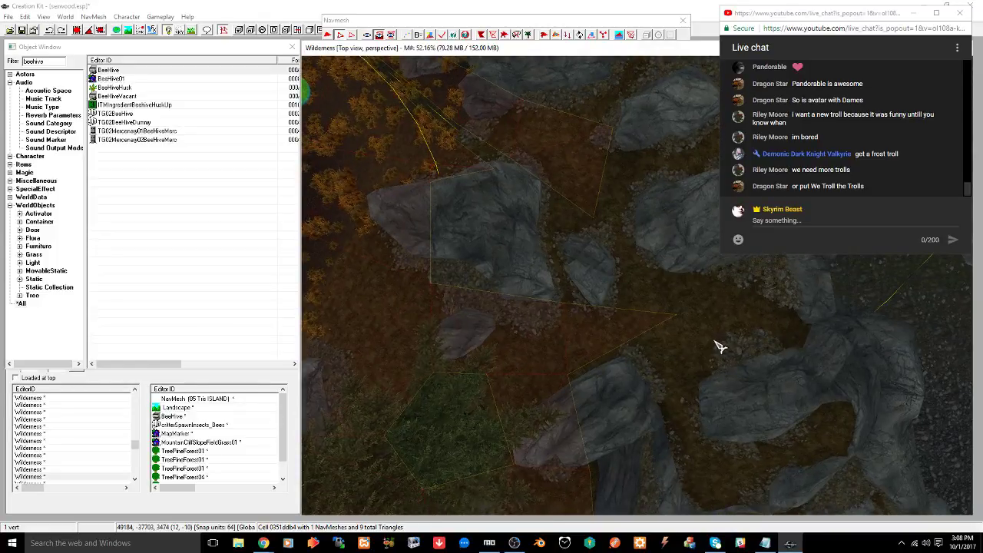
pyautogui.moveTo(717, 345); pyautogui.dragTo(693, 345, button='middle')
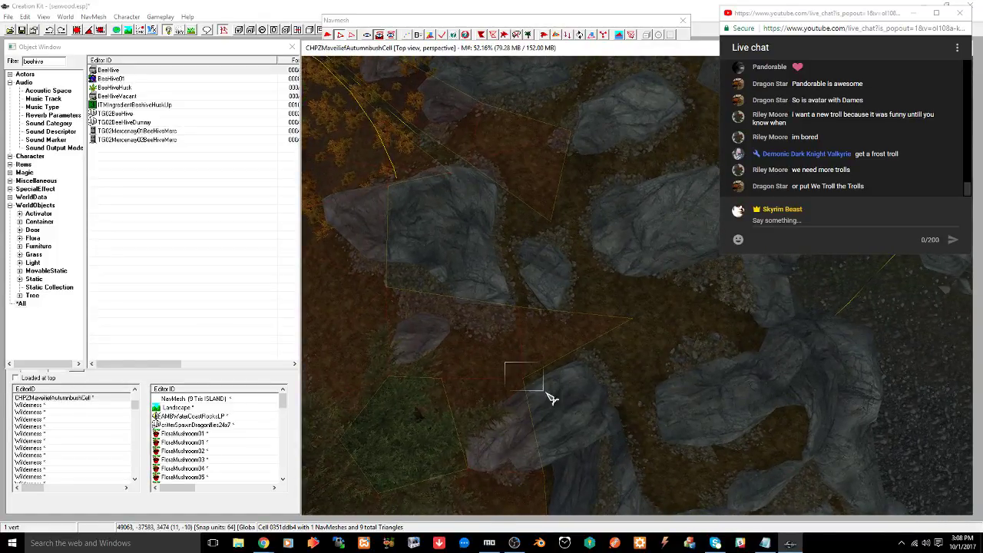
pyautogui.moveTo(694, 430); pyautogui.dragTo(689, 356, button='middle')
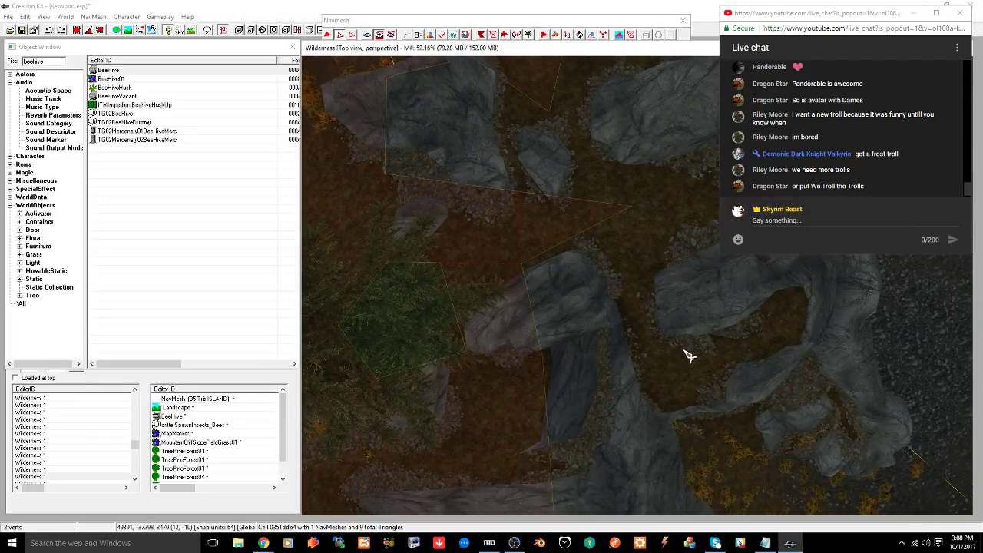
pyautogui.keyDown('ctrl'); pyautogui.rightClick(644, 336); pyautogui.keyUp('ctrl')
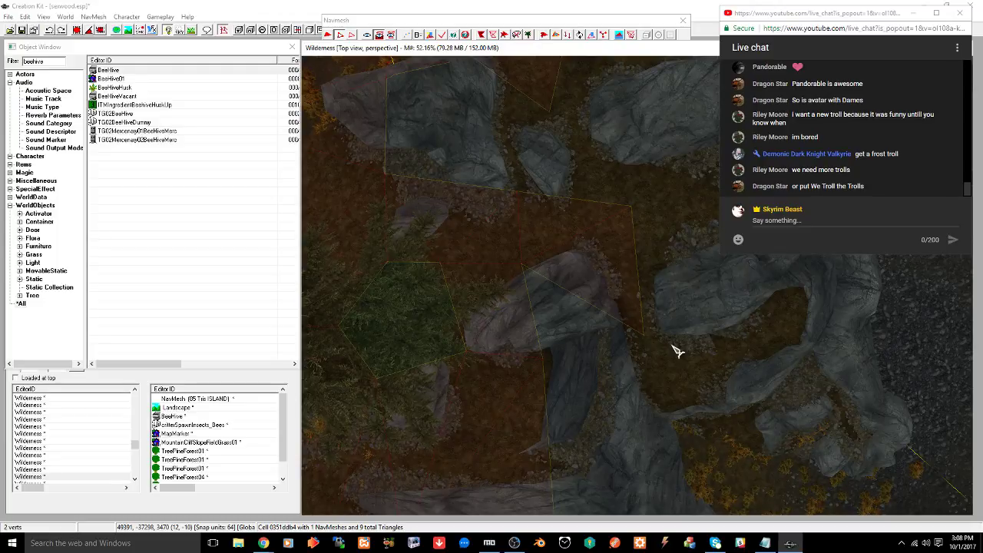
# Fill the gap between the new passage vertex and the existing navmesh edge behind the curved rock
pyautogui.moveTo(510, 256); pyautogui.dragTo(658, 382)
pyautogui.keyDown('shift'); pyautogui.moveTo(691, 387); pyautogui.dragTo(632, 375, button='middle'); pyautogui.keyUp('shift')
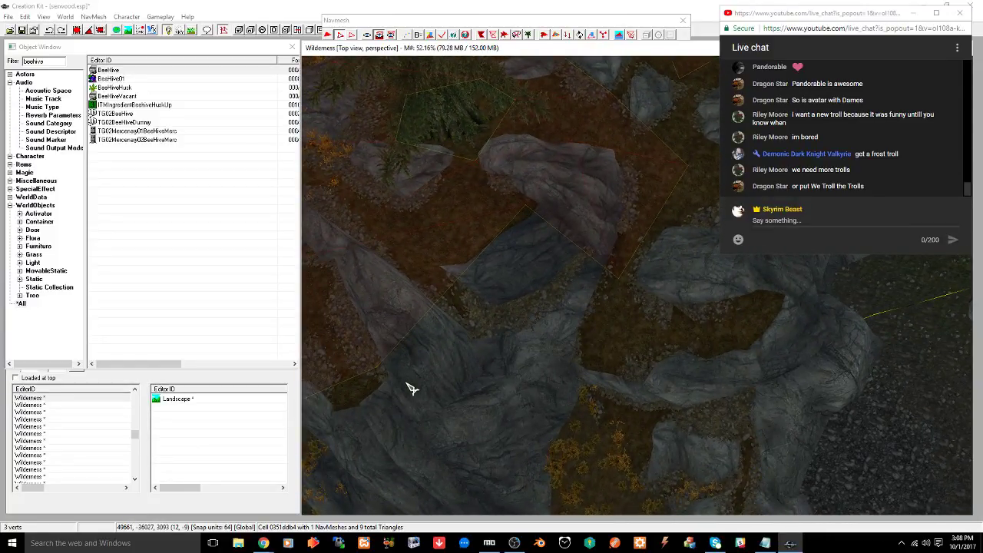
pyautogui.keyDown('shift'); pyautogui.moveTo(486, 386); pyautogui.dragTo(494, 340, button='middle'); pyautogui.keyUp('shift')
pyautogui.scroll(-3, 469, 393)
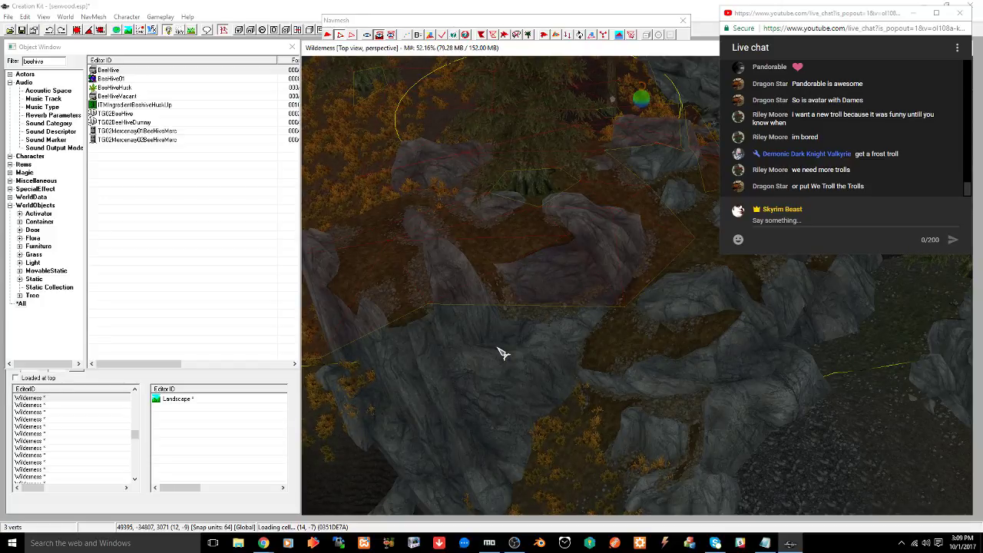
pyautogui.keyDown('shift'); pyautogui.moveTo(503, 372); pyautogui.dragTo(505, 393, button='middle'); pyautogui.keyUp('shift')
# Extend the navmesh from its edge above the curved rock to a new vertex inside the hollow of the arched rock
pyautogui.click(463, 355)
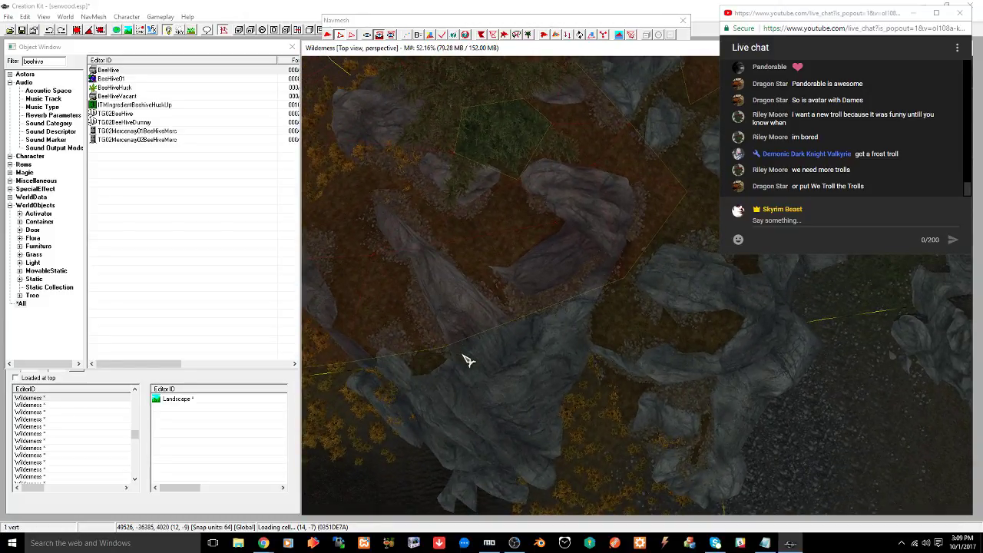
pyautogui.keyDown('ctrl'); pyautogui.click(621, 274); pyautogui.keyUp('ctrl')
pyautogui.keyDown('shift'); pyautogui.moveTo(553, 424); pyautogui.dragTo(715, 480, button='middle'); pyautogui.keyUp('shift')
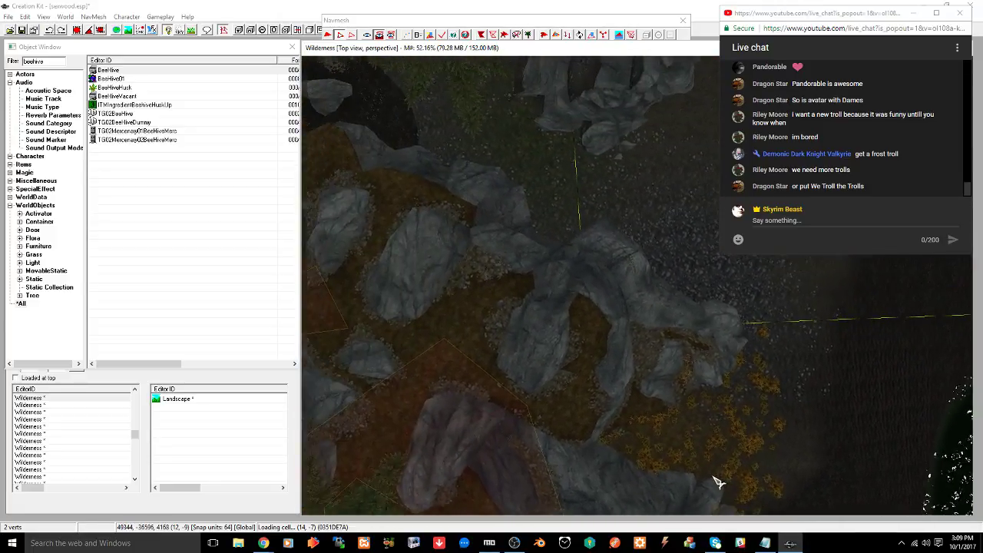
pyautogui.moveTo(429, 325); pyautogui.dragTo(558, 423)
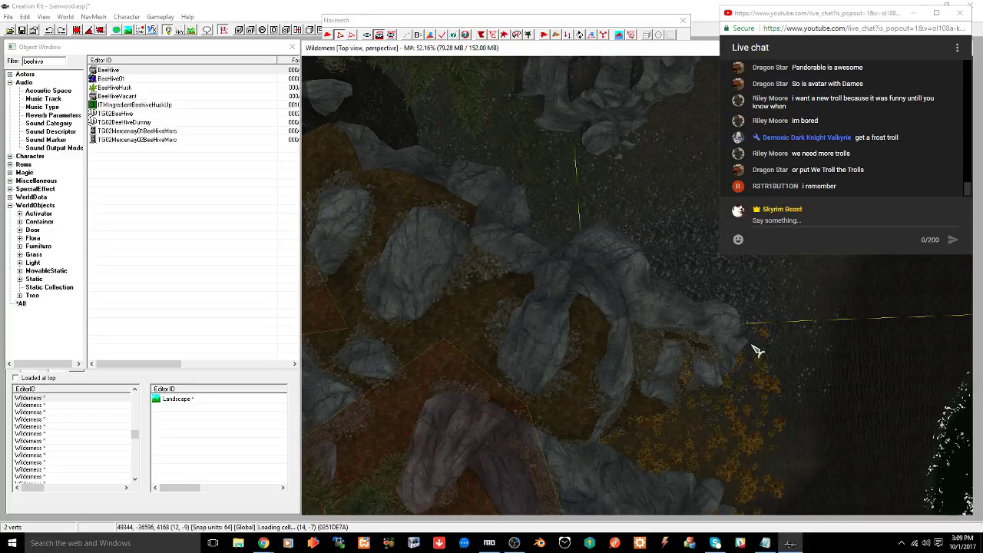
pyautogui.keyDown('ctrl'); pyautogui.rightClick(586, 343); pyautogui.keyUp('ctrl')
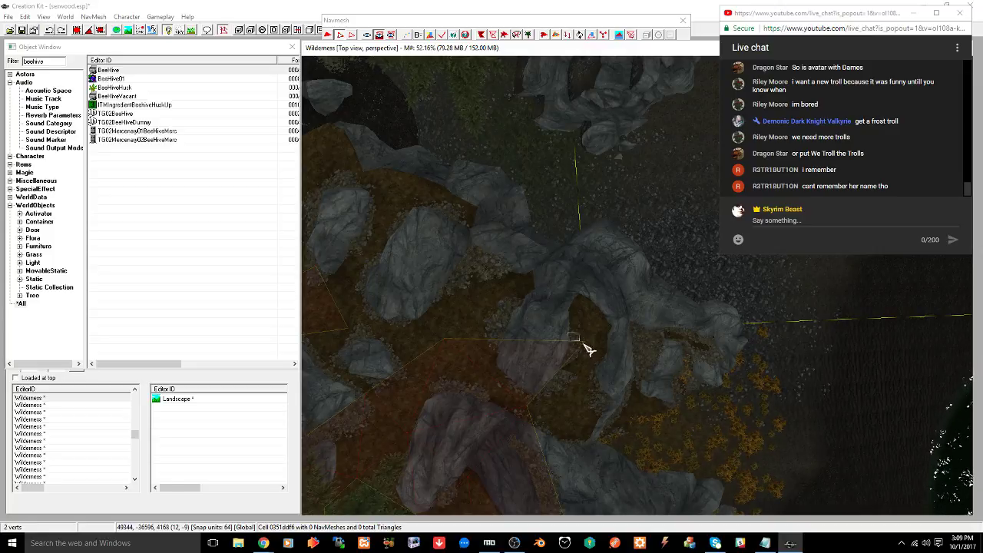
# Add a triangle down to the narrow gap at the arched rock's foot and fill the wedge along the large cliff rock
pyautogui.click(584, 343)
pyautogui.keyDown('ctrl'); pyautogui.click(552, 424); pyautogui.keyUp('ctrl')
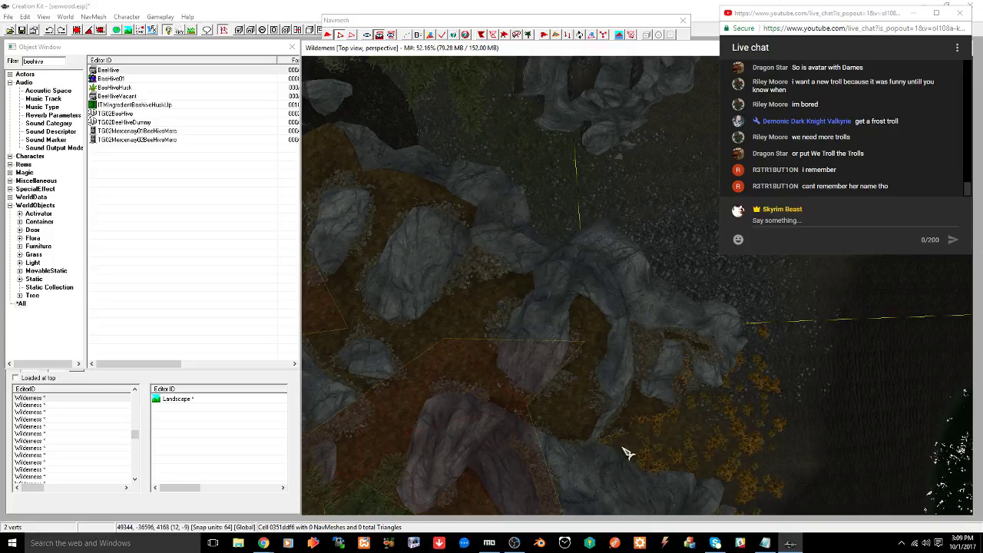
pyautogui.moveTo(627, 453); pyautogui.dragTo(598, 383, button='middle')
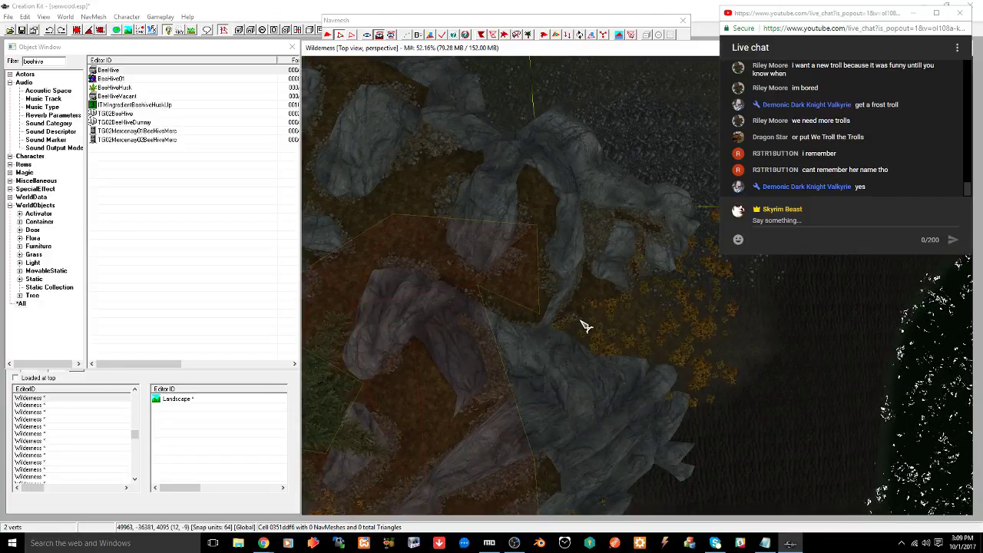
pyautogui.moveTo(462, 274); pyautogui.dragTo(564, 335)
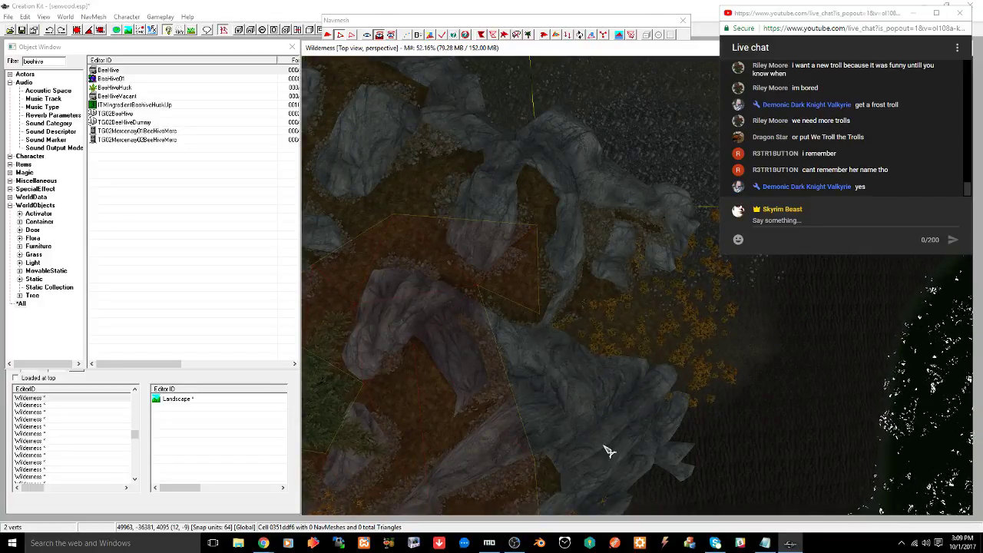
pyautogui.moveTo(507, 448); pyautogui.dragTo(573, 479)
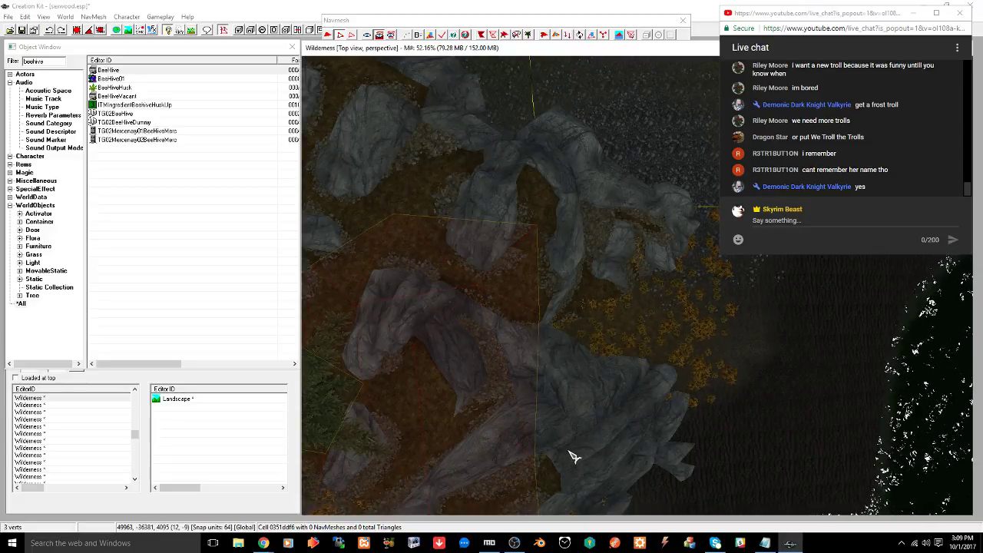
# Inspect the navmesh vertices and their coordinates along the straight outer edge crossing the large cliff rock
pyautogui.moveTo(604, 381); pyautogui.dragTo(592, 315, button='middle')
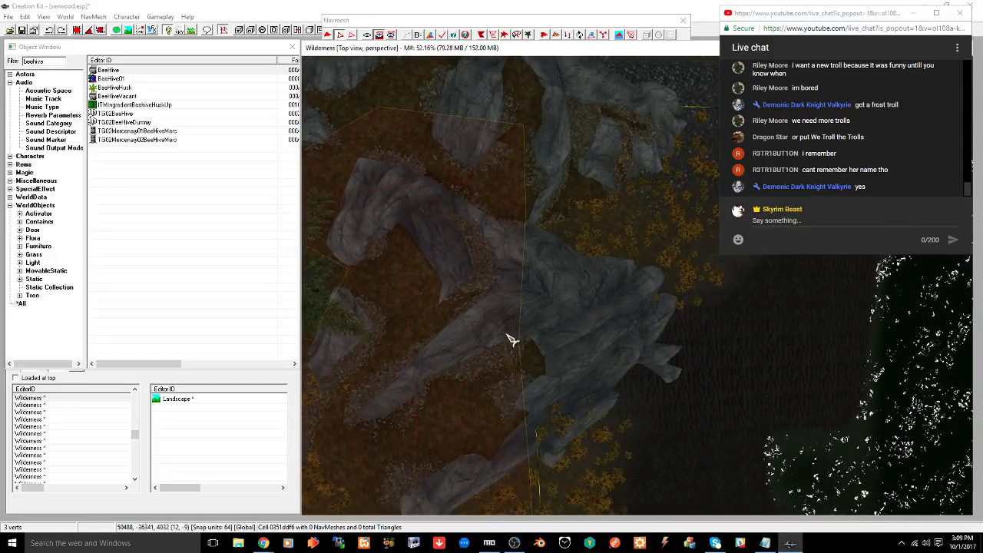
pyautogui.moveTo(507, 332); pyautogui.dragTo(527, 353)
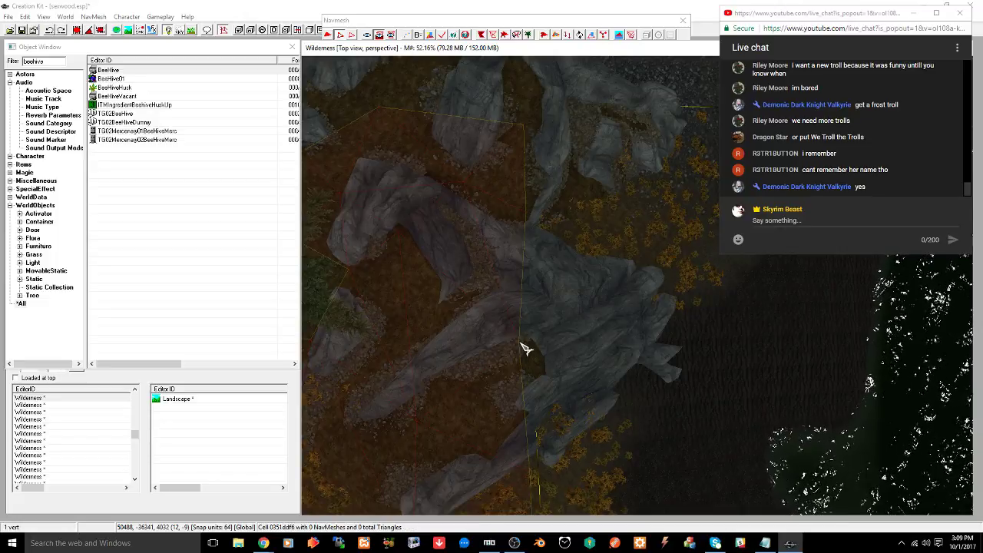
pyautogui.scroll(5, 522, 348)
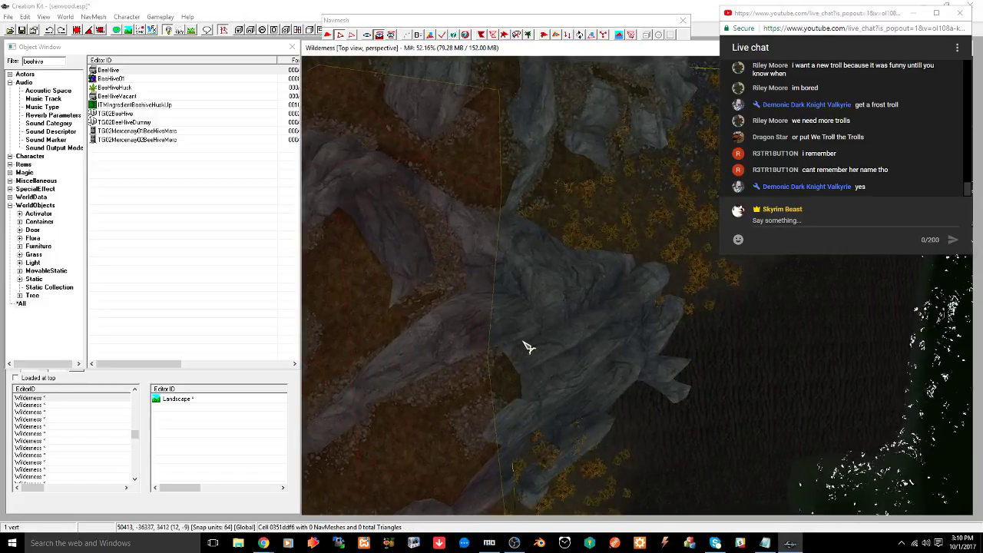
pyautogui.scroll(1, 518, 340)
pyautogui.moveTo(496, 330); pyautogui.dragTo(529, 311, button='middle')
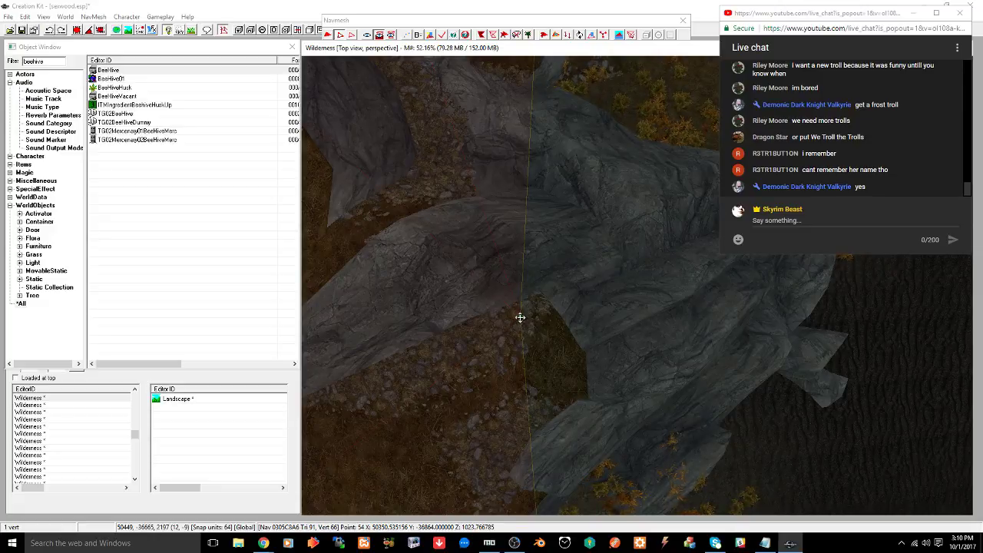
pyautogui.scroll(-3, 574, 307)
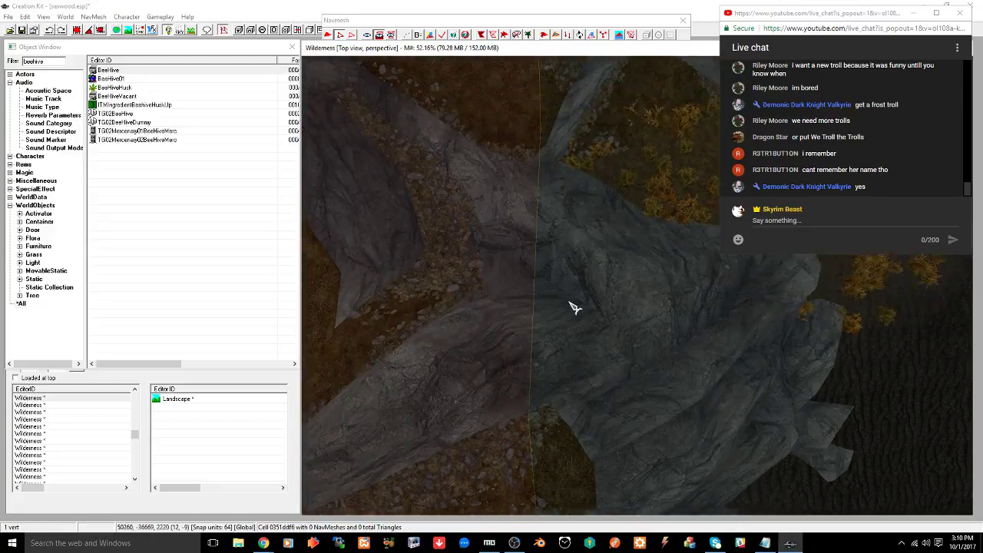
pyautogui.moveTo(525, 269)
pyautogui.mouseDown()
pyautogui.moveTo(580, 307)
pyautogui.moveTo(557, 284)
pyautogui.mouseUp()
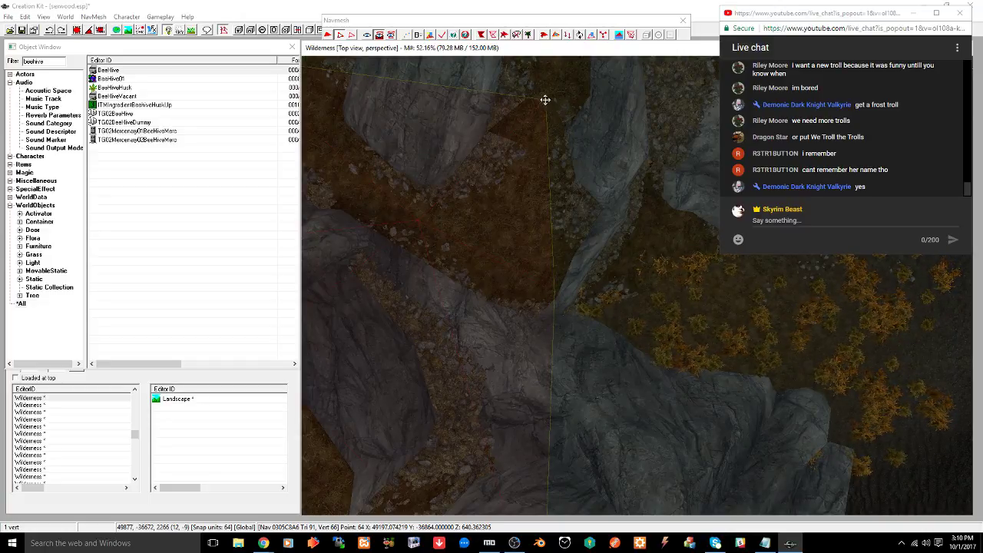
pyautogui.moveTo(563, 333); pyautogui.dragTo(560, 297, button='middle')
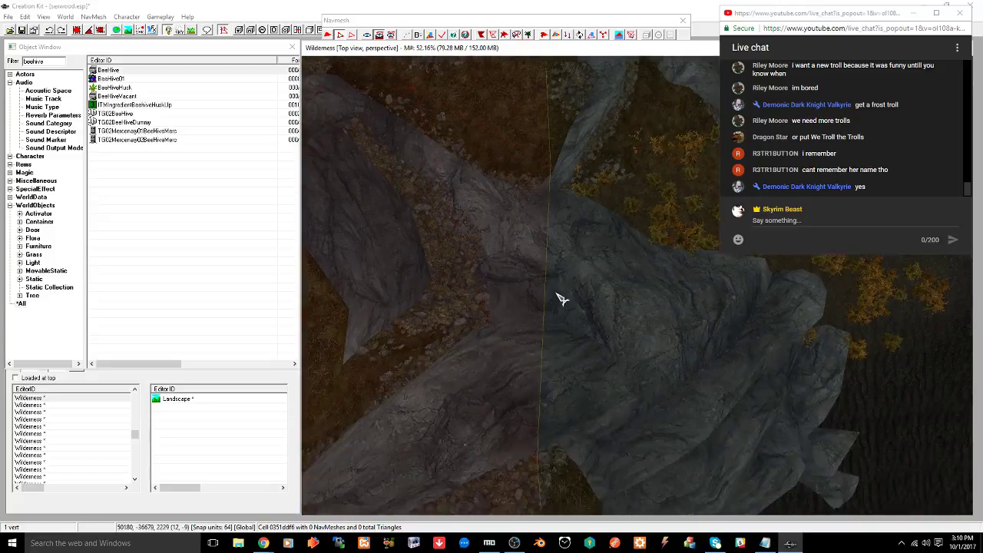
pyautogui.scroll(-4, 561, 296)
pyautogui.scroll(-3, 563, 295)
pyautogui.moveTo(602, 384); pyautogui.dragTo(564, 341, button='middle')
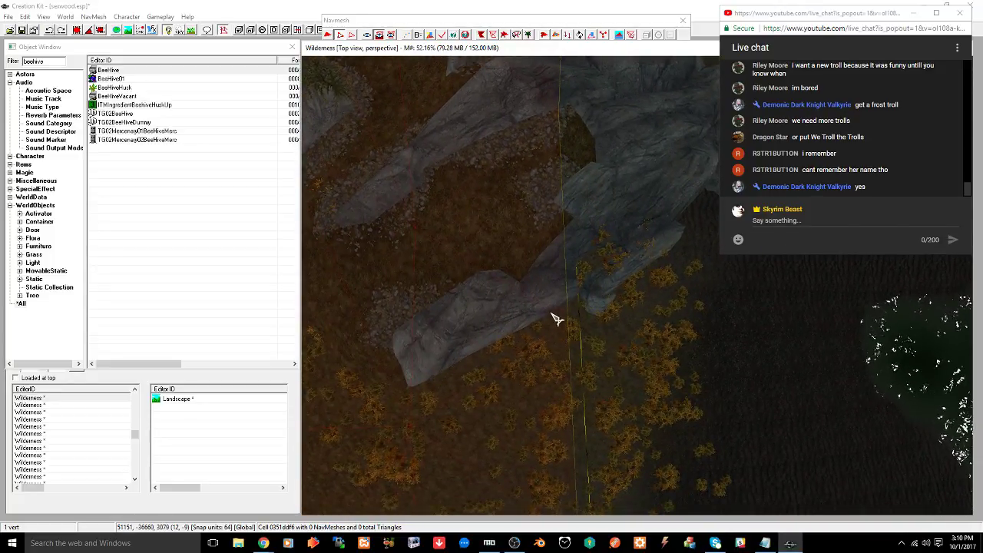
# Extend the tree-side navmesh over the small boulder and onto the neighbouring large rock beside the bushes
pyautogui.moveTo(449, 293)
pyautogui.mouseDown(button='middle')
pyautogui.moveTo(506, 370)
pyautogui.moveTo(500, 380)
pyautogui.moveTo(527, 398)
pyautogui.moveTo(527, 418)
pyautogui.moveTo(548, 415)
pyautogui.moveTo(532, 416)
pyautogui.mouseUp(button='middle')
pyautogui.scroll(3, 527, 398)
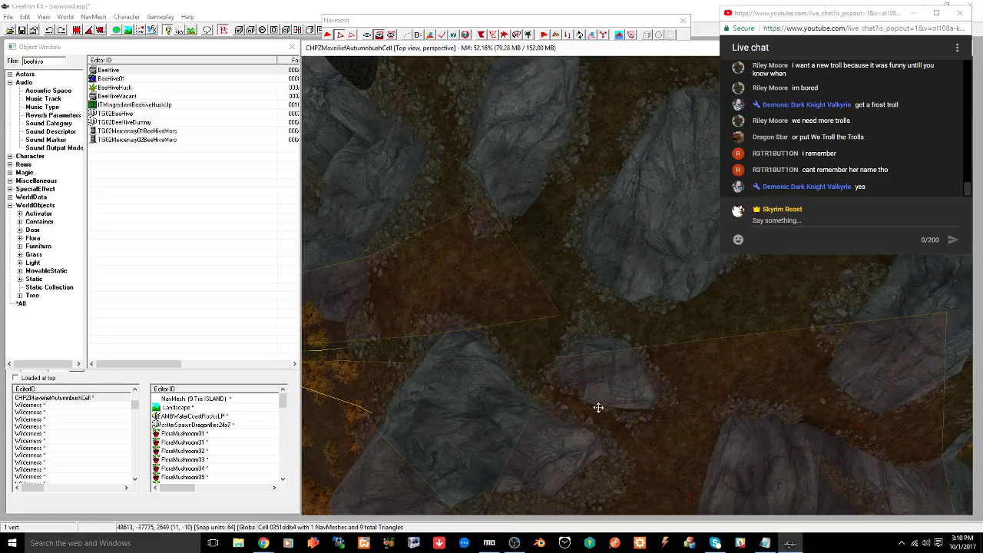
pyautogui.moveTo(582, 393); pyautogui.dragTo(557, 376)
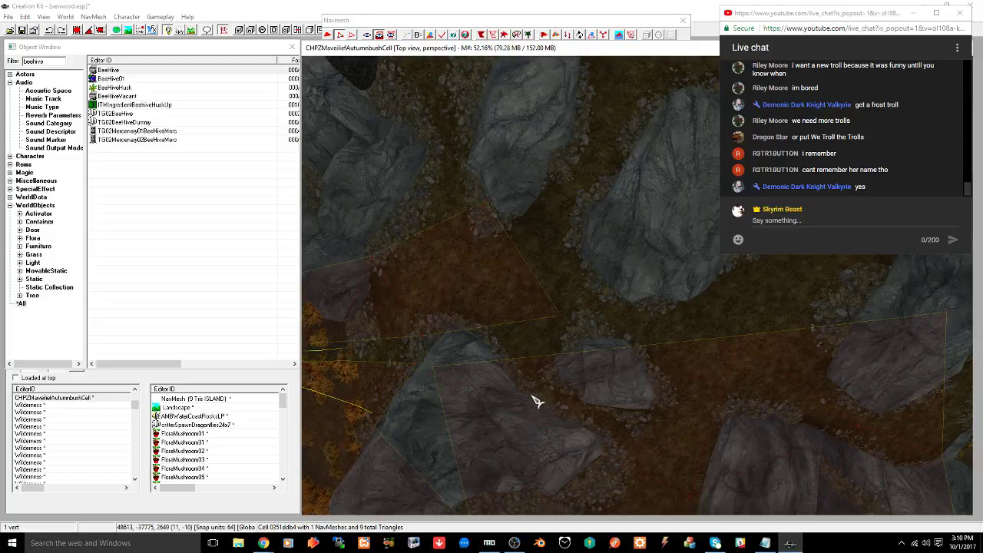
# Fill the uncovered wedge of the navmesh over the large cliff rock with triangles between its existing vertices
pyautogui.moveTo(530, 401); pyautogui.dragTo(546, 381, button='middle')
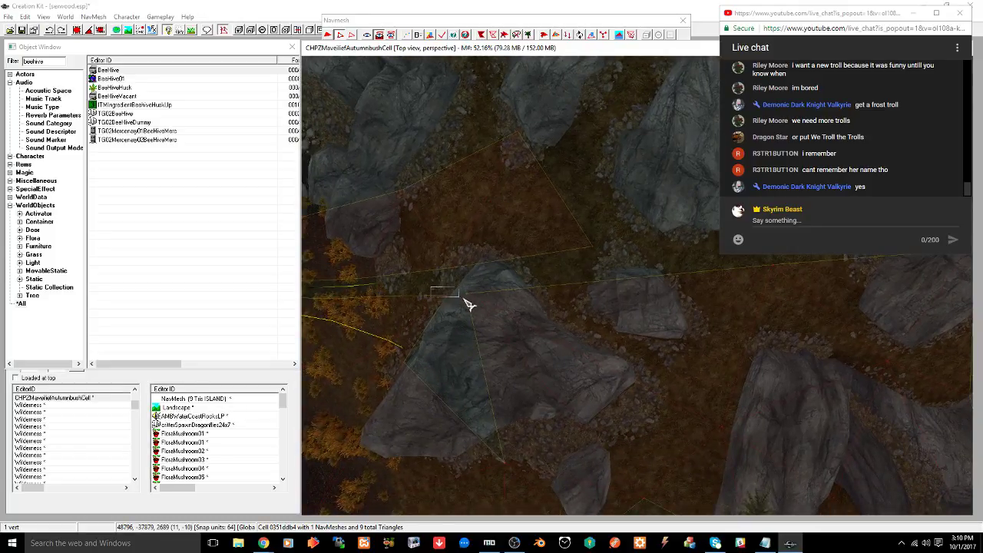
pyautogui.moveTo(481, 443); pyautogui.dragTo(527, 482)
pyautogui.moveTo(529, 458); pyautogui.dragTo(544, 458, button='middle')
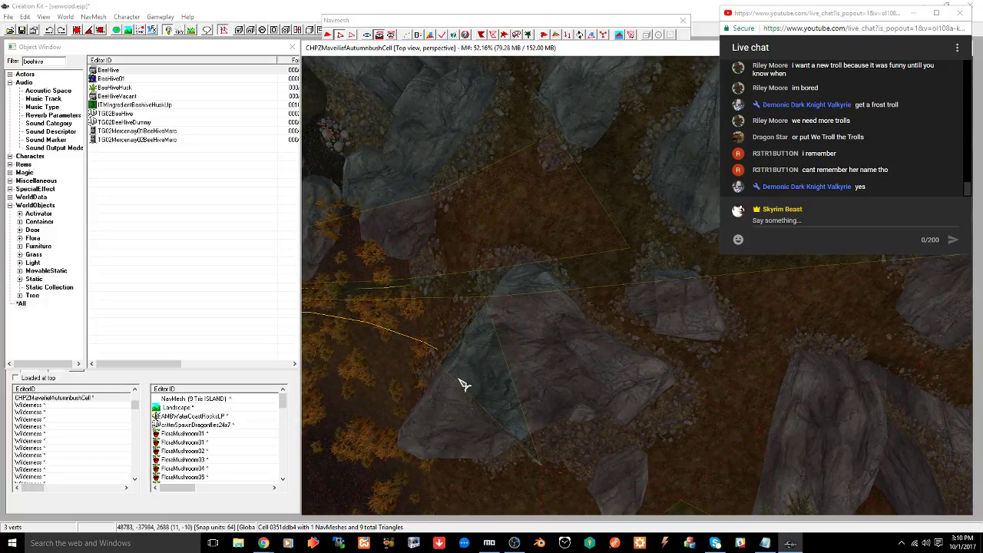
pyautogui.moveTo(485, 404); pyautogui.dragTo(592, 345, button='middle')
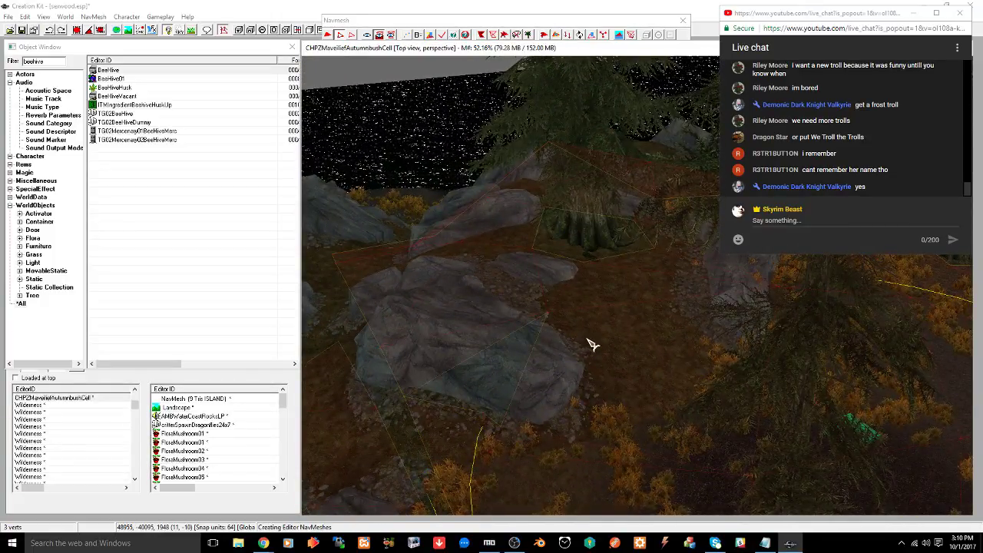
pyautogui.scroll(4, 543, 397)
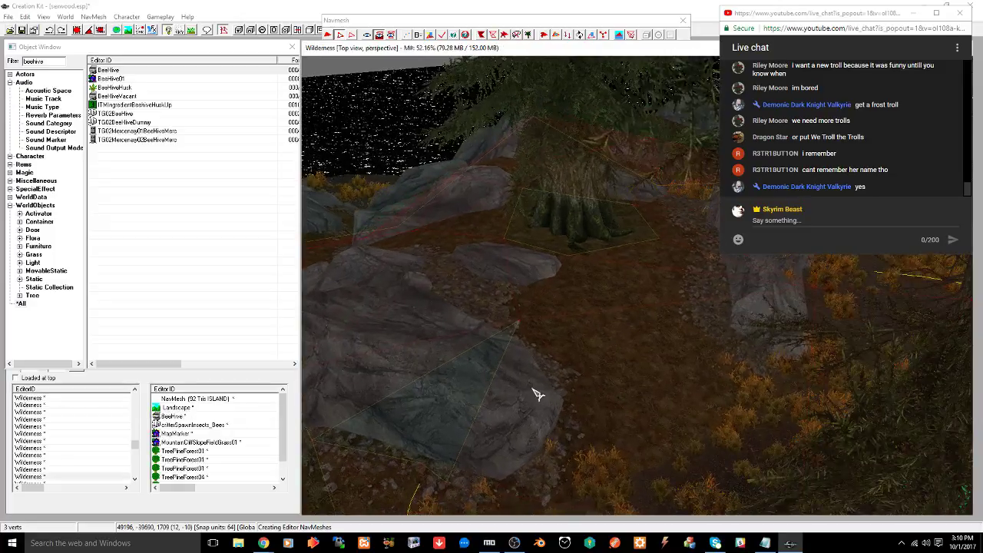
pyautogui.scroll(1, 550, 387)
pyautogui.moveTo(413, 389); pyautogui.dragTo(546, 438)
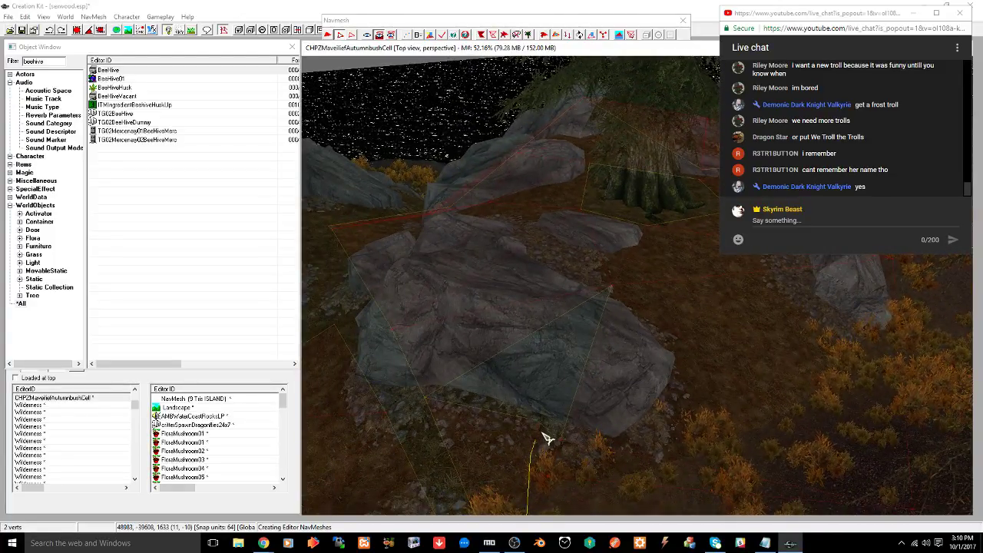
pyautogui.keyDown('ctrl'); pyautogui.click(612, 286); pyautogui.keyUp('ctrl')
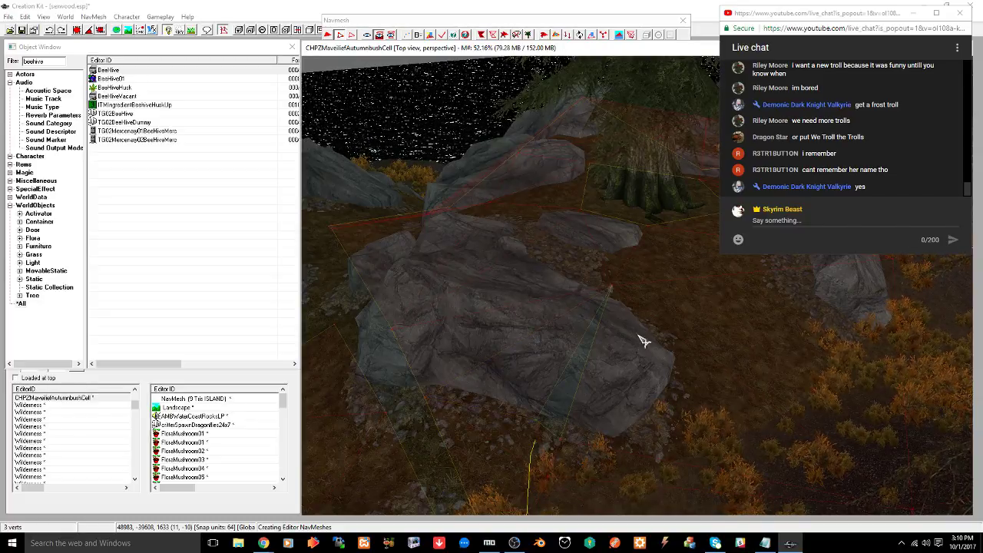
pyautogui.click(612, 289)
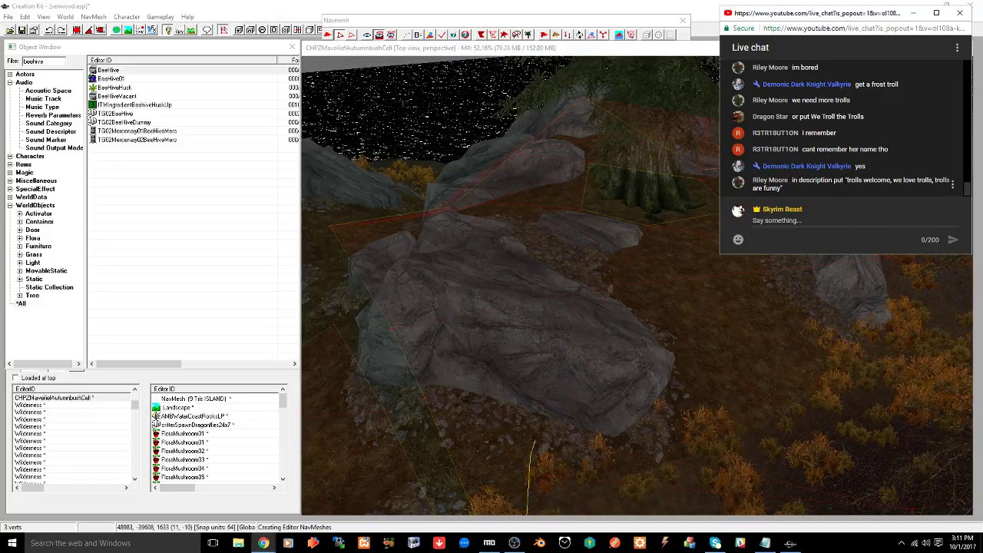
# Copy the chat text "trolls welcome, we love trolls, trolls are funny" into the Notepad note below the video link
pyautogui.moveTo(844, 180); pyautogui.dragTo(847, 195)
pyautogui.hotkey('ctrl', 'c')
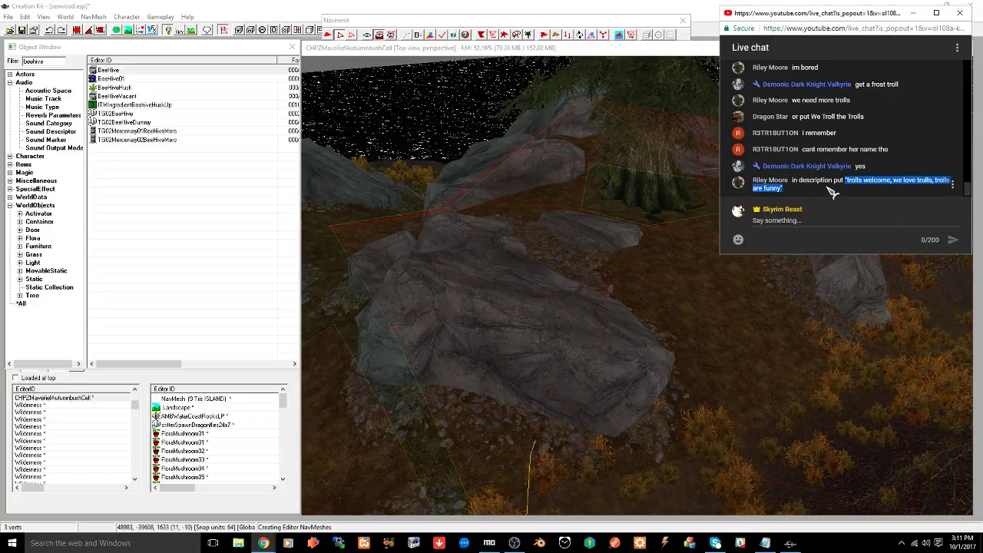
pyautogui.click(765, 543)
pyautogui.click(263, 211)
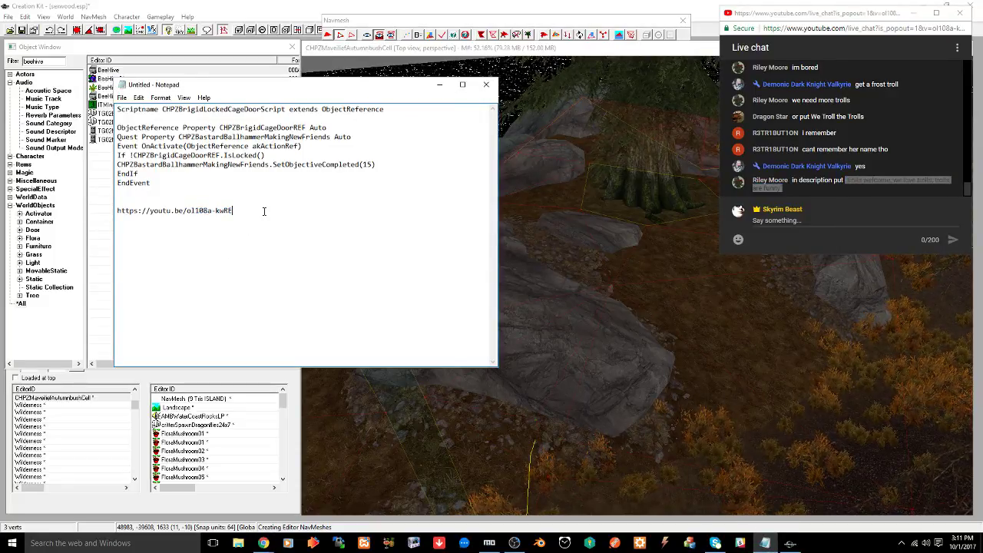
pyautogui.hotkey('ctrl', 'v')
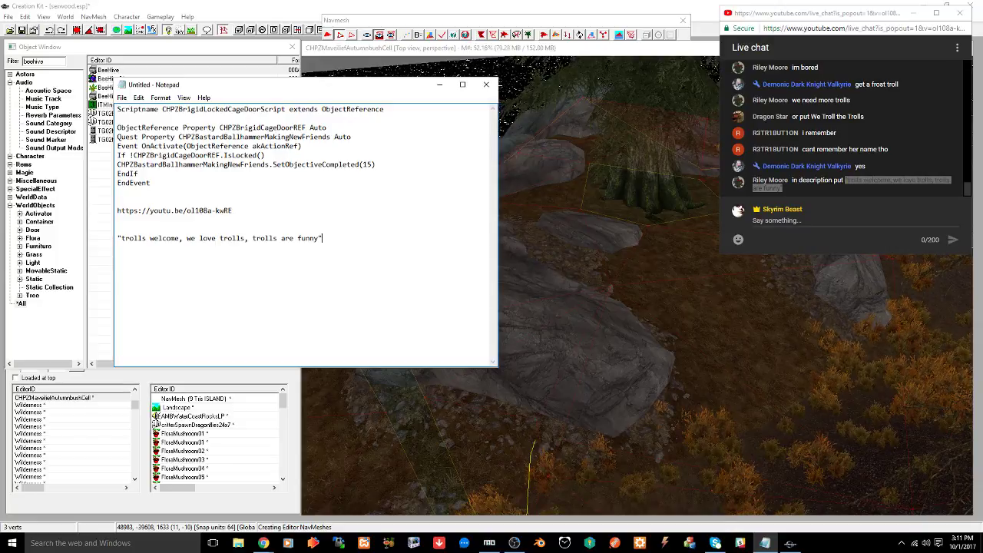
pyautogui.click(440, 87)
# Close the long narrow gap between the rocks in the CHPZMaveiliefAutumnbushCell navmesh with a triangle joining its edge vertices
pyautogui.moveTo(550, 394); pyautogui.dragTo(481, 430, button='middle')
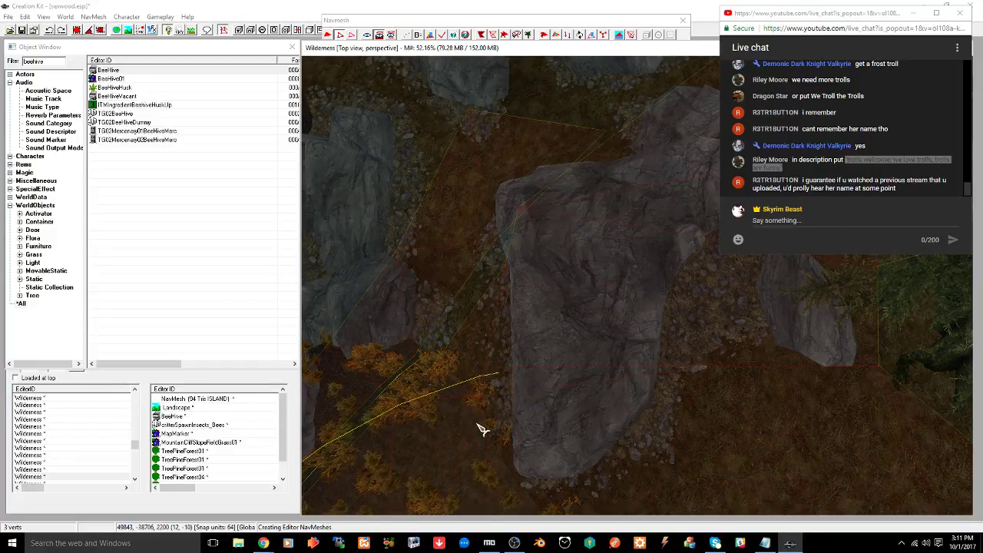
pyautogui.moveTo(586, 316); pyautogui.dragTo(631, 343, button='middle')
pyautogui.click(606, 314)
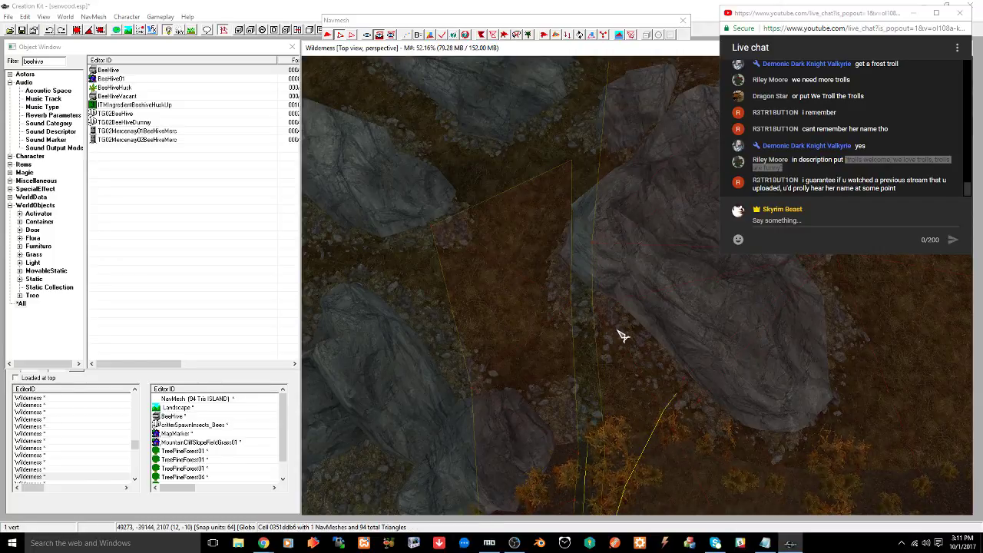
pyautogui.moveTo(622, 336); pyautogui.dragTo(759, 257, button='middle')
pyautogui.scroll(-4, 591, 359)
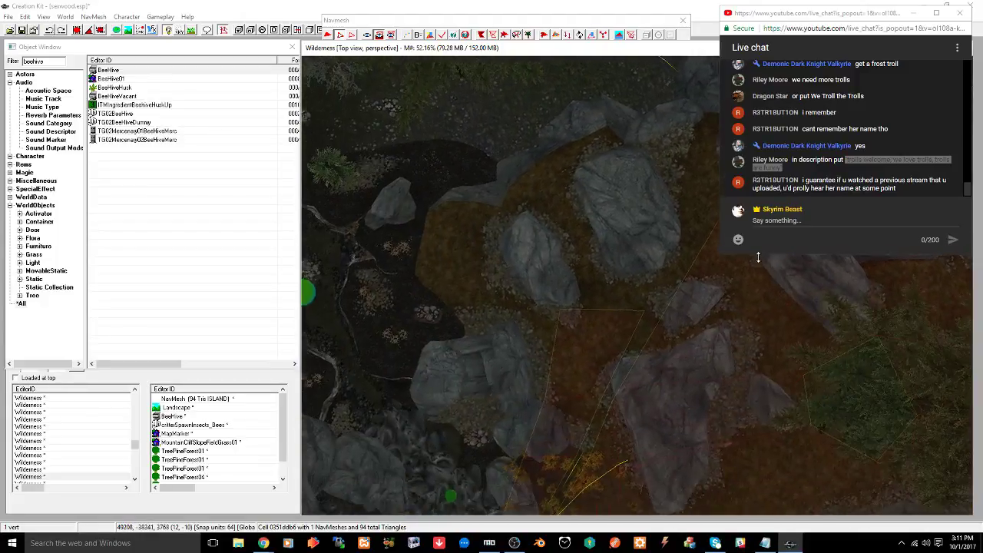
pyautogui.moveTo(655, 318); pyautogui.dragTo(619, 404, button='middle')
pyautogui.moveTo(558, 418); pyautogui.dragTo(675, 448)
pyautogui.moveTo(680, 353); pyautogui.dragTo(625, 406, button='middle')
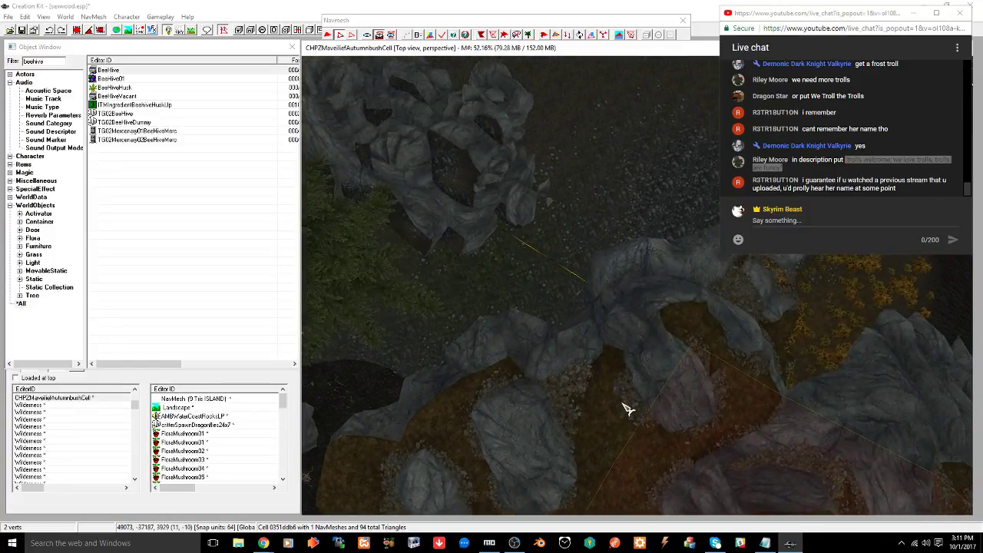
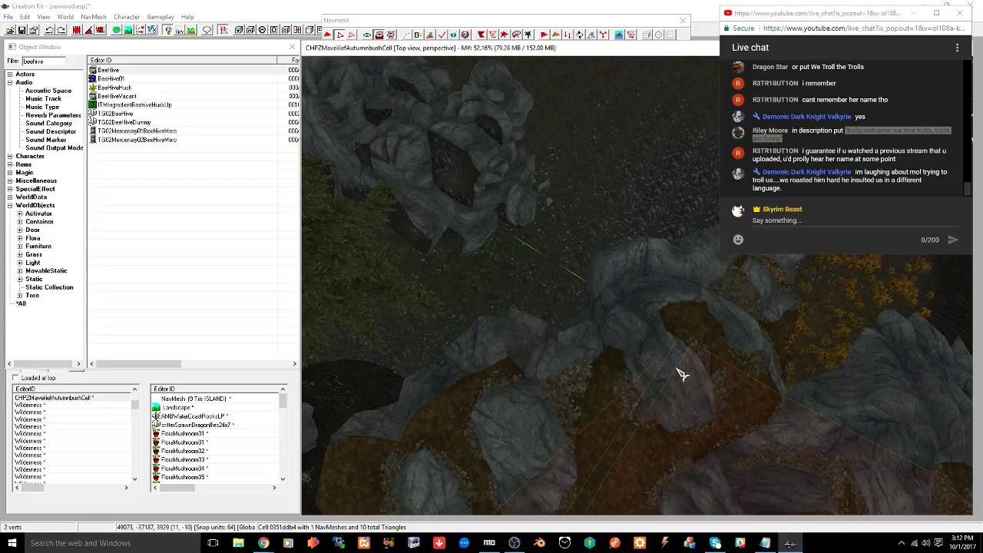
pyautogui.keyDown('shift'); pyautogui.moveTo(681, 374); pyautogui.dragTo(641, 408, button='middle'); pyautogui.keyUp('shift')
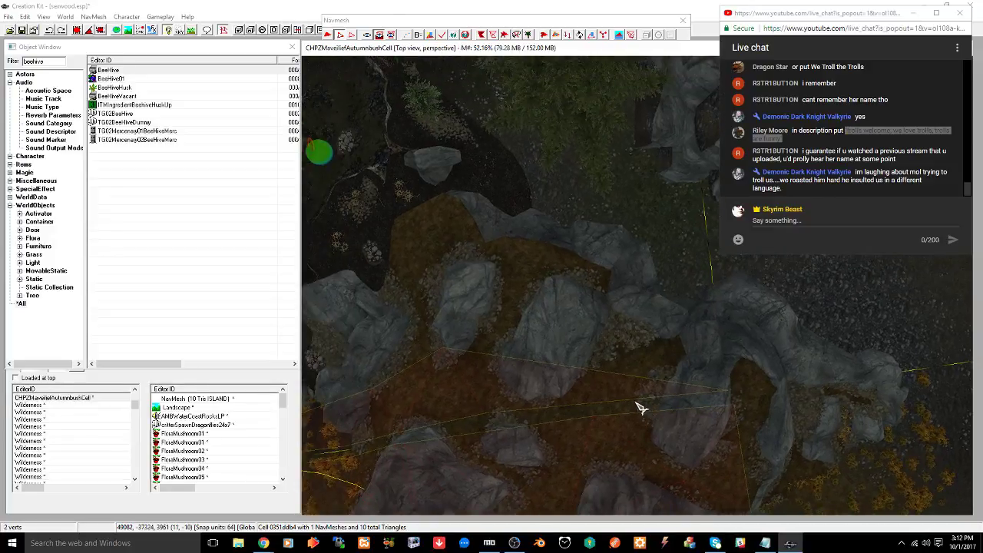
# Extend the navmesh from the closed strip across the outer rocks to a new vertex on the gravel beside the rock ring
pyautogui.moveTo(427, 346); pyautogui.dragTo(471, 373)
pyautogui.moveTo(691, 374); pyautogui.dragTo(737, 394)
pyautogui.moveTo(665, 301); pyautogui.dragTo(645, 345, button='middle')
pyautogui.moveTo(662, 275); pyautogui.dragTo(707, 333)
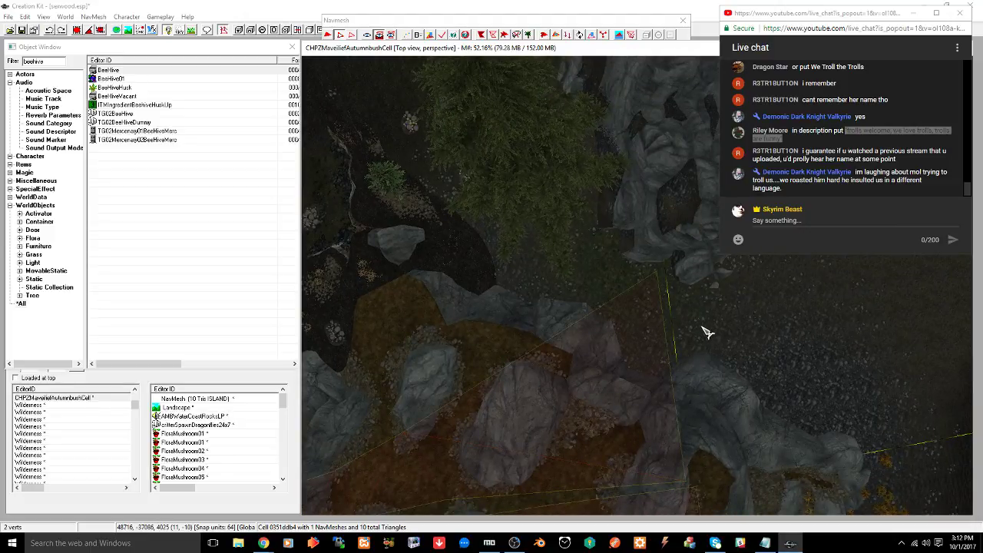
pyautogui.moveTo(599, 373); pyautogui.dragTo(607, 366, button='middle')
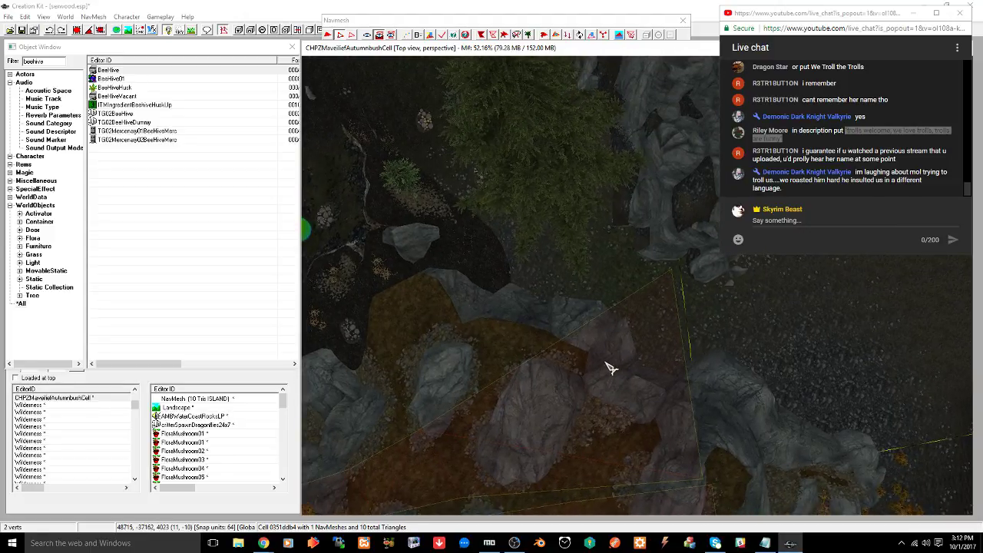
# Add a further triangle from the gravel vertex to a new corner beneath the pine tree near the dark pool
pyautogui.moveTo(648, 260); pyautogui.dragTo(690, 293)
pyautogui.moveTo(661, 318); pyautogui.dragTo(666, 320, button='middle')
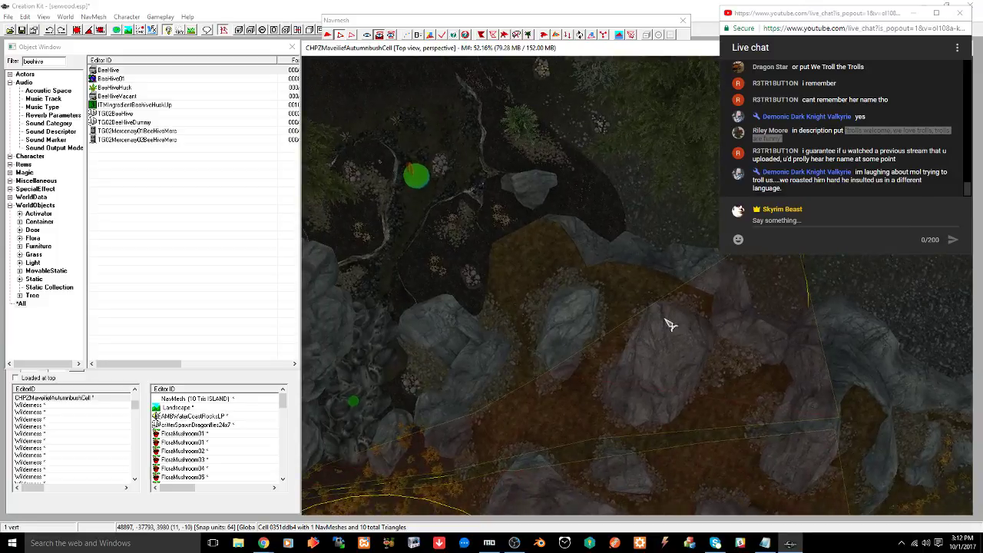
pyautogui.moveTo(607, 323); pyautogui.dragTo(644, 298, button='middle')
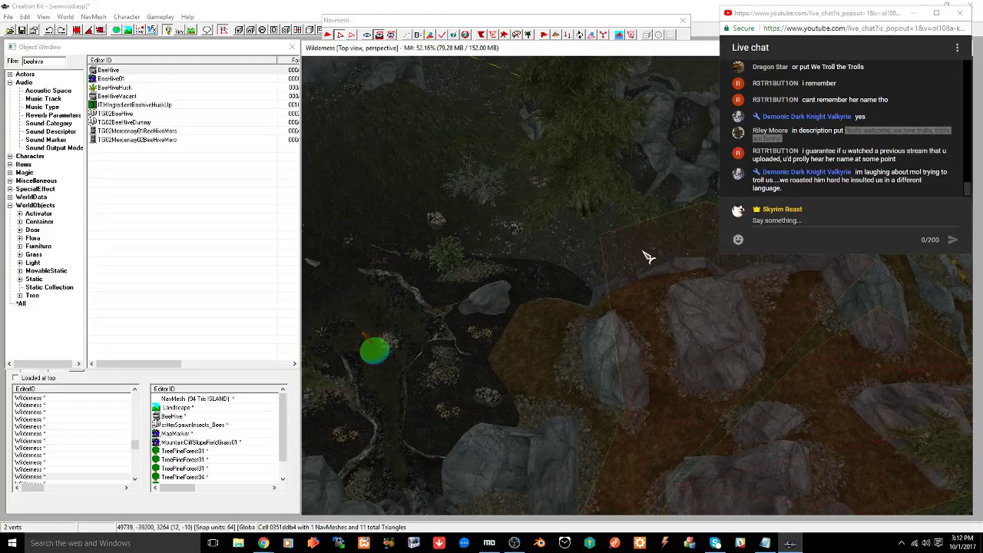
pyautogui.keyDown('shift'); pyautogui.moveTo(648, 256); pyautogui.dragTo(556, 277, button='middle'); pyautogui.keyUp('shift')
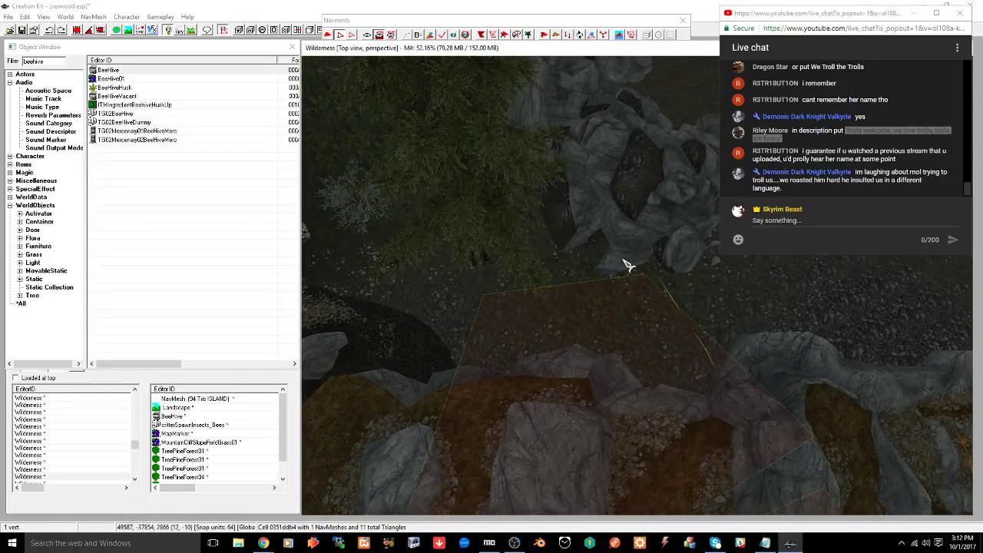
pyautogui.keyDown('shift'); pyautogui.moveTo(475, 329); pyautogui.dragTo(499, 324, button='middle'); pyautogui.keyUp('shift')
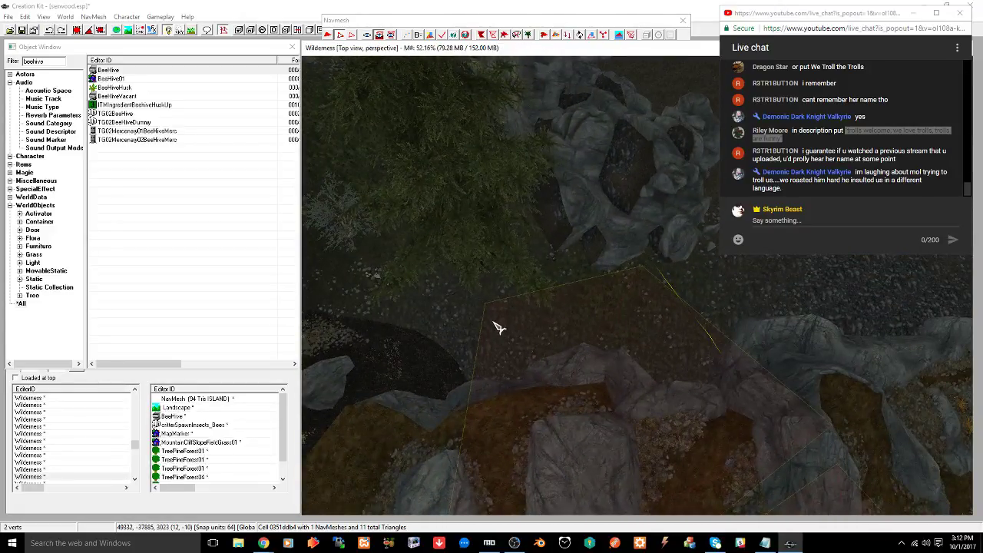
pyautogui.keyDown('shift'); pyautogui.moveTo(499, 329); pyautogui.dragTo(430, 303, button='middle'); pyautogui.keyUp('shift')
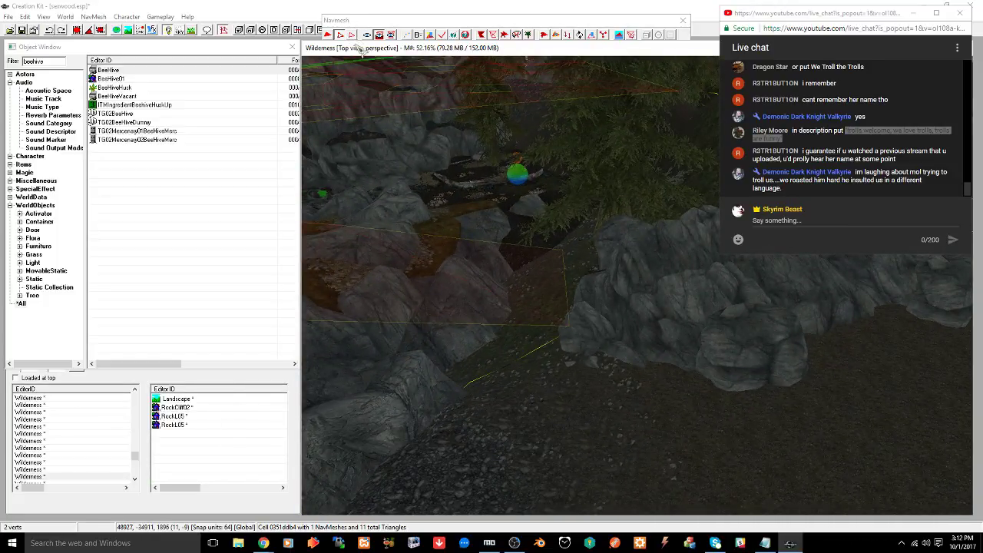
# Split the outer navmesh edge at the foot of the rocks with a new vertex and bend it out onto the gravel
pyautogui.click(354, 37)
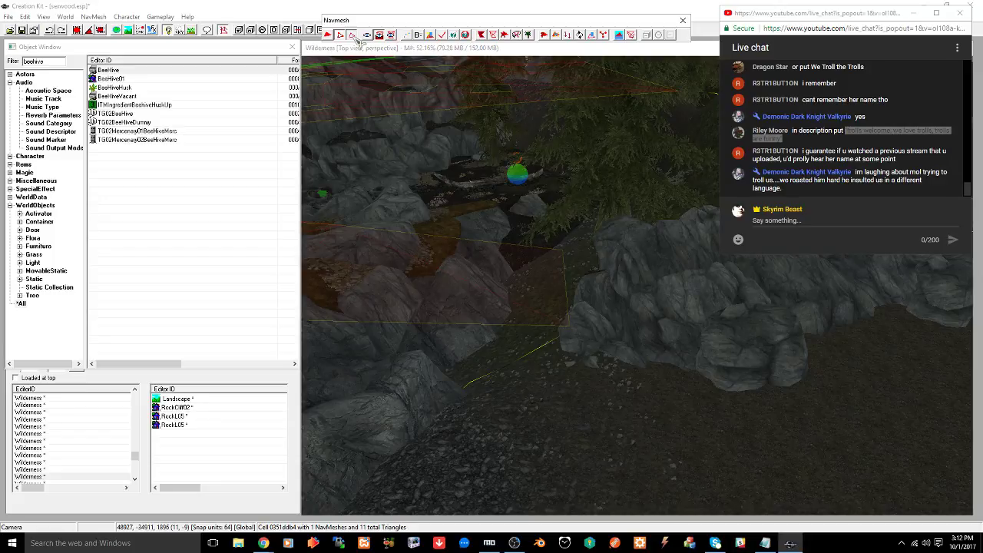
pyautogui.click(446, 330)
pyautogui.click(353, 35)
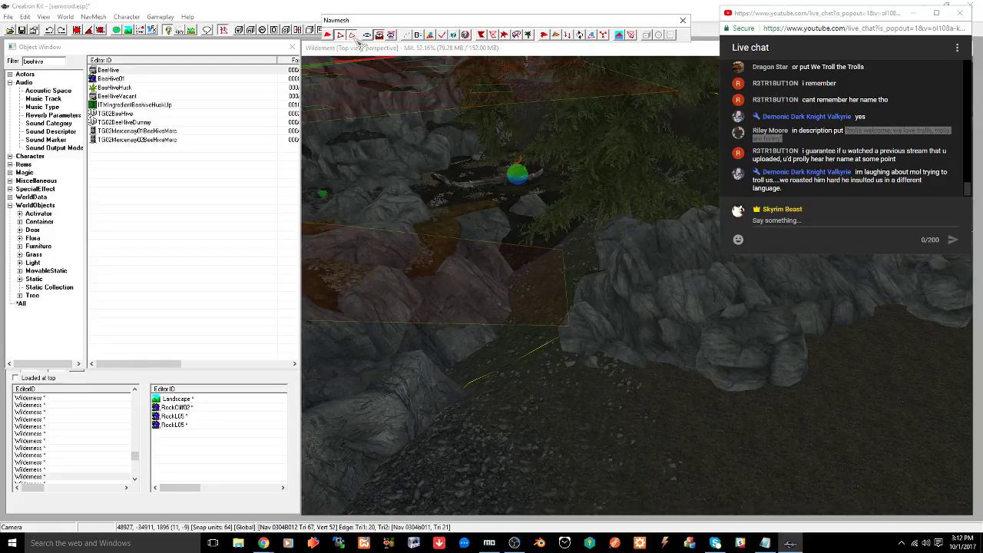
pyautogui.click(454, 341)
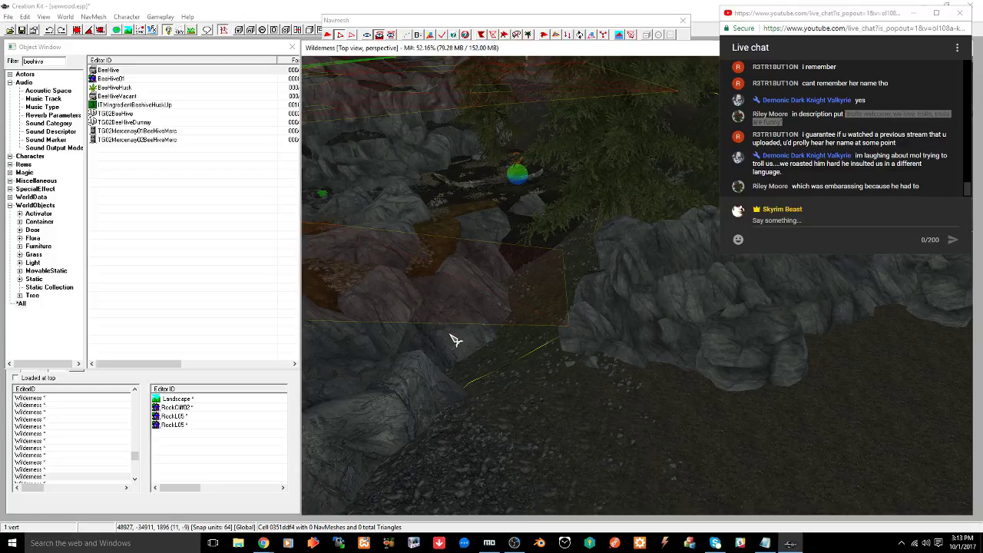
pyautogui.hotkey('ctrl', 'z')
pyautogui.scroll(5, 459, 340)
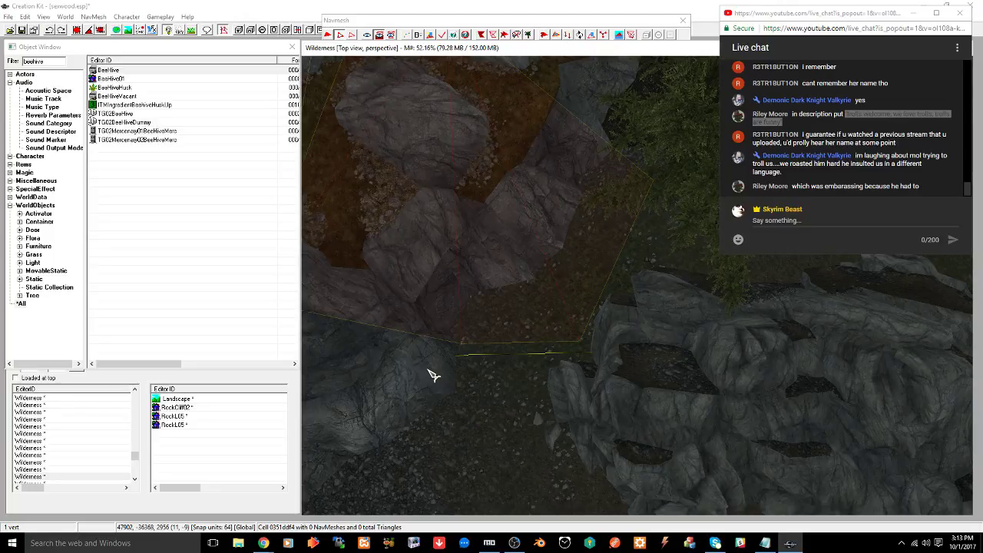
# Split the navmesh edge on the dark pool side with a new vertex and bend it to the rock's edge
pyautogui.keyDown('shift'); pyautogui.moveTo(481, 375); pyautogui.dragTo(555, 388, button='middle'); pyautogui.keyUp('shift')
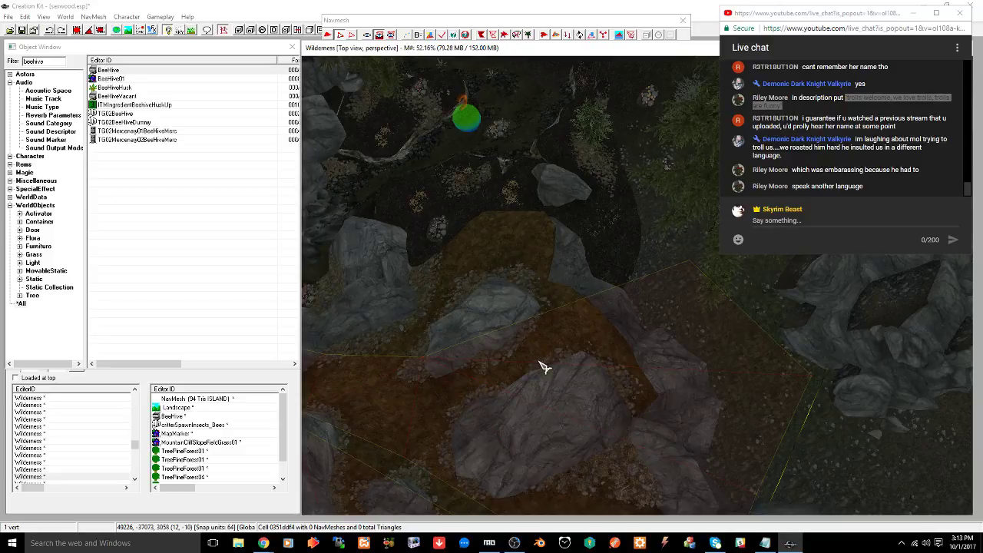
pyautogui.keyDown('shift'); pyautogui.moveTo(583, 329); pyautogui.dragTo(698, 346, button='middle'); pyautogui.keyUp('shift')
pyautogui.keyDown('ctrl'); pyautogui.click(649, 294); pyautogui.keyUp('ctrl')
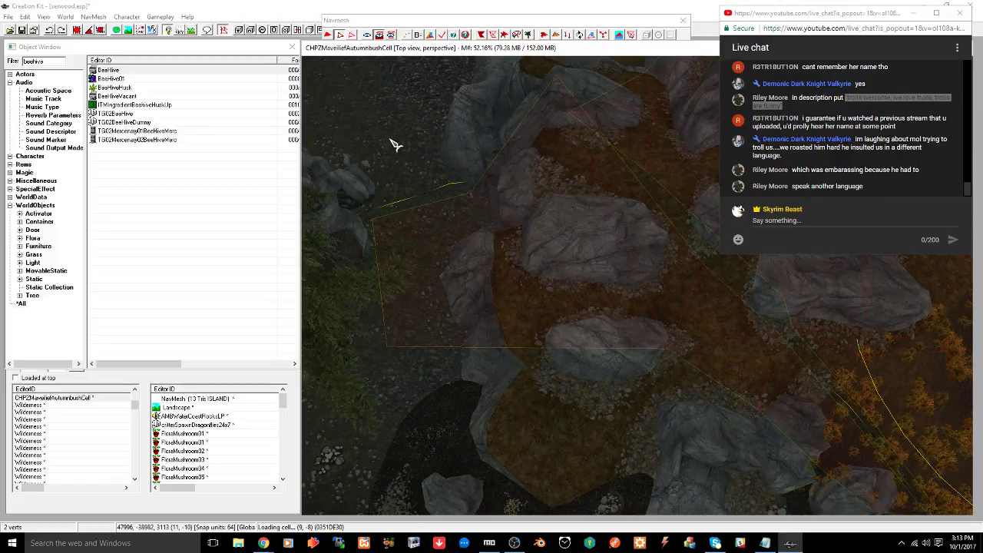
pyautogui.click(353, 35)
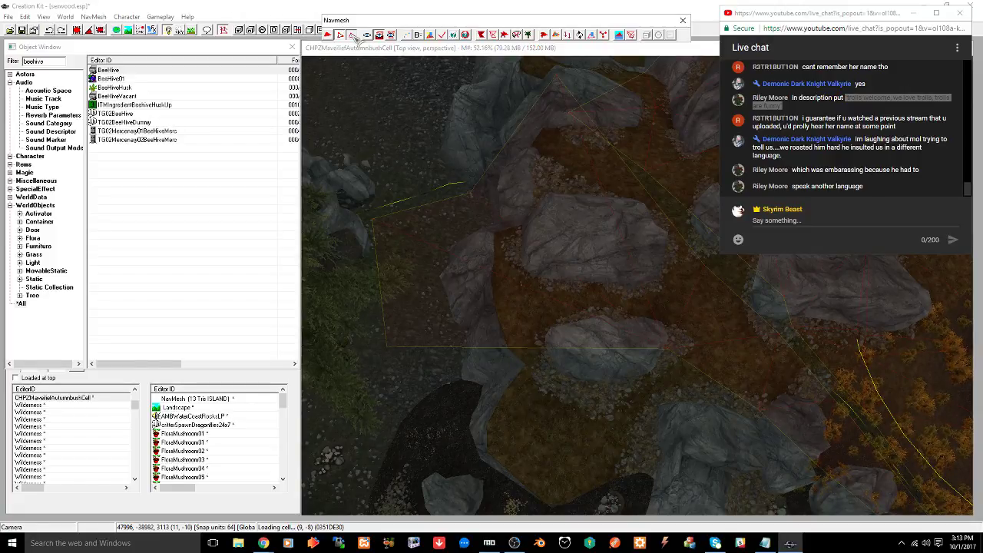
pyautogui.click(461, 350)
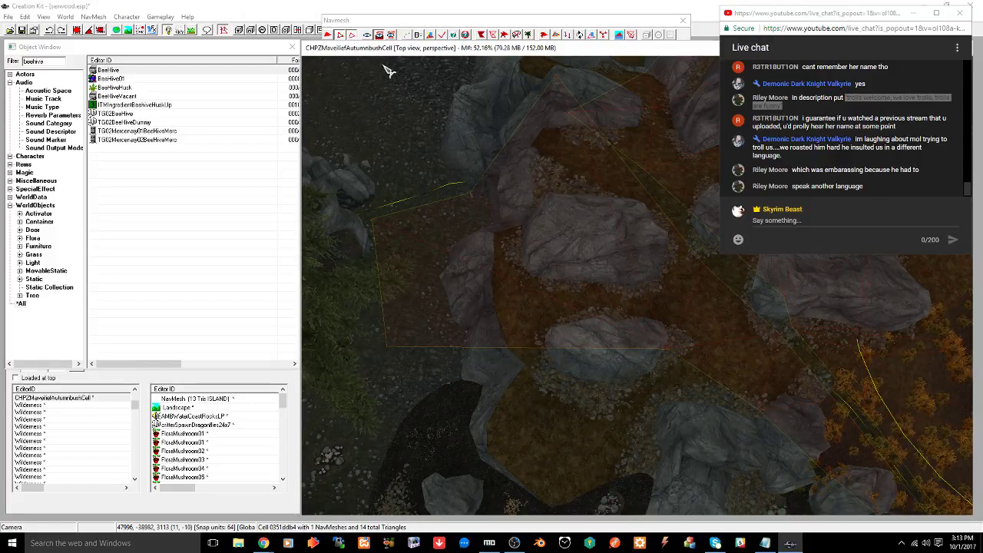
pyautogui.click(351, 35)
pyautogui.click(444, 339)
pyautogui.moveTo(421, 386)
pyautogui.keyDown('shift'); pyautogui.mouseDown(button='middle')
pyautogui.moveTo(455, 339)
pyautogui.moveTo(417, 390)
pyautogui.mouseUp(button='middle'); pyautogui.keyUp('shift')
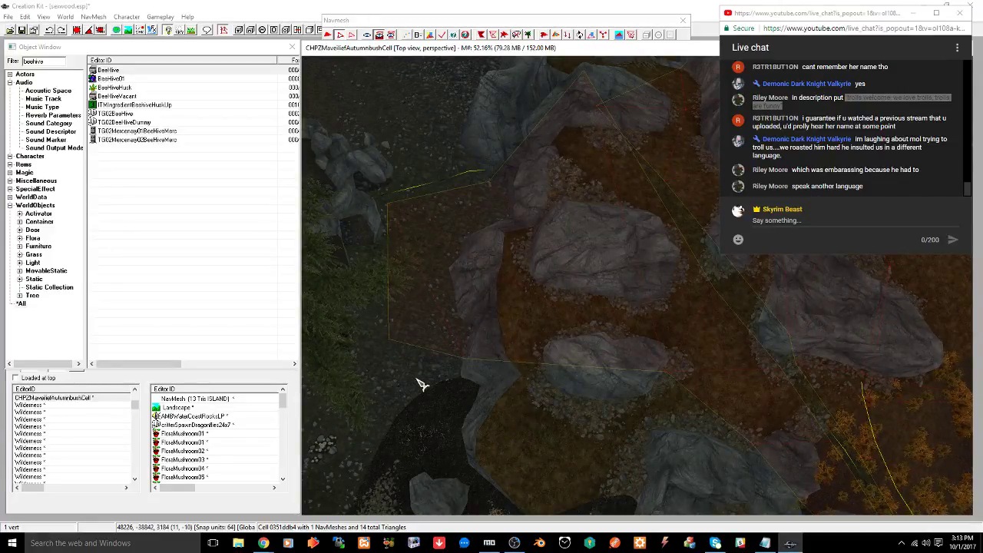
# Extend the navmesh from the small rock beside the bushes down over the debris pile at the green marker
pyautogui.moveTo(551, 378); pyautogui.dragTo(473, 404, button='middle')
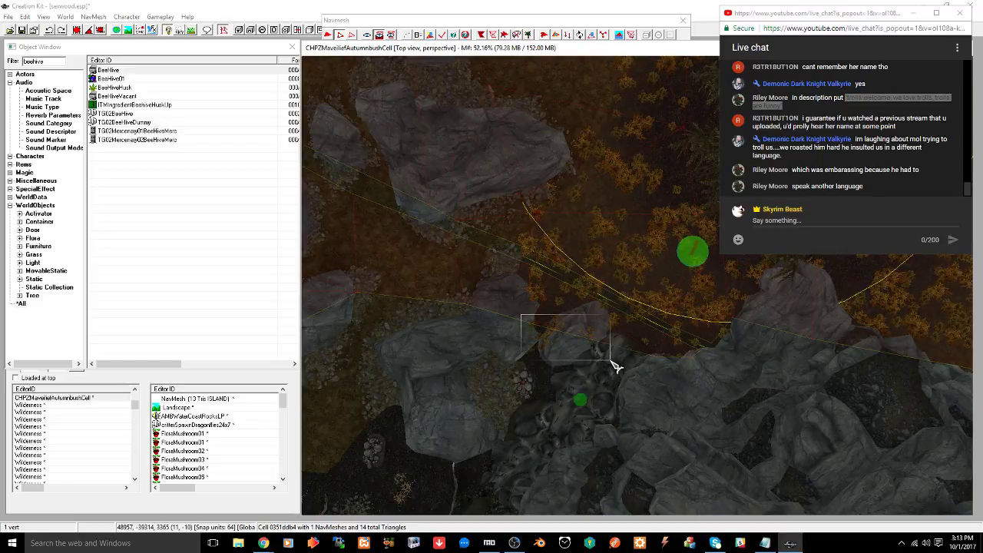
pyautogui.moveTo(616, 367); pyautogui.dragTo(612, 367)
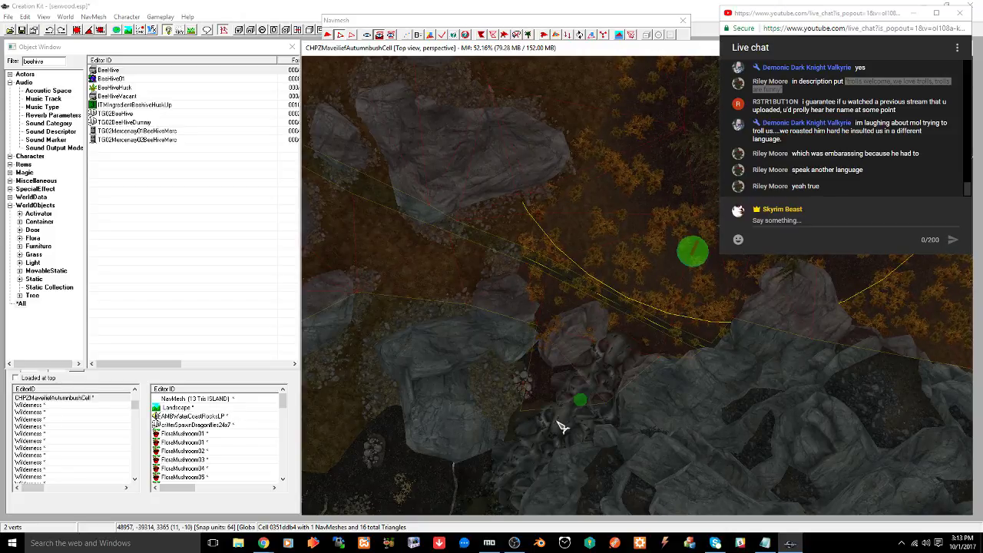
pyautogui.moveTo(549, 446)
pyautogui.mouseDown(button='middle')
pyautogui.moveTo(555, 397)
pyautogui.moveTo(634, 361)
pyautogui.mouseUp(button='middle')
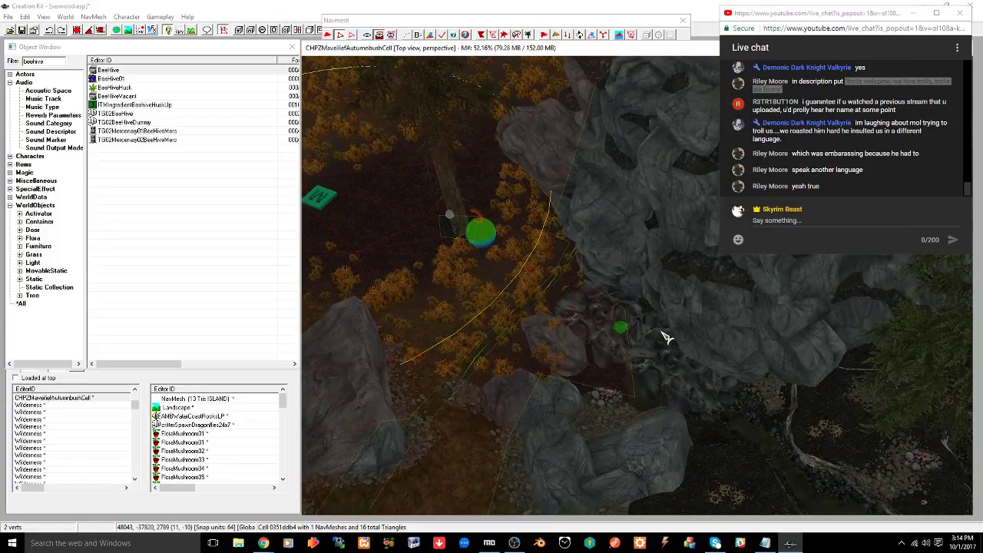
# Extend the navmesh from the green-marked debris pile with new corners on the dark ground at its foot
pyautogui.moveTo(667, 338)
pyautogui.mouseDown()
pyautogui.moveTo(680, 377)
pyautogui.moveTo(730, 391)
pyautogui.moveTo(752, 408)
pyautogui.moveTo(748, 423)
pyautogui.mouseUp()
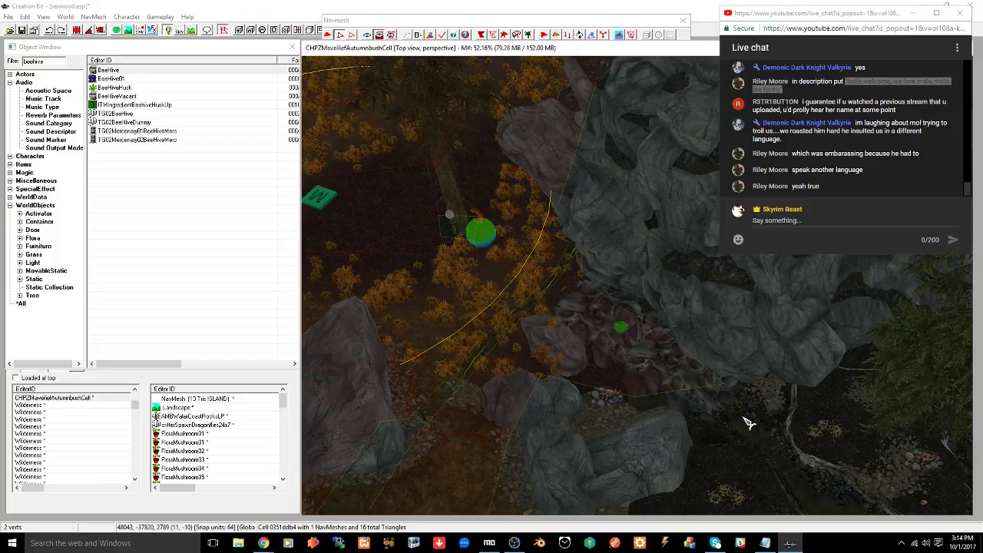
pyautogui.moveTo(742, 421)
pyautogui.keyDown('shift'); pyautogui.mouseDown(button='middle')
pyautogui.moveTo(706, 413)
pyautogui.moveTo(699, 421)
pyautogui.moveTo(702, 386)
pyautogui.moveTo(713, 400)
pyautogui.mouseUp(button='middle'); pyautogui.keyUp('shift')
pyautogui.keyDown('ctrl'); pyautogui.rightClick(668, 408); pyautogui.keyUp('ctrl')
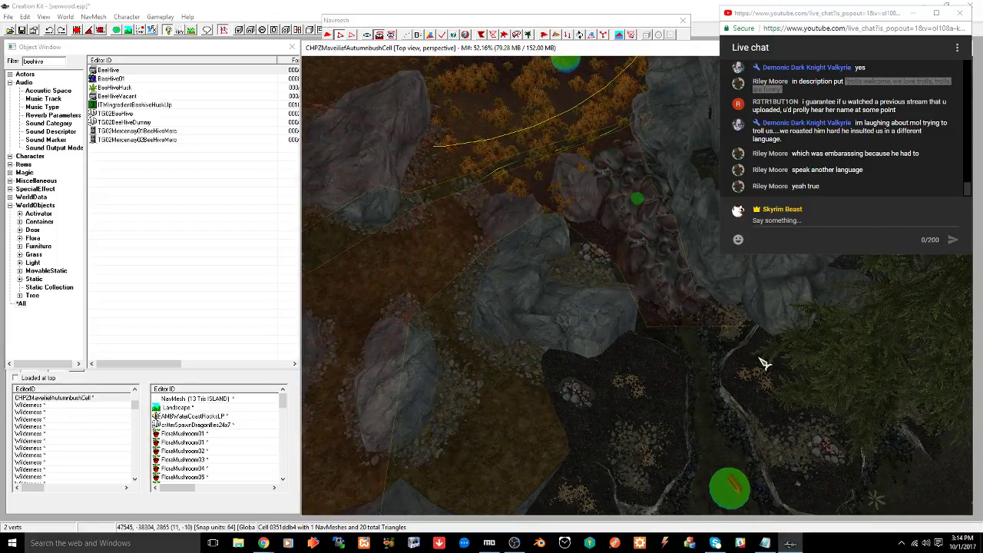
pyautogui.keyDown('ctrl'); pyautogui.rightClick(642, 352); pyautogui.keyUp('ctrl')
# Extend the navmesh from the foot of the debris pile to a new corner further out by the white roots
pyautogui.moveTo(675, 409)
pyautogui.keyDown('shift'); pyautogui.mouseDown(button='middle')
pyautogui.moveTo(693, 396)
pyautogui.moveTo(685, 427)
pyautogui.moveTo(678, 404)
pyautogui.moveTo(599, 367)
pyautogui.mouseUp(button='middle'); pyautogui.keyUp('shift')
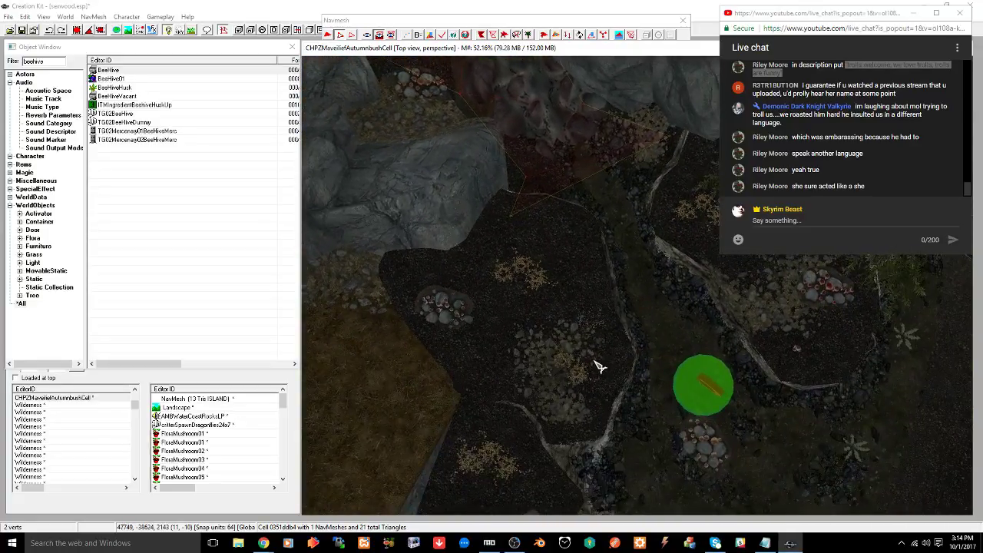
pyautogui.keyDown('ctrl'); pyautogui.rightClick(592, 430); pyautogui.keyUp('ctrl')
pyautogui.moveTo(661, 347)
pyautogui.keyDown('shift'); pyautogui.mouseDown(button='middle')
pyautogui.moveTo(634, 382)
pyautogui.moveTo(612, 373)
pyautogui.moveTo(663, 329)
pyautogui.moveTo(665, 340)
pyautogui.moveTo(626, 365)
pyautogui.mouseUp(button='middle'); pyautogui.keyUp('shift')
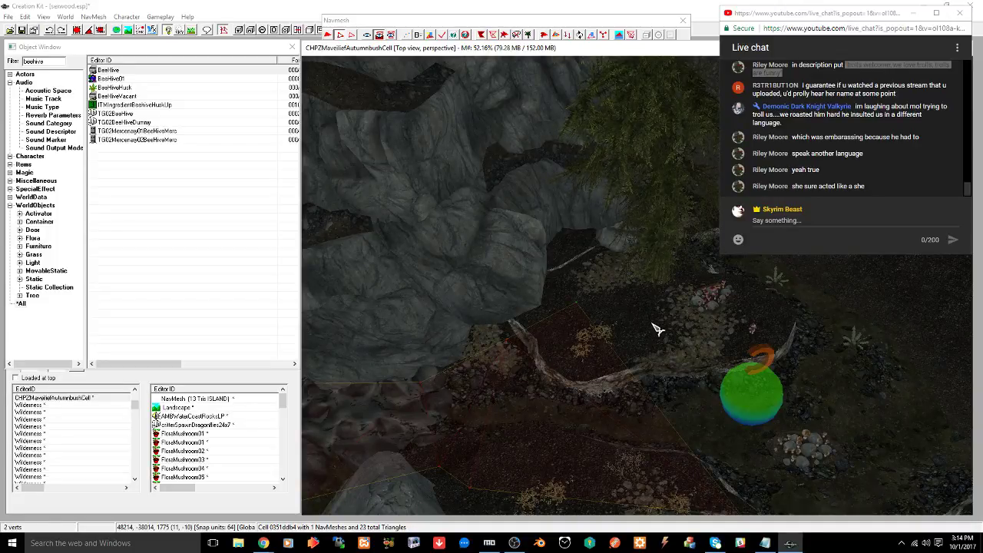
# Fill the gap across the large grey rock with a triangle joining the clearing's navmesh to the debris pile's navmesh
pyautogui.moveTo(670, 335)
pyautogui.keyDown('shift'); pyautogui.mouseDown(button='middle')
pyautogui.moveTo(632, 317)
pyautogui.moveTo(583, 329)
pyautogui.moveTo(598, 326)
pyautogui.moveTo(606, 364)
pyautogui.moveTo(565, 350)
pyautogui.mouseUp(button='middle'); pyautogui.keyUp('shift')
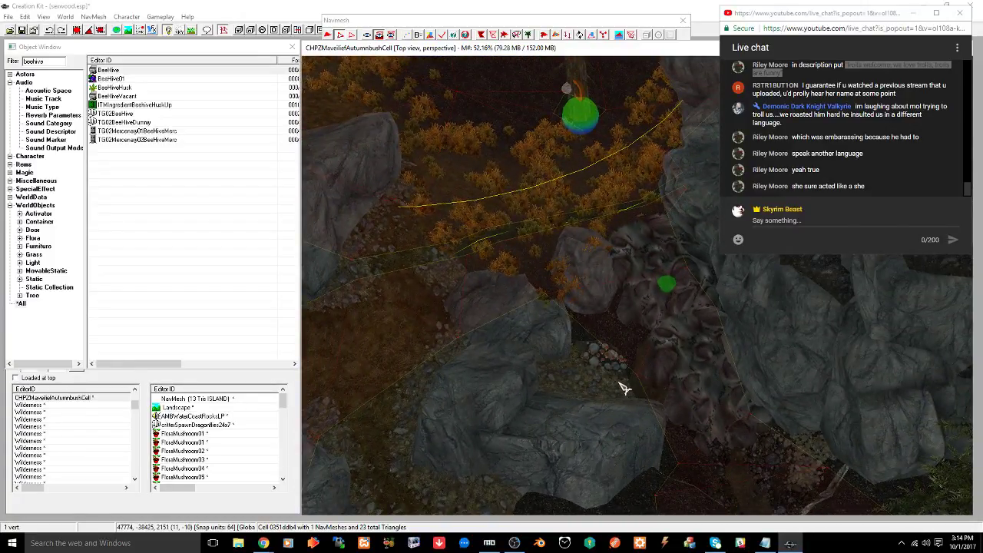
pyautogui.moveTo(617, 364); pyautogui.dragTo(604, 397)
pyautogui.moveTo(604, 397)
pyautogui.keyDown('shift'); pyautogui.mouseDown(button='middle')
pyautogui.moveTo(577, 432)
pyautogui.moveTo(612, 387)
pyautogui.mouseUp(button='middle'); pyautogui.keyUp('shift')
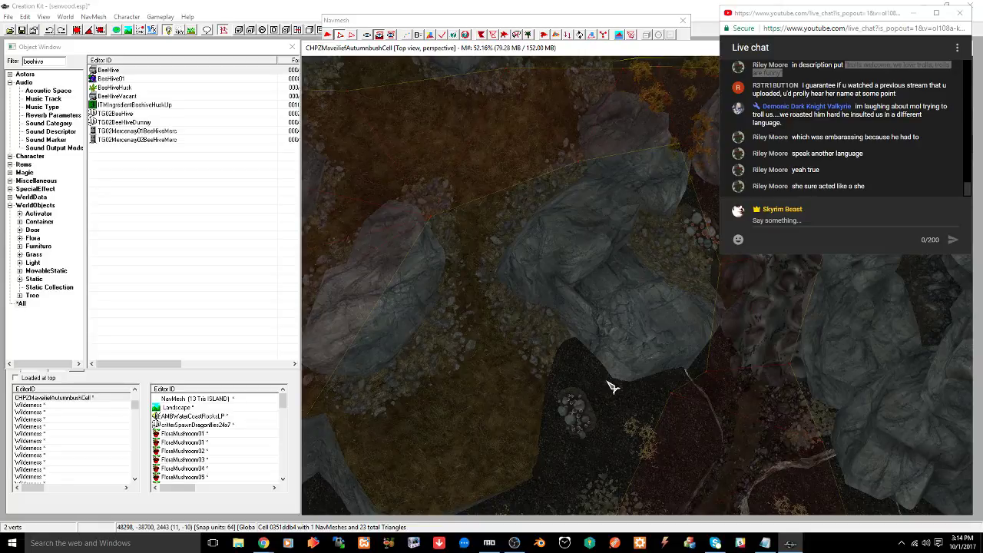
pyautogui.keyDown('ctrl'); pyautogui.click(569, 158); pyautogui.keyUp('ctrl')
pyautogui.moveTo(646, 235); pyautogui.dragTo(638, 234, button='middle')
pyautogui.keyDown('ctrl'); pyautogui.click(552, 154); pyautogui.keyUp('ctrl')
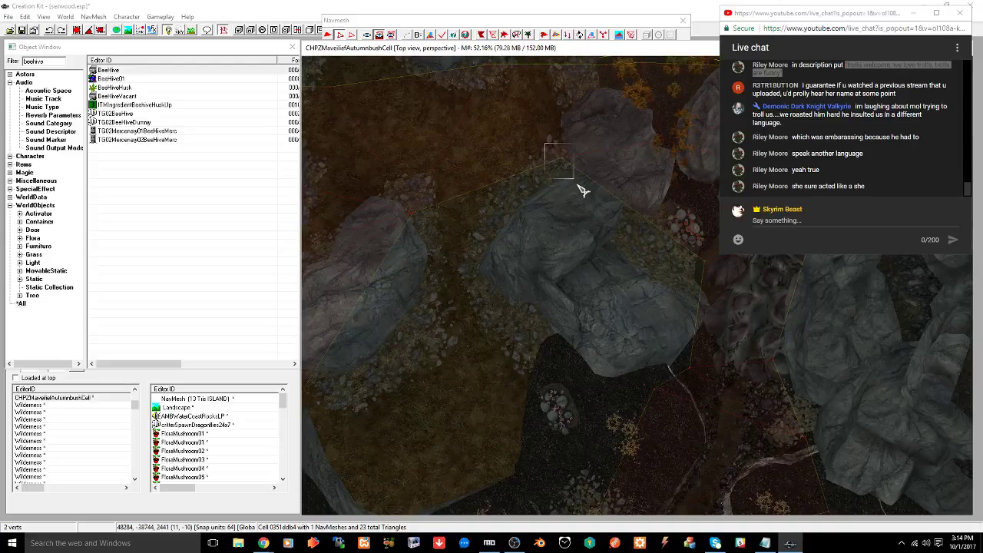
pyautogui.keyDown('ctrl'); pyautogui.click(675, 358); pyautogui.keyUp('ctrl')
pyautogui.moveTo(682, 376); pyautogui.dragTo(681, 371, button='middle')
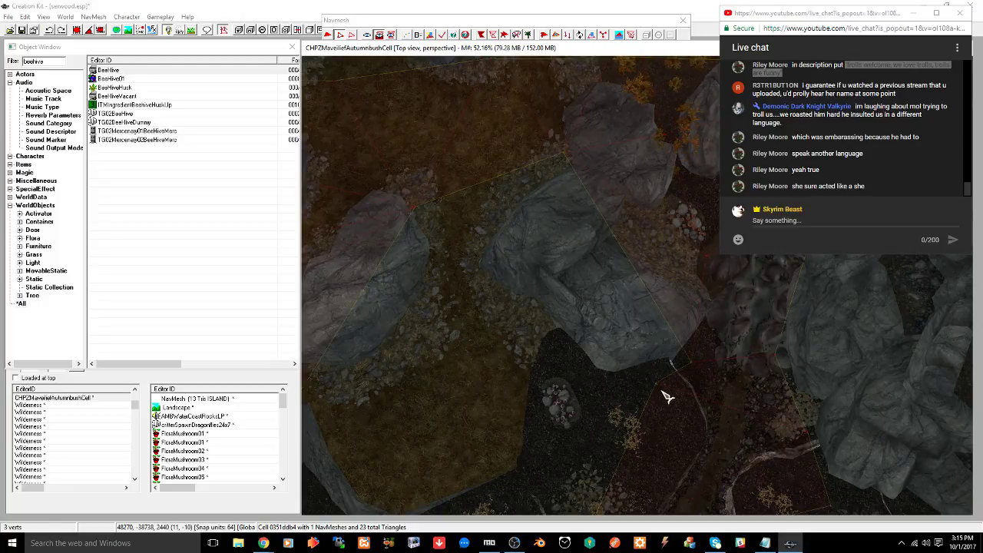
# Fill the gaps over the smaller rock and orange clearing with triangles reaching the cliff foot and the dark ground
pyautogui.moveTo(627, 369); pyautogui.dragTo(635, 367, button='middle')
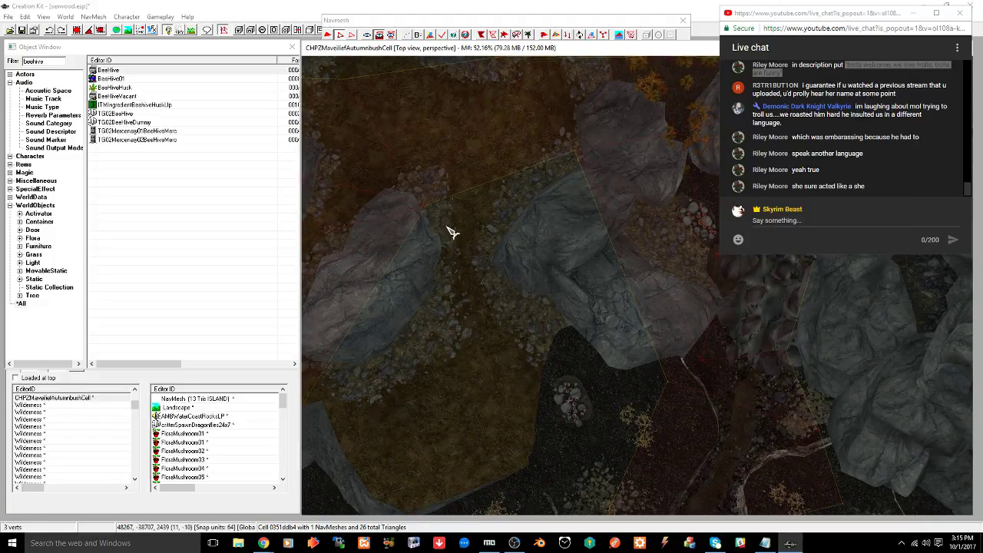
pyautogui.moveTo(489, 343)
pyautogui.mouseDown(button='middle')
pyautogui.moveTo(515, 327)
pyautogui.moveTo(545, 330)
pyautogui.moveTo(531, 343)
pyautogui.moveTo(542, 340)
pyautogui.mouseUp(button='middle')
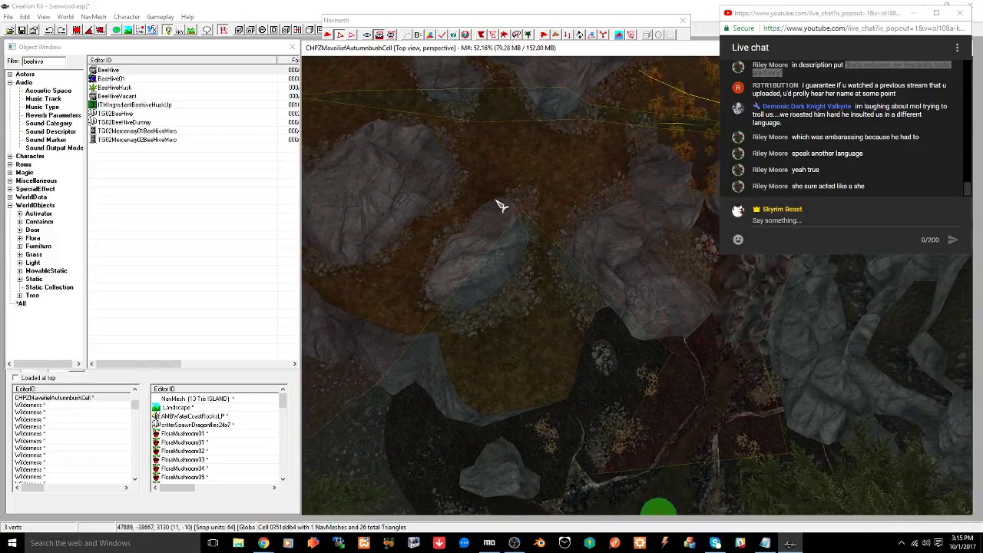
pyautogui.keyDown('ctrl'); pyautogui.moveTo(625, 343); pyautogui.dragTo(687, 370); pyautogui.keyUp('ctrl')
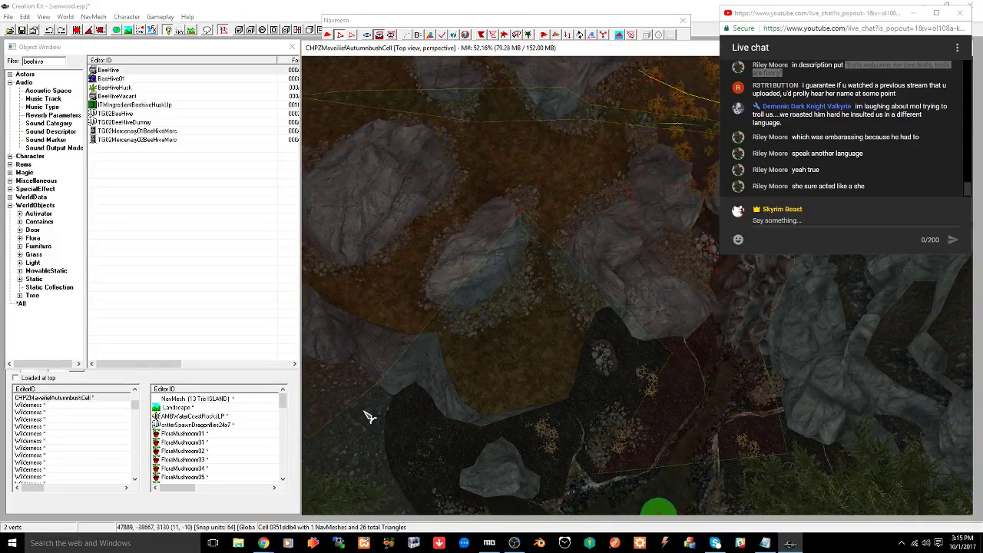
pyautogui.keyDown('ctrl'); pyautogui.moveTo(356, 371); pyautogui.dragTo(412, 399); pyautogui.keyUp('ctrl')
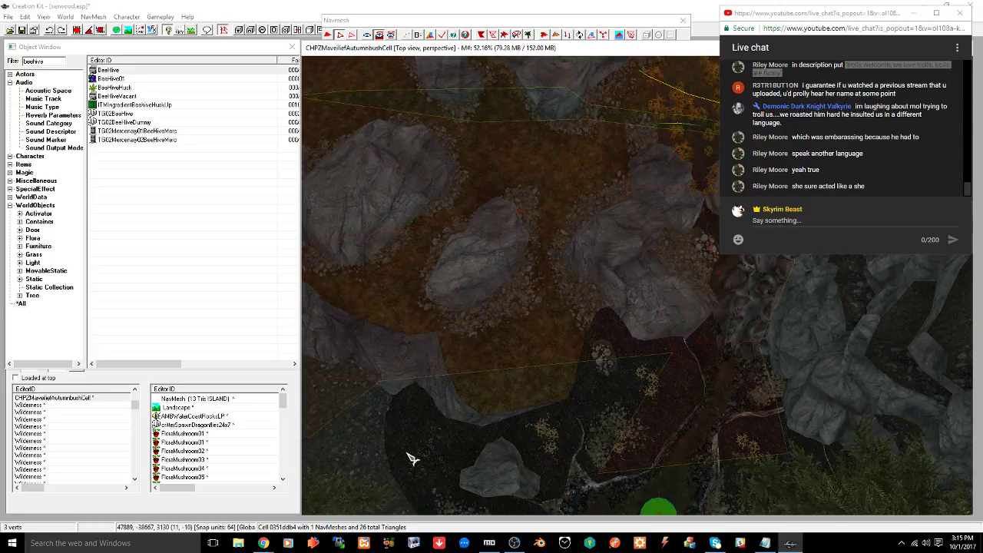
# Save the plugin
pyautogui.keyDown('shift'); pyautogui.moveTo(406, 453); pyautogui.dragTo(435, 429, button='middle'); pyautogui.keyUp('shift')
pyautogui.scroll(5, 432, 388)
pyautogui.hotkey('ctrl', 's')
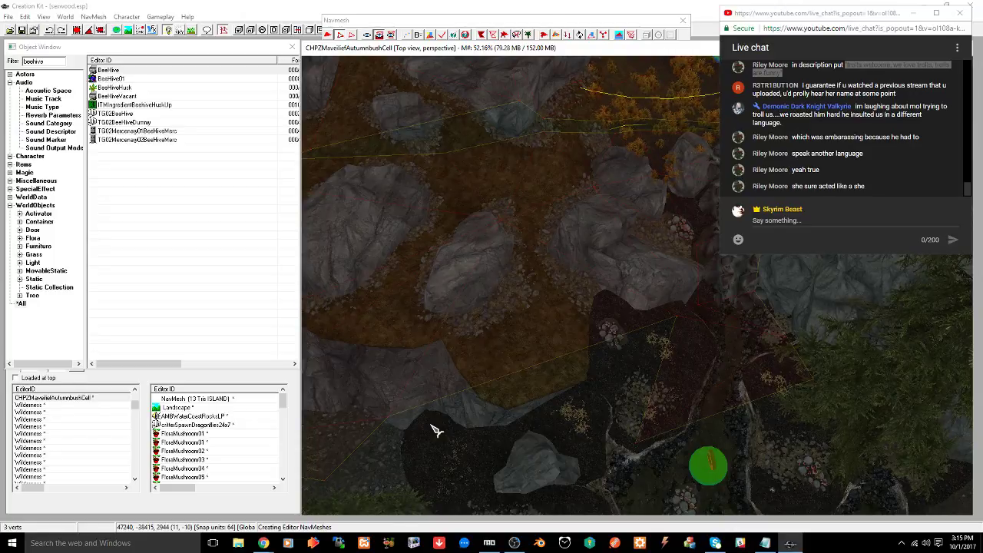
# Fill the remaining gaps along the dark ground below the cliff with triangles between the outer navmesh vertices
pyautogui.moveTo(669, 310); pyautogui.dragTo(689, 334)
pyautogui.keyDown('ctrl'); pyautogui.moveTo(370, 408); pyautogui.dragTo(405, 433); pyautogui.keyUp('ctrl')
pyautogui.press('a')
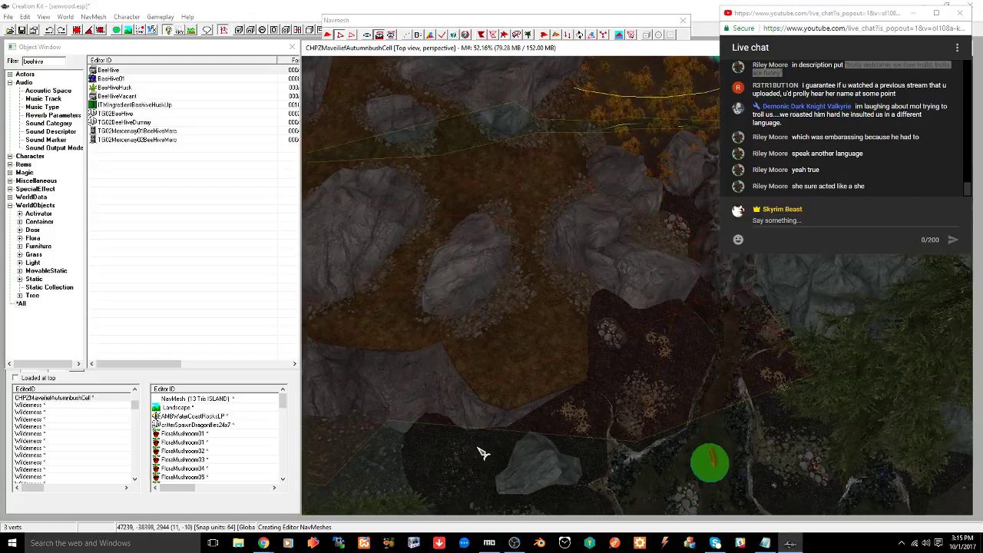
pyautogui.press('shift')
pyautogui.scroll(-2, 484, 438)
pyautogui.press('shift')
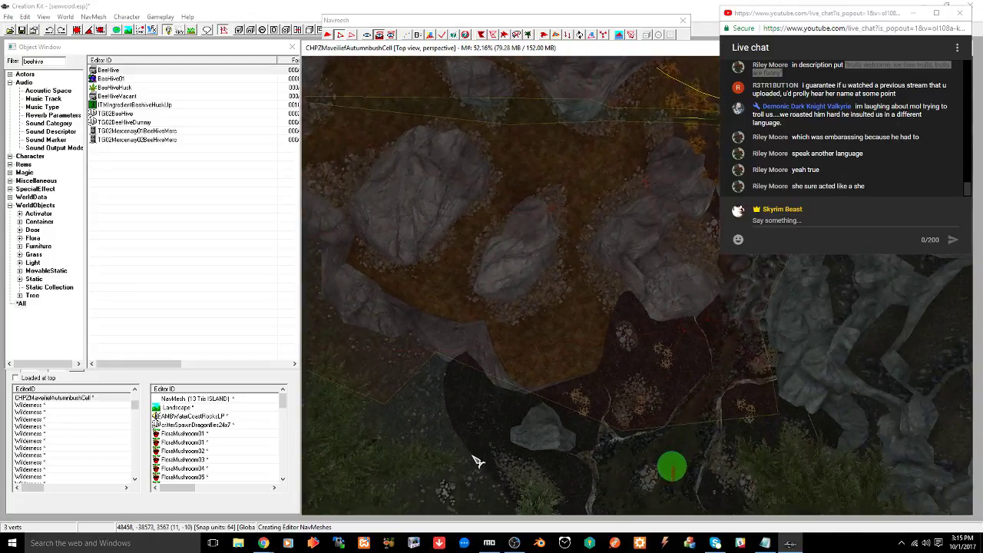
pyautogui.moveTo(471, 454); pyautogui.dragTo(477, 458, button='middle')
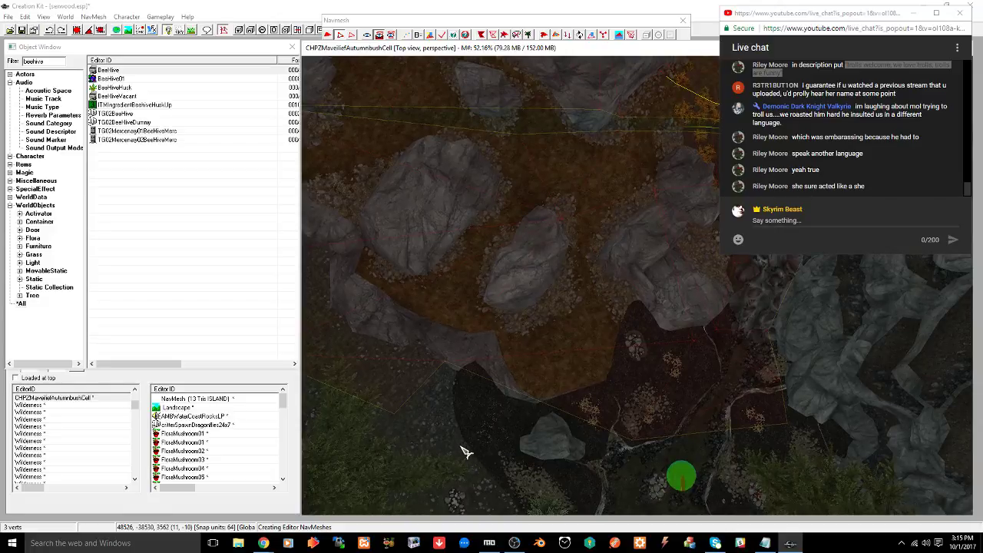
pyautogui.moveTo(377, 401); pyautogui.dragTo(416, 428)
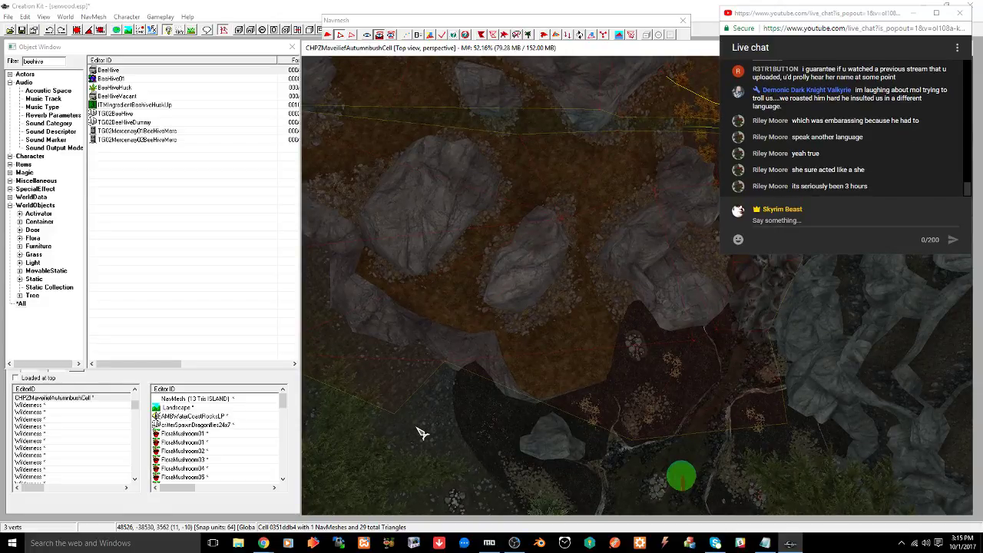
pyautogui.press('a')
# Check the stream's status on the YouTube live dashboard, reposition the live chat window and return to Creation Kit
pyautogui.moveTo(264, 542)
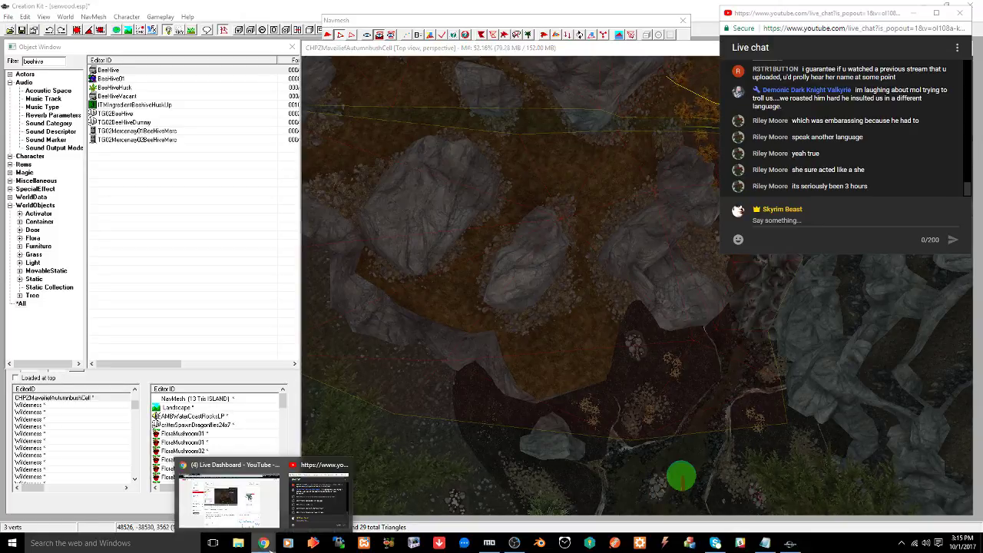
pyautogui.click(251, 509)
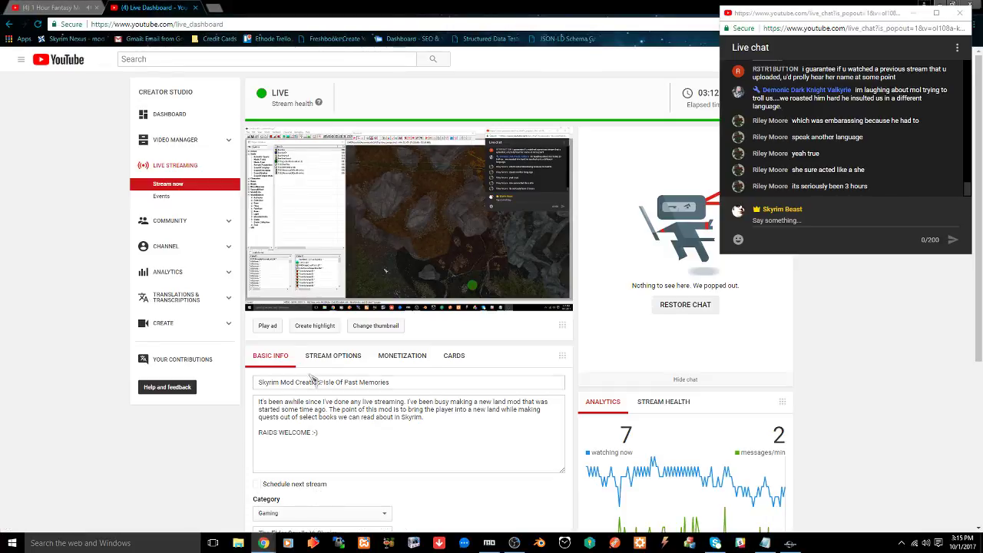
pyautogui.moveTo(805, 21); pyautogui.dragTo(442, 111)
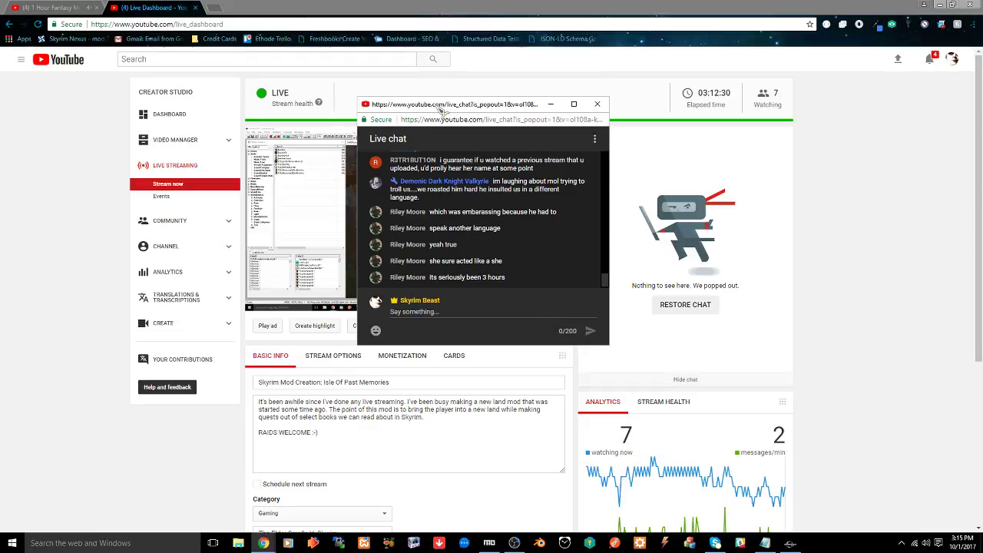
pyautogui.moveTo(441, 111); pyautogui.dragTo(761, 20)
pyautogui.click(791, 543)
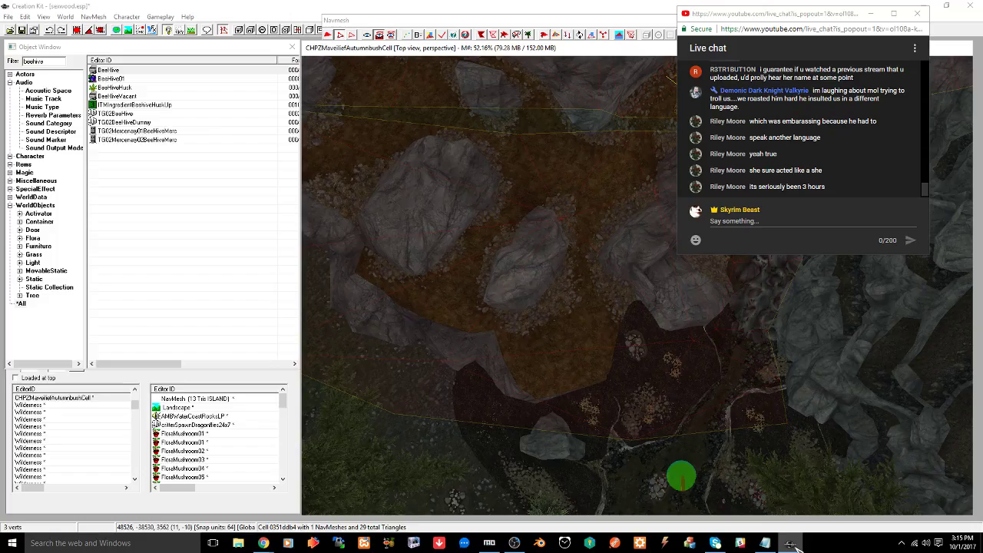
# Extend the navmesh's outer edge past the small rock on the dark ground with a new triangle
pyautogui.scroll(-1, 640, 419)
pyautogui.moveTo(616, 408); pyautogui.dragTo(621, 370, button='middle')
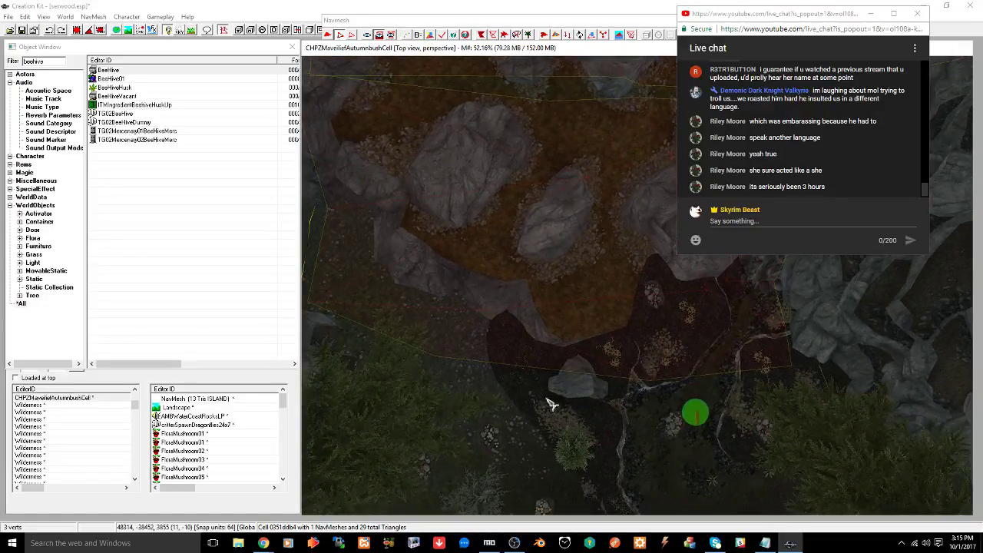
pyautogui.click(421, 347)
pyautogui.click(621, 376)
pyautogui.moveTo(558, 440)
pyautogui.keyDown('shift'); pyautogui.mouseDown(button='middle')
pyautogui.moveTo(546, 388)
pyautogui.moveTo(557, 389)
pyautogui.moveTo(545, 387)
pyautogui.moveTo(546, 430)
pyautogui.moveTo(528, 439)
pyautogui.moveTo(527, 430)
pyautogui.moveTo(557, 423)
pyautogui.moveTo(511, 401)
pyautogui.moveTo(514, 454)
pyautogui.mouseUp(button='middle'); pyautogui.keyUp('shift')
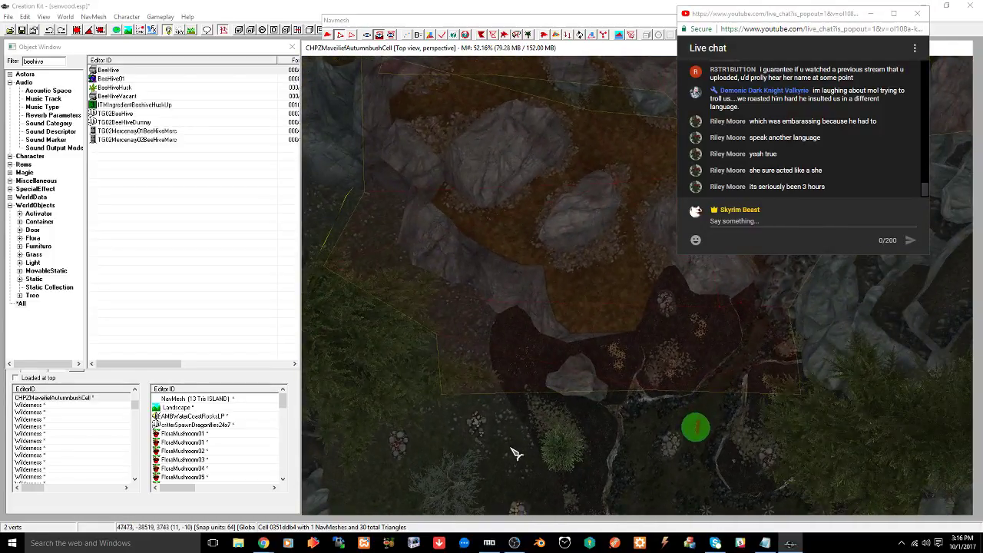
# Extend the navmesh beyond the green marker and fill the triangle up to the vertex beneath the pine tree
pyautogui.click(649, 397)
pyautogui.moveTo(634, 454)
pyautogui.mouseDown(button='middle')
pyautogui.moveTo(634, 388)
pyautogui.moveTo(606, 443)
pyautogui.moveTo(643, 433)
pyautogui.mouseUp(button='middle')
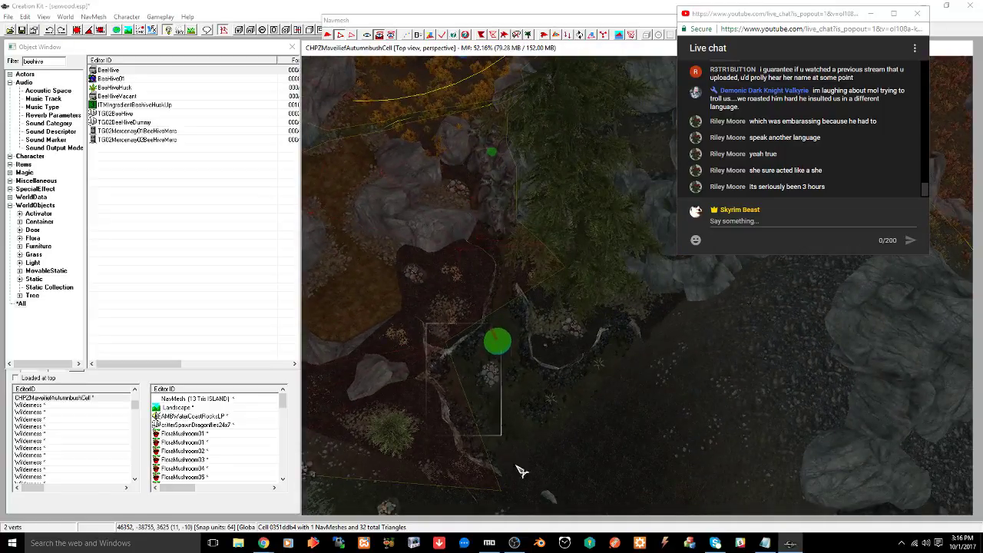
pyautogui.moveTo(547, 261); pyautogui.dragTo(581, 298)
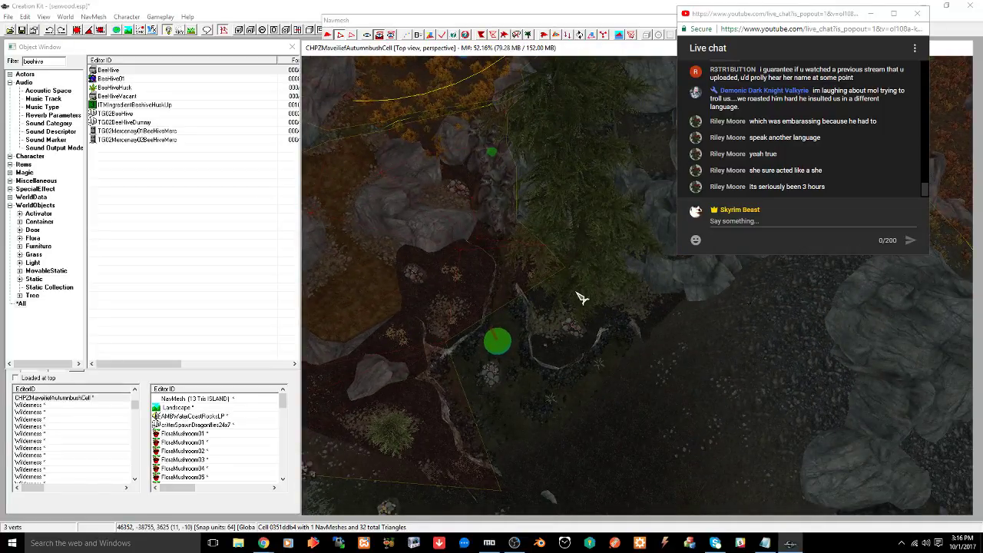
pyautogui.moveTo(568, 402)
pyautogui.mouseDown(button='middle')
pyautogui.moveTo(600, 361)
pyautogui.moveTo(556, 391)
pyautogui.mouseUp(button='middle')
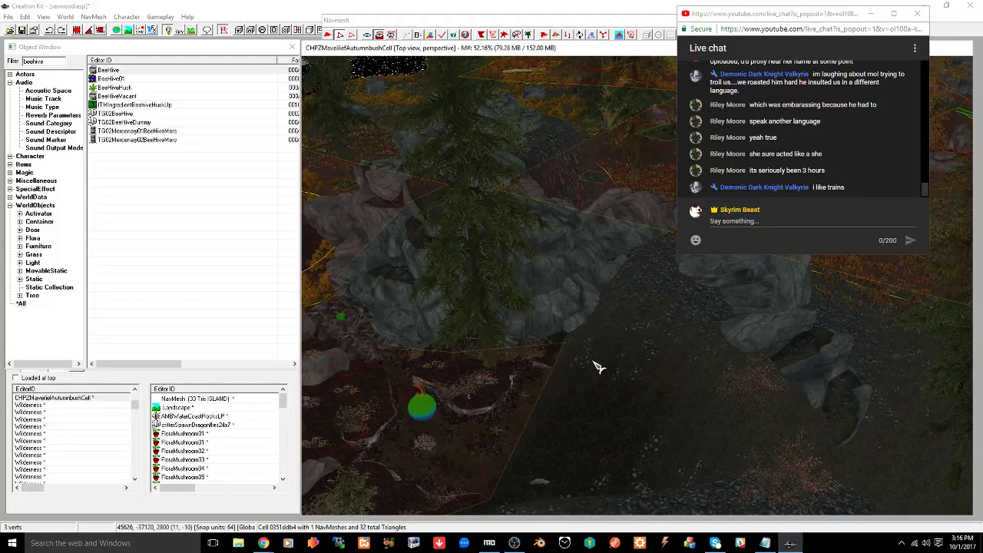
# Add a corner on the open gravel slope and extend the navmesh up between the cliffs to the neighbouring cell's border
pyautogui.keyDown('ctrl'); pyautogui.rightClick(733, 467); pyautogui.keyUp('ctrl')
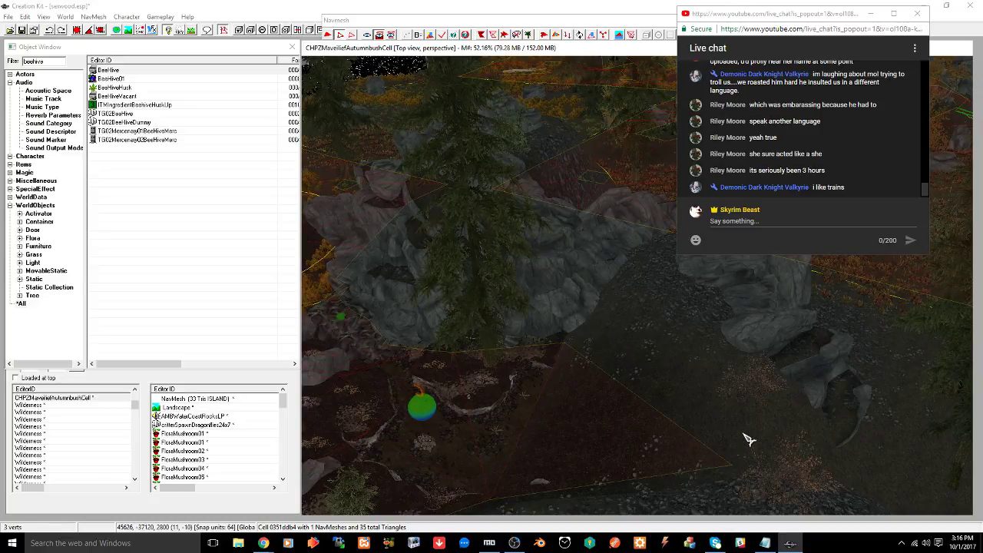
pyautogui.moveTo(668, 377); pyautogui.dragTo(656, 394, button='middle')
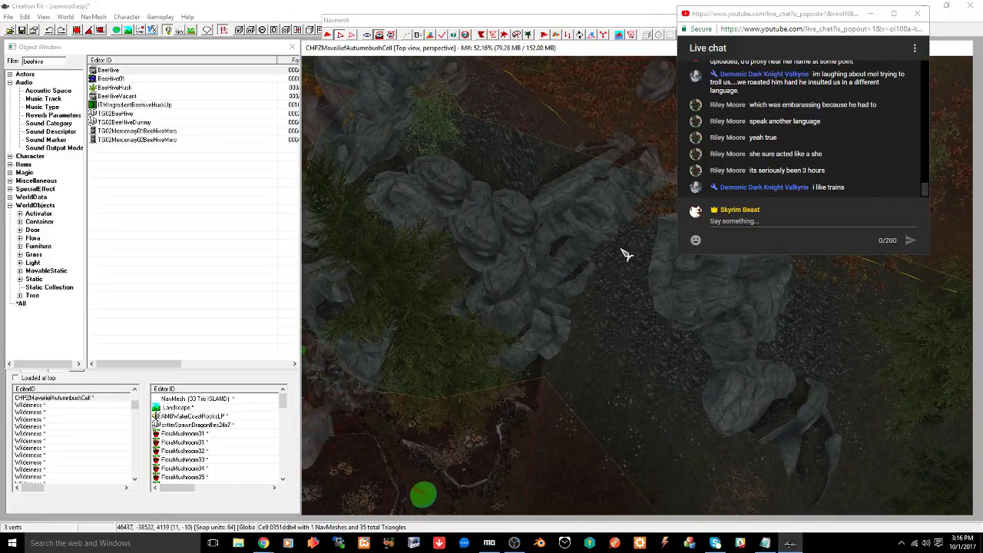
pyautogui.moveTo(685, 363); pyautogui.dragTo(588, 381, button='middle')
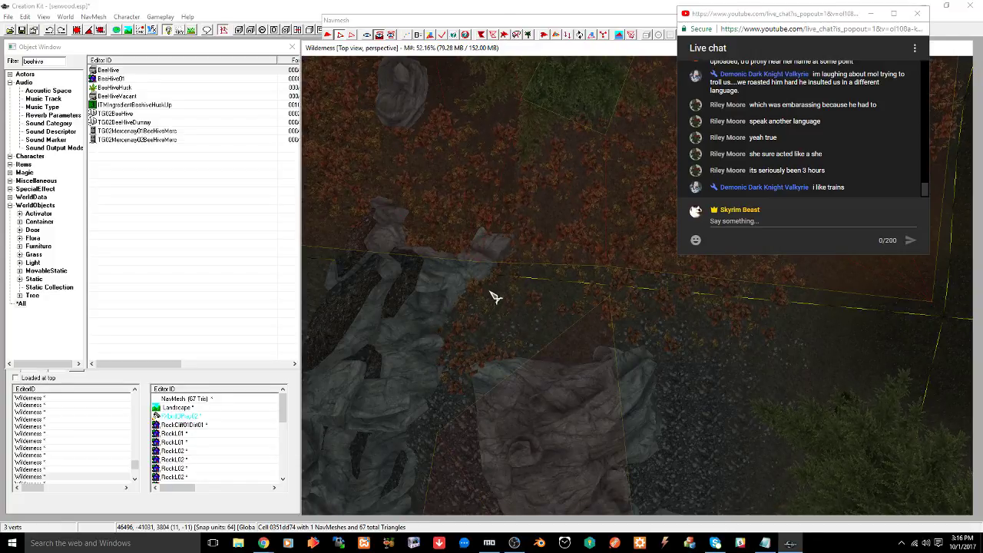
pyautogui.press('a')
# Add a triangle from the gravel slope's outer edge to a new vertex just inside the cell corner by the conifer
pyautogui.click(609, 296)
pyautogui.moveTo(682, 382); pyautogui.dragTo(650, 229, button='middle')
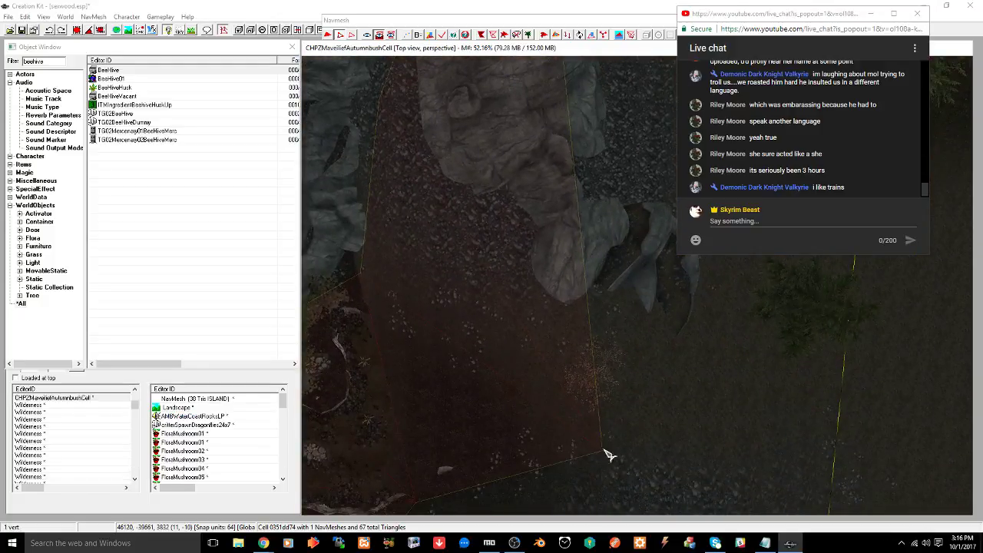
pyautogui.moveTo(591, 437); pyautogui.dragTo(647, 482)
pyautogui.moveTo(708, 301); pyautogui.dragTo(568, 454, button='middle')
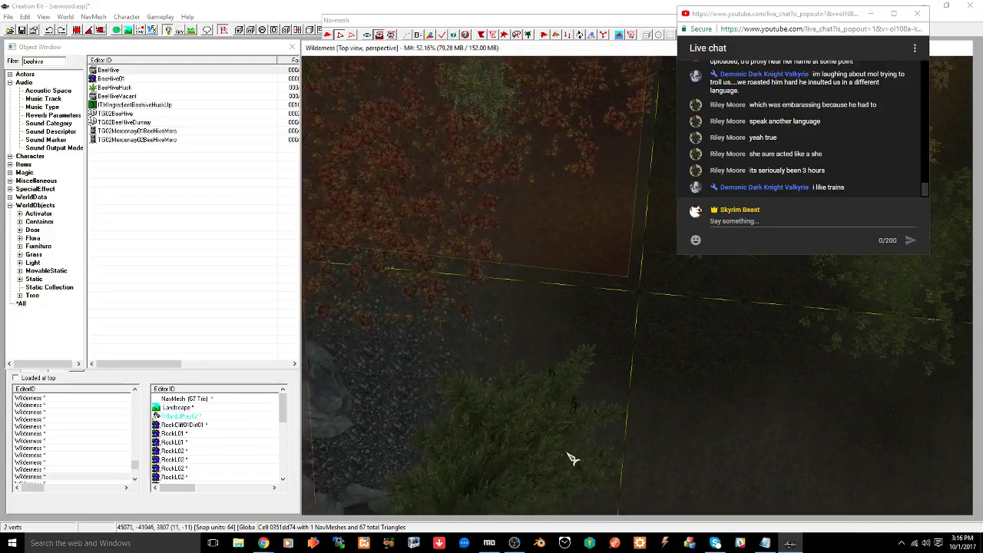
pyautogui.keyDown('ctrl'); pyautogui.rightClick(626, 309); pyautogui.keyUp('ctrl')
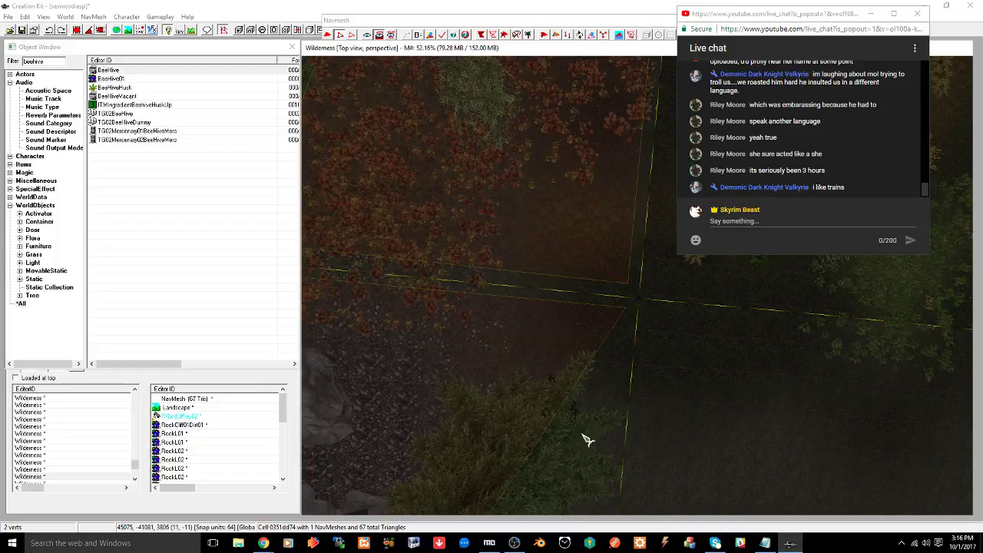
# Extend the navmesh from the gravel slope's outer corner to a new vertex along the cell's side border
pyautogui.moveTo(574, 426); pyautogui.dragTo(675, 279, button='middle')
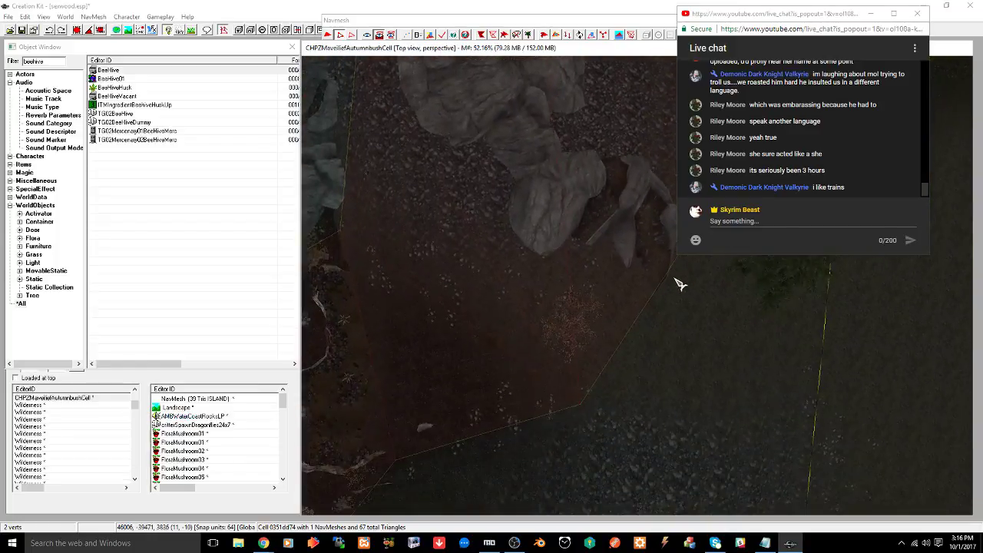
pyautogui.click(577, 406)
pyautogui.moveTo(682, 364); pyautogui.dragTo(661, 309, button='middle')
pyautogui.keyDown('ctrl'); pyautogui.click(560, 192); pyautogui.keyUp('ctrl')
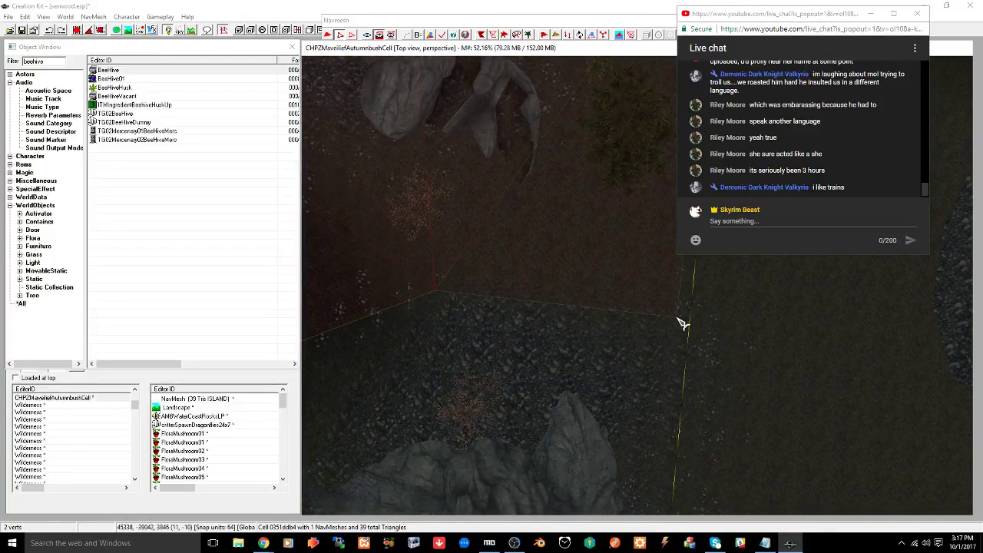
# Extend the navmesh across the gravel and beneath the large boulder to a vertex just inside the cell corner
pyautogui.moveTo(411, 277); pyautogui.dragTo(691, 354)
pyautogui.keyDown('shift'); pyautogui.moveTo(671, 364); pyautogui.dragTo(579, 388, button='middle'); pyautogui.keyUp('shift')
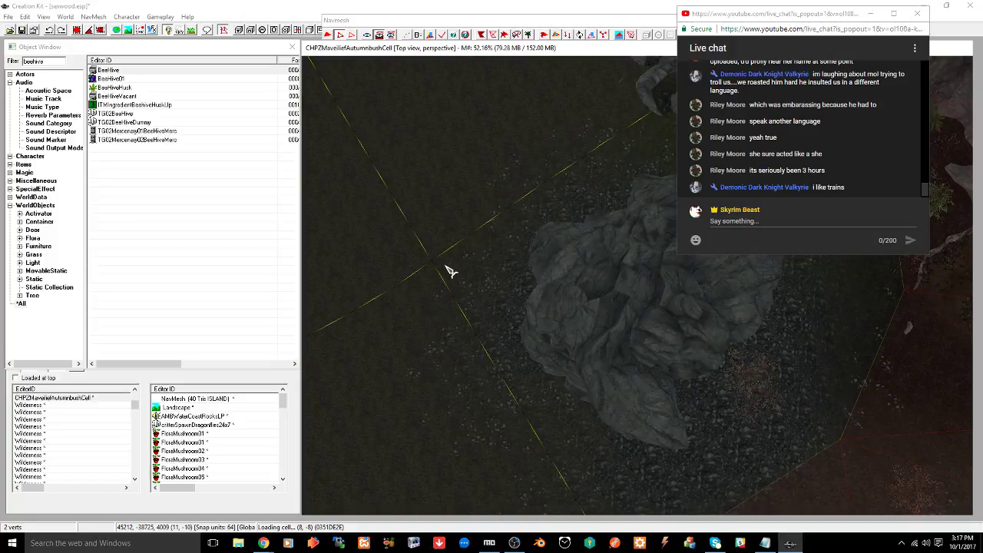
pyautogui.keyDown('shift'); pyautogui.moveTo(693, 370); pyautogui.dragTo(690, 415, button='middle'); pyautogui.keyUp('shift')
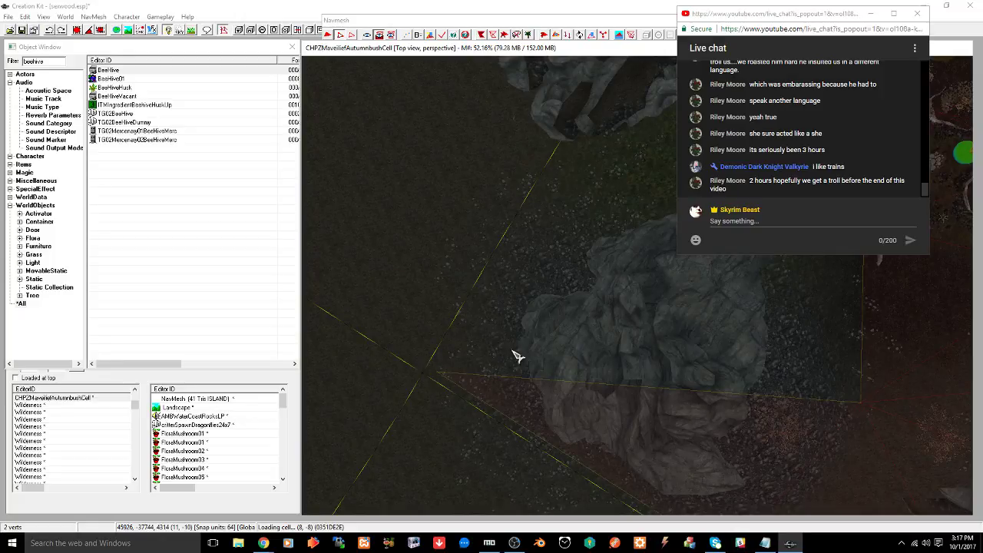
# Extend the navmesh over the boulder along the cell border with triangles reaching new vertices at the foot of the cliff rocks
pyautogui.keyDown('shift'); pyautogui.moveTo(518, 356); pyautogui.dragTo(555, 410, button='middle'); pyautogui.keyUp('shift')
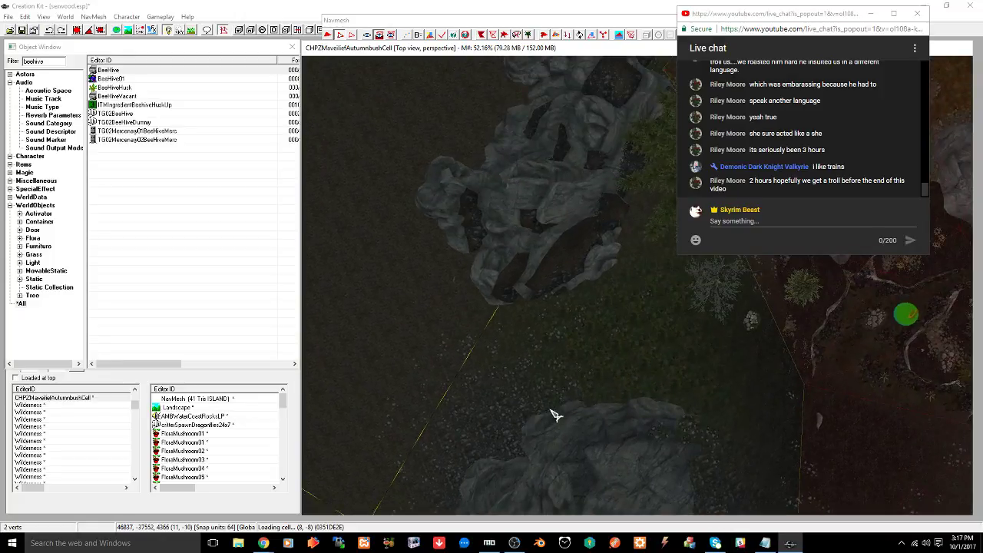
pyautogui.keyDown('ctrl'); pyautogui.rightClick(508, 313); pyautogui.keyUp('ctrl')
pyautogui.keyDown('shift'); pyautogui.moveTo(757, 425); pyautogui.dragTo(705, 359, button='middle'); pyautogui.keyUp('shift')
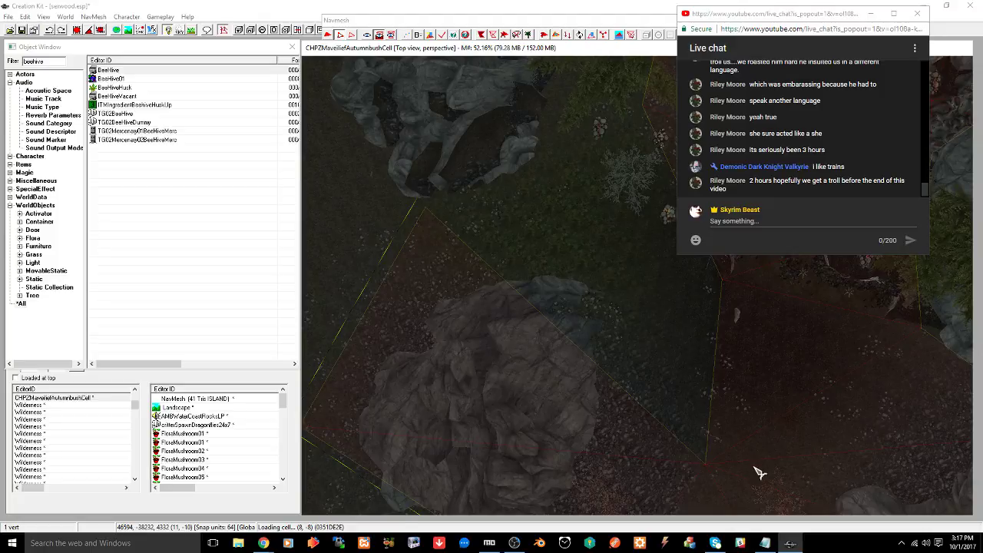
pyautogui.moveTo(626, 336); pyautogui.dragTo(647, 417, button='middle')
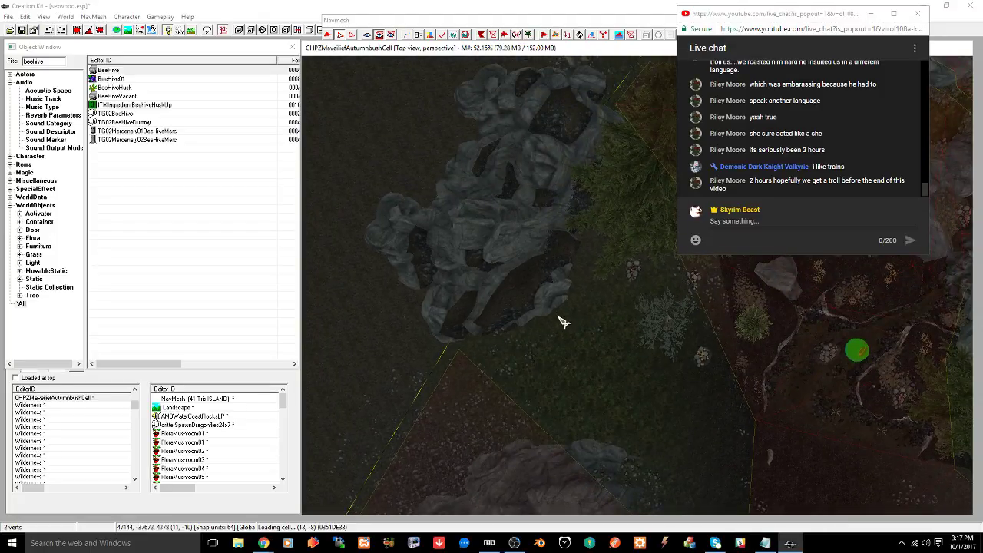
pyautogui.keyDown('ctrl'); pyautogui.rightClick(516, 281); pyautogui.keyUp('ctrl')
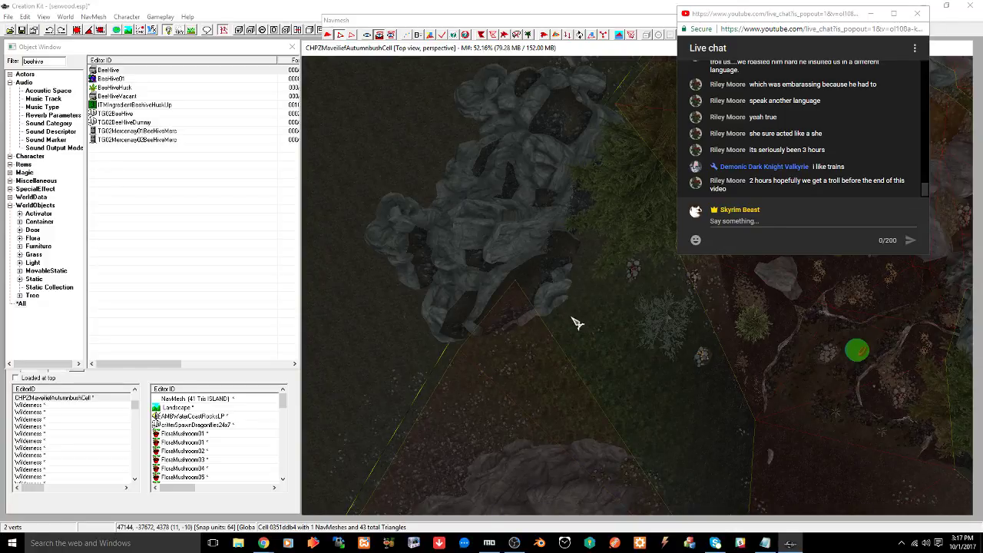
# Fill the triangle between the new cliff-foot vertex, the gravel and the dark slope beside the boulder
pyautogui.moveTo(685, 393); pyautogui.dragTo(627, 309, button='middle')
pyautogui.keyDown('ctrl'); pyautogui.moveTo(613, 424); pyautogui.dragTo(639, 453); pyautogui.keyUp('ctrl')
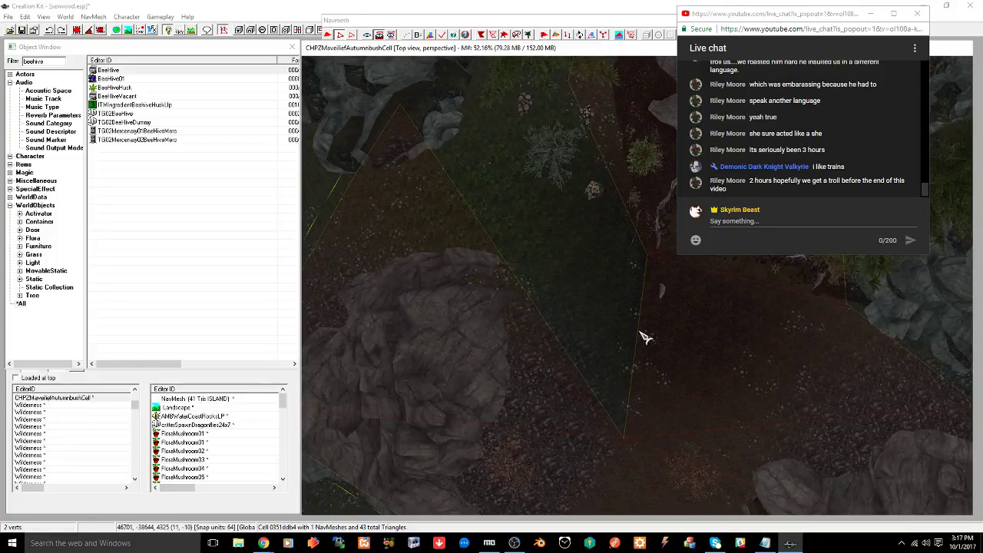
pyautogui.moveTo(619, 235); pyautogui.dragTo(659, 269)
pyautogui.moveTo(544, 266); pyautogui.dragTo(500, 400, button='middle')
pyautogui.moveTo(466, 393); pyautogui.dragTo(493, 410)
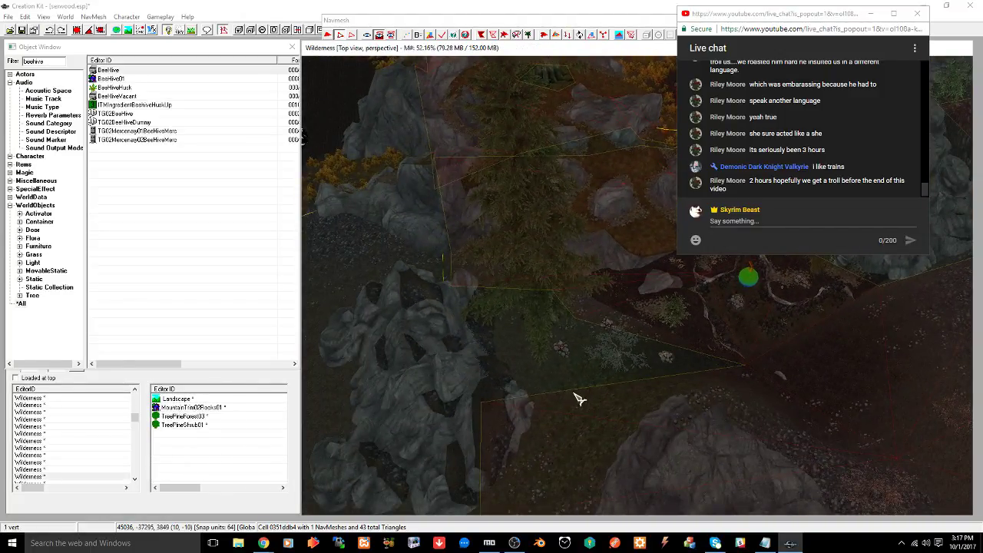
# Fill the navmesh triangle across the grass around the bare shrub, joining it to the dark slope and the pine side
pyautogui.scroll(6, 666, 415)
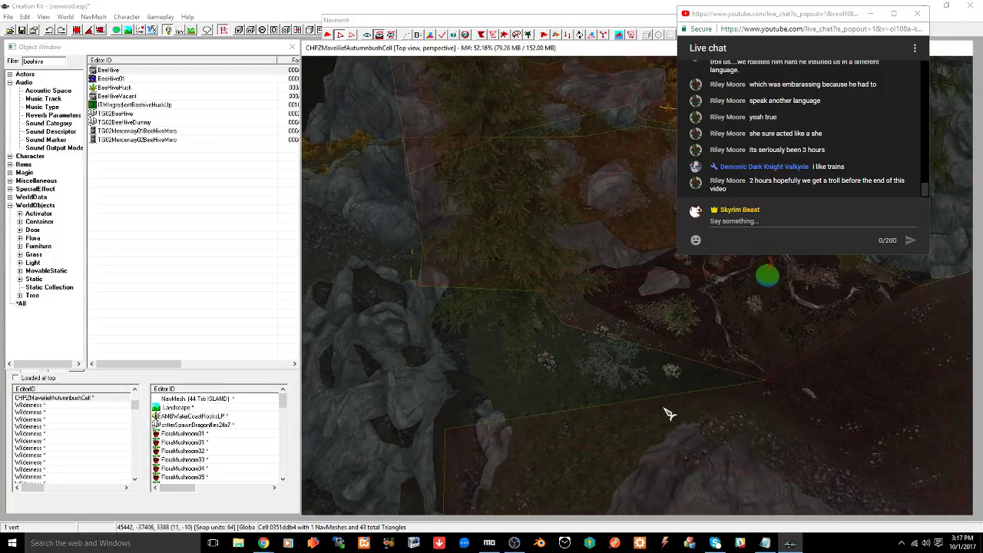
pyautogui.scroll(6, 665, 407)
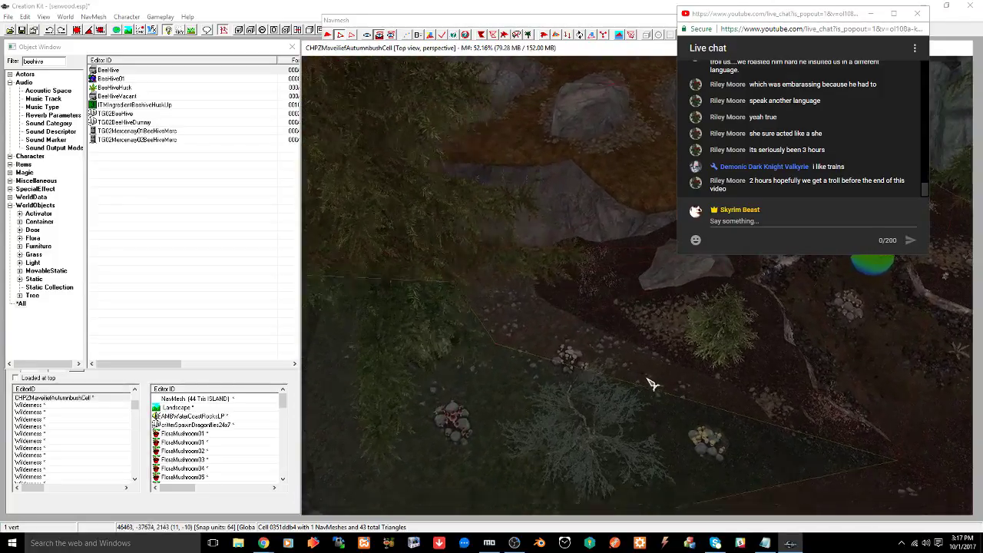
pyautogui.moveTo(647, 359); pyautogui.dragTo(612, 371, button='middle')
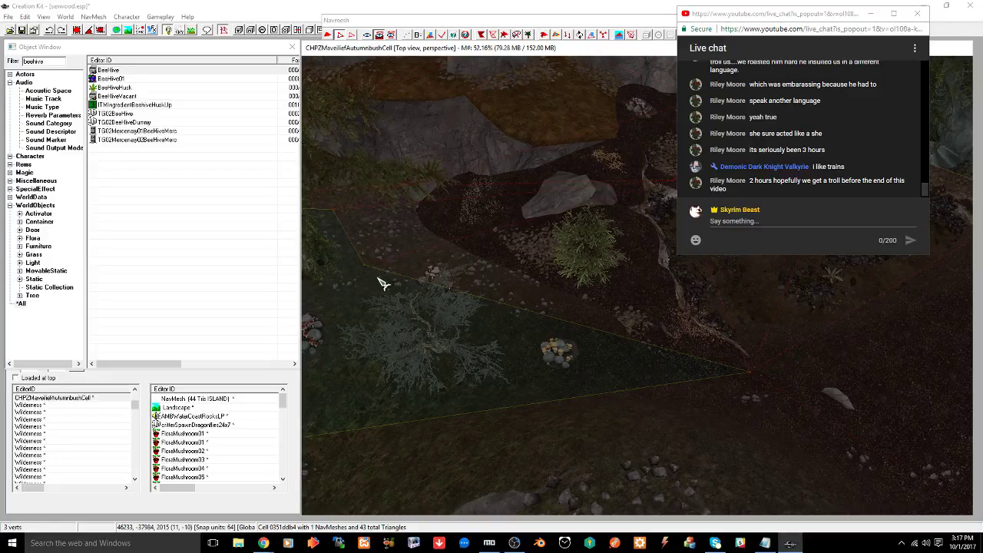
pyautogui.moveTo(390, 285); pyautogui.dragTo(313, 309, button='middle')
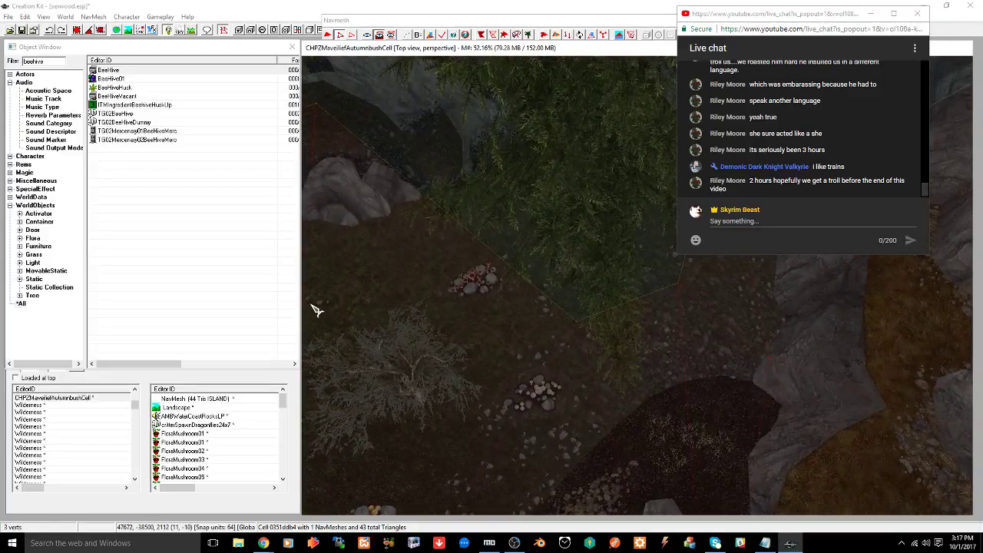
pyautogui.moveTo(372, 303); pyautogui.dragTo(458, 350, button='middle')
# Split the open navmesh edge between the pine and the small rock, and bend it outward toward the cliff
pyautogui.click(445, 308)
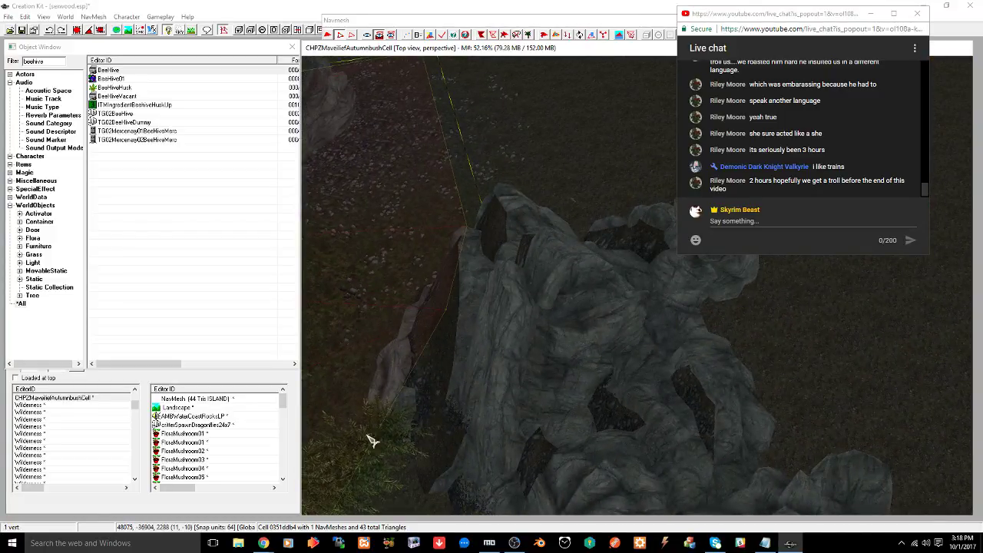
pyautogui.keyDown('shift'); pyautogui.moveTo(367, 436); pyautogui.dragTo(544, 445, button='middle'); pyautogui.keyUp('shift')
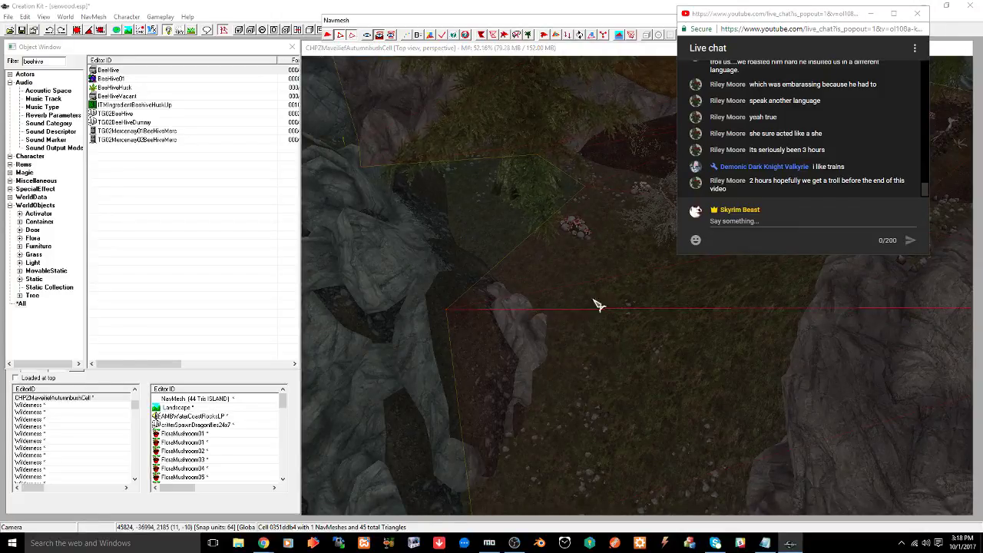
pyautogui.keyDown('shift'); pyautogui.moveTo(596, 305); pyautogui.dragTo(560, 276, button='middle'); pyautogui.keyUp('shift')
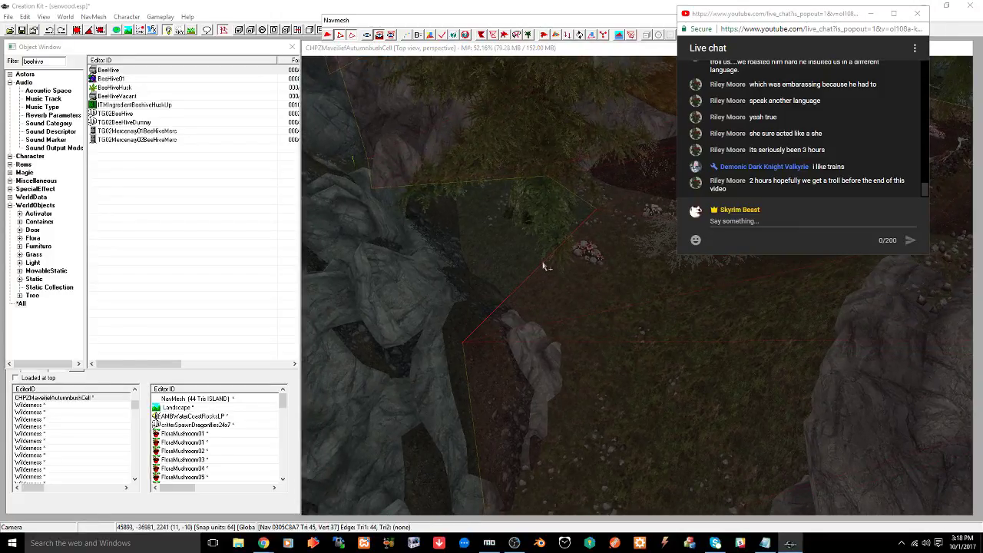
pyautogui.rightClick(588, 285)
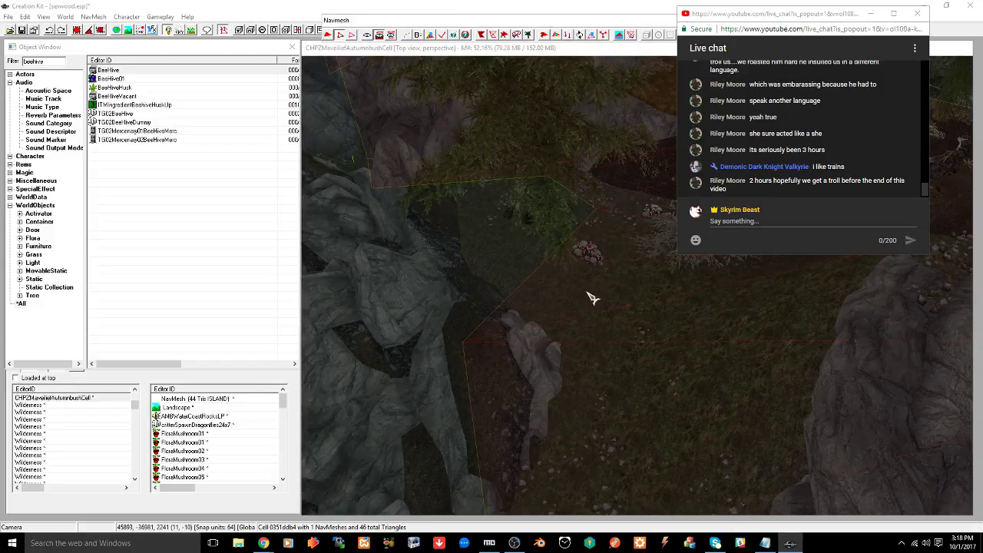
pyautogui.click(536, 266)
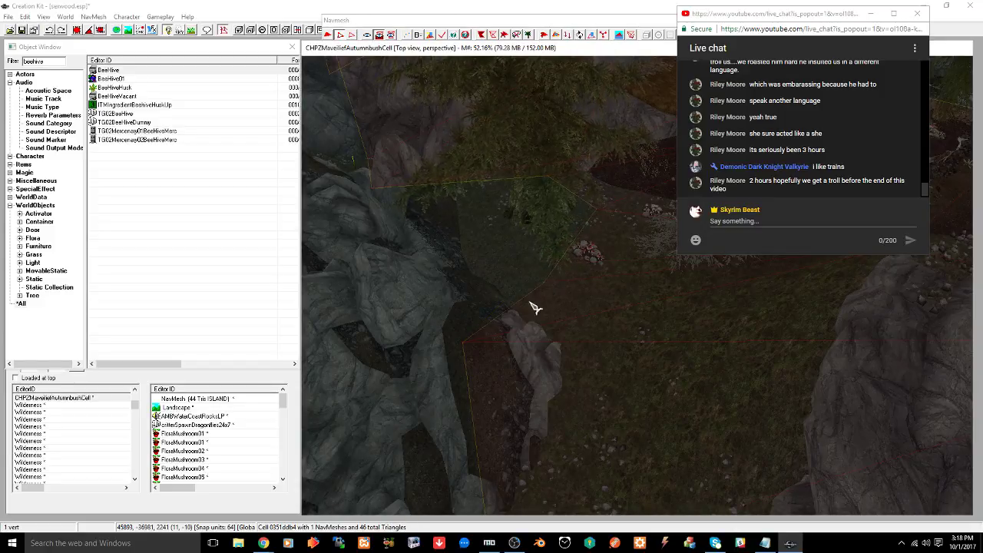
pyautogui.keyDown('shift'); pyautogui.moveTo(530, 303); pyautogui.dragTo(450, 289, button='middle'); pyautogui.keyUp('shift')
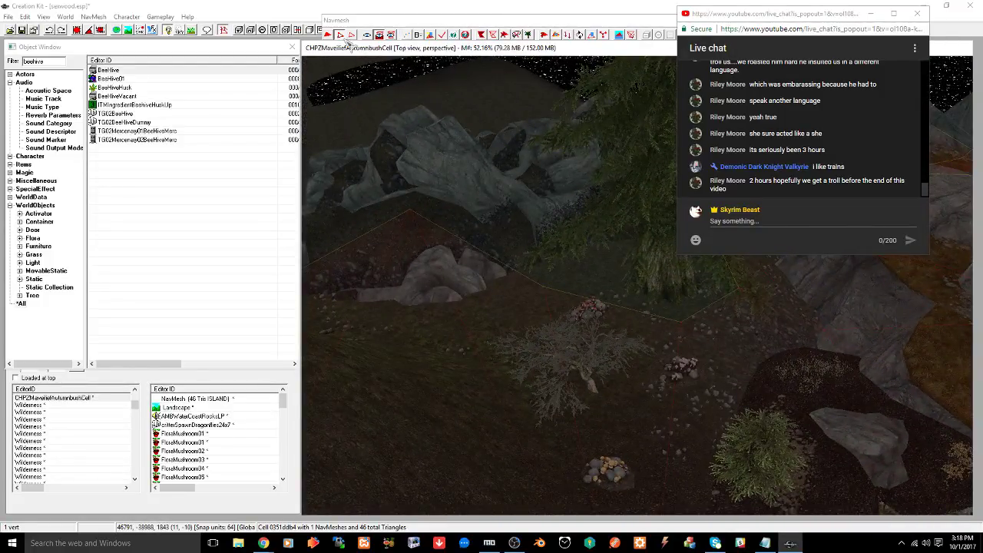
# Split the long interior navmesh edges crossing the grassy slope between the small rock and the shrub to add vertices
pyautogui.click(352, 36)
pyautogui.click(467, 337)
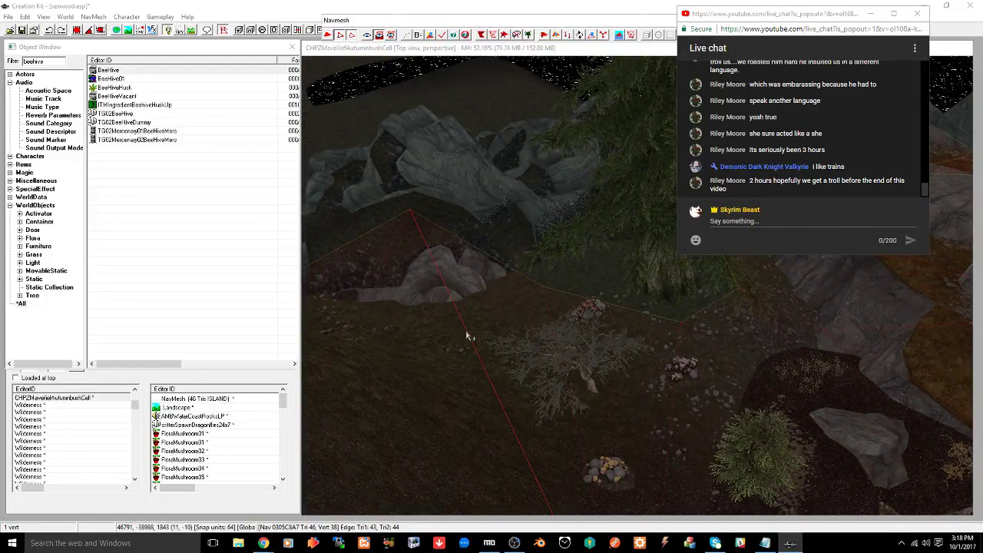
pyautogui.click(467, 336)
pyautogui.click(352, 37)
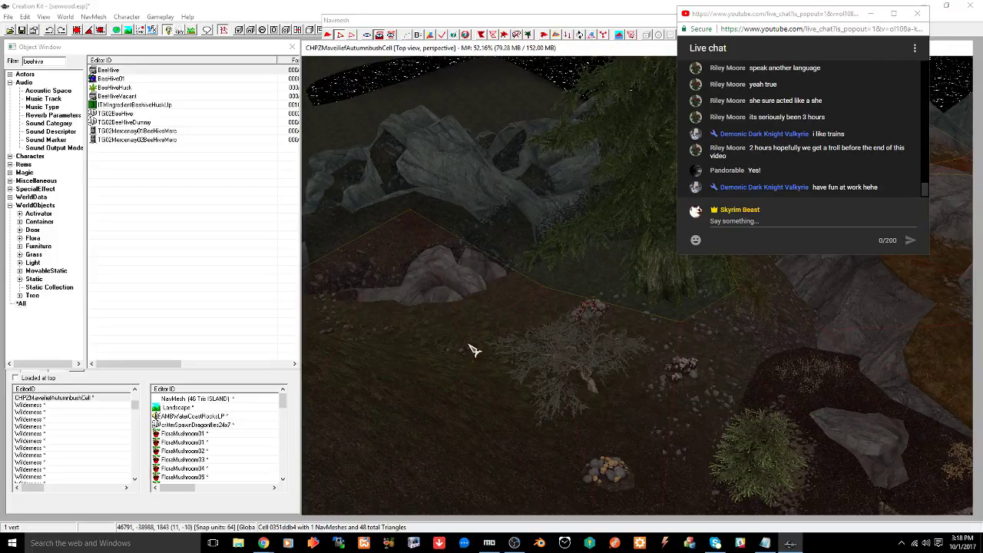
pyautogui.moveTo(509, 347); pyautogui.dragTo(503, 382, button='middle')
pyautogui.keyDown('shift'); pyautogui.moveTo(410, 395); pyautogui.dragTo(530, 371, button='middle'); pyautogui.keyUp('shift')
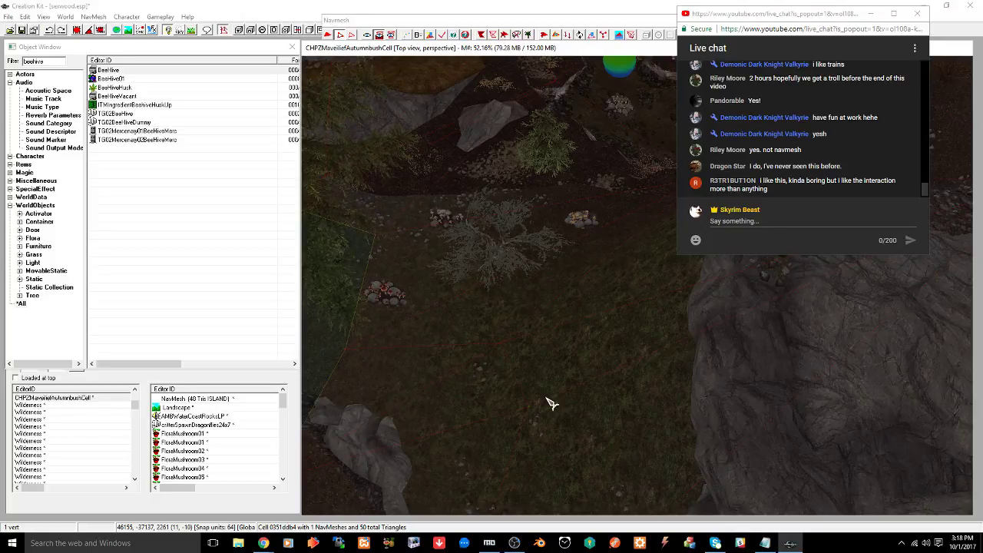
# Fill the navmesh triangle on the cliff side of the pine tree
pyautogui.keyDown('shift'); pyautogui.moveTo(547, 392); pyautogui.dragTo(523, 413, button='middle'); pyautogui.keyUp('shift')
pyautogui.moveTo(550, 394); pyautogui.dragTo(628, 408, button='middle')
pyautogui.moveTo(625, 346); pyautogui.dragTo(591, 362, button='middle')
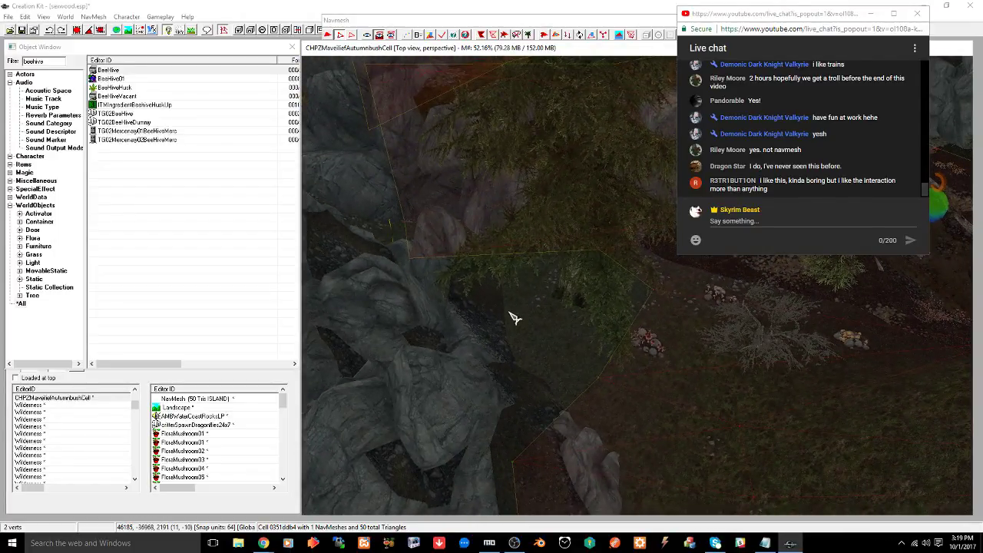
pyautogui.keyDown('shift'); pyautogui.moveTo(683, 341); pyautogui.dragTo(608, 331, button='middle'); pyautogui.keyUp('shift')
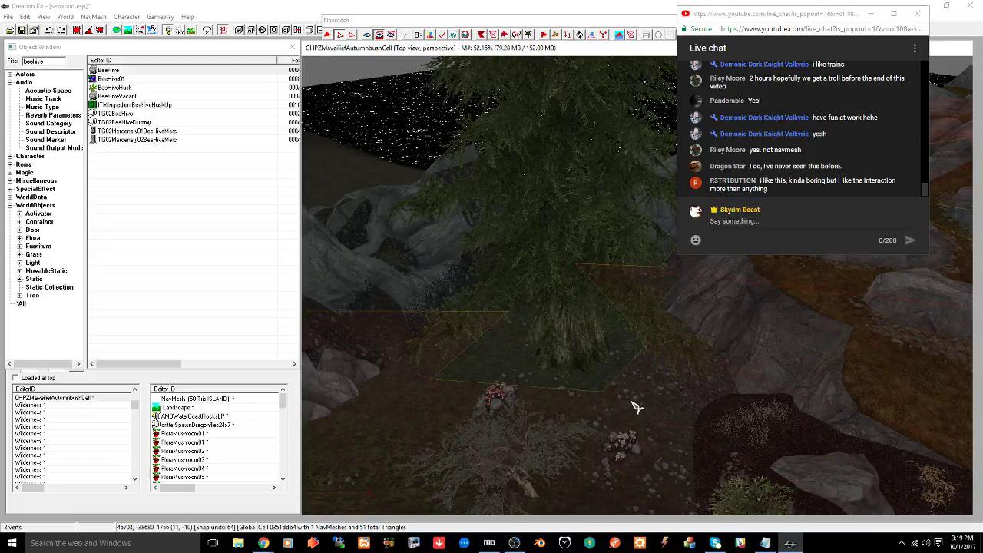
pyautogui.keyDown('shift'); pyautogui.moveTo(634, 398); pyautogui.dragTo(586, 381, button='middle'); pyautogui.keyUp('shift')
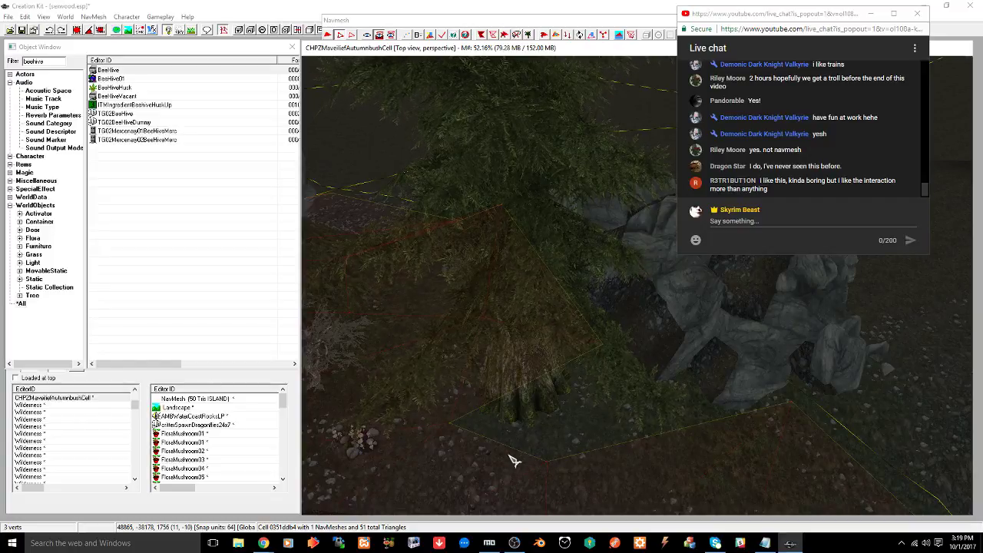
# Fill the remaining navmesh triangle around the base of the pine trunk
pyautogui.moveTo(520, 448); pyautogui.dragTo(584, 466)
pyautogui.keyDown('shift'); pyautogui.moveTo(677, 437); pyautogui.dragTo(637, 450, button='middle'); pyautogui.keyUp('shift')
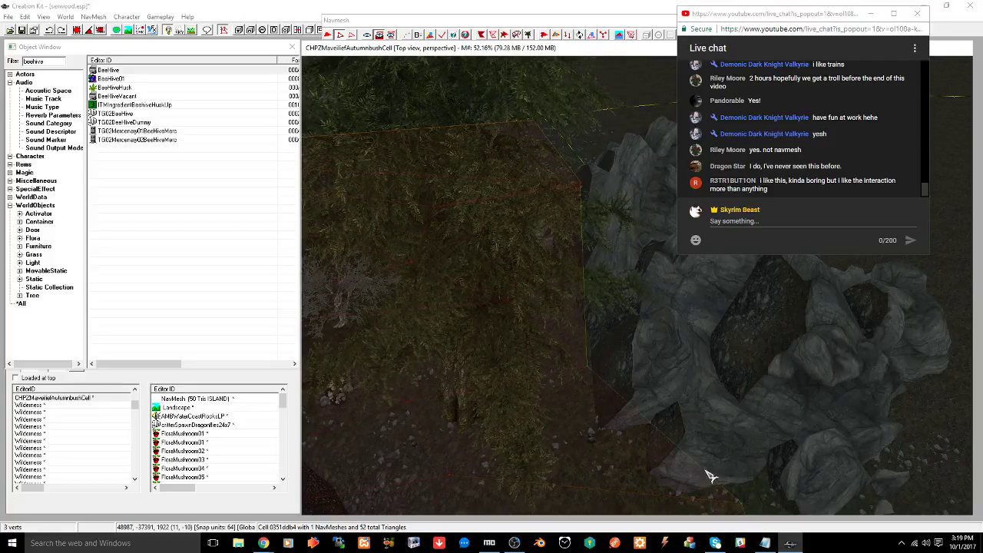
# Split the interior navmesh edge crossing the small rock, adding a vertex on the rock's grassy side
pyautogui.keyDown('shift'); pyautogui.moveTo(678, 463); pyautogui.dragTo(648, 386, button='middle'); pyautogui.keyUp('shift')
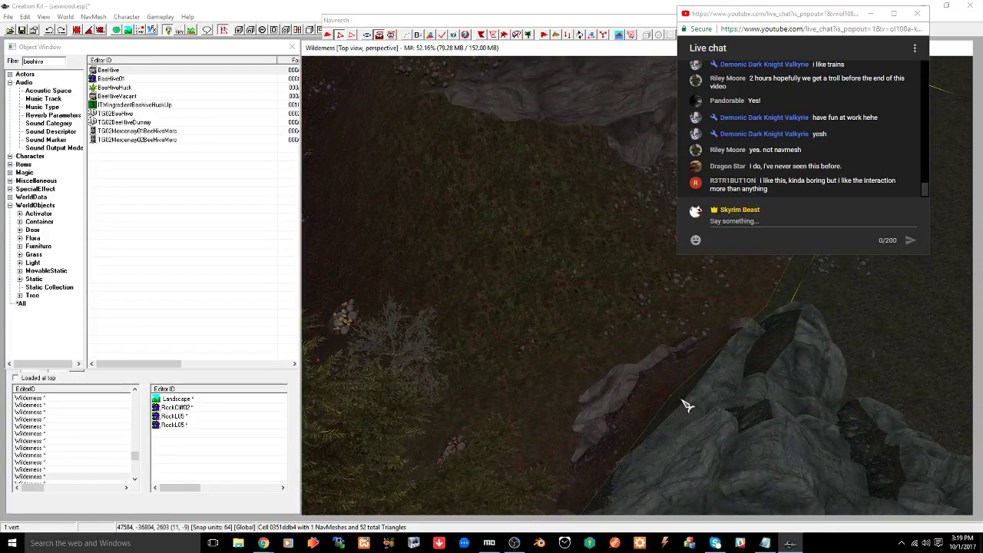
pyautogui.keyDown('shift'); pyautogui.moveTo(719, 395); pyautogui.dragTo(775, 377, button='middle'); pyautogui.keyUp('shift')
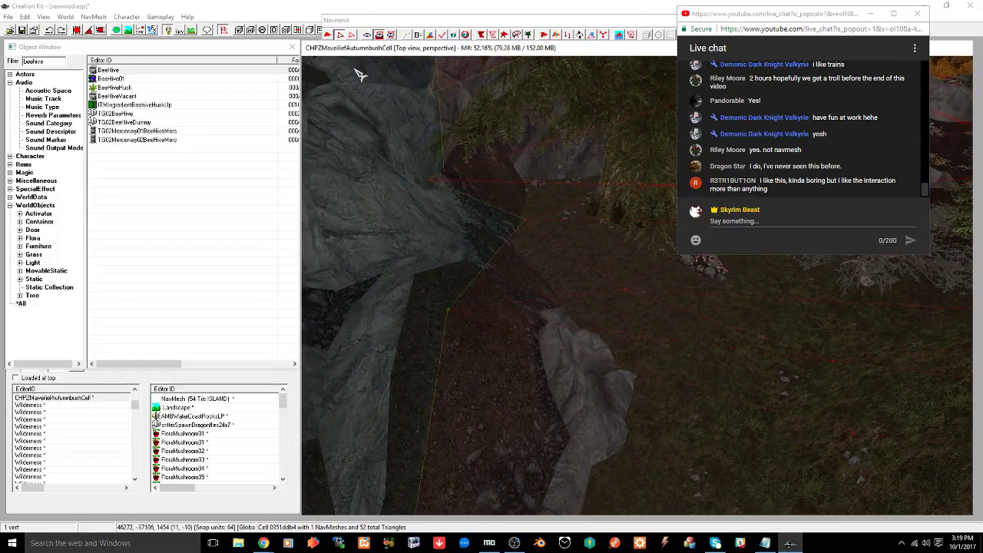
pyautogui.click(352, 35)
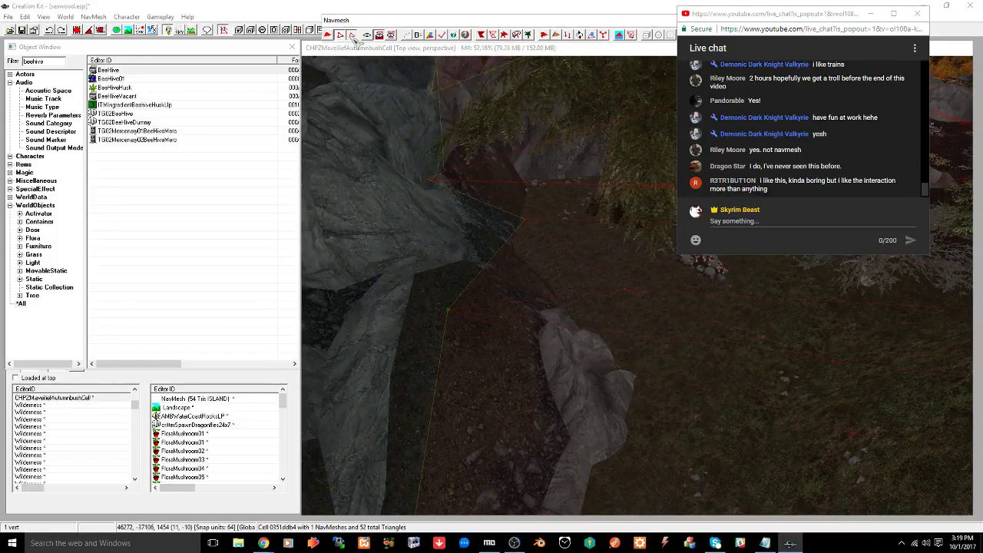
pyautogui.click(637, 371)
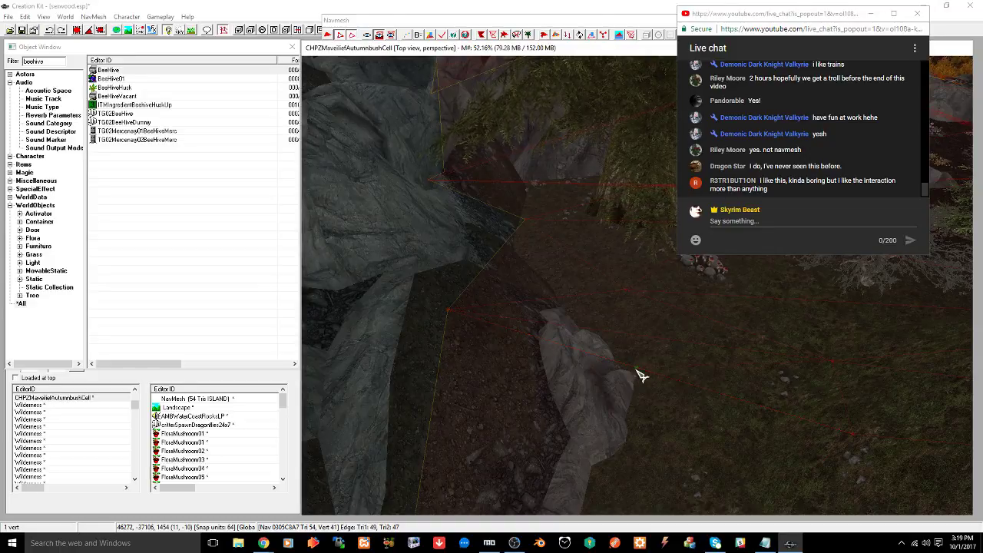
pyautogui.click(354, 36)
pyautogui.click(636, 377)
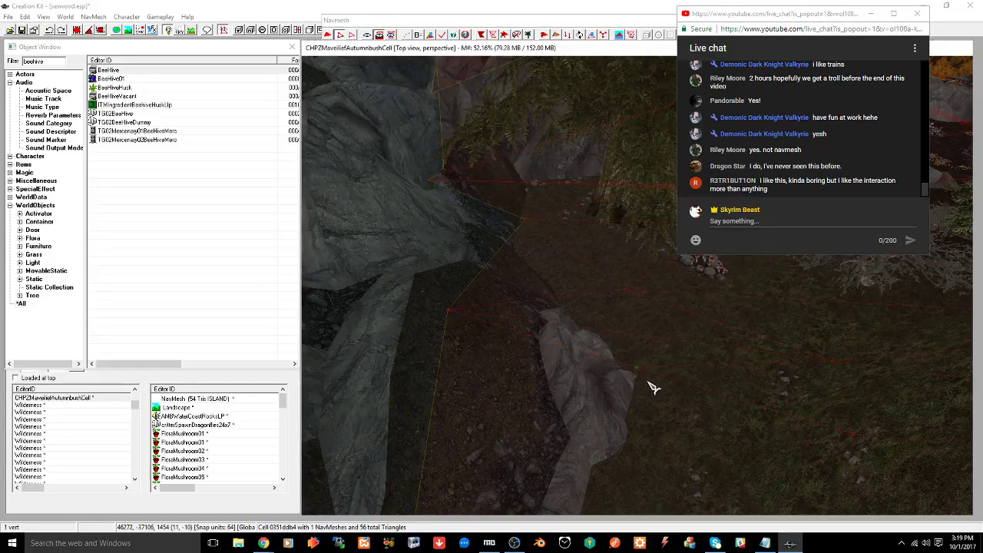
# Split the next interior edge to add a vertex beside the small rock's lower part, and save the plugin
pyautogui.keyDown('shift'); pyautogui.moveTo(682, 370); pyautogui.dragTo(663, 402, button='middle'); pyautogui.keyUp('shift')
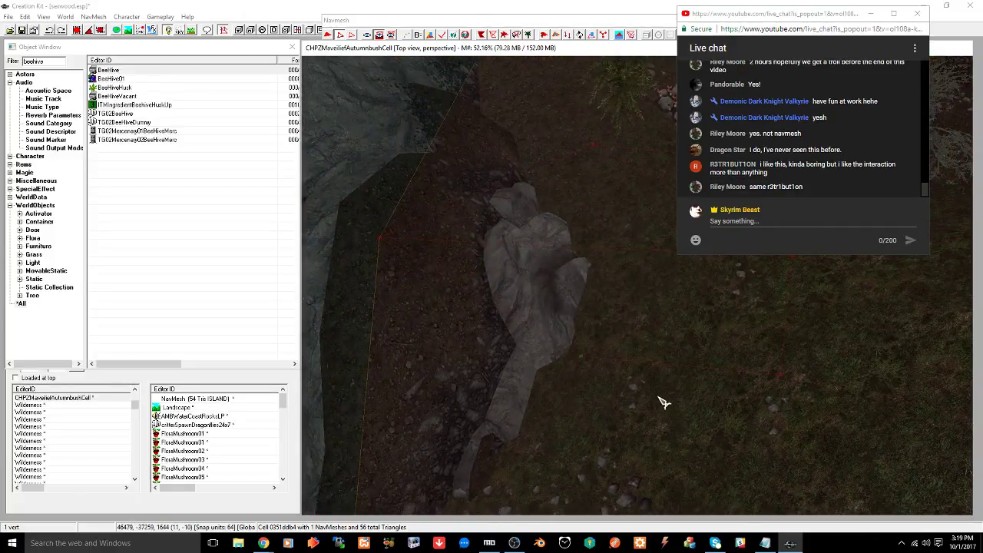
pyautogui.click(352, 36)
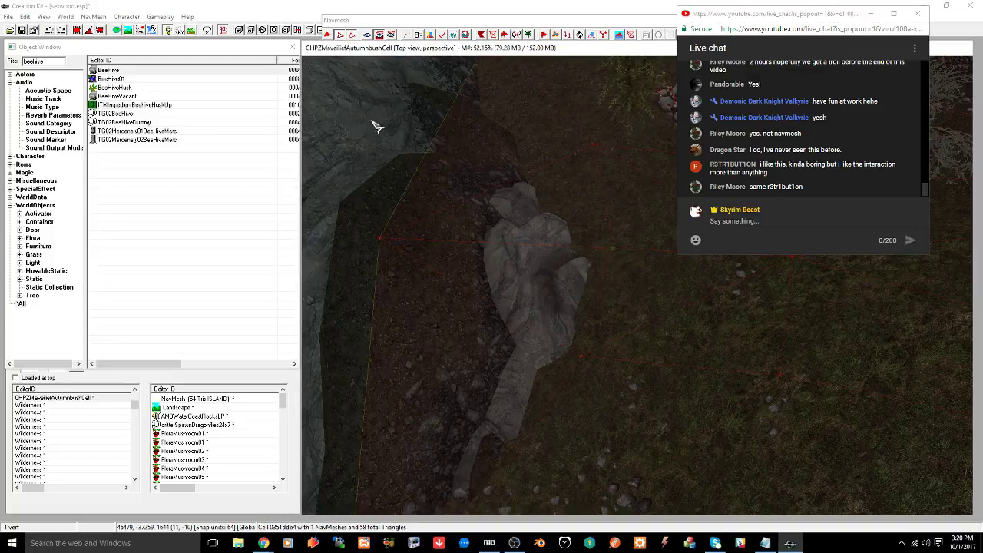
pyautogui.click(596, 244)
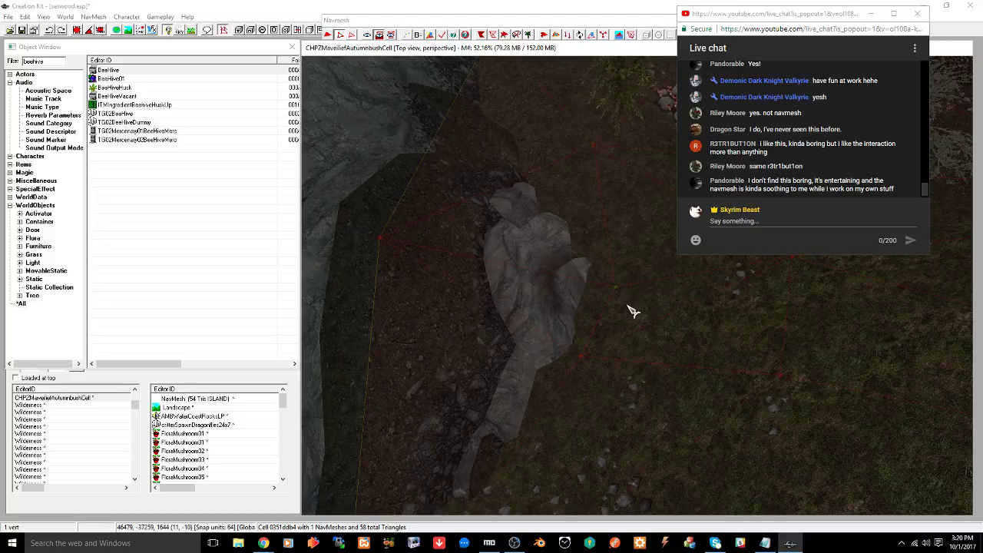
pyautogui.moveTo(642, 281); pyautogui.dragTo(659, 312, button='middle')
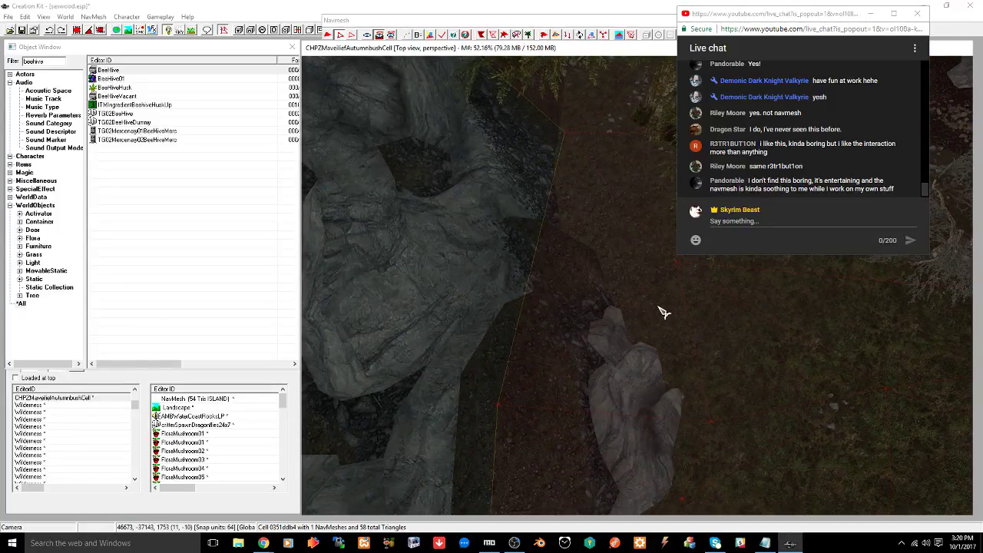
pyautogui.hotkey('ctrl', 's')
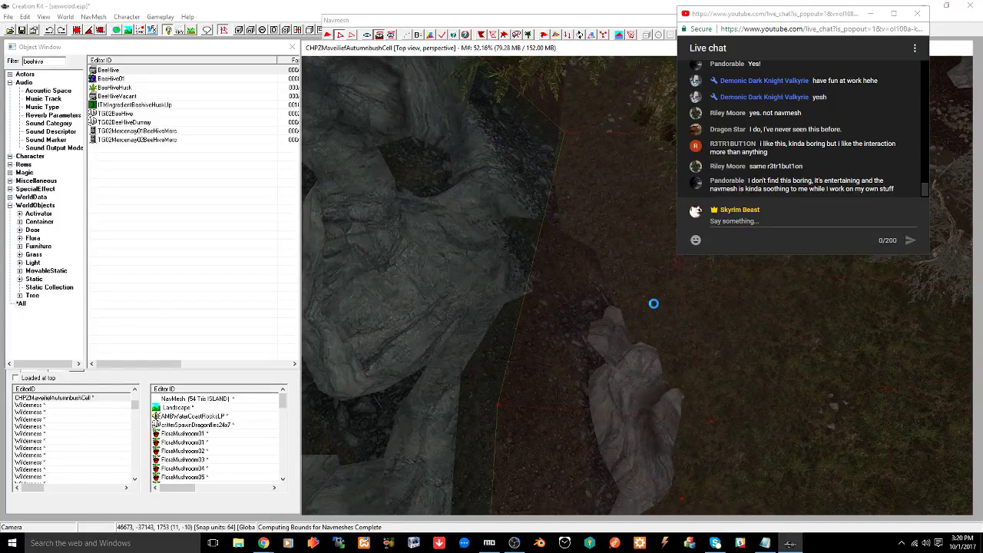
# Extend the navmesh over the narrow cliff rock beside the pine with a new vertex and fill the gap down to the lower cliff-edge vertex
pyautogui.moveTo(654, 312); pyautogui.dragTo(665, 345, button='middle')
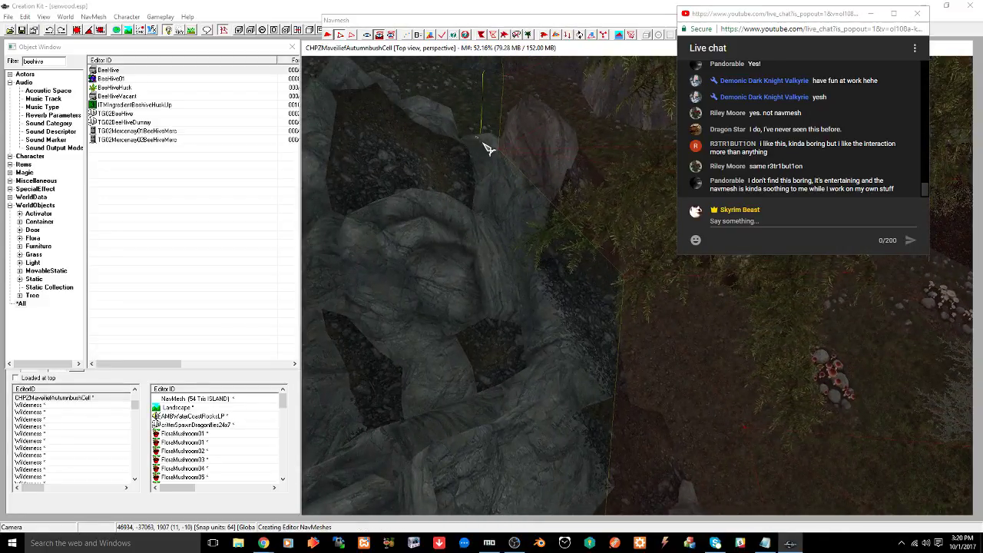
pyautogui.moveTo(483, 142); pyautogui.dragTo(504, 167)
pyautogui.keyDown('ctrl'); pyautogui.moveTo(606, 266); pyautogui.dragTo(647, 298); pyautogui.keyUp('ctrl')
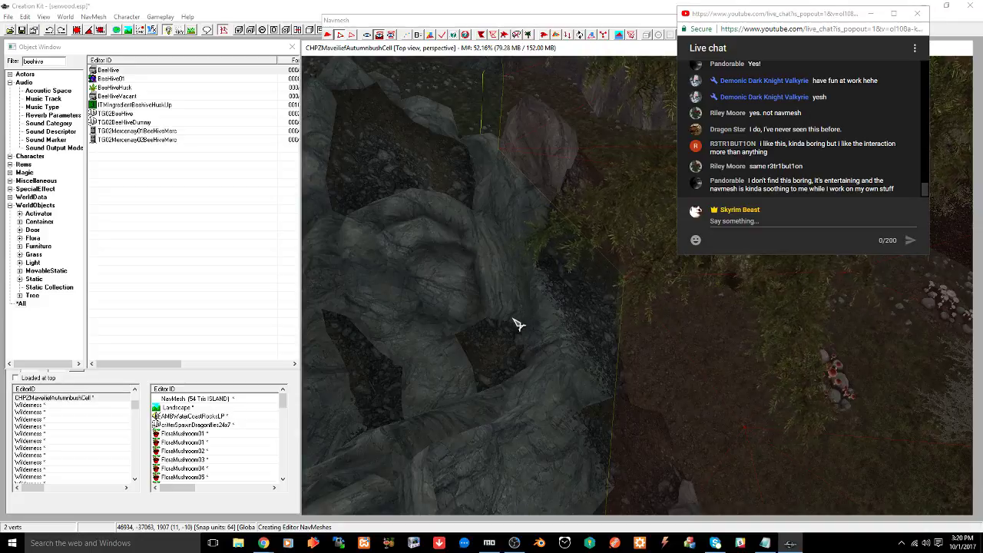
pyautogui.keyDown('ctrl'); pyautogui.rightClick(501, 324); pyautogui.keyUp('ctrl')
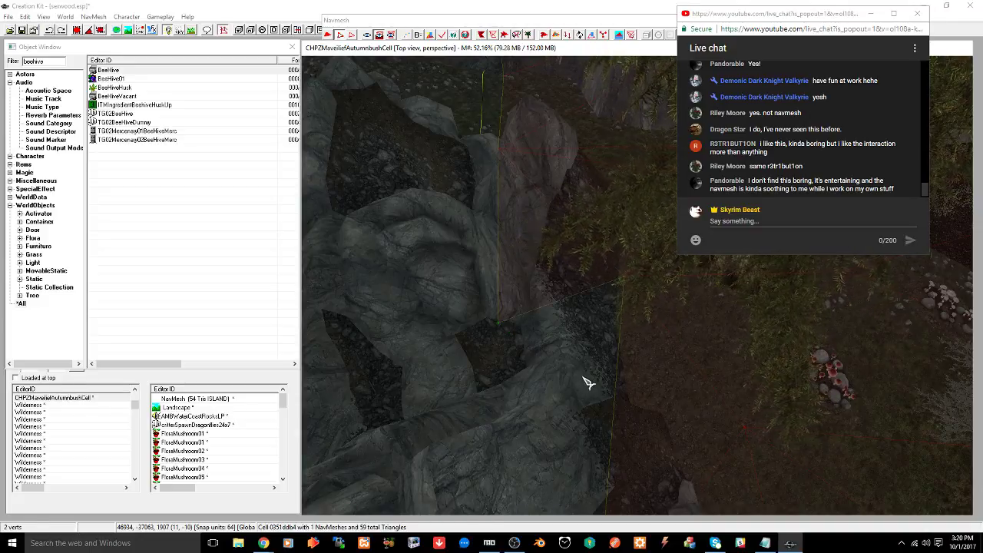
pyautogui.moveTo(583, 377); pyautogui.dragTo(570, 328, button='middle')
pyautogui.moveTo(495, 366); pyautogui.dragTo(535, 398)
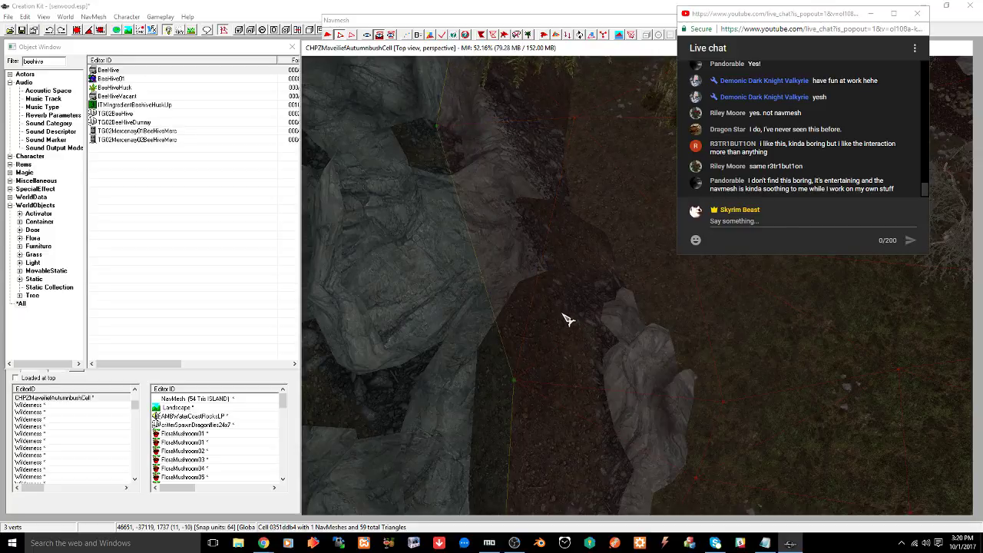
# Inspect navmesh coverage around the cell's rocks, slopes and borders, including the border near the waterfall rocks
pyautogui.moveTo(568, 319); pyautogui.dragTo(550, 378, button='middle')
pyautogui.scroll(5, 550, 378)
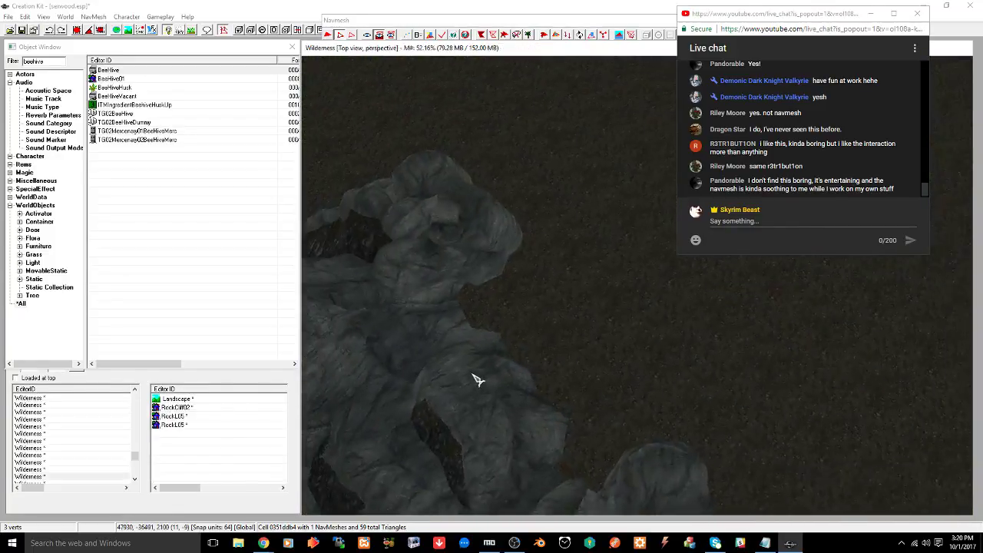
pyautogui.scroll(-6, 653, 346)
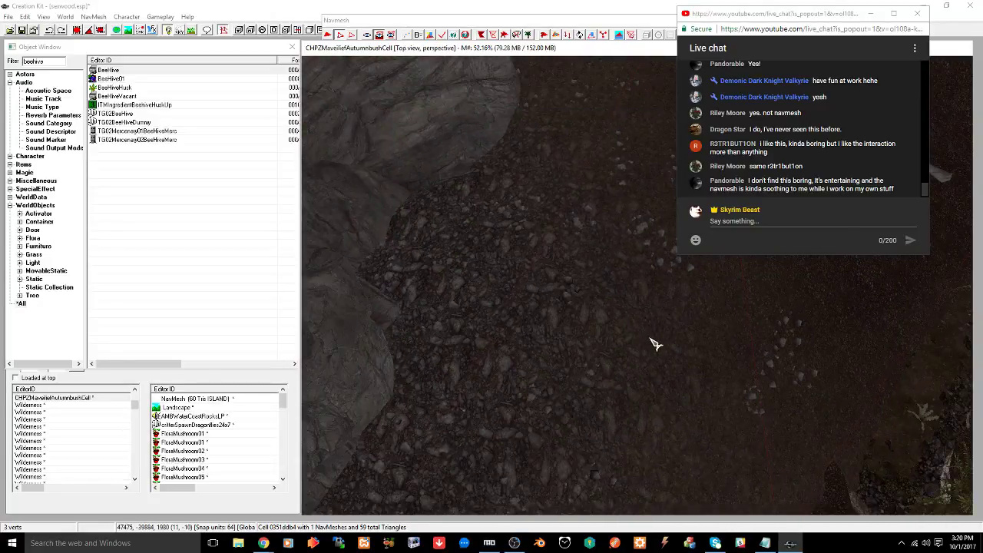
pyautogui.scroll(-2, 659, 340)
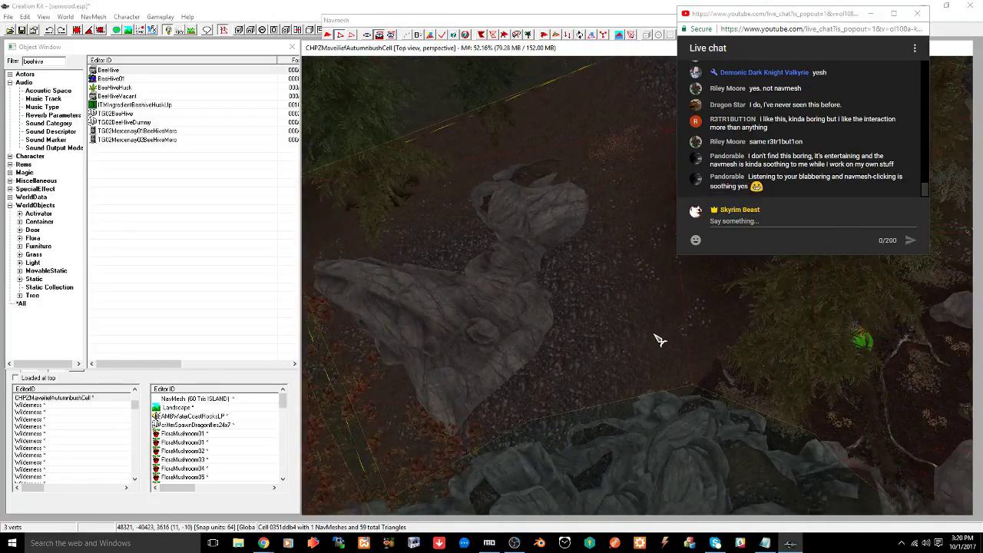
pyautogui.moveTo(604, 344); pyautogui.dragTo(674, 424, button='middle')
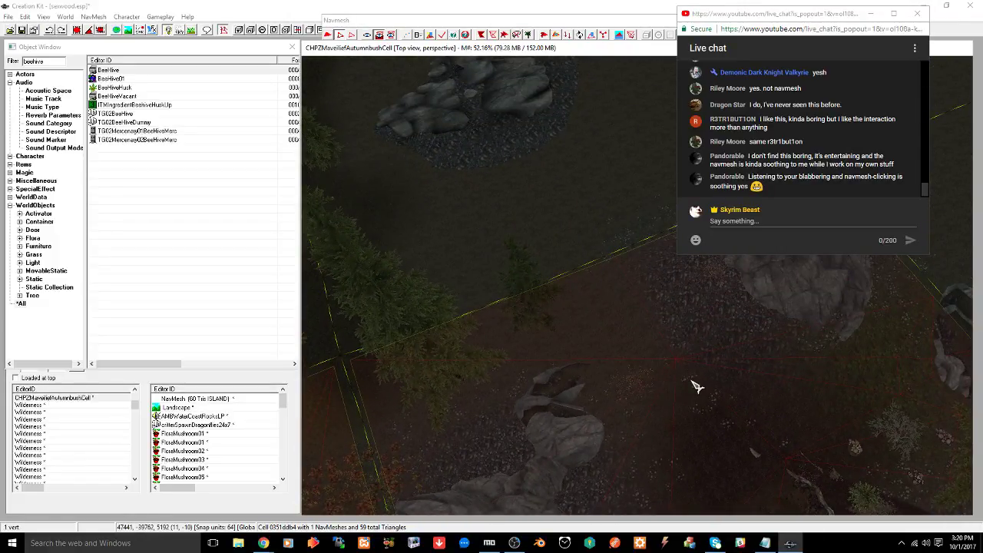
pyautogui.keyDown('shift'); pyautogui.moveTo(694, 362); pyautogui.dragTo(705, 379, button='middle'); pyautogui.keyUp('shift')
pyautogui.moveTo(765, 341); pyautogui.dragTo(565, 458, button='middle')
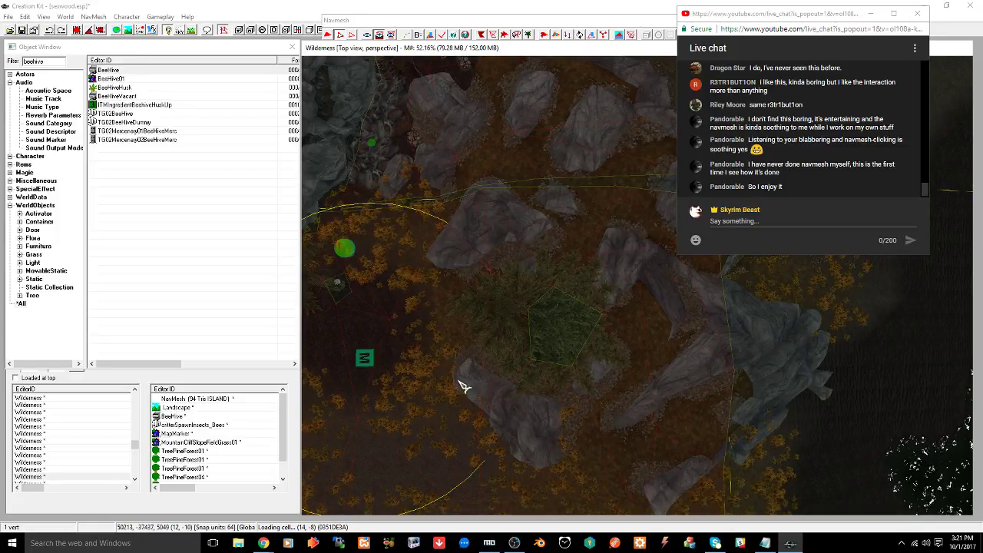
pyautogui.moveTo(464, 386); pyautogui.dragTo(572, 430, button='middle')
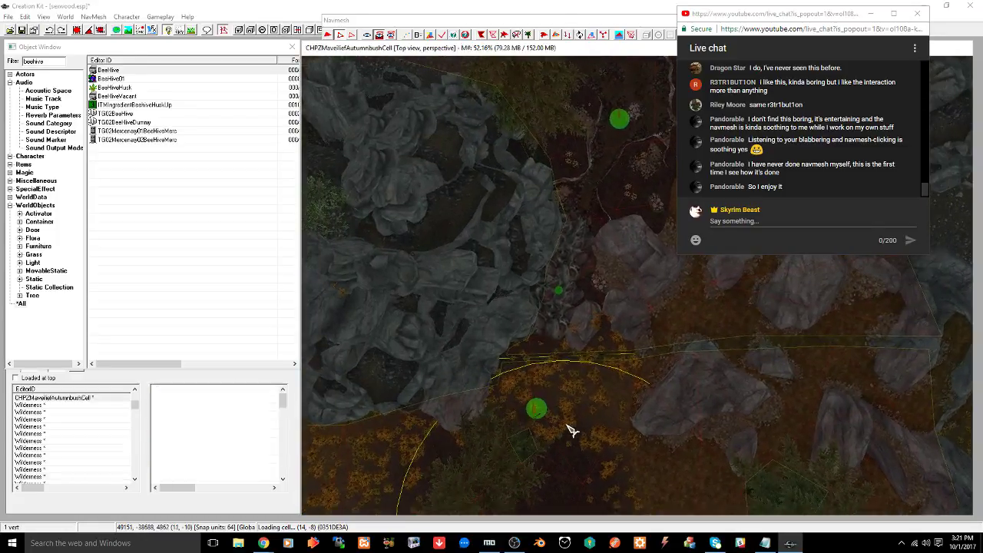
pyautogui.scroll(5, 571, 430)
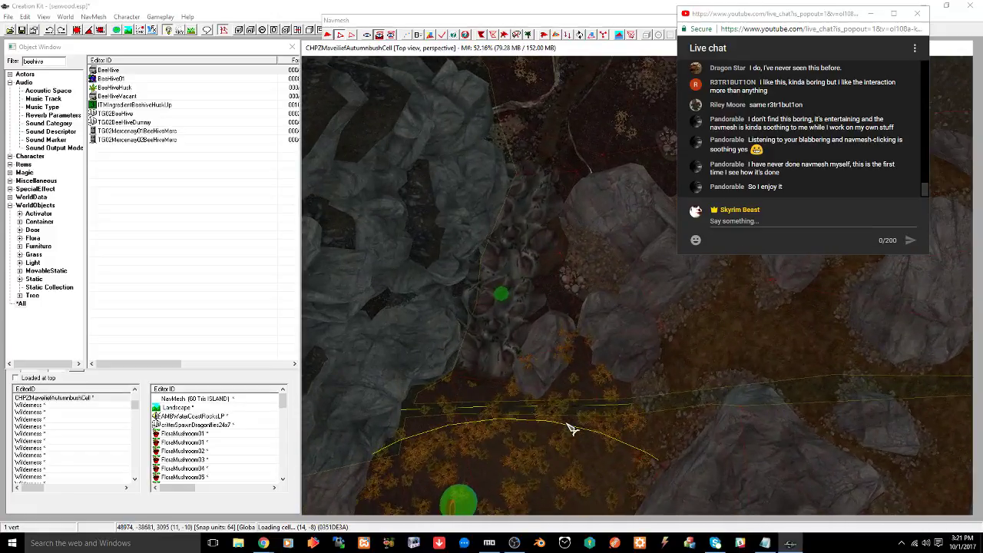
pyautogui.scroll(5, 571, 428)
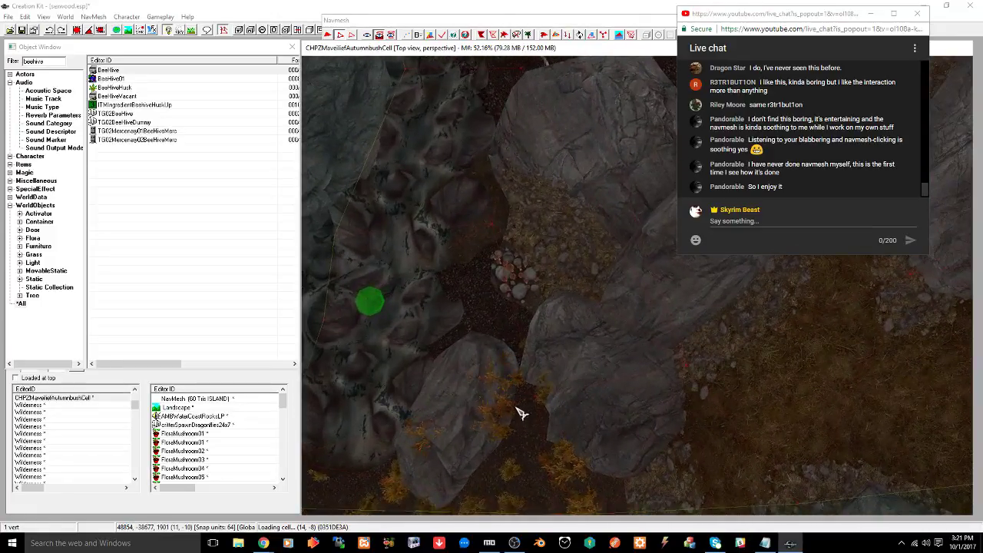
# Move the neighbouring navmesh's first two border vertices beside the cliff up onto the cell border line
pyautogui.moveTo(521, 414); pyautogui.dragTo(570, 377, button='middle')
pyautogui.moveTo(500, 404); pyautogui.dragTo(496, 420, button='middle')
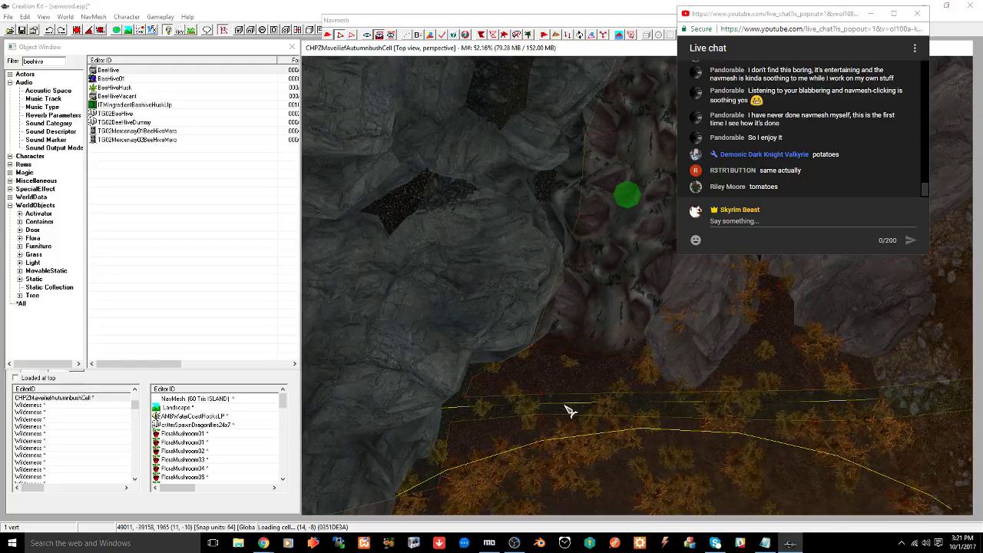
pyautogui.scroll(2, 569, 411)
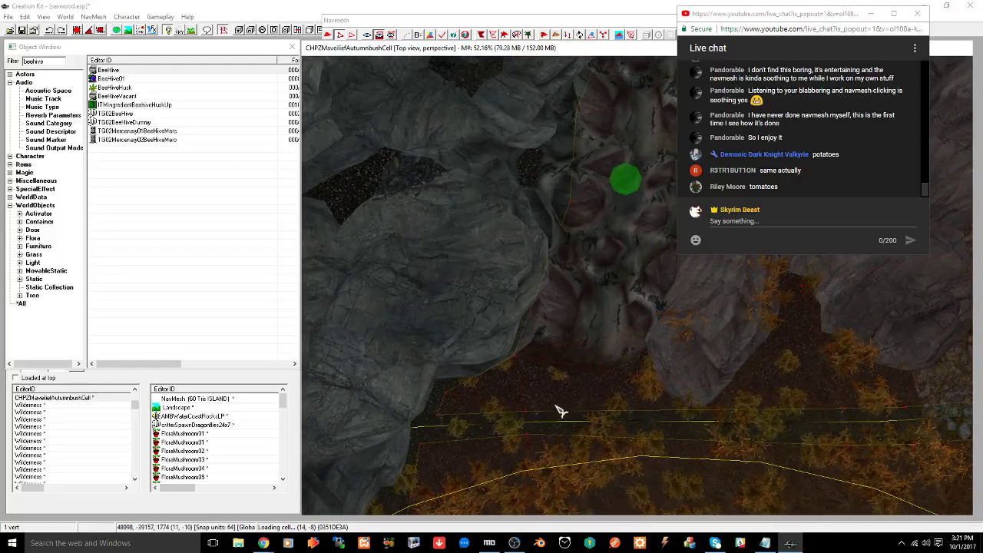
pyautogui.press('Down')
pyautogui.press('Down')
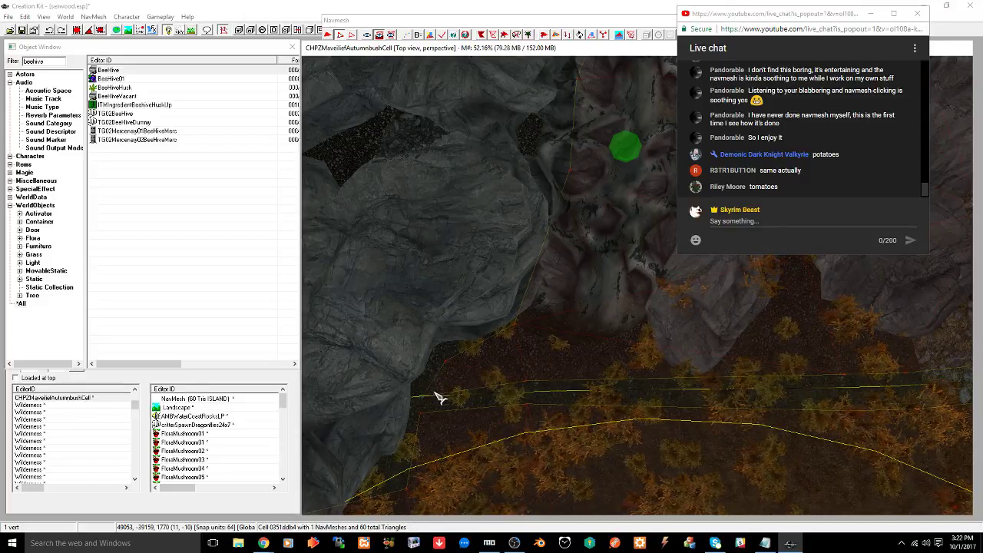
pyautogui.scroll(2, 469, 428)
pyautogui.keyDown('shift'); pyautogui.moveTo(472, 428); pyautogui.dragTo(458, 448, button='middle'); pyautogui.keyUp('shift')
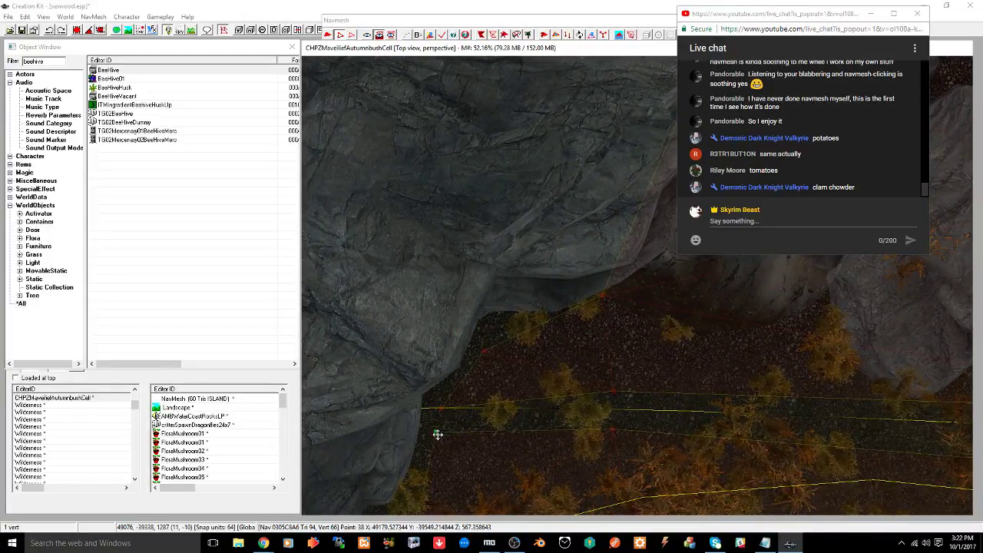
pyautogui.moveTo(437, 434); pyautogui.dragTo(439, 429)
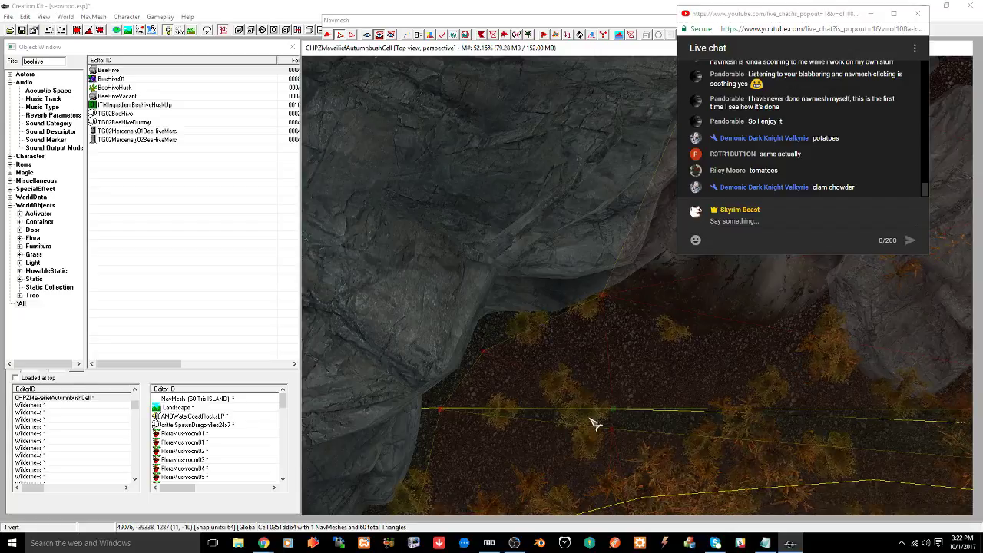
pyautogui.moveTo(623, 441); pyautogui.dragTo(612, 425)
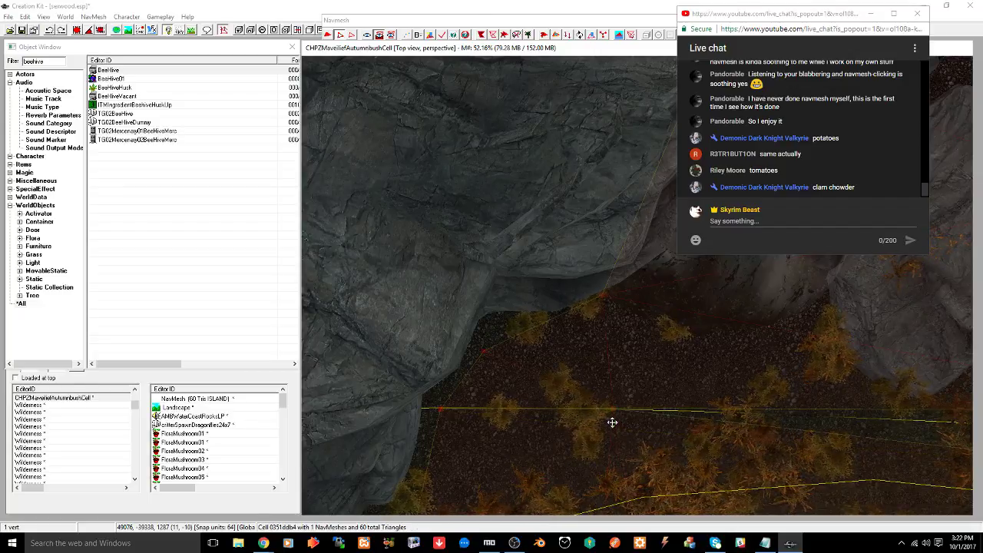
# Close the border gap among the orange shrubs by bringing two opposing pairs of navmesh vertices together on the border line
pyautogui.moveTo(696, 429); pyautogui.dragTo(638, 426, button='middle')
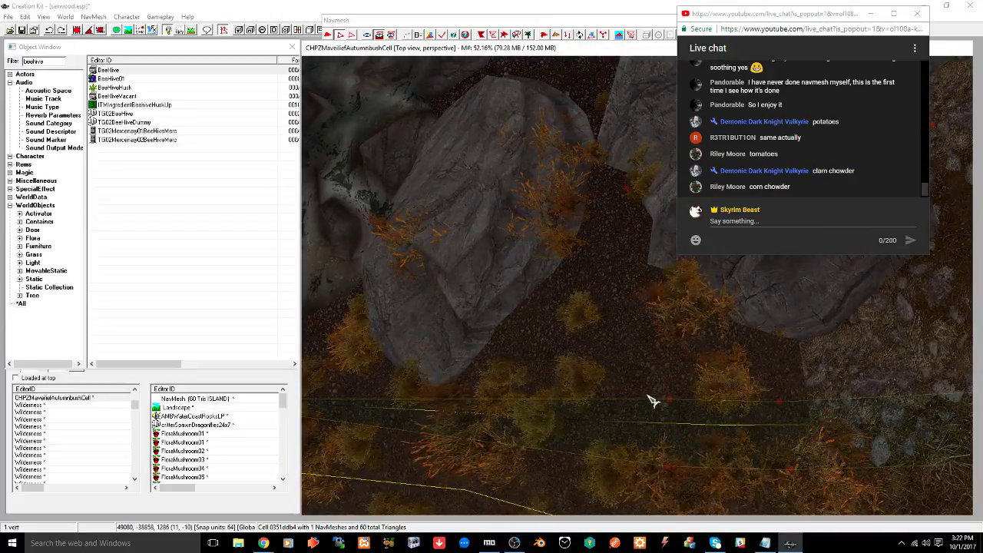
pyautogui.moveTo(670, 403); pyautogui.dragTo(668, 410)
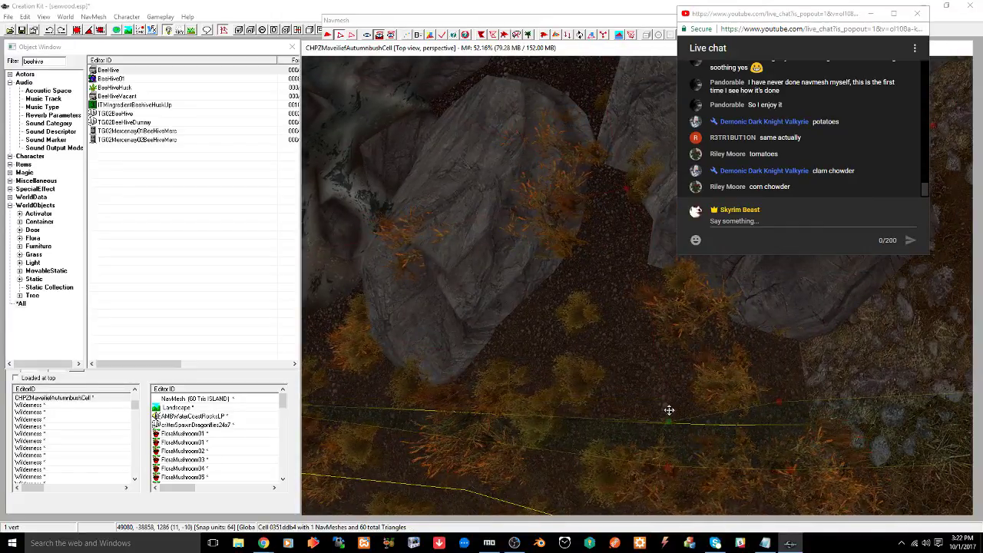
pyautogui.moveTo(638, 443); pyautogui.dragTo(667, 443)
pyautogui.moveTo(687, 441)
pyautogui.mouseDown(button='middle')
pyautogui.moveTo(665, 439)
pyautogui.moveTo(678, 451)
pyautogui.mouseUp(button='middle')
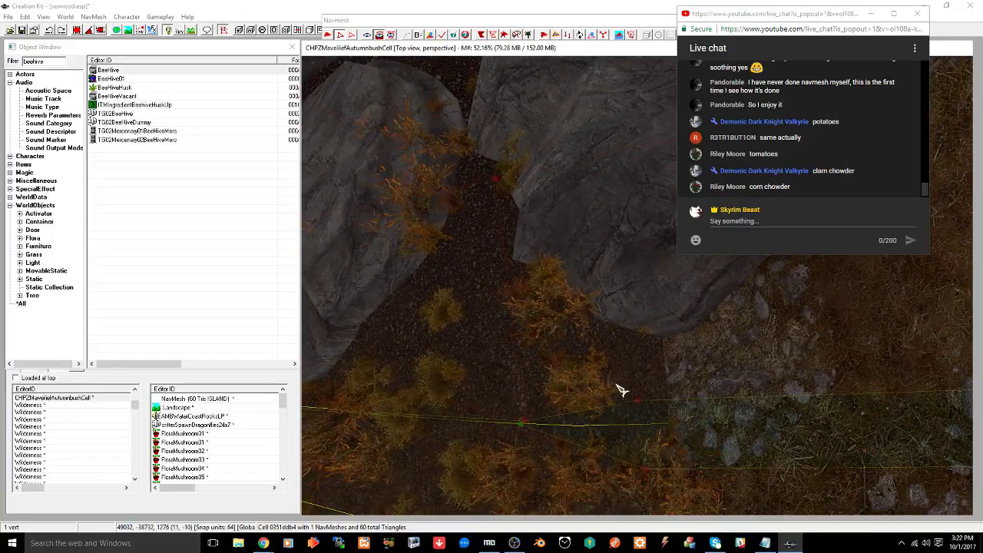
pyautogui.click(638, 400)
pyautogui.moveTo(636, 400); pyautogui.dragTo(637, 410)
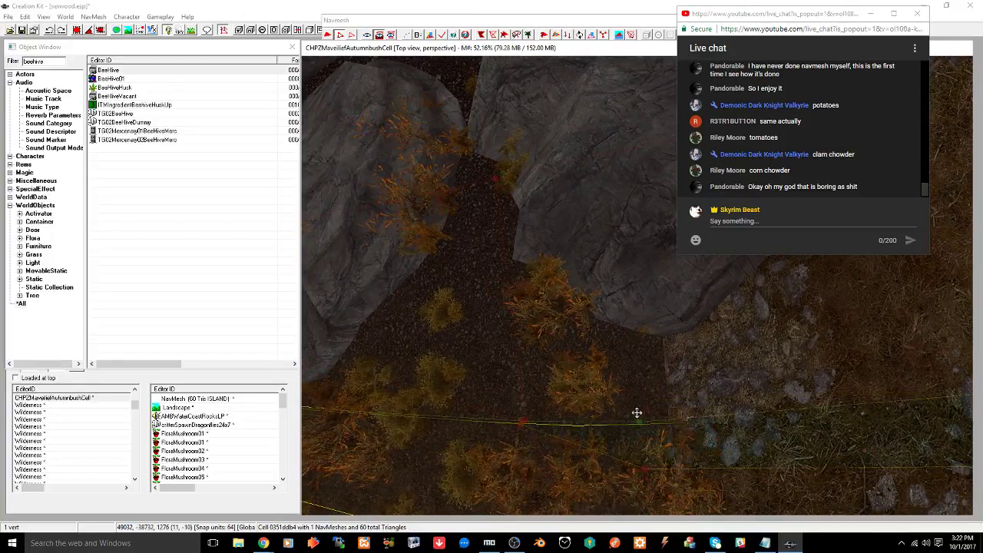
pyautogui.click(646, 470)
pyautogui.moveTo(651, 480); pyautogui.dragTo(643, 444)
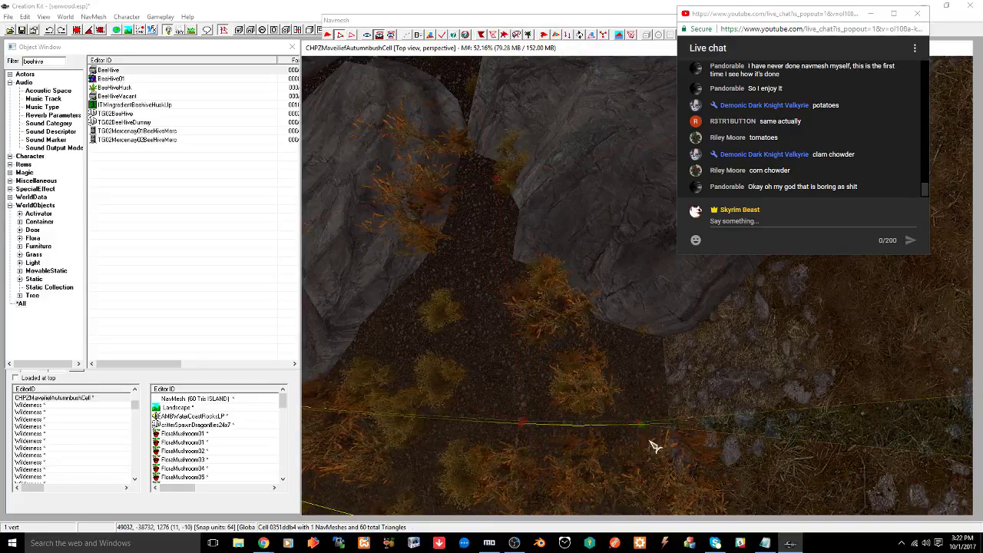
# Bring the opposing pair of border vertices just before the pointed rock together on the cell border
pyautogui.moveTo(739, 437); pyautogui.dragTo(673, 387, button='middle')
pyautogui.moveTo(695, 405); pyautogui.dragTo(701, 386)
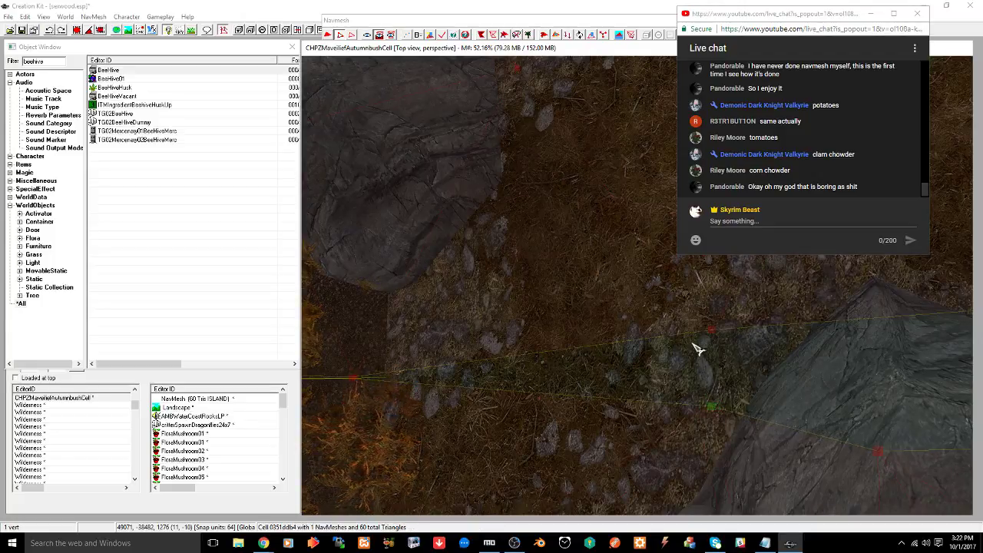
pyautogui.moveTo(691, 309); pyautogui.dragTo(711, 360)
# Split the upper navmesh edge crossing the pointed rock's tip and move the new vertex toward the neighbouring navmesh's vertex below
pyautogui.moveTo(741, 361); pyautogui.dragTo(715, 360, button='middle')
pyautogui.scroll(-2, 716, 360)
pyautogui.scroll(-2, 719, 367)
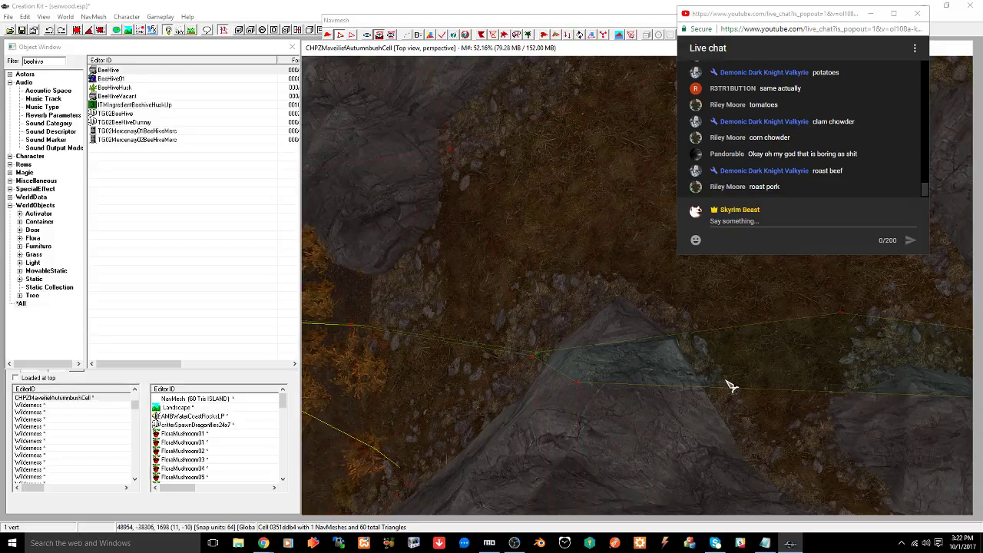
pyautogui.click(358, 40)
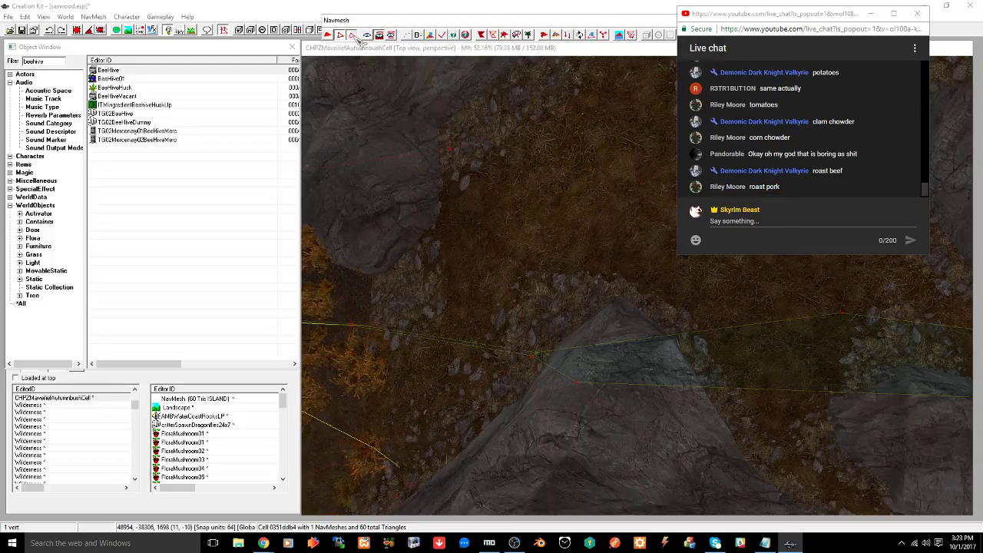
pyautogui.click(591, 352)
pyautogui.click(589, 349)
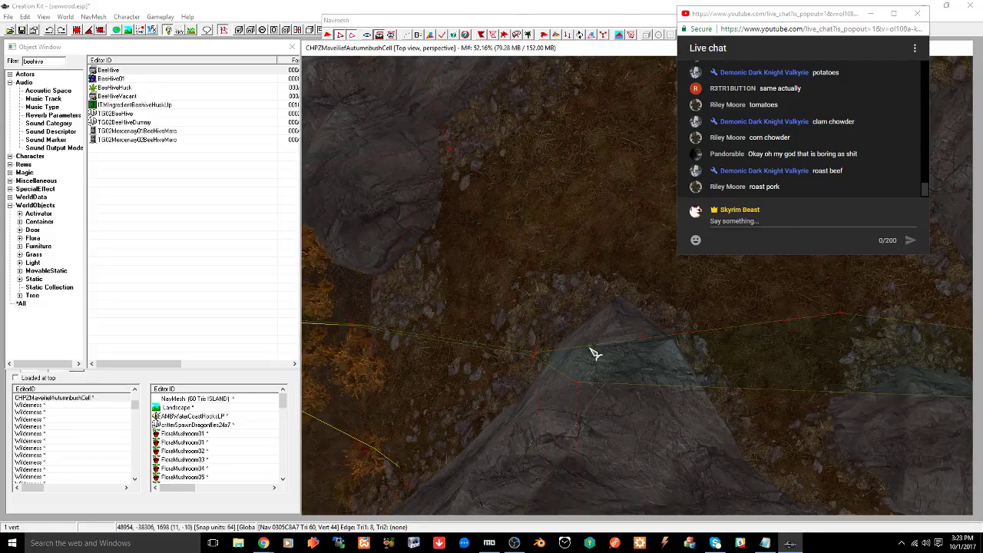
pyautogui.click(356, 37)
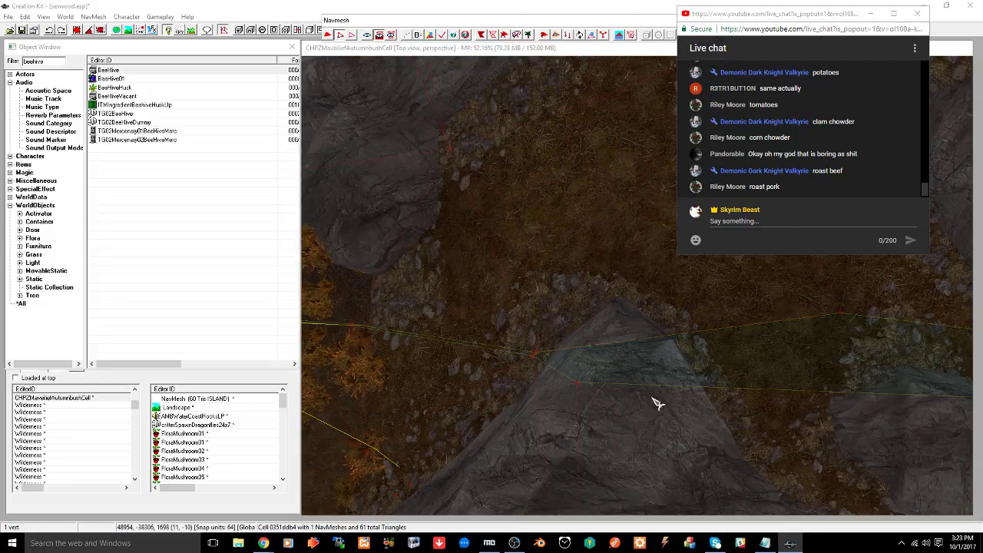
pyautogui.click(577, 339)
pyautogui.moveTo(588, 346); pyautogui.dragTo(592, 395)
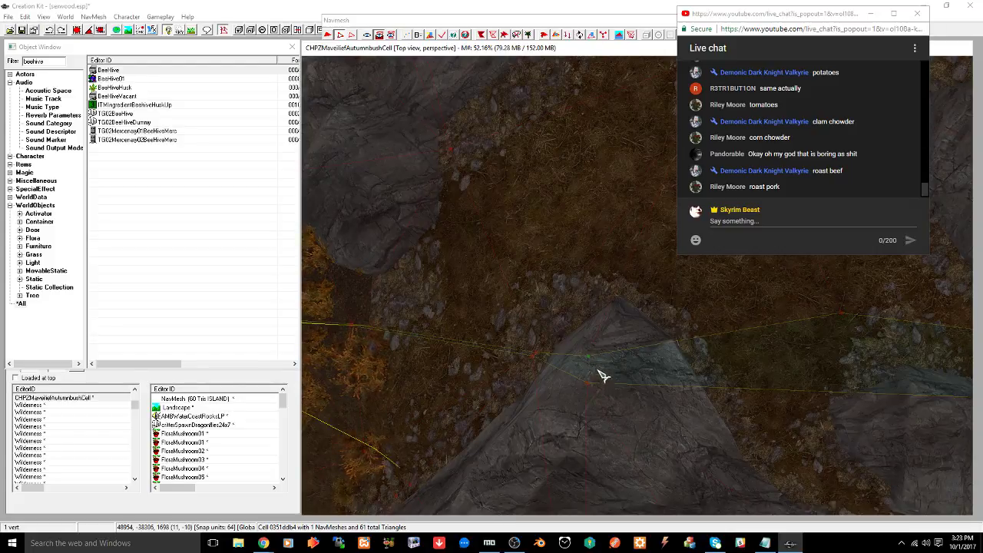
# Split the neighbouring navmesh's border edge at the next rock and lower the opposing upper vertex toward the new vertex
pyautogui.keyDown('shift'); pyautogui.moveTo(598, 371); pyautogui.dragTo(650, 370, button='middle'); pyautogui.keyUp('shift')
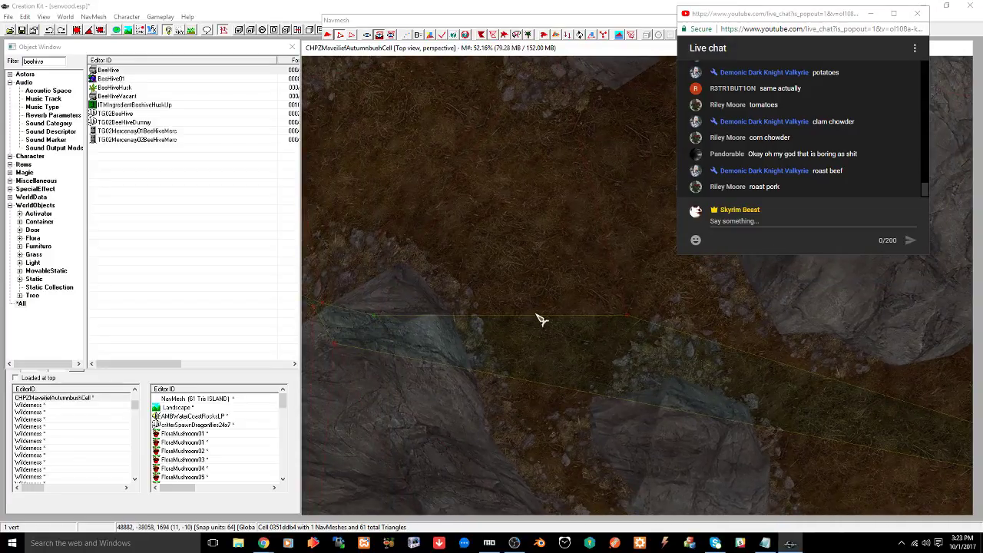
pyautogui.click(354, 37)
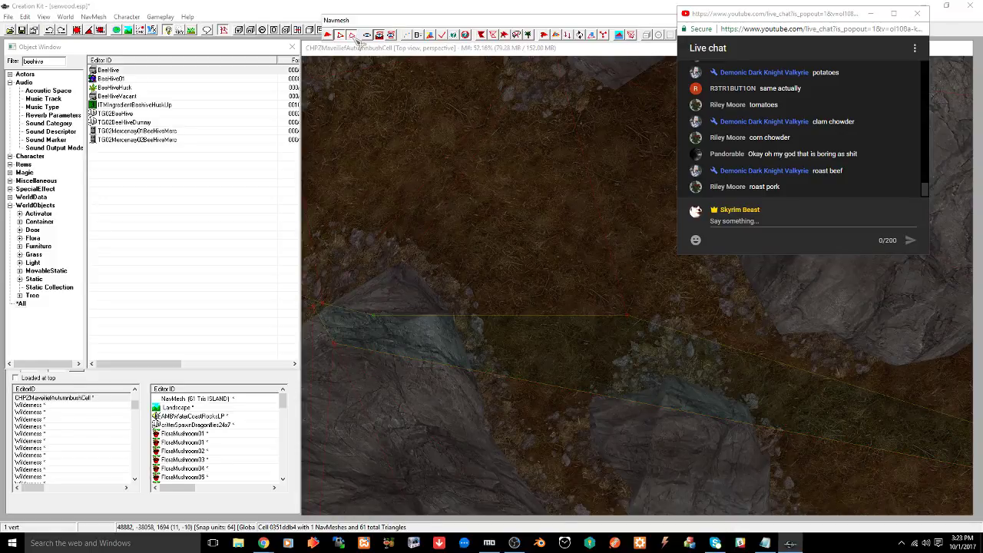
pyautogui.click(624, 403)
pyautogui.moveTo(581, 351); pyautogui.dragTo(641, 423)
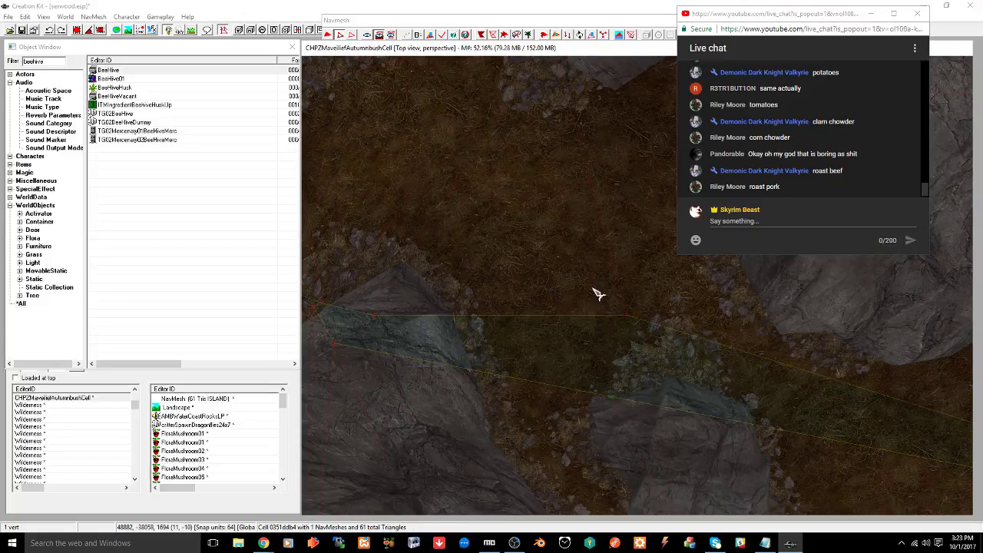
pyautogui.moveTo(627, 316); pyautogui.dragTo(624, 342)
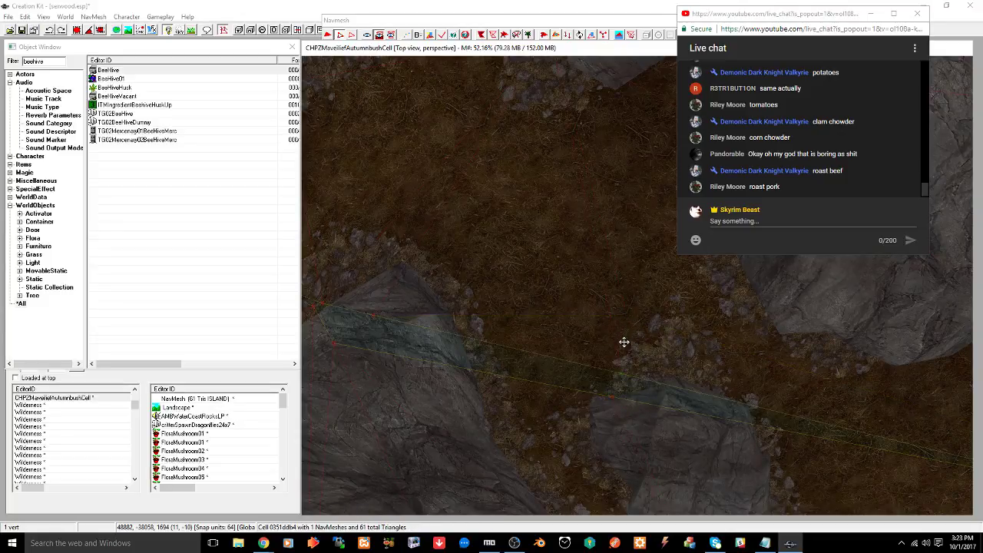
# Split the border edge on the open ground between the boulders, adding a vertex opposite the neighbouring navmesh's vertex
pyautogui.moveTo(653, 346); pyautogui.dragTo(603, 322, button='middle')
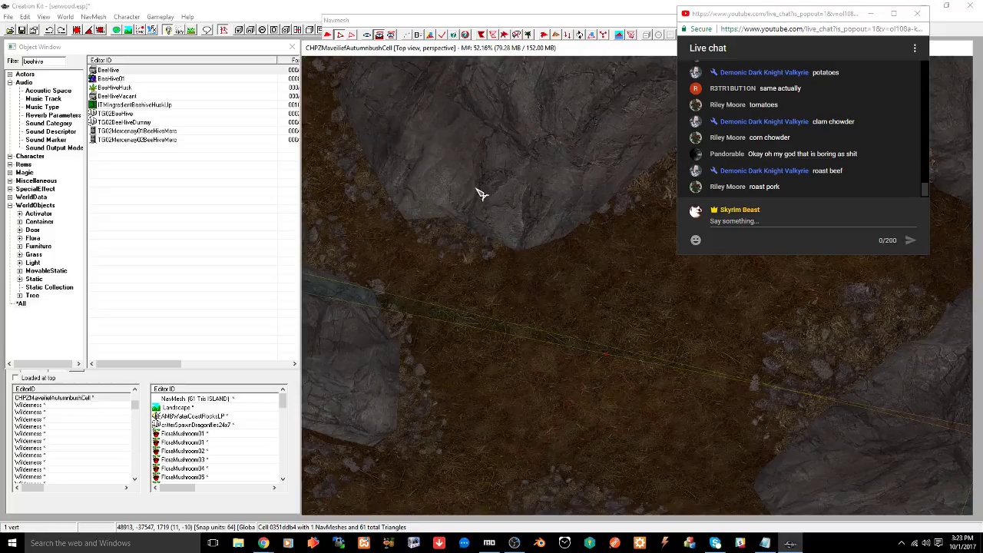
pyautogui.keyDown('ctrl'); pyautogui.rightClick(607, 348); pyautogui.keyUp('ctrl')
pyautogui.click(354, 37)
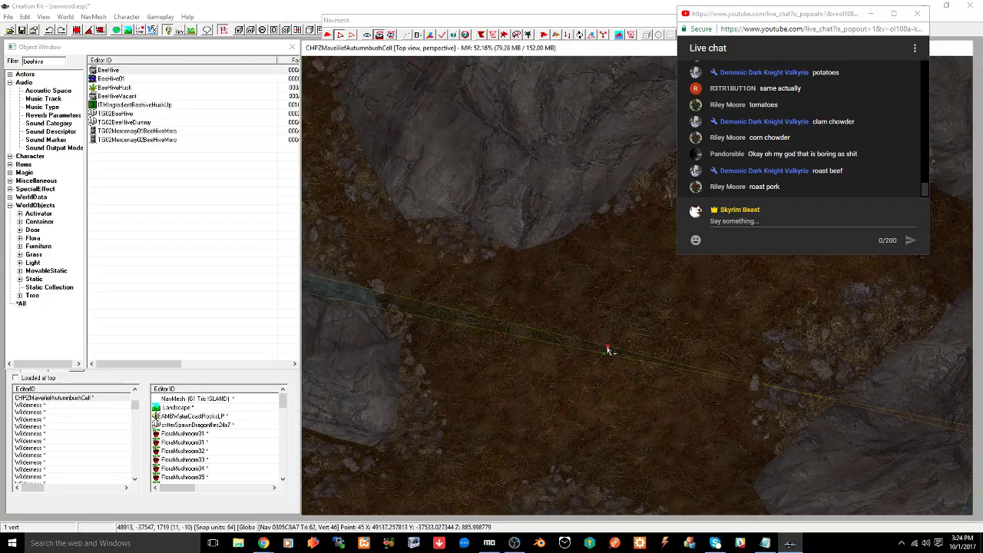
# Move the new border vertex on the open ground between the boulders onto the neighbouring navmesh's vertex
pyautogui.click(607, 348)
pyautogui.moveTo(608, 348); pyautogui.dragTo(605, 352)
pyautogui.moveTo(644, 344); pyautogui.dragTo(614, 281, button='middle')
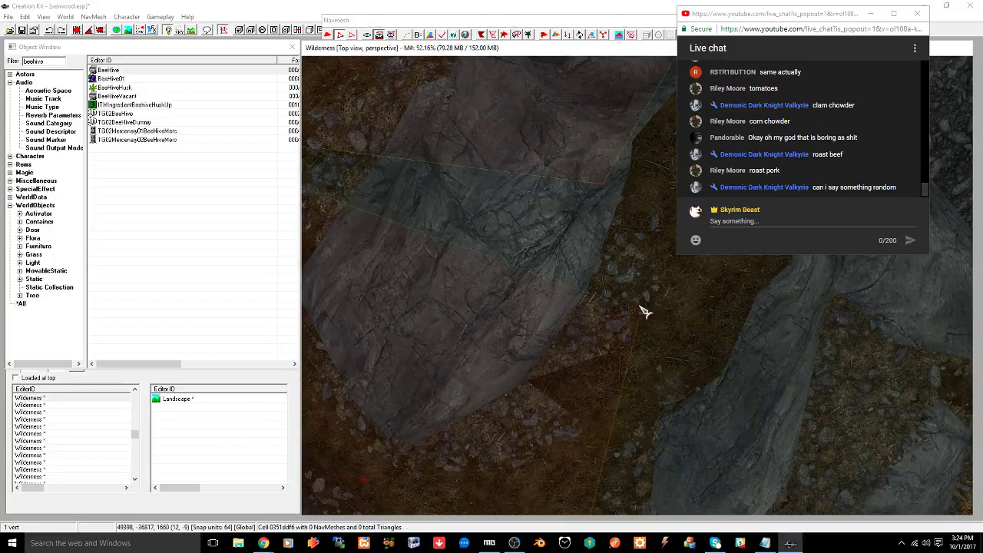
# Bring the opposing pair of border vertices at the edge of the large rock together on the cell border
pyautogui.moveTo(634, 184); pyautogui.dragTo(568, 390, button='middle')
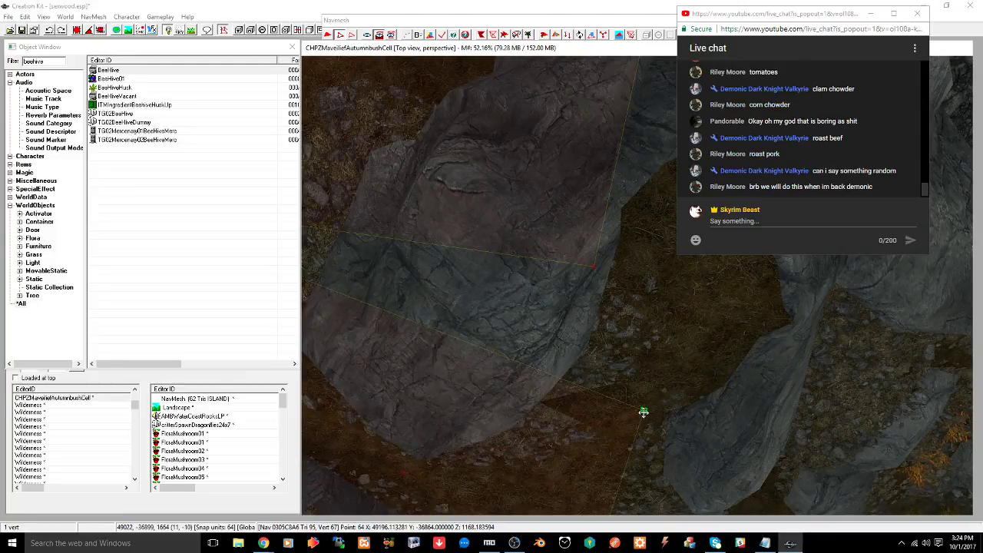
pyautogui.moveTo(644, 412); pyautogui.dragTo(633, 339)
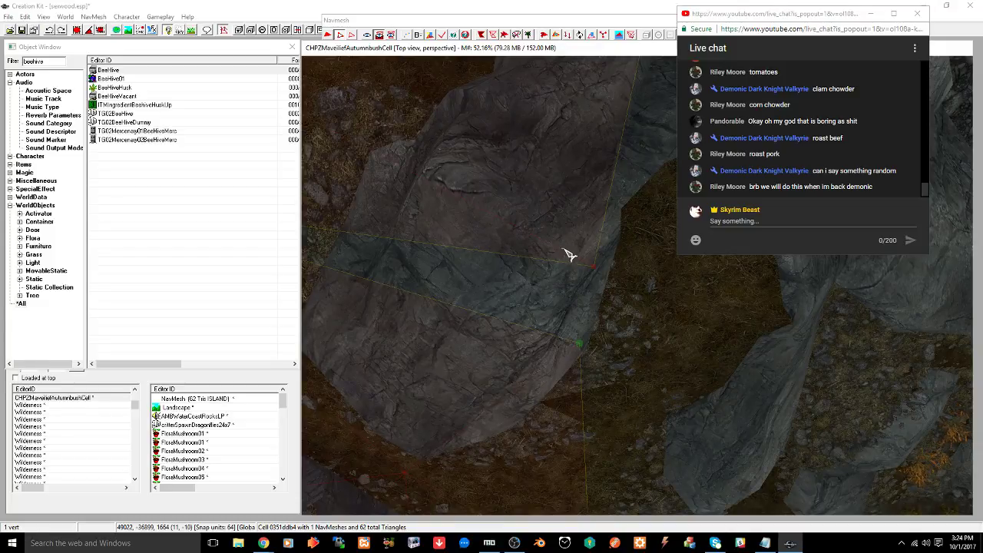
pyautogui.click(592, 266)
pyautogui.moveTo(592, 271); pyautogui.dragTo(594, 293)
pyautogui.keyDown('shift'); pyautogui.moveTo(603, 347); pyautogui.dragTo(547, 296, button='middle'); pyautogui.keyUp('shift')
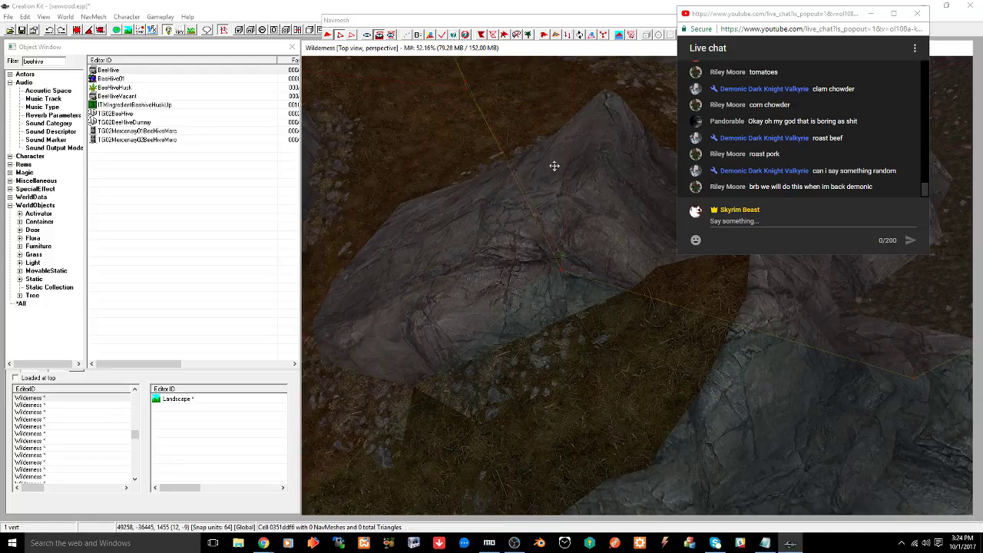
pyautogui.keyDown('shift'); pyautogui.moveTo(591, 227); pyautogui.dragTo(608, 279, button='middle'); pyautogui.keyUp('shift')
# Add every opposing pair of border vertices to the selection, from the large rock along the cell border to the cliff
pyautogui.keyDown('ctrl'); pyautogui.click(567, 333); pyautogui.keyUp('ctrl')
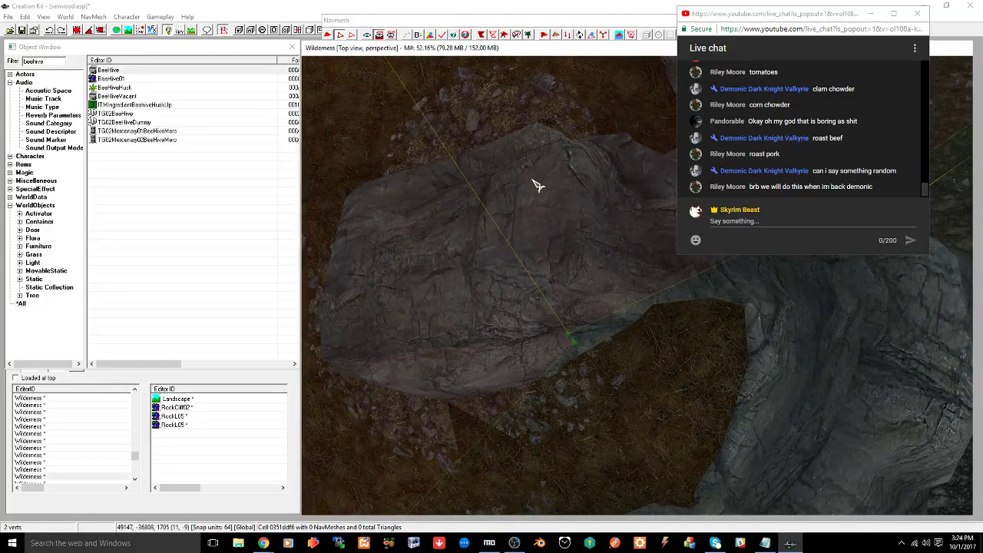
pyautogui.moveTo(538, 185); pyautogui.dragTo(559, 244, button='middle')
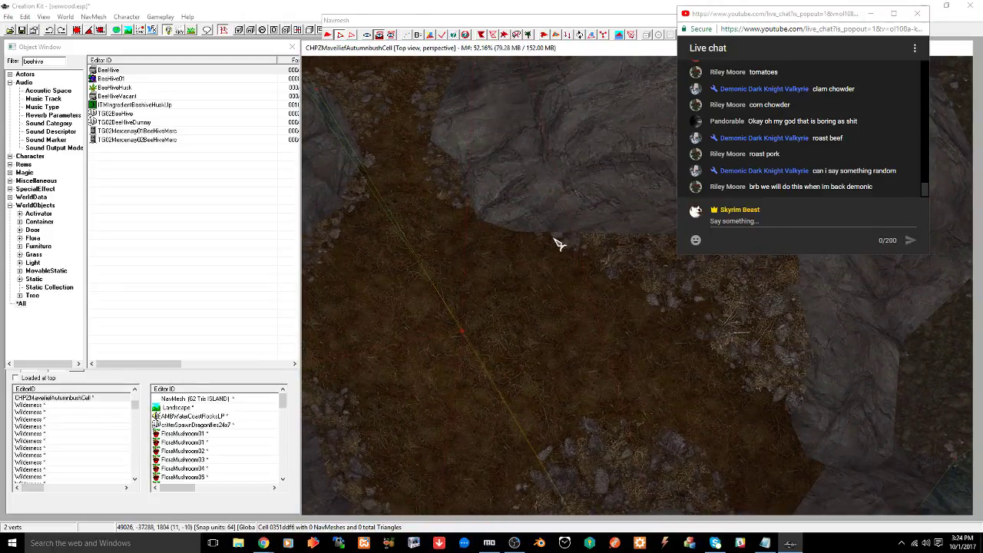
pyautogui.keyDown('ctrl'); pyautogui.click(461, 331); pyautogui.keyUp('ctrl')
pyautogui.moveTo(498, 225); pyautogui.dragTo(537, 269, button='middle')
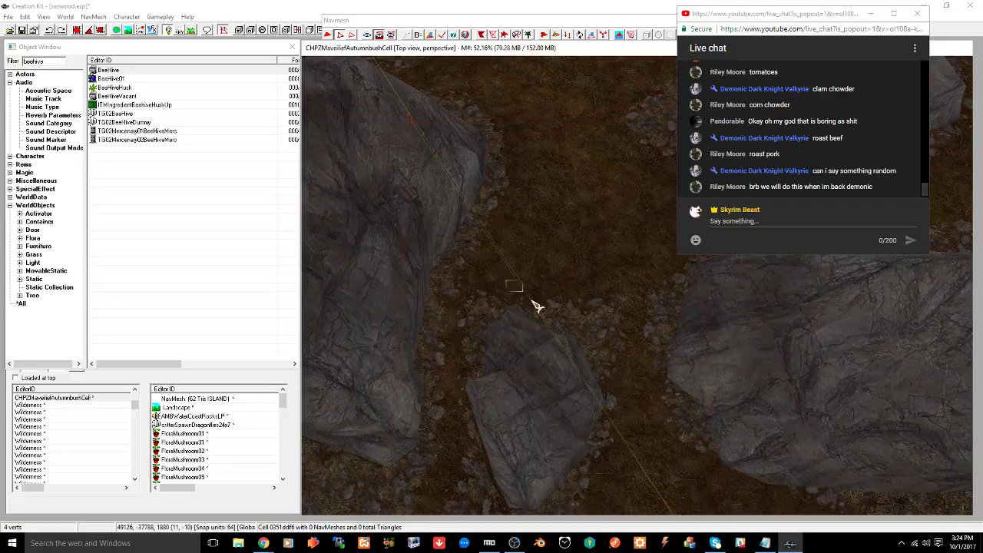
pyautogui.keyDown('ctrl'); pyautogui.moveTo(532, 301); pyautogui.dragTo(573, 333); pyautogui.keyUp('ctrl')
pyautogui.moveTo(492, 182); pyautogui.dragTo(524, 289, button='middle')
pyautogui.keyDown('ctrl'); pyautogui.moveTo(522, 311); pyautogui.dragTo(524, 312); pyautogui.keyUp('ctrl')
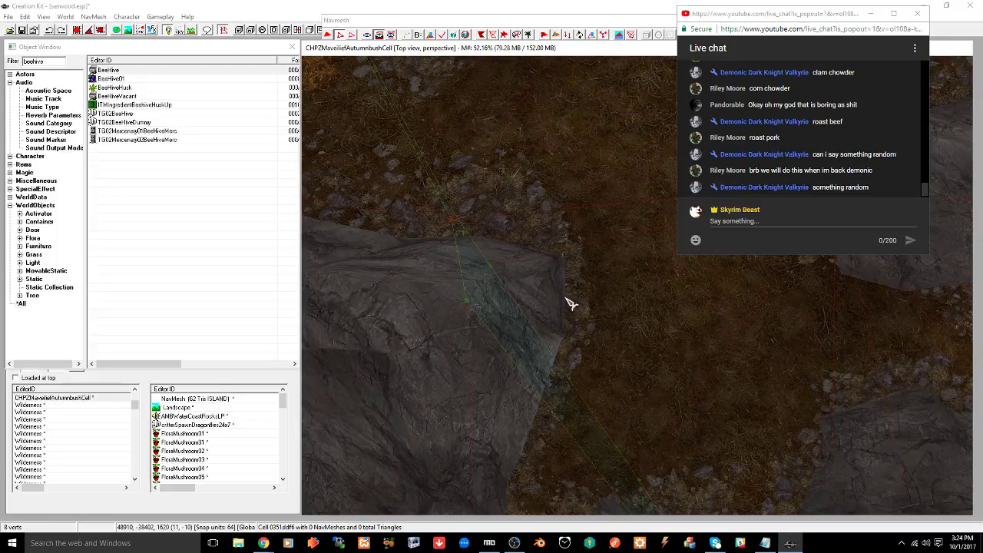
pyautogui.keyDown('ctrl'); pyautogui.moveTo(428, 195); pyautogui.dragTo(479, 225); pyautogui.keyUp('ctrl')
pyautogui.moveTo(444, 148); pyautogui.dragTo(472, 197, button='middle')
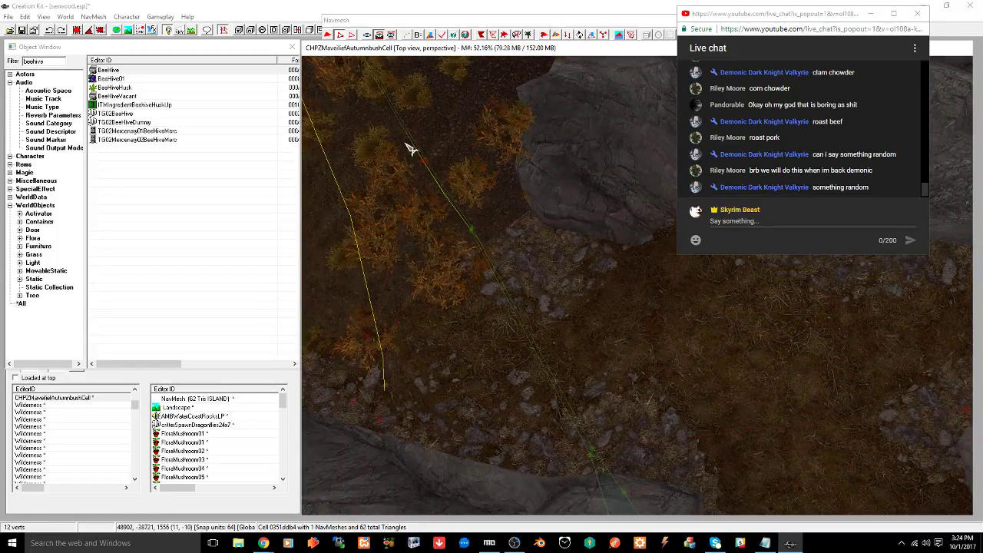
pyautogui.keyDown('ctrl'); pyautogui.moveTo(404, 143); pyautogui.dragTo(452, 172); pyautogui.keyUp('ctrl')
pyautogui.moveTo(458, 158)
pyautogui.mouseDown(button='middle')
pyautogui.moveTo(498, 204)
pyautogui.moveTo(510, 237)
pyautogui.mouseUp(button='middle')
pyautogui.scroll(4, 483, 230)
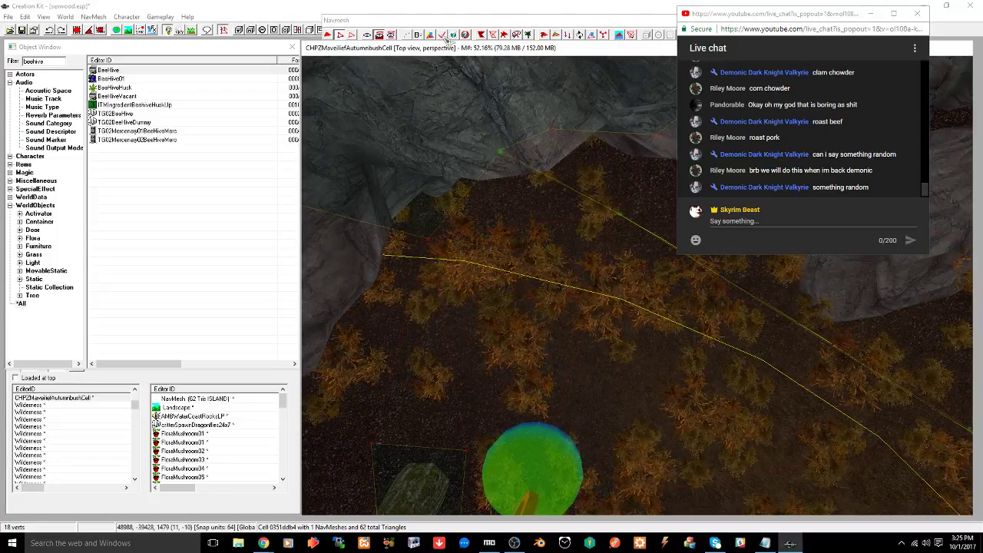
# Finalize the cell's navmesh and check the linked border edges between the cliff and the rocks
pyautogui.click(443, 35)
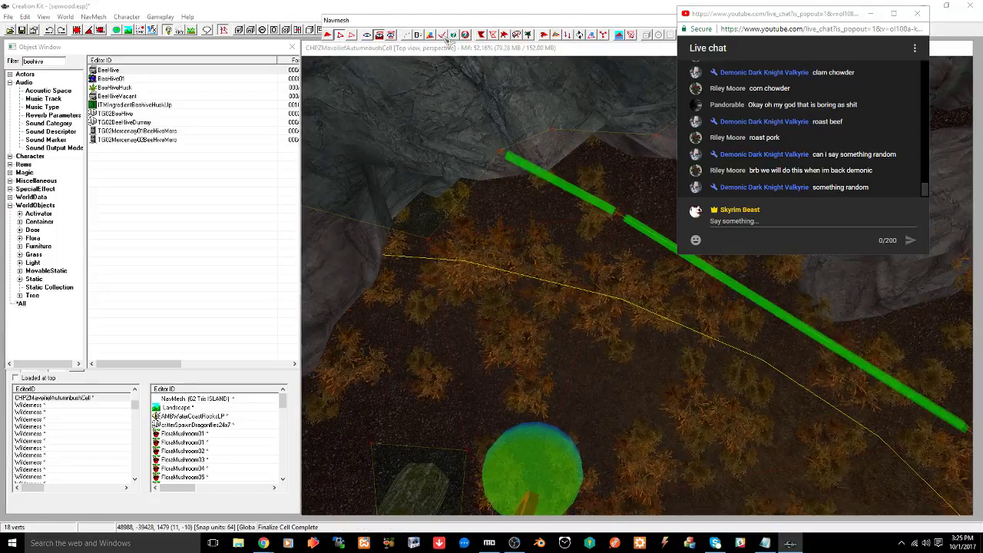
pyautogui.keyDown('shift'); pyautogui.moveTo(578, 268); pyautogui.dragTo(610, 269, button='middle'); pyautogui.keyUp('shift')
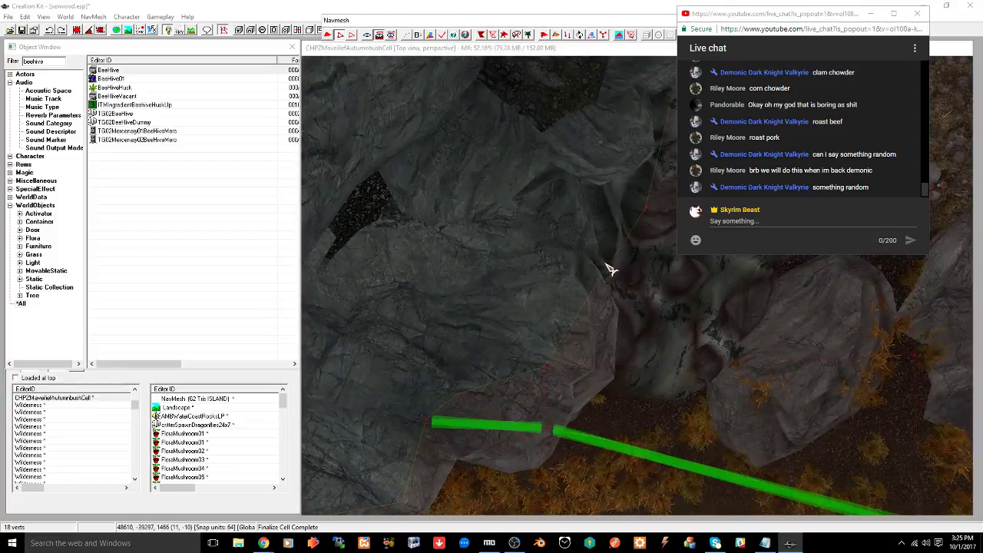
pyautogui.moveTo(644, 331); pyautogui.dragTo(629, 308, button='middle')
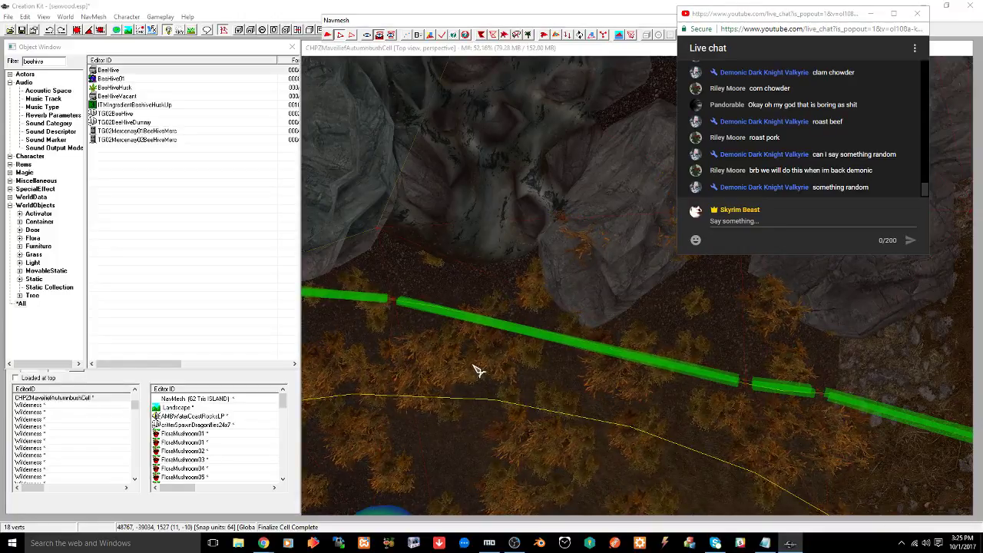
pyautogui.scroll(-3, 545, 432)
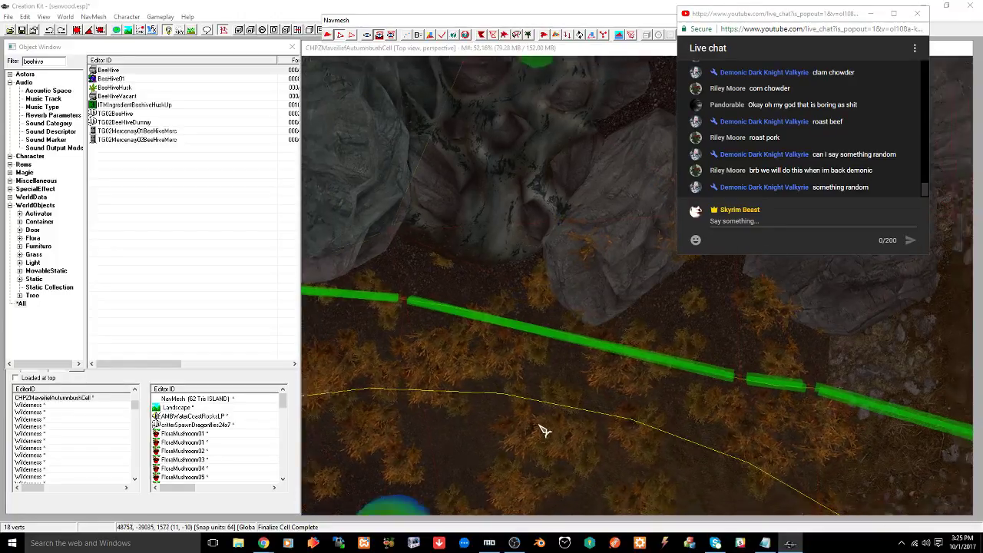
# Move the upper border vertex at the pointed rock onto the neighbouring vertex, select the adjoining pairs and finalize the cell again
pyautogui.moveTo(702, 378); pyautogui.dragTo(633, 353, button='middle')
pyautogui.scroll(3, 645, 367)
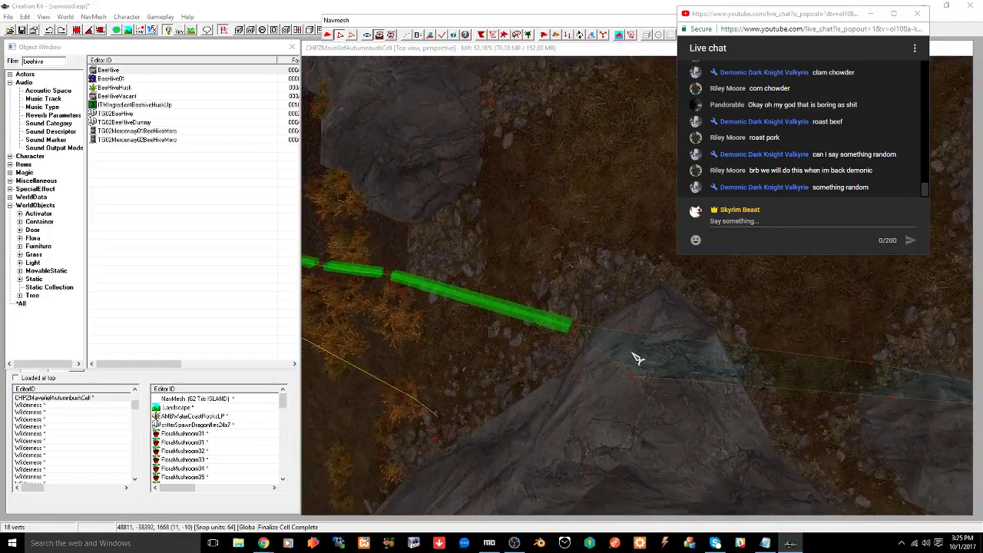
pyautogui.click(628, 329)
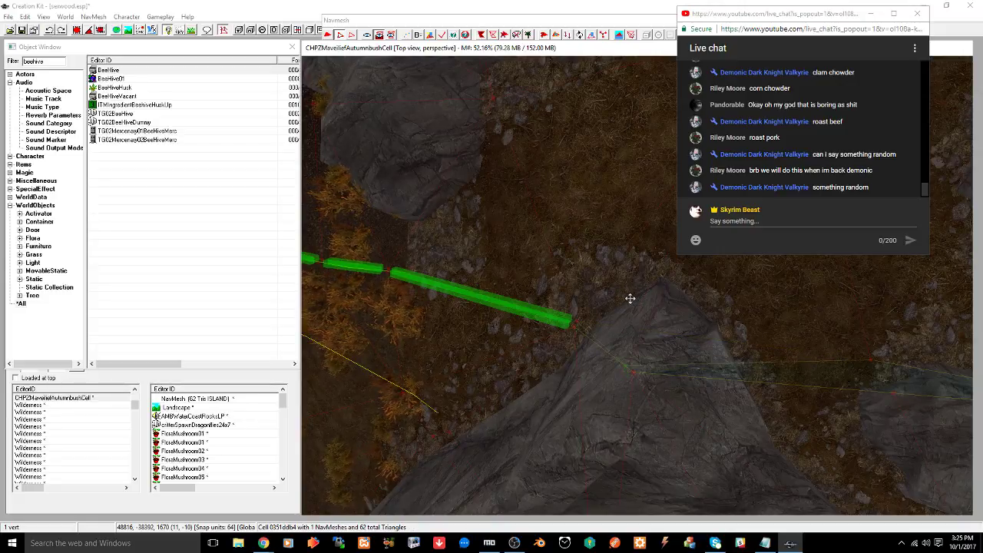
pyautogui.keyDown('shift'); pyautogui.moveTo(629, 316); pyautogui.dragTo(722, 295, button='middle'); pyautogui.keyUp('shift')
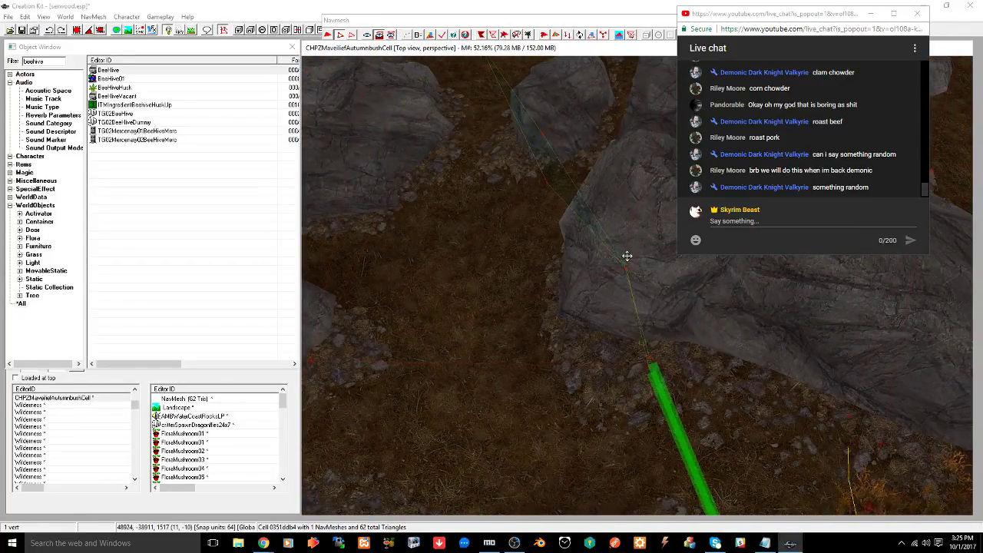
pyautogui.keyDown('shift'); pyautogui.moveTo(634, 269); pyautogui.dragTo(673, 256, button='middle'); pyautogui.keyUp('shift')
pyautogui.moveTo(592, 248); pyautogui.dragTo(703, 393)
pyautogui.click(446, 37)
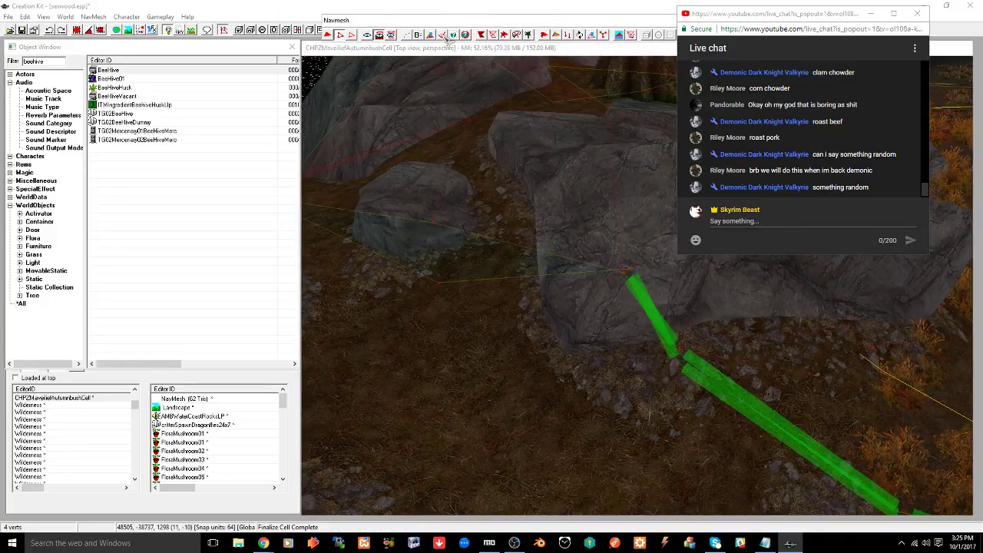
# Select the lower border vertex beside the small boulder next to the pointed rock
pyautogui.keyDown('shift'); pyautogui.moveTo(542, 224); pyautogui.dragTo(523, 246, button='middle'); pyautogui.keyUp('shift')
pyautogui.click(546, 298)
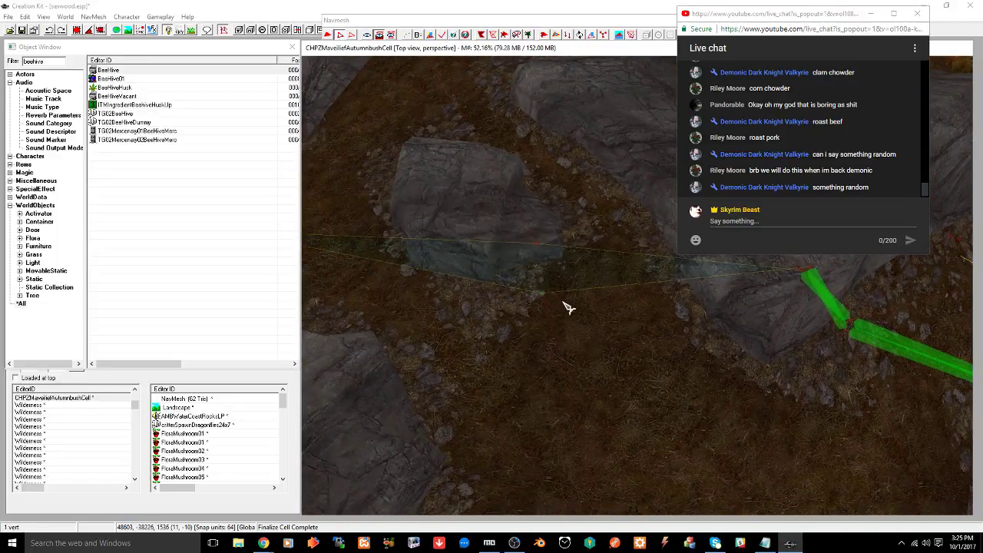
# Close the navmesh gap beside the rocks by moving the border vertex onto the neighbouring one, and finalize the cell's navmesh
pyautogui.keyDown('shift'); pyautogui.moveTo(564, 302); pyautogui.dragTo(566, 266, button='middle'); pyautogui.keyUp('shift')
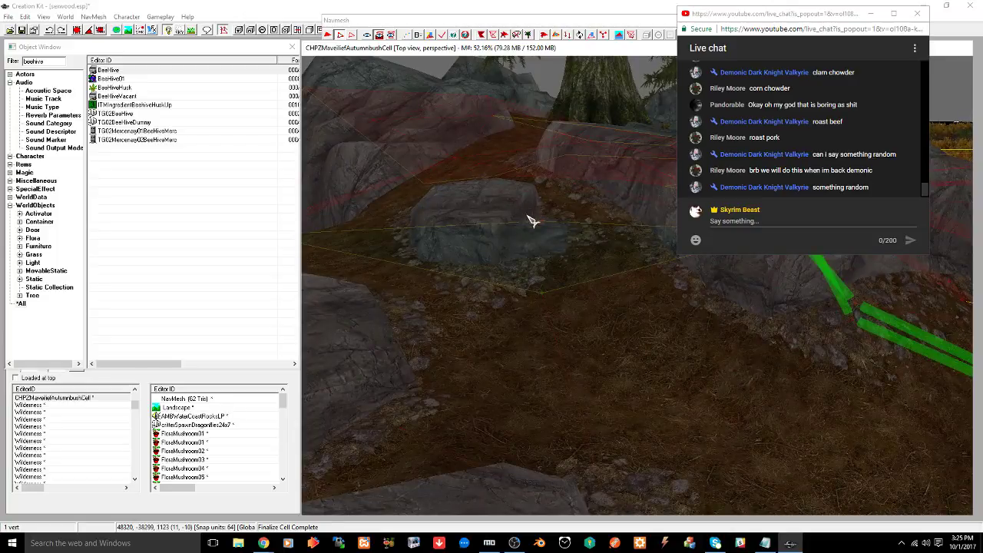
pyautogui.moveTo(541, 232); pyautogui.dragTo(565, 316)
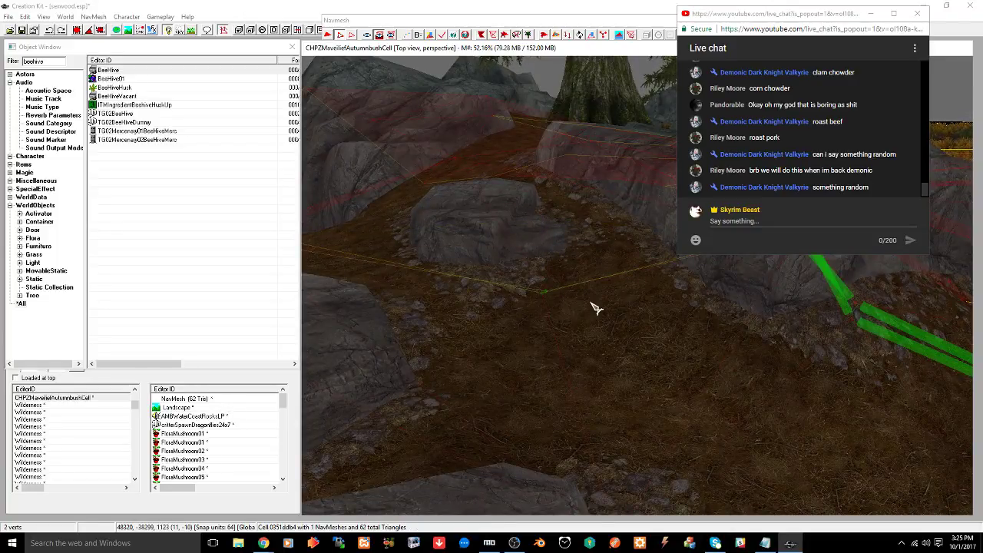
pyautogui.moveTo(591, 303); pyautogui.dragTo(571, 305, button='middle')
pyautogui.moveTo(580, 254); pyautogui.dragTo(656, 309)
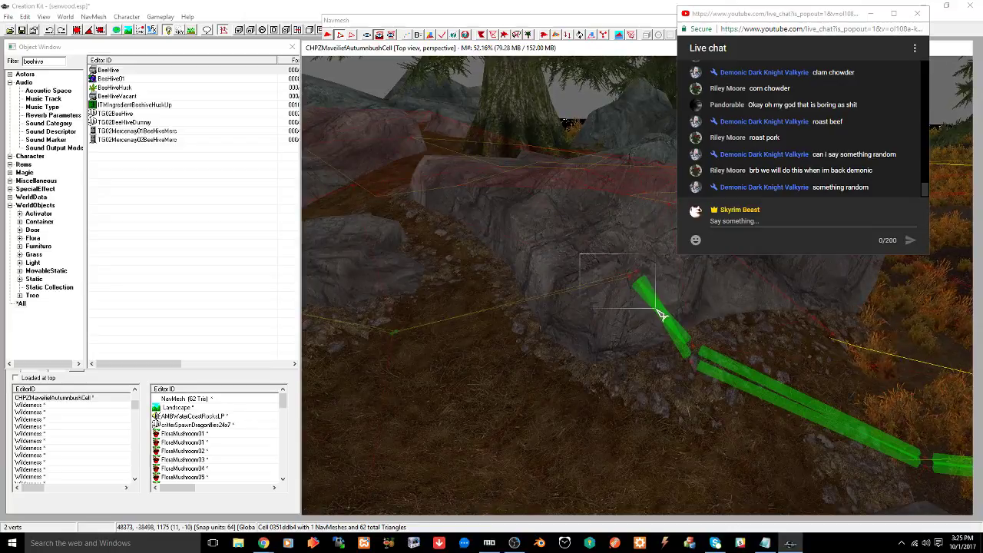
pyautogui.click(447, 35)
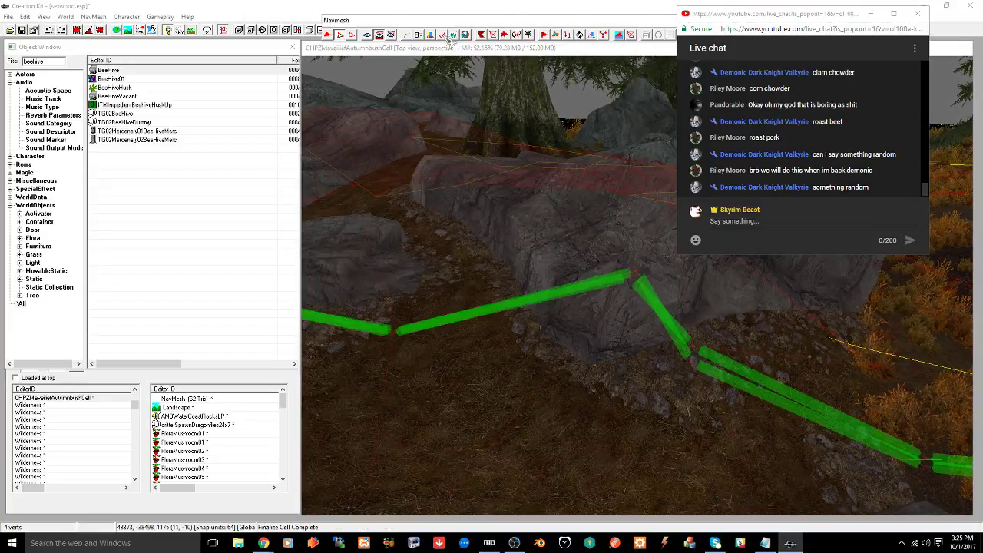
# Save the plugin with the finalized navmesh border
pyautogui.moveTo(445, 275)
pyautogui.keyDown('shift'); pyautogui.mouseDown(button='middle')
pyautogui.moveTo(373, 296)
pyautogui.moveTo(499, 246)
pyautogui.moveTo(461, 318)
pyautogui.moveTo(493, 304)
pyautogui.moveTo(499, 314)
pyautogui.mouseUp(button='middle'); pyautogui.keyUp('shift')
pyautogui.moveTo(582, 312)
pyautogui.mouseDown(button='middle')
pyautogui.moveTo(535, 321)
pyautogui.moveTo(500, 345)
pyautogui.moveTo(506, 340)
pyautogui.moveTo(476, 335)
pyautogui.moveTo(518, 308)
pyautogui.moveTo(486, 327)
pyautogui.mouseUp(button='middle')
pyautogui.scroll(-10, 515, 301)
pyautogui.moveTo(406, 364); pyautogui.dragTo(505, 333, button='middle')
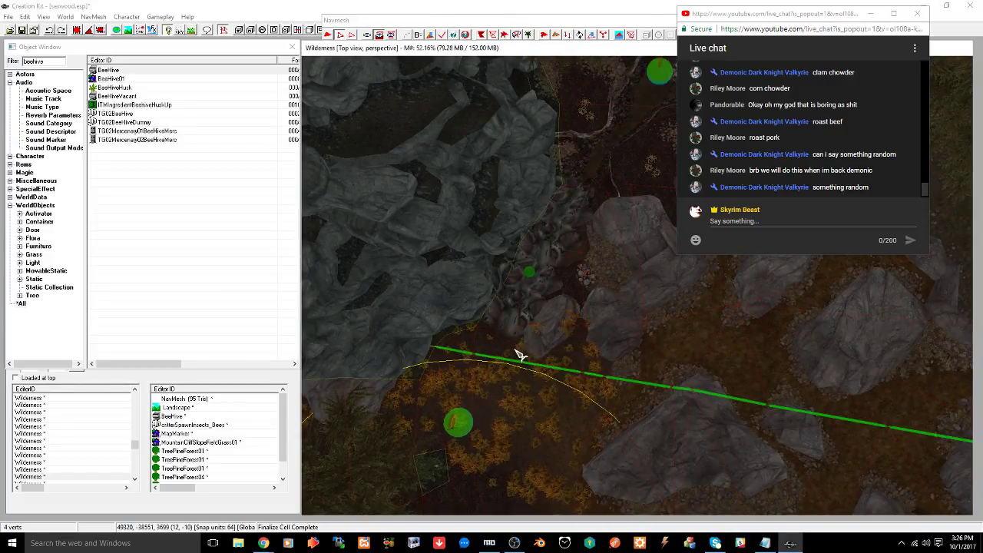
pyautogui.hotkey('ctrl', 's')
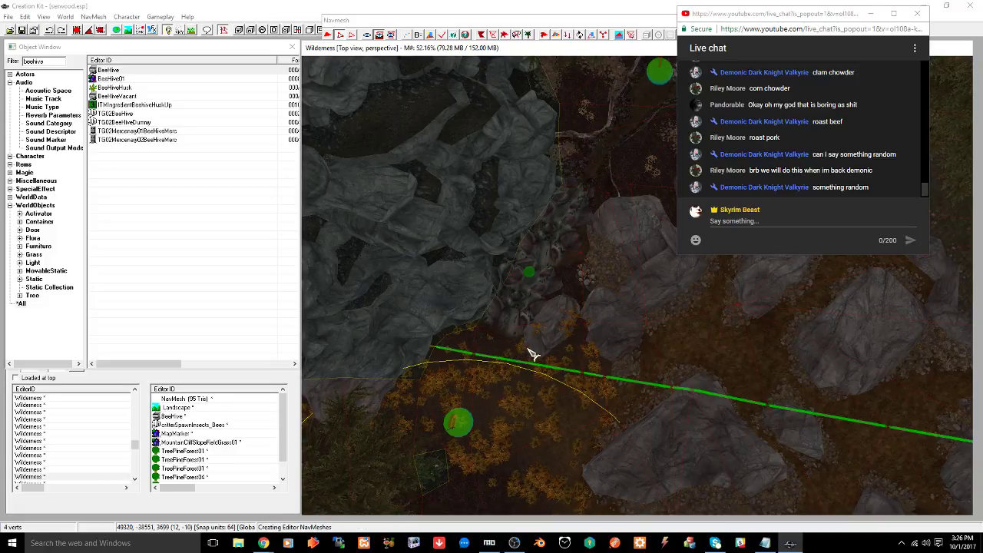
# Examine the navmesh borders around the neighbouring Wilderness cell for remaining gaps
pyautogui.keyDown('shift'); pyautogui.moveTo(536, 380); pyautogui.dragTo(540, 392, button='middle'); pyautogui.keyUp('shift')
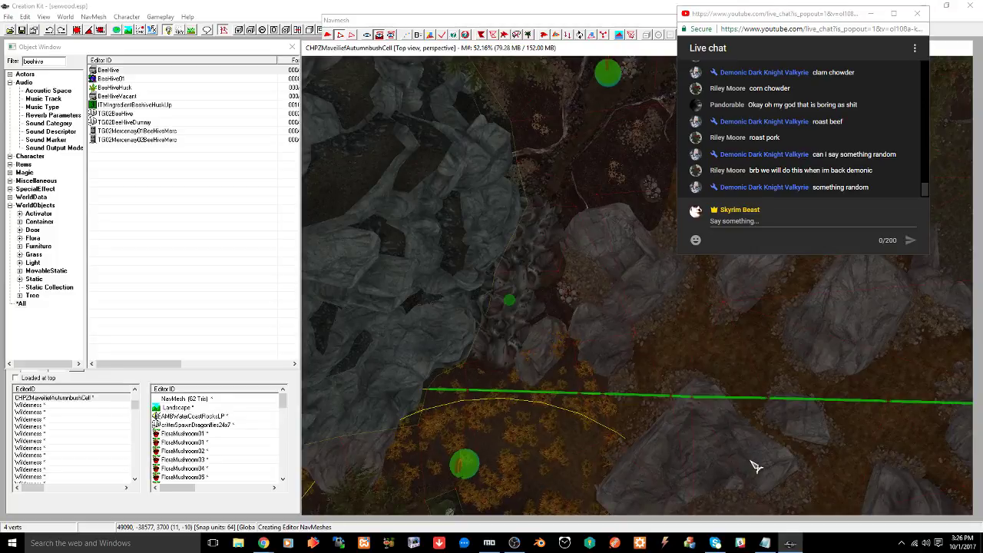
pyautogui.moveTo(755, 466)
pyautogui.mouseDown(button='middle')
pyautogui.moveTo(683, 358)
pyautogui.moveTo(583, 245)
pyautogui.mouseUp(button='middle')
pyautogui.moveTo(691, 453); pyautogui.dragTo(587, 203, button='middle')
pyautogui.moveTo(545, 423); pyautogui.dragTo(659, 350, button='middle')
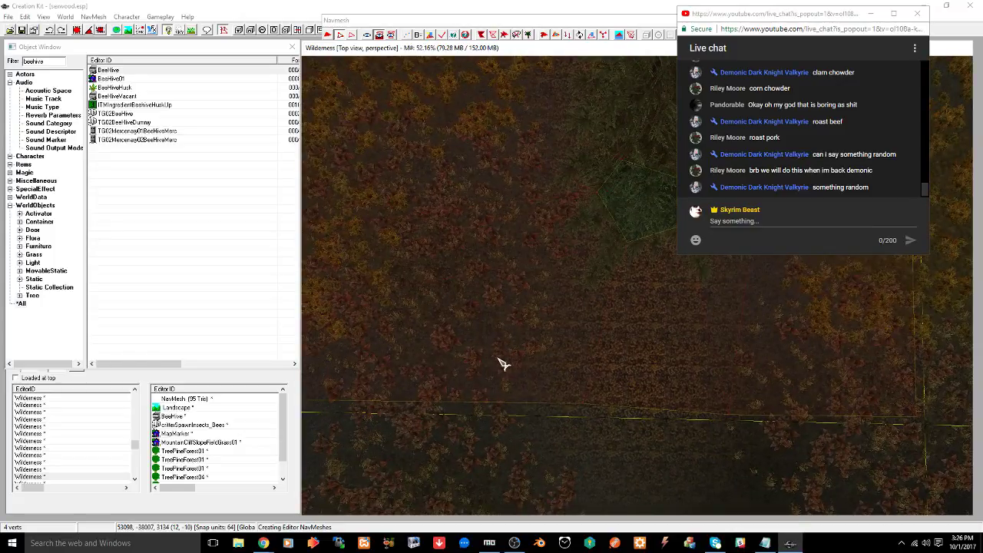
pyautogui.moveTo(502, 362); pyautogui.dragTo(700, 386, button='middle')
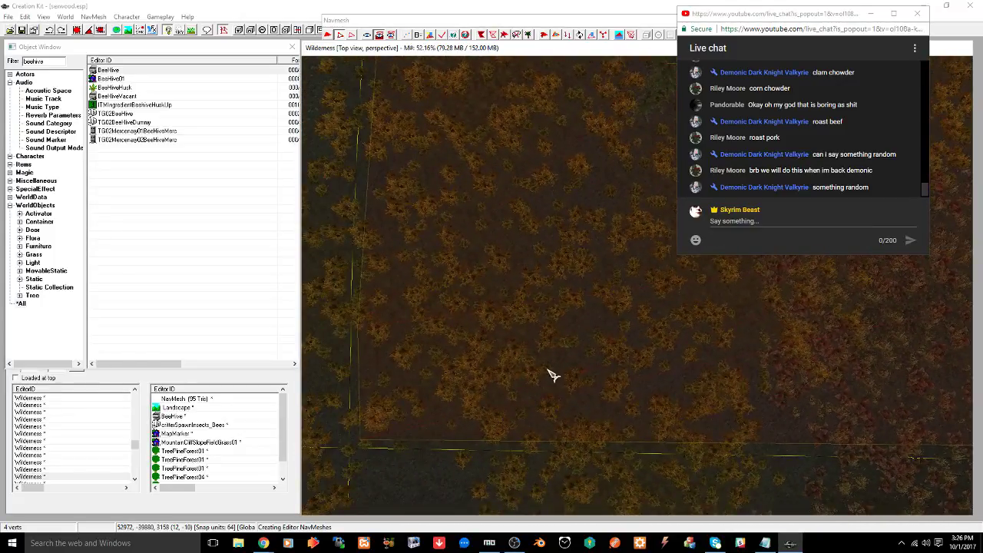
pyautogui.moveTo(551, 374)
pyautogui.mouseDown(button='middle')
pyautogui.moveTo(561, 401)
pyautogui.moveTo(566, 382)
pyautogui.mouseUp(button='middle')
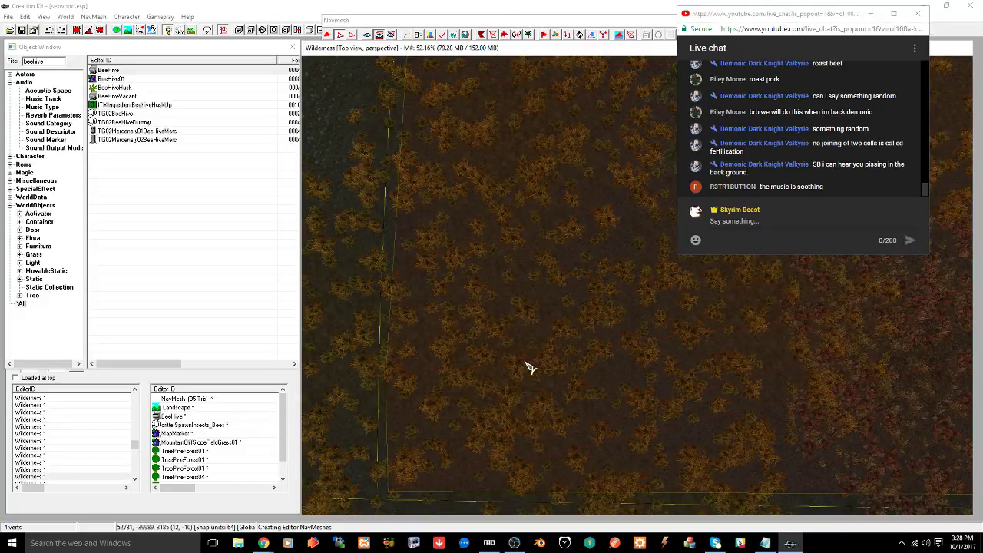
pyautogui.scroll(-2, 528, 367)
pyautogui.scroll(-1, 530, 367)
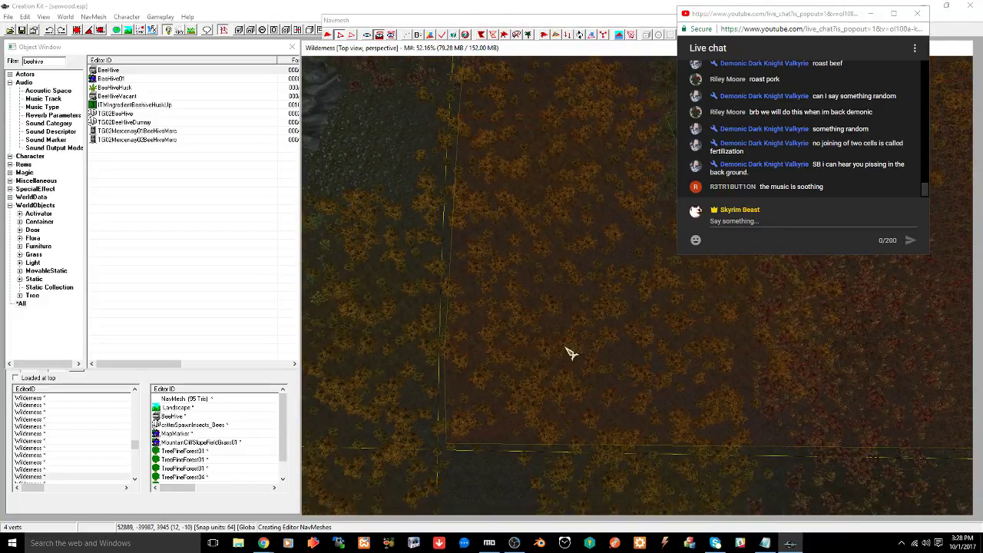
pyautogui.moveTo(571, 351); pyautogui.dragTo(523, 461, button='middle')
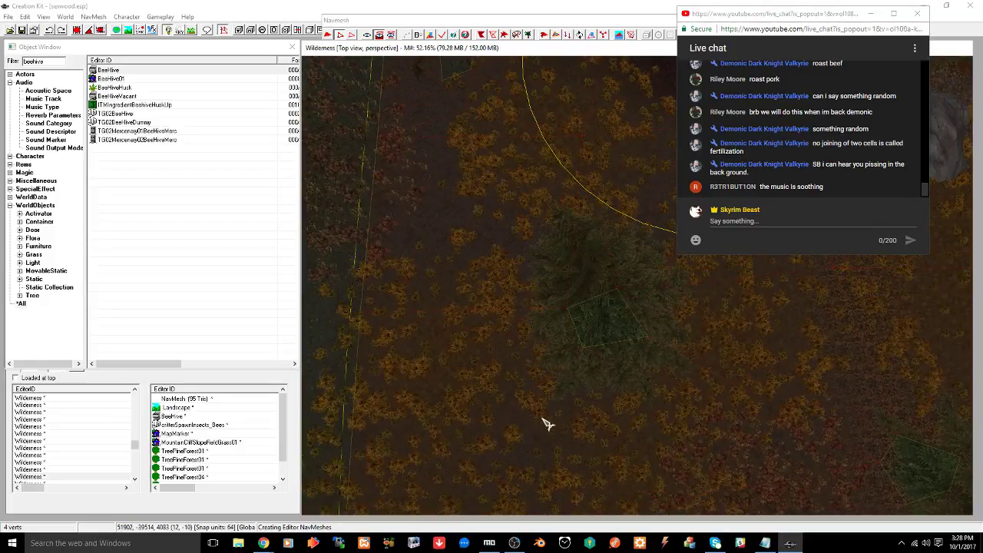
pyautogui.moveTo(595, 268)
pyautogui.mouseDown(button='middle')
pyautogui.moveTo(575, 383)
pyautogui.moveTo(589, 462)
pyautogui.mouseUp(button='middle')
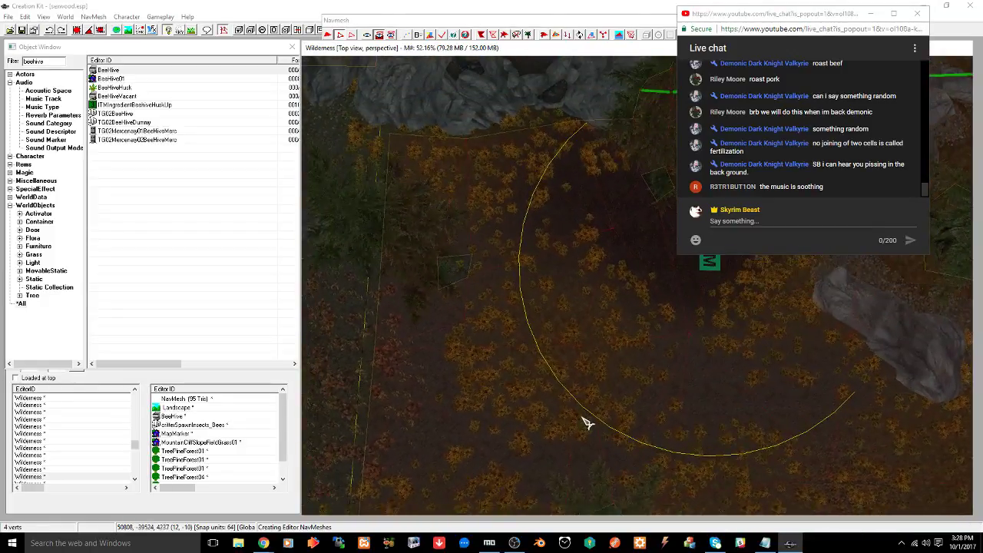
pyautogui.moveTo(571, 373); pyautogui.dragTo(562, 379, button='middle')
# Check the Wilderness cell's navmesh for warnings, and close the triangle selection dialog
pyautogui.keyDown('ctrl'); pyautogui.rightClick(572, 364); pyautogui.keyUp('ctrl')
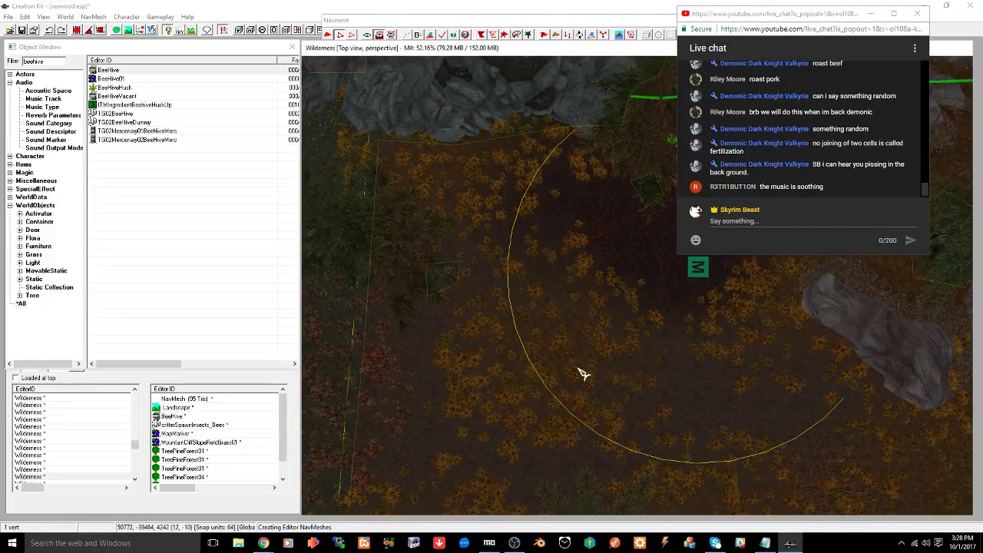
pyautogui.hotkey('ctrl', 'f')
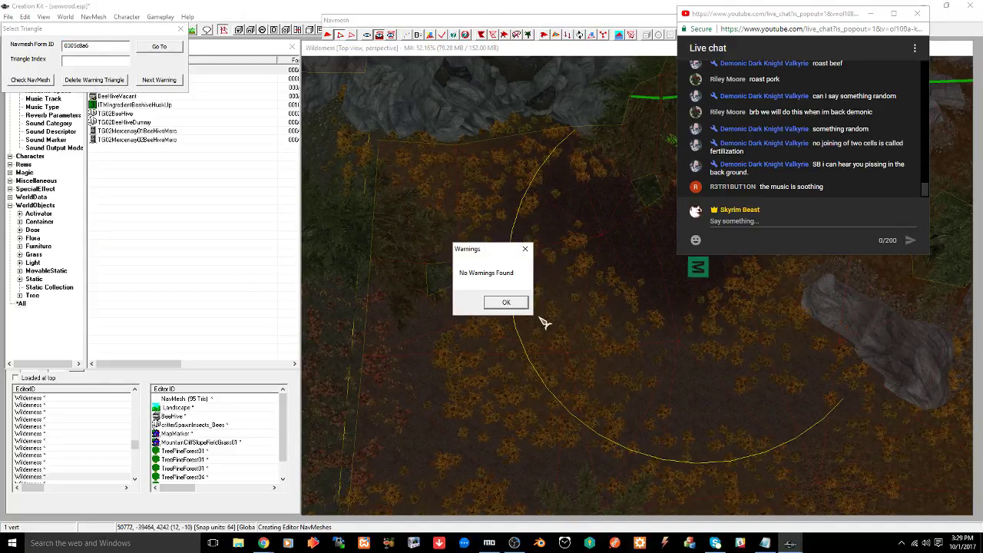
pyautogui.click(519, 303)
pyautogui.click(180, 29)
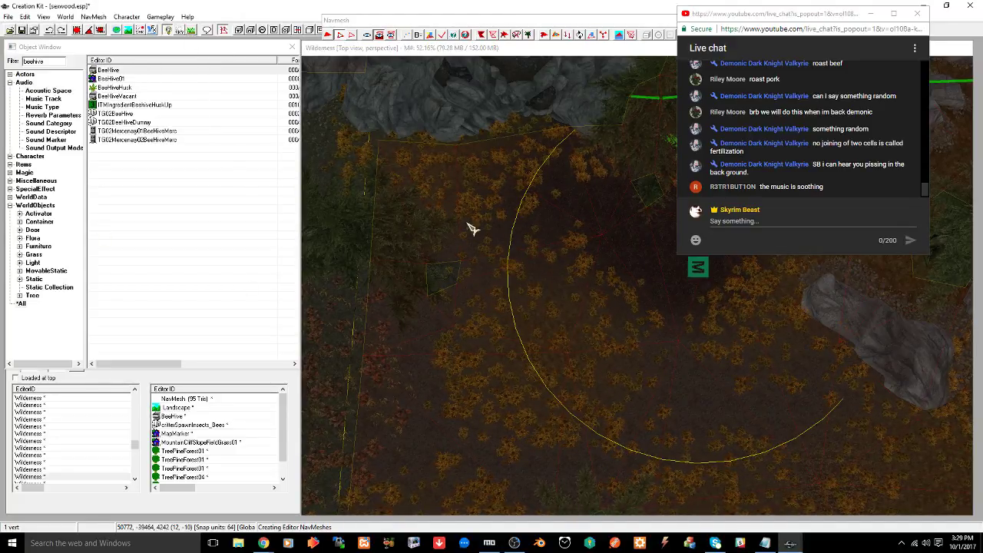
# Check the adjacent Autumnbush cell's navmesh for warnings, and close the triangle selection dialog
pyautogui.moveTo(691, 402); pyautogui.dragTo(576, 537, button='middle')
pyautogui.moveTo(590, 295); pyautogui.dragTo(563, 452, button='middle')
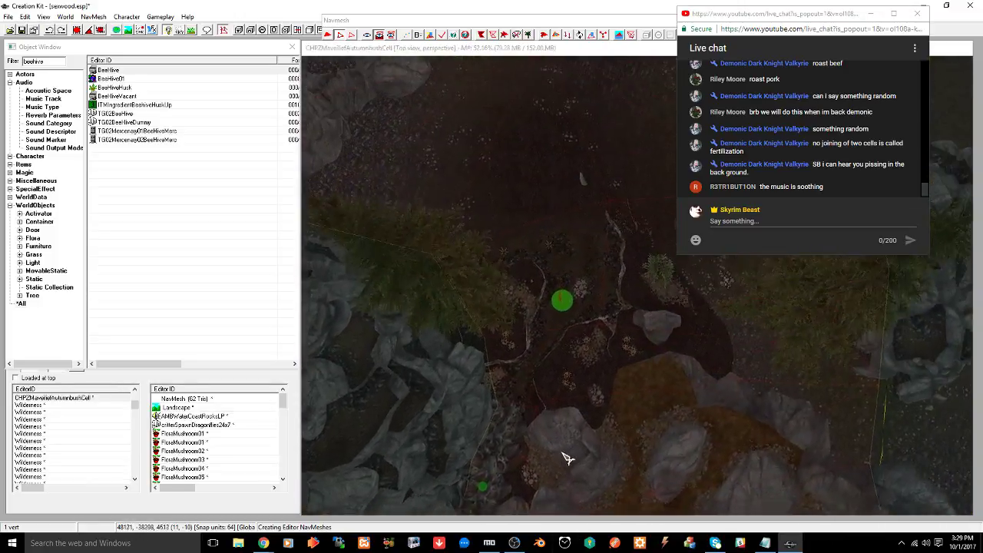
pyautogui.click(590, 333)
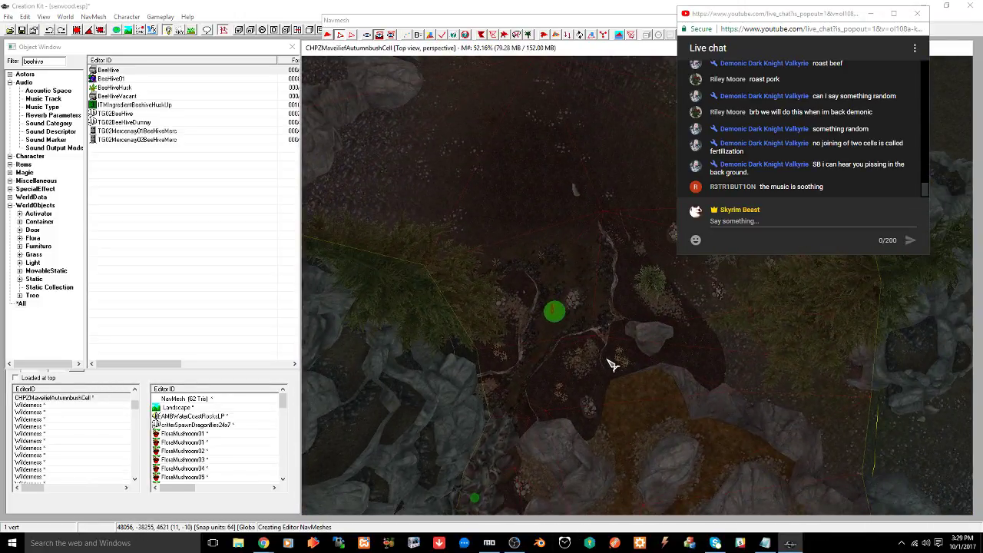
pyautogui.hotkey('ctrl', 'f')
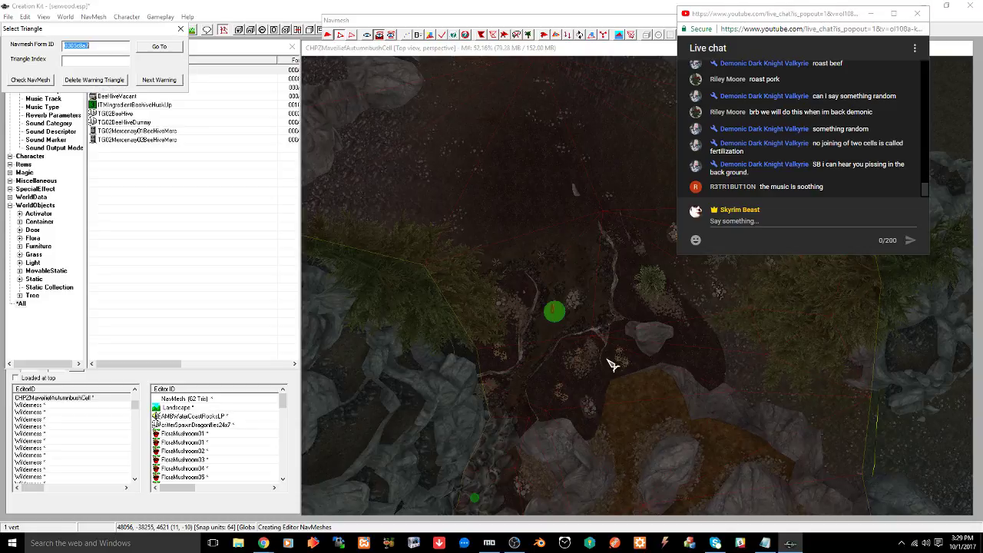
pyautogui.click(30, 80)
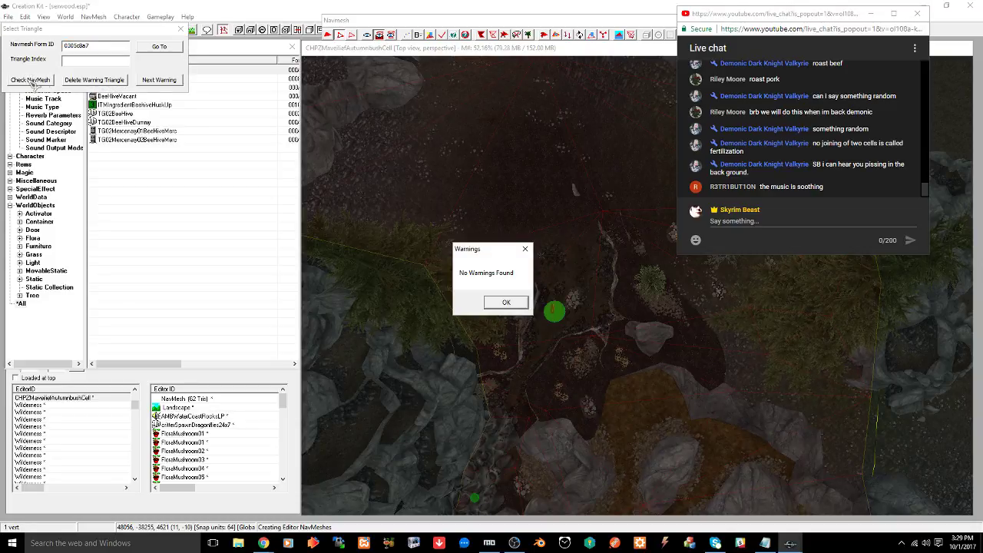
pyautogui.click(504, 301)
pyautogui.click(180, 28)
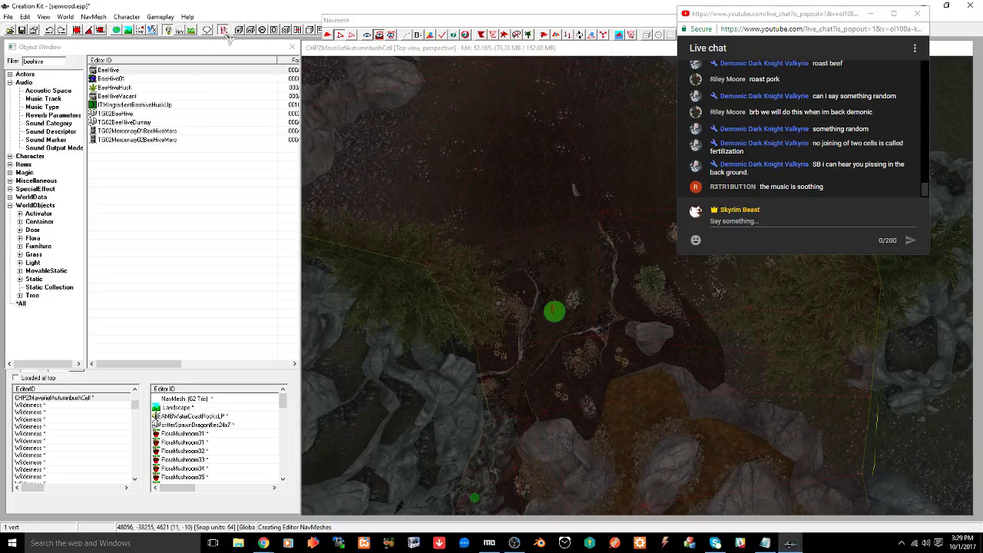
# Move the live chat window aside to uncover the whole Navmesh toolbar
pyautogui.click(353, 57)
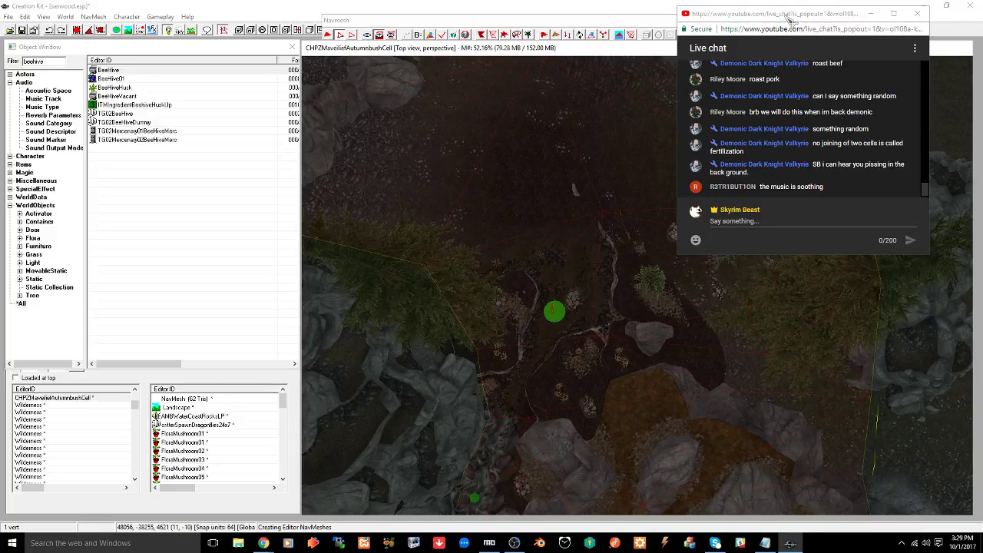
pyautogui.moveTo(788, 19); pyautogui.dragTo(834, 19)
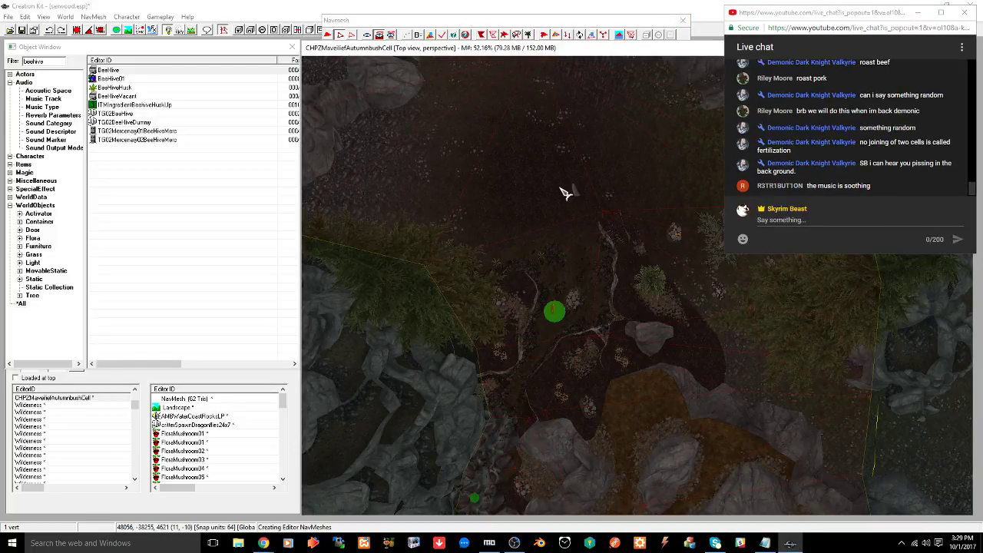
pyautogui.moveTo(566, 192); pyautogui.dragTo(553, 486, button='middle')
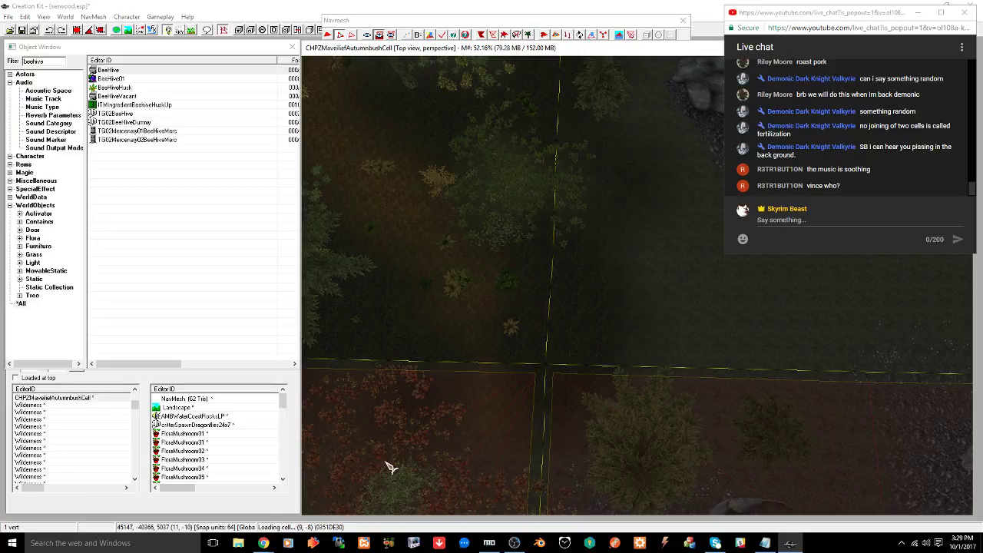
# Switch to the 1 Hour Fantasy Music video in Chrome and copy the link to the Vindsvept channel
pyautogui.moveTo(265, 545)
pyautogui.click(245, 500)
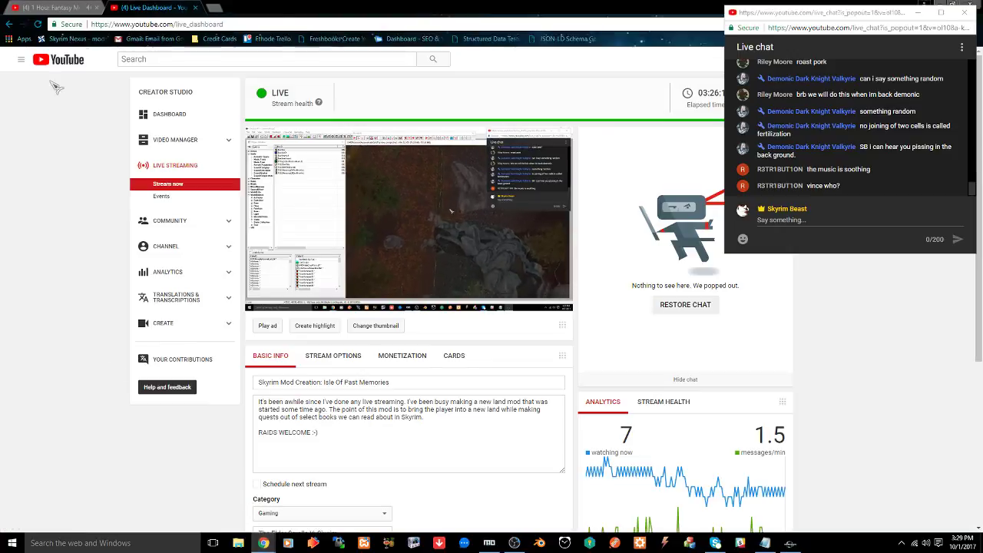
pyautogui.click(43, 9)
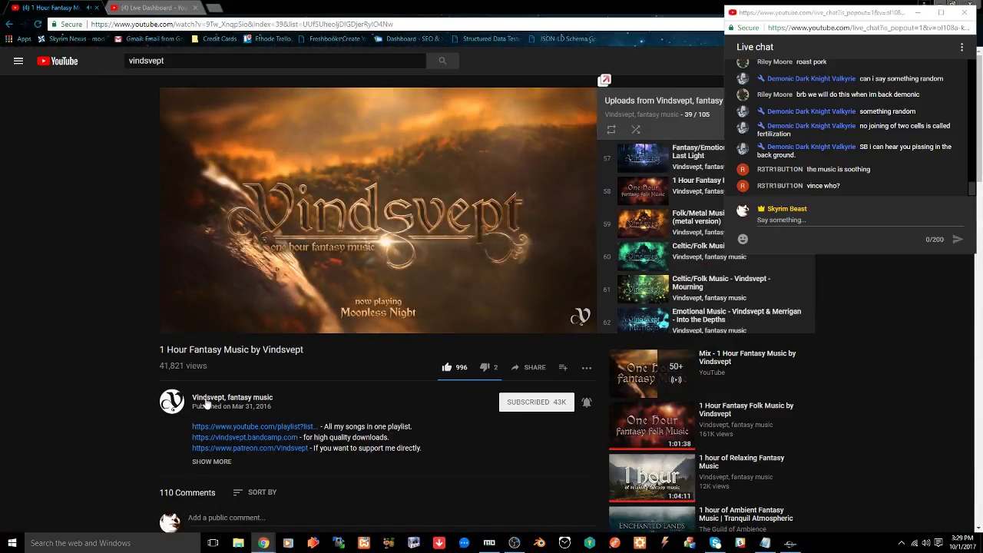
pyautogui.rightClick(209, 397)
pyautogui.click(244, 456)
# Paste the copied channel link into the live chat and send it
pyautogui.click(855, 224)
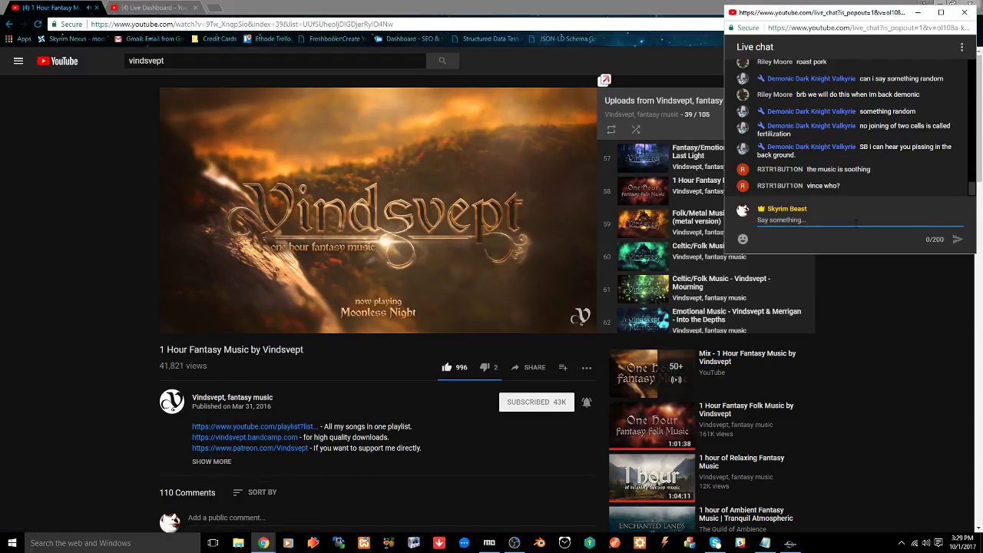
pyautogui.hotkey('ctrl', 'v')
pyautogui.press('Return')
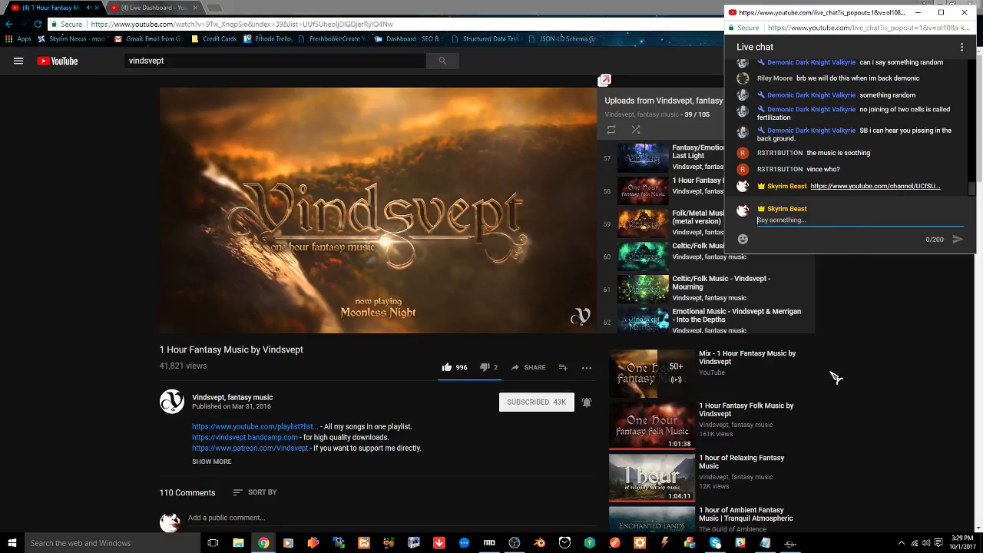
# Return to Creation Kit and move the corner vertices of the two adjacent navmeshes onto the shared cell corner
pyautogui.click(792, 543)
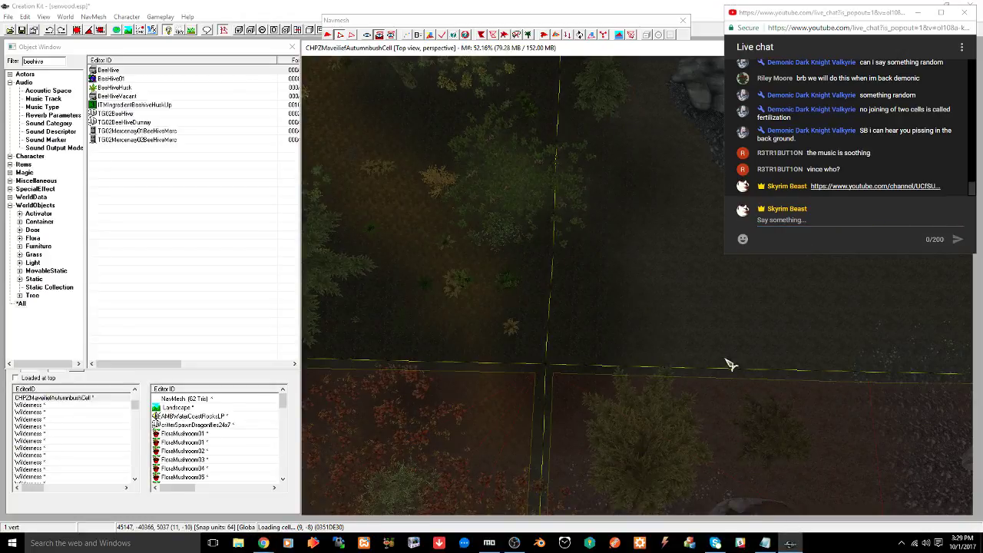
pyautogui.moveTo(733, 388); pyautogui.dragTo(793, 276, button='middle')
pyautogui.moveTo(717, 325)
pyautogui.mouseDown(button='middle')
pyautogui.moveTo(724, 246)
pyautogui.moveTo(722, 333)
pyautogui.mouseUp(button='middle')
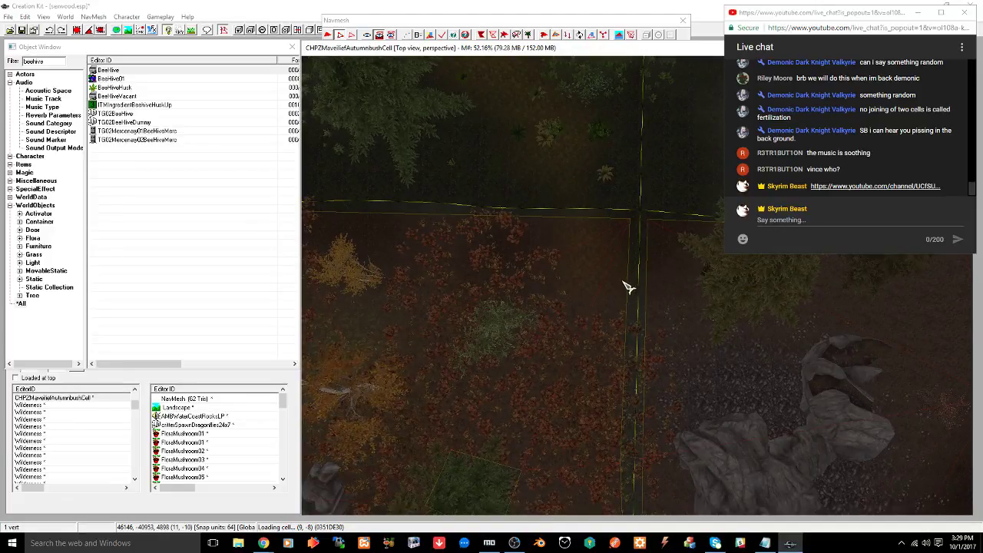
pyautogui.scroll(5, 628, 286)
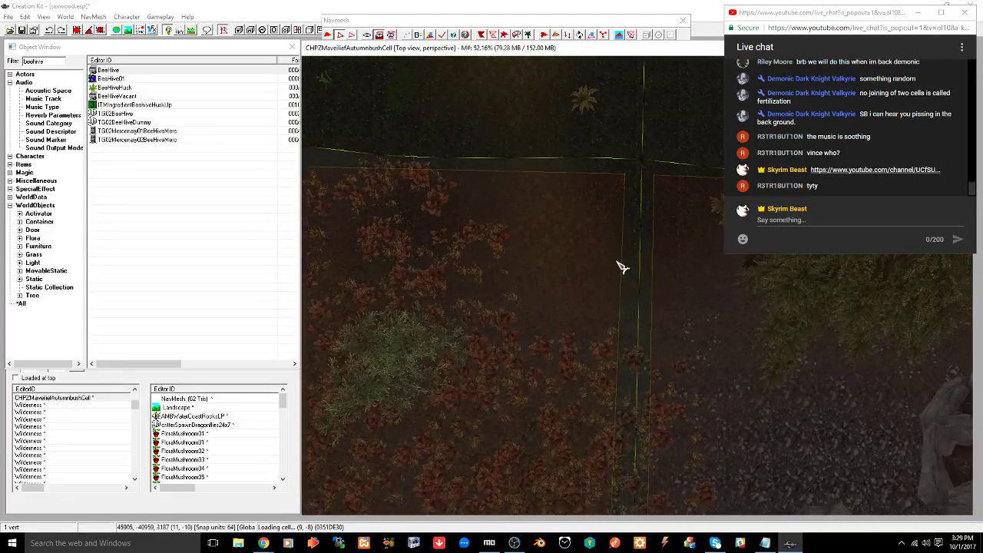
pyautogui.scroll(5, 620, 267)
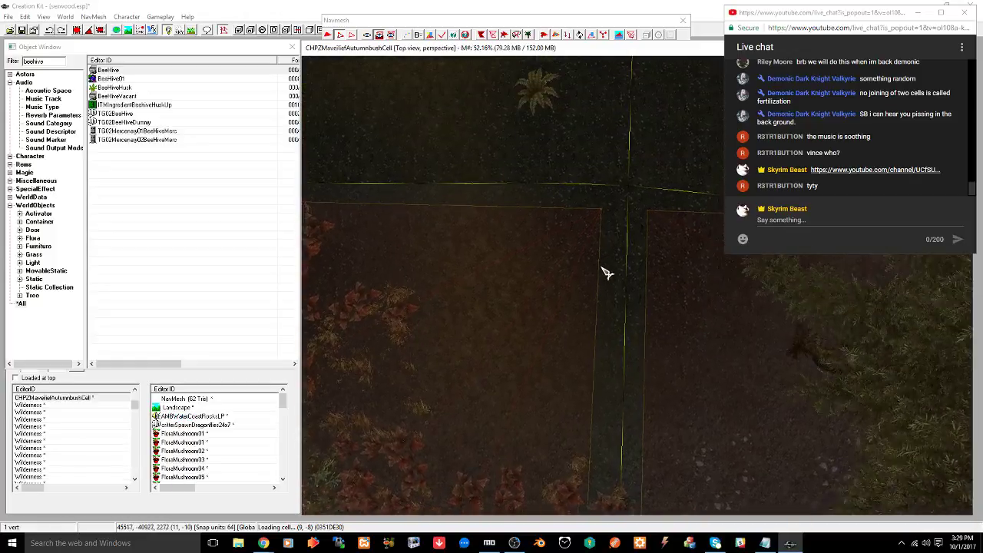
pyautogui.moveTo(602, 268); pyautogui.dragTo(602, 276, button='middle')
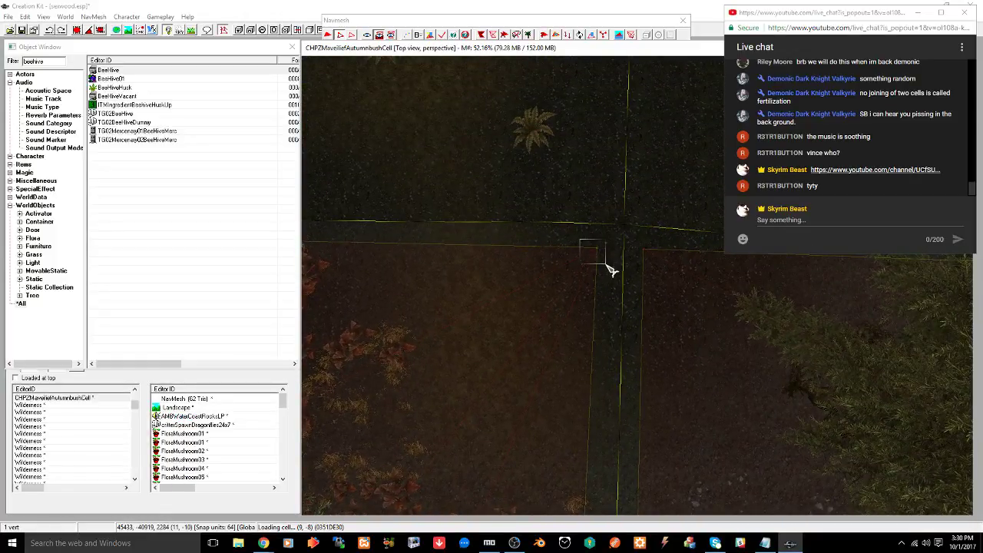
pyautogui.moveTo(596, 248); pyautogui.dragTo(604, 240)
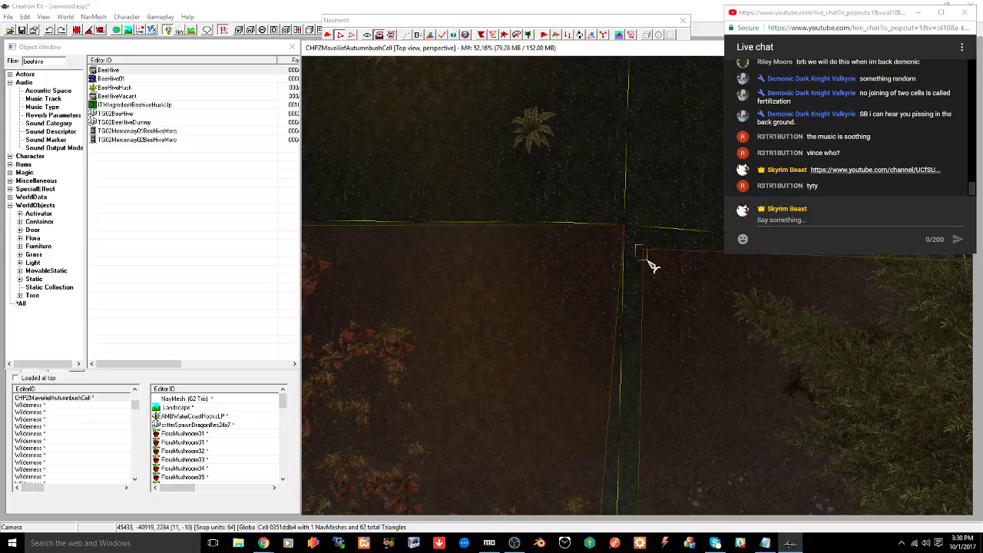
pyautogui.moveTo(643, 248); pyautogui.dragTo(637, 243)
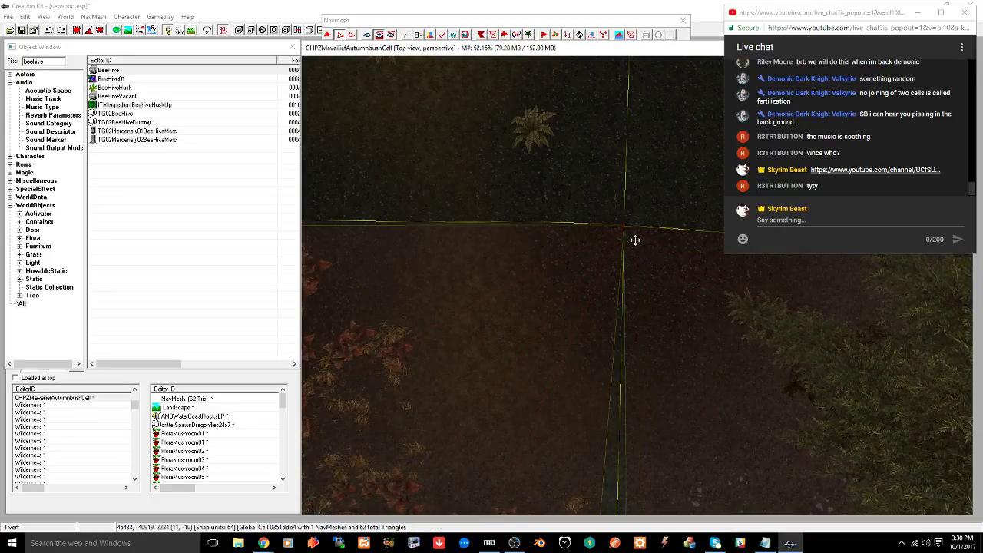
pyautogui.moveTo(650, 315); pyautogui.dragTo(653, 252, button='middle')
pyautogui.moveTo(655, 325); pyautogui.dragTo(661, 265, button='middle')
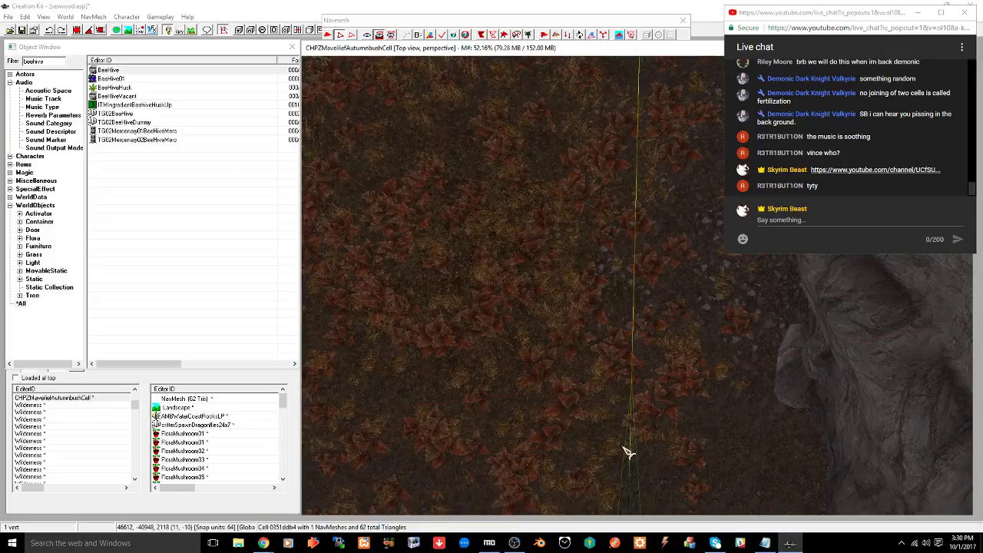
pyautogui.moveTo(628, 453); pyautogui.dragTo(635, 389, button='middle')
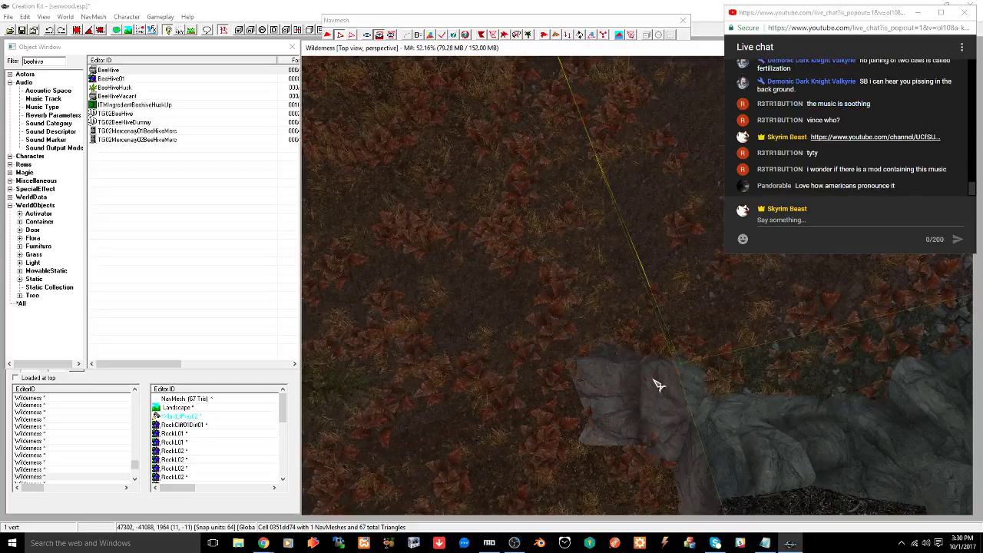
# Switch to Chrome and search Google in a new tab for "skyrim music overhaul vidnsvept"
pyautogui.moveTo(265, 543)
pyautogui.click(229, 499)
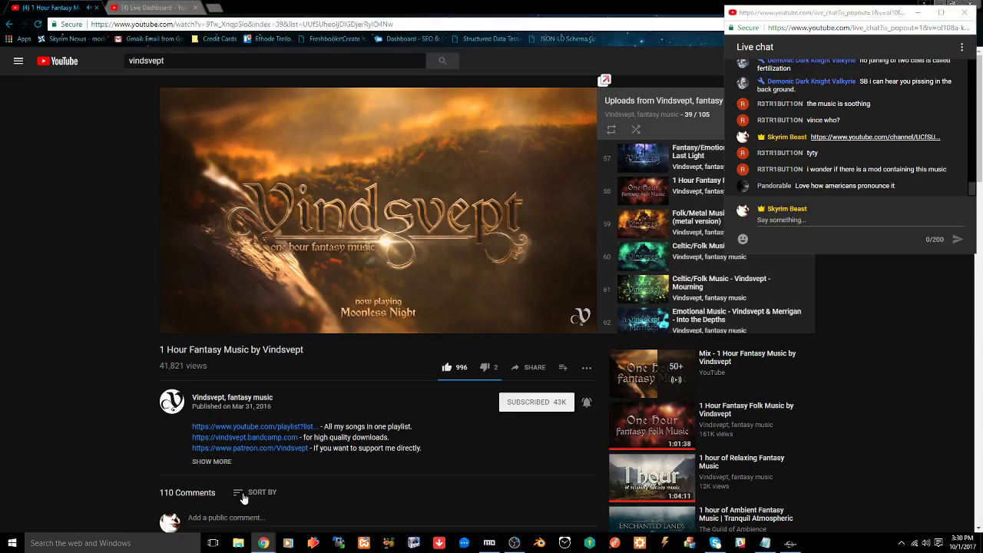
pyautogui.click(217, 7)
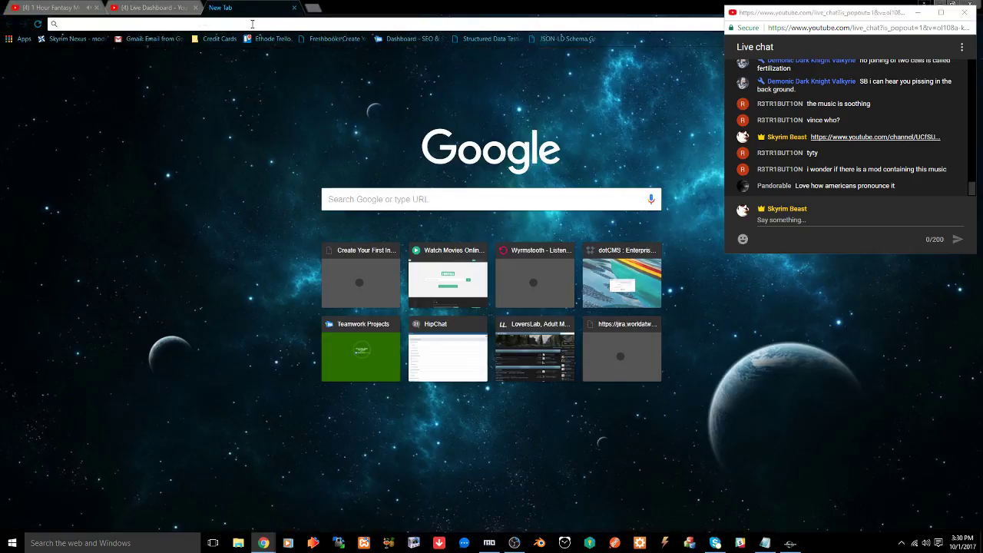
pyautogui.write('skyrim ')
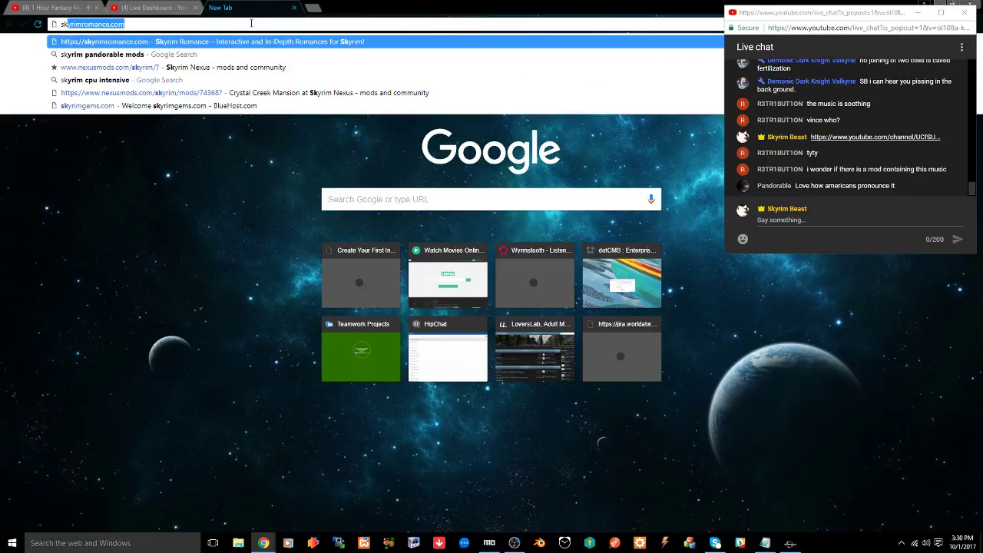
pyautogui.write('music over')
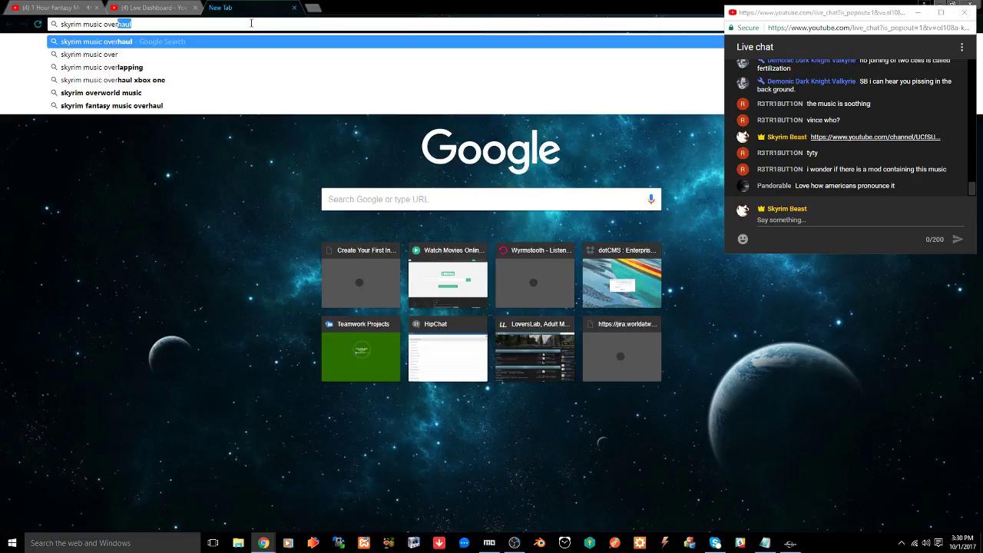
pyautogui.write('haul vidnsvept')
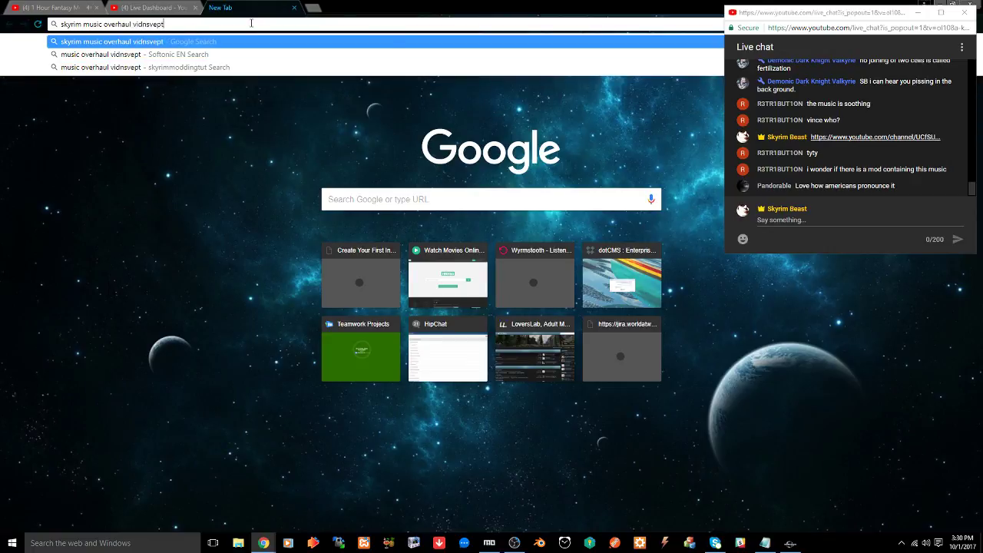
pyautogui.press('Return')
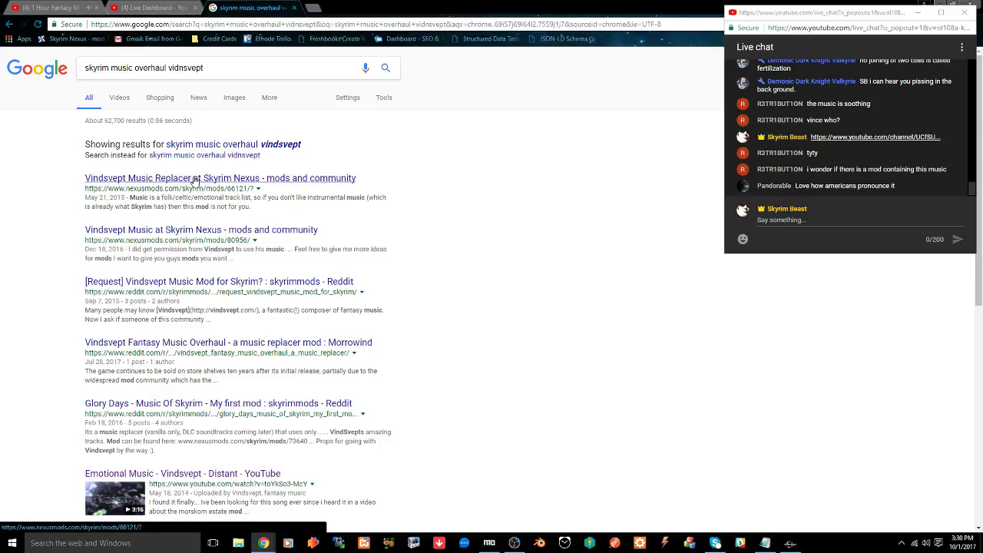
# Send the address of the search results in the live chat and close the results tab
pyautogui.click(278, 25)
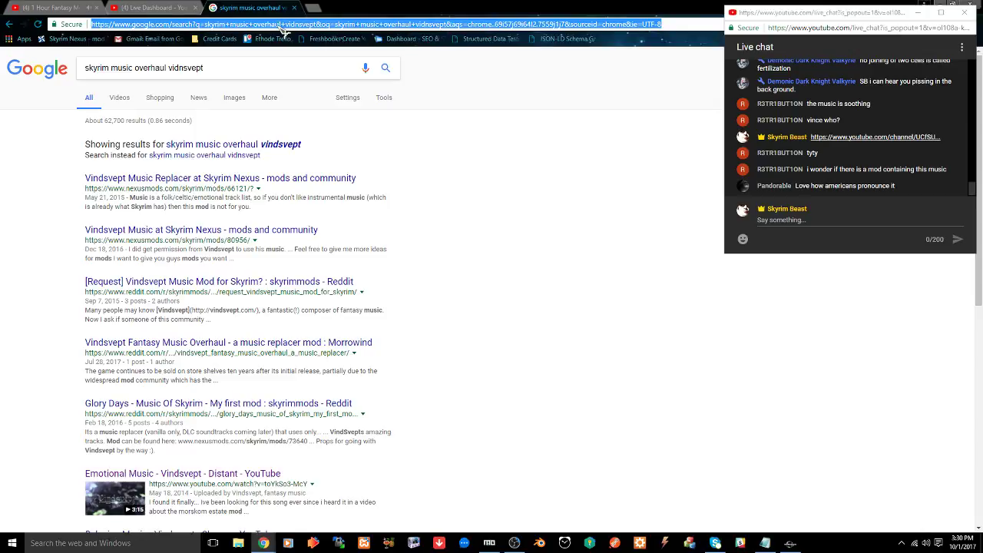
pyautogui.click(803, 219)
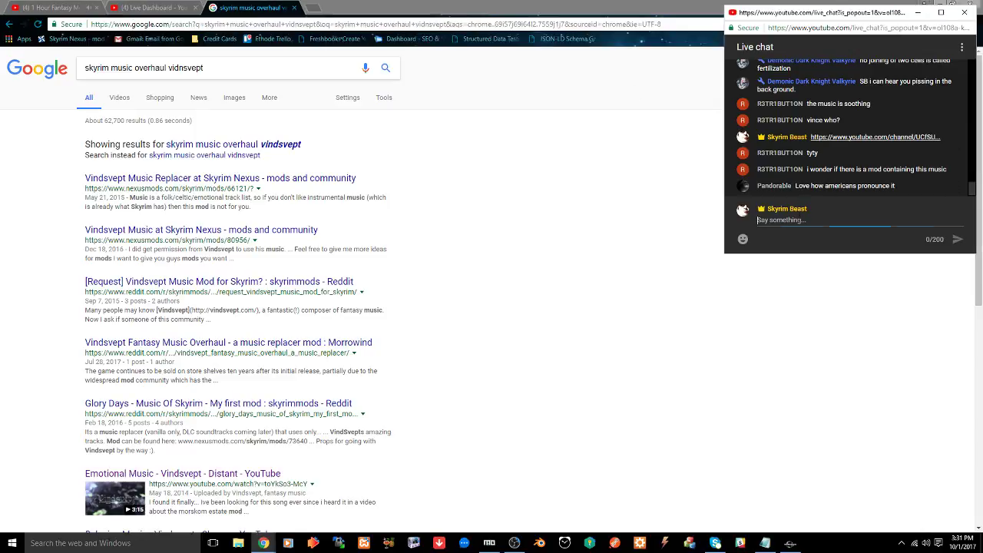
pyautogui.hotkey('ctrl', 'v')
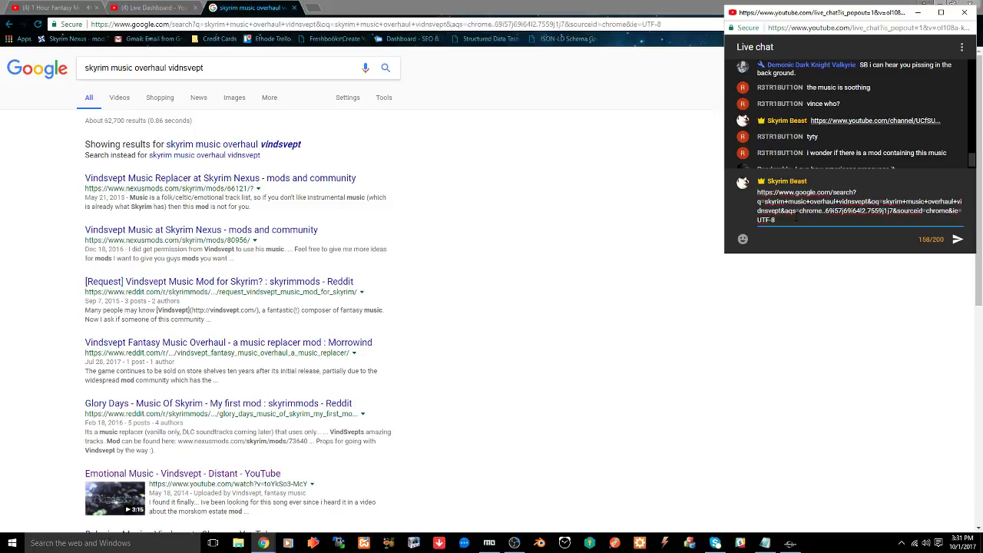
pyautogui.press('Return')
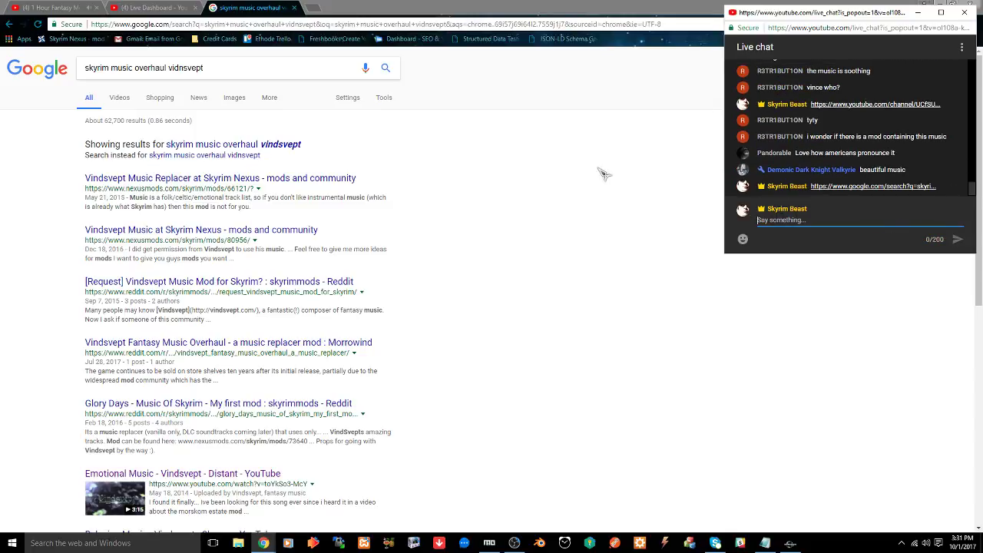
pyautogui.click(294, 8)
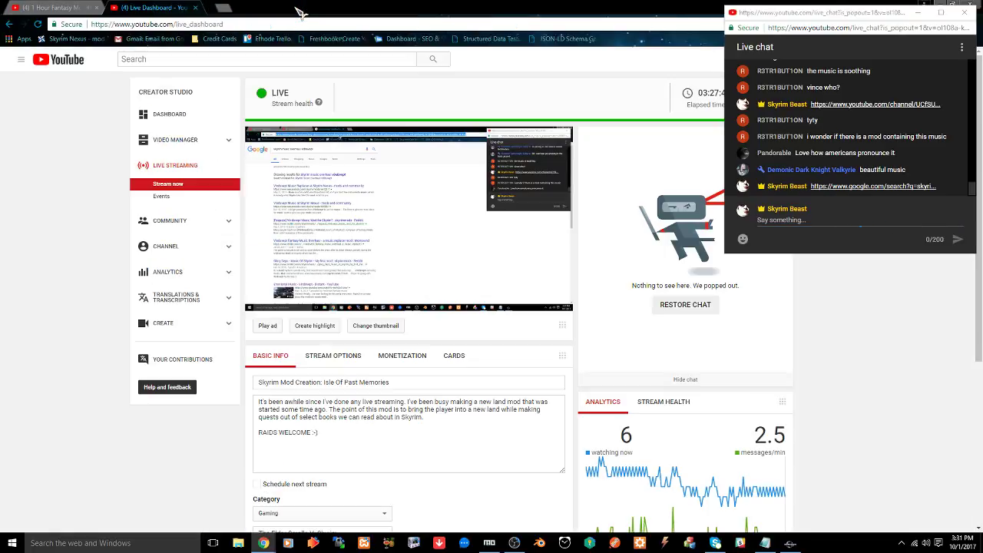
# Return to Creation Kit, add the vertices along the Wilderness cell's navmesh border to the selection and finalize the cell
pyautogui.click(790, 543)
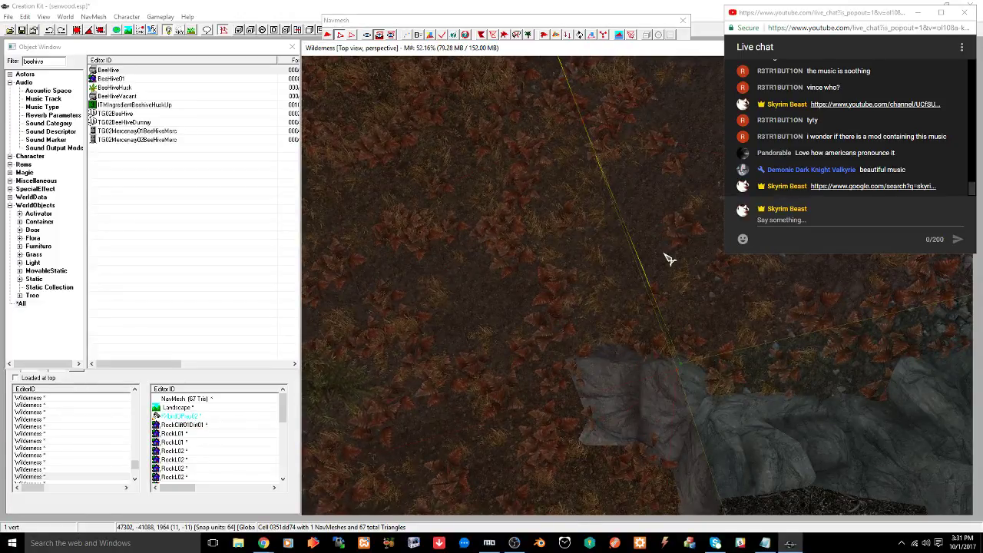
pyautogui.moveTo(665, 259); pyautogui.dragTo(683, 246, button='middle')
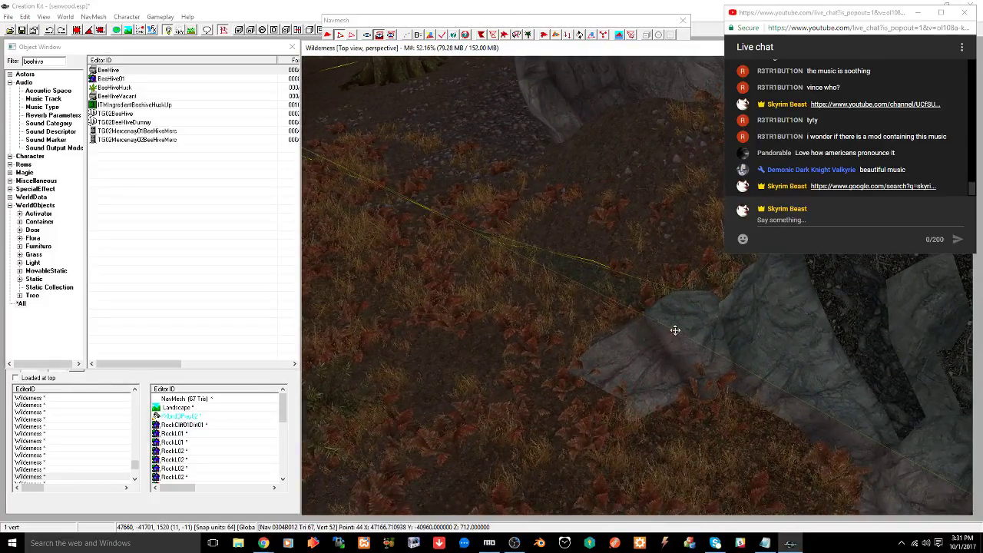
pyautogui.moveTo(686, 317); pyautogui.dragTo(724, 330, button='middle')
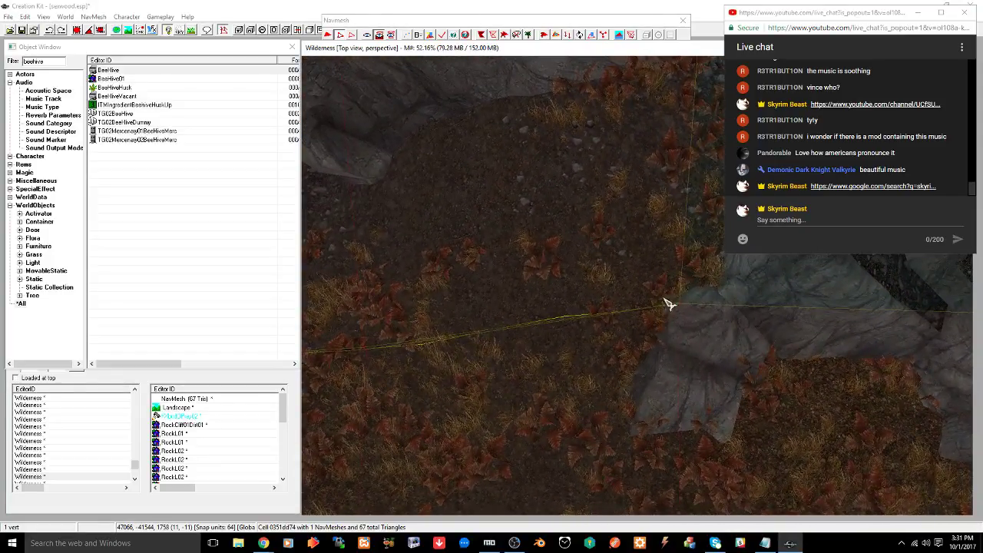
pyautogui.moveTo(602, 334); pyautogui.dragTo(650, 333, button='middle')
pyautogui.keyDown('ctrl'); pyautogui.click(569, 338); pyautogui.keyUp('ctrl')
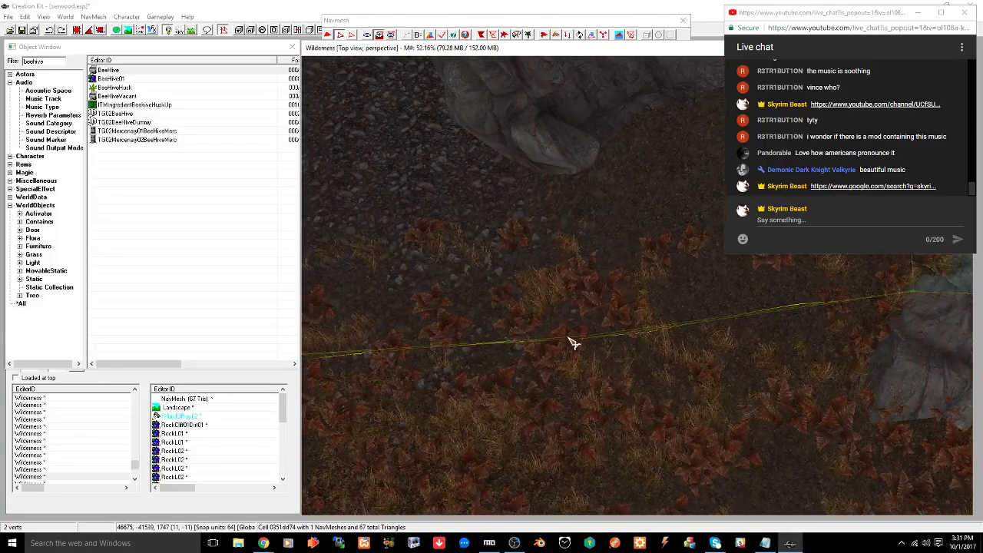
pyautogui.moveTo(563, 359); pyautogui.dragTo(714, 356, button='middle')
pyautogui.keyDown('ctrl'); pyautogui.moveTo(407, 346); pyautogui.dragTo(432, 377); pyautogui.keyUp('ctrl')
pyautogui.click(442, 34)
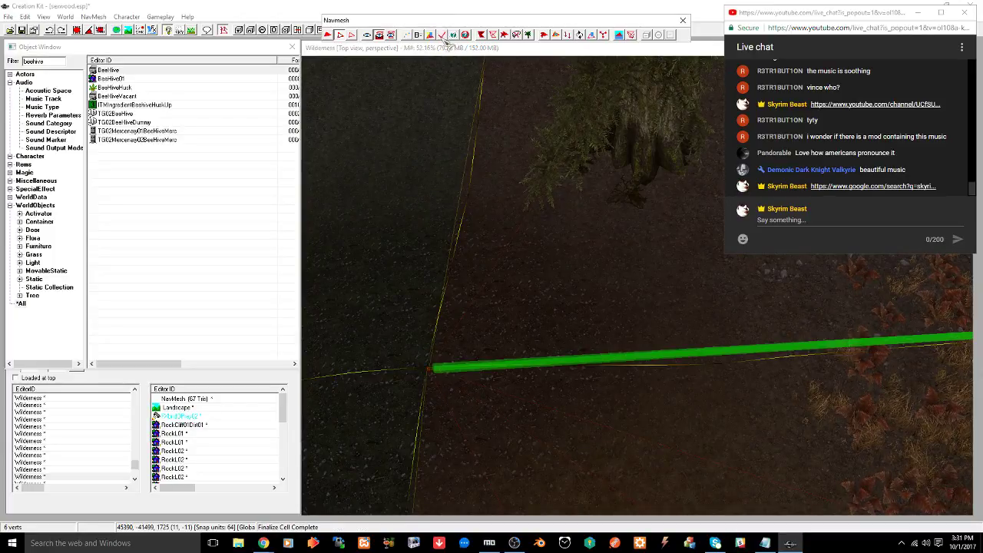
# Check the finalized navmesh borders across the neighbouring cells and save the plugin
pyautogui.moveTo(575, 332); pyautogui.dragTo(579, 322, button='middle')
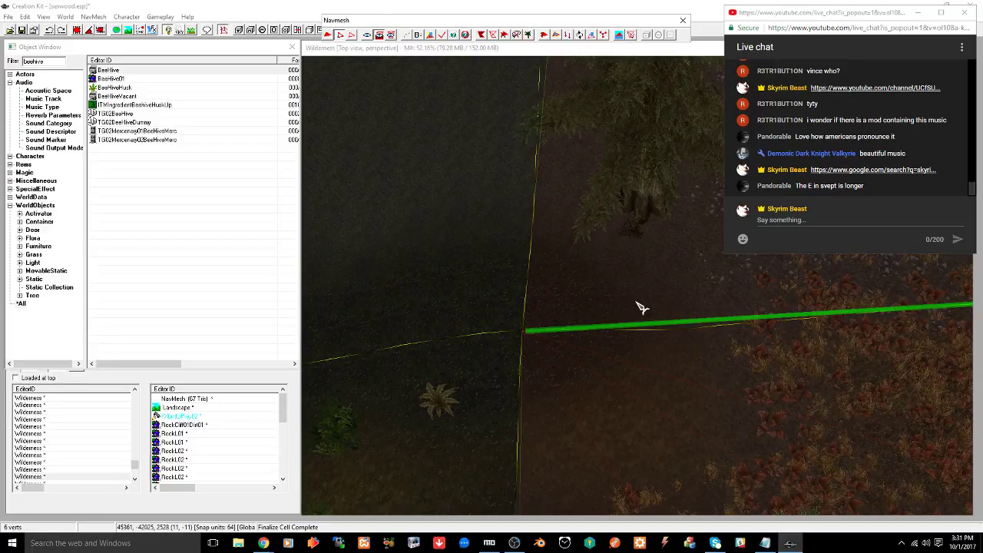
pyautogui.moveTo(641, 307); pyautogui.dragTo(592, 398, button='middle')
pyautogui.scroll(-5, 593, 396)
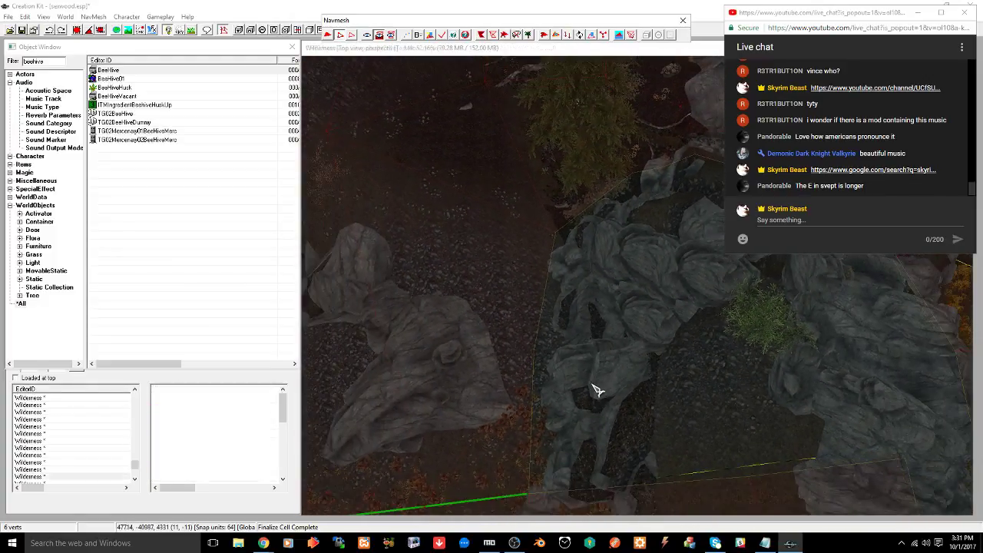
pyautogui.moveTo(594, 360)
pyautogui.keyDown('shift'); pyautogui.mouseDown(button='middle')
pyautogui.moveTo(592, 342)
pyautogui.moveTo(611, 341)
pyautogui.moveTo(585, 351)
pyautogui.moveTo(582, 365)
pyautogui.mouseUp(button='middle'); pyautogui.keyUp('shift')
pyautogui.moveTo(494, 193); pyautogui.dragTo(568, 408, button='middle')
pyautogui.moveTo(590, 292)
pyautogui.mouseDown(button='middle')
pyautogui.moveTo(588, 323)
pyautogui.moveTo(529, 351)
pyautogui.mouseUp(button='middle')
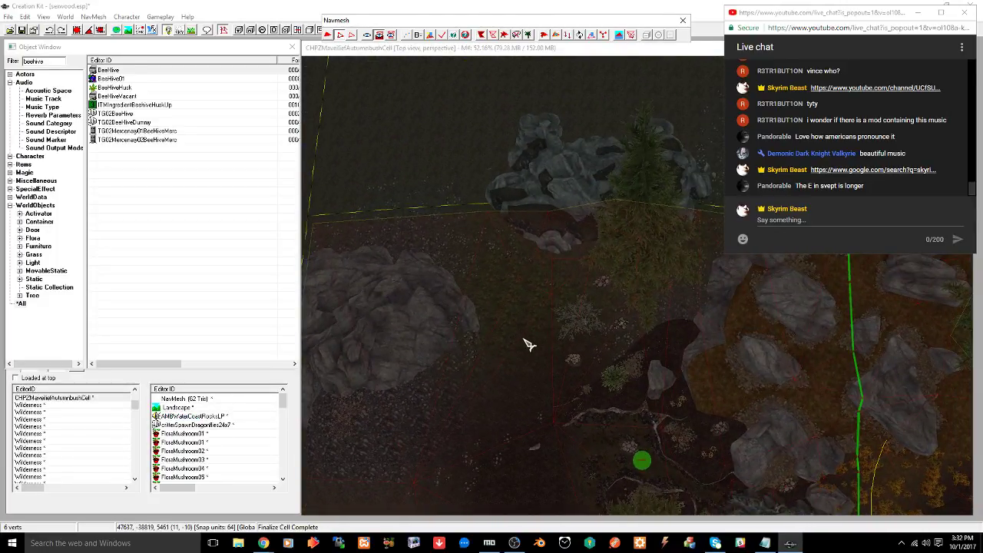
pyautogui.click(528, 344)
pyautogui.hotkey('ctrl', 's')
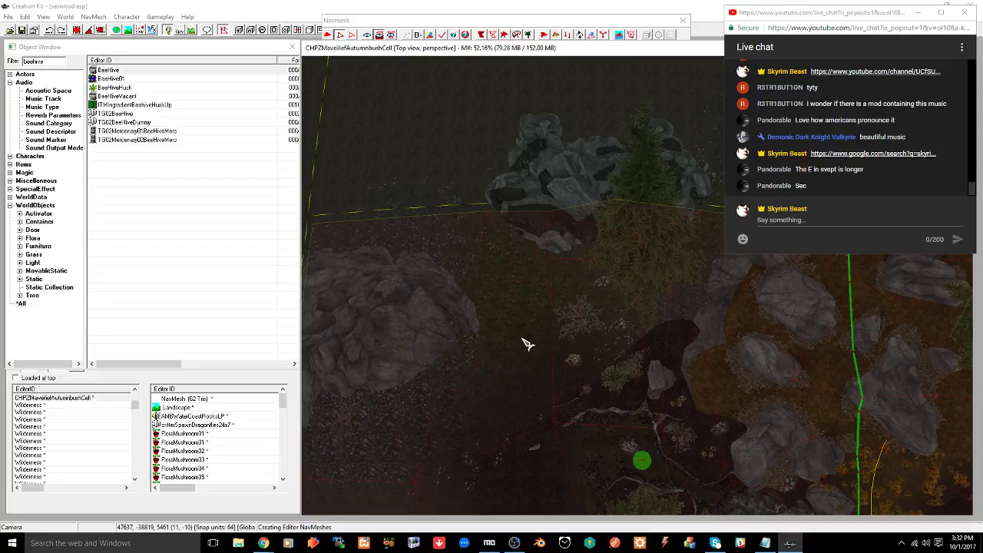
# Leave navmesh editing and select the map marker in the clearing beside the rocks
pyautogui.scroll(-4, 523, 339)
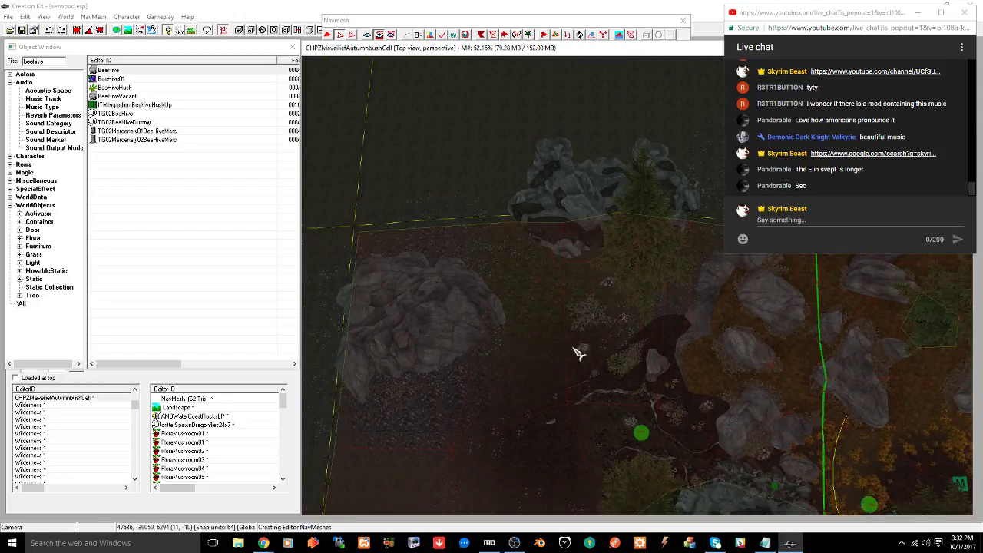
pyautogui.moveTo(611, 358); pyautogui.dragTo(369, 331, button='middle')
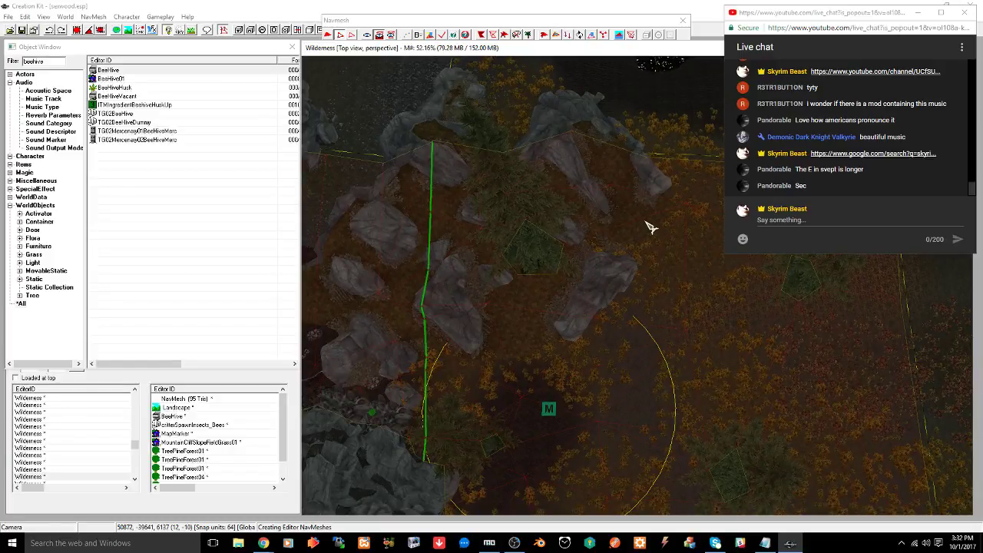
pyautogui.click(683, 20)
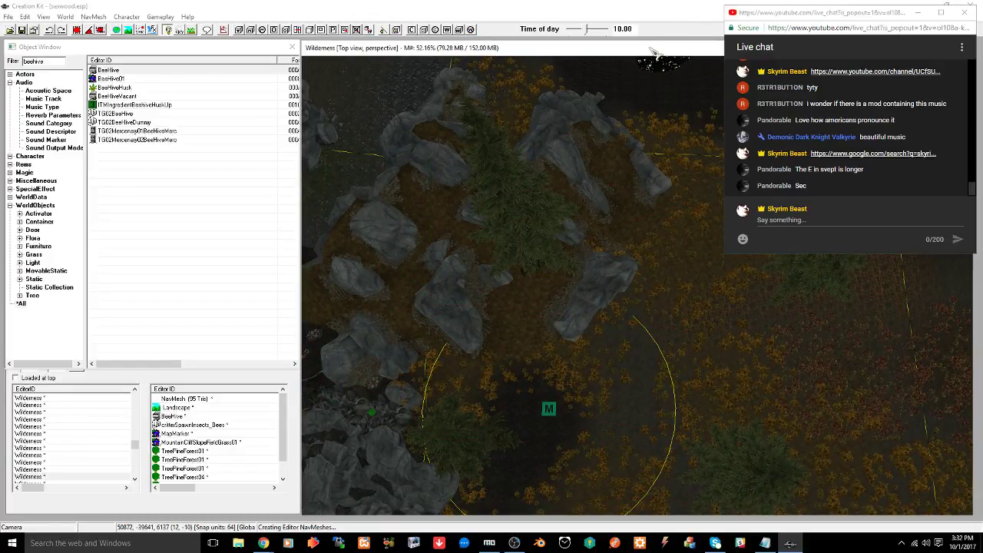
pyautogui.click(547, 411)
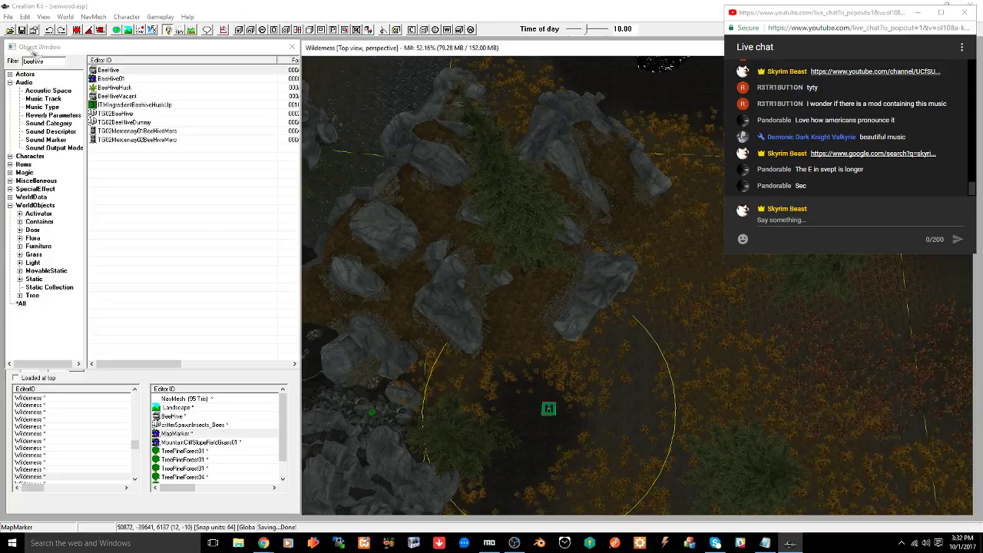
# Filter the object list by "spriggan" and narrow it to the Actor category
pyautogui.click(51, 62)
pyautogui.doubleClick(50, 62)
pyautogui.write('spriggan')
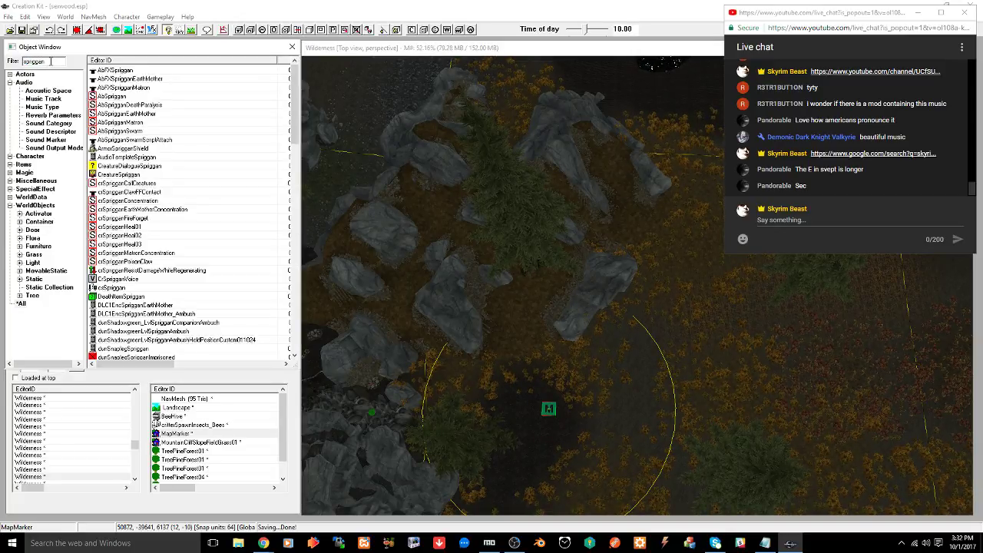
pyautogui.click(10, 82)
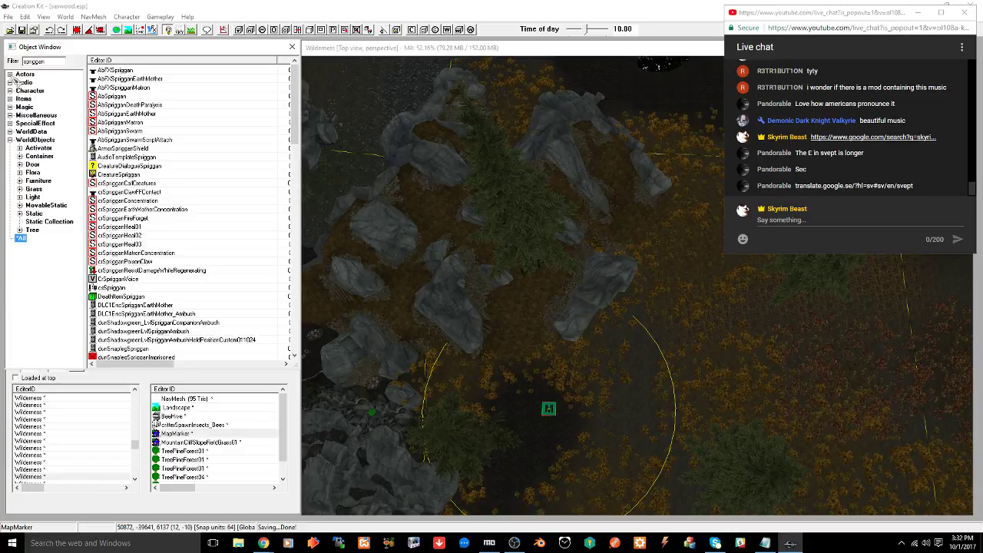
pyautogui.click(10, 74)
pyautogui.click(33, 82)
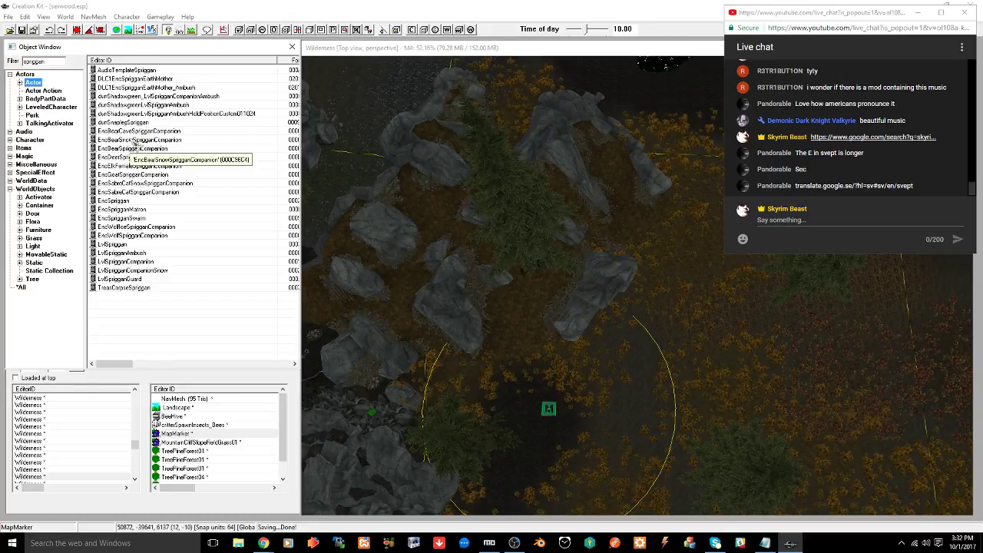
# Open the Google Translate link for "svept" from the live chat in Chrome, close it and return to Creation Kit
pyautogui.click(796, 186)
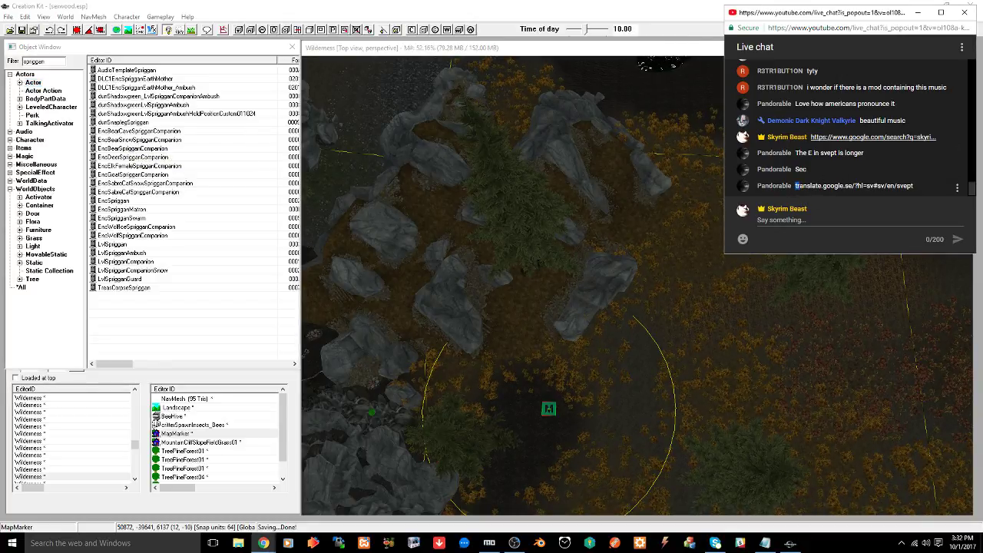
pyautogui.moveTo(796, 186); pyautogui.dragTo(929, 194)
pyautogui.hotkey('ctrl', 'c')
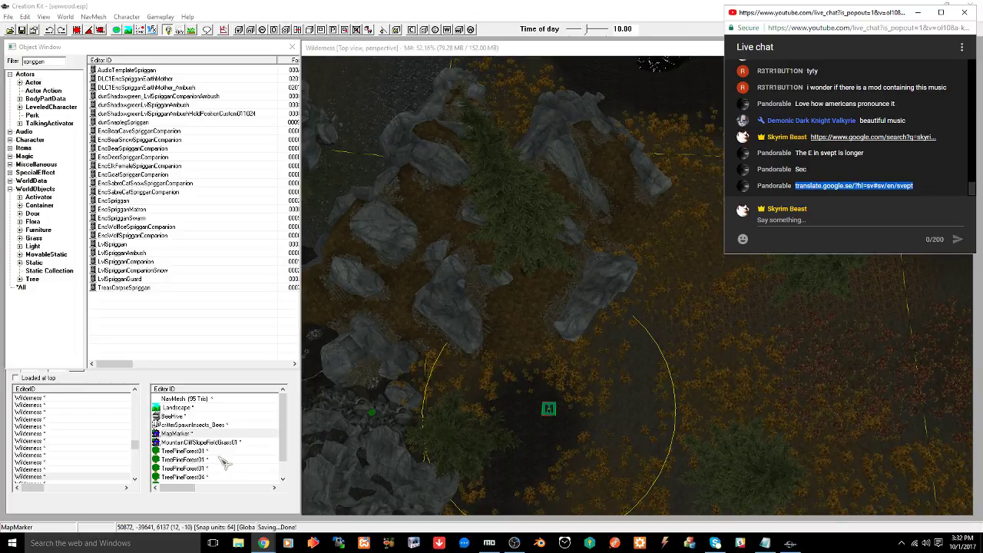
pyautogui.click(246, 499)
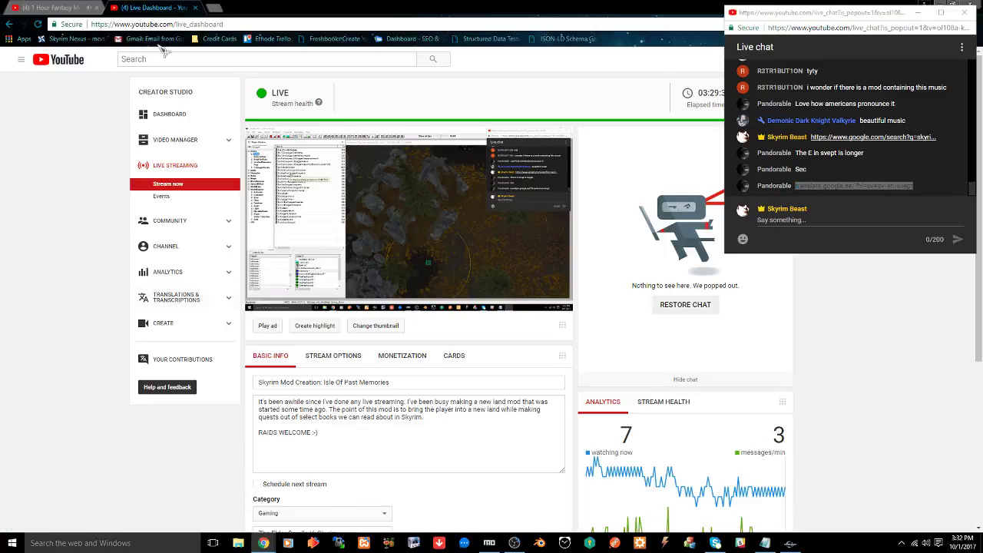
pyautogui.click(221, 8)
pyautogui.hotkey('ctrl', 'v')
pyautogui.press('Return')
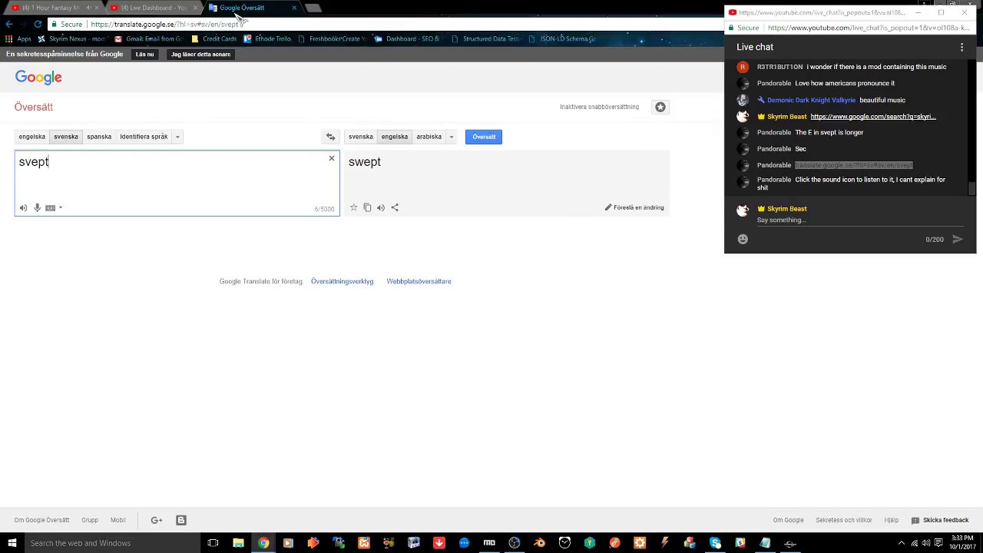
pyautogui.click(296, 9)
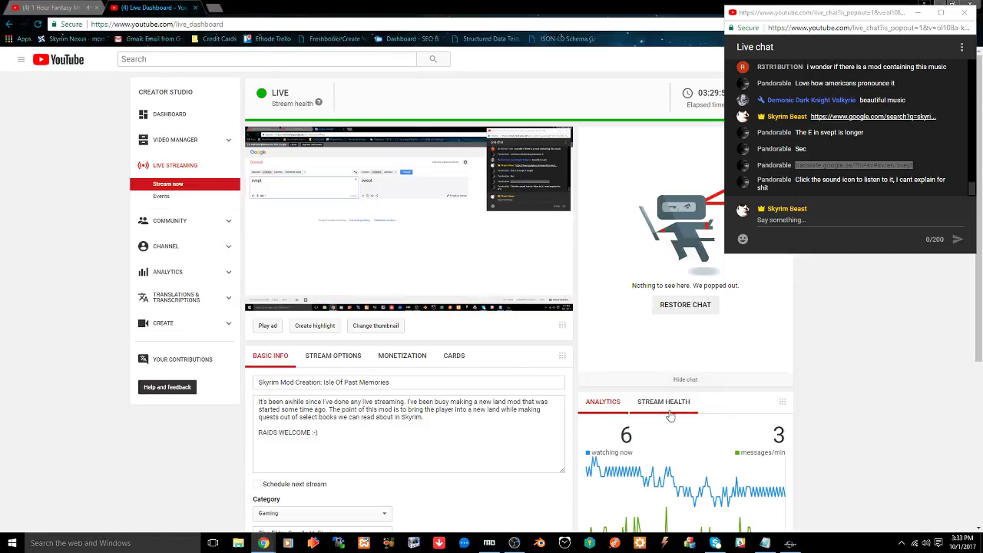
pyautogui.click(787, 543)
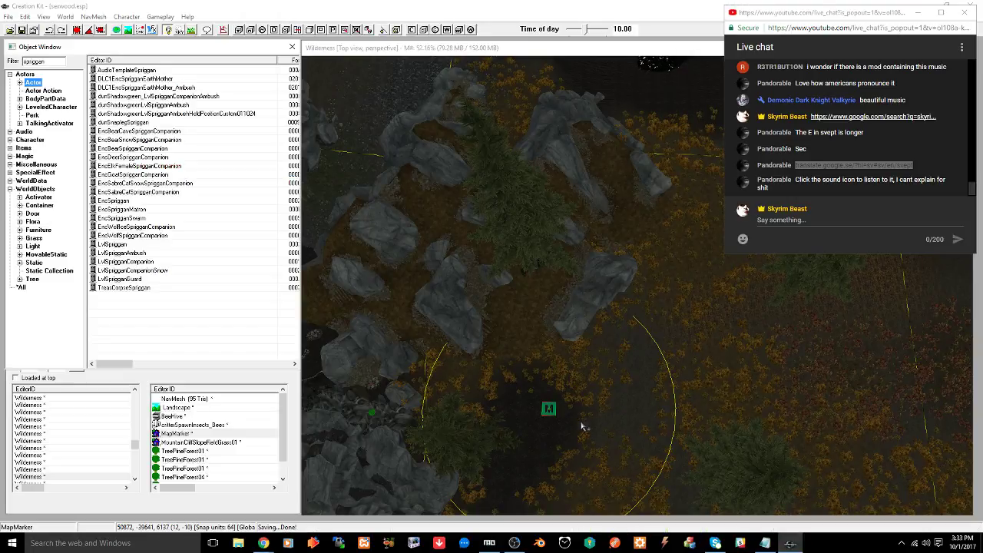
# Place an EncSpriggan actor on the open ground beside the map marker in the clearing
pyautogui.moveTo(568, 440); pyautogui.dragTo(559, 351, button='middle')
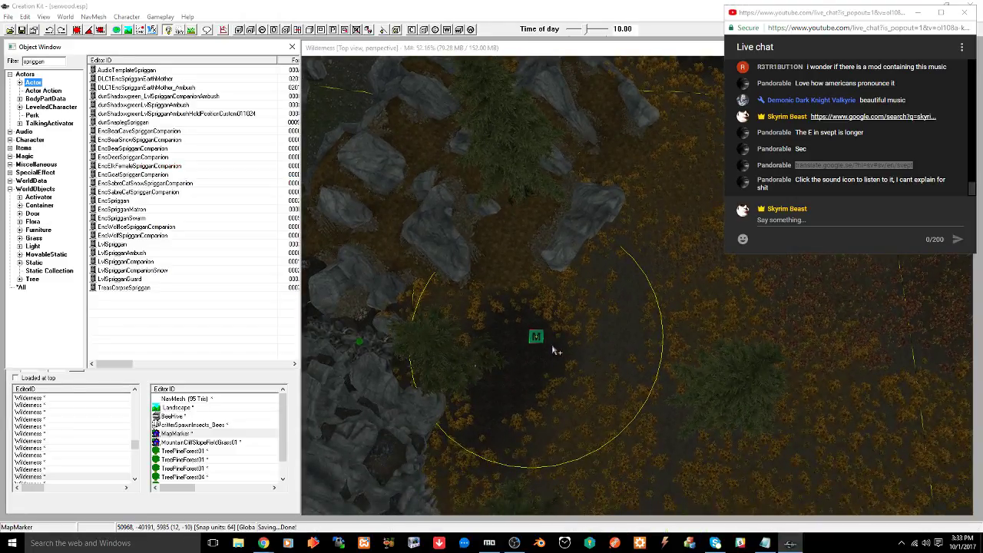
pyautogui.click(552, 346)
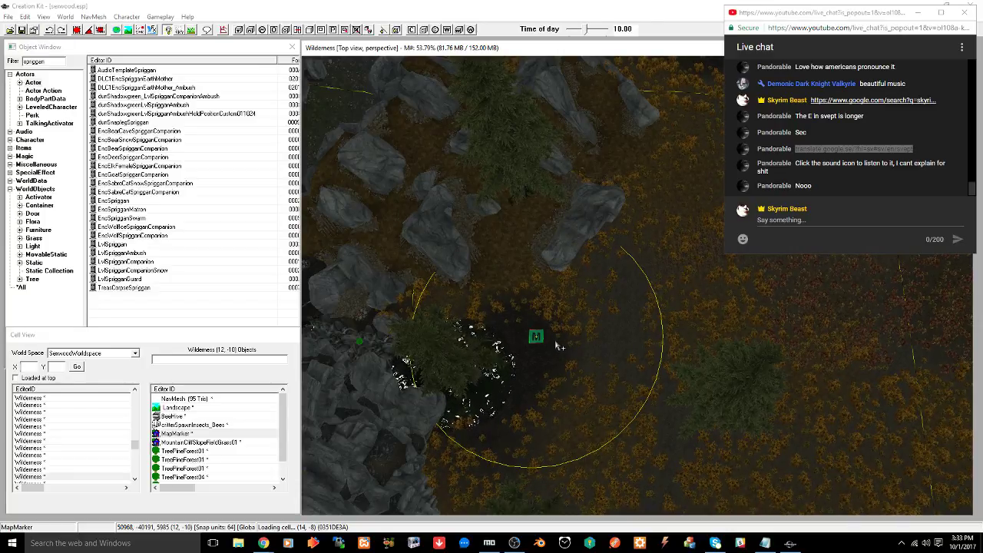
pyautogui.click(120, 203)
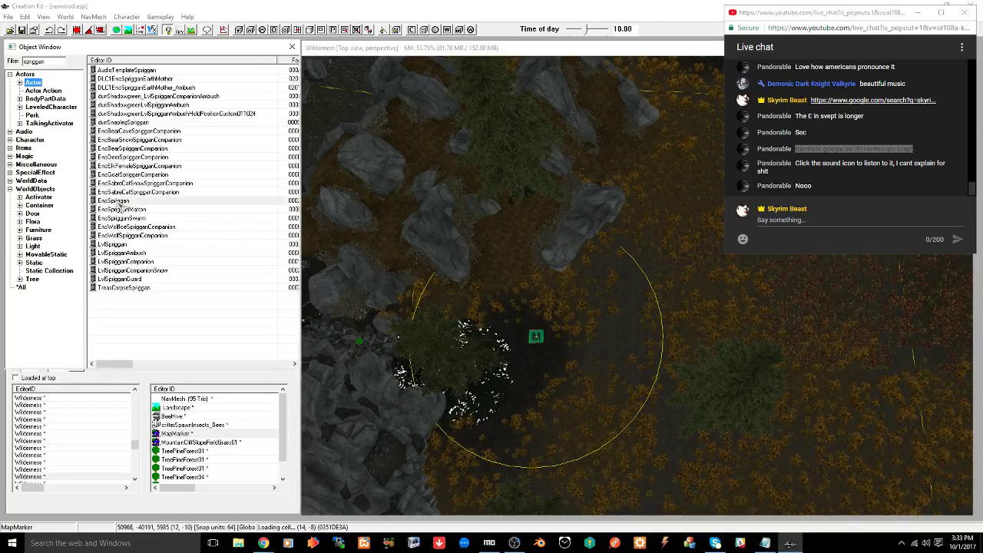
pyautogui.click(614, 353)
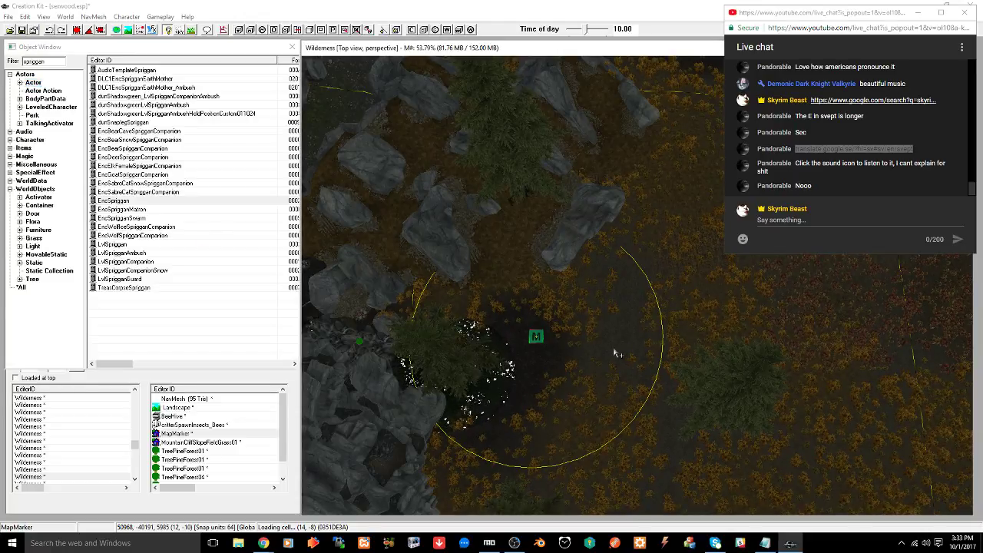
pyautogui.moveTo(614, 350); pyautogui.dragTo(613, 350)
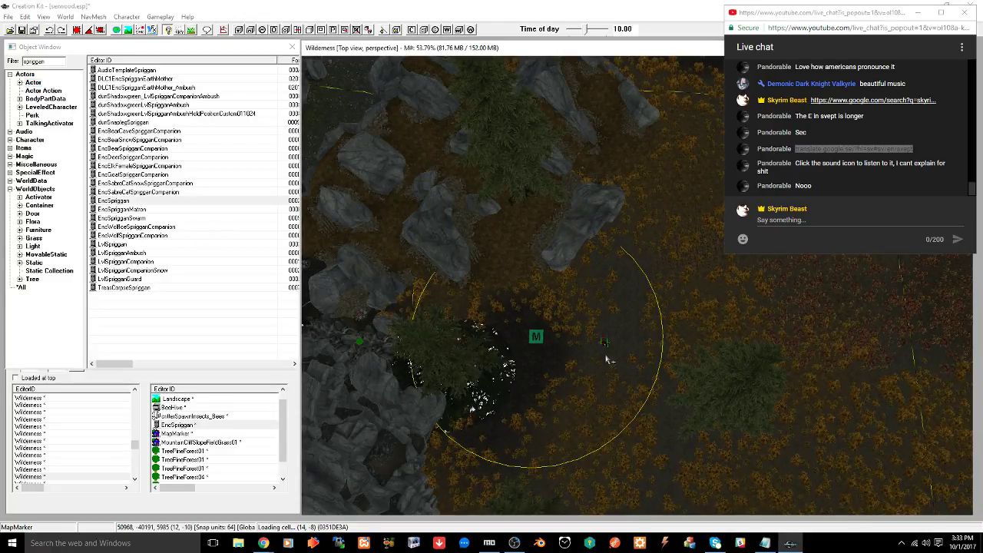
# Focus on the placed EncSpriggan and shift its position slightly within the clearing
pyautogui.press('c')
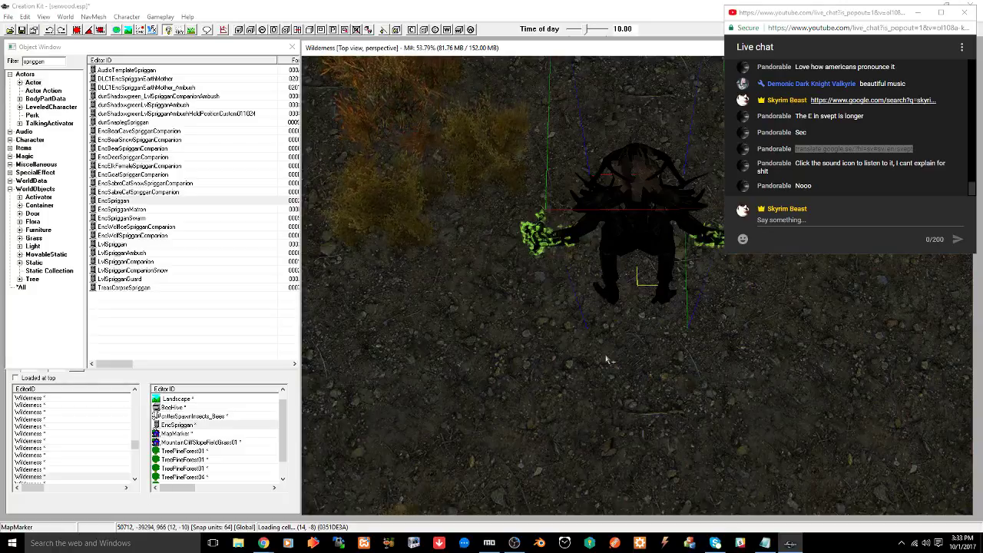
pyautogui.keyDown('shift'); pyautogui.moveTo(607, 359); pyautogui.dragTo(507, 310, button='middle'); pyautogui.keyUp('shift')
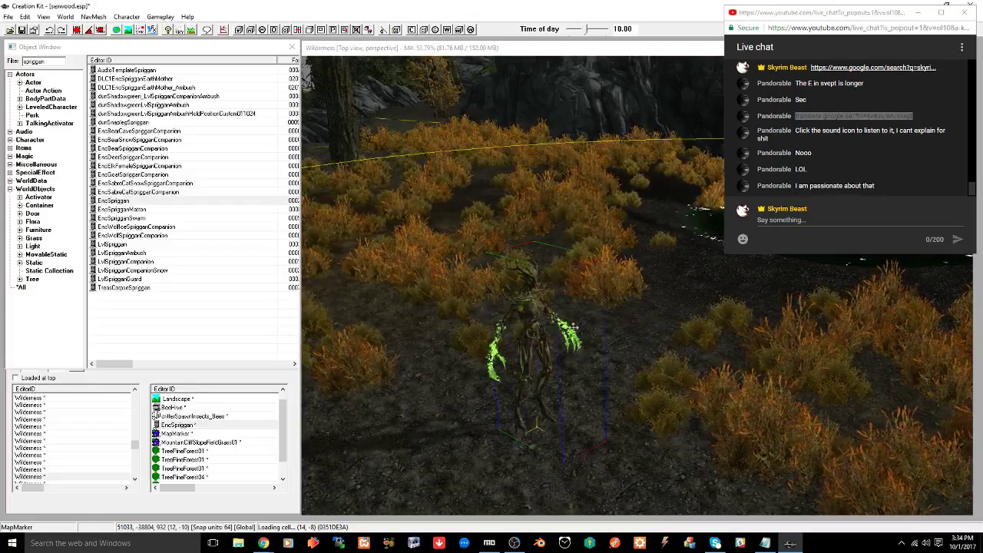
pyautogui.keyDown('shift'); pyautogui.moveTo(552, 325); pyautogui.dragTo(539, 320, button='middle'); pyautogui.keyUp('shift')
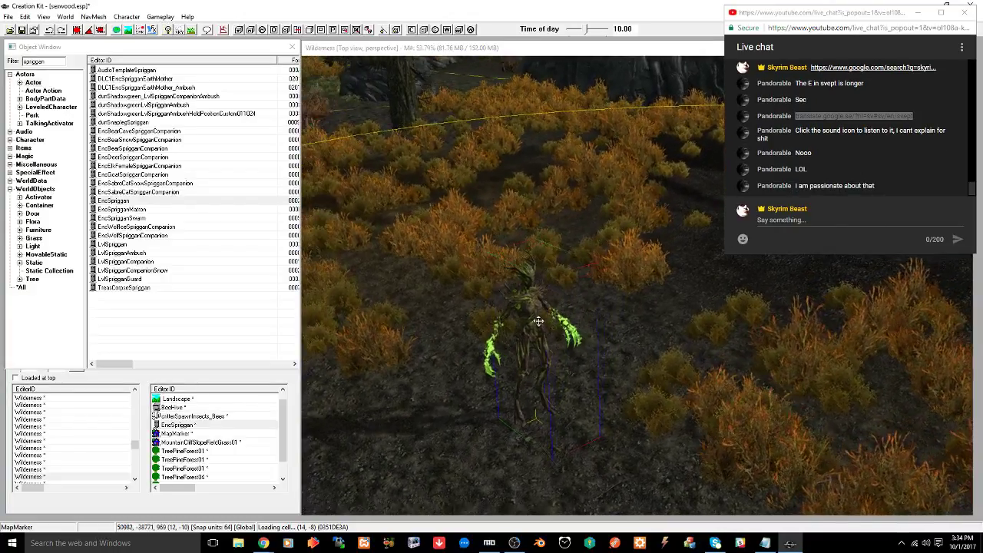
pyautogui.moveTo(538, 321); pyautogui.dragTo(529, 285)
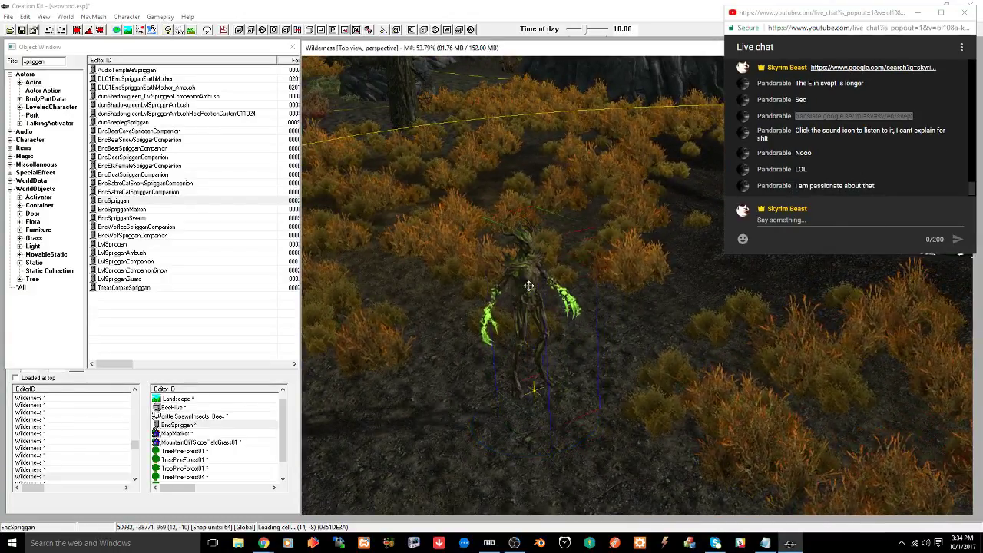
# Place an EncSprigganMatron actor among the shrubs near the pond and save the plugin
pyautogui.moveTo(527, 292)
pyautogui.keyDown('shift'); pyautogui.mouseDown(button='middle')
pyautogui.moveTo(551, 305)
pyautogui.moveTo(556, 246)
pyautogui.moveTo(518, 259)
pyautogui.moveTo(548, 262)
pyautogui.moveTo(634, 415)
pyautogui.mouseUp(button='middle'); pyautogui.keyUp('shift')
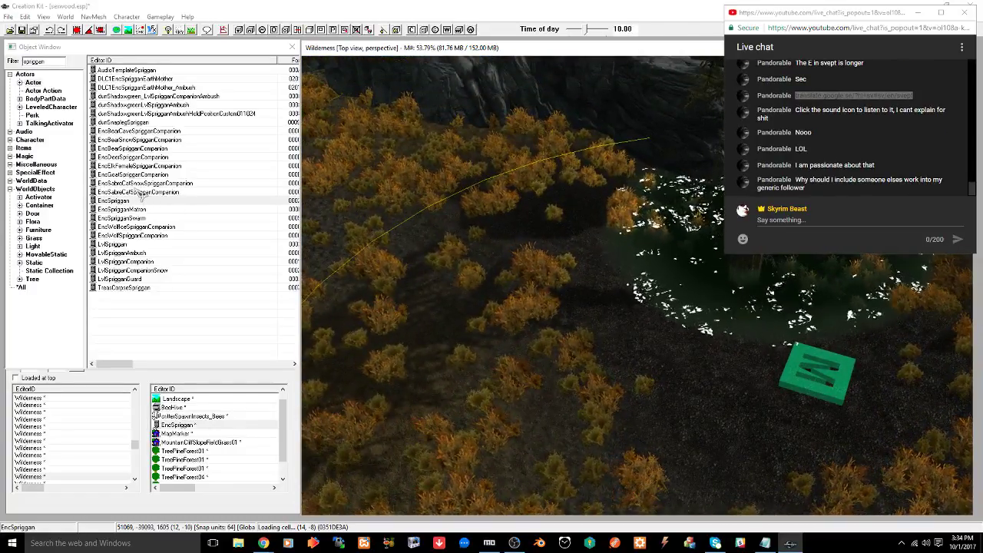
pyautogui.moveTo(139, 210); pyautogui.dragTo(483, 351)
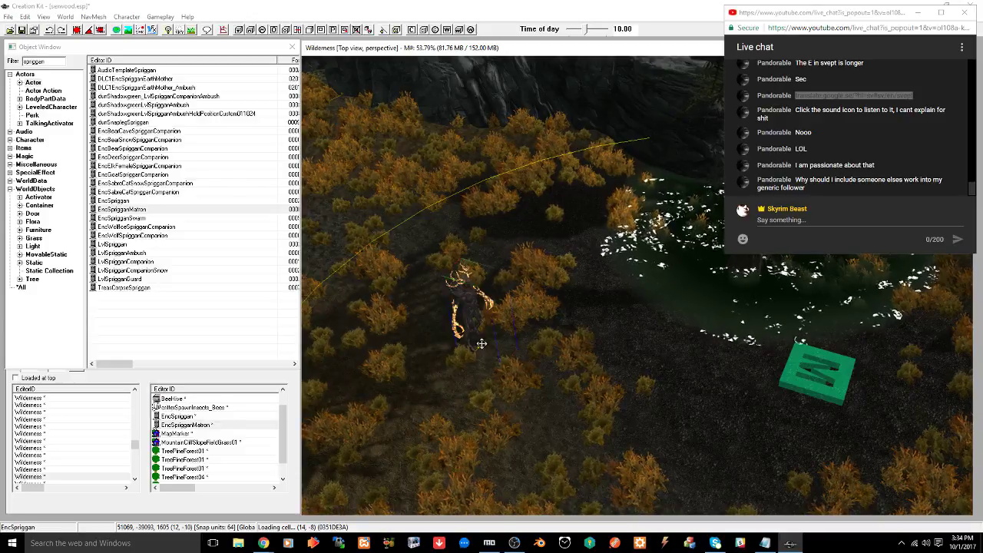
pyautogui.keyDown('shift'); pyautogui.moveTo(482, 345); pyautogui.dragTo(484, 322, button='middle'); pyautogui.keyUp('shift')
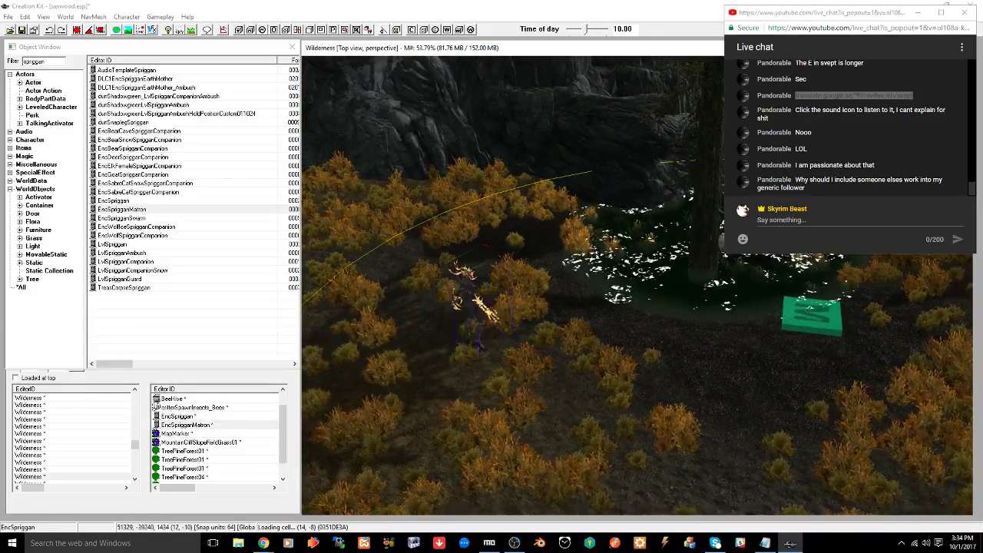
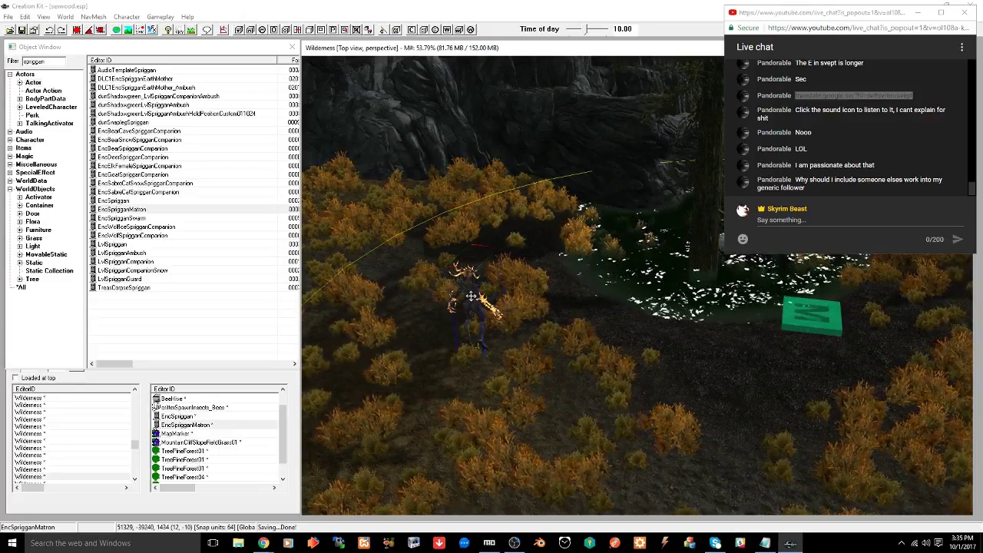
# Place a LvlSpriggan leveled actor on the shrubby ground between the pond and the large boulders, and drop it to the ground
pyautogui.keyDown('shift'); pyautogui.moveTo(473, 299); pyautogui.dragTo(476, 373, button='middle'); pyautogui.keyUp('shift')
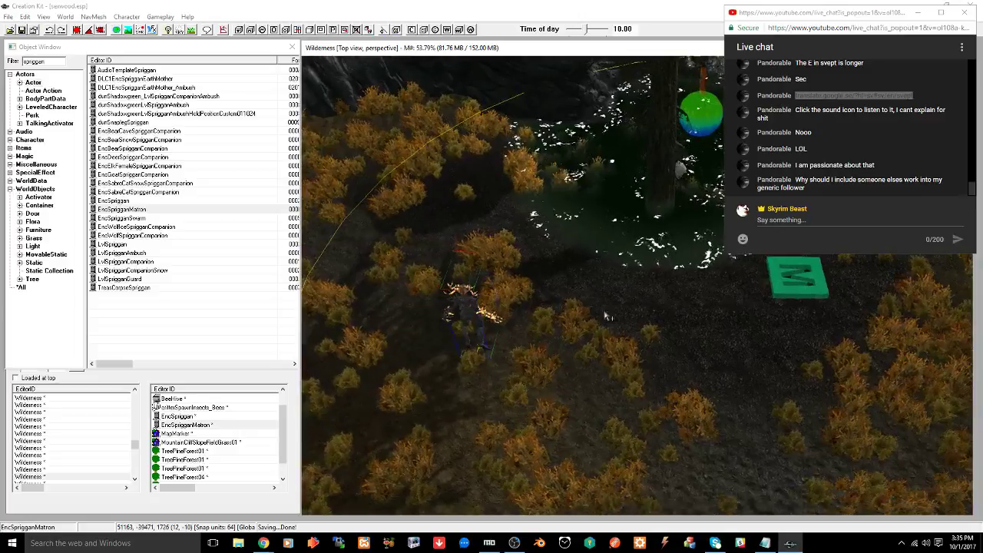
pyautogui.moveTo(679, 261); pyautogui.dragTo(507, 387, button='middle')
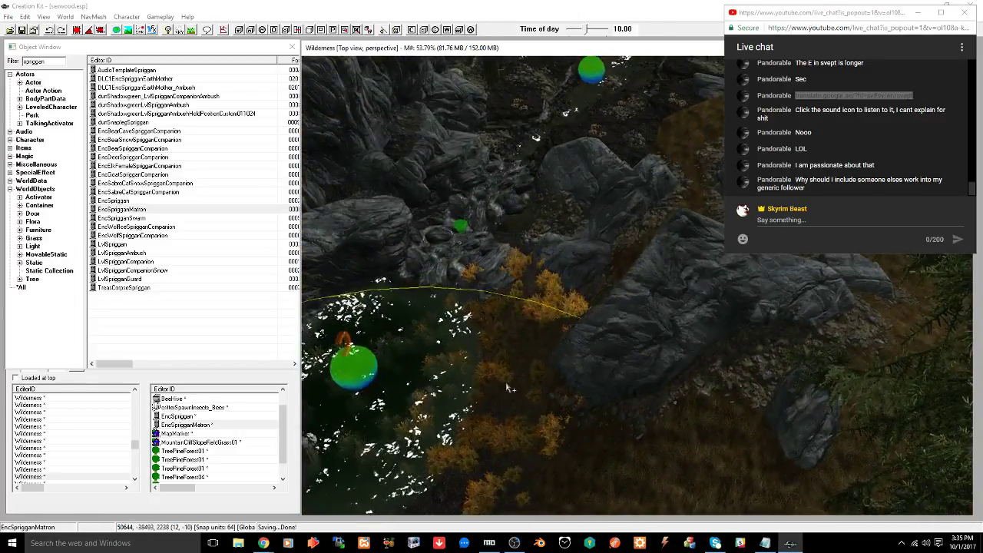
pyautogui.click(126, 244)
pyautogui.moveTo(497, 330); pyautogui.dragTo(511, 346)
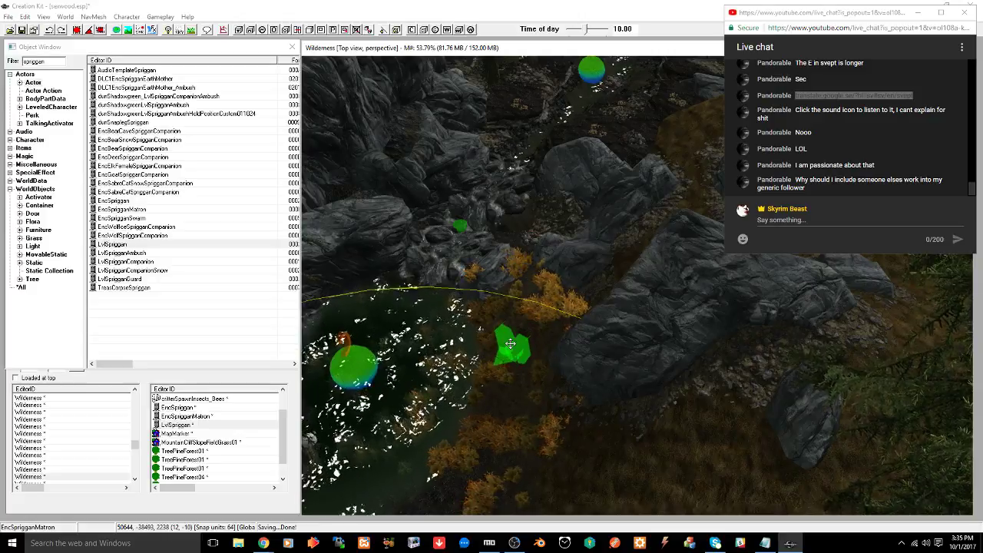
pyautogui.moveTo(510, 343); pyautogui.dragTo(504, 316)
pyautogui.press('f')
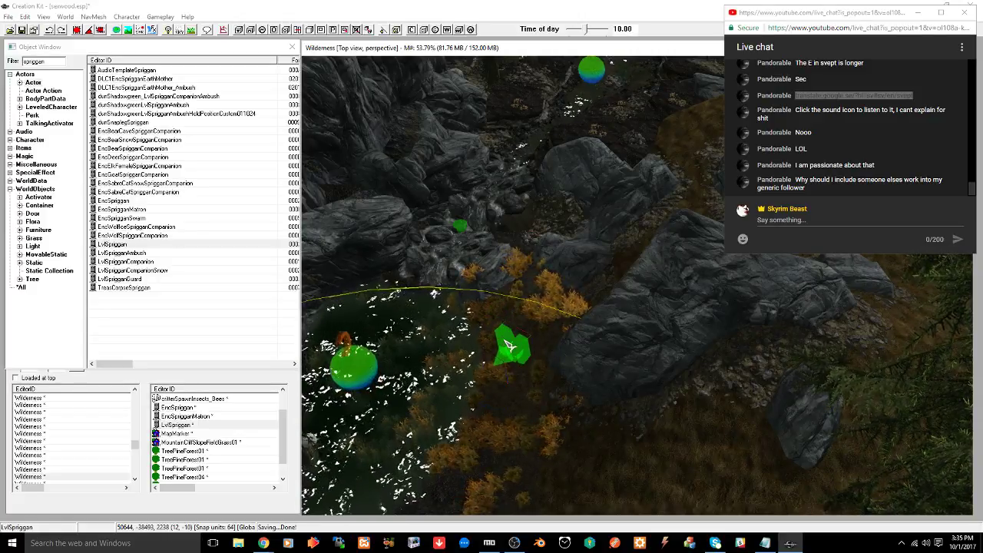
# Set the LvlSpriggan reference's leveled actor Level Modifier to Hard and save the plugin
pyautogui.doubleClick(510, 345)
pyautogui.click(443, 211)
pyautogui.click(504, 261)
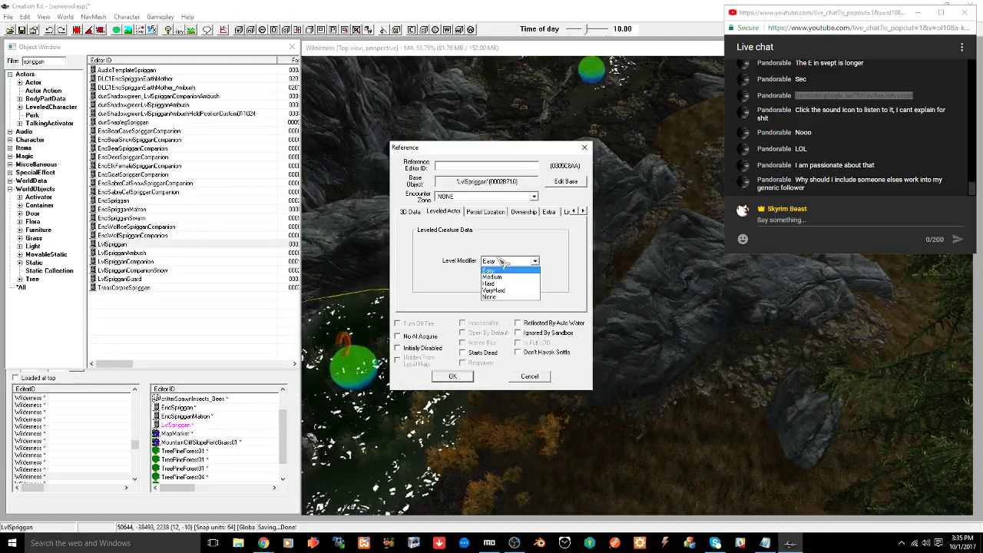
pyautogui.click(510, 283)
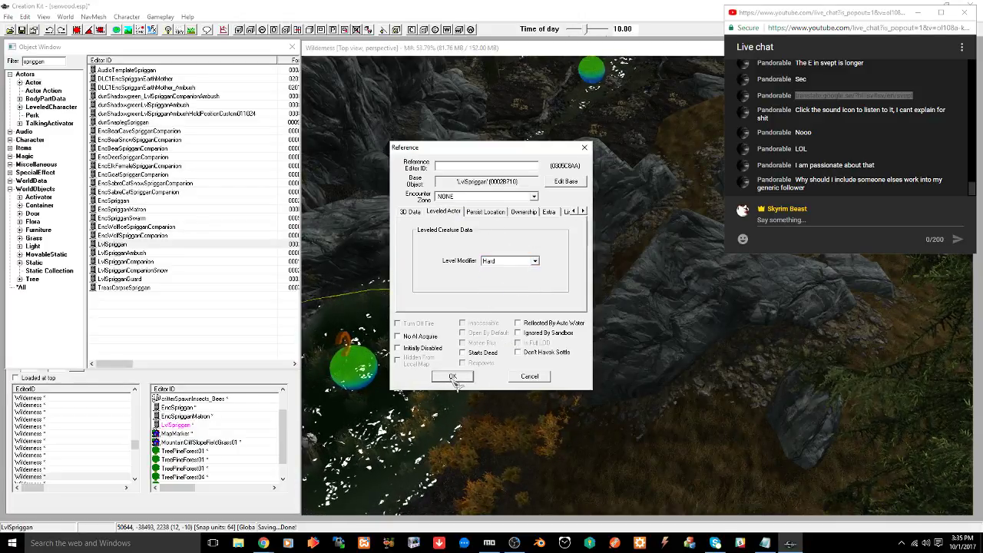
pyautogui.click(452, 379)
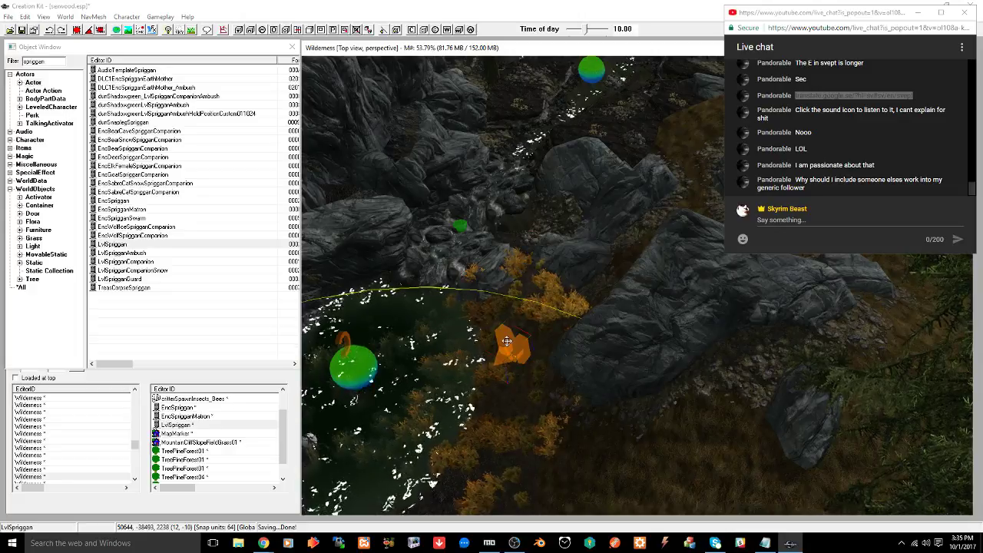
pyautogui.hotkey('ctrl', 's')
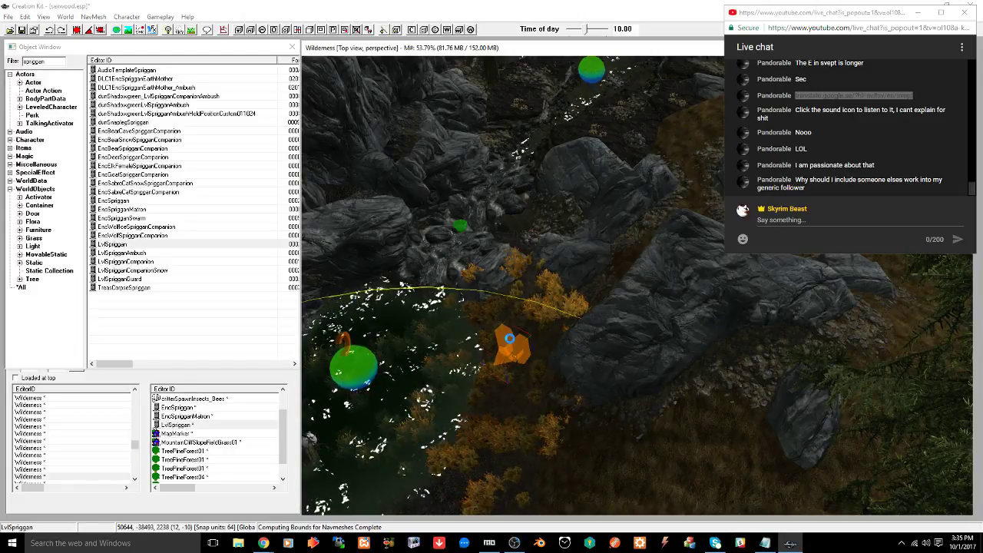
# Place a LvlSprigganCompanion actor on the shrubby ground outside the map marker's circle, near the tall pine
pyautogui.scroll(-8, 507, 347)
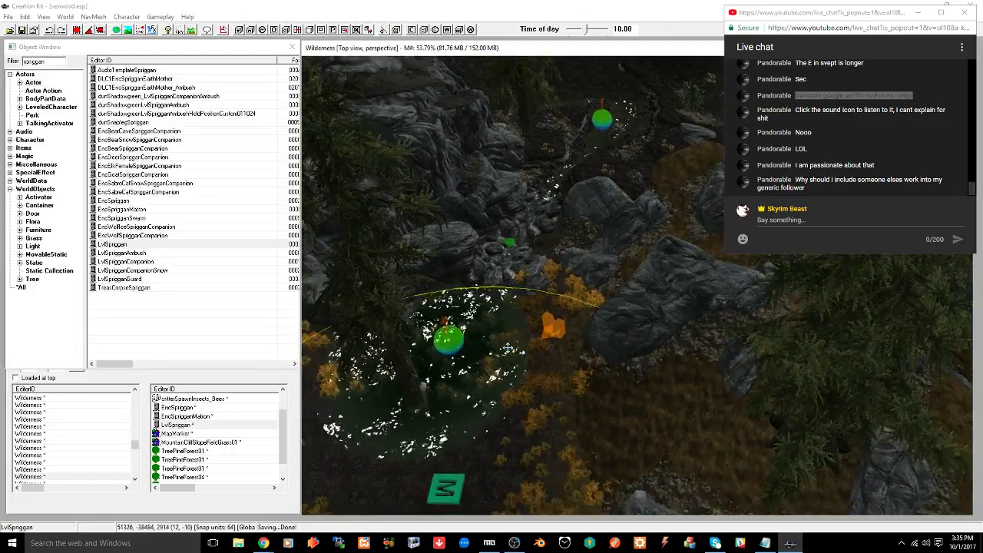
pyautogui.scroll(-1, 507, 348)
pyautogui.moveTo(507, 347)
pyautogui.mouseDown(button='middle')
pyautogui.moveTo(525, 280)
pyautogui.moveTo(486, 296)
pyautogui.mouseUp(button='middle')
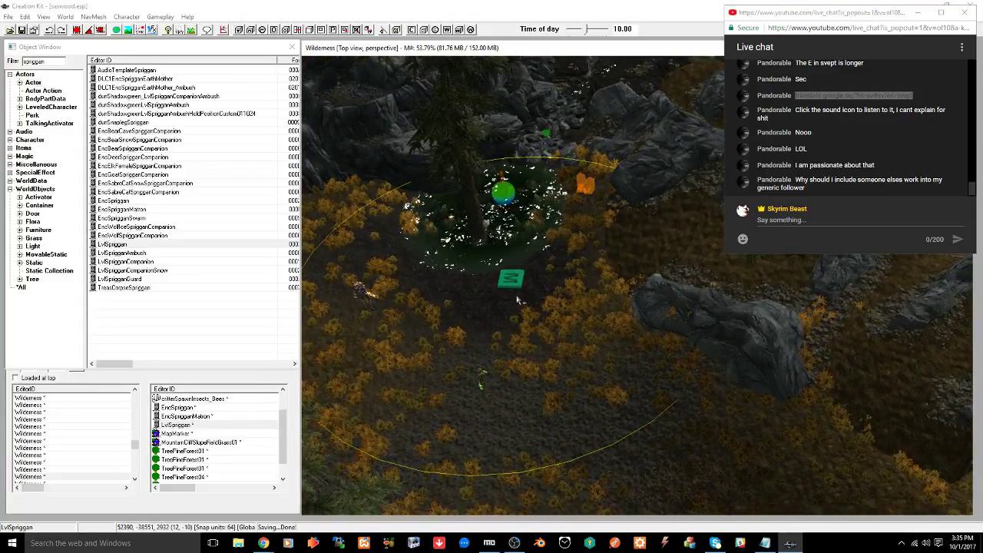
pyautogui.click(518, 284)
pyautogui.moveTo(518, 284)
pyautogui.keyDown('shift'); pyautogui.mouseDown(button='middle')
pyautogui.moveTo(459, 297)
pyautogui.moveTo(549, 352)
pyautogui.moveTo(543, 375)
pyautogui.moveTo(531, 376)
pyautogui.moveTo(568, 355)
pyautogui.moveTo(532, 428)
pyautogui.moveTo(594, 432)
pyautogui.moveTo(732, 382)
pyautogui.moveTo(667, 345)
pyautogui.moveTo(626, 299)
pyautogui.mouseUp(button='middle'); pyautogui.keyUp('shift')
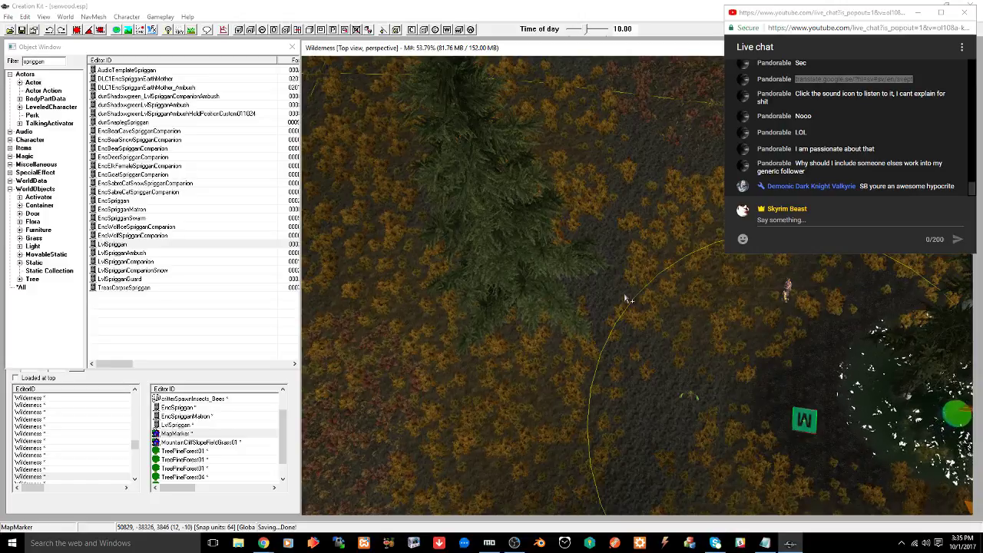
pyautogui.click(107, 262)
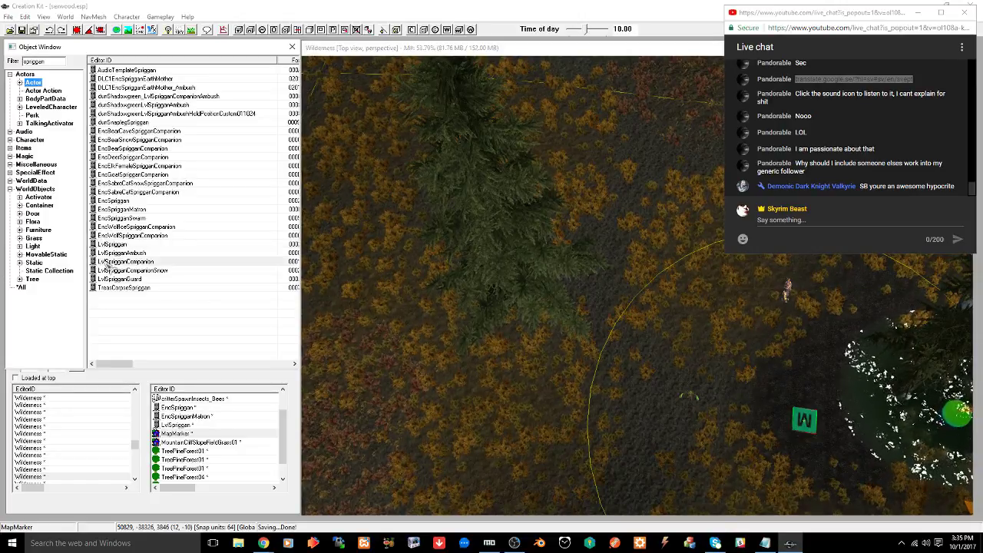
pyautogui.moveTo(108, 265); pyautogui.dragTo(297, 315)
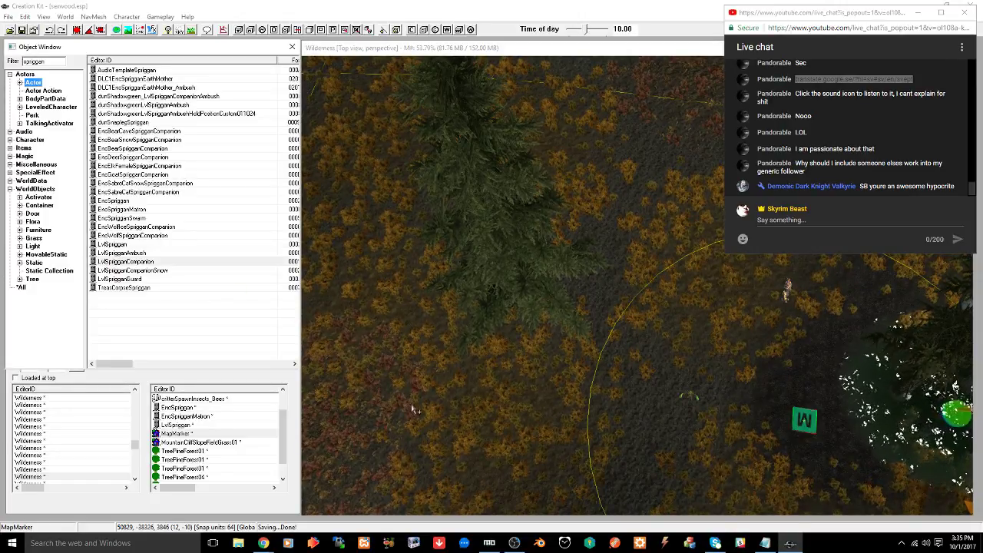
pyautogui.moveTo(412, 410); pyautogui.dragTo(411, 408)
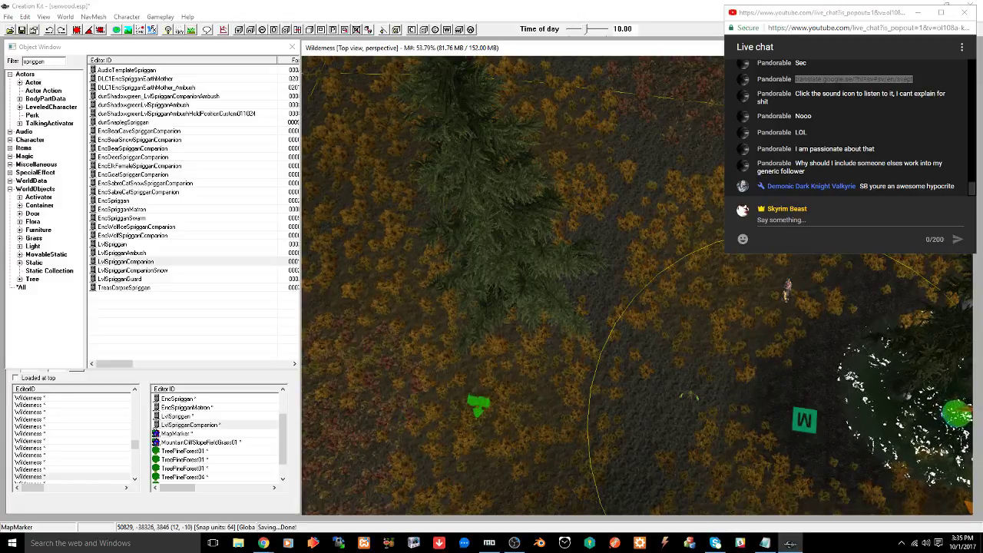
# Set the LvlSprigganCompanion reference's Level Modifier to VeryHard and save the plugin
pyautogui.doubleClick(486, 409)
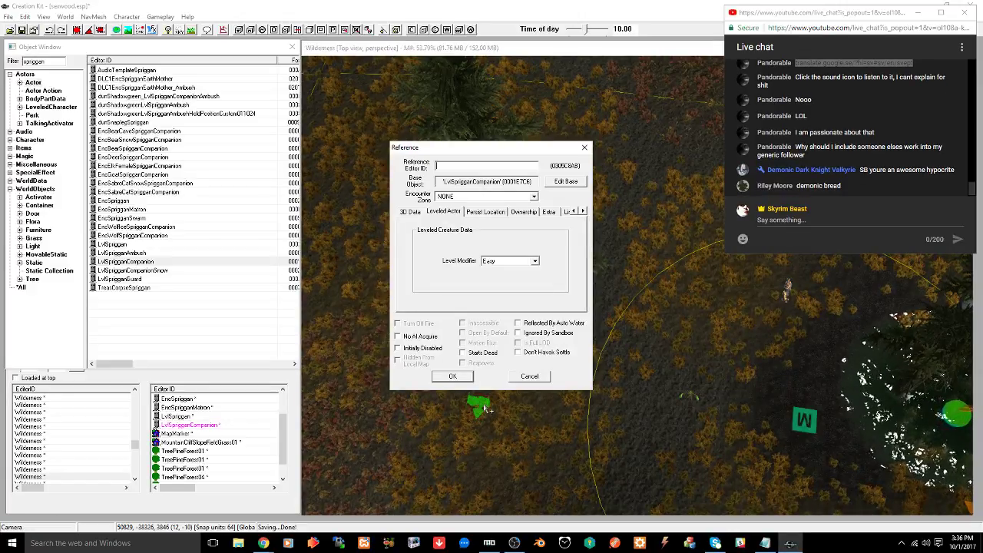
pyautogui.click(505, 265)
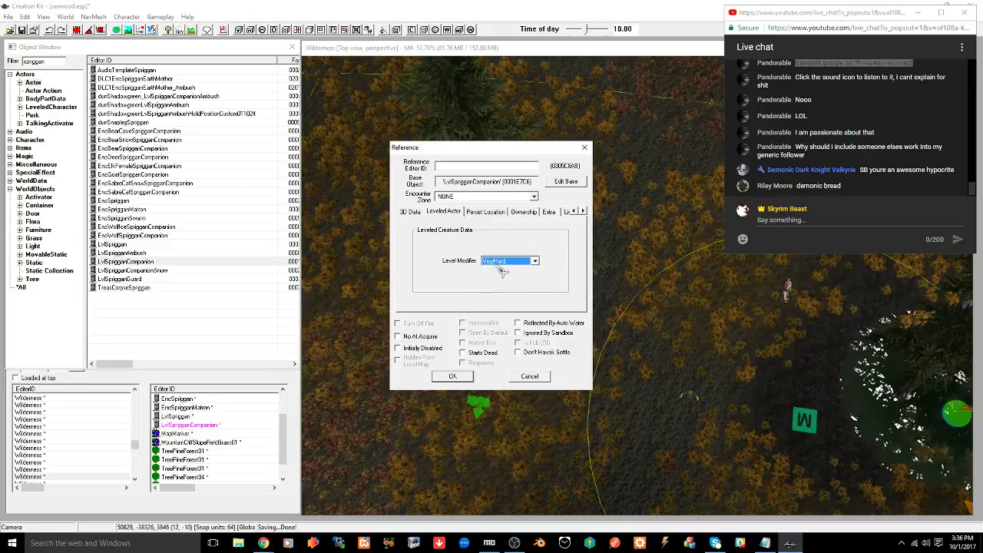
pyautogui.click(452, 377)
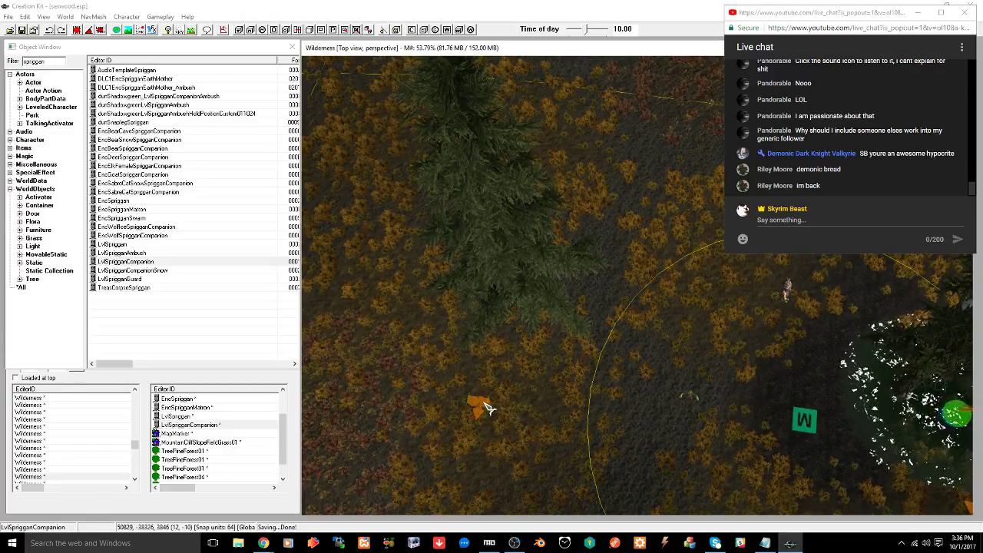
pyautogui.keyDown('shift'); pyautogui.moveTo(486, 404); pyautogui.dragTo(500, 373, button='middle'); pyautogui.keyUp('shift')
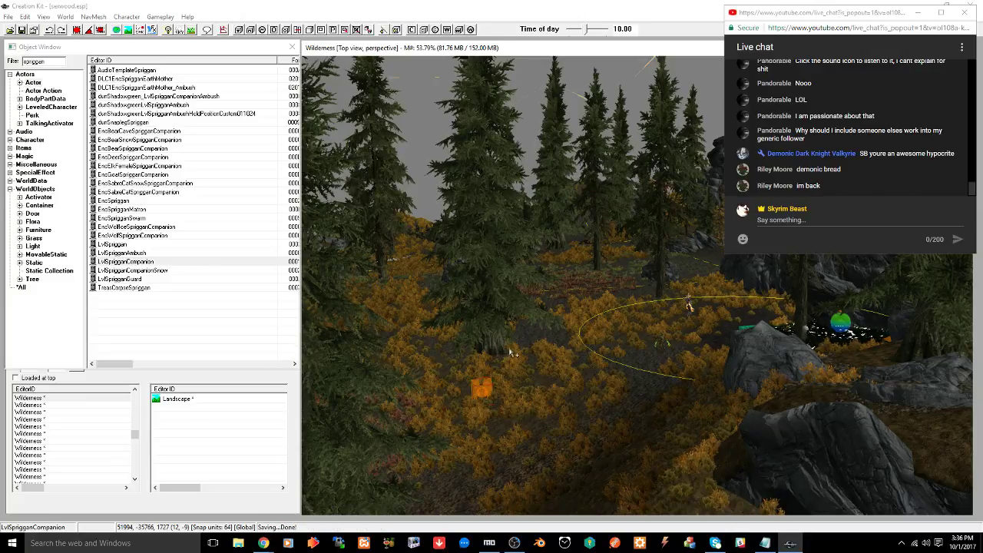
pyautogui.keyDown('shift'); pyautogui.moveTo(488, 361); pyautogui.dragTo(503, 398, button='middle'); pyautogui.keyUp('shift')
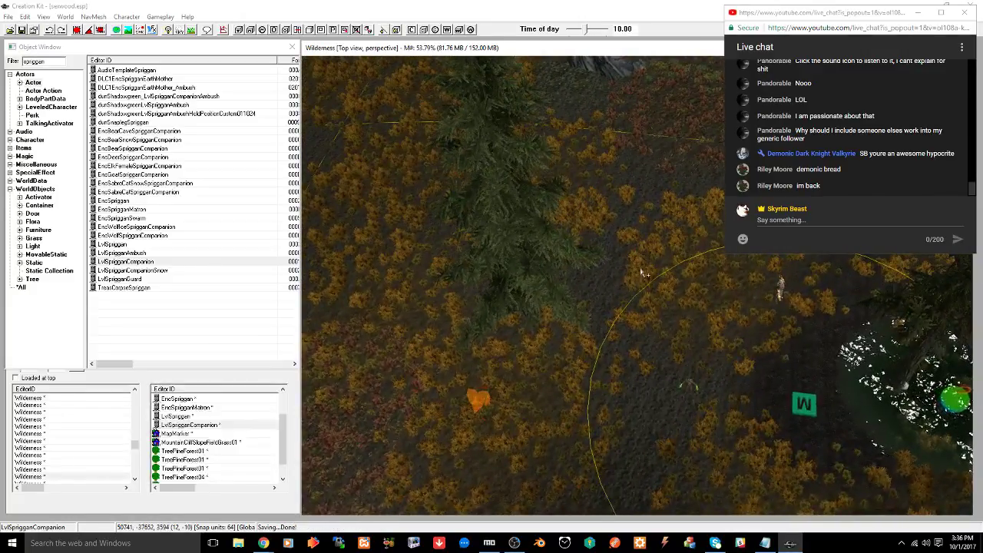
# Select the small rock in the wooded area away from the spriggan clearing
pyautogui.moveTo(641, 270)
pyautogui.mouseDown(button='middle')
pyautogui.moveTo(558, 445)
pyautogui.moveTo(569, 435)
pyautogui.moveTo(673, 445)
pyautogui.mouseUp(button='middle')
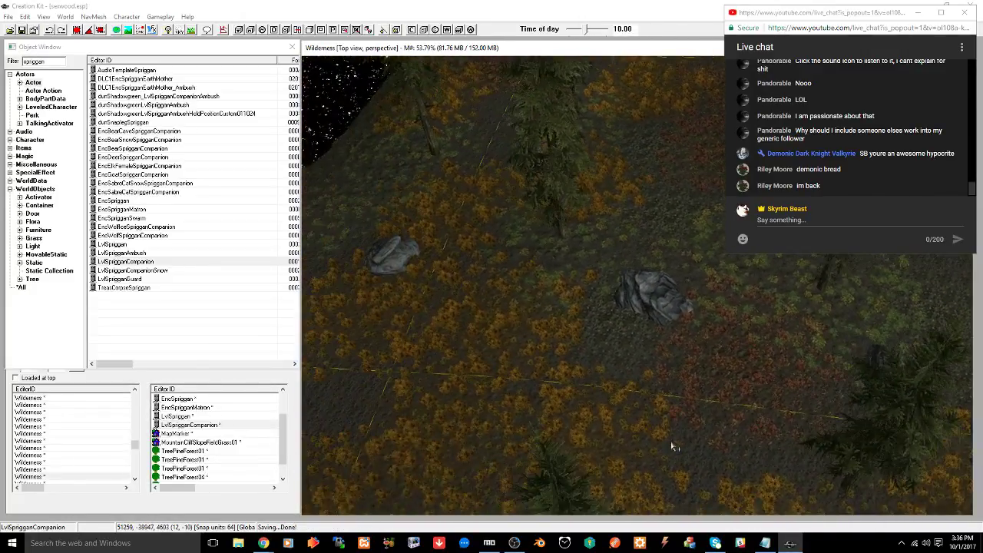
pyautogui.moveTo(579, 318); pyautogui.dragTo(456, 452, button='middle')
pyautogui.moveTo(493, 400); pyautogui.dragTo(437, 447, button='middle')
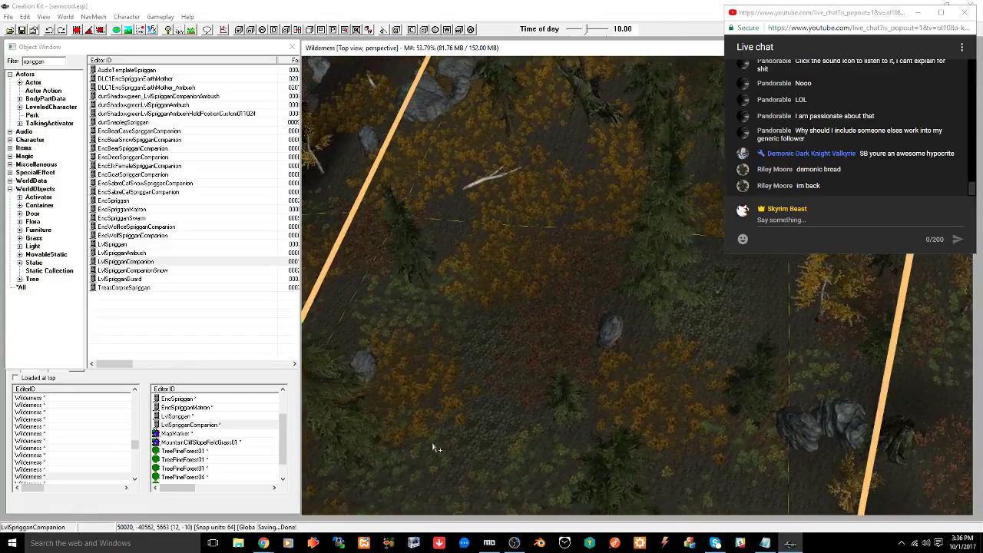
pyautogui.click(608, 334)
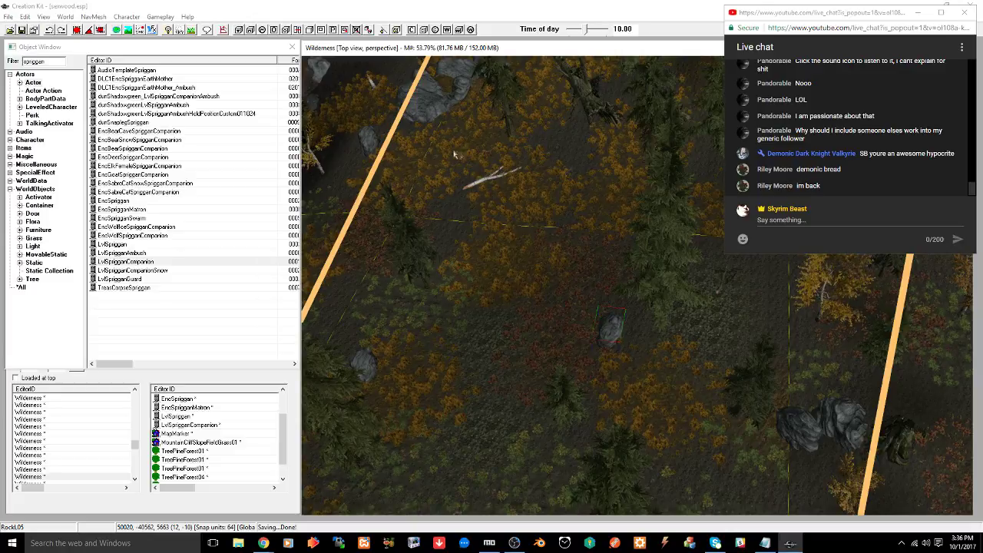
# Move the live chat window aside and close the Creation Kit
pyautogui.click(547, 5)
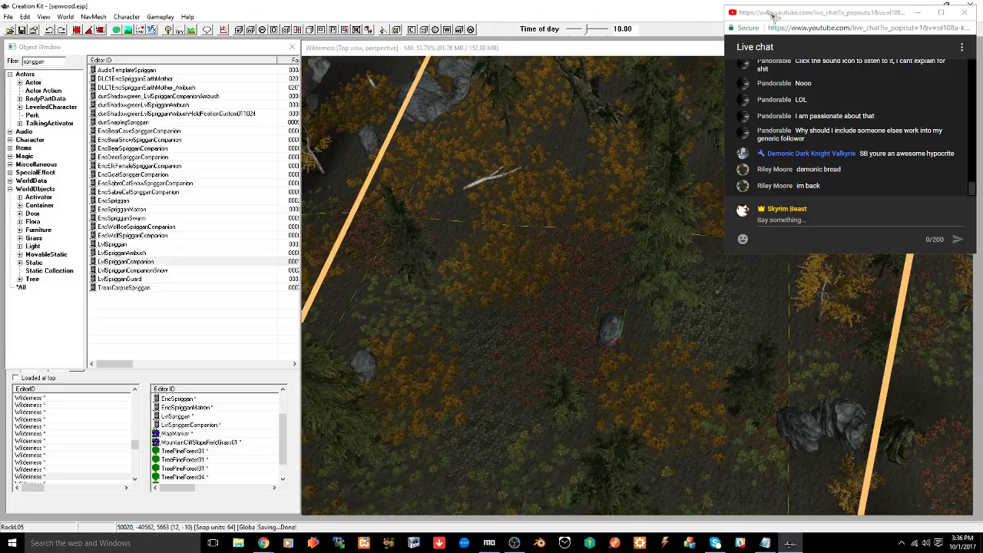
pyautogui.moveTo(733, 15); pyautogui.dragTo(632, 25)
pyautogui.click(974, 7)
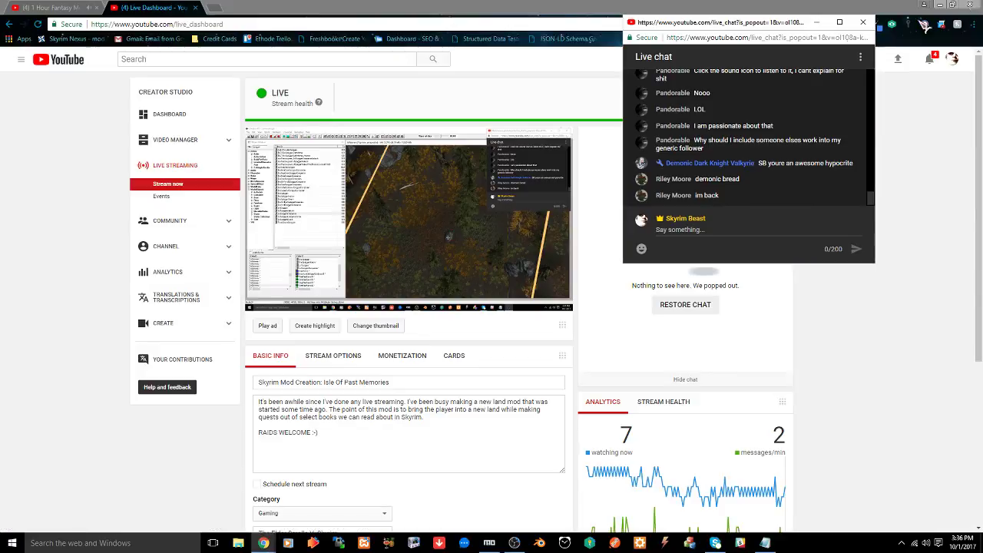
# Switch to Mod Organizer and move sexwood.esp from the Overwrite folder into the Sexwood mod
pyautogui.click(489, 543)
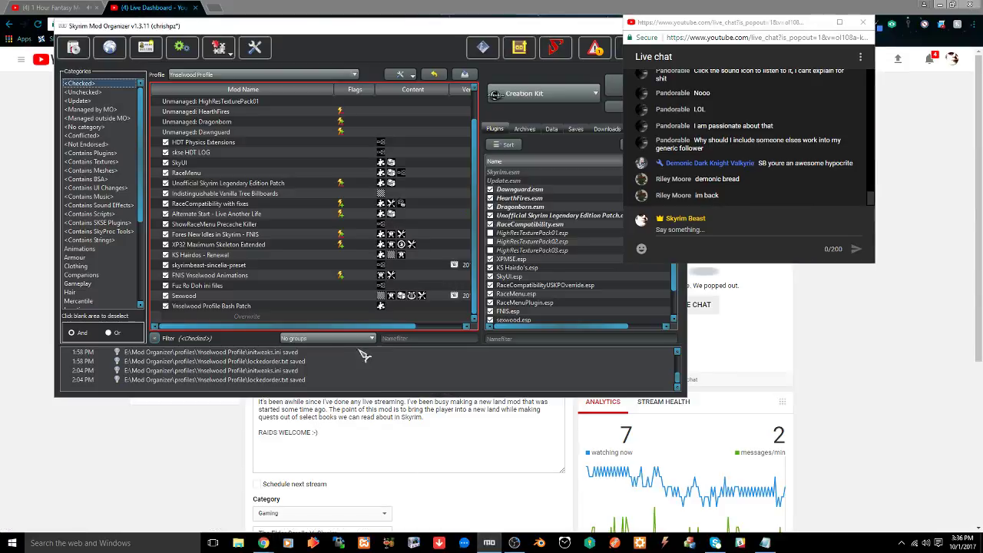
pyautogui.doubleClick(257, 315)
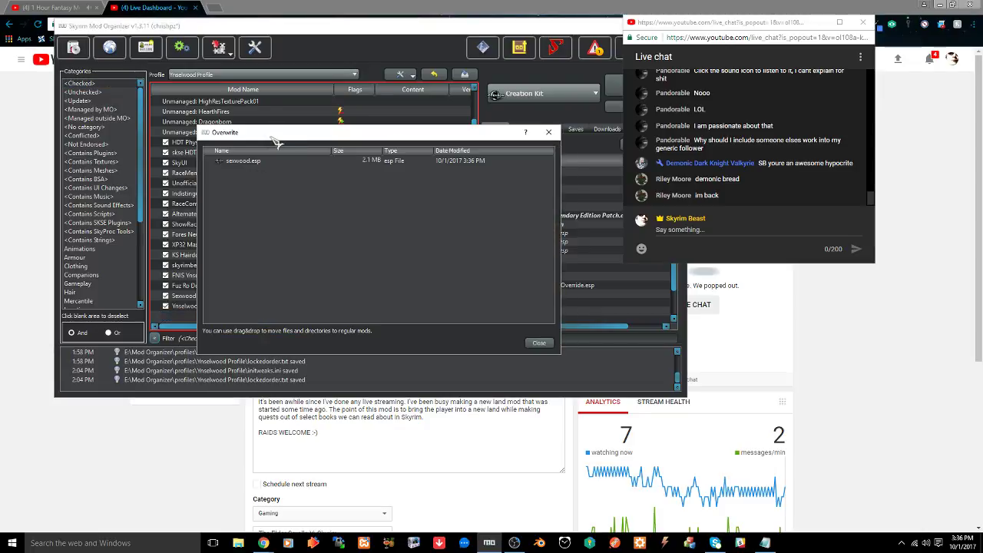
pyautogui.moveTo(278, 132); pyautogui.dragTo(403, 165)
pyautogui.moveTo(382, 198); pyautogui.dragTo(215, 298)
pyautogui.click(667, 376)
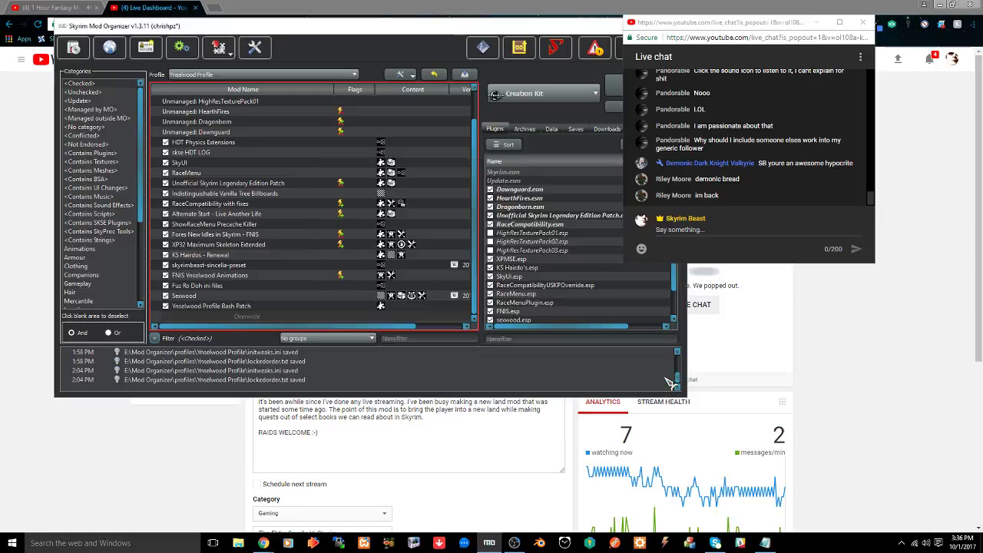
# Choose SKSE as the executable in Mod Organizer and launch Skyrim with it
pyautogui.click(524, 93)
pyautogui.click(530, 132)
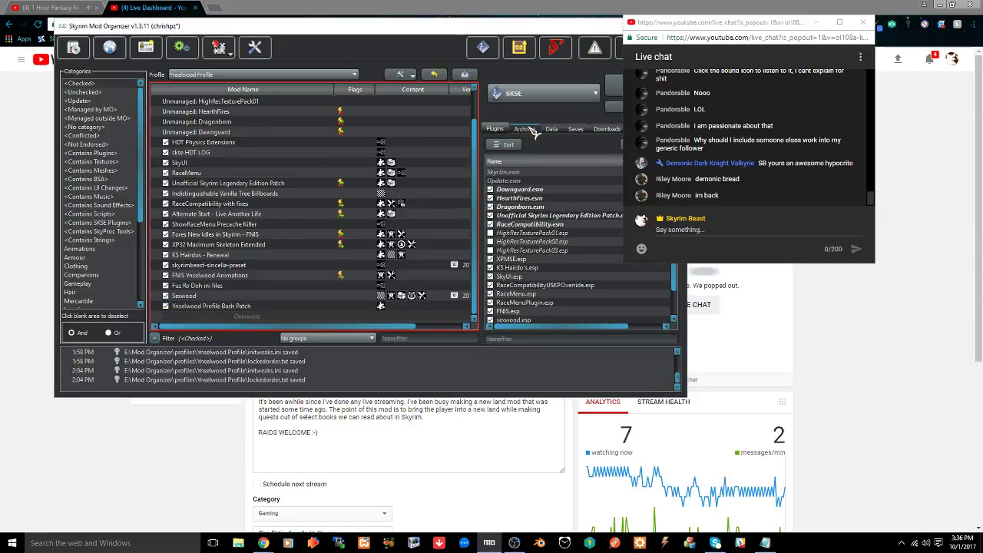
pyautogui.click(79, 12)
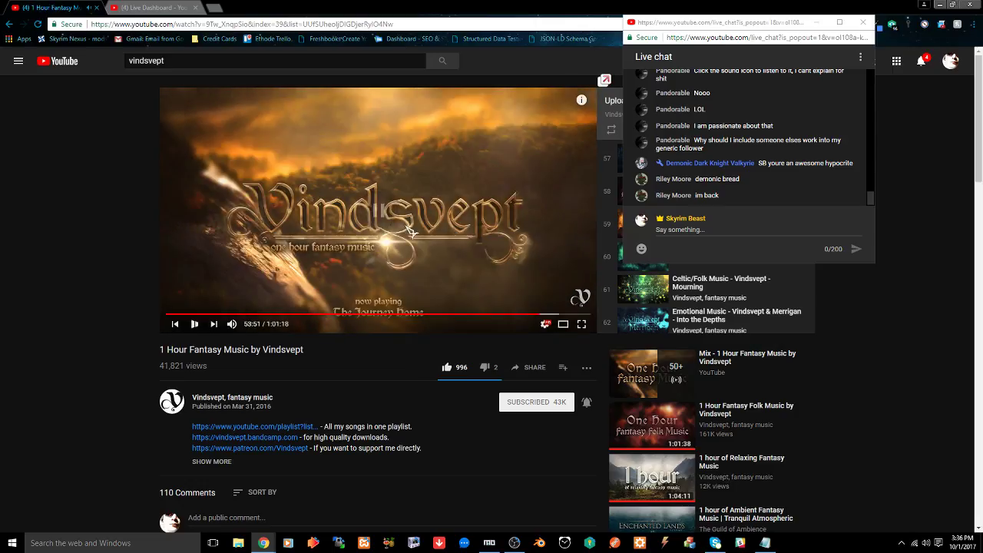
pyautogui.click(491, 537)
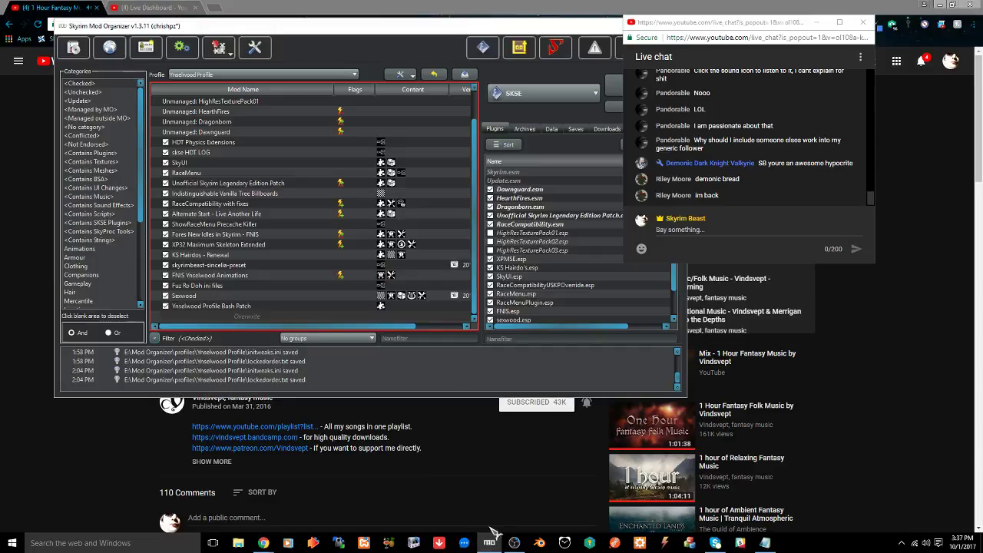
pyautogui.click(616, 91)
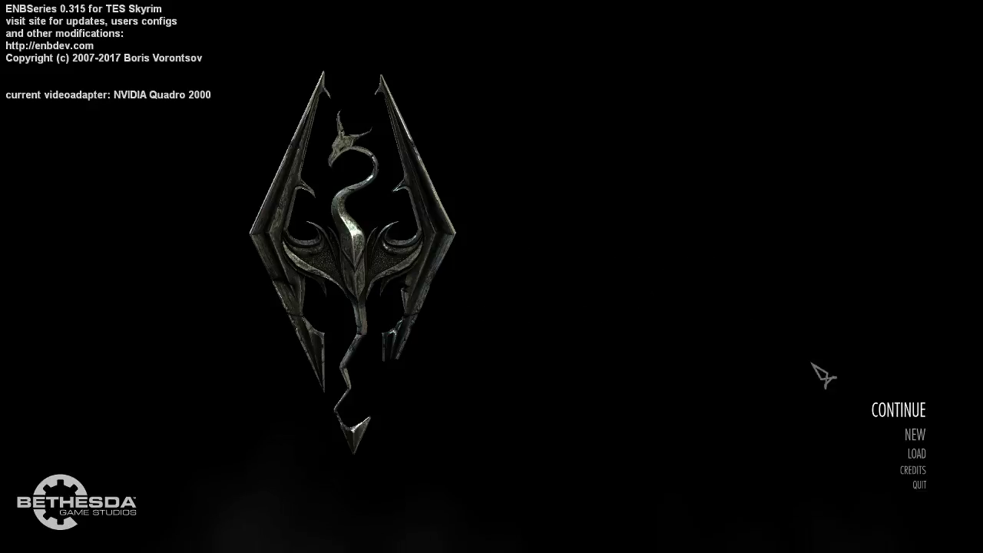
# Load the saved game 005 Windpeak Inn
pyautogui.click(916, 453)
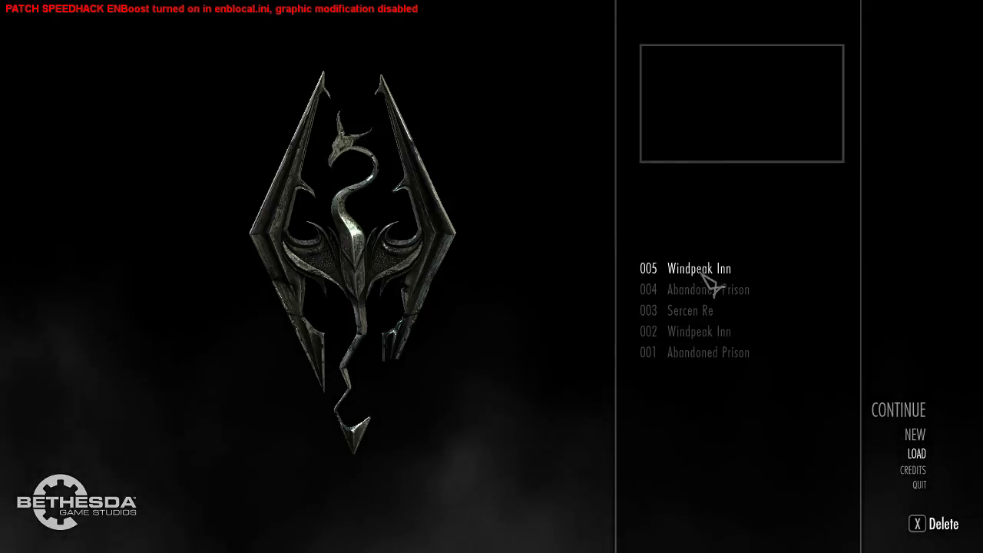
pyautogui.click(708, 275)
pyautogui.click(695, 525)
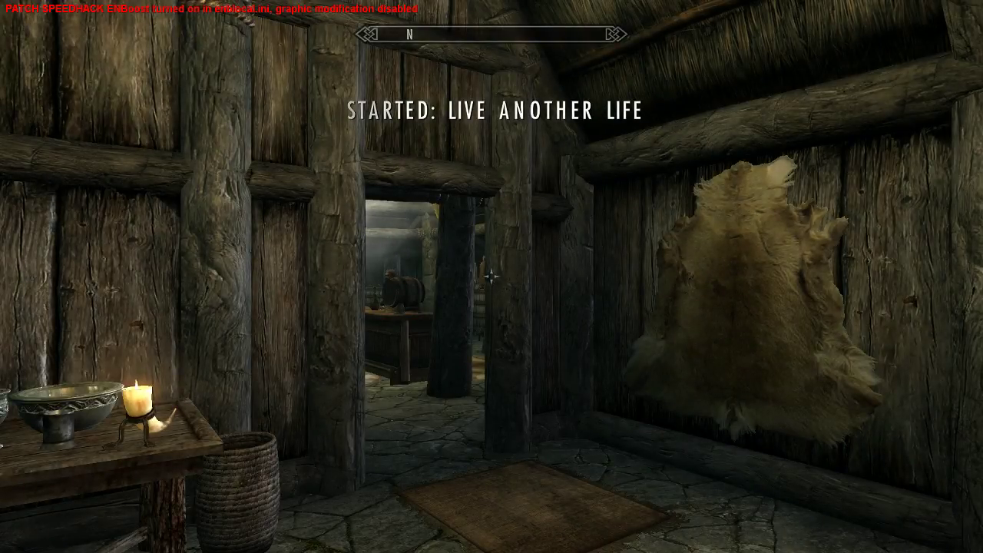
pyautogui.press('f')
pyautogui.press('w')
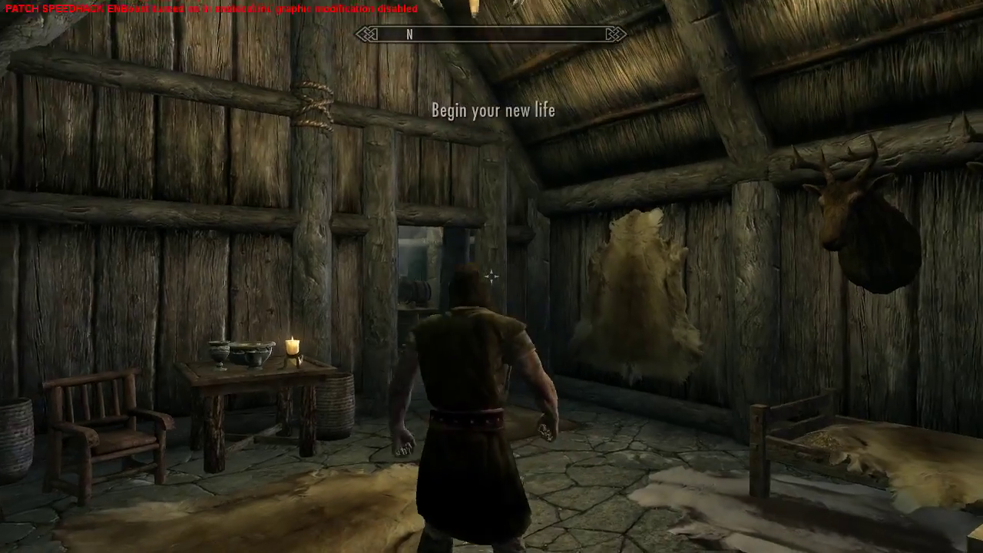
pyautogui.press('f')
pyautogui.press('w')
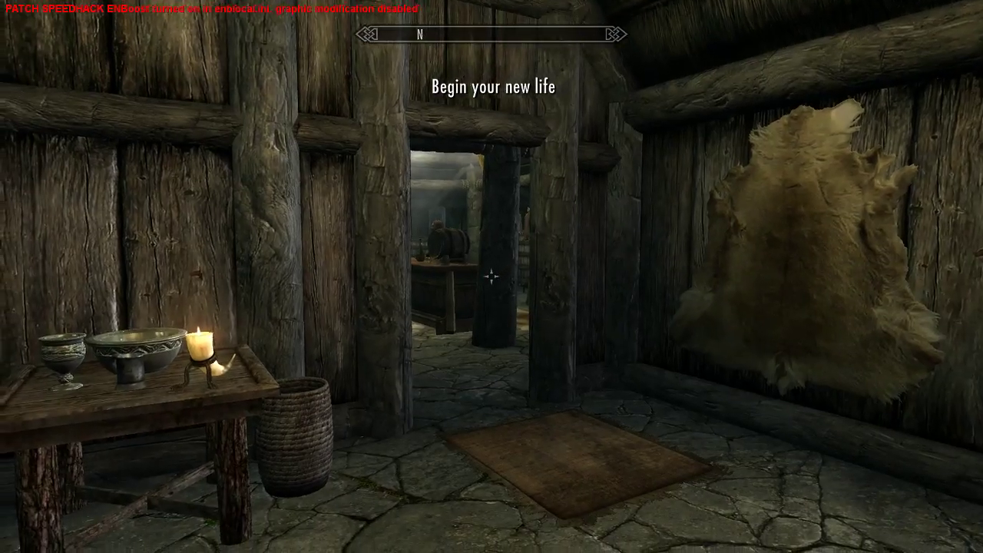
pyautogui.press('w')
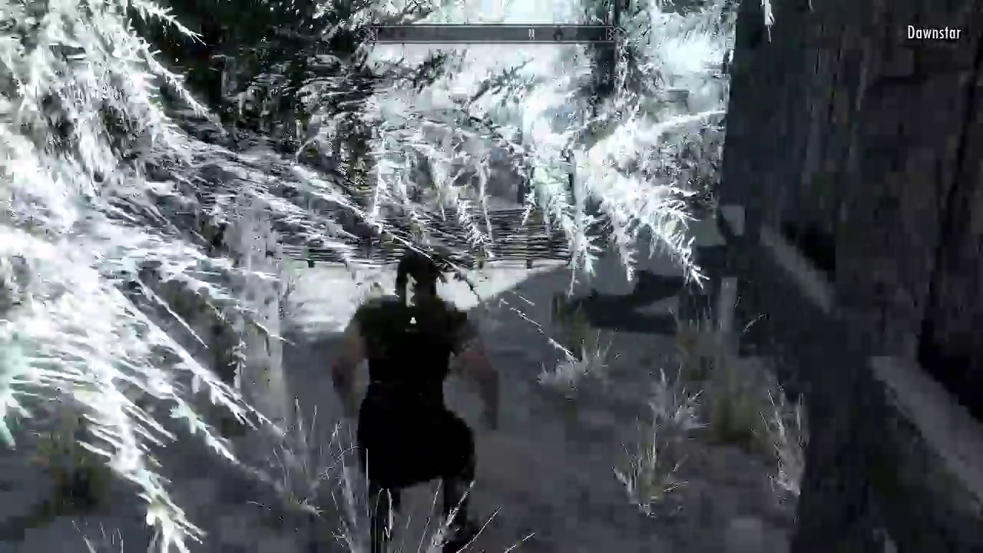
pyautogui.press('w')
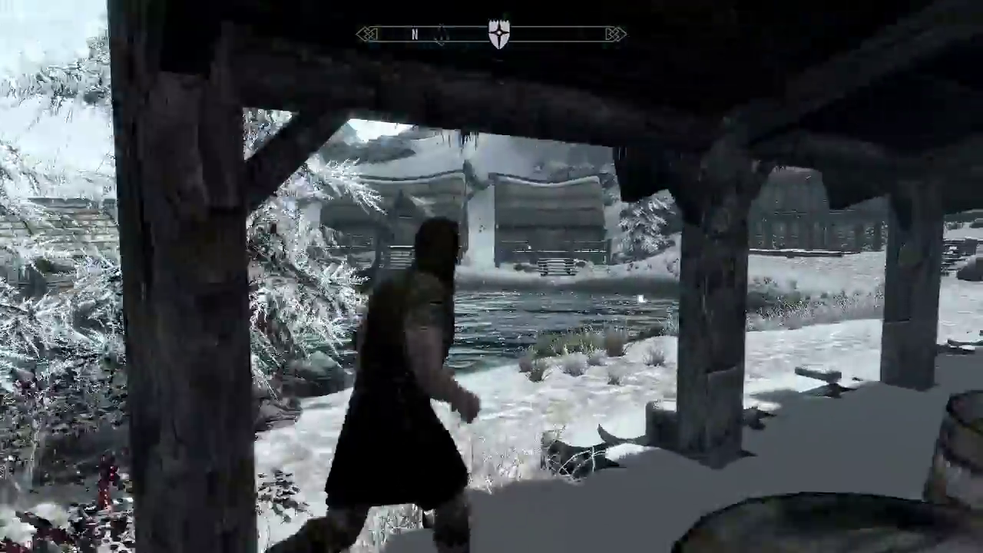
pyautogui.press('w')
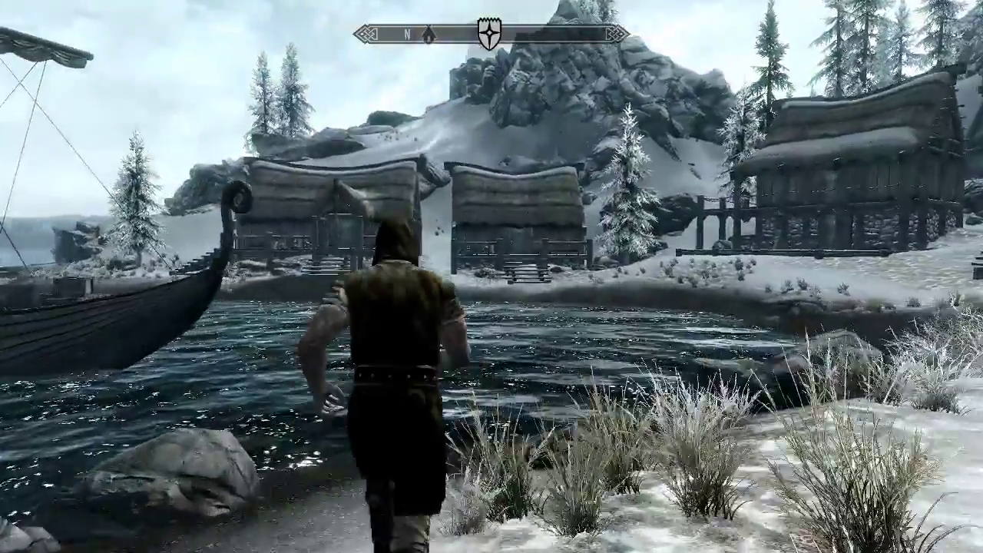
pyautogui.press('w')
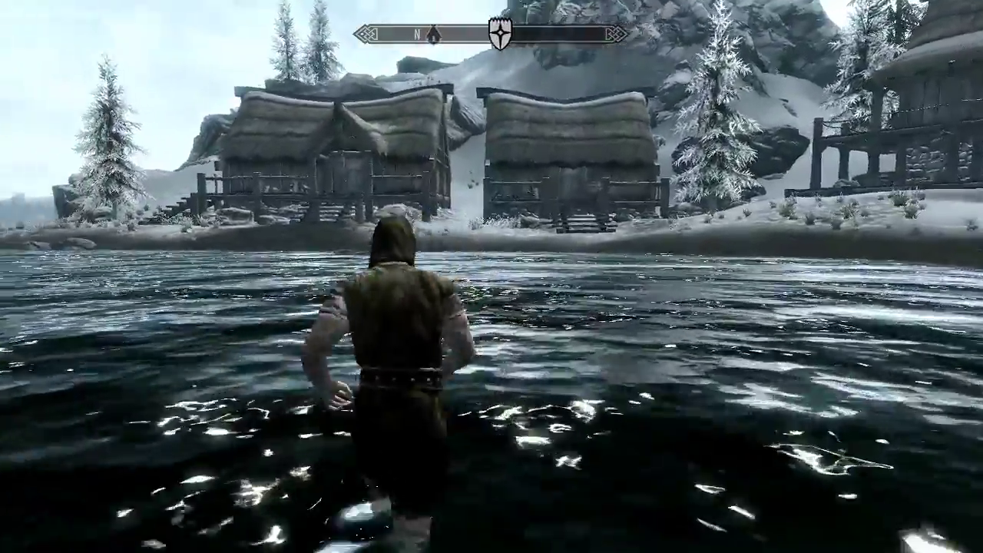
pyautogui.press('w')
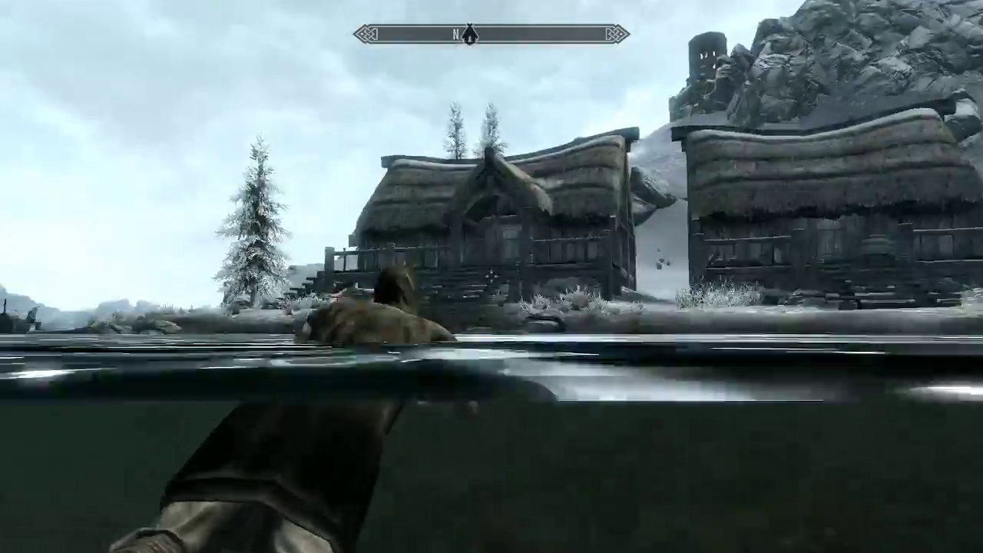
pyautogui.press('w')
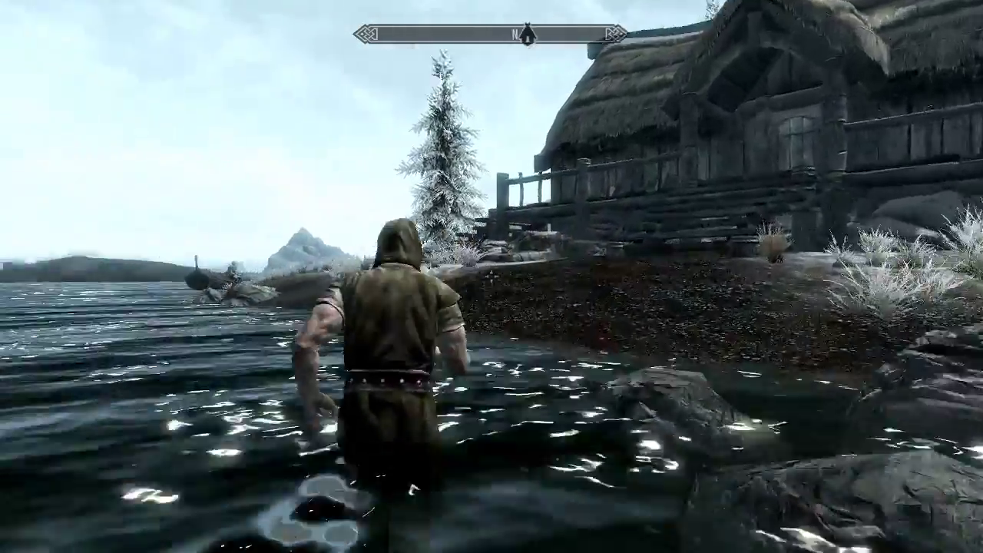
pyautogui.press('w')
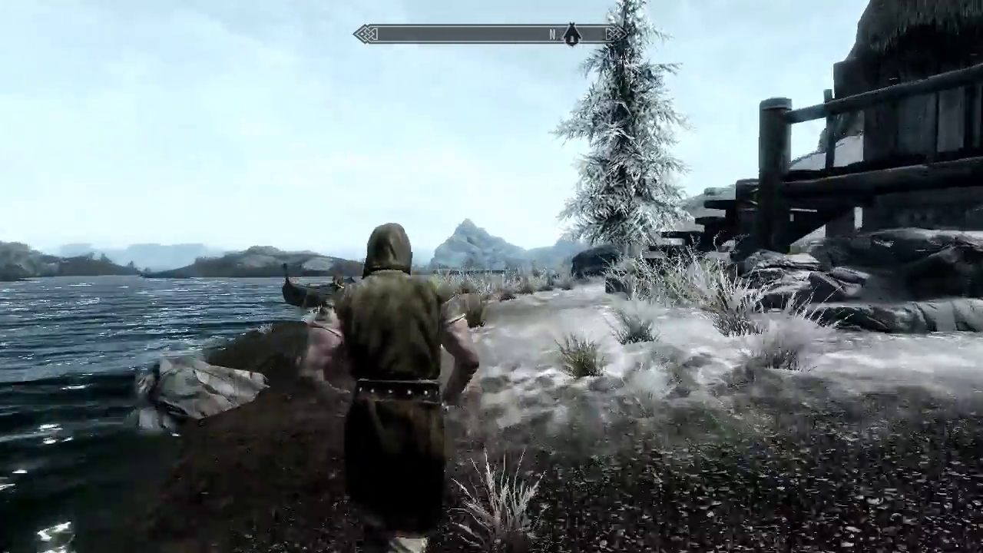
pyautogui.press('w')
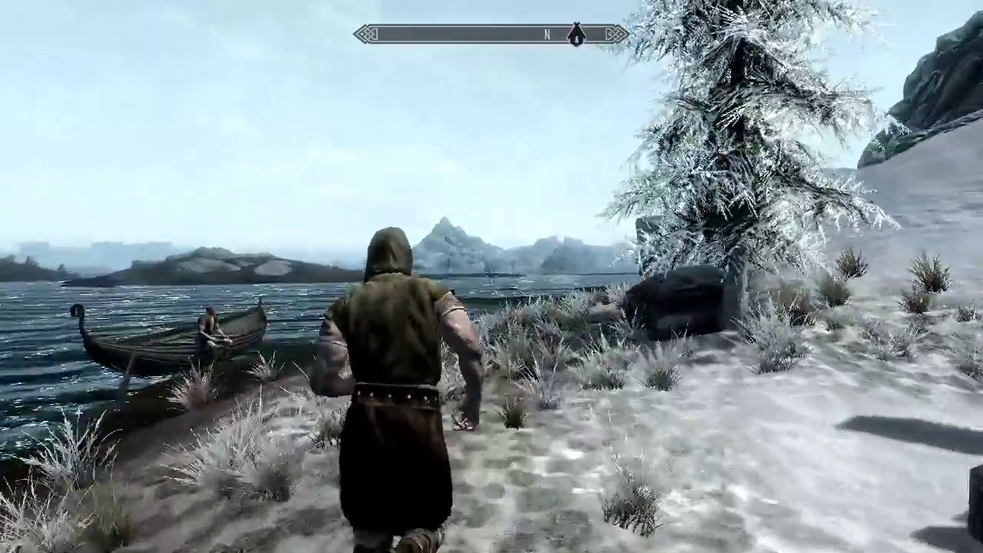
pyautogui.press('w')
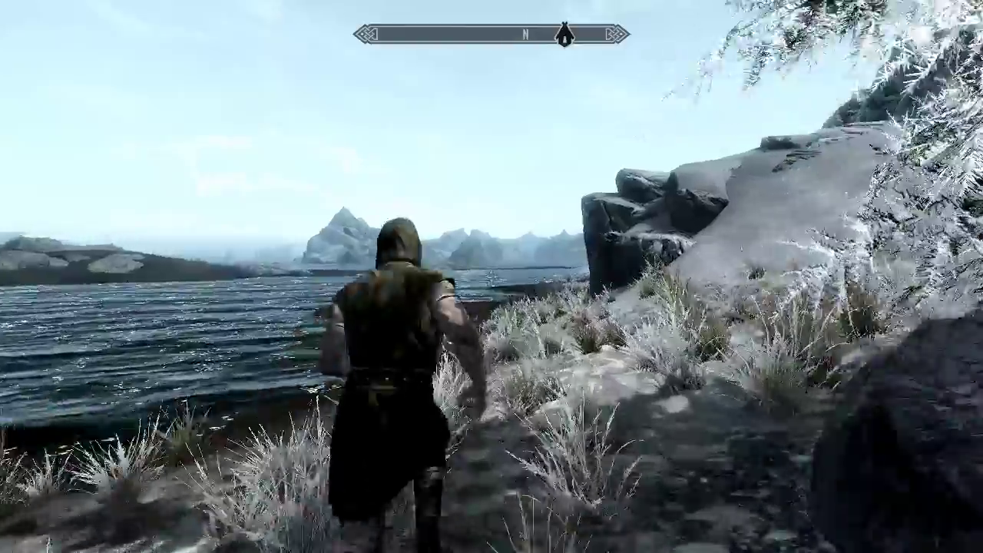
pyautogui.press('w')
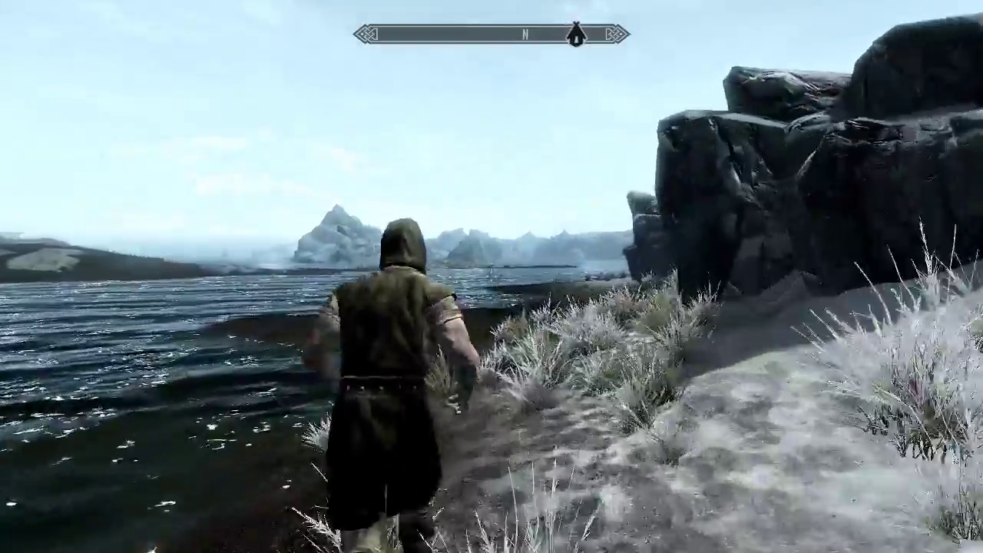
pyautogui.press('w')
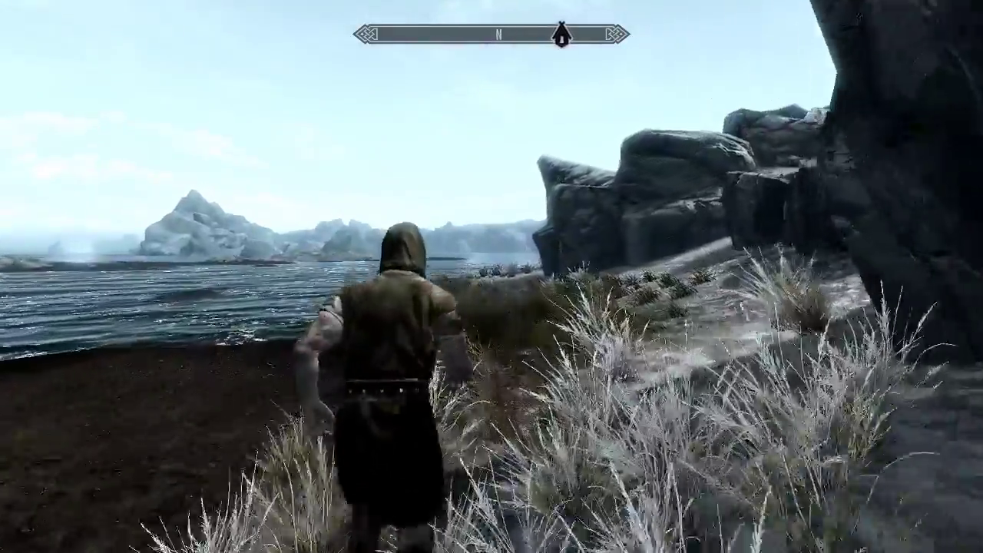
pyautogui.press('w')
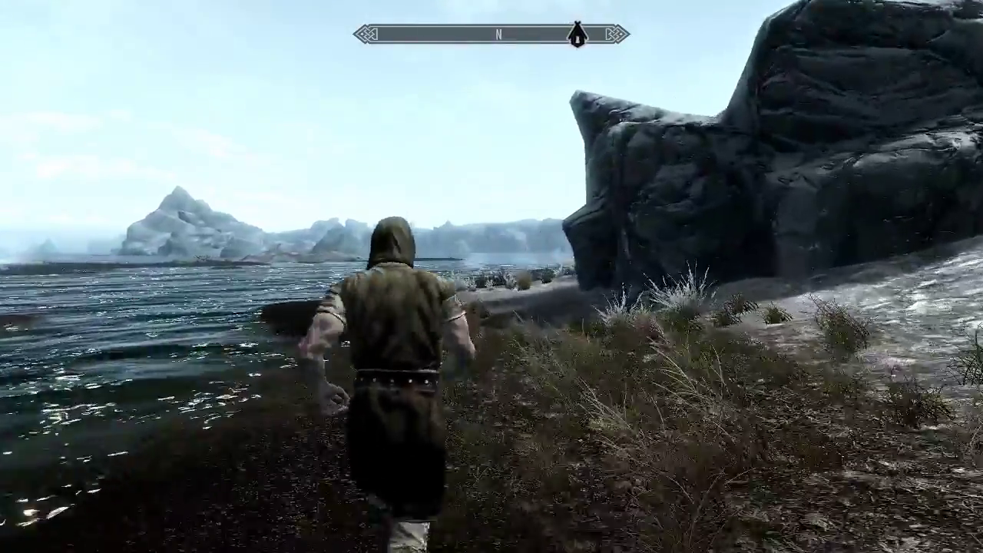
pyautogui.press('w')
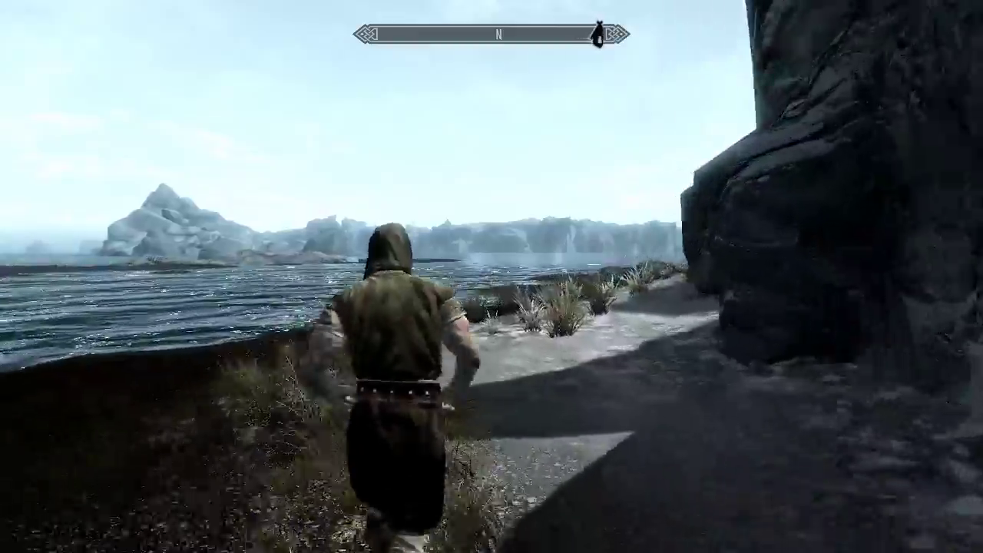
pyautogui.press('w')
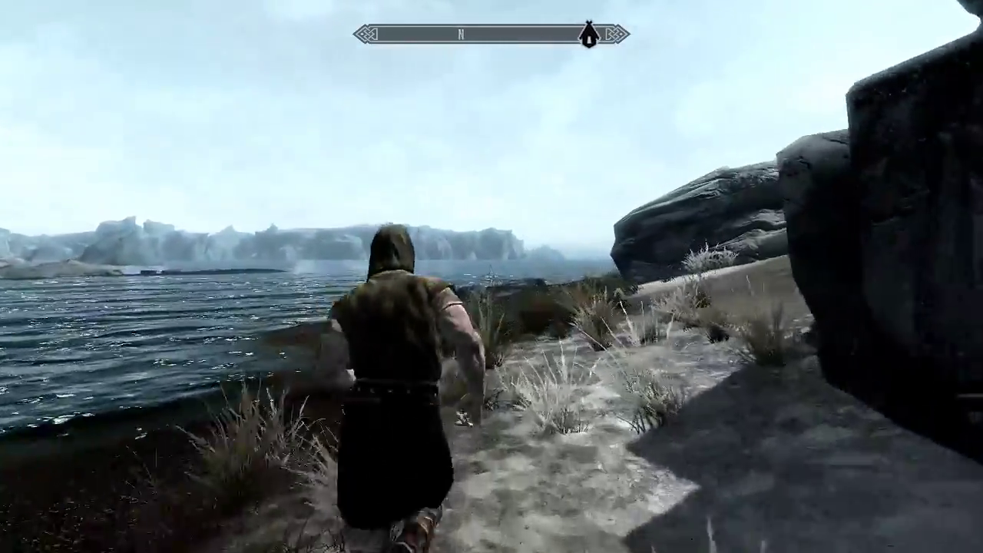
pyautogui.press('w')
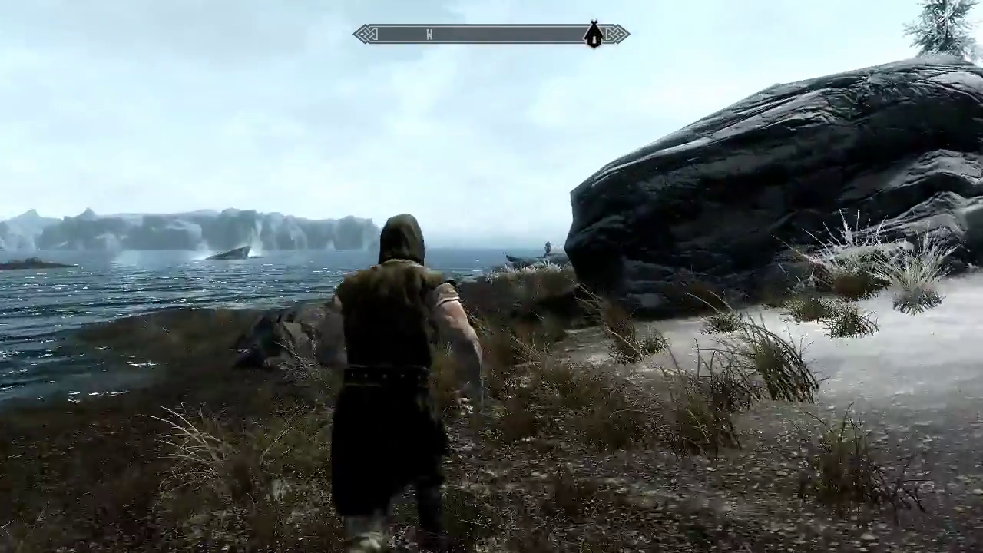
pyautogui.press('w')
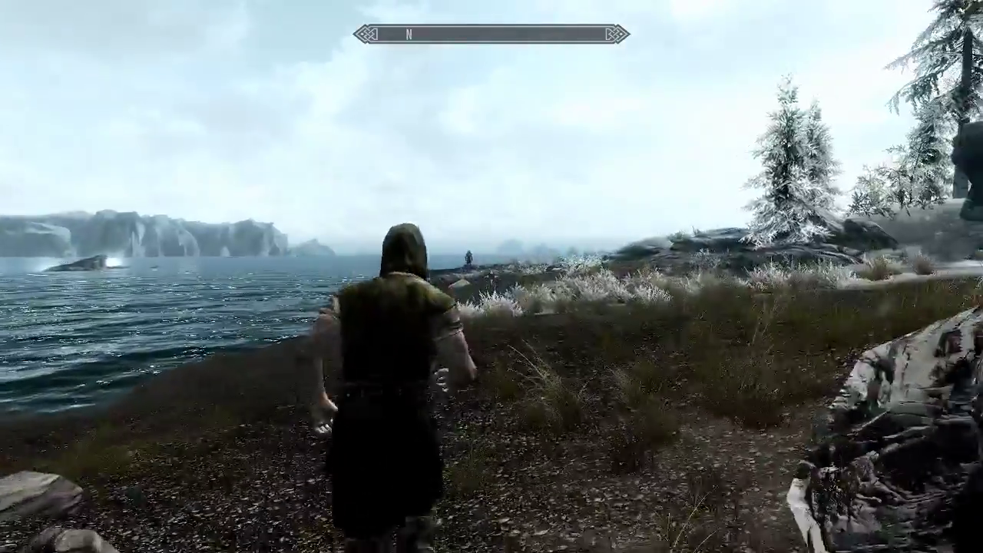
pyautogui.press('w')
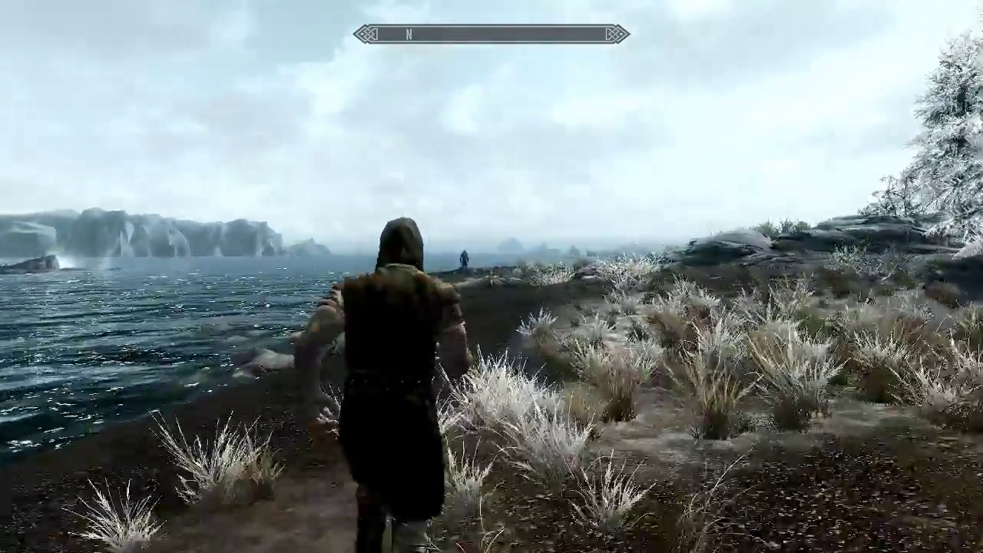
pyautogui.press('w')
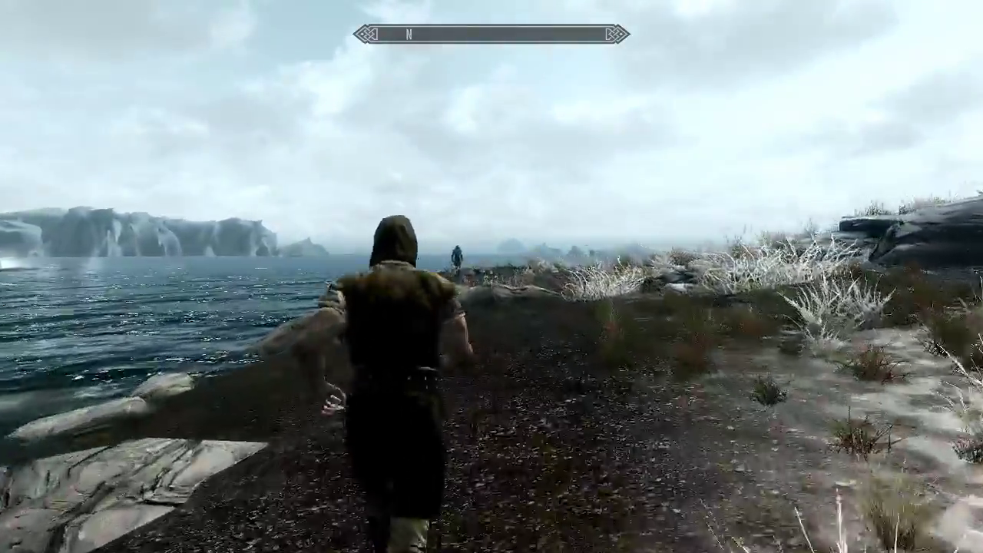
pyautogui.press('w')
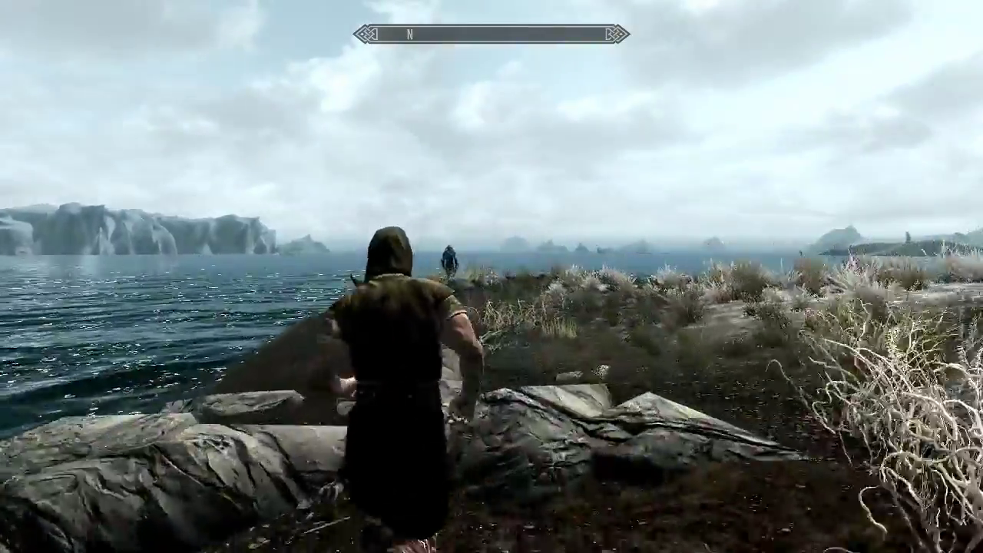
pyautogui.press('w')
pyautogui.press('space')
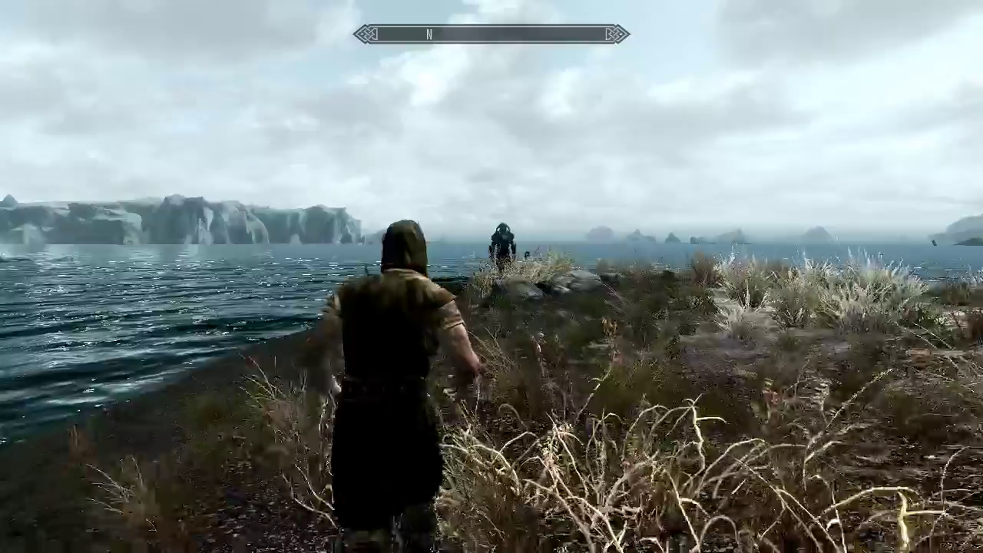
pyautogui.press('w')
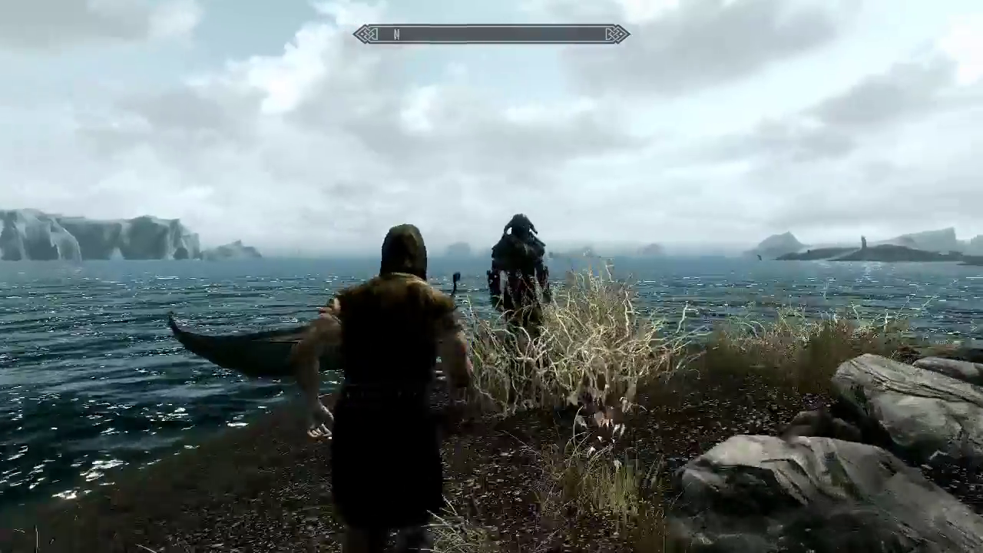
pyautogui.press('w')
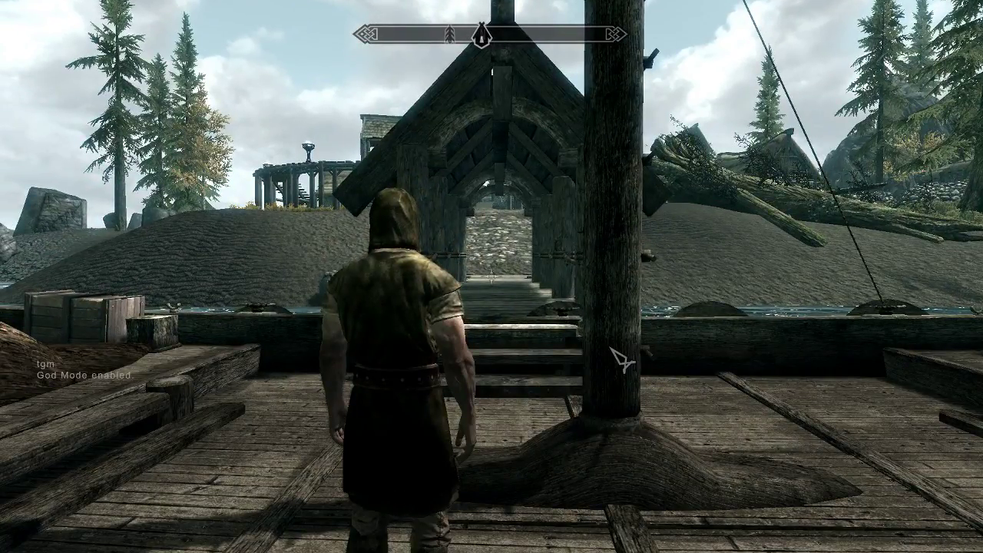
# Look through the character's known spells, including Flames, and return to the game
pyautogui.press('Tab')
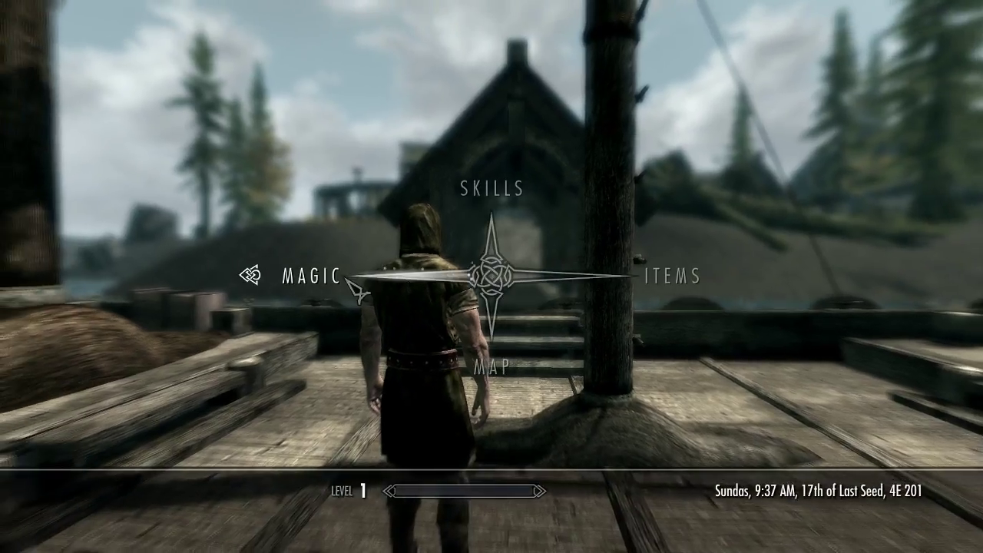
pyautogui.click(337, 277)
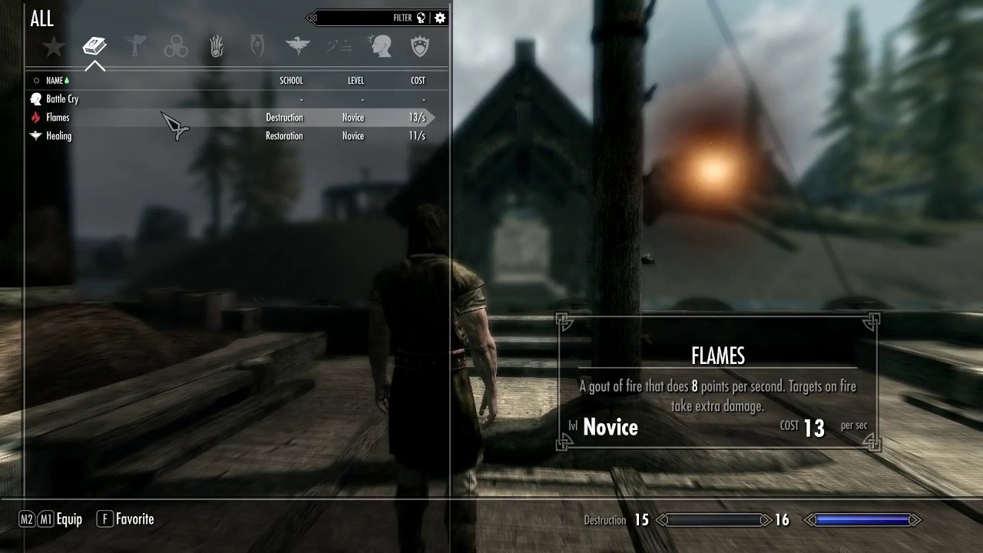
pyautogui.press('Tab')
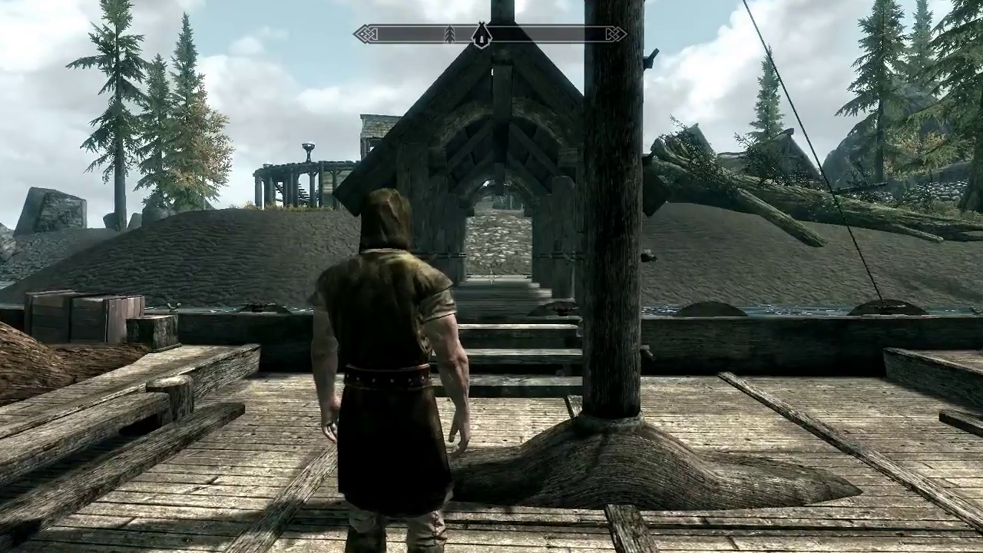
# Leave the ship's deck and cross the covered wooden jetty to the shore
pyautogui.press('w')
pyautogui.press('w')
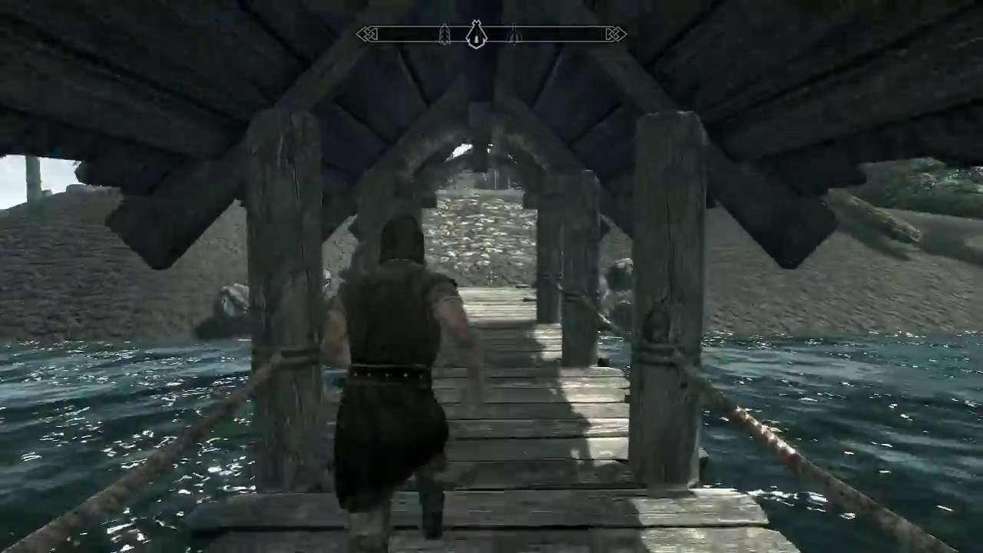
pyautogui.press('w')
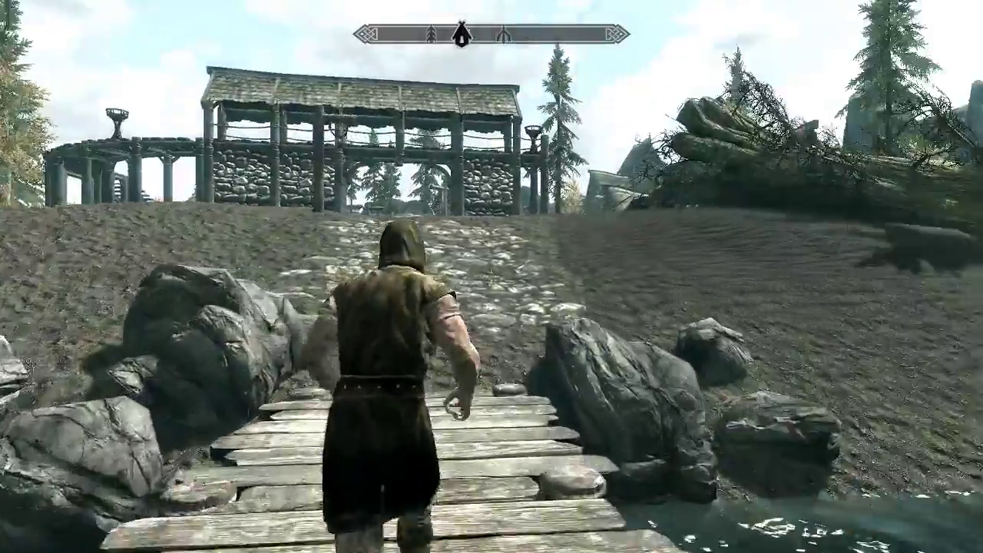
# Run east along the shoreline, past the fallen trees and tree stump, to the rocky slope above the water
pyautogui.press('w')
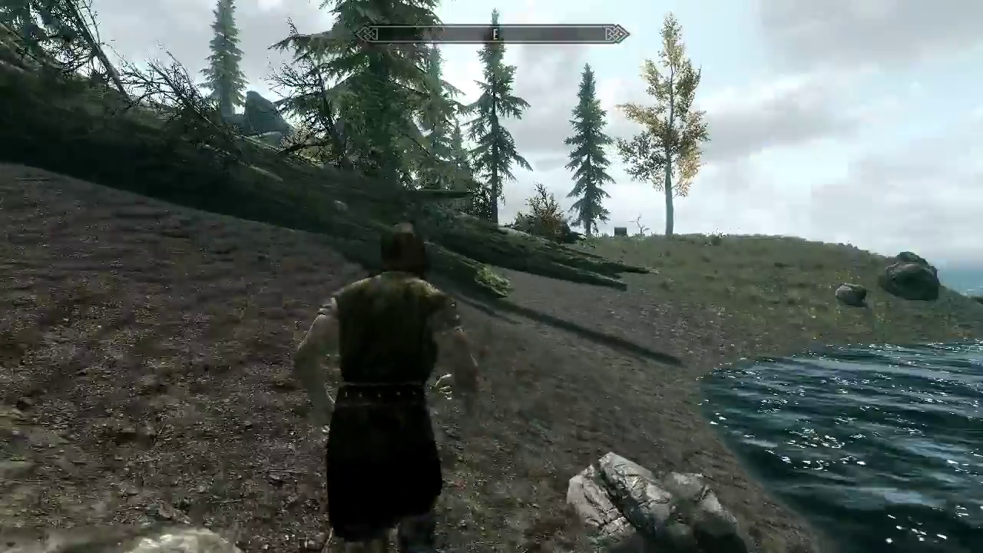
pyautogui.press('w')
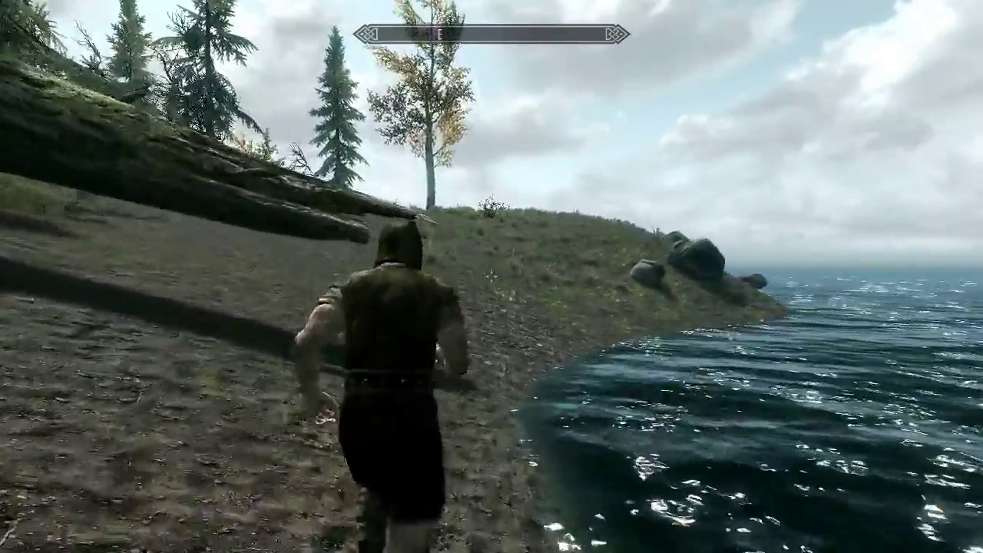
pyautogui.press('w')
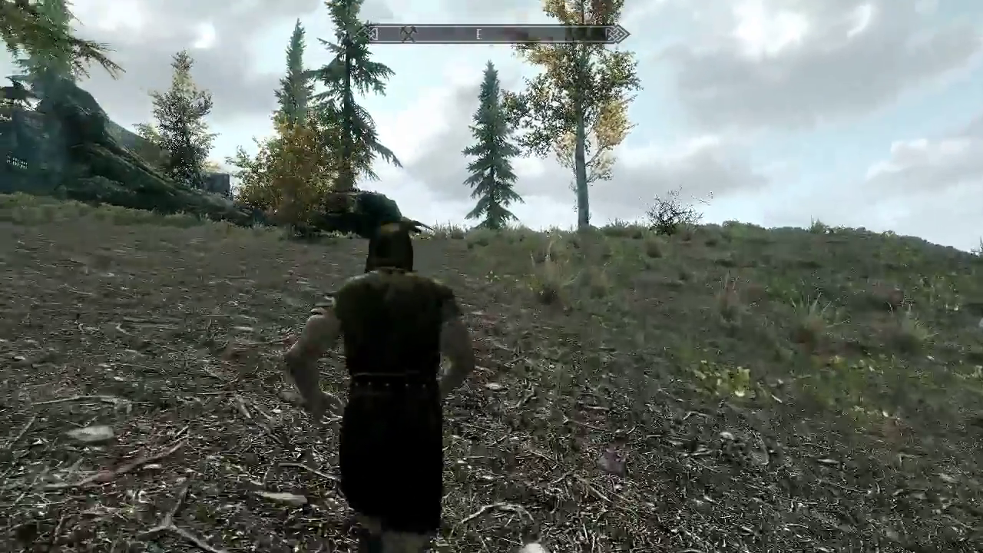
pyautogui.press('w')
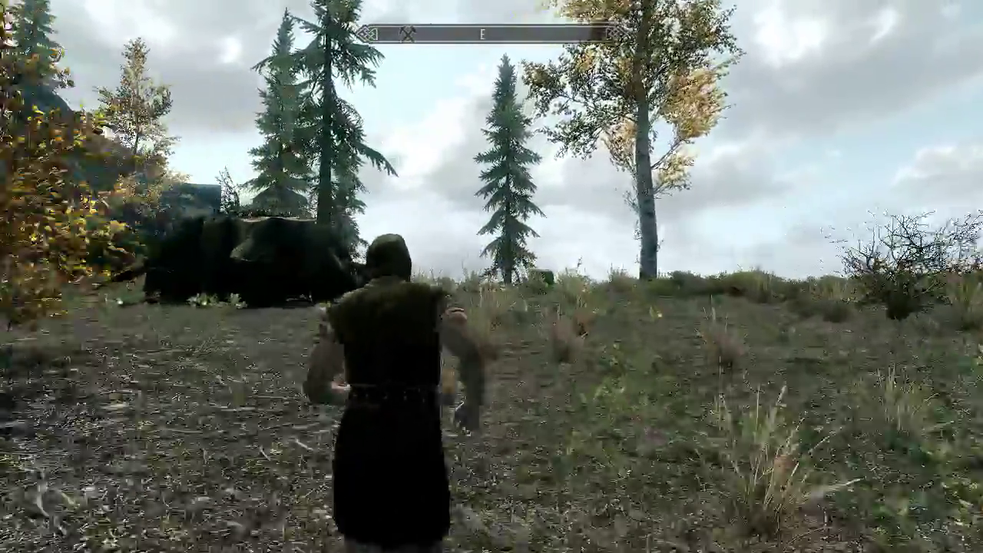
pyautogui.press('w')
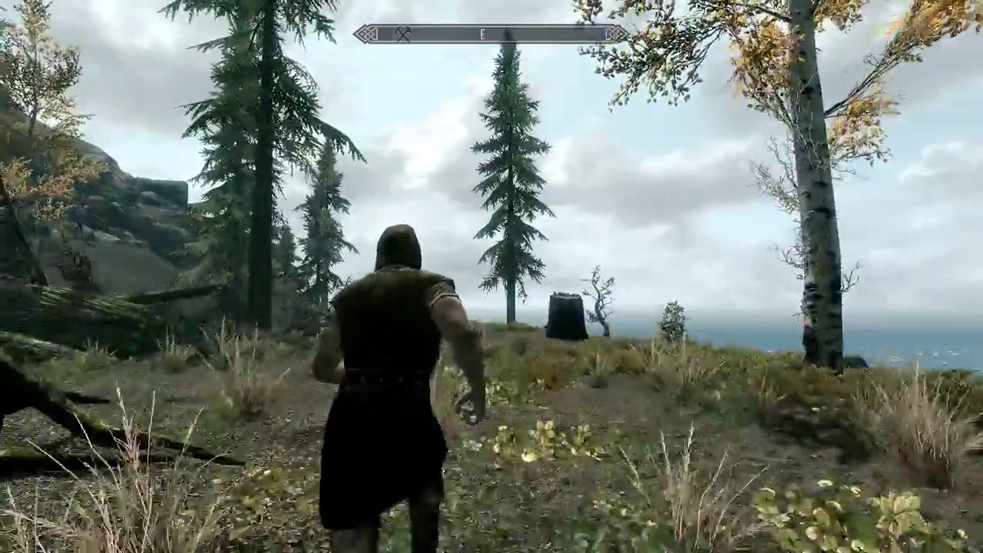
pyautogui.press('w')
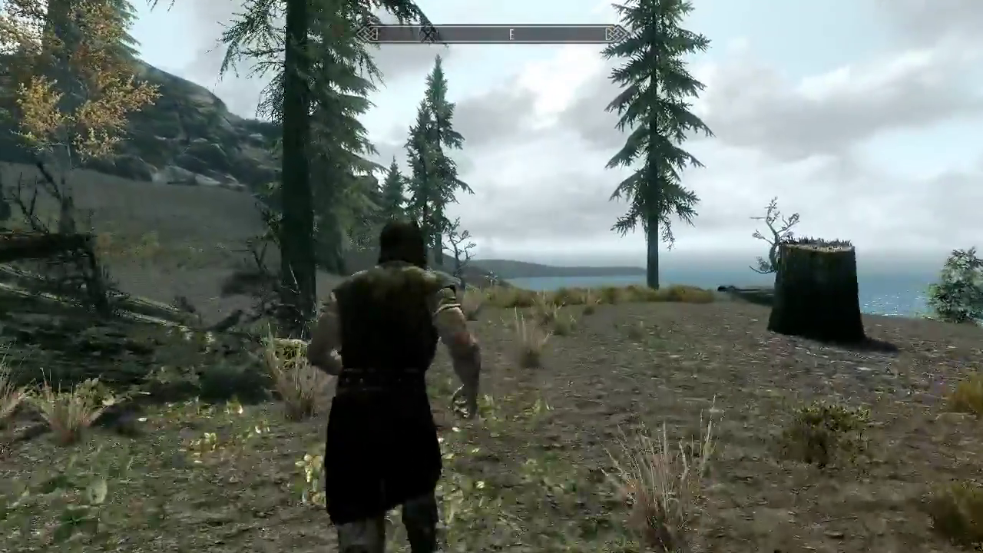
pyautogui.press('w')
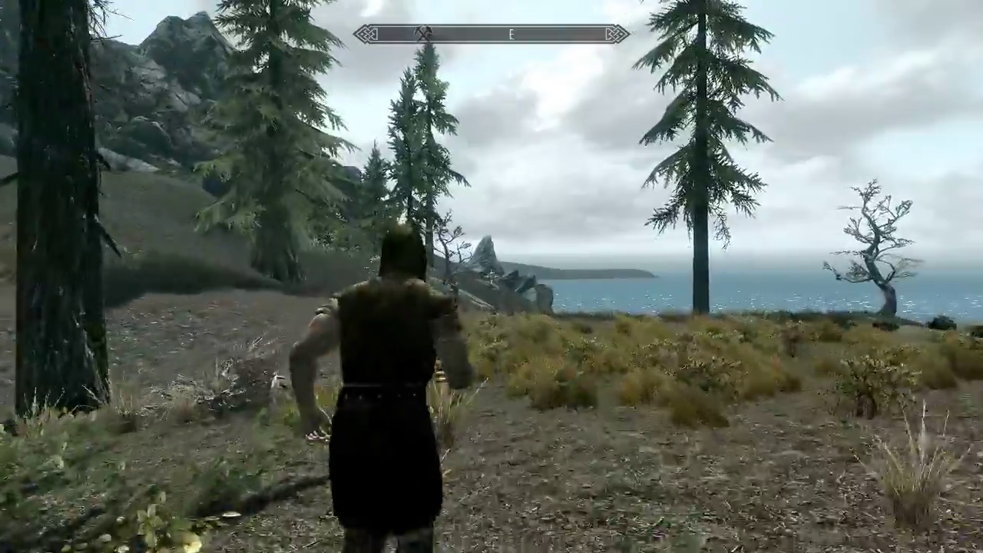
pyautogui.press('w')
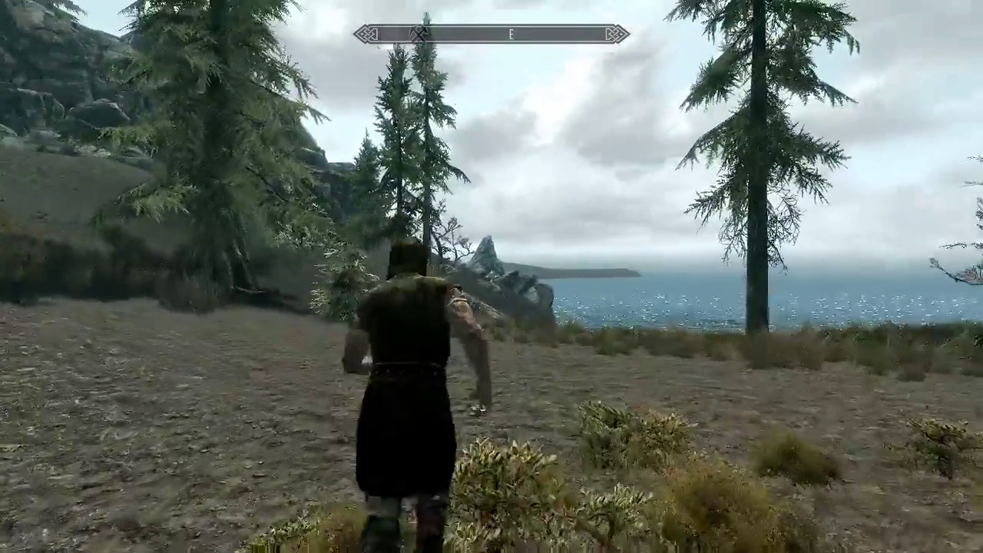
pyautogui.press('w')
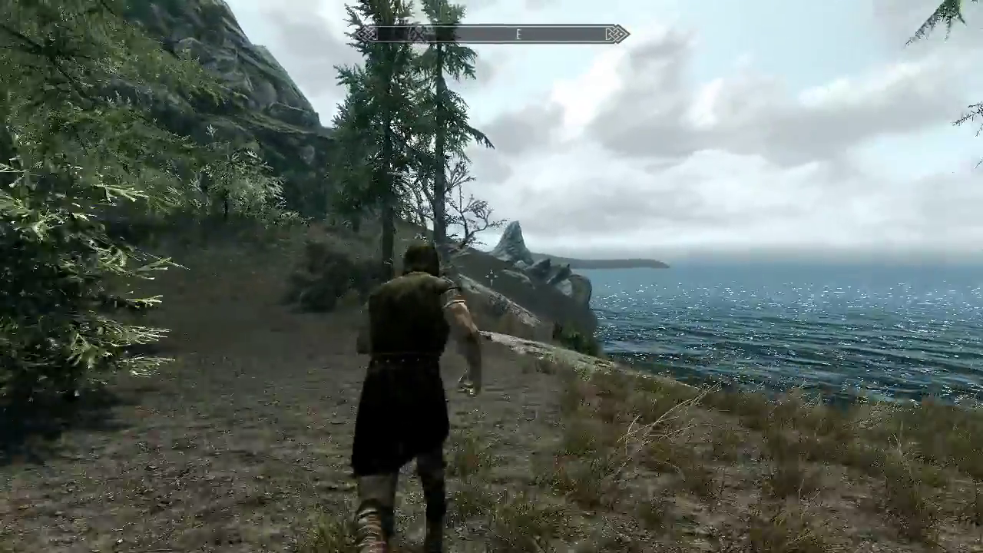
pyautogui.press('w')
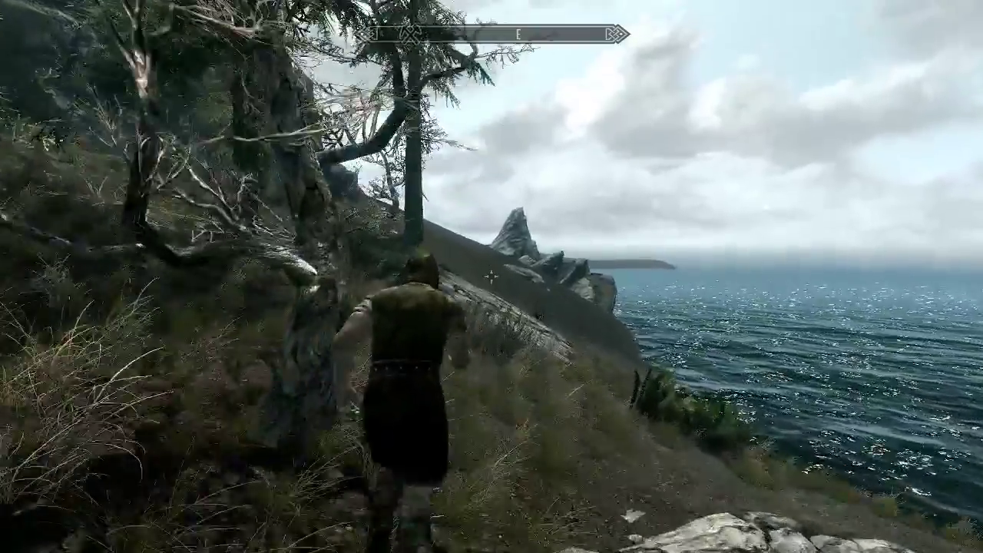
# Place a map marker on the undiscovered location Maveilief Autumnbush and return to the game
pyautogui.press('m')
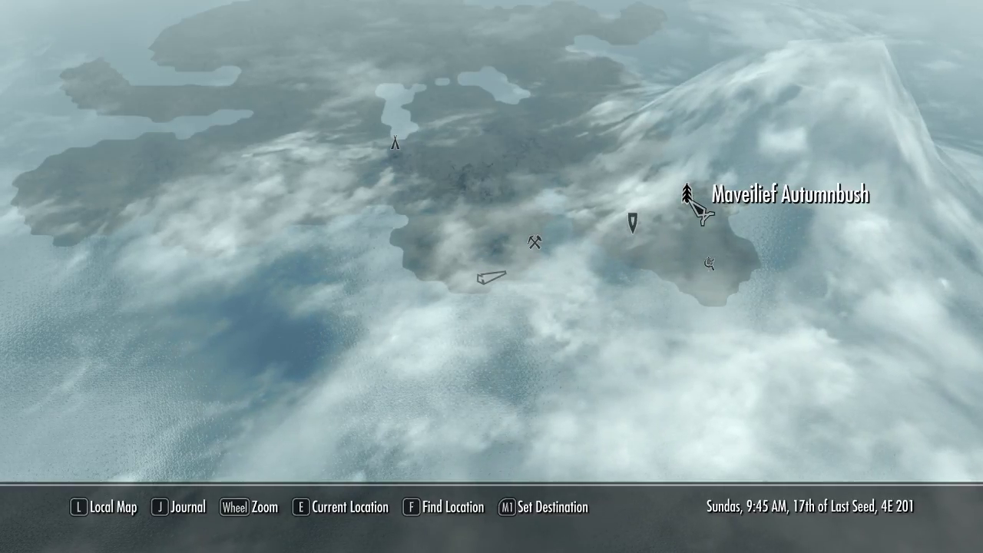
pyautogui.click(698, 211)
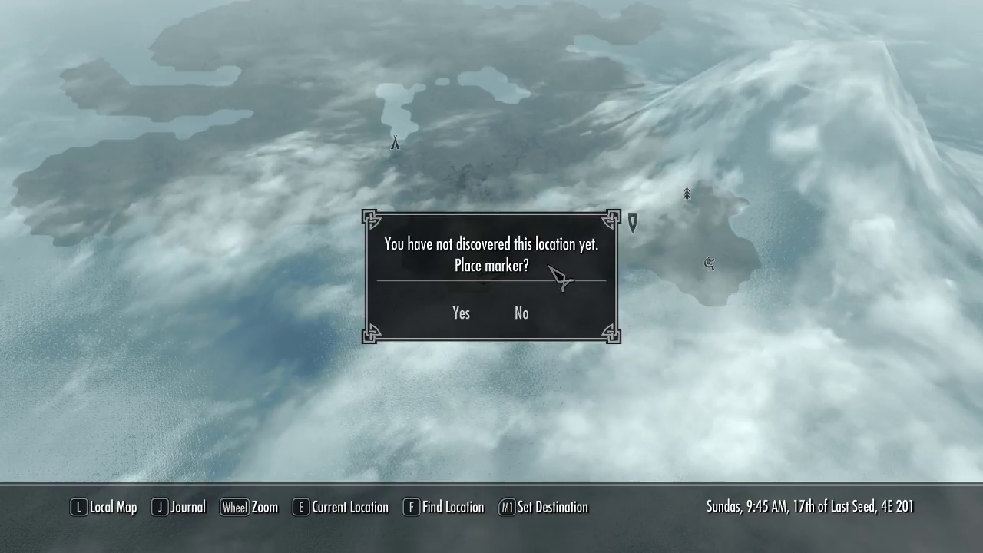
pyautogui.click(470, 319)
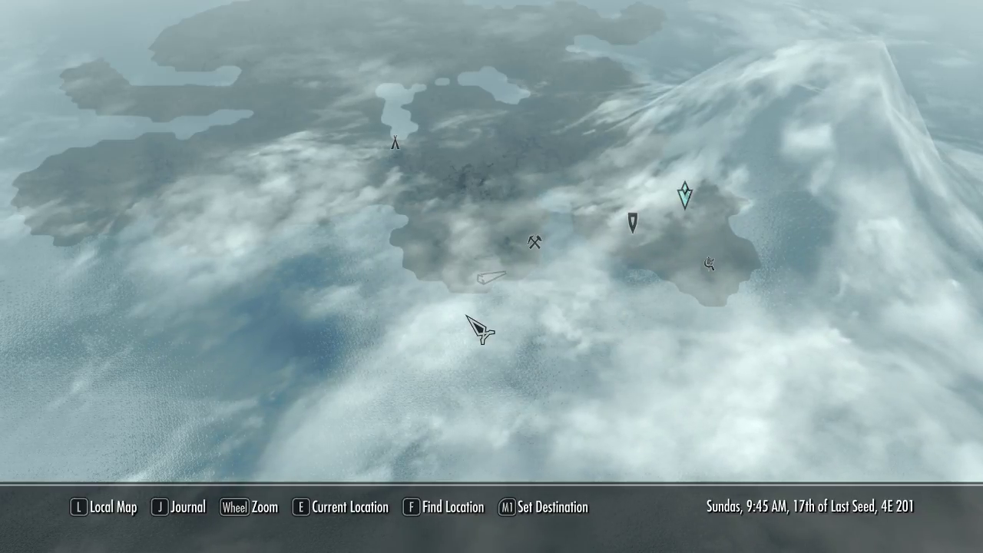
pyautogui.press('m')
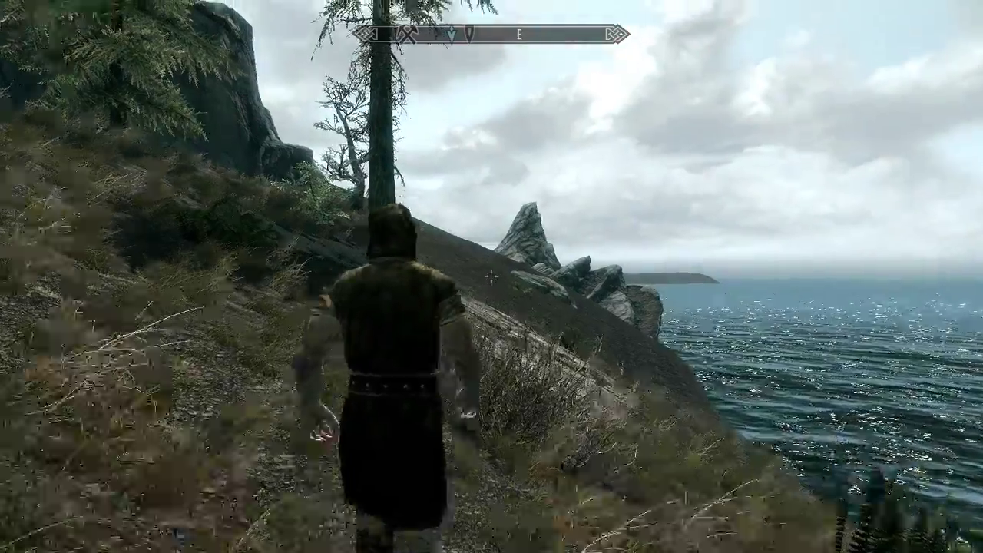
# Follow the destination marker over the coastal hillside and down to the water's edge
pyautogui.press('w')
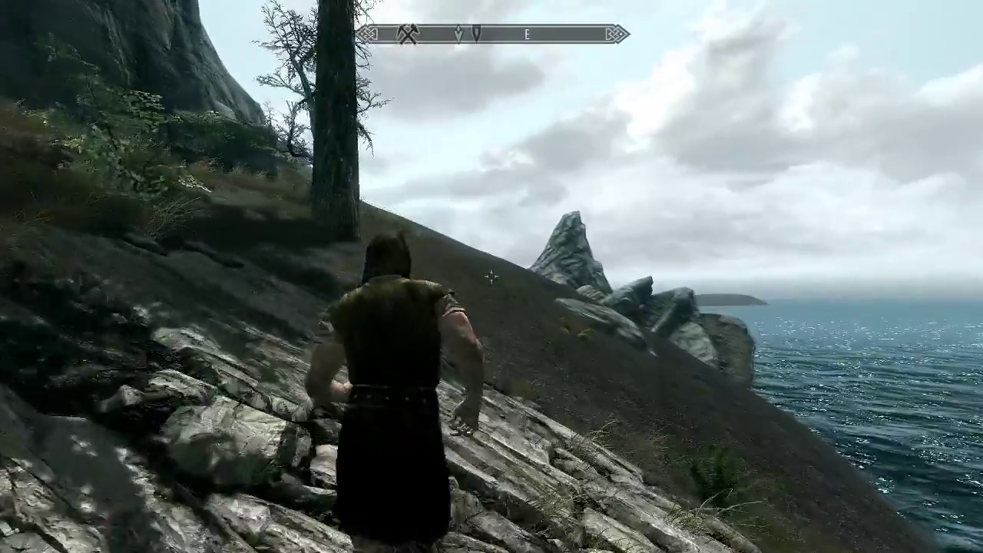
pyautogui.press('w')
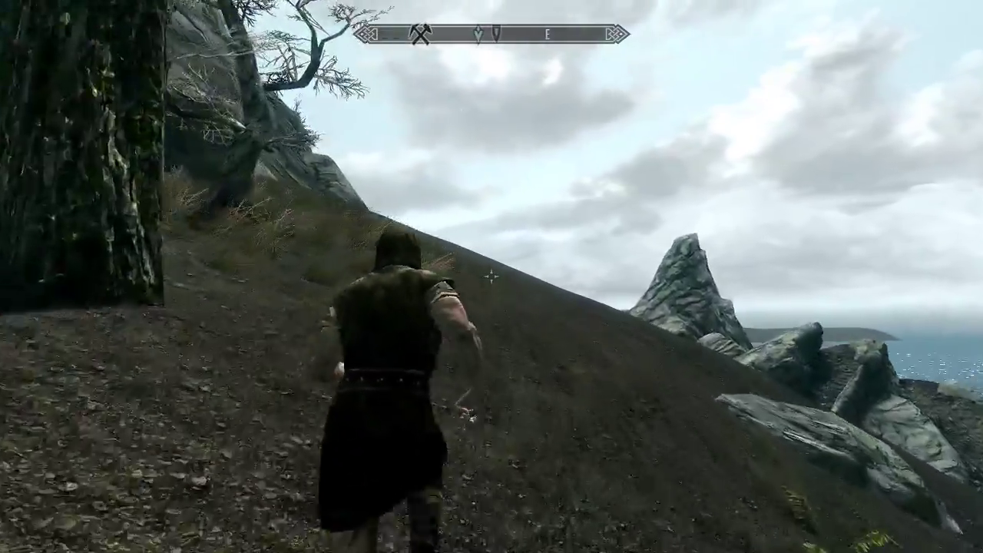
pyautogui.press('w')
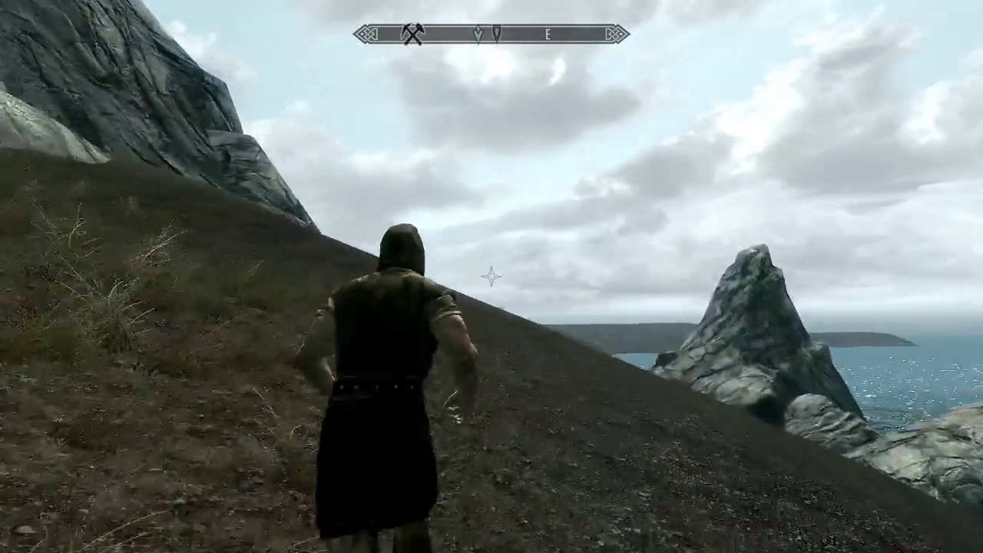
pyautogui.press('w')
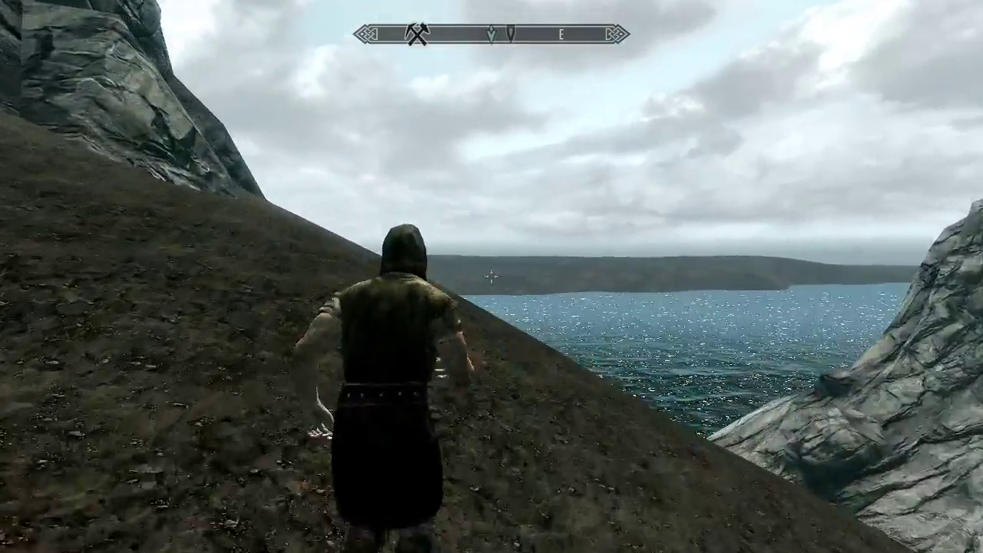
pyautogui.press('w')
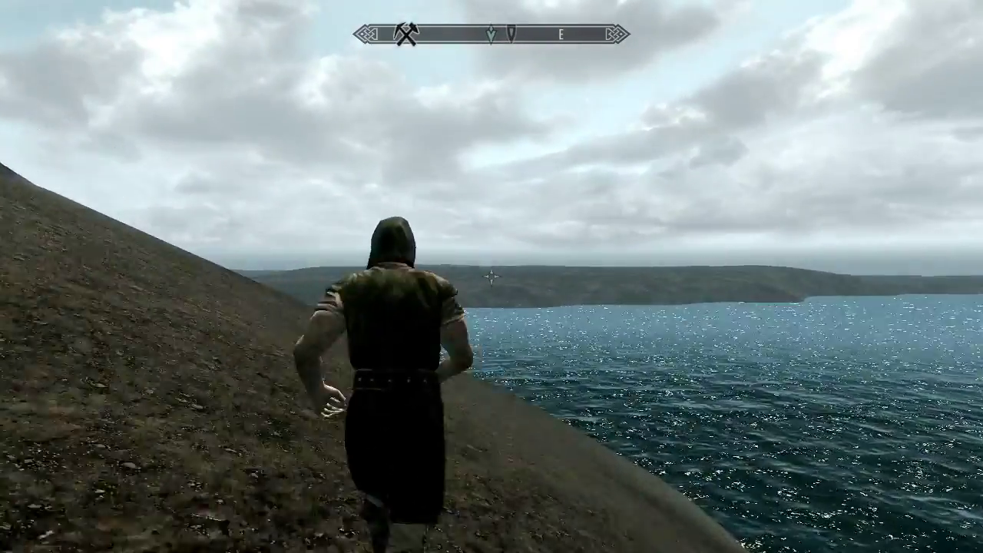
pyautogui.press('w')
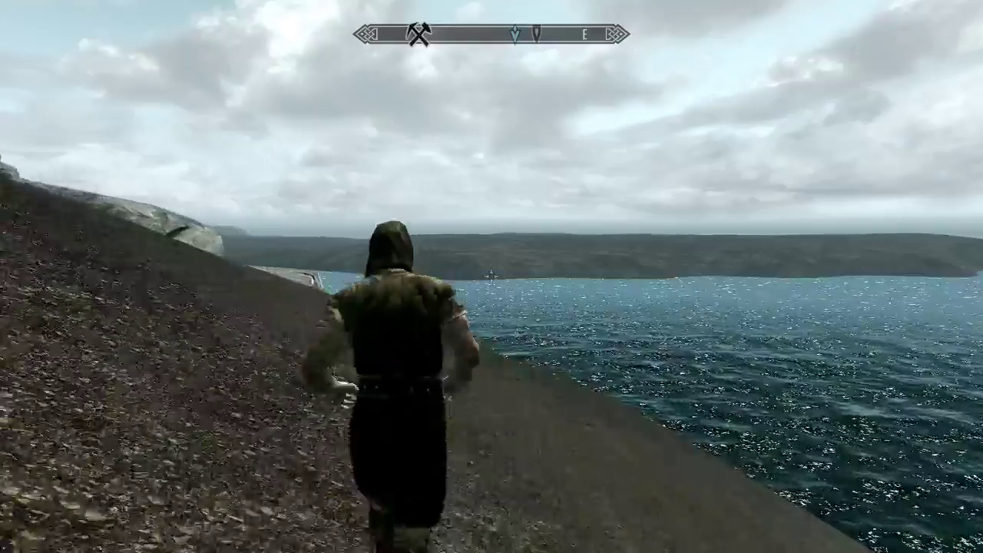
pyautogui.press('w')
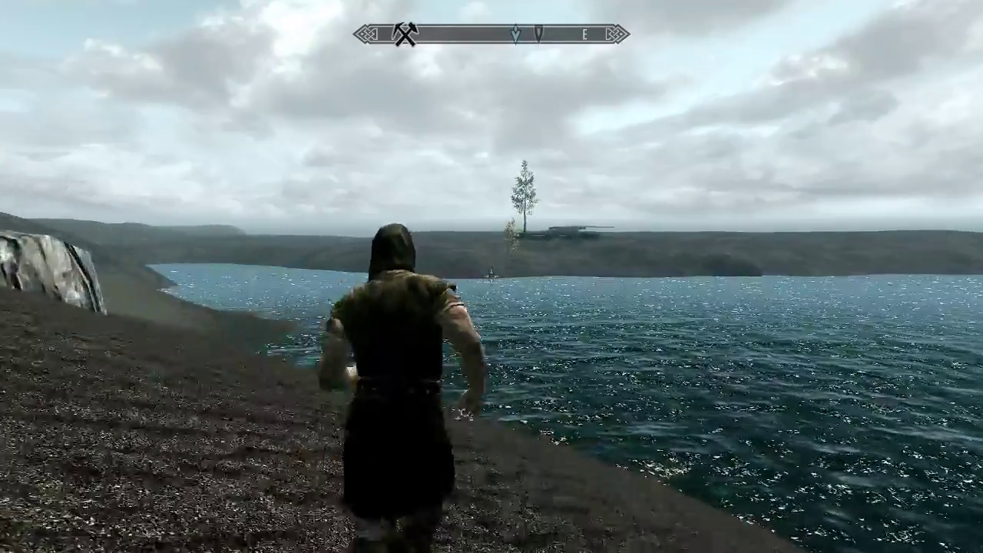
pyautogui.press('w')
pyautogui.press('w')
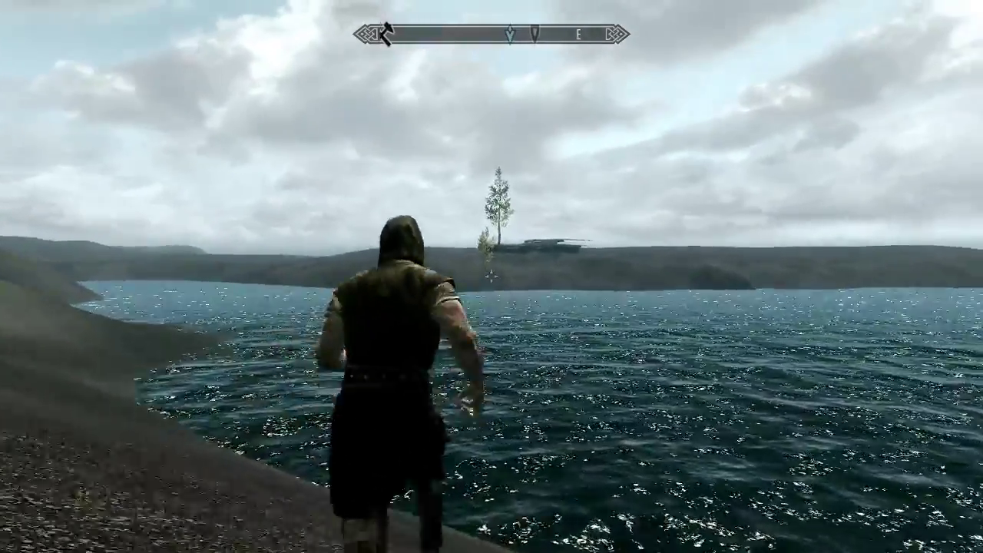
# Enter the water and swim across the bay toward the rocky hill with the round stone walls
pyautogui.press('w')
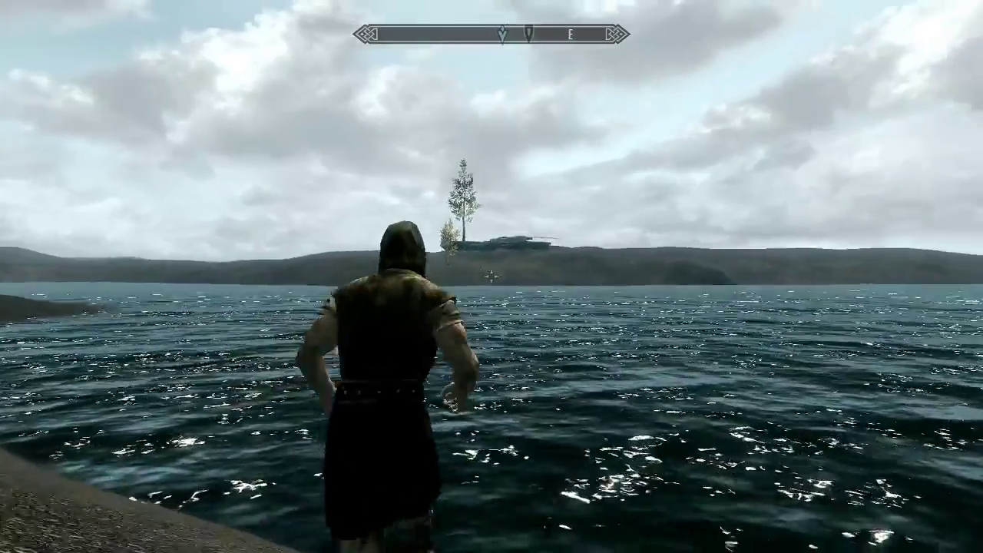
pyautogui.press('w')
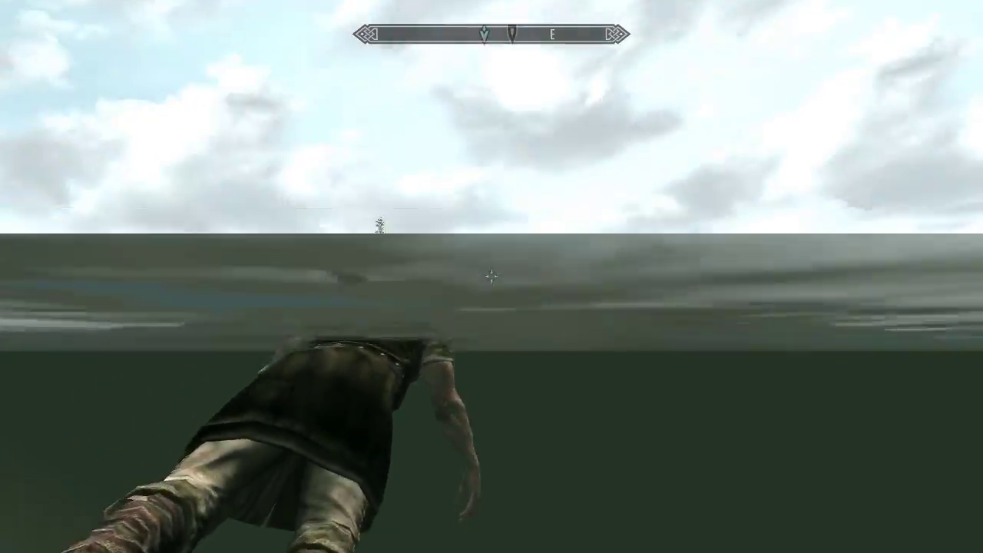
pyautogui.press('w')
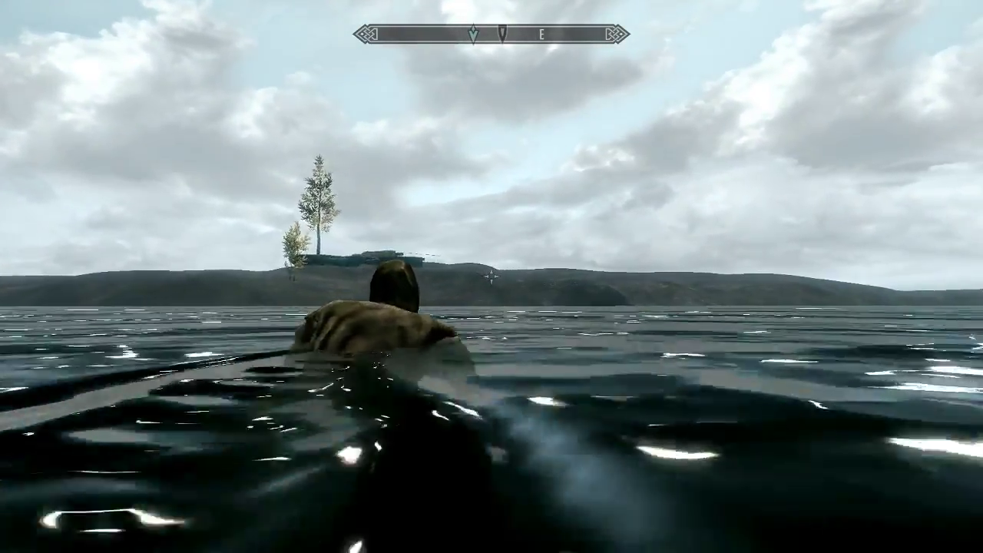
pyautogui.press('w')
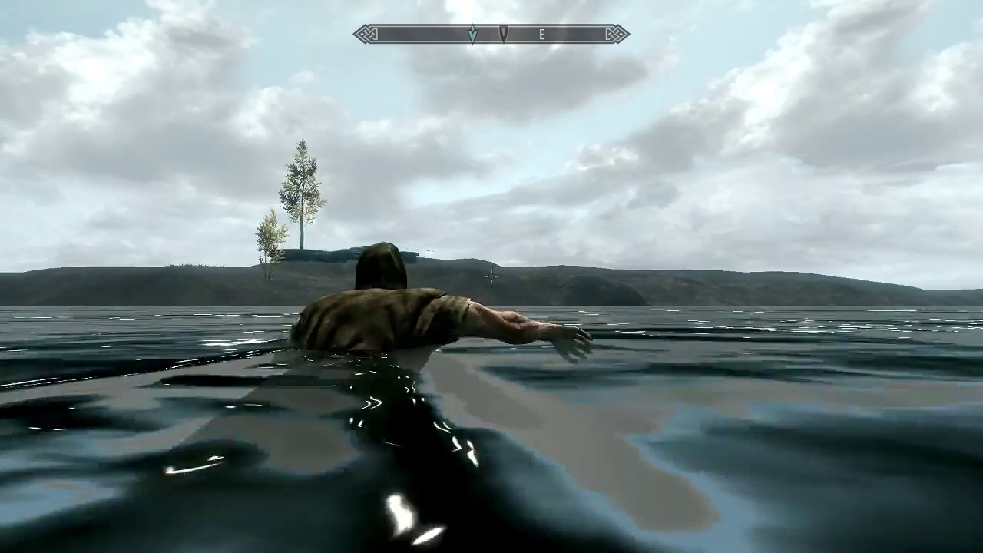
pyautogui.press('w')
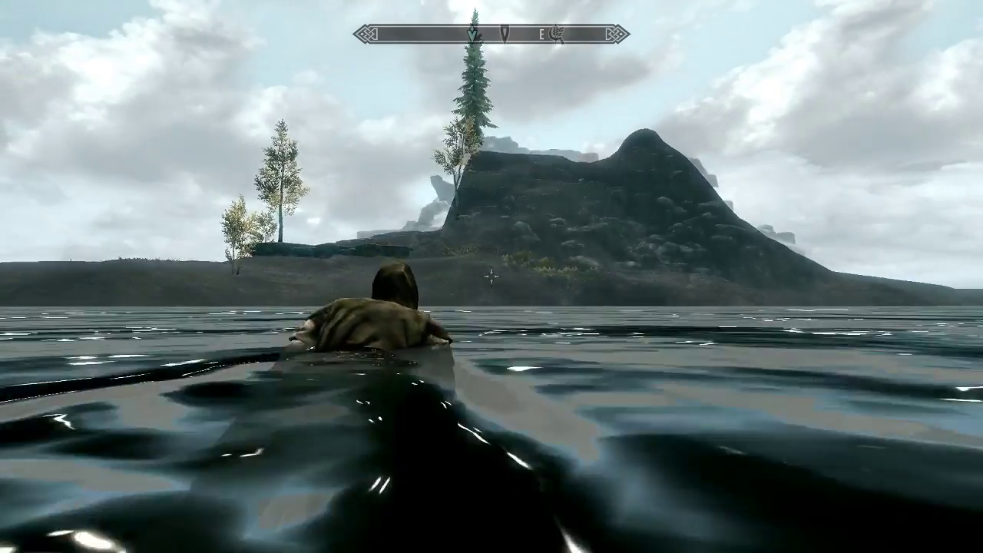
pyautogui.press('w')
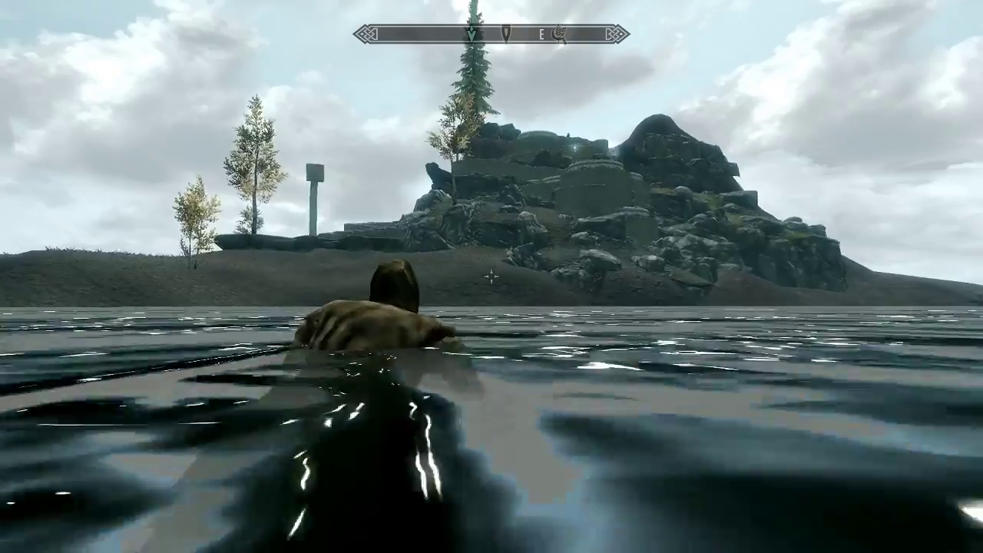
pyautogui.press('w')
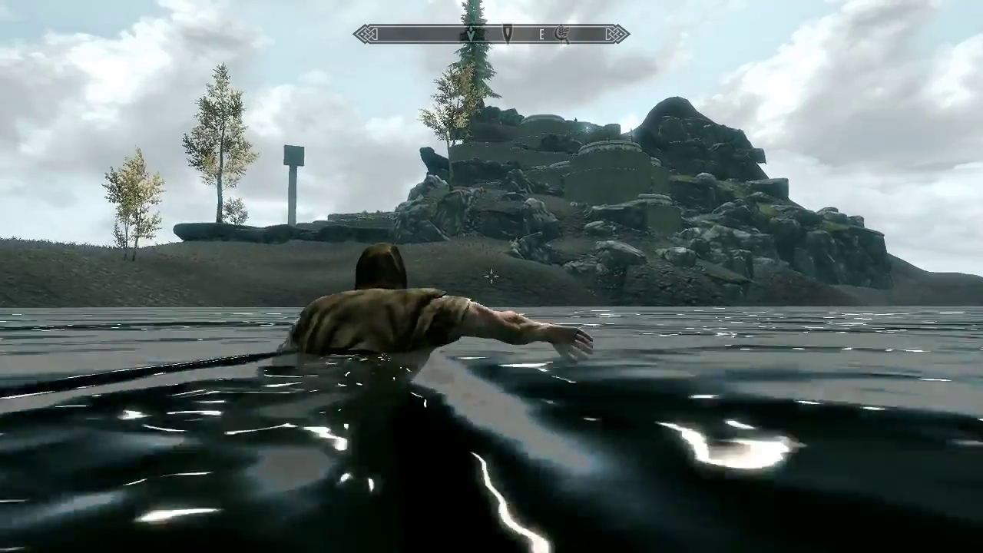
# Swim east along the foot of the walled hill and climb ashore on the gravel slope past the large boulder
pyautogui.press('w')
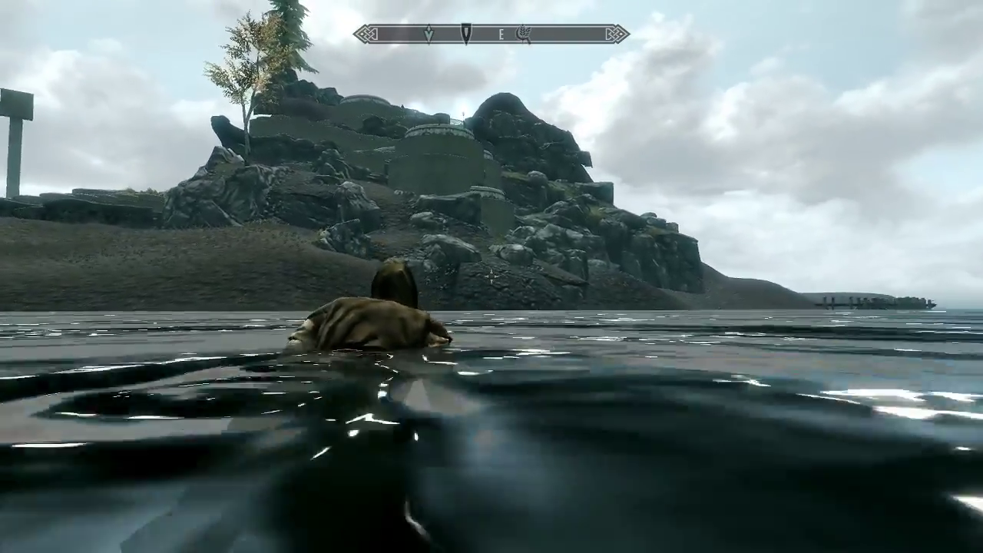
pyautogui.press('w')
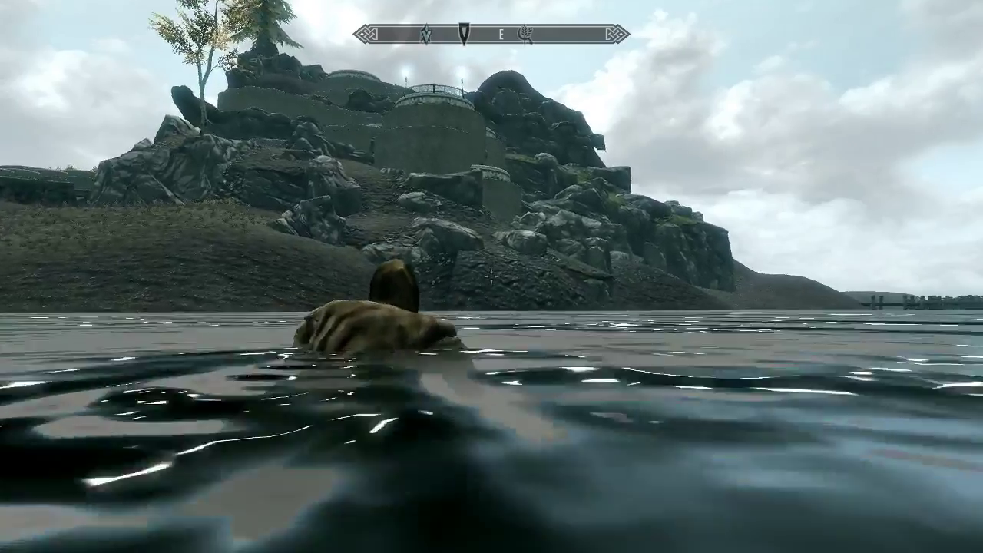
pyautogui.press('w')
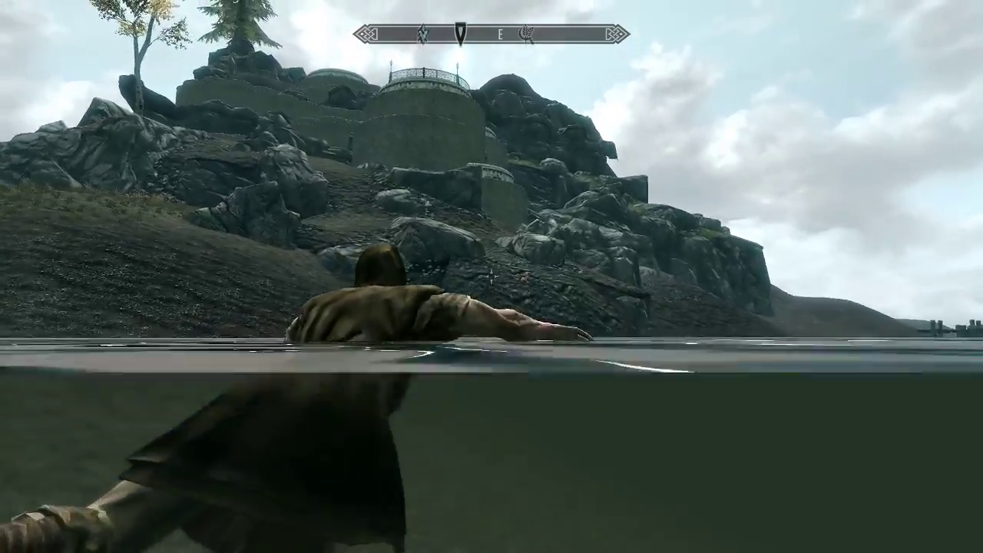
pyautogui.press('w')
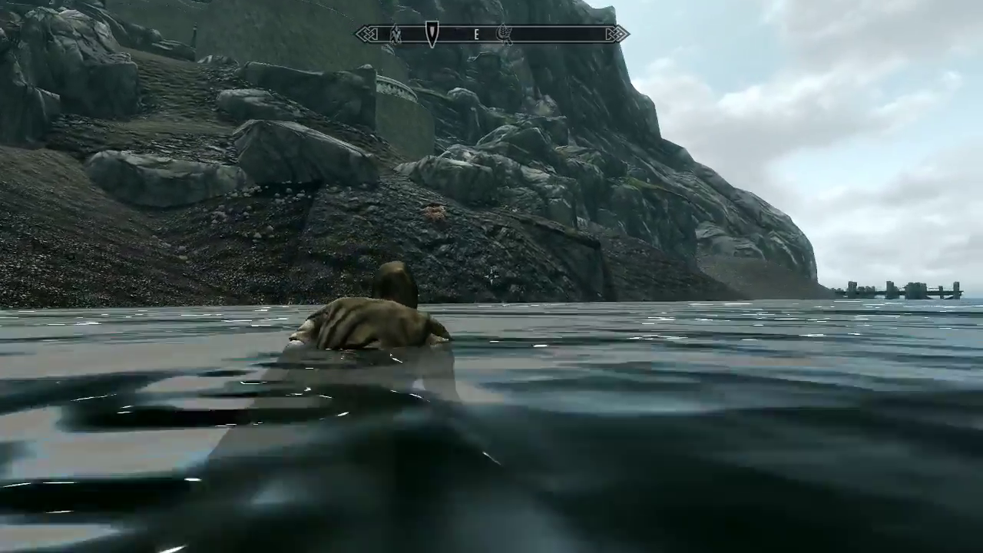
pyautogui.press('w')
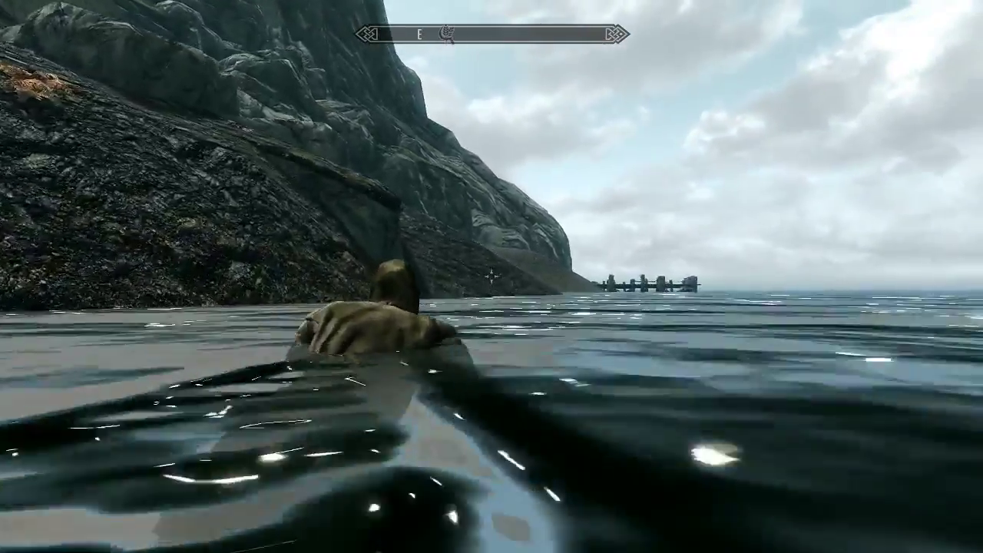
pyautogui.press('w')
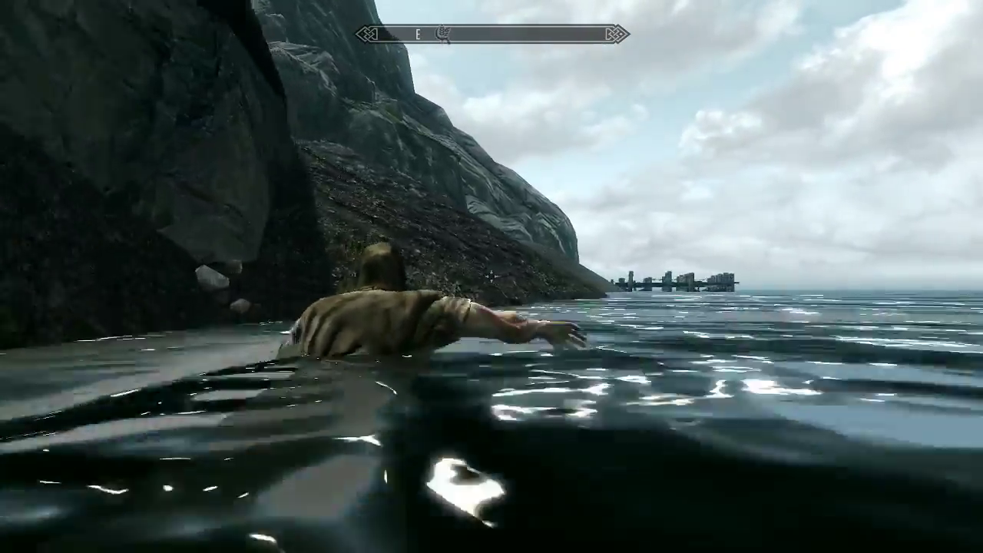
pyautogui.press('w')
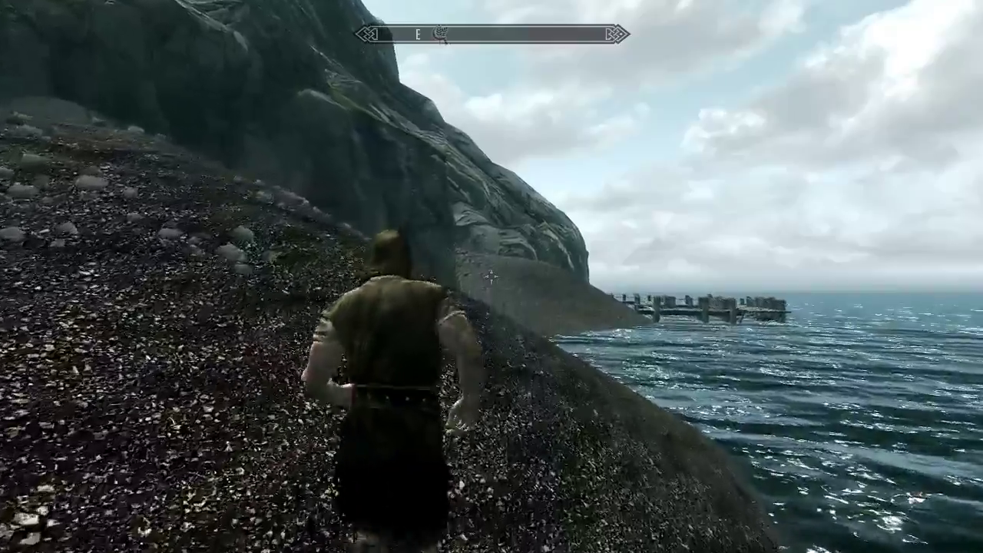
# Run along the gravel shore beneath the cliff and step onto the wooden pier
pyautogui.press('w')
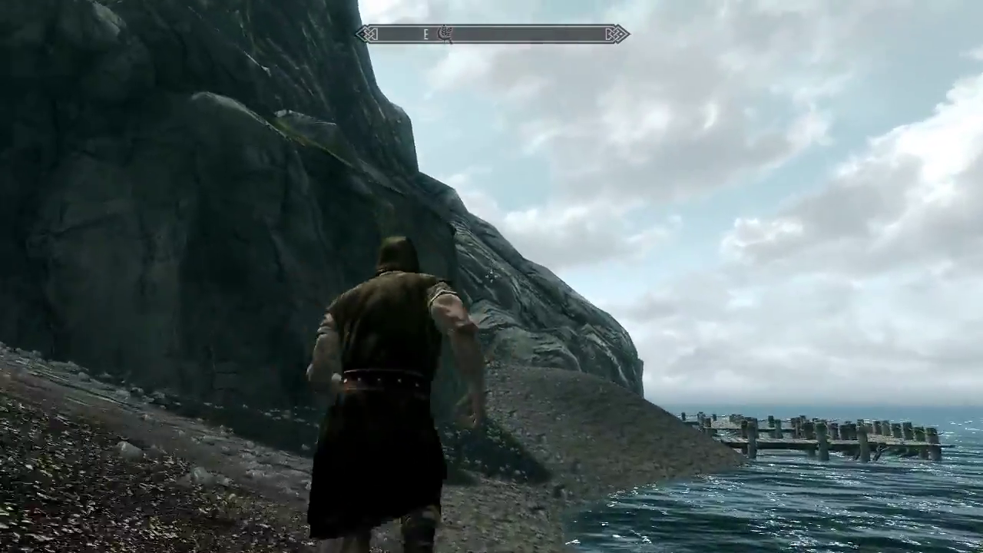
pyautogui.press('w')
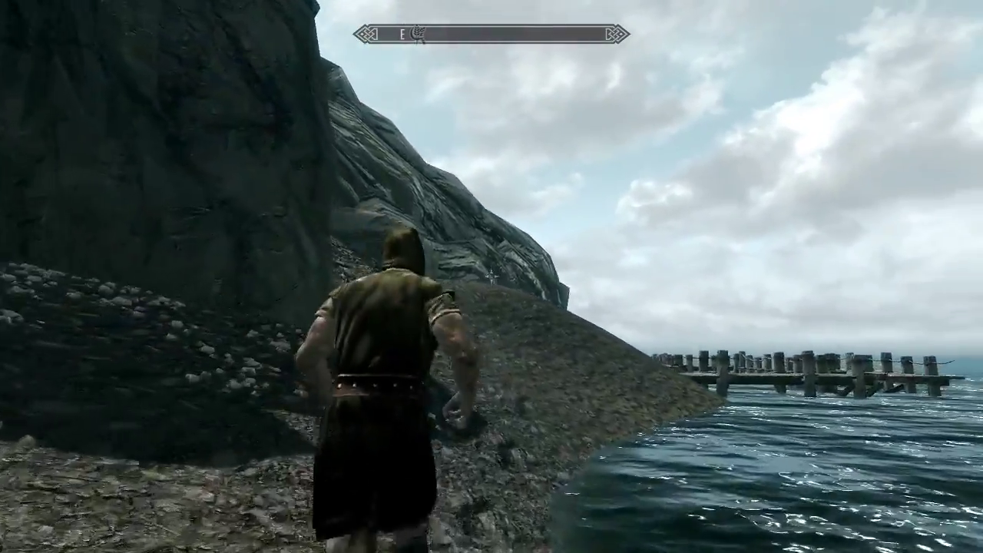
pyautogui.press('w')
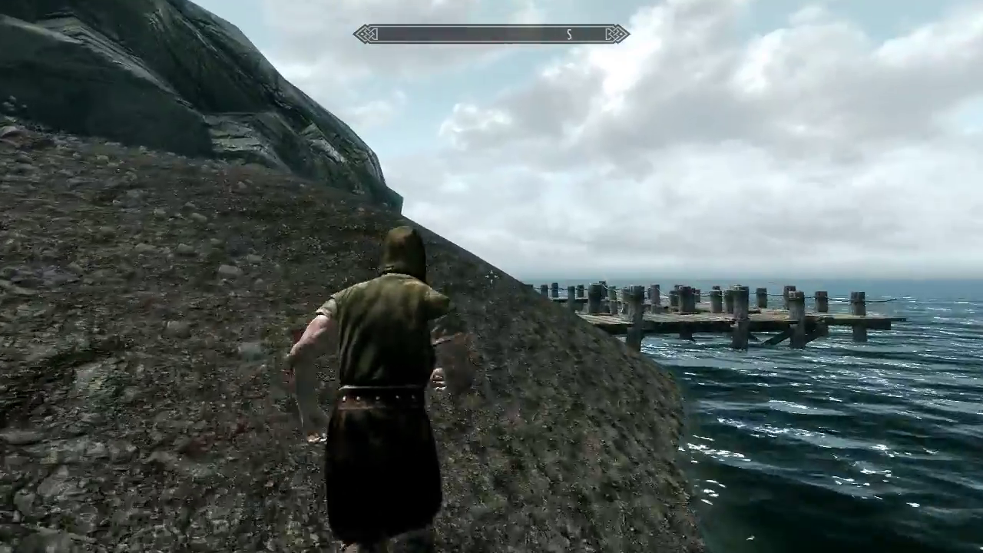
pyautogui.press('w')
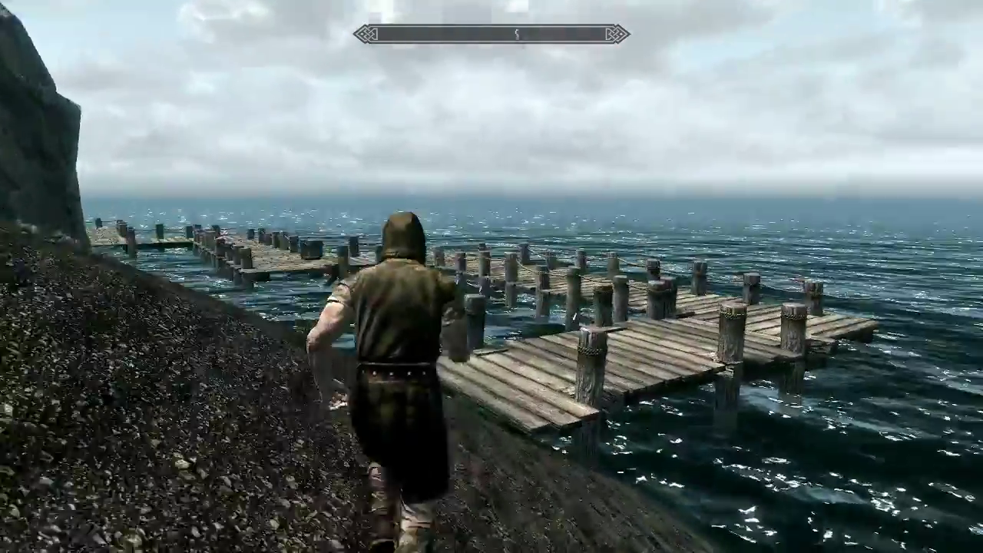
pyautogui.press('w')
pyautogui.press('w')
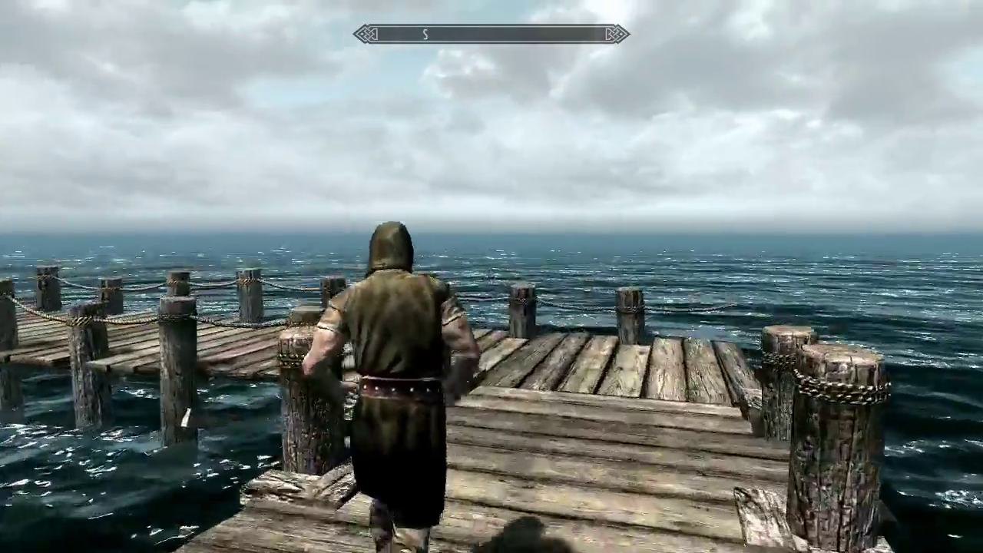
# Follow the roped wooden pier around the cliff and step off onto the far shore
pyautogui.press('w')
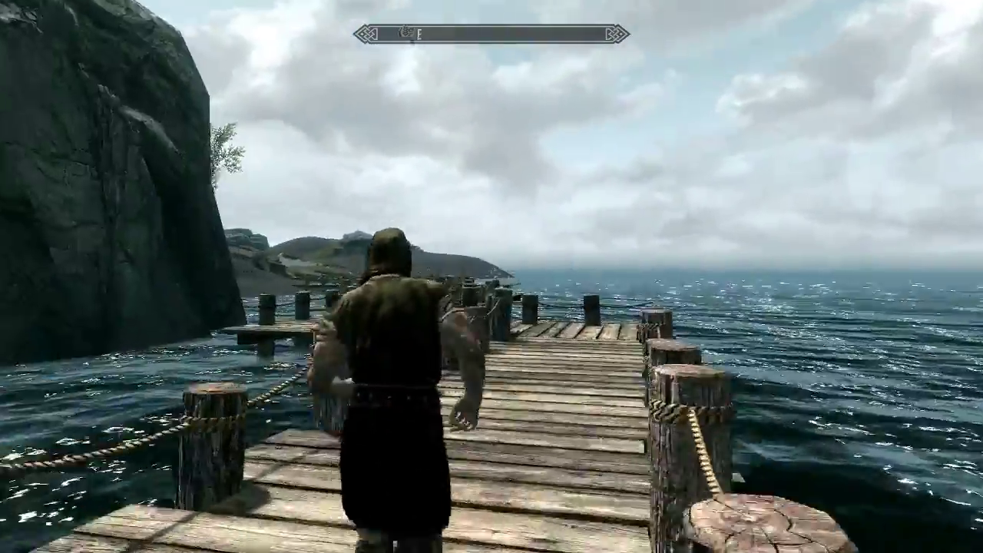
pyautogui.press('w')
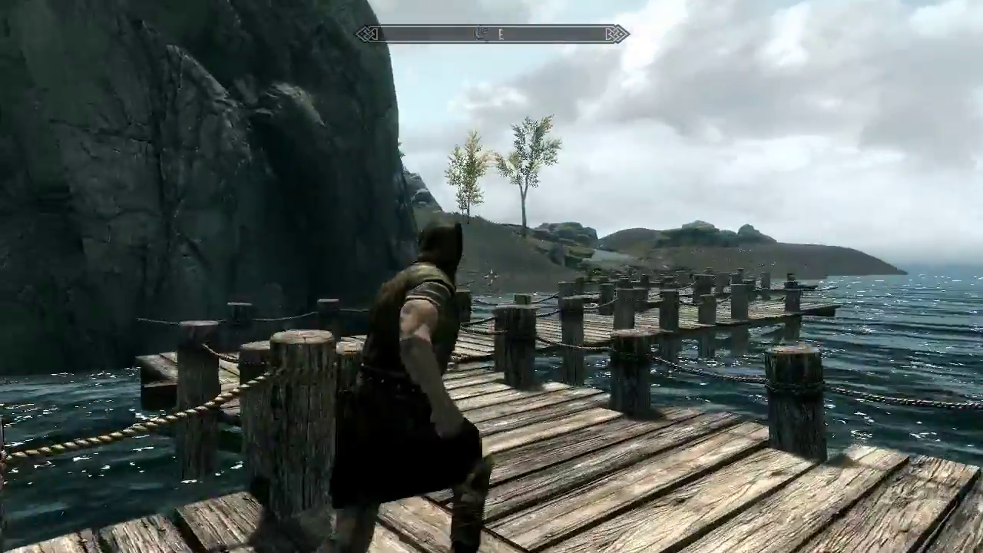
pyautogui.press('w')
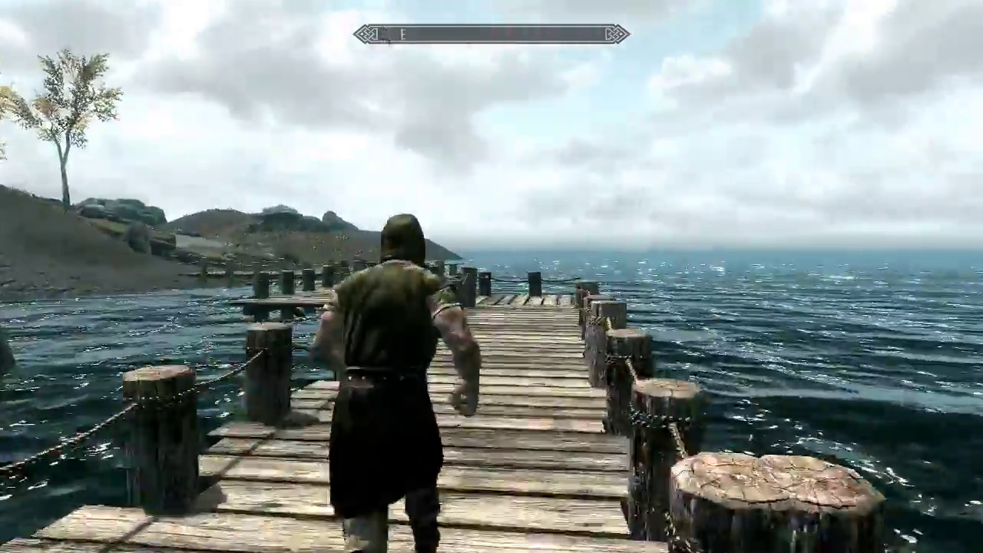
pyautogui.press('w')
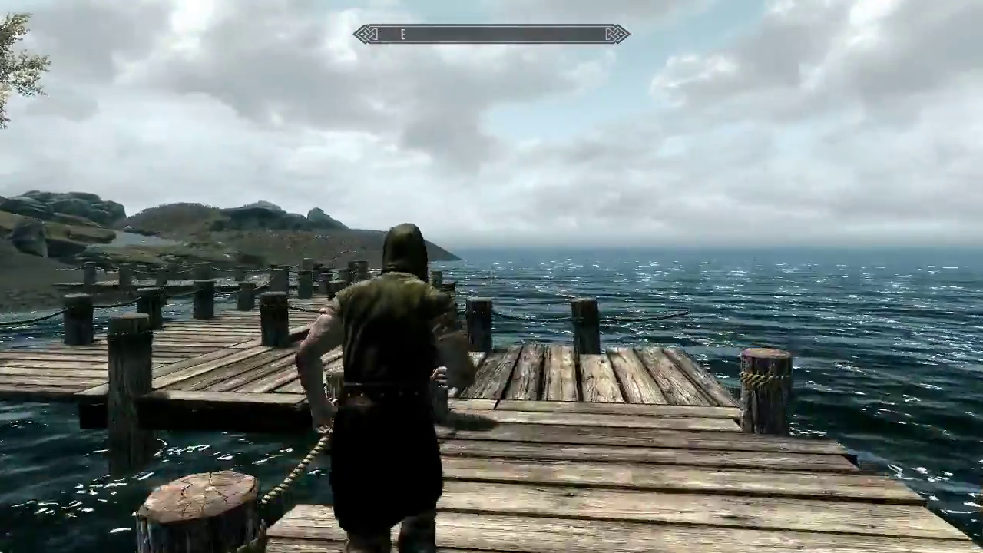
pyautogui.press('w')
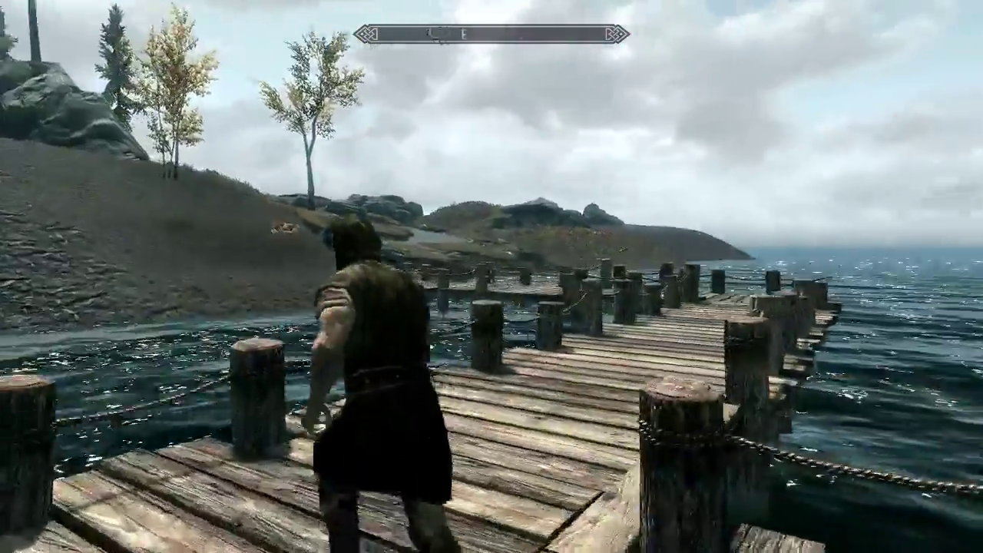
pyautogui.press('w')
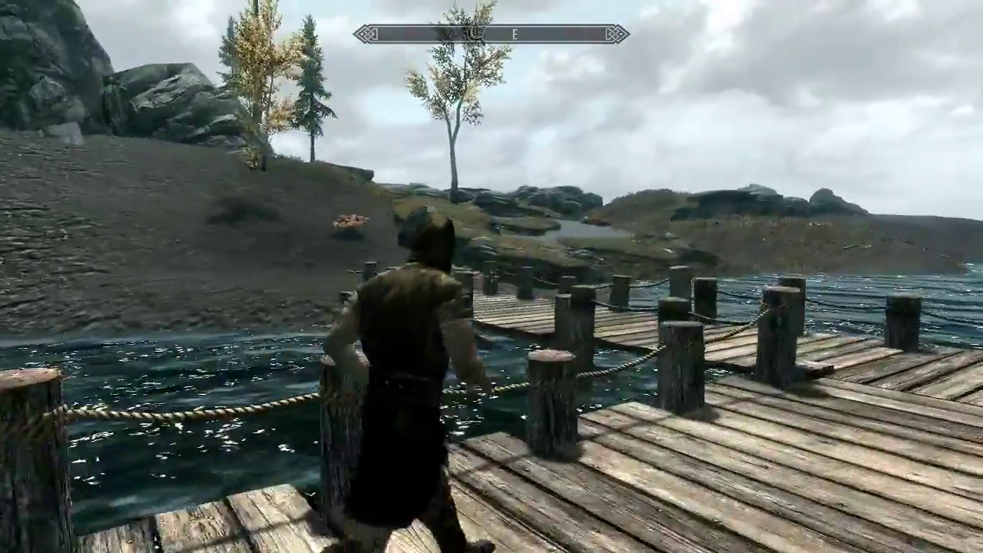
pyautogui.press('w')
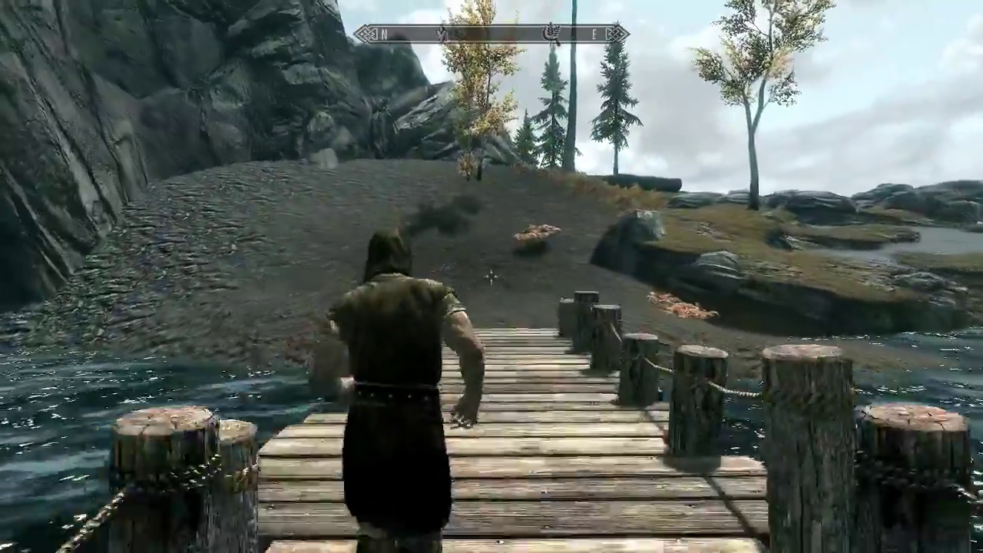
pyautogui.press('w')
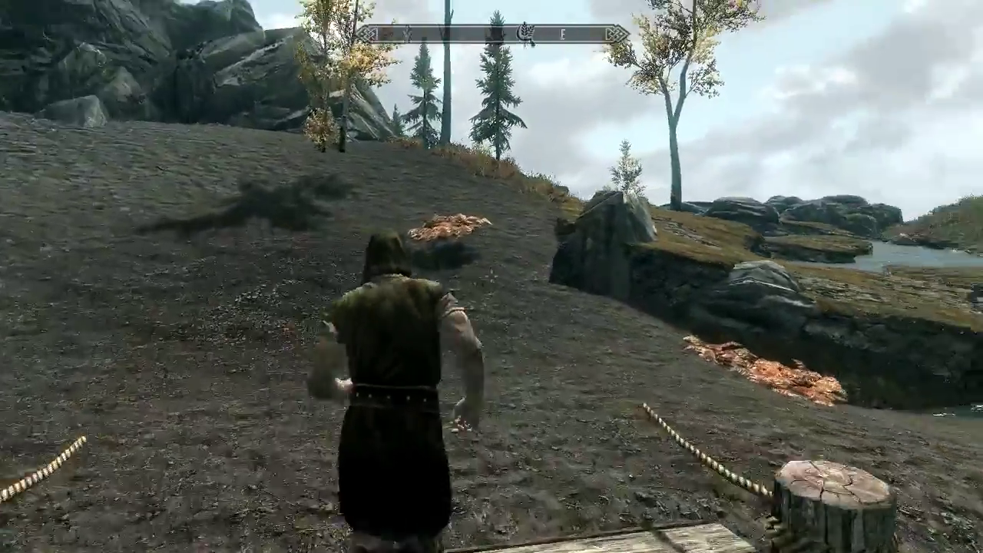
# Climb the slope past the boulder and through the autumn grass to the pine trees beside the cliff
pyautogui.press('w')
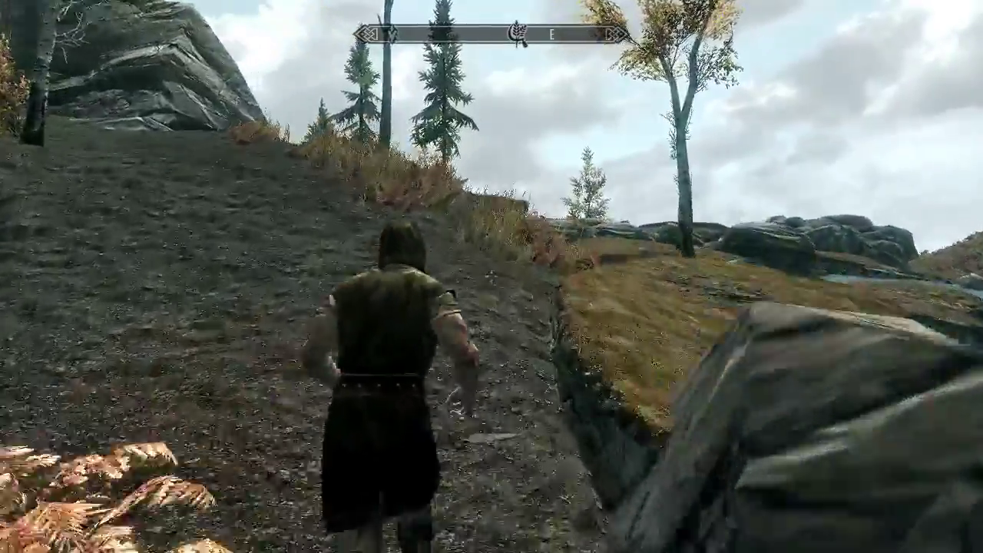
pyautogui.press('w')
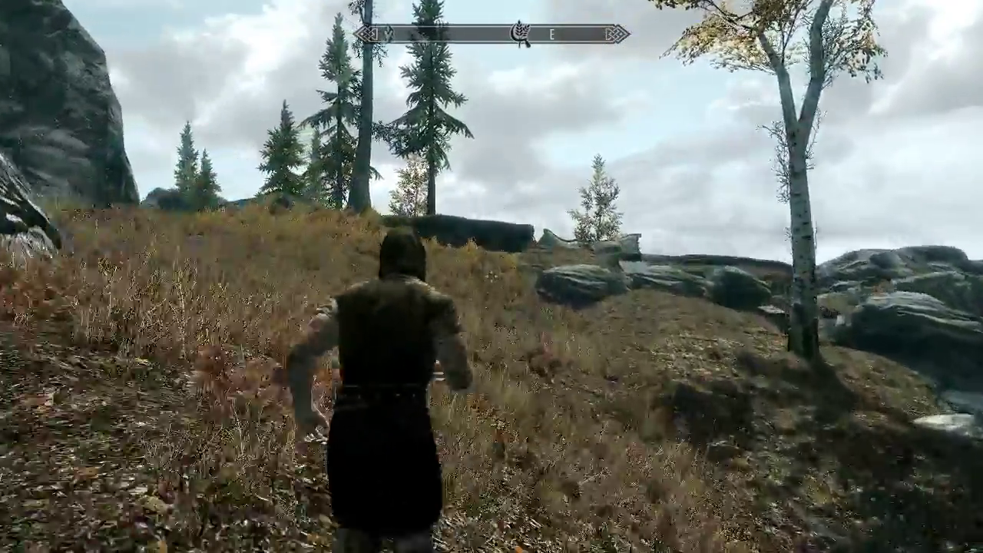
pyautogui.press('w')
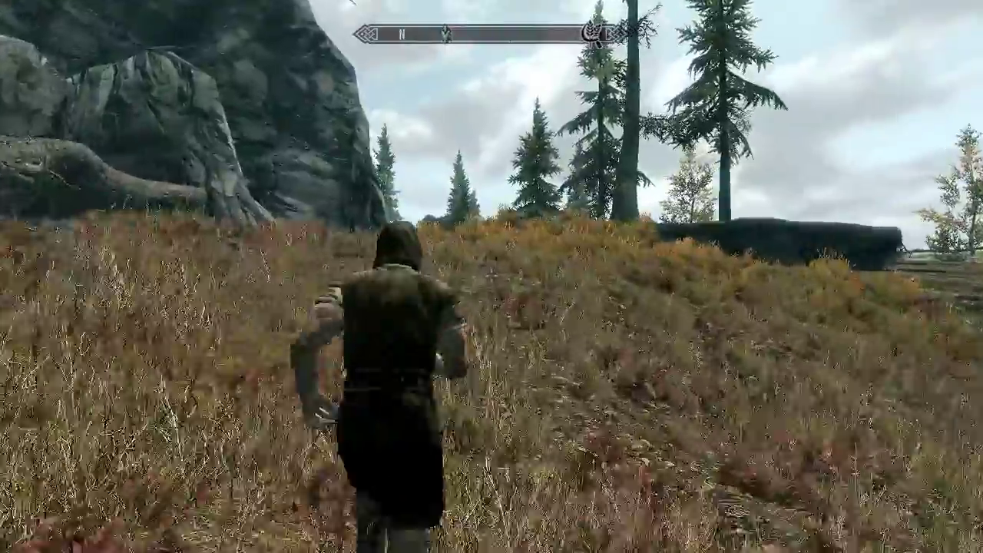
pyautogui.press('w')
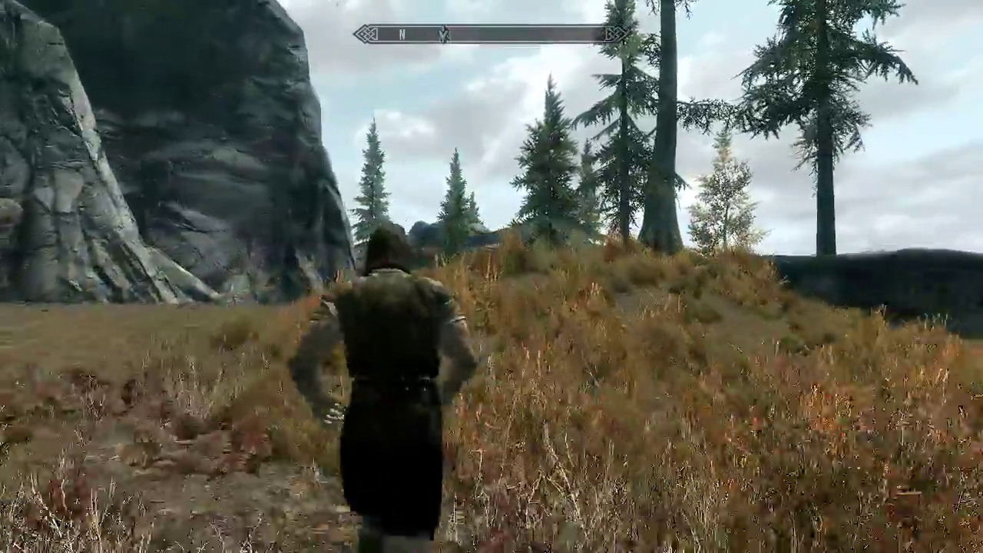
pyautogui.press('w')
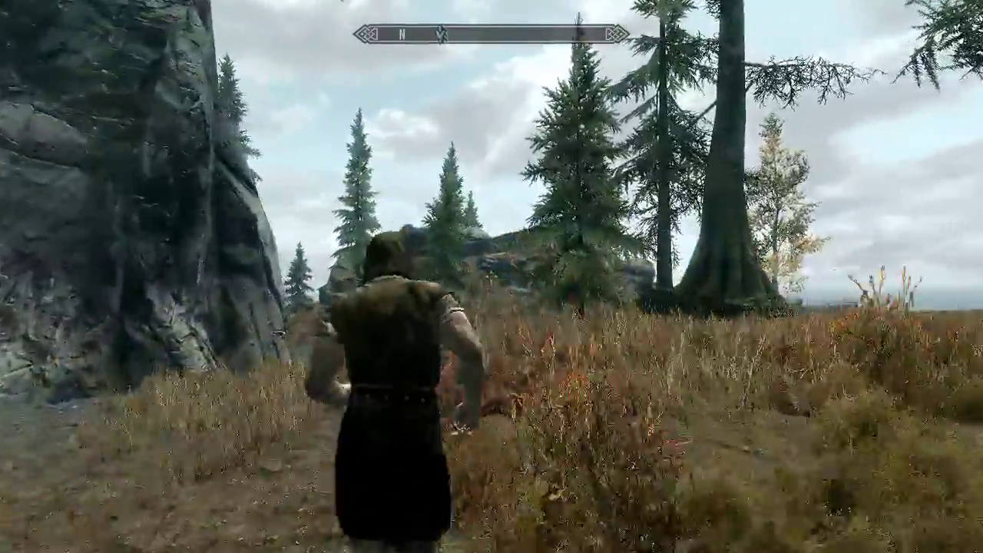
# Run north through the gap between the cliff and the flowering bush into the orange grass meadow among the pines
pyautogui.press('w')
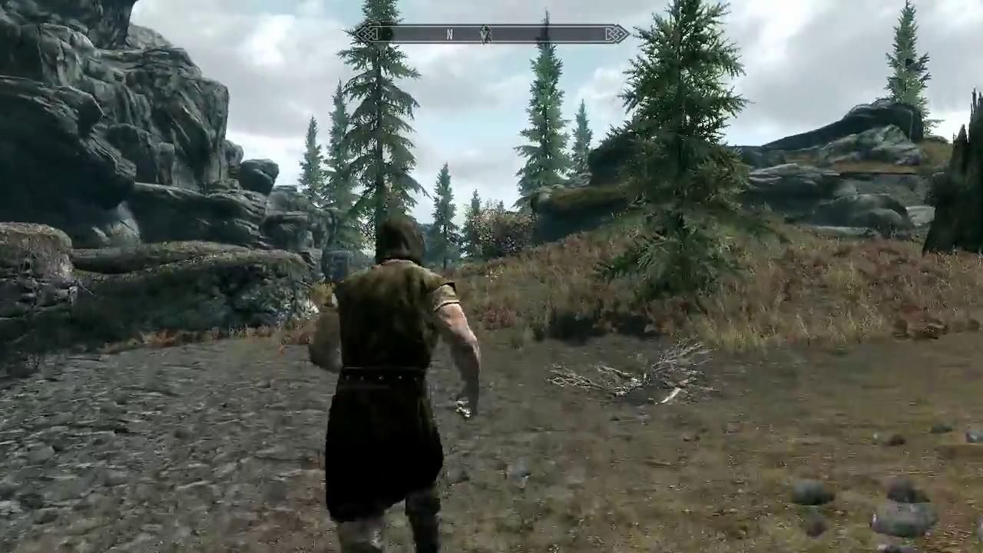
pyautogui.press('w')
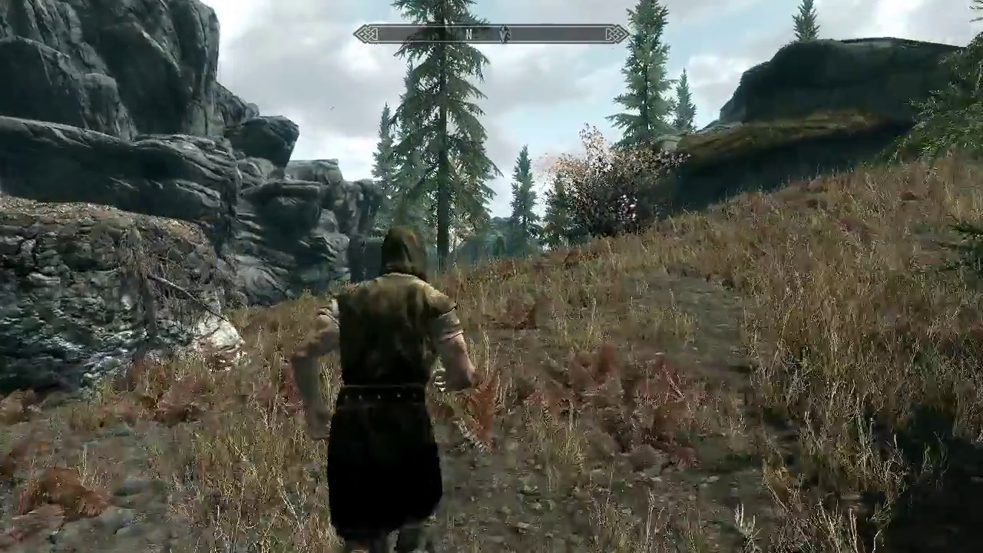
pyautogui.press('w')
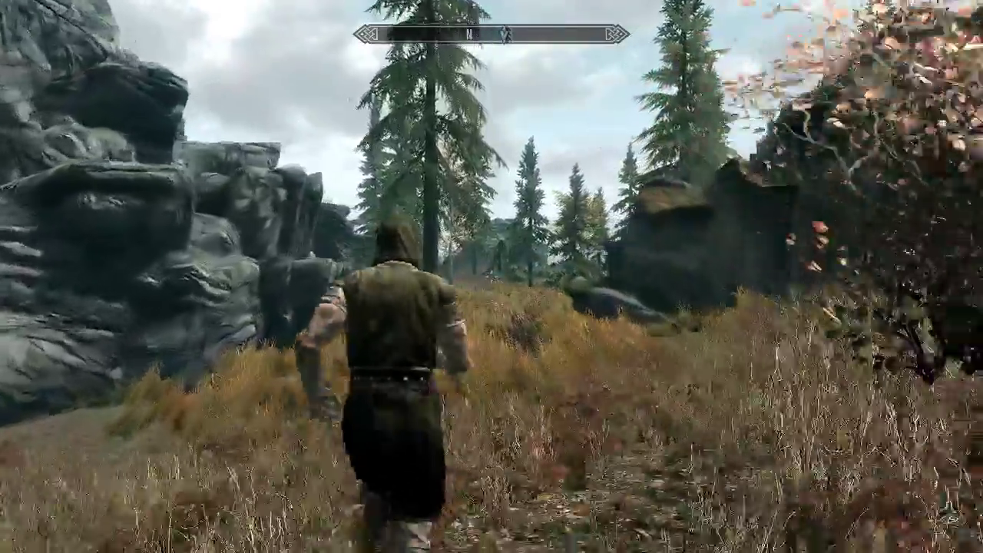
pyautogui.press('w')
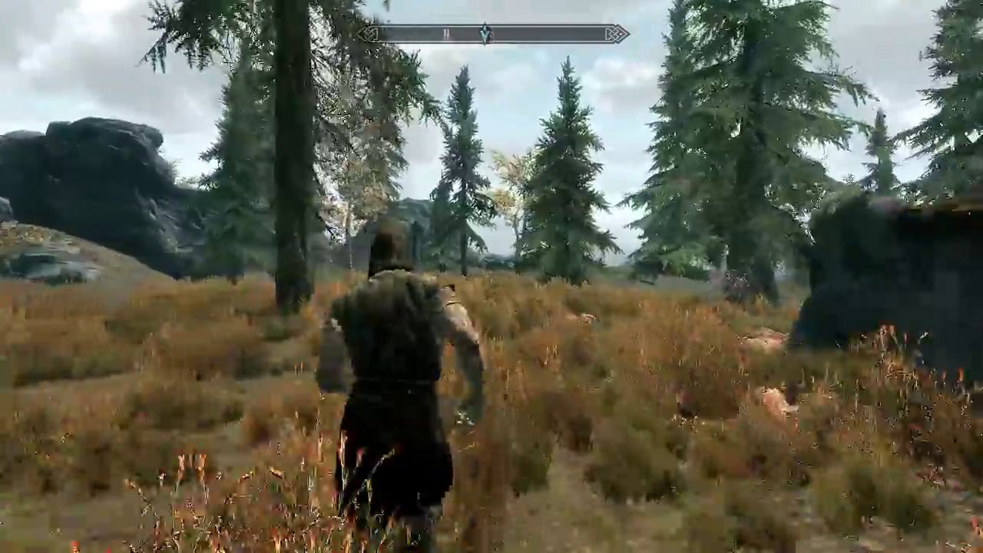
pyautogui.press('w')
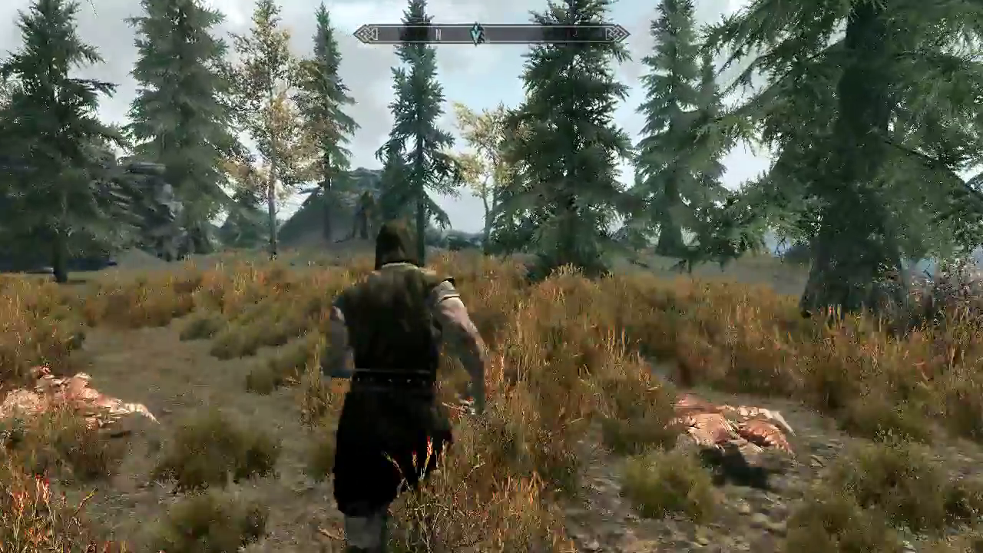
# Cross the clearing past the birch and the large rock outcrop to the pine at the edge of the pond
pyautogui.press('w')
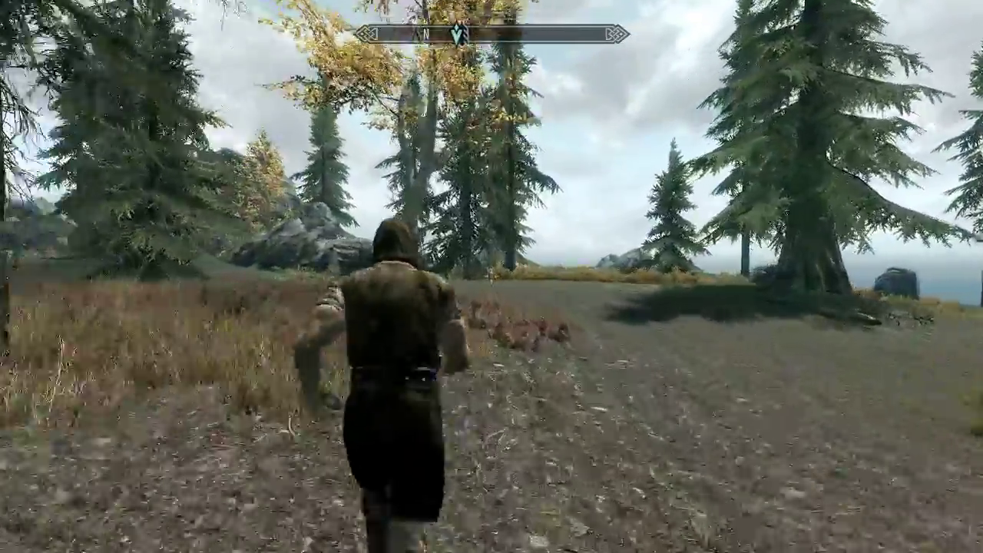
pyautogui.press('w')
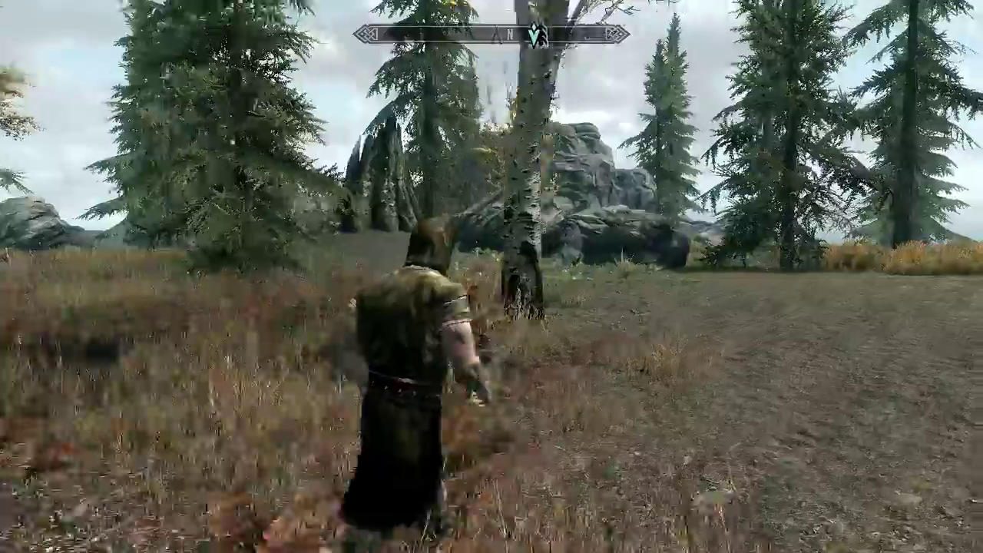
pyautogui.press('w')
pyautogui.press('w')
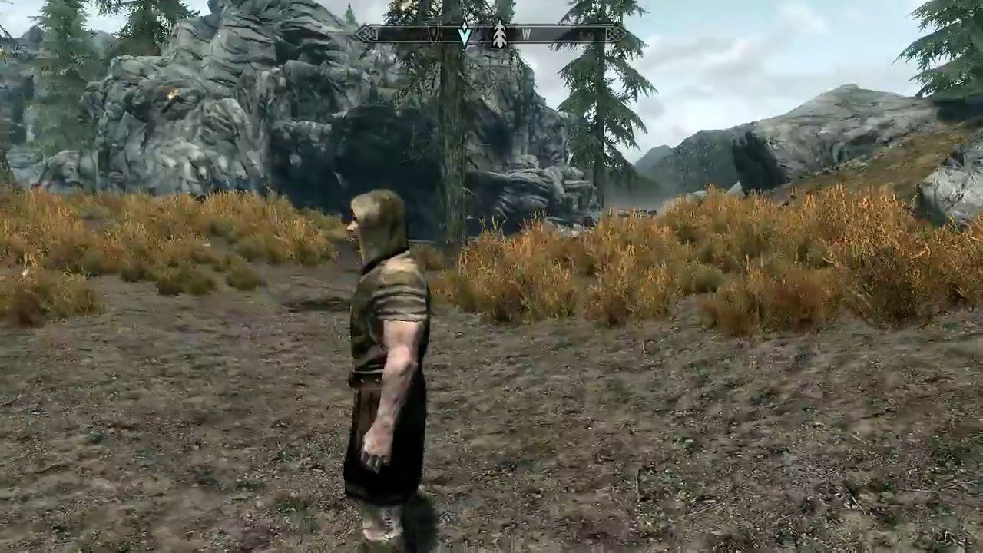
pyautogui.press('w')
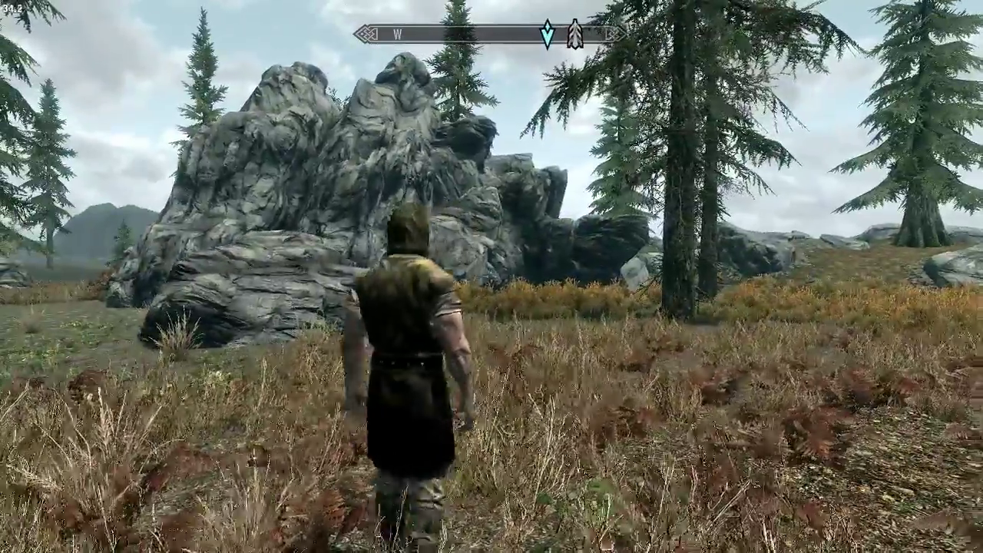
pyautogui.press('w')
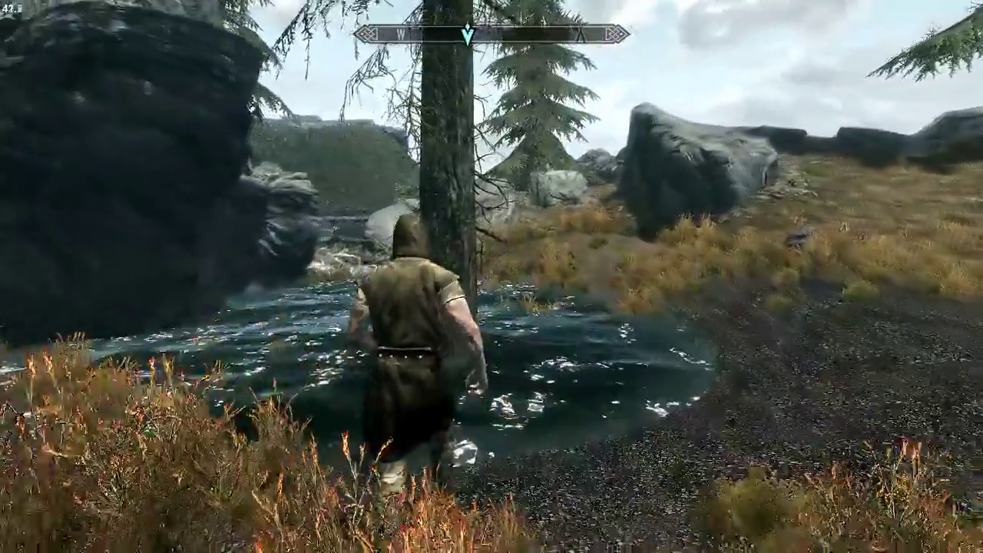
# Quit the game to the desktop
pyautogui.press('Escape')
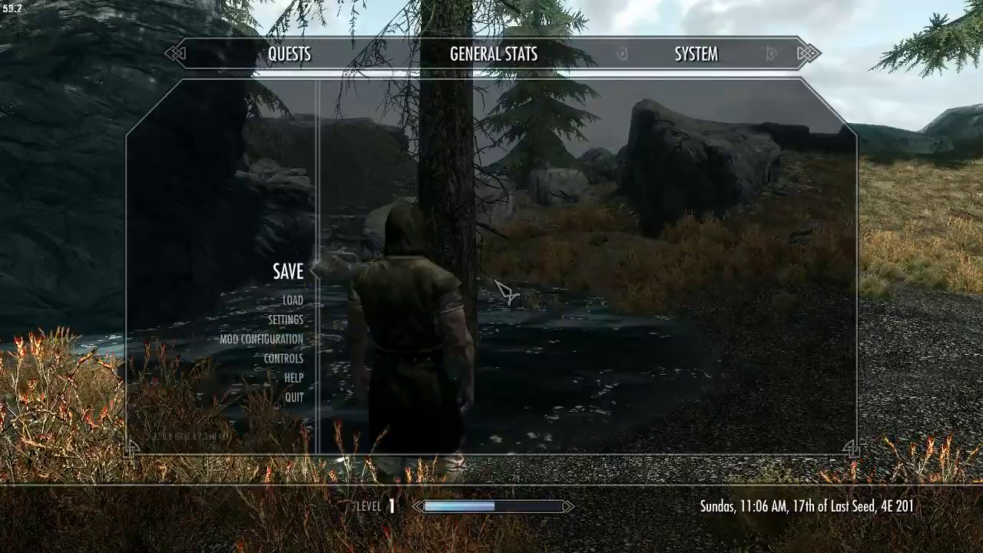
pyautogui.click(295, 398)
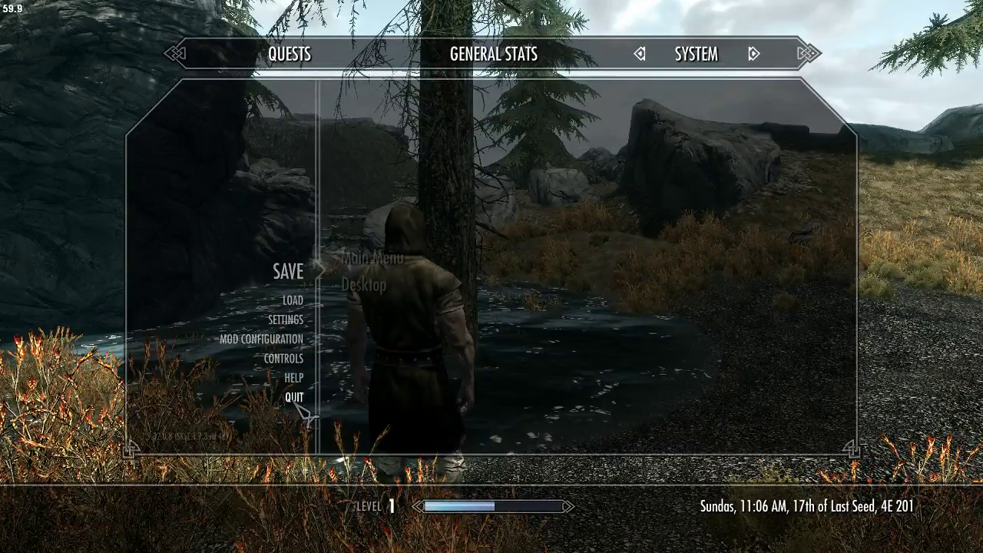
pyautogui.click(363, 286)
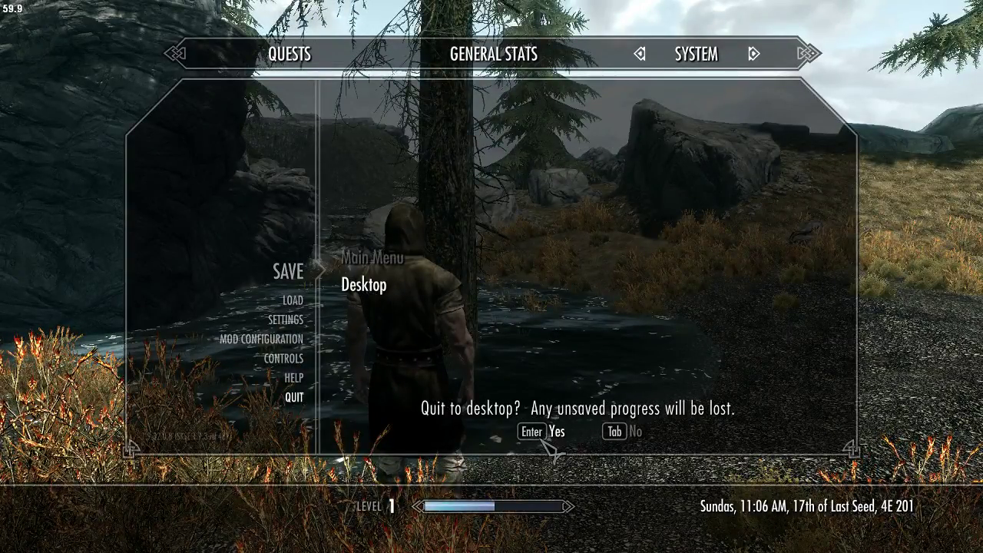
pyautogui.click(546, 443)
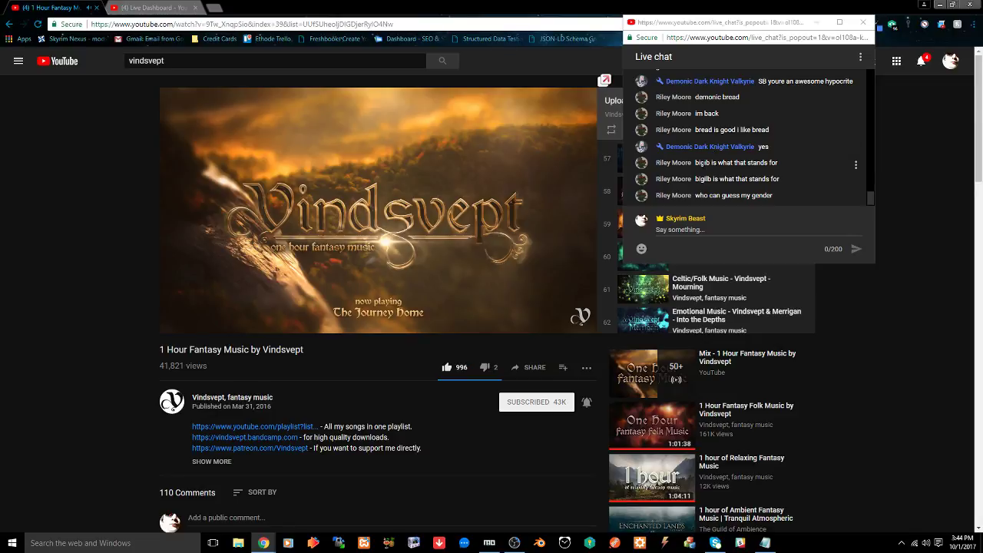
# Switch to Skyrim Mod Organizer and launch the Creation Kit from it
pyautogui.moveTo(489, 546)
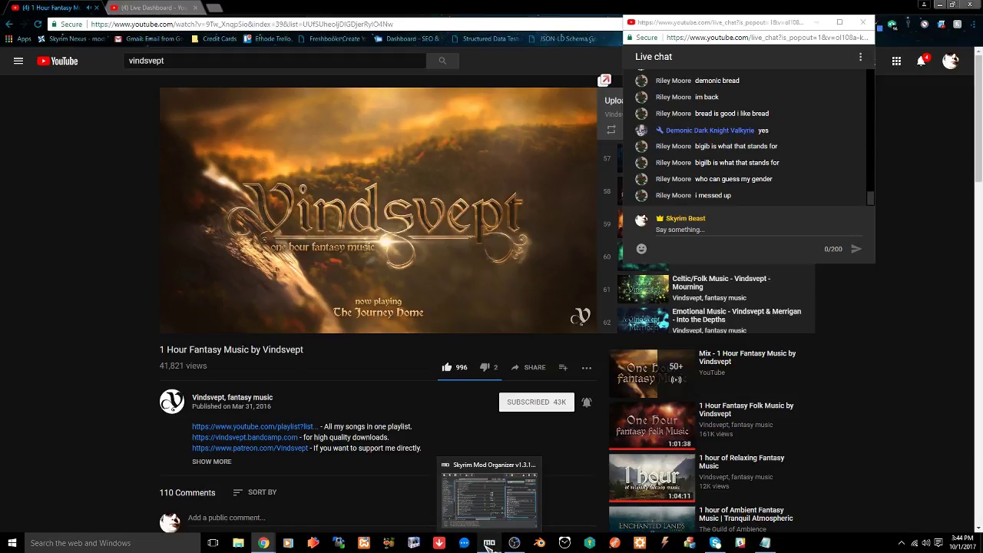
pyautogui.click(488, 506)
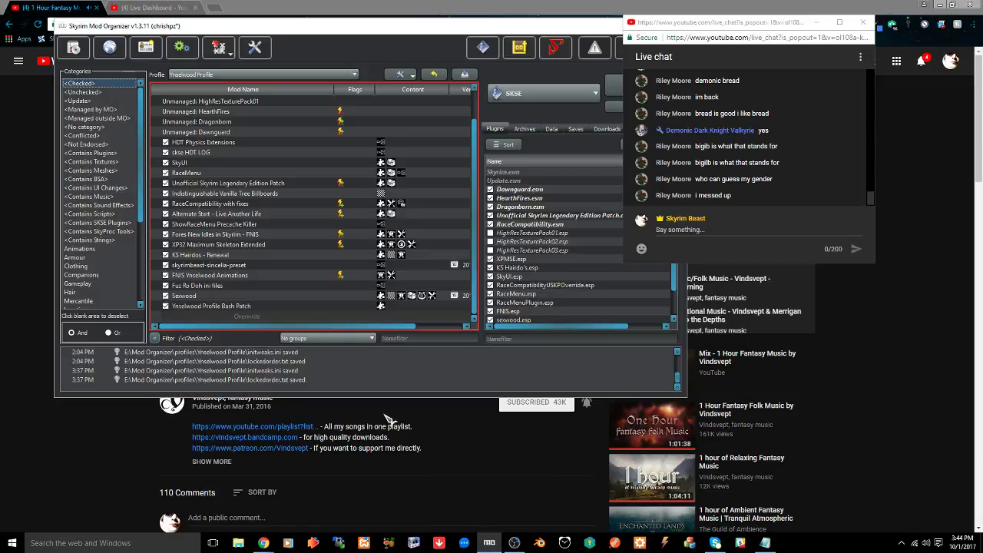
pyautogui.click(534, 93)
pyautogui.click(507, 204)
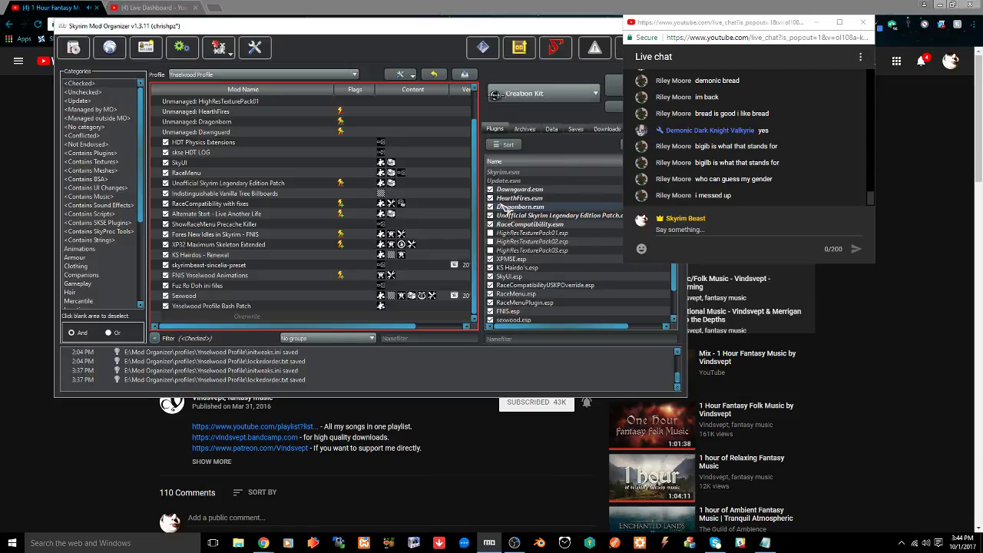
pyautogui.click(619, 86)
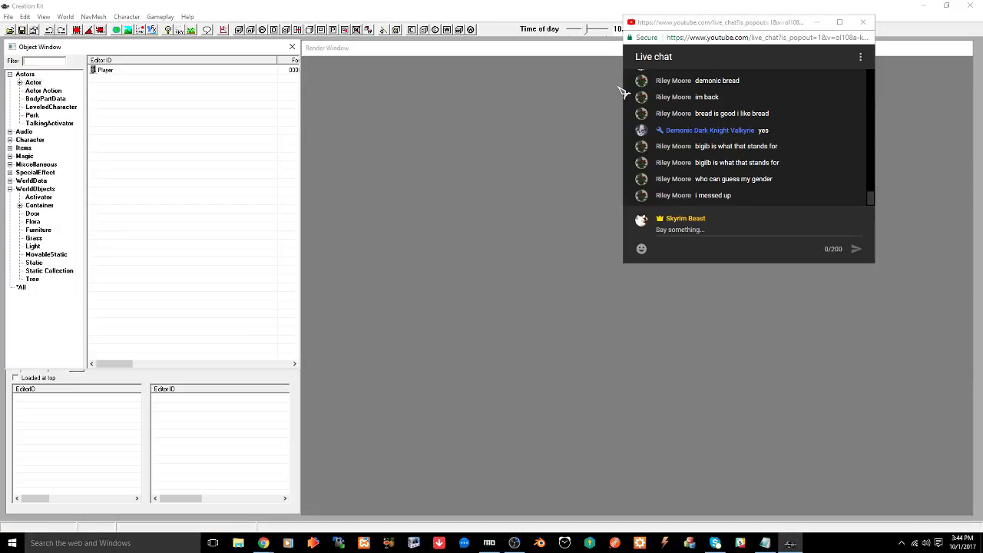
# Set the sexwood.esp plugin as the active file and load its data into the Creation Kit
pyautogui.click(8, 16)
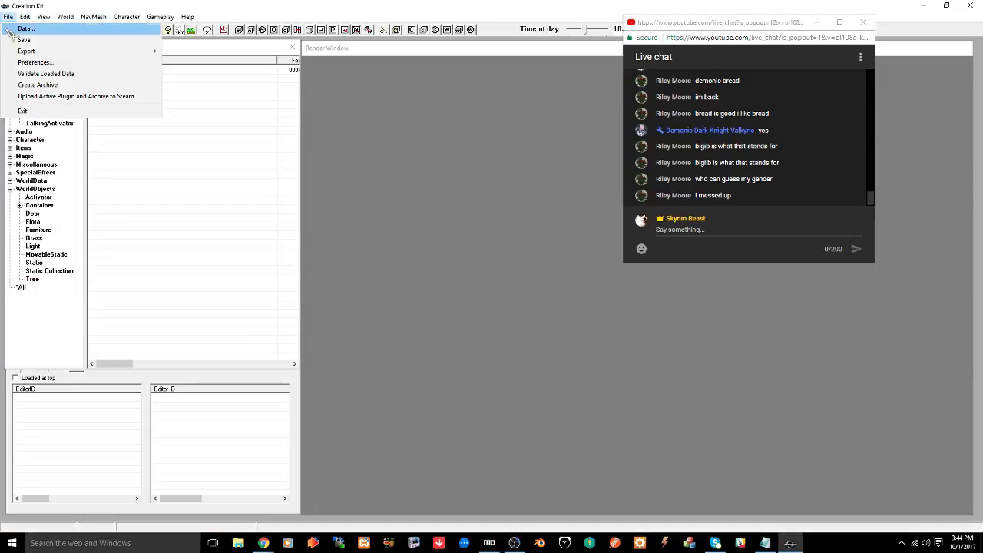
pyautogui.click(19, 31)
pyautogui.scroll(-4, 343, 278)
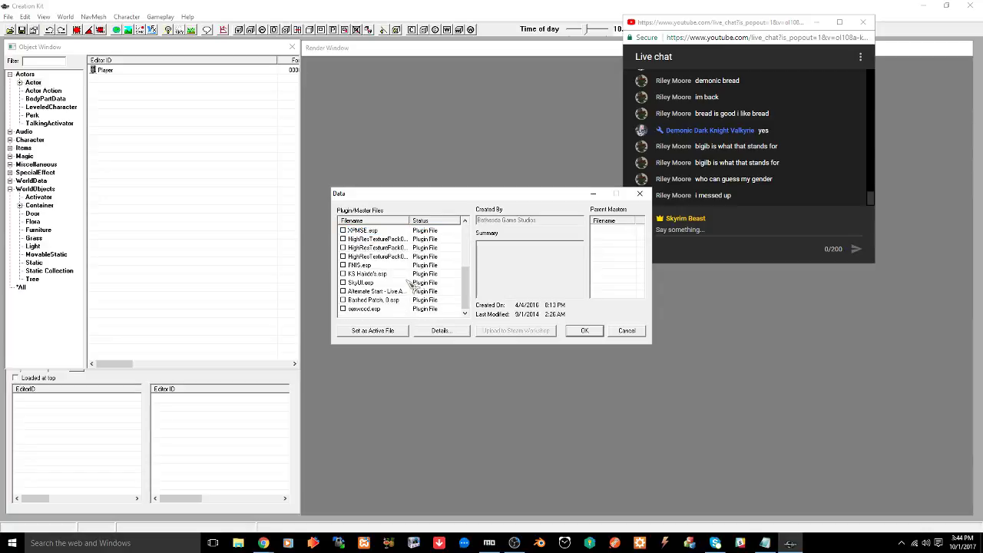
pyautogui.click(364, 309)
pyautogui.click(367, 330)
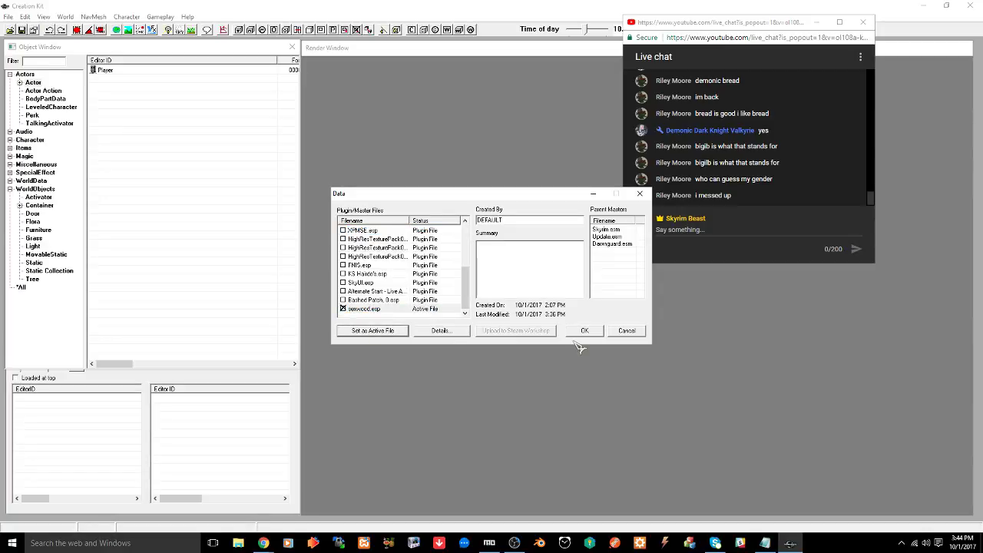
pyautogui.click(584, 331)
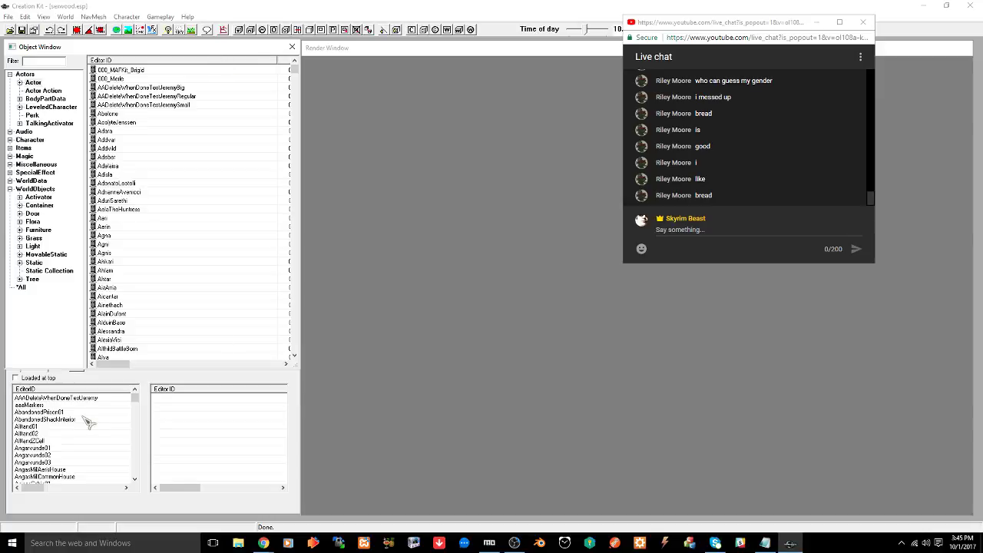
# Choose the SexwoodWorldspace world space and load its CHPZMaveiliefAutumnbushCell for 3D editing
pyautogui.click(89, 355)
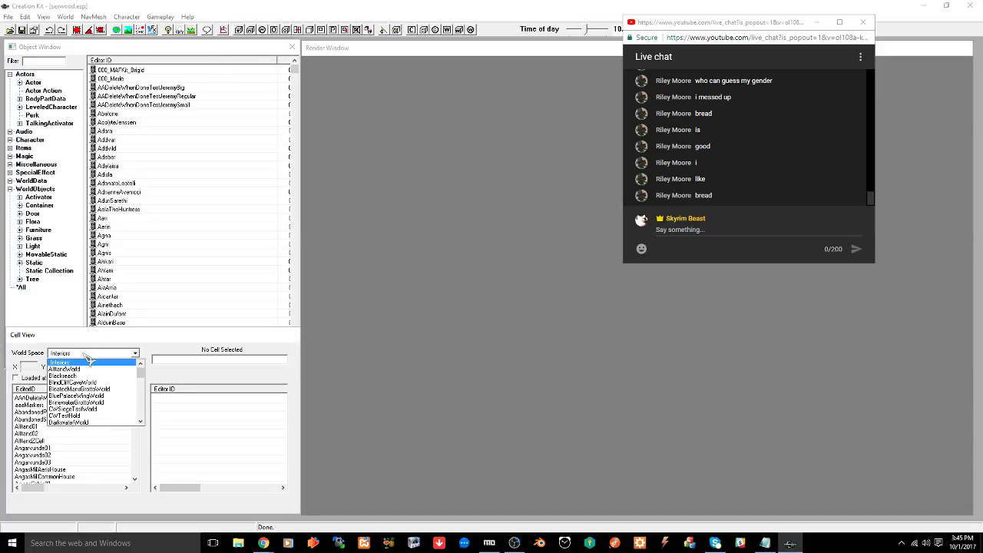
pyautogui.scroll(-5, 99, 390)
pyautogui.scroll(-8, 100, 391)
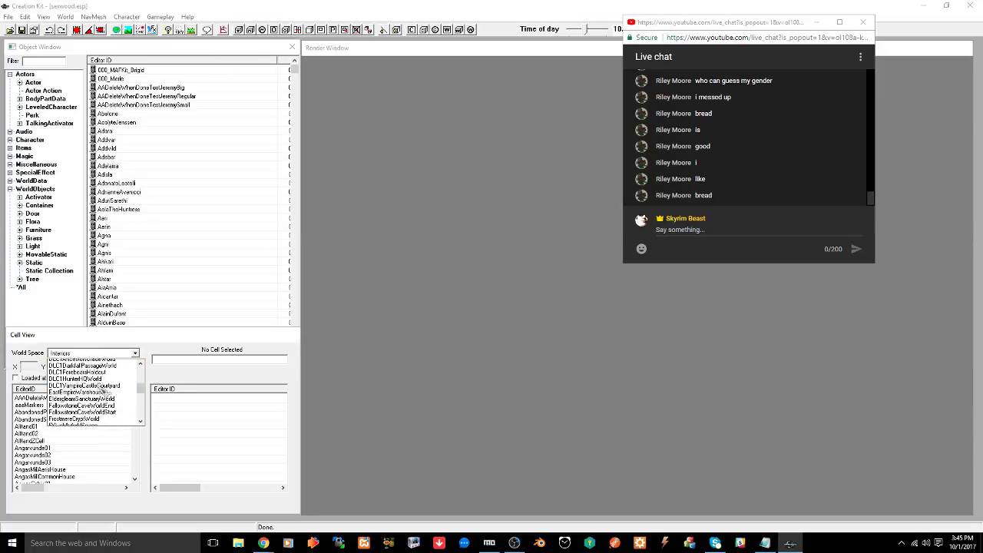
pyautogui.scroll(-2, 102, 391)
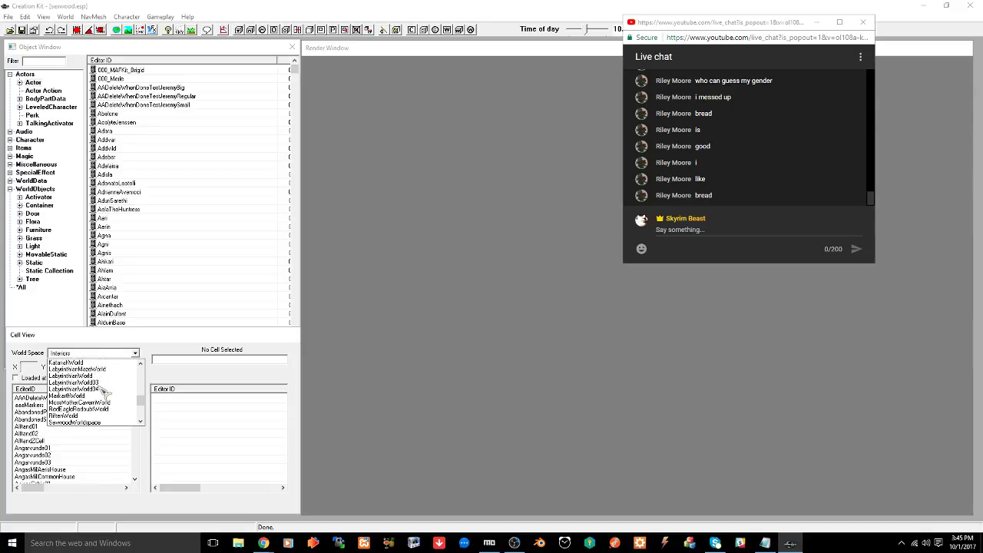
pyautogui.click(81, 402)
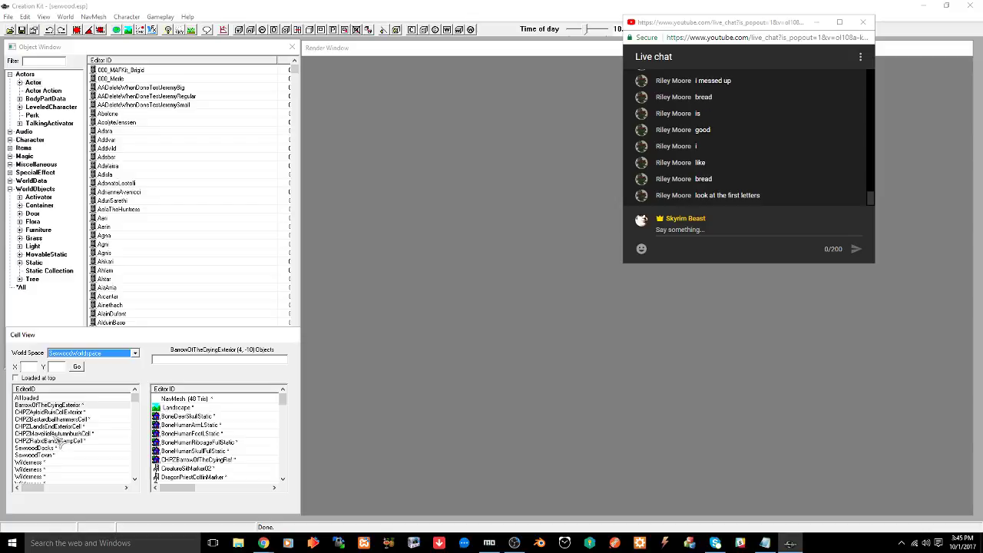
pyautogui.doubleClick(55, 435)
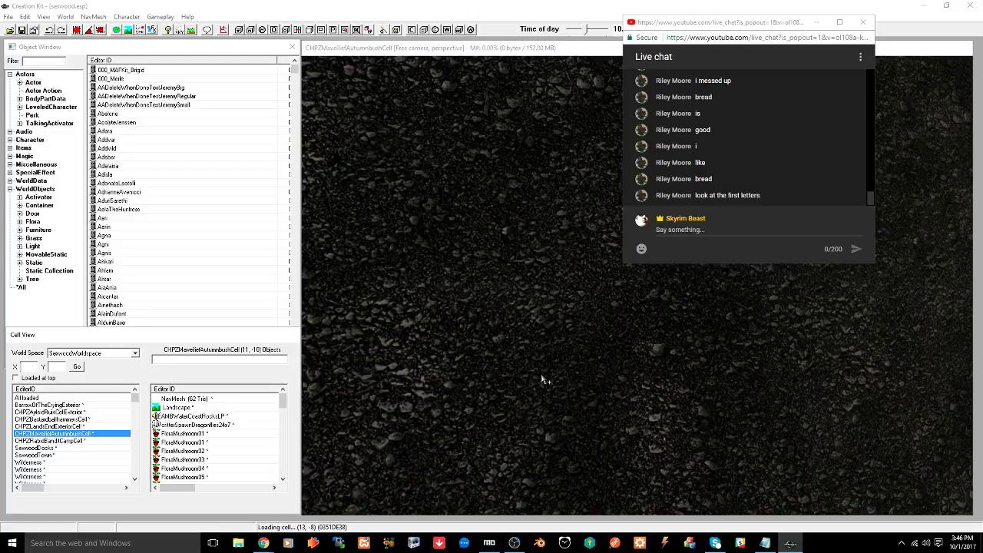
# Move the live chat window clear of the 3D view and inspect the pond and the pine shrub beside it
pyautogui.scroll(-6, 544, 374)
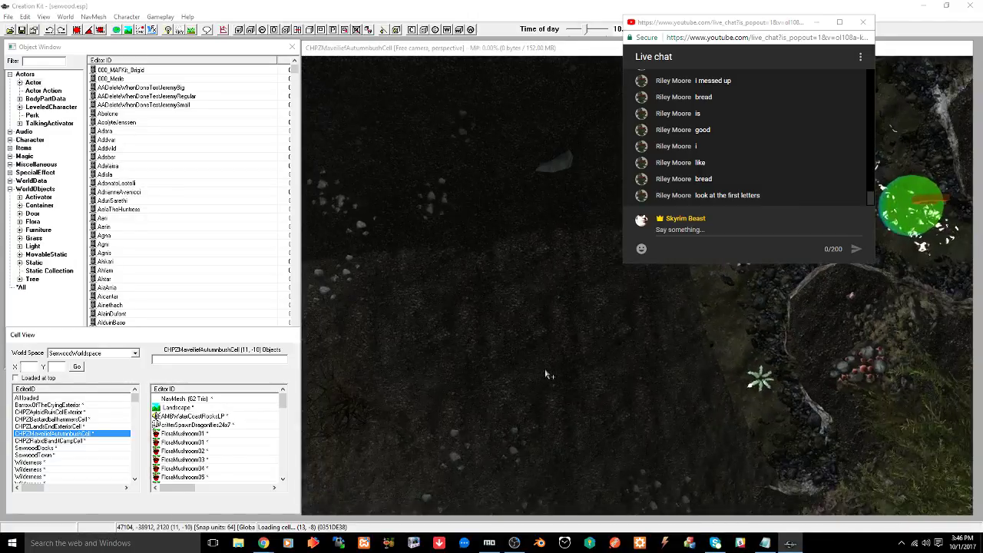
pyautogui.scroll(-1, 546, 373)
pyautogui.moveTo(546, 374); pyautogui.dragTo(586, 169, button='middle')
pyautogui.moveTo(706, 21); pyautogui.dragTo(797, 13)
pyautogui.click(514, 264)
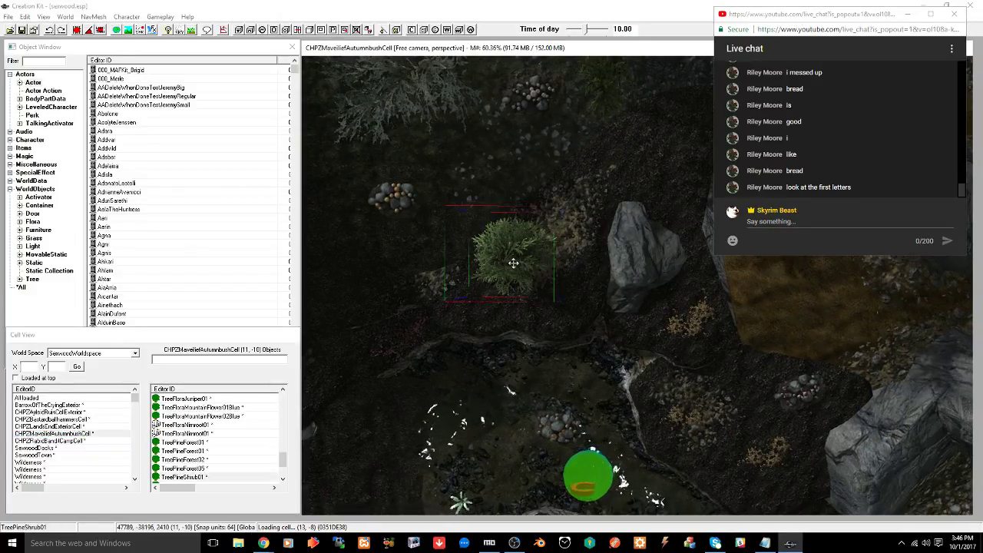
pyautogui.keyDown('shift'); pyautogui.moveTo(523, 230); pyautogui.dragTo(407, 264, button='middle'); pyautogui.keyUp('shift')
pyautogui.scroll(-10, 414, 253)
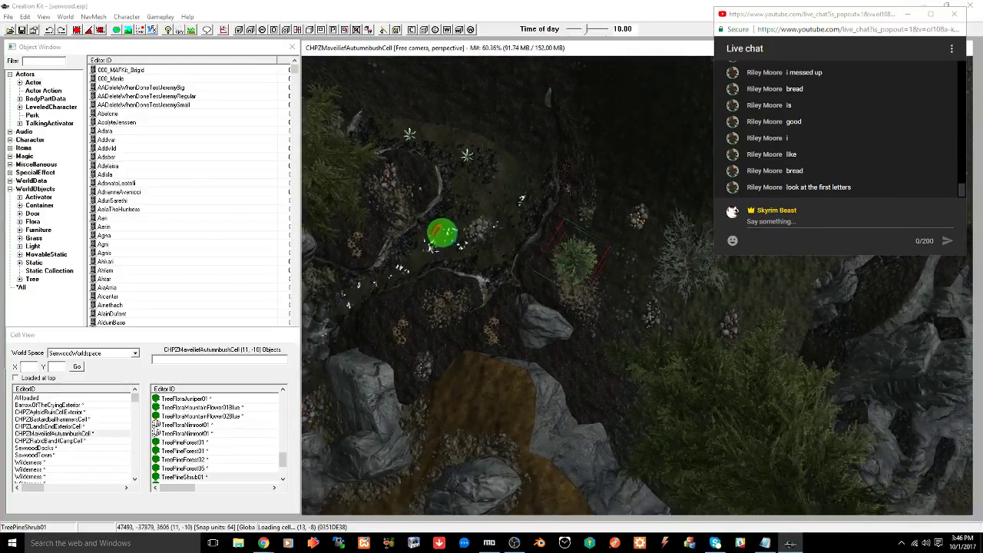
# Remove the FXbirdOPrey02 bird effect that crosses the bare slope behind the rocks in Wilderness cell (11, -11)
pyautogui.moveTo(465, 249); pyautogui.dragTo(631, 329, button='middle')
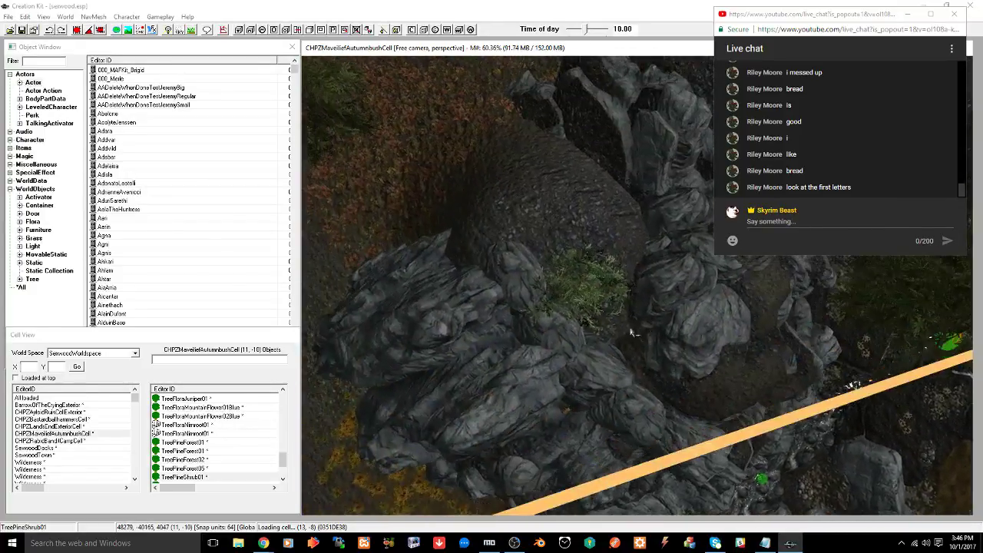
pyautogui.moveTo(559, 340)
pyautogui.mouseDown(button='middle')
pyautogui.moveTo(578, 395)
pyautogui.moveTo(583, 357)
pyautogui.moveTo(660, 340)
pyautogui.moveTo(636, 343)
pyautogui.moveTo(671, 278)
pyautogui.moveTo(645, 329)
pyautogui.moveTo(664, 303)
pyautogui.moveTo(647, 307)
pyautogui.moveTo(651, 327)
pyautogui.moveTo(679, 347)
pyautogui.moveTo(616, 363)
pyautogui.moveTo(584, 295)
pyautogui.mouseUp(button='middle')
pyautogui.click(595, 403)
pyautogui.click(585, 220)
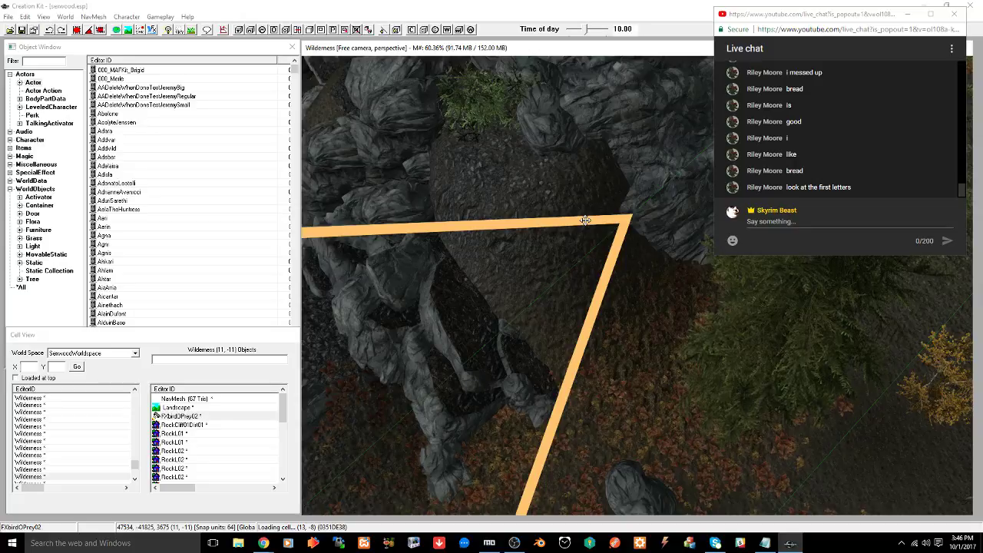
pyautogui.press('Delete')
# Inspect the bare slope behind the rock outcrop and select the TreePineShrub02 shrub at its upper edge
pyautogui.moveTo(558, 223); pyautogui.dragTo(584, 284, button='middle')
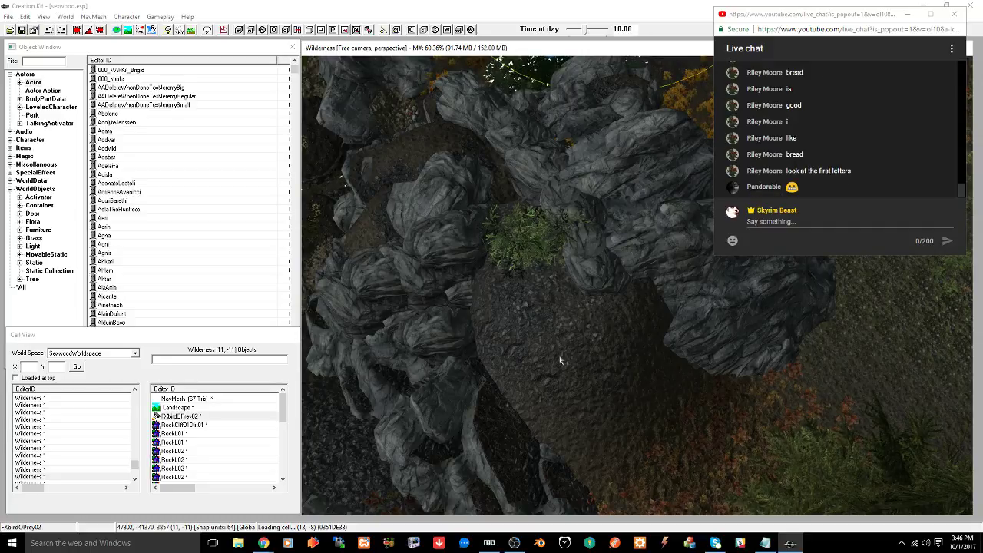
pyautogui.moveTo(560, 361); pyautogui.dragTo(560, 278, button='middle')
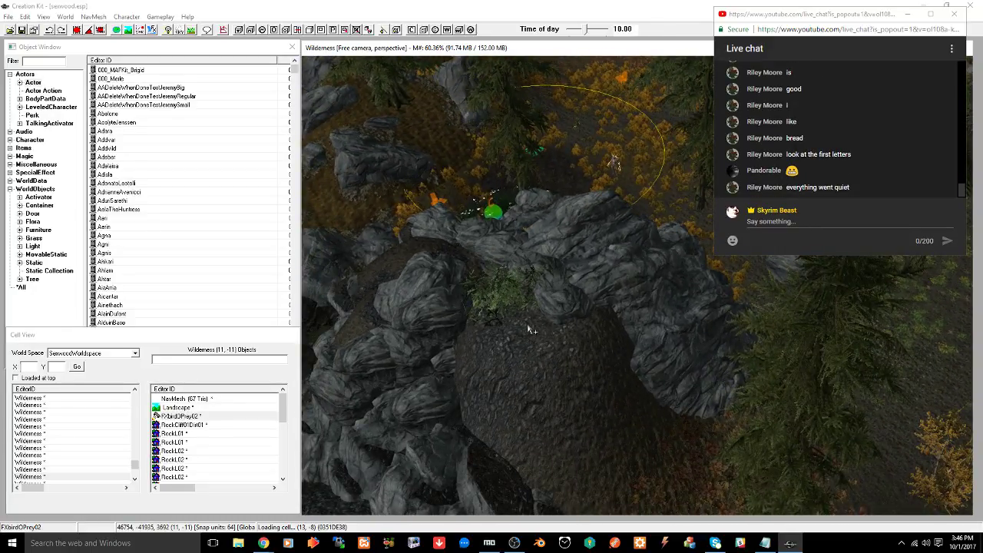
pyautogui.moveTo(529, 330); pyautogui.dragTo(519, 258, button='middle')
pyautogui.click(519, 258)
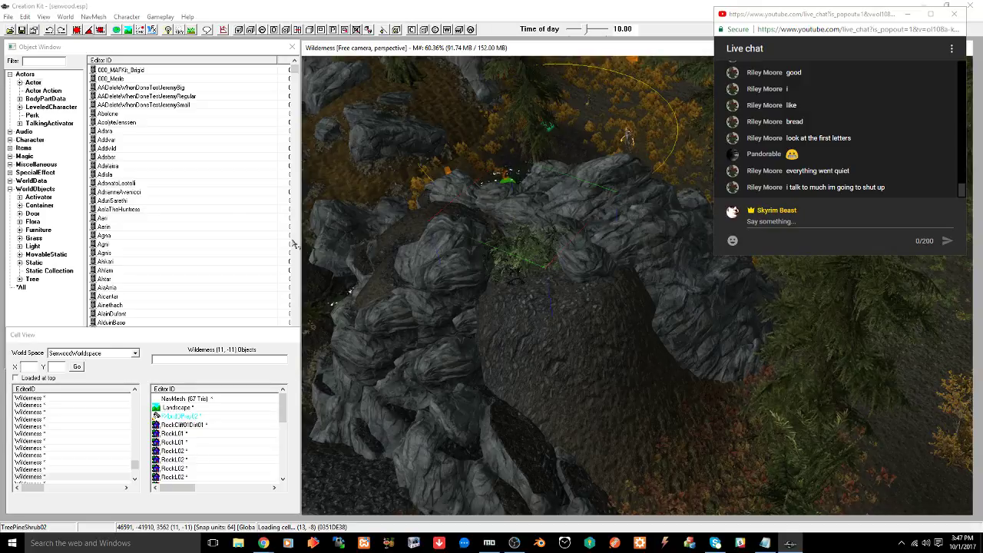
# Browse the static landscape objects and preview the DirtCliffs01 and DirtCliffs02 models
pyautogui.click(10, 75)
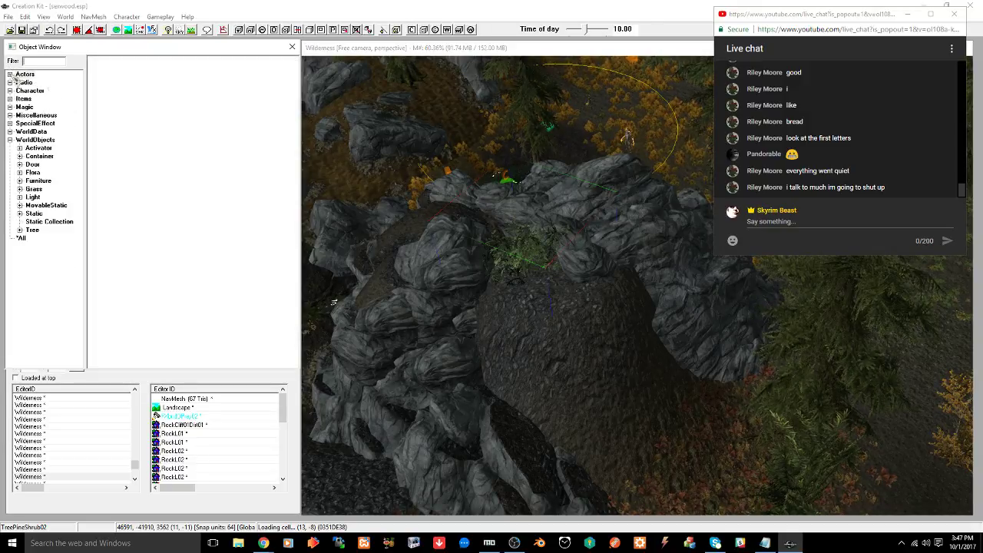
pyautogui.click(20, 214)
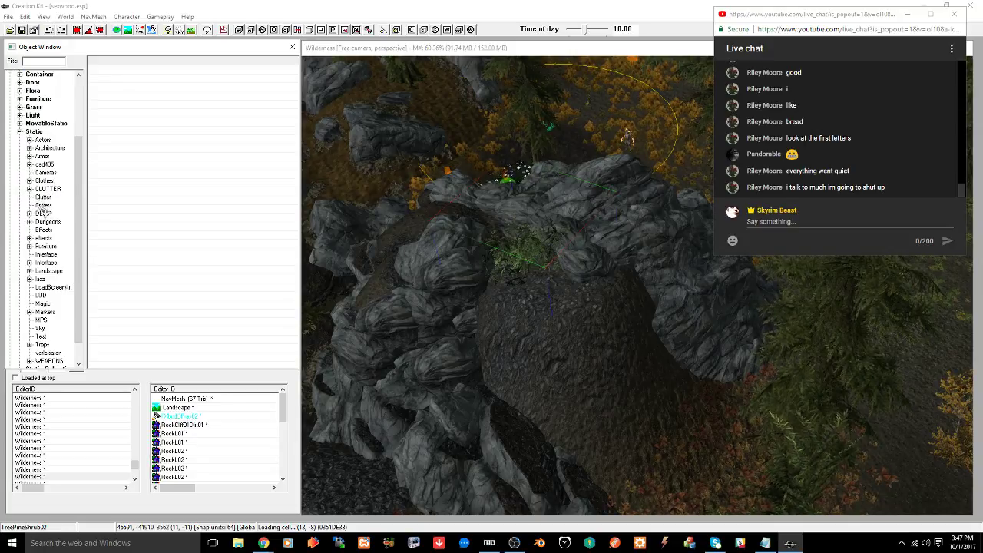
pyautogui.click(63, 273)
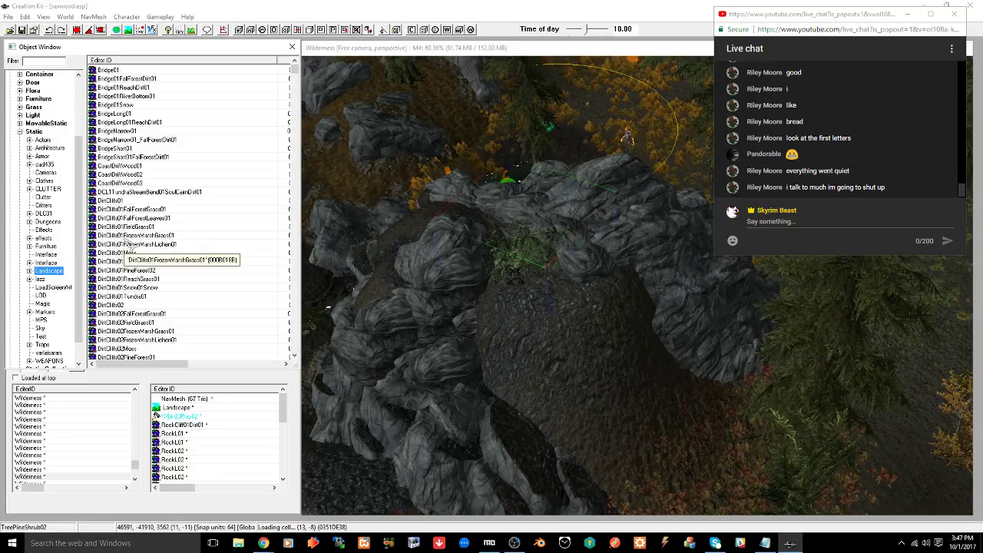
pyautogui.rightClick(113, 201)
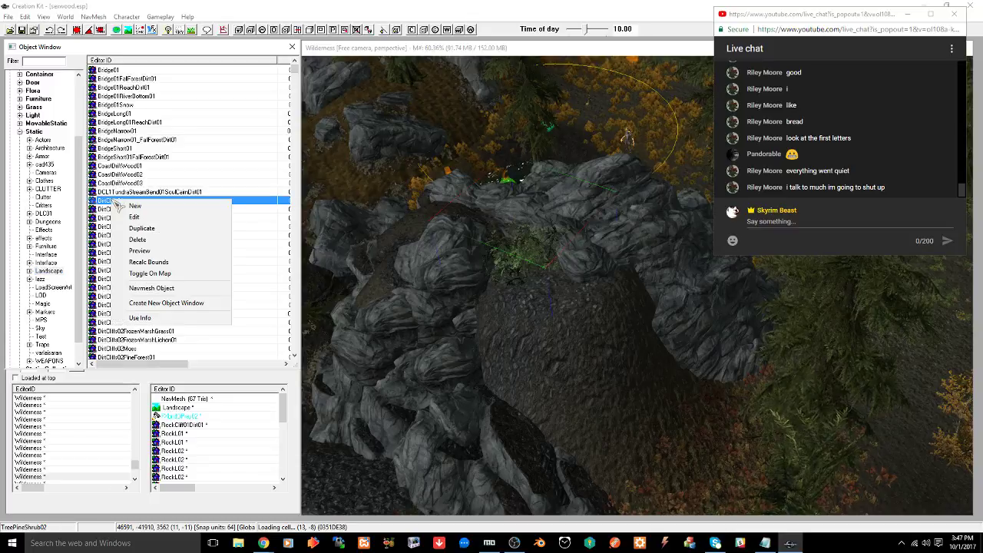
pyautogui.click(139, 250)
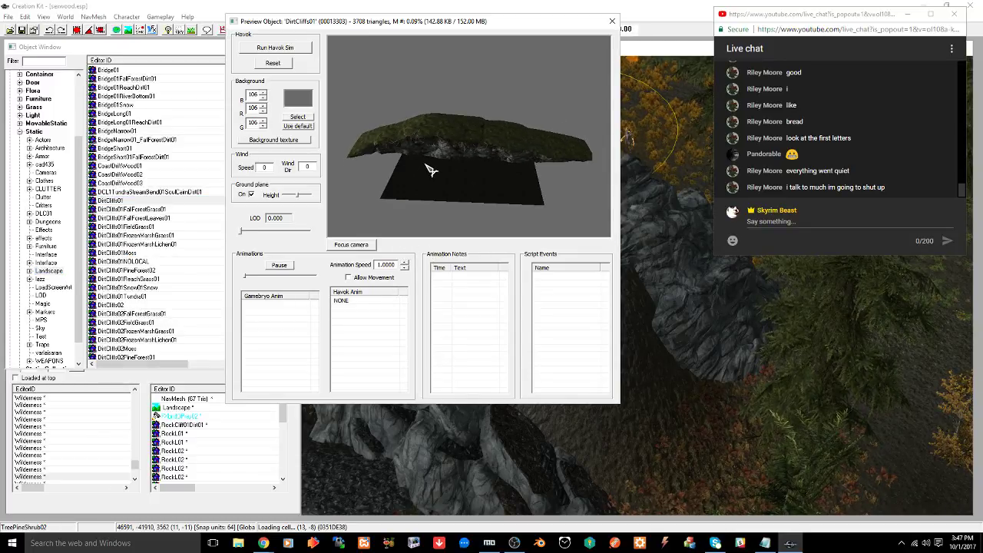
pyautogui.click(111, 305)
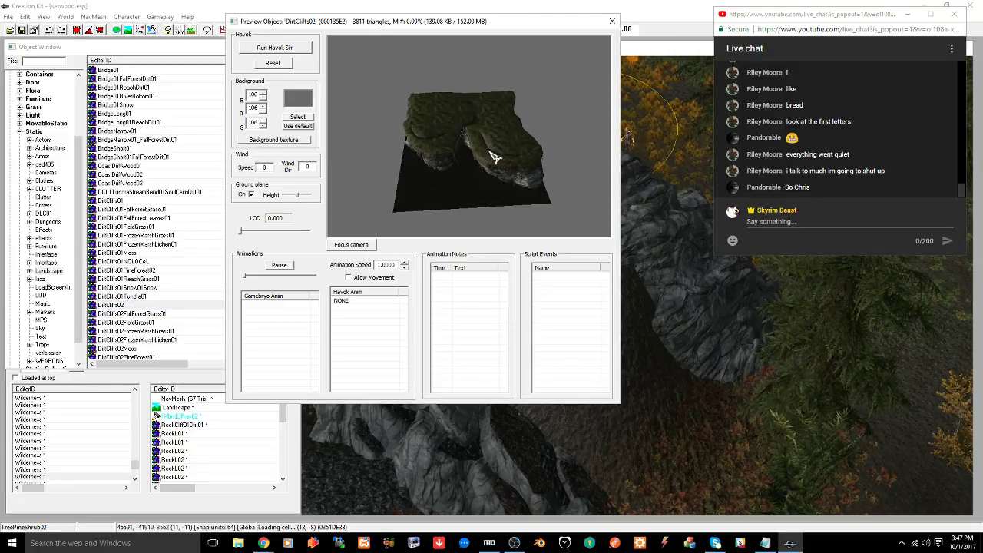
pyautogui.click(612, 20)
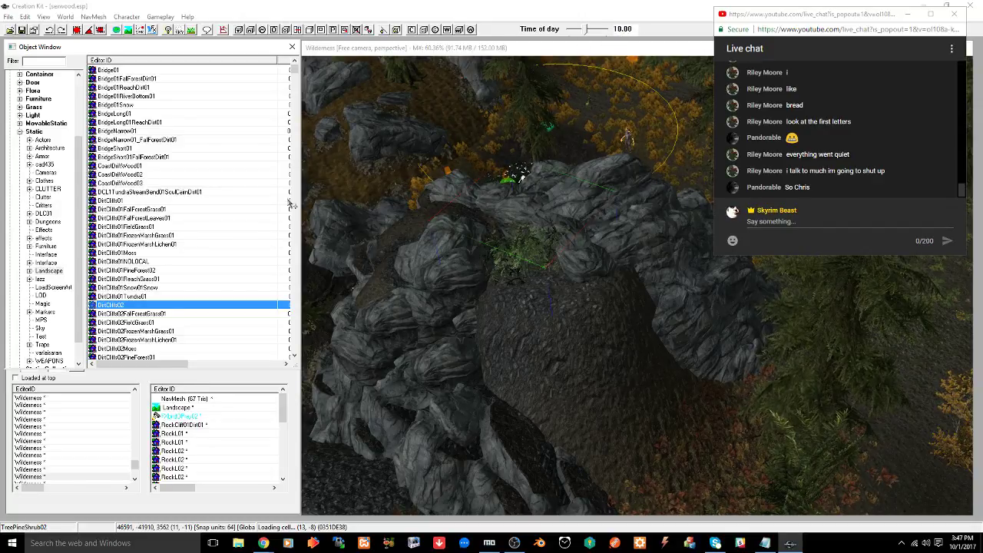
# Try a DirtCliffs02 piece at the foot of the bare slope, rotating it so its ledges face outward, and check its fit from several angles
pyautogui.moveTo(120, 308); pyautogui.dragTo(637, 411)
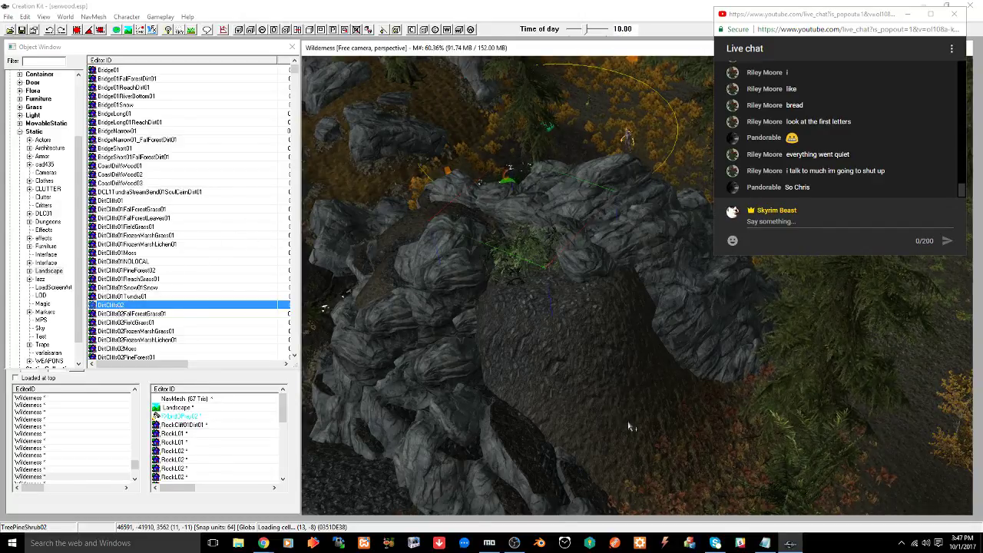
pyautogui.moveTo(595, 418); pyautogui.dragTo(541, 425, button='right')
pyautogui.keyDown('shift'); pyautogui.moveTo(586, 459); pyautogui.dragTo(568, 393, button='middle'); pyautogui.keyUp('shift')
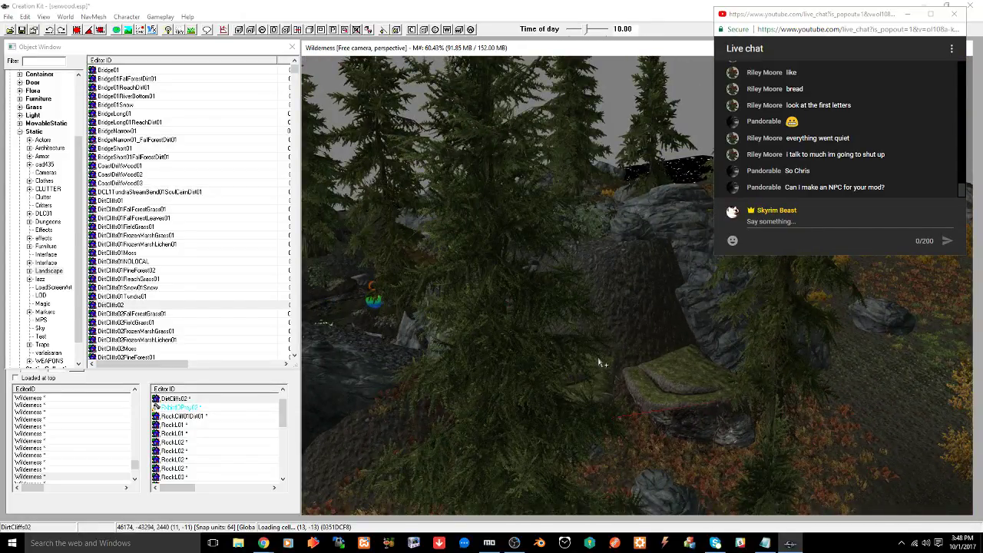
pyautogui.click(597, 373)
pyautogui.keyDown('shift'); pyautogui.moveTo(596, 373); pyautogui.dragTo(620, 453, button='middle'); pyautogui.keyUp('shift')
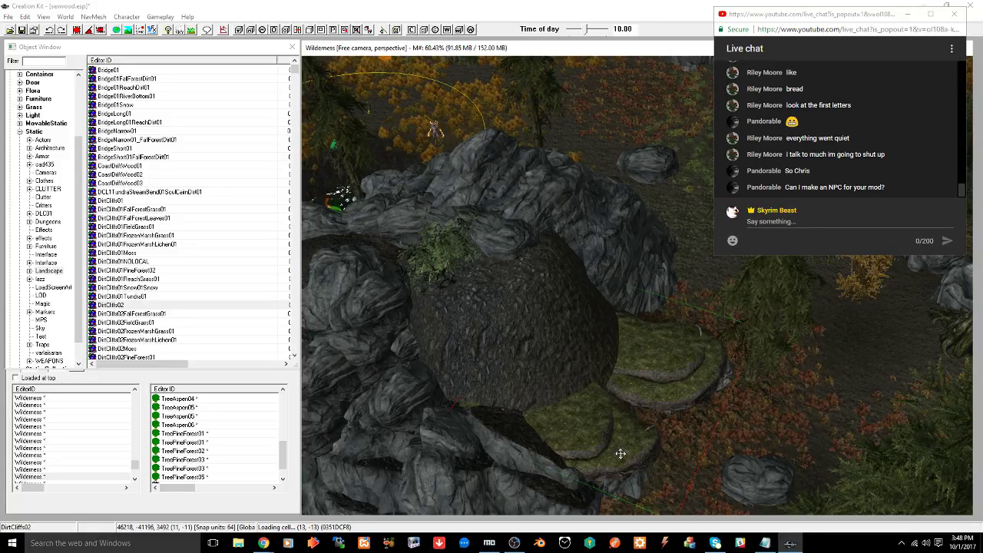
pyautogui.moveTo(619, 447)
pyautogui.keyDown('shift'); pyautogui.mouseDown(button='middle')
pyautogui.moveTo(603, 445)
pyautogui.moveTo(645, 445)
pyautogui.moveTo(626, 458)
pyautogui.mouseUp(button='middle'); pyautogui.keyUp('shift')
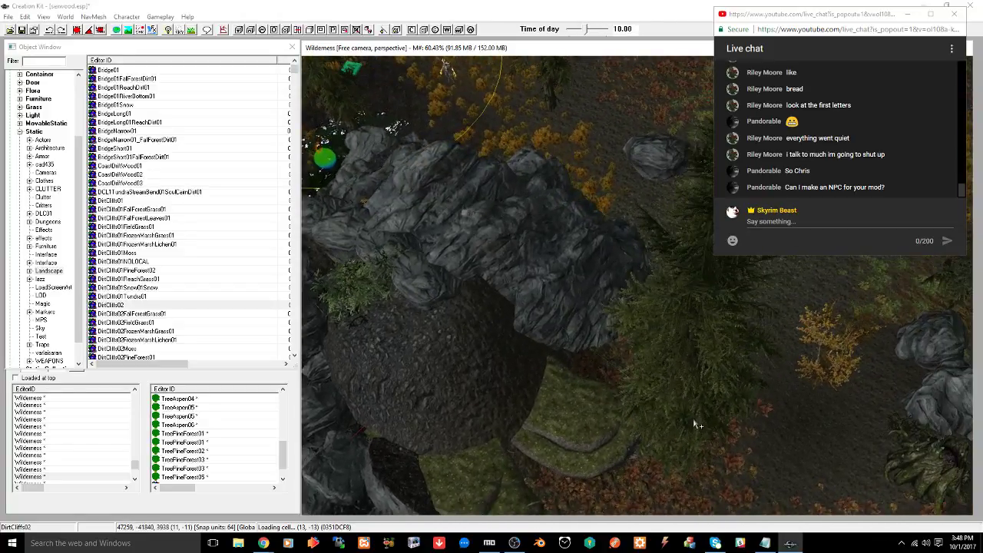
pyautogui.click(694, 419)
pyautogui.moveTo(636, 417); pyautogui.dragTo(617, 395, button='middle')
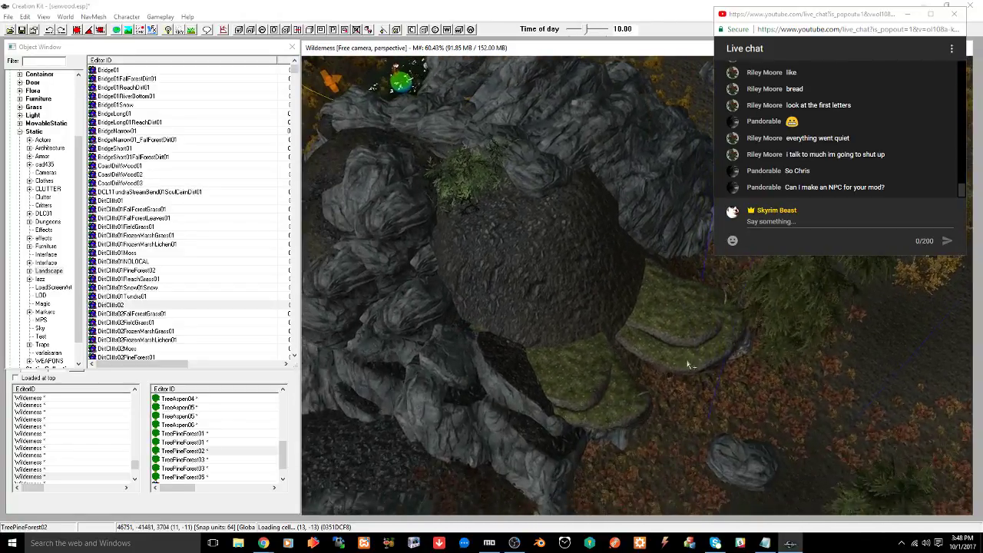
pyautogui.click(607, 395)
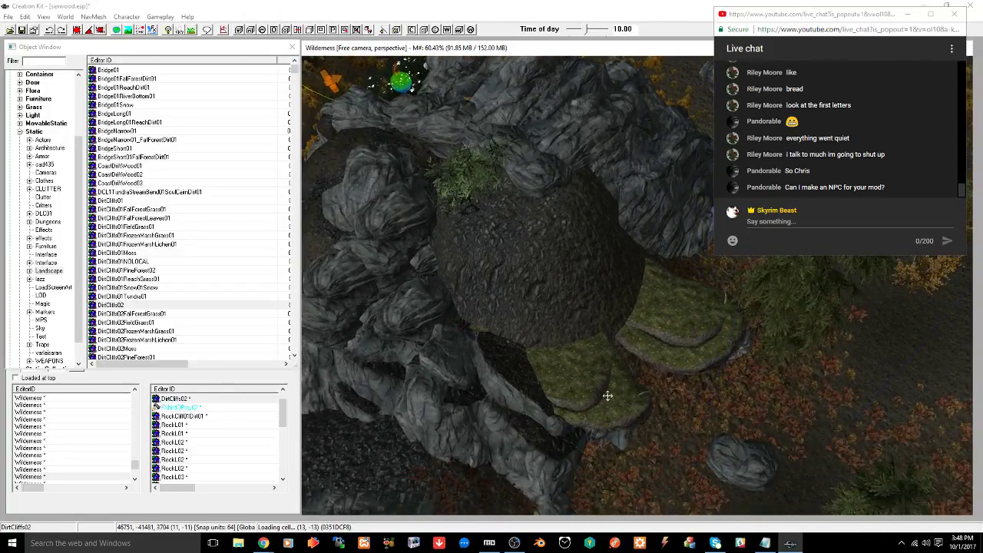
# Add a "Credits:" heading with two contributors' names below the trolls quote in the Notepad notes, and return to the Creation Kit
pyautogui.click(765, 543)
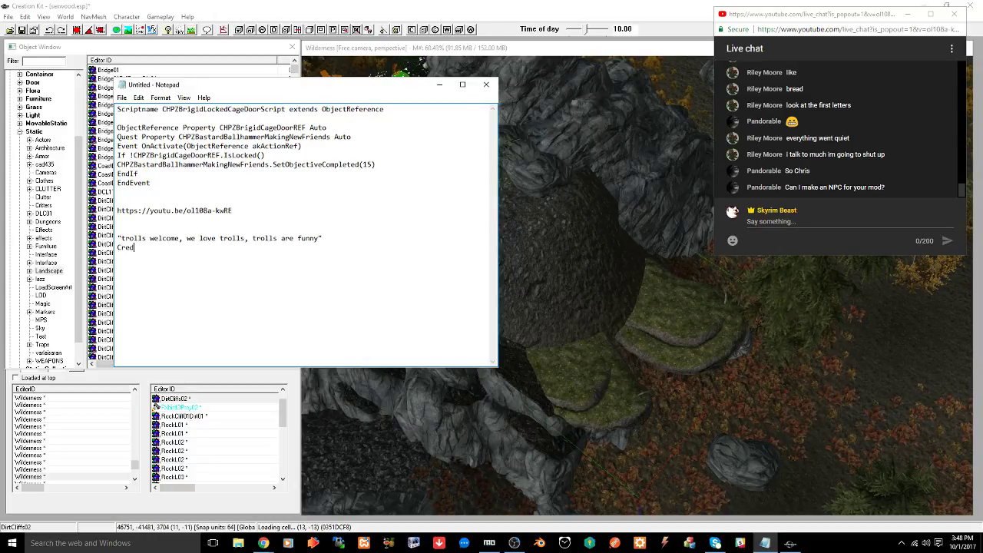
pyautogui.write('u')
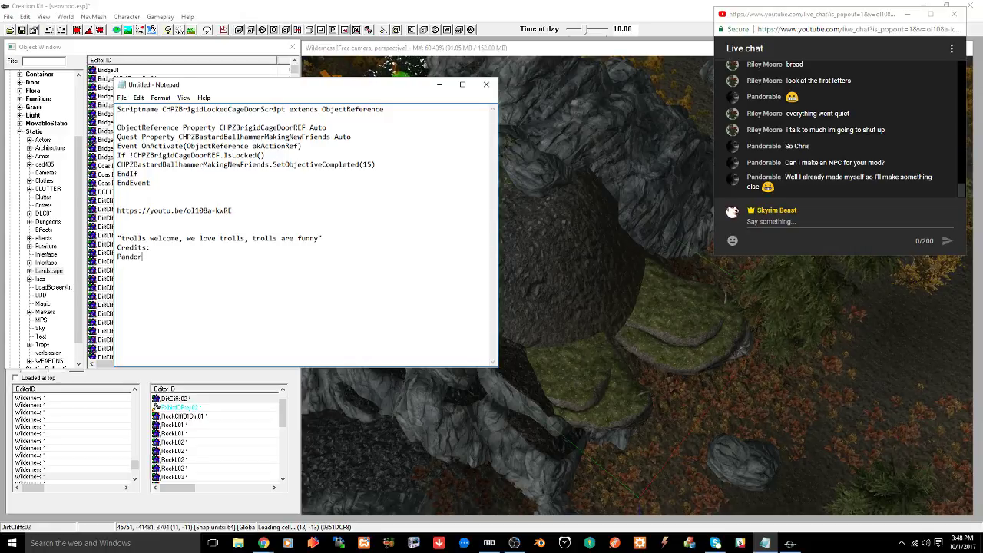
pyautogui.write('able')
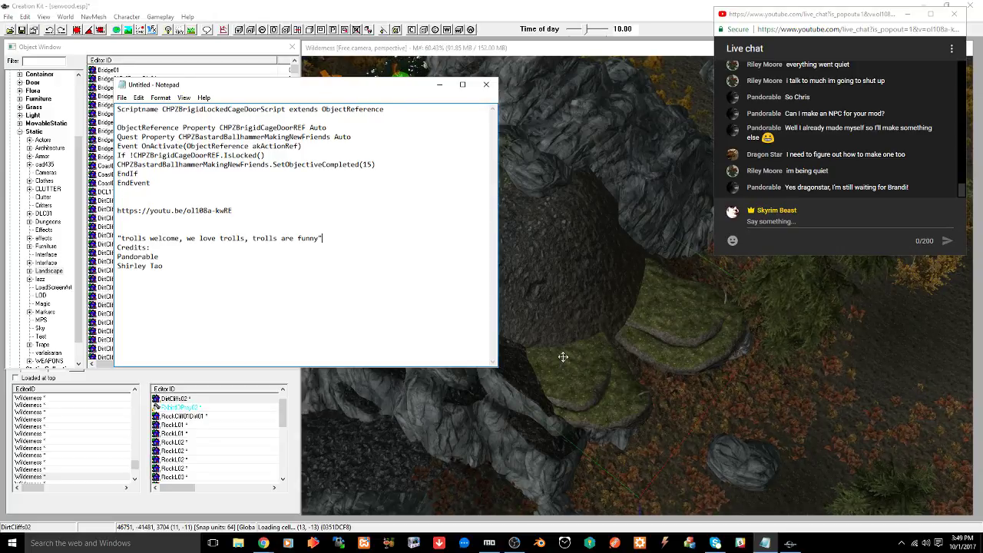
pyautogui.click(442, 86)
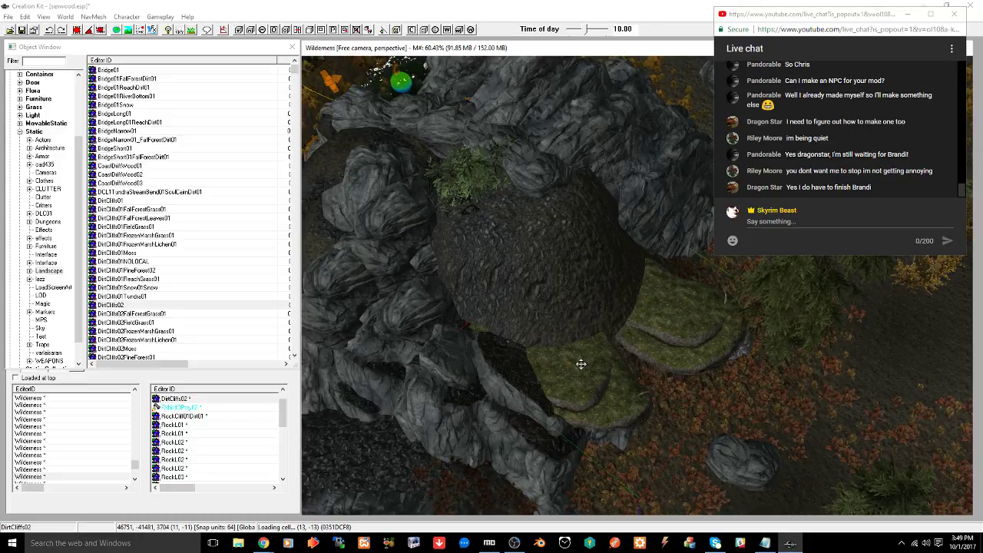
# Inspect the green DirtCliffs02 piece at the foot of the bare slope and delete it
pyautogui.keyDown('shift'); pyautogui.moveTo(595, 363); pyautogui.dragTo(572, 366, button='middle'); pyautogui.keyUp('shift')
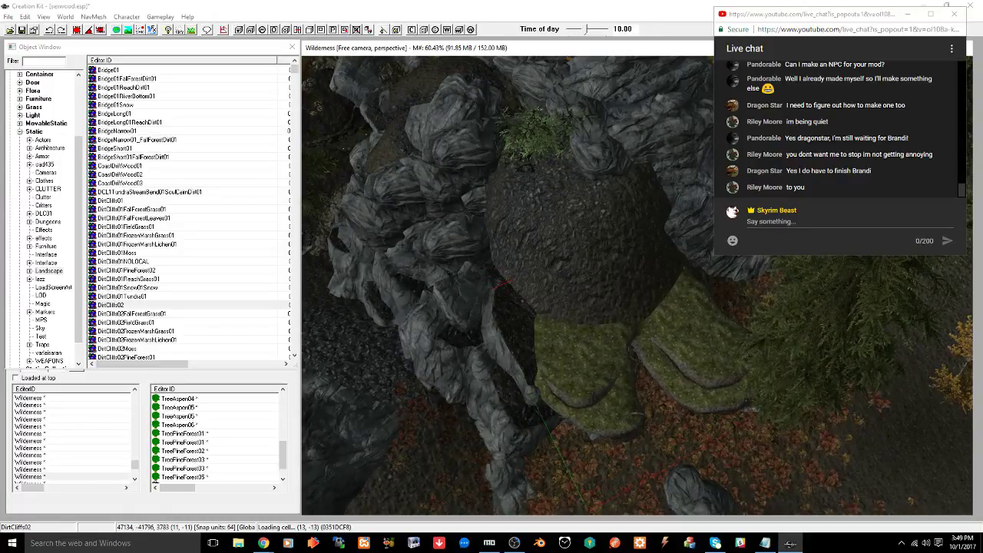
pyautogui.moveTo(589, 373)
pyautogui.keyDown('shift'); pyautogui.mouseDown(button='middle')
pyautogui.moveTo(570, 324)
pyautogui.moveTo(561, 329)
pyautogui.moveTo(566, 345)
pyautogui.moveTo(590, 335)
pyautogui.moveTo(598, 360)
pyautogui.mouseUp(button='middle'); pyautogui.keyUp('shift')
pyautogui.press('Delete')
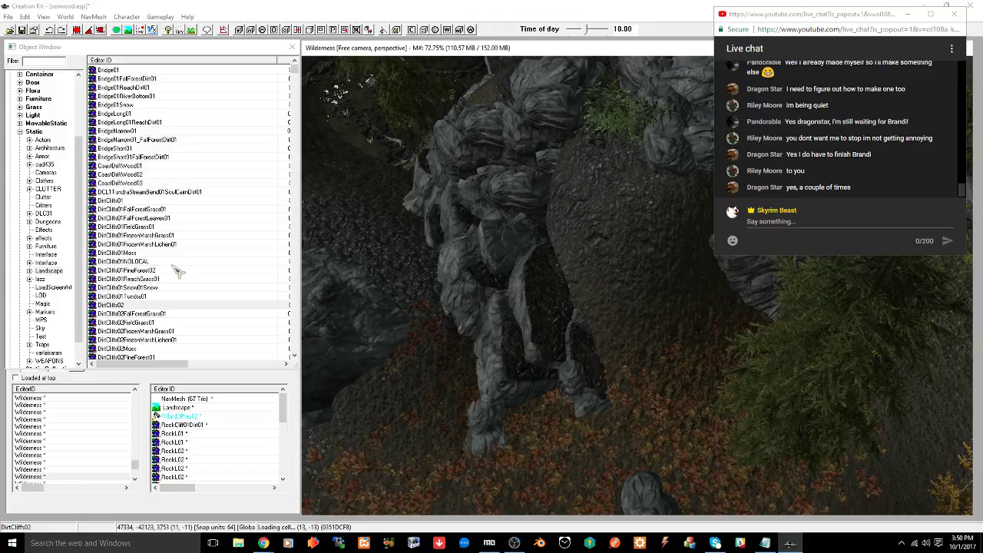
# Find DirtCliffs02FallForestGrass01 among the landscape statics and preview its model
pyautogui.scroll(-1, 200, 286)
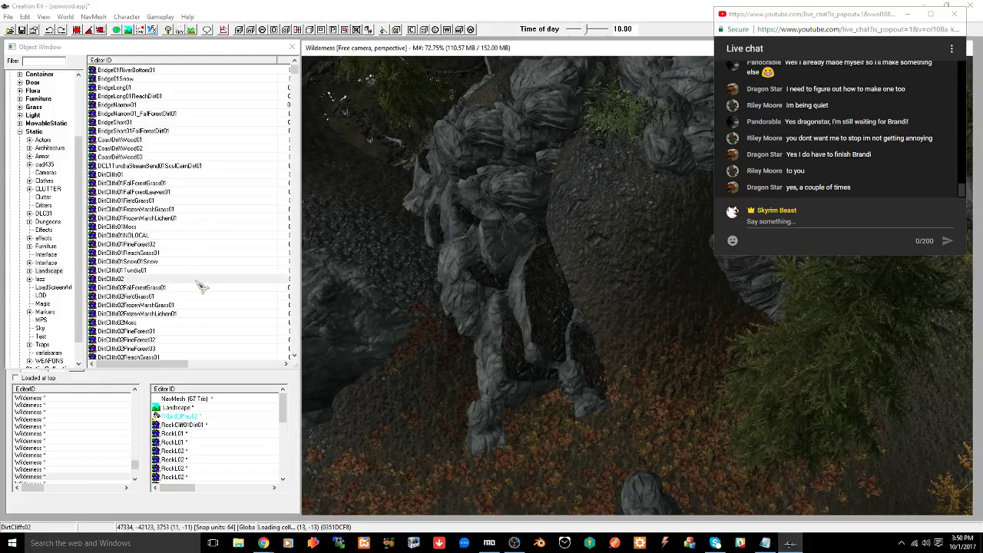
pyautogui.scroll(-1, 199, 286)
pyautogui.rightClick(165, 263)
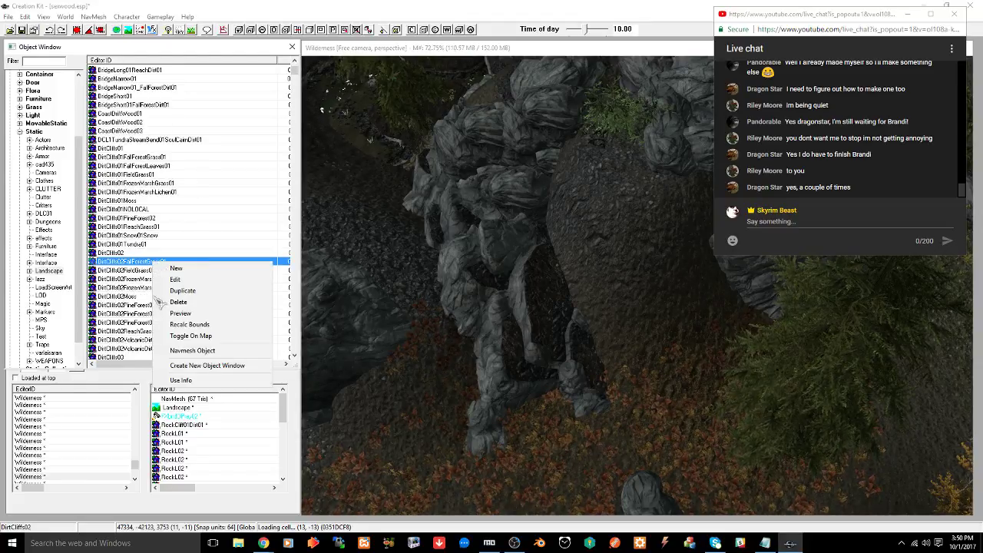
pyautogui.click(179, 313)
pyautogui.moveTo(439, 158); pyautogui.dragTo(445, 244)
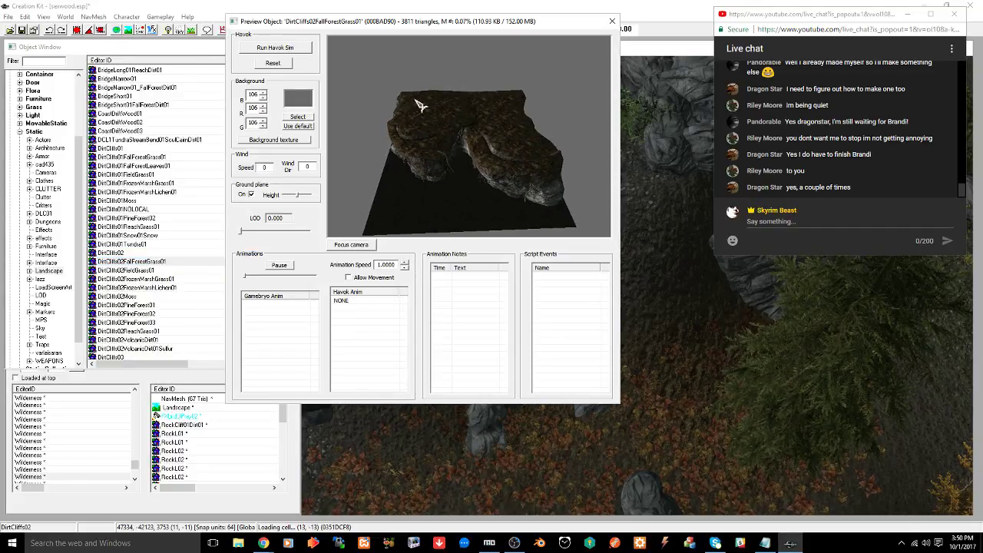
pyautogui.click(612, 22)
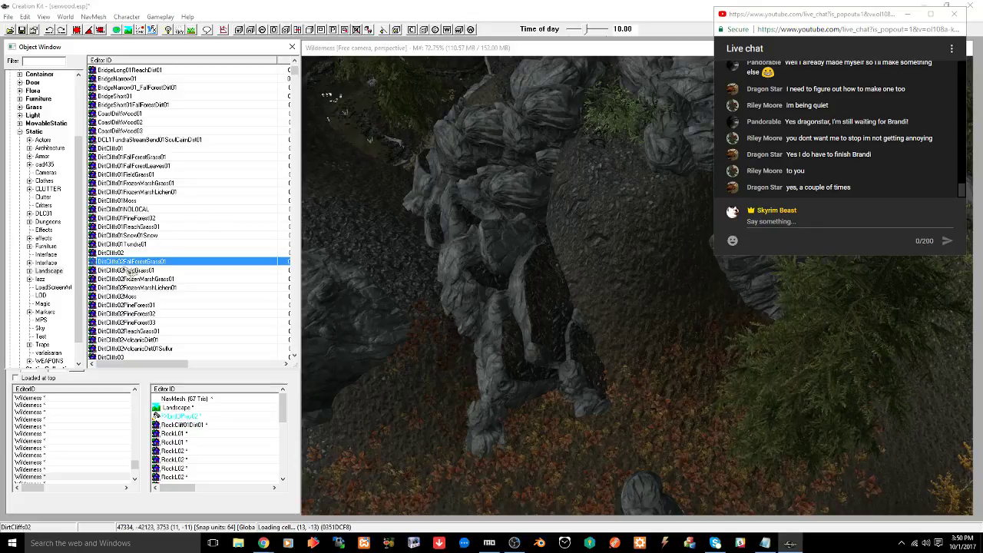
# Place DirtCliffs02FallForestGrass01 at the foot of the bare slope, rotate it and adjust its position and height, and save the plugin
pyautogui.moveTo(633, 413); pyautogui.dragTo(637, 398)
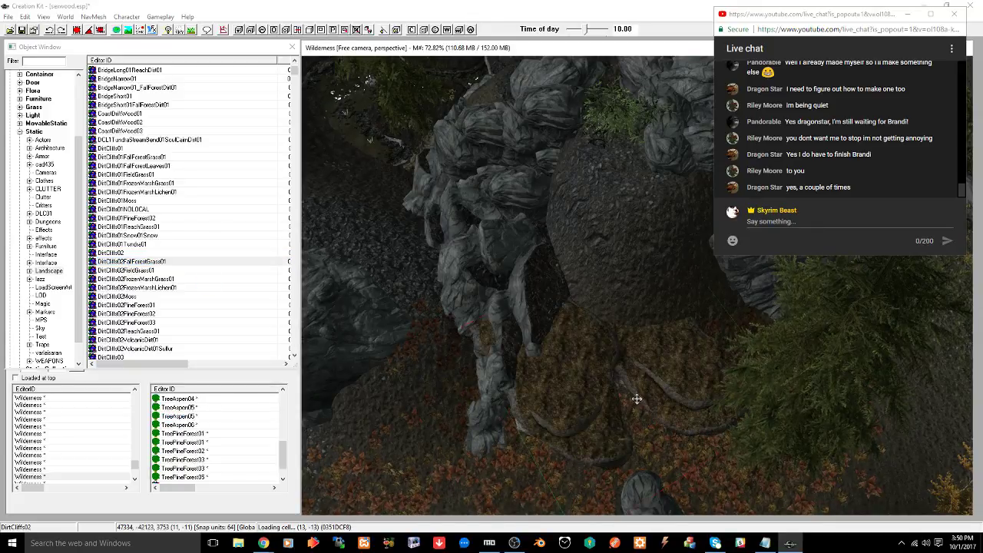
pyautogui.moveTo(564, 361); pyautogui.dragTo(561, 352, button='right')
pyautogui.moveTo(561, 352); pyautogui.dragTo(595, 373)
pyautogui.keyDown('shift'); pyautogui.moveTo(595, 373); pyautogui.dragTo(534, 313, button='middle'); pyautogui.keyUp('shift')
pyautogui.moveTo(621, 377); pyautogui.dragTo(615, 393)
pyautogui.press('z')
pyautogui.keyDown('shift'); pyautogui.moveTo(614, 393); pyautogui.dragTo(583, 389, button='middle'); pyautogui.keyUp('shift')
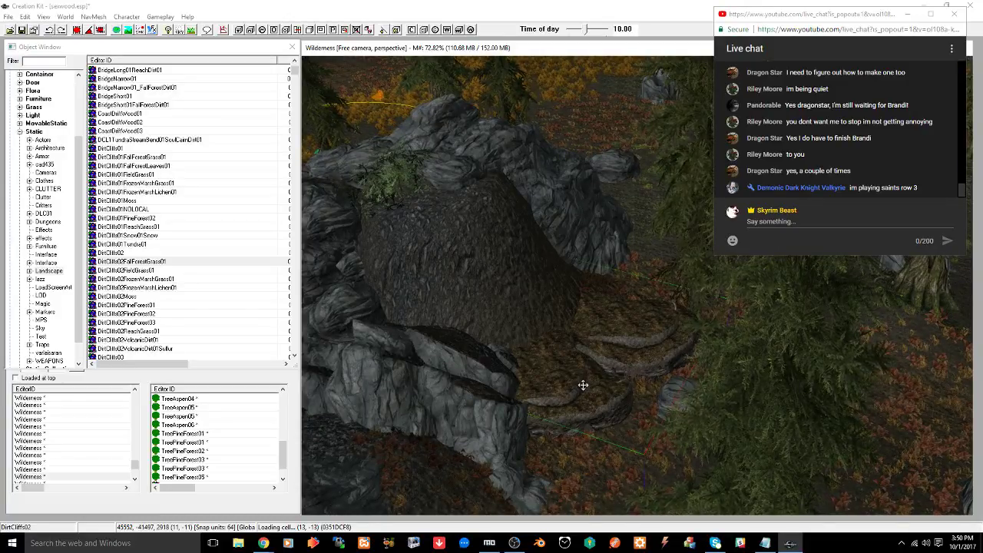
pyautogui.hotkey('ctrl', 's')
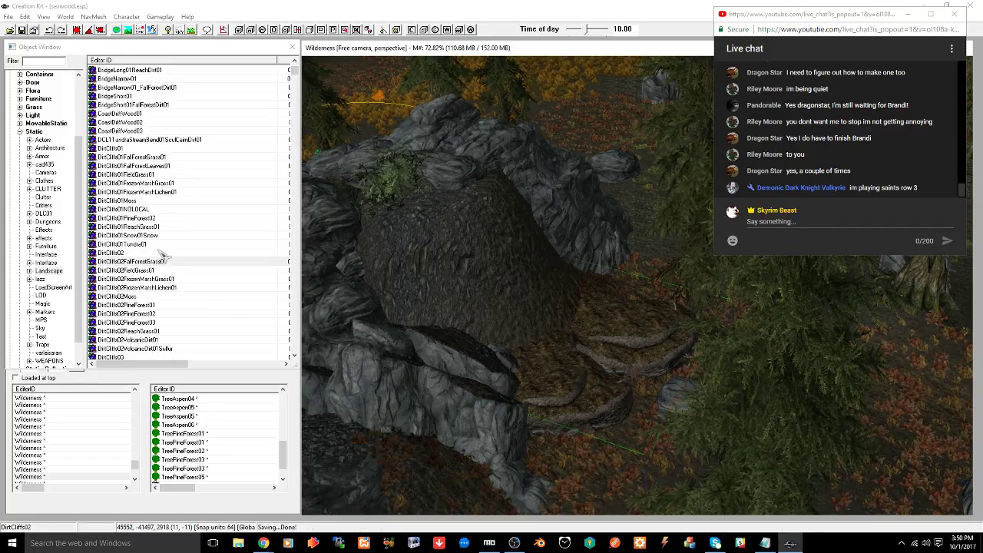
# Try DirtCliffs03FallForestGrass01 over the bare slope, rotating and shifting it to fit, and delete it after checking it from behind
pyautogui.scroll(-2, 173, 282)
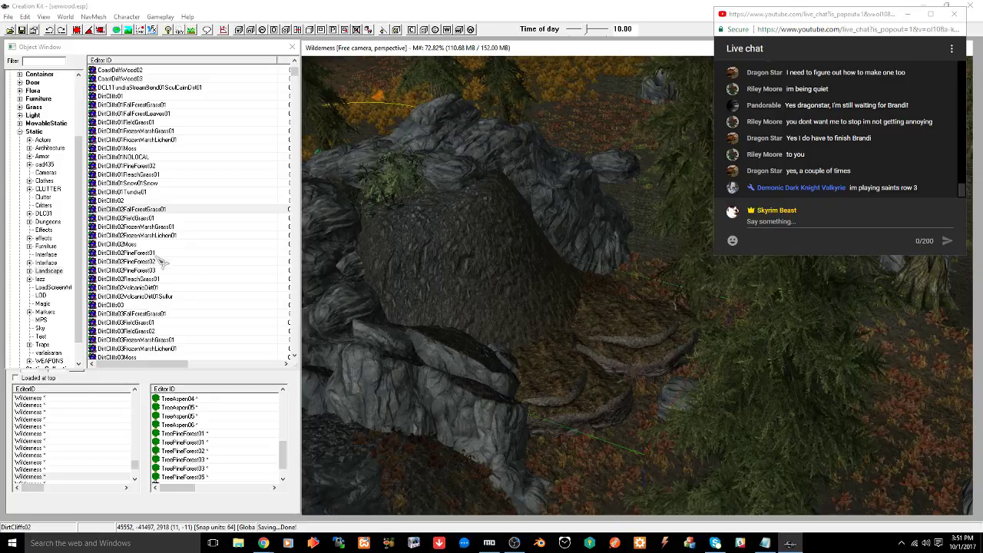
pyautogui.click(132, 314)
pyautogui.moveTo(476, 288); pyautogui.dragTo(480, 279)
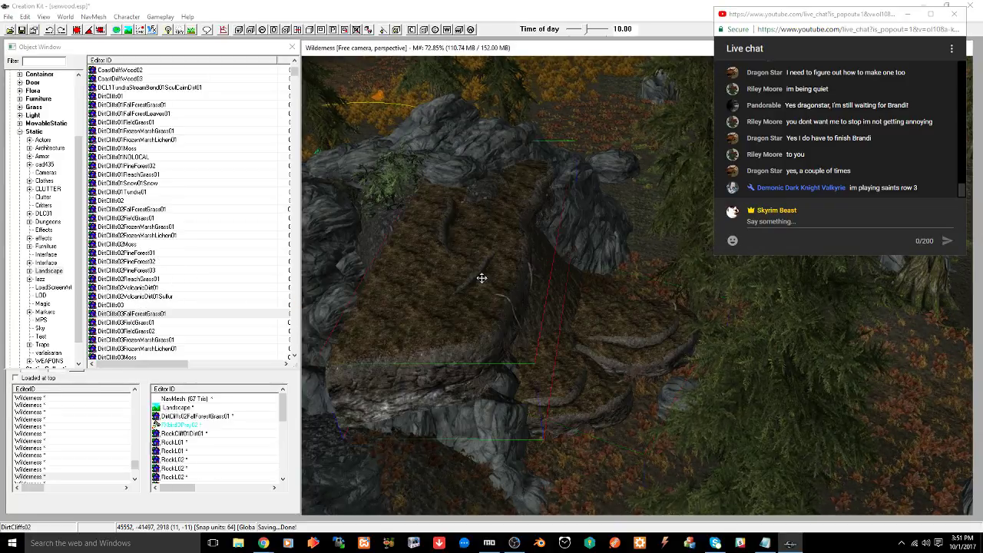
pyautogui.moveTo(476, 279)
pyautogui.mouseDown(button='right')
pyautogui.moveTo(538, 279)
pyautogui.moveTo(487, 266)
pyautogui.mouseUp(button='right')
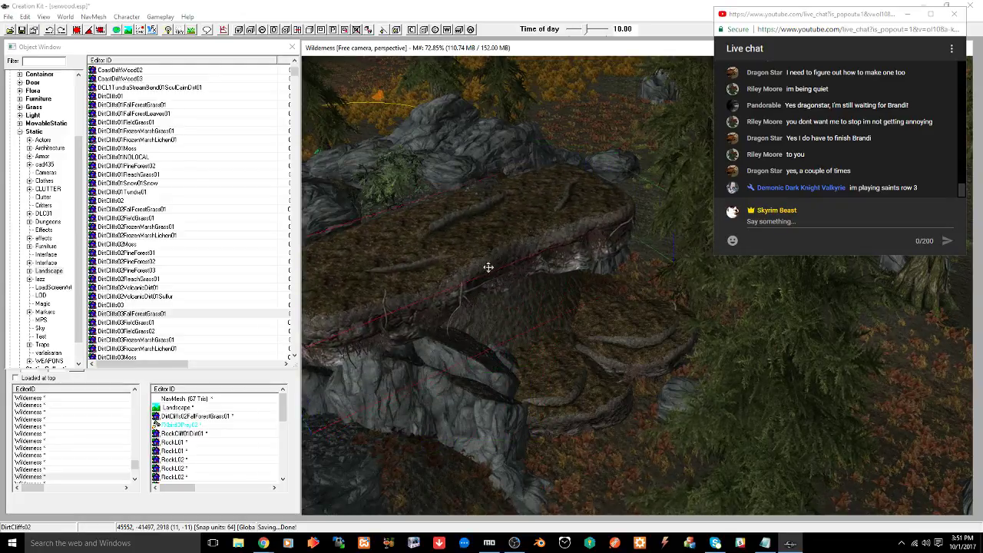
pyautogui.moveTo(487, 266); pyautogui.dragTo(509, 276, button='middle')
pyautogui.moveTo(509, 276); pyautogui.dragTo(567, 269)
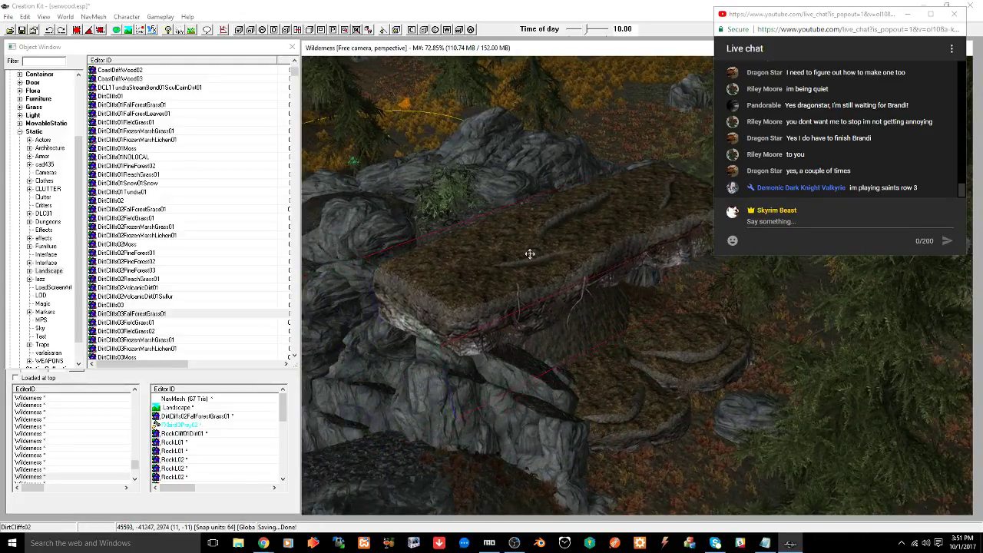
pyautogui.moveTo(526, 253); pyautogui.dragTo(607, 252, button='right')
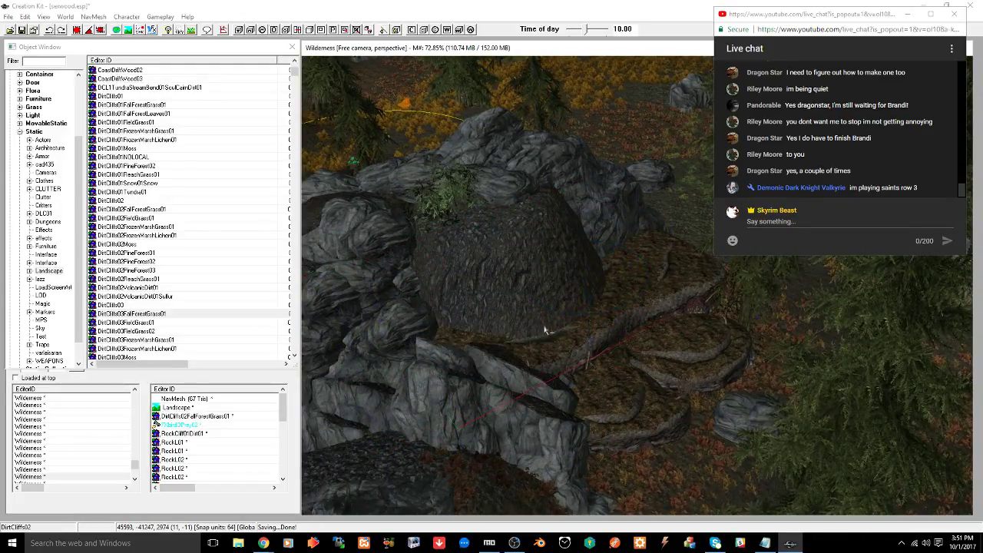
pyautogui.keyDown('shift'); pyautogui.moveTo(602, 331); pyautogui.dragTo(495, 309, button='middle'); pyautogui.keyUp('shift')
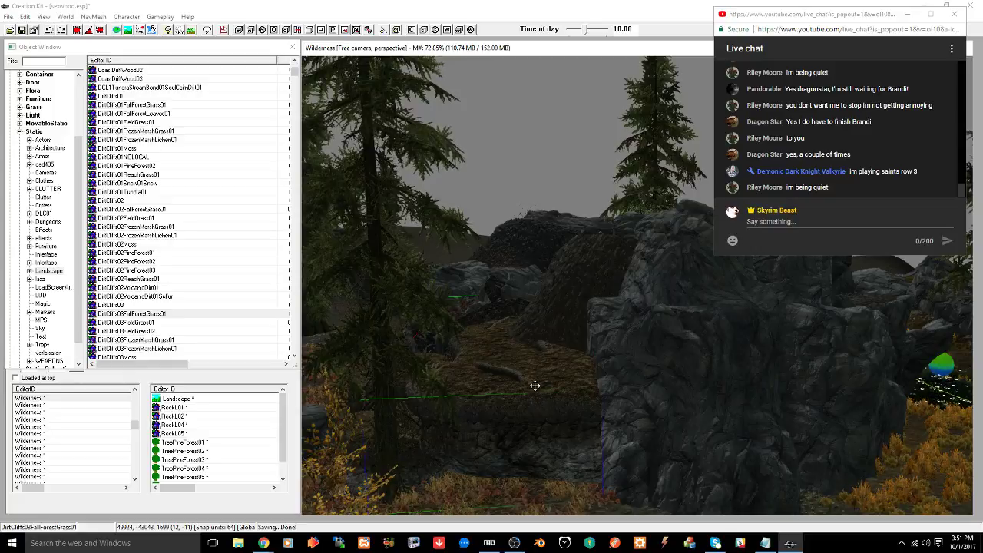
pyautogui.press('Delete')
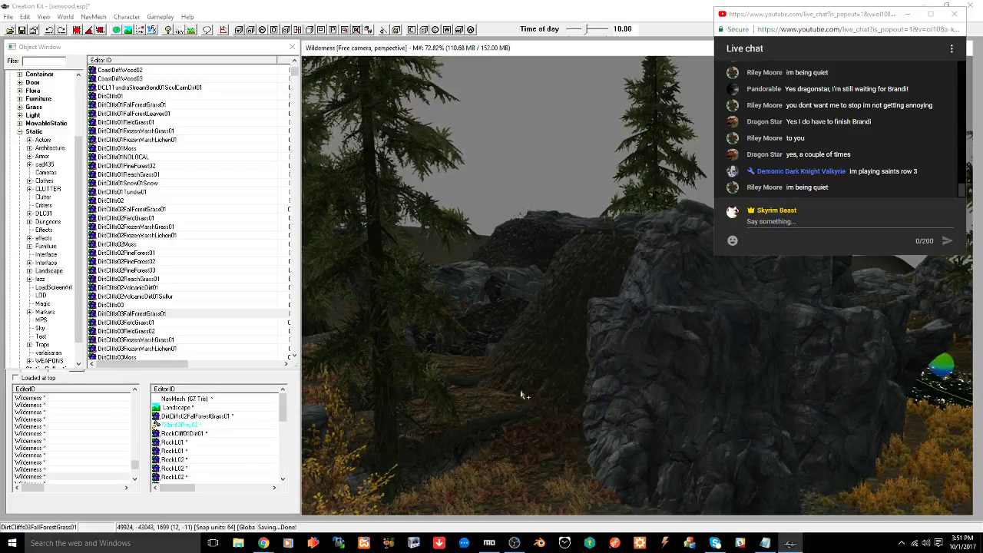
# Preview the DirtCliffsCornerIn01 and DirtCliffsCornerIn01FrozenMarshGrass01 models as candidates for covering the bare slope
pyautogui.click(500, 402)
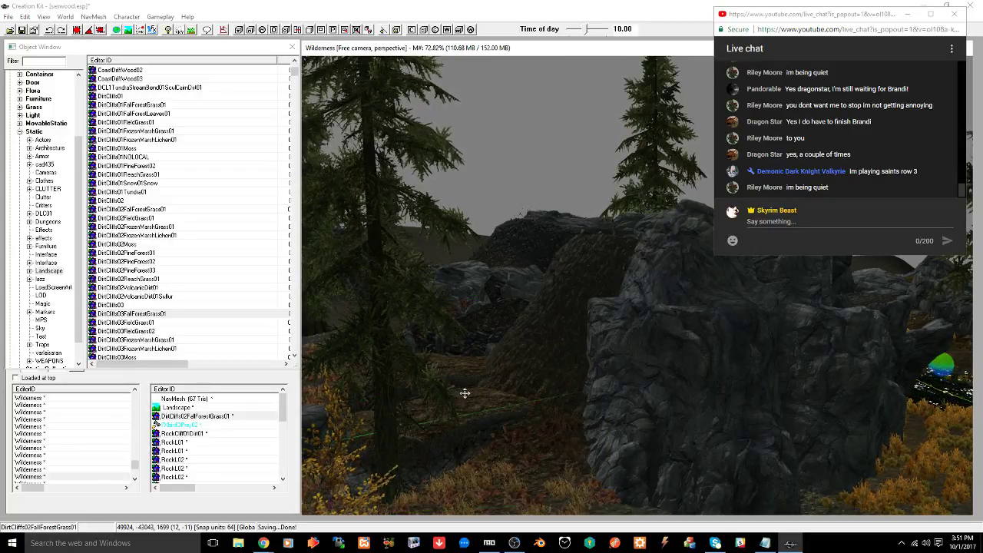
pyautogui.moveTo(465, 393); pyautogui.dragTo(548, 421, button='middle')
pyautogui.scroll(-5, 194, 222)
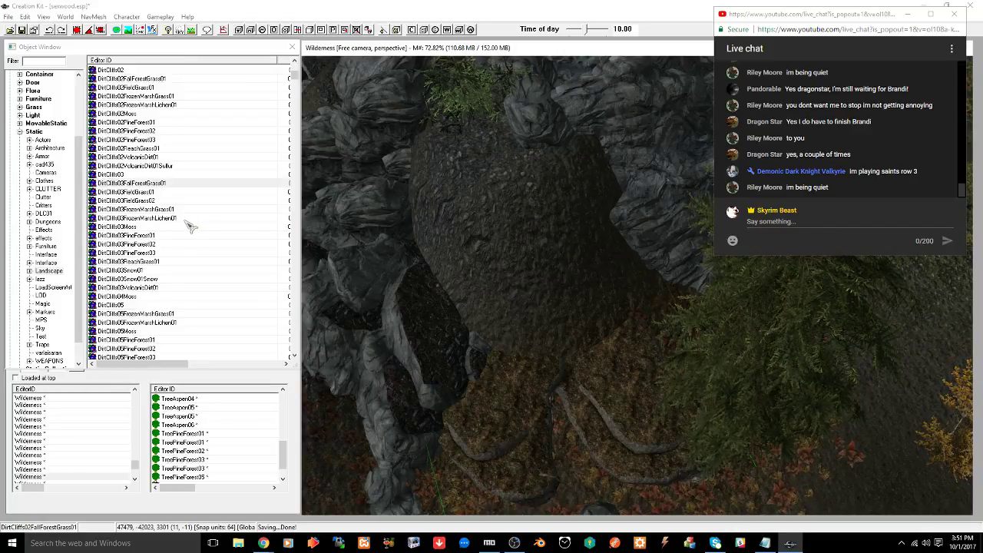
pyautogui.click(511, 422)
pyautogui.scroll(-6, 206, 244)
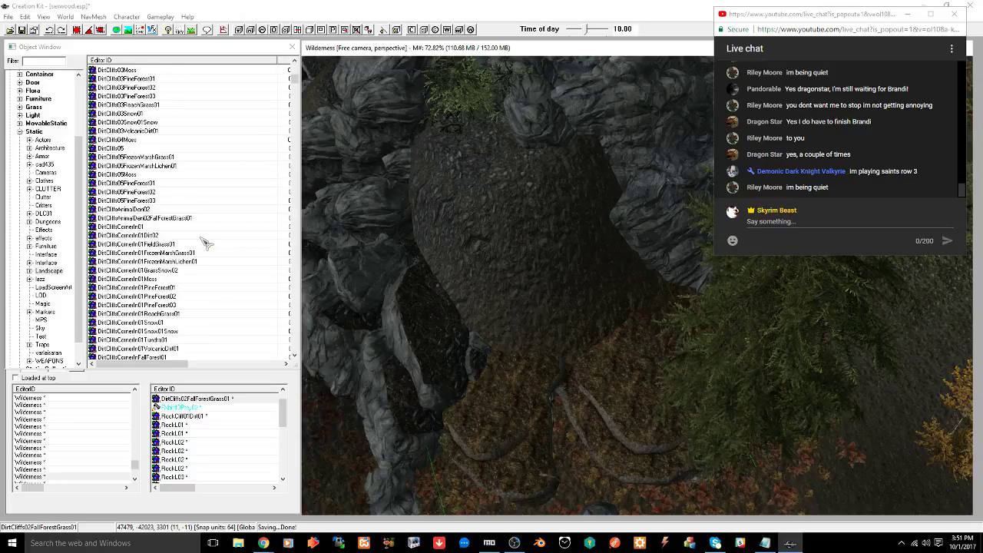
pyautogui.rightClick(123, 228)
pyautogui.click(146, 278)
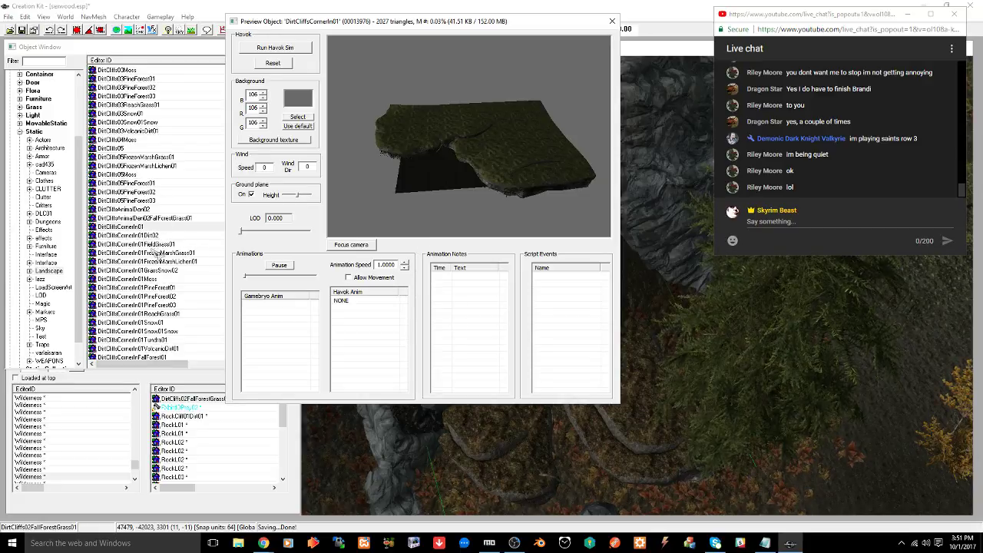
pyautogui.click(153, 252)
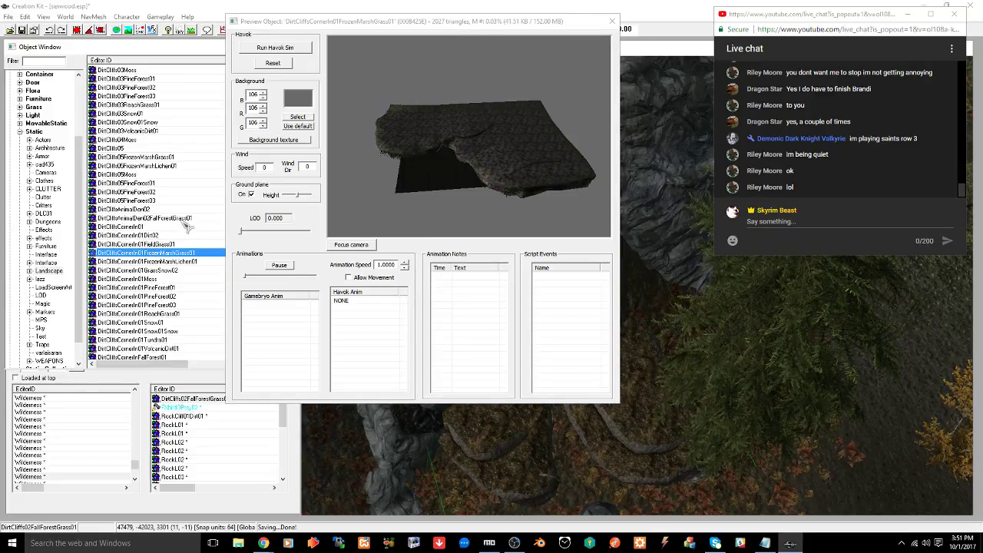
pyautogui.scroll(-5, 187, 224)
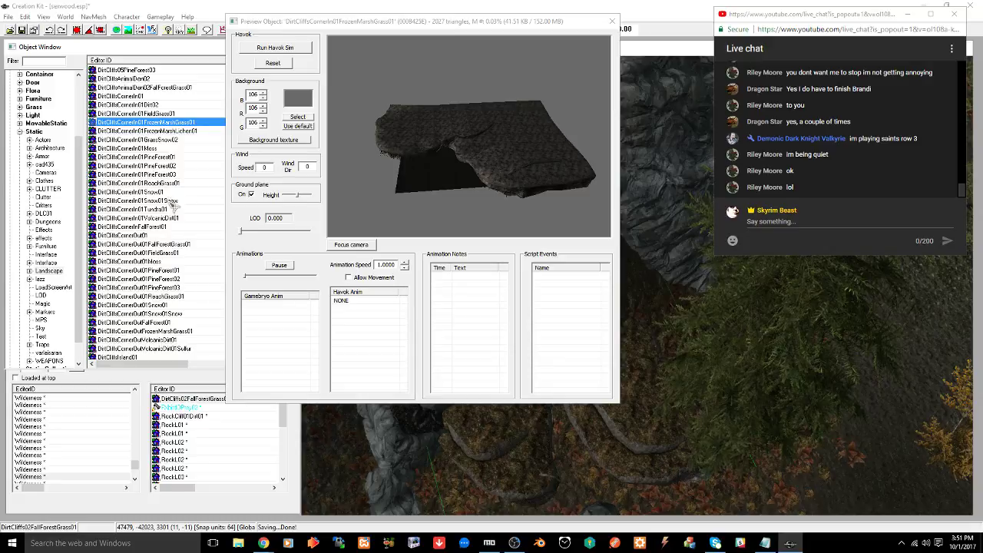
# Preview the DirtCliffsCornerOut01 model from several angles and compare it with DirtCliffsCornerOut01FallForestGrass01
pyautogui.click(146, 235)
pyautogui.click(383, 146)
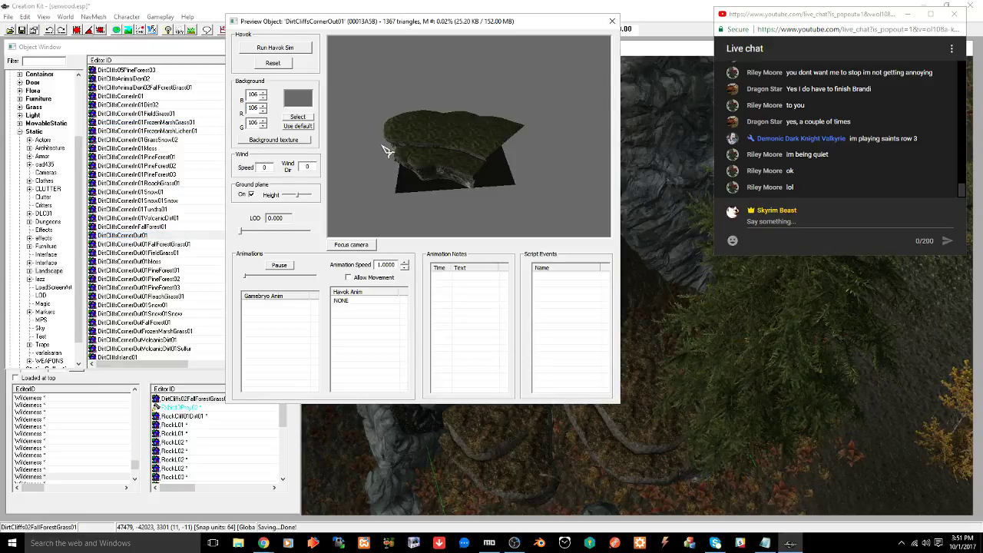
pyautogui.moveTo(388, 150); pyautogui.dragTo(588, 201)
pyautogui.moveTo(416, 228); pyautogui.dragTo(540, 102)
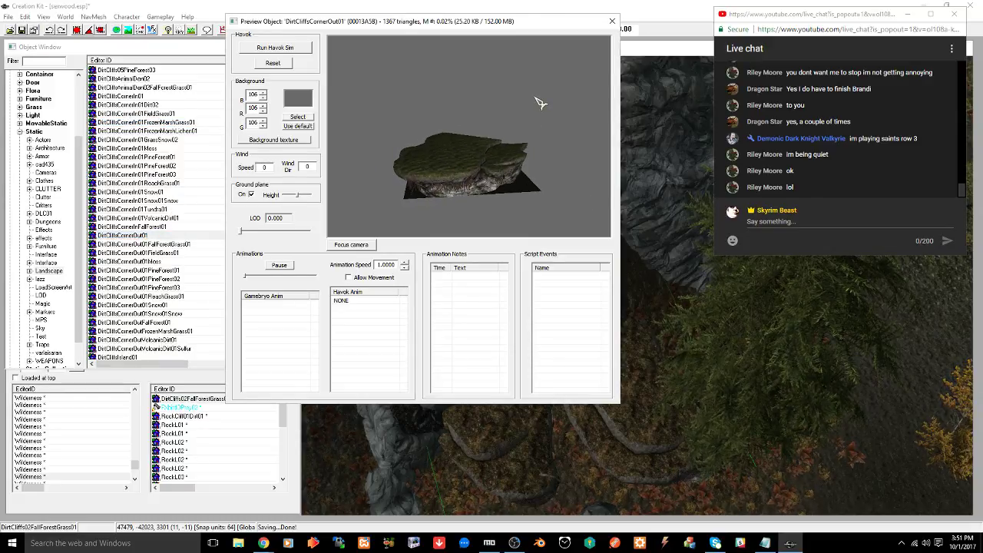
pyautogui.click(158, 245)
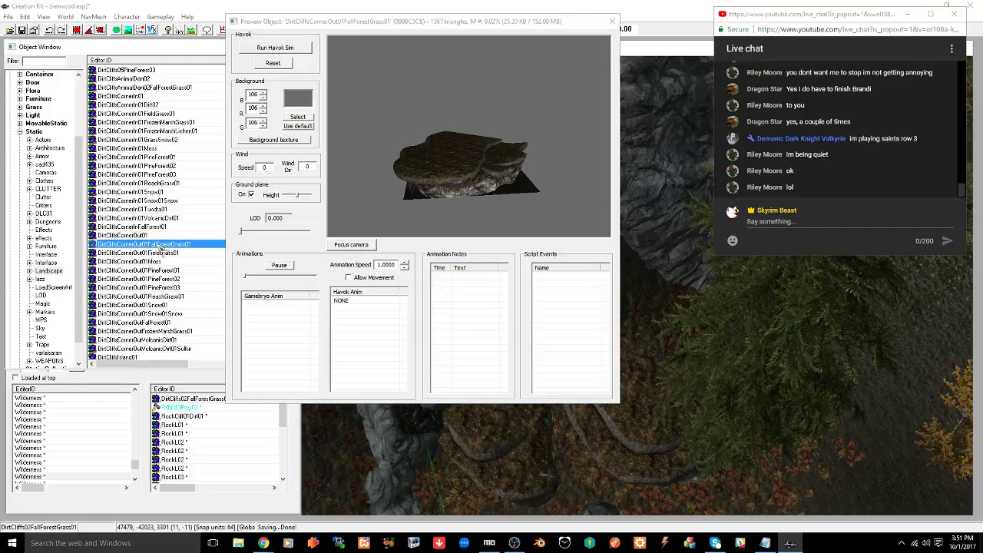
pyautogui.click(612, 21)
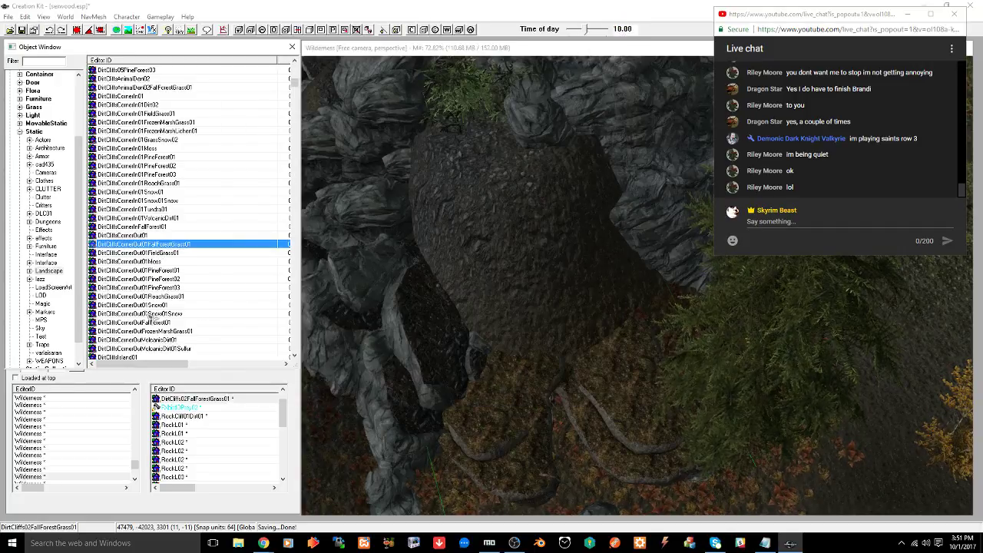
# Place DirtCliffsCornerOut01FallForestGrass01 at the foot of the bare slope beside the existing grass cliff, rotate and shift it to fit, and save the plugin
pyautogui.moveTo(123, 245); pyautogui.dragTo(578, 284)
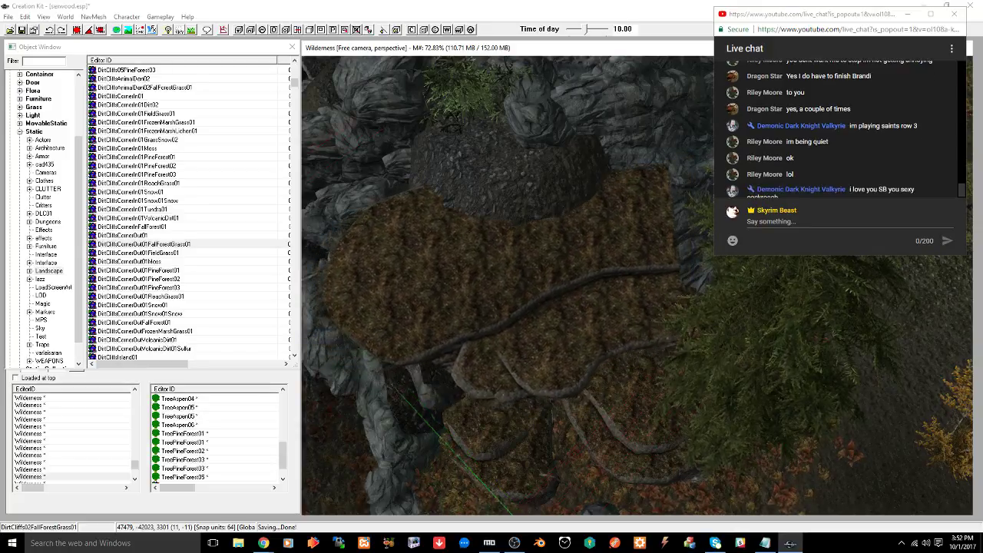
pyautogui.moveTo(522, 270); pyautogui.dragTo(556, 285, button='right')
pyautogui.moveTo(510, 335); pyautogui.dragTo(546, 298)
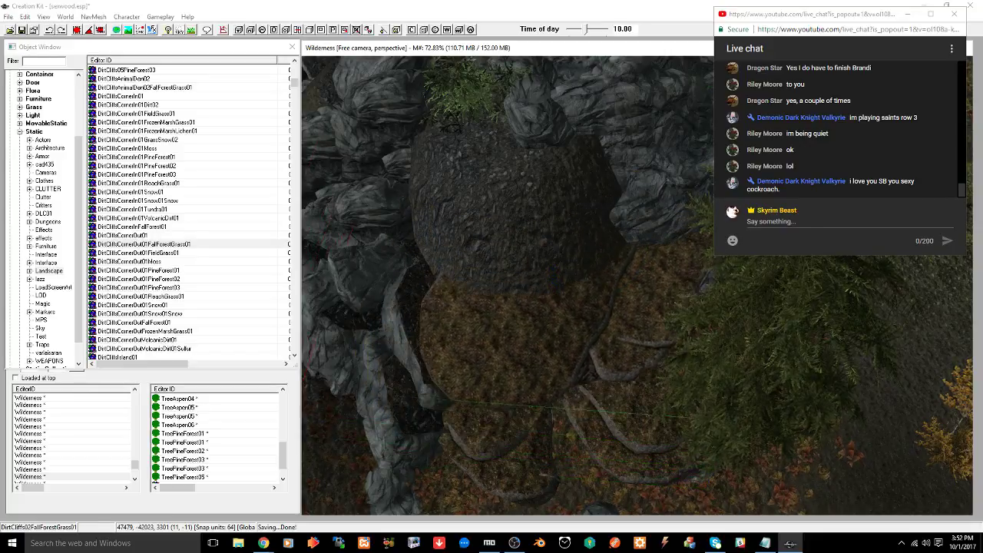
pyautogui.keyDown('shift'); pyautogui.moveTo(534, 318); pyautogui.dragTo(651, 272, button='middle'); pyautogui.keyUp('shift')
pyautogui.scroll(6, 455, 269)
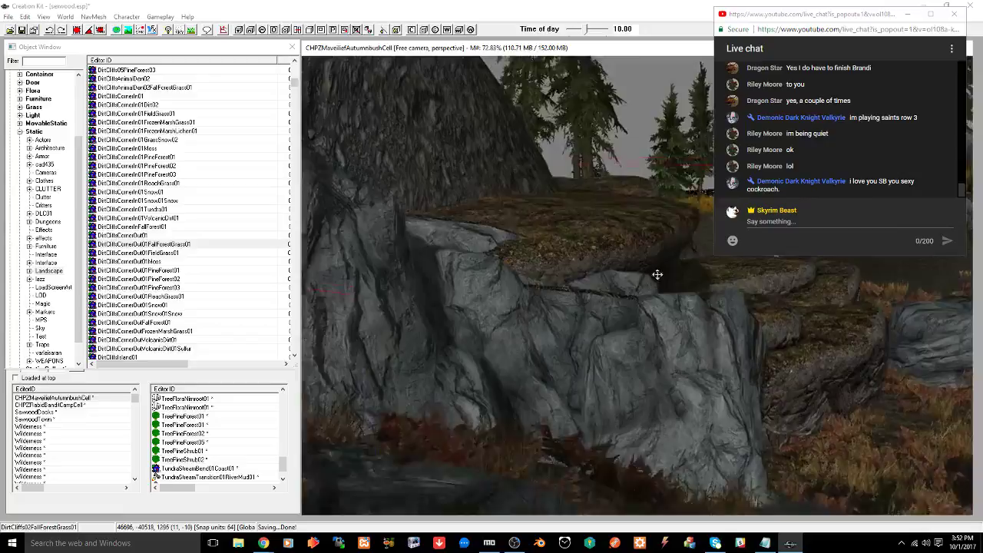
pyautogui.keyDown('shift'); pyautogui.moveTo(657, 274); pyautogui.dragTo(596, 307, button='middle'); pyautogui.keyUp('shift')
pyautogui.scroll(-3, 615, 294)
pyautogui.hotkey('ctrl', 's')
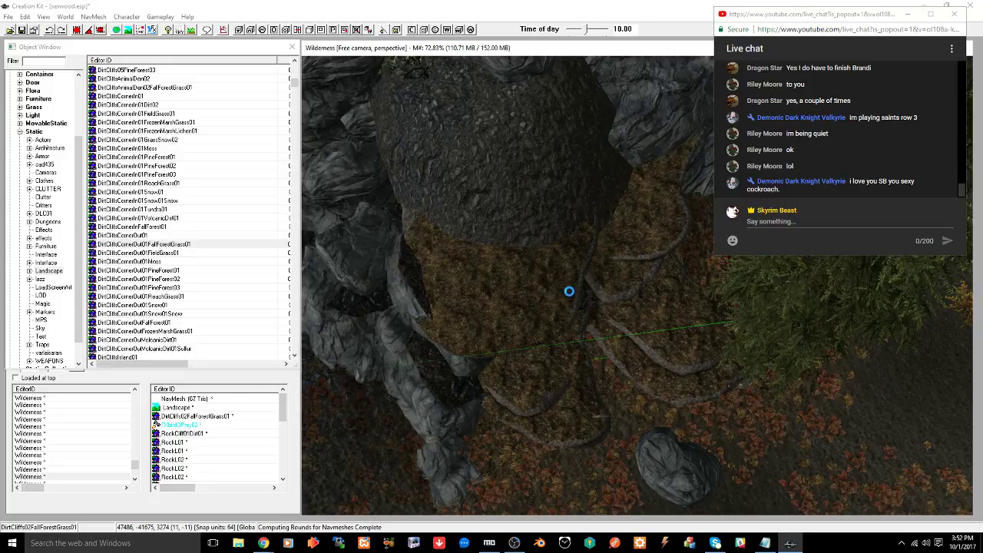
# Find DirtCliffsIsland01 among the landscape statics and preview its model from above
pyautogui.scroll(-1, 571, 290)
pyautogui.keyDown('shift'); pyautogui.moveTo(533, 281); pyautogui.dragTo(538, 319, button='middle'); pyautogui.keyUp('shift')
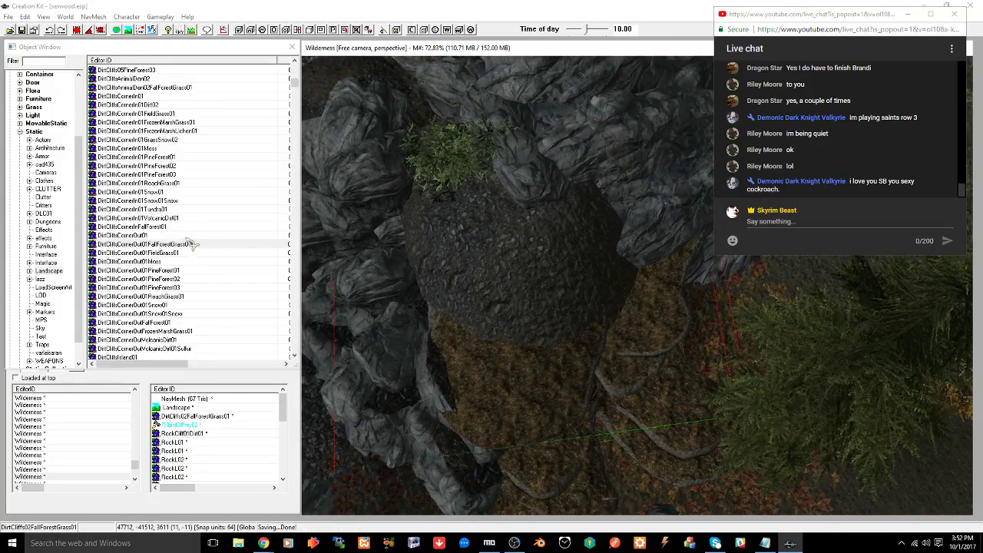
pyautogui.scroll(-5, 192, 243)
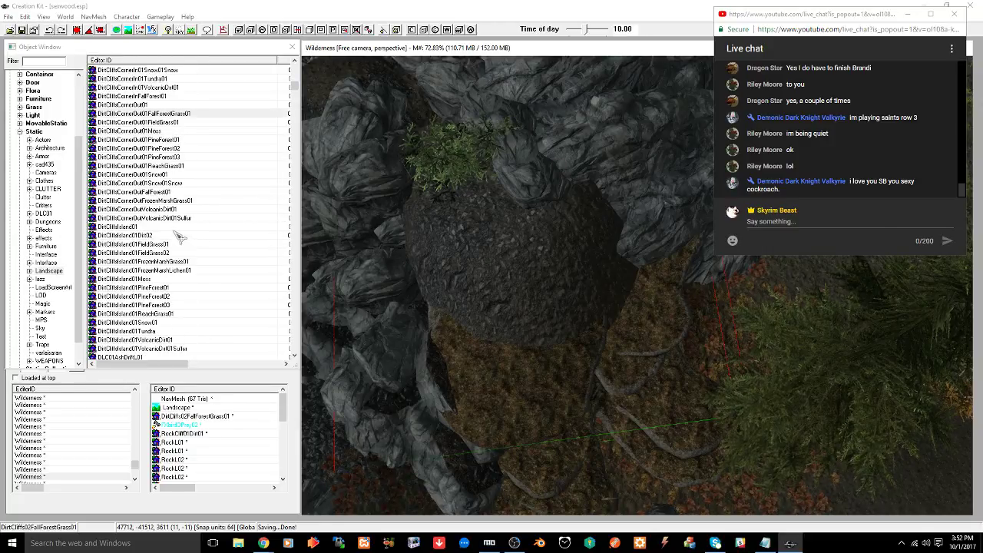
pyautogui.click(125, 227)
pyautogui.rightClick(125, 227)
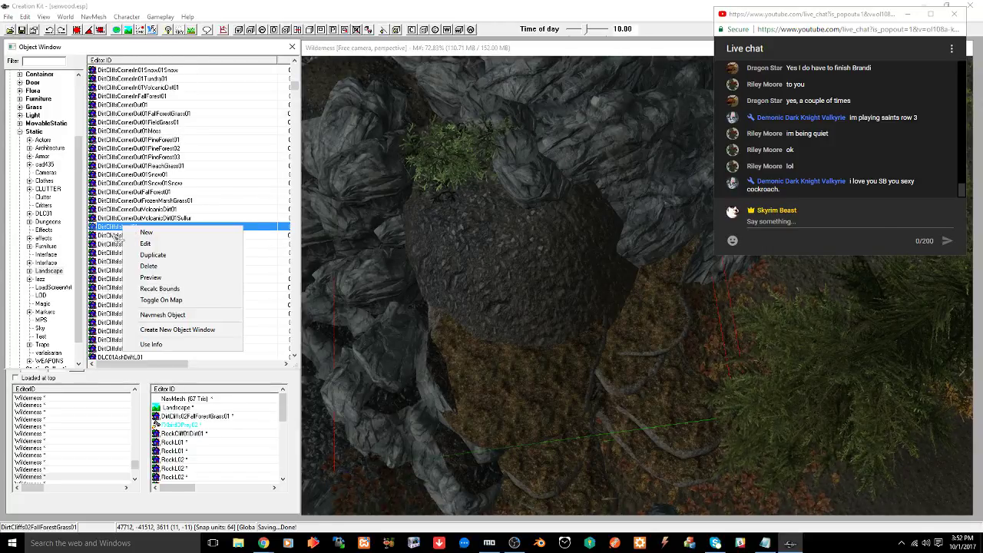
pyautogui.click(117, 277)
pyautogui.moveTo(460, 146); pyautogui.dragTo(460, 285)
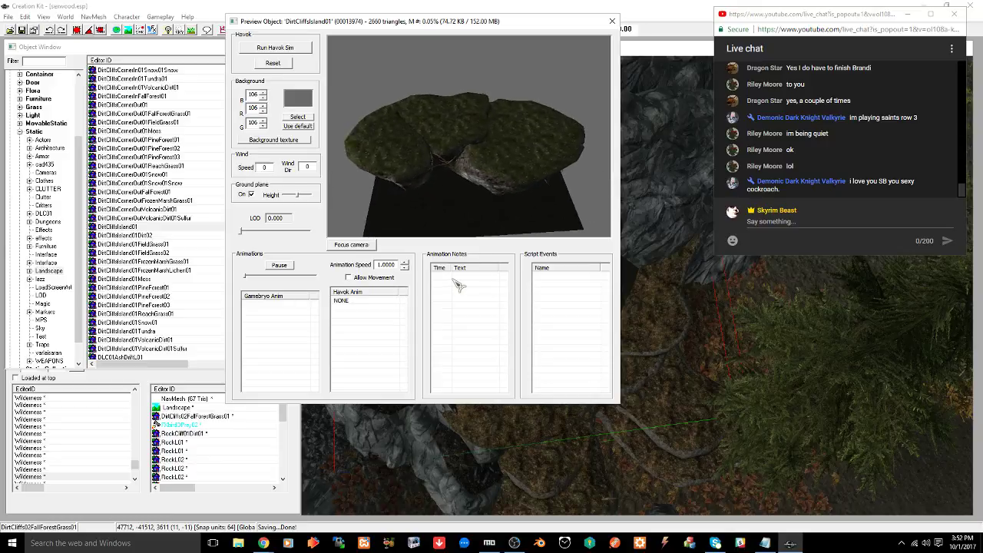
pyautogui.click(612, 21)
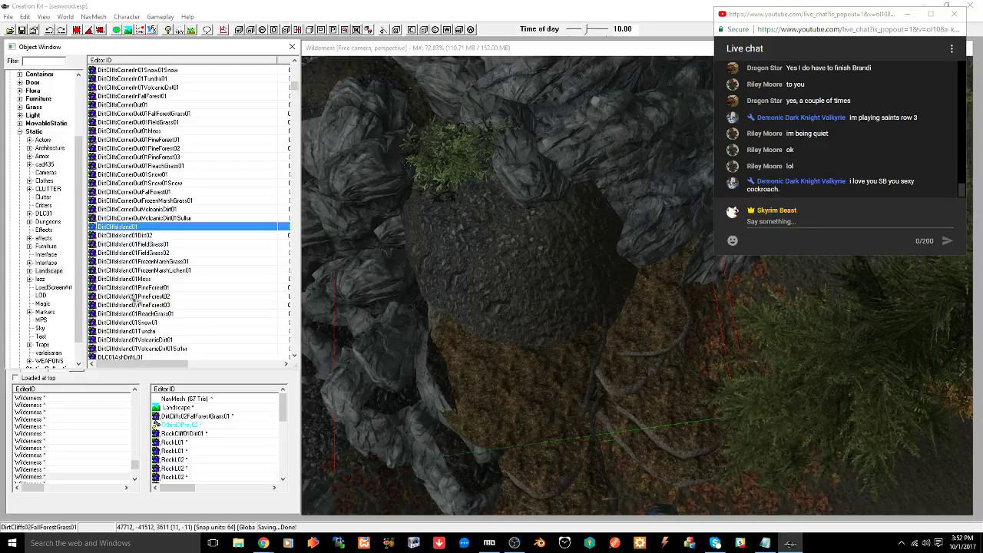
# Check the placed corner piece's reference data without changing it, and preview the DirtCliffsIsland01Dirt02 model from above
pyautogui.doubleClick(505, 398)
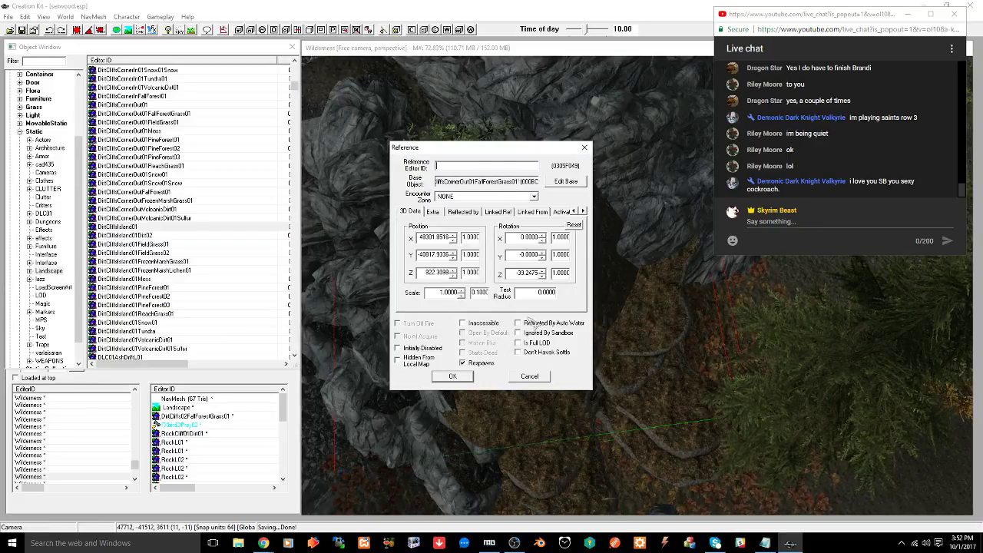
pyautogui.click(529, 376)
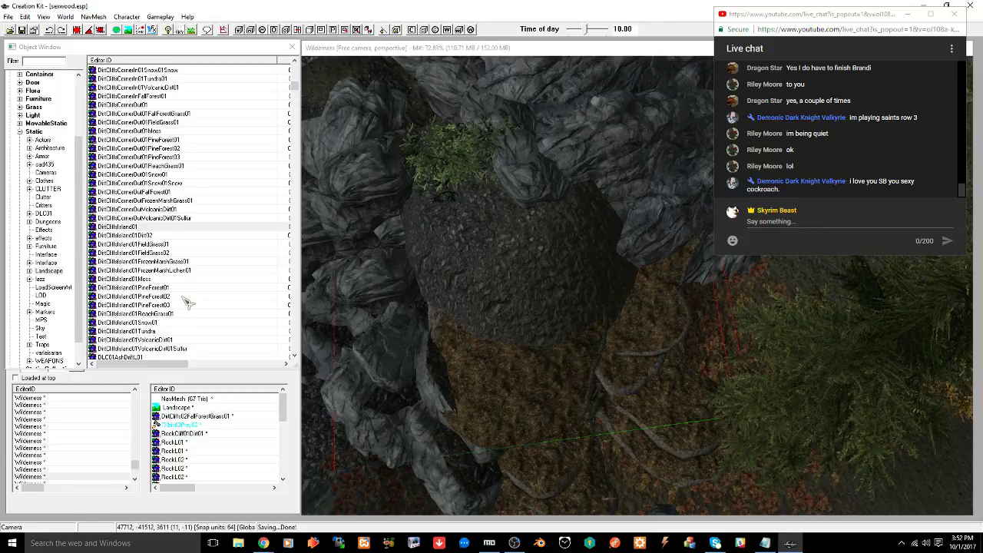
pyautogui.scroll(-3, 188, 302)
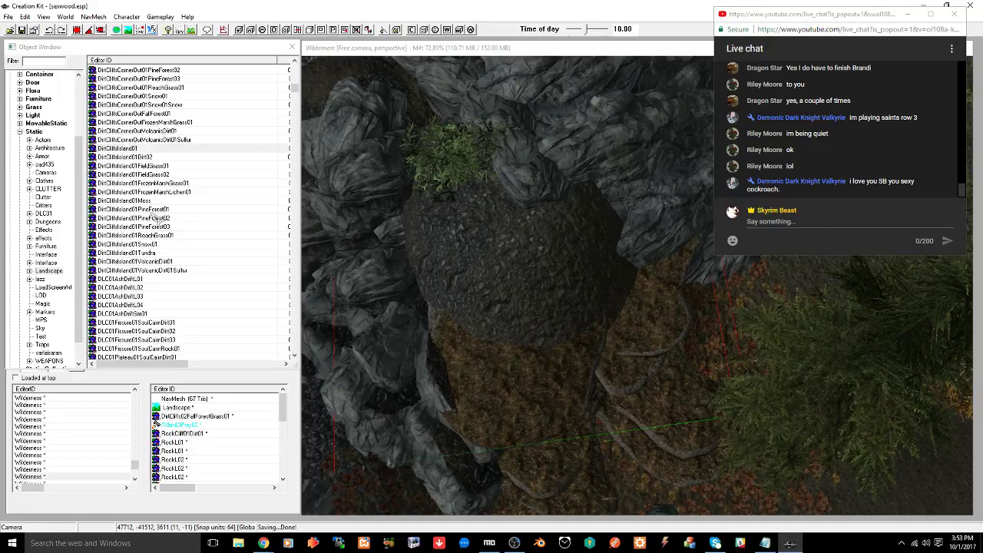
pyautogui.rightClick(140, 158)
pyautogui.click(157, 210)
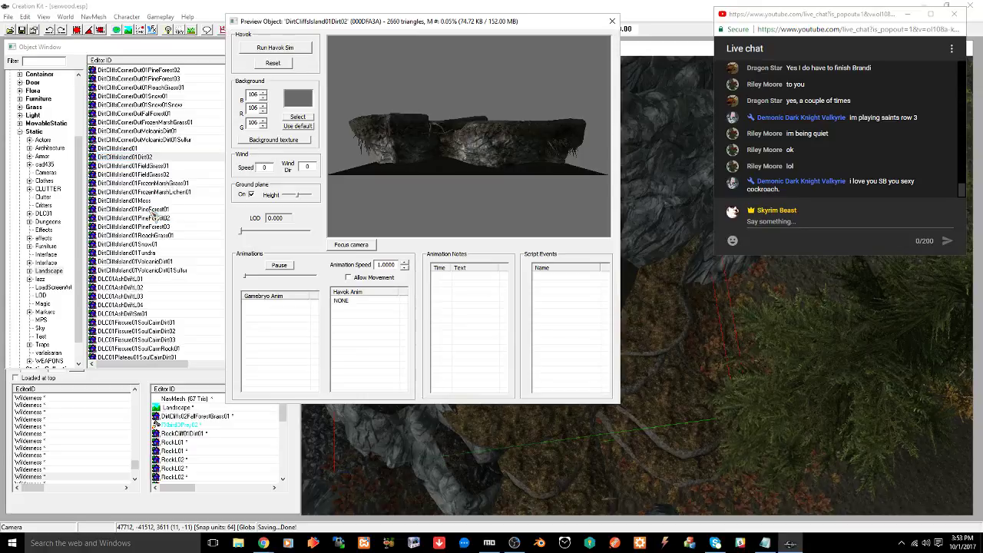
pyautogui.moveTo(415, 156); pyautogui.dragTo(419, 344)
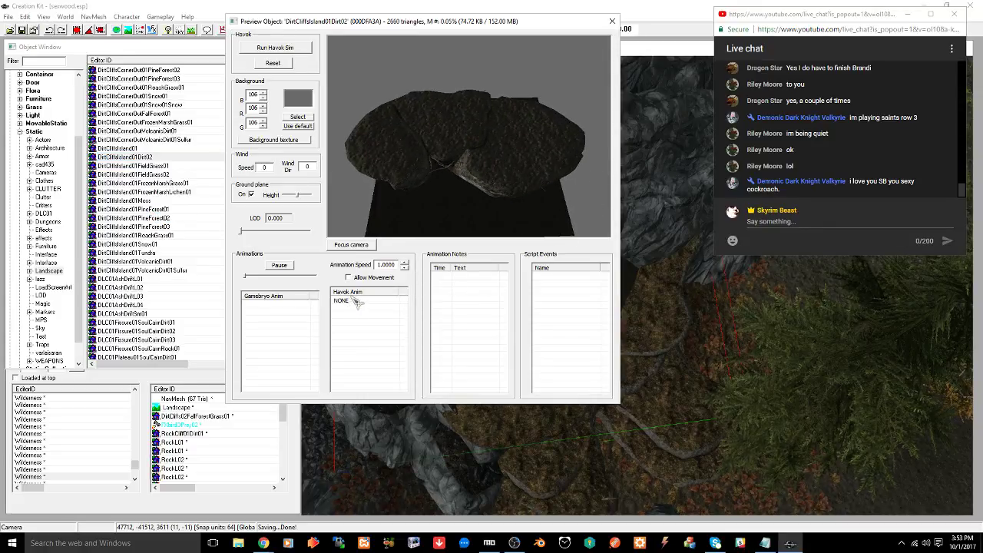
pyautogui.click(612, 22)
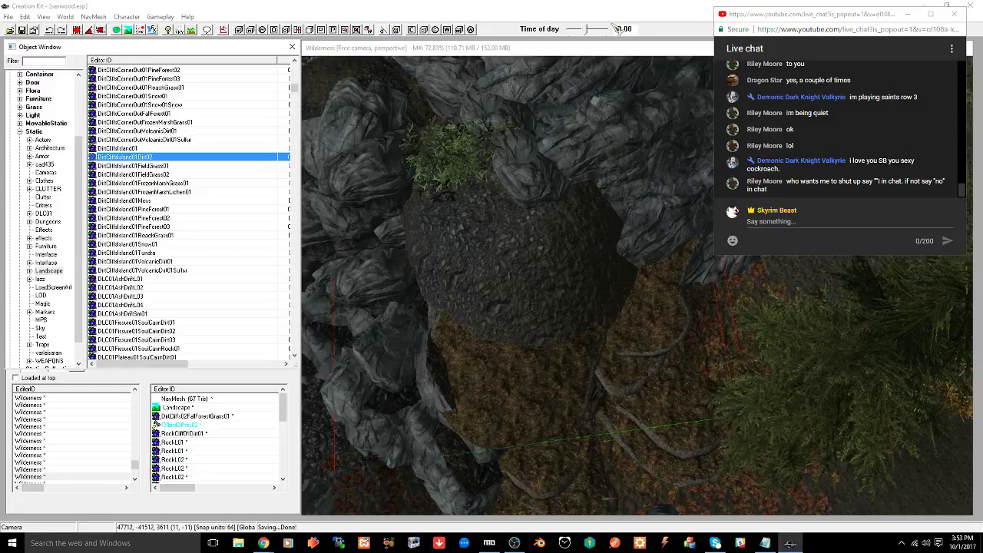
# Switch to the YouTube live chat and post the reply "no"
pyautogui.click(844, 221)
pyautogui.write('no')
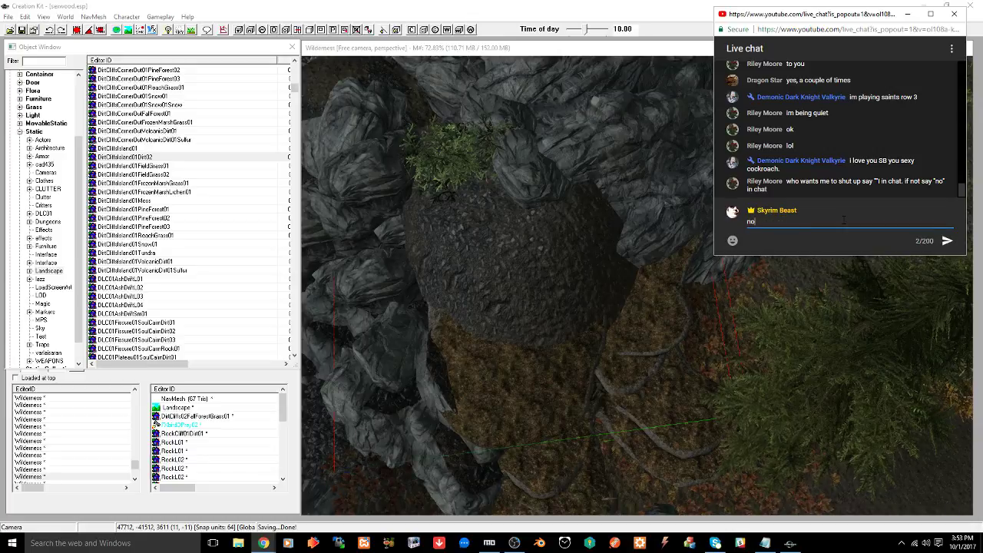
pyautogui.press('Return')
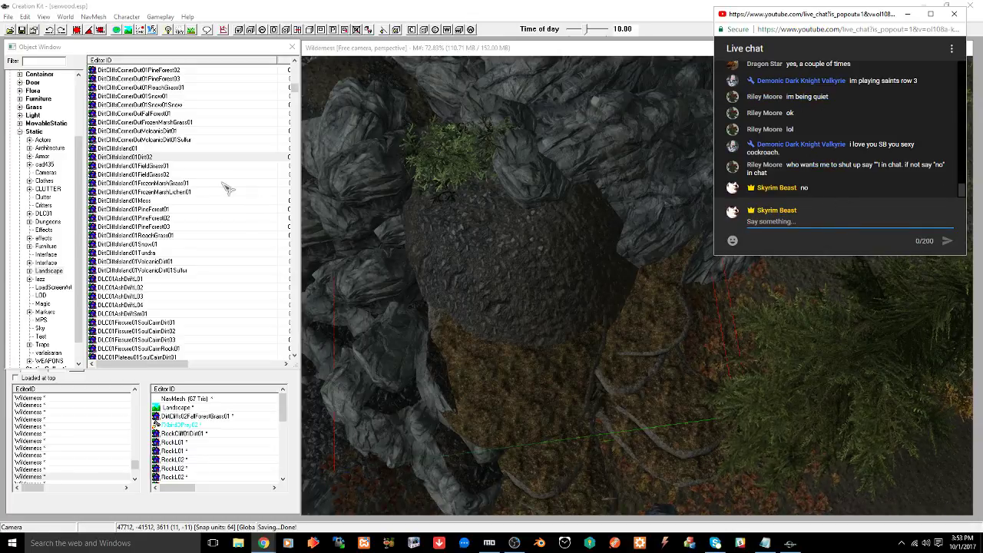
# Place DirtCliffsIsland01Dirt02 around the base of the bare slope, rotate it, and shift it down toward the grass cliffs
pyautogui.click(152, 158)
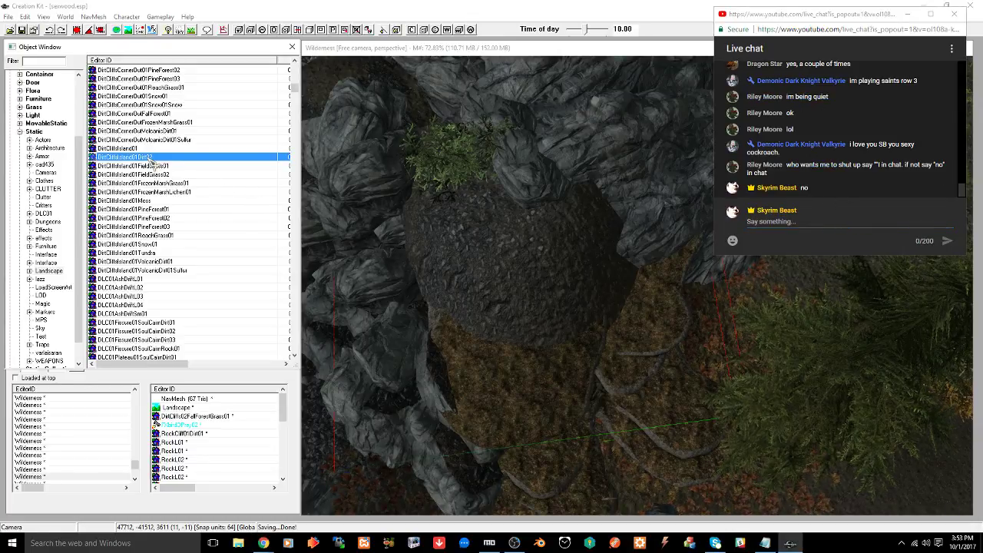
pyautogui.moveTo(524, 295); pyautogui.dragTo(543, 292)
pyautogui.moveTo(533, 292); pyautogui.dragTo(528, 295, button='right')
pyautogui.moveTo(528, 295); pyautogui.dragTo(546, 253)
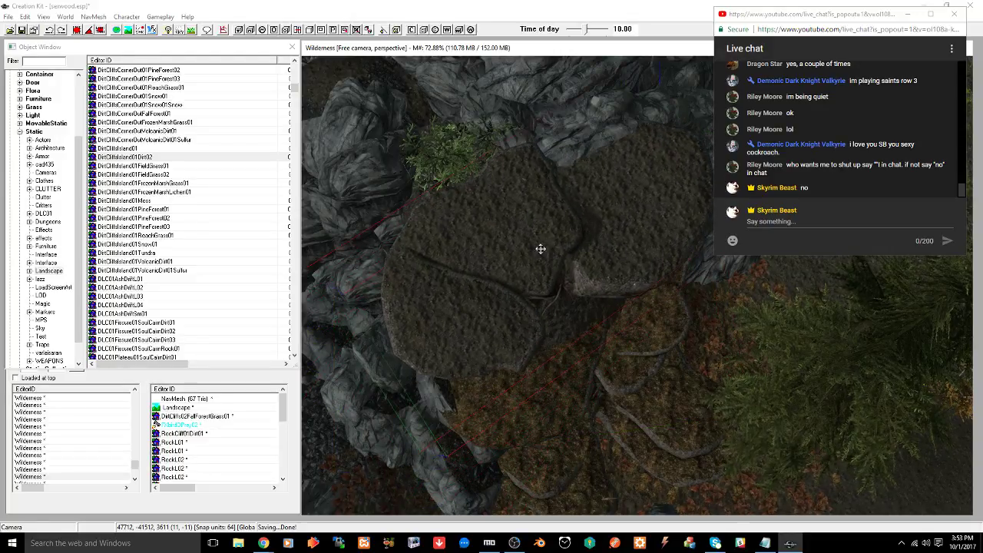
pyautogui.moveTo(530, 257); pyautogui.dragTo(519, 311, button='right')
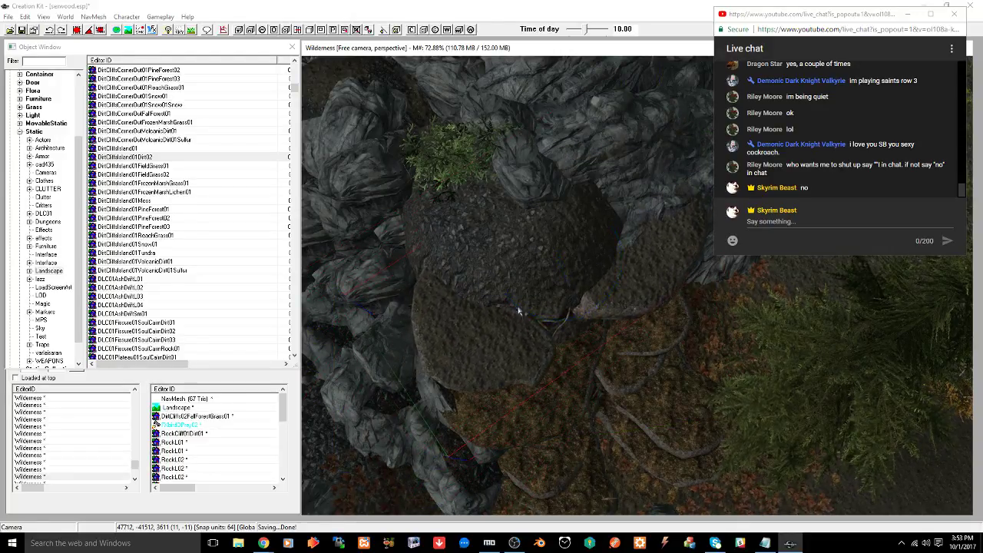
pyautogui.moveTo(492, 323); pyautogui.dragTo(486, 353)
pyautogui.keyDown('shift'); pyautogui.moveTo(488, 354); pyautogui.dragTo(522, 265, button='middle'); pyautogui.keyUp('shift')
# Move the RockL05 rock from the top of the slope to the edge of the new dirt cliff and save the plugin
pyautogui.click(510, 171)
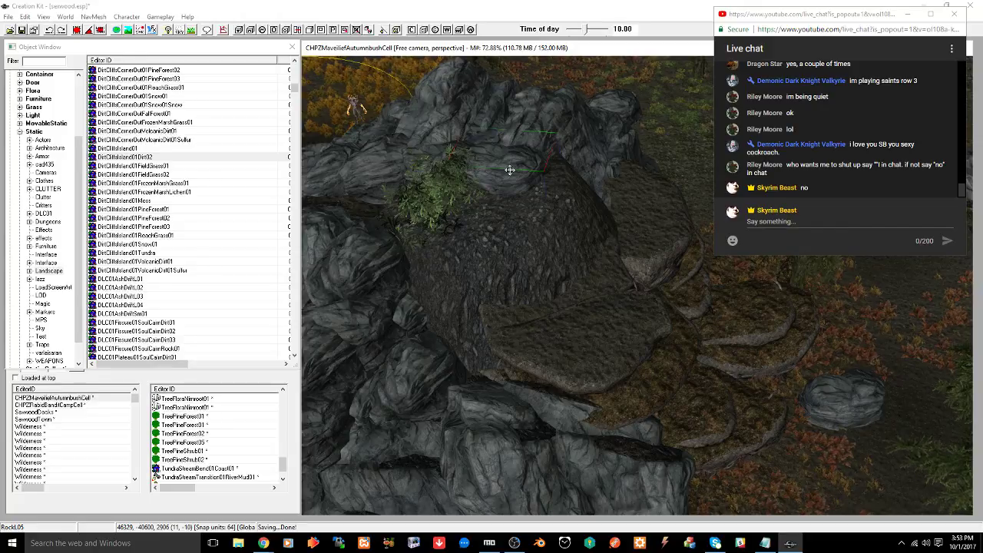
pyautogui.moveTo(510, 170); pyautogui.dragTo(451, 343)
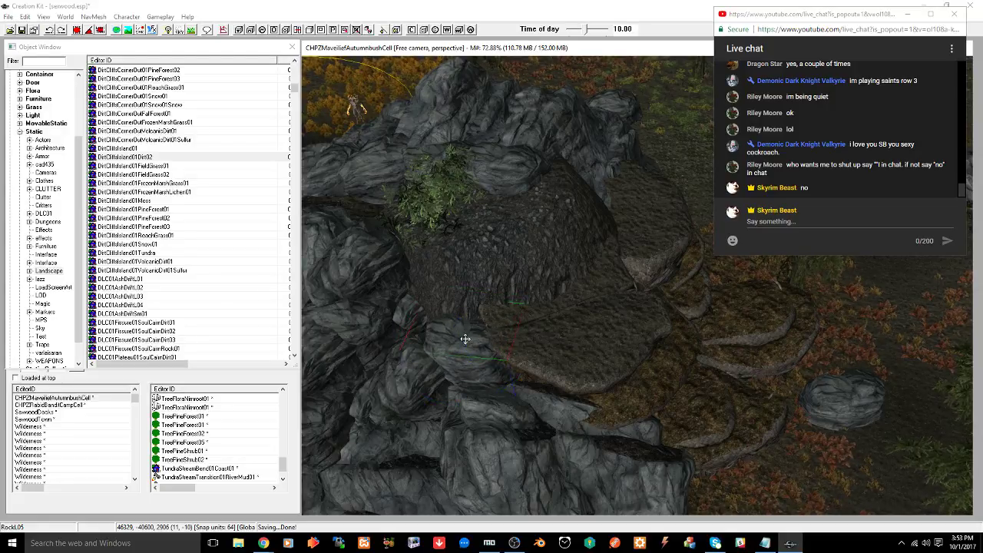
pyautogui.hotkey('ctrl', 's')
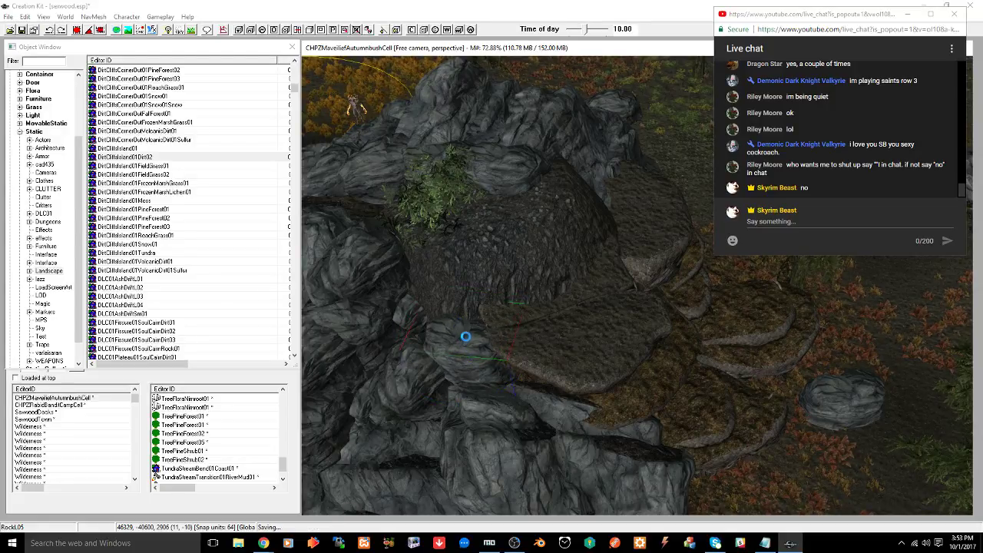
# Lower the steep bare landscape behind the dirt cliffs using an edit radius of 5, and end landscape editing
pyautogui.moveTo(505, 314)
pyautogui.keyDown('shift'); pyautogui.mouseDown(button='middle')
pyautogui.moveTo(527, 340)
pyautogui.moveTo(538, 277)
pyautogui.moveTo(538, 289)
pyautogui.moveTo(505, 312)
pyautogui.mouseUp(button='middle'); pyautogui.keyUp('shift')
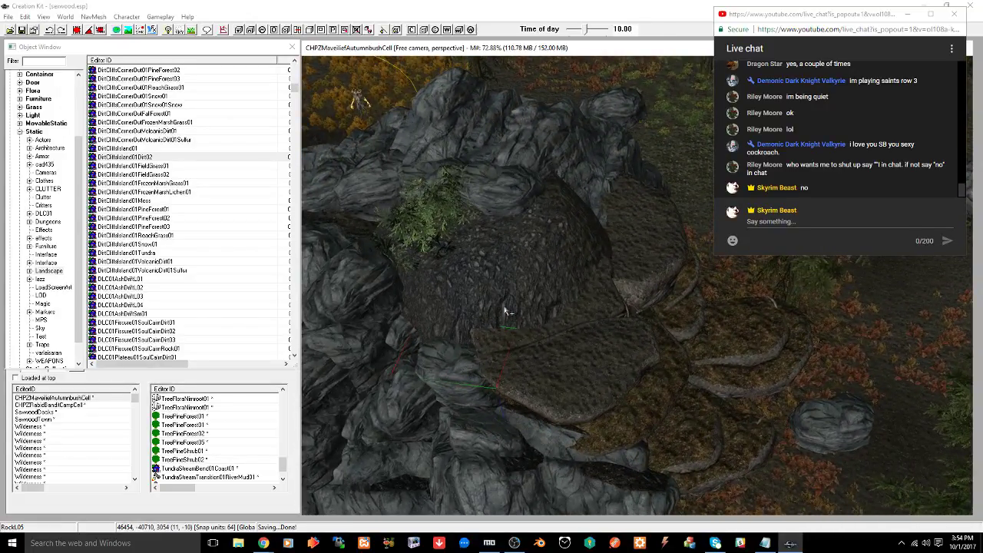
pyautogui.write('h')
pyautogui.write('5')
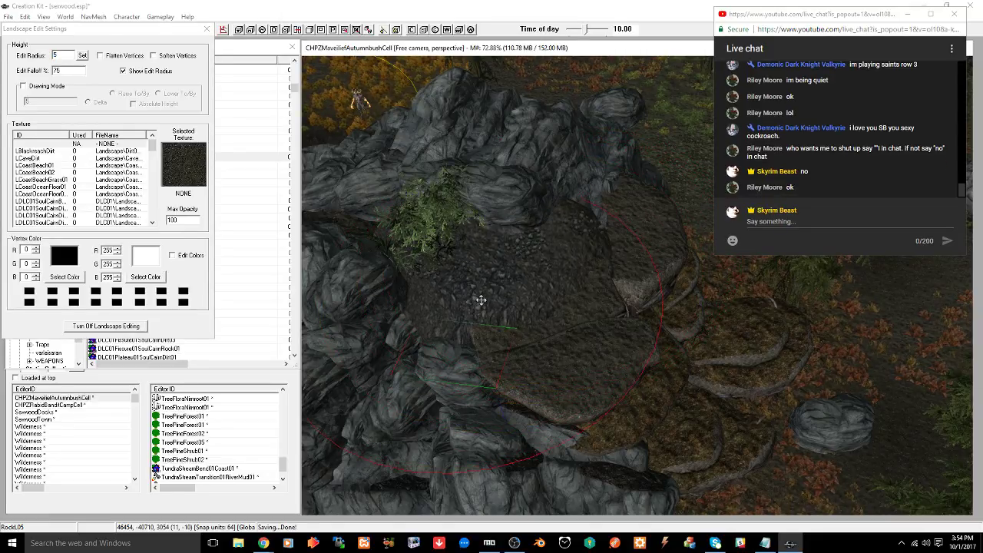
pyautogui.moveTo(509, 271); pyautogui.dragTo(612, 285, button='middle')
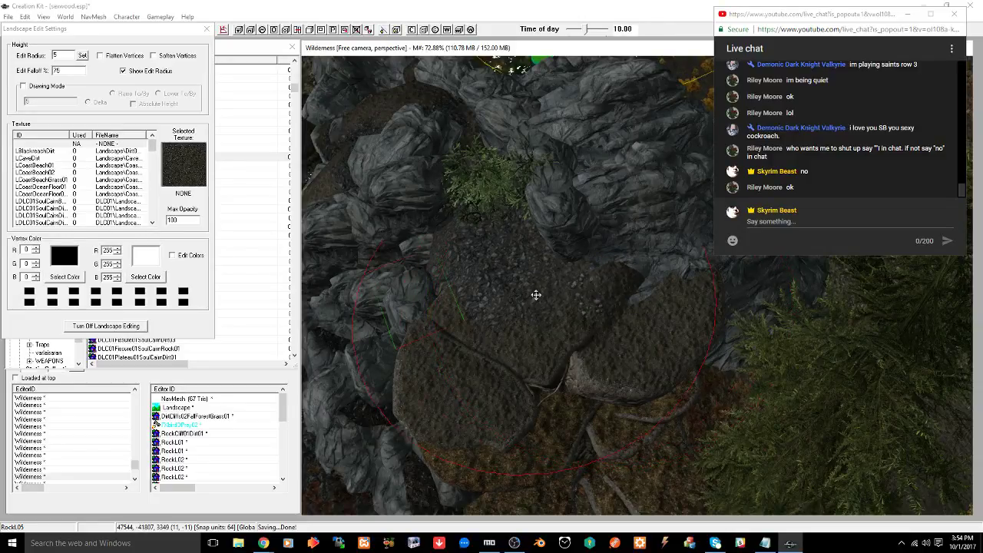
pyautogui.moveTo(536, 295)
pyautogui.mouseDown(button='middle')
pyautogui.moveTo(557, 261)
pyautogui.moveTo(582, 252)
pyautogui.moveTo(586, 270)
pyautogui.moveTo(502, 329)
pyautogui.moveTo(512, 302)
pyautogui.moveTo(538, 292)
pyautogui.mouseUp(button='middle')
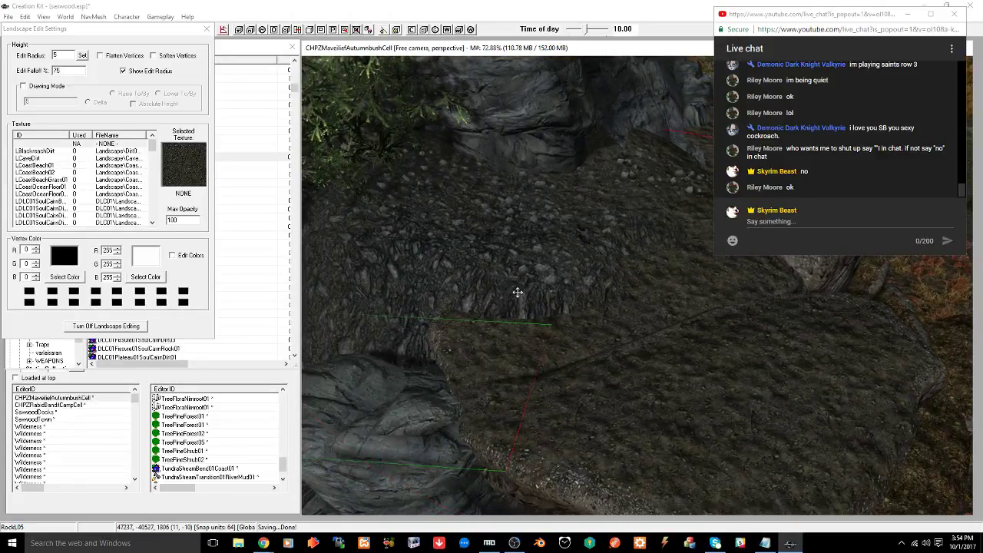
pyautogui.moveTo(518, 293); pyautogui.dragTo(520, 296)
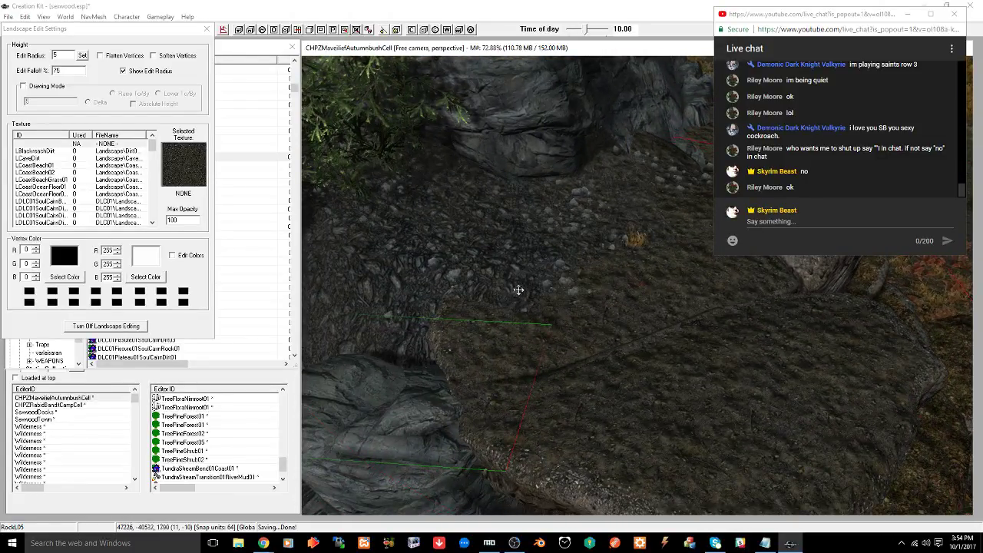
pyautogui.moveTo(518, 289); pyautogui.dragTo(545, 324, button='middle')
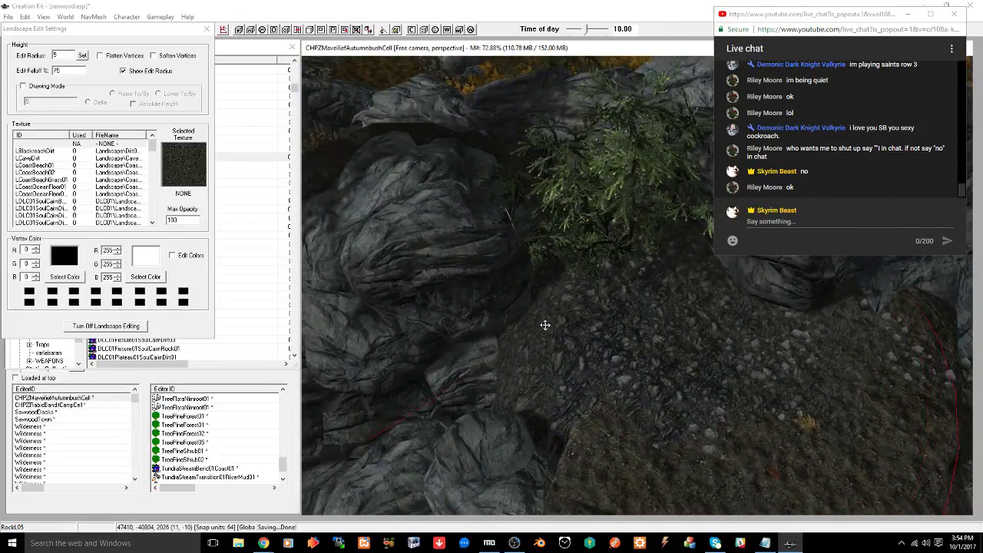
pyautogui.moveTo(545, 328); pyautogui.dragTo(529, 346)
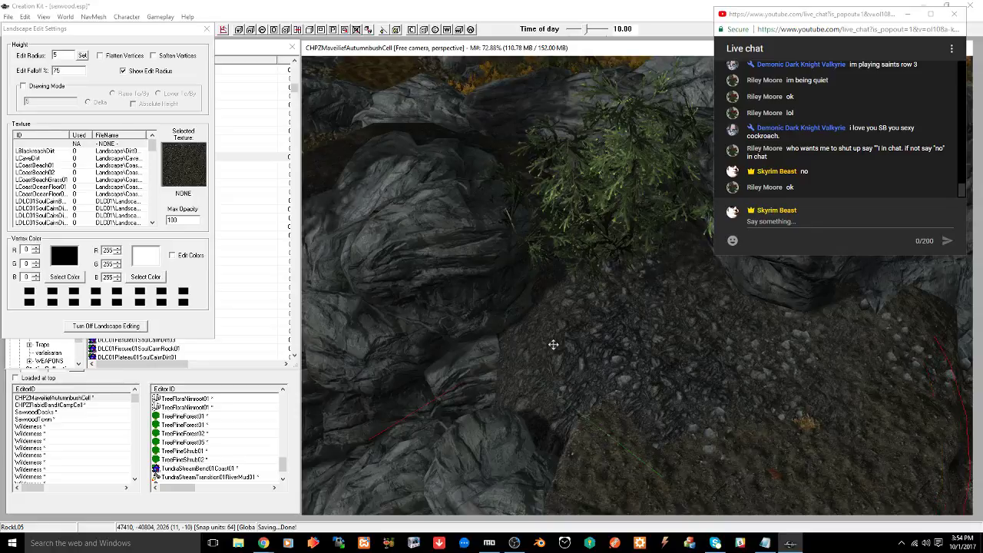
pyautogui.scroll(-4, 557, 340)
pyautogui.scroll(-2, 592, 328)
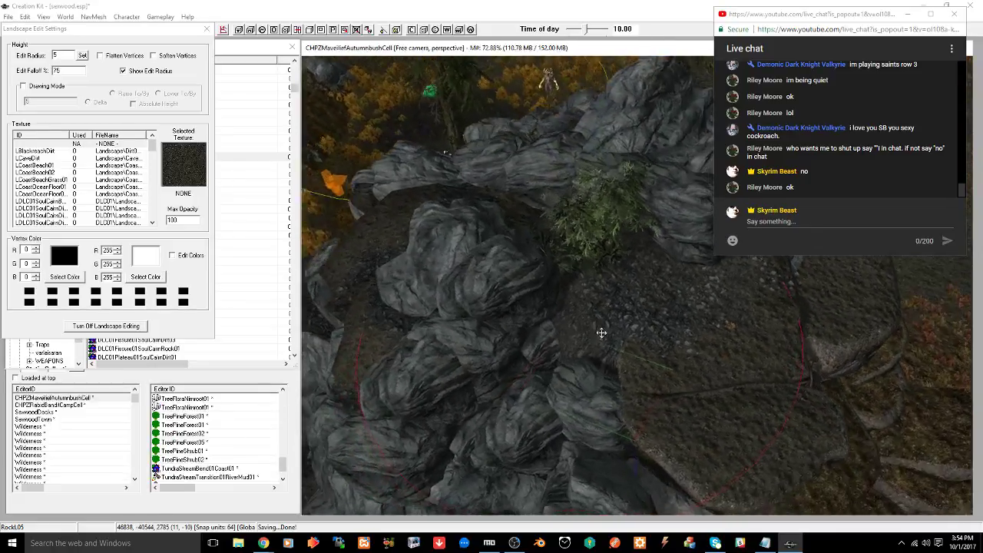
pyautogui.scroll(-1, 601, 333)
pyautogui.moveTo(594, 329); pyautogui.dragTo(541, 330, button='middle')
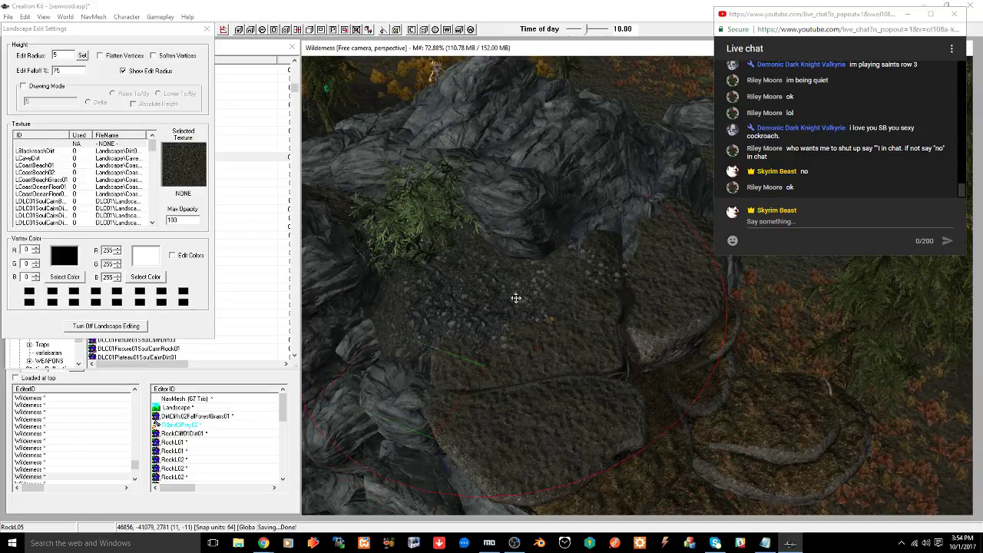
pyautogui.click(206, 29)
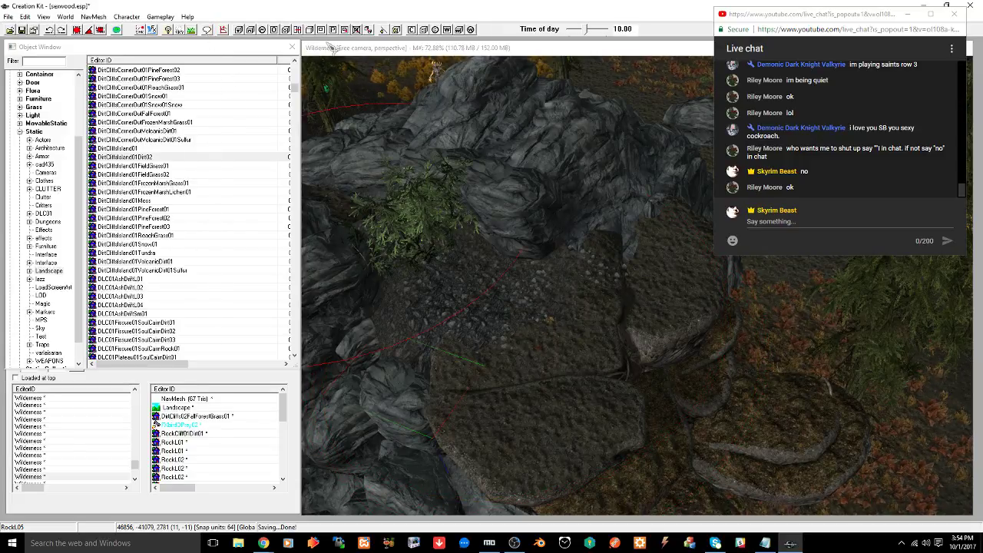
# Shift the TreePineShrub02 shrub above the reshaped ground, adjust its height, and save the plugin
pyautogui.click(347, 52)
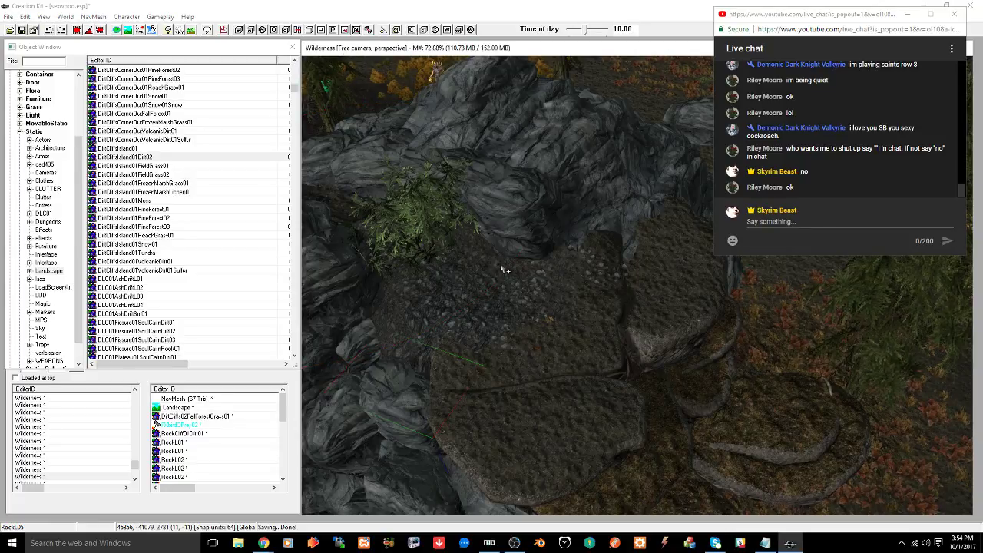
pyautogui.moveTo(399, 222); pyautogui.dragTo(436, 223)
pyautogui.press('z')
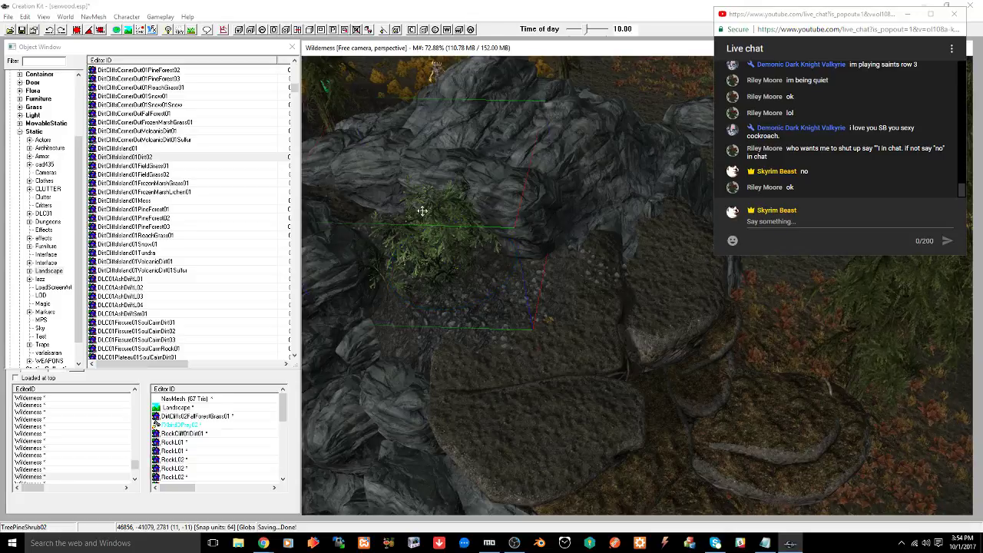
pyautogui.hotkey('ctrl', 's')
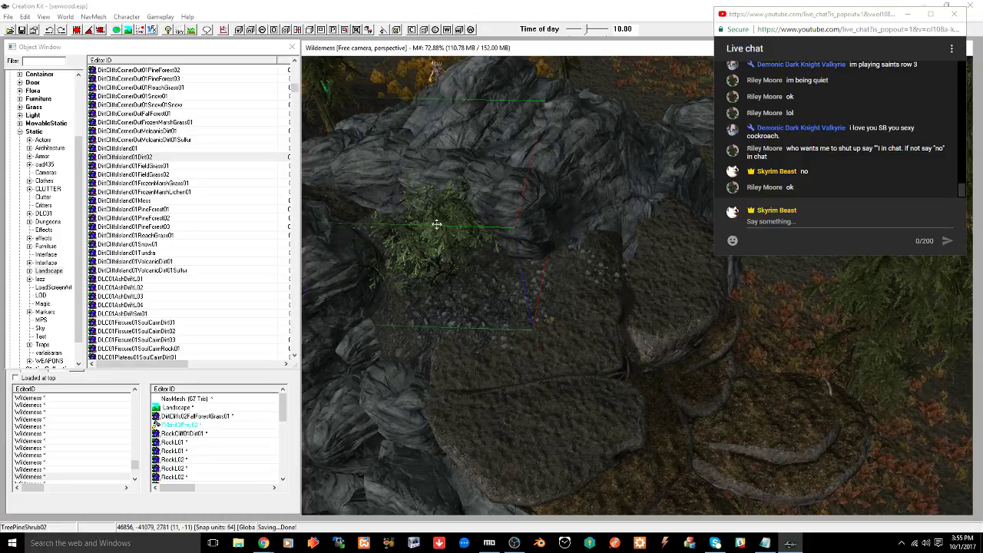
# Rotate the TreePineShrub02 shrub beside the rocks, check it from several angles, and save the plugin again
pyautogui.moveTo(436, 225); pyautogui.dragTo(437, 214, button='right')
pyautogui.keyDown('shift'); pyautogui.moveTo(435, 221); pyautogui.dragTo(463, 197, button='middle'); pyautogui.keyUp('shift')
pyautogui.moveTo(462, 197); pyautogui.dragTo(467, 218, button='right')
pyautogui.keyDown('shift'); pyautogui.moveTo(466, 217); pyautogui.dragTo(447, 230, button='middle'); pyautogui.keyUp('shift')
pyautogui.hotkey('ctrl', 's')
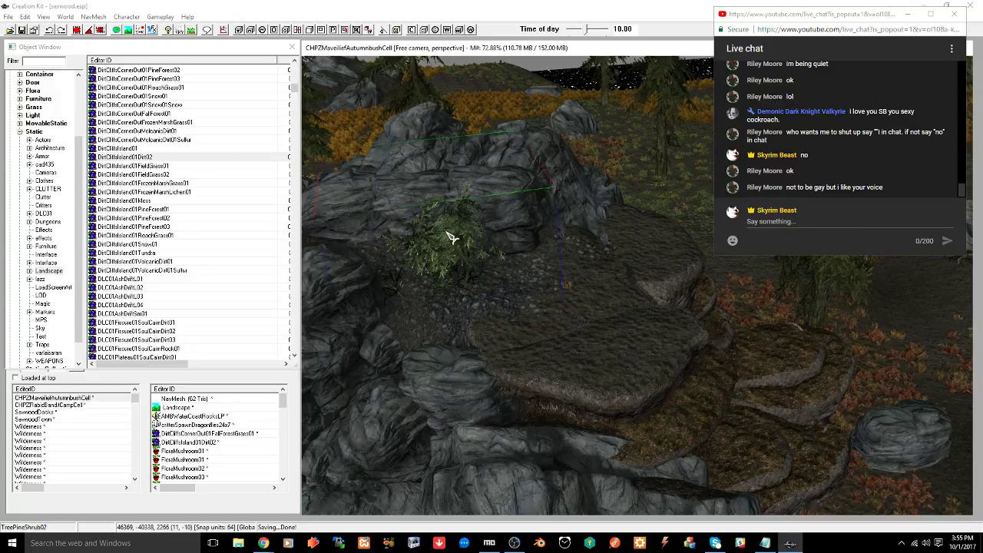
pyautogui.click(449, 214)
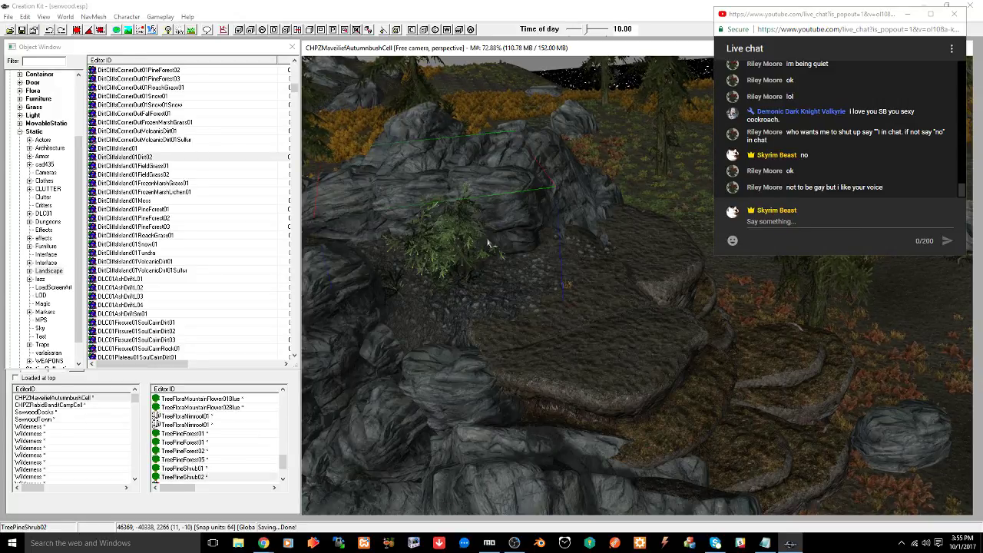
pyautogui.keyDown('shift'); pyautogui.moveTo(488, 243); pyautogui.dragTo(468, 264, button='middle'); pyautogui.keyUp('shift')
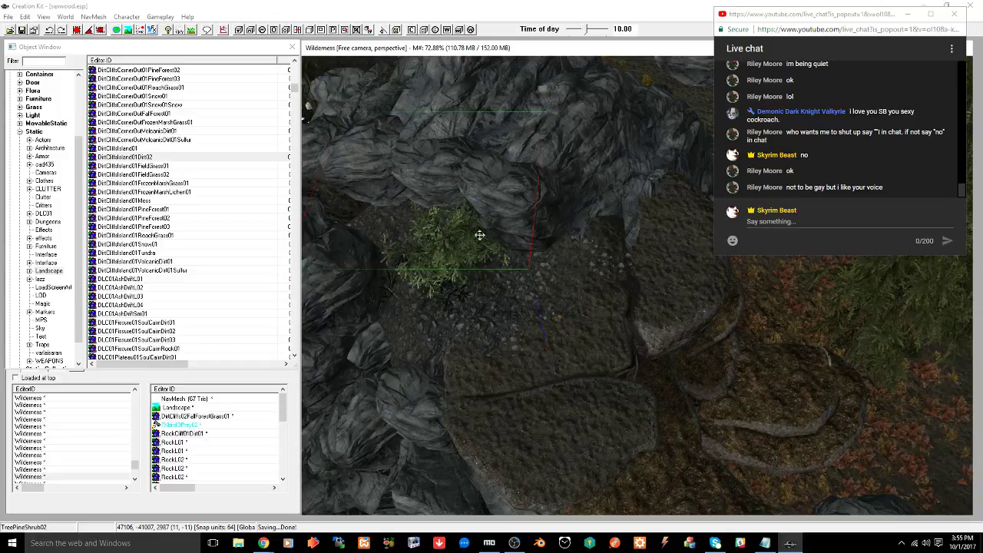
# Examine the spriggan grove around the pond and map marker from above
pyautogui.moveTo(450, 189); pyautogui.dragTo(522, 387, button='middle')
pyautogui.moveTo(555, 312)
pyautogui.mouseDown(button='middle')
pyautogui.moveTo(542, 361)
pyautogui.moveTo(471, 328)
pyautogui.moveTo(409, 350)
pyautogui.mouseUp(button='middle')
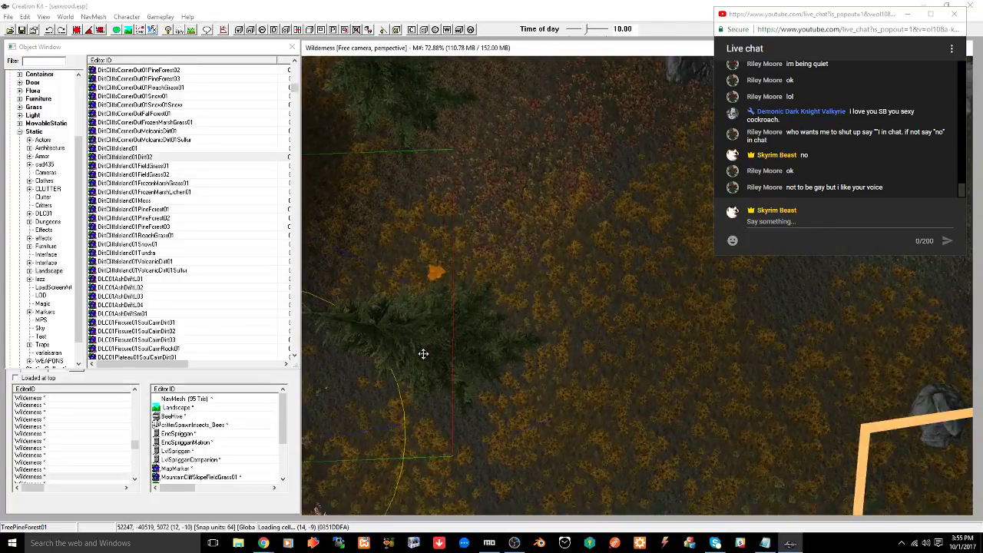
pyautogui.press('t')
pyautogui.scroll(-3, 427, 353)
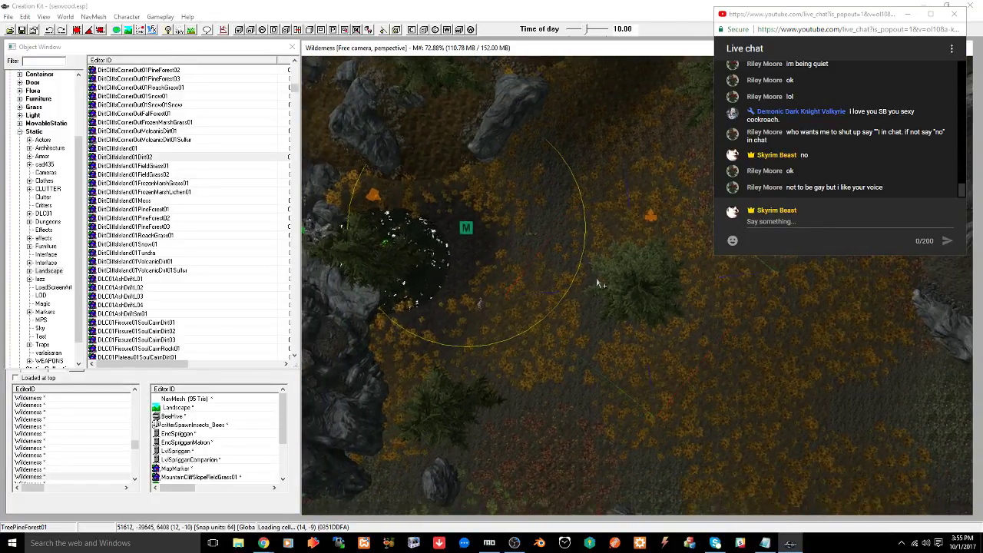
pyautogui.moveTo(600, 284); pyautogui.dragTo(626, 390, button='middle')
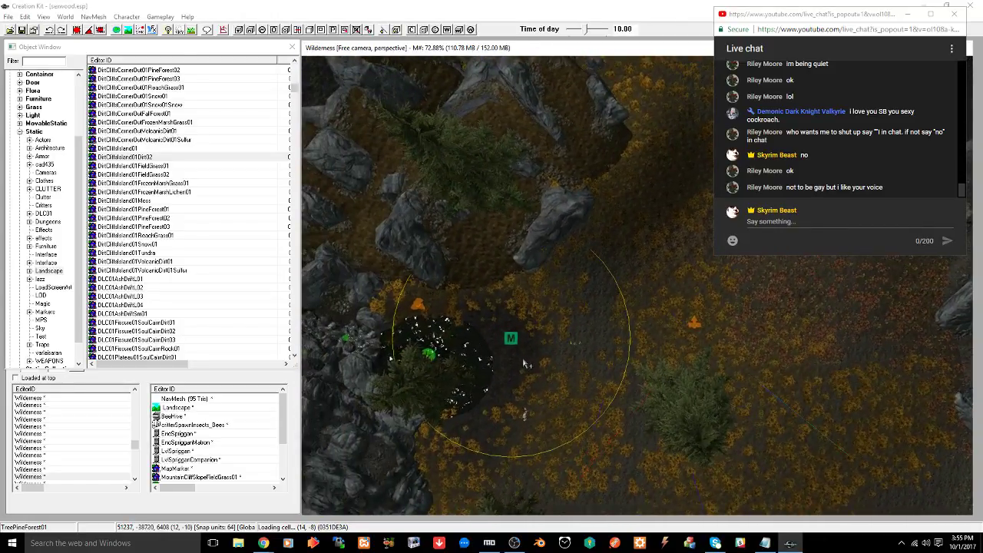
pyautogui.moveTo(525, 363)
pyautogui.mouseDown(button='middle')
pyautogui.moveTo(554, 352)
pyautogui.moveTo(566, 330)
pyautogui.mouseUp(button='middle')
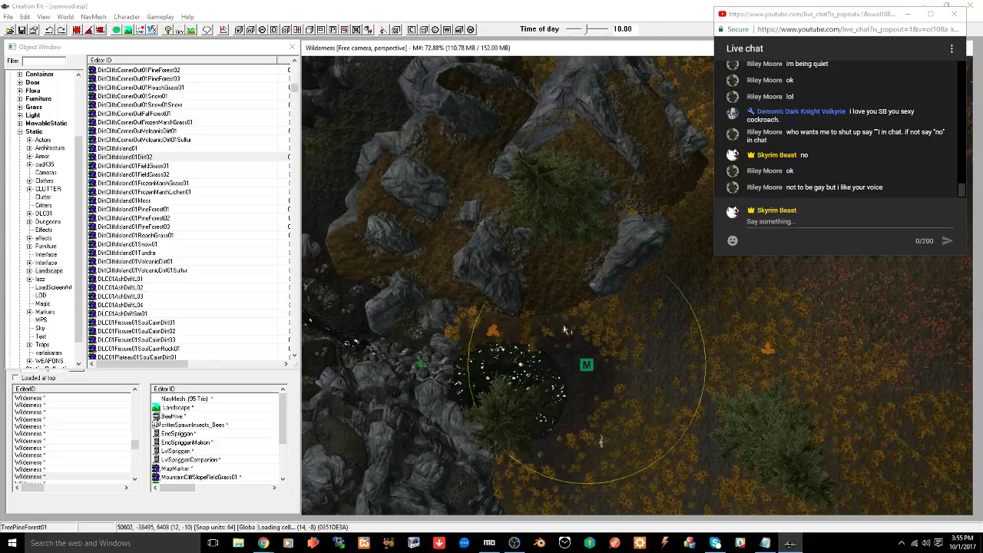
pyautogui.moveTo(769, 353); pyautogui.dragTo(652, 332, button='middle')
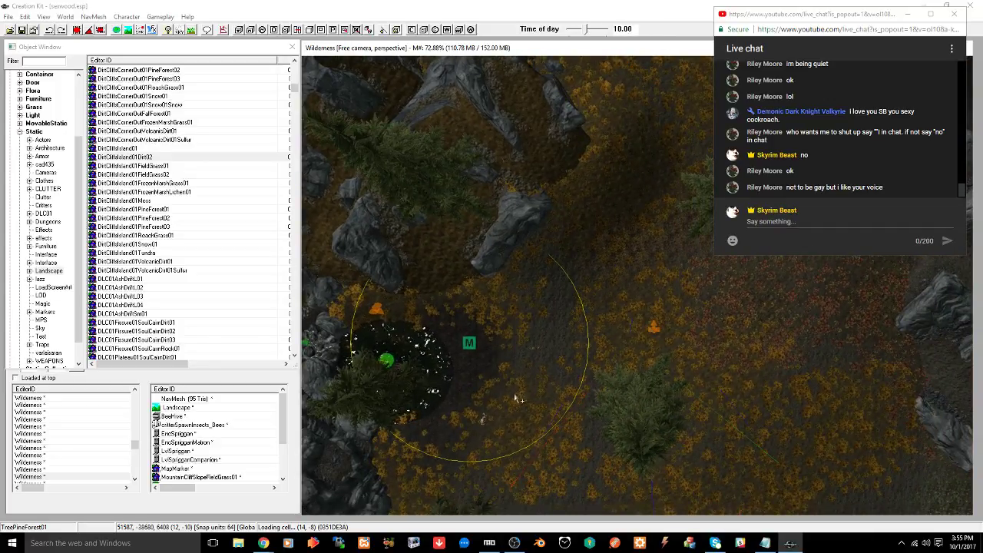
pyautogui.moveTo(516, 399)
pyautogui.mouseDown(button='middle')
pyautogui.moveTo(577, 231)
pyautogui.moveTo(572, 267)
pyautogui.mouseUp(button='middle')
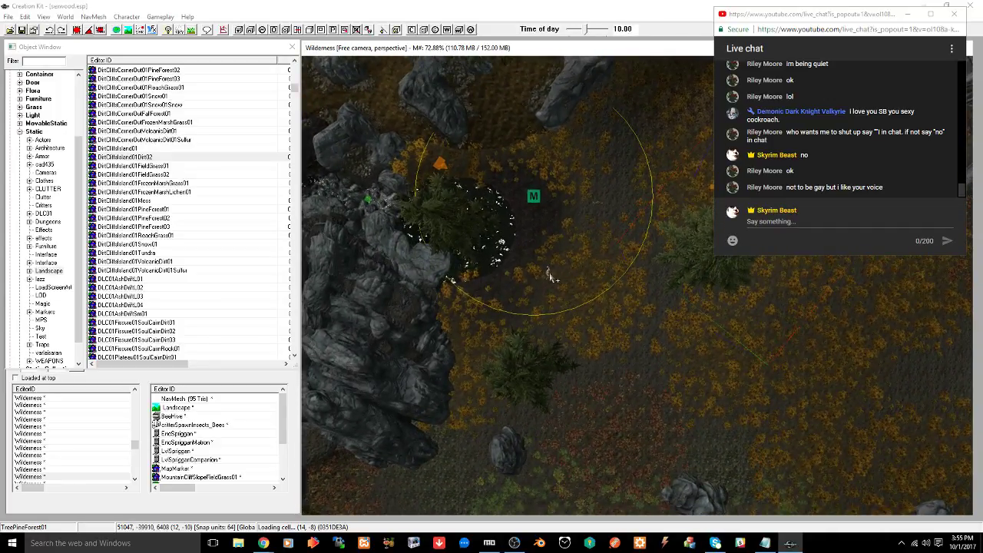
# Filter all objects for "spriggancompanion" and place a LvlSprigganCompanion in the grove southeast of the map marker
pyautogui.click(53, 60)
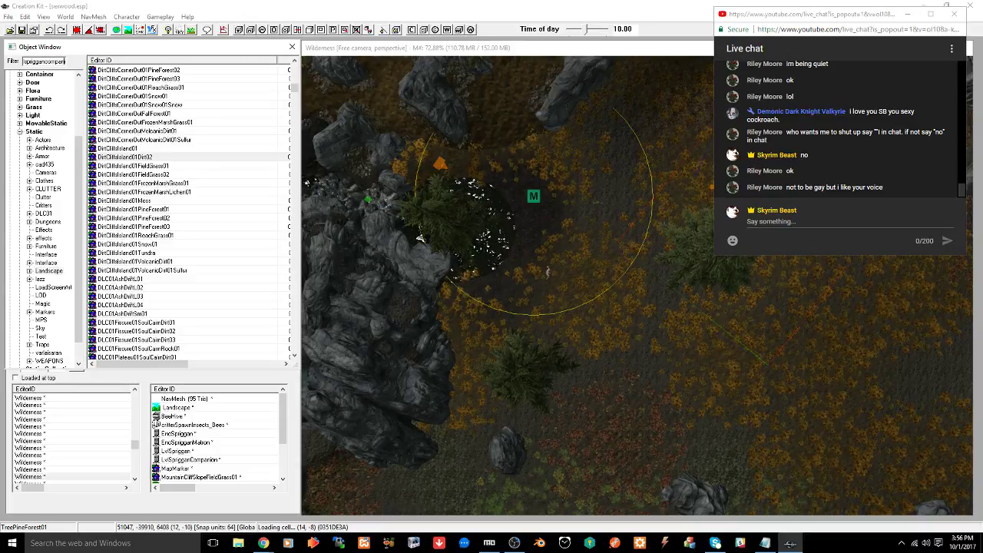
pyautogui.click(20, 132)
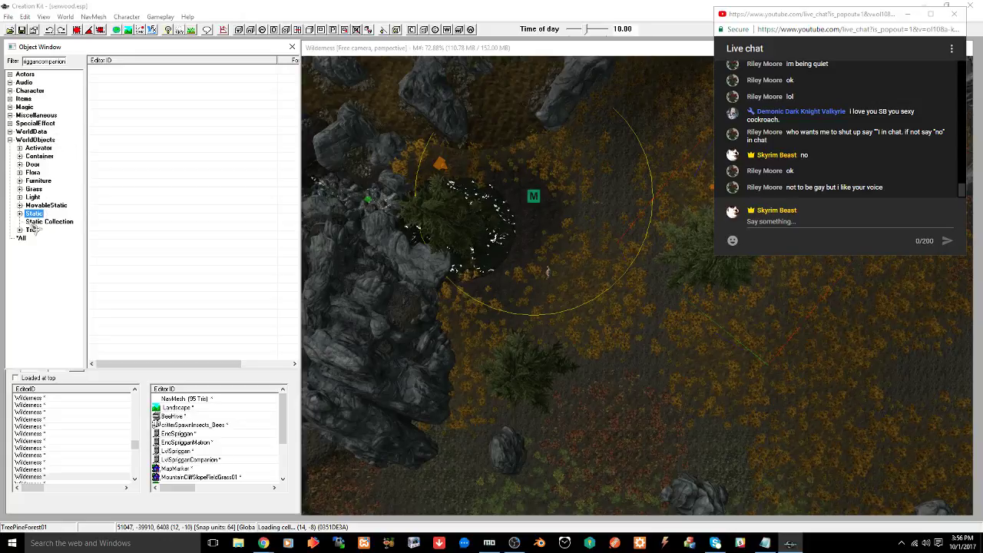
pyautogui.click(22, 238)
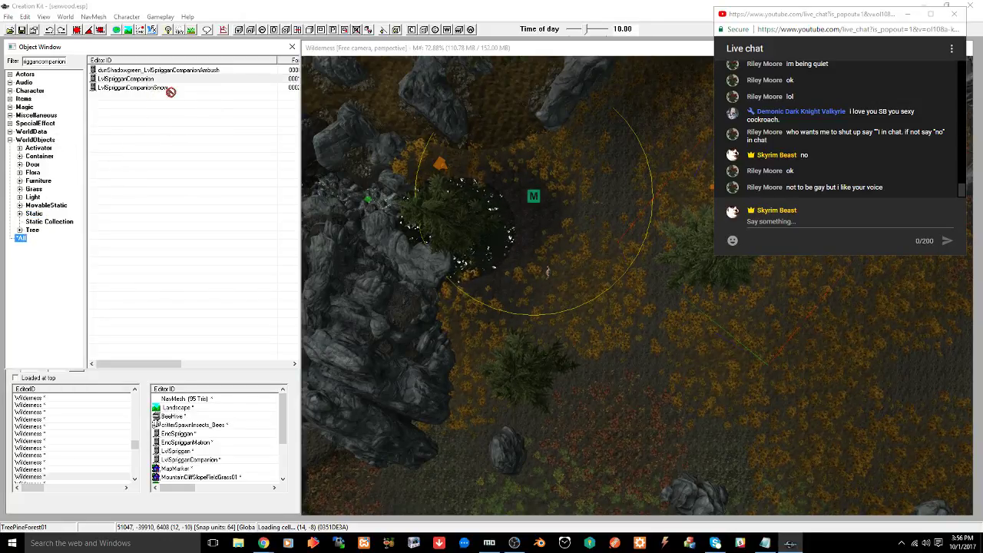
pyautogui.moveTo(595, 246); pyautogui.dragTo(591, 240)
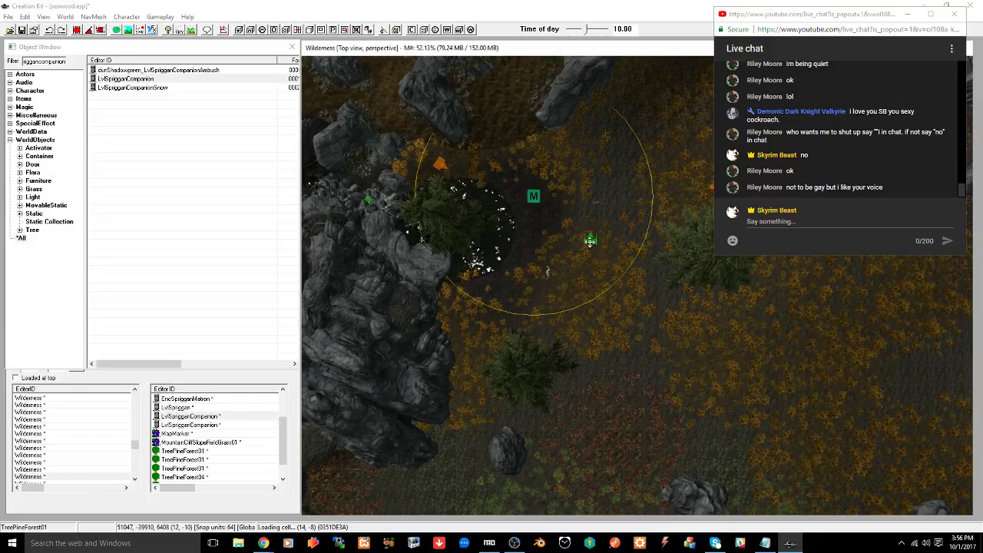
# Adjust the new LvlSprigganCompanion marker's height and drop it onto the ground among the yellow shrubs
pyautogui.press('t')
pyautogui.moveTo(584, 289)
pyautogui.keyDown('shift'); pyautogui.mouseDown(button='middle')
pyautogui.moveTo(604, 223)
pyautogui.moveTo(628, 223)
pyautogui.moveTo(550, 243)
pyautogui.moveTo(625, 237)
pyautogui.mouseUp(button='middle'); pyautogui.keyUp('shift')
pyautogui.scroll(-5, 580, 229)
pyautogui.press('z')
pyautogui.moveTo(651, 235); pyautogui.dragTo(657, 228)
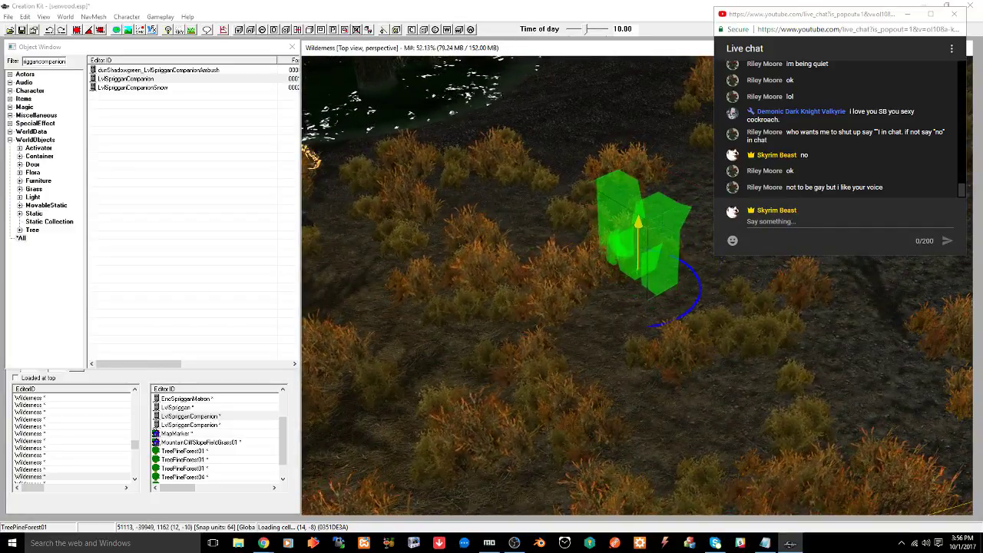
pyautogui.press('f')
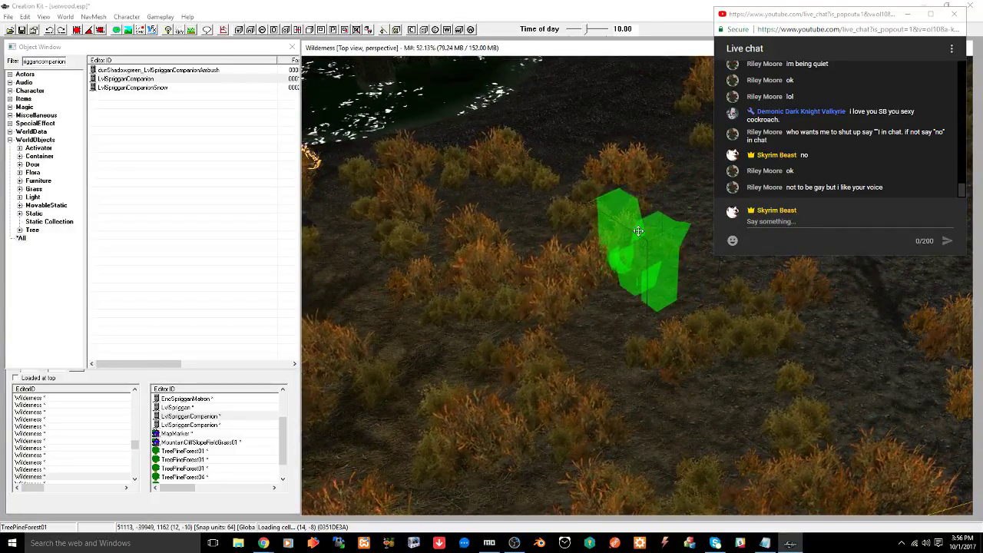
# Set the placed LvlSprigganCompanion's level modifier to Medium and save the plugin
pyautogui.doubleClick(642, 234)
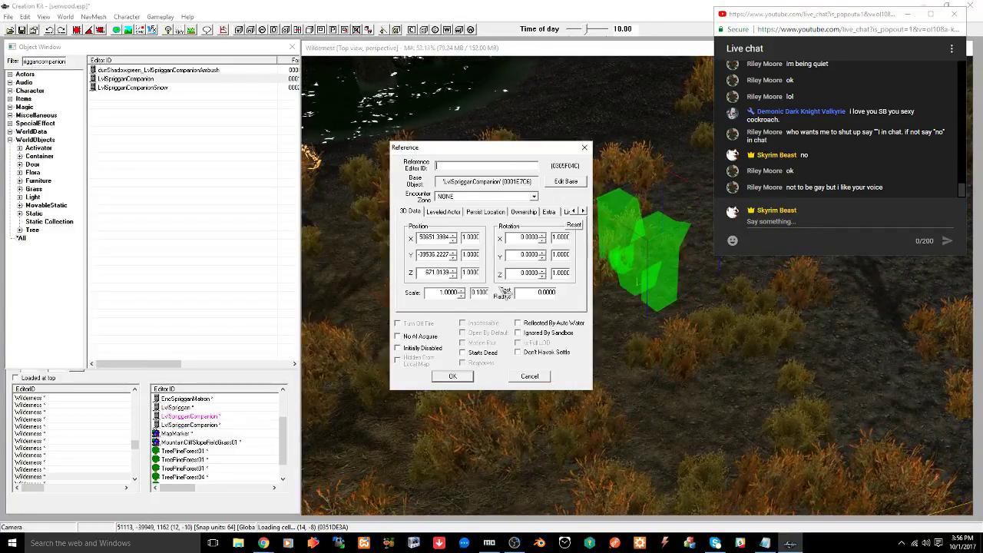
pyautogui.click(445, 211)
pyautogui.click(508, 261)
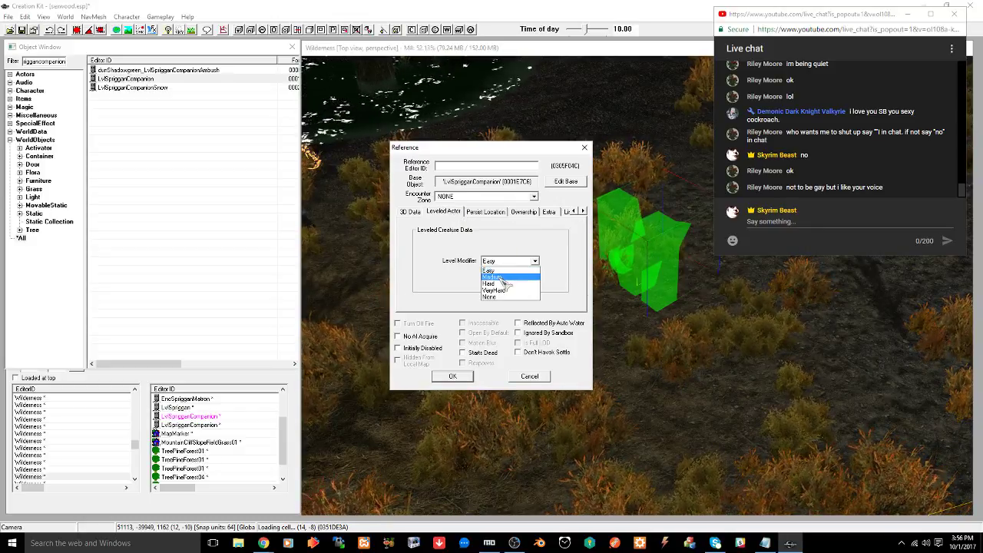
pyautogui.click(500, 279)
pyautogui.click(456, 376)
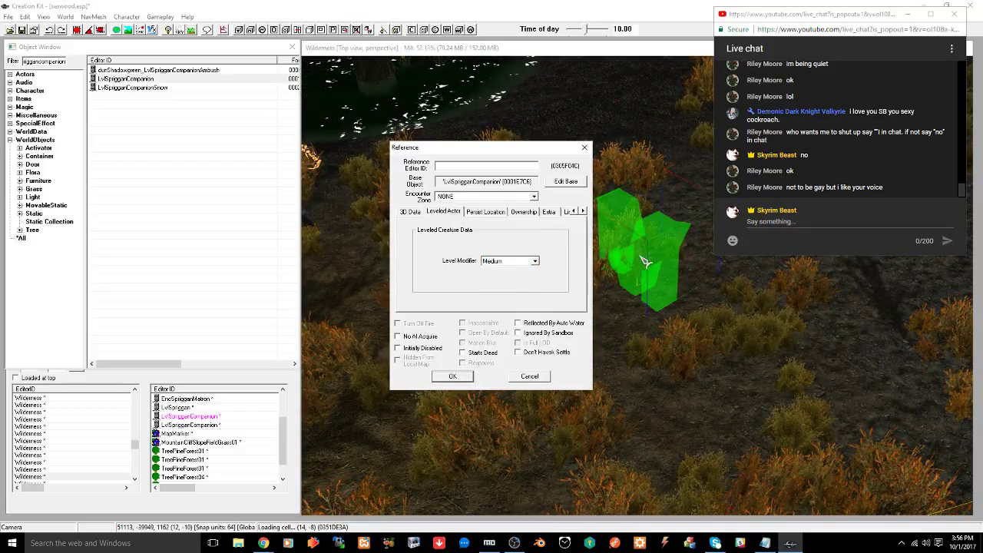
pyautogui.scroll(-3, 643, 257)
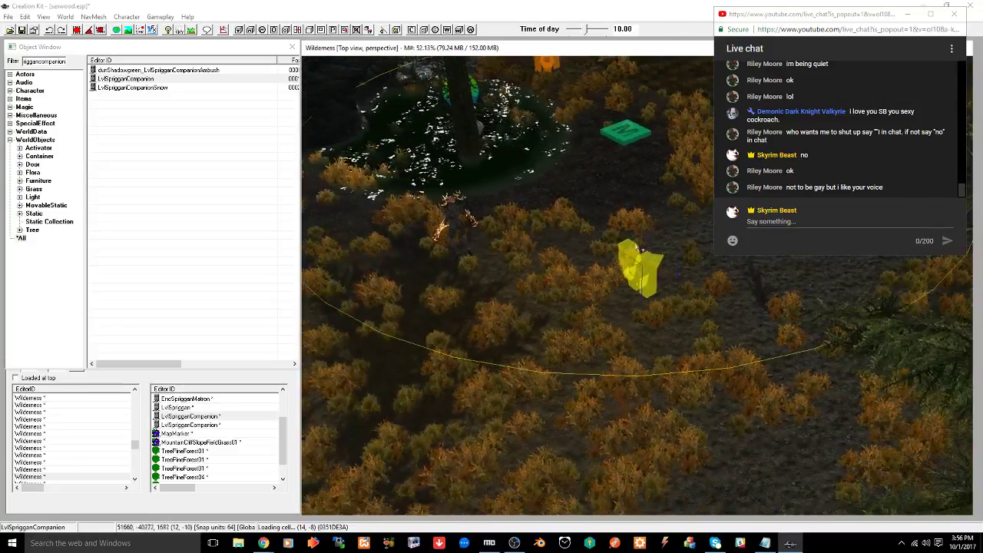
pyautogui.moveTo(643, 249); pyautogui.dragTo(590, 304, button='middle')
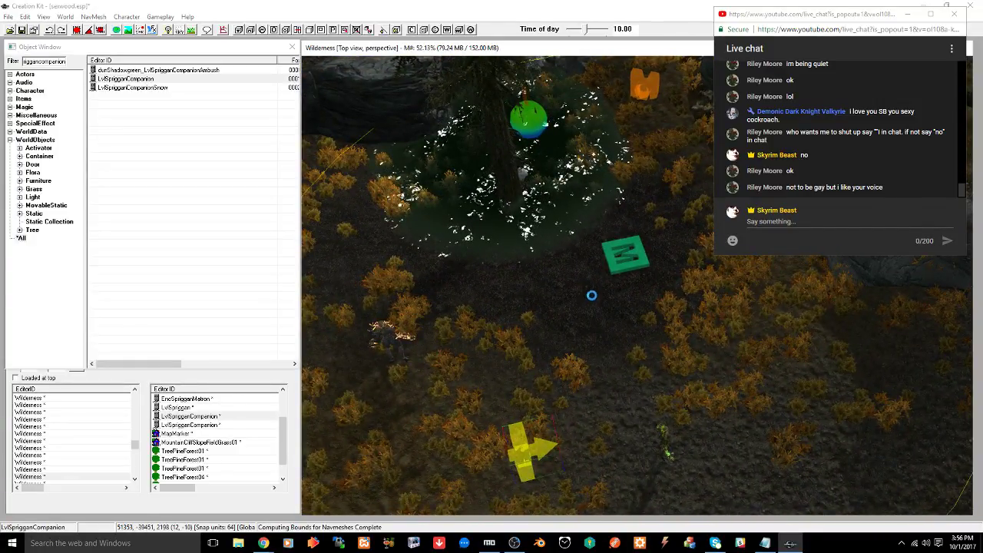
# Look up where dunShadowgreen_LvlSprigganCompanionAmbush is used by opening its use report
pyautogui.moveTo(649, 201); pyautogui.dragTo(596, 260, button='middle')
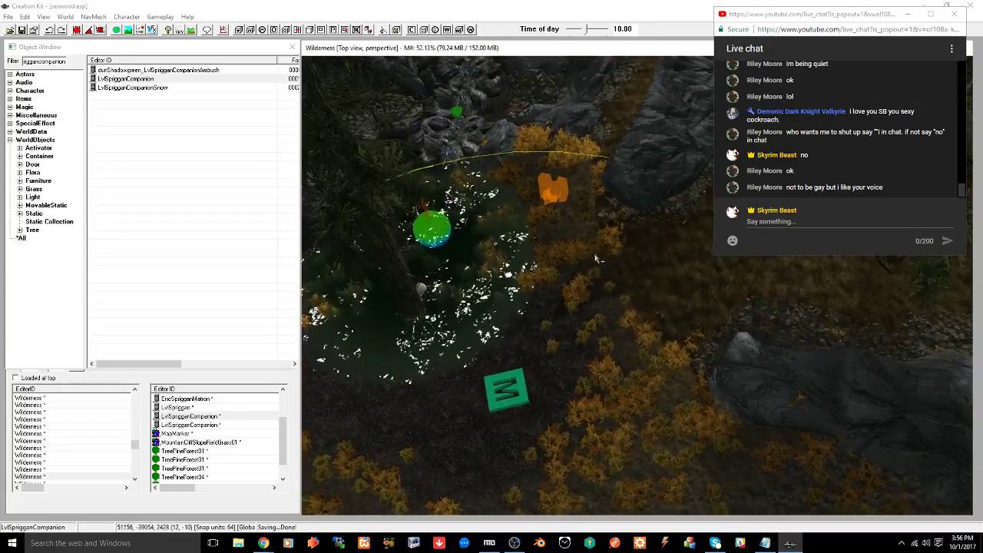
pyautogui.rightClick(114, 77)
pyautogui.click(138, 163)
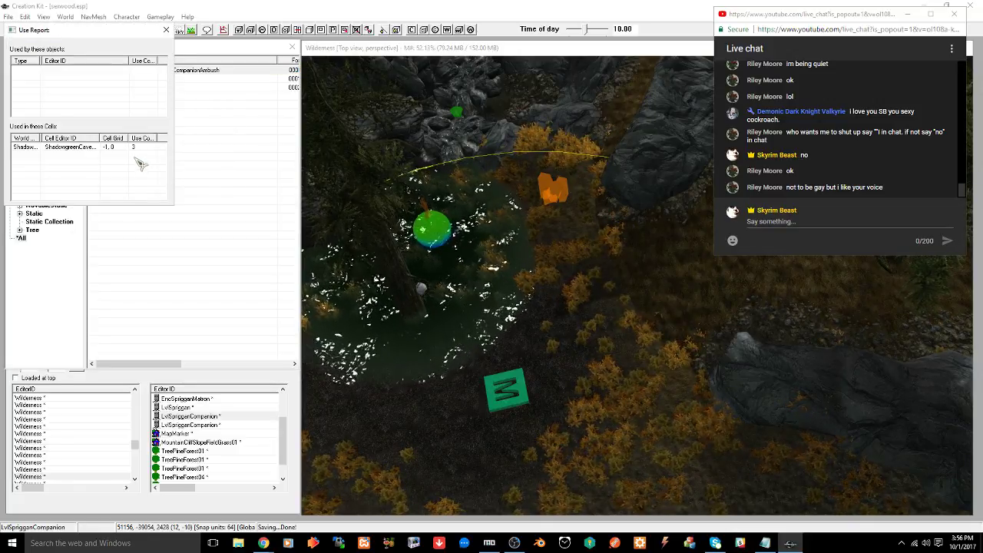
# Close the use report and duplicate the placed LvlSprigganCompanion among the yellow shrubs
pyautogui.click(165, 31)
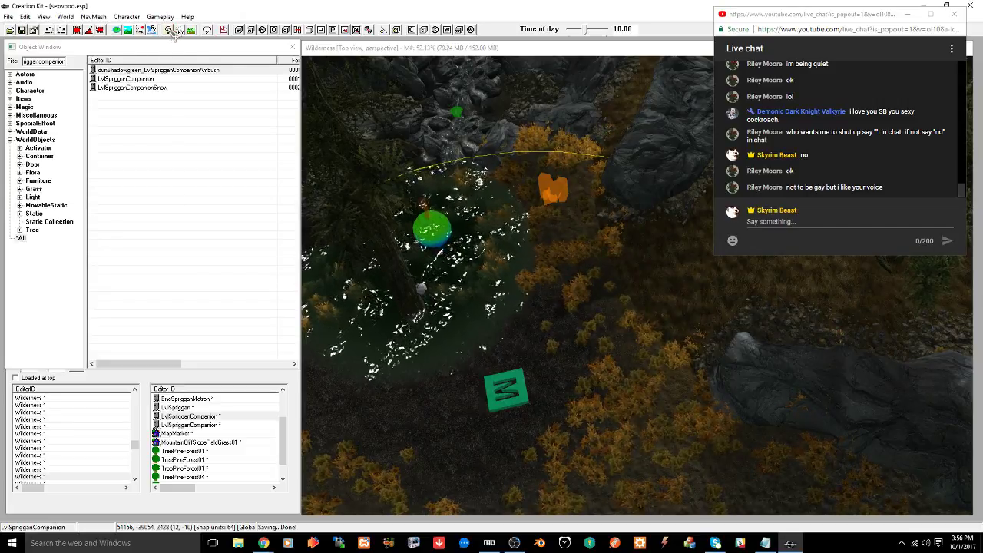
pyautogui.moveTo(503, 323); pyautogui.dragTo(523, 287, button='middle')
pyautogui.scroll(3, 524, 288)
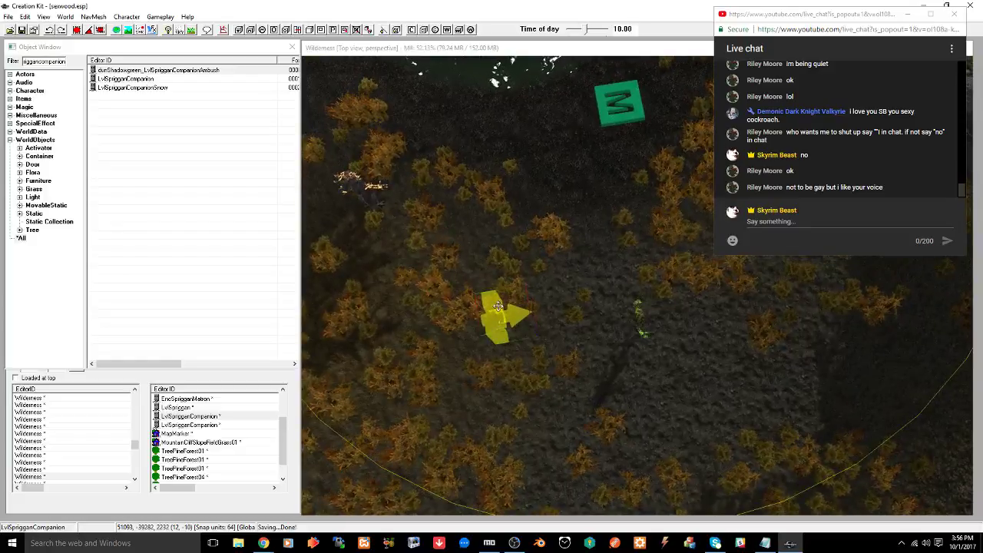
pyautogui.click(495, 308)
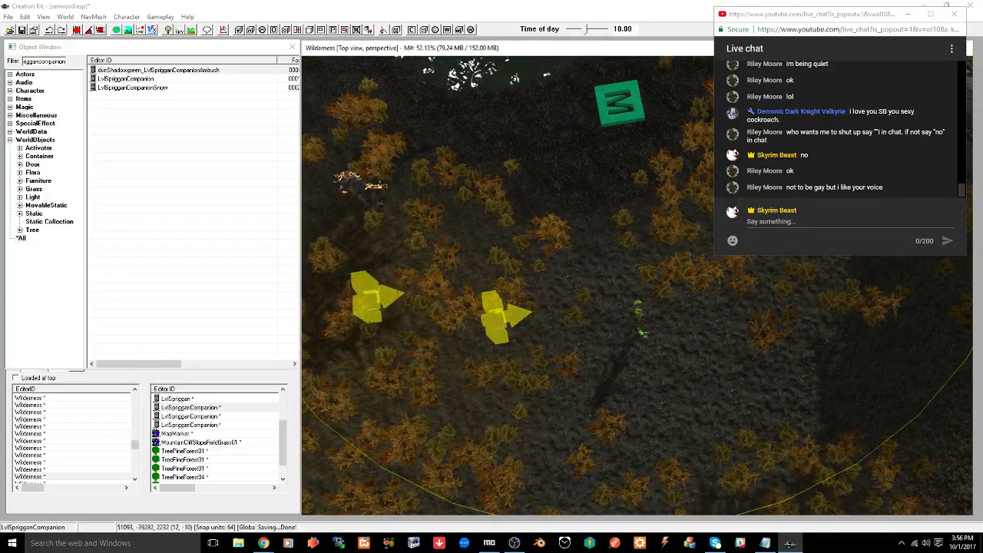
pyautogui.click(372, 302)
# Move the copied LvlSprigganCompanion to the yellow radius line near the pond, drop it onto the ground and save the plugin
pyautogui.moveTo(373, 303); pyautogui.dragTo(541, 374, button='middle')
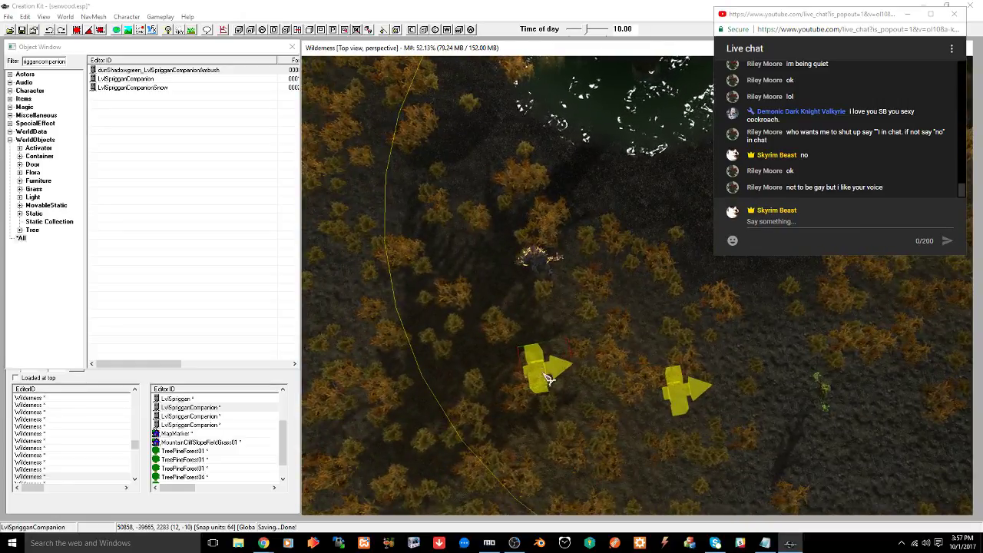
pyautogui.moveTo(548, 378)
pyautogui.mouseDown()
pyautogui.moveTo(404, 268)
pyautogui.moveTo(383, 240)
pyautogui.mouseUp()
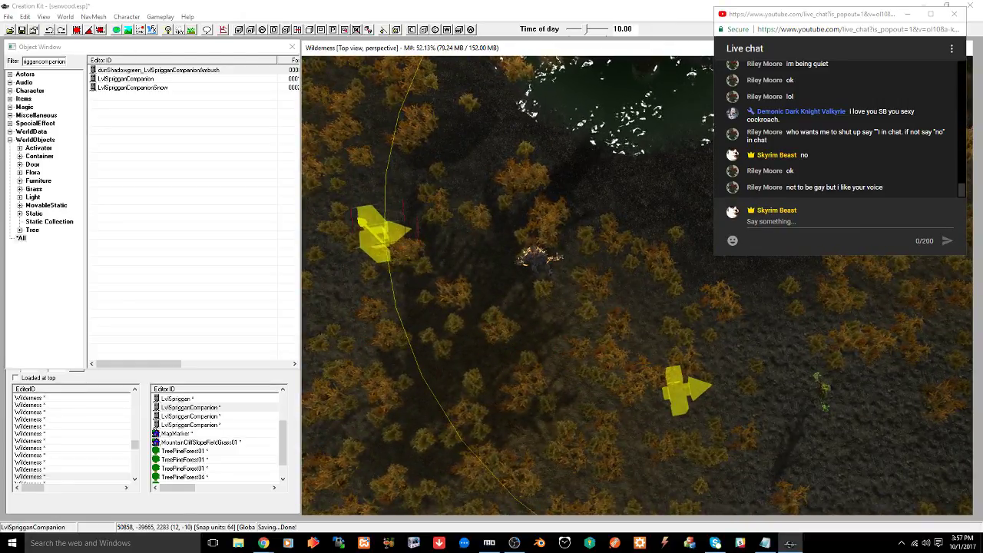
pyautogui.press('f')
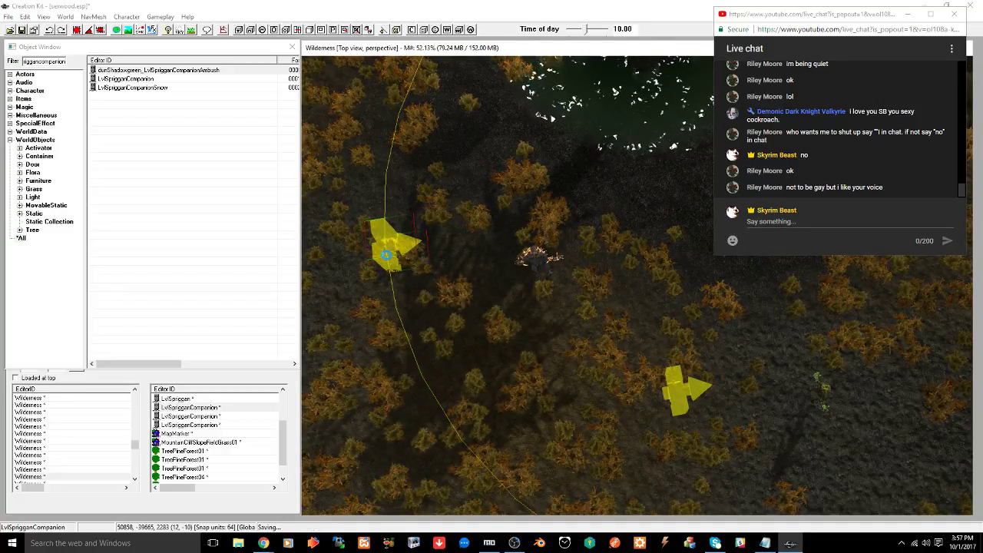
# Examine the terrain, trees and rocks around the pond grove and the CHPZMaveiliefAutumnbushCell area out to the landscape edge
pyautogui.moveTo(383, 259)
pyautogui.keyDown('shift'); pyautogui.mouseDown(button='middle')
pyautogui.moveTo(375, 214)
pyautogui.moveTo(353, 223)
pyautogui.moveTo(486, 216)
pyautogui.moveTo(515, 255)
pyautogui.moveTo(523, 249)
pyautogui.mouseUp(button='middle'); pyautogui.keyUp('shift')
pyautogui.scroll(8, 523, 249)
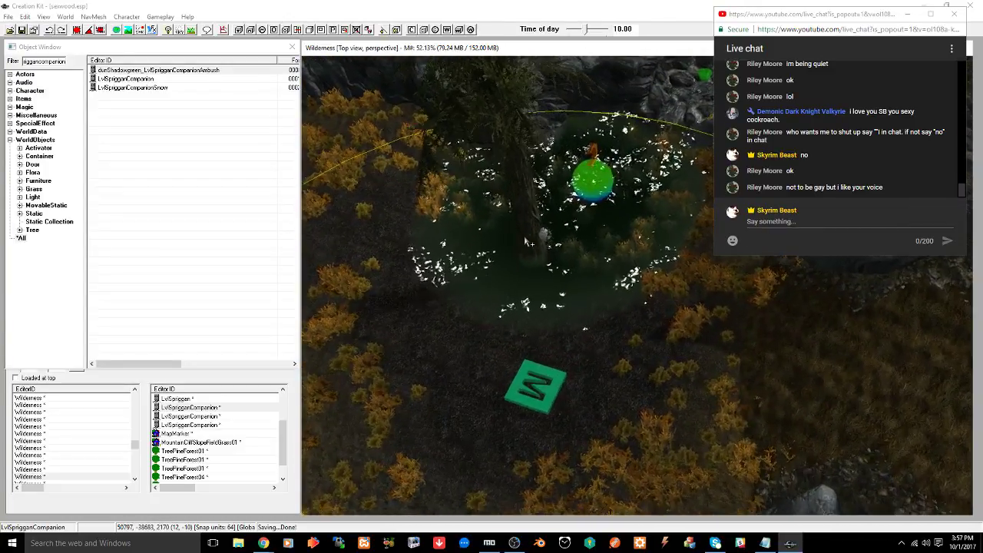
pyautogui.moveTo(671, 284)
pyautogui.keyDown('shift'); pyautogui.mouseDown(button='middle')
pyautogui.moveTo(491, 201)
pyautogui.moveTo(537, 231)
pyautogui.moveTo(574, 221)
pyautogui.moveTo(460, 191)
pyautogui.moveTo(491, 196)
pyautogui.moveTo(438, 209)
pyautogui.moveTo(550, 200)
pyautogui.moveTo(526, 192)
pyautogui.moveTo(566, 200)
pyautogui.moveTo(531, 199)
pyautogui.moveTo(570, 177)
pyautogui.moveTo(602, 184)
pyautogui.moveTo(480, 200)
pyautogui.moveTo(607, 192)
pyautogui.moveTo(638, 269)
pyautogui.moveTo(645, 176)
pyautogui.moveTo(507, 268)
pyautogui.moveTo(542, 271)
pyautogui.moveTo(553, 234)
pyautogui.moveTo(524, 175)
pyautogui.moveTo(561, 330)
pyautogui.moveTo(590, 363)
pyautogui.moveTo(552, 281)
pyautogui.moveTo(541, 265)
pyautogui.moveTo(529, 268)
pyautogui.mouseUp(button='middle'); pyautogui.keyUp('shift')
pyautogui.click(575, 221)
pyautogui.scroll(3, 520, 191)
pyautogui.scroll(-10, 607, 191)
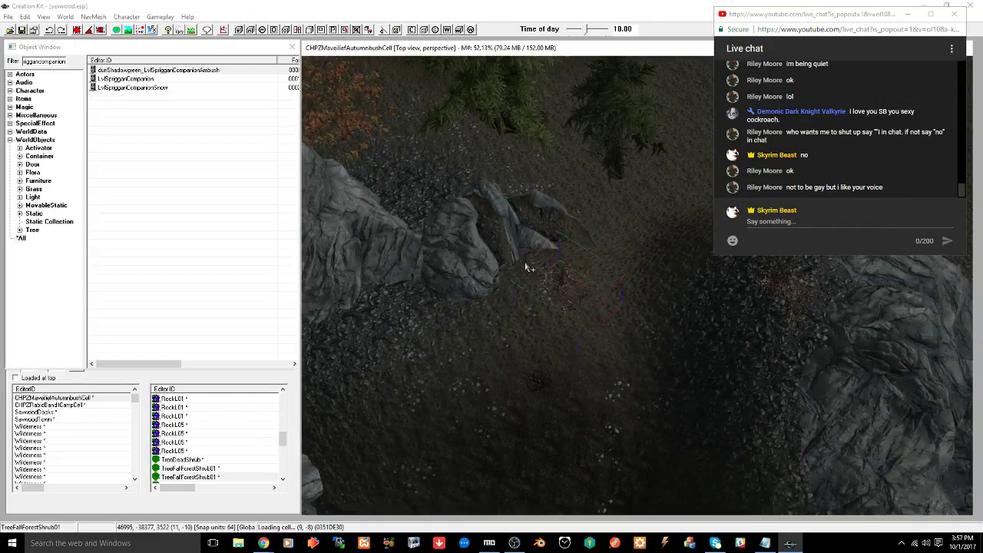
pyautogui.moveTo(582, 174); pyautogui.dragTo(558, 225, button='middle')
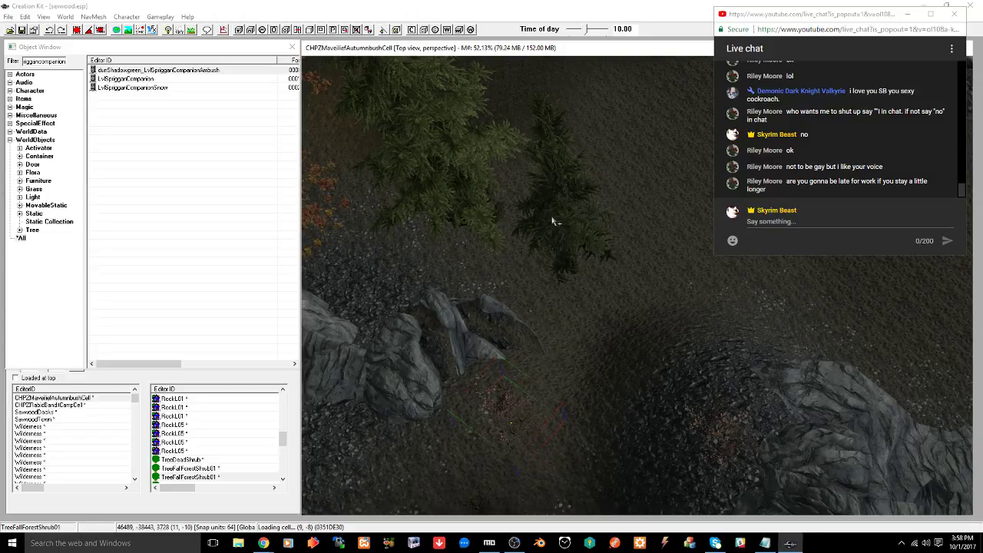
pyautogui.moveTo(559, 225); pyautogui.dragTo(649, 311, button='middle')
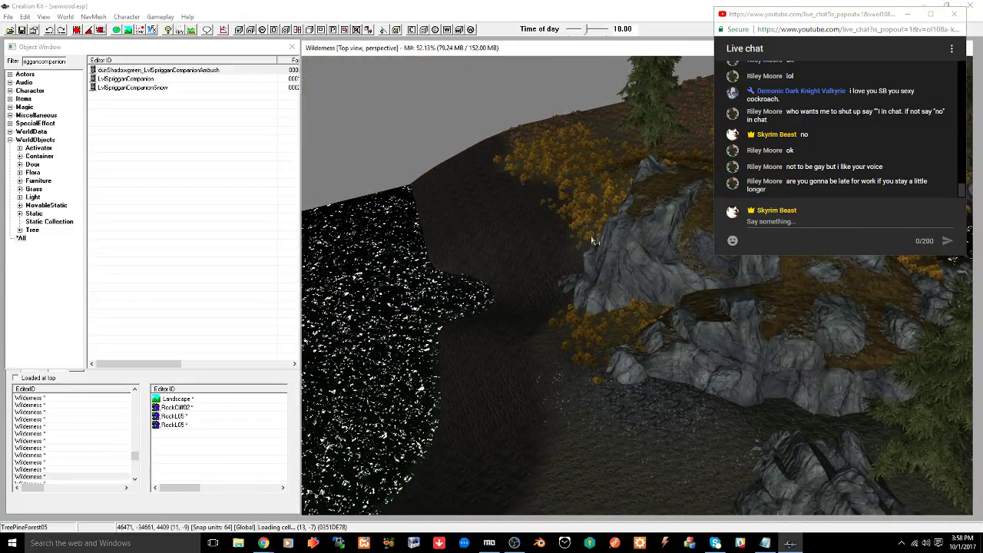
pyautogui.moveTo(658, 218); pyautogui.dragTo(553, 362, button='middle')
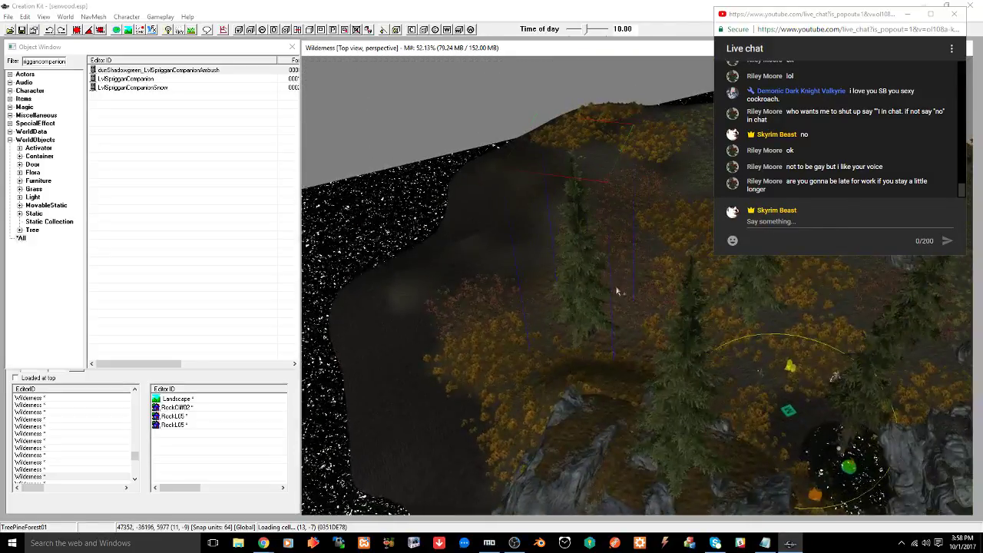
pyautogui.keyDown('shift'); pyautogui.moveTo(616, 290); pyautogui.dragTo(614, 312, button='middle'); pyautogui.keyUp('shift')
pyautogui.moveTo(591, 272); pyautogui.dragTo(511, 259, button='middle')
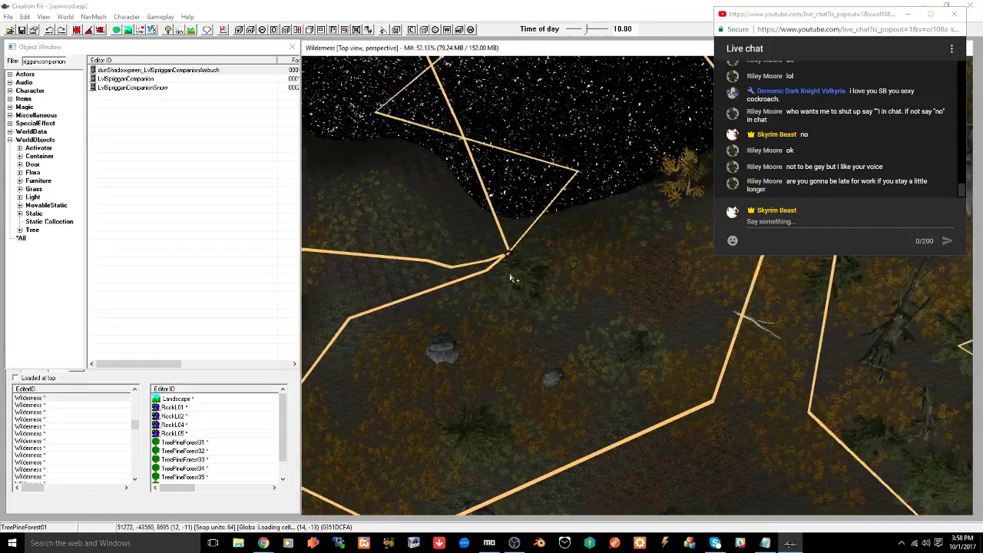
# Survey the forest, the farmhouse, and the rock formations and water gaps near the edge of the landscape from above
pyautogui.moveTo(608, 256); pyautogui.dragTo(427, 204, button='middle')
pyautogui.moveTo(657, 327); pyautogui.dragTo(483, 272, button='middle')
pyautogui.moveTo(635, 267); pyautogui.dragTo(461, 263, button='middle')
pyautogui.moveTo(624, 232); pyautogui.dragTo(444, 346, button='middle')
pyautogui.moveTo(658, 258); pyautogui.dragTo(513, 307, button='middle')
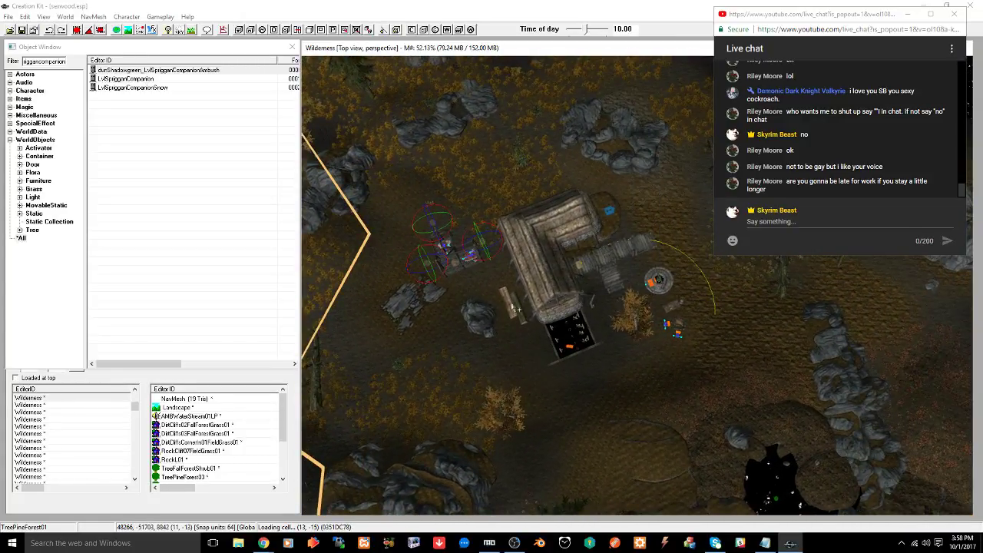
pyautogui.click(553, 281)
pyautogui.keyDown('shift'); pyautogui.moveTo(553, 282); pyautogui.dragTo(536, 297, button='middle'); pyautogui.keyUp('shift')
pyautogui.moveTo(751, 293)
pyautogui.mouseDown(button='middle')
pyautogui.moveTo(500, 298)
pyautogui.moveTo(391, 313)
pyautogui.mouseUp(button='middle')
pyautogui.moveTo(708, 252); pyautogui.dragTo(544, 296, button='middle')
pyautogui.moveTo(688, 304); pyautogui.dragTo(626, 175, button='middle')
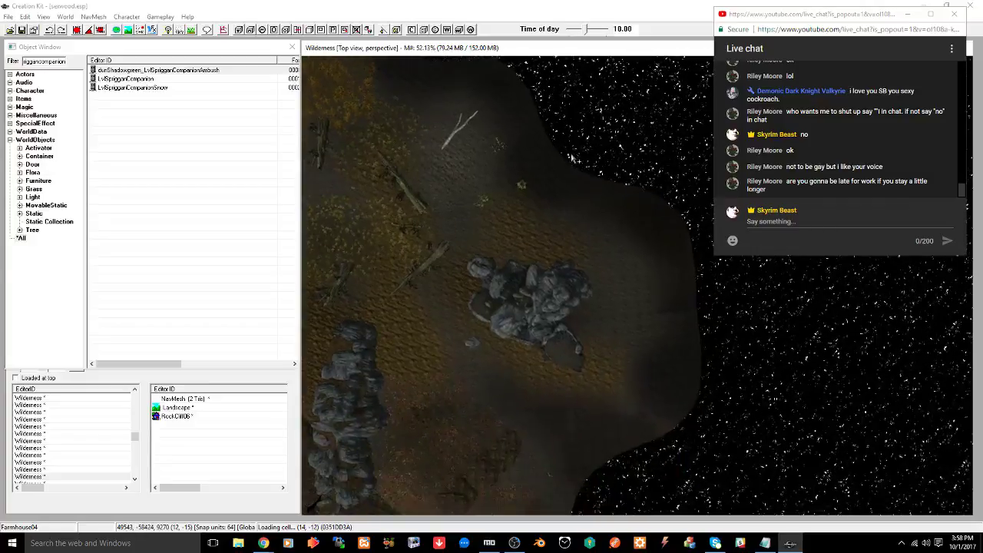
pyautogui.moveTo(639, 278); pyautogui.dragTo(646, 228, button='middle')
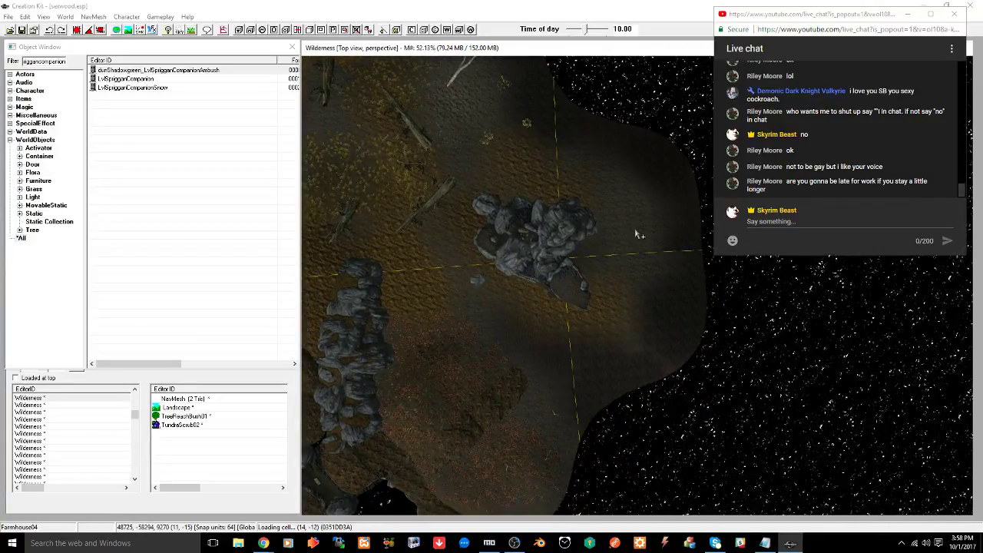
pyautogui.moveTo(660, 225); pyautogui.dragTo(655, 187, button='middle')
pyautogui.moveTo(588, 281); pyautogui.dragTo(630, 224, button='middle')
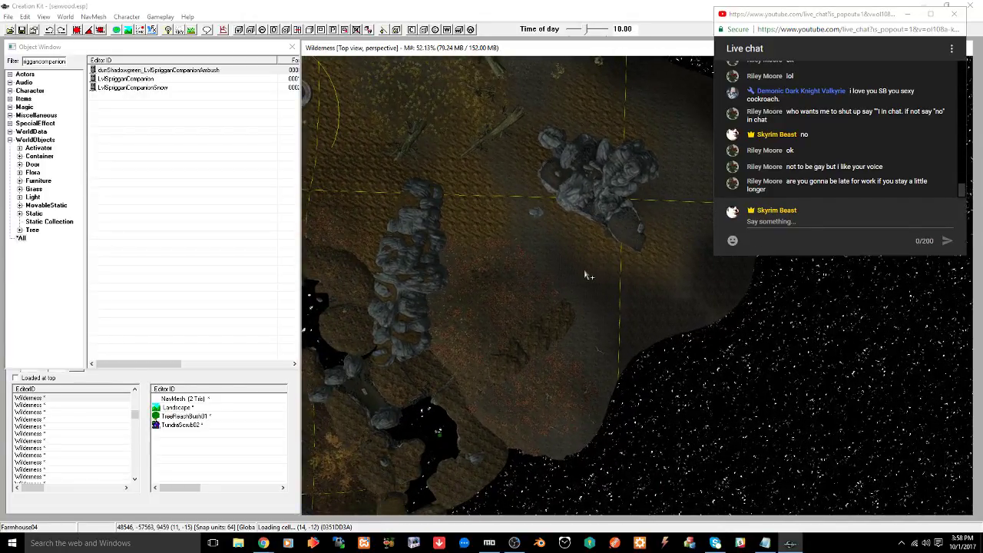
pyautogui.moveTo(592, 279); pyautogui.dragTo(624, 241, button='middle')
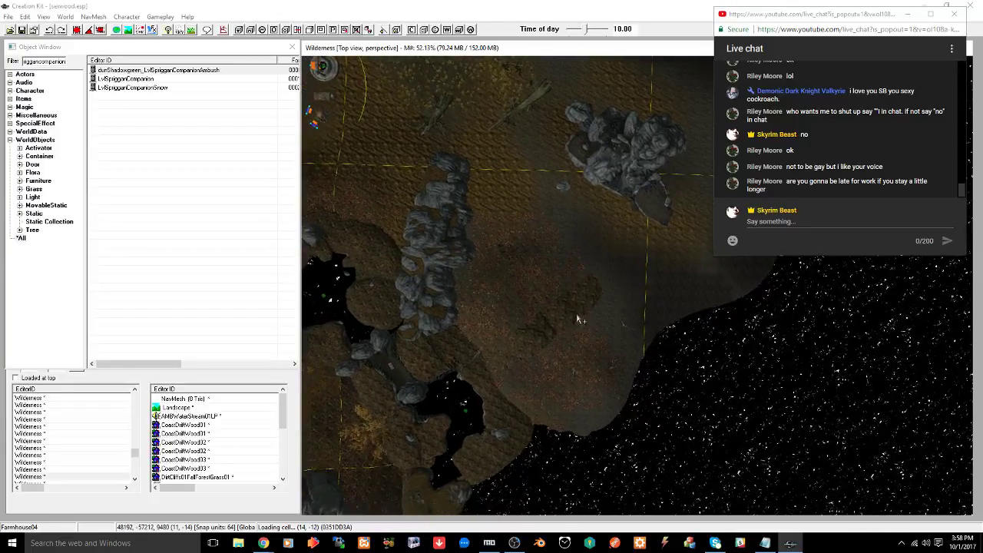
pyautogui.keyDown('shift'); pyautogui.moveTo(559, 281); pyautogui.dragTo(529, 291, button='middle'); pyautogui.keyUp('shift')
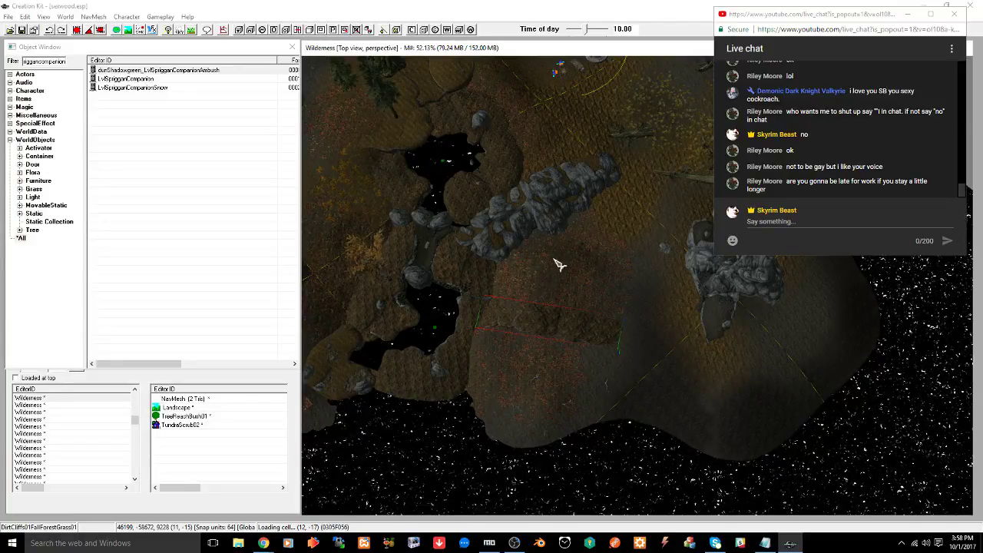
pyautogui.keyDown('shift'); pyautogui.moveTo(590, 236); pyautogui.dragTo(569, 292, button='middle'); pyautogui.keyUp('shift')
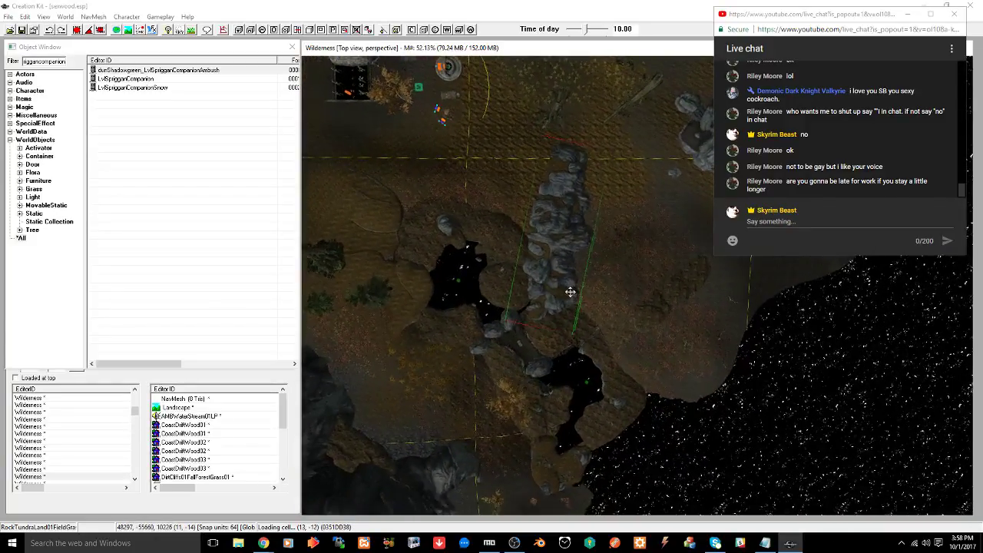
pyautogui.moveTo(643, 171); pyautogui.dragTo(708, 314, button='middle')
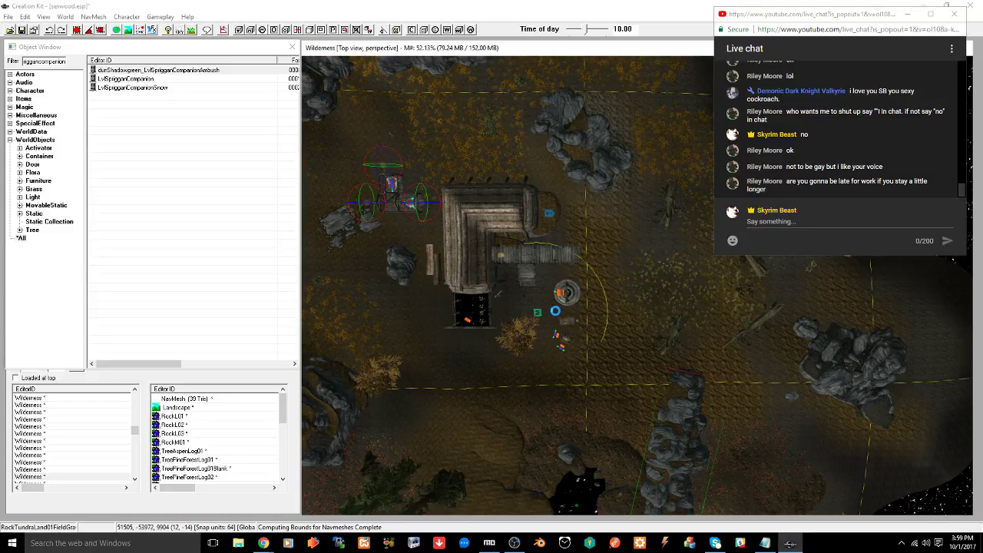
# Save the plugin and close the Creation Kit
pyautogui.hotkey('ctrl', 's')
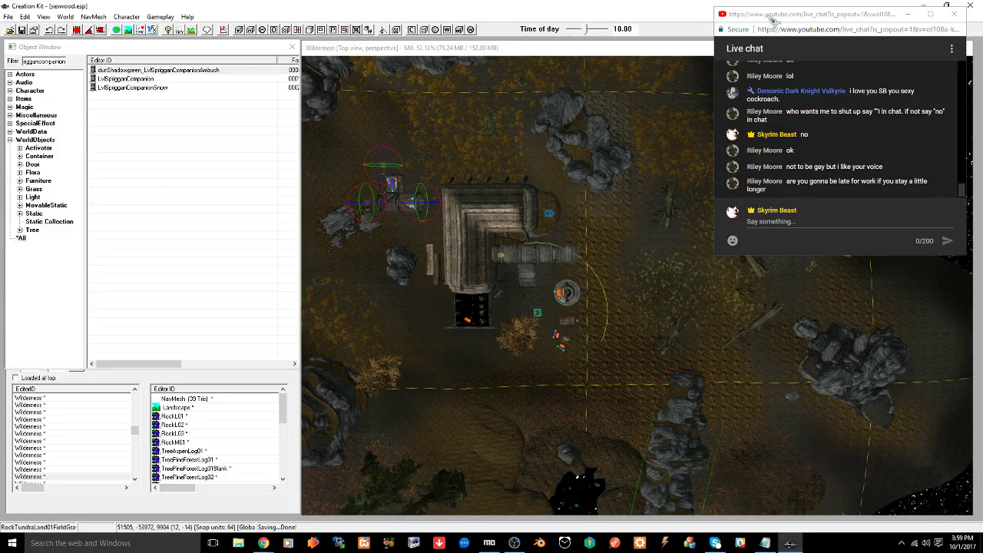
pyautogui.moveTo(772, 21); pyautogui.dragTo(663, 36)
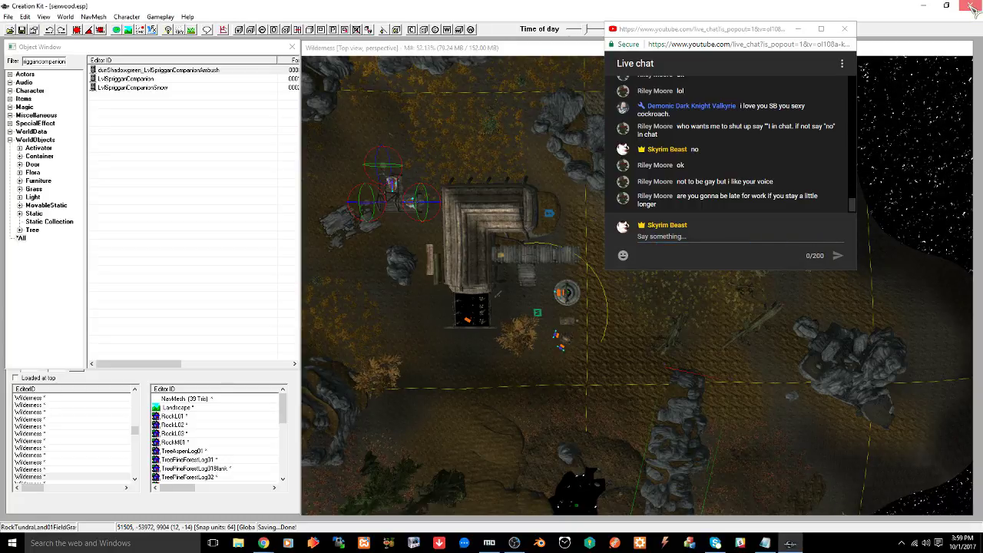
pyautogui.click(972, 6)
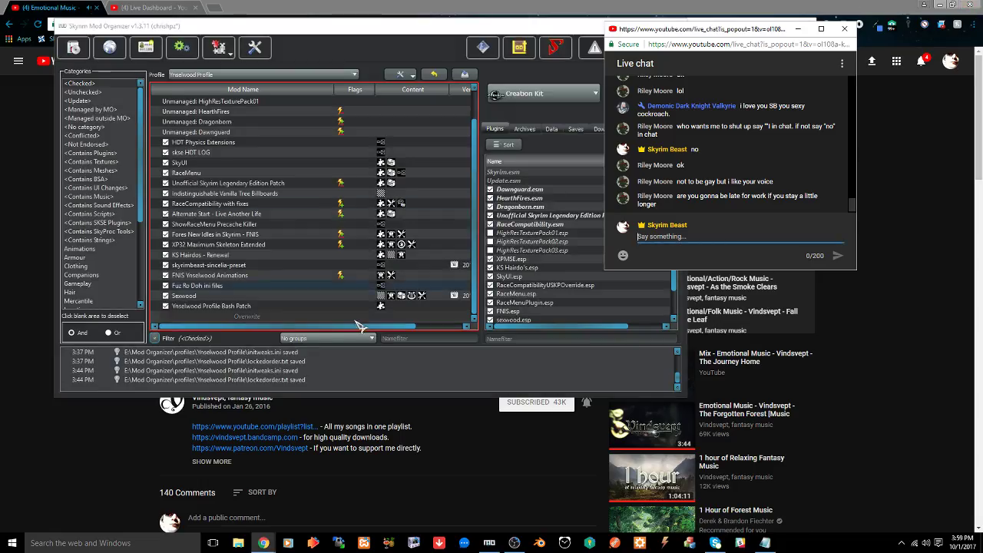
# Move sexwood.esp from Mod Organizer's Overwrite folder into the Sexwood mod and close the Overwrite contents
pyautogui.doubleClick(241, 318)
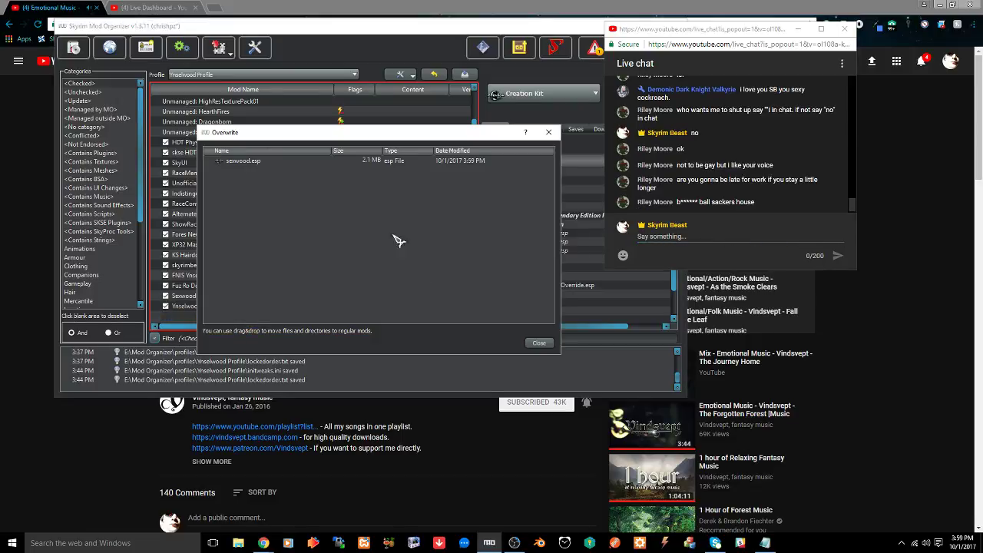
pyautogui.moveTo(344, 131); pyautogui.dragTo(596, 179)
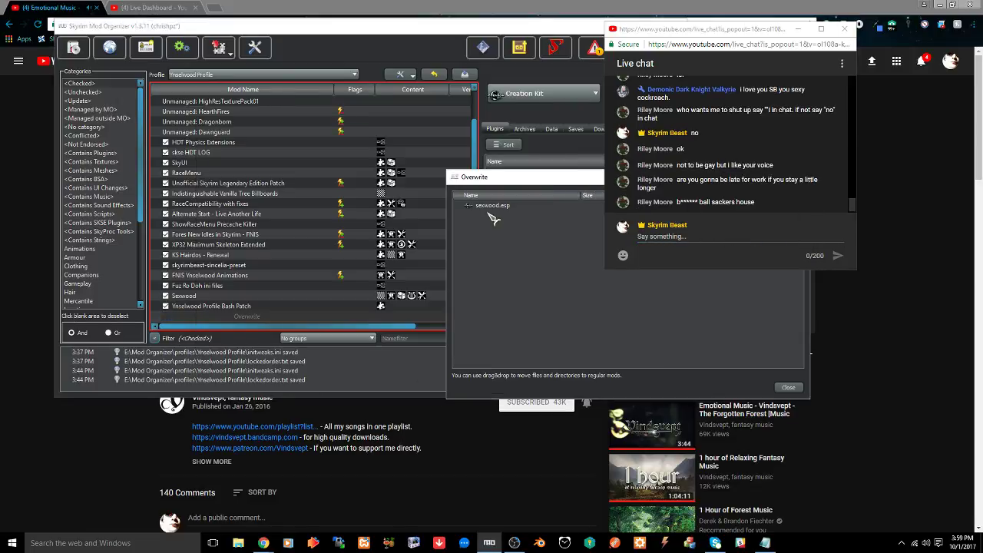
pyautogui.click(495, 207)
pyautogui.moveTo(497, 213); pyautogui.dragTo(279, 300)
pyautogui.click(788, 387)
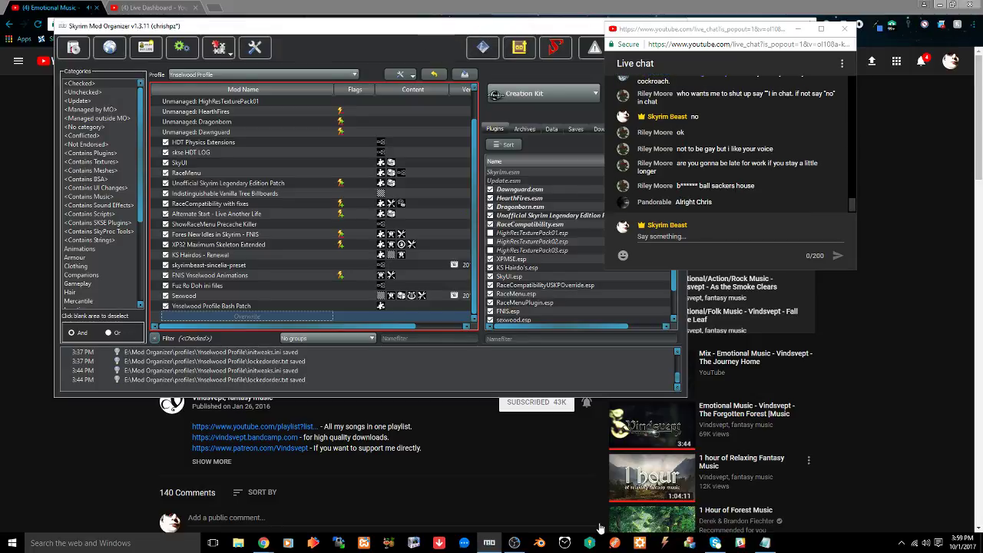
# Switch to OBS
pyautogui.click(514, 543)
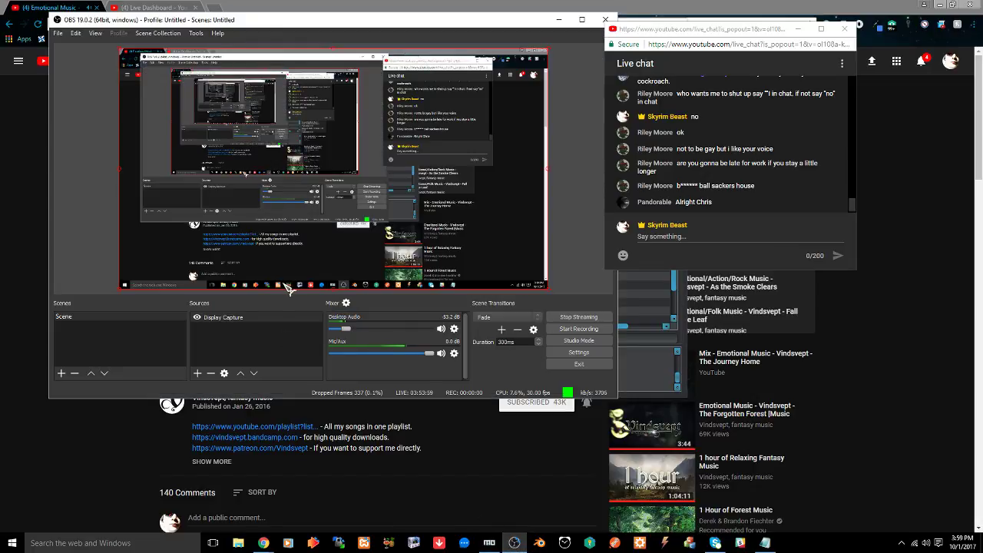